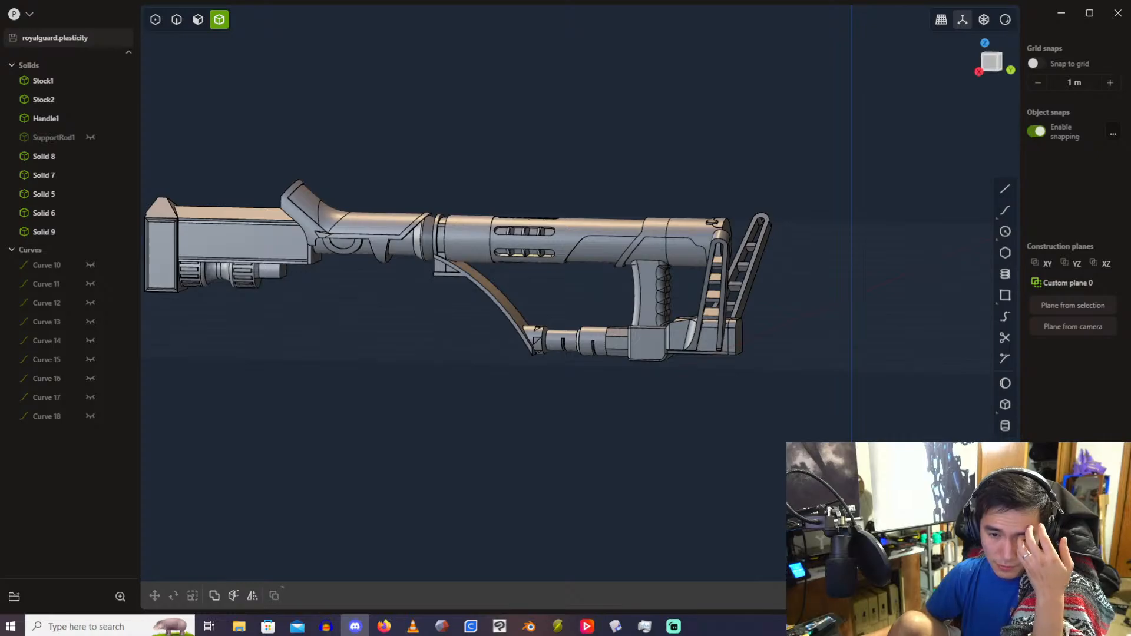
Step: Examine the open end of the main cylinder and the slotted ladder supports around it
scroll(642, 177, "up", 5)
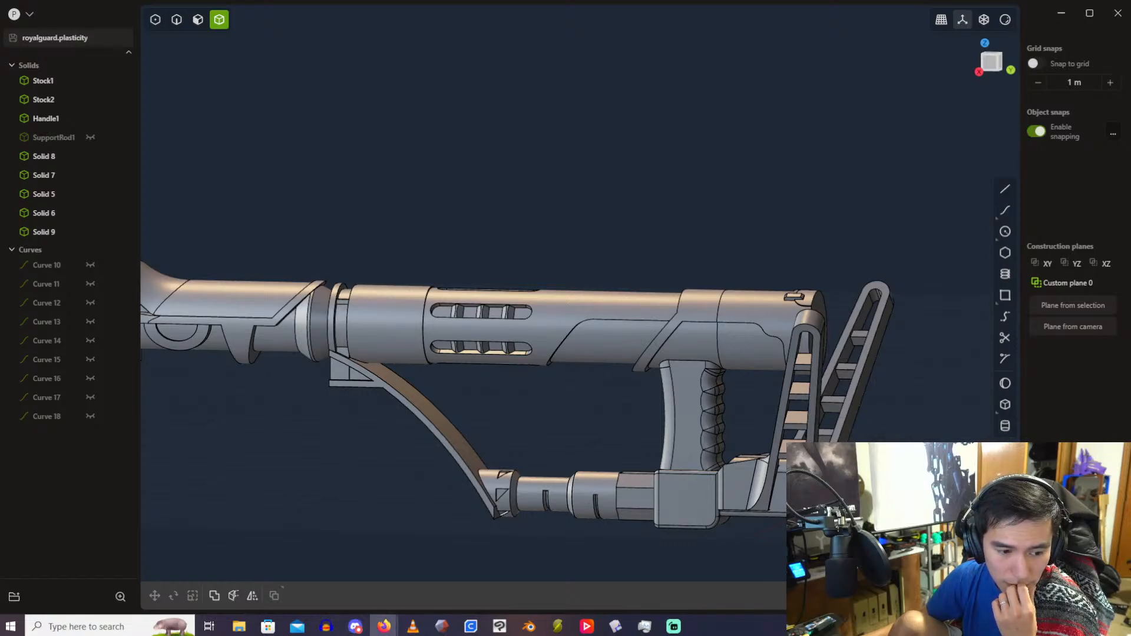
scroll(724, 190, "down", 1)
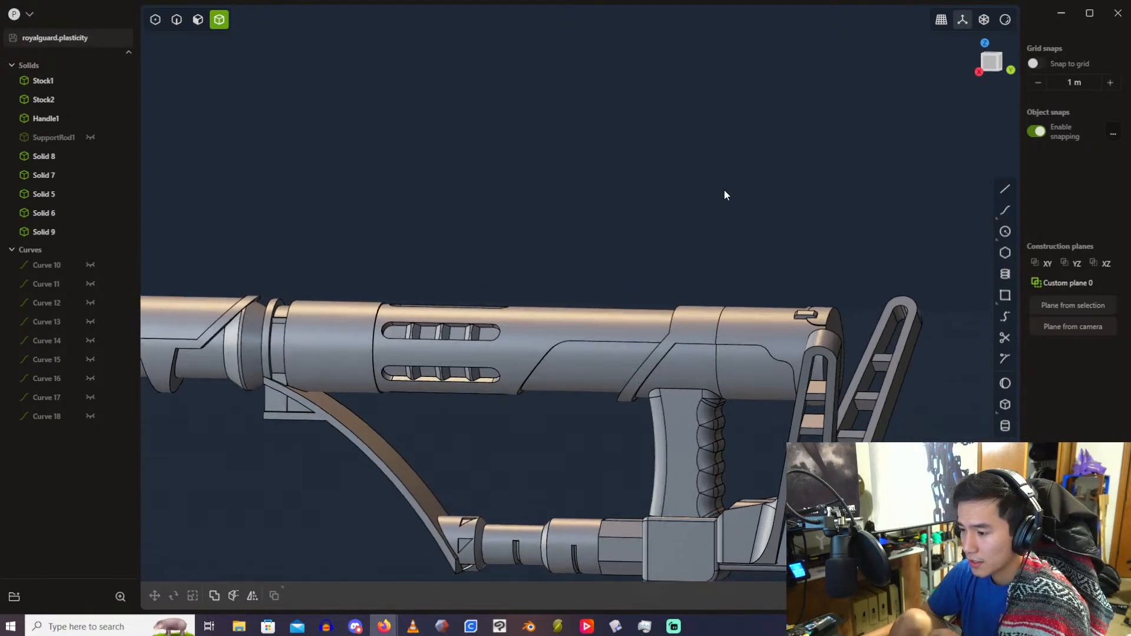
middle_click_drag(687, 289, 615, 192, "shift")
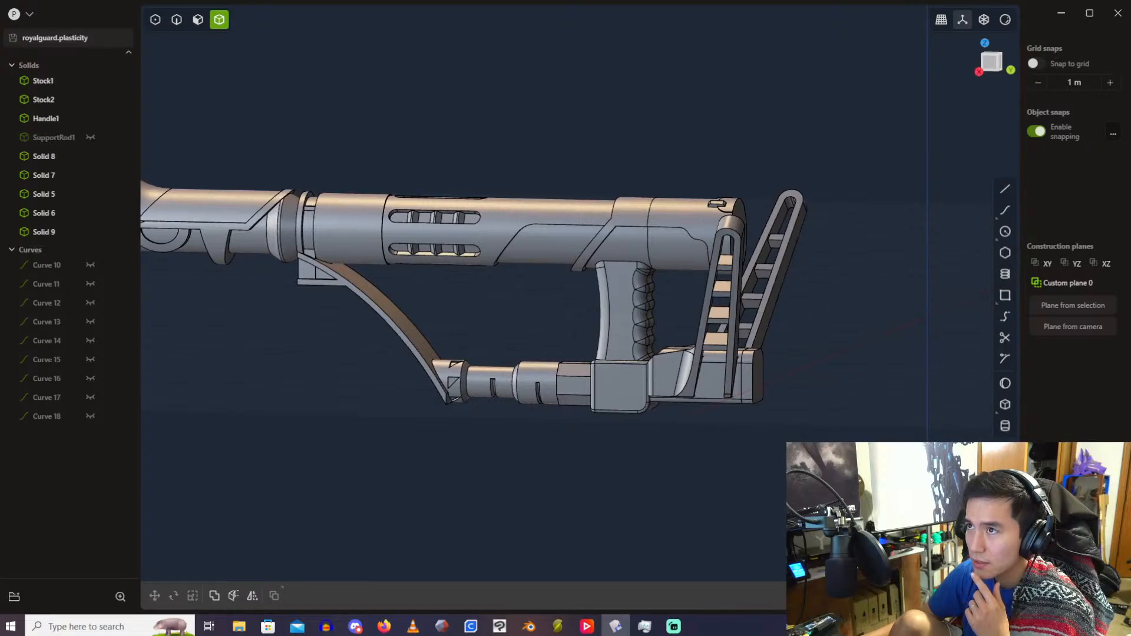
middle_click_drag(661, 125, 634, 125)
scroll(382, 136, "up", 3)
scroll(383, 139, "up", 5)
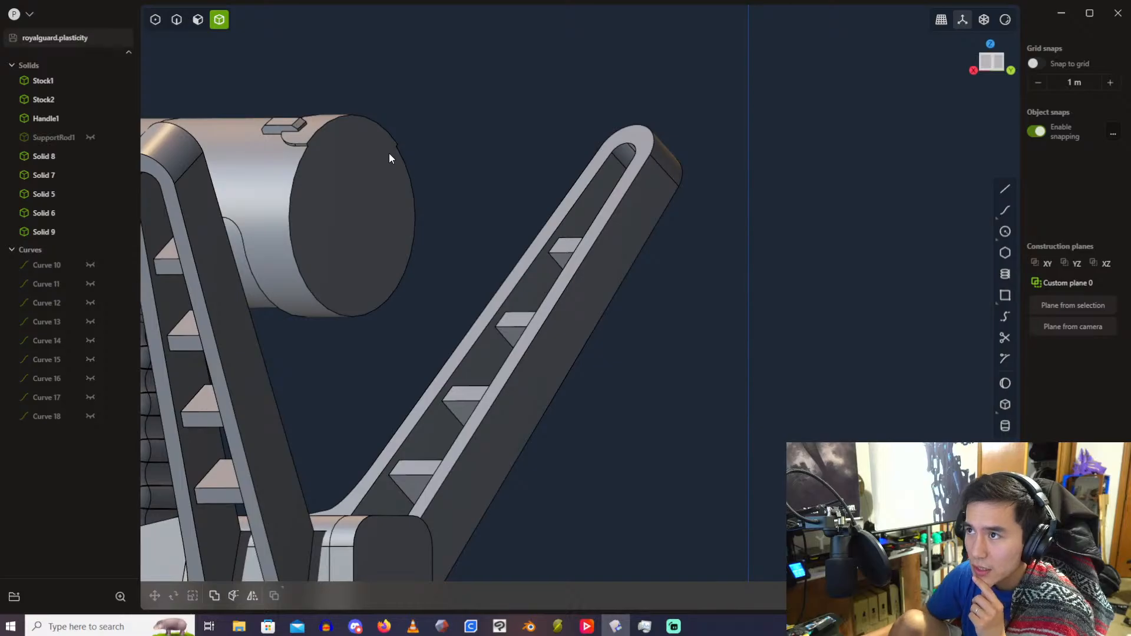
scroll(383, 144, "up", 1)
mouse_move(433, 167)
middle_mouse_down()
mouse_move(464, 149)
mouse_move(437, 177)
mouse_move(373, 160)
mouse_move(406, 151)
mouse_move(443, 173)
mouse_move(467, 167)
mouse_move(435, 146)
middle_mouse_up()
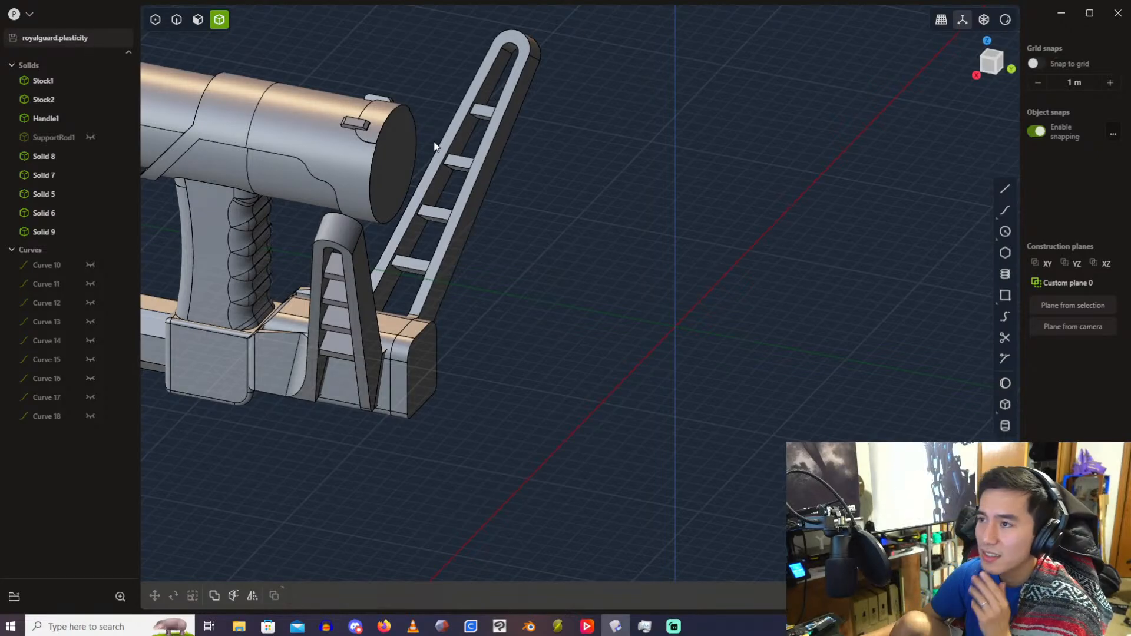
scroll(436, 147, "up", 1)
middle_click_drag(525, 182, 488, 267, "shift")
scroll(430, 176, "up", 3)
middle_click_drag(430, 175, 469, 222)
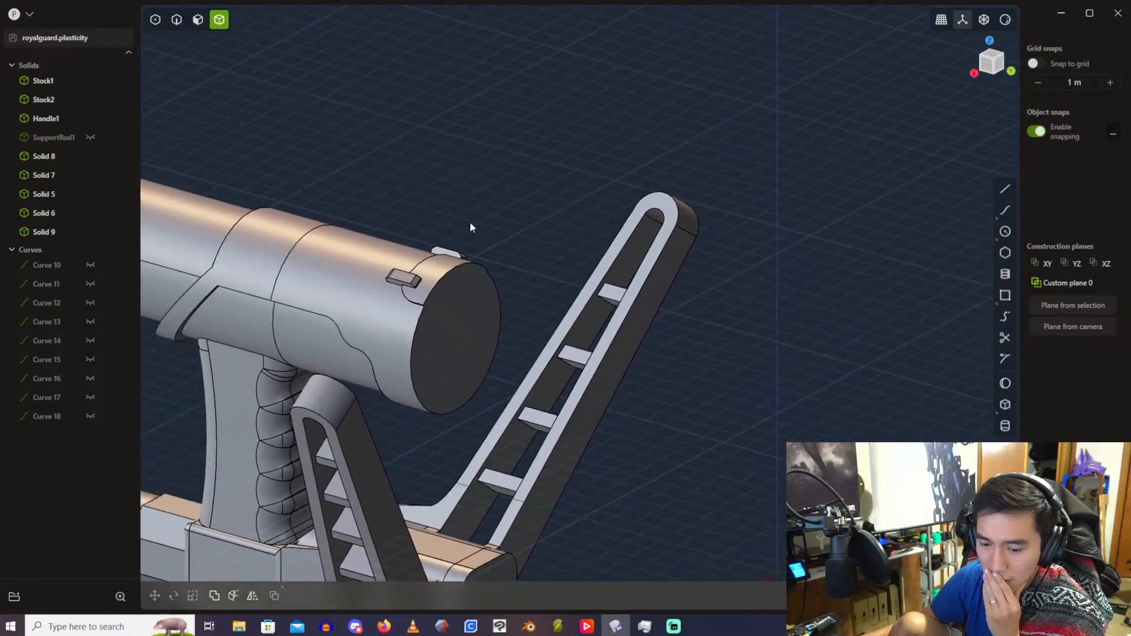
Step: Draw a trial circle of 6.4 m diameter centred on the main cylinder's end face and delete it
left_click(1005, 231)
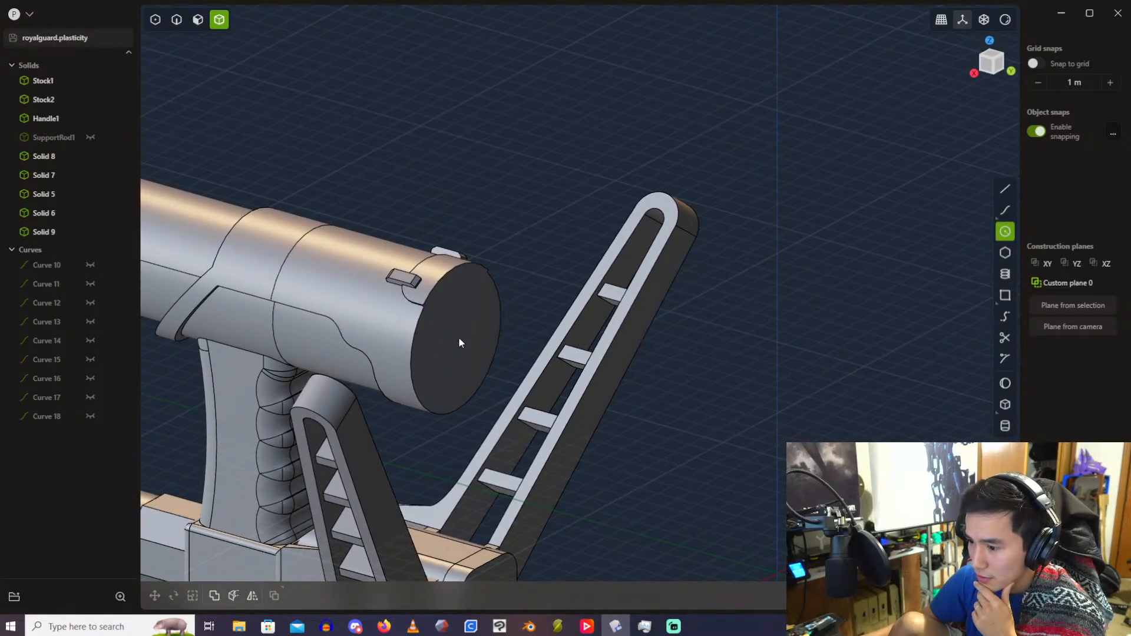
left_click(458, 337)
scroll(497, 304, "up", 1)
middle_click_drag(496, 304, 453, 272)
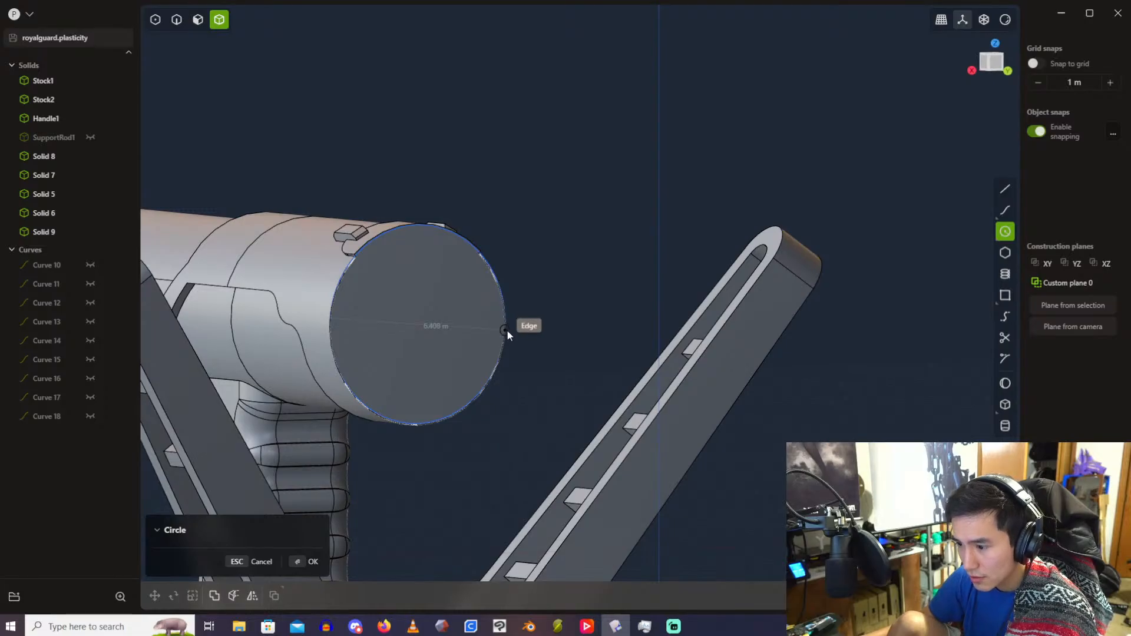
key("Tab")
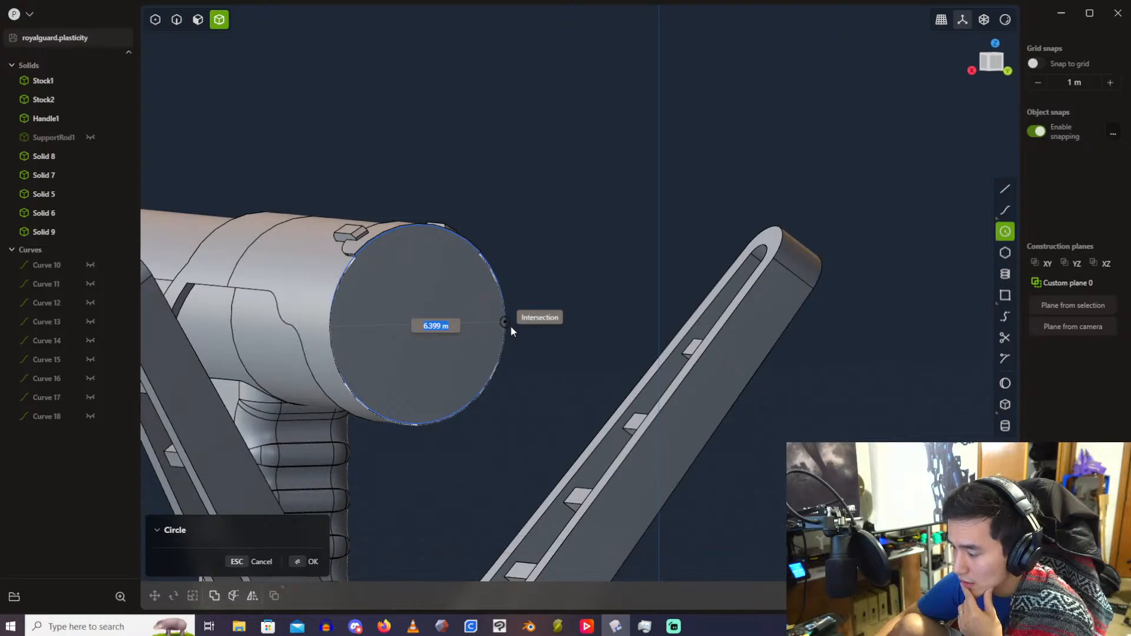
type("6.4")
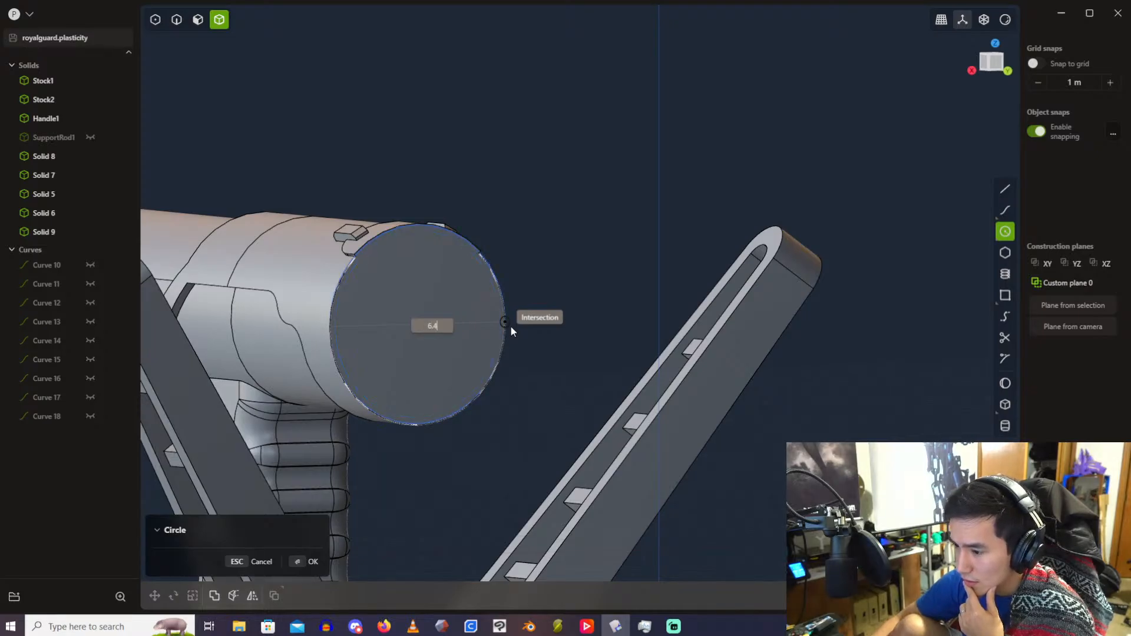
key("Return")
middle_click_drag(511, 326, 477, 215)
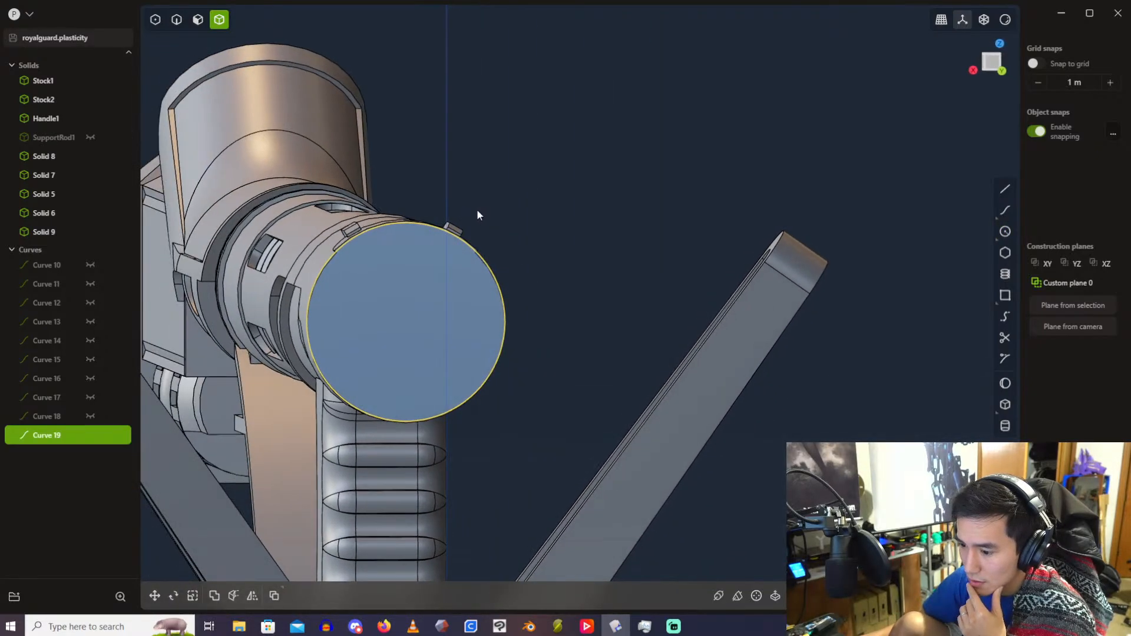
key("Delete")
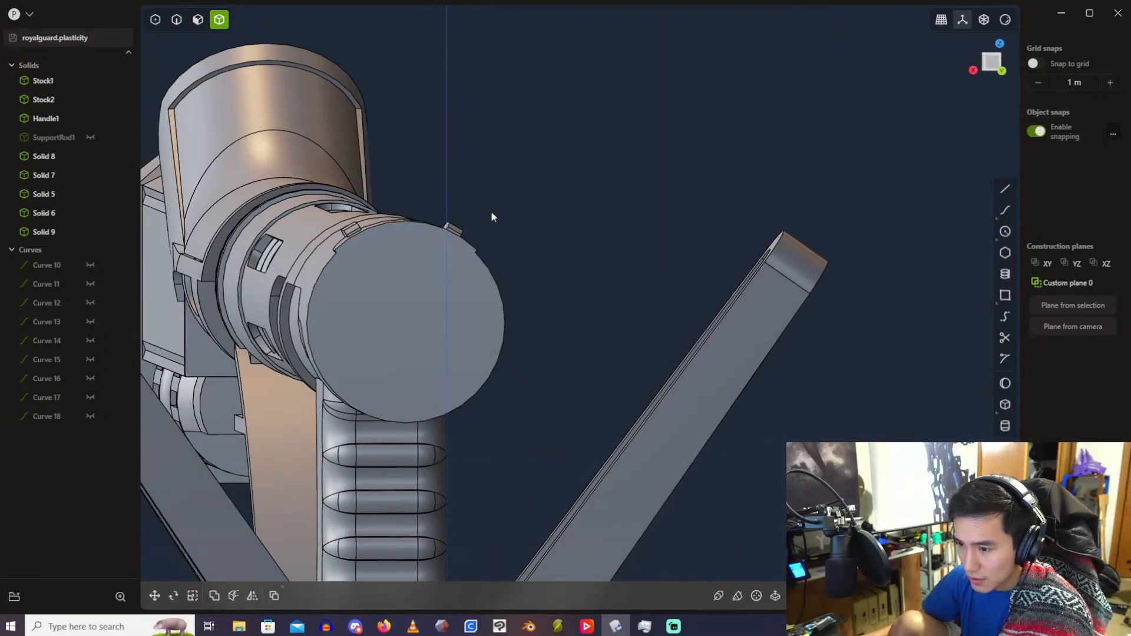
Step: Draw a circle from the centre of the main cylinder's end face out to its edge, aligned to the back view
left_click(1005, 232)
scroll(412, 328, "up", 6)
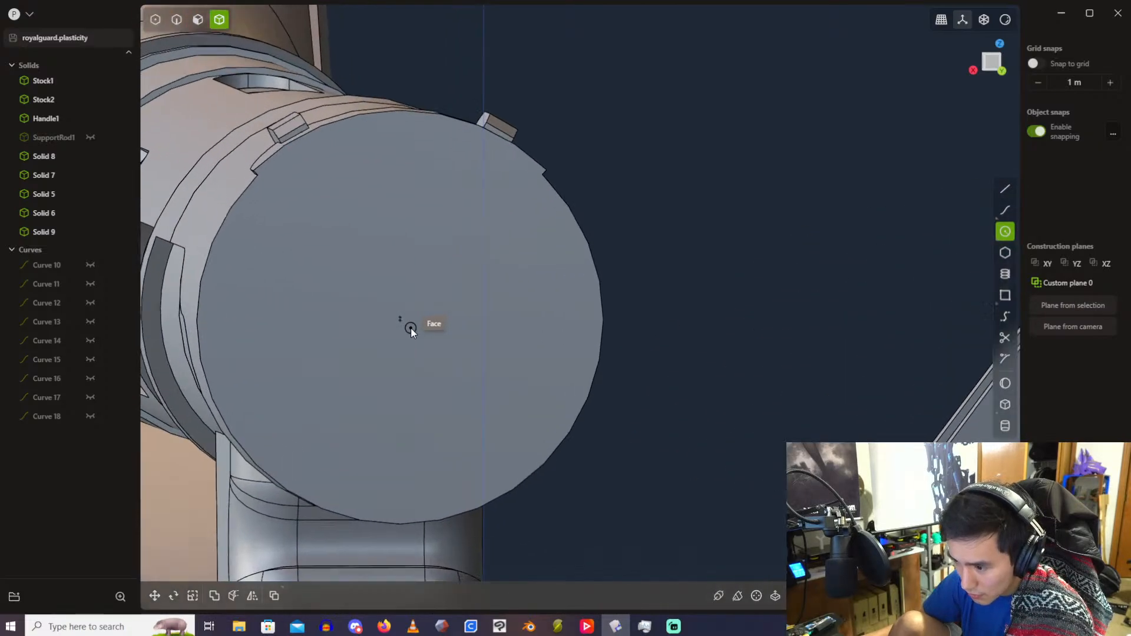
left_click(396, 319)
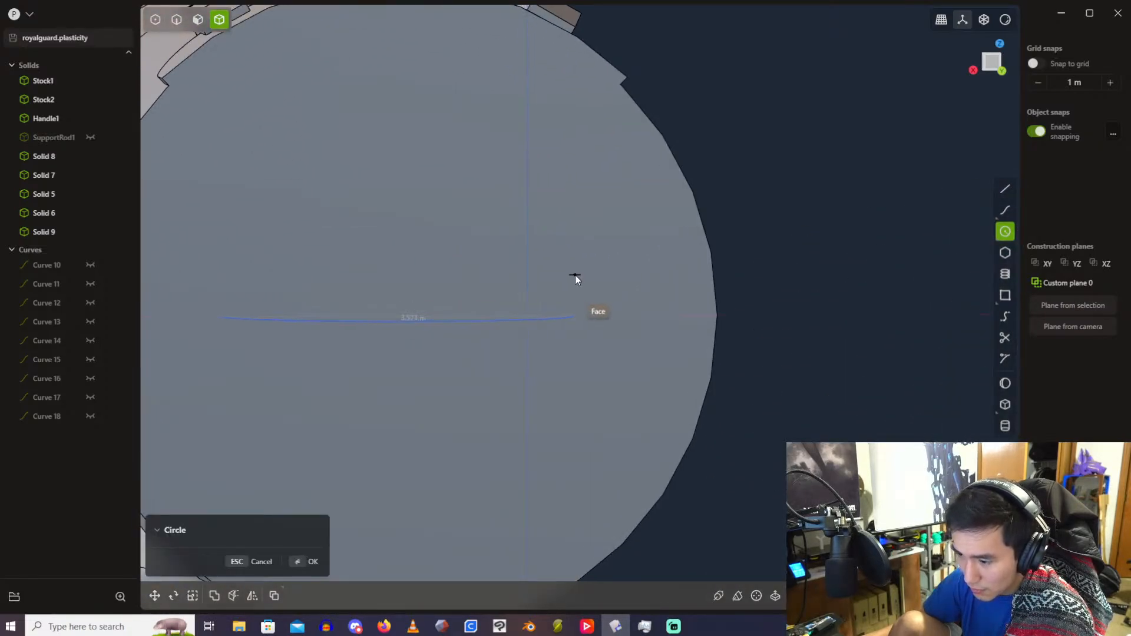
scroll(588, 319, "down", 2)
scroll(588, 319, "down", 2)
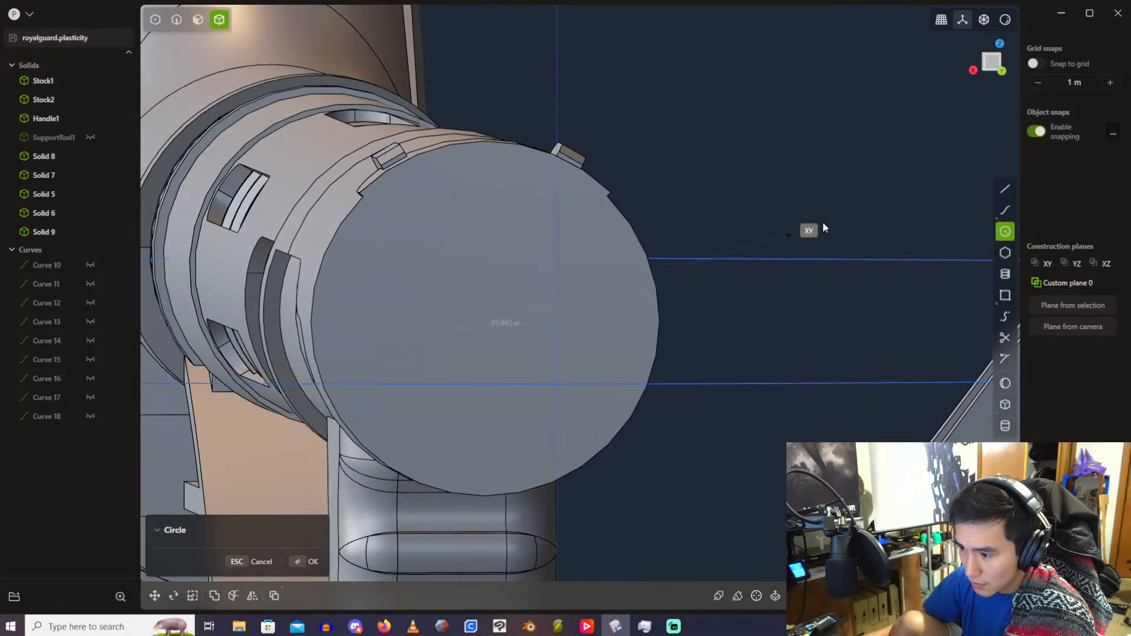
left_click(1004, 69)
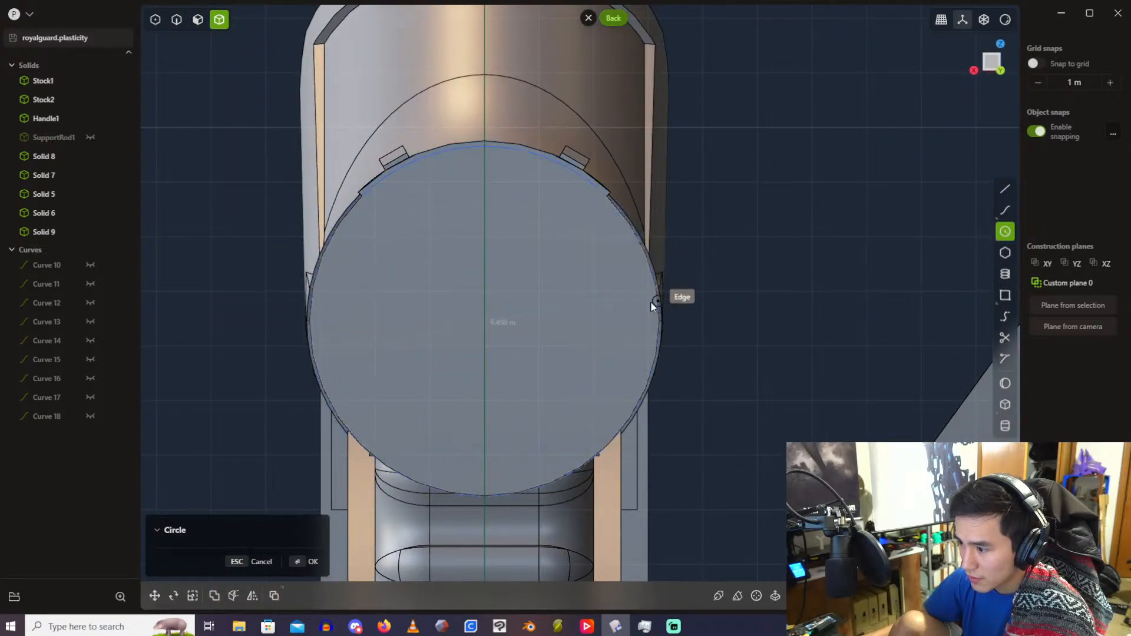
left_click(653, 307)
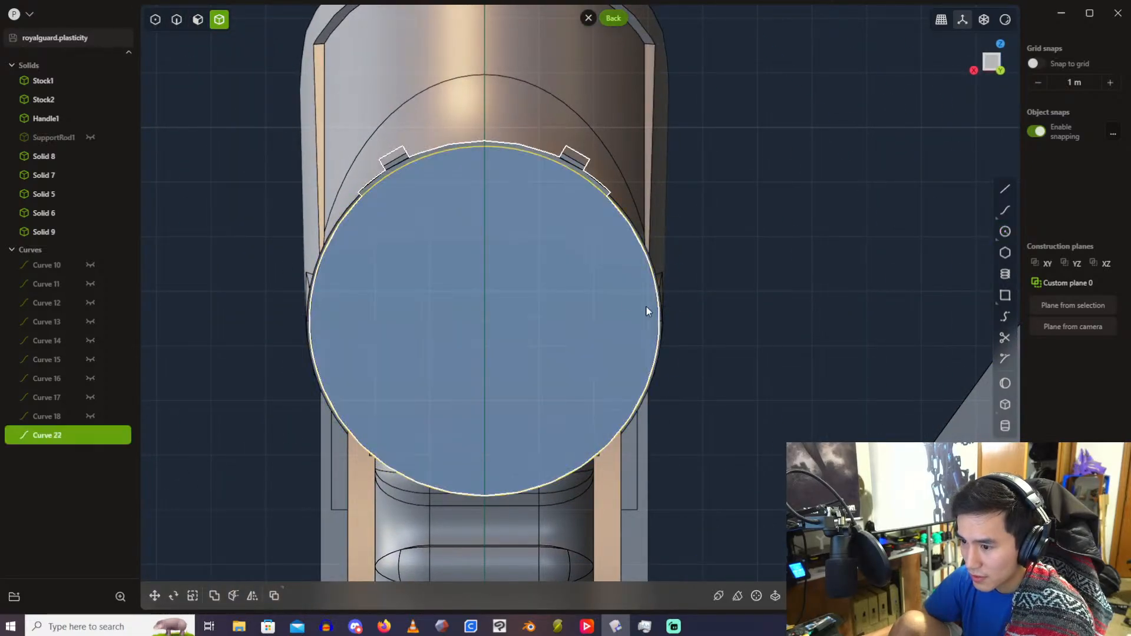
Step: Extrude the circular region on the cylinder's end outward by 2 m as a new solid
middle_click_drag(507, 242, 600, 256)
scroll(527, 249, "up", 3)
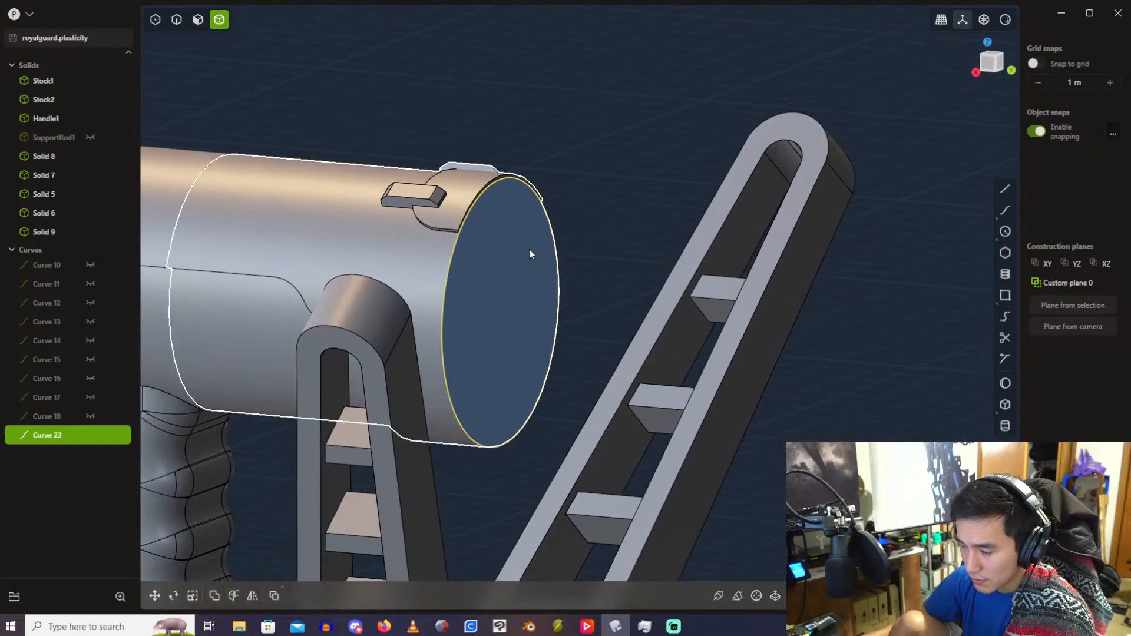
middle_click_drag(506, 249, 380, 257, "shift")
scroll(379, 263, "up", 1)
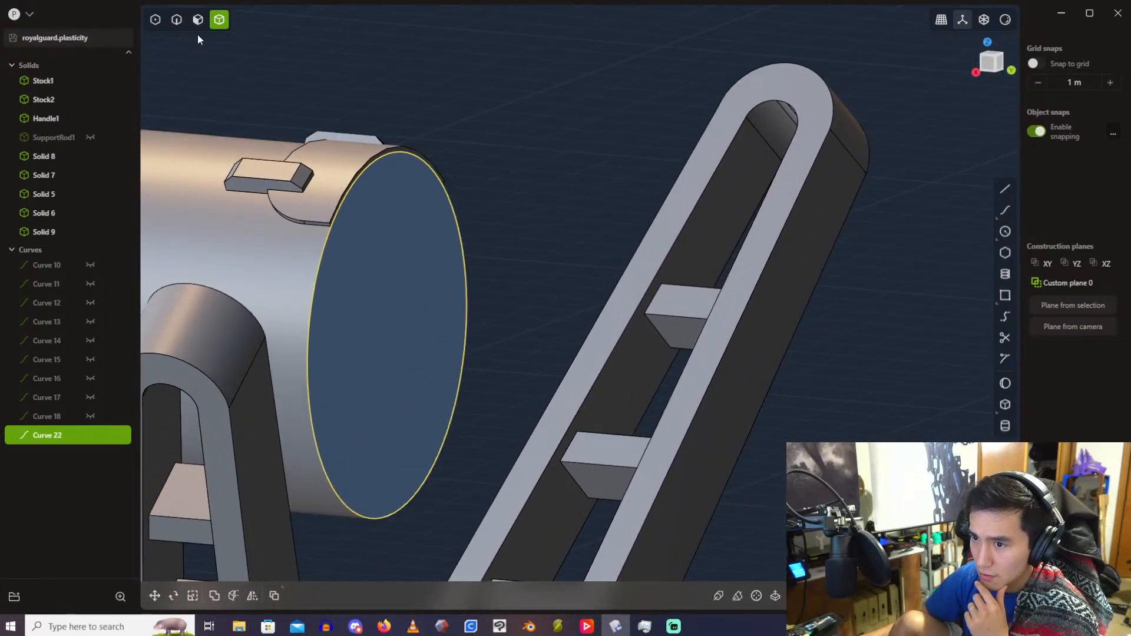
left_click(199, 19)
scroll(408, 338, "up", 1)
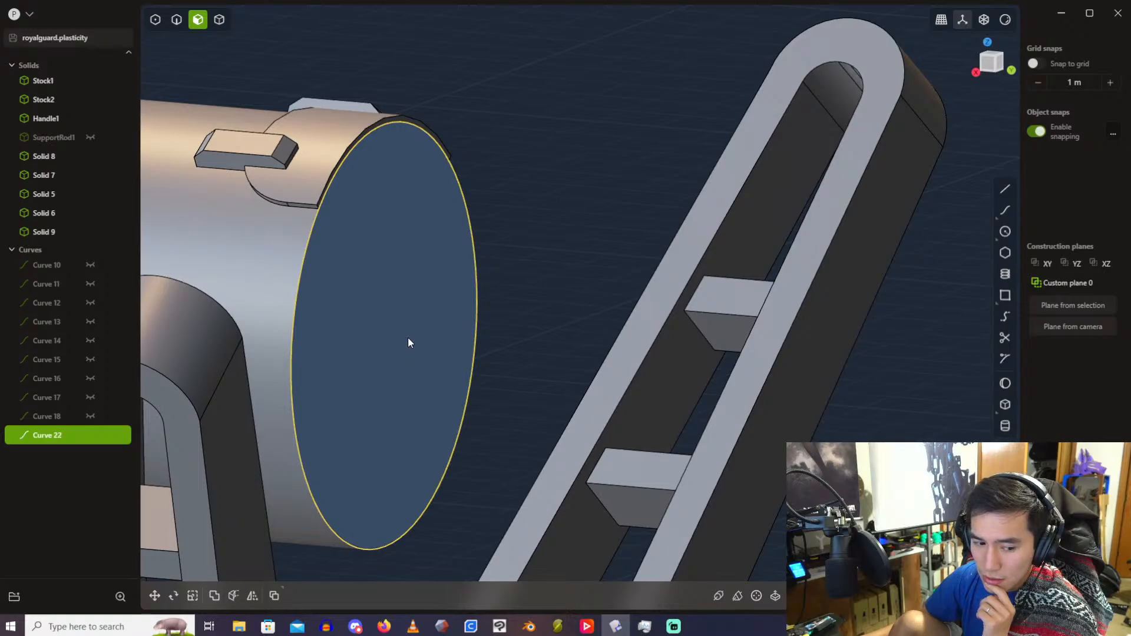
scroll(408, 339, "down", 2)
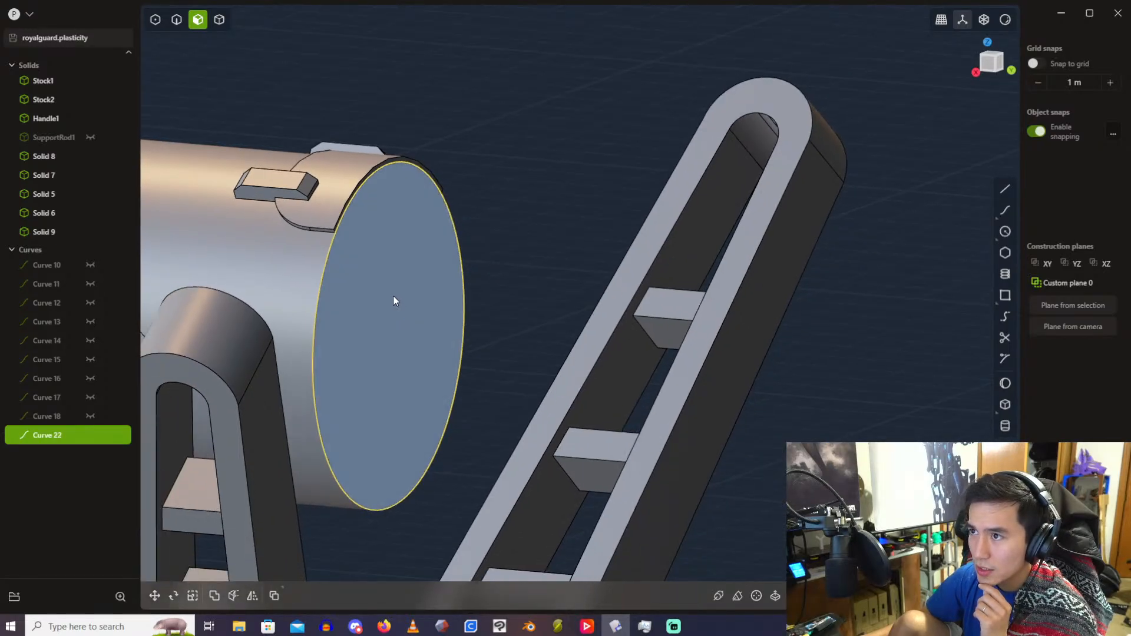
left_click(394, 296)
key("e")
left_click_drag(444, 303, 560, 240)
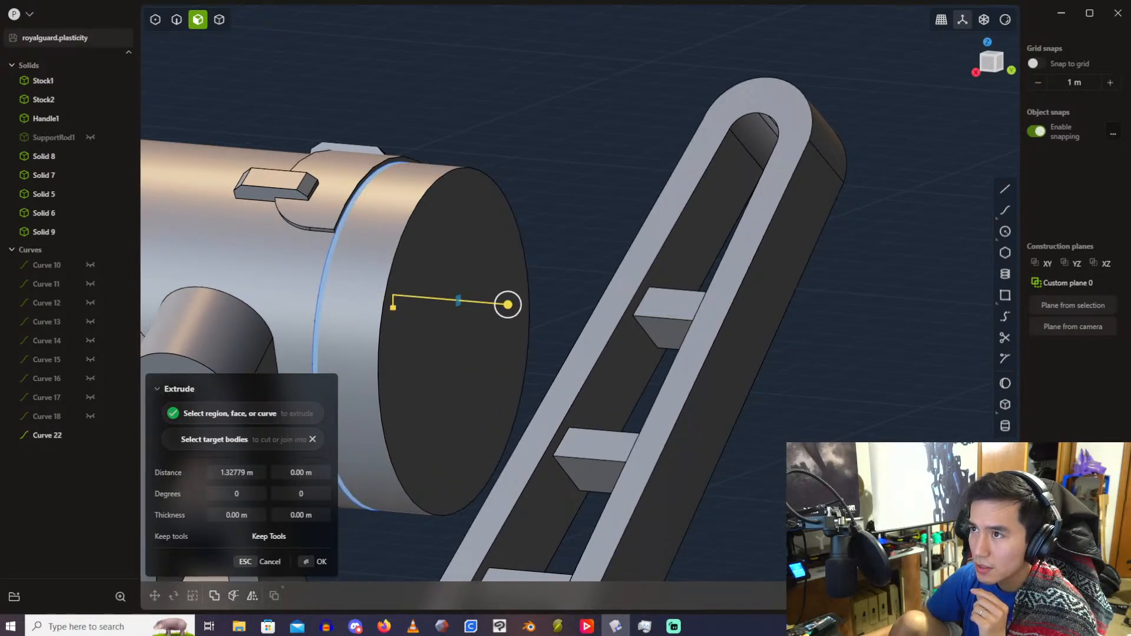
middle_click_drag(486, 150, 532, 168)
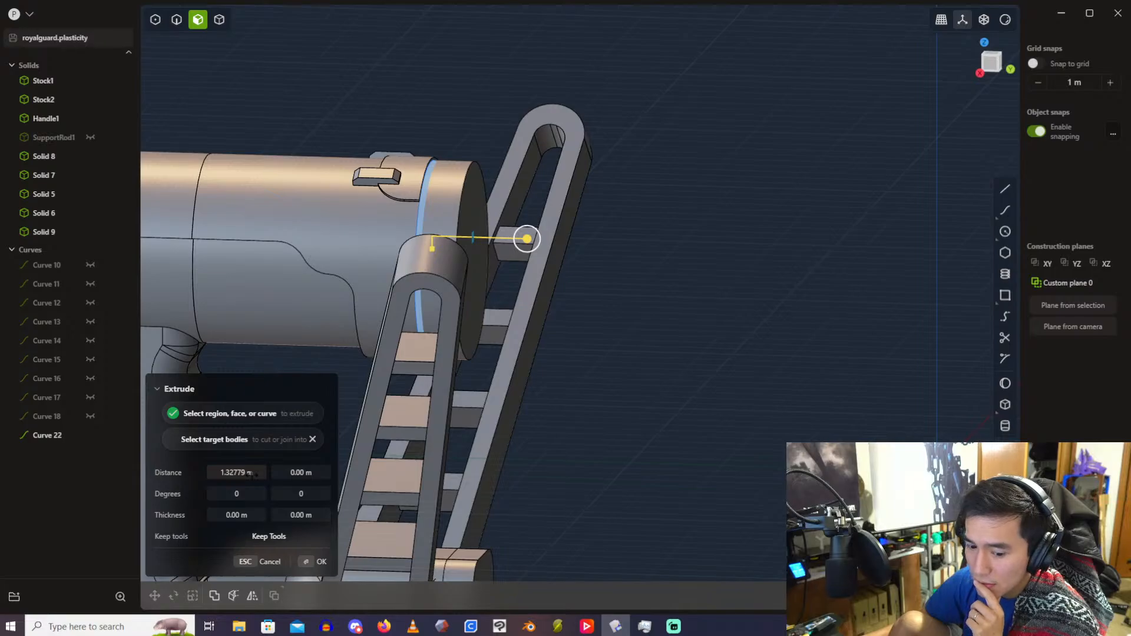
left_click(254, 472)
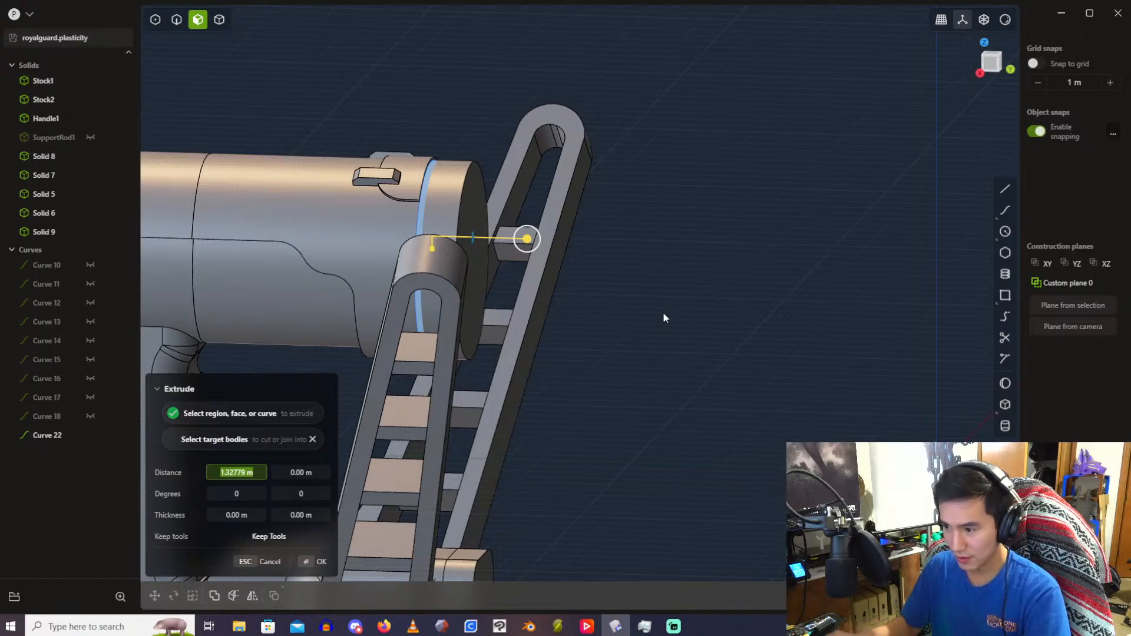
type("2")
key("Return")
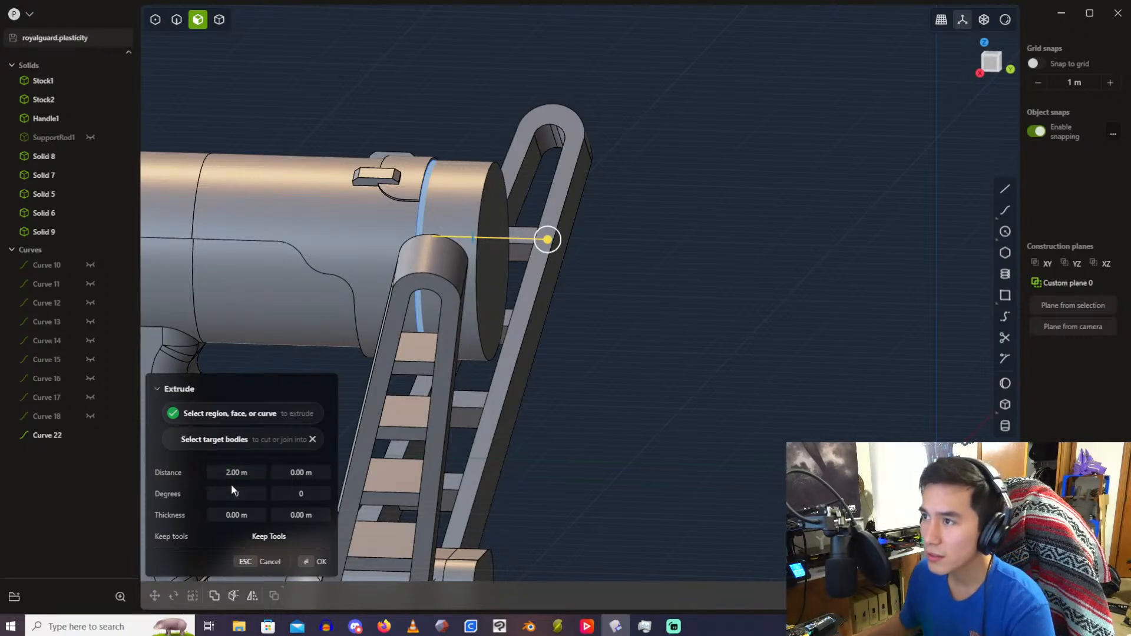
key("Return")
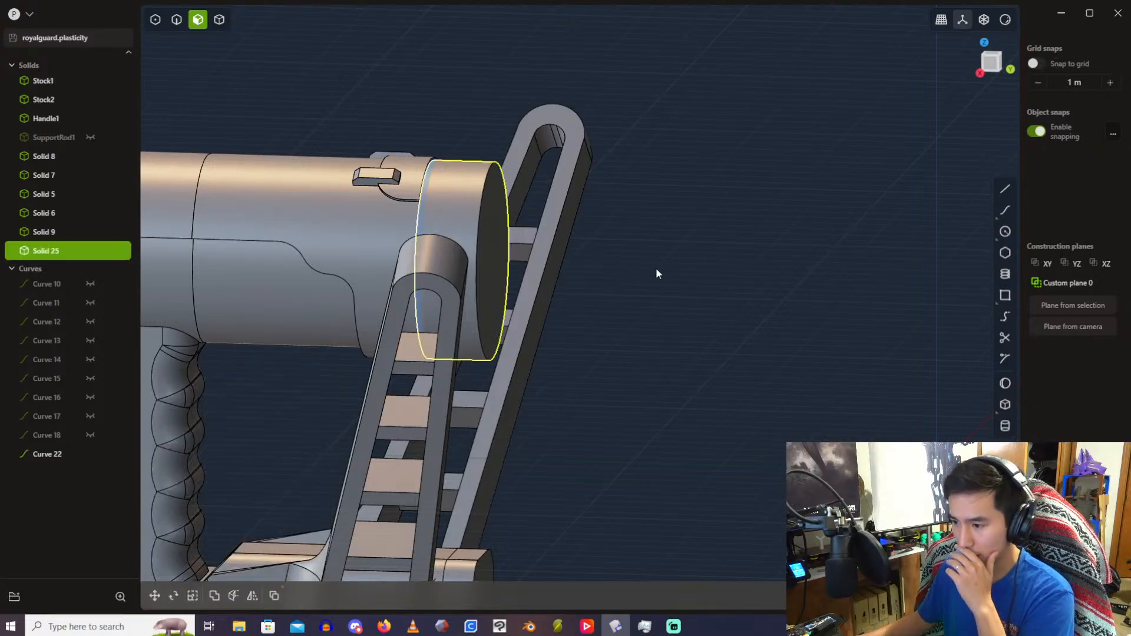
Step: Offset the new end cap's cylindrical side face outward by 0.5 m
scroll(601, 159, "up", 3)
middle_click_drag(538, 167, 538, 198)
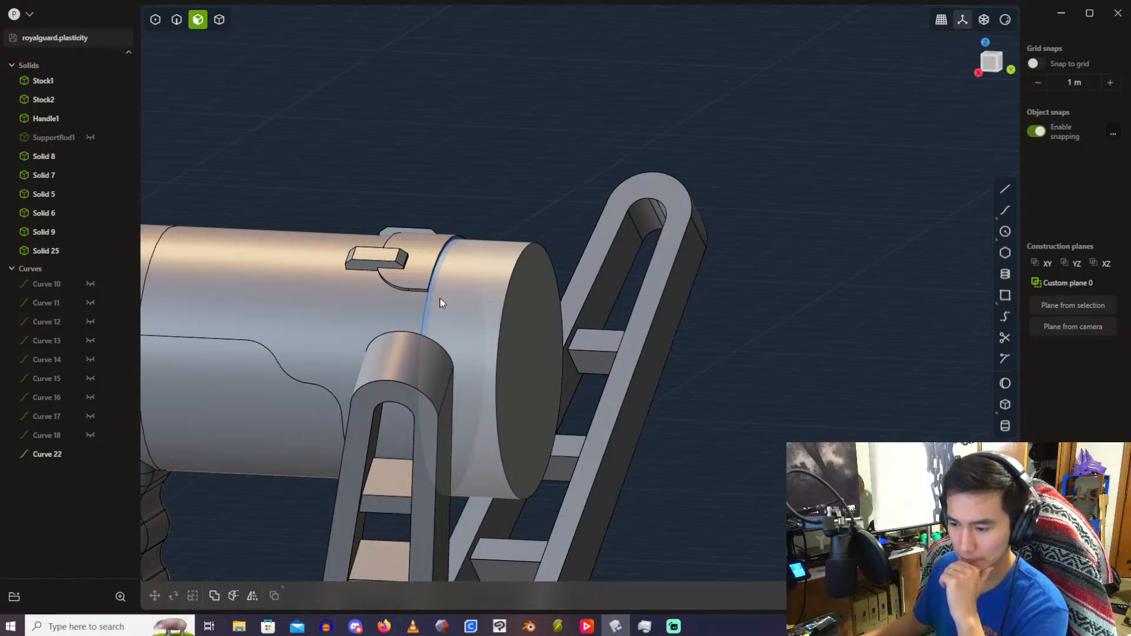
left_click(462, 307)
left_click_drag(442, 305, 451, 278)
left_click(288, 494)
type("0.5")
key("Return")
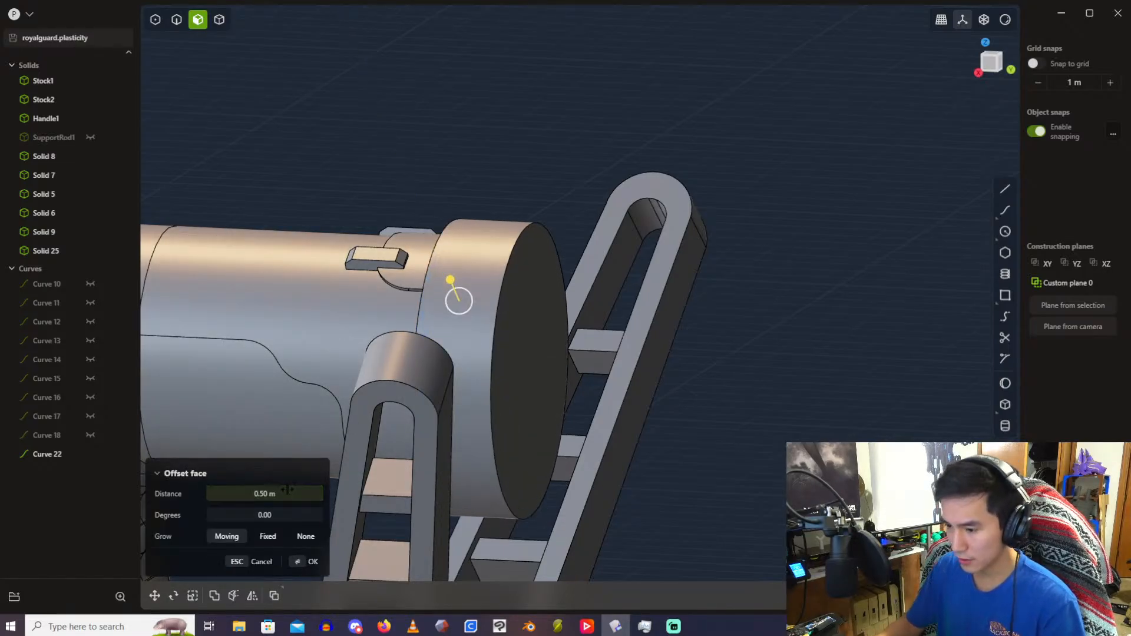
middle_click_drag(575, 191, 715, 101, "shift")
scroll(708, 113, "up", 3)
scroll(590, 173, "down", 4)
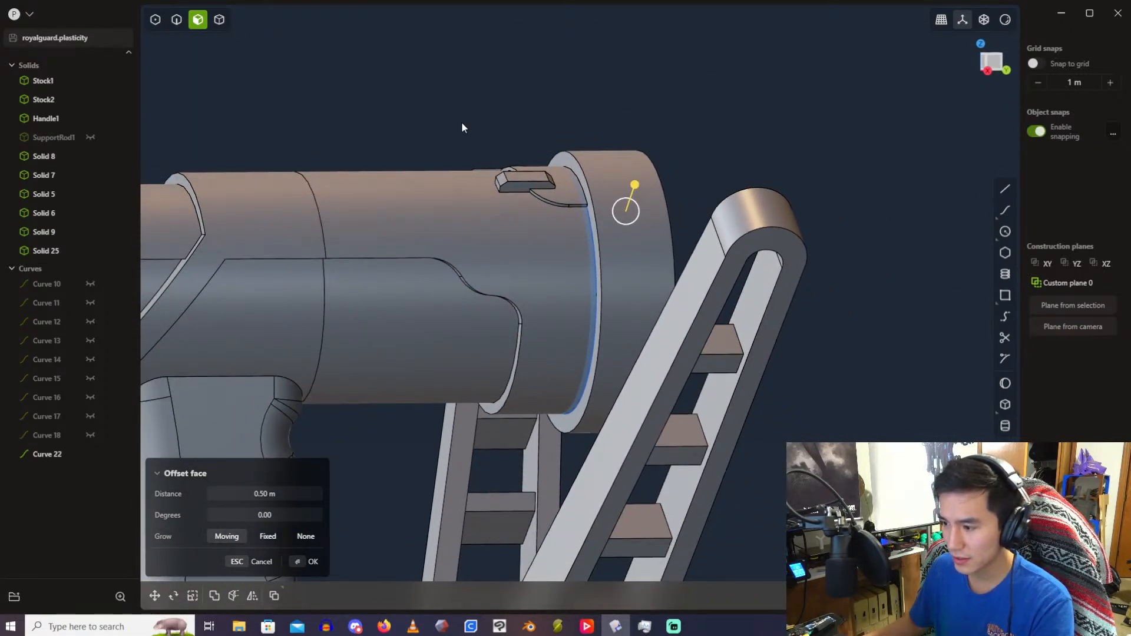
key("Return")
Step: Apply a Fillet with distances of -0.5 m and -2 m to the end cap's outer edge on the side facing the main cylinder
key("2")
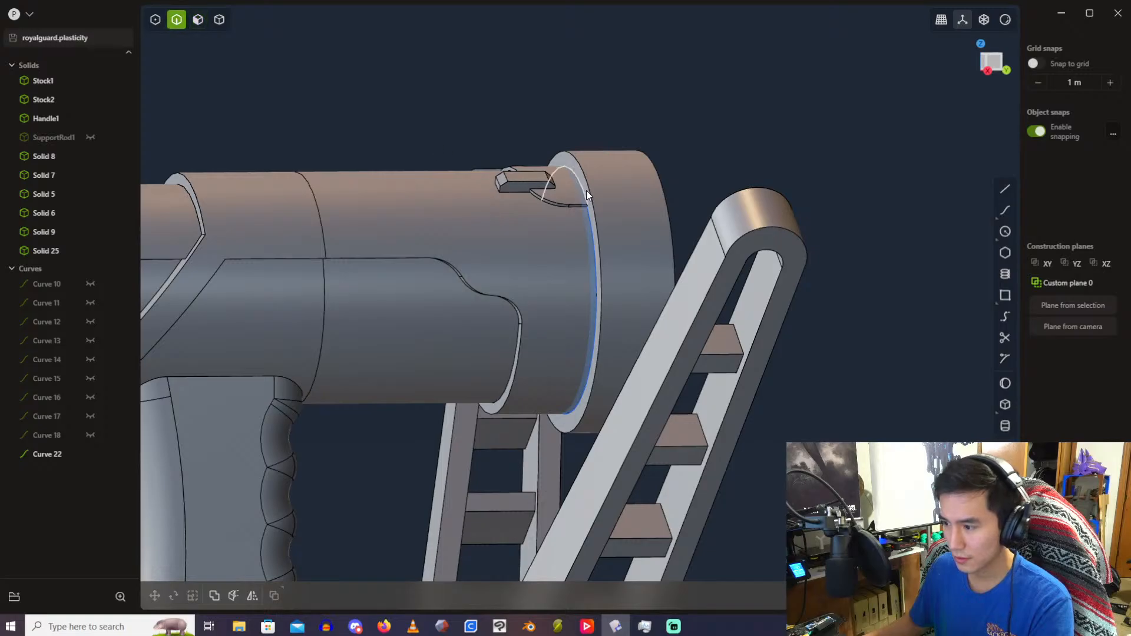
left_click(587, 191)
key("f")
left_click(237, 474)
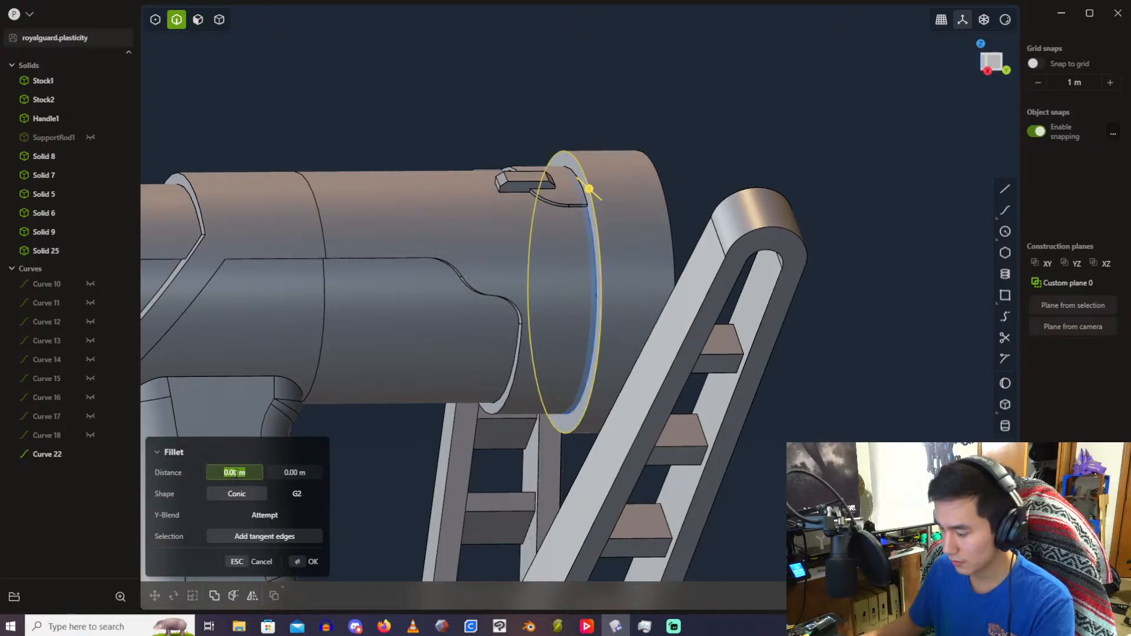
type("-.5")
key("Return")
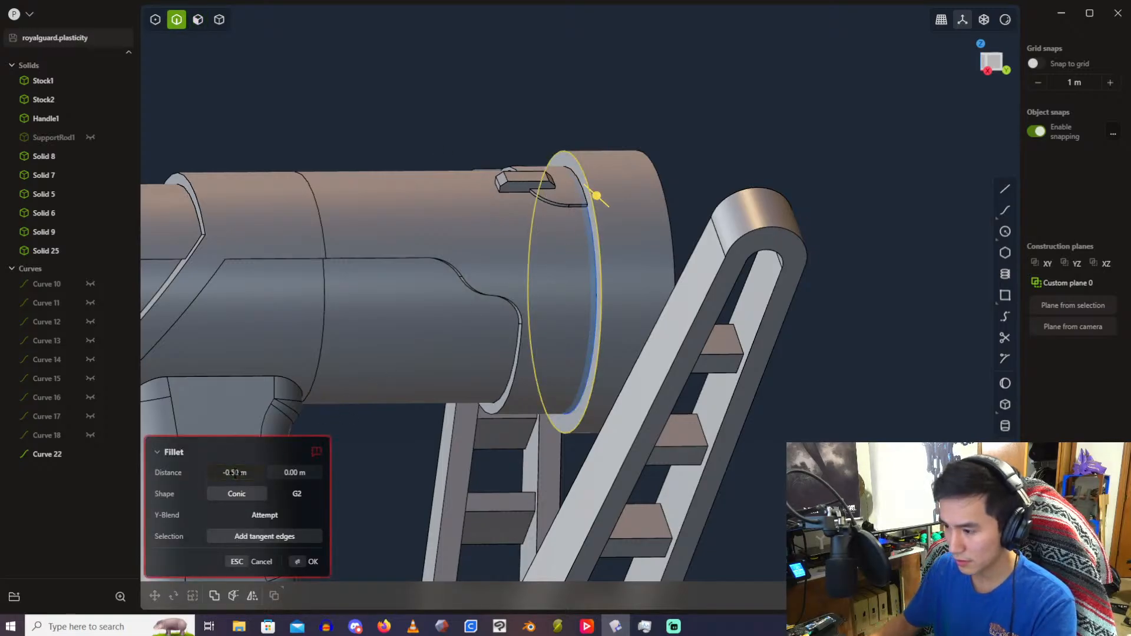
left_click(295, 473)
type("-2")
key("Return")
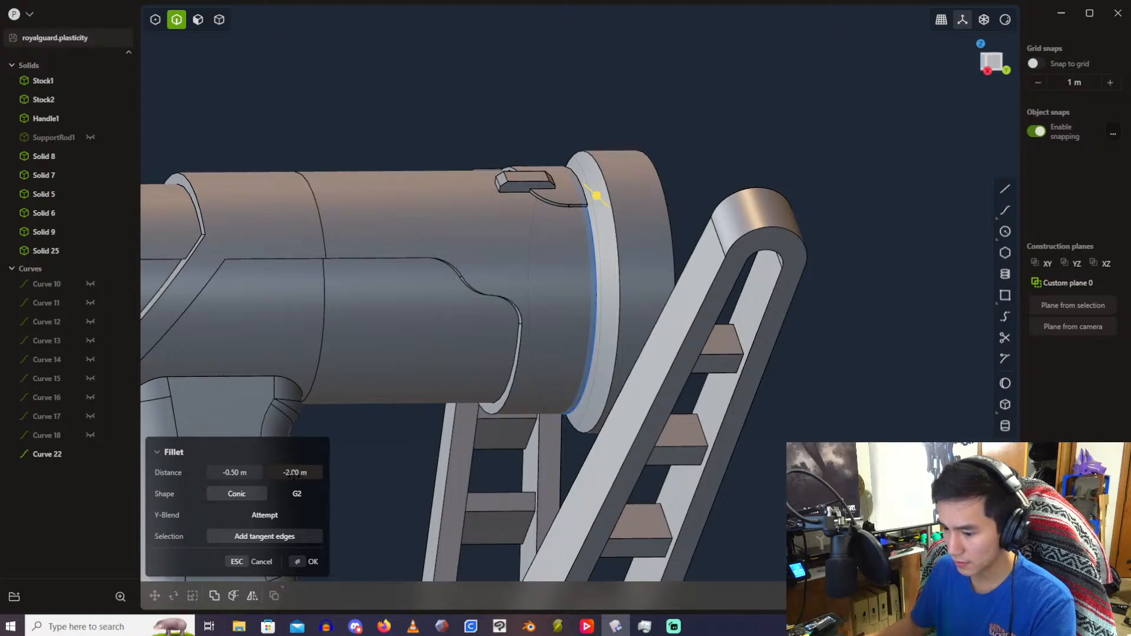
Step: Change the end cap edge's bevel distances to -2 m for the first and -0.5 m for the second
left_click(295, 473)
type("-.5")
key("Return")
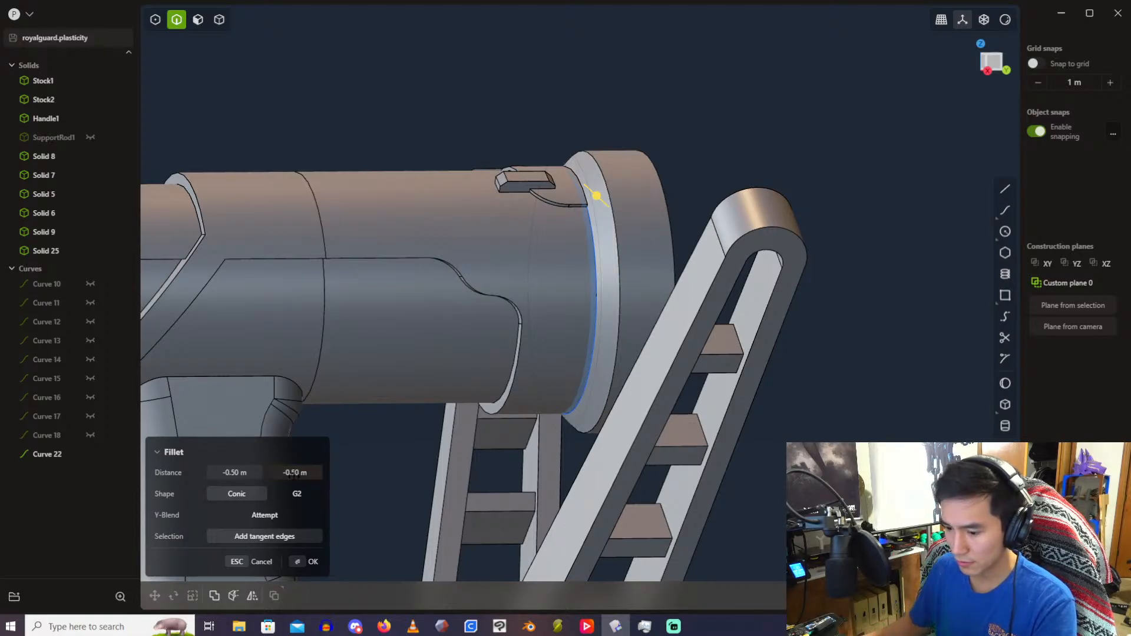
left_click(250, 474)
type("-2")
key("Return")
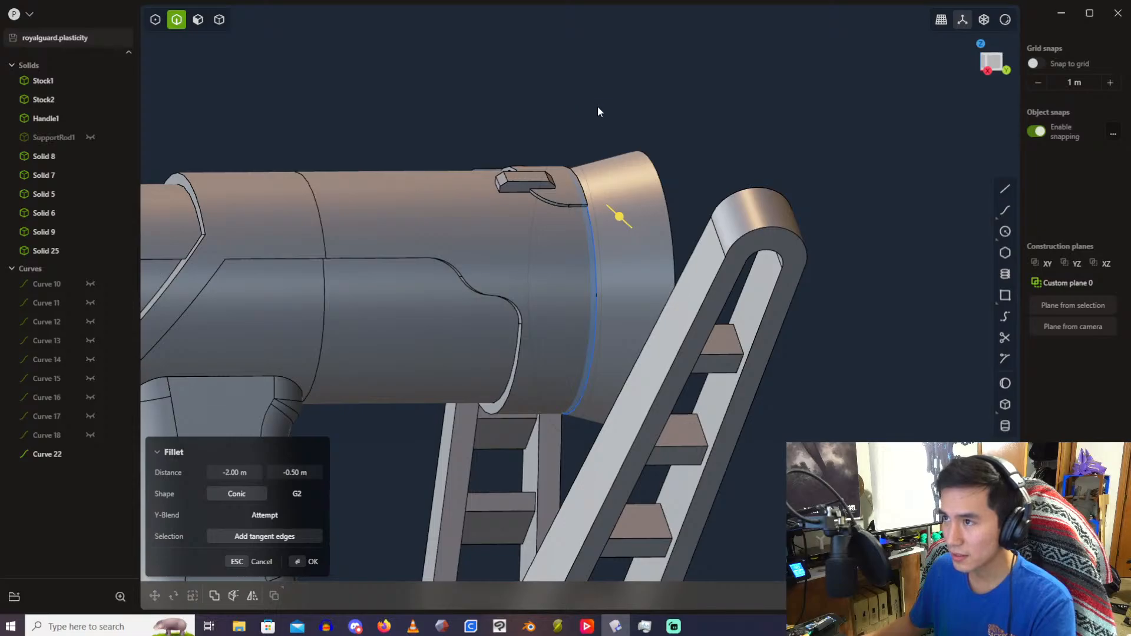
Step: Accept the end cap's edge bevel with distances of -2 m and -0.5 m
key("Return")
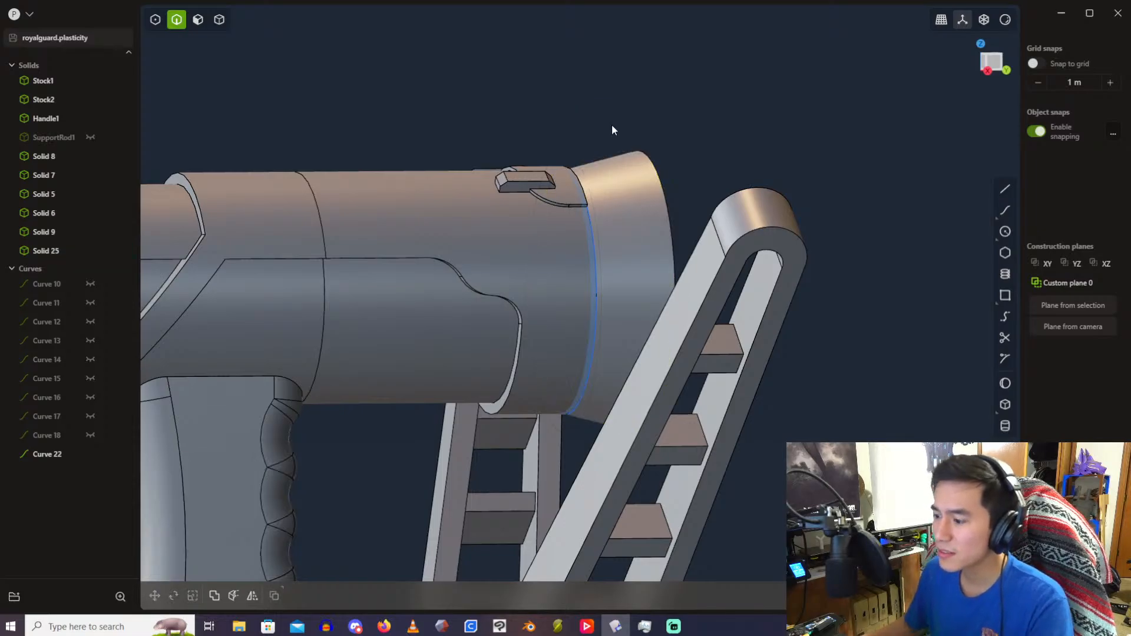
middle_click_drag(612, 125, 560, 147)
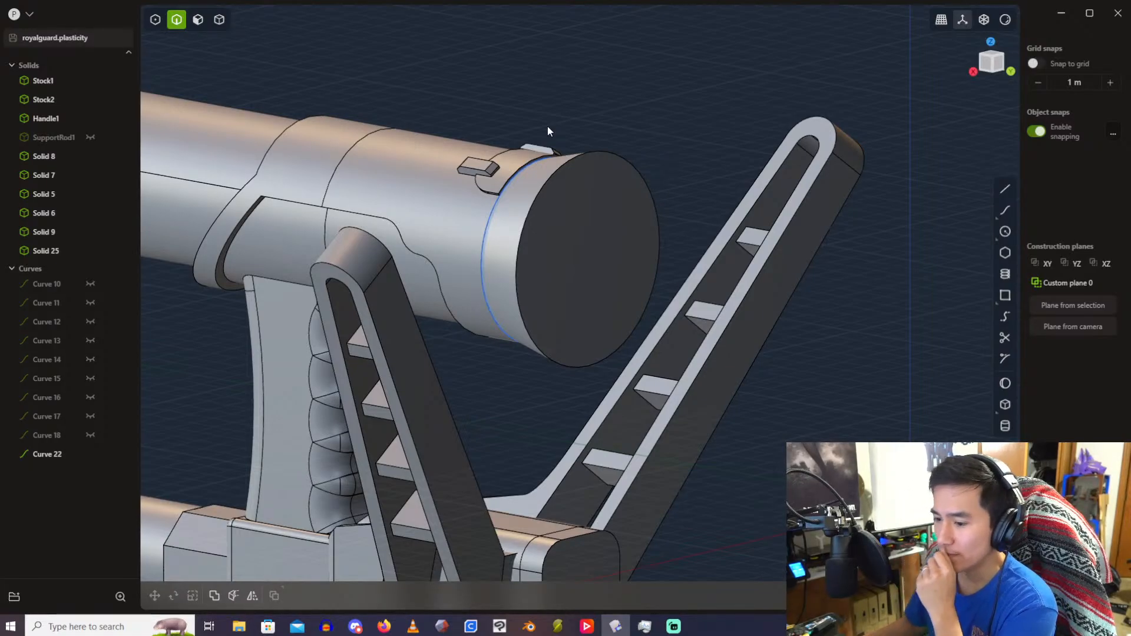
middle_click_drag(639, 172, 661, 101)
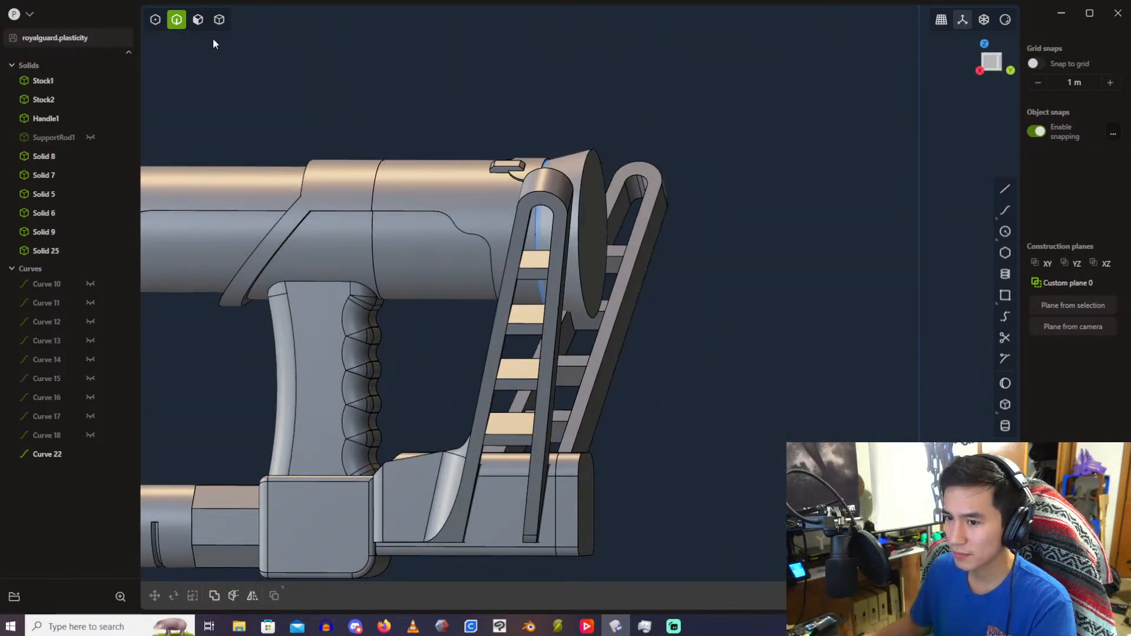
Step: Offset the end cap's flat end face inward by 1 m to make the cap shorter
left_click(198, 20)
scroll(641, 129, "up", 3)
left_click(581, 227)
left_click_drag(624, 223, 607, 222)
left_click(272, 491)
type("00")
key("Return")
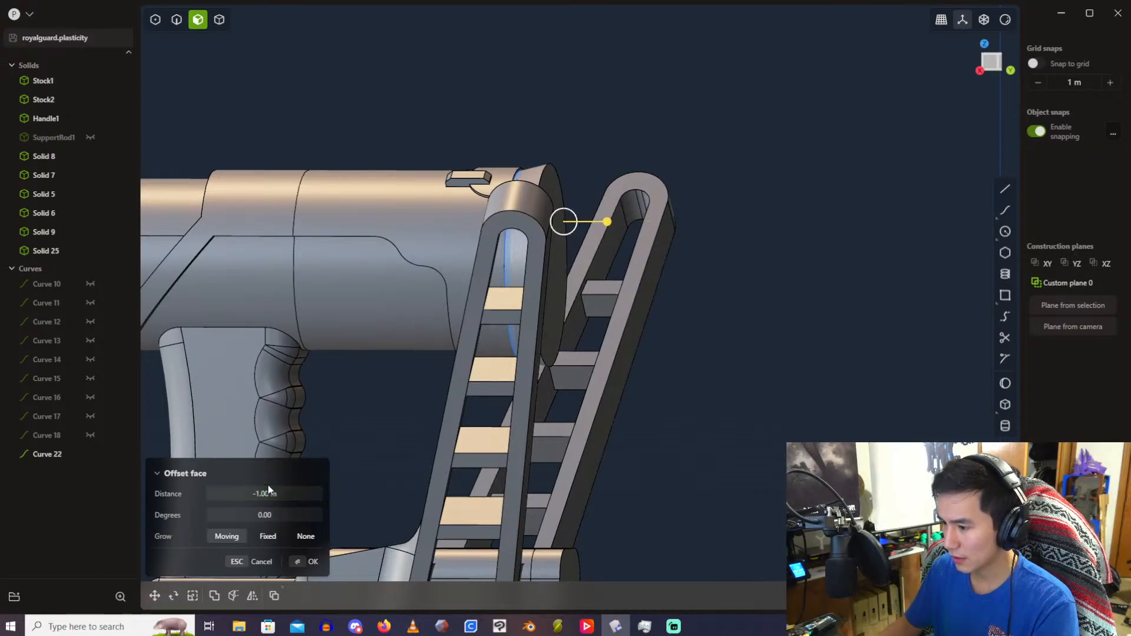
middle_click_drag(518, 103, 363, 155)
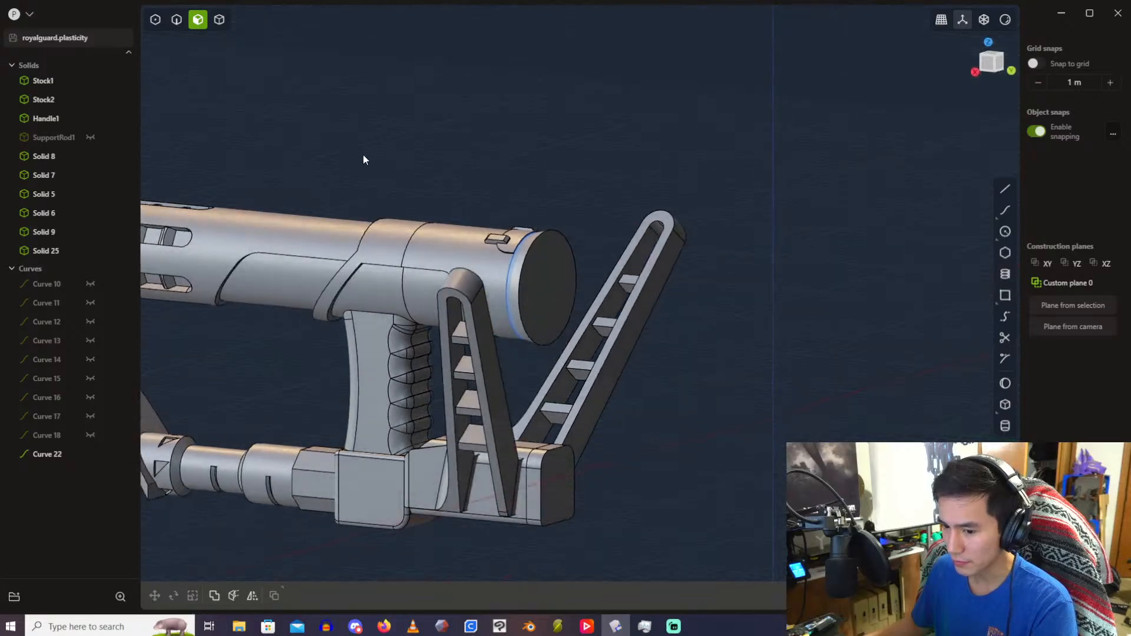
Step: Delete Curve 22, the leftover circle at the base of the end cap
left_click(369, 261)
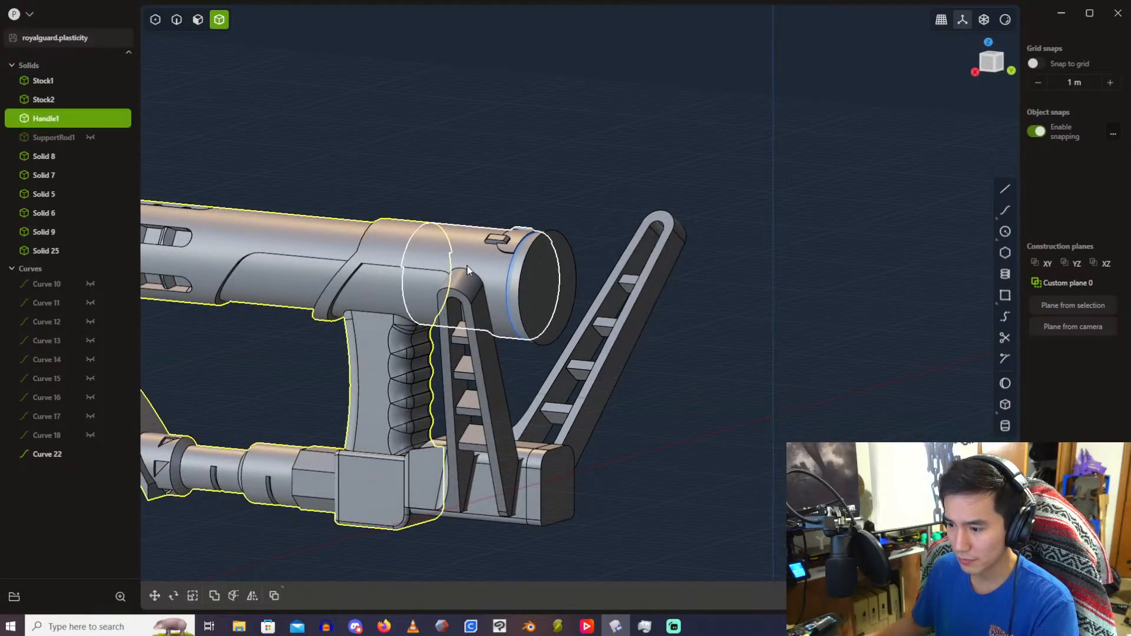
left_click(545, 248)
scroll(549, 246, "up", 2)
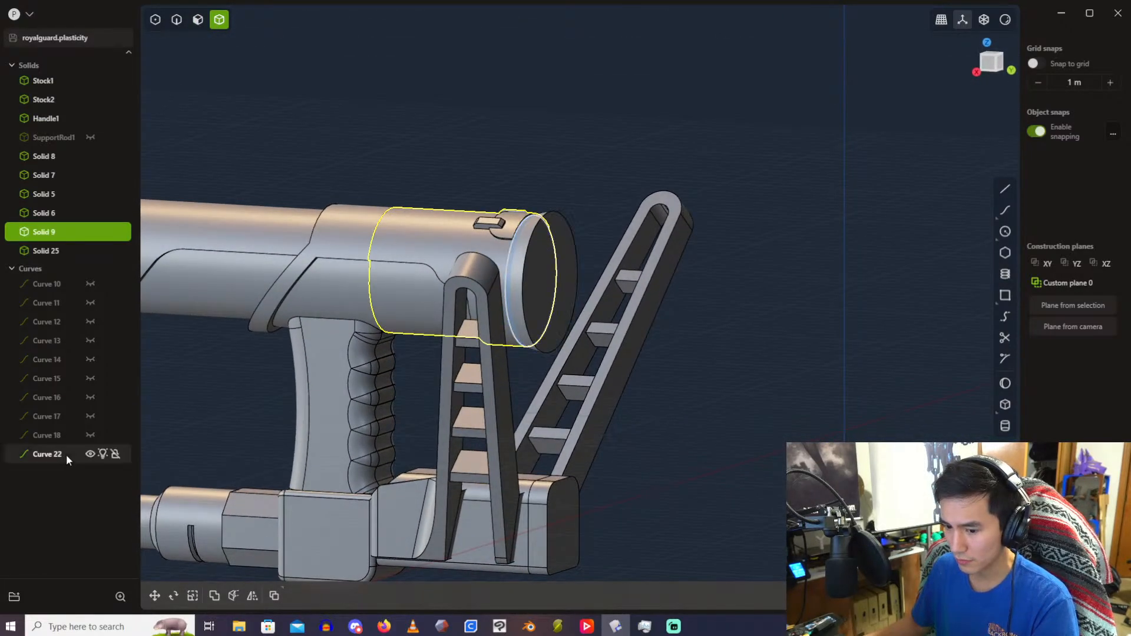
left_click(65, 454)
key("Delete")
left_click(47, 284)
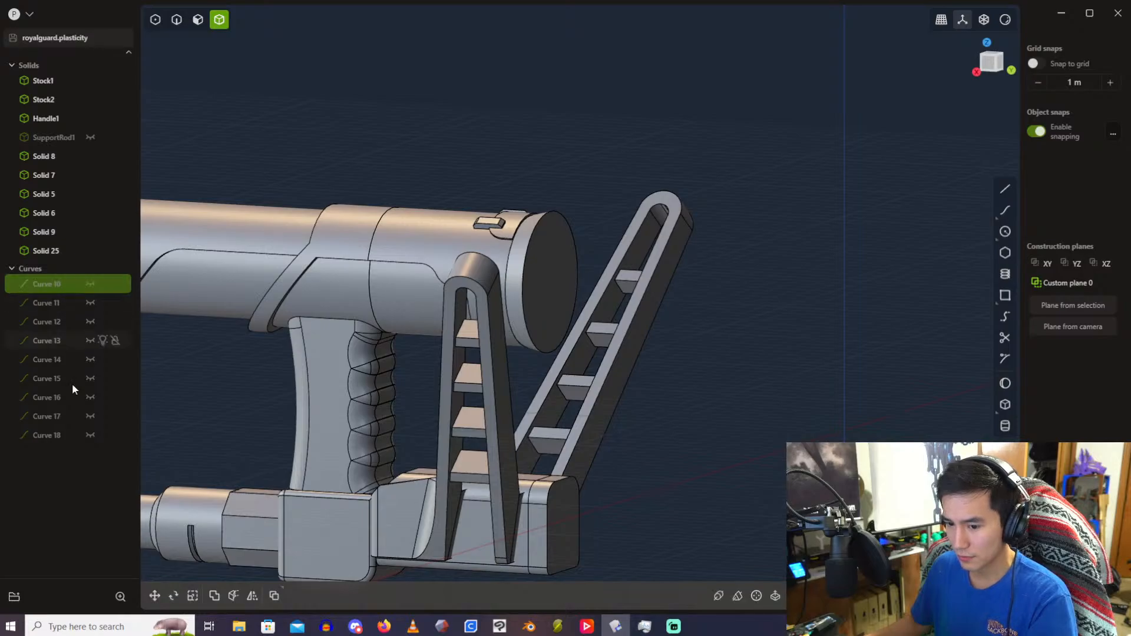
left_click(66, 442, "shift")
scroll(369, 284, "down", 3)
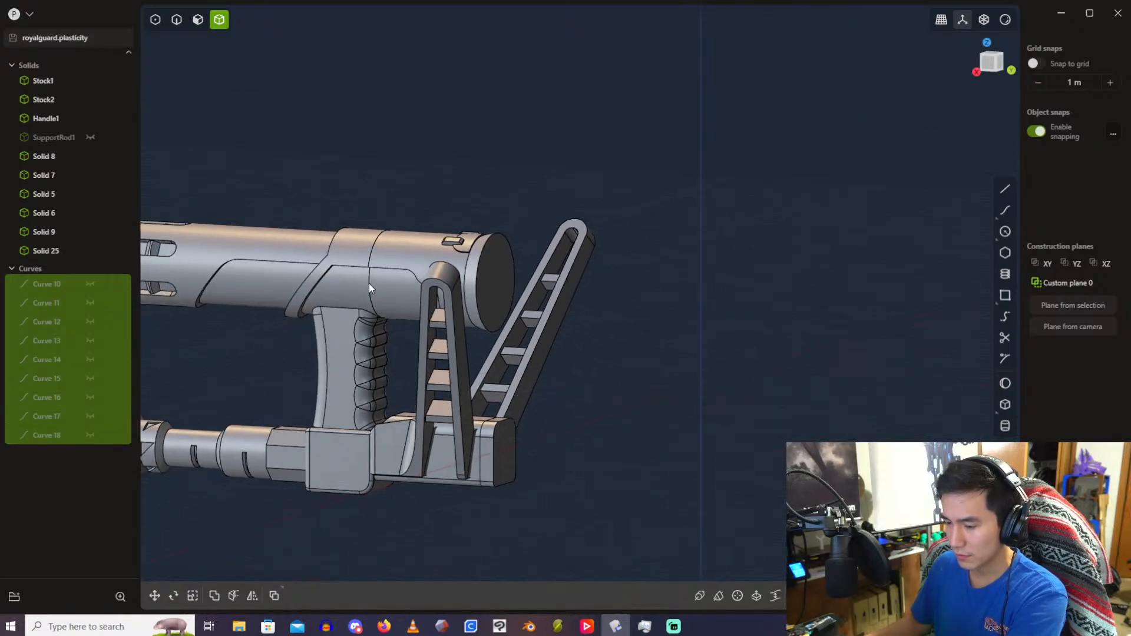
middle_click_drag(369, 284, 488, 251)
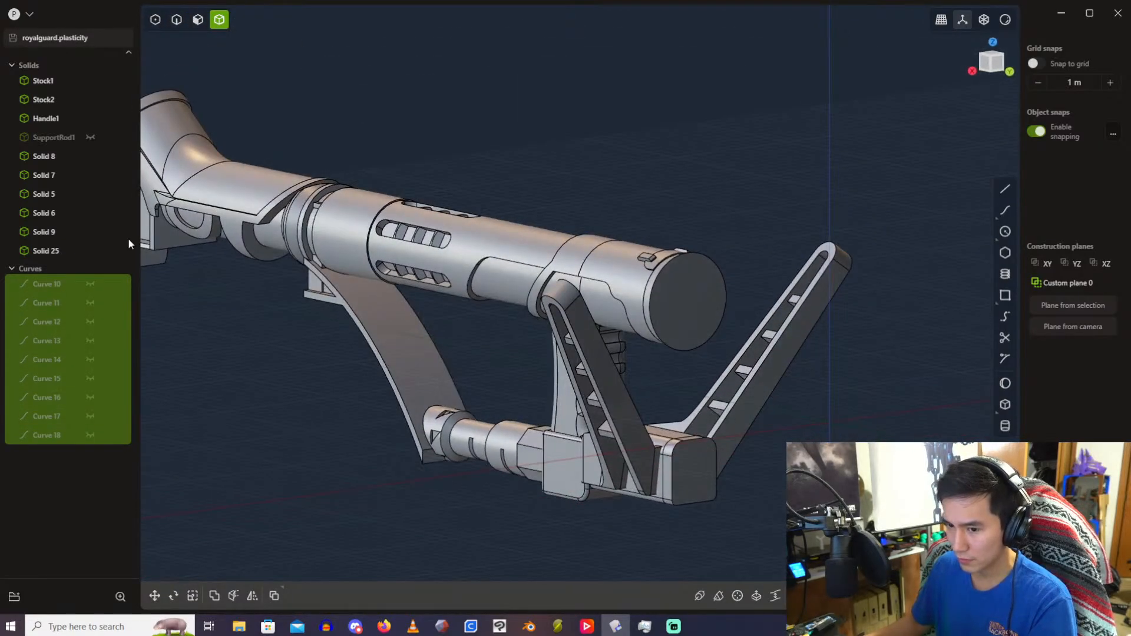
left_click(303, 389)
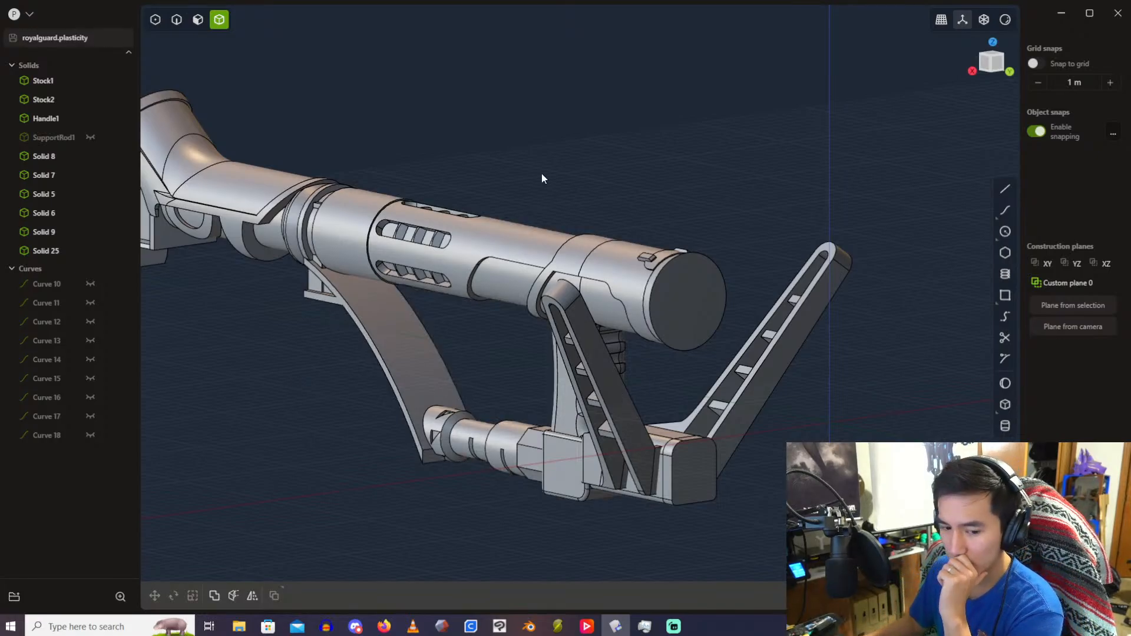
Step: Start an eight-sided polygon centred on the end cap's flat end face
middle_click_drag(637, 200, 524, 218, "shift")
scroll(588, 204, "down", 2)
scroll(531, 251, "up", 6)
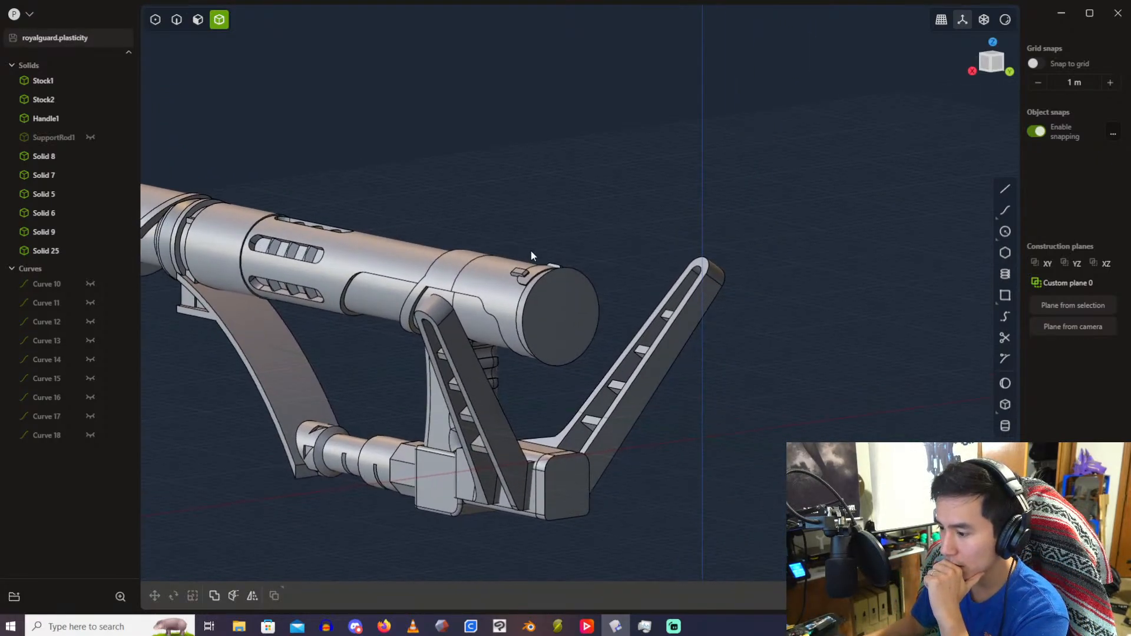
scroll(573, 322, "up", 3)
middle_click_drag(558, 297, 528, 122, "shift")
scroll(556, 123, "up", 2)
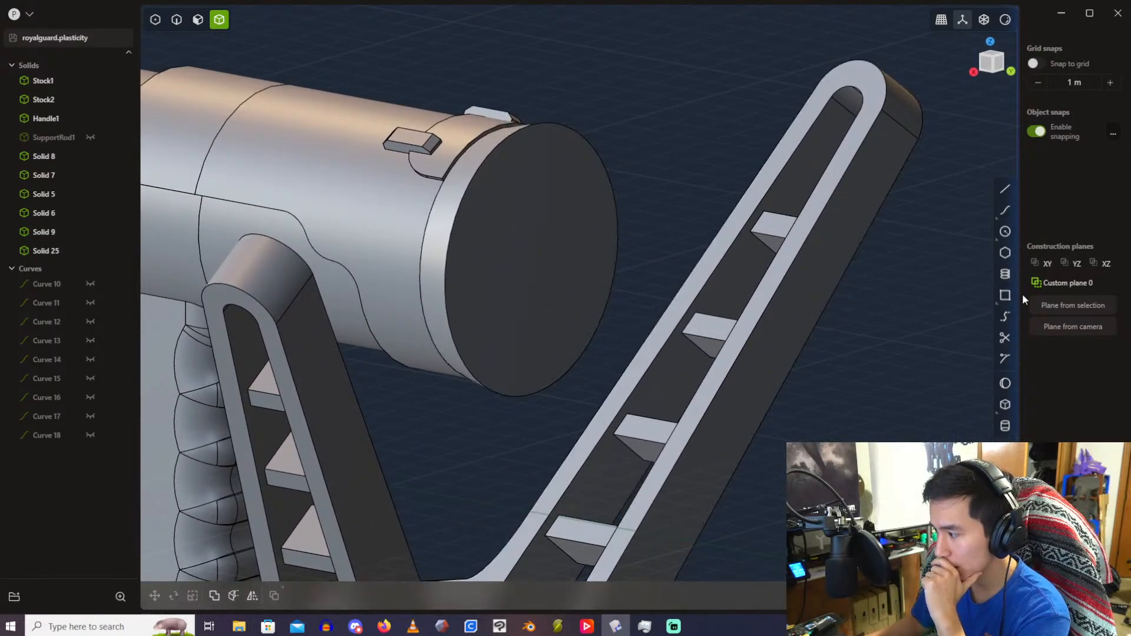
left_click(1006, 253)
left_click(532, 263)
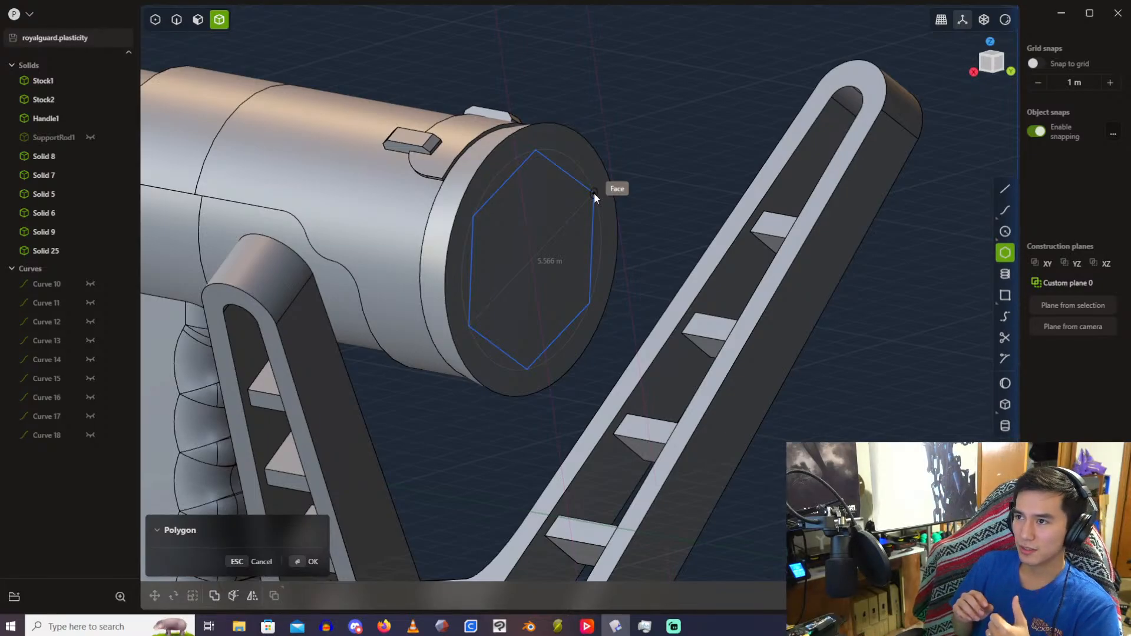
scroll(594, 192, "up", 2, "ctrl")
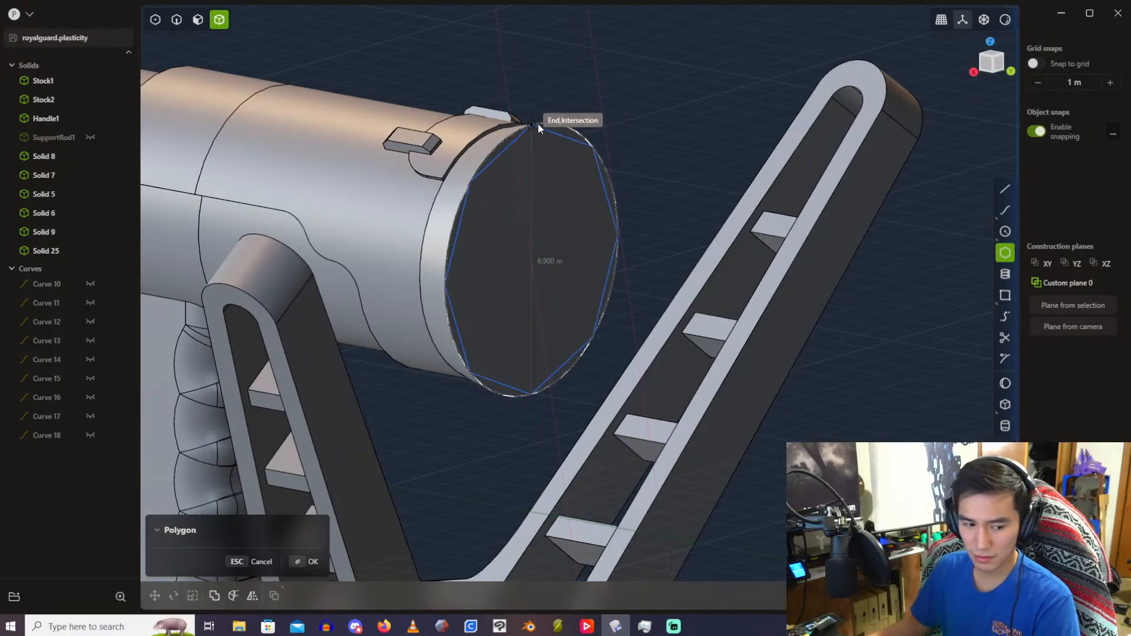
Step: Orient the octagon with one corner straight up and set its radius to 7.5 m
middle_click_drag(539, 125, 782, 187)
left_click(1006, 72)
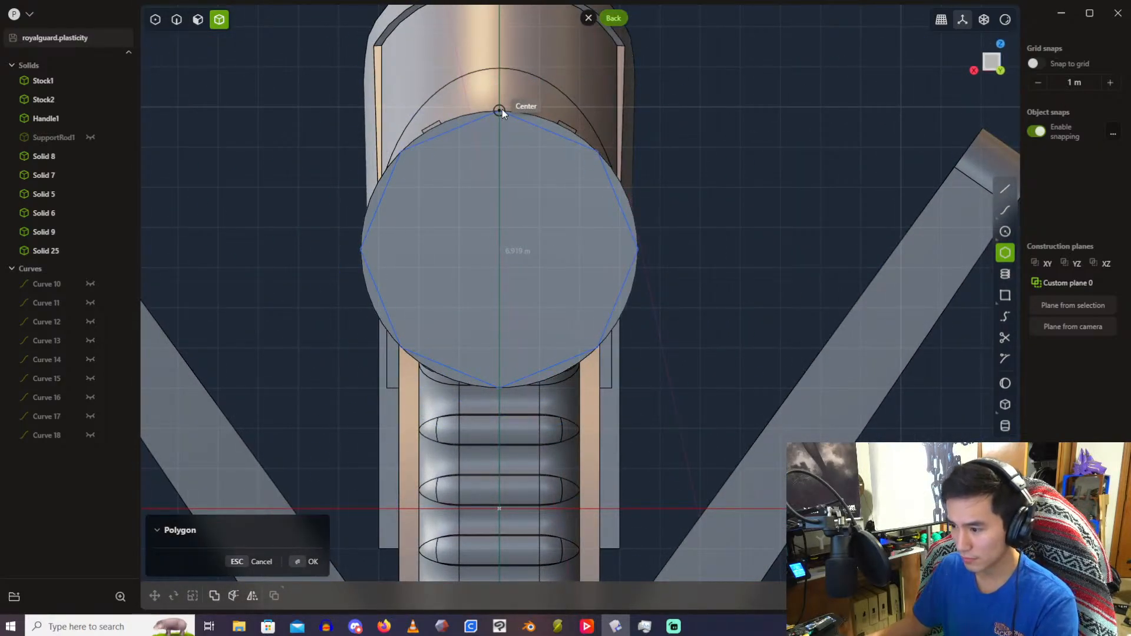
key("Tab")
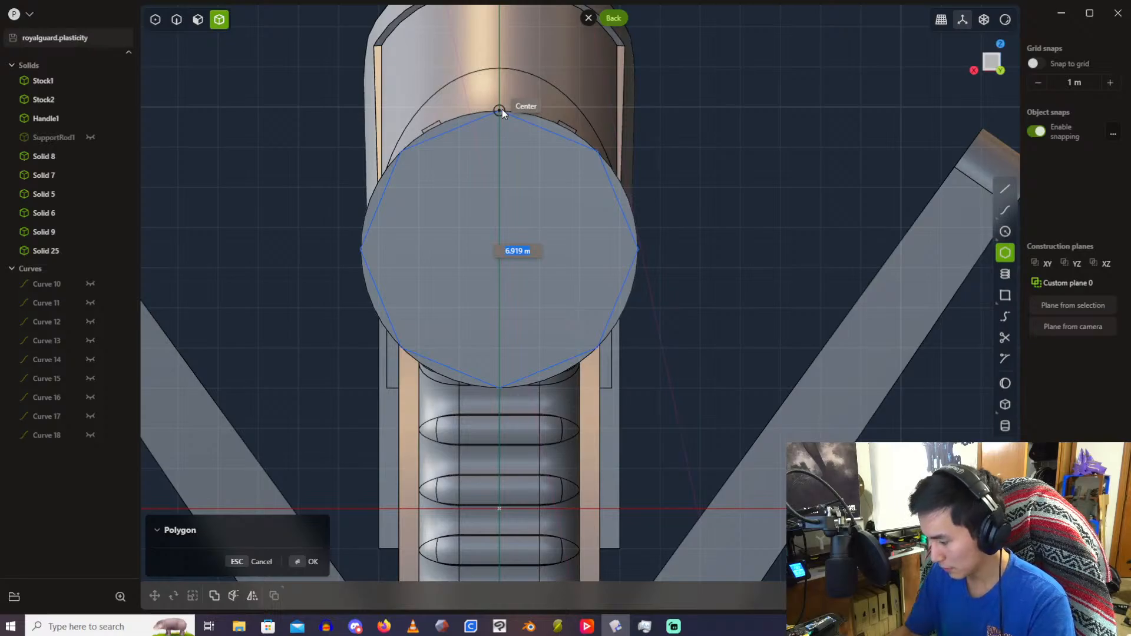
type("7")
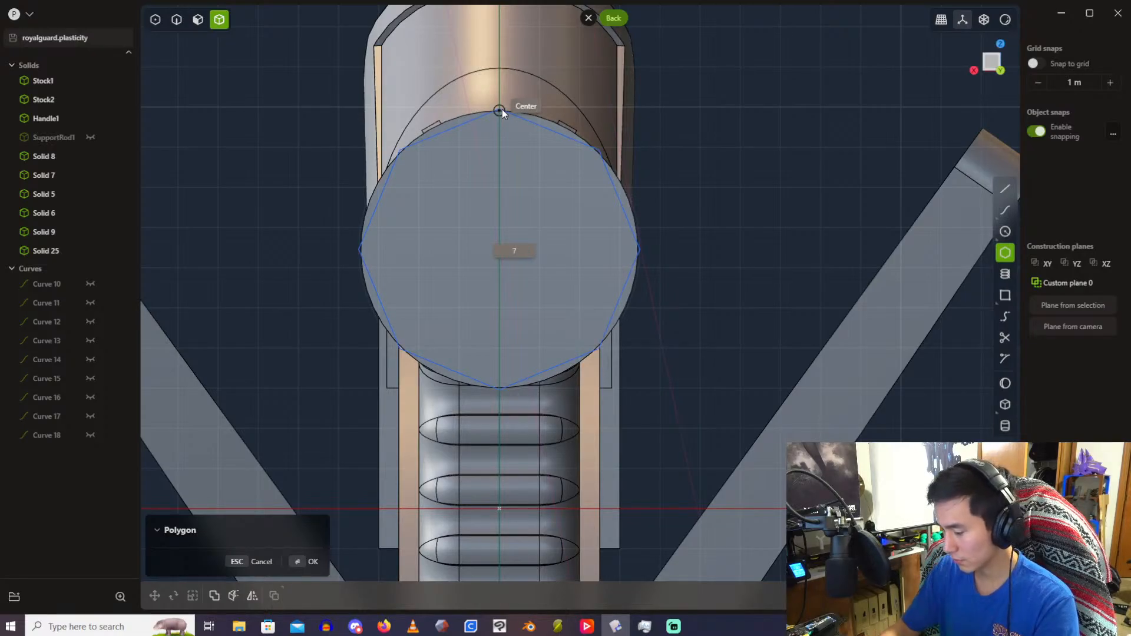
type(".")
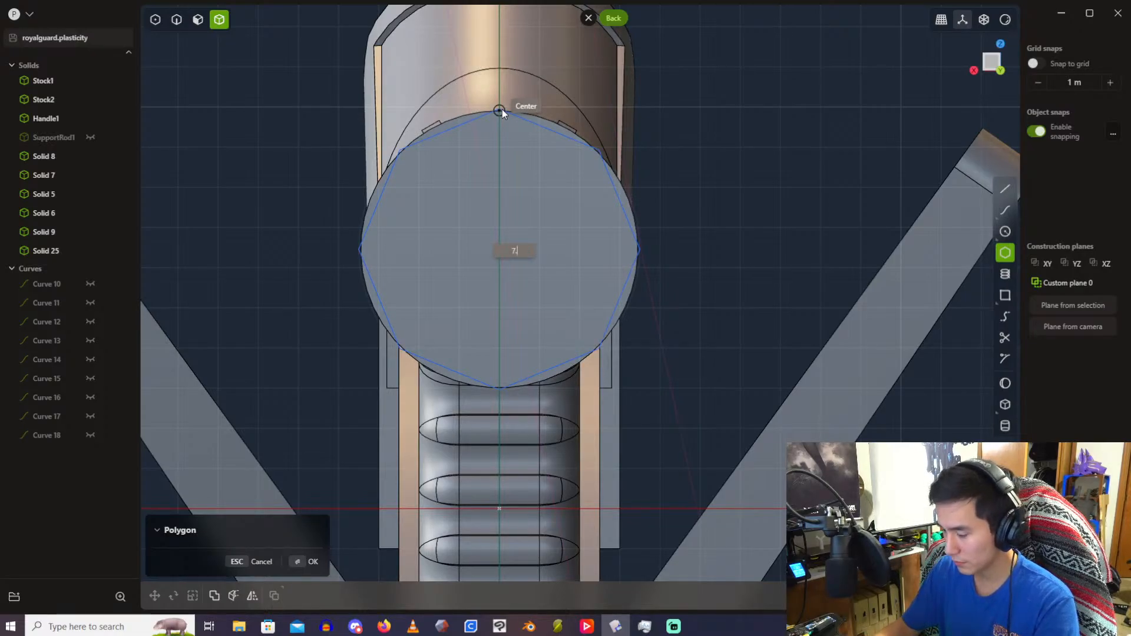
type("5")
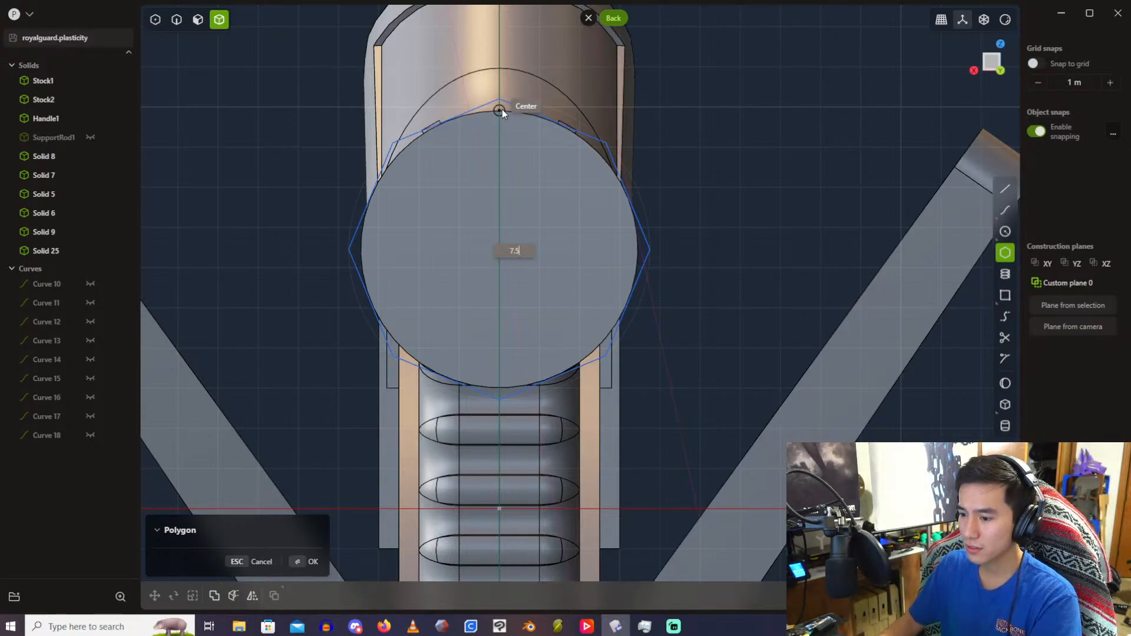
key("Return")
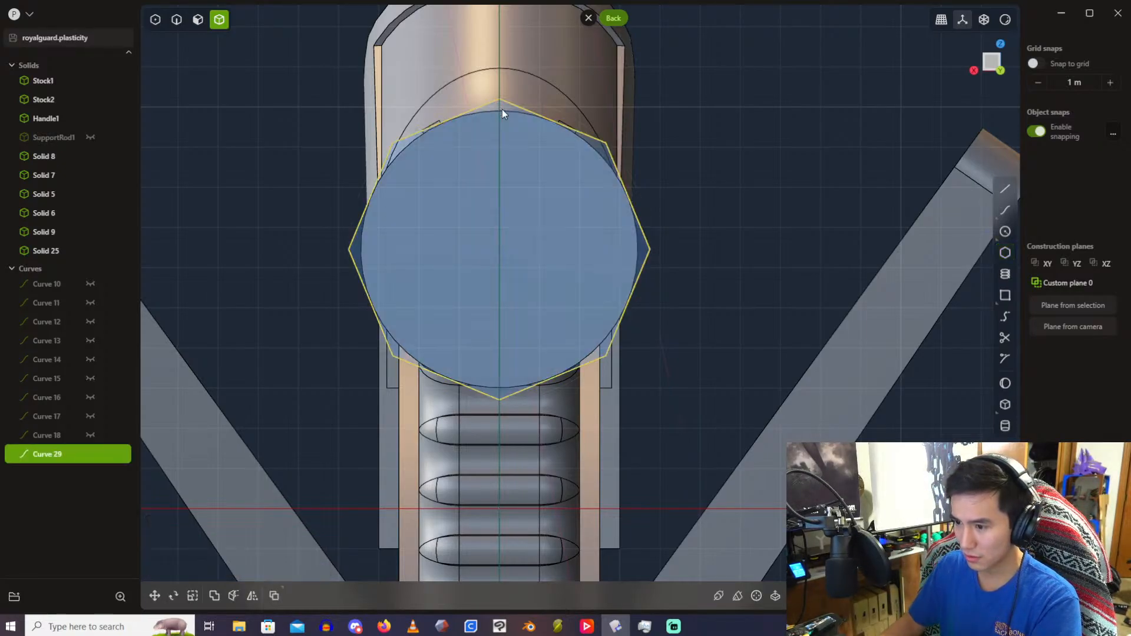
Step: Extrude the octagonal region outward from the end cap by 1.5 m as a new solid
middle_click_drag(502, 108, 568, 177)
scroll(599, 227, "up", 3)
scroll(591, 177, "down", 3)
scroll(556, 144, "up", 2)
scroll(568, 190, "up", 5)
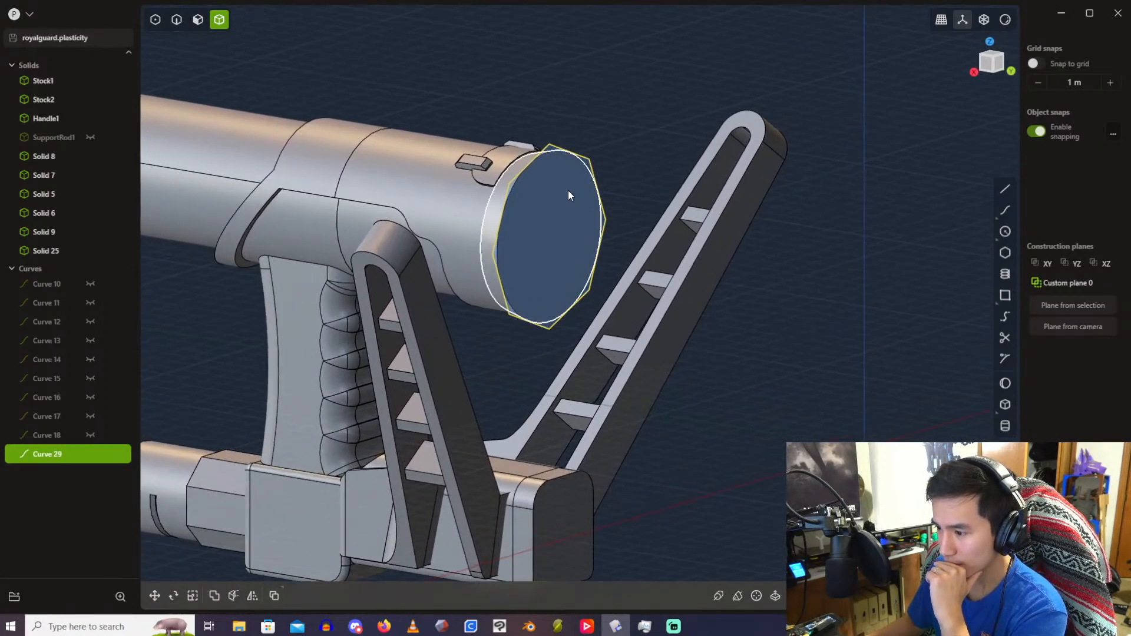
left_click(199, 20)
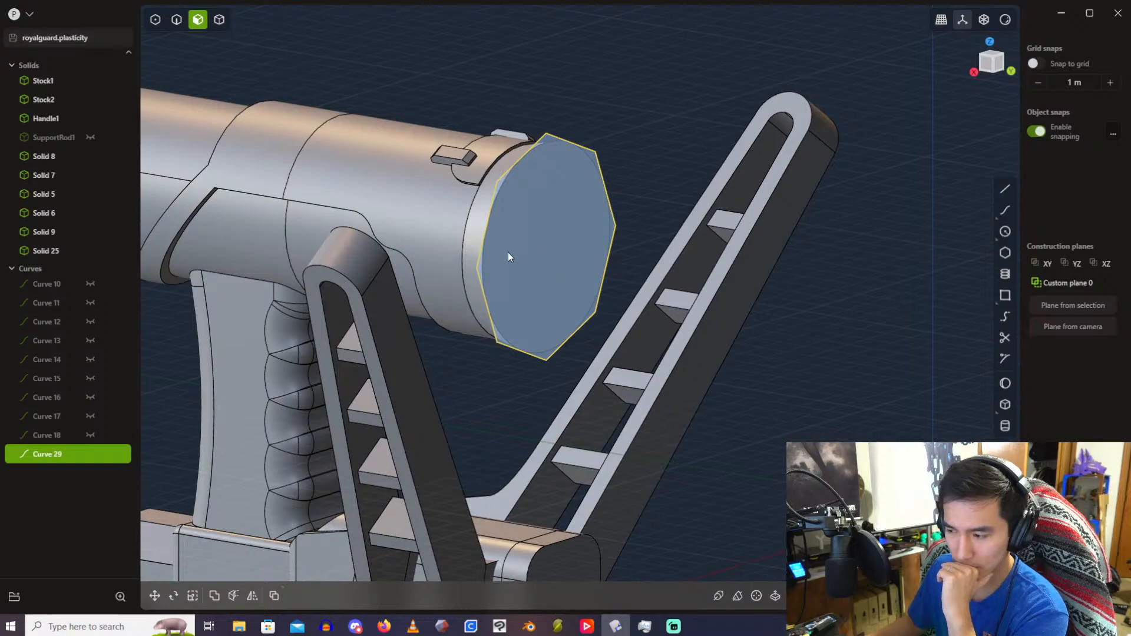
key("e")
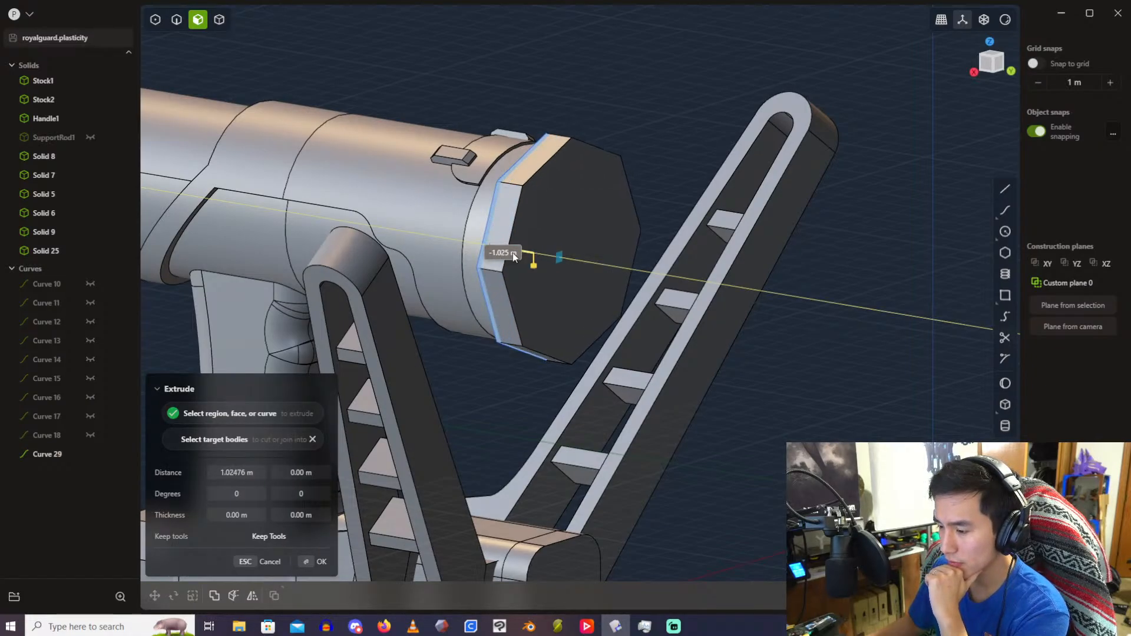
scroll(504, 187, "up", 2)
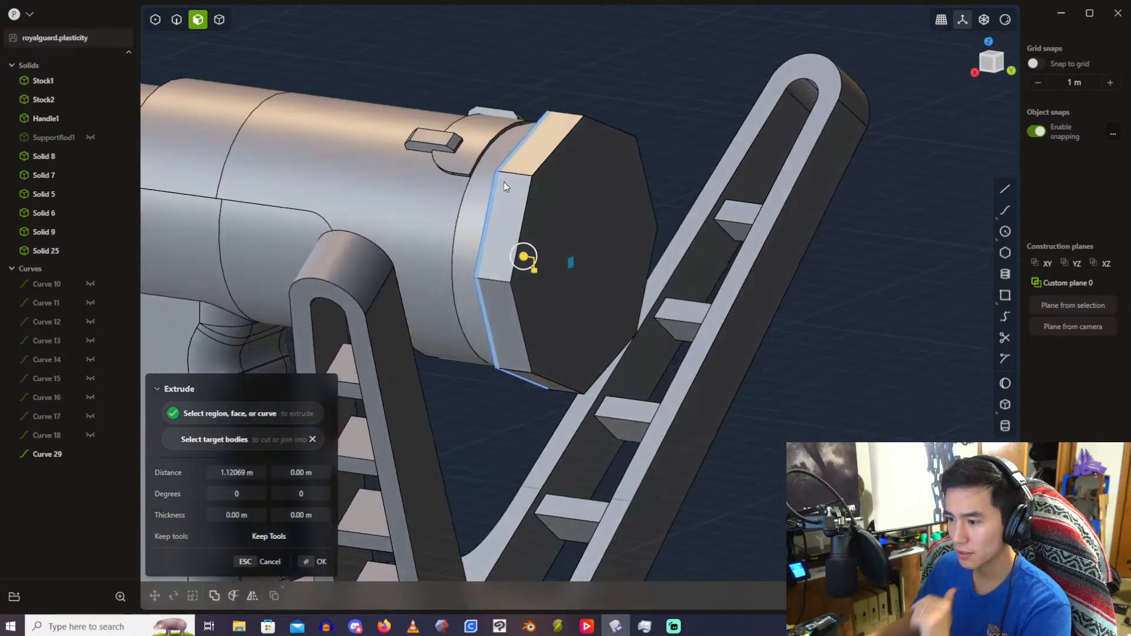
mouse_move(503, 182)
middle_mouse_down()
mouse_move(544, 182)
mouse_move(505, 170)
middle_mouse_up()
scroll(505, 170, "up", 2)
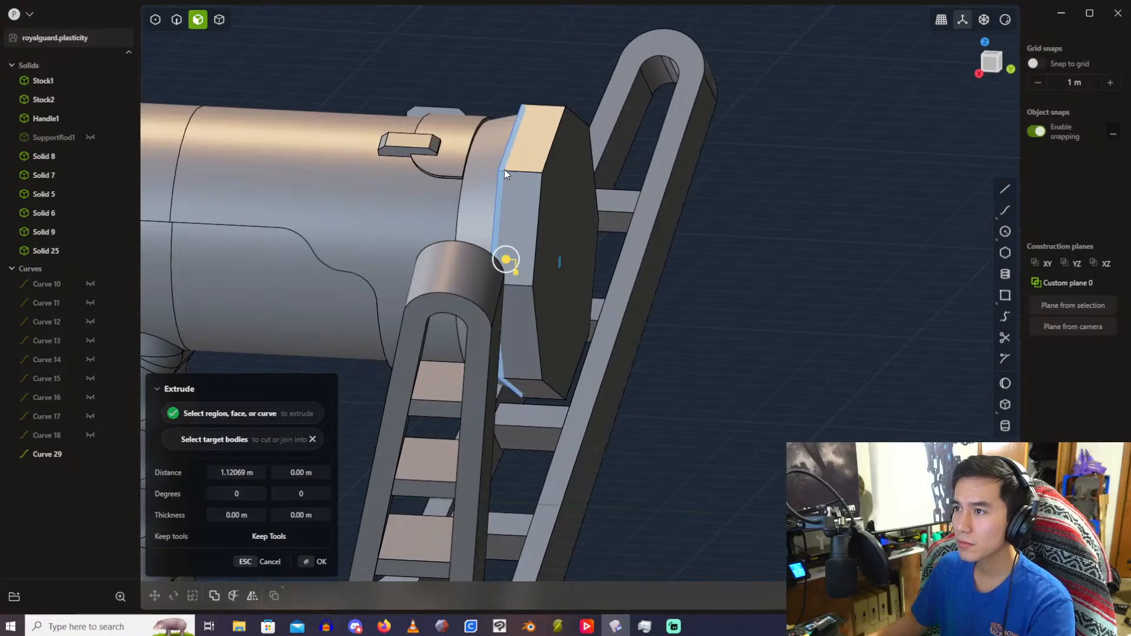
scroll(505, 170, "down", 3)
left_click(250, 473)
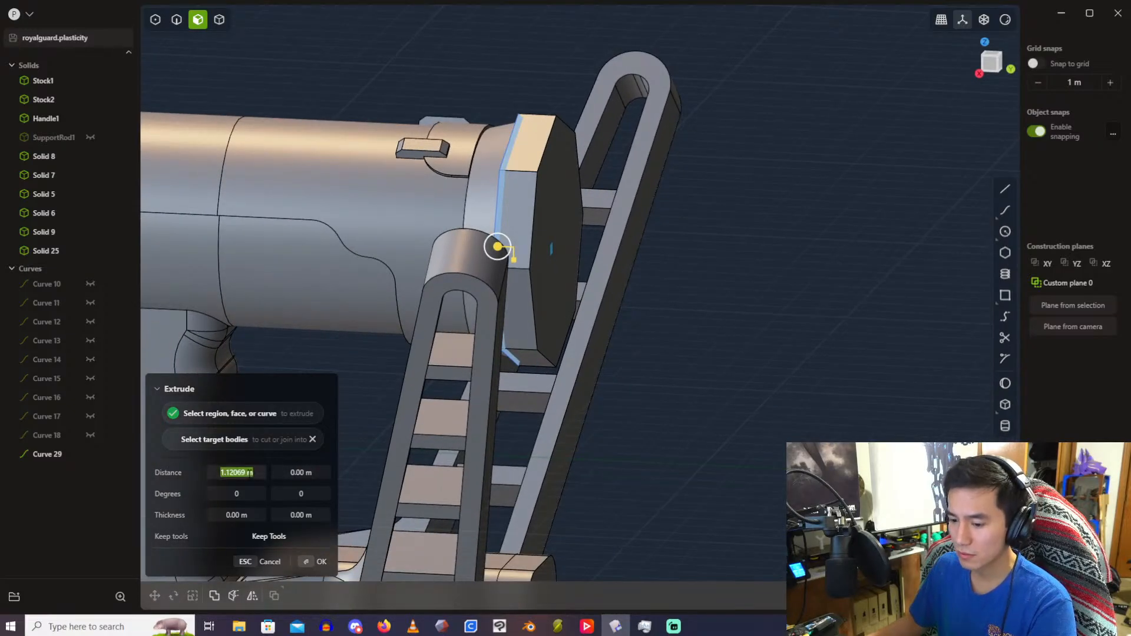
type("1.5")
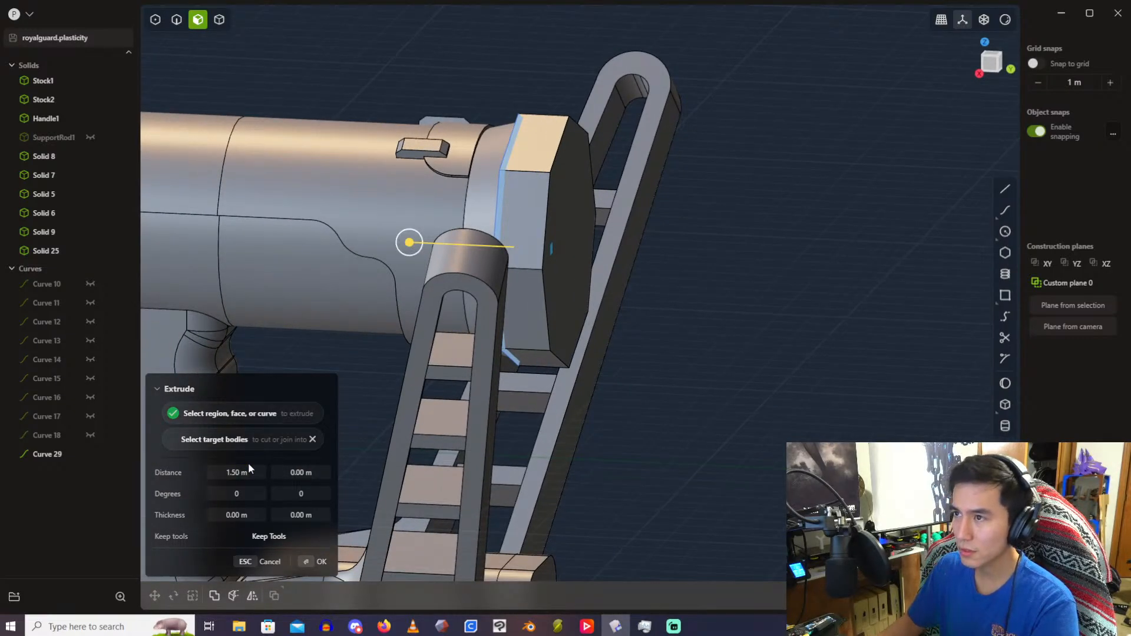
key("Return")
Step: Start an eight-sided polygon centred on the outer face of the extruded octagonal solid
middle_click_drag(526, 208, 628, 152)
scroll(614, 140, "up", 3)
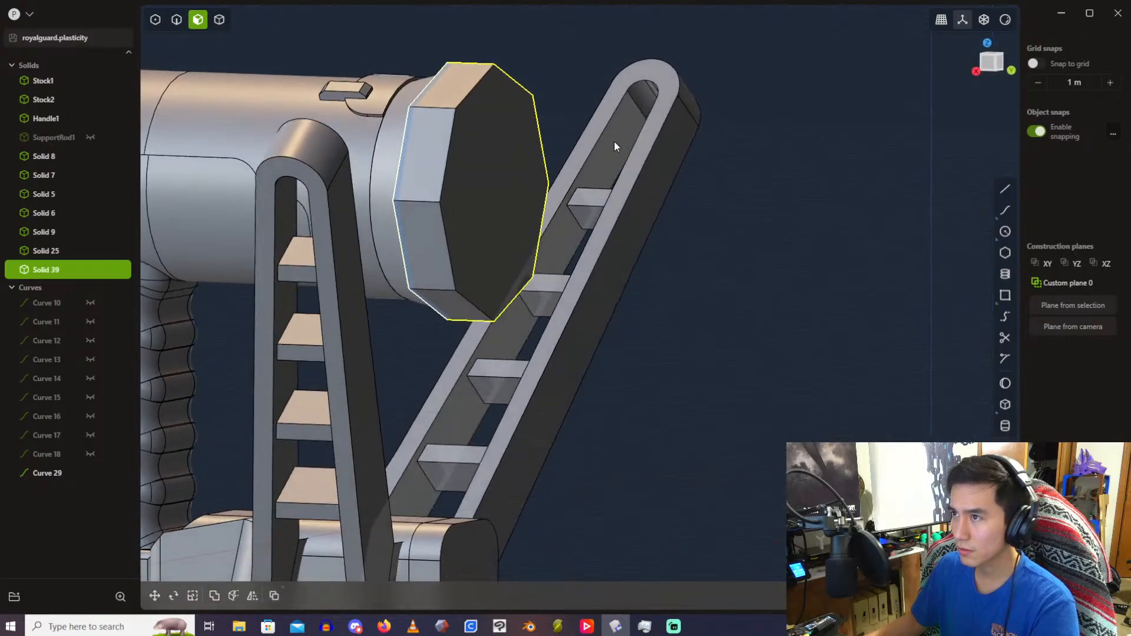
left_click(1005, 252)
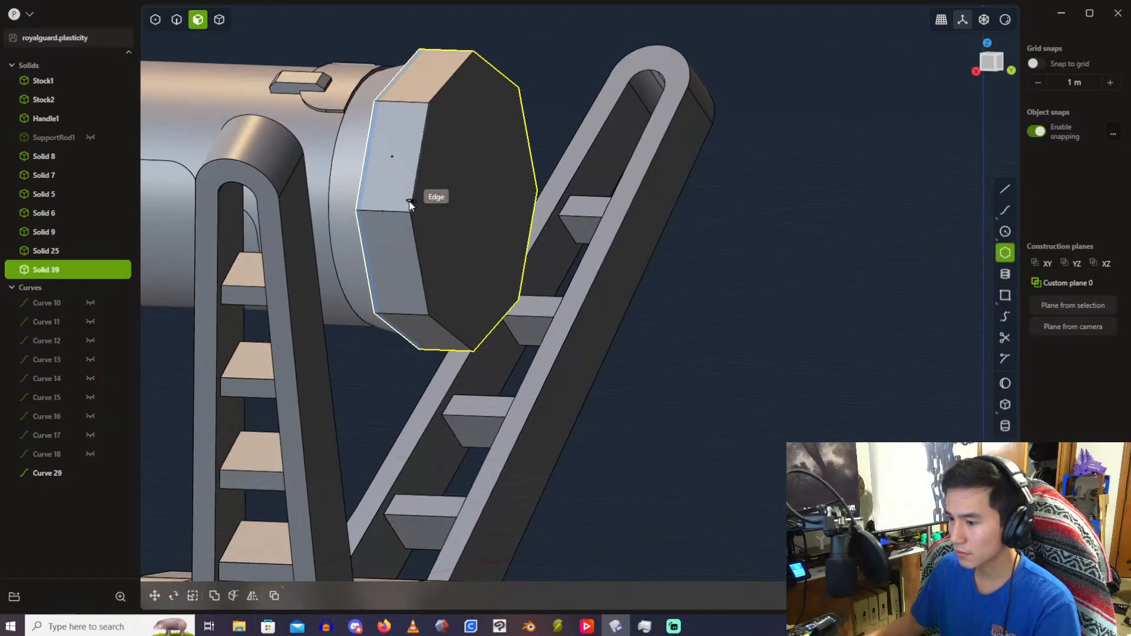
mouse_move(479, 199)
middle_mouse_down()
mouse_move(433, 184)
mouse_move(468, 202)
middle_mouse_up()
left_click(468, 201)
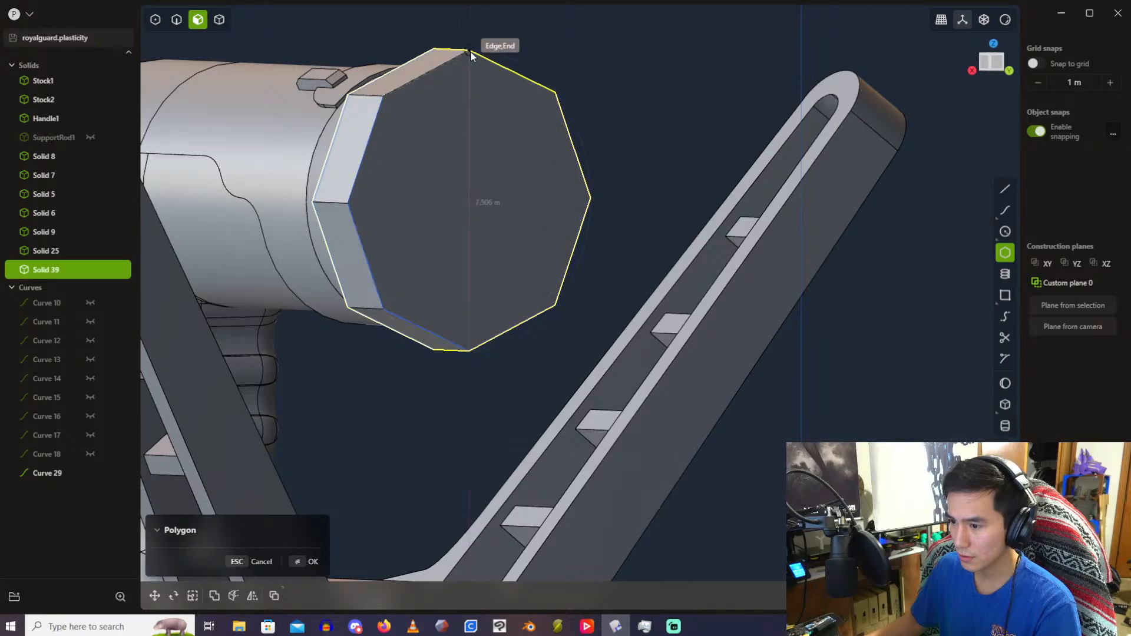
Step: Set the new octagon's radius to 12 m
scroll(472, 62, "down", 1)
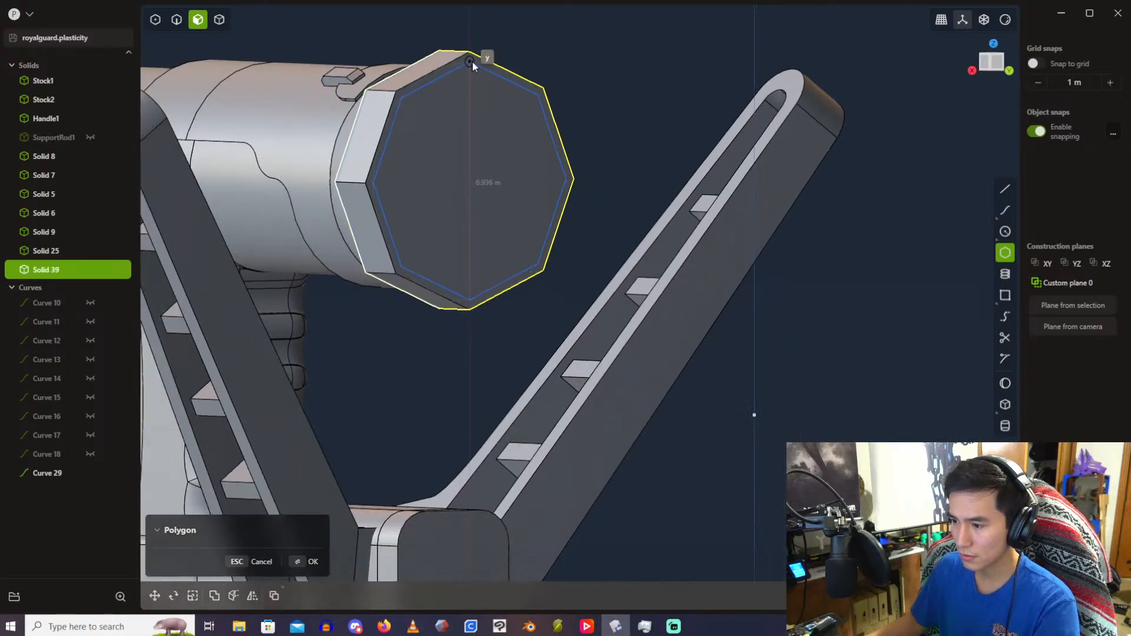
key("Tab")
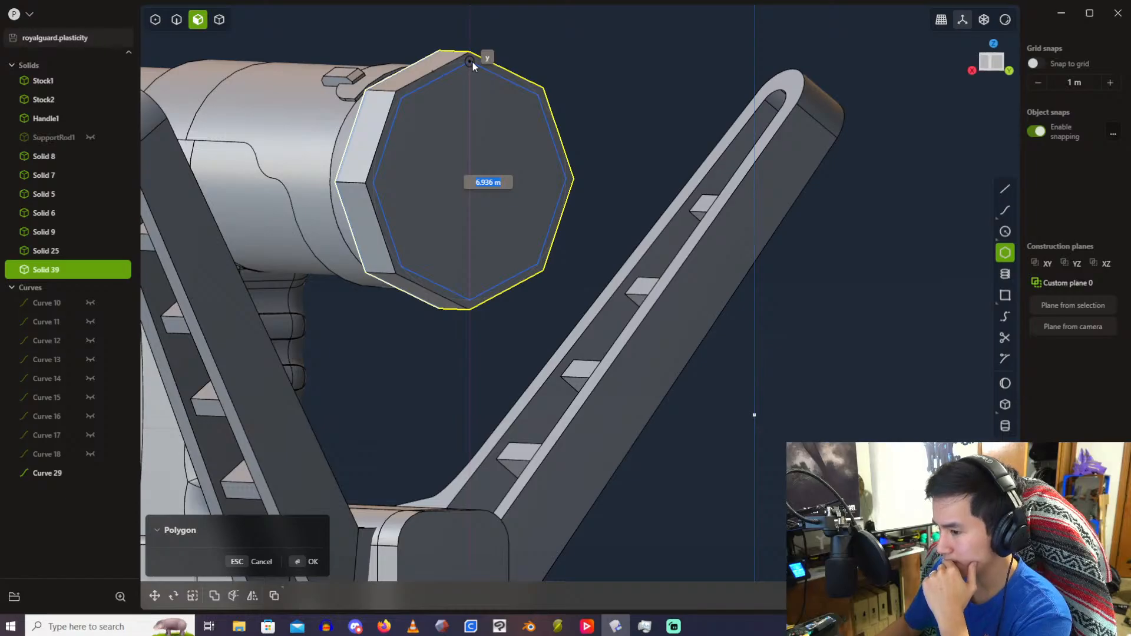
type("6")
key("BackSpace")
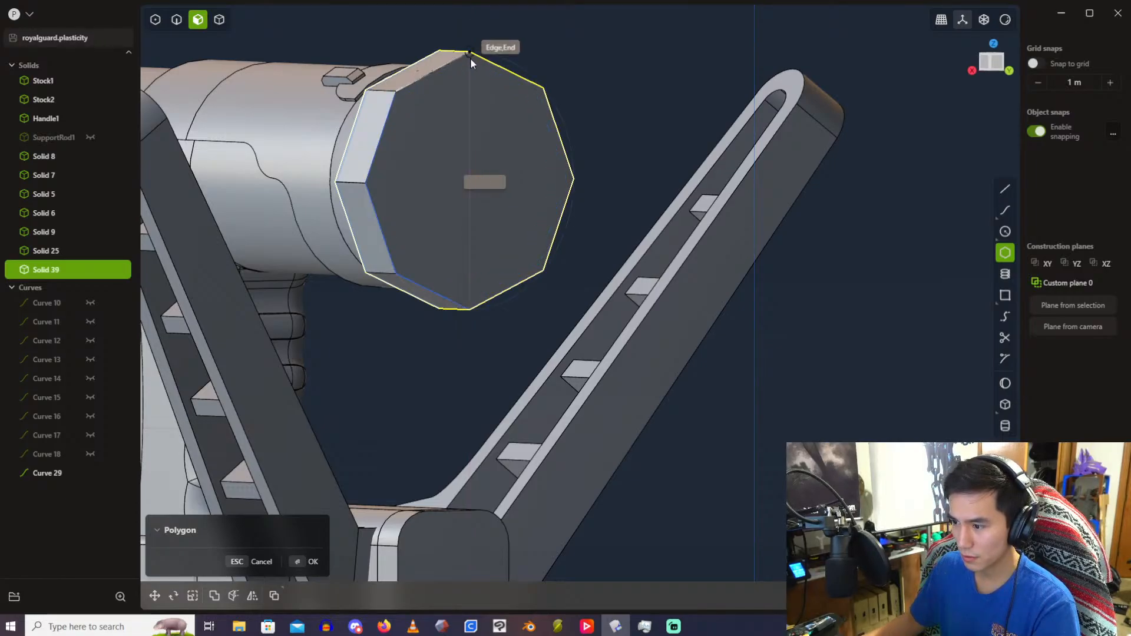
type("7")
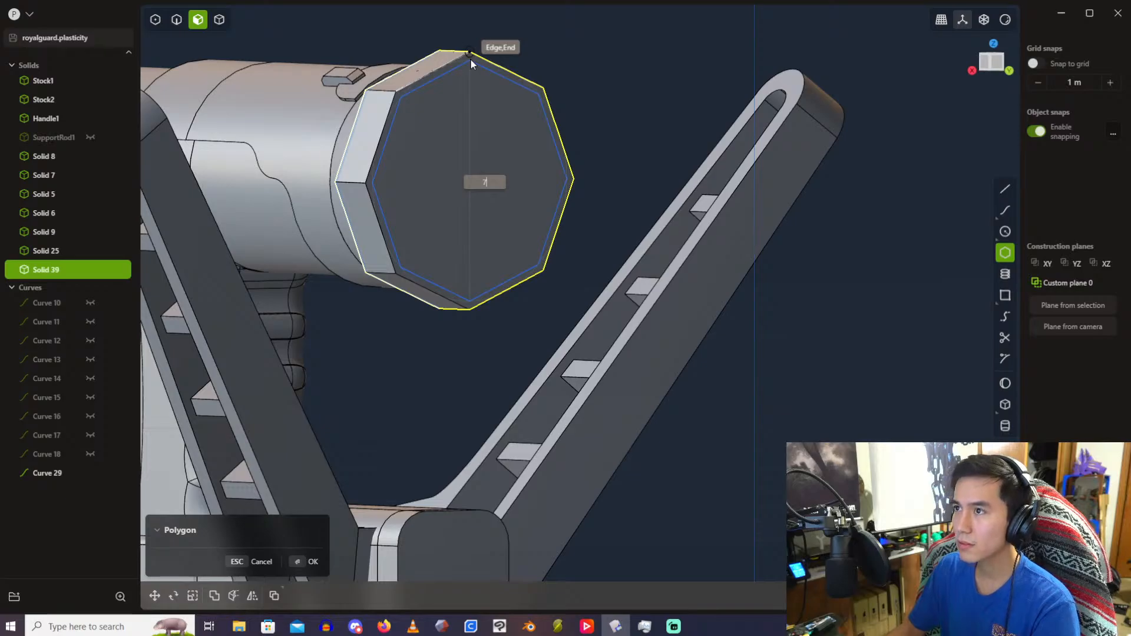
key("BackSpace")
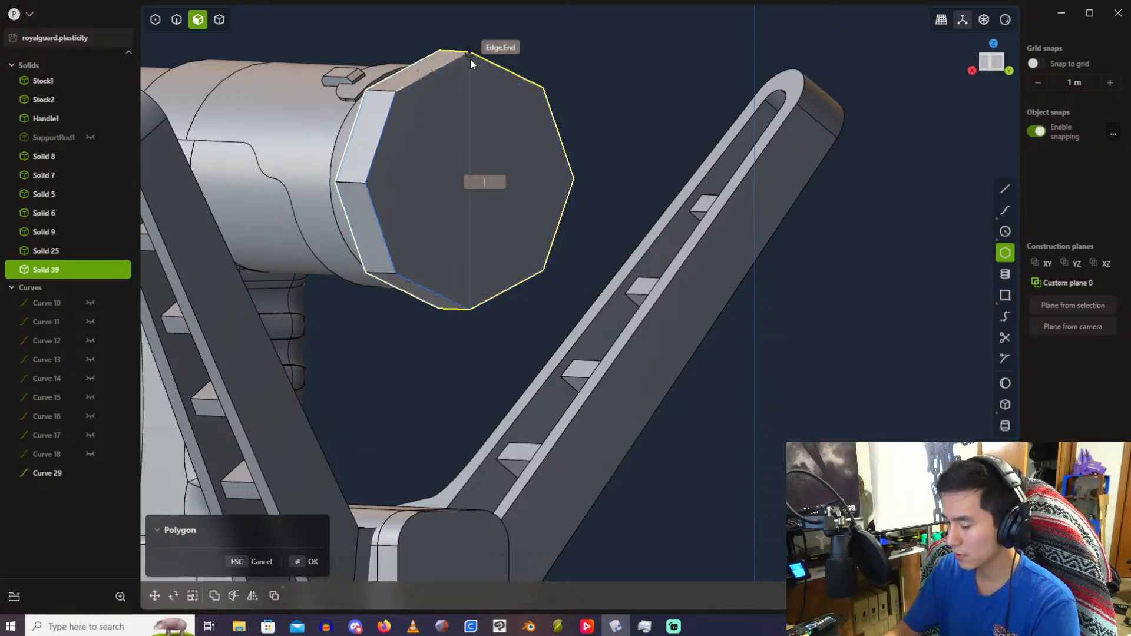
type("8")
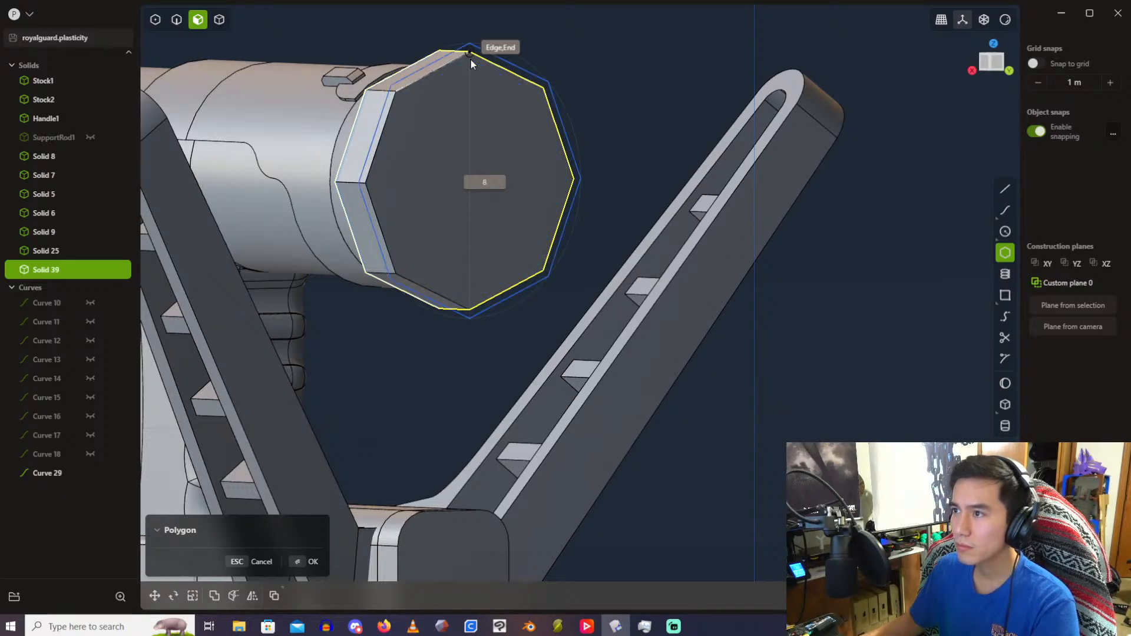
key("BackSpace")
type("10")
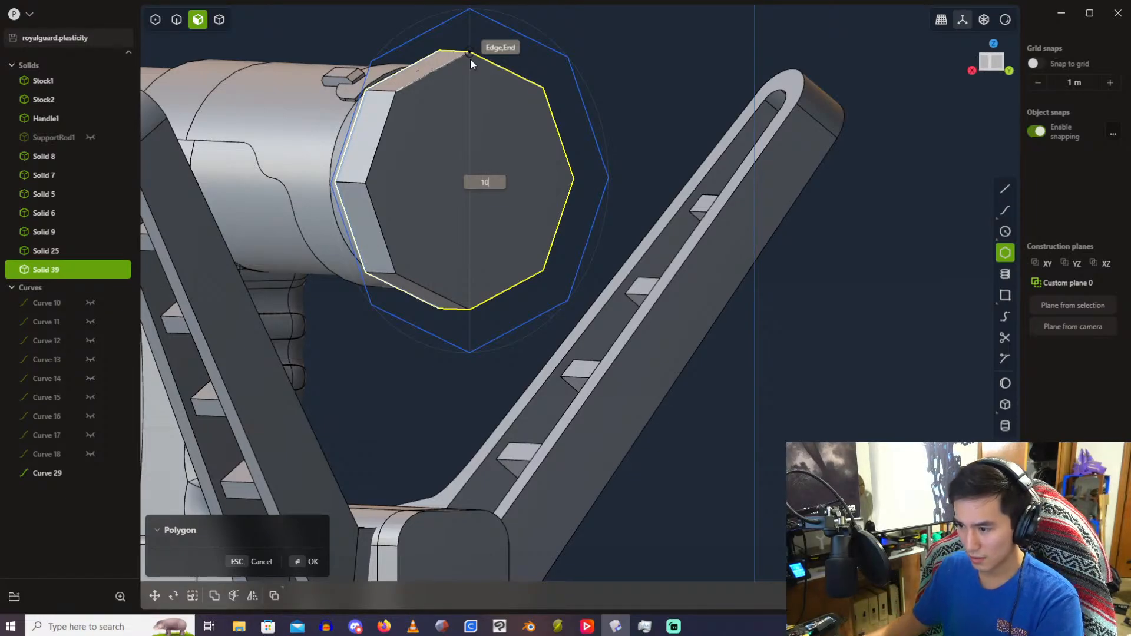
key("BackSpace")
type("2")
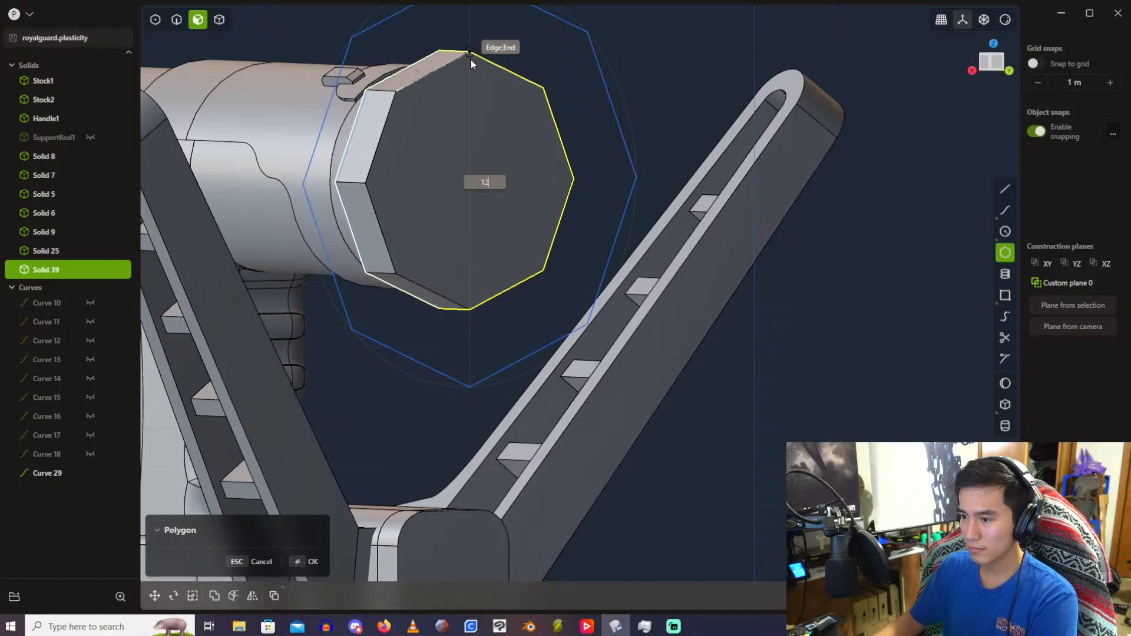
Step: Align the large octagon with one corner straight up in the XZ view and place it
middle_click_drag(470, 59, 628, 65)
left_click(994, 61)
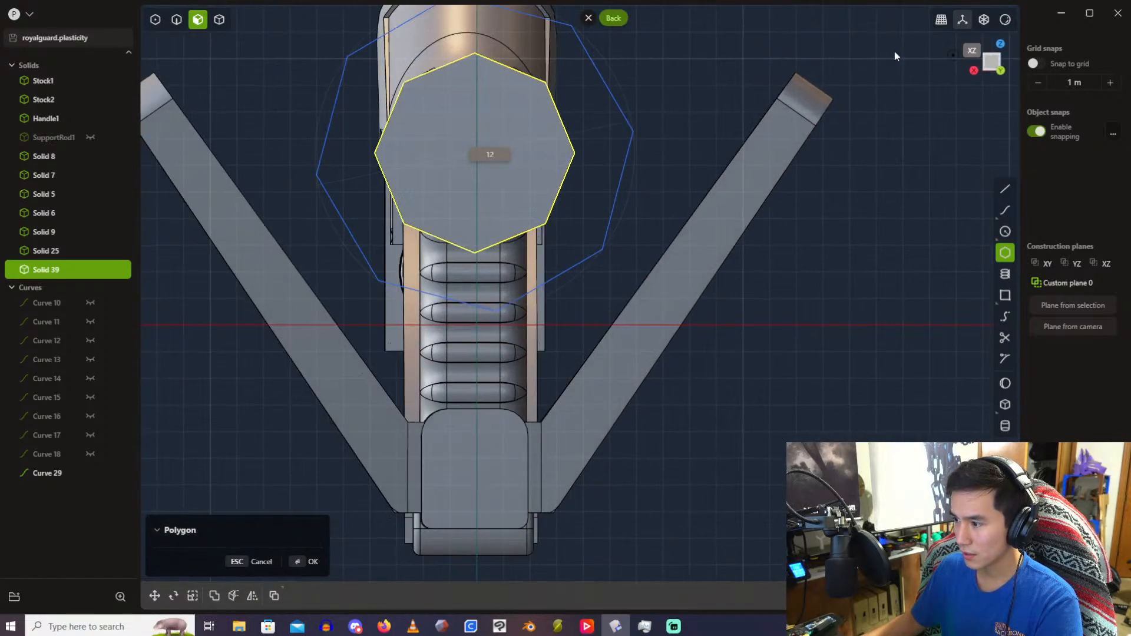
left_click(472, 67)
scroll(472, 71, "down", 1)
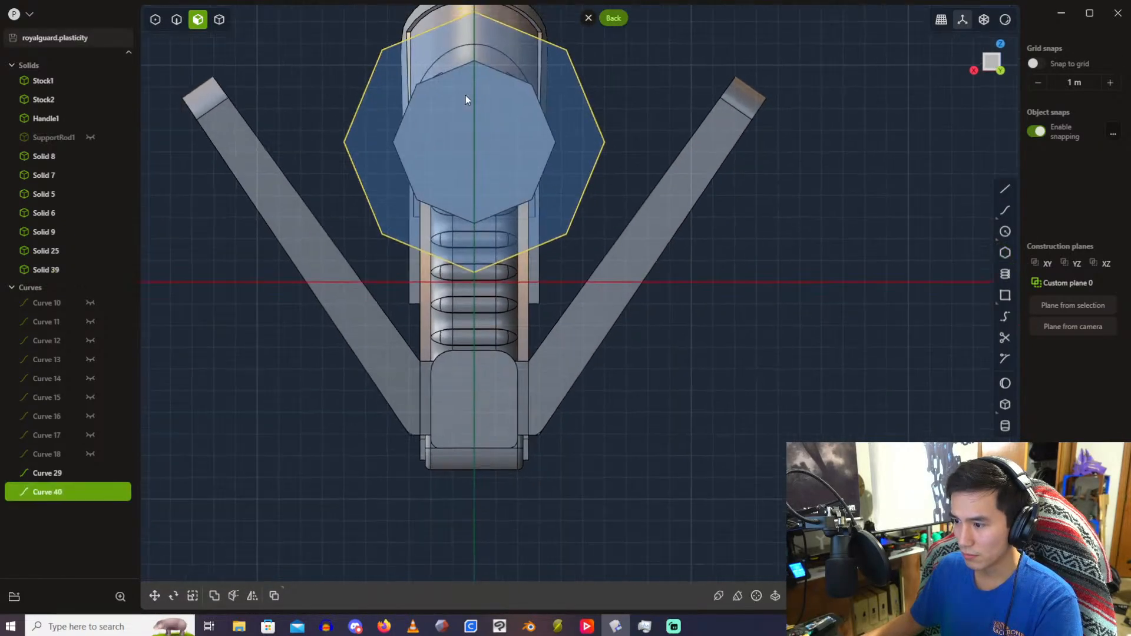
Step: Extrude the large octagonal region outward from the end piece by about 5.27 m
middle_click_drag(466, 99, 537, 160)
key("e")
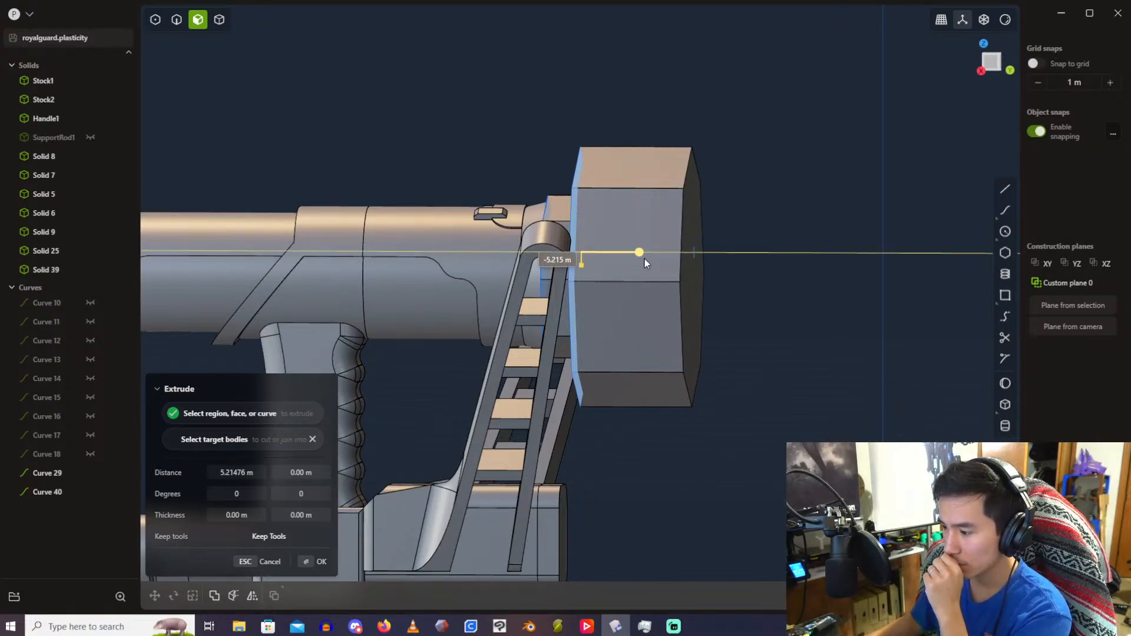
middle_click_drag(644, 204, 588, 247, "shift")
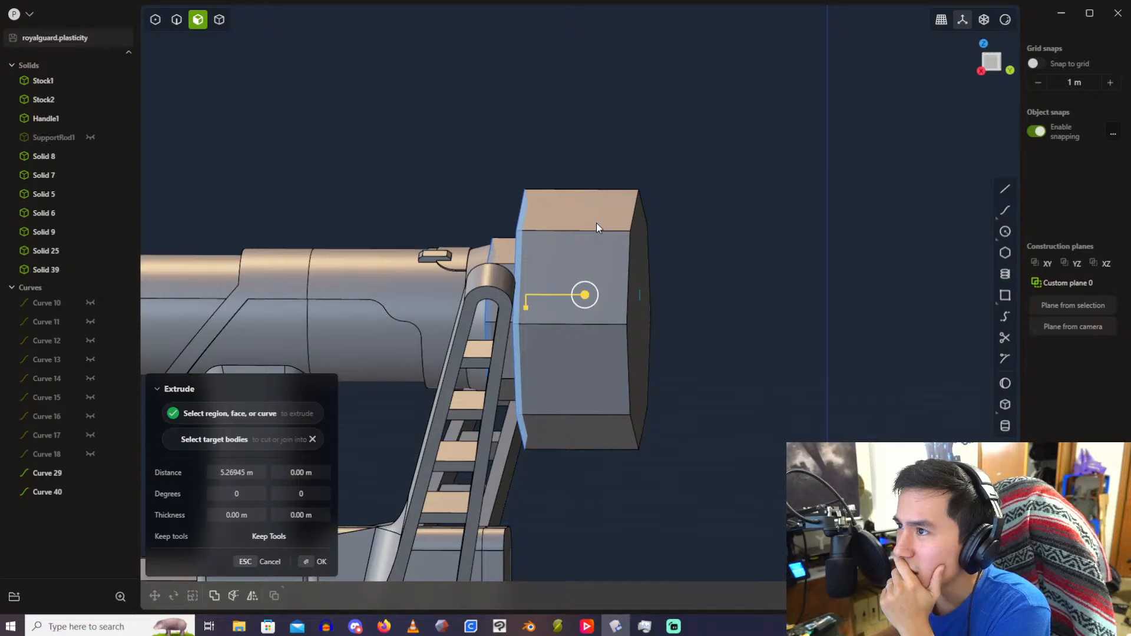
middle_click_drag(596, 222, 523, 191)
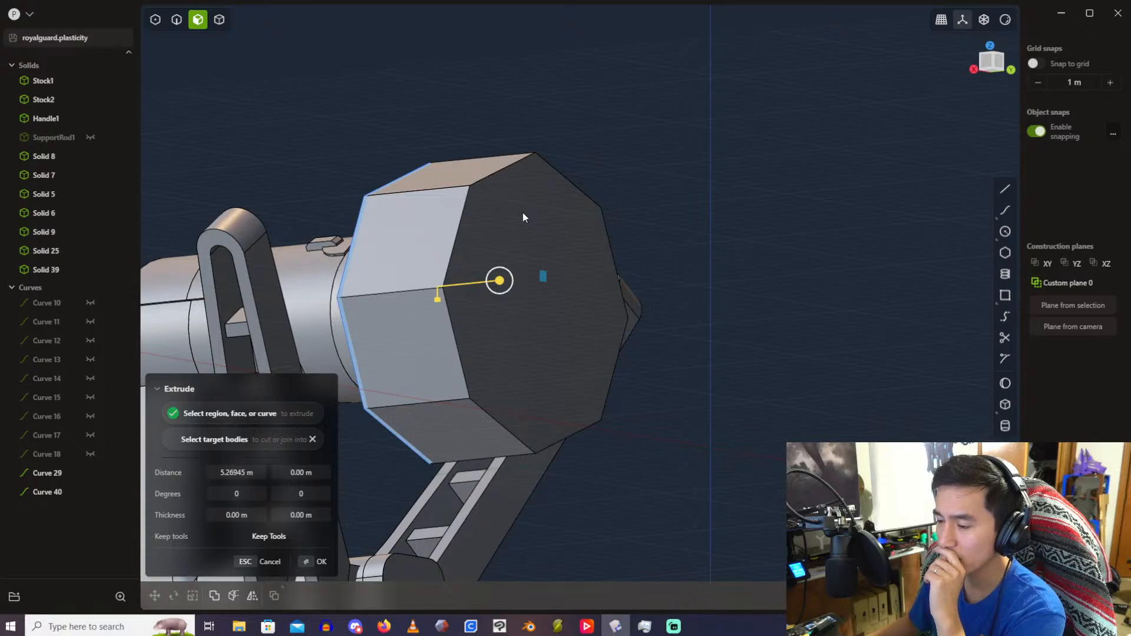
scroll(522, 214, "down", 5)
middle_click_drag(522, 213, 617, 230)
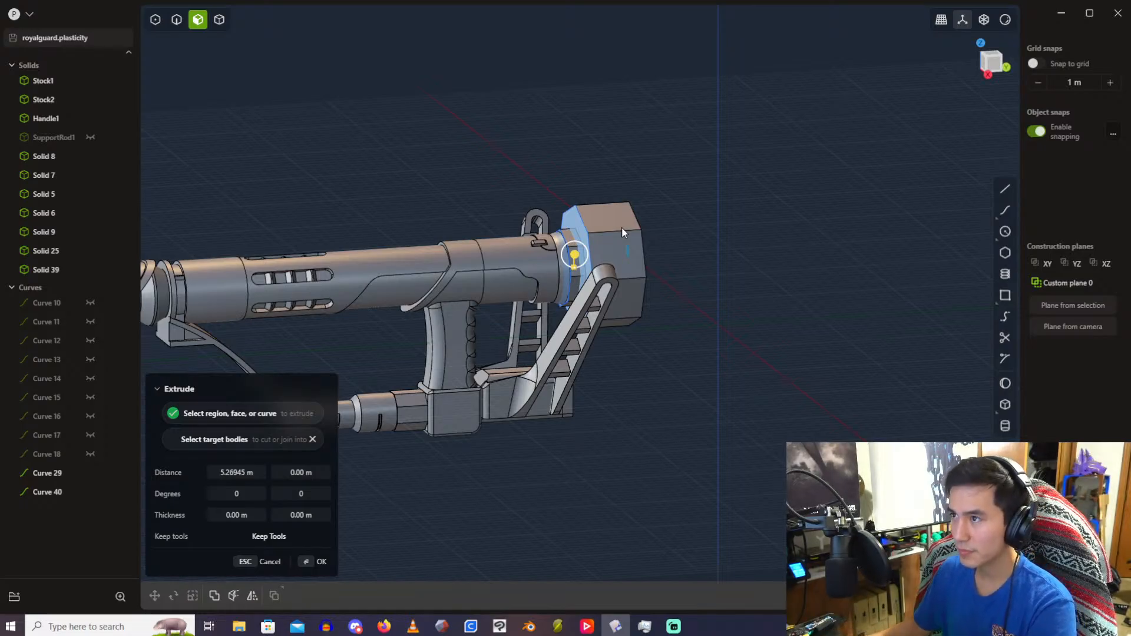
scroll(622, 228, "up", 4)
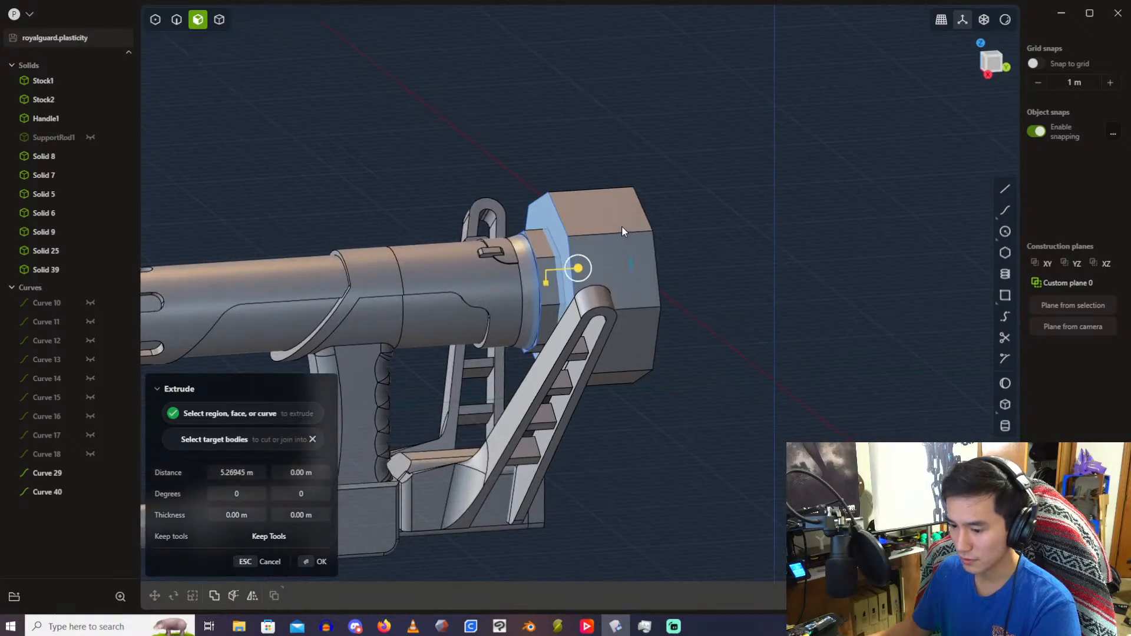
middle_click_drag(622, 227, 596, 219)
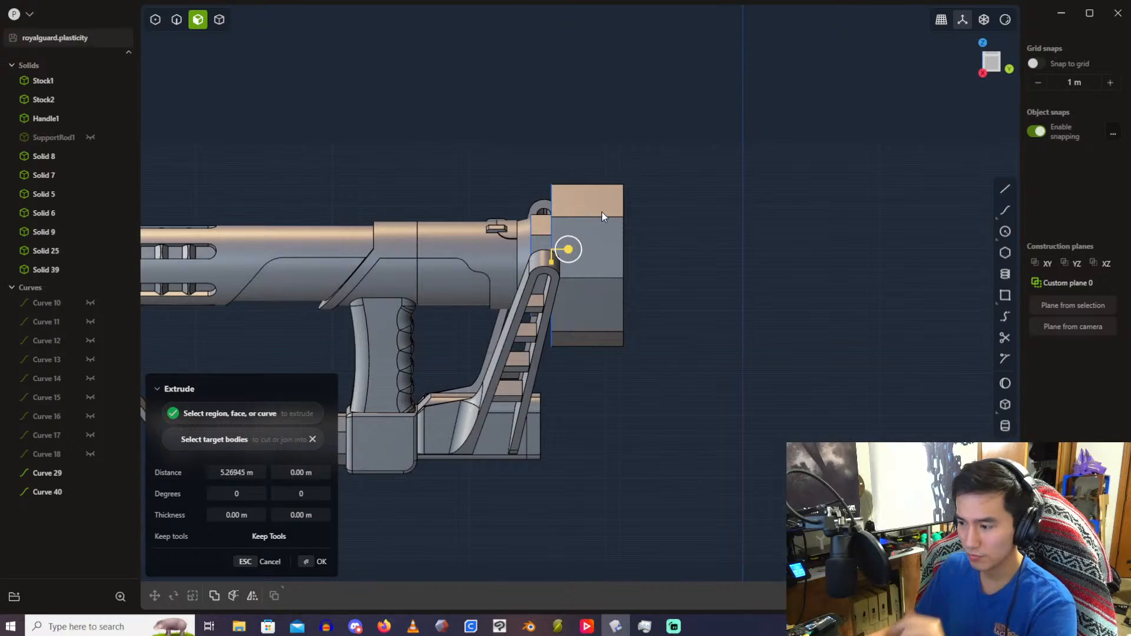
scroll(602, 217, "up", 2)
Step: Set the large octagon's extrusion distance to 6 m and complete it as a new solid
left_click(255, 472)
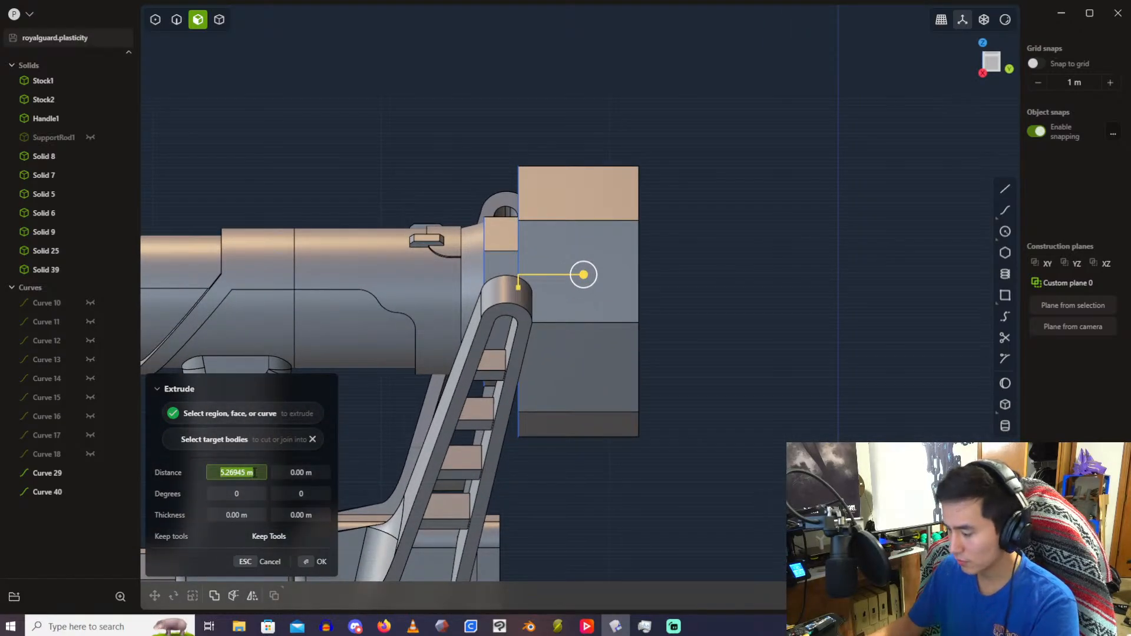
type("6")
key("Return")
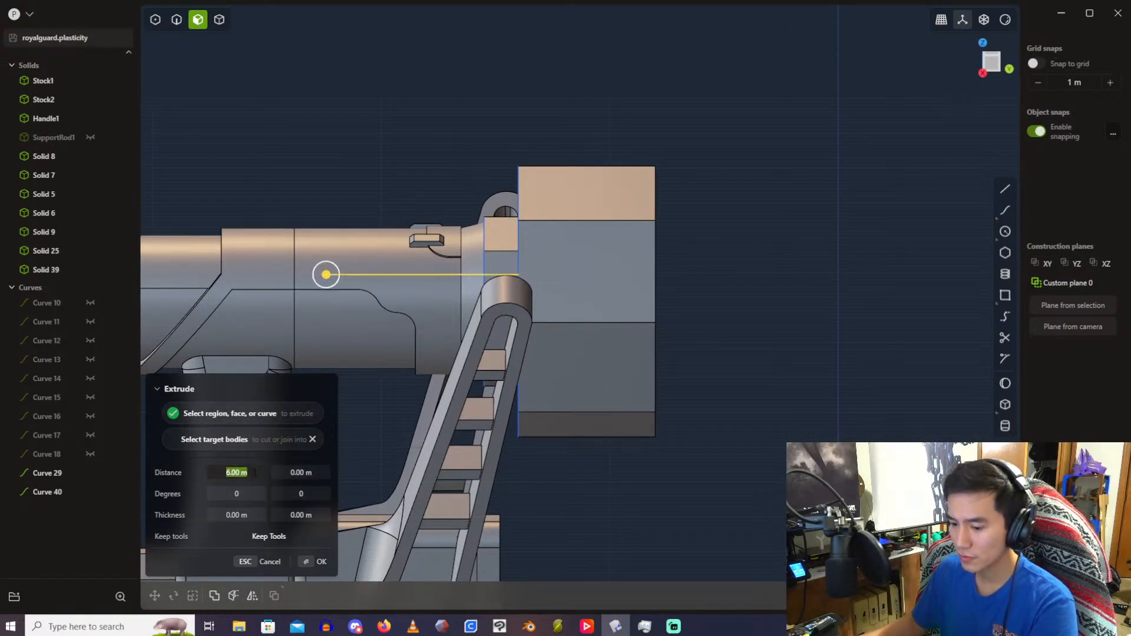
key("Return")
left_click(738, 409)
Step: Delete the old leftover curves, Curve 10 through Curve 18
scroll(710, 321, "up", 2)
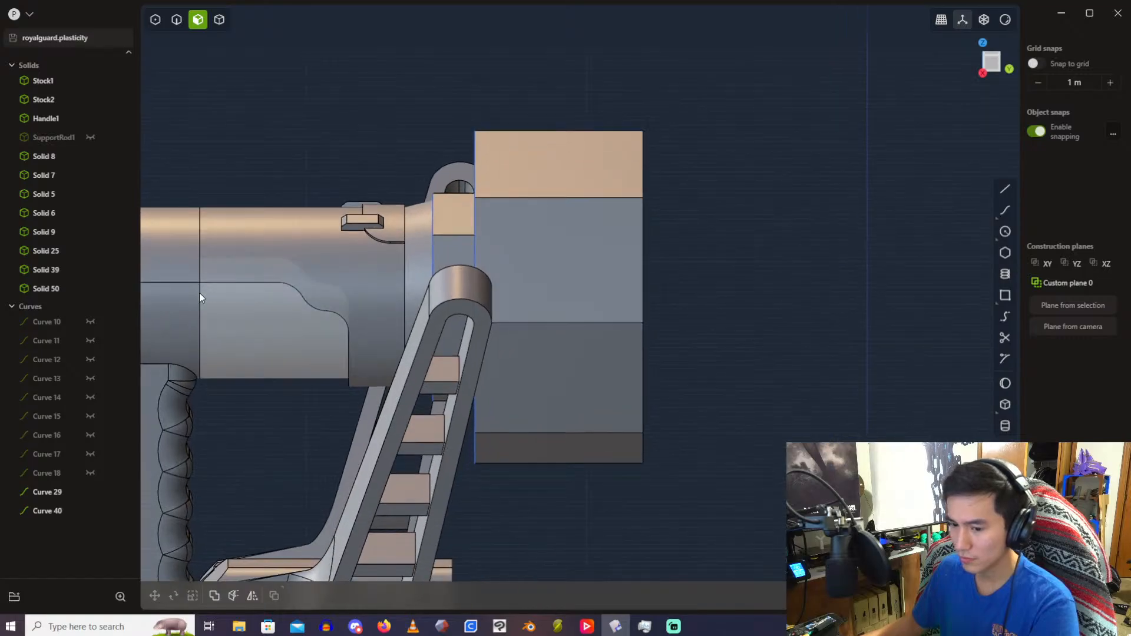
left_click(66, 493)
left_click(55, 323)
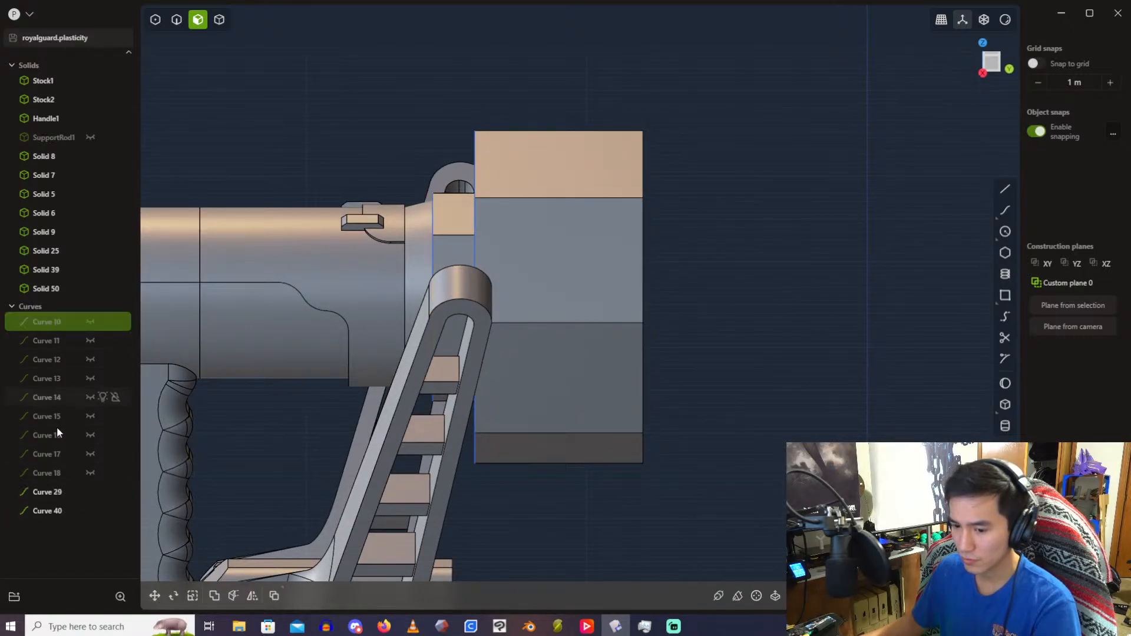
scroll(676, 286, "down", 5)
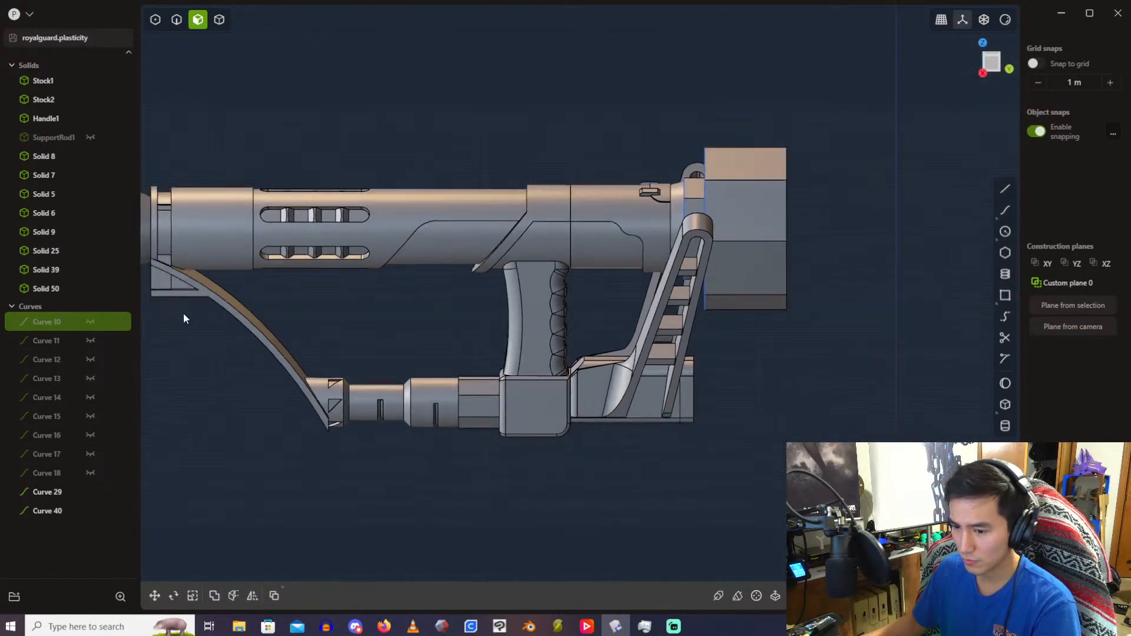
left_click(92, 322)
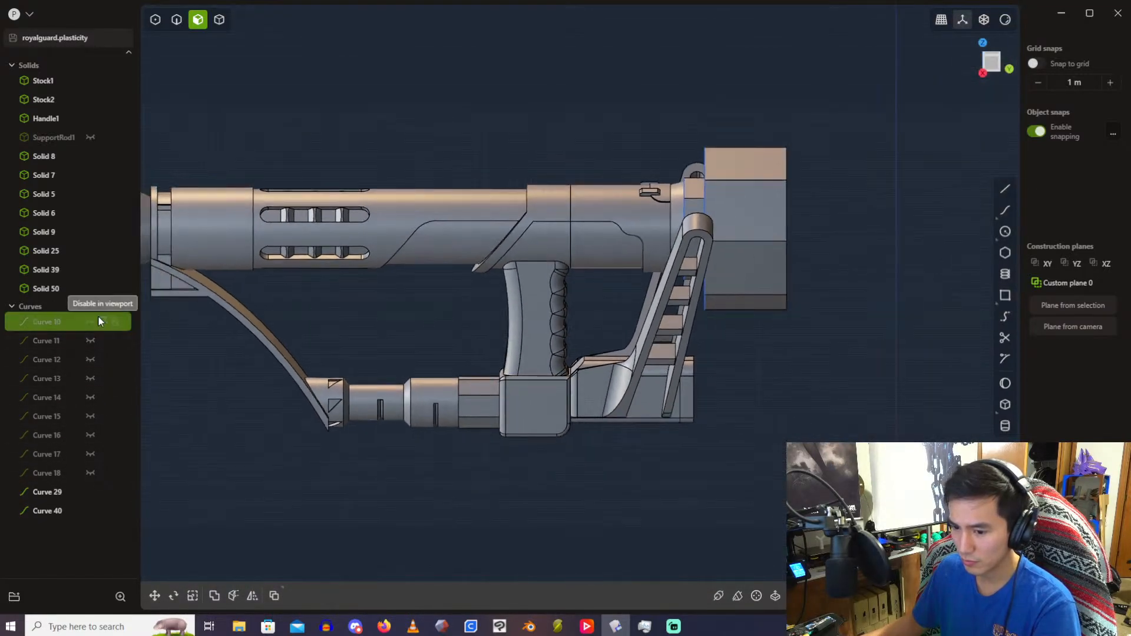
left_click(90, 361)
left_click(90, 379)
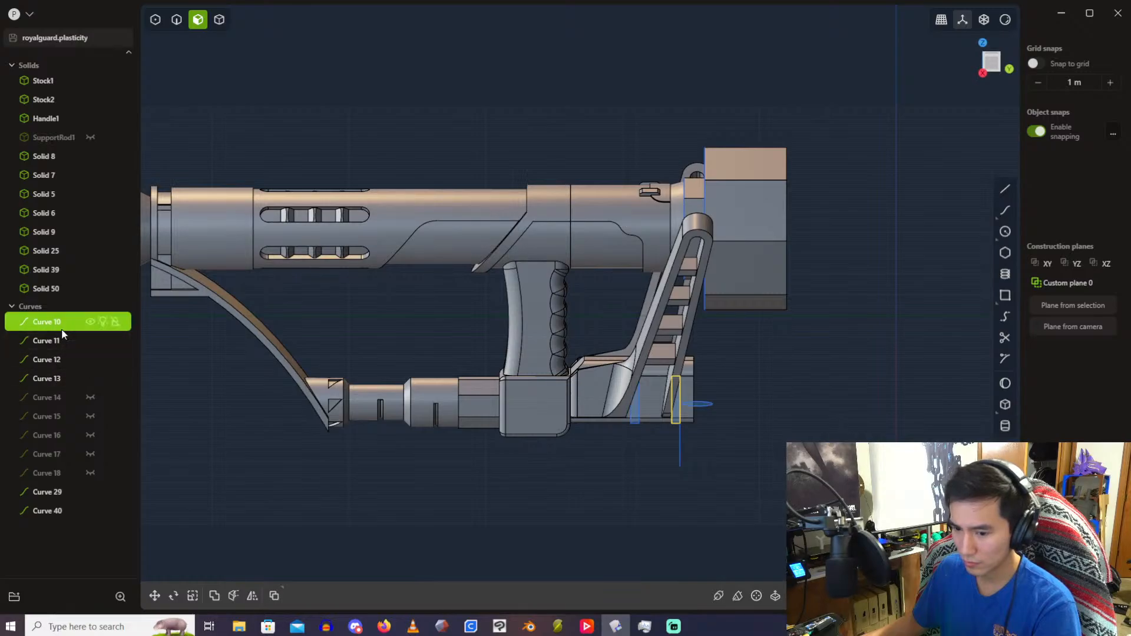
left_click(68, 467, "shift")
key("Delete")
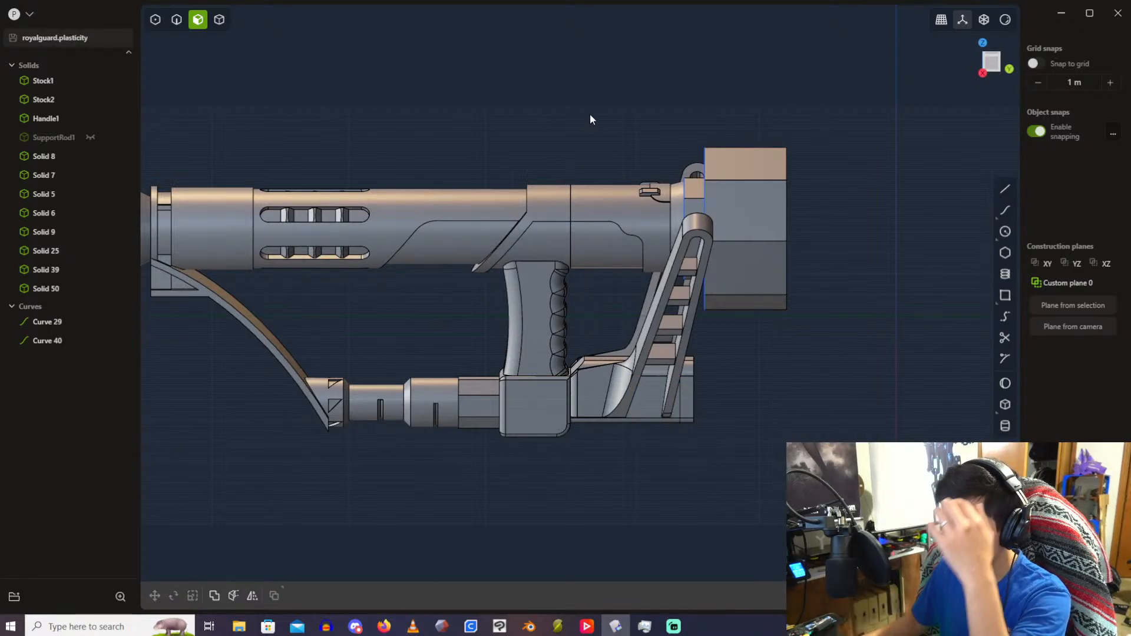
Step: Hide the two octagon profiles, Curve 29 and Curve 40
scroll(626, 262, "up", 10)
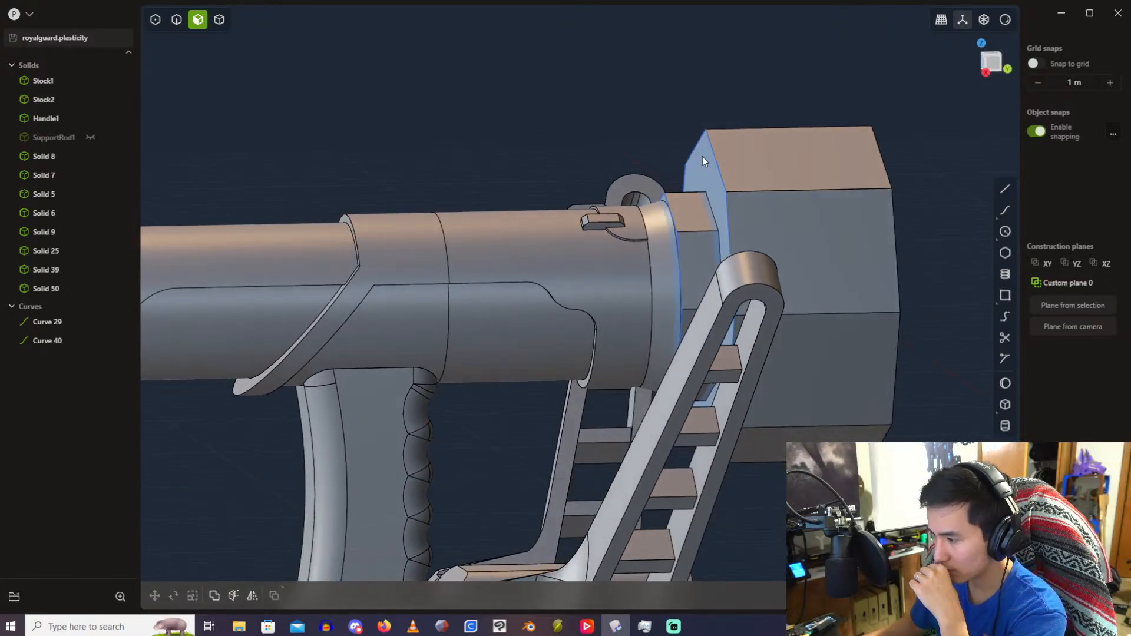
middle_click_drag(702, 157, 654, 178)
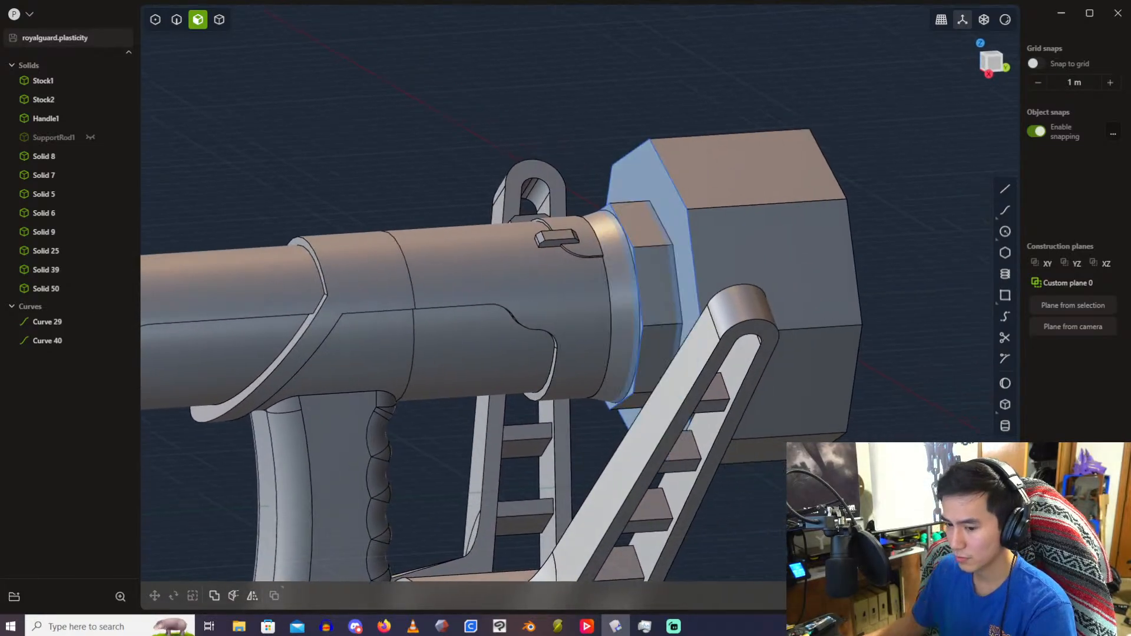
left_click(56, 323)
left_click(53, 345, "shift")
key("h")
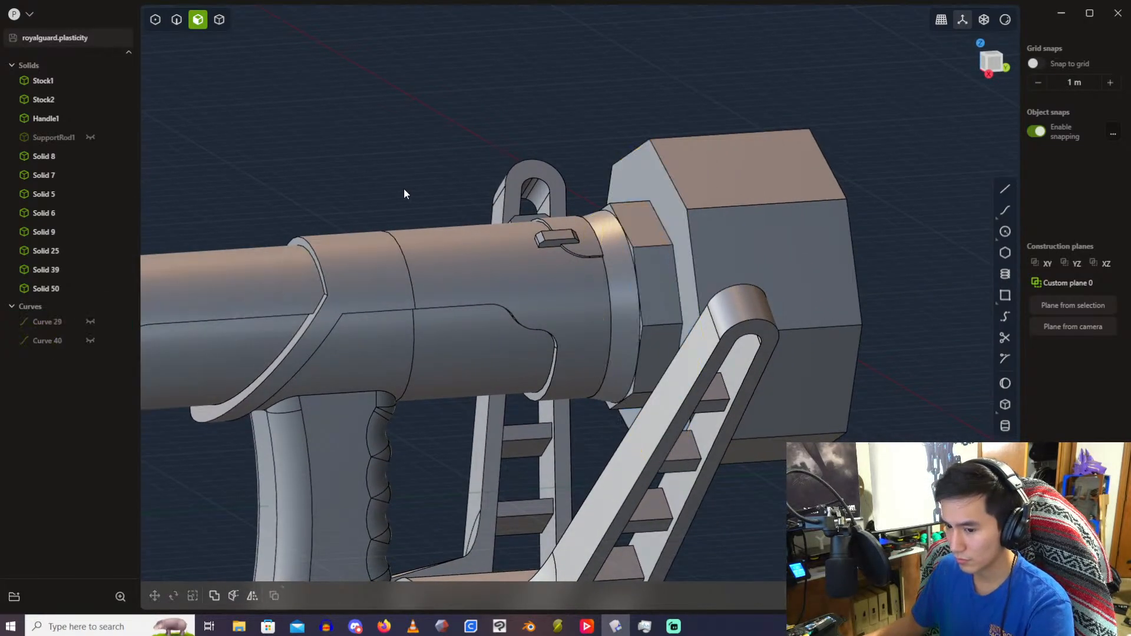
Step: Join the small and large octagonal end solids into one body with a Boolean union
scroll(574, 293, "up", 3)
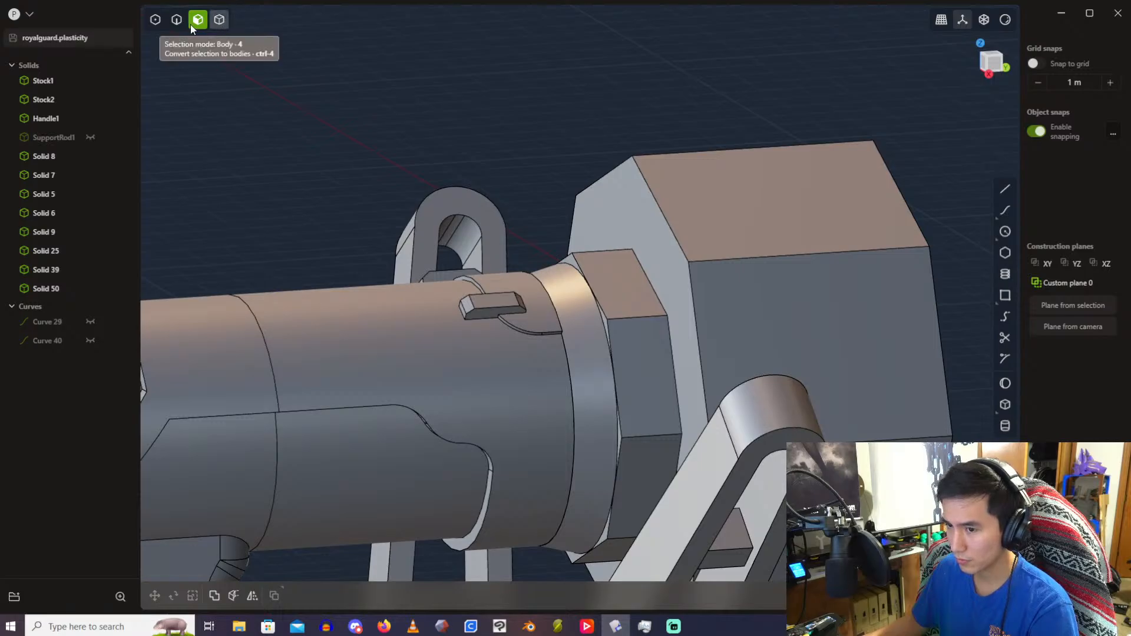
left_click(177, 20)
left_click(219, 19)
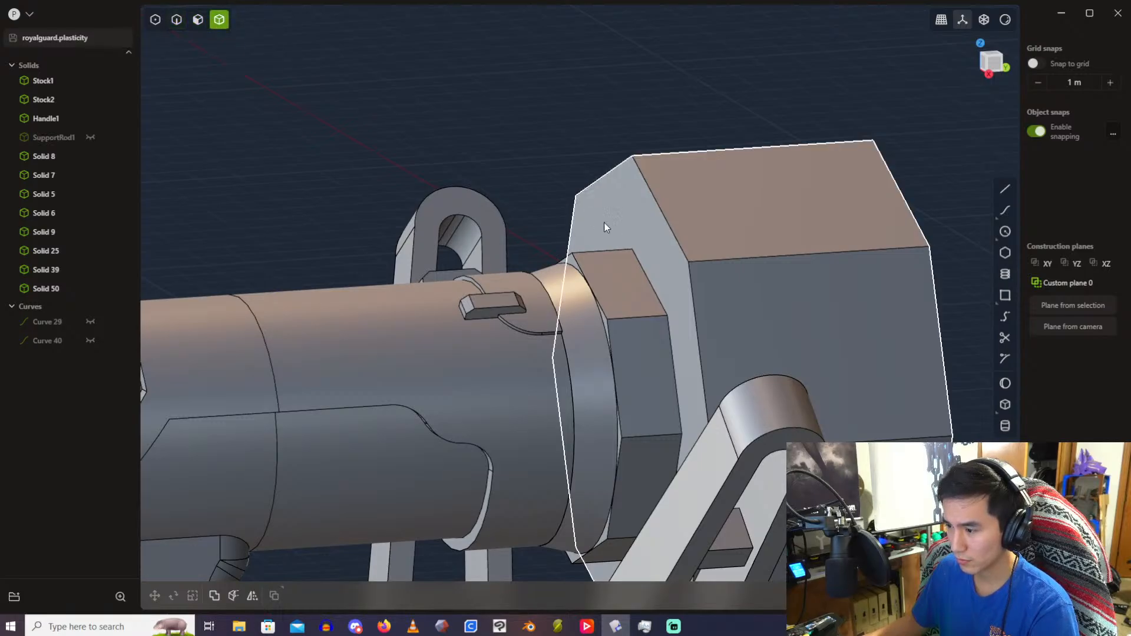
left_click(632, 289)
left_click(743, 253)
key("shift+equal")
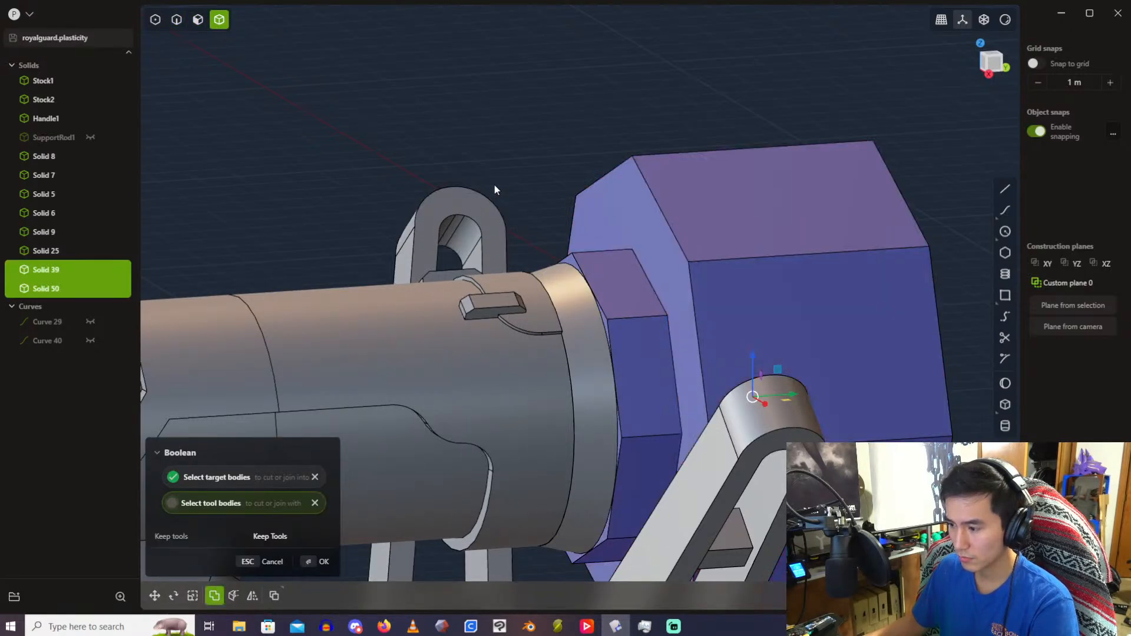
key("Return")
Step: Try a chamfer of about 2 m around the edge loop where the small octagon meets the large octagonal end
middle_click_drag(518, 167, 415, 111)
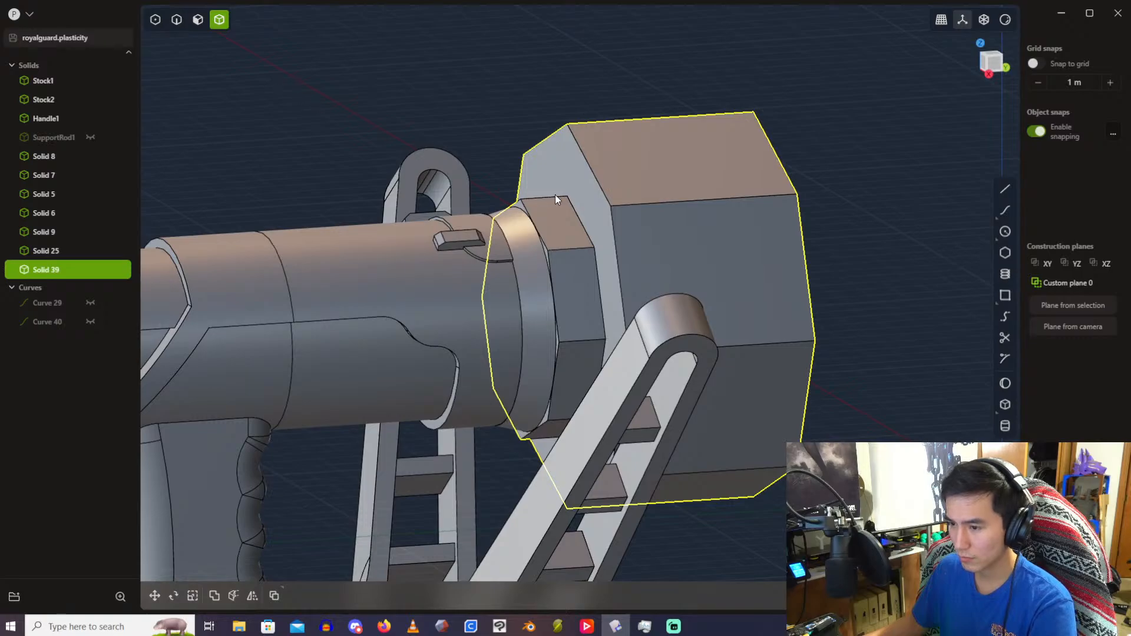
key("2")
left_click(603, 229)
key("f")
middle_click_drag(540, 189, 605, 221)
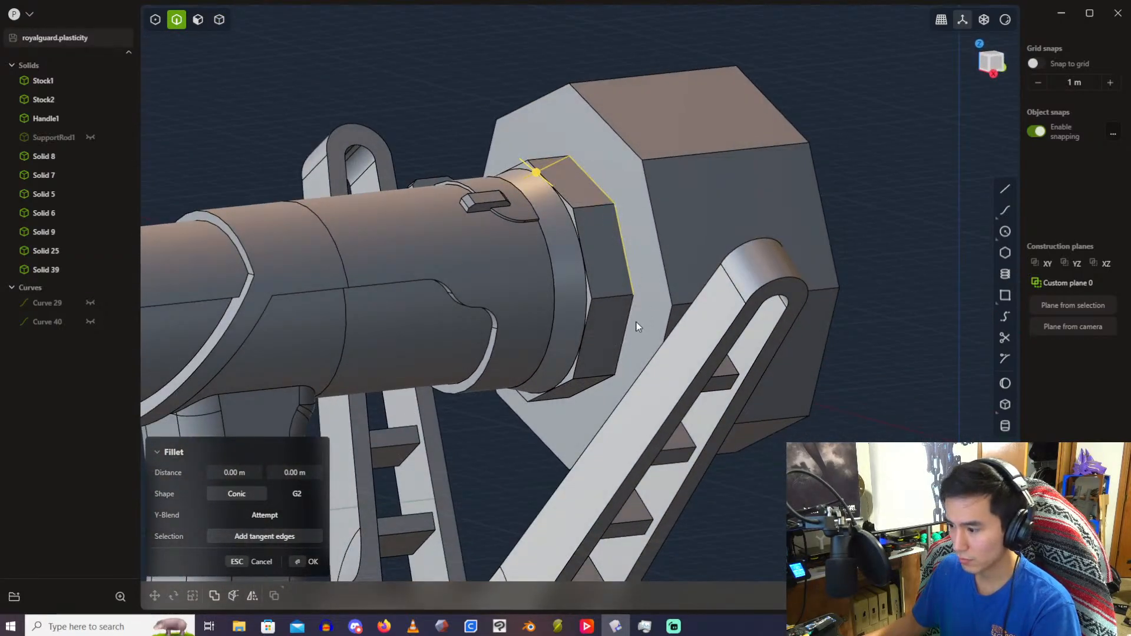
middle_click_drag(601, 386, 436, 197)
middle_click_drag(429, 155, 625, 317)
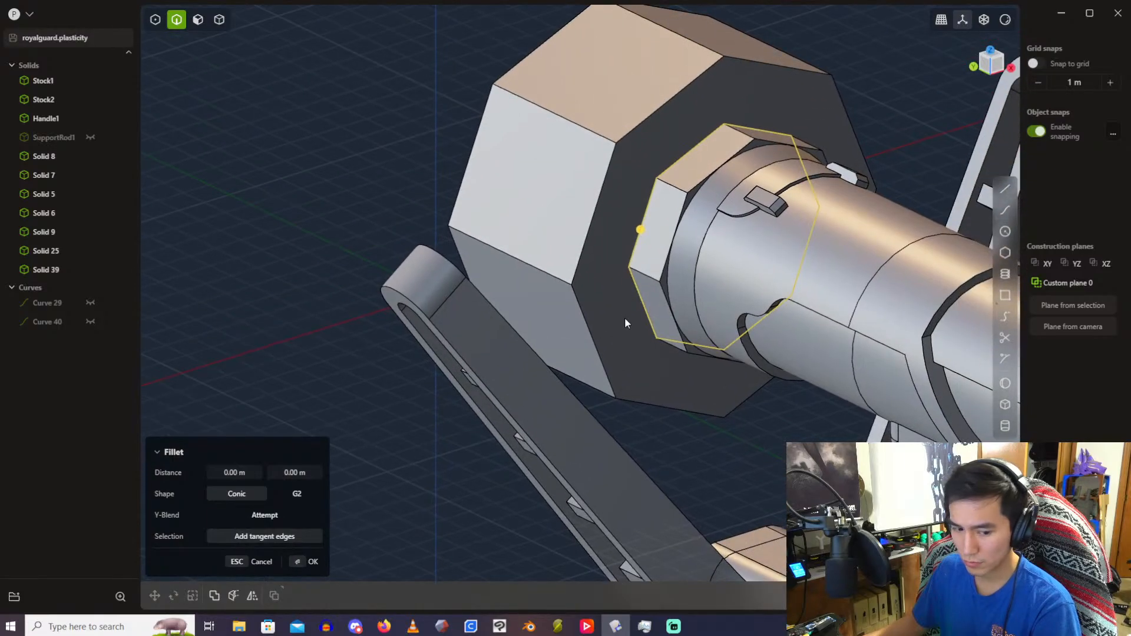
left_click_drag(643, 235, 653, 227)
middle_click_drag(652, 228, 632, 361, "shift")
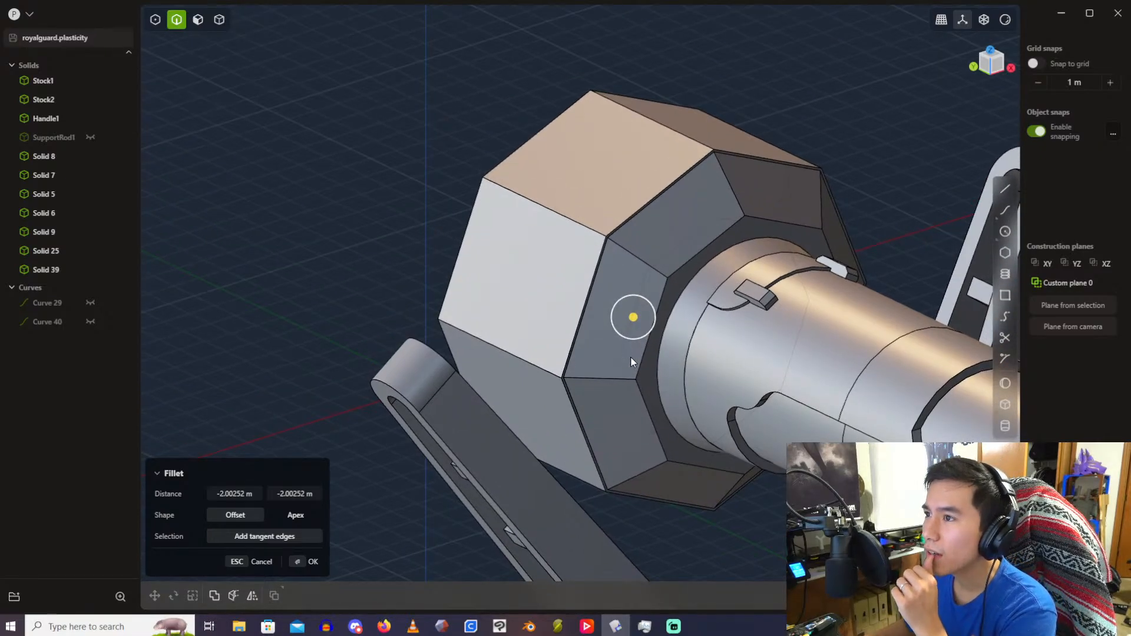
Step: Try a fillet instead of the chamfer on the octagon edge loop, with both distances set to 2.2 m
middle_click_drag(663, 277, 497, 281)
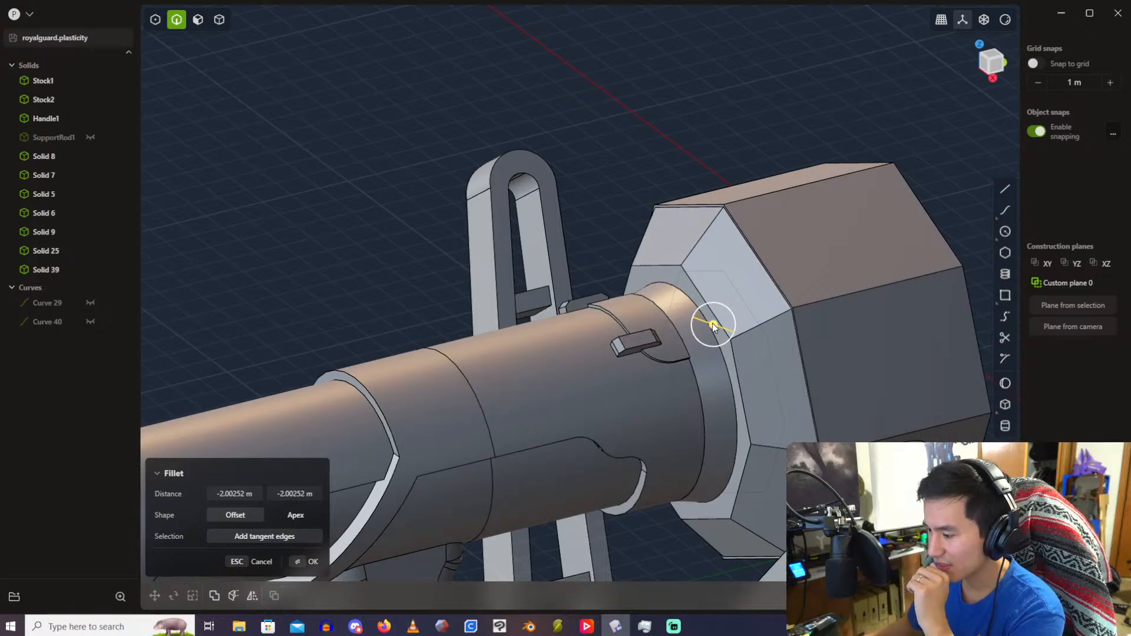
left_click_drag(713, 326, 567, 332)
middle_click_drag(675, 285, 549, 372)
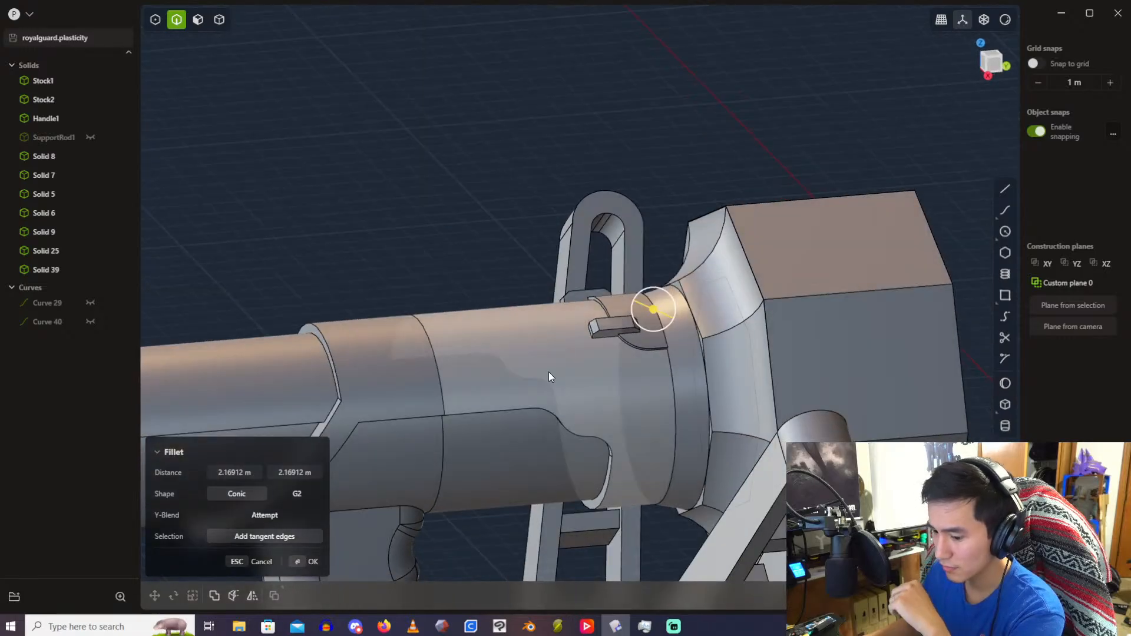
left_click(261, 476)
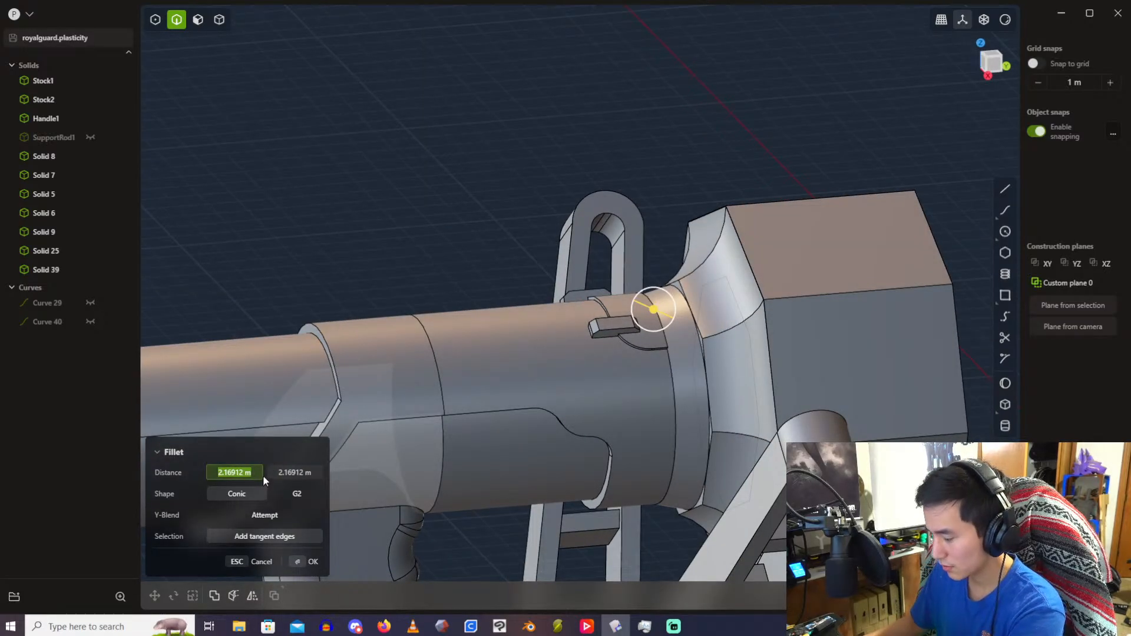
type("2.2")
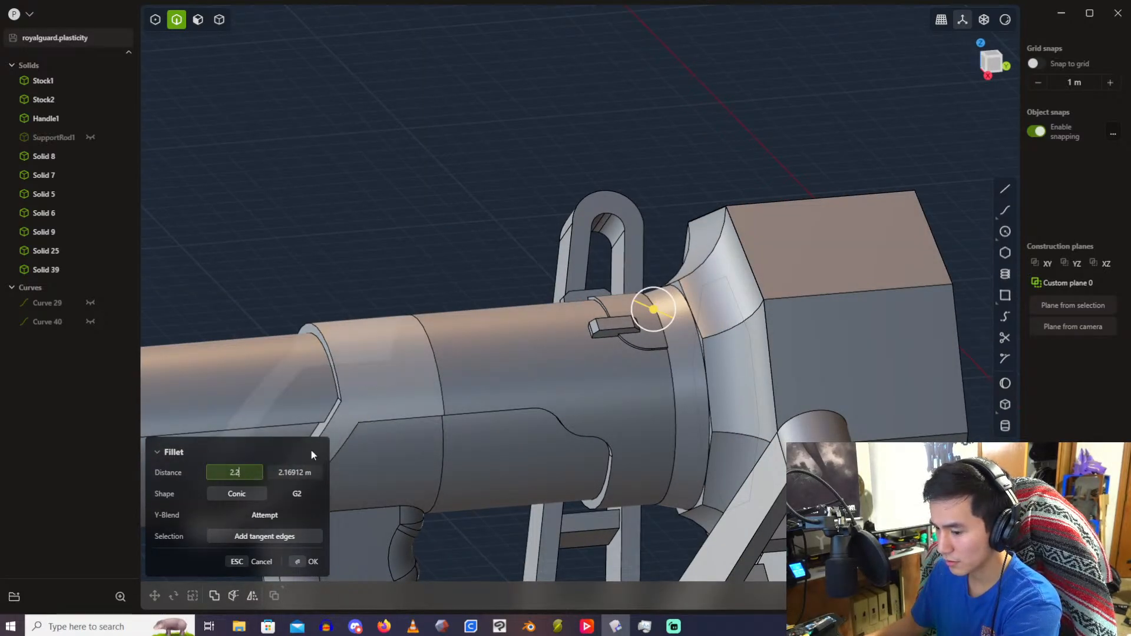
left_click(312, 474)
type("2.2")
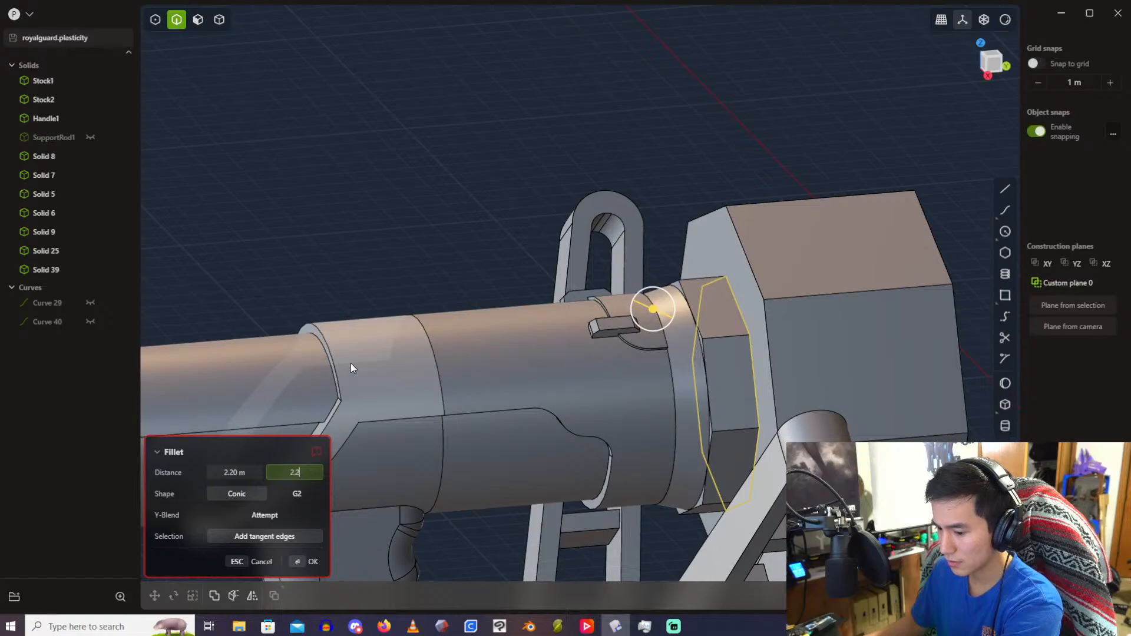
key("Return")
Step: Try the octagon edge fillet with both distances at 2.1 m, examine the blend, and cancel it
left_click(248, 474)
type("2.1")
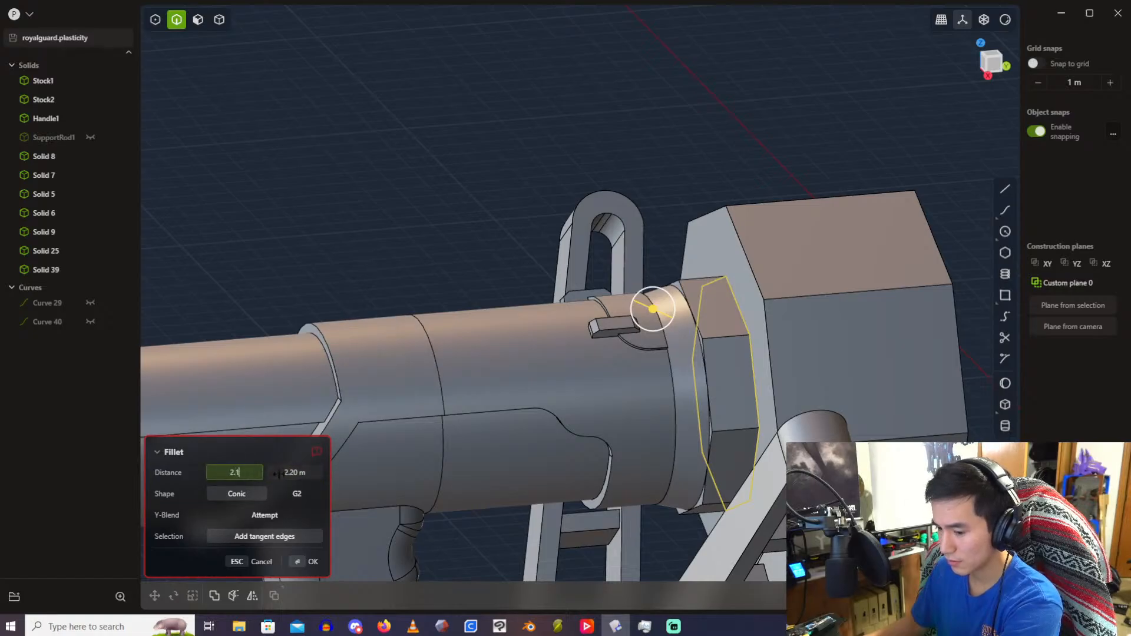
left_click(292, 472)
type("2.1")
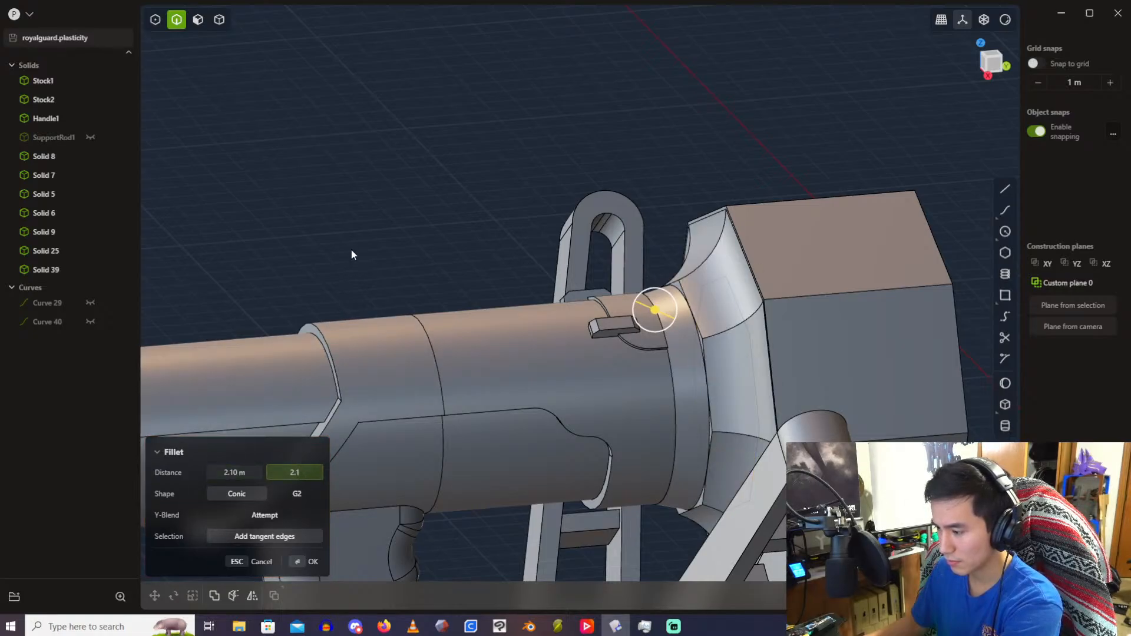
key("Return")
middle_click_drag(372, 246, 555, 230)
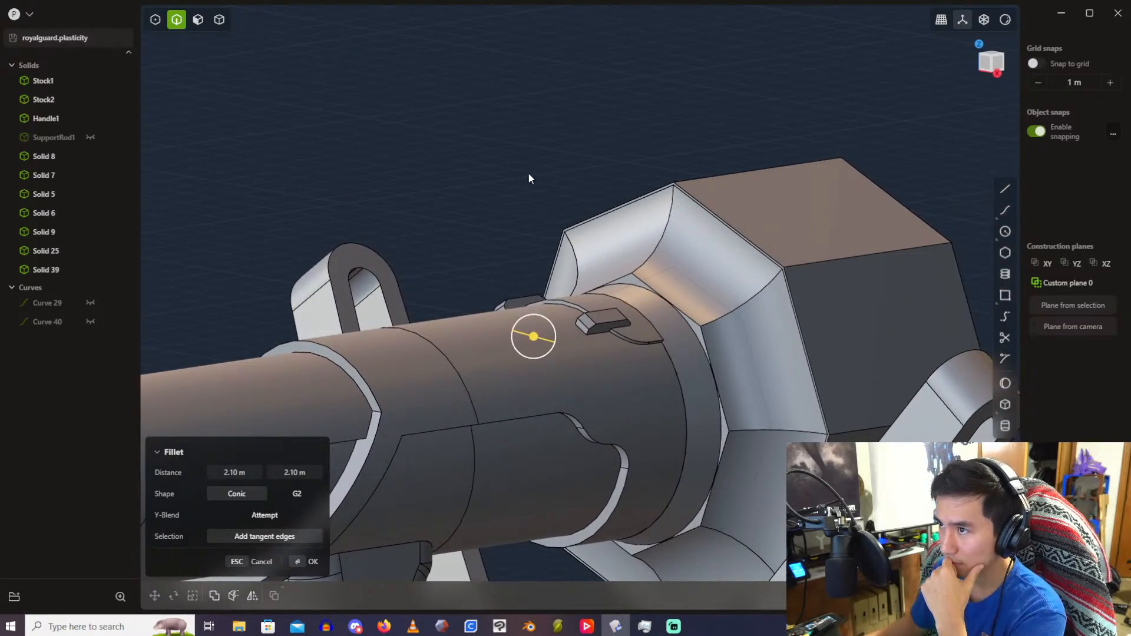
middle_click_drag(528, 172, 493, 176, "shift")
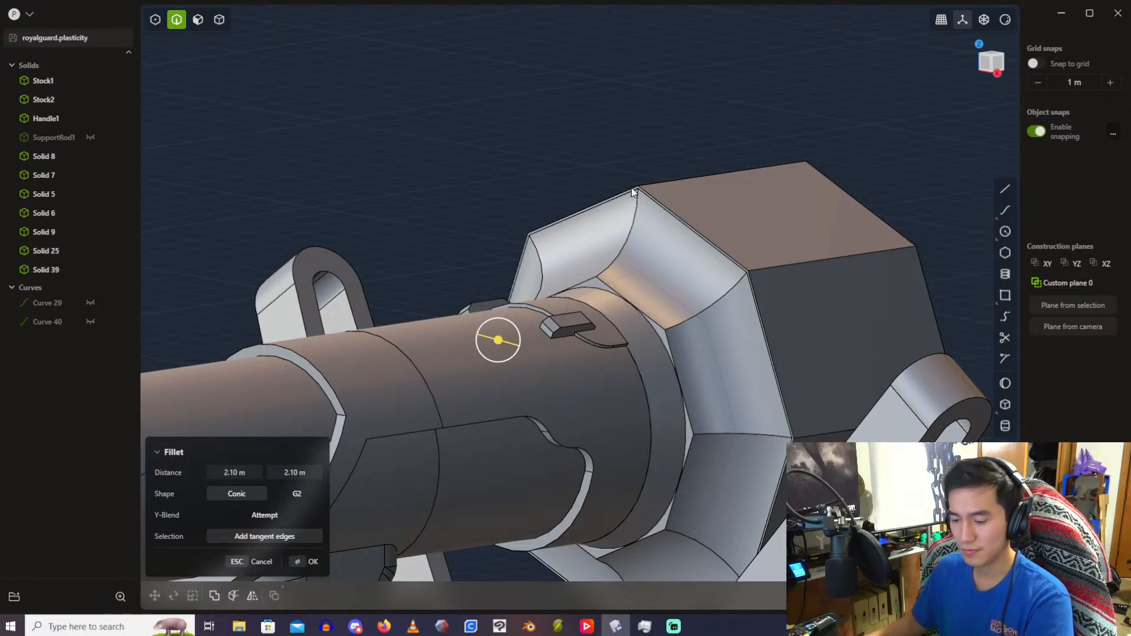
key("Escape")
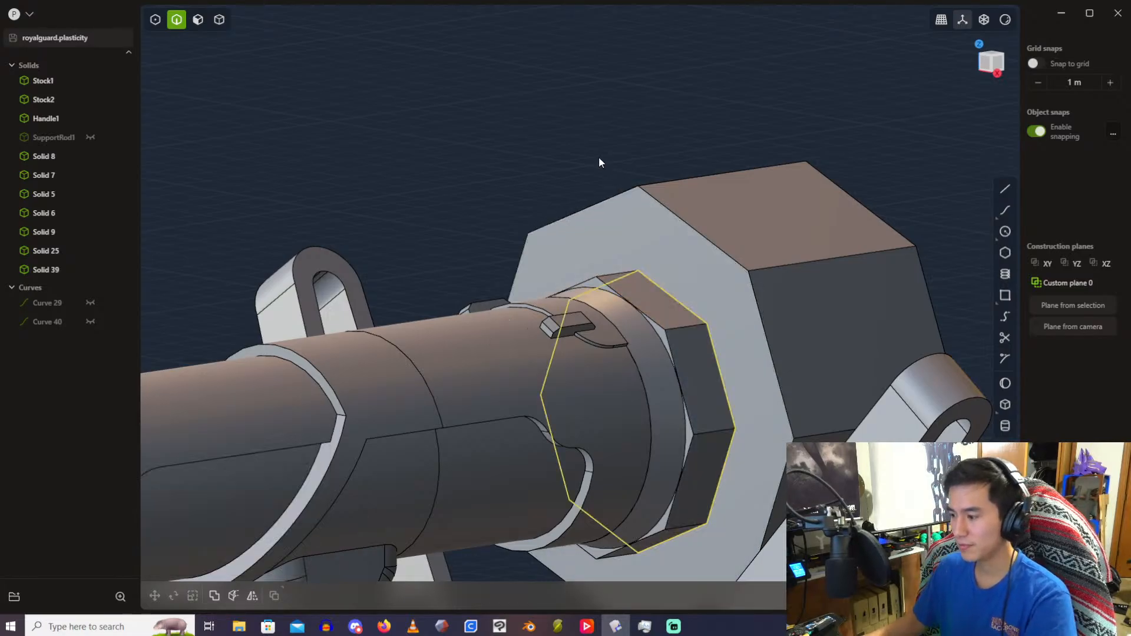
left_click(566, 160)
scroll(566, 161, "up", 1)
middle_click_drag(566, 161, 396, 165, "shift")
scroll(398, 173, "up", 2)
key("ctrl+z")
key("b")
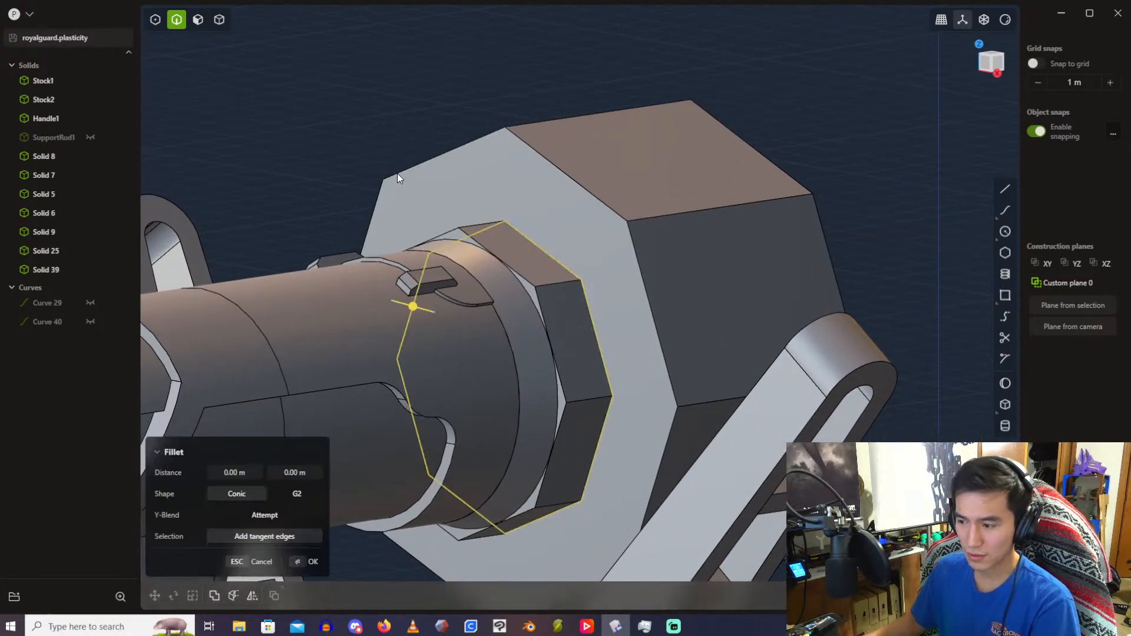
key("ctrl+z")
key("Escape")
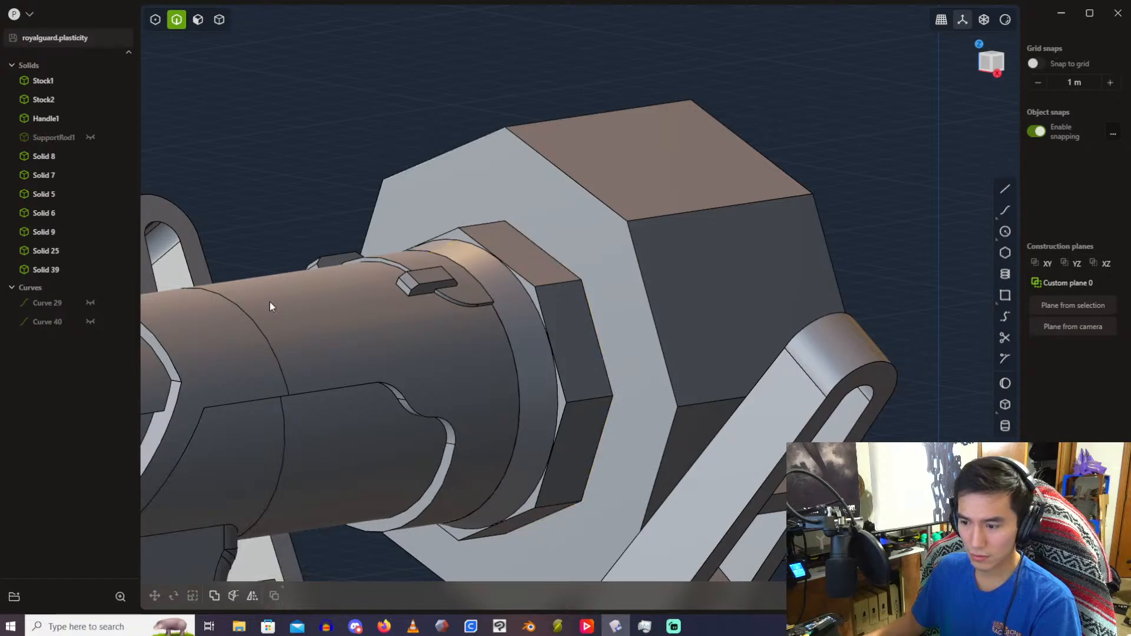
Step: Undo the Boolean union so the small and large octagonal ends are separate solids again
key("ctrl+z")
key("ctrl+z")
key("ctrl+z")
key("ctrl+z")
key("ctrl+z")
key("ctrl+z")
key("ctrl+z")
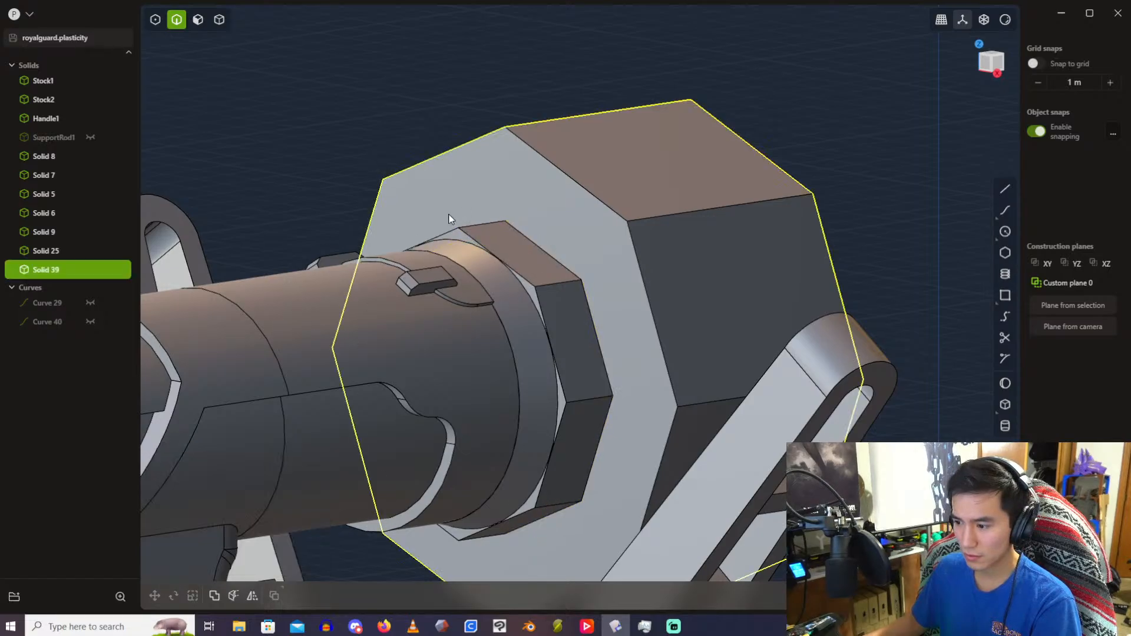
key("Escape")
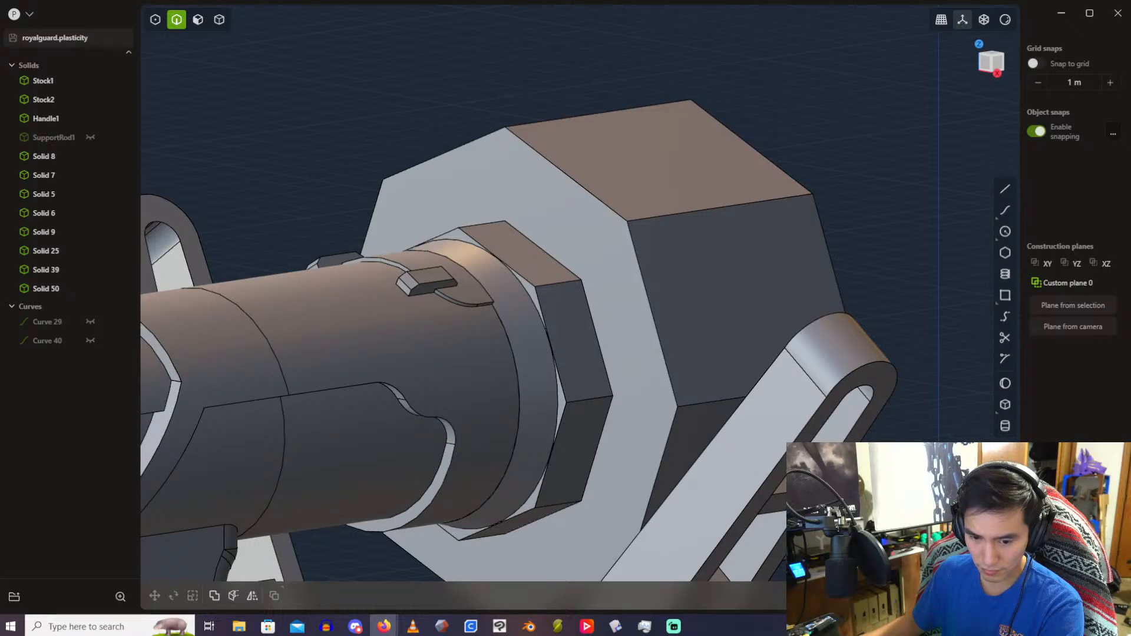
Step: Examine the large octagonal solid and how it steps out from the small octagon around the cylinder
left_click(337, 158)
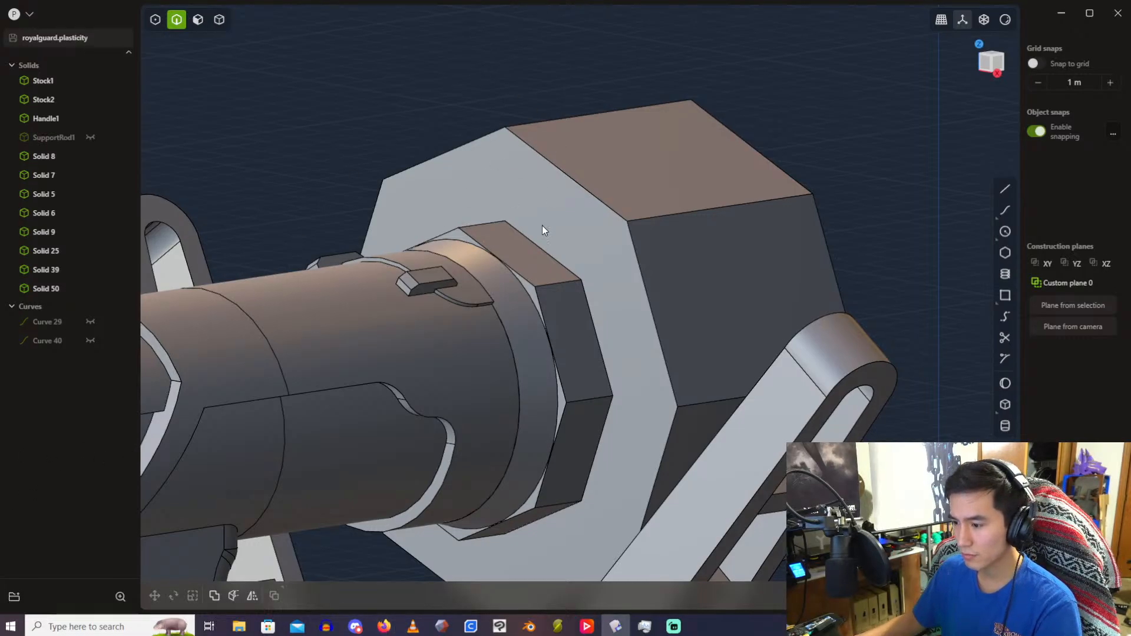
scroll(543, 230, "down", 2)
left_click(226, 22)
left_click(582, 189)
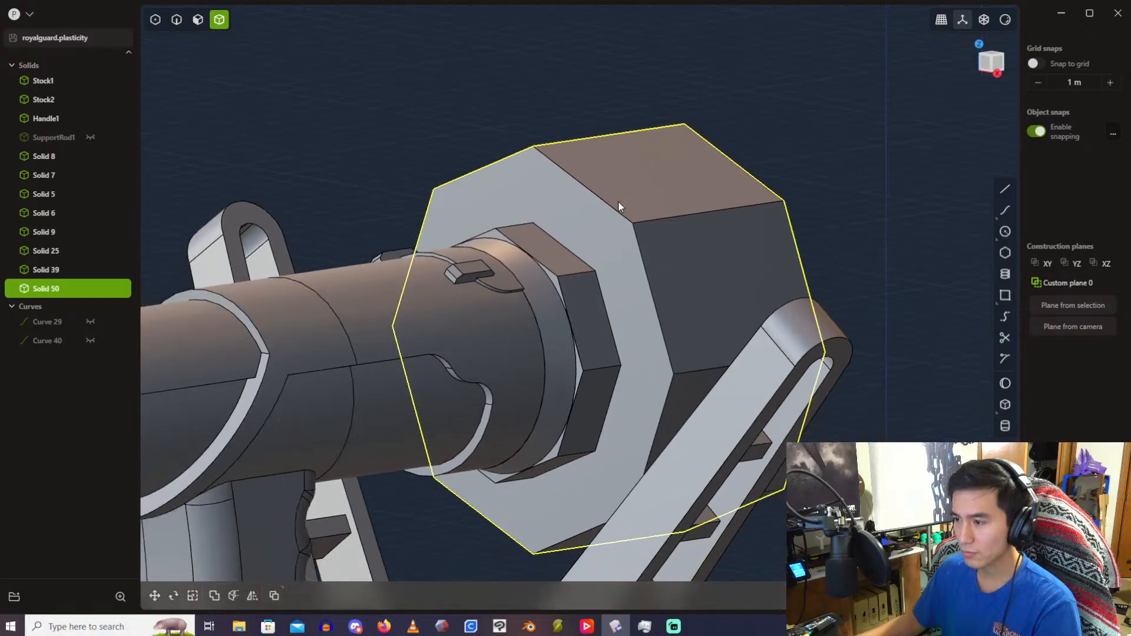
scroll(618, 201, "up", 2)
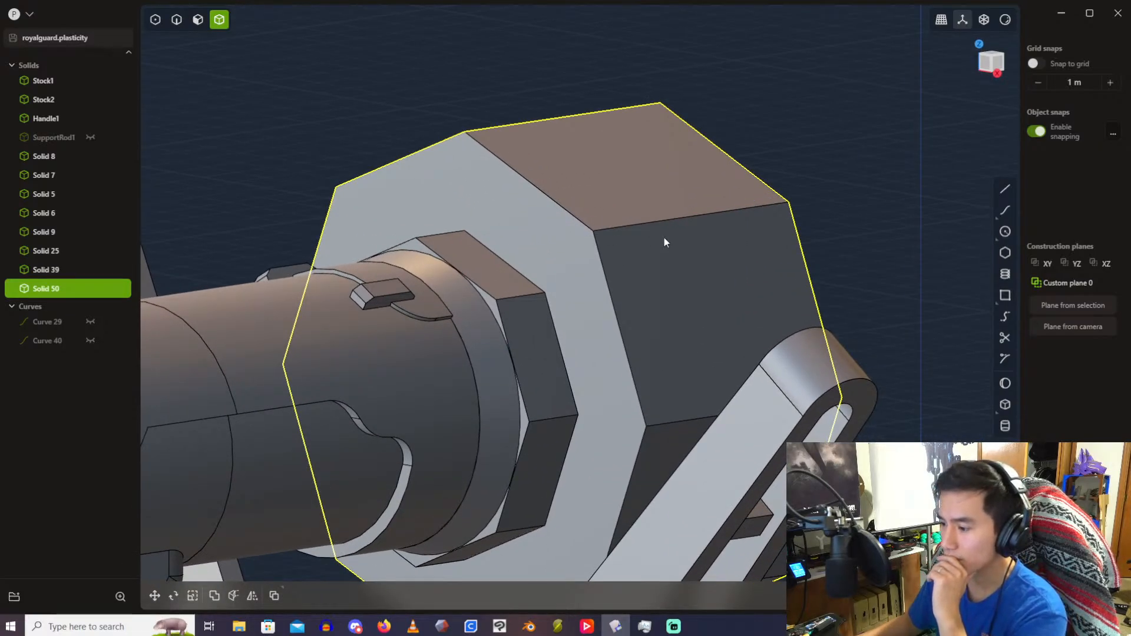
middle_click_drag(665, 241, 684, 239)
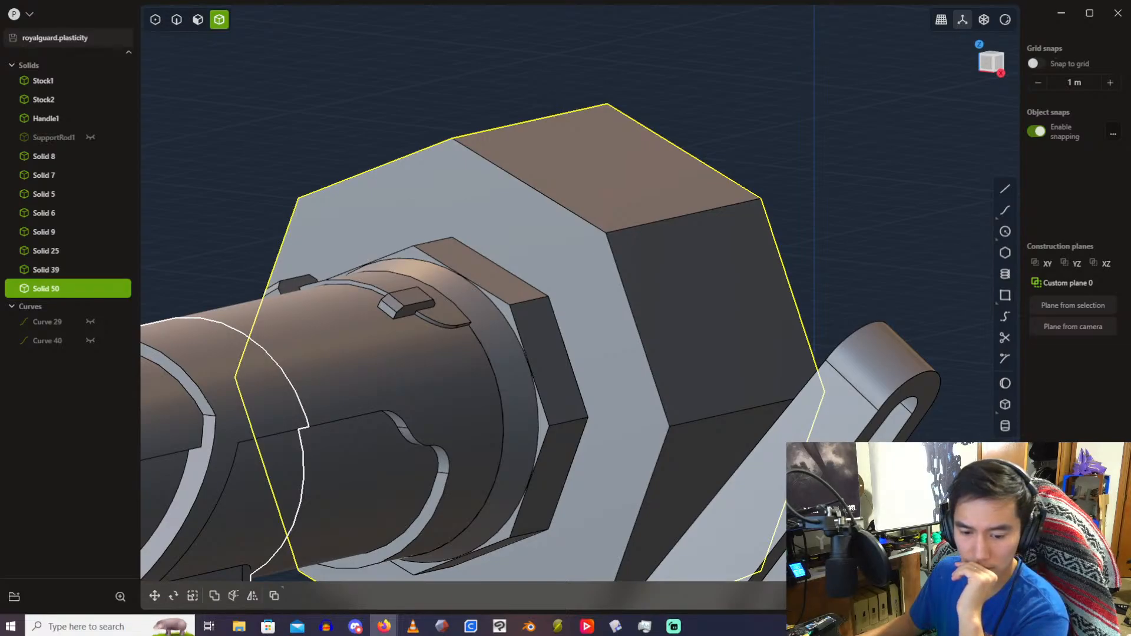
left_click(386, 120)
scroll(387, 119, "down", 4)
middle_click_drag(608, 149, 657, 147)
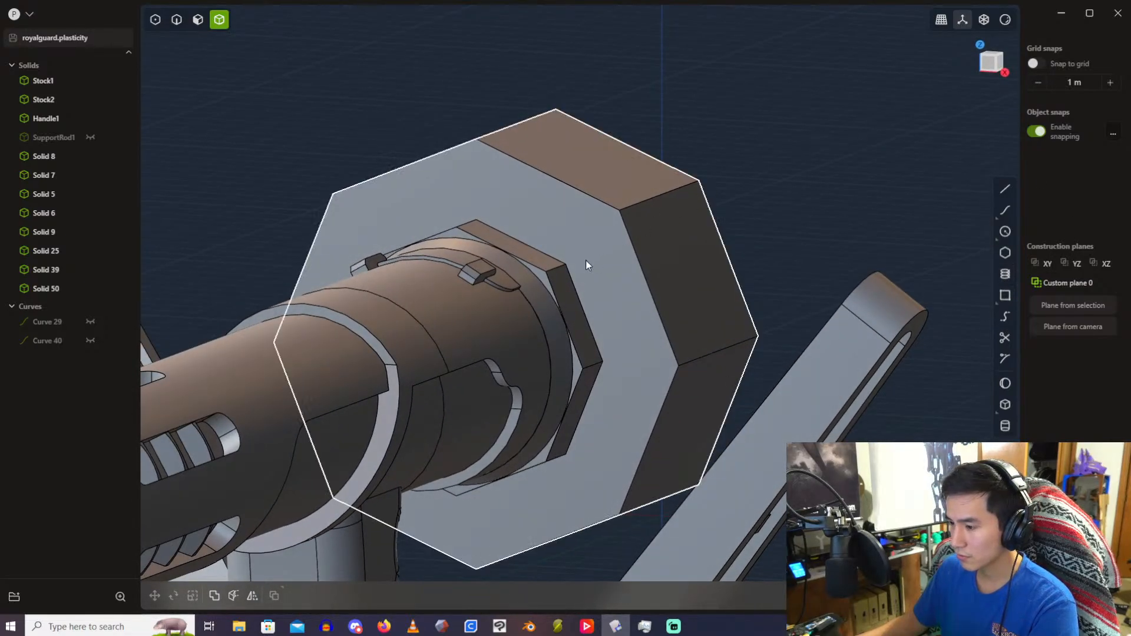
Step: Try to draw a rectangle from a corner of the large octagon's cylinder-side face, and cancel it
left_click(1006, 295)
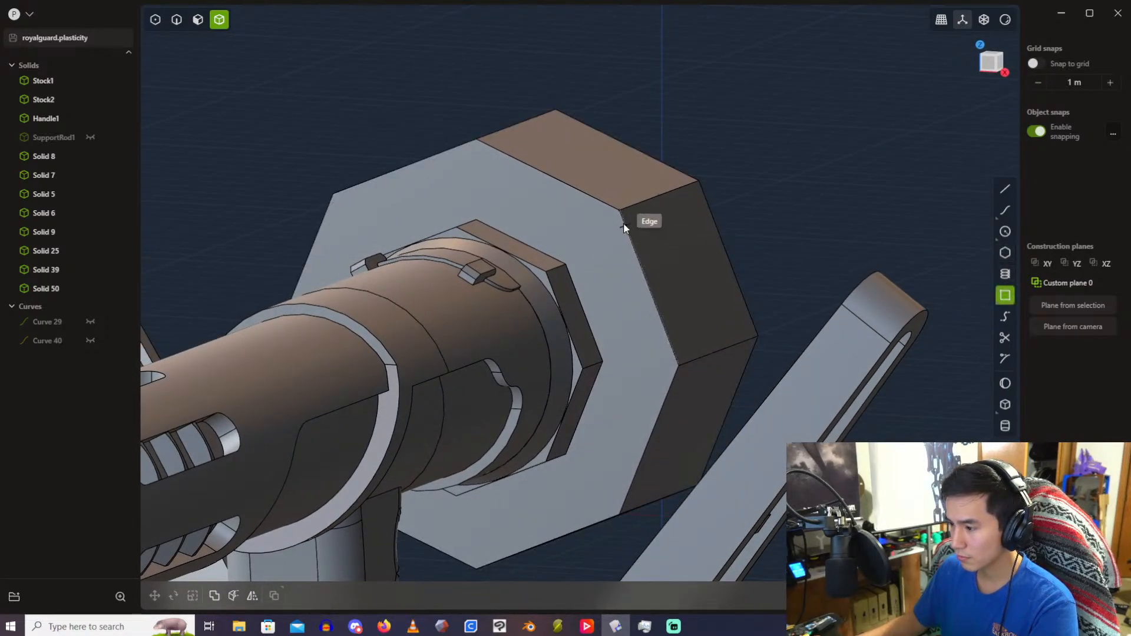
left_click(618, 214)
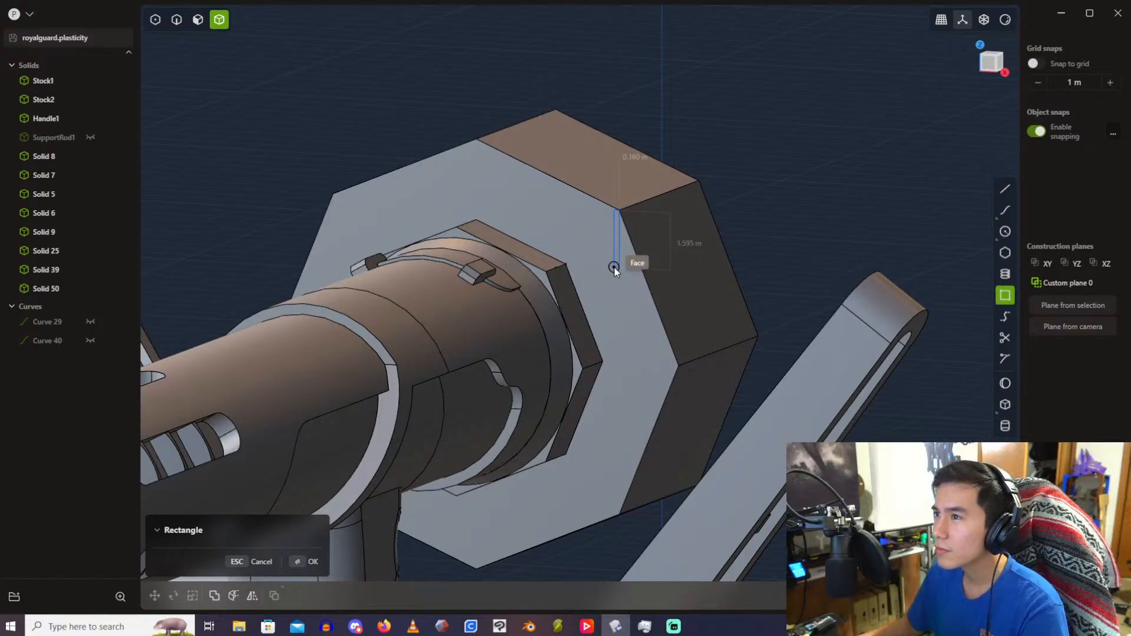
key("Escape")
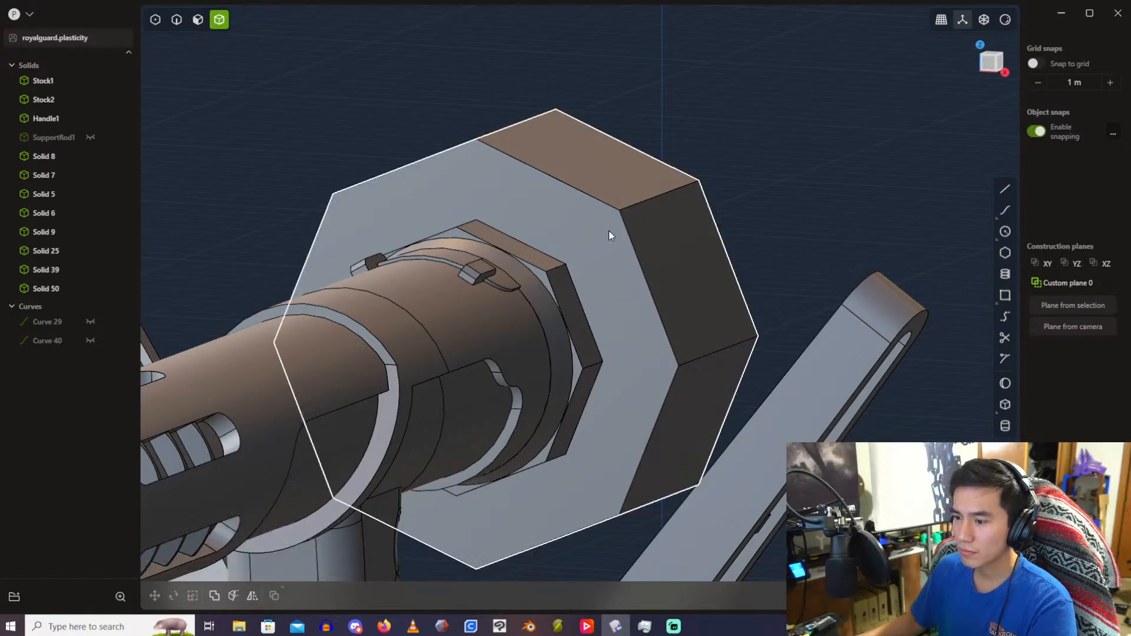
Step: Rotate the large octagonal solid, Solid 50, by 22.5 degrees about the Y axis
left_click(650, 243)
middle_click_drag(650, 242, 328, 291)
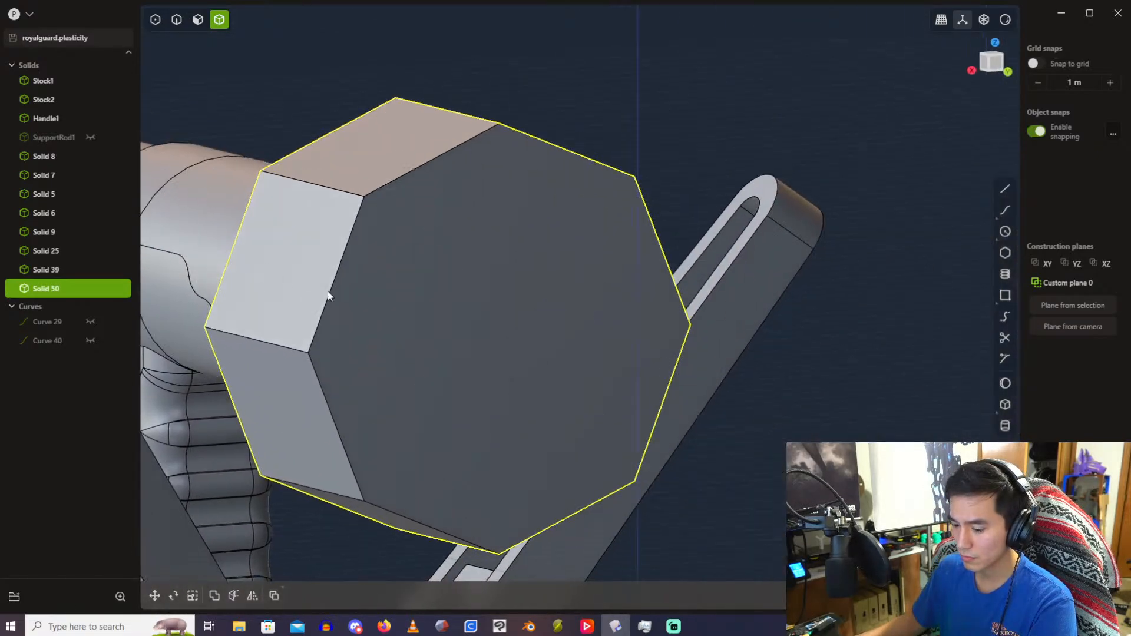
key("r")
left_click(1007, 71)
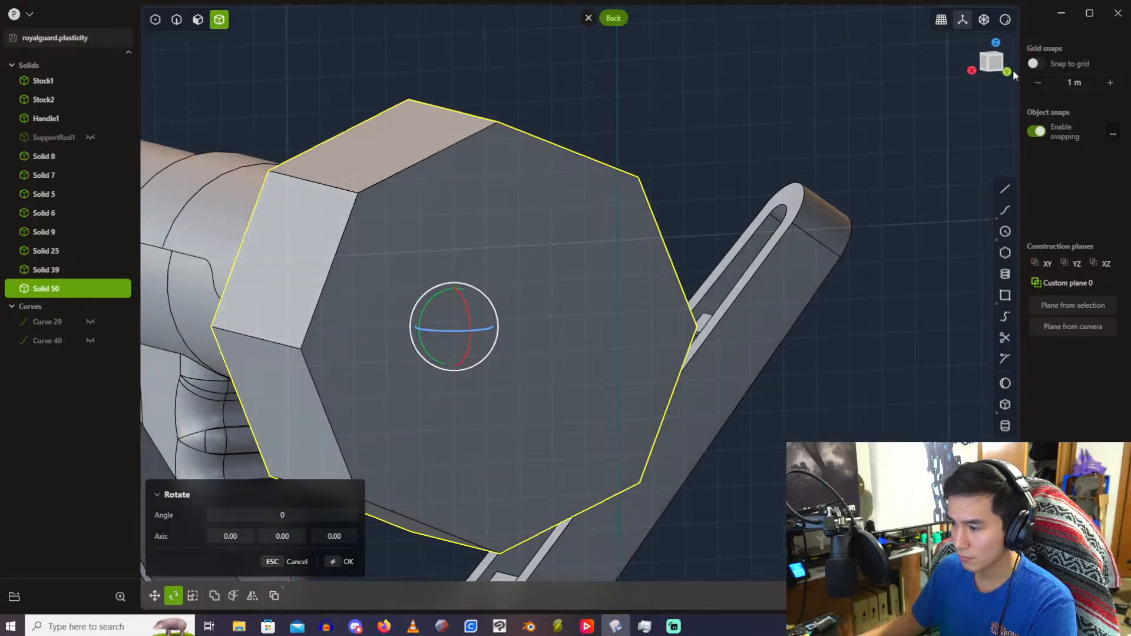
mouse_move(465, 325)
left_mouse_down()
mouse_move(485, 318)
mouse_move(474, 324)
left_mouse_up()
left_click(304, 514)
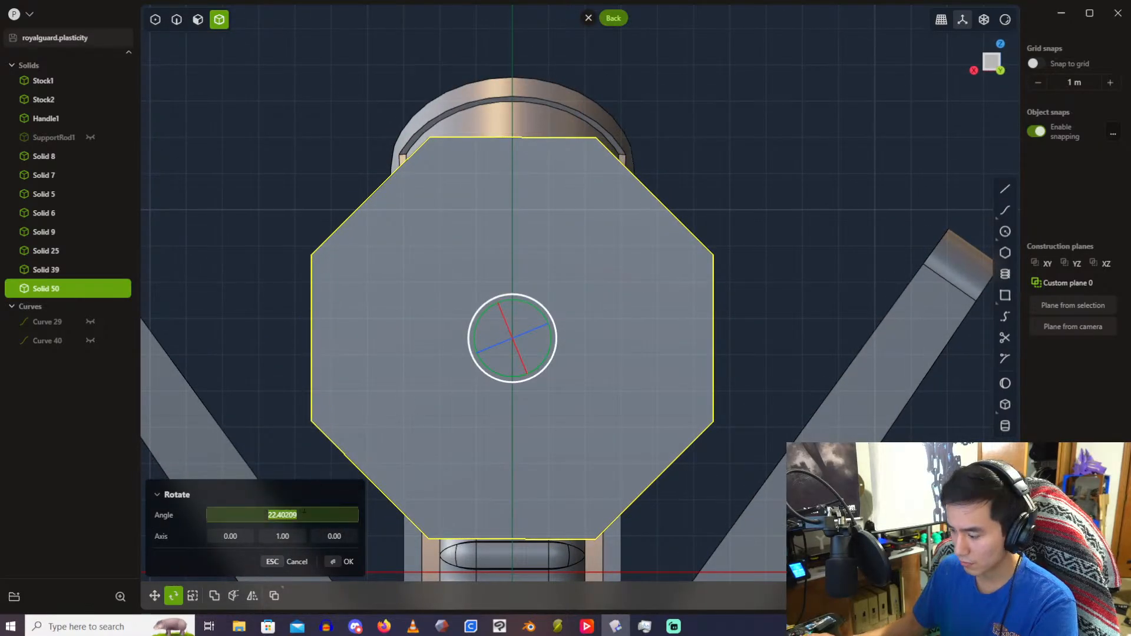
type("22.5")
key("Return")
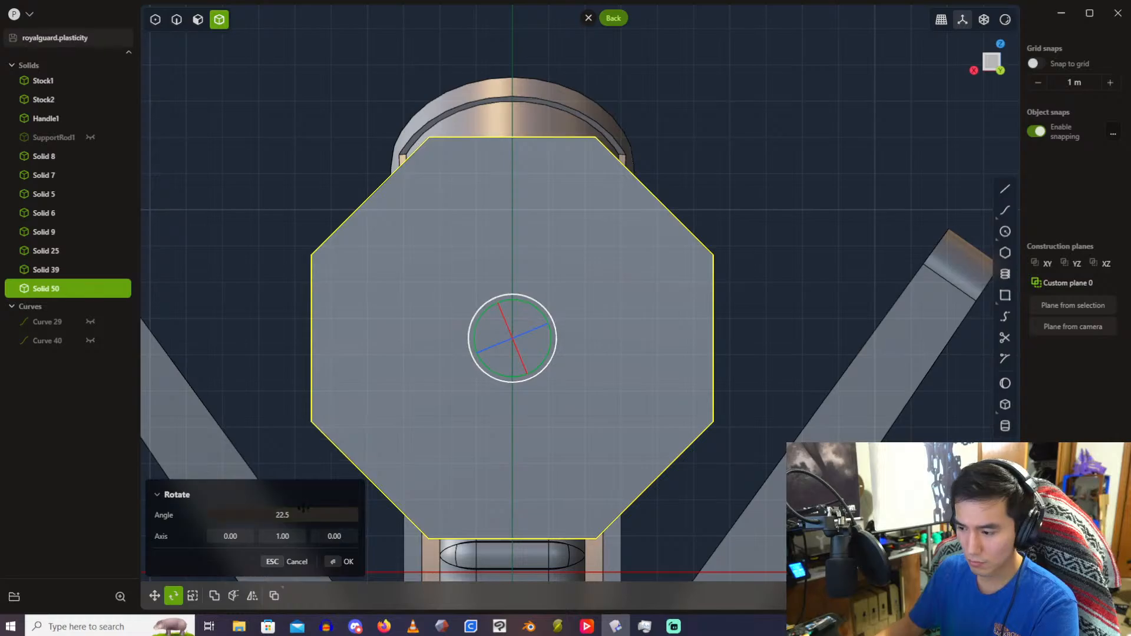
key("Return")
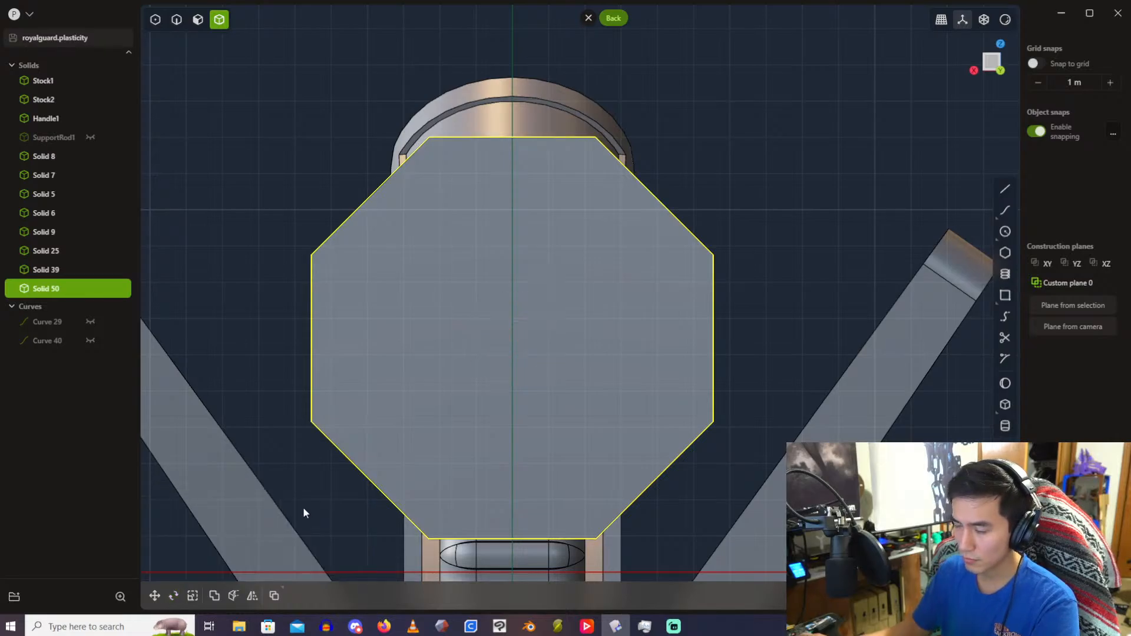
left_click(315, 160)
Step: Draw a 1 m by 1 m square on the large octagon's cylinder-side face, starting from the lower end of its +X vertical edge
middle_click_drag(315, 161, 575, 221)
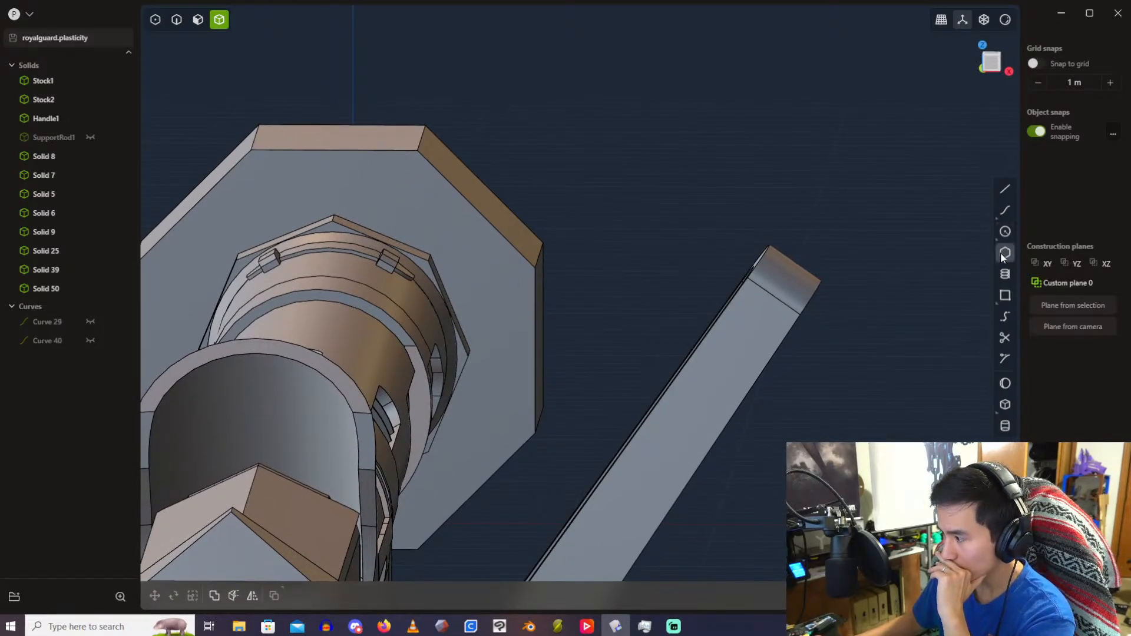
left_click(1005, 295)
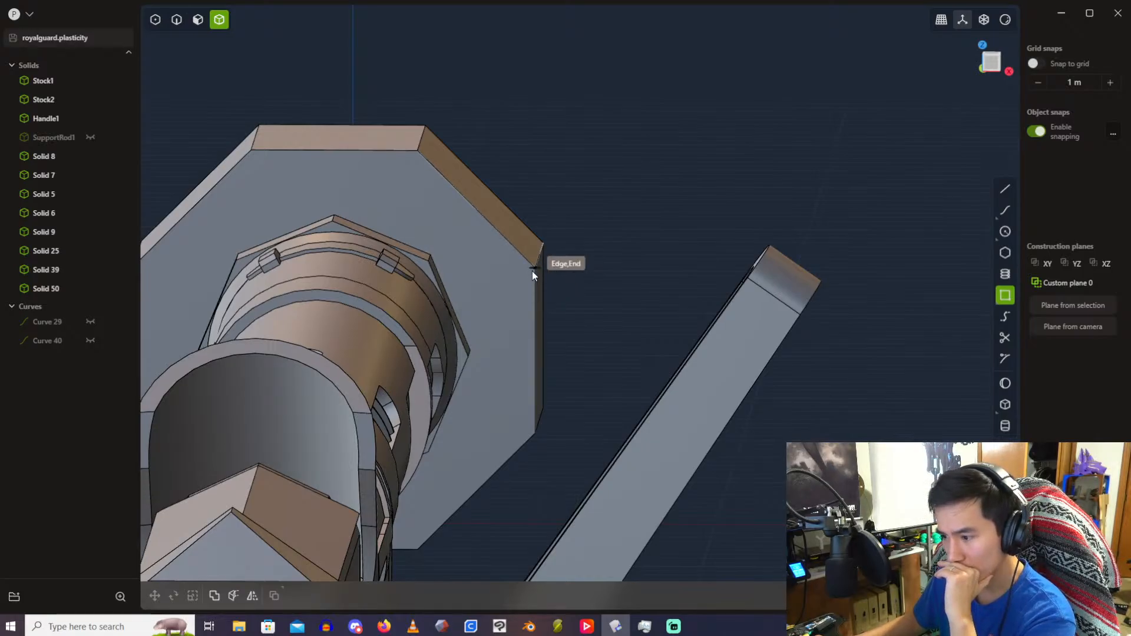
left_click(533, 432)
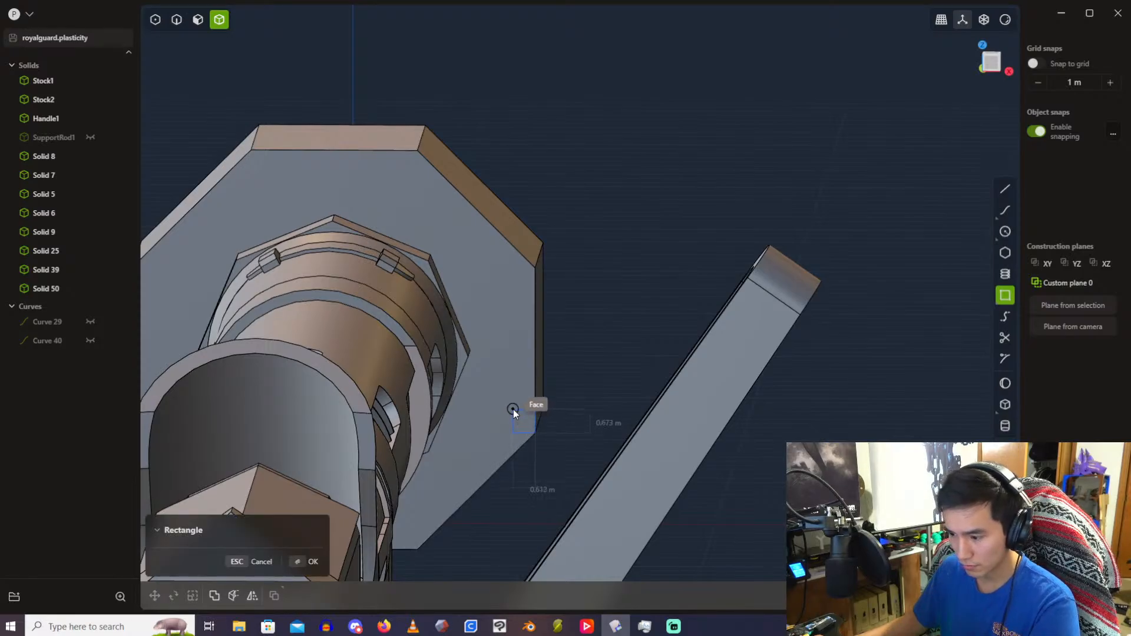
key("Tab")
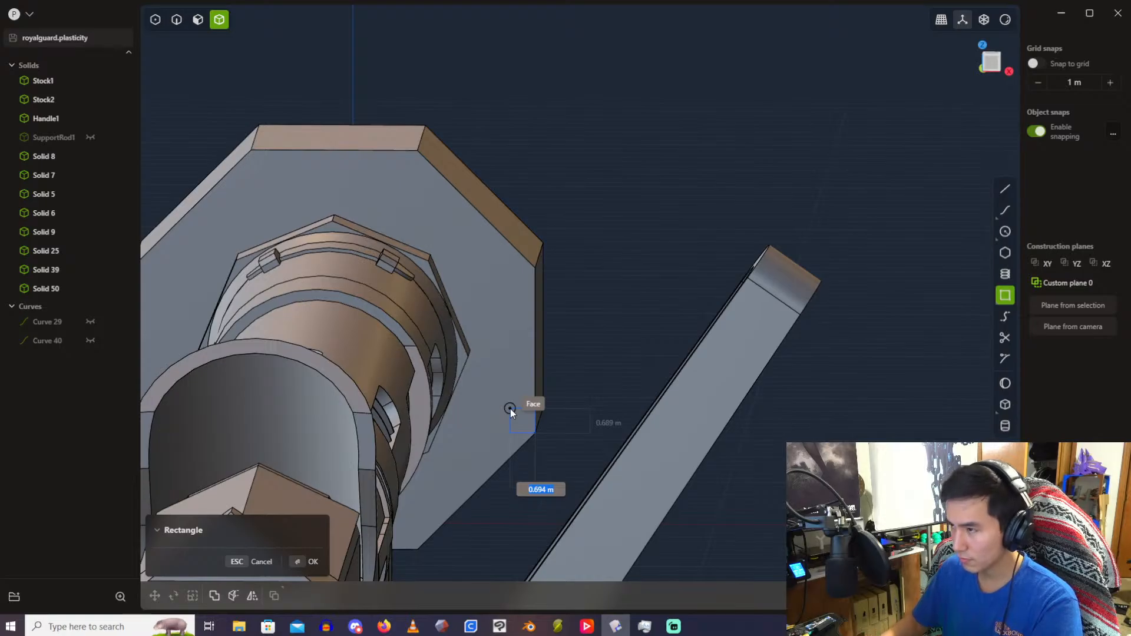
type("1")
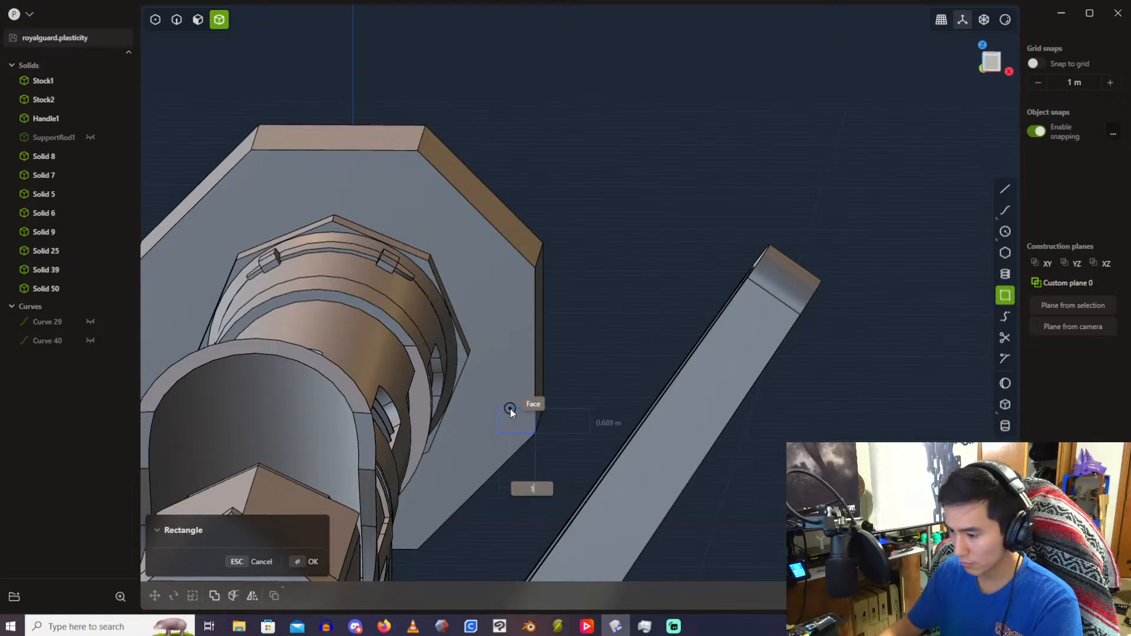
key("Tab")
type("1")
key("Return")
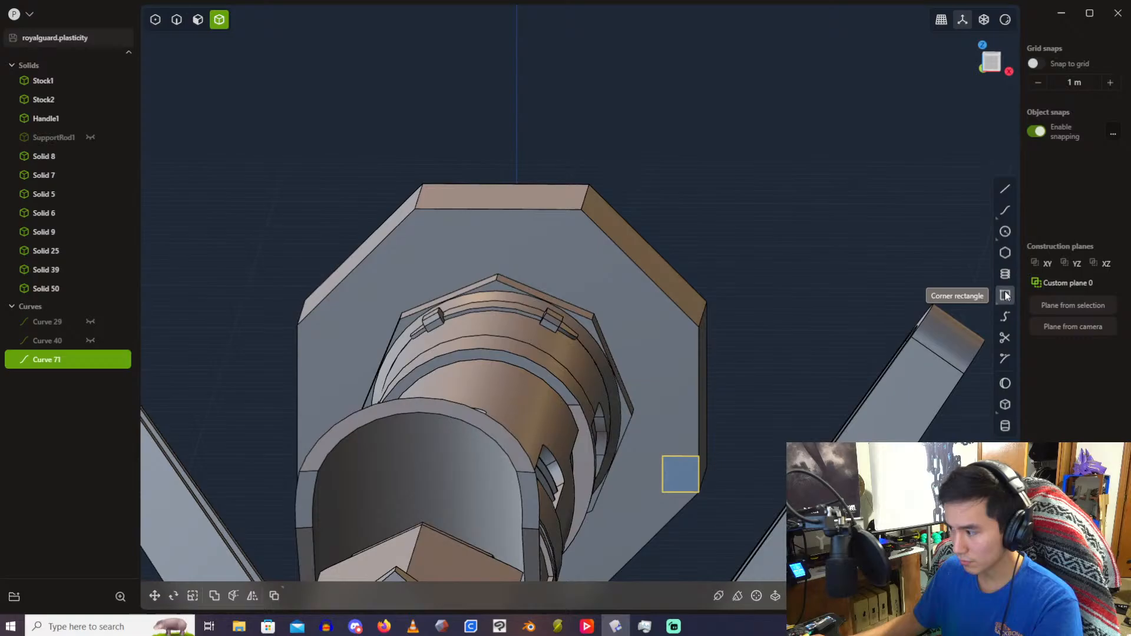
left_click(1005, 296)
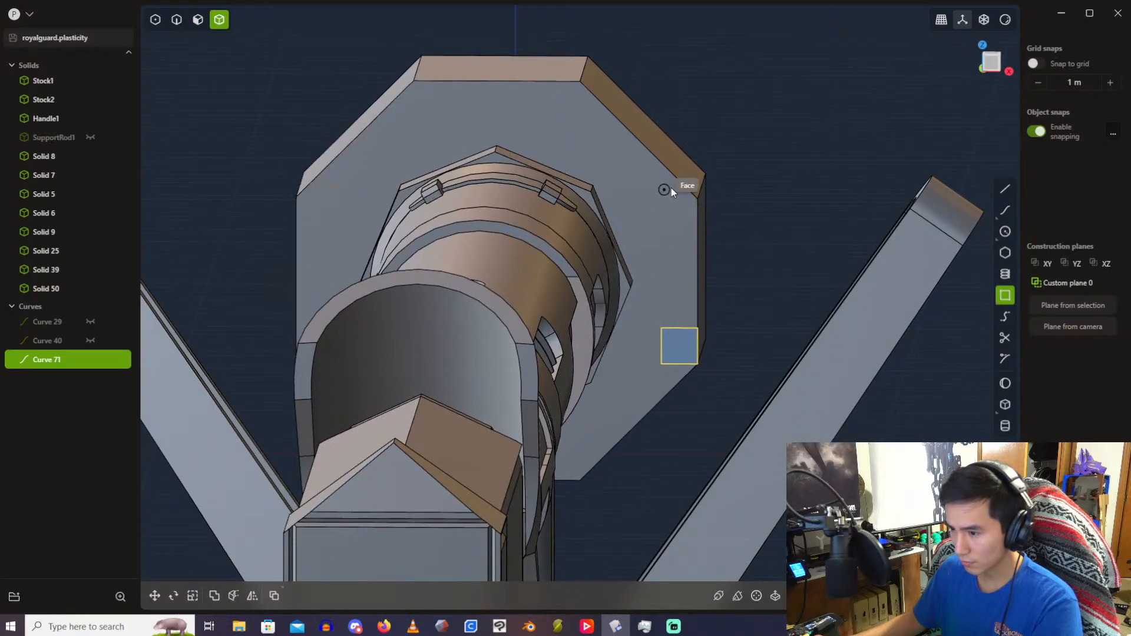
key("Escape")
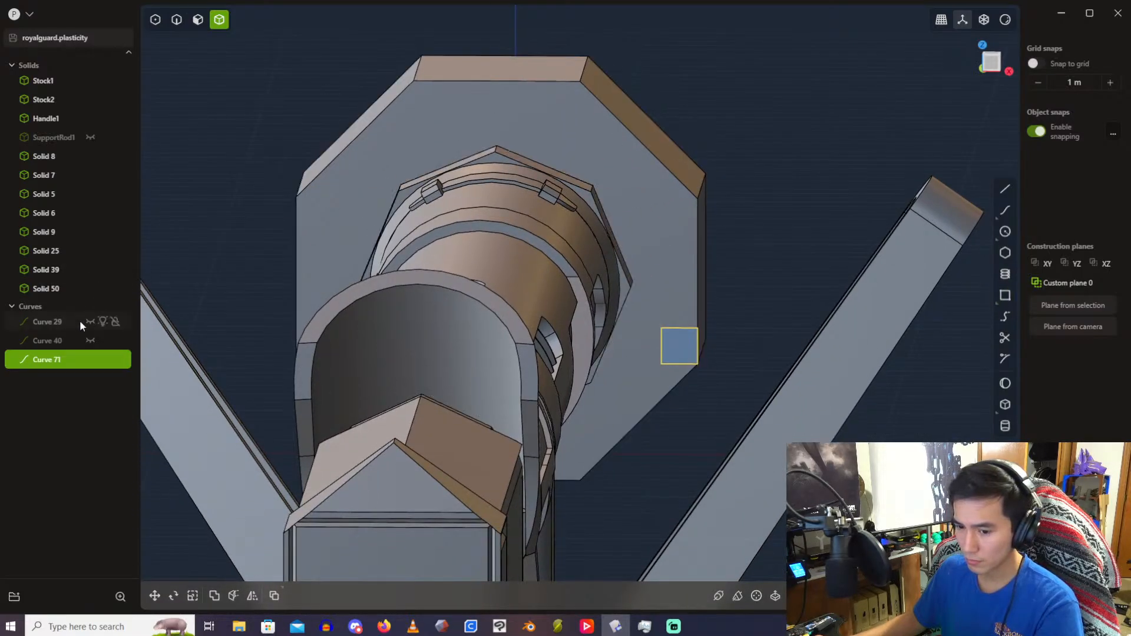
Step: Rotate the large octagonal solid together with its corner square by 45 degrees about the negative Y axis
left_click(58, 287)
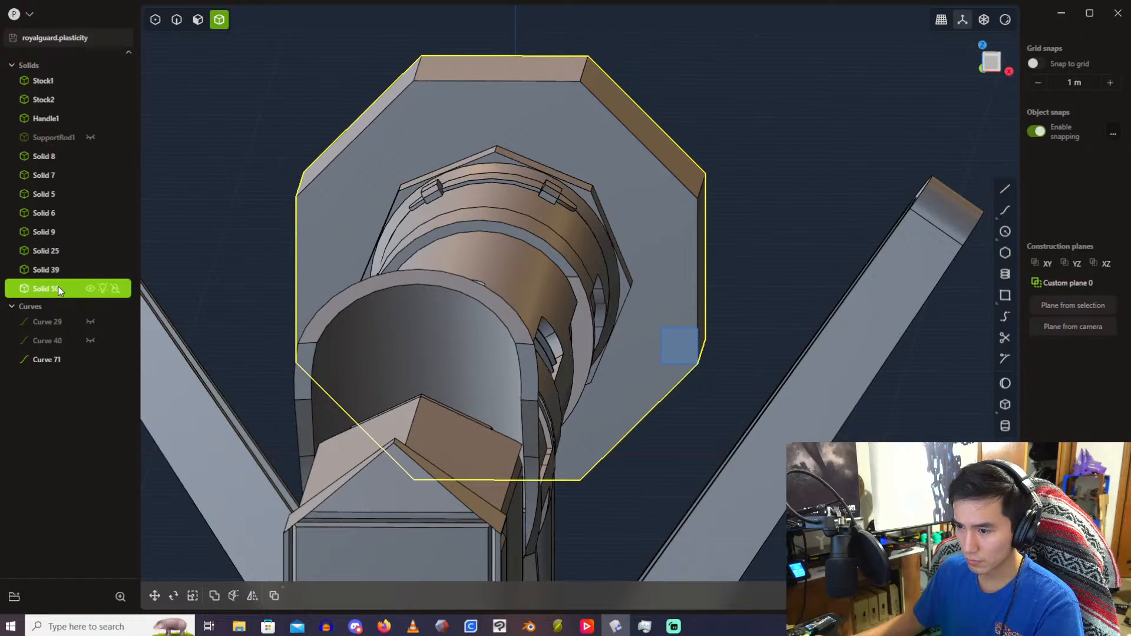
left_click(45, 358, "shift")
middle_click_drag(700, 36, 320, 159)
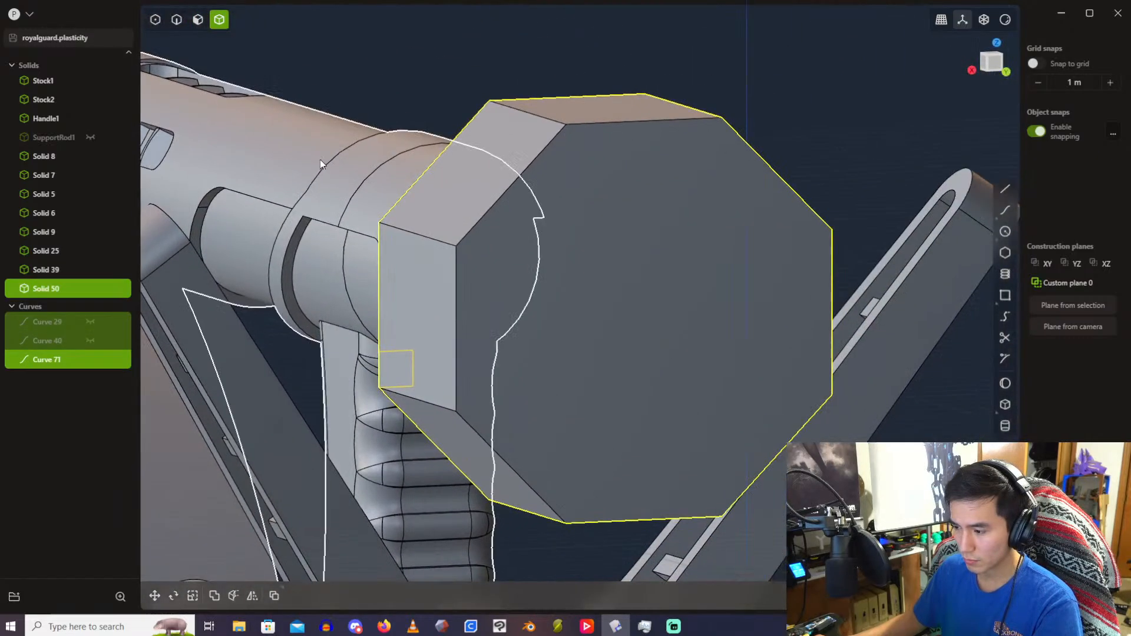
key("r")
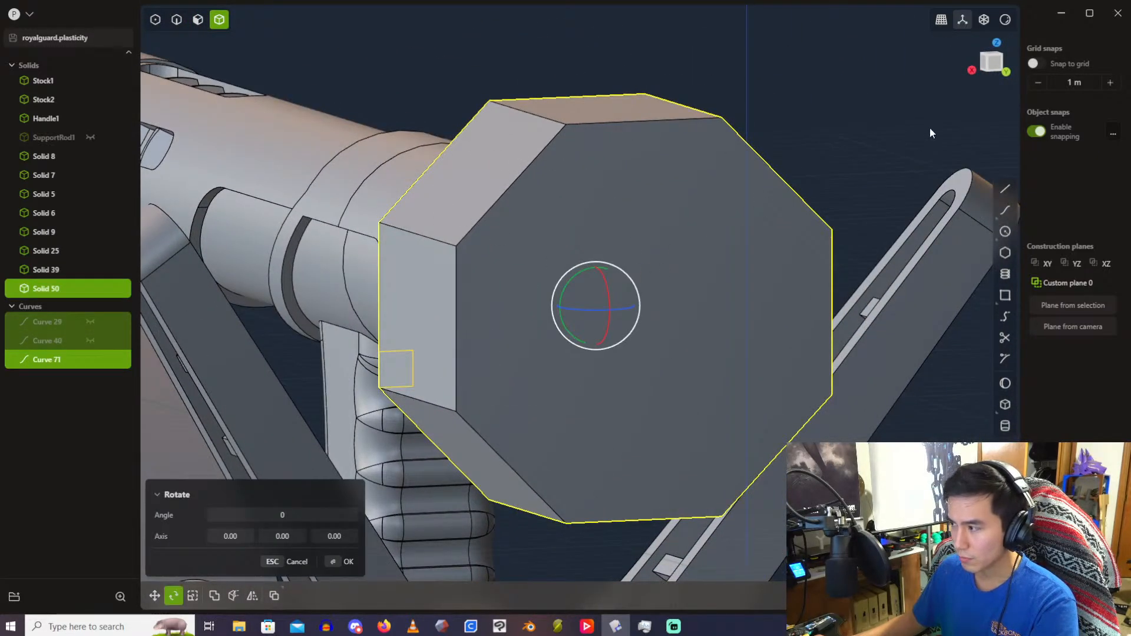
left_click(1007, 71)
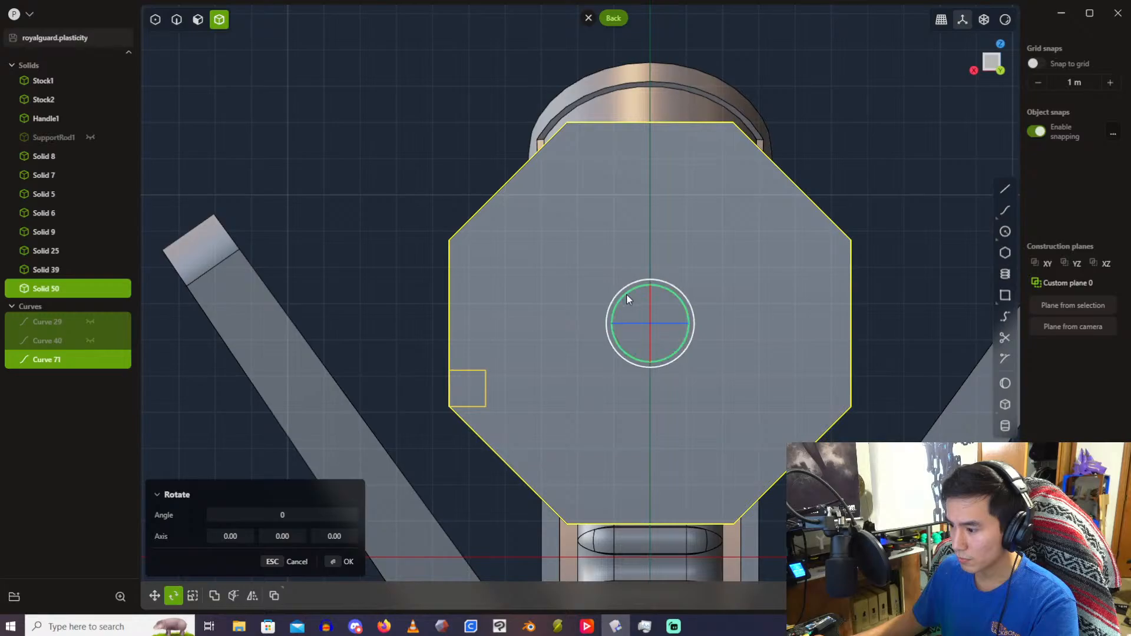
mouse_move(627, 294)
left_mouse_down()
mouse_move(657, 289)
mouse_move(642, 281)
left_mouse_up()
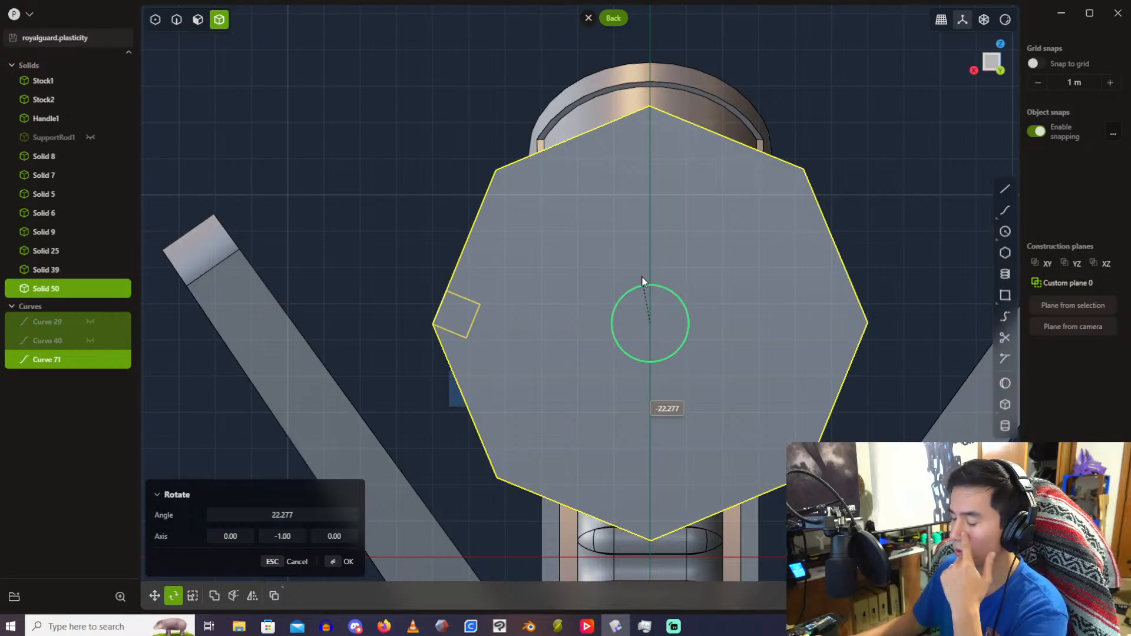
left_click_drag(642, 281, 671, 268)
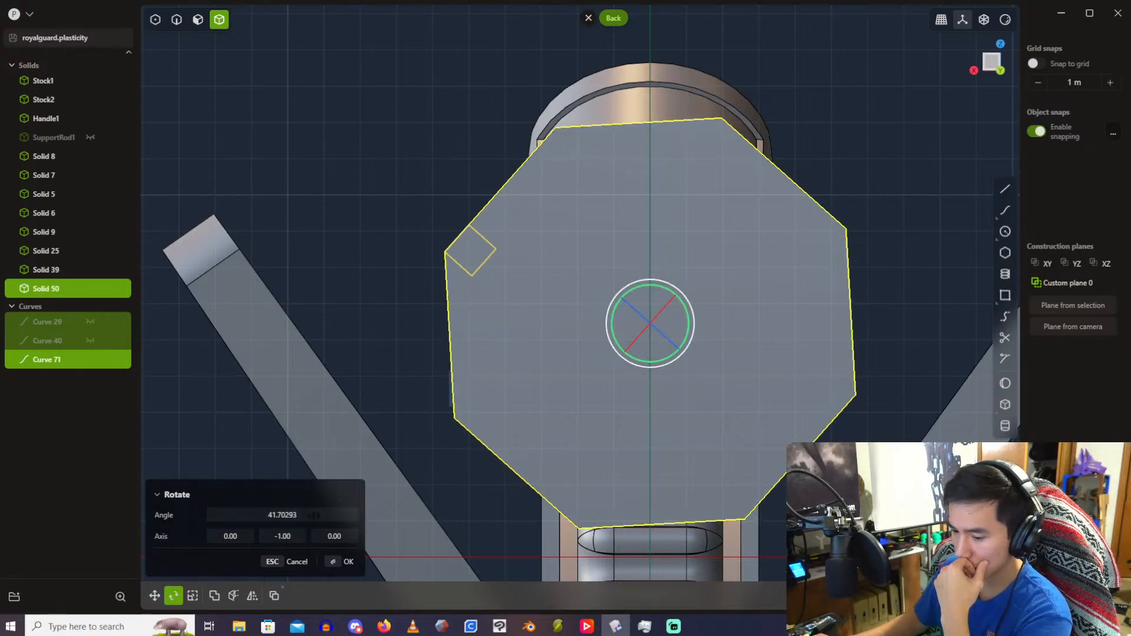
left_click(296, 514)
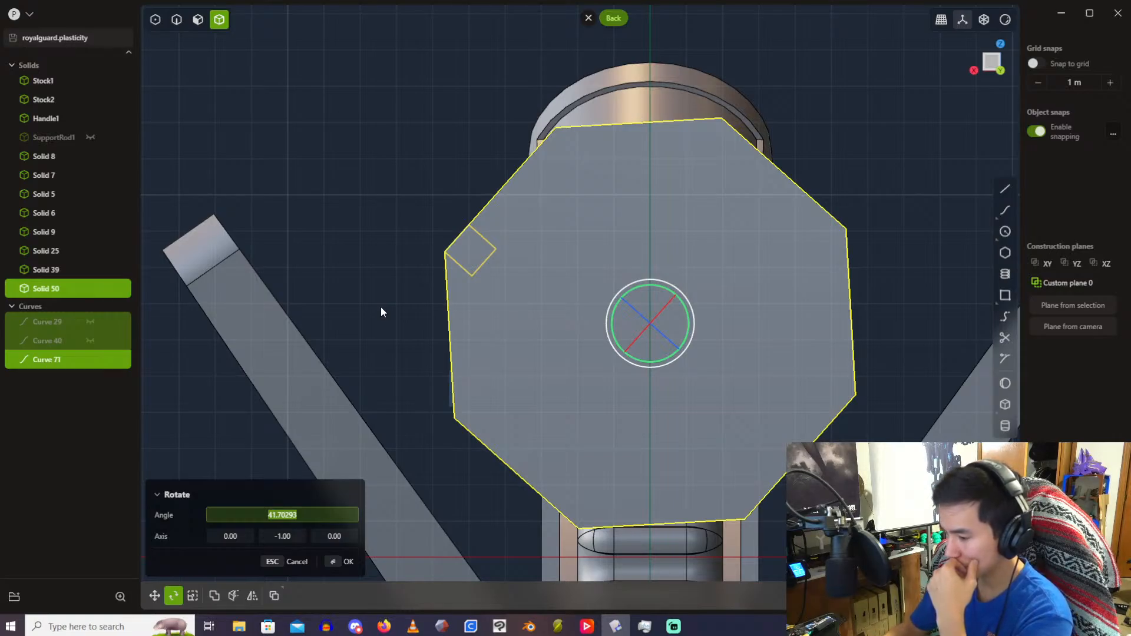
type("45")
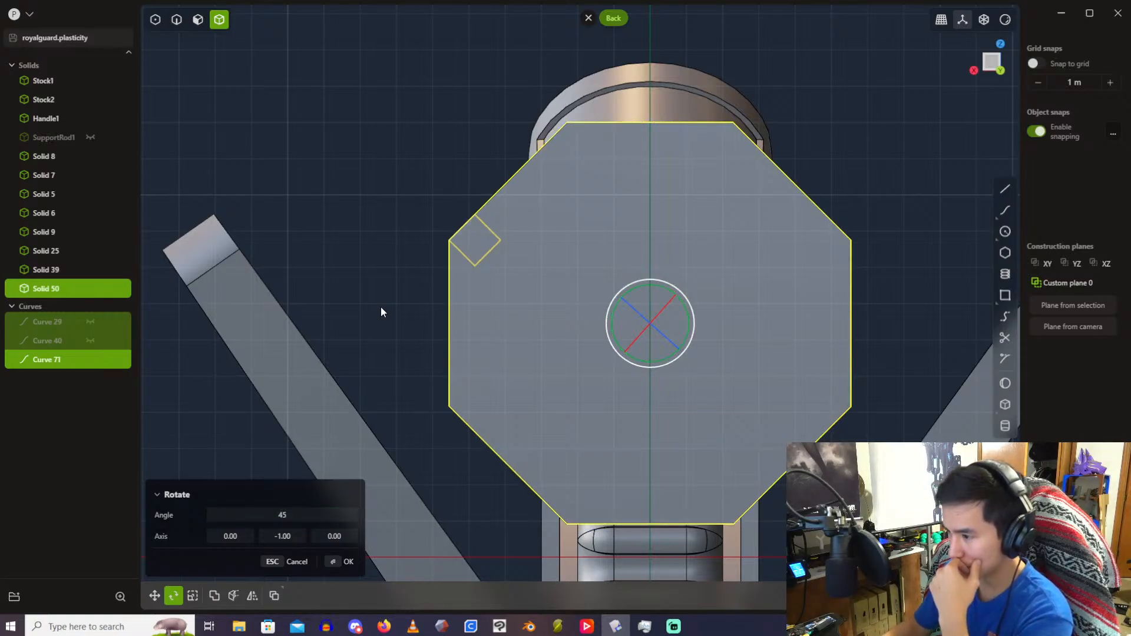
key("Return")
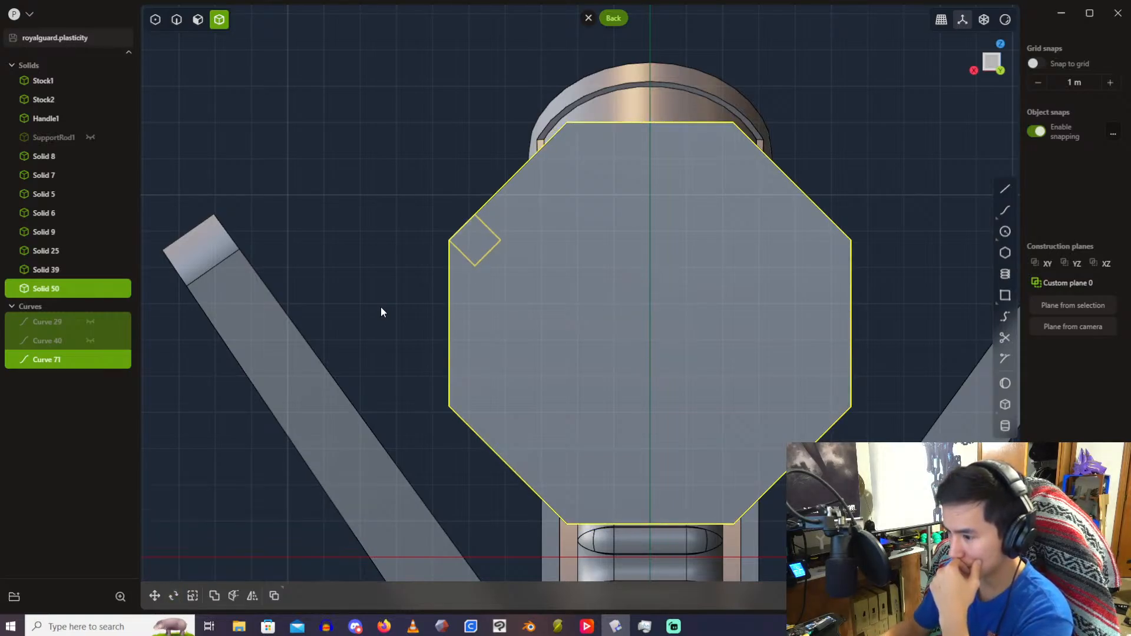
left_click(436, 147)
Step: Rotate Solid 50 and Curve 71 a further 45 degrees about the negative Y axis, bringing the square to the octagon's top edge
middle_click_drag(554, 144, 342, 234)
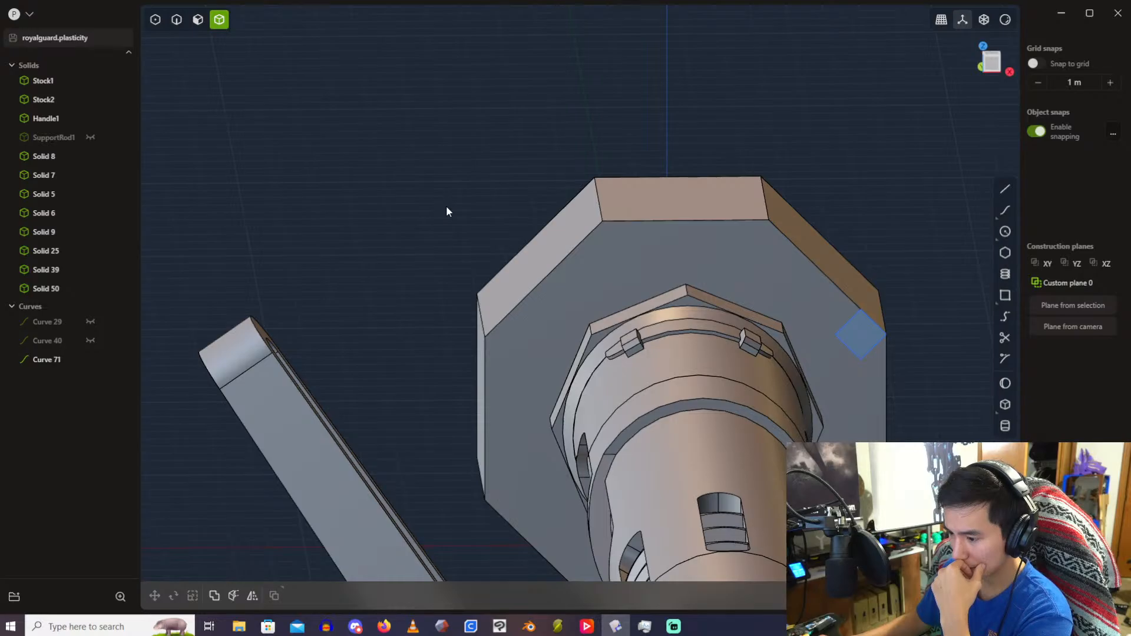
middle_click_drag(450, 210, 401, 177)
left_click(46, 288)
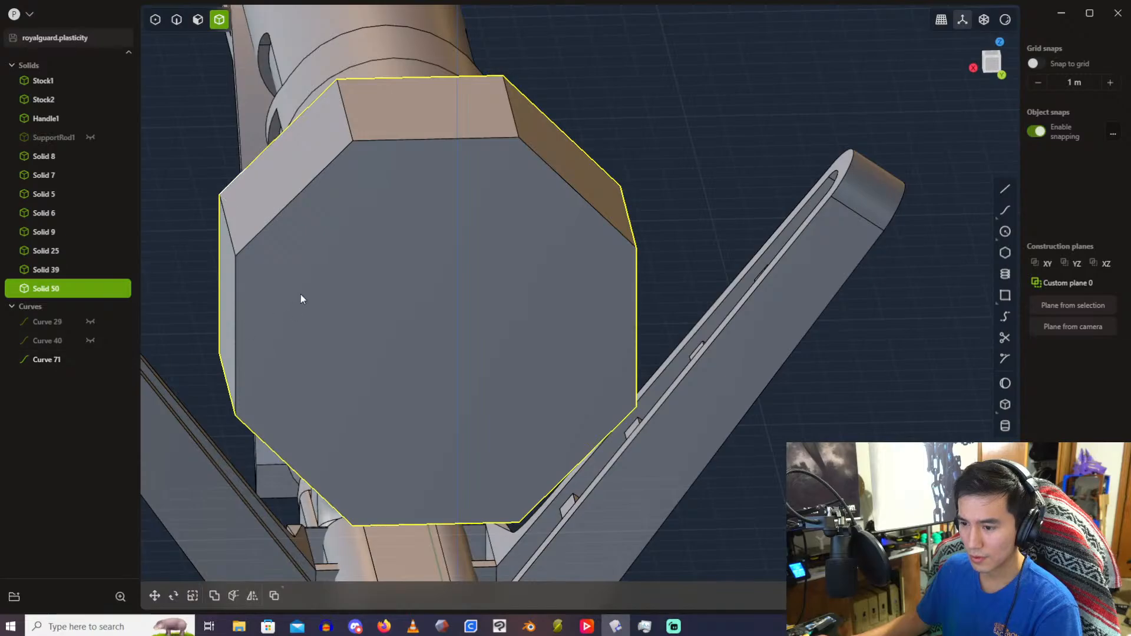
left_click(41, 361)
key("r")
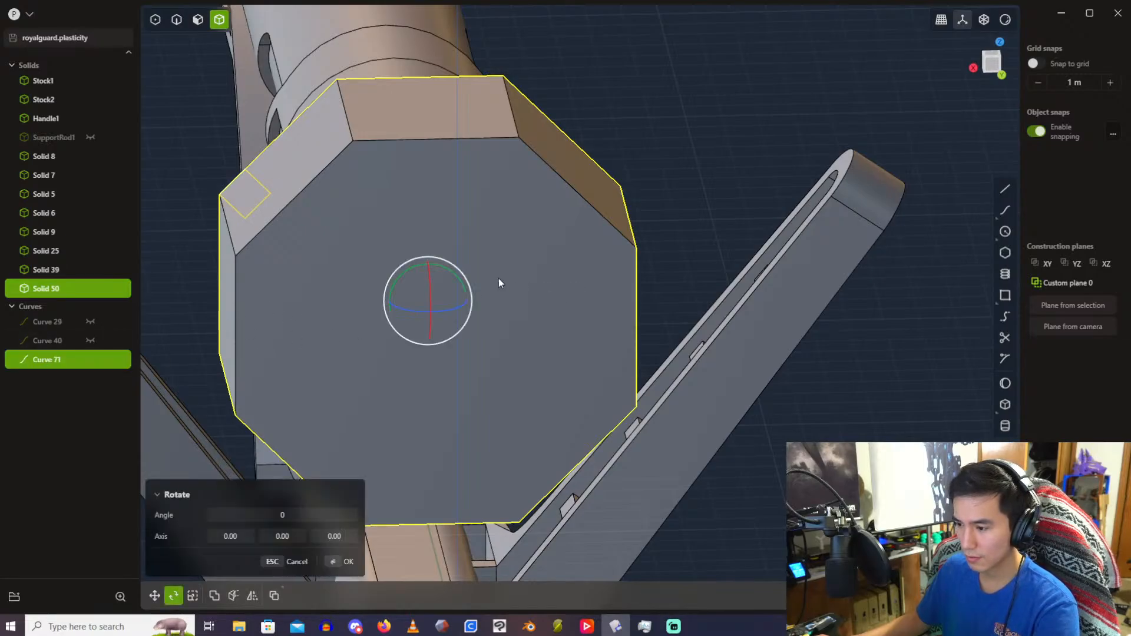
left_click_drag(456, 282, 518, 292)
left_click(334, 509)
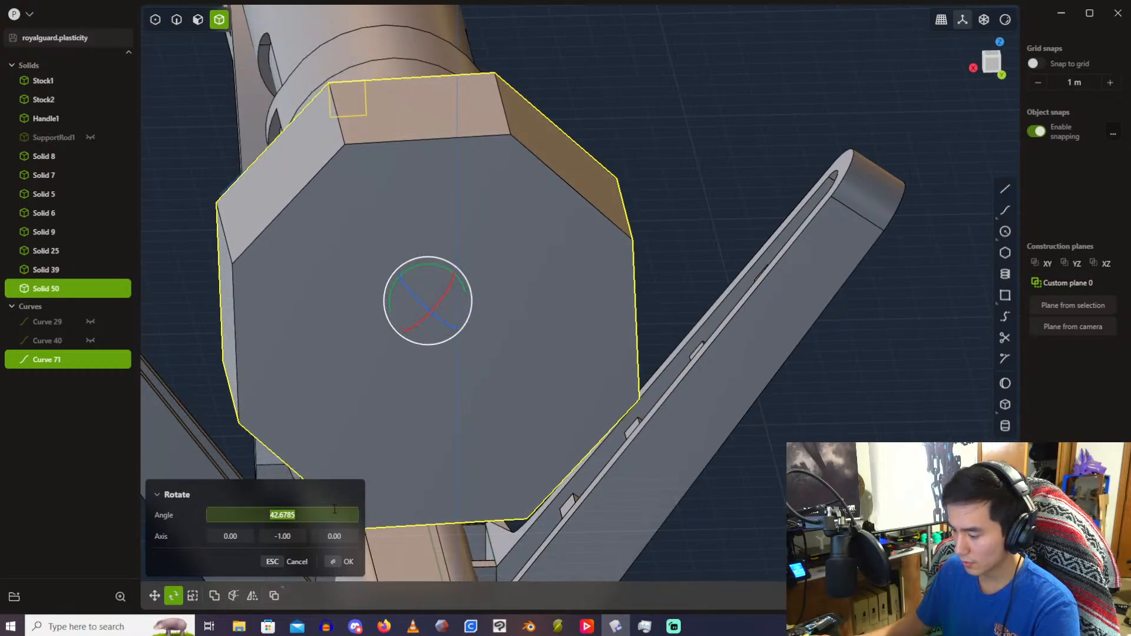
type("45")
key("Return")
key("Return")
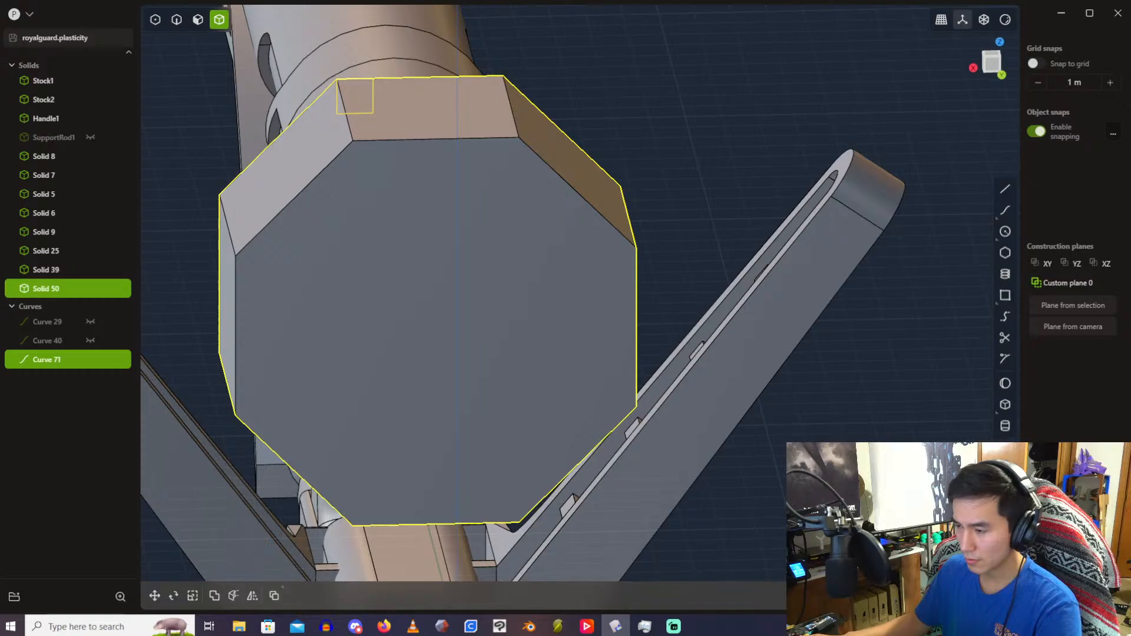
left_click(725, 147)
Step: Draw a second square, matching the first in size, from the lower end of the octagon's opposite vertical edge on the cylinder-side face
middle_click_drag(725, 147, 498, 265)
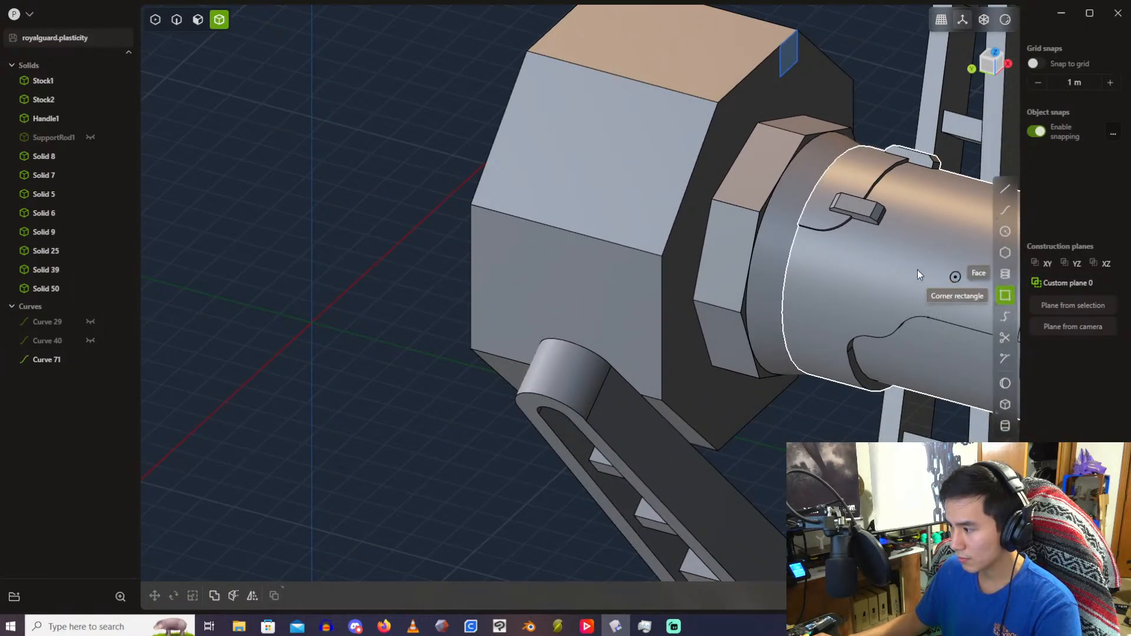
middle_click_drag(917, 270, 609, 234)
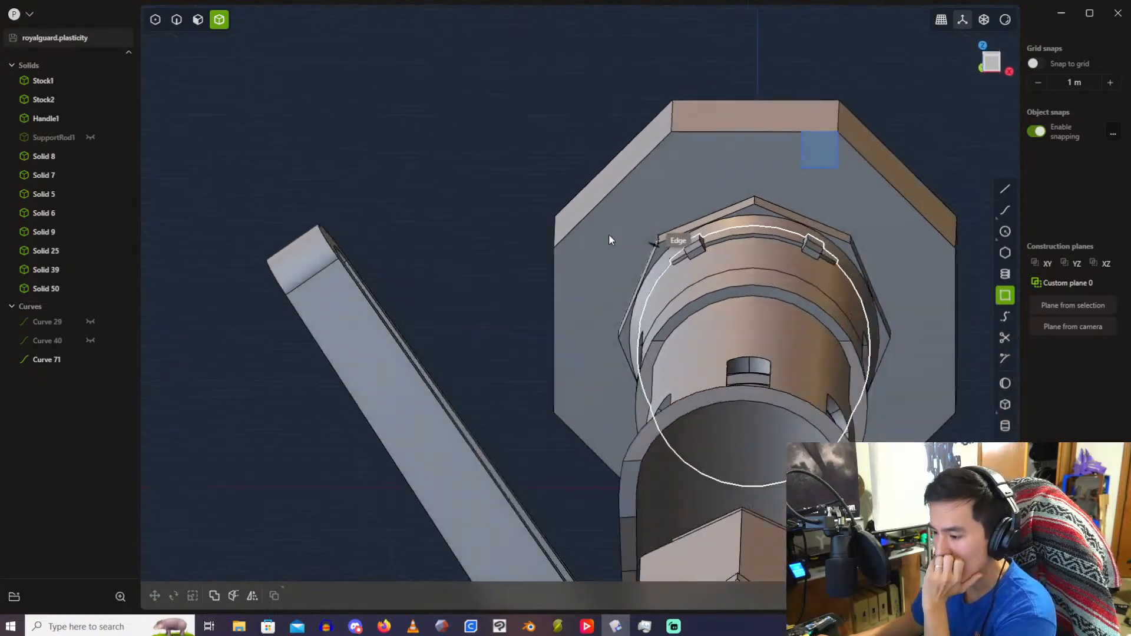
left_click(556, 411)
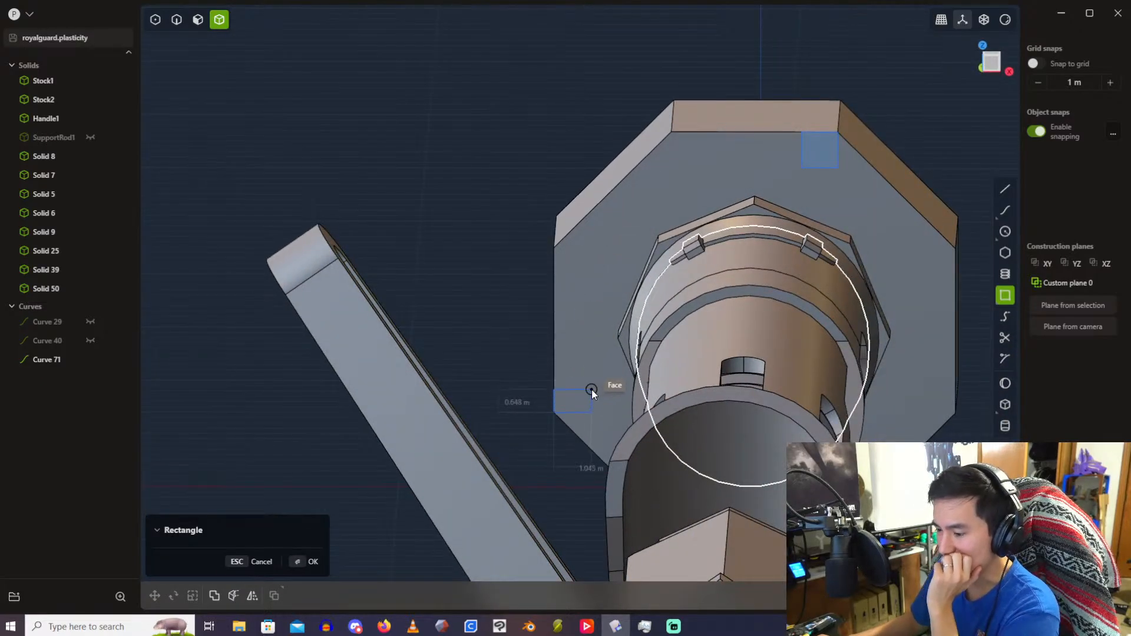
key("Tab")
key("Tab")
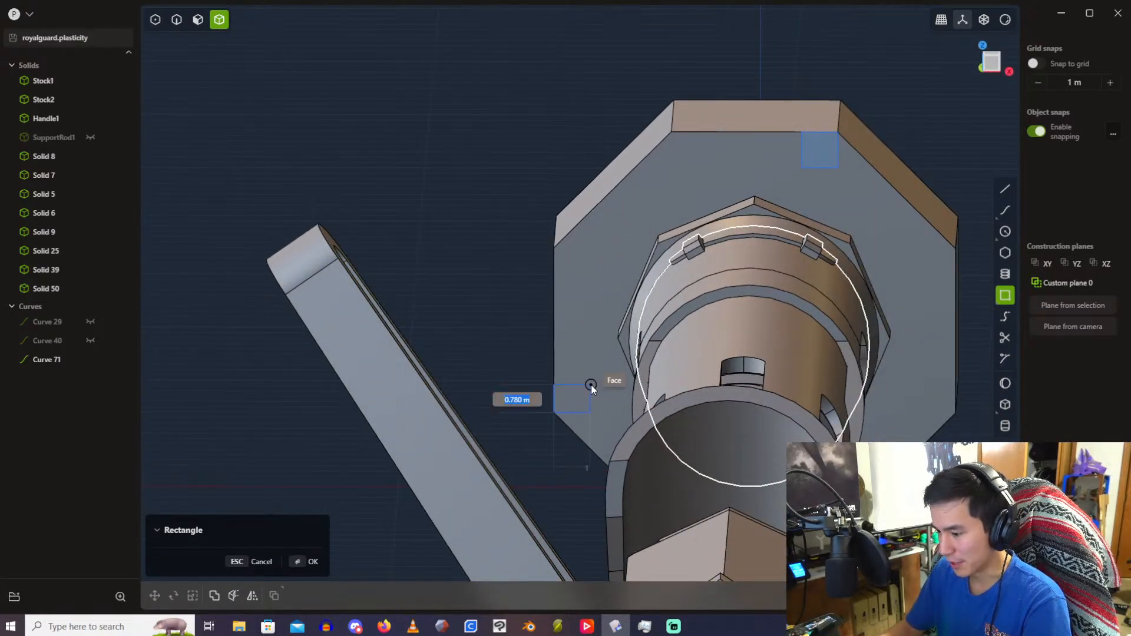
left_click(591, 385)
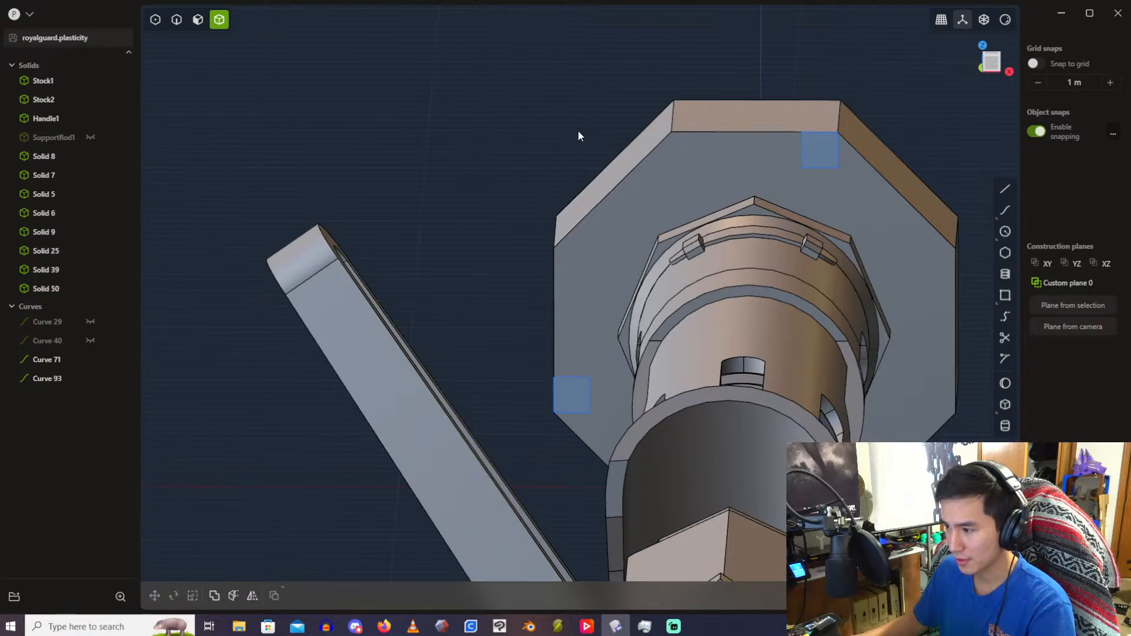
middle_click_drag(578, 136, 550, 162)
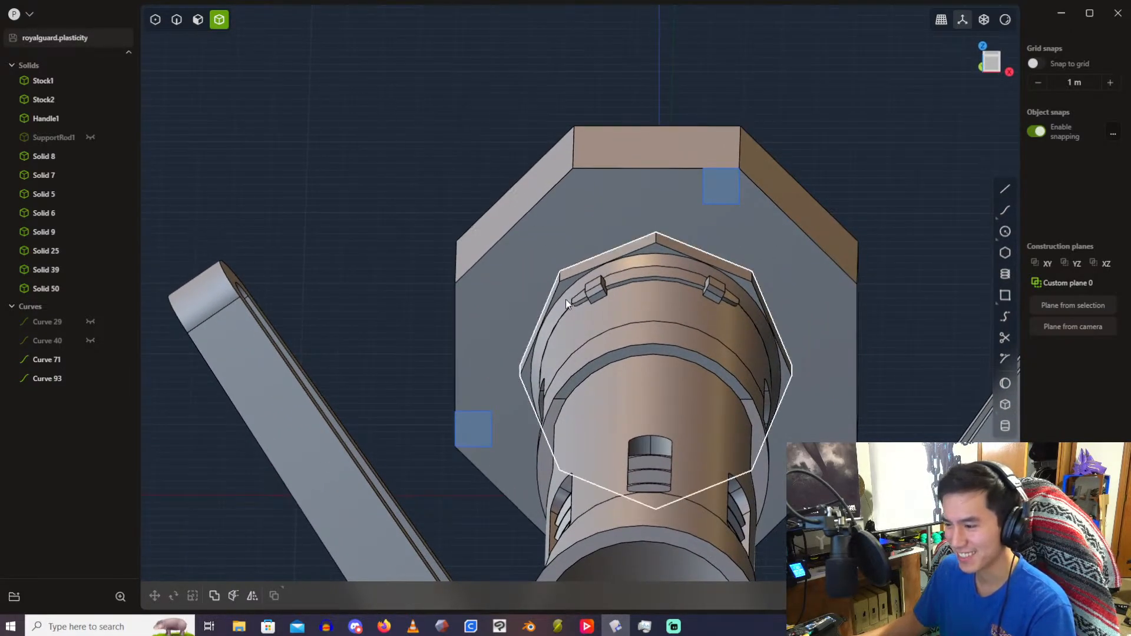
Step: Rotate the large octagonal solid and both corner squares by 45 degrees about the positive Y axis, placing the squares symmetrically at the upper side corners
left_click(59, 290)
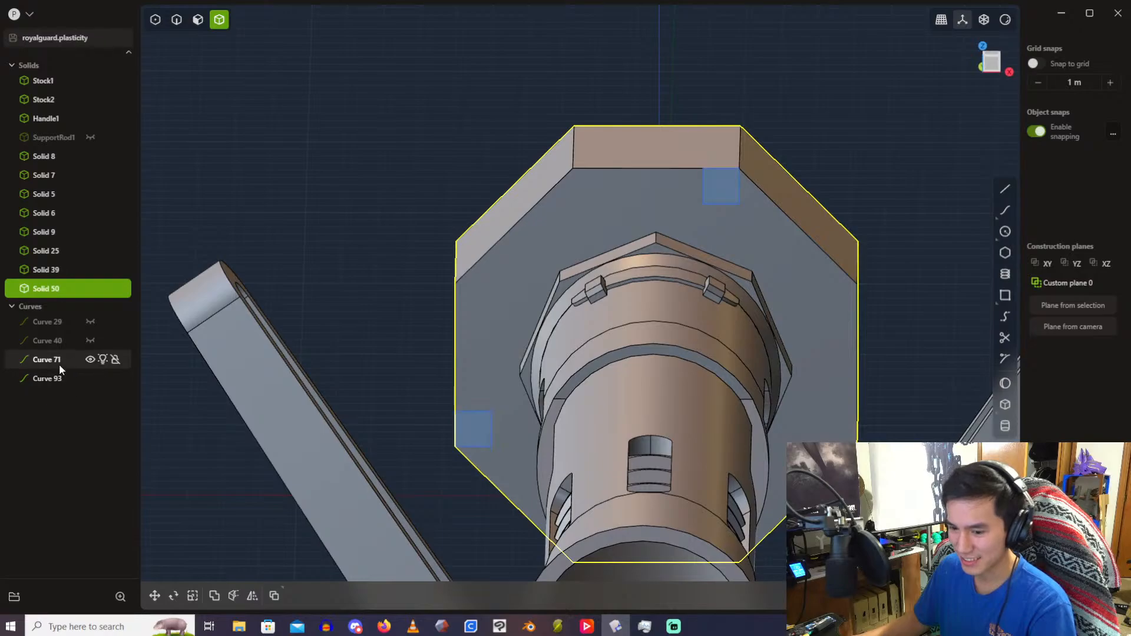
left_click(61, 381, "shift")
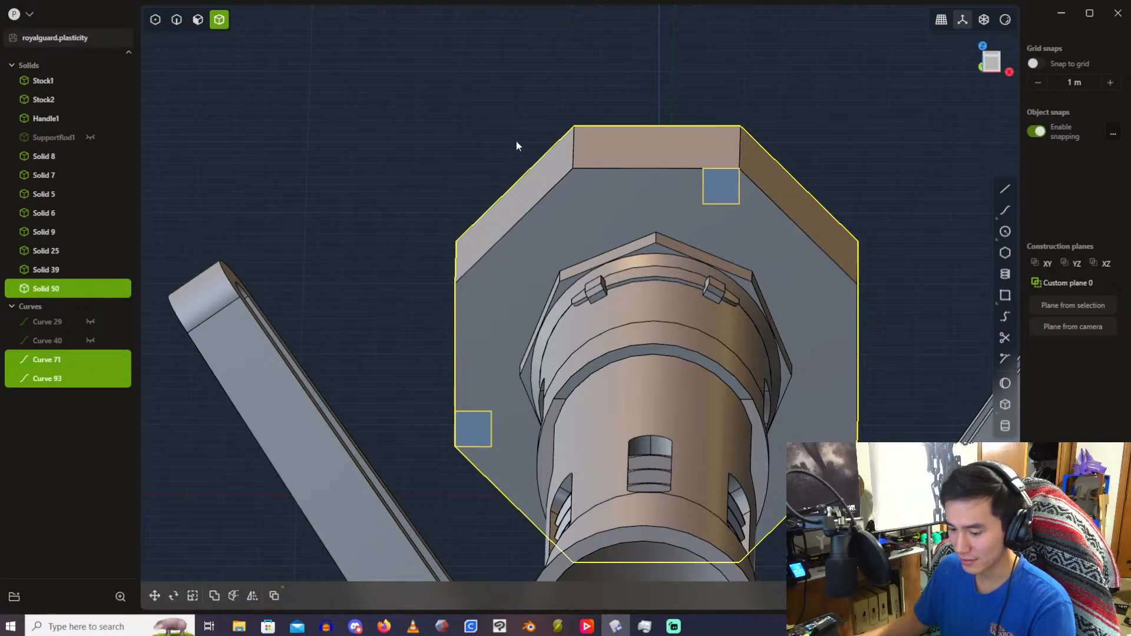
key("r")
middle_click_drag(514, 139, 532, 288)
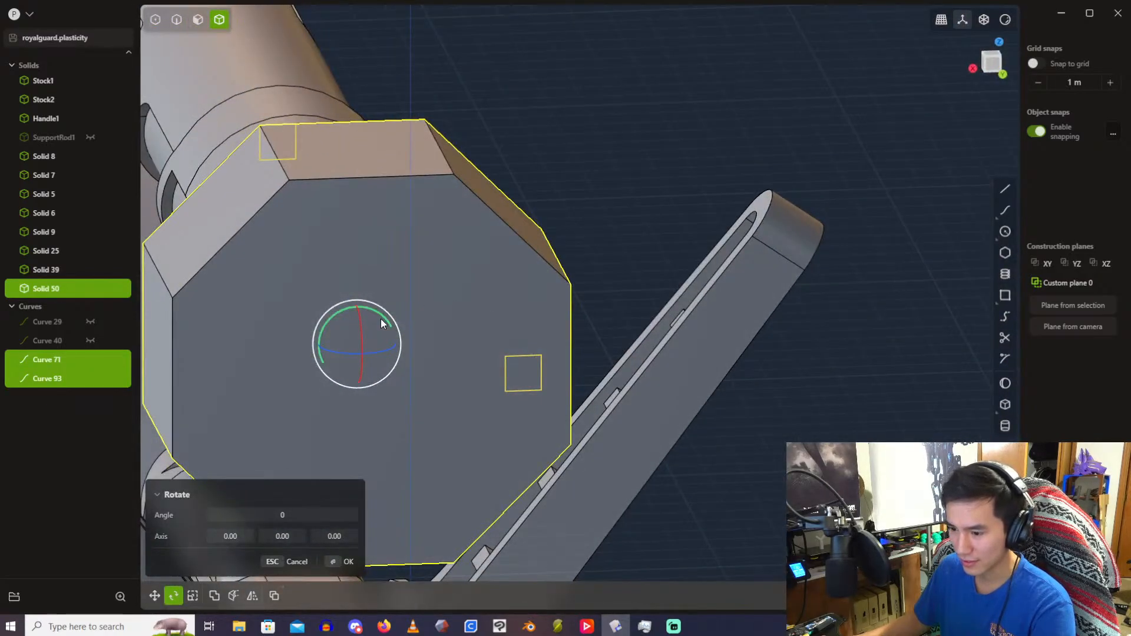
left_click_drag(381, 319, 395, 261)
middle_click_drag(395, 262, 384, 241)
left_click(327, 514)
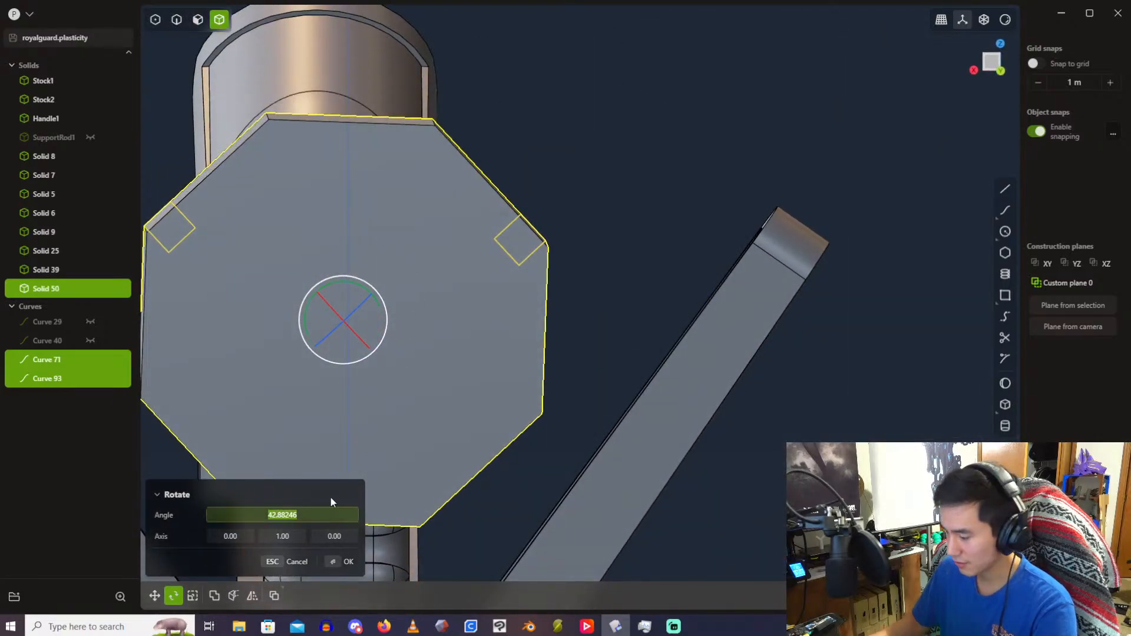
type("45")
key("Return")
left_click(599, 118)
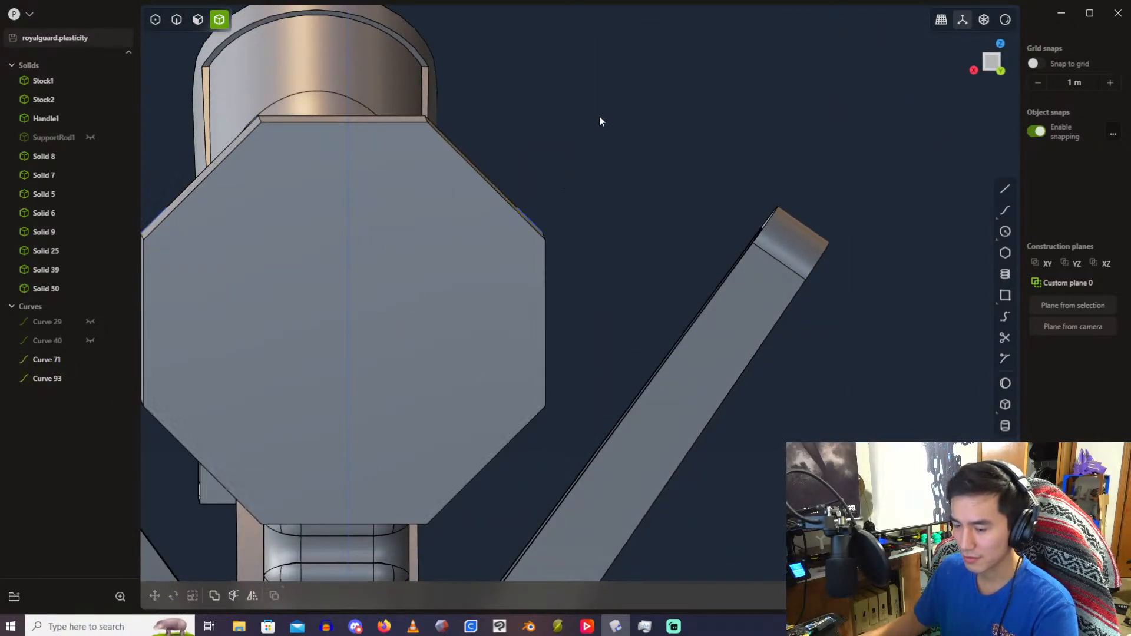
middle_click_drag(599, 119, 505, 143)
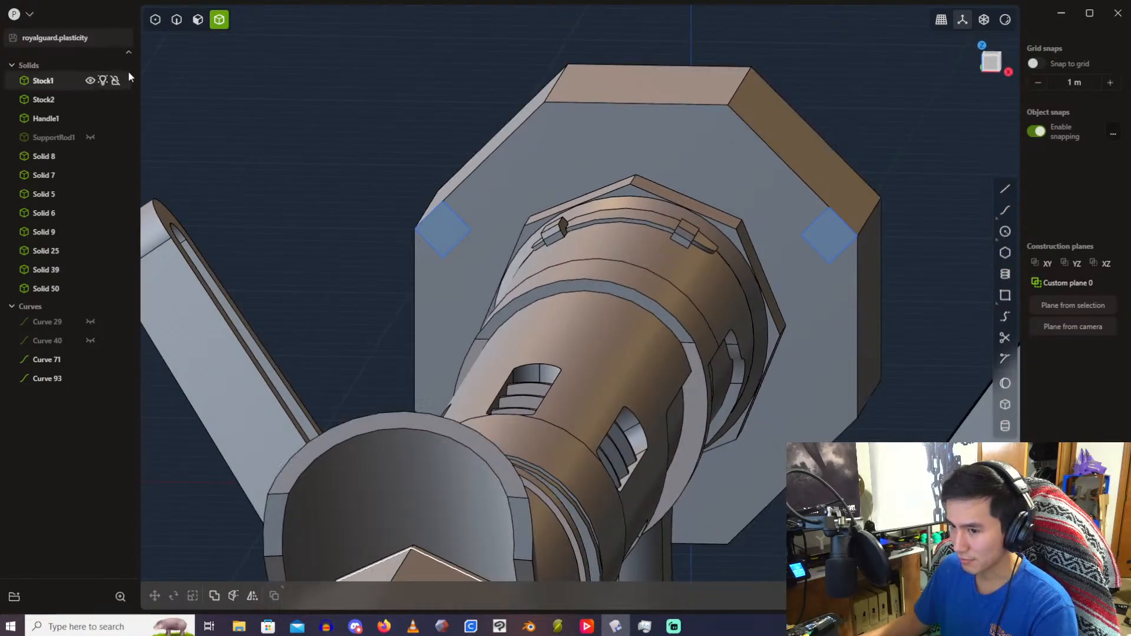
scroll(450, 161, "up", 2)
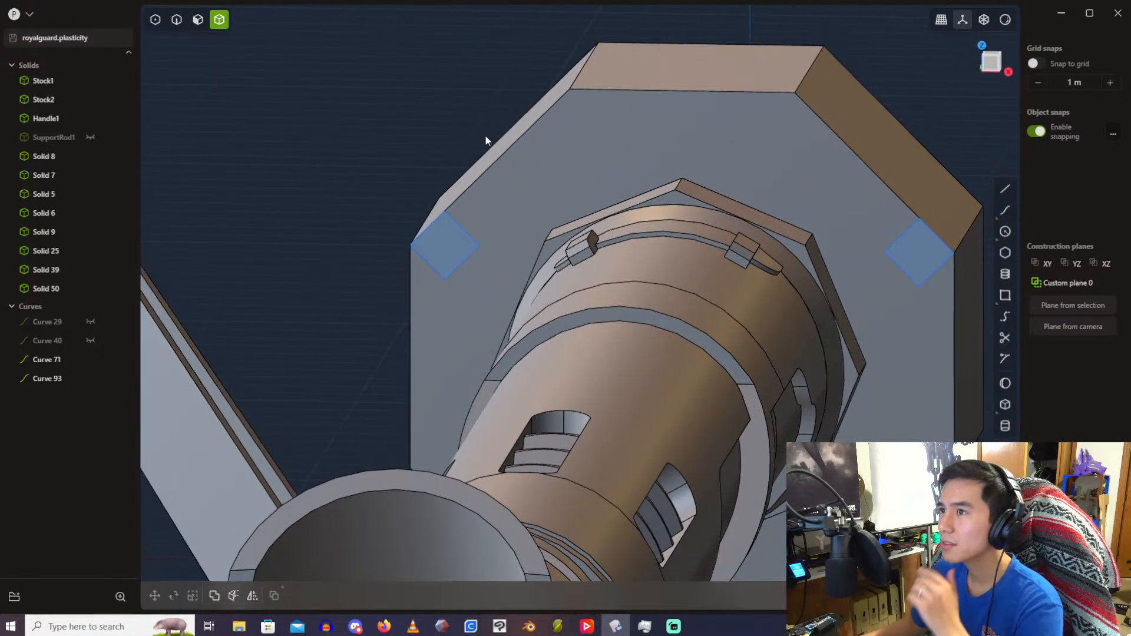
Step: Extrude both corner squares about 1.13 m out from the large octagon's cylinder-side face as two separate blocks
middle_click_drag(486, 140, 310, 139)
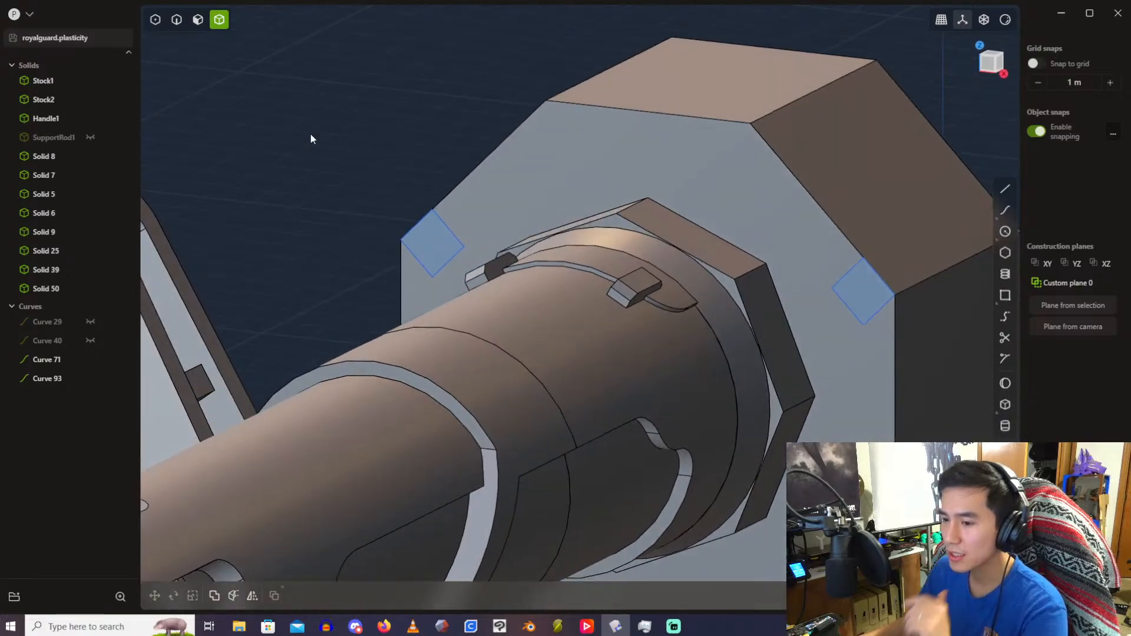
key("3")
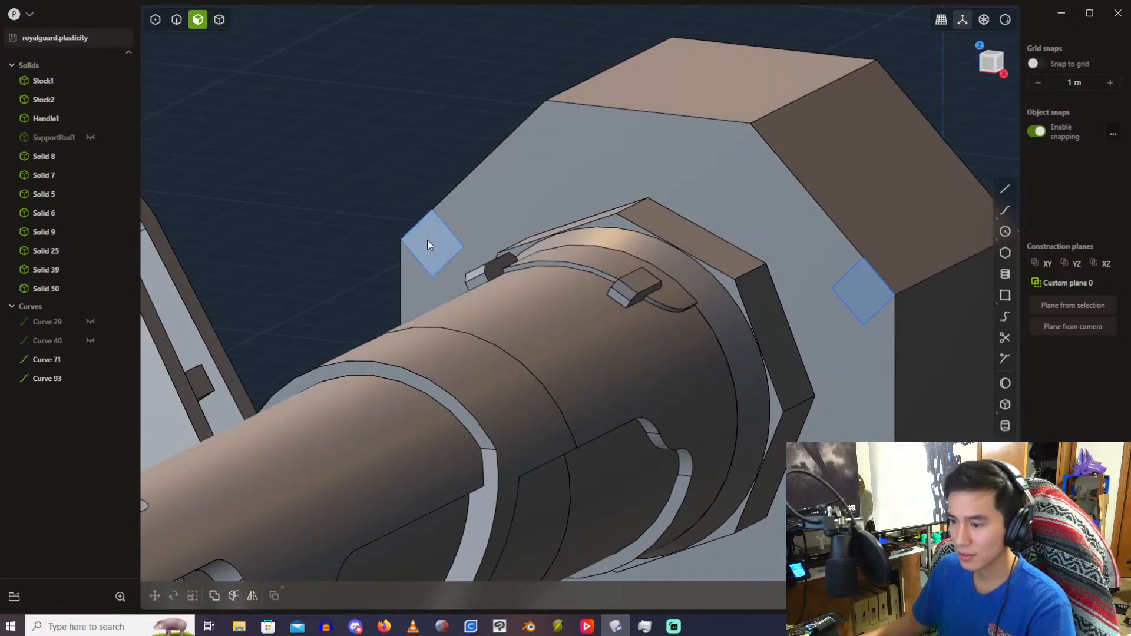
key("e")
left_click(852, 287)
left_click_drag(826, 300, 802, 313)
scroll(590, 227, "down", 4)
middle_click_drag(576, 223, 459, 216)
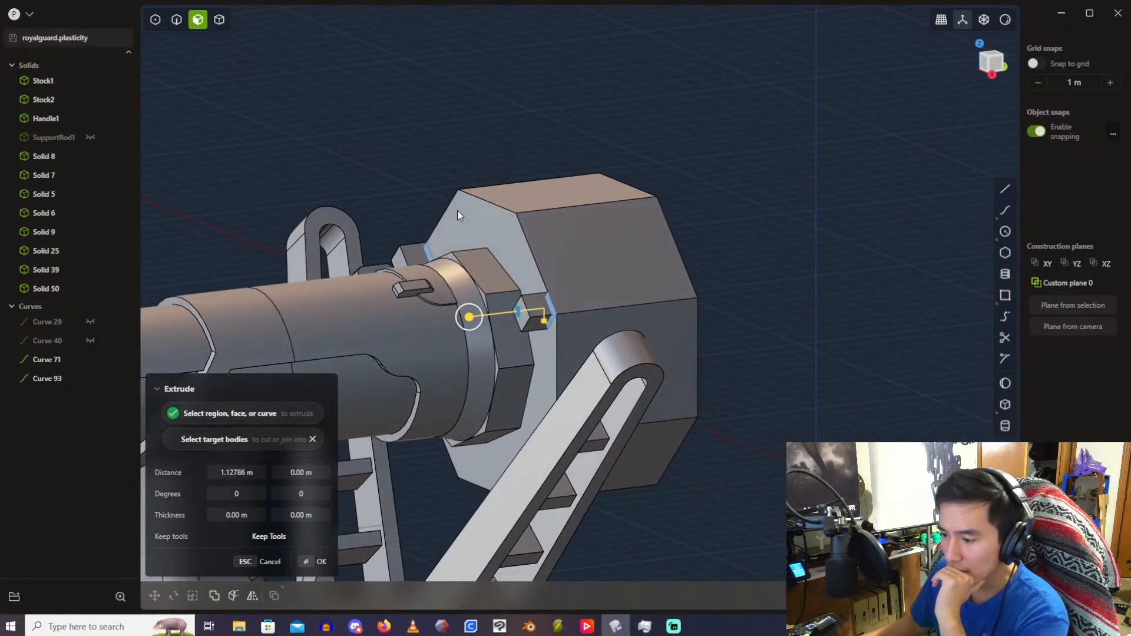
left_click(238, 471)
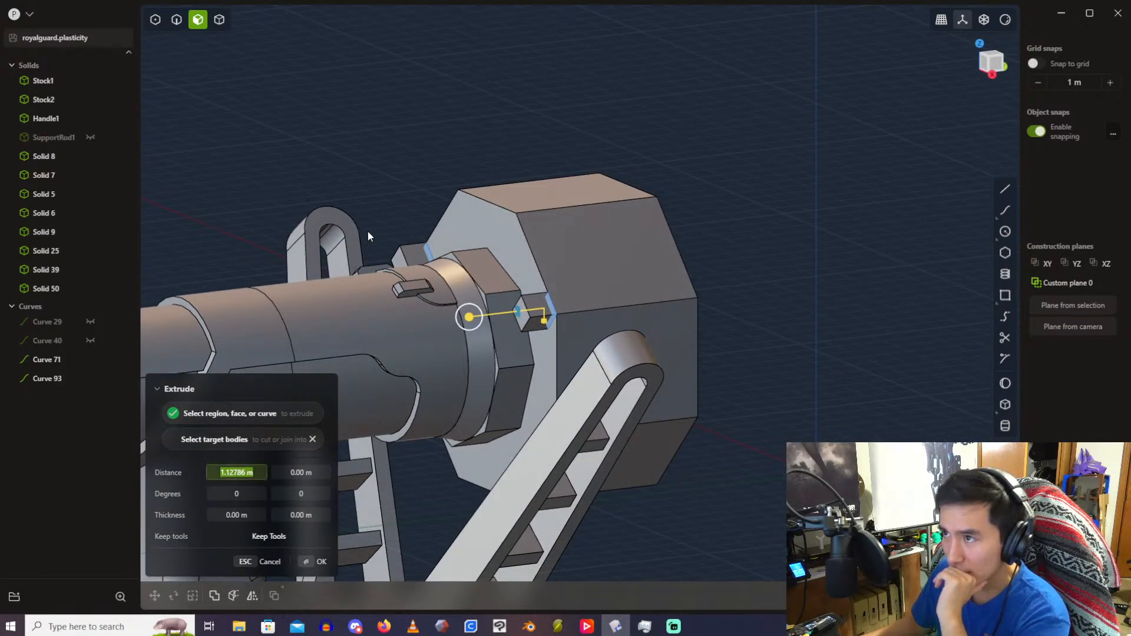
scroll(351, 231, "down", 2)
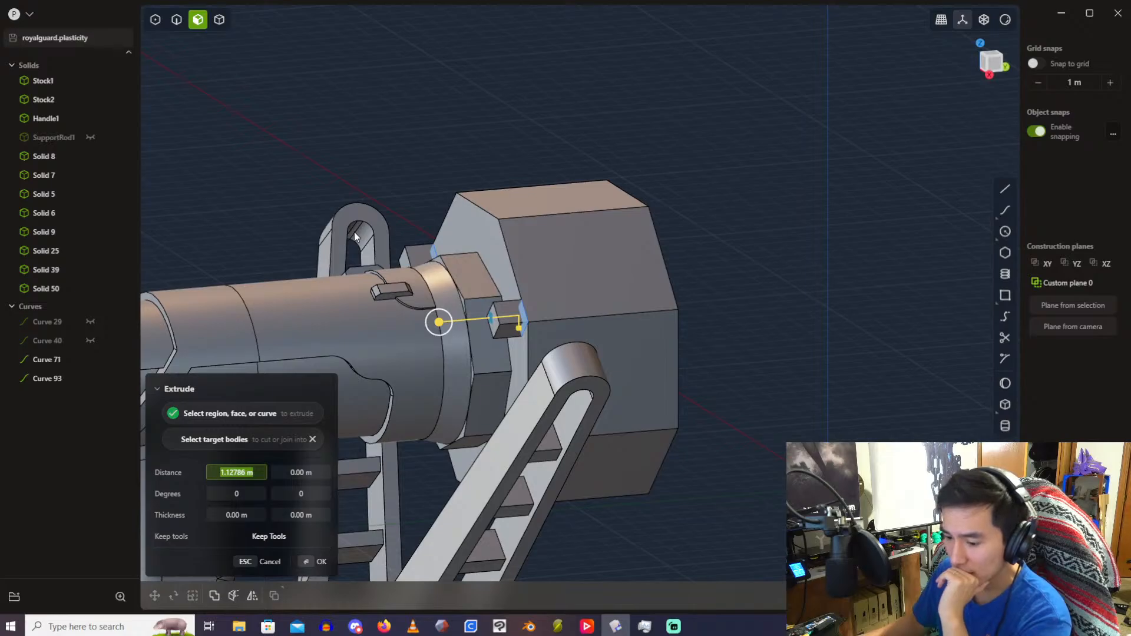
key("Return")
left_click(244, 258)
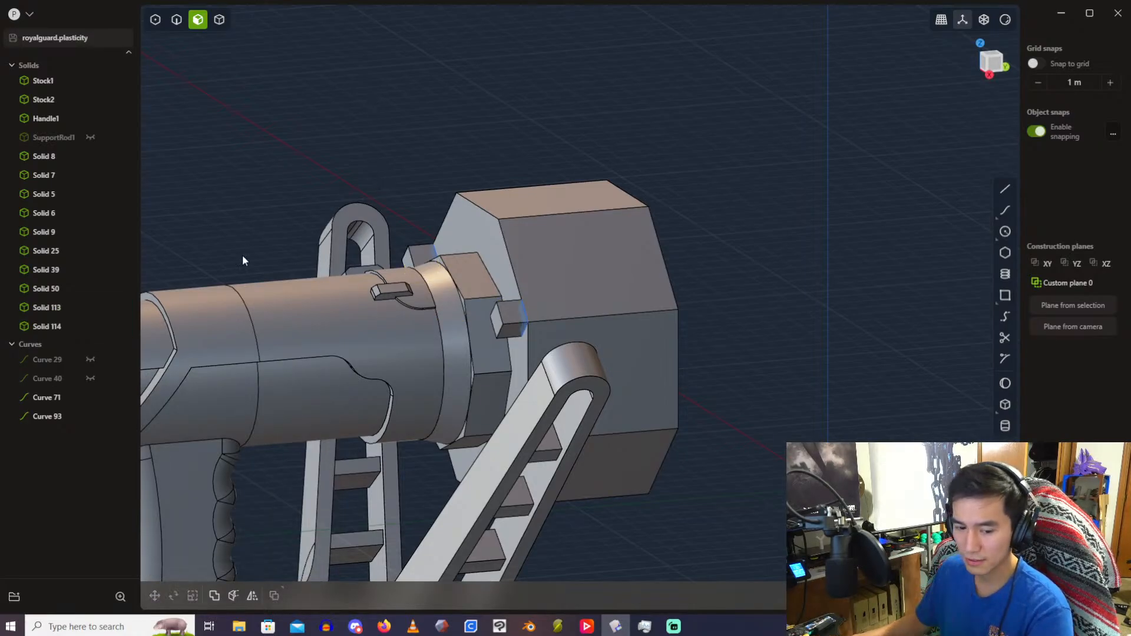
Step: Delete the two square profile curves, Curve 71 and Curve 93
left_click(40, 401, "shift")
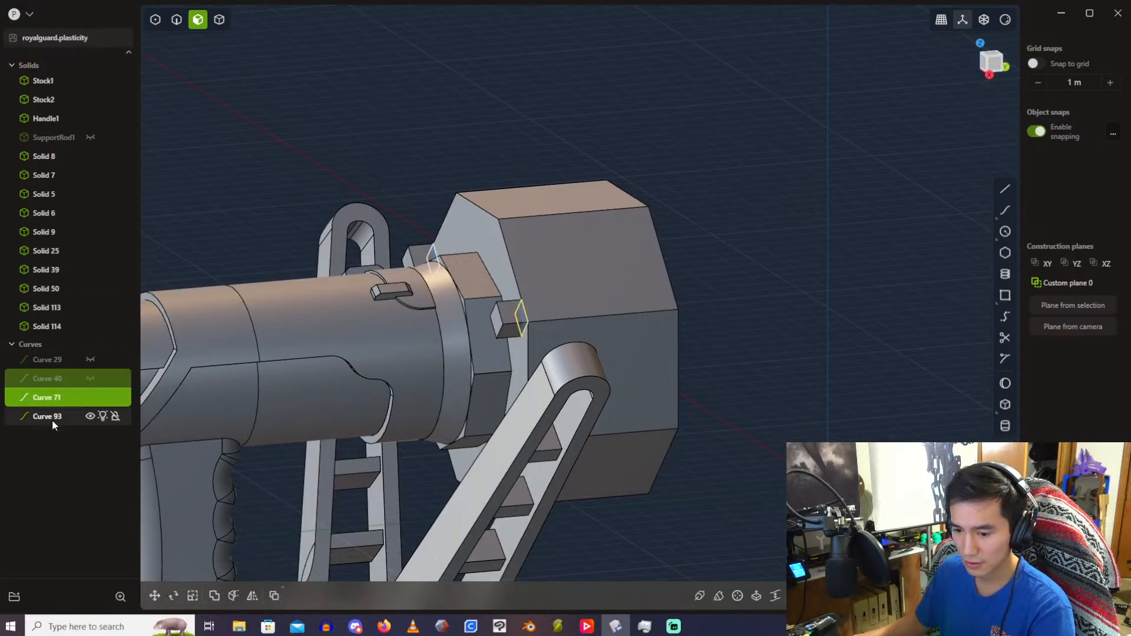
left_click(52, 398)
left_click(55, 416, "shift")
key("Delete")
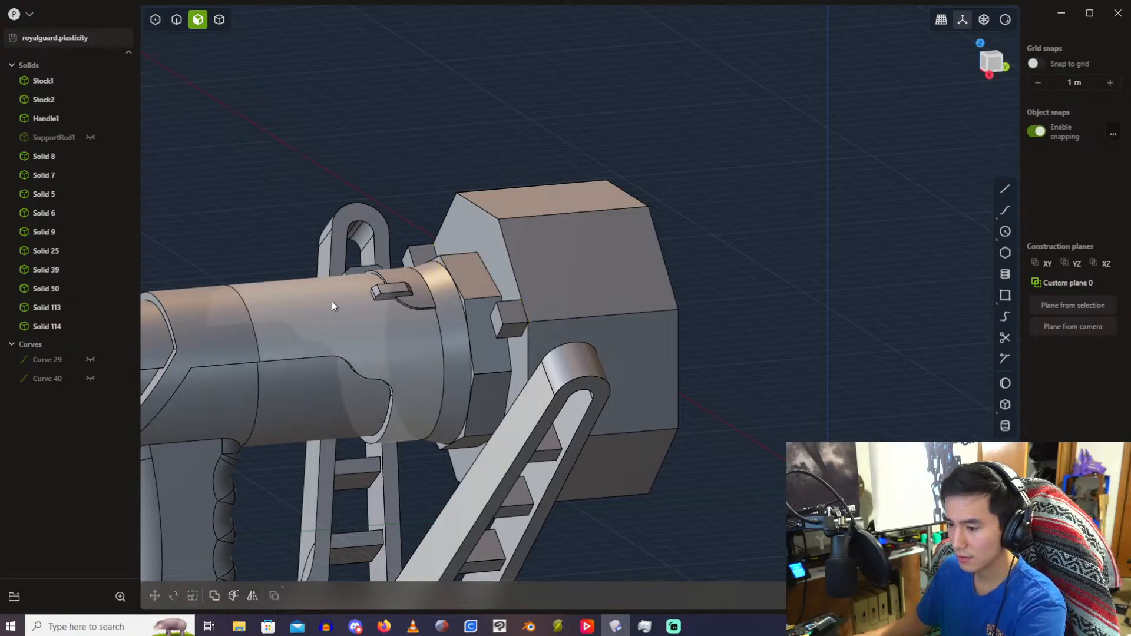
Step: Chamfer the inner lengthwise edge of both corner blocks at a distance of about -0.99 m
scroll(388, 172, "up", 3)
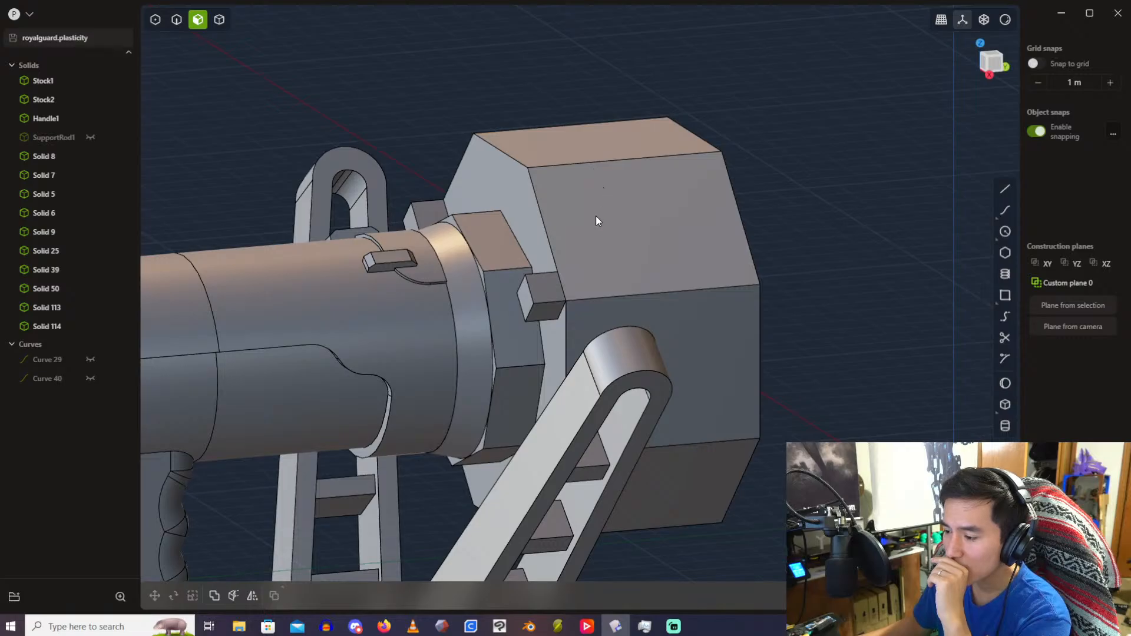
middle_click_drag(584, 231, 688, 254)
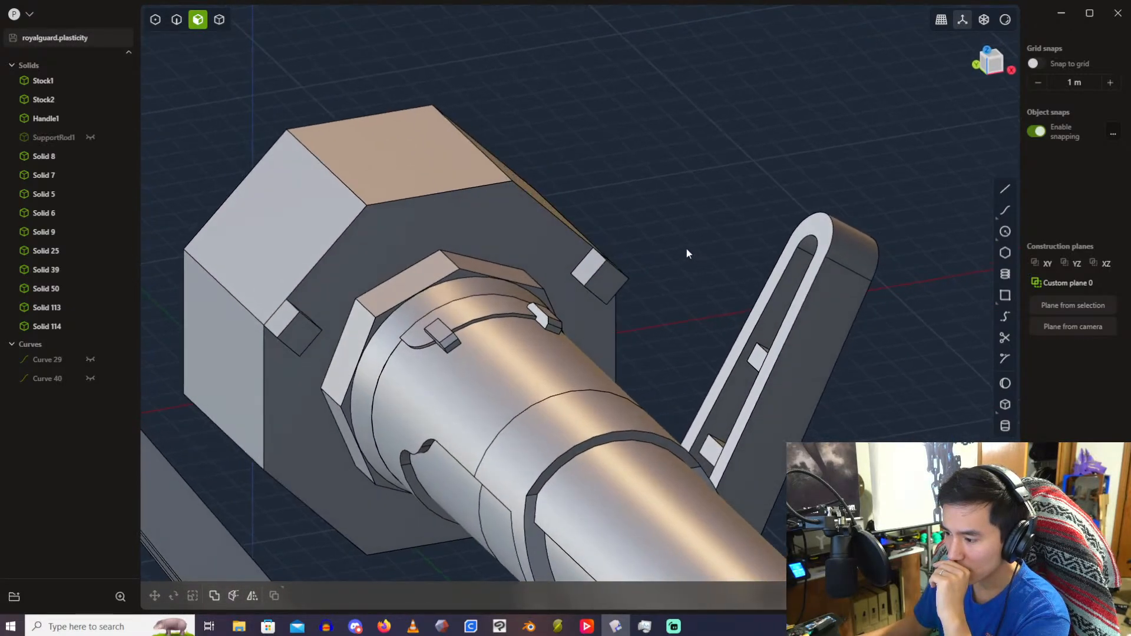
scroll(647, 250, "up", 2)
left_click(176, 21)
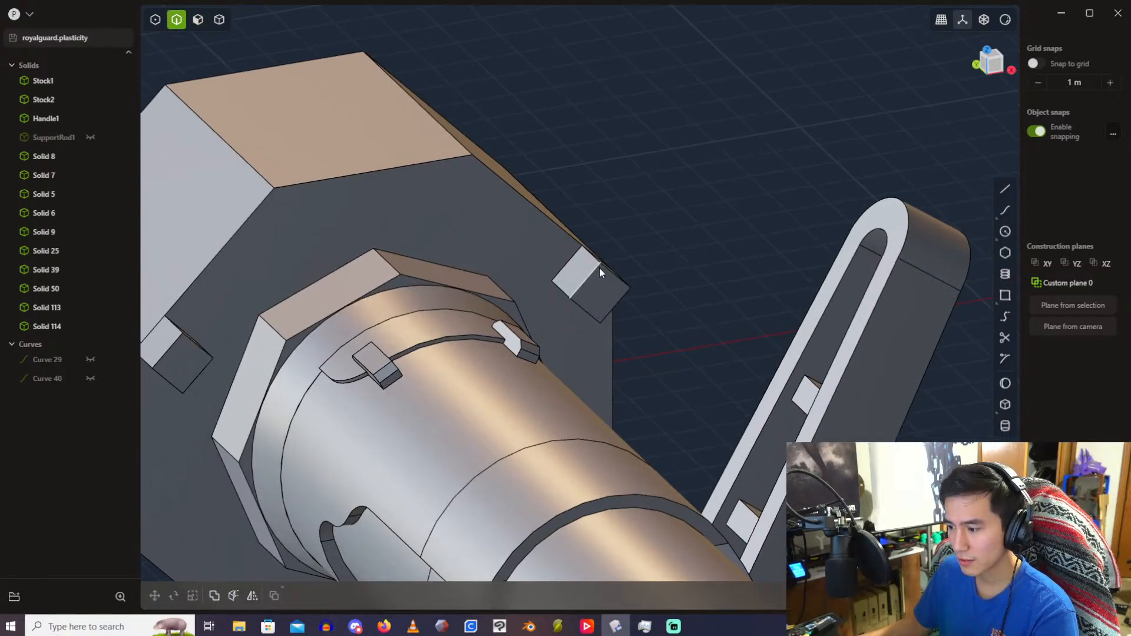
left_click(560, 292)
key("f")
scroll(377, 263, "up", 3)
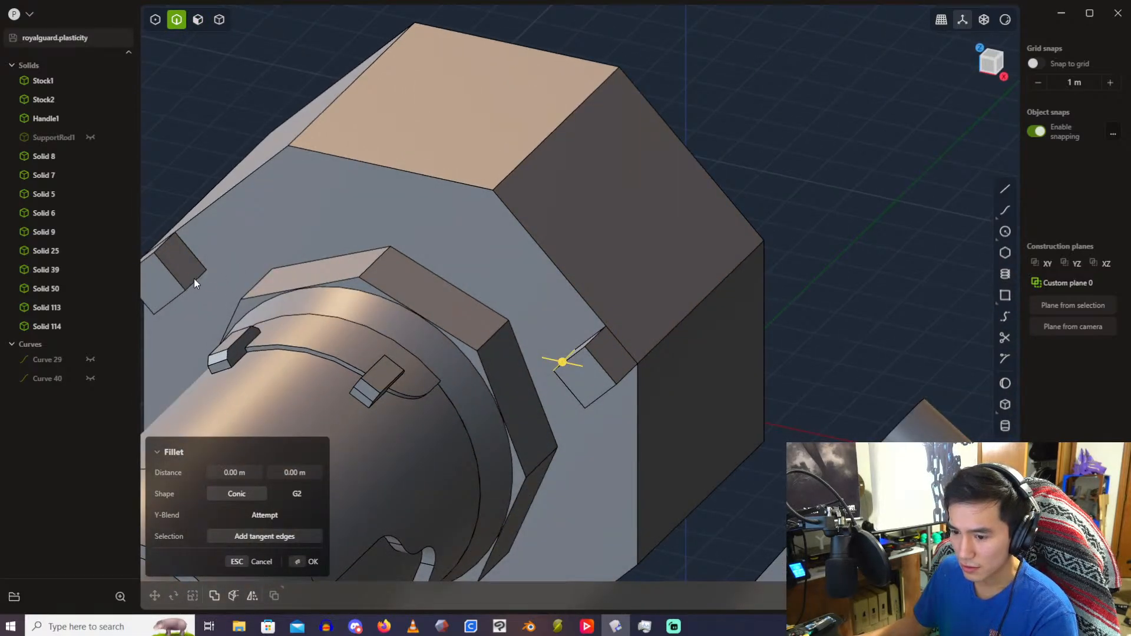
left_click(193, 278)
left_click_drag(193, 278, 155, 257)
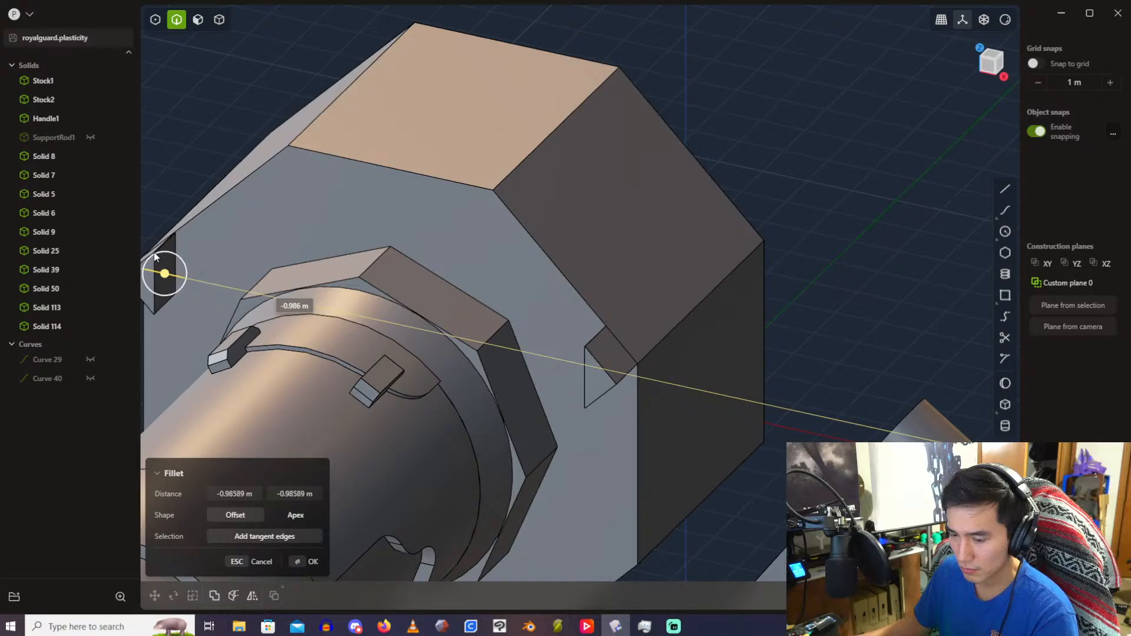
Step: Set both distances of the inner-edge chamfer to -1 m and apply it, cutting the blocks to triangular sections
left_click(236, 494)
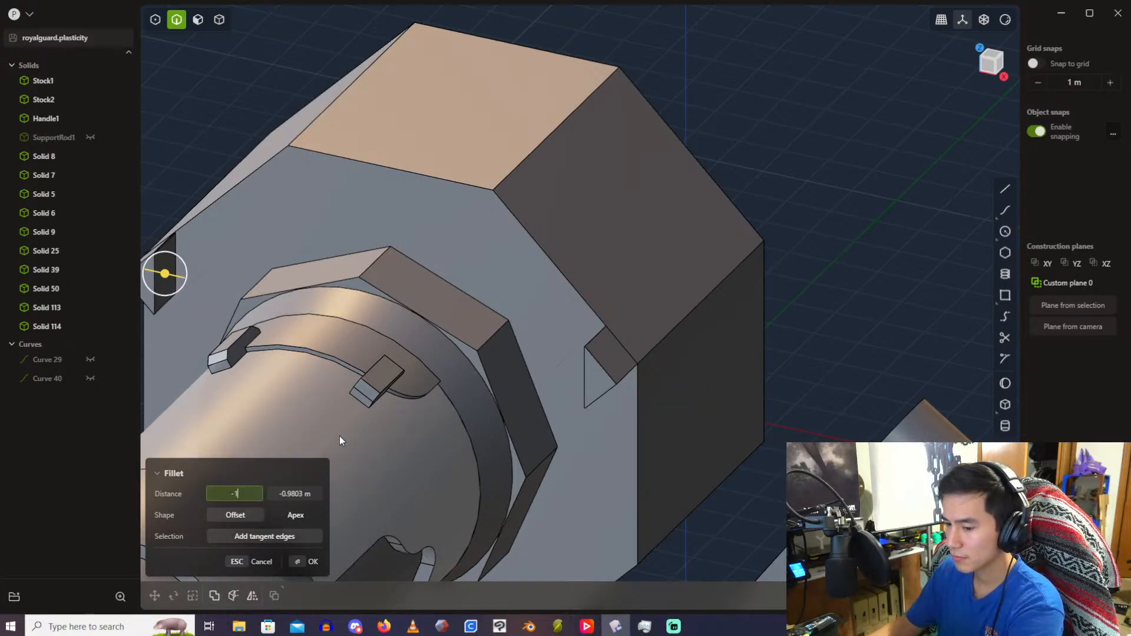
type("-1")
left_click(295, 495)
type("-1")
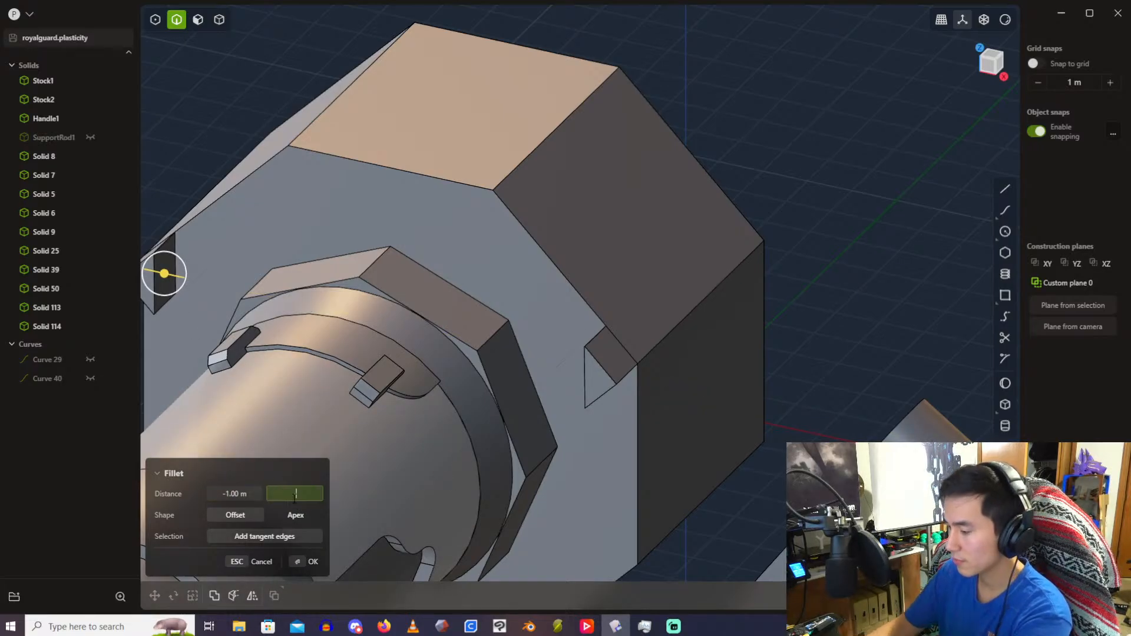
key("Return")
left_click(259, 68)
Step: Chamfer the lower lengthwise edge of both triangular blocks at a distance of about -0.23 m
scroll(285, 89, "up", 3)
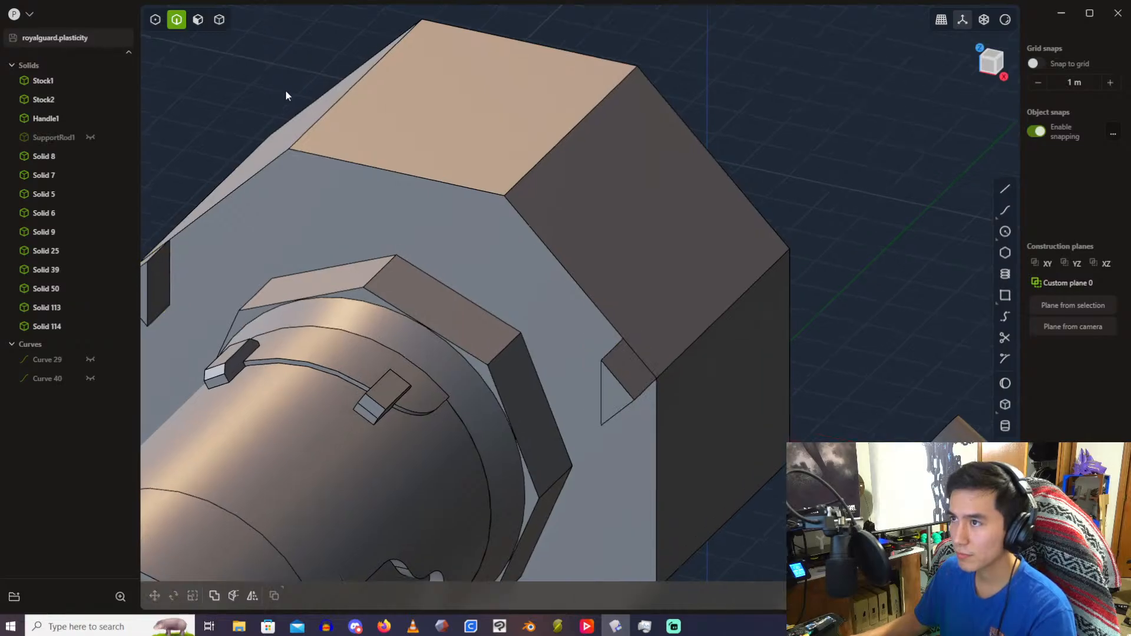
middle_click_drag(840, 221, 277, 268, "shift")
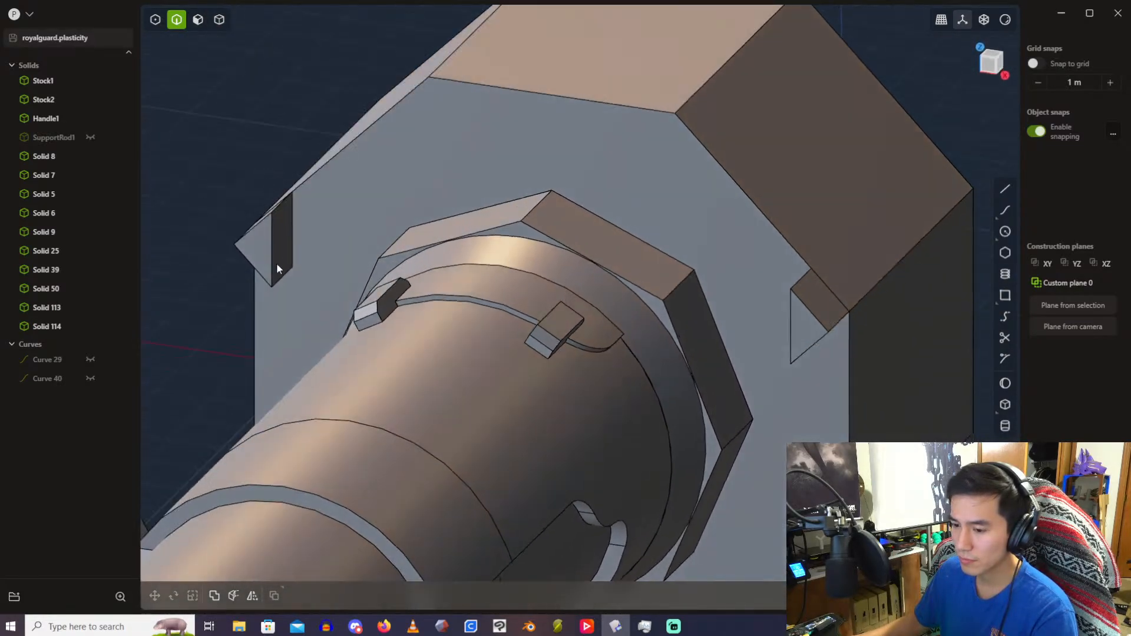
left_click(283, 277)
key("f")
middle_click_drag(878, 356, 960, 337)
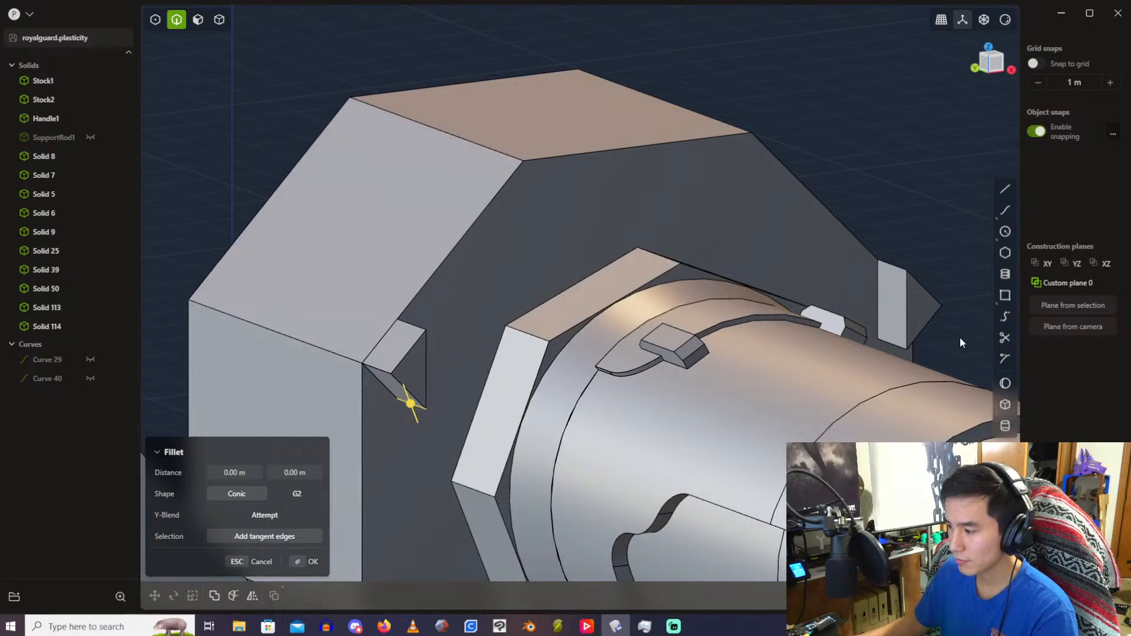
left_click(886, 344)
left_click_drag(886, 345, 908, 329)
middle_click_drag(909, 328, 748, 305)
left_click_drag(914, 330, 907, 334)
middle_click_drag(885, 320, 616, 204)
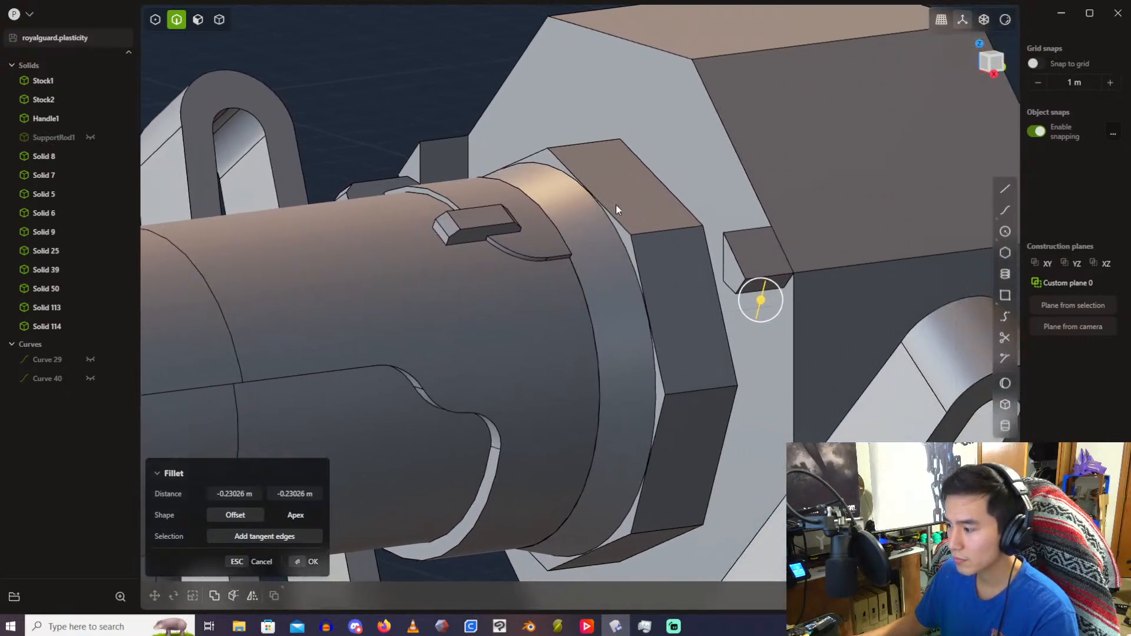
Step: Set both distances of the lower-edge chamfer to -0.2 m and apply it
left_click(242, 496)
type("-0.2")
key("Return")
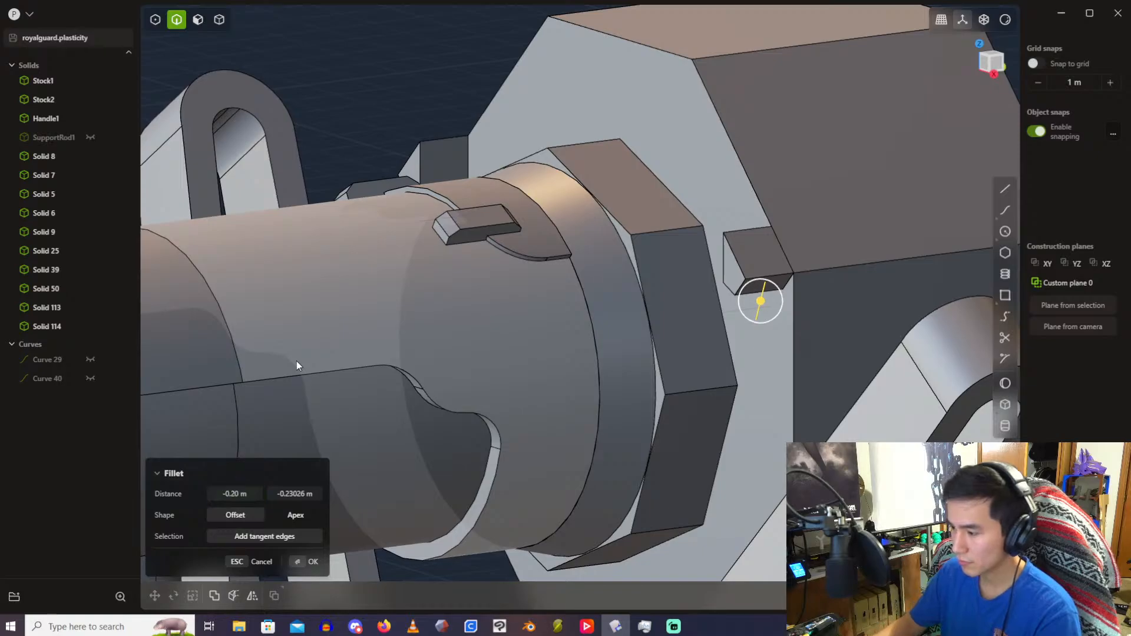
left_click(295, 494)
type("-0.2")
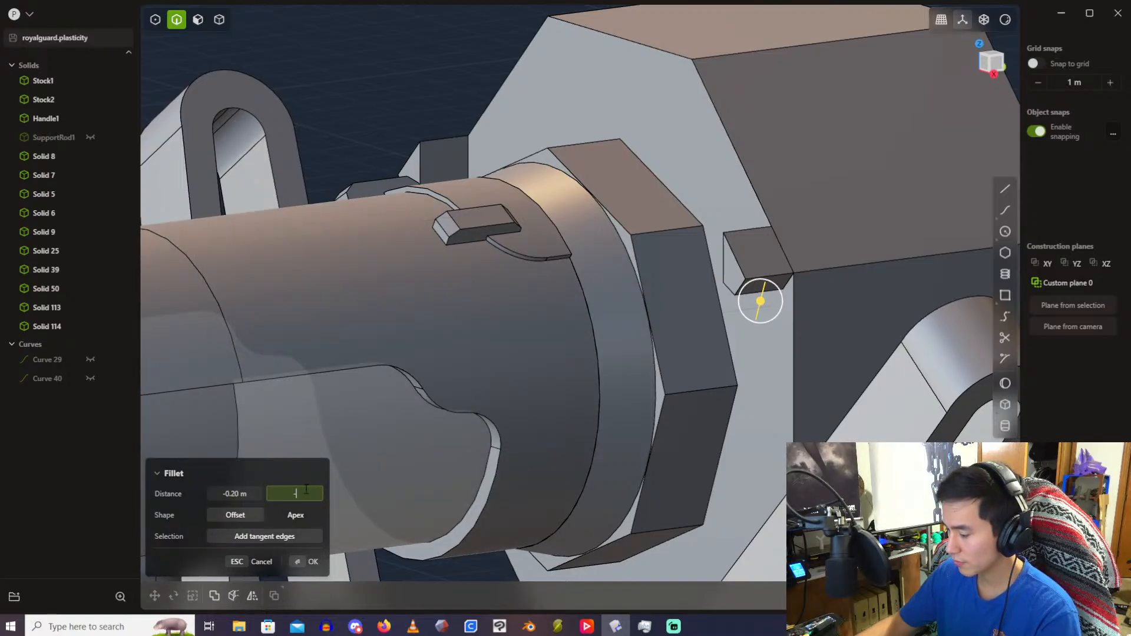
key("Return")
key("Return")
left_click(378, 89)
scroll(377, 90, "down", 2)
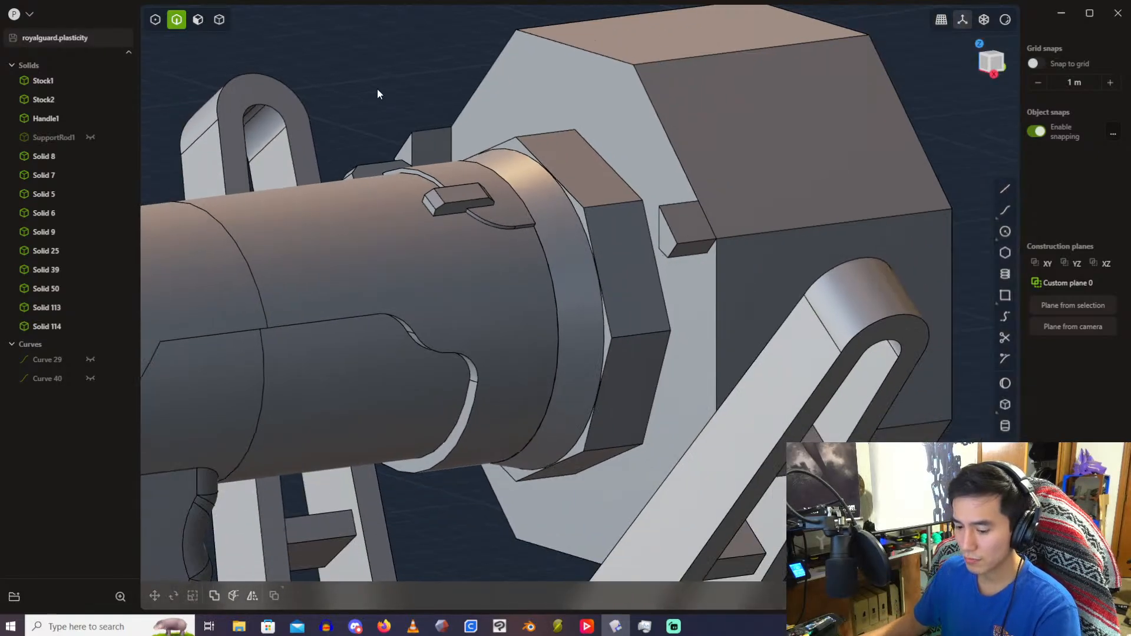
key("3")
left_click(695, 250)
middle_click_drag(536, 294, 398, 299)
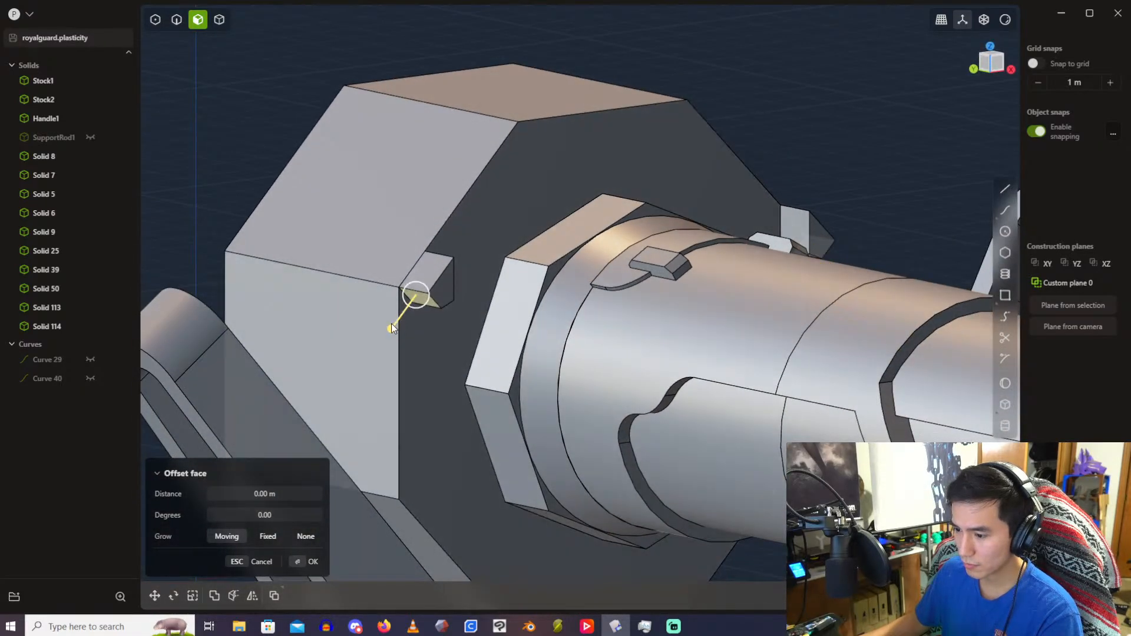
left_click_drag(391, 324, 380, 337)
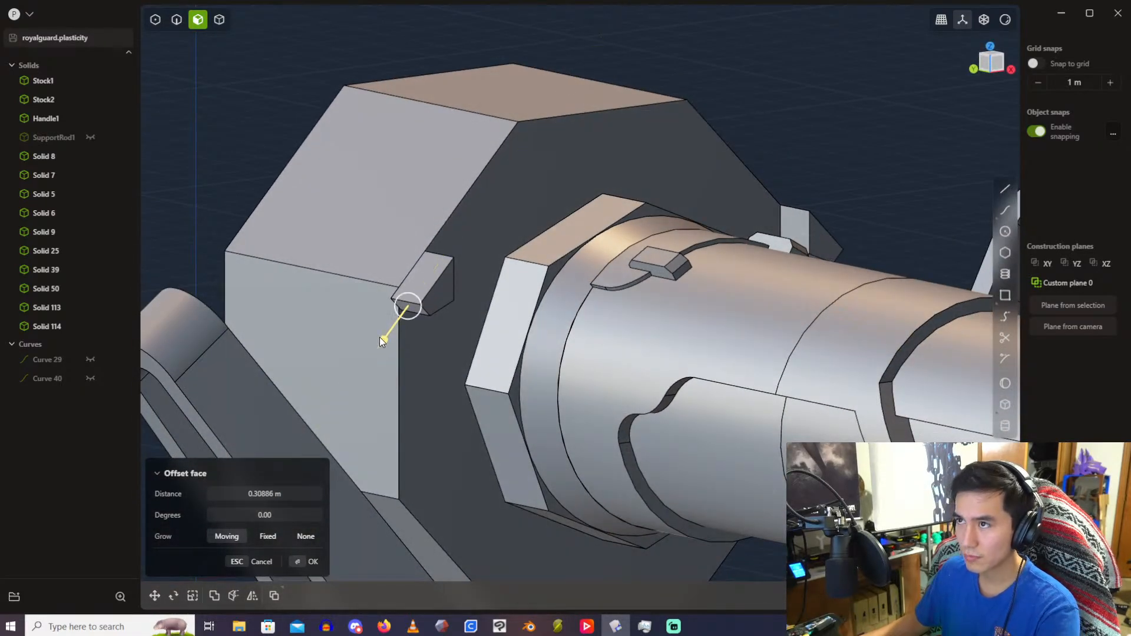
key("Escape")
Step: Chamfer the vertical edge at the cylinder-side end of both blocks' inner faces at a distance of about -0.27 m
middle_click_drag(491, 101, 401, 79)
left_click(219, 19)
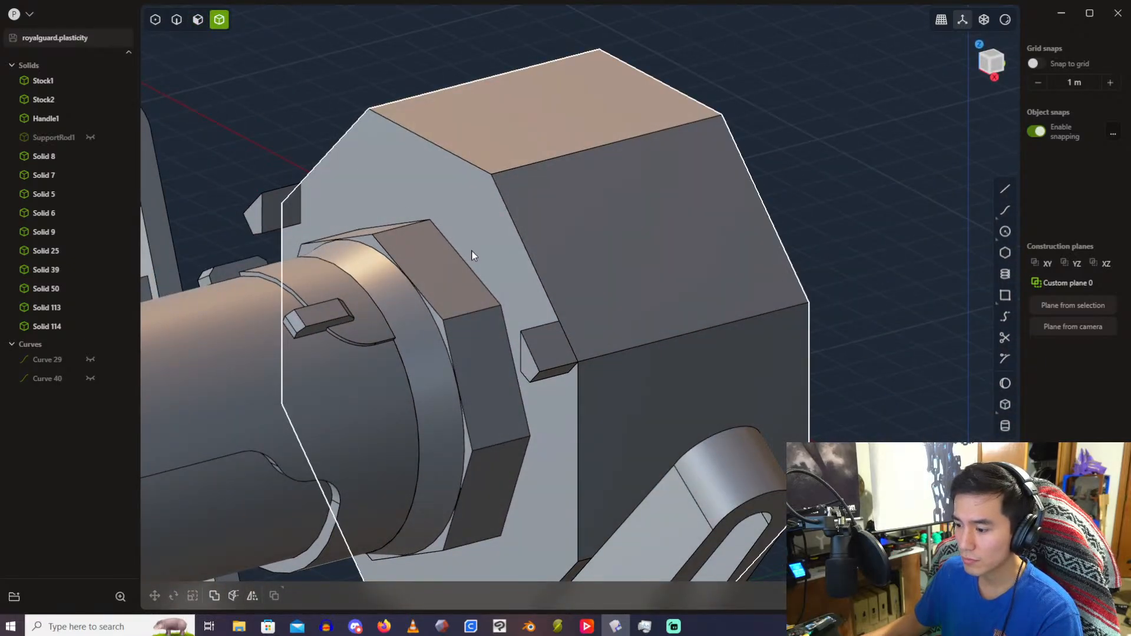
left_click(198, 20)
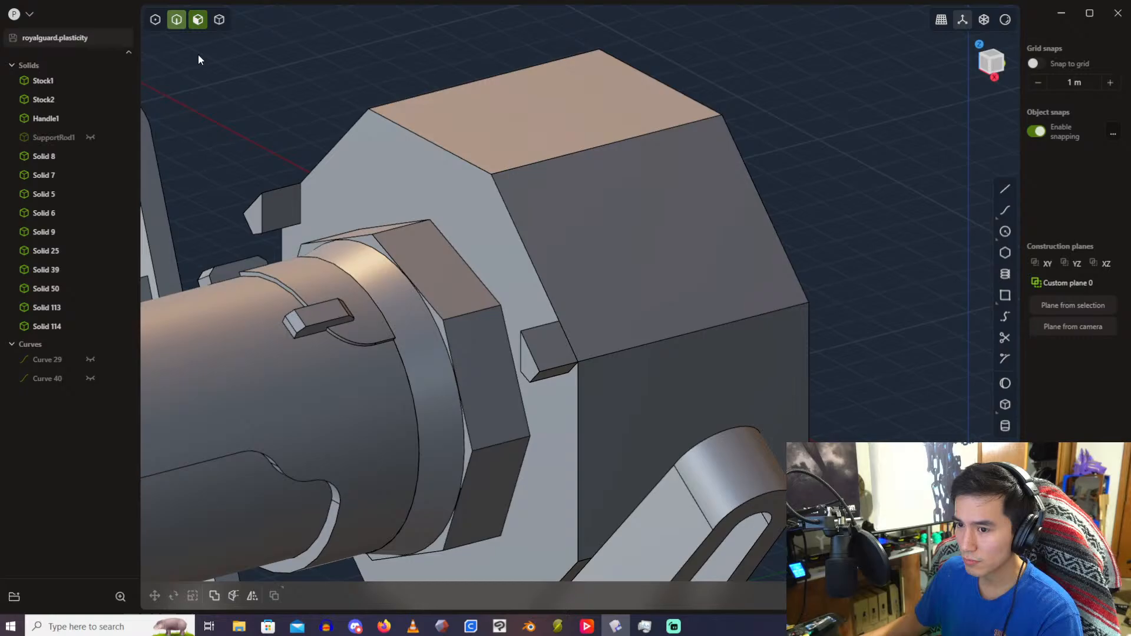
left_click(261, 225)
key("f")
middle_click_drag(262, 225, 653, 162)
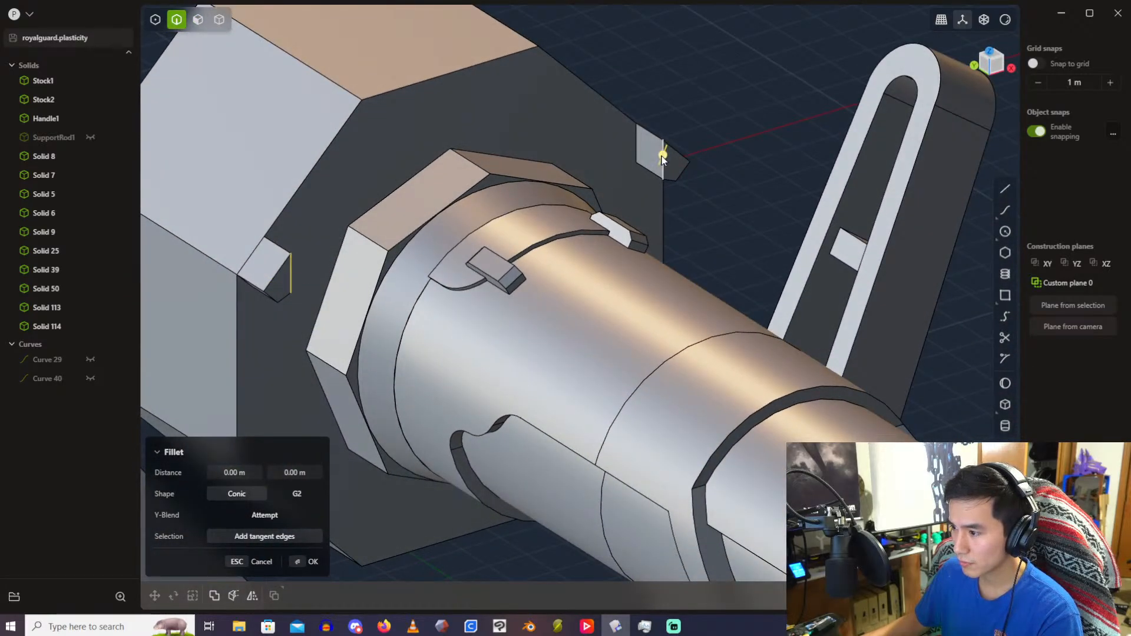
left_click_drag(662, 159, 669, 152)
middle_click_drag(635, 164, 450, 338)
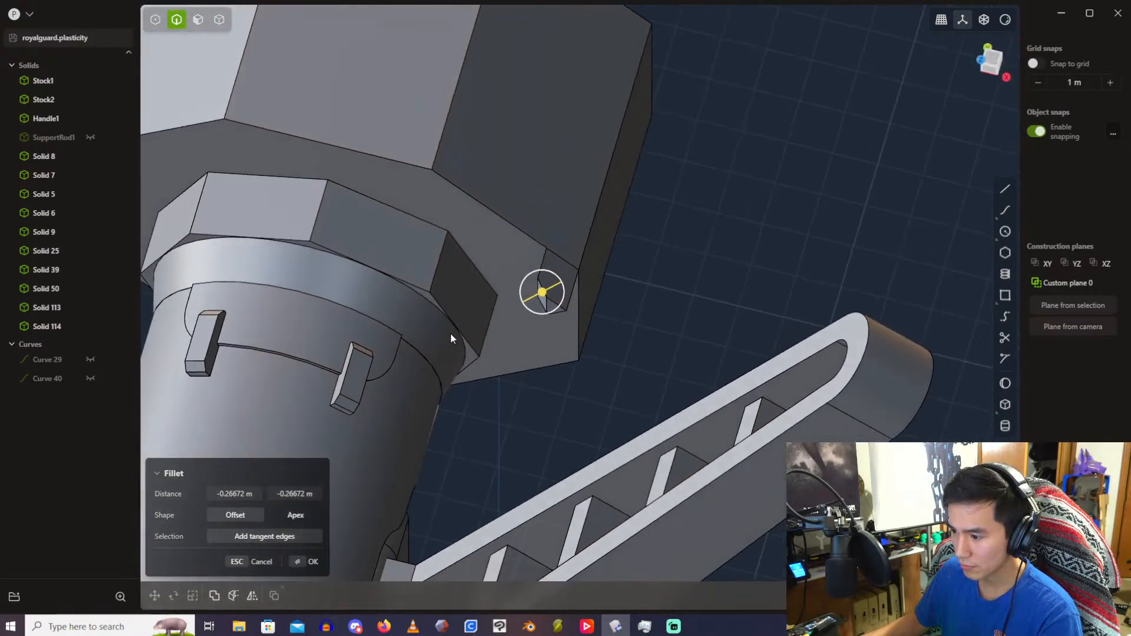
Step: Make the end-edge chamfer on both blocks asymmetric, with distances of -0.3 m and -1 m
left_click(252, 493)
middle_click_drag(450, 392, 559, 349, "shift")
type("-0")
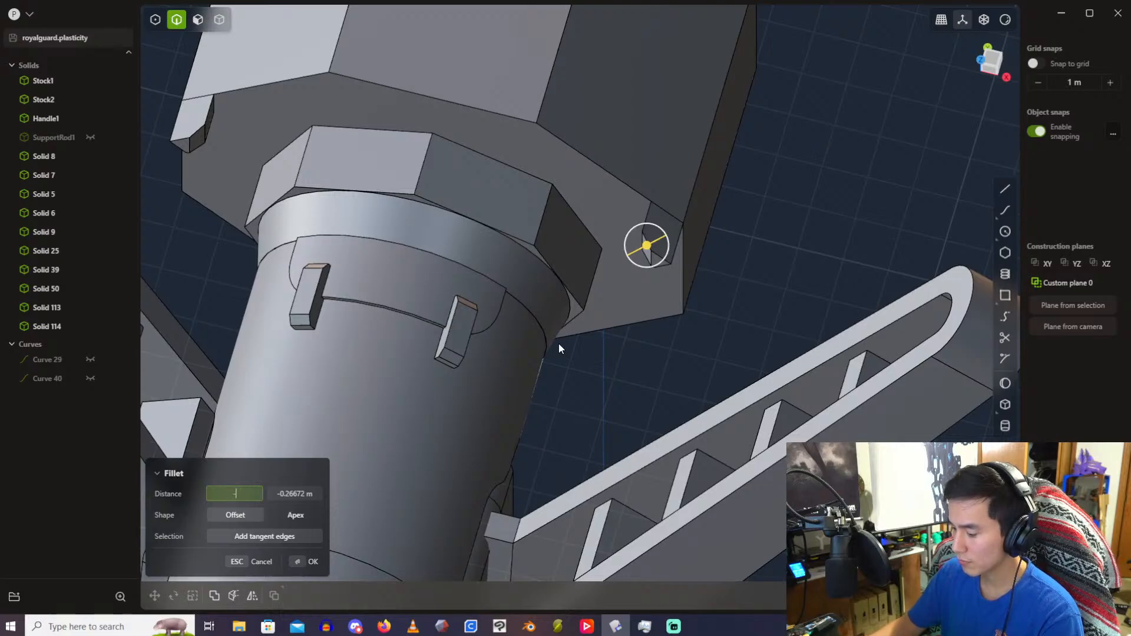
type(".3")
key("Return")
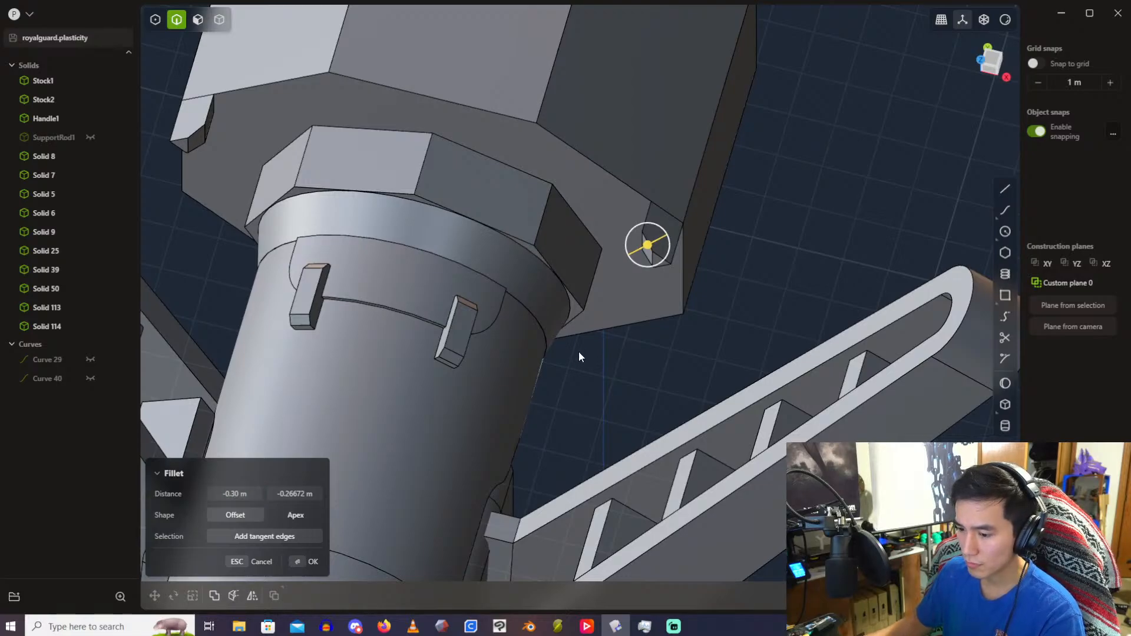
left_click(309, 500)
type("-1")
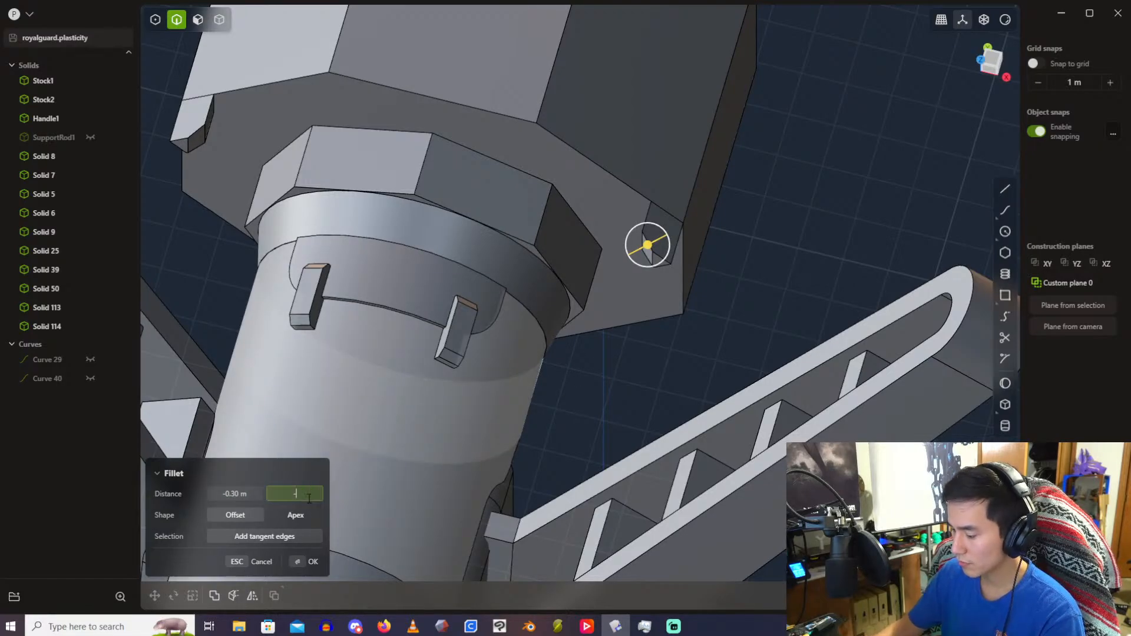
key("Return")
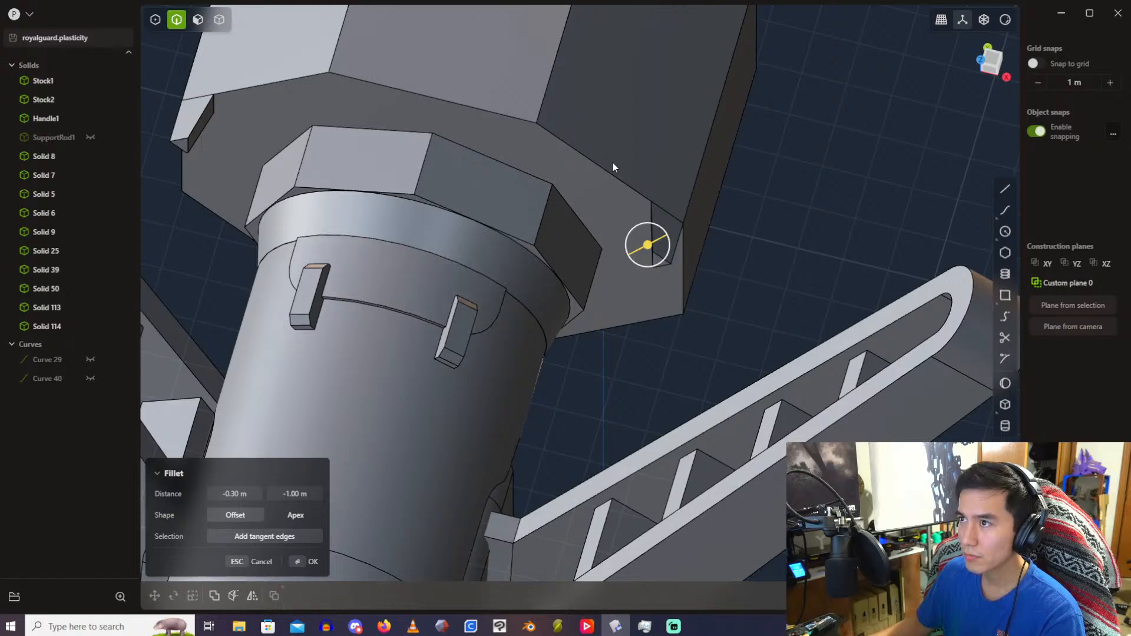
Step: Change the first distance of the end-edge chamfer to -0.5 m and apply it to both blocks
mouse_move(570, 169)
middle_mouse_down()
mouse_move(557, 177)
mouse_move(555, 165)
middle_mouse_up()
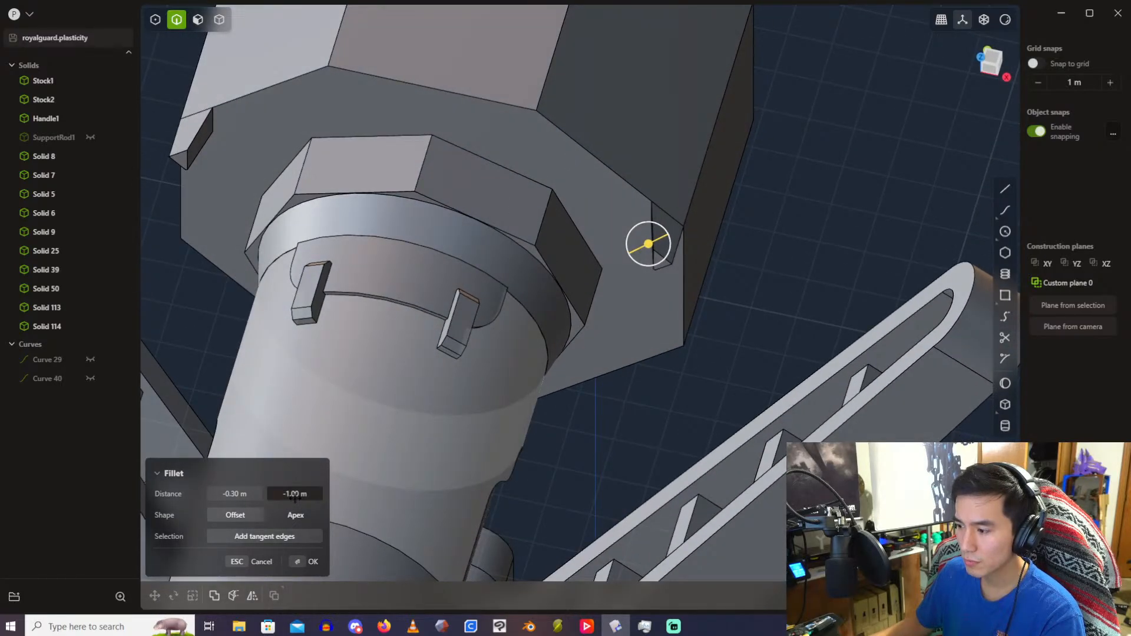
left_click(255, 496)
type("-.5")
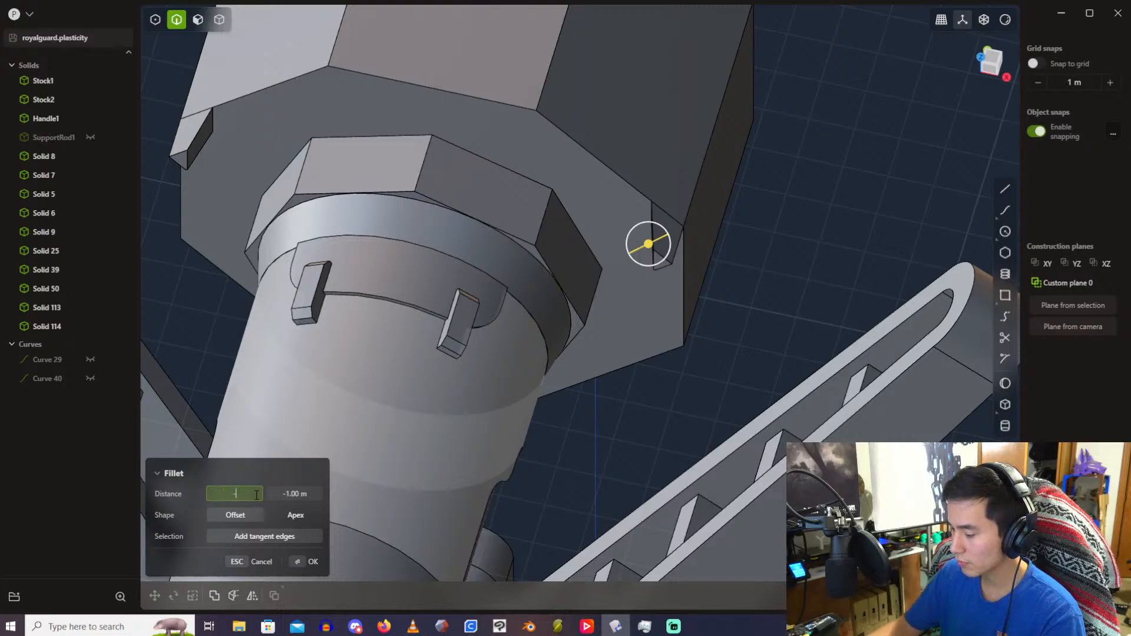
key("Return")
key("Return")
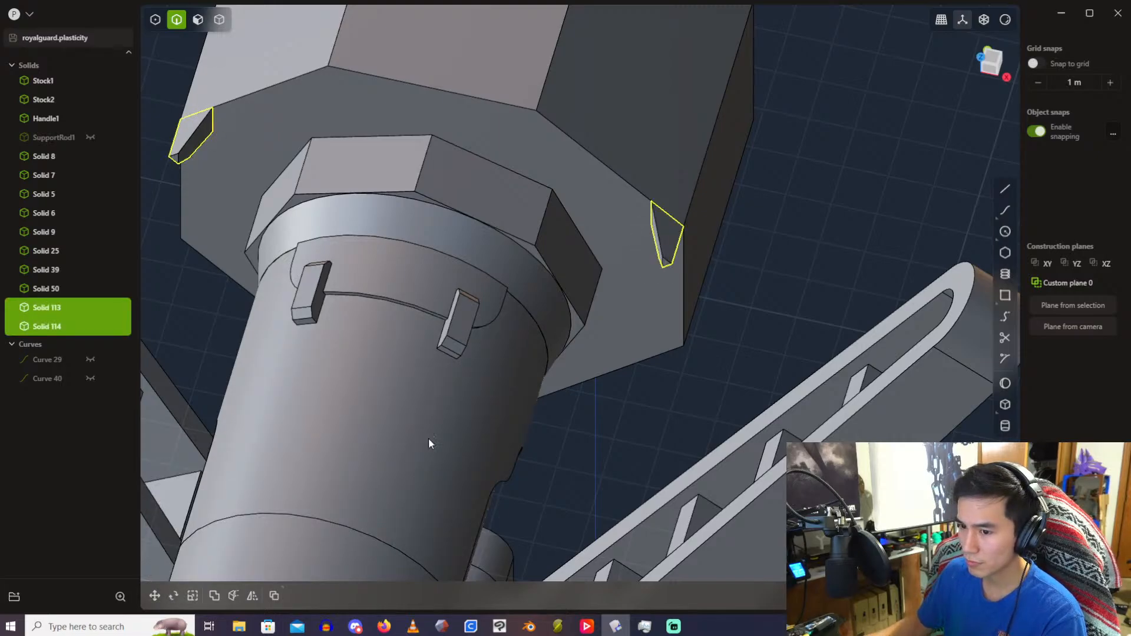
Step: Join the two chamfered corner blocks to the large octagonal end with a Boolean union
left_click(798, 232)
middle_click_drag(798, 232, 769, 283, "shift")
left_click(219, 22)
left_click(201, 214)
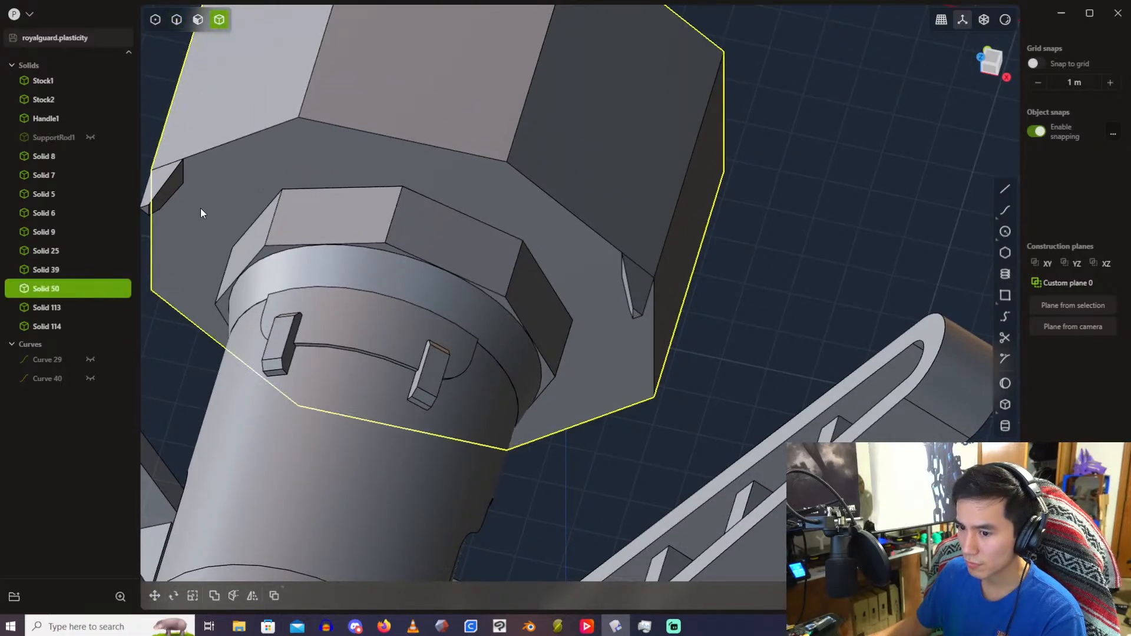
left_click(438, 237)
left_click(635, 282)
key("b")
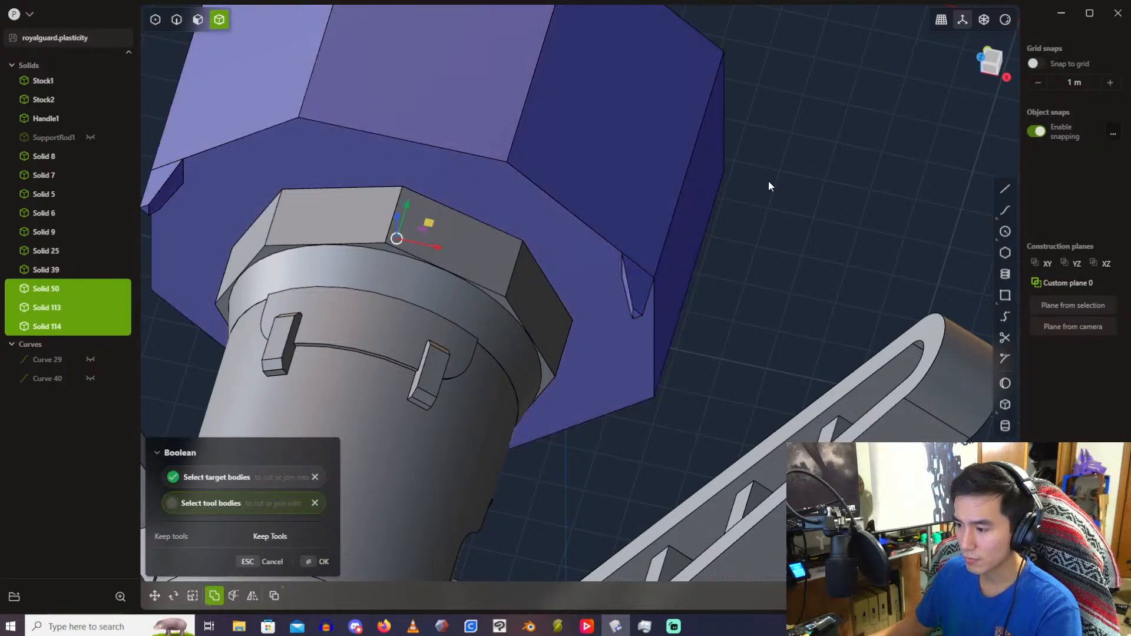
key("Return")
Step: Join the small octagonal collar around the cylinder to the large octagonal end with a Boolean union
middle_click_drag(771, 227, 796, 265, "shift")
middle_click_drag(478, 211, 490, 236)
left_click(479, 309)
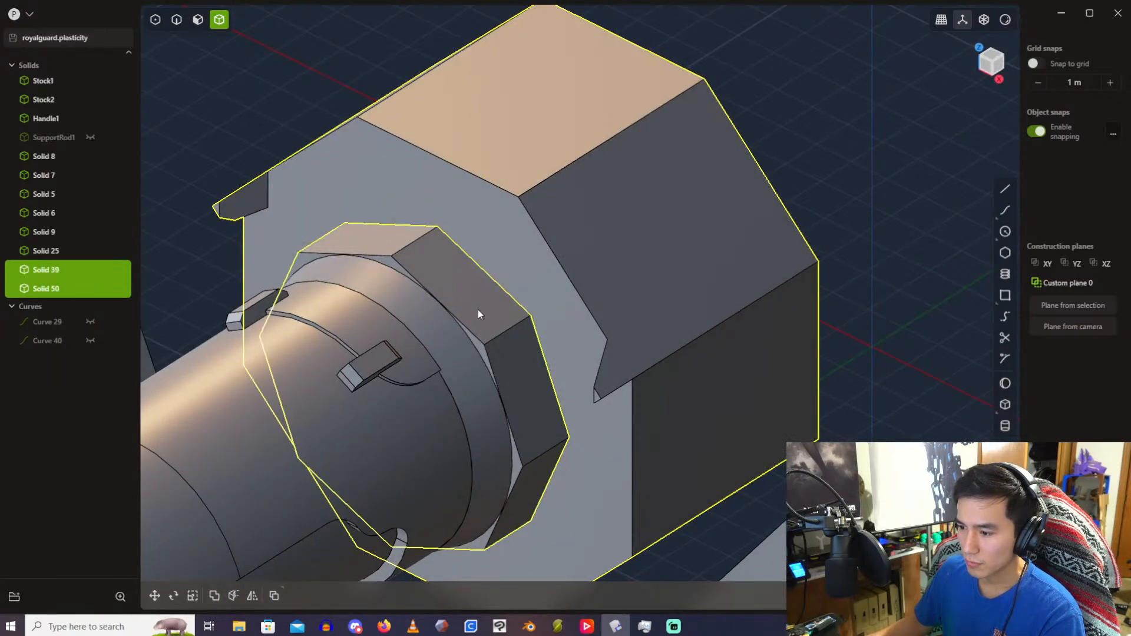
key("b")
key("Return")
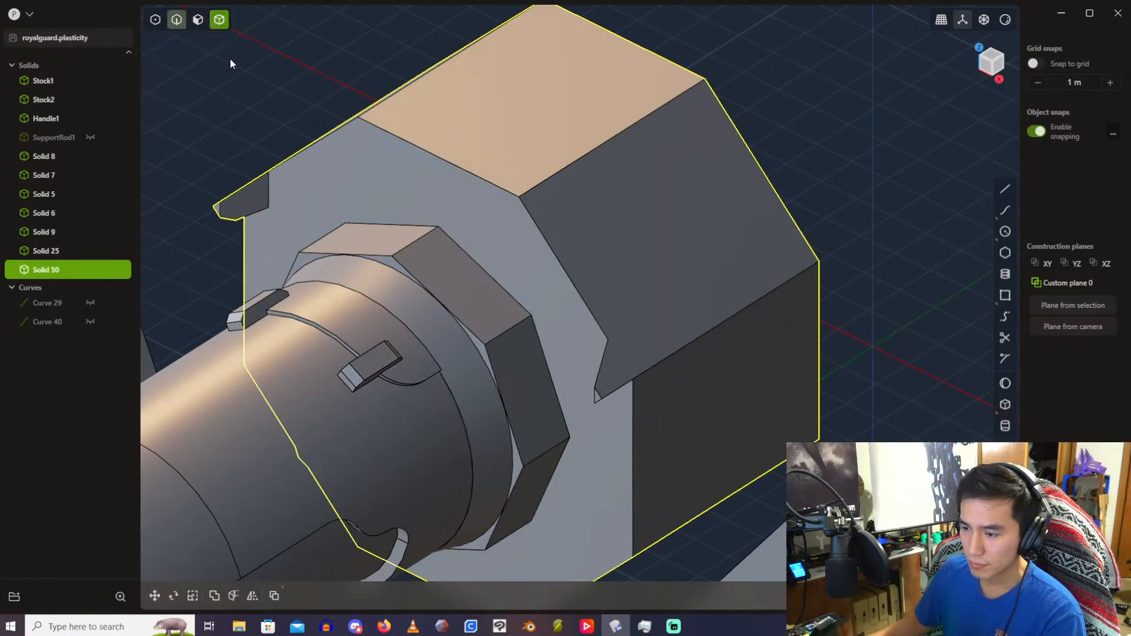
Step: Try to fillet the edges where the small octagonal collar meets the large end's face at about 1.03 m
key("2")
left_click(466, 263)
key("f")
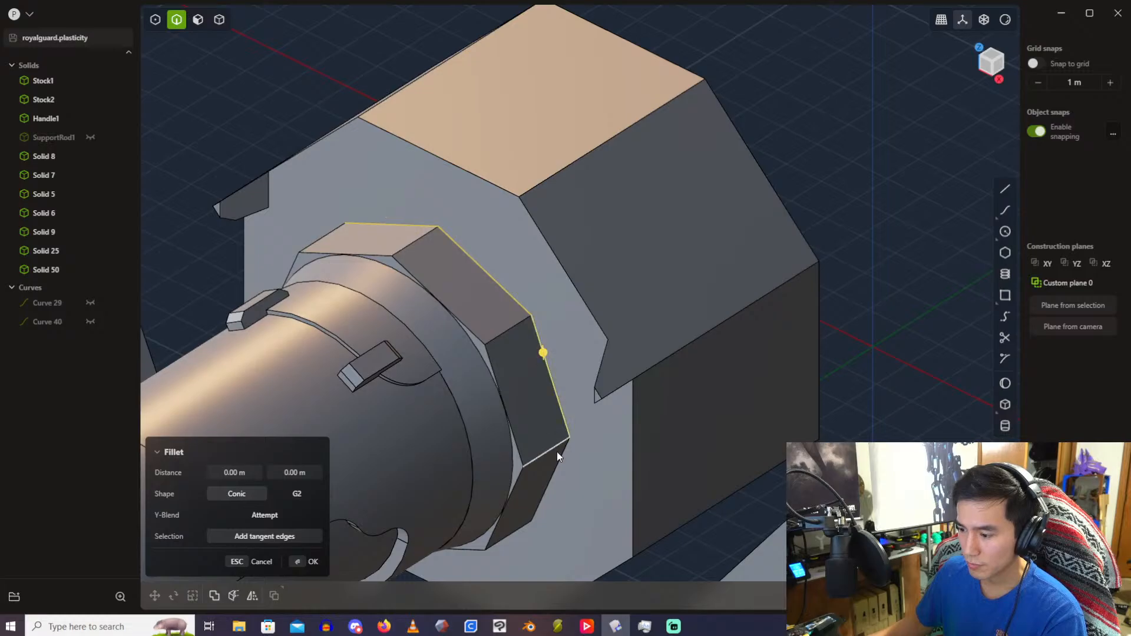
middle_click_drag(568, 434, 557, 355)
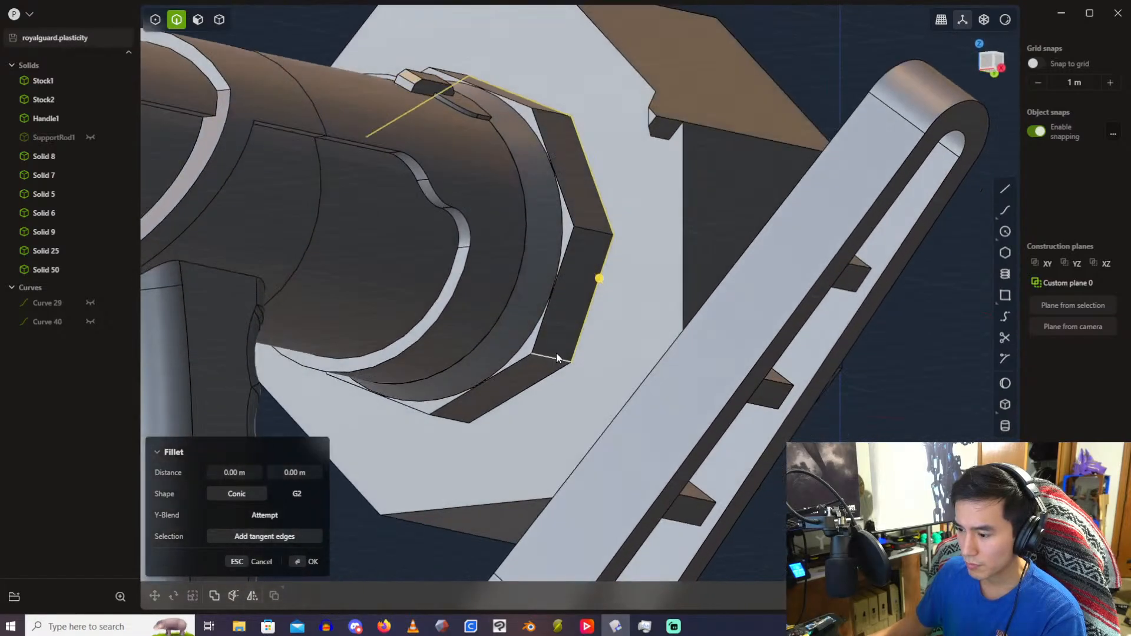
middle_click_drag(402, 408, 462, 291)
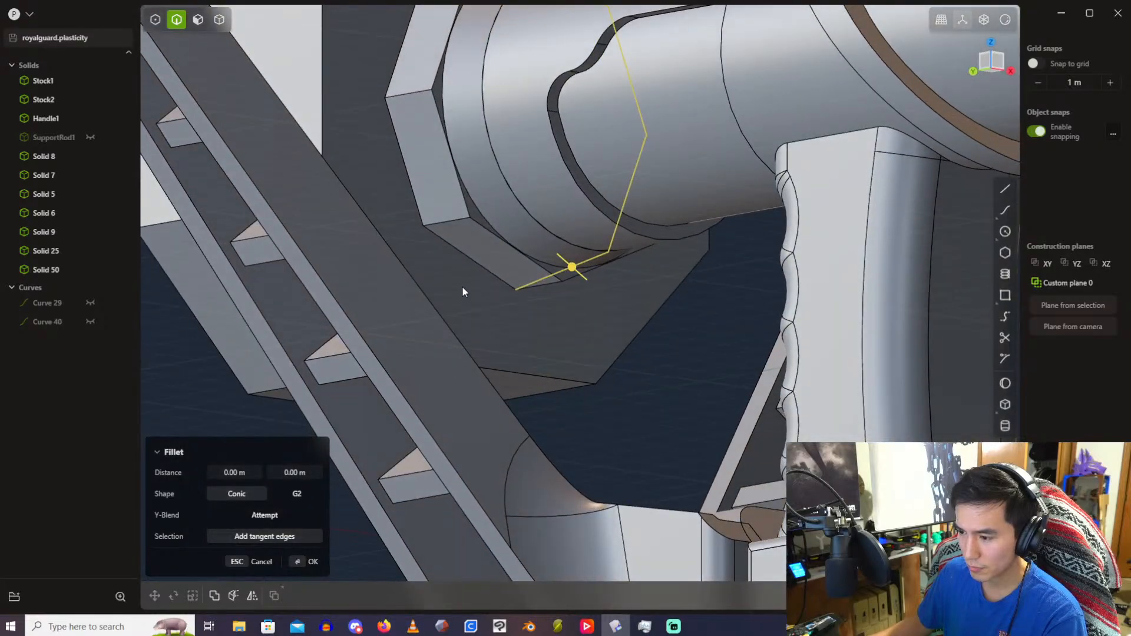
middle_click_drag(395, 85, 390, 136)
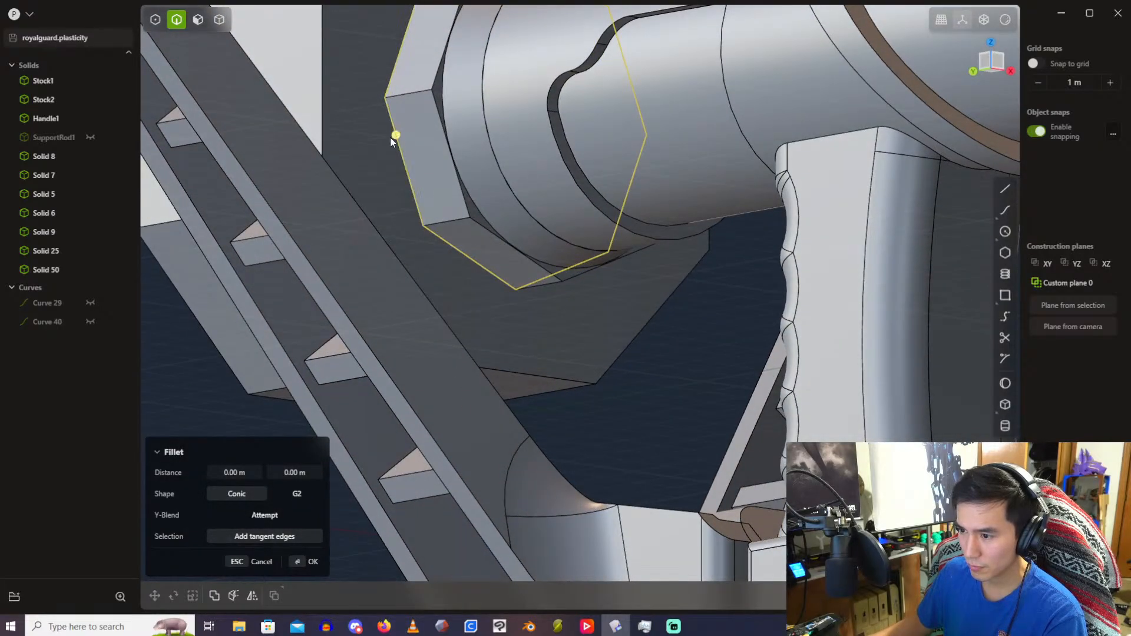
middle_click_drag(442, 207, 467, 416)
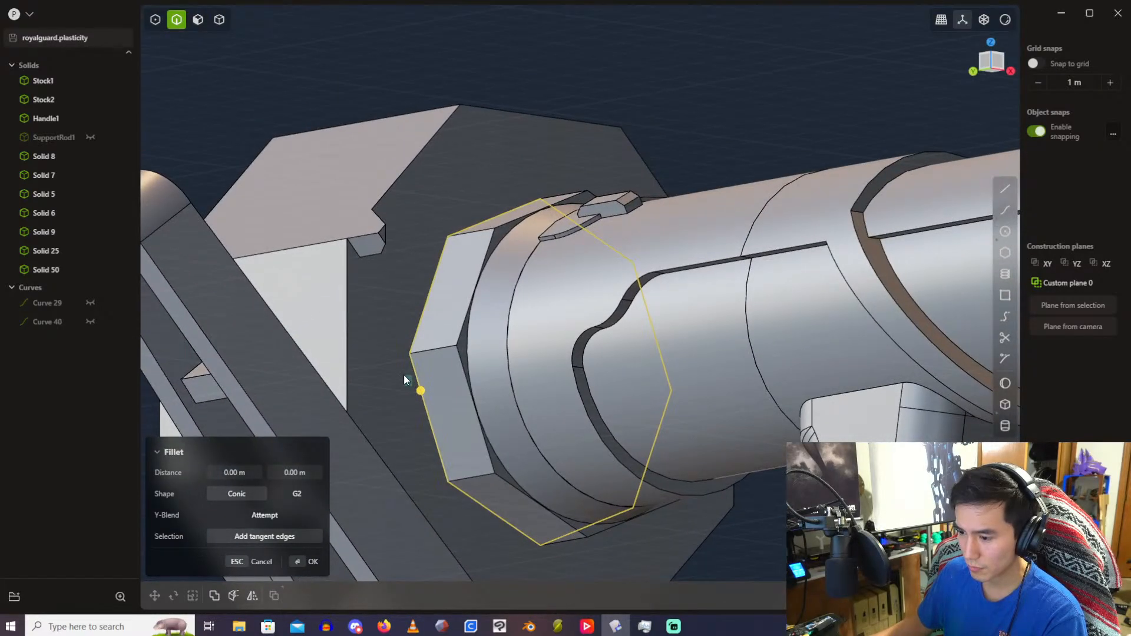
left_click_drag(421, 393, 456, 434)
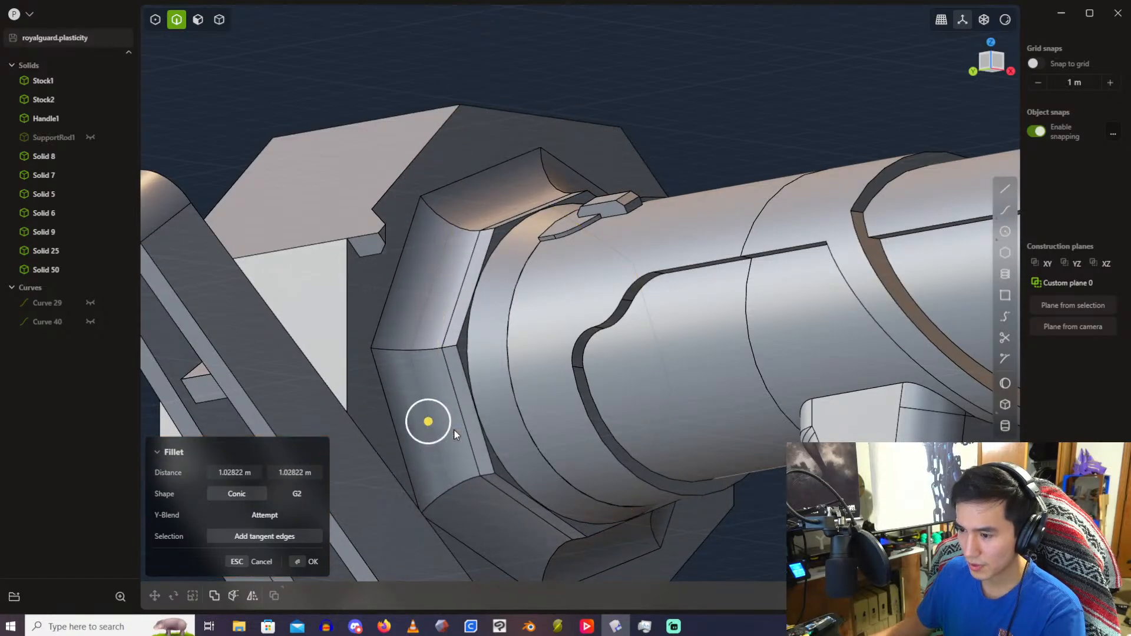
key("Escape")
Step: Undo the collar's fillet selection and both Boolean unions with the large octagonal end
middle_click_drag(431, 194, 364, 287)
key("f")
key("ctrl+z")
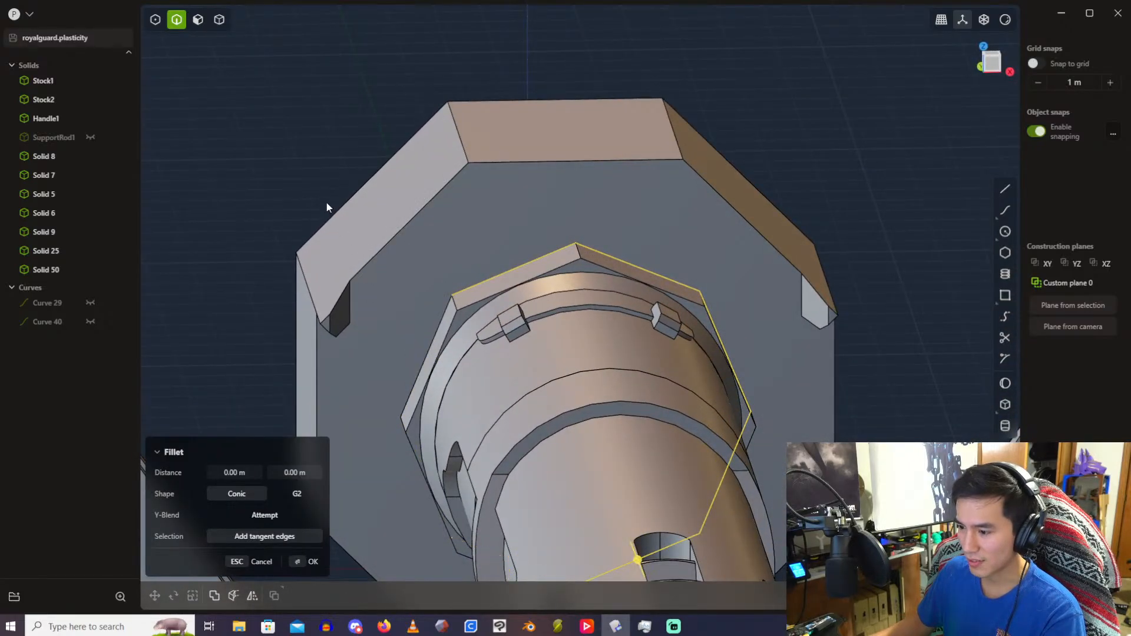
key("ctrl+z")
key("ctrl+z")
key("ctrl+z")
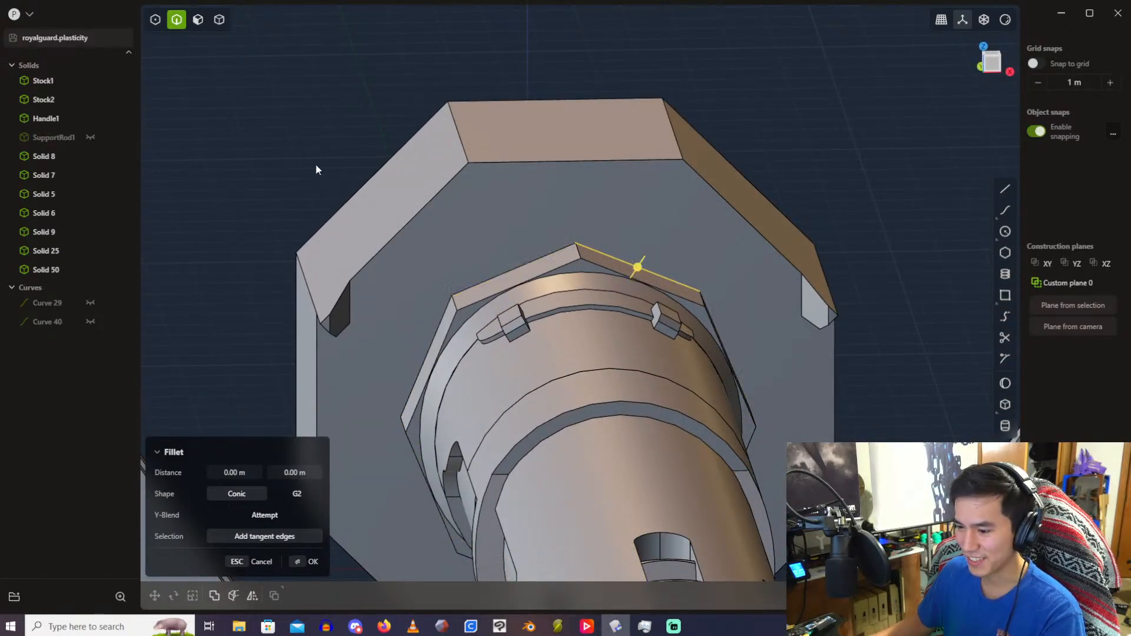
middle_click_drag(714, 96, 593, 177, "shift")
key("ctrl+z")
key("ctrl+z")
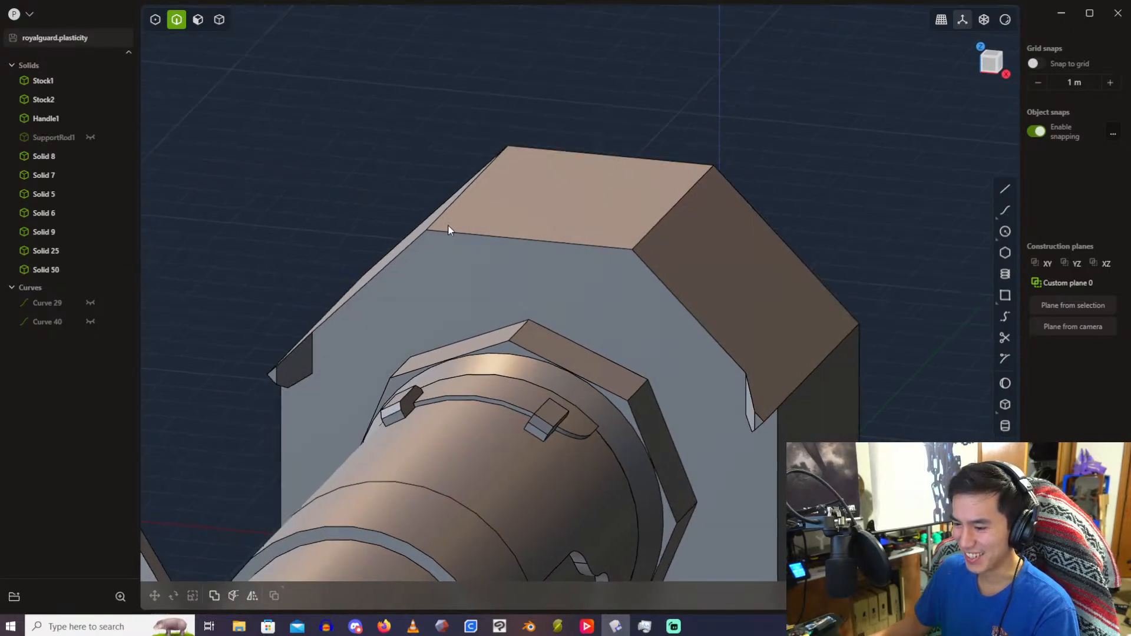
middle_click_drag(450, 232, 429, 272)
key("ctrl+z")
key("ctrl+z")
key("ctrl+z")
key("ctrl+z")
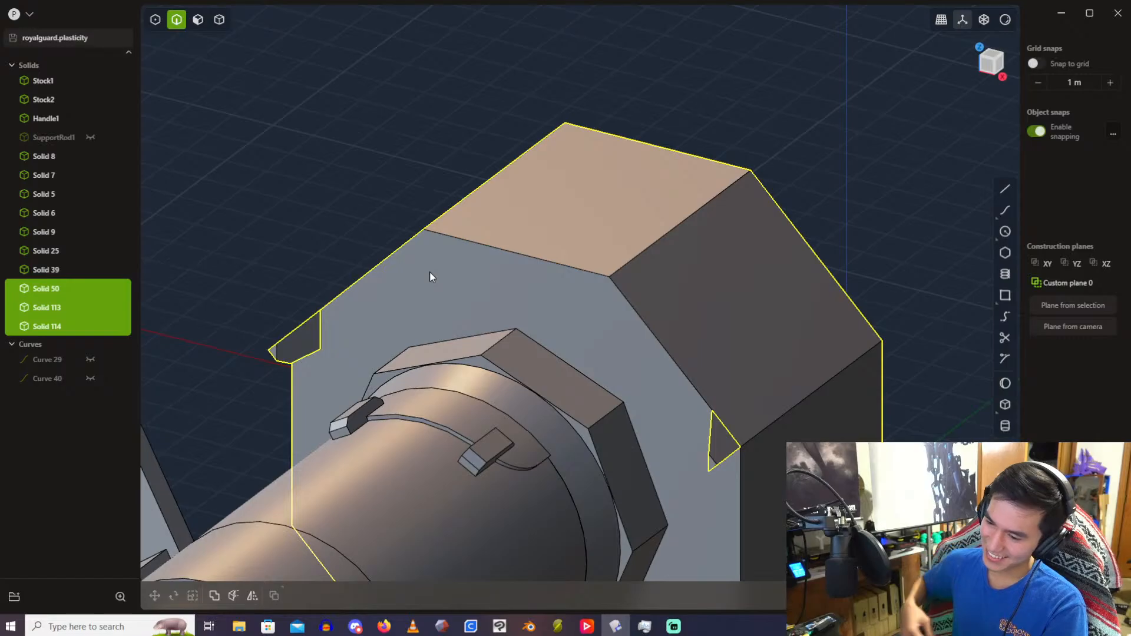
Step: Undo the chamfers on both corner blocks, back to the plain extrusions with their two square profile curves
middle_click_drag(485, 252, 465, 199, "shift")
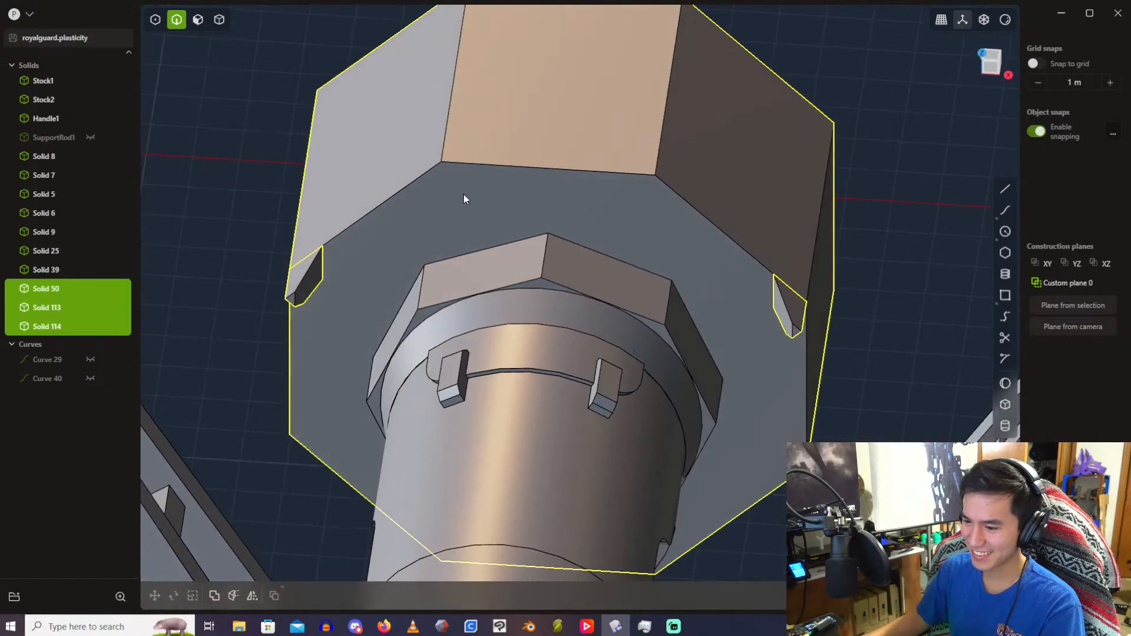
key("ctrl+z")
key("ctrl+z")
key("ctrl+z")
key("ctrl+z")
key("ctrl+z")
key("ctrl+z")
key("ctrl+z")
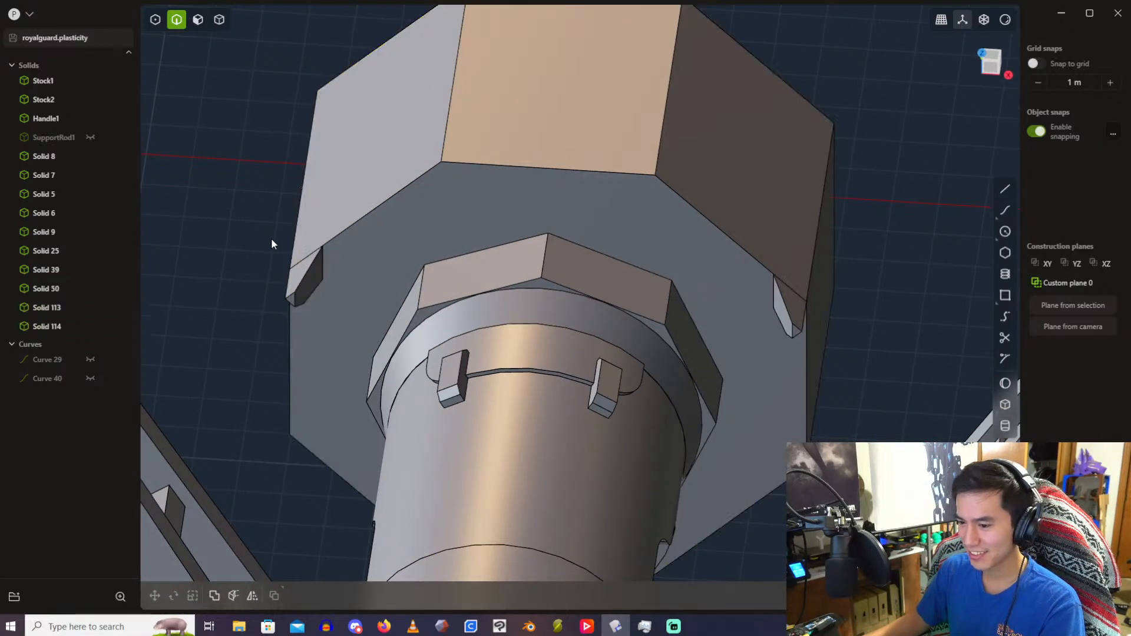
key("ctrl+z")
key("ctrl+z")
key("ctrl+z")
key("ctrl+z")
key("ctrl+z")
key("ctrl+z")
key("ctrl+z")
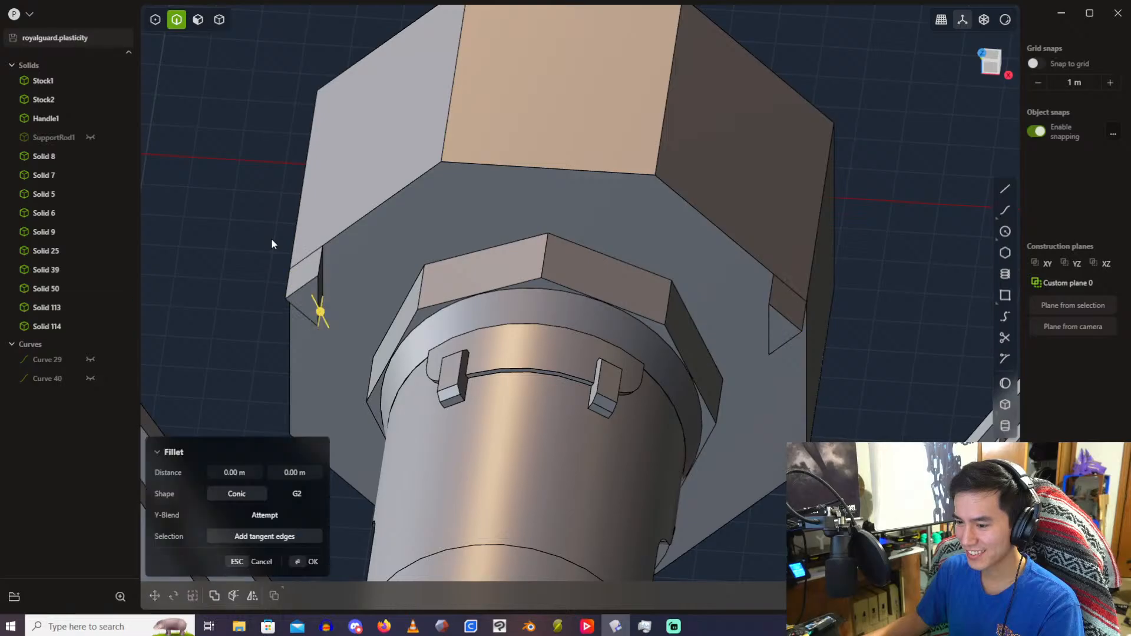
key("ctrl+z")
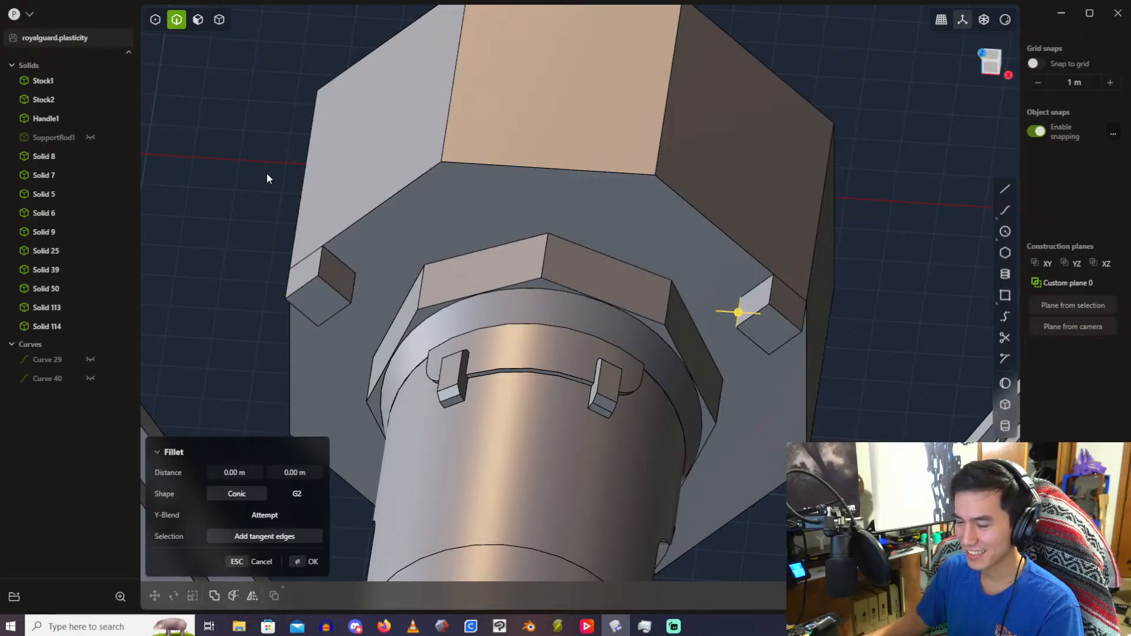
key("ctrl+z")
scroll(337, 213, "down", 3)
key("ctrl+z")
key("ctrl+z")
key("ctrl+z")
key("ctrl+z")
key("ctrl+z")
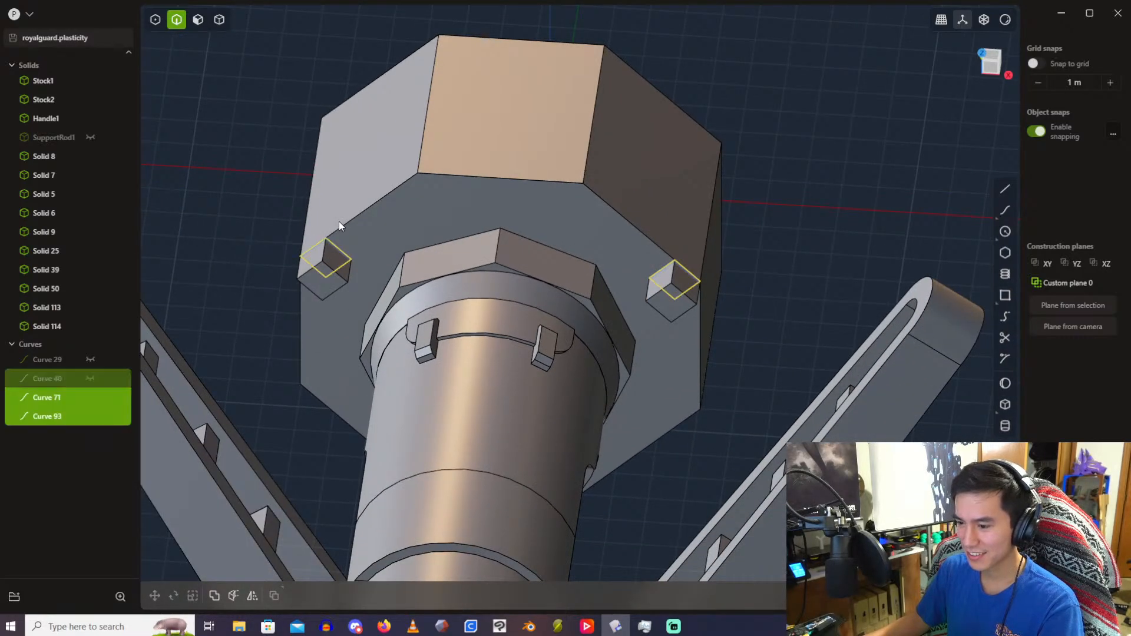
Step: Delete the two plain extruded corner blocks, keeping their square profile curves
left_click(228, 320)
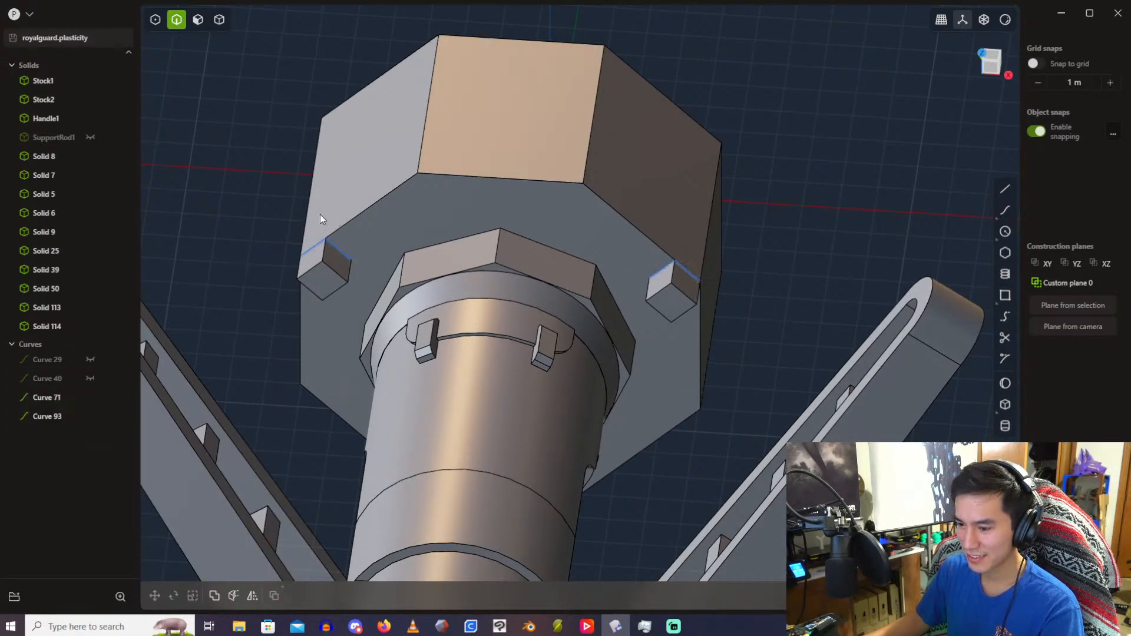
left_click(219, 19)
left_click(327, 284)
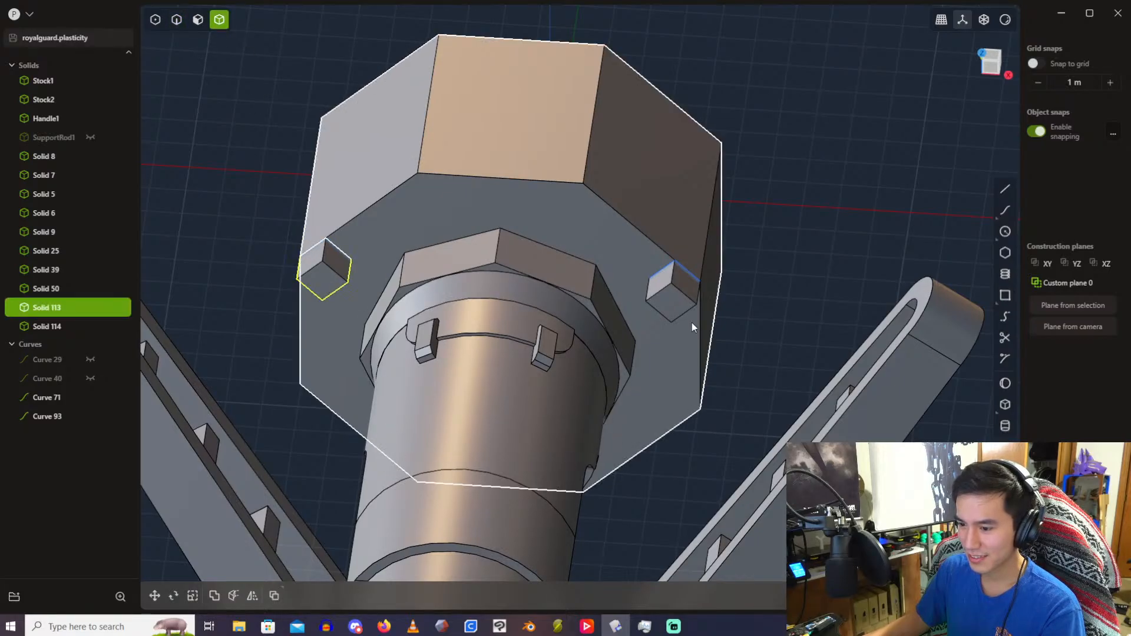
left_click(678, 299)
key("Delete")
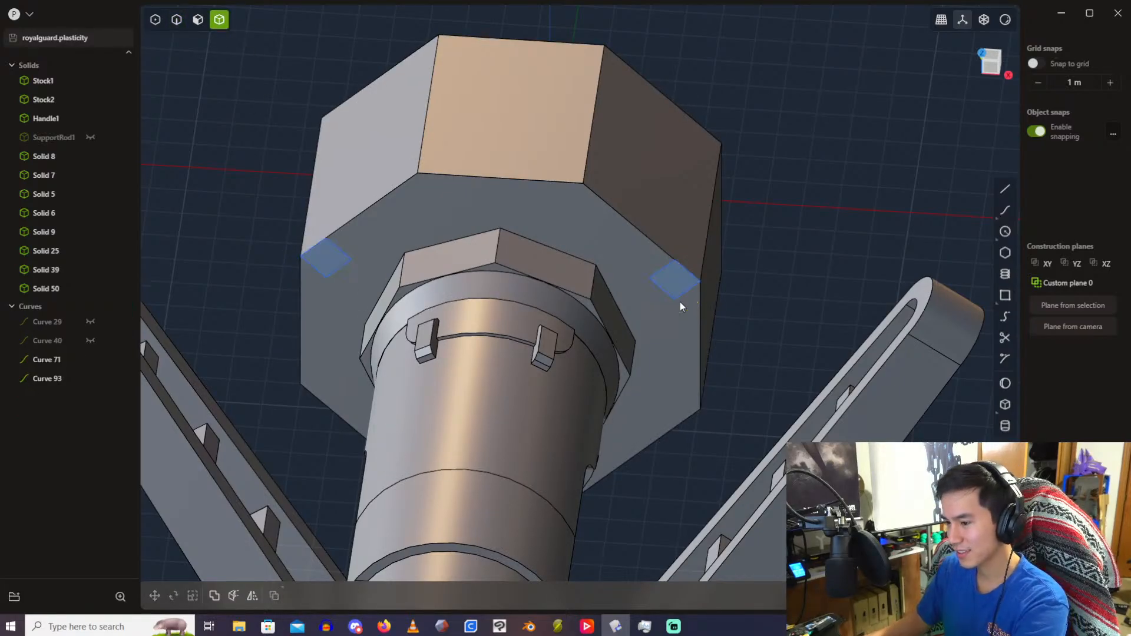
Step: Draw a 1 m by 1 m square from the lower-left corner of the large octagonal end's face
scroll(500, 240, "down", 3)
middle_click_drag(504, 245, 546, 210)
scroll(425, 263, "up", 5)
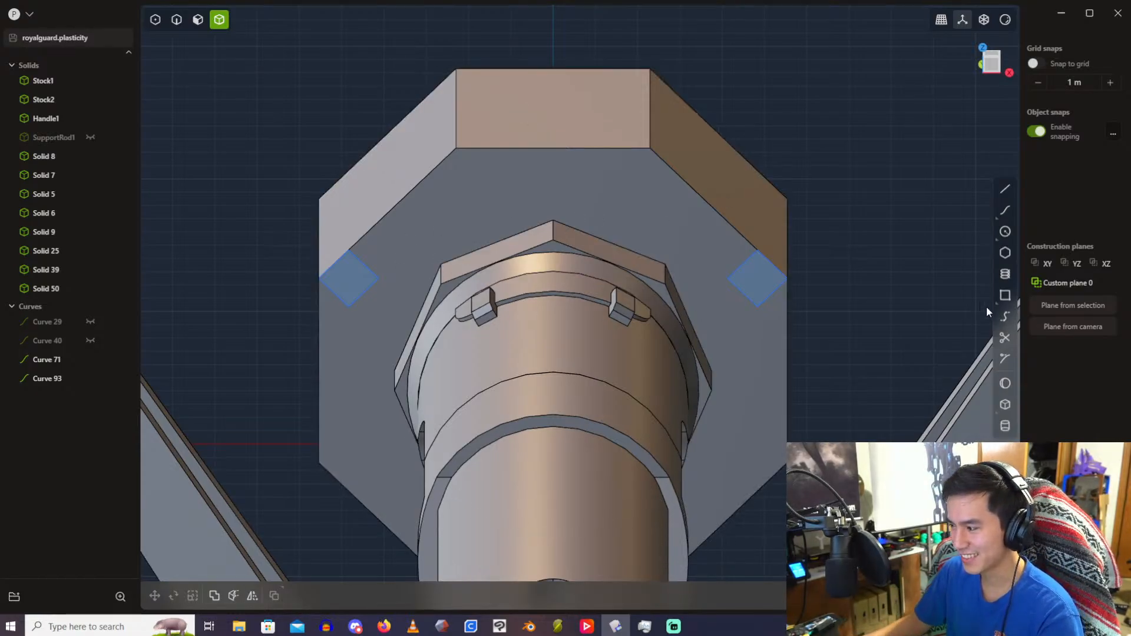
left_click(1006, 296)
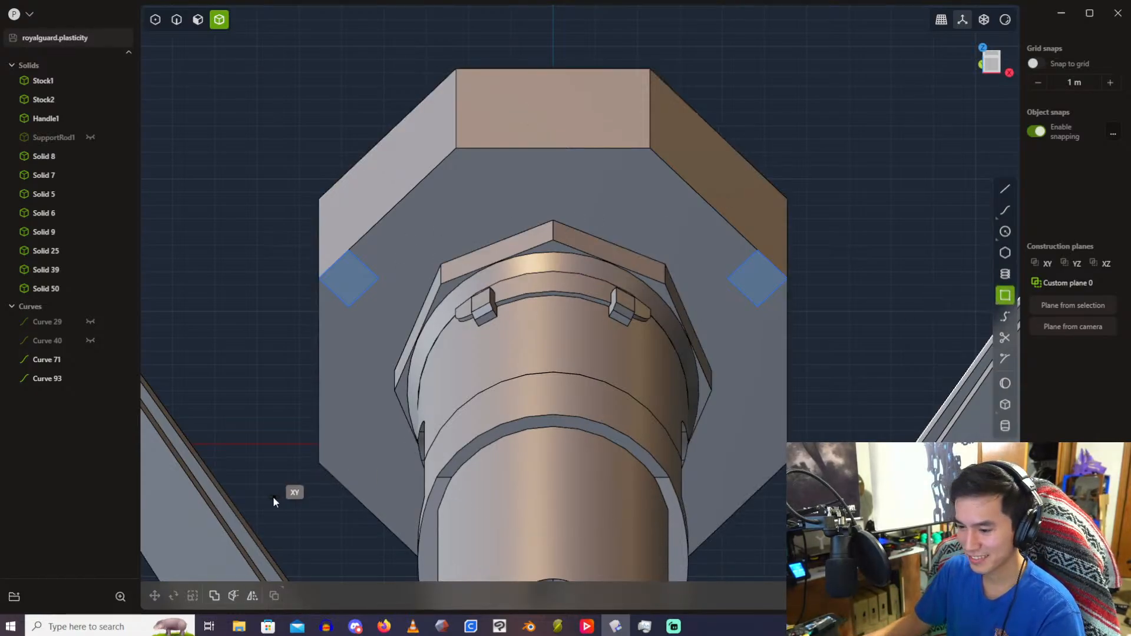
left_click(318, 463)
type("1")
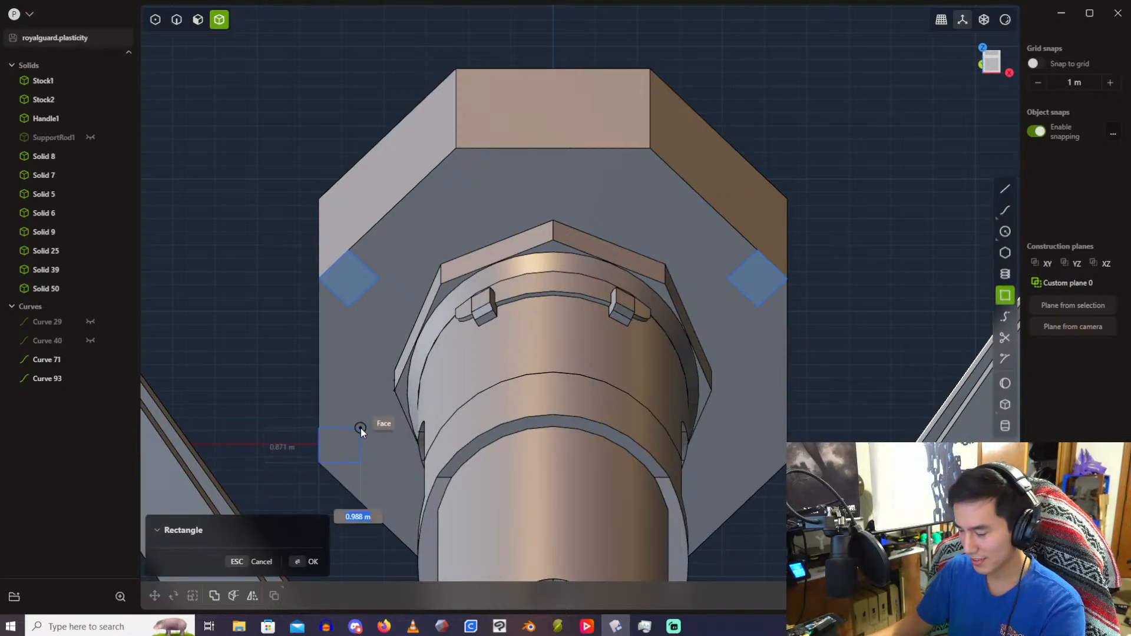
key("Tab")
type("1")
key("Return")
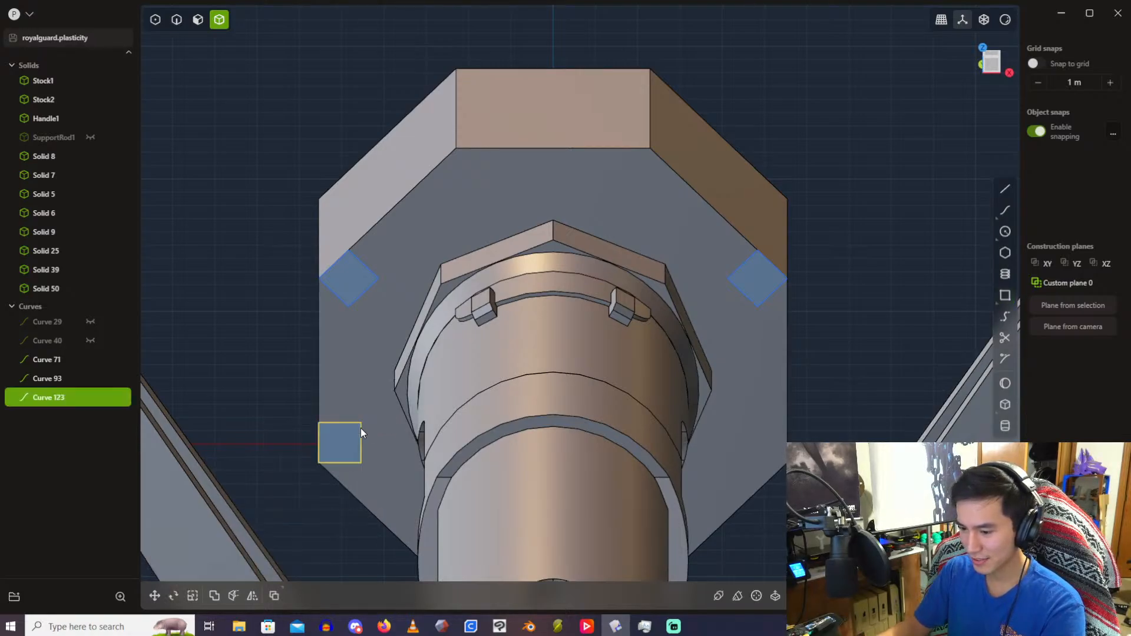
Step: Try rotating the large octagonal end together with its three square profiles by about 22° around the Y axis
left_click(58, 285)
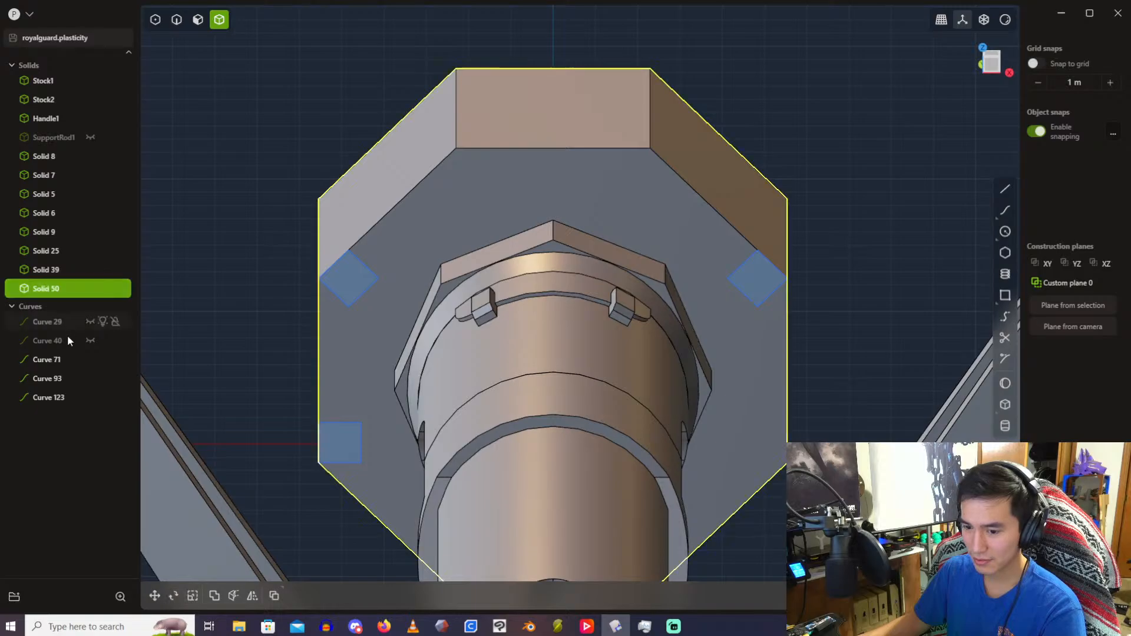
left_click(60, 396, "shift")
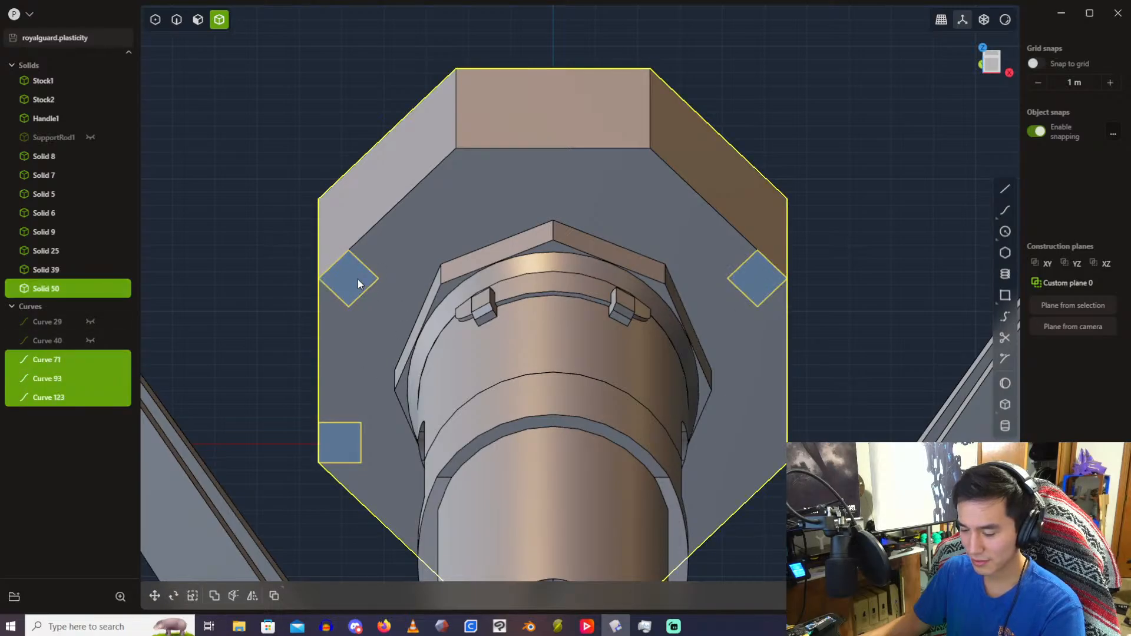
key("r")
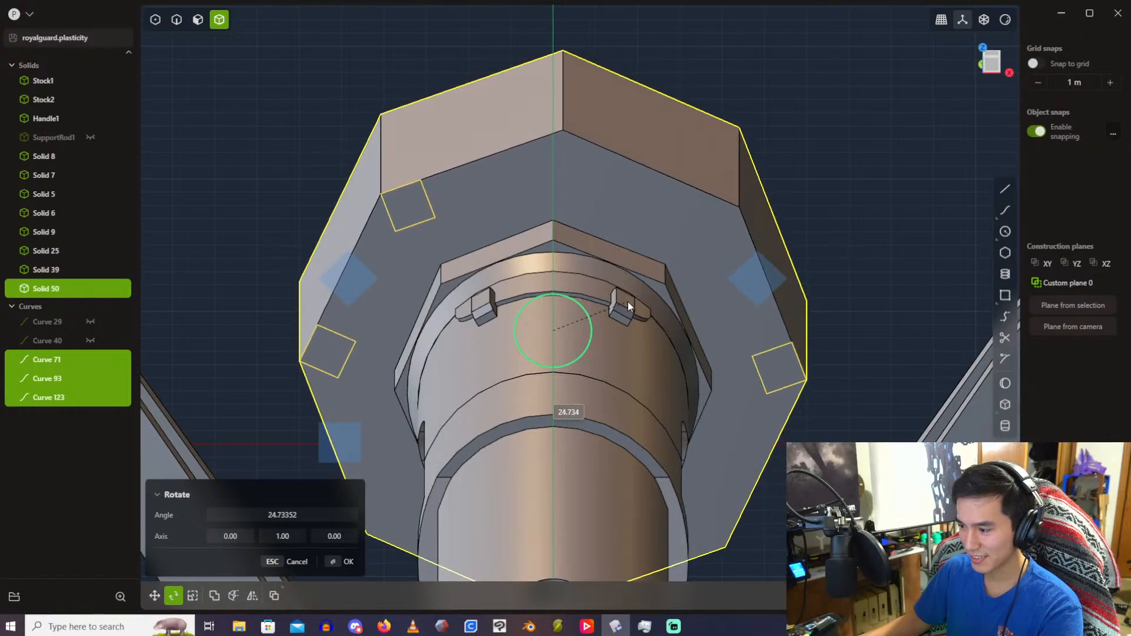
left_click(628, 302)
left_click(328, 514)
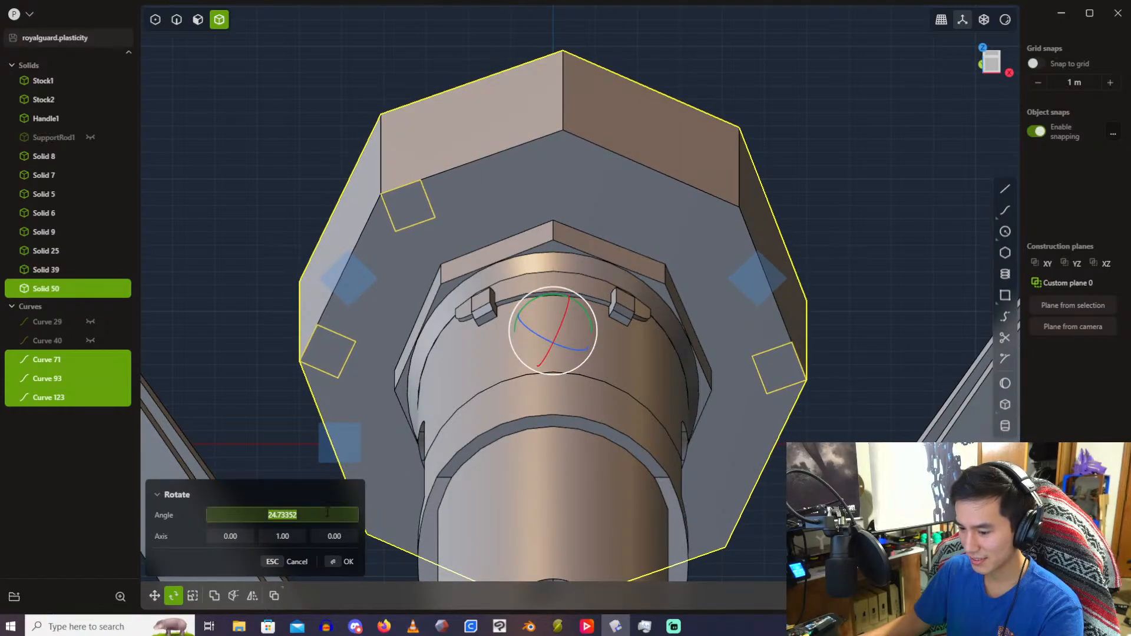
type("22")
key("Return")
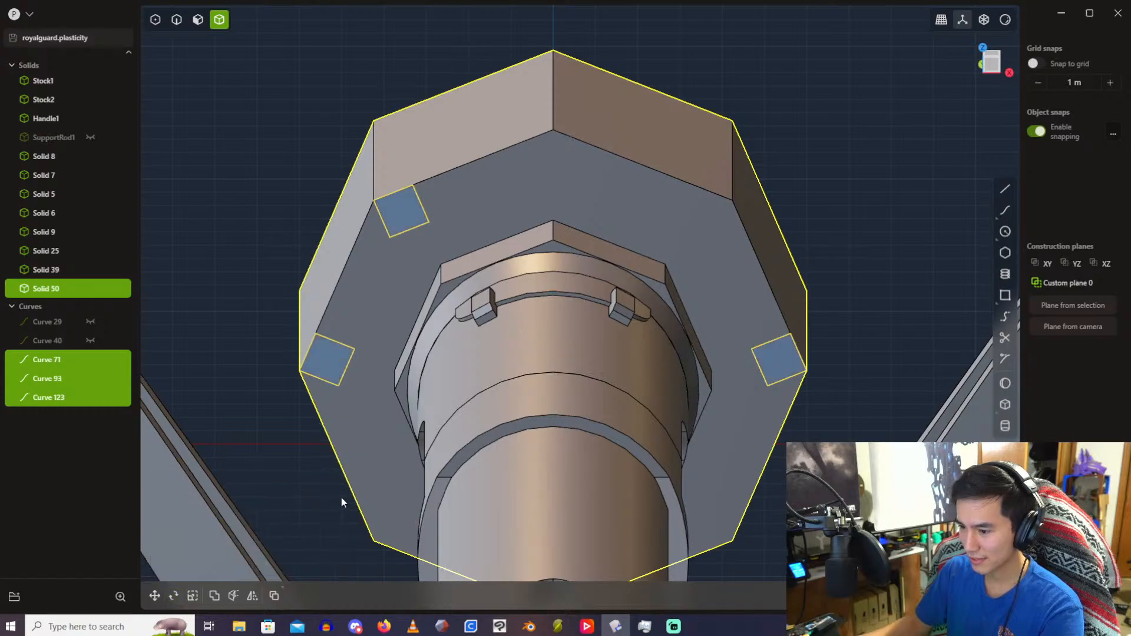
Step: Undo the rotation of the large octagonal end and its three square profiles
left_click(258, 208)
middle_click_drag(258, 209, 506, 171)
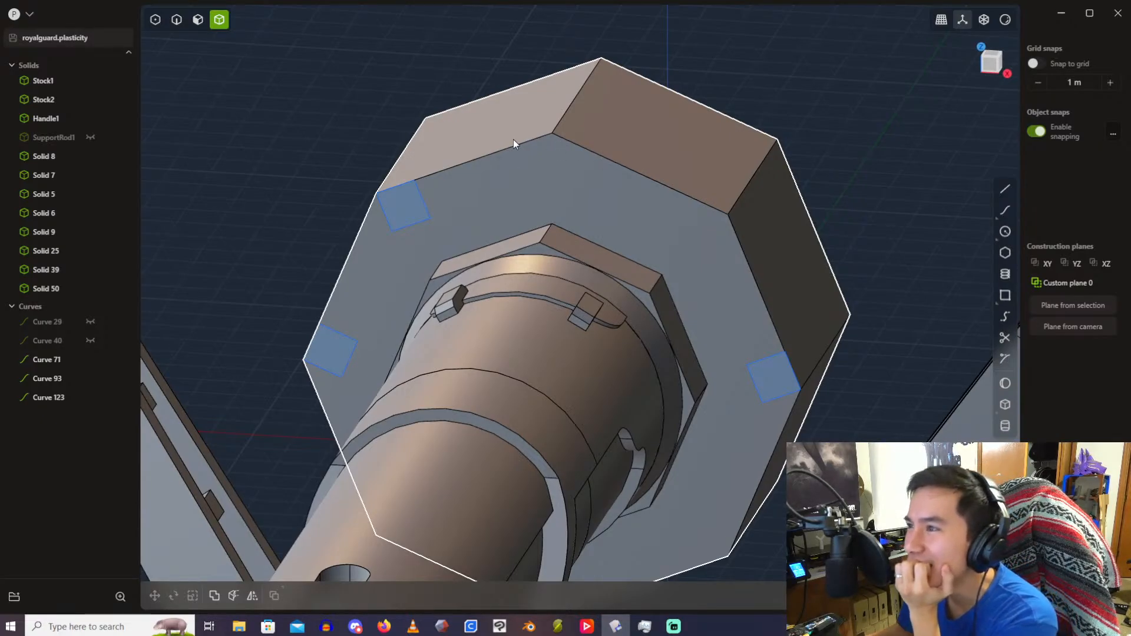
left_click(381, 249)
middle_click_drag(416, 243, 354, 204)
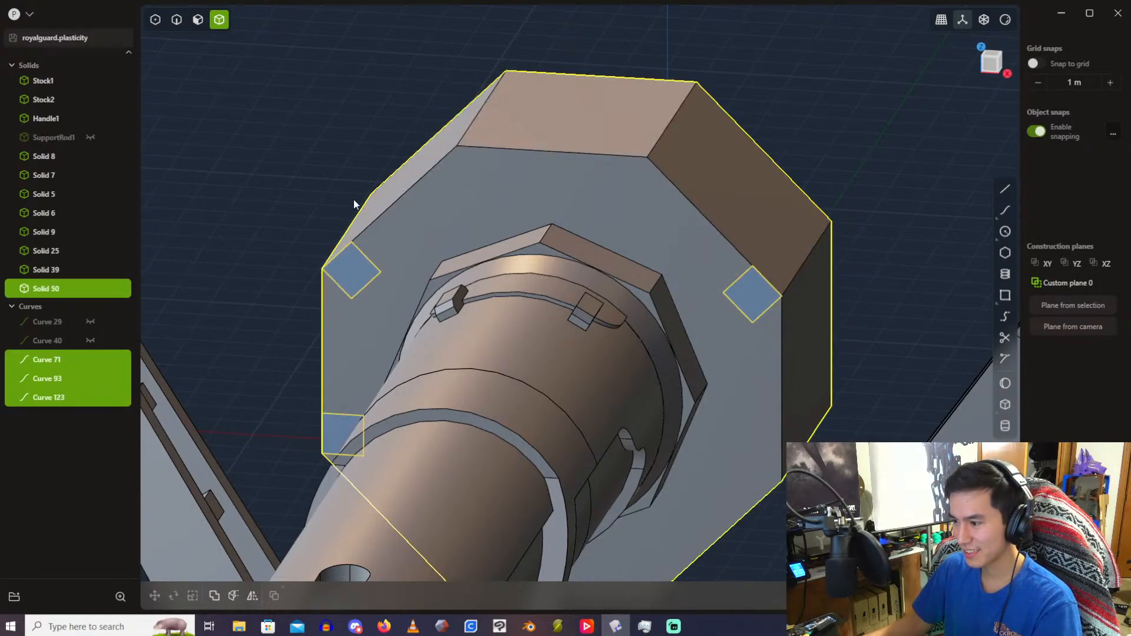
left_click(310, 151)
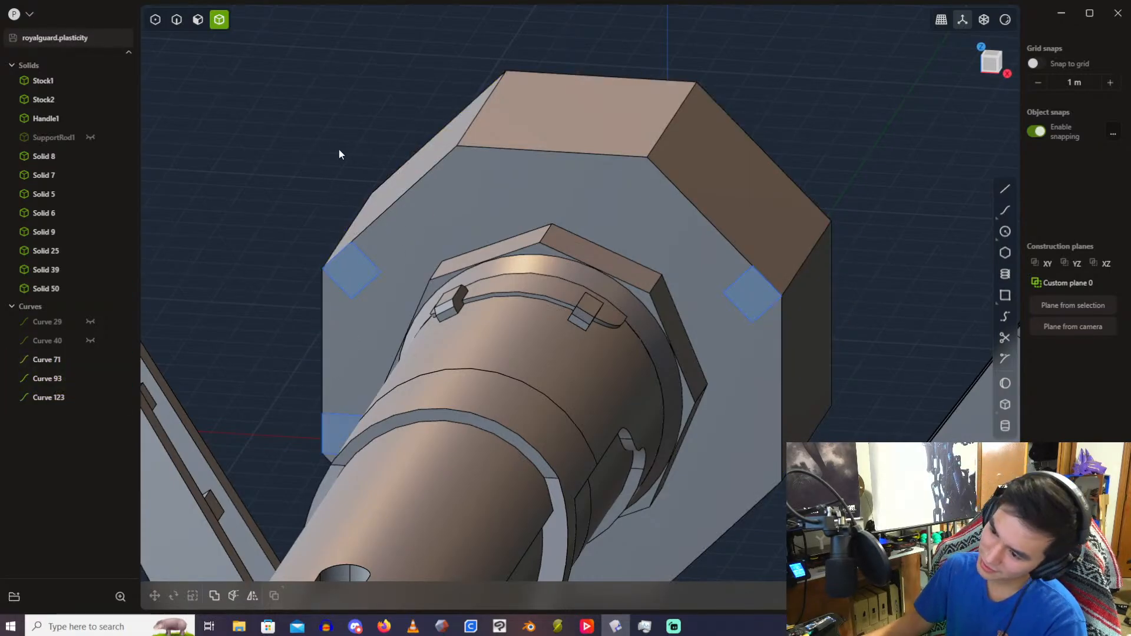
Step: Draw a 1 m by 1 m square from the right corner of the top edge on the large octagonal end's face
left_click(1005, 296)
left_click(649, 157)
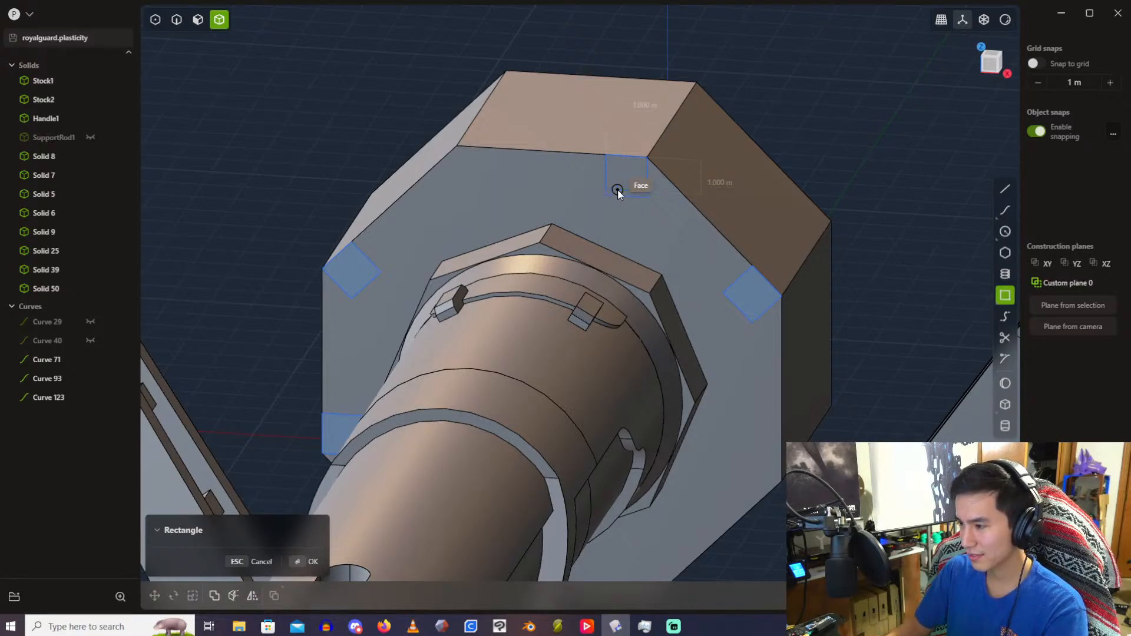
left_click(618, 192)
Step: Rotate the large octagonal end together with its four square profiles by 22° around the Y axis
left_click(58, 290)
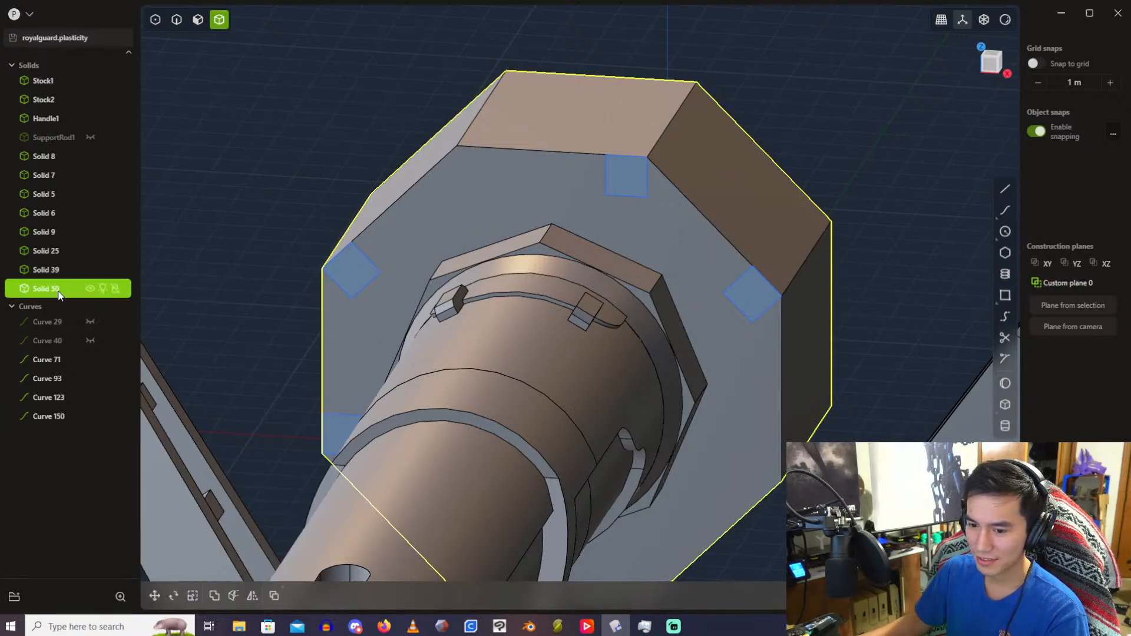
left_click(52, 420, "shift")
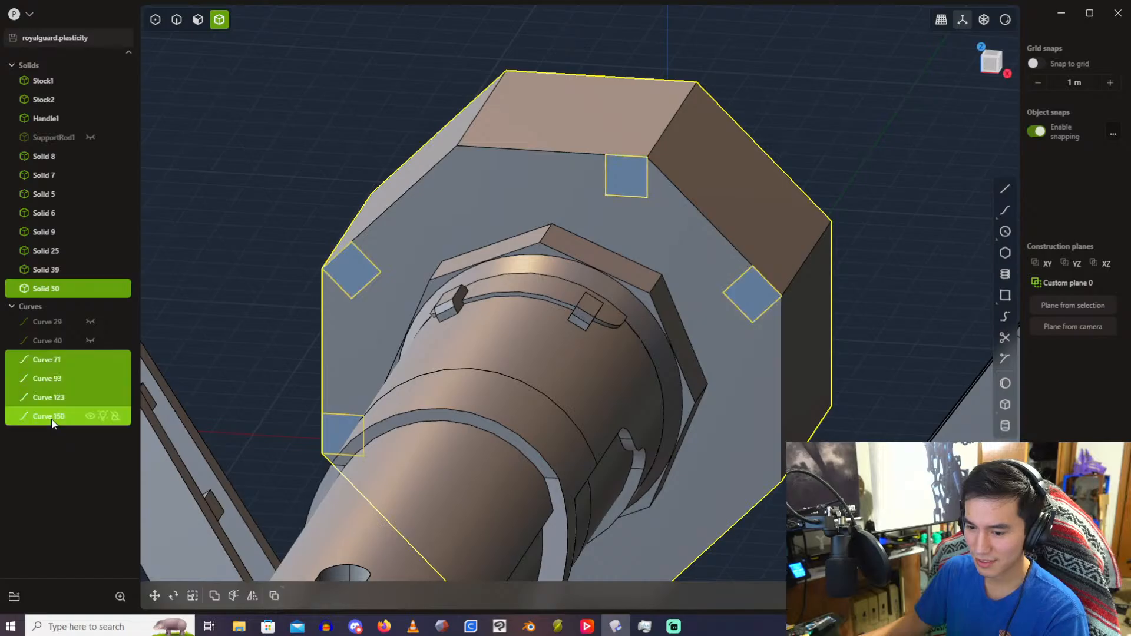
key("r")
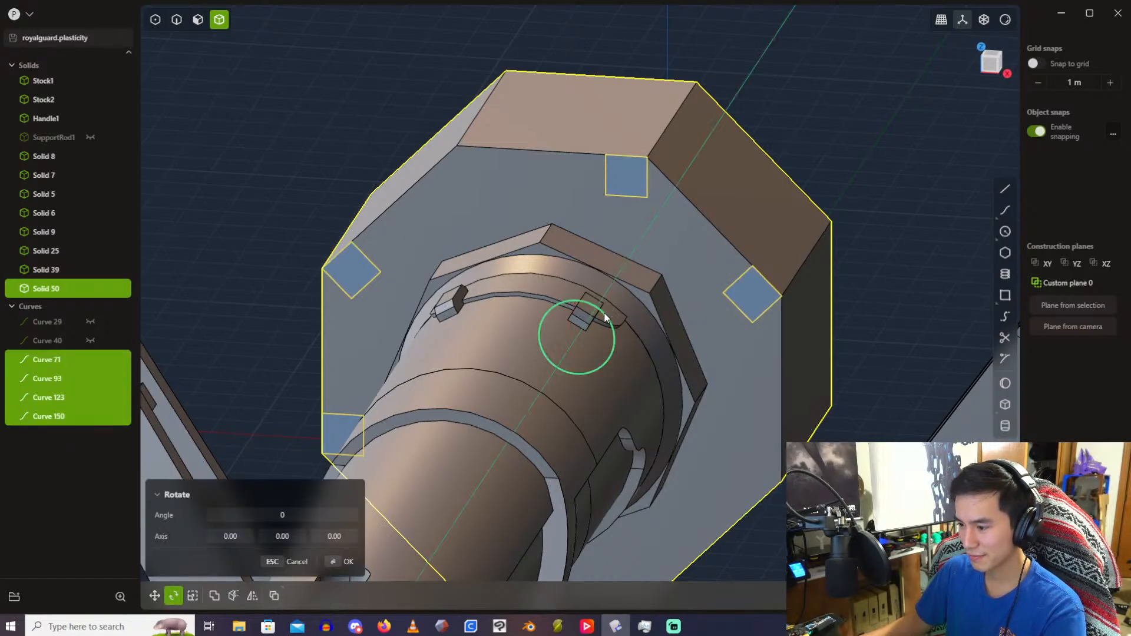
left_click_drag(604, 313, 404, 472)
left_click(337, 516)
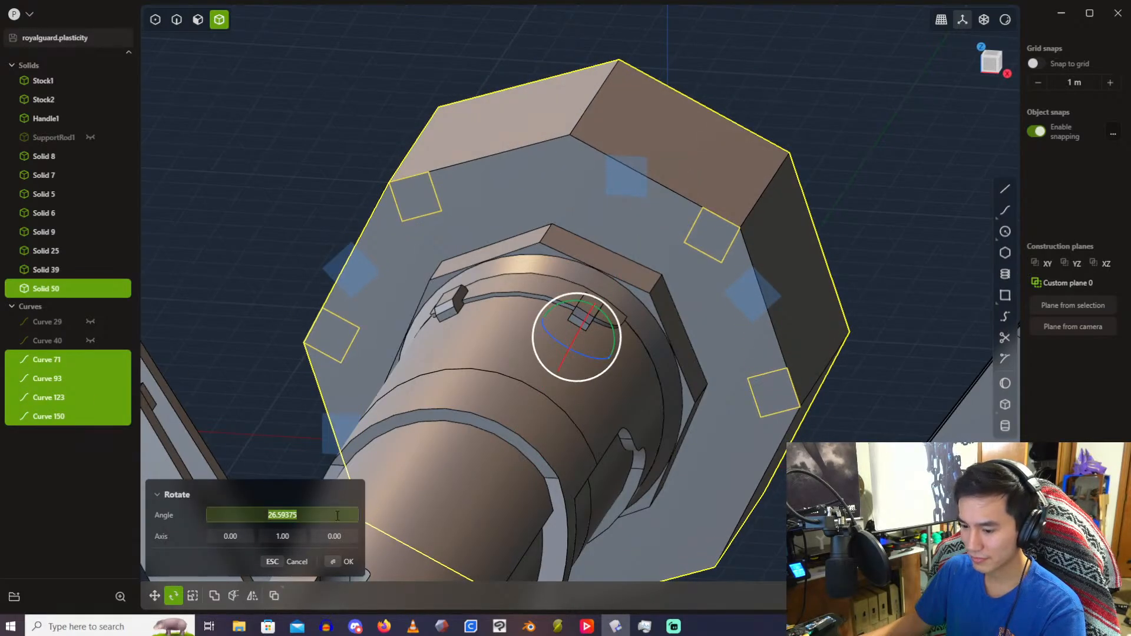
type("22")
key("Return")
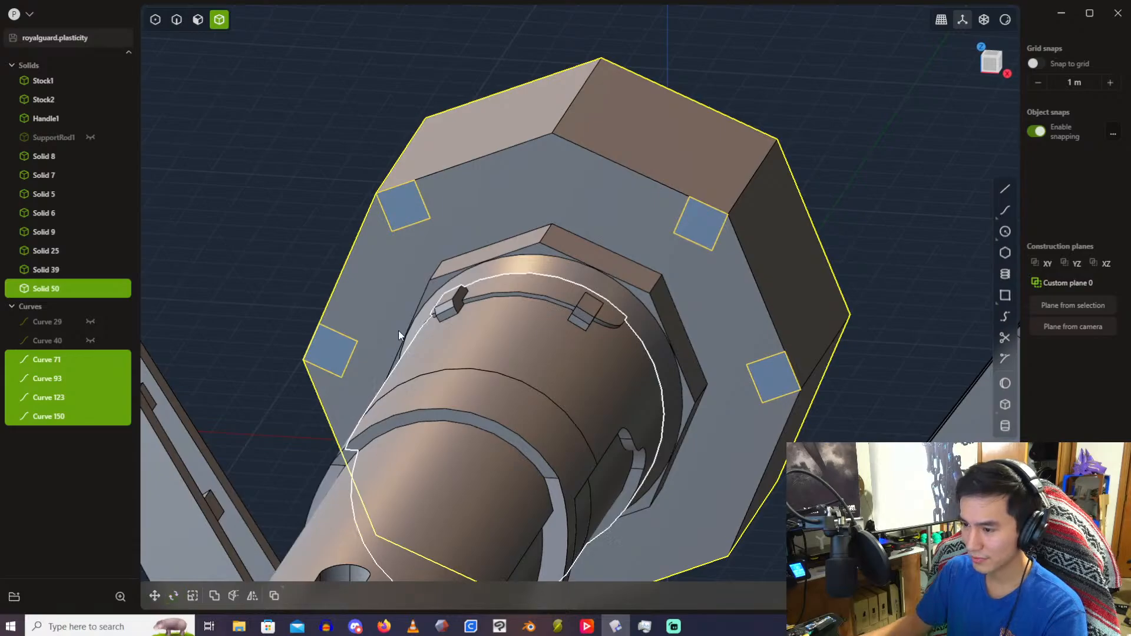
key("Escape")
Step: Delete the two lower square profiles on the octagonal face, keeping the two upper ones
mouse_move(427, 160)
middle_mouse_down()
mouse_move(483, 126)
mouse_move(438, 148)
middle_mouse_up()
left_click(46, 360)
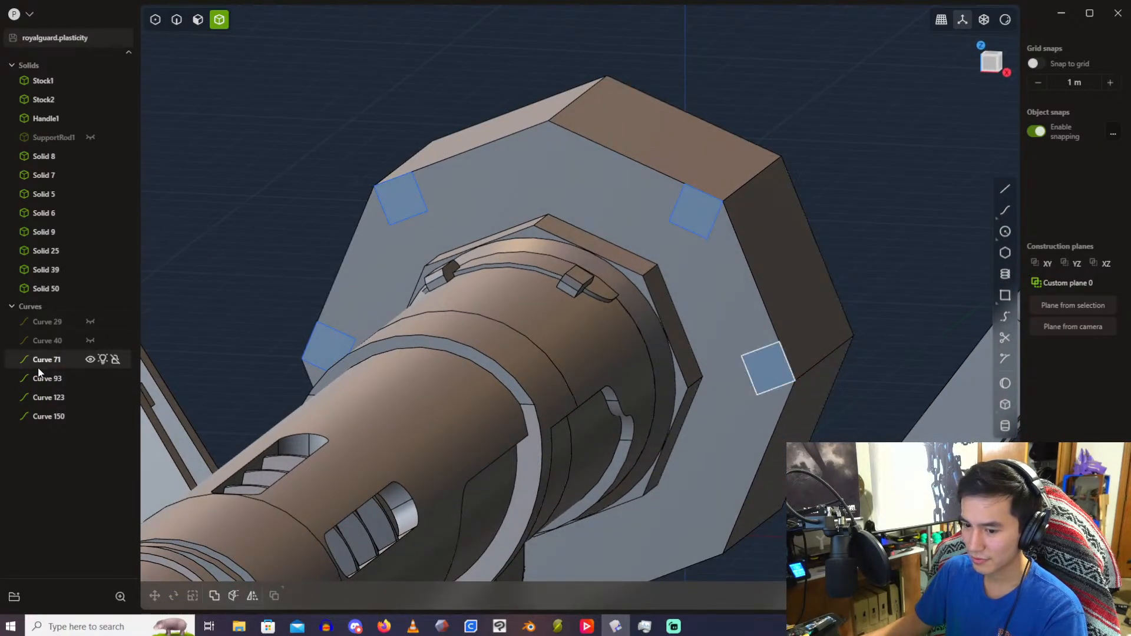
left_click(53, 399, "shift")
key("Delete")
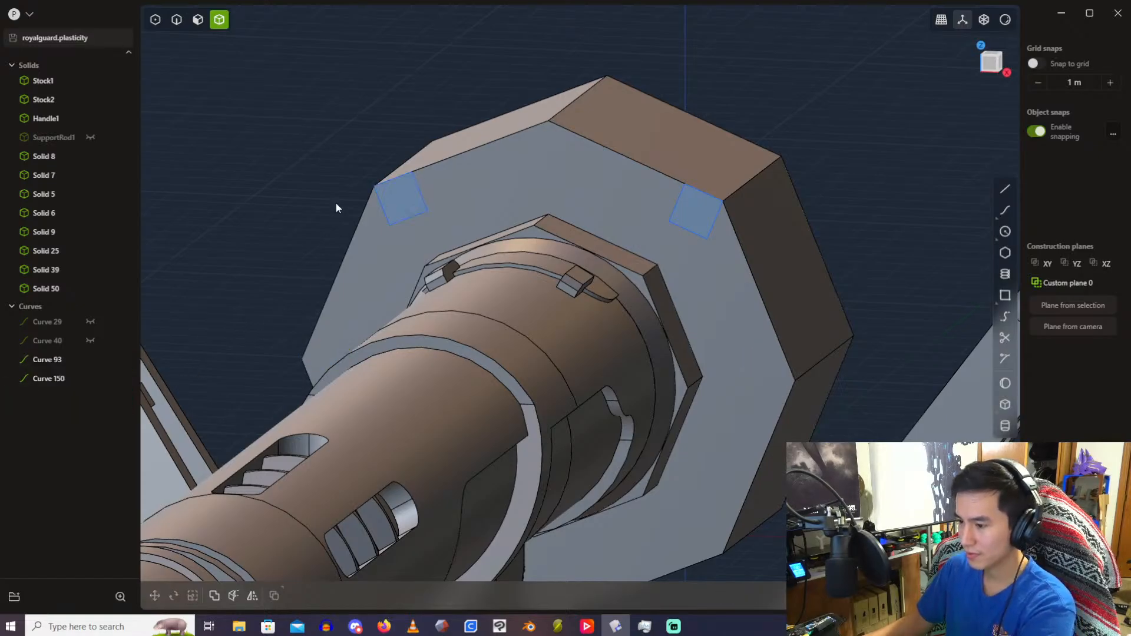
Step: Extrude the two remaining square profiles forward from the octagonal face into separate corner blocks
mouse_move(412, 119)
middle_mouse_down()
mouse_move(462, 108)
mouse_move(412, 117)
middle_mouse_up()
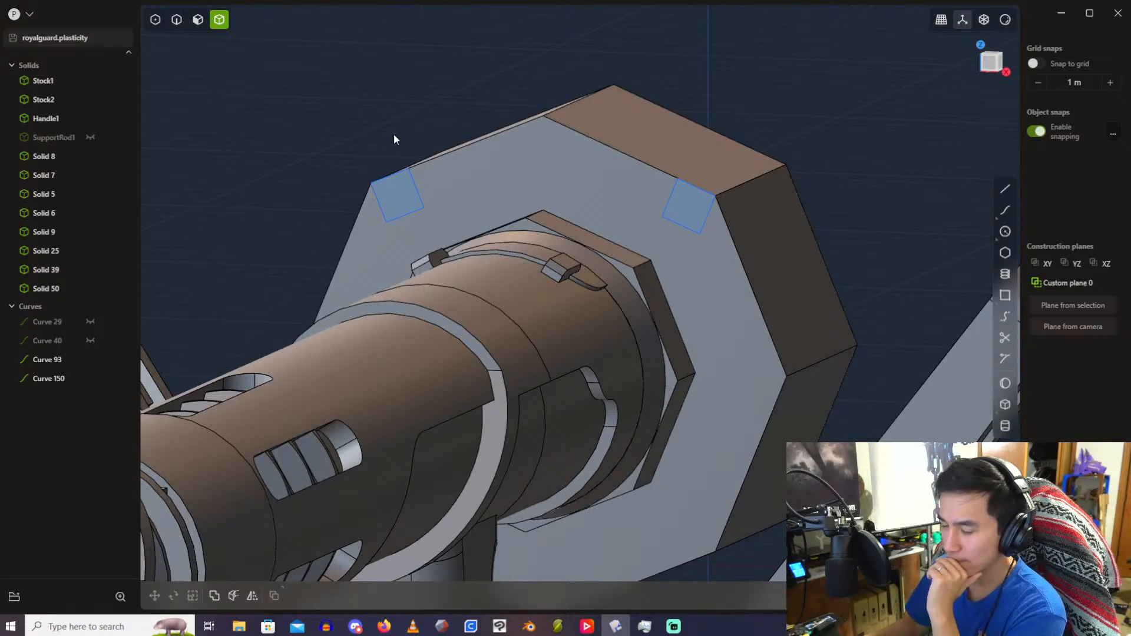
key("e")
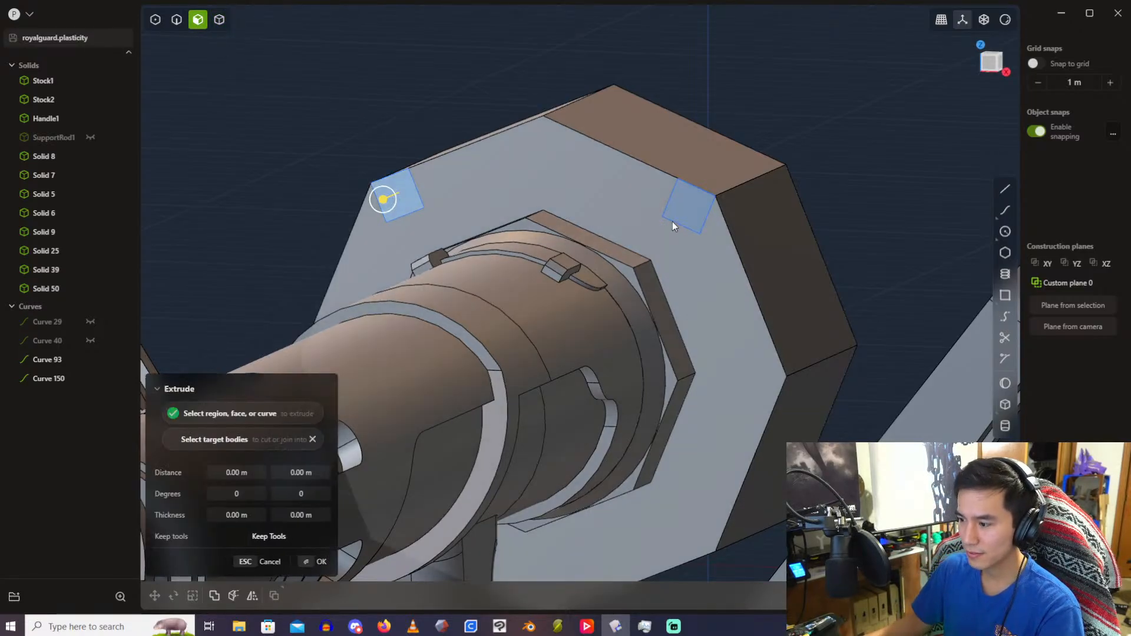
middle_click_drag(677, 210, 632, 233)
left_click(631, 233)
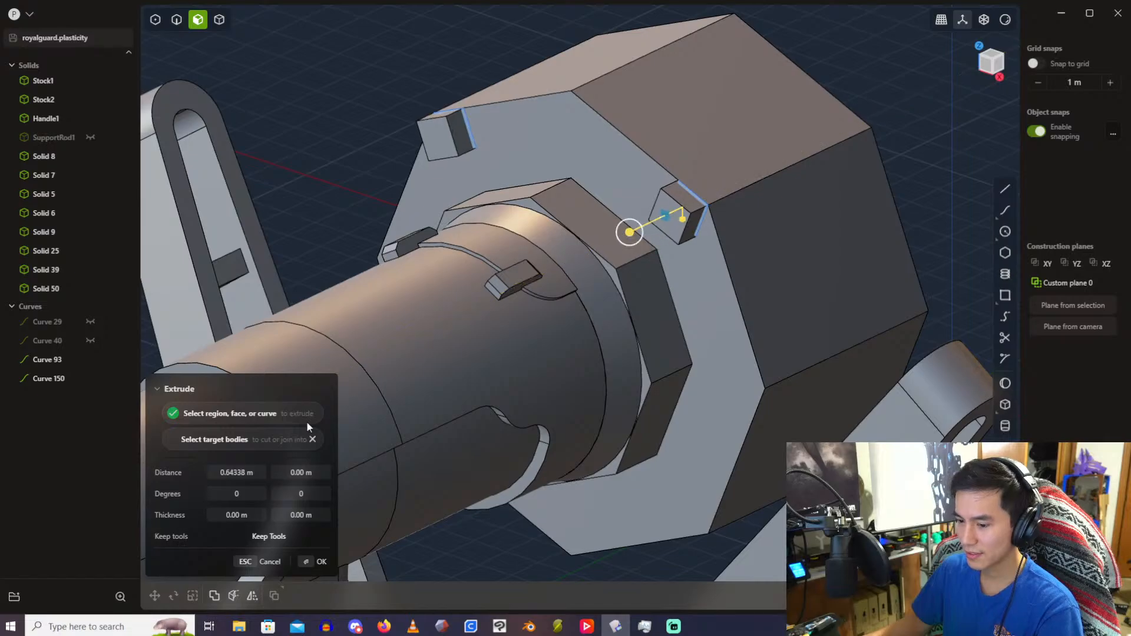
key("Return")
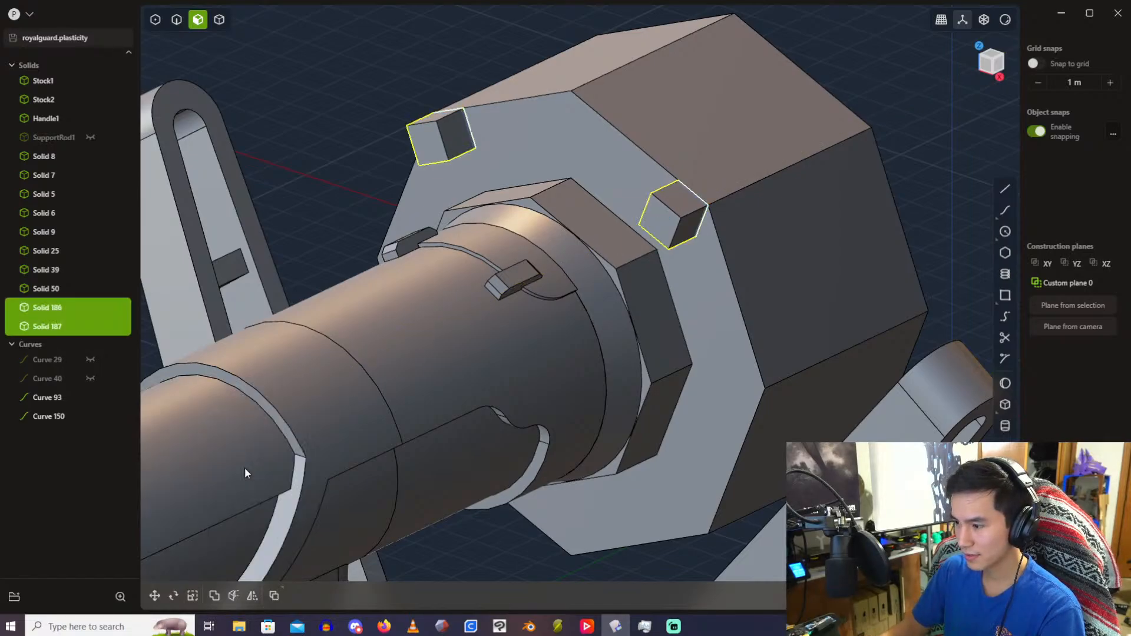
left_click(339, 118)
Step: Offset the outer side faces of both corner blocks outward so they extend past the octagon's side faces
middle_click_drag(338, 117, 698, 273)
left_click(695, 261)
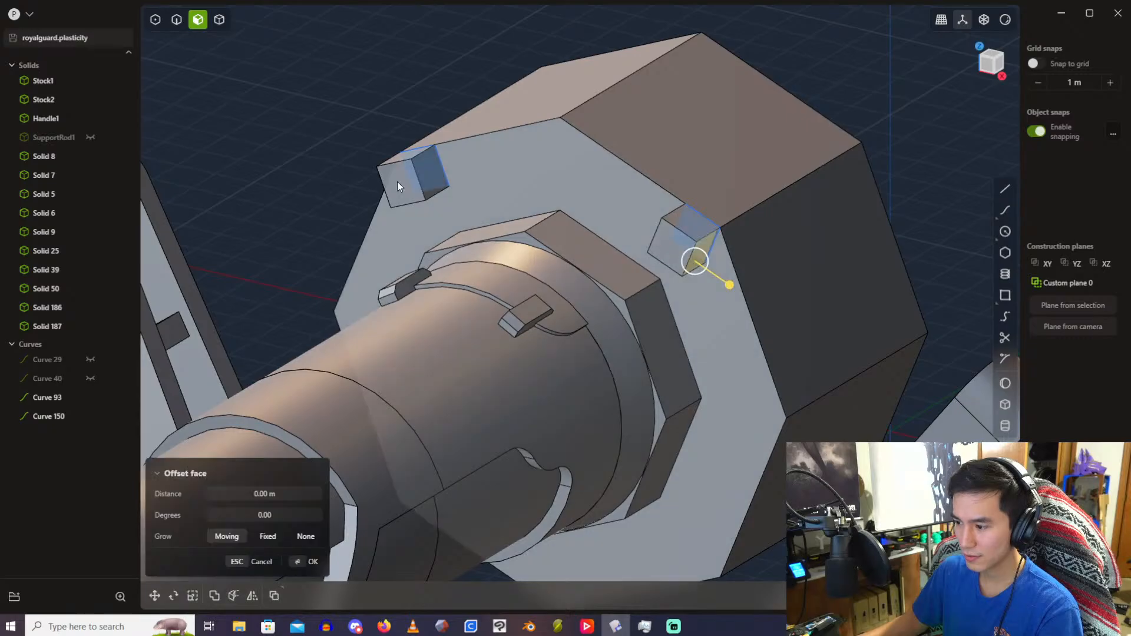
middle_click_drag(397, 182, 519, 140)
left_click(224, 234, "shift")
left_click_drag(192, 255, 155, 293)
key("Return")
middle_click_drag(234, 241, 415, 140)
middle_click_drag(433, 64, 588, 200)
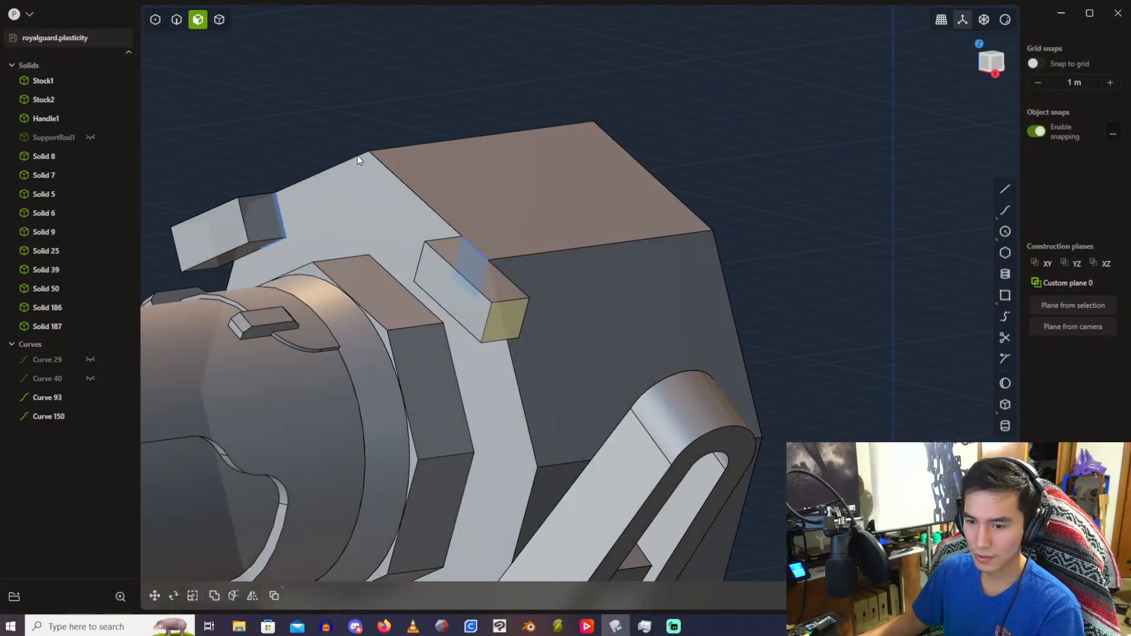
left_click(376, 102)
Step: Cut one corner block along the adjoining side face of the large octagonal end and delete the overhanging piece
key("4")
left_click(481, 301)
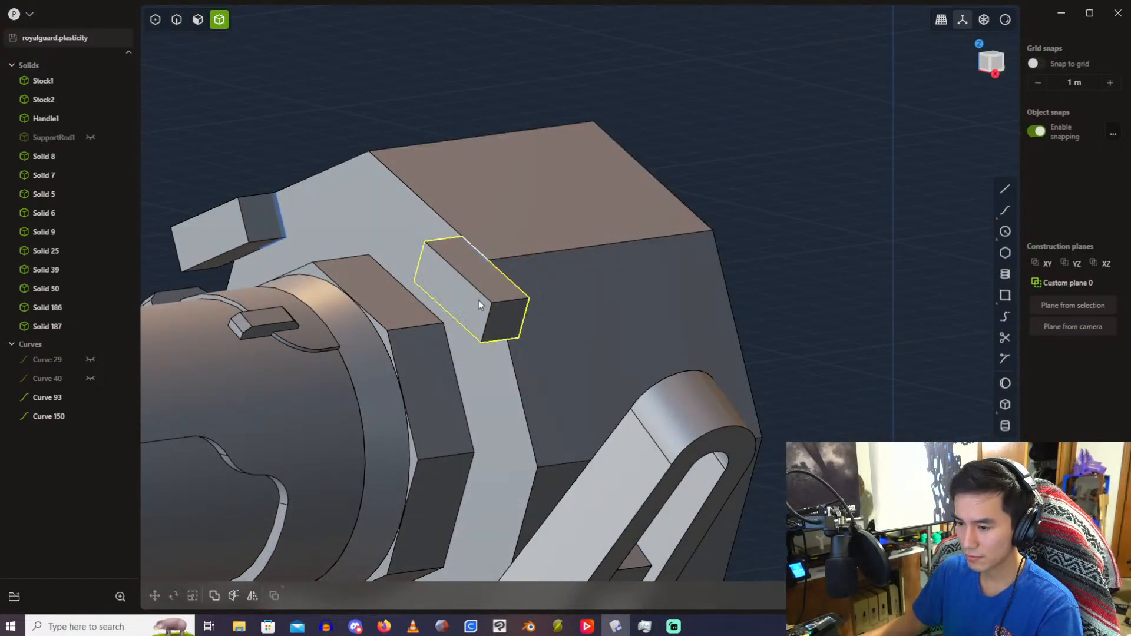
left_click(238, 234)
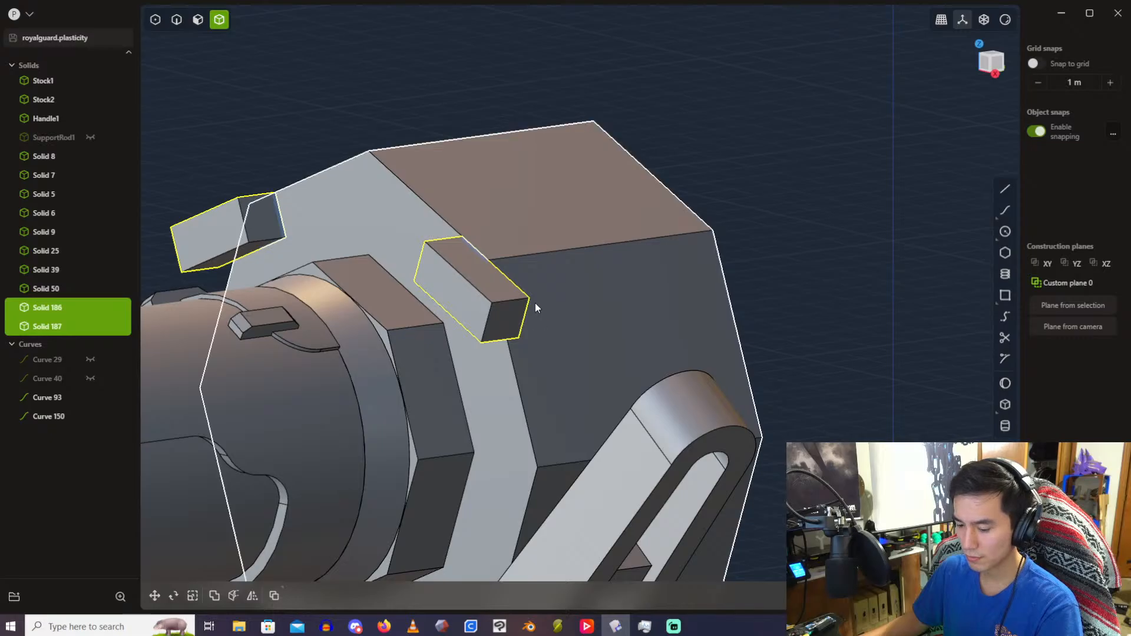
left_click(478, 294)
key("c")
left_click(567, 310)
right_click(567, 310)
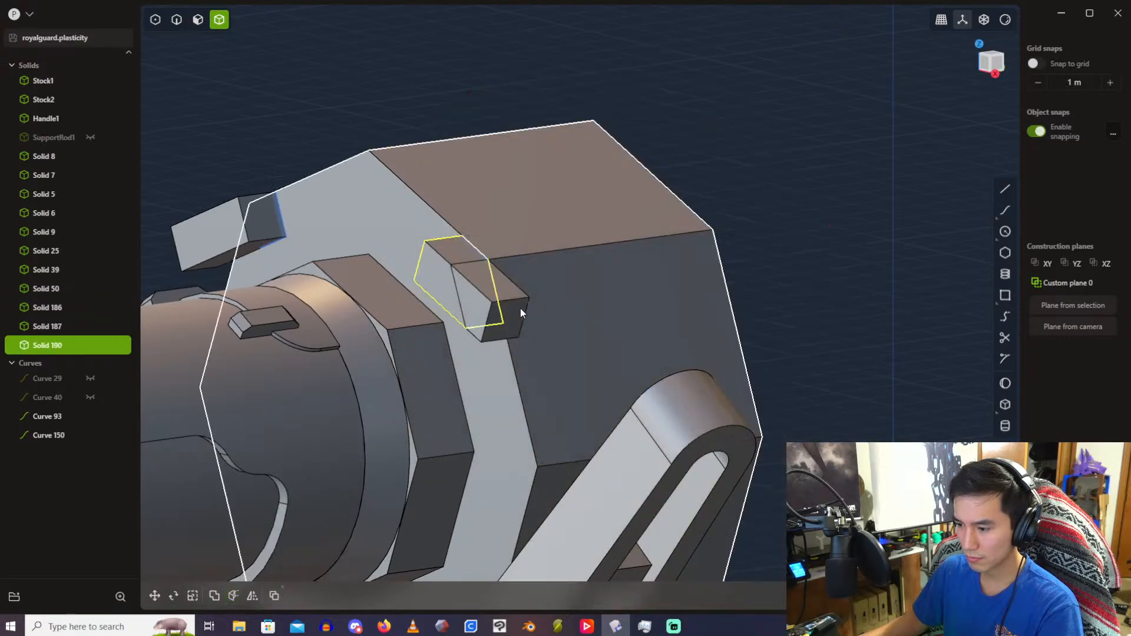
left_click(508, 307)
key("x")
Step: Cut the opposite corner block along its adjoining octagon side face and delete its overhanging piece
middle_click_drag(449, 246, 510, 273)
left_click(457, 319)
key("c")
left_click(361, 356)
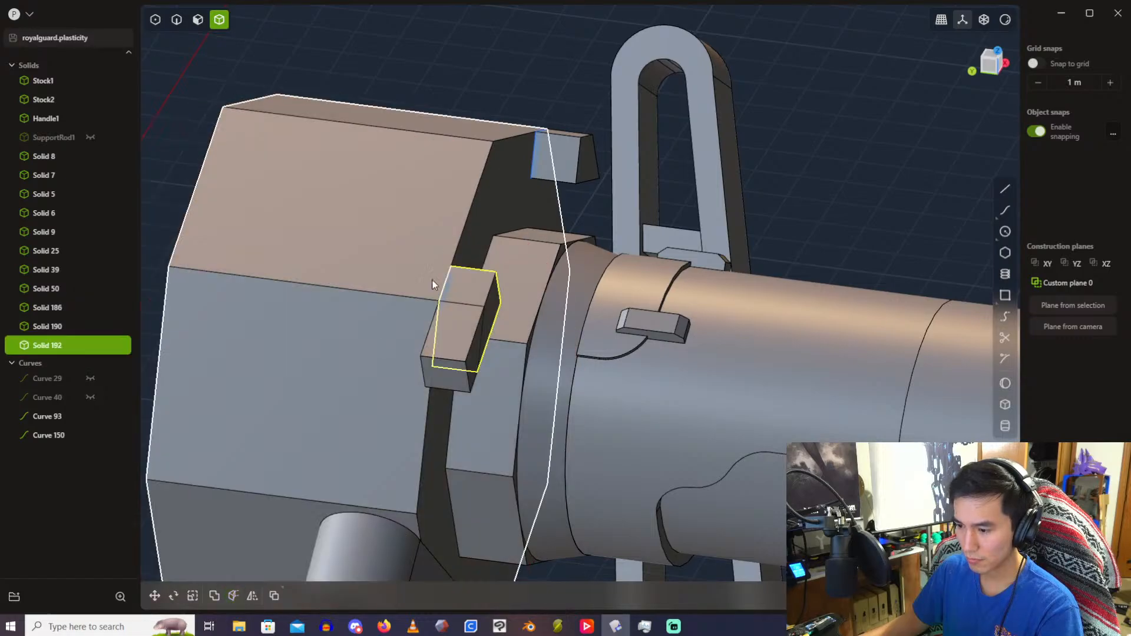
right_click(450, 323)
key("x")
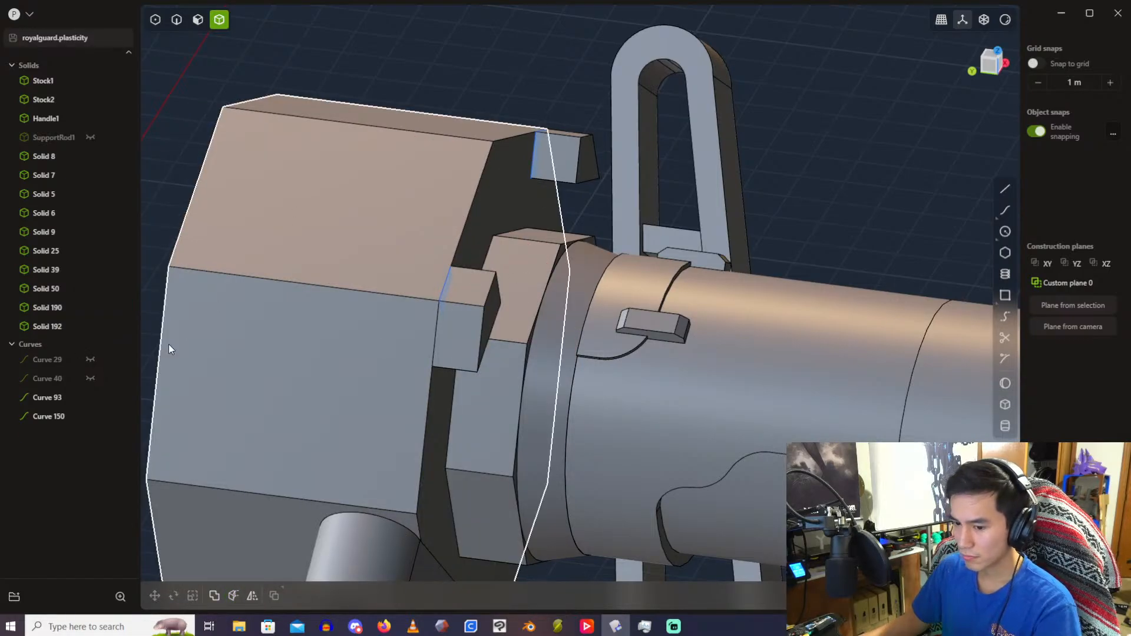
Step: Hide the two square profile curves beneath the corner blocks
left_click(47, 397)
left_click(66, 416, "shift")
left_click(114, 398)
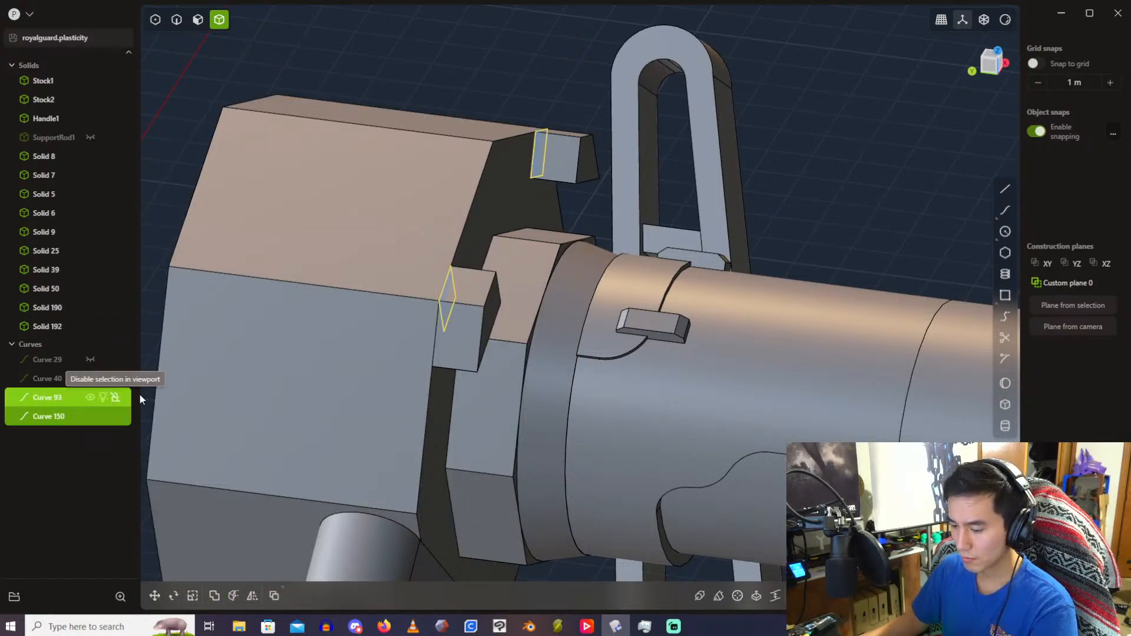
Step: Chamfer the inner corner edges of both corner blocks with both distances set to 1 m
middle_click_drag(549, 108, 430, 184)
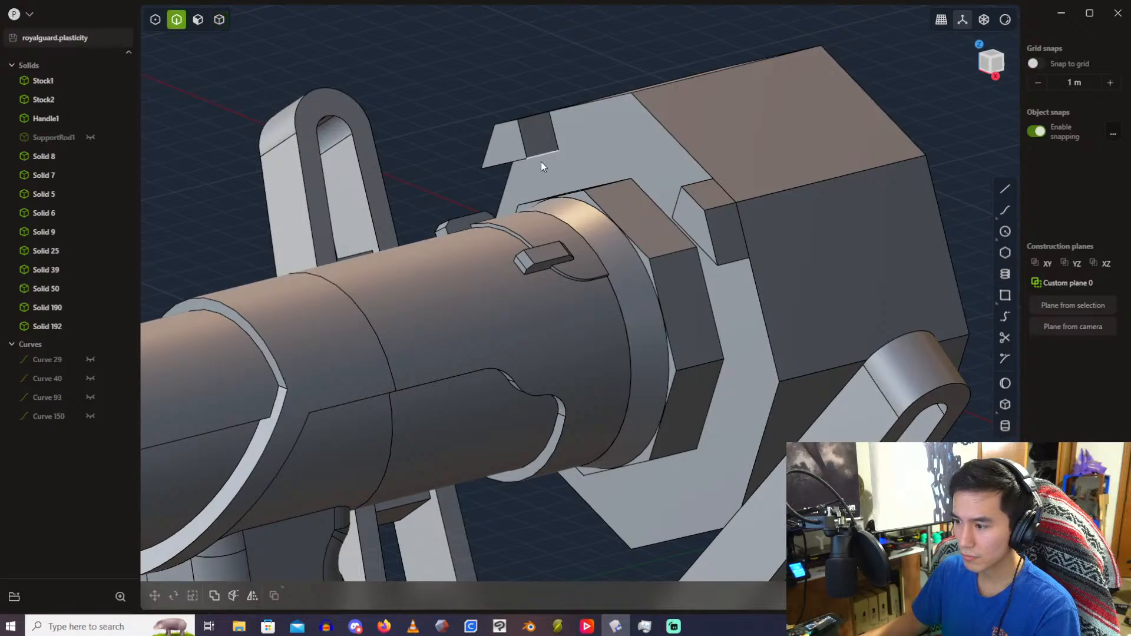
key("f")
middle_click_drag(541, 162, 754, 191)
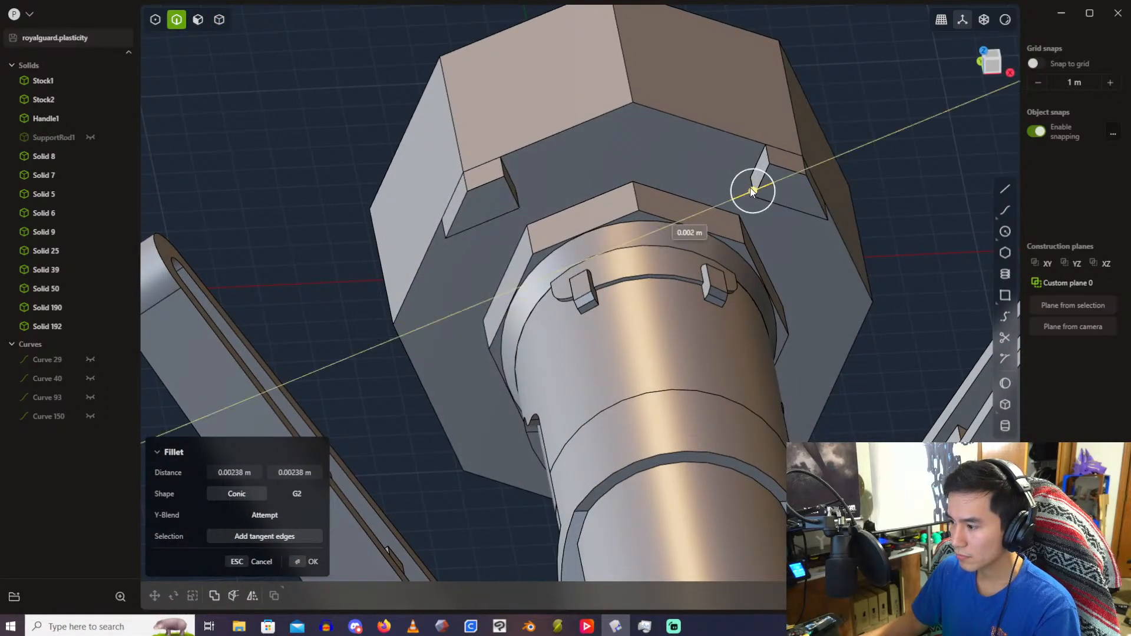
left_click_drag(751, 187, 794, 183)
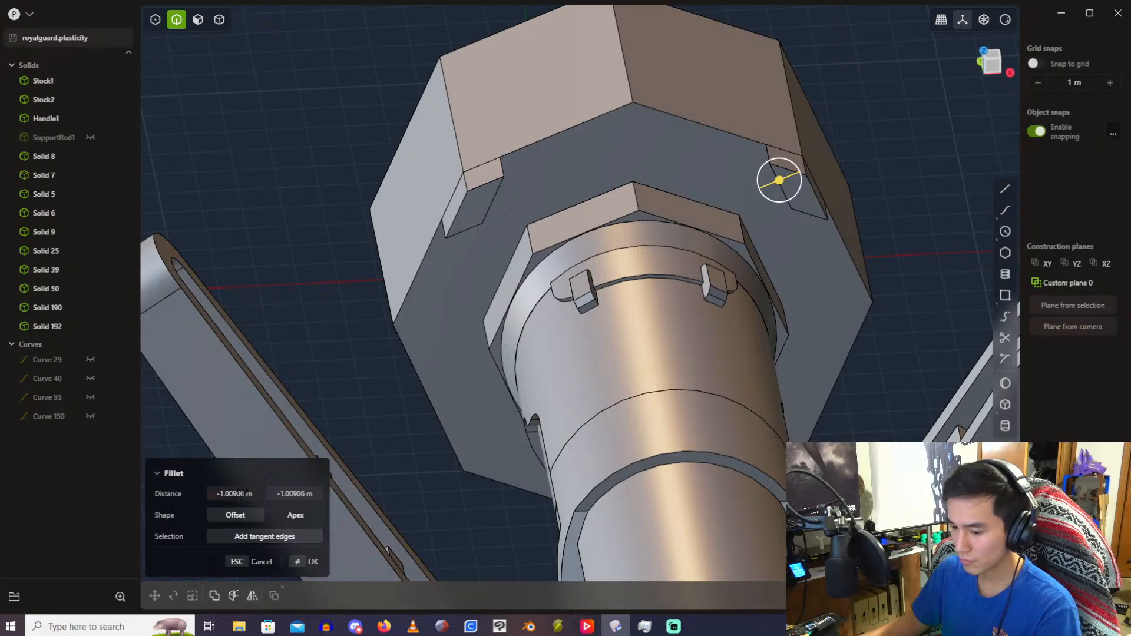
type("-1")
key("Return")
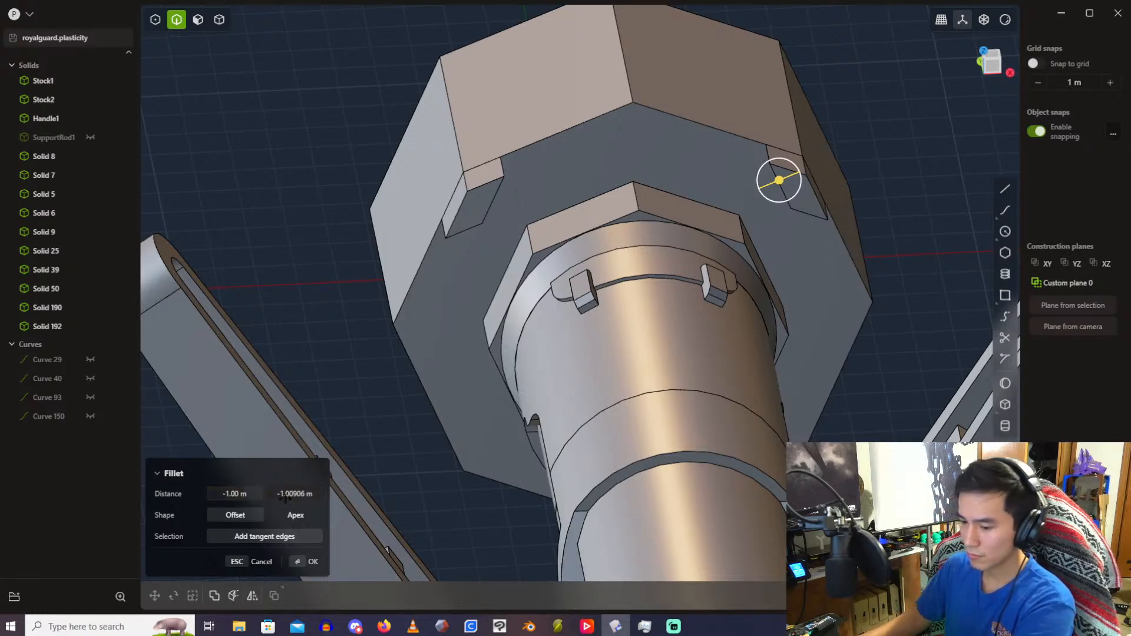
left_click(286, 498)
key("Return")
key("Return")
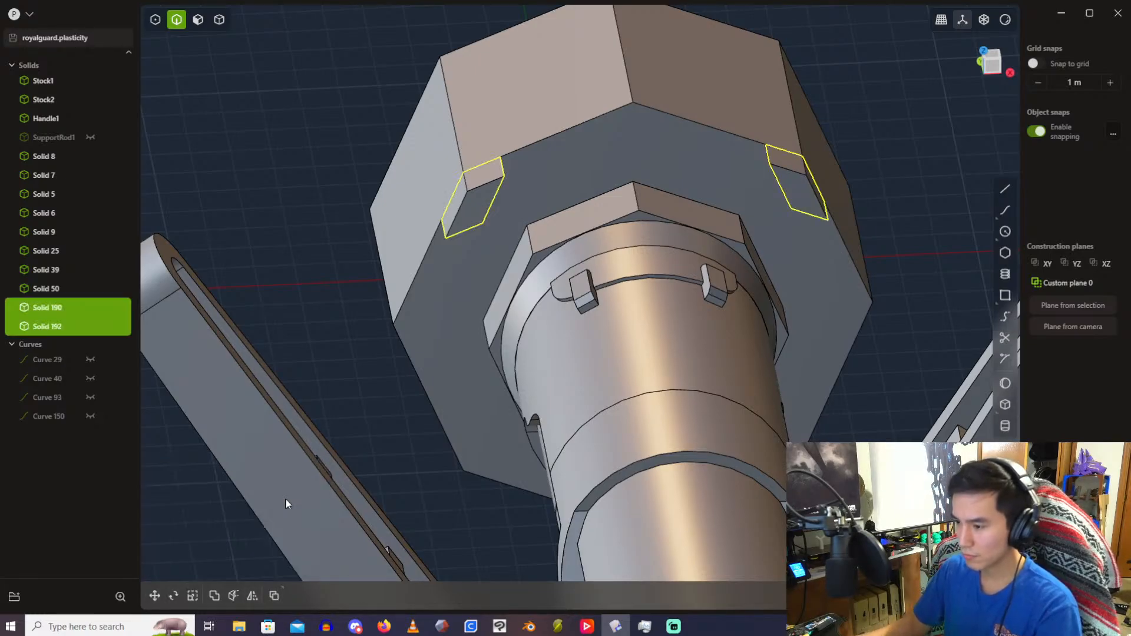
key("Escape")
Step: Chamfer the front inner edges of both corner blocks with both distances set to 0.6 m
middle_click_drag(378, 206, 209, 73)
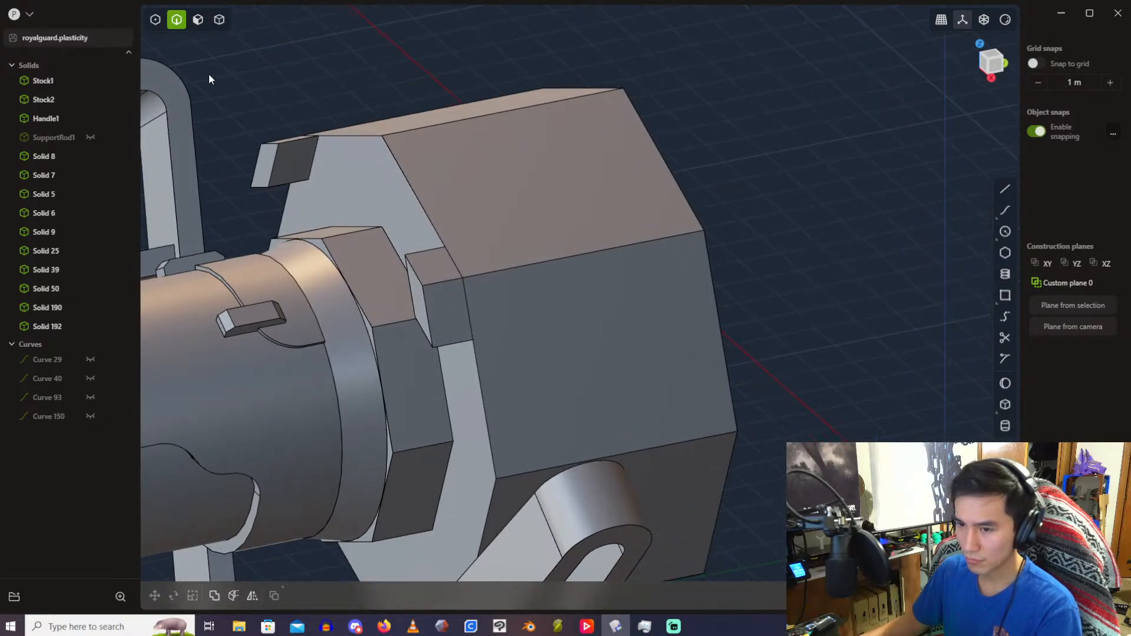
left_click(272, 170)
key("f")
middle_click_drag(349, 190, 546, 154)
left_click_drag(549, 149, 541, 136)
middle_click_drag(541, 137, 349, 413)
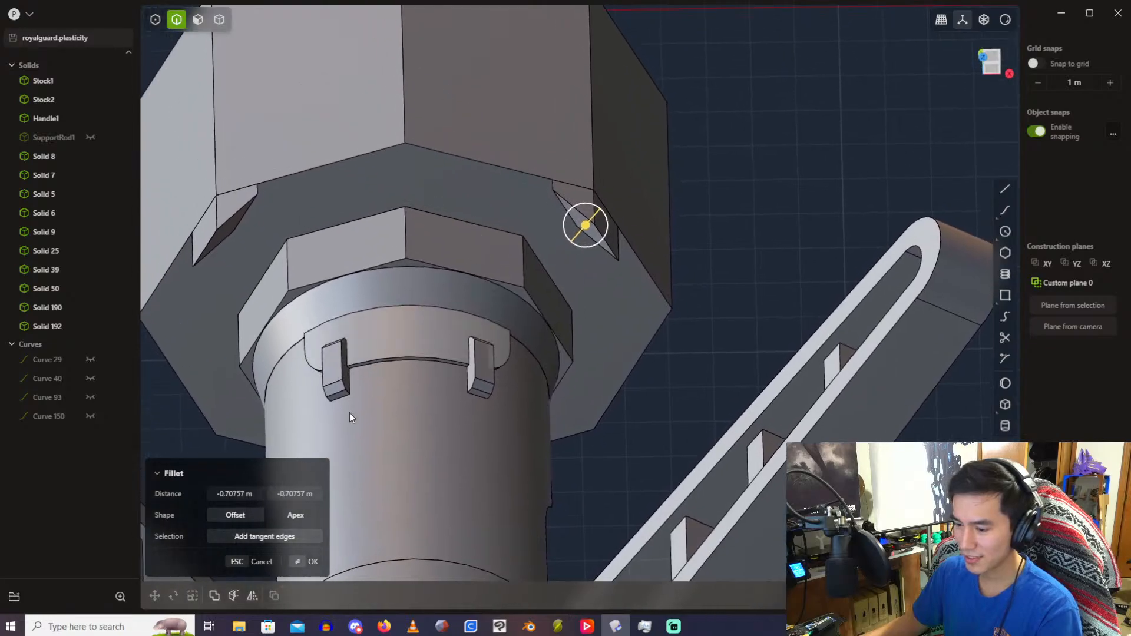
left_click(236, 494)
type("-.6")
key("Return")
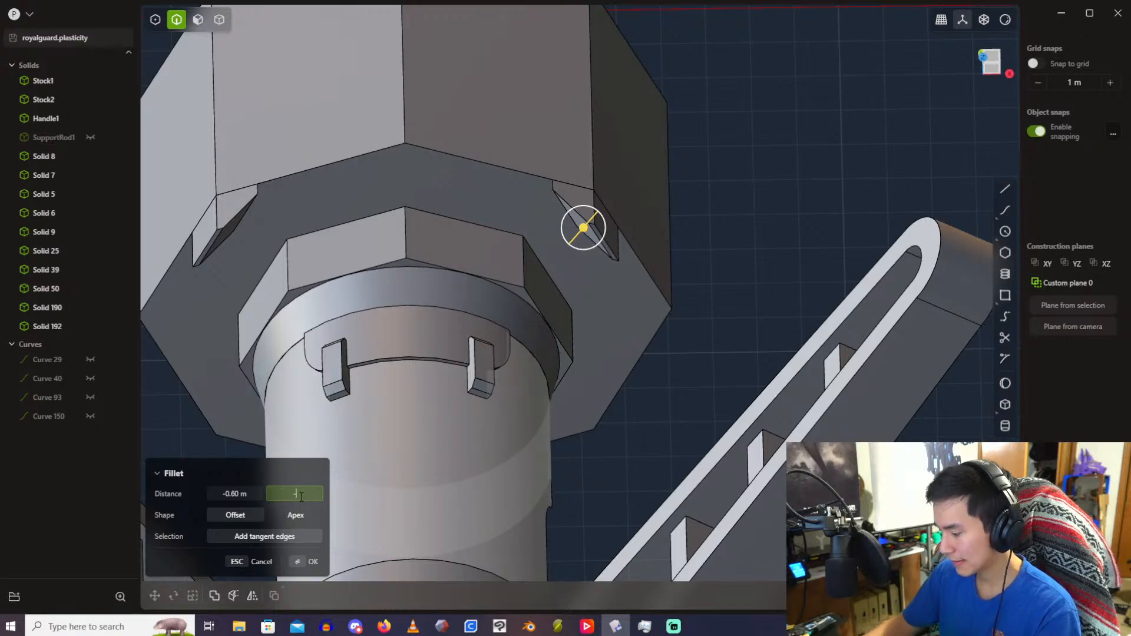
key("Return")
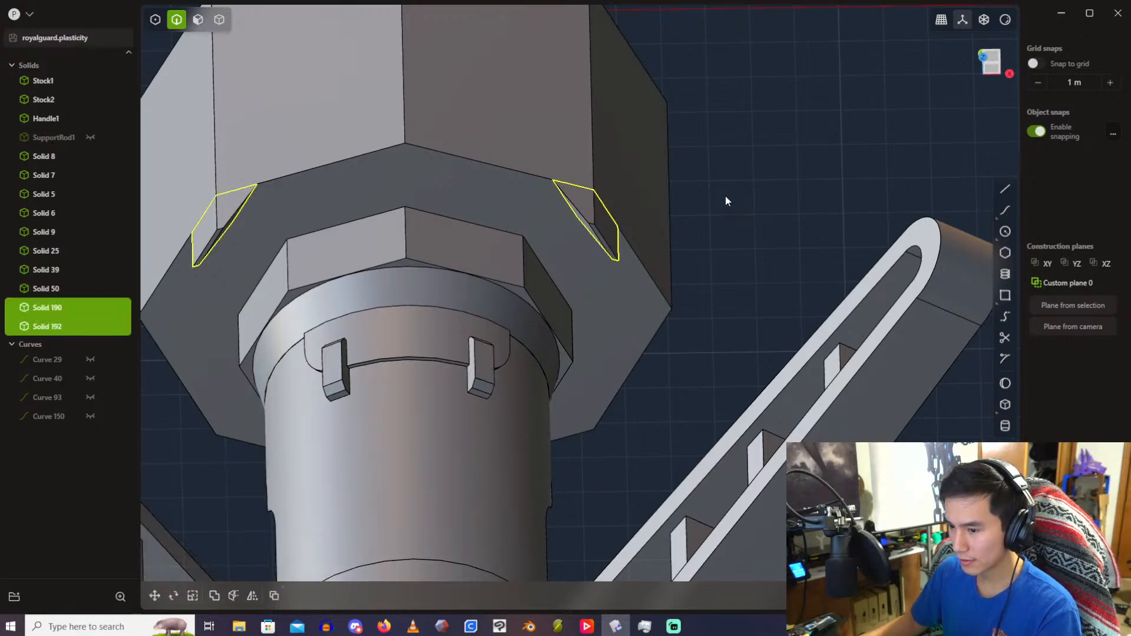
left_click(726, 196)
Step: Union the two chamfered corner blocks with the large octagonal end into one solid
middle_click_drag(726, 195, 268, 159)
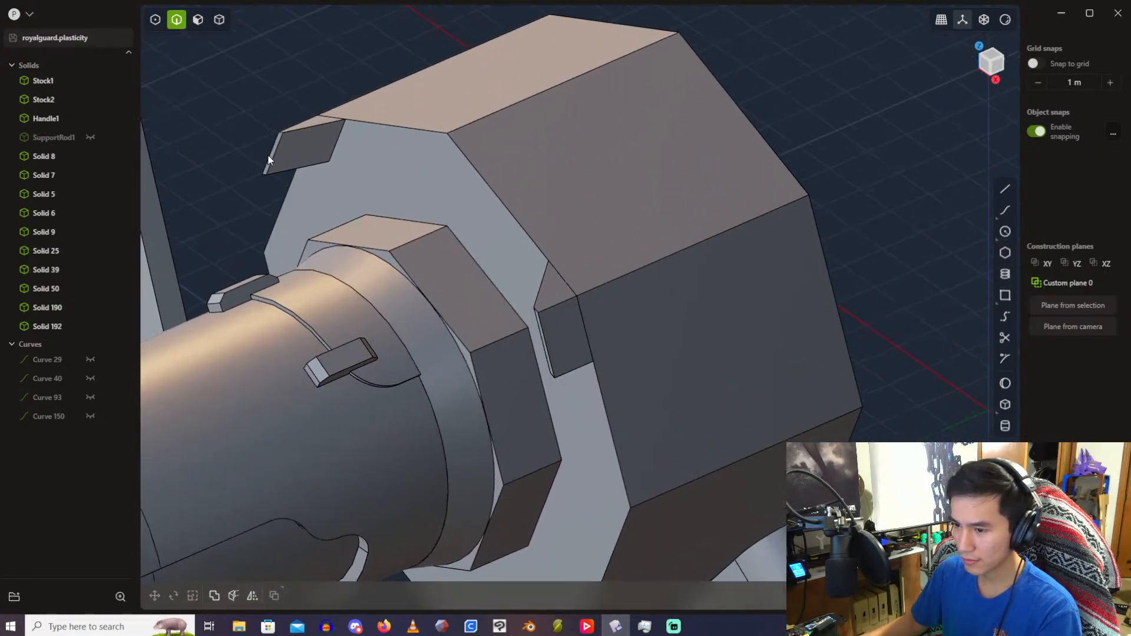
left_click(219, 19)
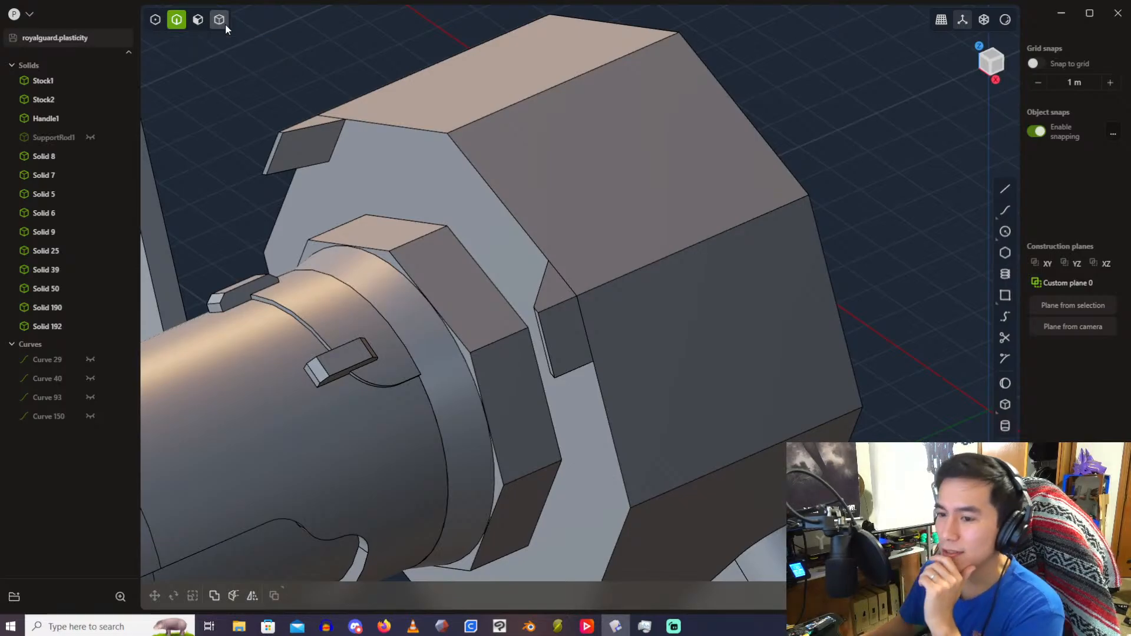
left_click(320, 151)
left_click(320, 150, "shift")
left_click(563, 333, "shift")
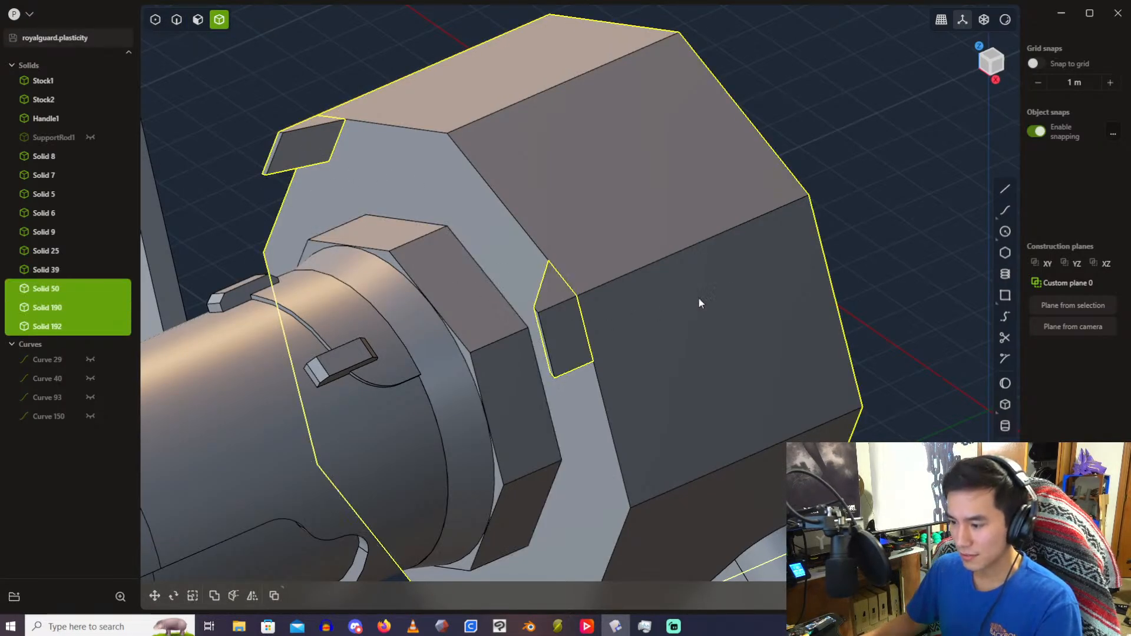
key("q")
key("q")
right_click(876, 189)
left_click(877, 190)
Step: Try to fillet the edges where the two corner blocks meet the octagonal face, at about 2.08 m
middle_click_drag(566, 190, 507, 213)
left_click(176, 19)
left_click(282, 198)
key("f")
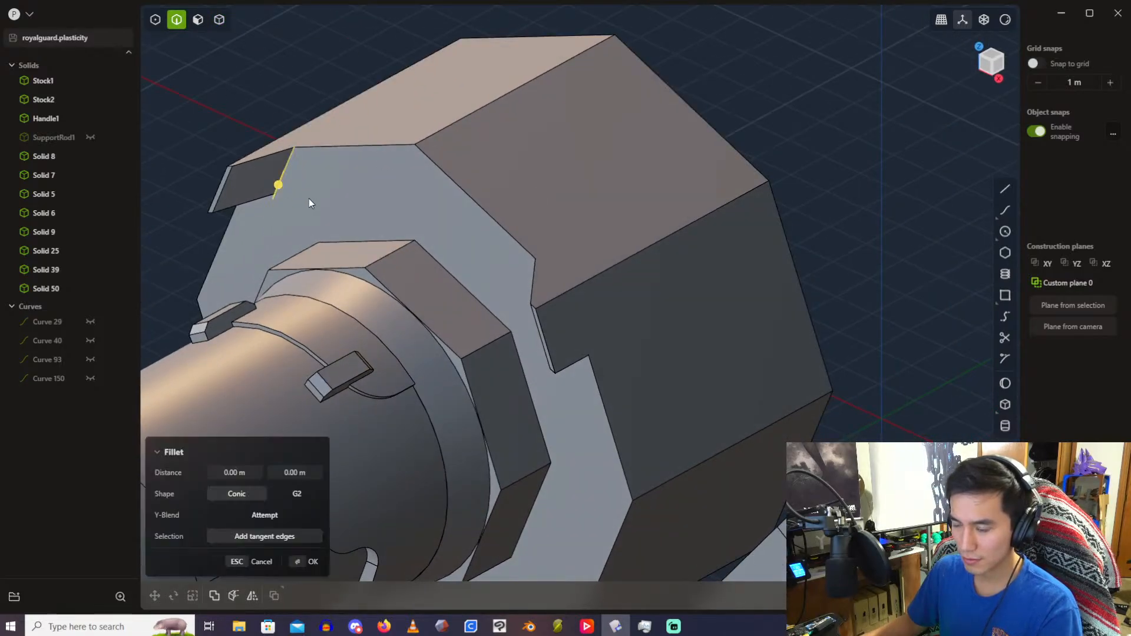
middle_click_drag(308, 199, 559, 105)
left_click_drag(559, 105, 575, 152)
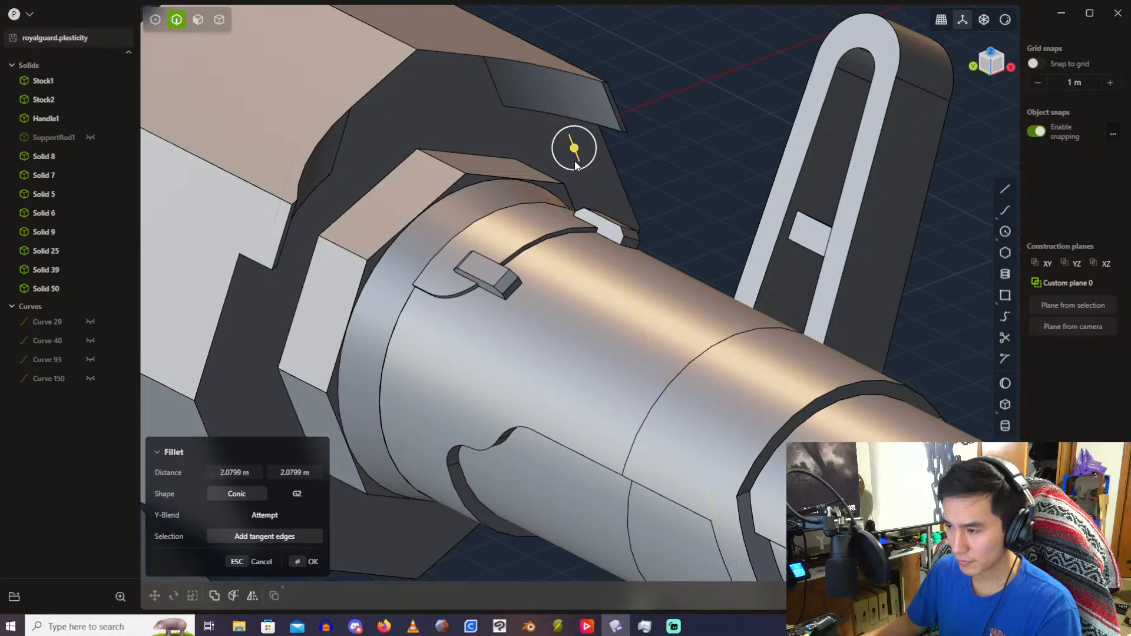
middle_click_drag(575, 153, 496, 183)
key("Return")
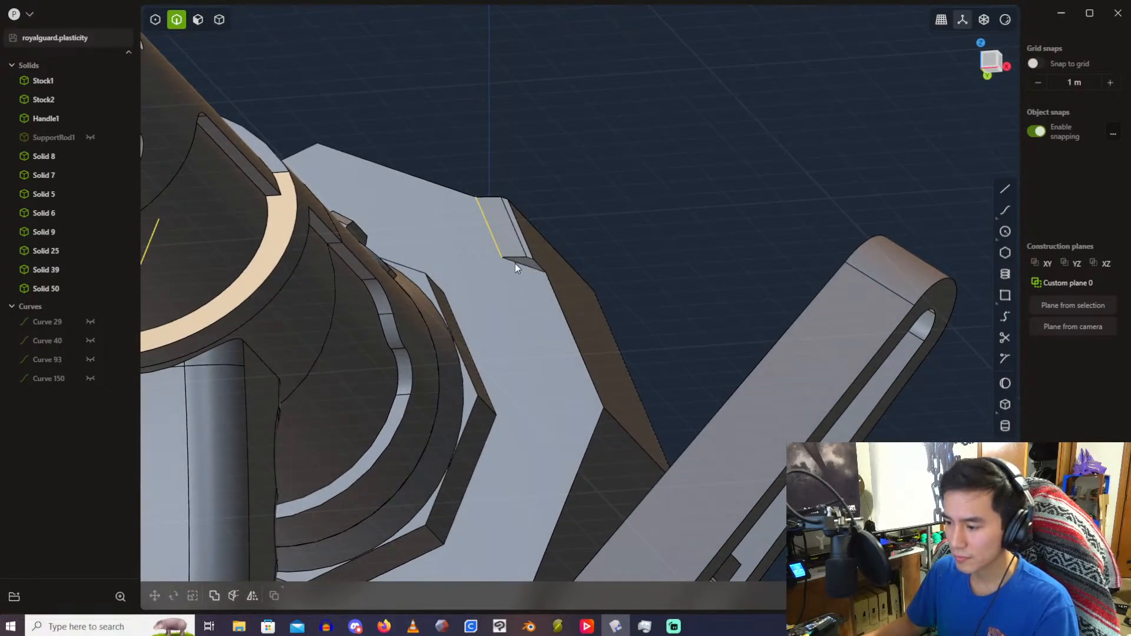
Step: Fillet the edges where the two corner blocks meet the large octagonal face with both distances set to 1 m
key("b")
middle_click_drag(515, 266, 697, 303, "shift")
middle_click_drag(486, 298, 913, 424)
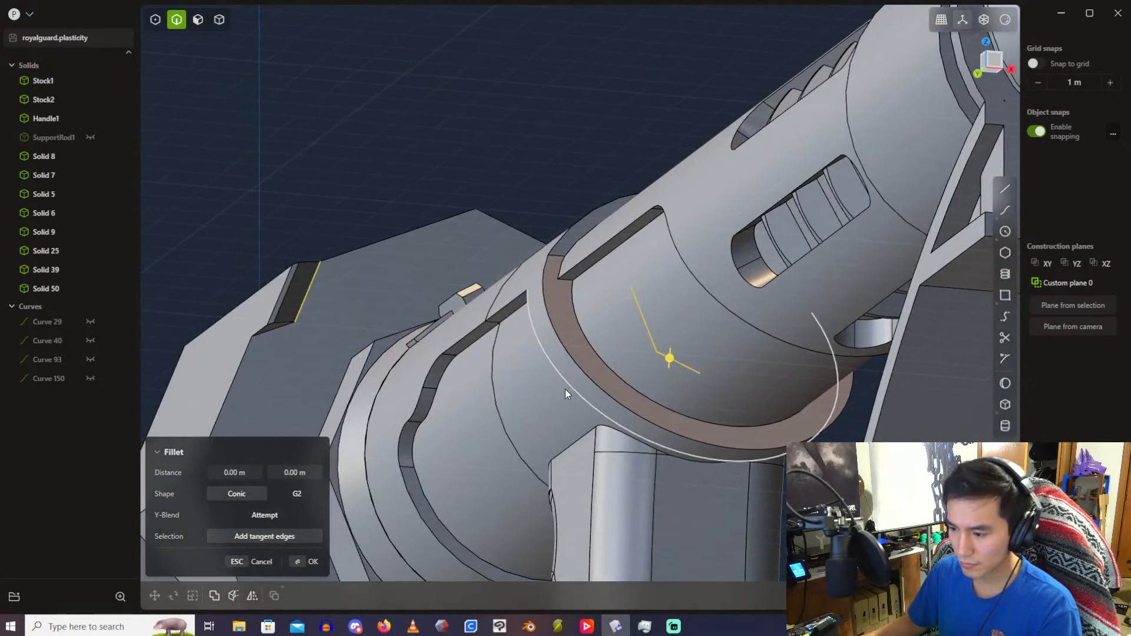
middle_click_drag(471, 359, 581, 391, "shift")
left_click_drag(383, 367, 387, 402)
middle_click_drag(400, 410, 248, 455)
middle_click_drag(352, 444, 487, 327)
left_click(240, 466)
type("1")
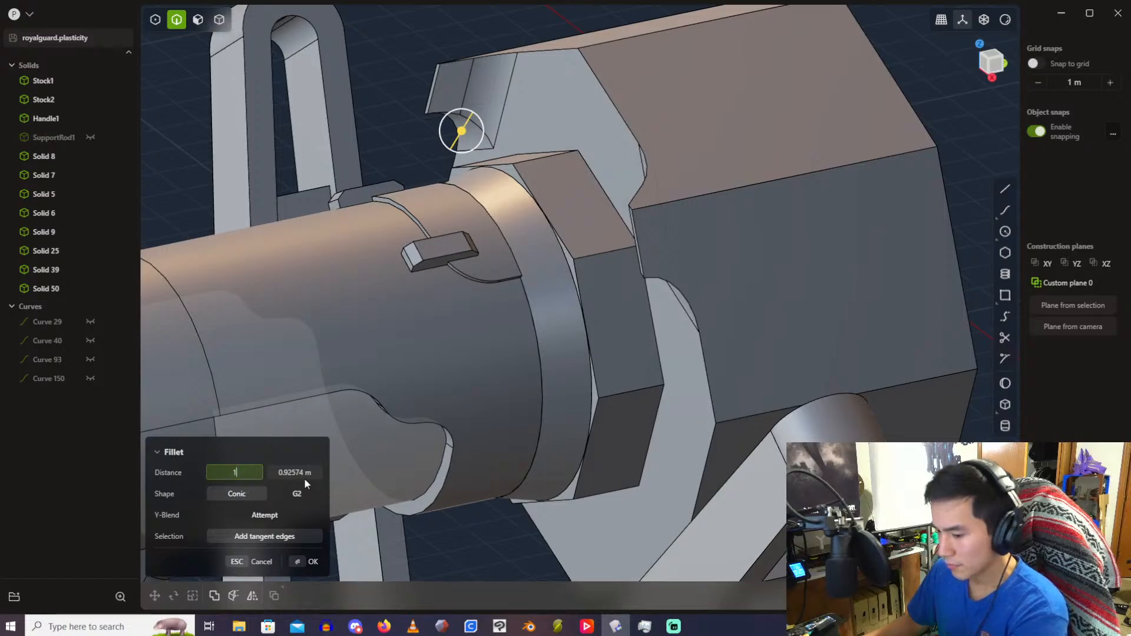
key("Tab")
type("1")
key("Return")
key("Return")
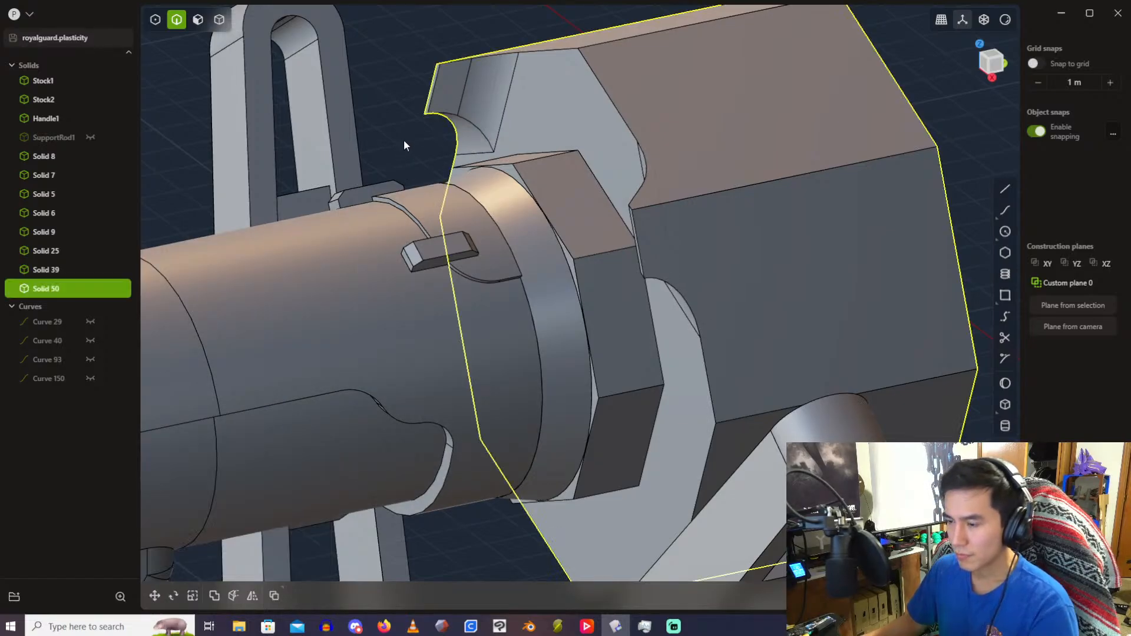
Step: Union the large octagonal end with the smaller octagonal ring in front of it
left_click(405, 139)
left_click(221, 21)
left_click(587, 132)
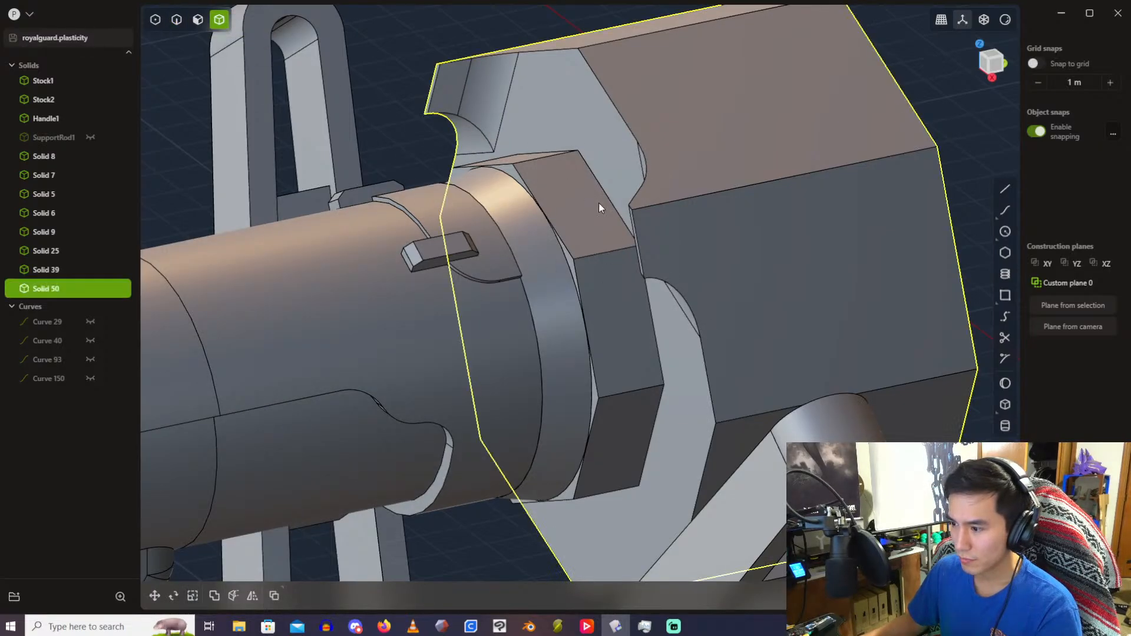
left_click(594, 206, "shift")
key("q")
key("Return")
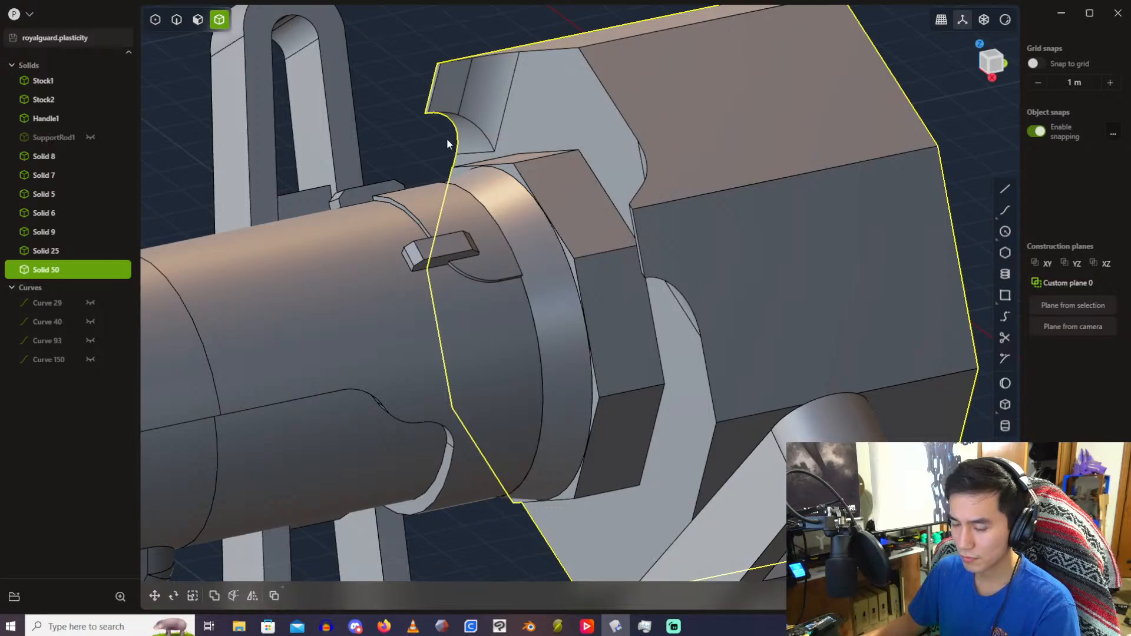
Step: Try to fillet the edge loop where the octagonal ring meets the large octagonal face, at about 0.175 m
key("2")
left_click(613, 200)
key("f")
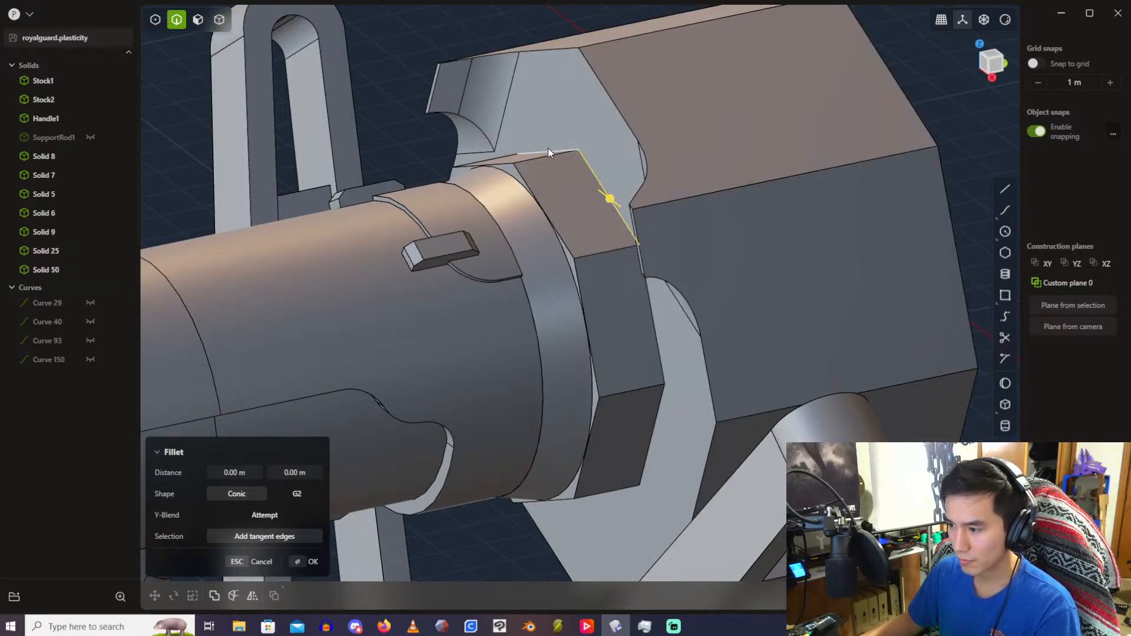
middle_click_drag(655, 430, 624, 271)
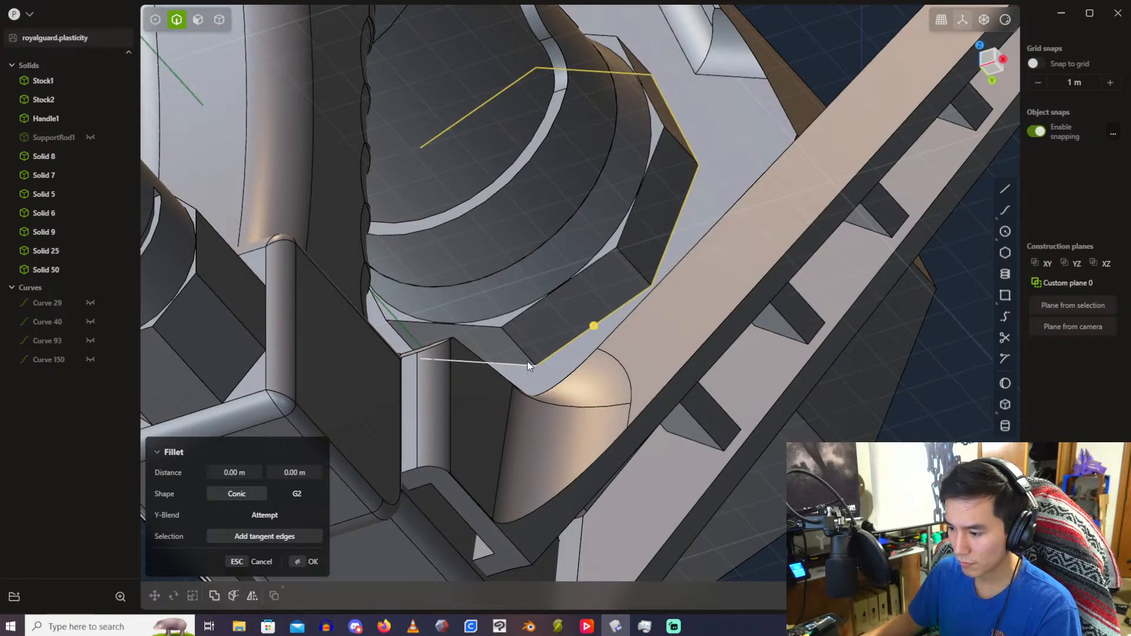
middle_click_drag(529, 367, 361, 299)
middle_click_drag(303, 222, 302, 326)
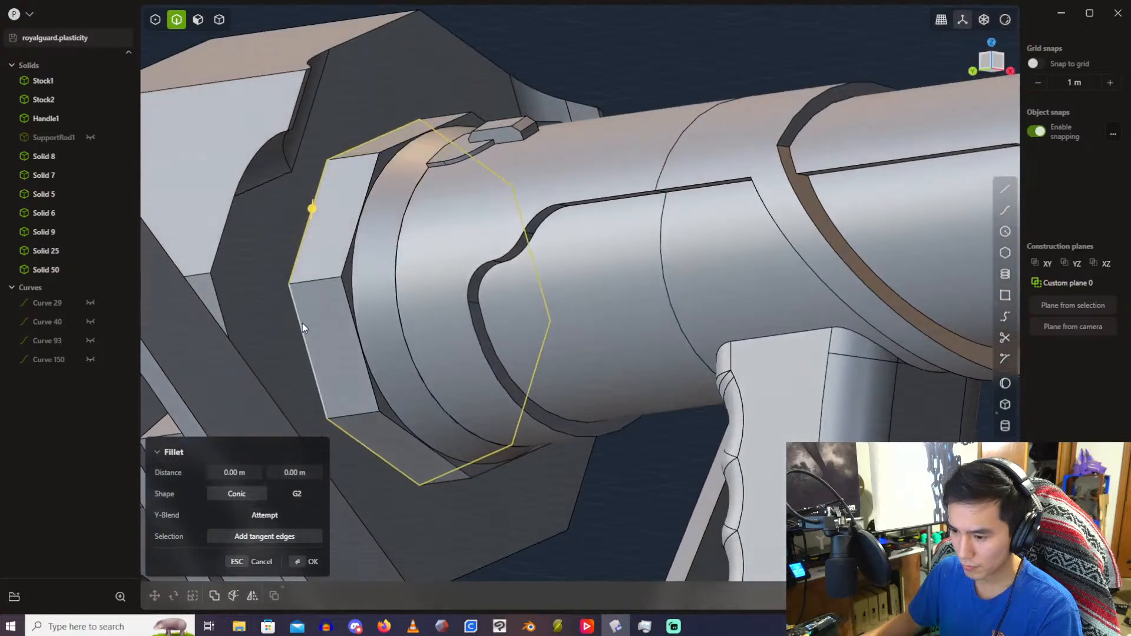
mouse_move(303, 326)
left_mouse_down()
mouse_move(302, 317)
mouse_move(302, 328)
left_mouse_up()
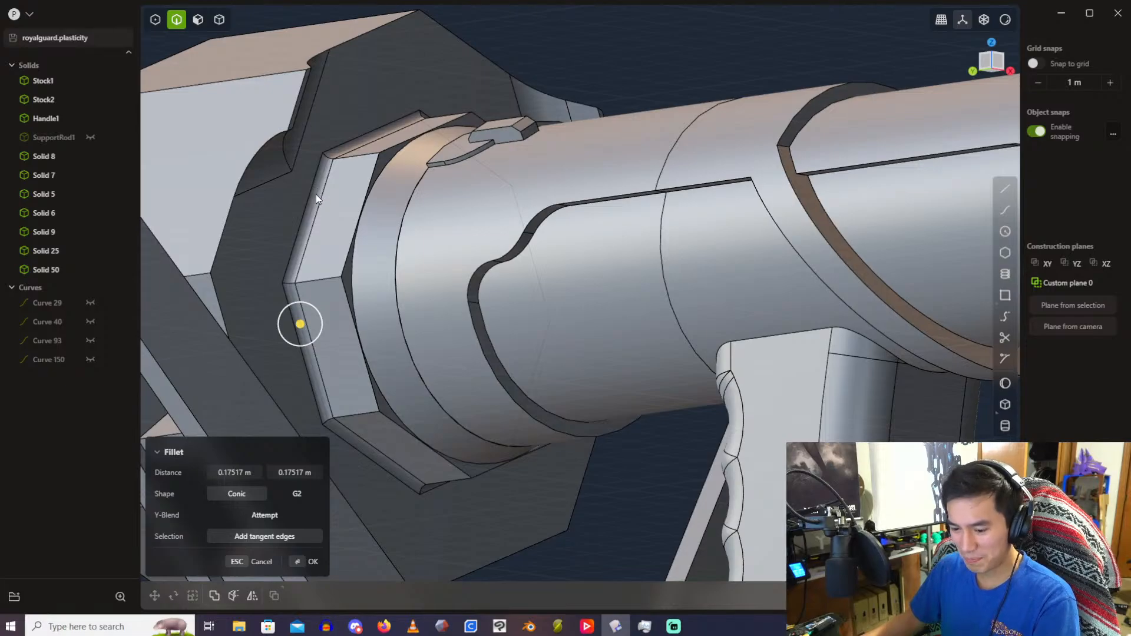
key("Return")
left_click(487, 160)
key("f")
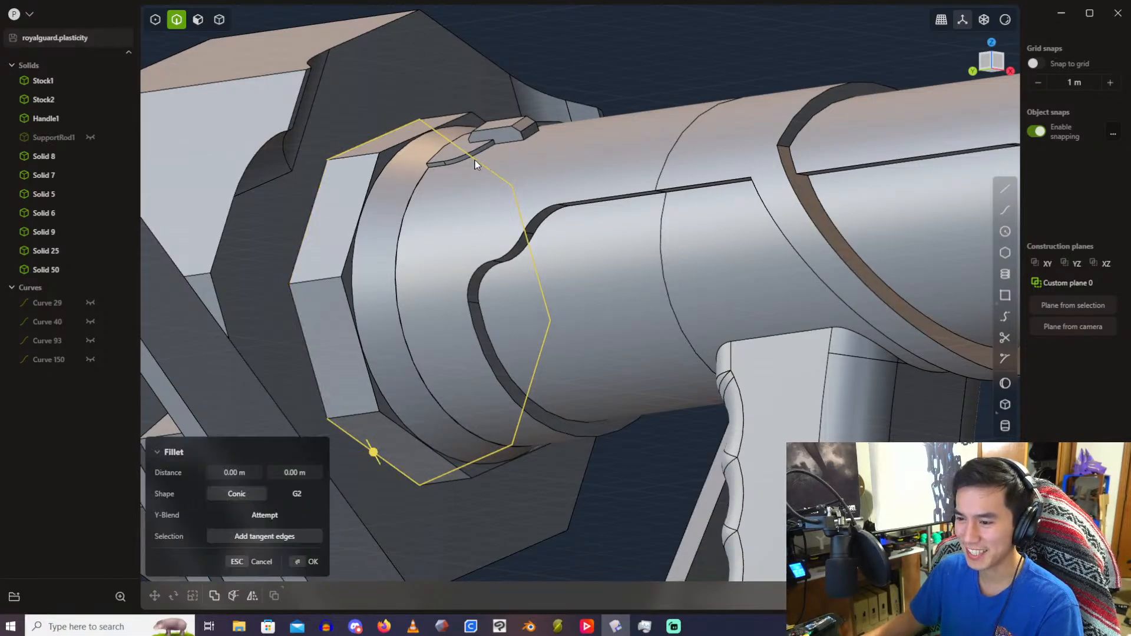
key("Escape")
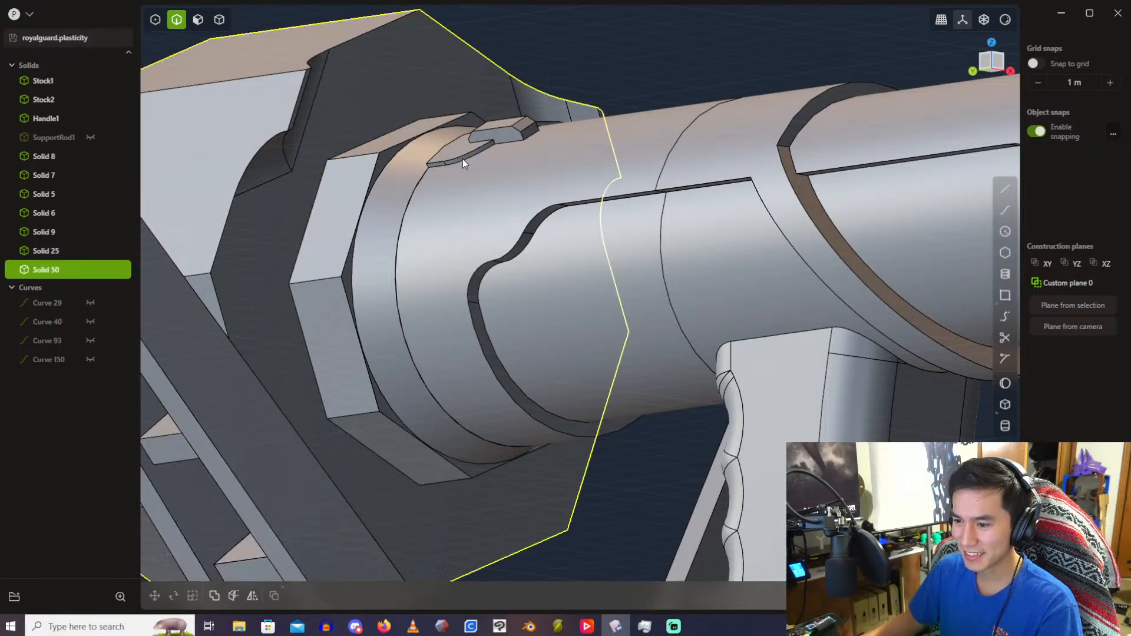
Step: Cut the large octagonal end along its front face to separate the two protruding corner blocks
left_click(218, 21)
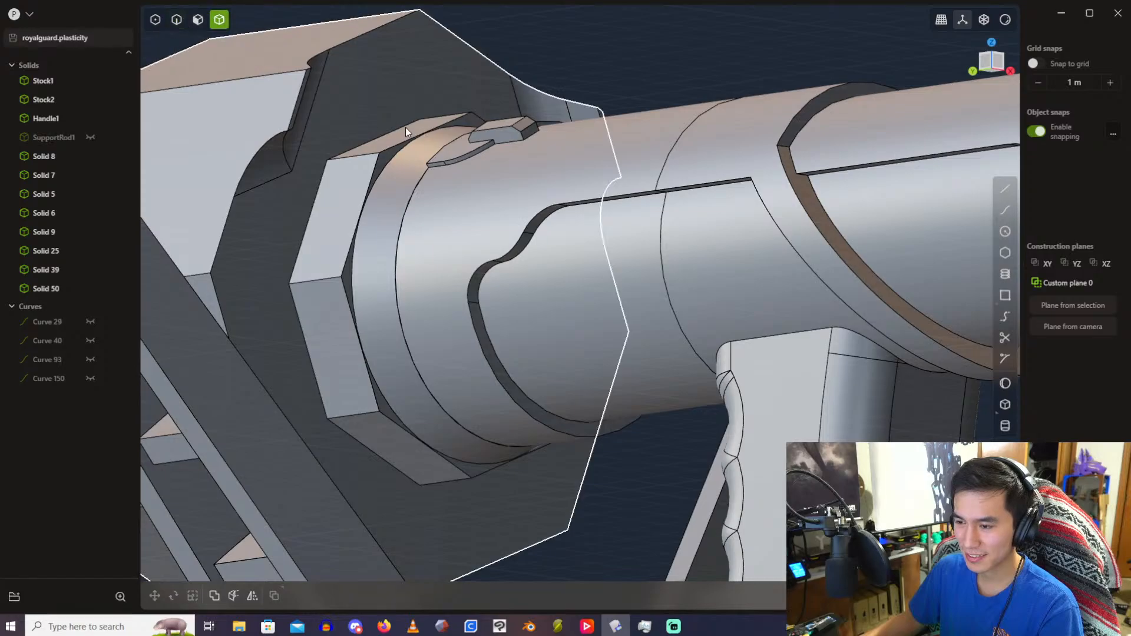
left_click(416, 102)
key("c")
left_click(257, 263)
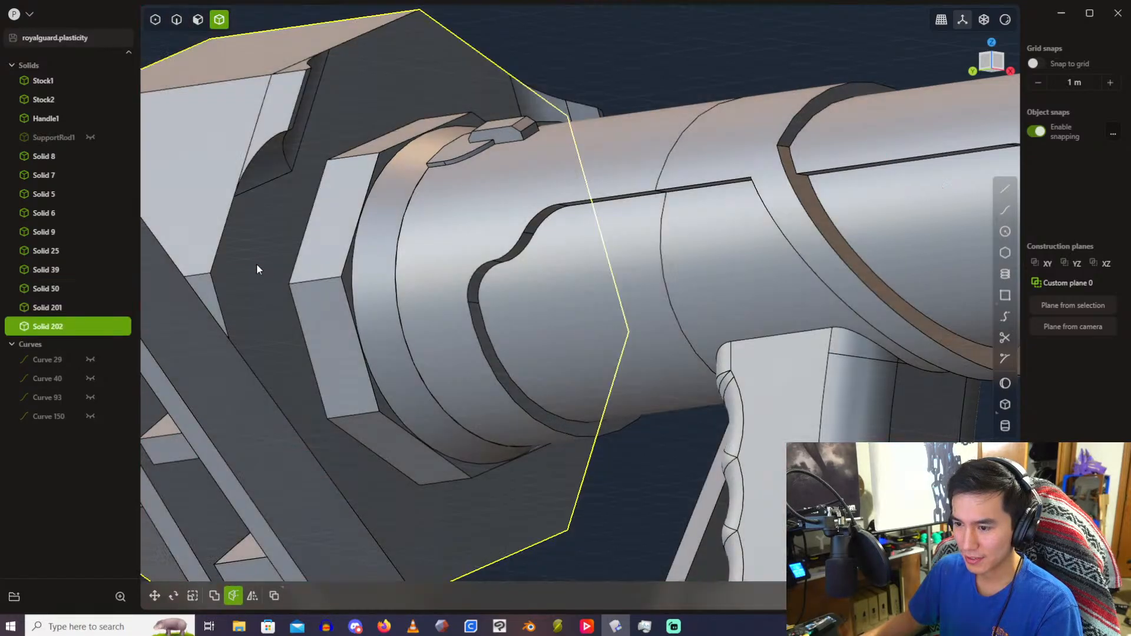
Step: Union the smaller octagonal ring with the large octagonal end, leaving out the separated corner blocks
key("q")
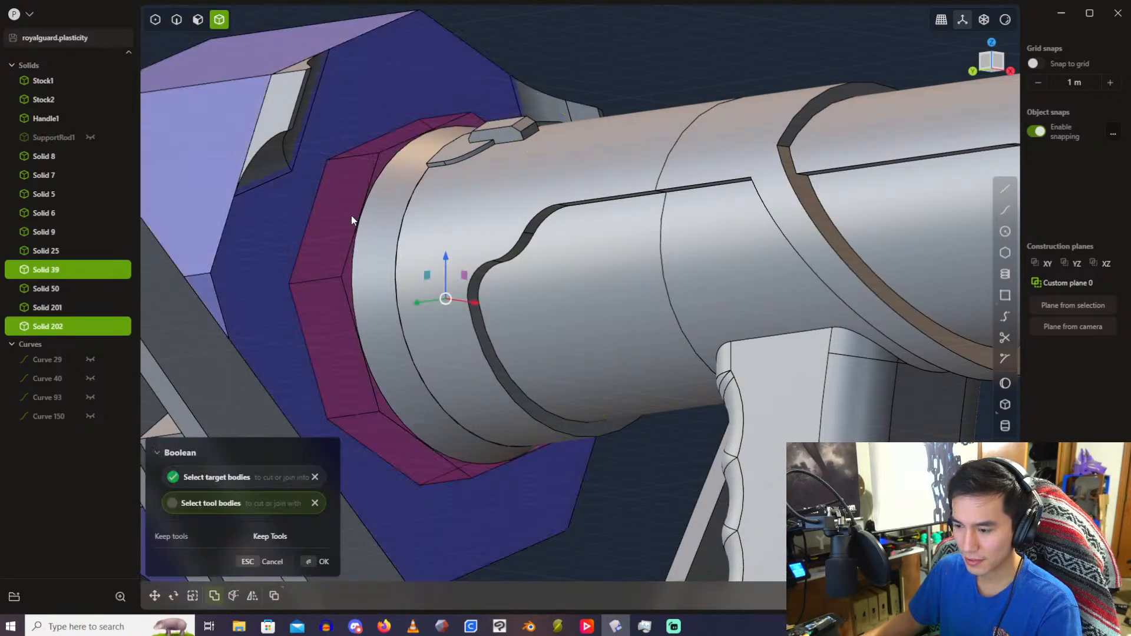
key("q")
right_click(352, 217)
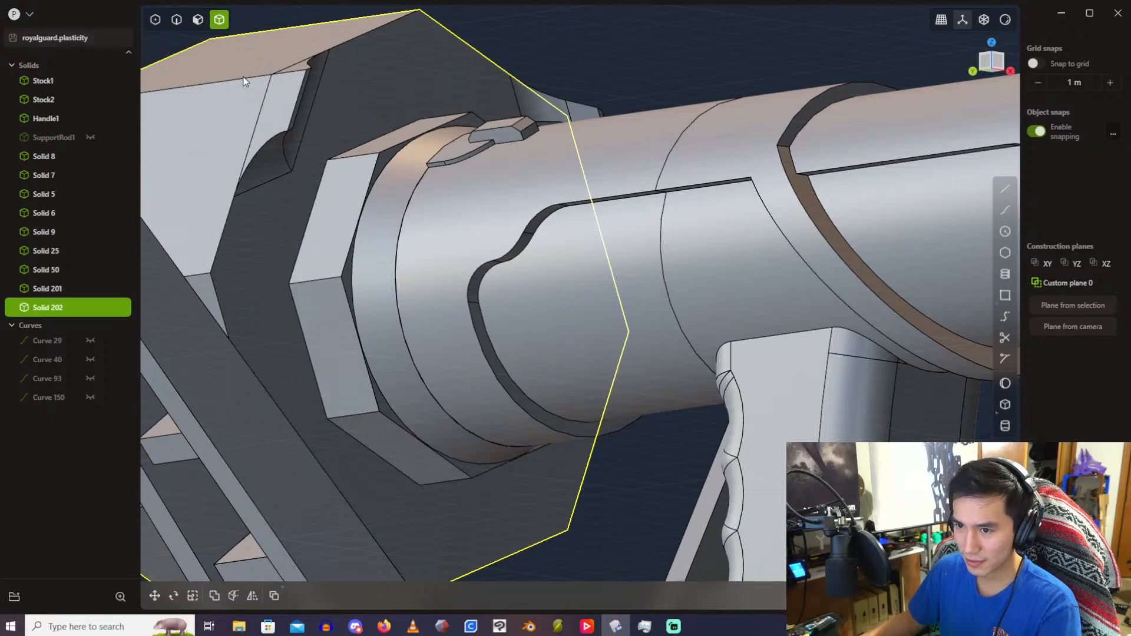
Step: Fillet the full edge loop where the octagonal ring meets the large octagonal face, at about 2.1 m
left_click(368, 138)
key("f")
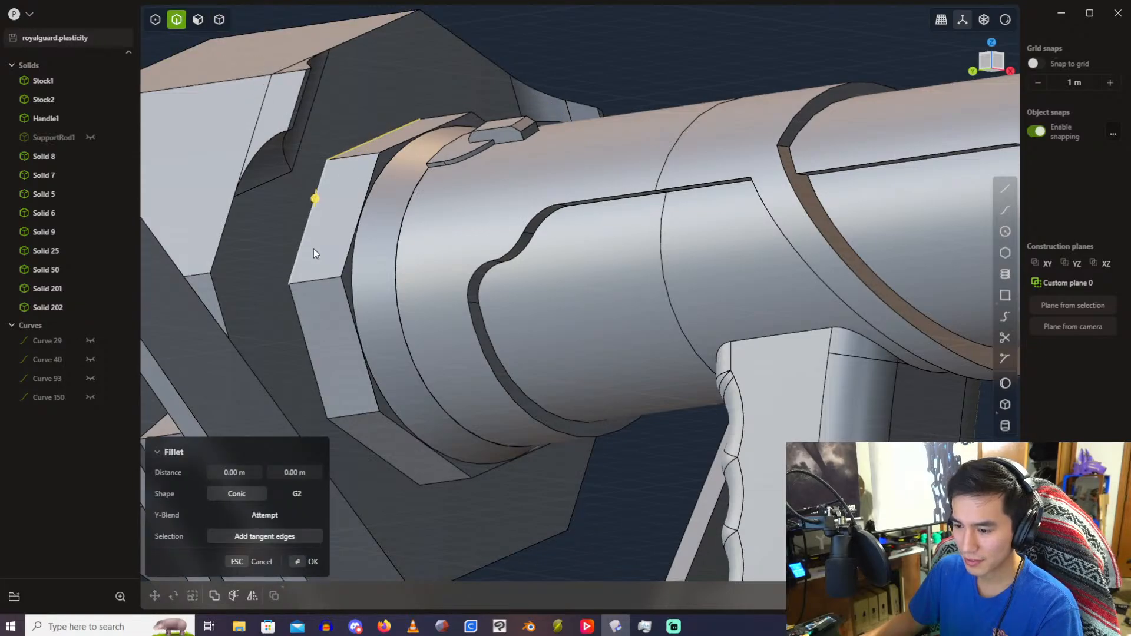
middle_click_drag(565, 457, 478, 398)
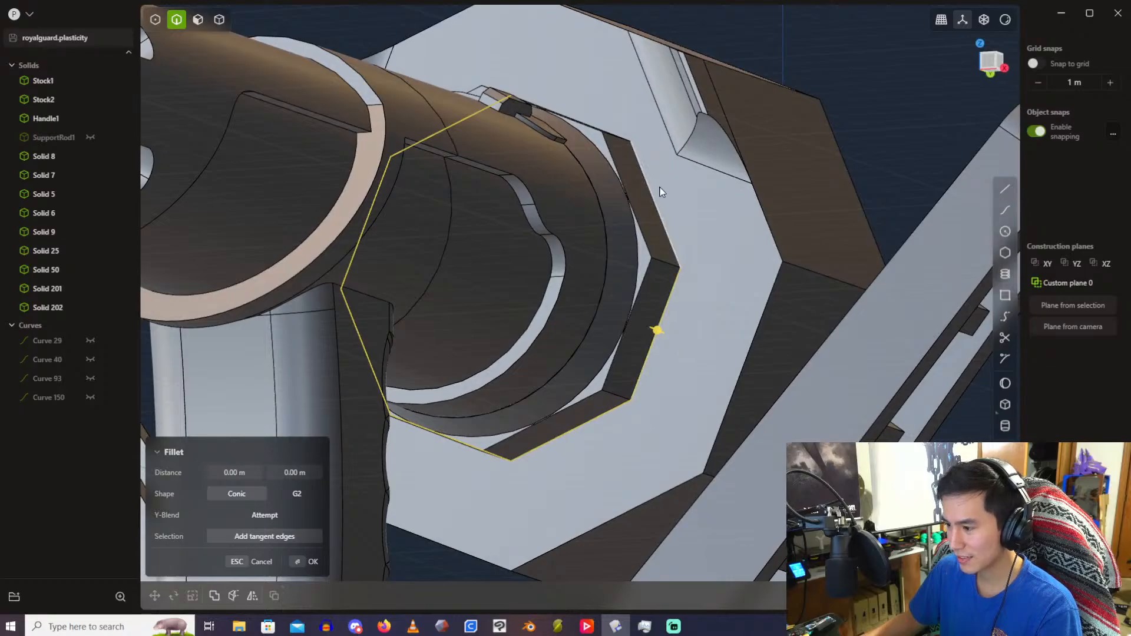
middle_click_drag(662, 187, 624, 333)
left_click_drag(574, 261, 549, 253)
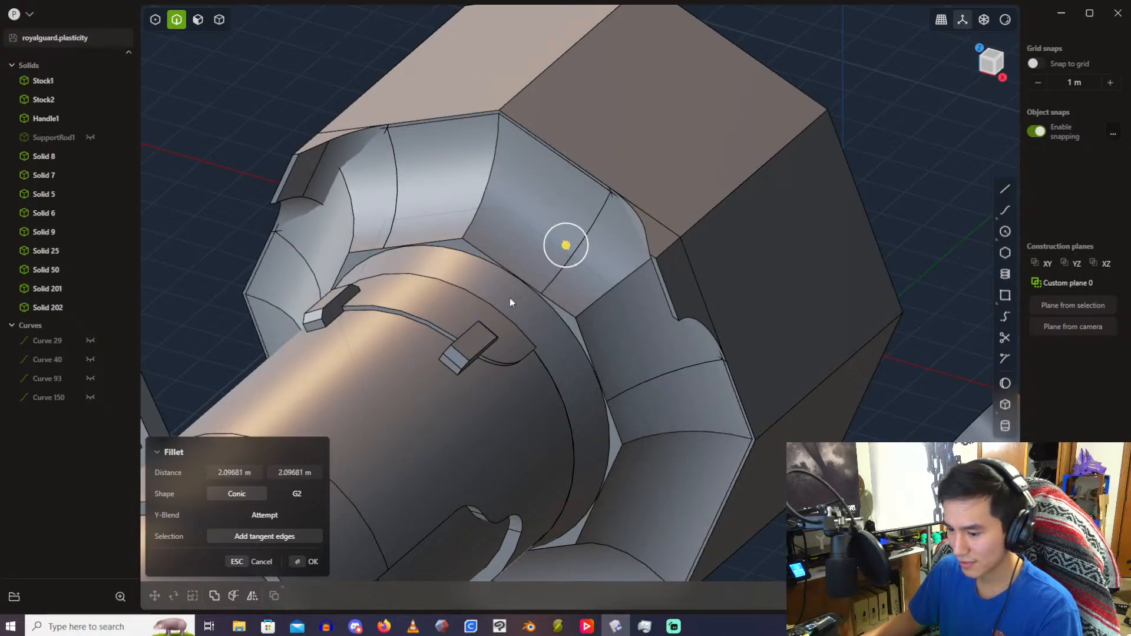
Step: Set both distances of the ring fillet to 2.15 m and apply it
left_click(248, 474)
type("2.1")
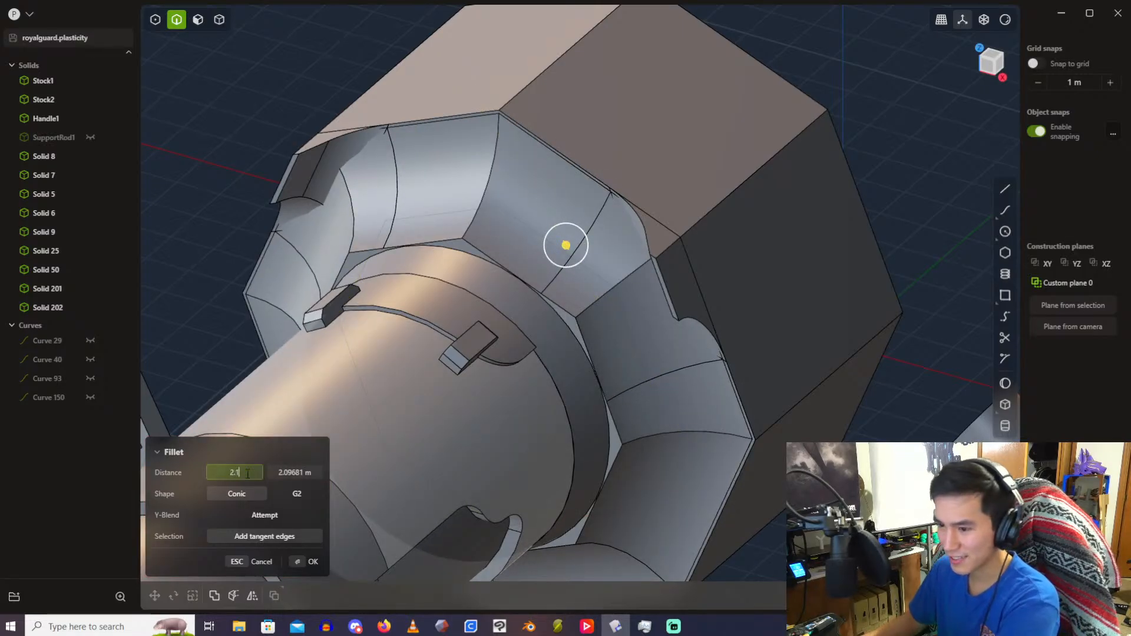
left_click(305, 473)
type("2.1")
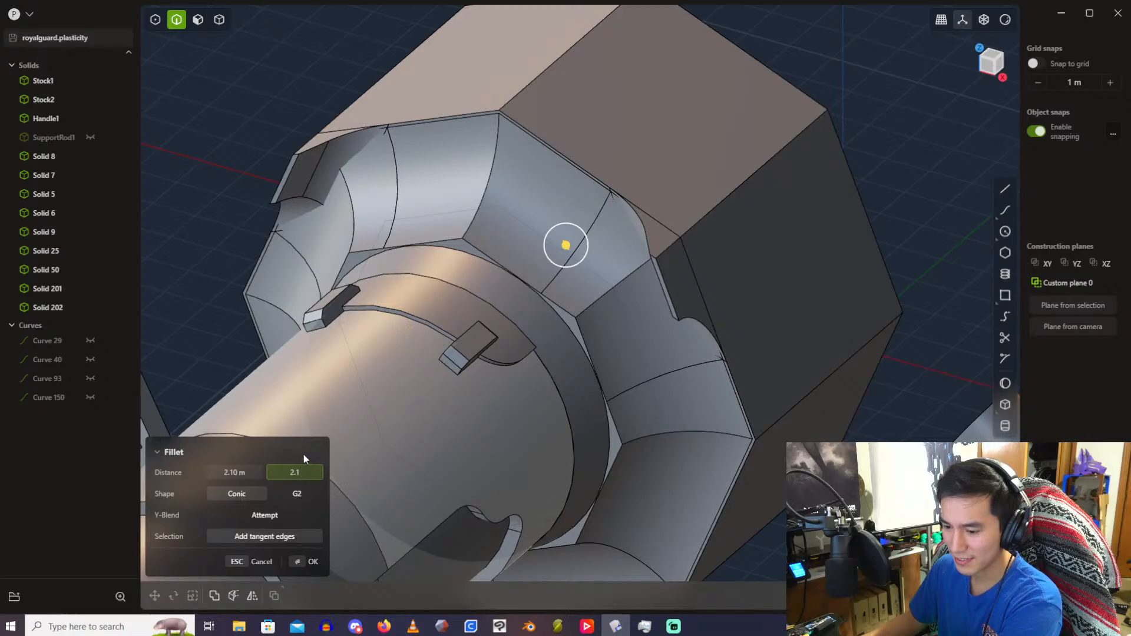
left_click(239, 473)
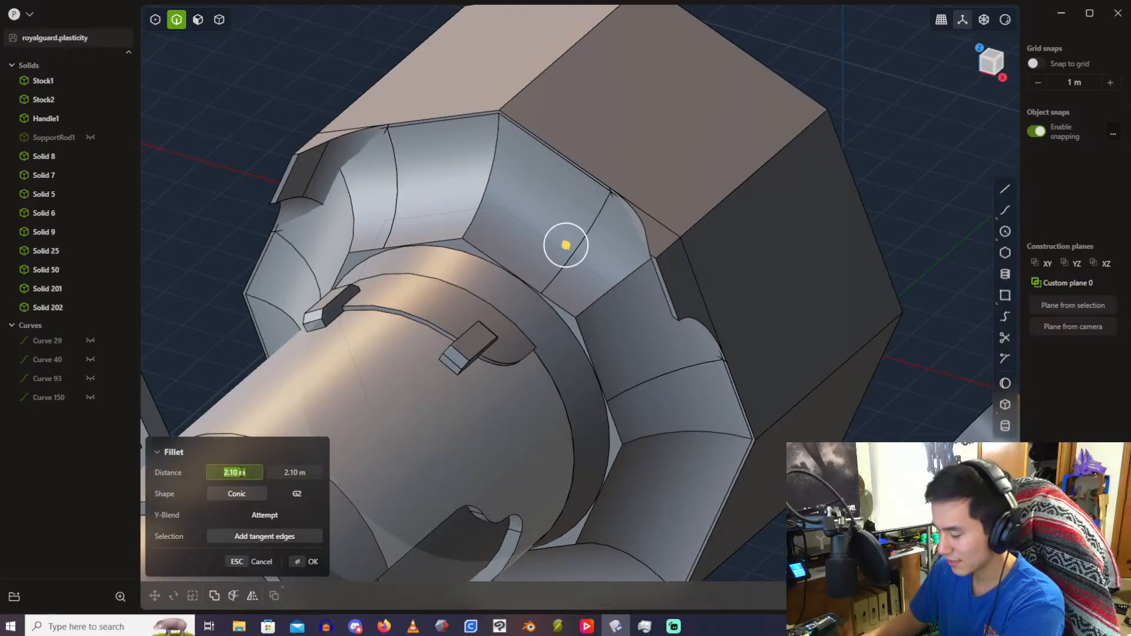
type("2.1")
left_click(313, 472)
type("2")
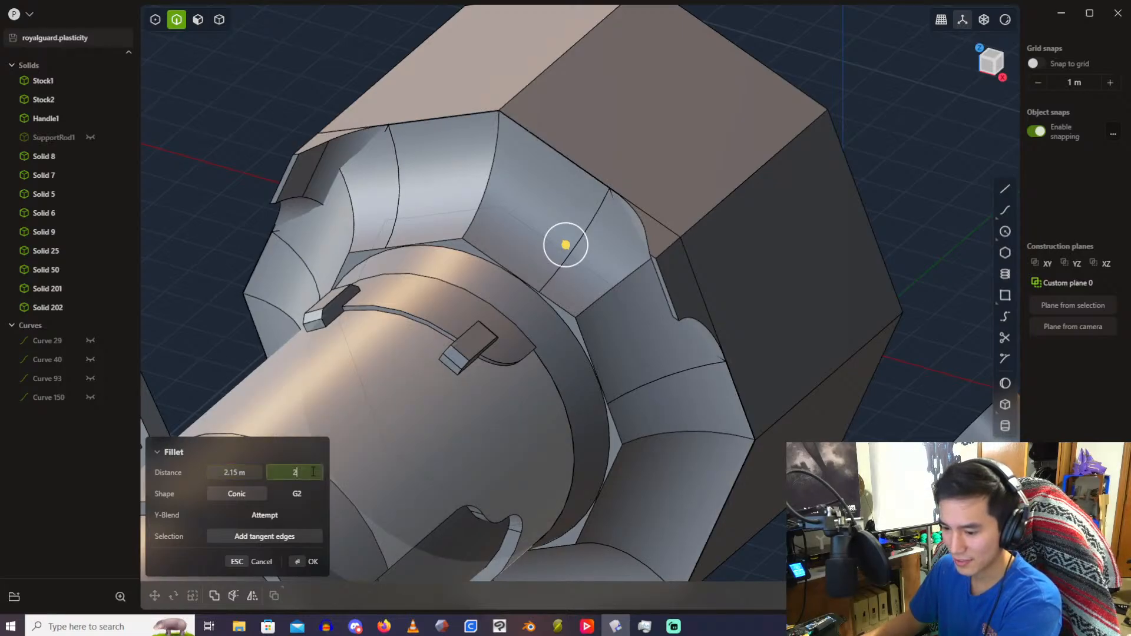
type(".15")
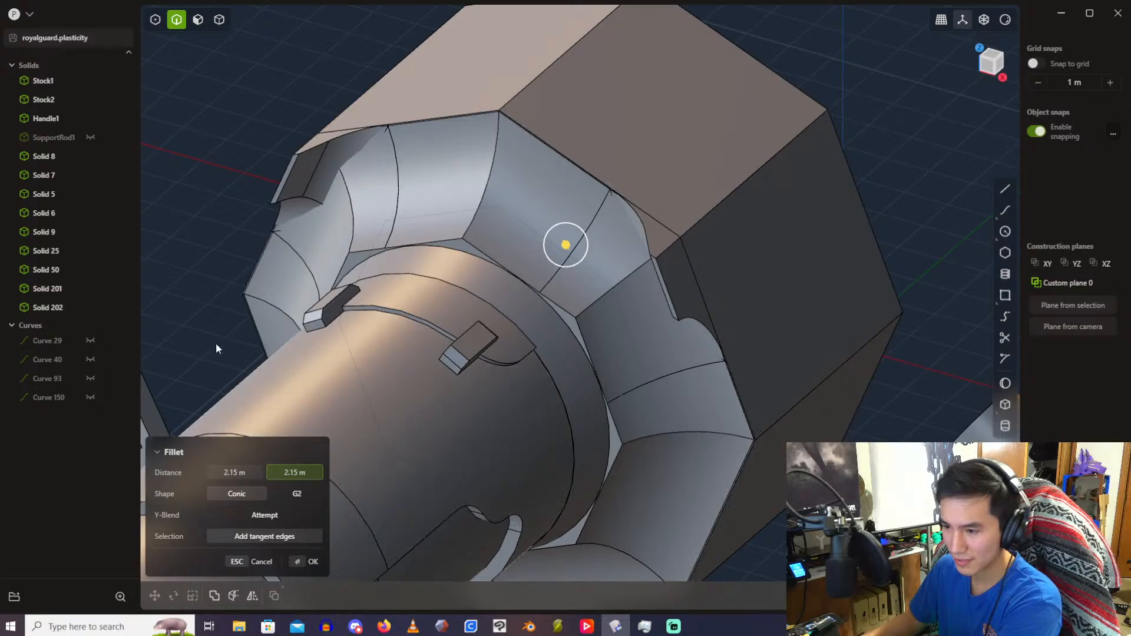
key("Return")
Step: Union the two separated corner blocks with the filleted octagonal end into one solid
scroll(543, 238, "up", 3)
middle_click_drag(593, 186, 536, 161)
right_click(348, 169)
left_click(368, 143)
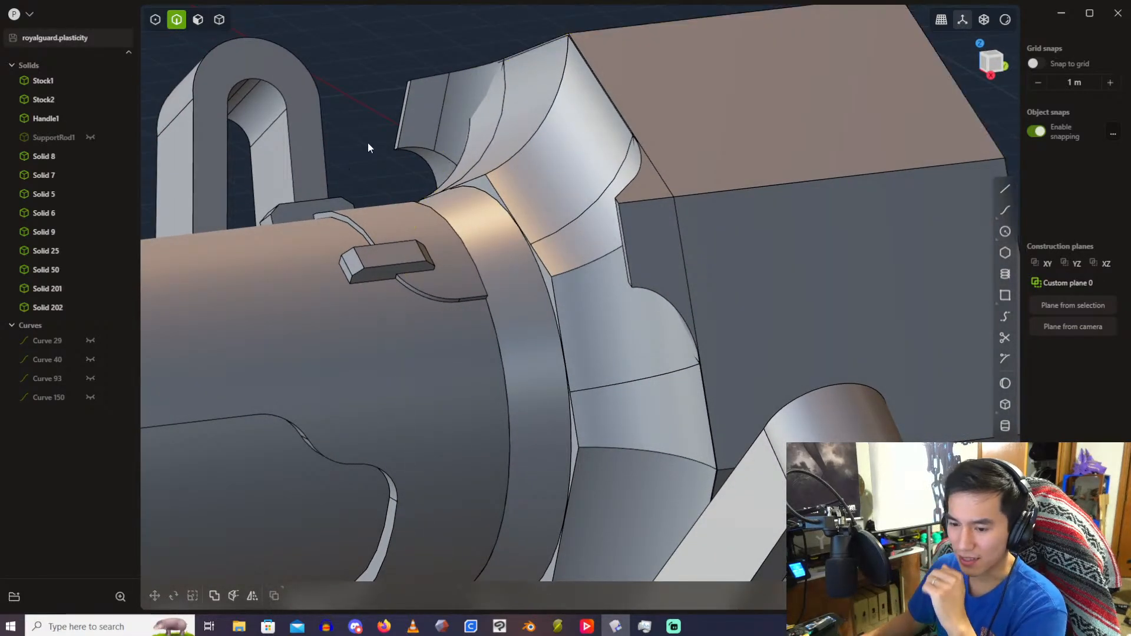
scroll(368, 143, "up", 4)
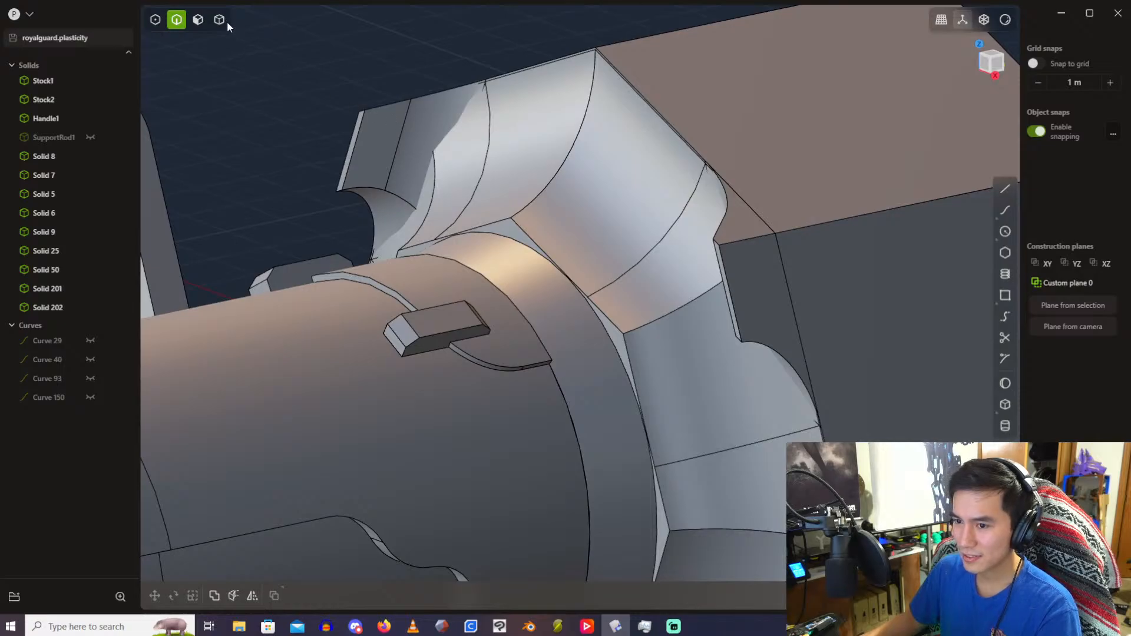
left_click(220, 20)
scroll(542, 281, "down", 3)
middle_click_drag(553, 274, 548, 173)
left_click(567, 160)
left_click(709, 353)
left_click(673, 324)
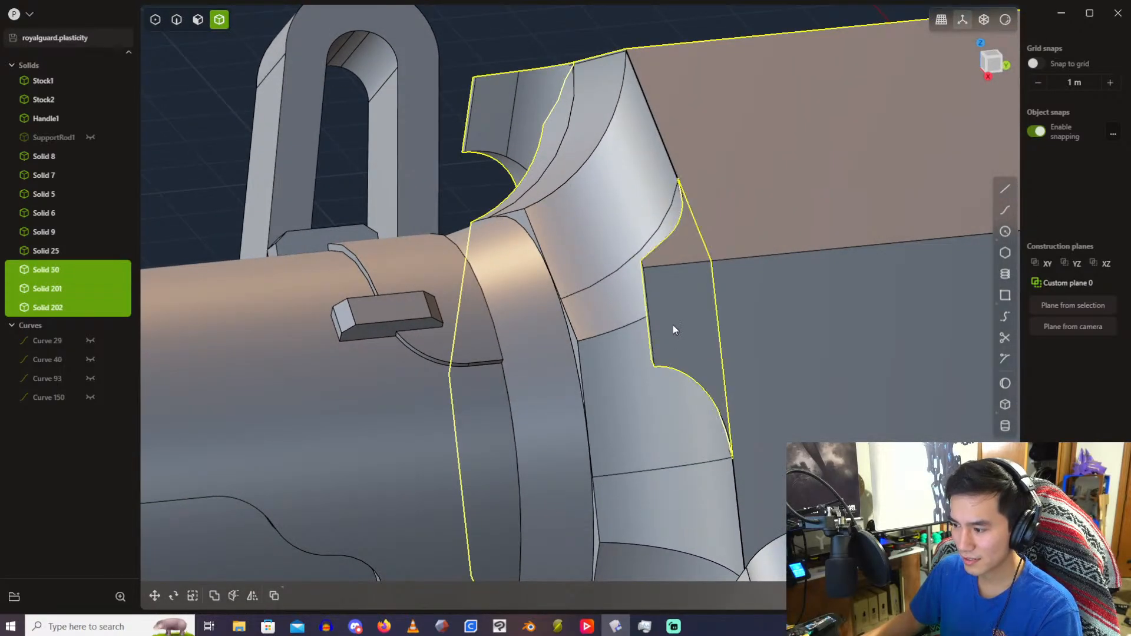
key("ctrl+z")
key("ctrl+z")
Step: Examine the shape and proportions of the joined octagonal end from the side and from an angle above
middle_click_drag(614, 228, 751, 268)
scroll(749, 264, "down", 3)
middle_click_drag(669, 395, 535, 283)
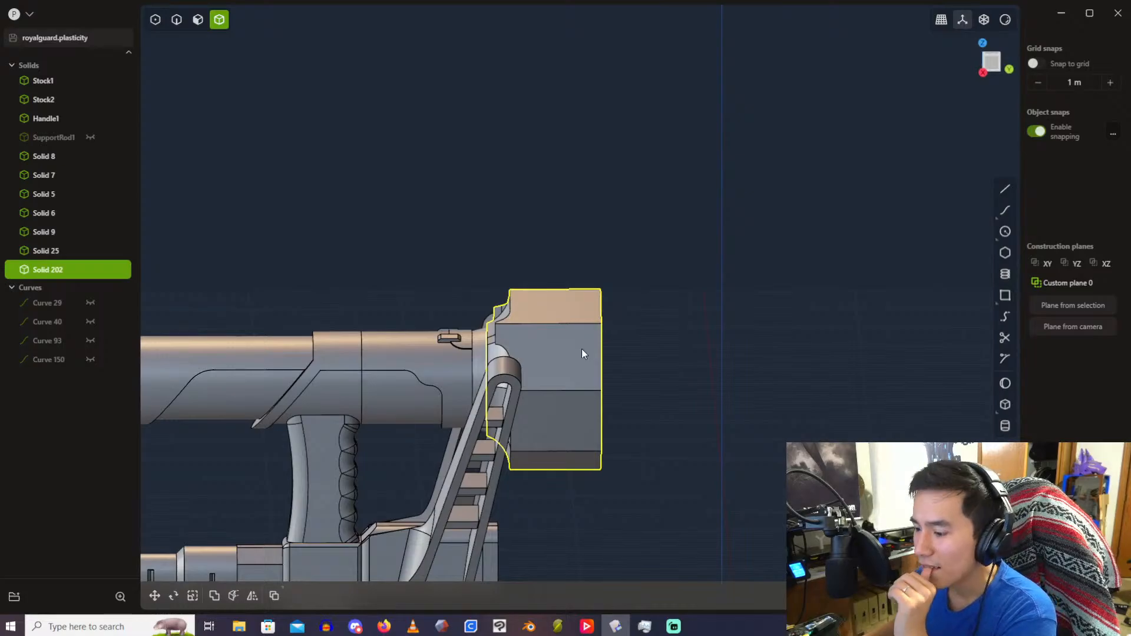
middle_click_drag(582, 349, 599, 336)
scroll(524, 323, "up", 4)
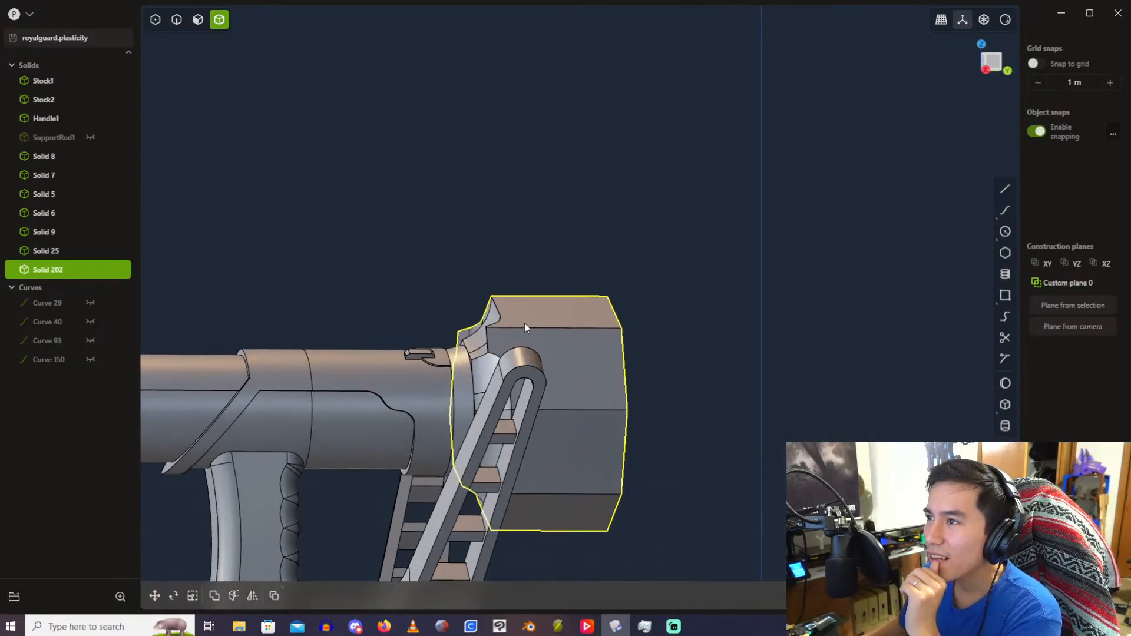
middle_click_drag(525, 323, 548, 281)
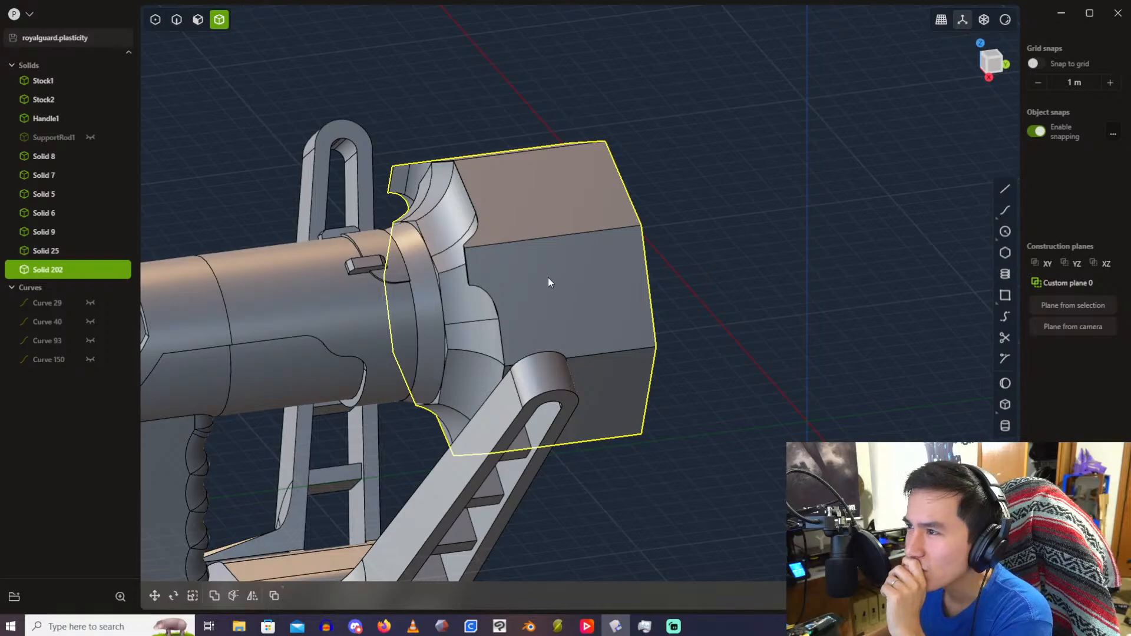
middle_click_drag(525, 197, 545, 236)
Step: Draw a centred rectangle, 6 m wide, over the octagonal end's upper ridge in top view, reaching the end's outer edge
left_click(990, 55)
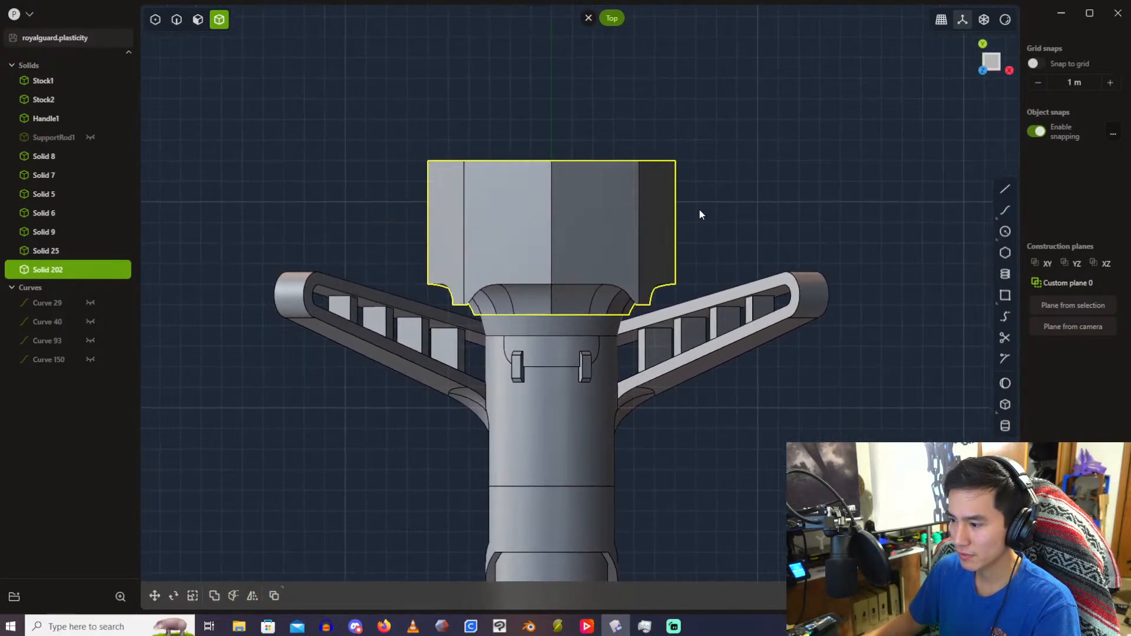
left_click(1006, 295)
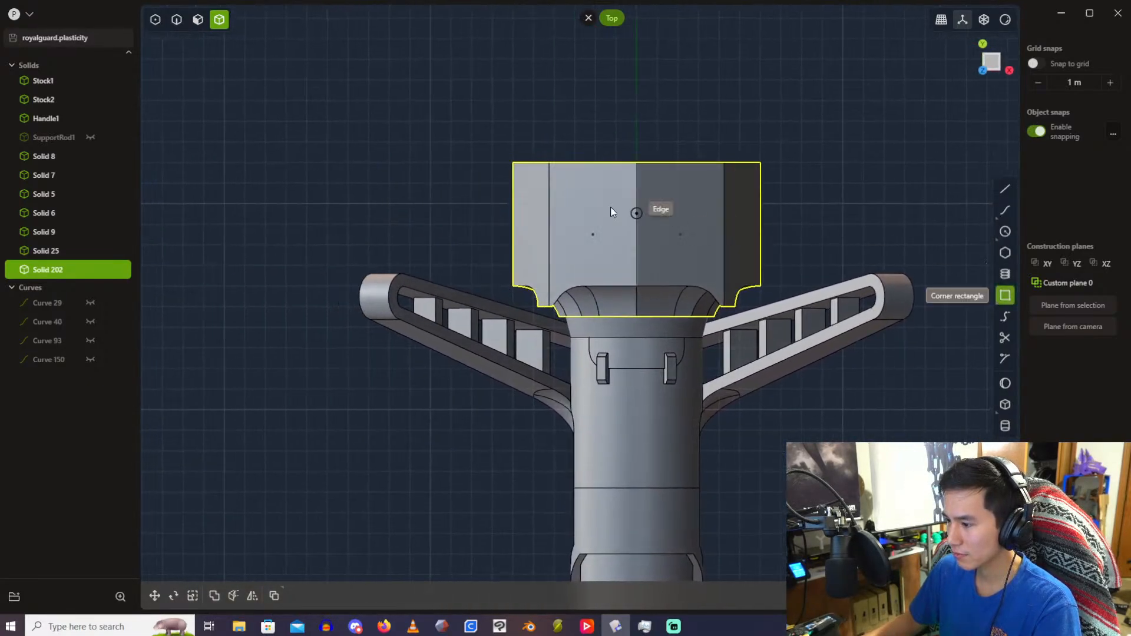
left_click(638, 224)
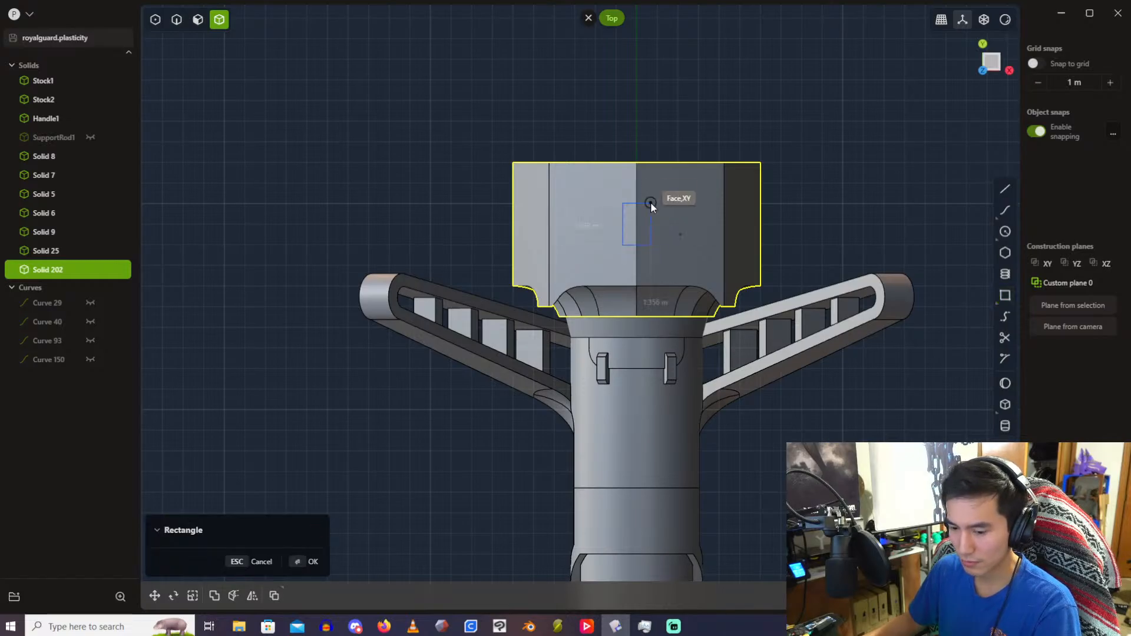
scroll(663, 168, "up", 5)
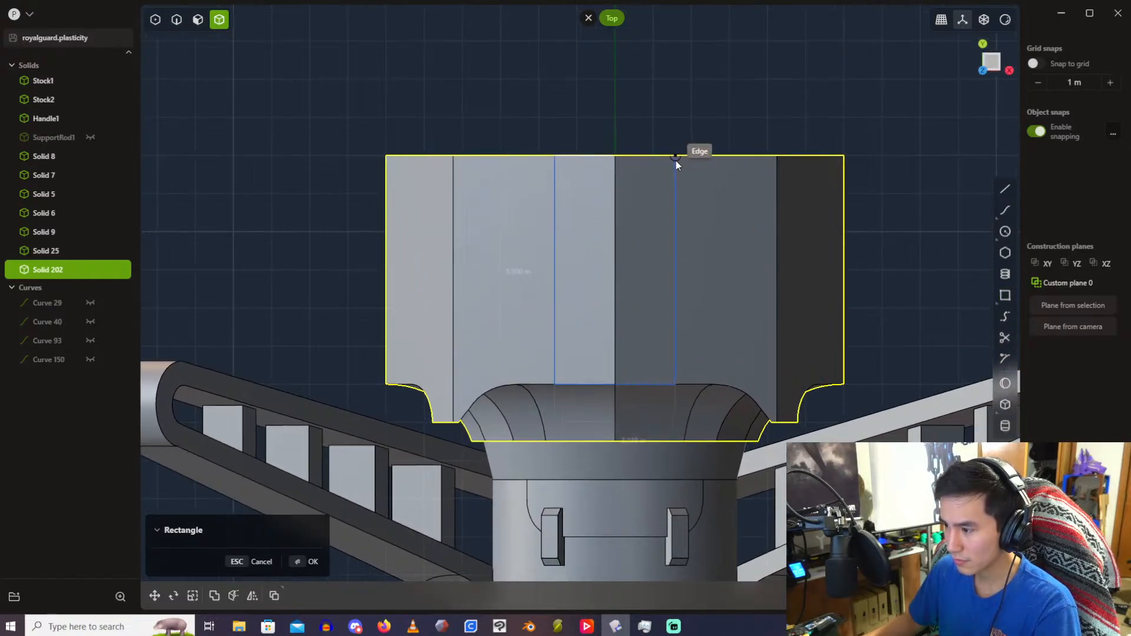
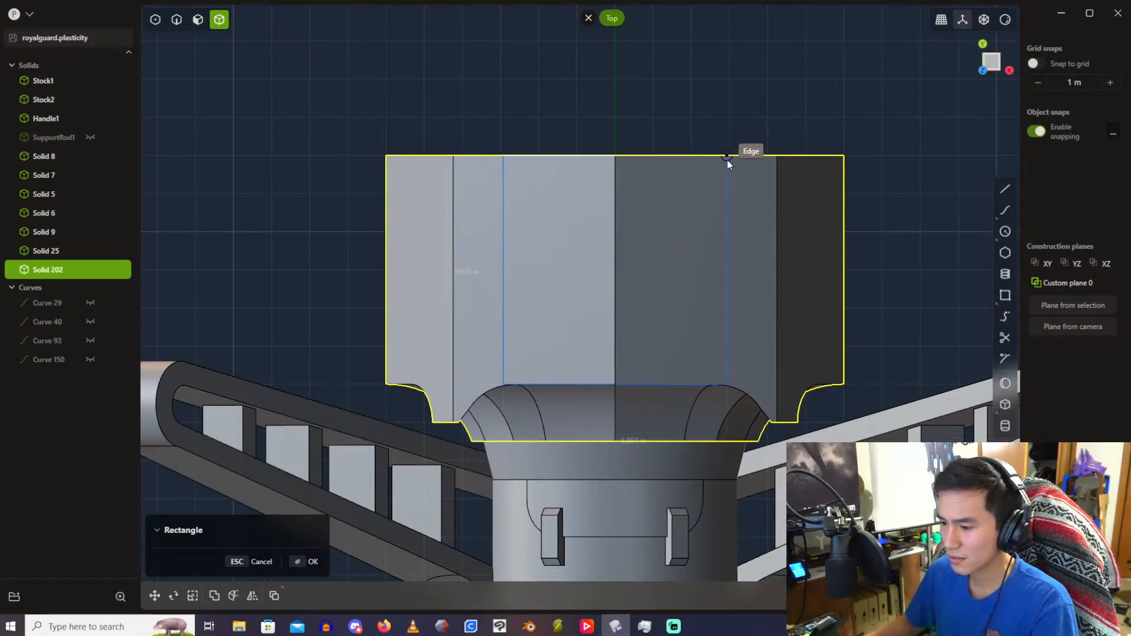
key("Tab")
key("Tab")
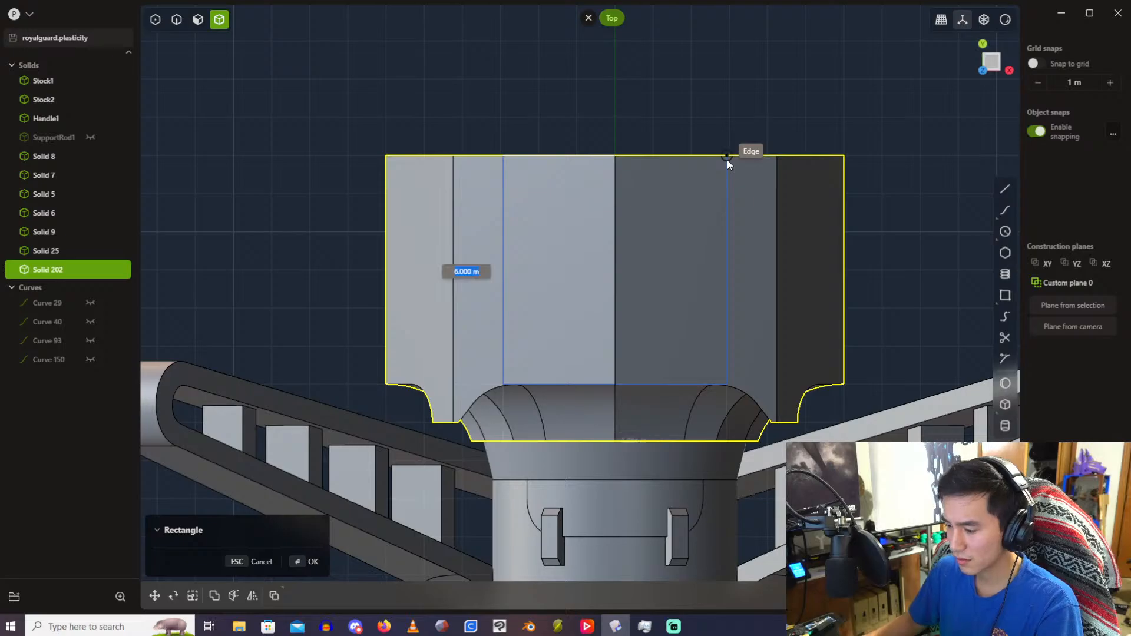
key("Tab")
type("5")
key("BackSpace")
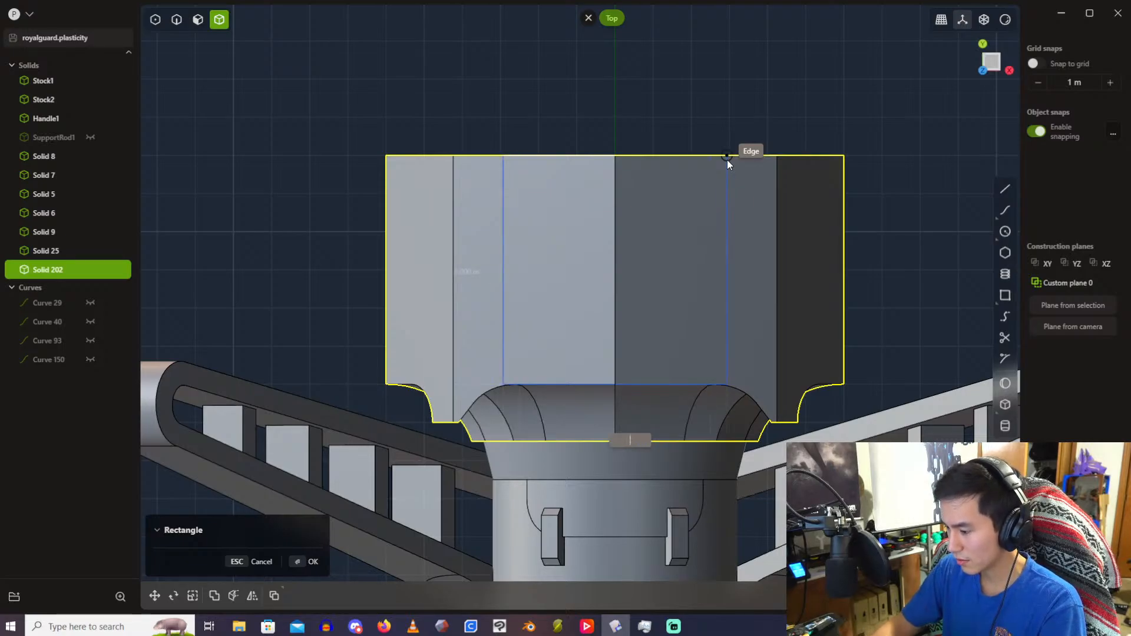
type("6")
key("Tab")
key("Return")
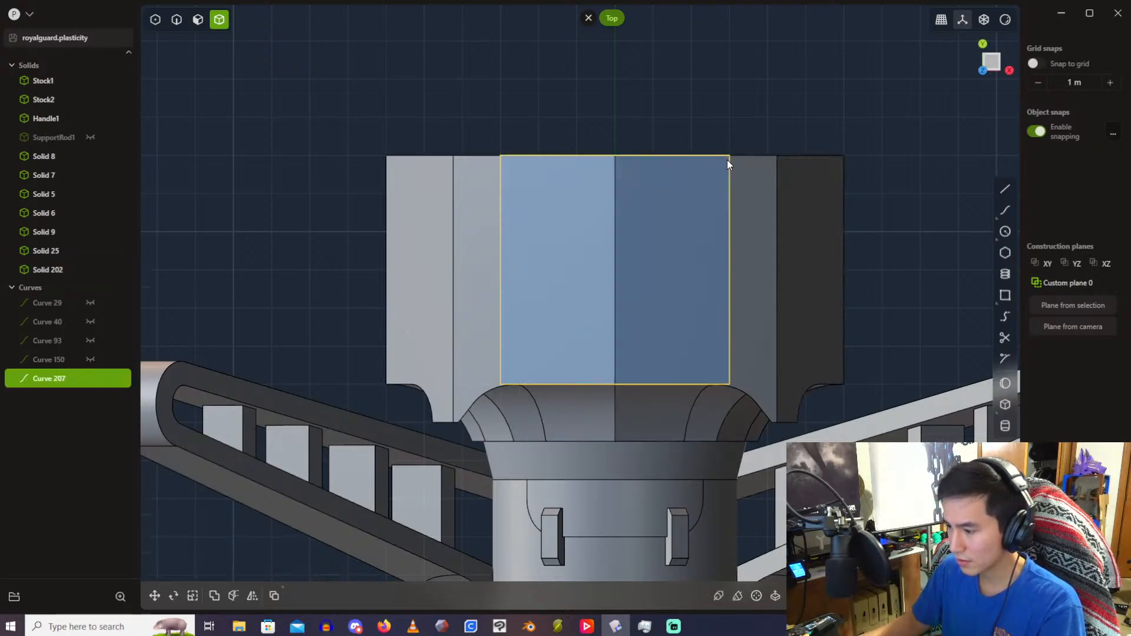
middle_click_drag(696, 157, 400, 139)
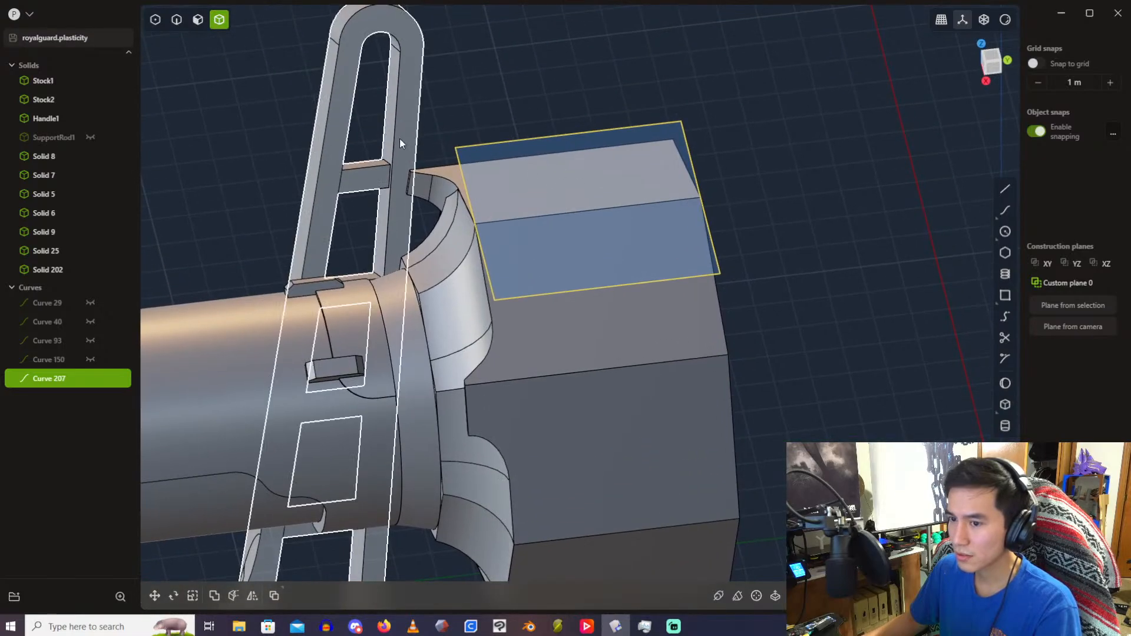
left_click(485, 171)
key("e")
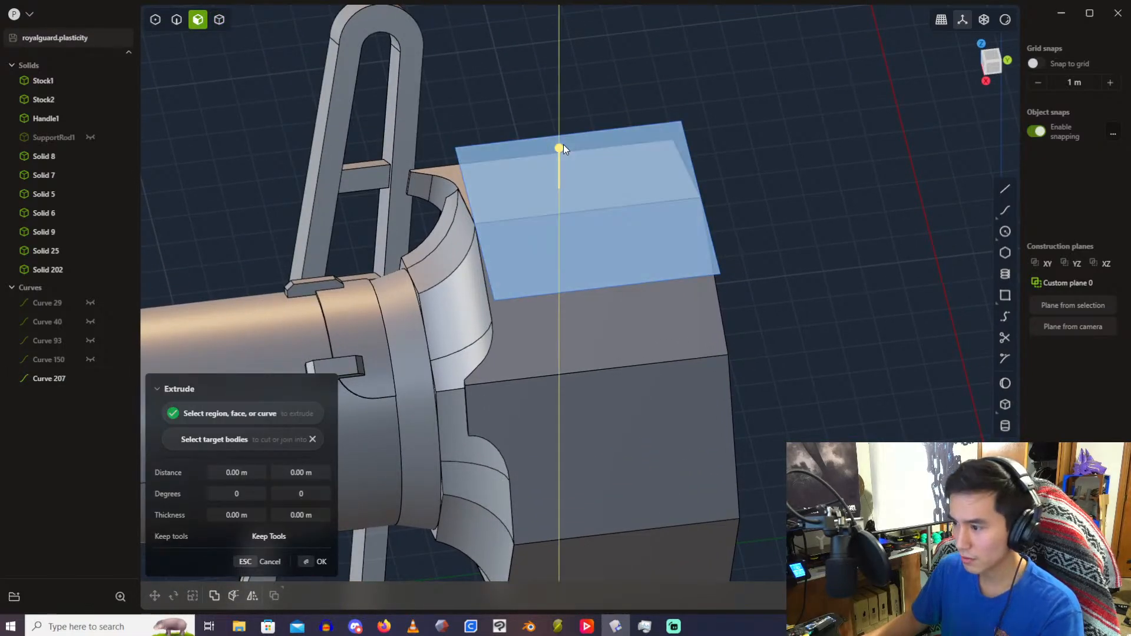
left_click(566, 195)
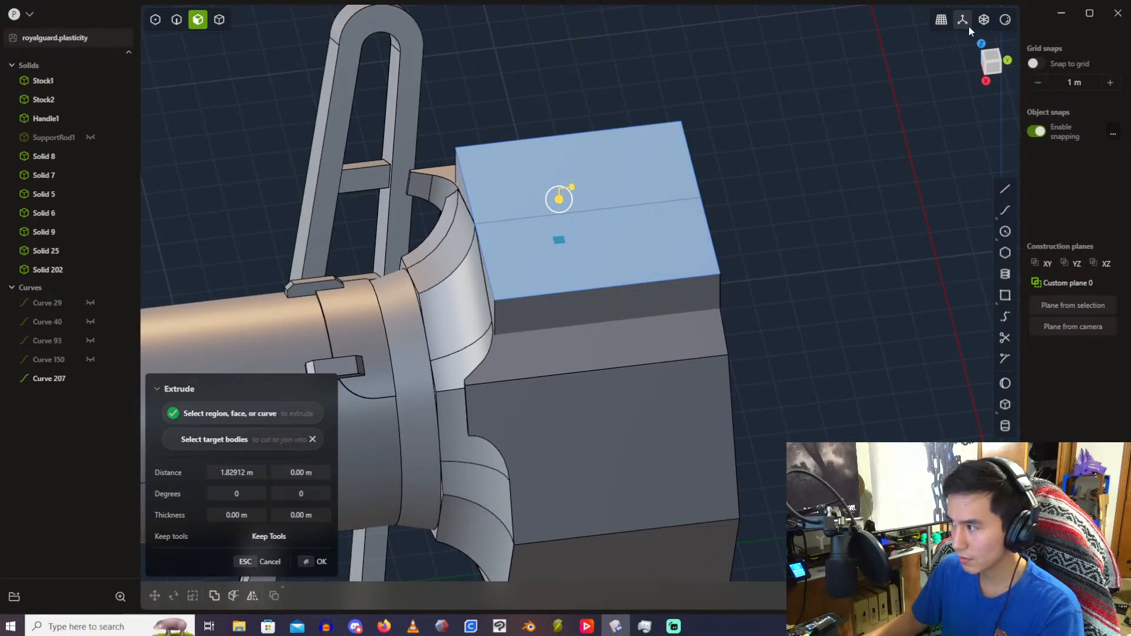
left_click(984, 20)
middle_click_drag(932, 66, 697, 212)
left_click_drag(726, 268, 719, 286)
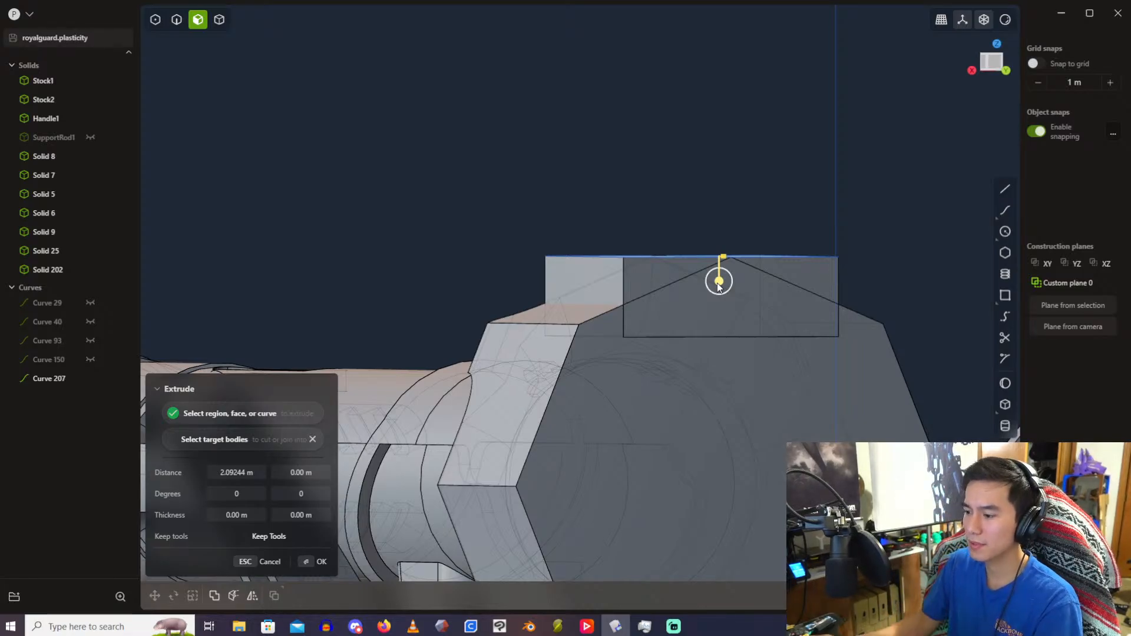
scroll(704, 235, "down", 2)
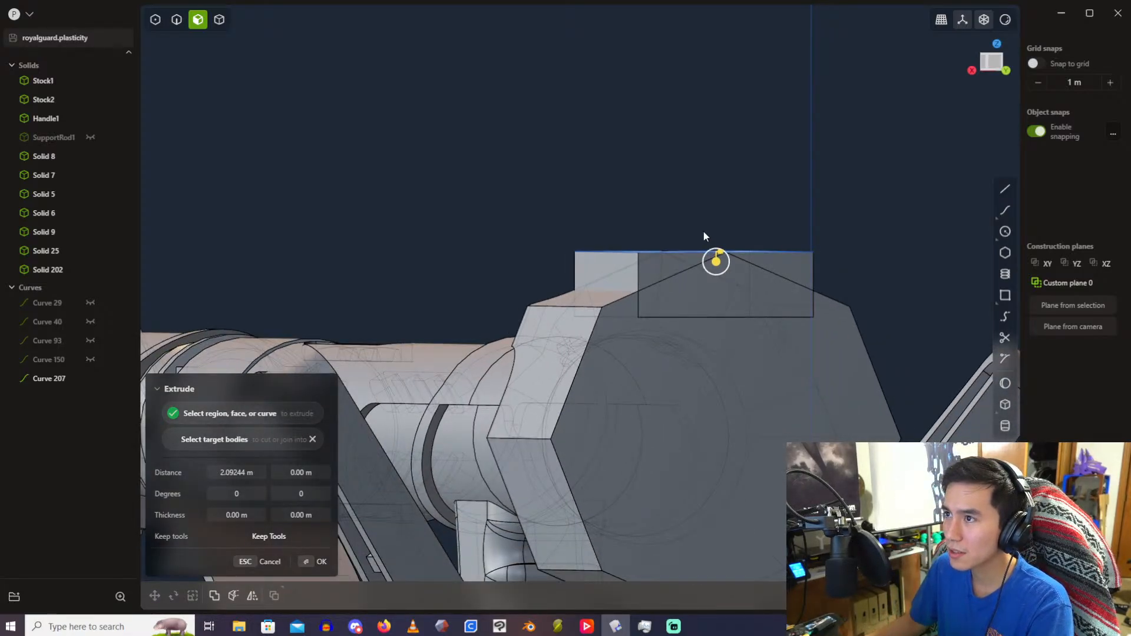
scroll(704, 237, "down", 2)
key("Escape")
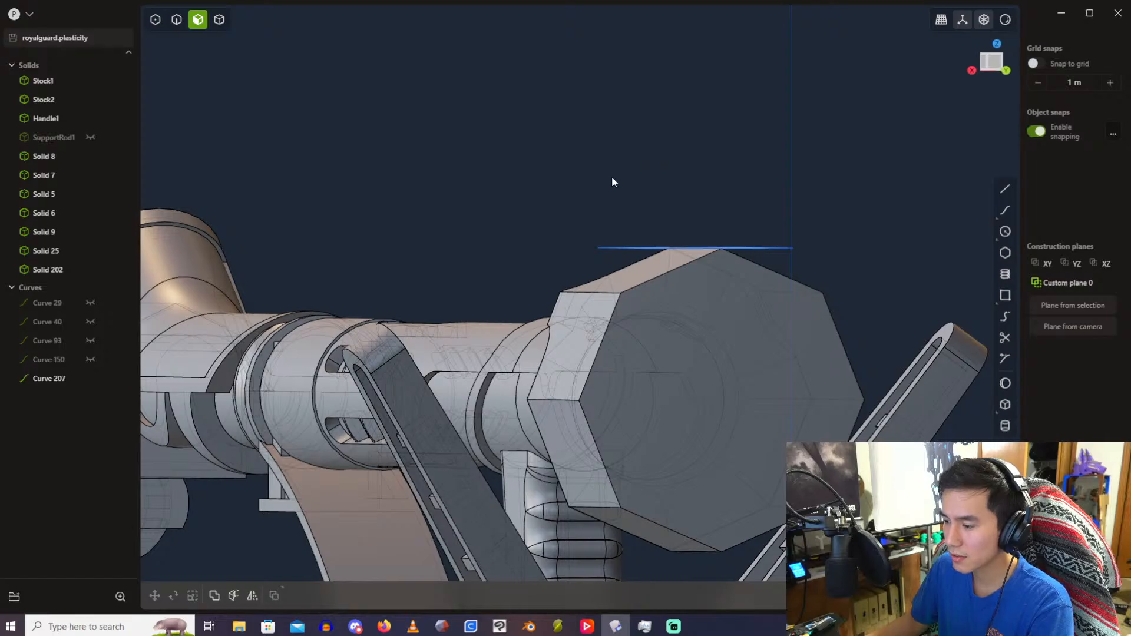
Step: Scale the connecting ring, the octagonal end and the new rectangle curve together by 1.2 along X, Y and Z
middle_click_drag(612, 176, 660, 222)
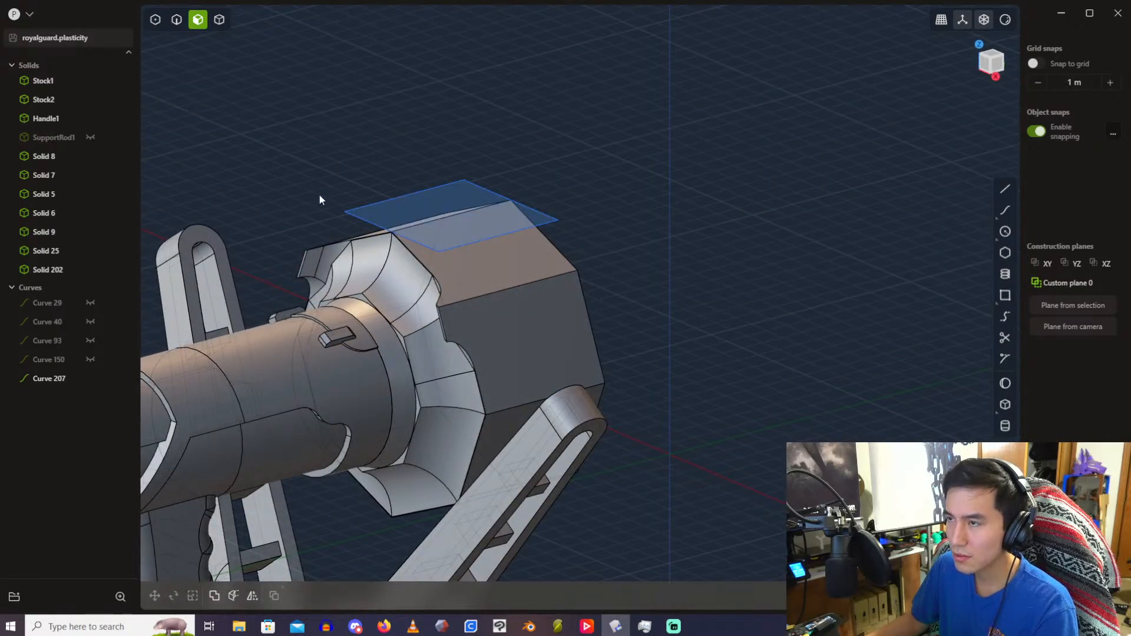
left_click(219, 19)
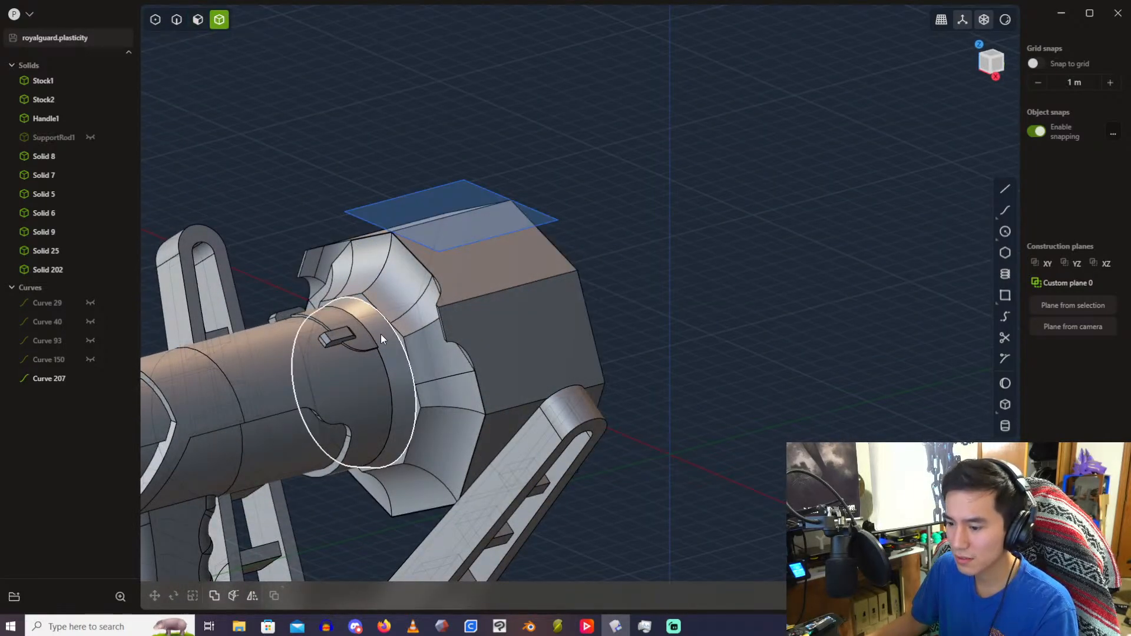
left_click(391, 363)
scroll(440, 385, "up", 2)
middle_click_drag(440, 386, 499, 172)
left_click(500, 172, "shift")
scroll(510, 143, "down", 2)
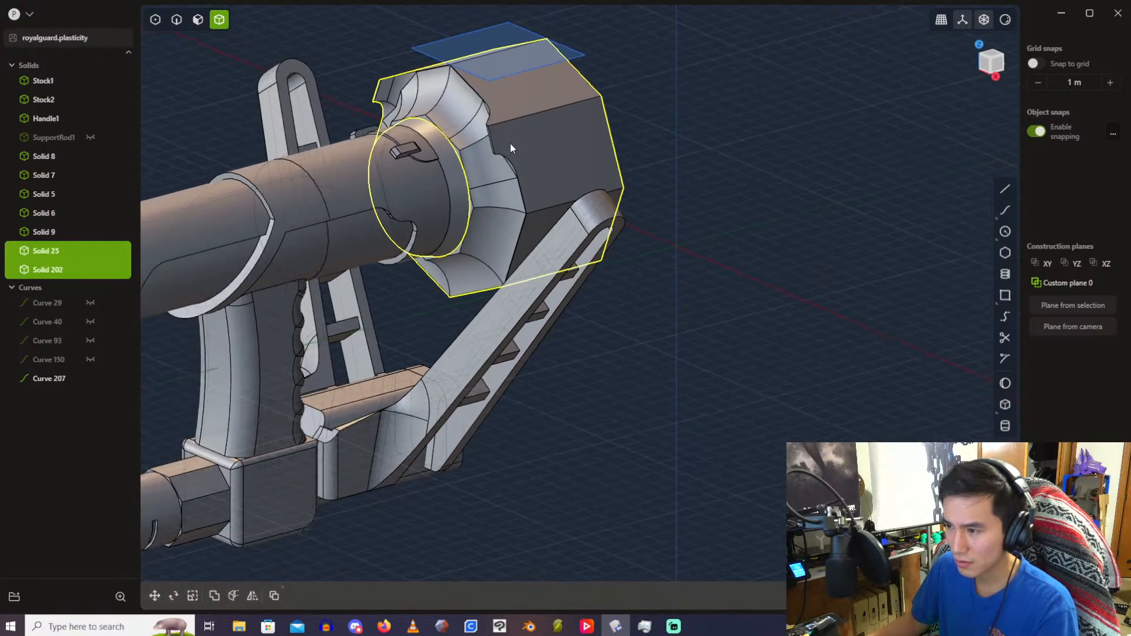
left_click(58, 382, "shift")
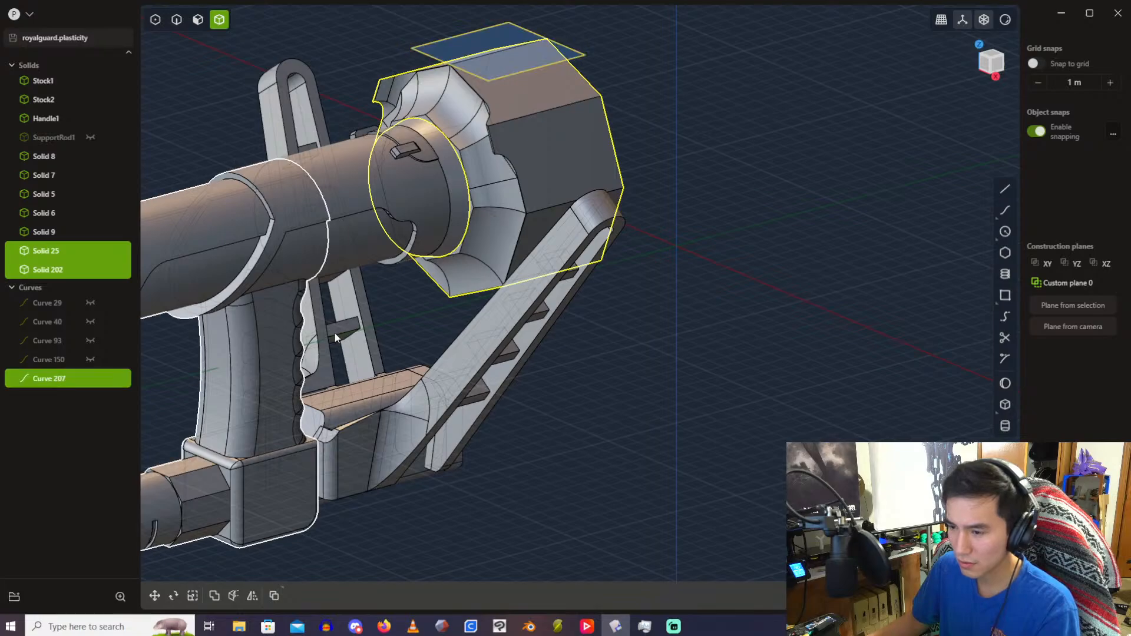
scroll(477, 277, "down", 2)
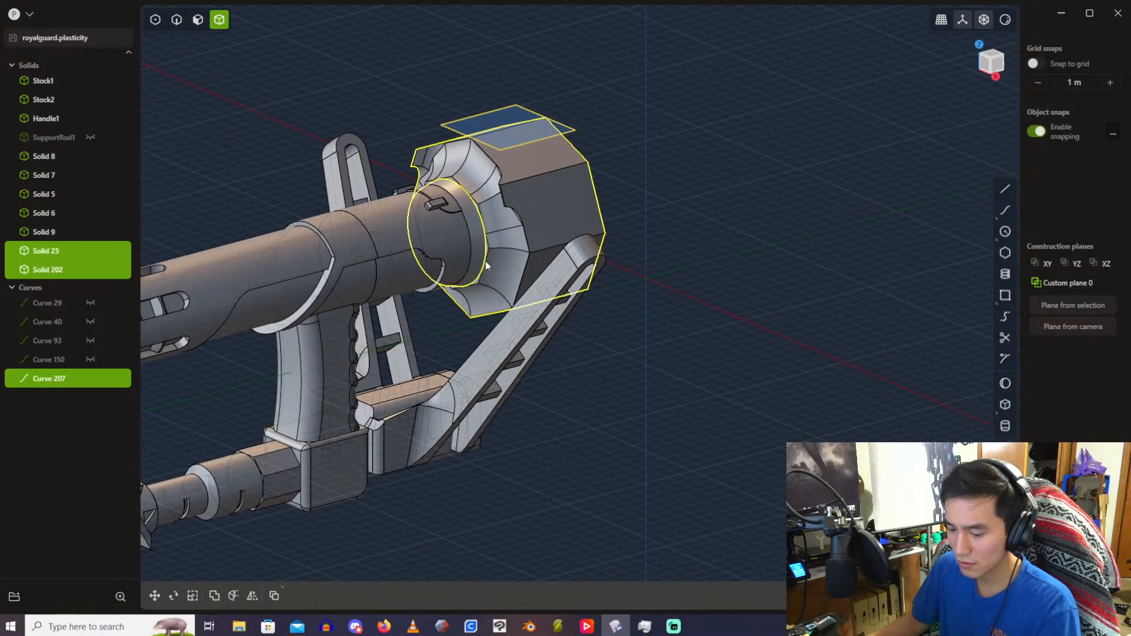
scroll(486, 261, "up", 1)
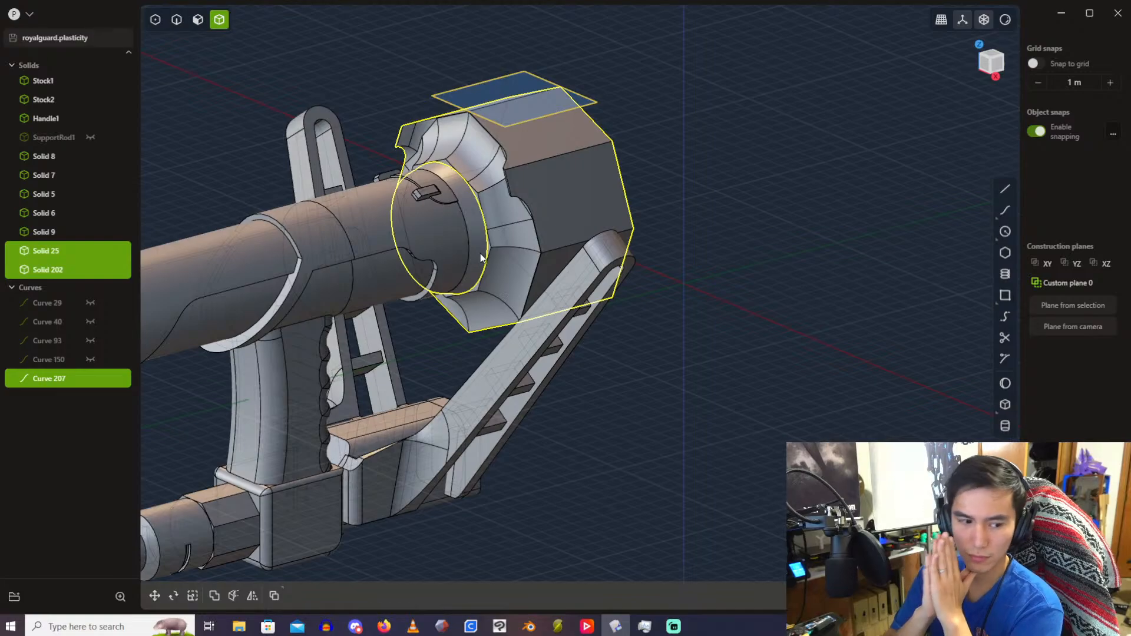
key("s")
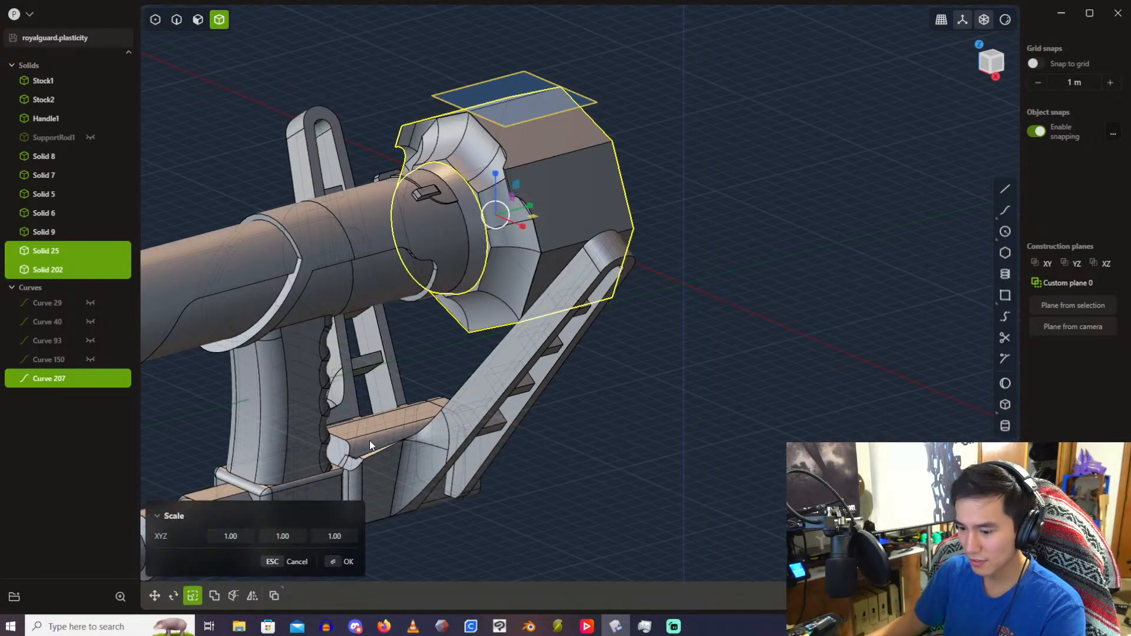
left_click(247, 537)
type("1.2")
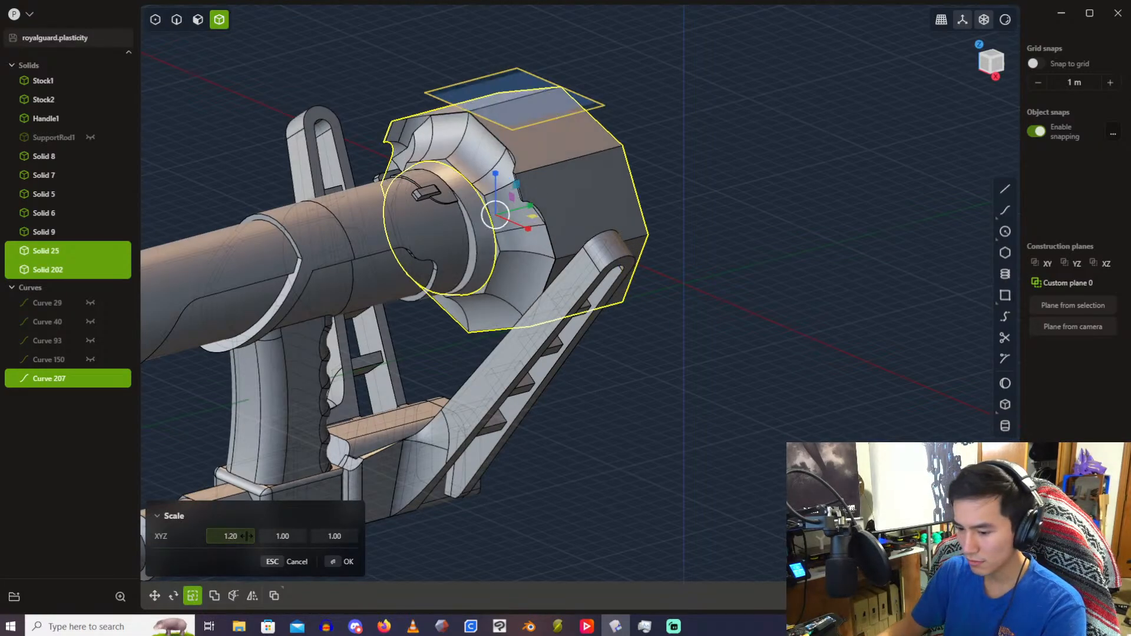
key("Return")
left_click(286, 537)
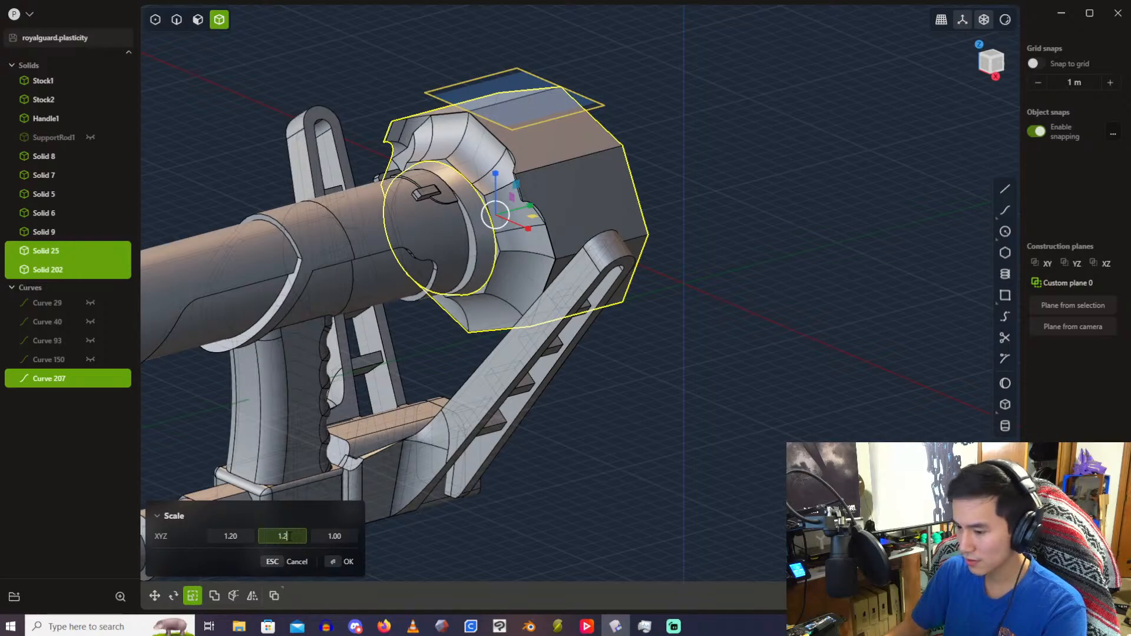
type("1.2")
key("Return")
left_click(330, 537)
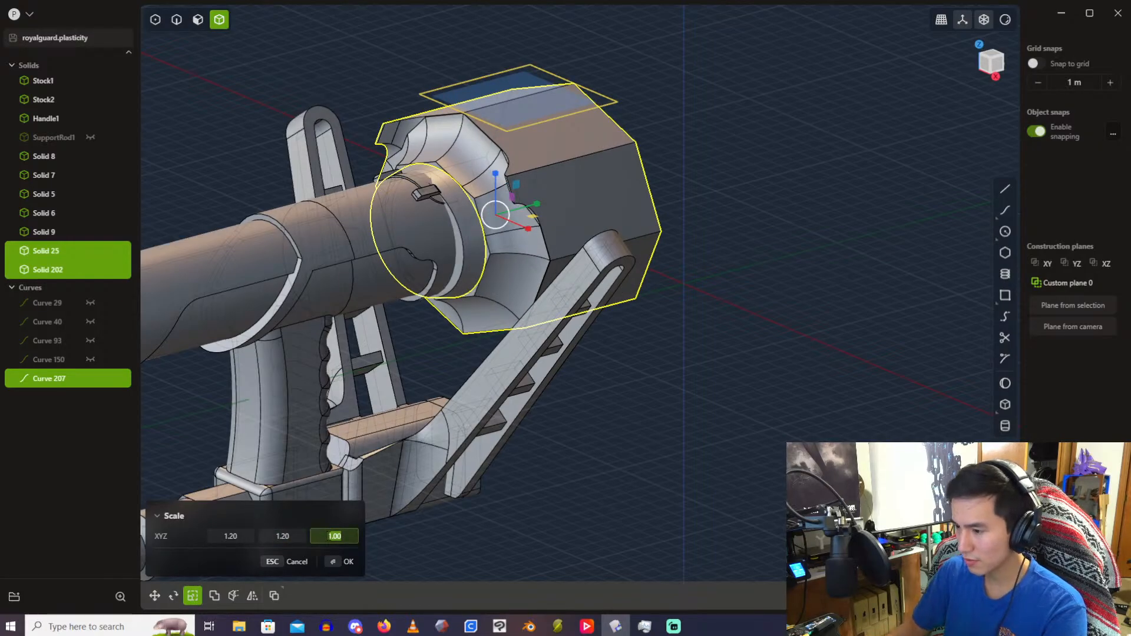
key("Return")
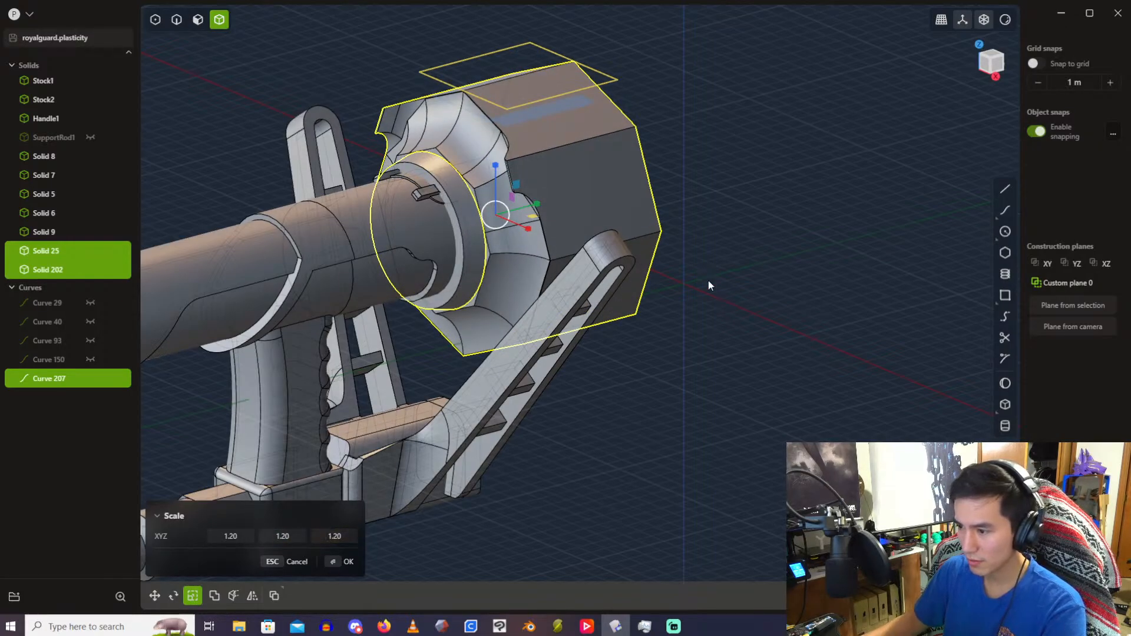
Step: Try a scale factor of 1.4 along X and Z for the octagonal end, ring and rectangle
middle_click_drag(720, 137, 801, 104, "shift")
middle_click_drag(802, 103, 546, 191)
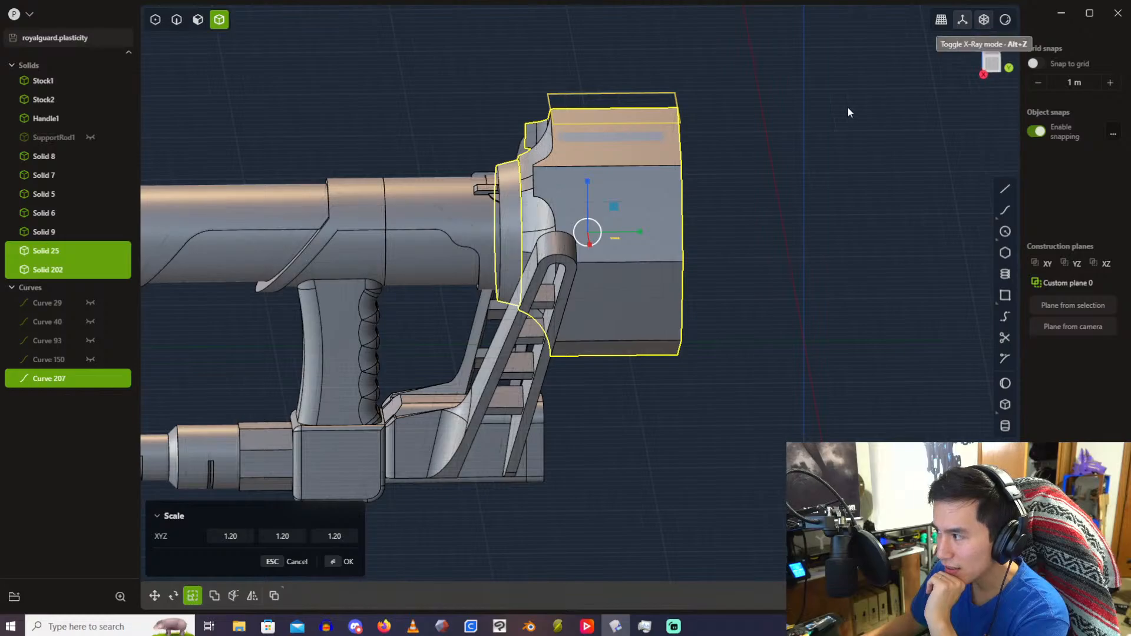
middle_click_drag(848, 106, 539, 194)
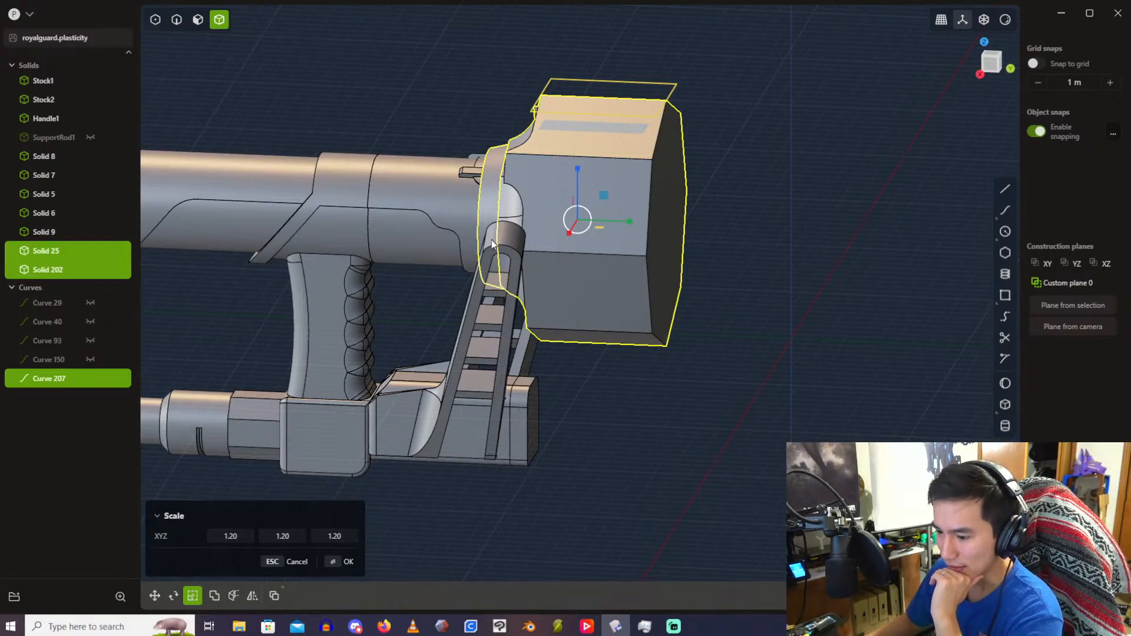
middle_click_drag(491, 240, 351, 614)
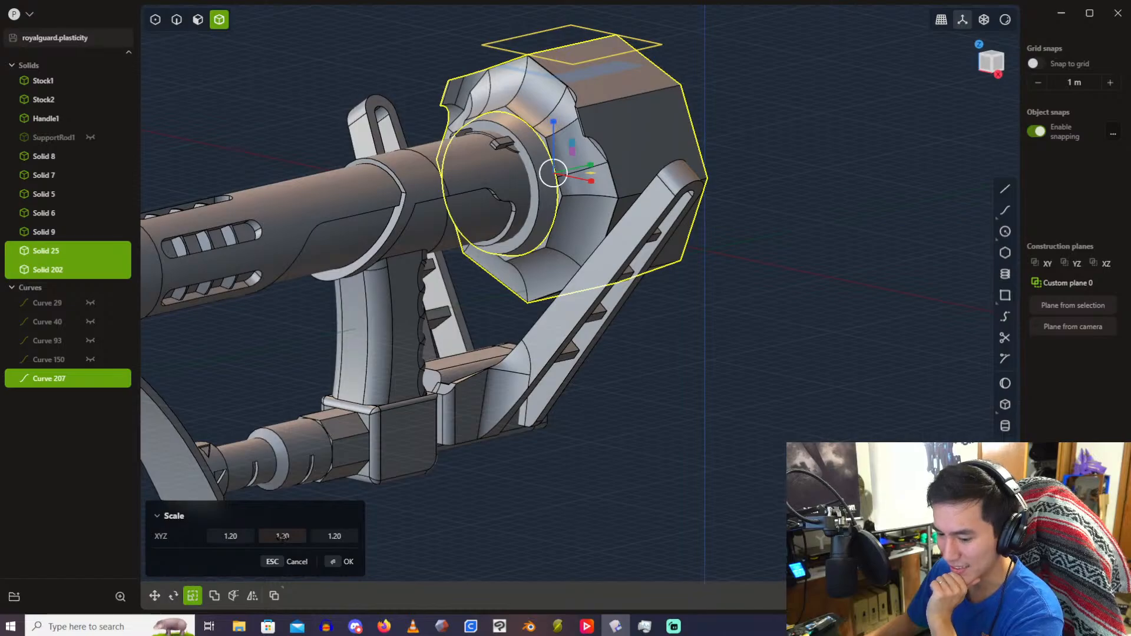
left_click(242, 539)
type("1.4")
key("Return")
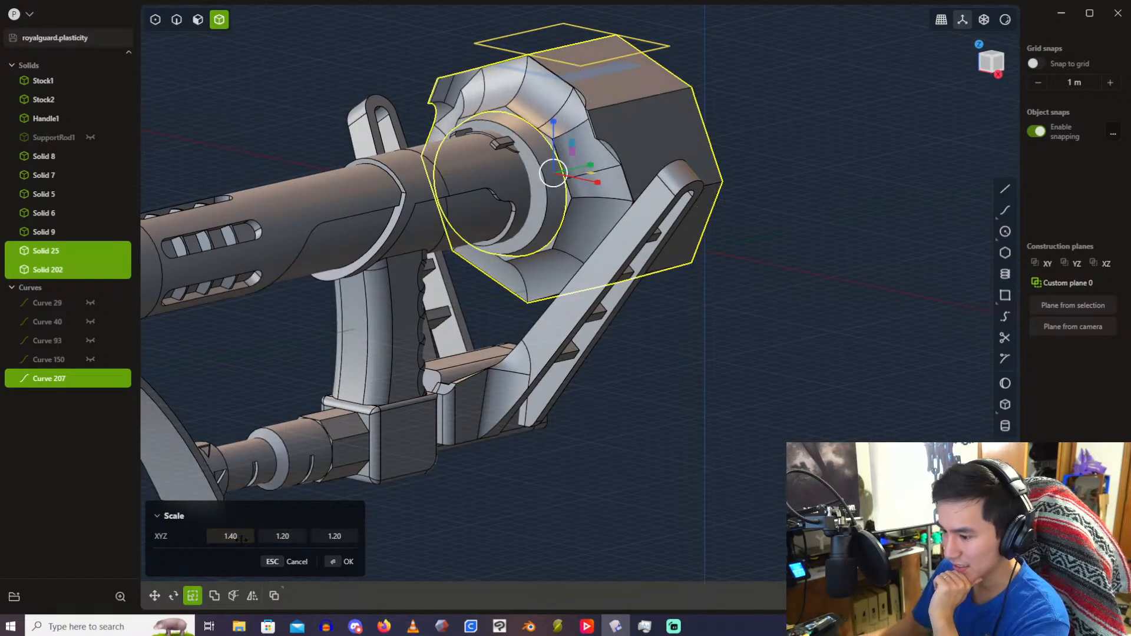
left_click(330, 536)
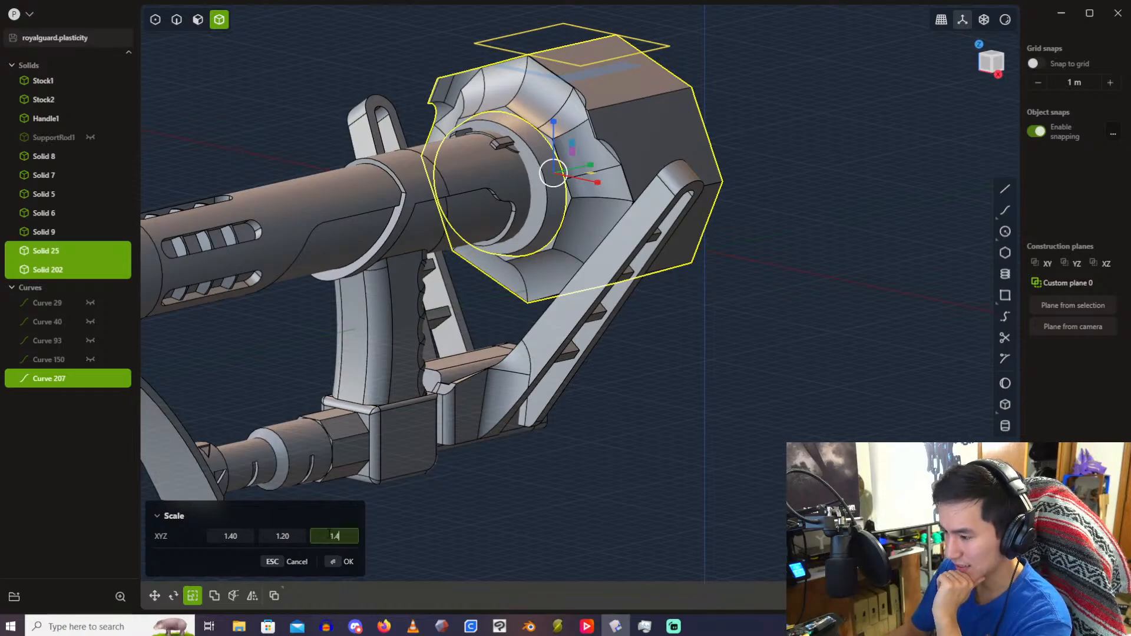
key("Return")
Step: Set the X and Z scale factors of the octagonal end, ring and rectangle to 1.3 and check the fit between the side supports
middle_click_drag(529, 250, 395, 528, "shift")
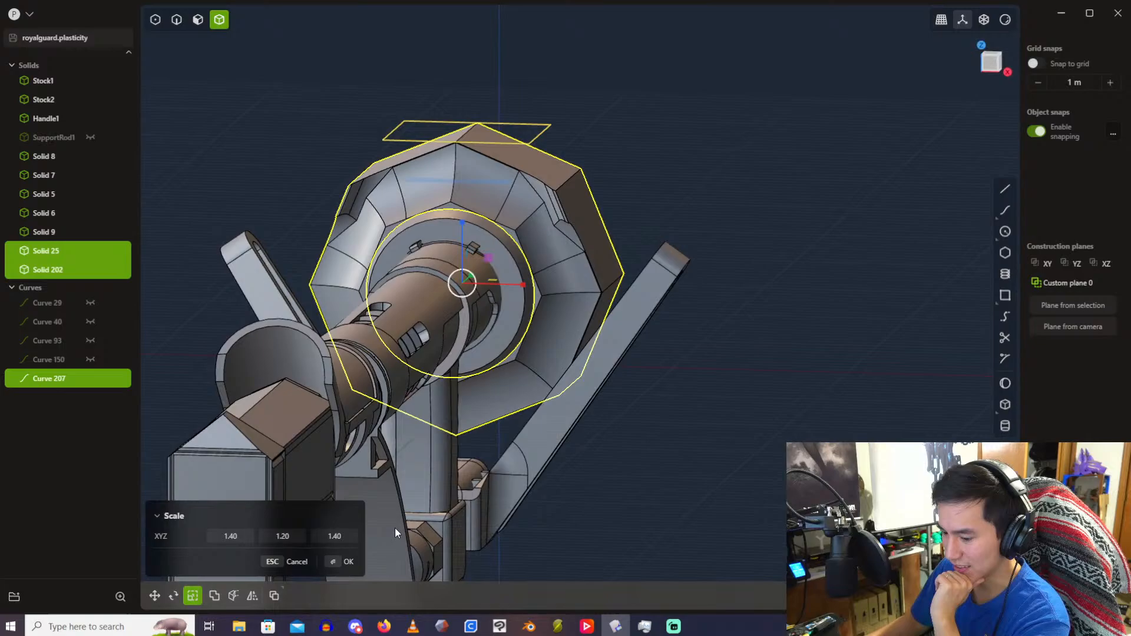
left_click(332, 537)
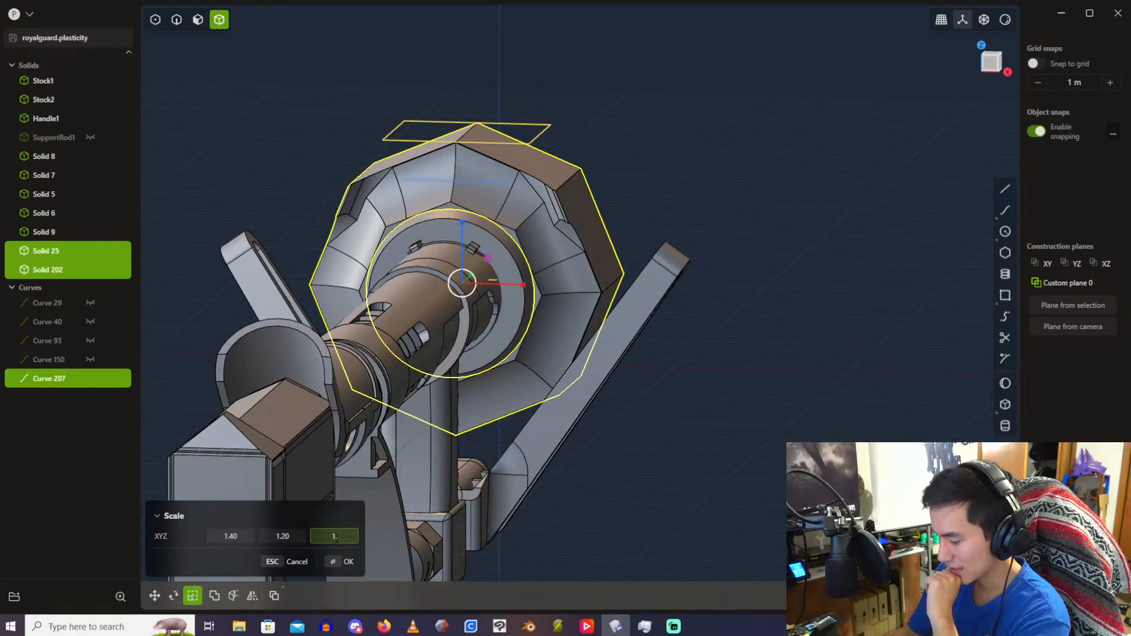
type("1.1")
key("Return")
left_click(241, 537)
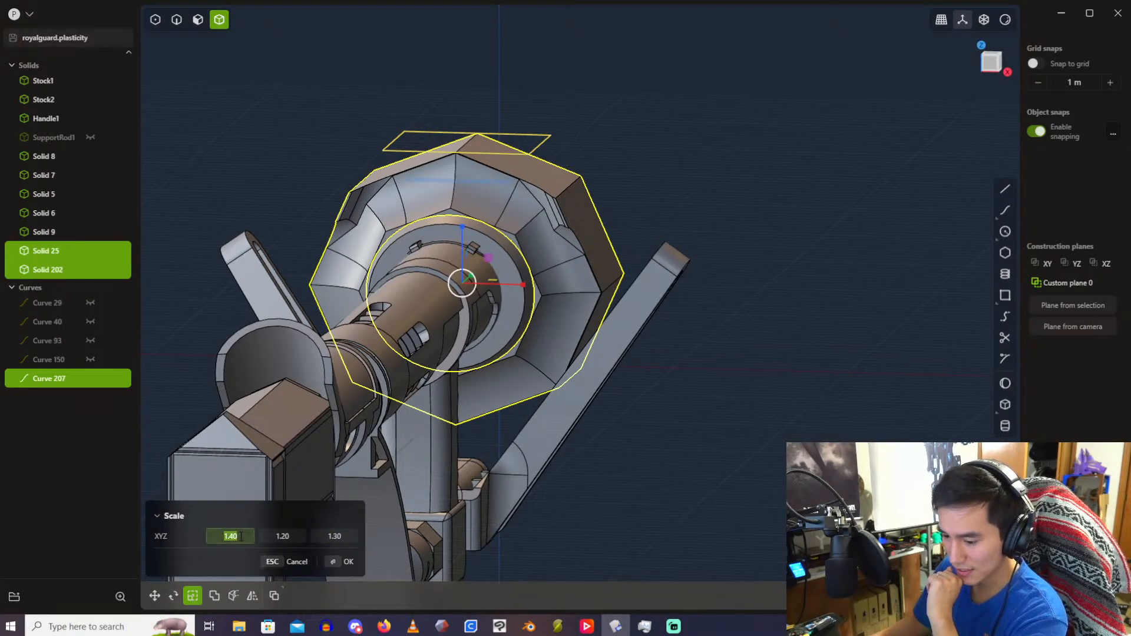
type("1.3")
key("Return")
scroll(457, 311, "up", 4)
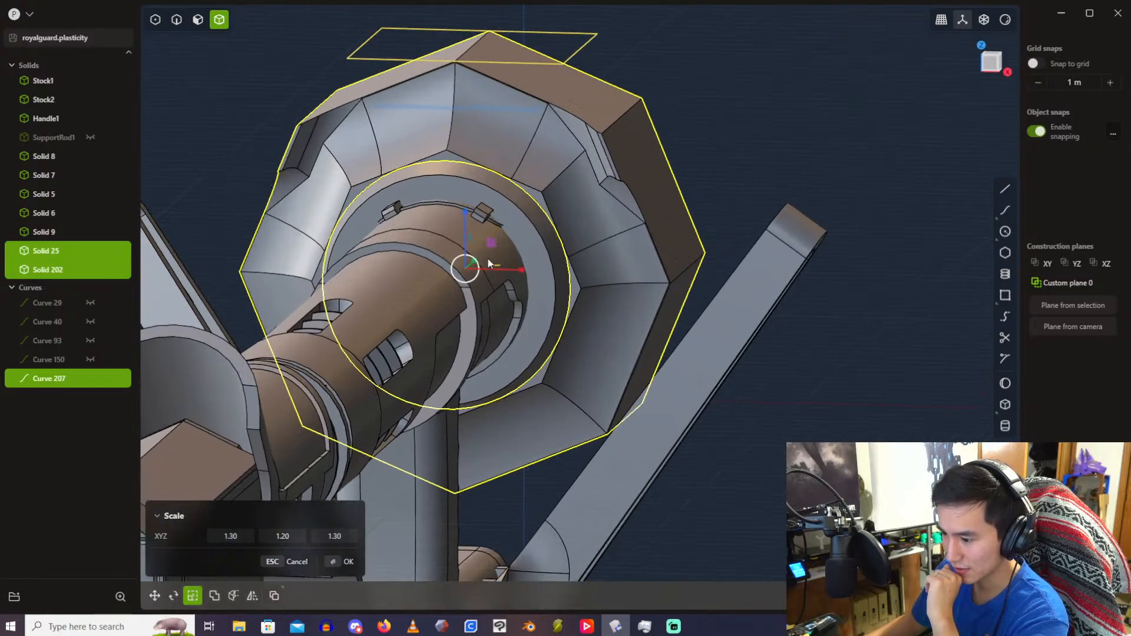
middle_click_drag(488, 259, 614, 219)
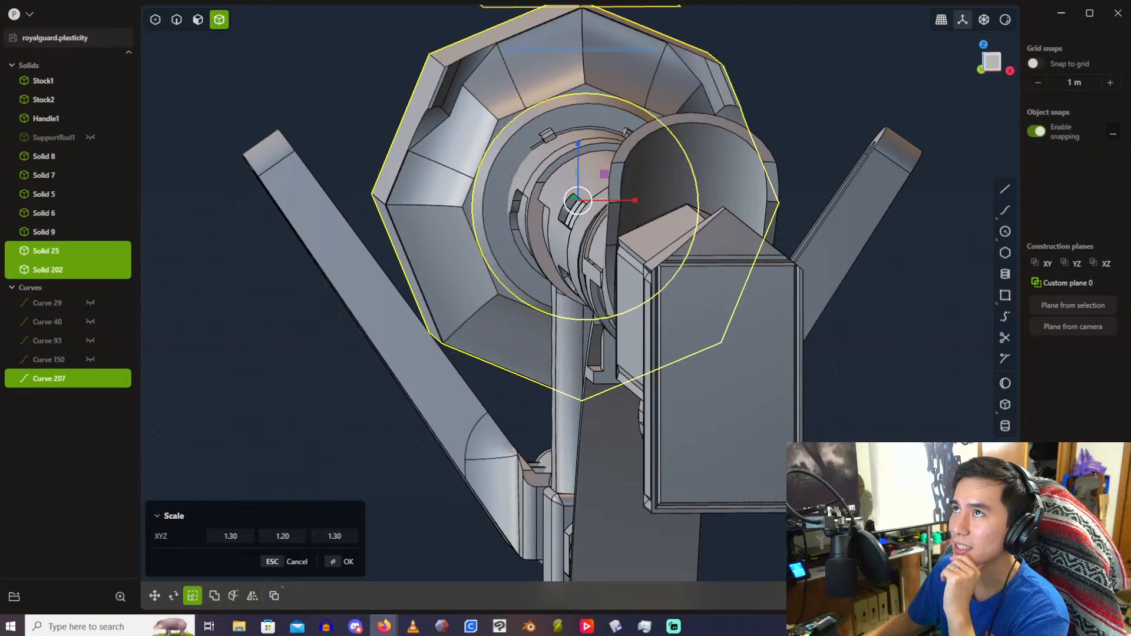
Step: Switch to the browser, maximize it and examine the weapon's cylinder area in the char_222_bpipe_1 reference image
left_click_drag(750, 0, 748, 101)
left_click(981, 91)
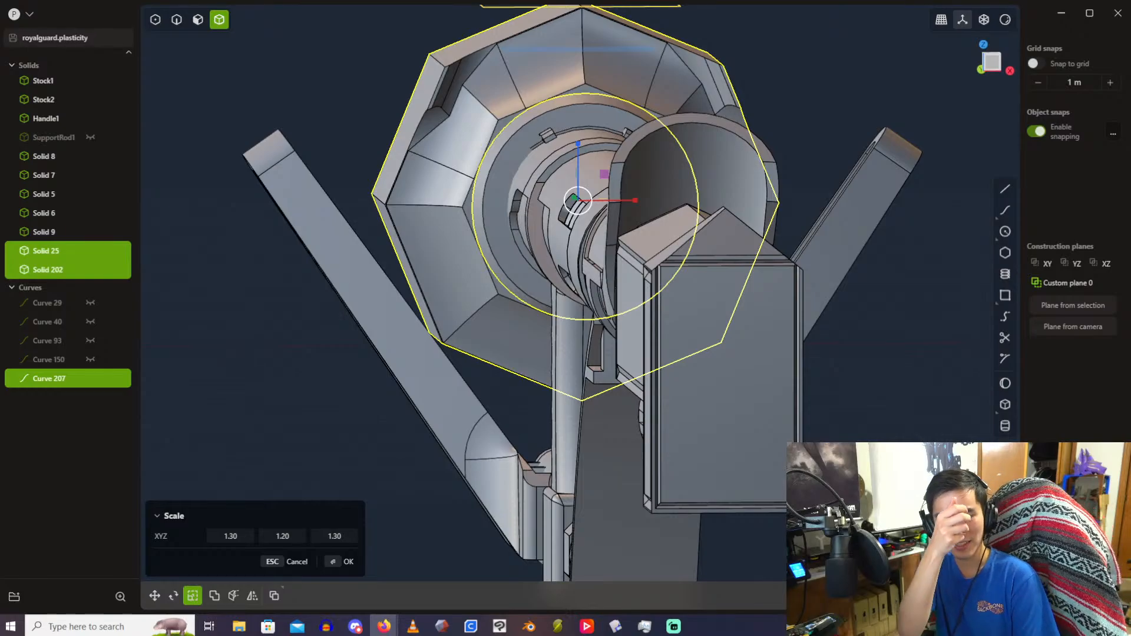
key("alt+Tab")
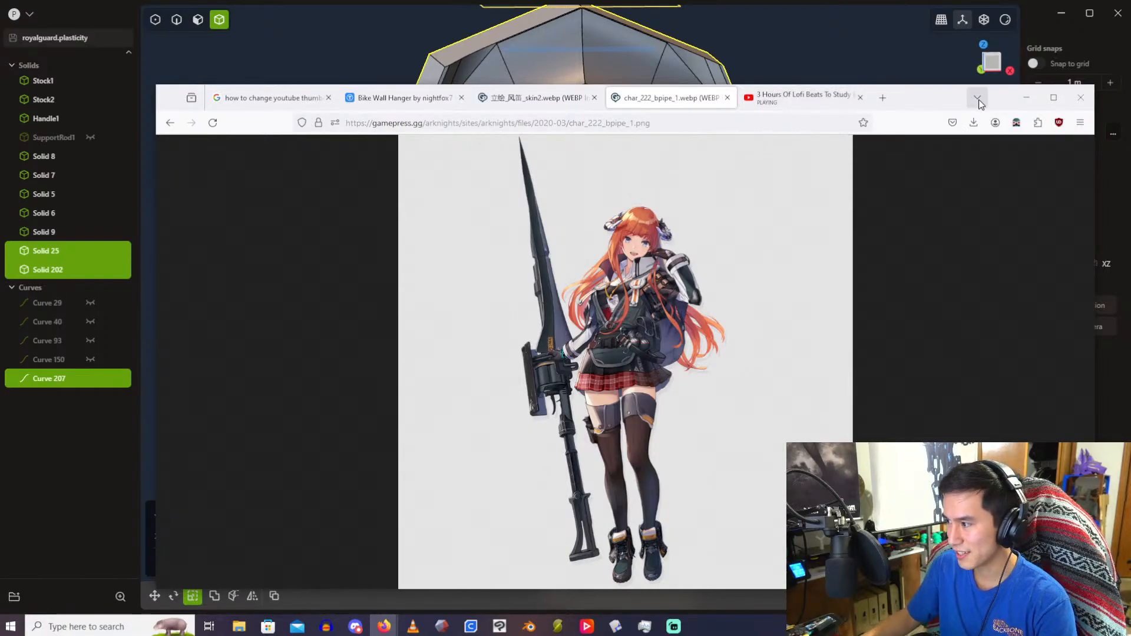
left_click(1053, 97)
left_click(499, 314)
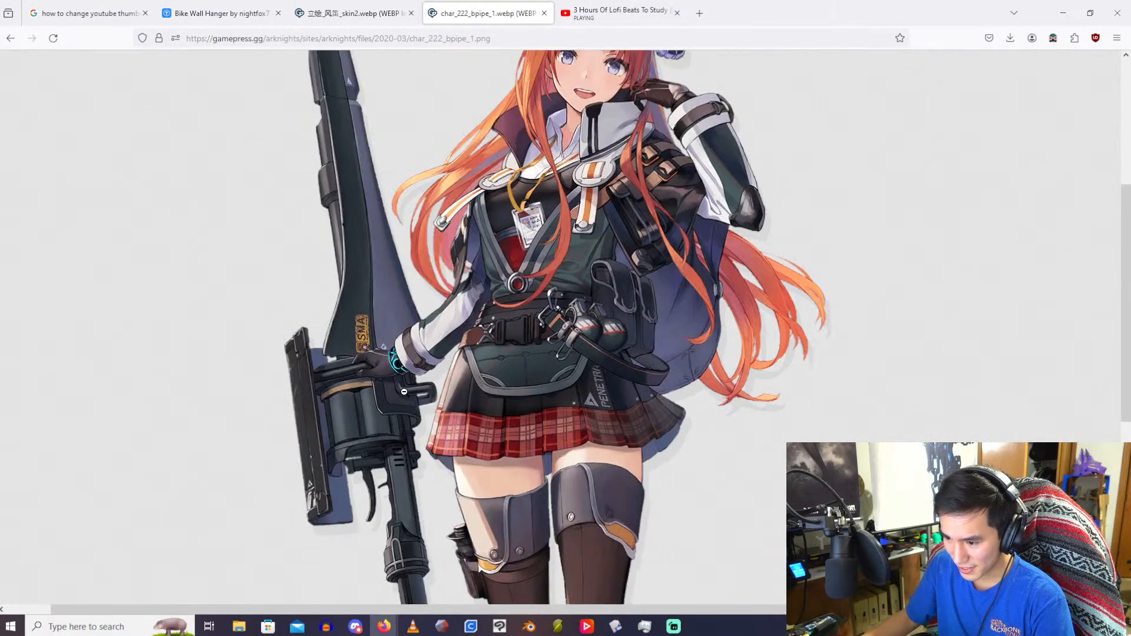
scroll(405, 393, "up", 2)
scroll(395, 422, "down", 2)
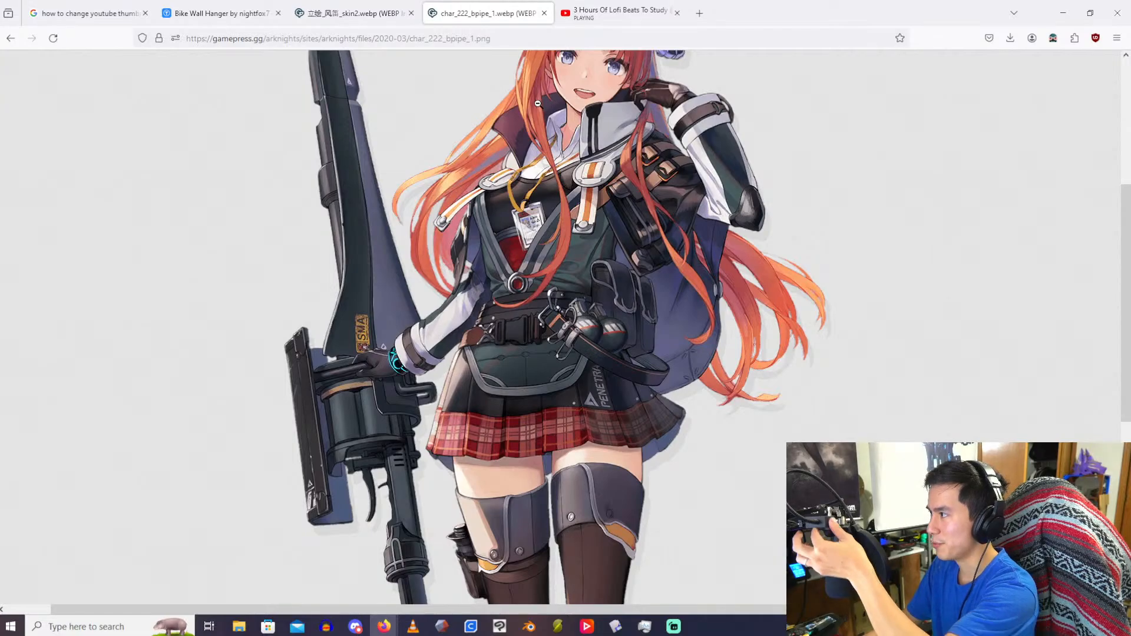
Step: View the weapon in the skin2 reference image, return to the char_222_bpipe_1 artwork and view it at full and close-up size
left_click(366, 10)
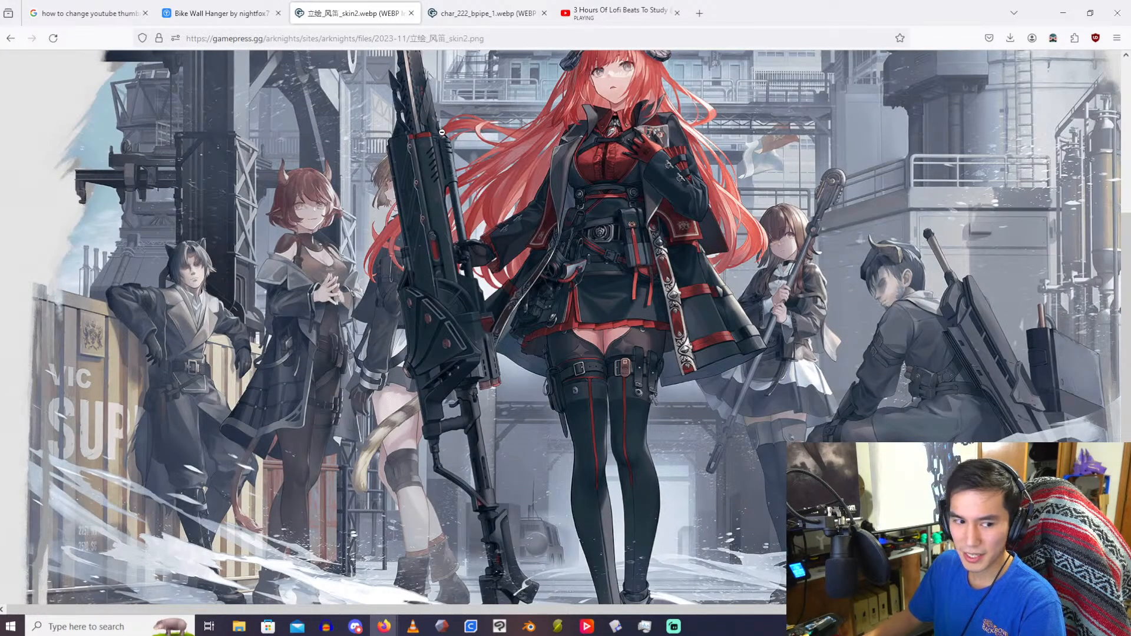
left_click(514, 19)
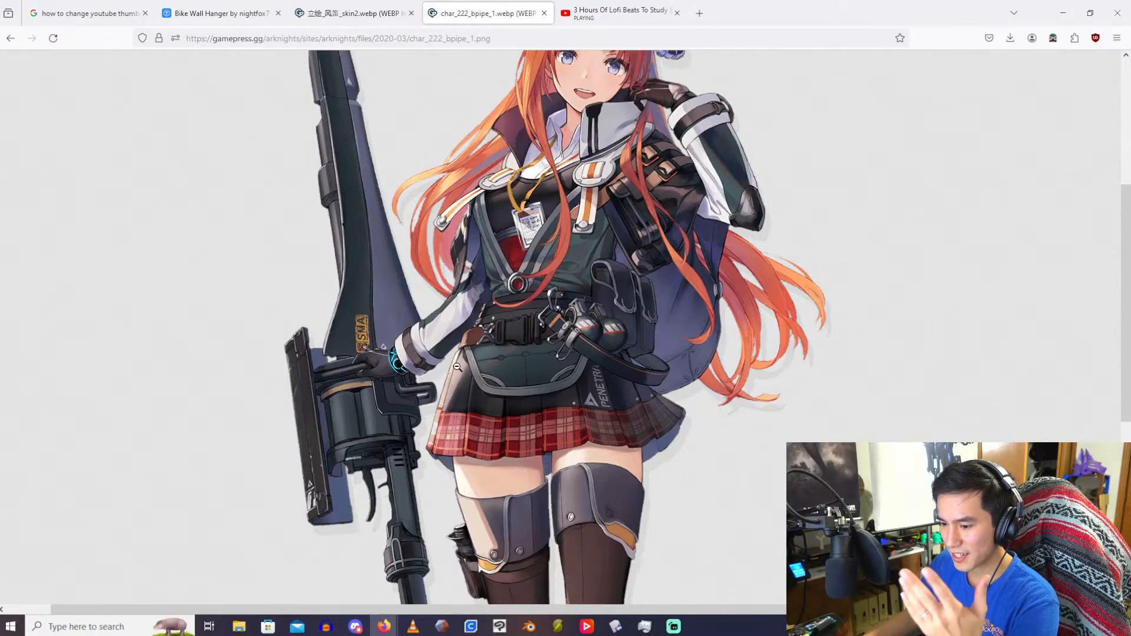
left_click(430, 318)
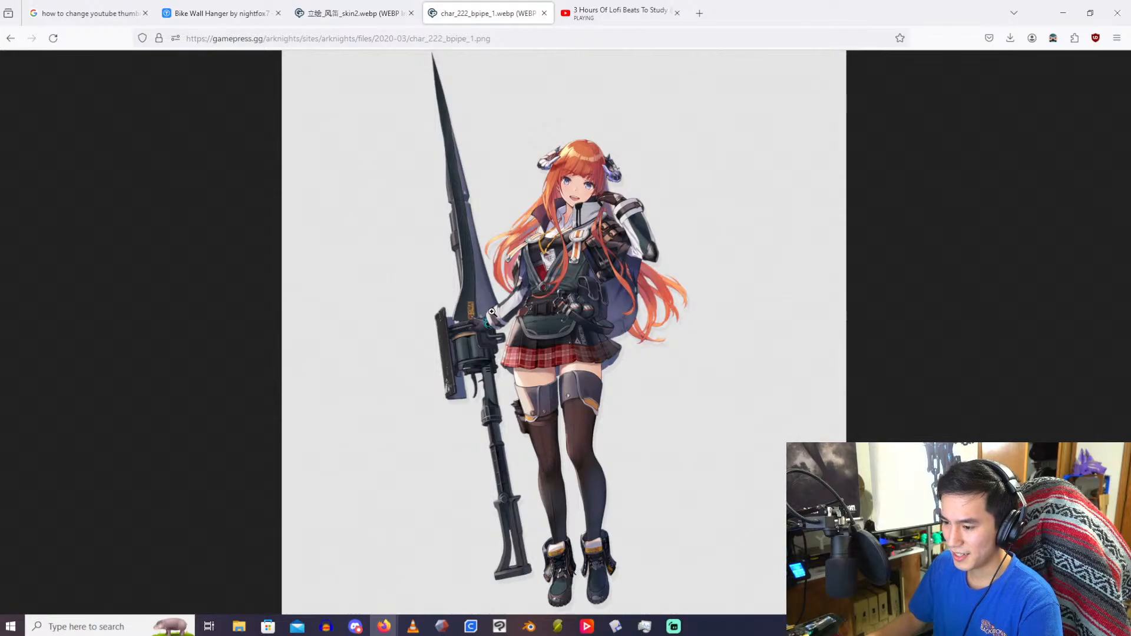
left_click(509, 284)
scroll(566, 383, "down", 2)
Step: Return to Plasticity, finish scaling the octagonal end, ring and rectangle by 1.30, 1.20 and 1.30, and clear the selection
left_click(617, 633)
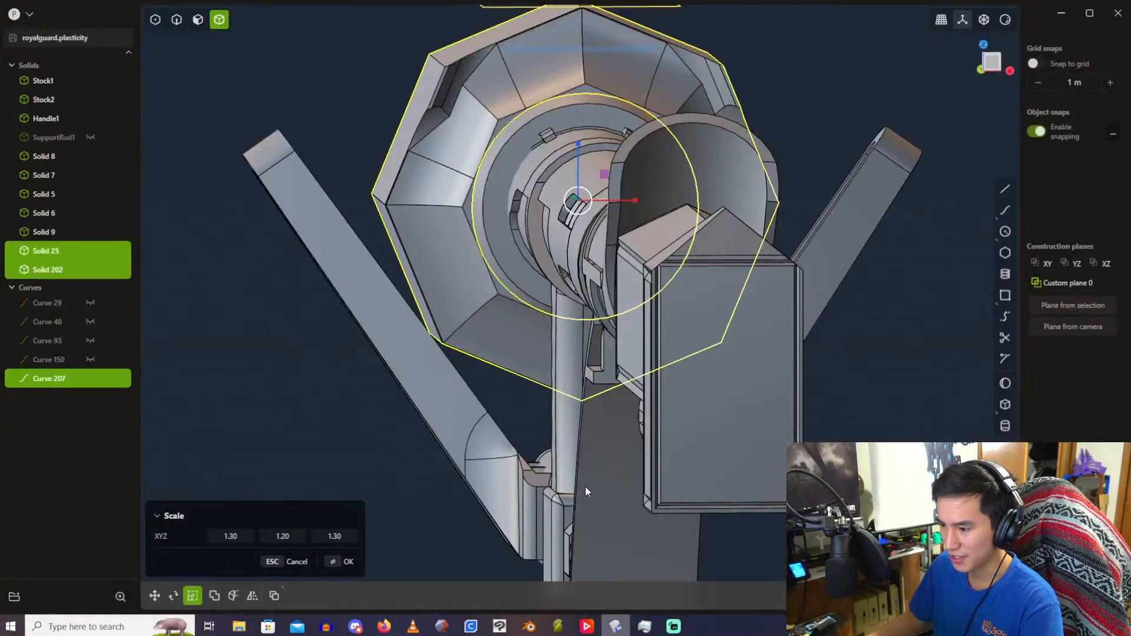
scroll(428, 250, "down", 3)
key("Escape")
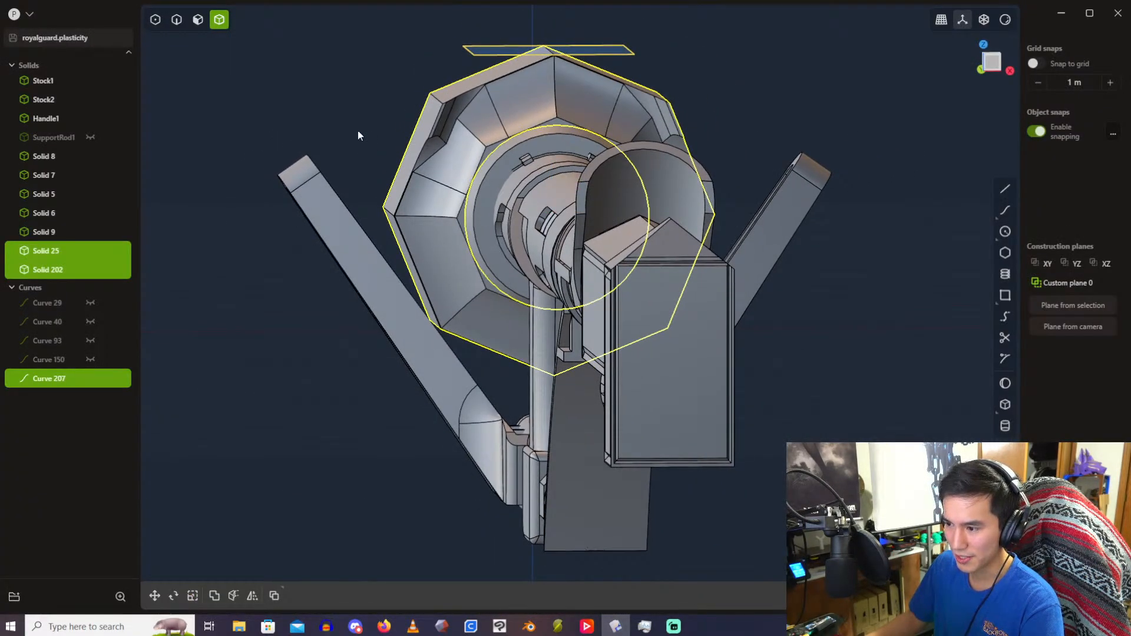
middle_click_drag(387, 103, 424, 127)
left_click(288, 84)
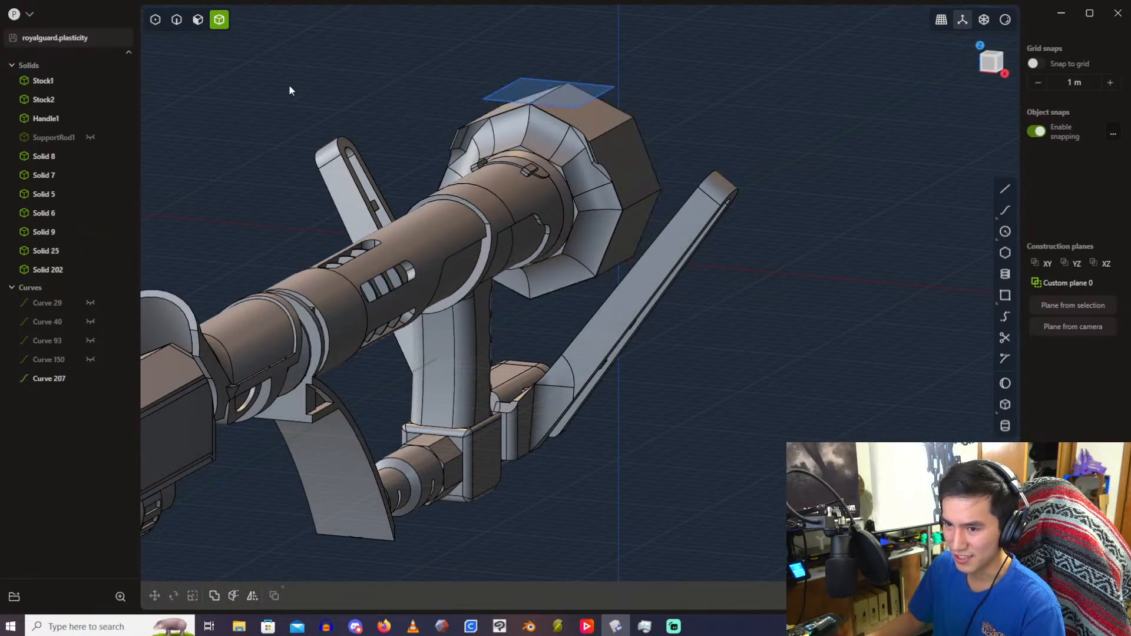
Step: Save the royal guard model and open the bagpipe.plasticity file
left_click(25, 20)
left_click(68, 67)
left_click(30, 12)
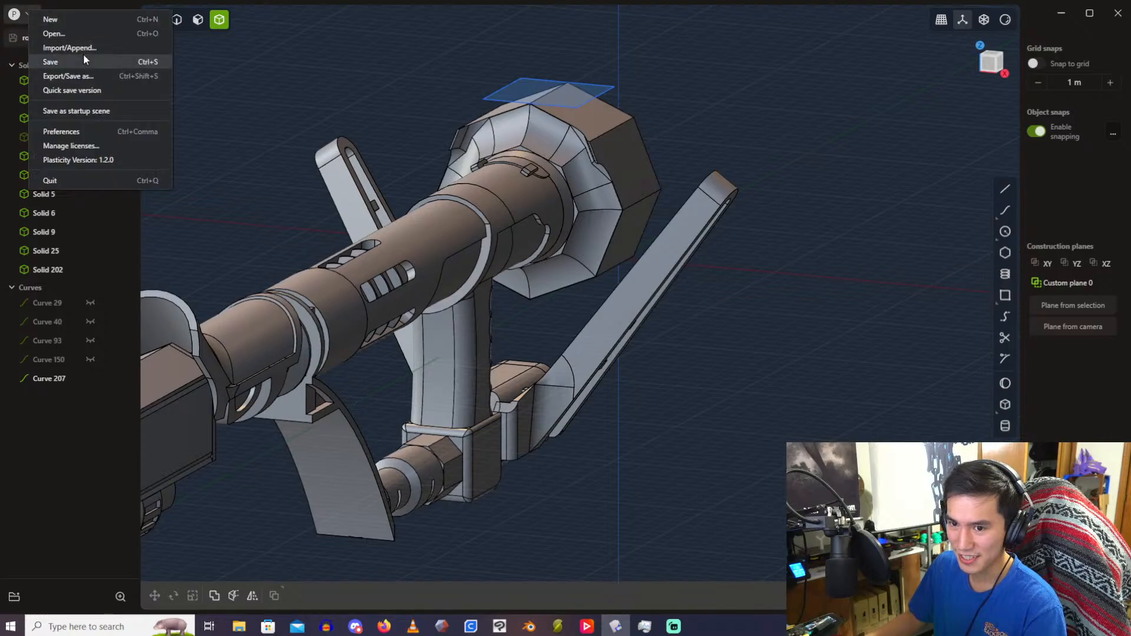
left_click(128, 60)
double_click(257, 190)
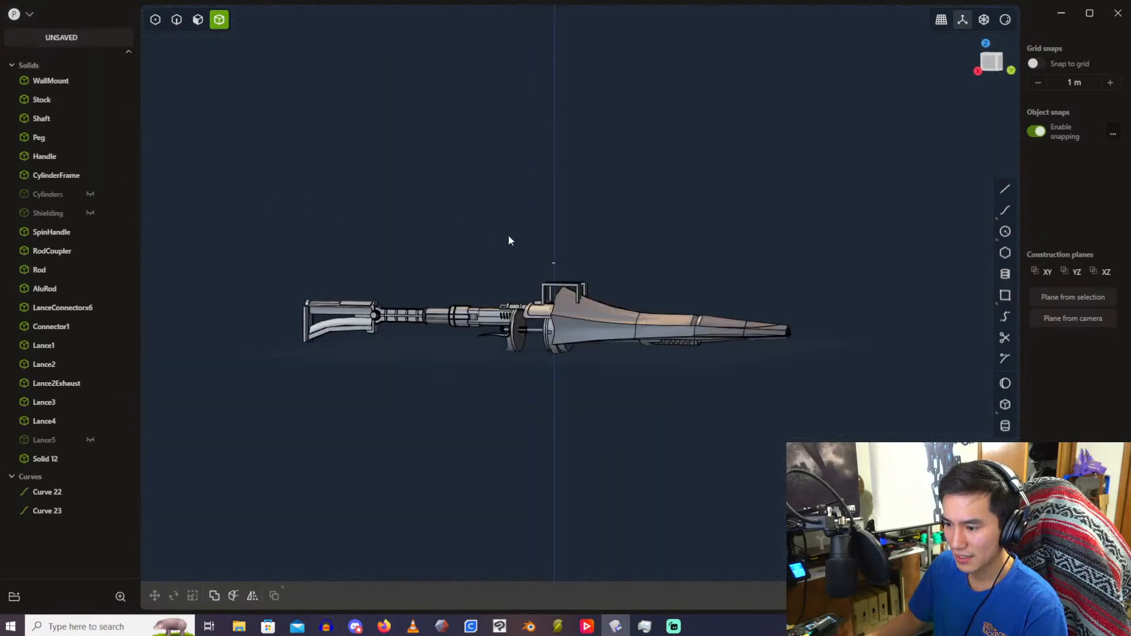
Step: Show the Cylinders and Shielding solids and hide the WallMount above the lance
left_click(90, 194)
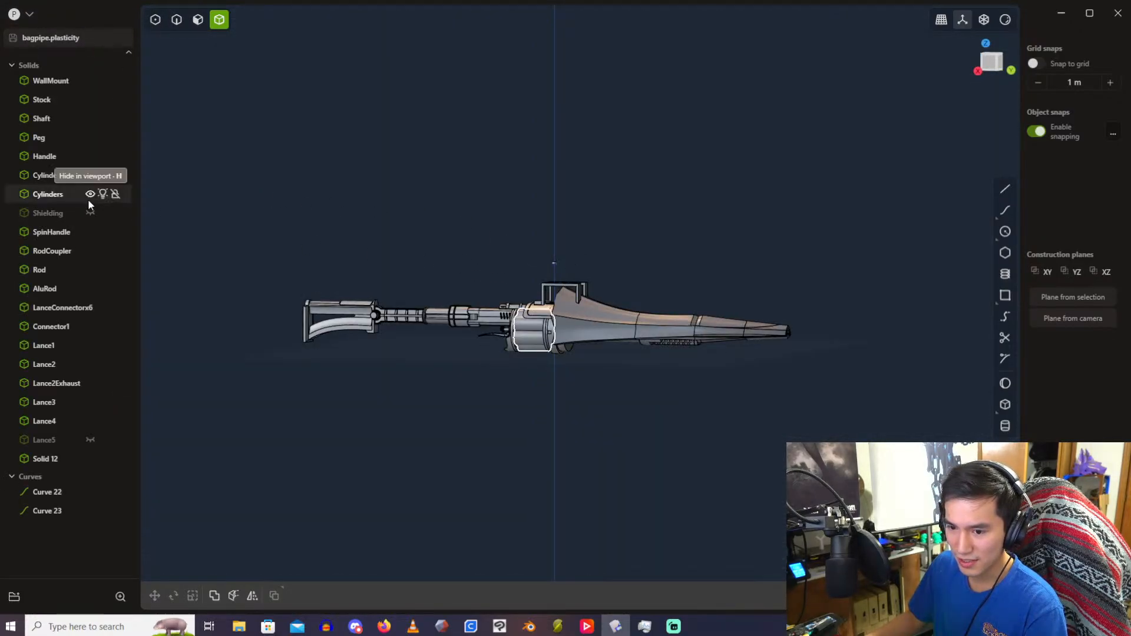
left_click(90, 213)
scroll(495, 256, "up", 2)
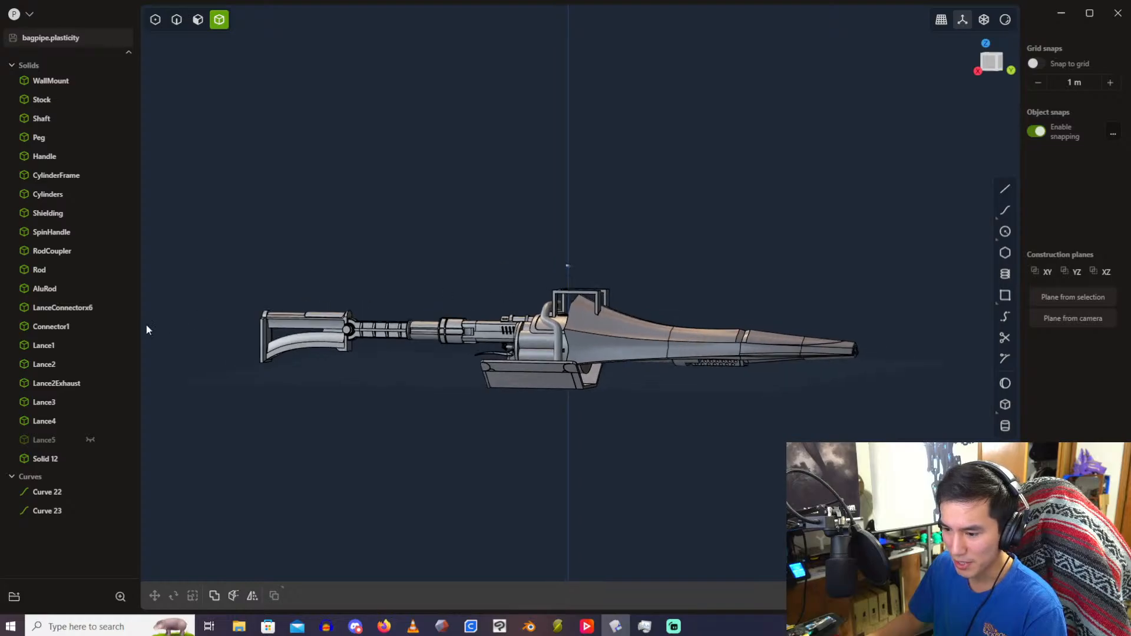
scroll(496, 319, "up", 3)
scroll(497, 319, "up", 1)
left_click(644, 279)
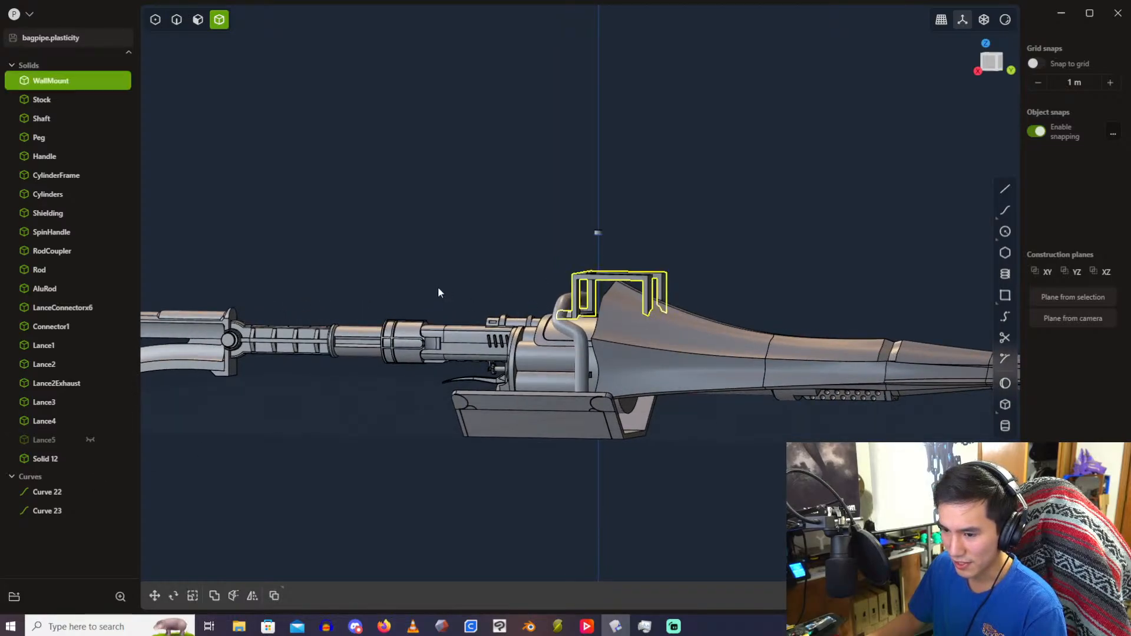
scroll(441, 291, "up", 1)
left_click(90, 81)
middle_click_drag(371, 232, 579, 228)
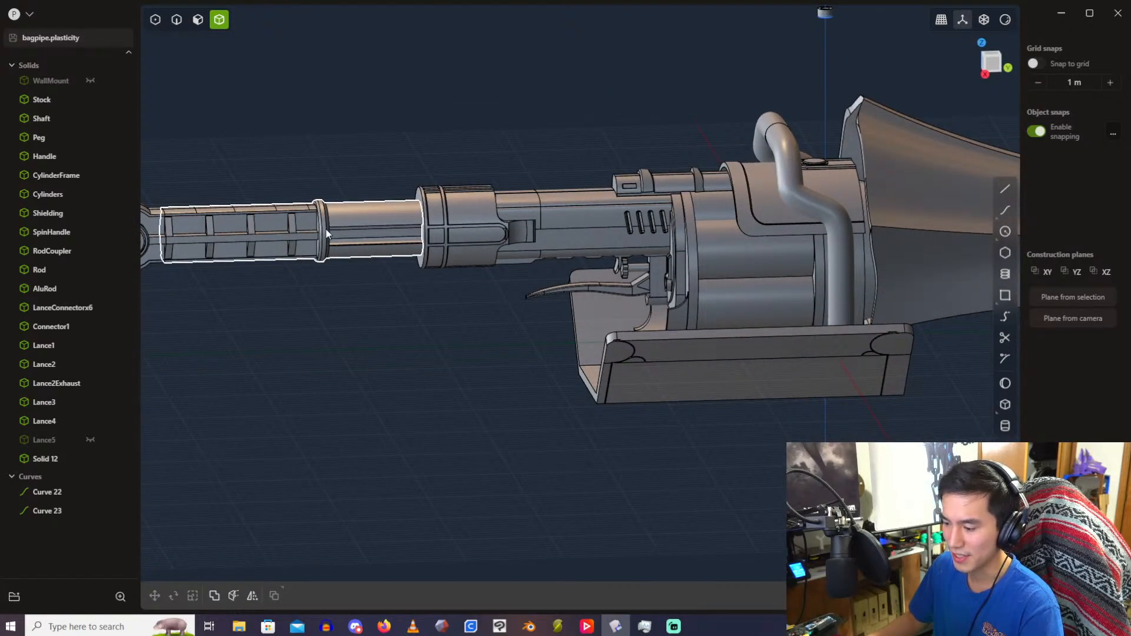
Step: Temporarily hide the Shaft to inspect the Connector1 rod inside it, restore the Shaft and clear the selection
left_click(365, 234)
key("h")
middle_click_drag(364, 238, 408, 243)
left_click(406, 236)
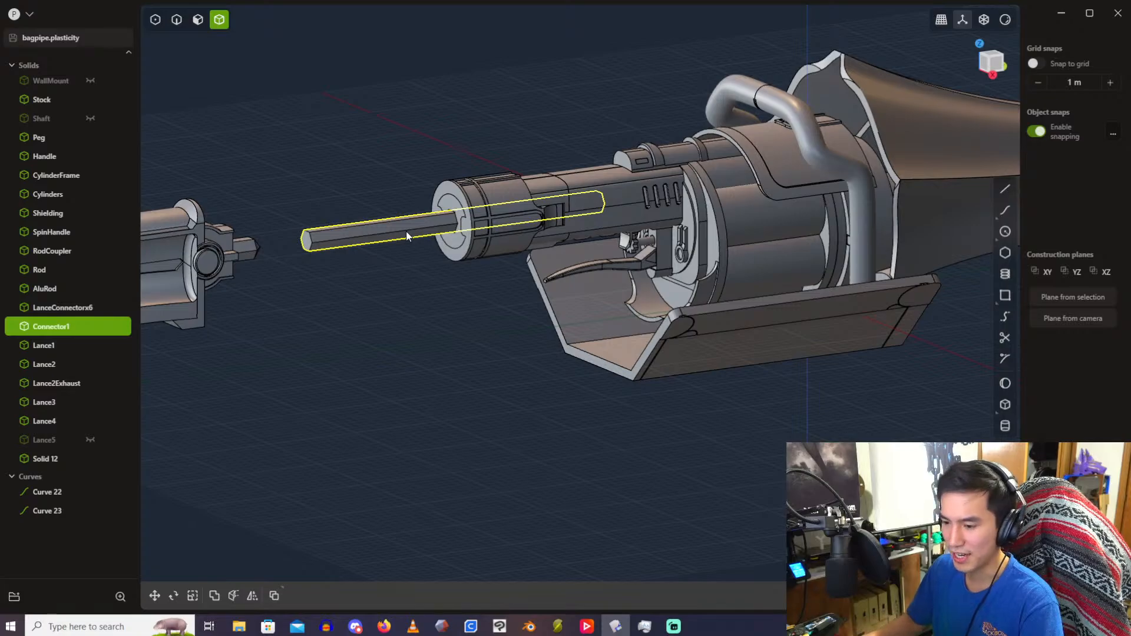
left_click(89, 118)
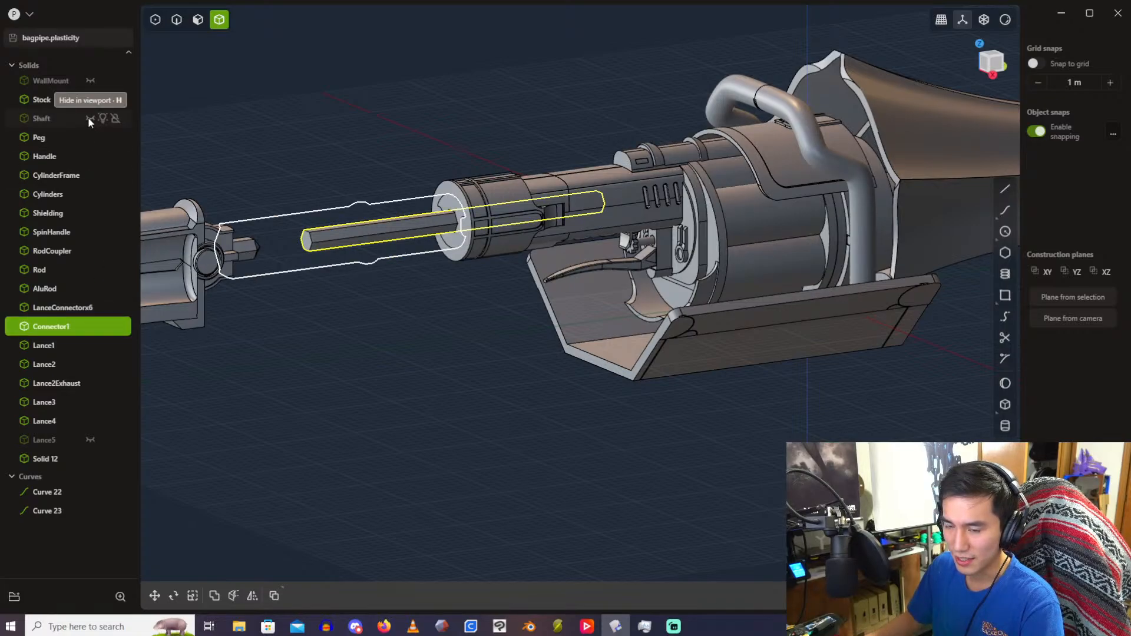
scroll(590, 200, "up", 5)
middle_click_drag(386, 238, 926, 46, "shift")
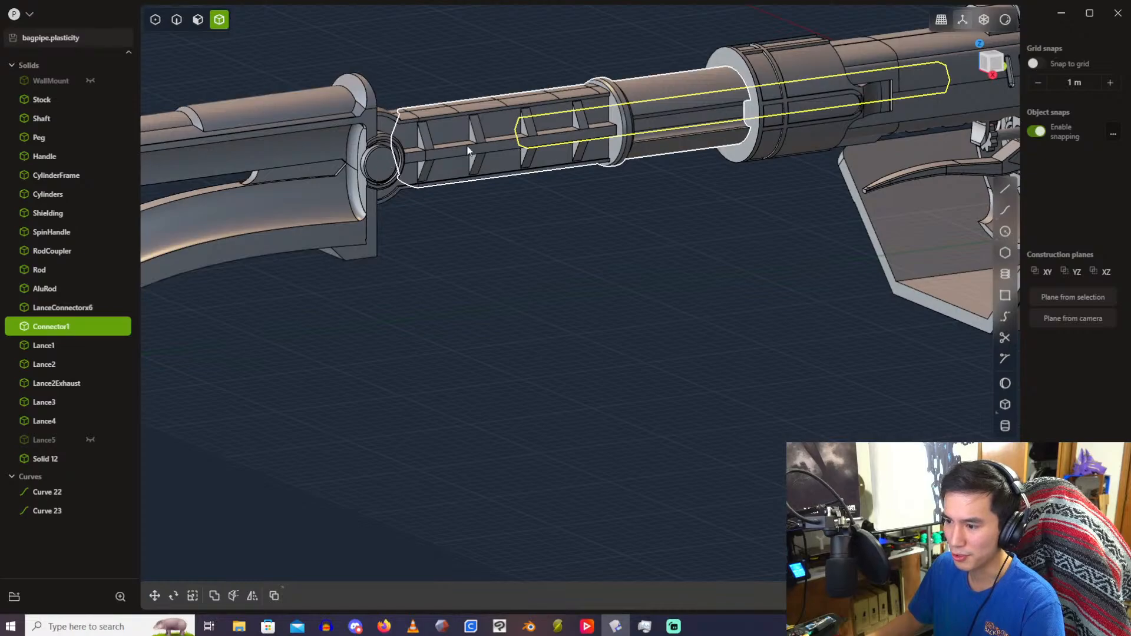
middle_click_drag(592, 116, 359, 293, "shift")
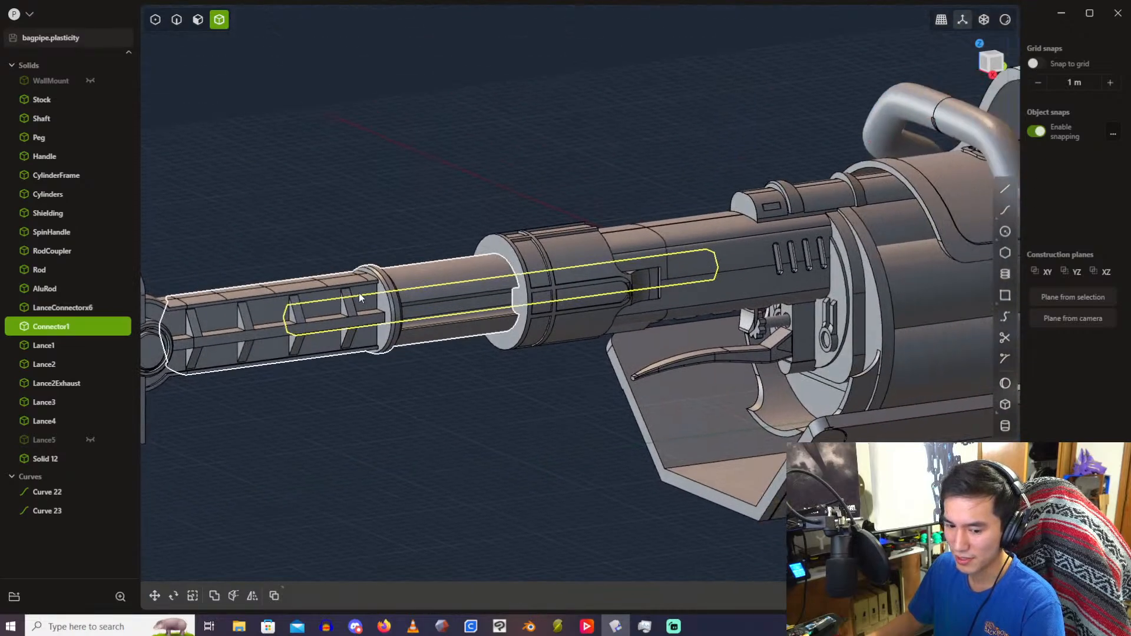
left_click(495, 182)
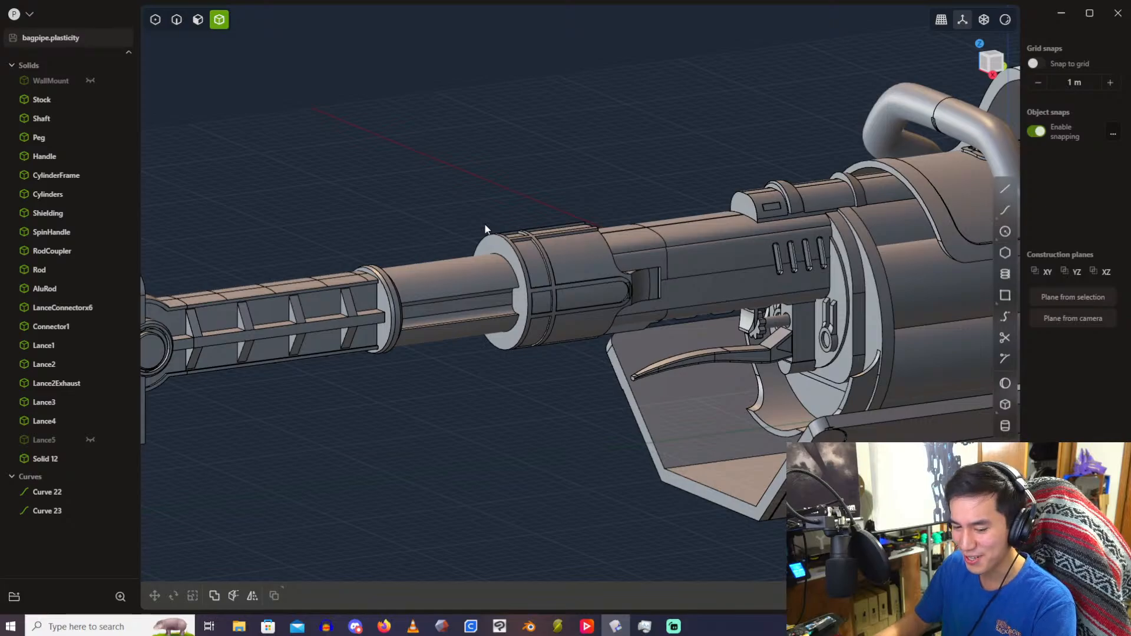
Step: Examine the Shielding with its curved pipes and the Lance1 section, following the lance towards its tip
middle_click_drag(520, 212, 564, 288)
left_click(557, 166)
scroll(535, 199, "down", 2)
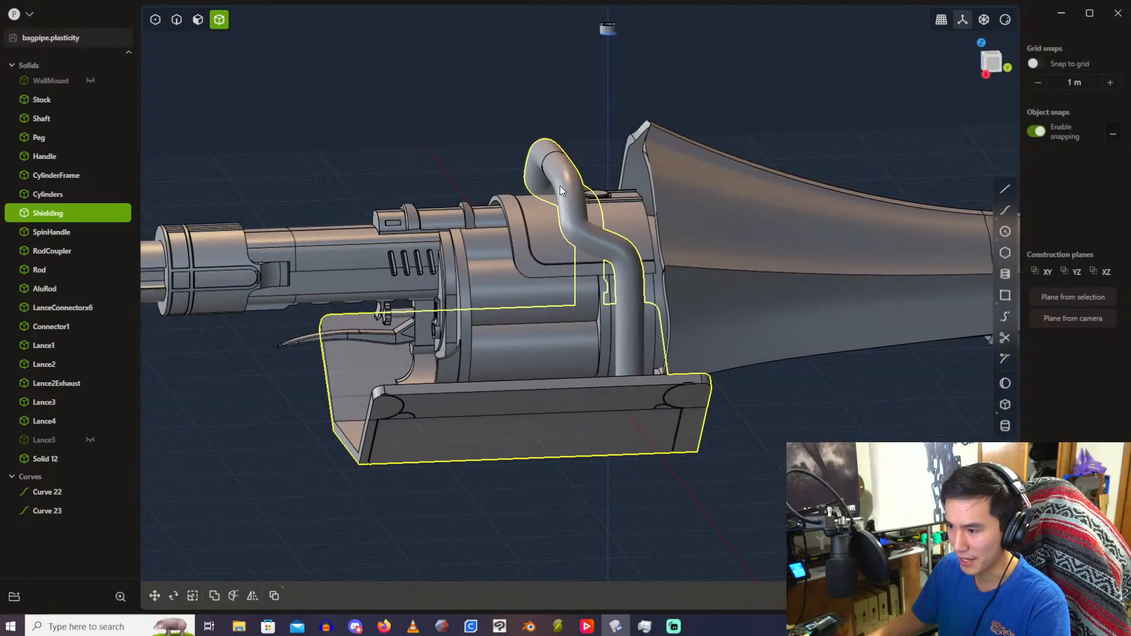
middle_click_drag(667, 178, 271, 309, "shift")
left_click(609, 239)
scroll(564, 211, "up", 2)
scroll(551, 206, "down", 3)
middle_click_drag(551, 206, 406, 241, "shift")
Step: Show the hidden Lance5 tip section
left_click(90, 439)
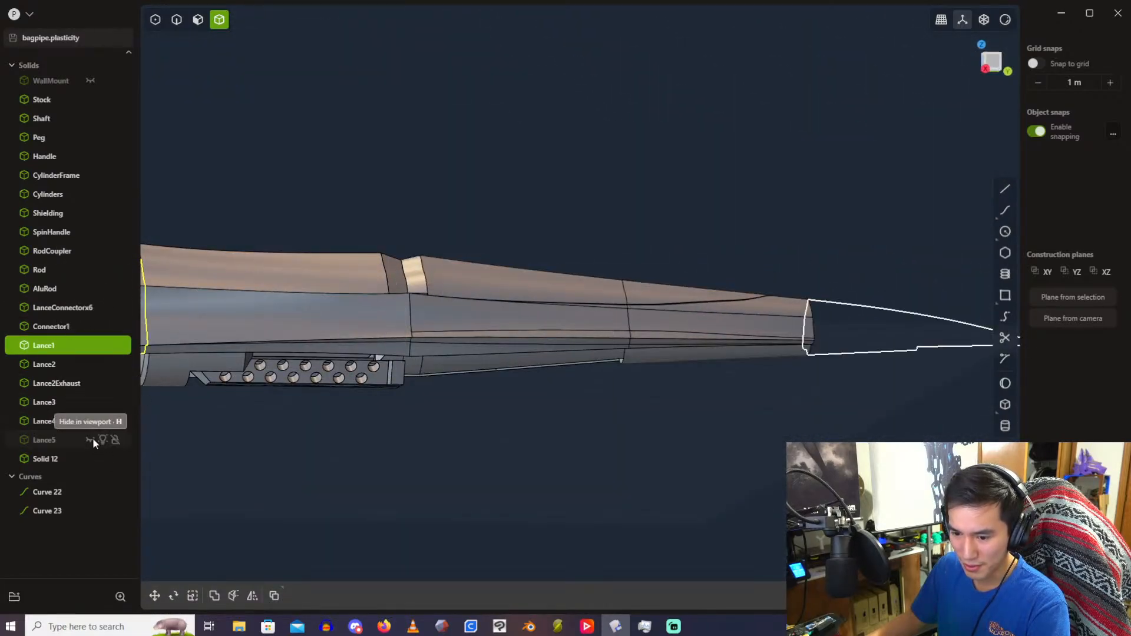
scroll(499, 330, "up", 5)
middle_click_drag(464, 326, 525, 232)
Step: Move Lance2Exhaust, Lance3, Lance4 and Lance5 together 18 m along Y, away from Lance2
left_click(497, 324)
left_click(649, 239, "shift")
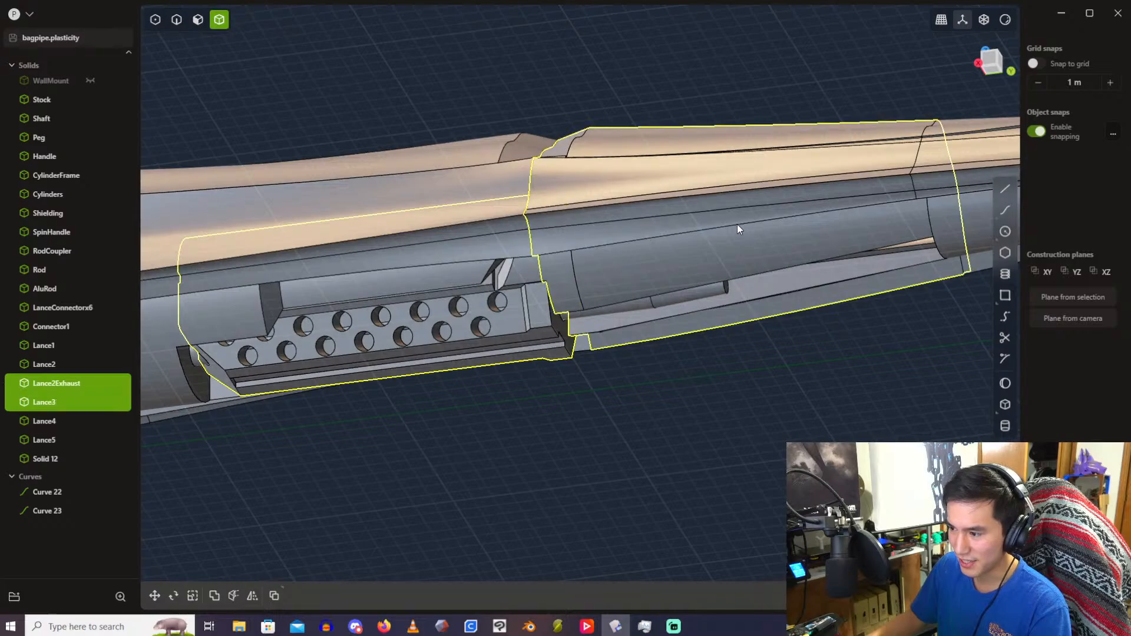
key("f")
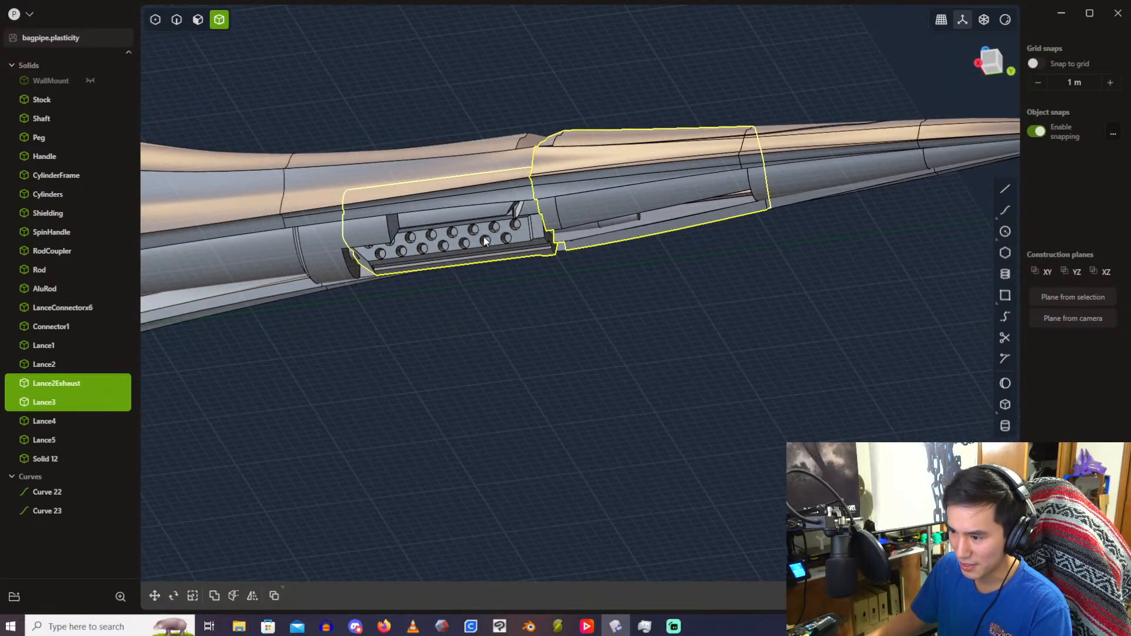
left_click(786, 161, "shift")
left_click(927, 158, "shift")
key("f")
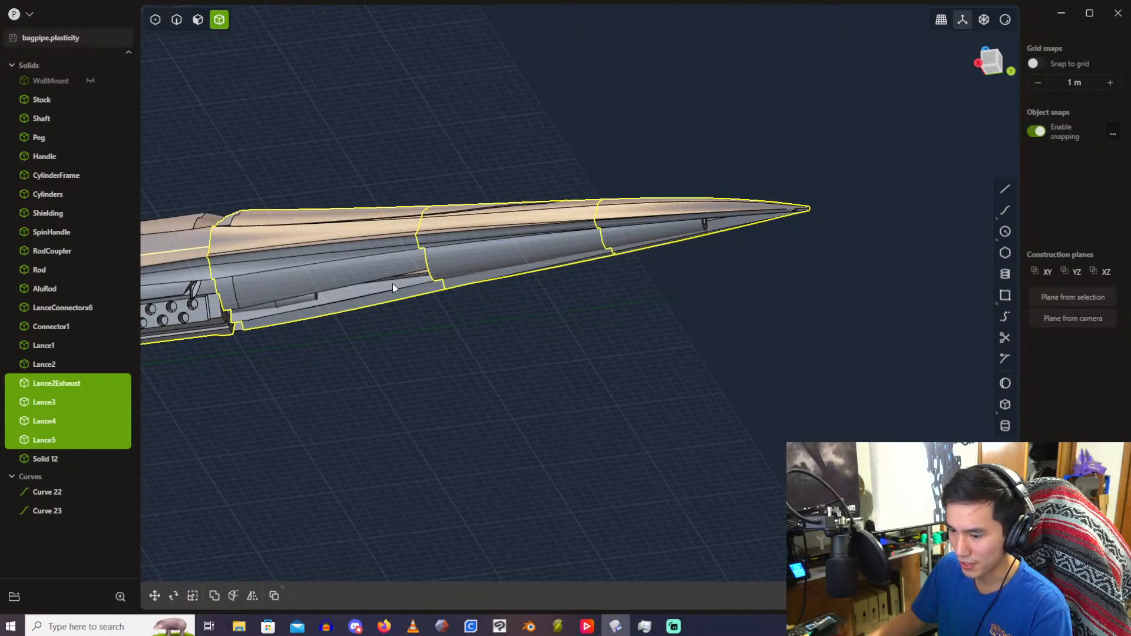
key("g")
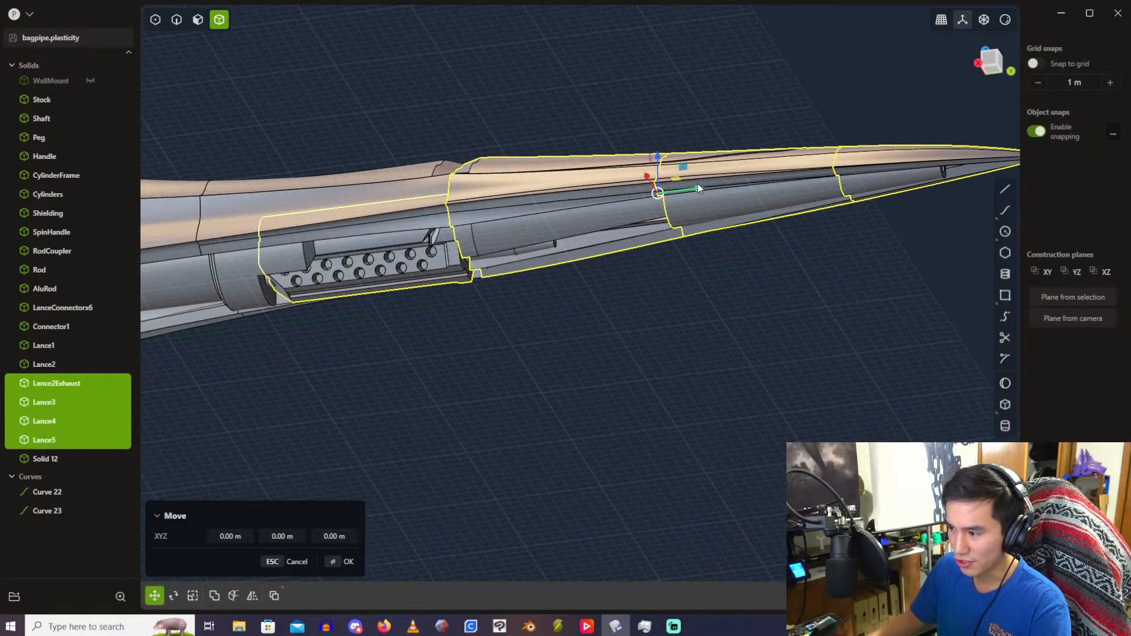
left_click_drag(697, 182, 876, 193)
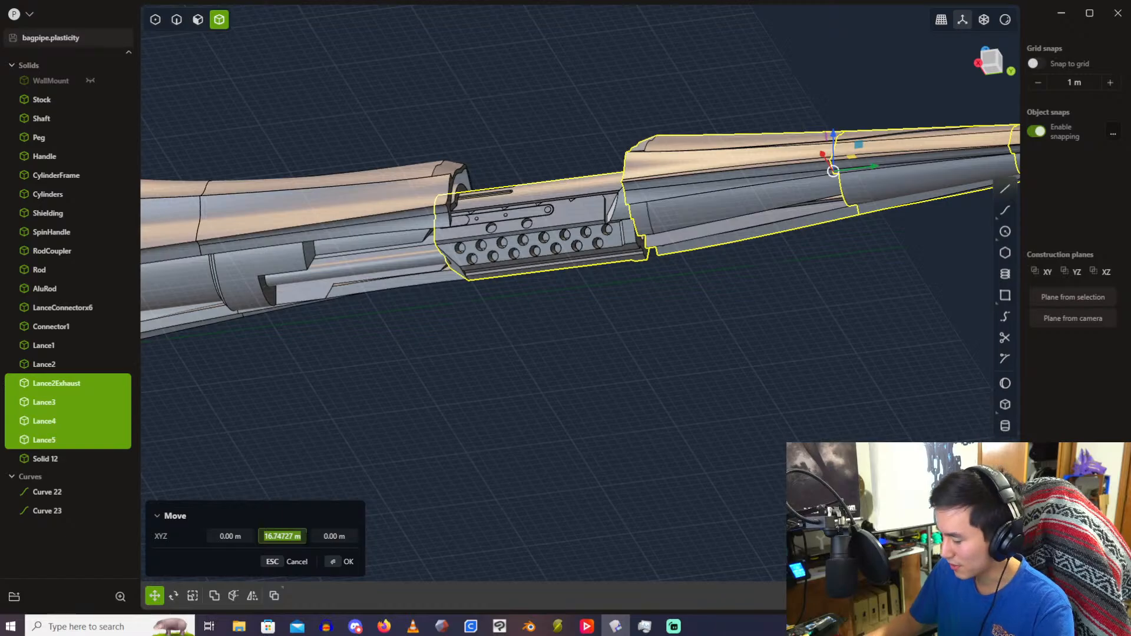
left_click(302, 537)
type("18")
key("Return")
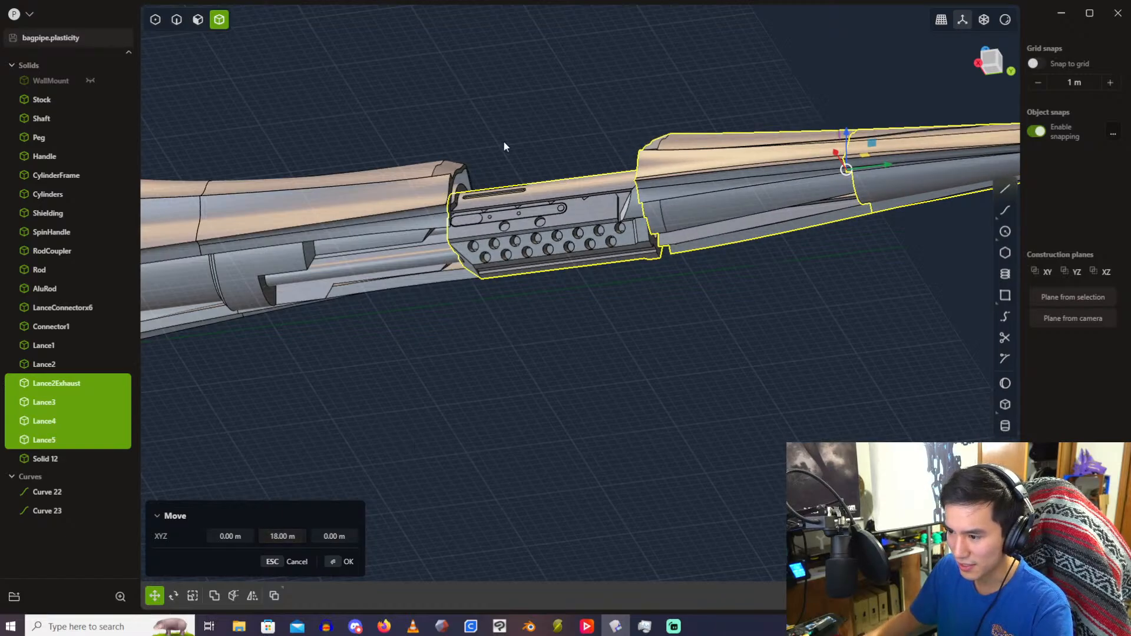
key("Return")
Step: Select the AluRod and examine how it runs between Lance2 and the exhaust section
scroll(504, 147, "up", 7)
left_click(480, 181)
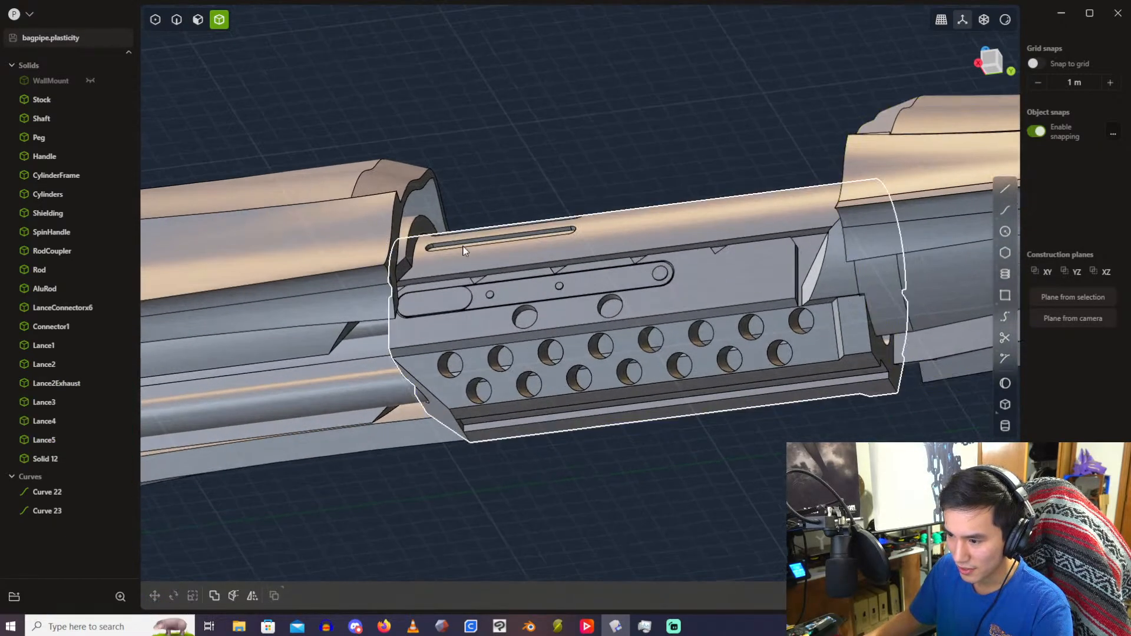
middle_click_drag(481, 242, 612, 164)
left_click(588, 151)
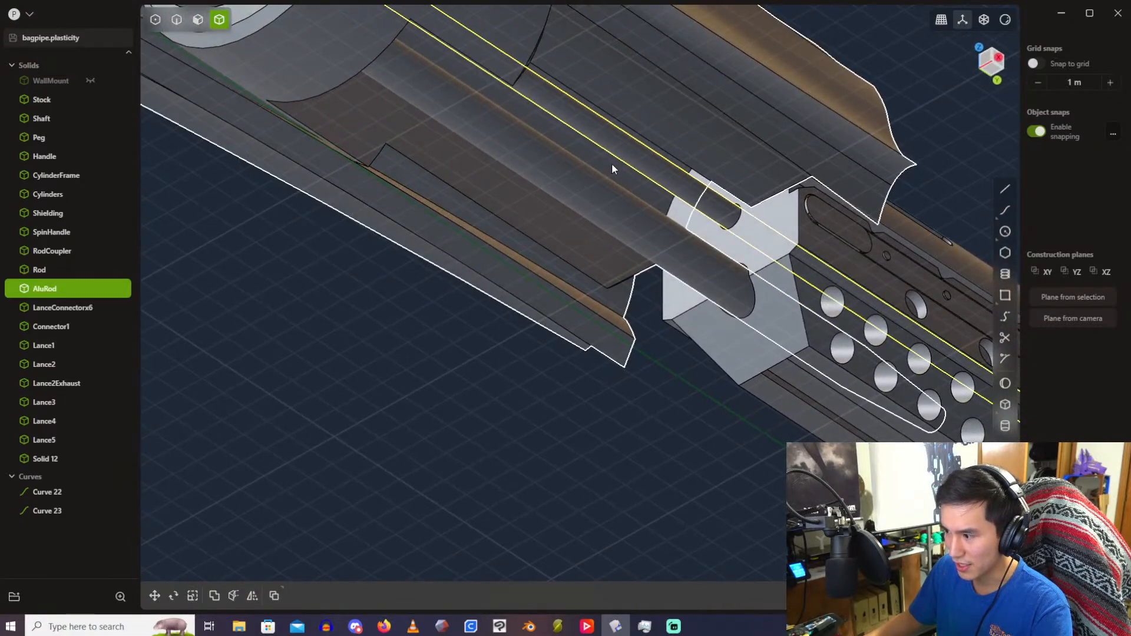
middle_click_drag(641, 211, 642, 234)
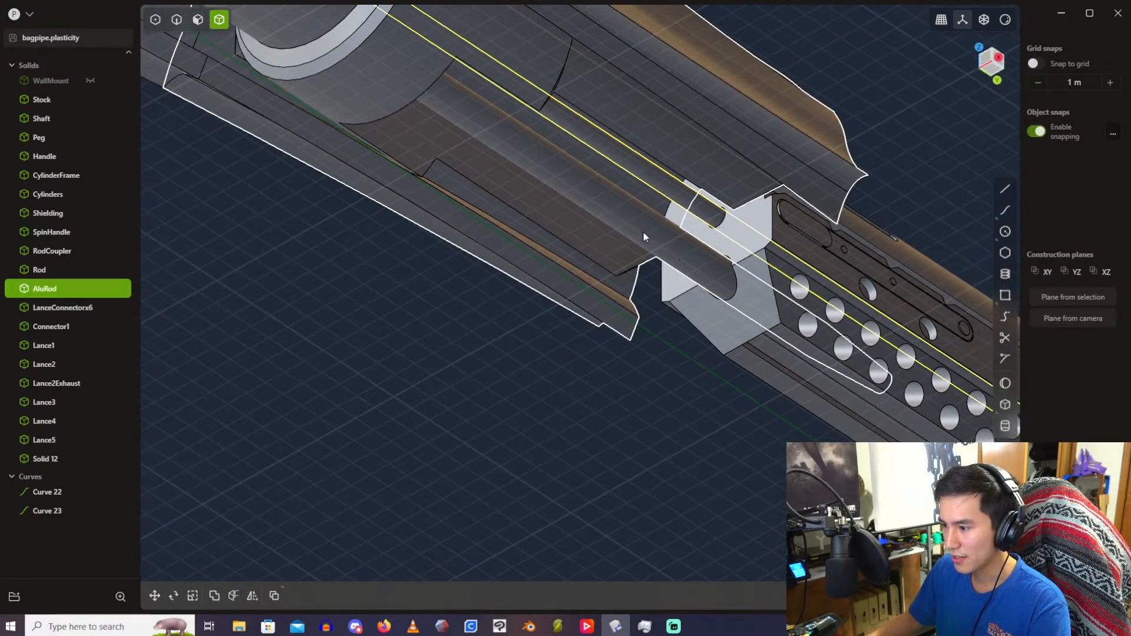
Step: Select Lance2 and inspect its hollow interior and open underside around the rod from several angles
left_click(537, 178)
middle_click_drag(595, 203, 560, 237)
middle_click_drag(465, 214, 544, 214)
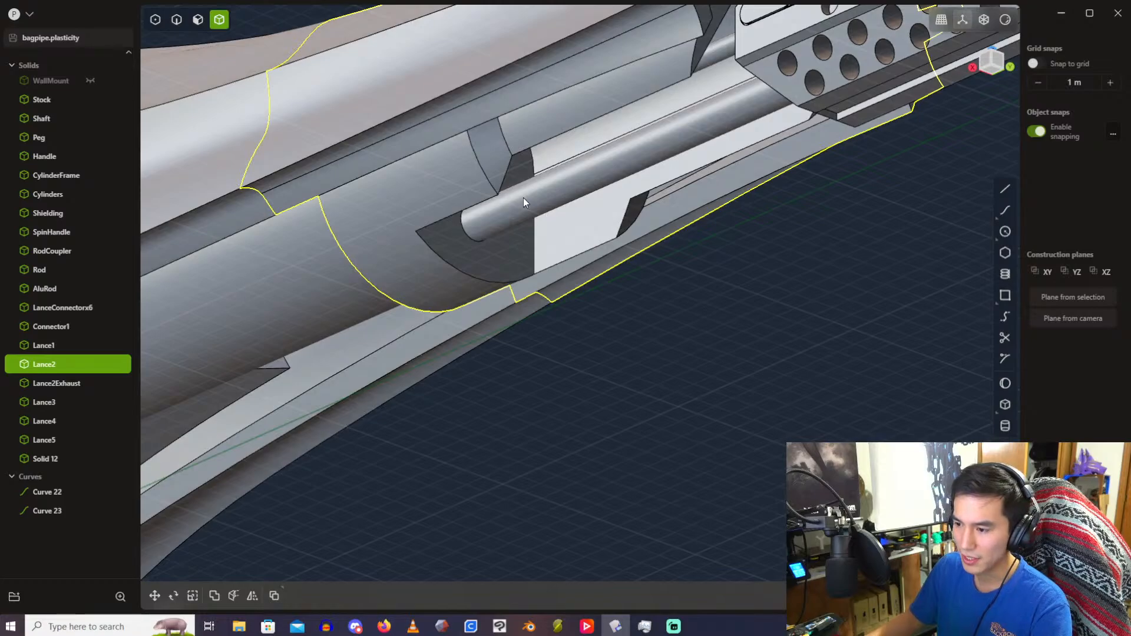
middle_click_drag(524, 197, 616, 446)
middle_click_drag(702, 404, 532, 272)
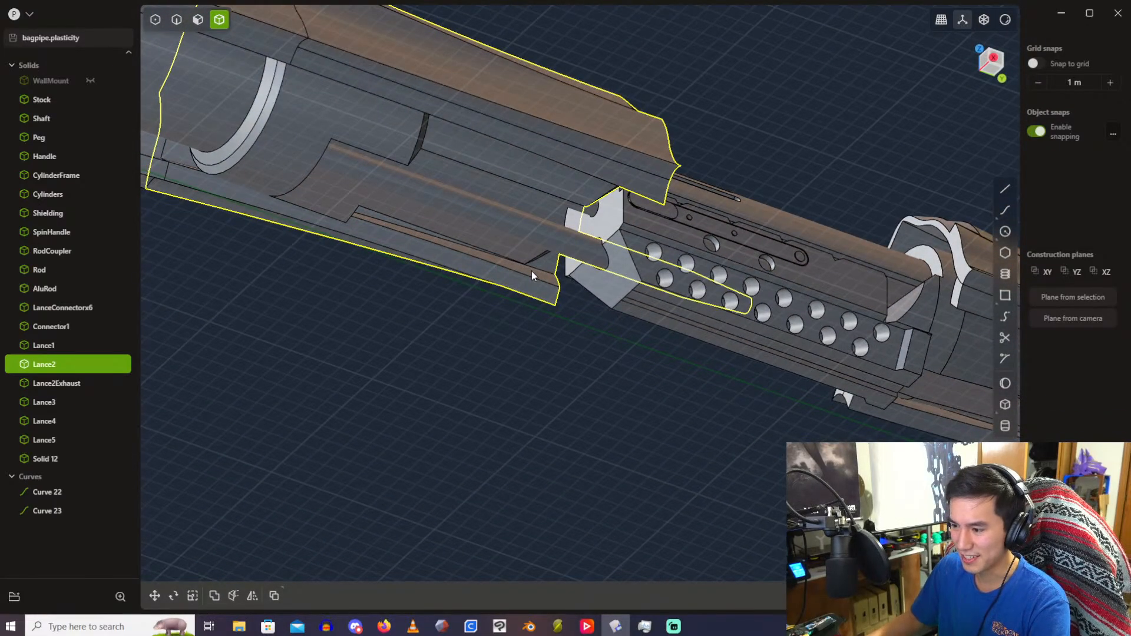
scroll(531, 271, "up", 3)
middle_click_drag(532, 271, 688, 318, "shift")
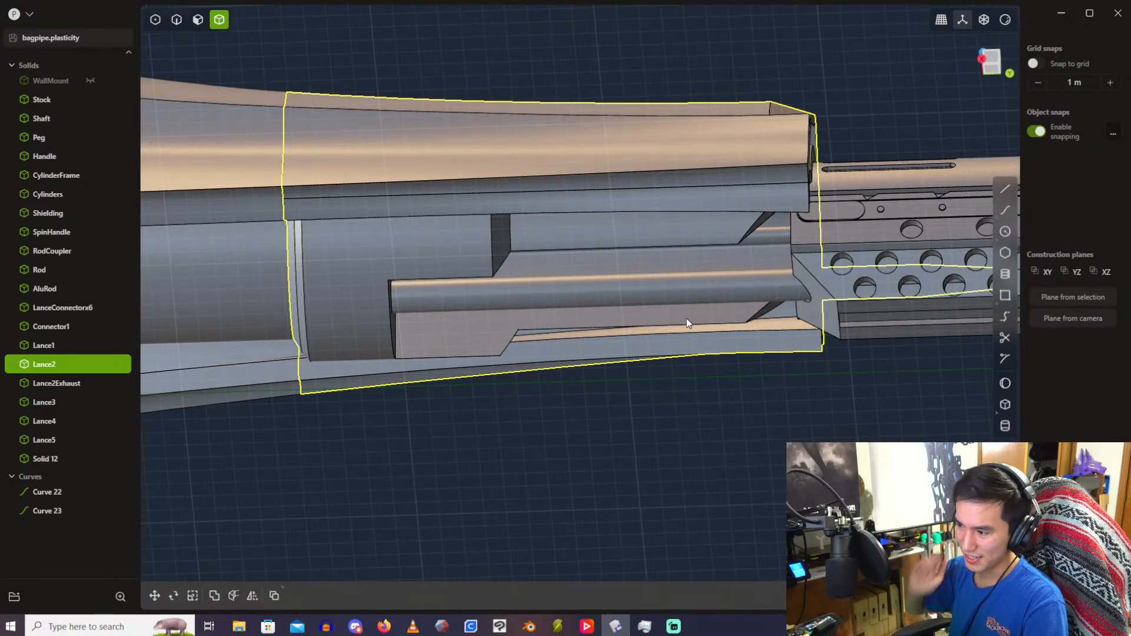
Step: Select Lance2Exhaust and examine its perforated housing in the gap between the two separated lance sections
middle_click_drag(688, 318, 560, 274)
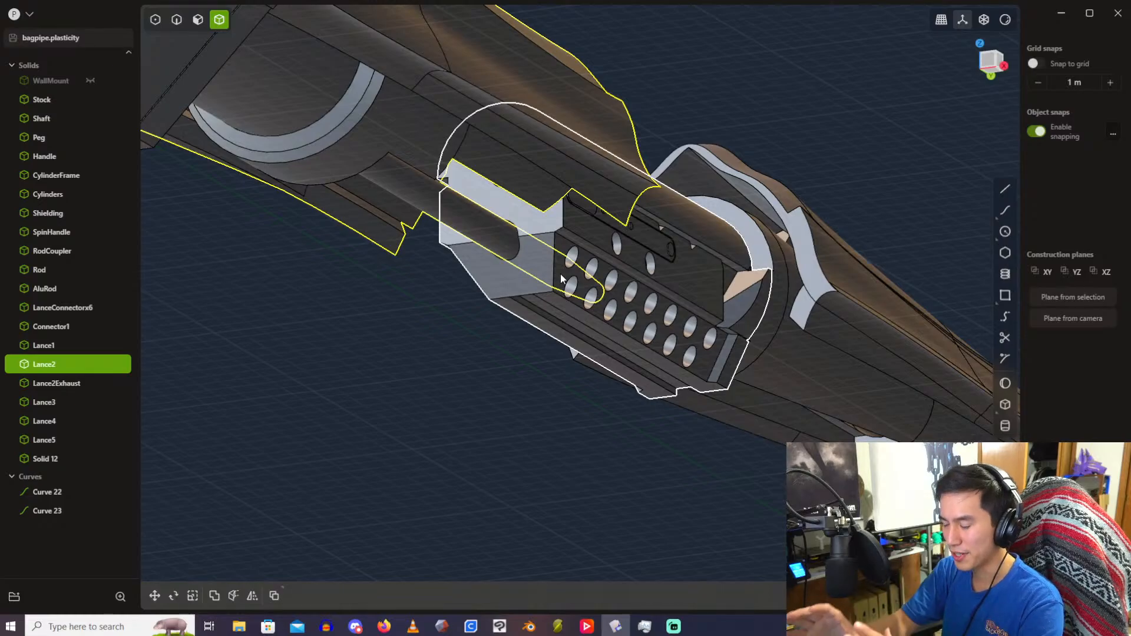
scroll(563, 275, "up", 2)
middle_click_drag(643, 269, 534, 171, "shift")
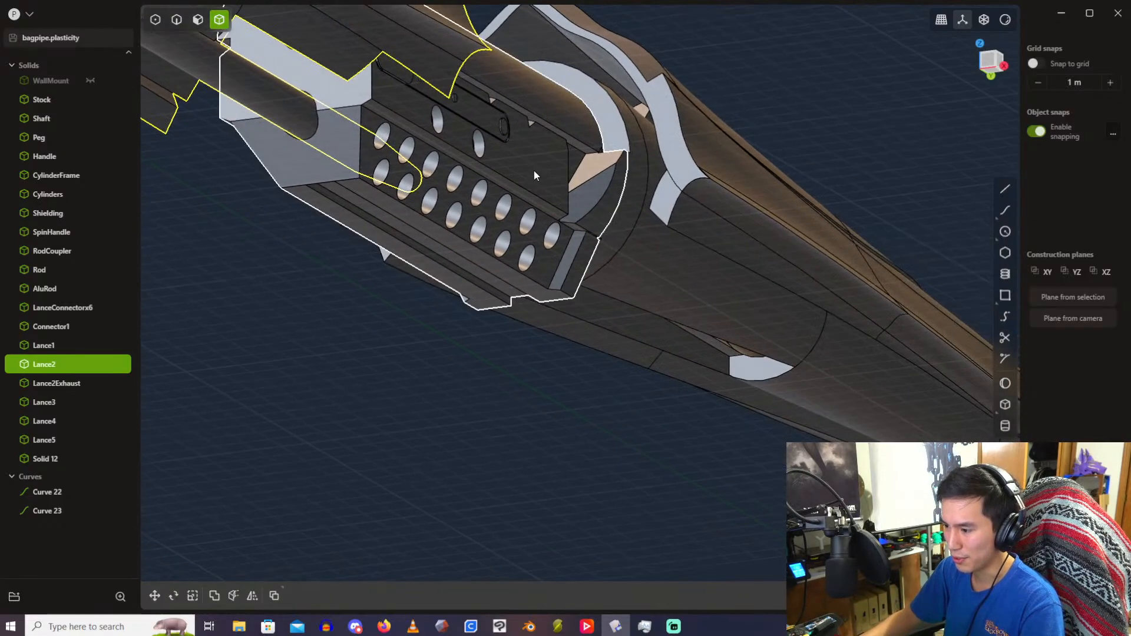
left_click(534, 170)
scroll(655, 240, "down", 2)
middle_click_drag(655, 240, 603, 295, "shift")
scroll(604, 295, "down", 2)
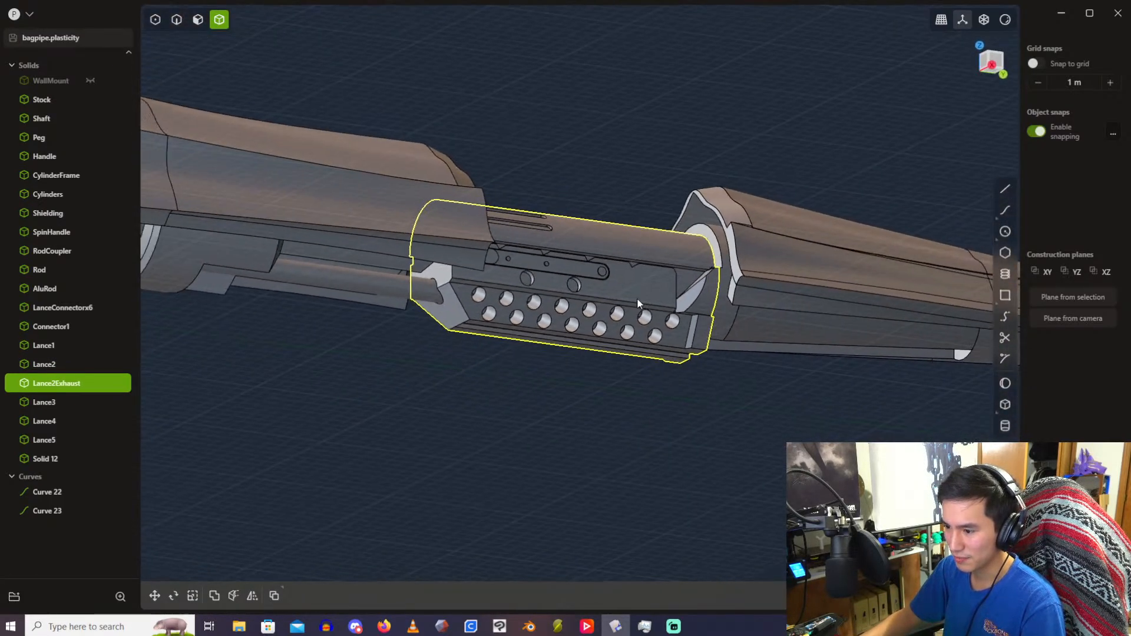
middle_click_drag(539, 270, 478, 154)
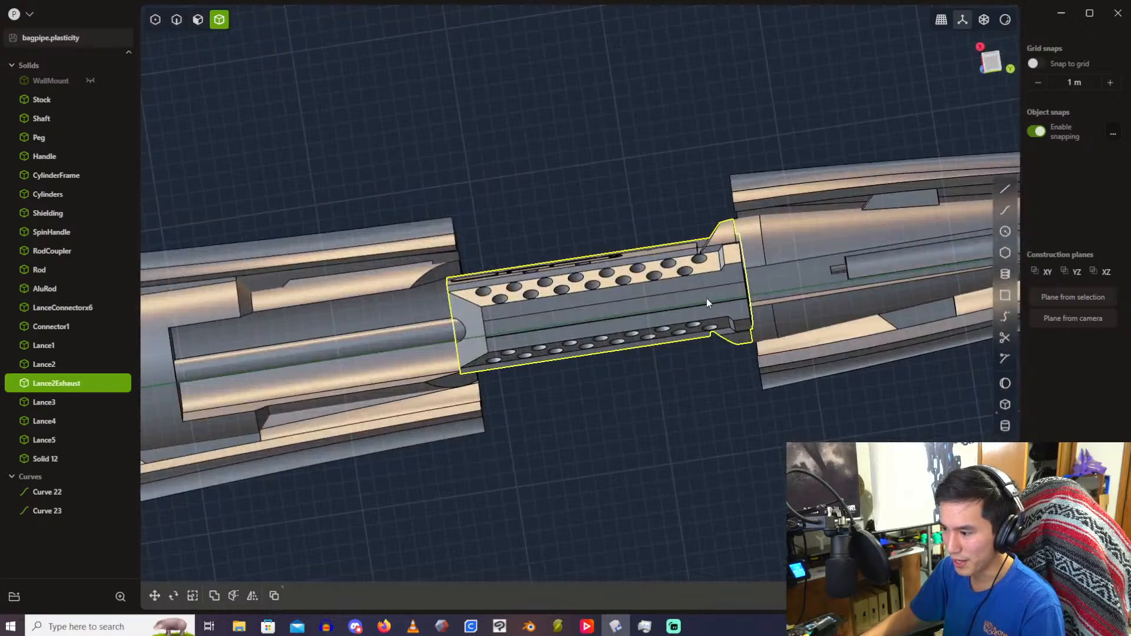
scroll(693, 304, "down", 3)
middle_click_drag(662, 289, 626, 276, "shift")
scroll(659, 272, "up", 4)
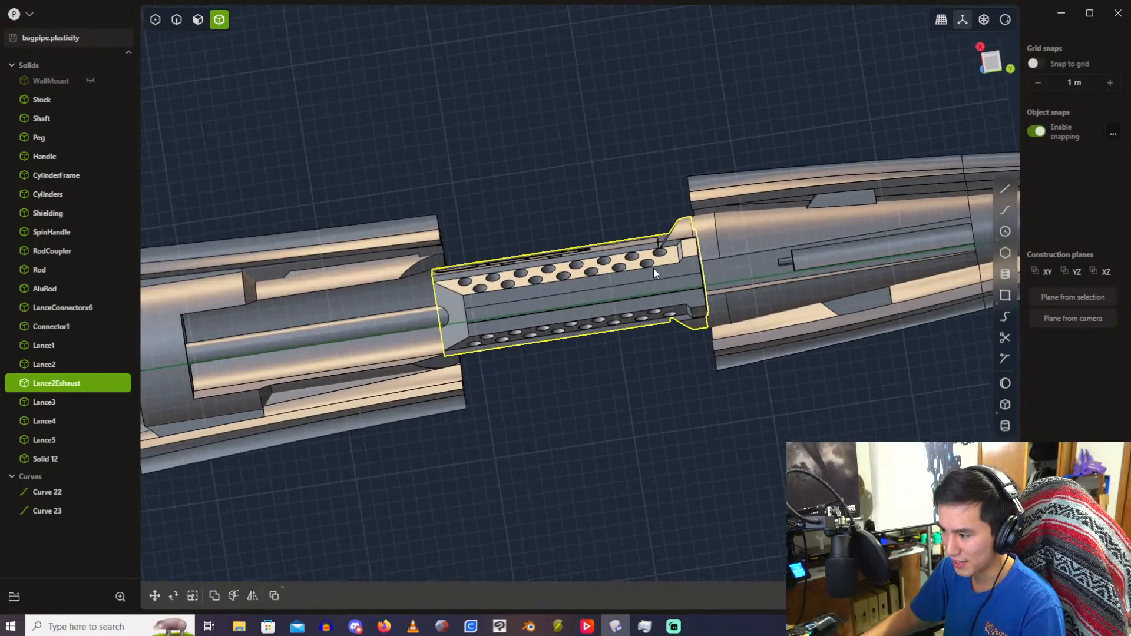
Step: Select the AluRod and examine how its end fits into the socket inside the adjoining lance section
middle_click_drag(703, 270, 656, 327)
scroll(789, 221, "up", 4)
left_click(680, 270)
scroll(657, 353, "up", 3)
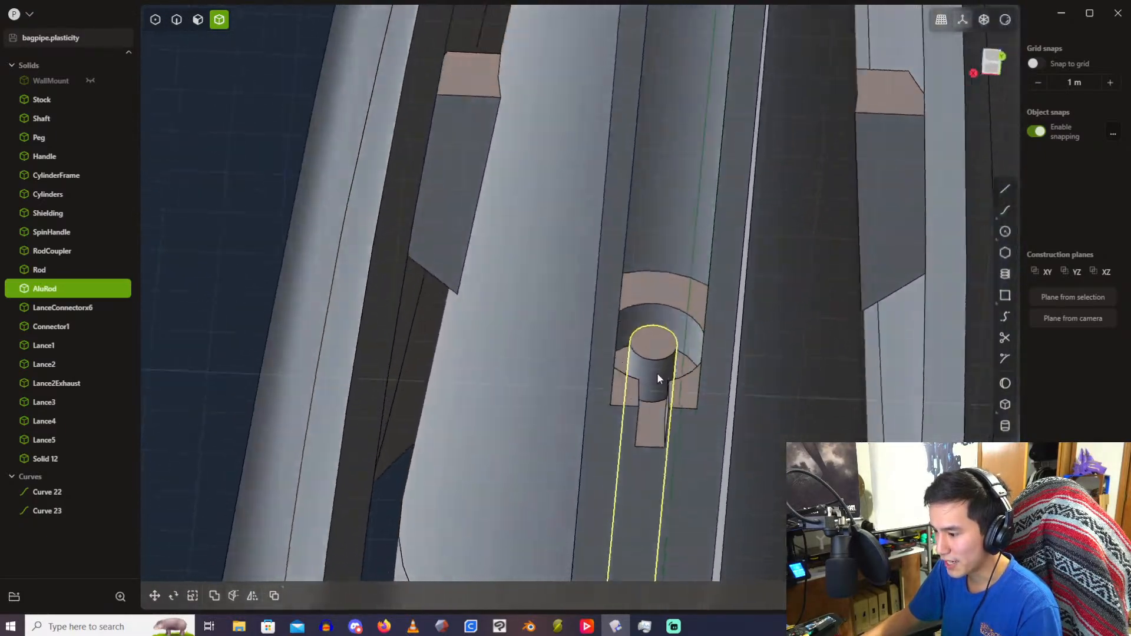
middle_click_drag(656, 373, 702, 405)
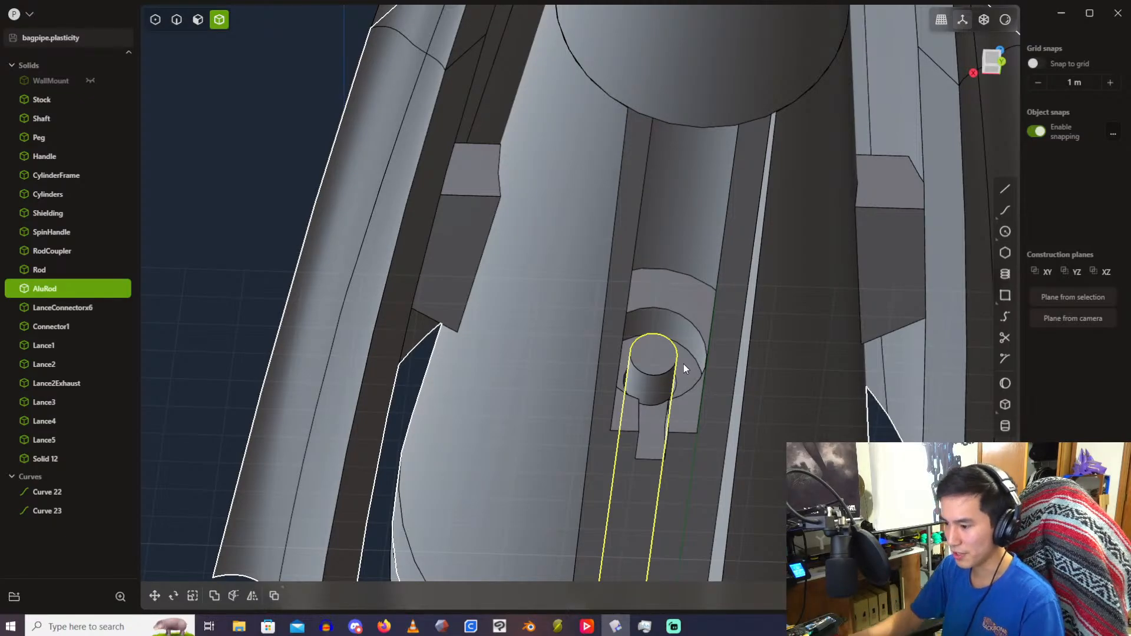
middle_click_drag(683, 365, 640, 268)
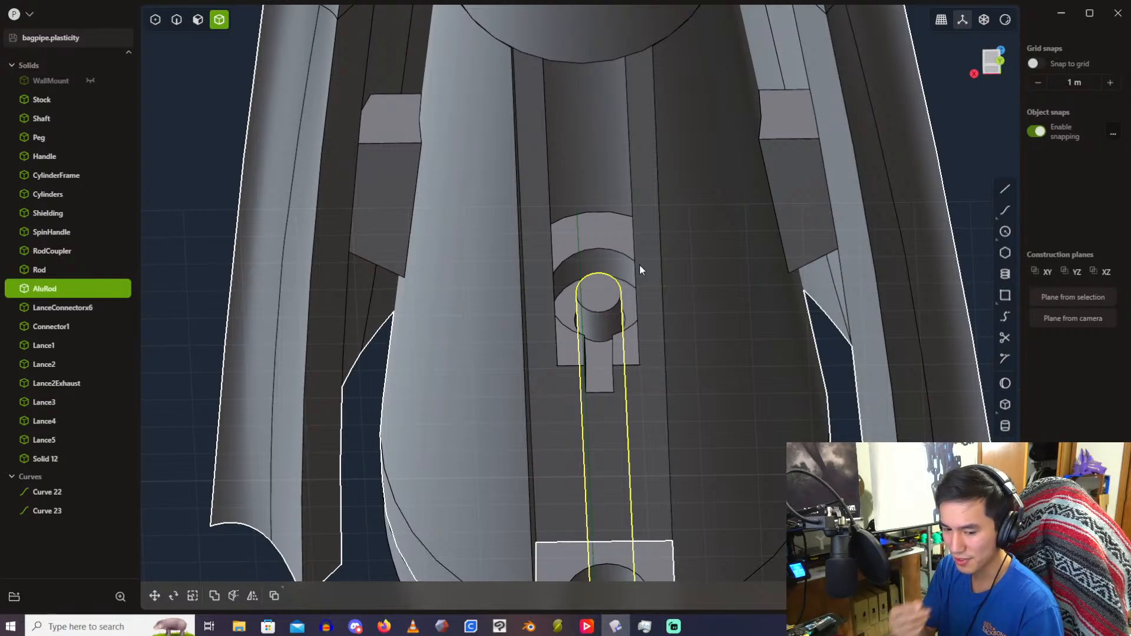
middle_click_drag(640, 270, 613, 221)
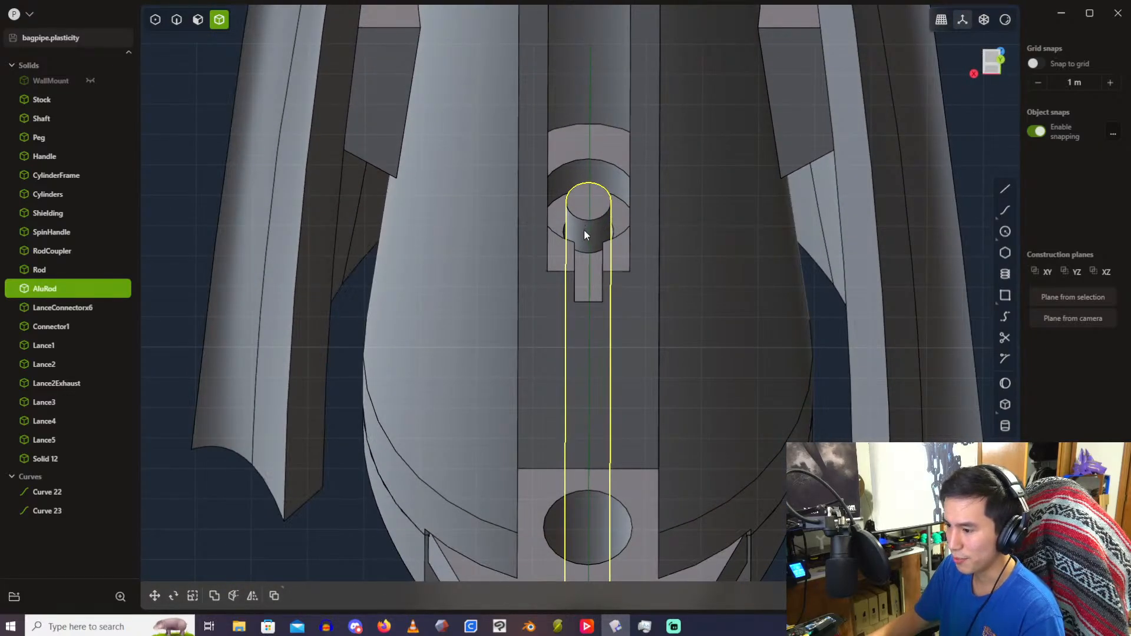
scroll(603, 221, "down", 2)
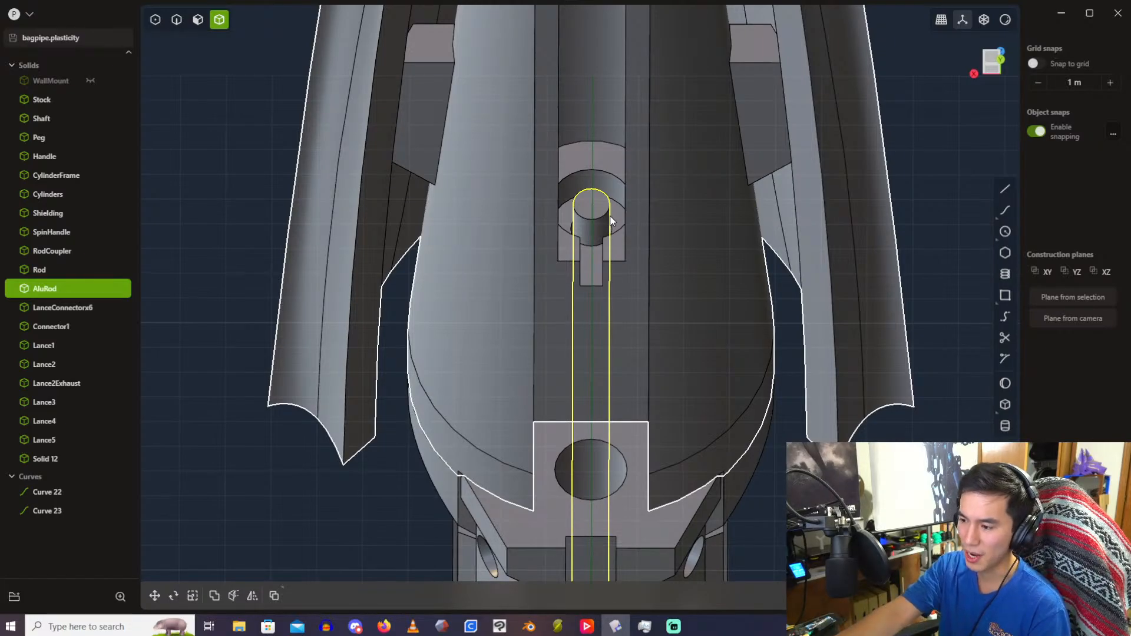
middle_click_drag(594, 290, 739, 334)
scroll(593, 293, "down", 3)
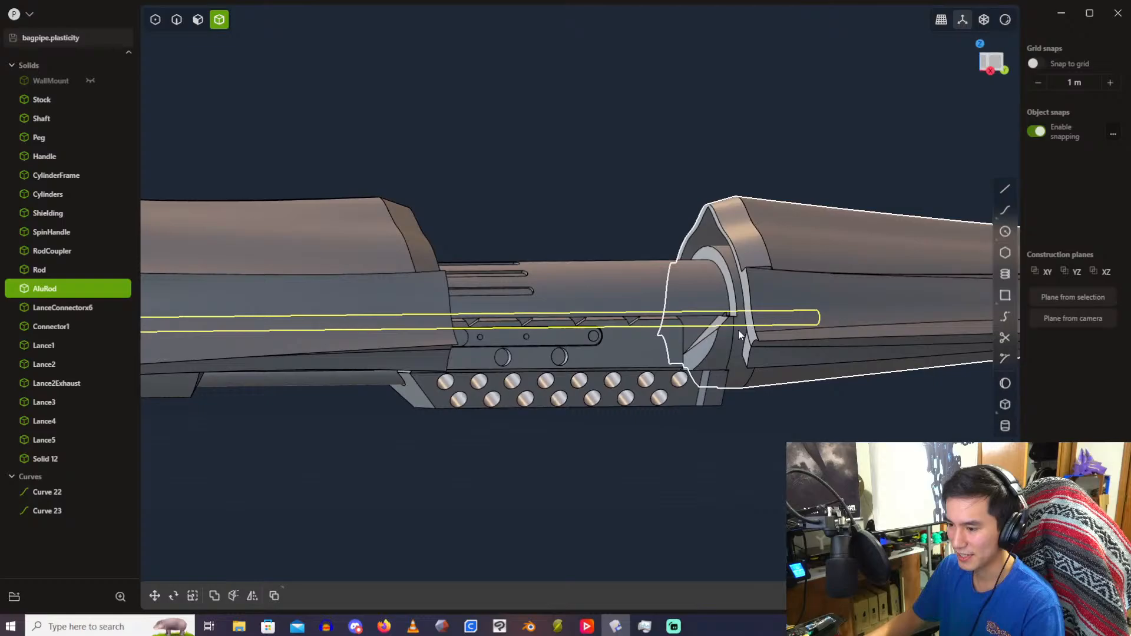
Step: Undo the moves that pulled the lance sections apart and clear the selection
left_click(605, 212)
key("ctrl+z")
key("ctrl+z")
key("ctrl+z")
key("ctrl+z")
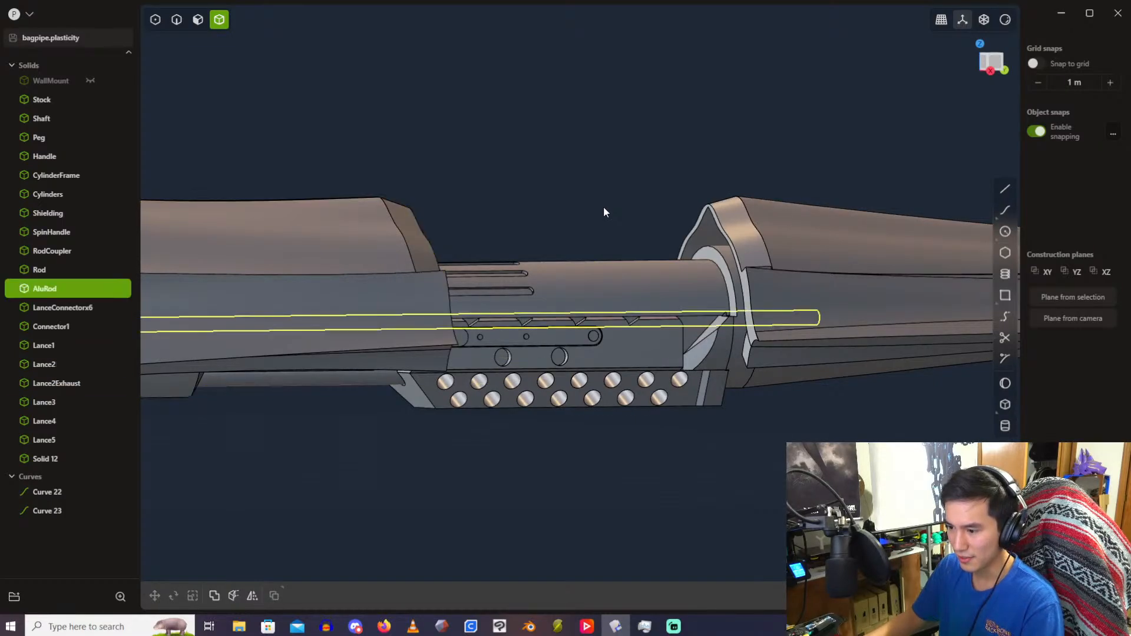
scroll(604, 208, "down", 3)
left_click(603, 208)
key("ctrl+z")
key("ctrl+z")
left_click(585, 157)
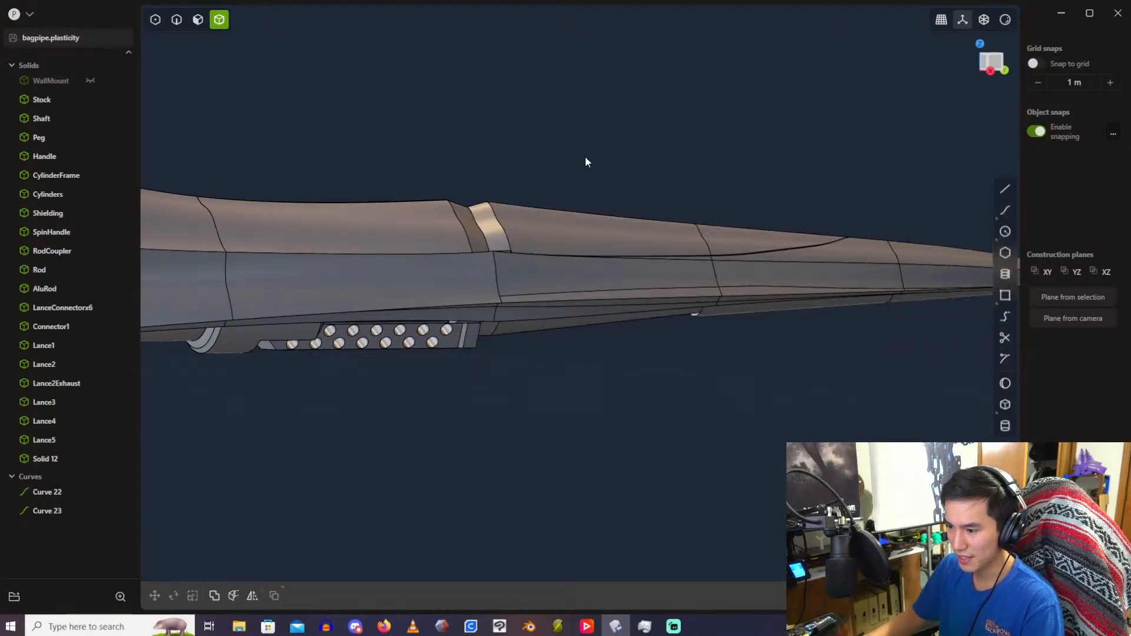
Step: Select the Cylinders solid and examine it within the revolver section behind the lance
middle_click_drag(585, 156, 837, 232, "shift")
scroll(791, 230, "down", 5)
middle_click_drag(684, 232, 473, 202)
middle_click_drag(554, 228, 484, 233)
scroll(492, 267, "up", 5)
left_click(499, 239)
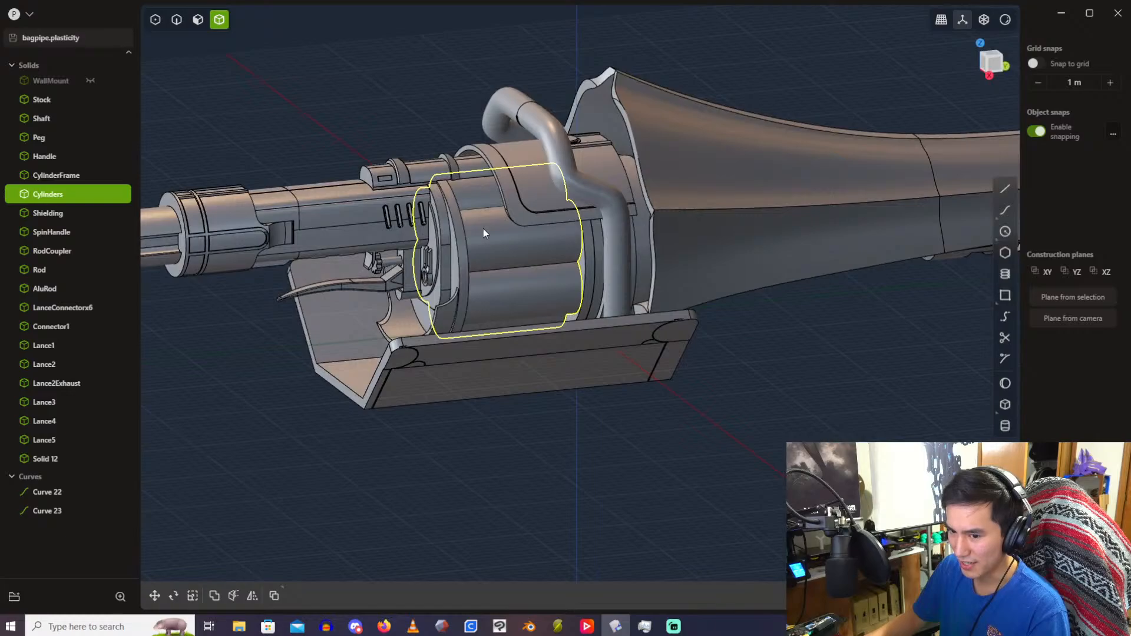
scroll(484, 233, "up", 1)
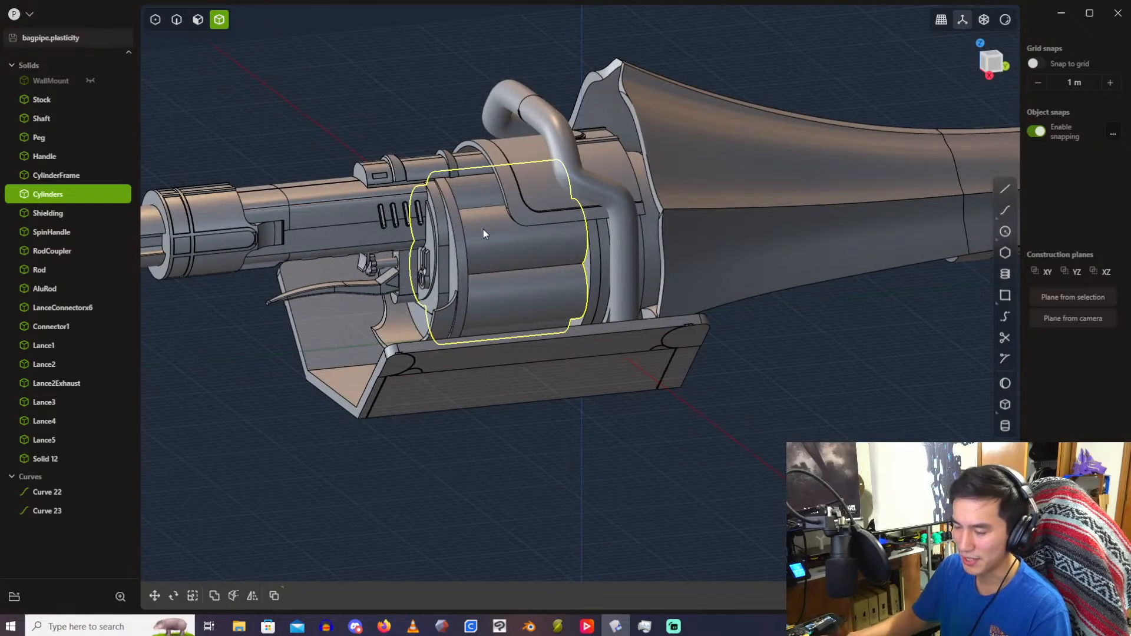
scroll(483, 233, "up", 5)
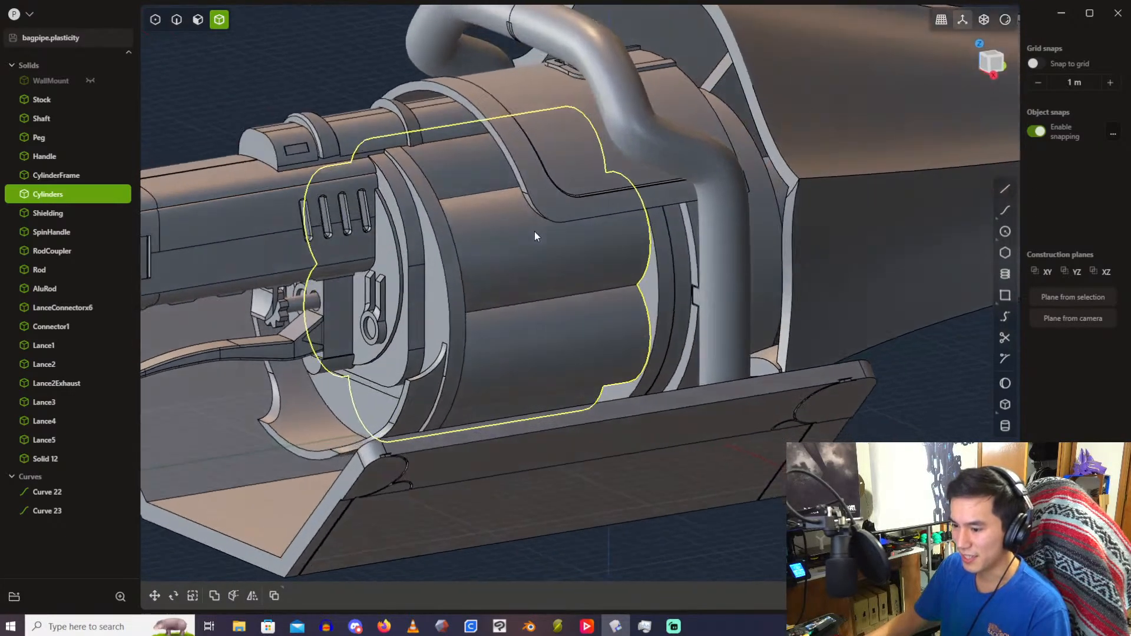
scroll(530, 248, "down", 2)
middle_click_drag(515, 240, 377, 170)
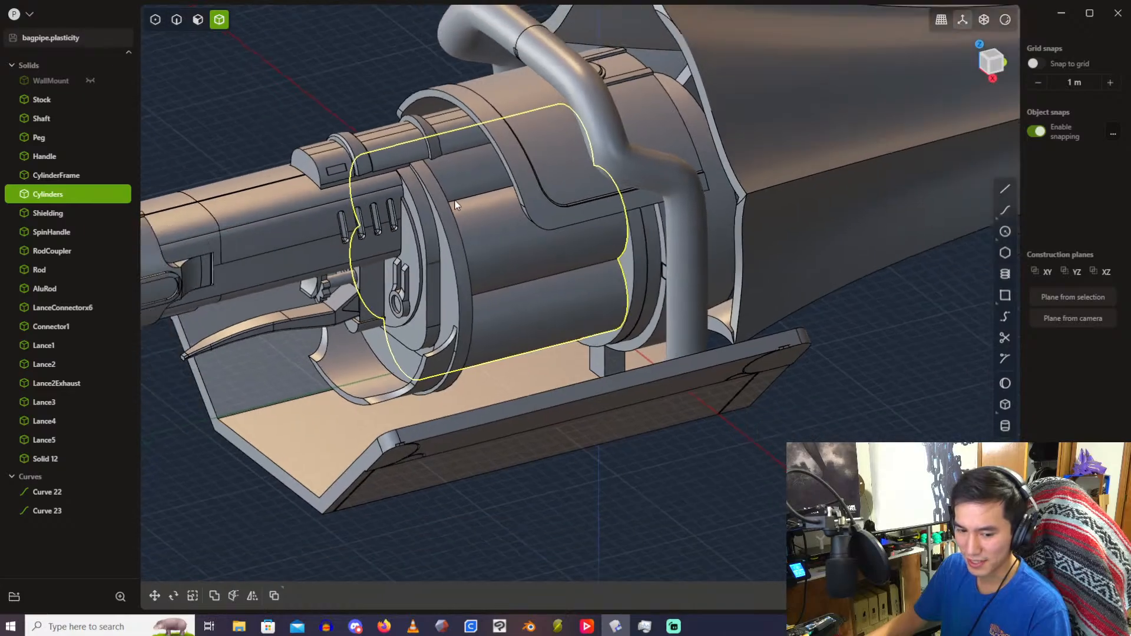
Step: Select the CylinderFrame and examine where it meets the handle section and the lance
left_click(409, 151)
scroll(571, 164, "down", 6)
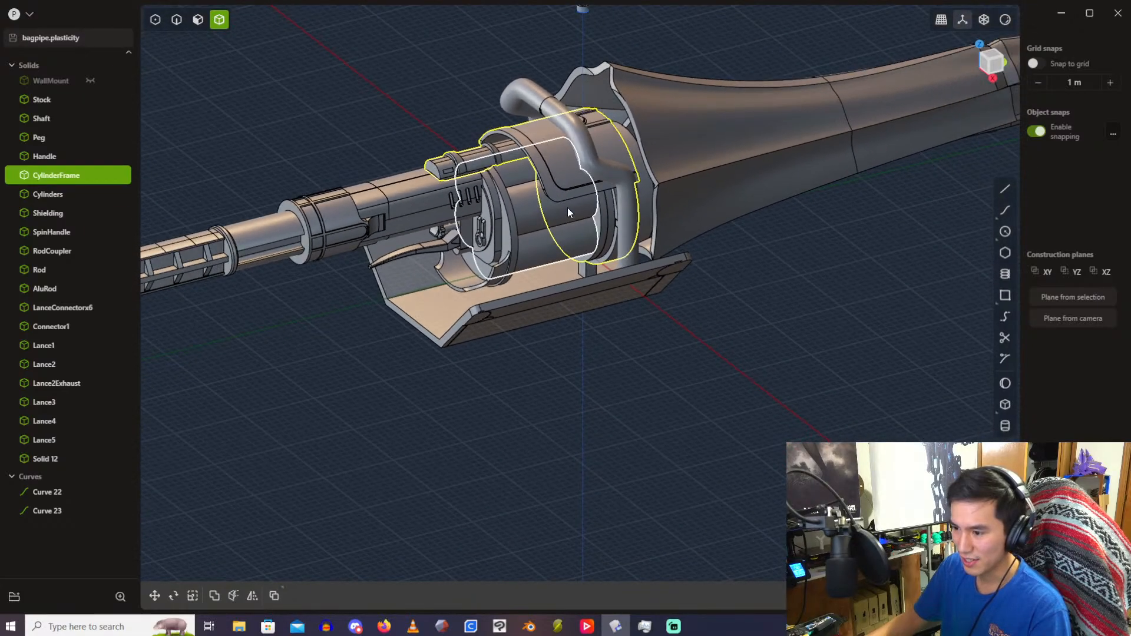
middle_click_drag(567, 207, 458, 188)
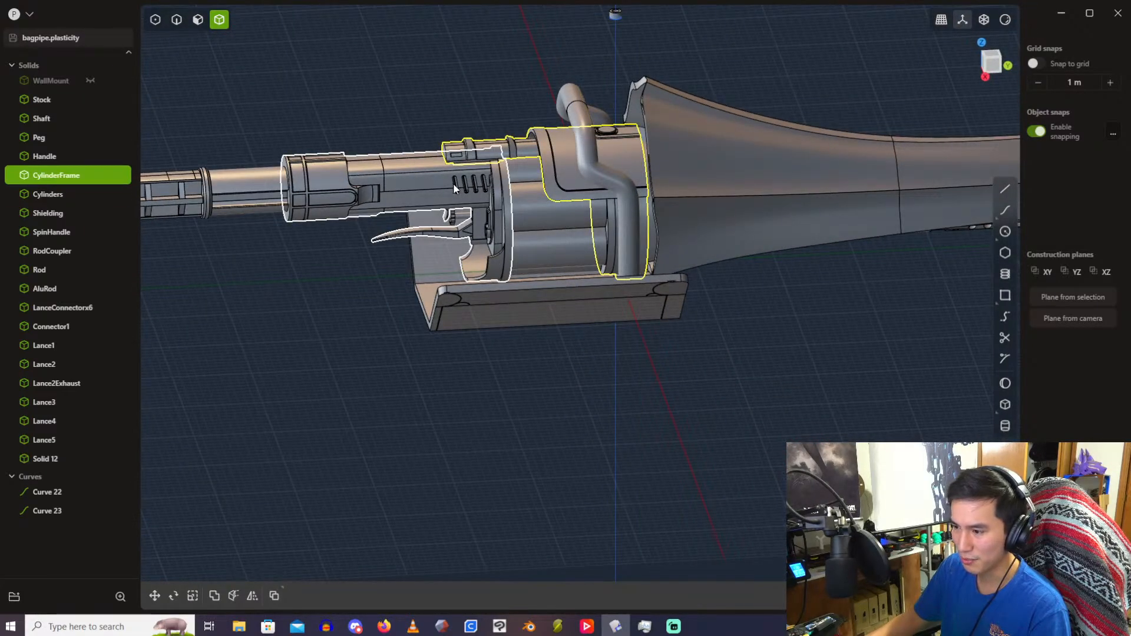
middle_click_drag(700, 207, 600, 212)
Step: Select Lance1, Lance2, Lance3 and Lance4 together and view them alongside the revolver section
left_click(634, 215)
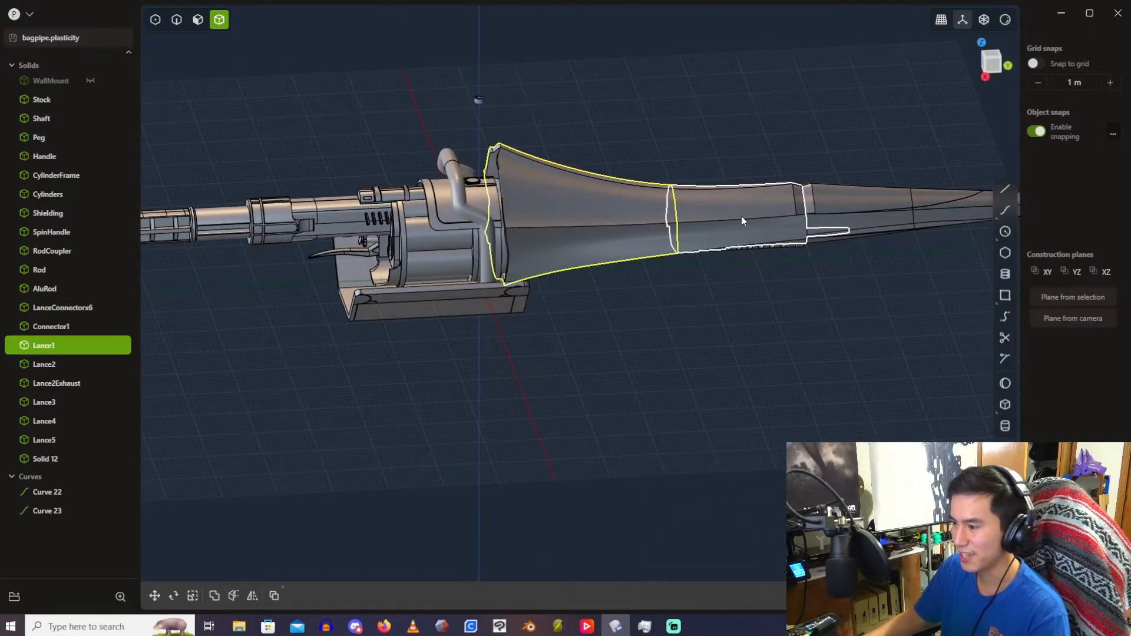
left_click(766, 216, "shift")
left_click(858, 218, "shift")
left_click(966, 202, "shift")
middle_click_drag(966, 203, 577, 172)
scroll(577, 220, "up", 5)
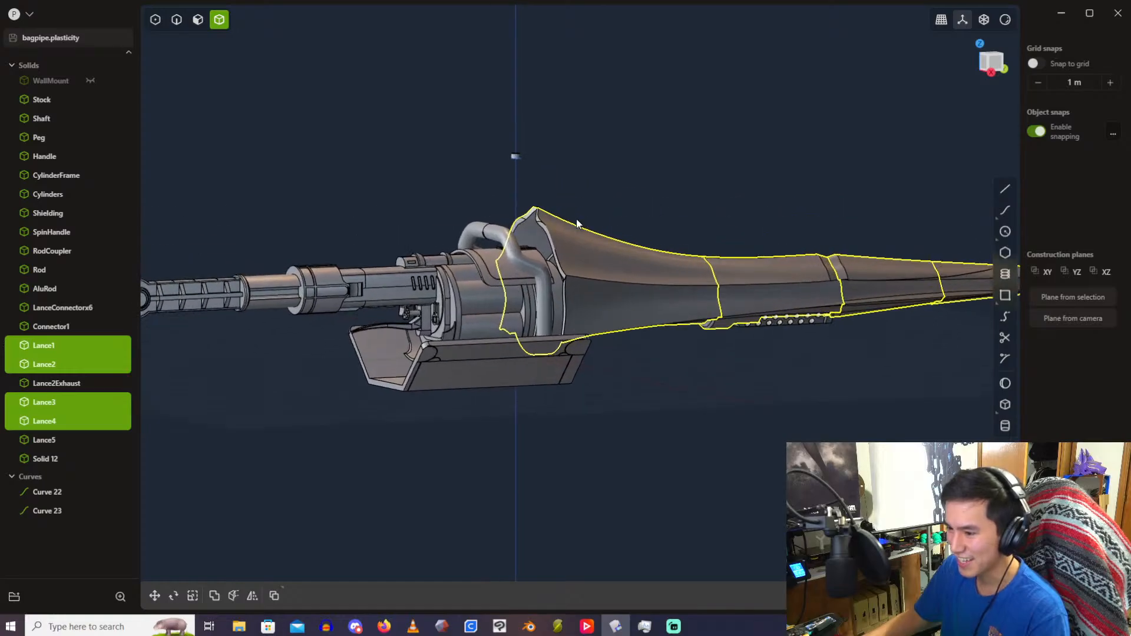
Step: Clear the lance selection and hide the Cylinders solid
middle_click_drag(577, 218, 642, 302)
left_click(561, 215)
scroll(562, 219, "up", 3)
left_click(750, 186)
key("h")
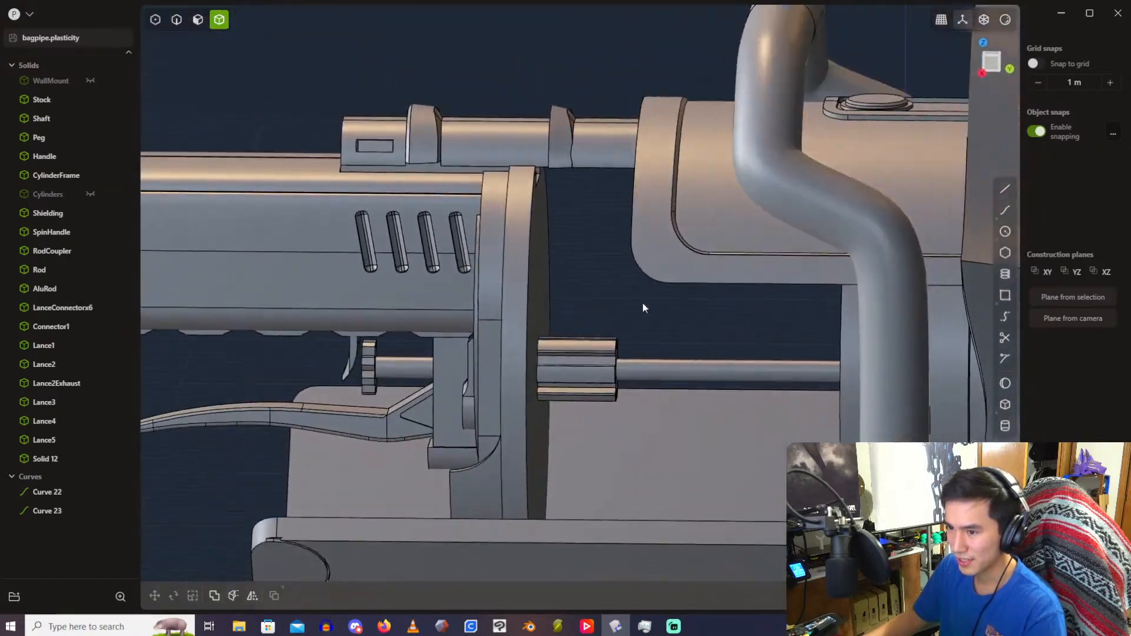
Step: Hide the Handle solid to expose the underside of the CylinderFrame's upper arm
middle_click_drag(567, 220, 594, 287, "shift")
middle_click_drag(594, 287, 585, 195)
scroll(602, 235, "up", 5)
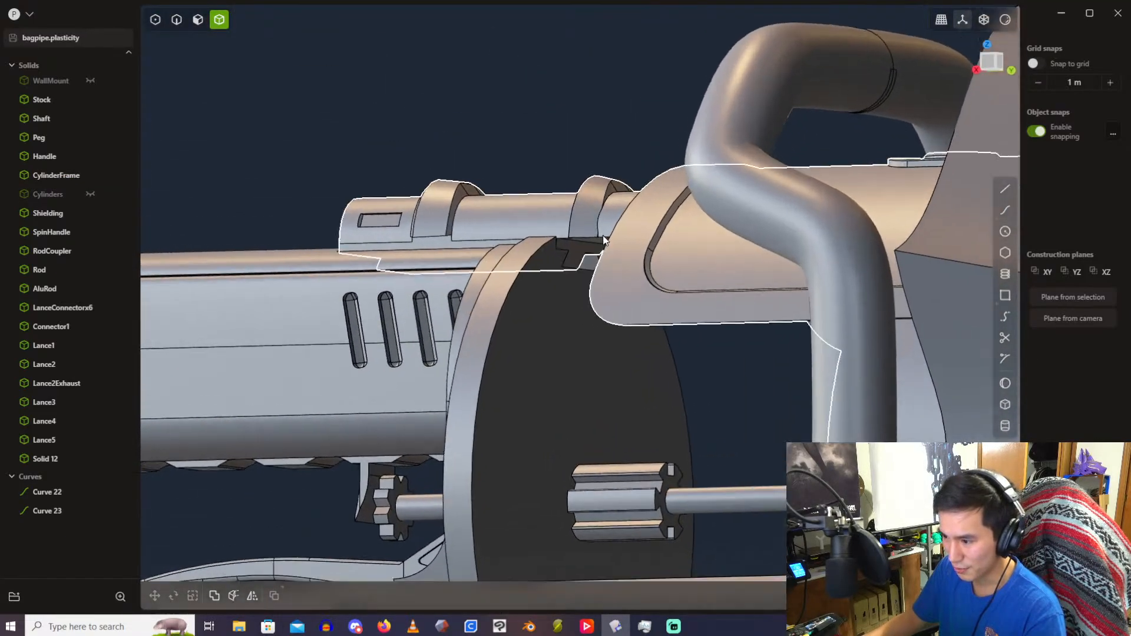
middle_click_drag(593, 279, 573, 285)
left_click(480, 358)
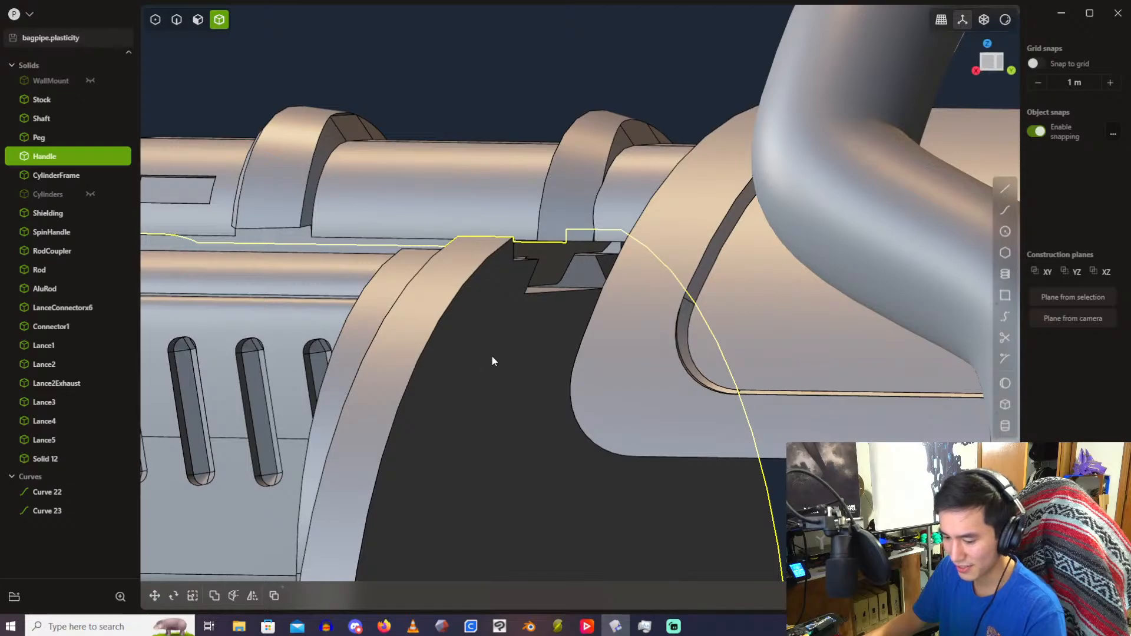
middle_click_drag(494, 361, 602, 191)
key("h")
Step: Examine the rail under the CylinderFrame's upper arm and select the CylinderFrame
scroll(527, 246, "up", 1)
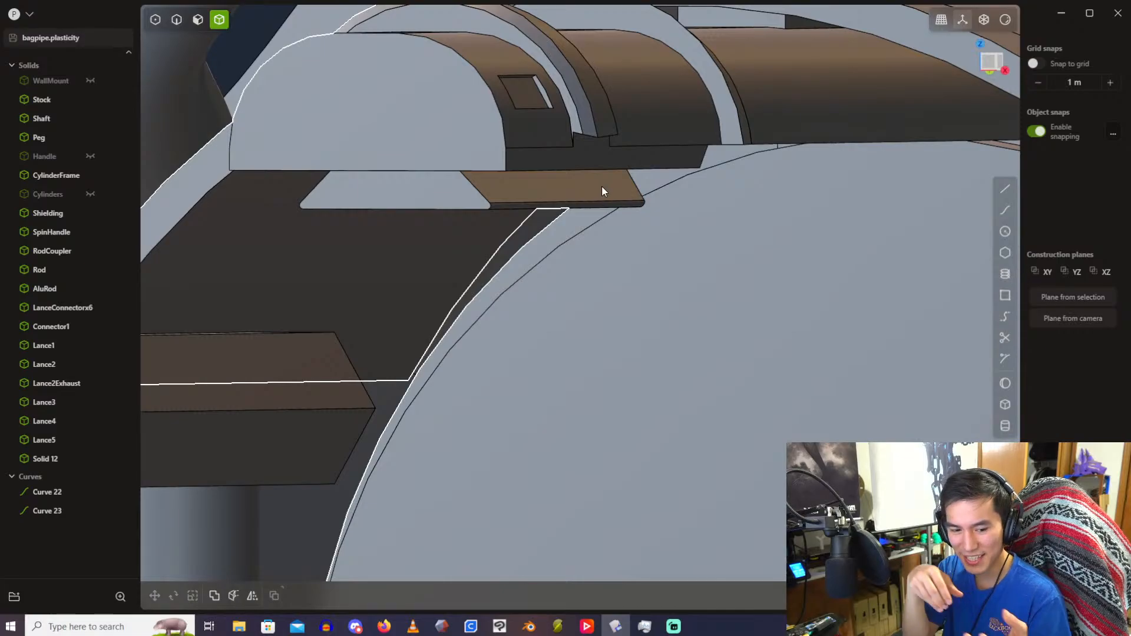
middle_click_drag(609, 176, 414, 325)
scroll(610, 170, "down", 4)
scroll(510, 253, "down", 2)
middle_click_drag(509, 254, 460, 277)
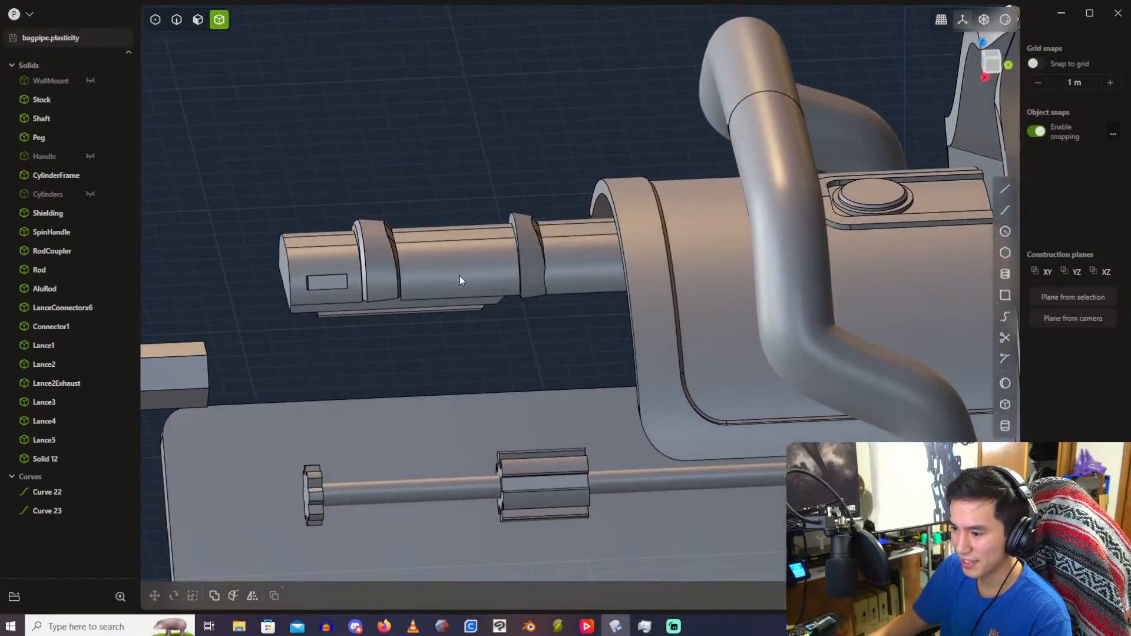
left_click(532, 290)
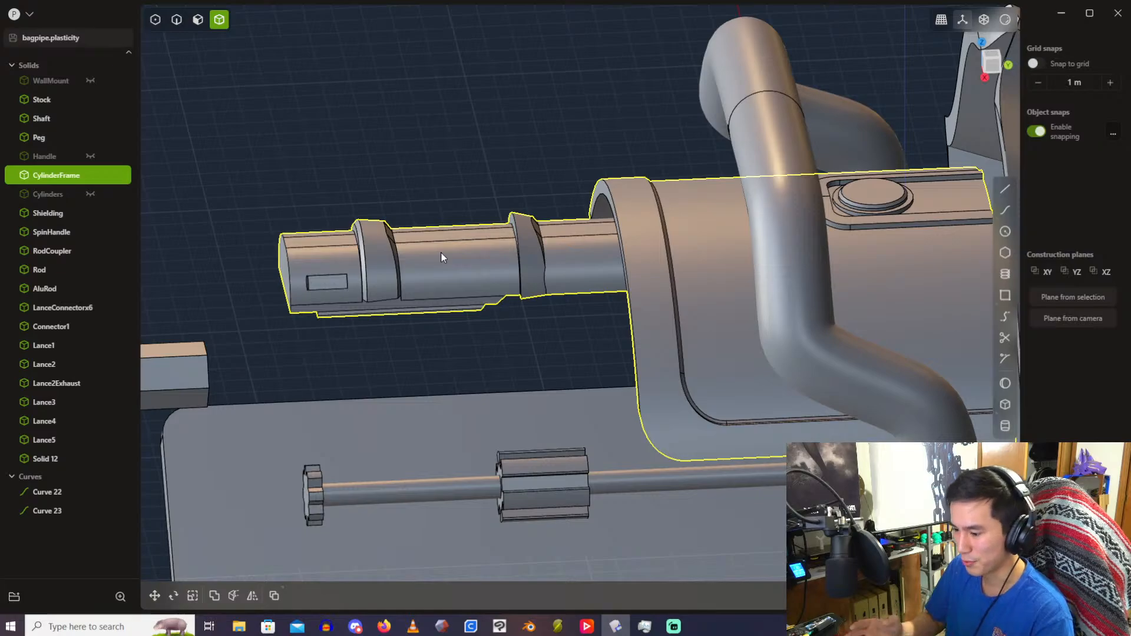
scroll(410, 263, "down", 3)
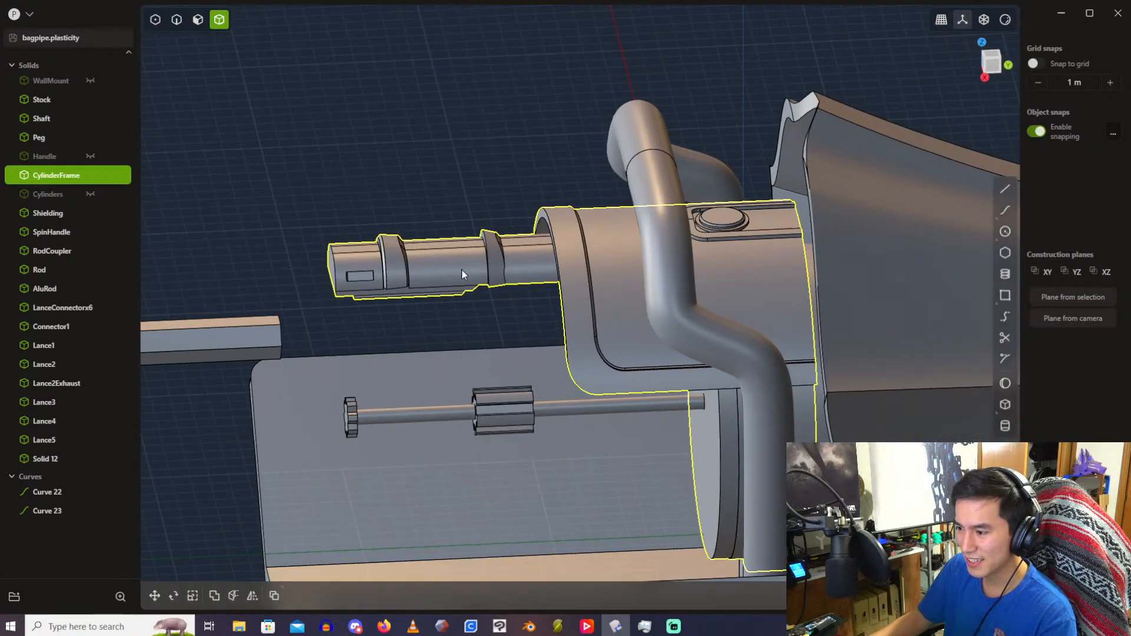
Step: Show the hidden Handle solid again
middle_click_drag(462, 269, 902, 260)
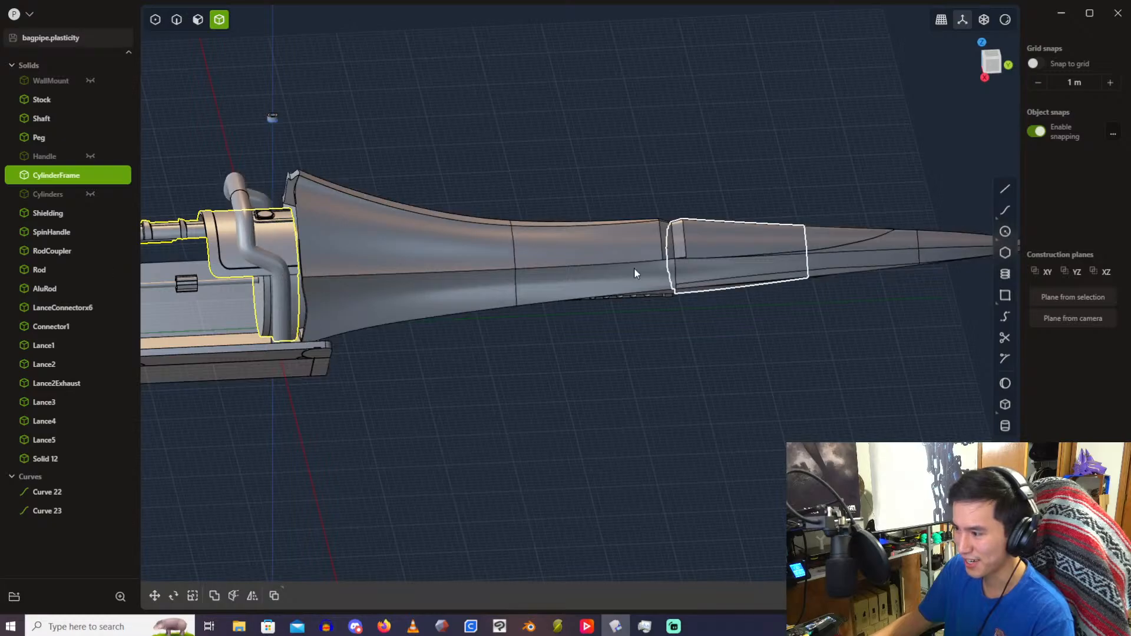
middle_click_drag(325, 258, 980, 321, "shift")
scroll(825, 327, "up", 3)
scroll(472, 313, "up", 2)
middle_click_drag(816, 324, 567, 315, "shift")
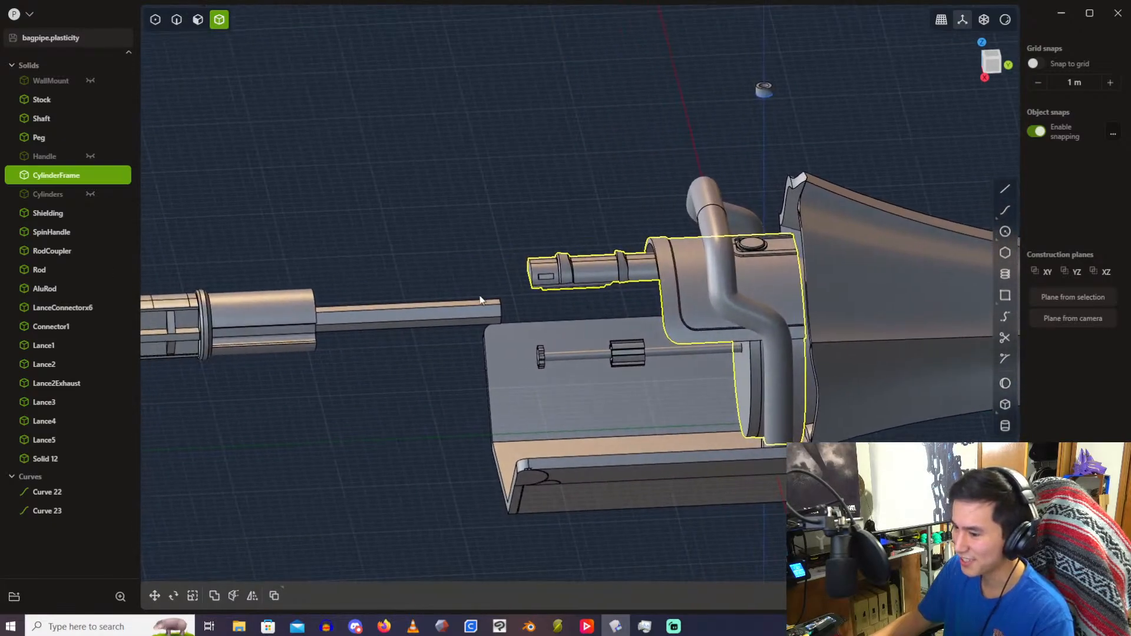
scroll(300, 248, "up", 3)
left_click(90, 156)
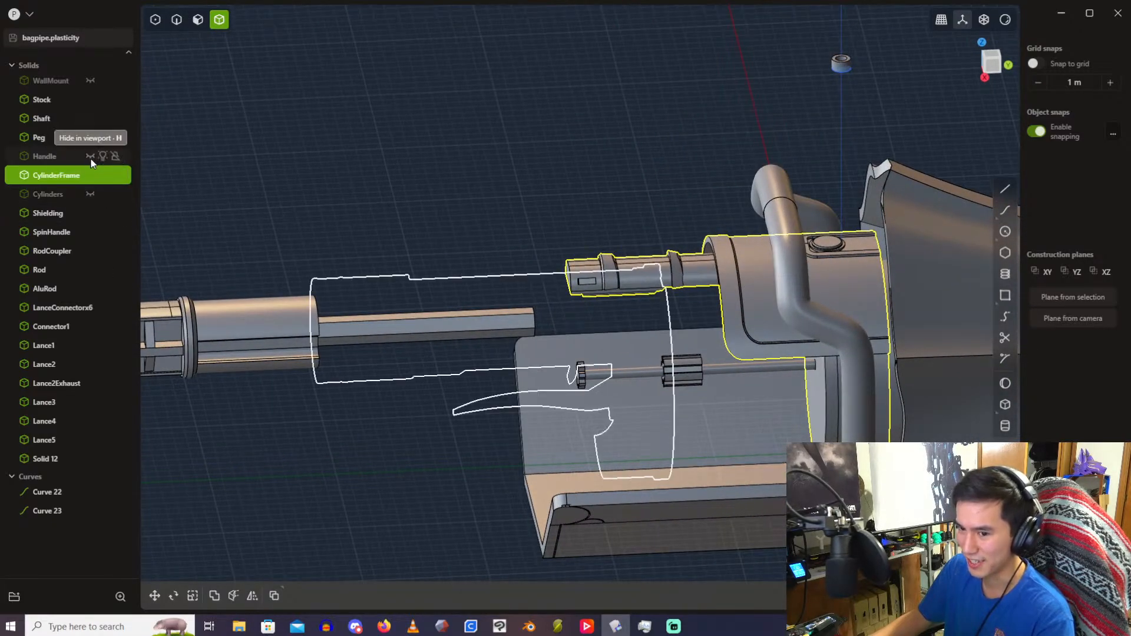
Step: Examine how the CylinderFrame and the rod line up with the handle while the Cylinders are hidden
middle_click_drag(553, 247, 484, 285)
middle_click_drag(560, 303, 483, 291, "shift")
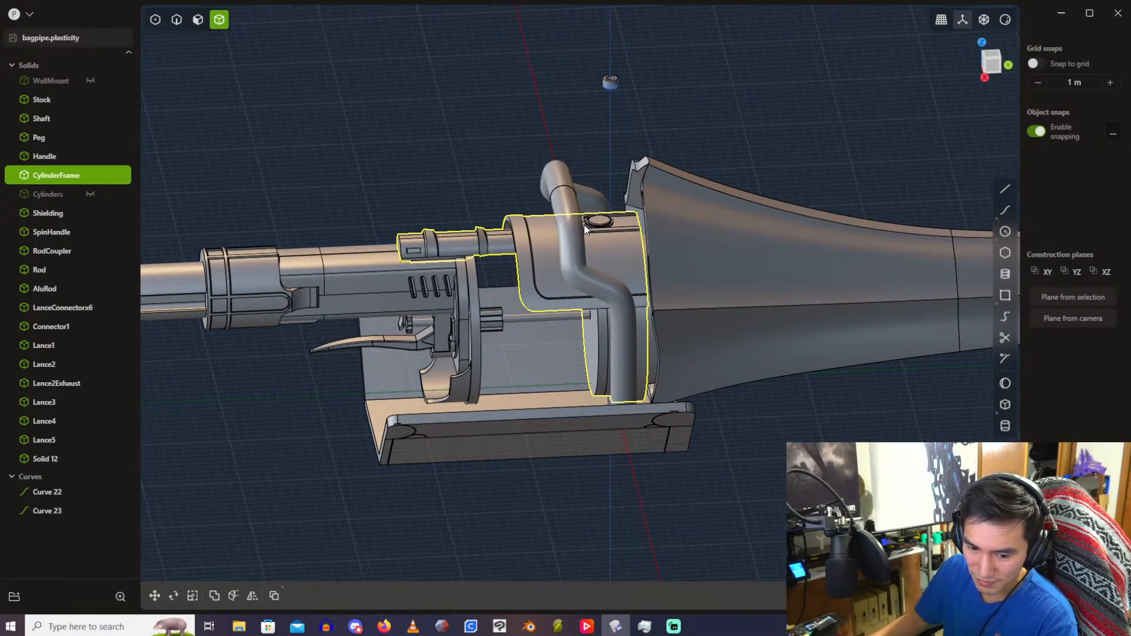
scroll(585, 224, "up", 2)
scroll(584, 224, "up", 2)
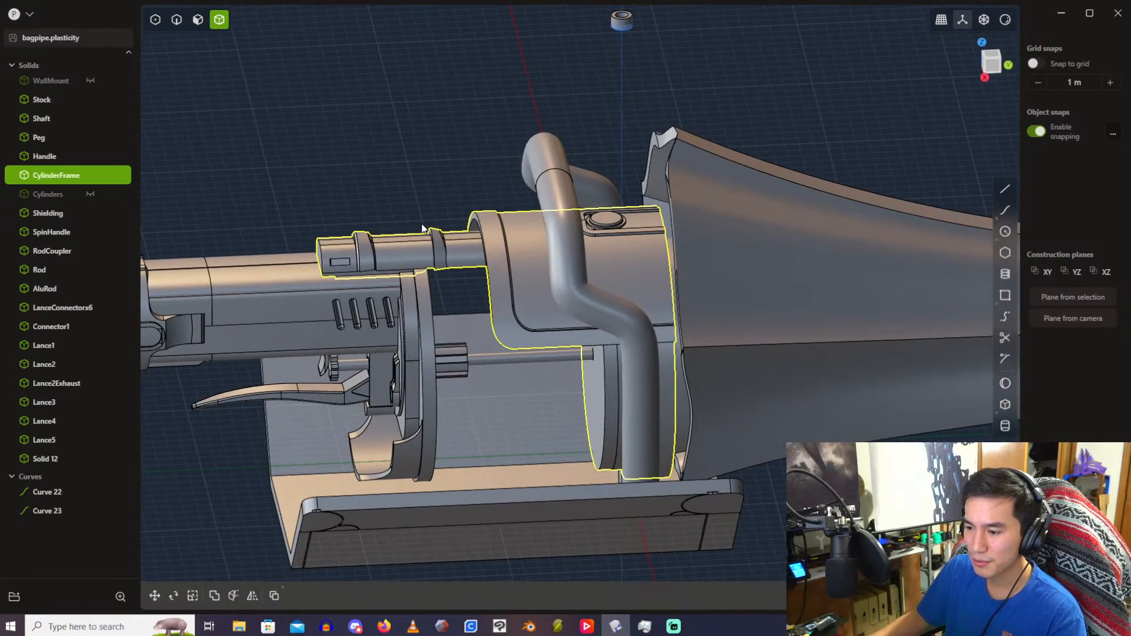
middle_click_drag(422, 229, 485, 197)
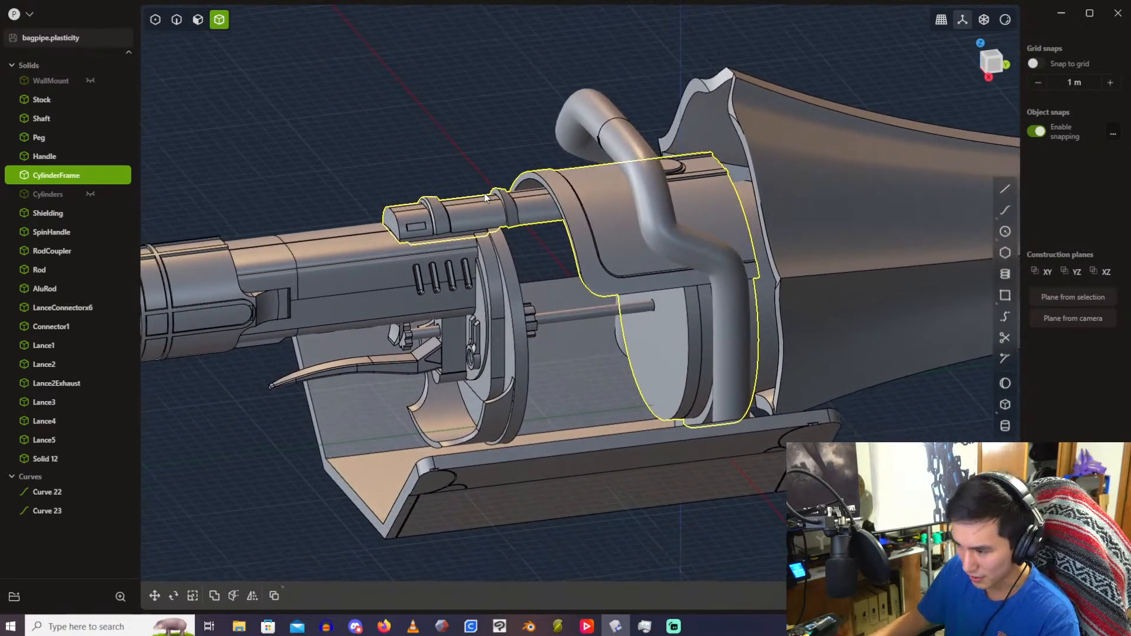
scroll(484, 197, "up", 3)
middle_click_drag(582, 333, 563, 244, "shift")
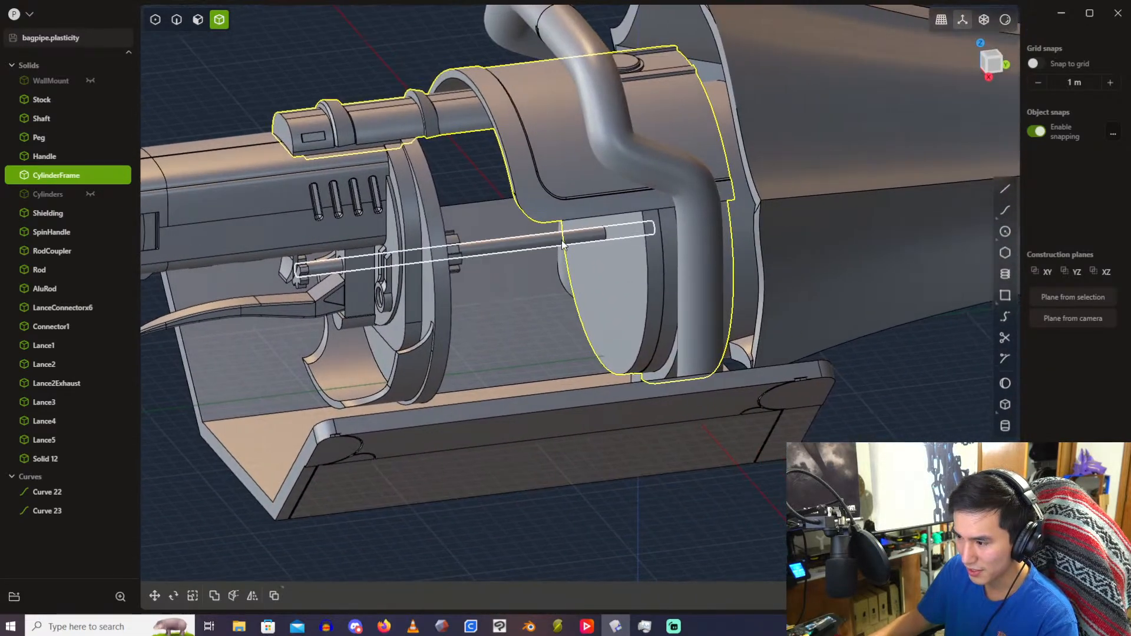
Step: Select the Rod and examine how it runs from the handle into the CylinderFrame's disc
left_click(559, 244)
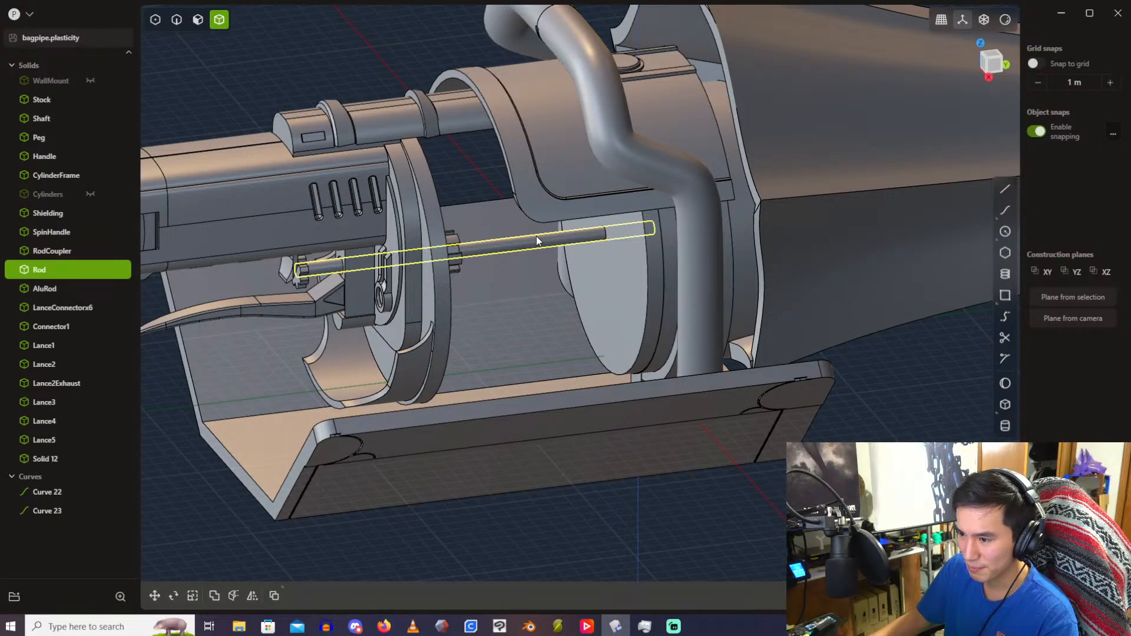
middle_click_drag(536, 236, 525, 201)
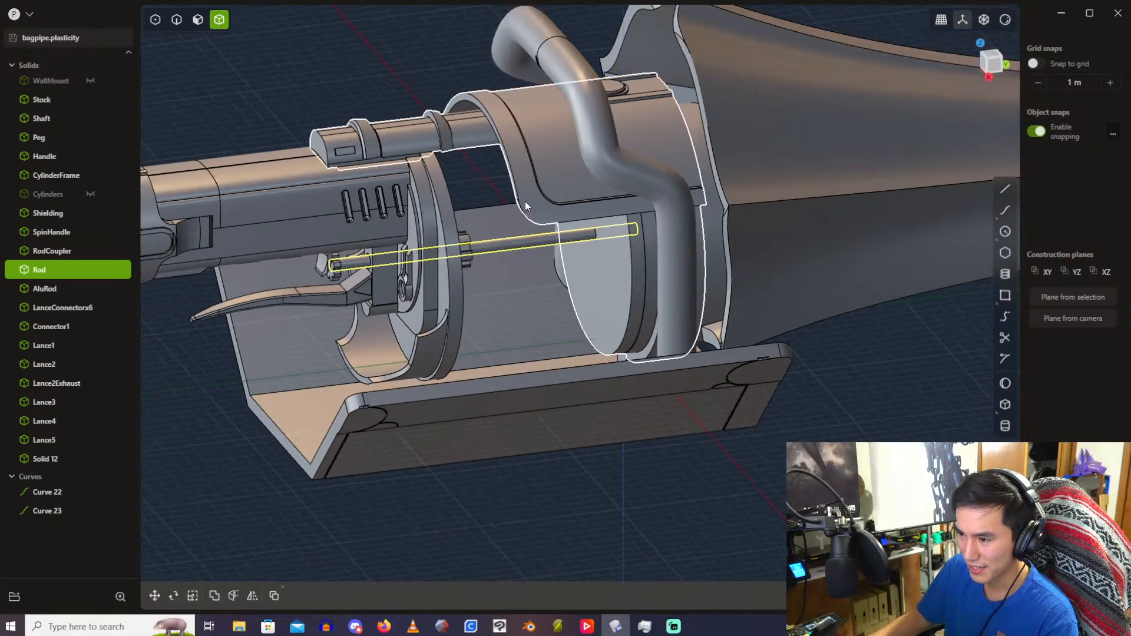
left_click(440, 146)
left_click(530, 239)
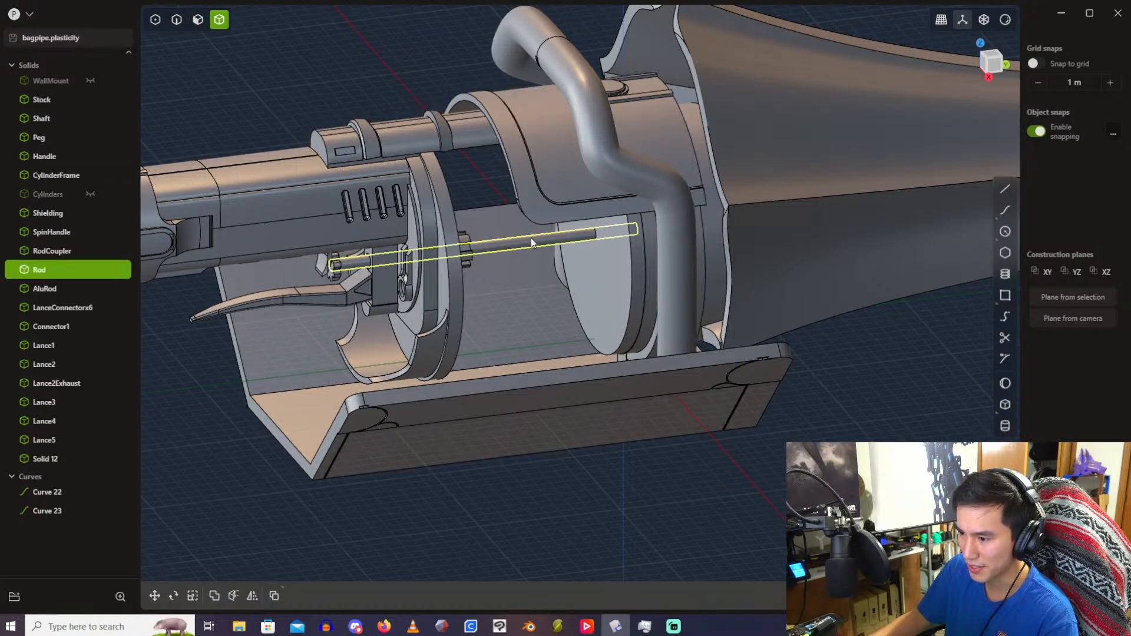
middle_click_drag(531, 238, 454, 238)
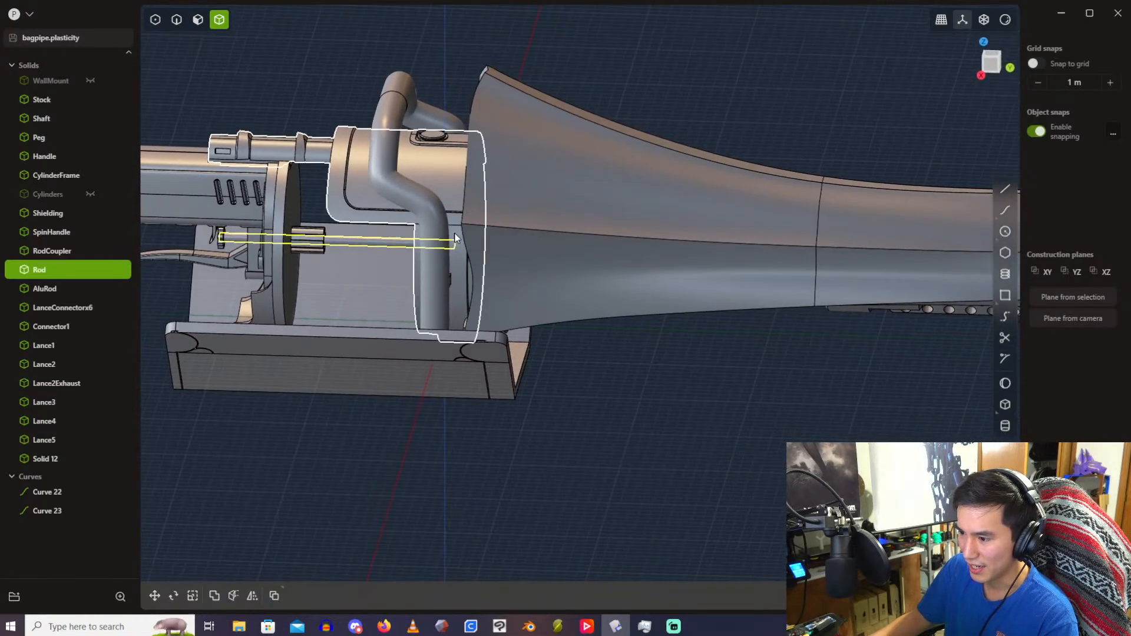
Step: Hide the Lance1 solid to expose the front of the frame, and select the CylinderFrame
middle_click_drag(521, 228, 438, 179)
left_click(514, 246)
key("h")
left_click(486, 232)
left_click(438, 179)
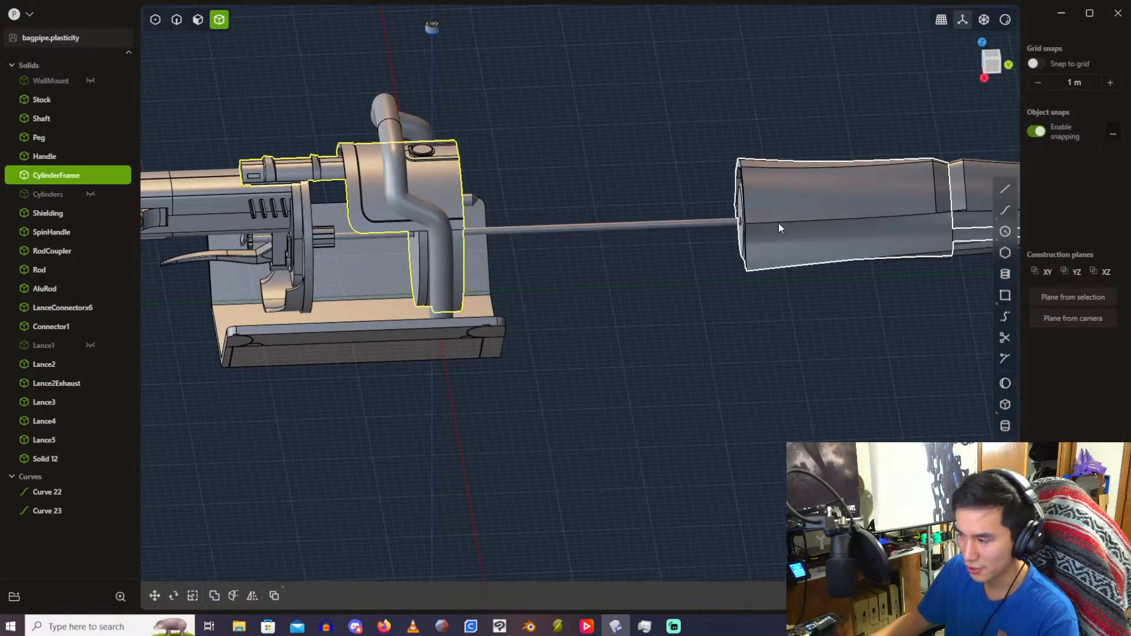
scroll(487, 210, "up", 3)
middle_click_drag(487, 210, 571, 247)
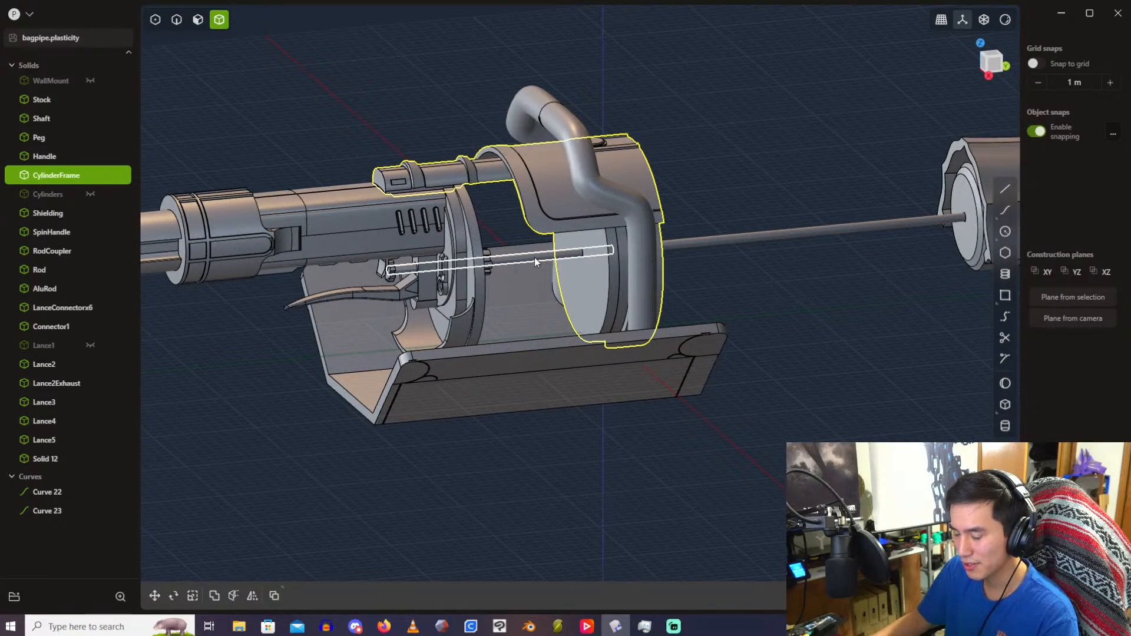
scroll(535, 257, "up", 4)
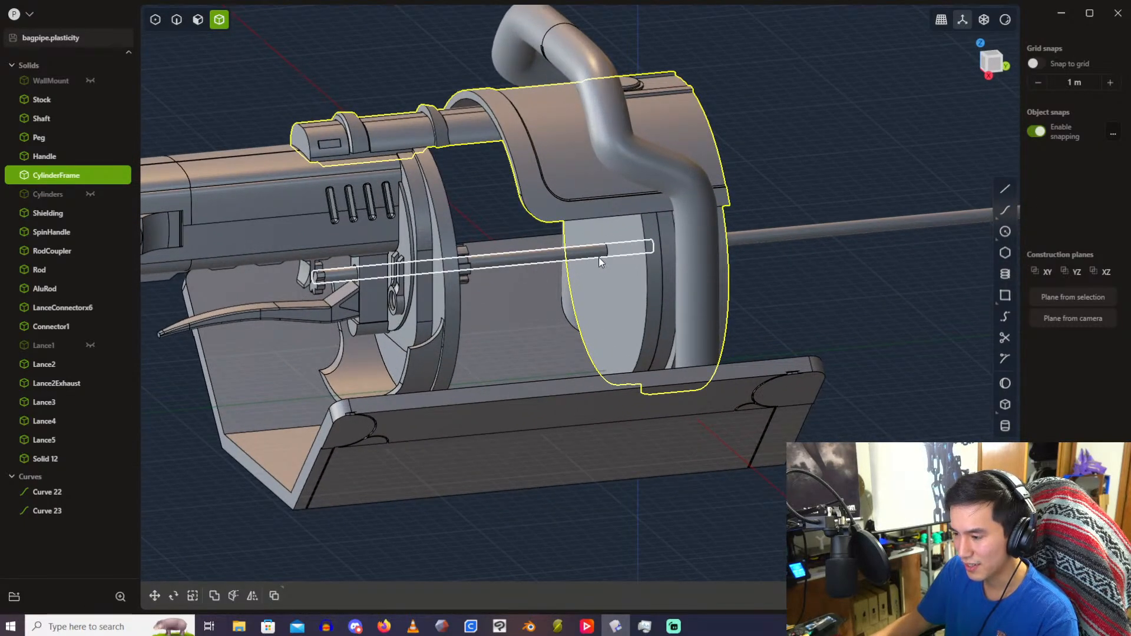
Step: Show the hidden Cylinders solid again and clear the CylinderFrame selection
left_click(90, 194)
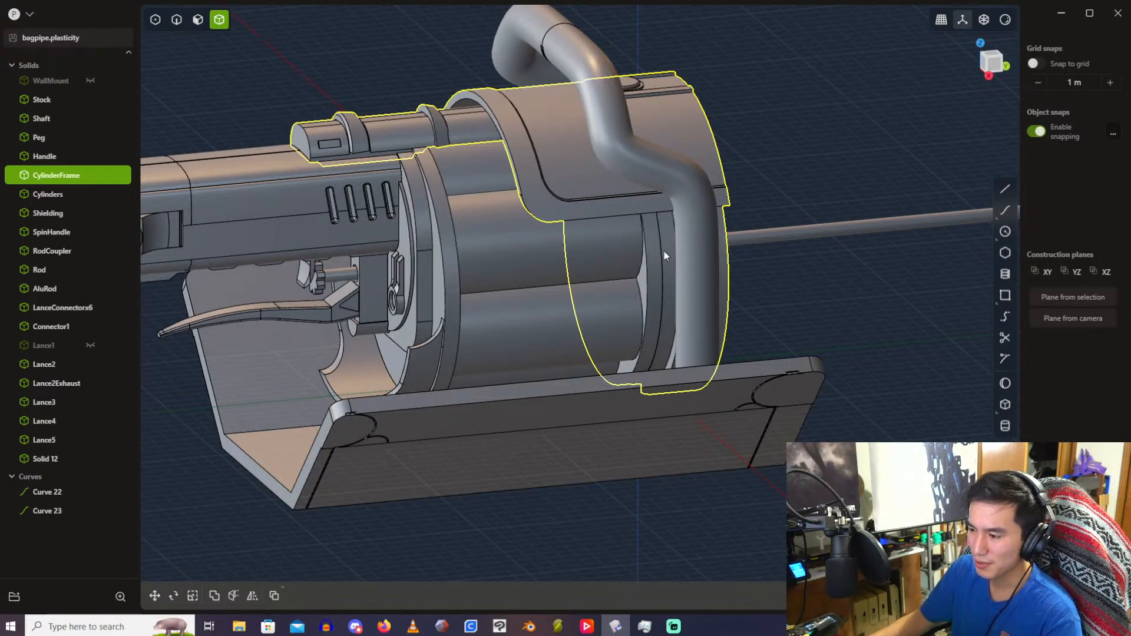
middle_click_drag(664, 251, 617, 220)
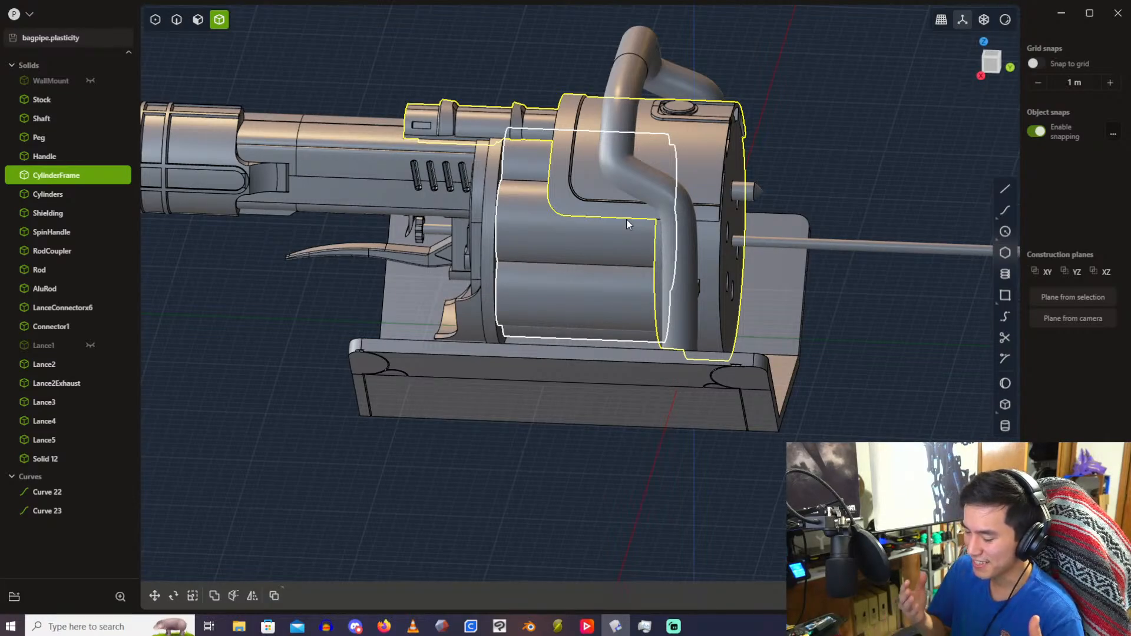
left_click(775, 94)
middle_click_drag(775, 94, 613, 168)
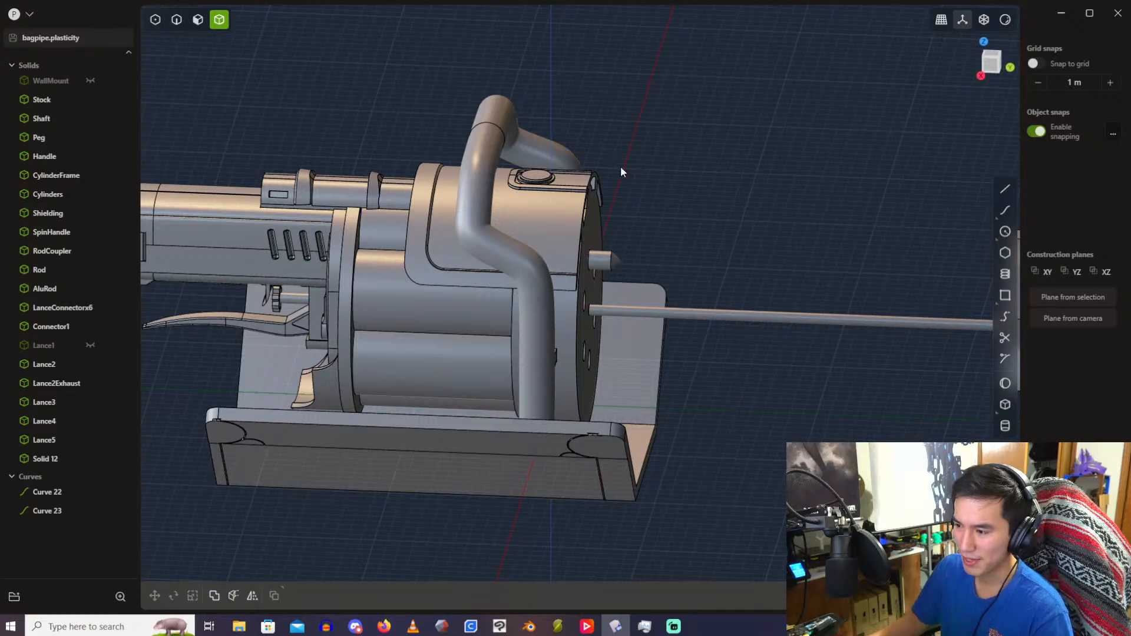
Step: Examine how the Cylinders, the CylinderFrame and the bent pipe of the shield plate fit together while Lance1 is hidden
scroll(589, 140, "down", 2)
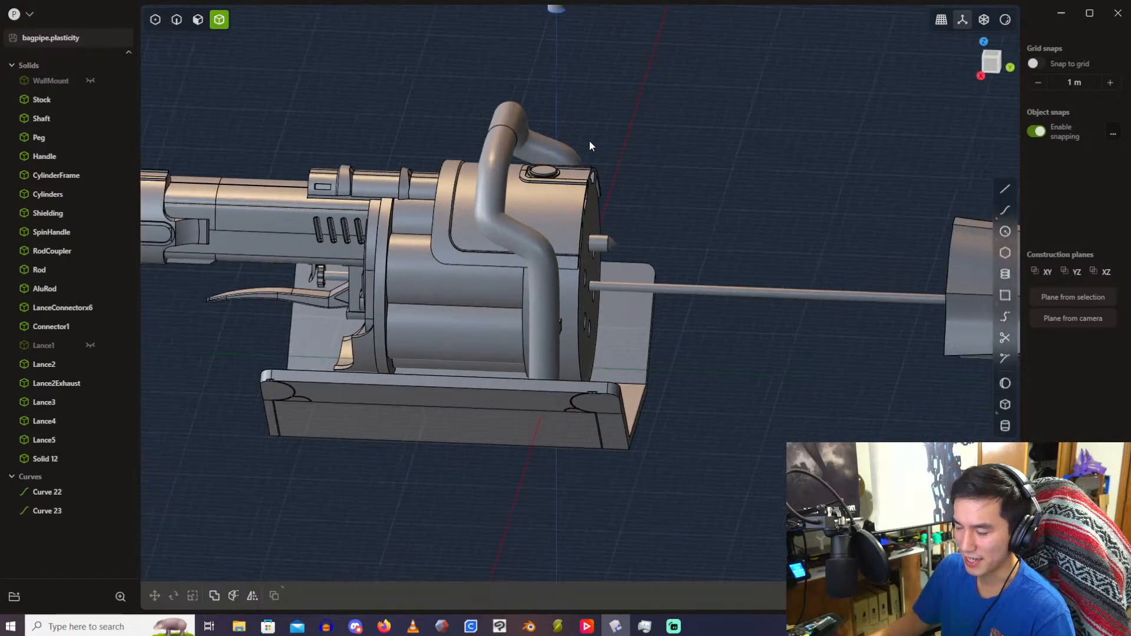
middle_click_drag(589, 140, 532, 196)
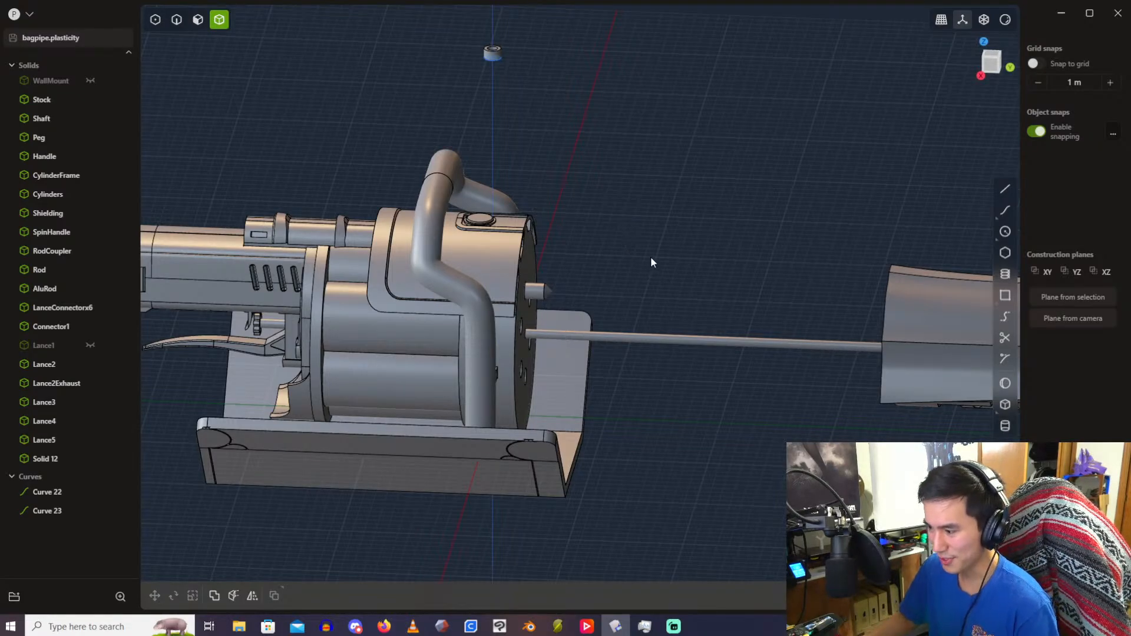
scroll(564, 214, "down", 2)
scroll(564, 214, "down", 1)
middle_click_drag(564, 214, 581, 188, "shift")
scroll(488, 179, "up", 4)
middle_click_drag(425, 207, 501, 199)
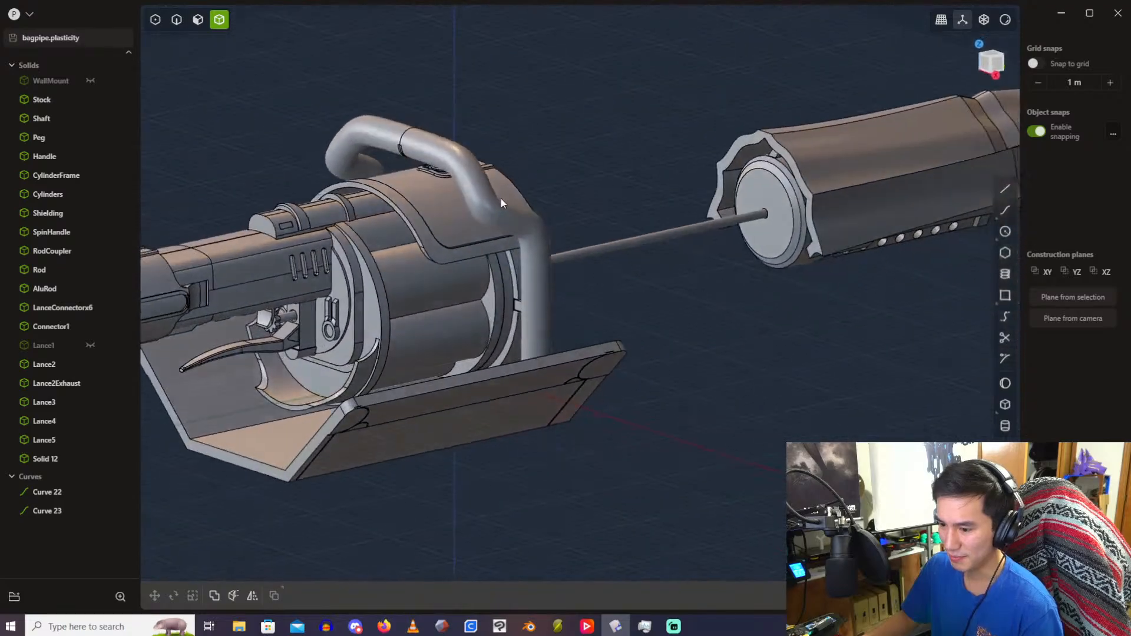
scroll(501, 199, "up", 1)
scroll(500, 199, "up", 1)
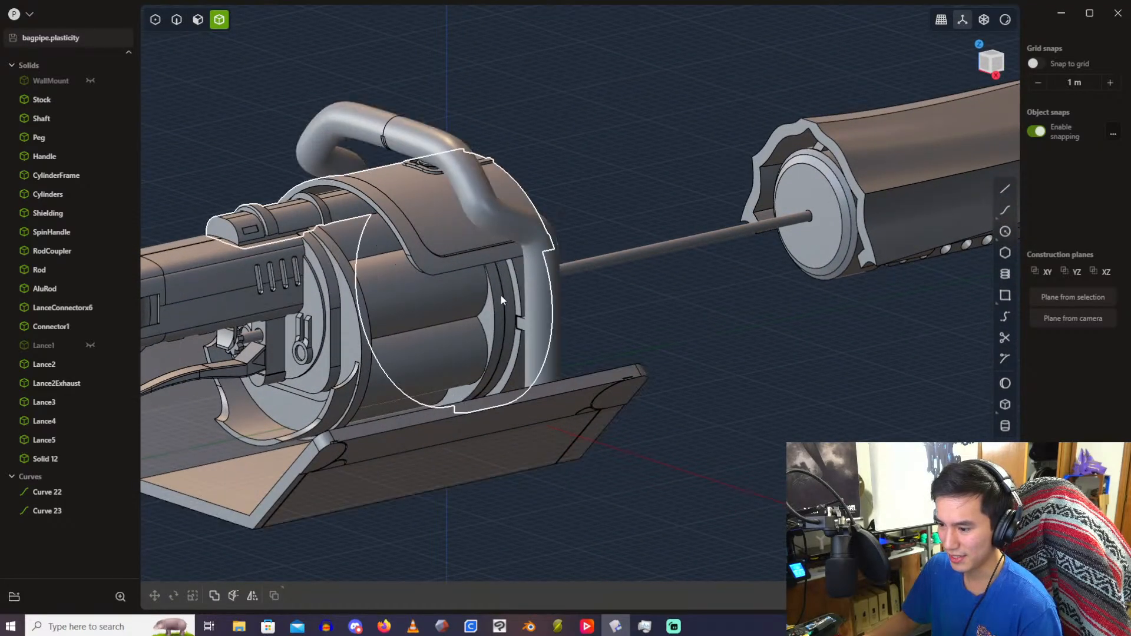
scroll(501, 296, "up", 2)
middle_click_drag(501, 295, 564, 169, "shift")
middle_click_drag(565, 170, 560, 214)
scroll(561, 216, "up", 2)
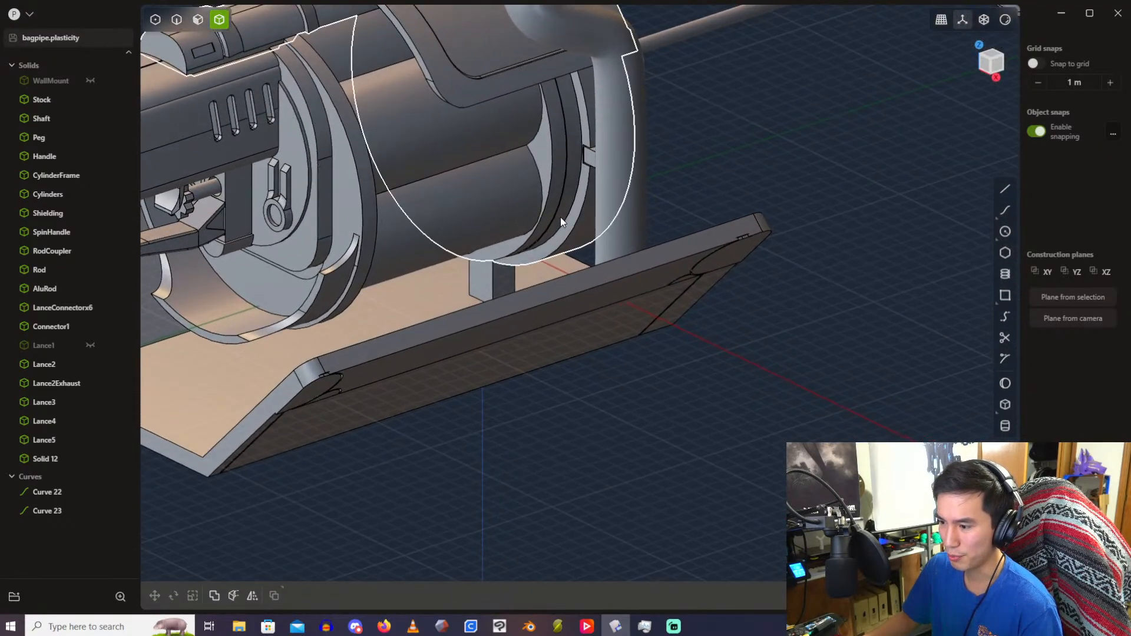
scroll(584, 201, "down", 2)
scroll(579, 196, "up", 2)
middle_click_drag(579, 195, 650, 239, "shift")
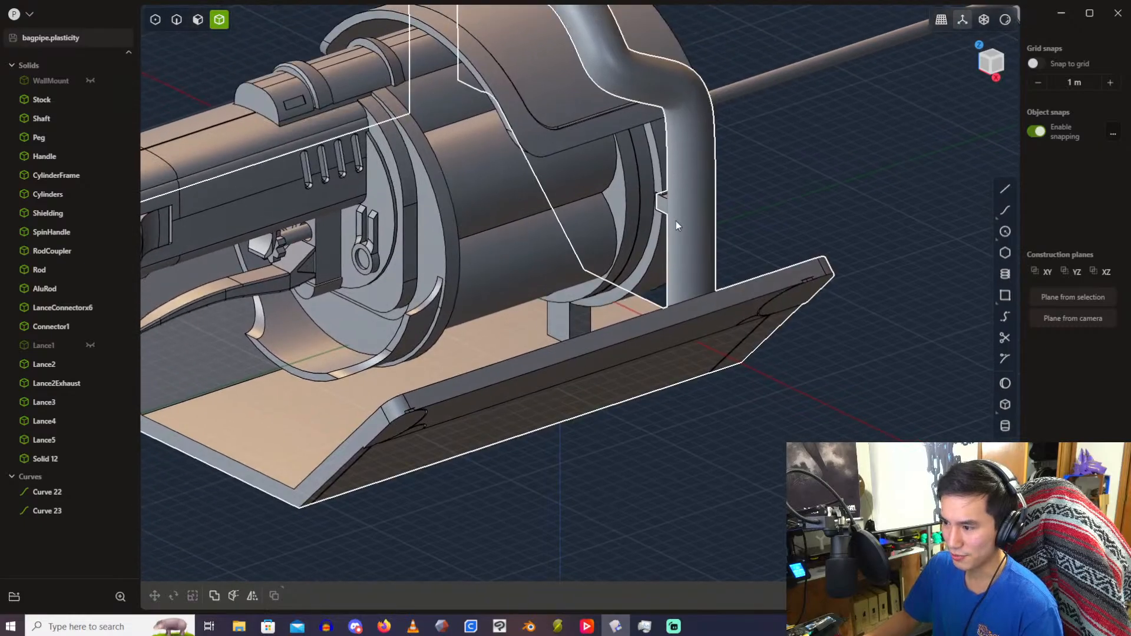
scroll(678, 209, "down", 3)
scroll(680, 203, "down", 3)
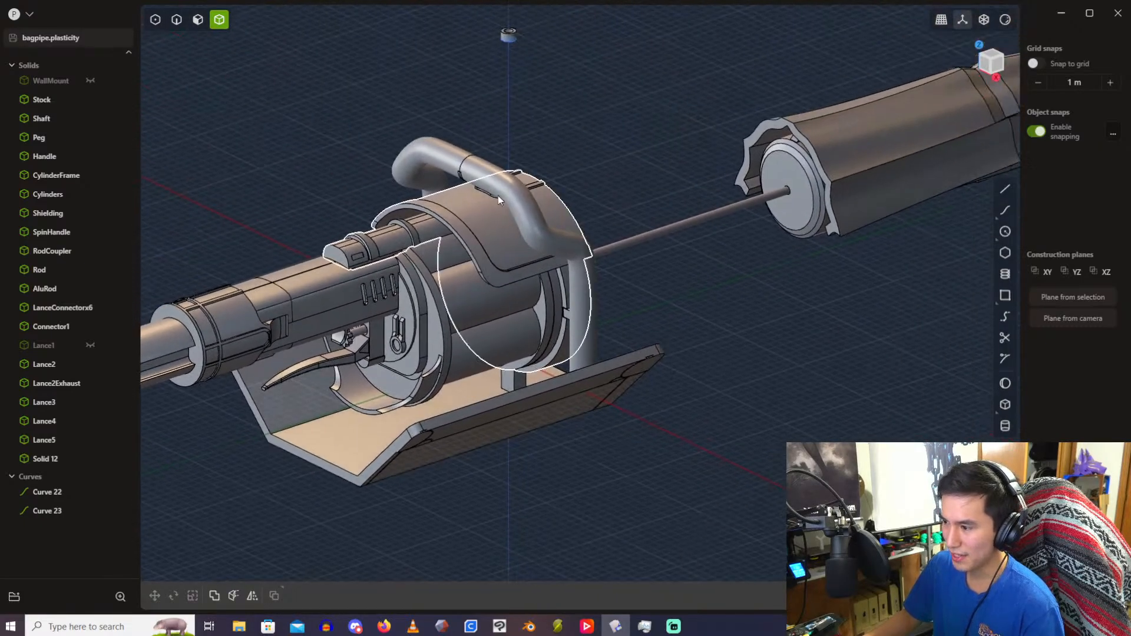
Step: Show the hidden Lance1 solid again
left_click(90, 345)
scroll(645, 235, "down", 4)
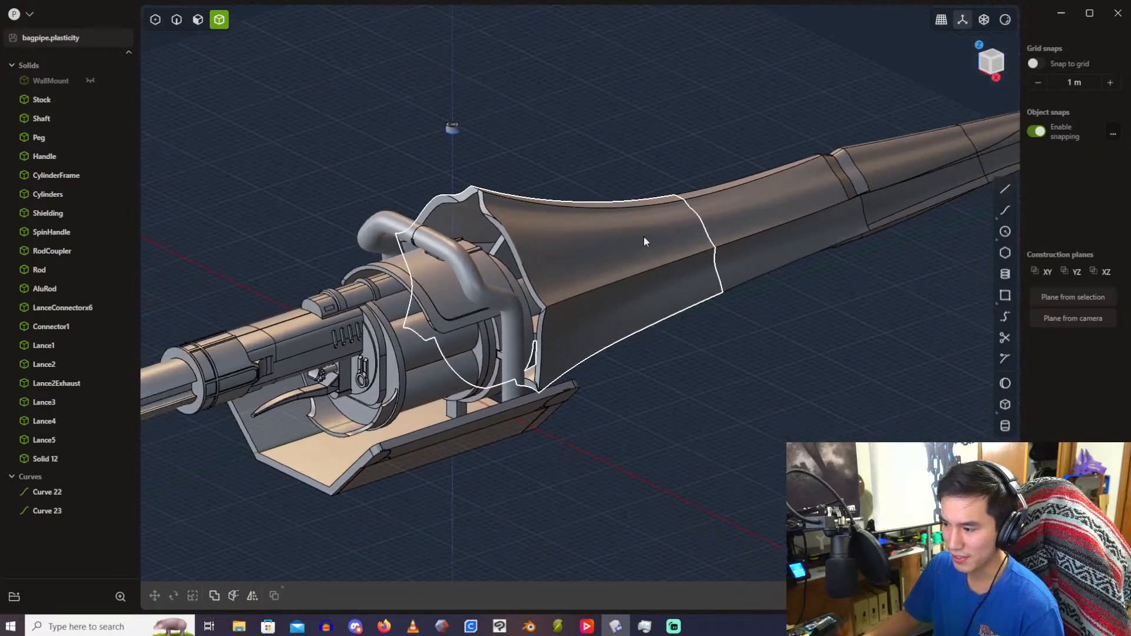
scroll(648, 229, "up", 2)
scroll(646, 238, "up", 1)
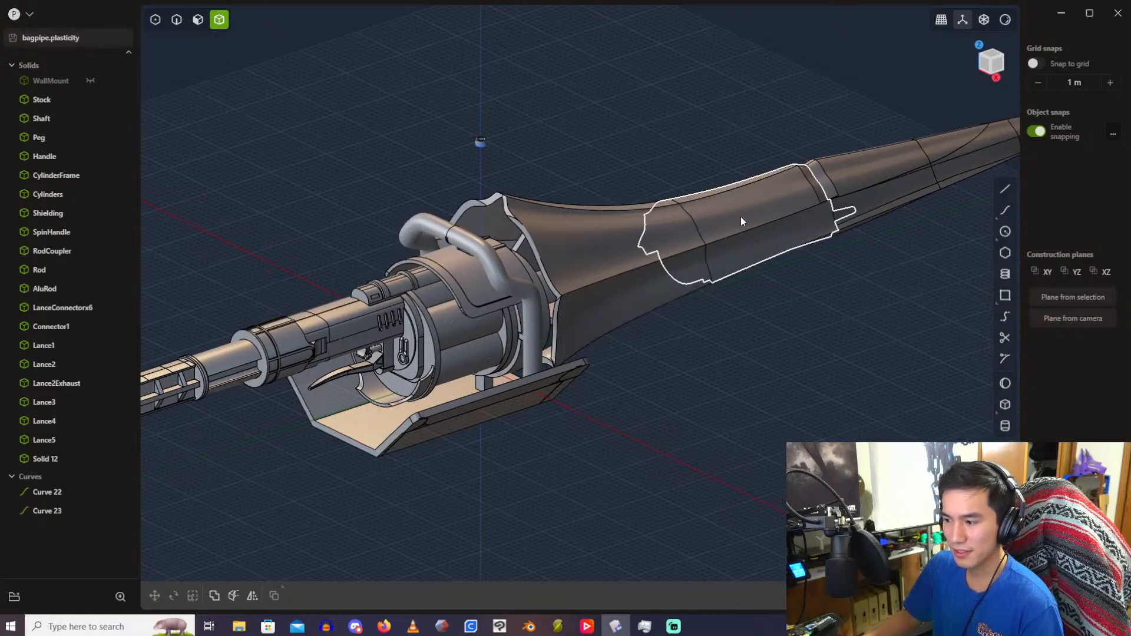
Step: Select the CylinderFrame and examine how it sits between the shield plate's pipe and the base of Lance1
middle_click_drag(573, 264, 490, 228)
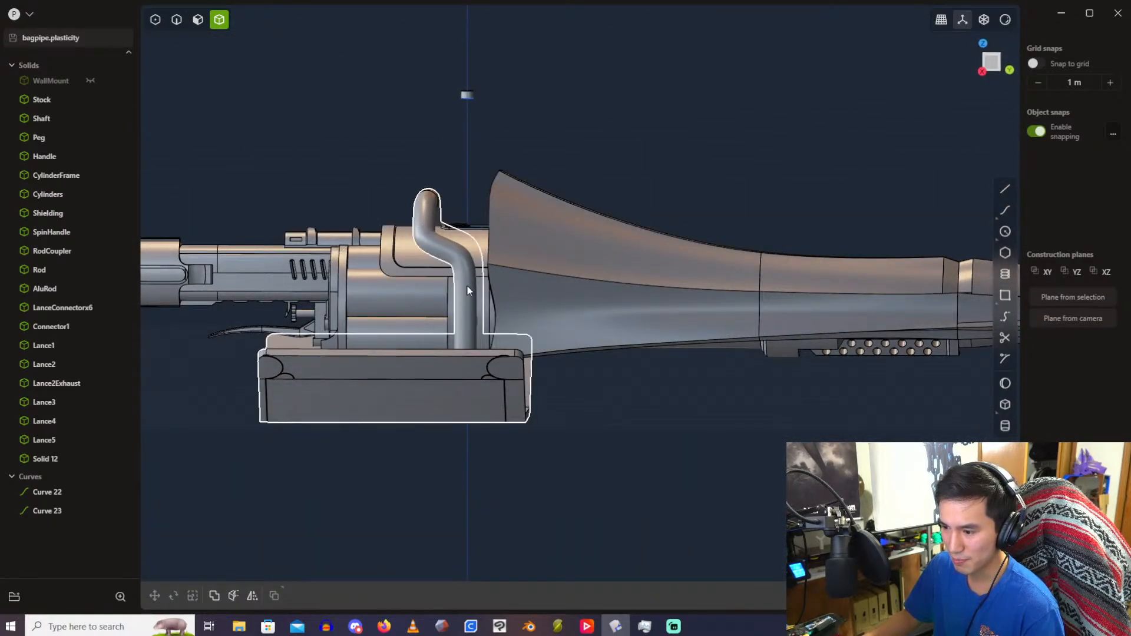
left_click(471, 332)
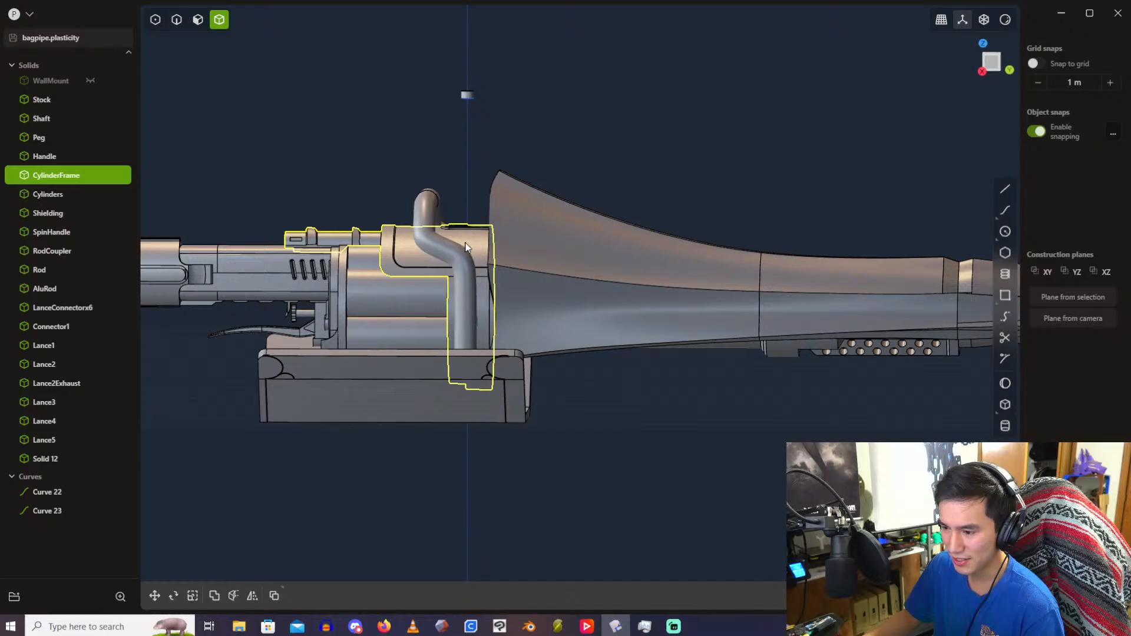
middle_click_drag(814, 289, 543, 30)
scroll(465, 293, "up", 3)
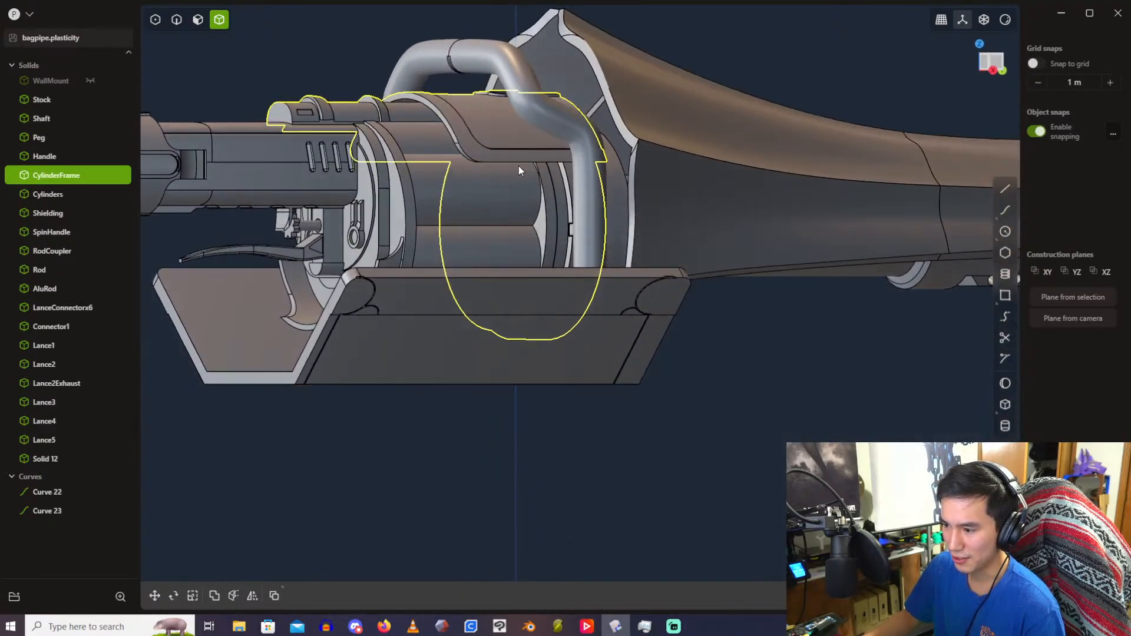
middle_click_drag(518, 165, 532, 183)
scroll(532, 182, "up", 3)
scroll(533, 182, "up", 2)
scroll(590, 169, "down", 3)
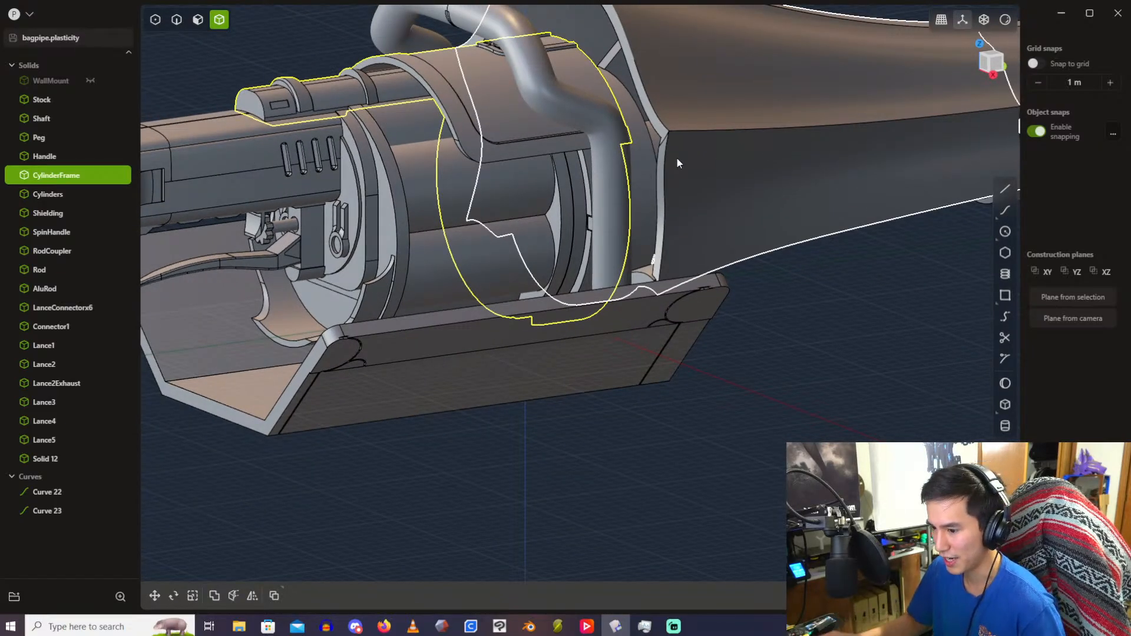
Step: Examine the CylinderFrame's upper arm where it meets the handle above the Cylinders
middle_click_drag(677, 159, 419, 164)
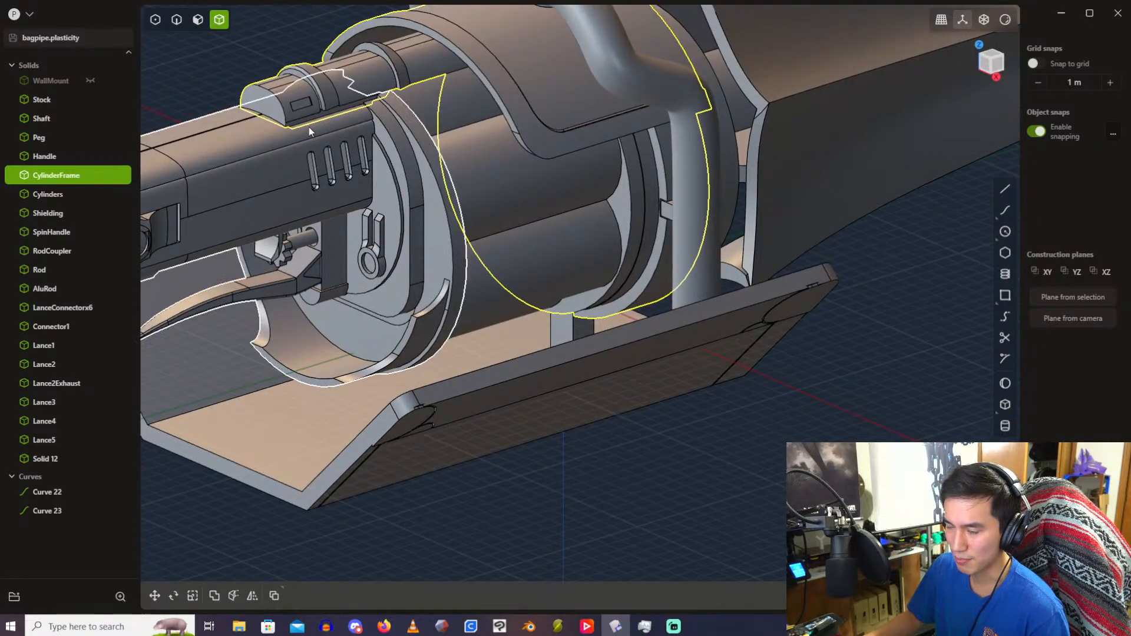
middle_click_drag(309, 126, 501, 213)
left_click(423, 152)
scroll(423, 152, "down", 3)
left_click(623, 146)
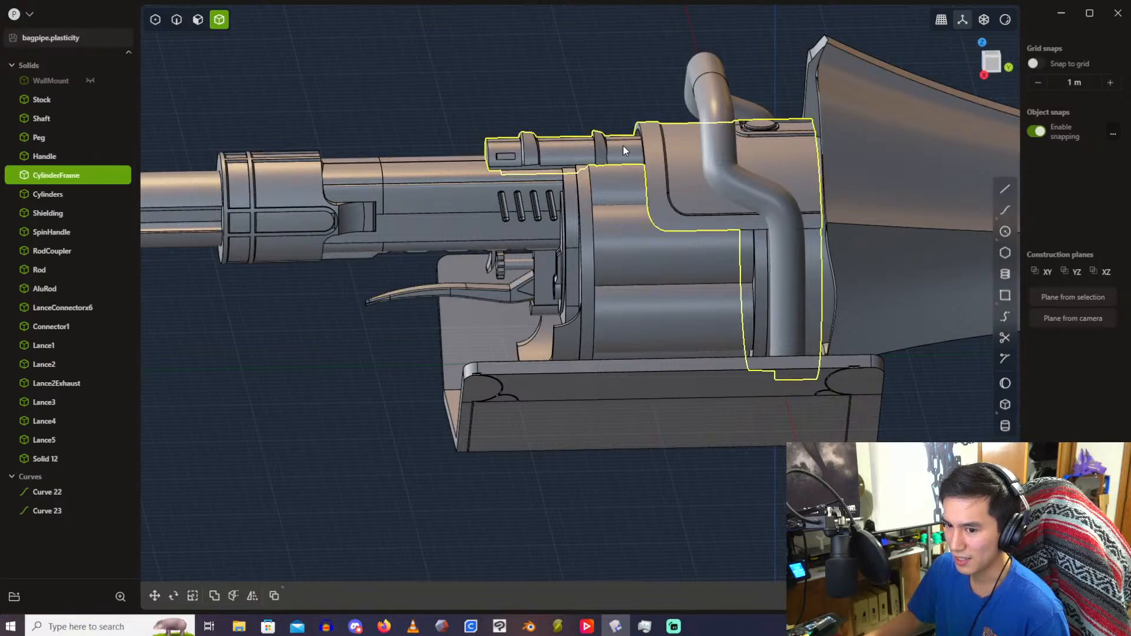
middle_click_drag(614, 289, 709, 270)
scroll(710, 269, "up", 3)
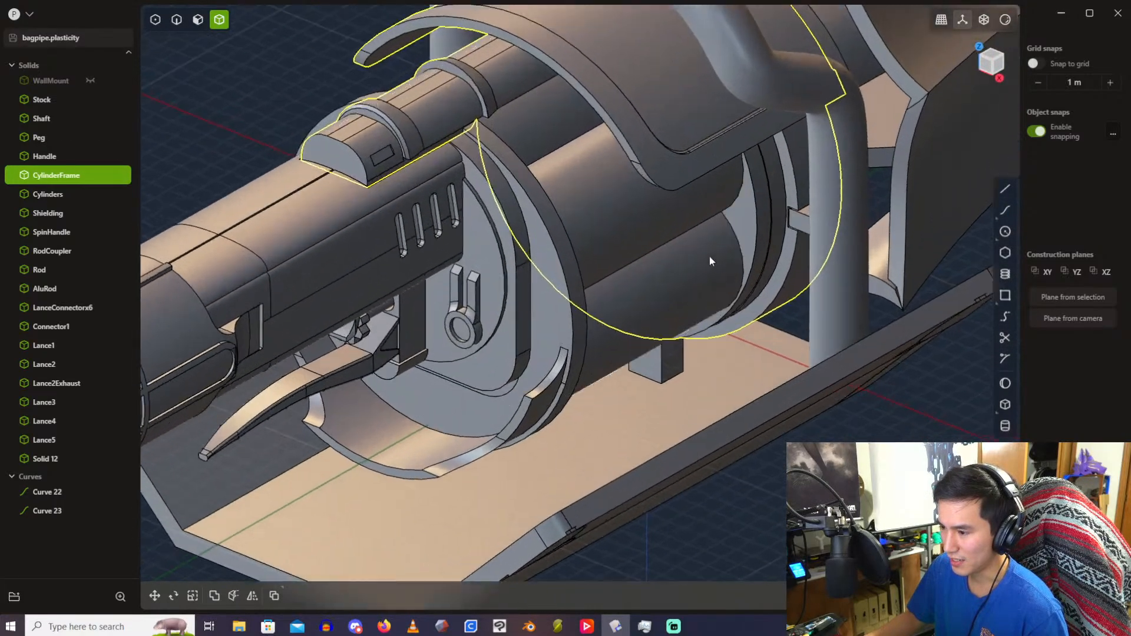
Step: Hide the Handle solid to expose the rear face of the Cylinders
left_click(628, 217)
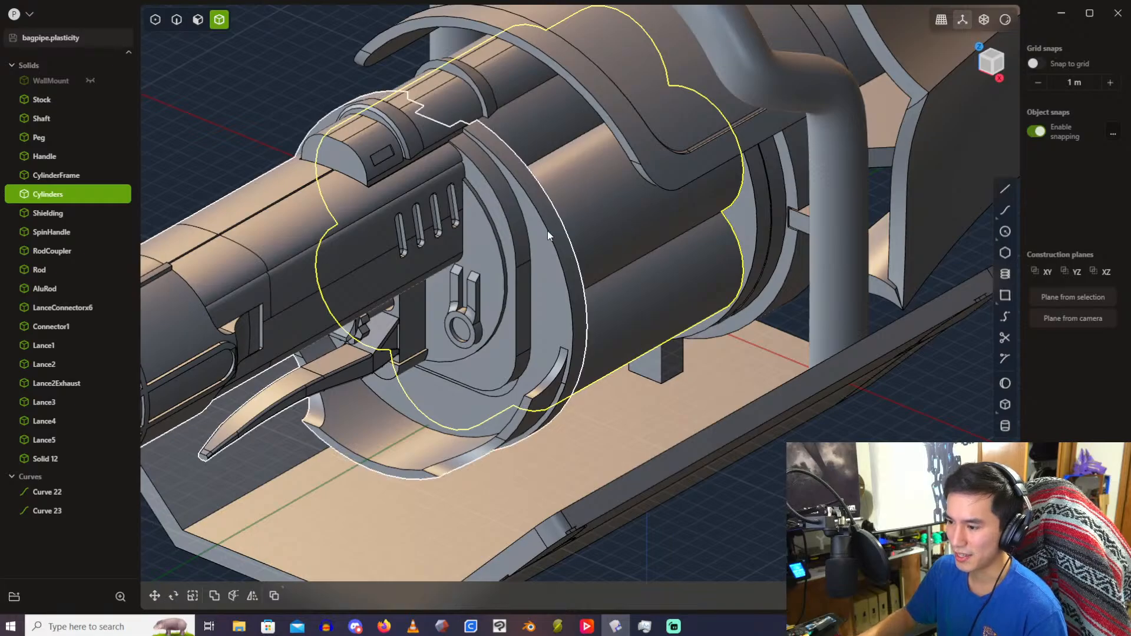
left_click(535, 239)
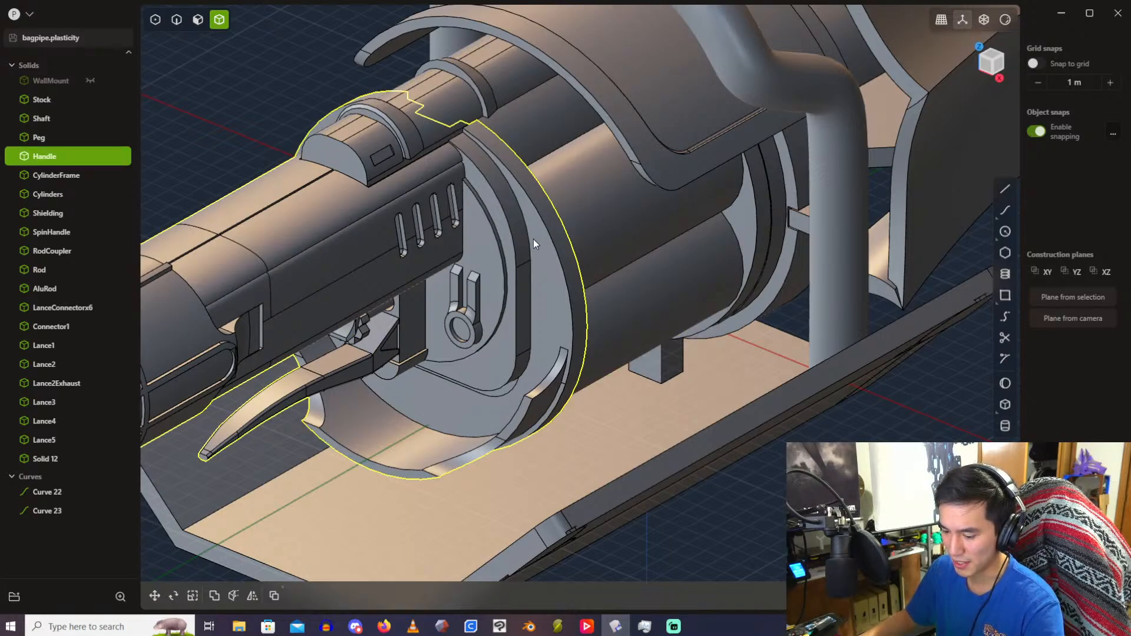
key("h")
scroll(482, 263, "up", 5)
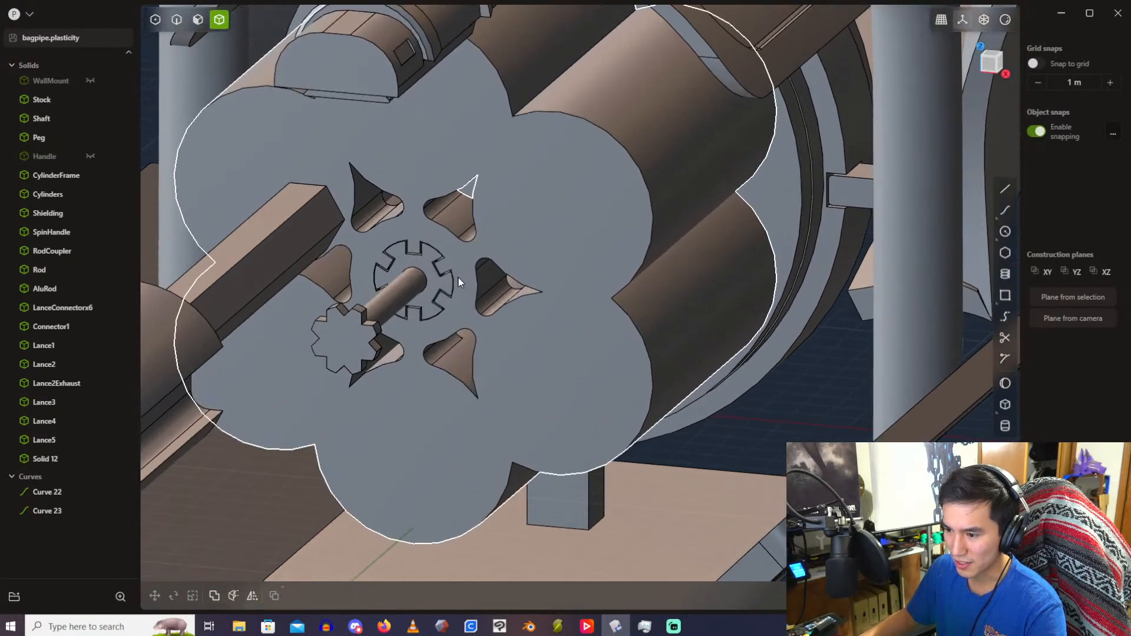
Step: Examine how the RodCoupler and the rod's gear fit the rear face of the Cylinders, selecting the RodCoupler and the Cylinders
left_click(458, 278)
left_click(439, 280)
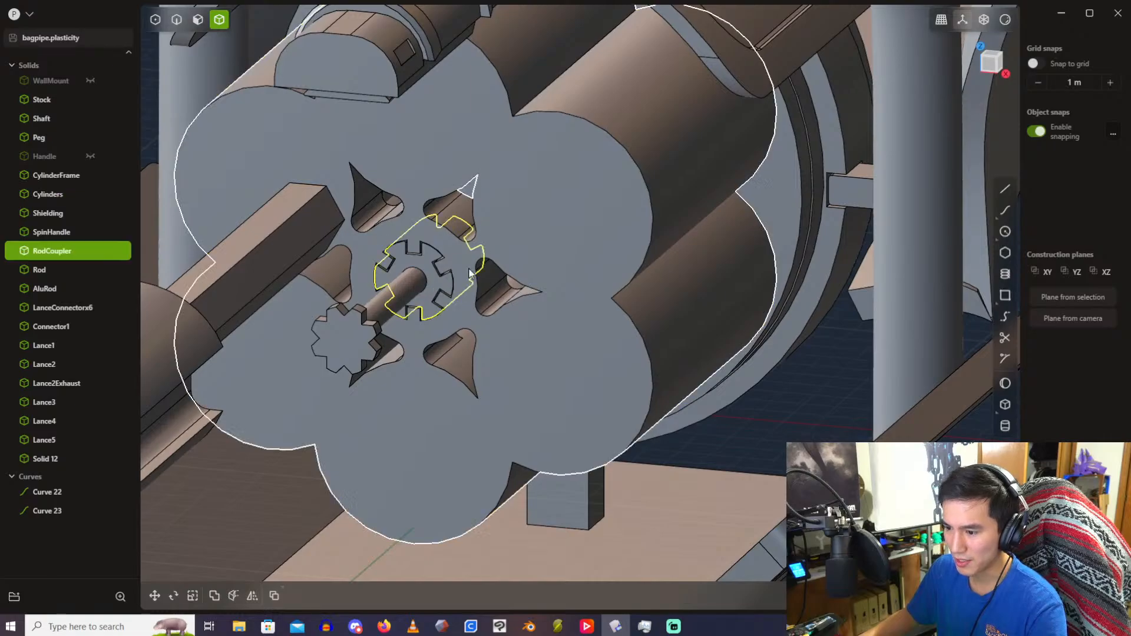
scroll(493, 241, "up", 2)
left_click(510, 240)
scroll(512, 251, "down", 2)
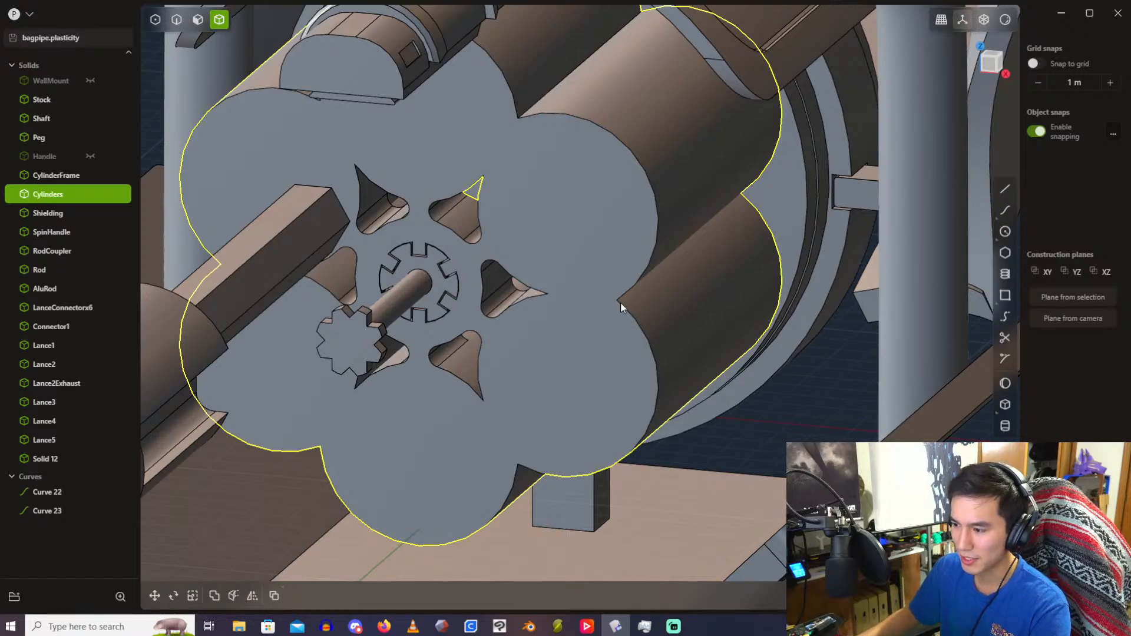
scroll(621, 303, "down", 4)
middle_click_drag(651, 214, 617, 217)
scroll(618, 217, "down", 1)
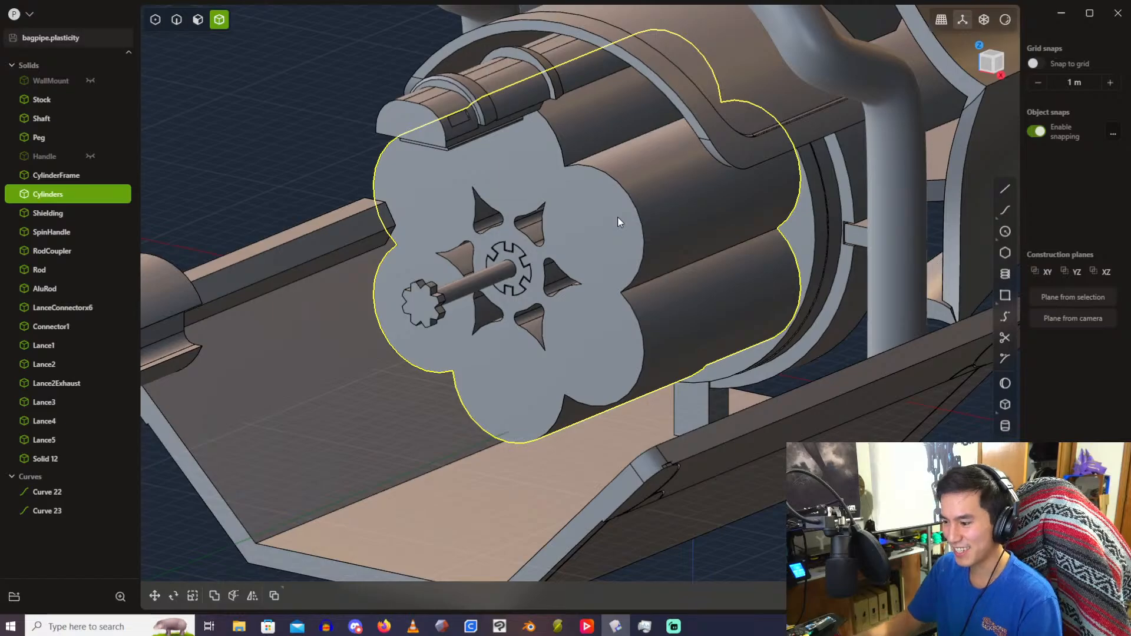
scroll(618, 217, "down", 2)
scroll(723, 235, "up", 2)
middle_click_drag(678, 233, 575, 305, "shift")
middle_click_drag(652, 306, 619, 235)
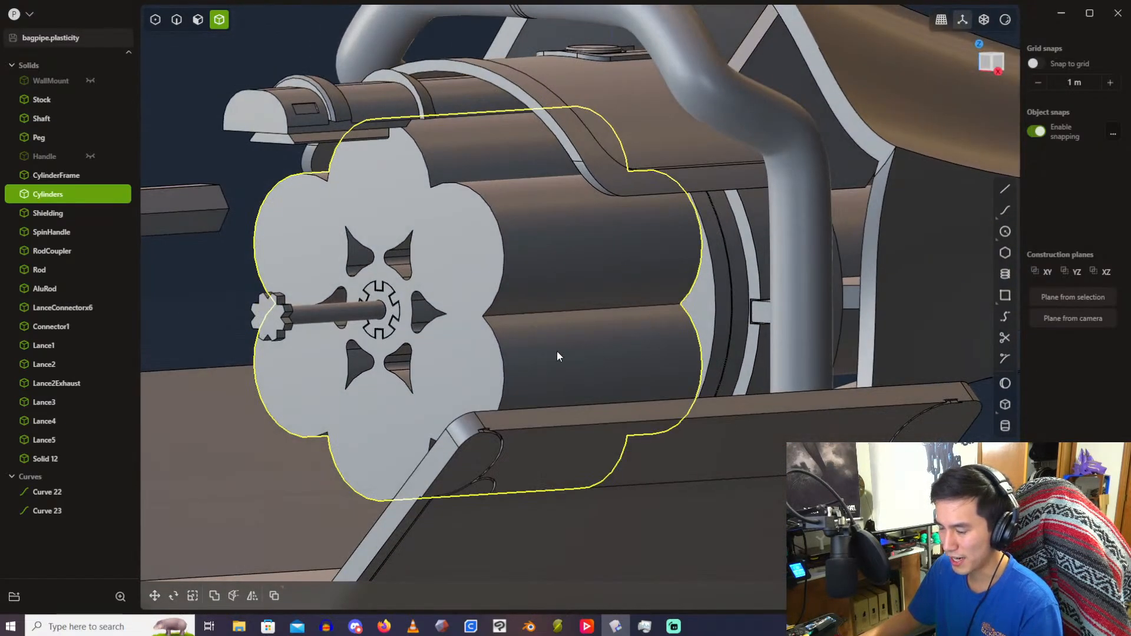
Step: Select the hidden Handle and make it visible again behind the Cylinders
left_click(83, 157)
middle_click_drag(231, 230, 195, 204, "shift")
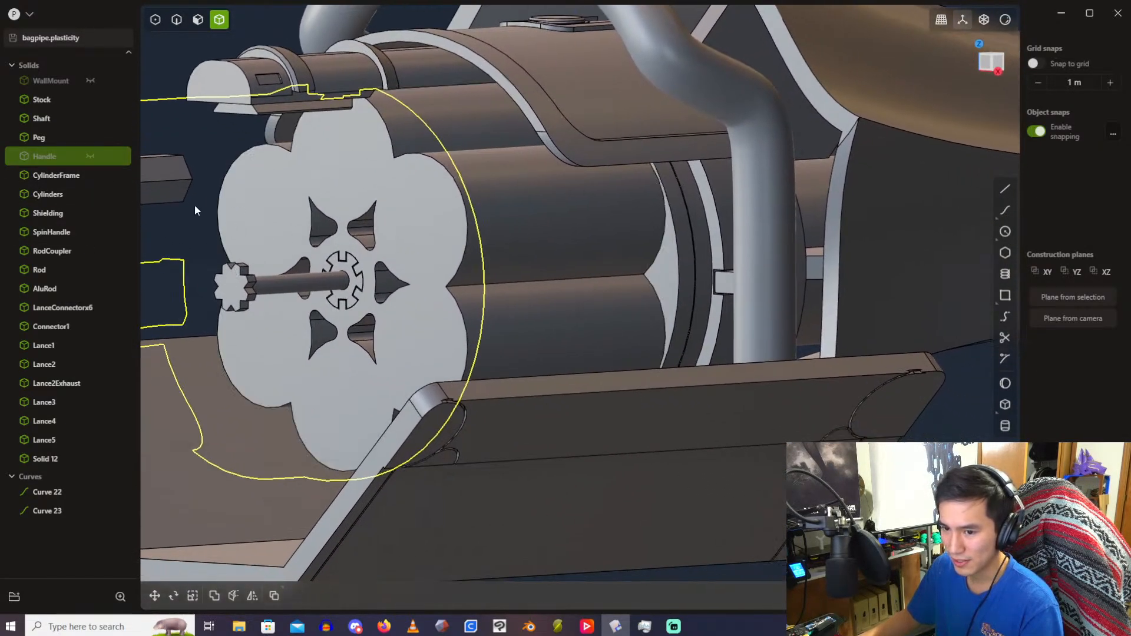
left_click(90, 156)
scroll(448, 236, "up", 2)
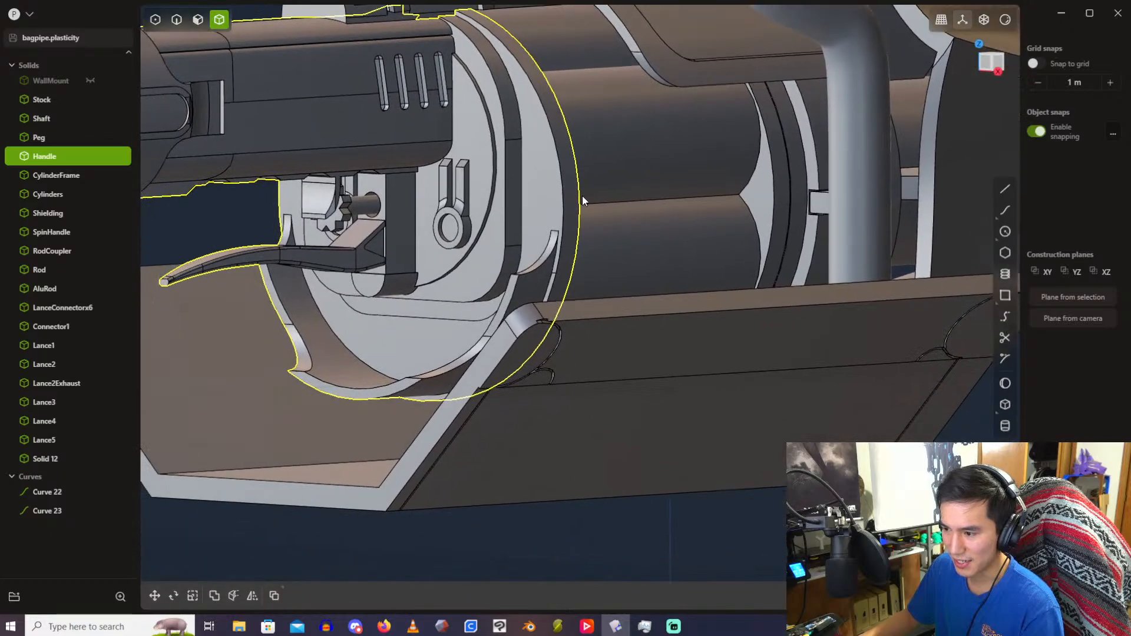
Step: Examine from several sides how the Cylinders sit between the Handle's round plate and the frame above the shielding
middle_click_drag(583, 200, 544, 331)
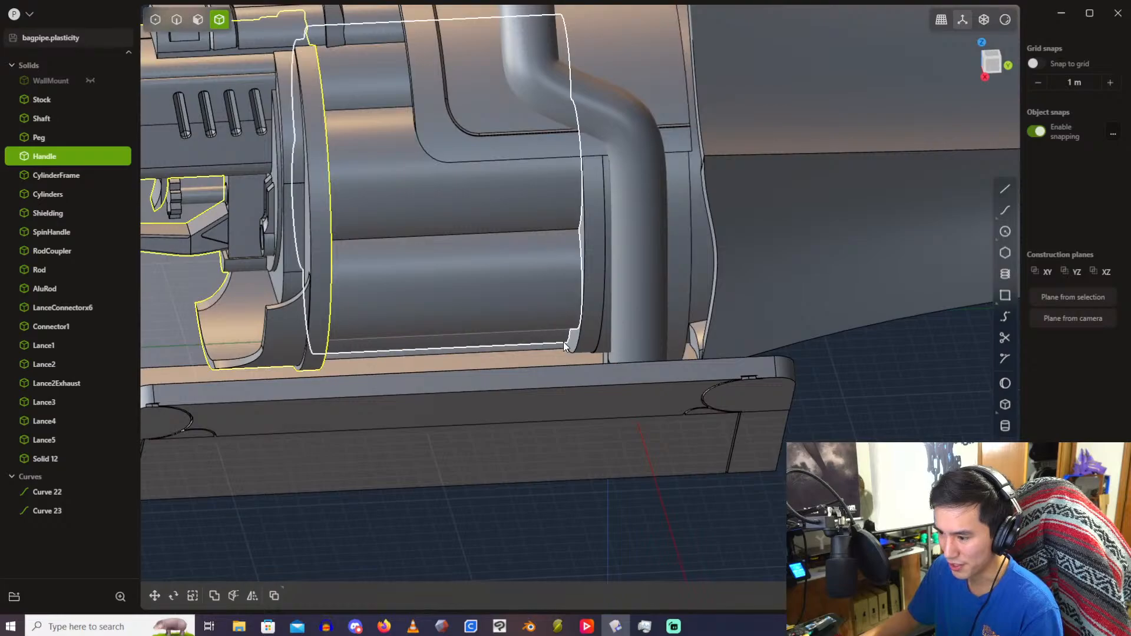
middle_click_drag(297, 352, 445, 263)
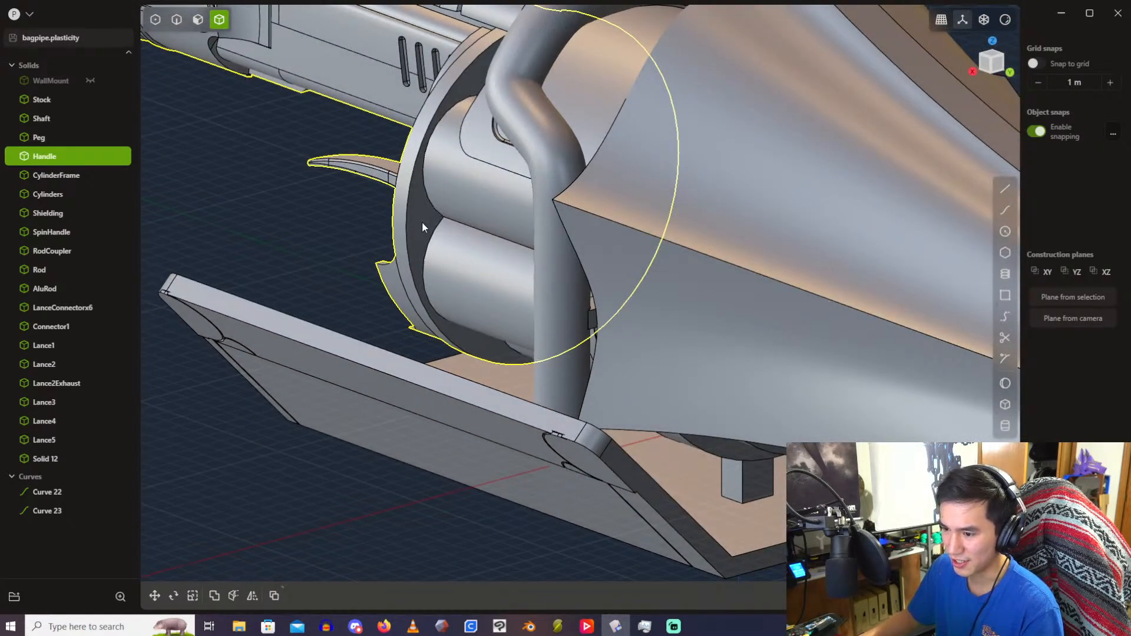
middle_click_drag(422, 221, 501, 261)
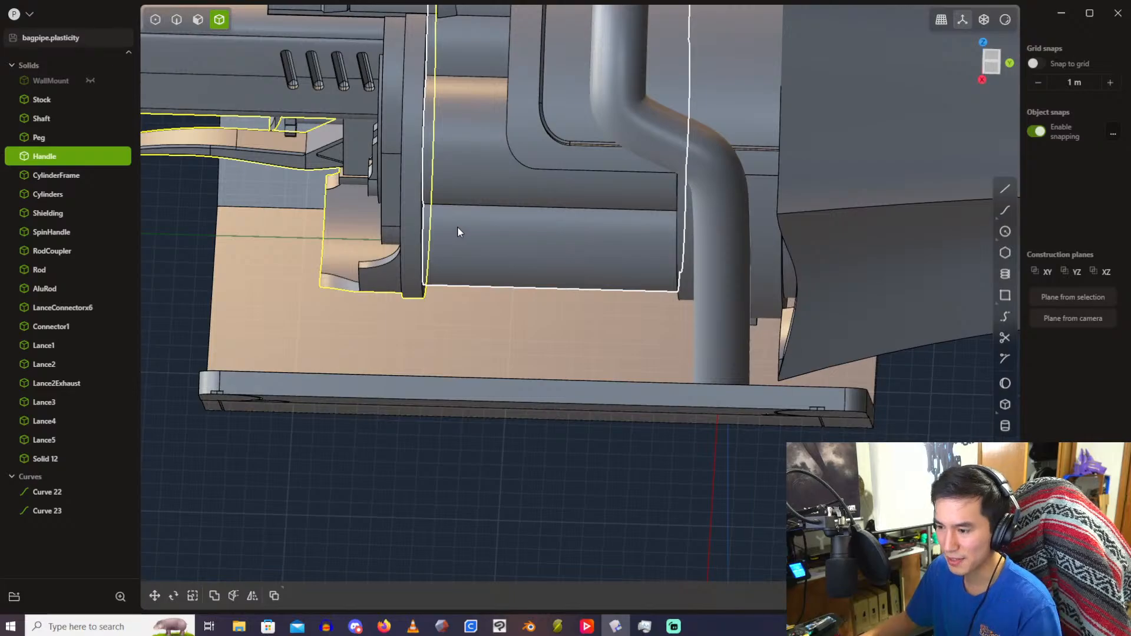
middle_click_drag(478, 199, 617, 261)
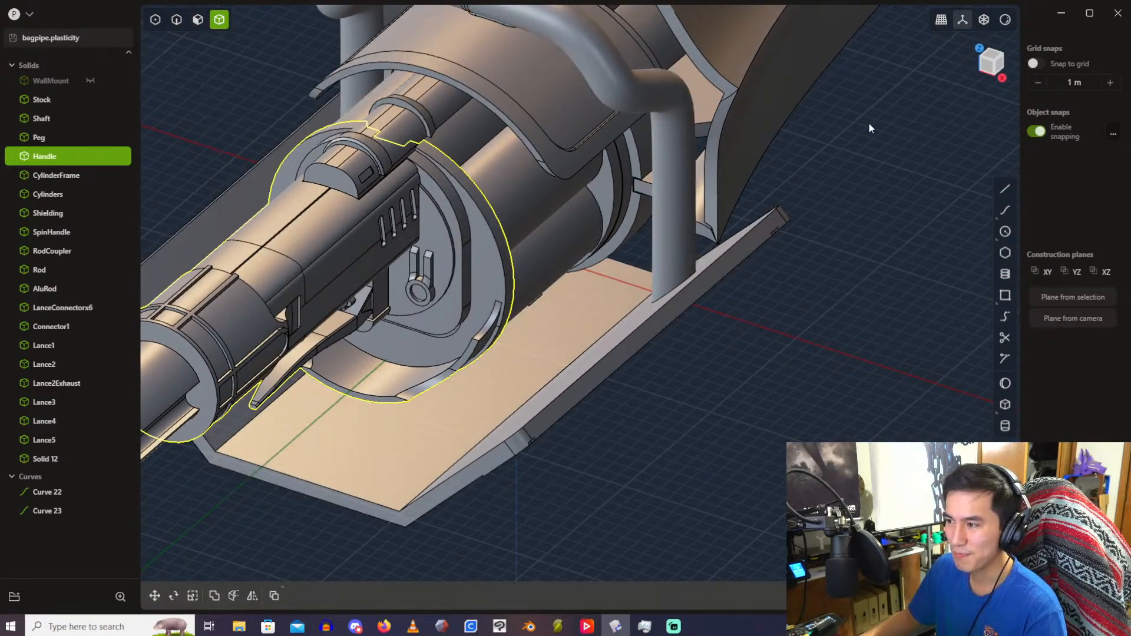
Step: Switch to the browser's char_222_bpipe_1 artwork and examine the weapon's cylinder, trigger and shielding
left_click(1063, 13)
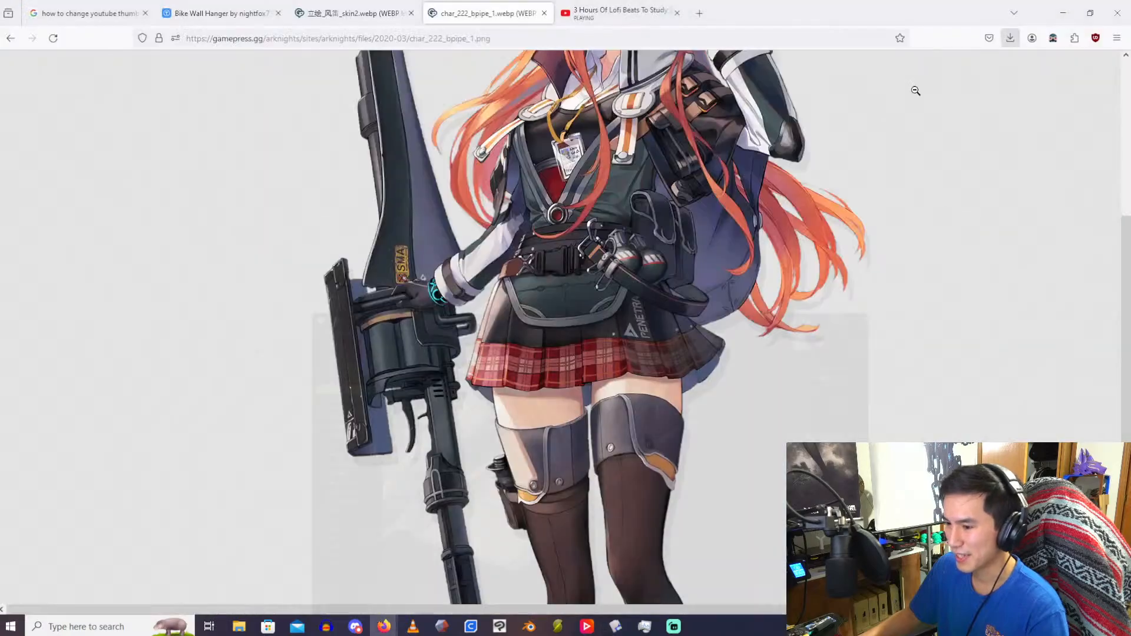
scroll(408, 395, "up", 10)
scroll(408, 395, "down", 5)
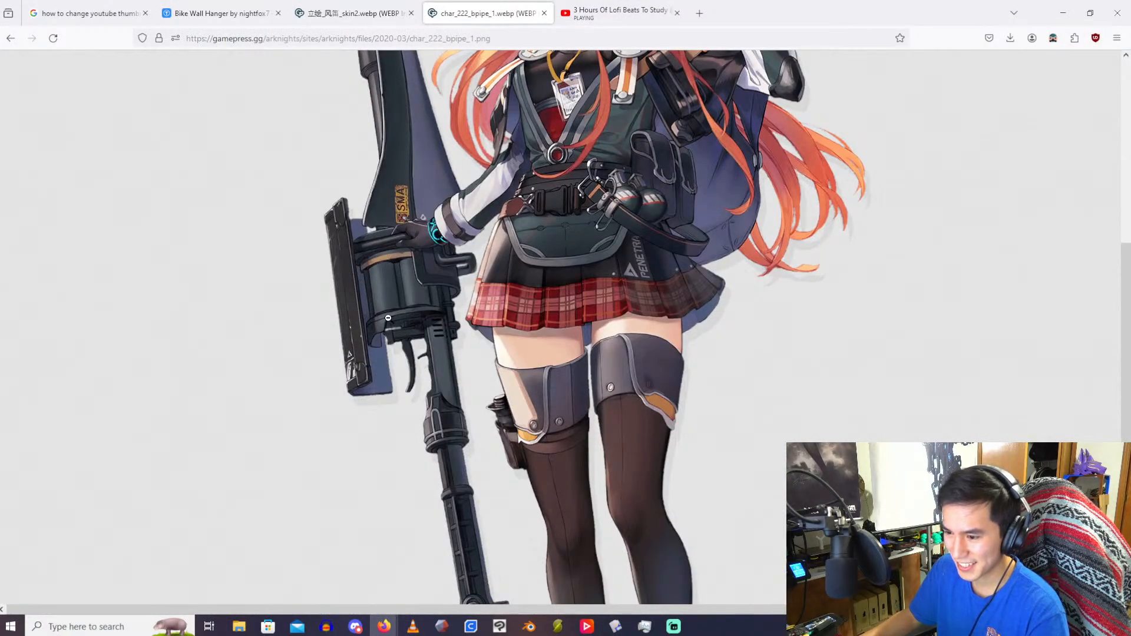
scroll(388, 318, "up", 2)
scroll(389, 318, "down", 2)
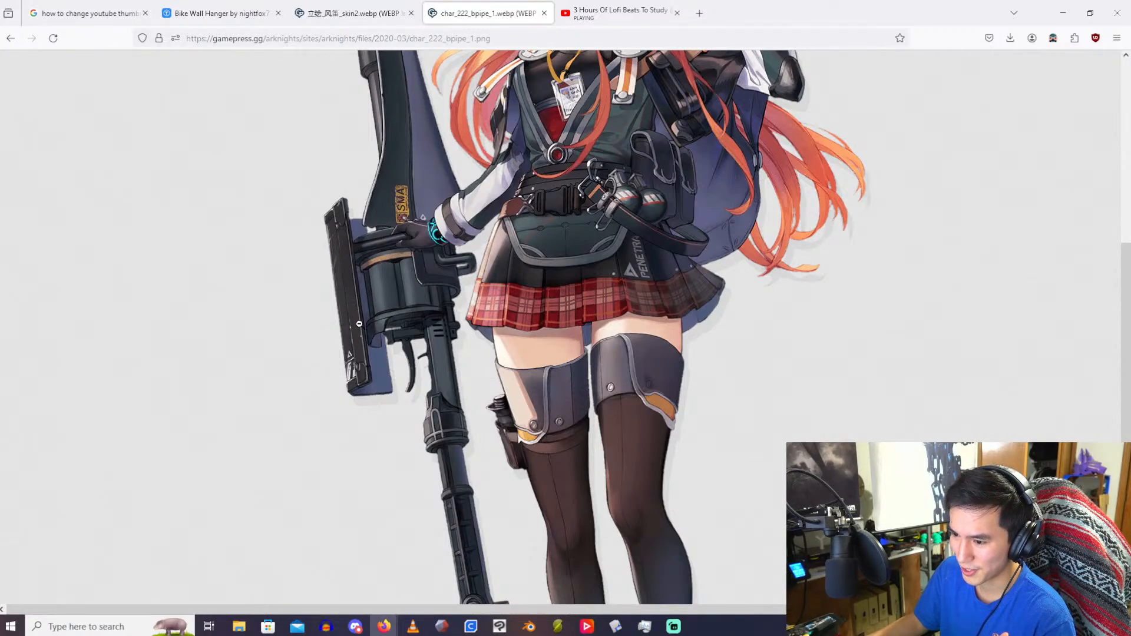
Step: Return to Plasticity, clear the Handle selection and examine the shielding beneath the Cylinders
left_click(644, 627)
left_click(644, 626)
left_click(615, 626)
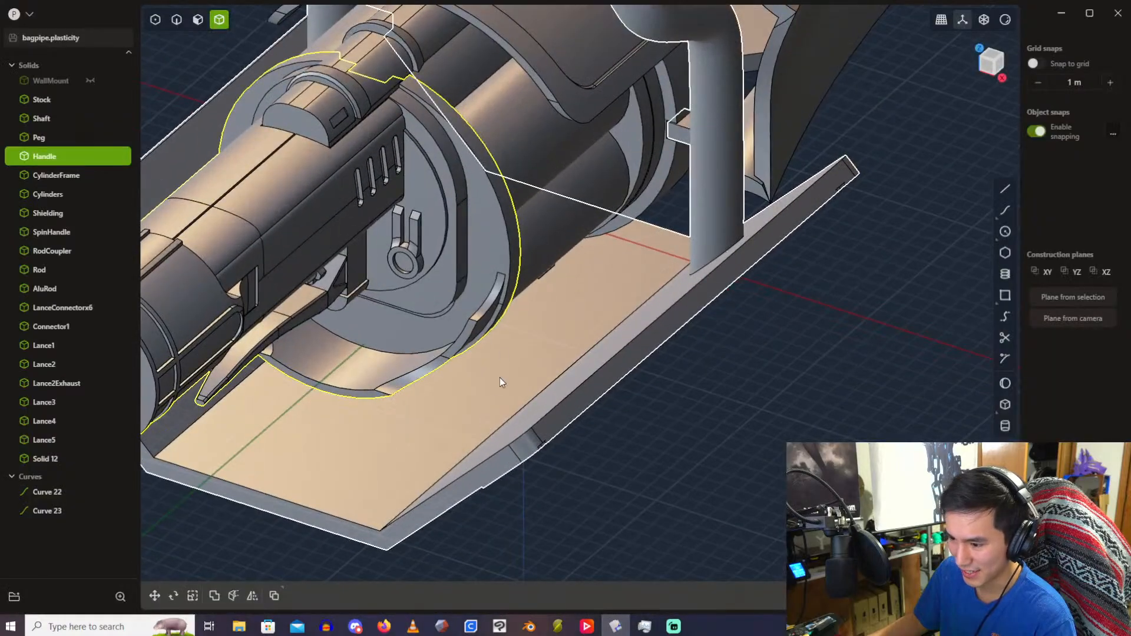
middle_click_drag(500, 377, 484, 274)
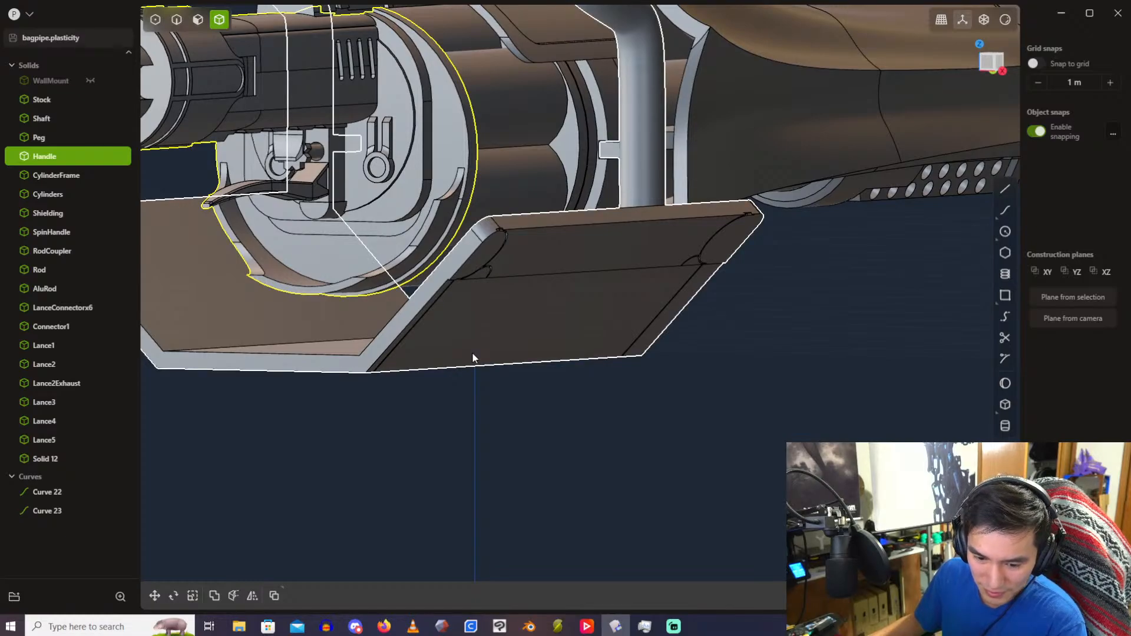
left_click(503, 384)
middle_click_drag(562, 412, 714, 309, "shift")
scroll(564, 330, "up", 2)
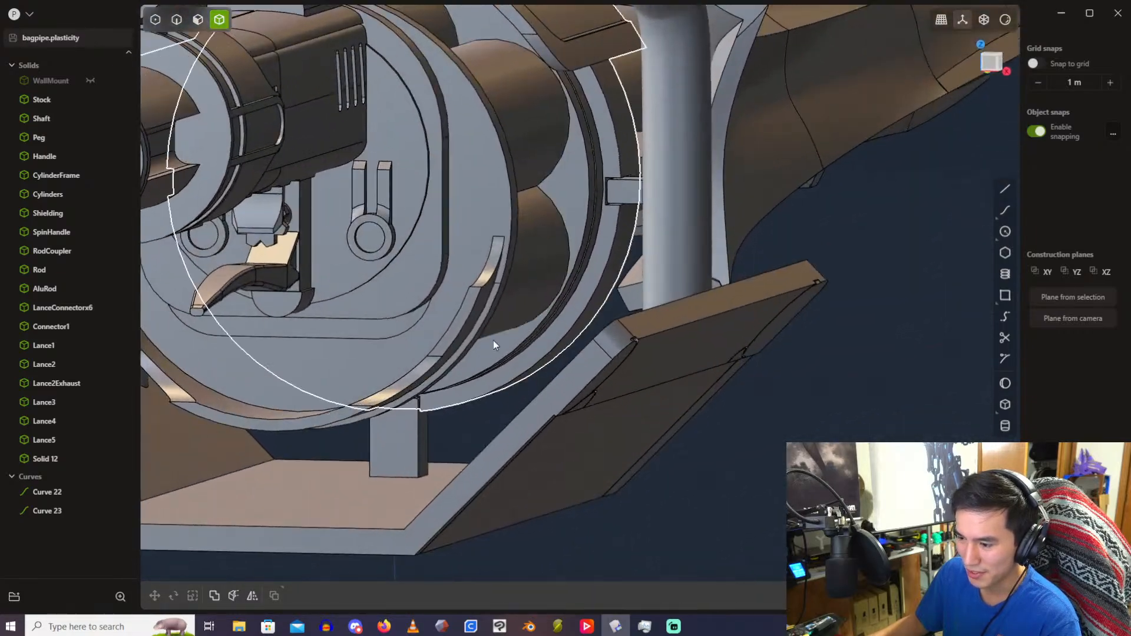
Step: Examine the Cylinders' side surfaces and the edge where they meet the Handle's round plate
middle_click_drag(493, 341, 513, 307, "shift")
middle_click_drag(513, 307, 630, 327)
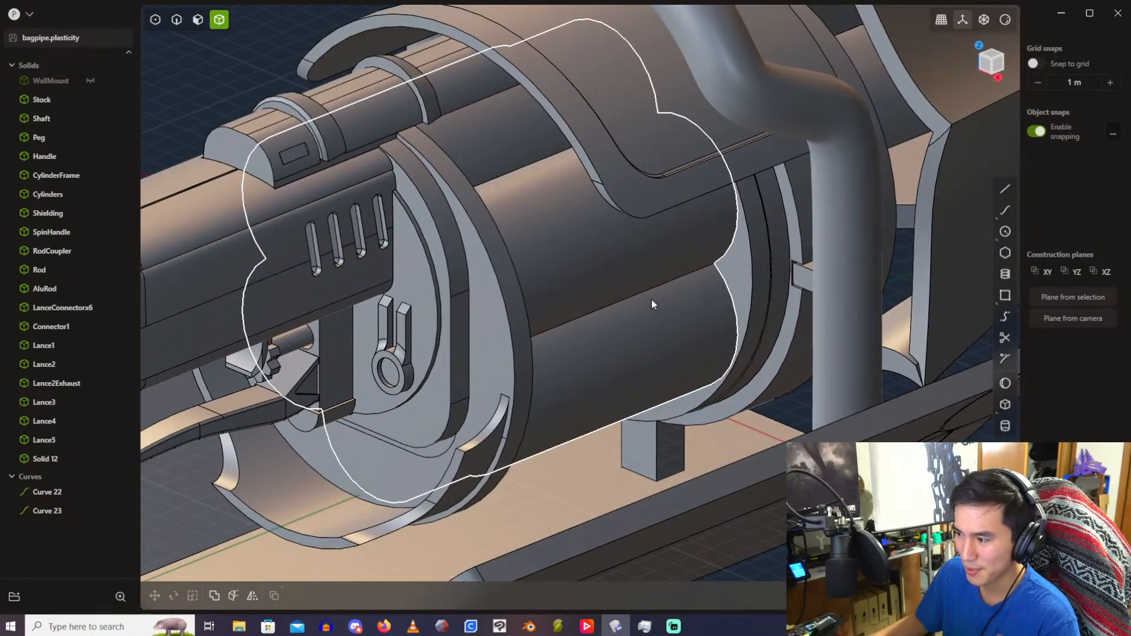
scroll(652, 298, "up", 2)
scroll(688, 263, "down", 3)
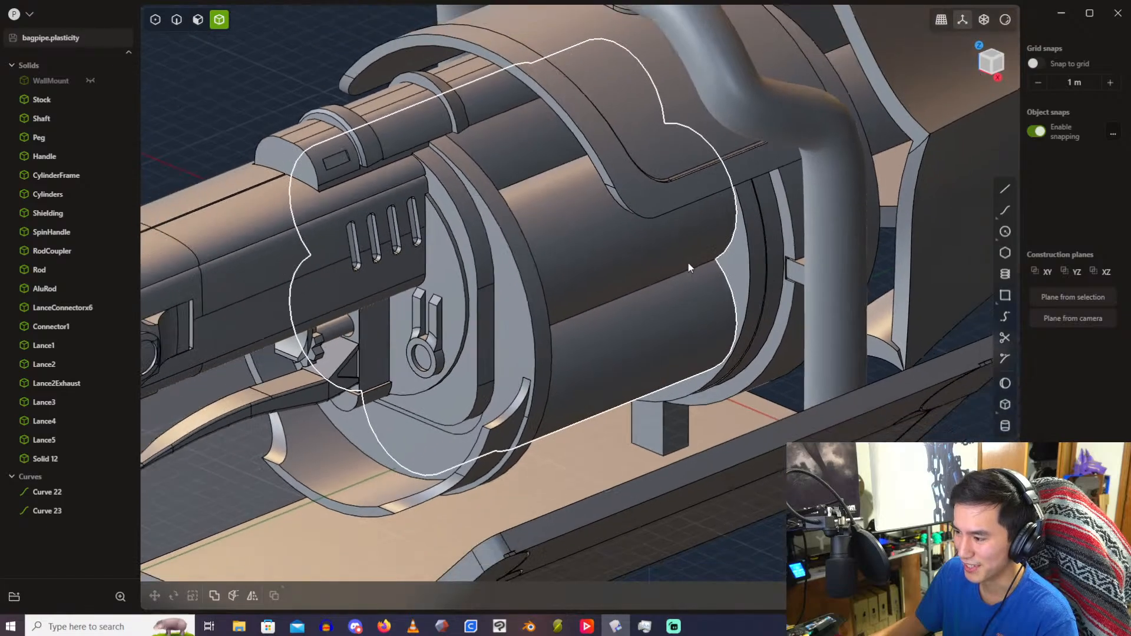
middle_click_drag(670, 227, 462, 286)
scroll(453, 266, "up", 2)
scroll(454, 271, "down", 1)
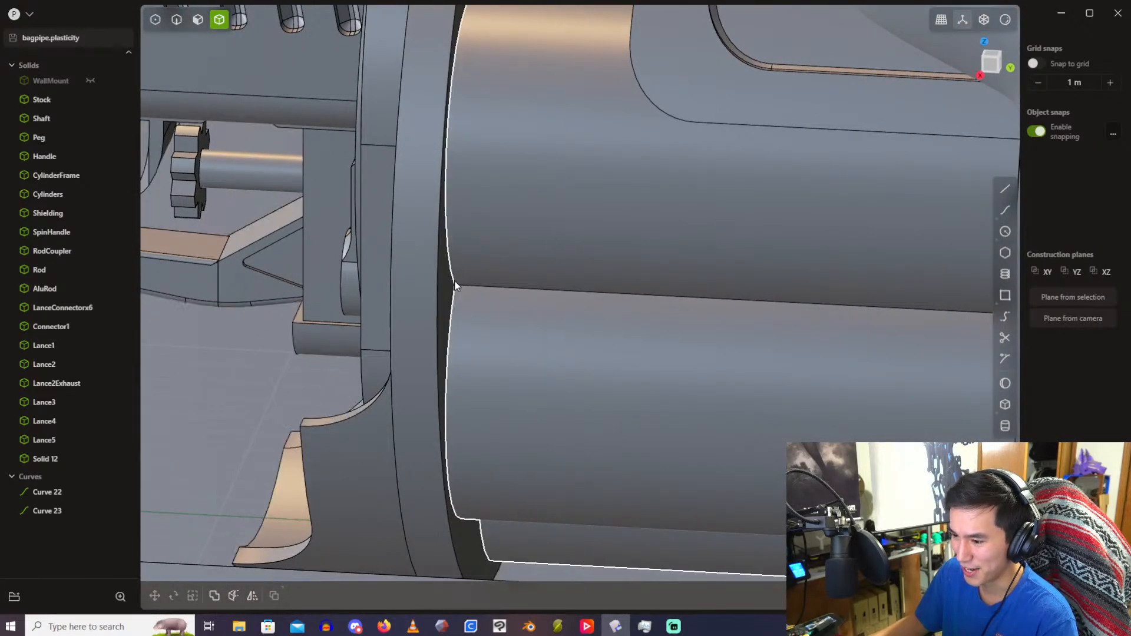
scroll(458, 223, "down", 3)
middle_click_drag(502, 250, 833, 251)
scroll(802, 262, "down", 5)
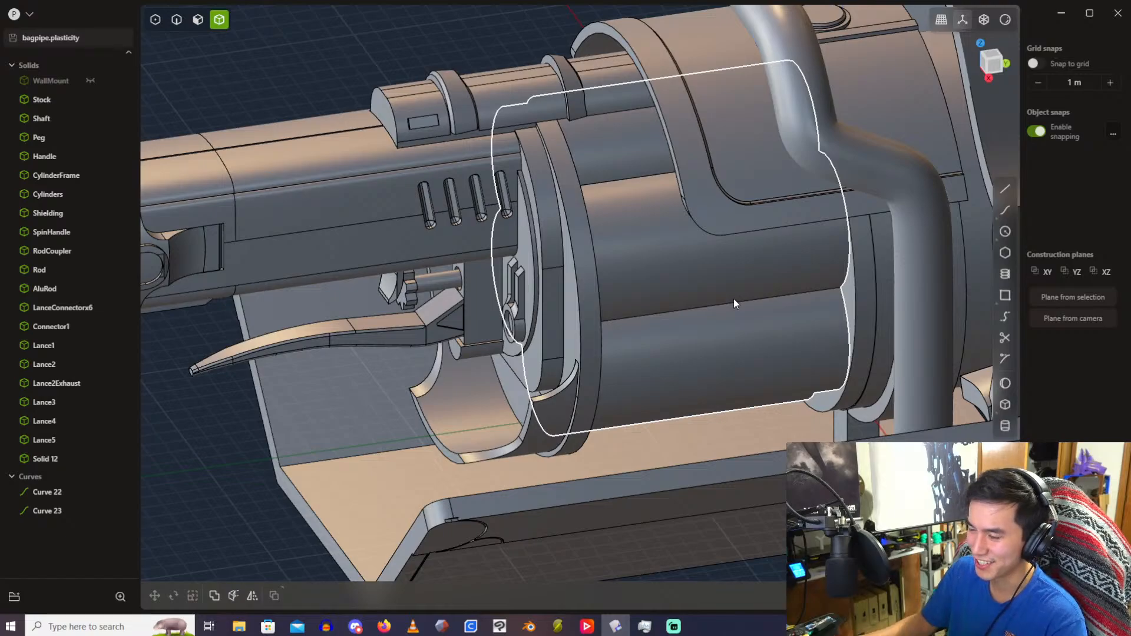
Step: Select the CylinderFrame and examine its lower ring near the shielding's square support block
left_click(473, 120)
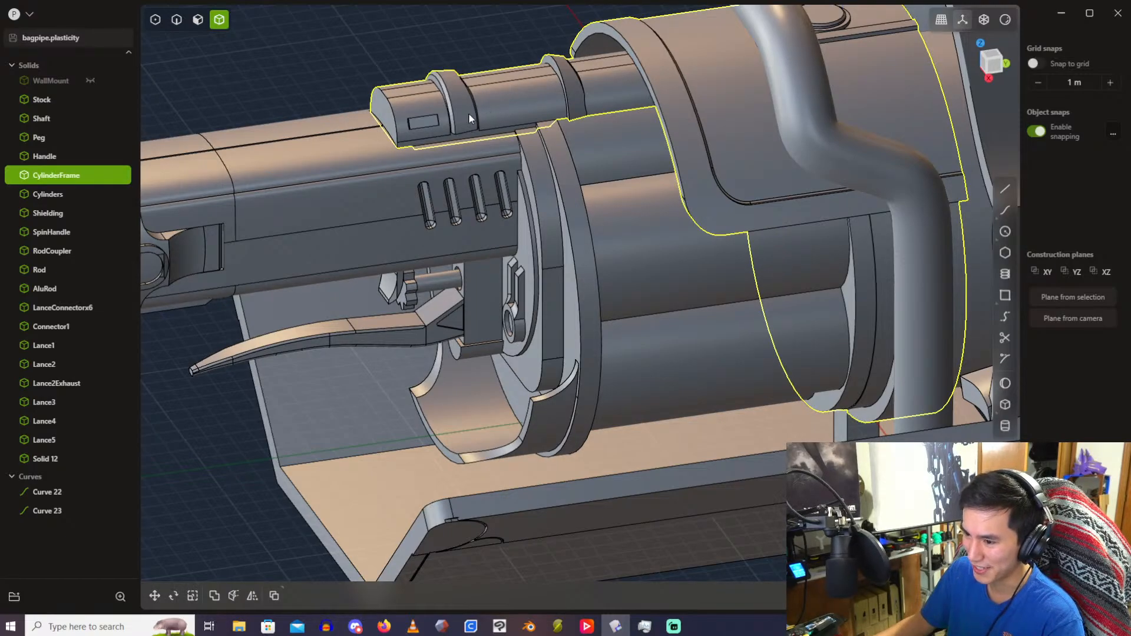
scroll(578, 451, "up", 10)
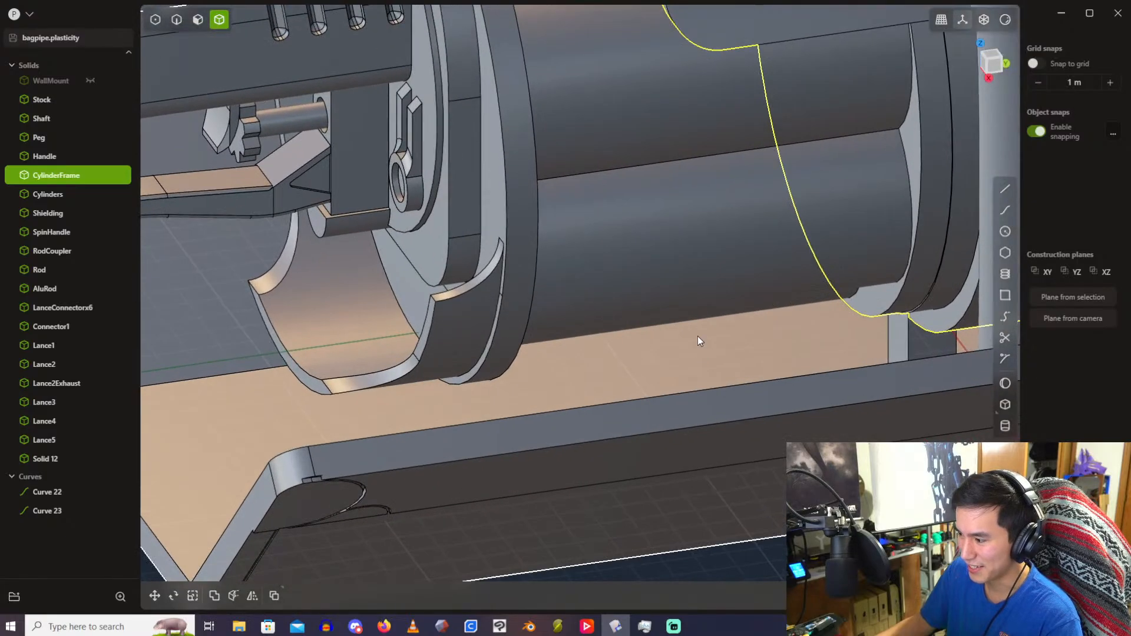
middle_click_drag(698, 340, 699, 413)
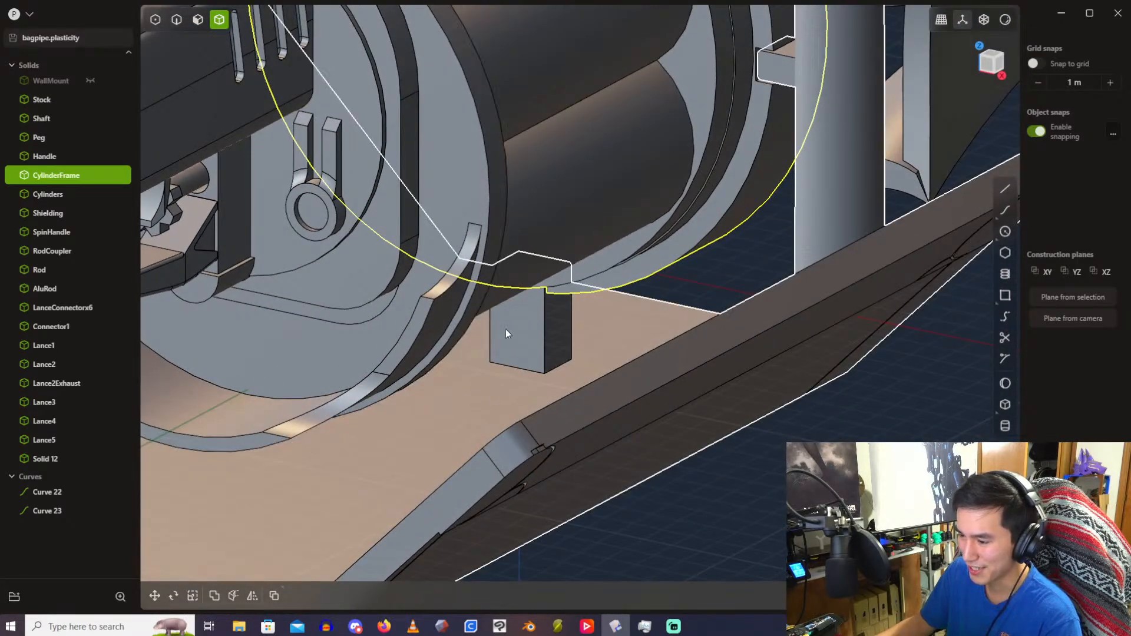
middle_click_drag(506, 328, 753, 448)
Step: Select the Handle and then the Shielding to examine how its support block fits the notch in the frame's ring
left_click(765, 312)
scroll(672, 354, "up", 5)
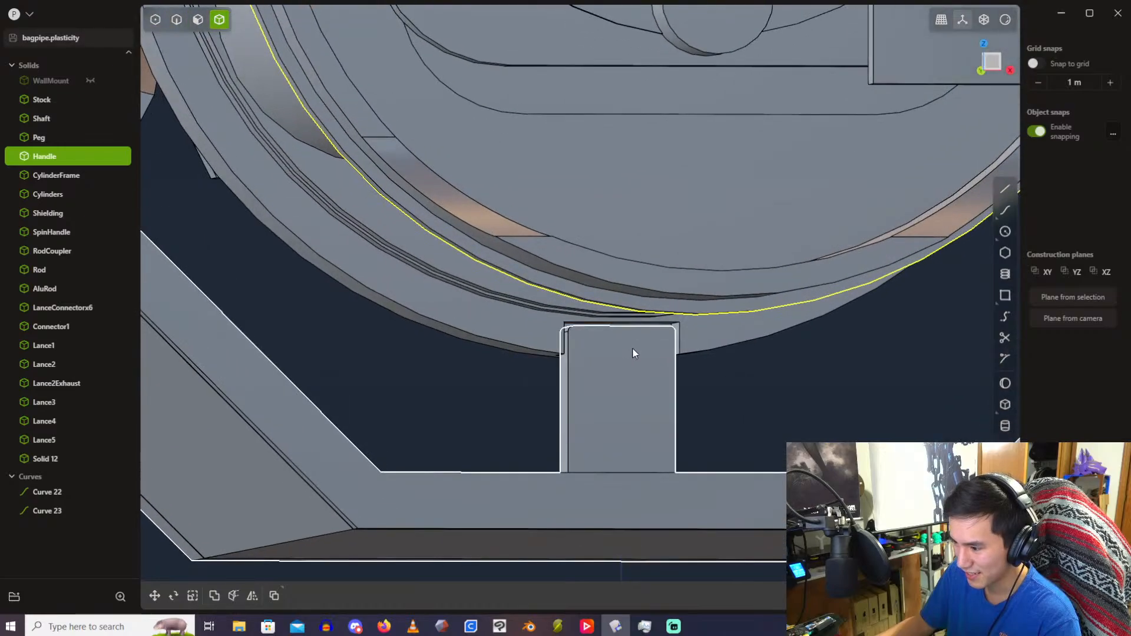
left_click(615, 352)
scroll(613, 349, "down", 1)
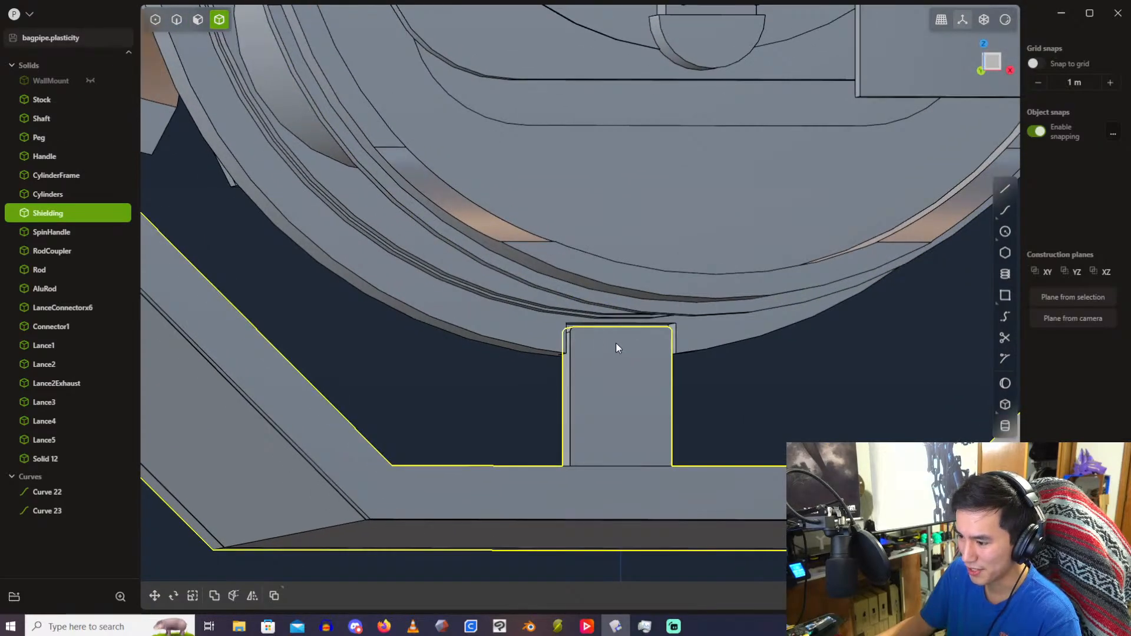
middle_click_drag(626, 338, 644, 338)
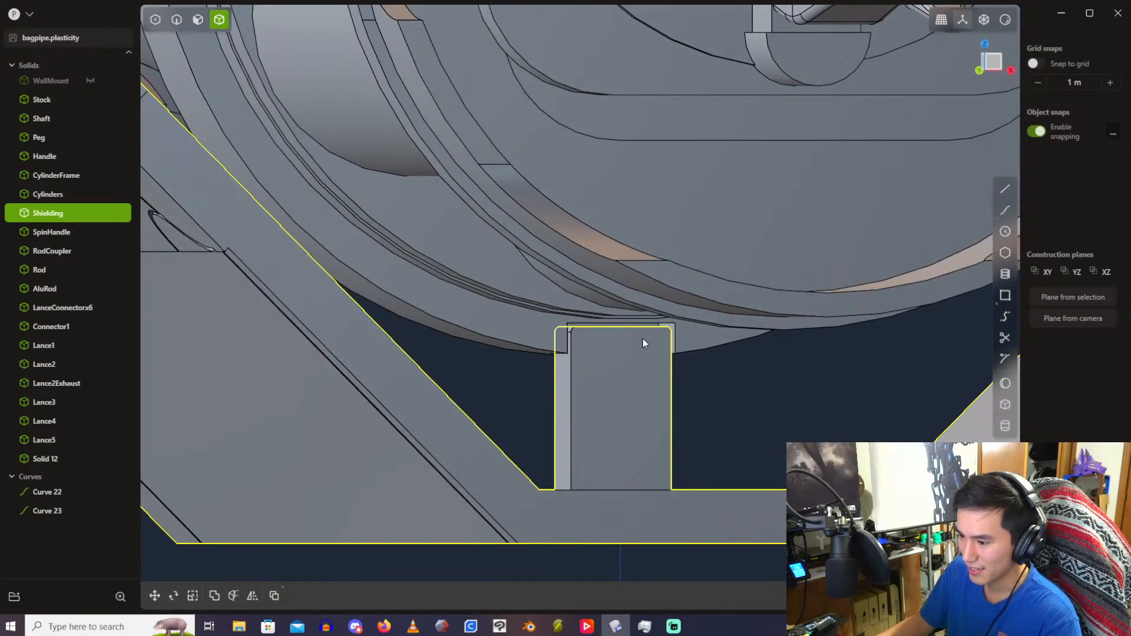
scroll(643, 340, "down", 2)
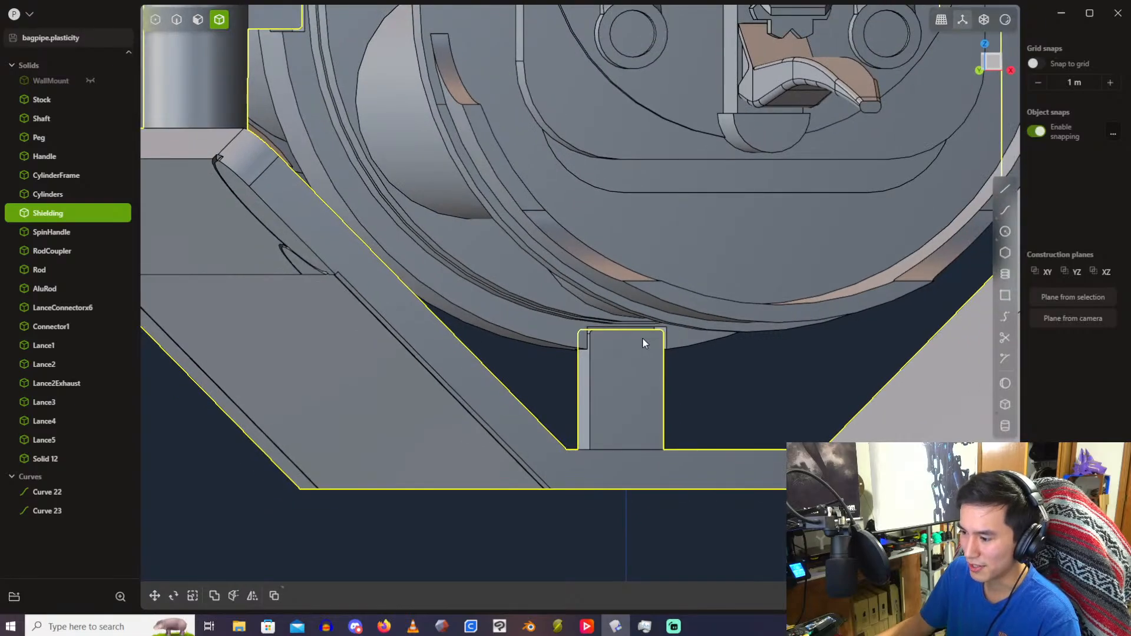
middle_click_drag(642, 337, 557, 316)
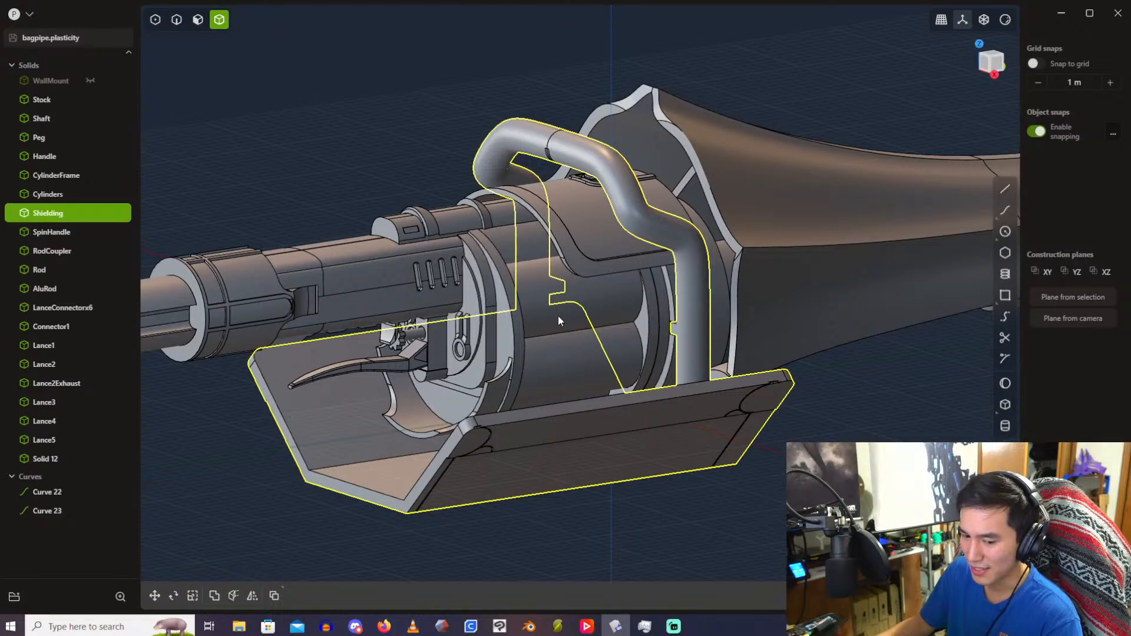
Step: Clear the Shielding selection and review the assembled cylinder section from the side
left_click(421, 175)
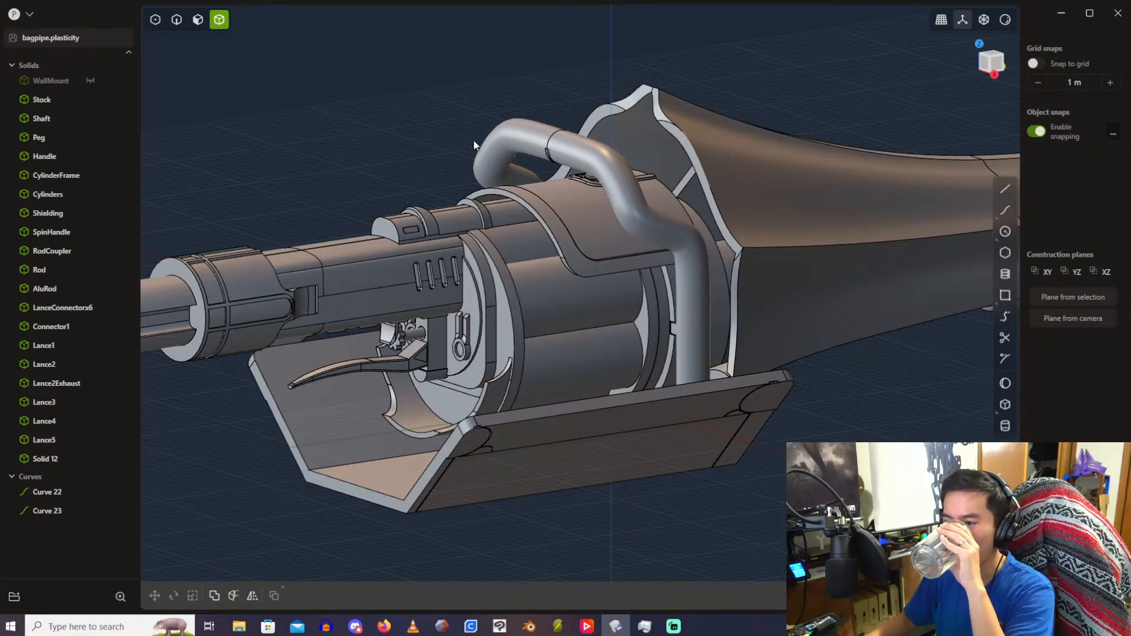
left_click(26, 14)
left_click(367, 159)
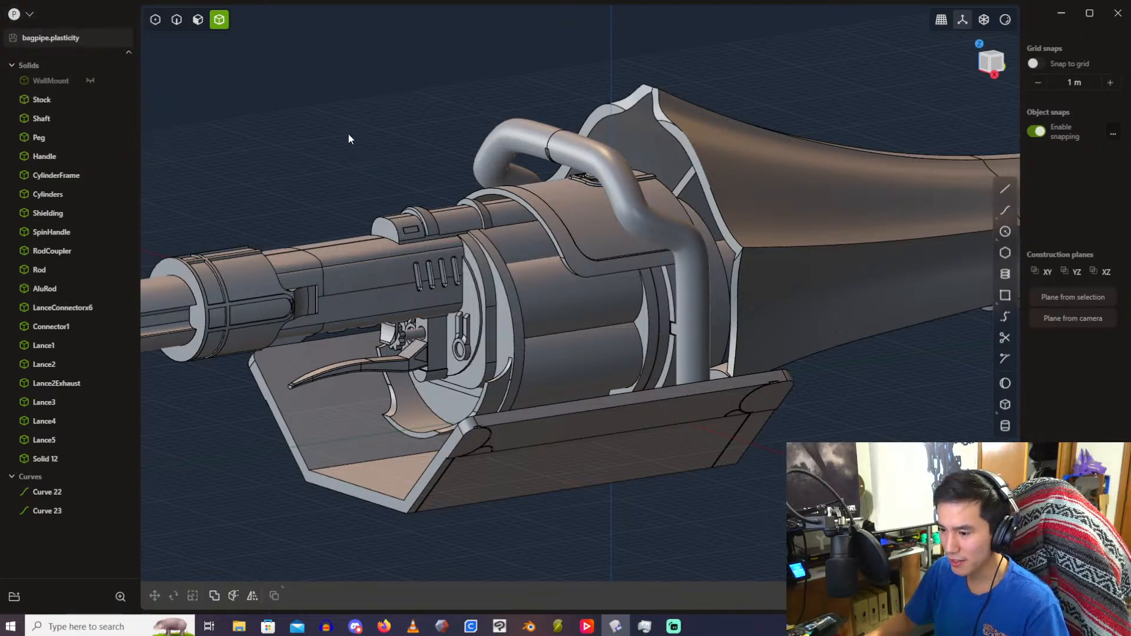
middle_click_drag(375, 158, 436, 183)
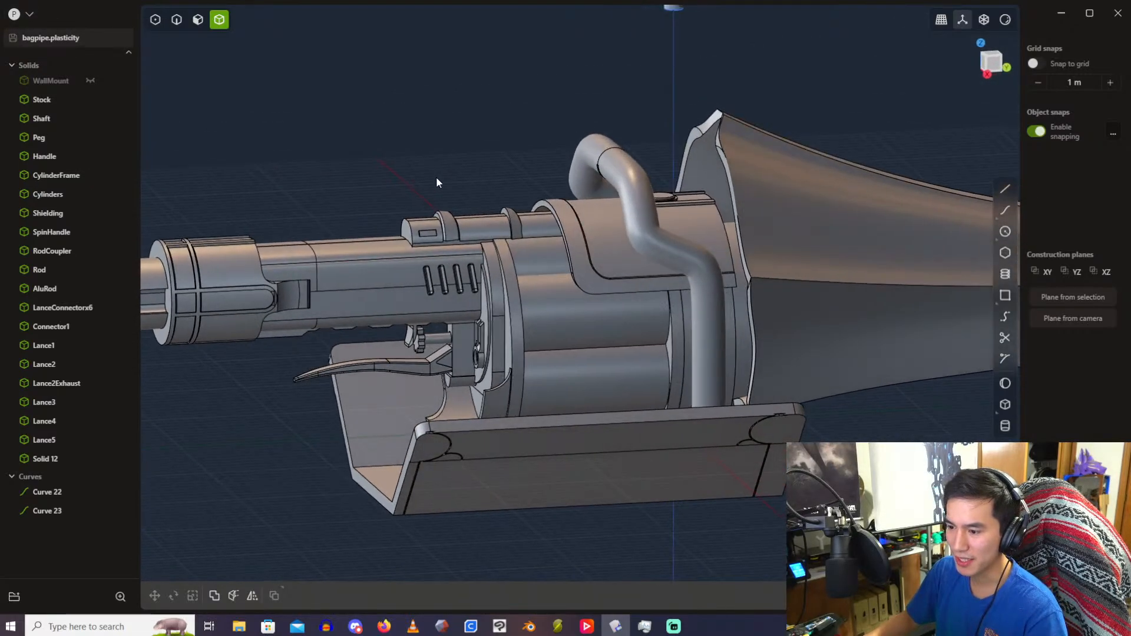
scroll(437, 176, "down", 2)
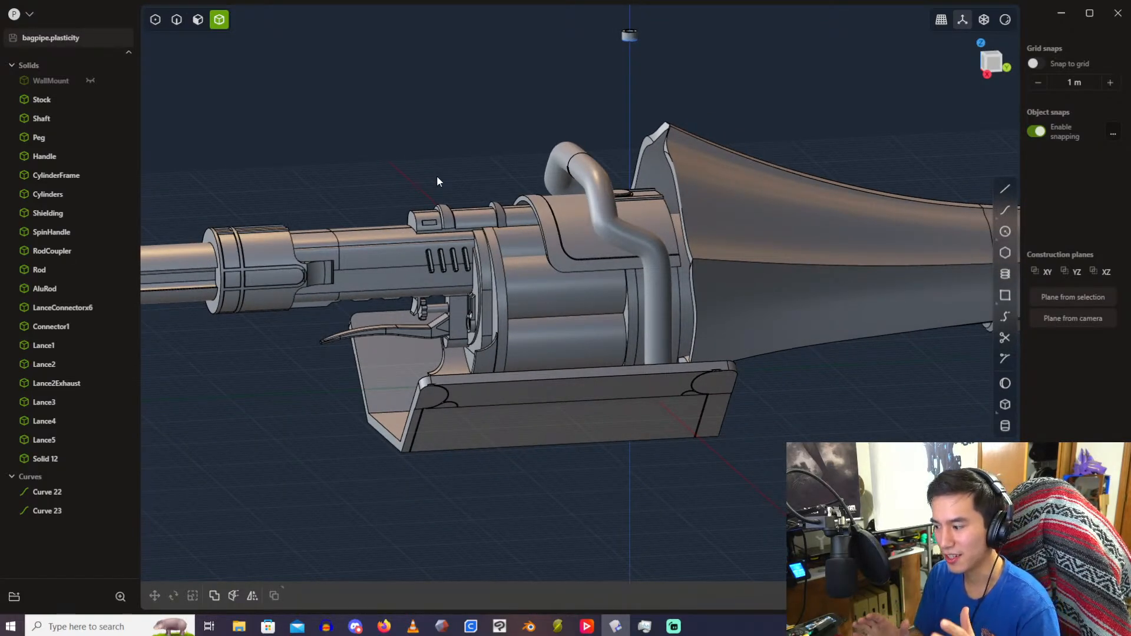
Step: Save the bagpipe file, open royalguard.plasticity and show the whole weapon from the side
left_click(29, 14)
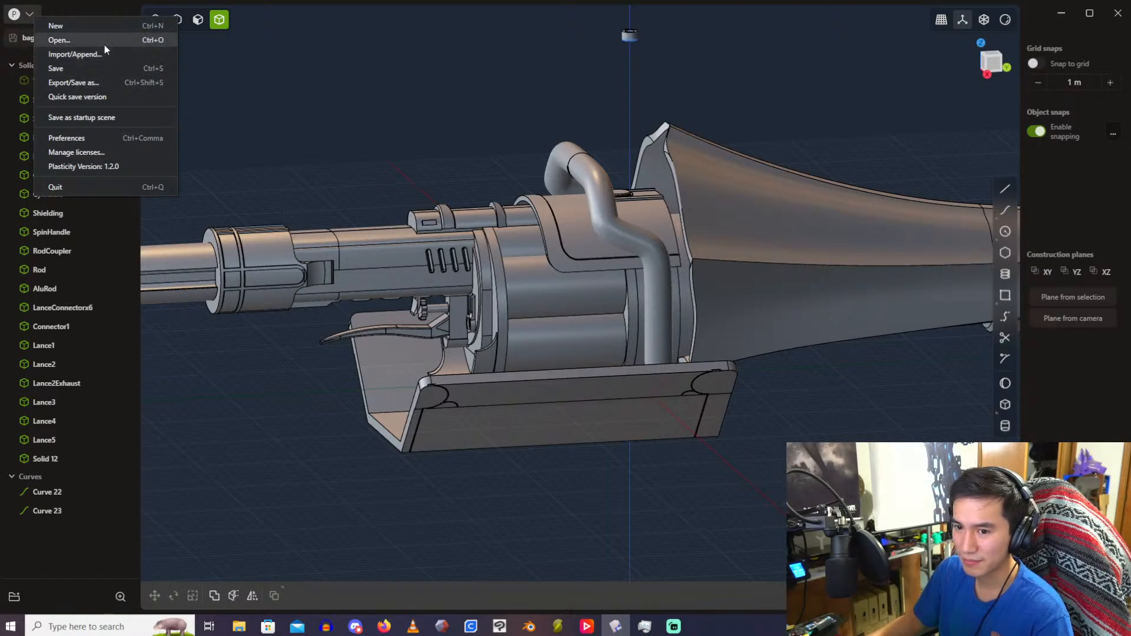
left_click(80, 70)
left_click(26, 13)
left_click(77, 39)
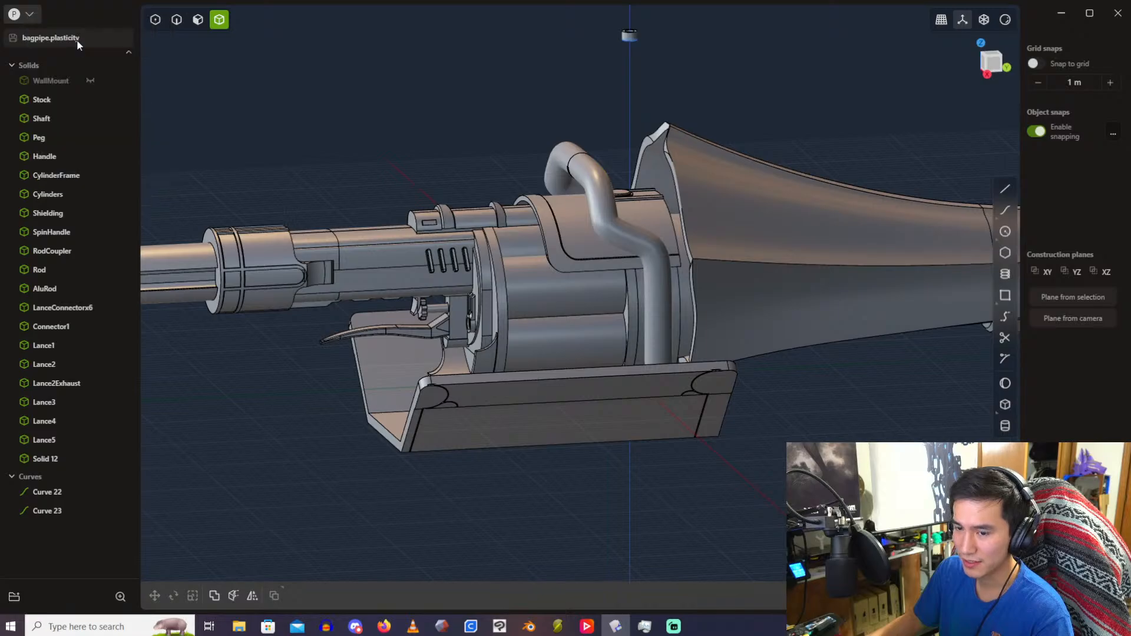
double_click(251, 202)
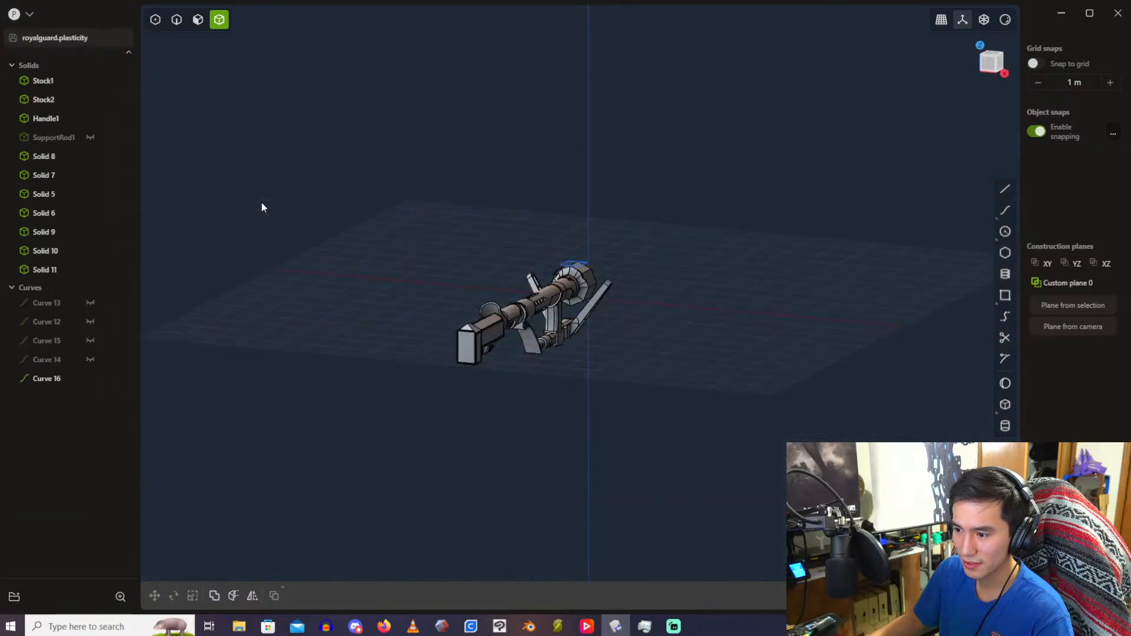
middle_click_drag(260, 202, 408, 225)
middle_click_drag(408, 226, 643, 229, "shift")
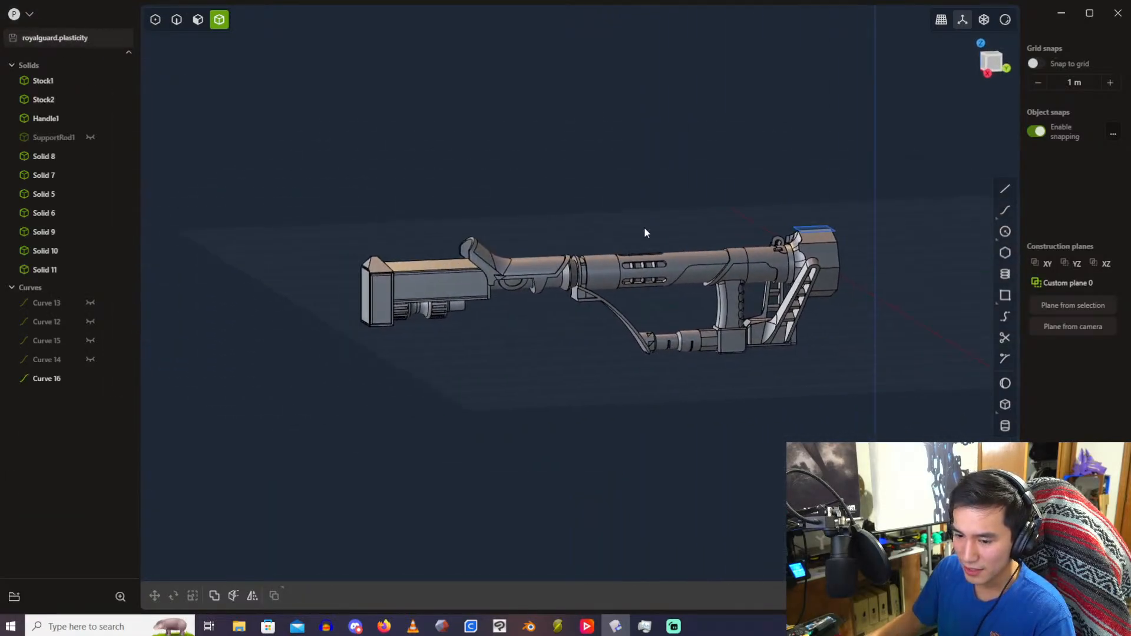
Step: Switch to the browser's skin2 artwork and examine the large weapon from its body down to the stock
mouse_move(388, 629)
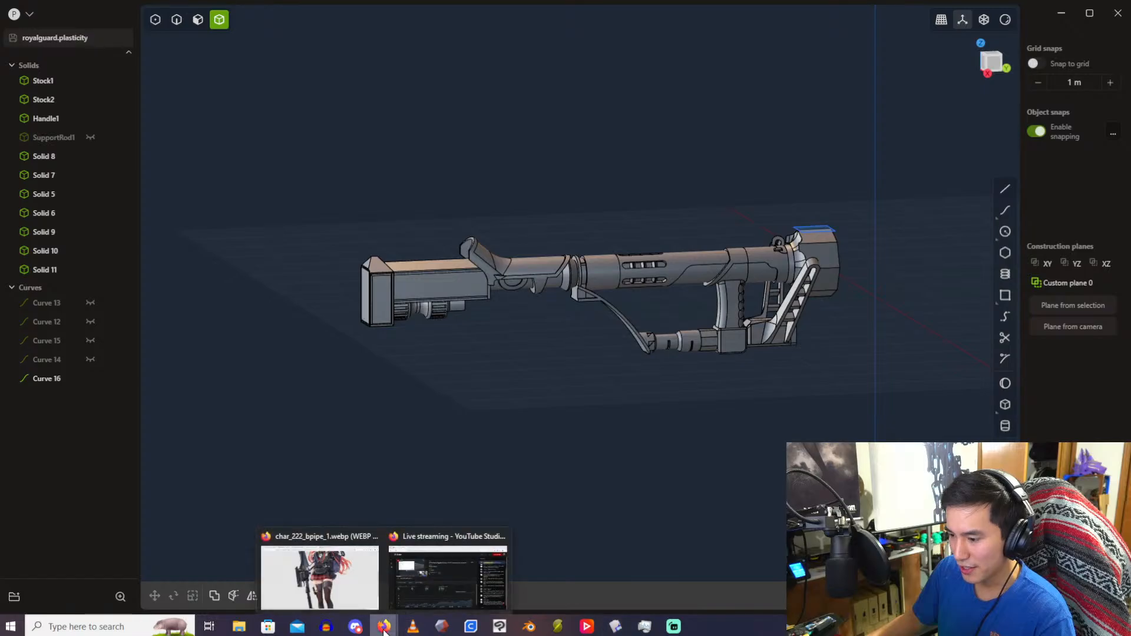
left_click(368, 585)
left_click(371, 11)
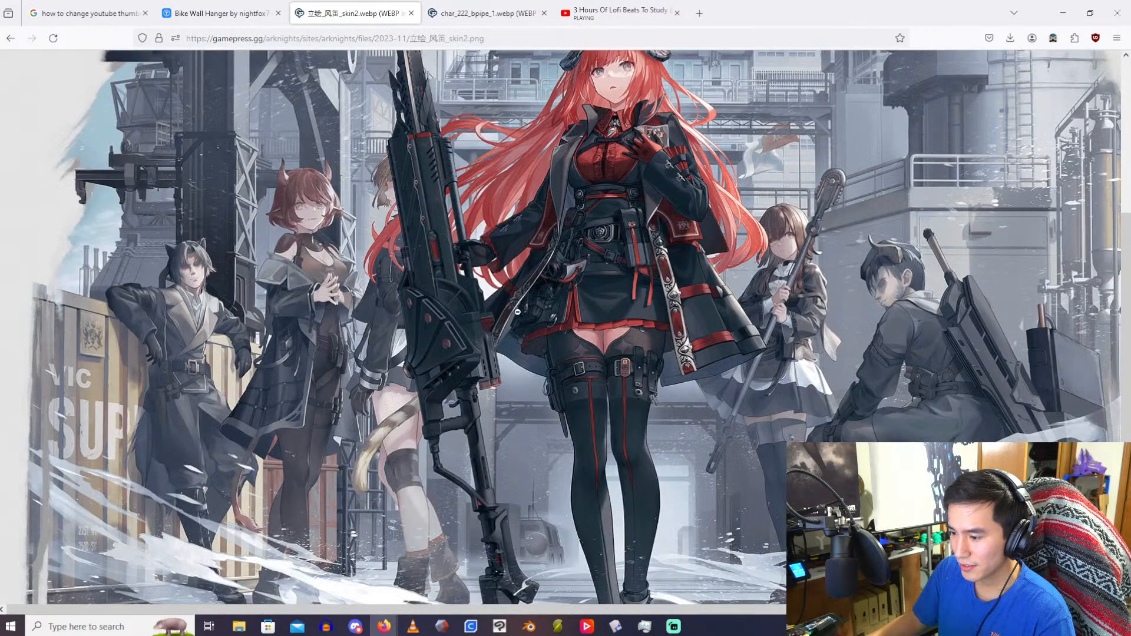
left_click(514, 297)
scroll(512, 298, "up", 2)
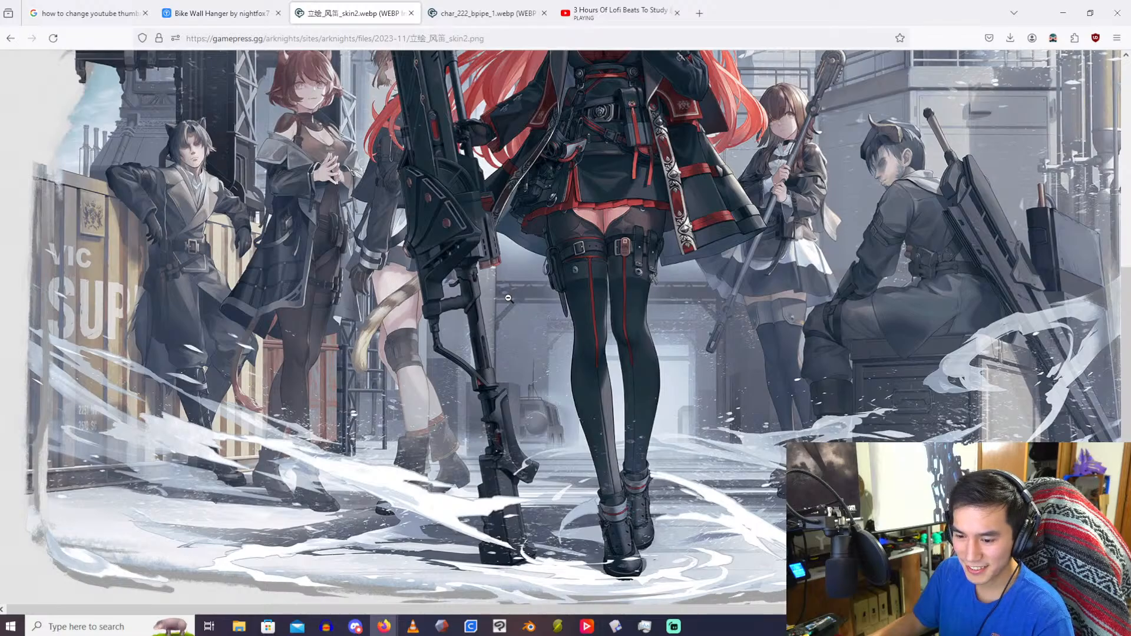
scroll(509, 298, "up", 1)
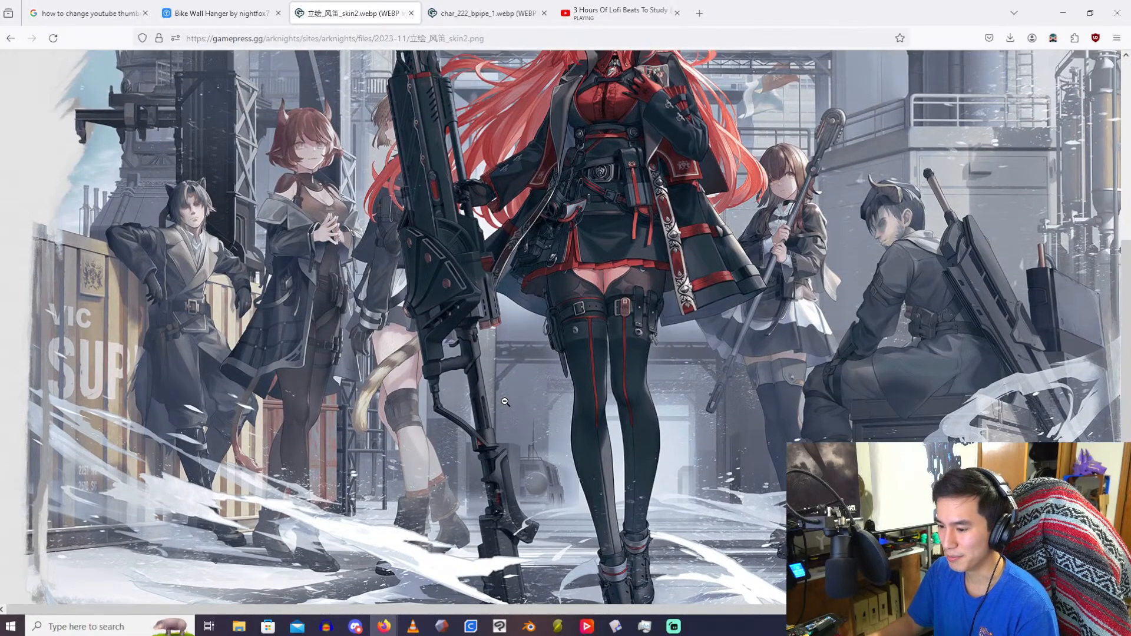
scroll(506, 403, "down", 4)
scroll(505, 402, "up", 4)
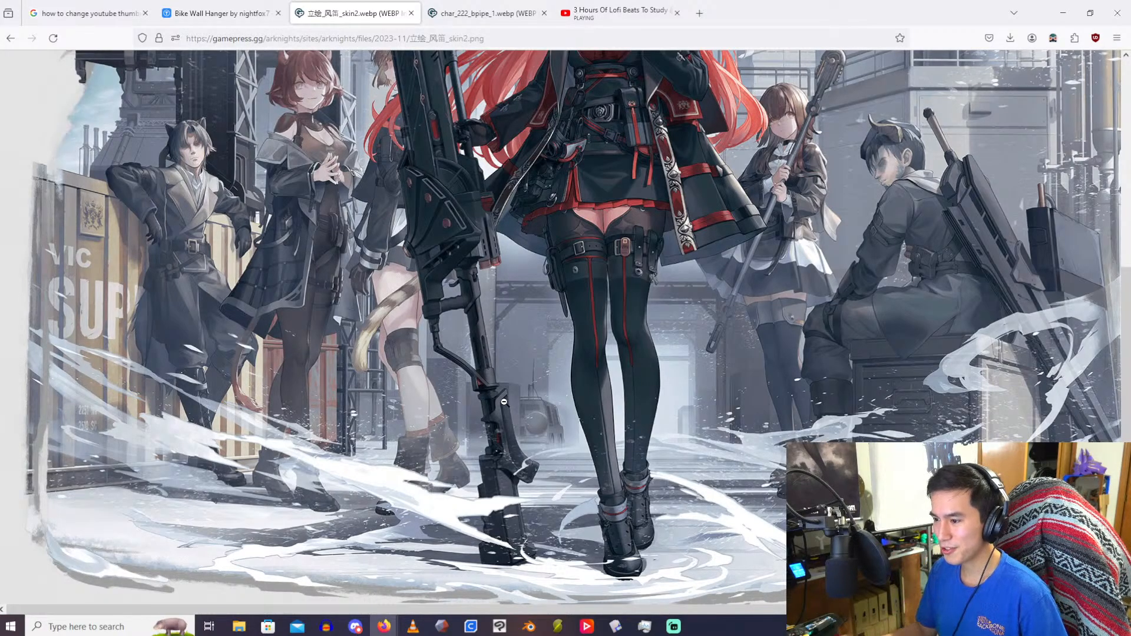
Step: Examine the large weapon in the skin2 artwork from its blade tip through the body to the stock
scroll(545, 403, "up", 2)
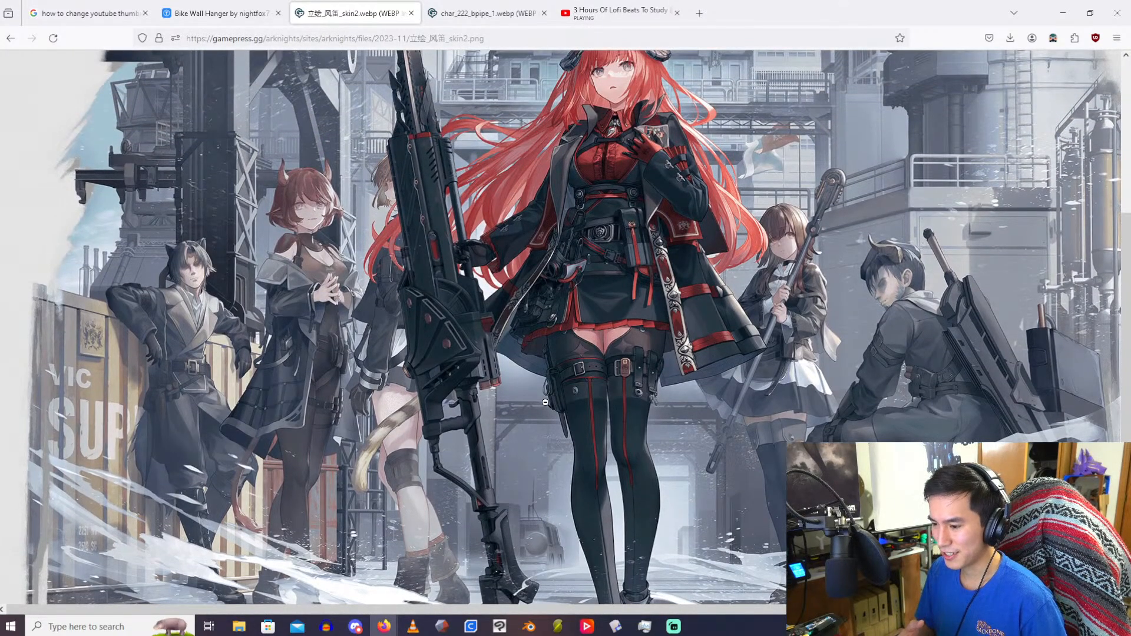
left_click(615, 343)
left_click(615, 342)
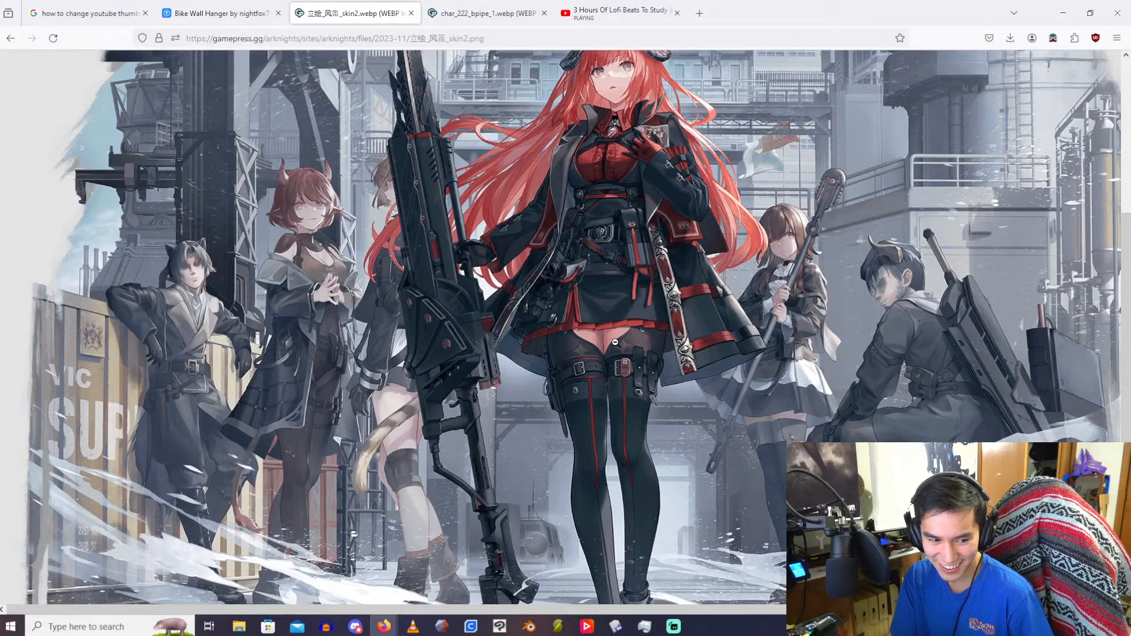
scroll(501, 275, "down", 5)
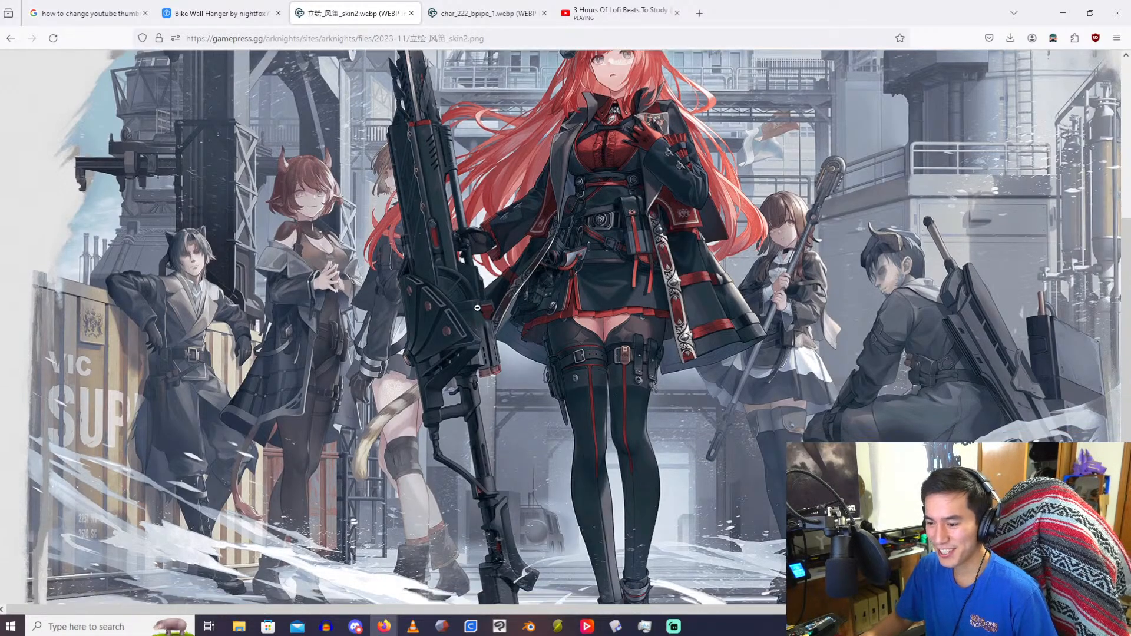
scroll(477, 308, "up", 4)
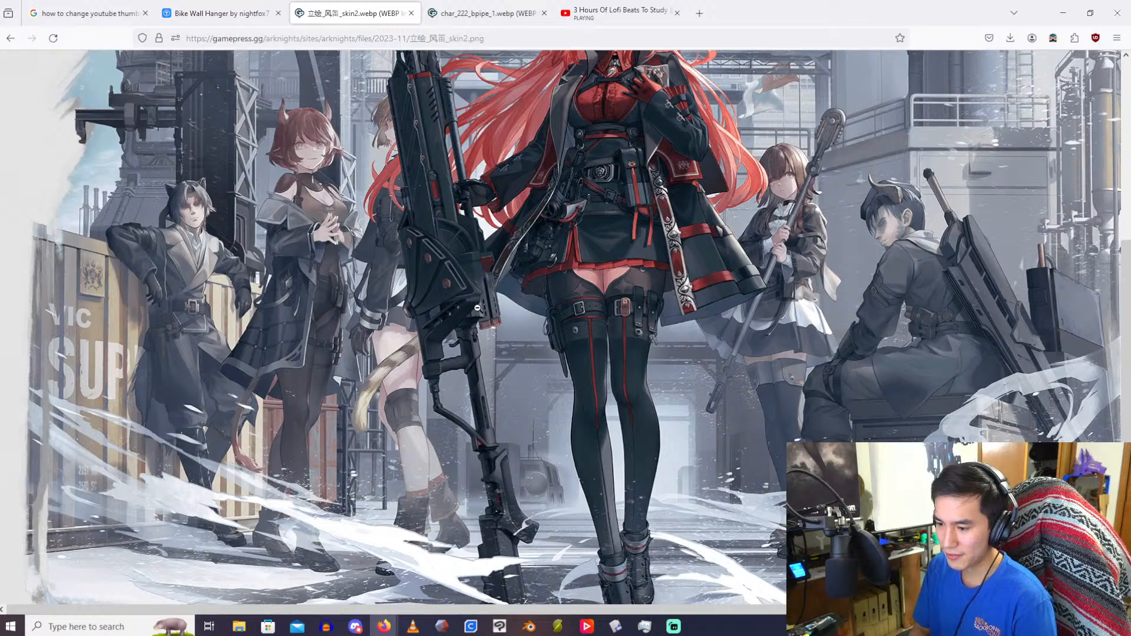
scroll(439, 295, "up", 4)
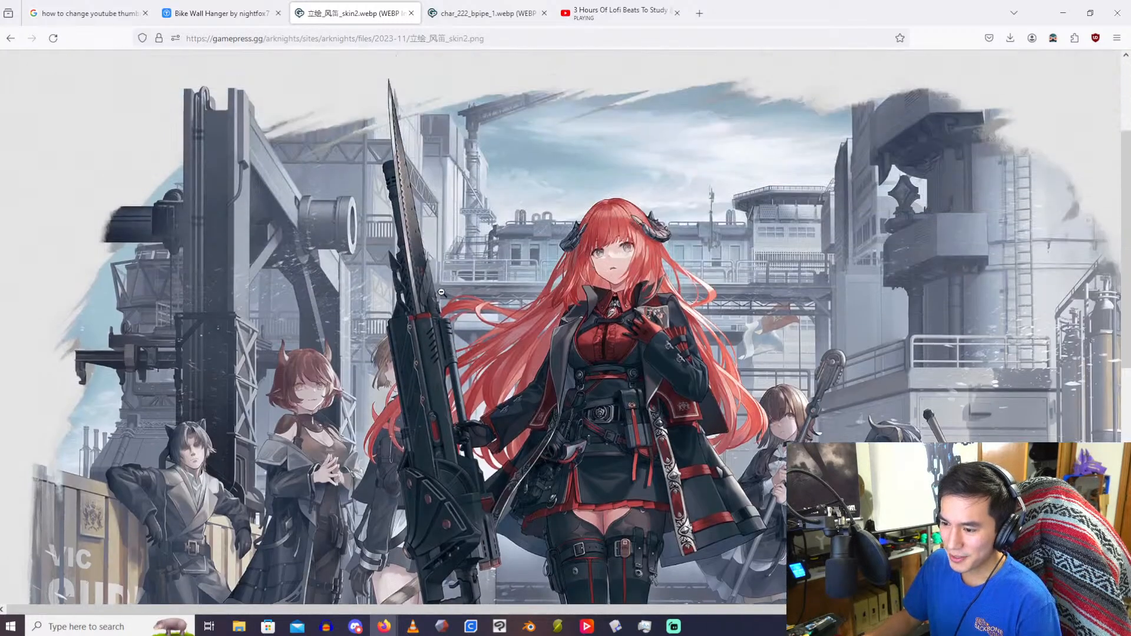
scroll(439, 258, "down", 4)
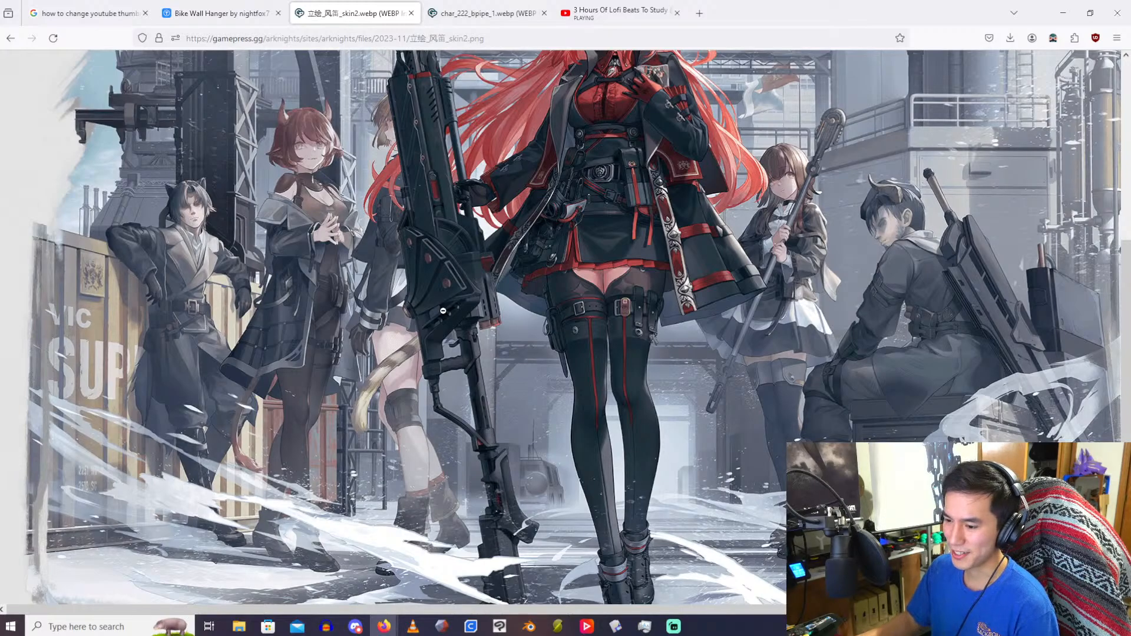
left_click(443, 310)
left_click(433, 334)
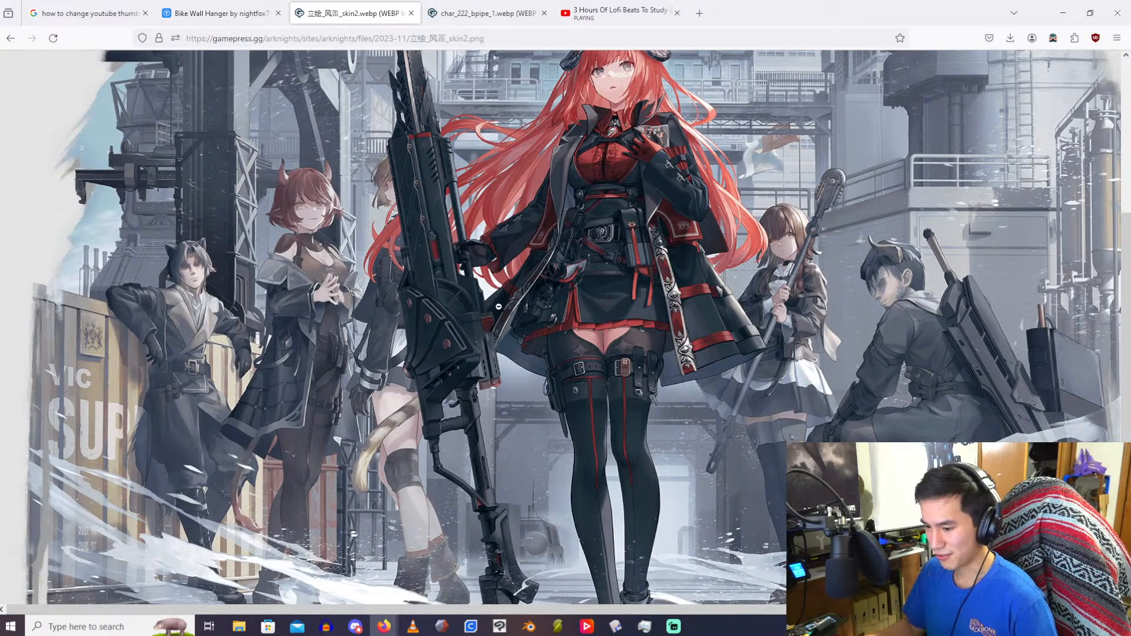
scroll(537, 330, "up", 2)
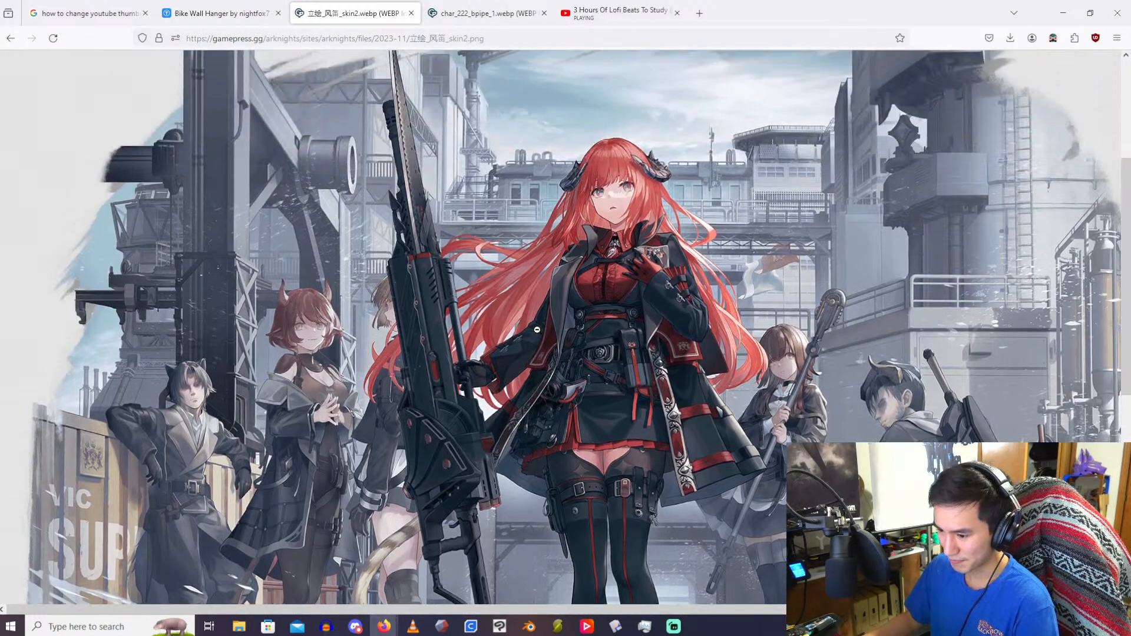
scroll(537, 330, "down", 4)
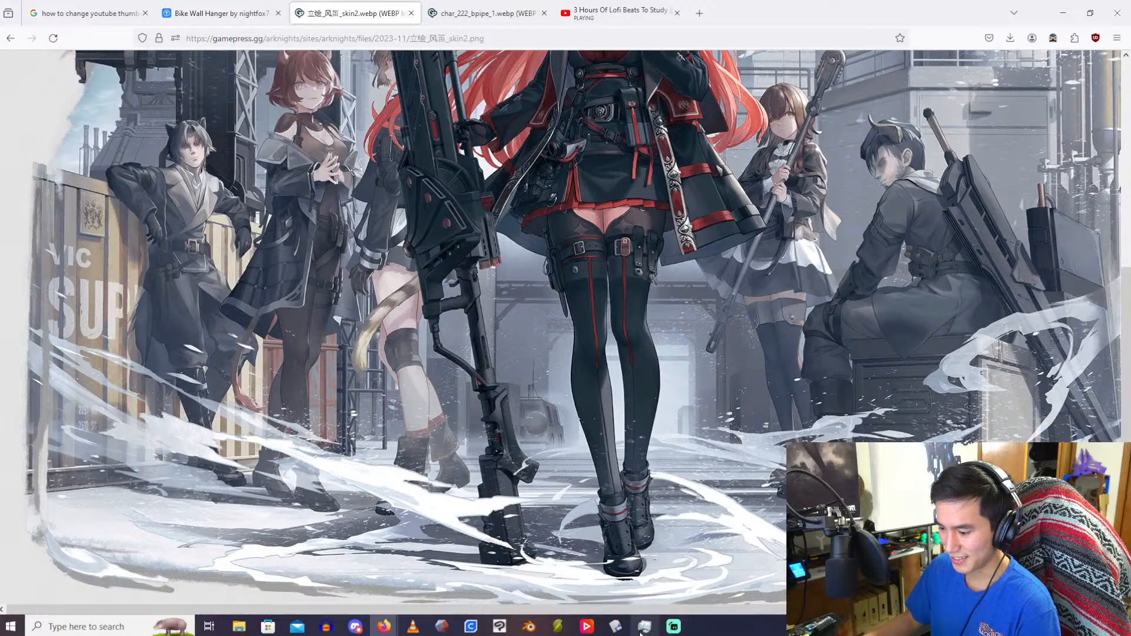
Step: Switch to Plasticity's royalguard model, select Stock1, Stock2 and Handle1 to review those parts, and clear the selection
left_click(616, 627)
scroll(370, 398, "up", 5)
middle_click_drag(799, 318, 613, 378, "shift")
scroll(454, 331, "down", 6)
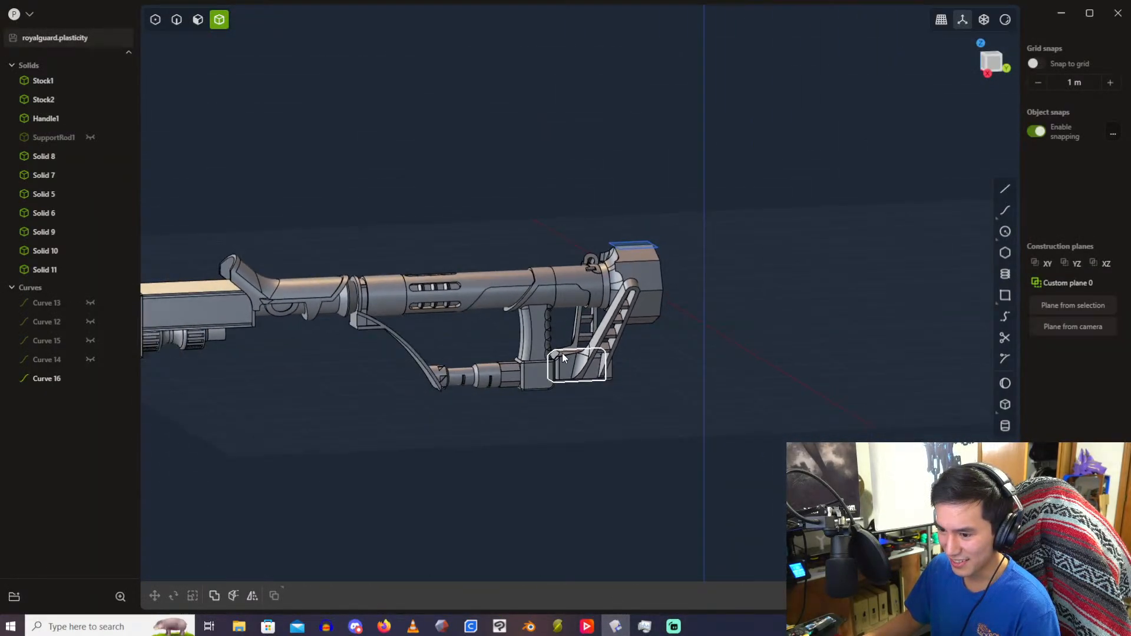
left_click(203, 323)
left_click(306, 307)
left_click(436, 301)
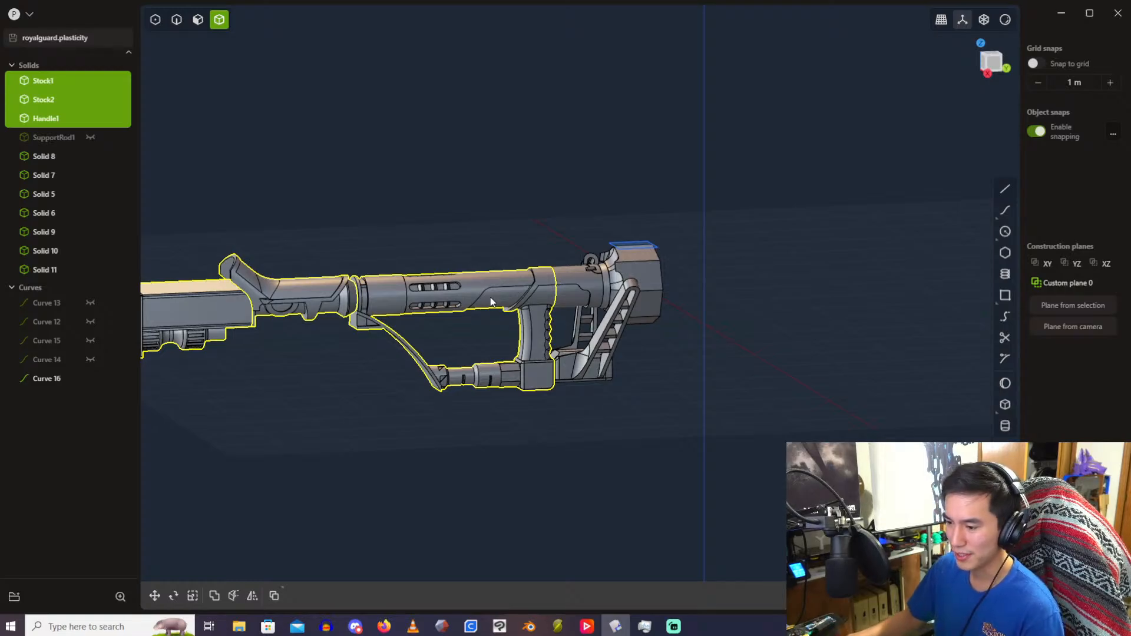
left_click(569, 238)
Step: Select the two slotted support arms, Solid 5 and Solid 6, clear the selection, and examine the handle and hexagonal end from an angle
scroll(569, 238, "up", 2)
scroll(568, 233, "up", 4)
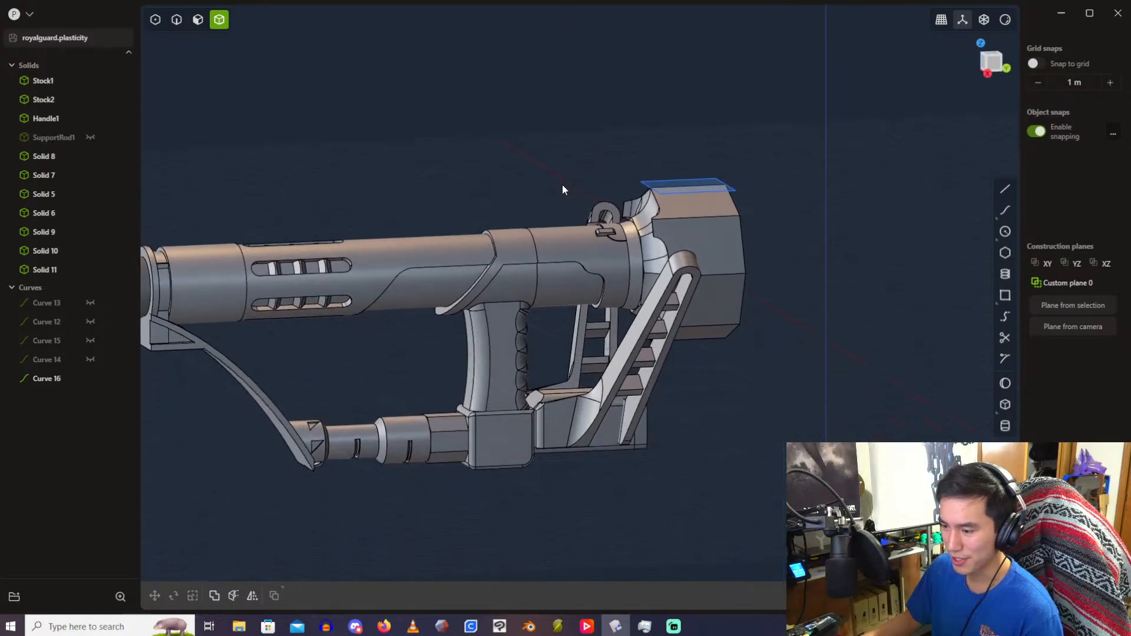
scroll(560, 160, "up", 1)
left_click(687, 377)
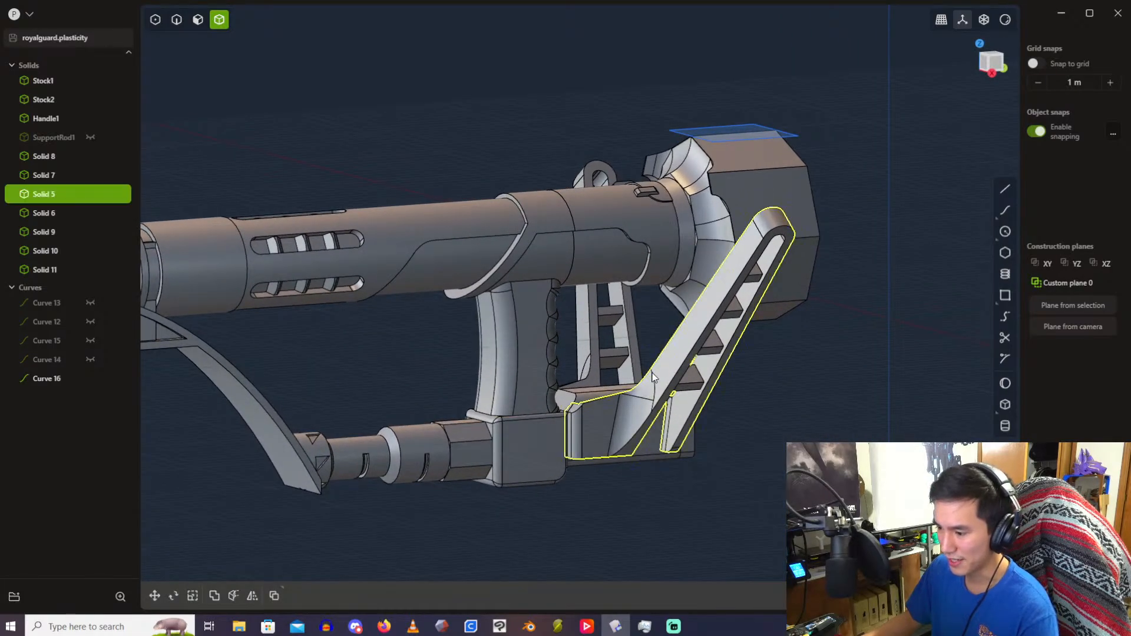
left_click(599, 350)
middle_click_drag(694, 337, 660, 302)
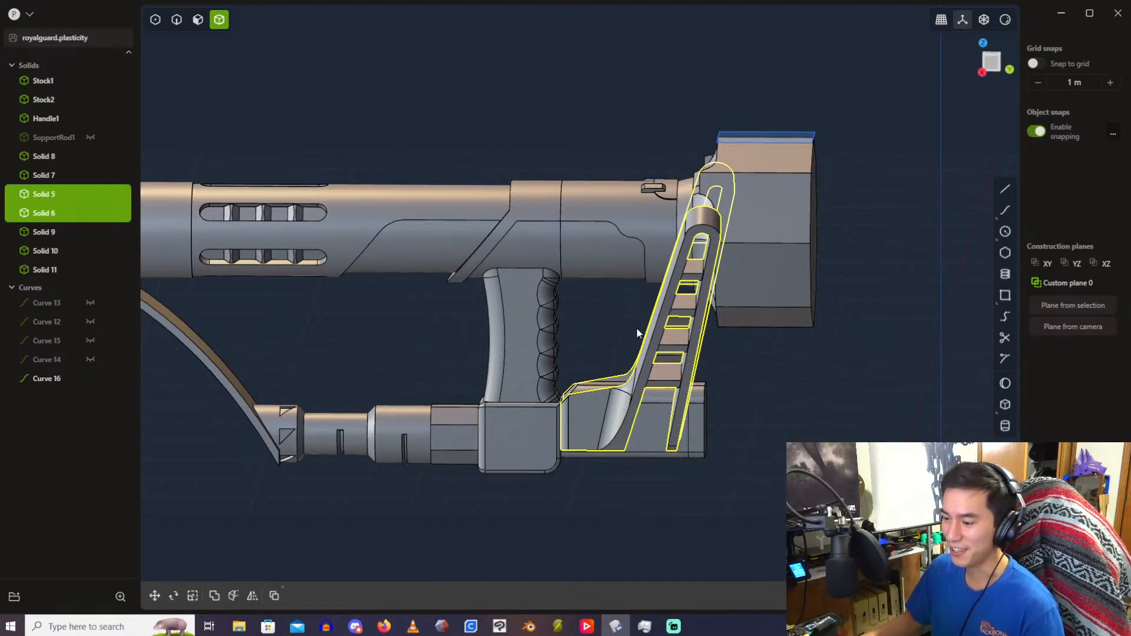
left_click(606, 319)
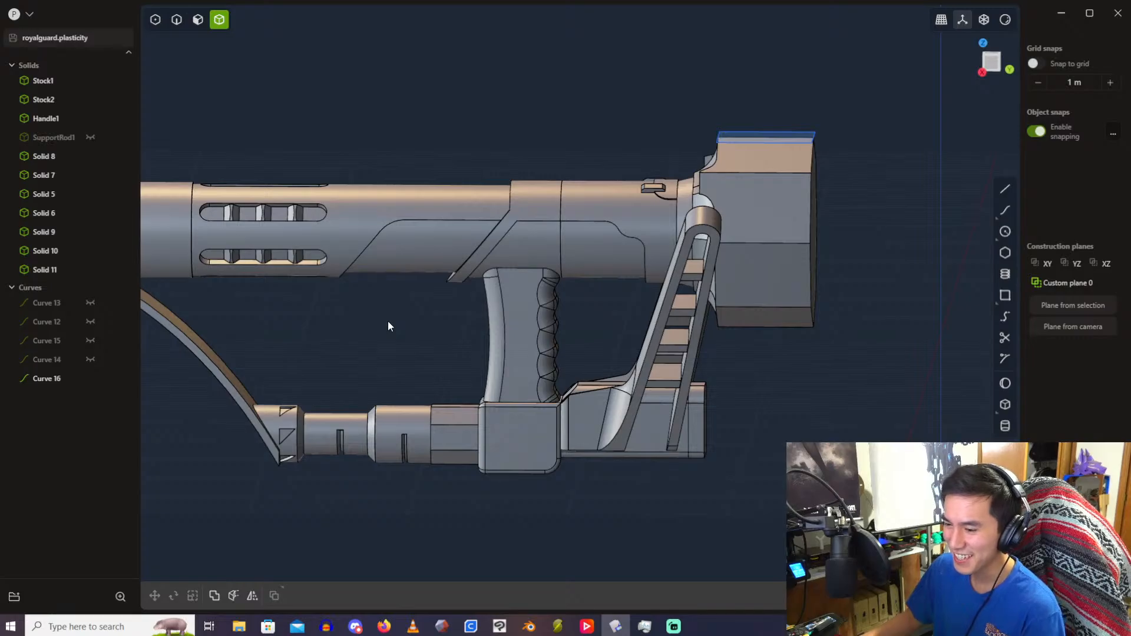
scroll(388, 321, "down", 2)
middle_click_drag(548, 337, 560, 182)
scroll(550, 319, "up", 3)
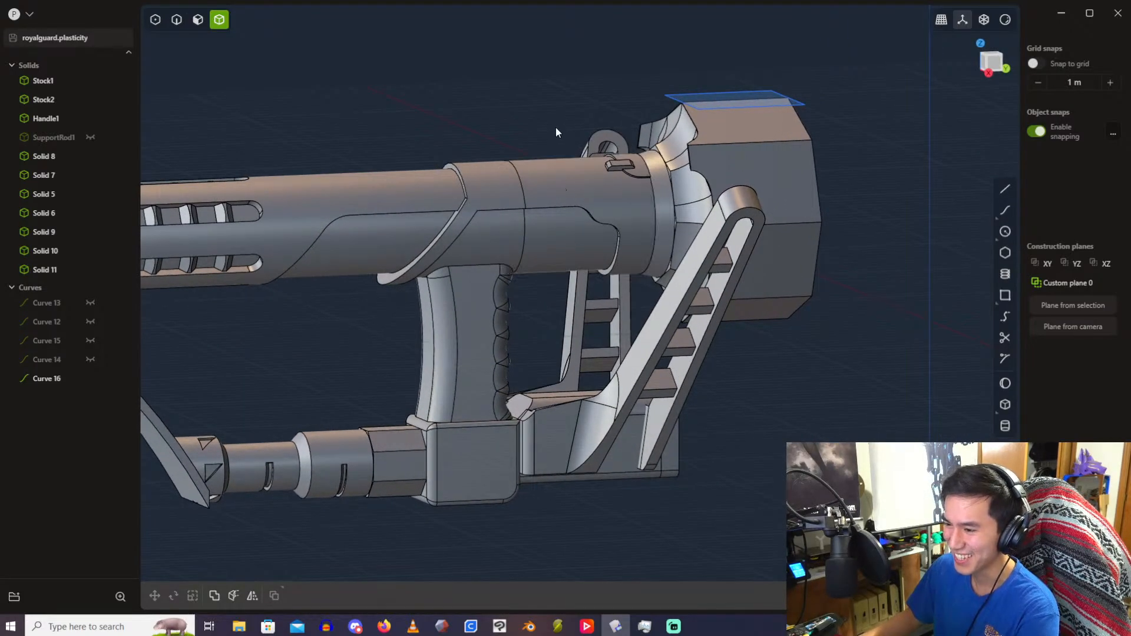
scroll(556, 127, "down", 1)
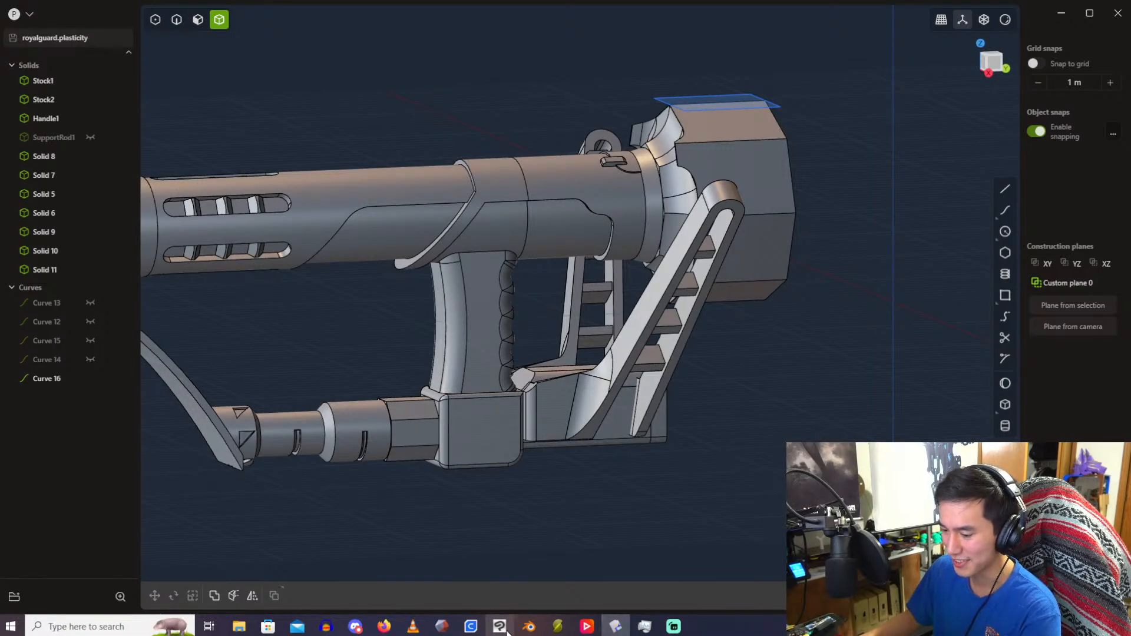
Step: Return to the browser's skin2 artwork and compare the weapon's body, grip area and lower stock
mouse_move(383, 628)
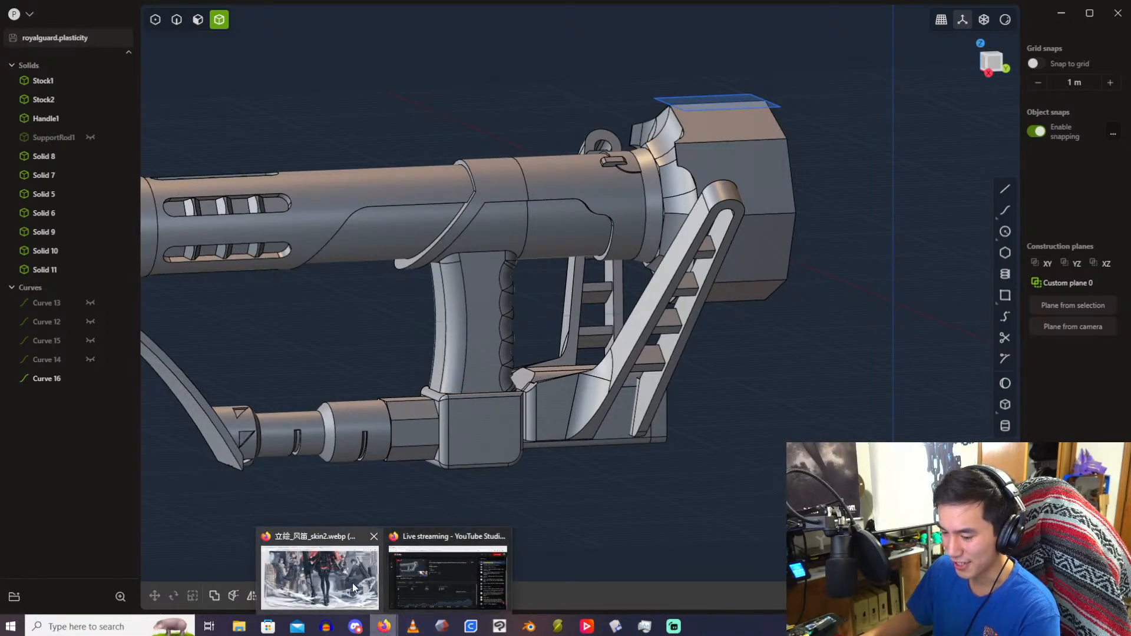
left_click(352, 582)
scroll(582, 332, "up", 2)
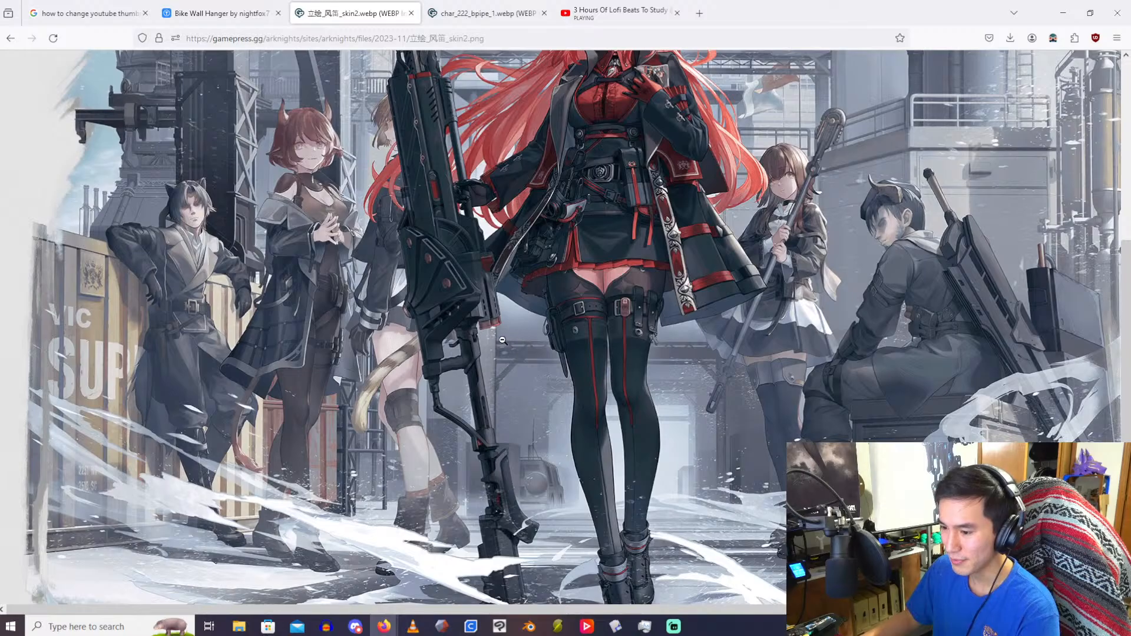
scroll(503, 341, "up", 4)
scroll(484, 342, "down", 4)
scroll(466, 342, "up", 2)
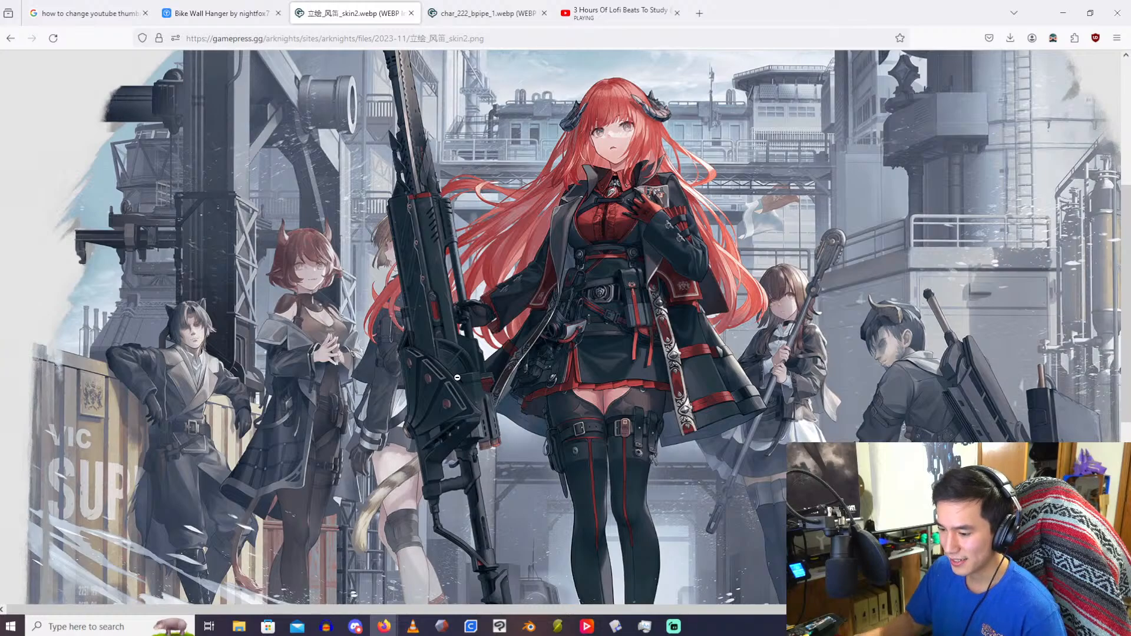
scroll(457, 377, "down", 3)
scroll(460, 377, "up", 5)
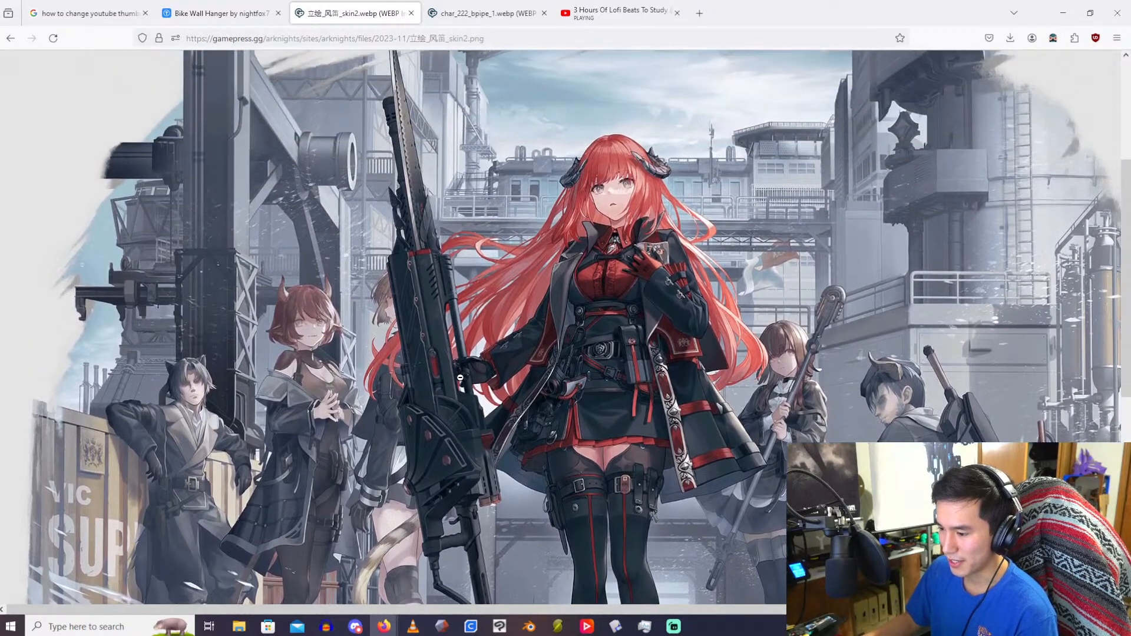
scroll(460, 377, "up", 2)
scroll(460, 377, "down", 3)
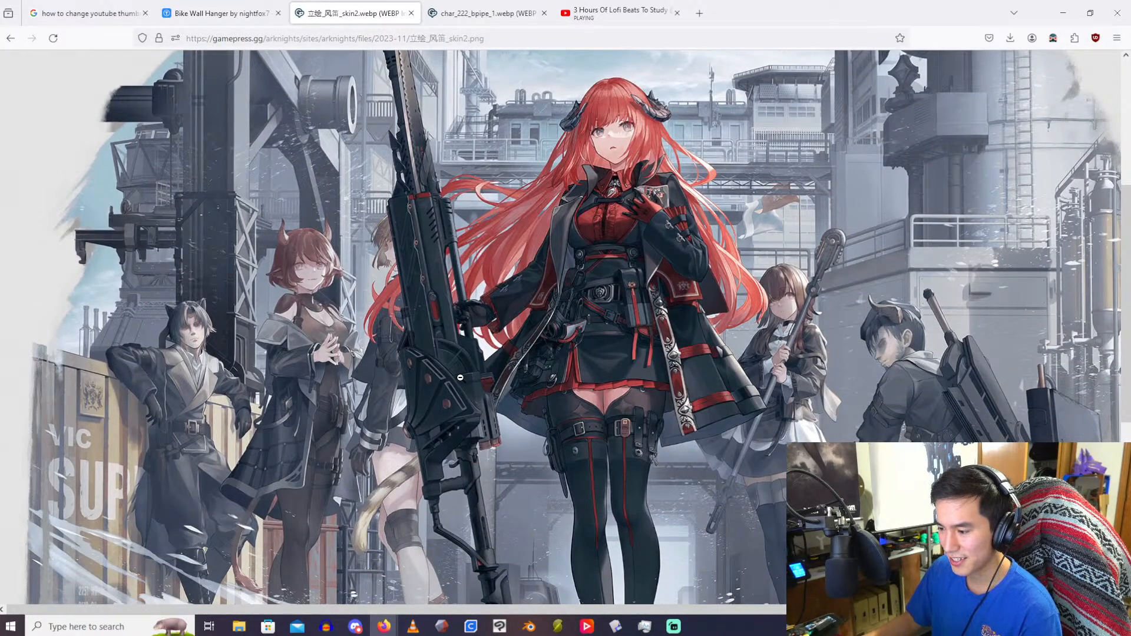
scroll(461, 378, "down", 4)
scroll(460, 378, "up", 3)
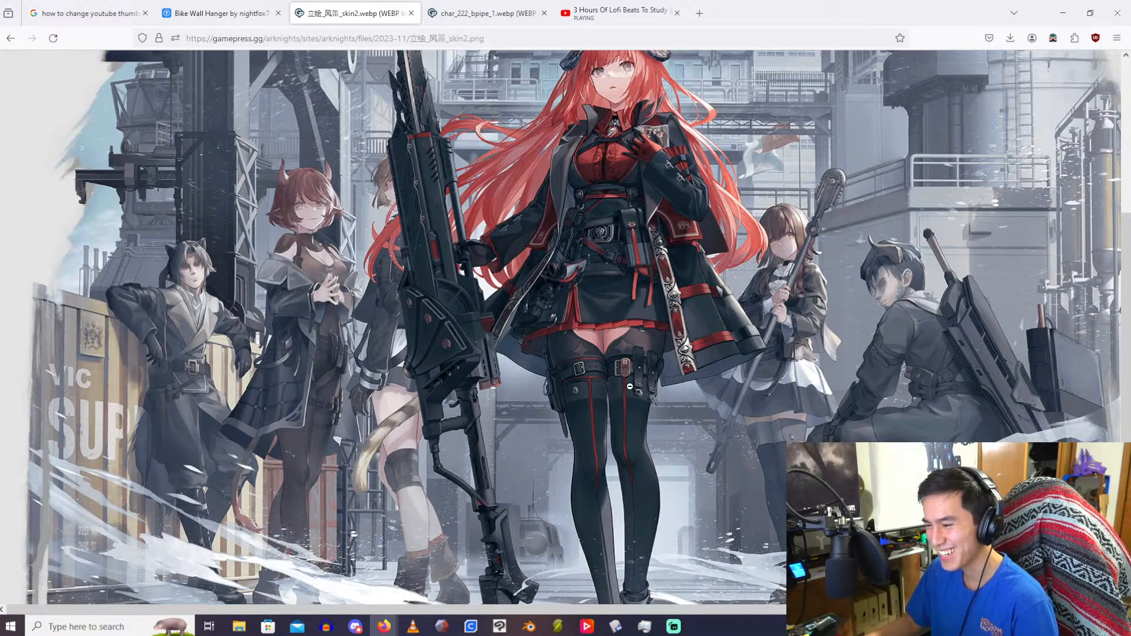
Step: View the complete skin2 artwork, enlarge it again, and move the browser window away to reveal the royalguard model
scroll(630, 387, "up", 3)
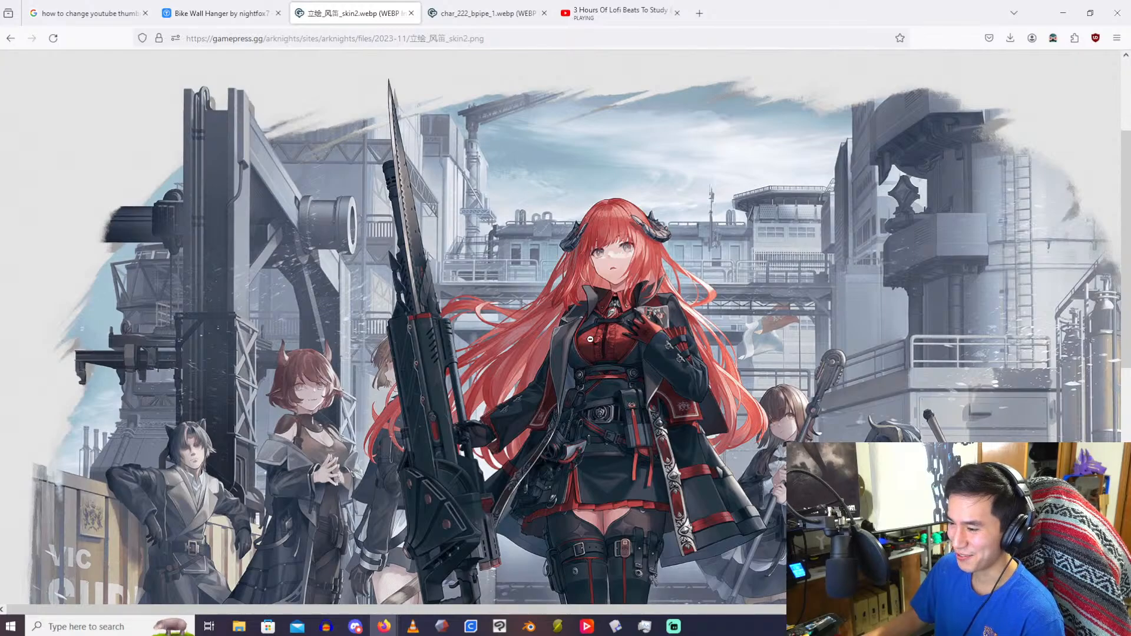
scroll(437, 338, "down", 3)
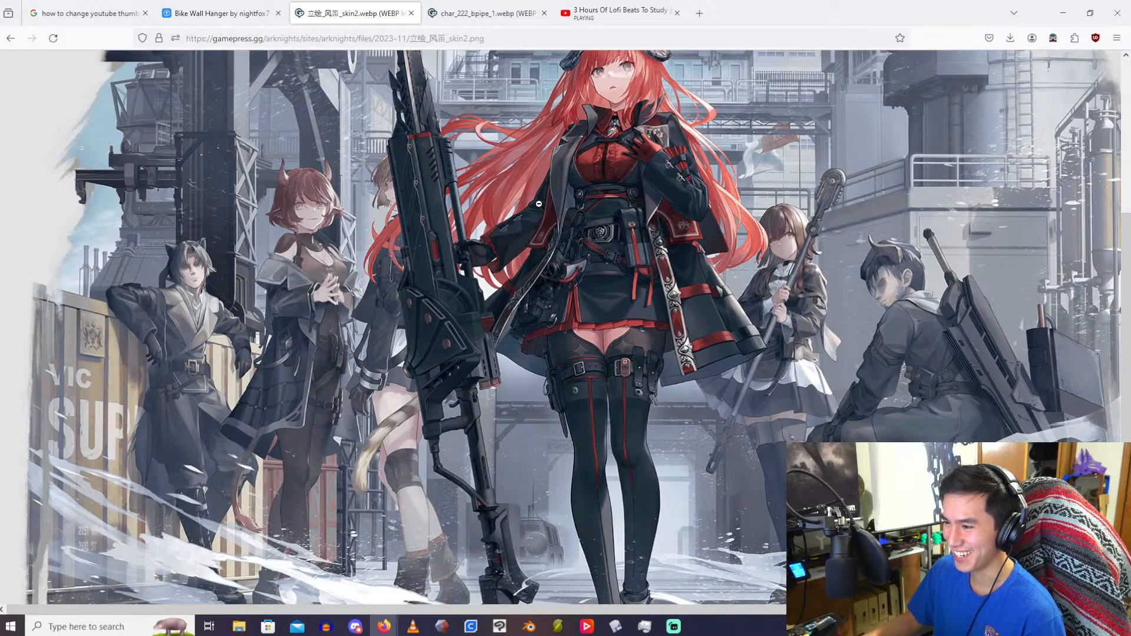
scroll(539, 203, "down", 2)
left_click(499, 325)
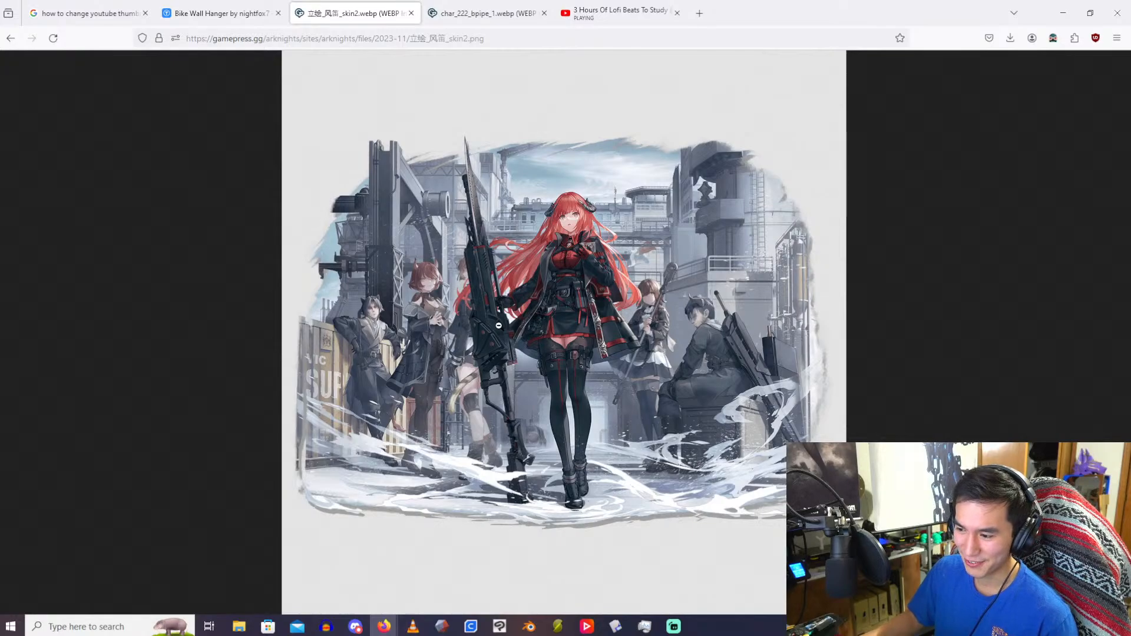
left_click(499, 325)
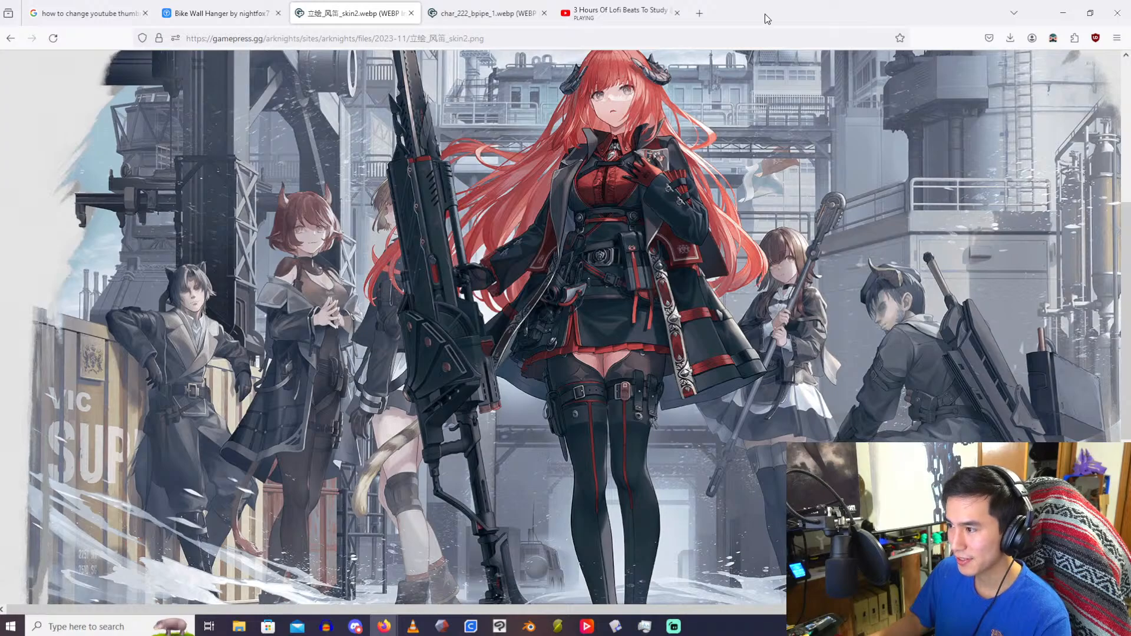
left_click_drag(769, 16, 763, 0)
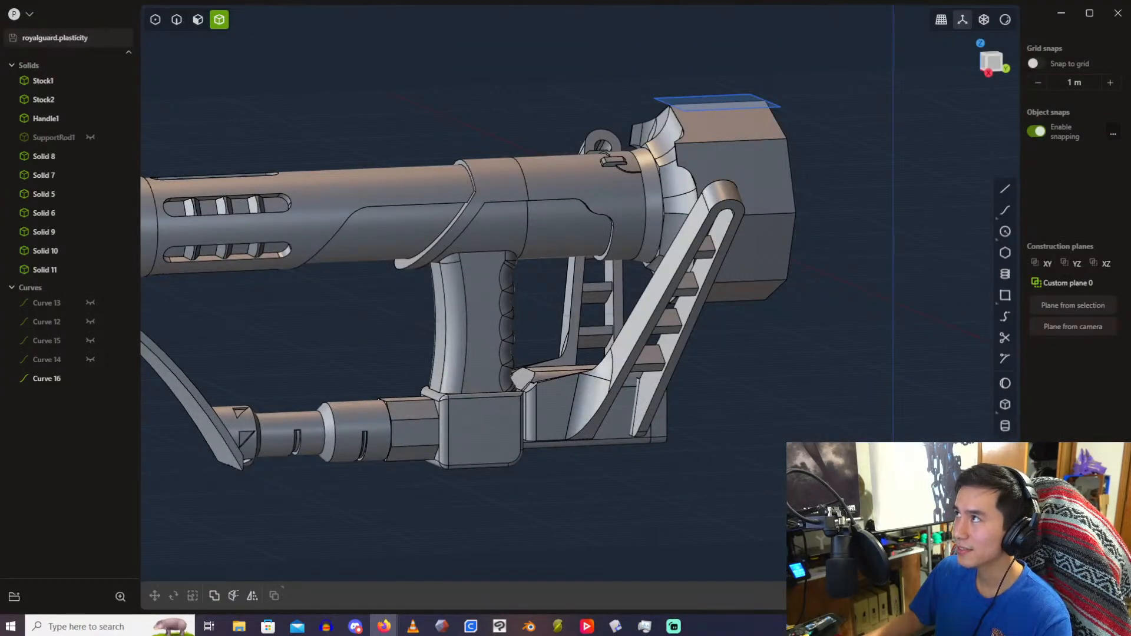
Step: Scale Solid 10, Solid 11 and Curve 16 together by 1.2 along X, Y and Z
scroll(591, 108, "up", 5)
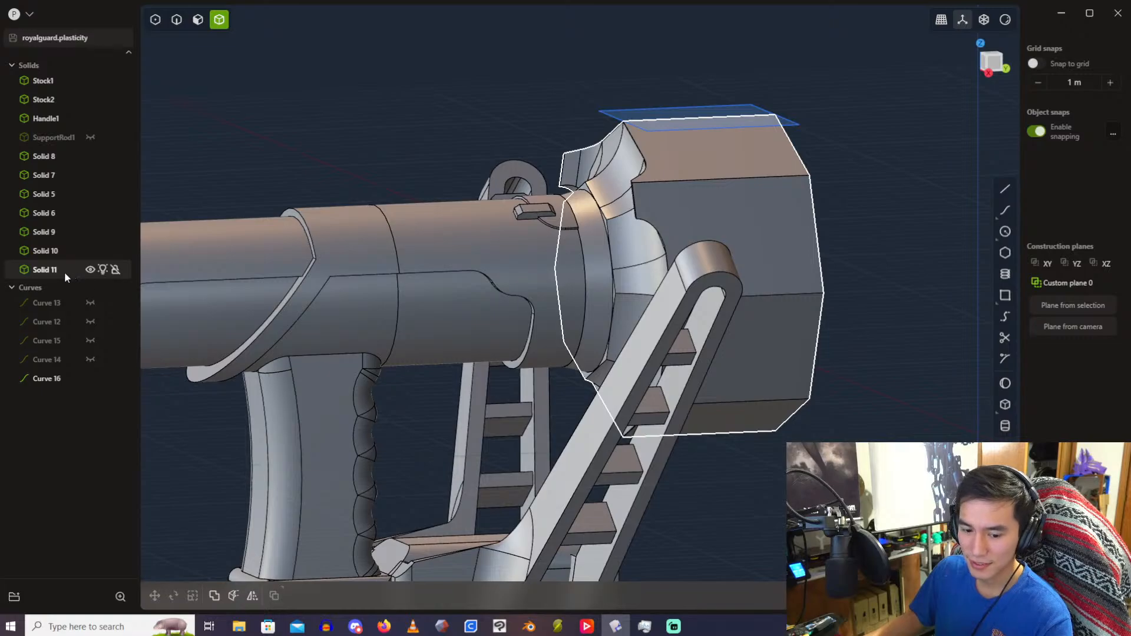
left_click(56, 252)
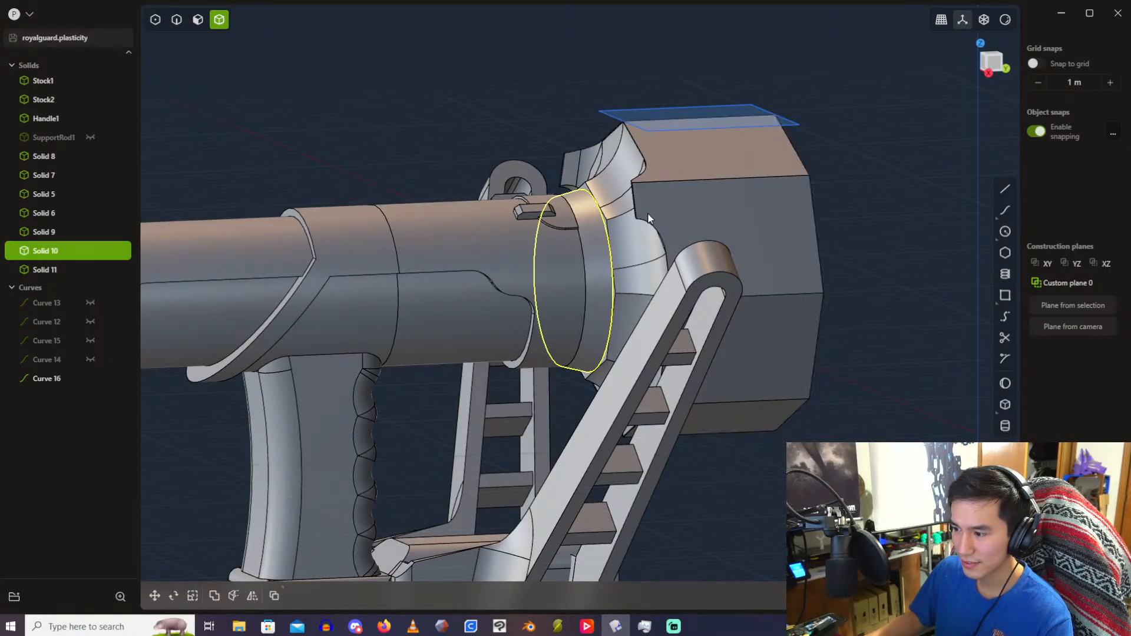
left_click(44, 269, "shift")
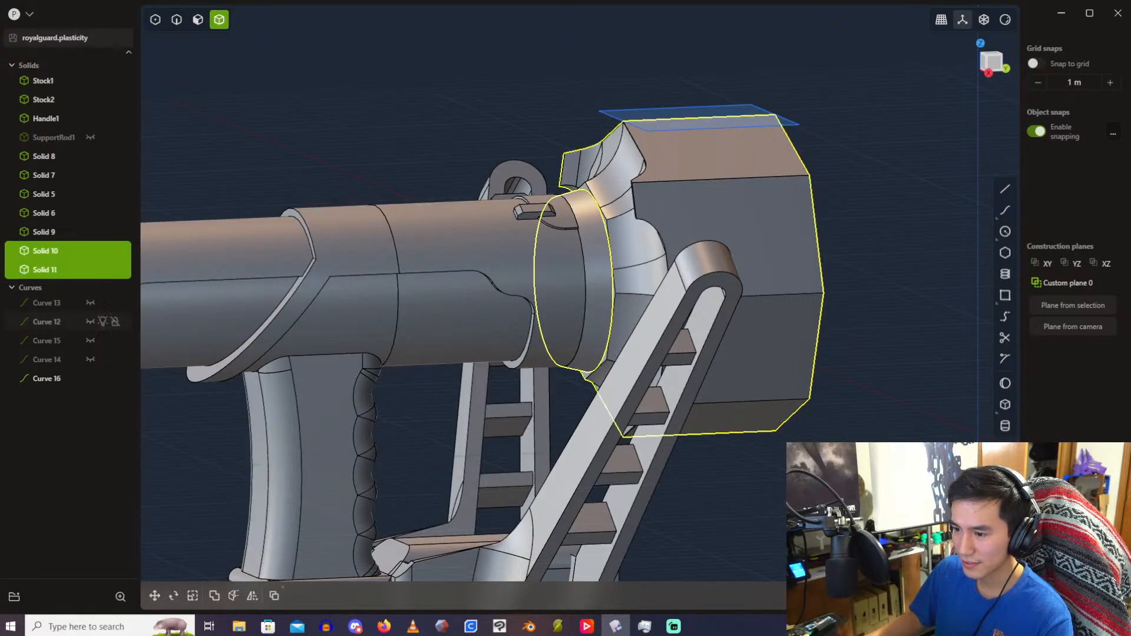
left_click(56, 380, "shift")
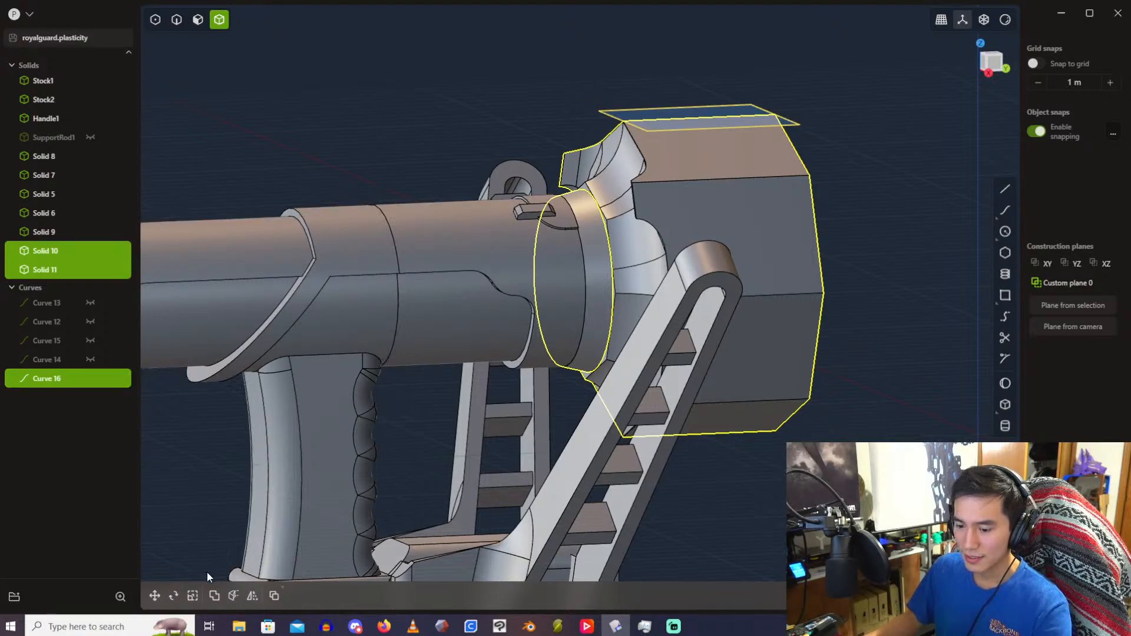
key("s")
left_click(230, 536)
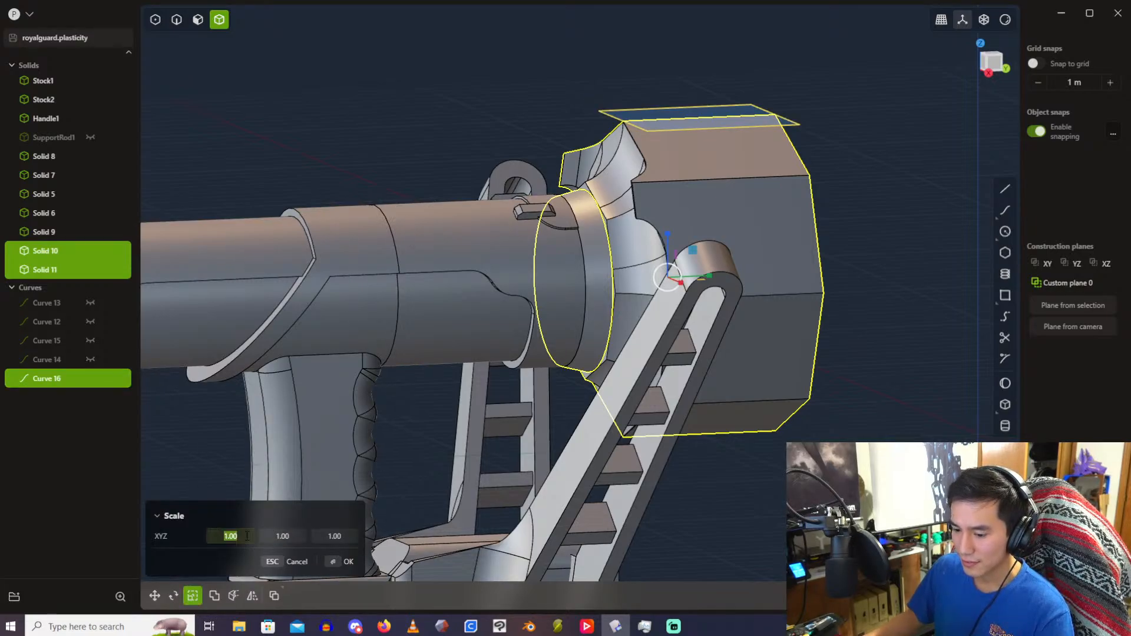
type("1.2")
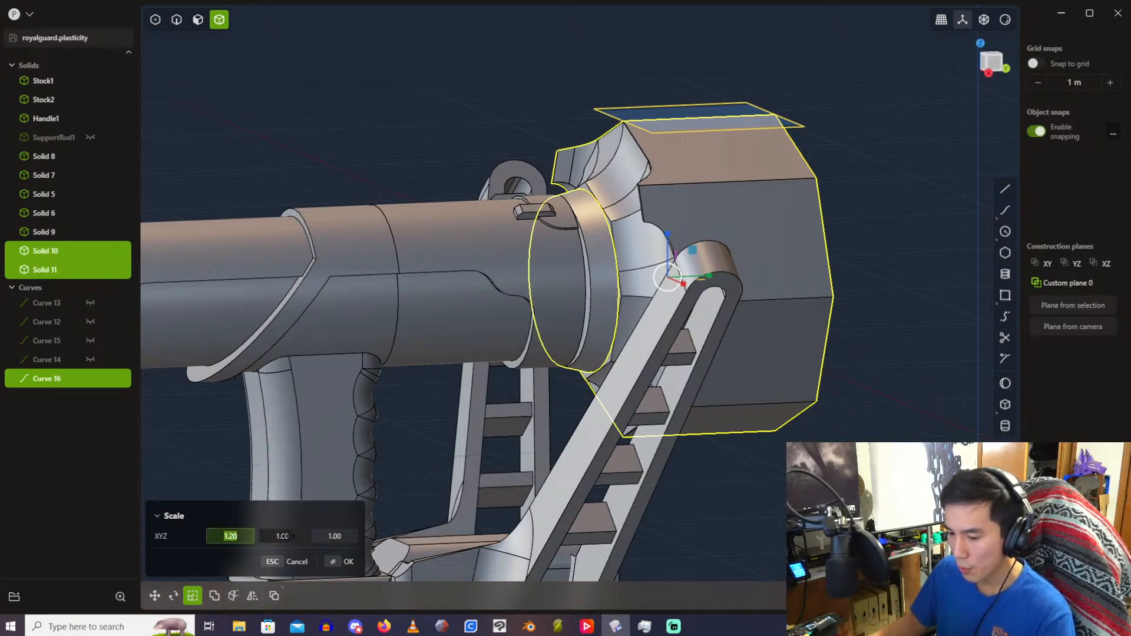
left_click(286, 536)
type("1.2")
left_click(334, 537)
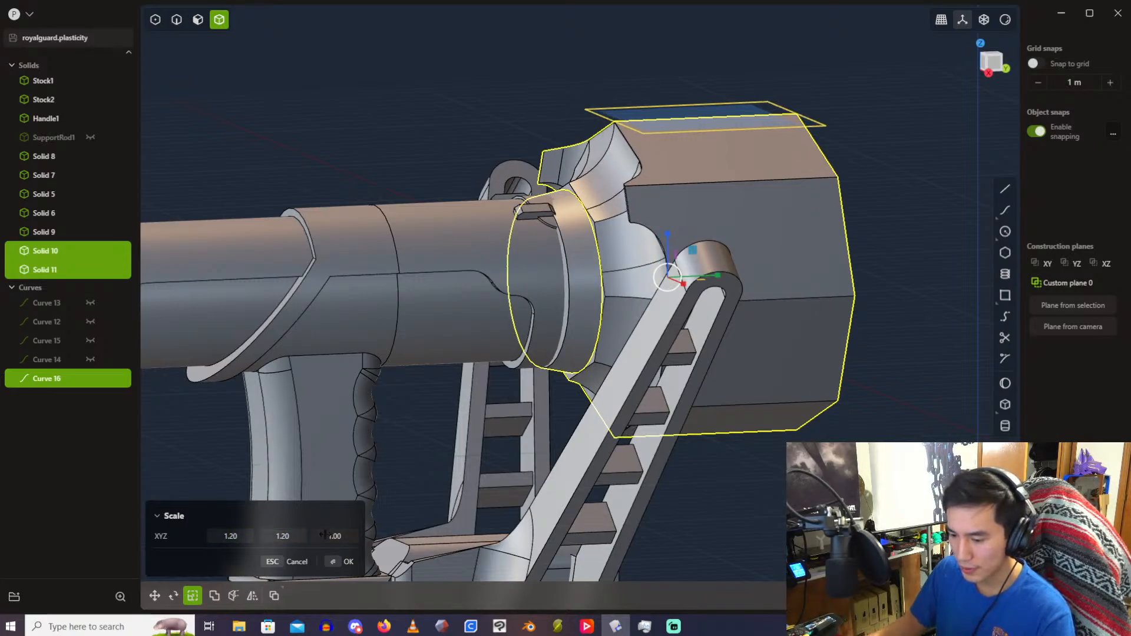
type("1.2")
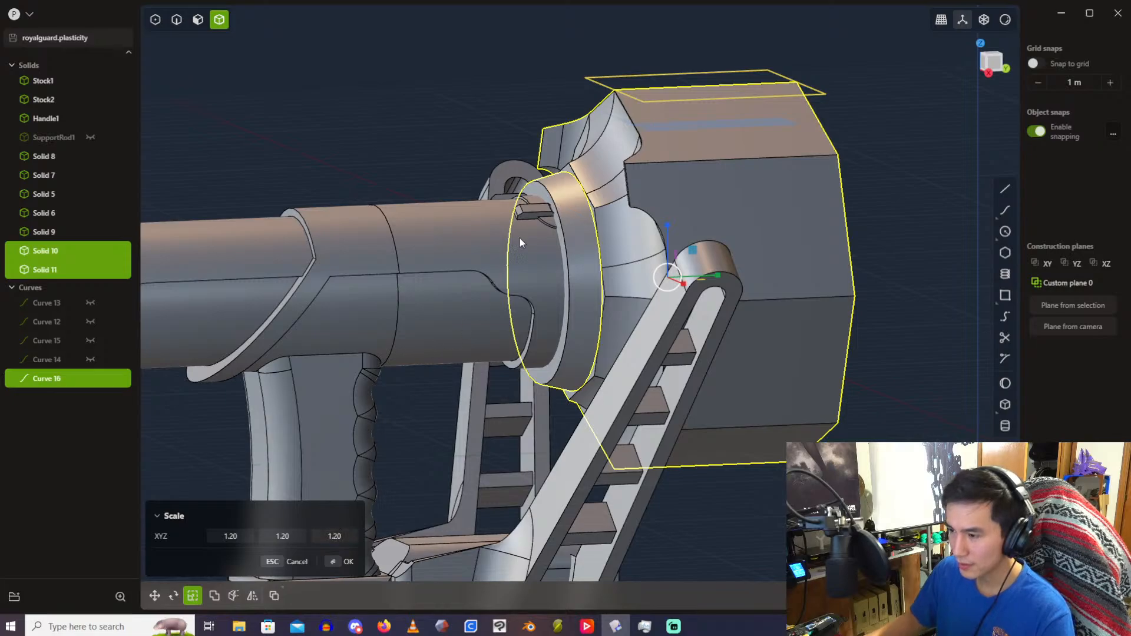
Step: Examine the enlarged head and collar around the barrel's end from several angles, and apply the scaling
middle_click_drag(502, 169, 540, 175)
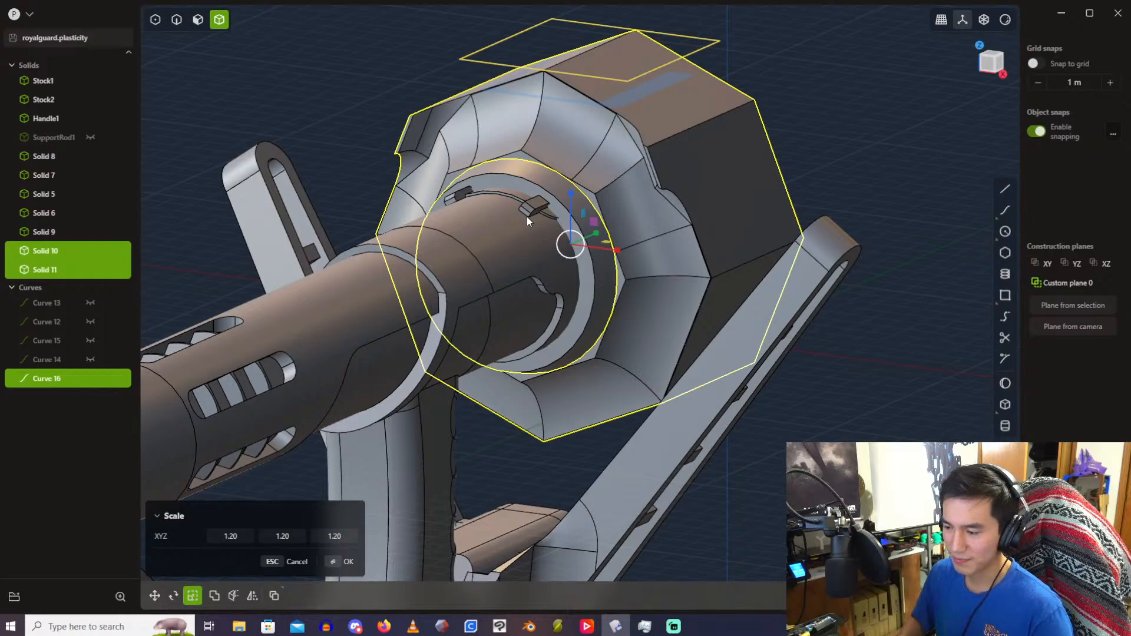
middle_click_drag(571, 211, 438, 228)
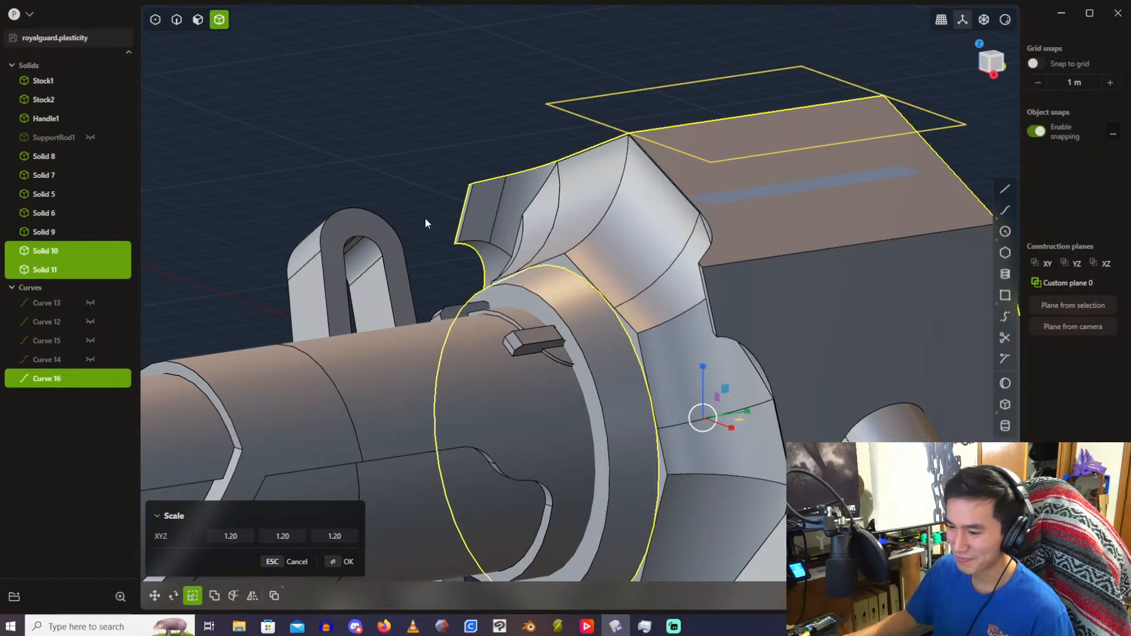
middle_click_drag(425, 217, 612, 171)
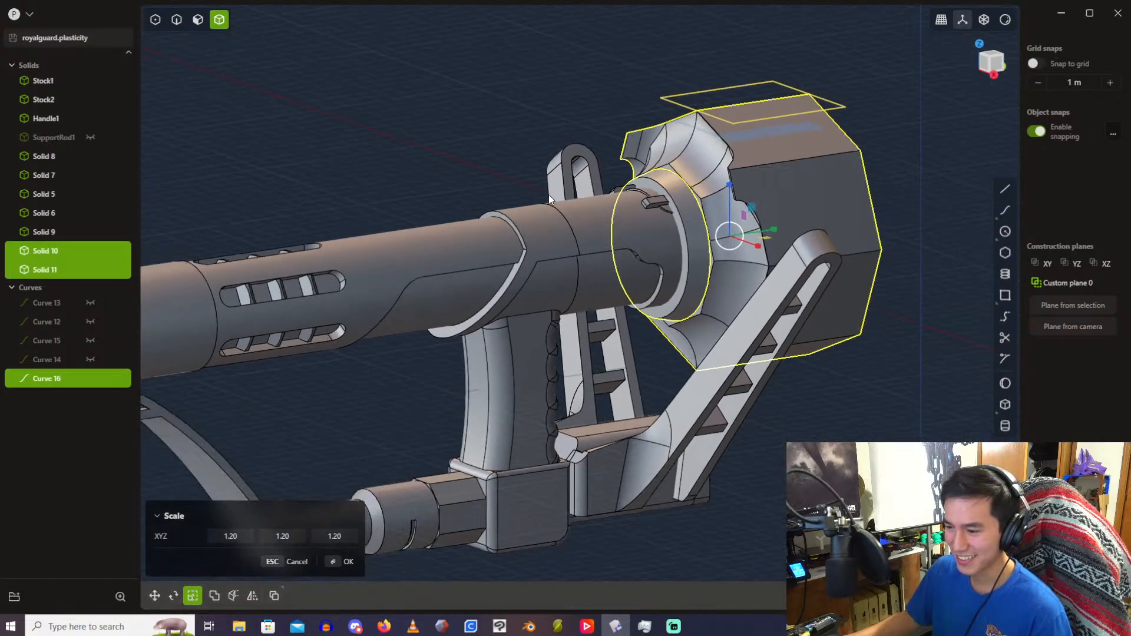
middle_click_drag(549, 194, 590, 167)
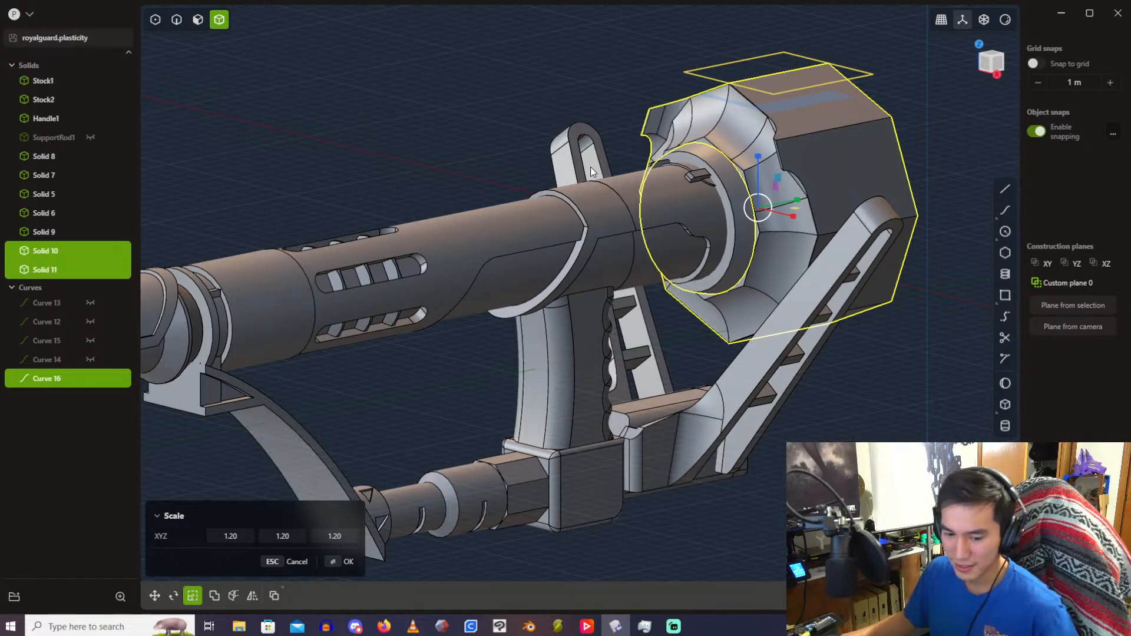
scroll(590, 167, "up", 2)
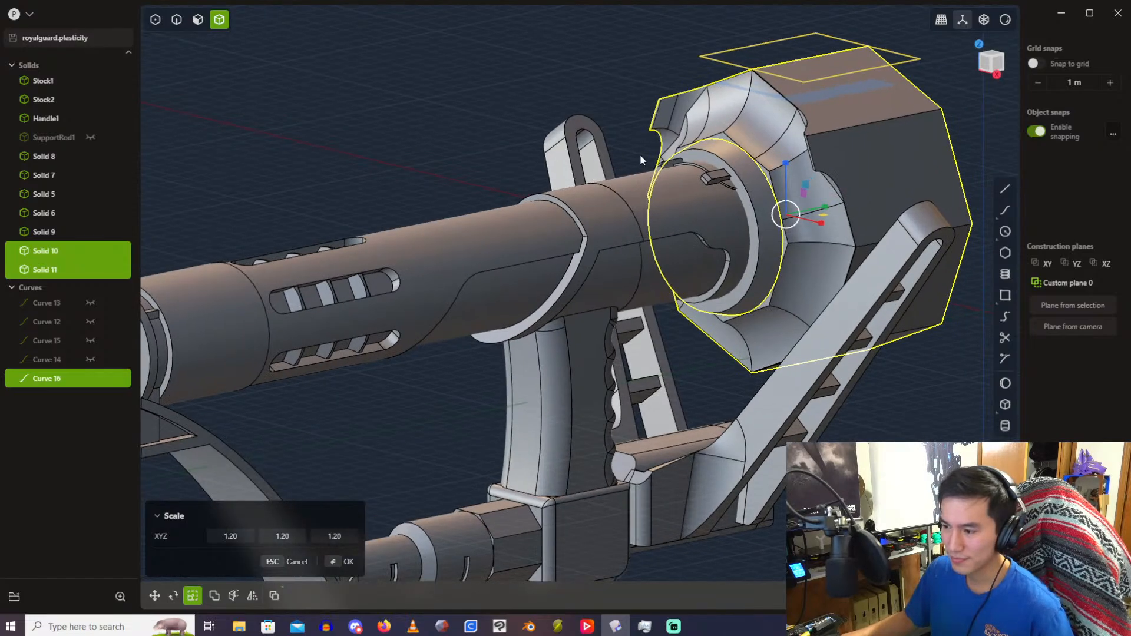
scroll(640, 154, "up", 2)
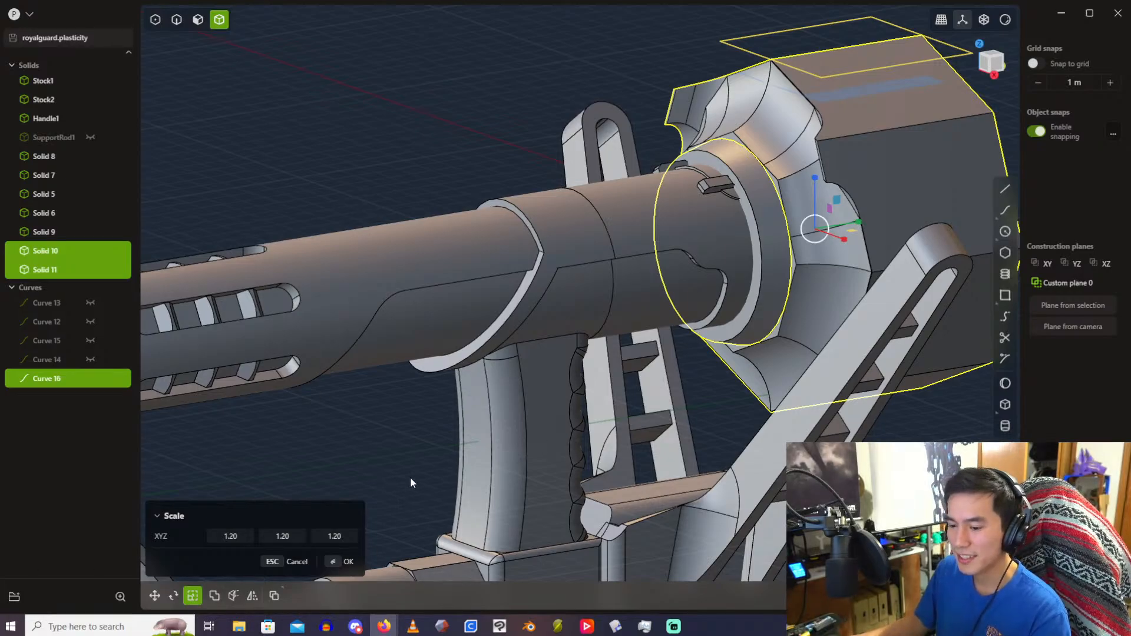
middle_click_drag(831, 217, 858, 210)
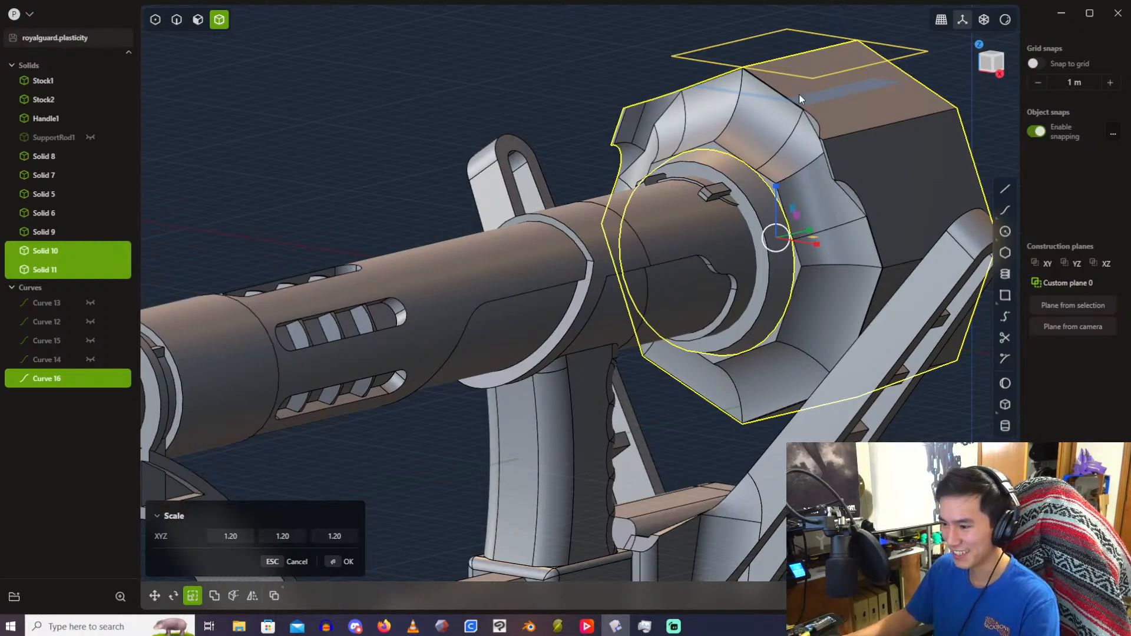
middle_click_drag(673, 133, 748, 128)
scroll(747, 127, "up", 6)
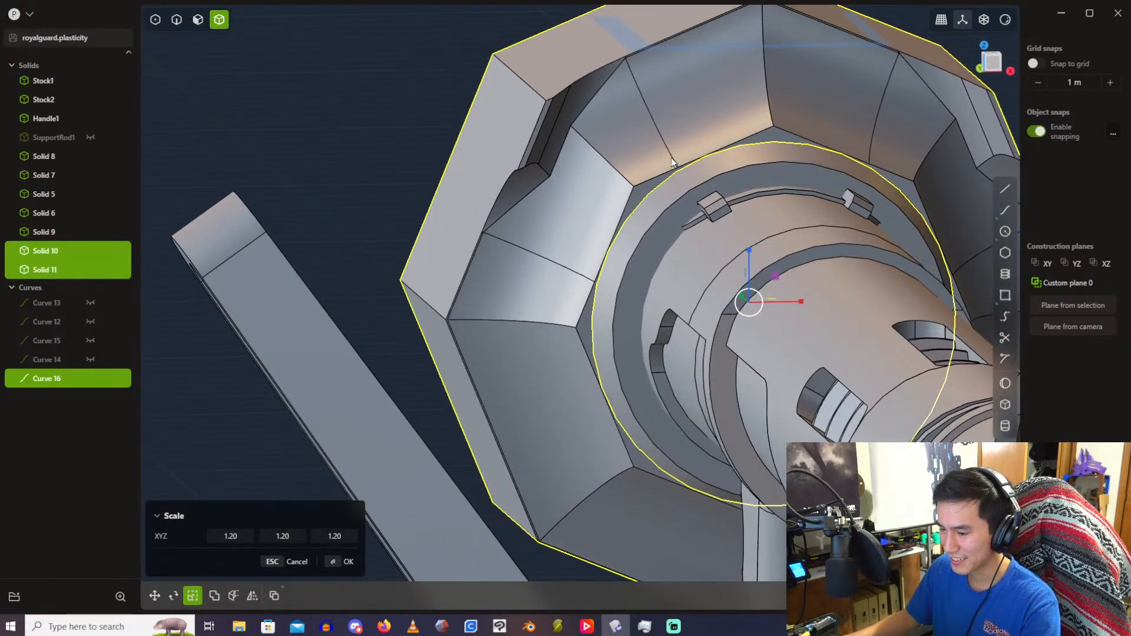
middle_click_drag(655, 157, 484, 149)
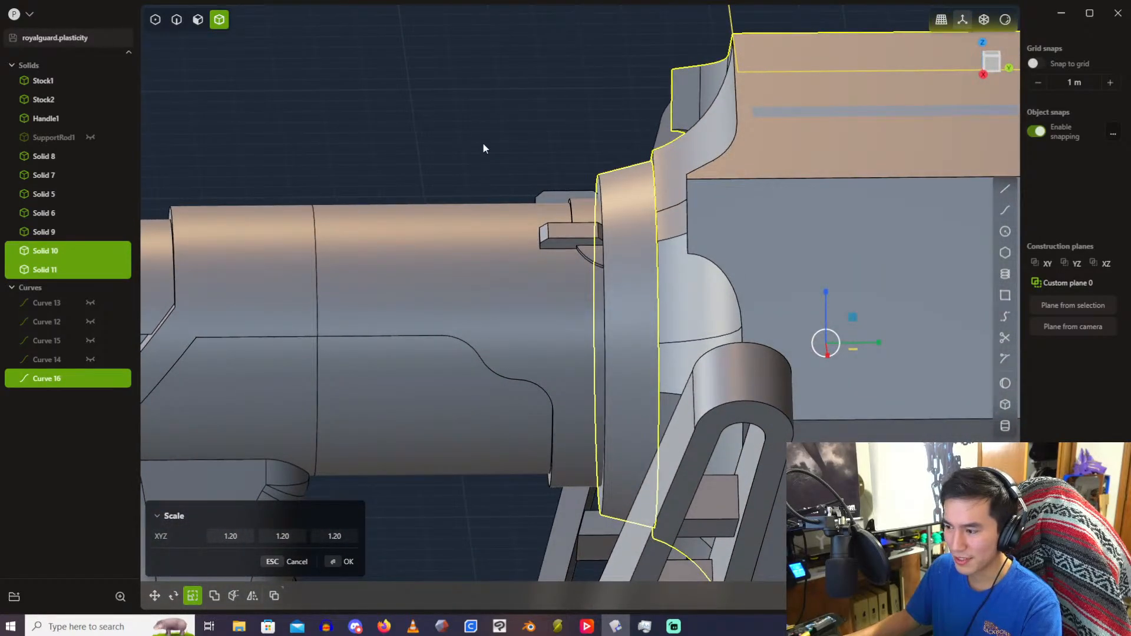
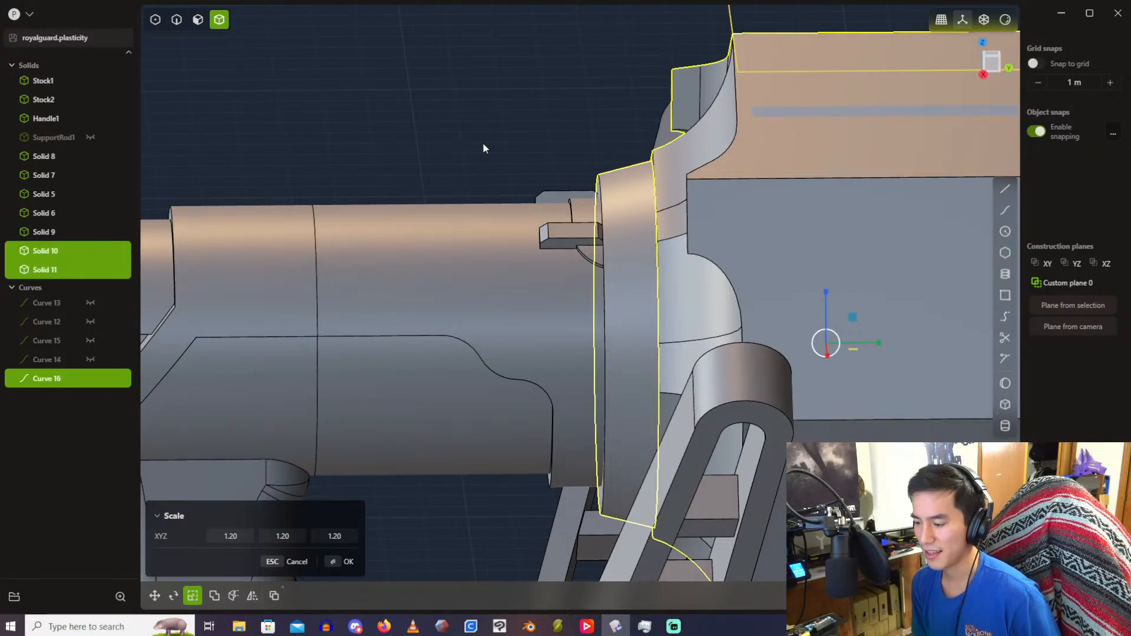
middle_click_drag(483, 143, 550, 141)
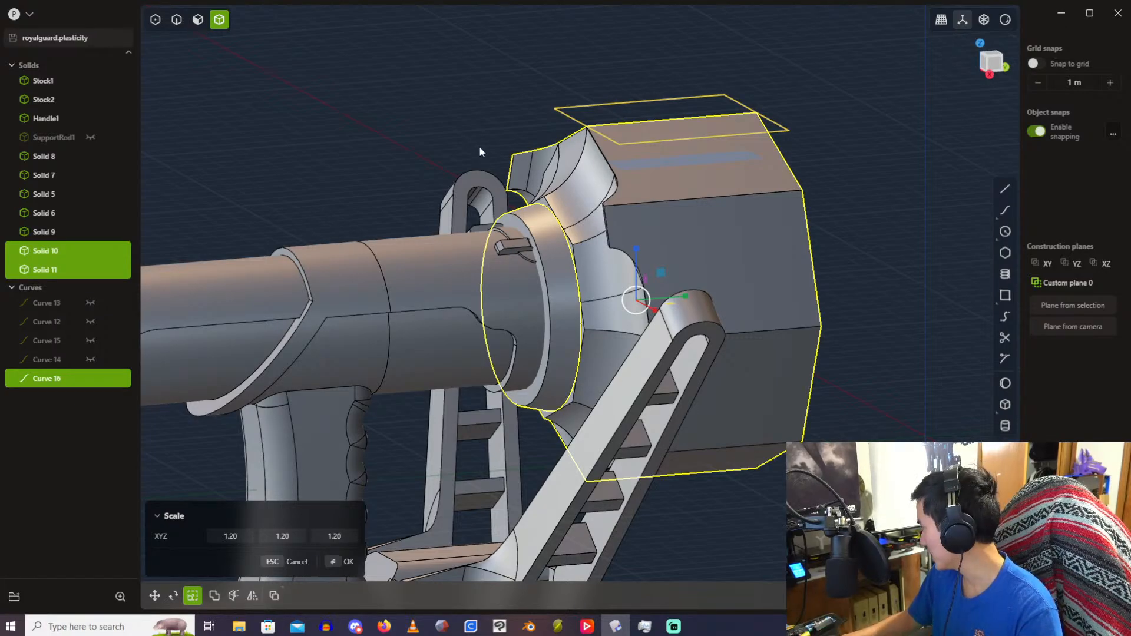
middle_click_drag(479, 147, 539, 118)
scroll(521, 152, "up", 3)
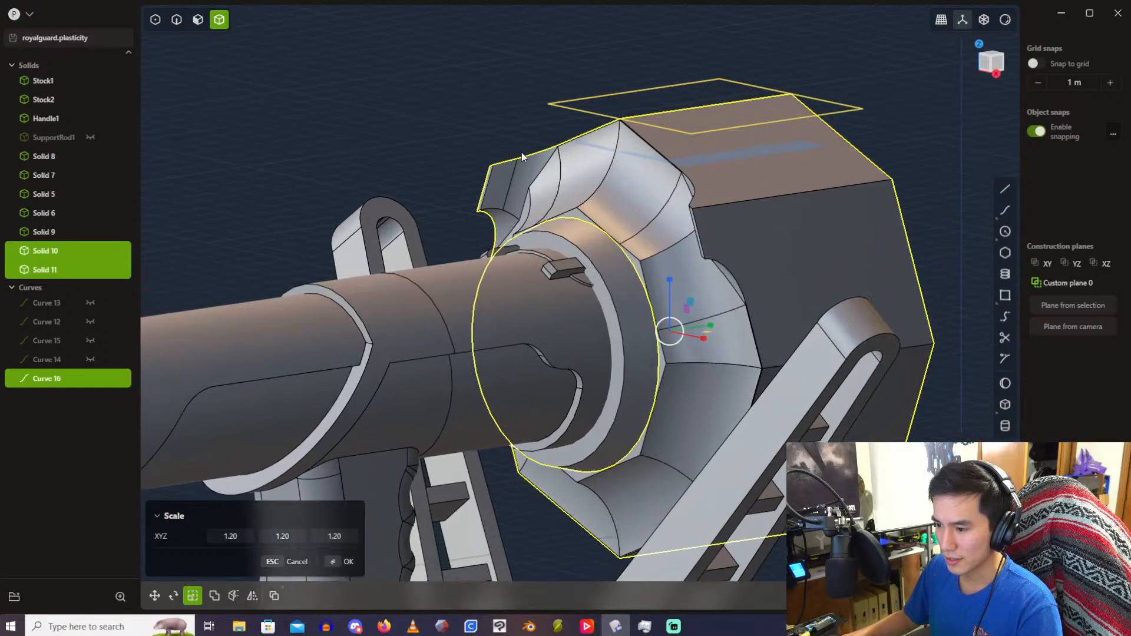
scroll(489, 175, "down", 5)
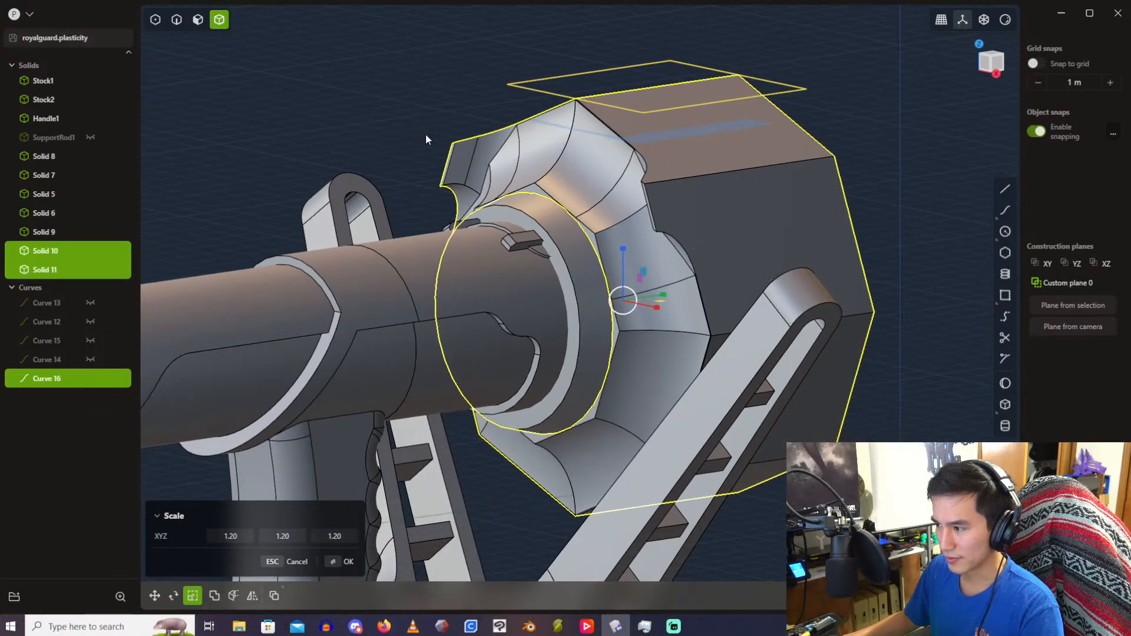
key("Return")
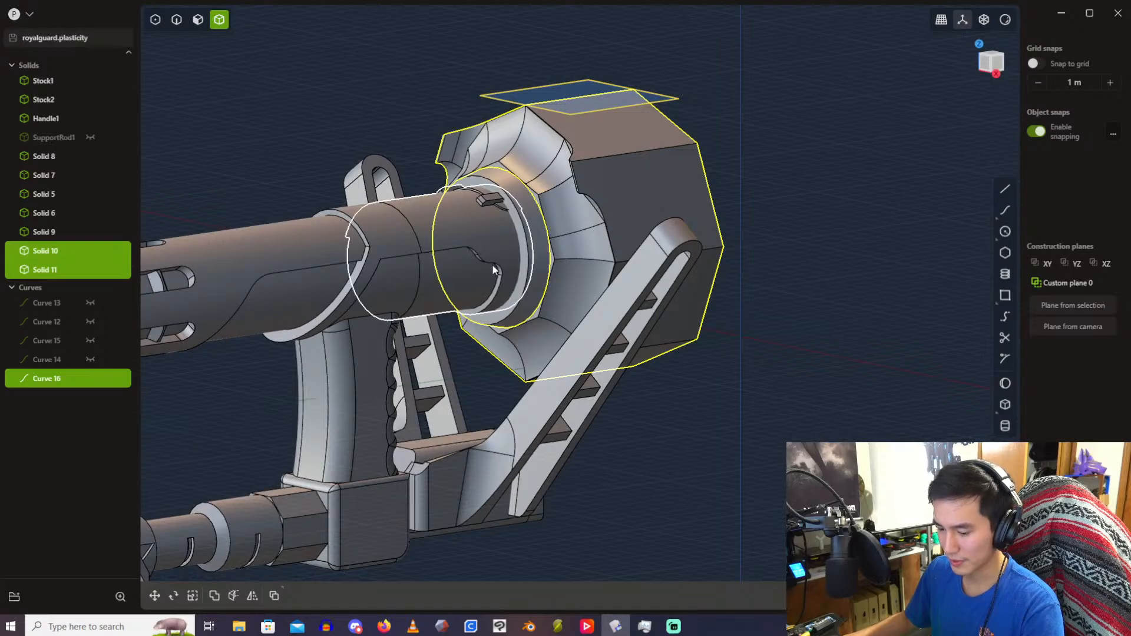
Step: Move the selected head, collar and curve 0.8 m along Y, and clear the selection
key("g")
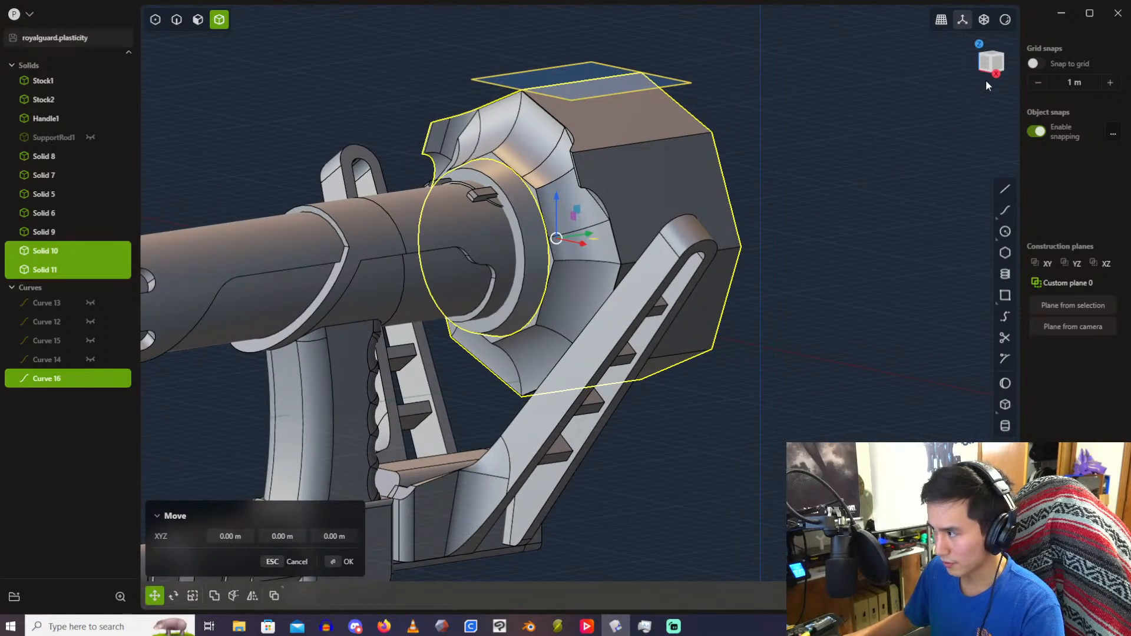
left_click(987, 78)
left_click_drag(611, 242, 624, 242)
scroll(434, 285, "up", 1)
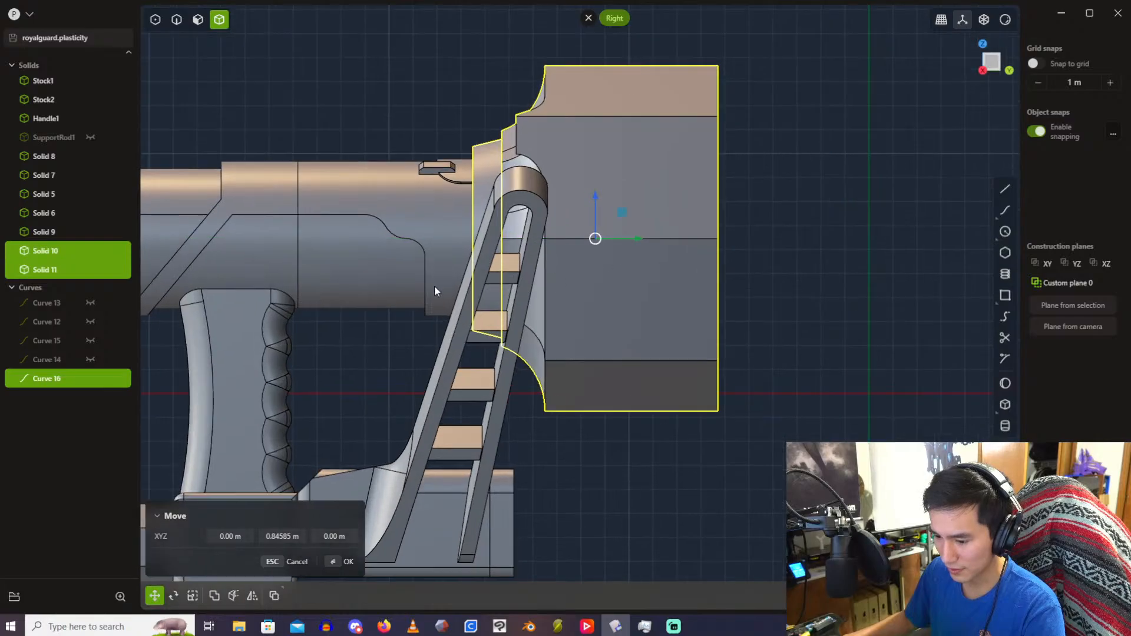
scroll(435, 289, "up", 1)
middle_click_drag(443, 204, 440, 333)
scroll(439, 332, "up", 2)
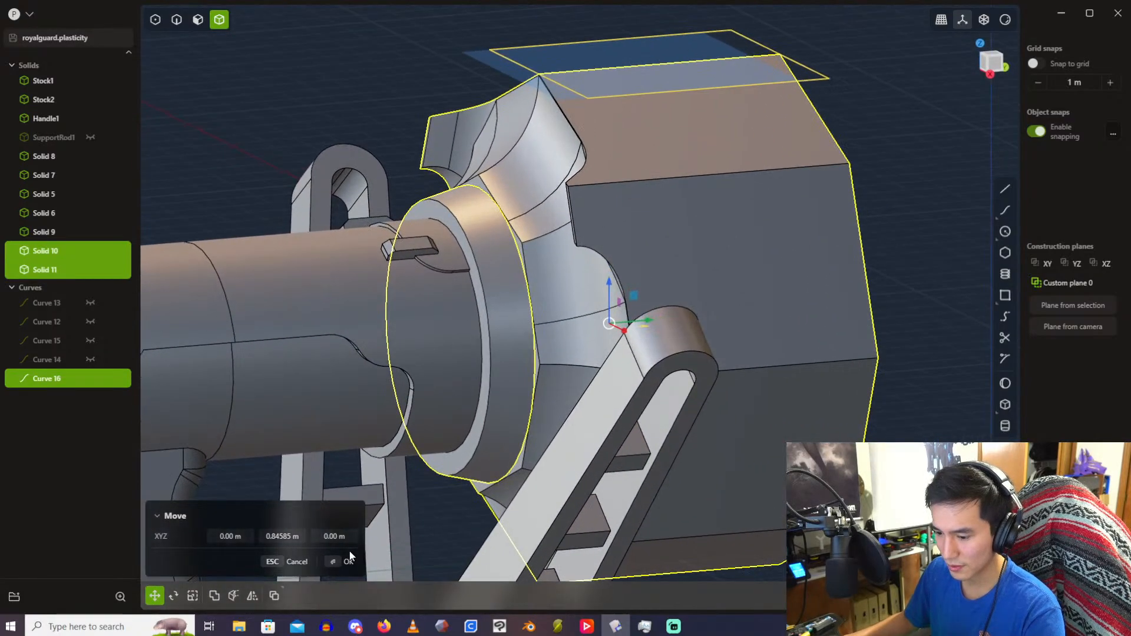
left_click(295, 537)
type("0.8")
key("Return")
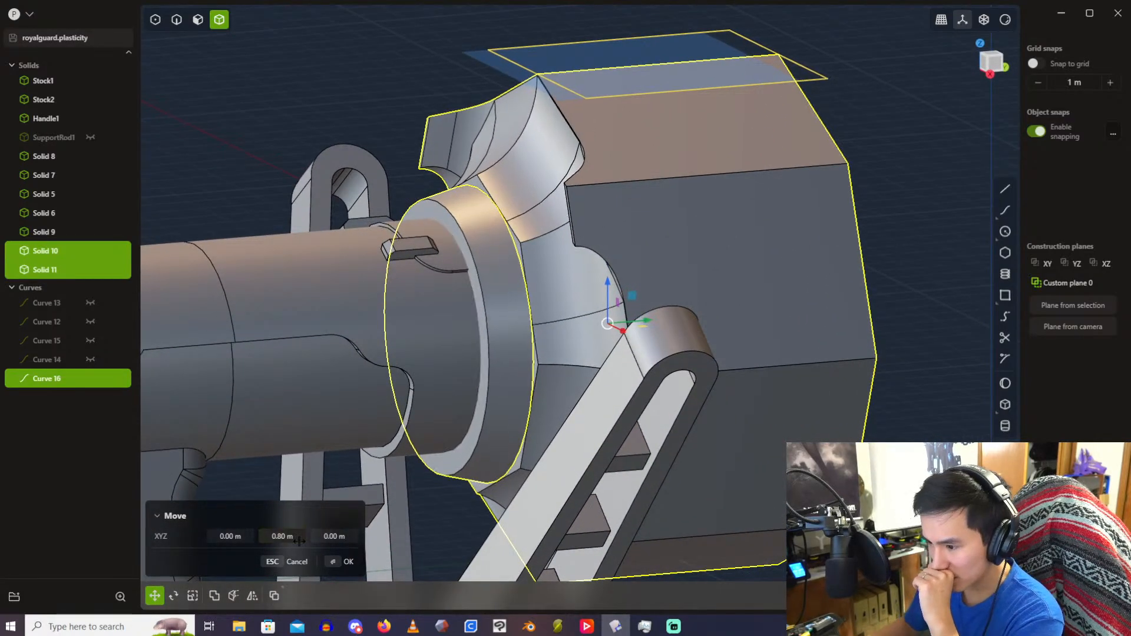
right_click(338, 112)
left_click(338, 112)
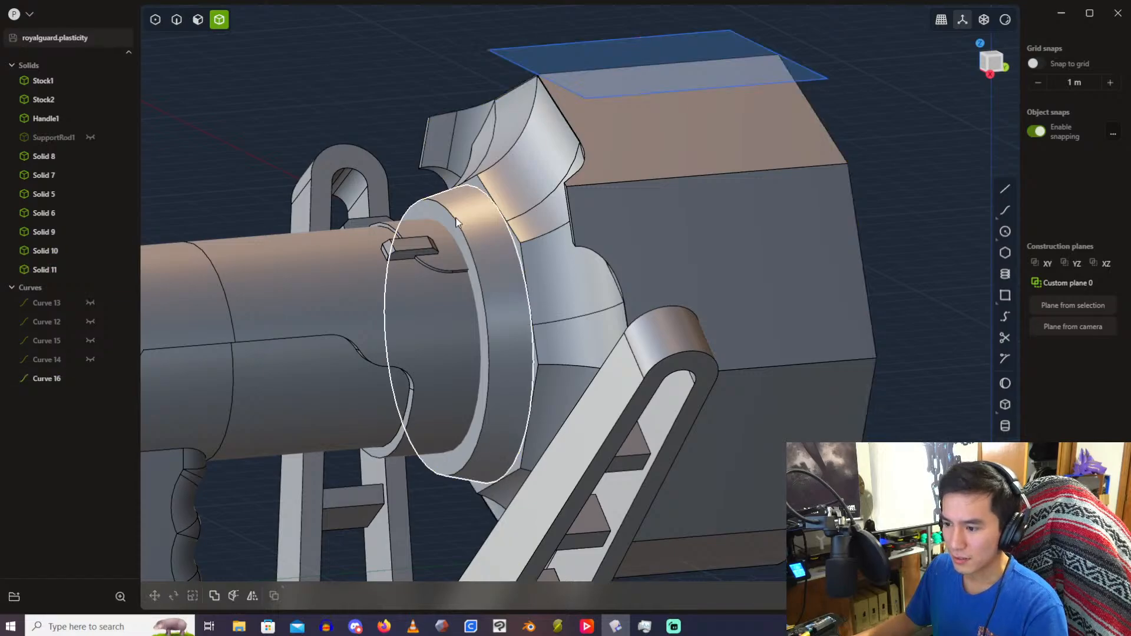
left_click(457, 222)
key("c")
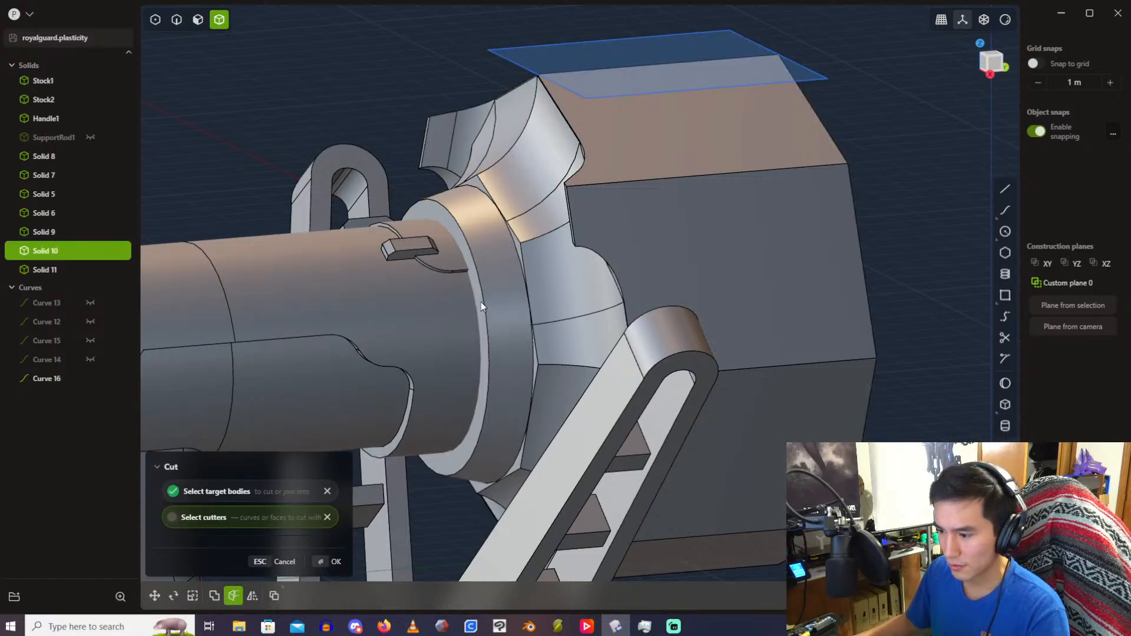
key("Escape")
left_click(395, 89)
Step: Hide the collar, Solid 10, between the barrel and the octagonal head
middle_click_drag(435, 130, 389, 176)
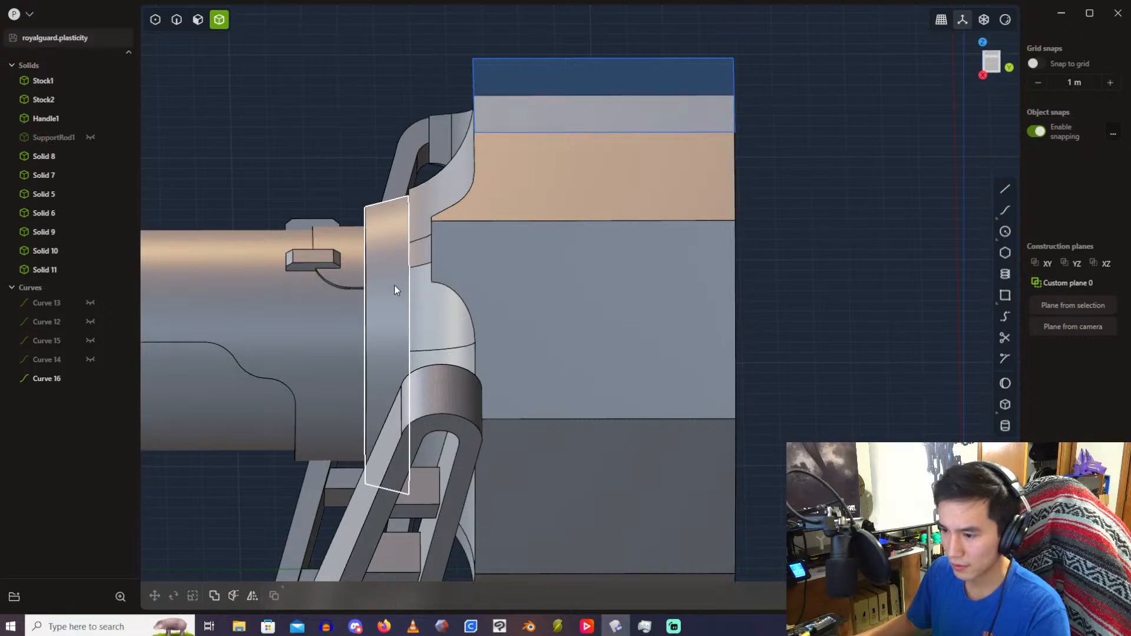
left_click(387, 322)
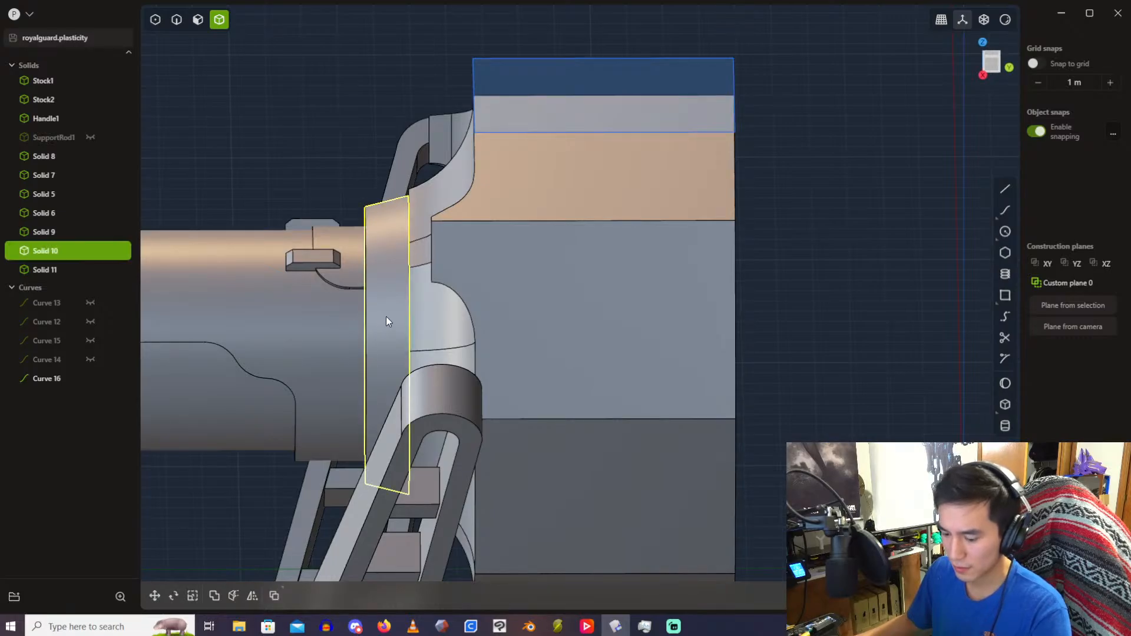
key("h")
Step: Draw a narrow upright rectangle in the Right view, starting at the barrel's end edge in the gap before the head
middle_click_drag(387, 317, 648, 283)
left_click(1005, 295)
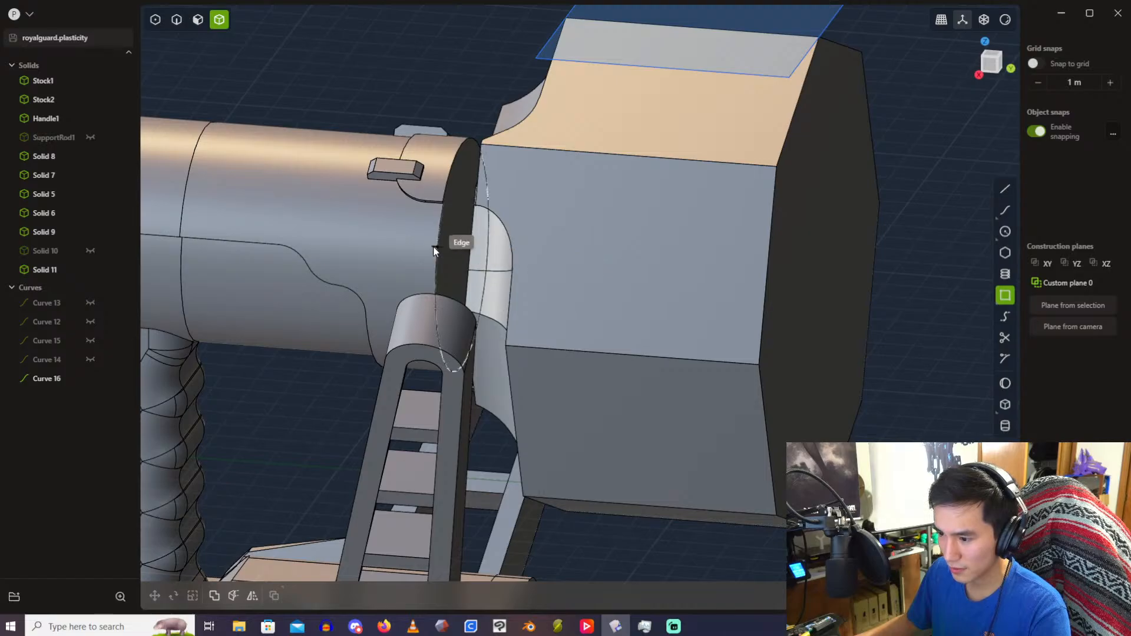
middle_click_drag(454, 261, 479, 246)
left_click(982, 74)
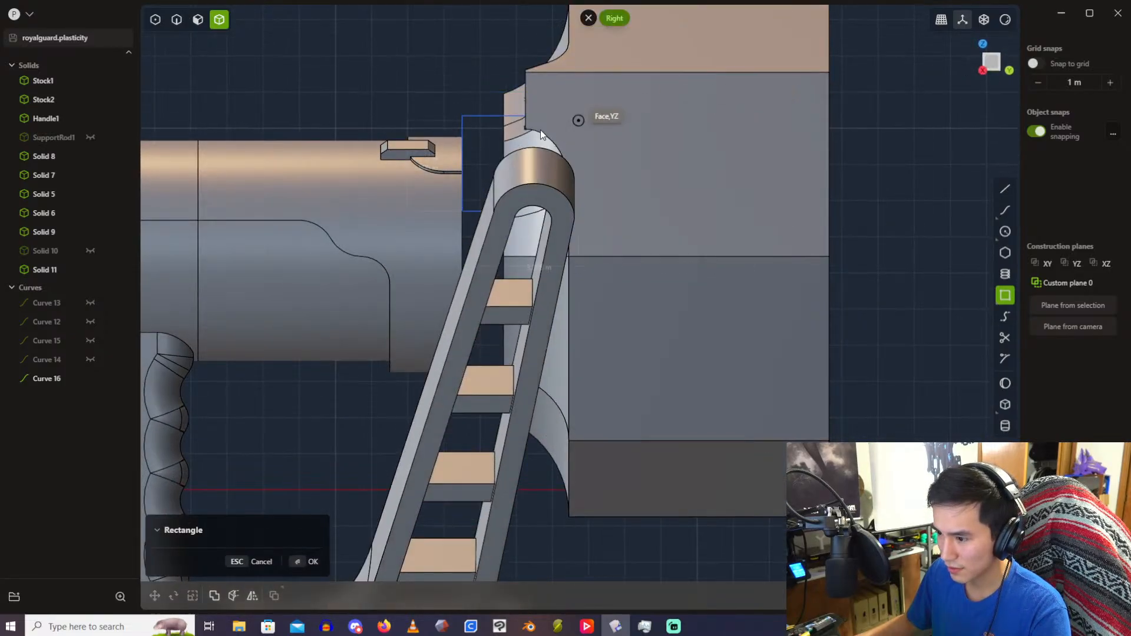
left_click(482, 155)
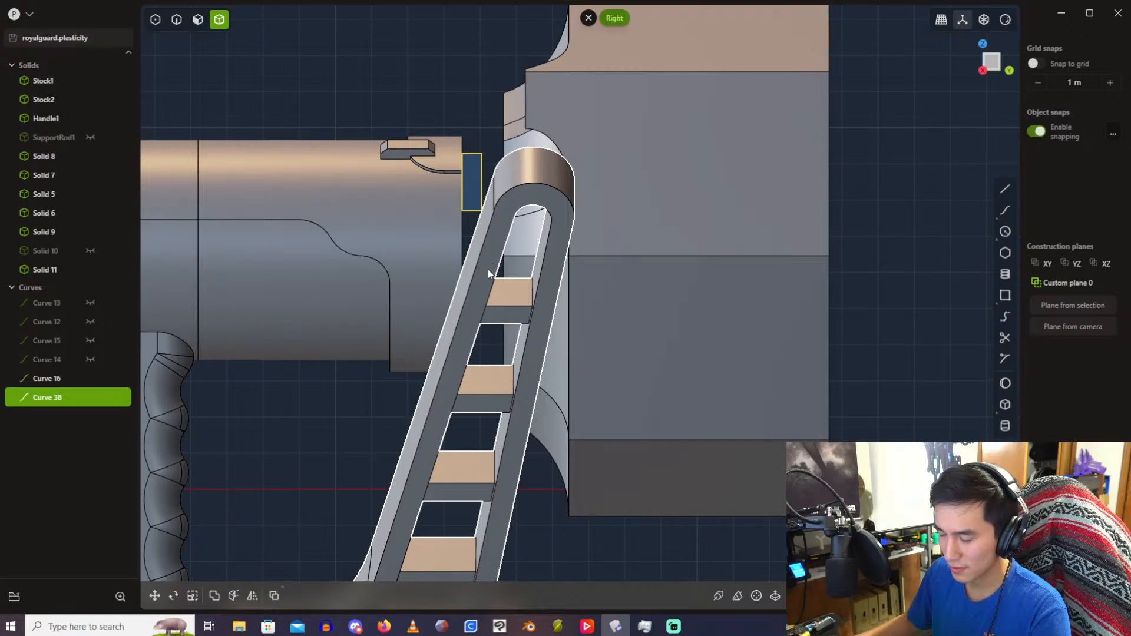
Step: Extrude the new rectangle's face into a small solid block beside the barrel's end
left_click(198, 19)
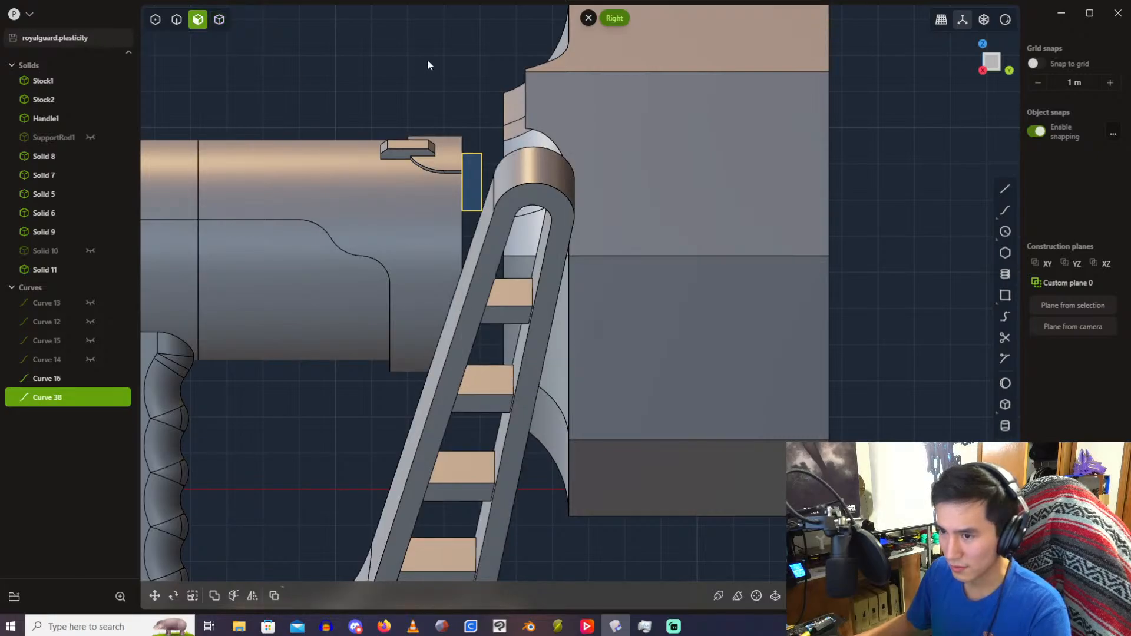
middle_click_drag(427, 63, 465, 208)
key("e")
left_click(463, 242)
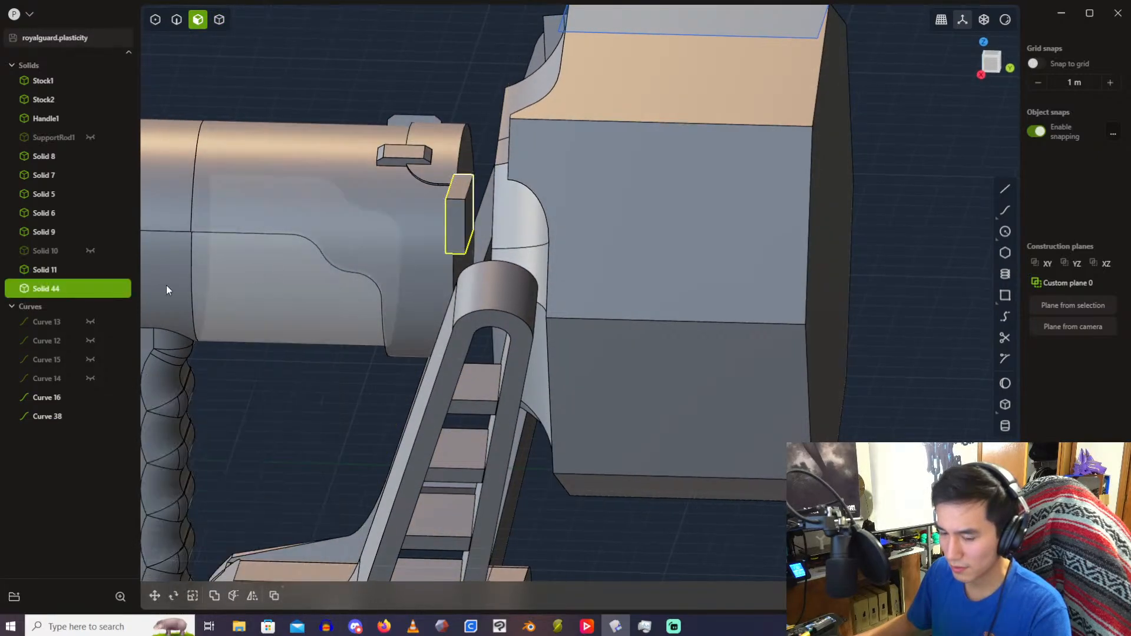
Step: Delete the narrow rectangle's leftover curve, Curve 38, and show the hidden collar, Solid 10
left_click(58, 416)
key("Delete")
middle_click_drag(271, 234, 464, 222)
scroll(465, 222, "up", 2)
left_click(219, 20)
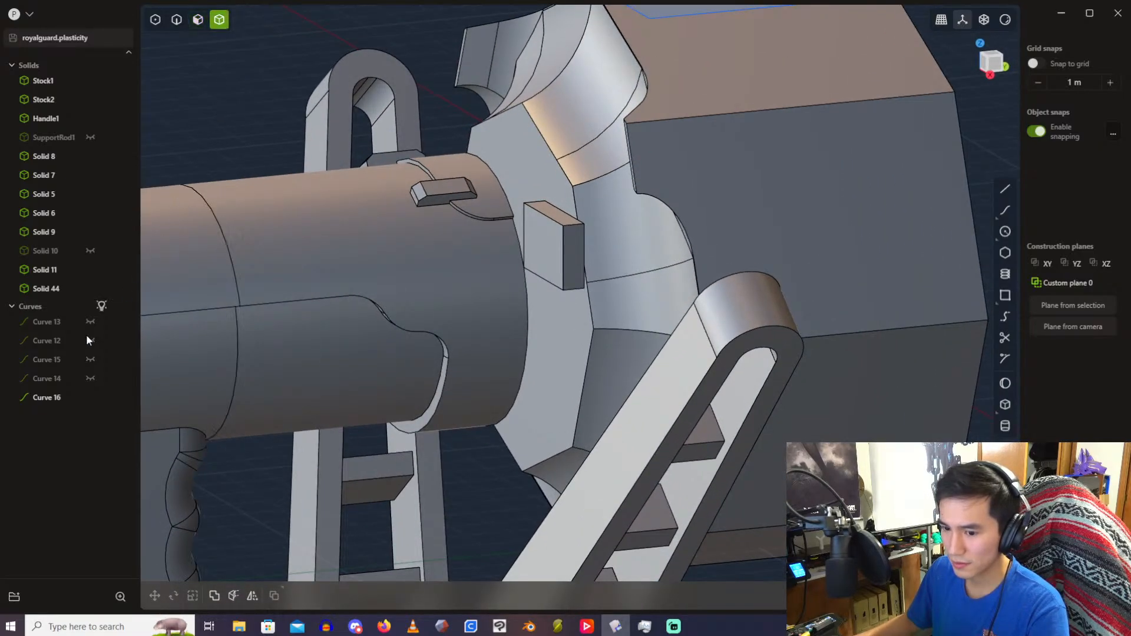
left_click(90, 251)
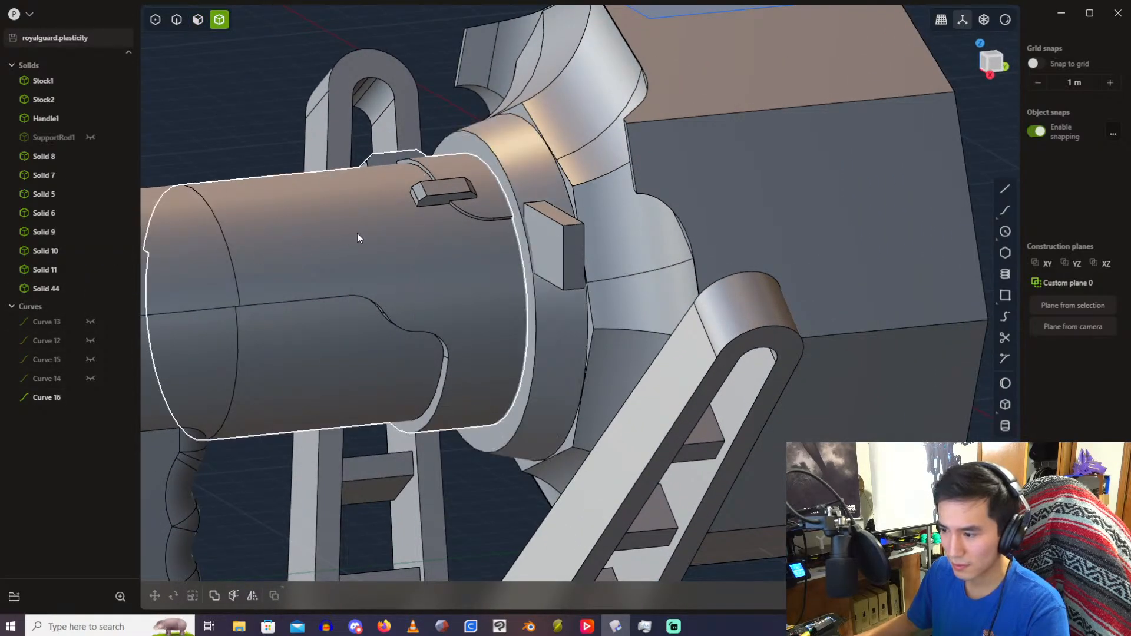
left_click(521, 164)
key("c")
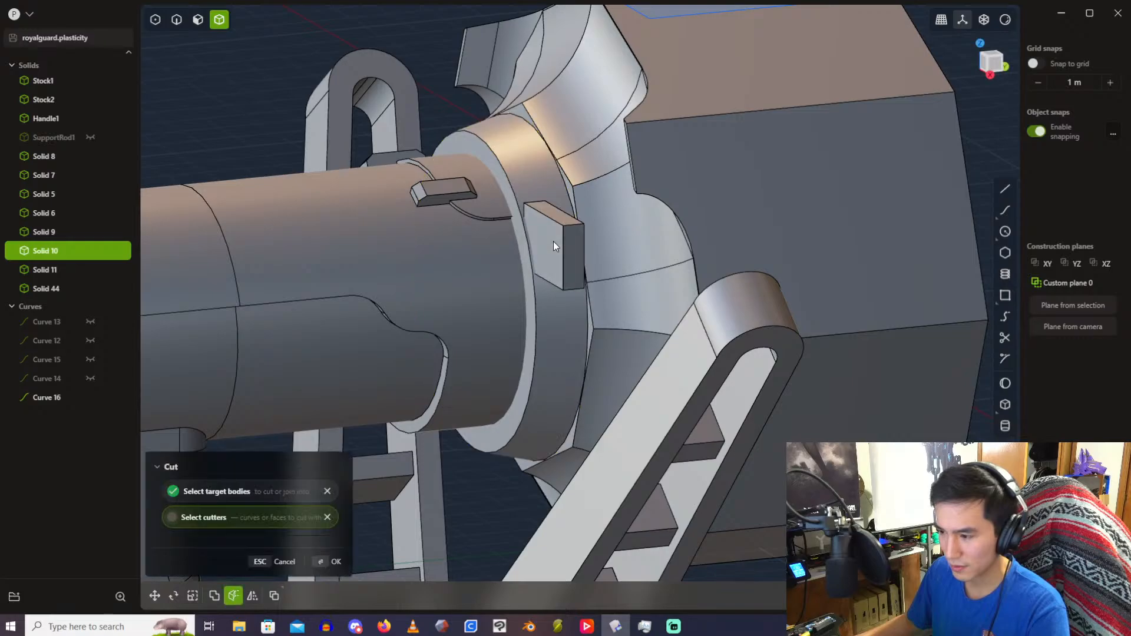
left_click(554, 242)
right_click(553, 242)
Step: Delete the small solid block, Solid 44, beside the barrel's end
key("Delete")
left_click(549, 267)
key("Delete")
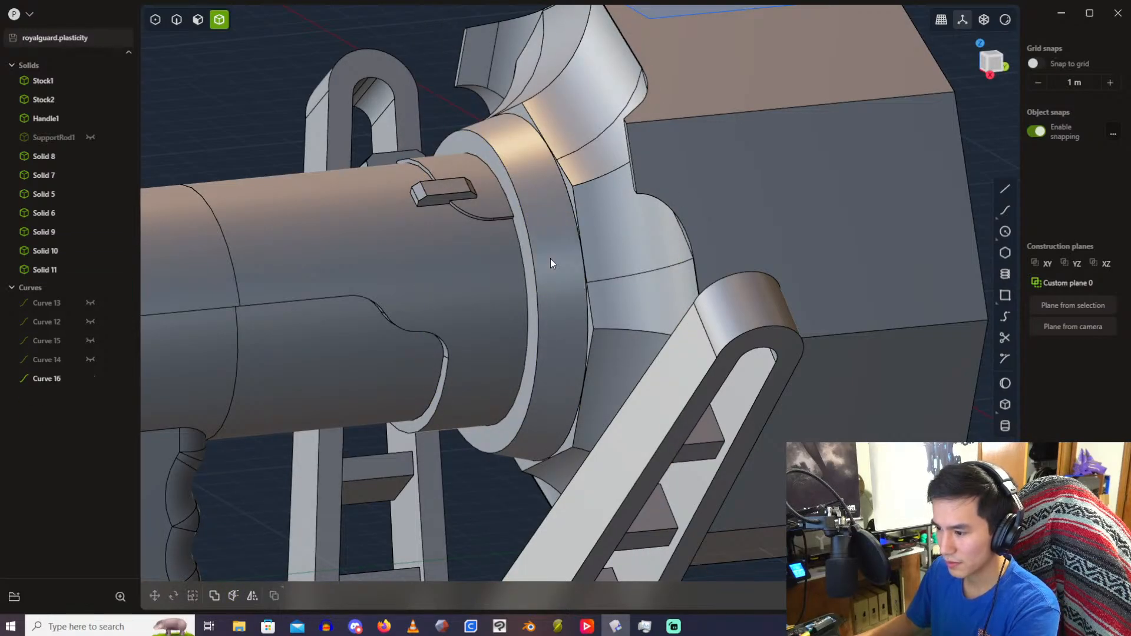
scroll(551, 260, "up", 2)
middle_click_drag(497, 140, 462, 167)
scroll(462, 167, "down", 4)
middle_click_drag(739, 171, 672, 158)
middle_click_drag(868, 210, 448, 227)
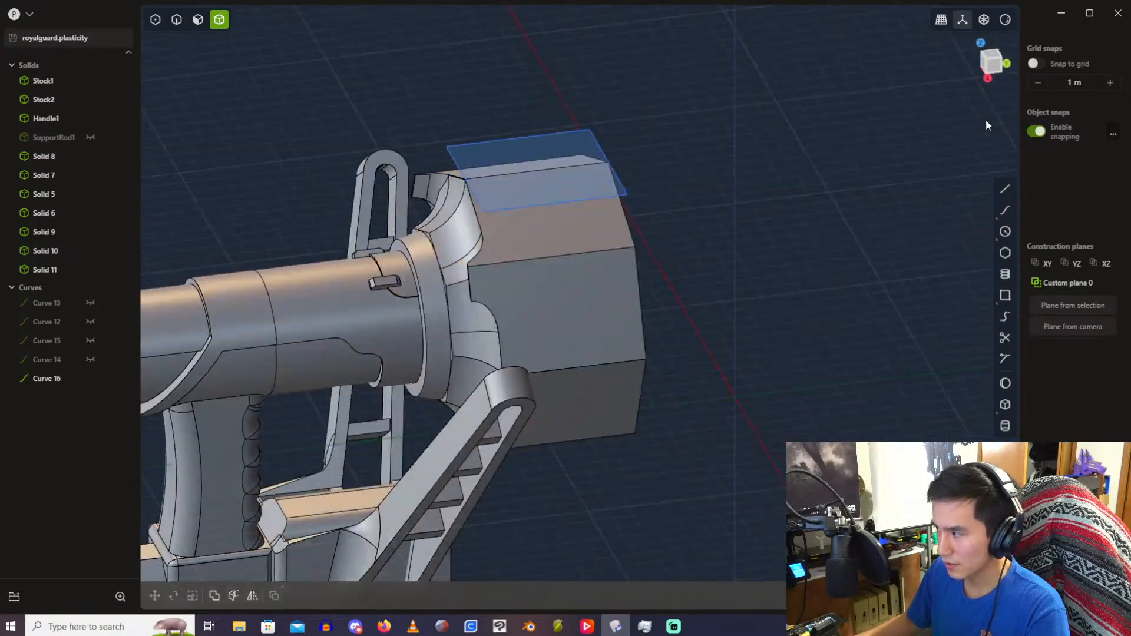
left_click(981, 45)
scroll(586, 162, "up", 3)
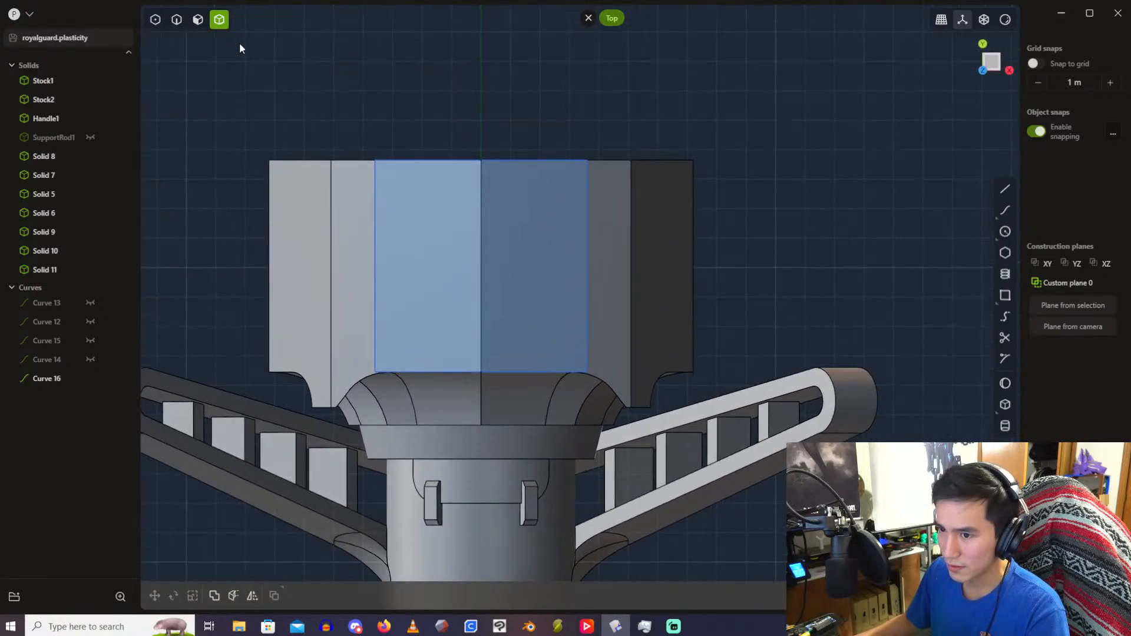
left_click(198, 20)
key("e")
middle_click_drag(533, 257, 515, 134)
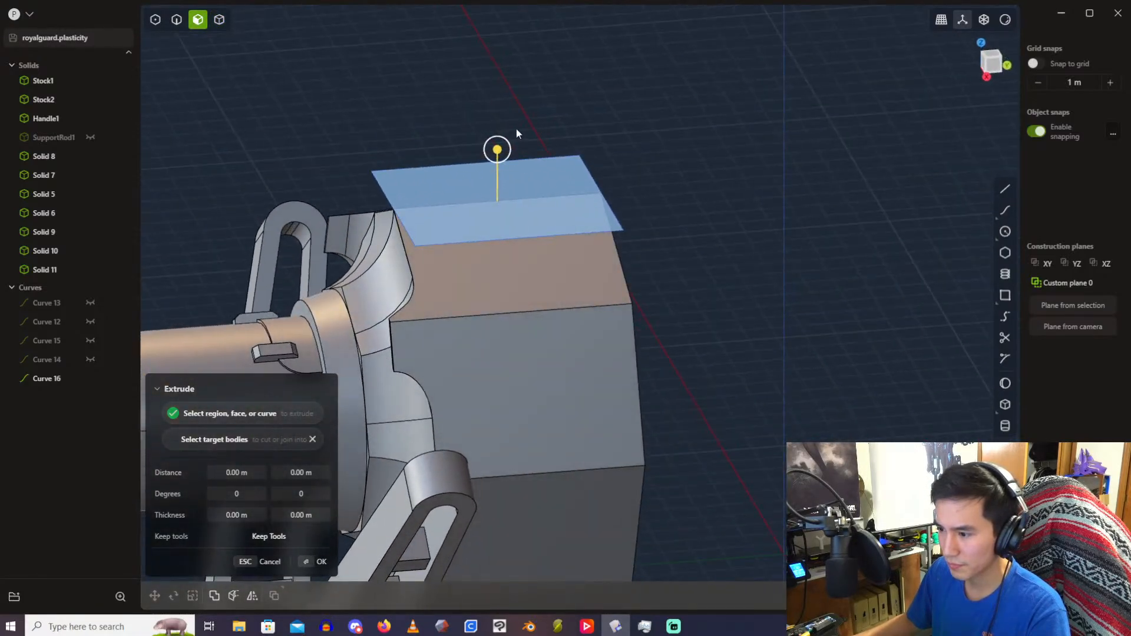
left_click_drag(498, 152, 482, 205)
middle_click_drag(671, 216, 826, 120)
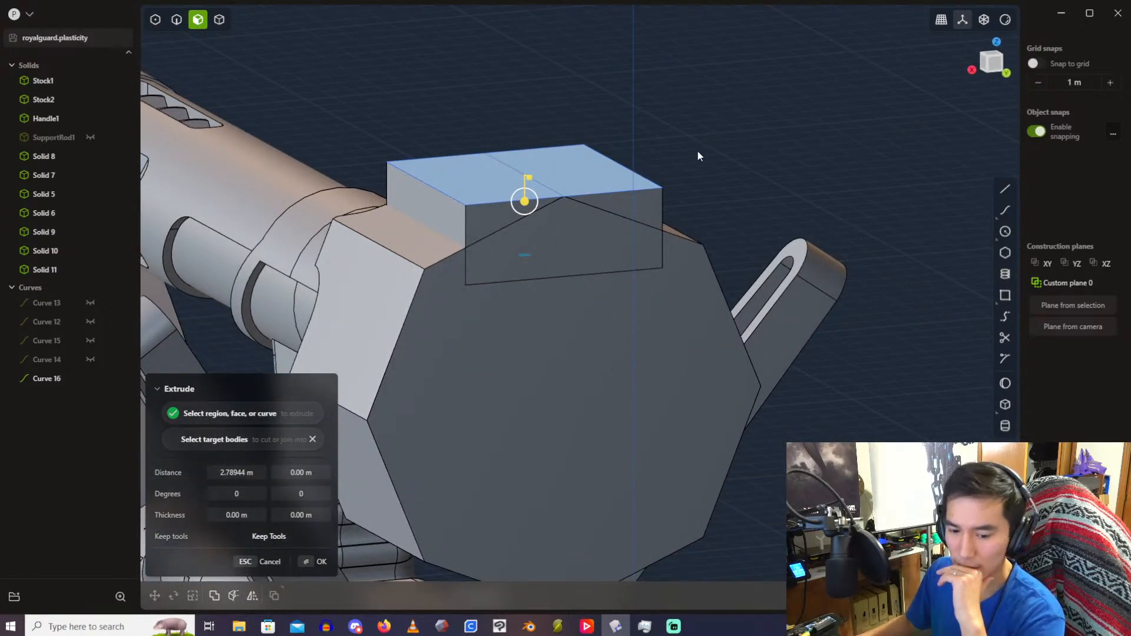
middle_click_drag(698, 152, 666, 87, "shift")
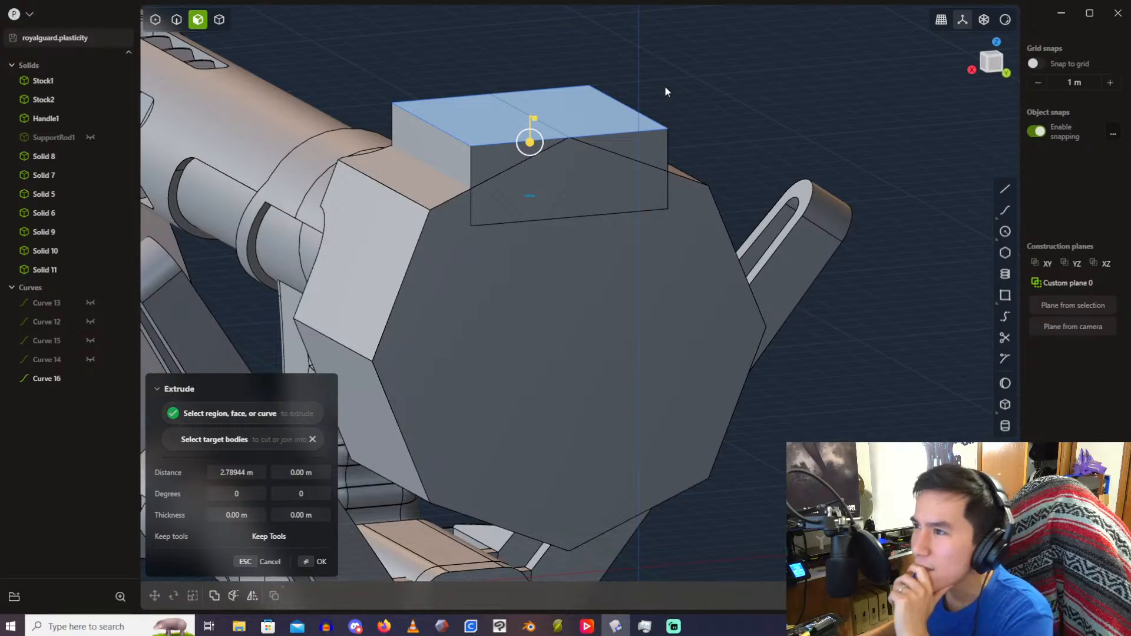
scroll(665, 87, "down", 4)
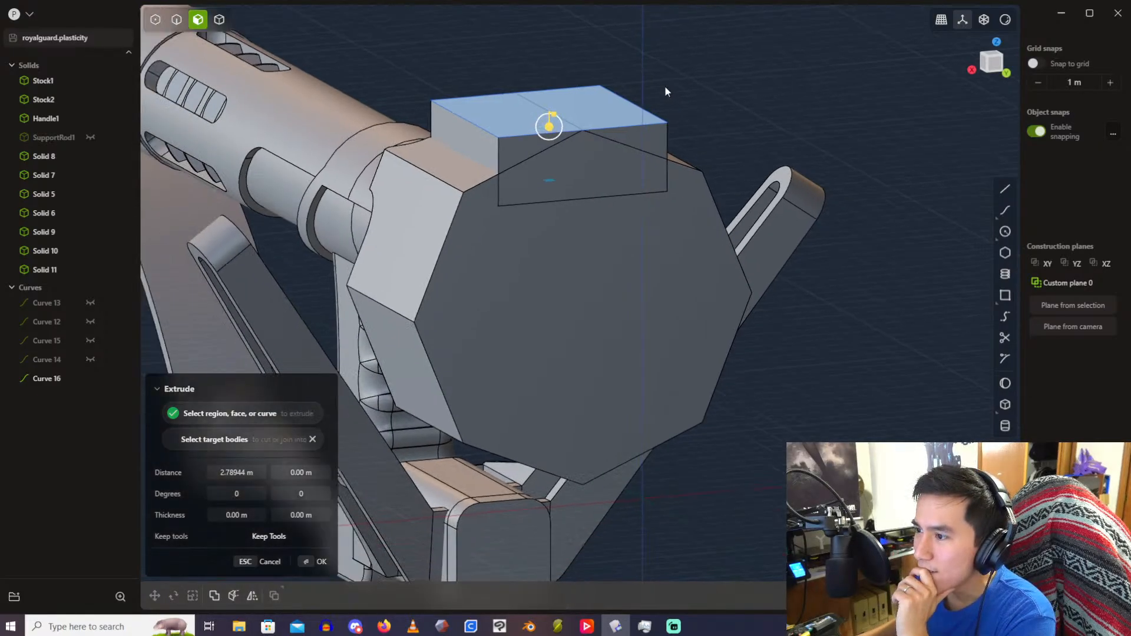
middle_click_drag(648, 112, 617, 97)
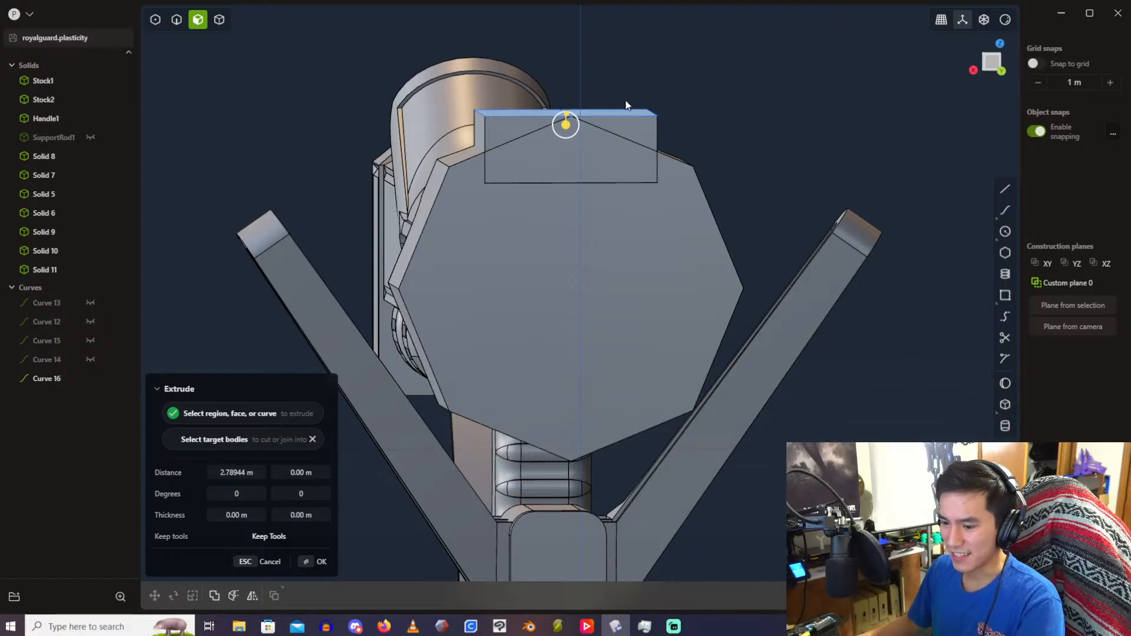
key("Escape")
Step: Extrude the rectangular region above the octagonal head downward by about 4.29 m into the head
middle_click_drag(492, 95, 479, 22)
key("e")
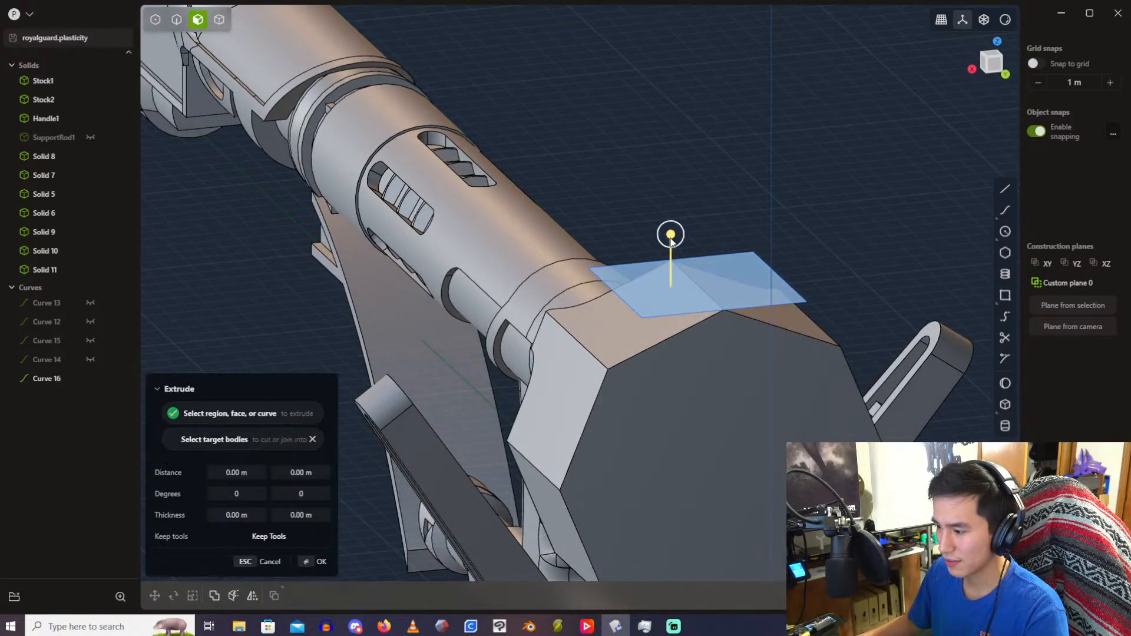
left_click_drag(670, 235, 668, 311)
left_click(1003, 75)
middle_click_drag(717, 182, 943, 424, "shift")
middle_click_drag(523, 181, 613, 204, "shift")
left_click_drag(567, 118, 570, 140)
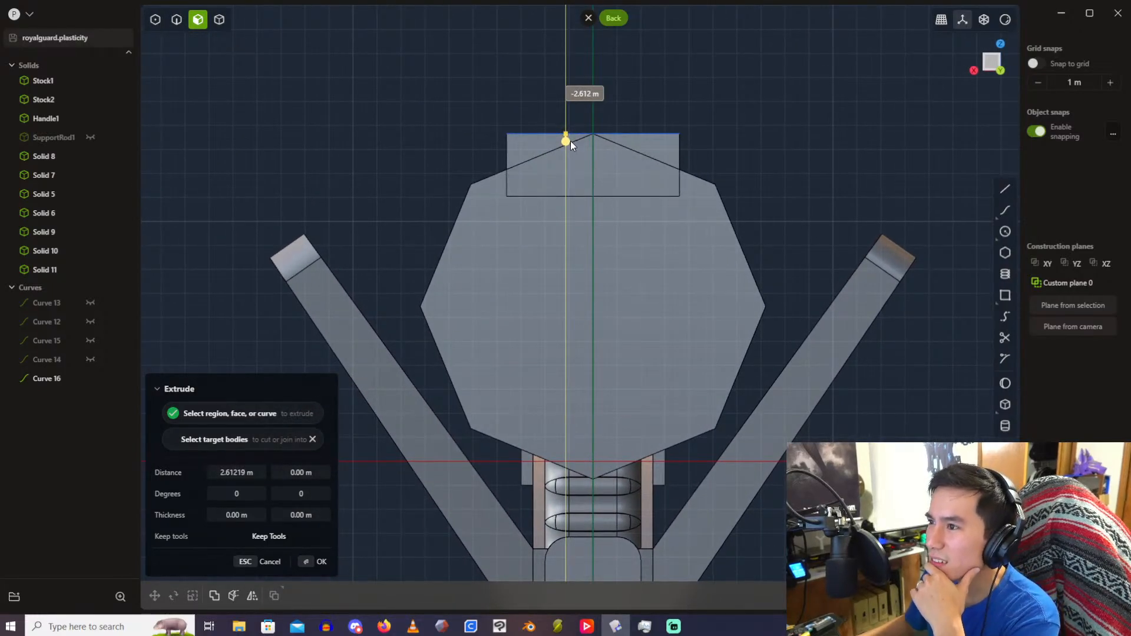
left_click_drag(571, 140, 567, 181)
middle_click_drag(636, 166, 612, 177)
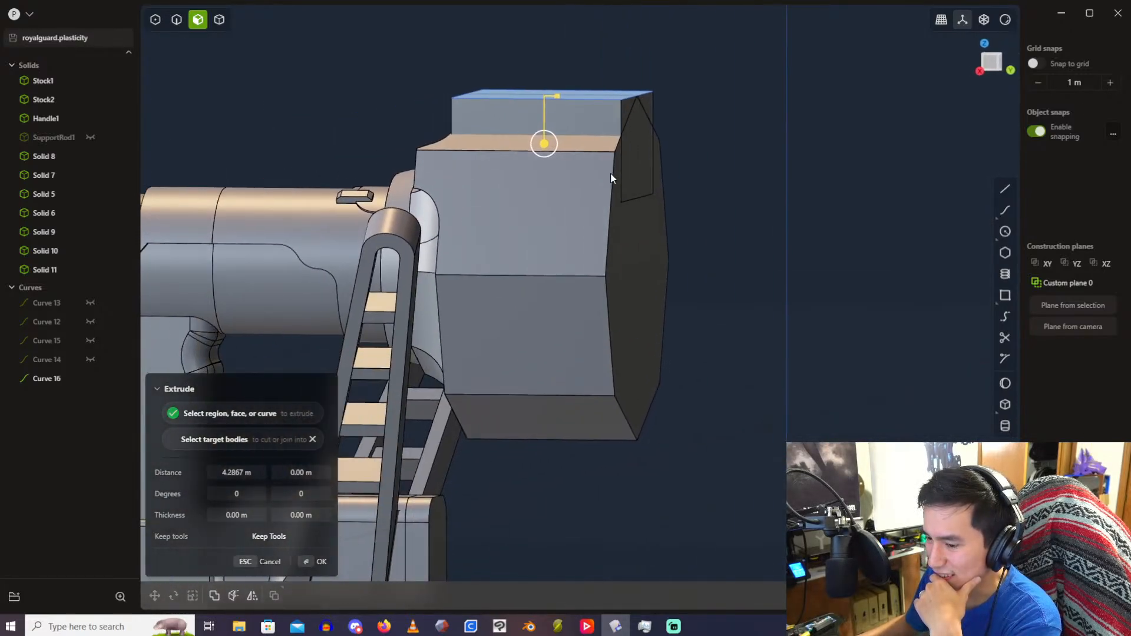
Step: Check the extrusion depth against the inner barrel geometry in X-ray display from the back, and set its distance to 4.2 m
left_click(985, 59)
left_click(984, 20)
scroll(644, 182, "up", 3)
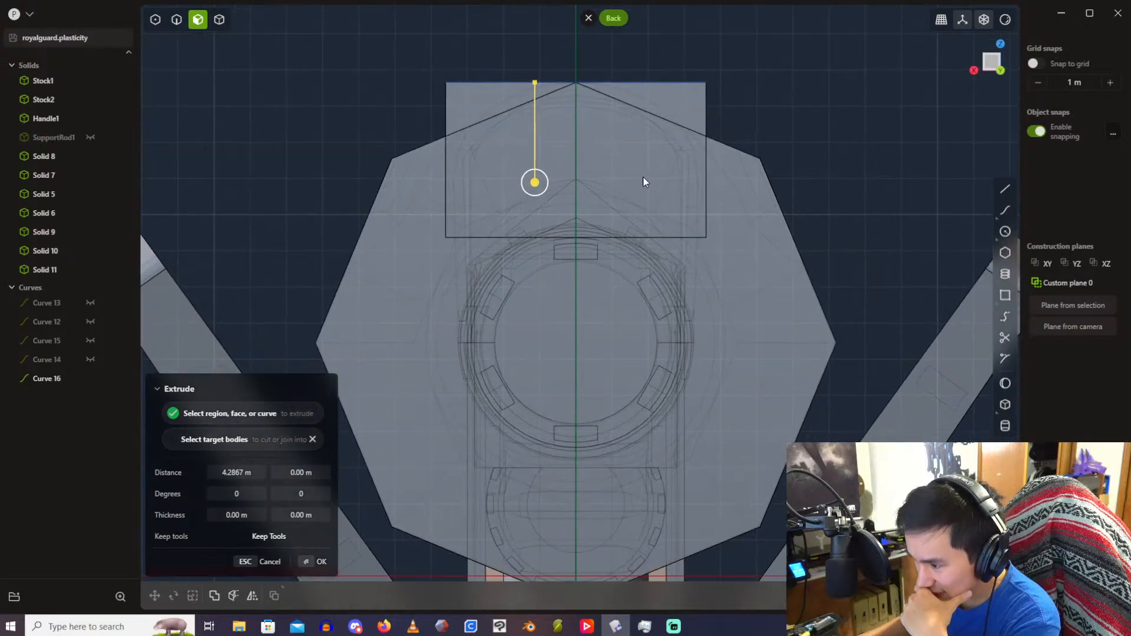
left_click_drag(532, 168, 549, 153)
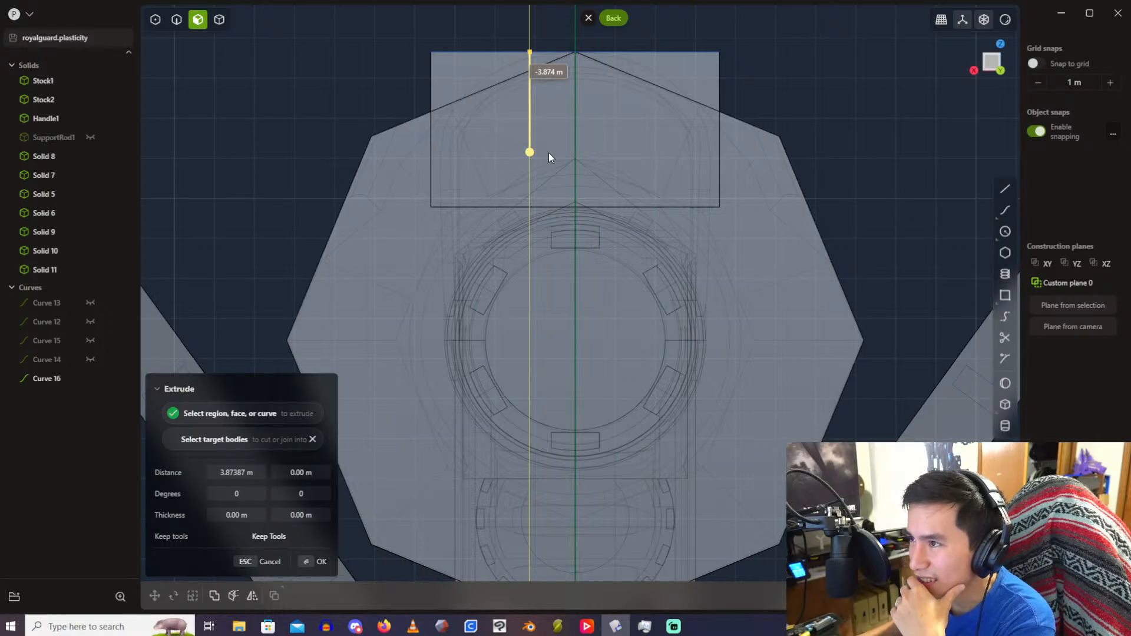
left_click_drag(549, 153, 542, 168)
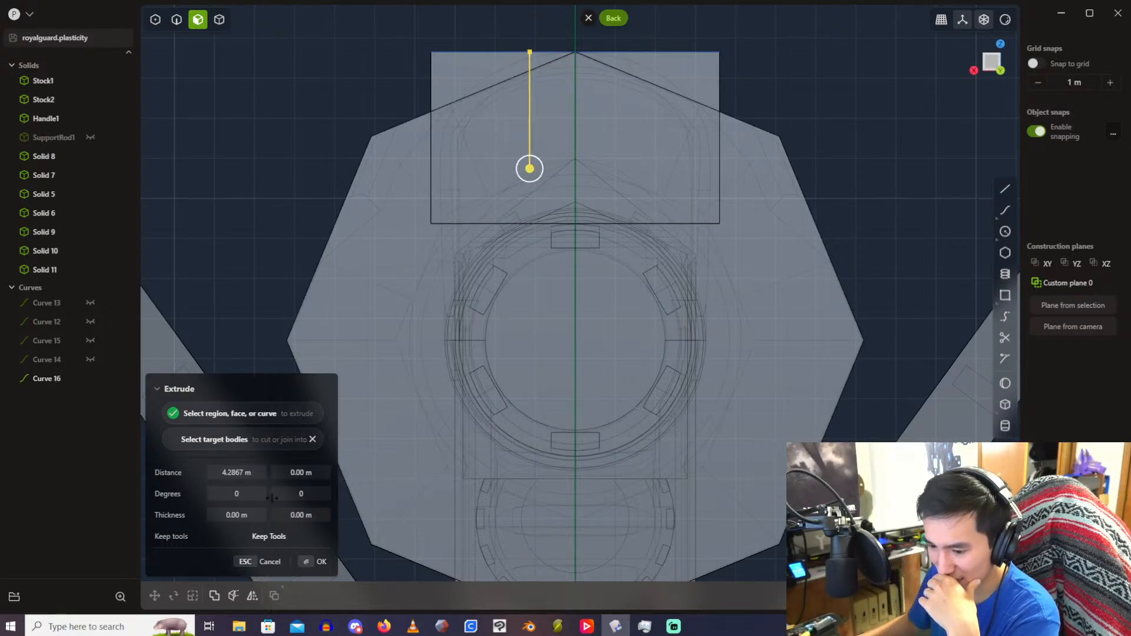
left_click(247, 473)
type("4.2")
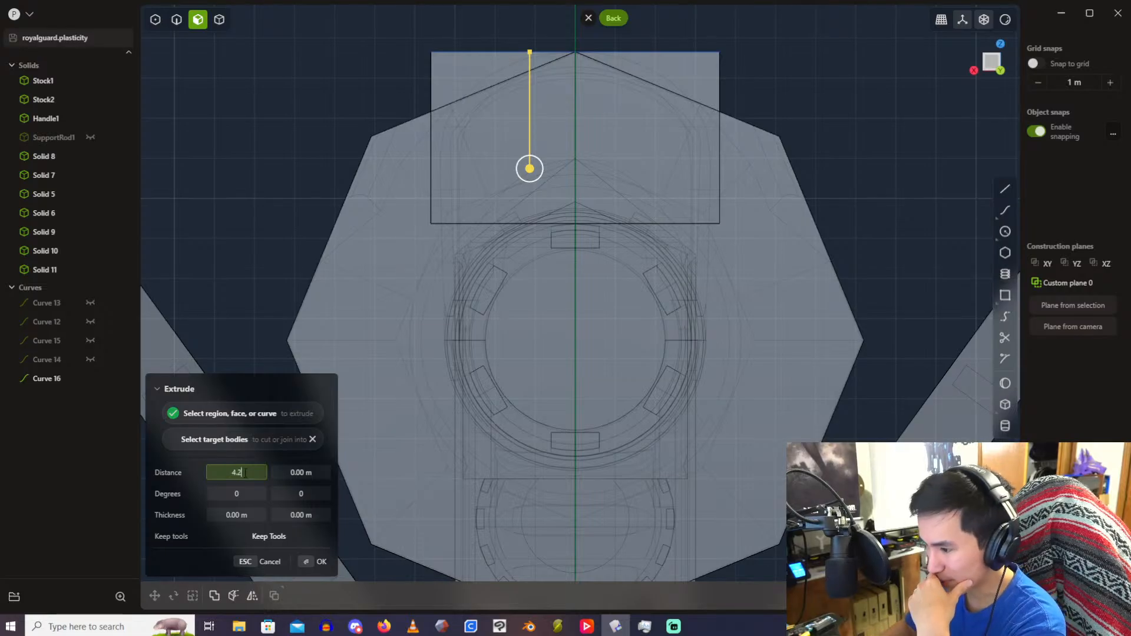
key("Return")
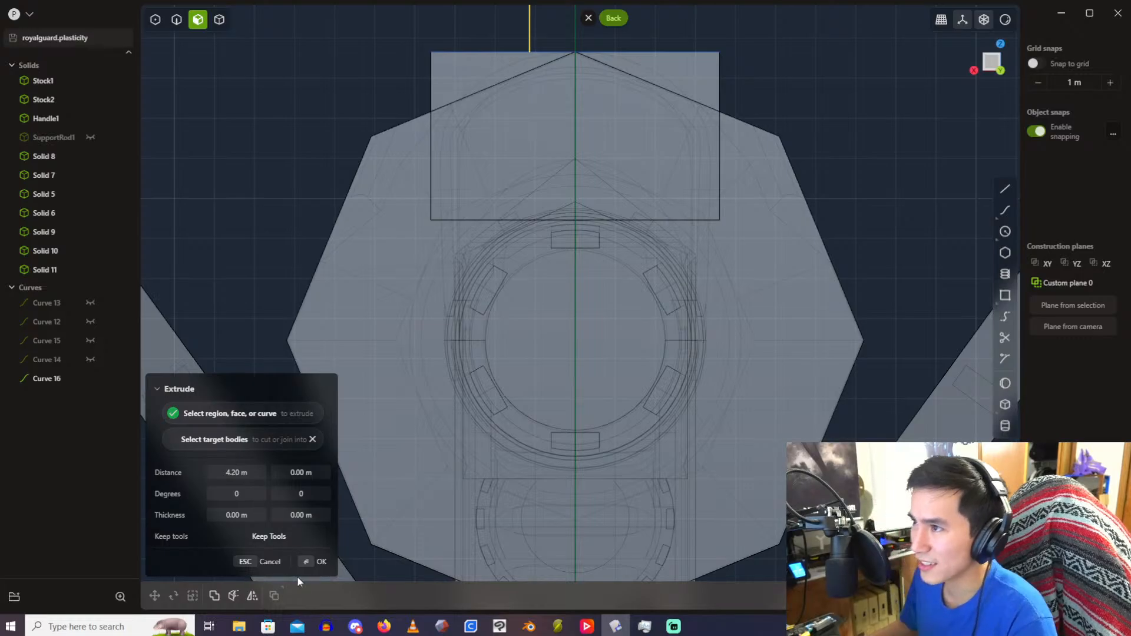
Step: Set the extrusion distance to 4.3 m, finish the block, and clear the selection
left_click(244, 473)
type("4")
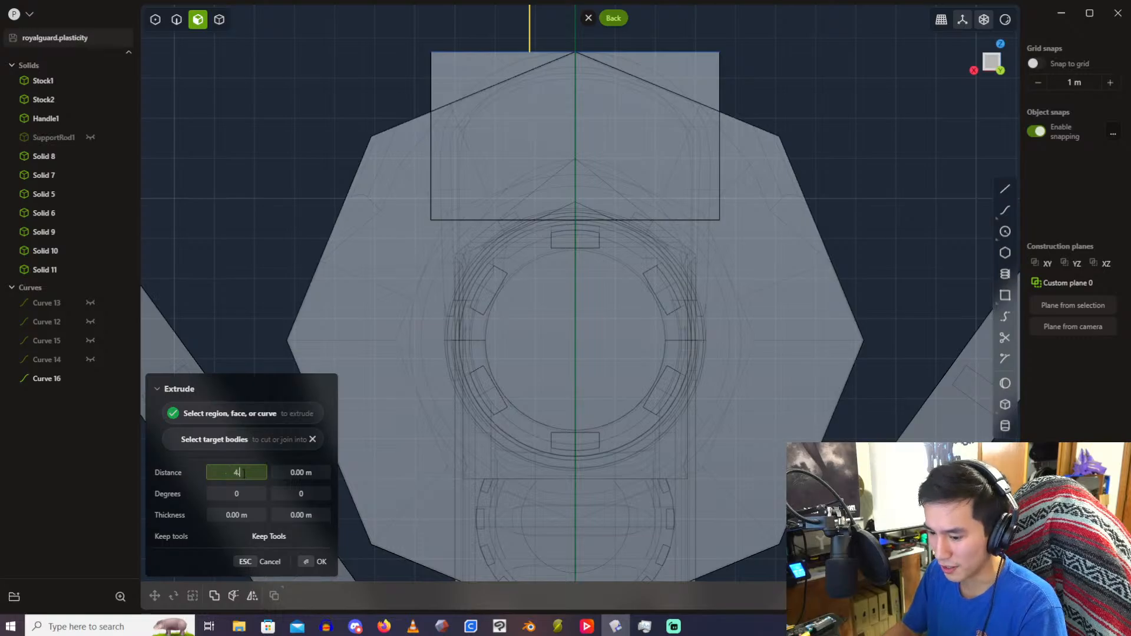
type(".3")
key("Return")
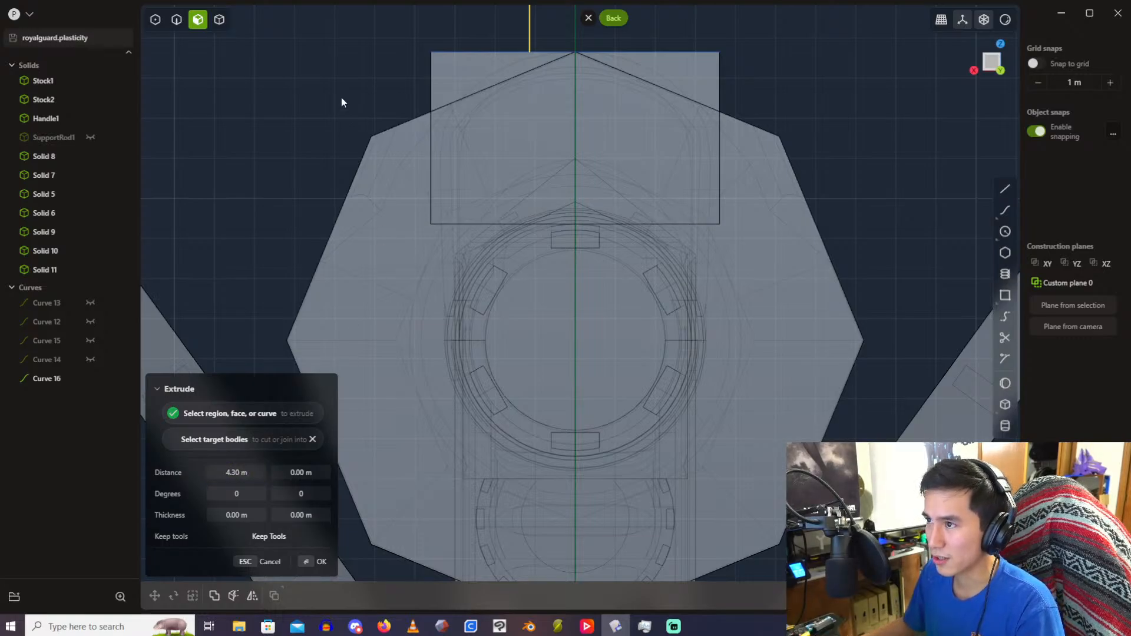
key("Return")
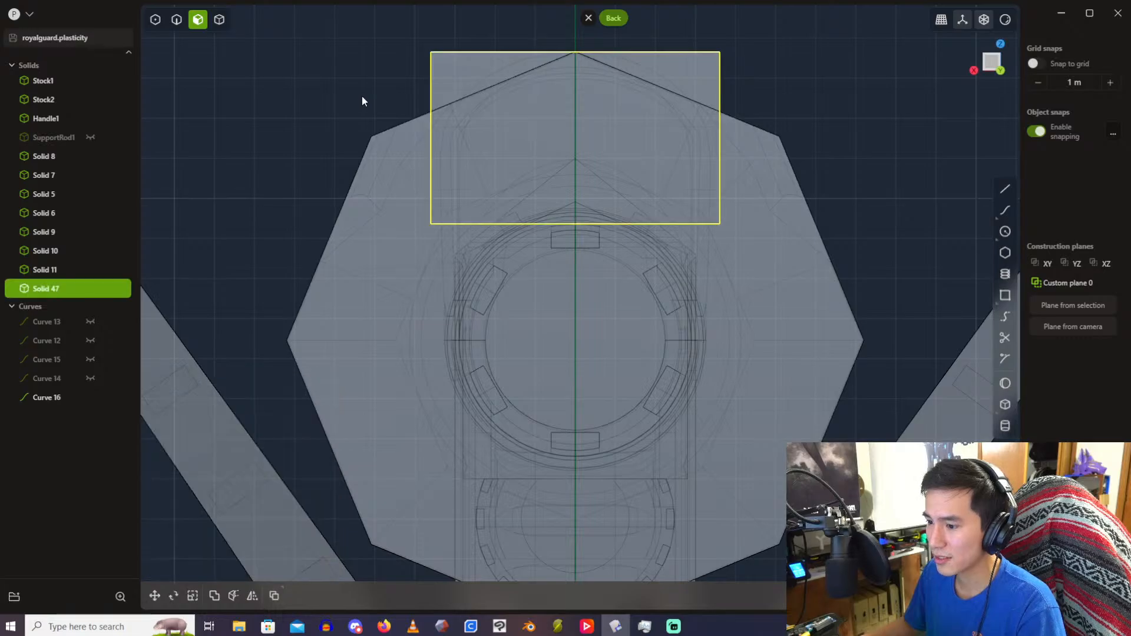
left_click(381, 55)
middle_click_drag(380, 55, 447, 87)
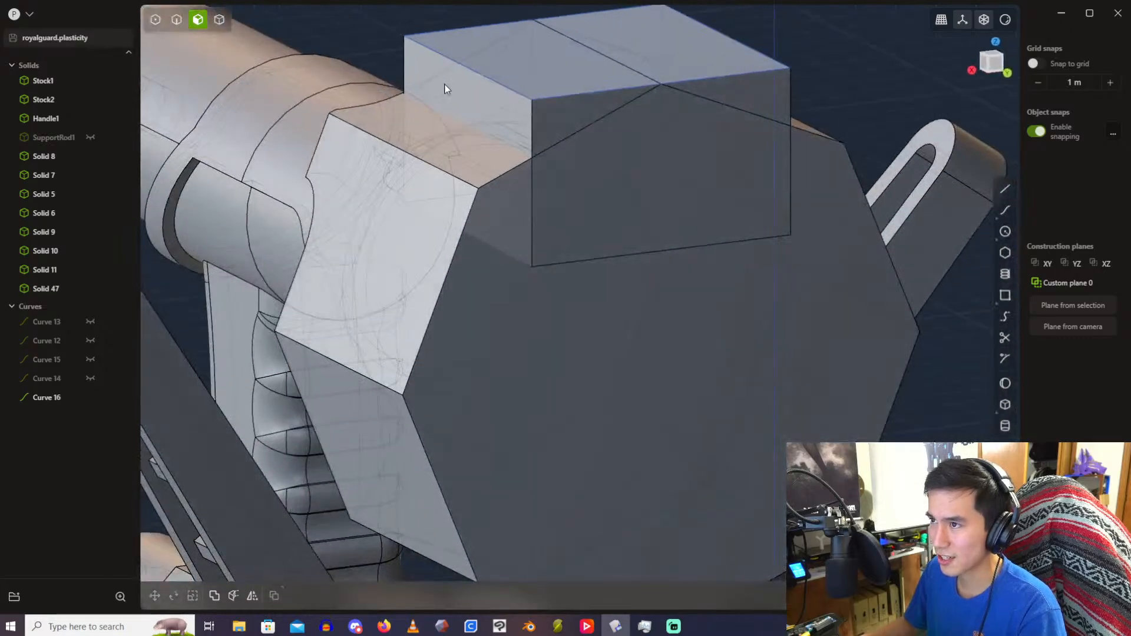
left_click(489, 128)
key("o")
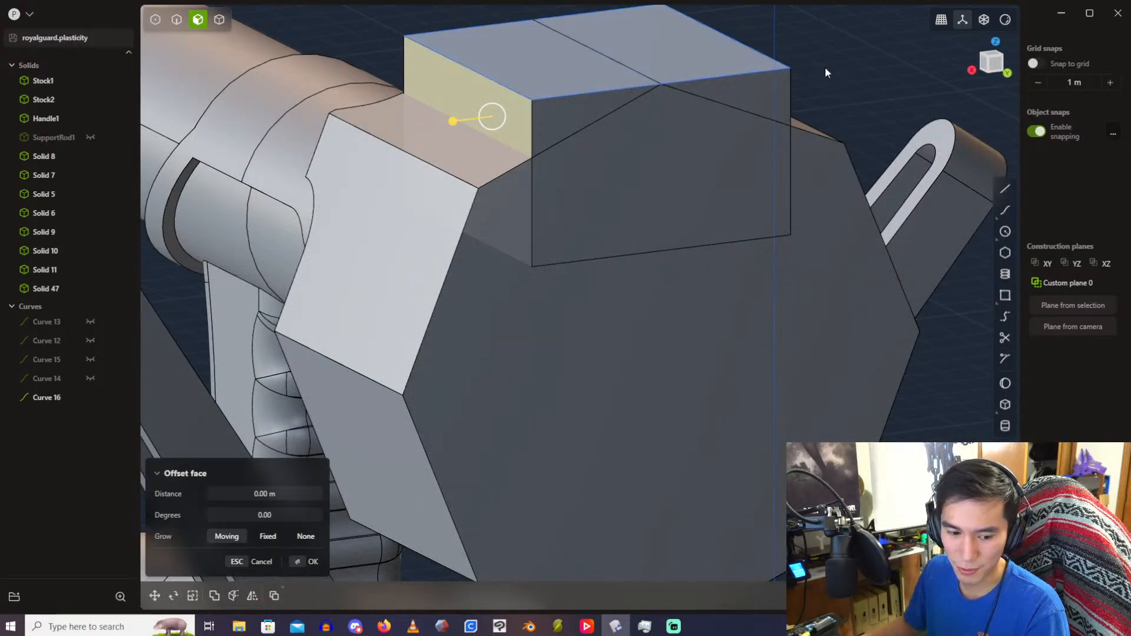
key("Escape")
Step: Offset the new block's two opposite side faces outward by about 0.69 m, judging the width from the back
left_click(469, 134)
key("o")
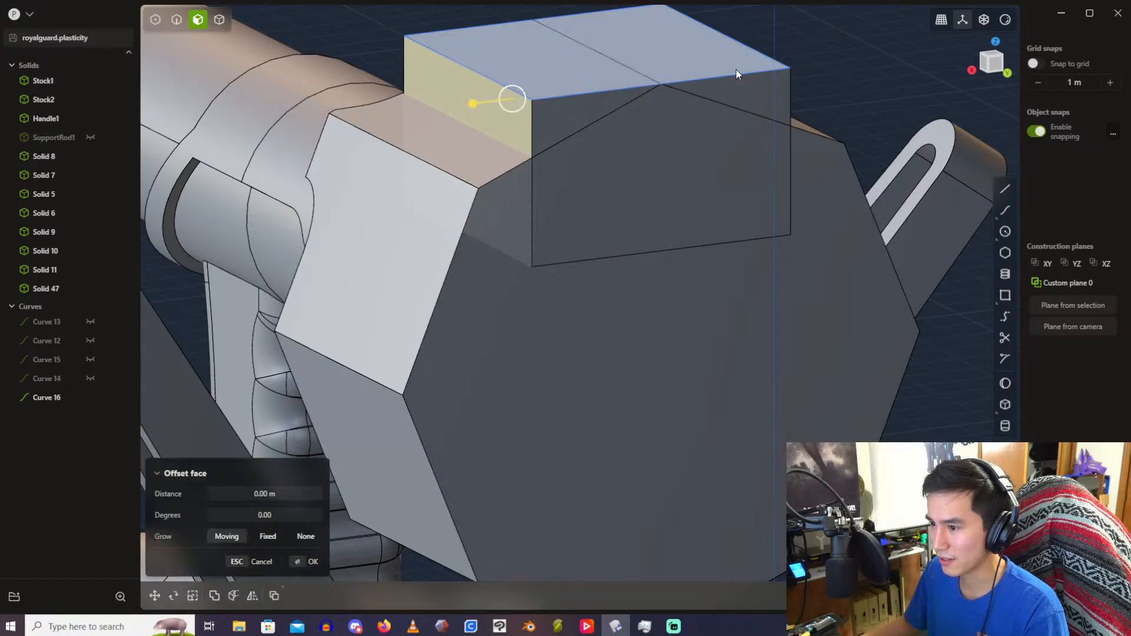
middle_click_drag(733, 75, 625, 66)
left_click_drag(625, 66, 838, 104)
left_click(980, 75)
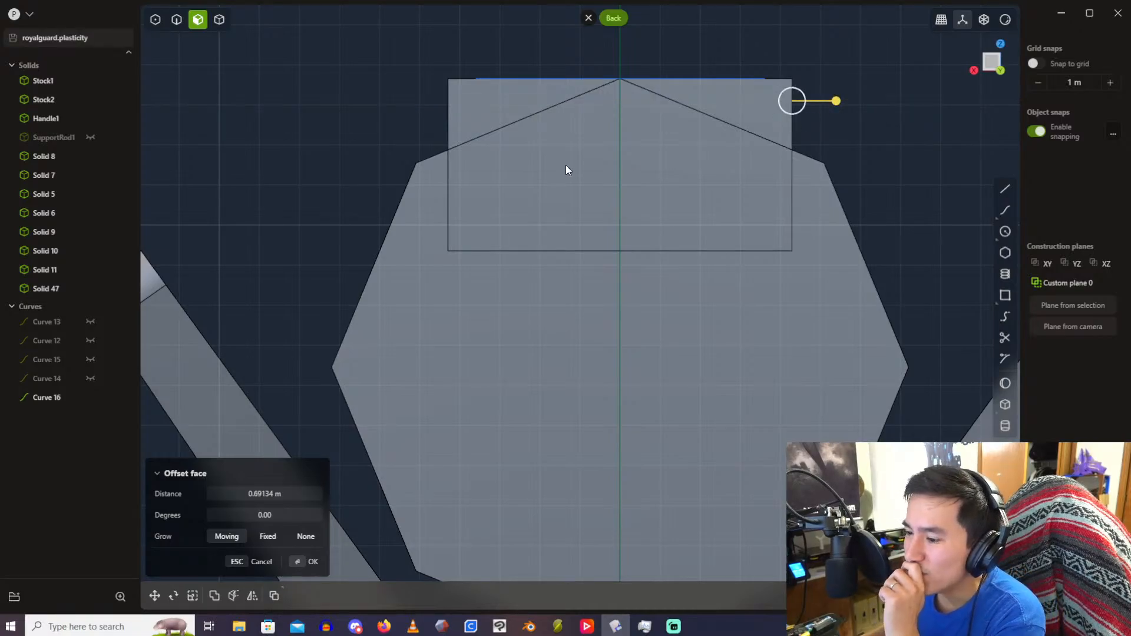
Step: Set the offset distance of the block's side faces to 0.8 m and apply it
left_click(303, 494)
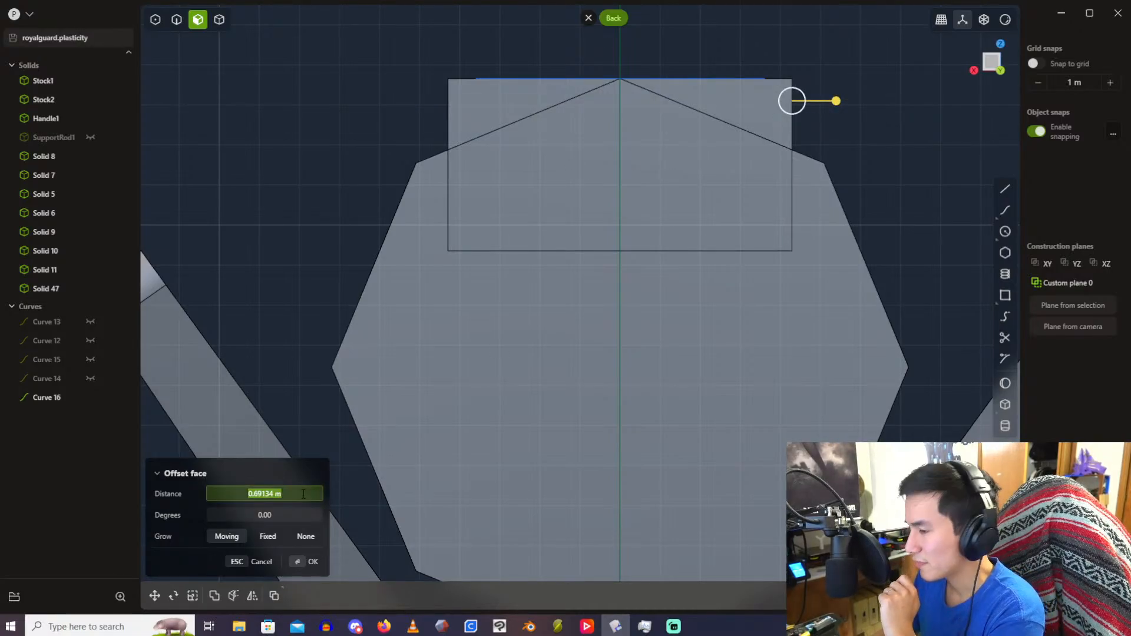
key("BackSpace")
type(".")
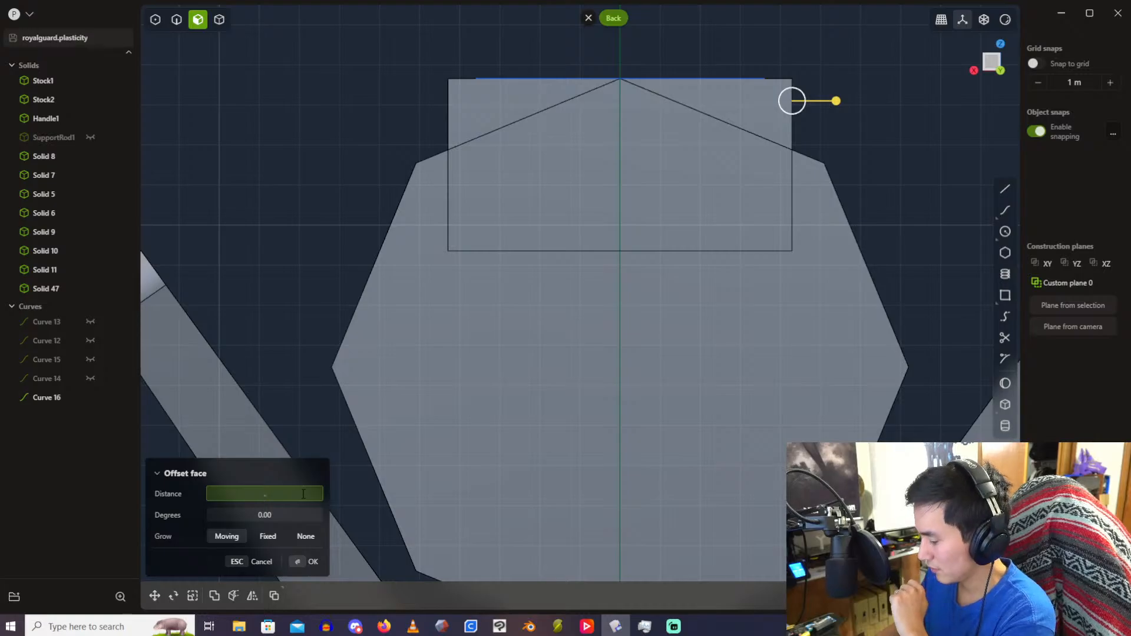
type("7")
key("Return")
left_click(303, 494)
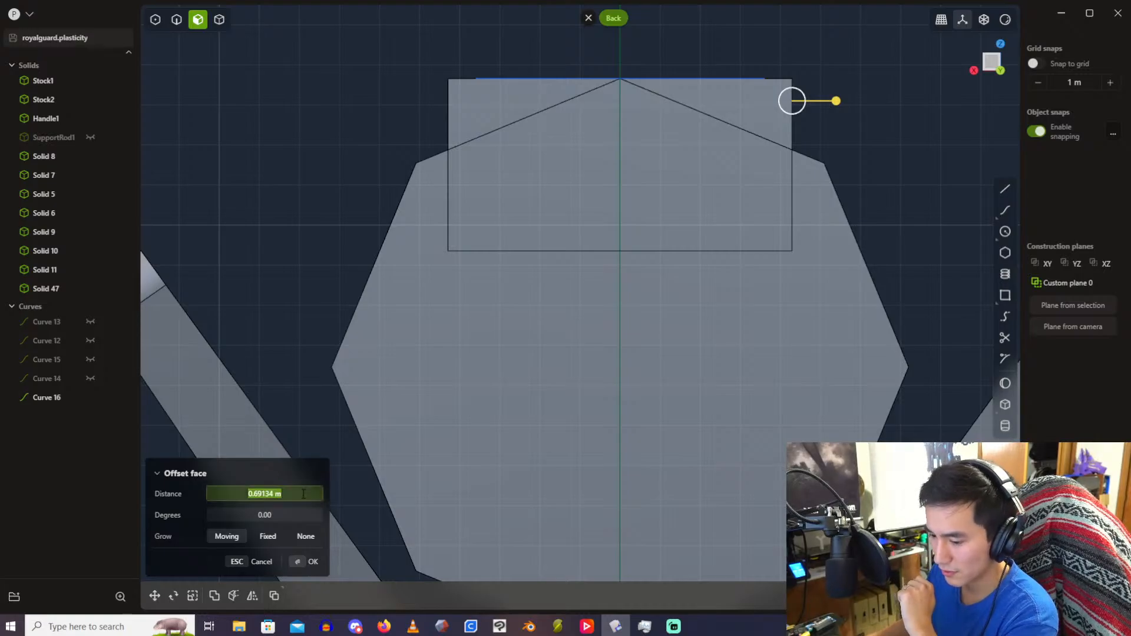
type(".8")
key("Return")
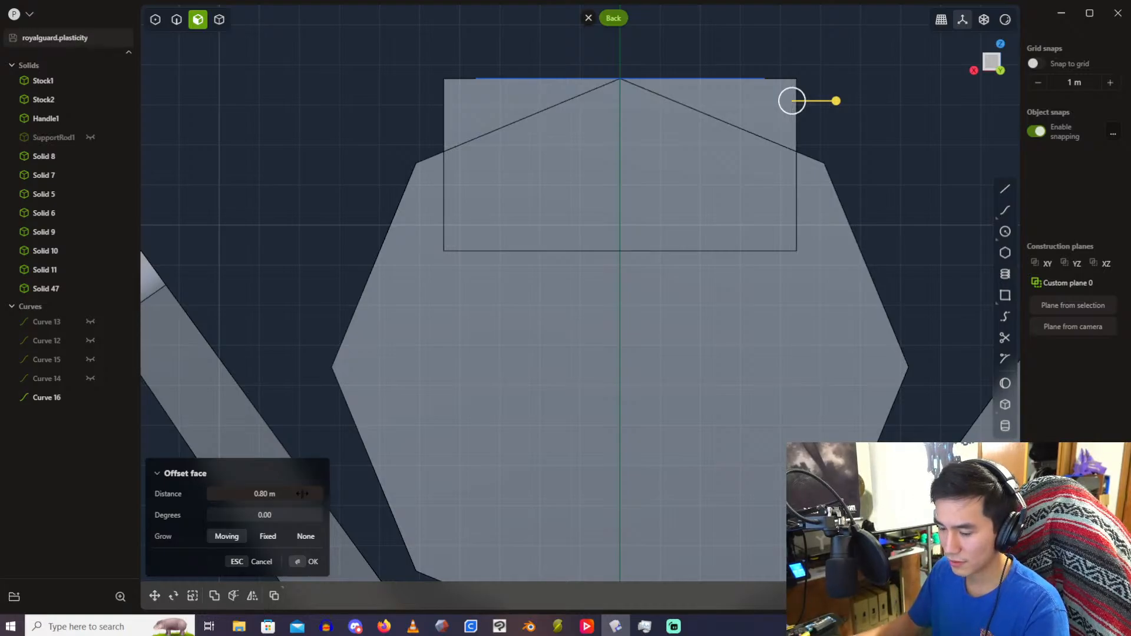
middle_click_drag(455, 127, 627, 140)
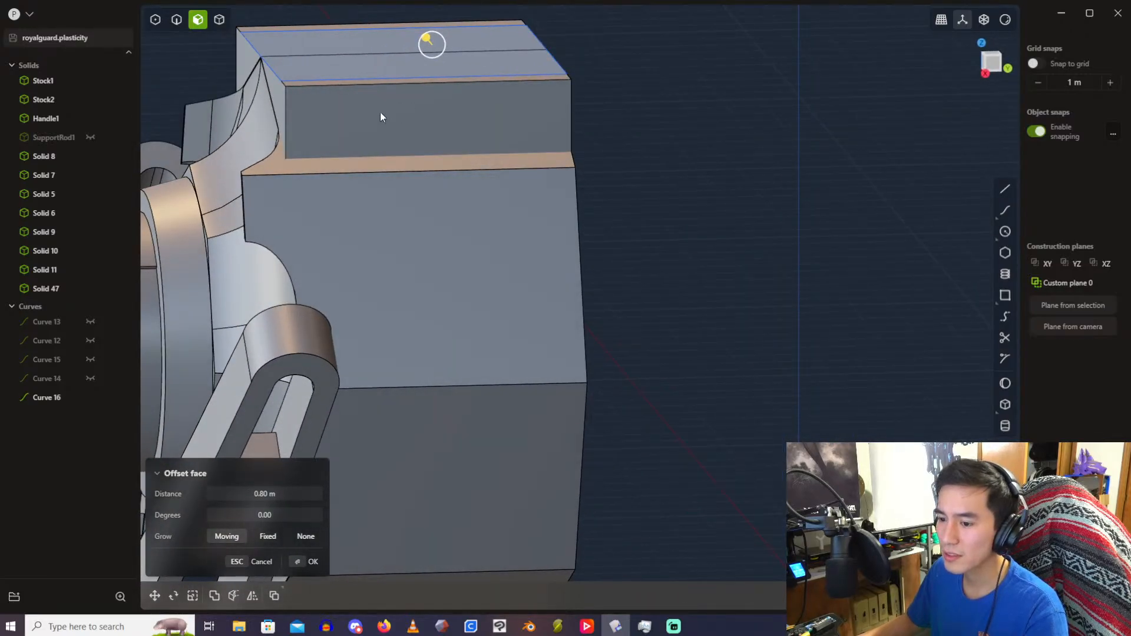
middle_click_drag(380, 117, 715, 86)
key("Return")
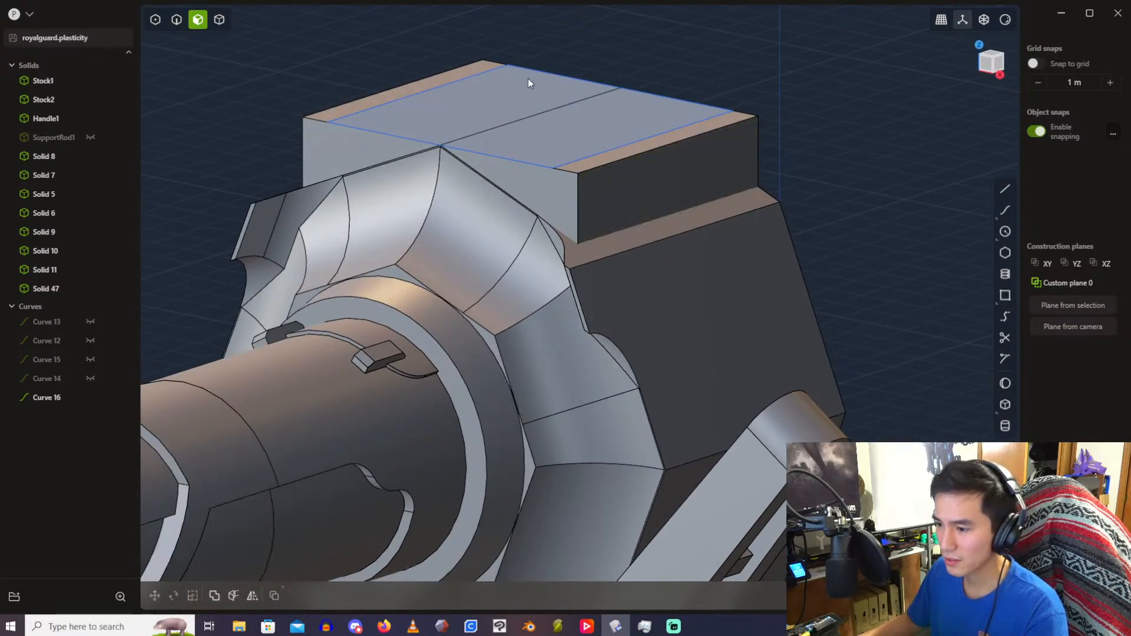
Step: Offset the block's face on the barrel side outward by about 0.07 m
left_click(546, 196)
mouse_move(518, 204)
left_mouse_down()
mouse_move(504, 208)
mouse_move(533, 188)
mouse_move(514, 201)
left_mouse_up()
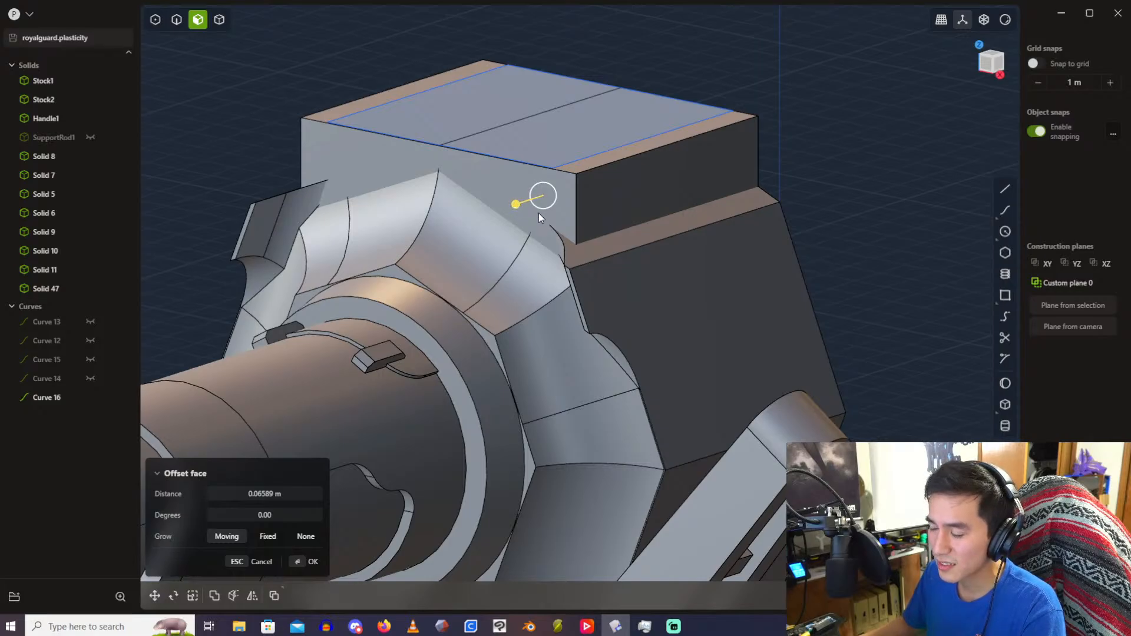
middle_click_drag(853, 160, 660, 134)
middle_click_drag(737, 147, 575, 129, "shift")
key("Return")
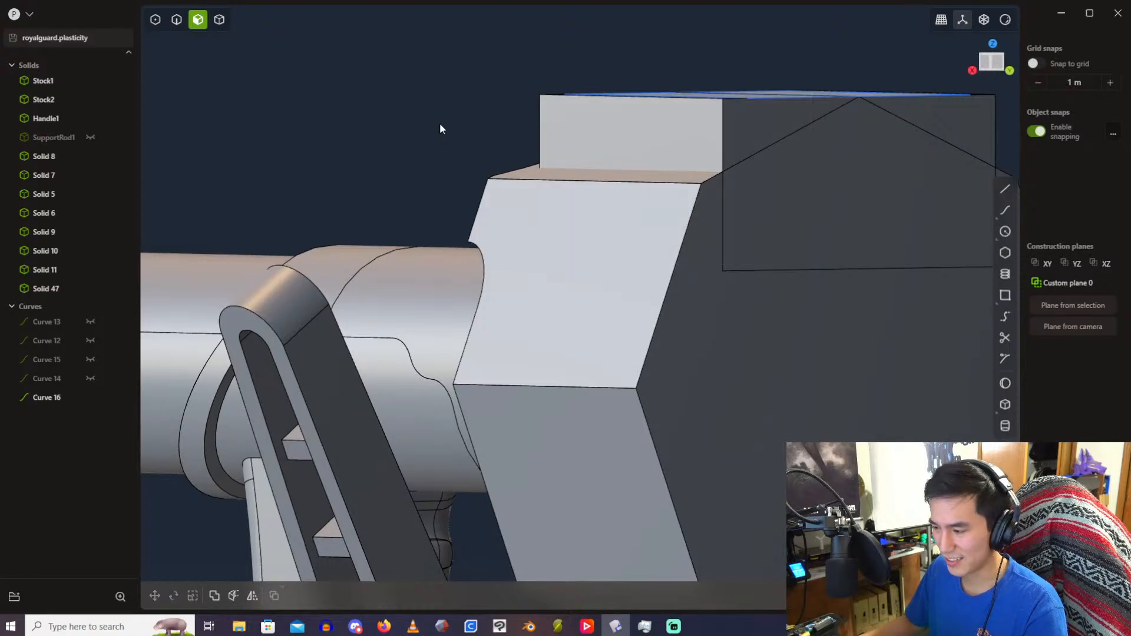
Step: Undo the face offsets on the block above the octagonal head
key("ctrl+z")
key("ctrl+z")
key("ctrl+z")
key("ctrl+z")
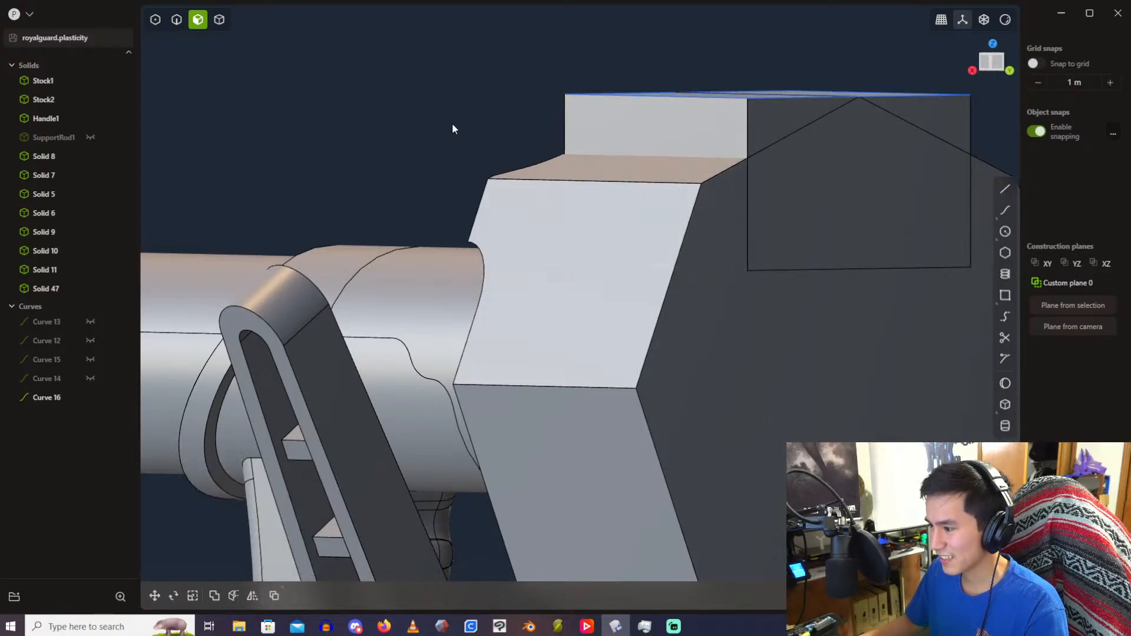
Step: Undo the extrusion of the rectangular block above the octagonal head
left_click(581, 118)
key("ctrl+z")
key("ctrl+z")
key("ctrl+z")
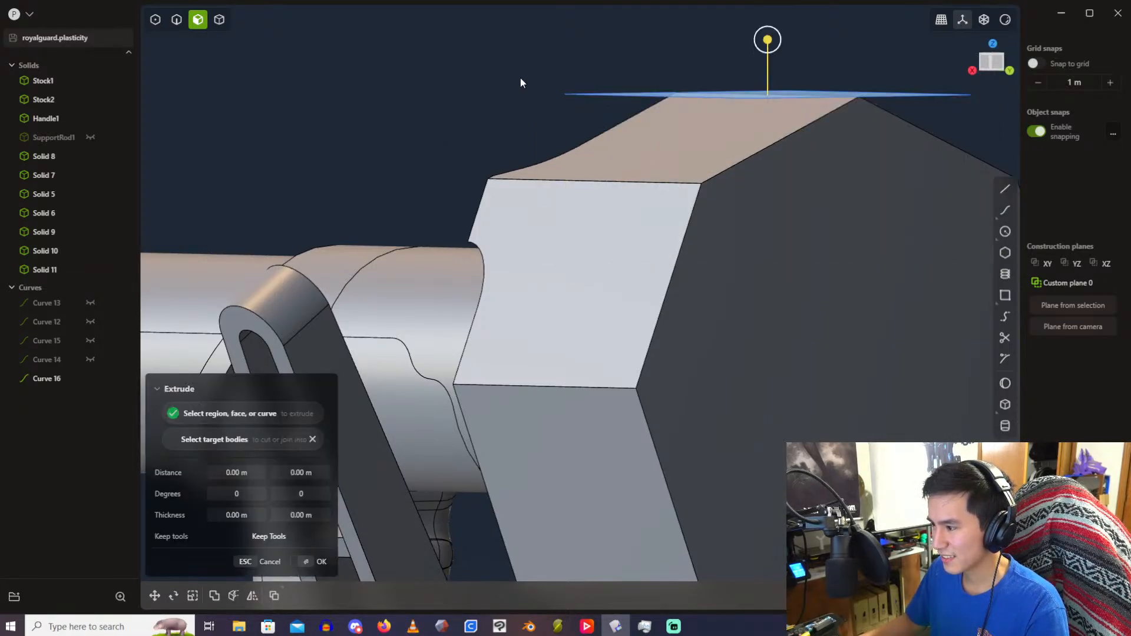
Step: Extrude the rectangle above the octagonal head downward into the head by about 1.68 m
middle_click_drag(625, 44, 854, 118, "shift")
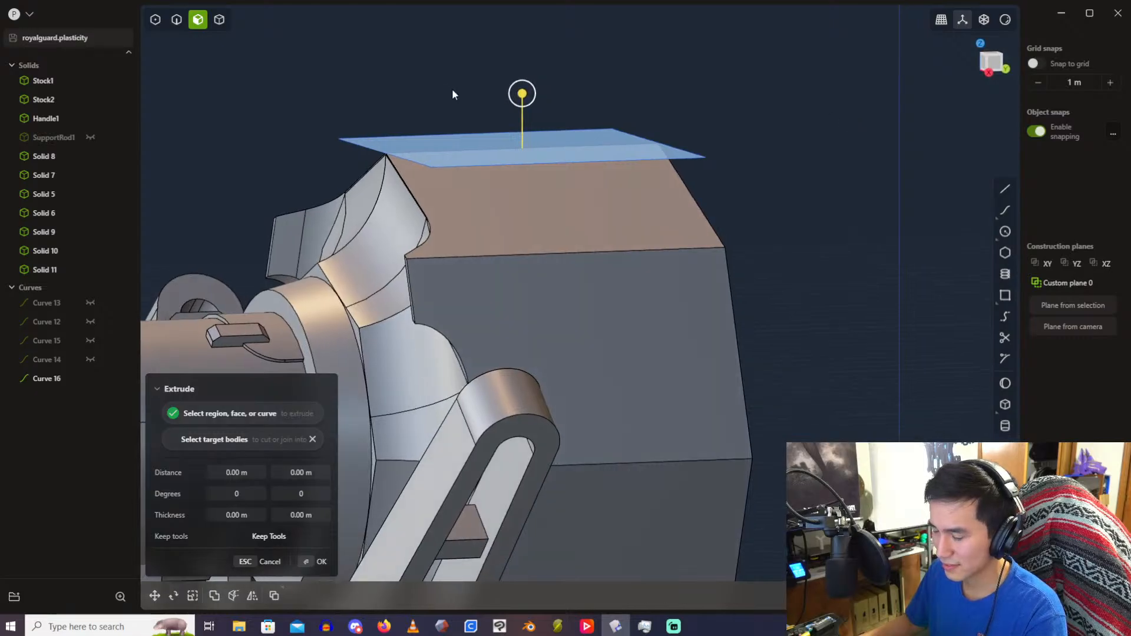
middle_click_drag(452, 91, 495, 119)
left_click_drag(488, 125, 501, 201)
middle_click_drag(557, 246, 583, 195)
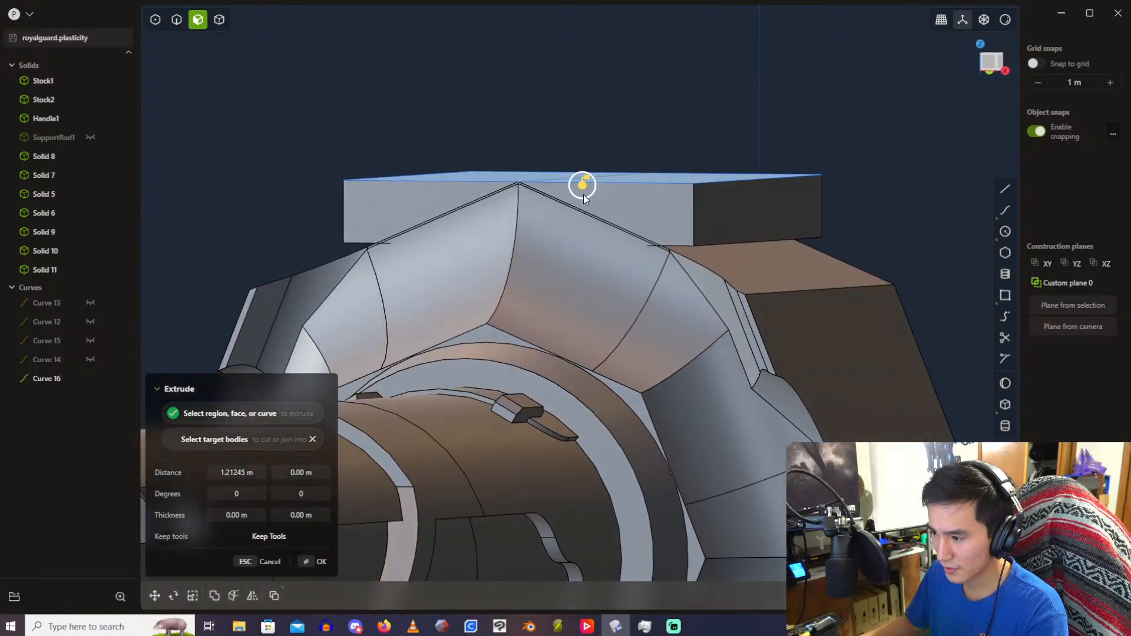
left_click_drag(584, 195, 584, 206)
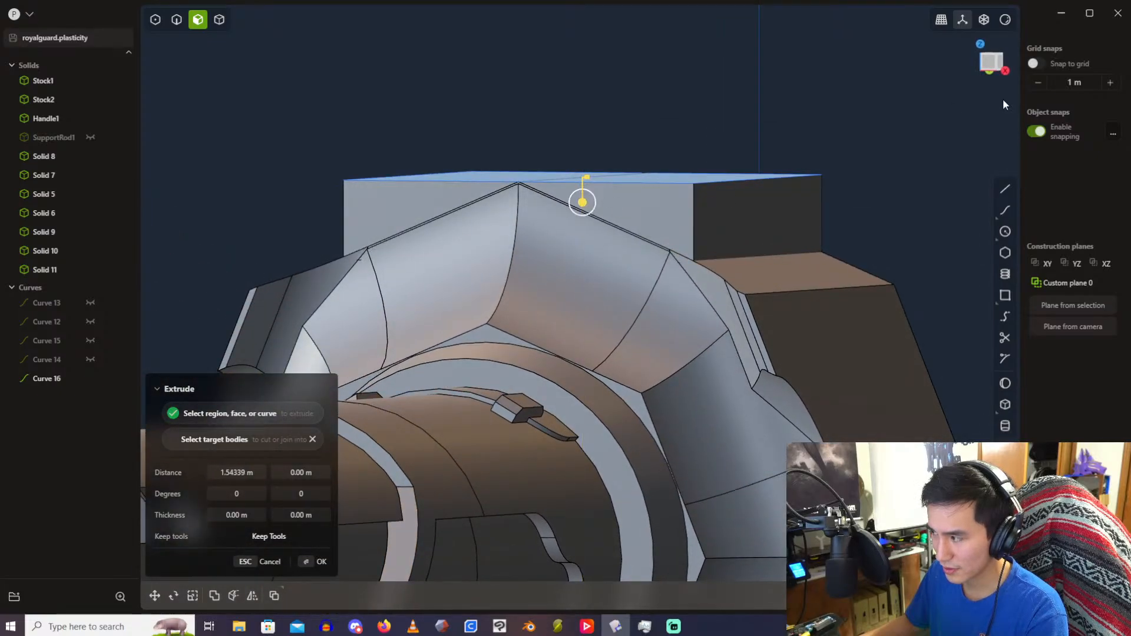
scroll(677, 165, "up", 2)
middle_click_drag(563, 213, 596, 210)
left_click_drag(523, 222, 523, 233)
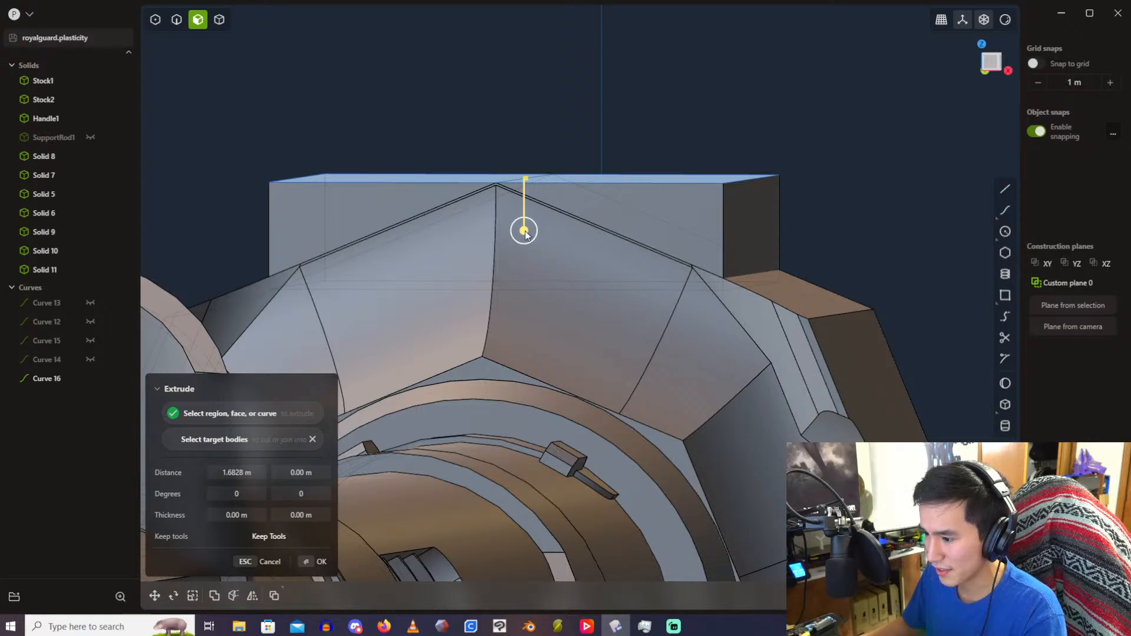
Step: Set the block's extrusion distance to 2.5 m and apply it
left_click_drag(523, 231, 521, 268)
middle_click_drag(521, 268, 342, 412)
left_click(246, 471)
type("2.5")
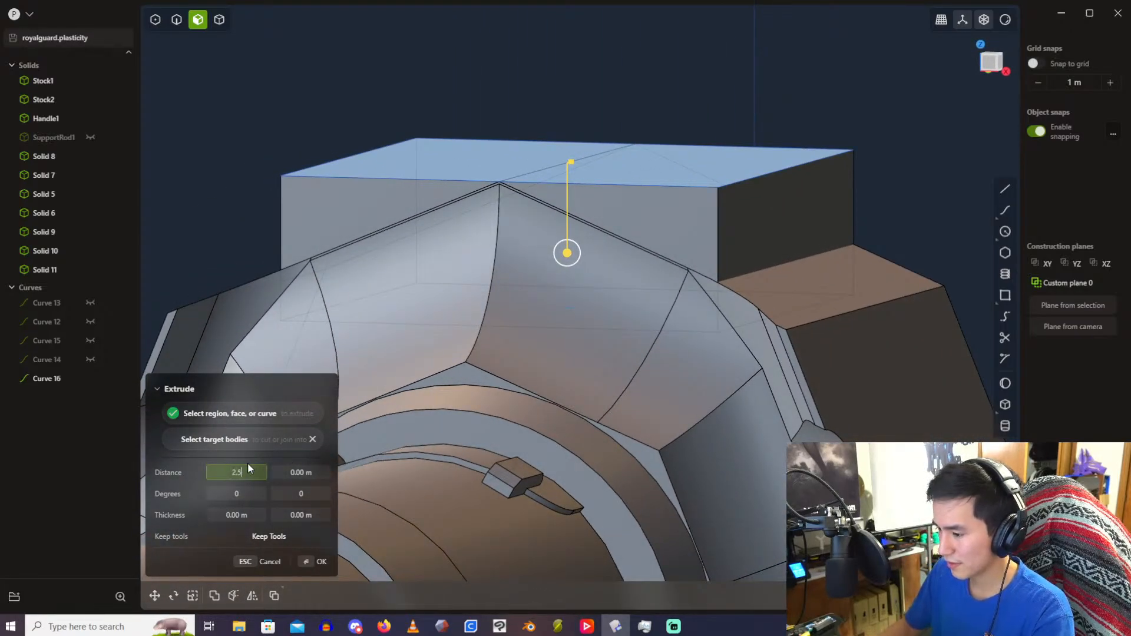
key("Return")
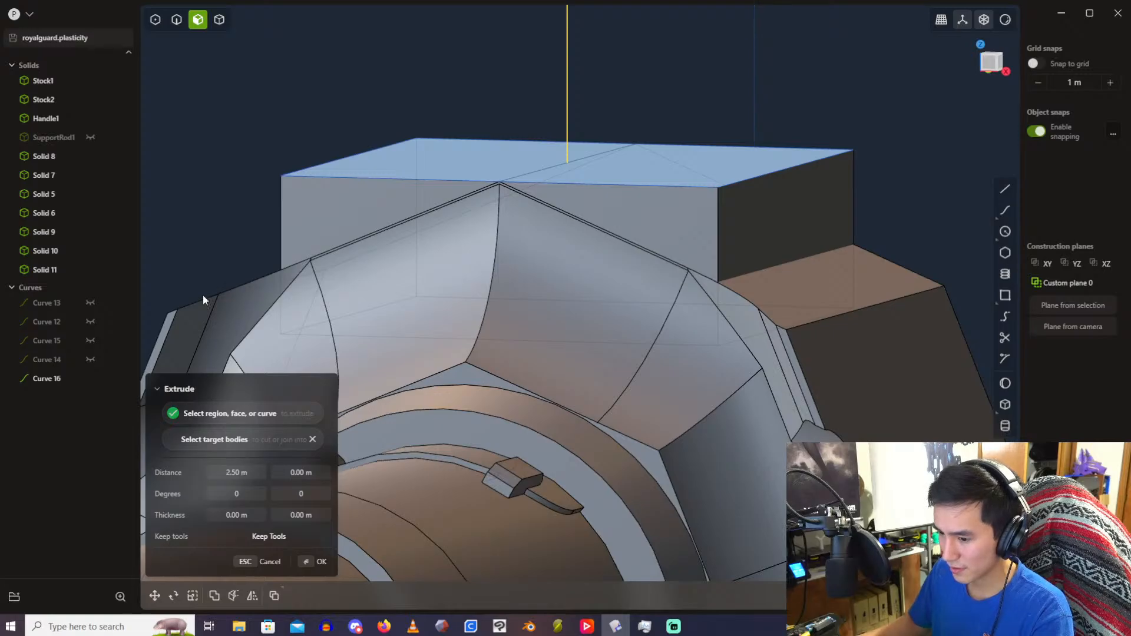
key("Return")
Step: Offset the block's face on the barrel side outward by about 1.88 m, past the front of the head
left_click(608, 204)
left_click_drag(594, 207, 556, 207)
mouse_move(557, 207)
middle_mouse_down()
mouse_move(583, 197)
mouse_move(535, 186)
mouse_move(572, 196)
middle_mouse_up()
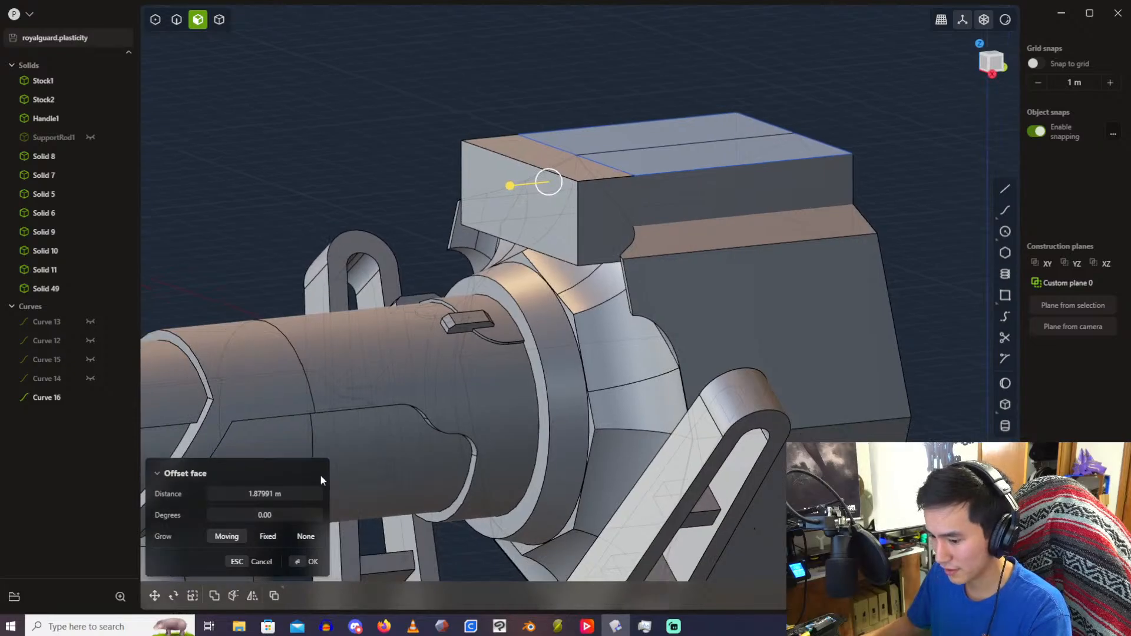
left_click(288, 216)
left_click(623, 123)
left_click(309, 58)
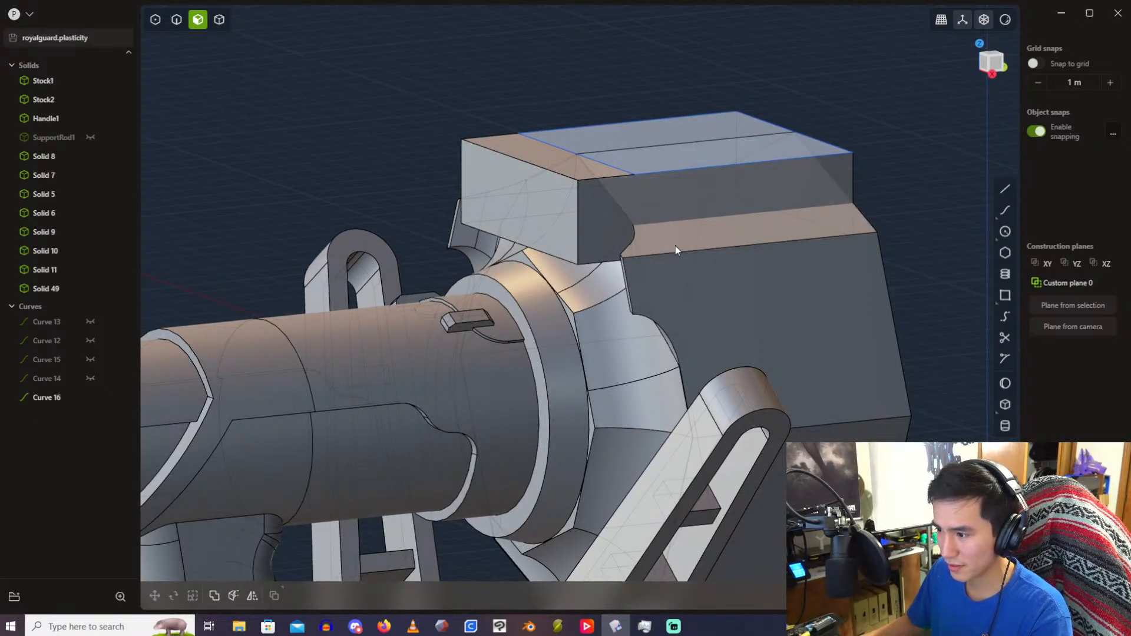
Step: Offset the block's two opposite side faces outward by 0.6 m
left_click(672, 206)
middle_click_drag(479, 133, 477, 156)
mouse_move(362, 153)
left_mouse_down()
mouse_move(319, 167)
mouse_move(345, 160)
left_mouse_up()
mouse_move(344, 160)
middle_mouse_down()
mouse_move(369, 158)
mouse_move(330, 156)
mouse_move(355, 160)
middle_mouse_up()
left_click_drag(354, 155, 324, 156)
left_click(267, 497)
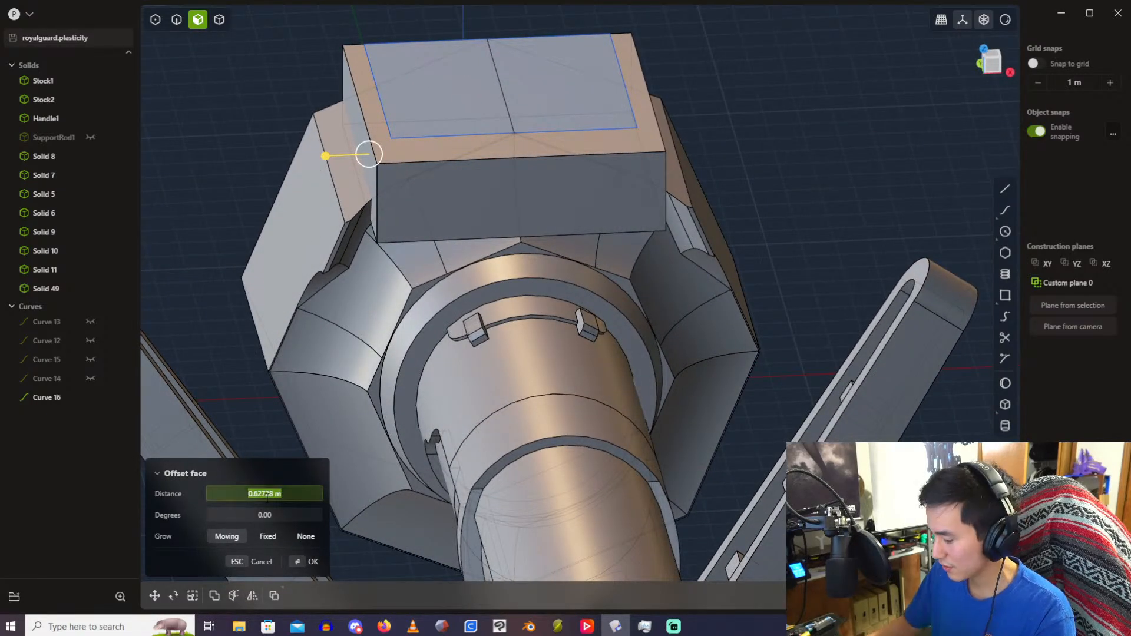
type("0.6")
key("Return")
key("Return")
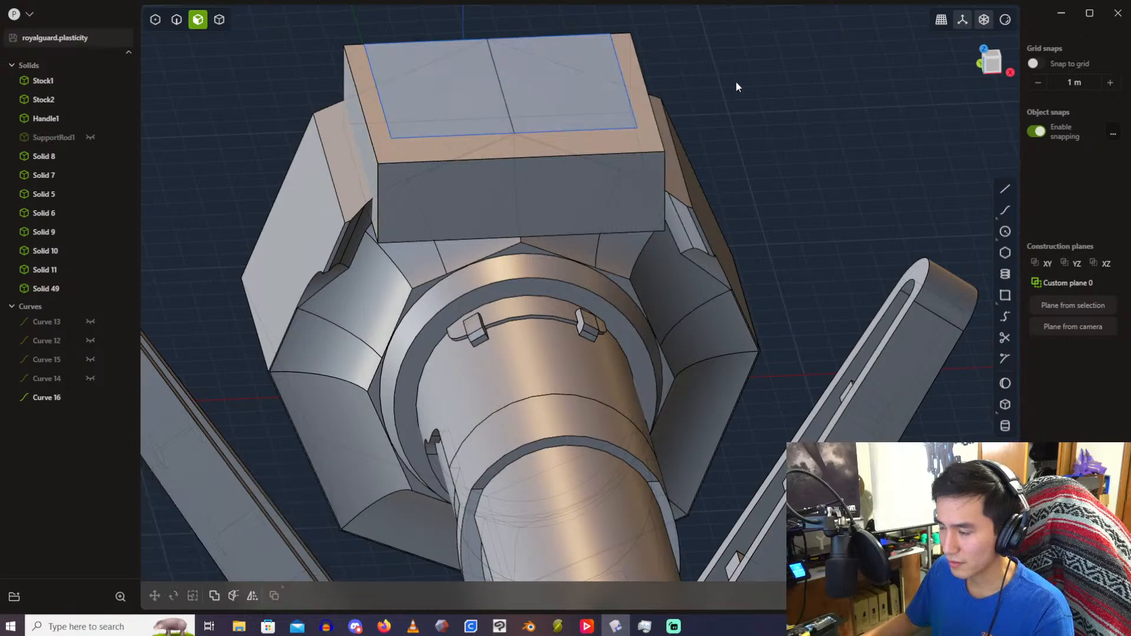
Step: Subtract the block from the octagonal head with a Boolean and delete the rectangle curve, Curve 16
middle_click_drag(737, 83, 654, 66)
left_click(627, 220)
left_click(611, 164, "shift")
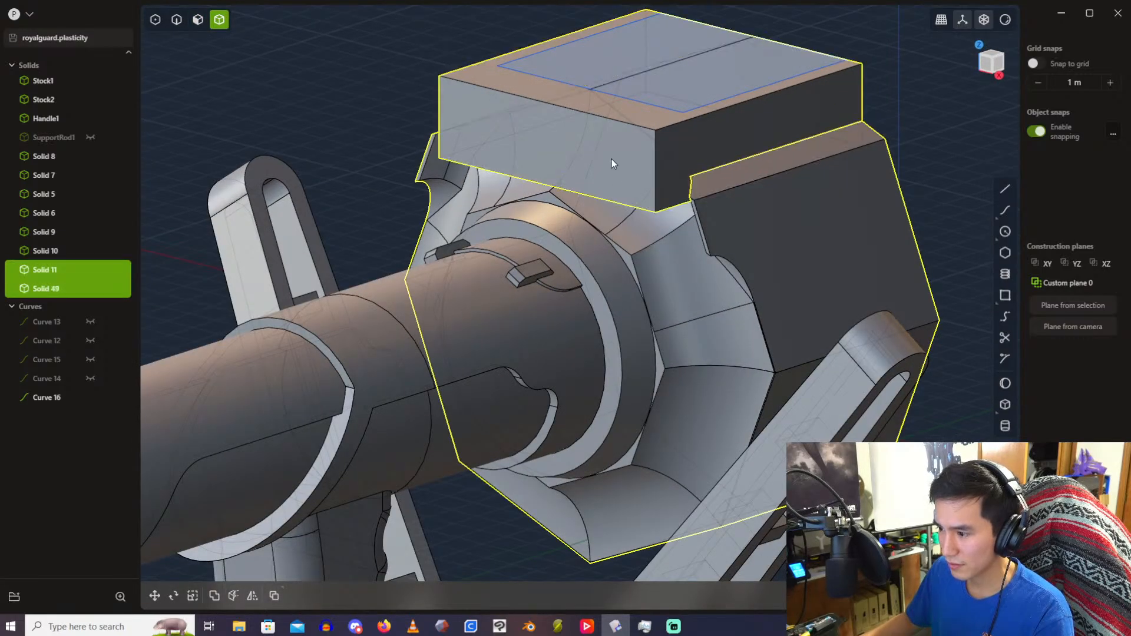
key("q")
key("Return")
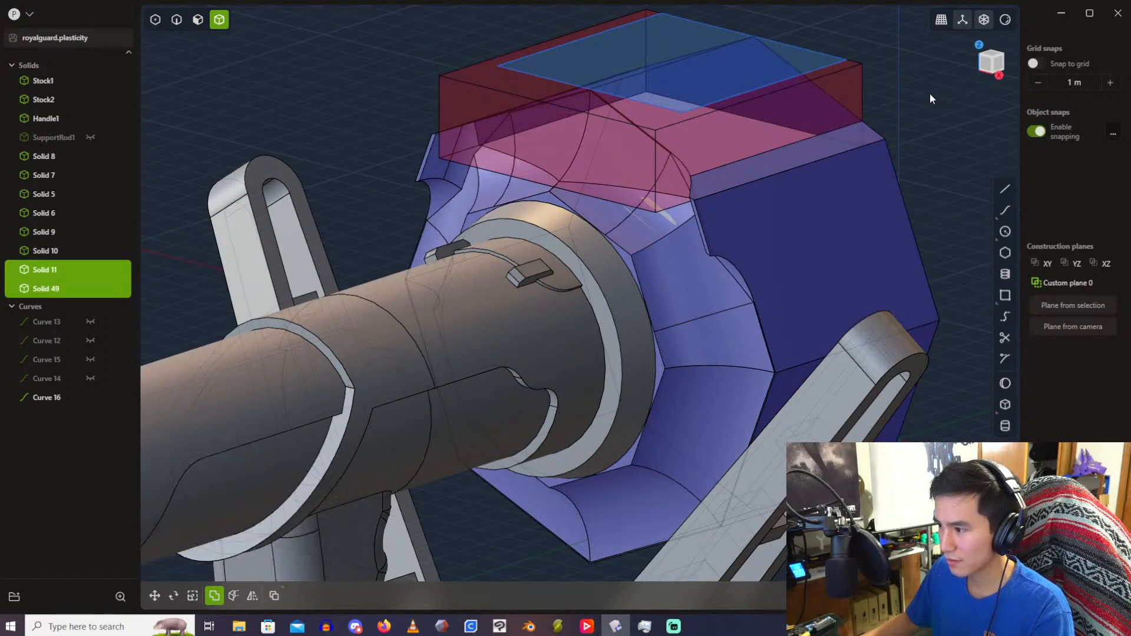
left_click(886, 75)
middle_click_drag(885, 75, 543, 207)
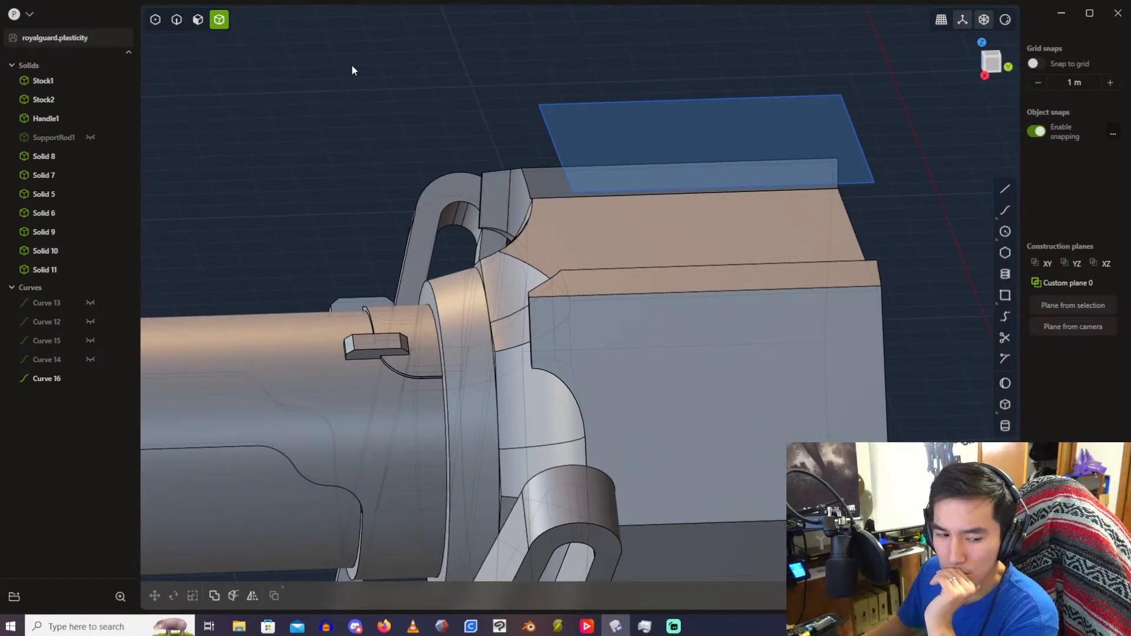
left_click(48, 382)
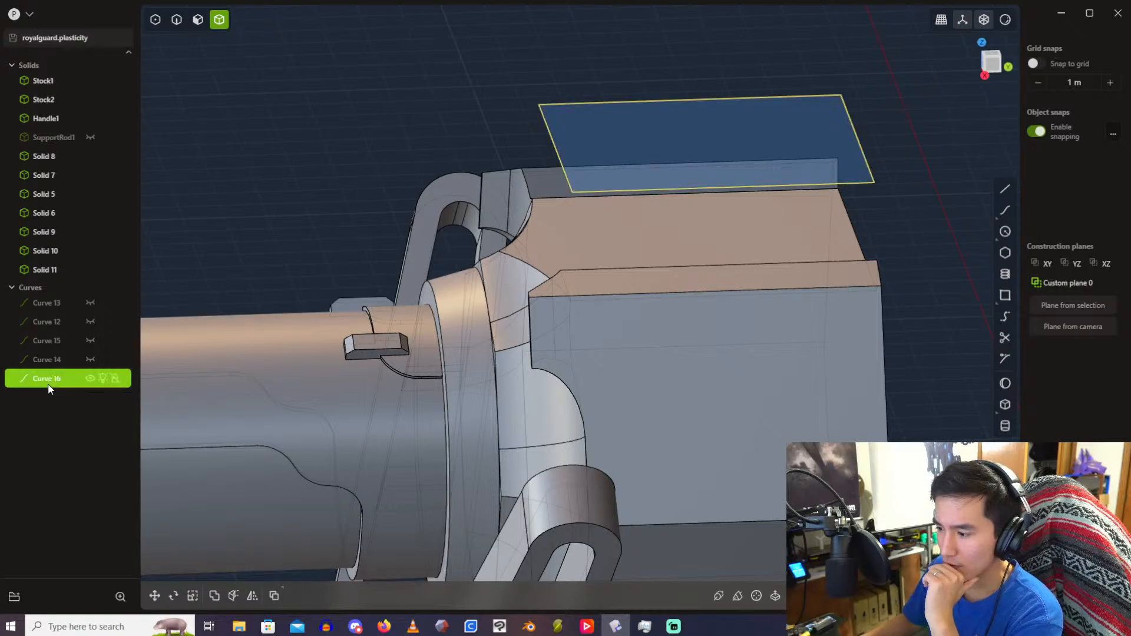
key("Delete")
Step: Examine the weapon's overall proportions from the side with the notch cut into the head
middle_click_drag(533, 129, 712, 73)
scroll(720, 123, "down", 5)
middle_click_drag(619, 177, 695, 174, "shift")
scroll(694, 175, "down", 3)
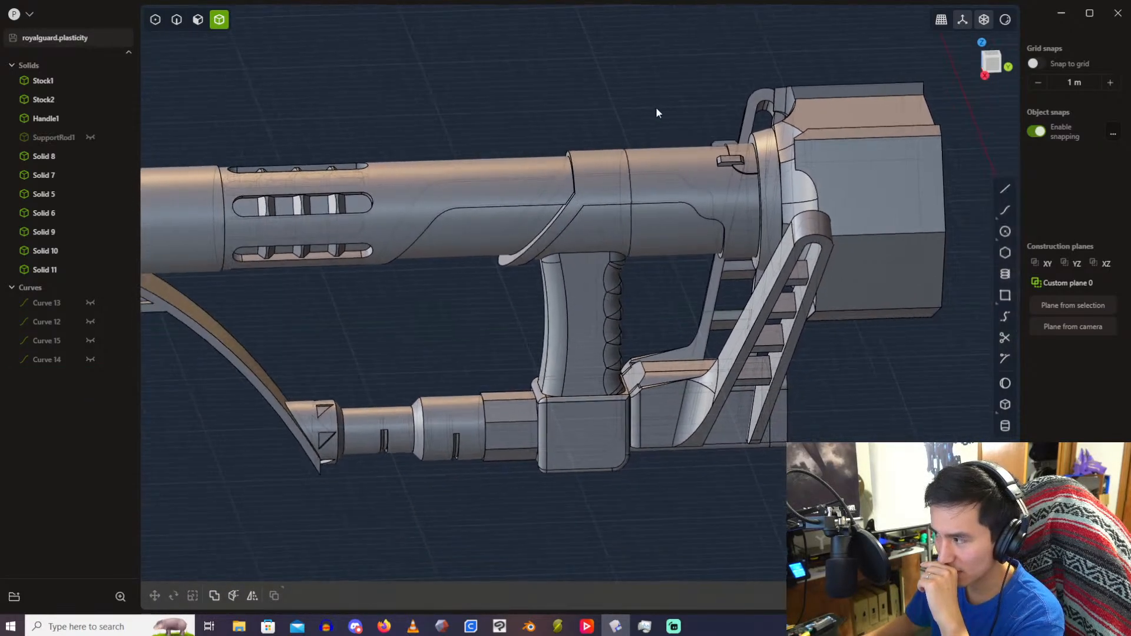
middle_click_drag(659, 111, 371, 147, "shift")
left_click(1009, 67)
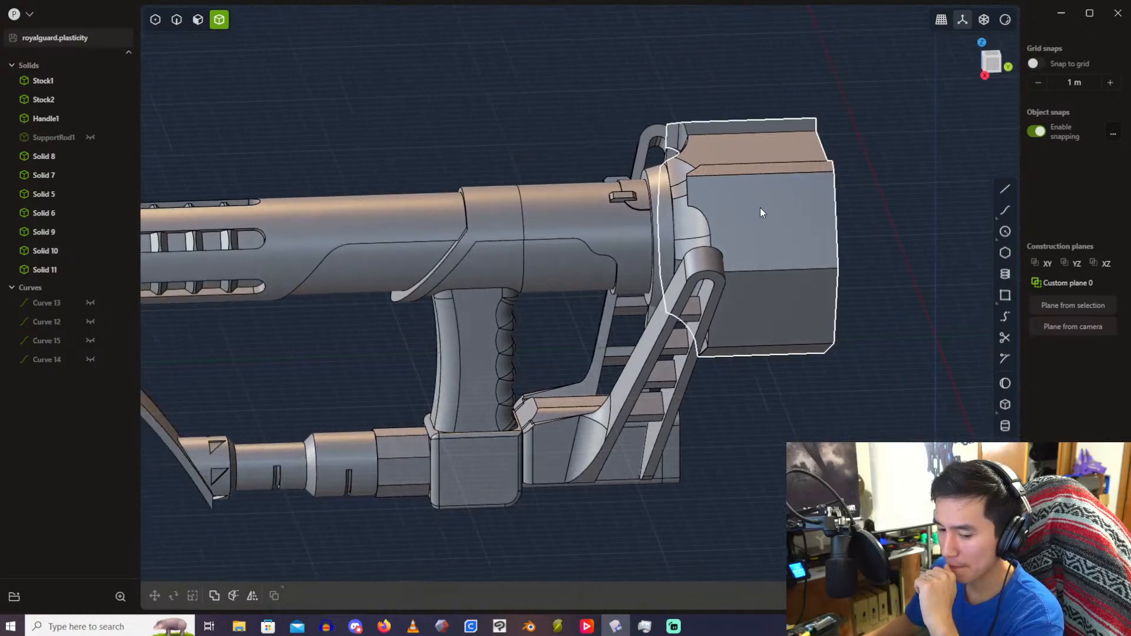
middle_click_drag(637, 235, 826, 220, "shift")
scroll(788, 203, "down", 3)
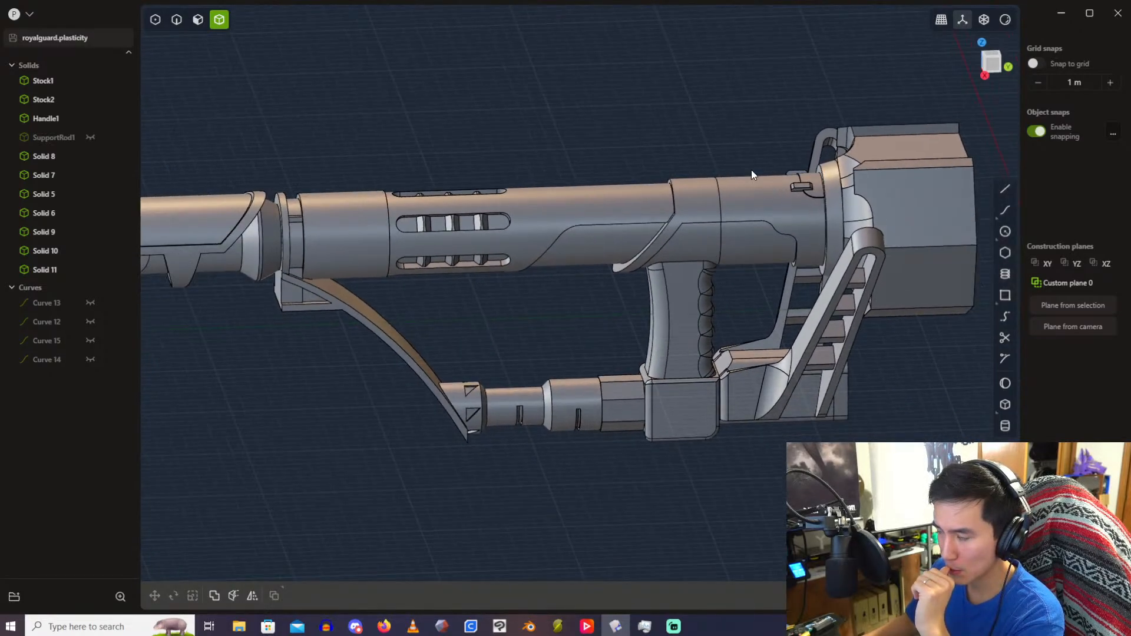
scroll(659, 138, "down", 3)
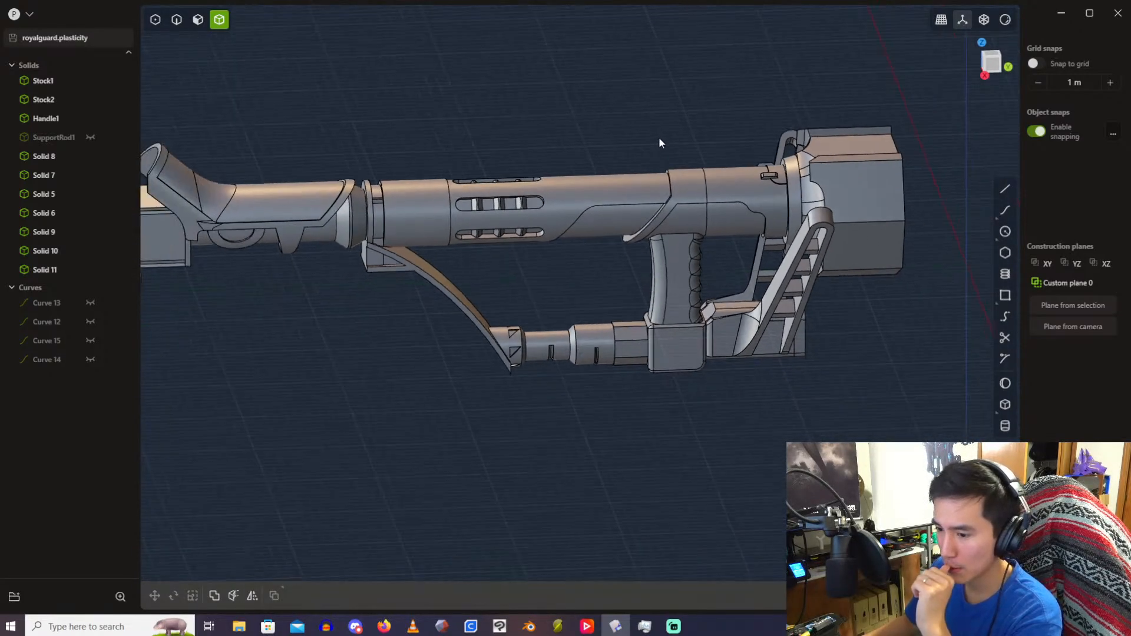
scroll(658, 137, "up", 2)
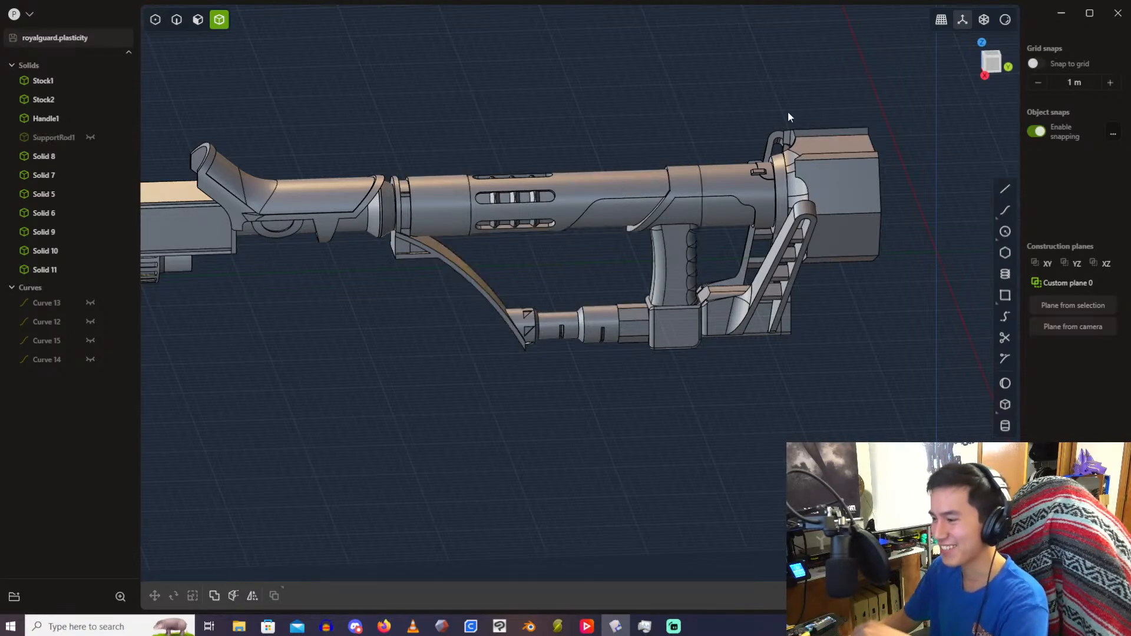
left_click(734, 175)
scroll(766, 138, "up", 3)
middle_click_drag(819, 162, 578, 136, "shift")
scroll(577, 137, "up", 4)
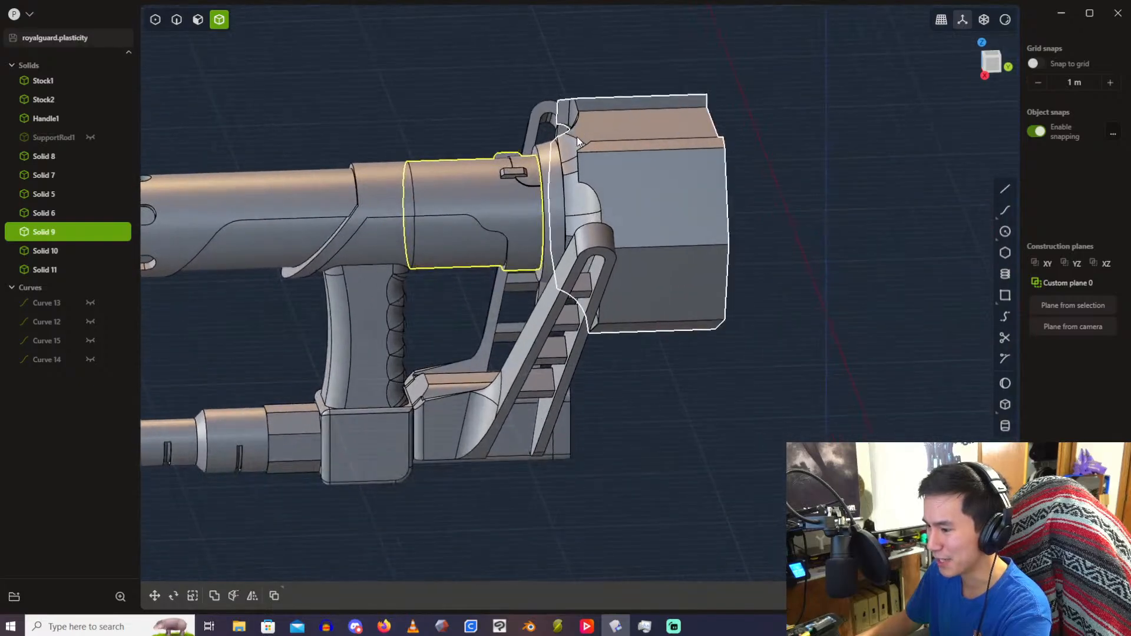
left_click(459, 114)
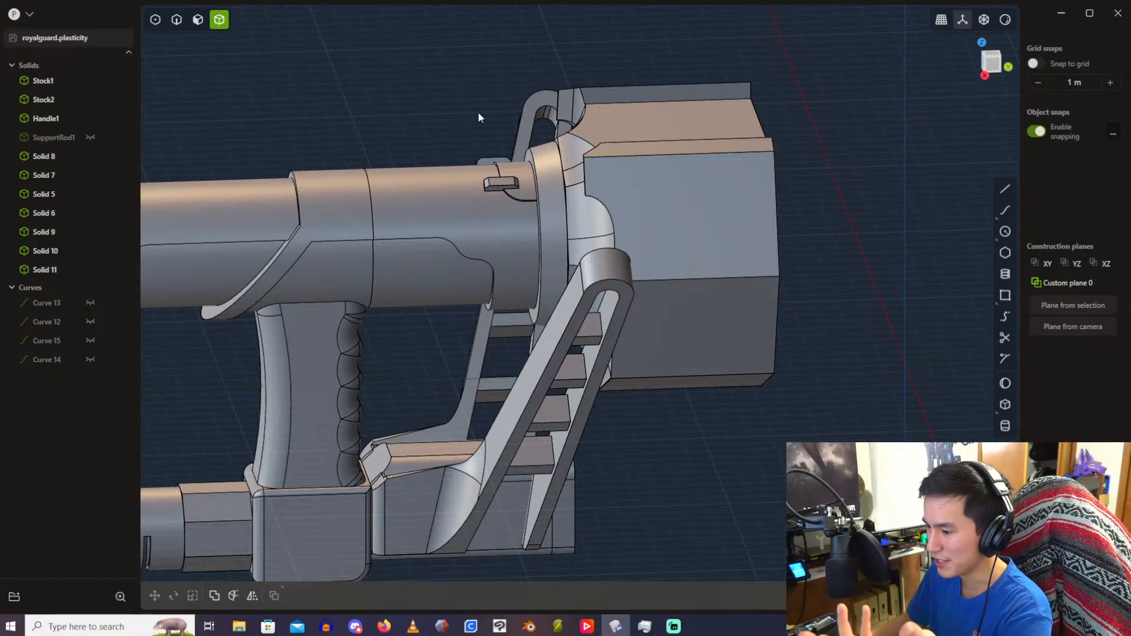
scroll(479, 114, "down", 1)
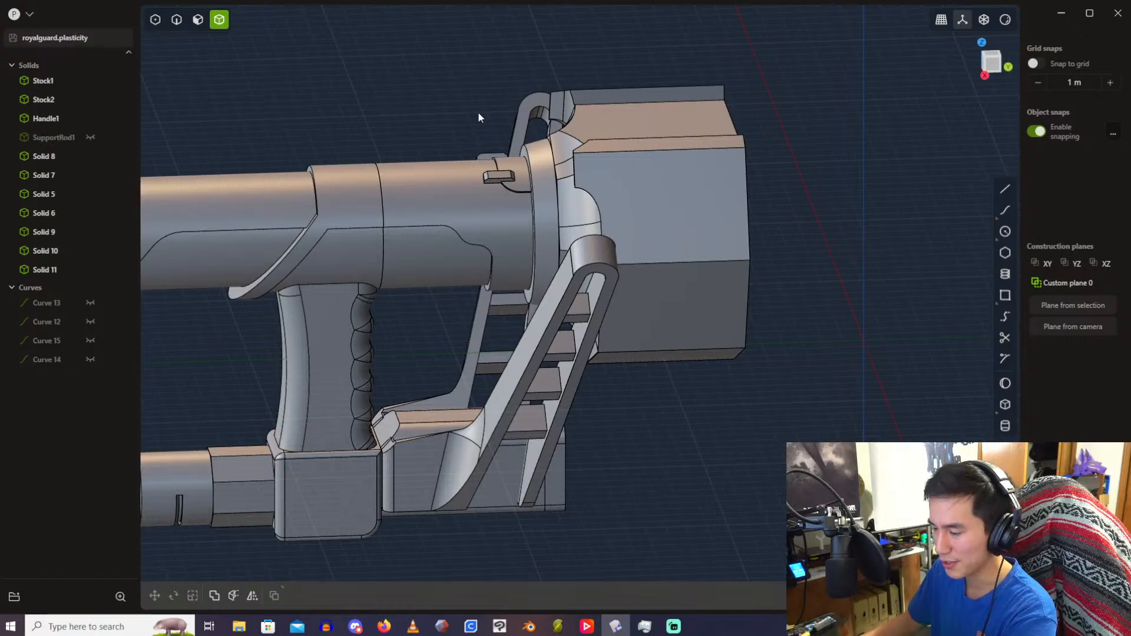
scroll(478, 114, "down", 2)
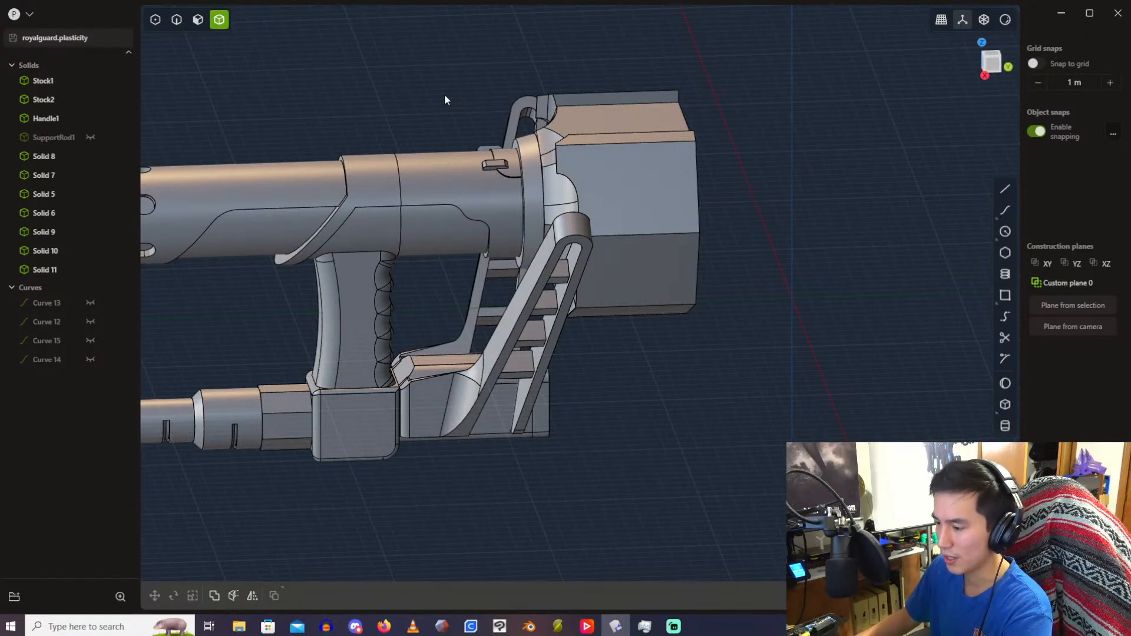
Step: Examine the collar and the head's notch from the side, the barrel end and the rear
scroll(593, 124, "up", 4)
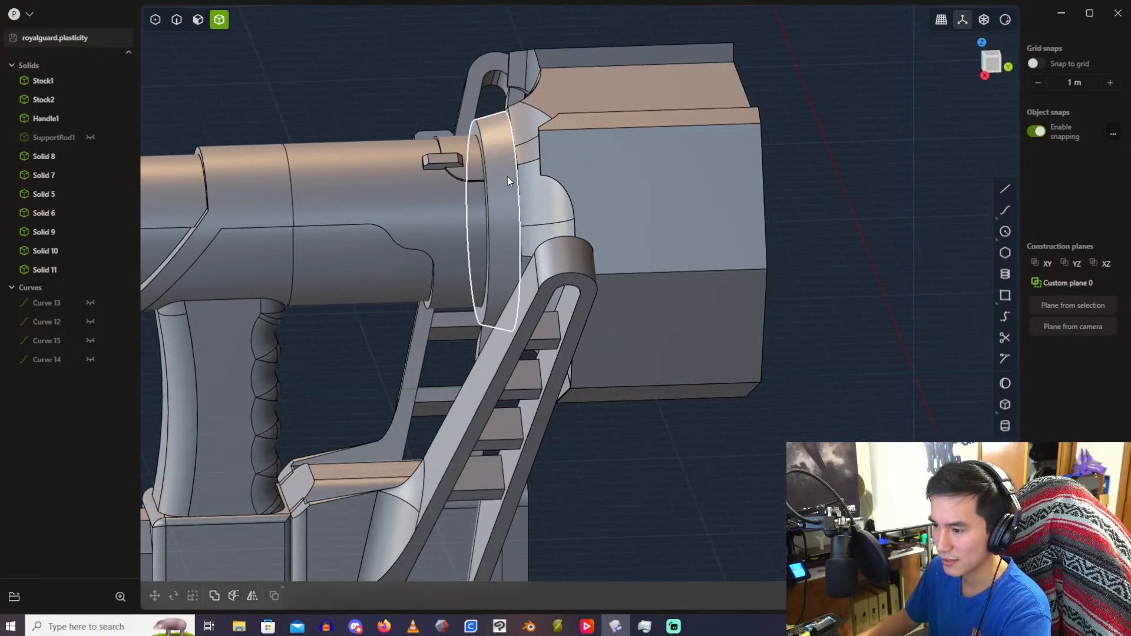
left_click(508, 176)
left_click(412, 93)
scroll(654, 201, "up", 2)
scroll(731, 150, "down", 4)
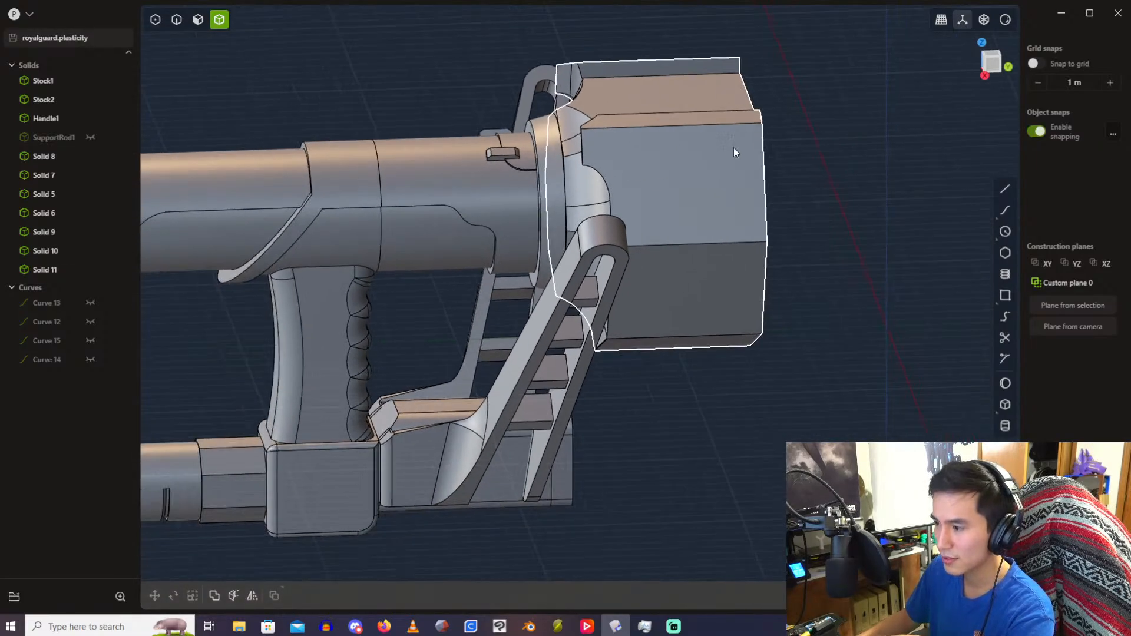
scroll(734, 153, "down", 3)
middle_click_drag(695, 145, 494, 261)
scroll(500, 189, "up", 4)
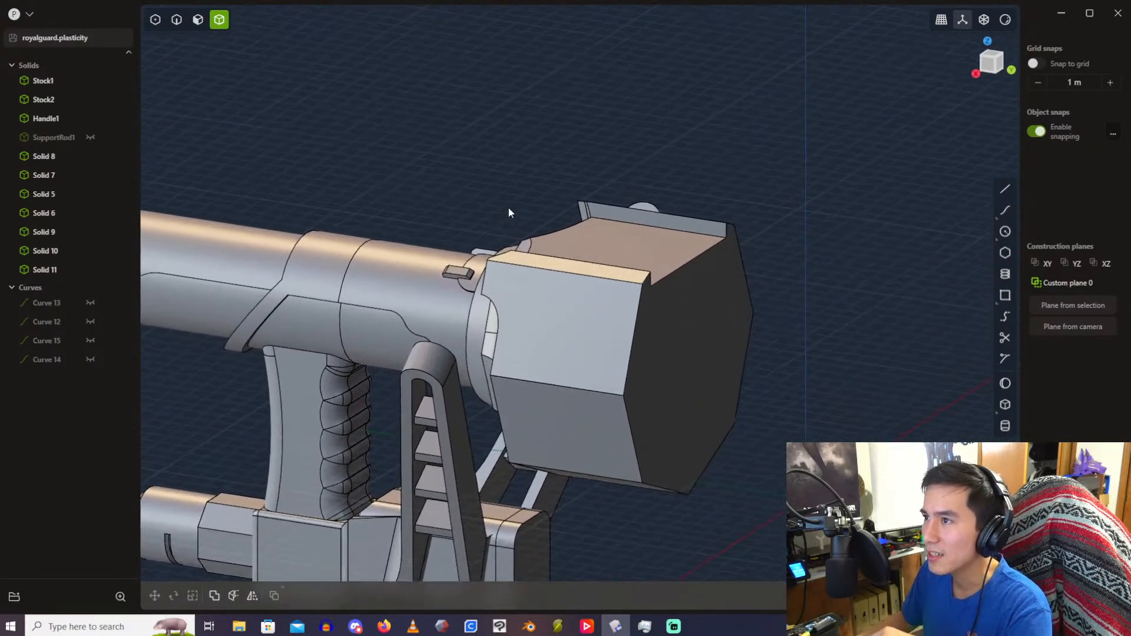
middle_click_drag(573, 182, 693, 252)
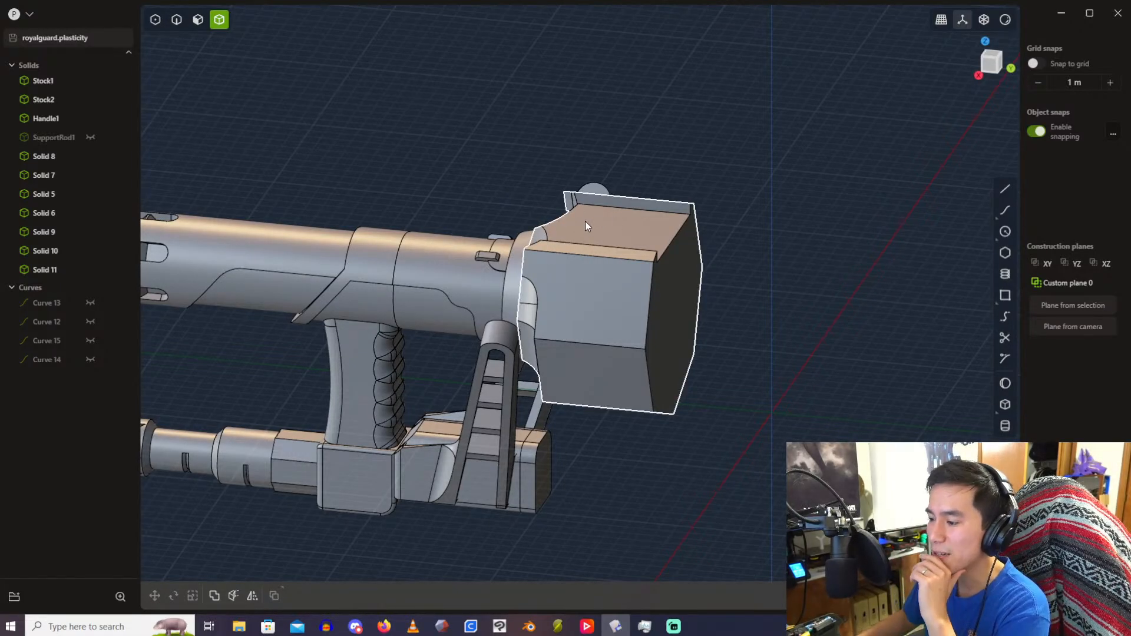
middle_click_drag(585, 221, 653, 224)
middle_click_drag(668, 117, 825, 177)
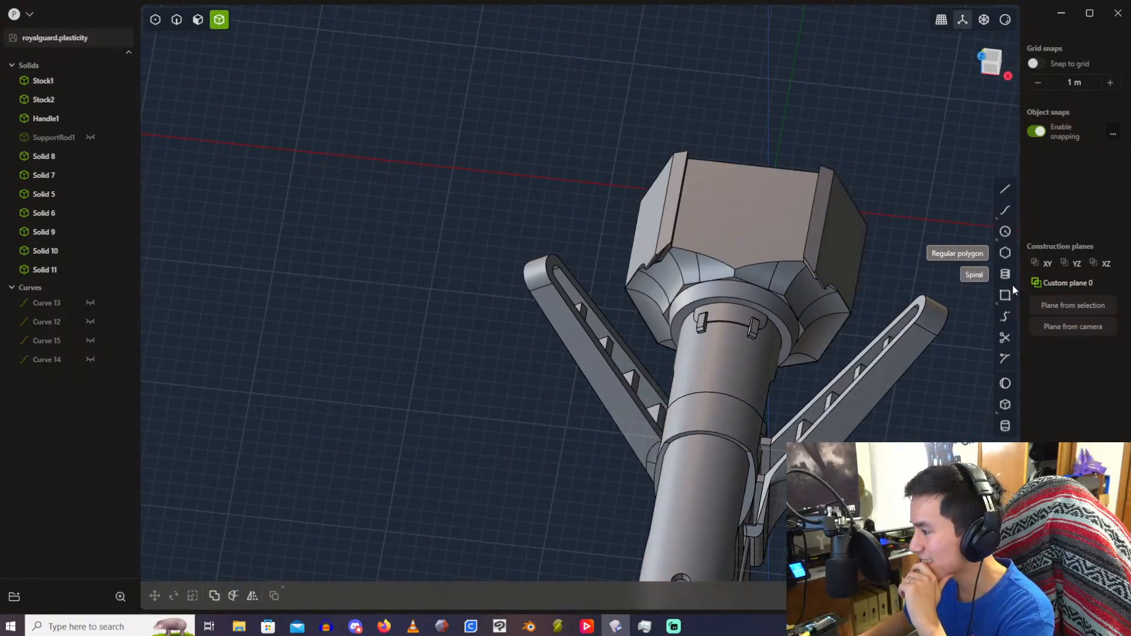
middle_click_drag(886, 122, 1004, 258)
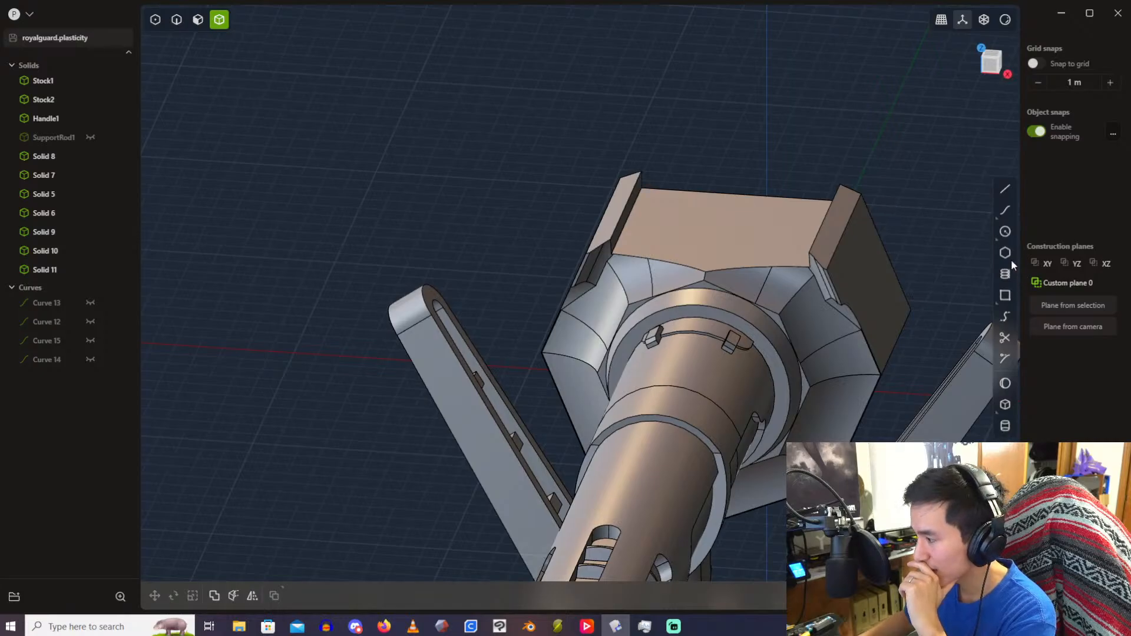
mouse_move(998, 76)
middle_mouse_down()
mouse_move(876, 89)
mouse_move(843, 62)
mouse_move(899, 77)
mouse_move(687, 75)
mouse_move(989, 88)
middle_mouse_up()
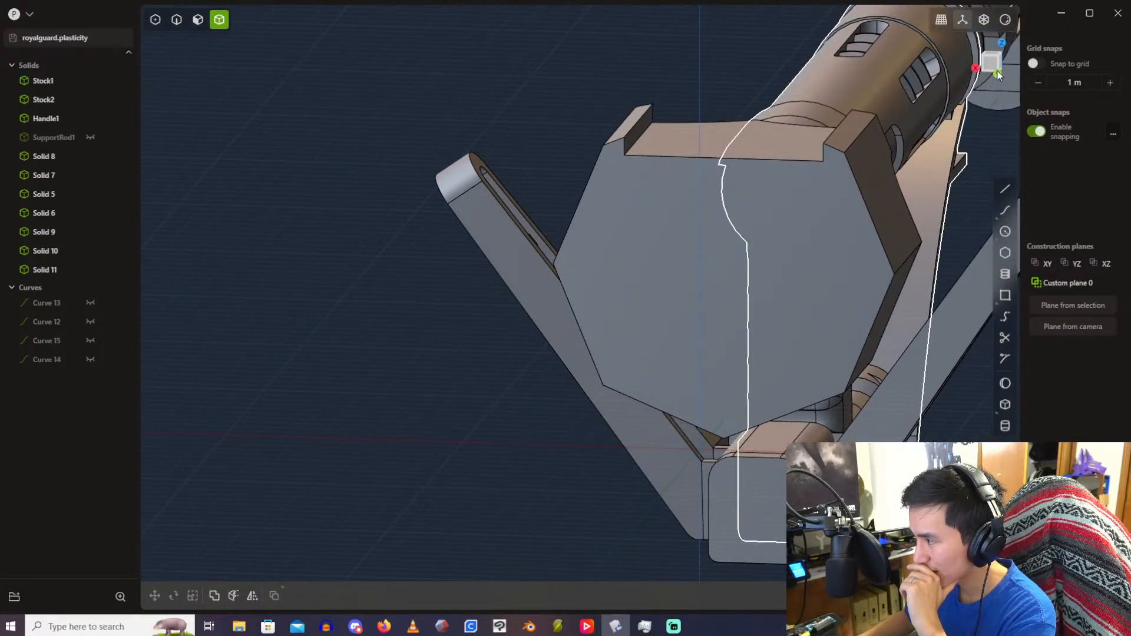
left_click(996, 71)
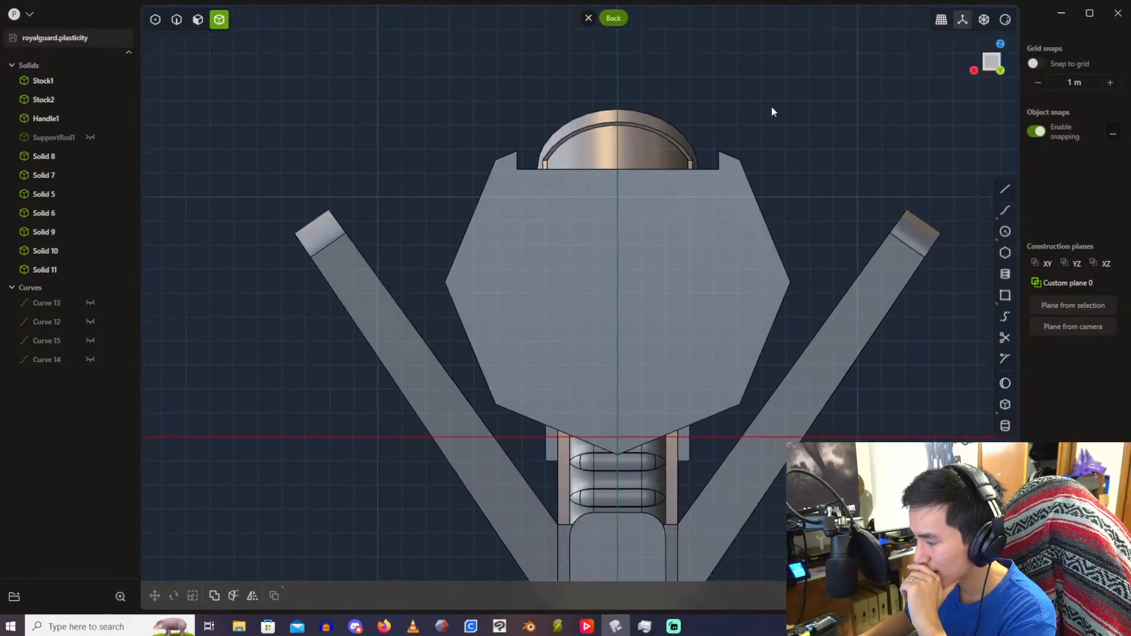
left_click(1005, 254)
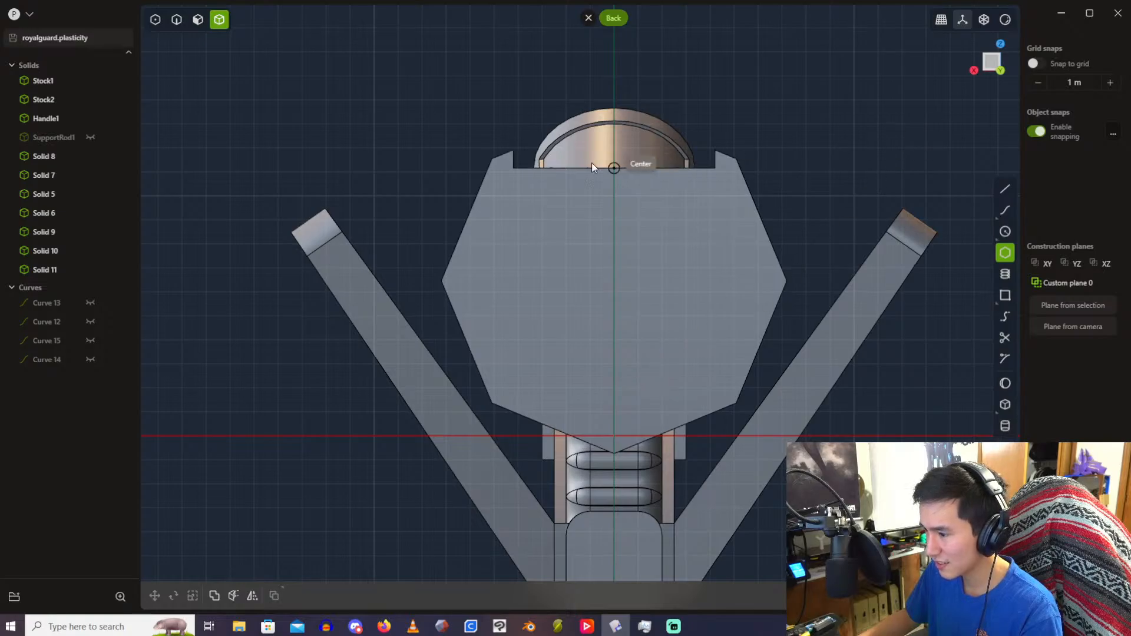
left_click(613, 167)
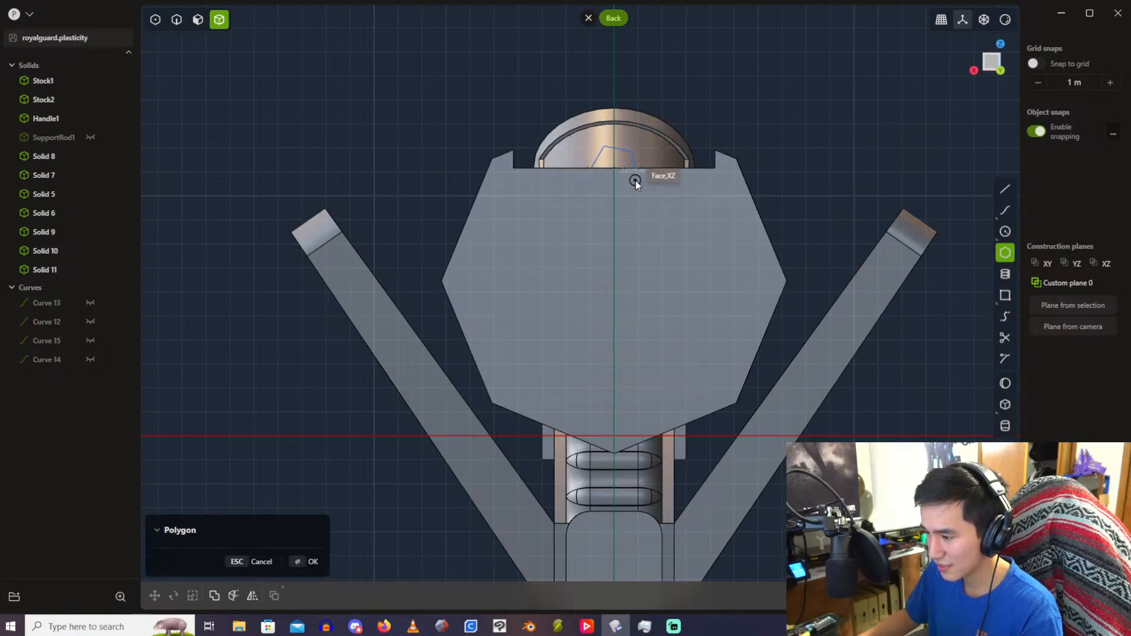
middle_click_drag(635, 183, 642, 199)
key("Escape")
Step: Draw a 2.5 m hexagon with the Polygon tool, centred on the middle of the notch's front floor edge
left_click(1005, 252)
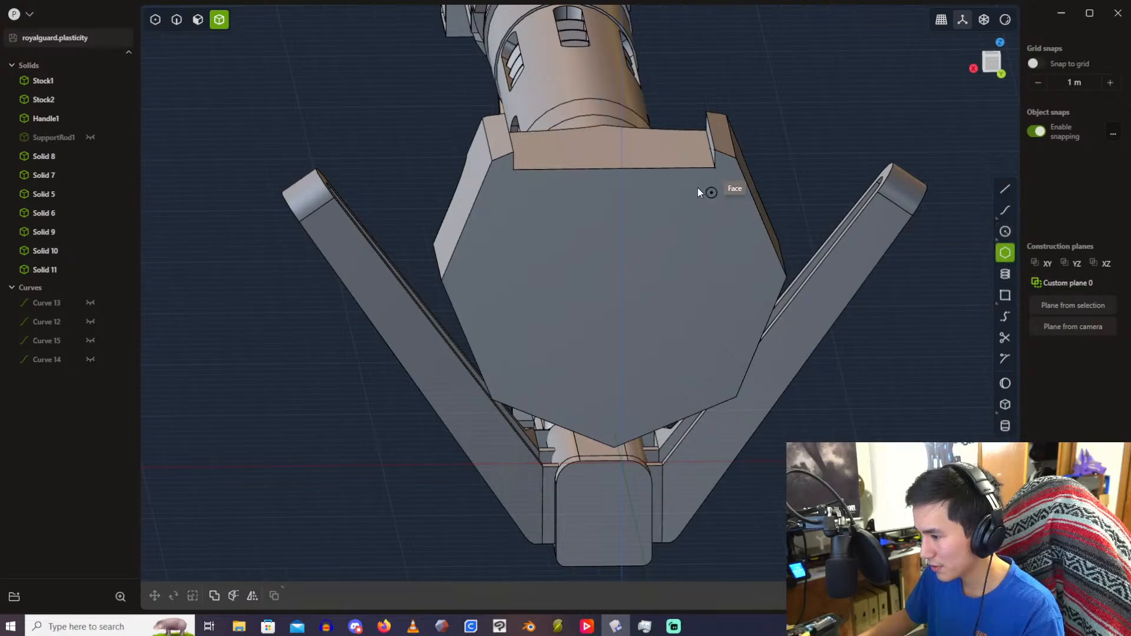
left_click(618, 168)
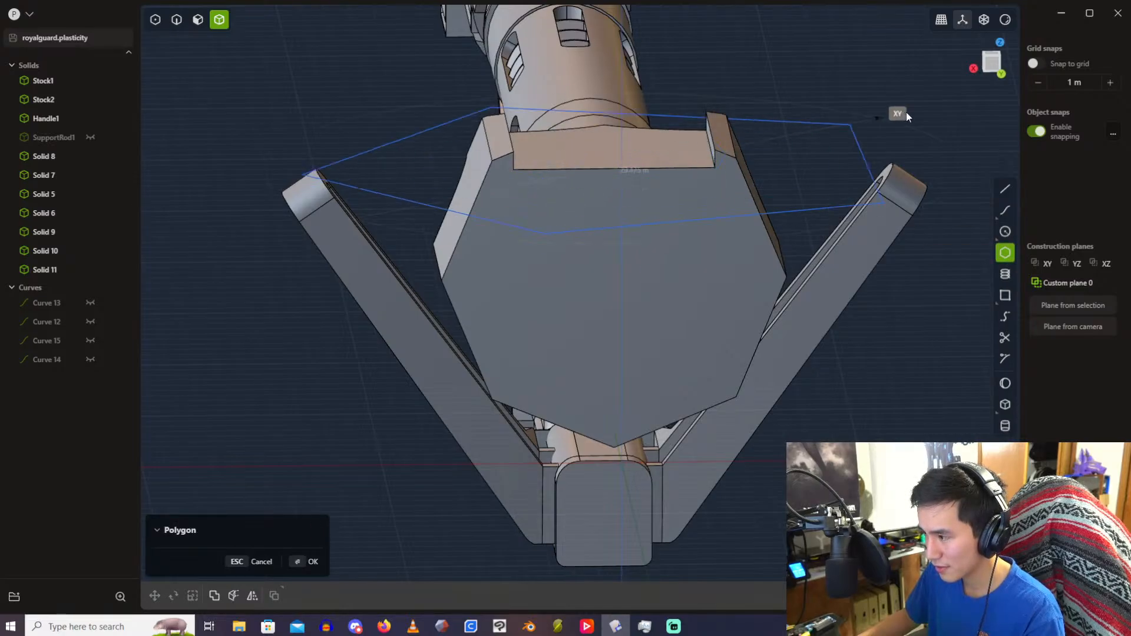
left_click(1000, 74)
scroll(626, 191, "up", 5)
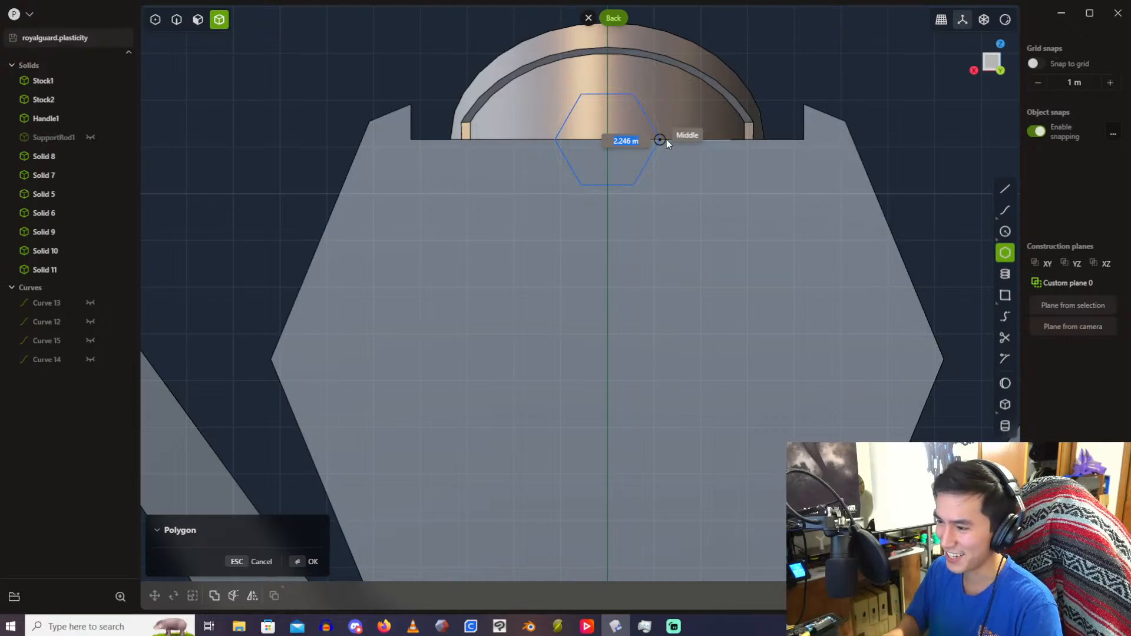
type("2.5")
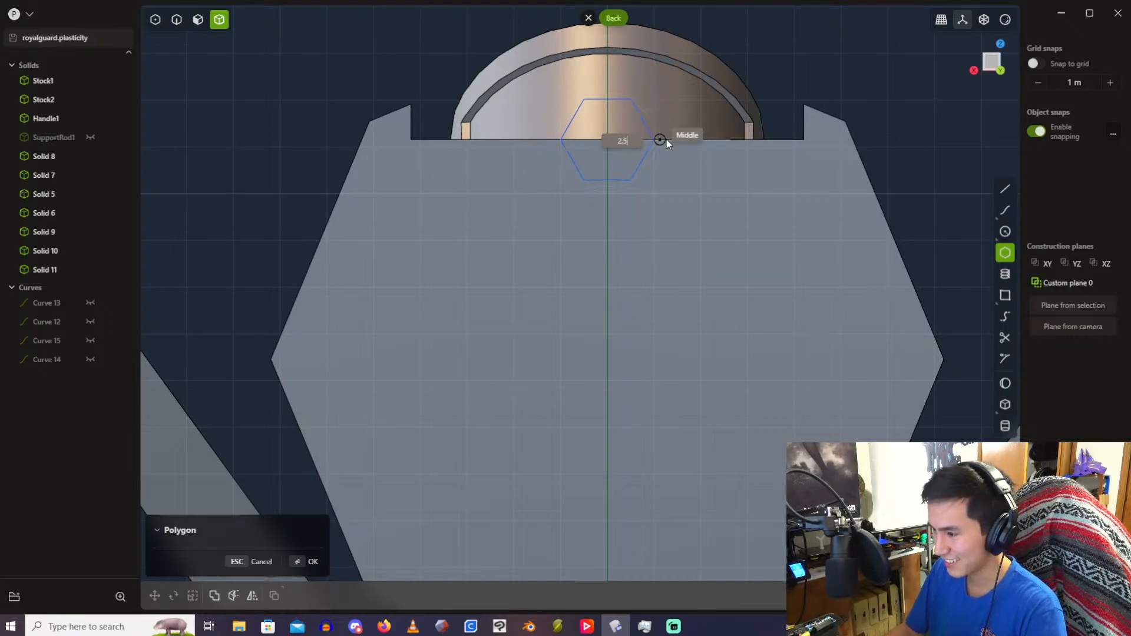
key("Return")
left_click(667, 139)
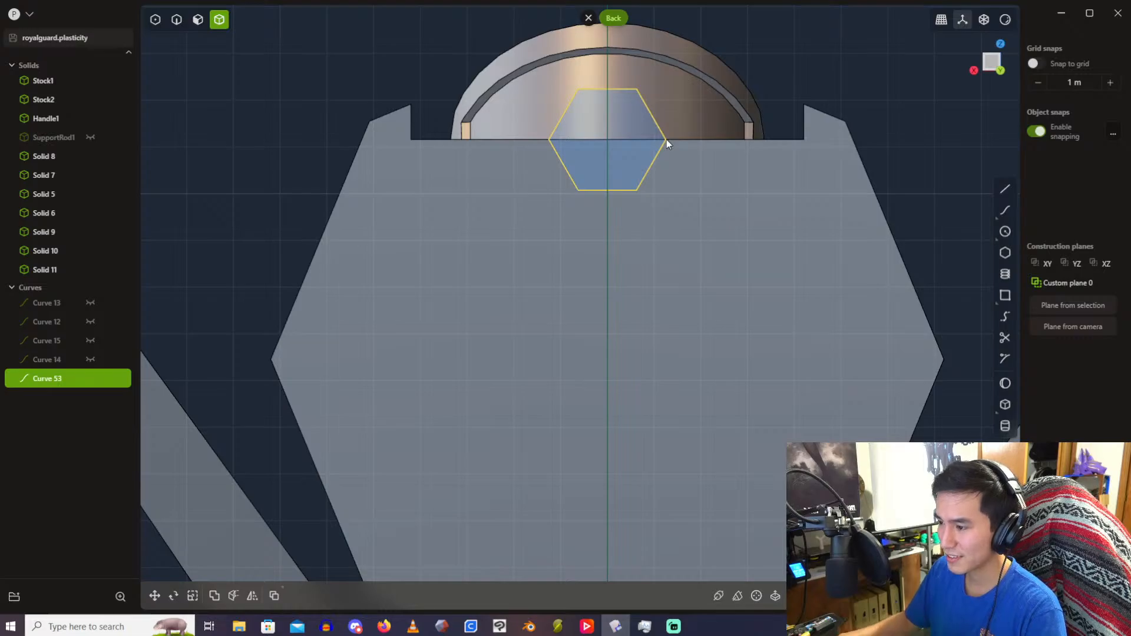
Step: Bring up the browser's skin2 reference artwork and examine the weapon's head and overall shape against the model
middle_click_drag(666, 139, 200, 218)
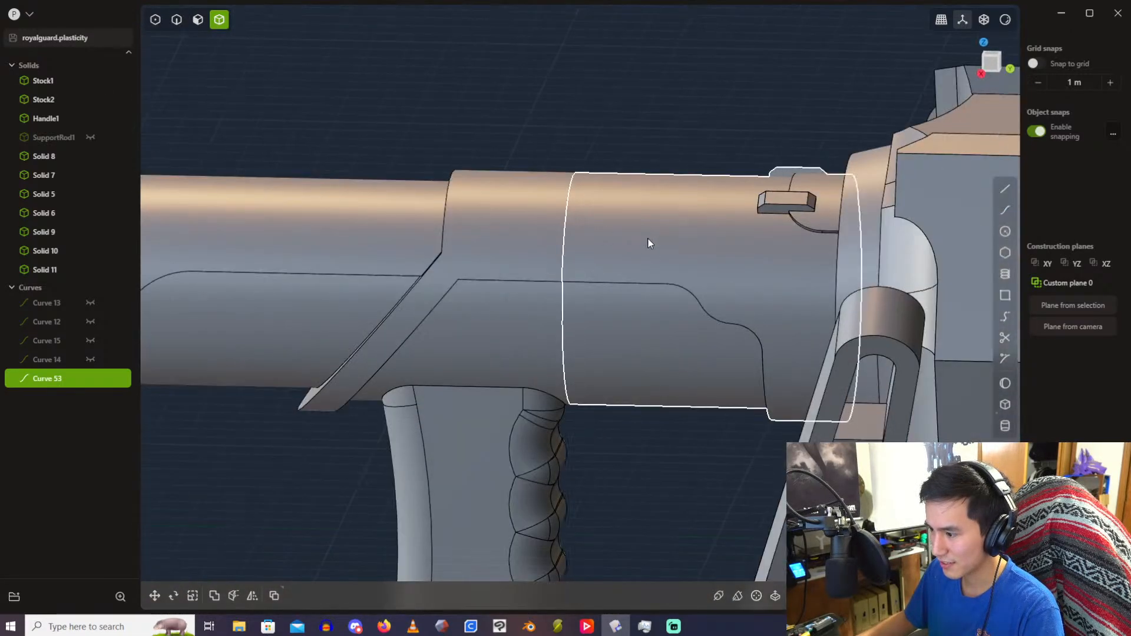
scroll(707, 245, "down", 5)
middle_click_drag(787, 253, 551, 162, "shift")
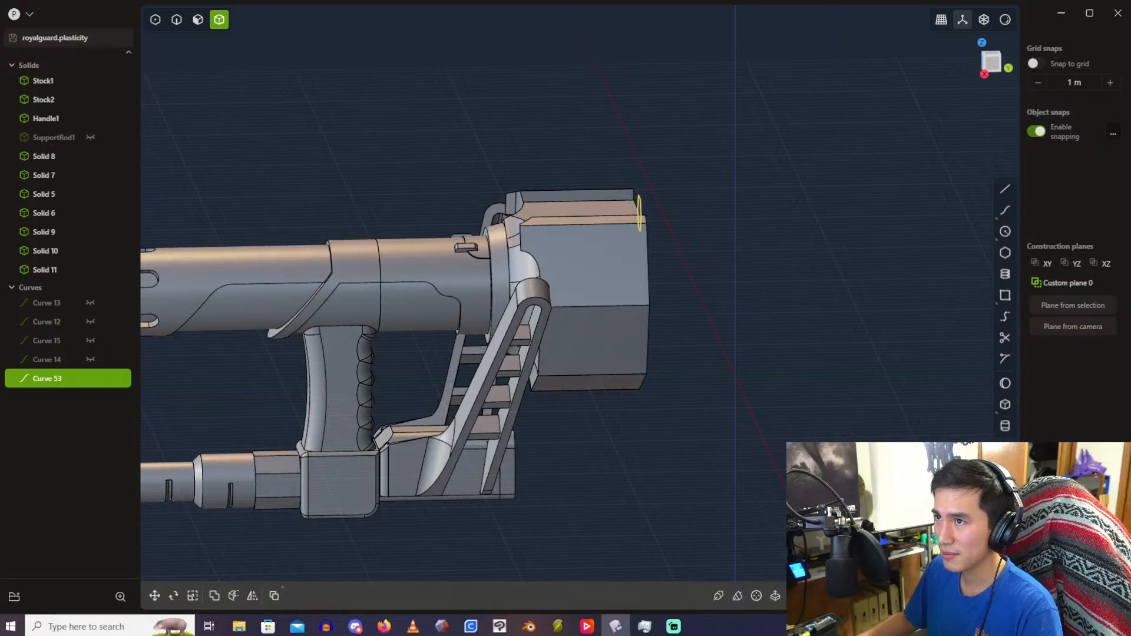
left_click_drag(907, 0, 791, 105)
scroll(604, 262, "up", 3)
scroll(584, 269, "down", 2)
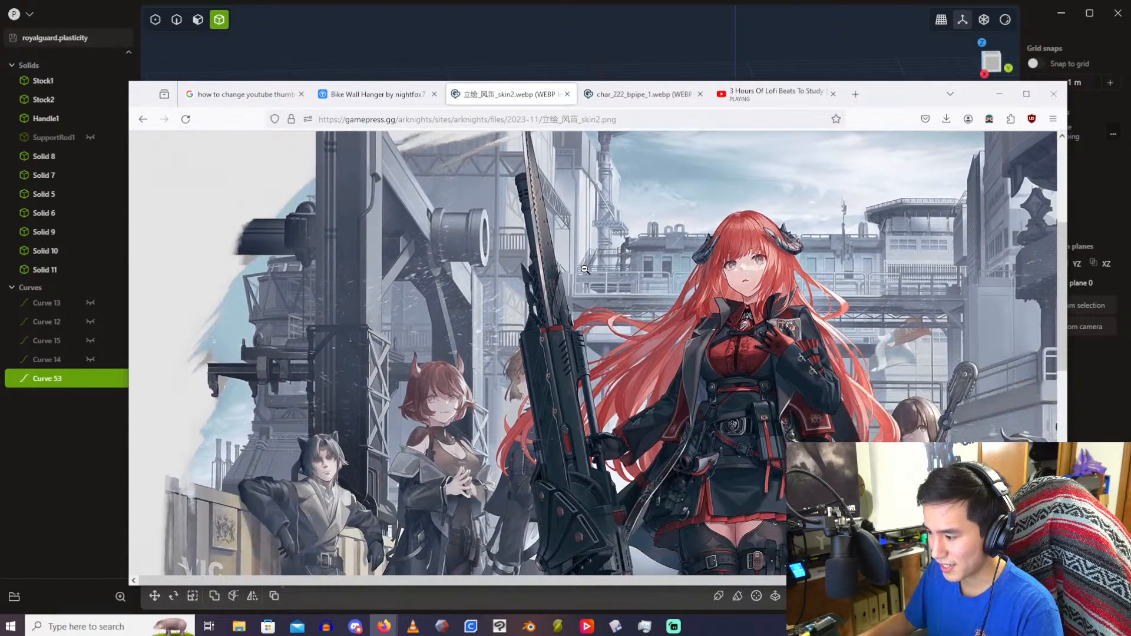
scroll(584, 270, "down", 1)
scroll(578, 277, "up", 4)
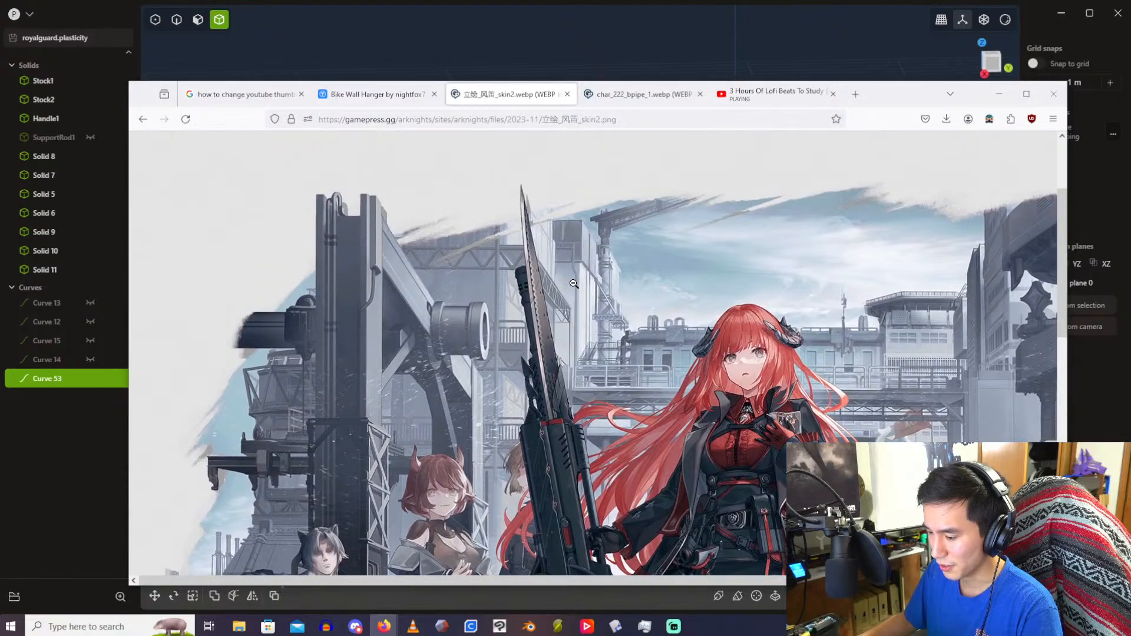
scroll(574, 283, "down", 2)
scroll(563, 297, "up", 2)
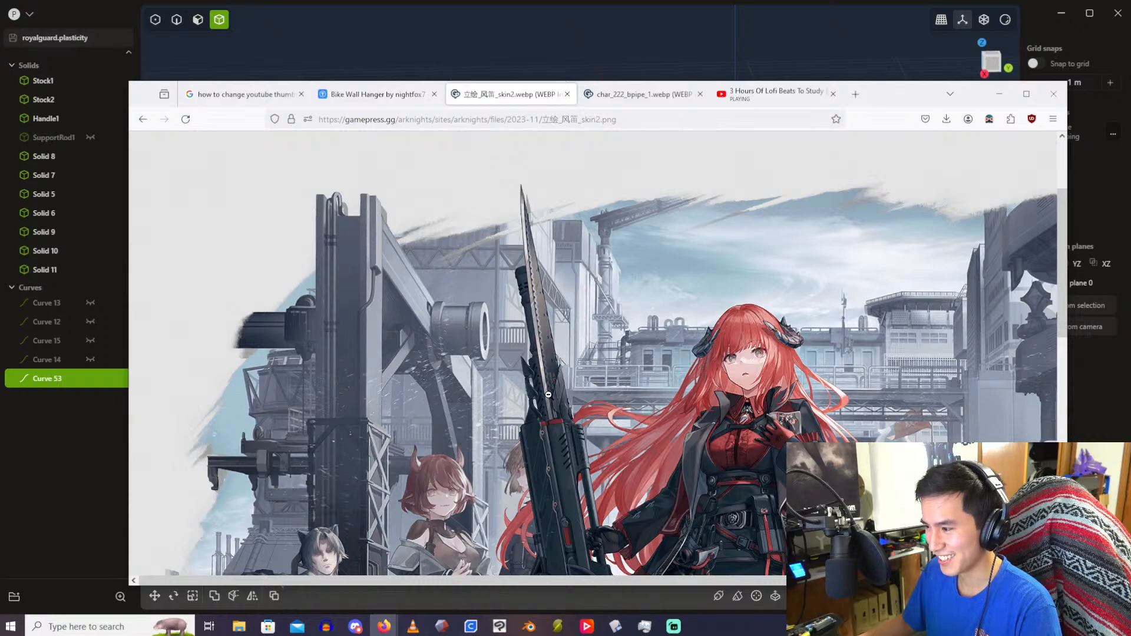
Step: Compare the weapon in the char_222_bpipe_1 picture with the skin2 artwork, and return to the model
left_click(645, 95)
scroll(557, 271, "up", 4)
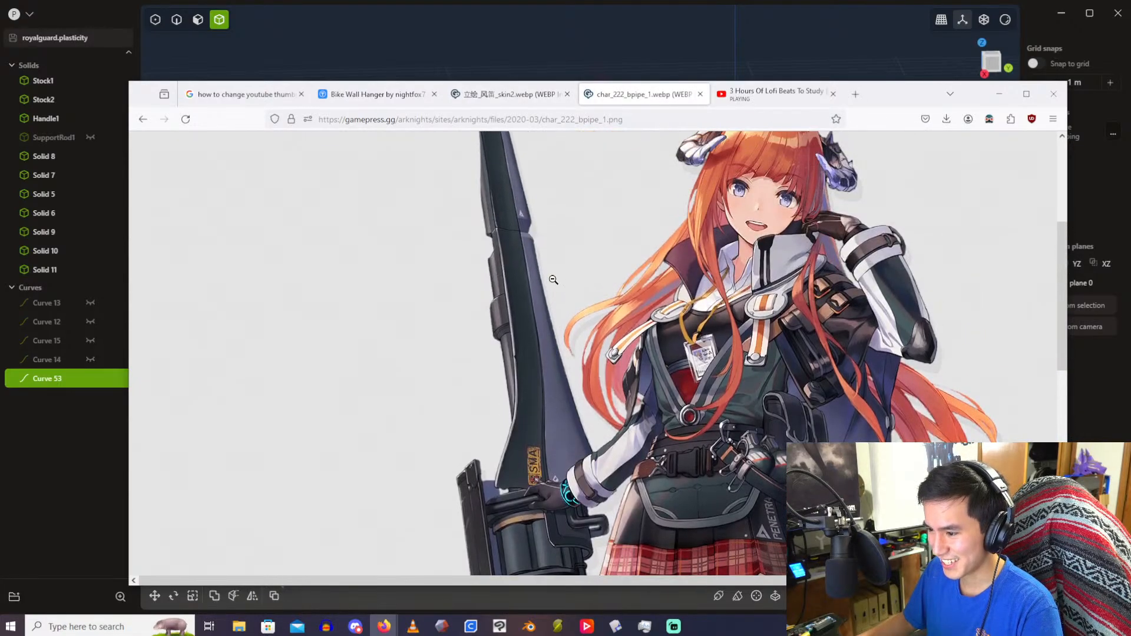
scroll(554, 280, "up", 3)
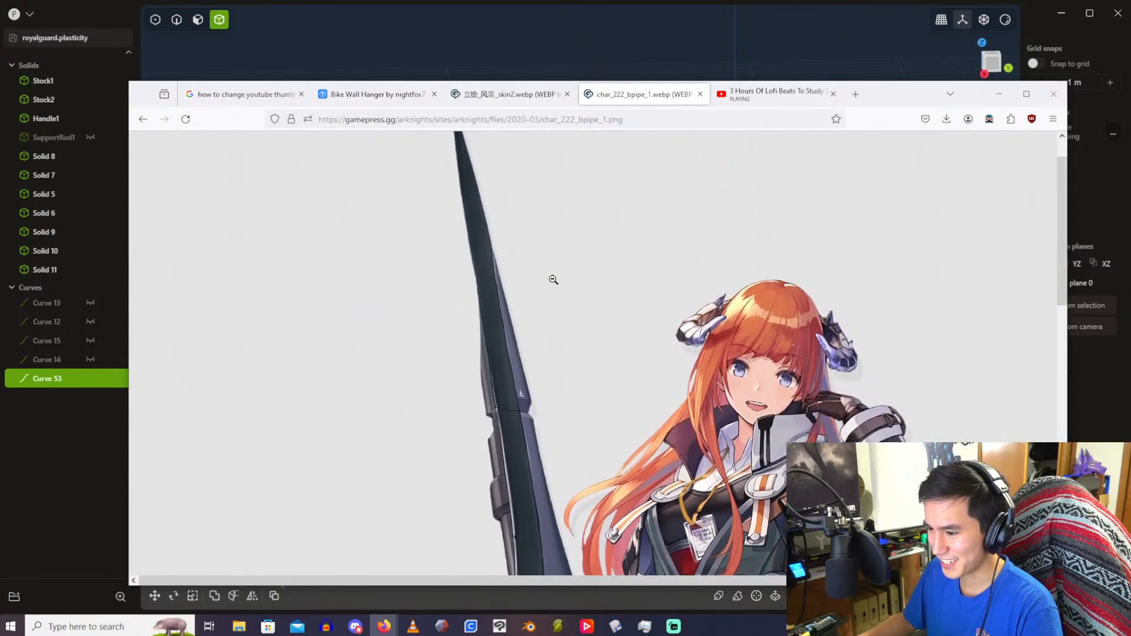
left_click(522, 98)
scroll(557, 360, "down", 3)
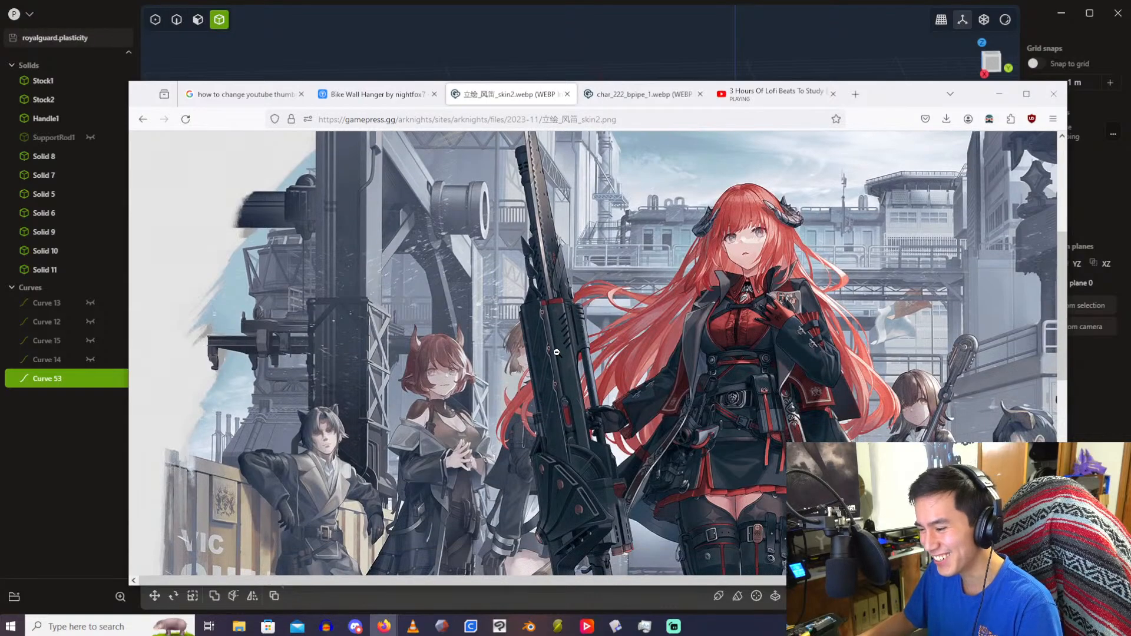
left_click_drag(901, 95, 900, 0)
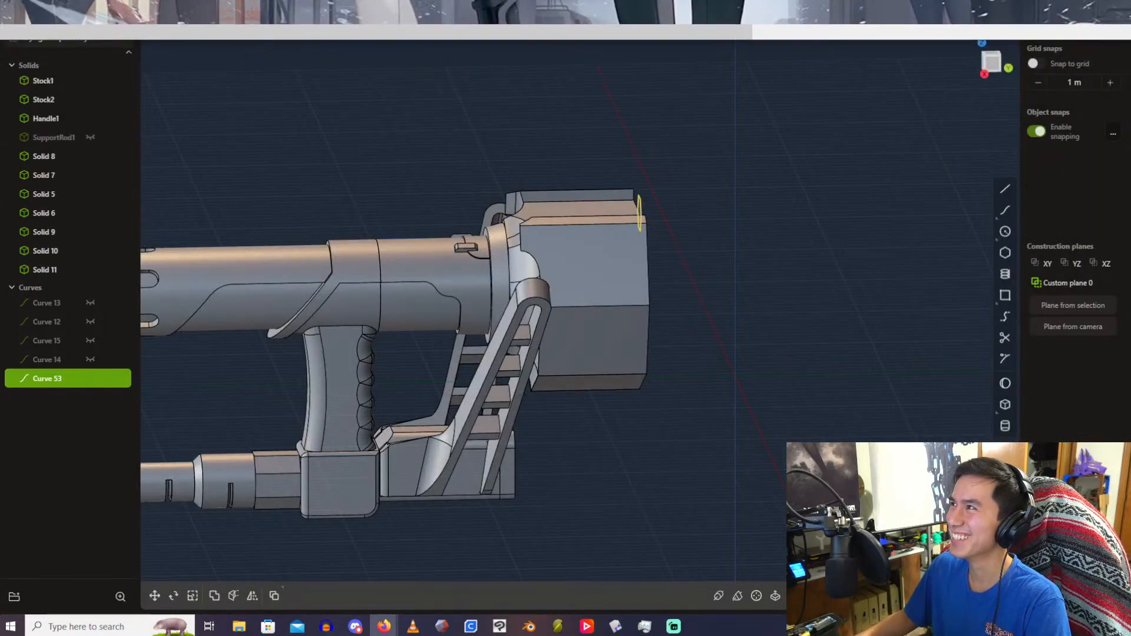
Step: Try to move the hexagon, Curve 53, straight up by about 0.81 m
scroll(578, 214, "up", 2)
scroll(579, 213, "up", 3)
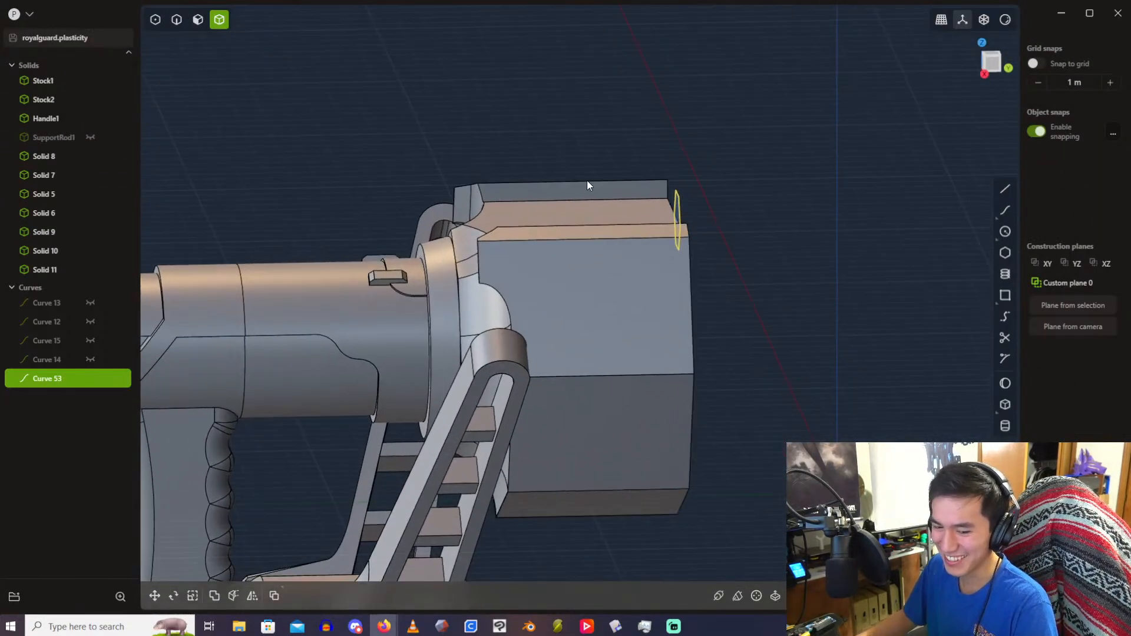
left_click(602, 169)
middle_click_drag(602, 168, 414, 108)
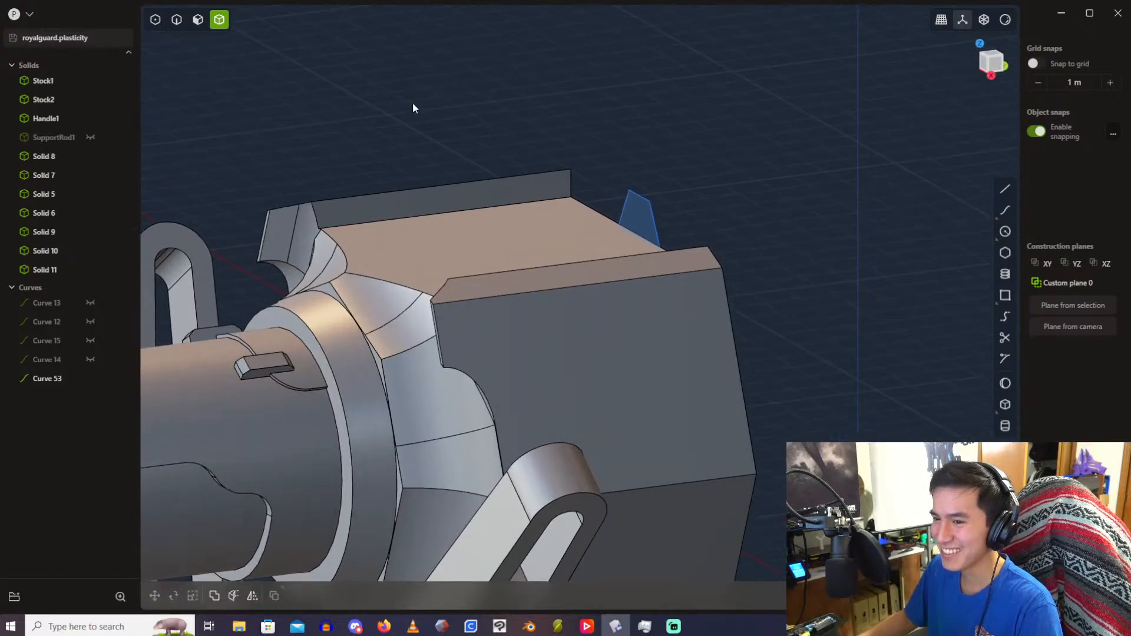
middle_click_drag(637, 161, 917, 125)
left_click(1012, 70)
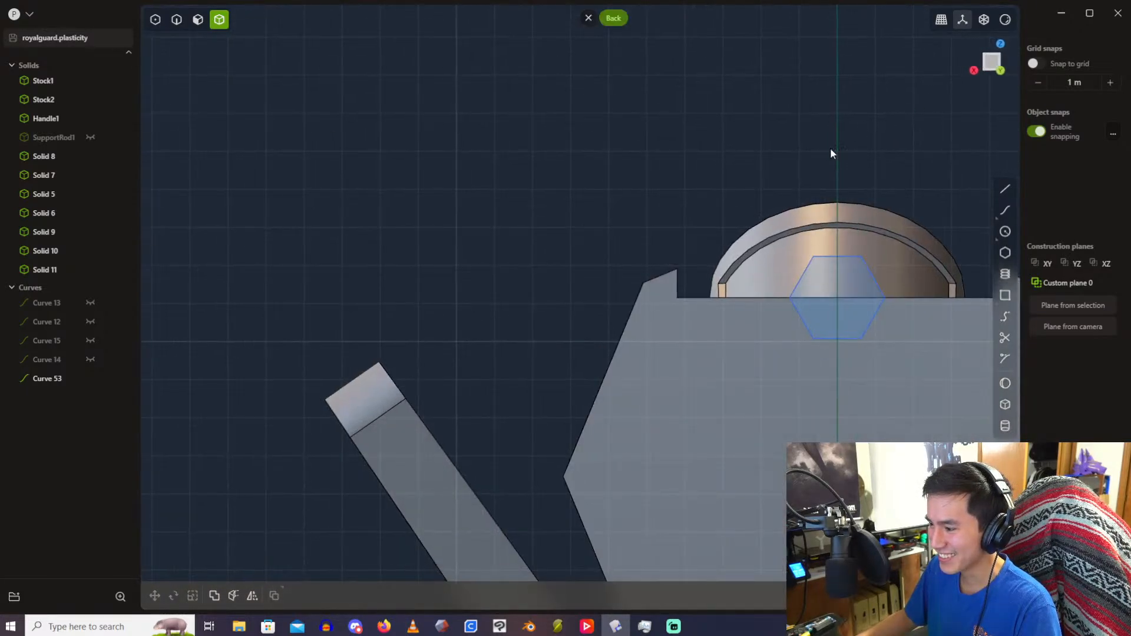
scroll(574, 157, "up", 1)
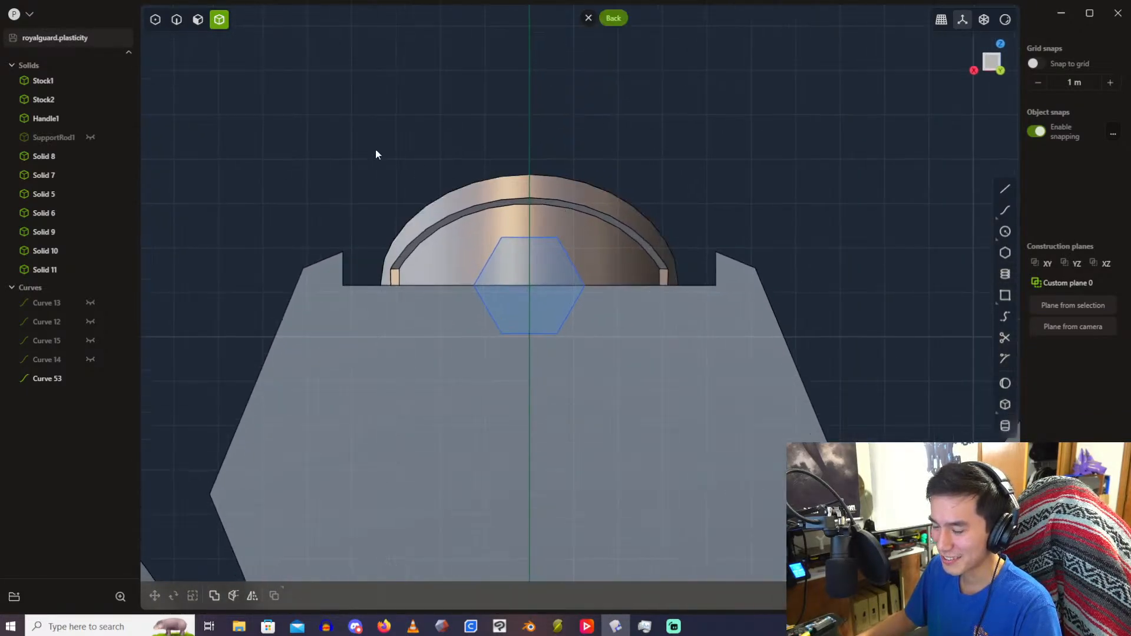
left_click(61, 382)
scroll(473, 280, "up", 1)
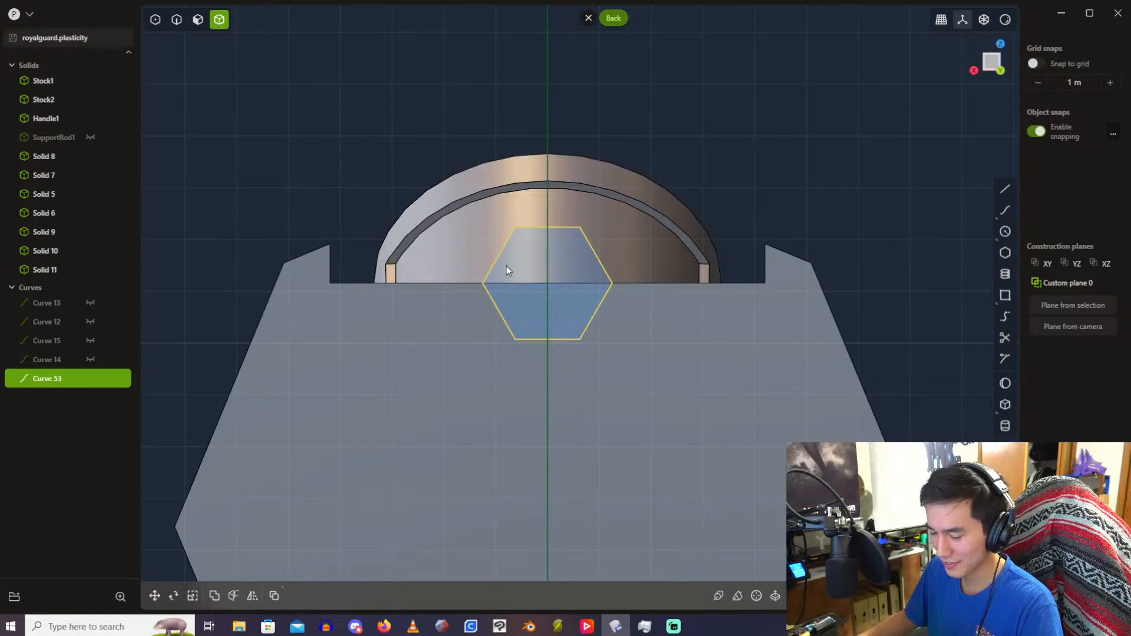
key("g")
left_click_drag(550, 242, 563, 200)
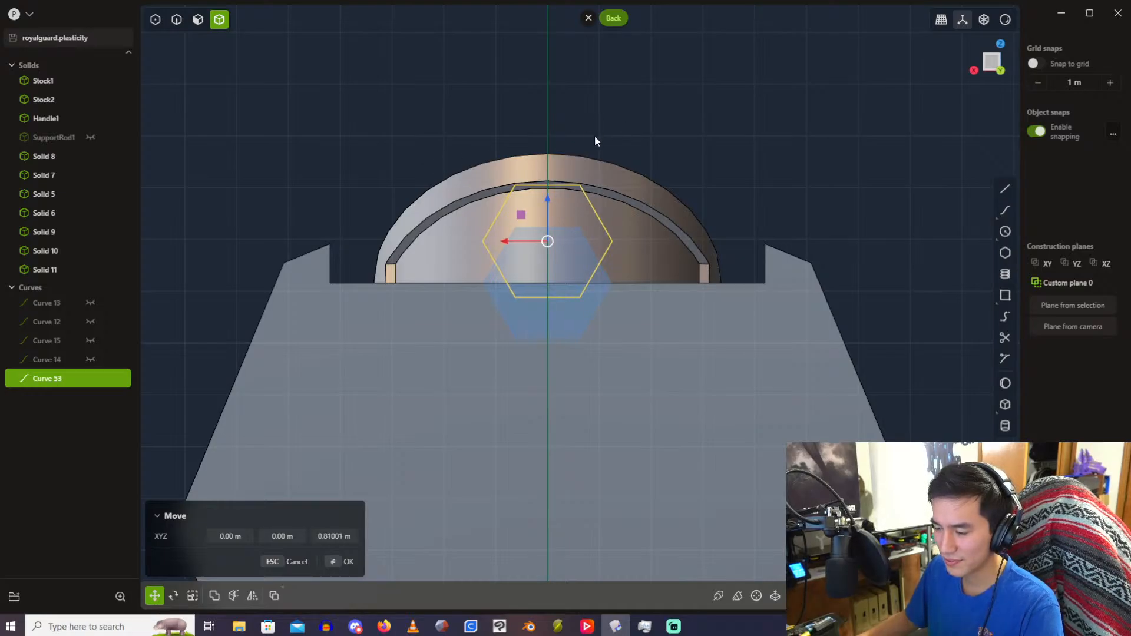
key("Escape")
key("Escape")
Step: Undo the hexagon polygon and the deletion of the rectangle curve above the notch
middle_click_drag(613, 139, 628, 145)
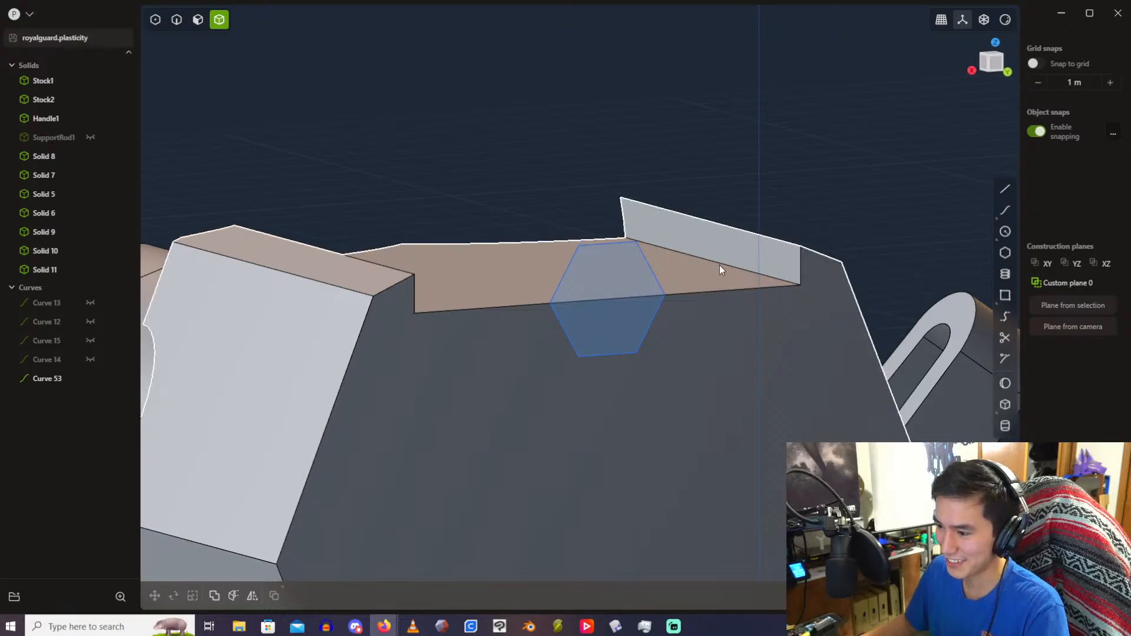
left_click(571, 170)
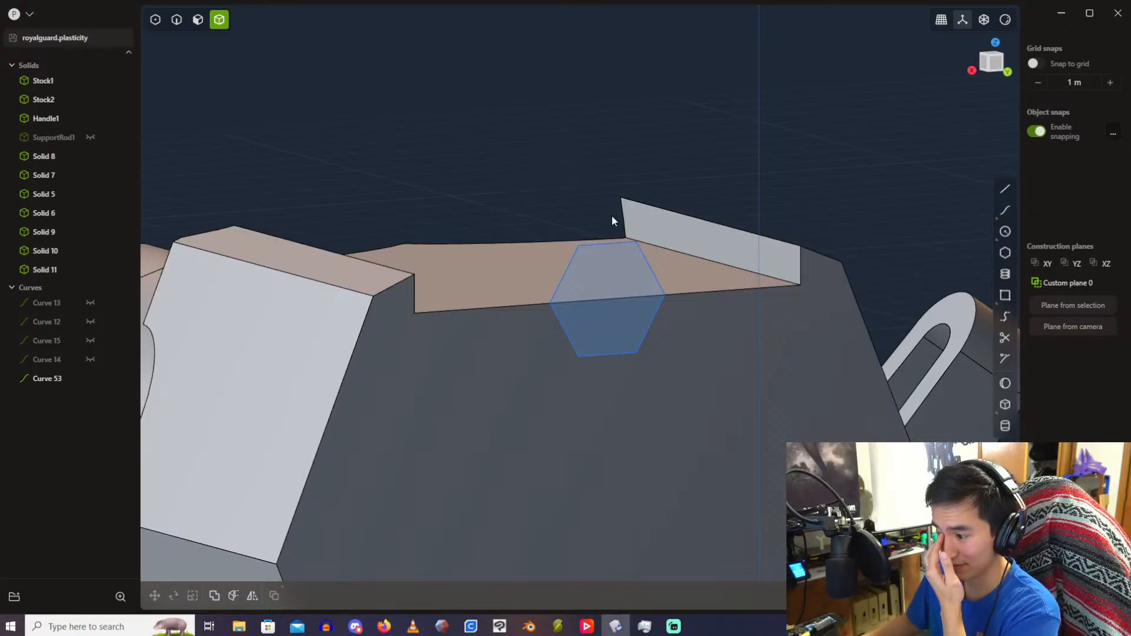
scroll(594, 223, "down", 3)
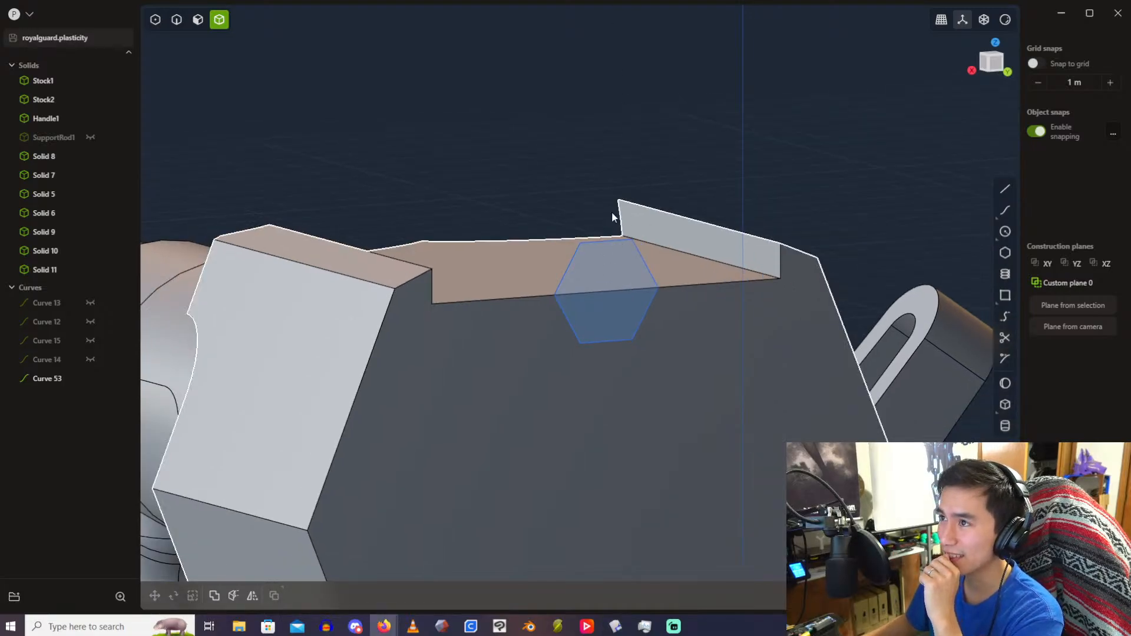
middle_click_drag(597, 194, 593, 184, "shift")
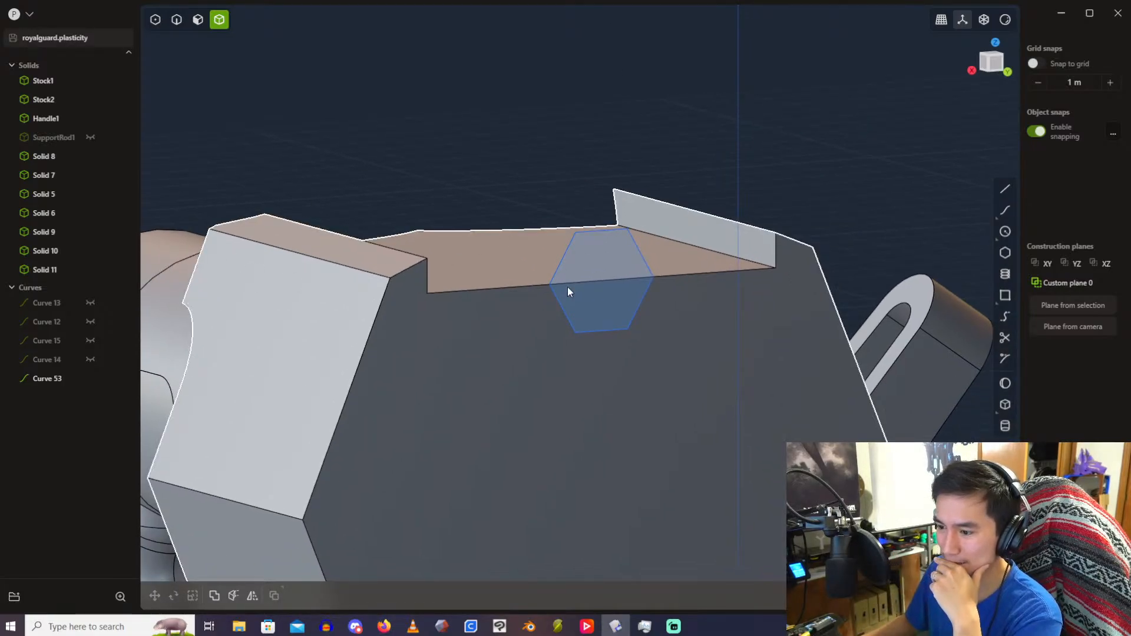
left_click(59, 382)
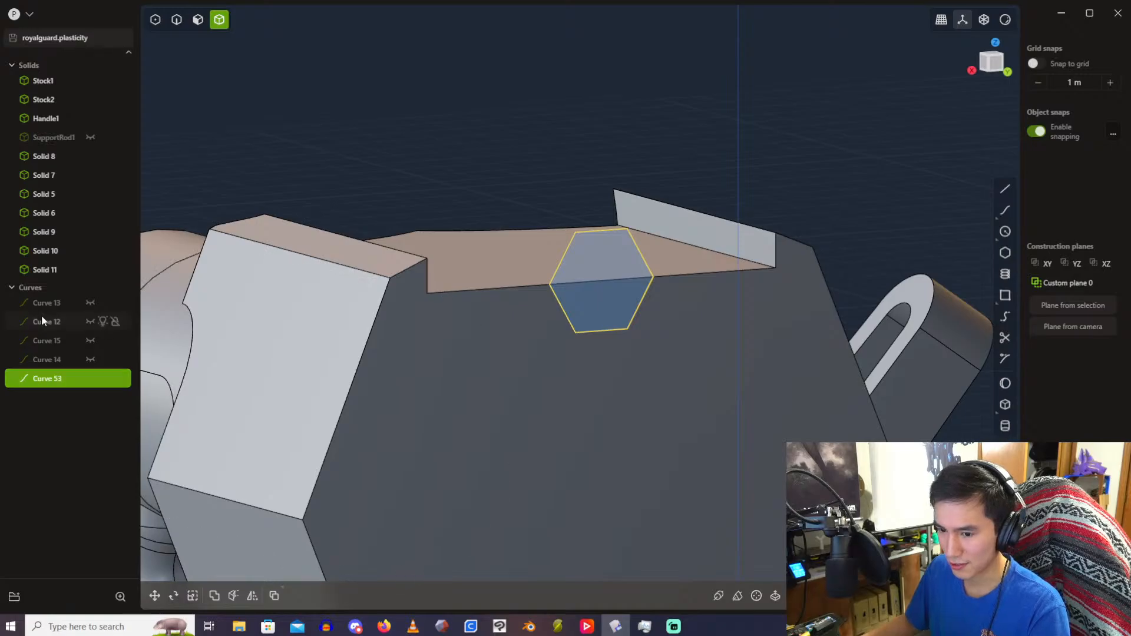
left_click(257, 170)
key("ctrl+z")
key("ctrl+z")
key("ctrl+z")
key("ctrl+z")
key("ctrl+z")
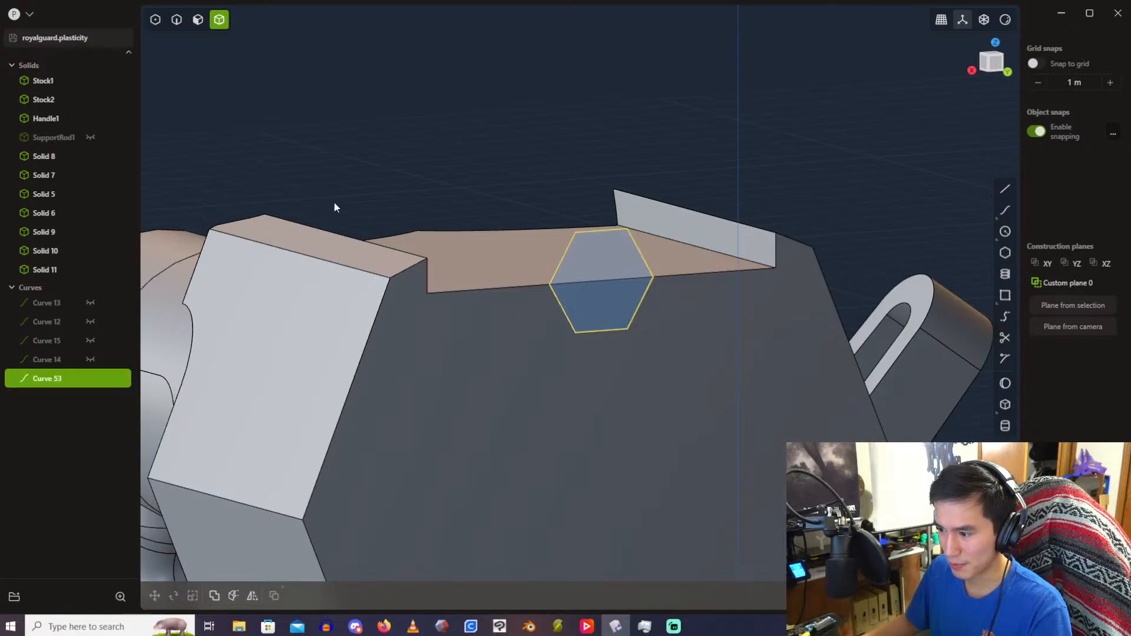
key("ctrl+z")
key("ctrl+z")
key("ctrl+z")
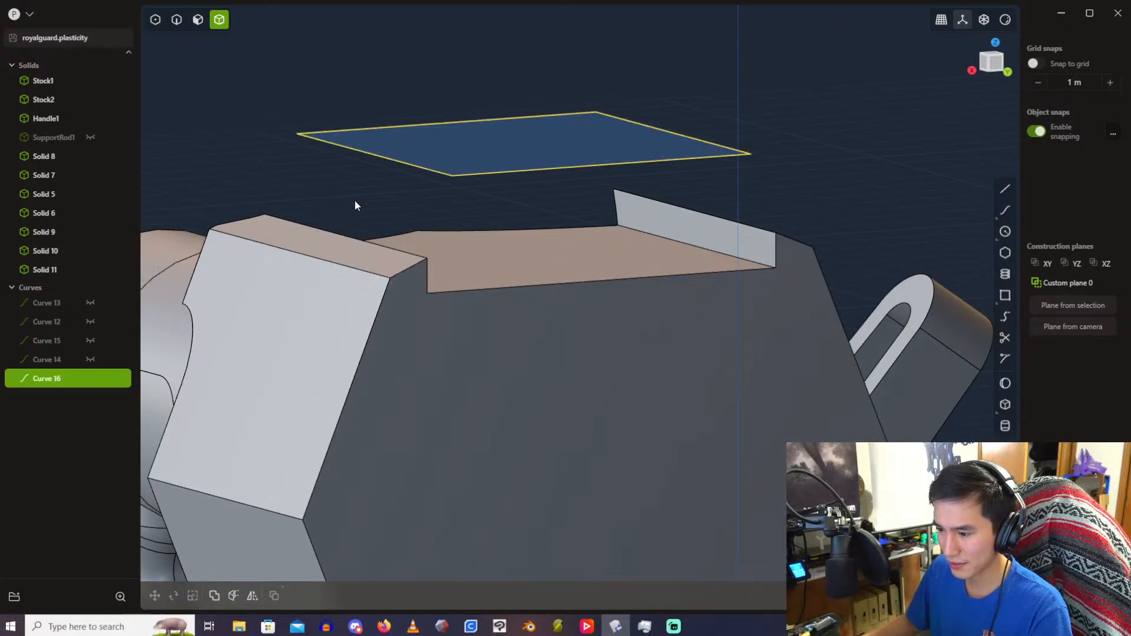
Step: Undo the Boolean subtraction that cut the notch, restoring the rectangular block in the octagonal head
middle_click_drag(354, 200, 528, 130)
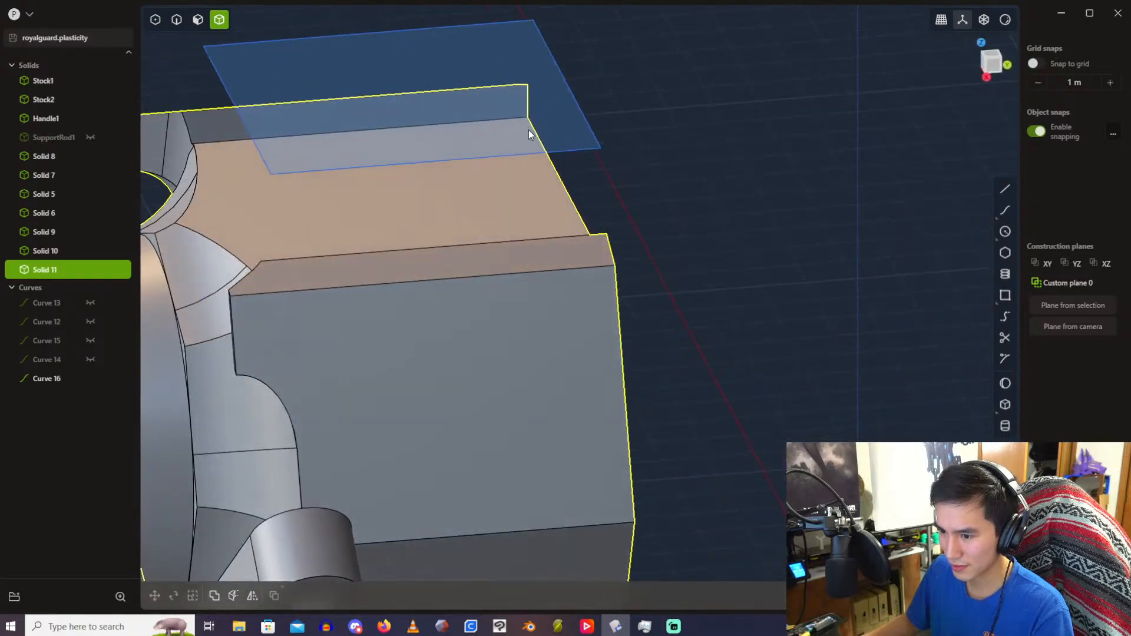
left_click(197, 21)
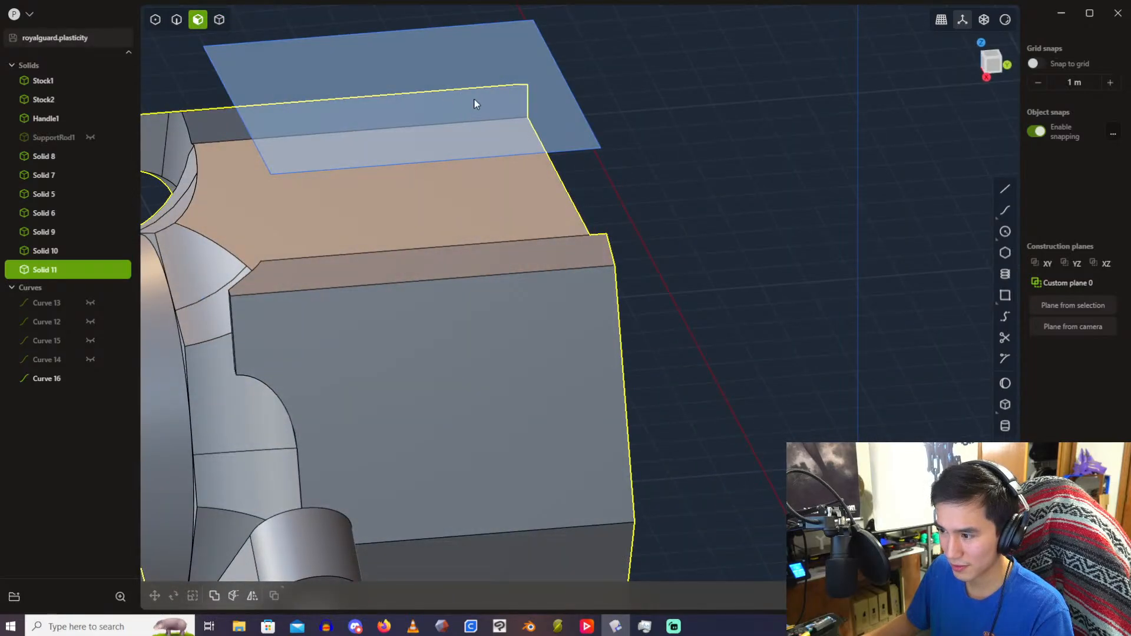
key("ctrl+z")
middle_click_drag(576, 120, 593, 159)
left_click(454, 49)
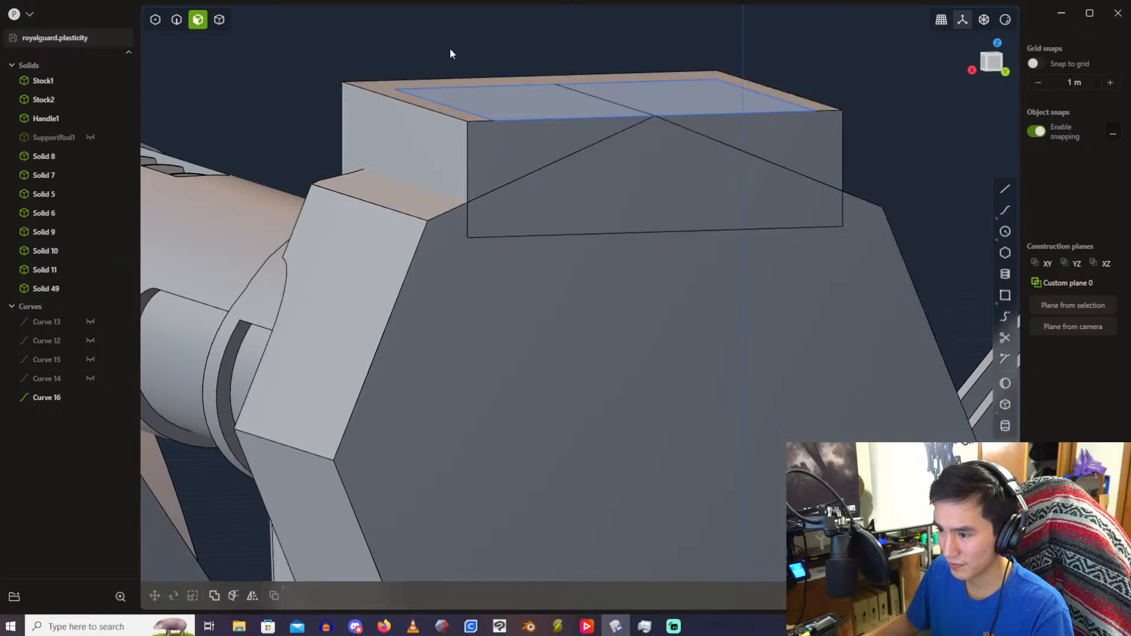
Step: Cut the octagonal head, Solid 11, along the plane of one side face of the rectangular block
left_click(220, 20)
left_click(536, 316)
middle_click_drag(536, 316, 511, 290)
key("c")
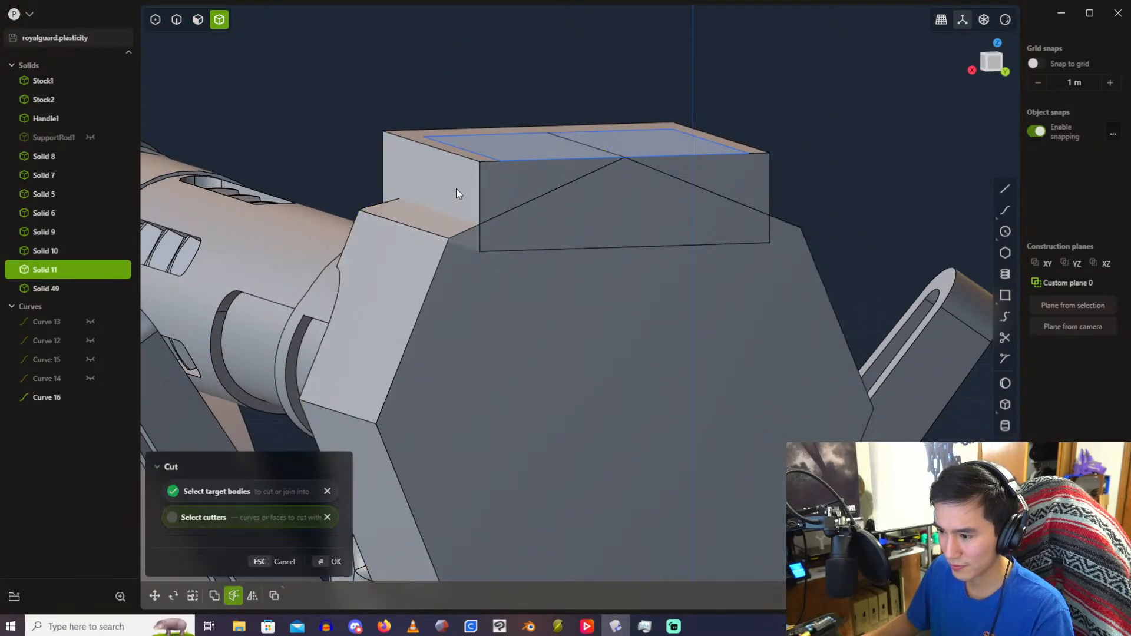
left_click(456, 190)
right_click(832, 144)
Step: Cut the remaining head along the block's opposite side face and hide the side piece split off there
middle_click_drag(833, 144, 608, 316)
key("c")
left_click(688, 151)
right_click(688, 151)
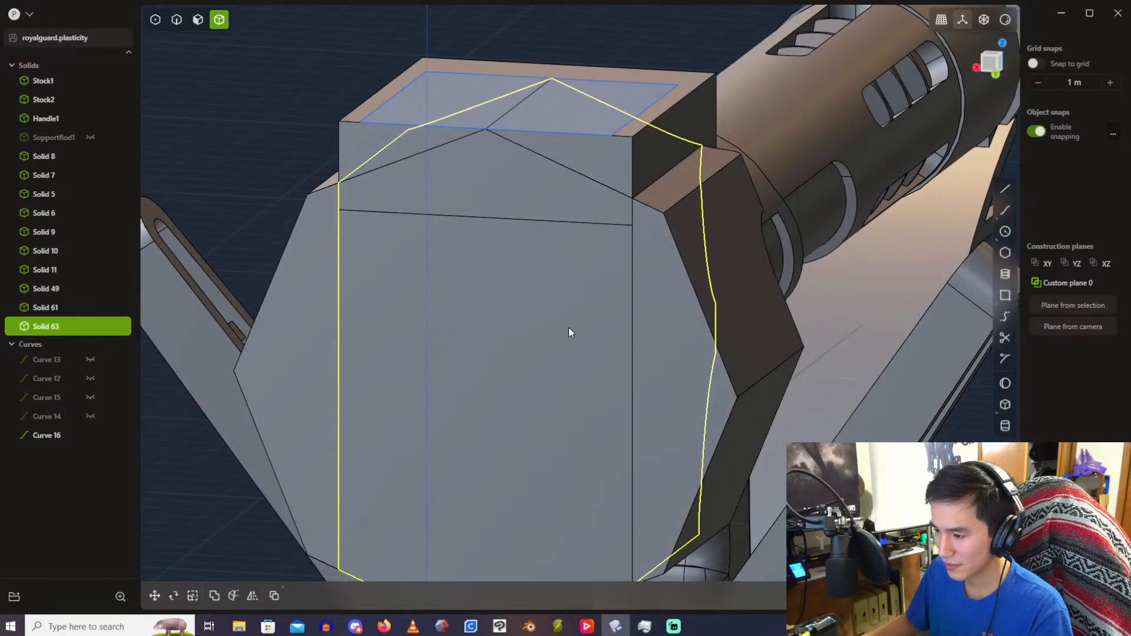
left_click(676, 335)
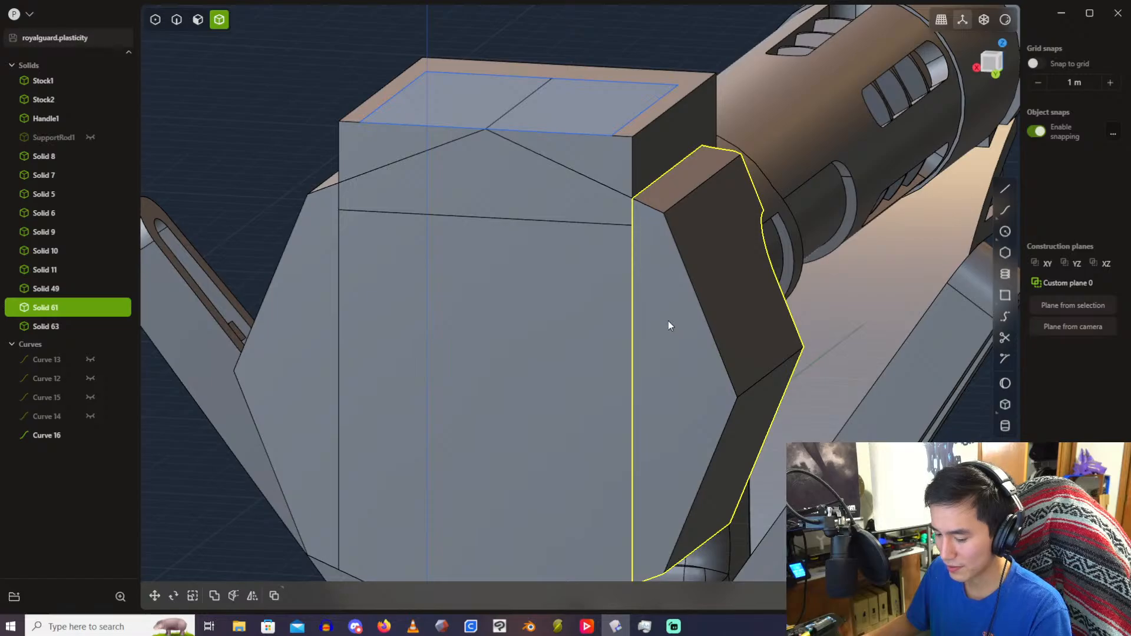
key("h")
Step: Cut the head's middle section, Solid 63, with the block's bottom face and select the block, Solid 49
middle_click_drag(706, 263, 736, 259)
left_click(484, 338)
middle_click_drag(568, 288, 533, 204)
key("c")
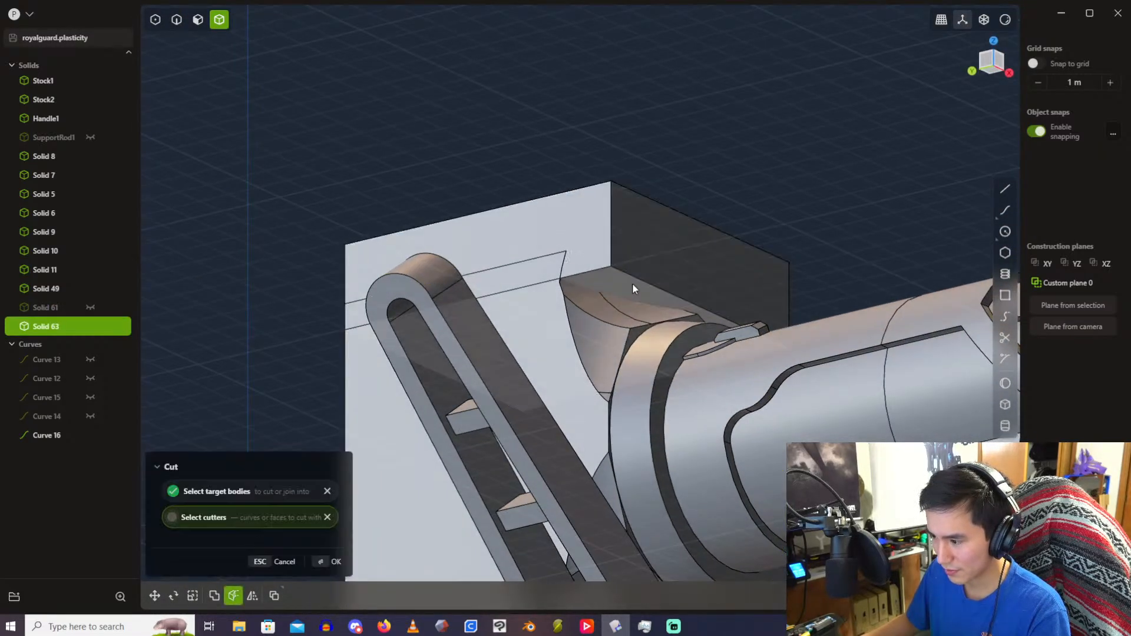
left_click(631, 284)
left_click(599, 240)
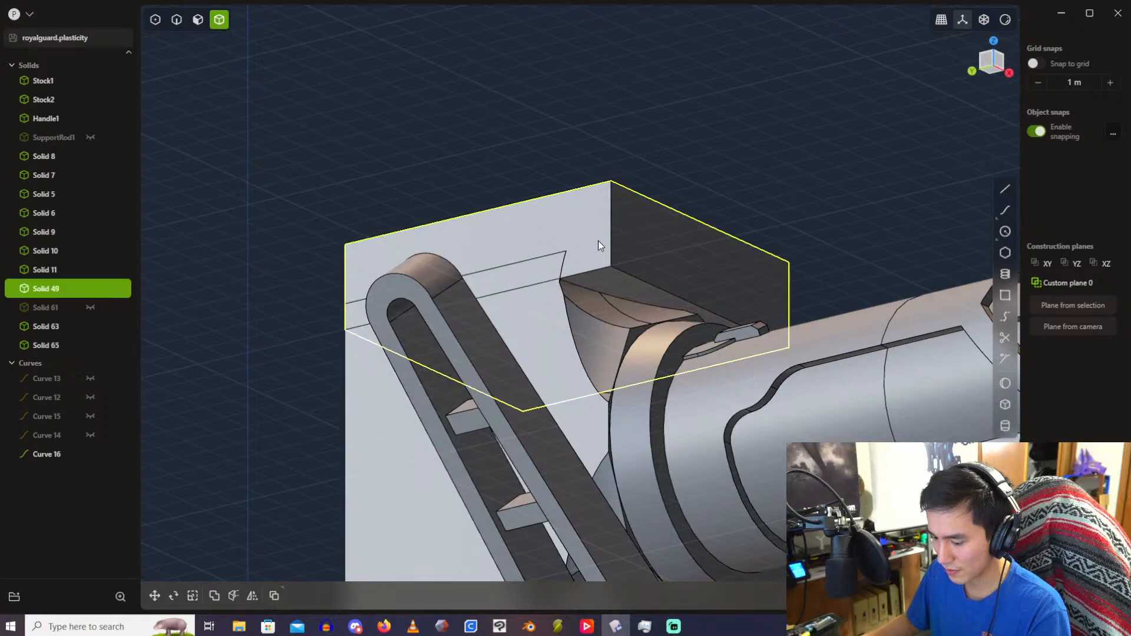
Step: Delete the rectangular block, Solid 49, and show the hidden side piece of the head, Solid 61
key("Delete")
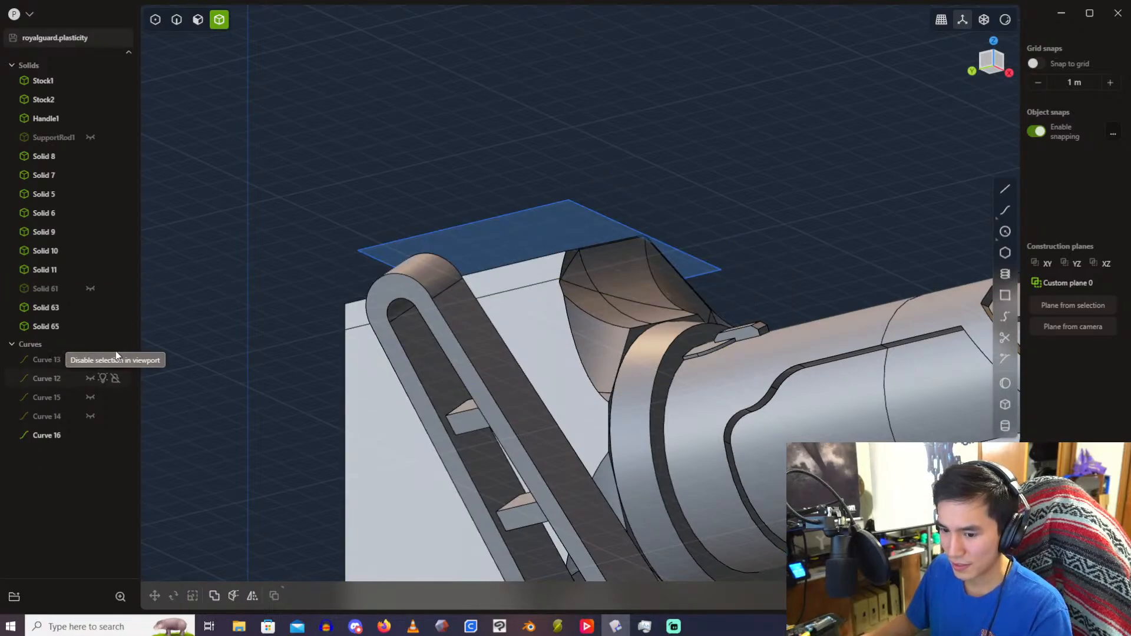
left_click(89, 289)
Step: Union the head's two side pieces and lower middle piece, Solids 11, 61 and 65, leaving the top piece, Solid 63, separate
middle_click_drag(445, 200, 543, 296)
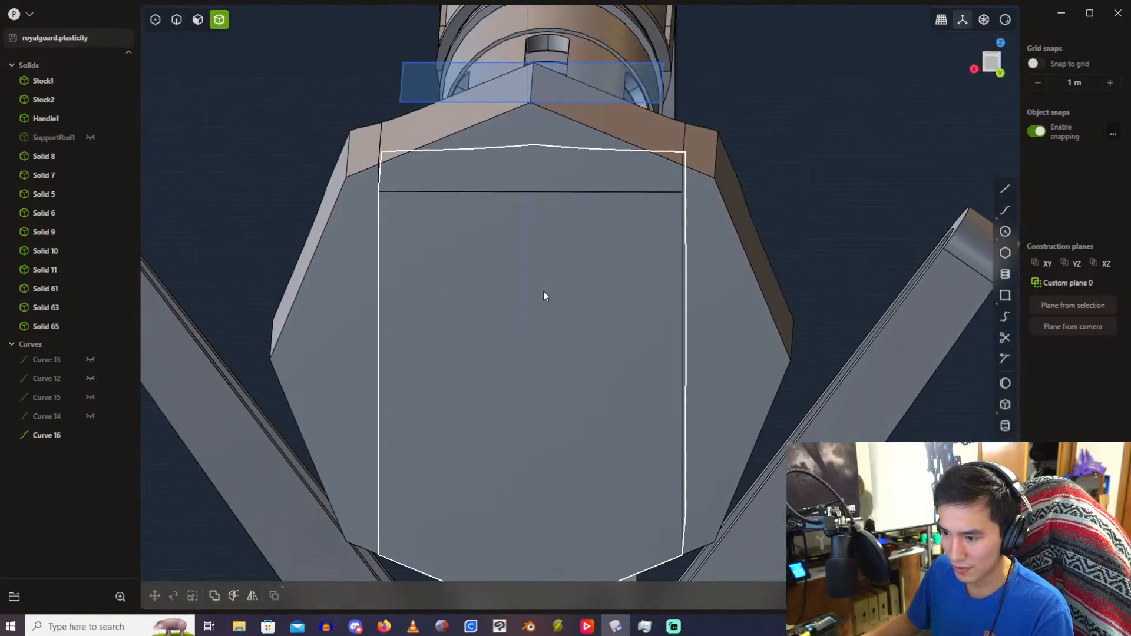
left_click(362, 238)
left_click(491, 286)
left_click(719, 264)
key("q")
key("q")
right_click(850, 100)
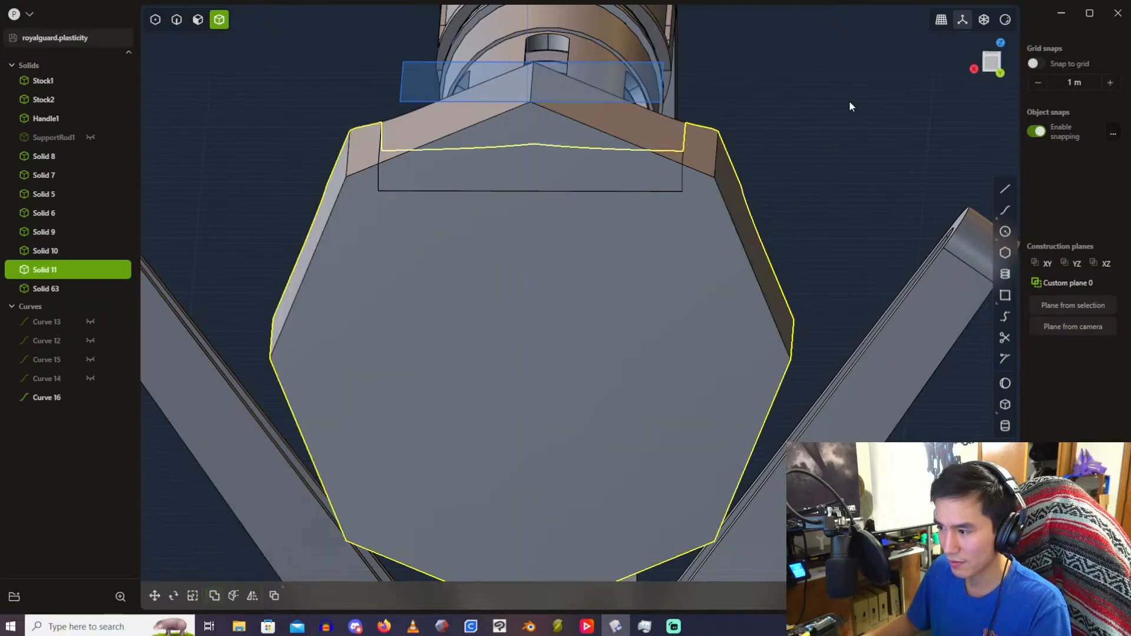
Step: Paste the copied hexagon curve onto the octagonal head's end face
middle_click_drag(840, 135, 581, 205)
scroll(581, 209, "down", 2)
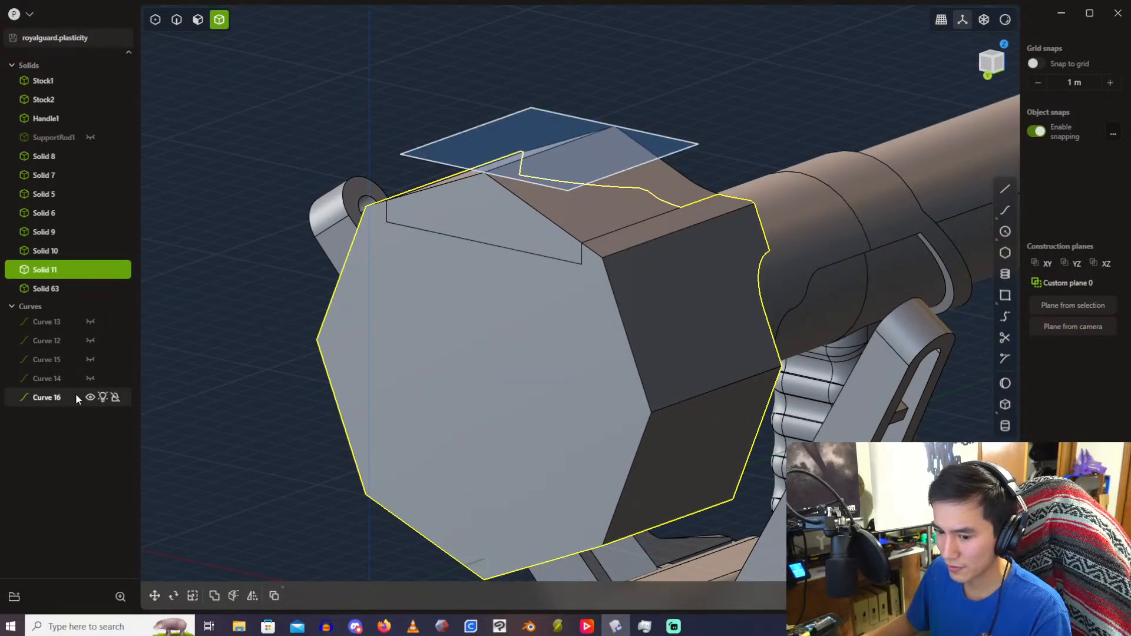
key("ctrl+v")
left_click(343, 146)
scroll(343, 146, "up", 3)
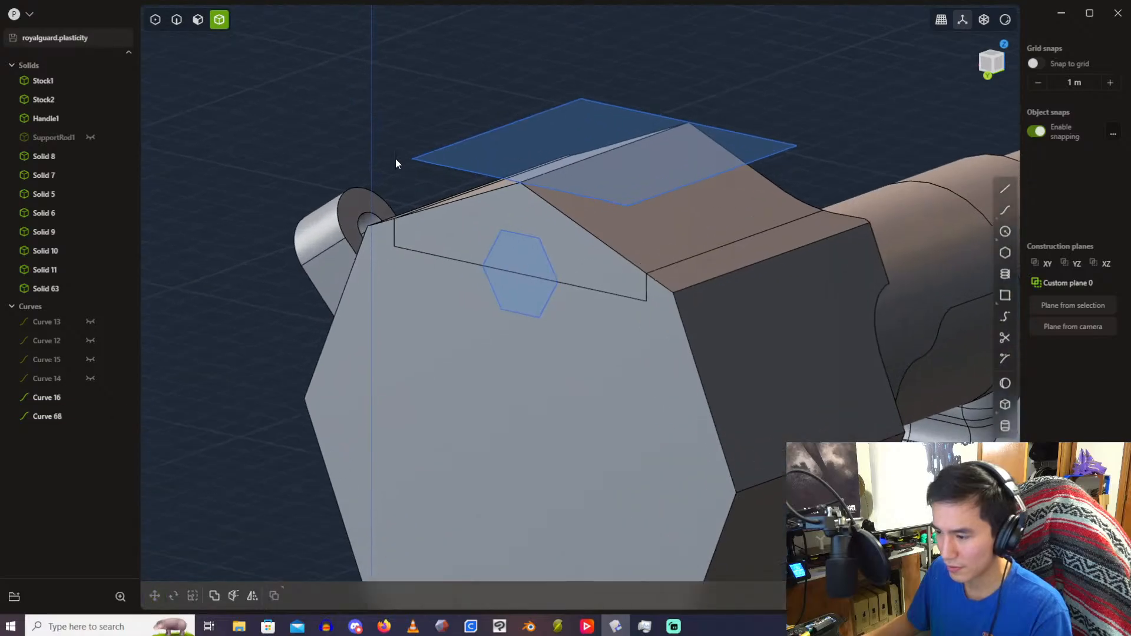
middle_click_drag(394, 158, 502, 188)
scroll(500, 189, "down", 2)
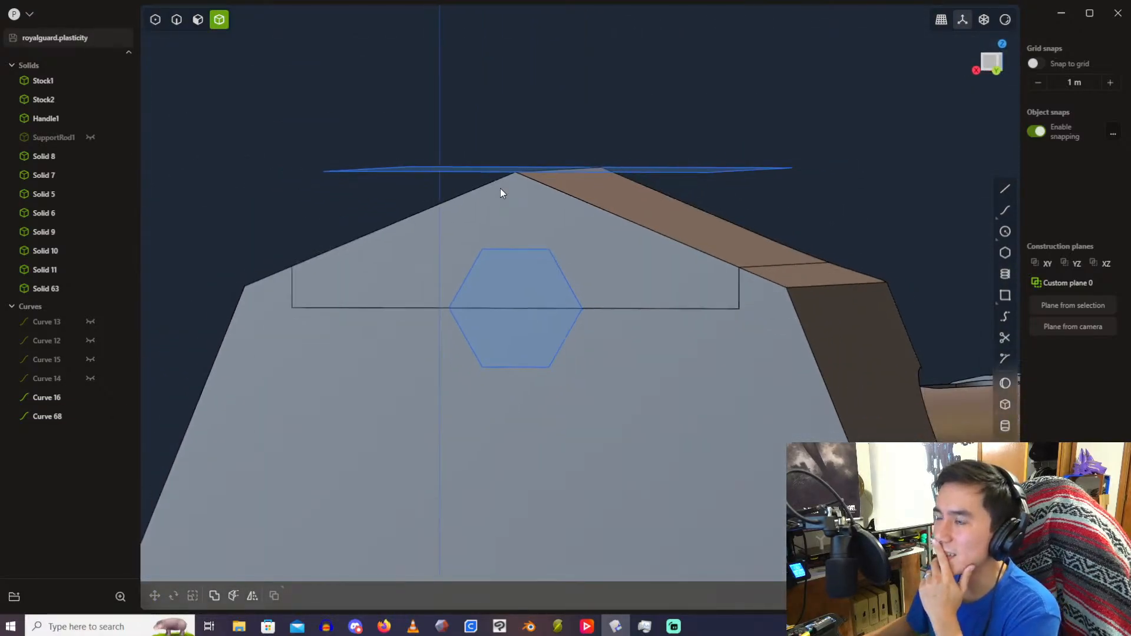
Step: Move the pasted hexagon, Curve 68, up 1.3 m along Z toward the head's top corner
left_click(53, 419)
key("g")
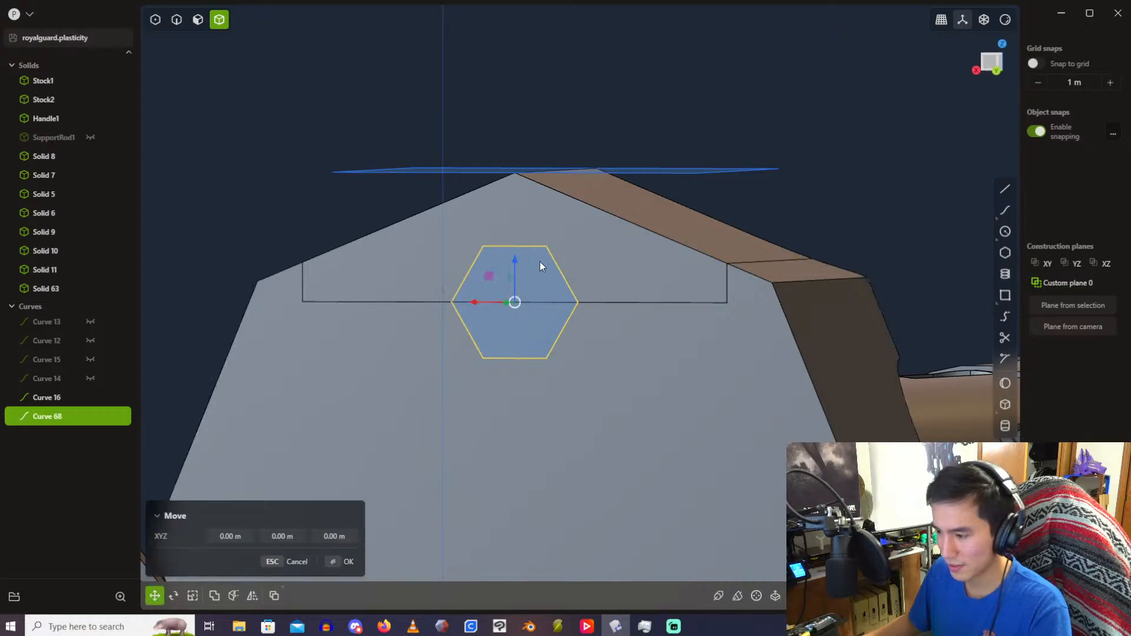
left_click_drag(540, 262, 550, 193)
middle_click_drag(550, 194, 587, 224)
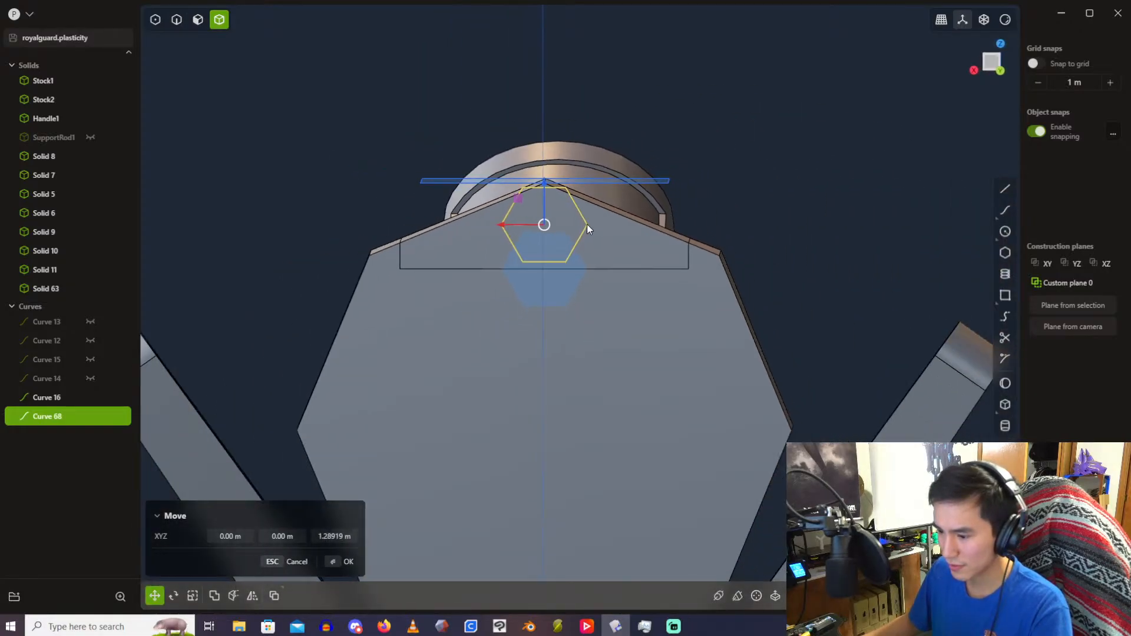
left_click(346, 541)
type("1.3")
key("Return")
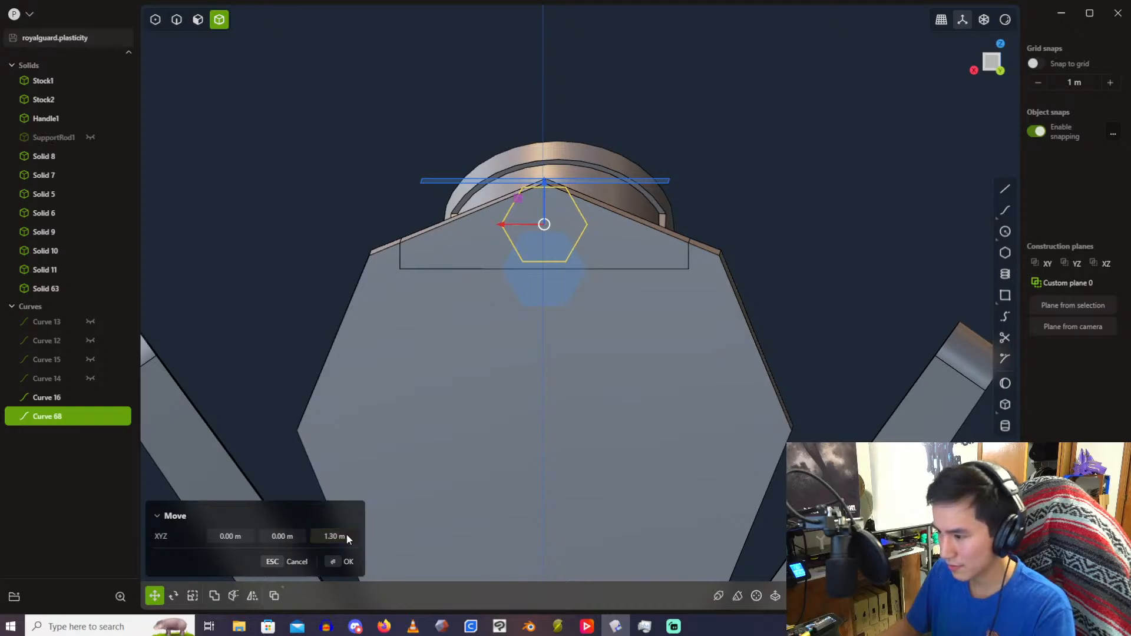
key("Return")
scroll(755, 324, "down", 3)
scroll(726, 221, "up", 3)
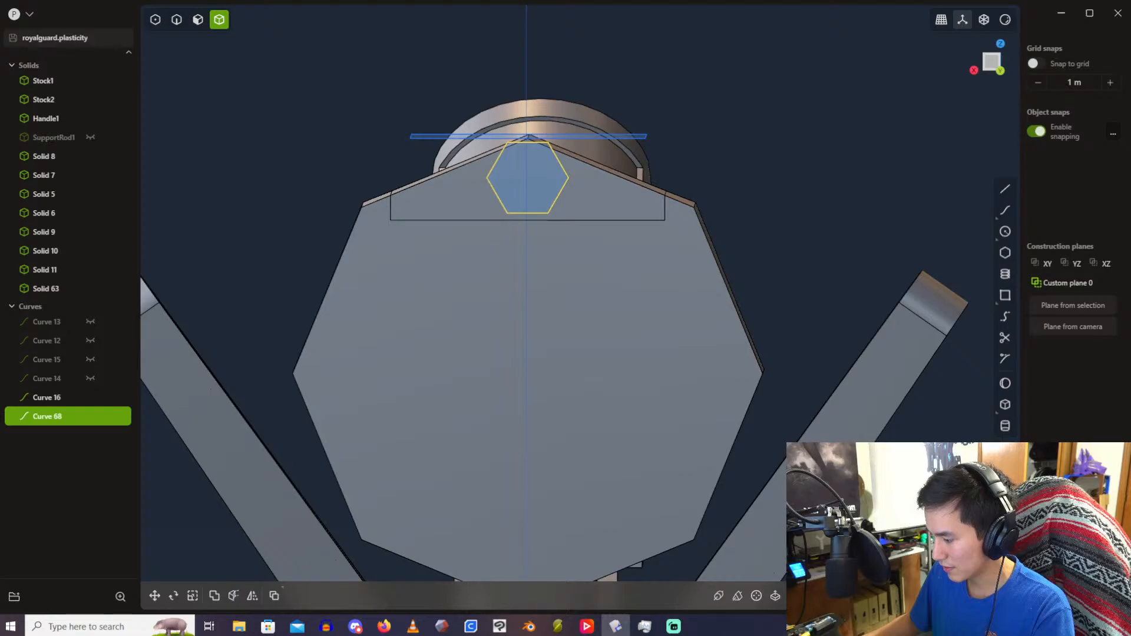
key("alt+r")
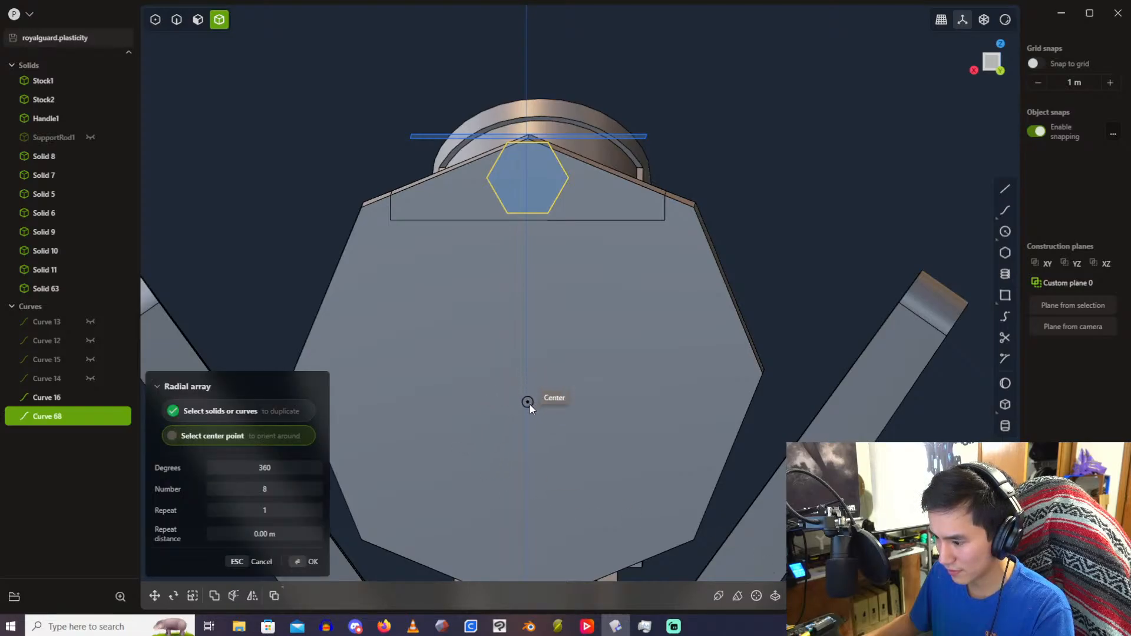
middle_click_drag(529, 404, 778, 247)
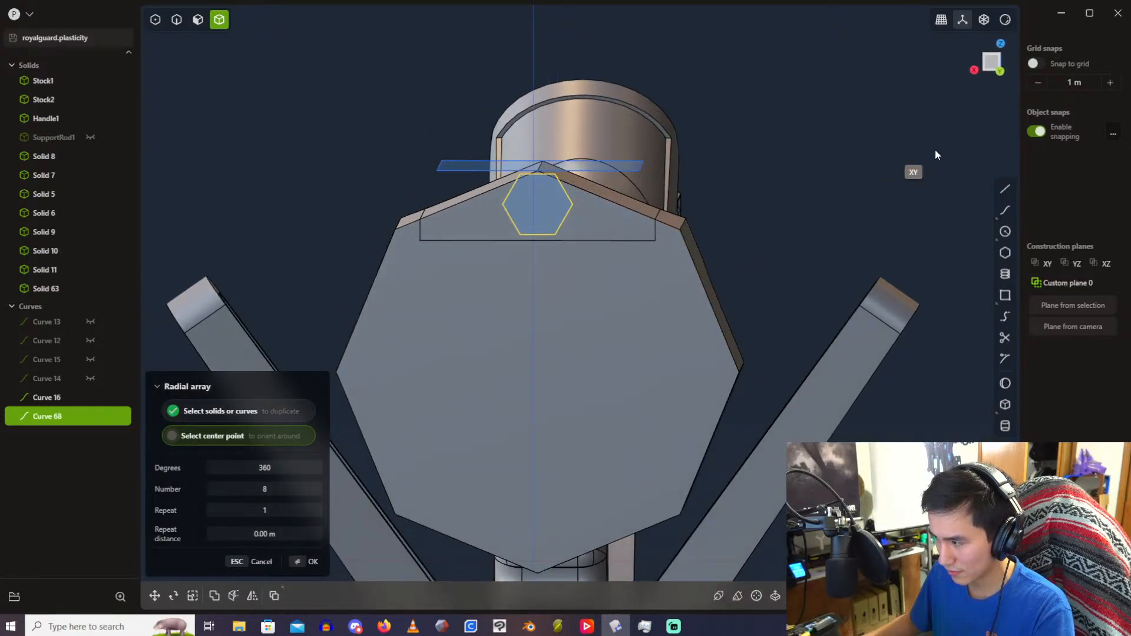
left_click(1003, 68)
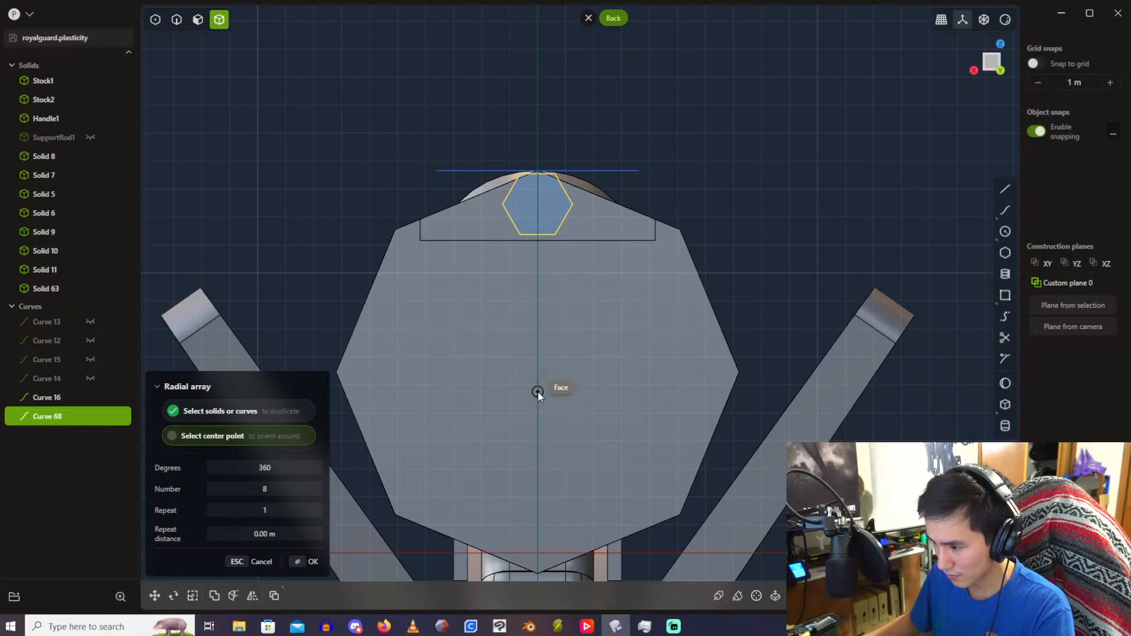
left_click(539, 391)
key("Escape")
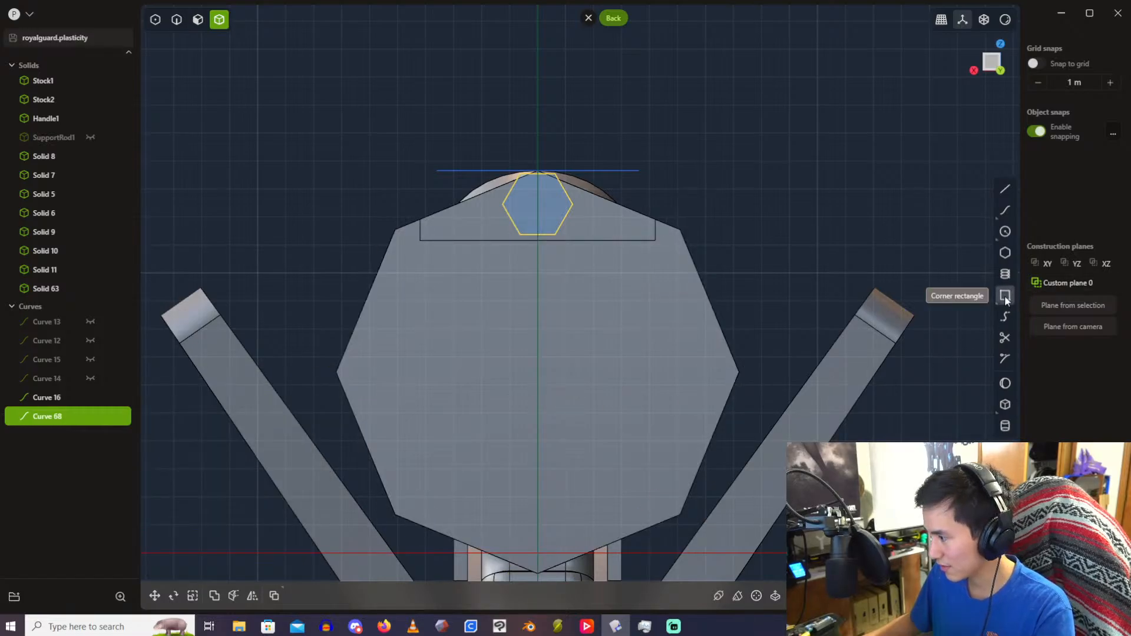
Step: Try a radial array of the hexagon around the octagonal face's centre with 10 copies over 180 degrees
left_click(816, 596)
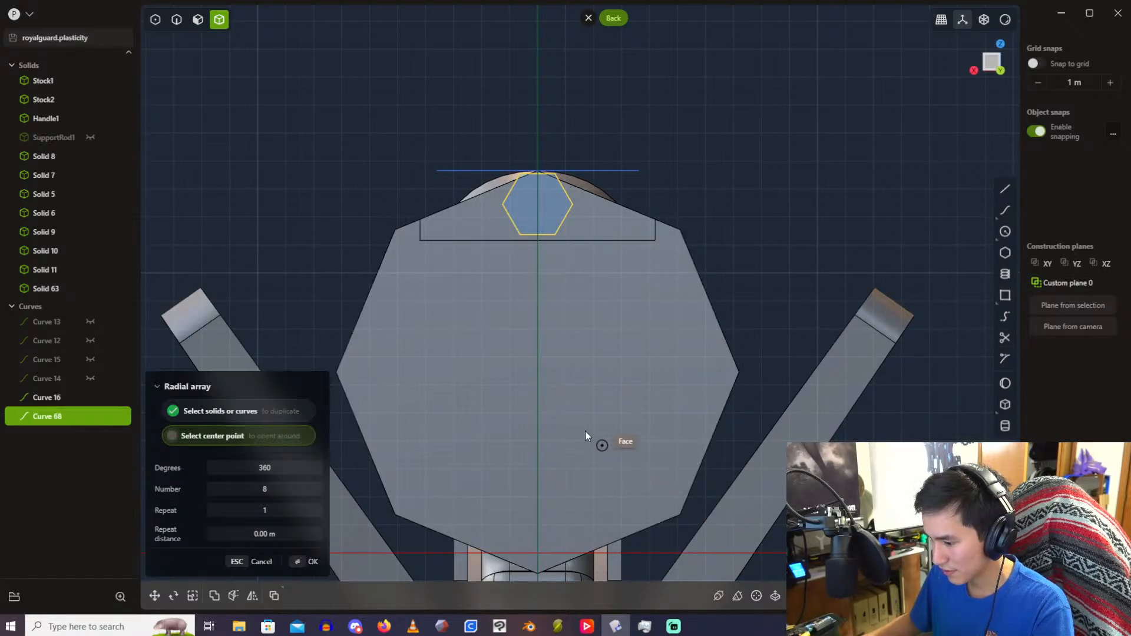
left_click(539, 402)
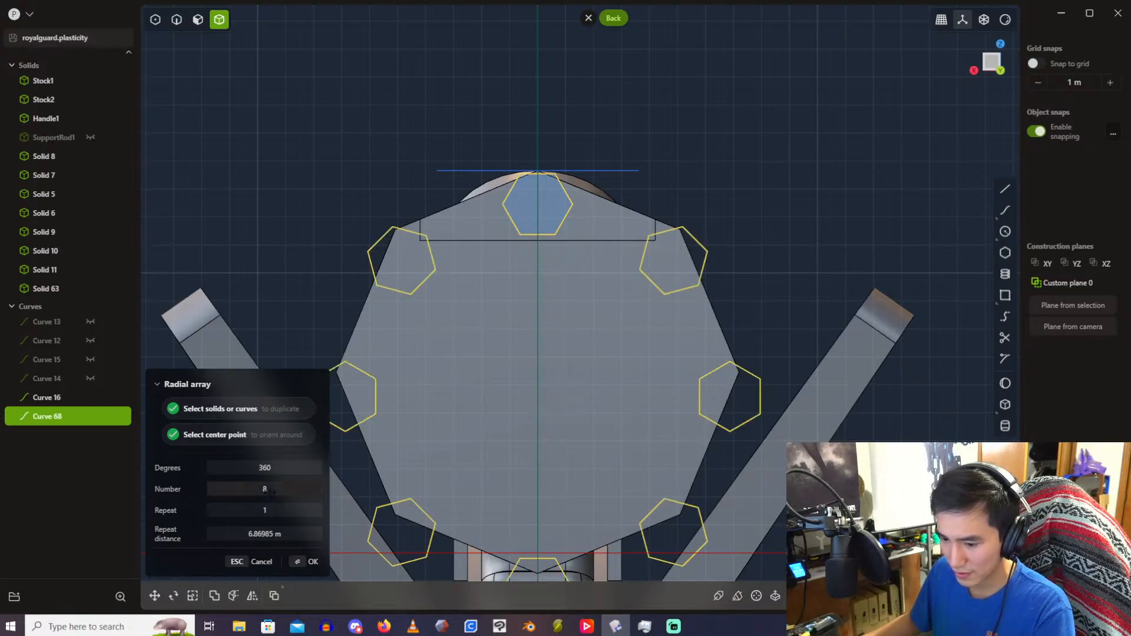
left_click(281, 490)
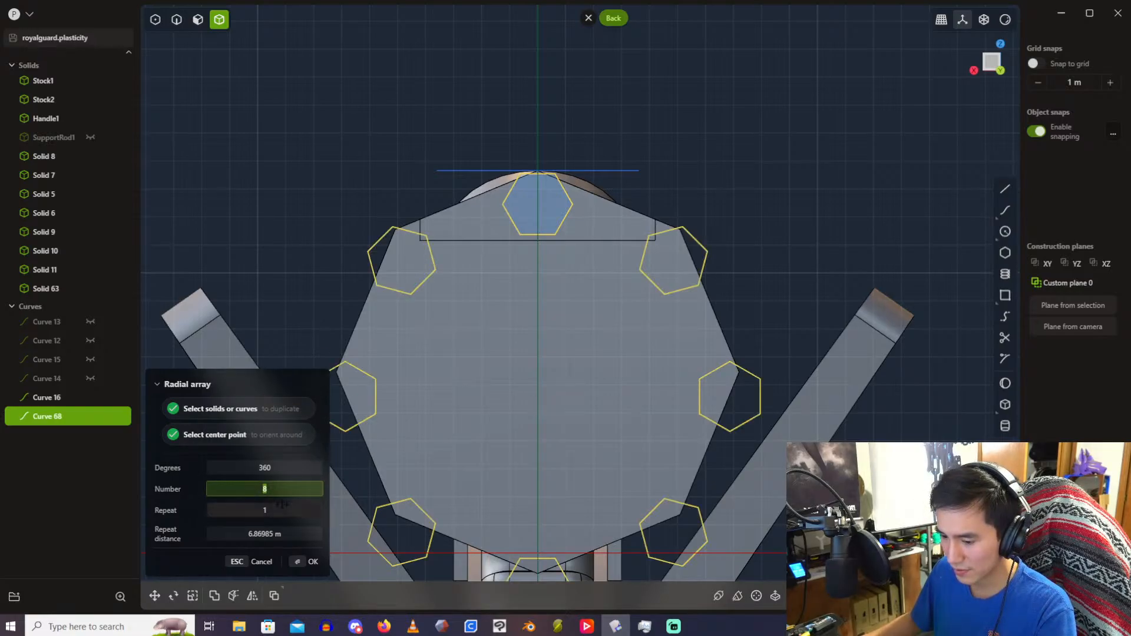
left_click(279, 466)
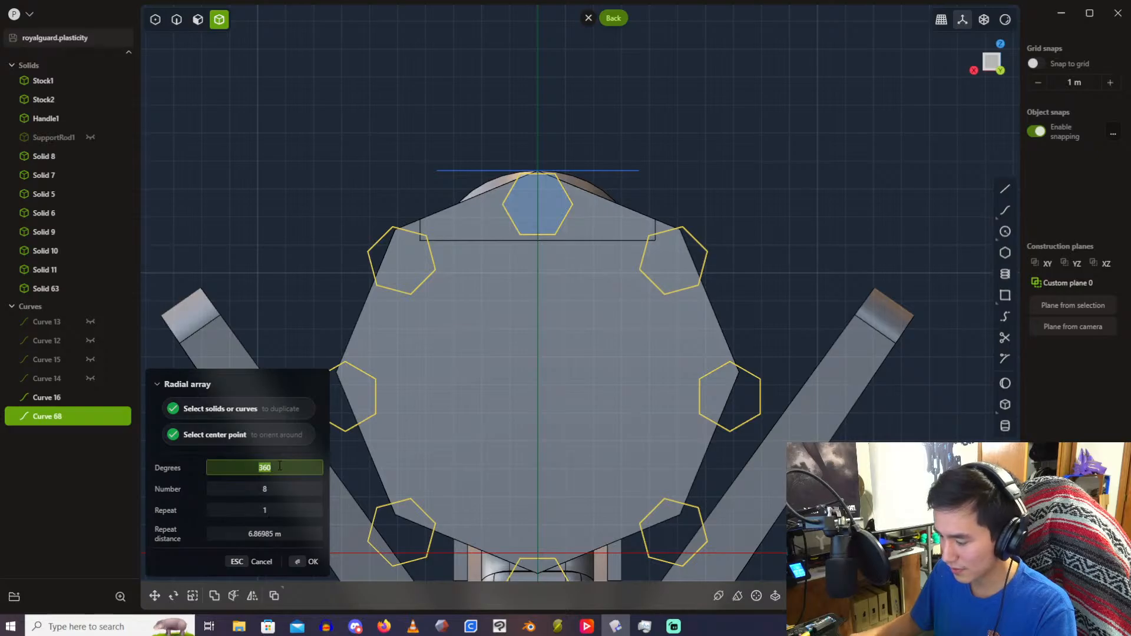
type("180")
key("Return")
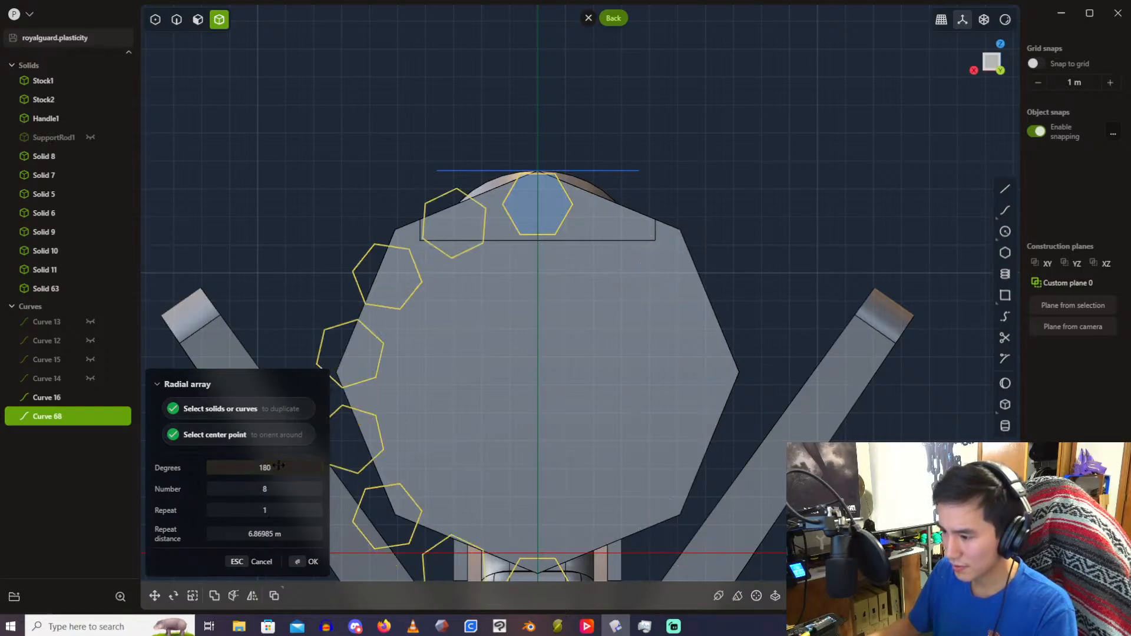
scroll(405, 287, "up", 2)
scroll(405, 286, "up", 1)
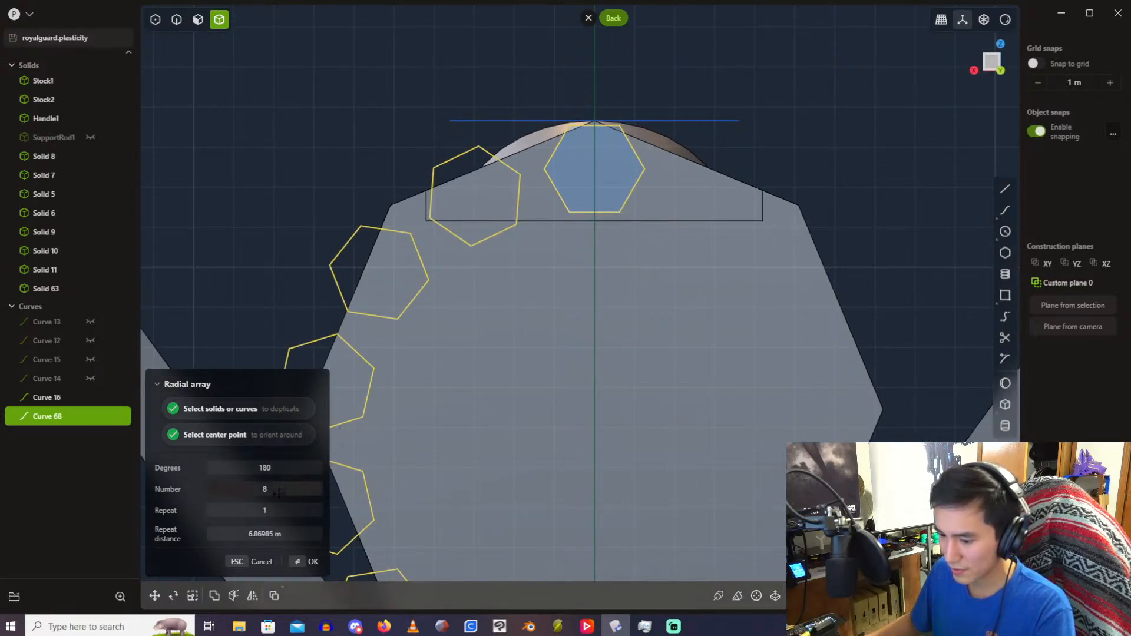
left_click(277, 487)
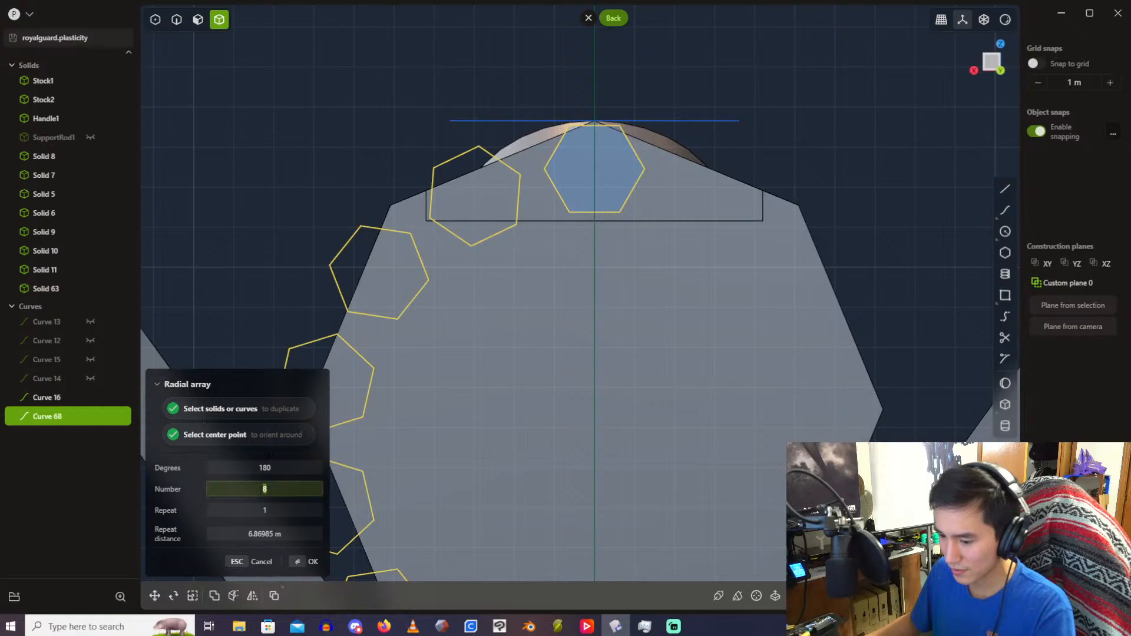
type("10")
key("Return")
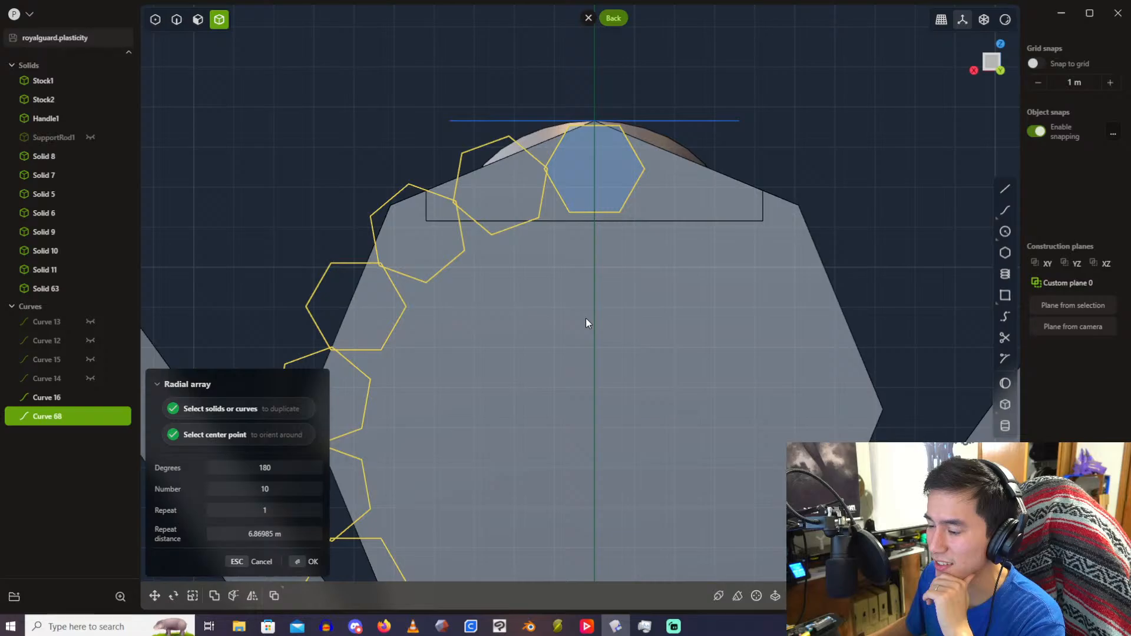
key("Escape")
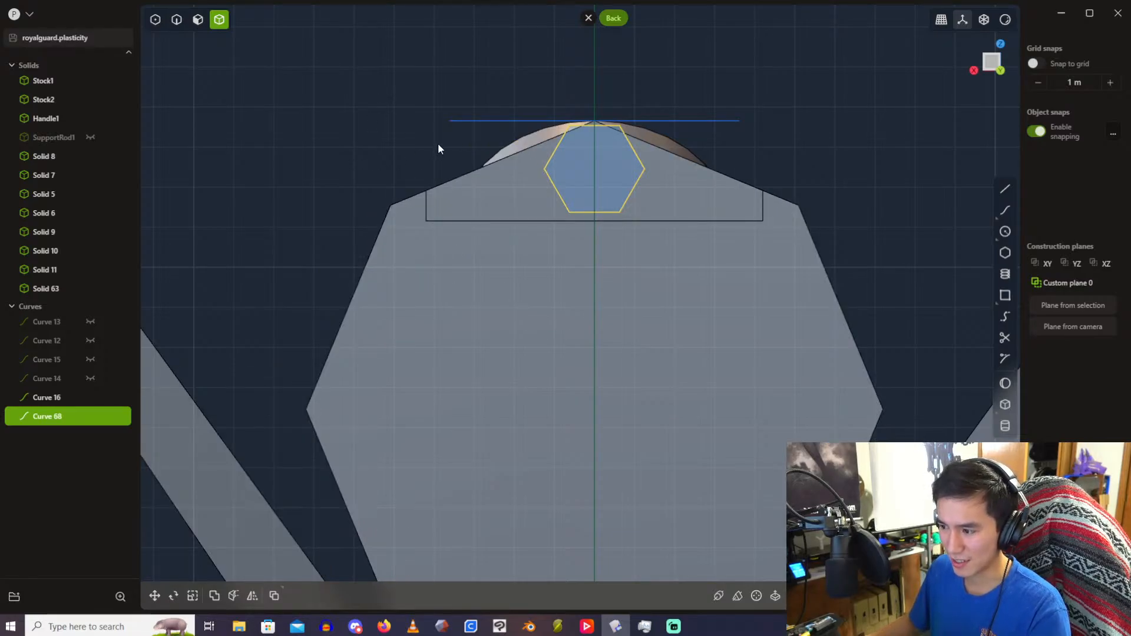
Step: Draw a smaller hexagon about 2.03 m across inside the existing one and delete the larger hexagon, Curve 68
scroll(692, 192, "up", 1)
left_click(1006, 254)
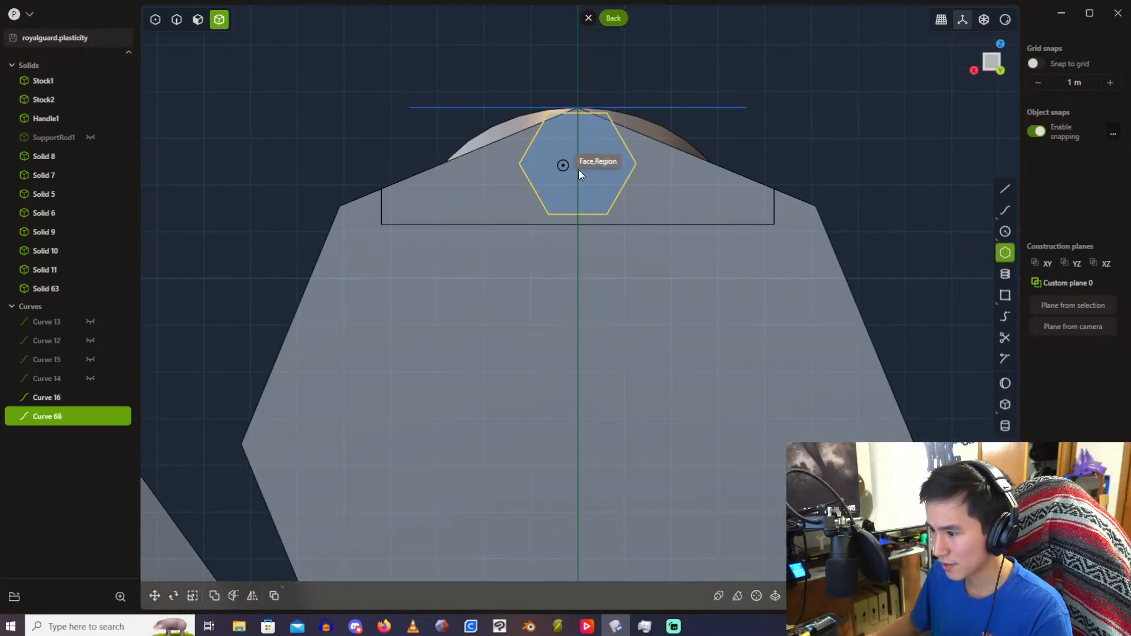
left_click(579, 166)
scroll(599, 178, "up", 1, "ctrl")
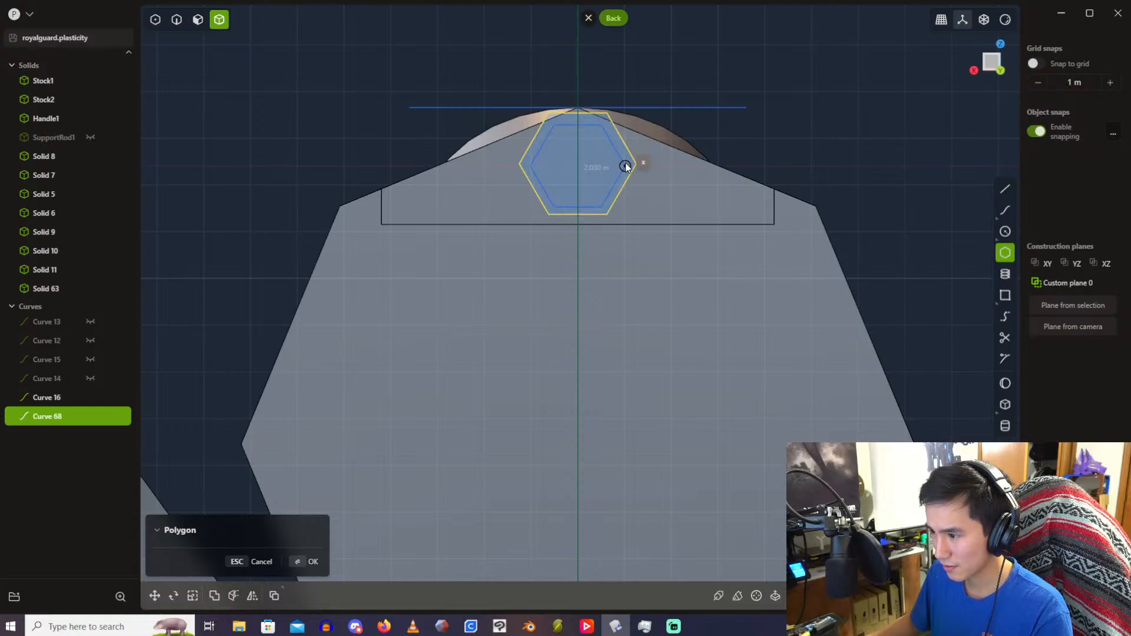
key("Tab")
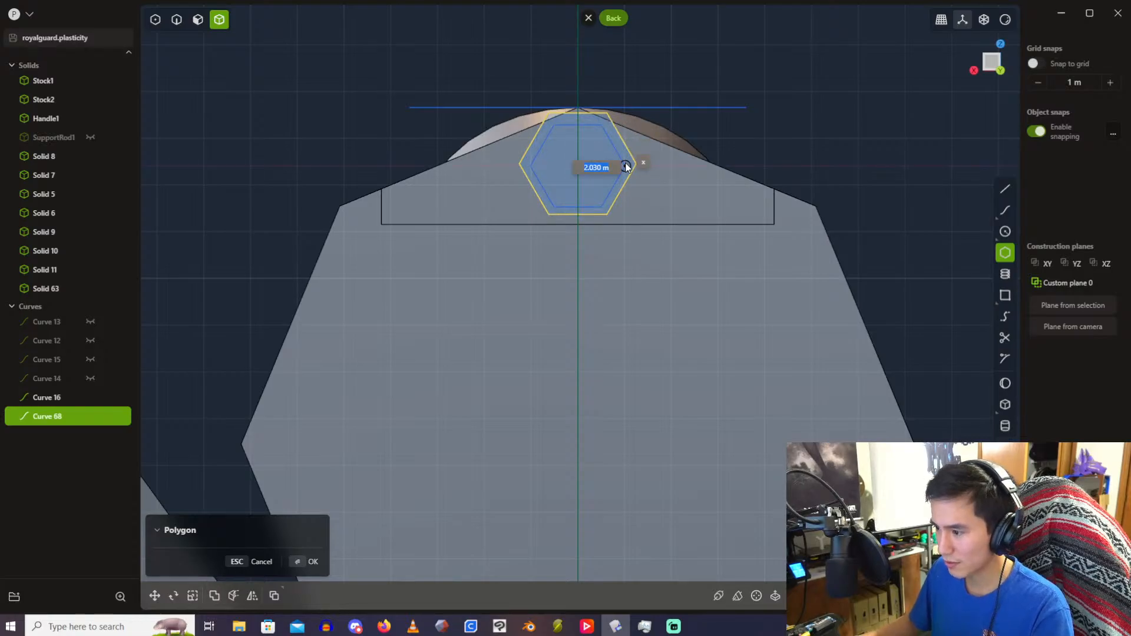
key("Return")
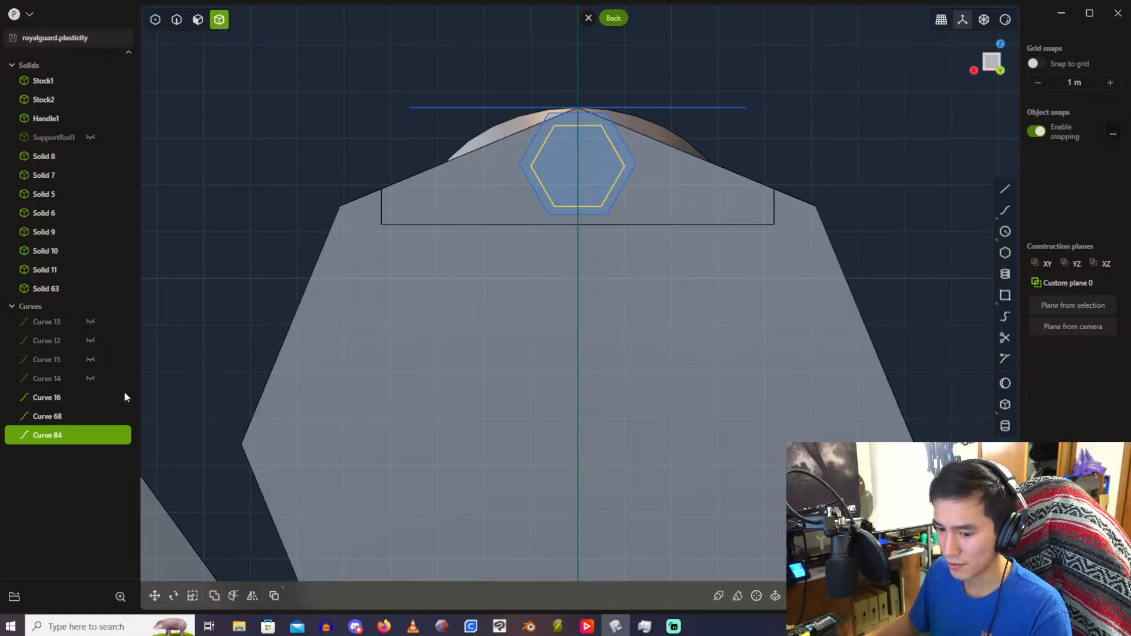
left_click(76, 415)
key("Delete")
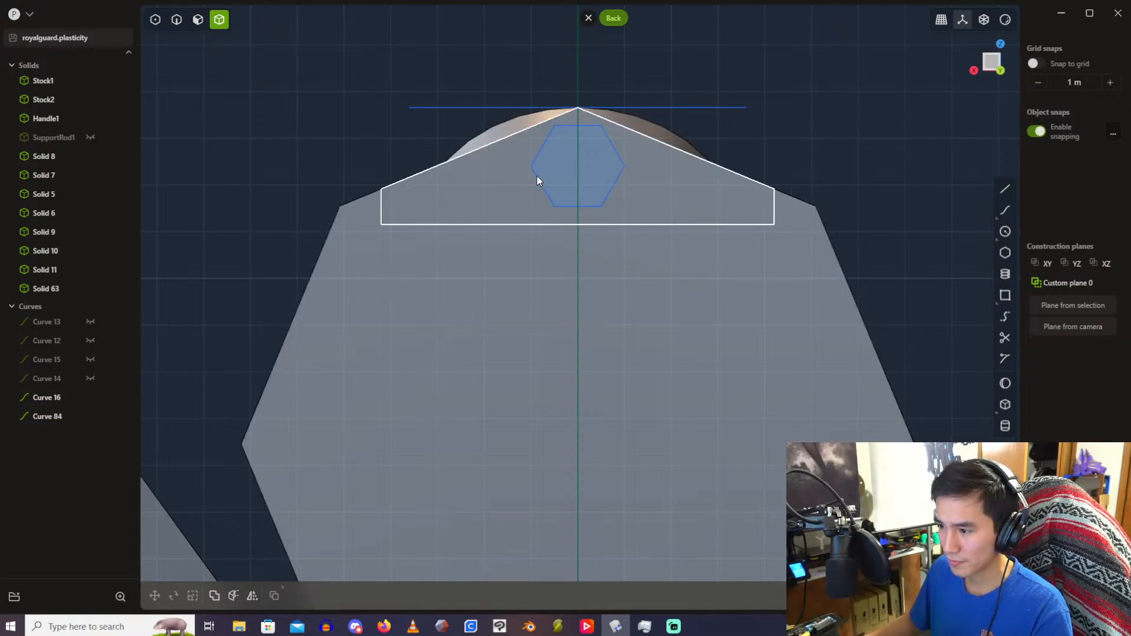
Step: Start a radial array of the small hexagon, Curve 84, around the octagonal face's centre over 180 degrees
left_click(61, 417)
scroll(359, 353, "down", 2)
middle_click_drag(687, 351, 704, 210, "shift")
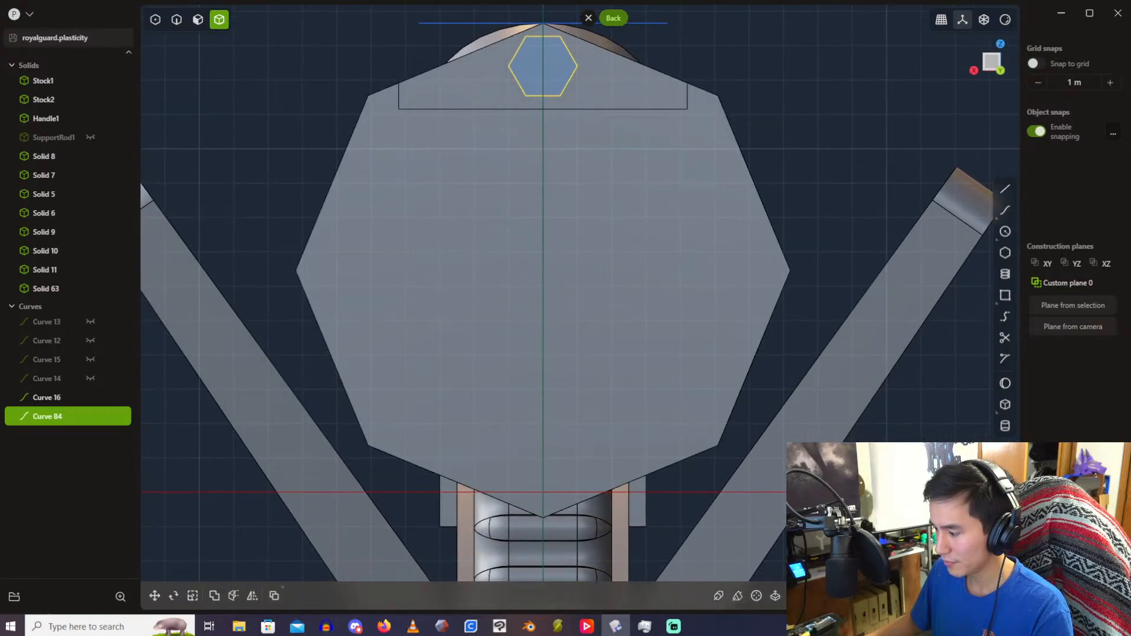
key("alt+r")
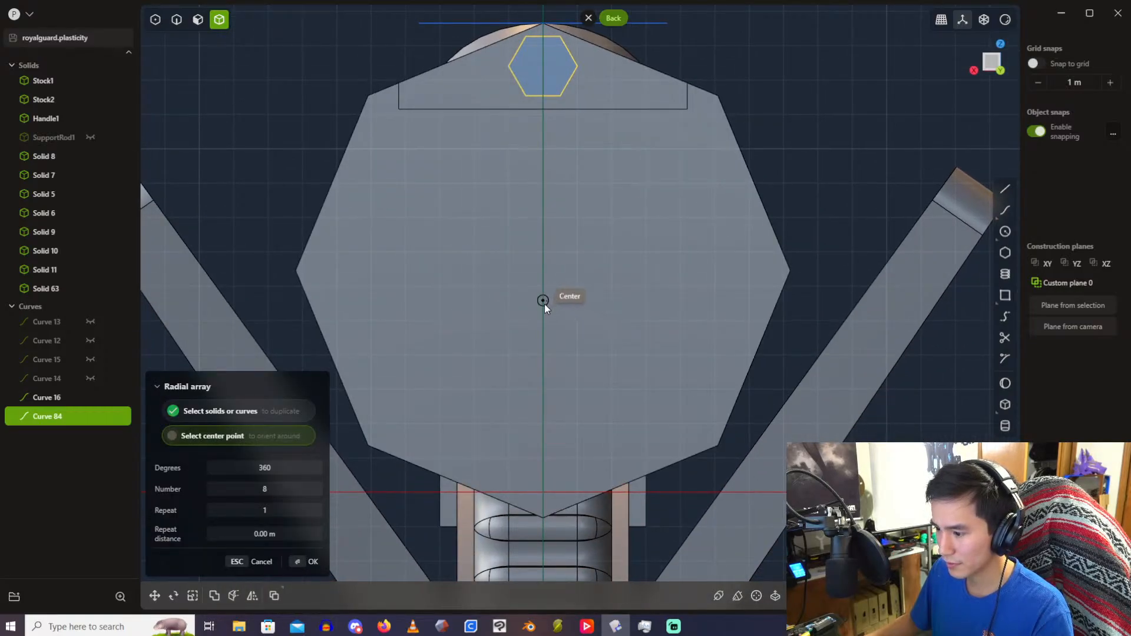
left_click(544, 301)
middle_click_drag(558, 243, 554, 309, "shift")
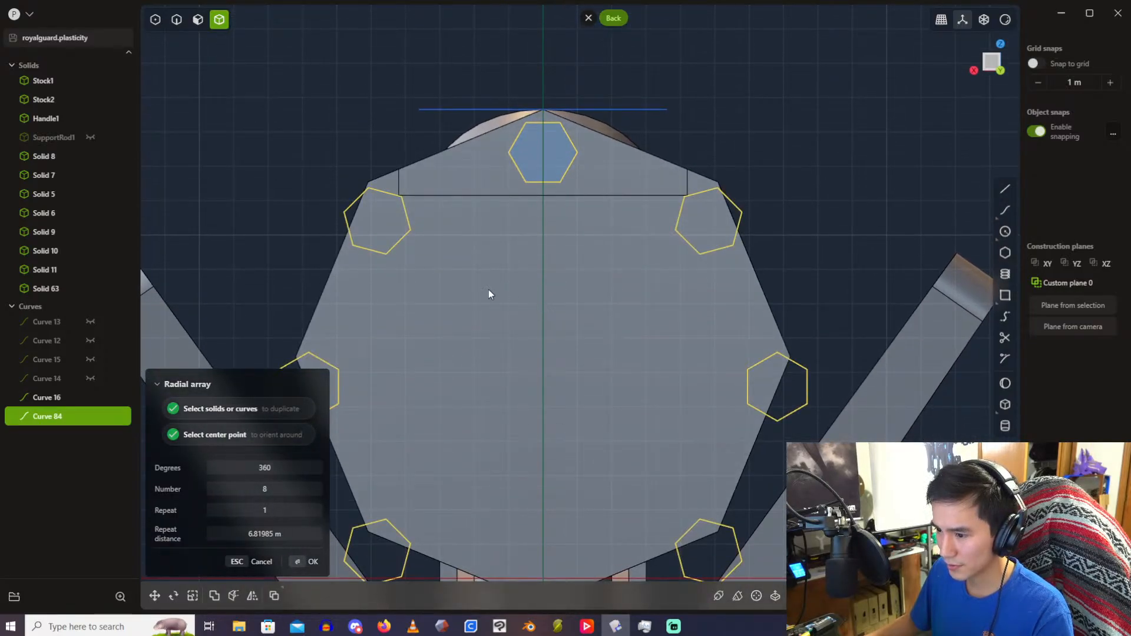
scroll(395, 274, "up", 1)
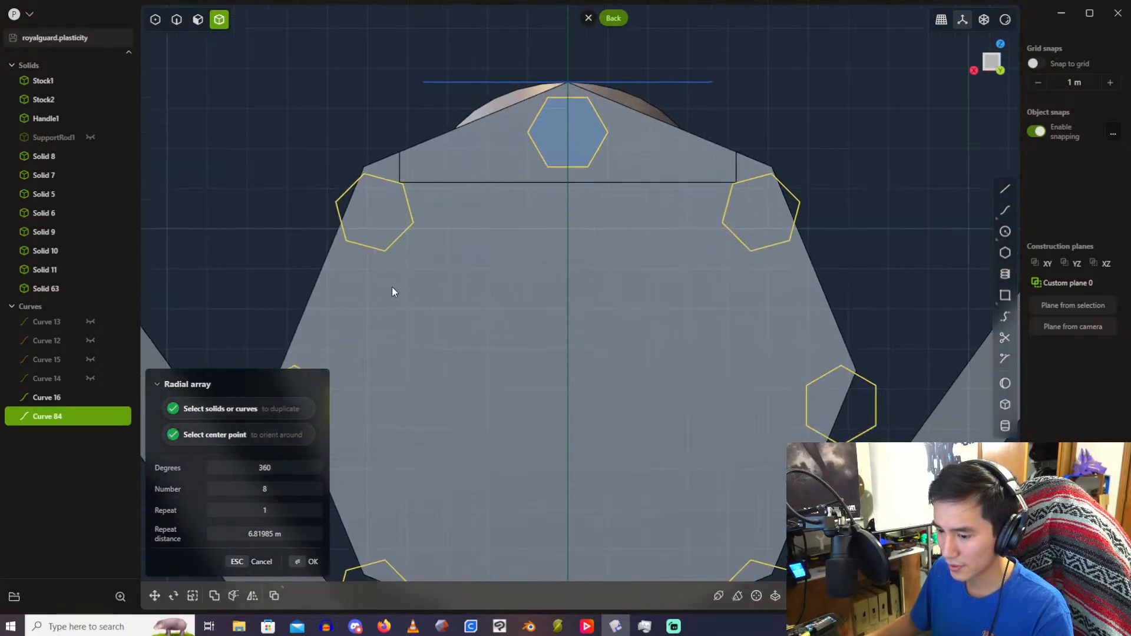
double_click(275, 467)
type("18")
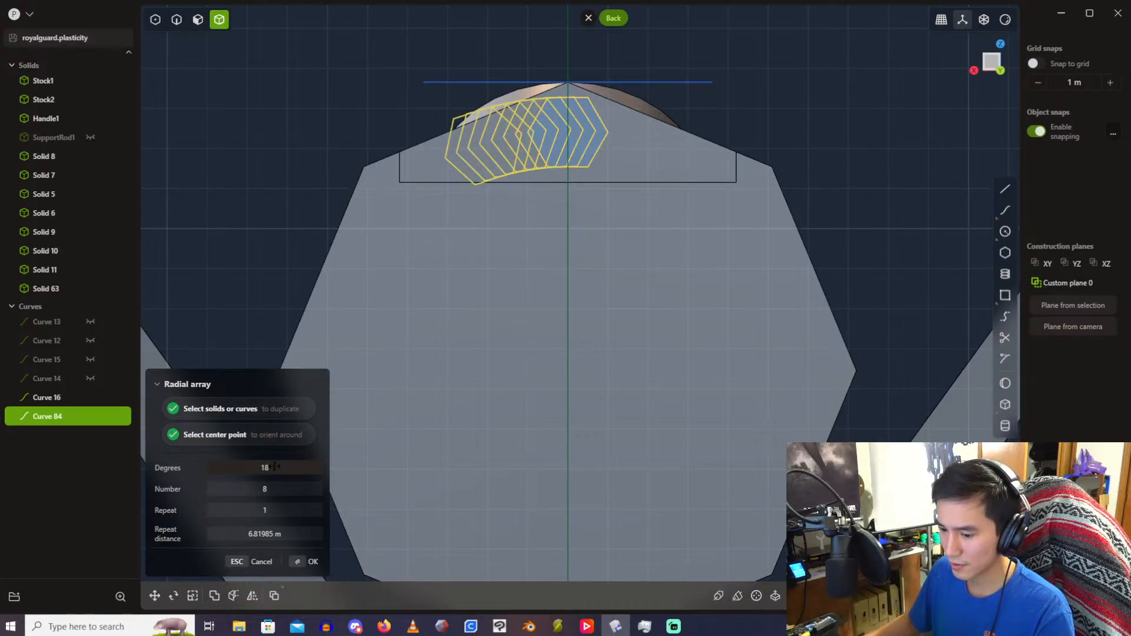
type("0")
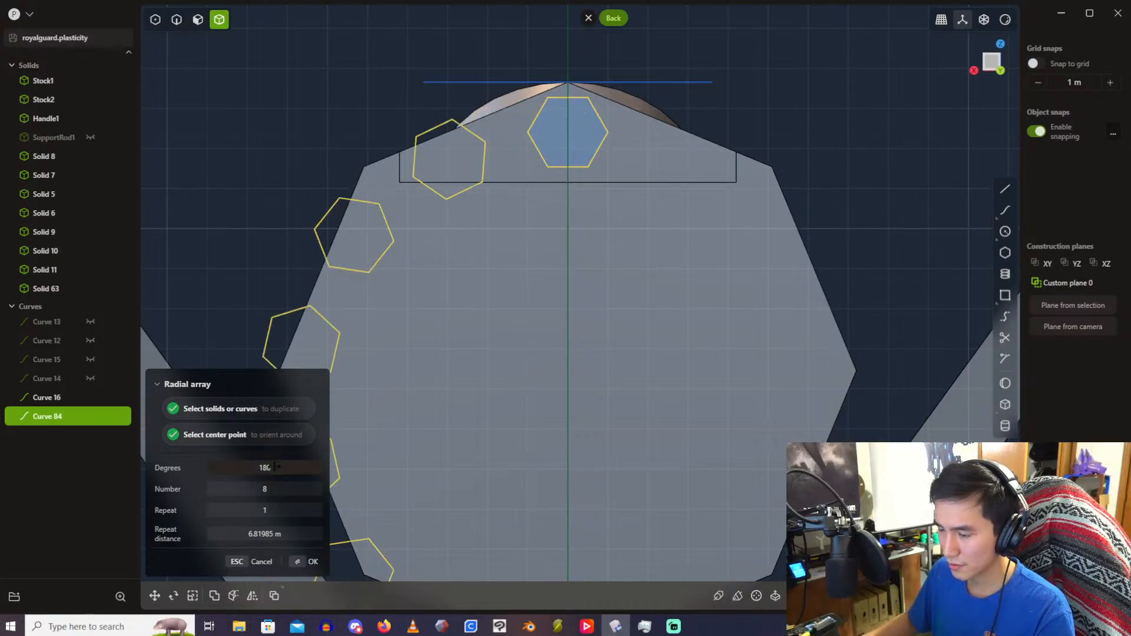
Step: Set the hexagon's radial array to 6 copies over 90 degrees and apply it
double_click(275, 467)
type("9")
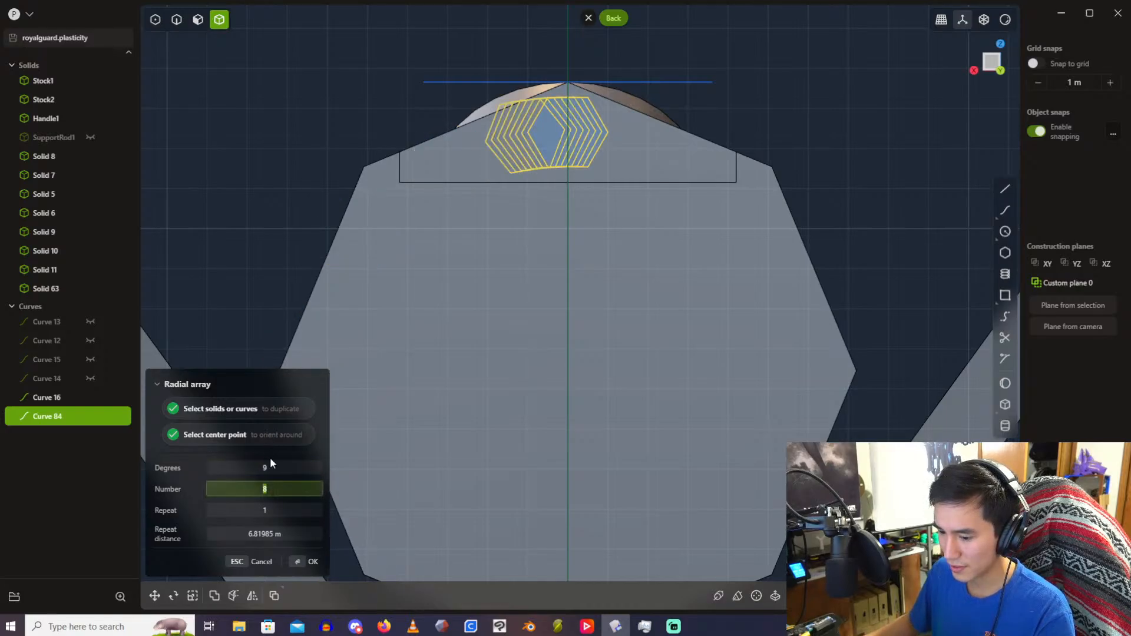
left_click(272, 468)
type("0")
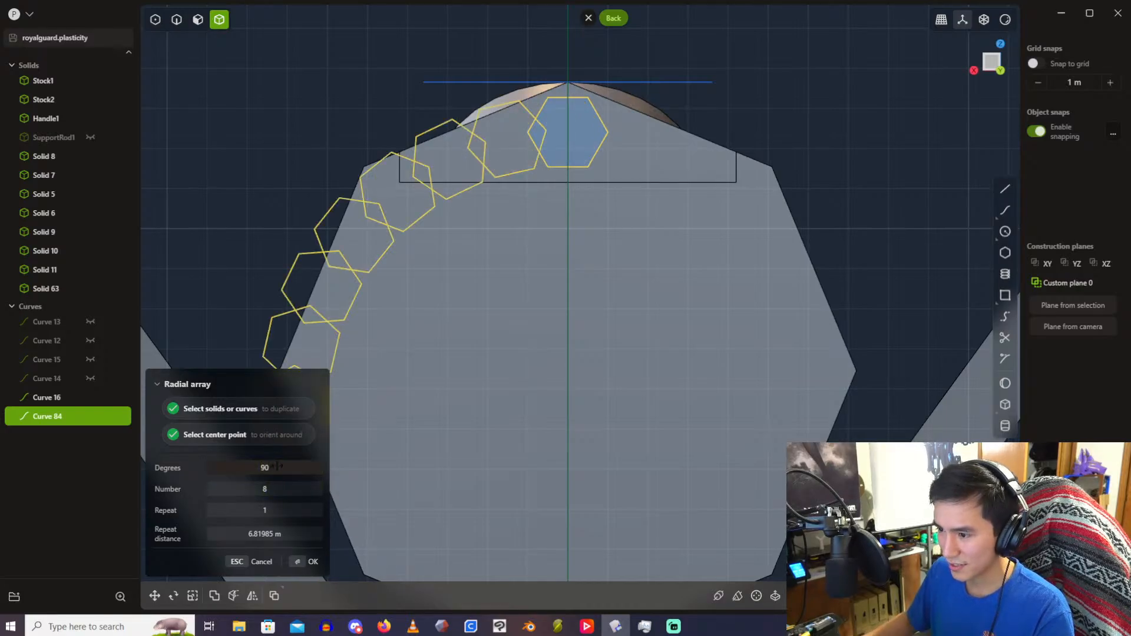
double_click(289, 489)
type("6")
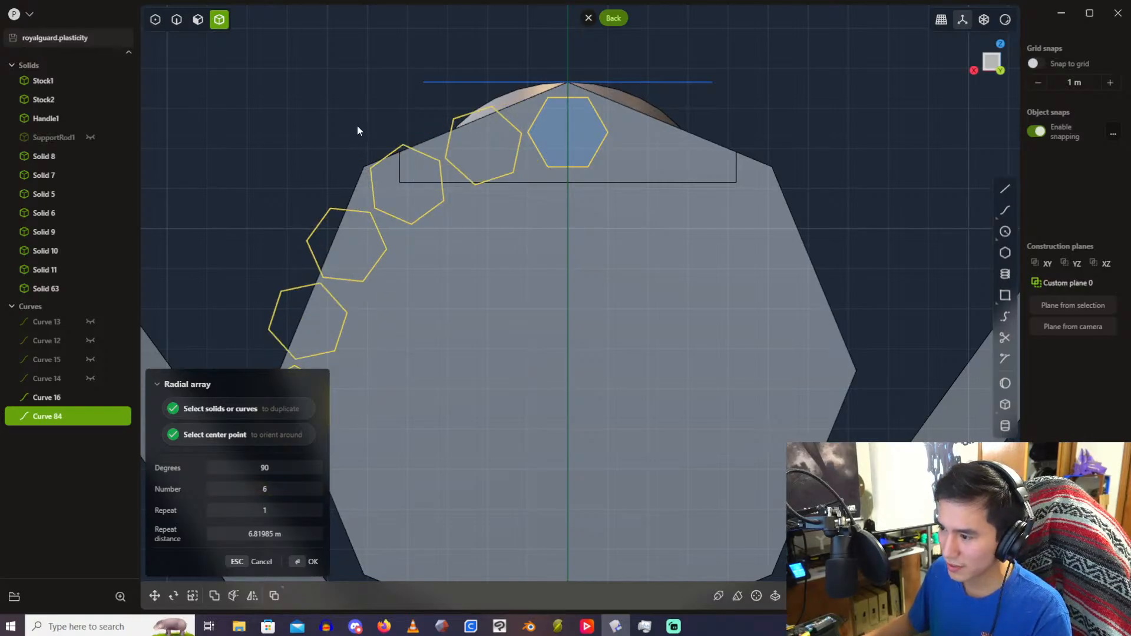
key("Return")
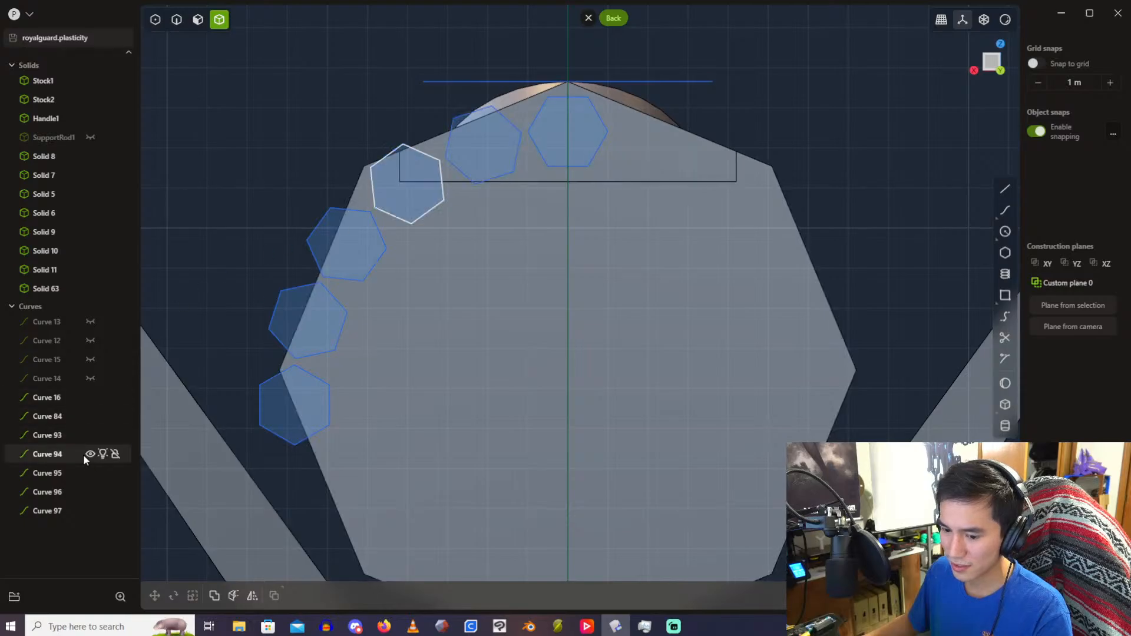
Step: Undo the 90-degree radial array so only the original small hexagon, Curve 84, remains
left_click(68, 511)
left_click(65, 488, "shift")
left_click(65, 470, "shift")
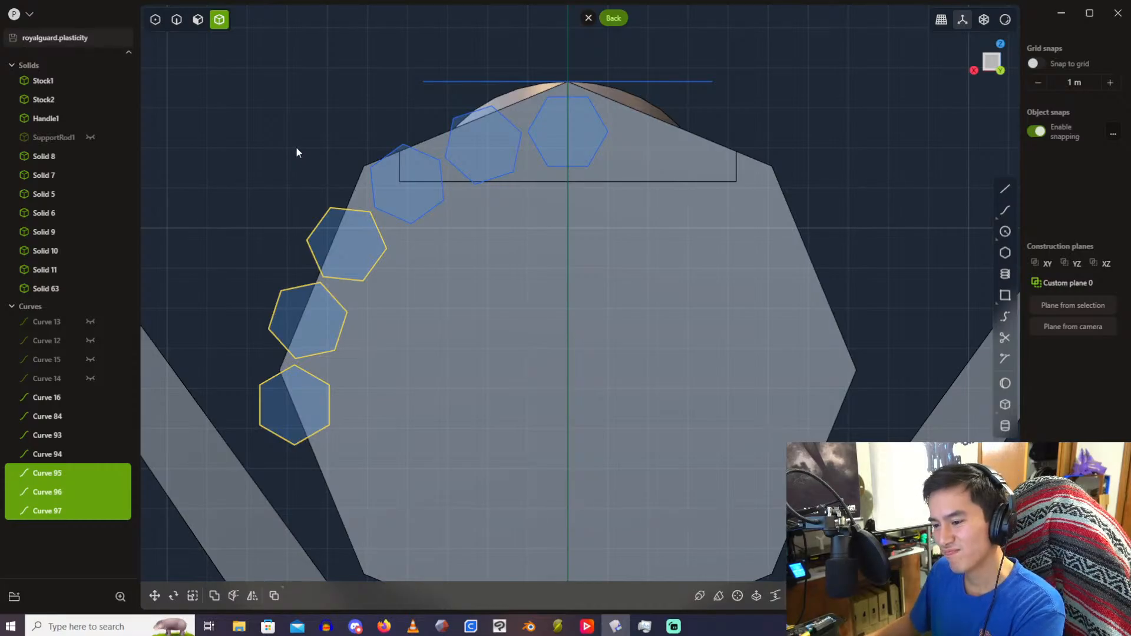
key("ctrl+z")
key("ctrl+z")
key("ctrl+z")
key("ctrl+z")
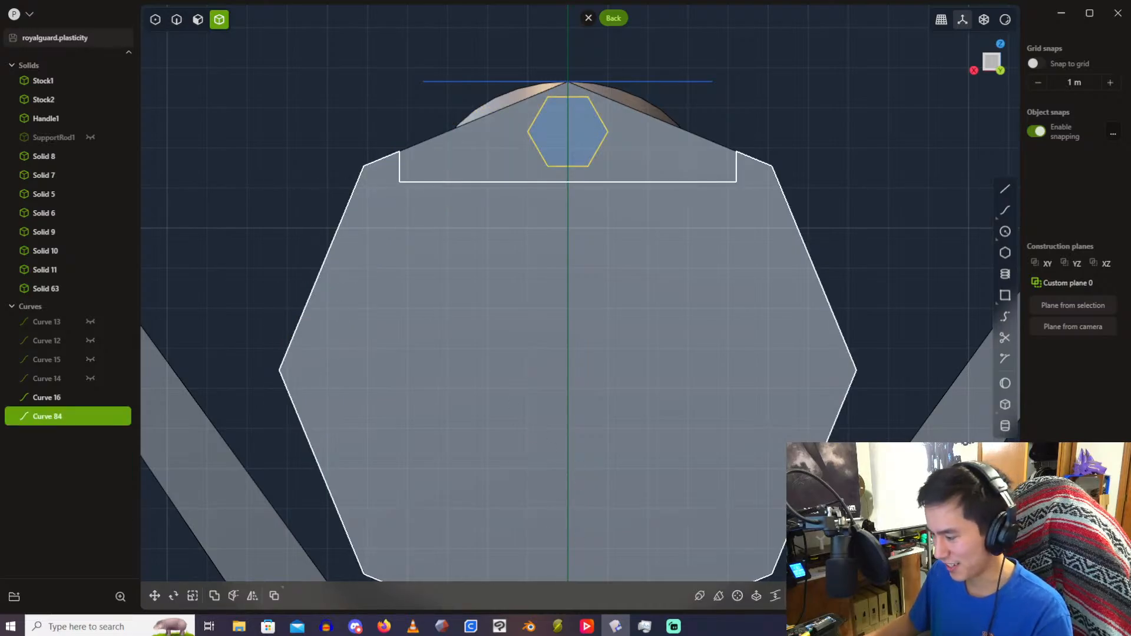
Step: Radial array the small hexagon around the octagonal face's centre with 20 copies over 360 degrees
key("alt+r")
left_click(569, 405)
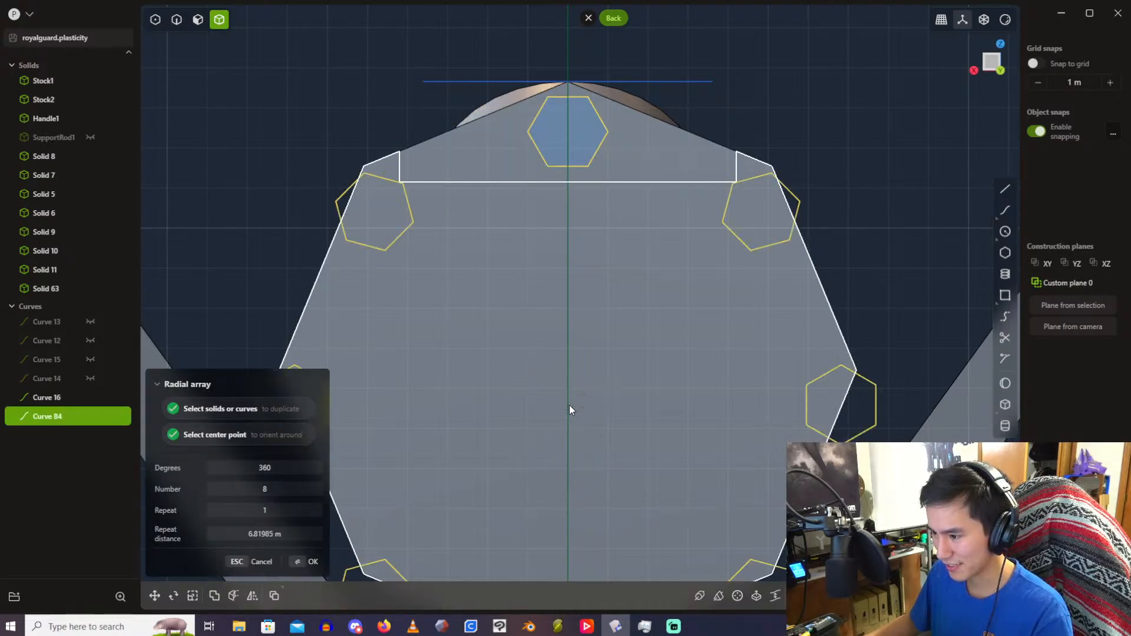
left_click(288, 489)
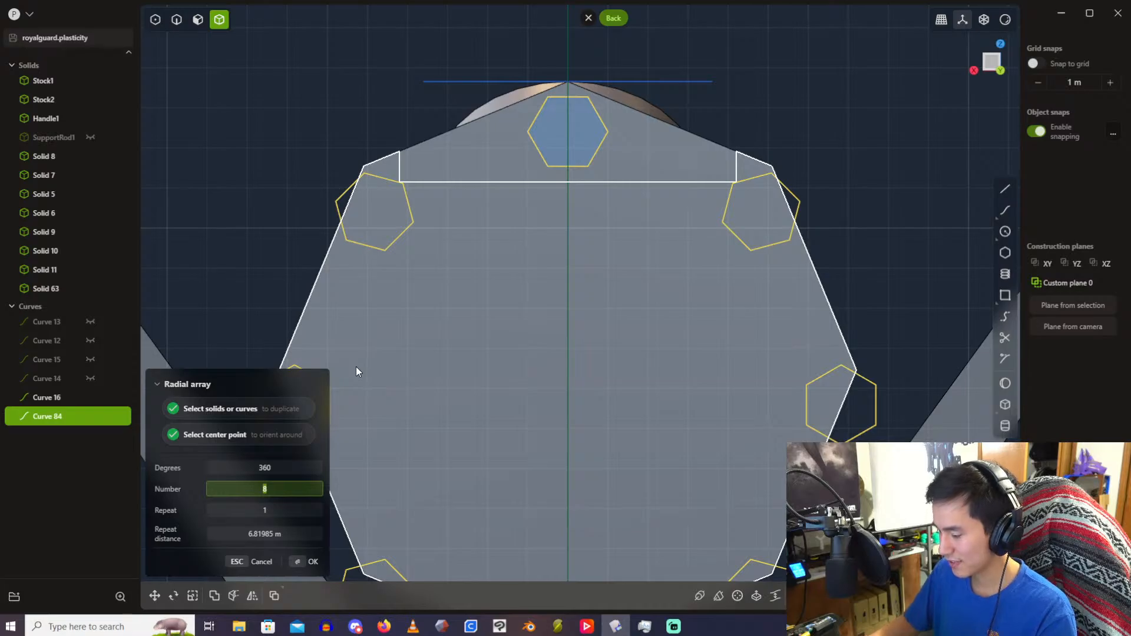
type("20")
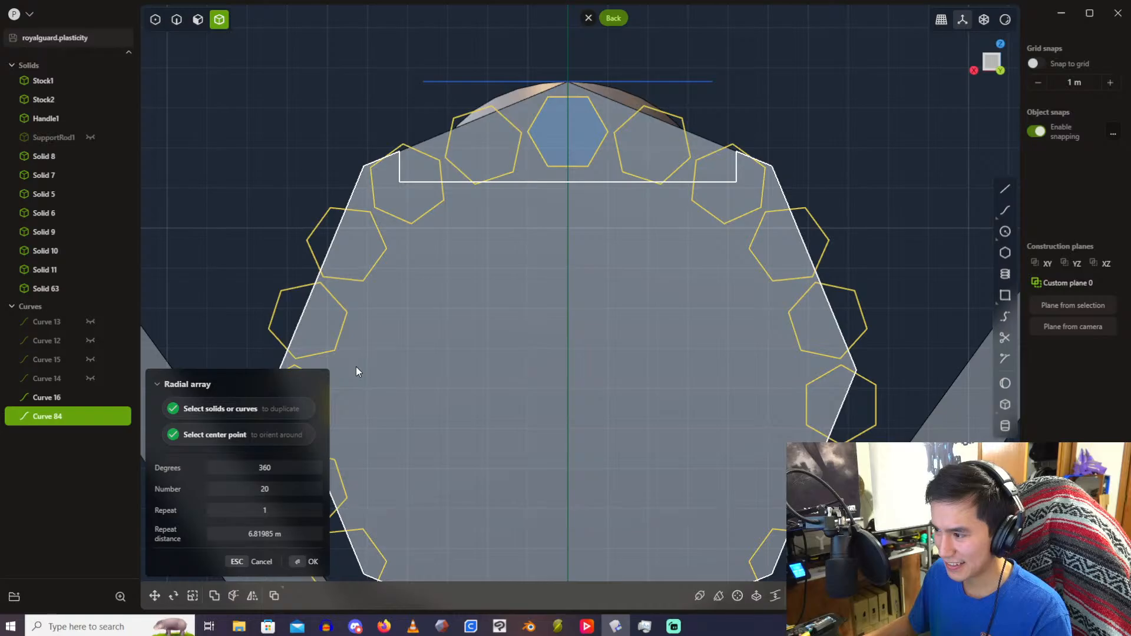
key("Return")
scroll(234, 83, "down", 5)
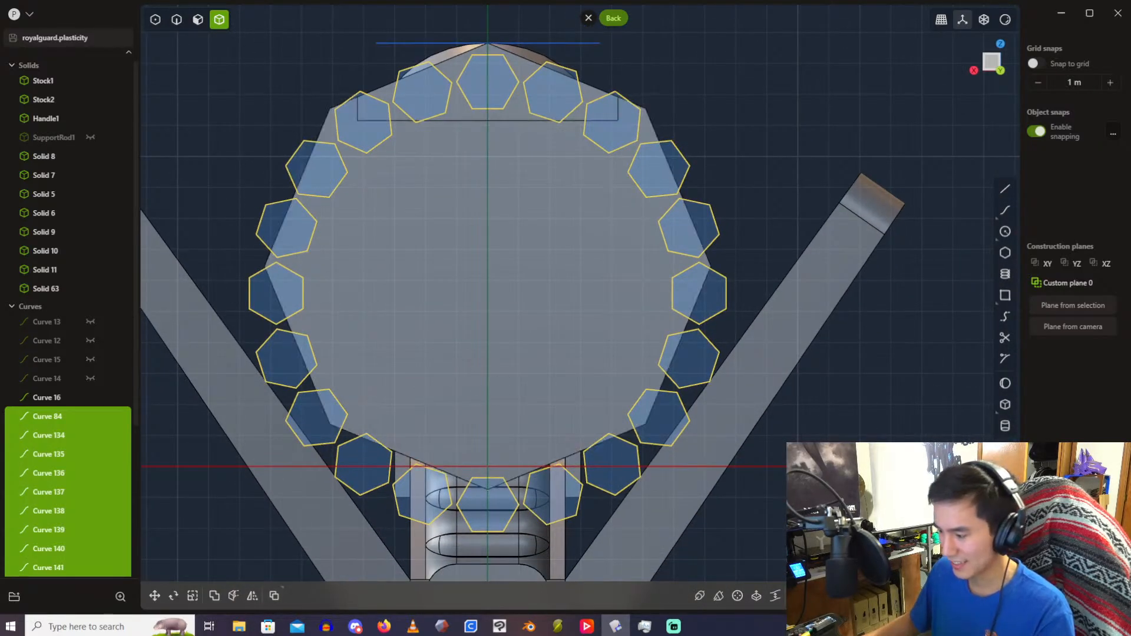
Step: Rotate the full ring of hexagons 9 degrees about the Y axis, then deselect it
key("r")
left_click_drag(518, 274, 550, 232)
left_click(328, 515)
type("9")
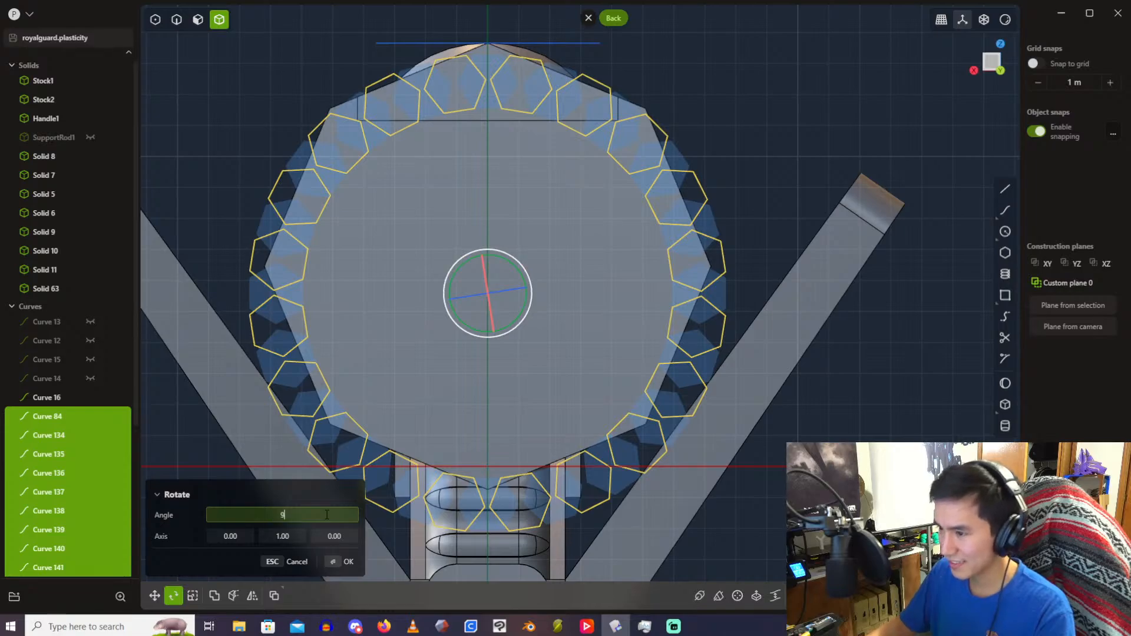
key("Return")
scroll(508, 101, "up", 4)
middle_click_drag(541, 47, 541, 192, "shift")
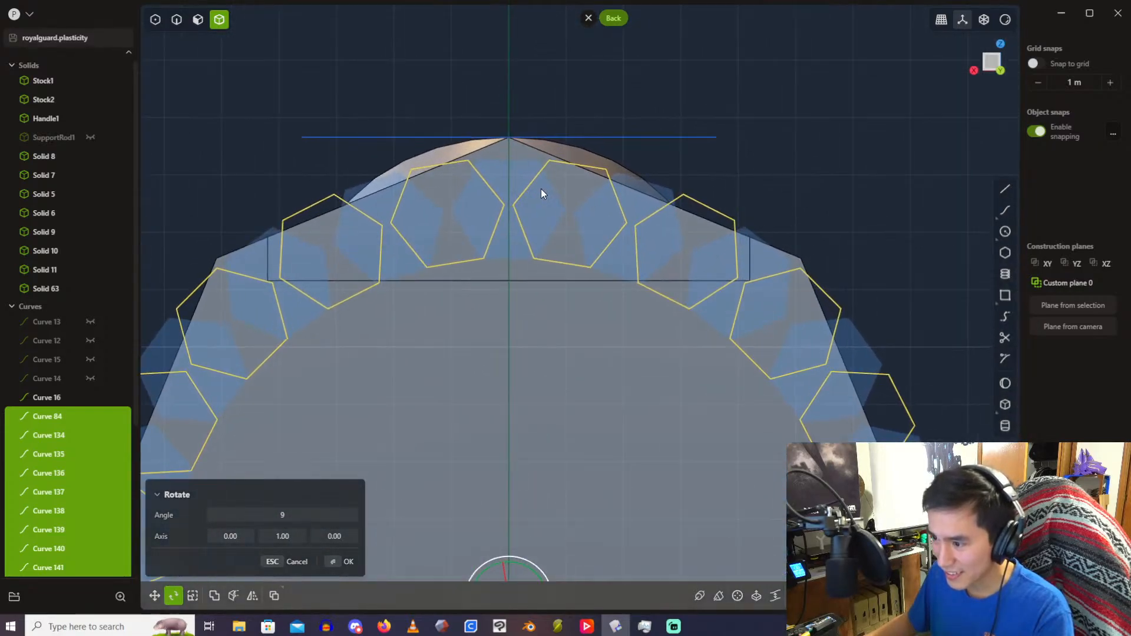
scroll(541, 189, "up", 5)
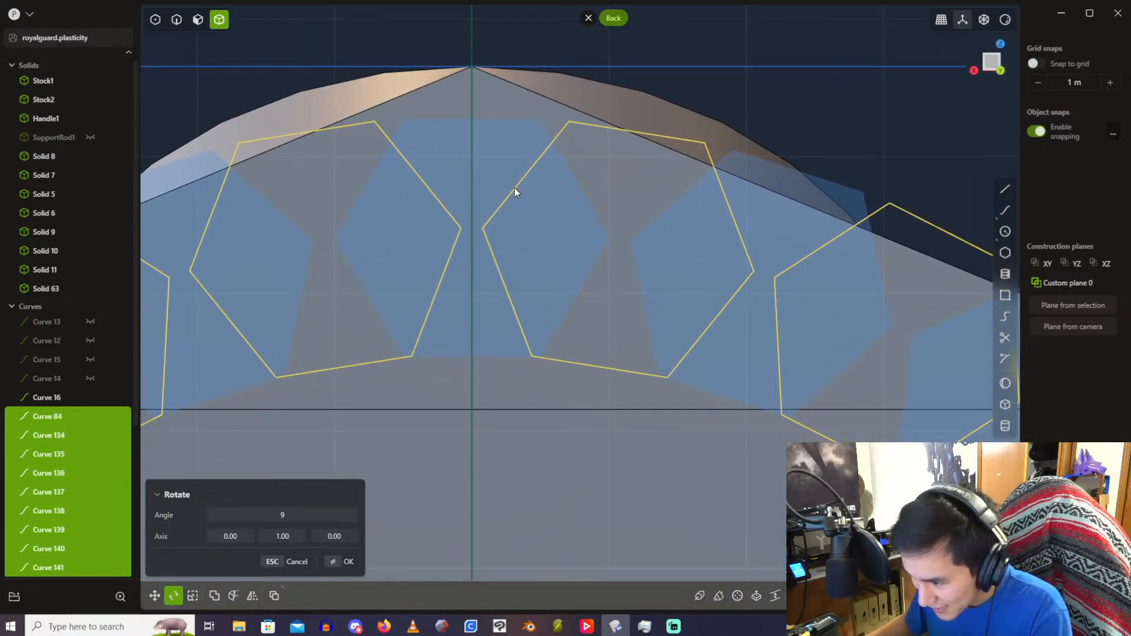
scroll(515, 187, "down", 7)
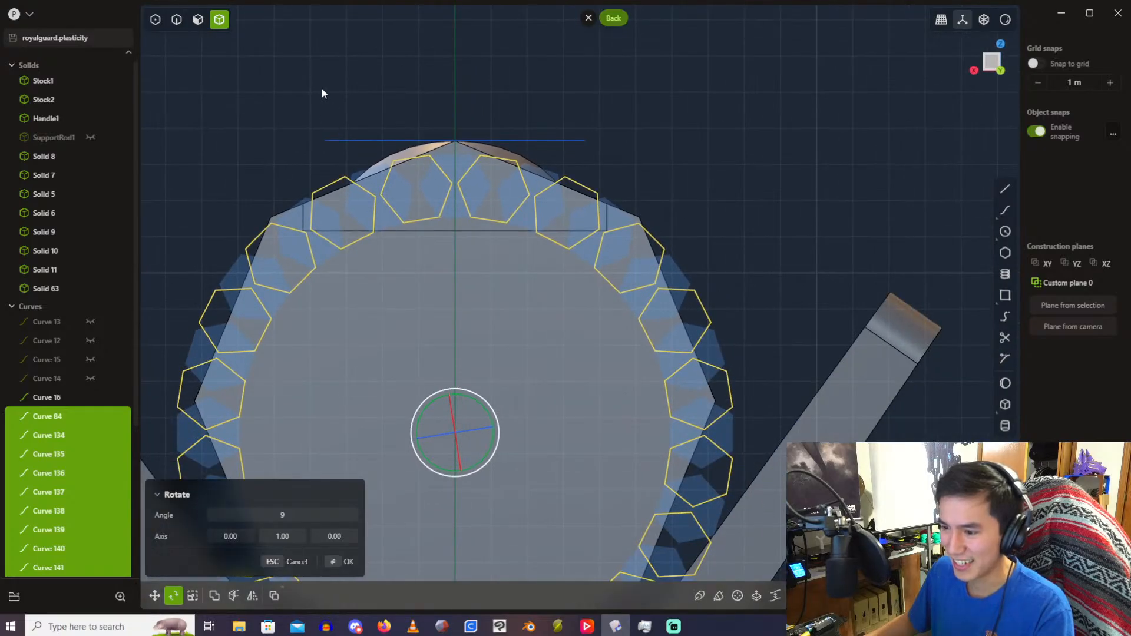
key("Return")
middle_click_drag(299, 156, 387, 63, "shift")
scroll(387, 63, "down", 4)
left_click(345, 69)
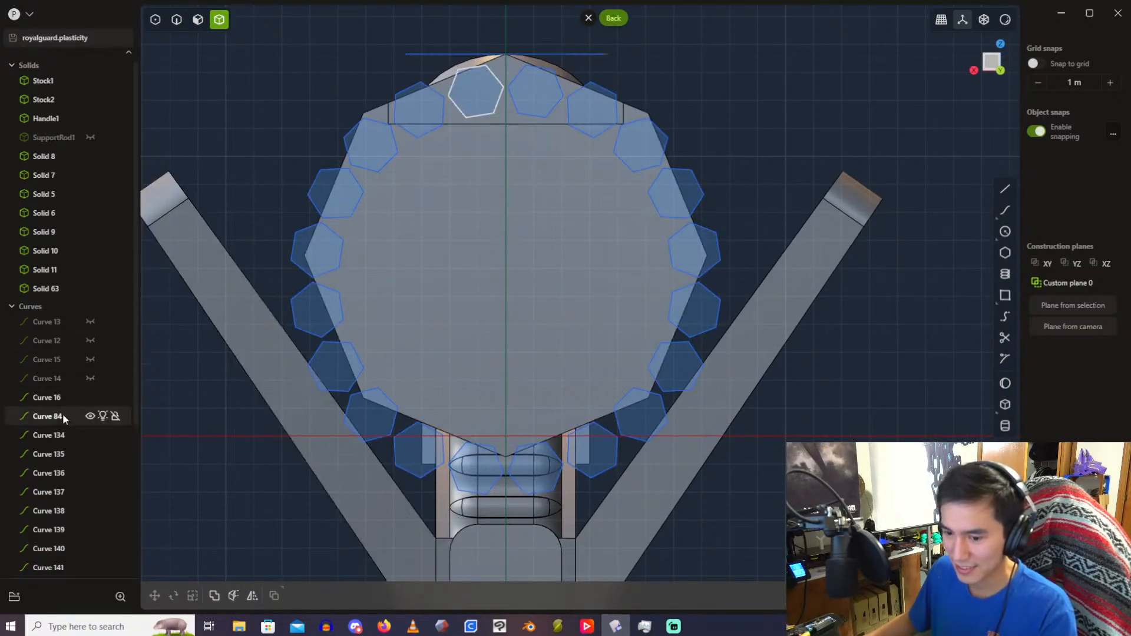
Step: Delete the ring's hexagons Curve 141 through Curve 150 along the lower edge and one side of the octagonal head
scroll(62, 427, "down", 4)
left_click(61, 569)
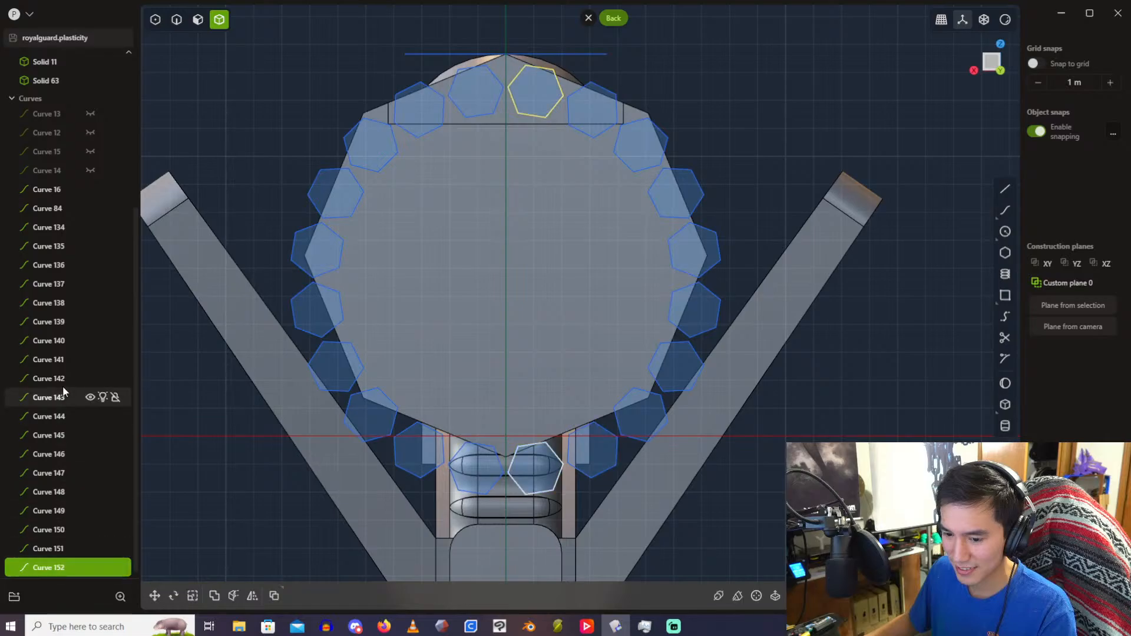
left_click(65, 342, "shift")
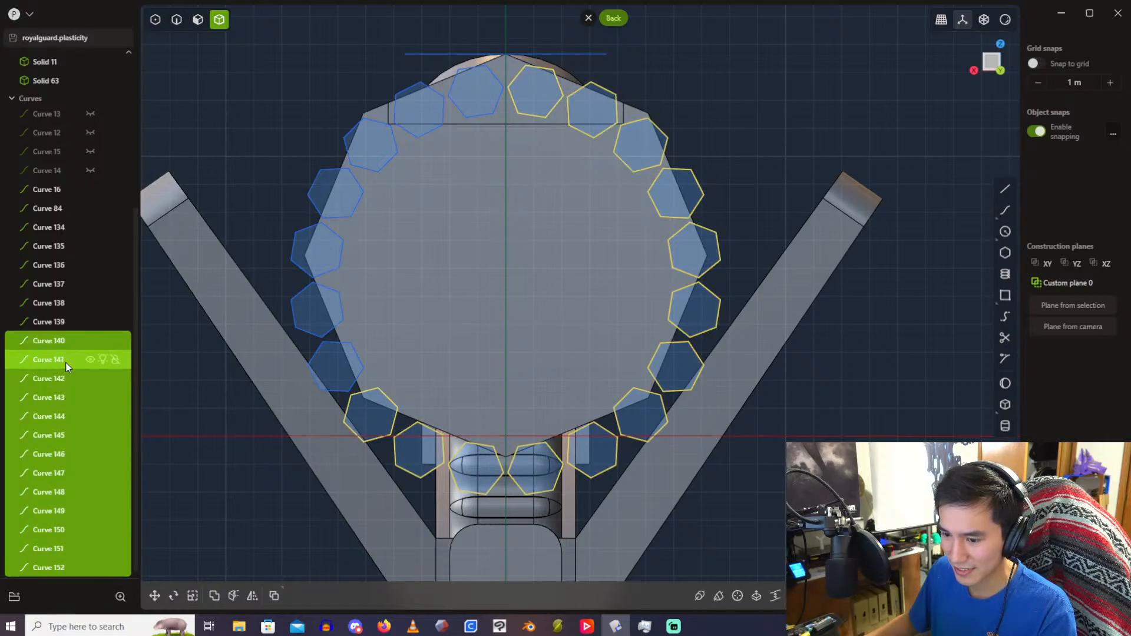
left_click(66, 361)
left_click(59, 454, "shift")
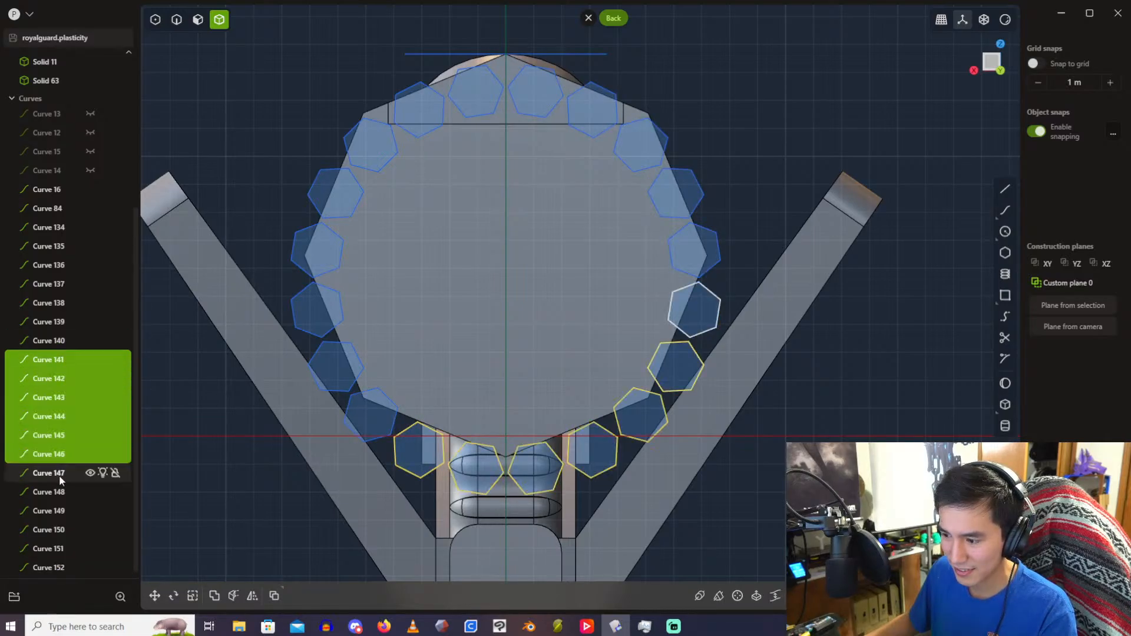
left_click(59, 492, "shift")
left_click(62, 530, "shift")
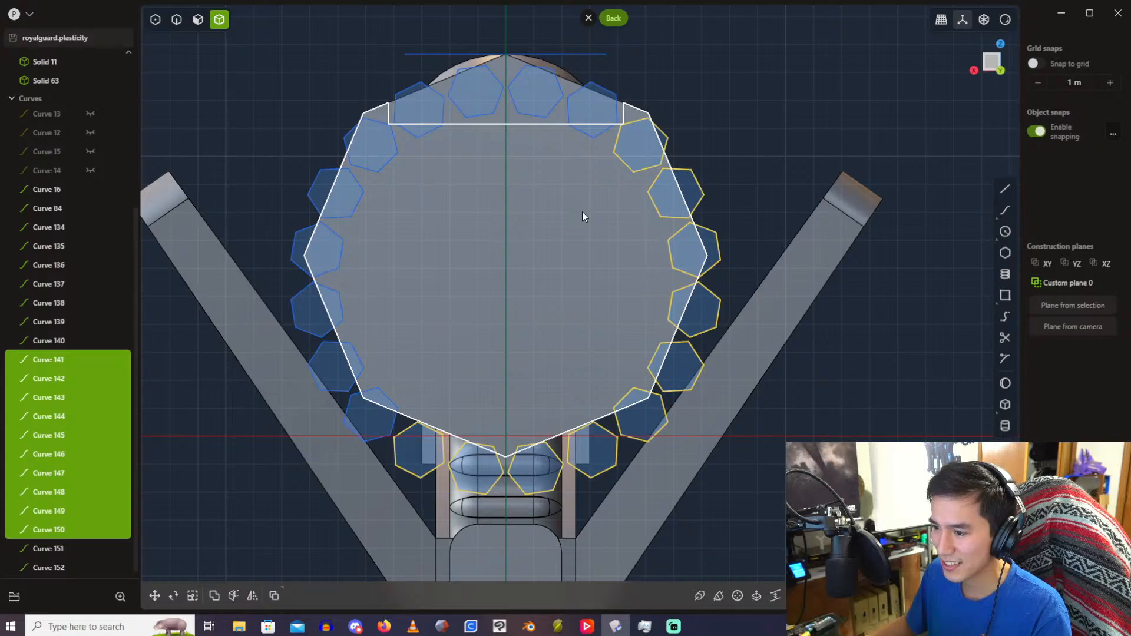
key("Delete")
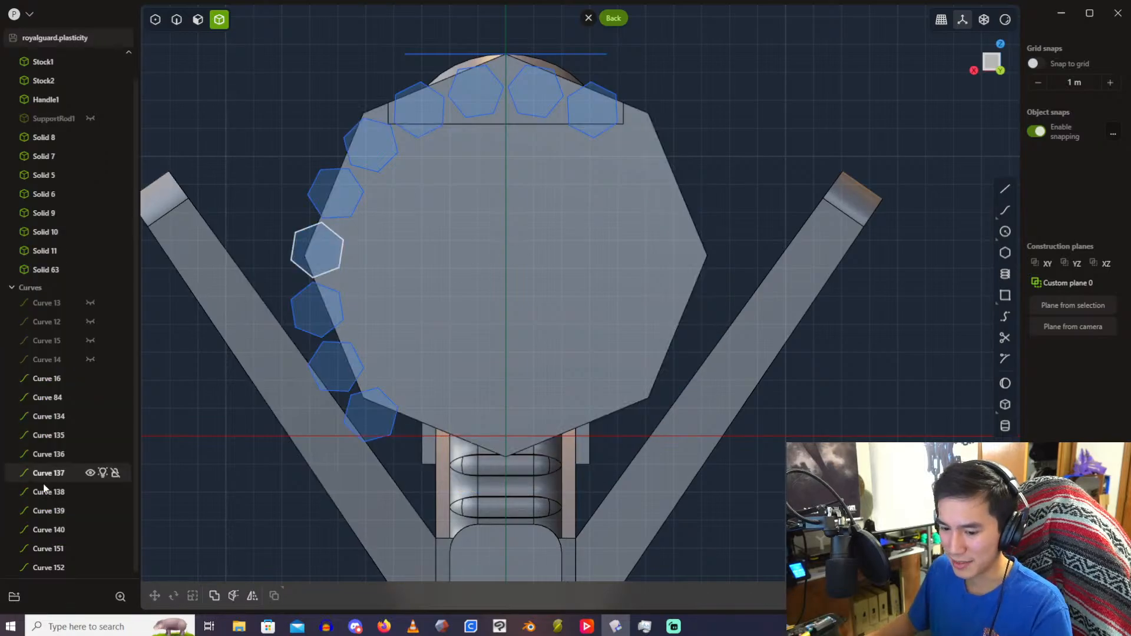
Step: Delete the hexagons Curve 135 through Curve 140 along the other side, keeping the four inside the top piece
left_click(62, 530)
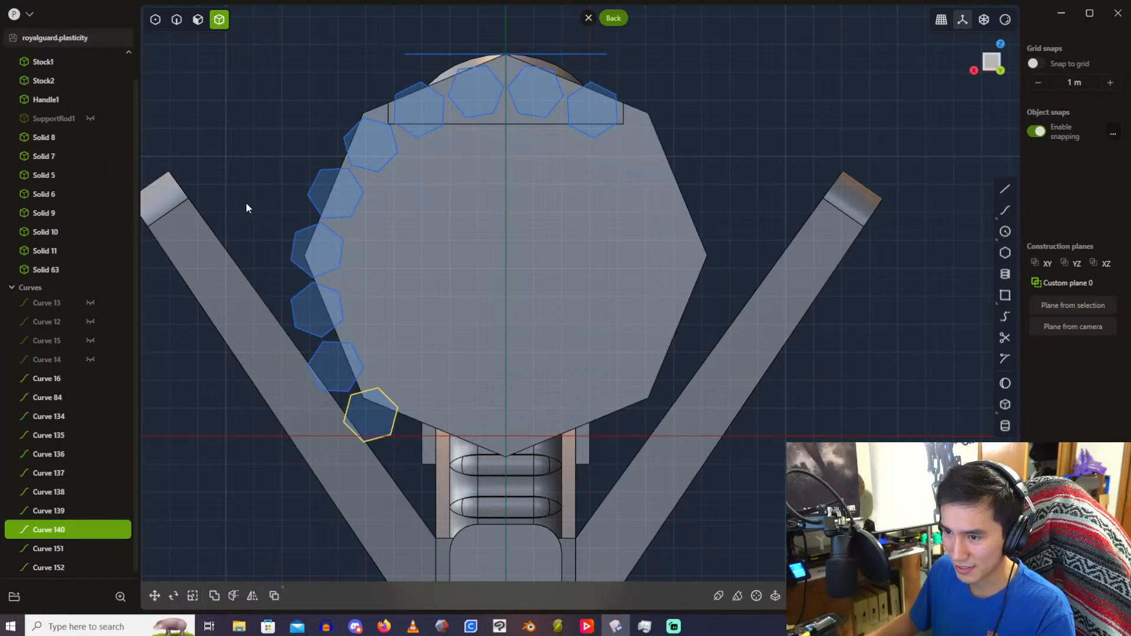
left_click(77, 419)
left_click(68, 436)
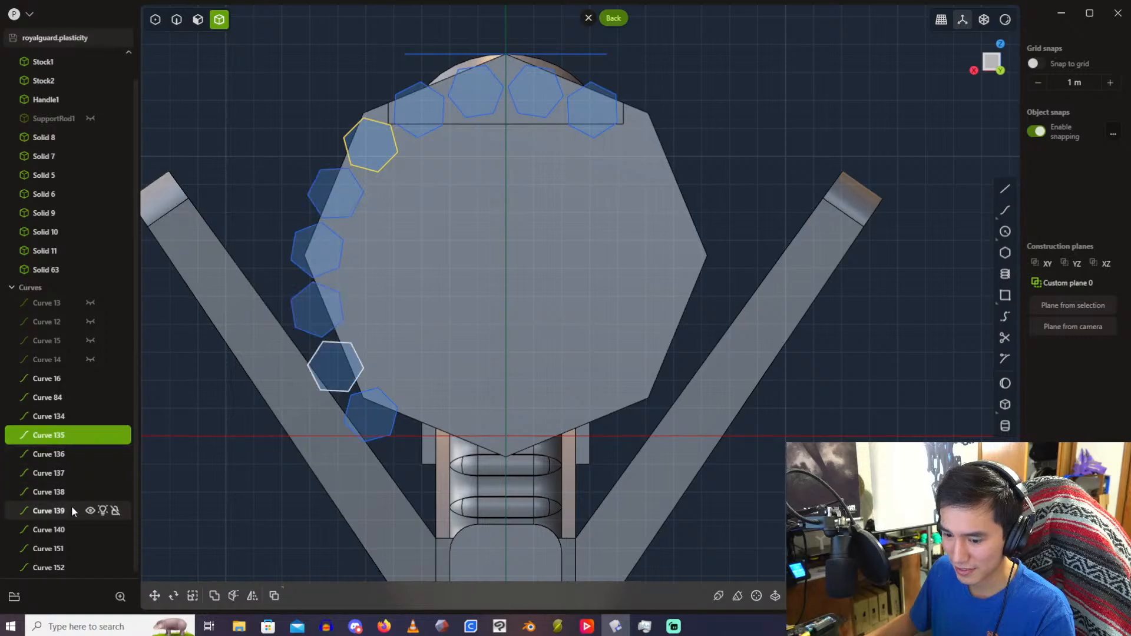
left_click(59, 549, "shift")
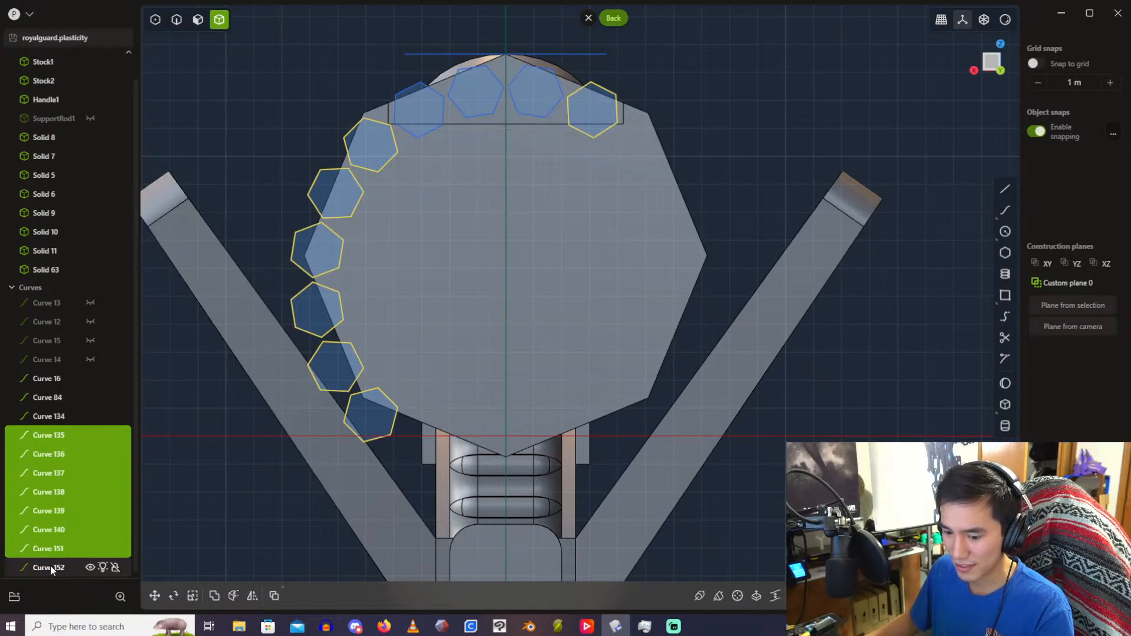
key("Delete")
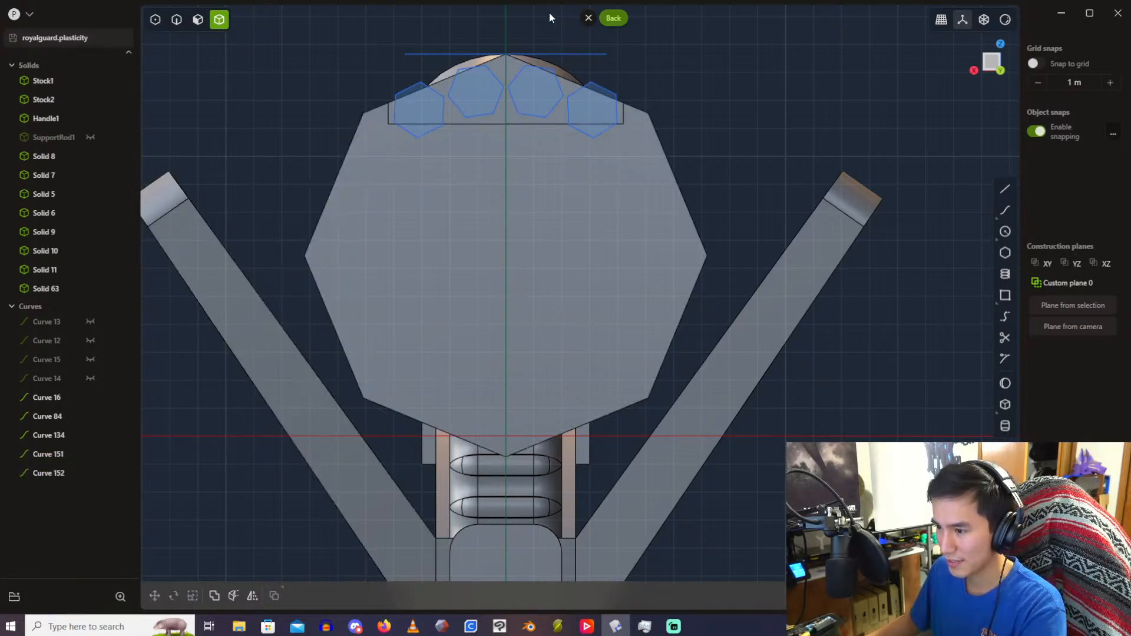
Step: Delete the two top hexagons on one side of the vertical centreline, Curve 151 and Curve 152
scroll(430, 50, "up", 6)
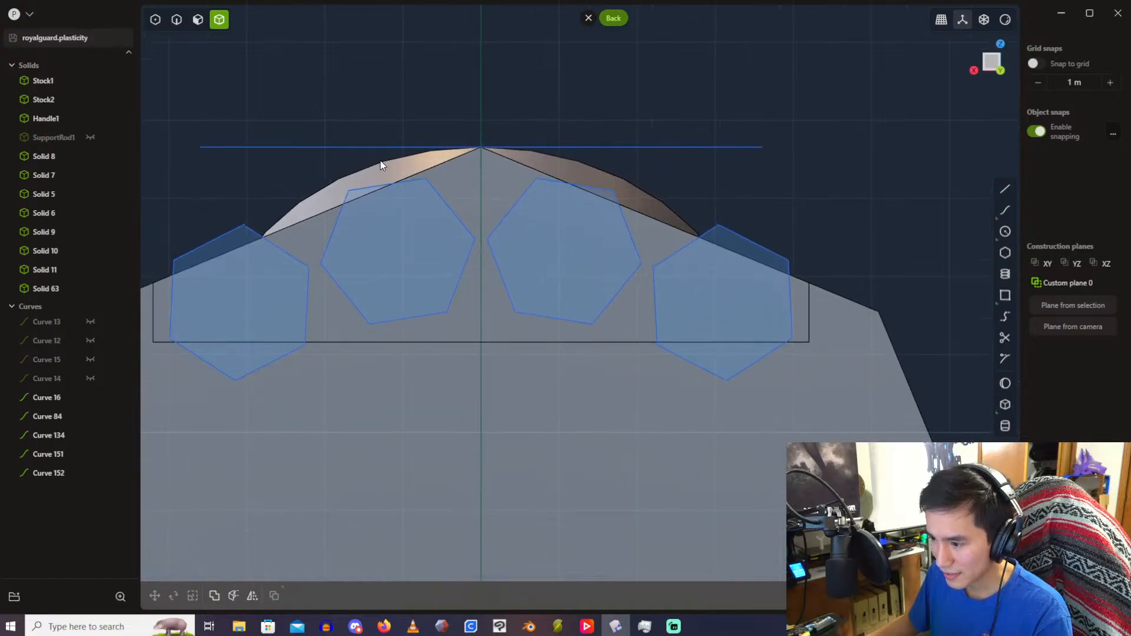
scroll(493, 168, "down", 6)
left_click(37, 455)
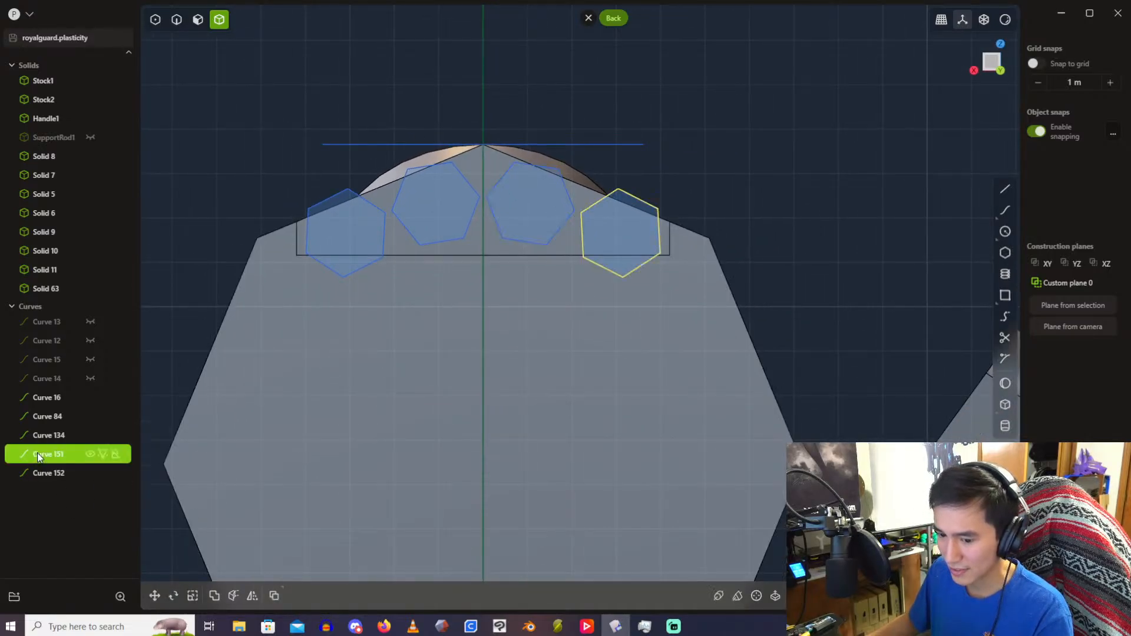
left_click(53, 473, "shift")
key("Delete")
Step: Mirror the two remaining hexagons, Curve 84 and Curve 134, along X across the head's vertical centreline
left_click(71, 416)
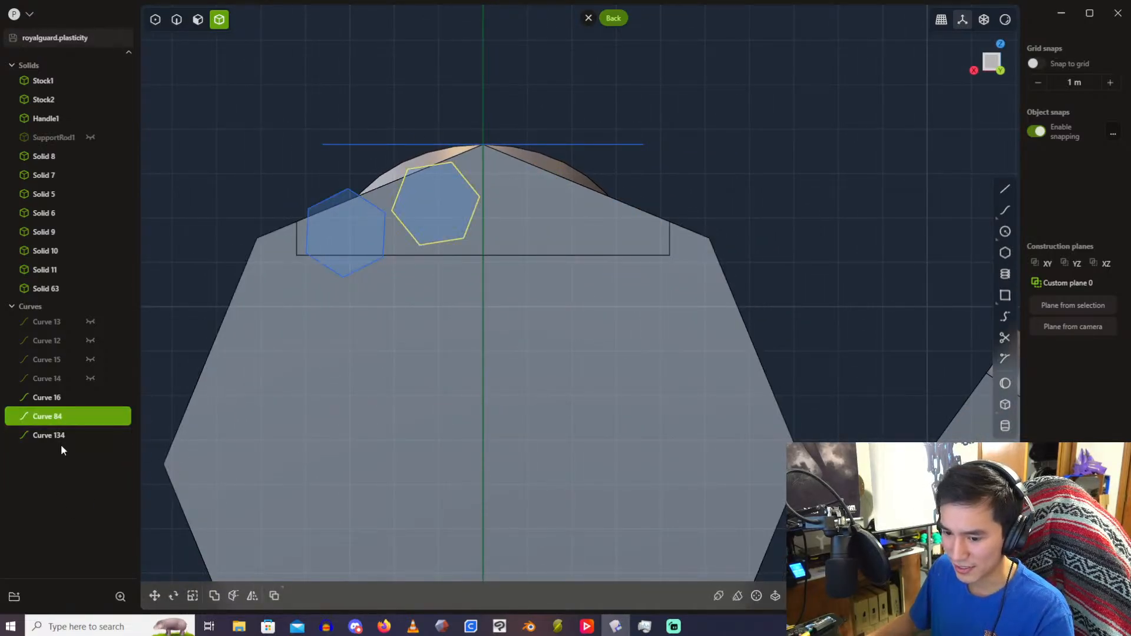
left_click(59, 436, "shift")
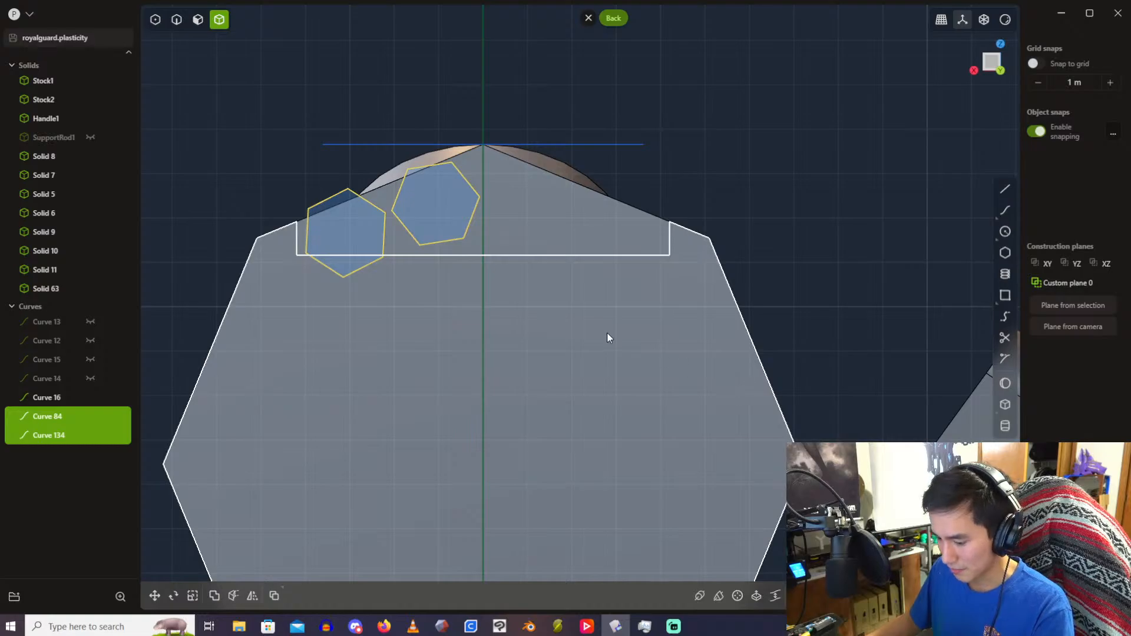
scroll(610, 330, "down", 4)
key("alt+x")
scroll(518, 79, "down", 6)
middle_click_drag(607, 439, 512, 295, "shift")
left_click(469, 251)
key("Return")
left_click(577, 55)
scroll(530, 69, "up", 6)
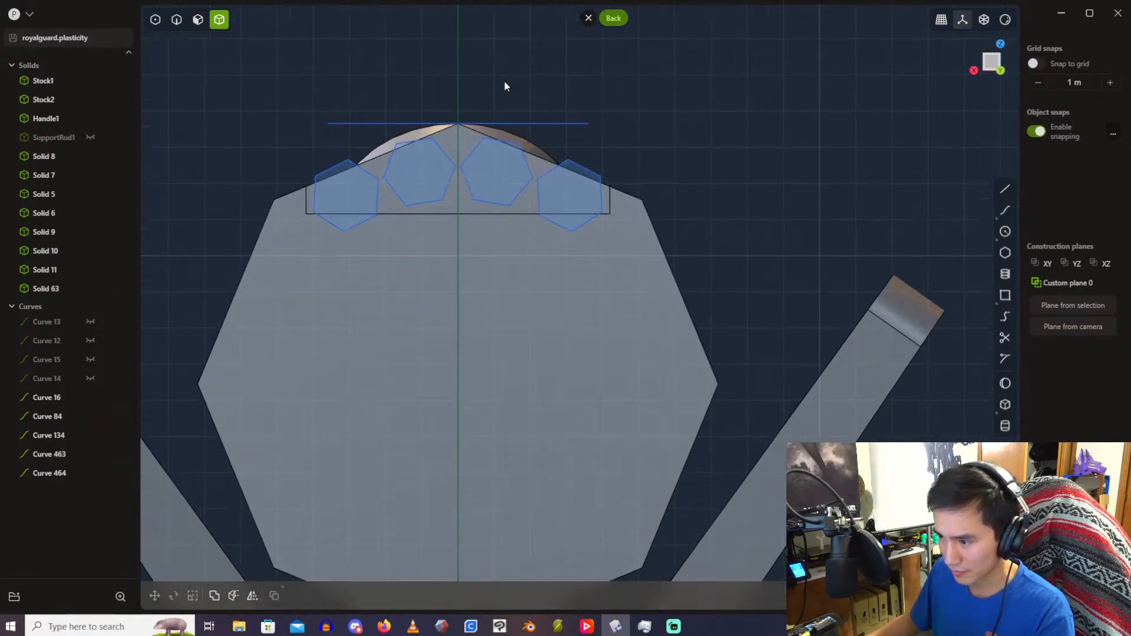
scroll(495, 95, "up", 3)
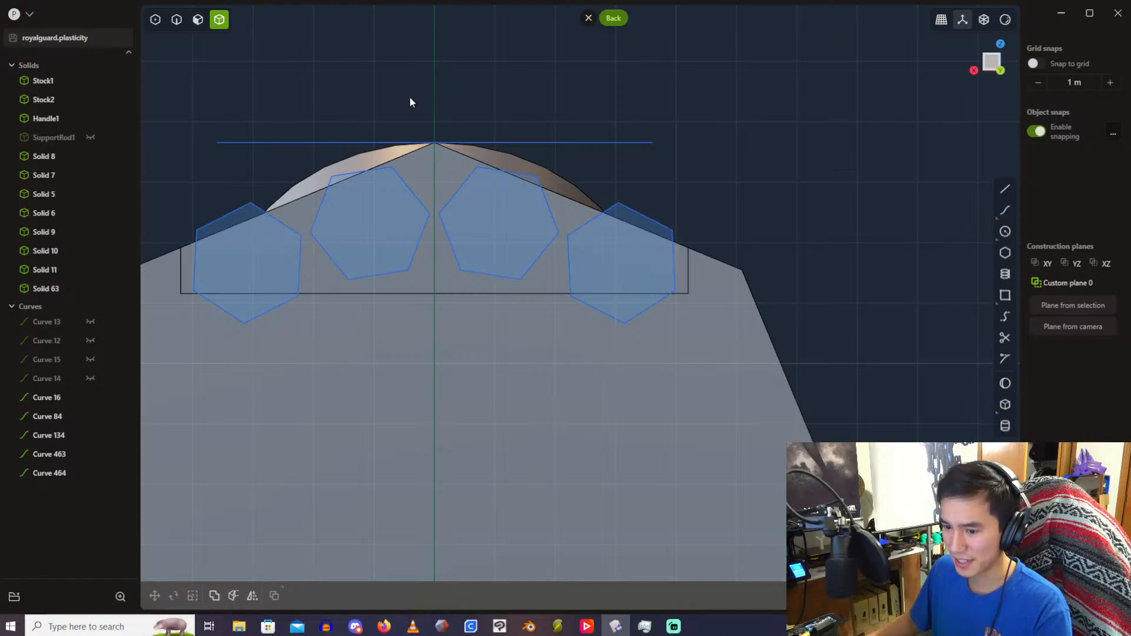
scroll(412, 99, "down", 1)
middle_click_drag(369, 88, 402, 135)
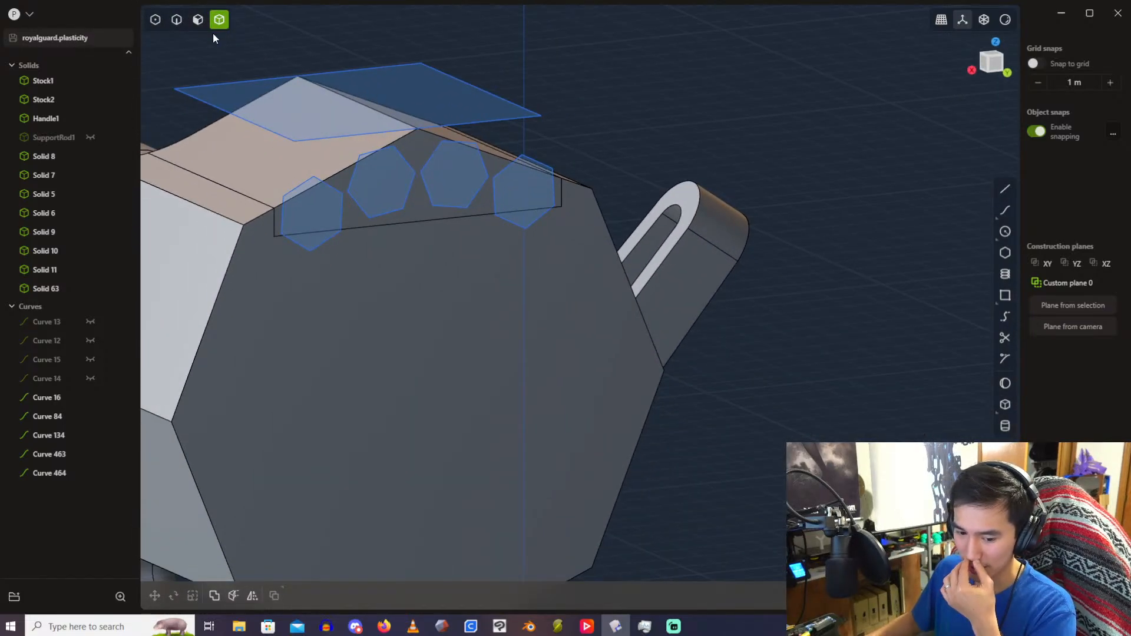
left_click(198, 20)
key("e")
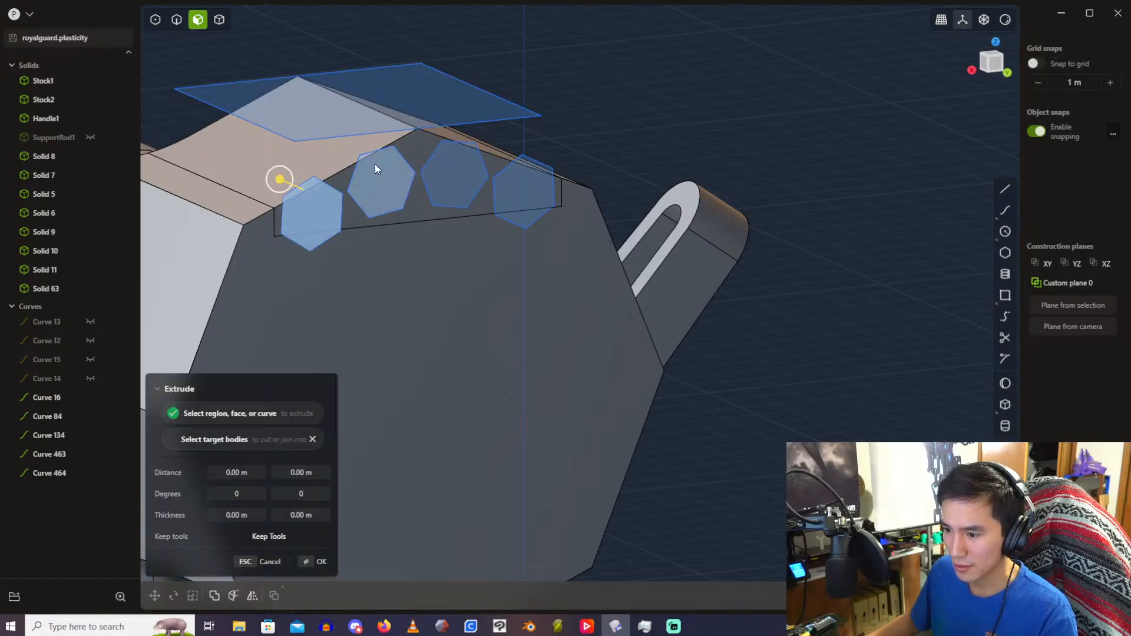
key("Escape")
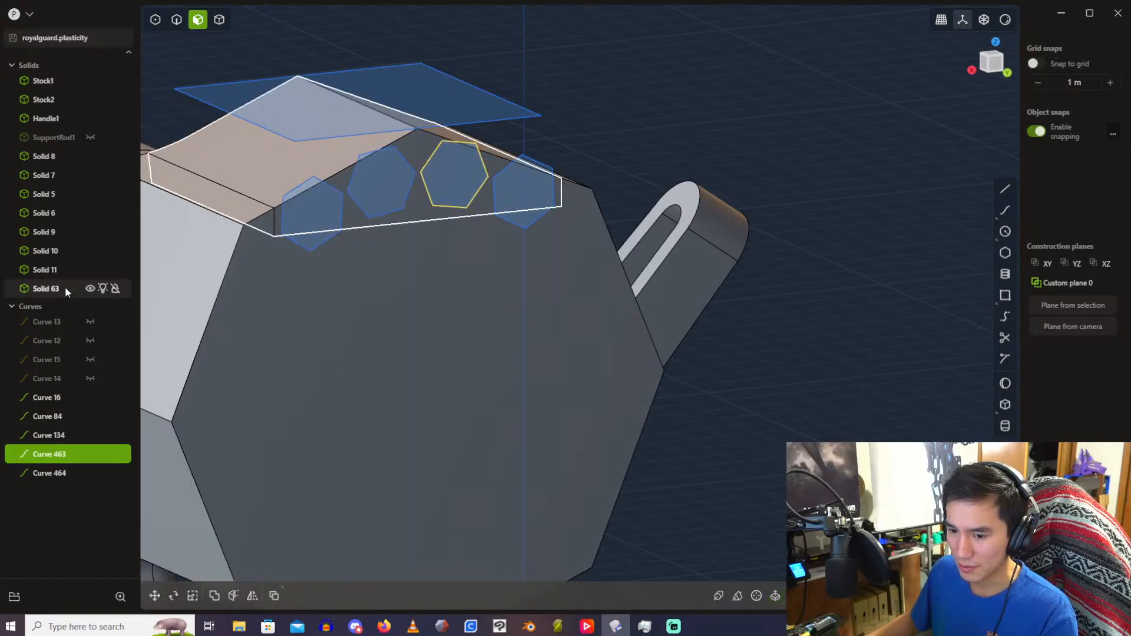
Step: Hide the separate top piece, Solid 63, behind the four hexagon profiles
left_click(65, 288)
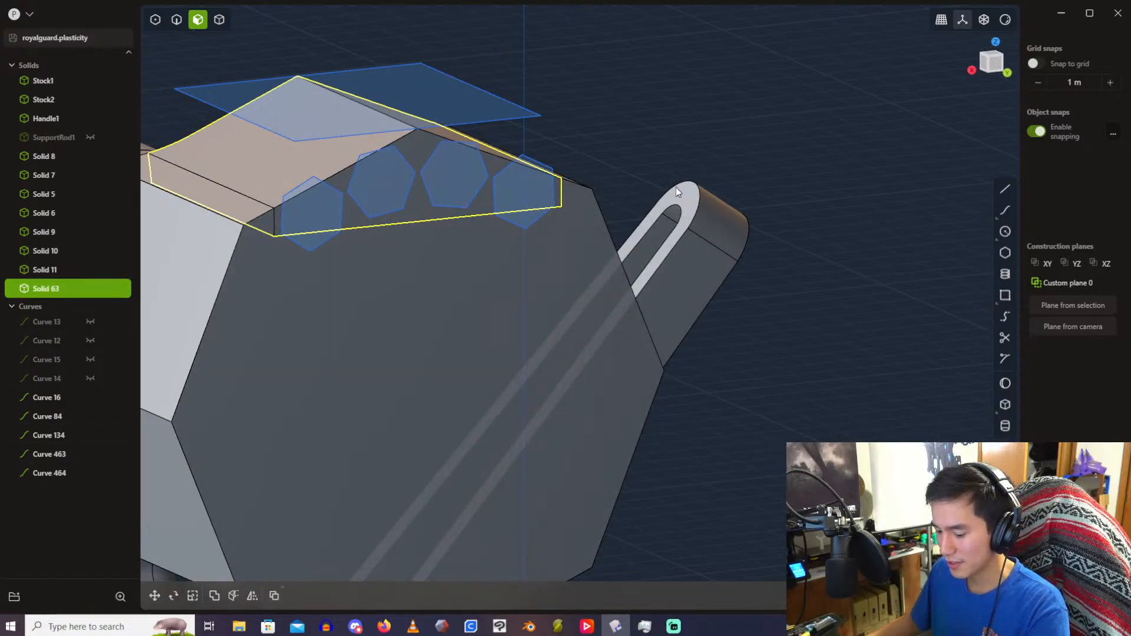
key("h")
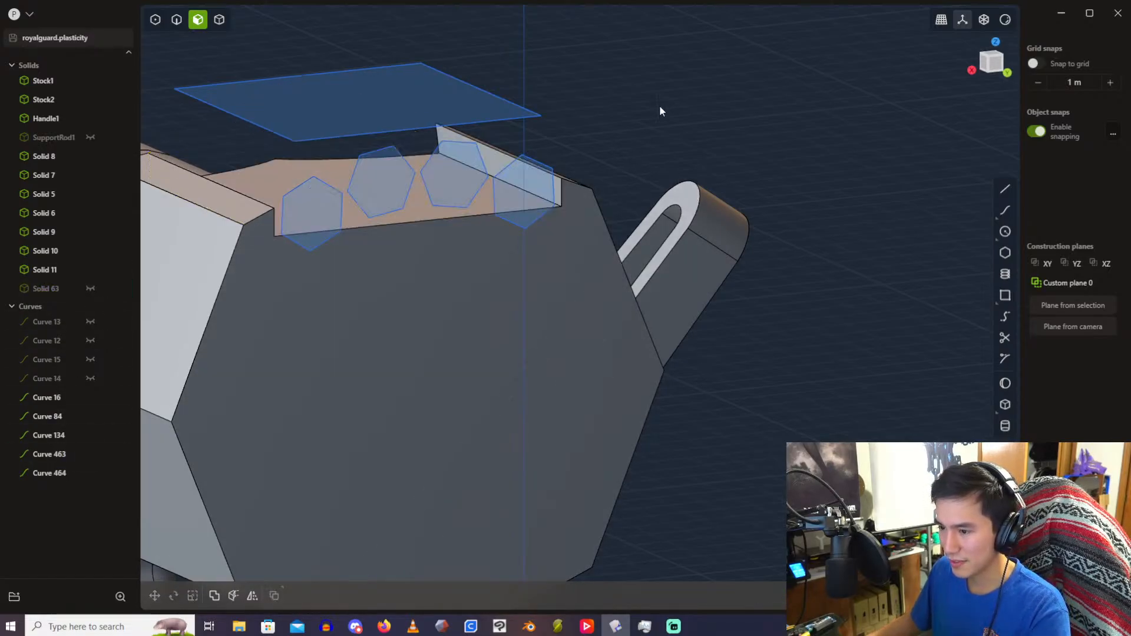
left_click(331, 198)
left_click(407, 183, "shift")
left_click(434, 185, "shift")
left_click(504, 193, "shift")
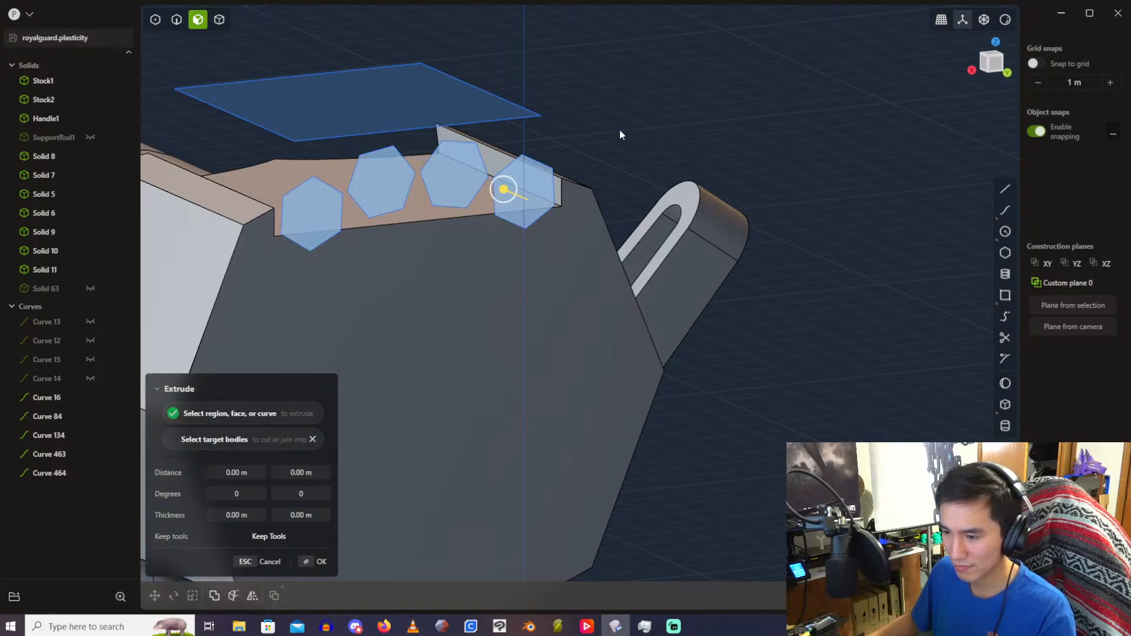
key("Escape")
Step: Scale the four hexagon curves, Curve 84, Curve 134, Curve 463 and Curve 464, by 1.1 along X
left_click(219, 19)
left_click(49, 473)
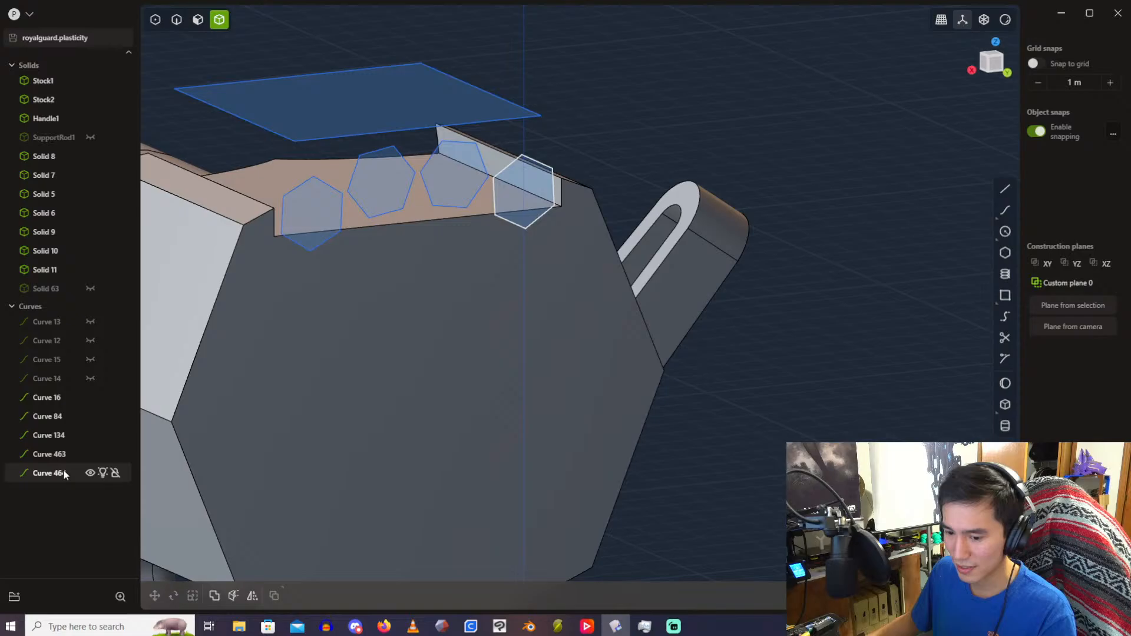
left_click(47, 417, "shift")
key("s")
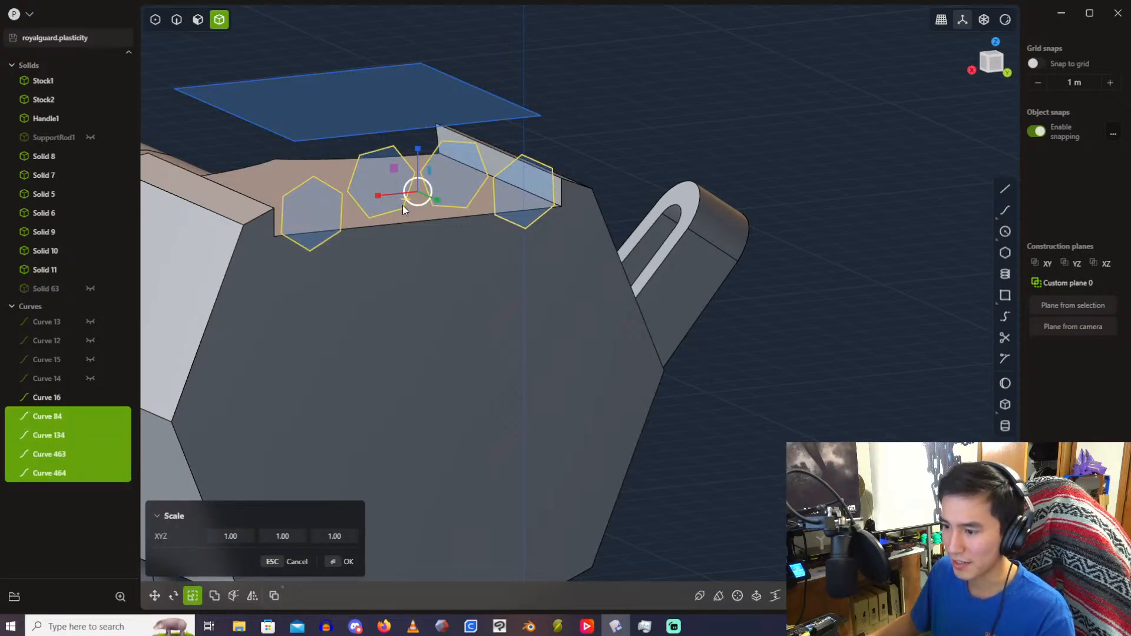
left_click(232, 536)
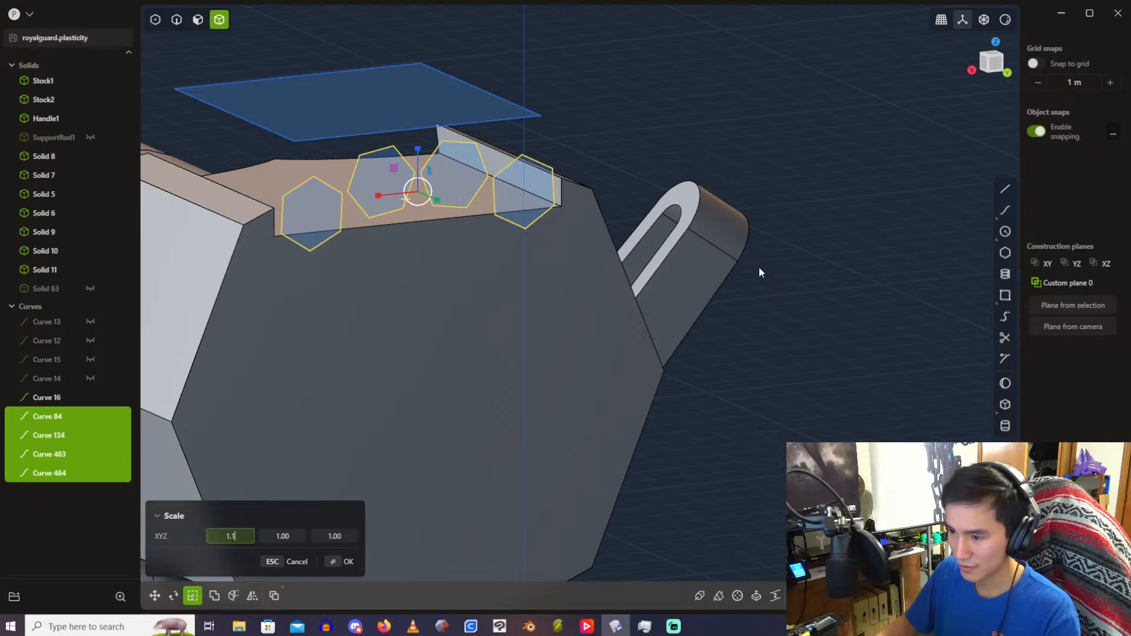
key("Return")
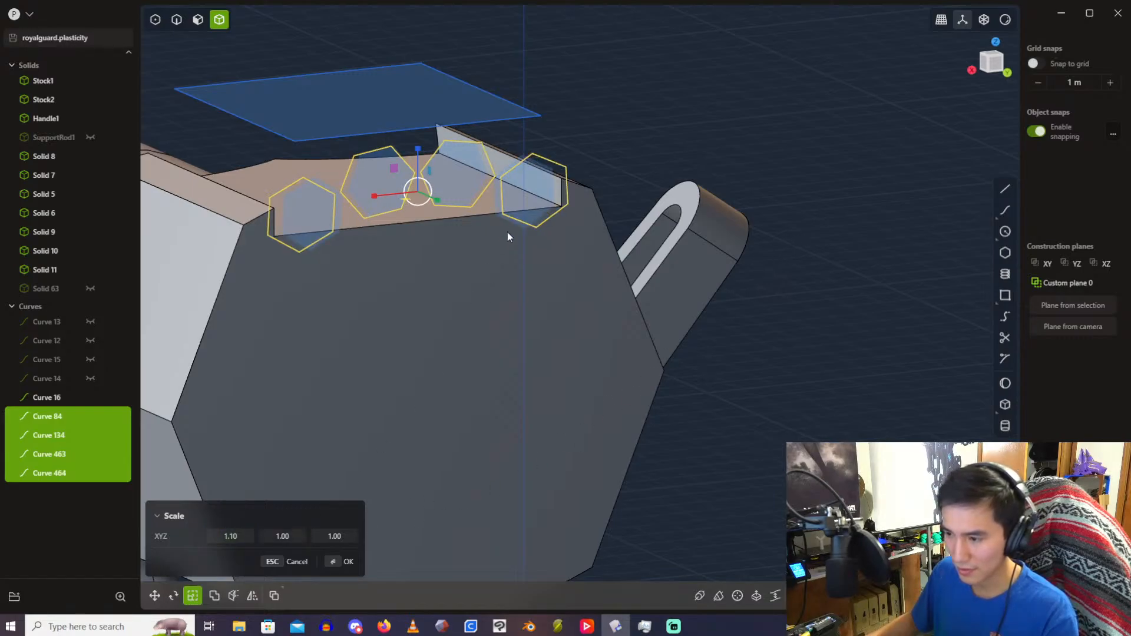
Step: Set the Y and Z scale factors of the four hexagon curves to 1.1
middle_click_drag(508, 235, 462, 199)
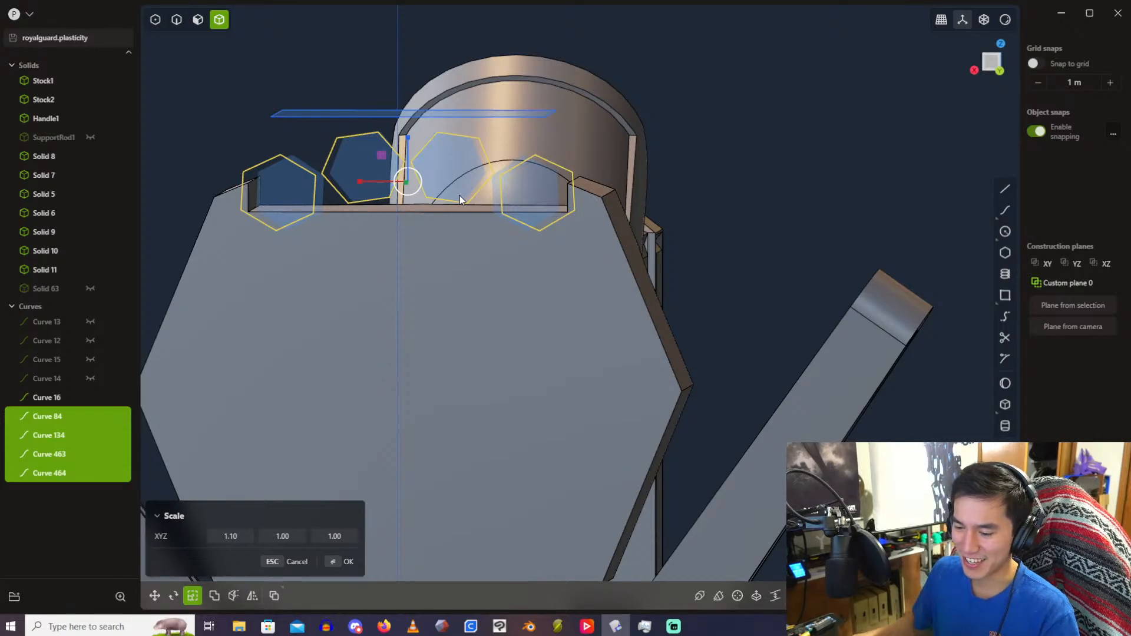
left_click(302, 531)
type("1.1")
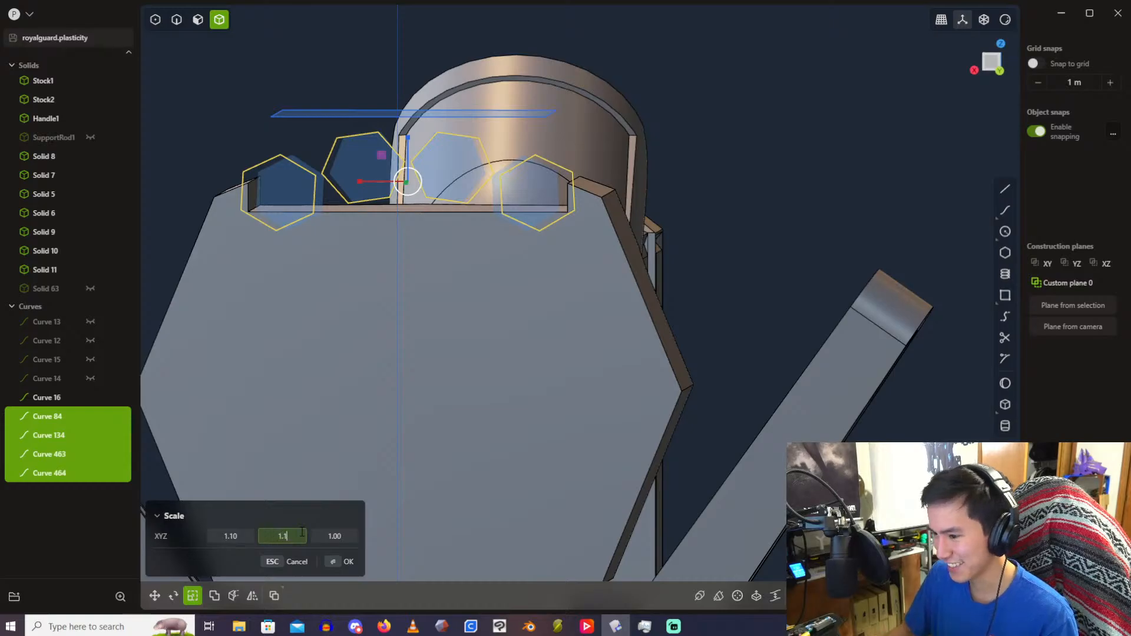
left_click(345, 537)
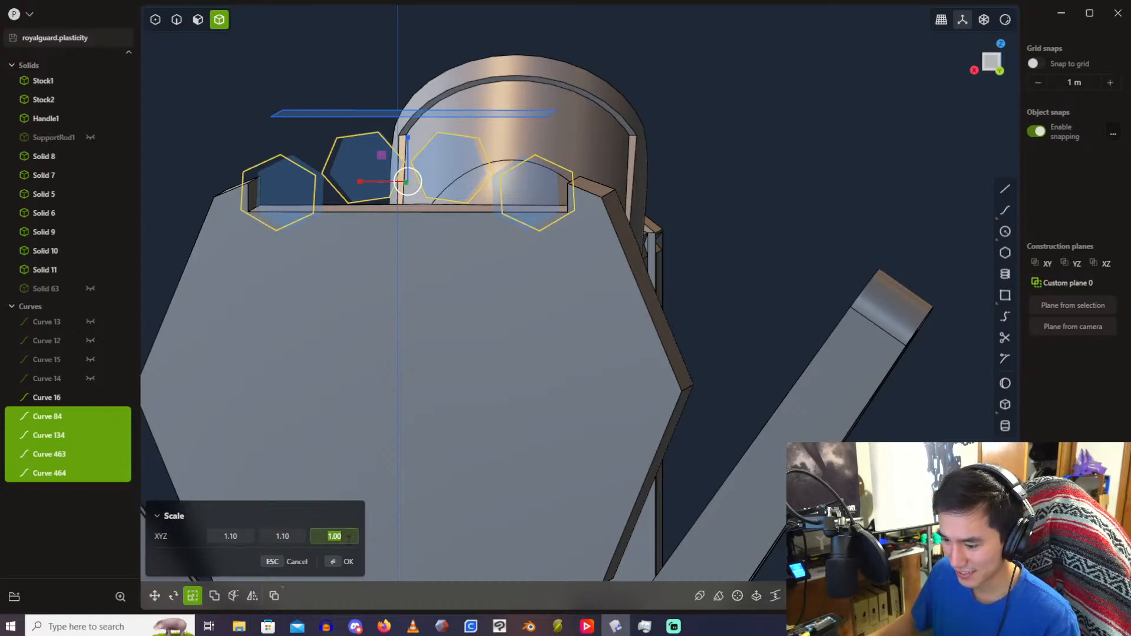
type("1.1")
key("Return")
scroll(440, 225, "up", 5)
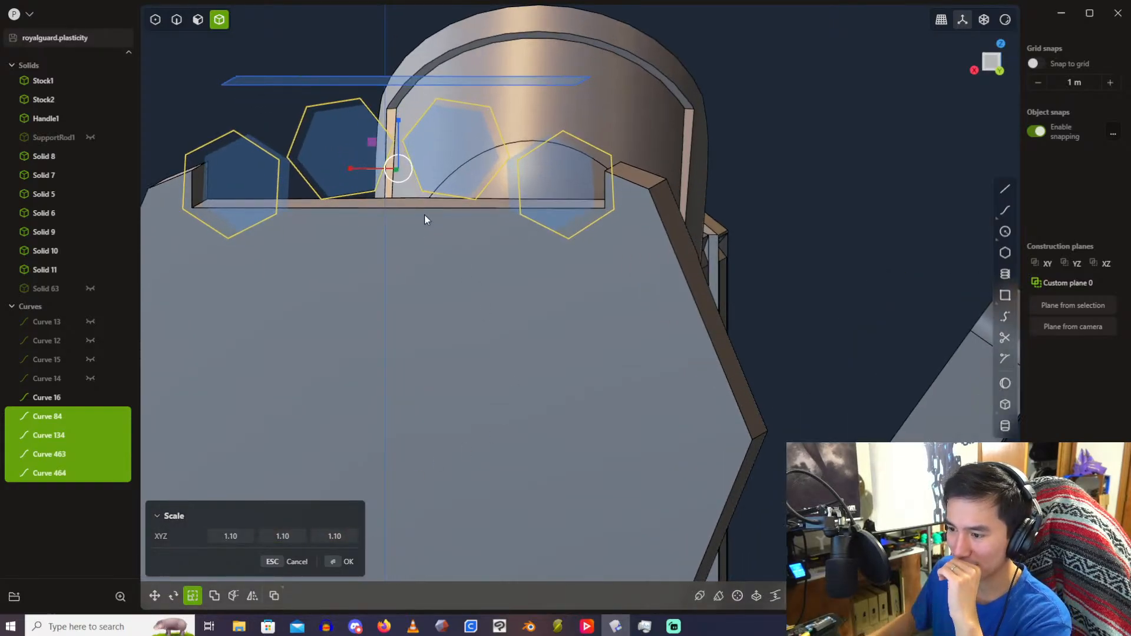
middle_click_drag(442, 218, 432, 222)
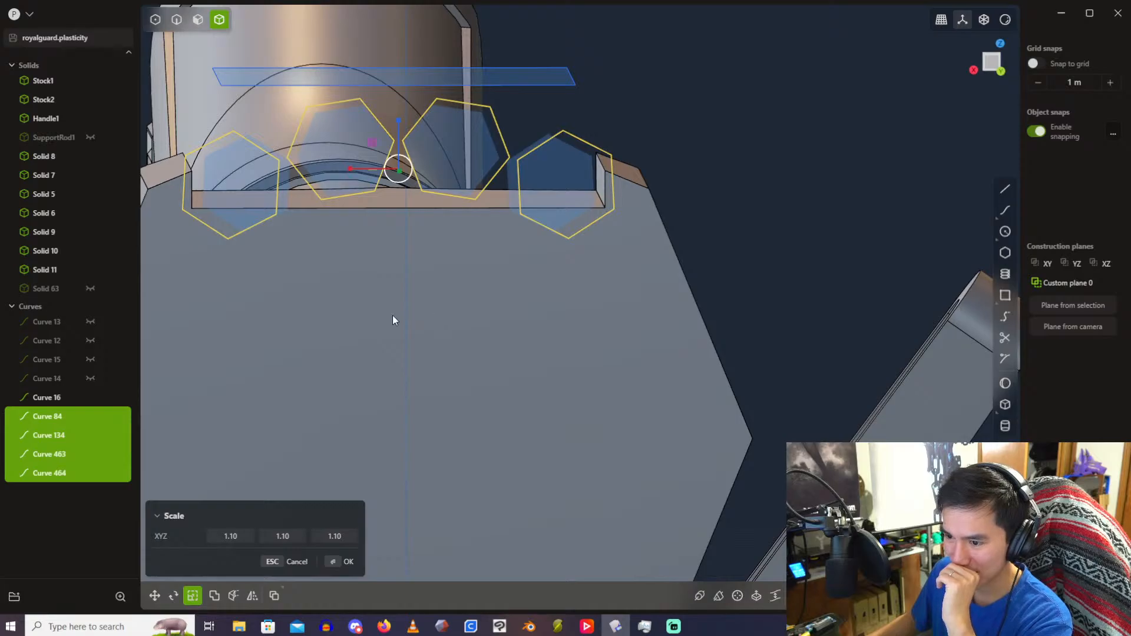
Step: Try an X scale factor of 1.2 on the four hexagon curves
left_click(231, 537)
type("1.2")
key("Return")
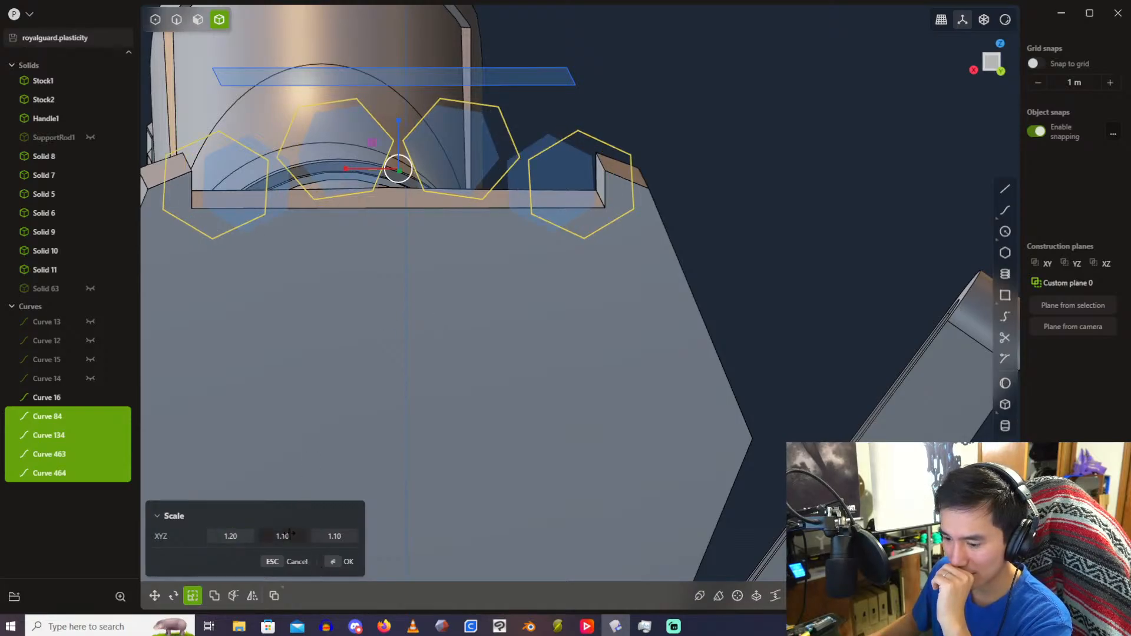
middle_click_drag(341, 409, 404, 174)
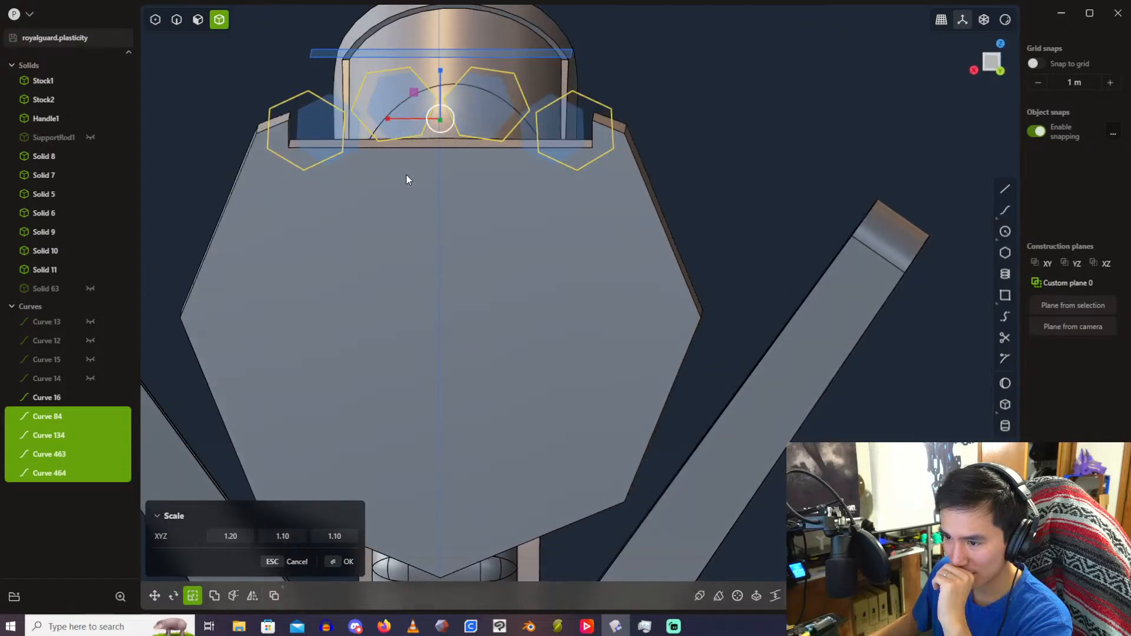
Step: Return the hexagon curves' X scale factor to 1.1 and apply the scaling
left_click(230, 536)
type("1.1")
key("Return")
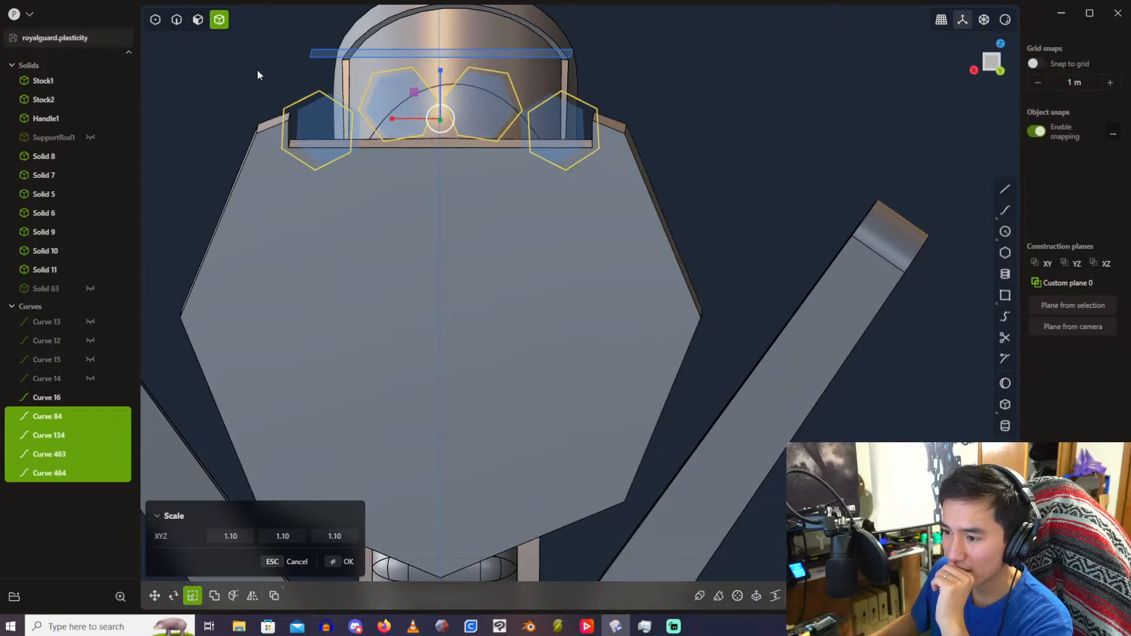
key("Return")
key("Escape")
Step: Extrude the four enlarged hexagon regions about 8.17 m through the head towards the barrel side
scroll(257, 70, "up", 2)
middle_click_drag(314, 72, 255, 26)
left_click(198, 20)
scroll(260, 82, "down", 3)
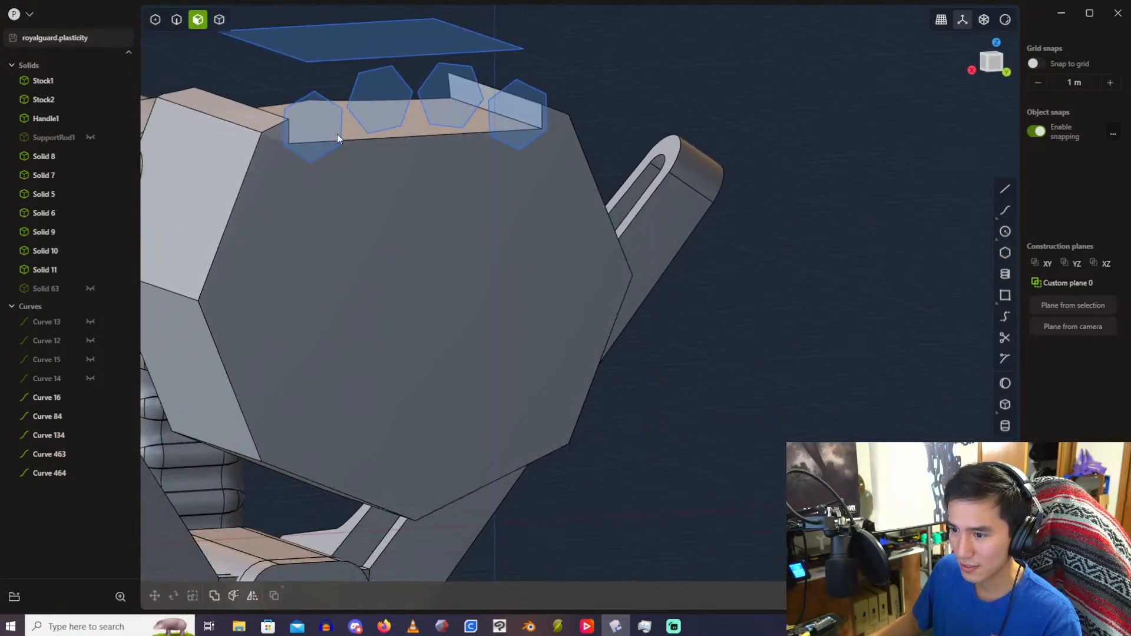
key("e")
left_click(327, 129)
left_click(389, 108)
left_click(452, 109)
left_click(514, 115)
middle_click_drag(516, 118, 567, 186)
left_click_drag(447, 167, 264, 154)
middle_click_drag(264, 153, 545, 201)
middle_click_drag(545, 197, 573, 106)
middle_click_drag(457, 105, 502, 150)
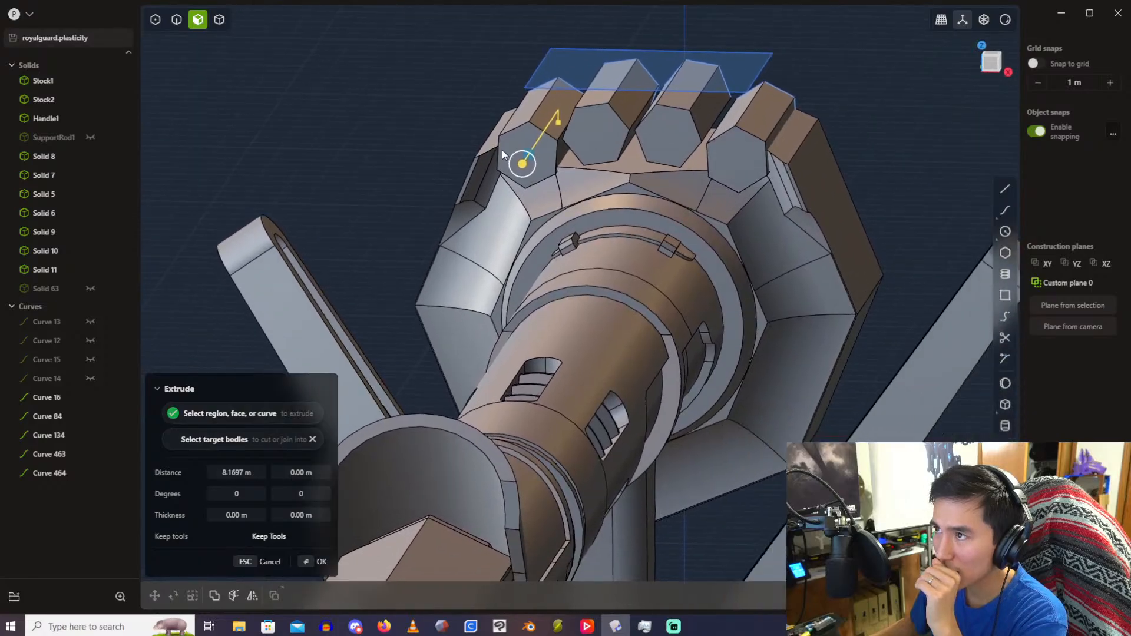
Step: Lengthen the extrusion of the four hexagons to about 8.8 m, judging it against the head in side view
scroll(529, 192, "up", 2)
middle_click_drag(568, 129, 483, 197)
left_click_drag(504, 193, 529, 200)
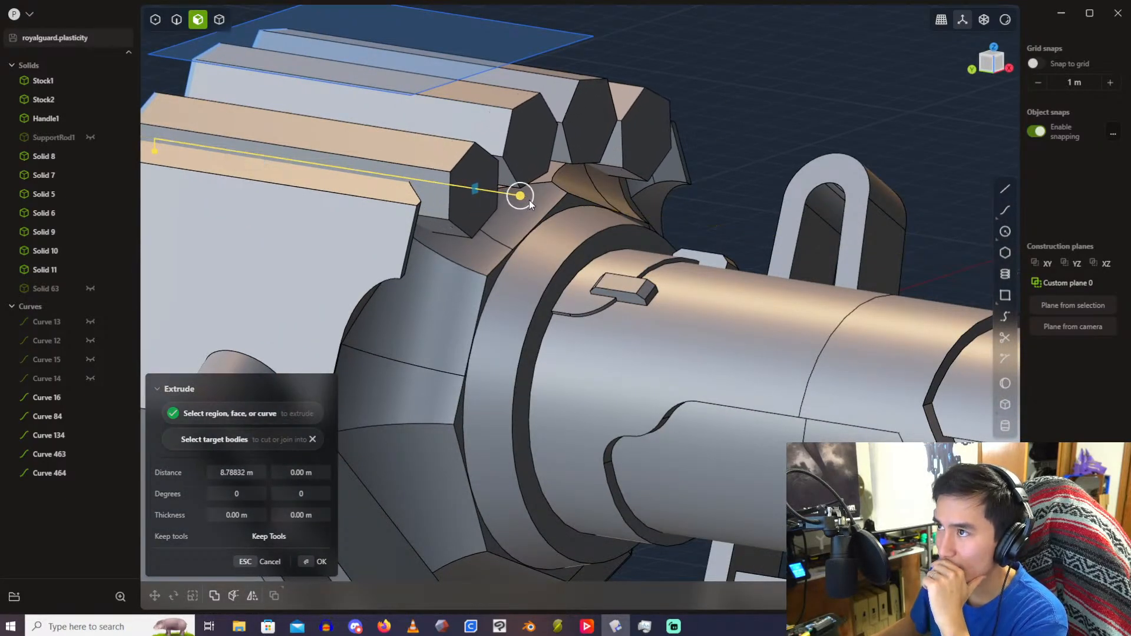
left_click(972, 70)
left_click(974, 70)
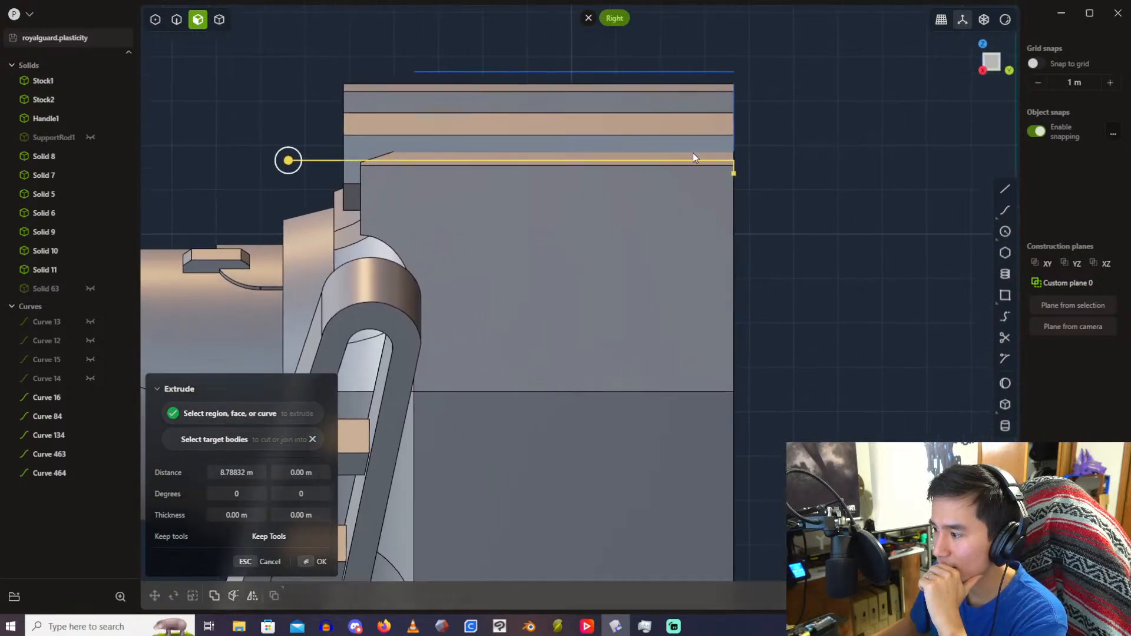
left_click_drag(450, 224, 445, 238)
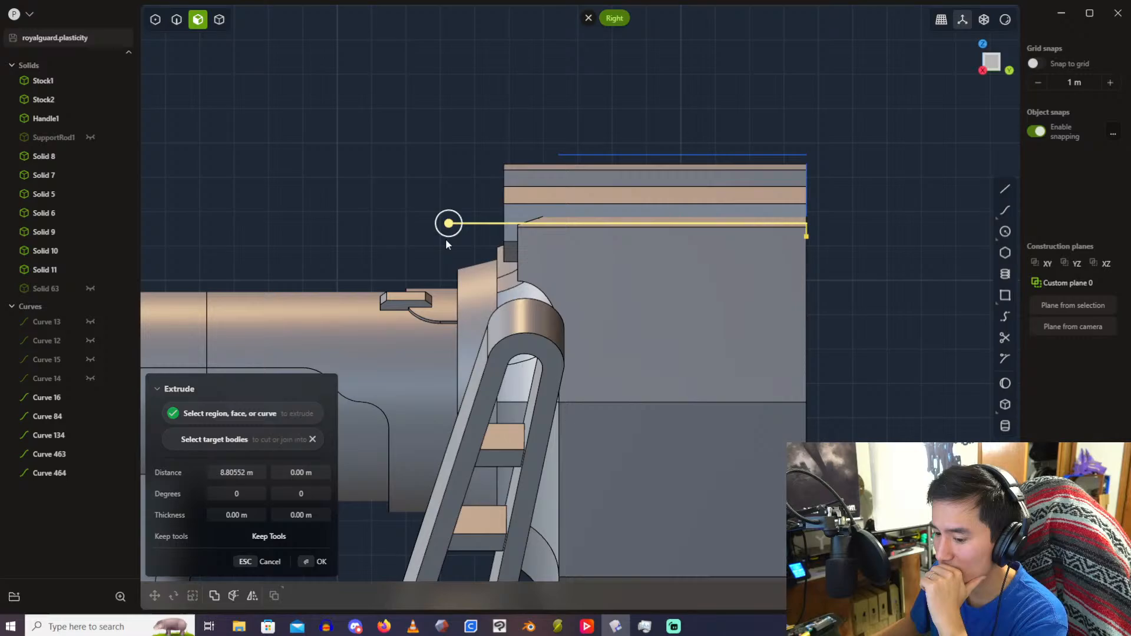
Step: Try an extrusion distance of 8.5 m for the four hexagons
left_click(238, 472)
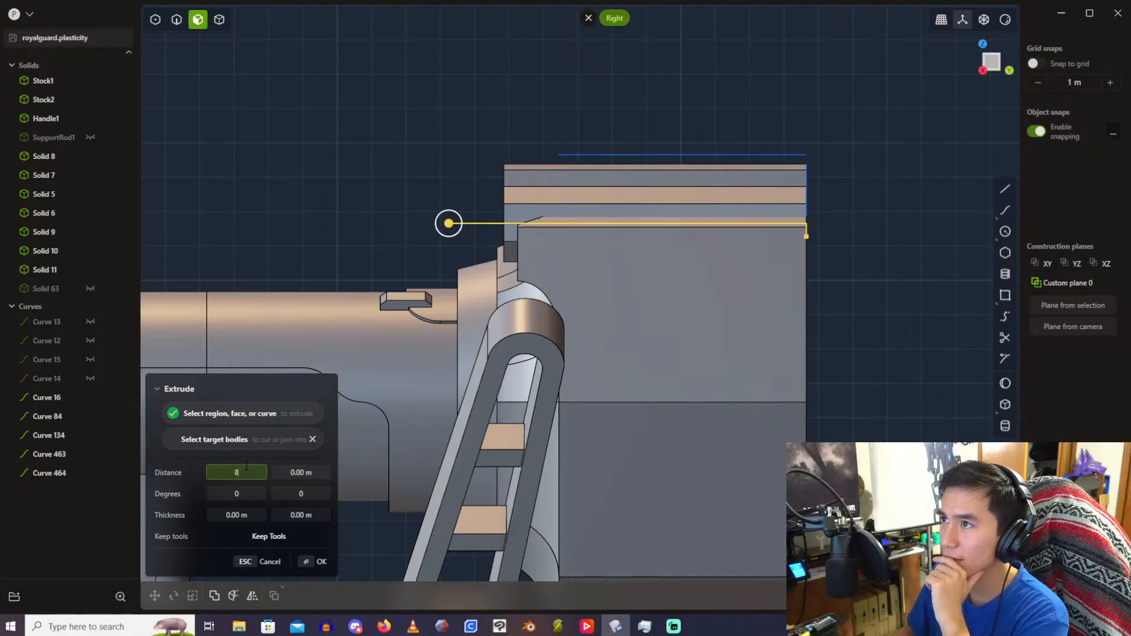
type("8.5")
key("Return")
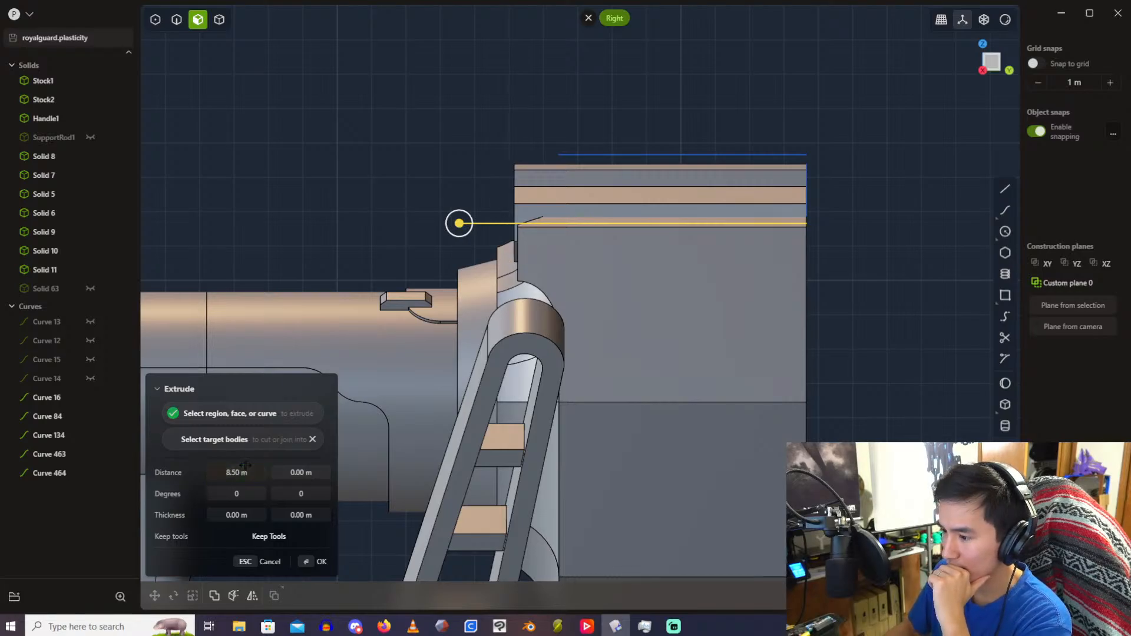
Step: Set the four hexagons' extrusion distance to 9 m, apply it as separate solids and clear the selection
left_click(244, 472)
type("9")
key("Return")
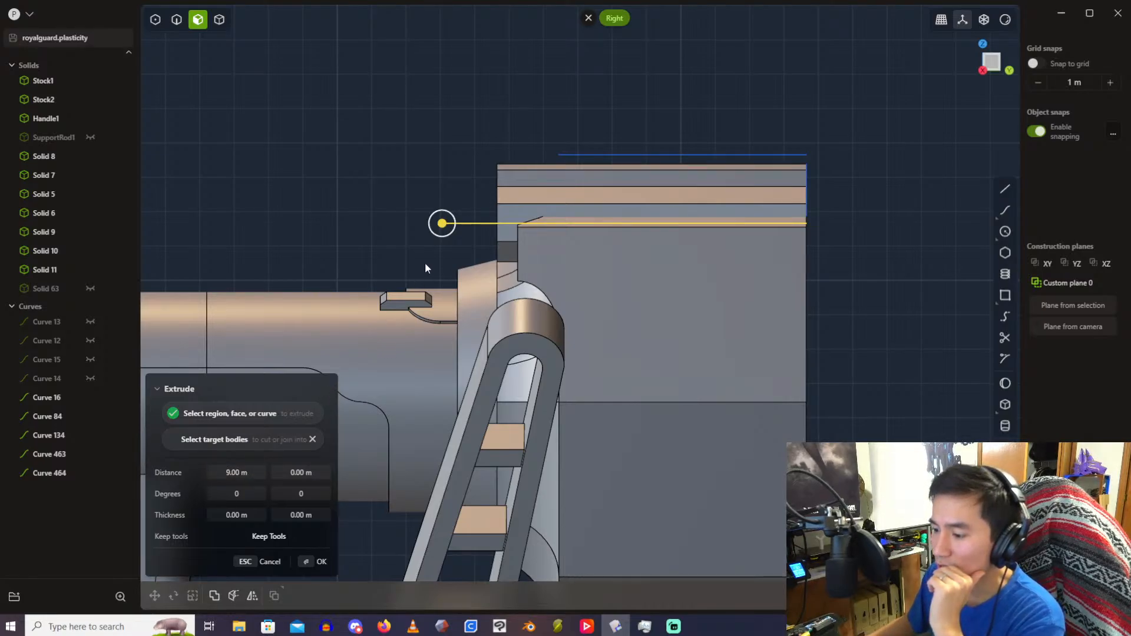
key("Return")
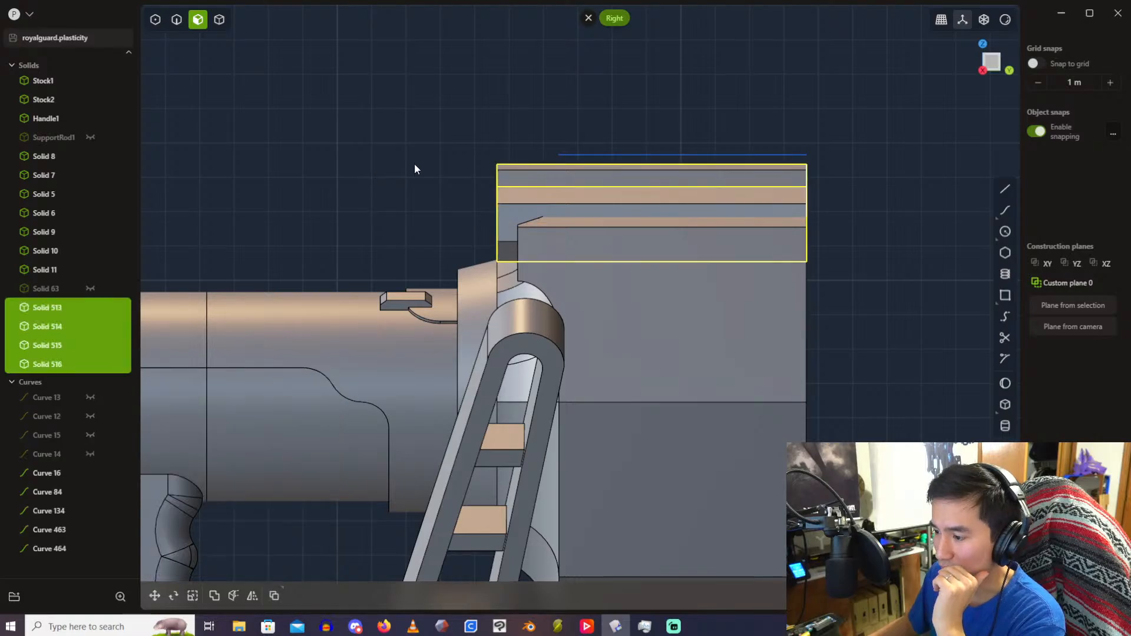
left_click(421, 159)
Step: Select the two inner side faces of an outermost hexagonal prism for a face offset
middle_click_drag(422, 158, 404, 132)
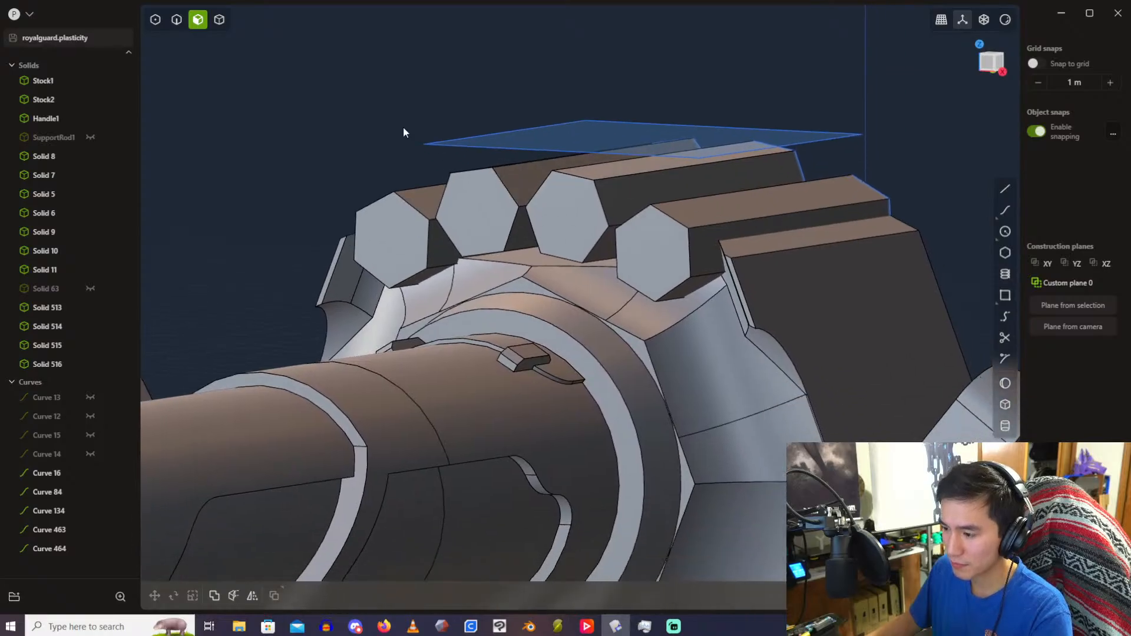
left_click(435, 203)
left_click(440, 247, "shift")
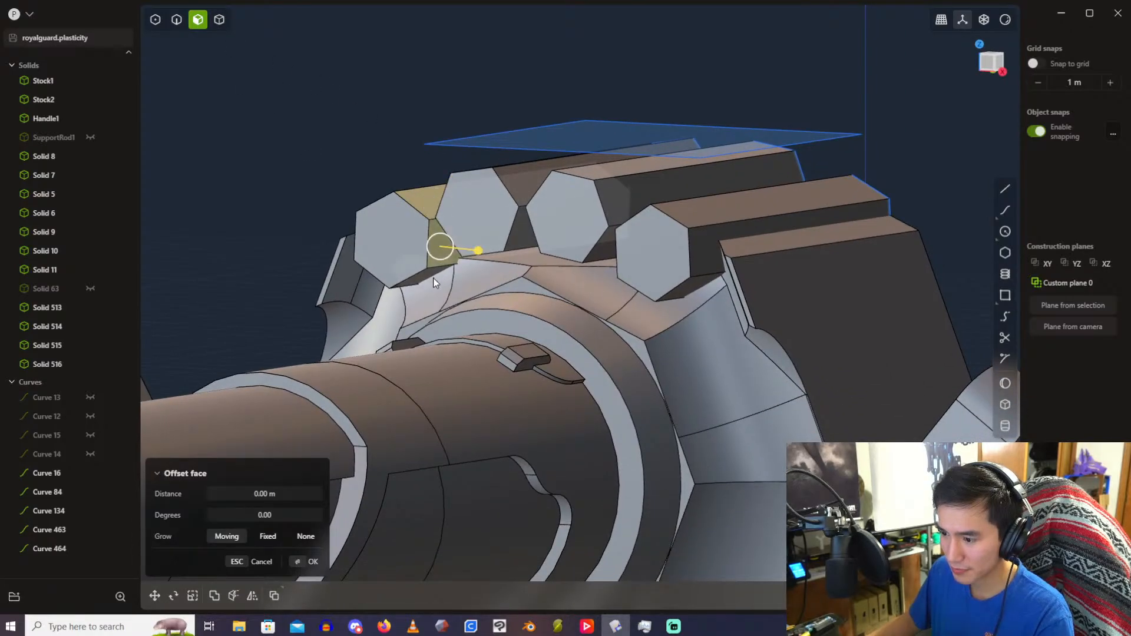
Step: Add the long side faces of one outer hexagonal rod and the inner rod beside it to the Offset face selection
left_click(427, 275, "shift")
left_click(521, 231, "shift")
left_click(523, 184, "shift")
middle_click_drag(448, 147, 494, 173)
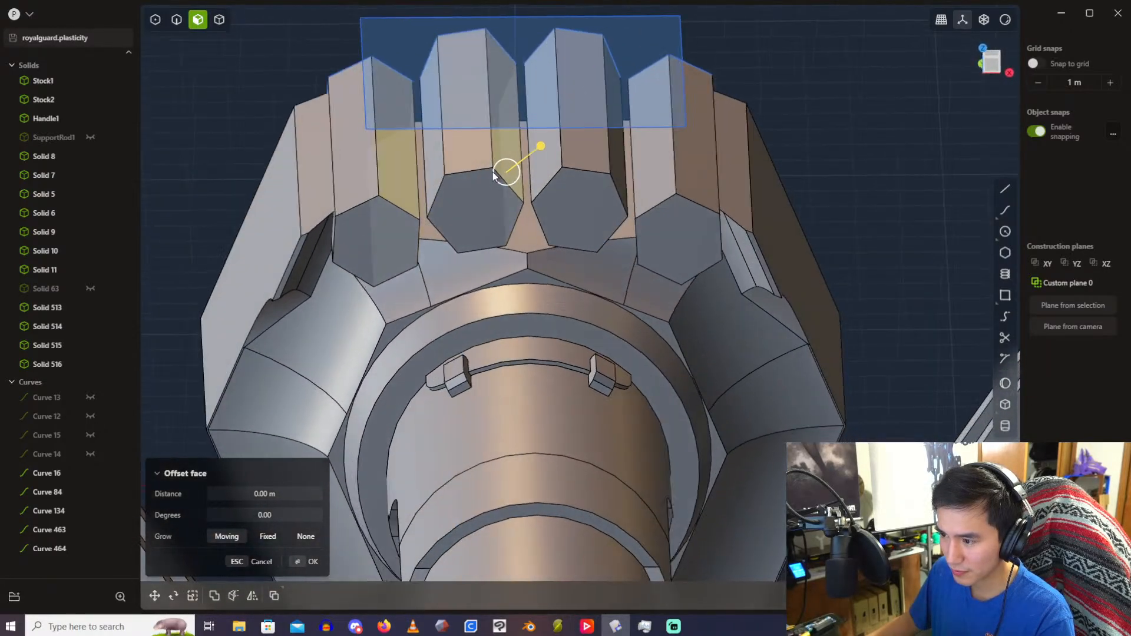
left_click(470, 155, "shift")
left_click(430, 174, "shift")
left_click(361, 179, "shift")
middle_click_drag(338, 207, 383, 185)
left_click(326, 248, "shift")
left_click(326, 276, "shift")
left_click(429, 240, "shift")
middle_click_drag(501, 227, 460, 236)
left_click(500, 257, "shift")
Step: Add the long side faces of the other inner and outer hexagonal rods to the Offset face selection
left_click(572, 250, "shift")
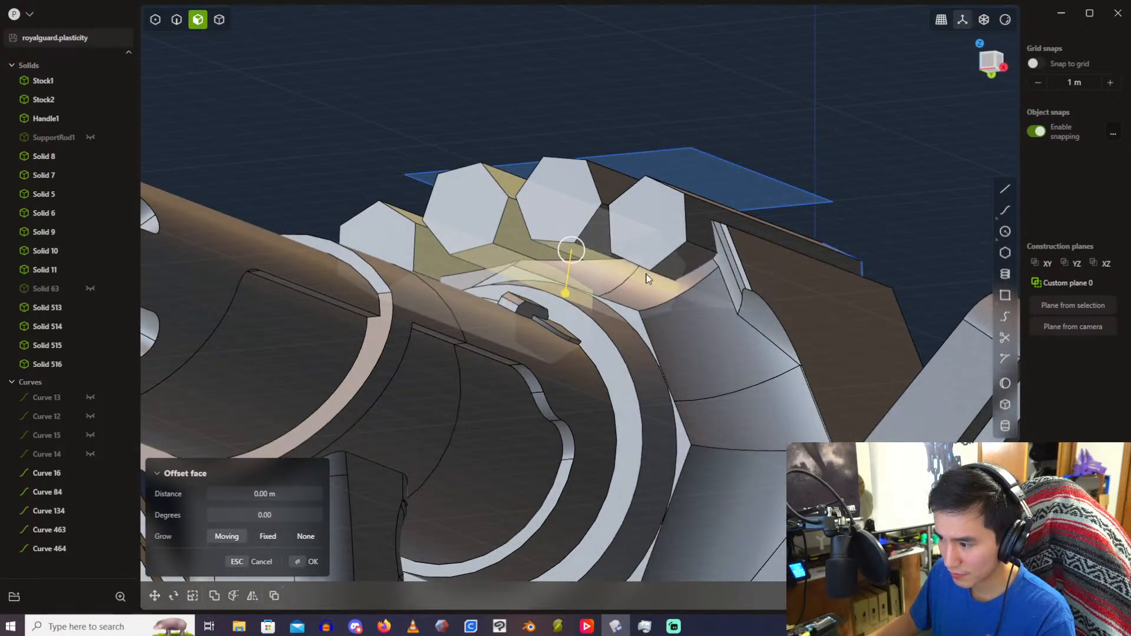
left_click(667, 262, "shift")
left_click(699, 222, "shift")
left_click(613, 186, "shift")
left_click(594, 226, "shift")
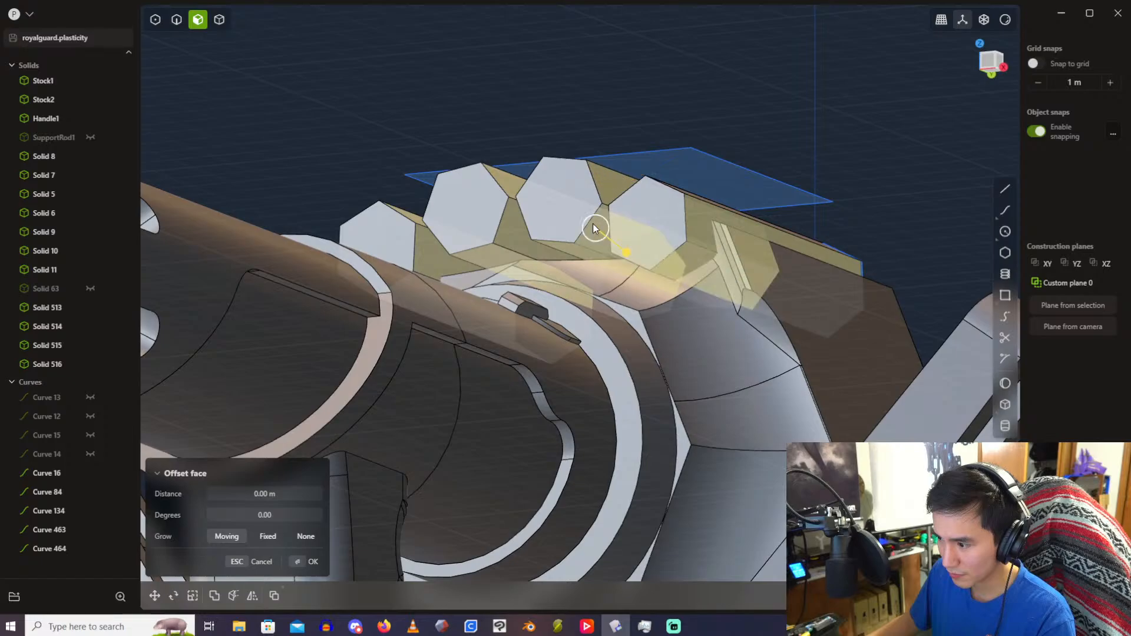
middle_click_drag(594, 226, 675, 269)
left_click(518, 219, "shift")
left_click(519, 171, "shift")
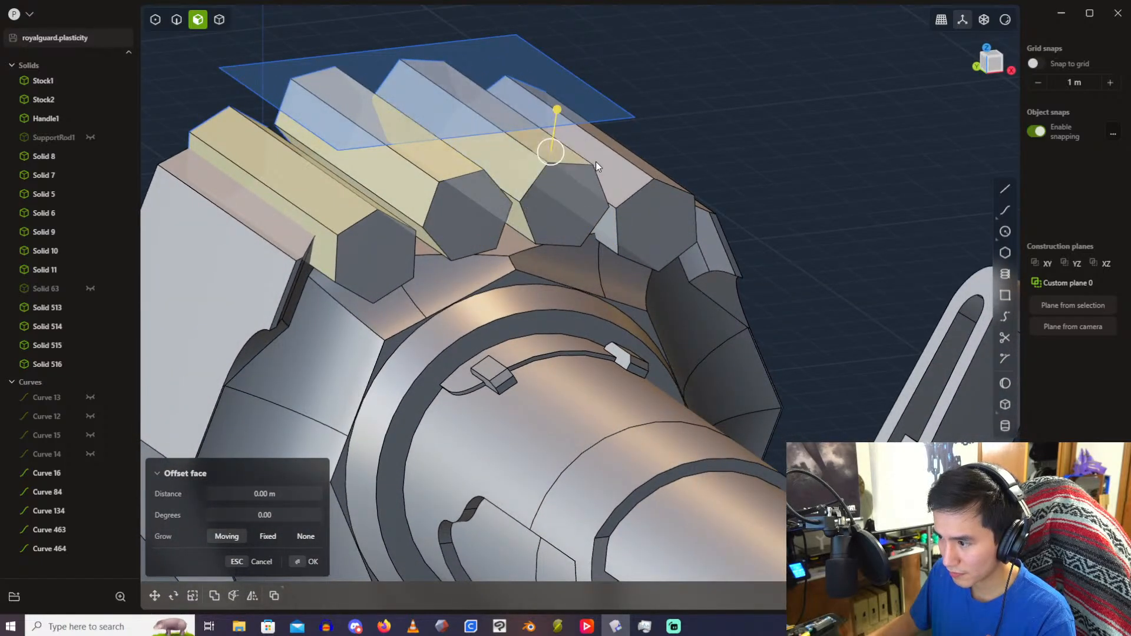
left_click(607, 168, "shift")
left_click(614, 231, "shift")
middle_click_drag(614, 231, 502, 248)
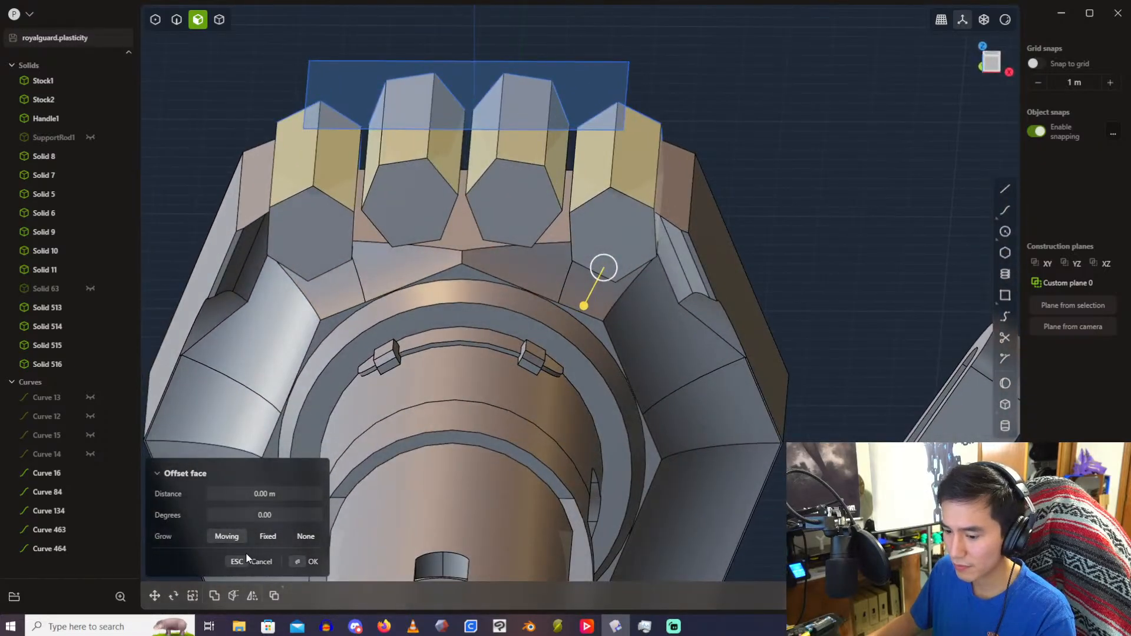
Step: Try offset distances of 0.5 m and 0.2 m on the side faces of all four hexagonal rods
left_click(276, 499)
type(".1")
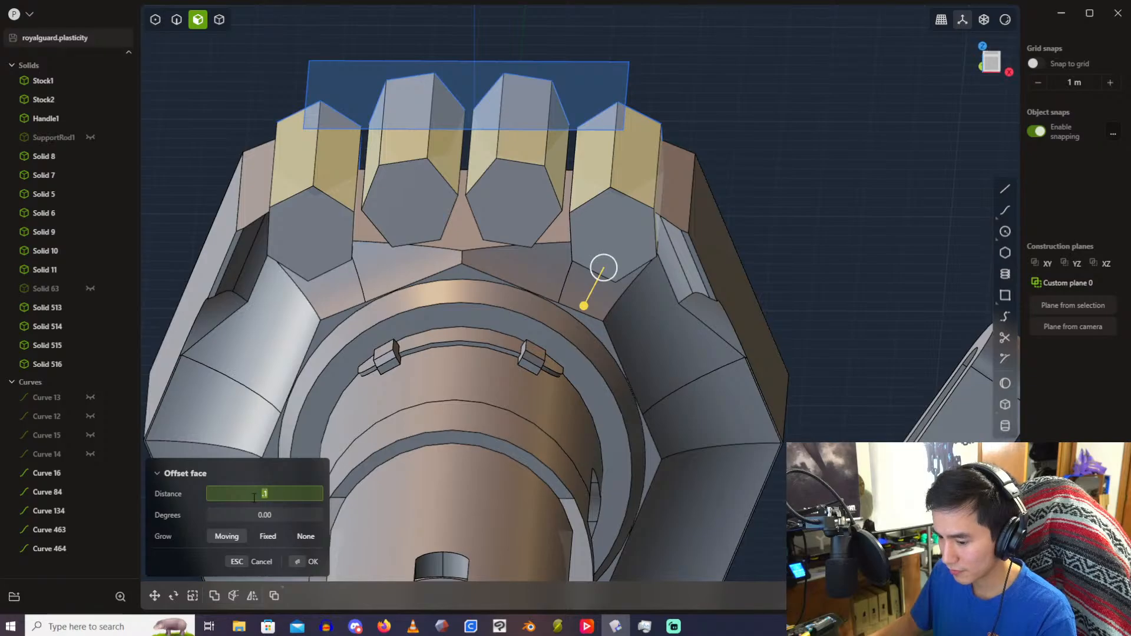
type(".5")
key("Return")
left_click(253, 497)
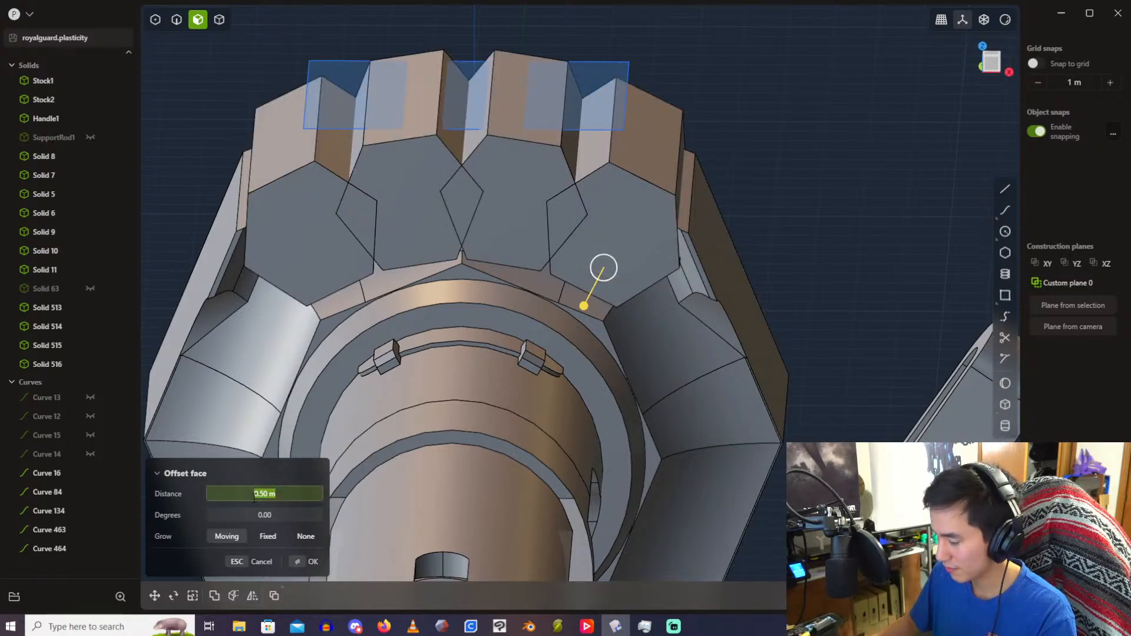
key("Return")
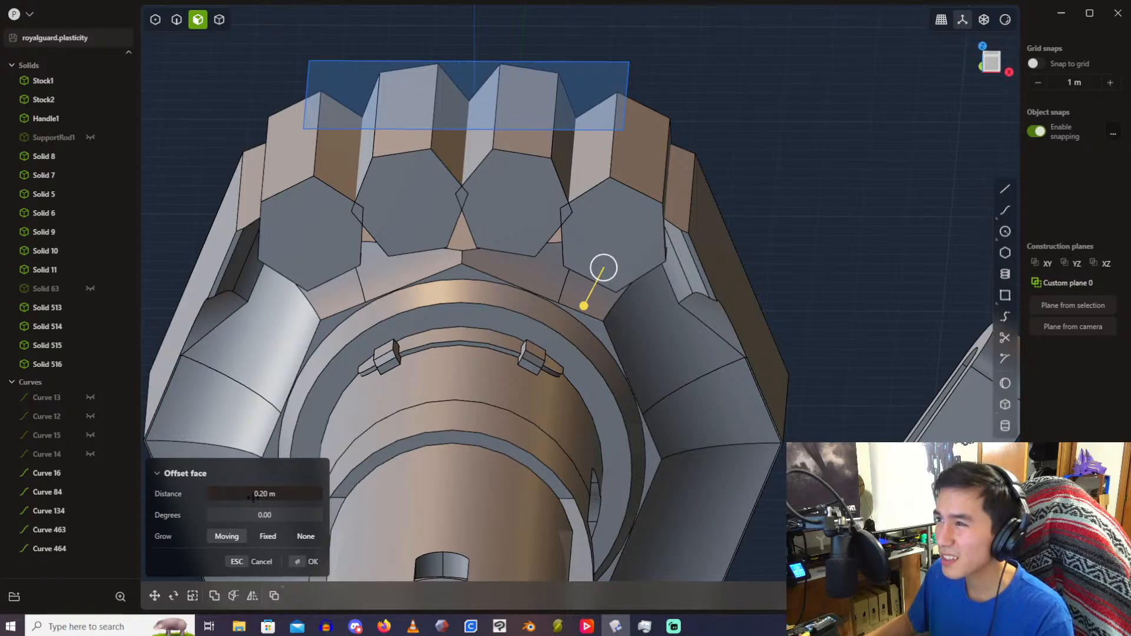
Step: Offset the side faces of all four hexagonal rods by 0.1 m and clear the selection
left_click(254, 497)
type("0.1")
key("Return")
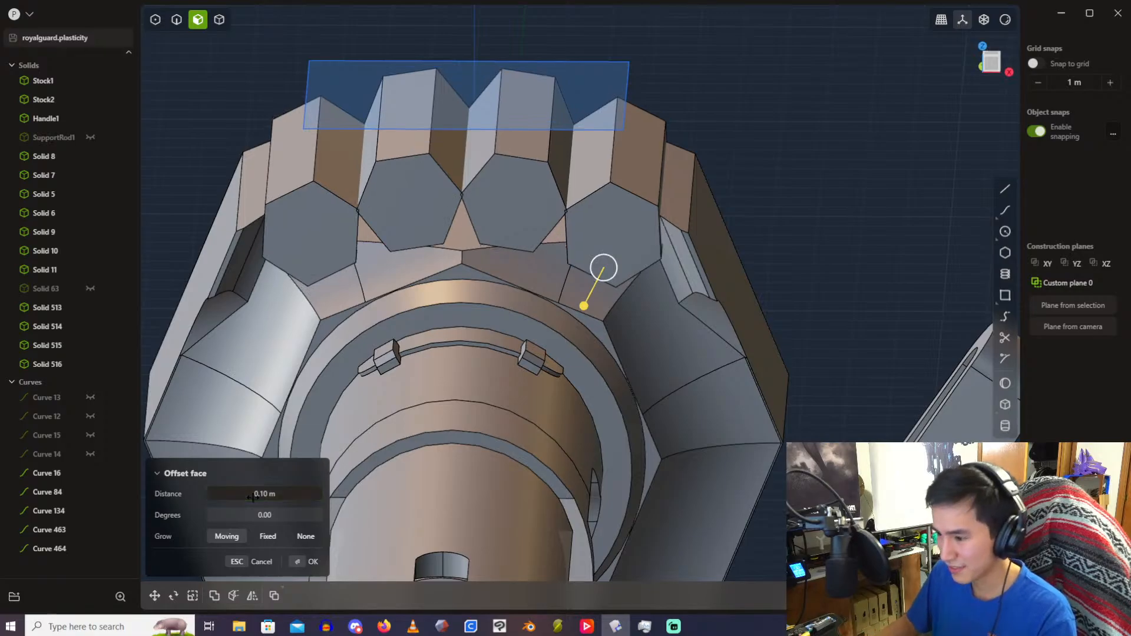
right_click(192, 112)
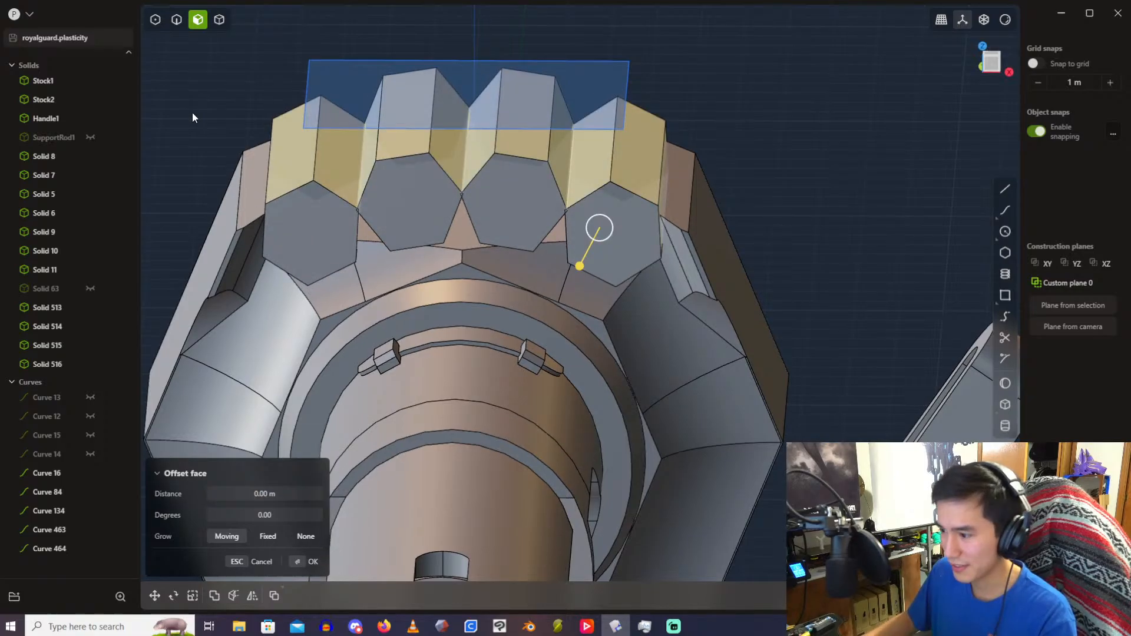
left_click(736, 150)
Step: Examine how the four enlarged hexagonal rods meet each other and the housing beneath them
scroll(334, 171, "up", 3)
scroll(332, 168, "down", 3)
middle_click_drag(499, 235, 420, 285)
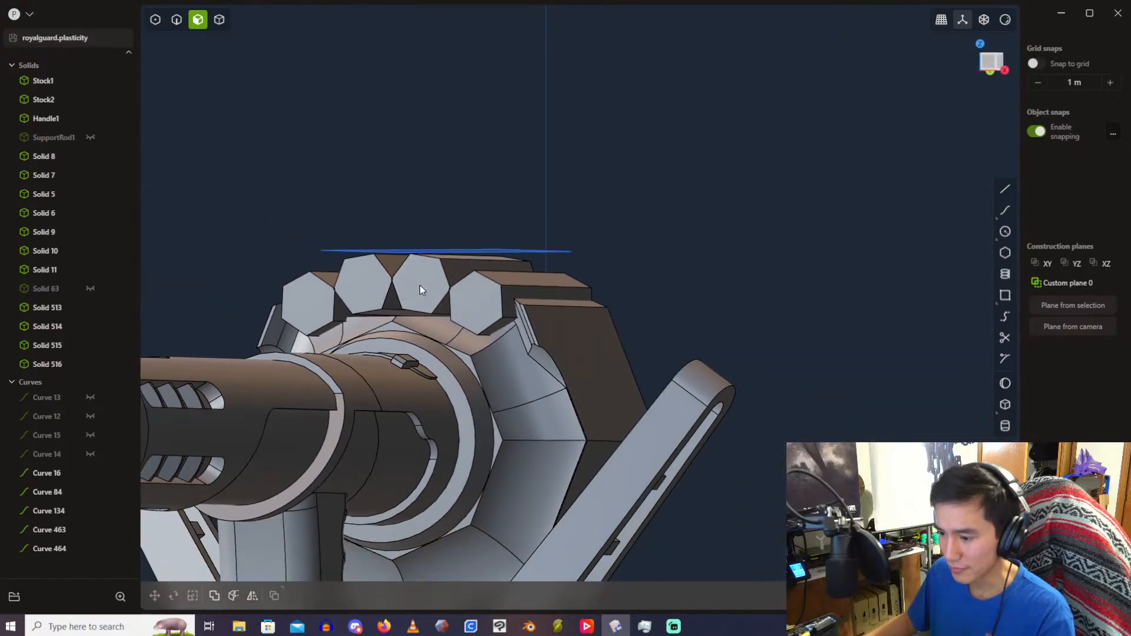
scroll(428, 302, "up", 2)
scroll(405, 303, "up", 3)
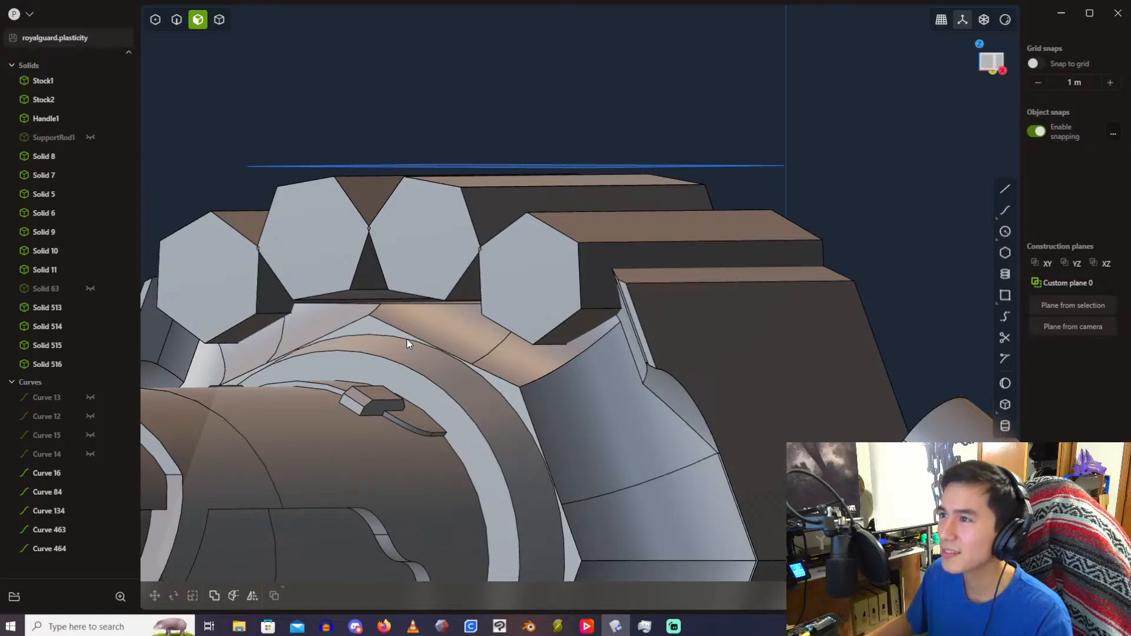
scroll(408, 338, "up", 1)
middle_click_drag(409, 338, 568, 340, "shift")
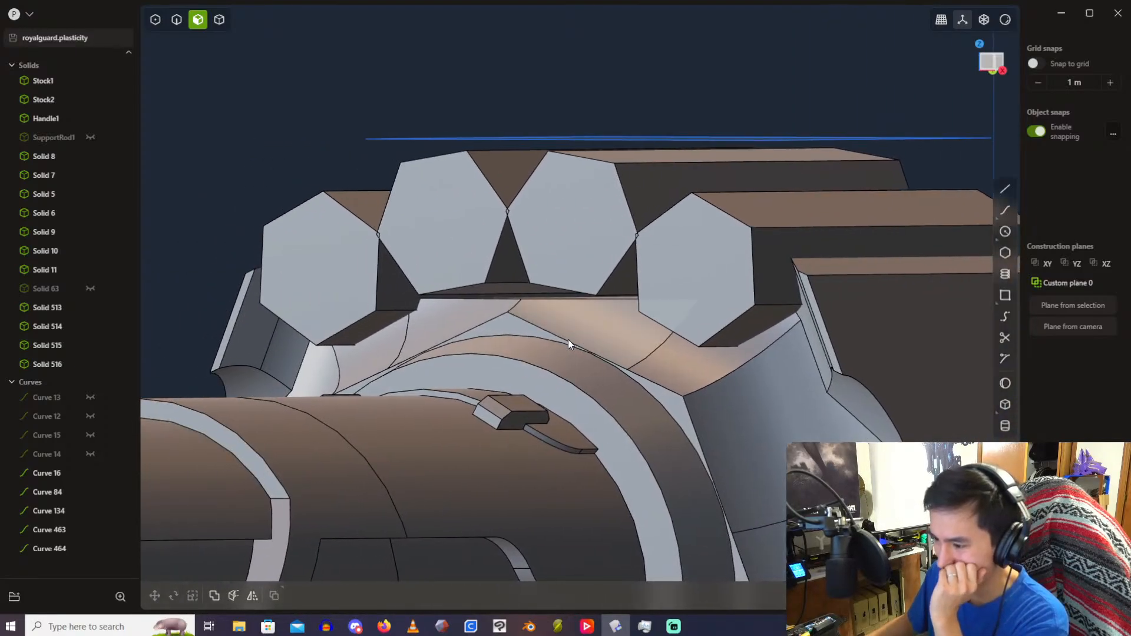
scroll(376, 137, "down", 2)
middle_click_drag(376, 137, 252, 259)
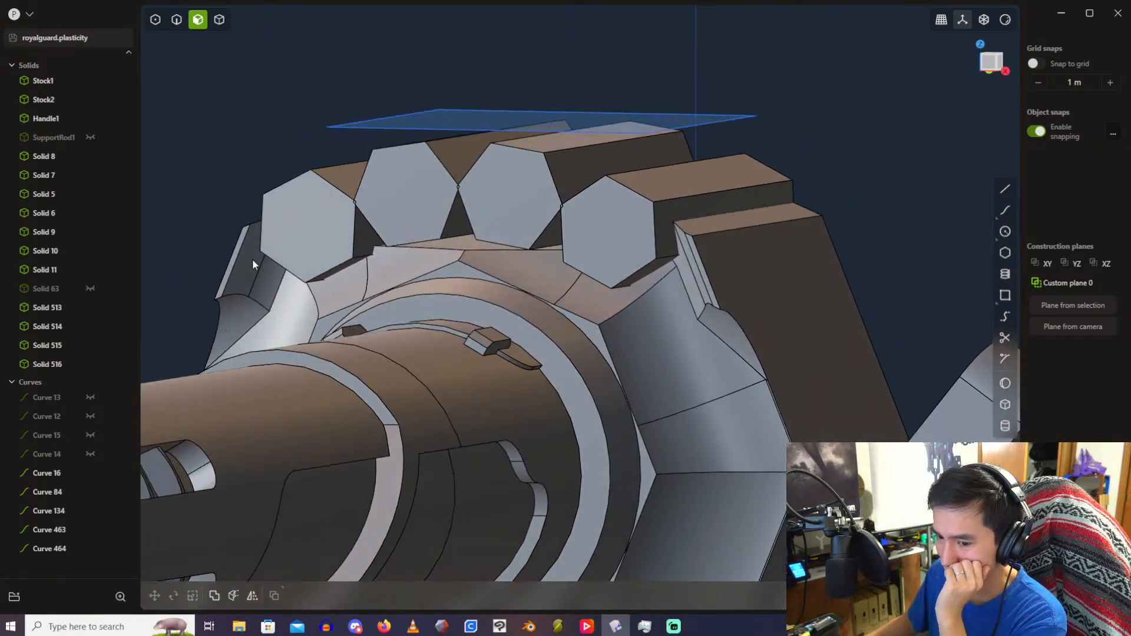
Step: Show the hidden Solid 63 and delete Curve 16
left_click(90, 289)
middle_click_drag(519, 154, 562, 107)
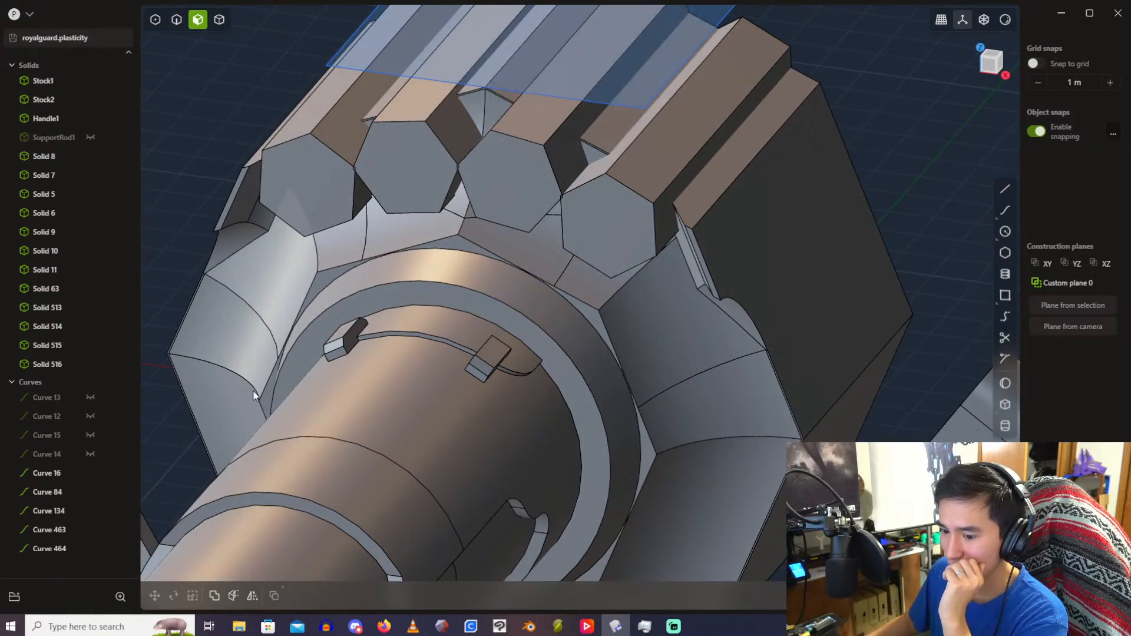
left_click(51, 482)
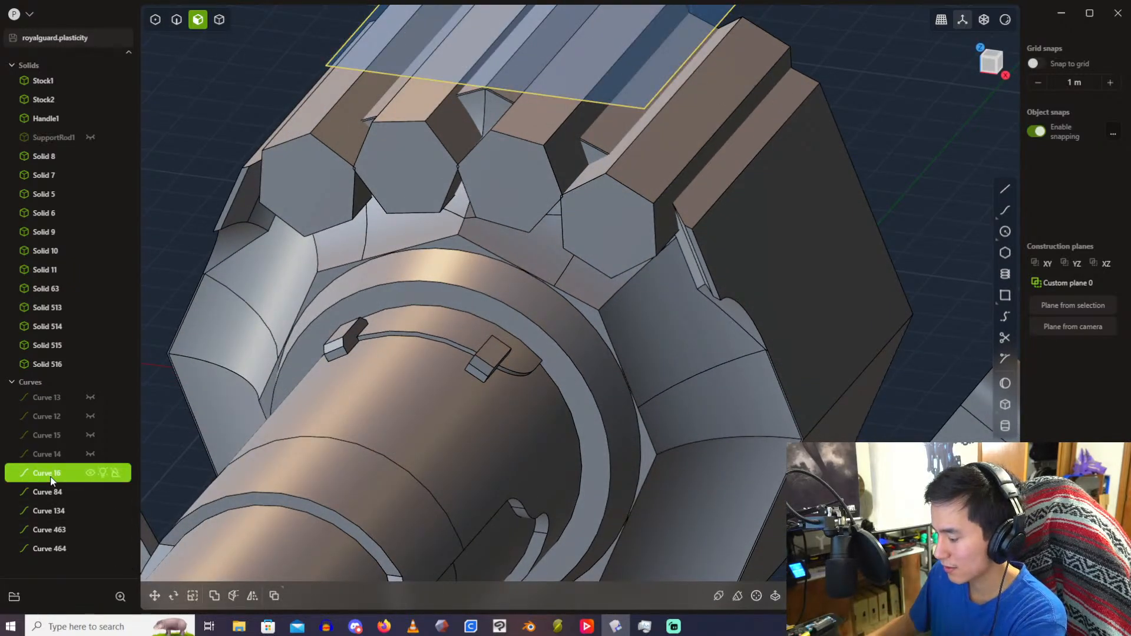
key("Delete")
Step: Offset the upper faces of Solid 63 between the hexagonal rods inward by about 0.87 m
middle_click_drag(413, 295, 353, 522, "shift")
left_click(552, 342)
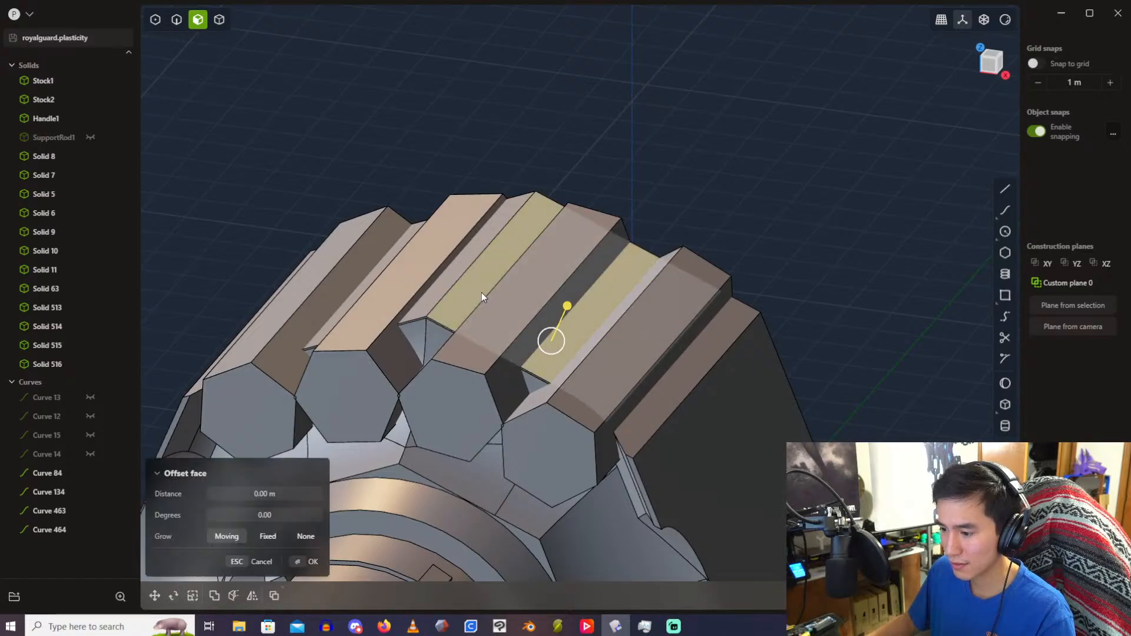
left_click(434, 295, "shift")
left_click_drag(419, 258, 445, 297)
middle_click_drag(446, 297, 514, 273)
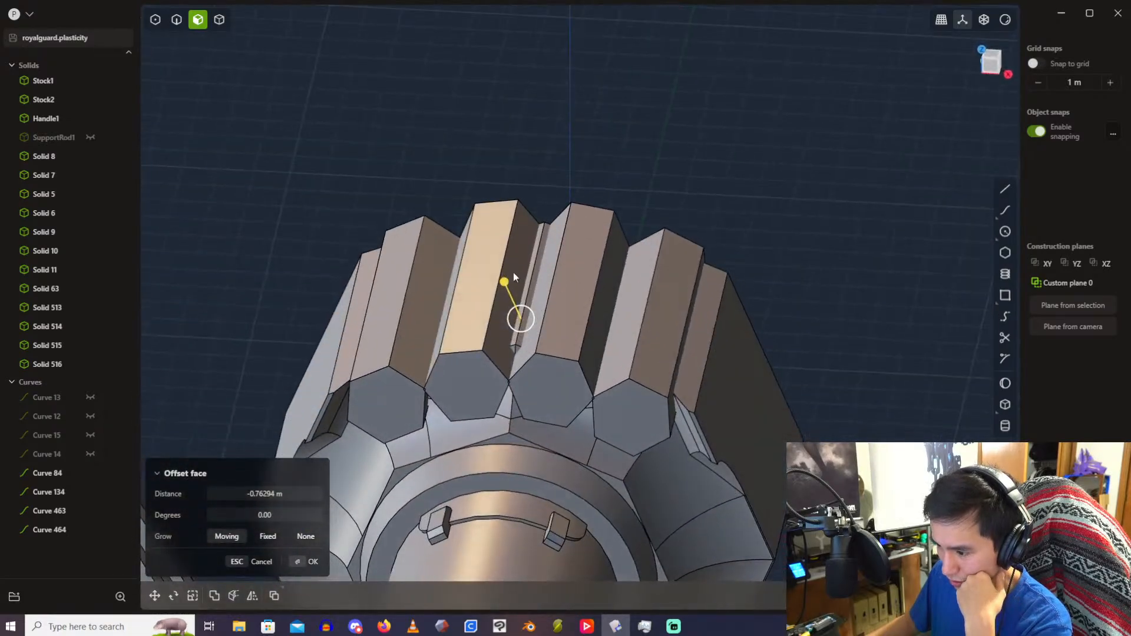
left_click_drag(505, 283, 508, 284)
middle_click_drag(508, 284, 469, 284)
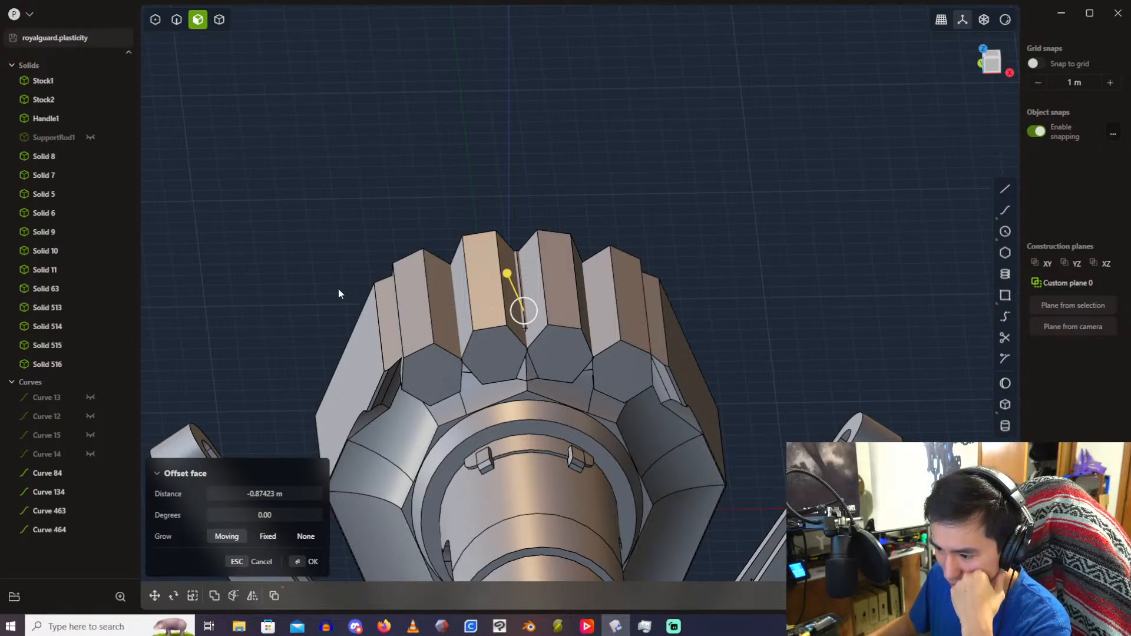
Step: Enter a negative offset distance for the upper faces of Solid 63 and apply the offset
left_click(265, 492)
type("-0.3")
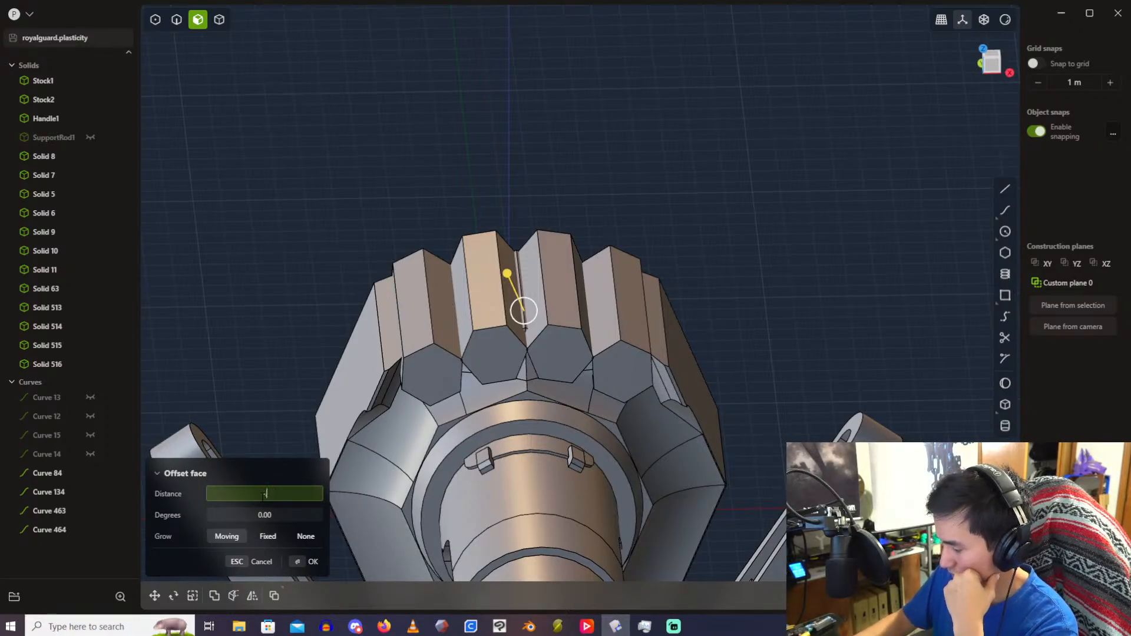
key("Return")
left_click(263, 495)
key("BackSpace")
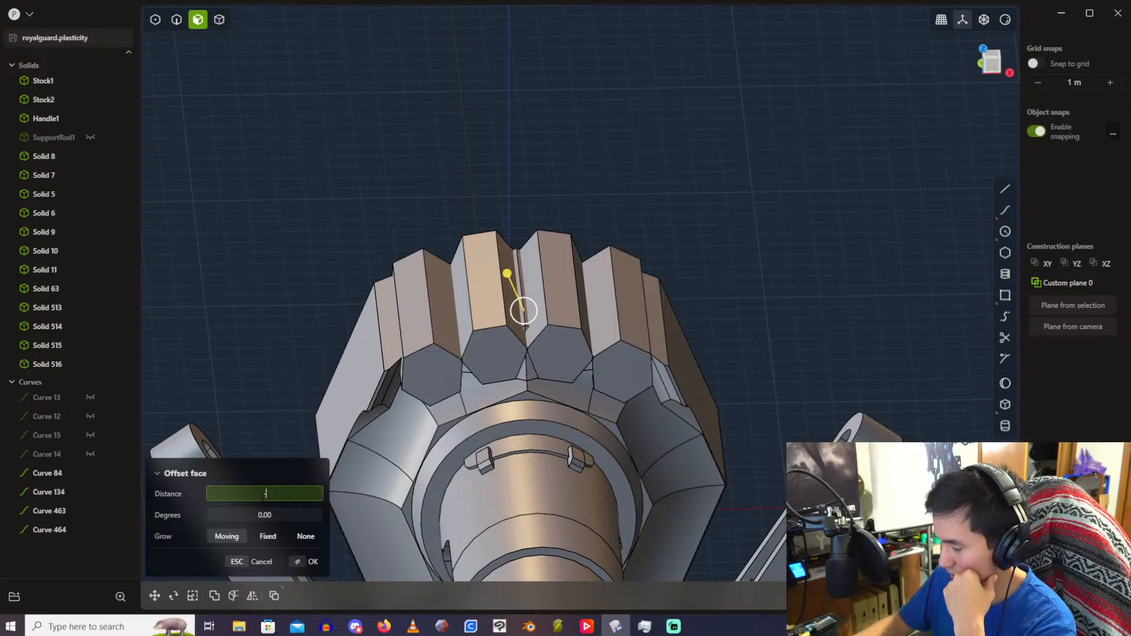
key("Return")
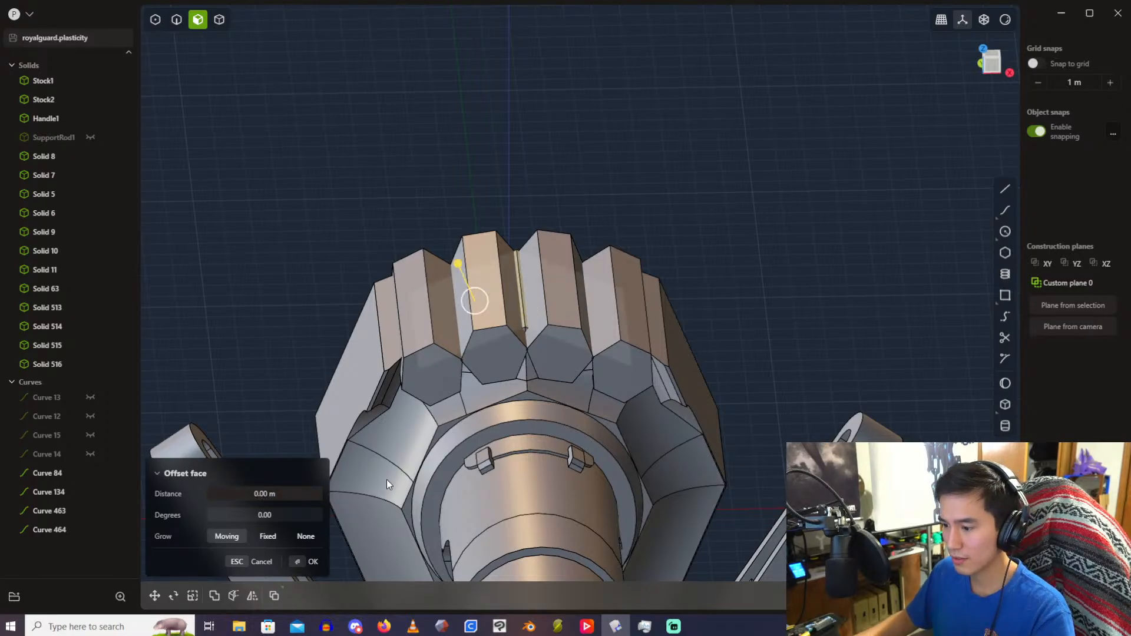
key("Return")
Step: Hide the two outer hexagonal rods, Solid 513 and Solid 516
left_click(219, 19)
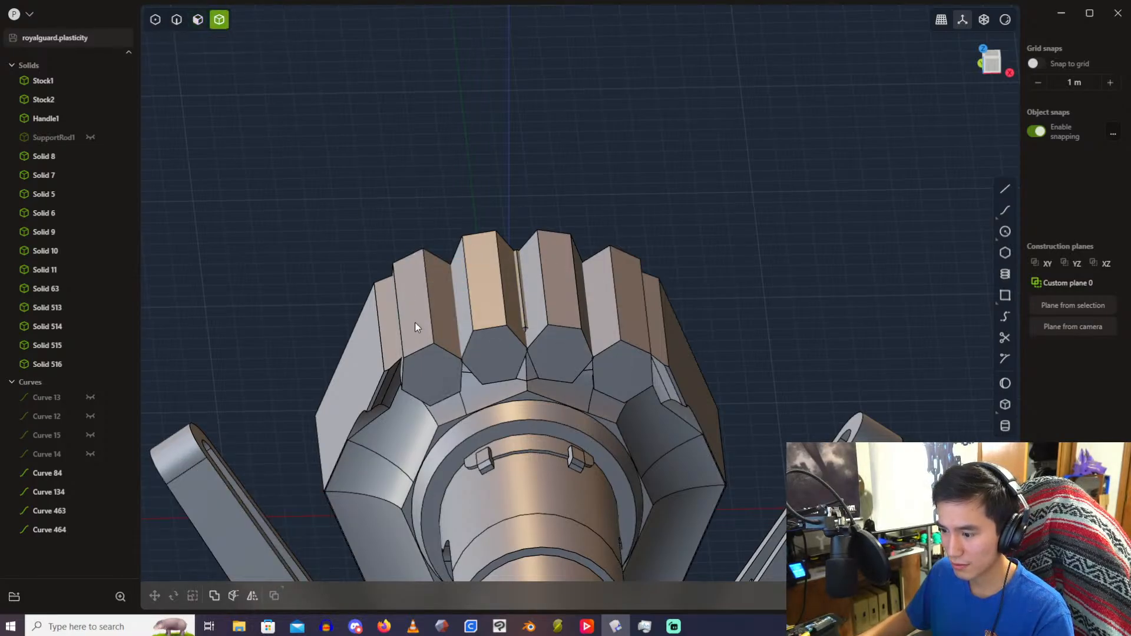
left_click(416, 325)
key("h")
left_click(613, 305)
key("h")
scroll(494, 305, "up", 3)
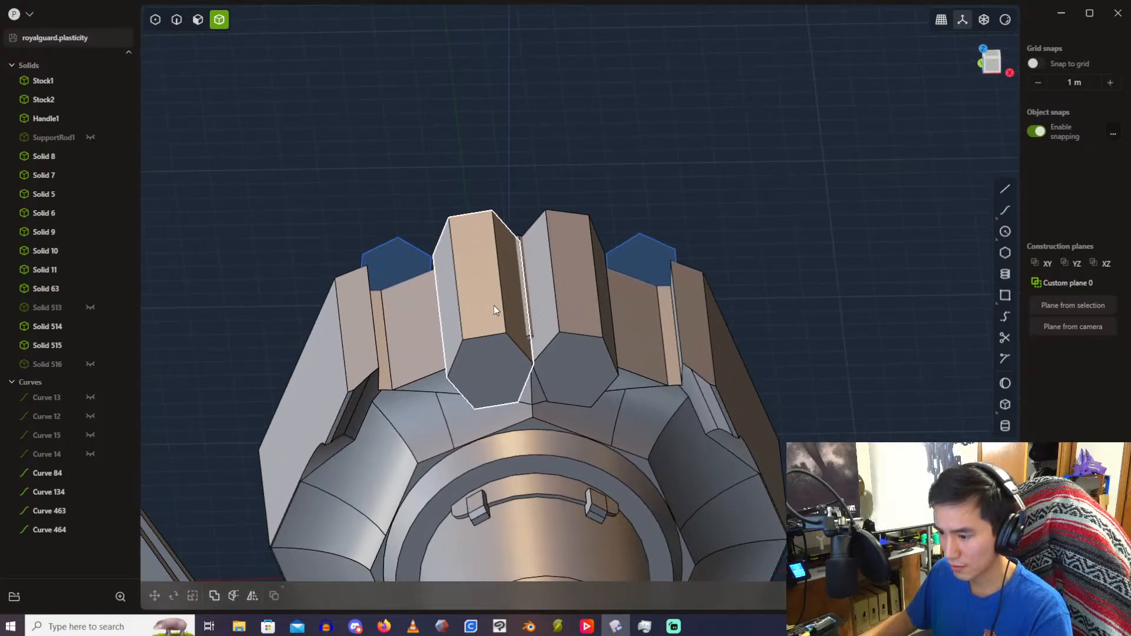
middle_click_drag(494, 305, 433, 283)
Step: Offset the two channel side walls next to the hidden outer rods by a small negative distance
left_click(201, 19)
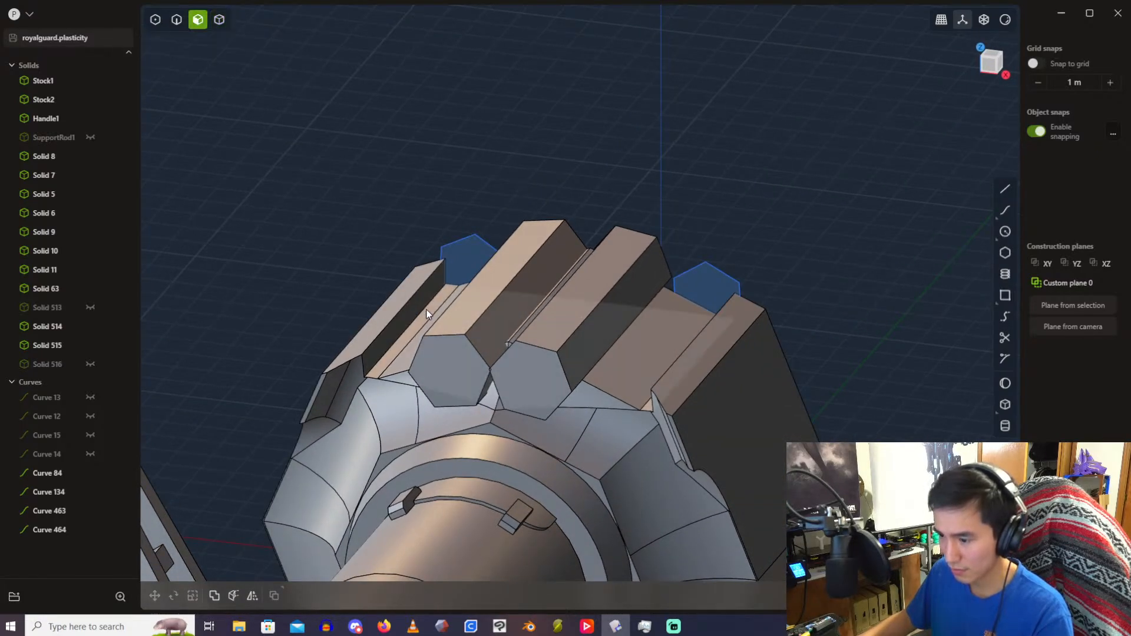
left_click(426, 309)
key("o")
middle_click_drag(618, 328, 744, 346)
left_click(743, 345, "shift")
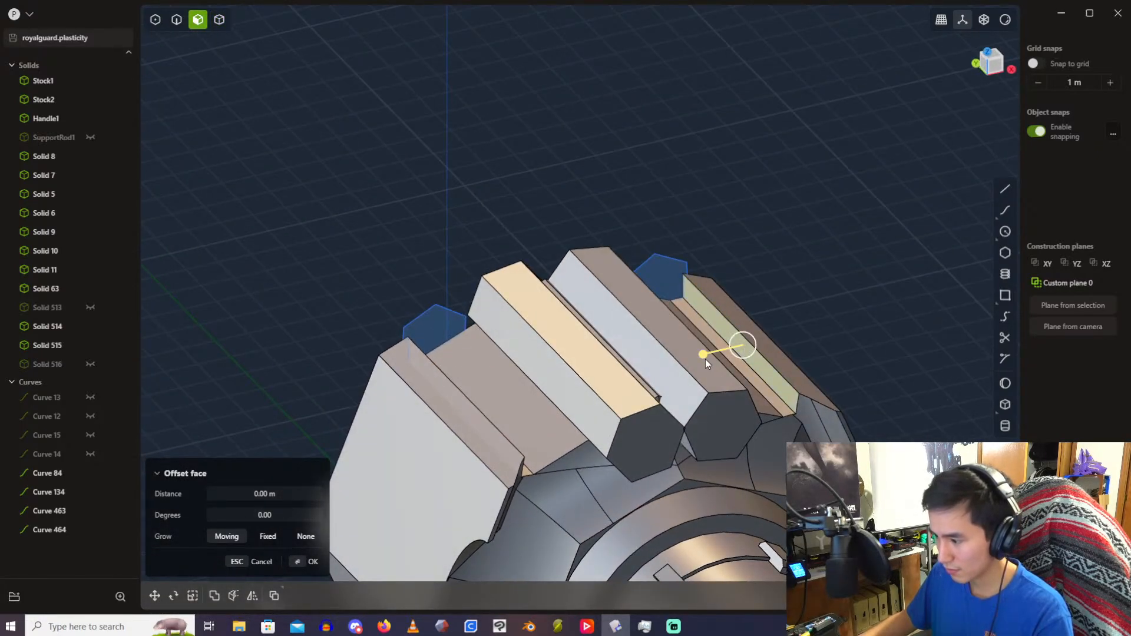
left_click_drag(704, 357, 710, 355)
left_click(296, 493)
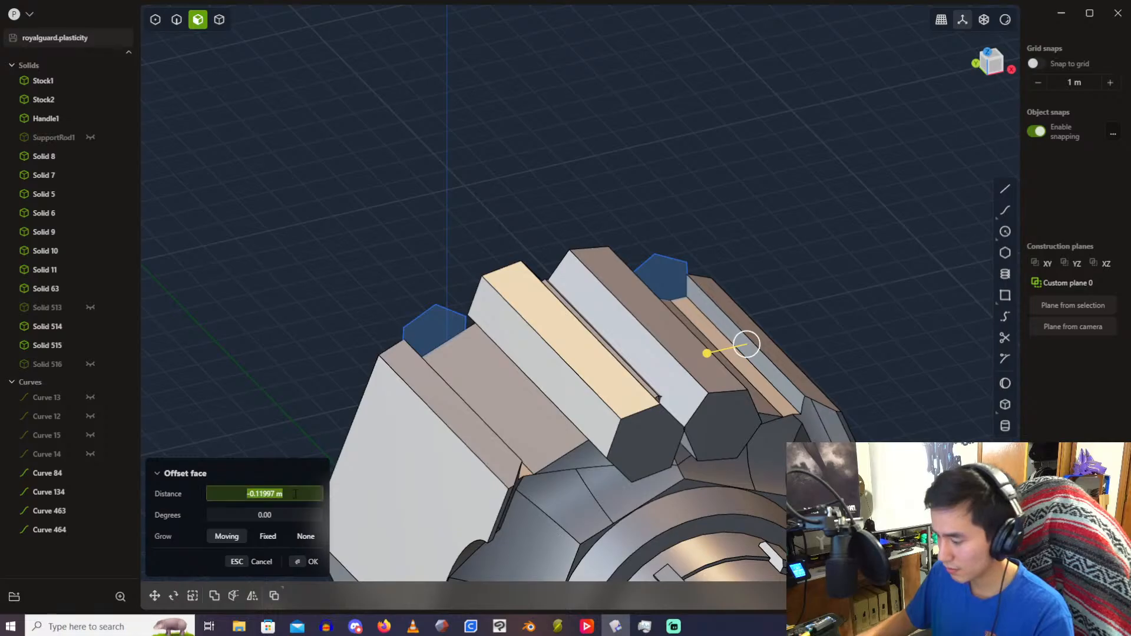
type("0")
key("Return")
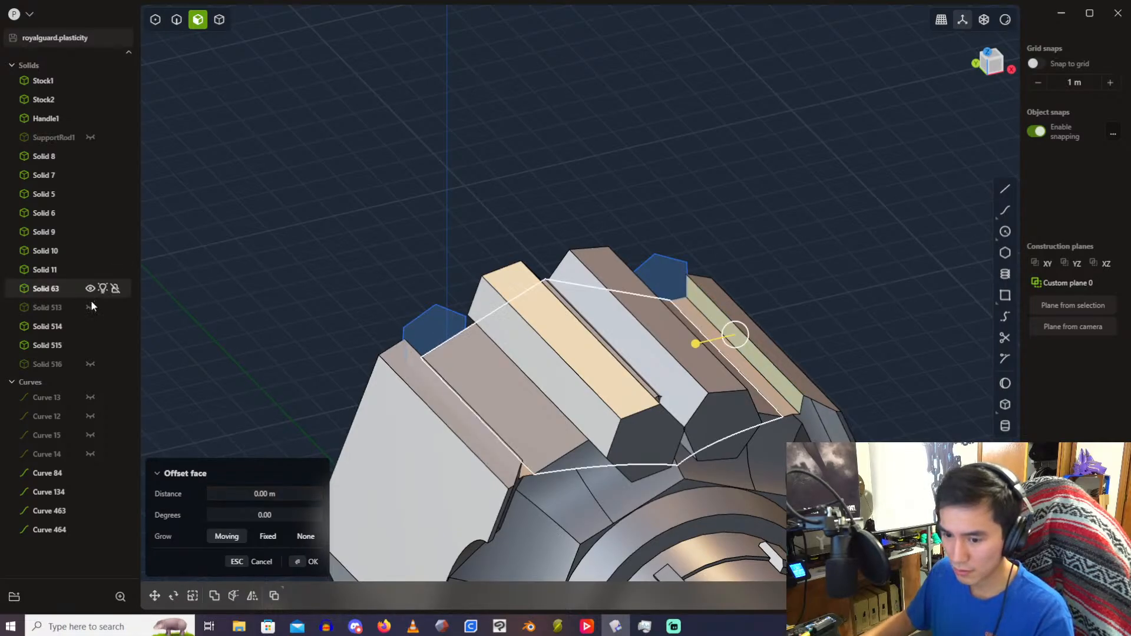
Step: Show the two outer hexagonal rods, Solid 513 and Solid 516, again
left_click(90, 307)
left_click(90, 363)
middle_click_drag(680, 319, 686, 194, "shift")
middle_click_drag(687, 194, 624, 190)
Step: Offset the selected channel side walls towards the outer rods to close the gaps, then clear the selection
left_click_drag(685, 237, 701, 235)
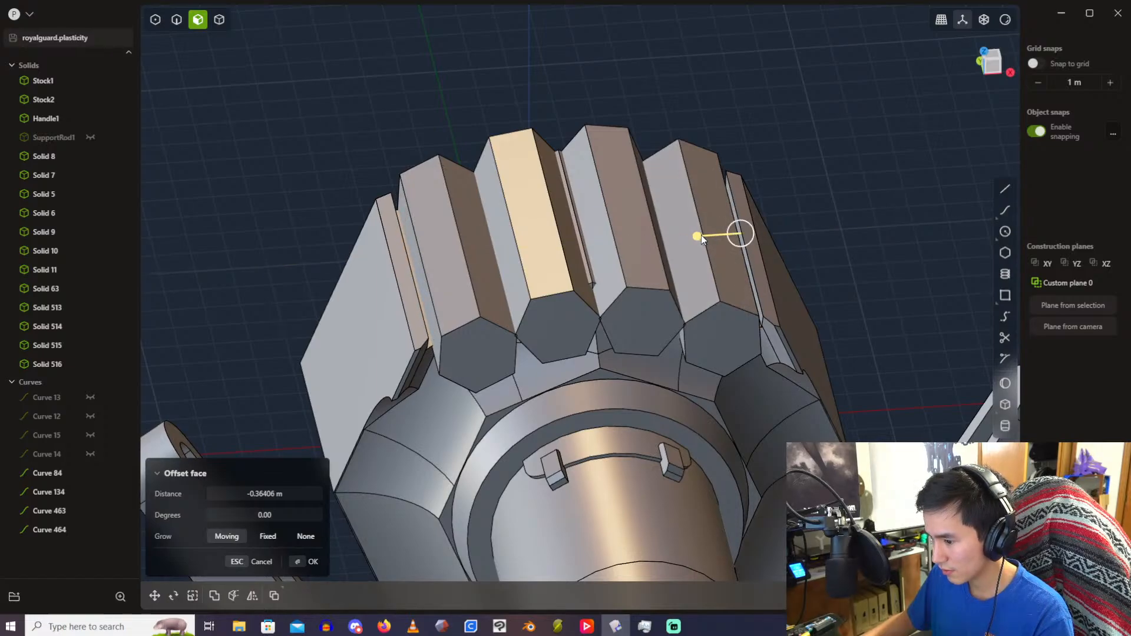
middle_click_drag(701, 235, 784, 288)
scroll(783, 288, "up", 5)
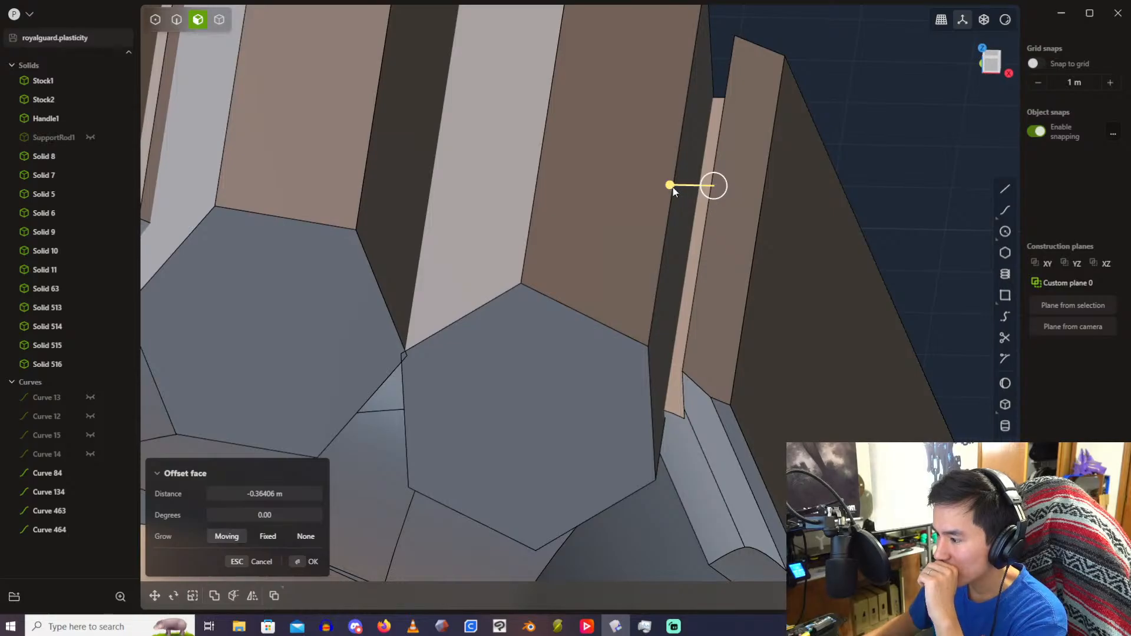
left_click_drag(673, 191, 633, 192)
key("Return")
left_click(855, 84)
Step: Hide Curve 84, Curve 134, Curve 463 and Curve 464
scroll(854, 83, "down", 2)
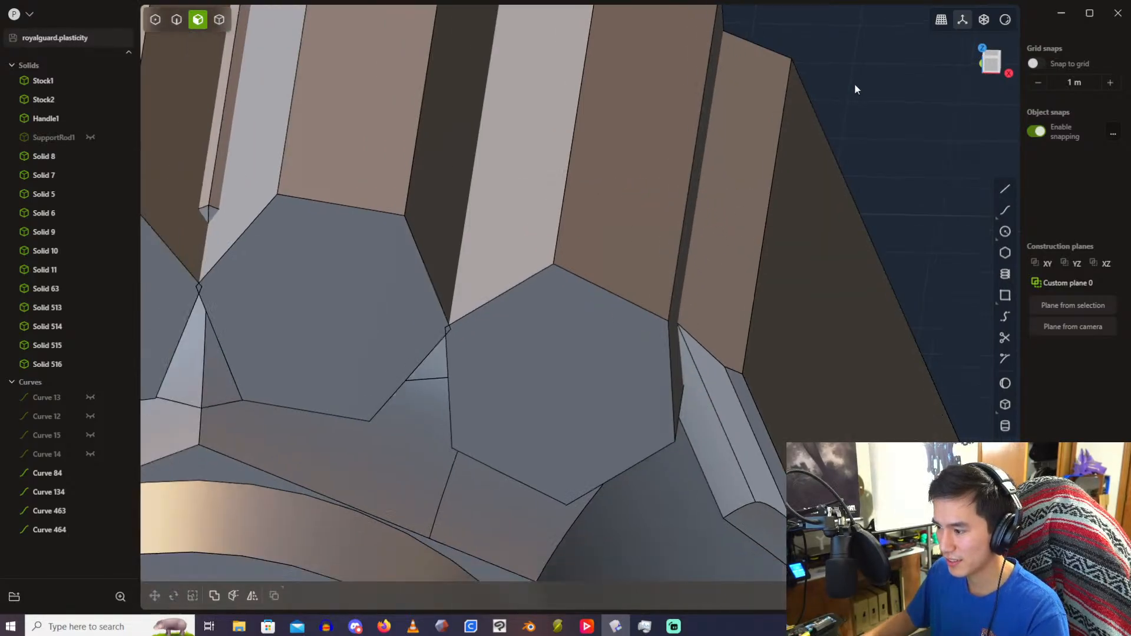
scroll(854, 83, "down", 4)
middle_click_drag(817, 277, 715, 189, "shift")
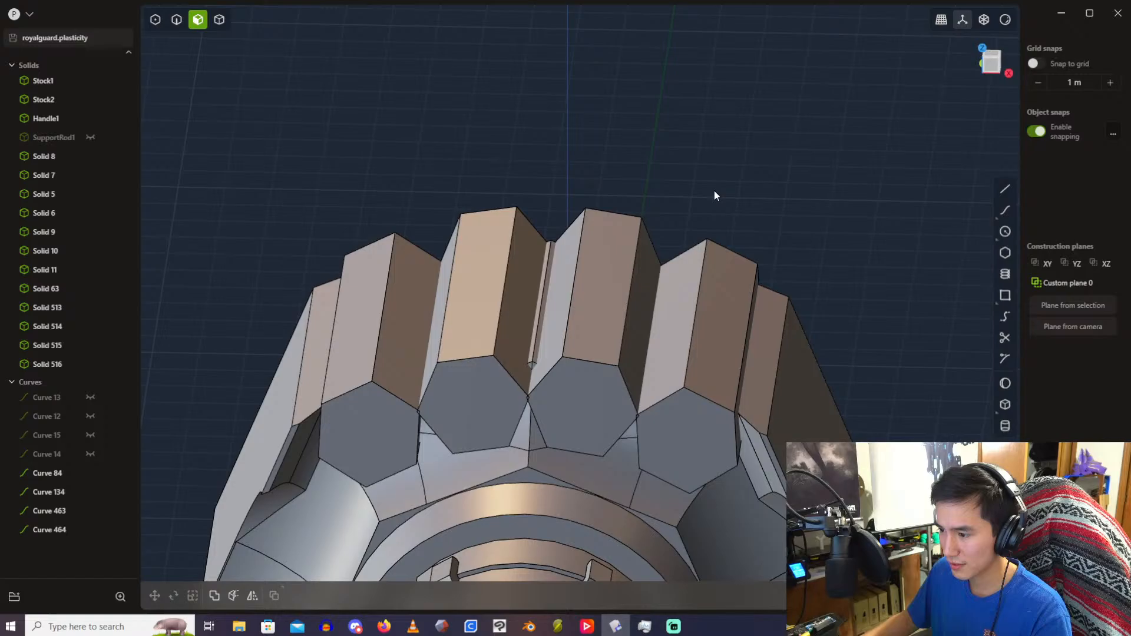
left_click(219, 19)
middle_click_drag(525, 188, 436, 199)
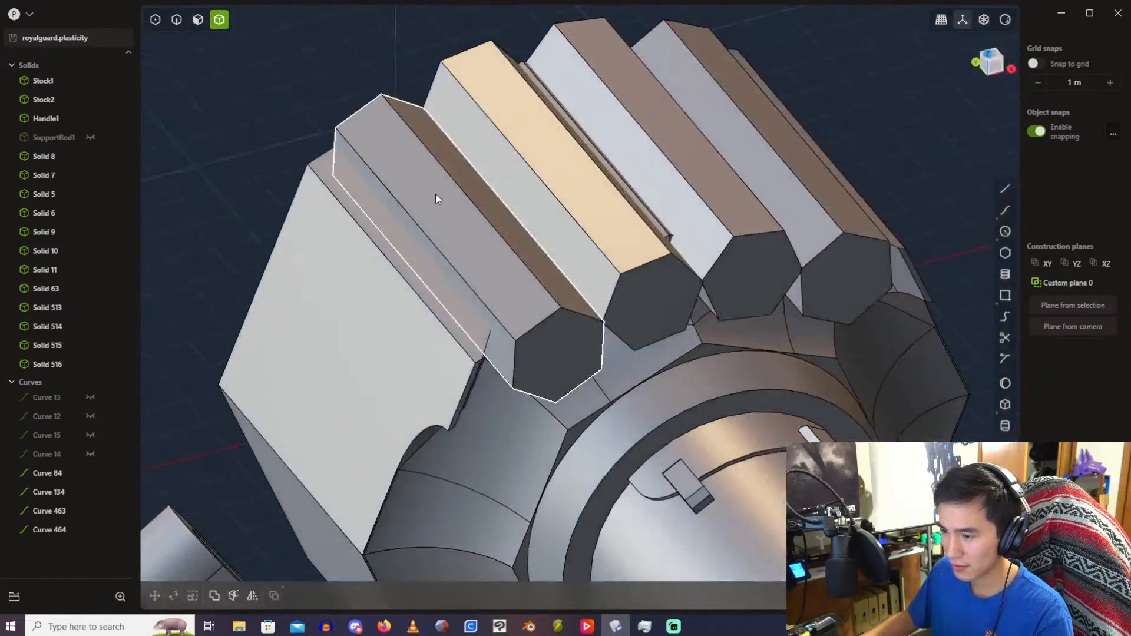
scroll(436, 199, "down", 3)
left_click(70, 474)
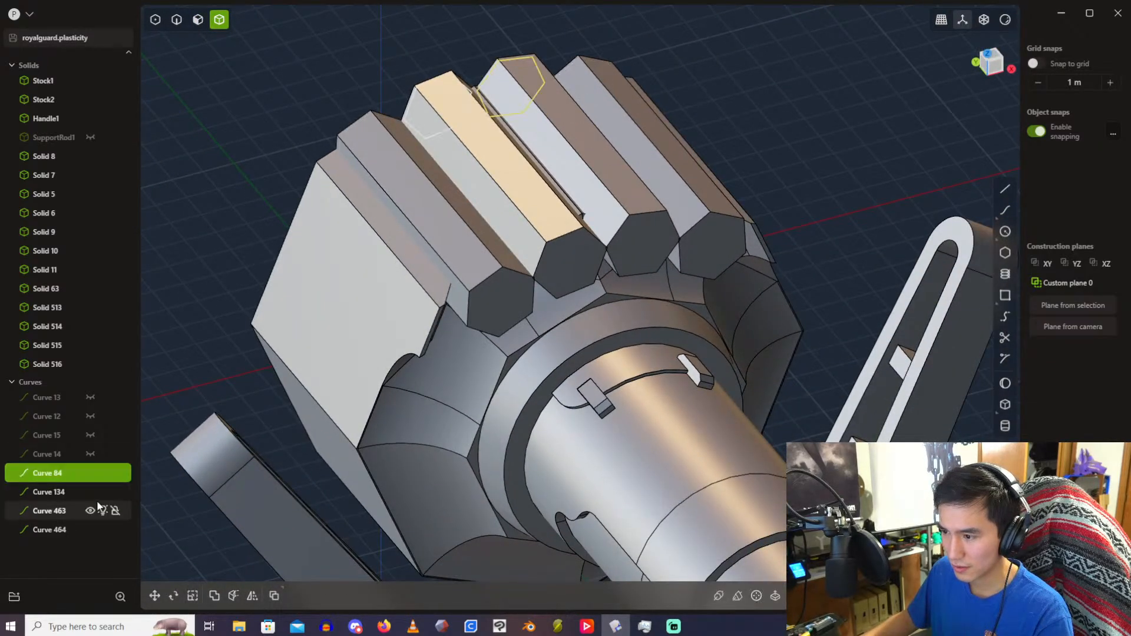
left_click(50, 530, "shift")
left_click(91, 528)
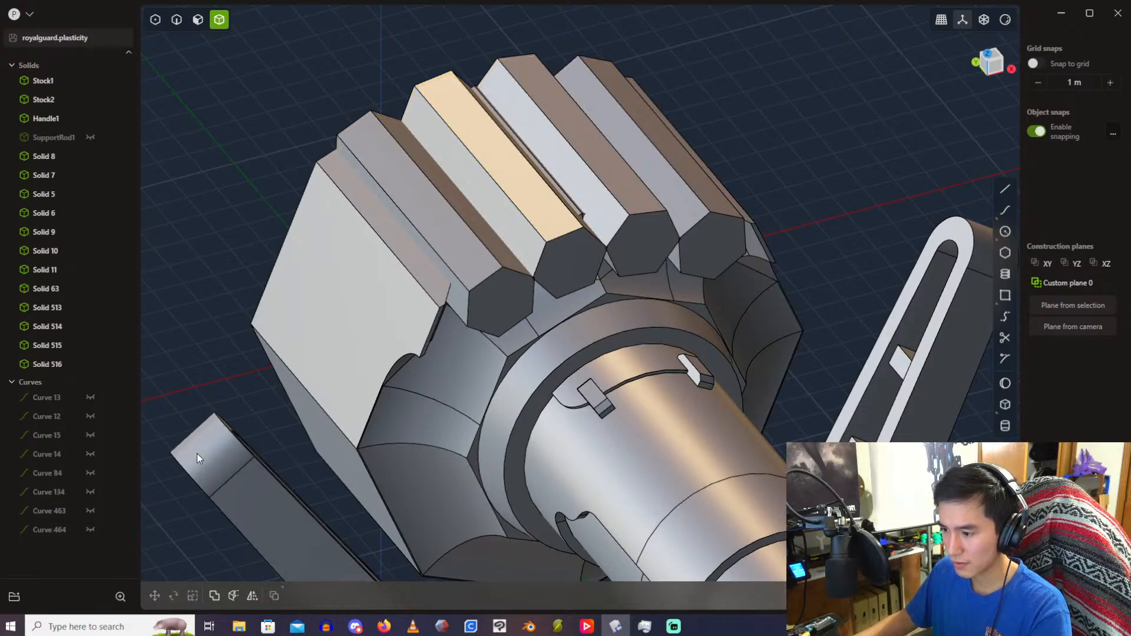
Step: Delete the hidden curves Curve 12, Curve 13, Curve 14 and Curve 15
left_click(53, 453)
left_click(55, 398, "shift")
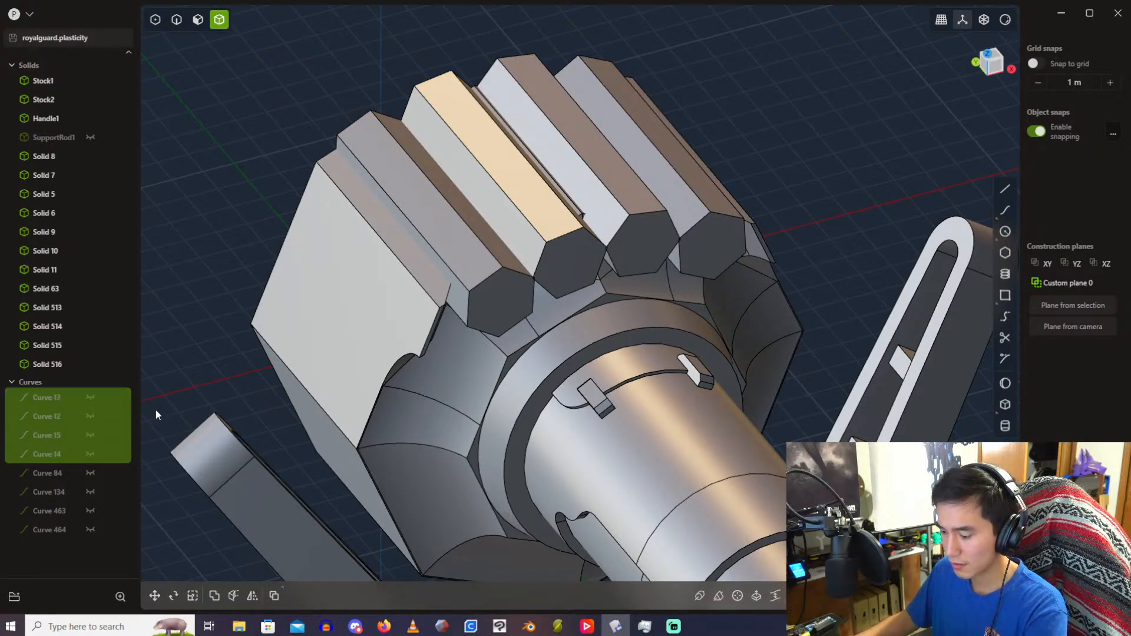
key("Delete")
Step: Hide the housing Solid 11 to examine what lies beneath the hexagonal rods, and show it again
middle_click_drag(323, 370, 497, 194)
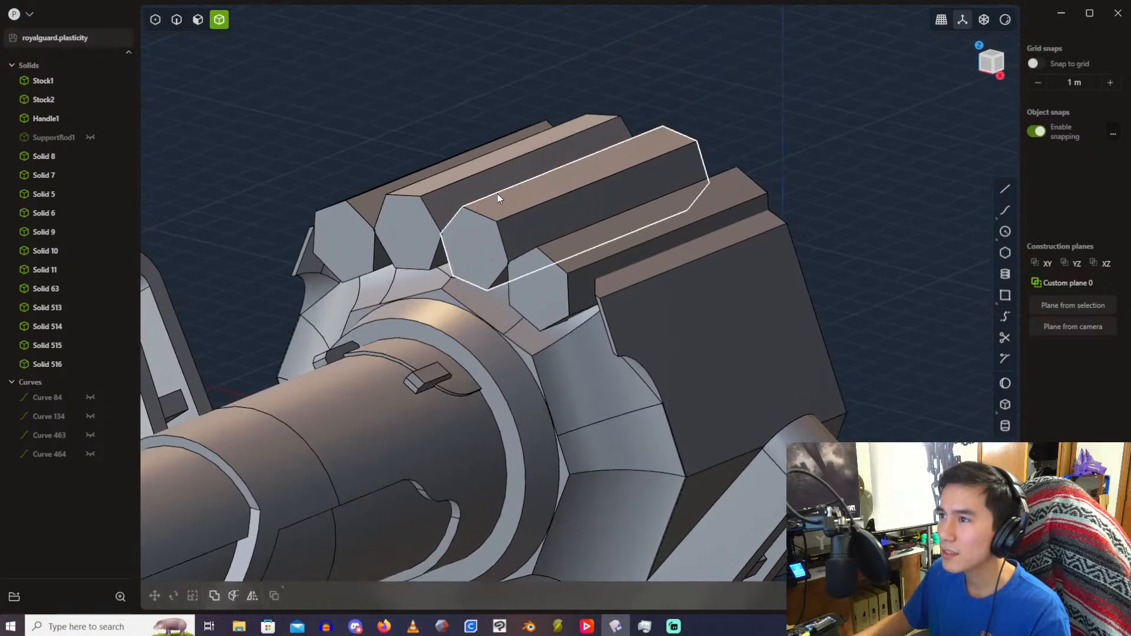
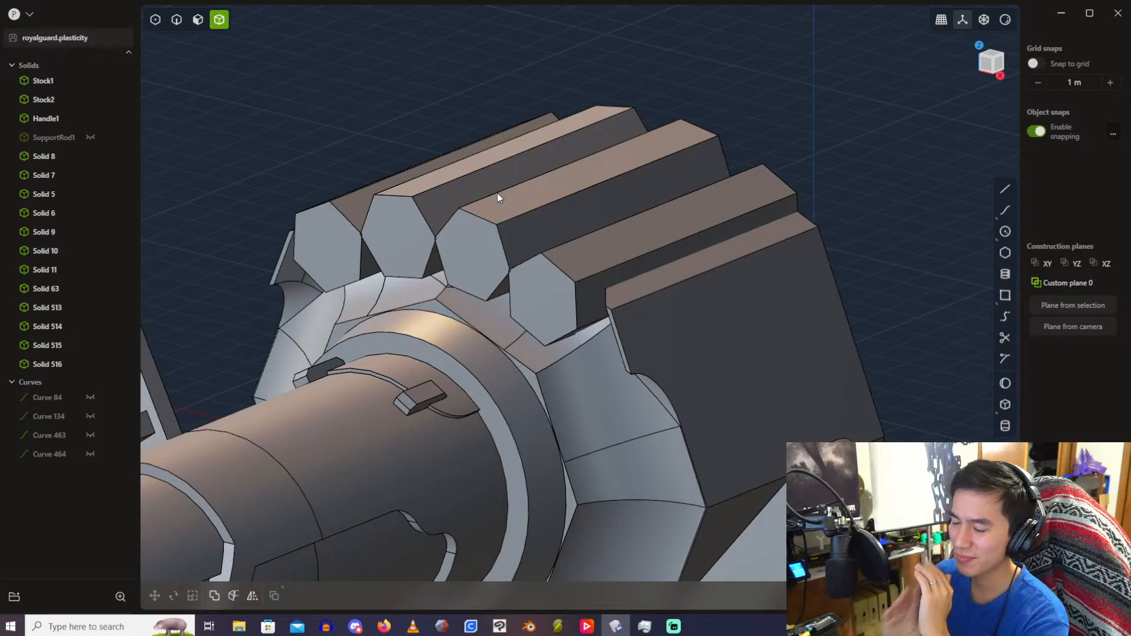
scroll(595, 196, "up", 2)
scroll(602, 175, "up", 4)
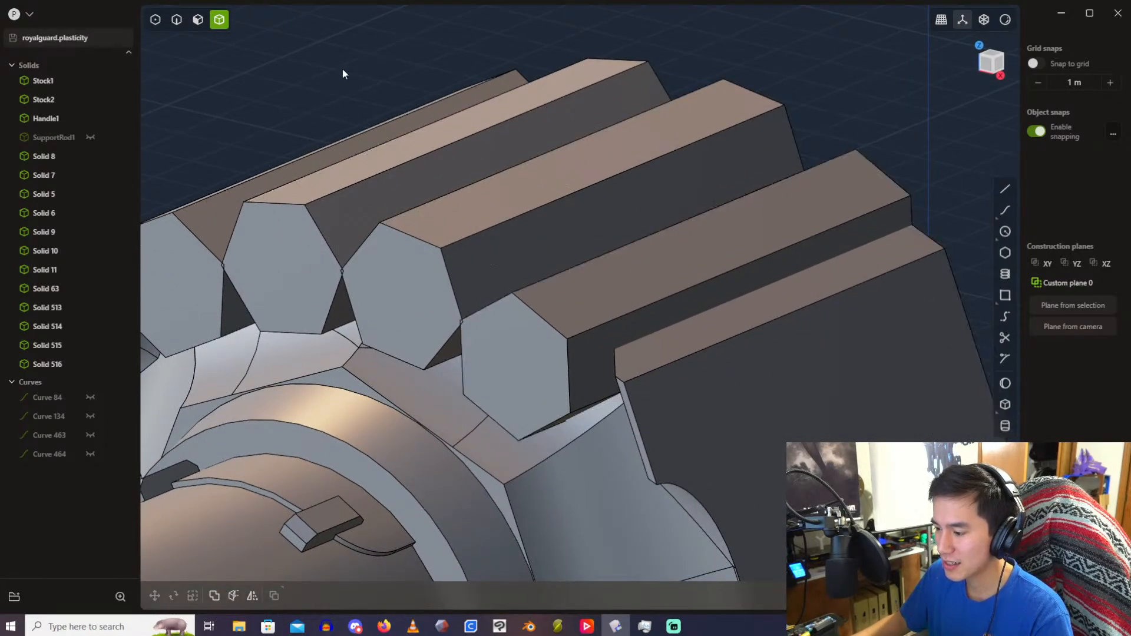
scroll(366, 135, "down", 4)
left_click(674, 388)
scroll(595, 307, "down", 7)
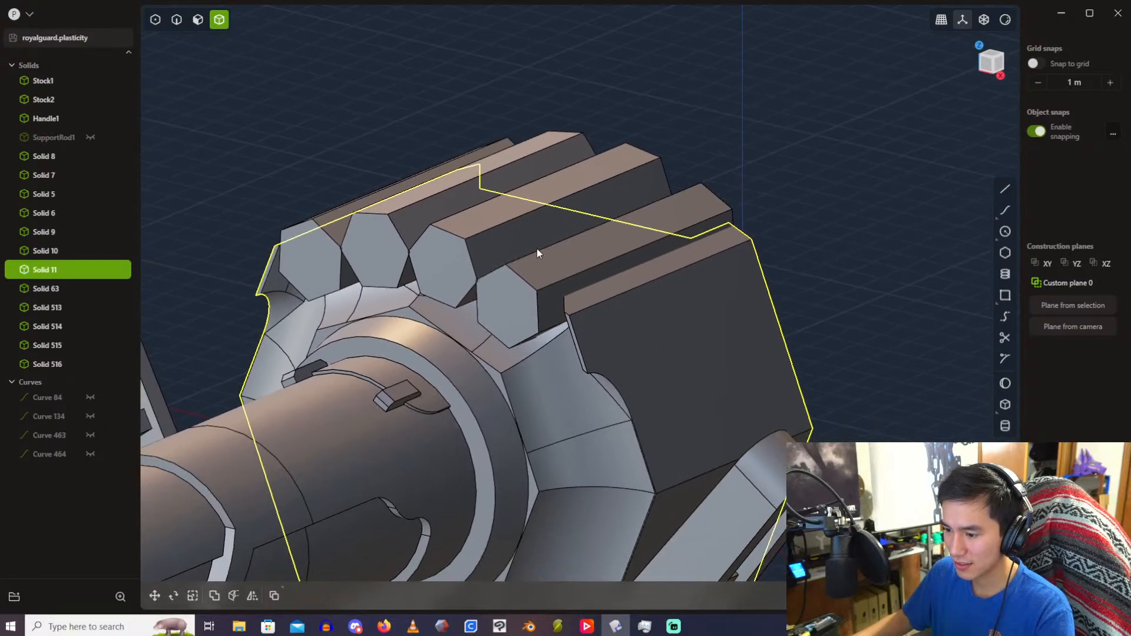
middle_click_drag(536, 249, 591, 211, "shift")
scroll(634, 174, "down", 3)
key("h")
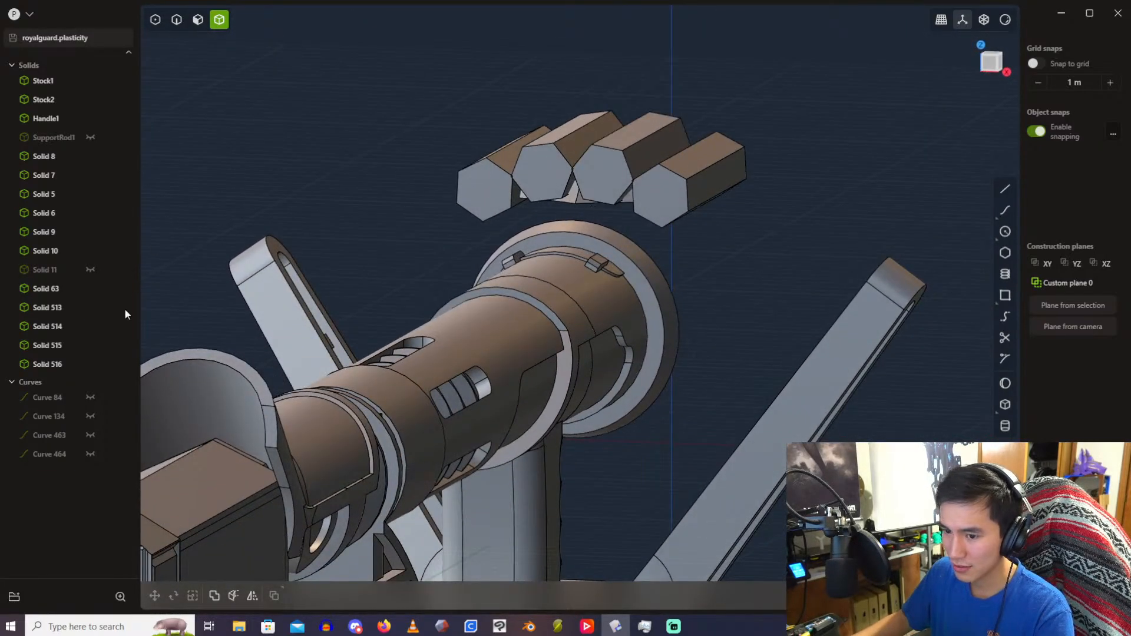
left_click(90, 269)
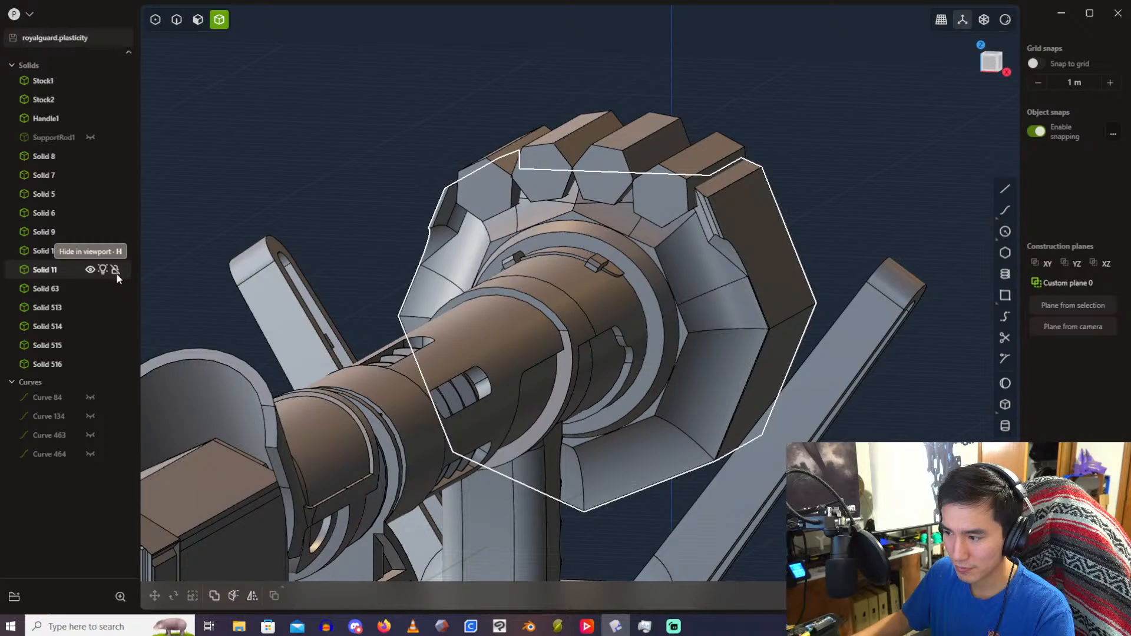
Step: Join the small piece Solid 63 beneath the rods to the housing Solid 11 with a Boolean union and clear the selection
left_click(739, 287)
left_click(572, 196, "shift")
key("q")
right_click(843, 120)
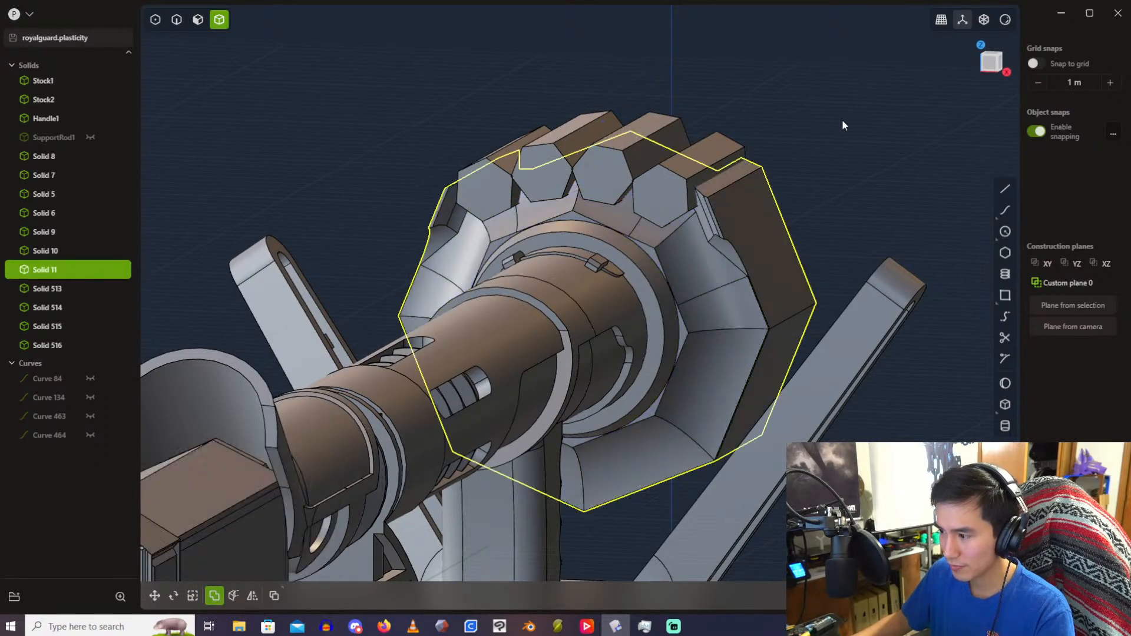
left_click(843, 121)
Step: Try to join the outer hexagonal rod Solid 513 to the housing Solid 11 with a Boolean union, and undo it
scroll(781, 84, "up", 3)
scroll(662, 132, "up", 5)
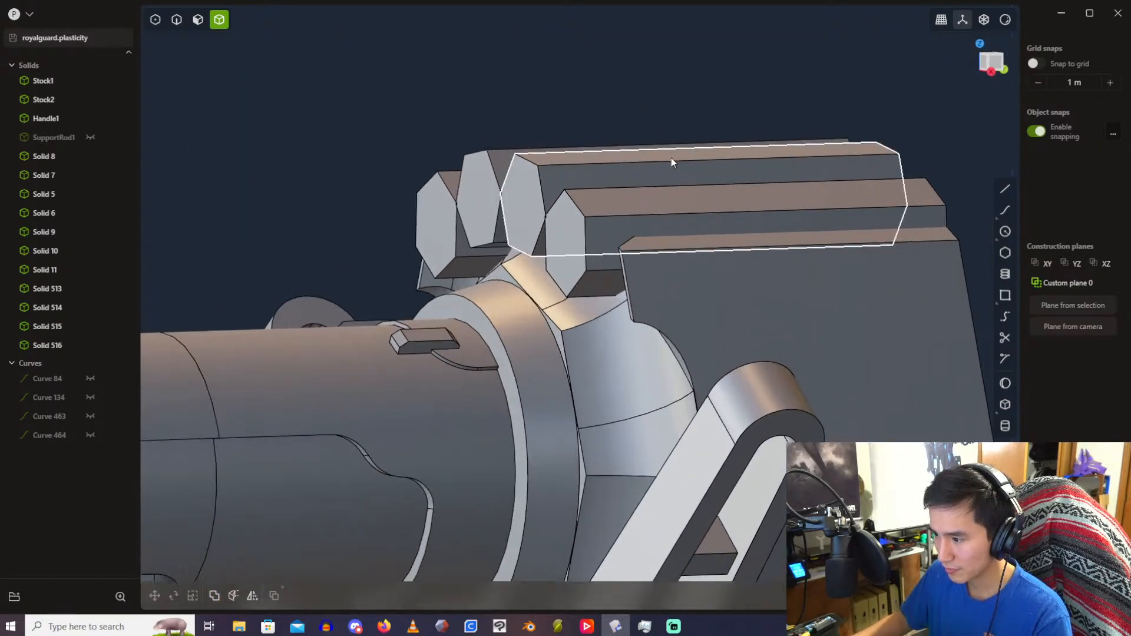
left_click(663, 293)
left_click(623, 224)
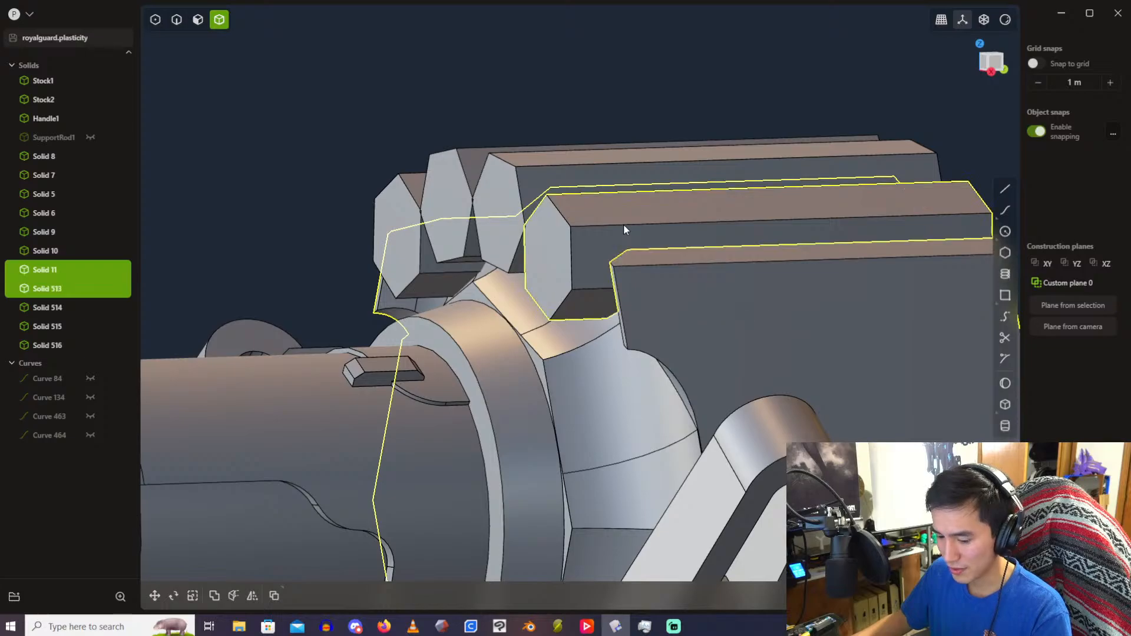
key("shift+Return")
key("Return")
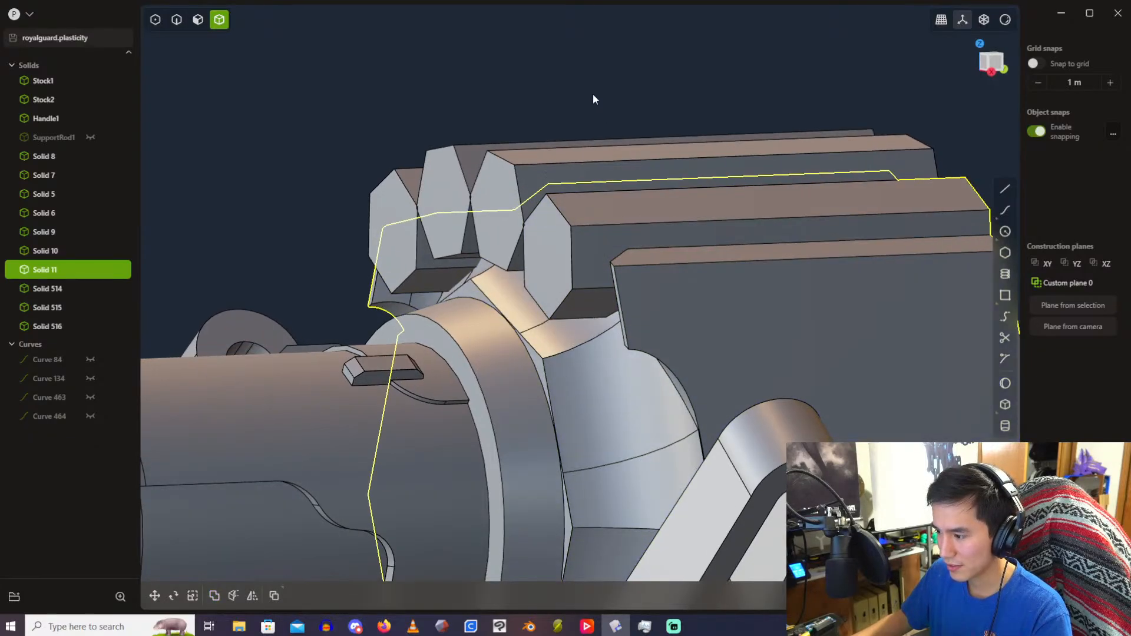
middle_click_drag(593, 97, 667, 147)
key("ctrl+z")
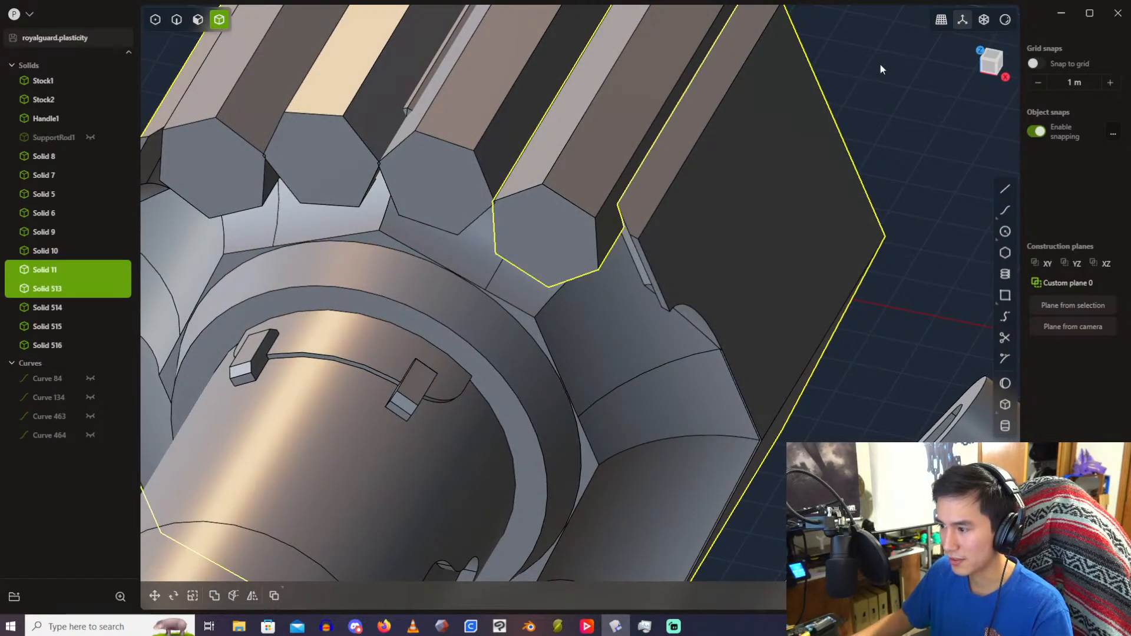
key("ctrl+z")
Step: Hide the housing Solid 11 to isolate the hexagonal rods
middle_click_drag(880, 65, 652, 178)
scroll(599, 250, "up", 5)
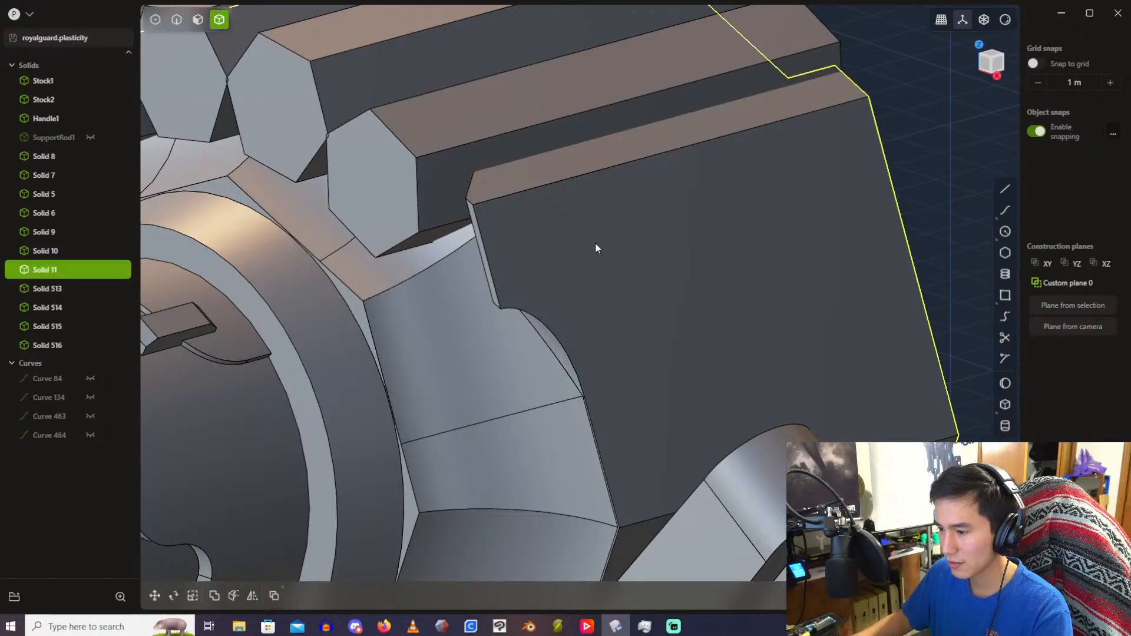
key("h")
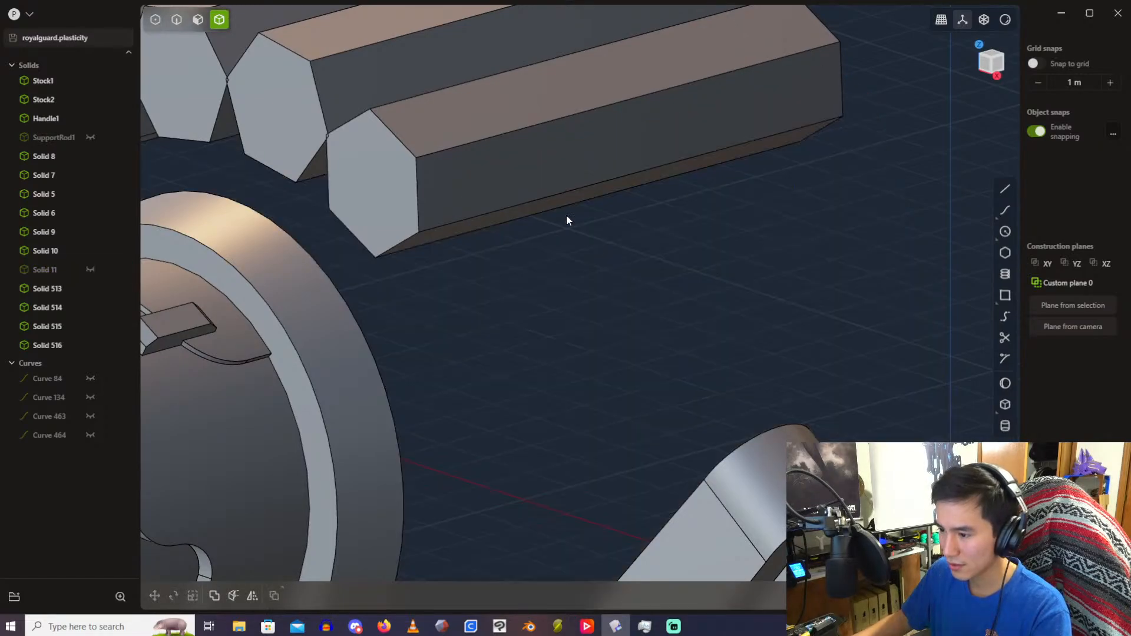
Step: Delete the two hexagonal rods Solid 515 and Solid 516
middle_click_drag(566, 222, 766, 244)
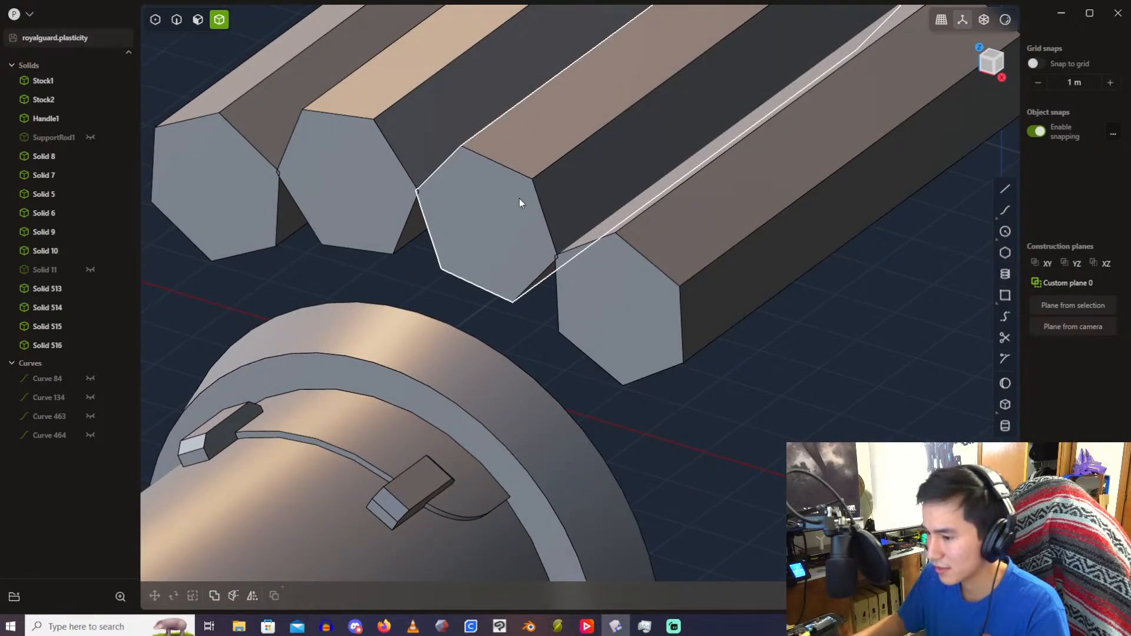
left_click(360, 167)
left_click(231, 198)
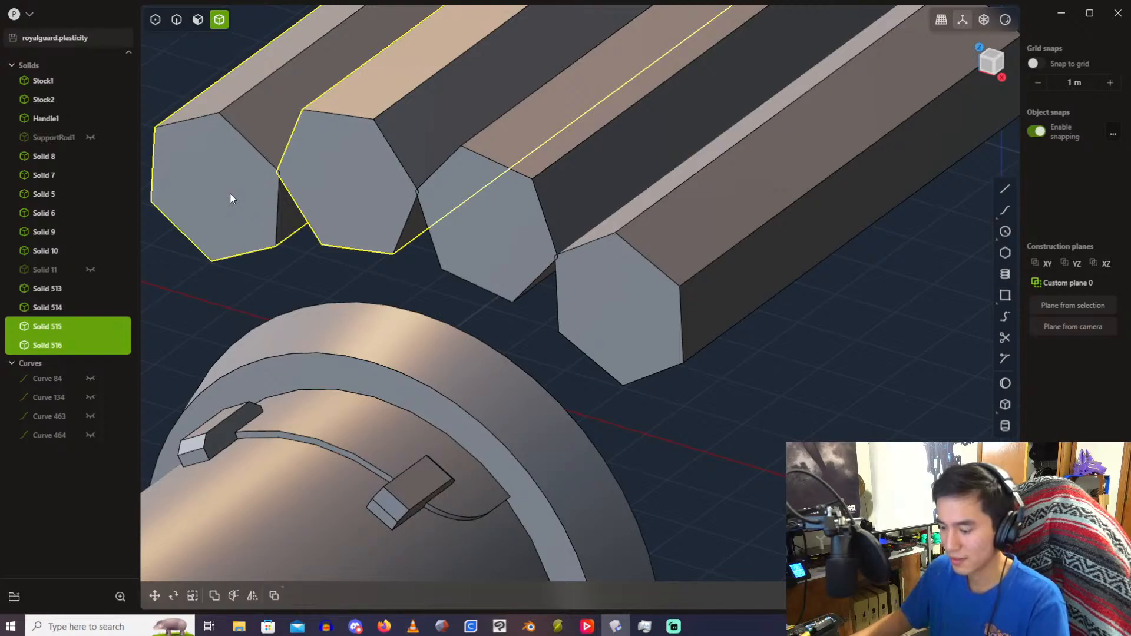
key("Delete")
Step: Set a temporary construction plane on the outward-facing side face of the outer rod Solid 513 and view it head-on
middle_click_drag(229, 193, 825, 224)
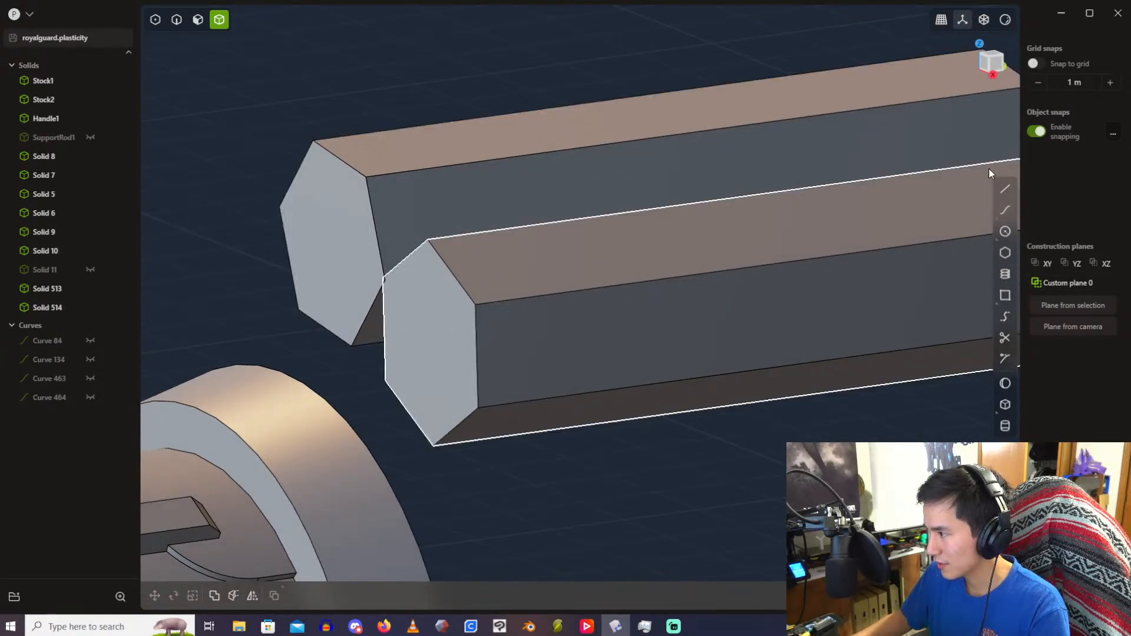
left_click(534, 304)
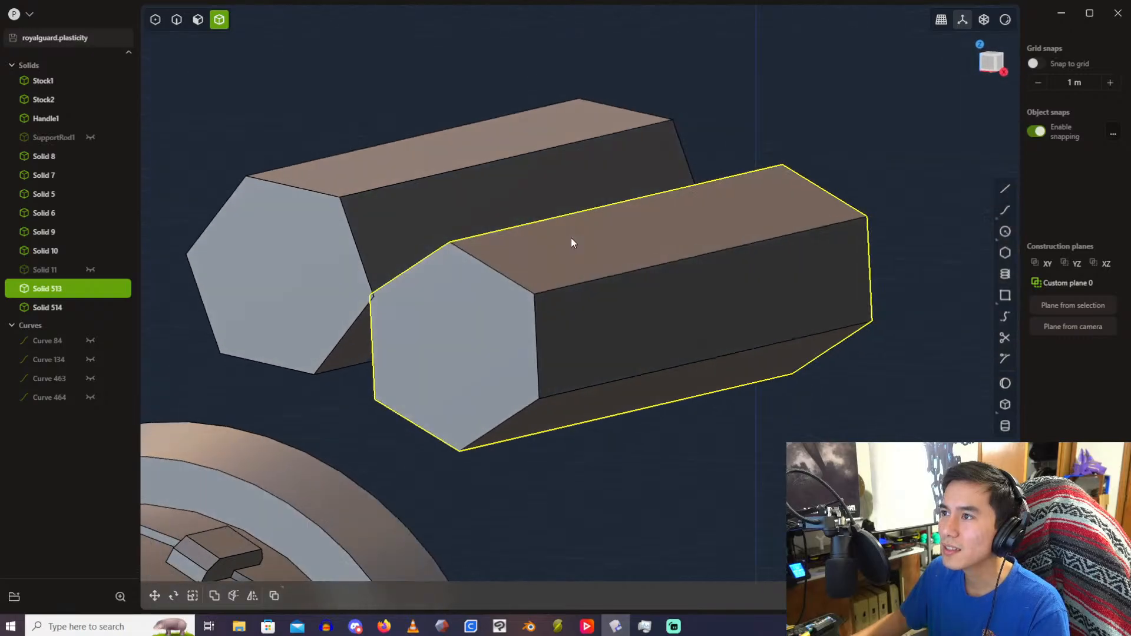
middle_click_drag(571, 238, 865, 199)
middle_click_drag(624, 159, 623, 167)
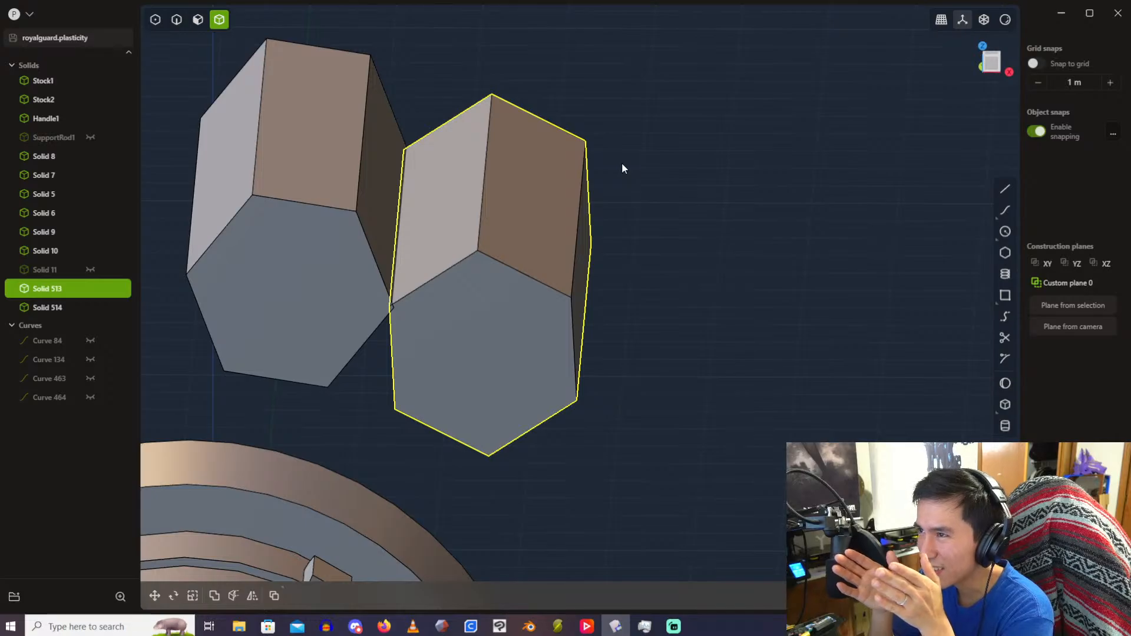
mouse_move(622, 164)
middle_mouse_down()
mouse_move(586, 154)
mouse_move(613, 155)
middle_mouse_up()
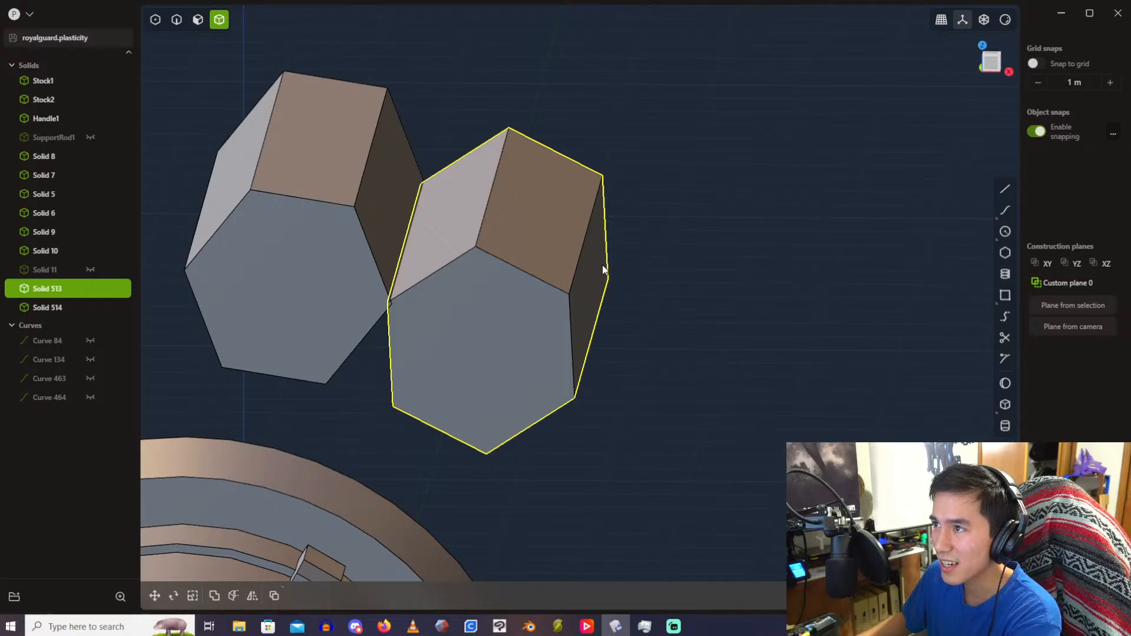
middle_click_drag(592, 269, 826, 274)
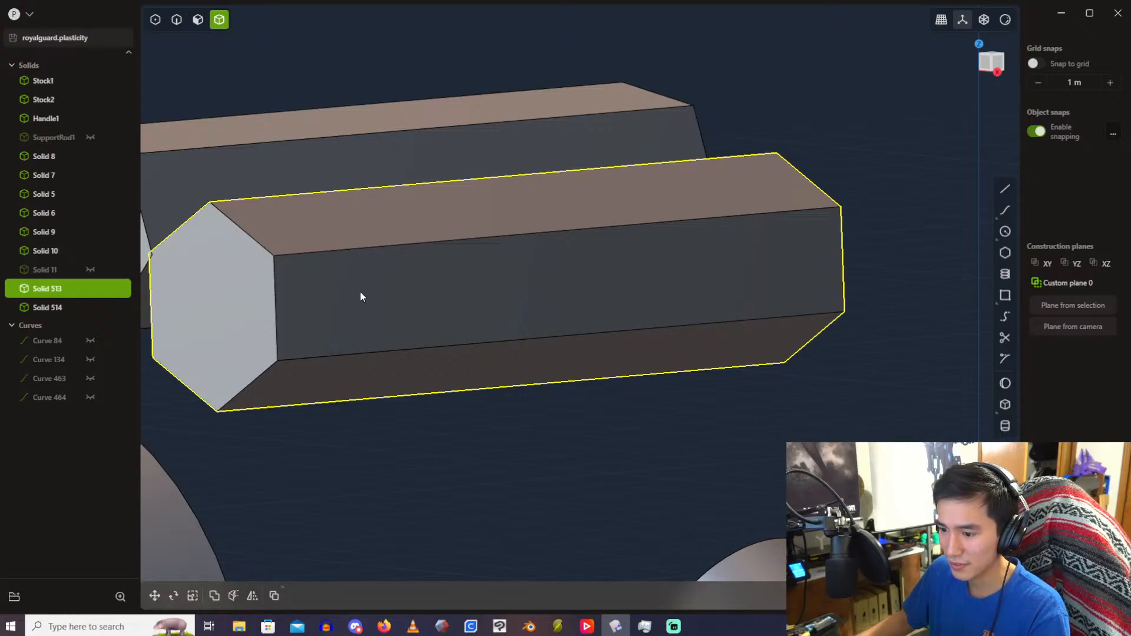
key("Escape")
left_click(382, 280)
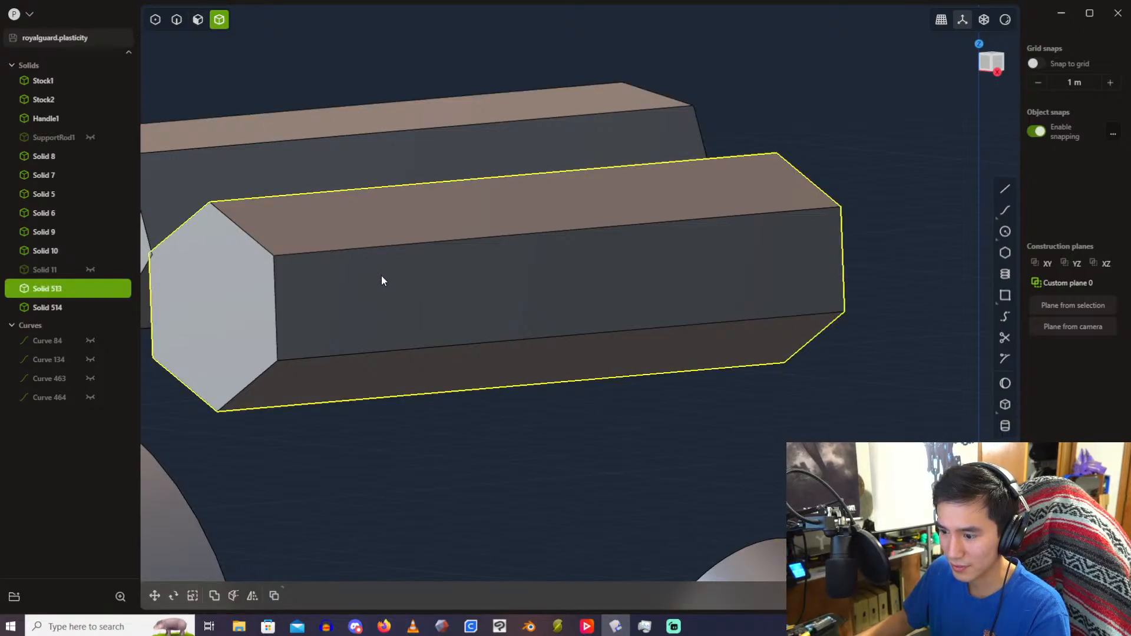
key("3")
left_click(348, 285)
key("slash")
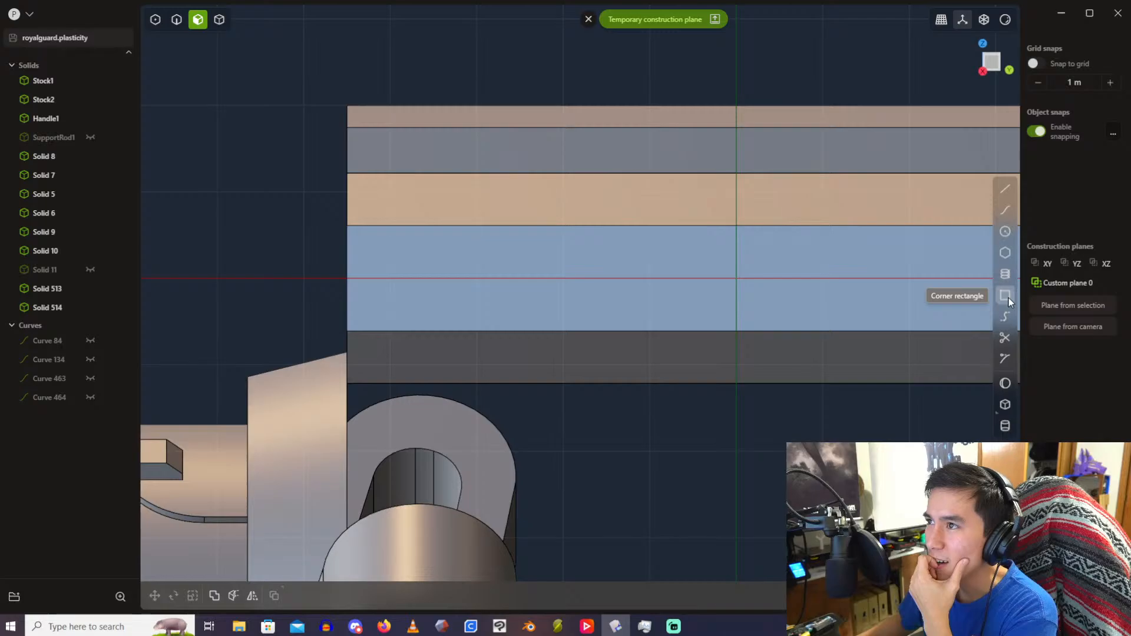
Step: Draw a corner rectangle 0.8 m long and 0.3 m high from the upper front corner of the rod's side face
left_click(1006, 296)
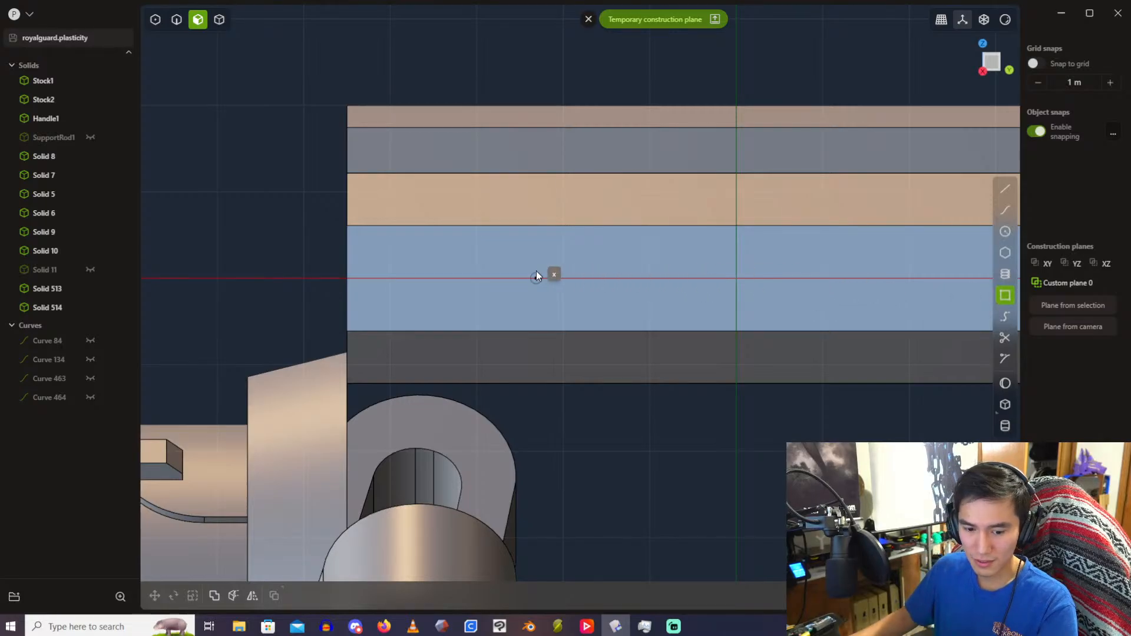
left_click(350, 232)
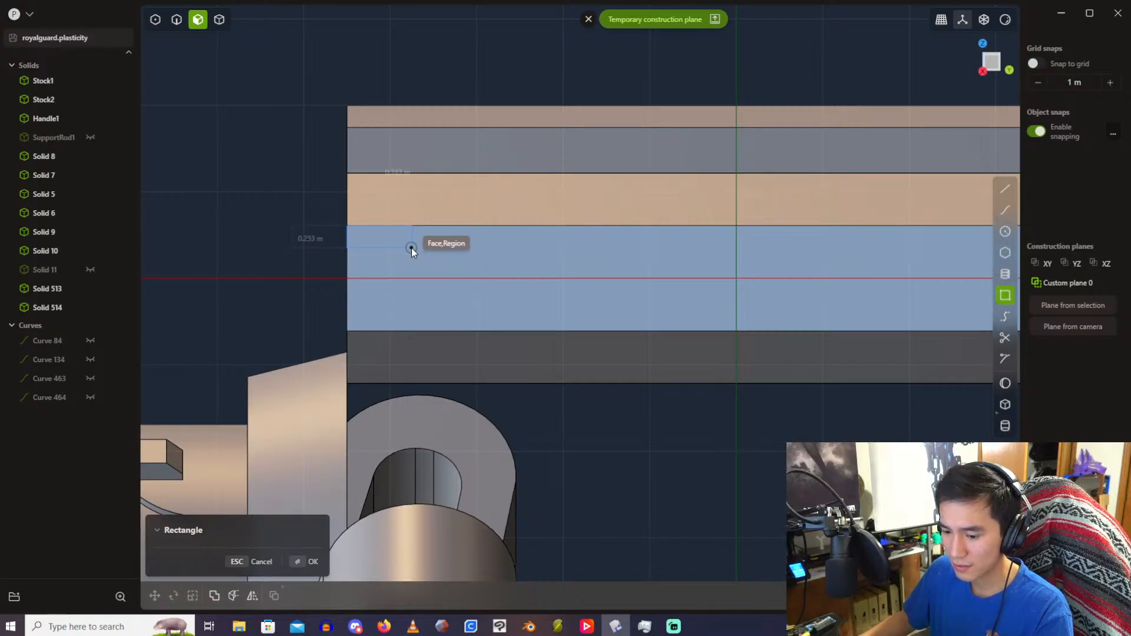
key("Tab")
key("Tab")
type(".2")
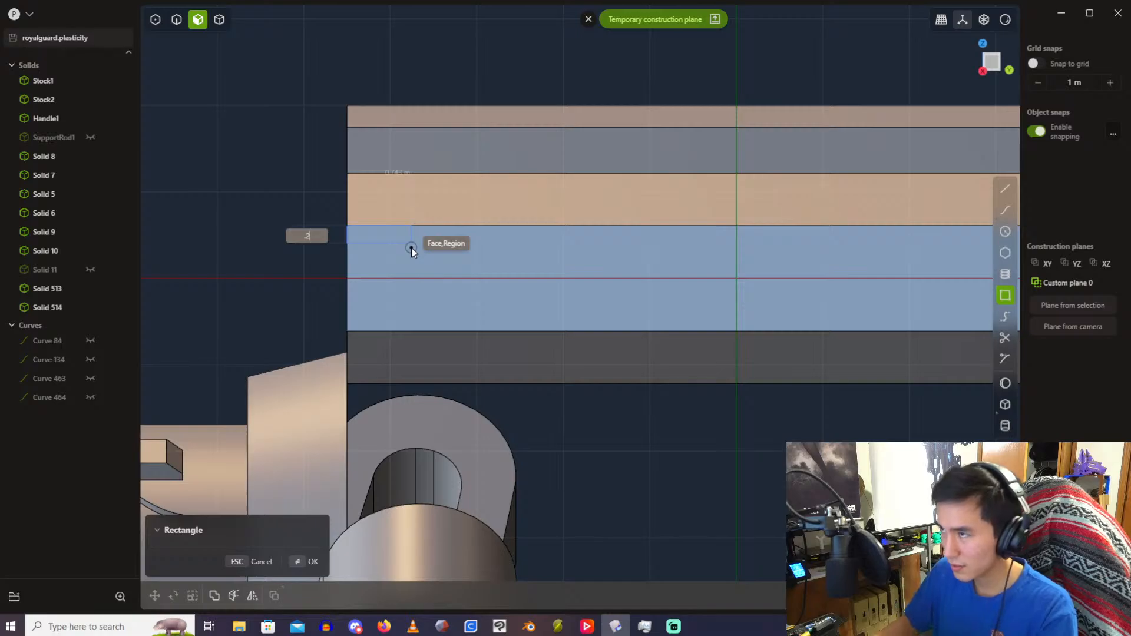
key("BackSpace")
type("3")
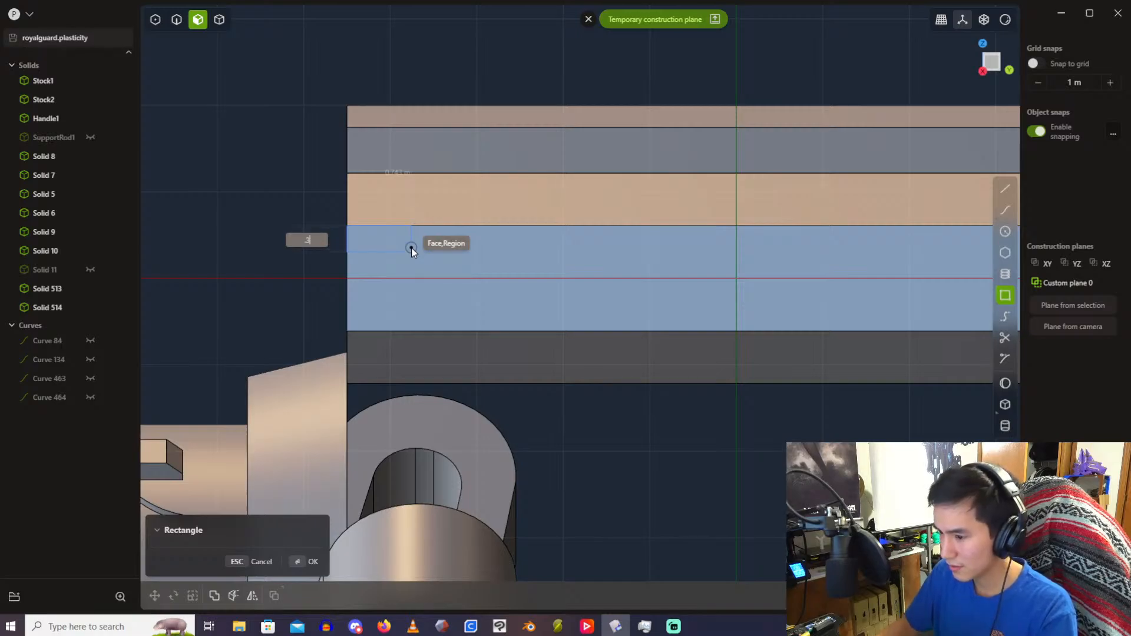
key("Tab")
key("BackSpace")
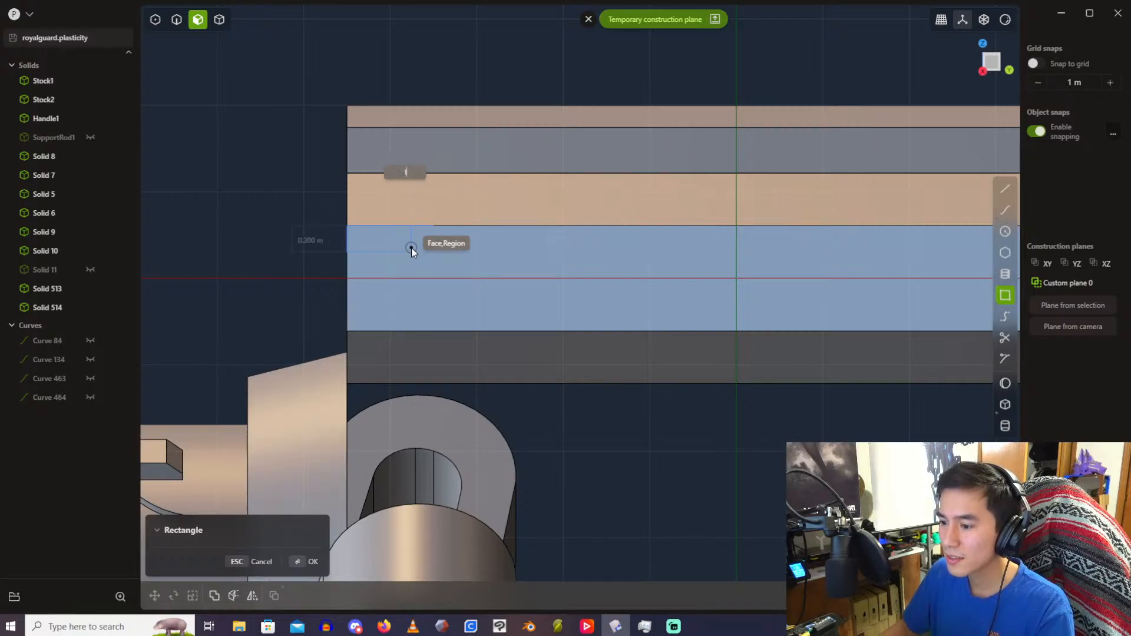
scroll(411, 247, "down", 4)
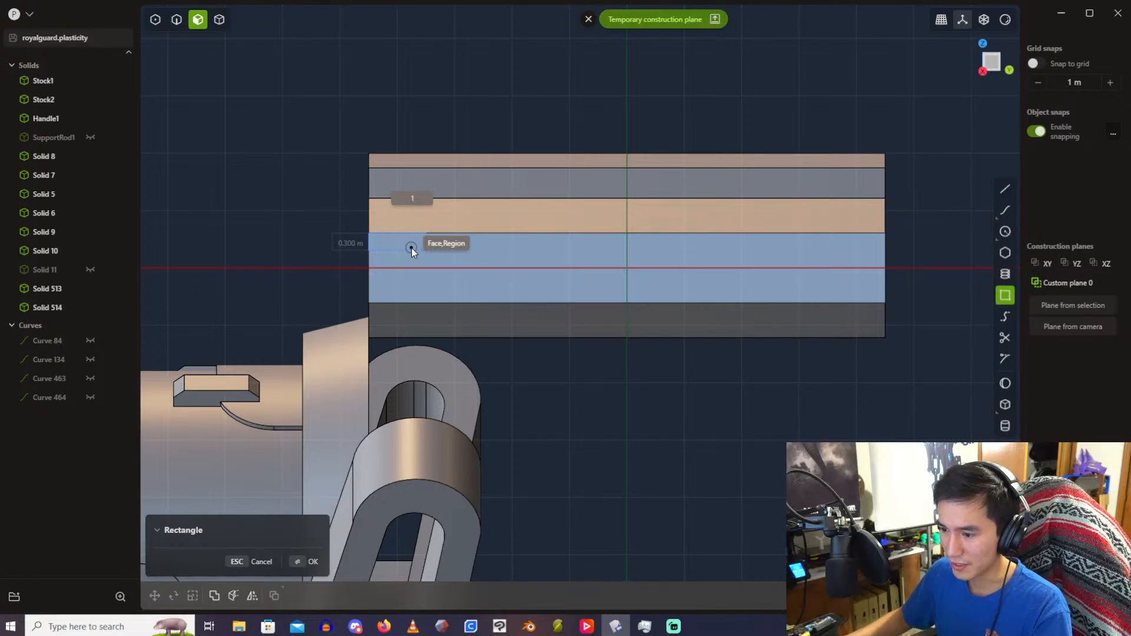
scroll(412, 248, "up", 4)
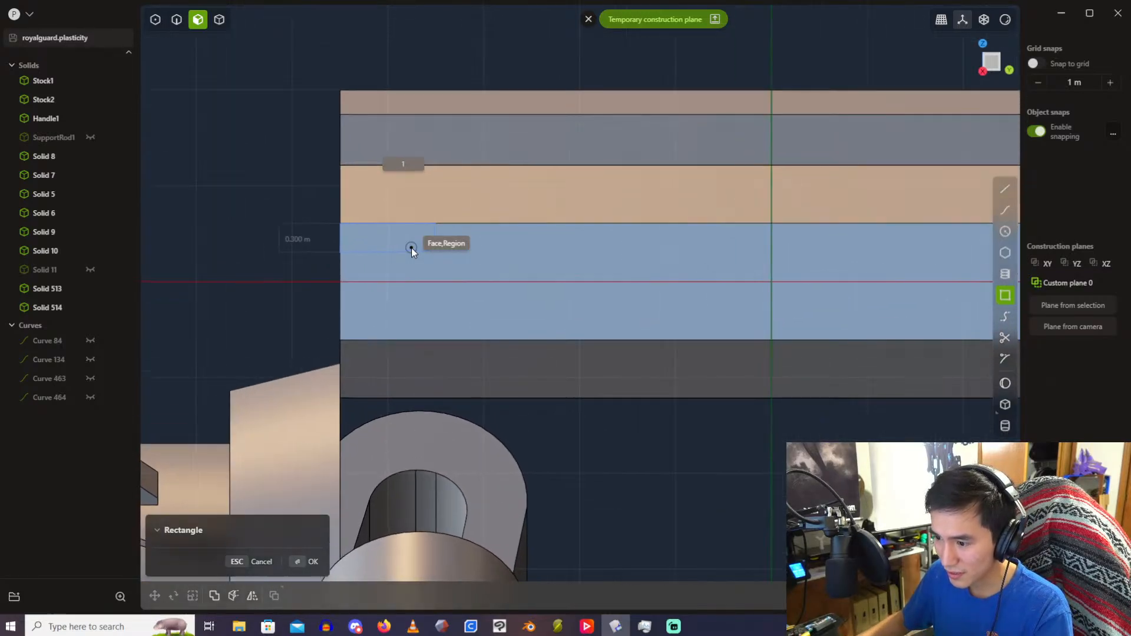
key("BackSpace")
type(".8")
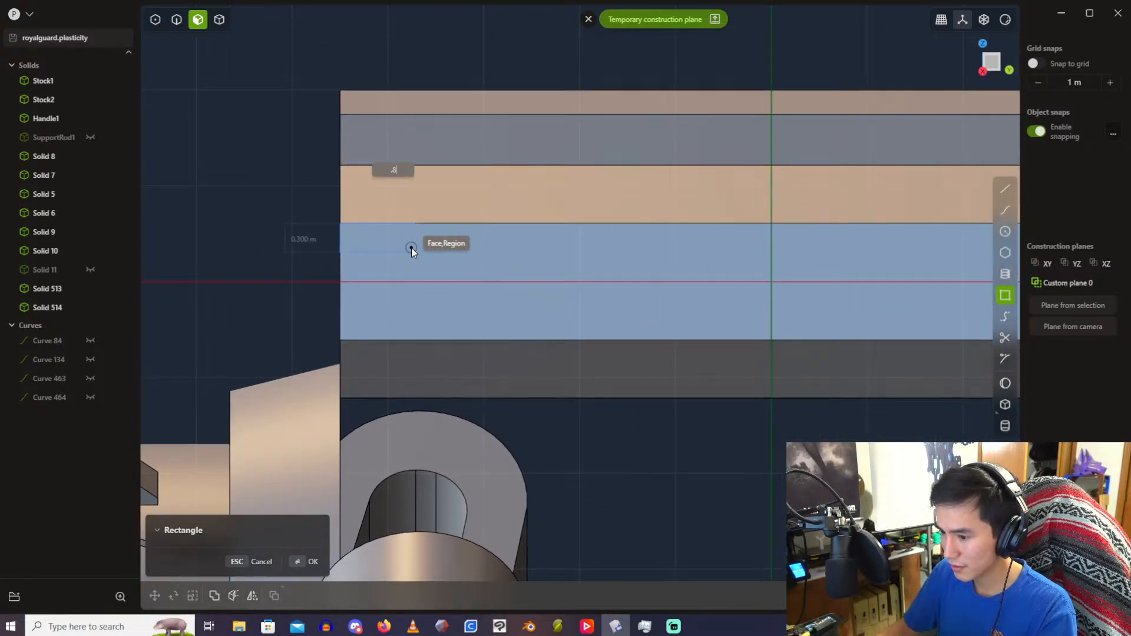
left_click(411, 247)
scroll(407, 252, "up", 3)
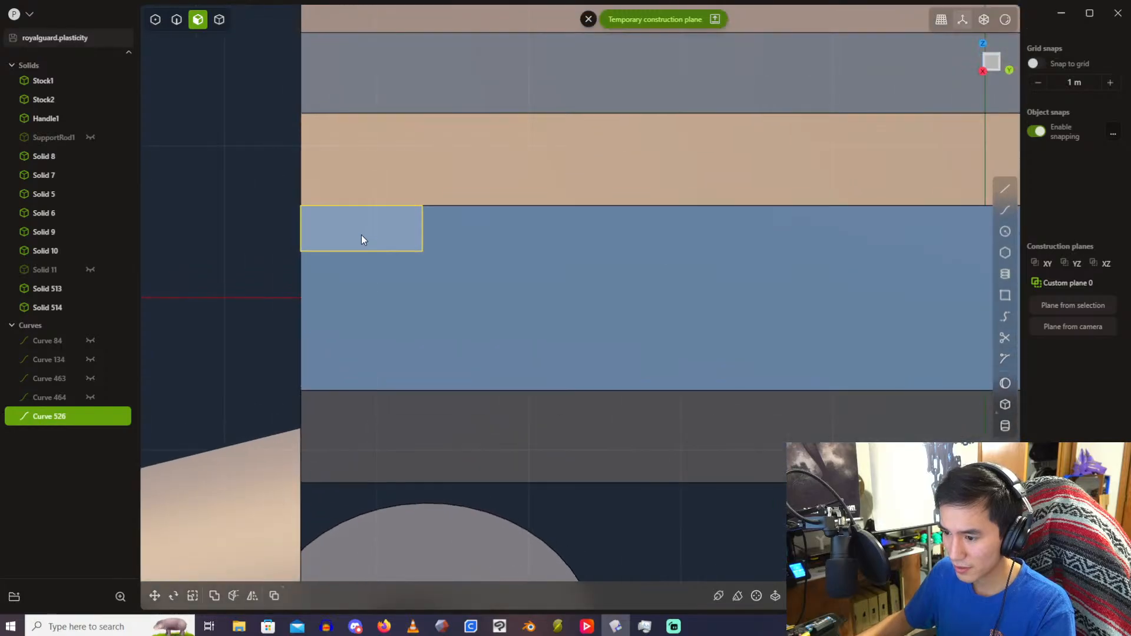
key("g")
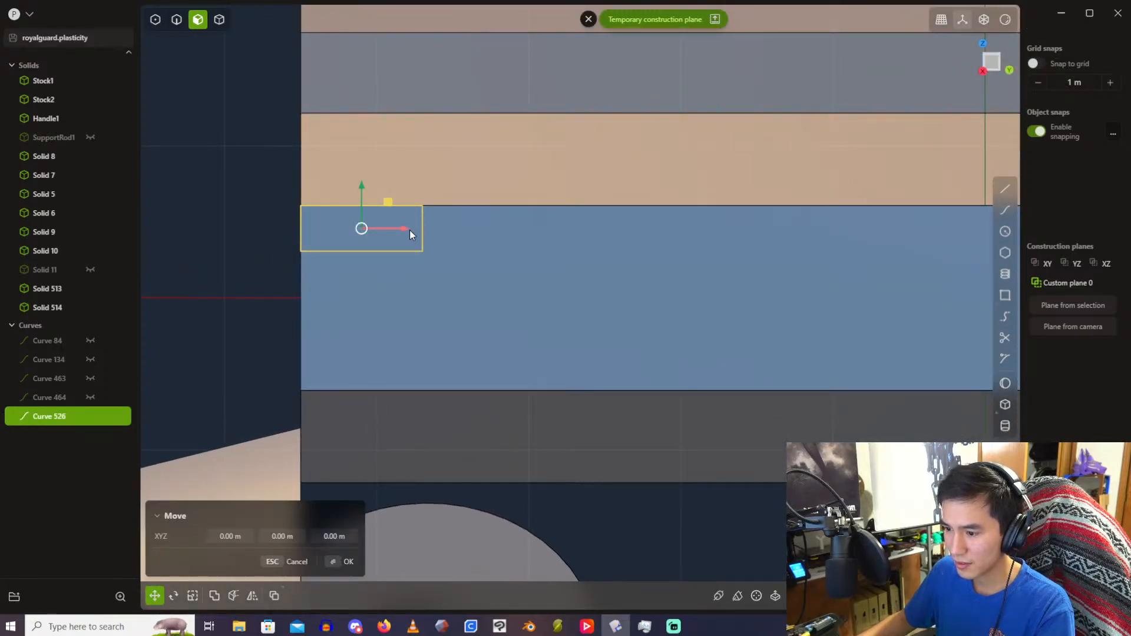
left_click_drag(410, 234, 486, 236)
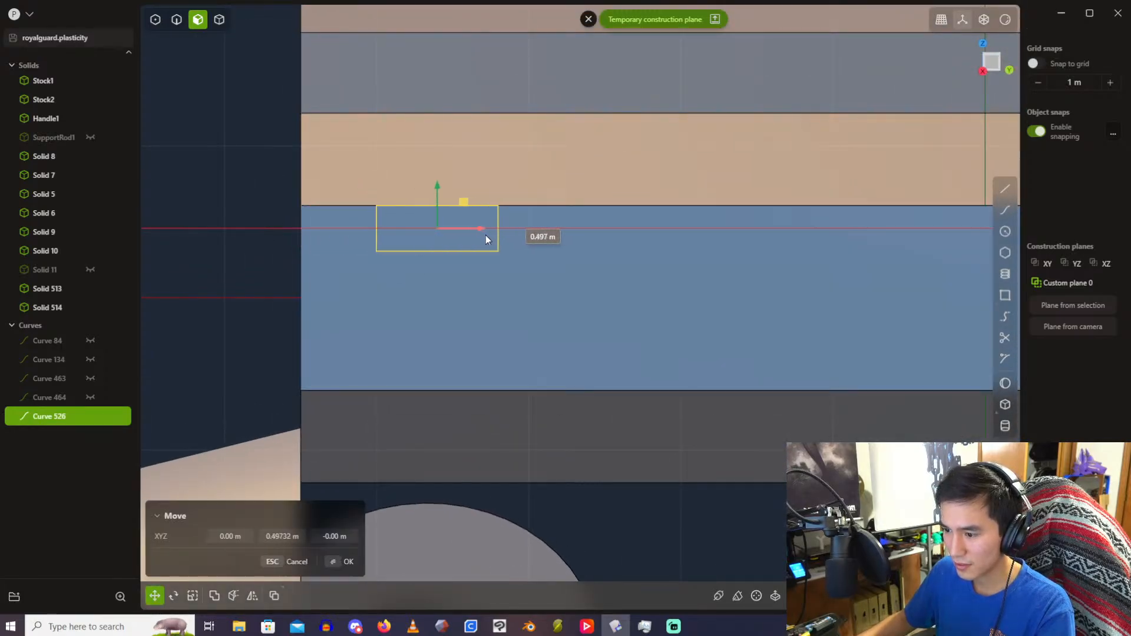
left_click(287, 536)
type("0.5")
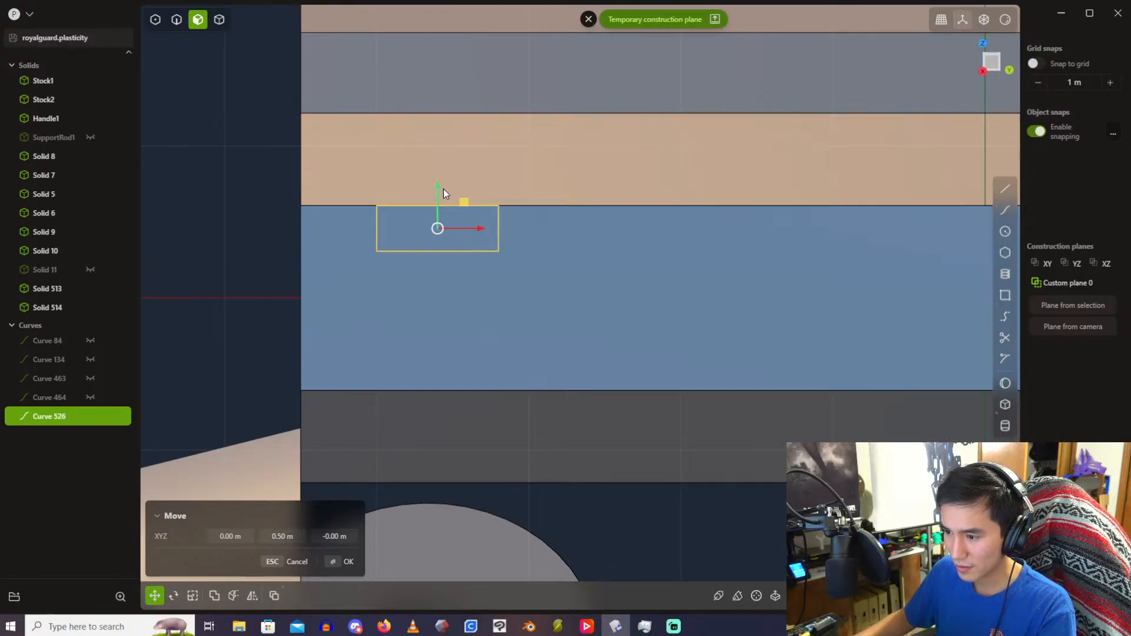
left_click_drag(440, 188, 434, 214)
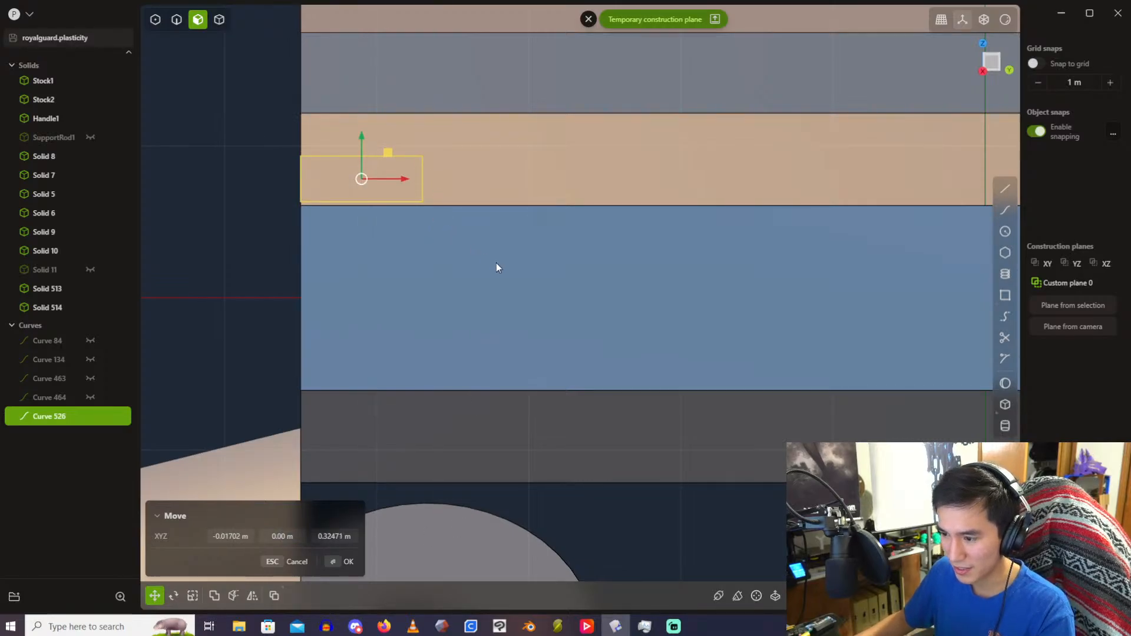
key("Escape")
Step: Move the rectangle about 0.35 m along the outer rod and about 0.20 m down from its upper edge
key("g")
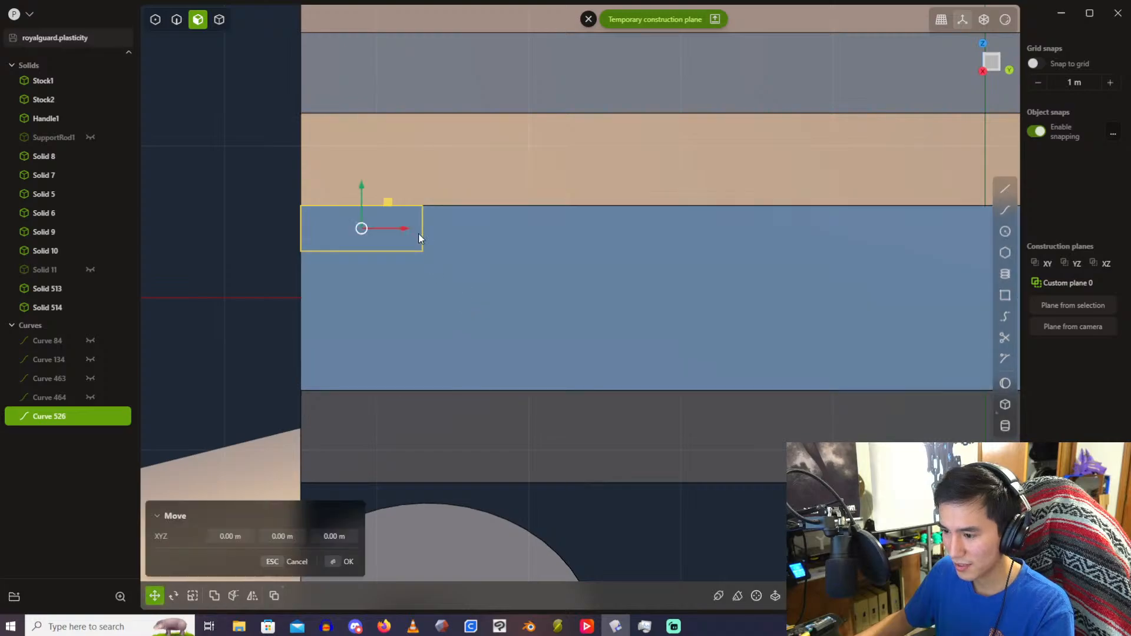
left_click_drag(419, 237, 503, 238)
left_click(283, 534)
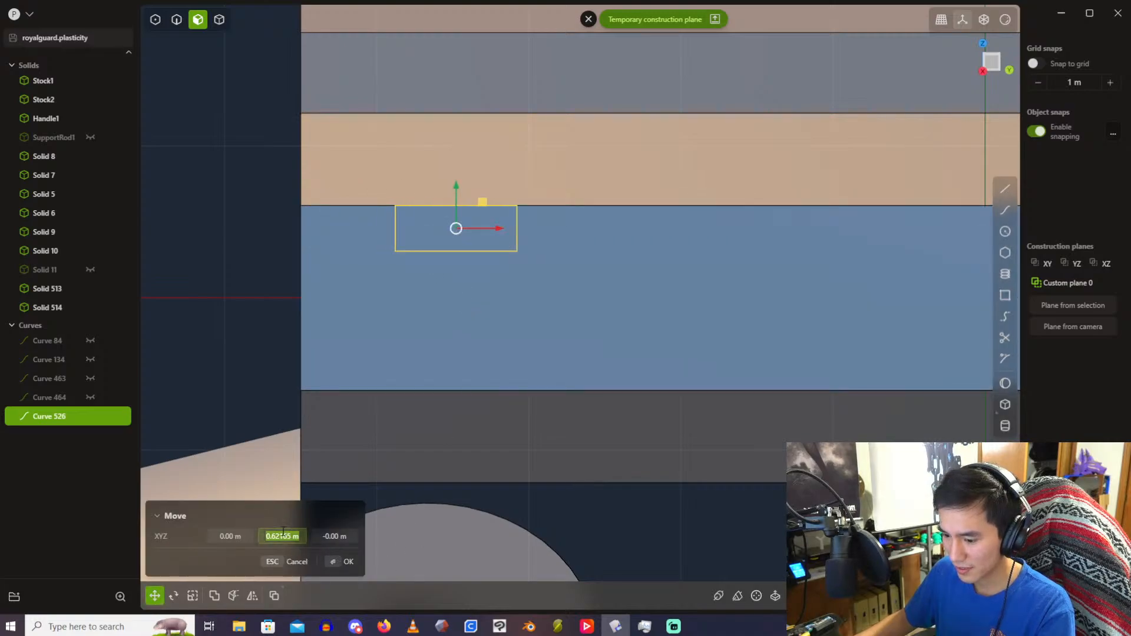
type("0.5")
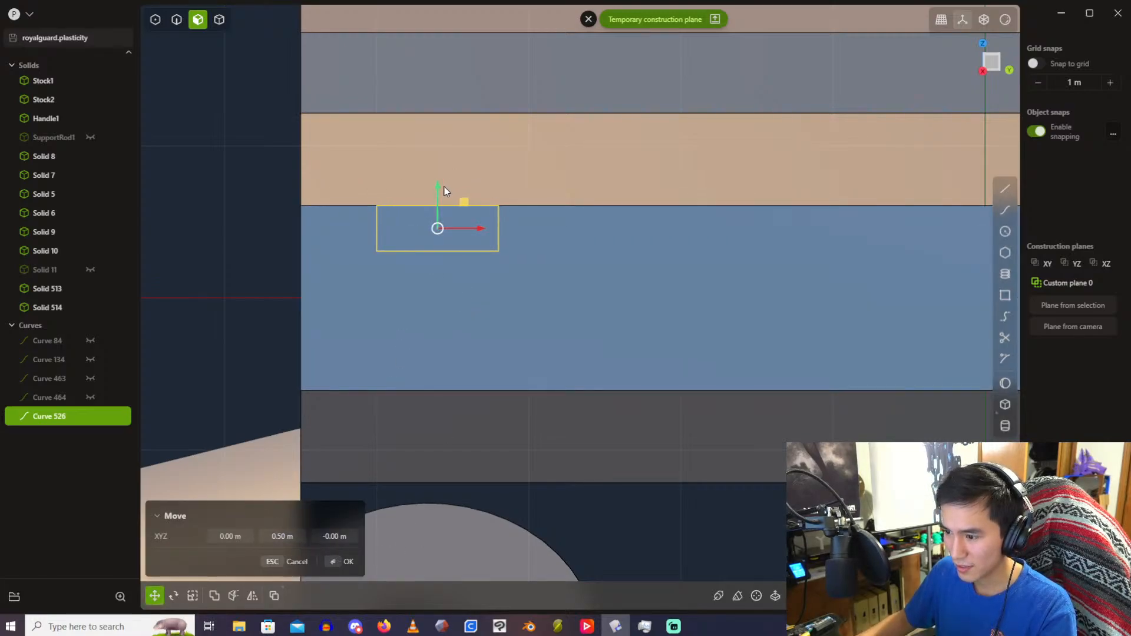
left_click_drag(445, 191, 436, 311)
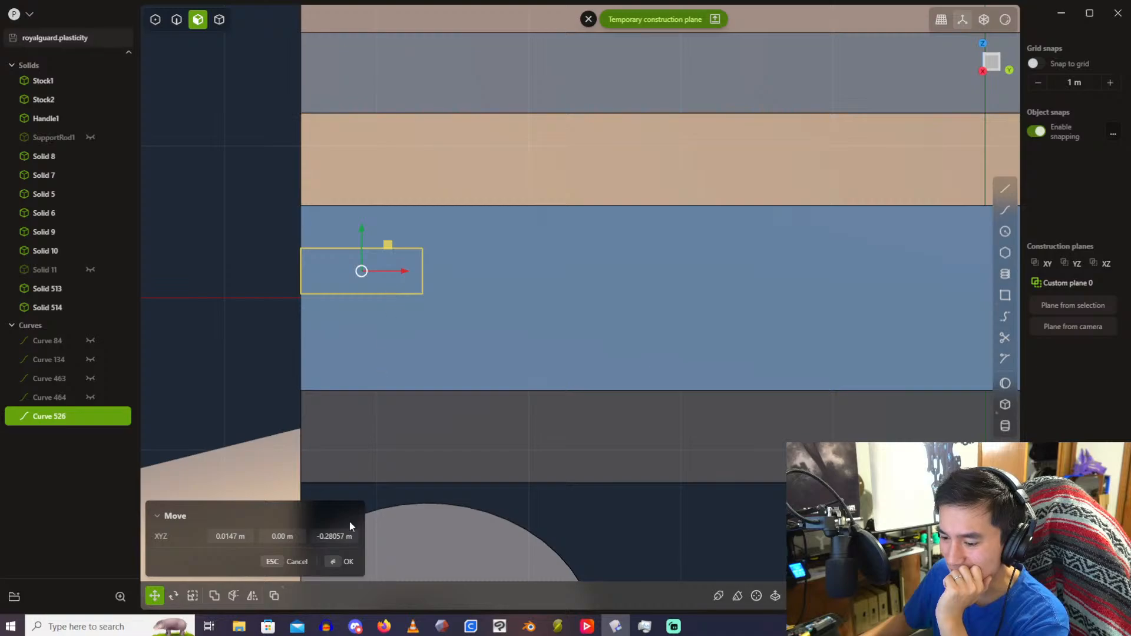
left_click_drag(398, 274, 461, 270)
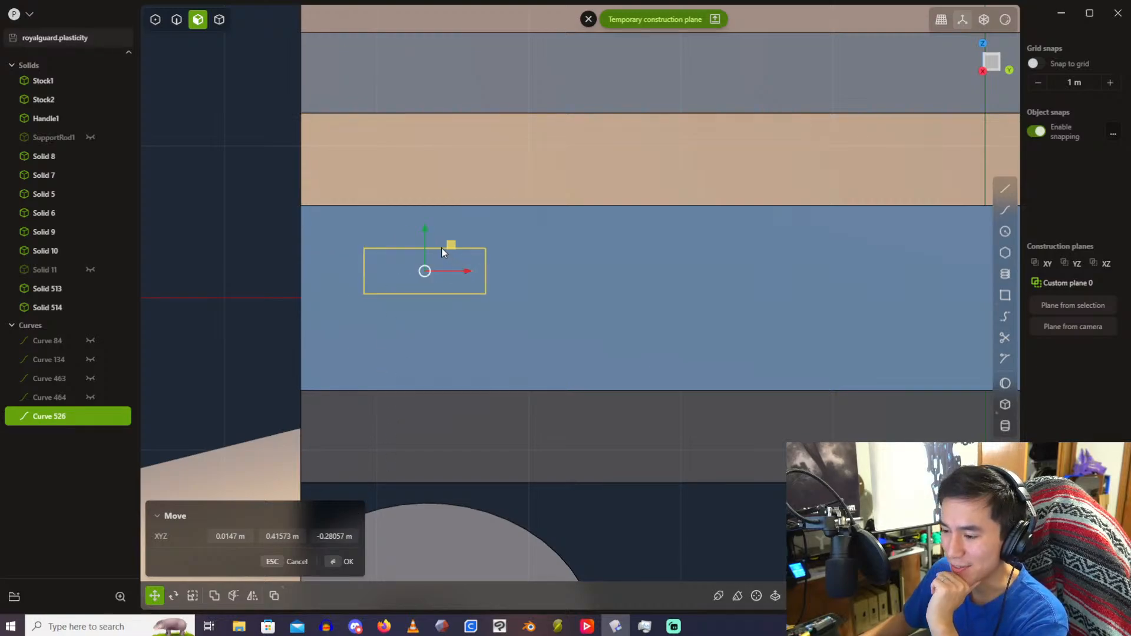
left_click_drag(431, 235, 432, 218)
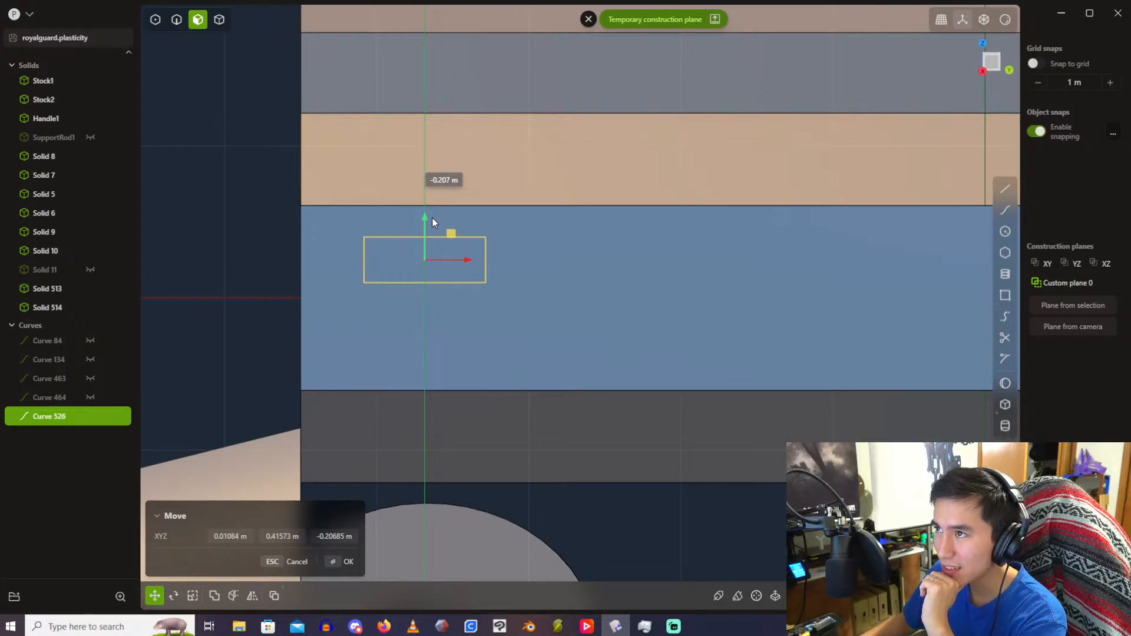
scroll(433, 221, "down", 5)
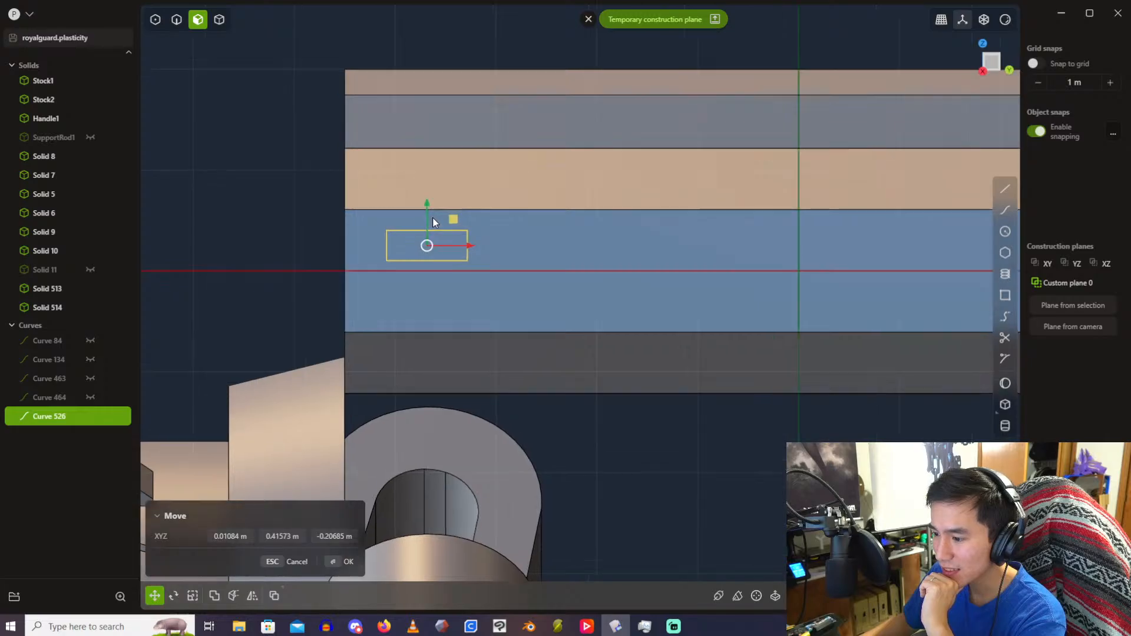
scroll(433, 218, "up", 2)
left_click_drag(467, 251, 460, 252)
left_click_drag(420, 209, 420, 207)
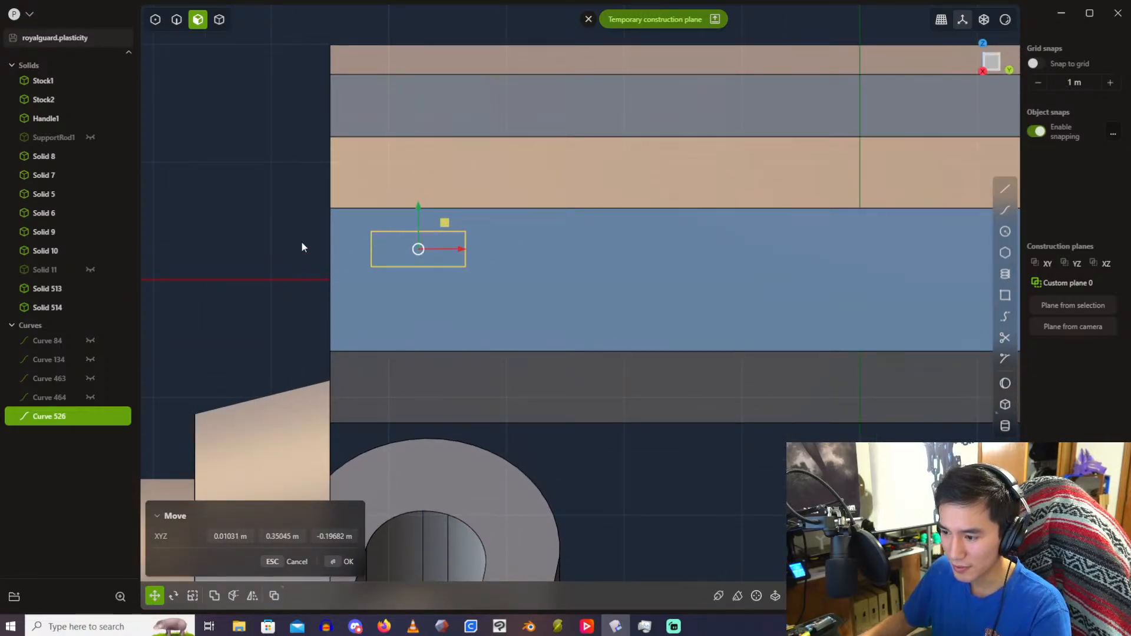
key("Return")
Step: Duplicate the rectangle and offset the copy 1.2 m along the rod's side face
key("ctrl+d")
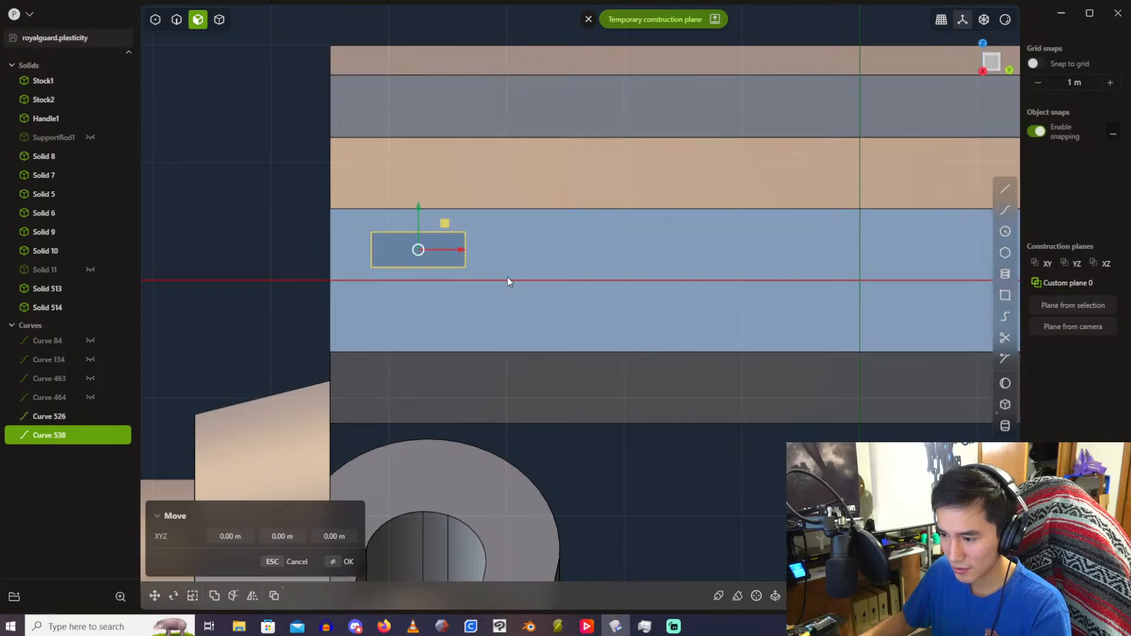
left_click_drag(472, 251, 590, 270)
left_click(283, 536)
type("1.00")
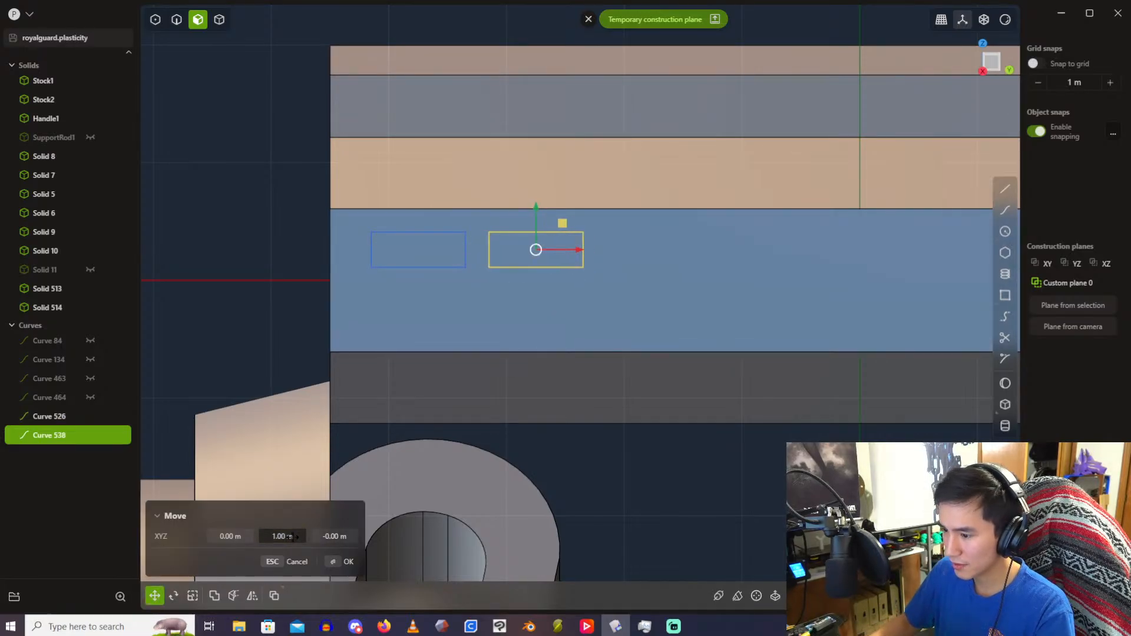
left_click(293, 537)
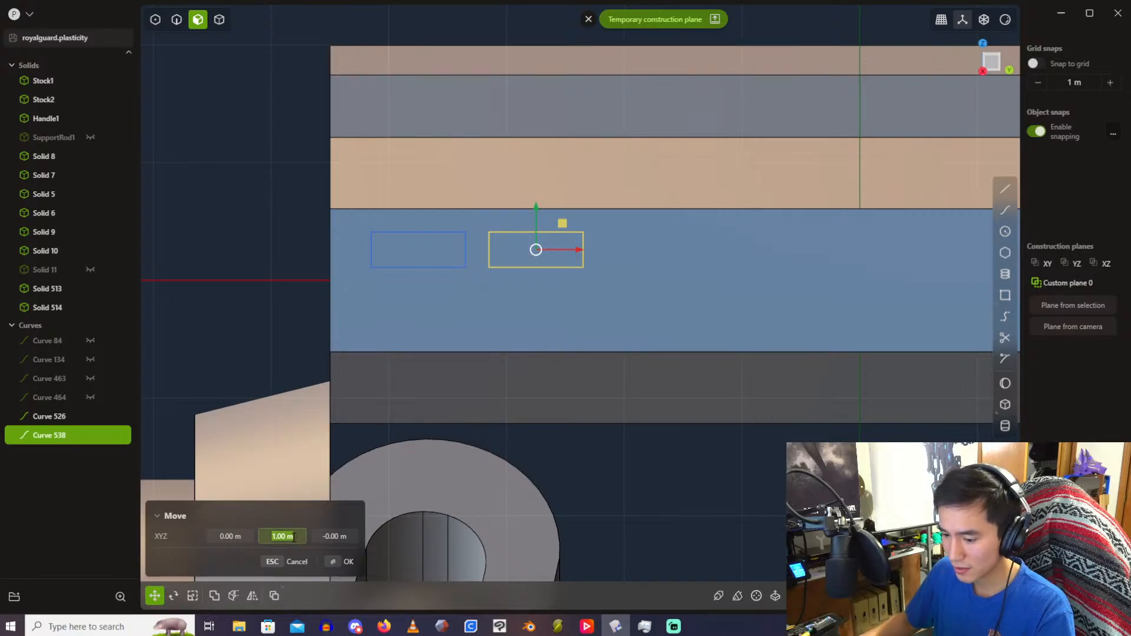
type("1.2")
key("Return")
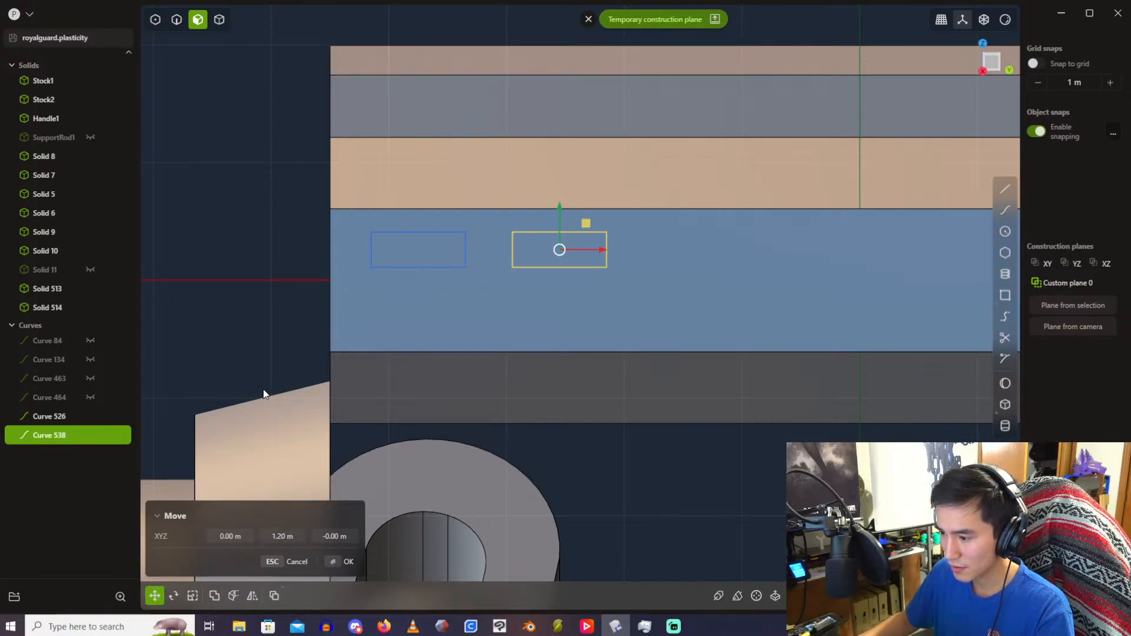
Step: Duplicate the second rectangle and place the third one another 1.2 m further along the rod
key("shift+d")
left_click_drag(603, 250, 749, 250)
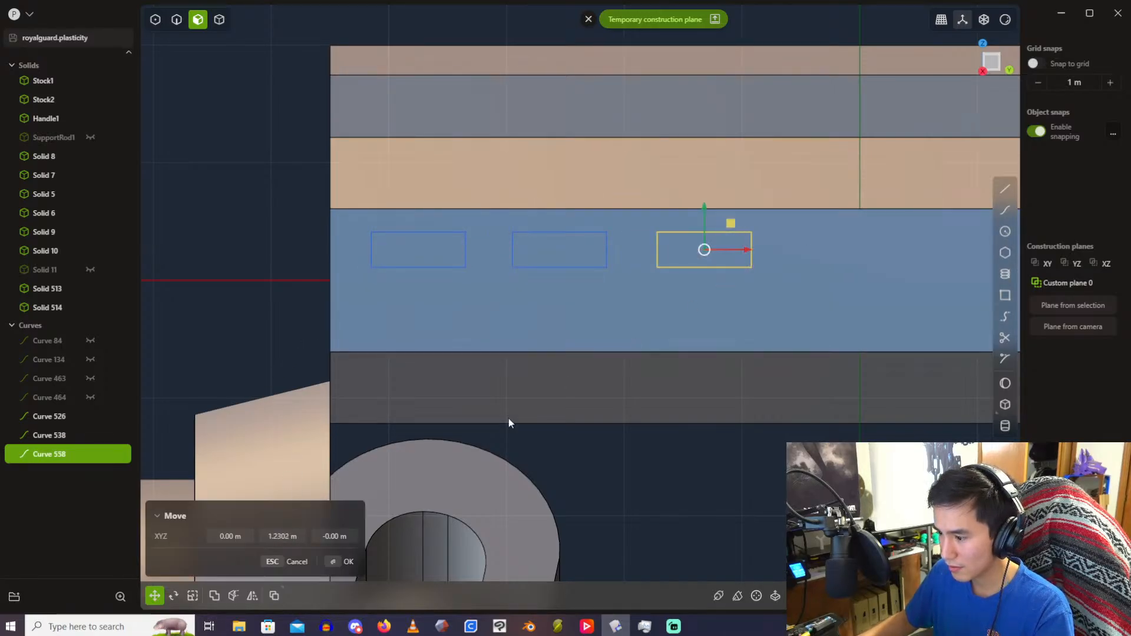
left_click(298, 537)
type("1.2")
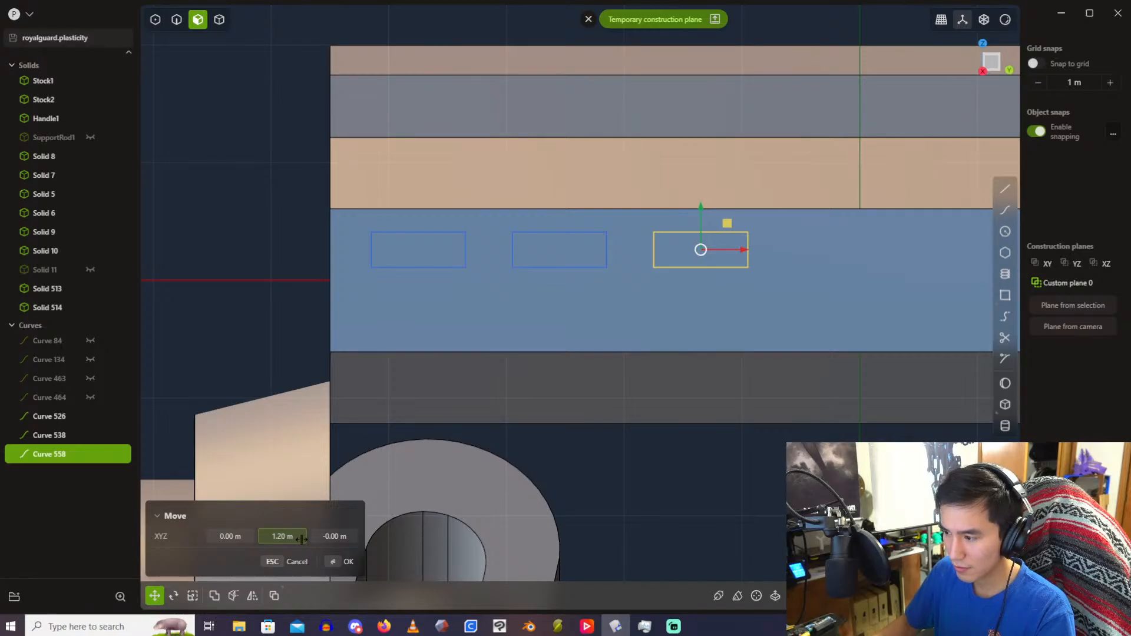
key("Return")
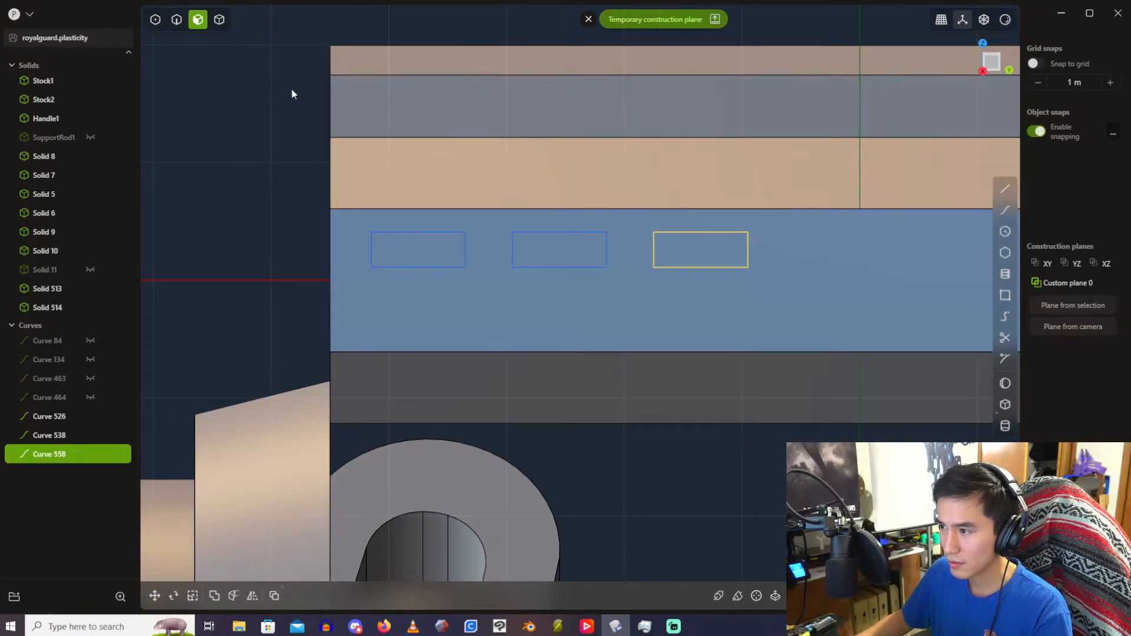
Step: Deselect the third rectangle and exit the temporary construction plane with the rod's front end and rectangles in view
left_click(256, 159)
middle_click_drag(255, 159, 368, 161)
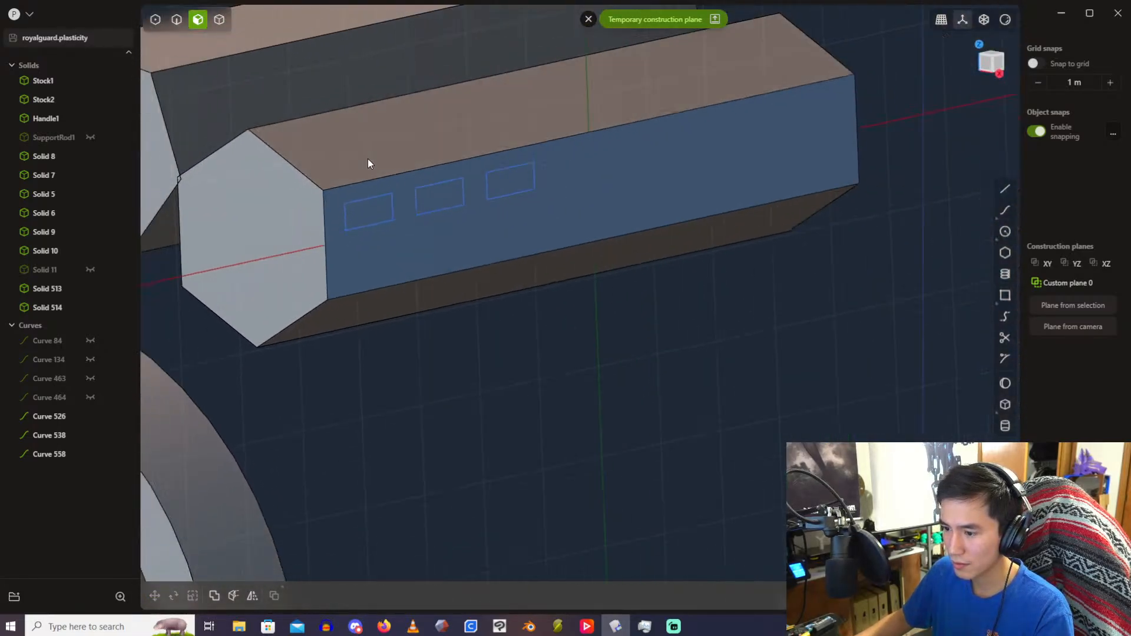
scroll(369, 162, "down", 3)
left_click(588, 18)
scroll(321, 174, "up", 5)
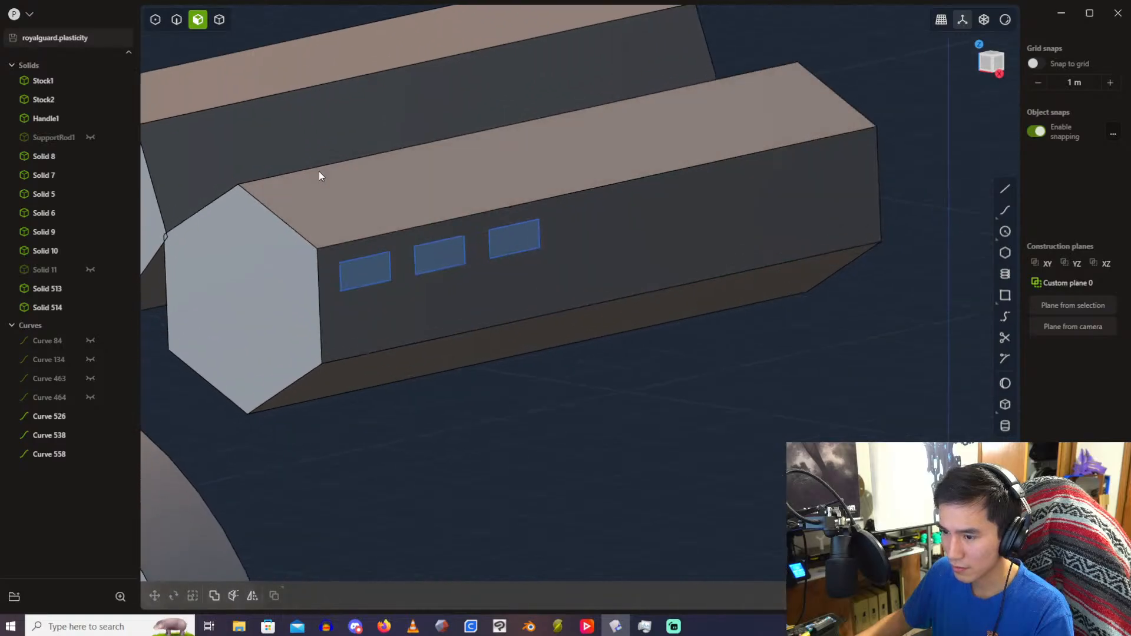
Step: Extrude the three rectangular regions 0.2 m into the outer rod, with X-ray display on to see the depth
key("e")
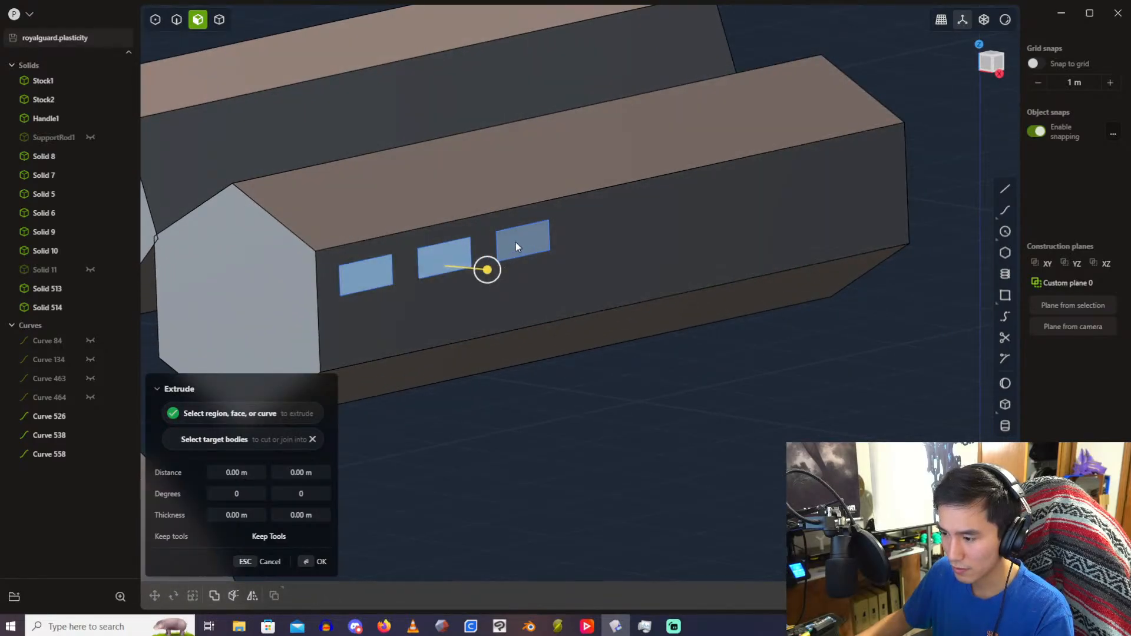
left_click(251, 473)
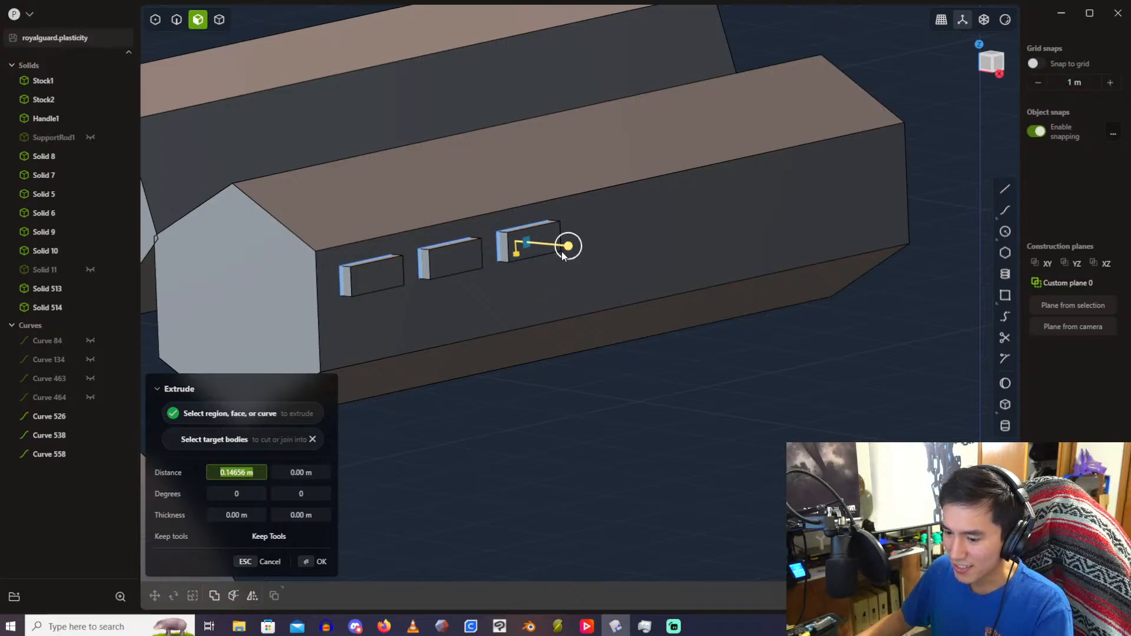
left_click_drag(568, 246, 551, 251)
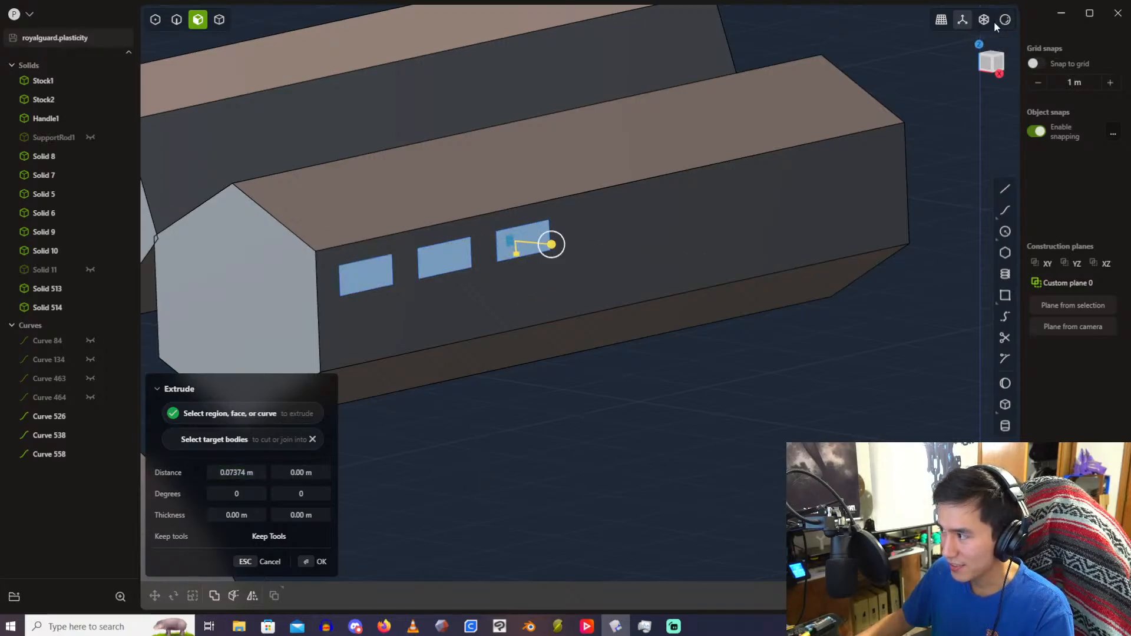
left_click(985, 21)
scroll(523, 284, "up", 2)
left_click(246, 473)
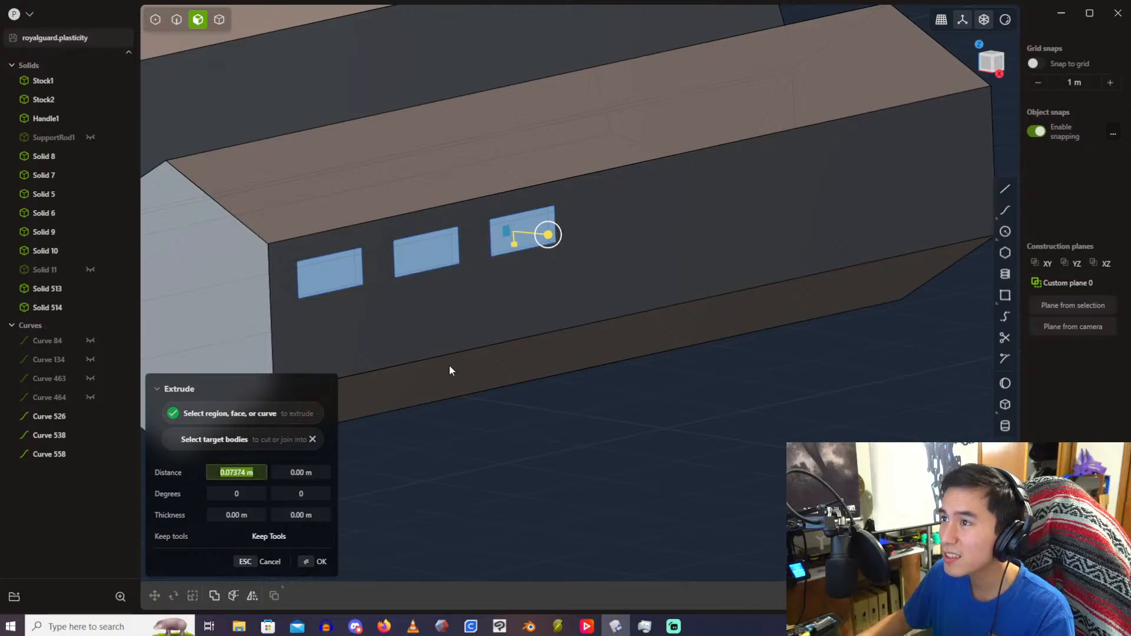
type("0.2")
key("Return")
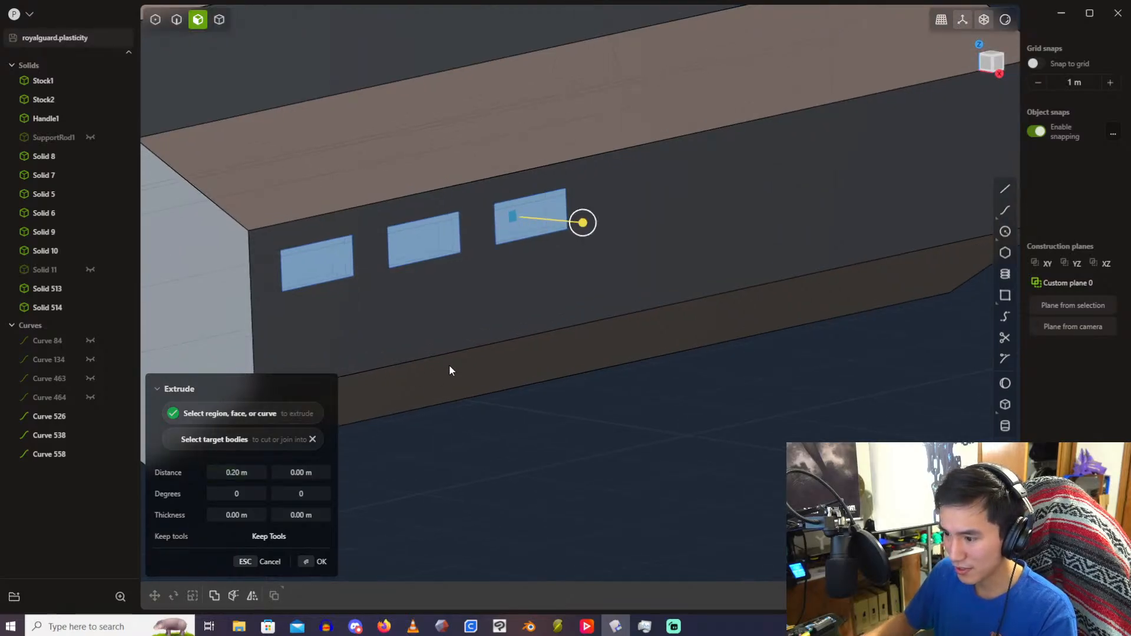
Step: Set the extrusion distance of the three rectangles to 0.1 m and finish the extrusion as separate solids
middle_click_drag(425, 183, 875, 170)
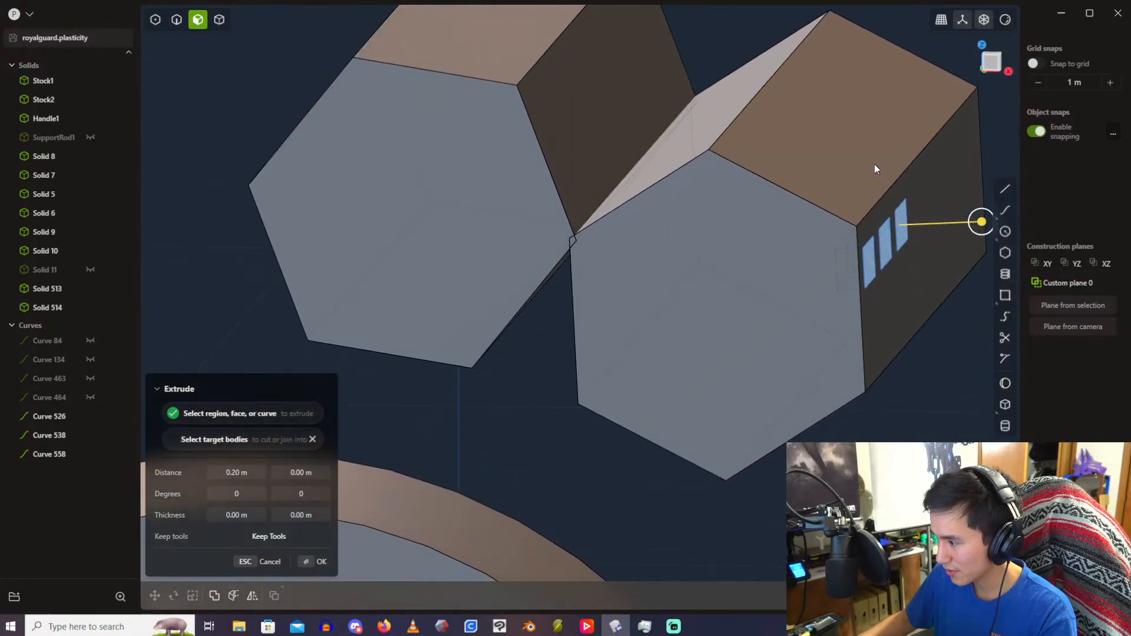
left_click(258, 473)
type(".1")
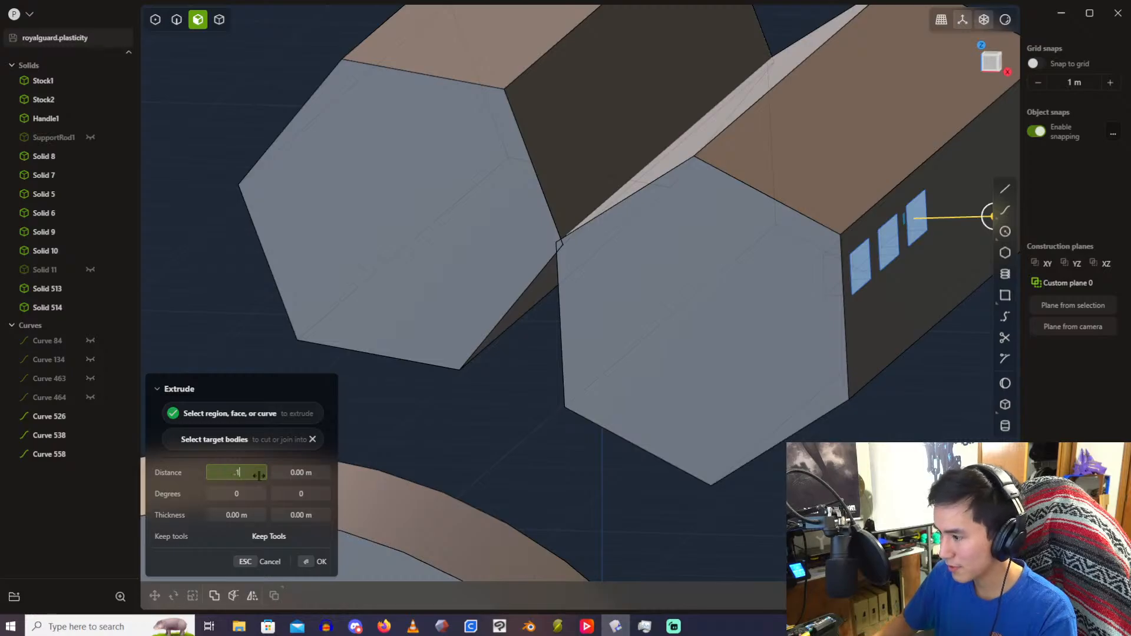
key("Return")
key("Return")
key("Escape")
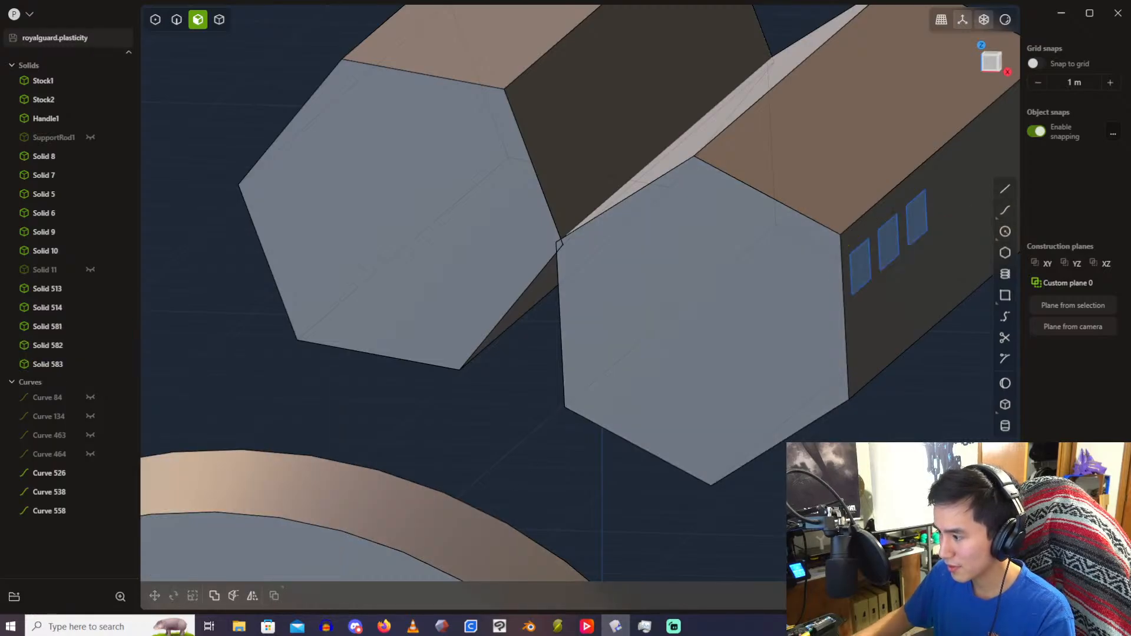
Step: Select the three rectangle curves and examine the insets on the outer rod from several angles, with X-ray display off
left_click(69, 469)
left_click(53, 507, "shift")
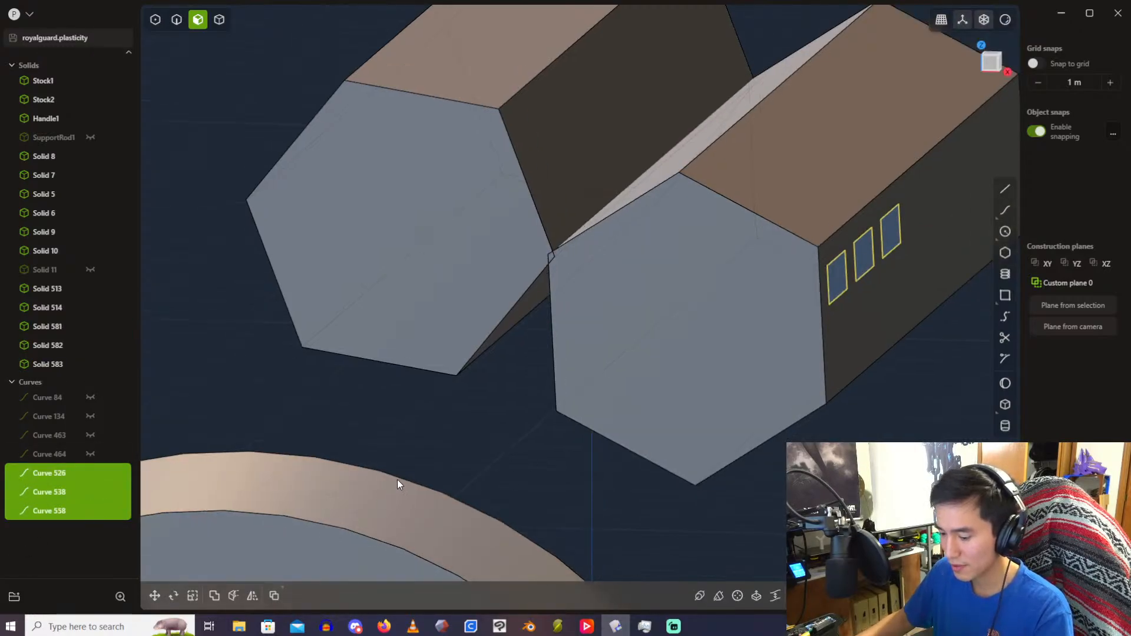
scroll(461, 412, "down", 5)
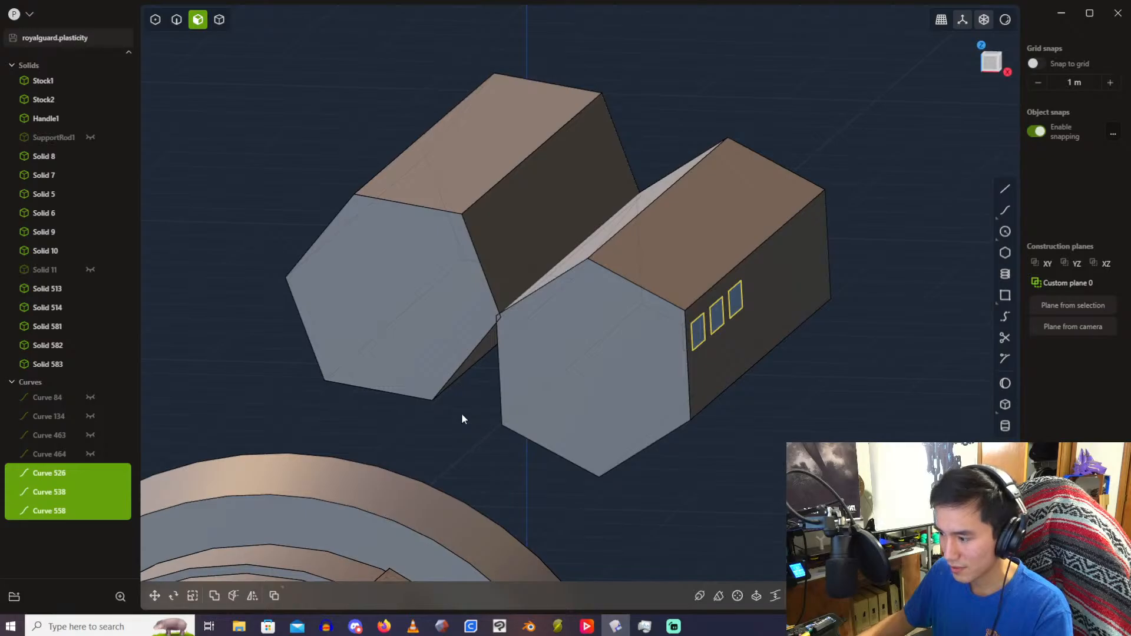
scroll(462, 419, "up", 2)
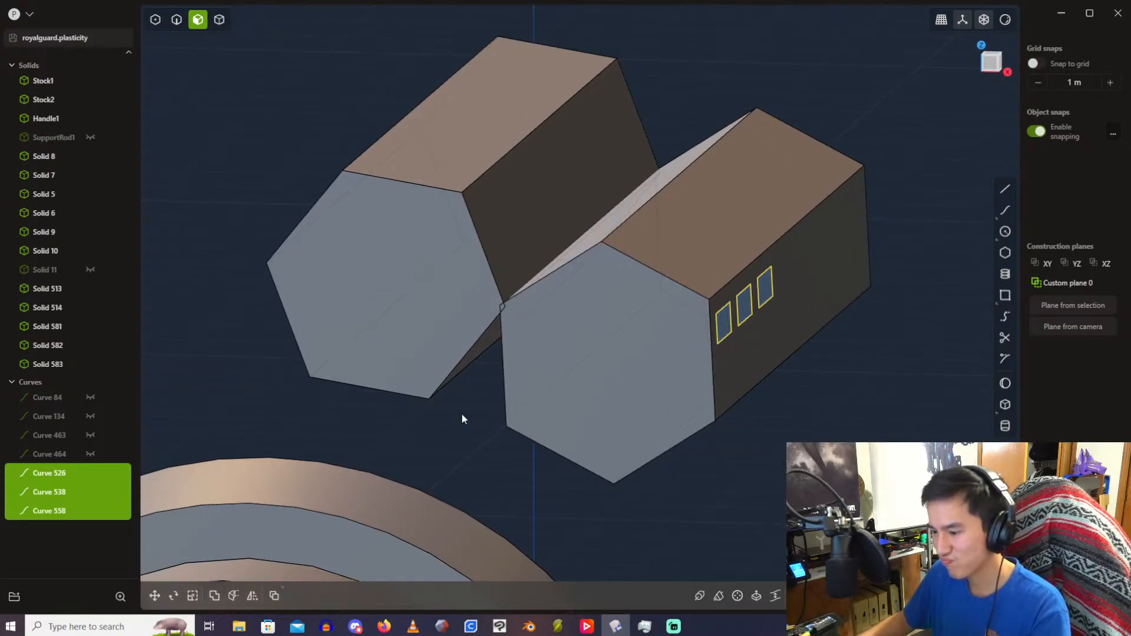
scroll(462, 413, "down", 3)
middle_click_drag(461, 413, 533, 317)
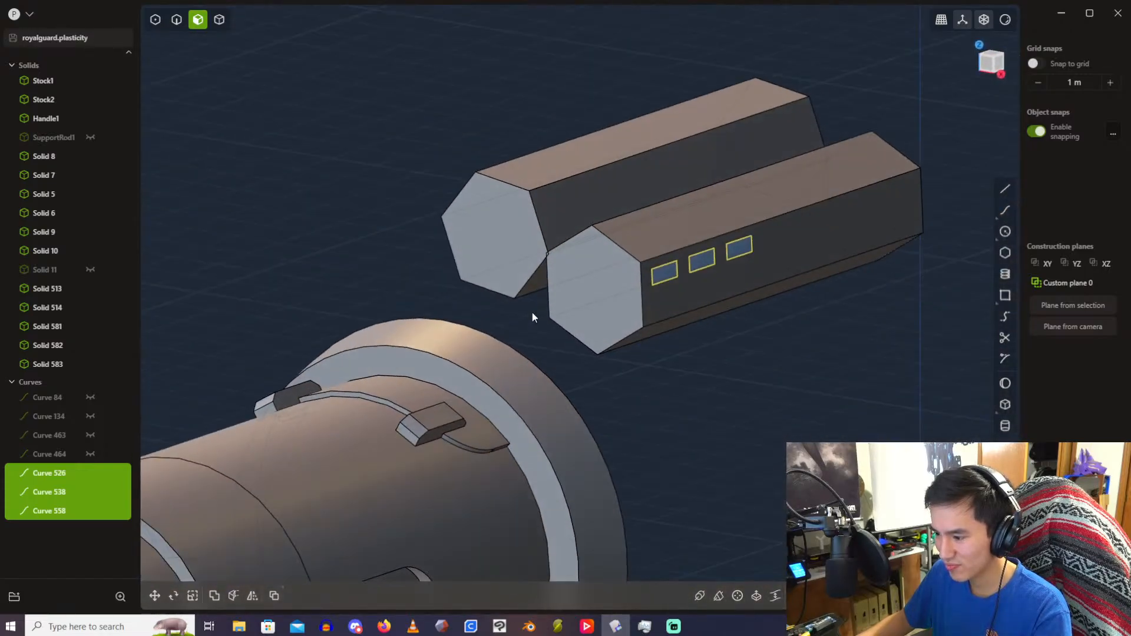
scroll(532, 317, "up", 6)
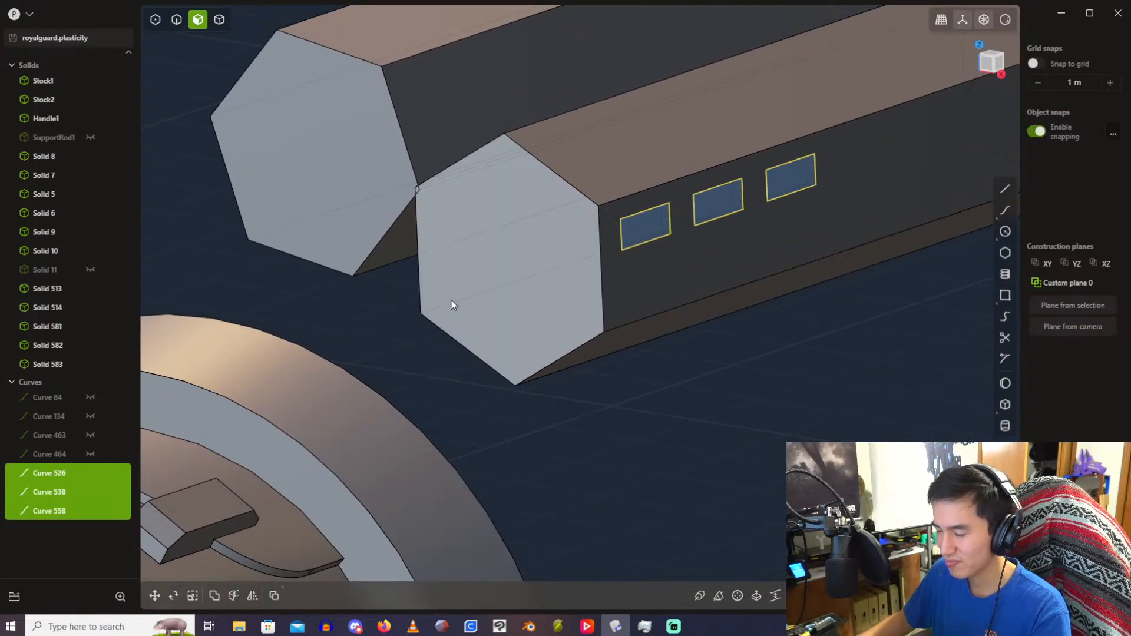
scroll(452, 304, "up", 3)
scroll(527, 293, "down", 5)
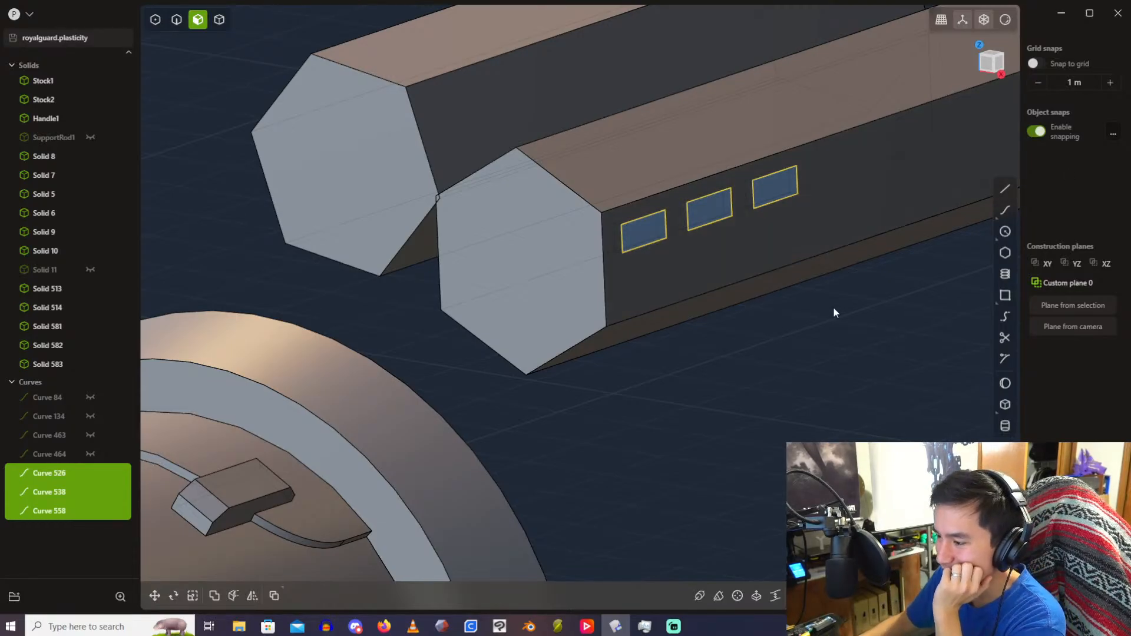
scroll(692, 313, "down", 5)
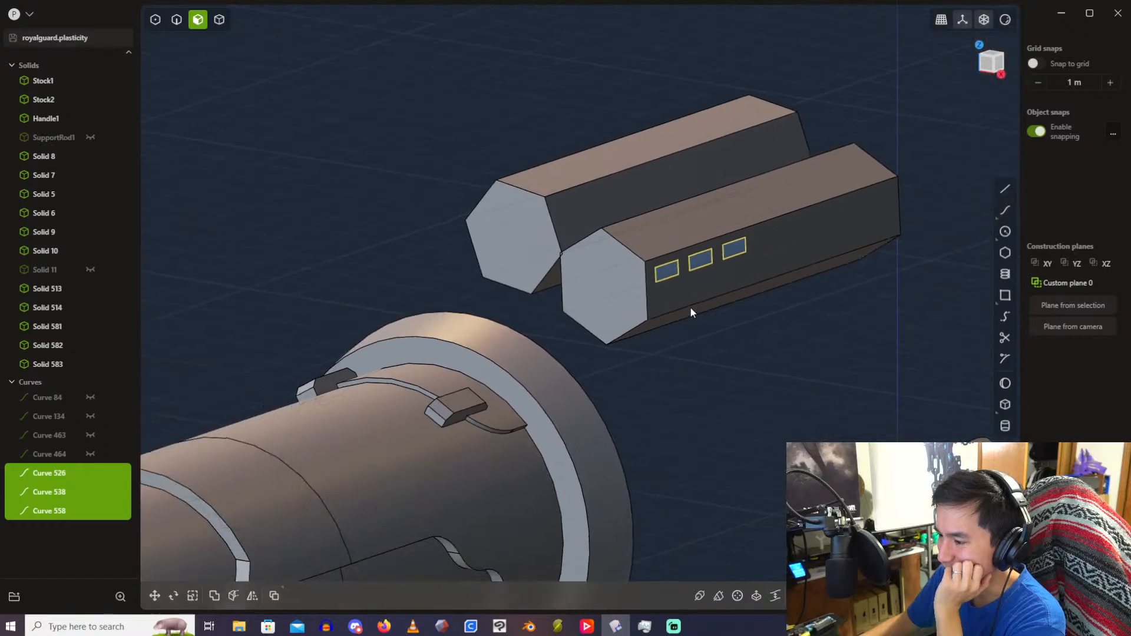
middle_click_drag(690, 307, 690, 114)
left_click(963, 20)
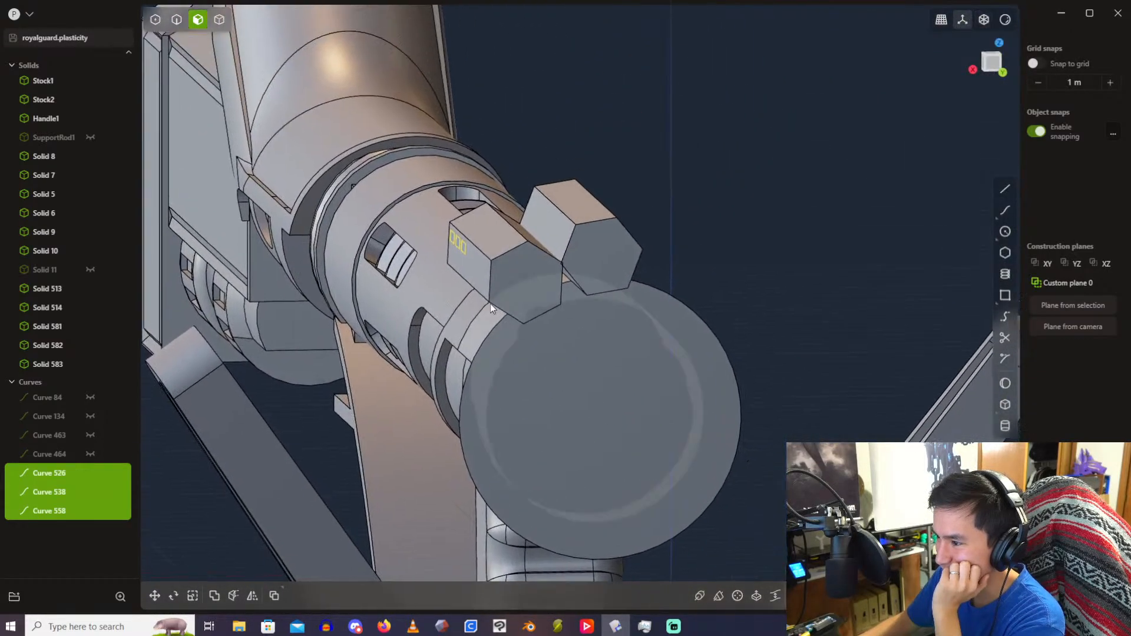
middle_click_drag(493, 309, 589, 217)
middle_click_drag(589, 217, 197, 301, "shift")
middle_click_drag(948, 147, 582, 222, "shift")
scroll(491, 228, "up", 5)
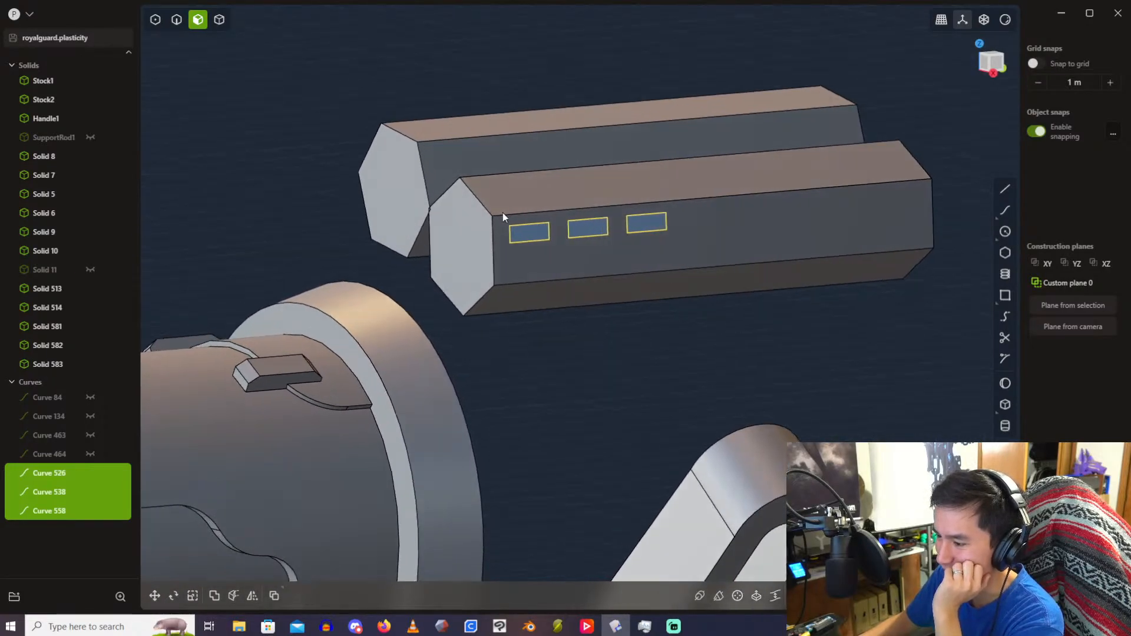
middle_click_drag(503, 217, 526, 227)
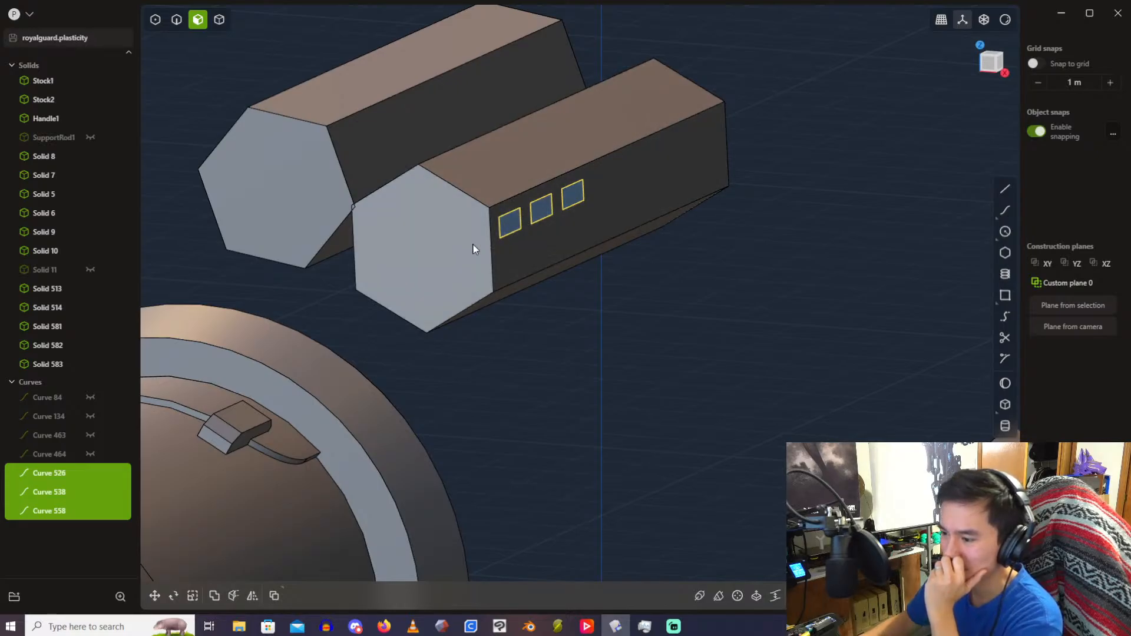
middle_click_drag(472, 245, 597, 216, "shift")
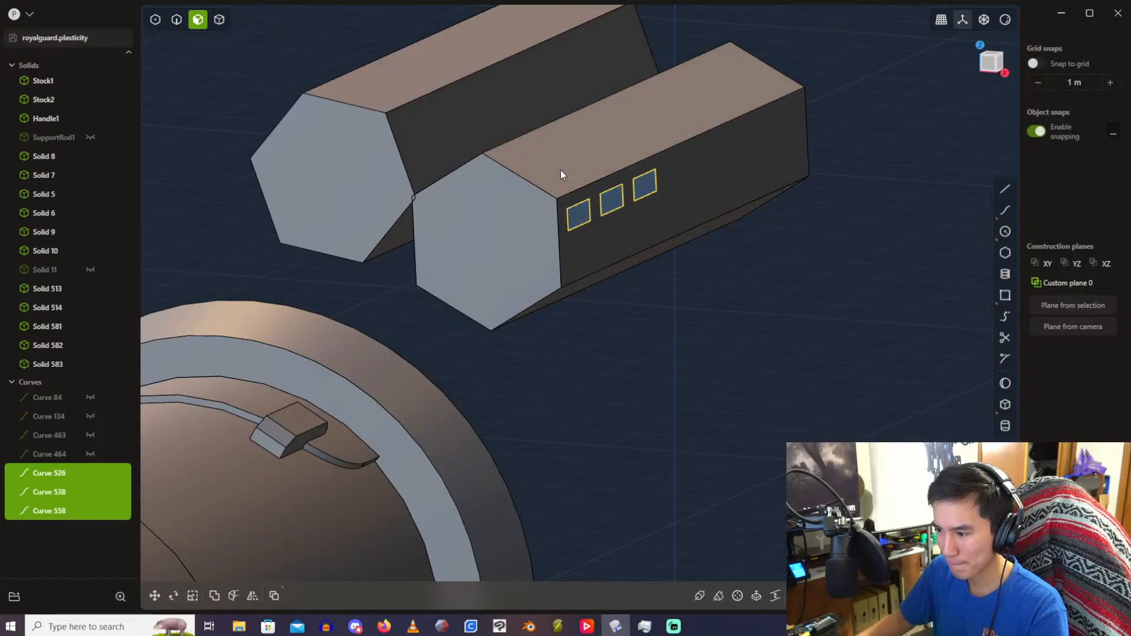
scroll(603, 261, "down", 5)
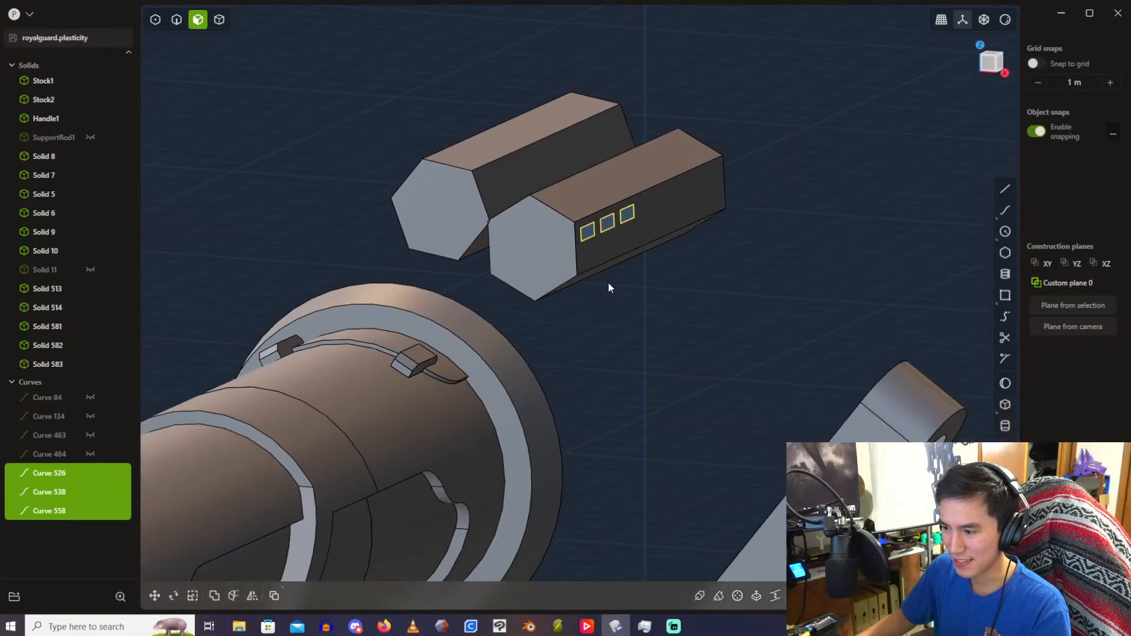
Step: Undo the three rectangular insets, their curves and the hiding of the polygonal body, back to all four hexagonal rods
left_click(628, 320)
key("ctrl+z")
key("ctrl+z")
key("ctrl+z")
key("ctrl+z")
key("ctrl+z")
key("ctrl+z")
key("ctrl+z")
key("ctrl+z")
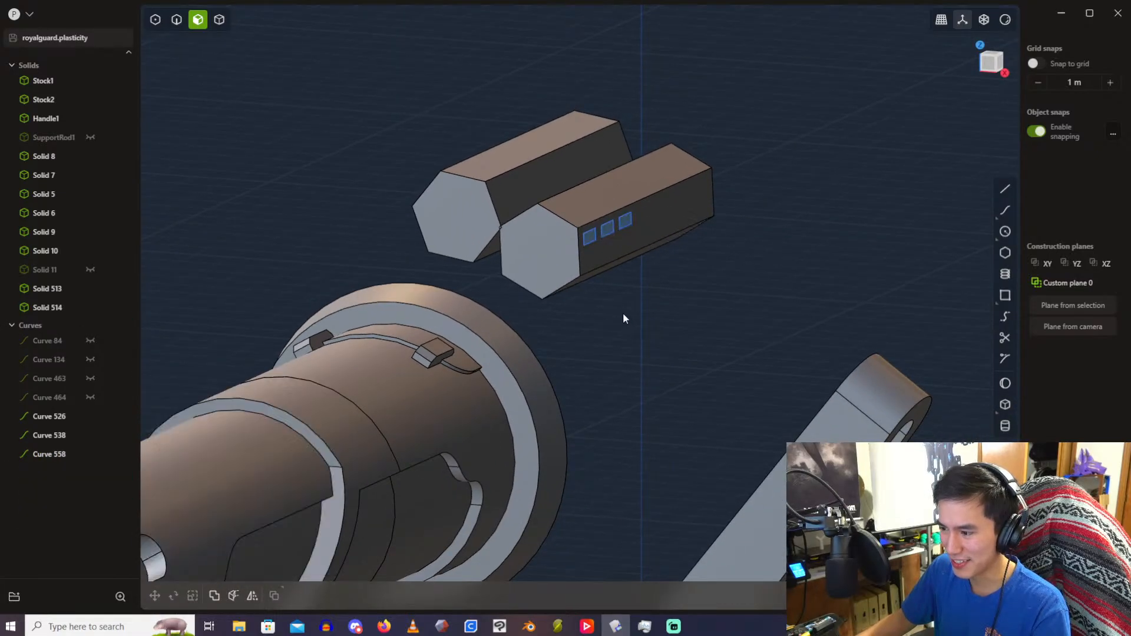
key("ctrl+z")
key("ctrl+z")
key("ctrl+z")
key("ctrl+z")
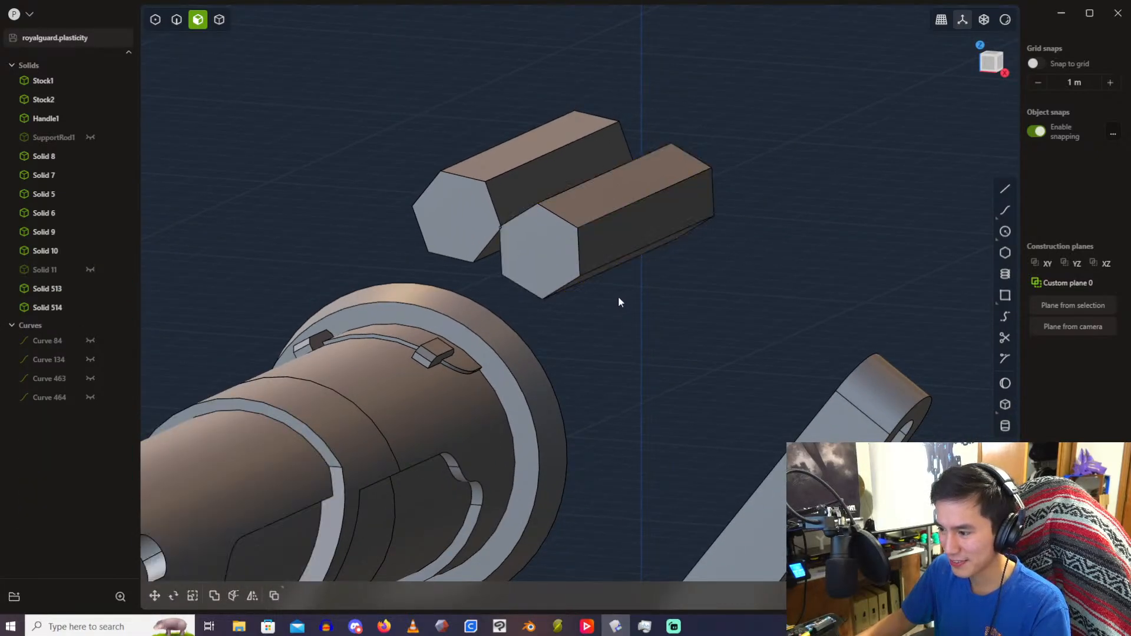
key("ctrl+z")
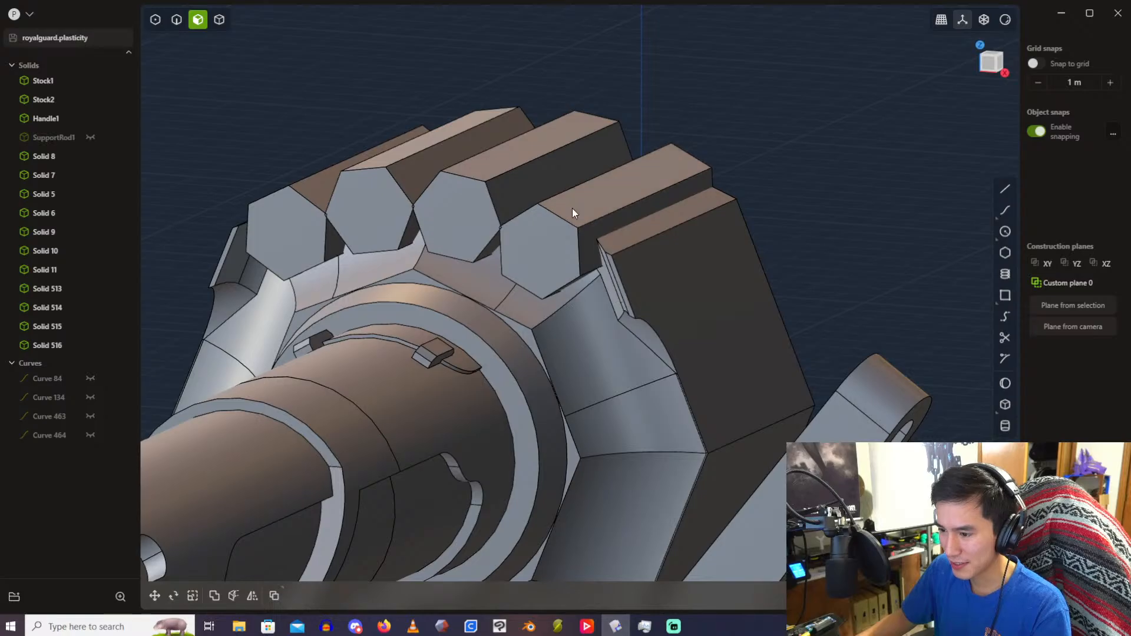
Step: Undo the removal of the separate solid beneath the rods and its hidden curves, and the hiding of the four hexagon curves
middle_click_drag(525, 173, 423, 132)
left_click(695, 112)
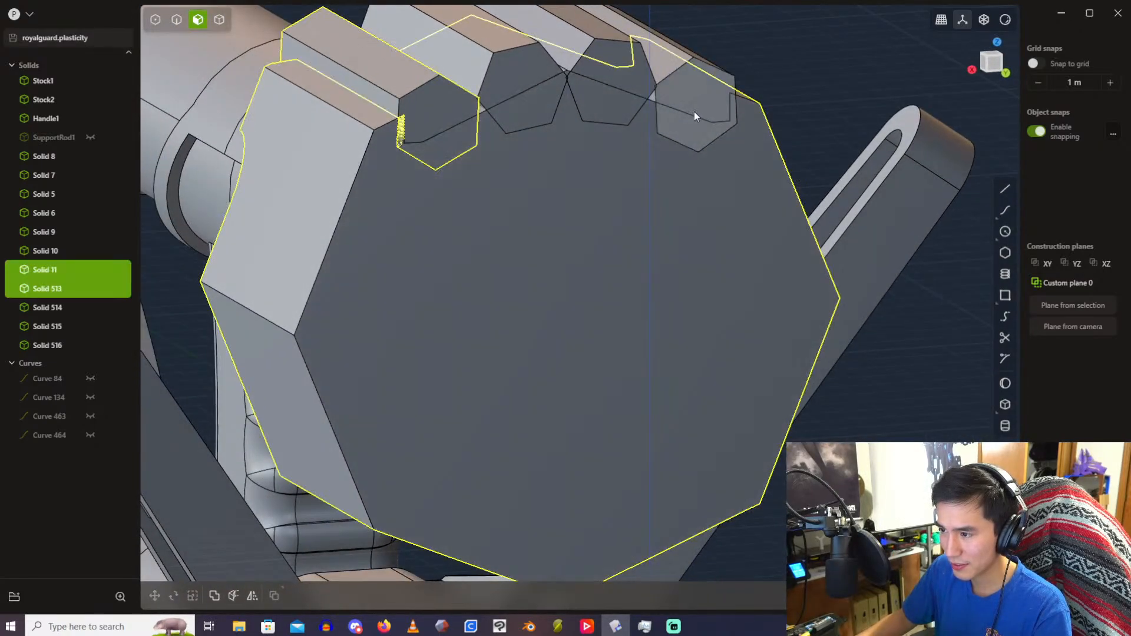
middle_click_drag(797, 83, 797, 187, "shift")
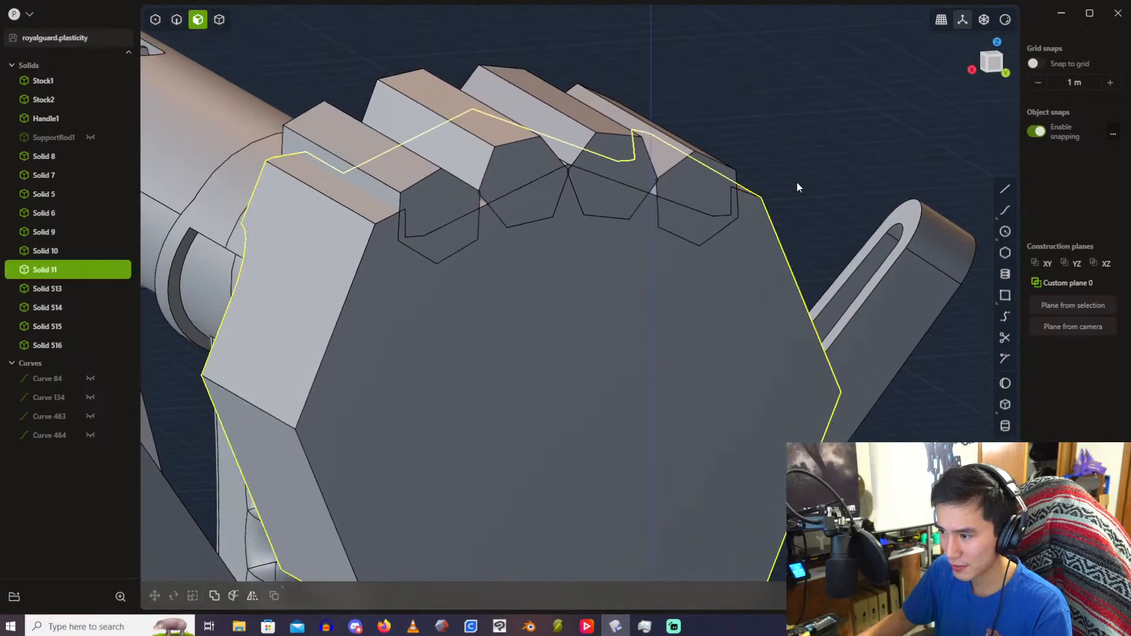
key("ctrl+z")
key("ctrl+z")
key("ctrl+z")
key("ctrl+z")
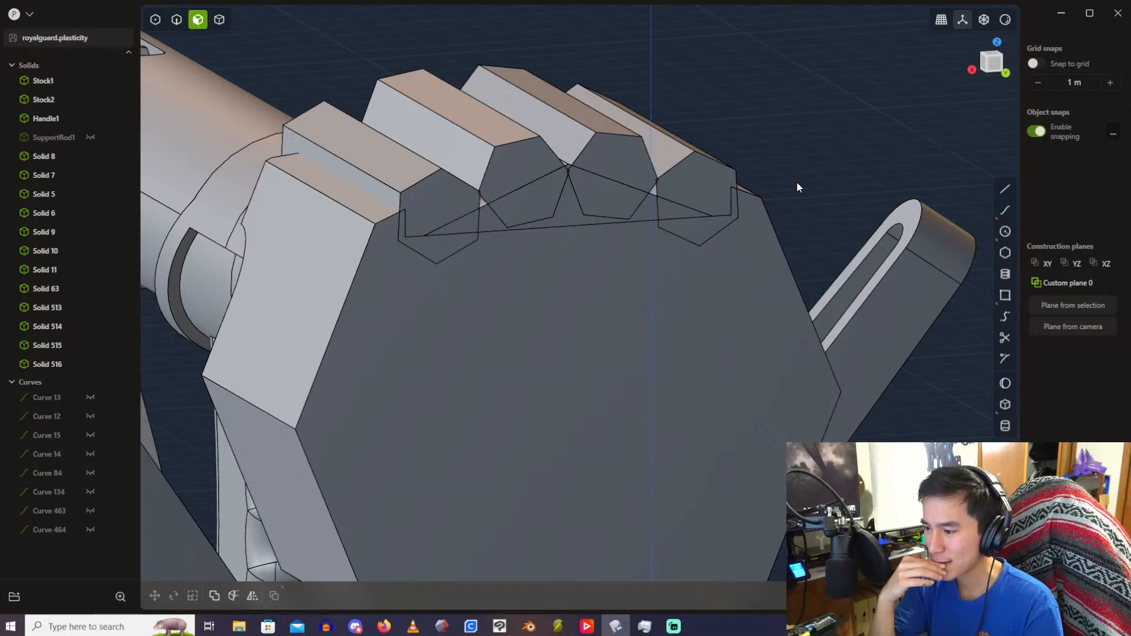
key("ctrl+a")
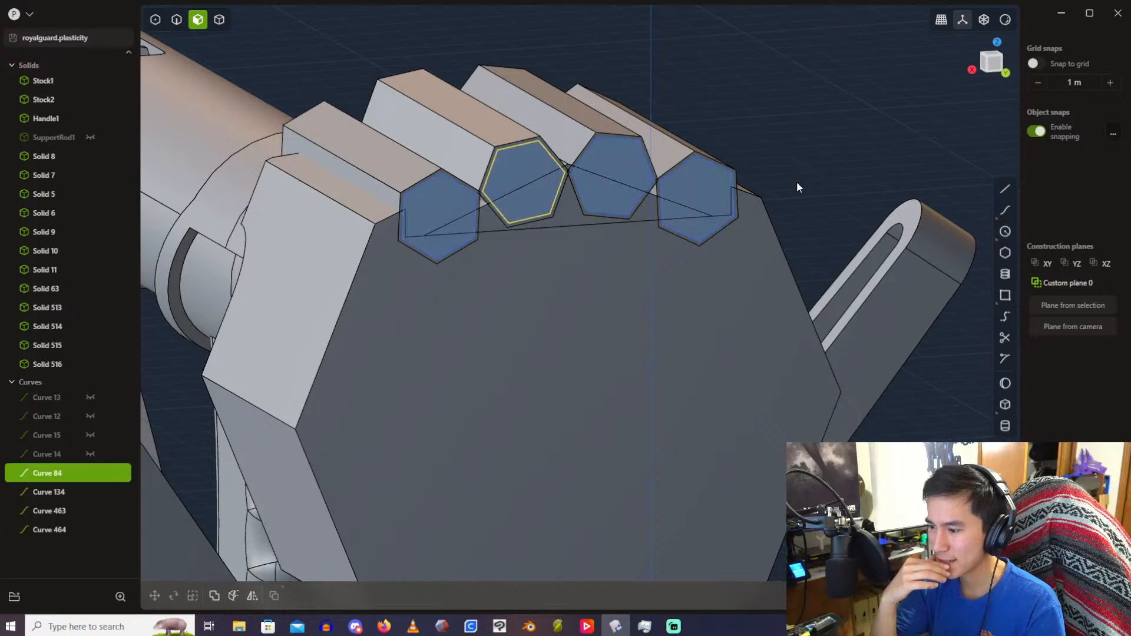
Step: Cancel the face offset and delete the first, second and fourth hexagonal rods as whole solids, keeping only the third
key("o")
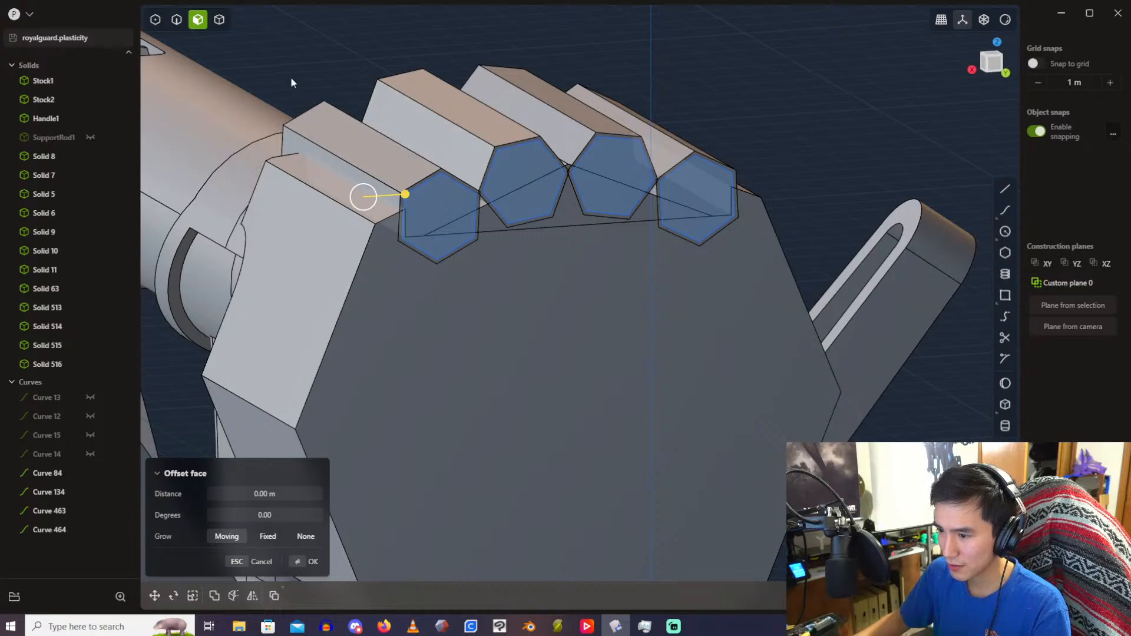
left_click(219, 20)
left_click(362, 151)
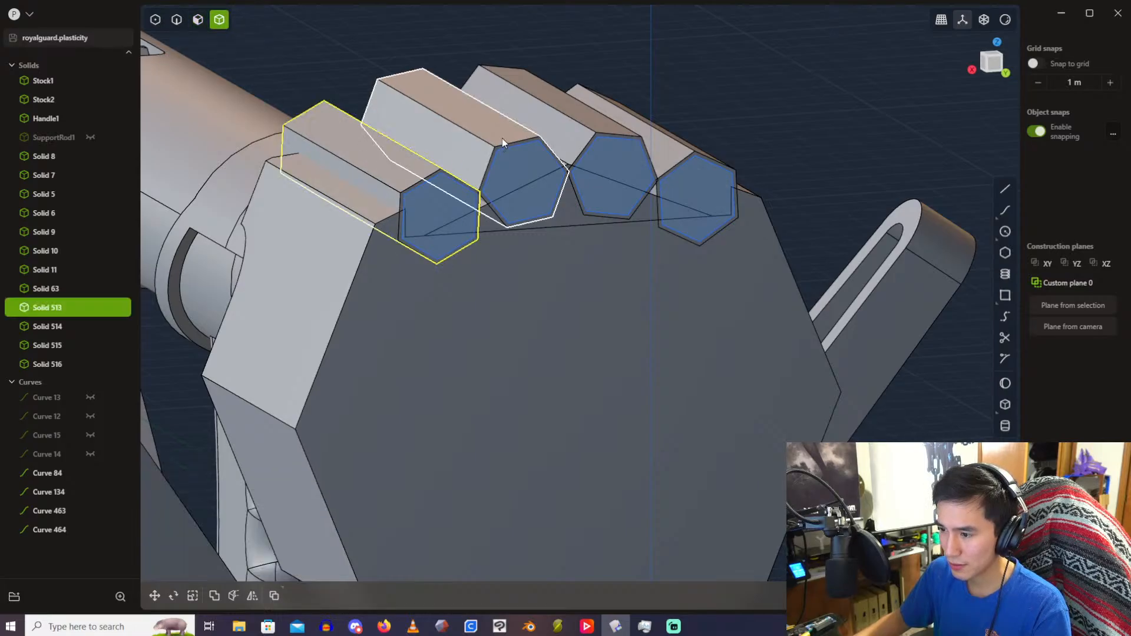
left_click(483, 129)
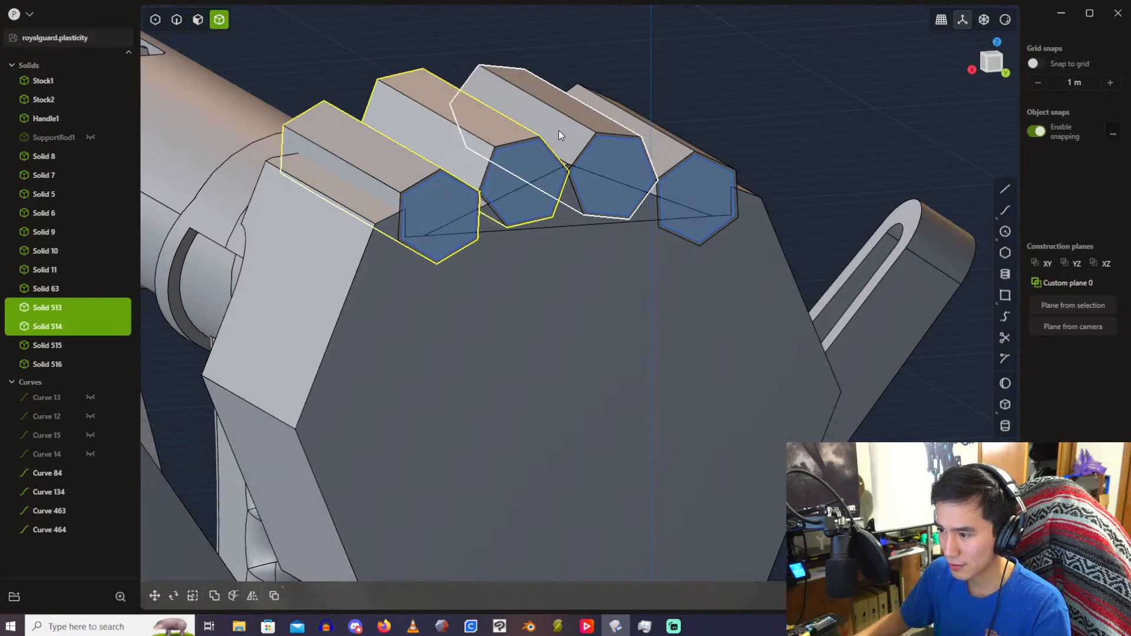
middle_click_drag(699, 104, 698, 99)
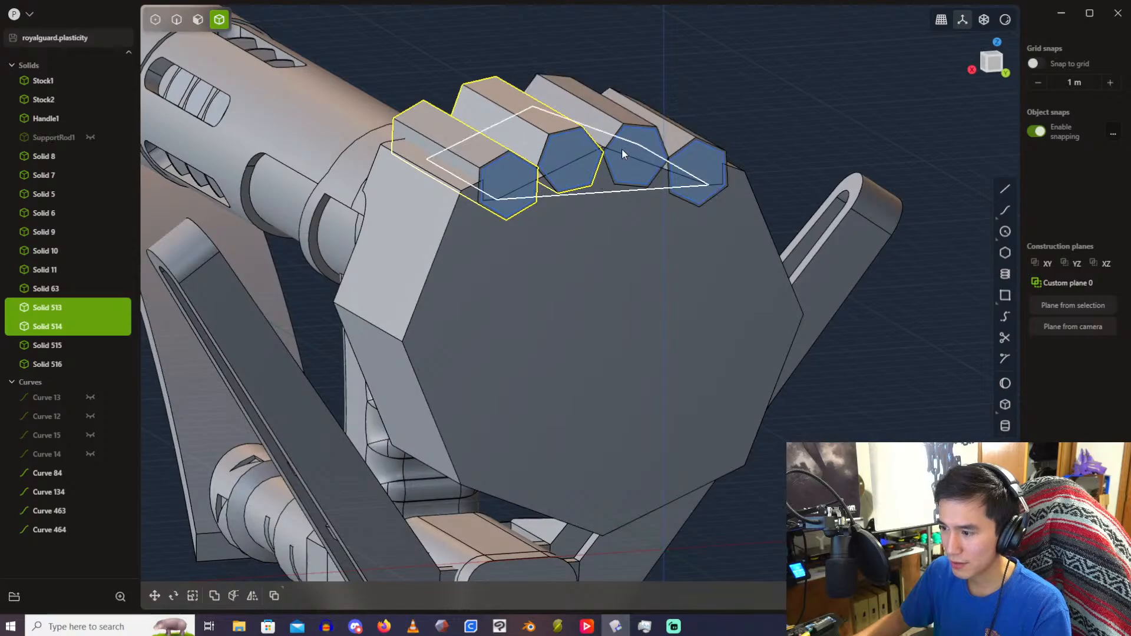
key("Escape")
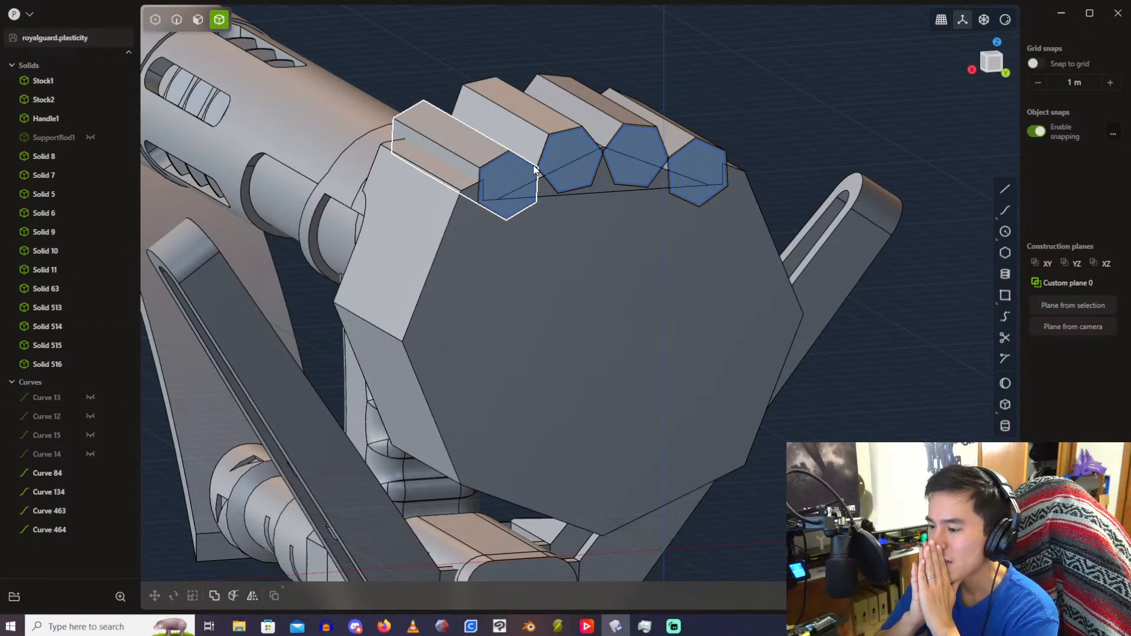
left_click(479, 143)
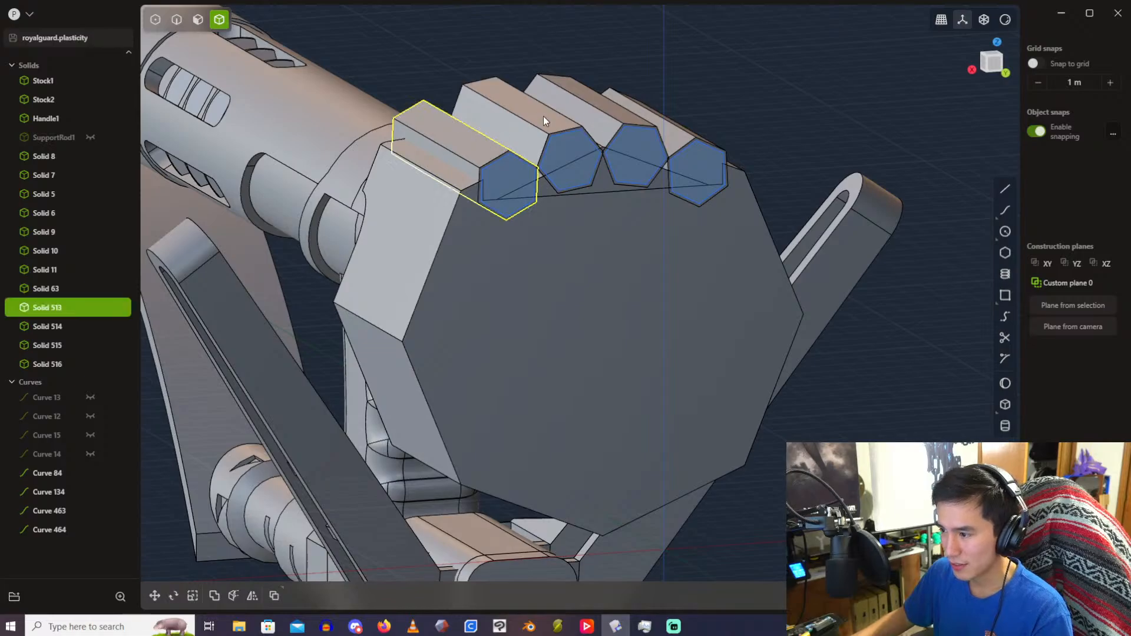
left_click(543, 116)
left_click(703, 180, "shift")
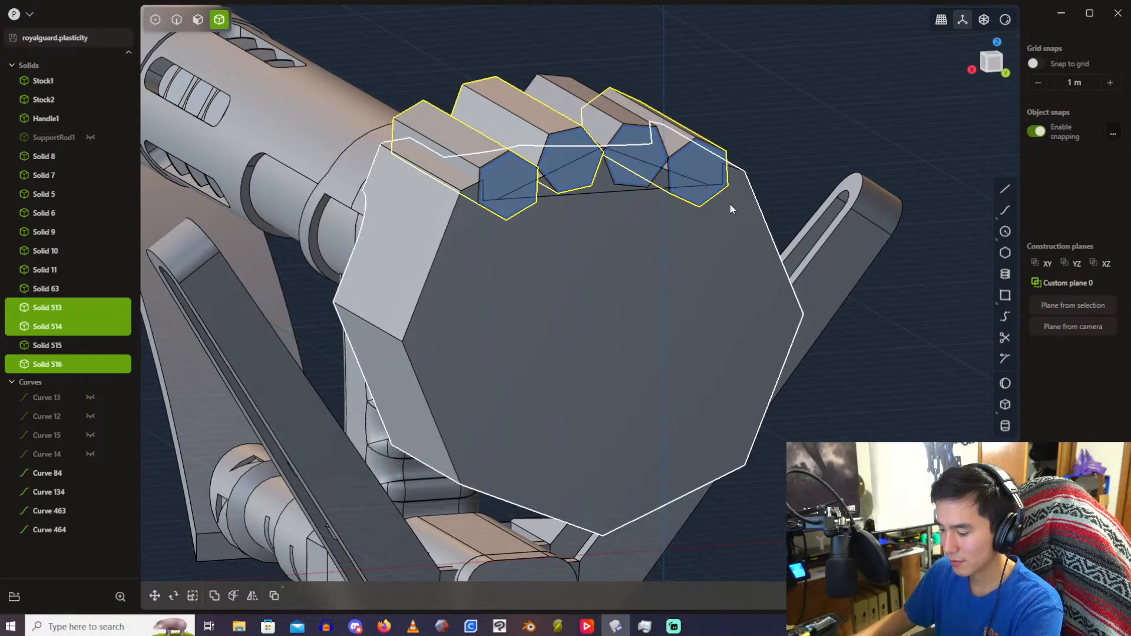
key("Delete")
Step: Start a 360-degree radial array of the remaining hexagonal rod about the centre of the polygonal face, with a number of 20
left_click(584, 112)
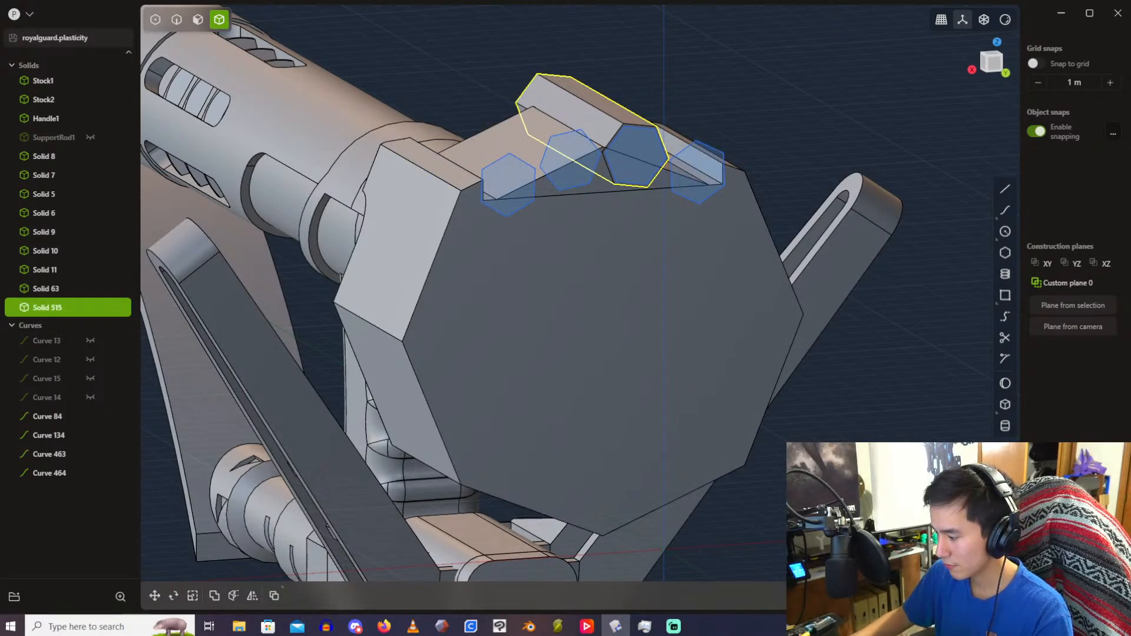
key("alt+r")
left_click(606, 362)
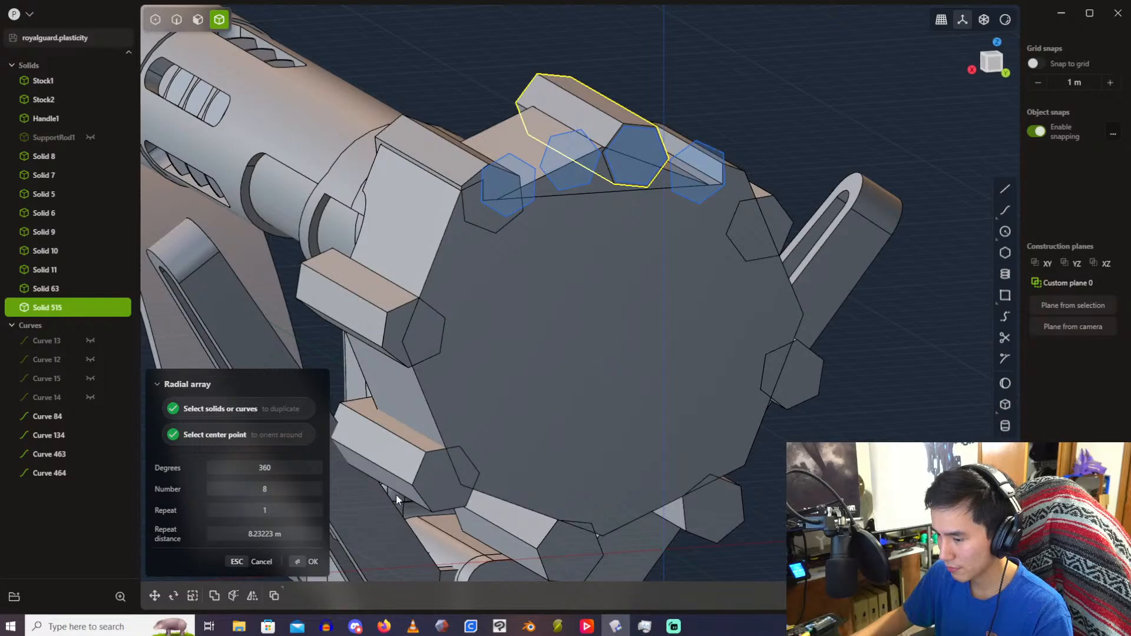
left_click(268, 483)
type("20")
key("Return")
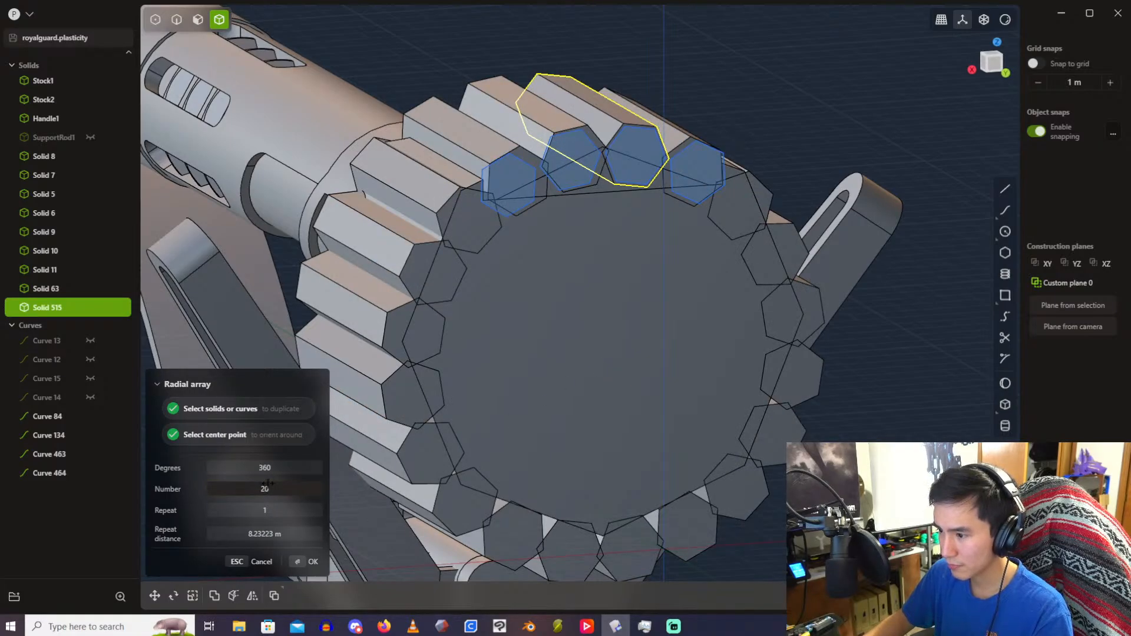
Step: Set the radial array's number to 18 and finish it, checking the spacing of the rods from the front
left_click(268, 483)
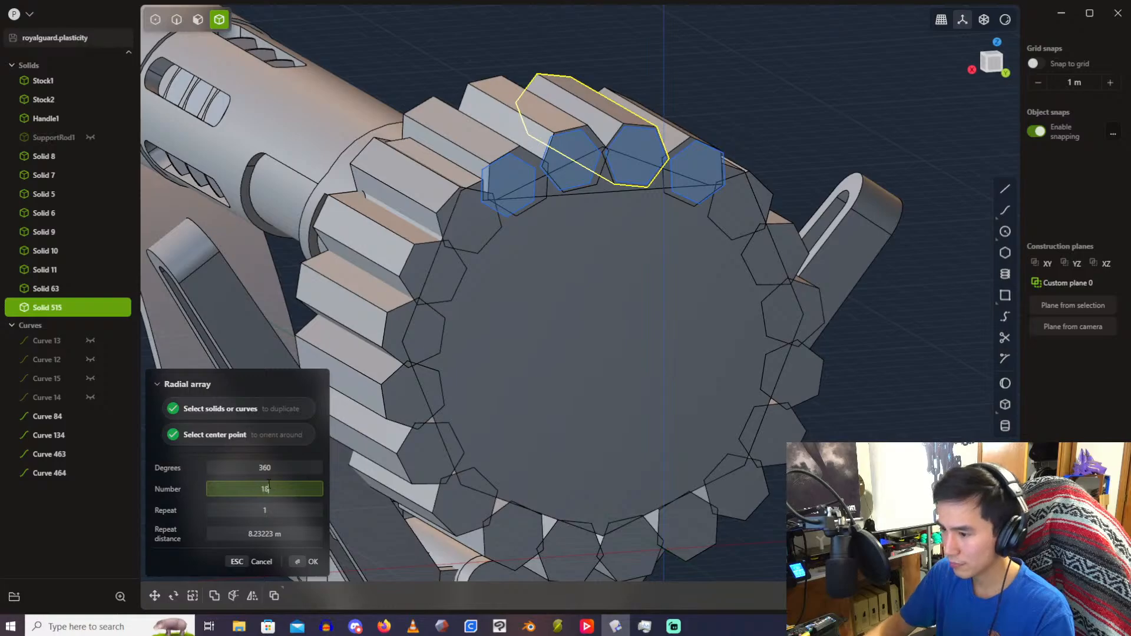
key("Return")
scroll(645, 190, "up", 3)
middle_click_drag(645, 142, 610, 122)
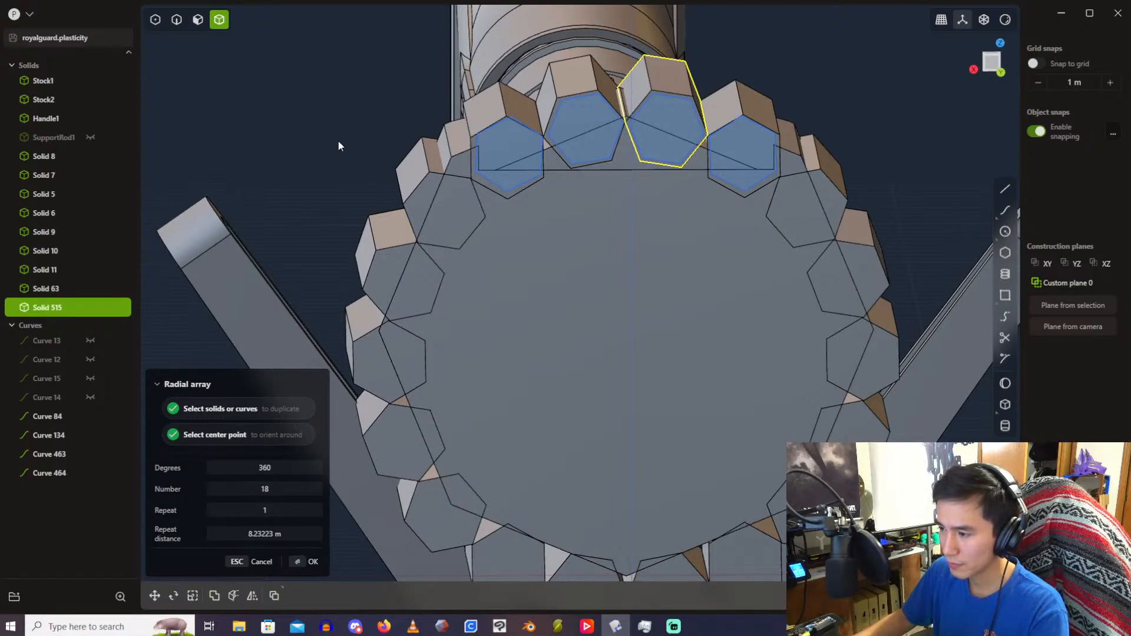
key("Return")
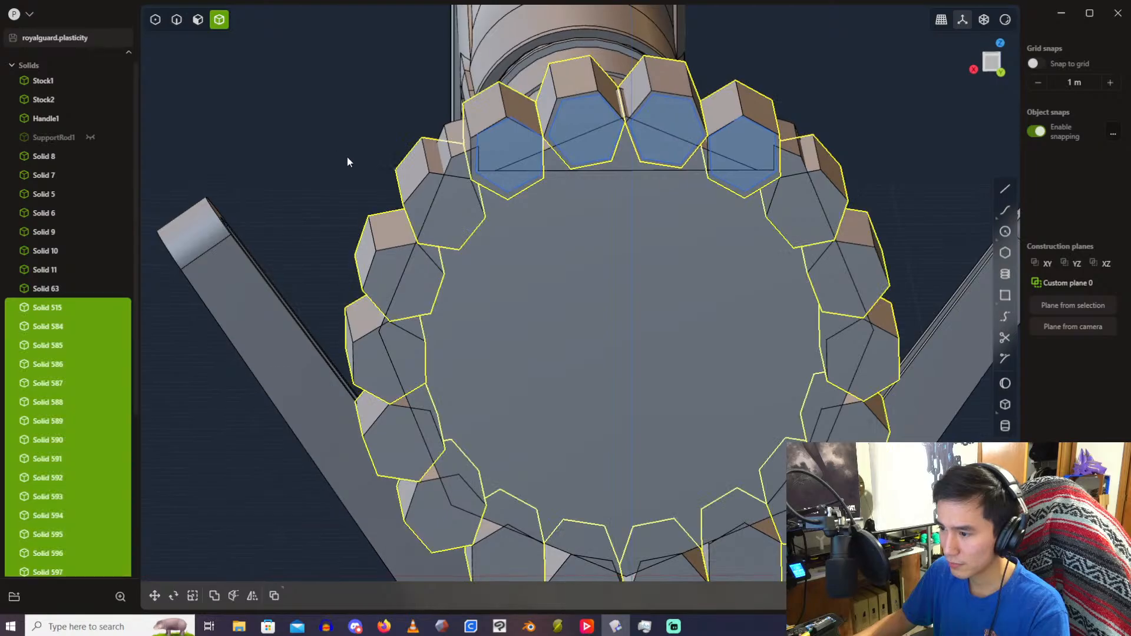
Step: Try to rotate the ring of hexagonal rods by 9 degrees about its centre, checking the alignment from the front
key("r")
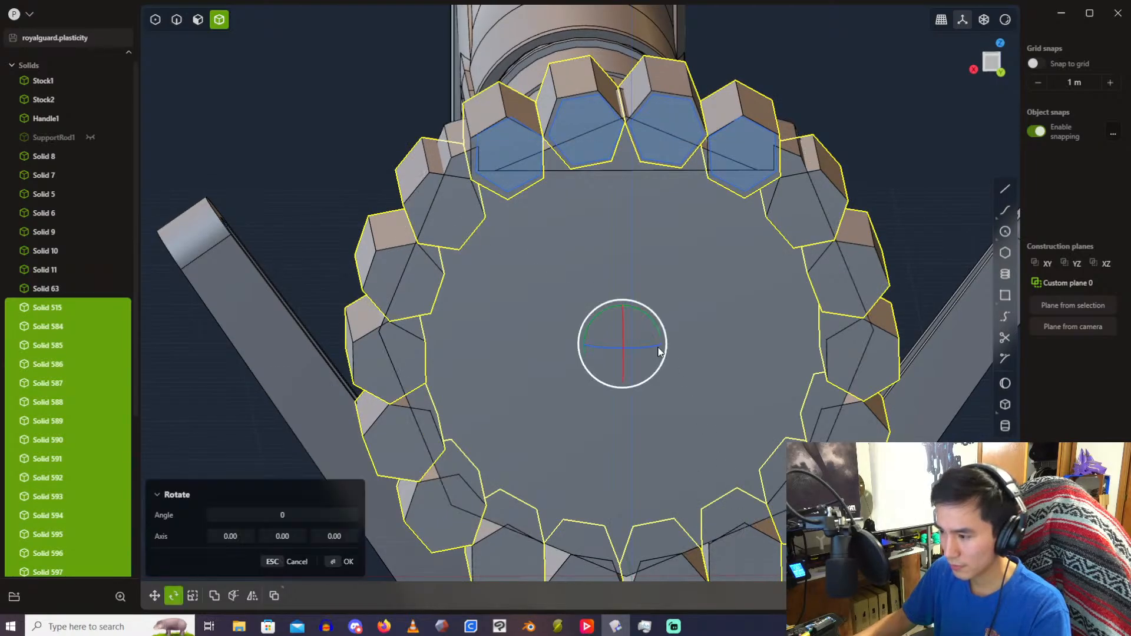
left_click(645, 317)
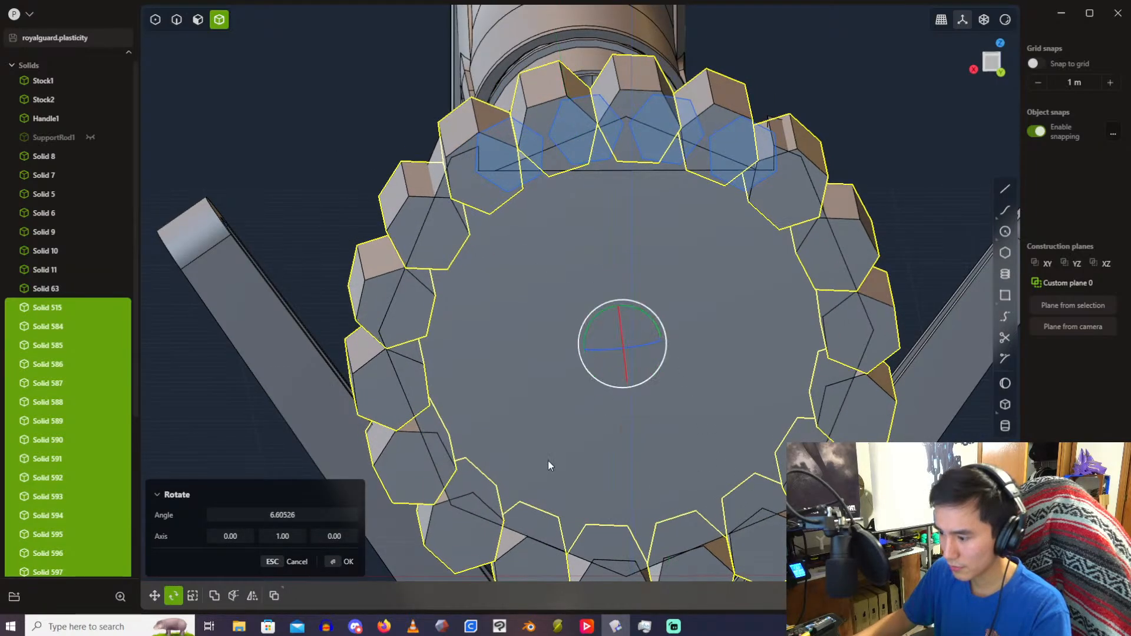
left_click(308, 514)
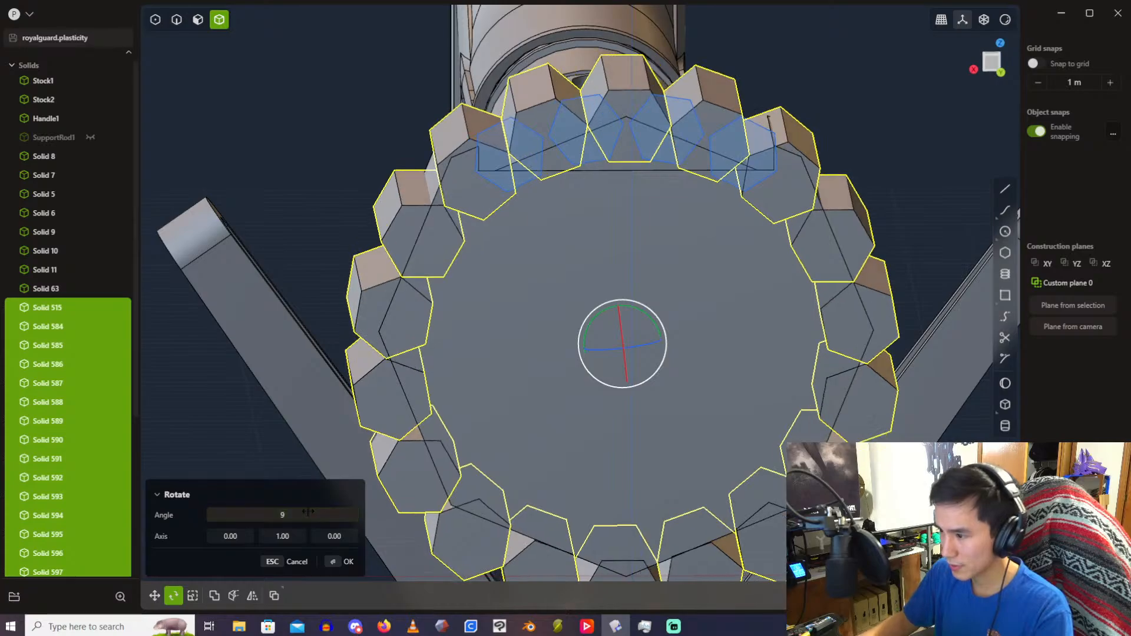
middle_click_drag(685, 242, 692, 211)
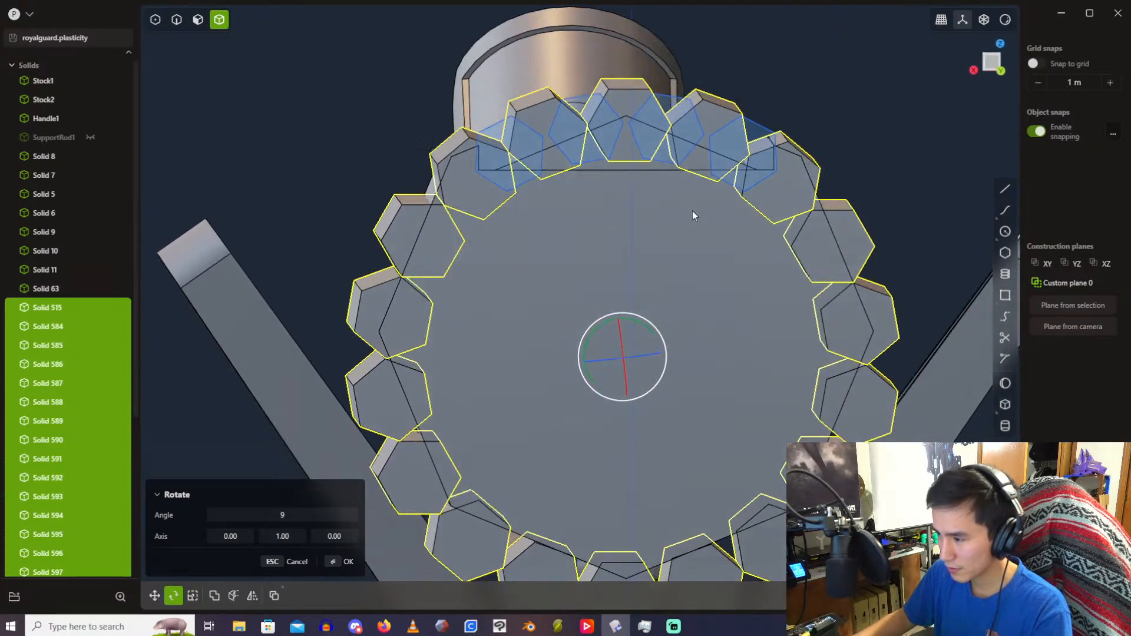
left_click(1002, 71)
key("Escape")
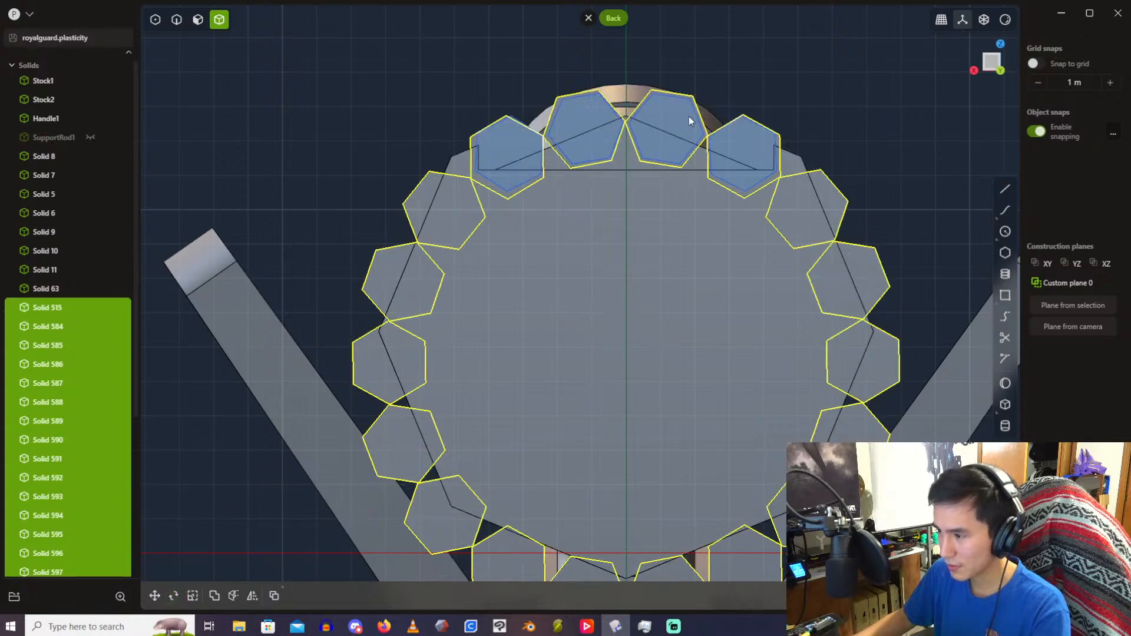
Step: Undo the radial array of the hexagonal rods and delete the single remaining rod
scroll(433, 94, "up", 1)
left_click(433, 95)
middle_click_drag(513, 96, 591, 141)
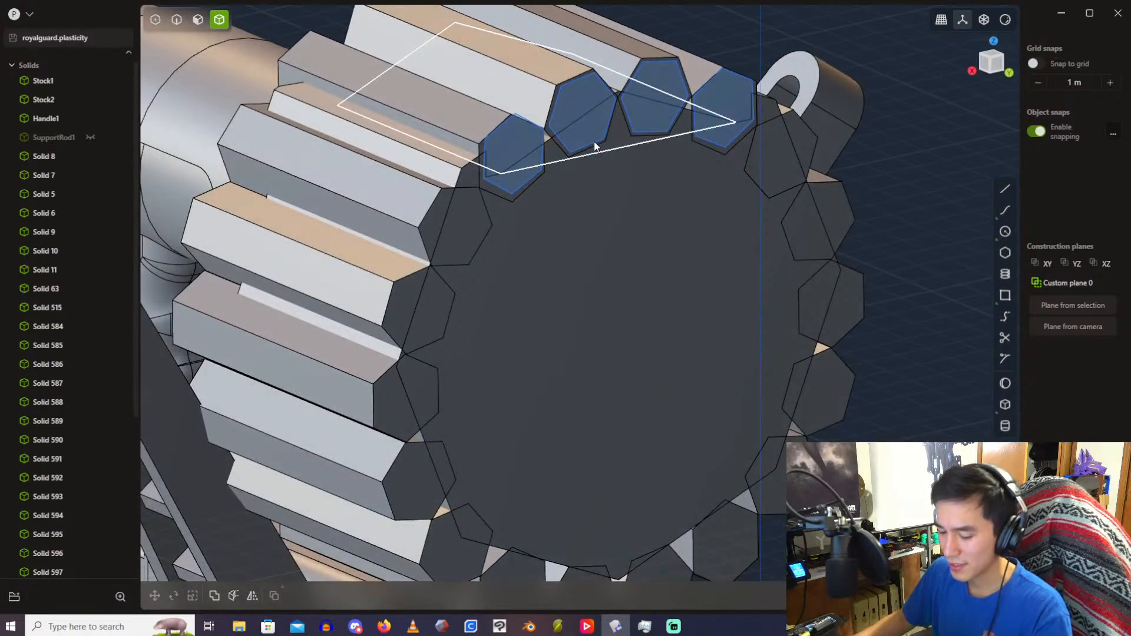
key("ctrl+z")
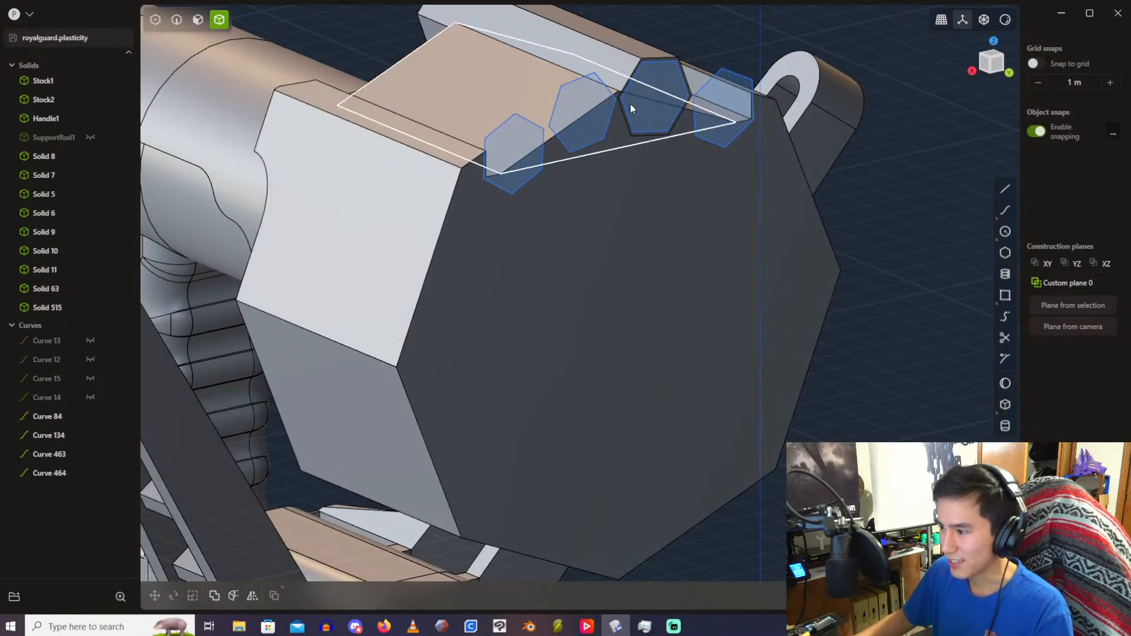
middle_click_drag(631, 109, 590, 174)
left_click(589, 170)
key("Delete")
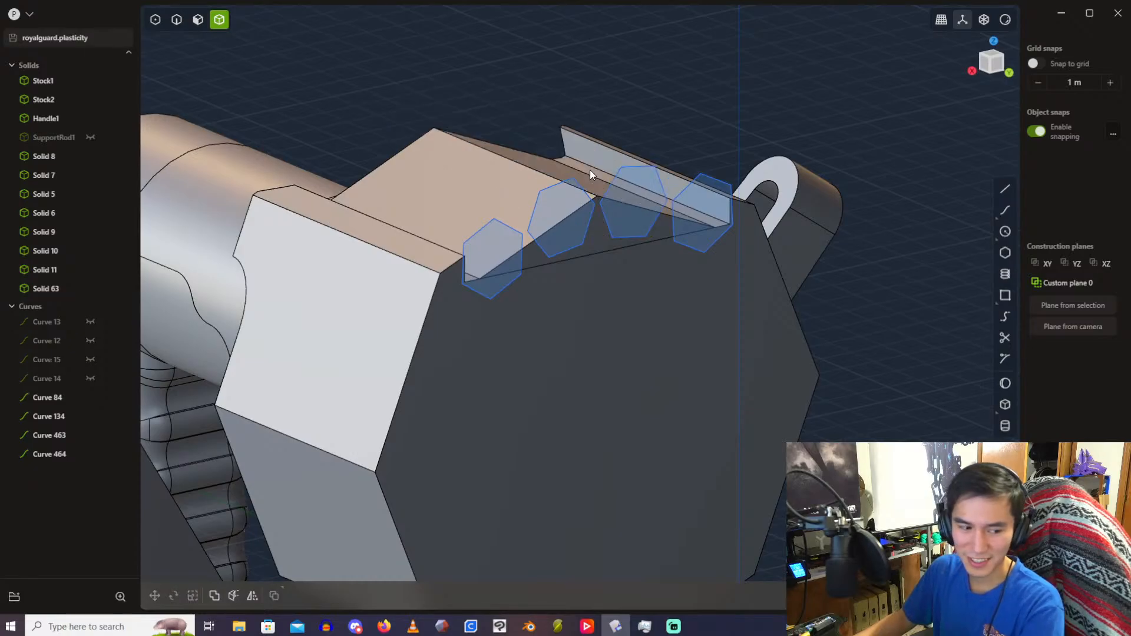
Step: Delete the first, third and fourth hexagon curves, keeping only the second one beside the peak of the polygonal body
scroll(710, 136, "up", 5)
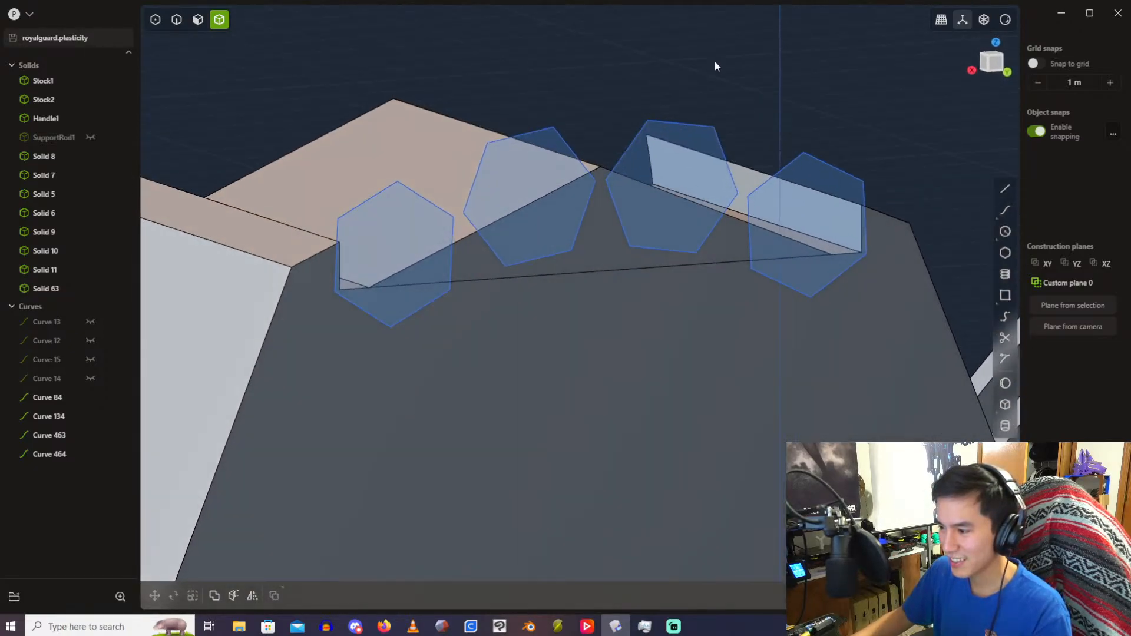
scroll(716, 62, "down", 4)
middle_click_drag(666, 105, 614, 98)
scroll(614, 97, "up", 2)
scroll(570, 88, "down", 2)
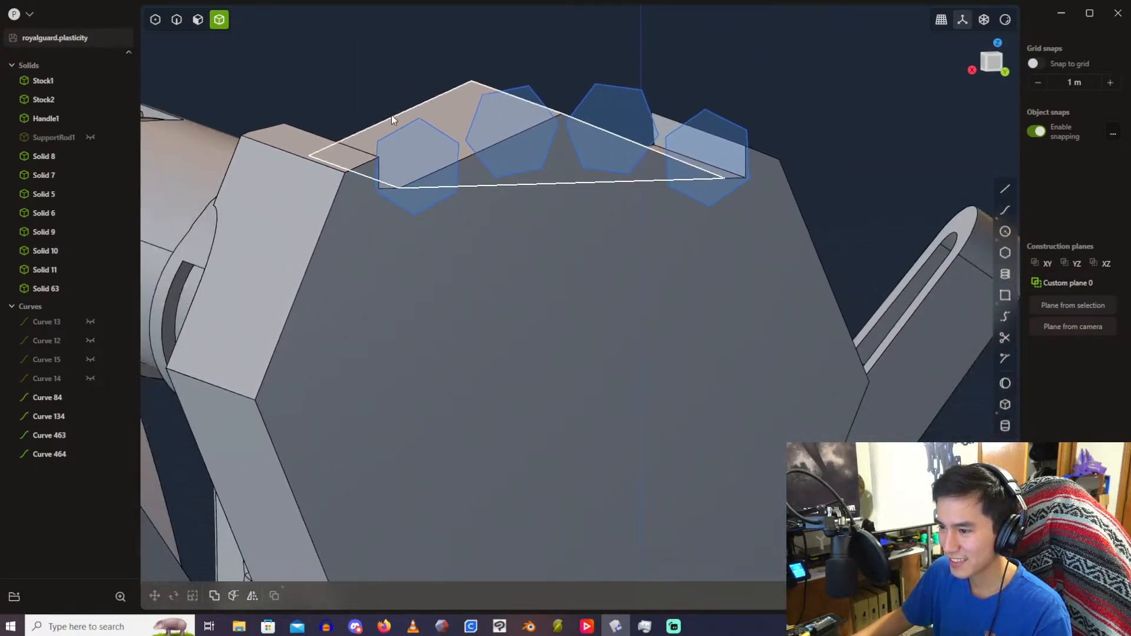
left_click(49, 416)
left_click(67, 454, "shift")
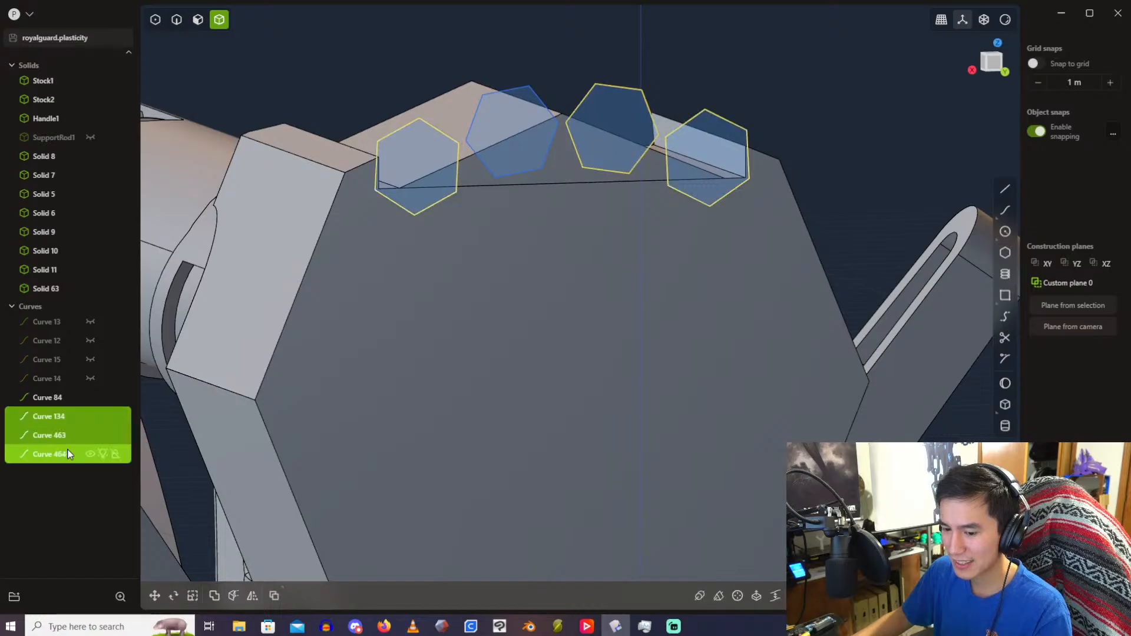
key("Delete")
Step: Create a 360-degree radial array of the remaining hexagon curve about the centre of the polygonal face, with a number of 20
middle_click_drag(555, 78, 536, 93)
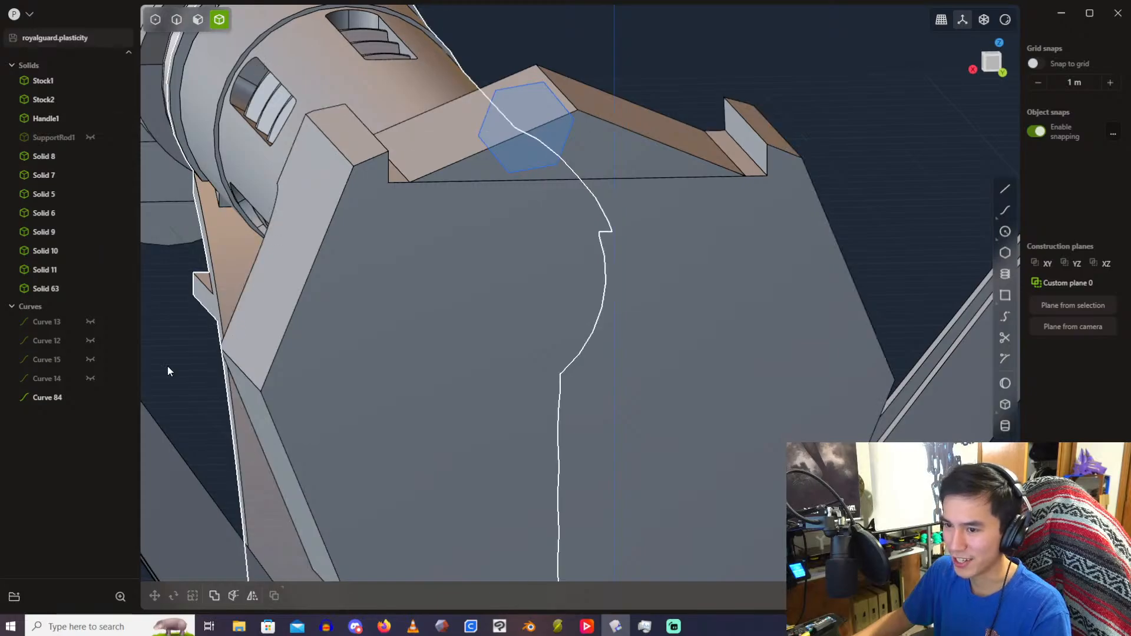
left_click(45, 379)
left_click(47, 398)
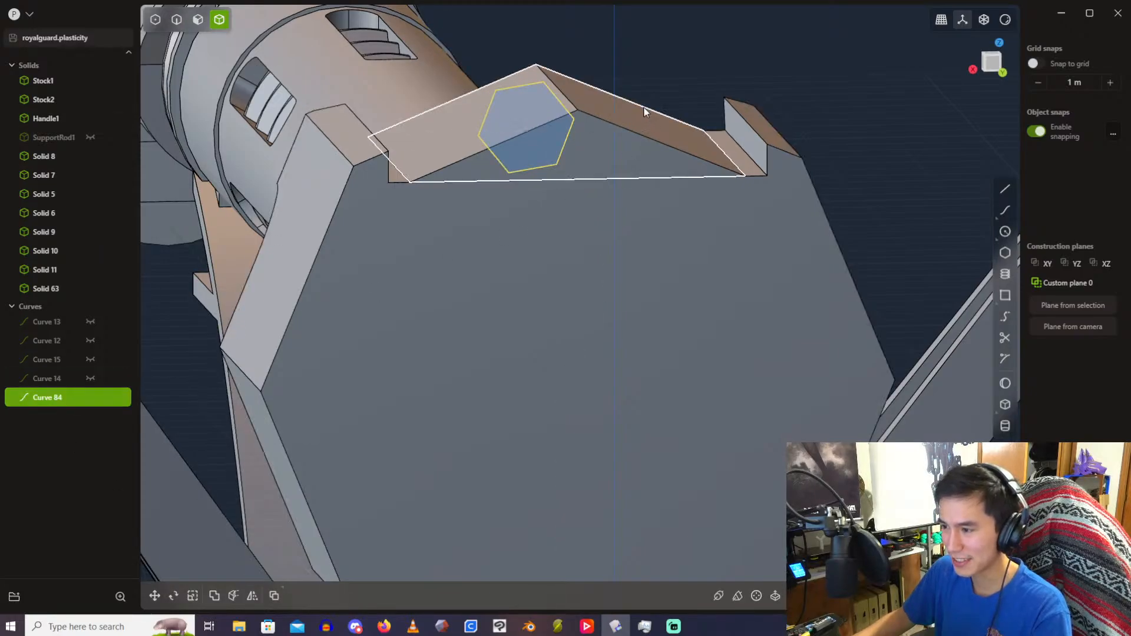
middle_click_drag(644, 111, 631, 77)
scroll(631, 76, "up", 2)
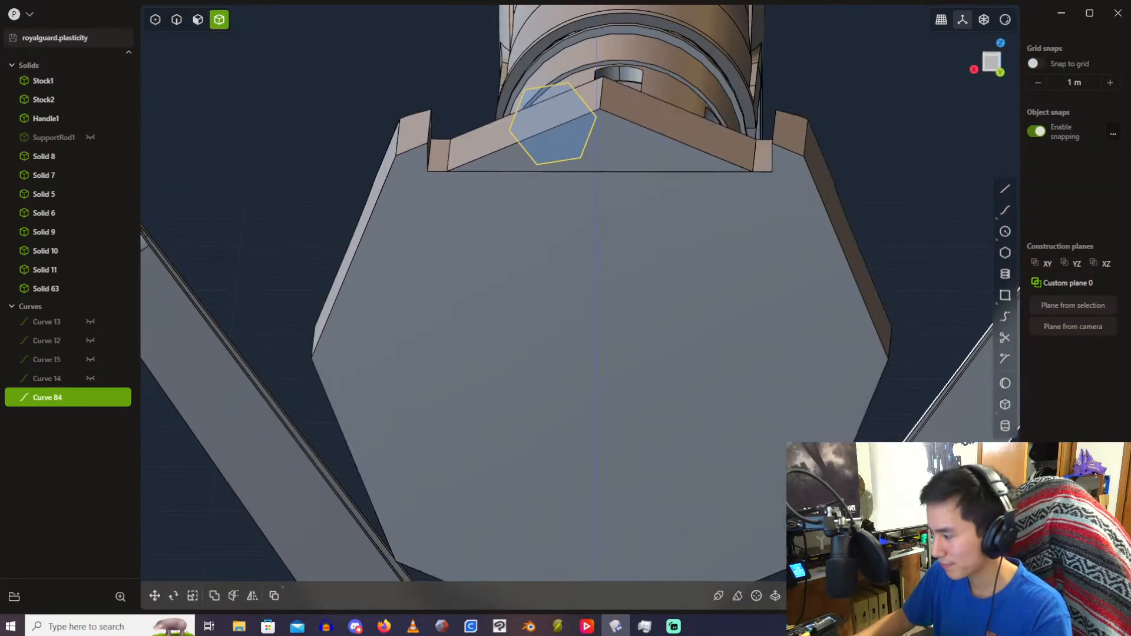
left_click(832, 596)
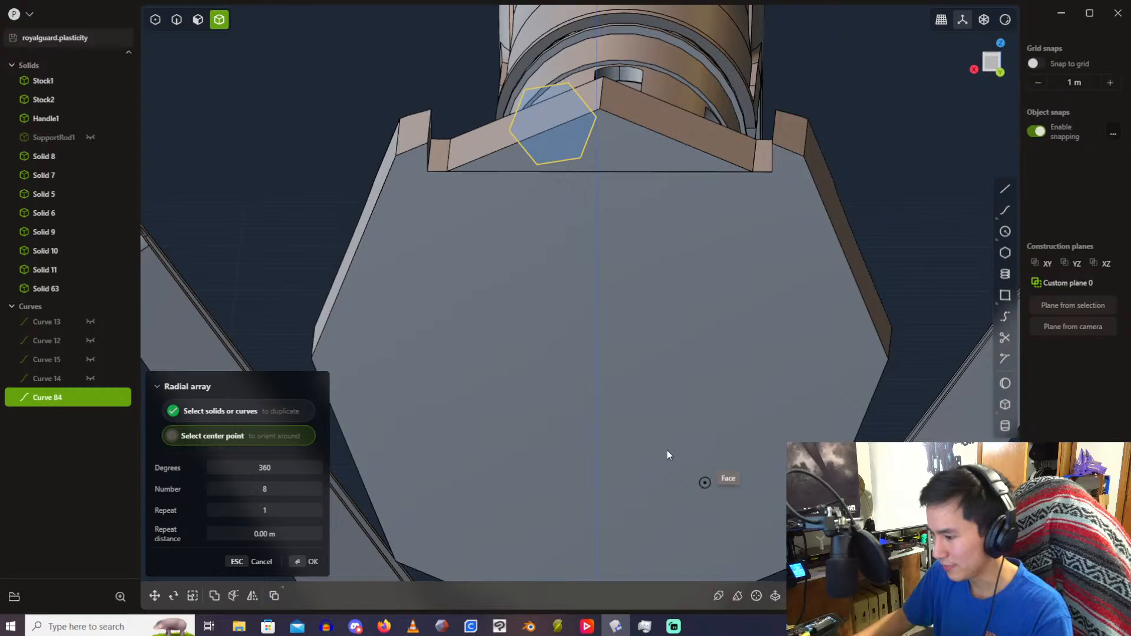
left_click(600, 394)
left_click(275, 486)
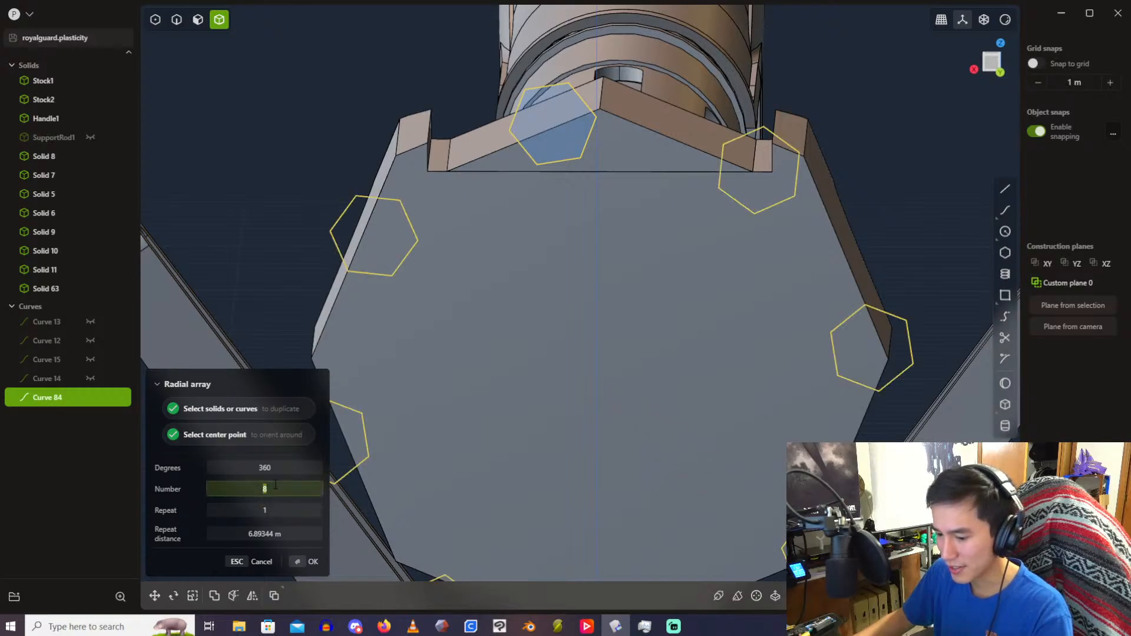
type("20")
key("Return")
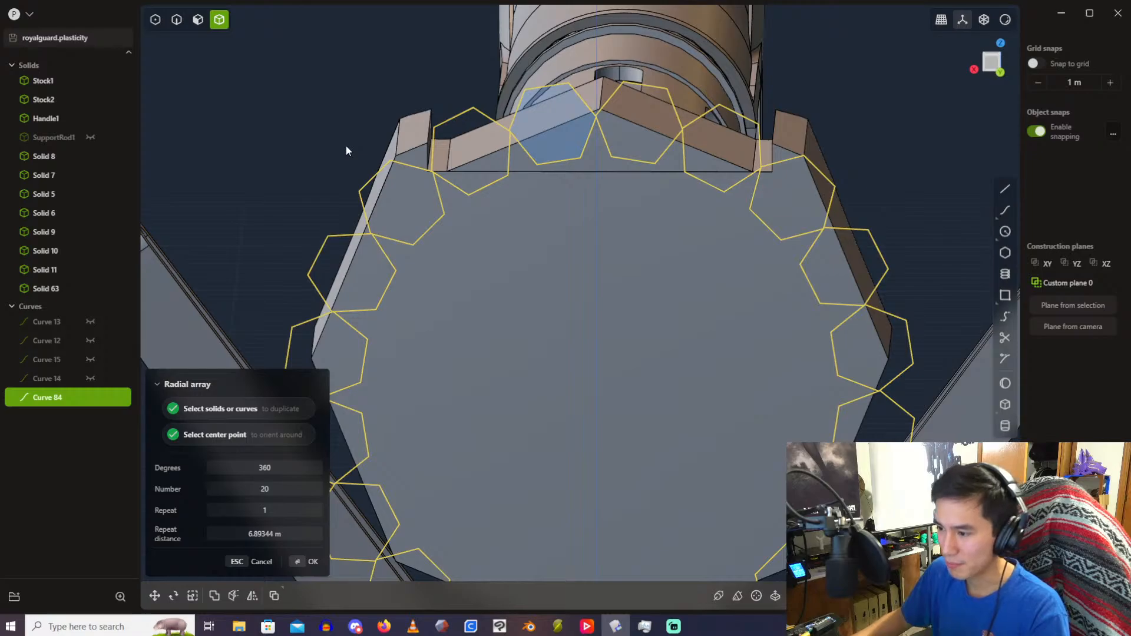
key("Return")
Step: Try to rotate the ring of hexagon curves by about 8.73 degrees around its centre, and undo both the rotation and the array
key("f")
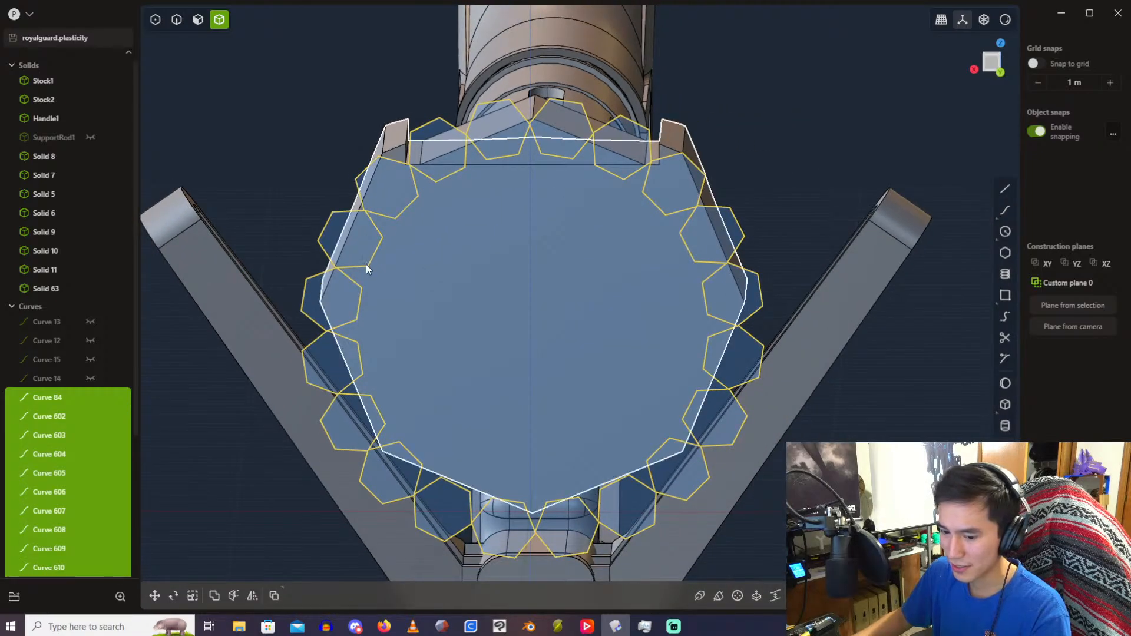
key("r")
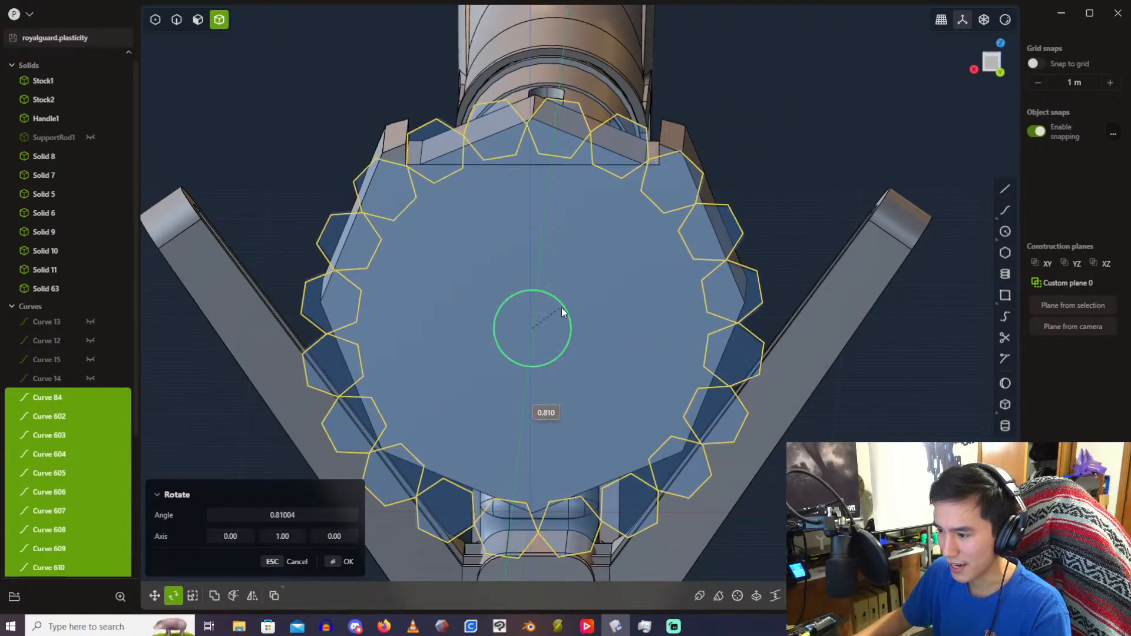
left_click(574, 306)
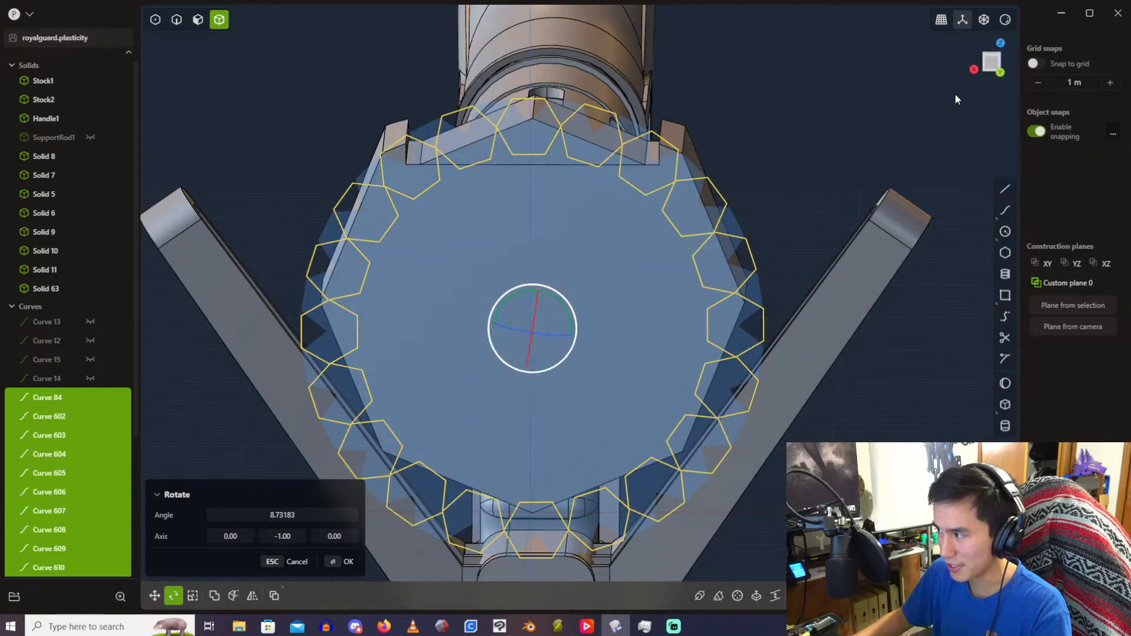
left_click(997, 73)
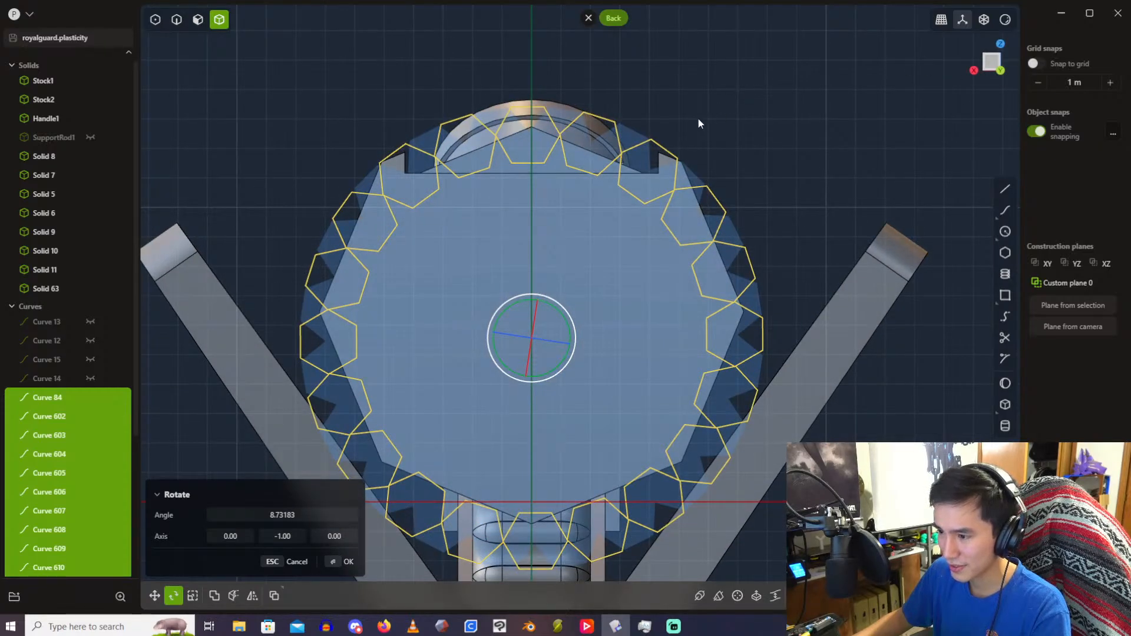
key("Return")
key("ctrl+z")
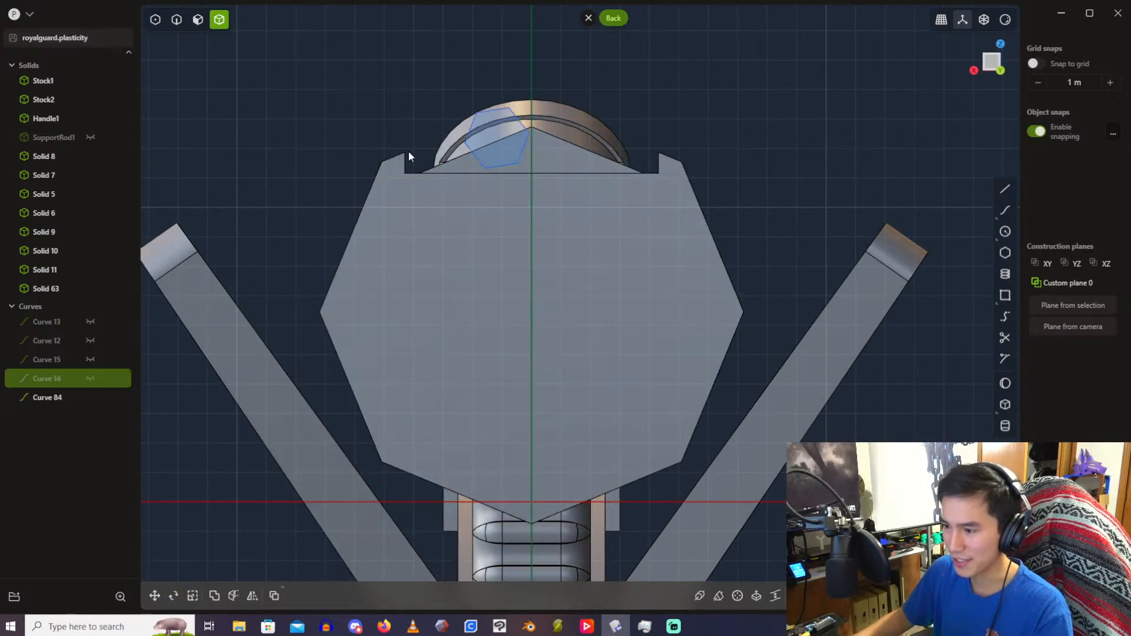
Step: Delete the remaining hexagon curve and draw a flat-topped hexagon centred on the triangular face at the top of the body
key("Delete")
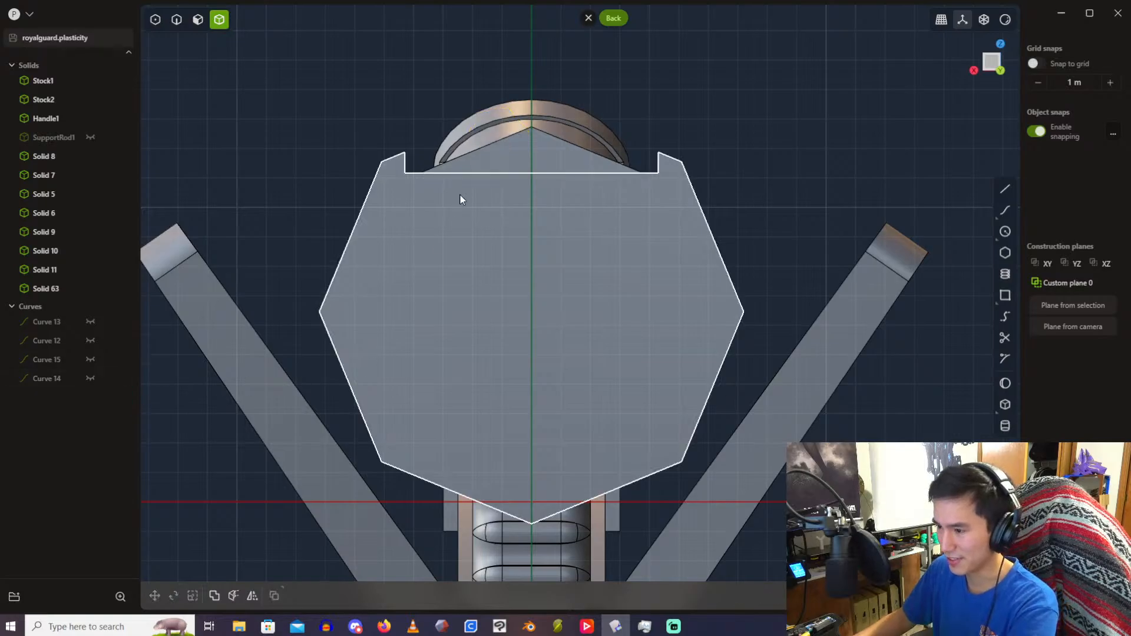
scroll(531, 117, "up", 5)
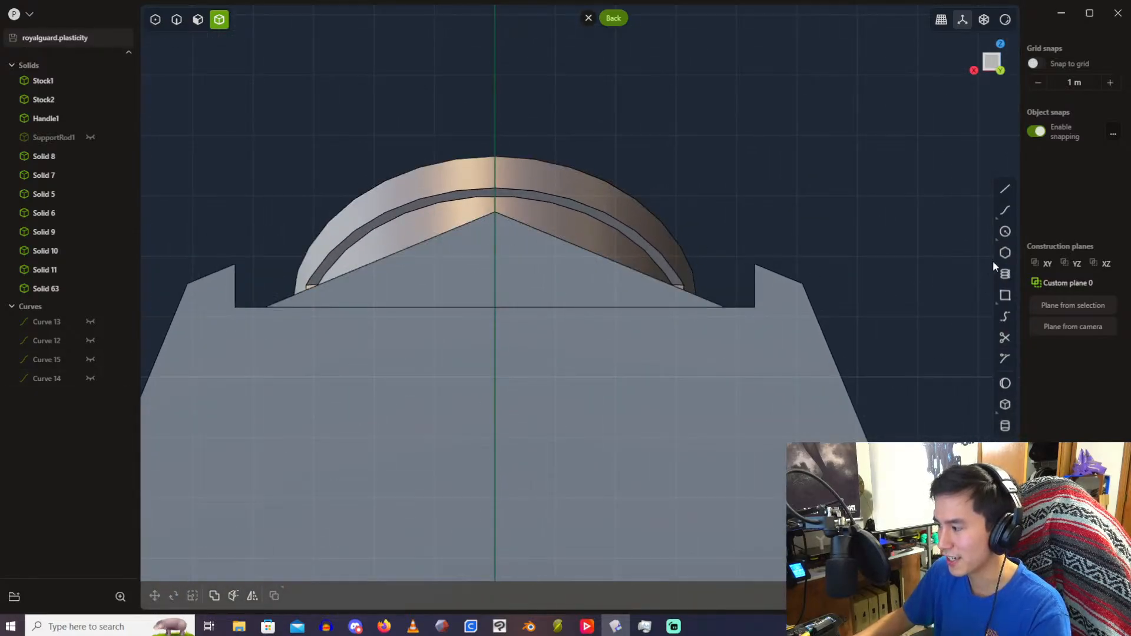
key("p")
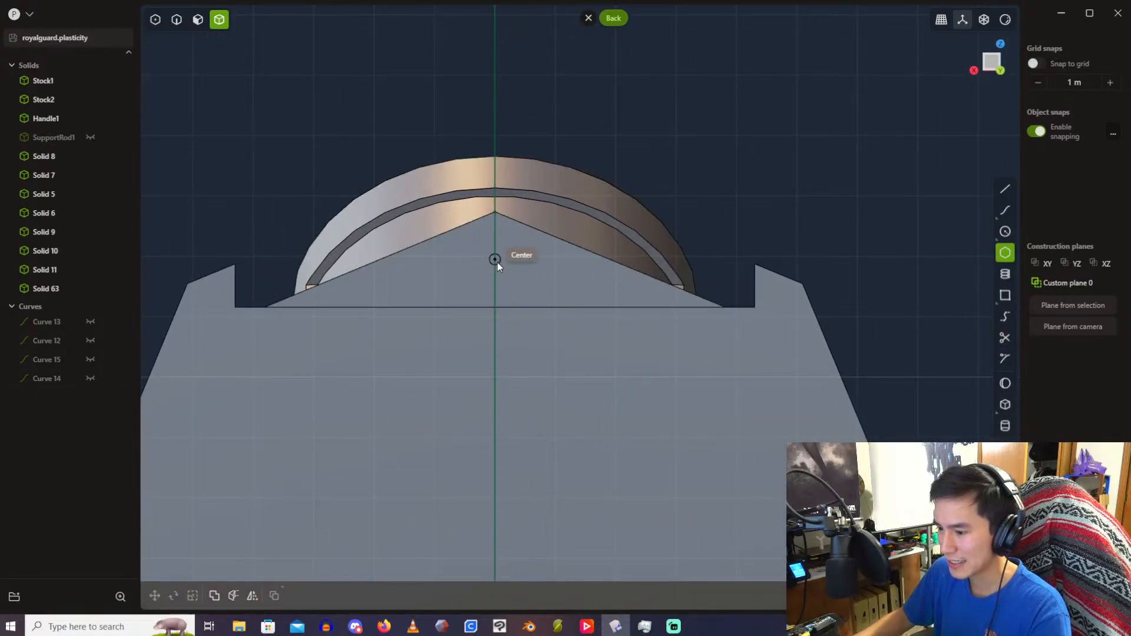
left_click(497, 262)
scroll(535, 271, "up", 1, "ctrl")
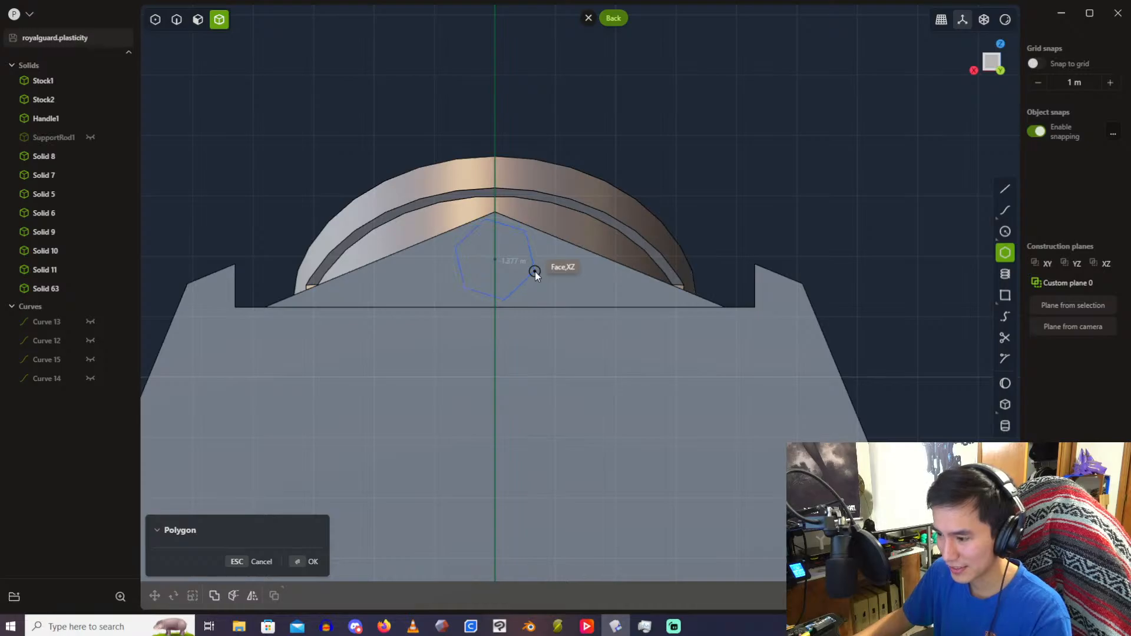
key("Tab")
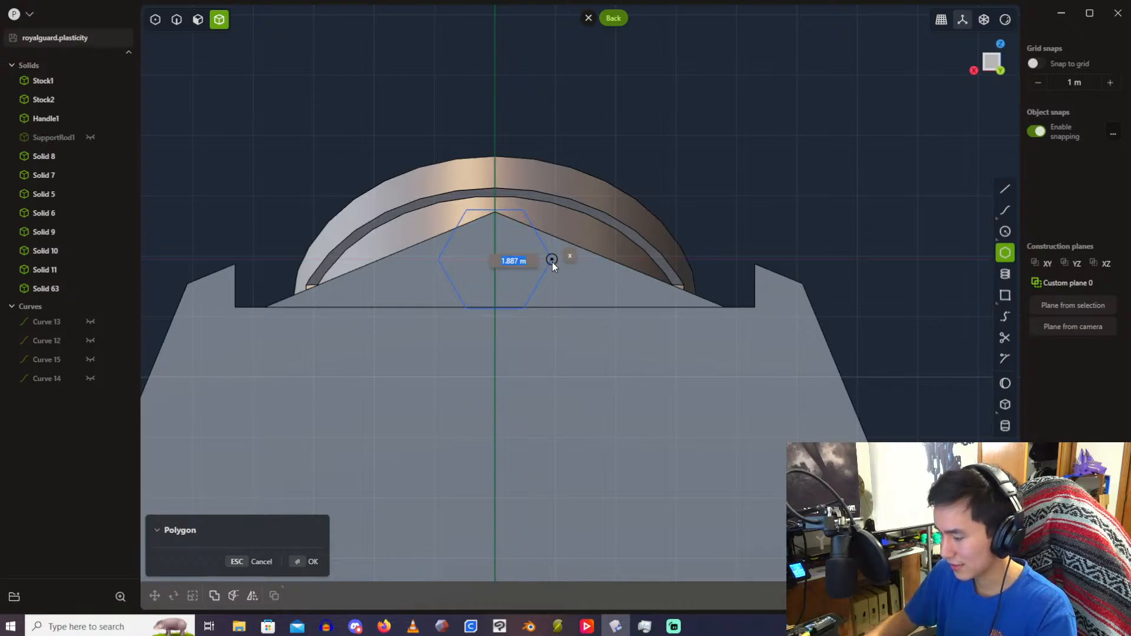
key("Return")
Step: Make a 360-degree radial array of the newly drawn hexagon around the polygonal body's centre, with a number of 20
scroll(541, 214, "down", 2)
scroll(541, 214, "down", 2)
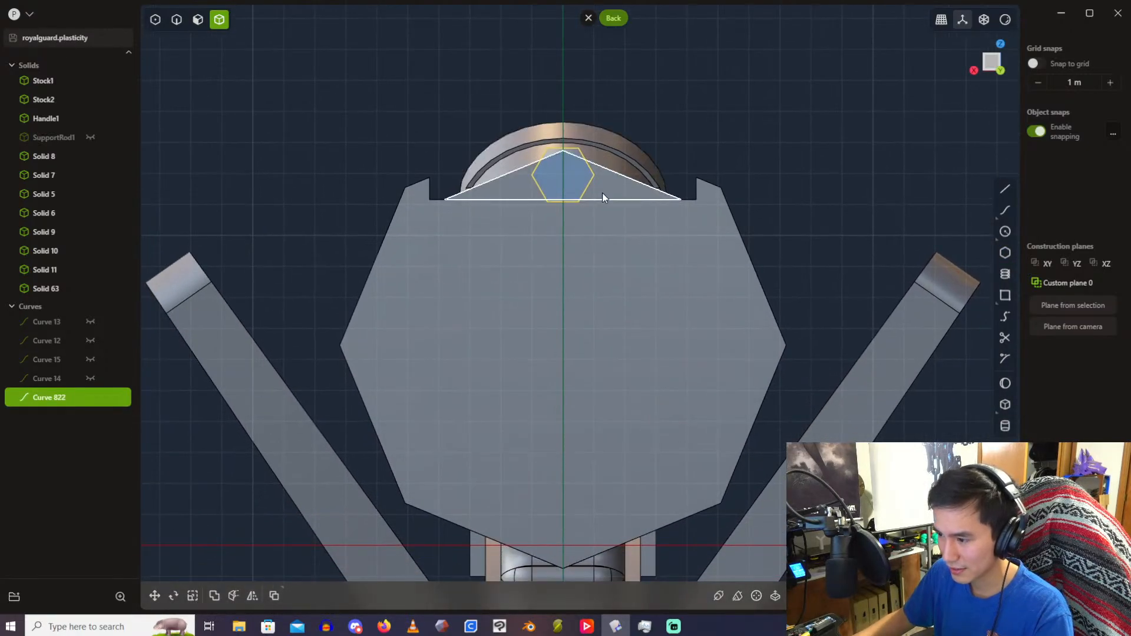
scroll(602, 193, "up", 2)
scroll(564, 179, "down", 2)
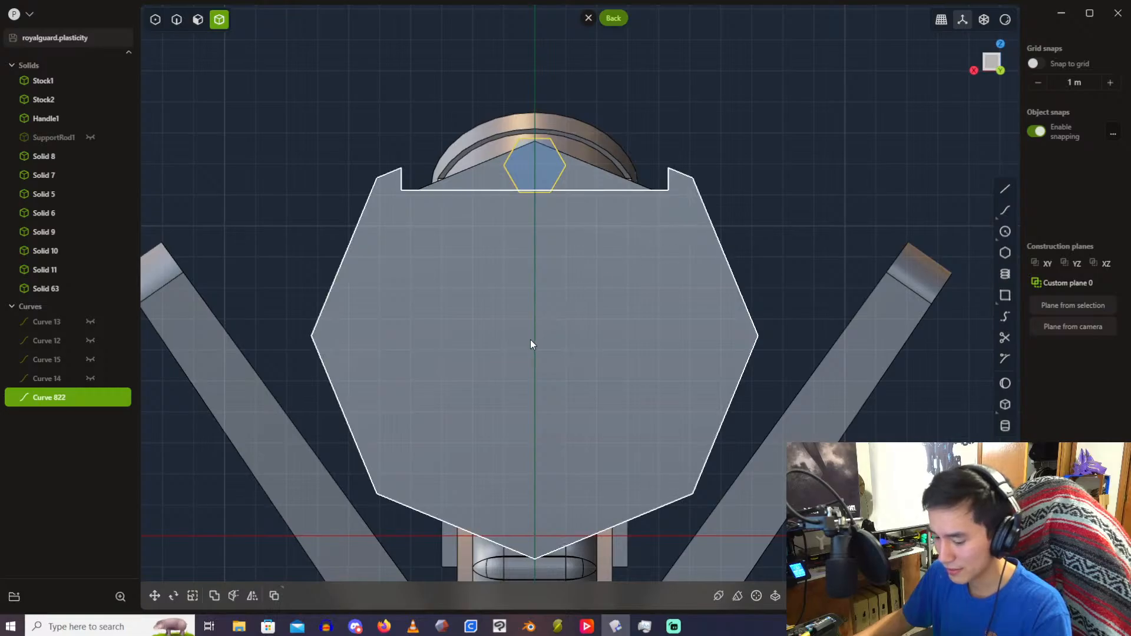
left_click(888, 596)
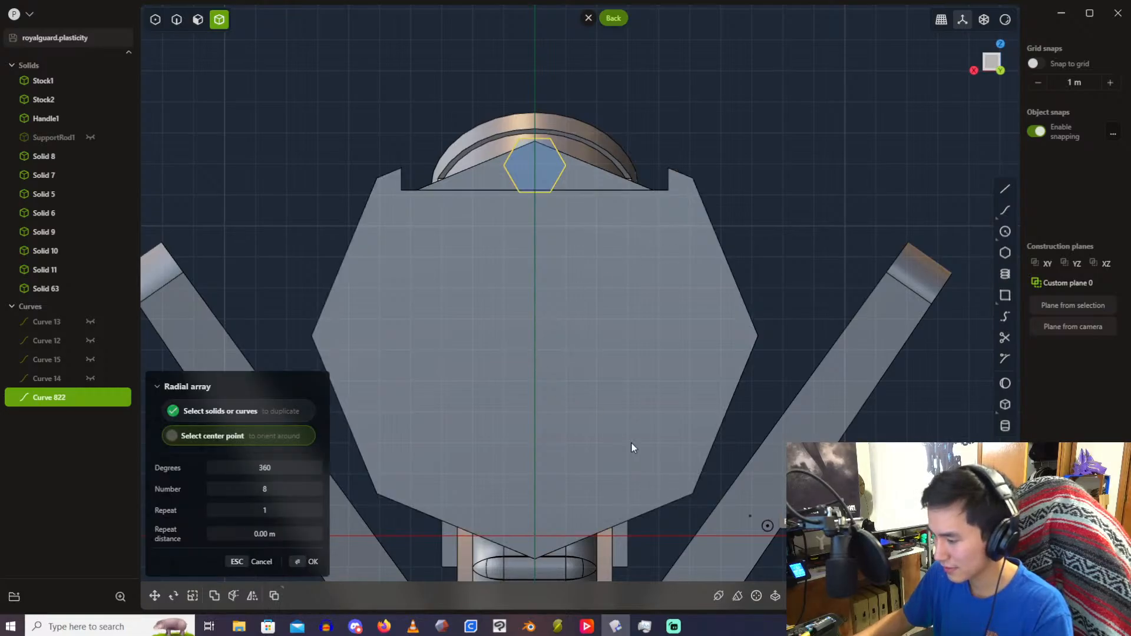
left_click(540, 367)
left_click(284, 484)
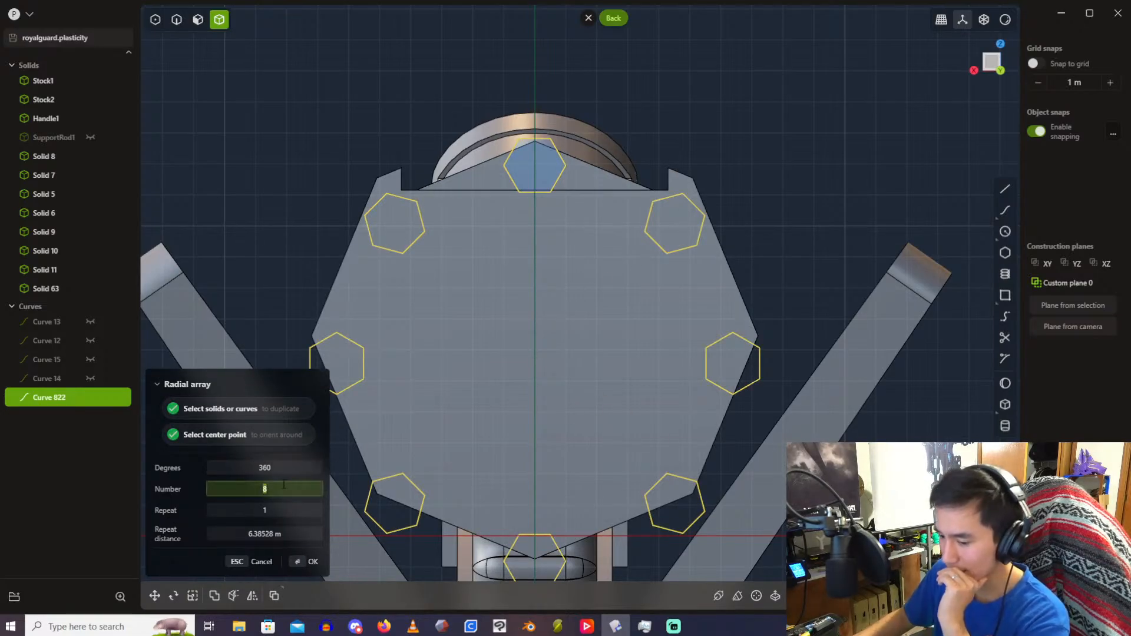
type("20")
key("Return")
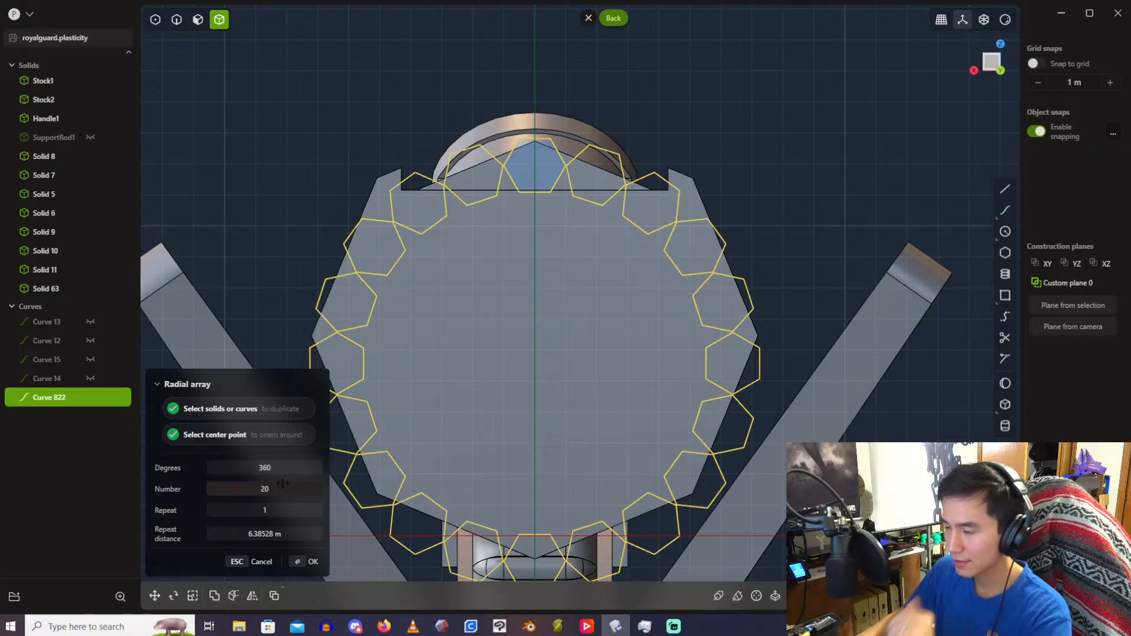
key("Return")
Step: Check the ring from the side, undo it with the centred hexagon, restore the deleted hexagon curve, and return to the front view
scroll(470, 111, "up", 2)
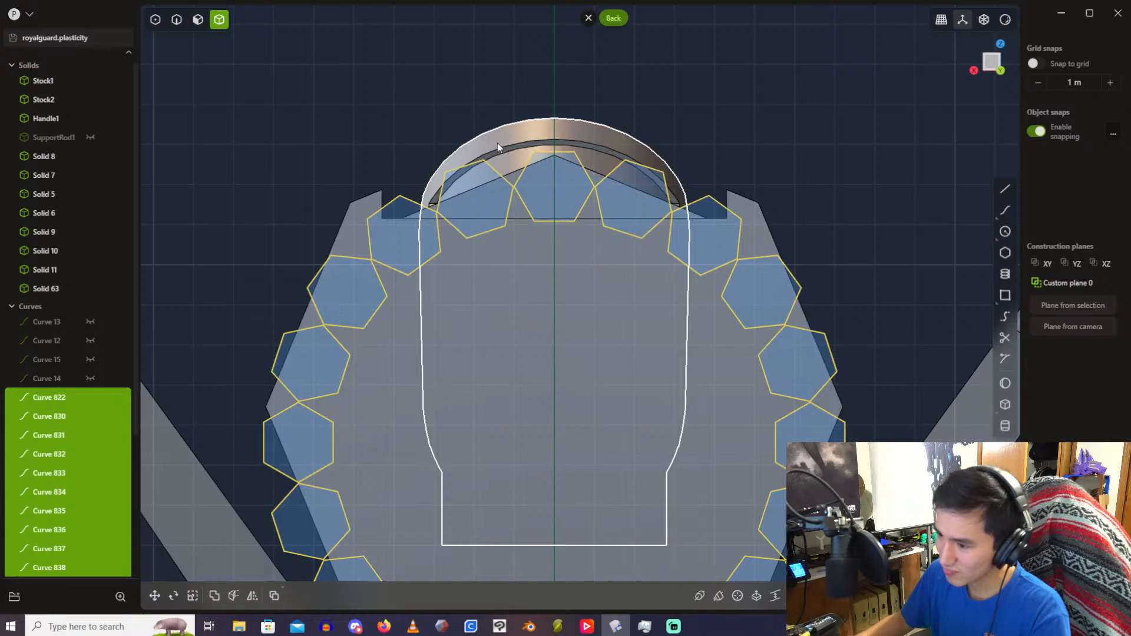
middle_click_drag(497, 142, 99, 30)
middle_click_drag(728, 243, 341, 131, "shift")
middle_click_drag(884, 253, 632, 188, "shift")
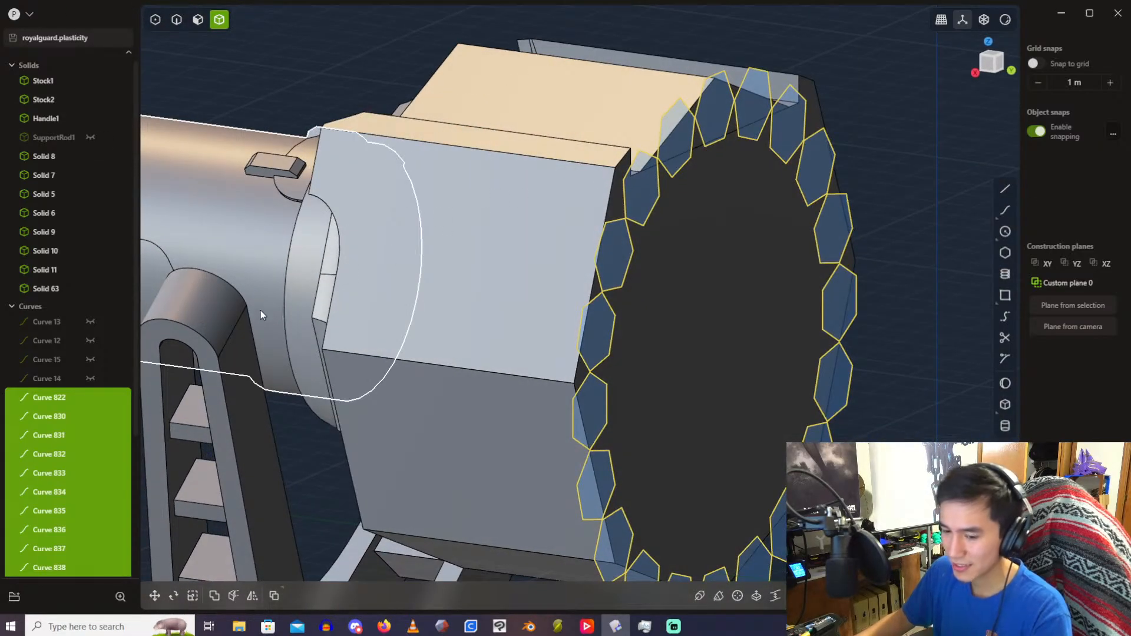
key("ctrl+z")
key("ctrl+z")
middle_click_drag(371, 127, 309, 254, "shift")
middle_click_drag(309, 253, 235, 169)
key("ctrl+z")
middle_click_drag(443, 262, 400, 223)
mouse_move(494, 224)
middle_mouse_down()
mouse_move(492, 215)
mouse_move(503, 225)
middle_mouse_up()
left_click(982, 70)
middle_click_drag(699, 162, 723, 217, "shift")
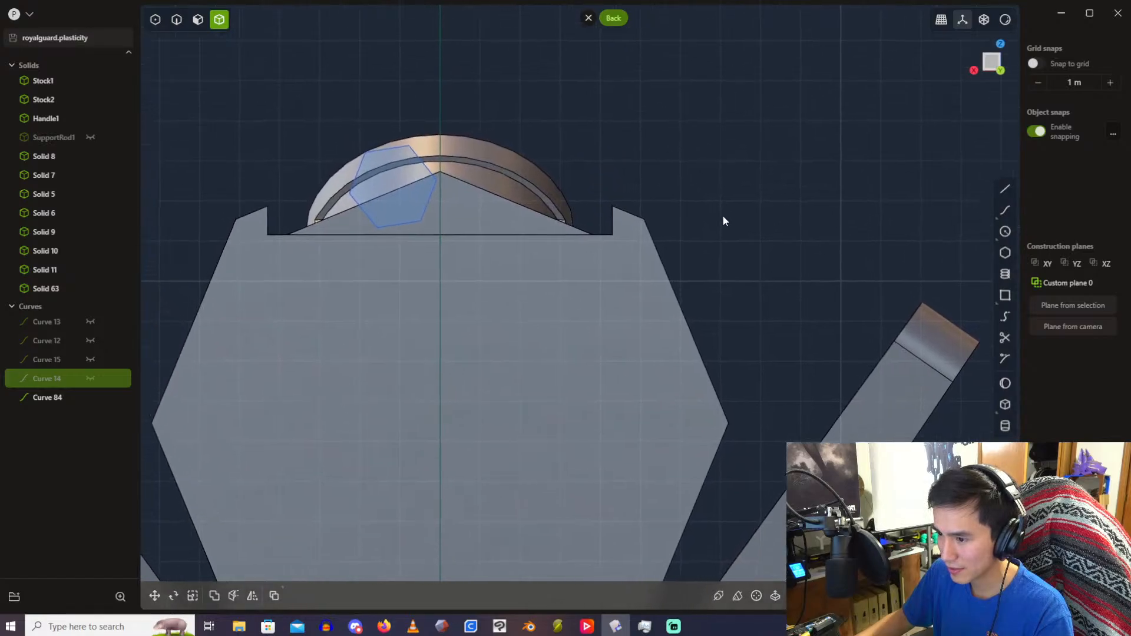
Step: Draw a flat-topped hexagon 2 m across, centred on the peak of the body's triangular face, and hide the older hexagon curve
left_click(1005, 253)
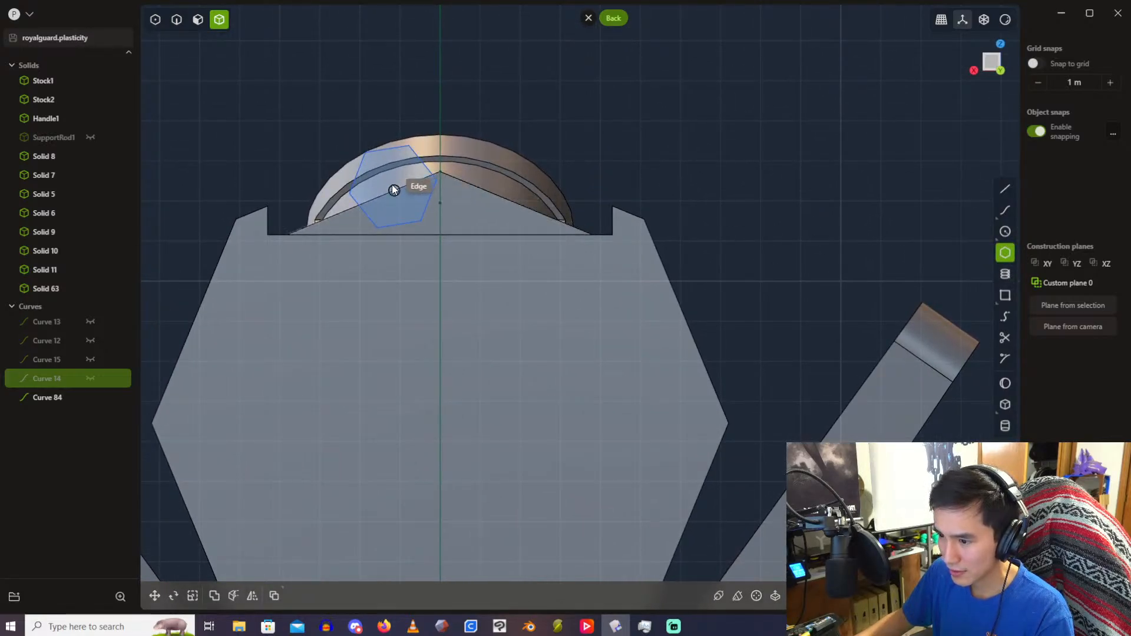
left_click(441, 173)
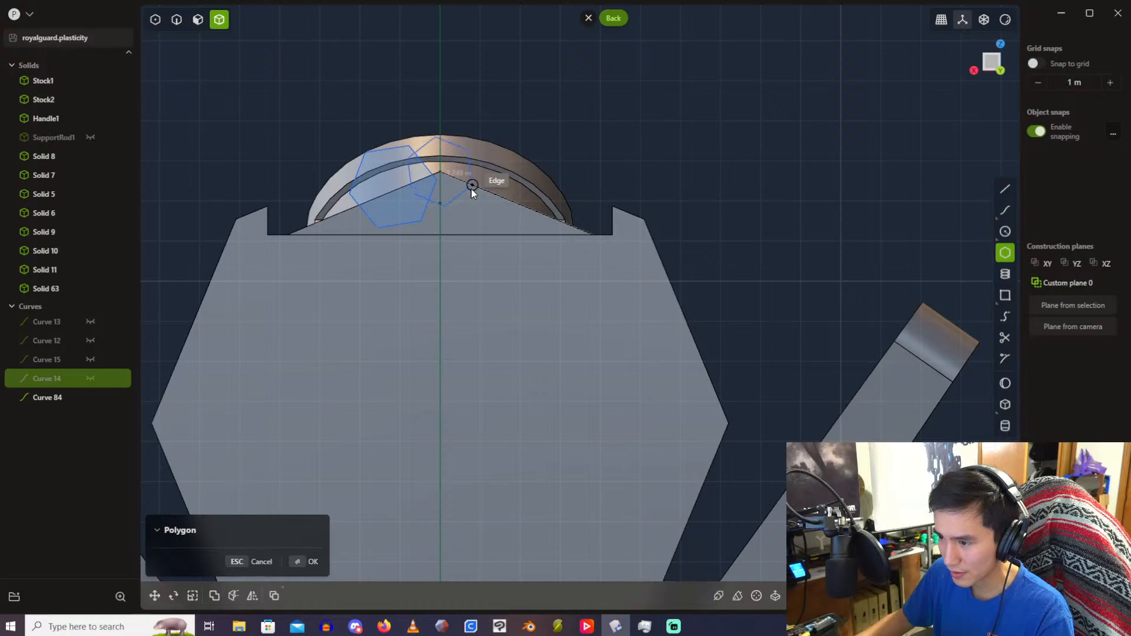
type("2")
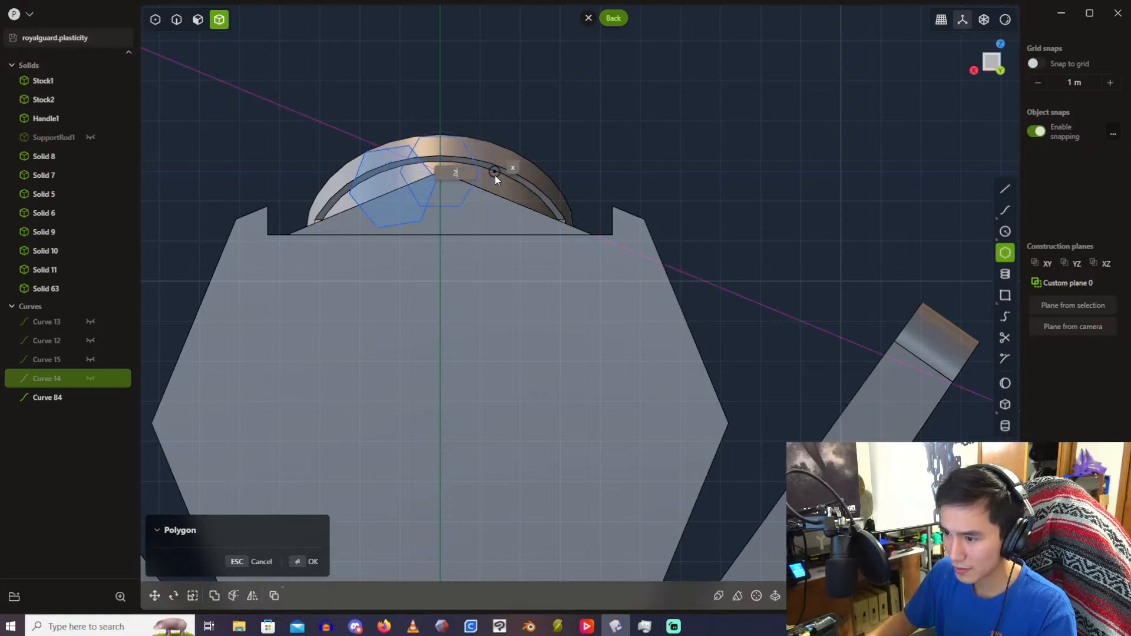
key("Return")
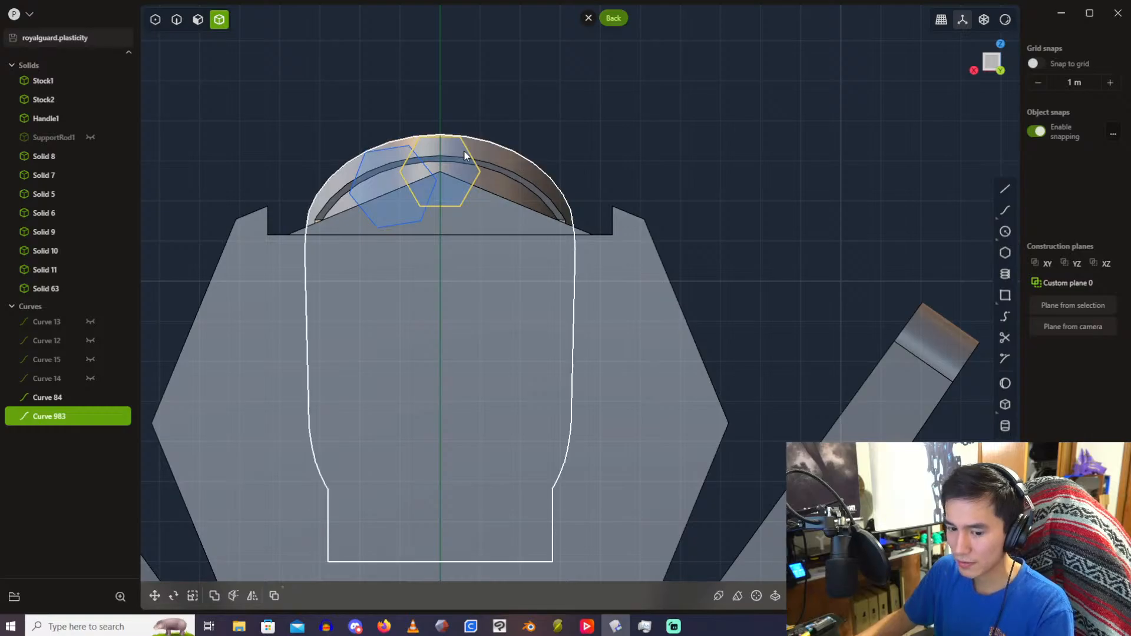
left_click(47, 398)
key("h")
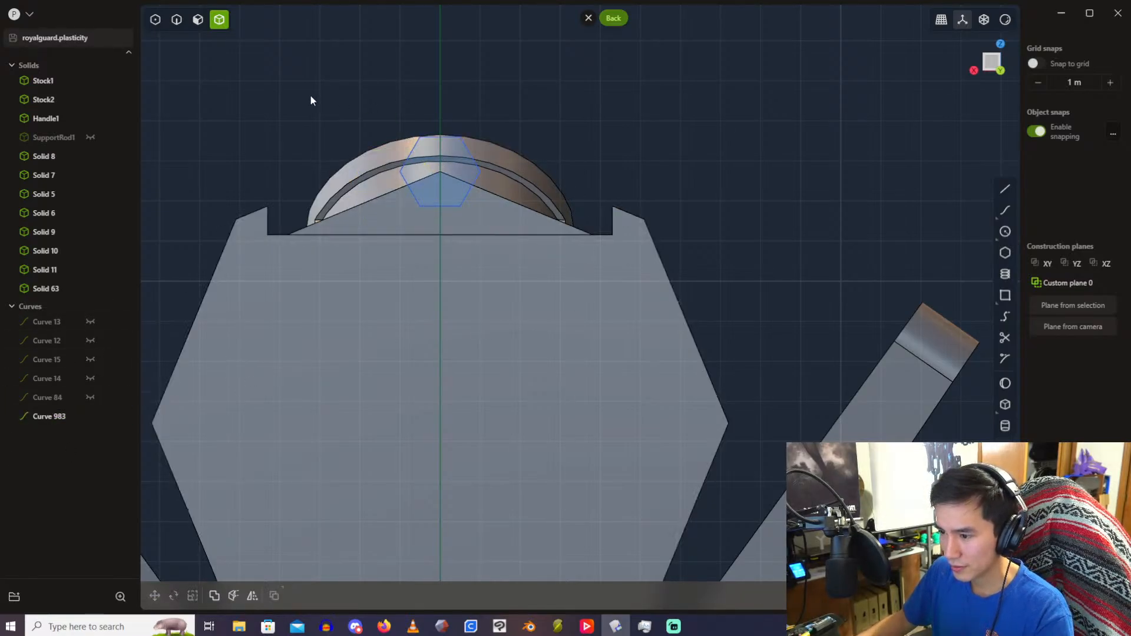
Step: Try a 360-degree radial array of the new hexagon around the body's centre with a number of 20, and cancel it
left_click(59, 416)
scroll(568, 310, "down", 3)
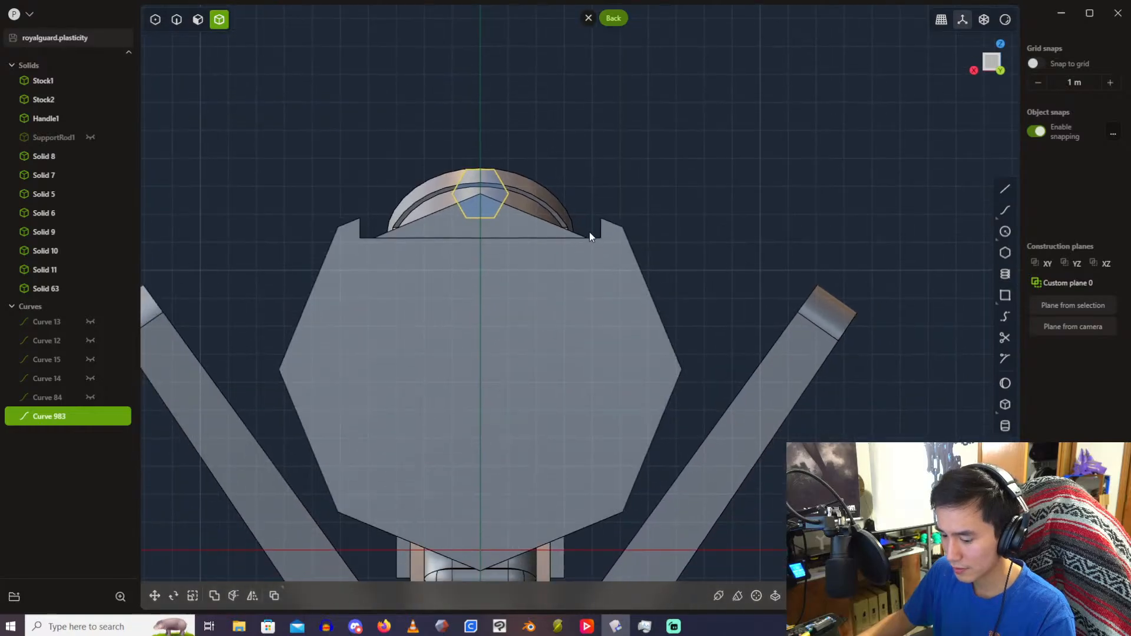
key("alt+r")
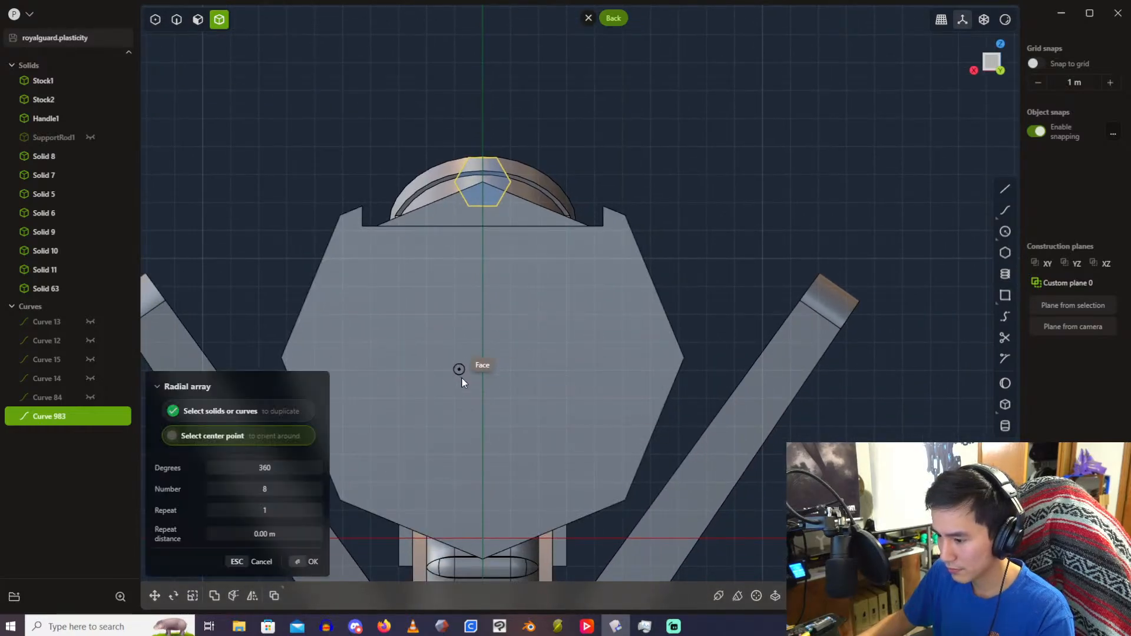
left_click(485, 385)
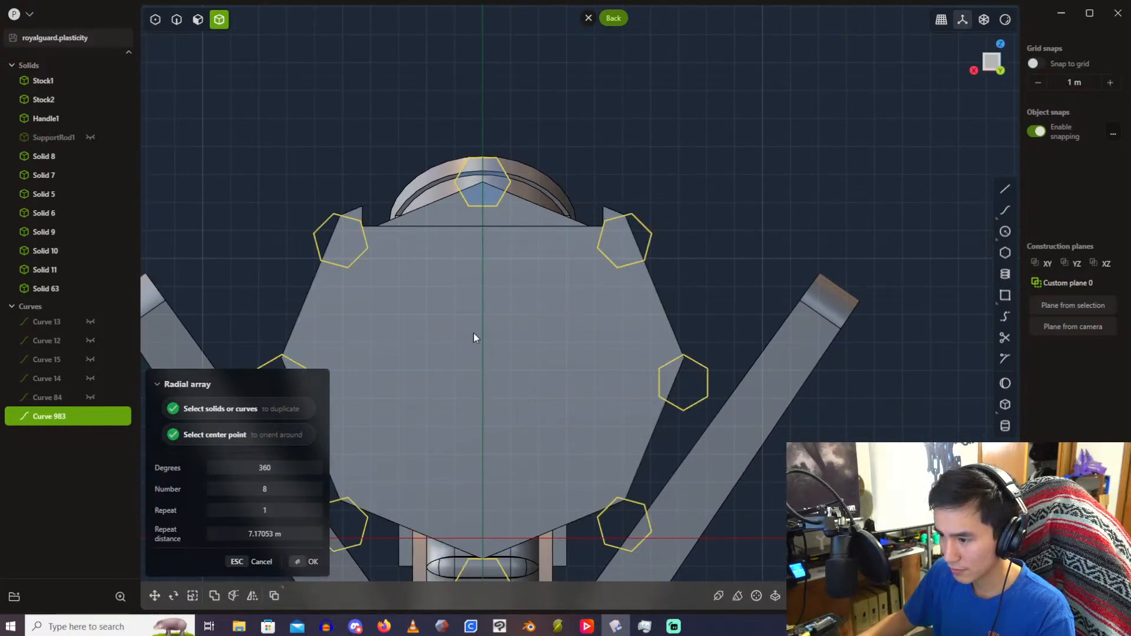
left_click(285, 489)
type("20")
key("Return")
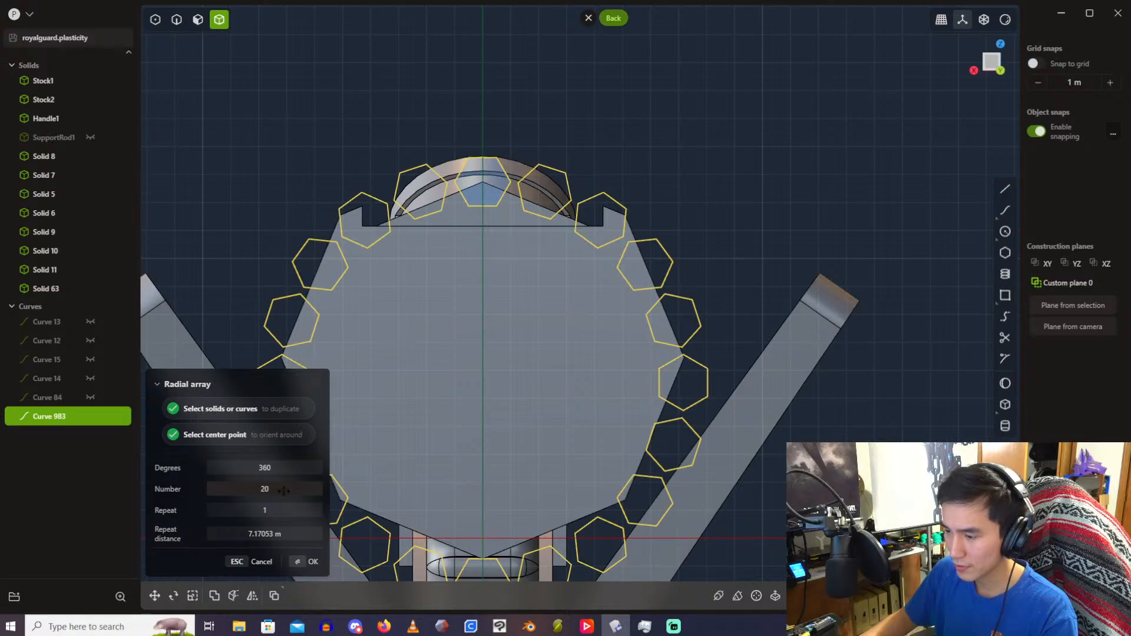
scroll(344, 289, "up", 3)
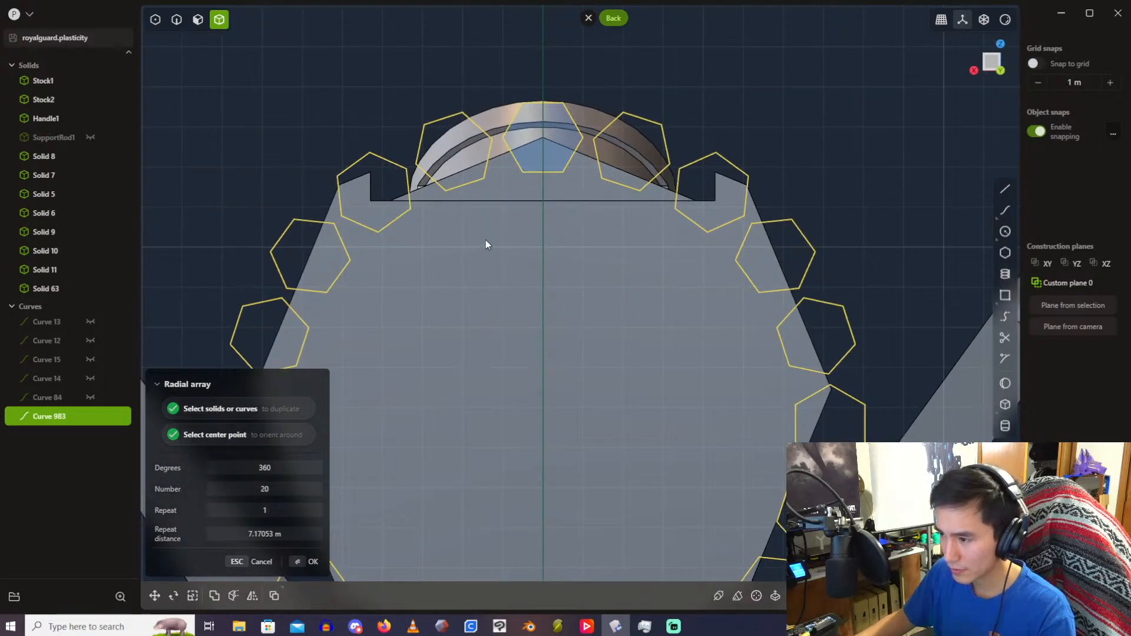
key("Escape")
Step: Move the hexagon curve -0.2 m along Z, towards the body's centre
key("g")
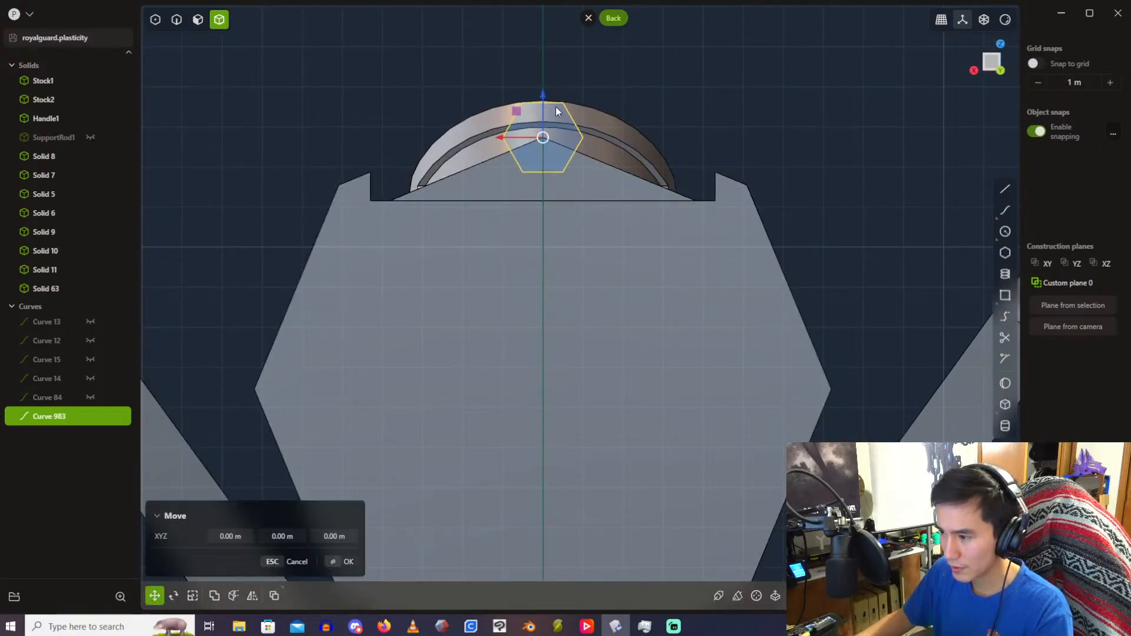
left_click_drag(546, 97, 546, 105)
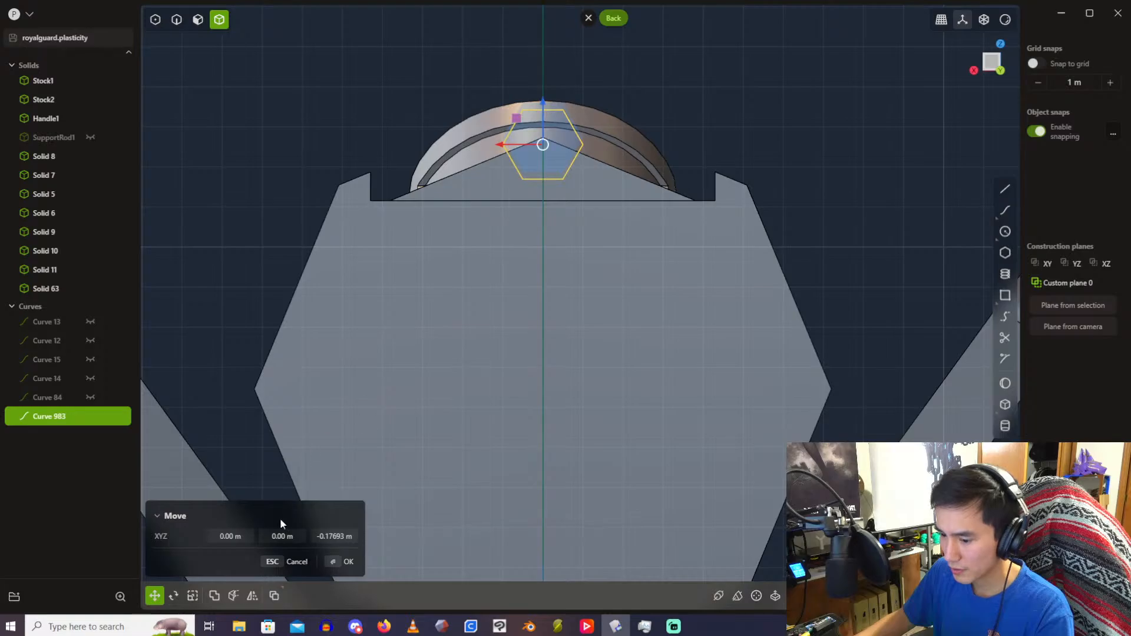
left_click(323, 538)
key("BackSpace")
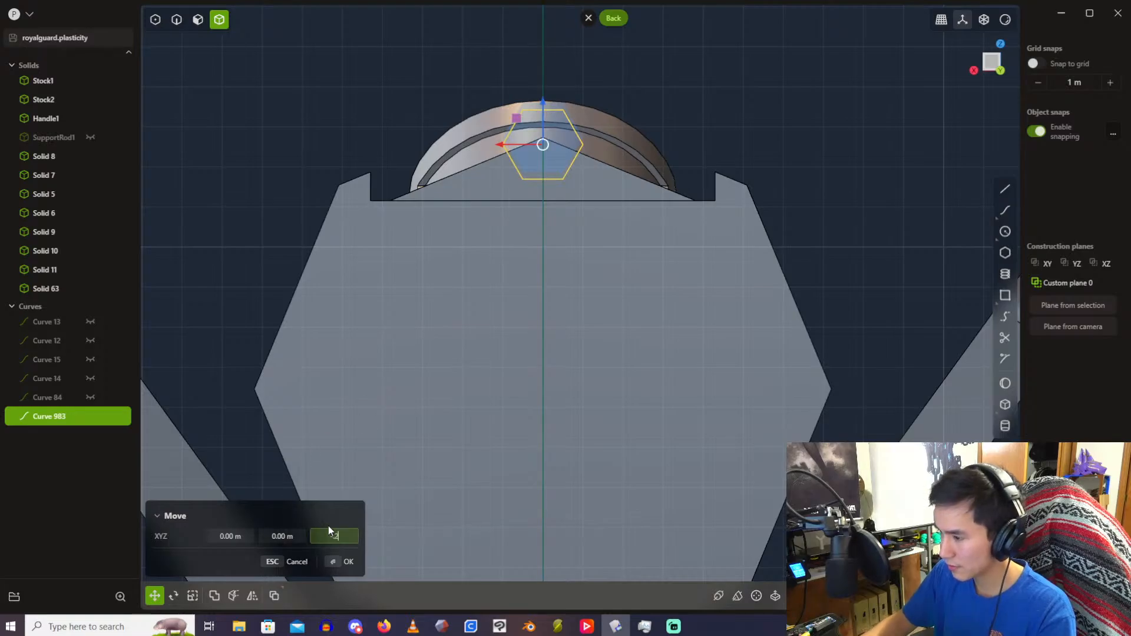
type("-.2")
key("Return")
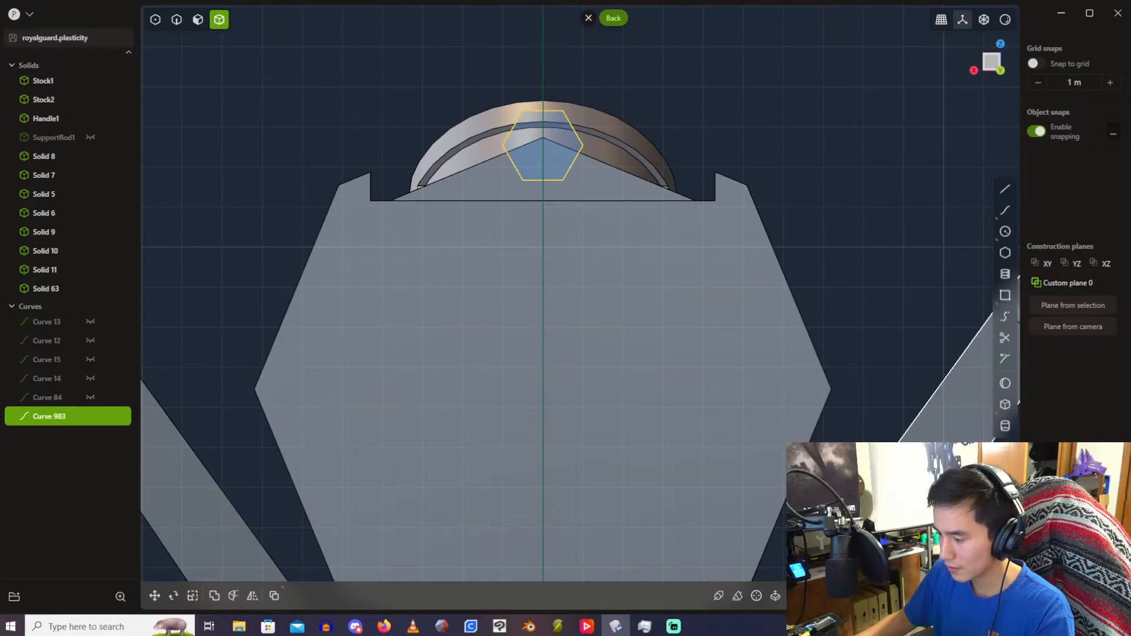
Step: Preview the moved hexagon as a 360-degree radial array of 20 around the body's centre, and cancel the array
key("alt+r")
left_click(543, 435)
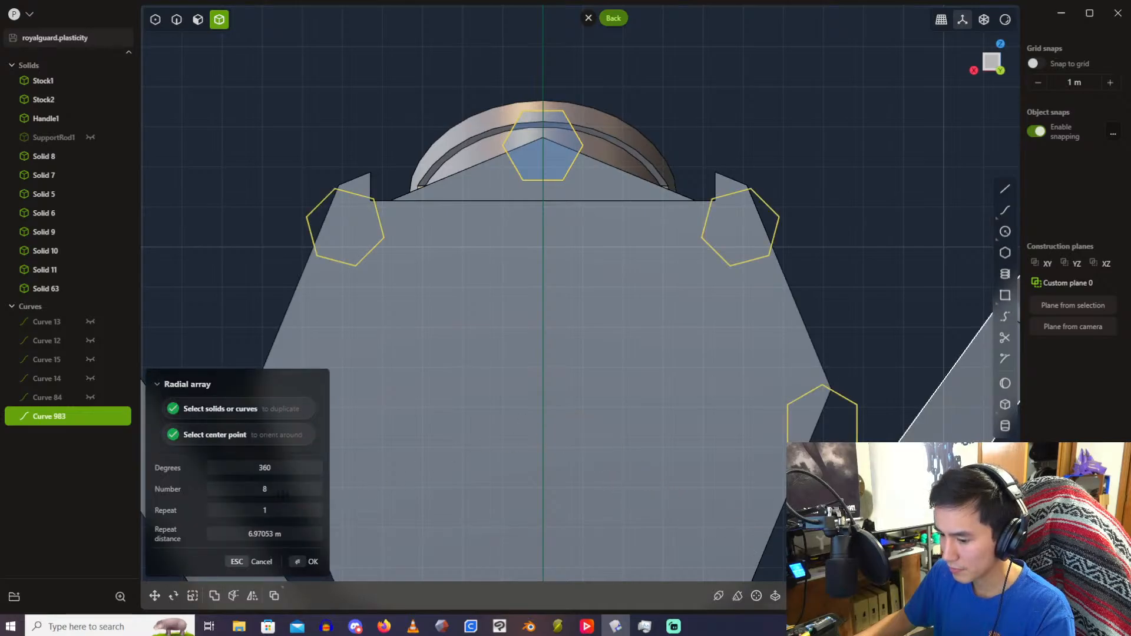
left_click(283, 494)
type("20")
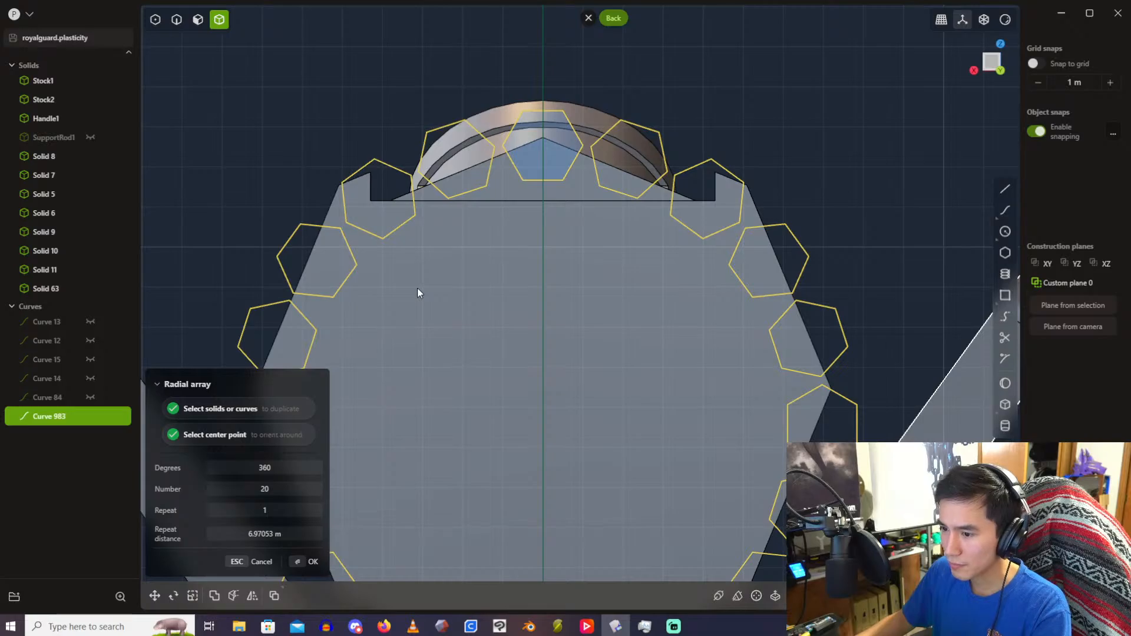
key("Escape")
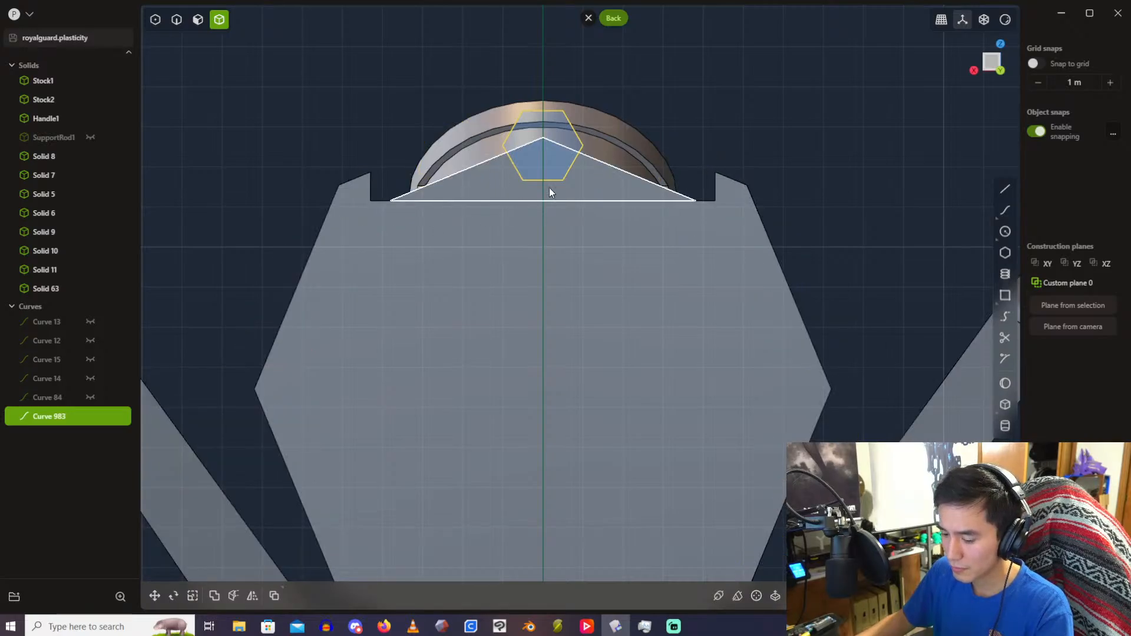
Step: Lower the hexagon curve by another 0.2 m along Z and deselect it
key("g")
left_click_drag(546, 107, 546, 114)
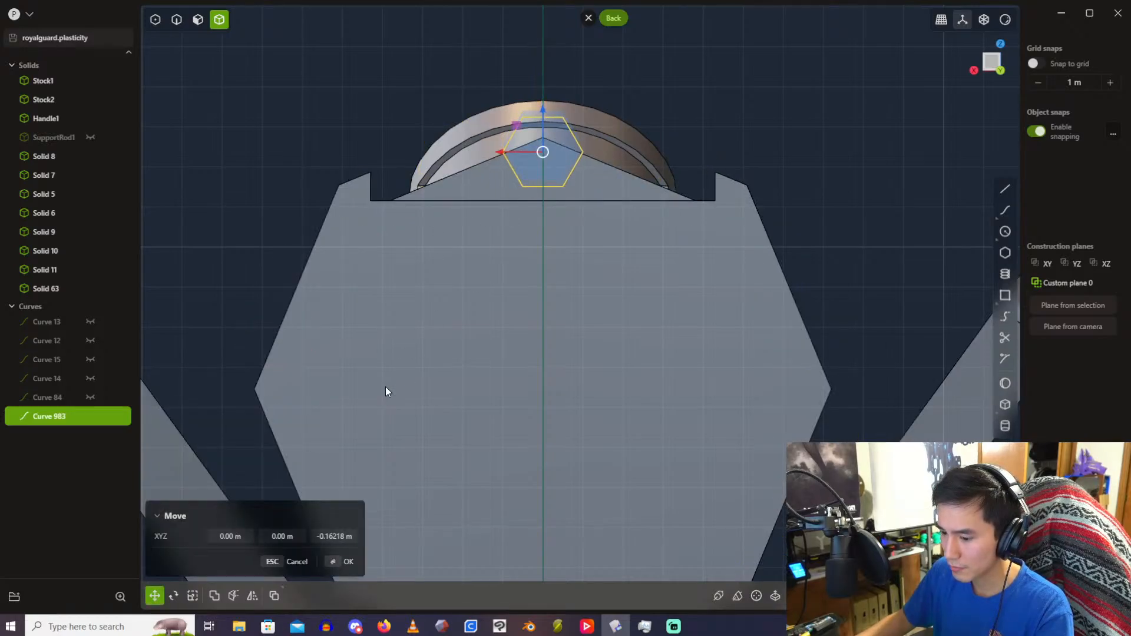
left_click(338, 537)
type("-")
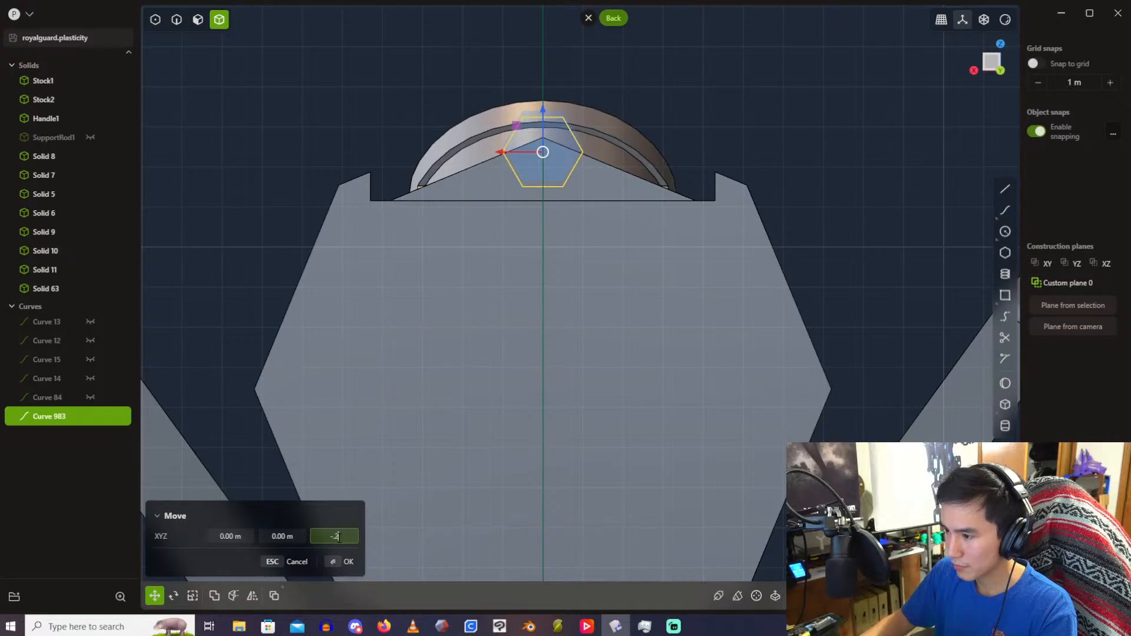
key("Return")
left_click(339, 116)
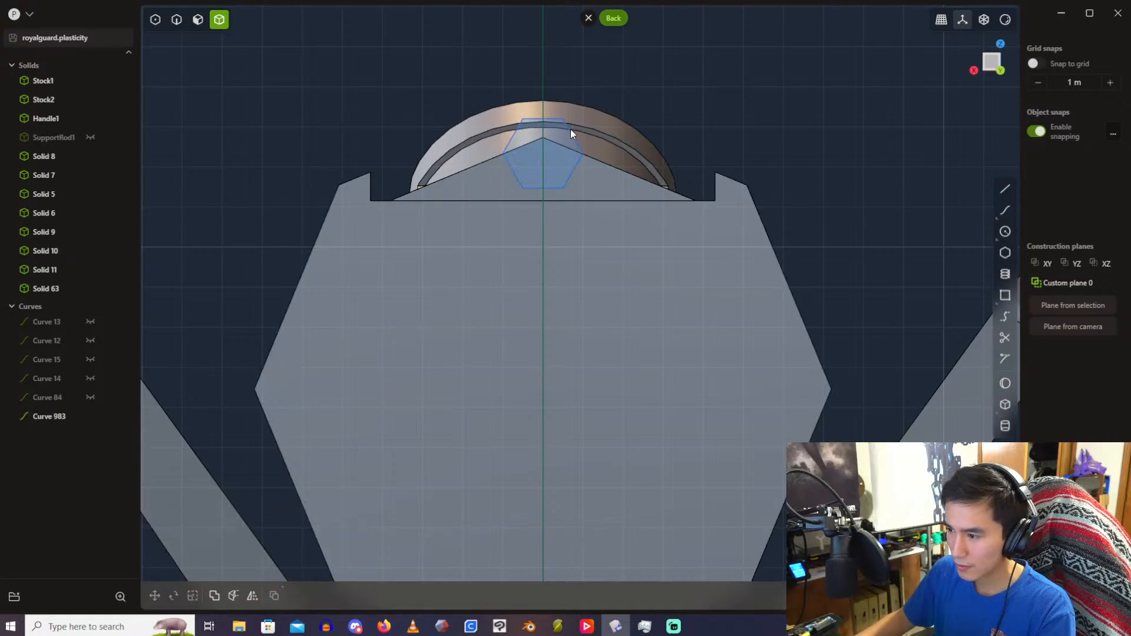
Step: Create a 360-degree radial array of the lowered hexagon around the body's centre with a number of 20
left_click(59, 416)
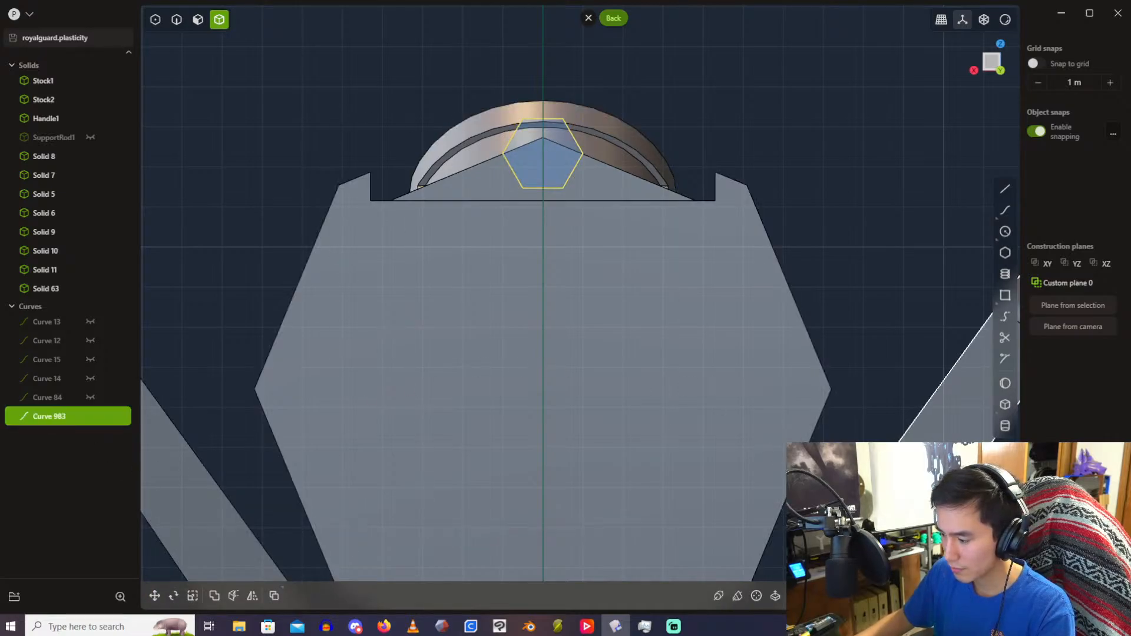
key("alt+r")
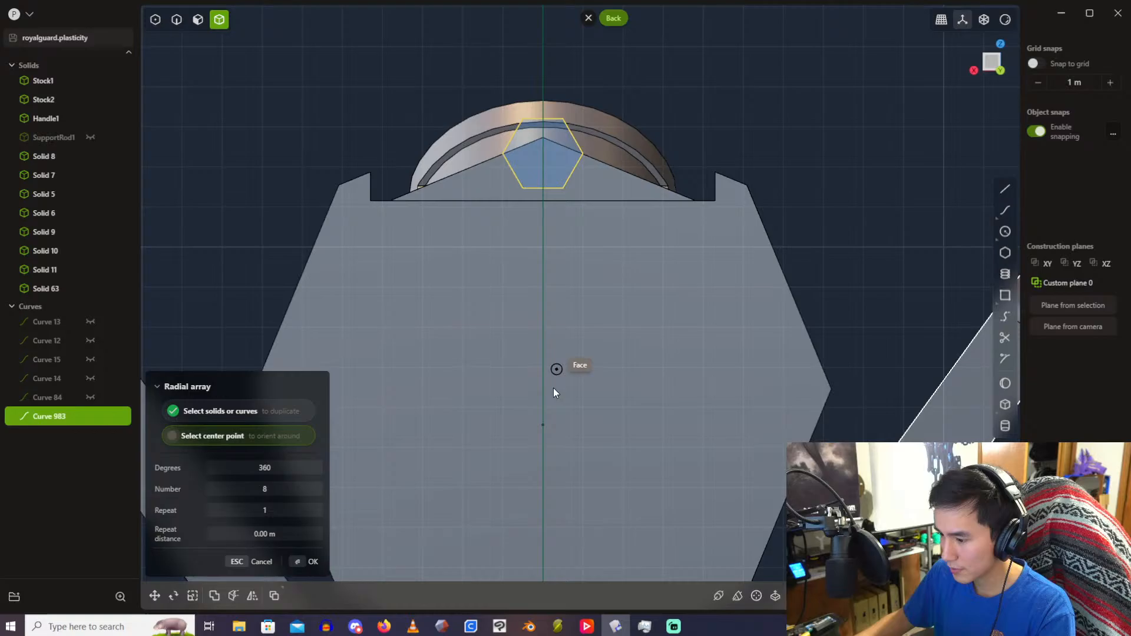
left_click(543, 425)
left_click(286, 483)
type("20")
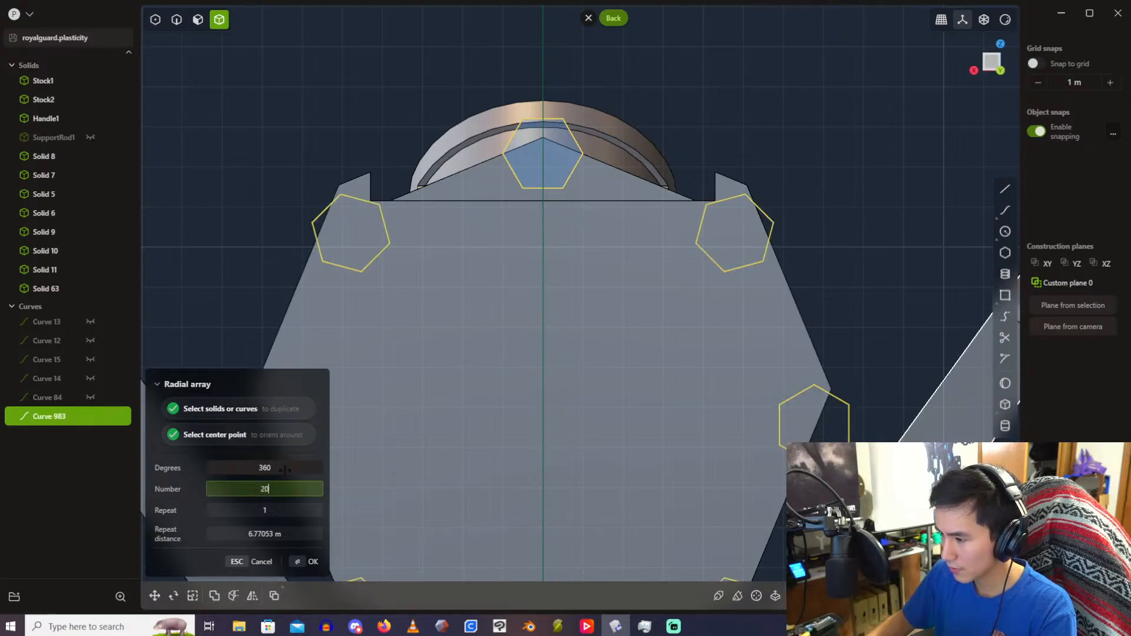
key("Return")
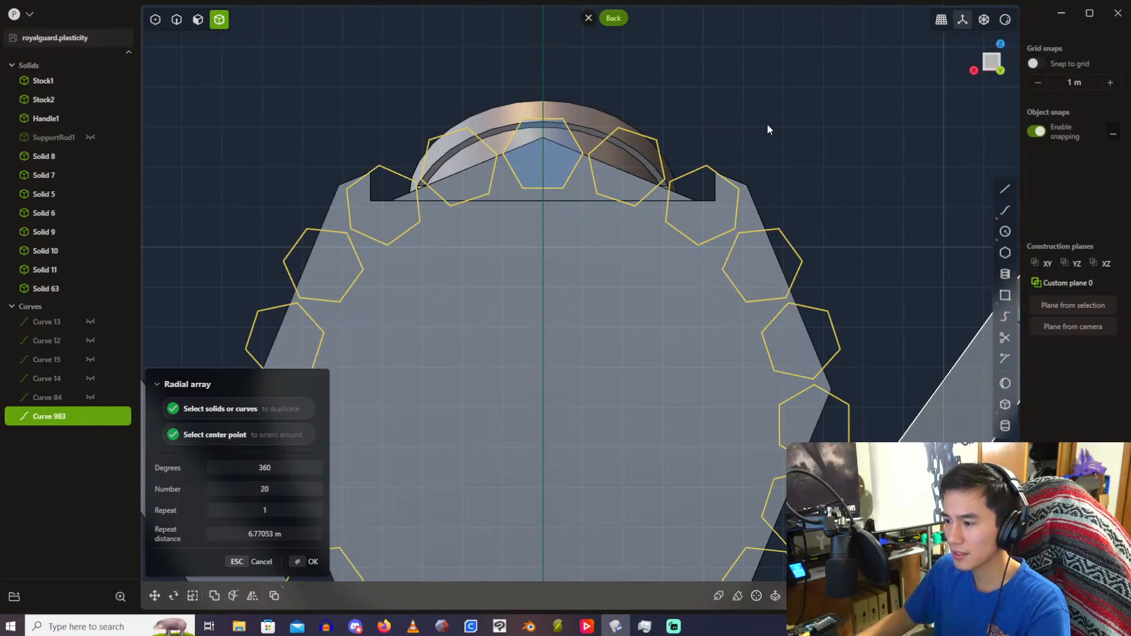
key("Return")
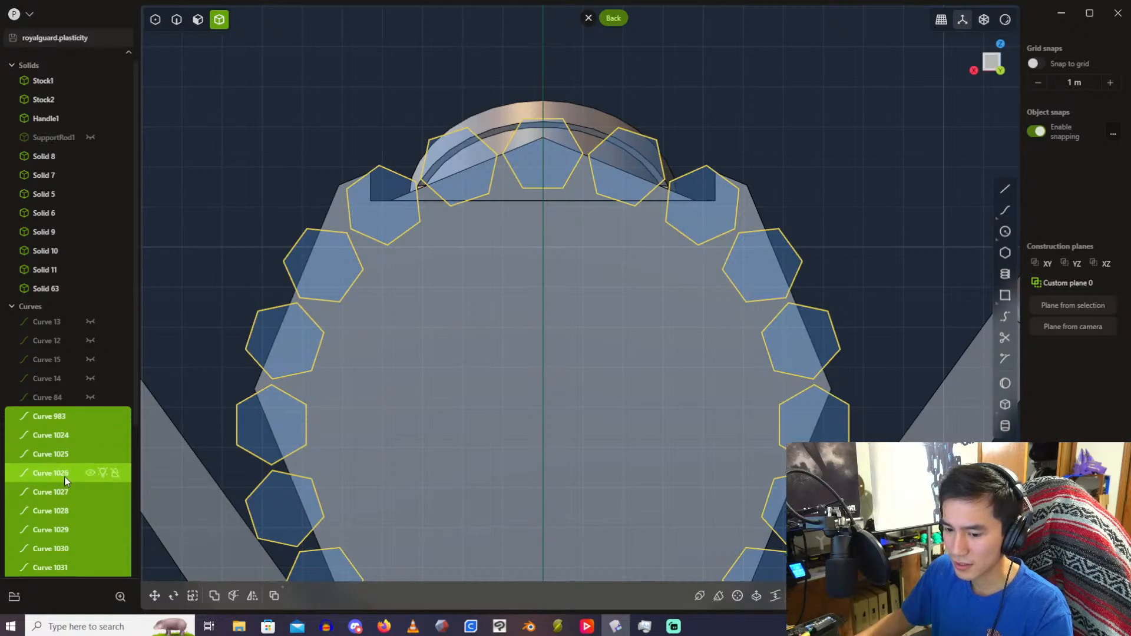
left_click(293, 112)
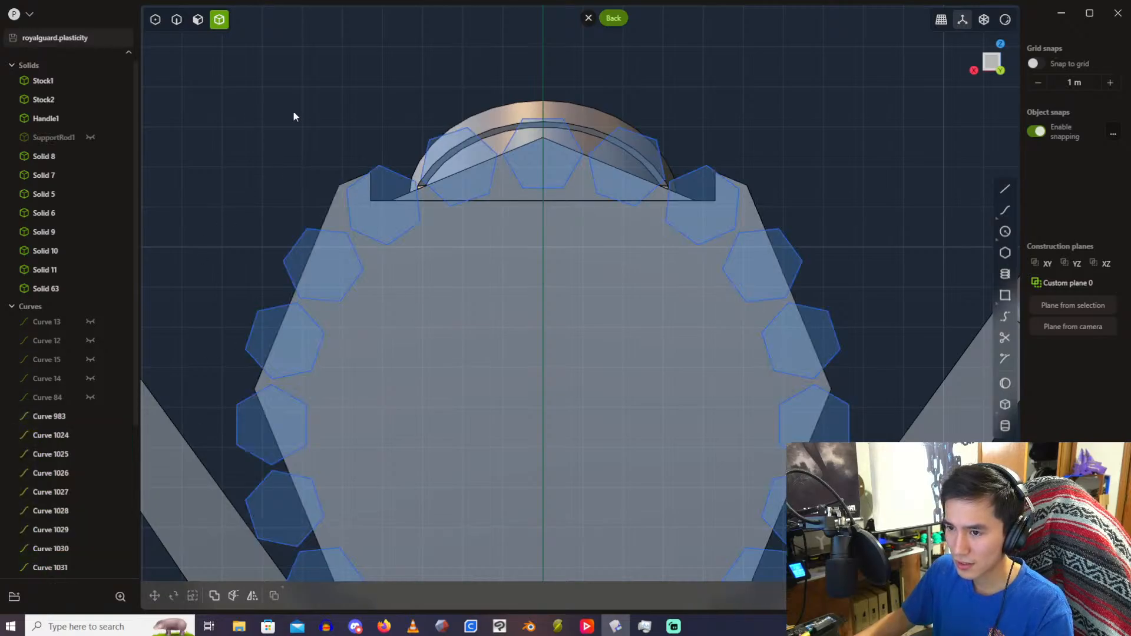
Step: Delete all the arrayed hexagon copies, keeping only the original hexagon at the body's top centre
left_click(53, 458)
scroll(57, 519, "down", 3)
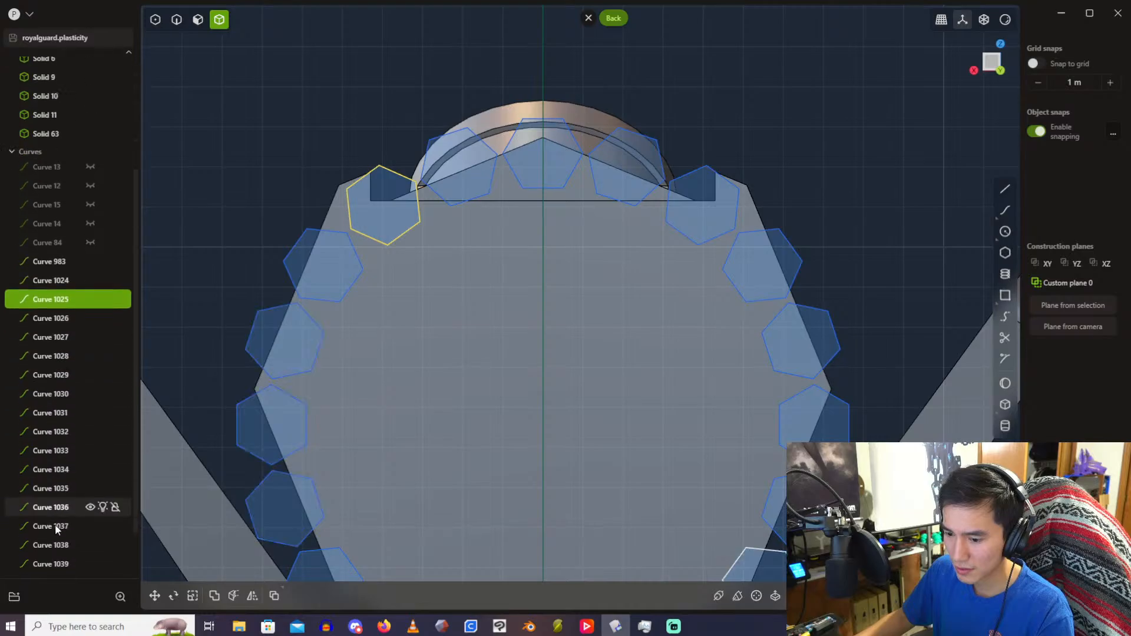
scroll(56, 531, "down", 1)
left_click(54, 532, "shift")
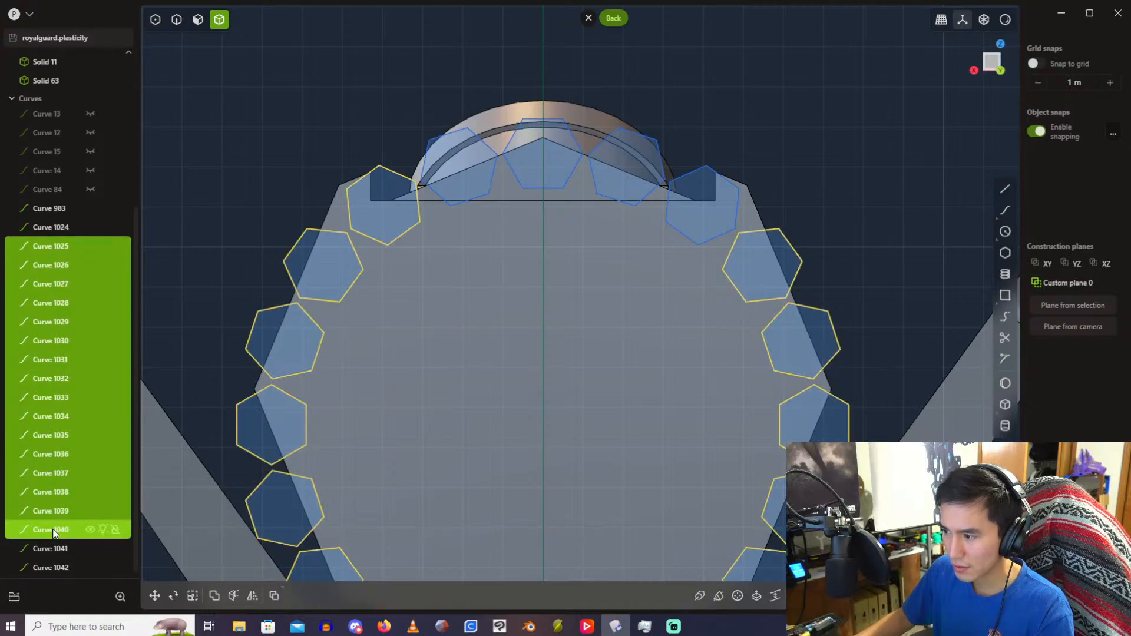
key("Delete")
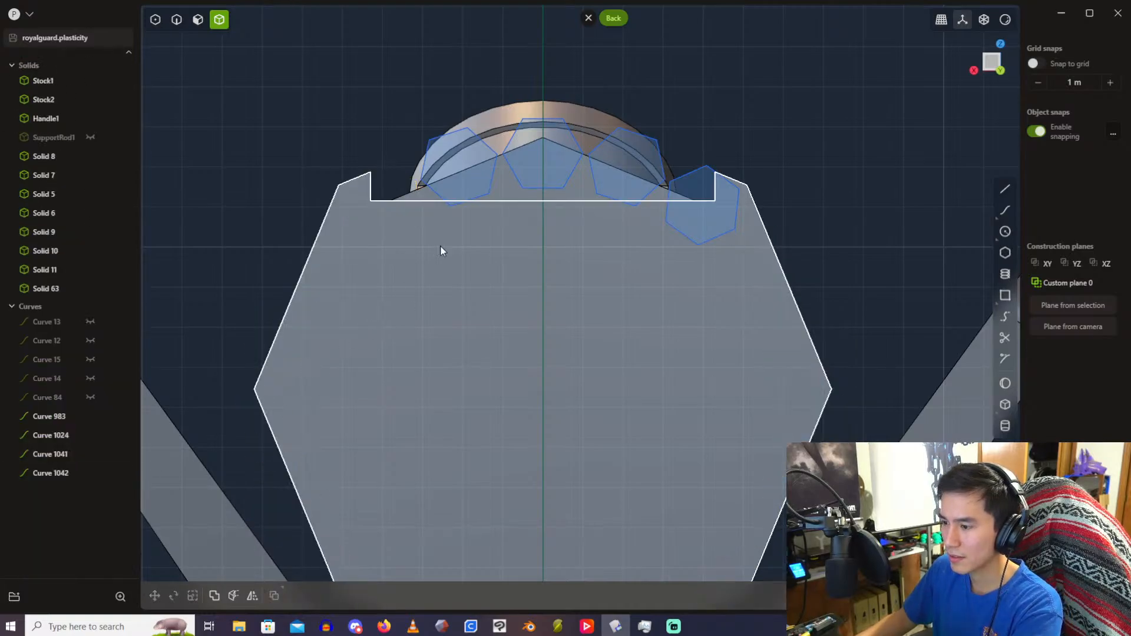
scroll(563, 83, "up", 1)
scroll(563, 83, "up", 1)
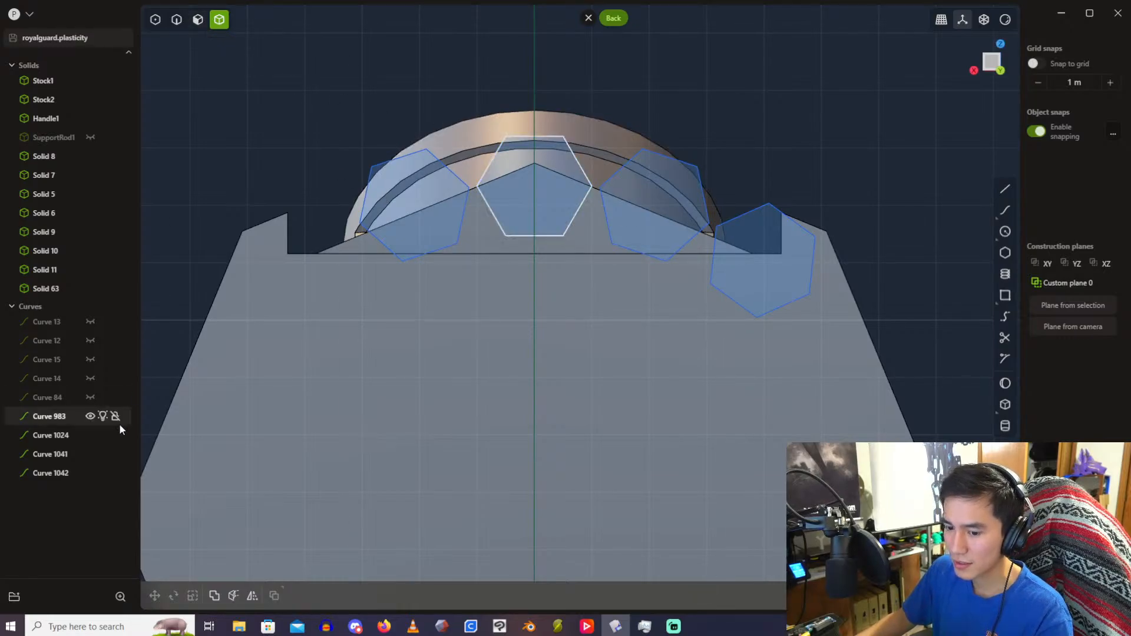
left_click(58, 436)
left_click(53, 473, "shift")
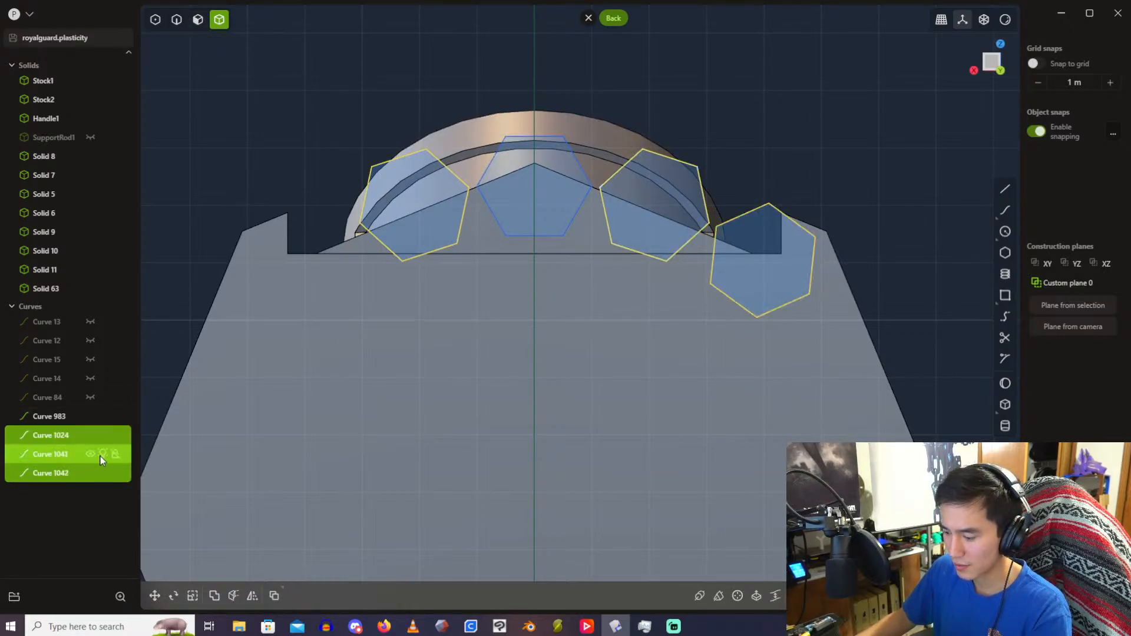
key("Delete")
Step: Extrude the hexagon region 9 m along the top of the body as a separate solid and check it from the side
middle_click_drag(392, 92, 379, 239)
key("3")
middle_click_drag(811, 326, 639, 192, "shift")
left_click(623, 214)
key("e")
middle_click_drag(778, 277, 442, 200, "shift")
middle_click_drag(442, 199, 513, 195)
left_click_drag(384, 199, 326, 194)
middle_click_drag(326, 193, 744, 144, "shift")
type("8")
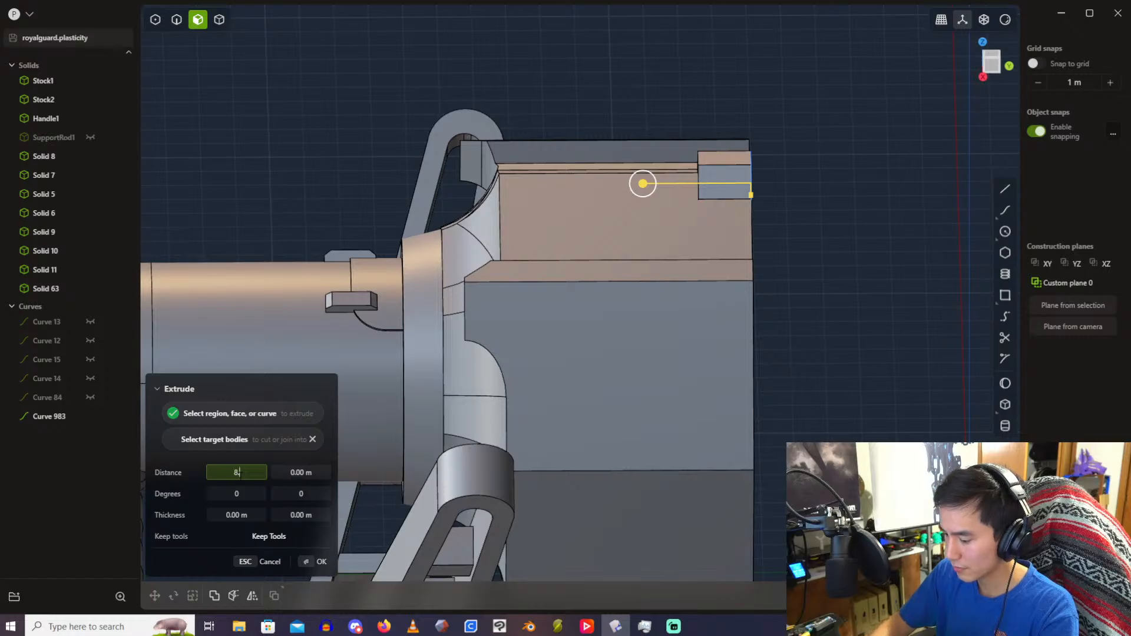
type("9")
key("Return")
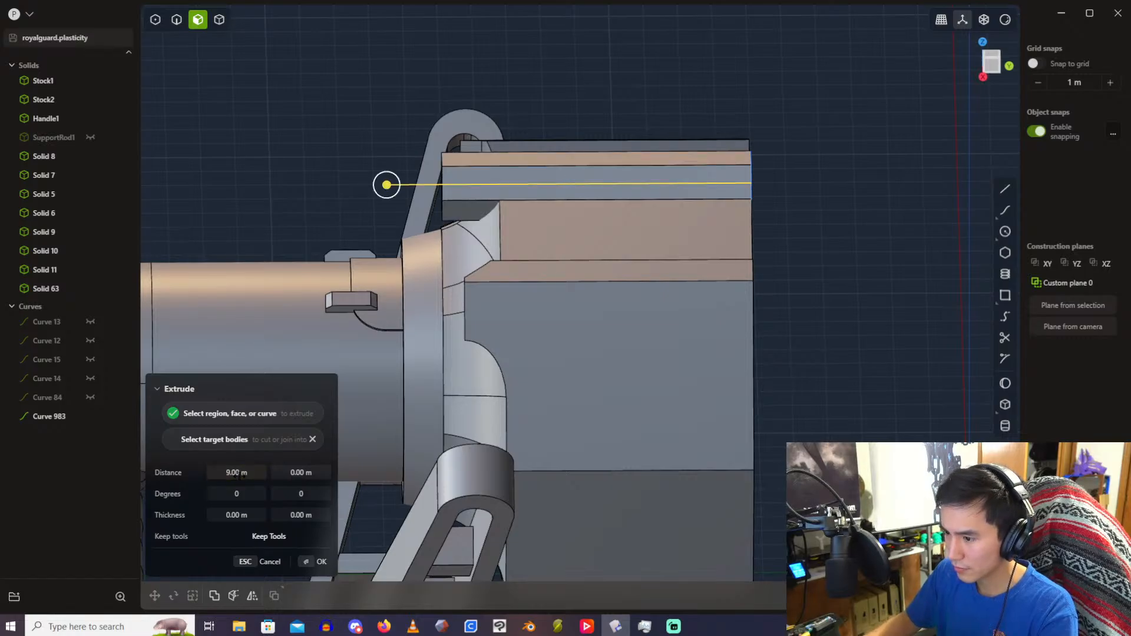
scroll(434, 324, "up", 3)
left_click(984, 78)
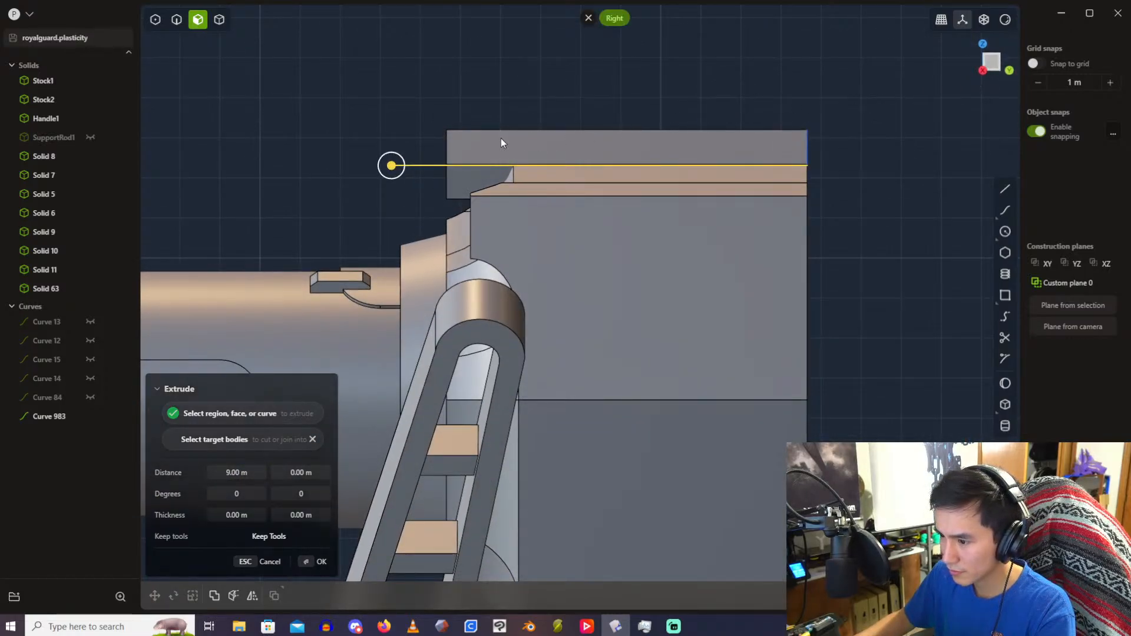
middle_click_drag(405, 136, 525, 180)
left_click(300, 68)
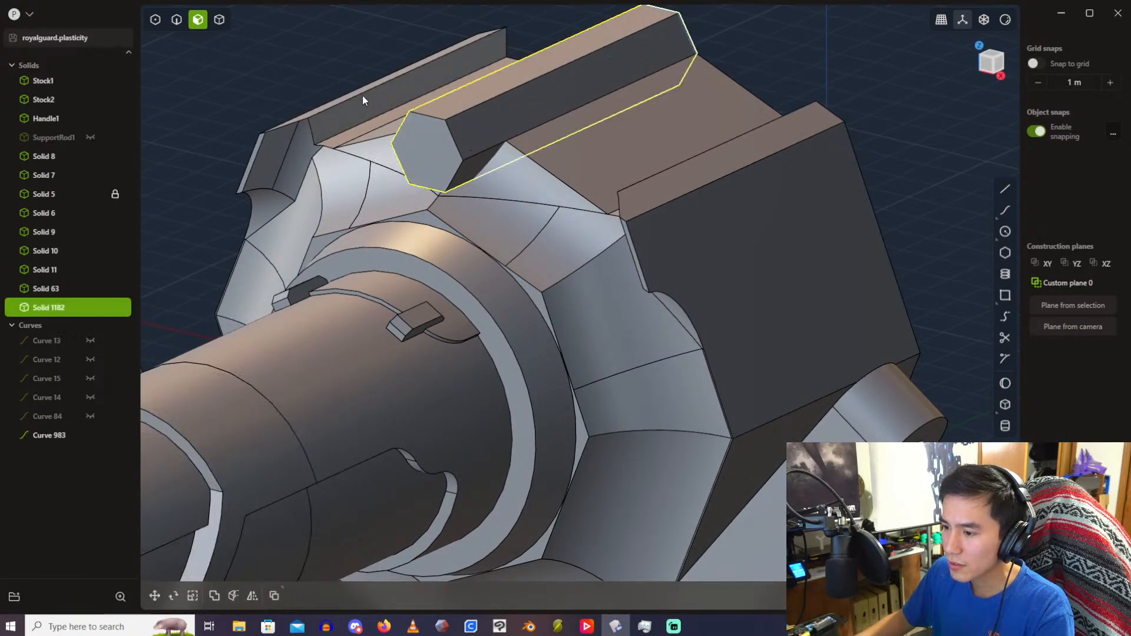
Step: Try a 360-degree radial array of the extruded hexagonal rod around the centre of the body's end face
left_click(364, 101)
middle_click_drag(367, 106, 248, 66, "shift")
left_click(360, 120)
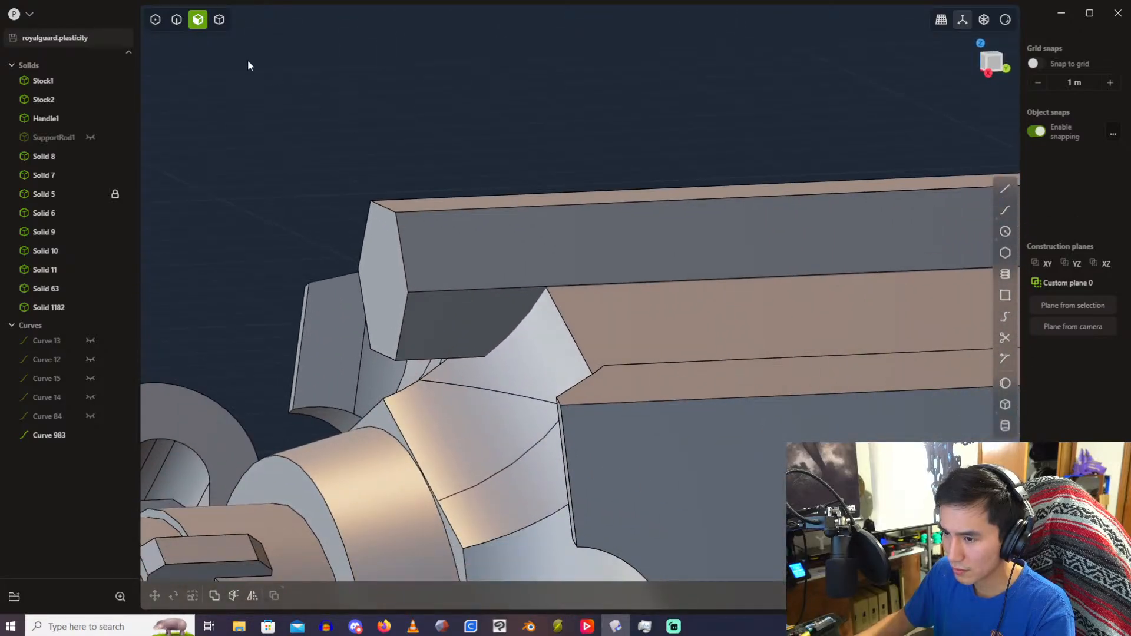
left_click(219, 20)
left_click(563, 286)
middle_click_drag(562, 287, 648, 341)
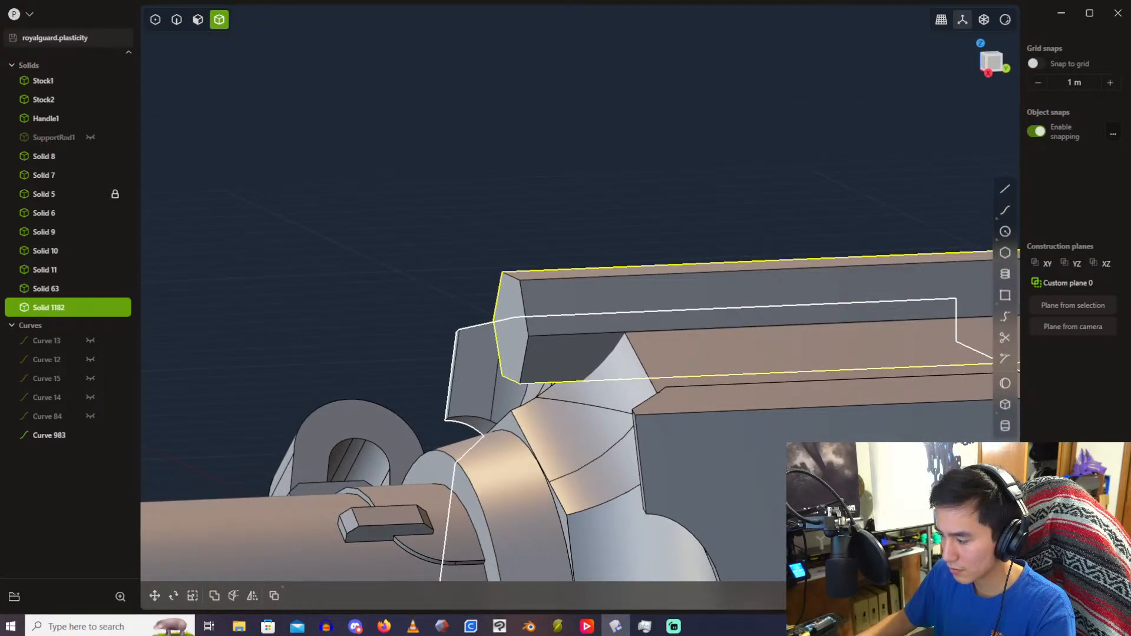
key("shift+r")
middle_click_drag(832, 429, 415, 172, "shift")
middle_click_drag(642, 236, 523, 295)
middle_click_drag(639, 354, 536, 295, "shift")
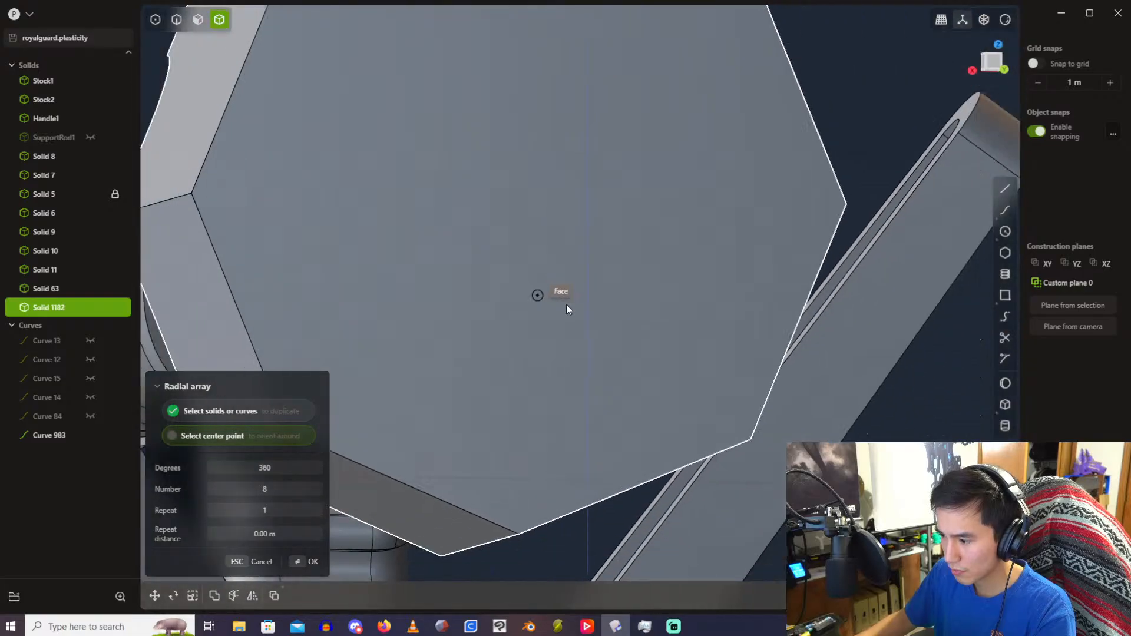
left_click(522, 242)
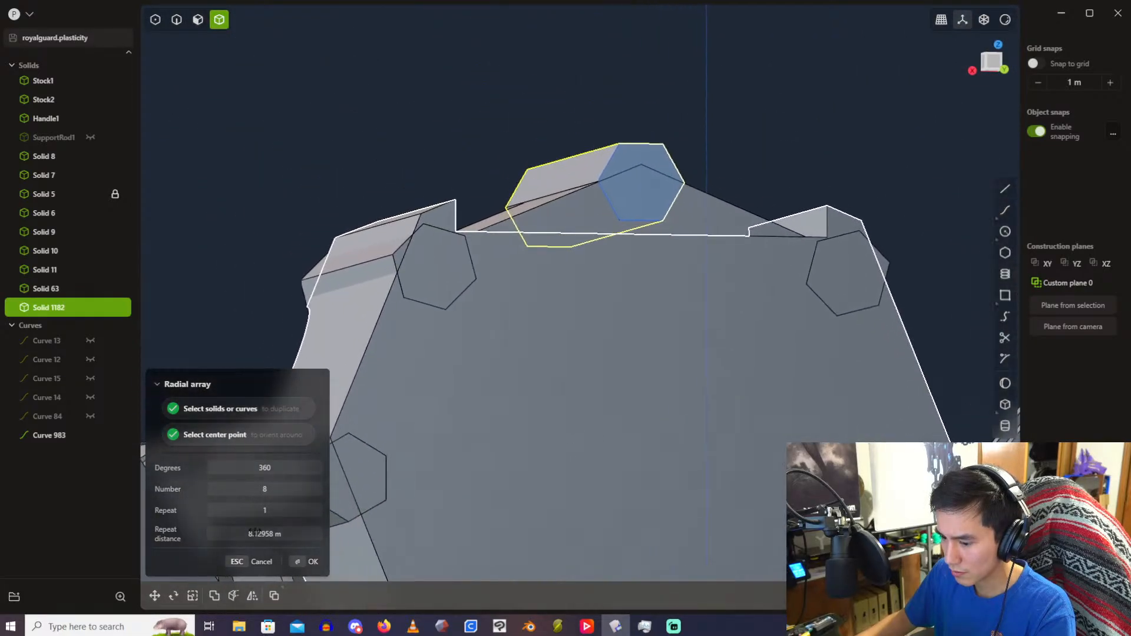
Step: Preview the rod's radial array with a number of 20, check it from the side, and cancel it
left_click(264, 489)
type("20")
key("Return")
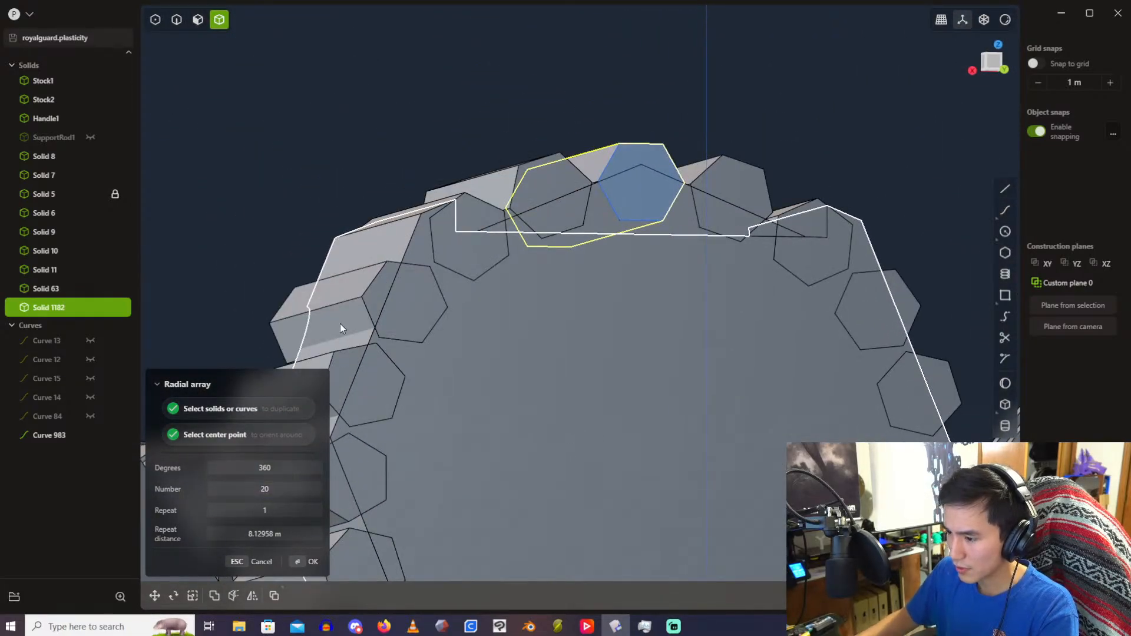
middle_click_drag(340, 329, 948, 174)
middle_click_drag(678, 194, 415, 168)
key("Escape")
left_click(233, 38)
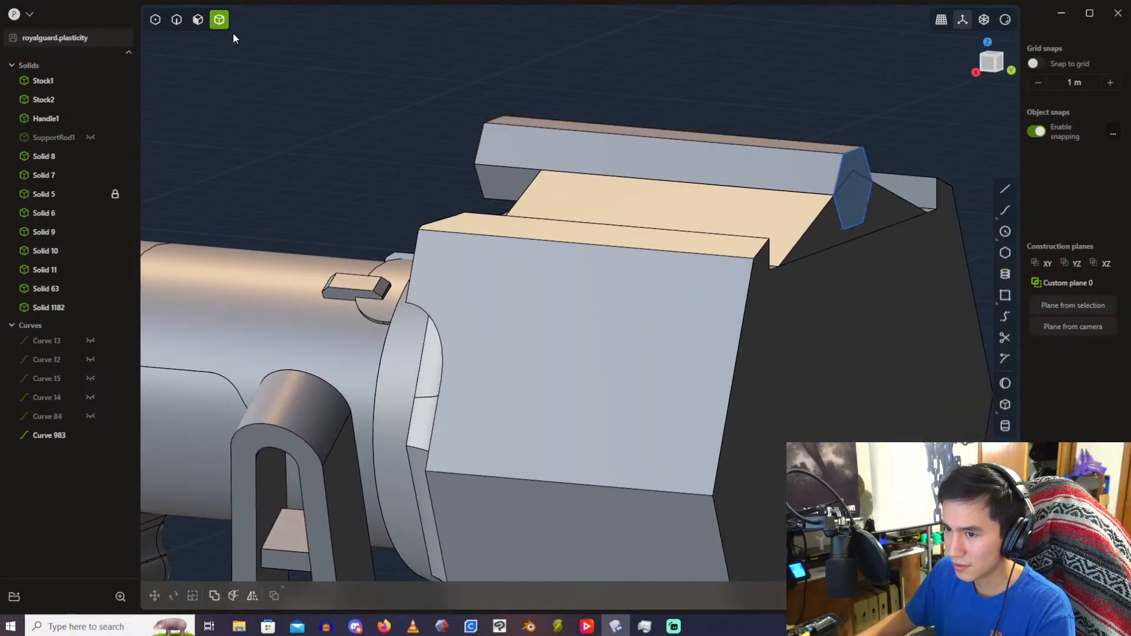
Step: Hide the wedge-shaped solid beneath the hexagonal rod on top of the body
left_click(197, 22)
left_click(680, 166)
middle_click_drag(671, 167, 354, 210, "shift")
left_click(219, 21)
left_click(382, 261)
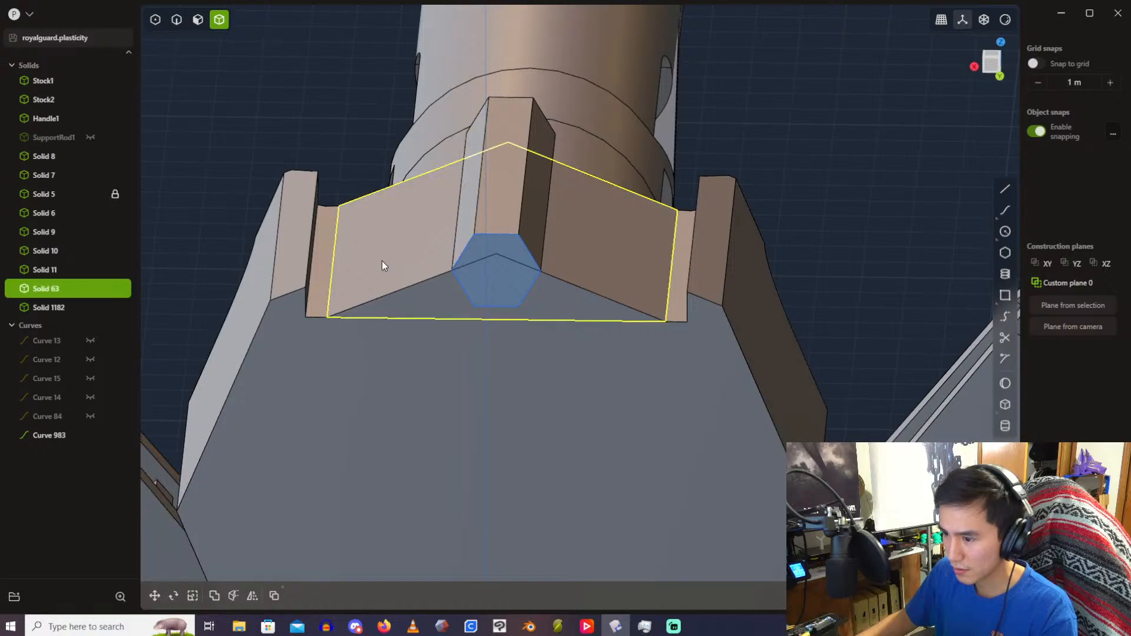
key("h")
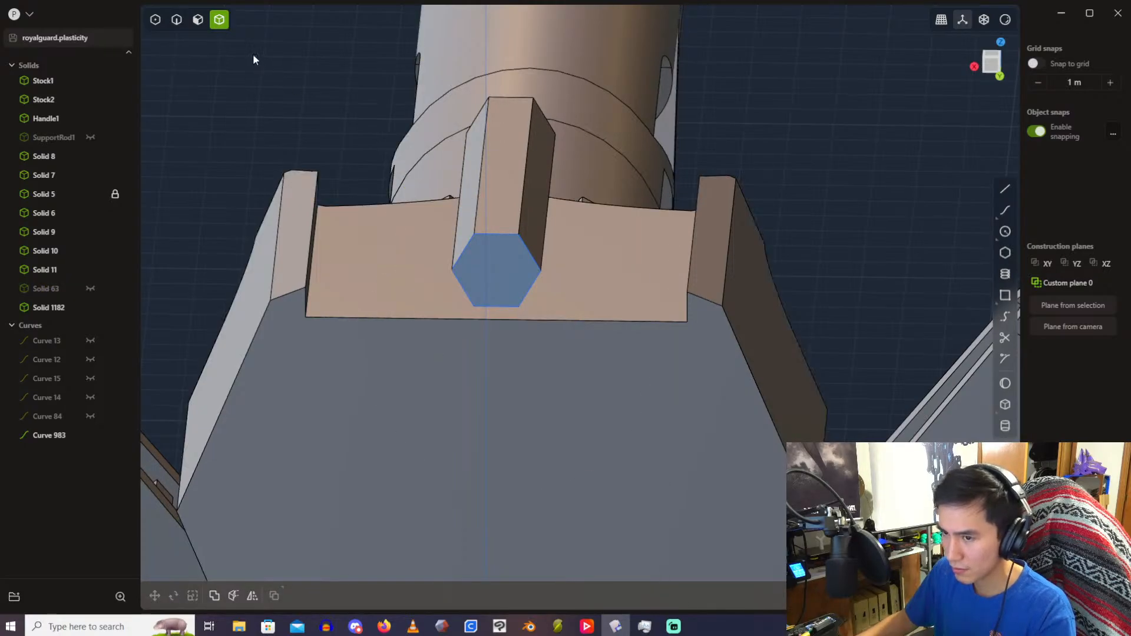
Step: Select all the long side faces of the hexagonal rod and offset them outward by 0.2 m
left_click(197, 22)
left_click(515, 165)
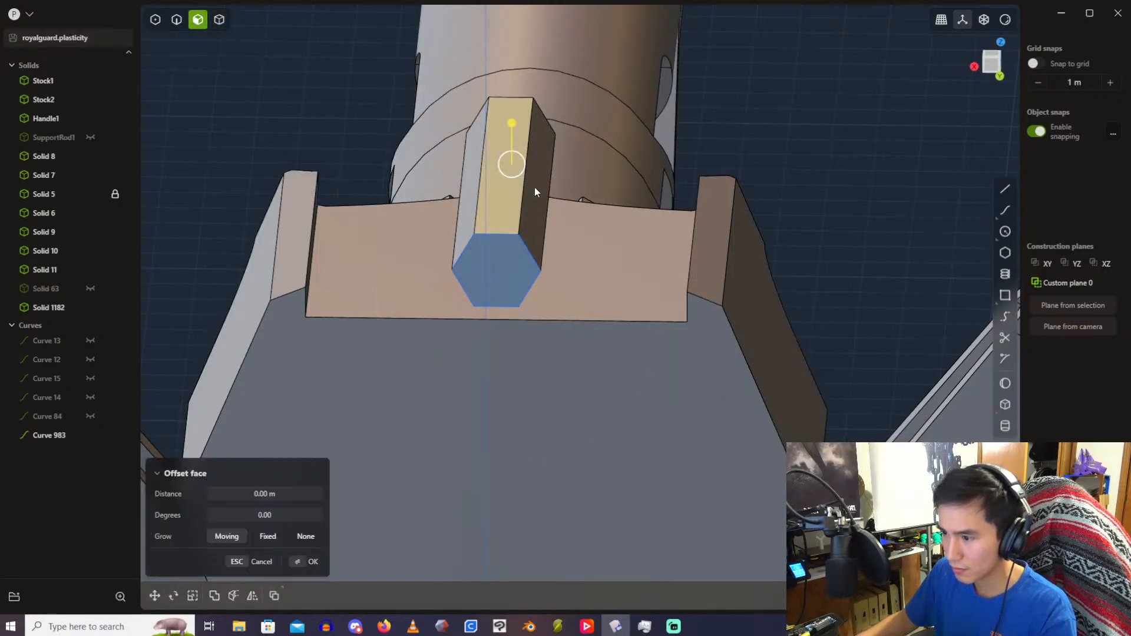
left_click(535, 187, "shift")
left_click(465, 202, "shift")
middle_click_drag(465, 206, 493, 249)
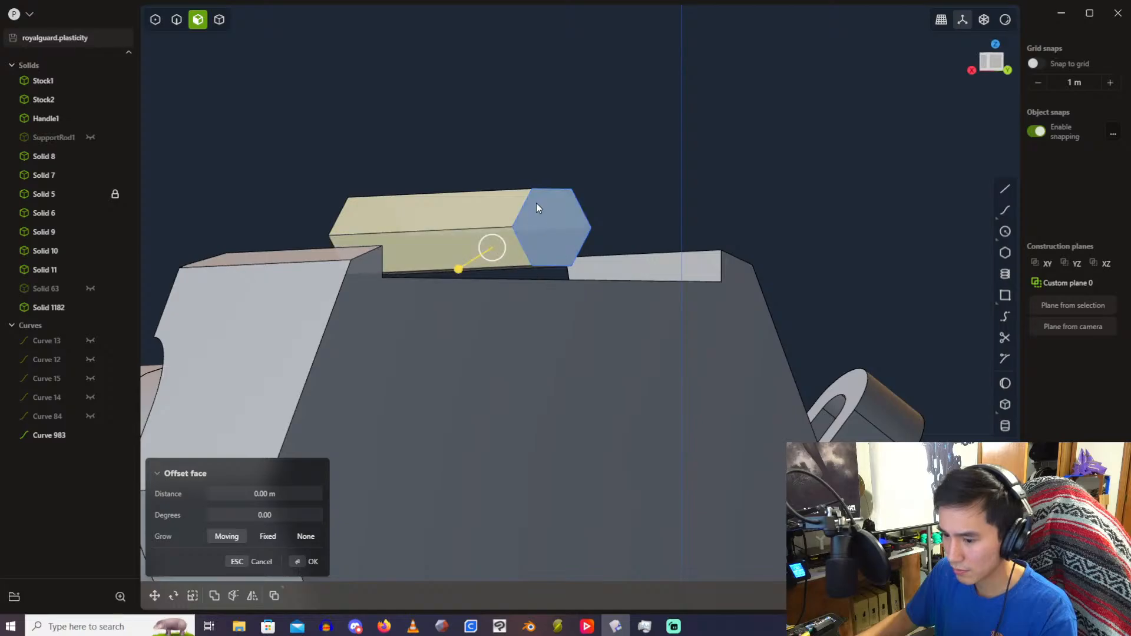
middle_click_drag(536, 202, 448, 333)
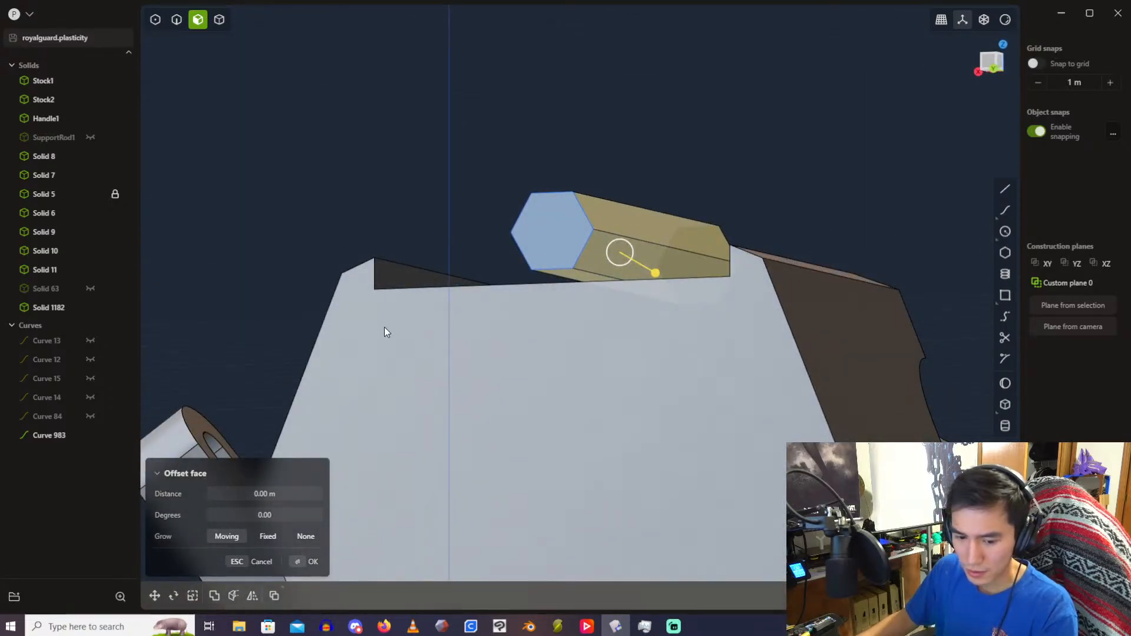
left_click(263, 495)
type(".2")
key("Return")
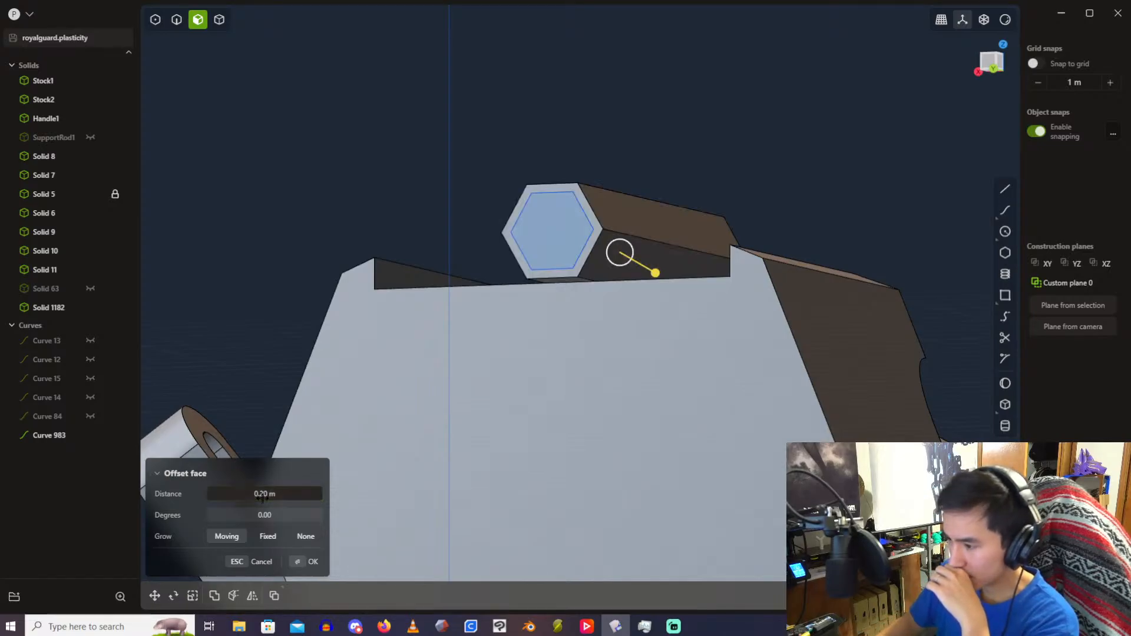
Step: Reduce the offset distance of the rod's side faces to 0.1 m and leave the faces deselected
left_click(285, 495)
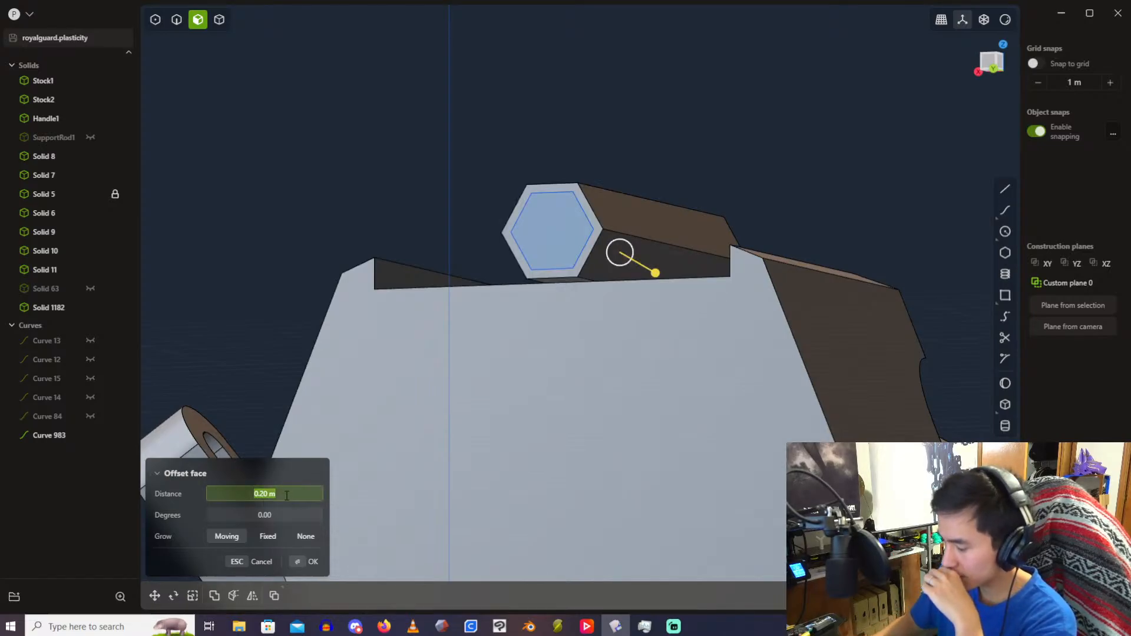
type(".1")
key("Return")
left_click_drag(285, 495, 282, 495)
key("Escape")
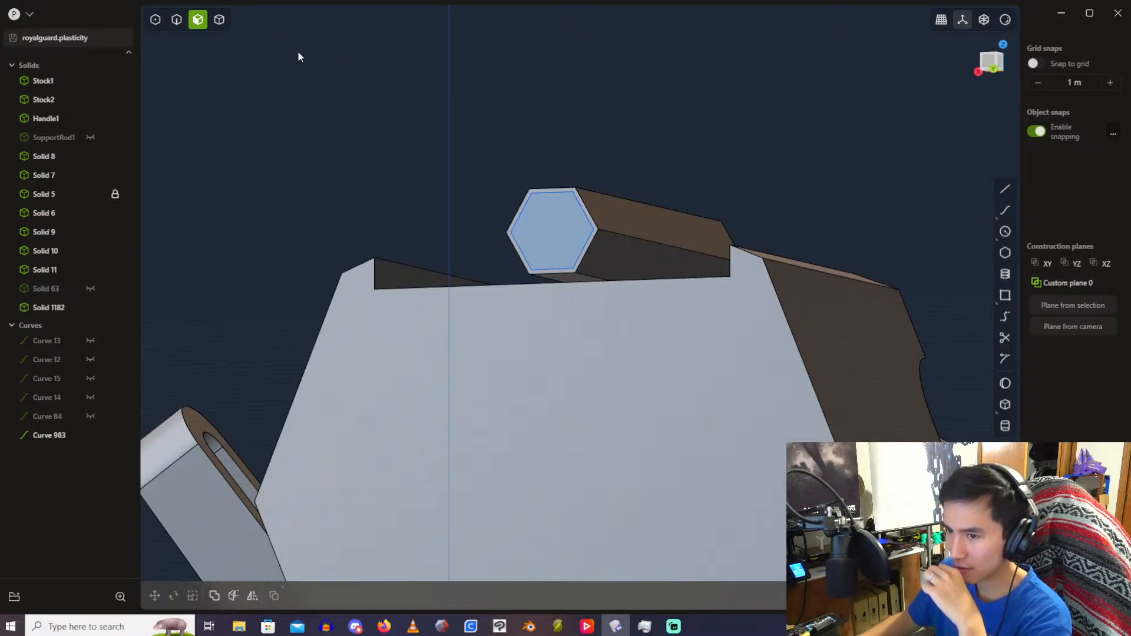
left_click(688, 242)
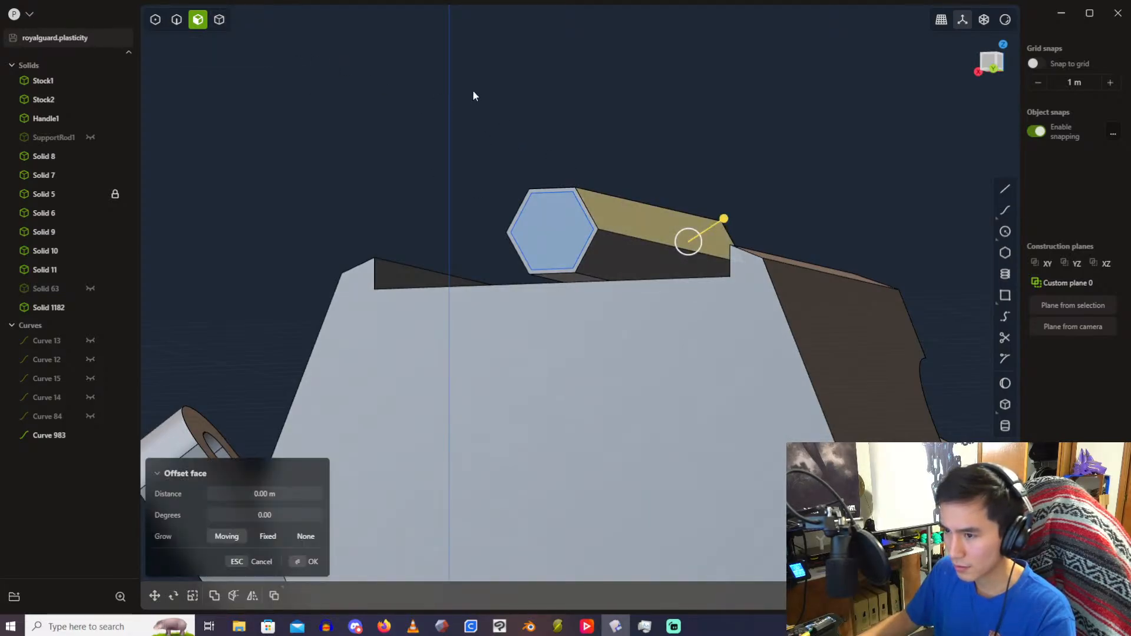
key("Escape")
Step: Try a 360-degree radial array of the thickened rod around the body's centre with a number of 20
key("4")
left_click(639, 248)
middle_click_drag(508, 151, 542, 109)
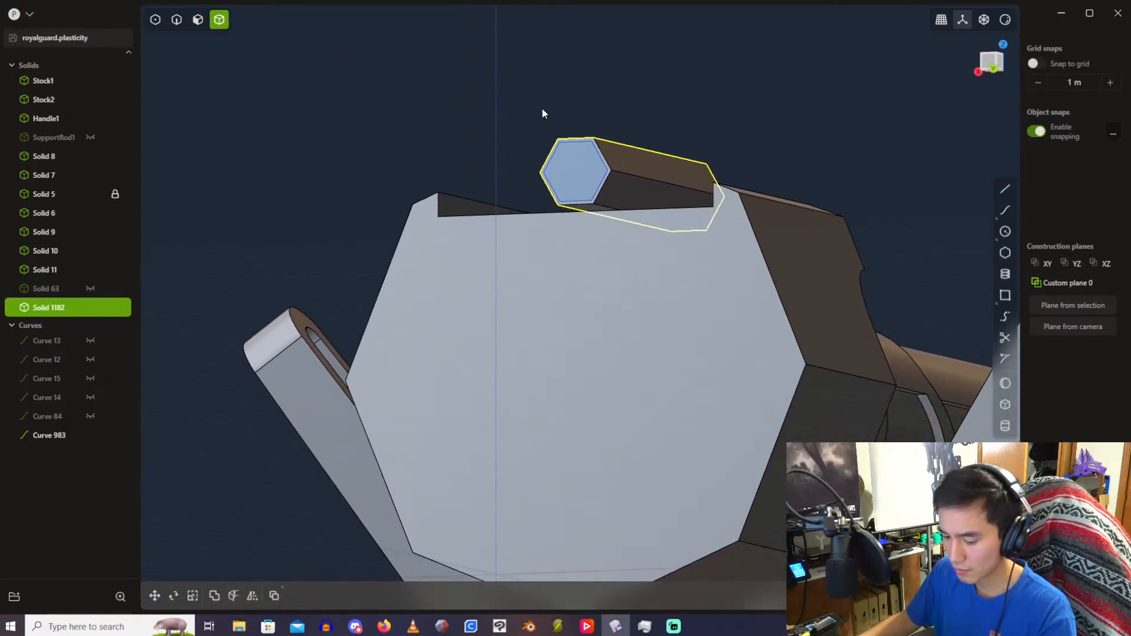
scroll(542, 112, "down", 4)
key("shift+a")
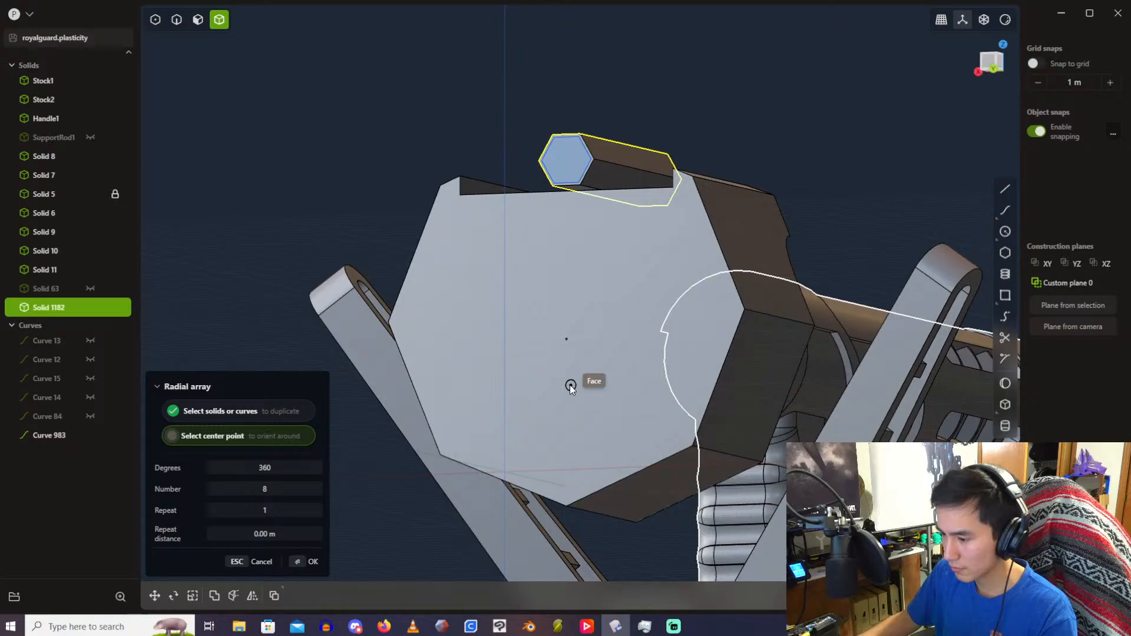
left_click(566, 339)
left_click(304, 489)
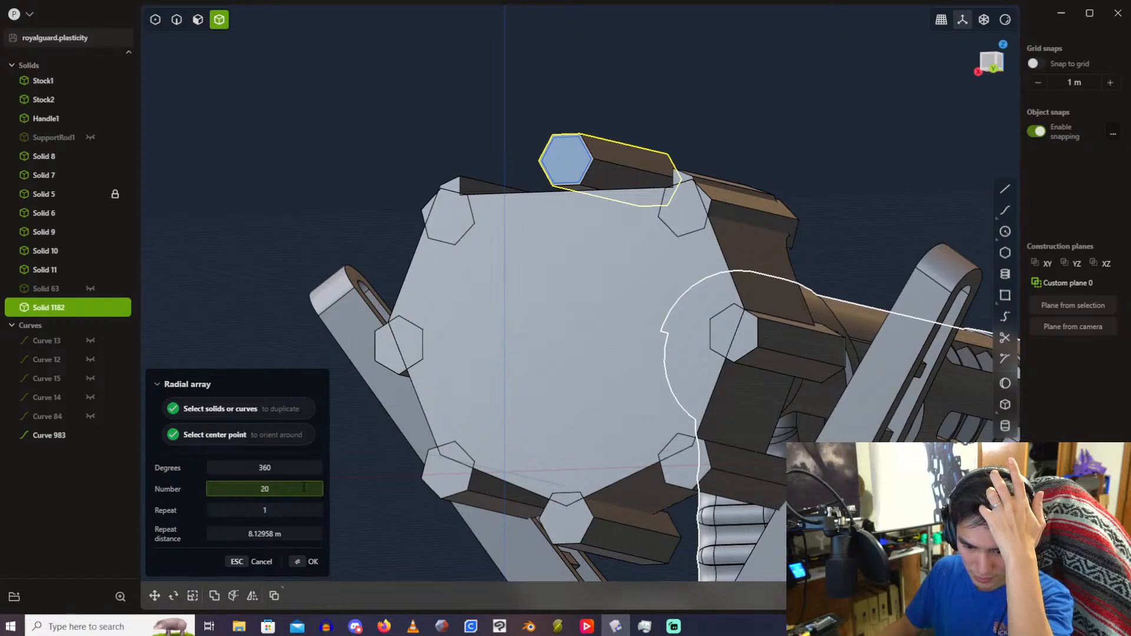
key("Return")
Step: Examine the fit and spacing of neighbouring rods in the array preview from several angles, and cancel the array
scroll(551, 139, "up", 5)
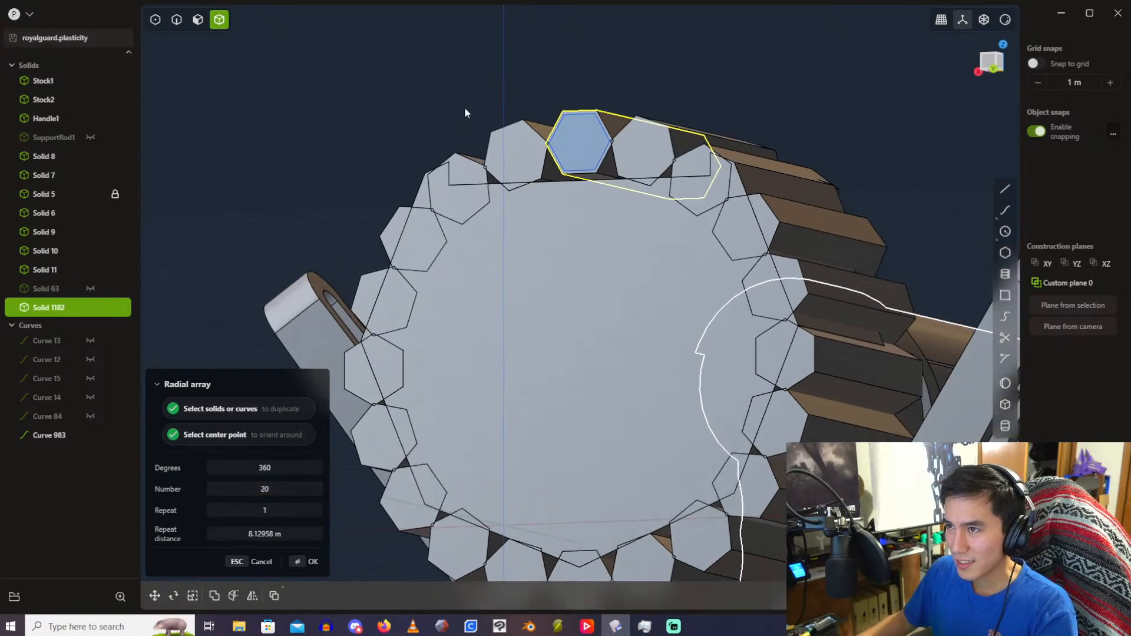
middle_click_drag(552, 136, 627, 83)
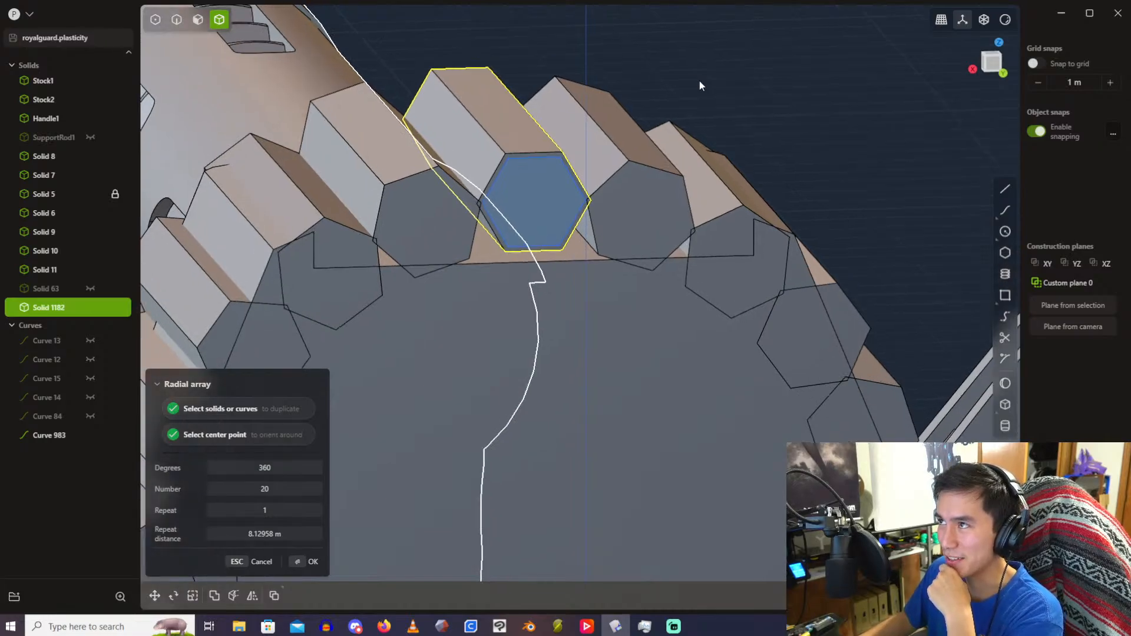
middle_click_drag(695, 101, 734, 155, "shift")
scroll(733, 153, "down", 2)
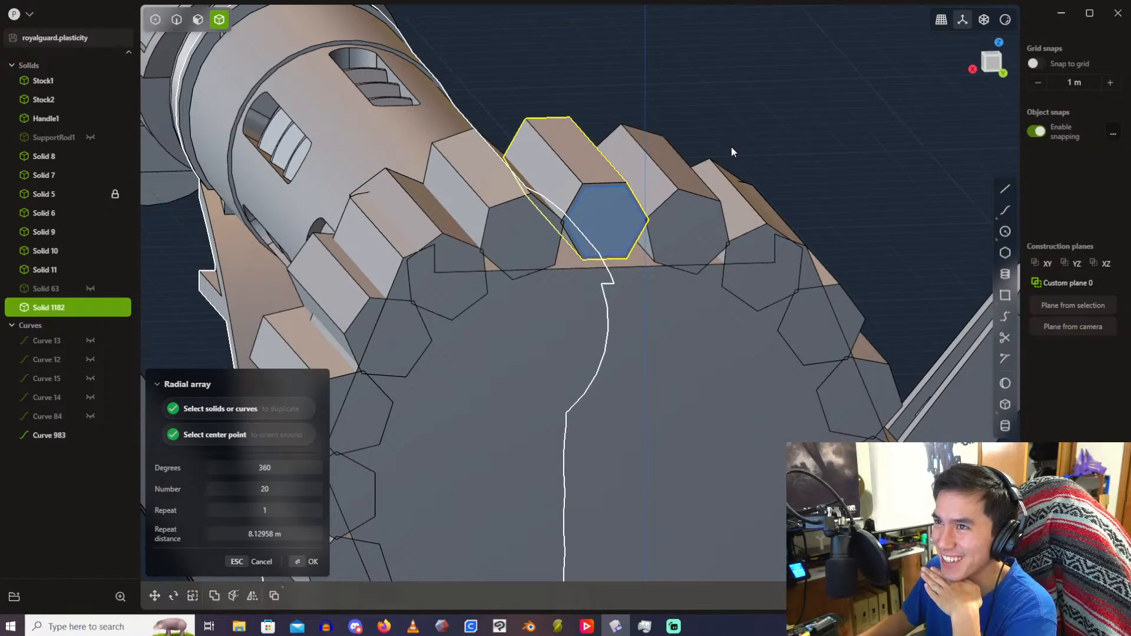
scroll(732, 148, "down", 1)
scroll(732, 148, "up", 1)
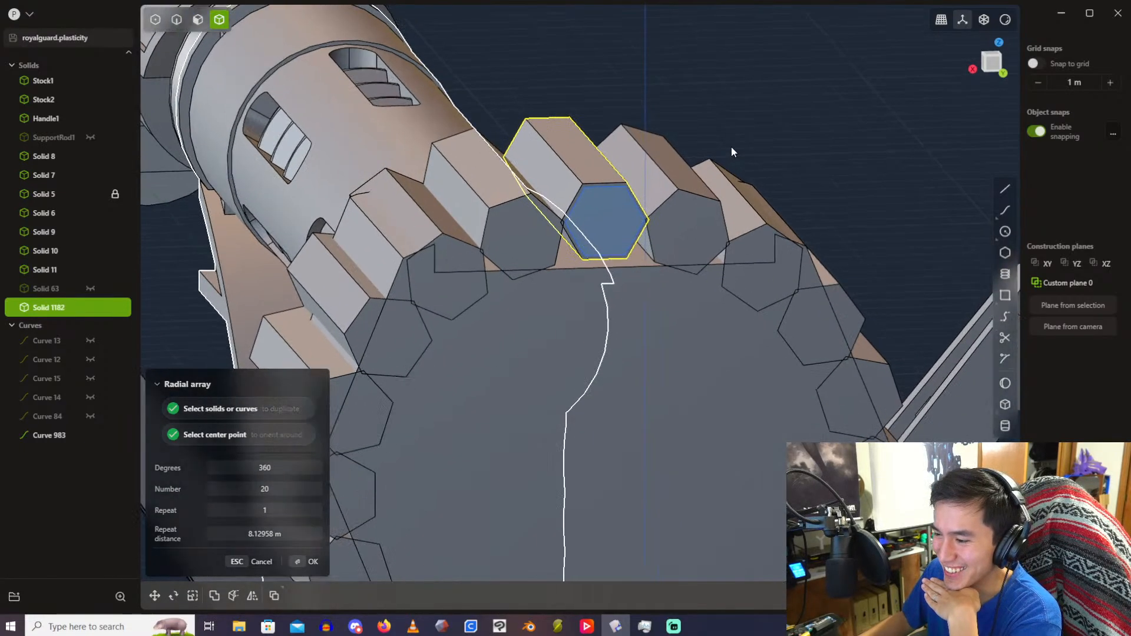
scroll(732, 148, "down", 3)
scroll(732, 146, "up", 1)
mouse_move(733, 139)
middle_mouse_down()
mouse_move(716, 119)
mouse_move(714, 130)
middle_mouse_up()
scroll(713, 127, "up", 2)
scroll(707, 132, "up", 1)
scroll(714, 130, "down", 2)
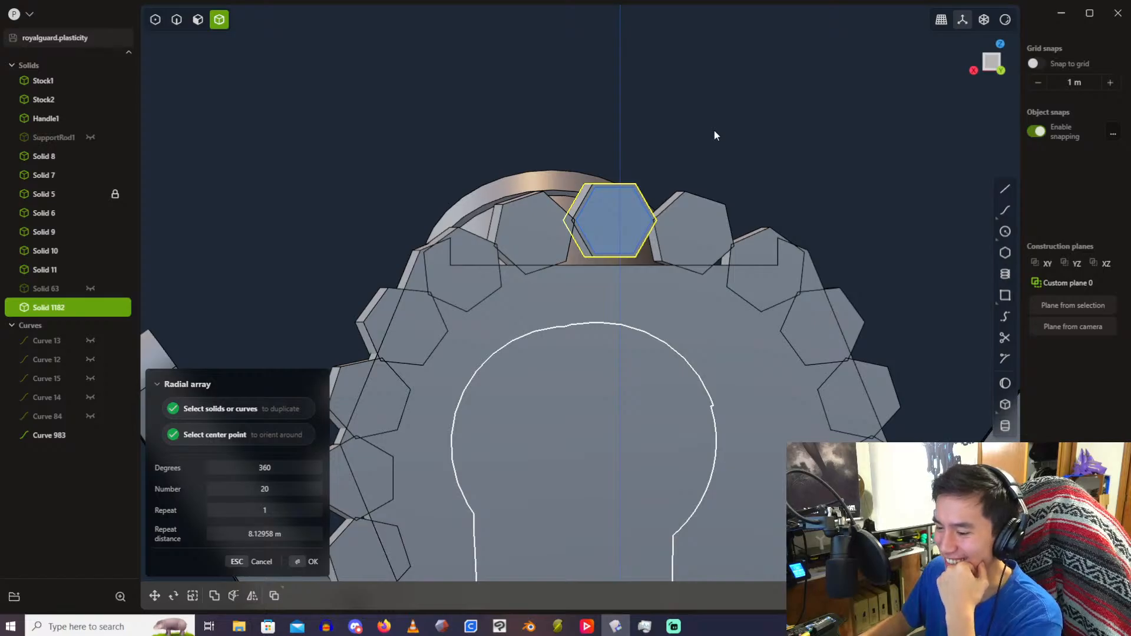
scroll(655, 125, "down", 4)
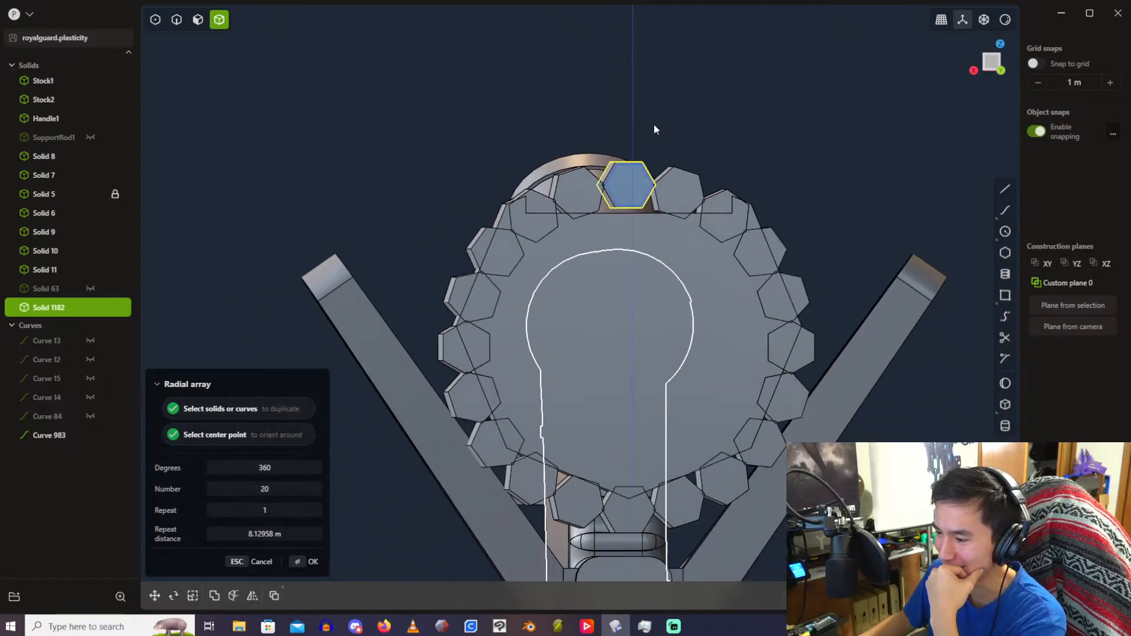
scroll(655, 125, "up", 5)
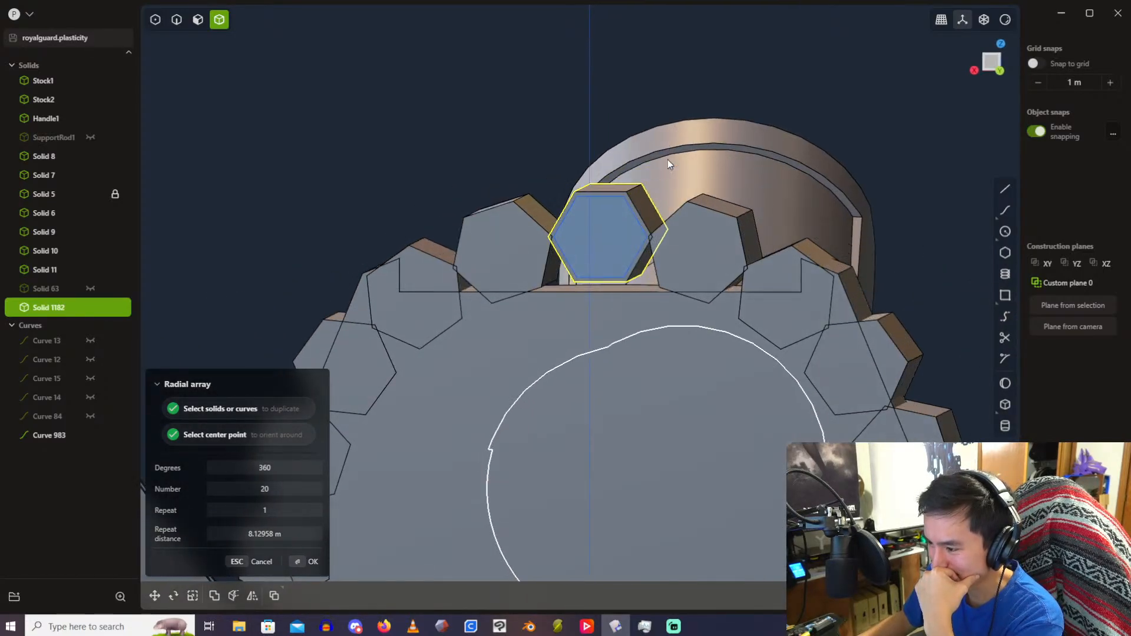
middle_click_drag(667, 161, 497, 264)
key("Escape")
key("Escape")
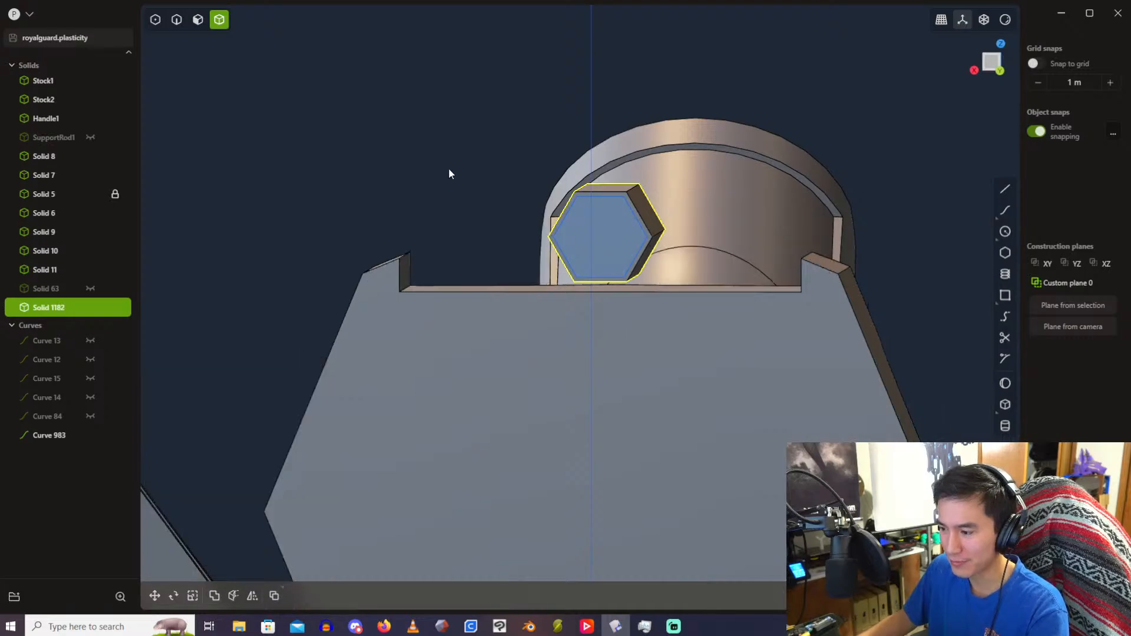
Step: Draw a rectangle about 0.8 m long and 0.3 m high from the front corner of the rod's upper side face
middle_click_drag(453, 162, 487, 137)
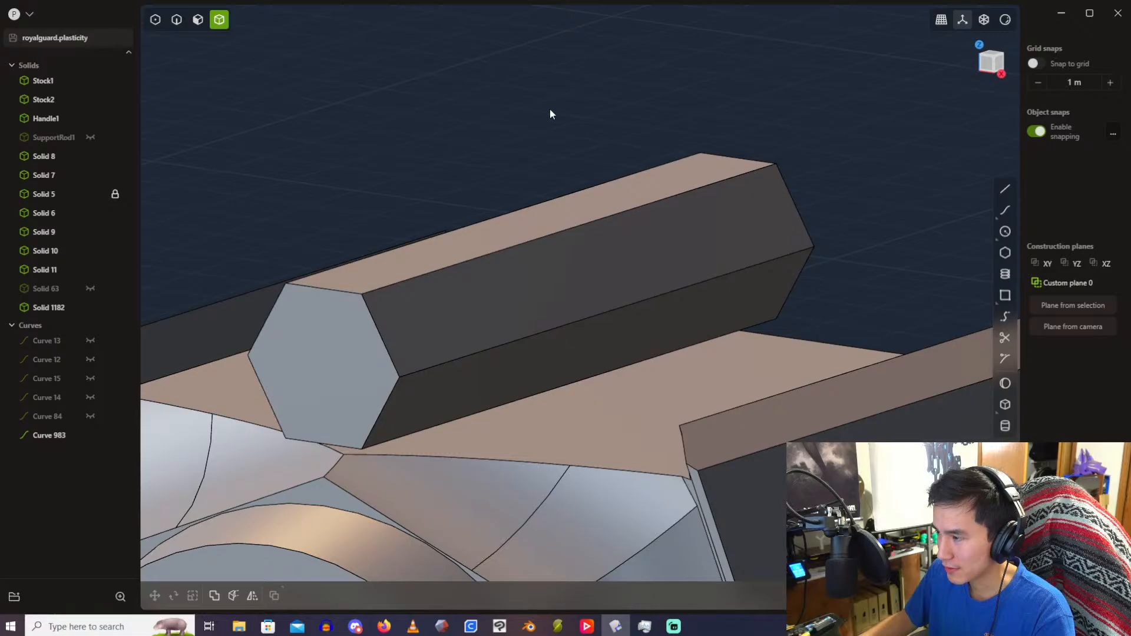
key("3")
left_click(471, 298)
key("/")
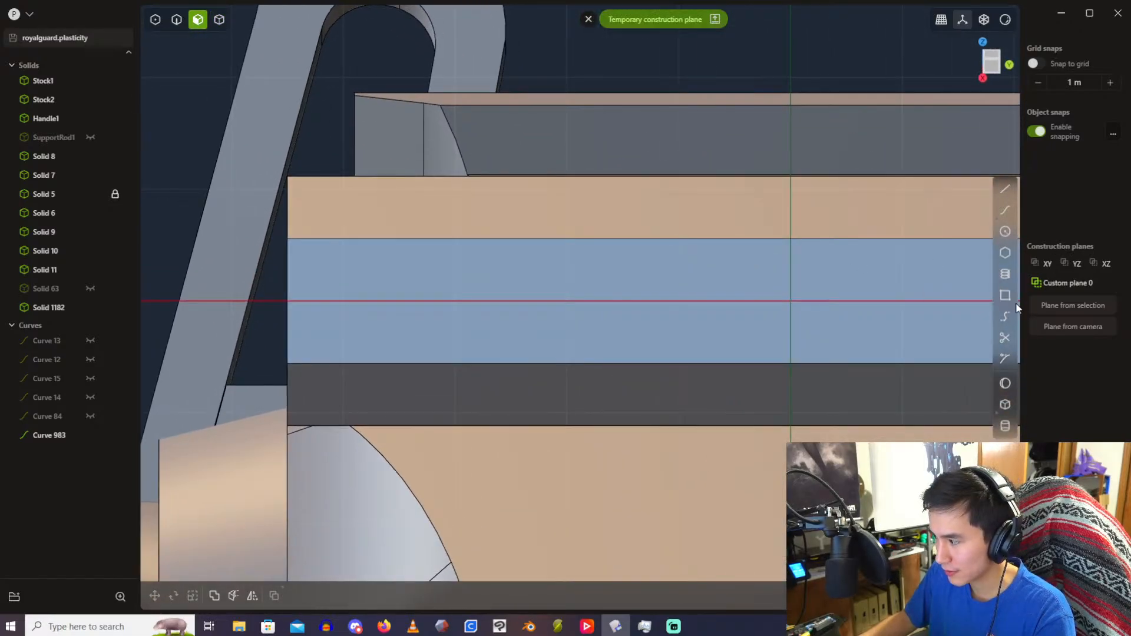
left_click(1007, 297)
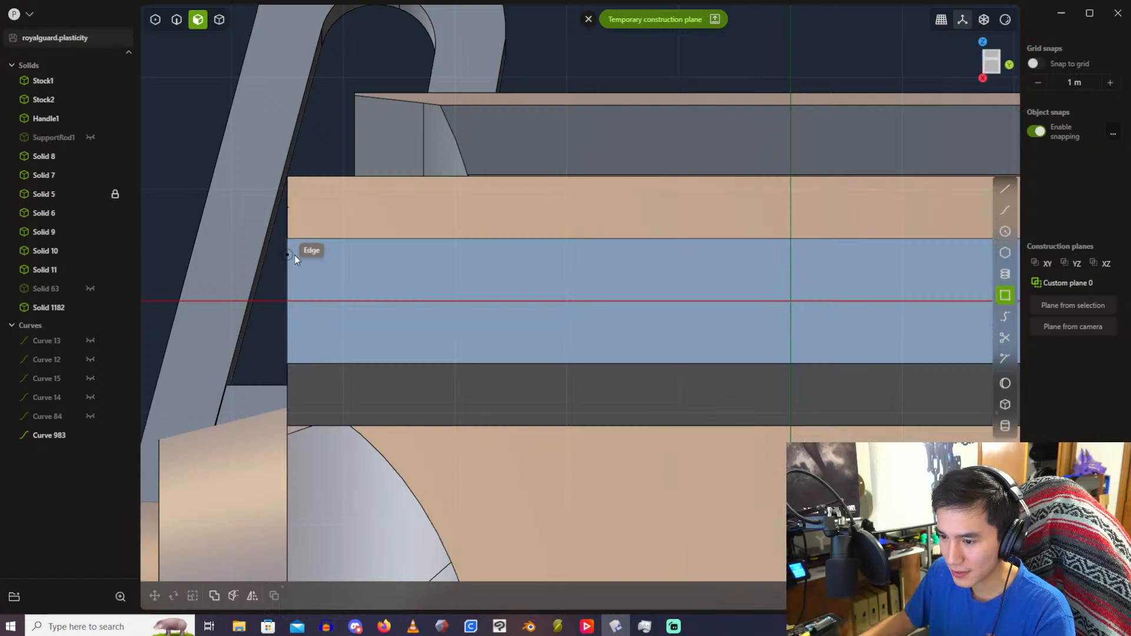
left_click(289, 239)
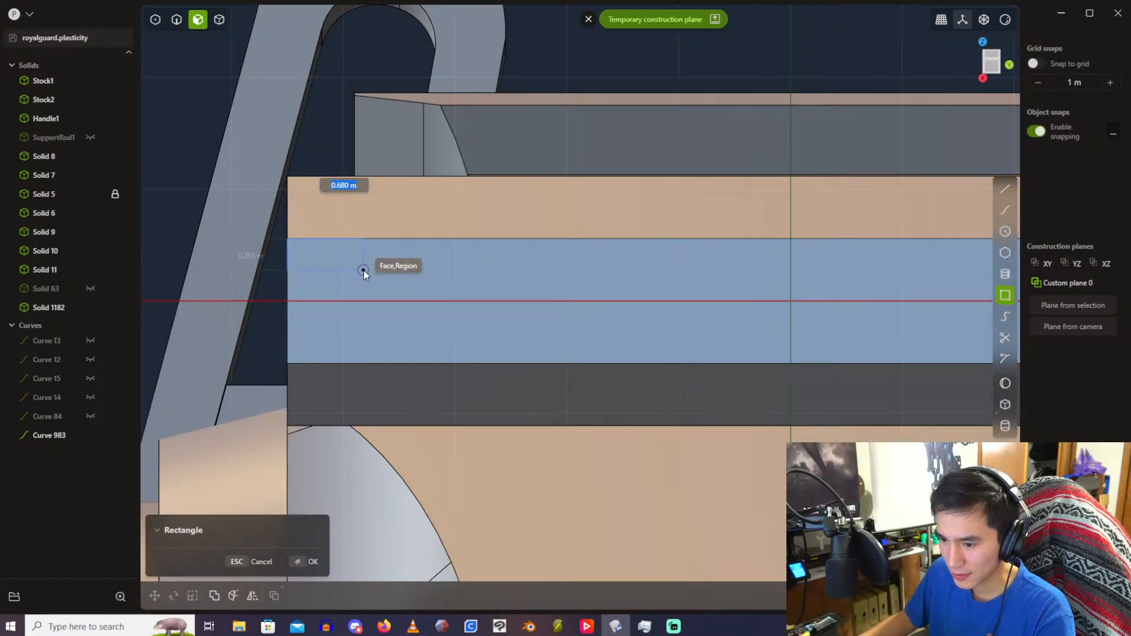
type(".3")
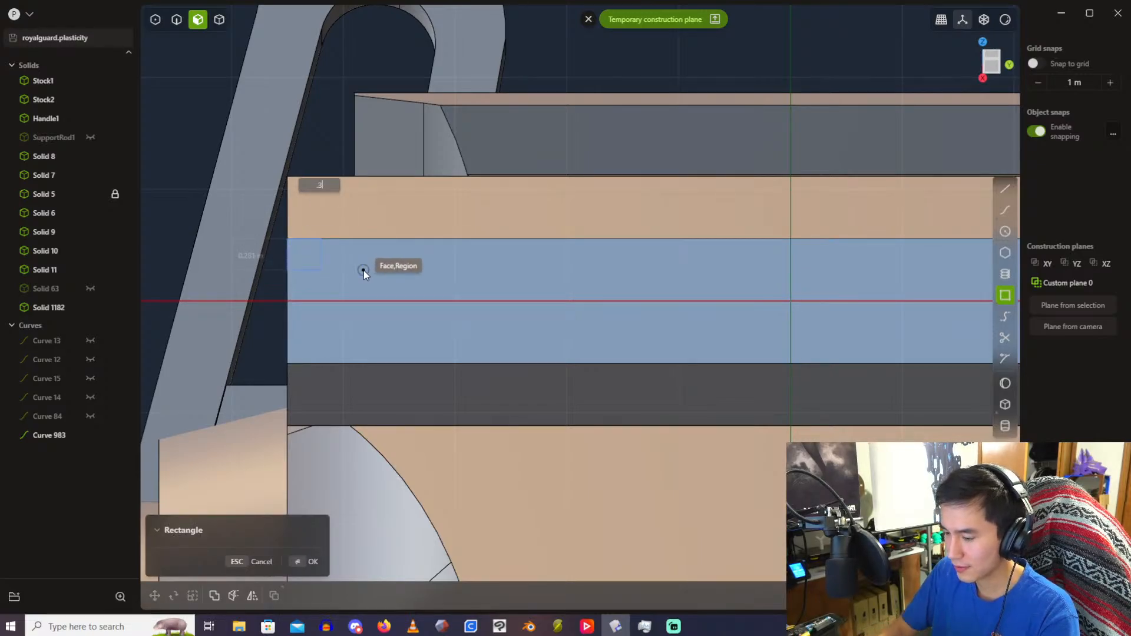
key("Tab")
type(".3")
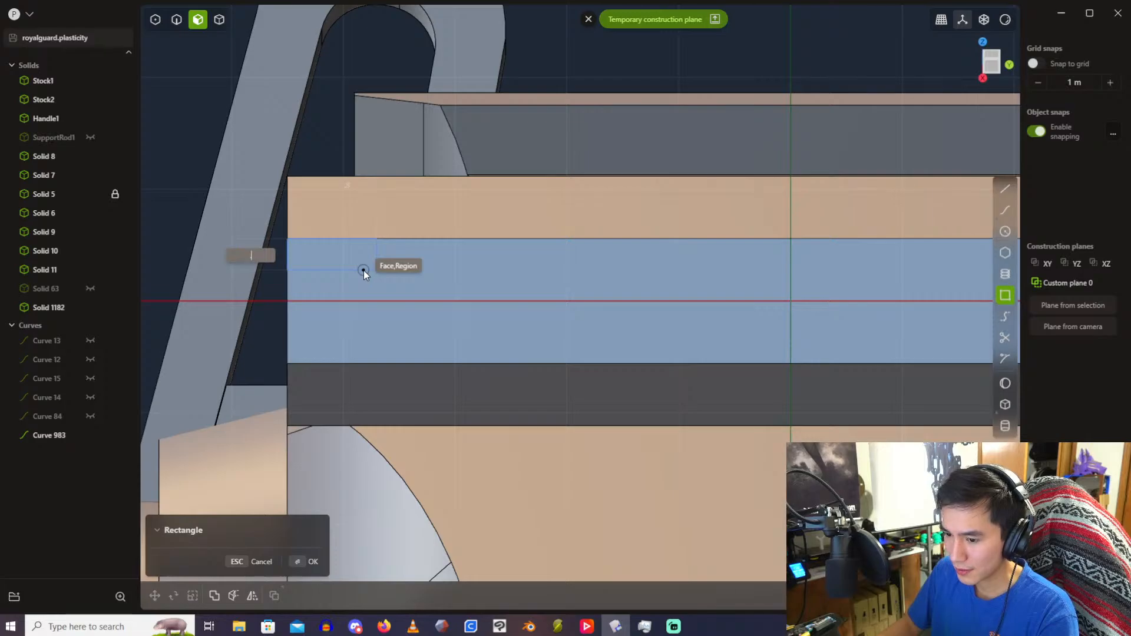
key("Return")
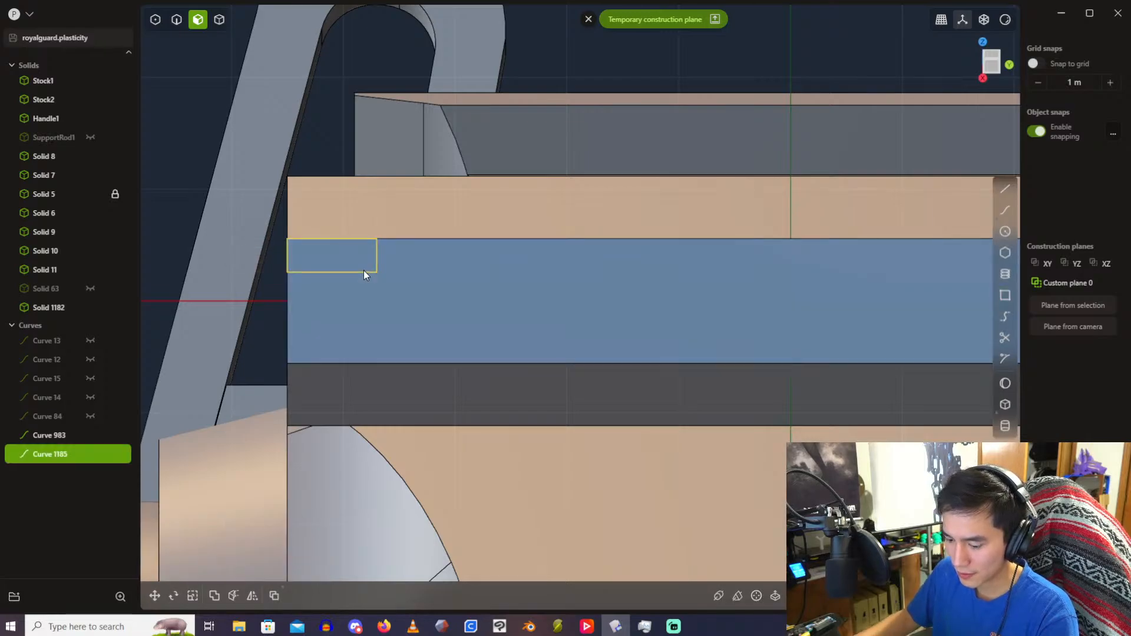
Step: Move the rectangle inward from the front and upper edges of the rod face, and duplicate it 1.2 m further along the rod
key("g")
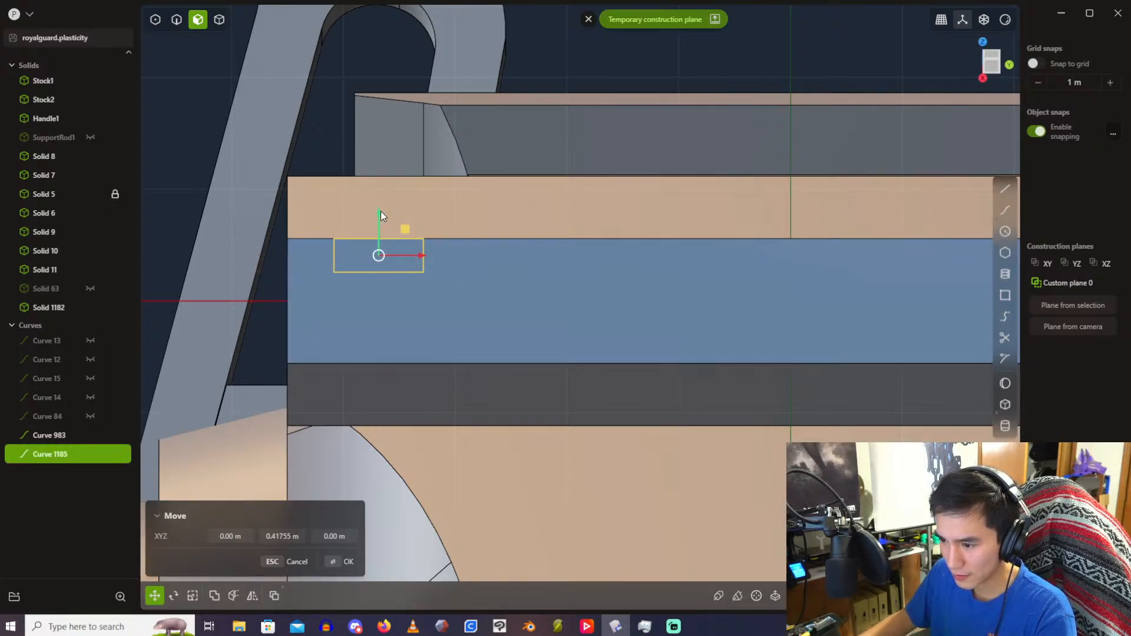
left_click_drag(381, 211, 383, 237)
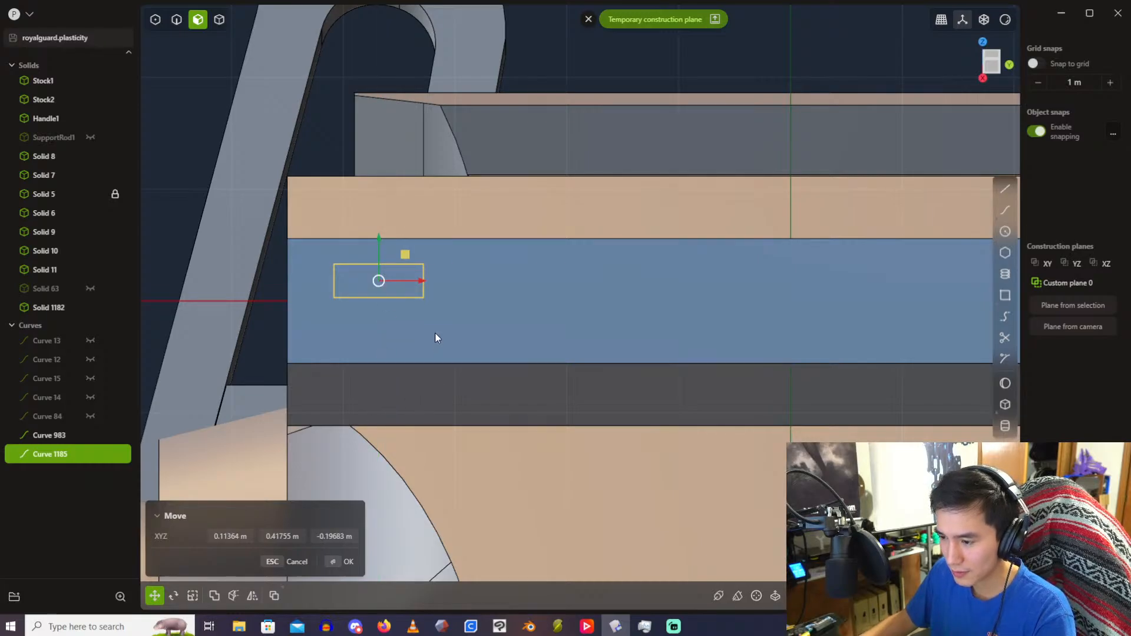
key("shift+d")
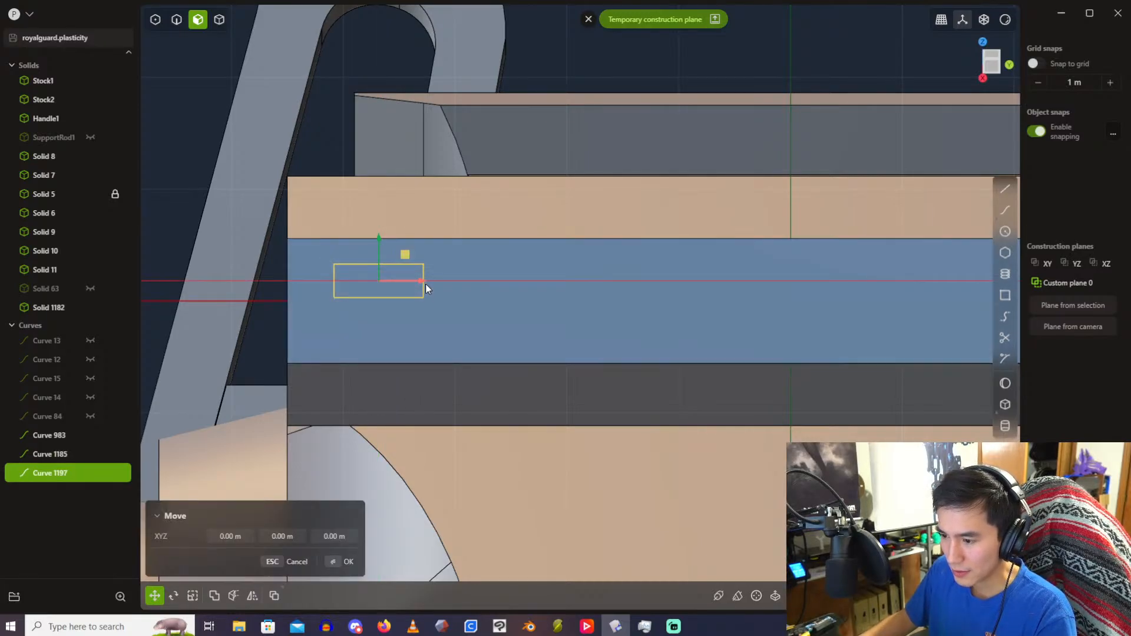
left_click_drag(424, 284, 557, 298)
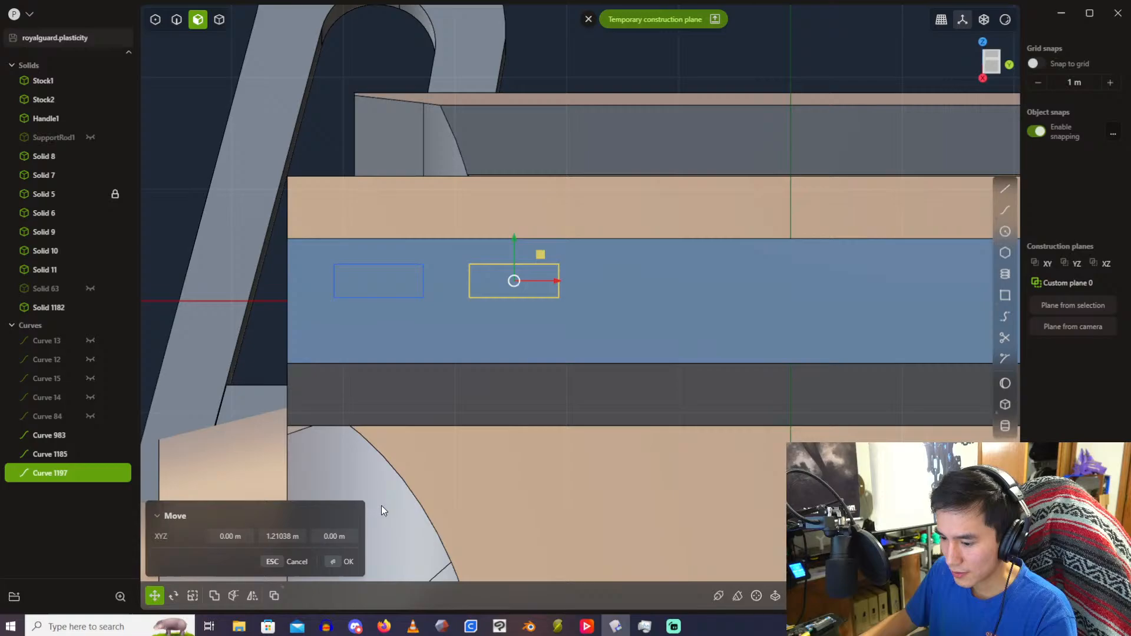
left_click(285, 532)
type("1.2")
key("Return")
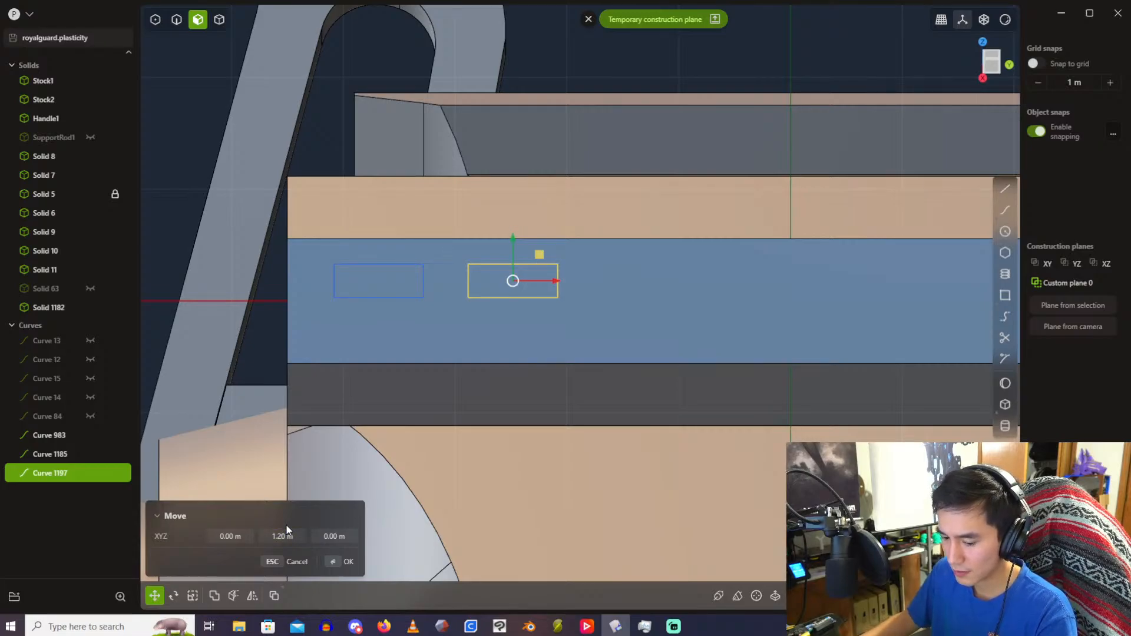
Step: Add a third rectangle as a duplicate 1.2 m beyond the second one along the rod
key("shift+d")
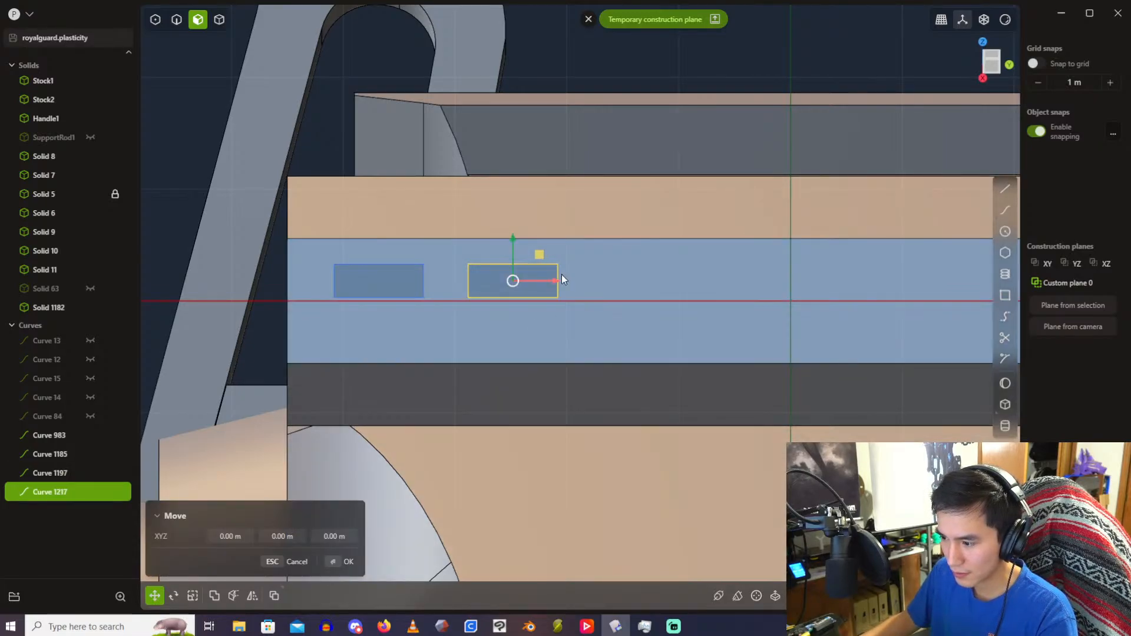
left_click_drag(558, 281, 687, 280)
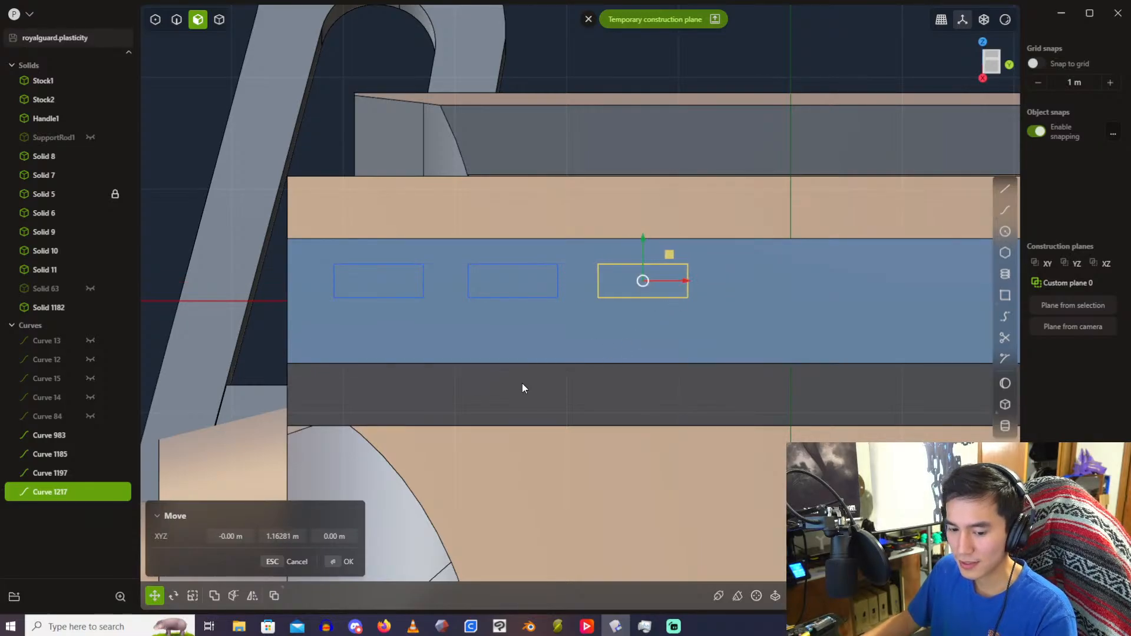
left_click(277, 537)
type("1.2")
key("Return")
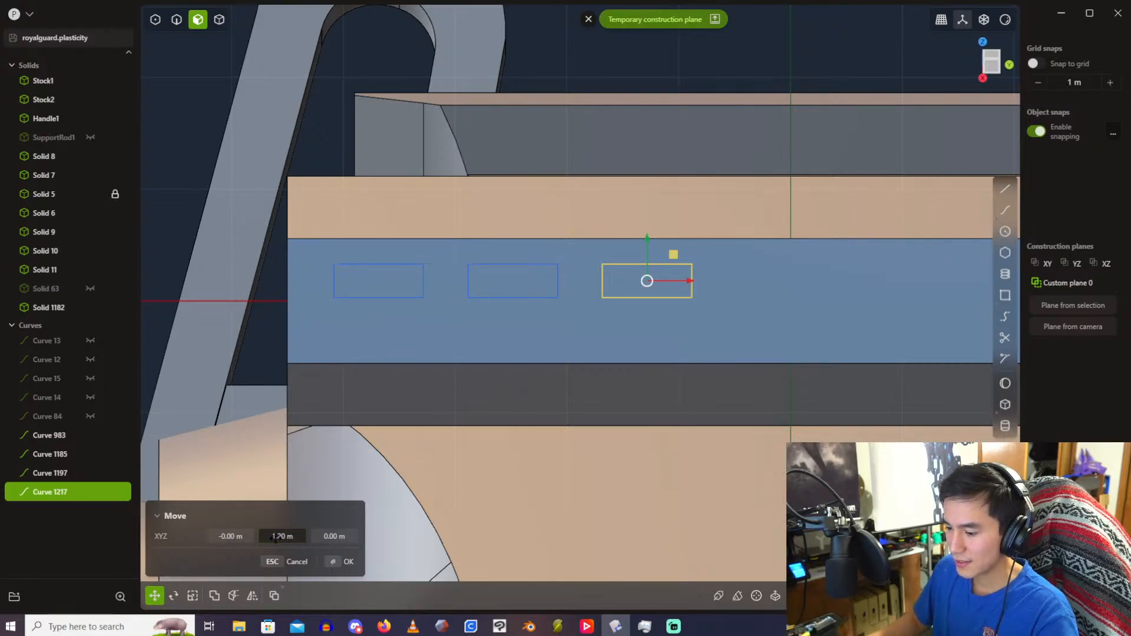
key("Return")
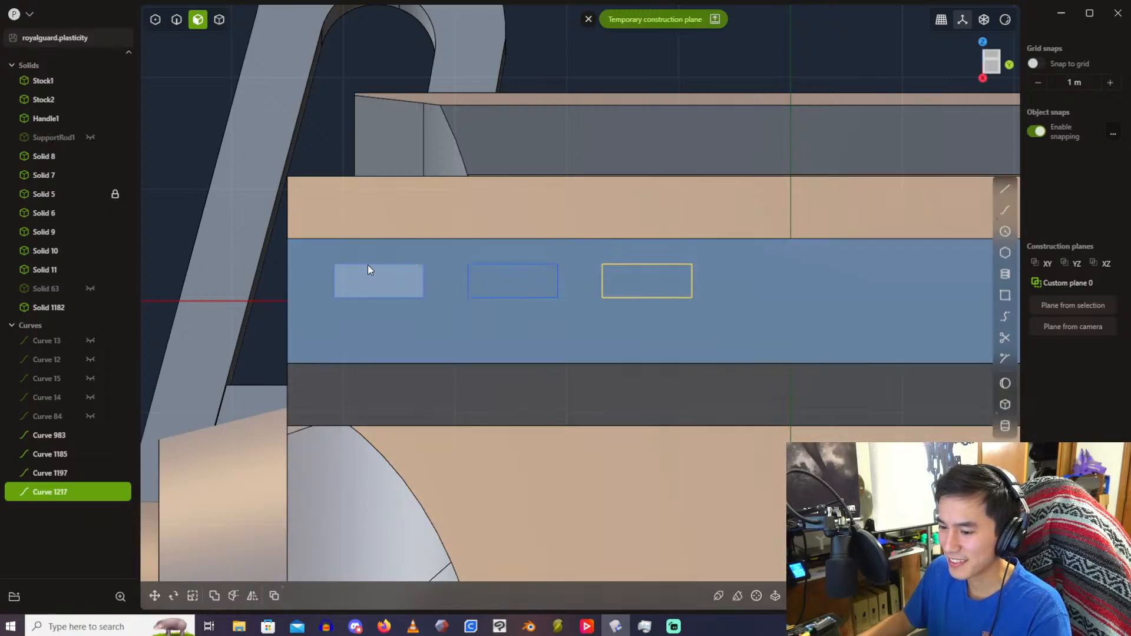
Step: Undo both rectangle copies, the inward move and the original rectangle on the rod face
key("ctrl+z")
key("ctrl+z")
key("ctrl+z")
key("ctrl+z")
key("ctrl+z")
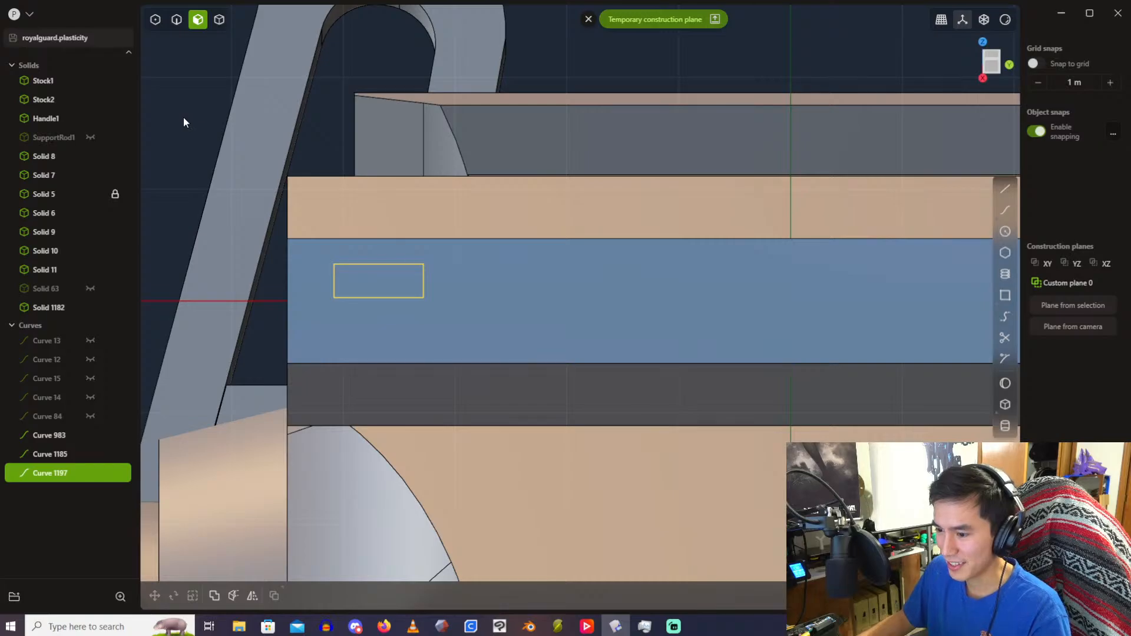
key("ctrl+z")
key("ctrl+z")
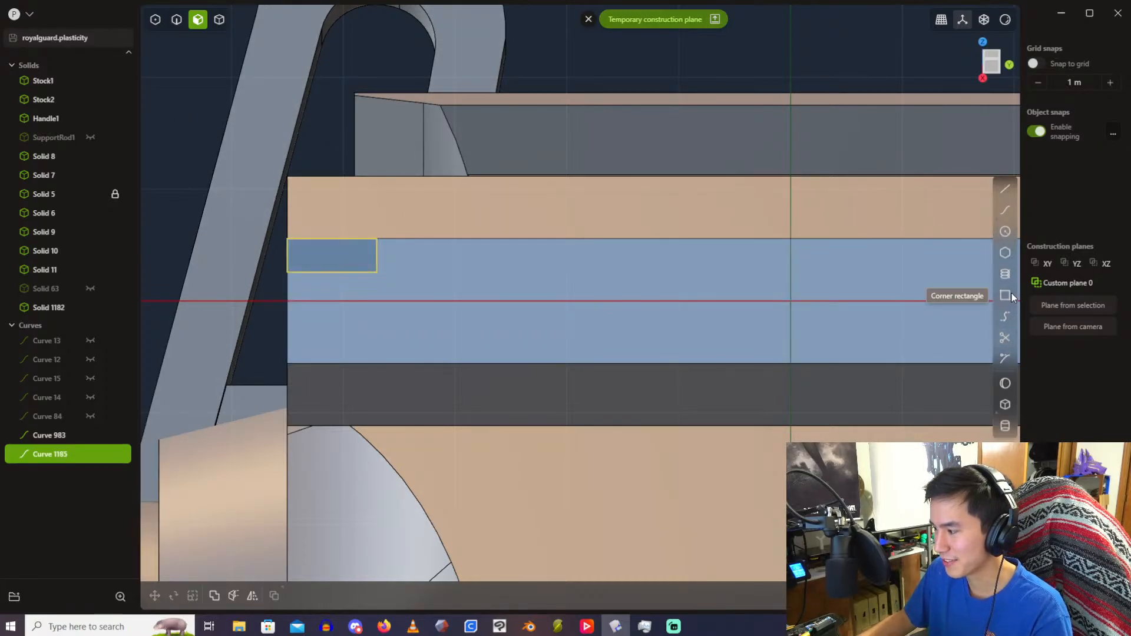
key("ctrl+z")
Step: Draw a rectangle 1 m long and 0.4 m high from the front upper corner of the rod's side face
left_click(1005, 295)
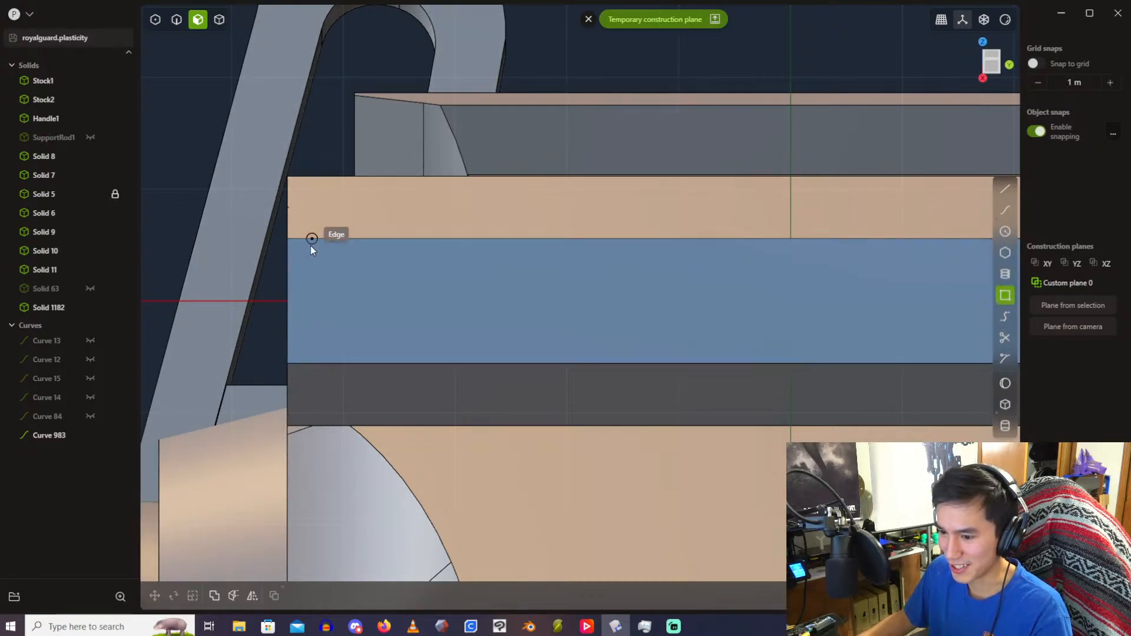
left_click(291, 243)
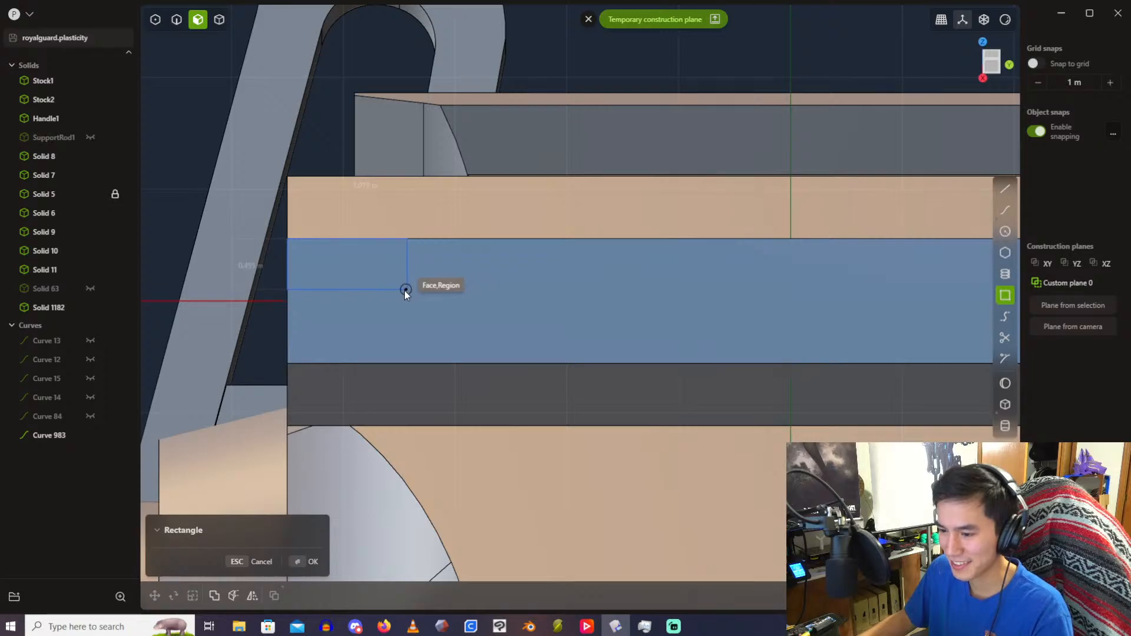
type("1")
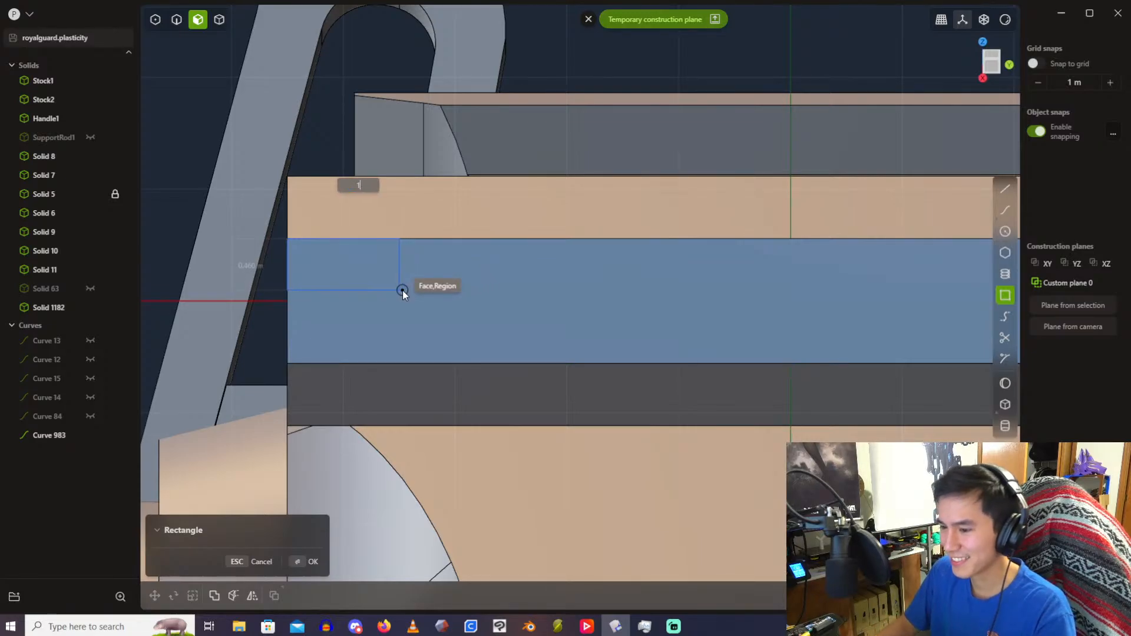
key("Tab")
key("BackSpace")
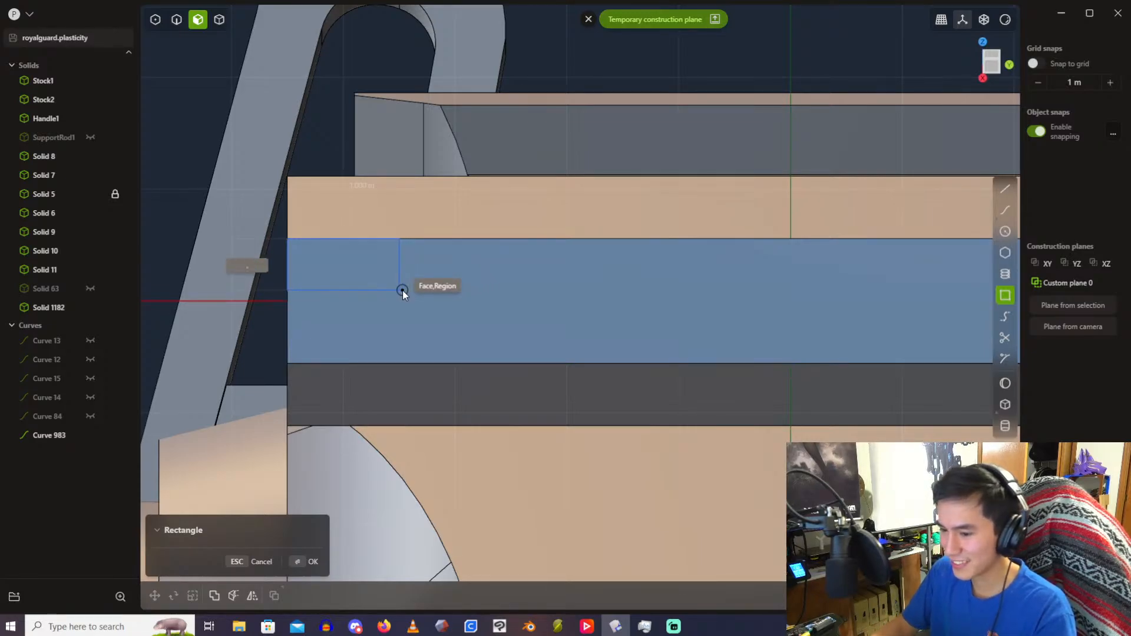
type("0.4")
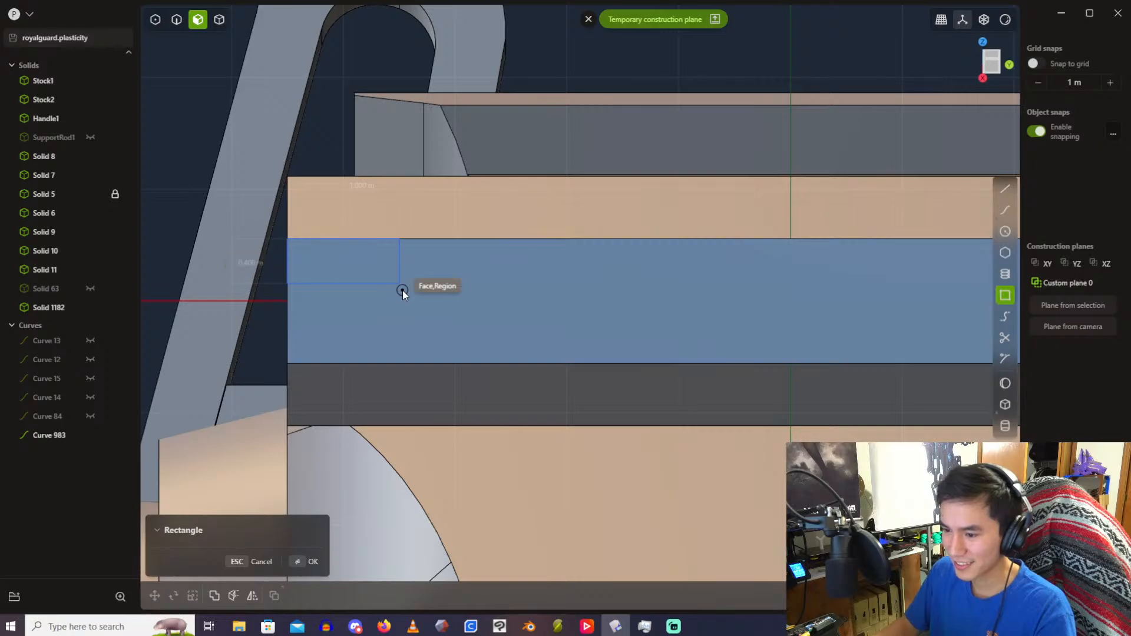
key("Return")
Step: Move the rectangle about 0.34 m along the rod and about 0.16 m inward from its upper edge, and try a duplicate further along
key("g")
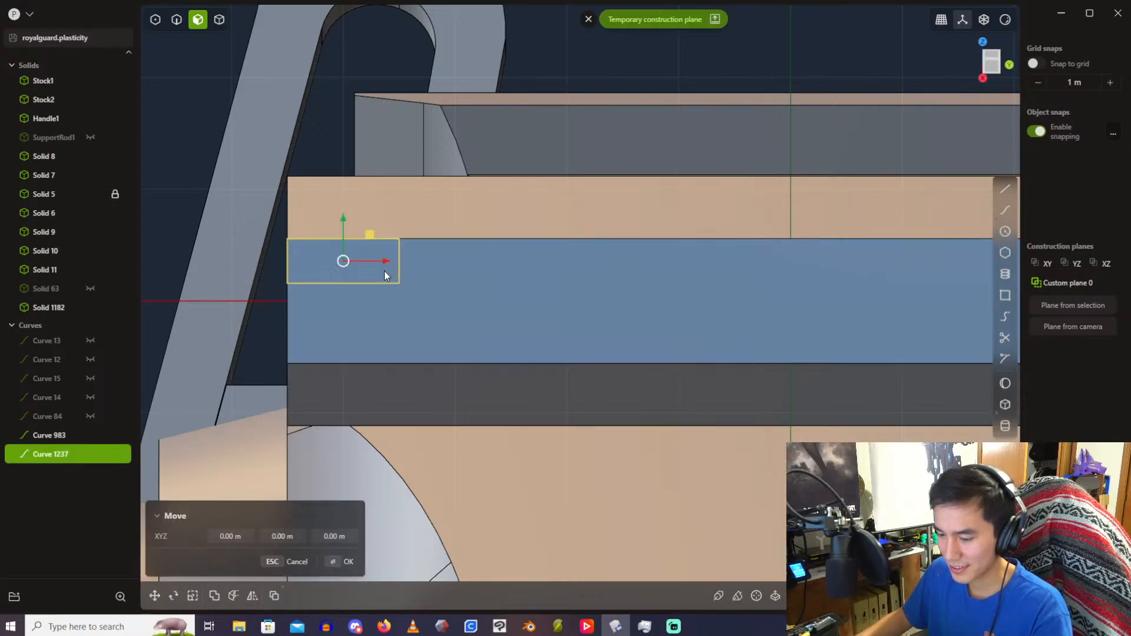
left_click_drag(393, 263, 419, 278)
left_click_drag(387, 237, 387, 237)
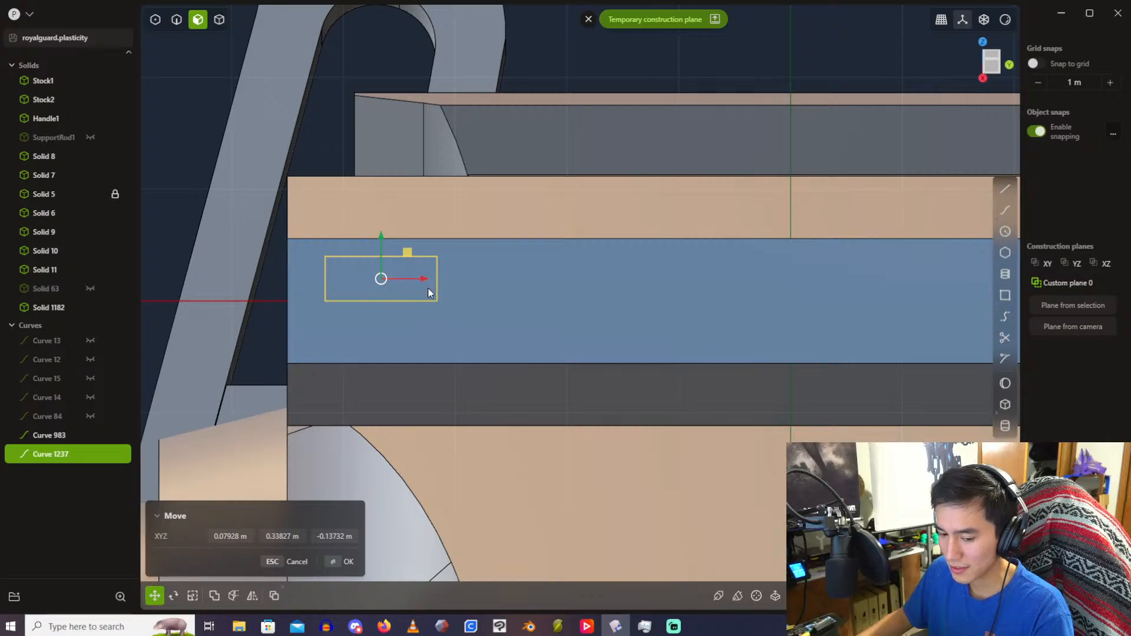
key("shift+d")
left_click_drag(423, 279, 568, 280)
Step: Cancel the duplicate and undo the move and drawing of the 1 m by 0.4 m rectangle
key("Escape")
key("ctrl+z")
key("ctrl+z")
key("ctrl+z")
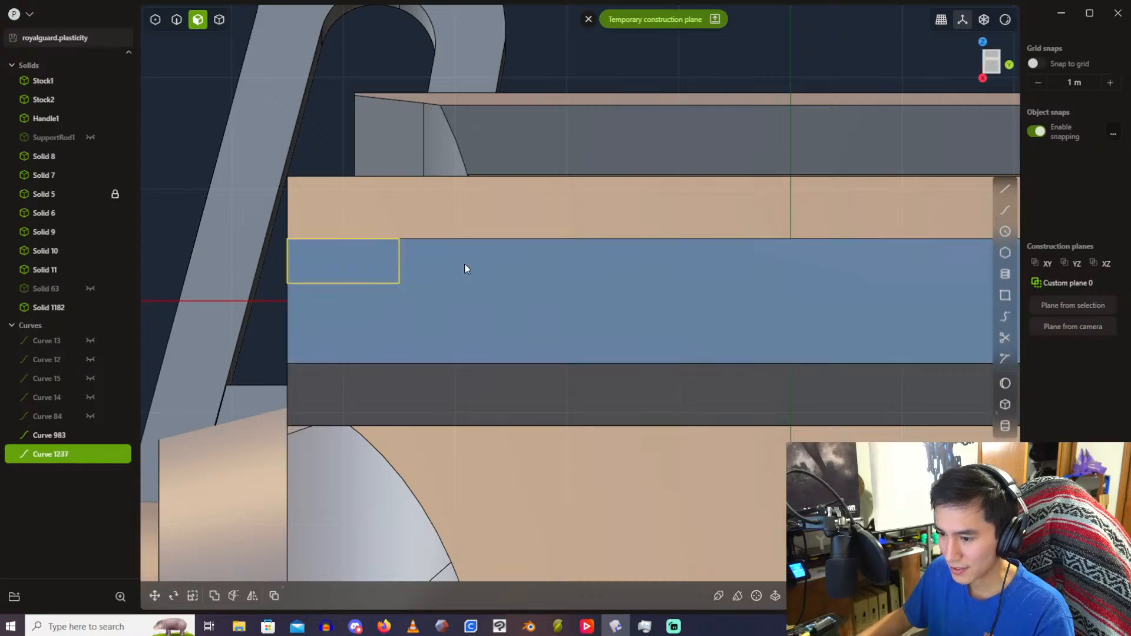
Step: Draw a rectangle 0.9 m long and 0.35 m high from the front upper corner of the rod's side face
left_click(1005, 295)
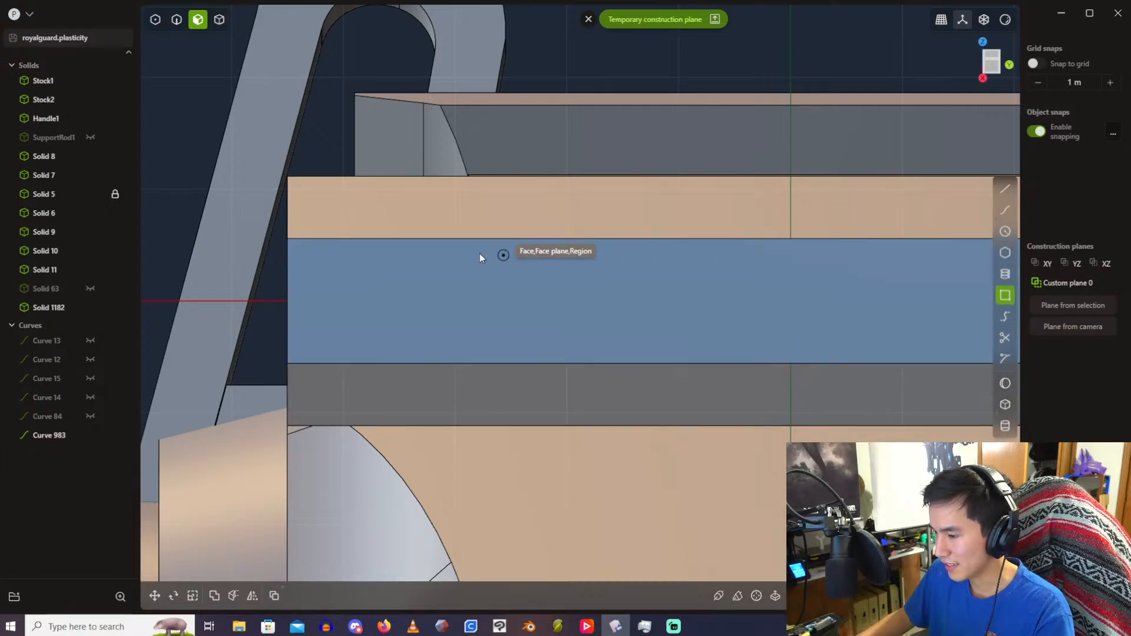
left_click(292, 242)
type(".9")
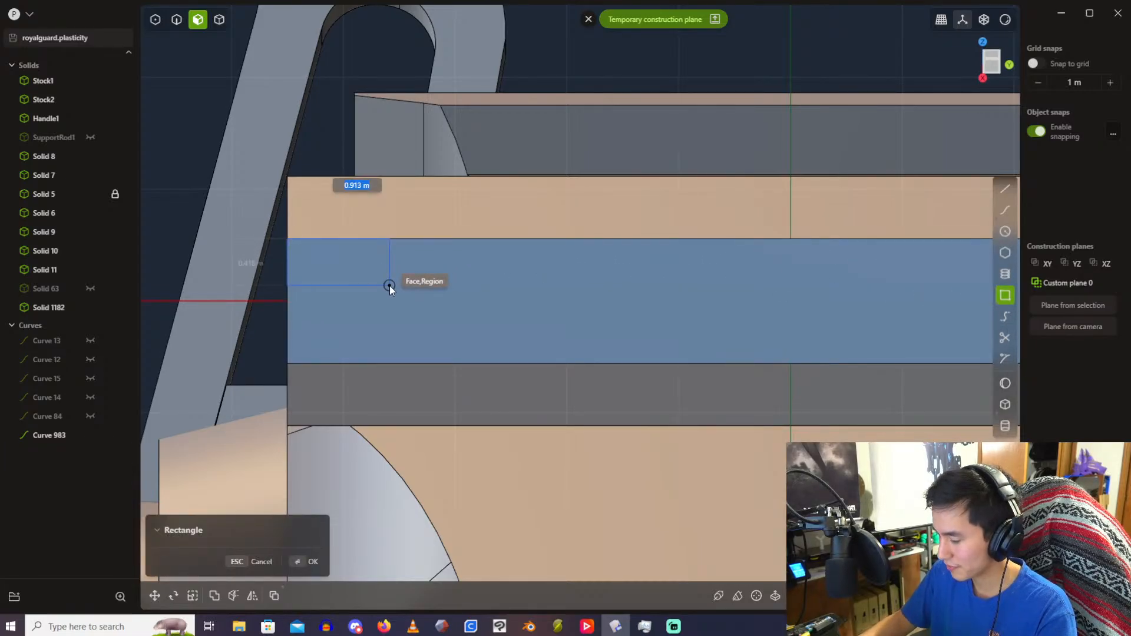
key("Tab")
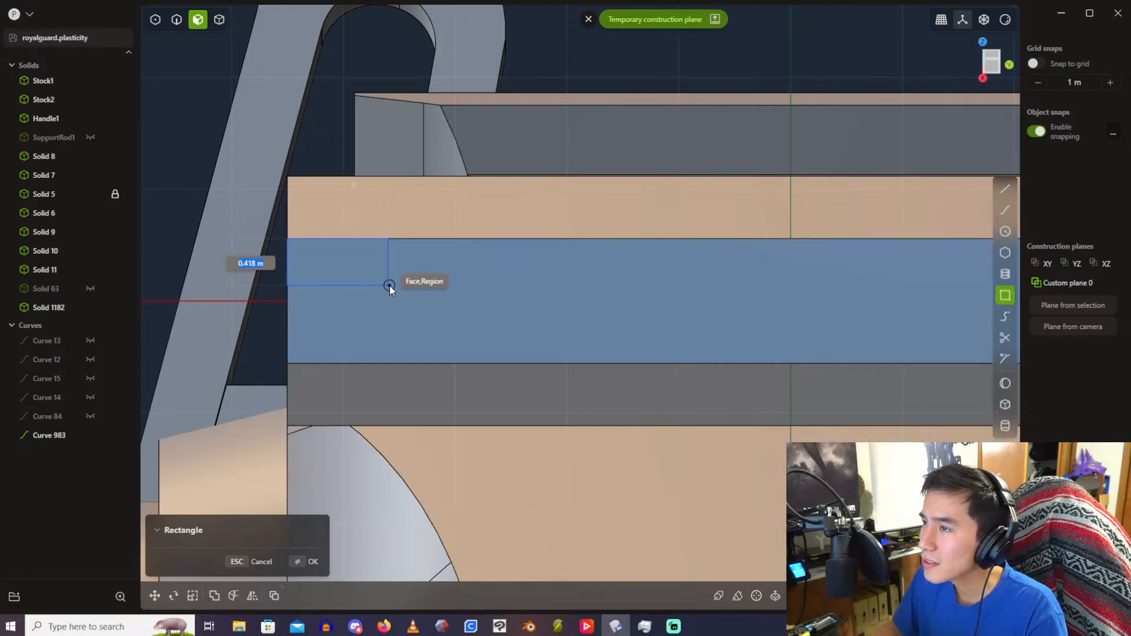
type(".35")
key("Return")
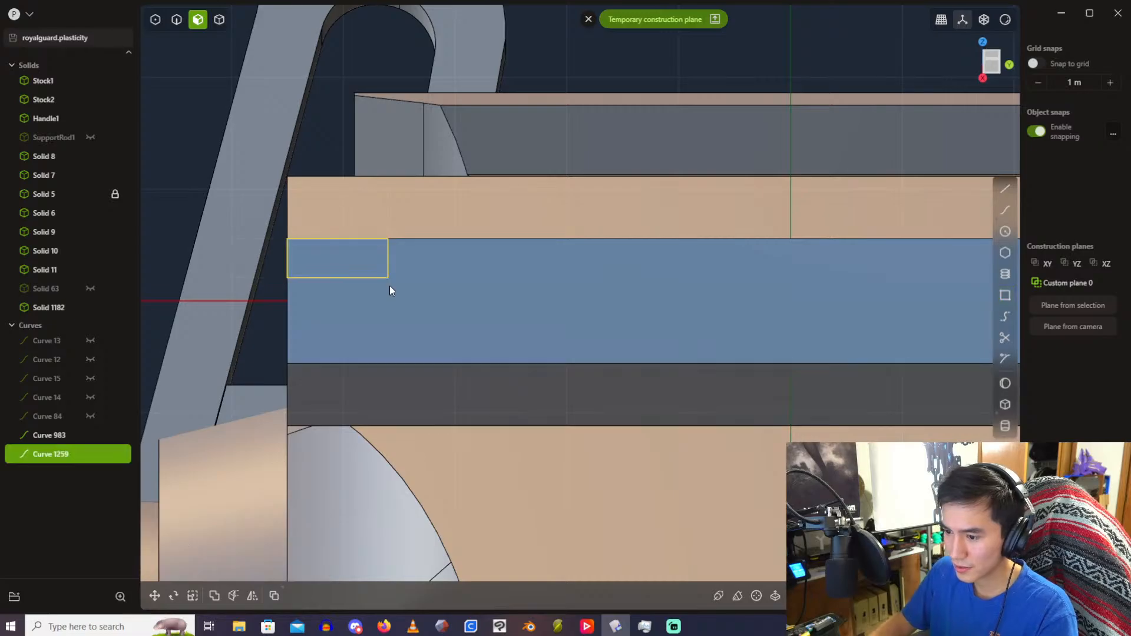
Step: Move the rectangle about 0.3 m back from the rod's front end and about 0.2 m in from the face's upper edge
key("g")
left_click_drag(383, 258, 440, 267)
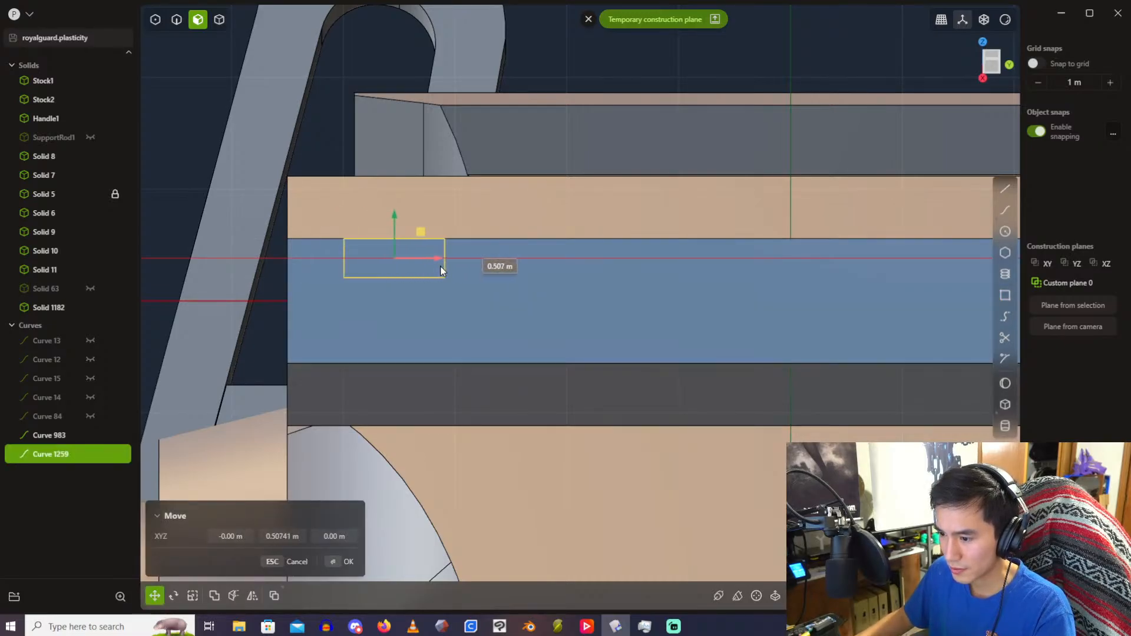
left_click_drag(393, 218, 395, 245)
left_click_drag(445, 288, 422, 293)
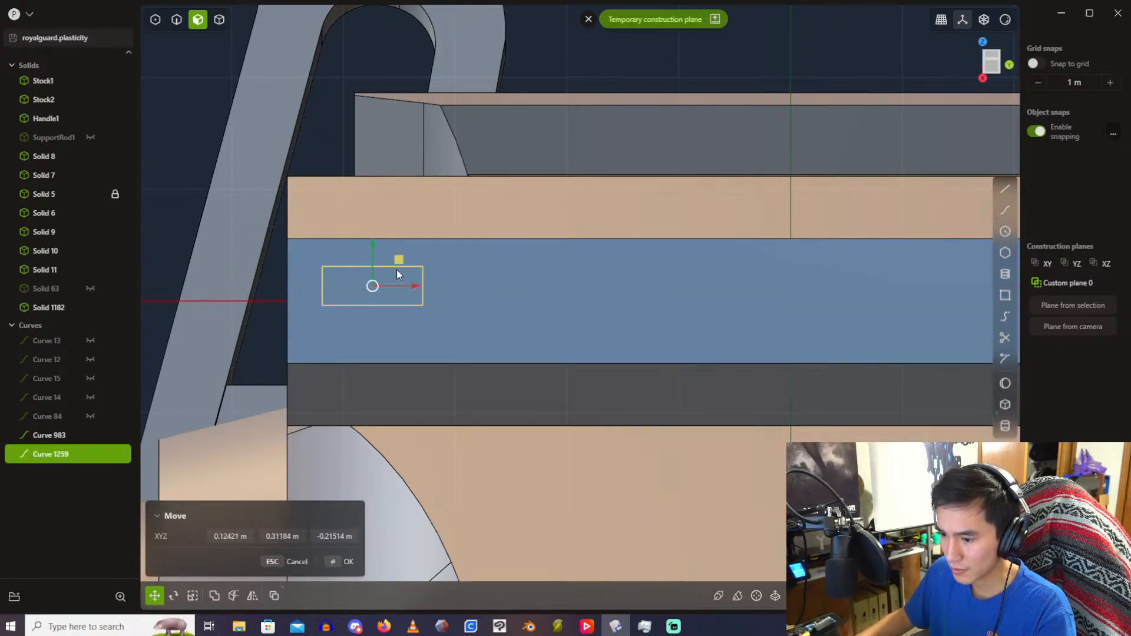
left_click_drag(374, 244, 373, 237)
Step: Duplicate the 0.9 m rectangle 1.2 m further along the rod
left_click_drag(410, 280, 547, 293)
key("Return")
key("shift+d")
left_click(294, 535)
type("1.2")
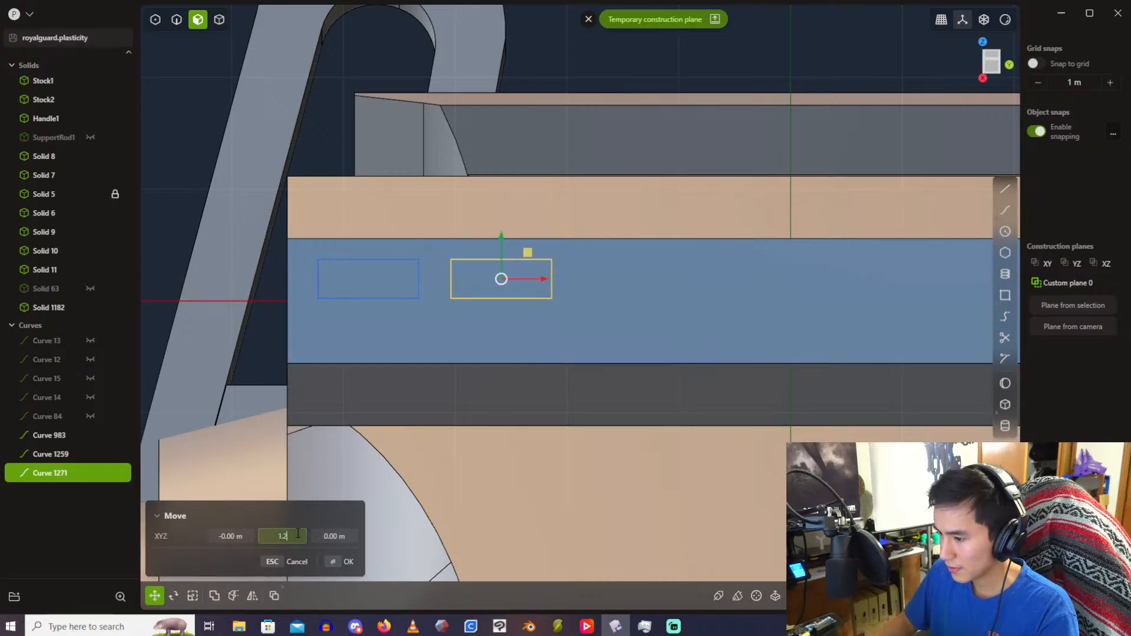
key("Return")
Step: Duplicate the second rectangle another 1.2 m along the rod to form a row of three
key("shift+d")
left_click_drag(560, 287, 692, 288)
left_click(295, 535)
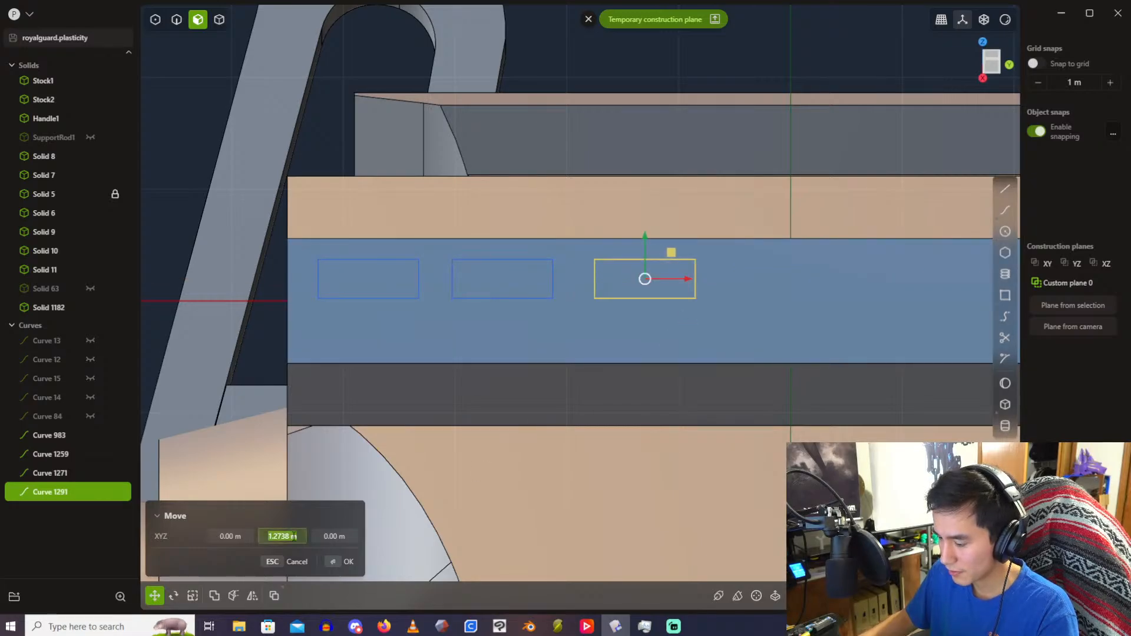
type("1.2")
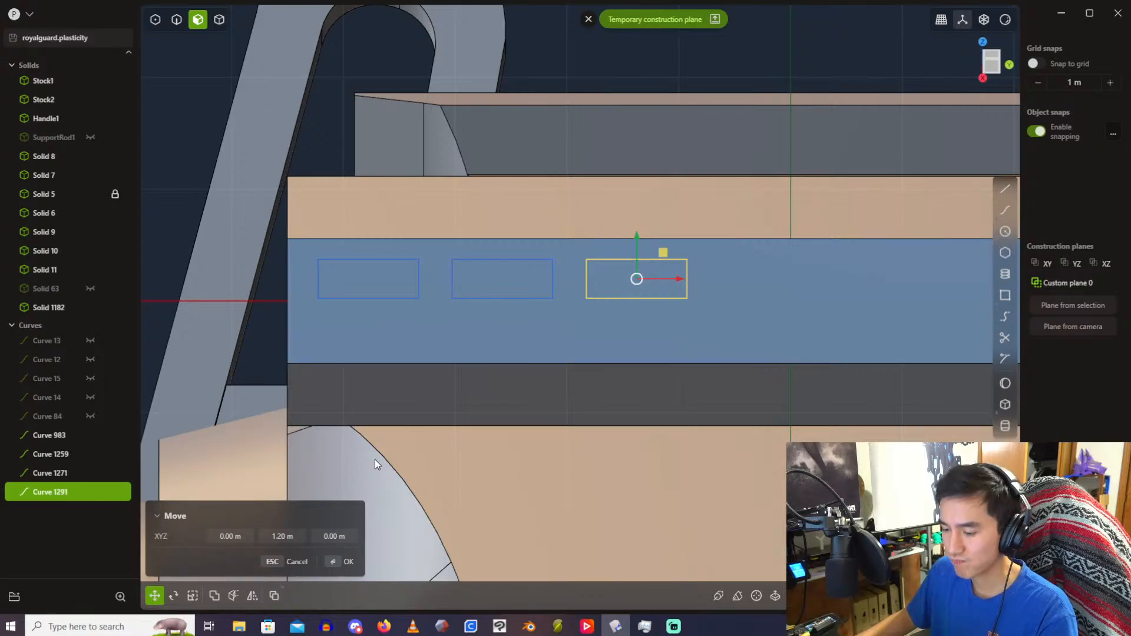
Step: Discard both 1.2 m spaced copies, keeping only the first rectangle
key("Escape")
key("ctrl+z")
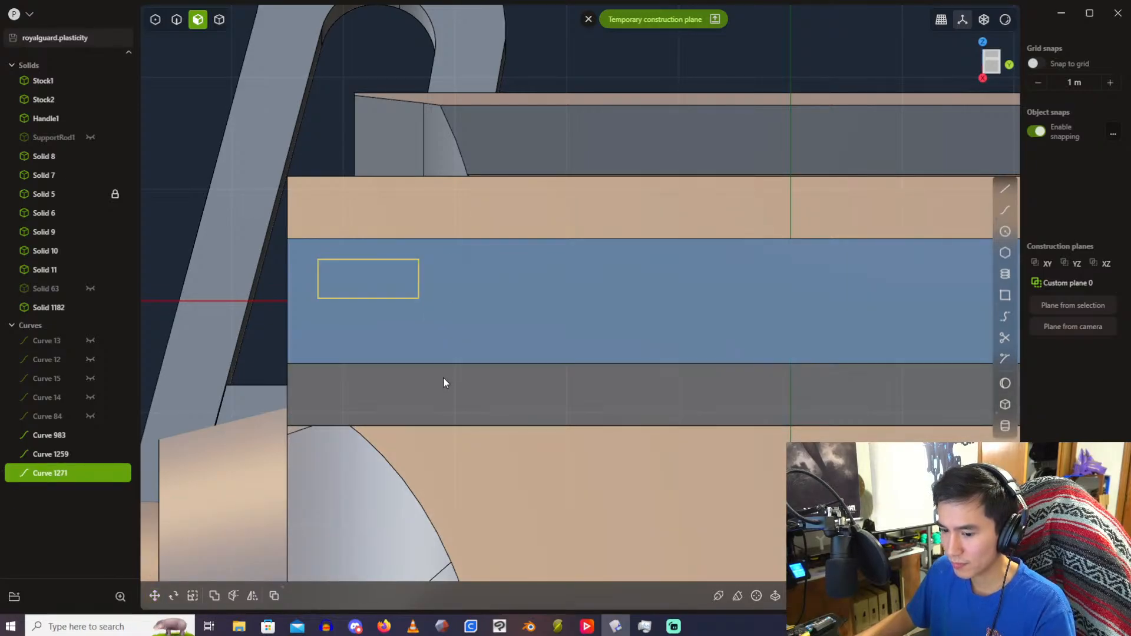
key("ctrl+z")
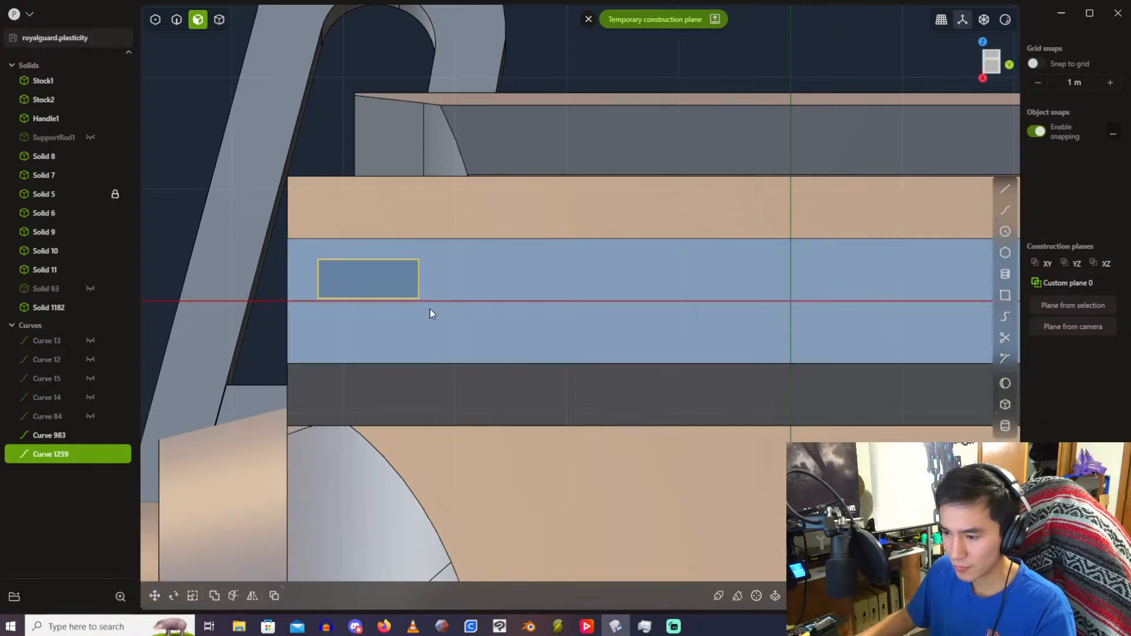
Step: Duplicate the remaining rectangle along the rod with an offset of 1.3 m
key("ctrl+d")
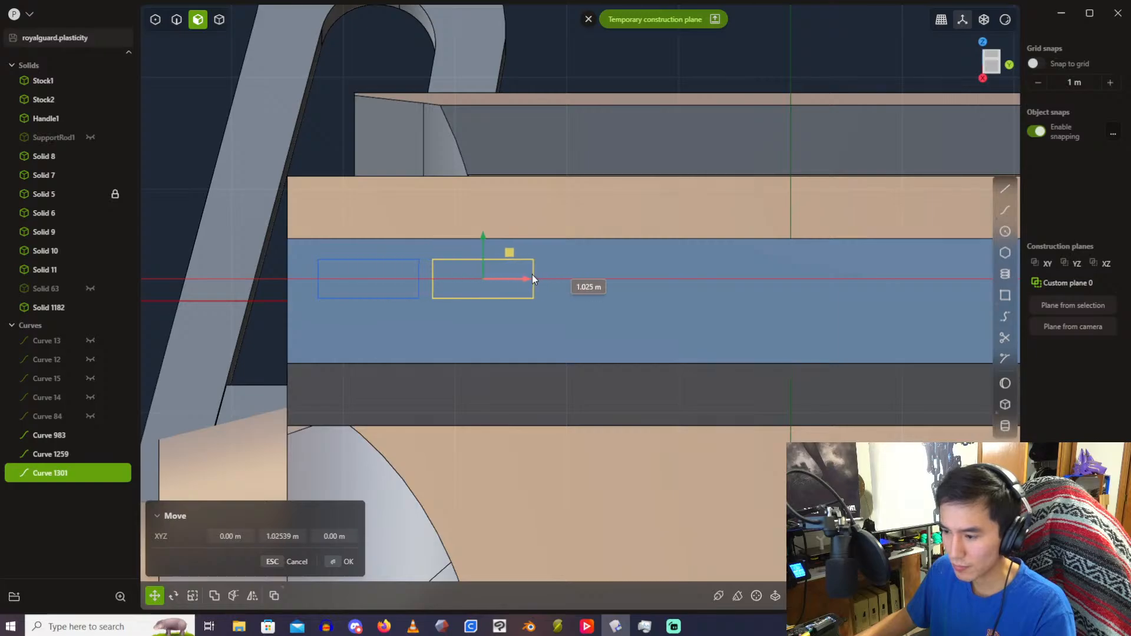
left_click(564, 277)
left_click(294, 535)
type("1.3")
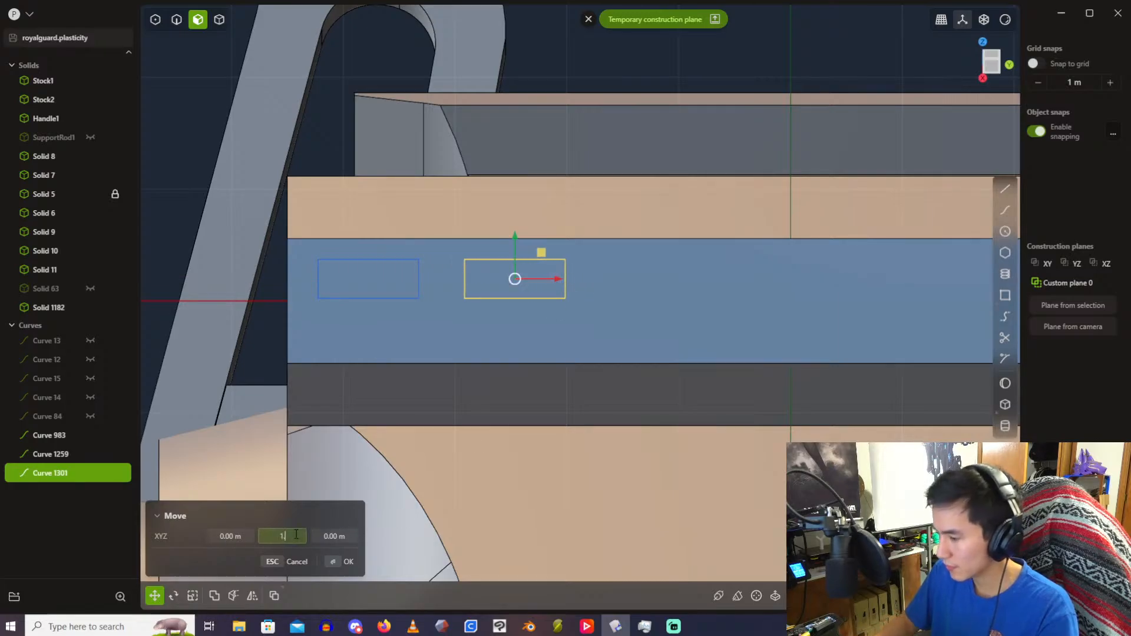
key("Return")
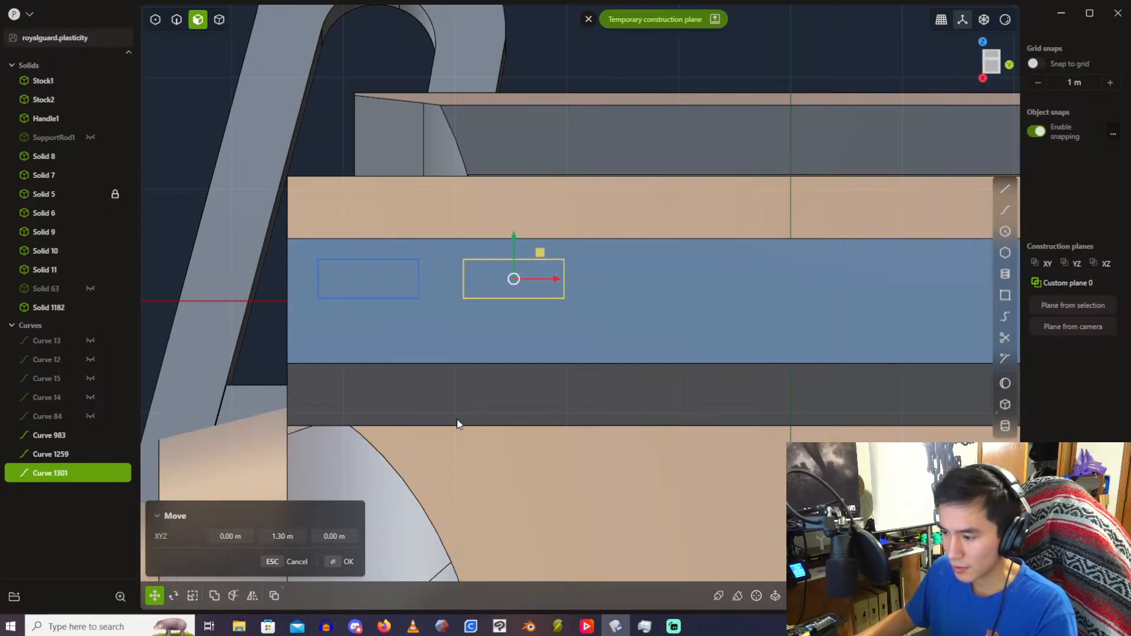
Step: Duplicate the second rectangle a further 1.3 m along the rod as the third in the row
key("ctrl+d")
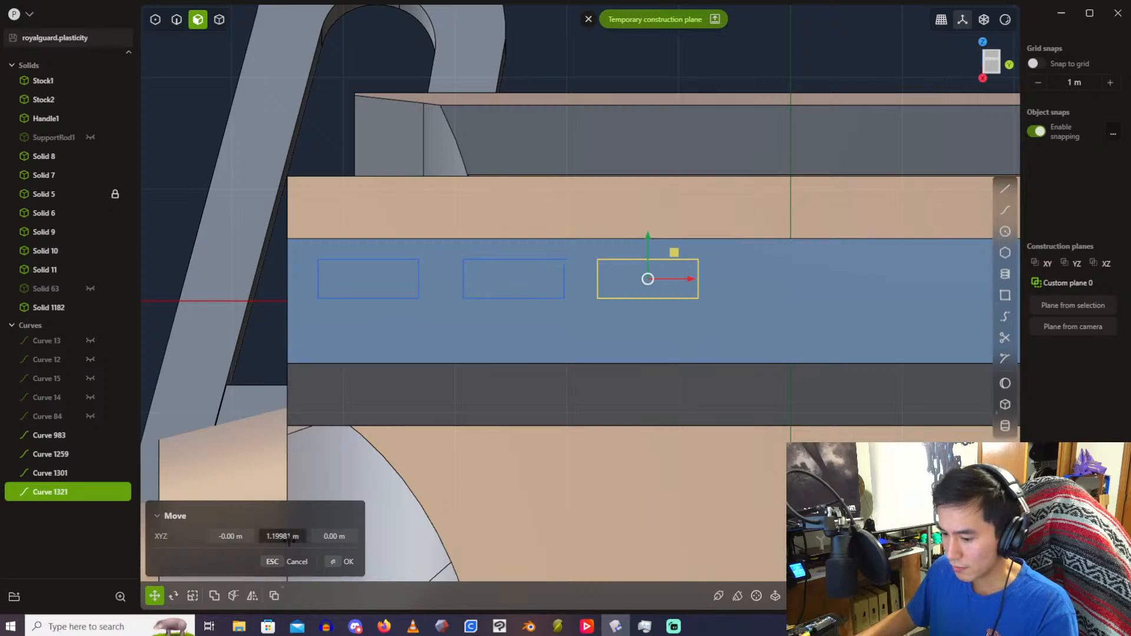
left_click(289, 537)
type("1.3")
key("Return")
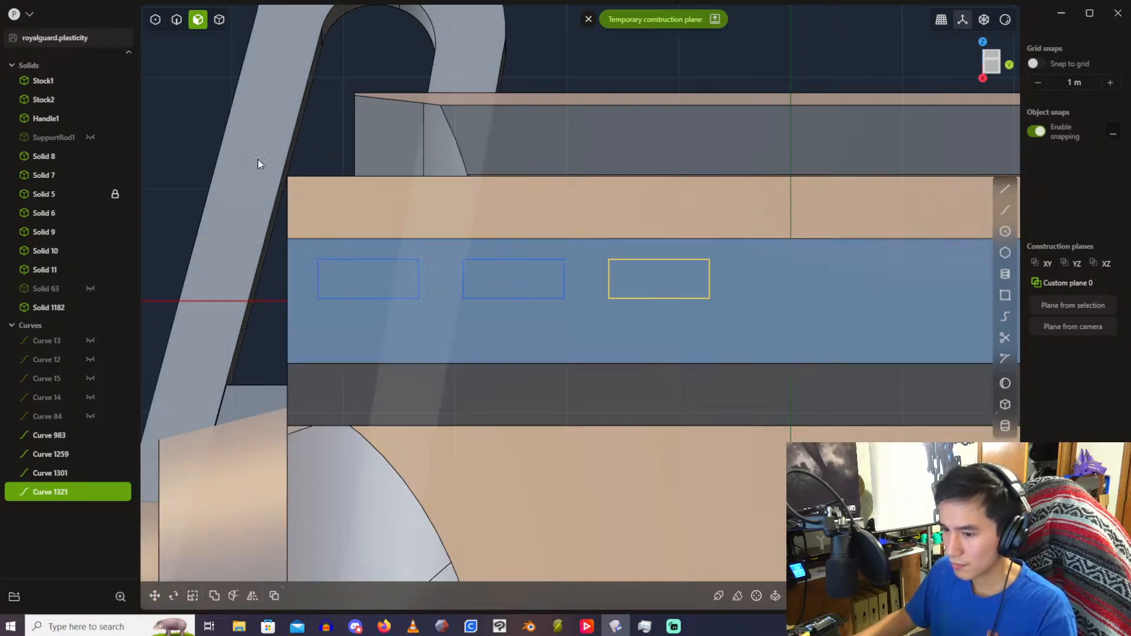
Step: Leave the temporary construction plane and extrude the three rectangular regions on the rod's side face by 0.1 m into separate blocks
left_click(215, 115)
scroll(269, 92, "down", 2)
middle_click_drag(377, 94, 196, 53)
left_click(588, 19)
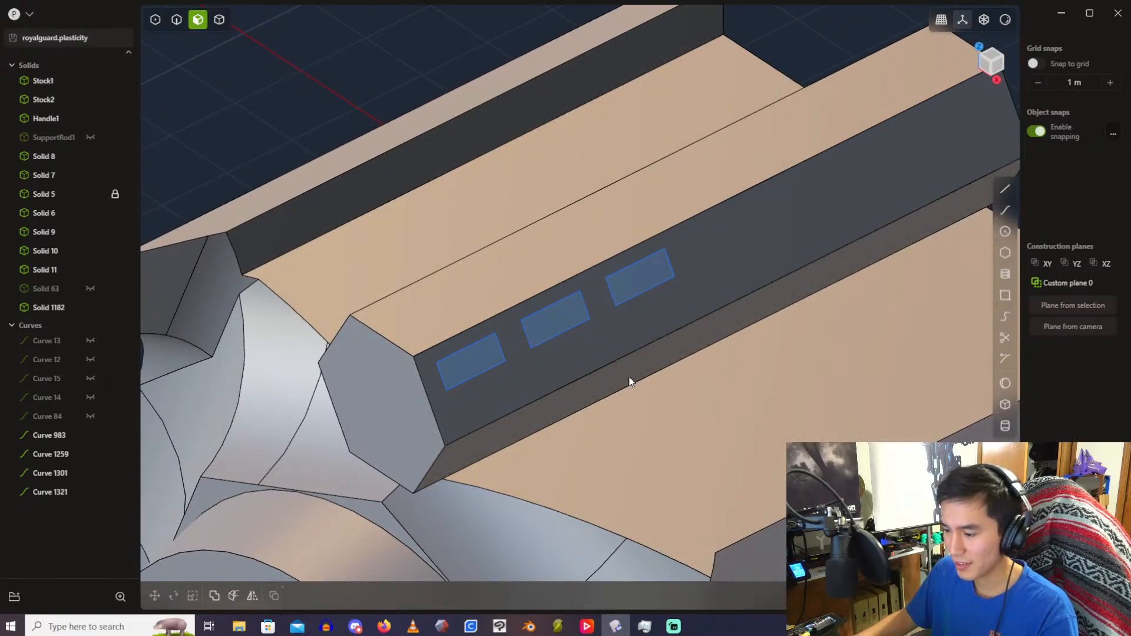
key("e")
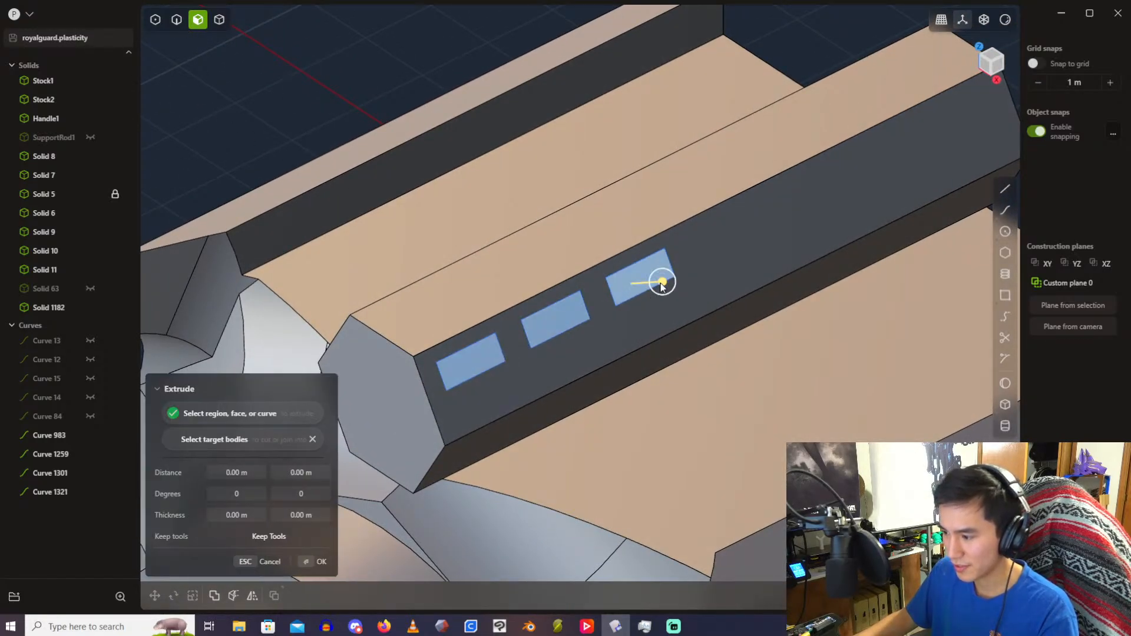
left_click(264, 470)
type(".")
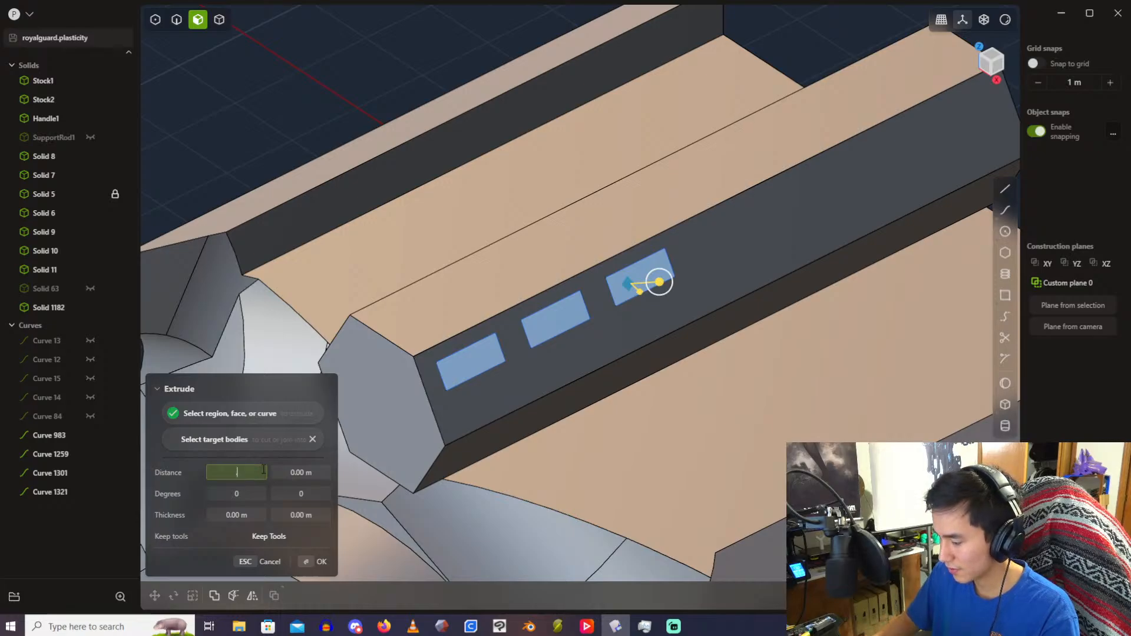
type("1")
key("Return")
key("Return")
Step: Delete the three source rectangle curves, keeping the extruded blocks
mouse_move(87, 553)
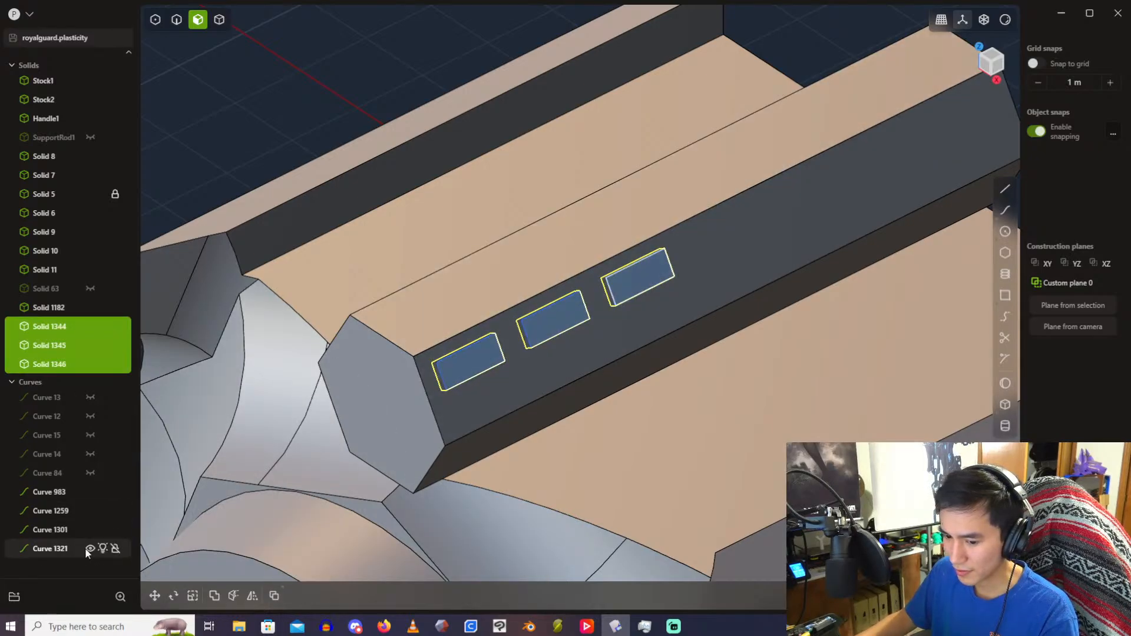
left_click(50, 510)
left_click(61, 545, "shift")
key("Delete")
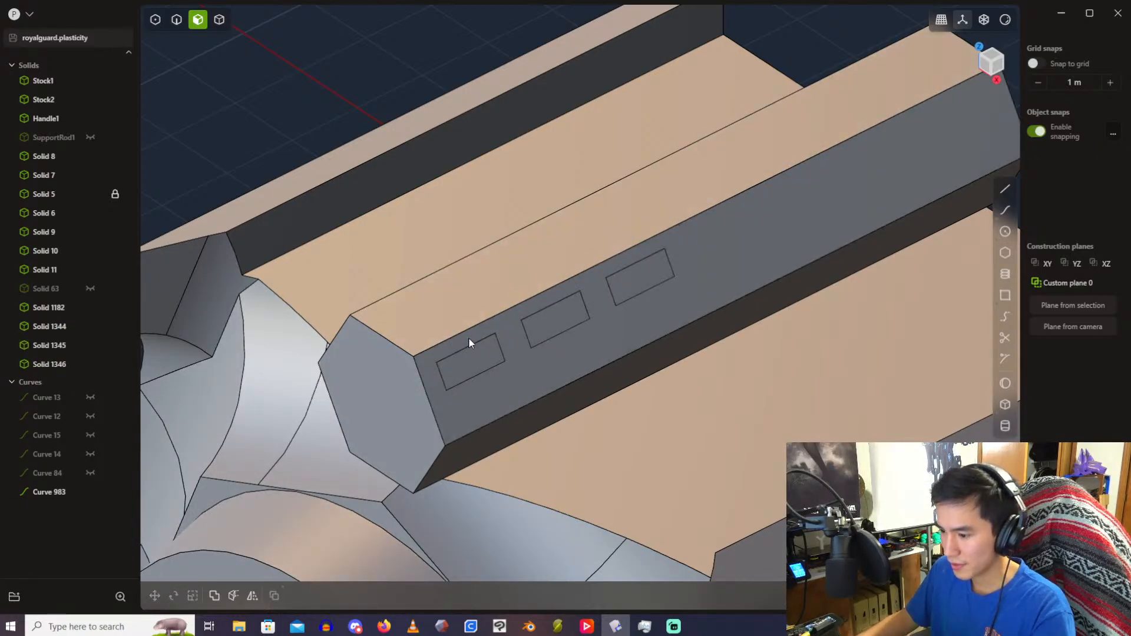
Step: Mirror the three rectangular blocks along X onto the opposite side of the hexagonal rod
key("4")
left_click(472, 361)
left_click(548, 330)
left_click(646, 289)
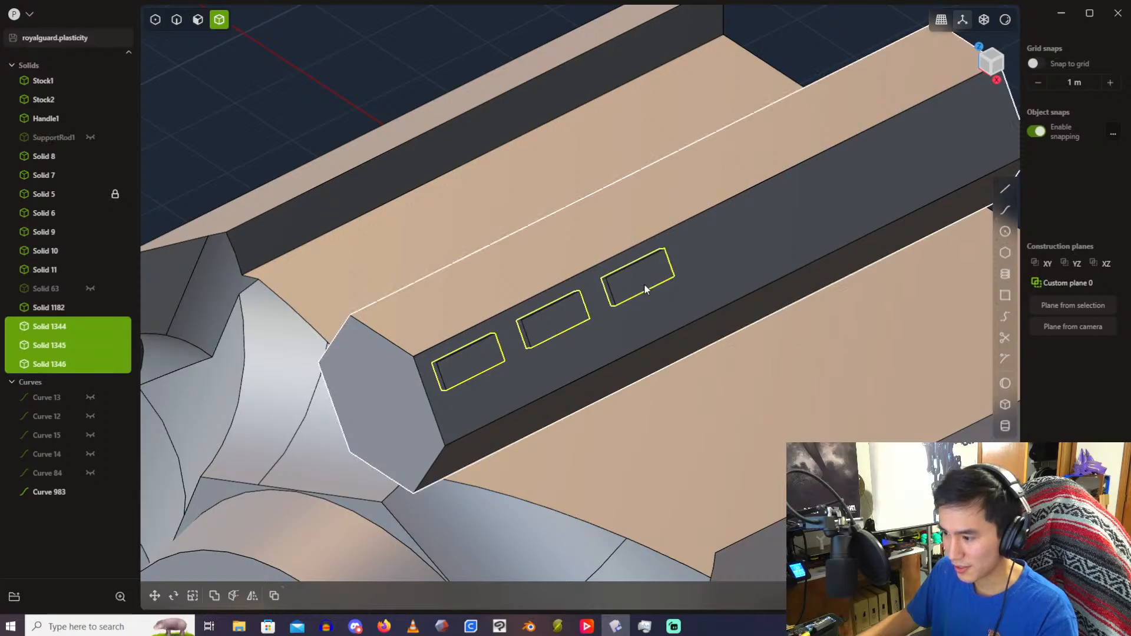
key("alt+x")
middle_click_drag(525, 477, 642, 199, "shift")
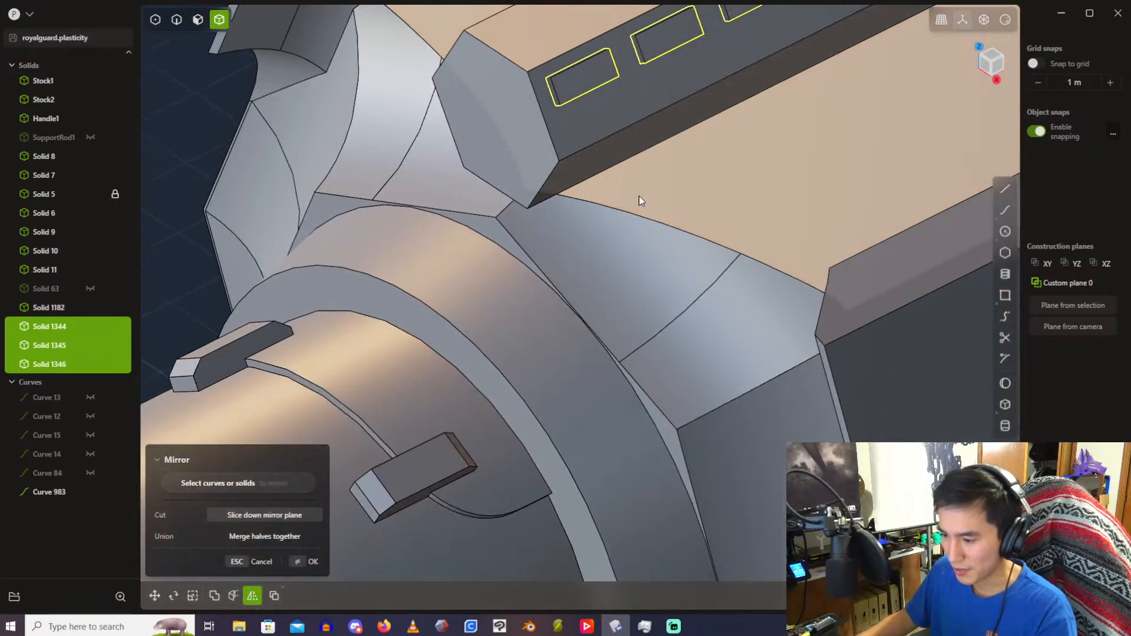
scroll(610, 321, "down", 6)
middle_click_drag(541, 439, 596, 330, "shift")
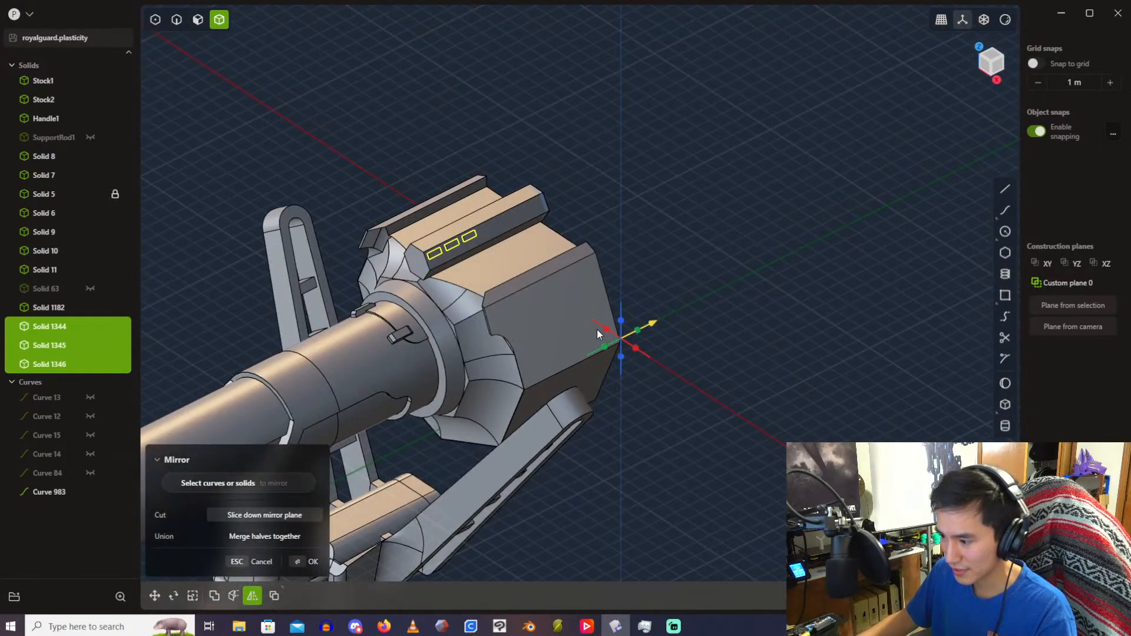
key("x")
key("Return")
Step: Subtract all six rectangular blocks from the hexagonal rod to cut recesses into both of its side faces
scroll(440, 252, "up", 5)
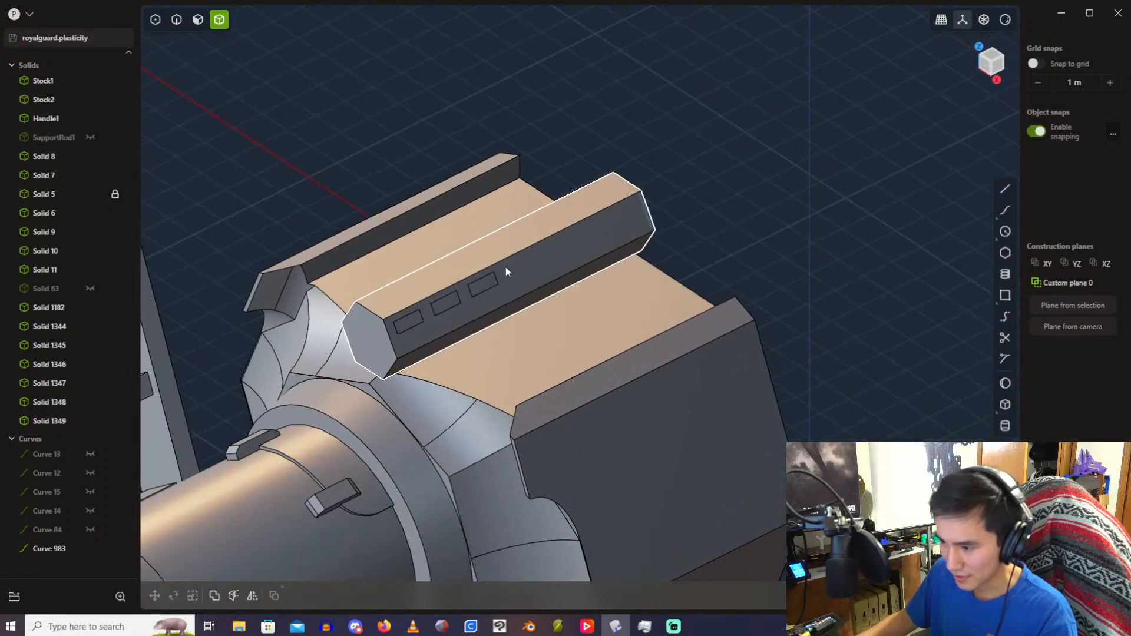
left_click(433, 308)
left_click(417, 323)
left_click(443, 302)
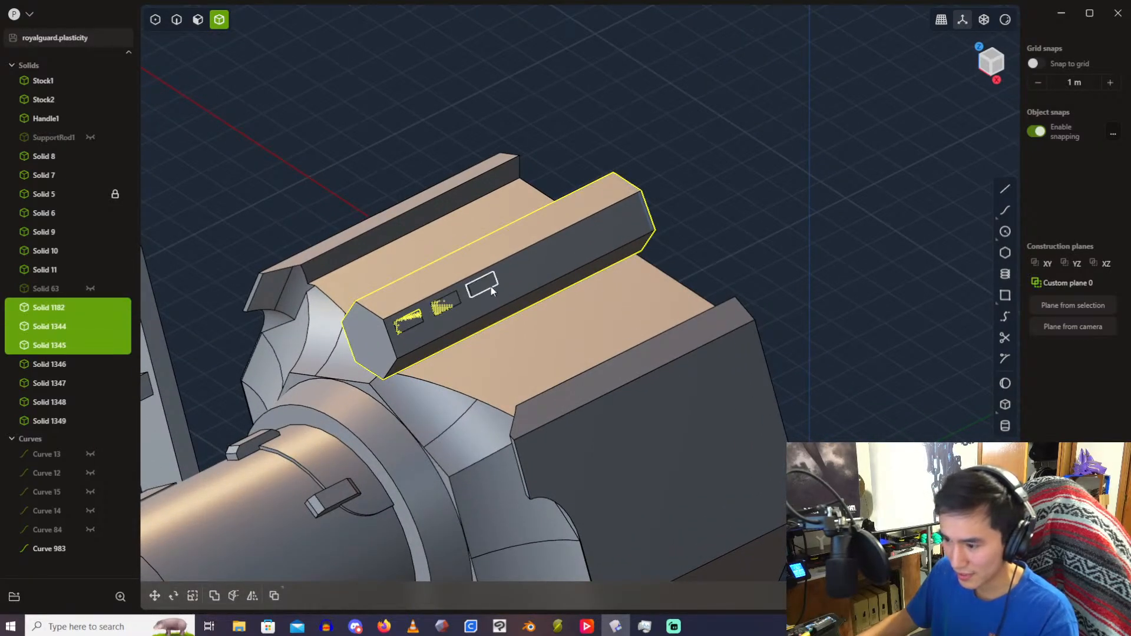
left_click(490, 286)
middle_click_drag(430, 203, 684, 201)
left_click(629, 172)
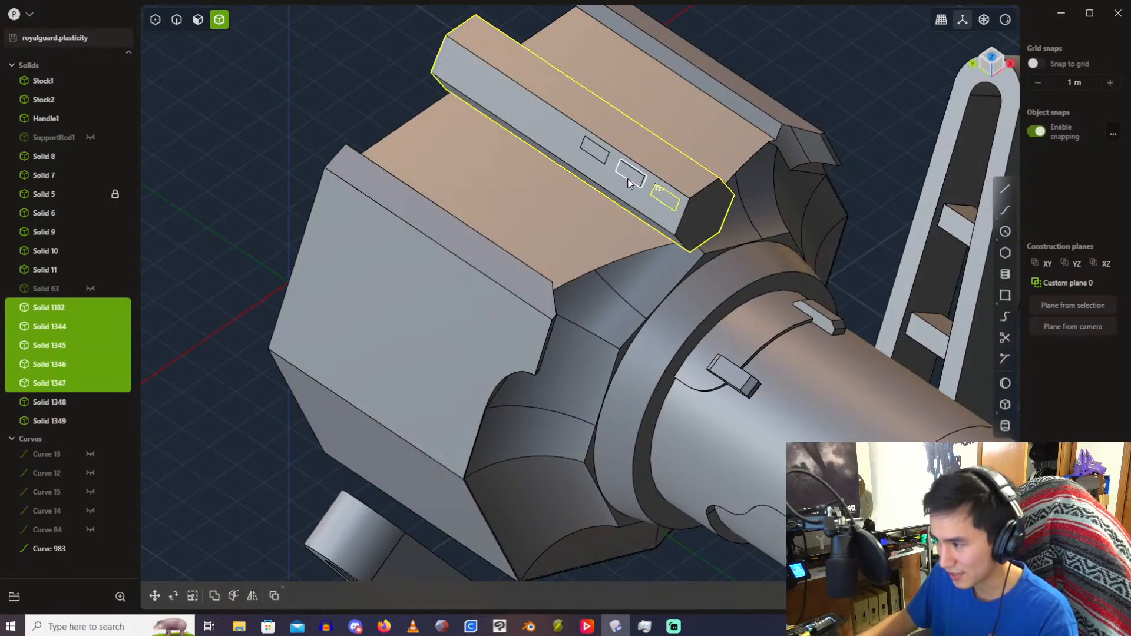
left_click(665, 196)
left_click(595, 152)
key("q")
right_click(416, 97)
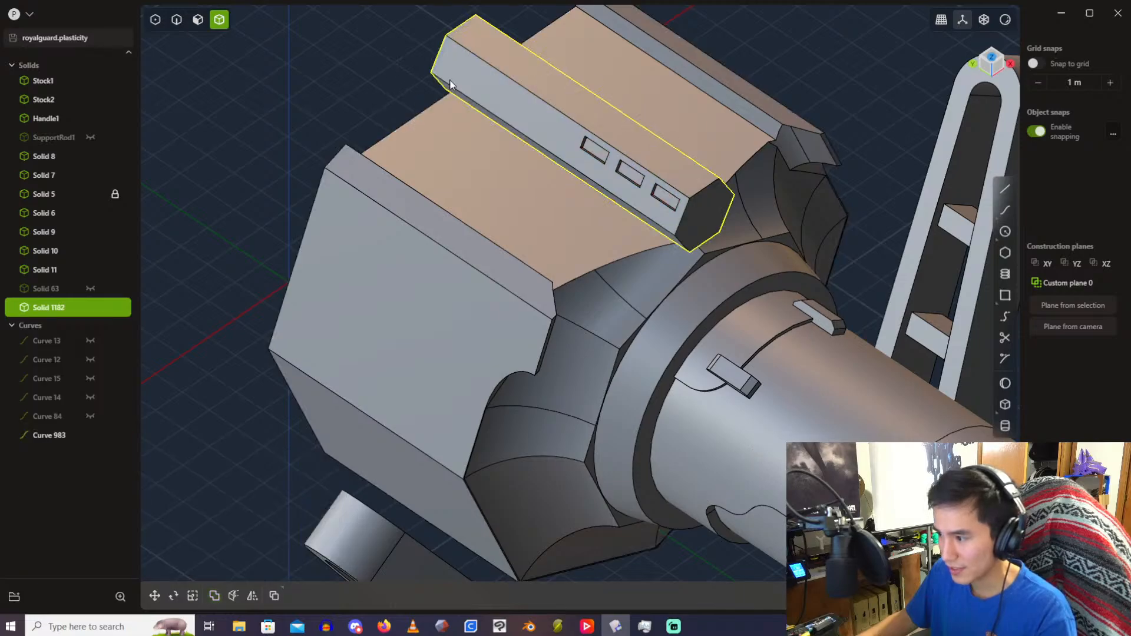
key("Escape")
scroll(505, 103, "up", 1)
middle_click_drag(509, 103, 503, 83)
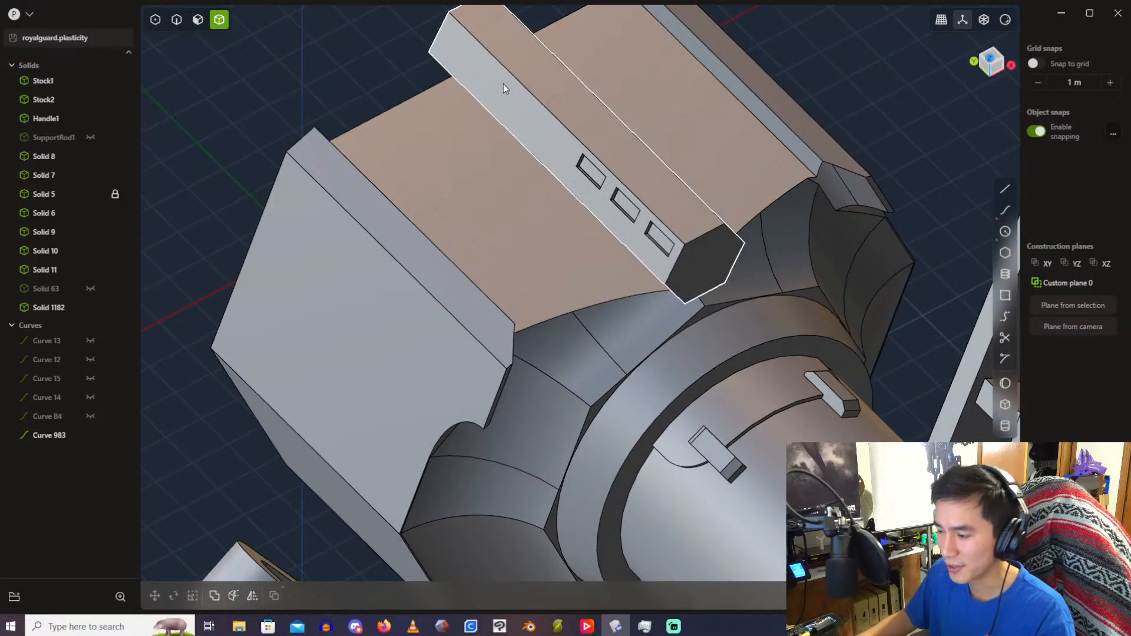
Step: Undo the subtraction from the rod and the mirroring of the three blocks
key("ctrl+z")
key("ctrl+z")
key("ctrl+z")
key("ctrl+z")
key("ctrl+z")
key("ctrl+z")
key("ctrl+z")
key("ctrl+z")
key("ctrl+z")
key("ctrl+z")
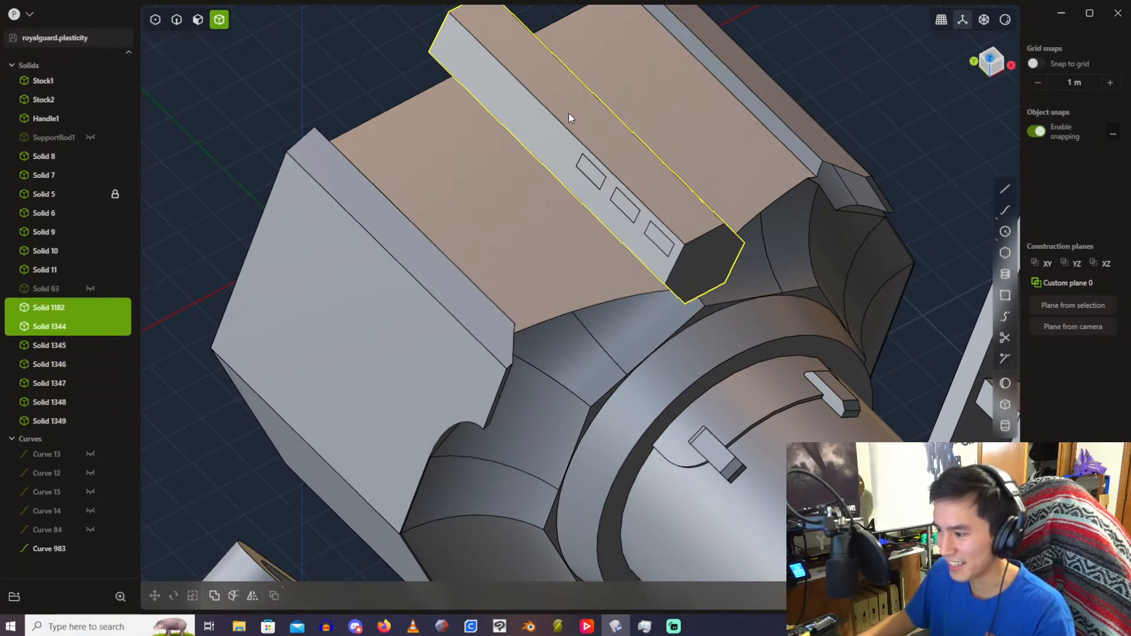
key("ctrl+z")
Step: Hide the hexagonal rod to expose the three blocks for edge selection
middle_click_drag(568, 114, 395, 97)
left_click(656, 98)
key("h")
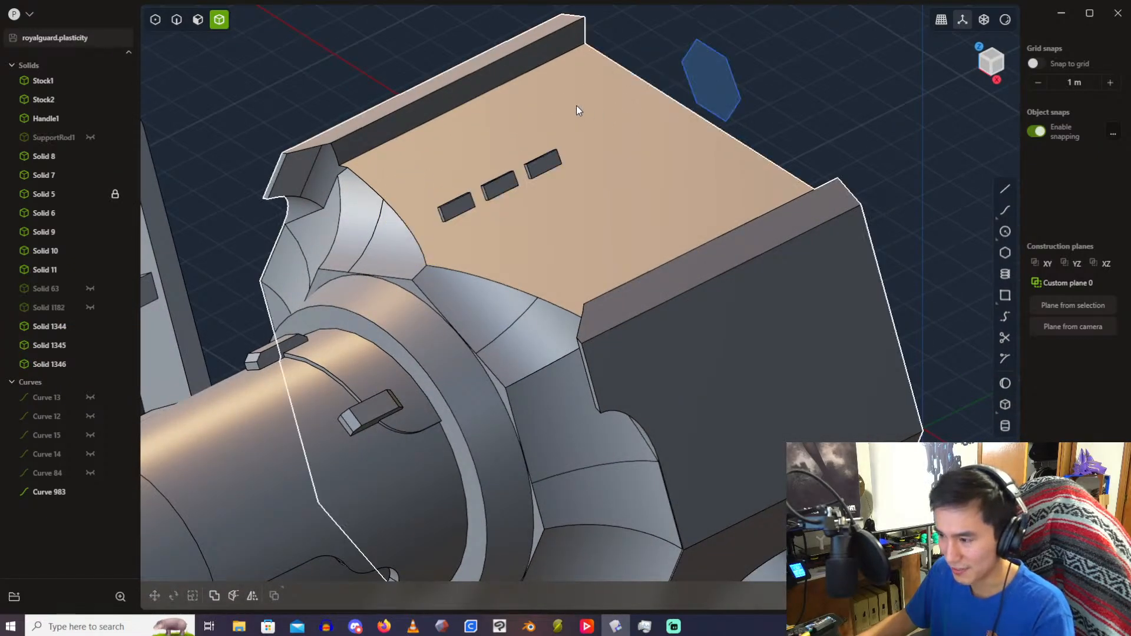
scroll(469, 167, "up", 5)
left_click(176, 19)
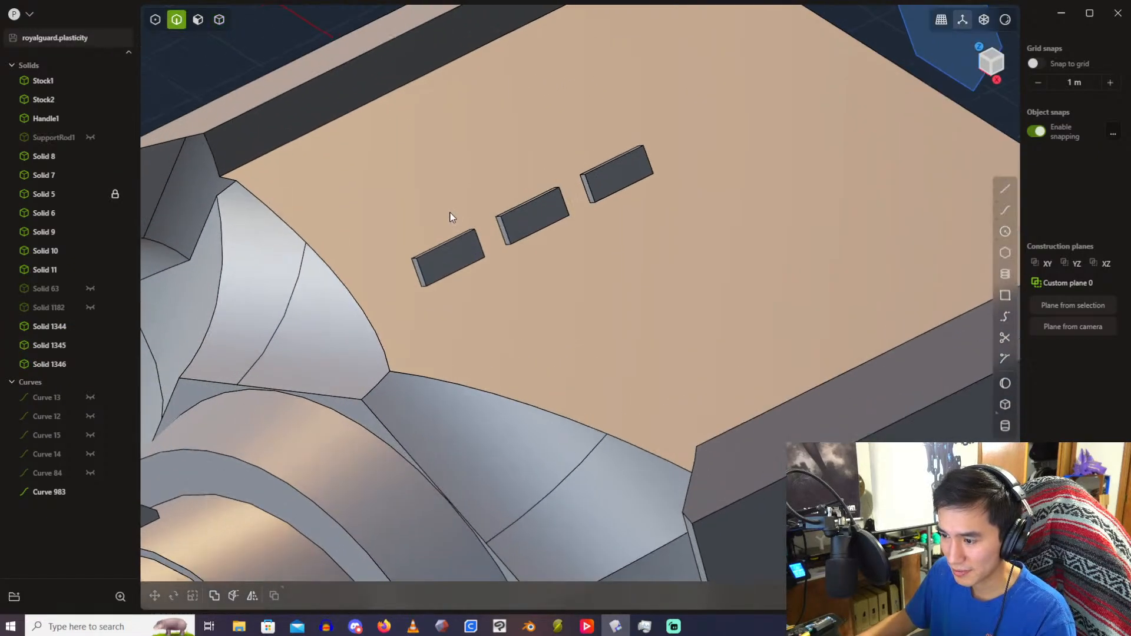
scroll(416, 273, "up", 6)
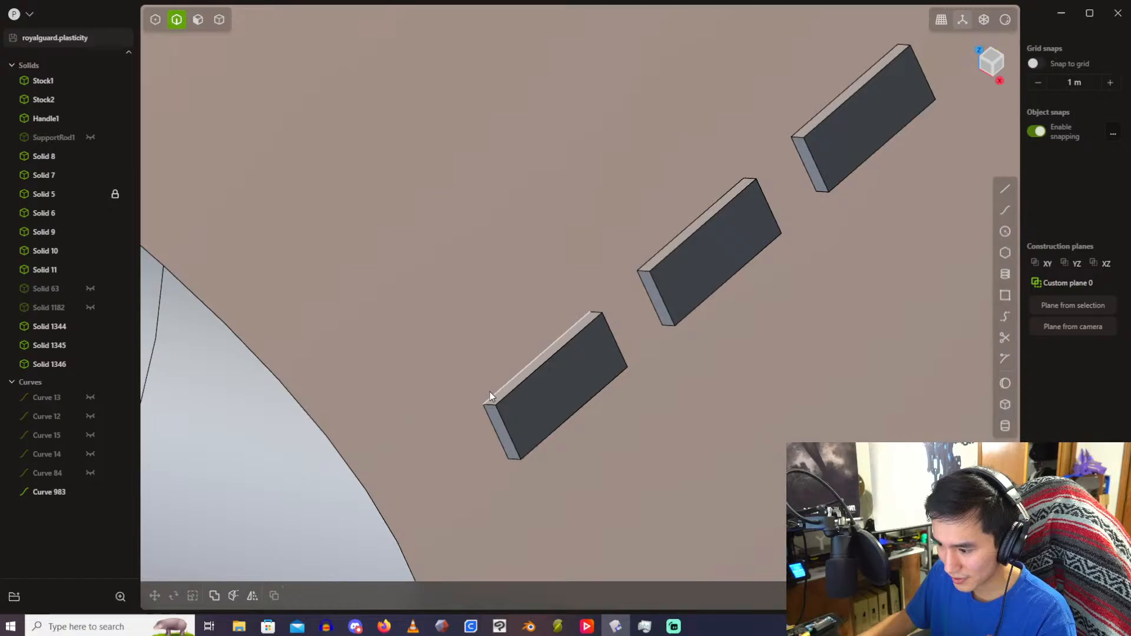
left_click(489, 405)
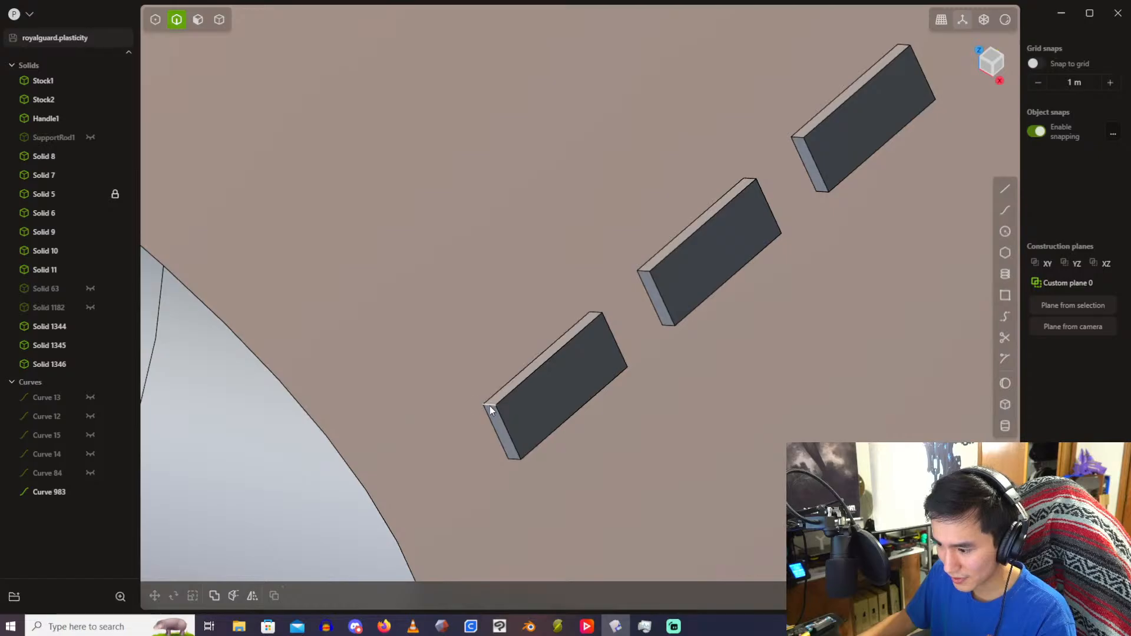
key("f")
key("Escape")
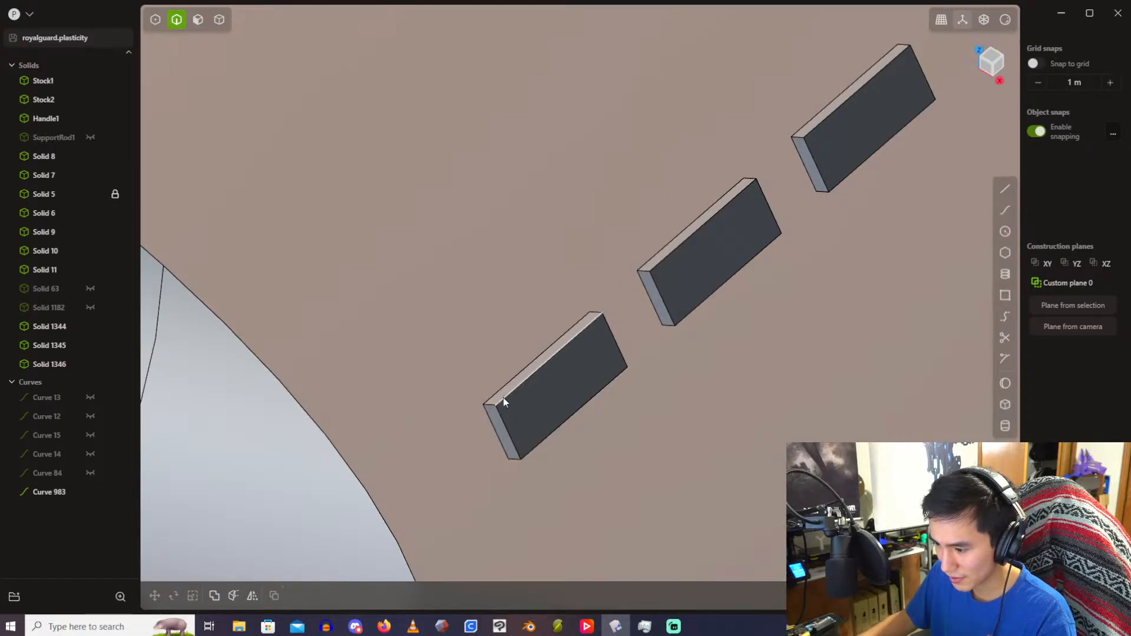
Step: Fillet the four short corner edges of each of the three blocks, with both distances set to 0.15 m
left_click(490, 404)
key("f")
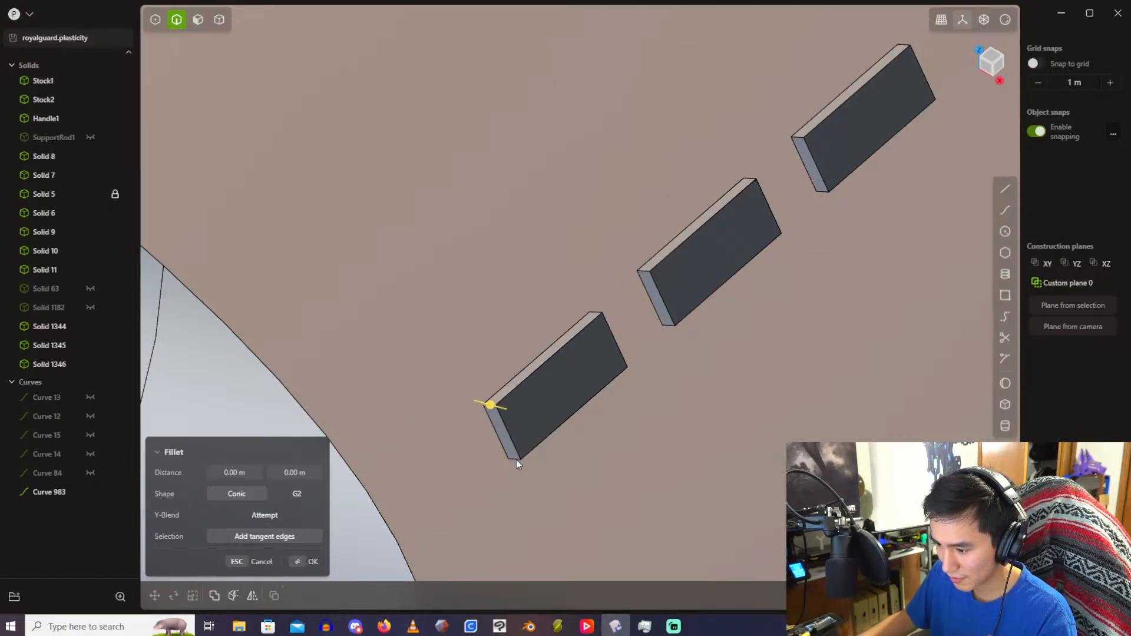
left_click(599, 312)
middle_click_drag(600, 313, 565, 278)
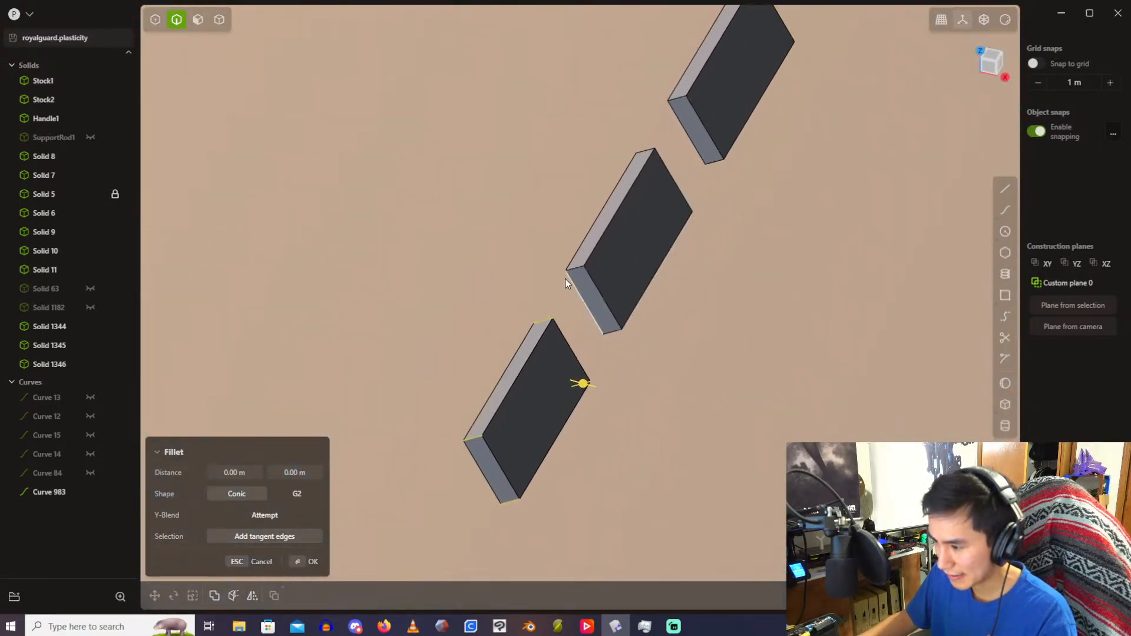
left_click(682, 101)
left_click(713, 160)
middle_click_drag(721, 136, 436, 167)
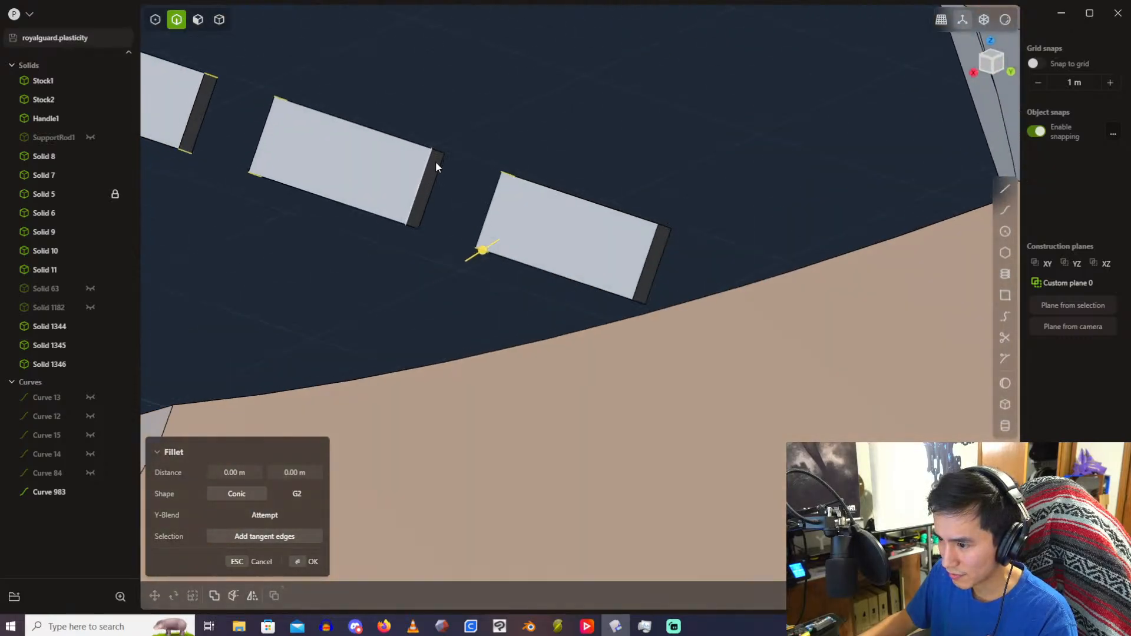
left_click(412, 226)
left_click(641, 298)
left_click(668, 228)
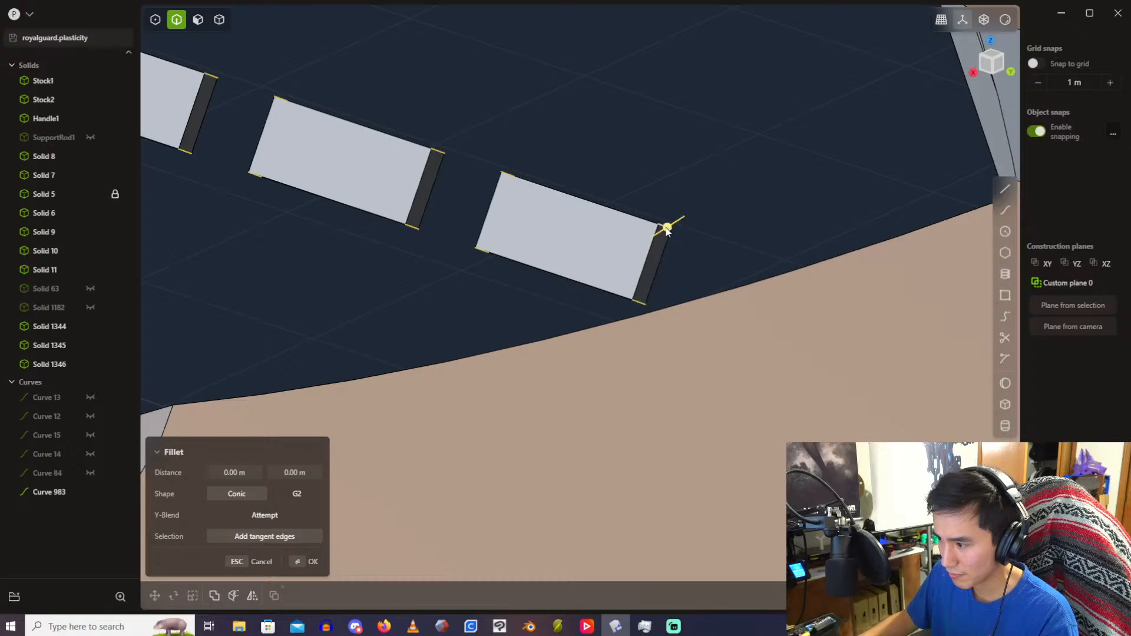
left_click_drag(667, 229, 705, 229)
left_click(252, 472)
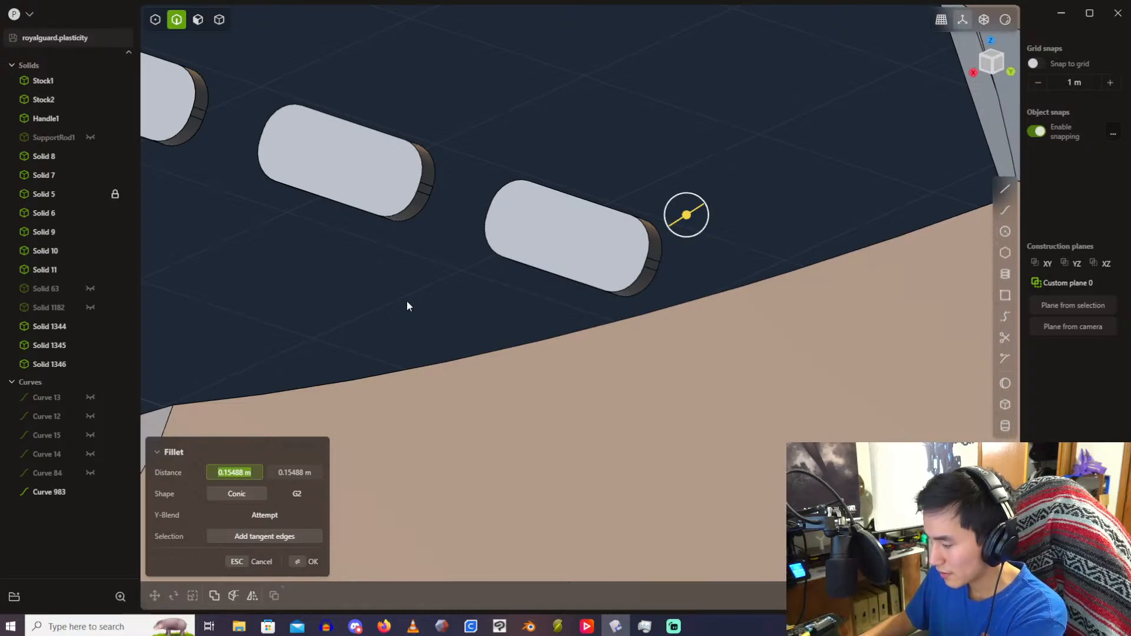
type(".15")
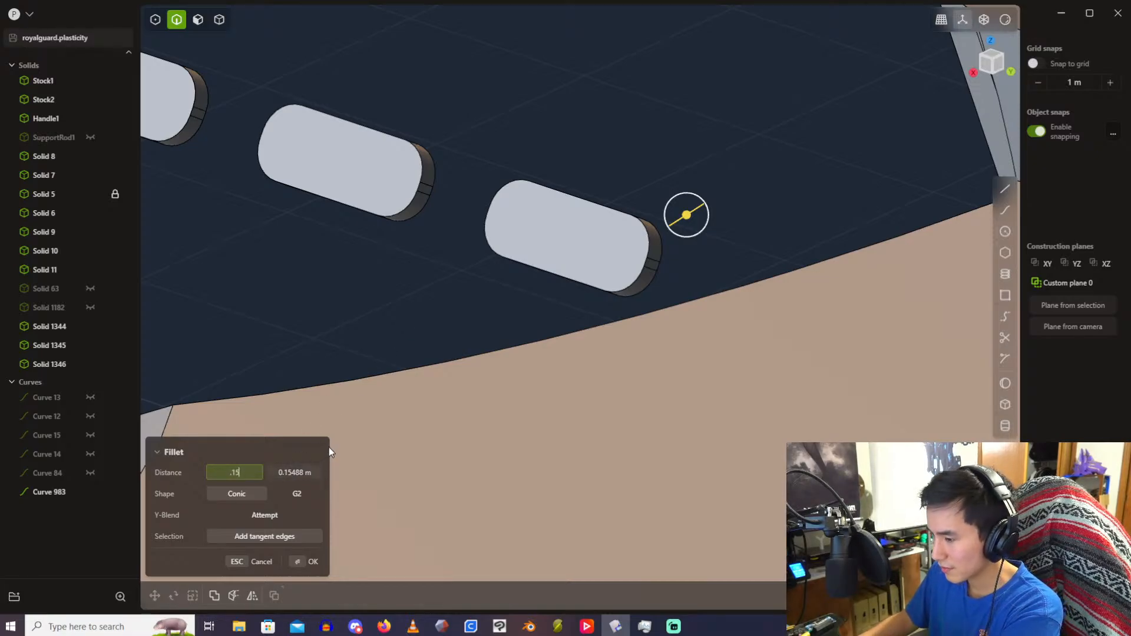
left_click(301, 469)
type(".15")
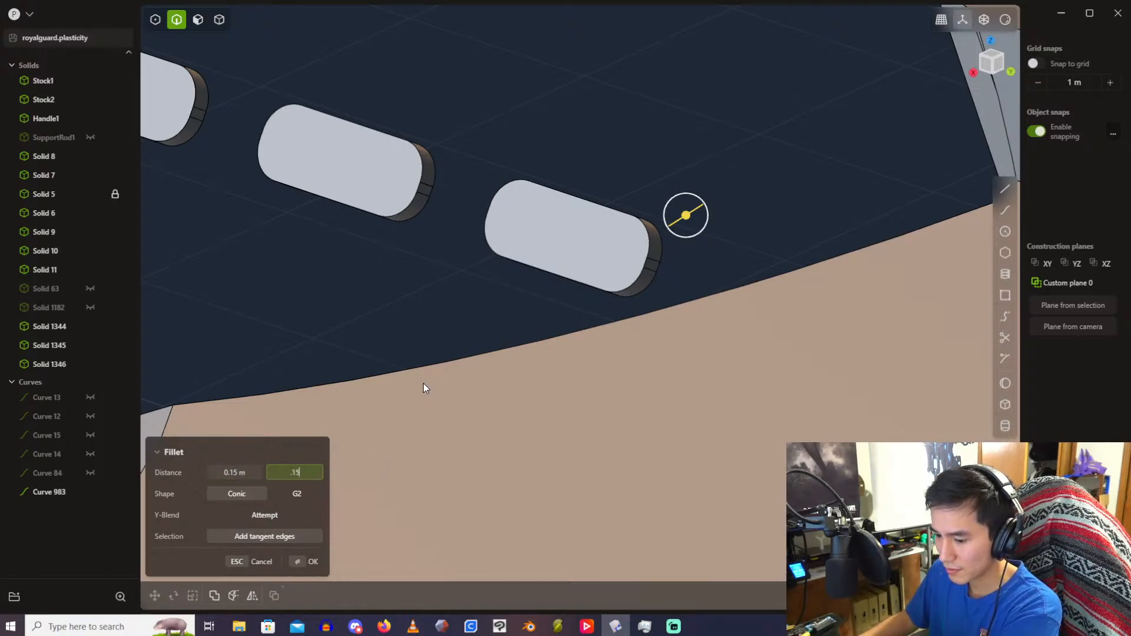
key("Return")
Step: Show the hidden hexagonal rod again around the rounded blocks
middle_click_drag(387, 275, 849, 205)
scroll(628, 241, "down", 6)
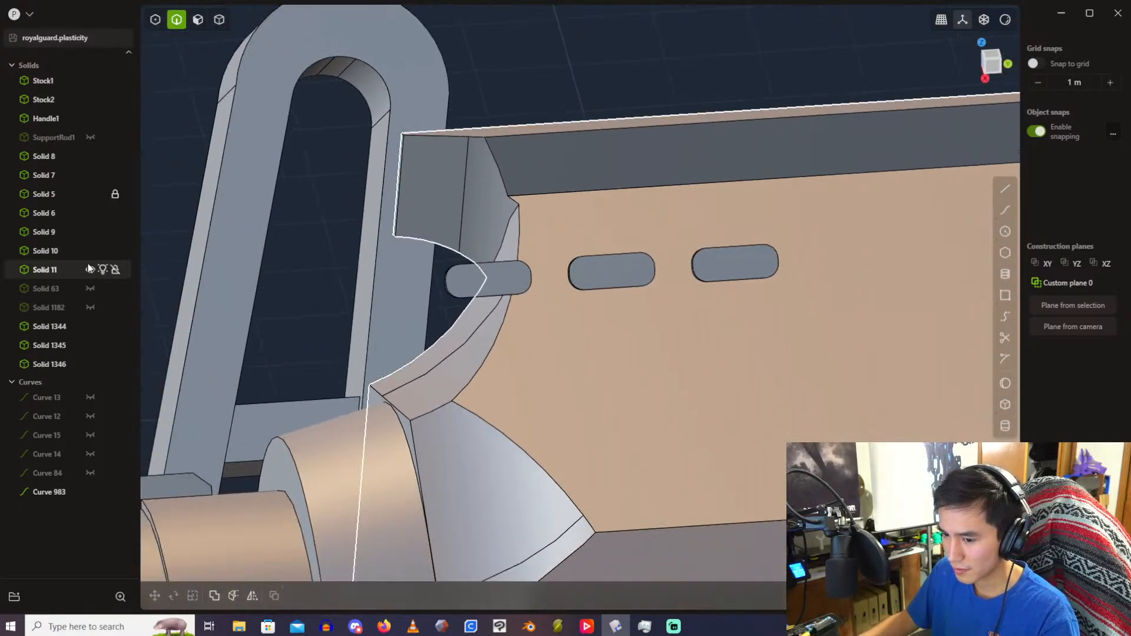
left_click(90, 308)
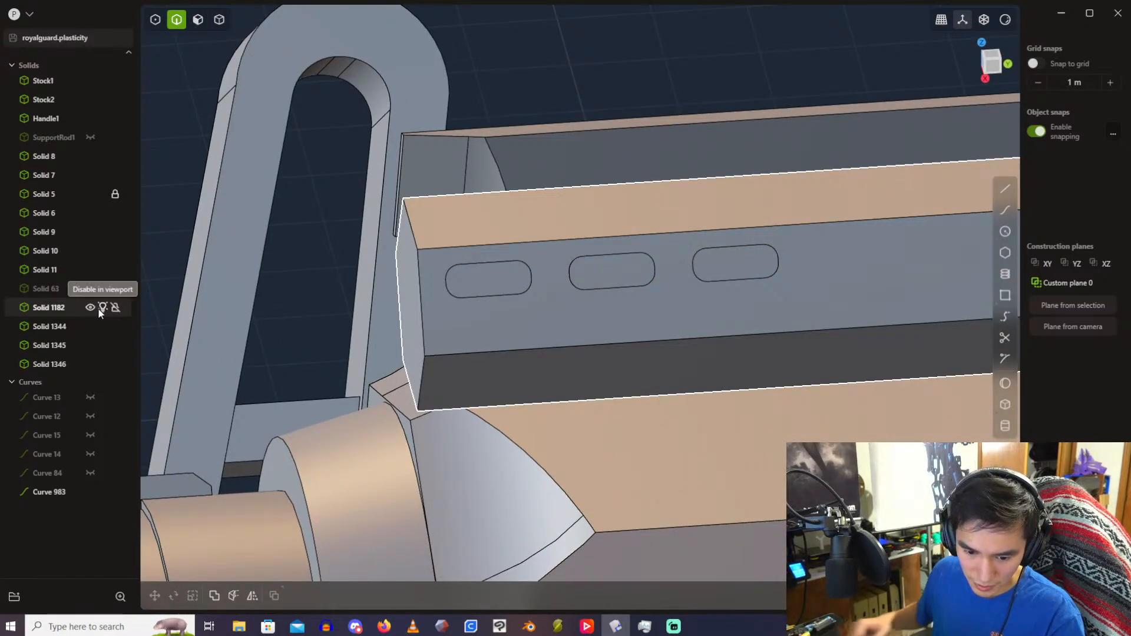
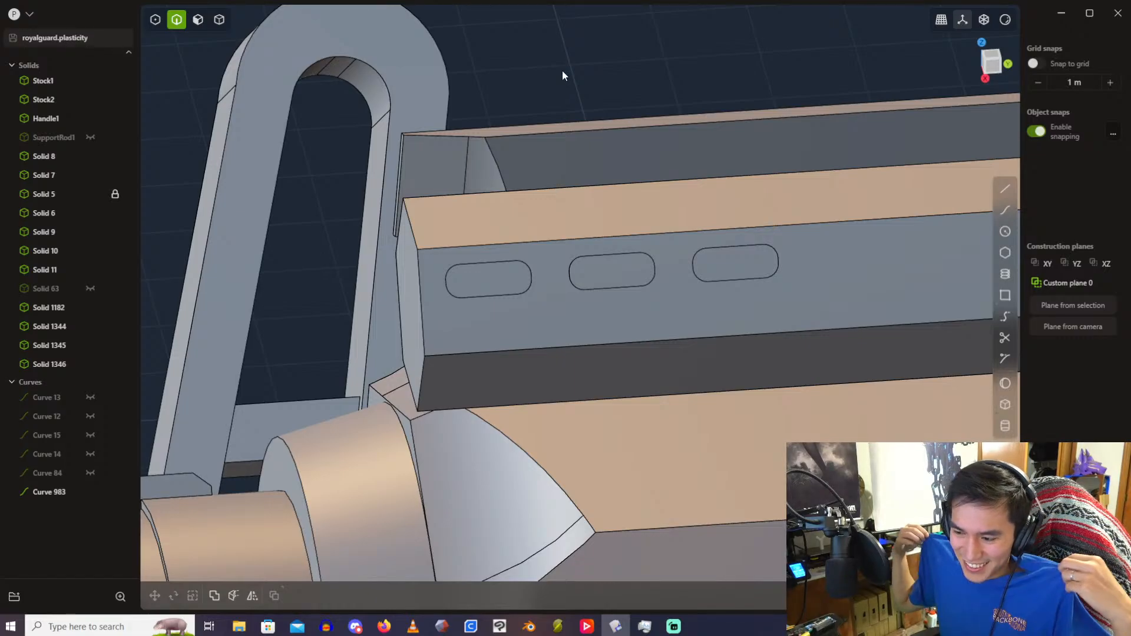
Step: Mirror the three rounded blocks along X onto the opposite side of the hexagonal rod
left_click(225, 19)
left_click(515, 278)
left_click(622, 274)
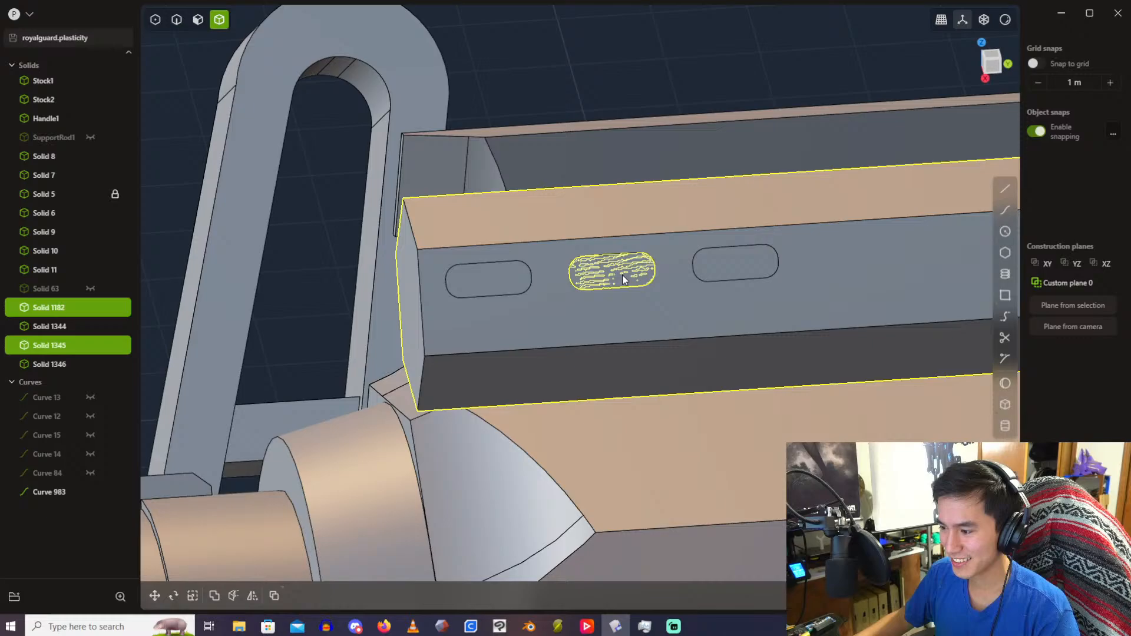
left_click(493, 285)
left_click(727, 266)
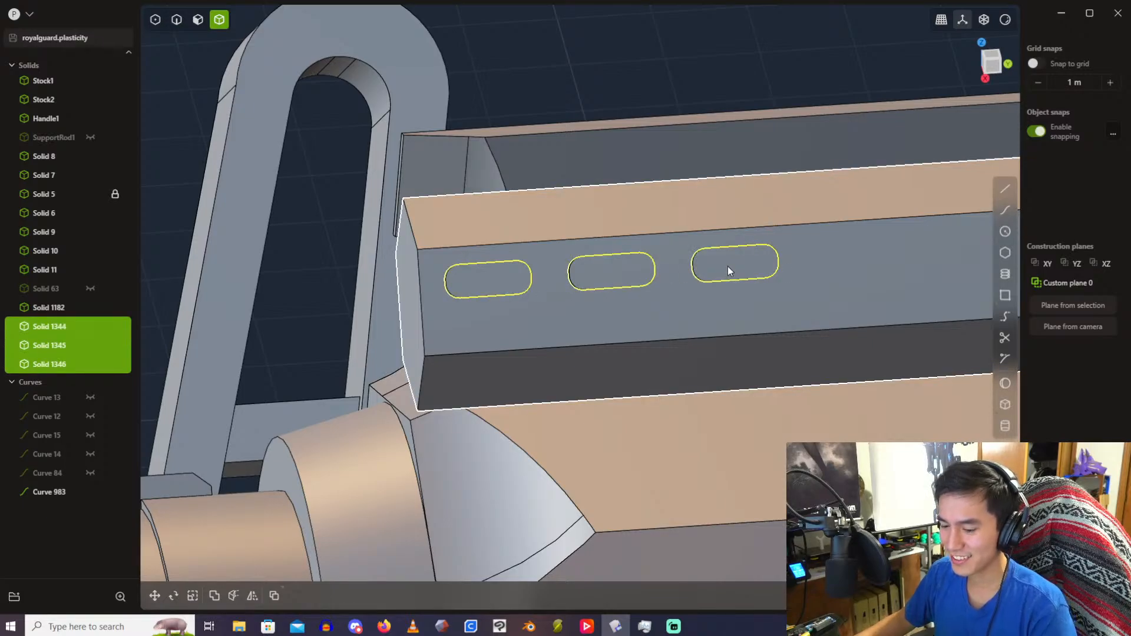
middle_click_drag(728, 267, 569, 147)
key("alt+x")
scroll(544, 438, "down", 3)
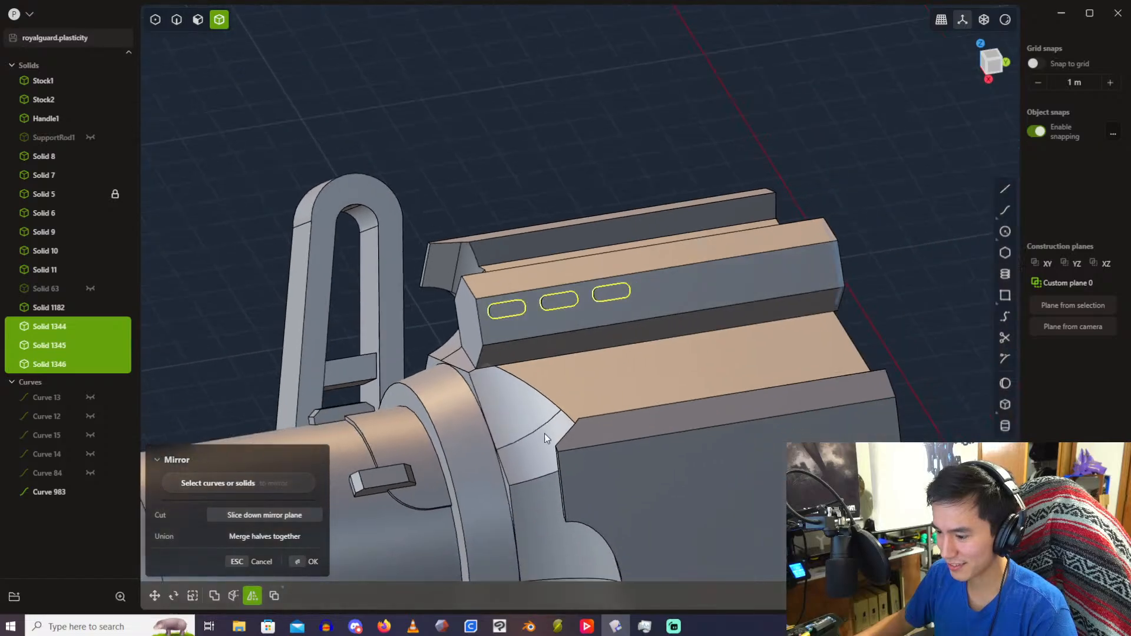
middle_click_drag(544, 433, 315, 330)
left_click(830, 165)
key("Return")
Step: Subtract the six rounded blocks from the hexagonal rod to cut three recesses into each of the two side faces
scroll(377, 254, "up", 4)
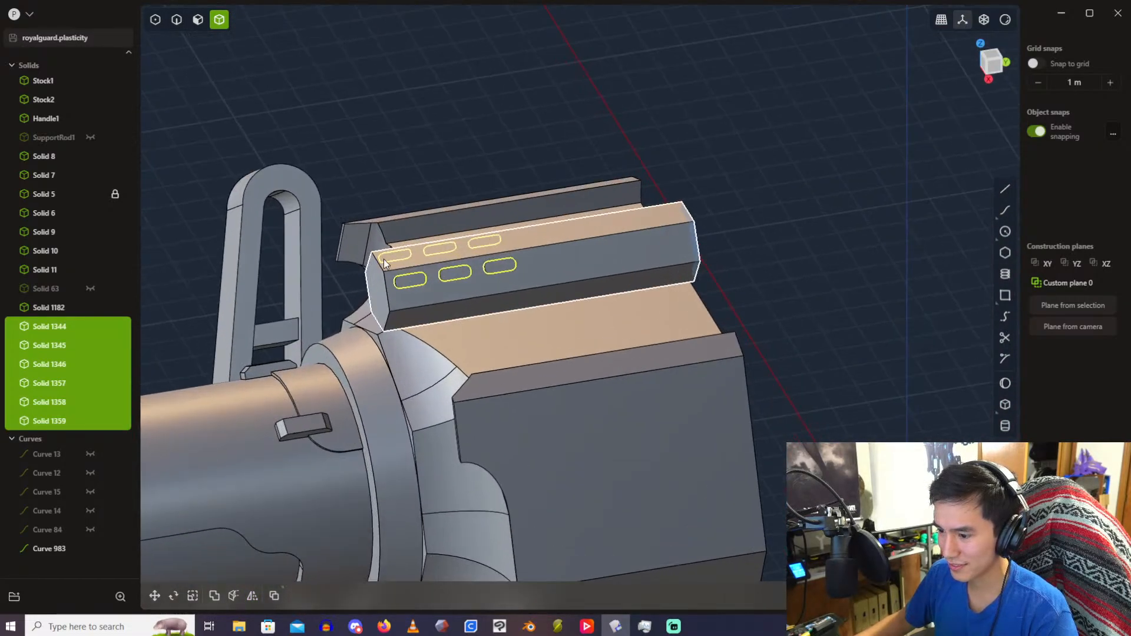
left_click(574, 260)
key("Escape")
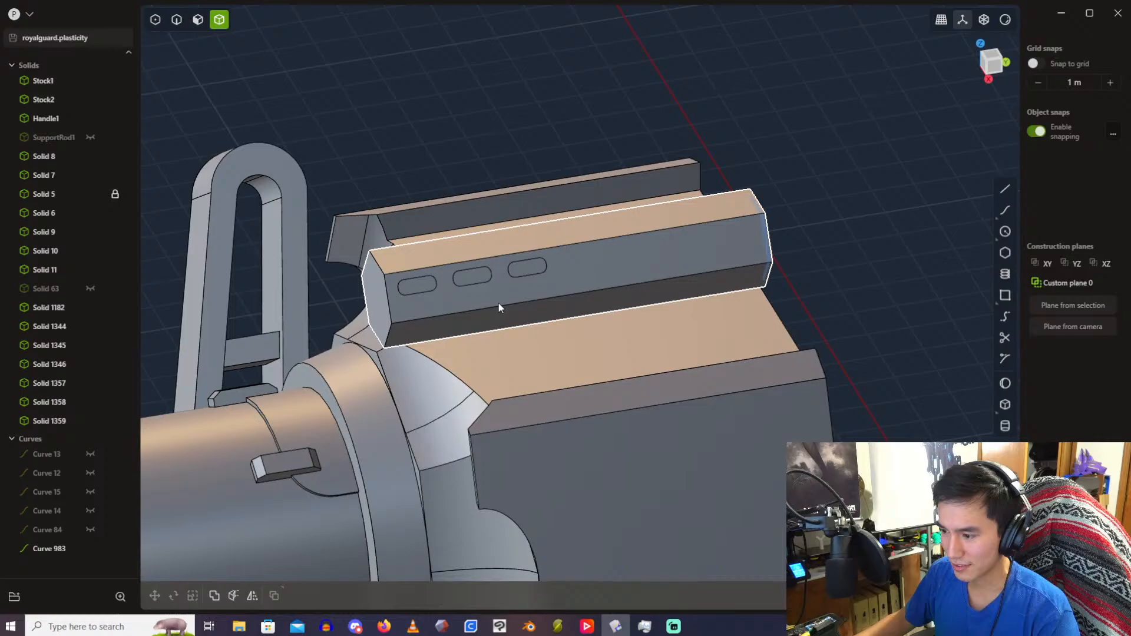
left_click(597, 260)
scroll(472, 303, "up", 3)
left_click(584, 244)
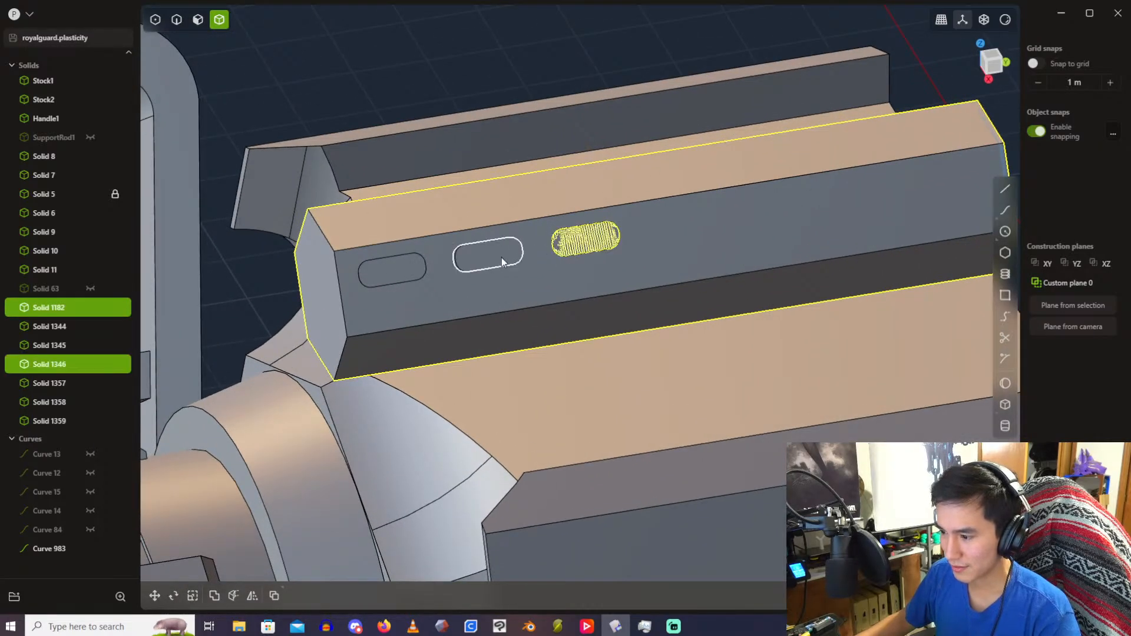
left_click(488, 257)
left_click(392, 269)
middle_click_drag(392, 270, 653, 231)
left_click(566, 253)
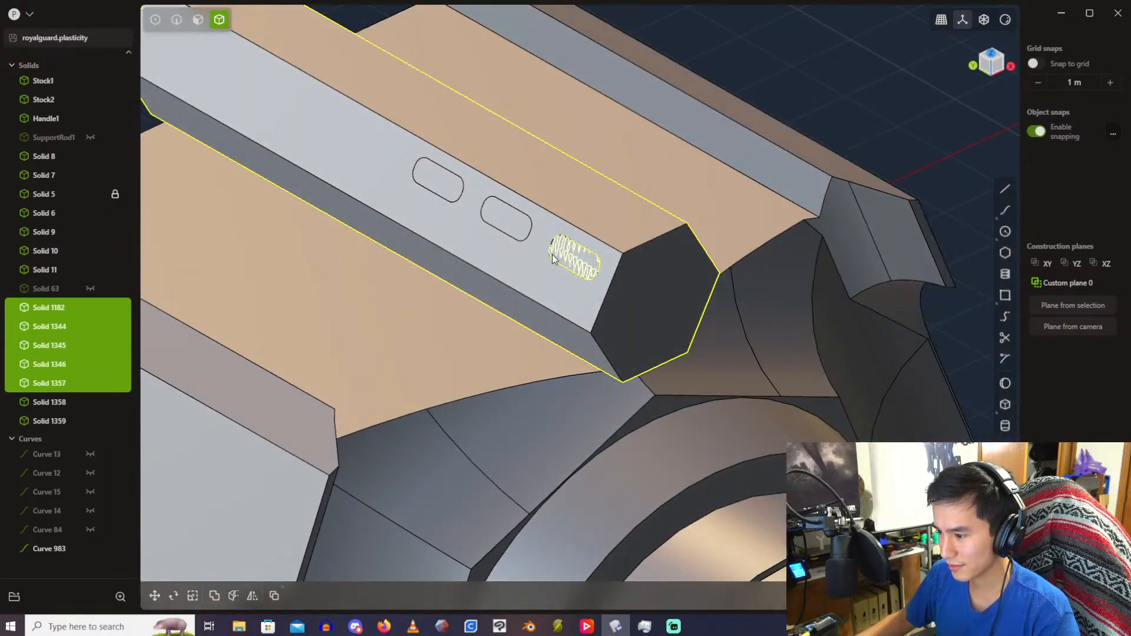
left_click(510, 219)
left_click(441, 179)
key("ctrl+minus")
key("Return")
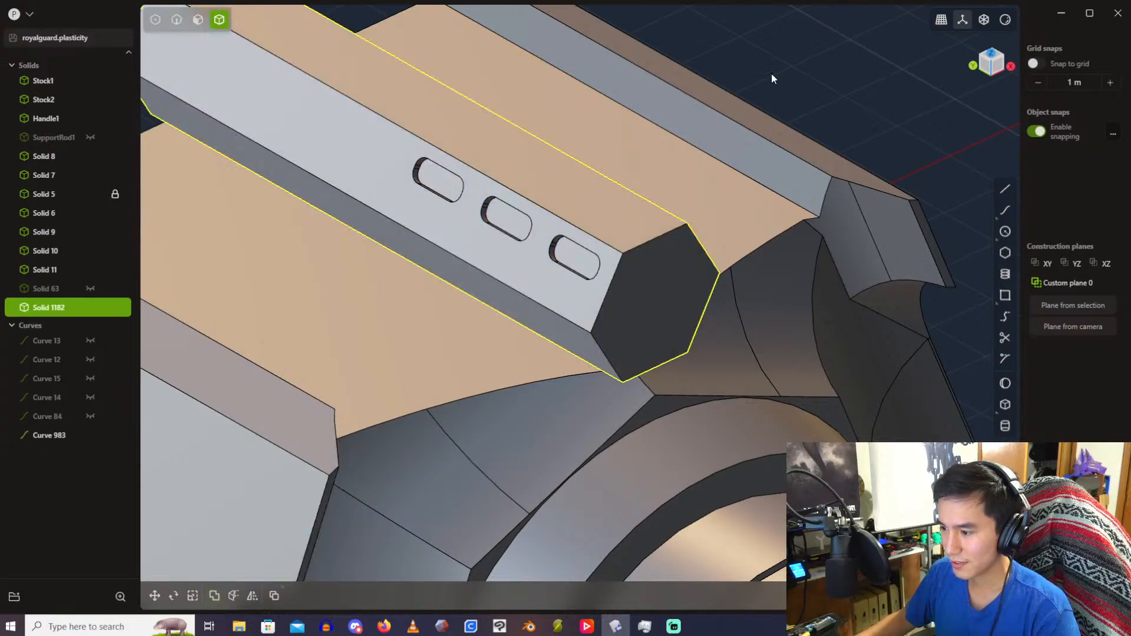
Step: Create a 360-degree radial array of 20 recessed hexagonal rods around the centre of the large body's end face
middle_click_drag(682, 134, 446, 171)
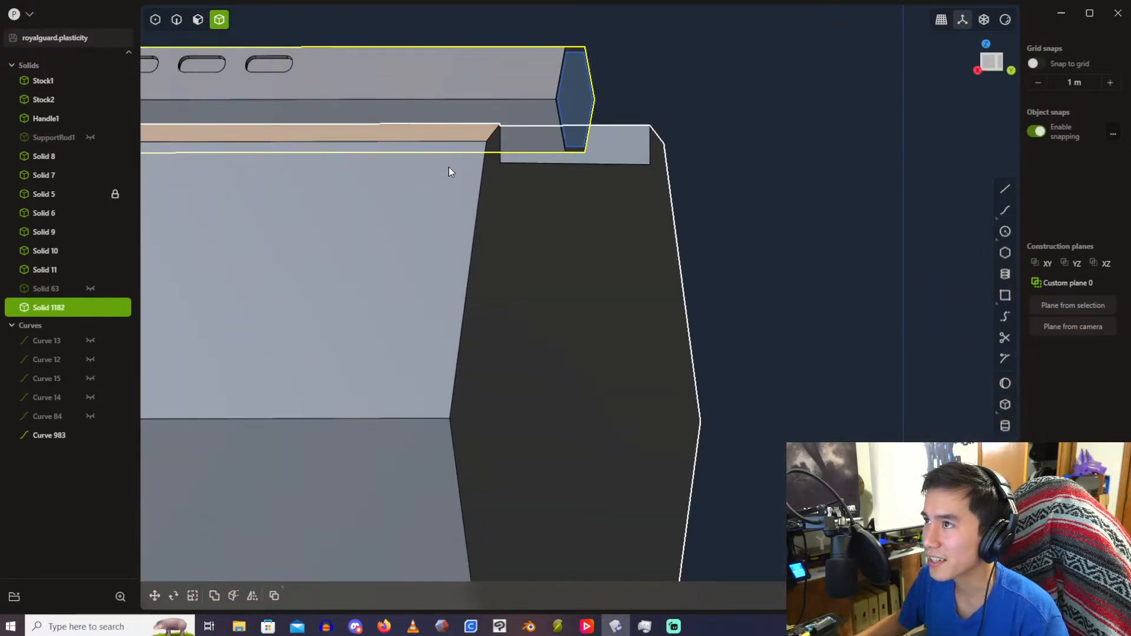
scroll(599, 146, "down", 2)
middle_click_drag(599, 146, 535, 140)
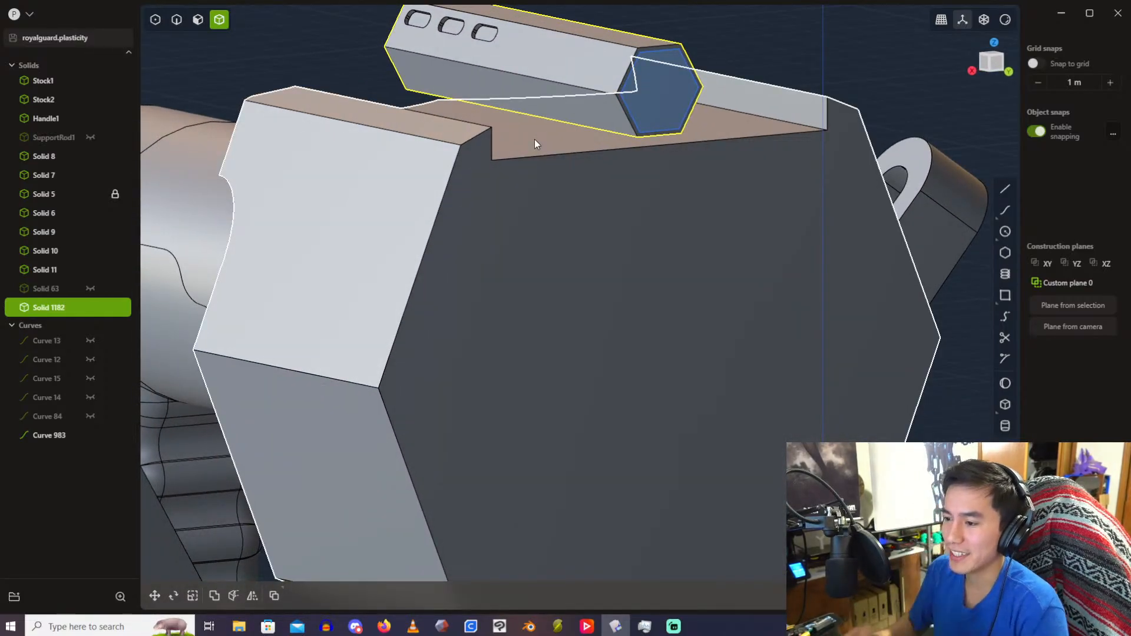
middle_click_drag(543, 137, 589, 135)
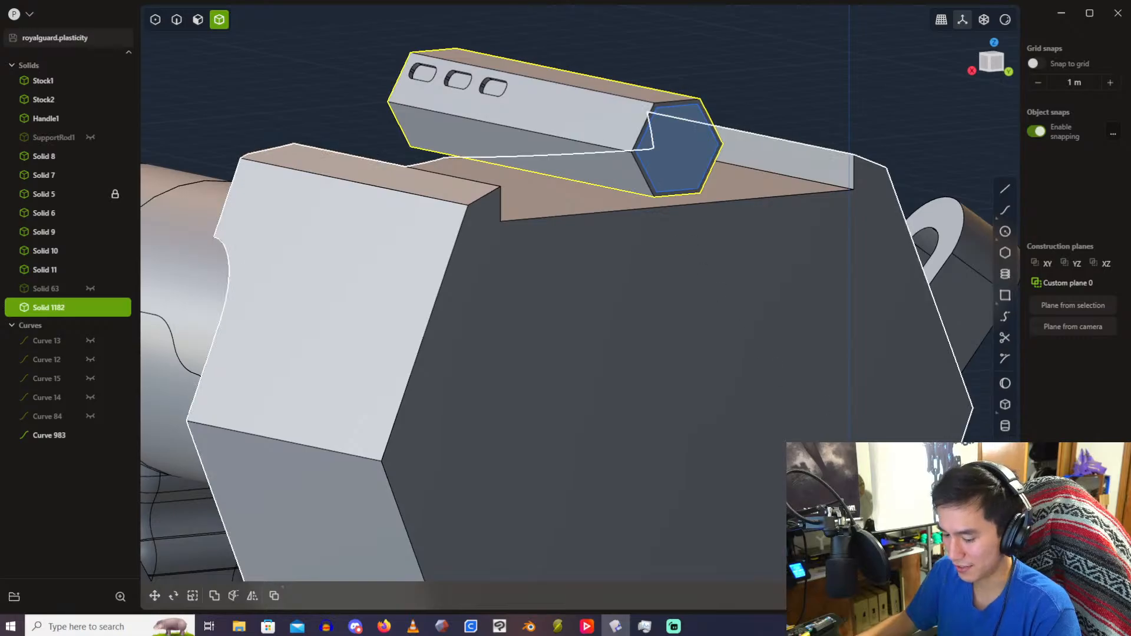
key("alt+r")
scroll(735, 331, "down", 3)
middle_click_drag(735, 330, 677, 247, "shift")
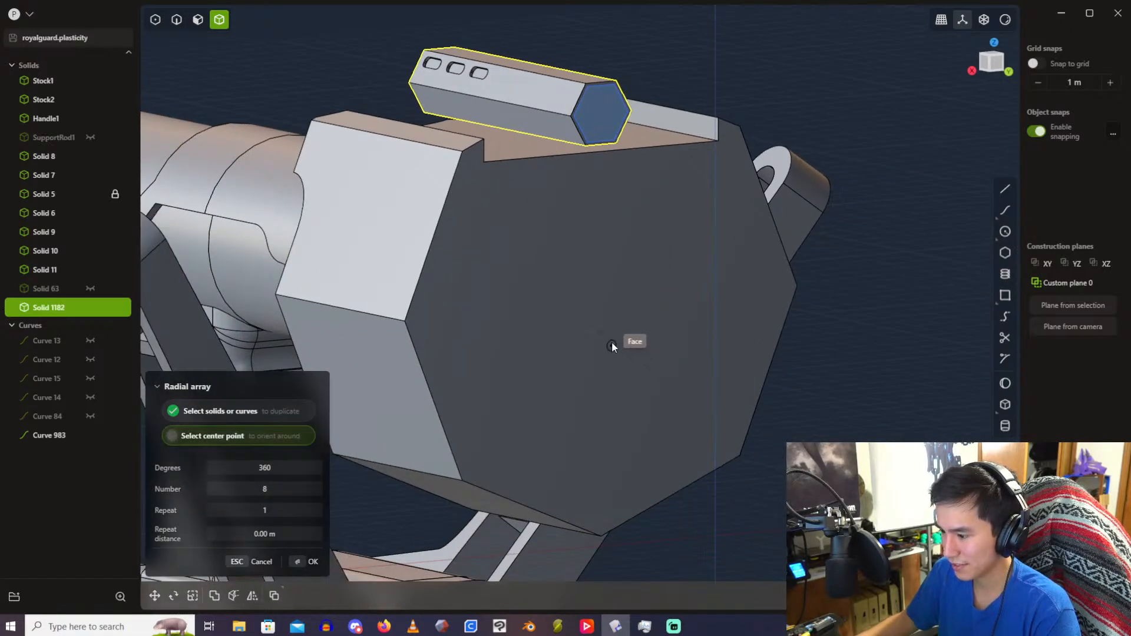
left_click(604, 332)
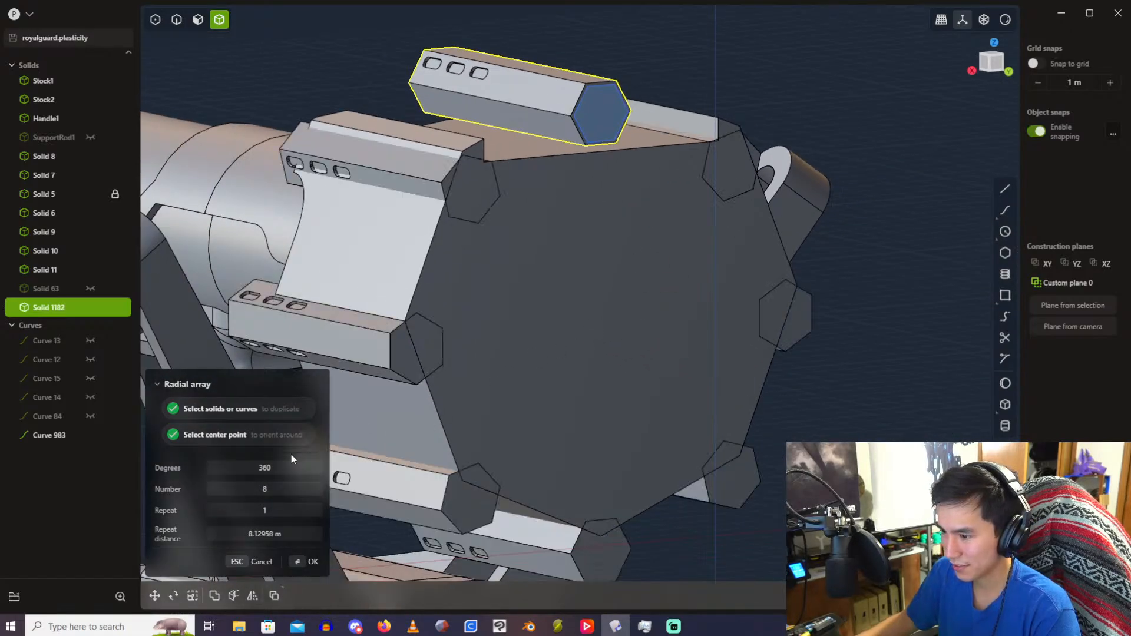
left_click(271, 484)
type("20")
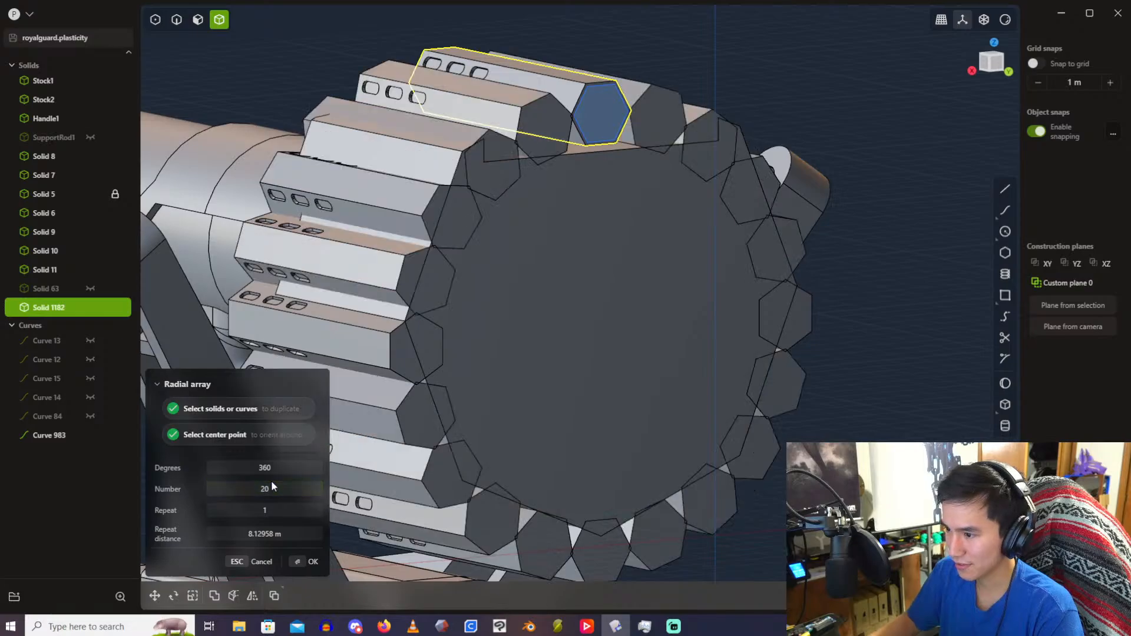
middle_click_drag(271, 480, 770, 146)
key("Return")
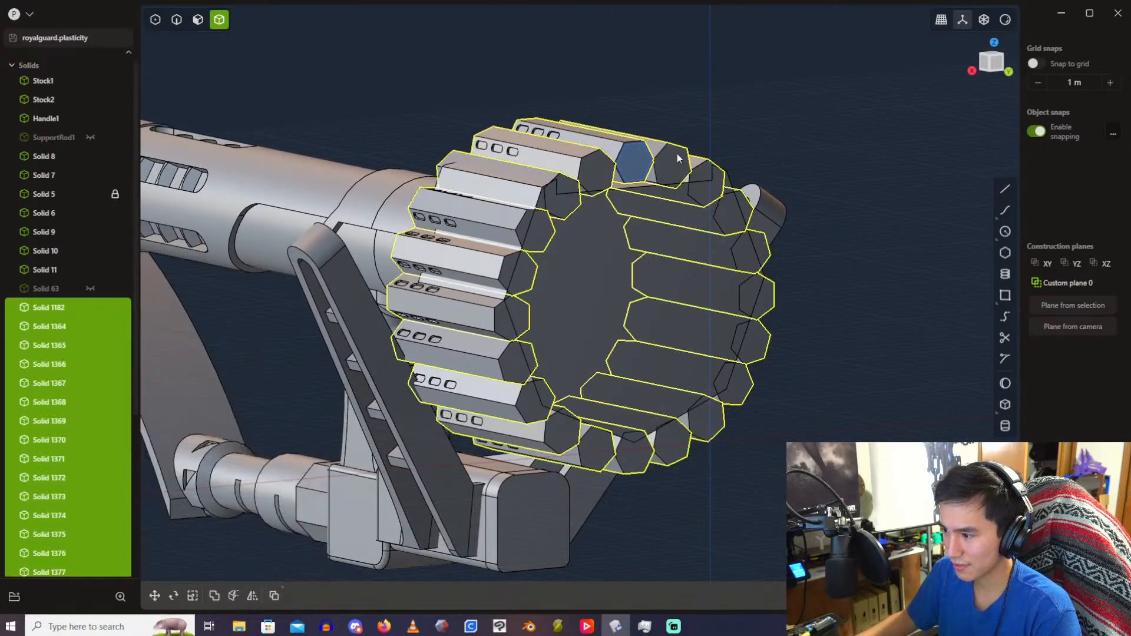
scroll(436, 133, "up", 2)
key("Escape")
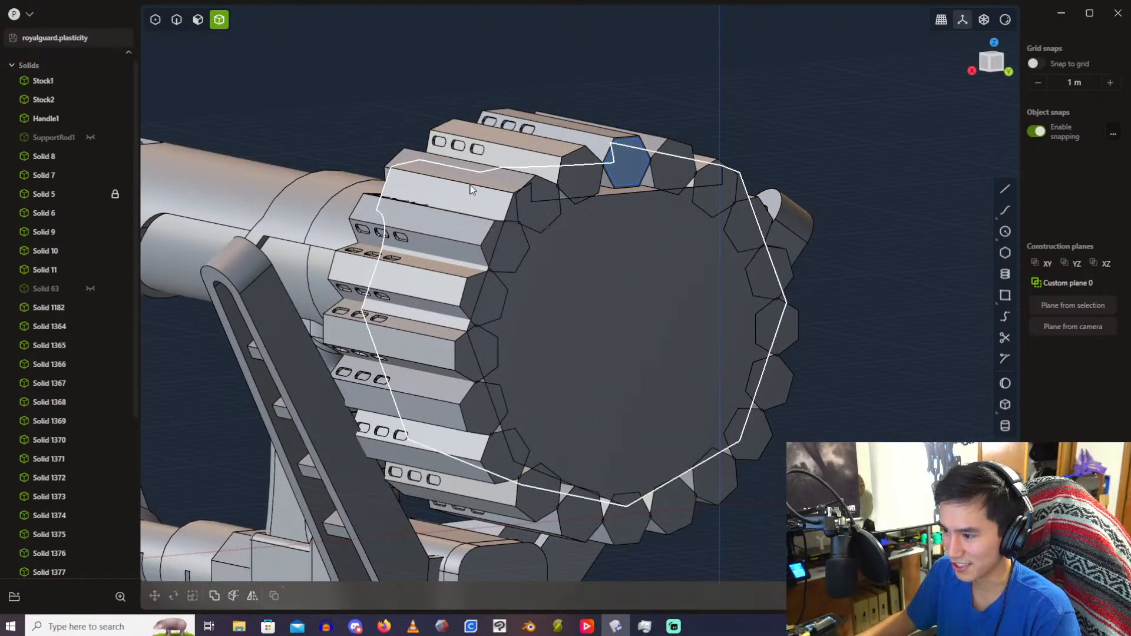
Step: Select the rods around the sides and bottom of the ring, leaving out the four at the top
scroll(546, 218, "down", 2)
mouse_move(546, 218)
middle_mouse_down()
mouse_move(537, 184)
mouse_move(536, 214)
middle_mouse_up()
scroll(536, 211, "up", 2)
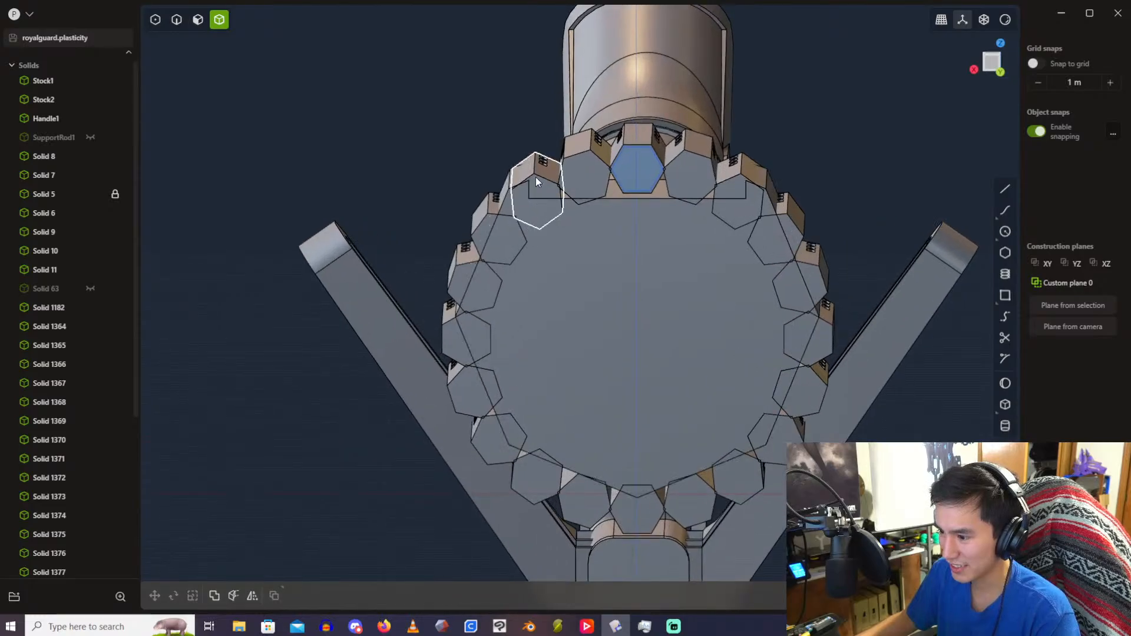
left_click(535, 178)
left_click(489, 231, "shift")
left_click(470, 283, "shift")
left_click(468, 333, "shift")
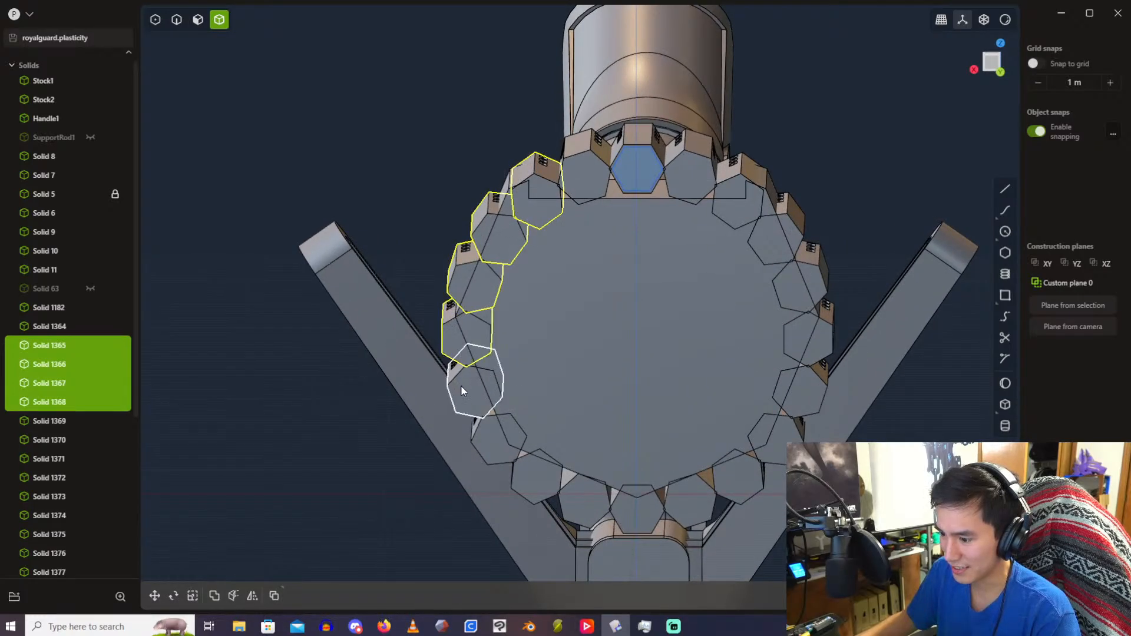
left_click(464, 386, "shift")
left_click(498, 443, "shift")
left_click(537, 466, "shift")
left_click(591, 498, "shift")
left_click(737, 466, "shift")
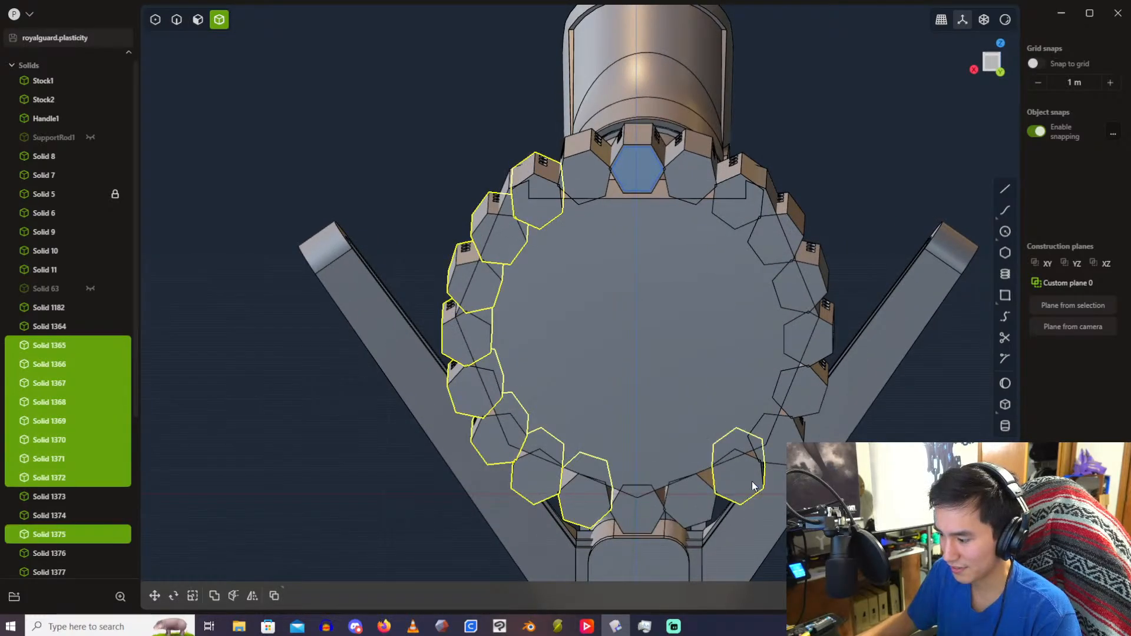
left_click(649, 501, "shift")
left_click(690, 489, "shift")
left_click(766, 424, "shift")
left_click(801, 386, "shift")
left_click(809, 333, "shift")
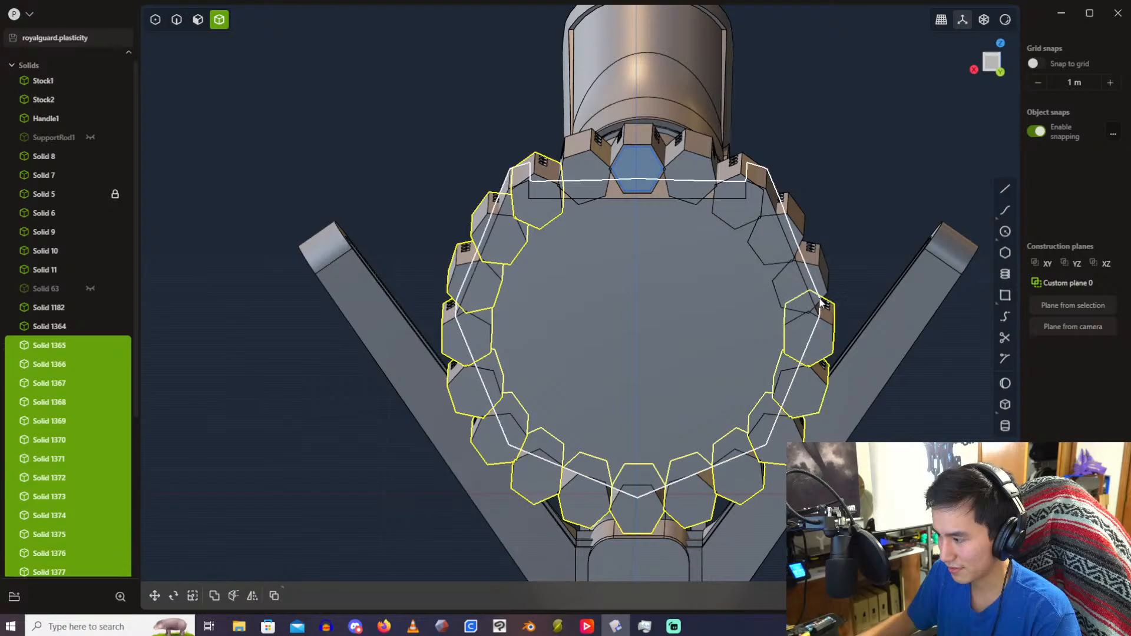
left_click(805, 259, "shift")
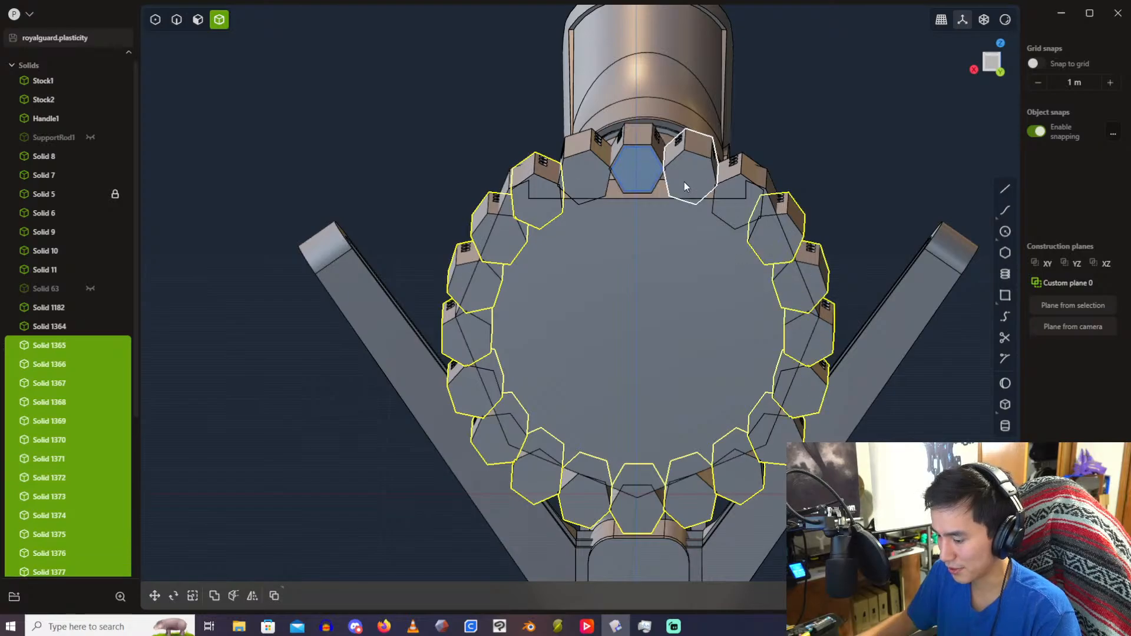
key("Delete")
scroll(614, 171, "up", 2)
key("ctrl+z")
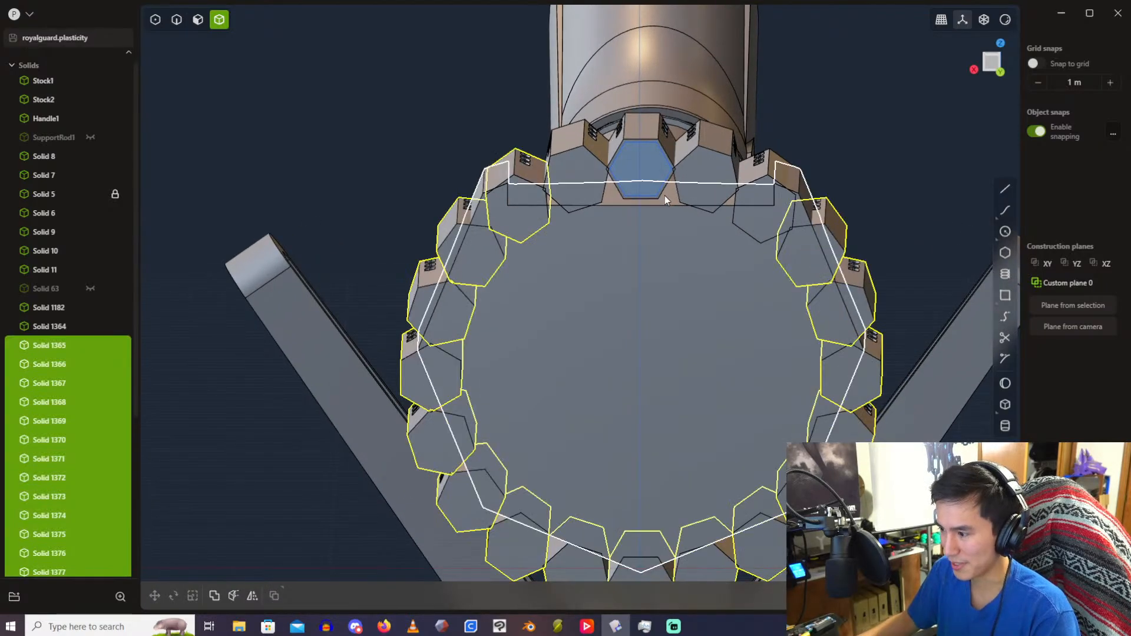
Step: Add the four remaining top rods to the selection and rotate the whole ring about 8.74 degrees around the Y axis
left_click(788, 171, "shift")
left_click(735, 164, "shift")
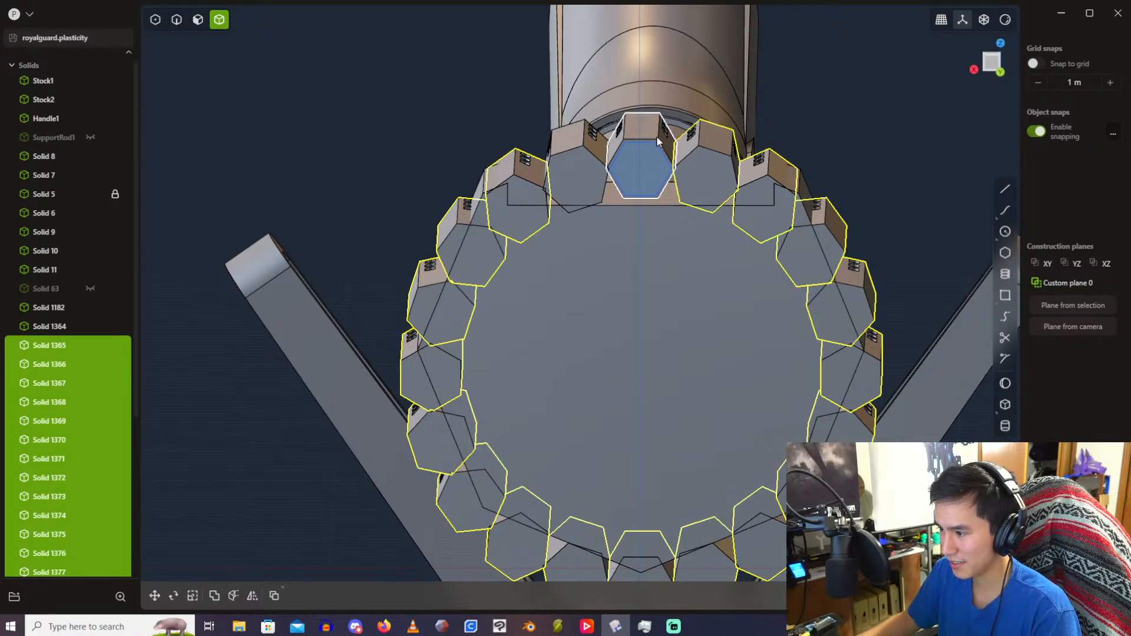
left_click(656, 138, "shift")
left_click(589, 145, "shift")
scroll(626, 263, "down", 2)
key("r")
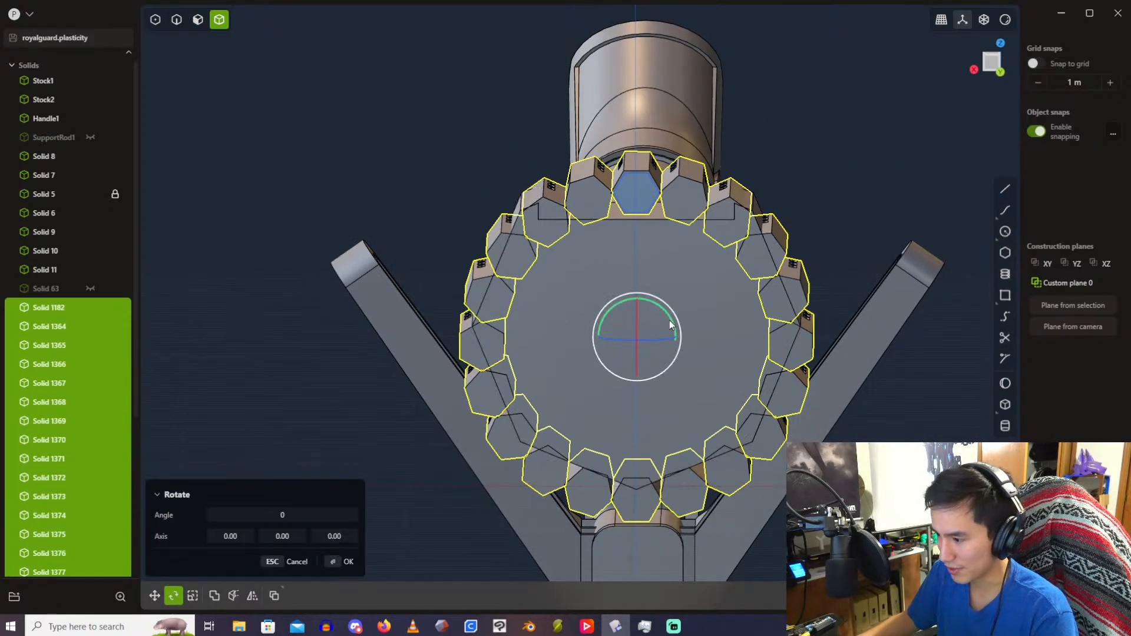
scroll(660, 203, "up", 5)
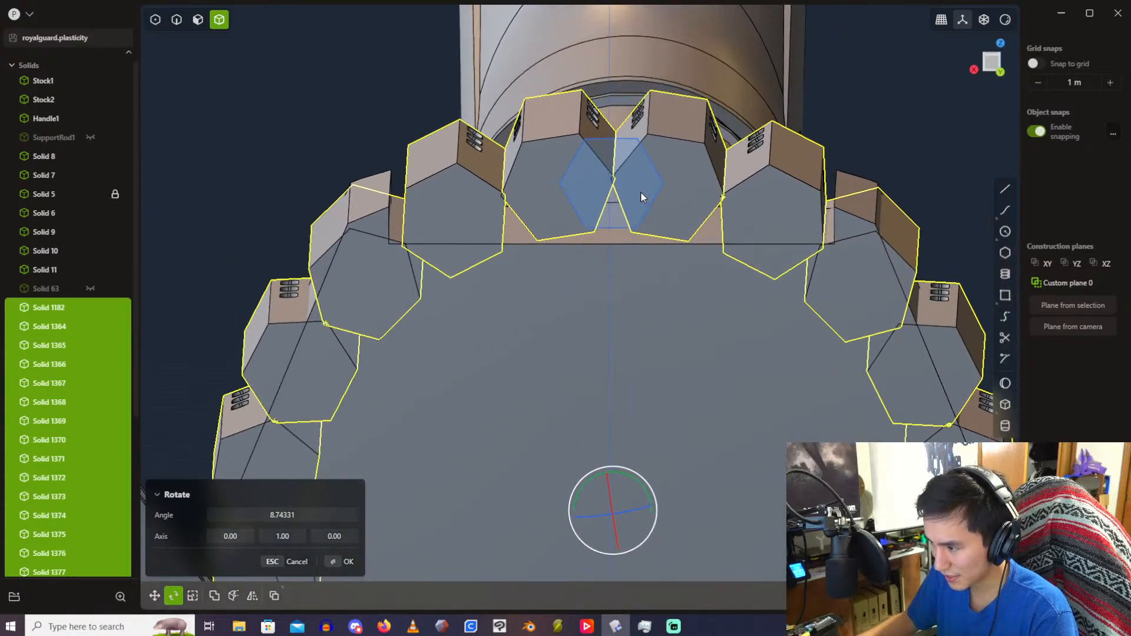
scroll(554, 436, "down", 3)
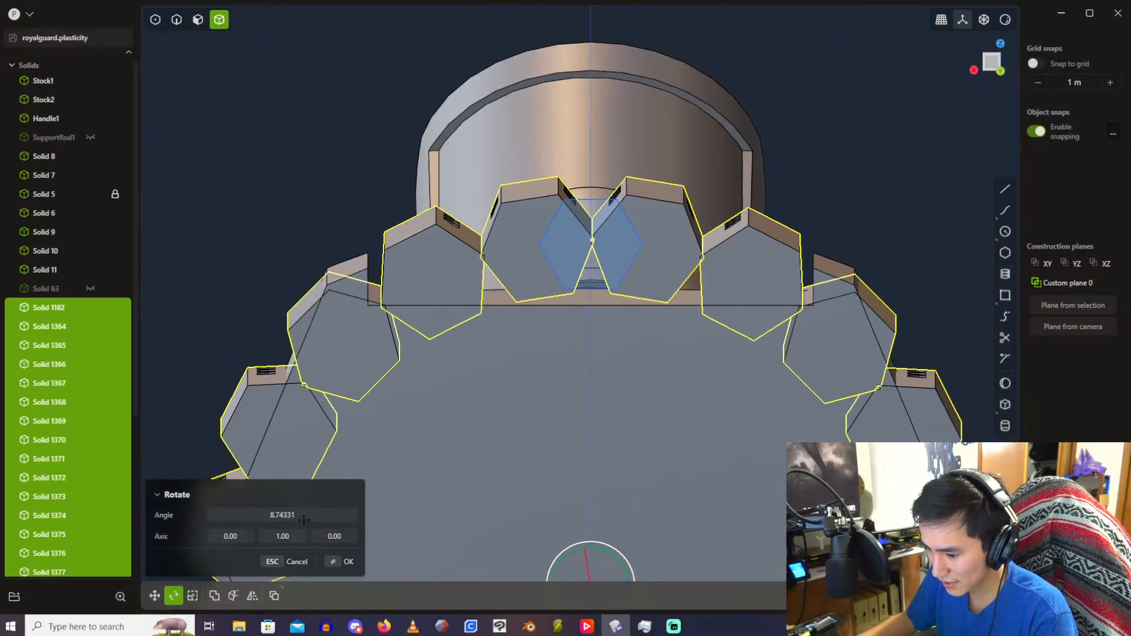
Step: View the ring straight from its end and set its rotation angle to exactly 9 degrees
left_click(301, 515)
scroll(708, 184, "up", 6)
scroll(530, 271, "up", 4)
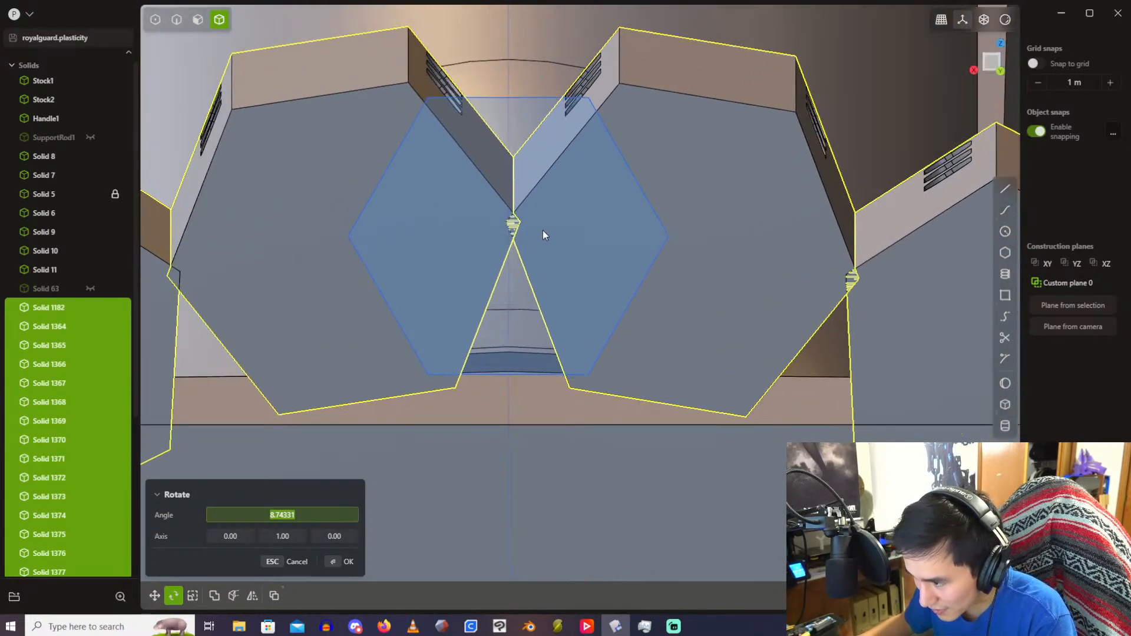
left_click(1000, 71)
scroll(440, 159, "up", 2)
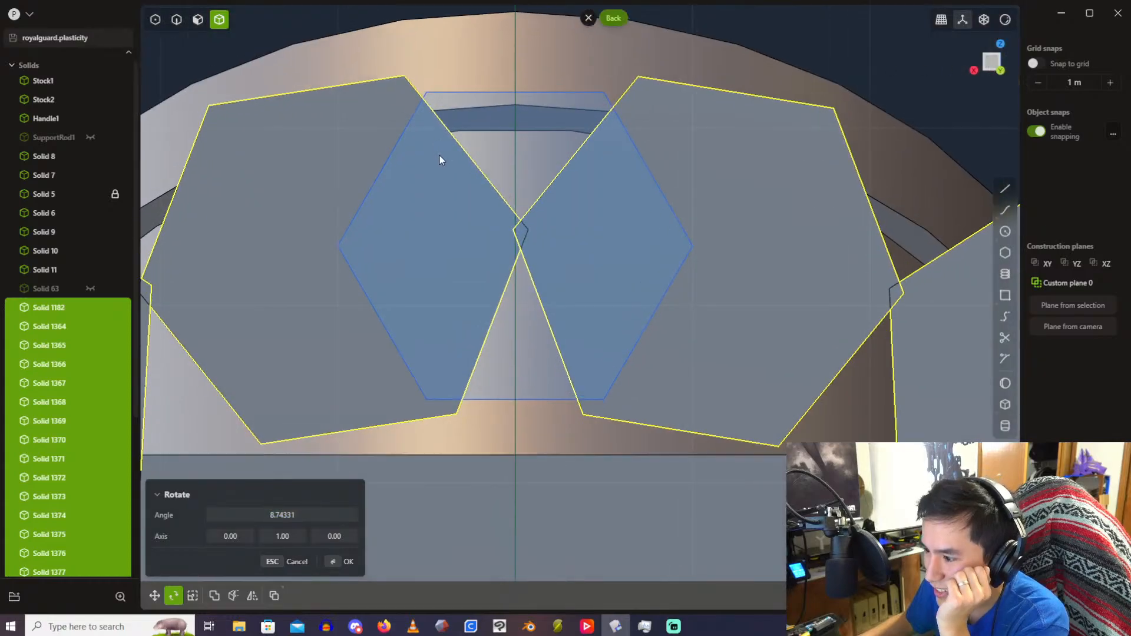
scroll(569, 360, "down", 4)
middle_click_drag(574, 366, 527, 153, "shift")
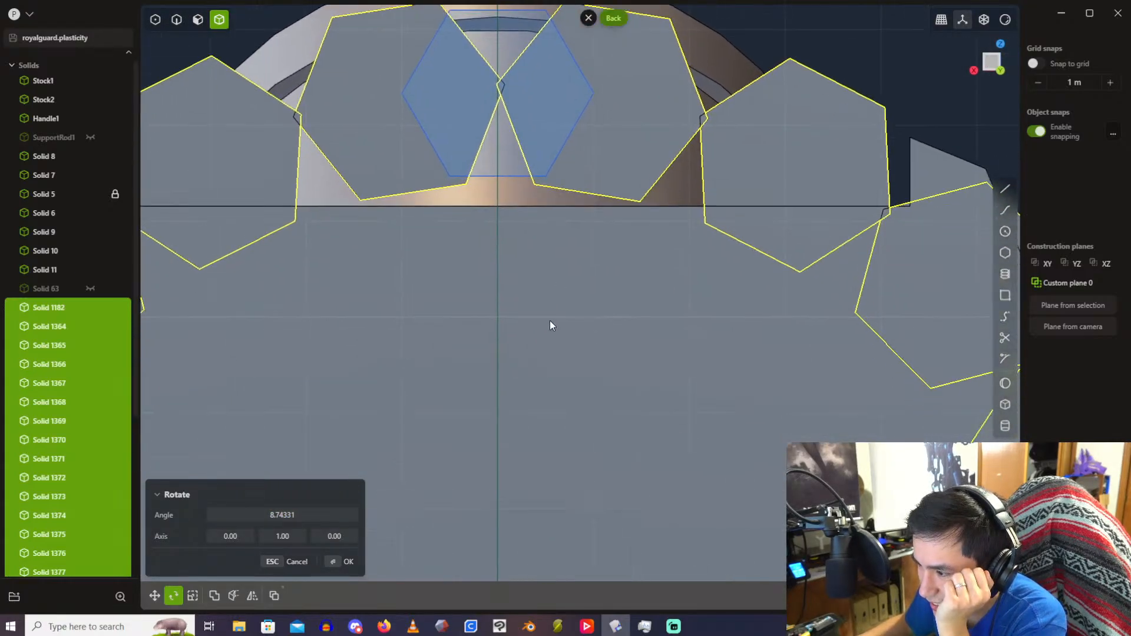
scroll(550, 321, "down", 4)
middle_click_drag(548, 284, 537, 168, "shift")
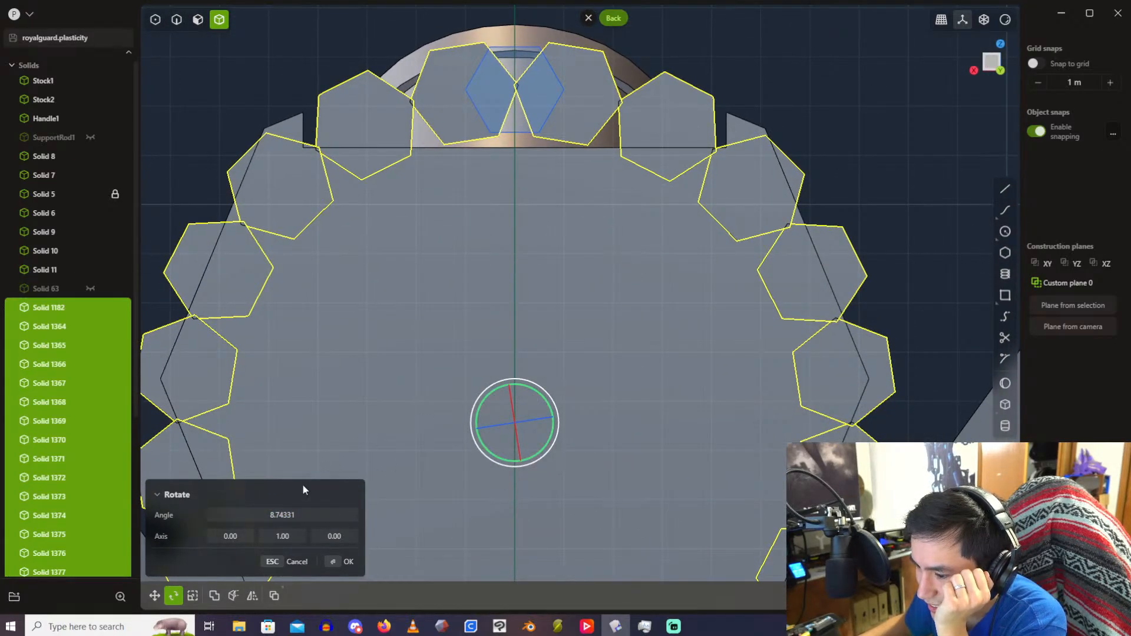
double_click(299, 508)
type("9")
key("Return")
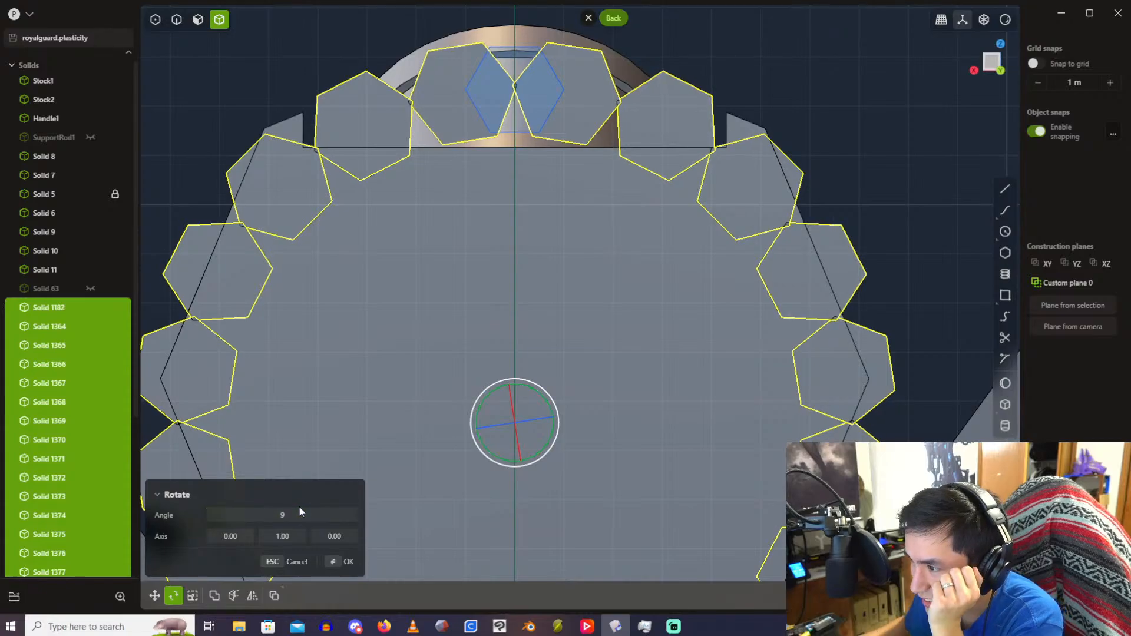
Step: Check how the corners of the two top rods meet on the centre line, accept the rotation and clear the selection
scroll(332, 137, "up", 8)
scroll(566, 170, "up", 4)
middle_click_drag(594, 35, 465, 302, "shift")
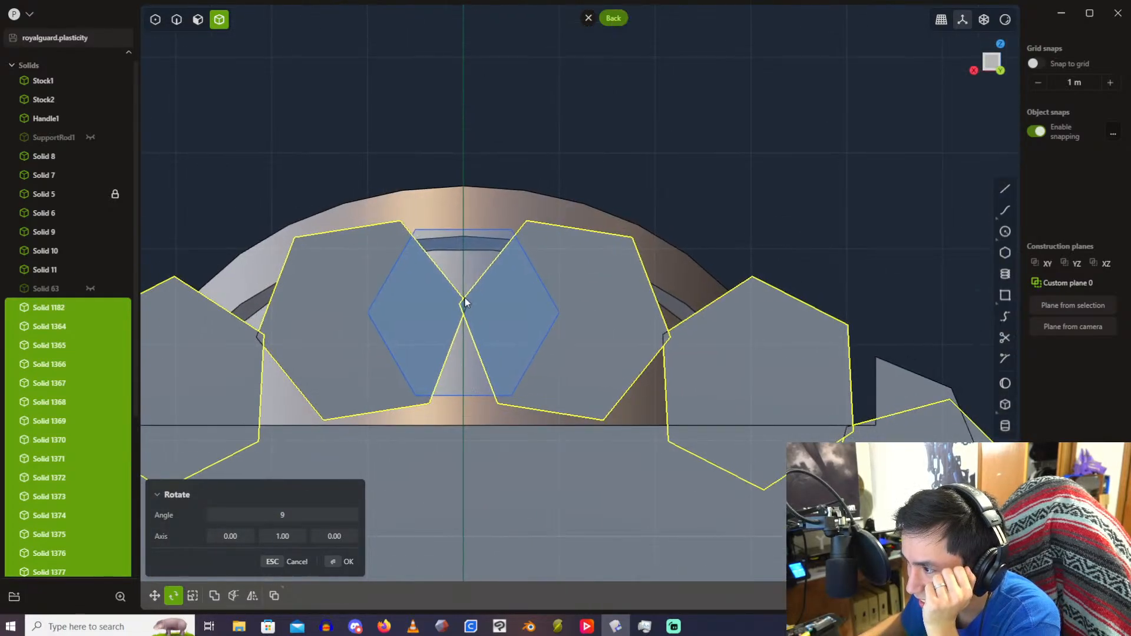
scroll(465, 303, "up", 10)
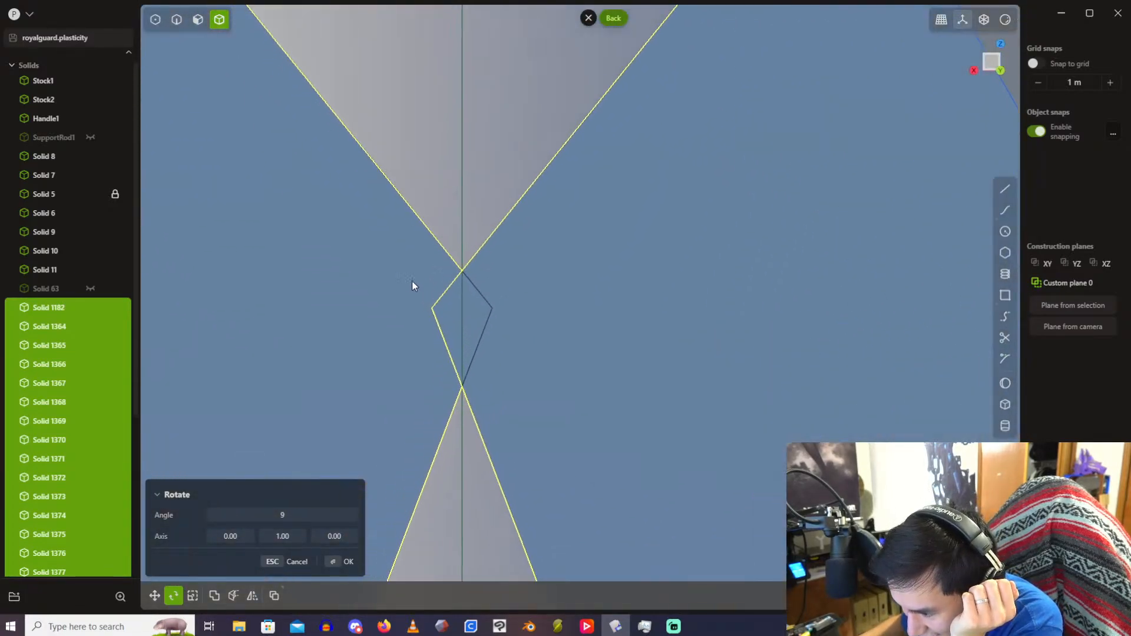
scroll(460, 273, "up", 5)
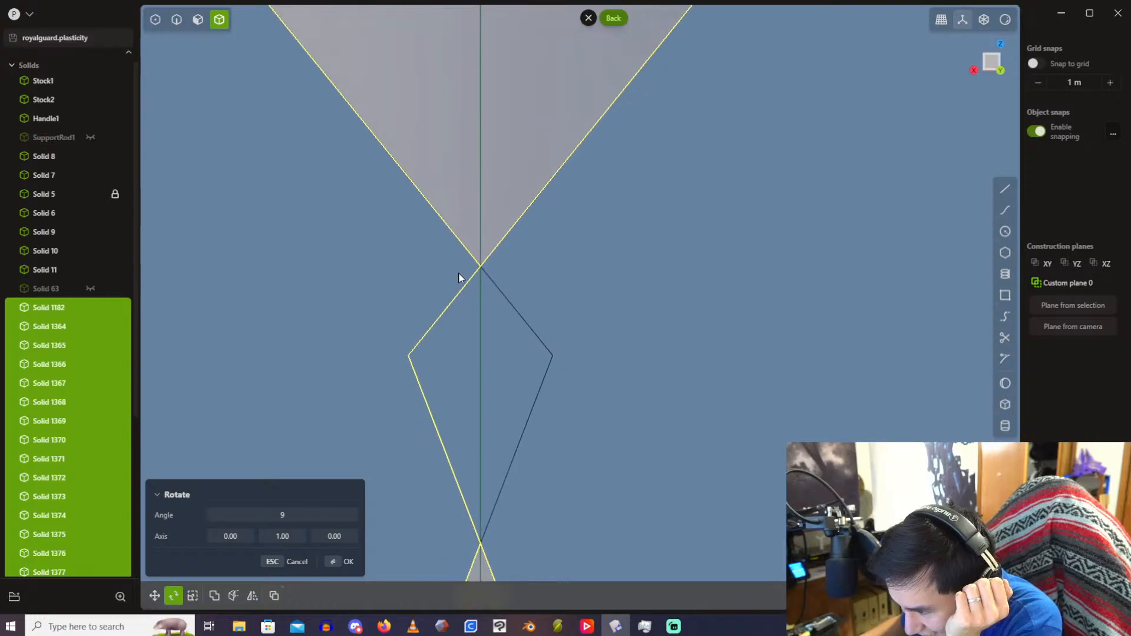
scroll(460, 277, "down", 15)
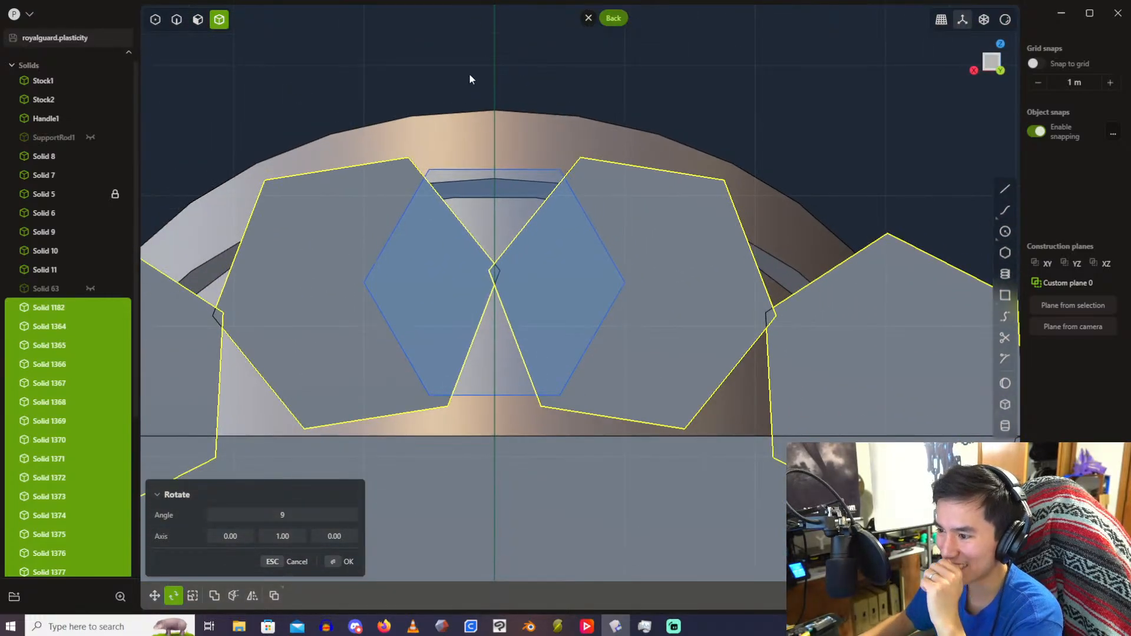
key("Return")
left_click(474, 87)
Step: Select the rods around the sides and bottom of the ring and delete them, keeping only the four top rods
scroll(475, 90, "down", 9)
middle_click_drag(455, 248, 614, 186, "shift")
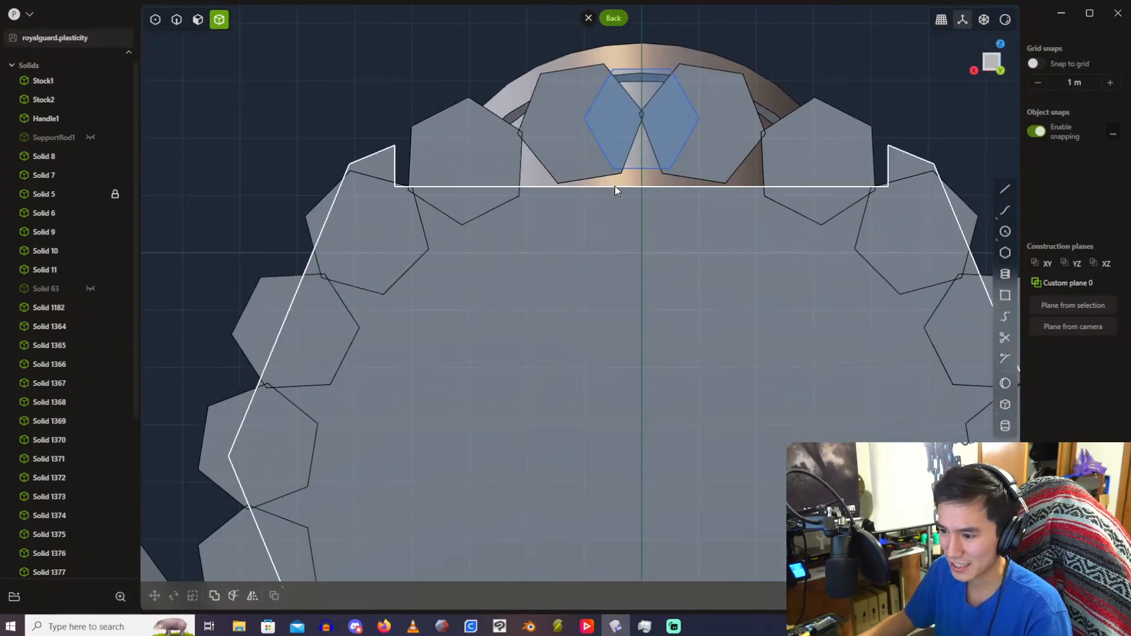
scroll(530, 76, "down", 5)
middle_click_drag(530, 76, 460, 189)
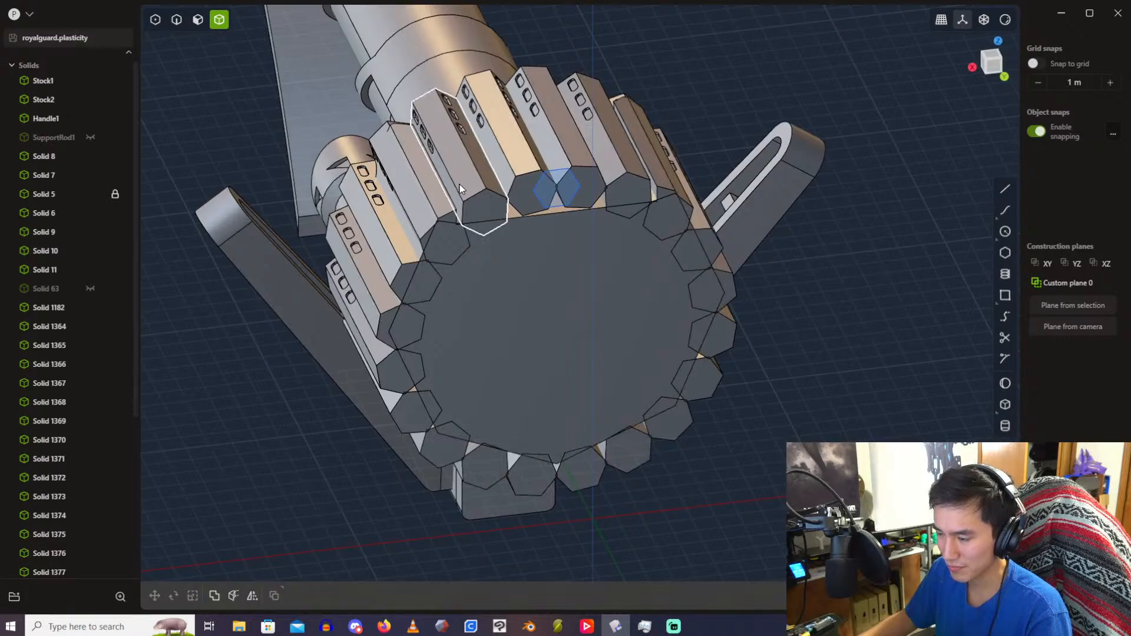
left_click(433, 246)
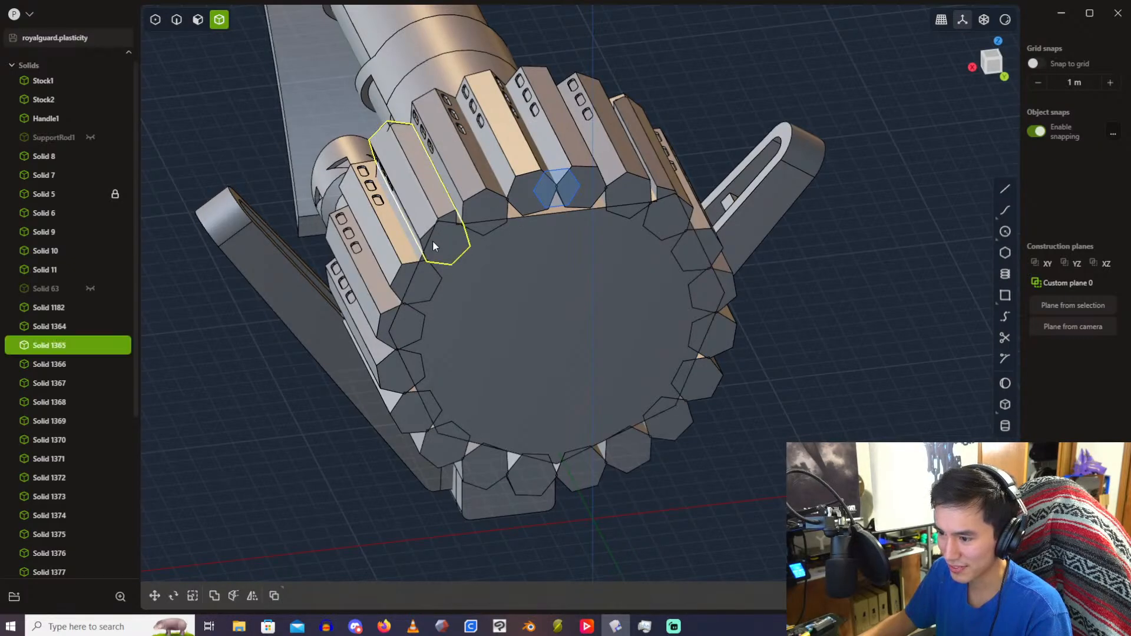
left_click(404, 280)
left_click(389, 324)
left_click(401, 369)
left_click(416, 415)
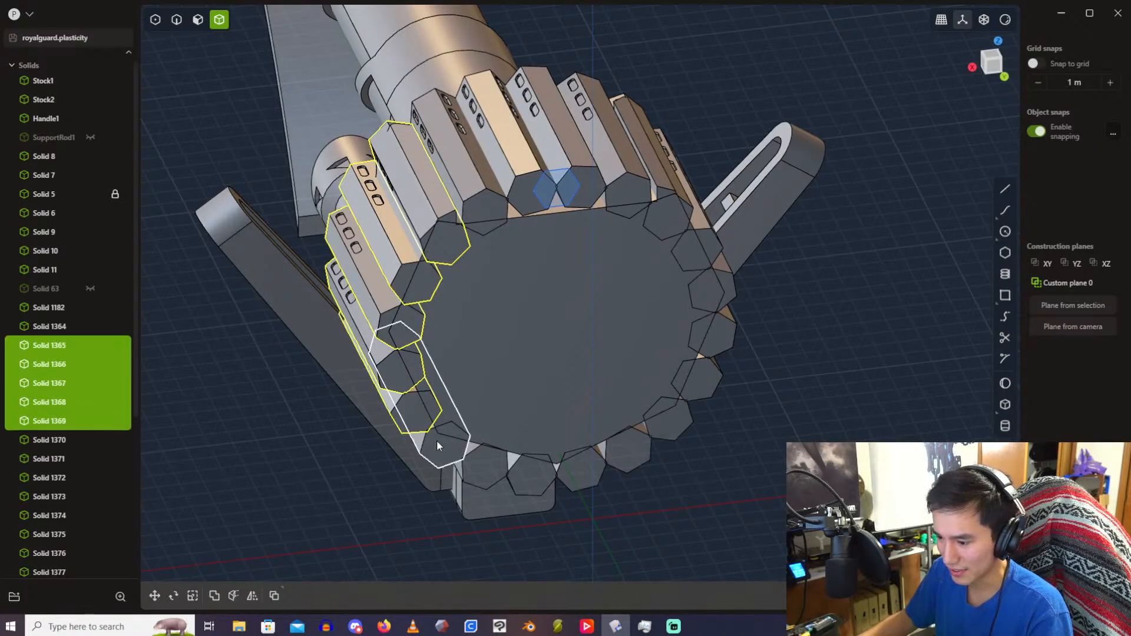
left_click(437, 446)
left_click(472, 460)
left_click(536, 475)
left_click(589, 463)
left_click(646, 457)
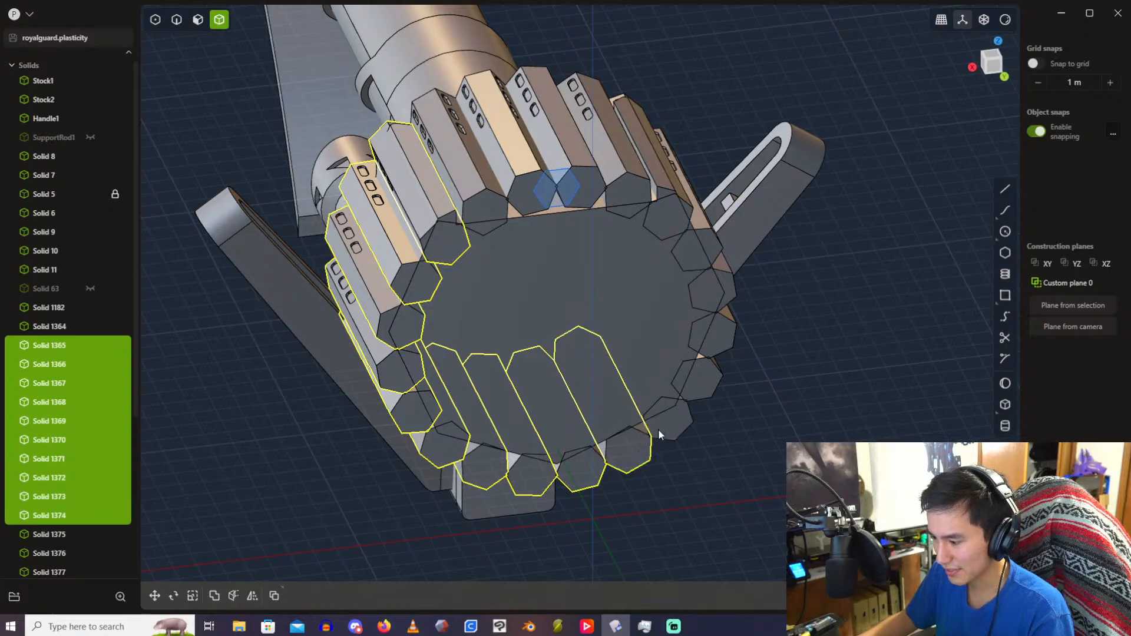
left_click(668, 420)
left_click(707, 360)
left_click(720, 290)
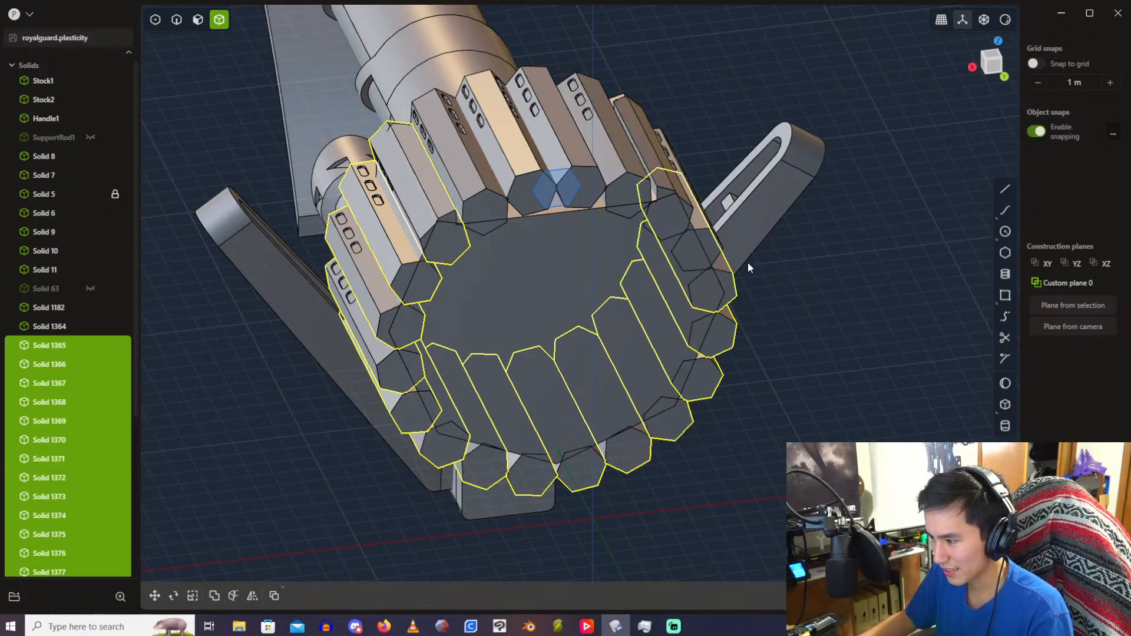
left_click(675, 203)
left_click(696, 213)
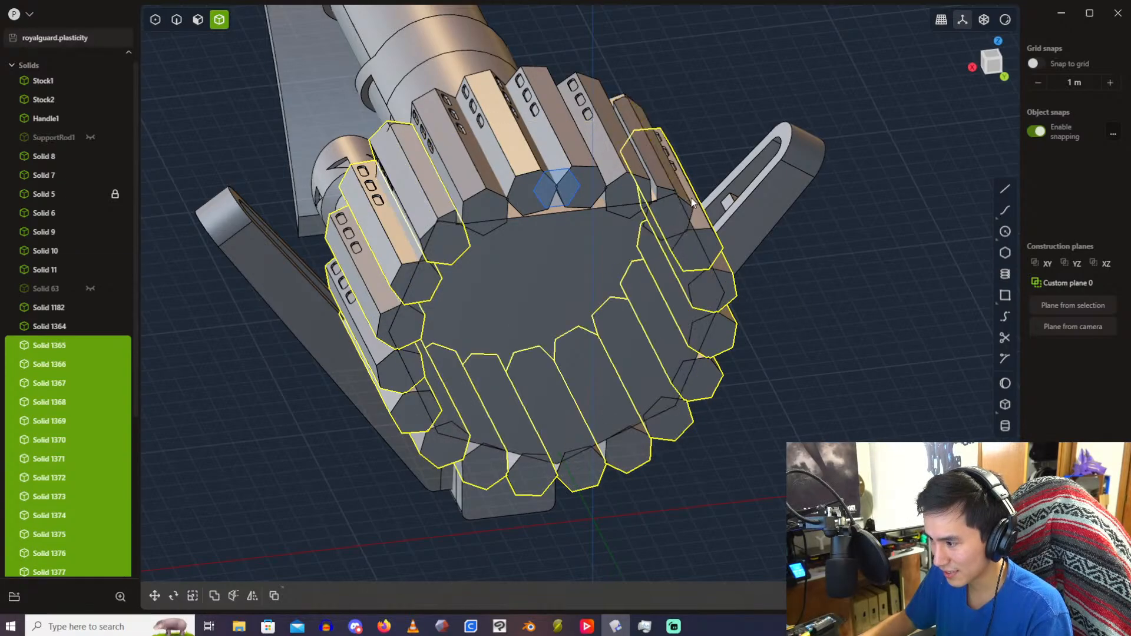
middle_click_drag(685, 172, 651, 105)
key("Delete")
Step: Show the hidden Solid 63 again beneath the four remaining top rods
scroll(661, 154, "up", 3)
left_click(90, 288)
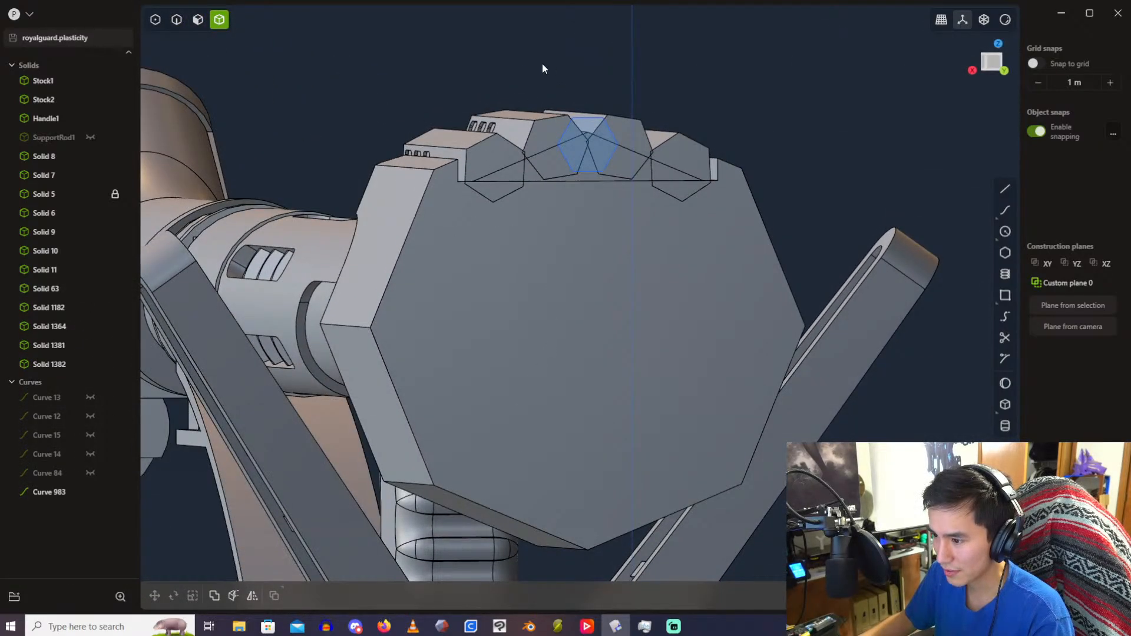
middle_click_drag(542, 69, 541, 93)
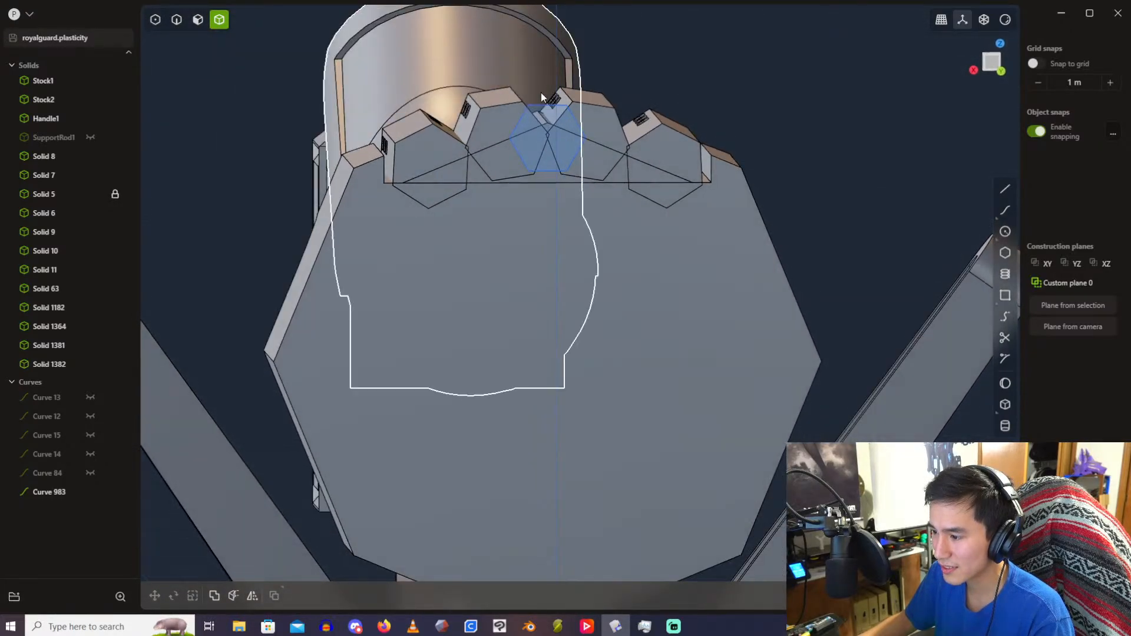
Step: Delete the two top rods on the negative X side and try to mirror the other two across the centre plane
left_click(601, 115)
left_click(662, 142)
key("Delete")
left_click(439, 152)
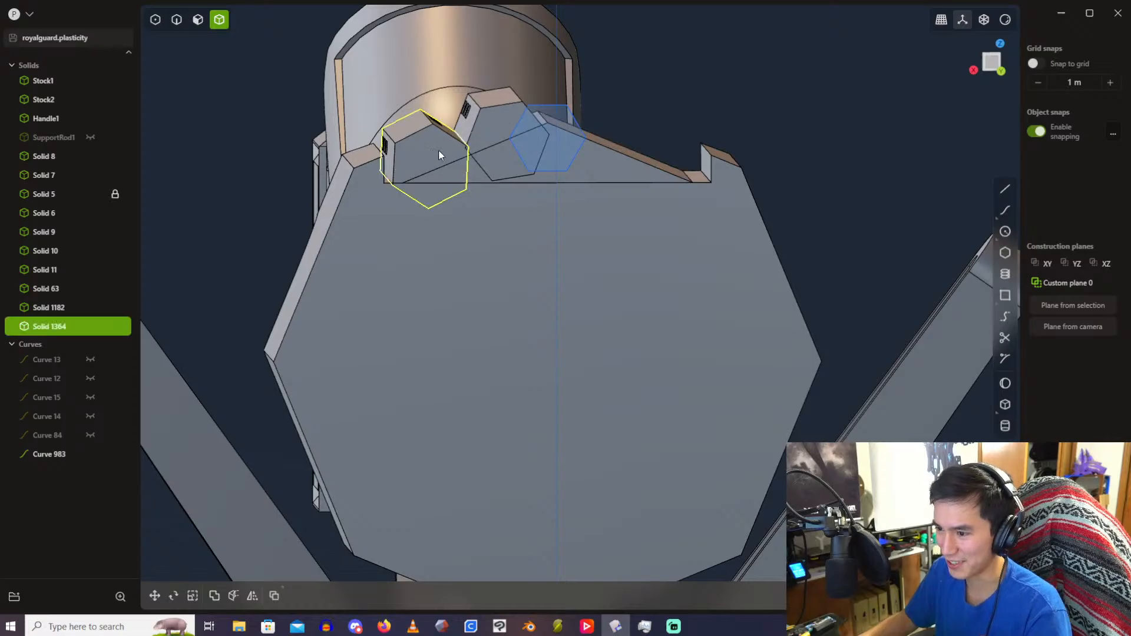
left_click(494, 123)
key("alt+x")
scroll(578, 376, "down", 7)
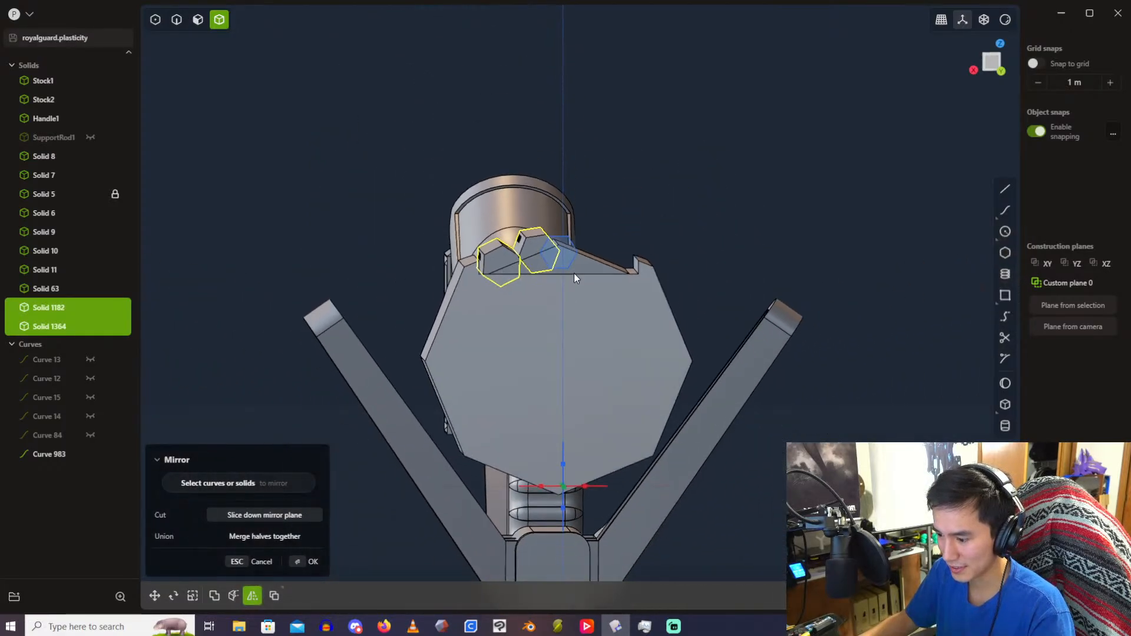
left_click(598, 468)
key("Return")
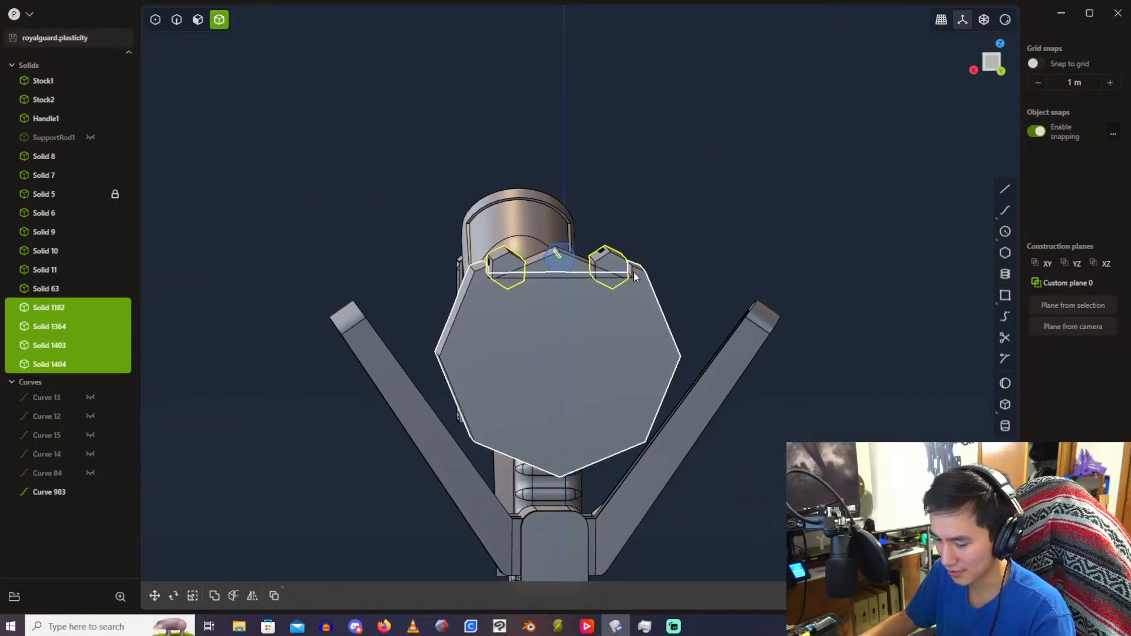
Step: Undo the mirror and the deletion of the two rods, and clear the selection
key("ctrl+z")
key("ctrl+z")
key("ctrl+z")
key("ctrl+z")
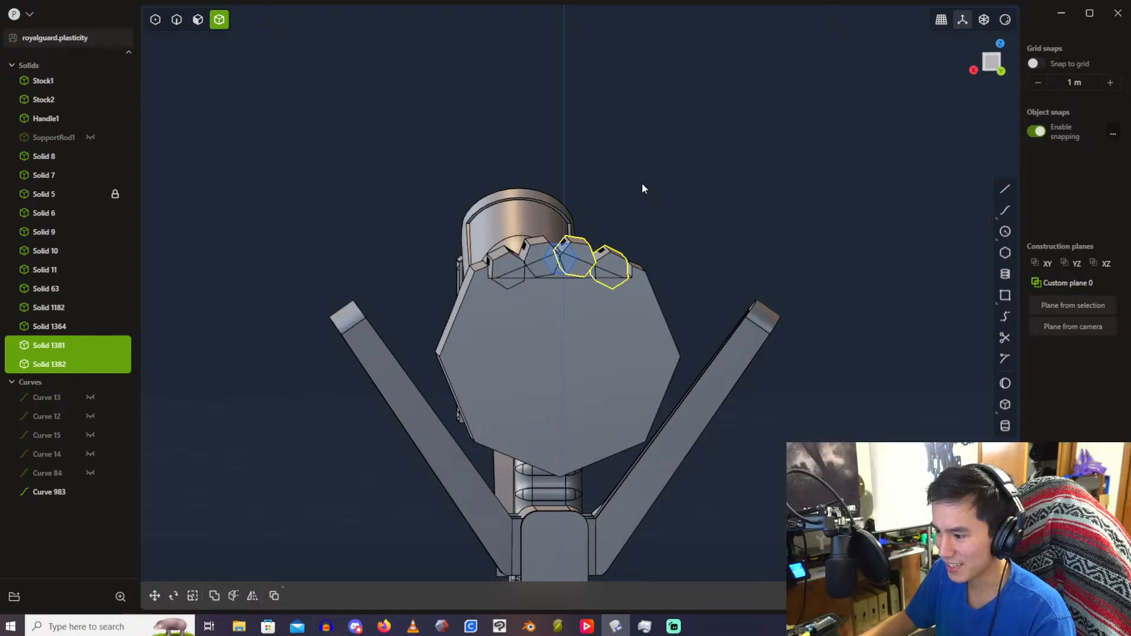
left_click(642, 184)
Step: Select all four top rods, raise them slightly out of the body's recess as seen from the side, and deselect them
scroll(613, 183, "up", 5)
scroll(550, 134, "up", 8)
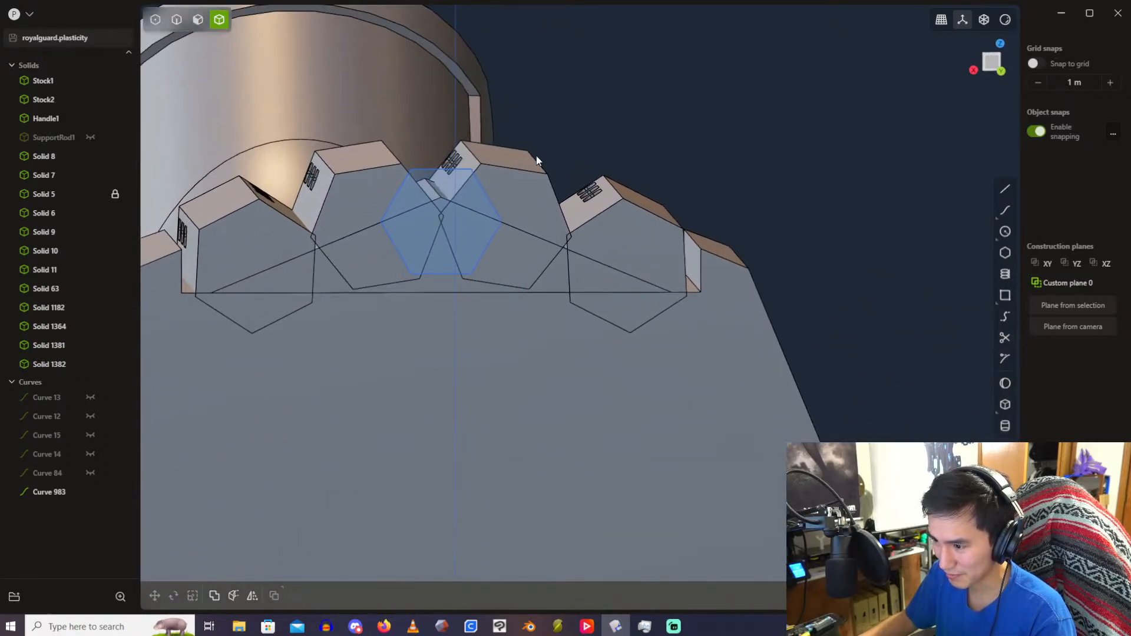
scroll(595, 78, "down", 10)
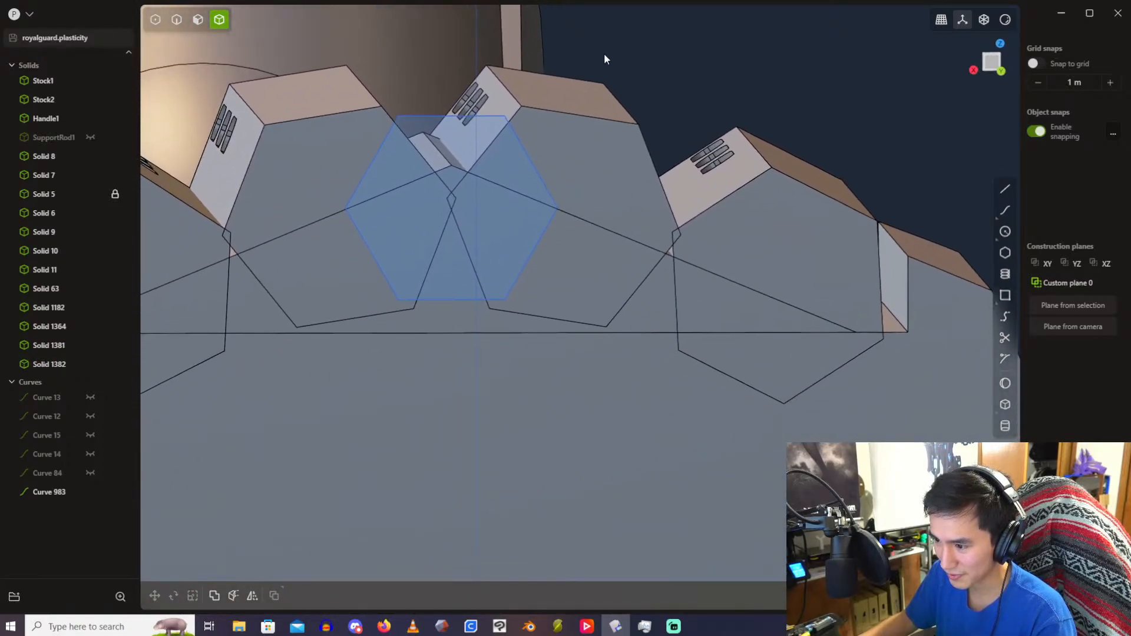
left_click(334, 177)
left_click(416, 143, "shift")
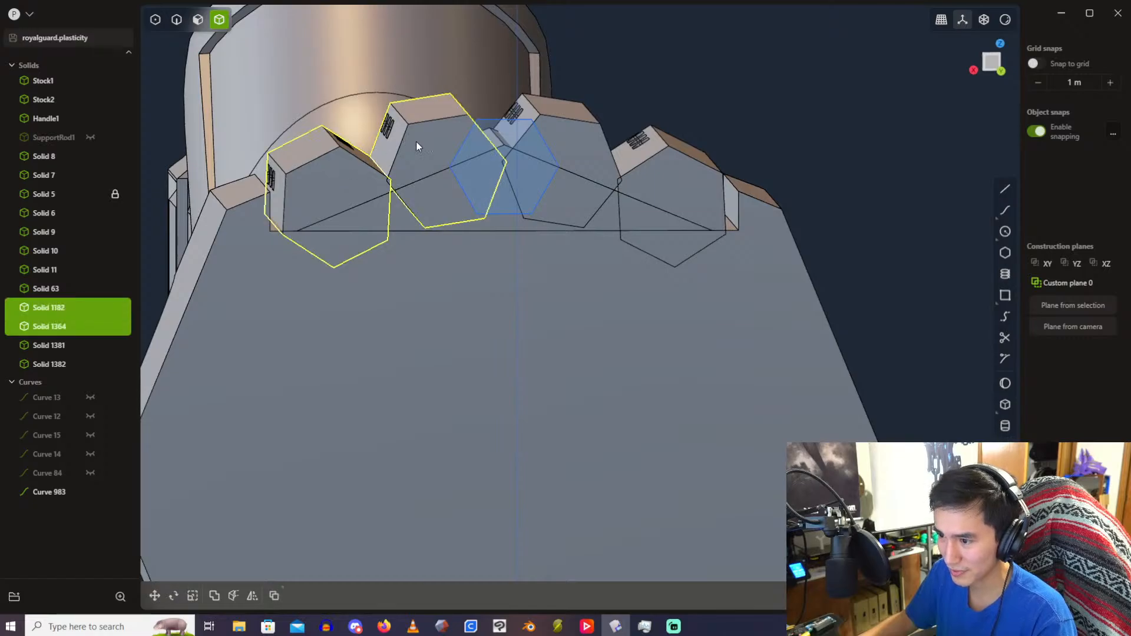
left_click(562, 154, "shift")
left_click(677, 175, "shift")
scroll(519, 154, "up", 2)
middle_click_drag(460, 142, 723, 217)
key("g")
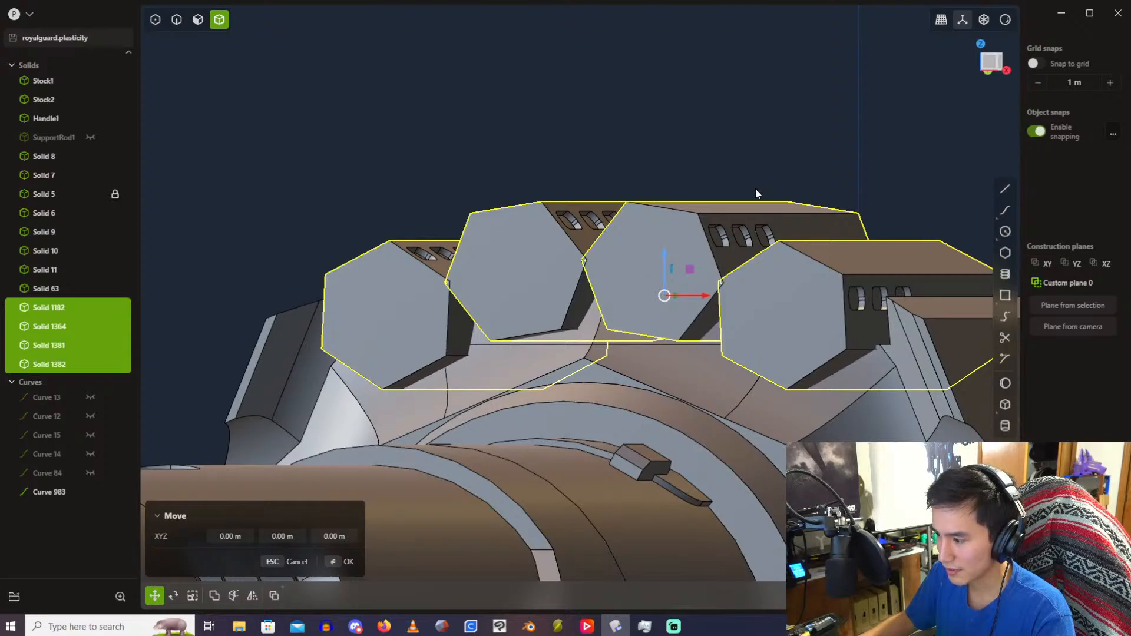
middle_click_drag(950, 84, 1032, 121)
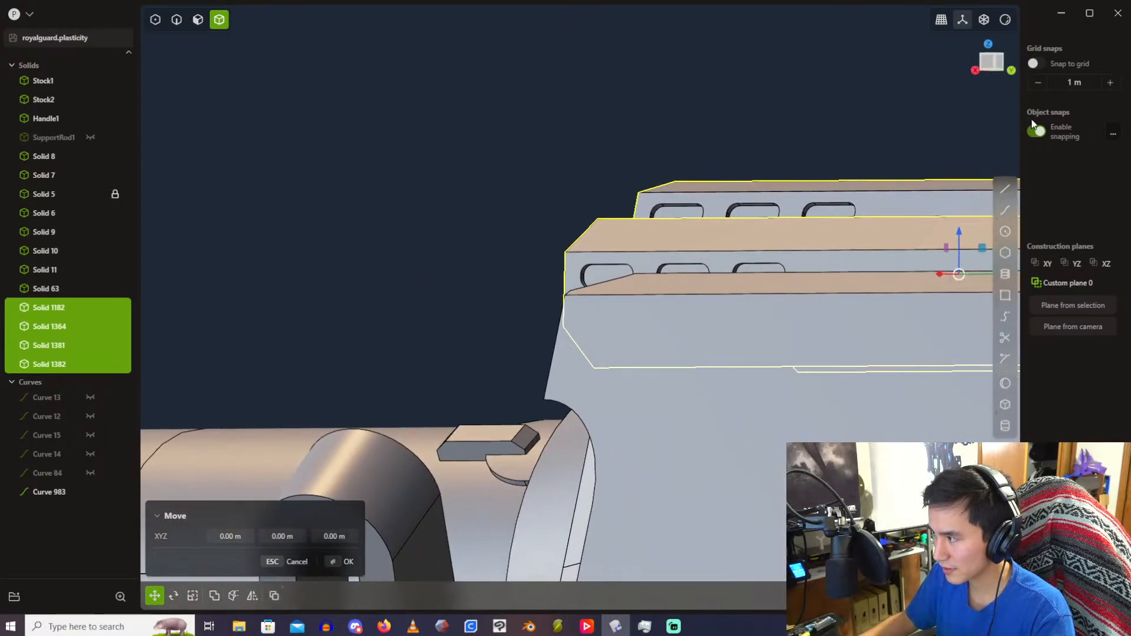
left_click(975, 71)
left_click_drag(676, 206, 688, 192)
key("Return")
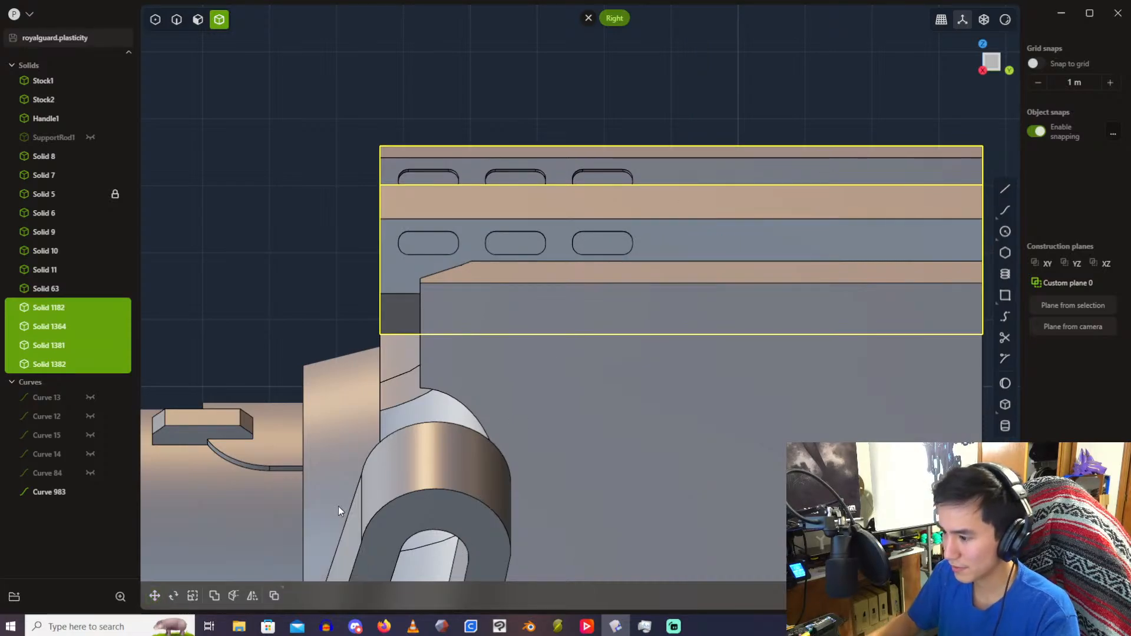
left_click(311, 175)
Step: Examine how the raised rods sit against each other and against the edges of the body's recess
scroll(589, 212, "down", 4)
middle_click_drag(666, 190, 512, 178)
scroll(625, 210, "up", 6)
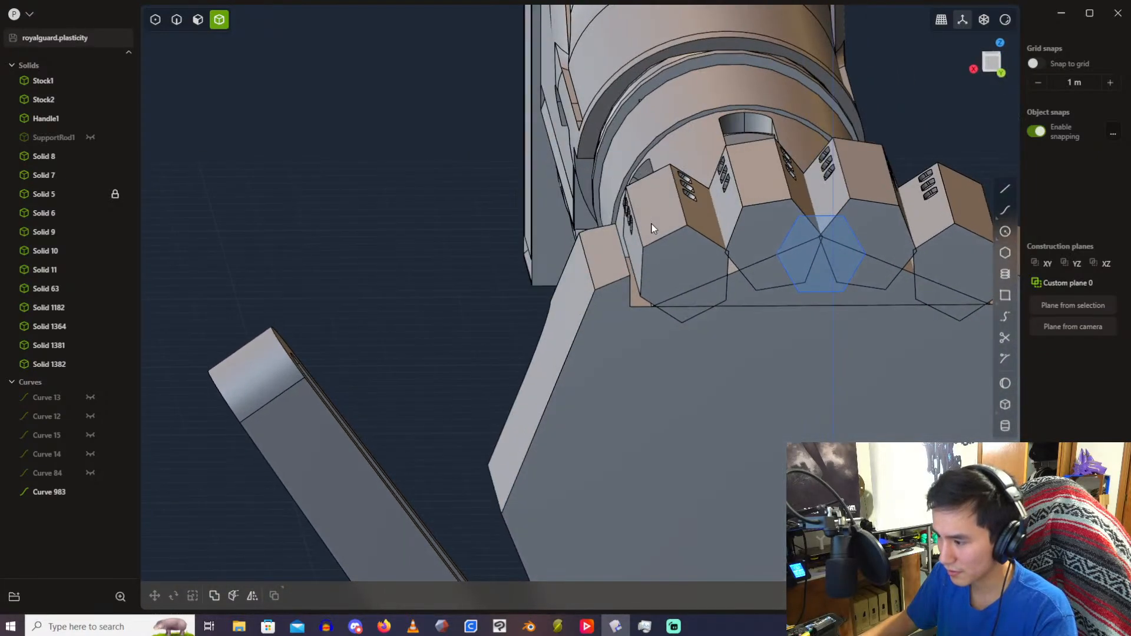
scroll(649, 221, "up", 4)
scroll(661, 204, "down", 6)
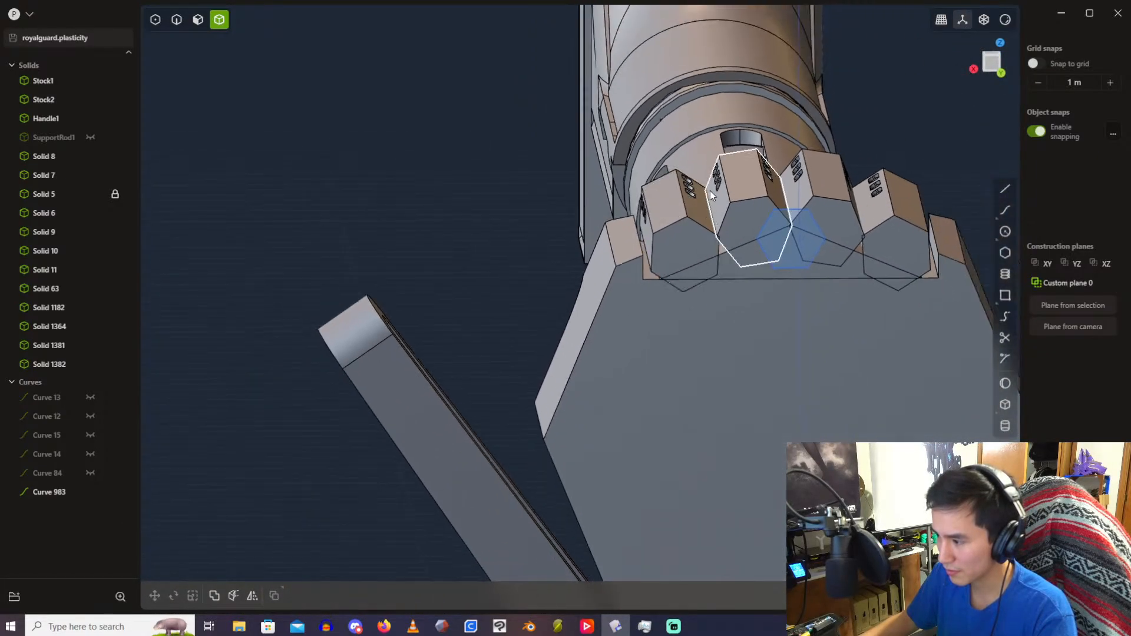
middle_click_drag(729, 216, 718, 174)
scroll(699, 173, "down", 3)
scroll(699, 168, "up", 3)
scroll(717, 174, "up", 3)
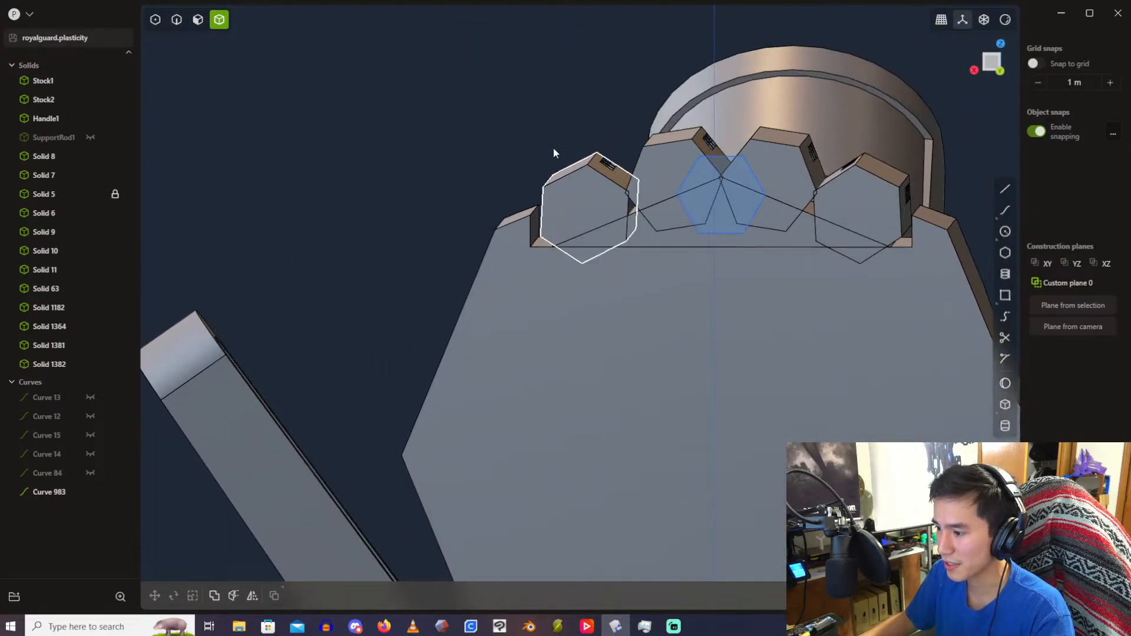
Step: Move the outermost rod on the positive X side about 0.303 m outward along X
left_click(593, 200)
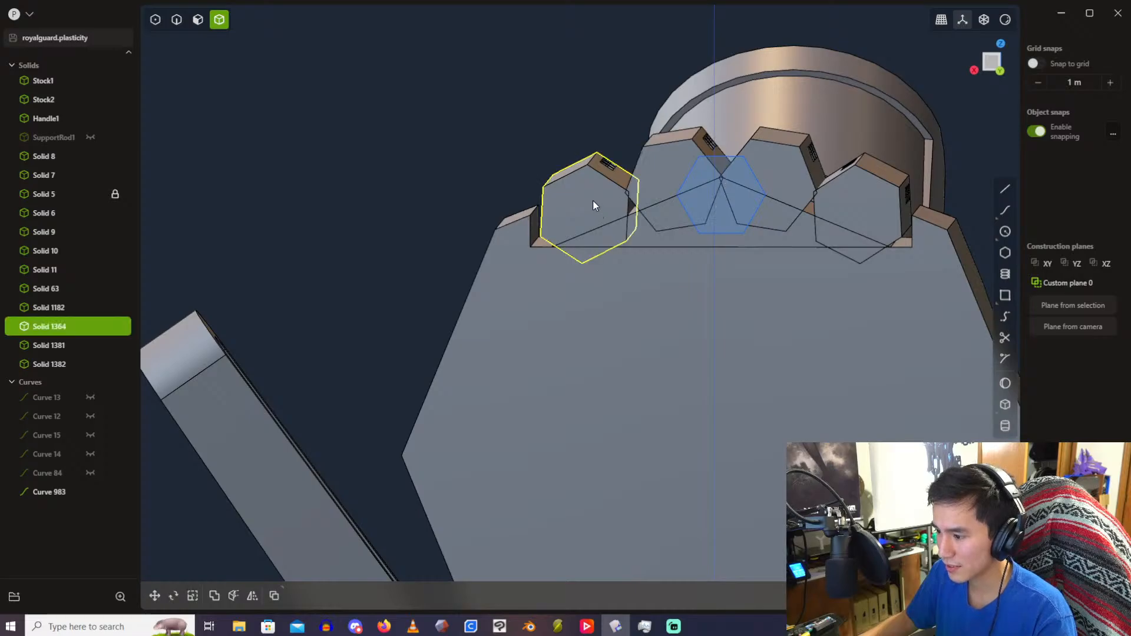
scroll(593, 205, "up", 2)
left_click(992, 63)
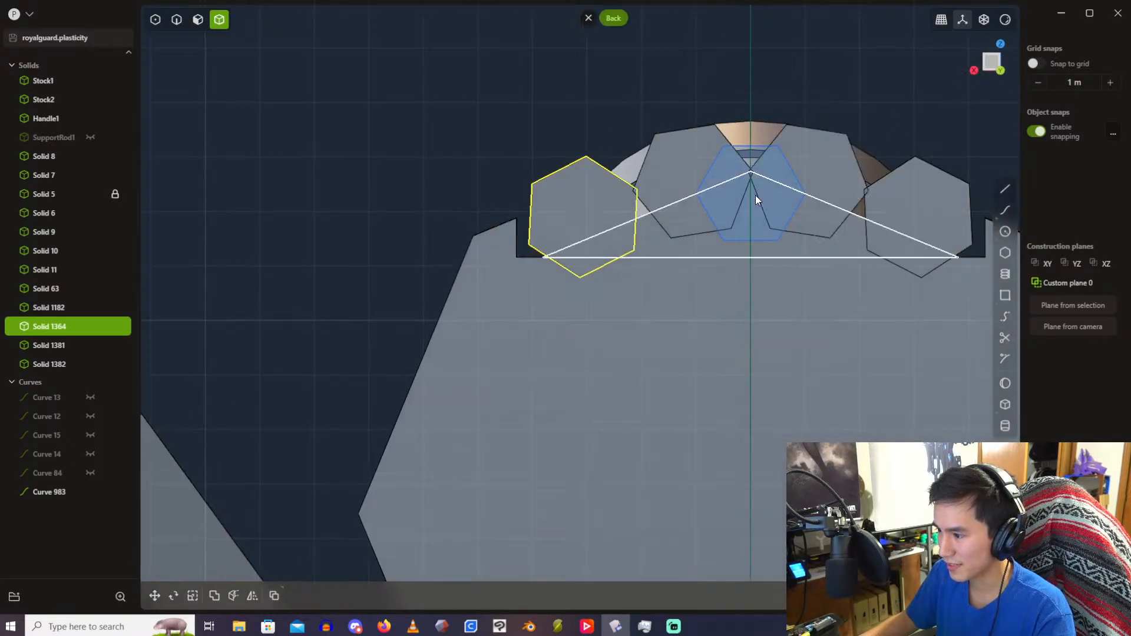
key("g")
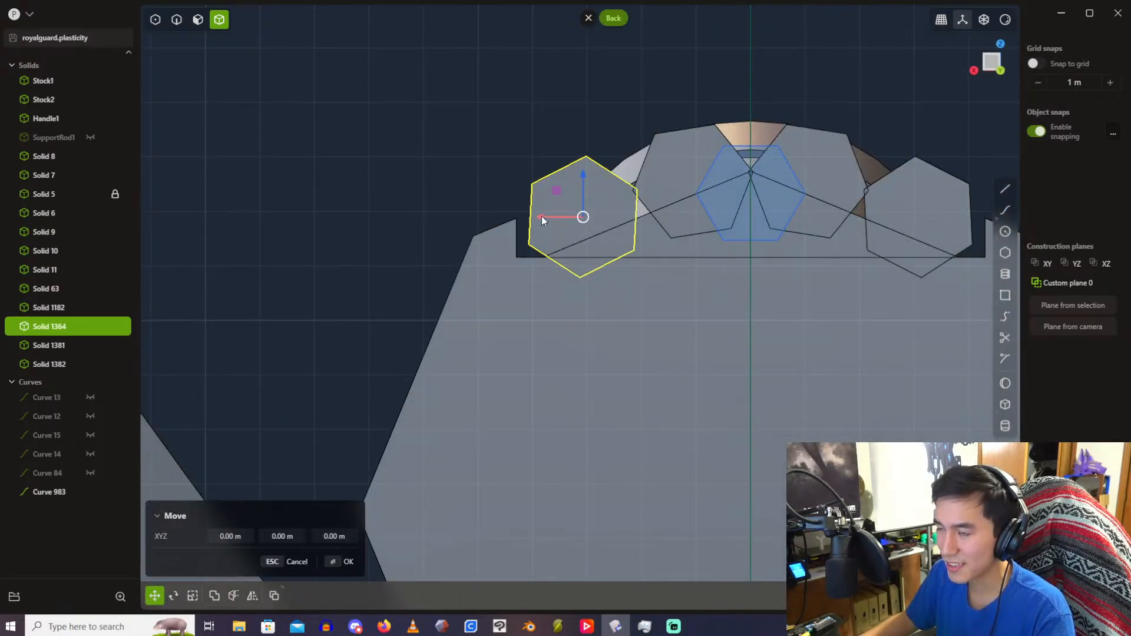
left_click_drag(542, 216, 528, 224)
mouse_move(528, 224)
middle_mouse_down()
mouse_move(623, 239)
mouse_move(527, 223)
mouse_move(541, 222)
middle_mouse_up()
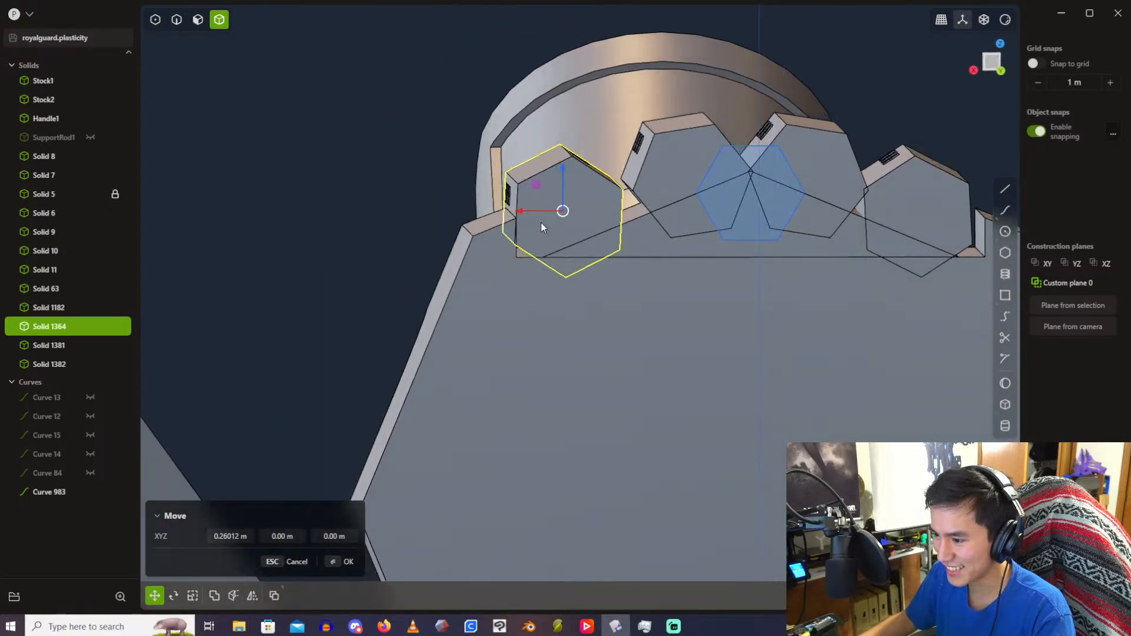
left_click_drag(522, 211, 520, 211)
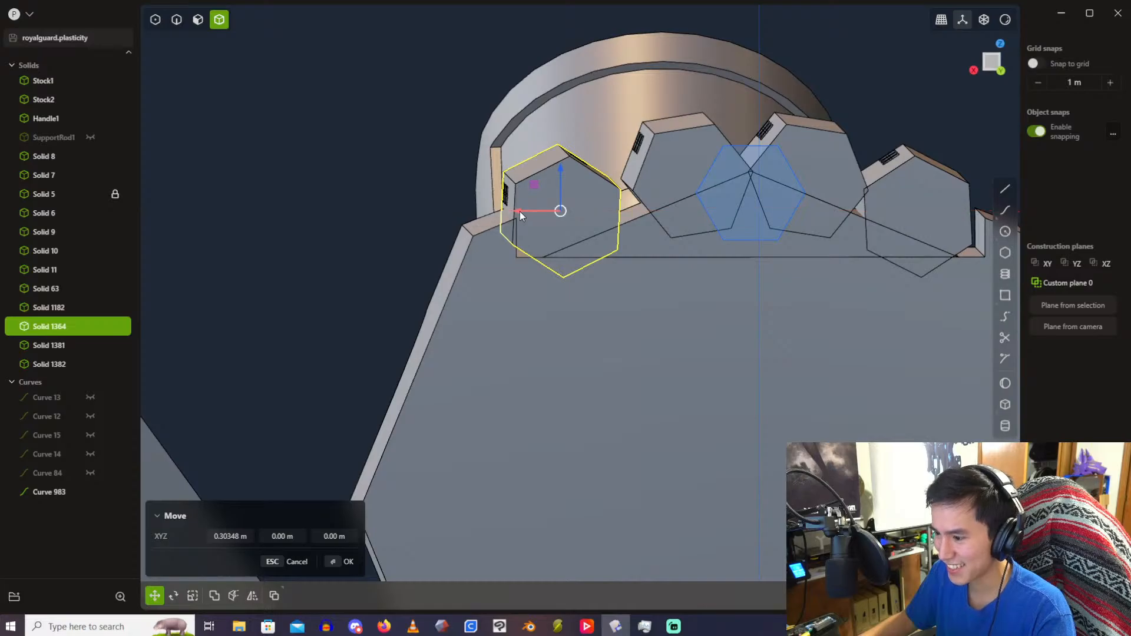
Step: Check the outer rod against the recess edge and set its X move distance to exactly 0.3 m
scroll(520, 211, "up", 2)
scroll(519, 211, "up", 2)
scroll(469, 186, "down", 4)
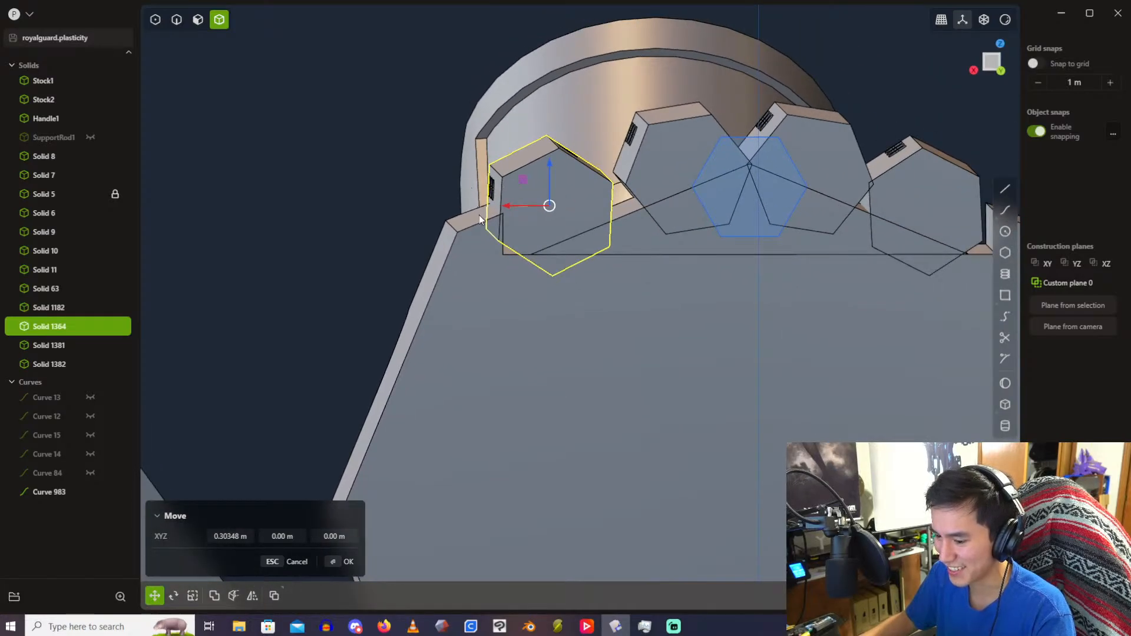
left_click(244, 537)
type(".3")
key("Return")
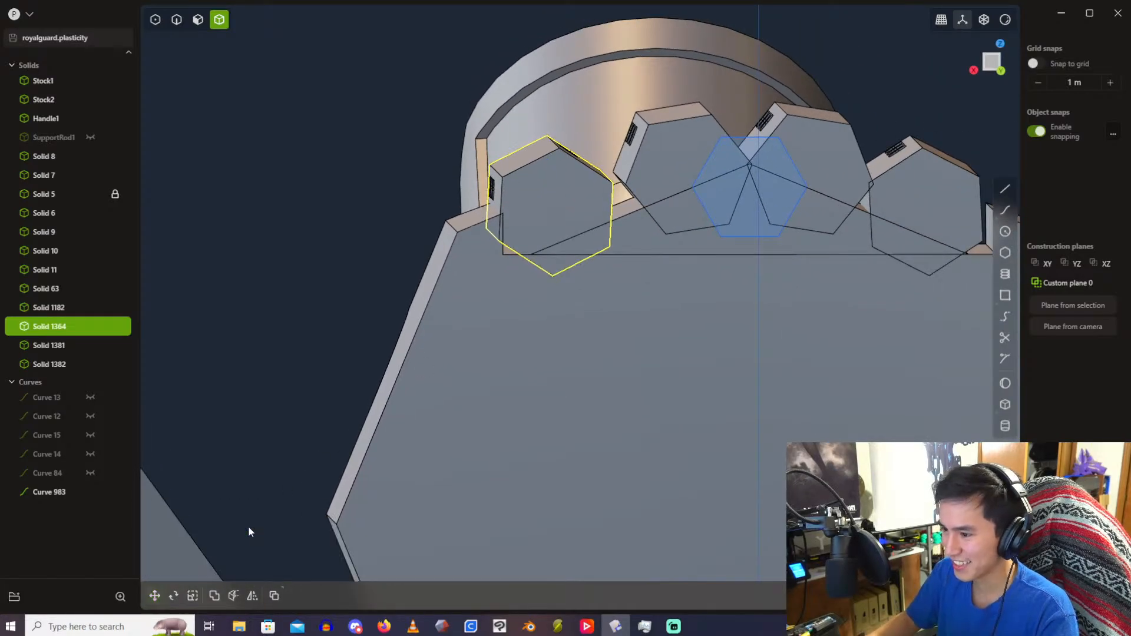
Step: Move the inner rod on the positive X side outward by 0.15 m along X
left_click(680, 138)
scroll(680, 139, "up", 2)
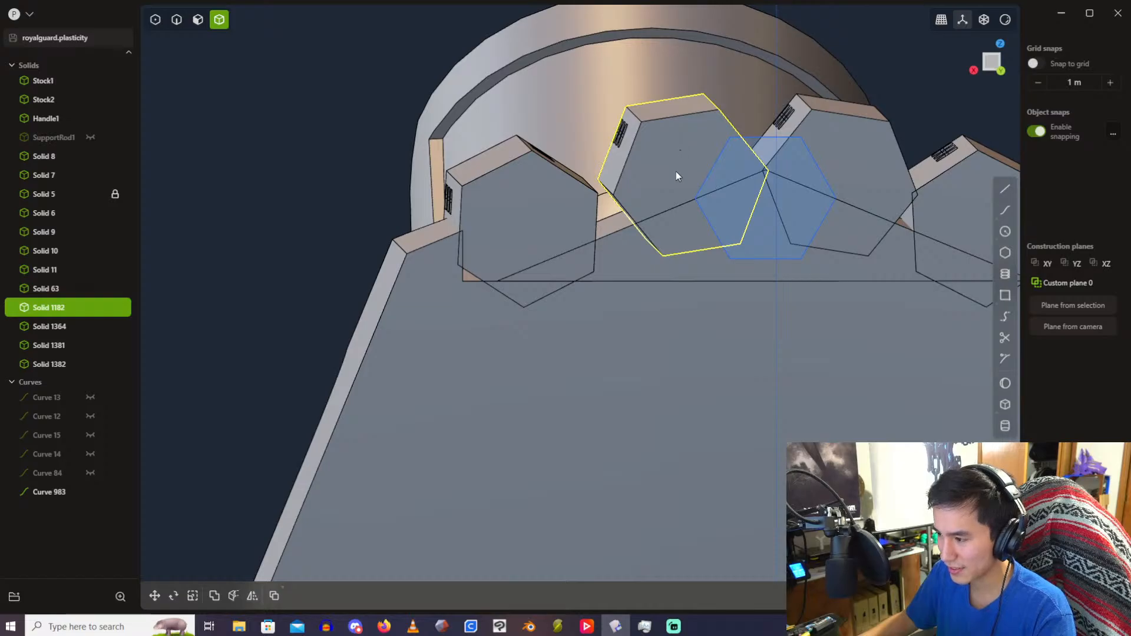
key("g")
left_click(1000, 71)
left_click_drag(645, 181, 633, 183)
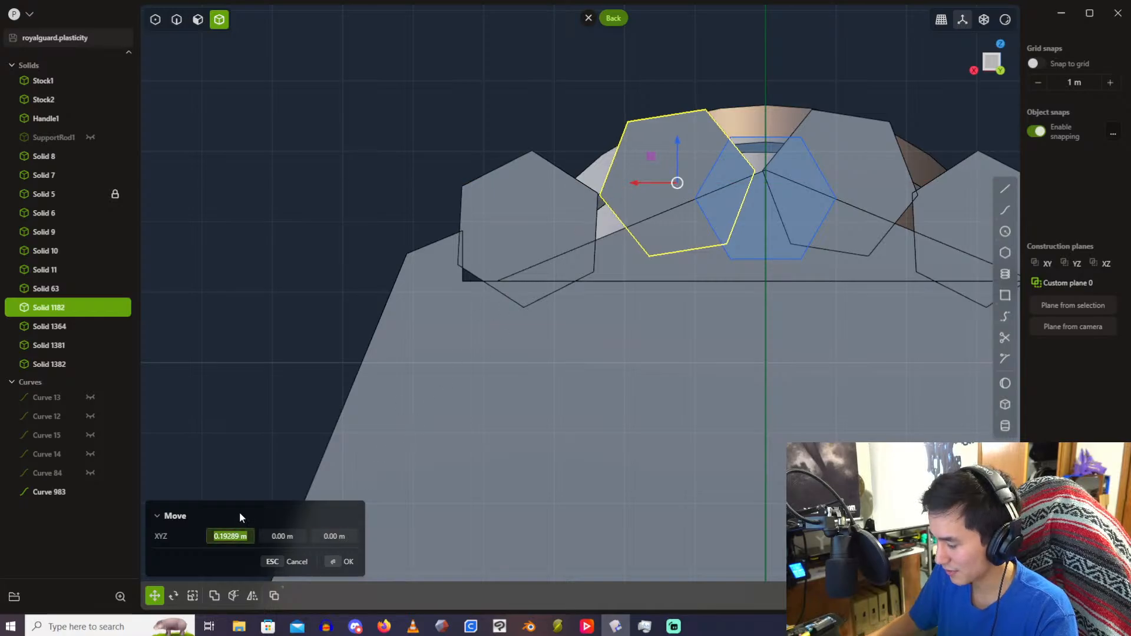
type("5")
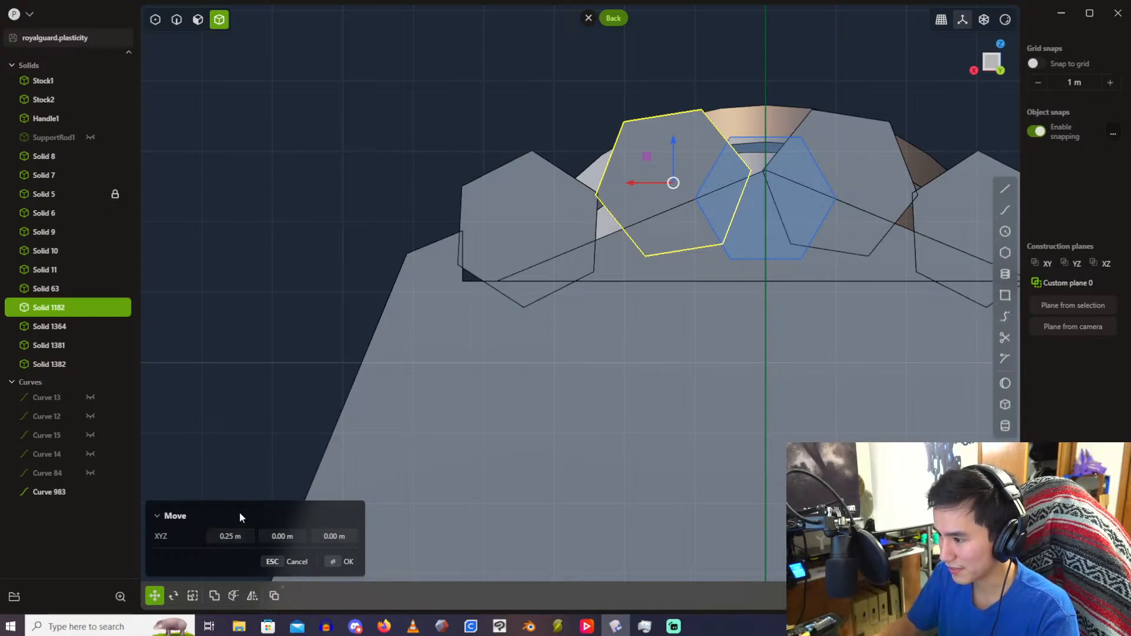
left_click(242, 536)
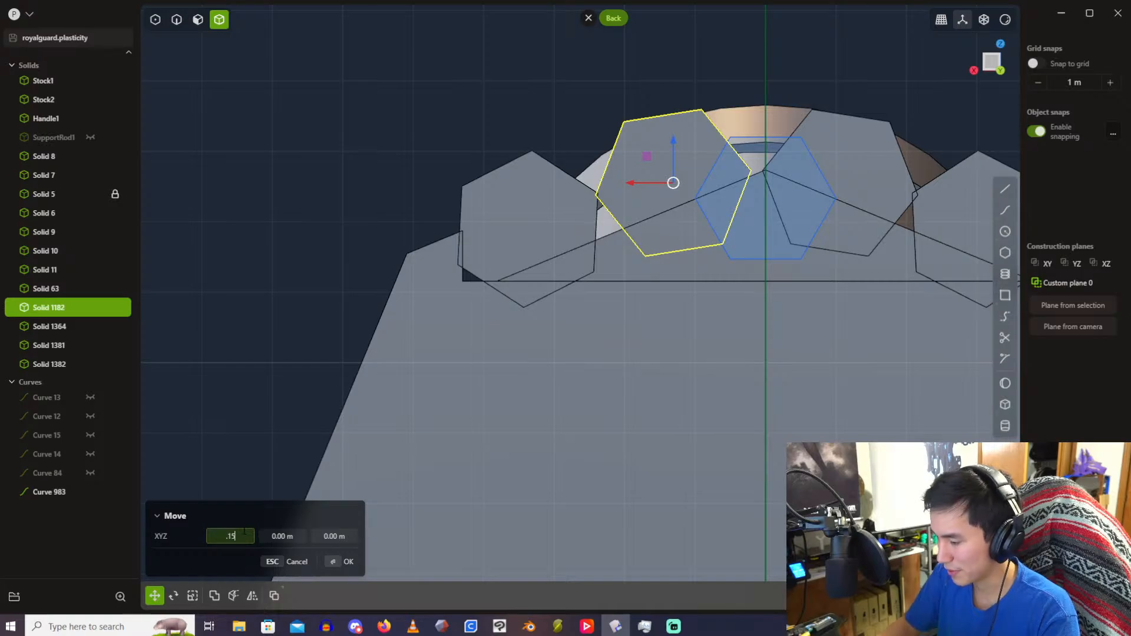
type(".15")
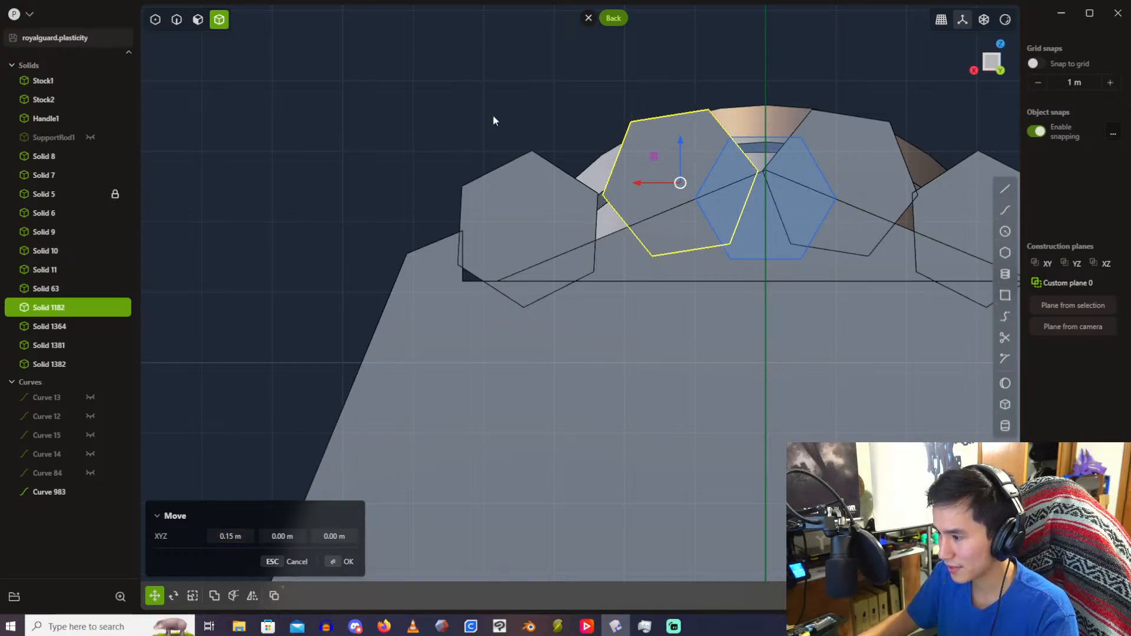
key("Return")
Step: Select the inner rod on the negative X side of the centre line
scroll(530, 116, "down", 5)
left_click(763, 166)
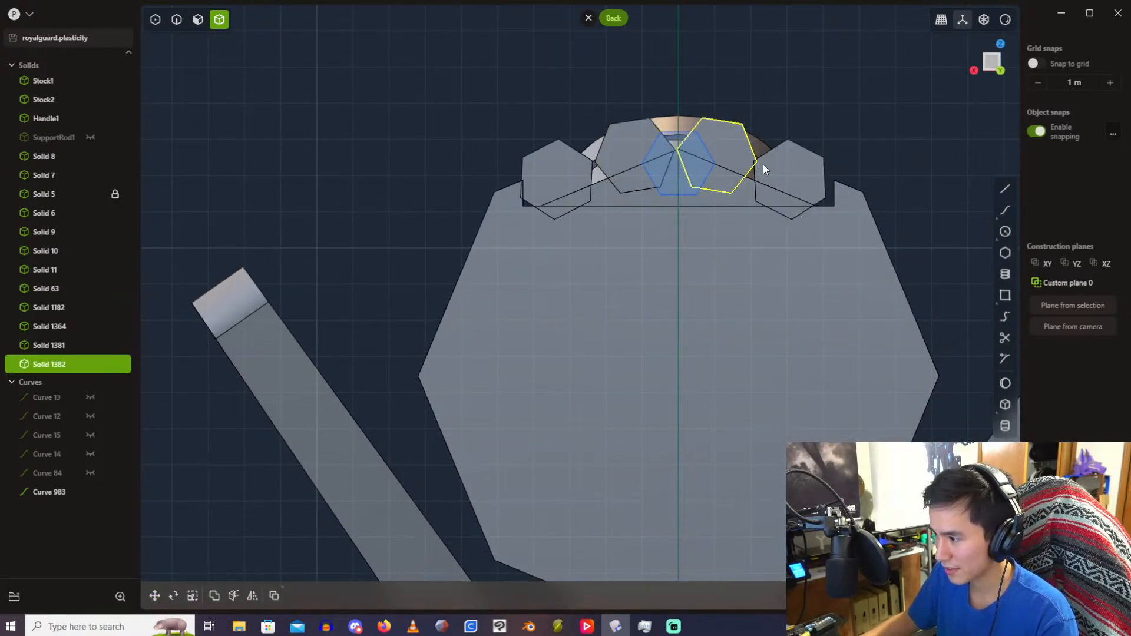
Step: Delete the two hexagonal prisms right of the centre line and mirror the remaining two across the model's vertical centre plane
left_click(806, 185)
key("Delete")
left_click(593, 148)
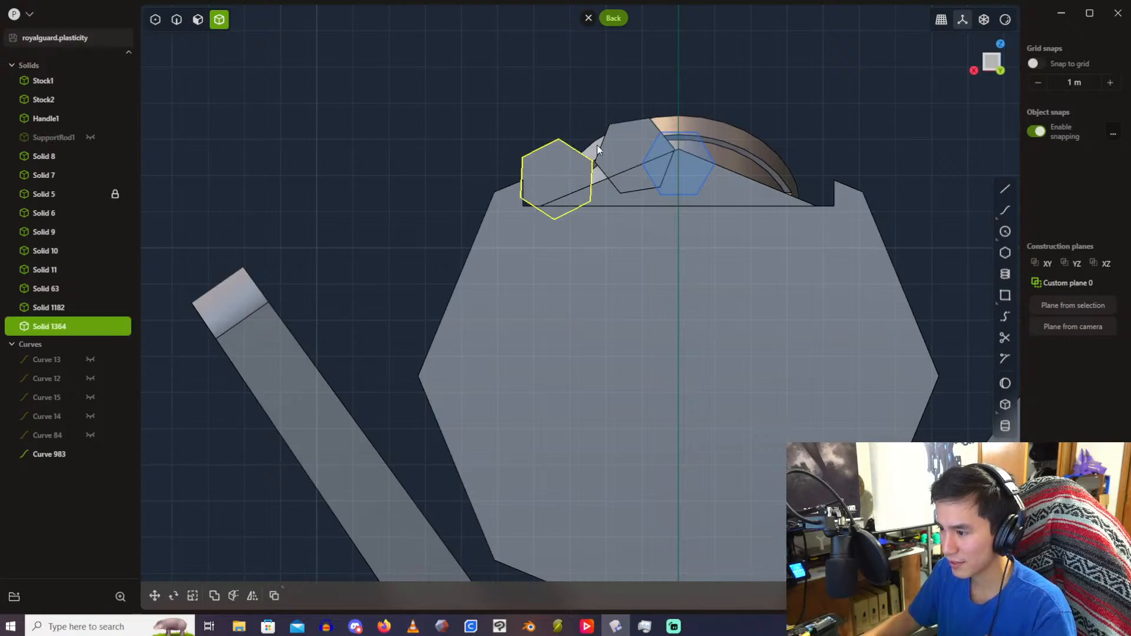
left_click(620, 141)
key("alt+x")
scroll(719, 561, "down", 3)
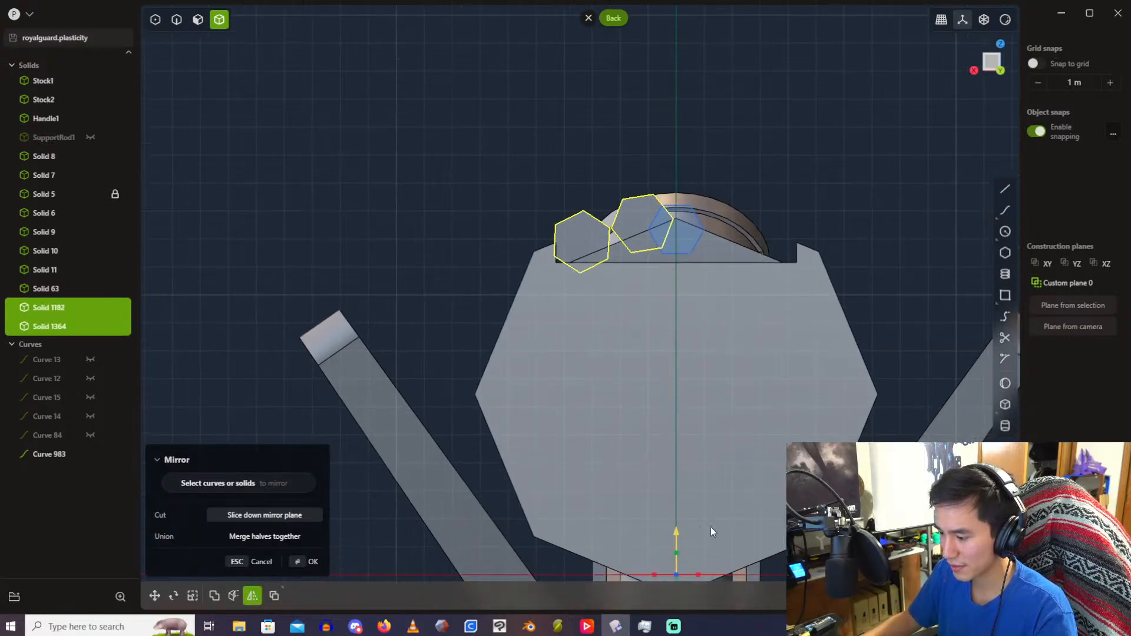
left_click(700, 486)
right_click(536, 96)
left_click(580, 61)
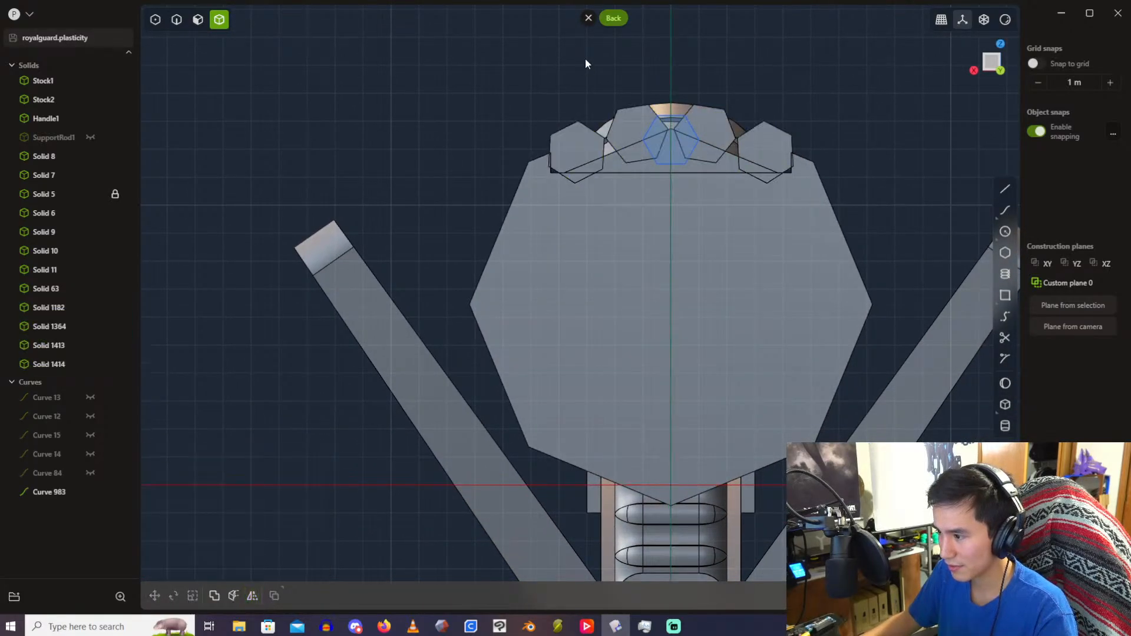
Step: Delete the leftover hexagon curve, Curve 983, between the two middle prisms
scroll(621, 89, "up", 5)
left_click(42, 492)
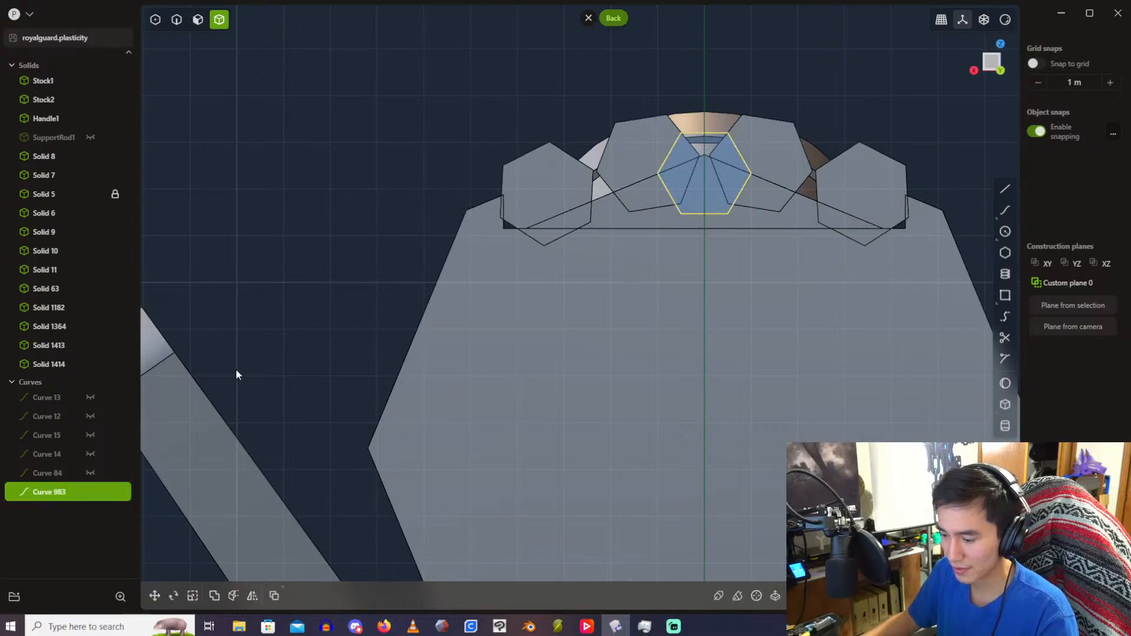
key("Delete")
Step: Examine the mirrored hexagonal prisms and their slots from the front and up close
scroll(496, 171, "down", 3)
scroll(448, 248, "down", 2)
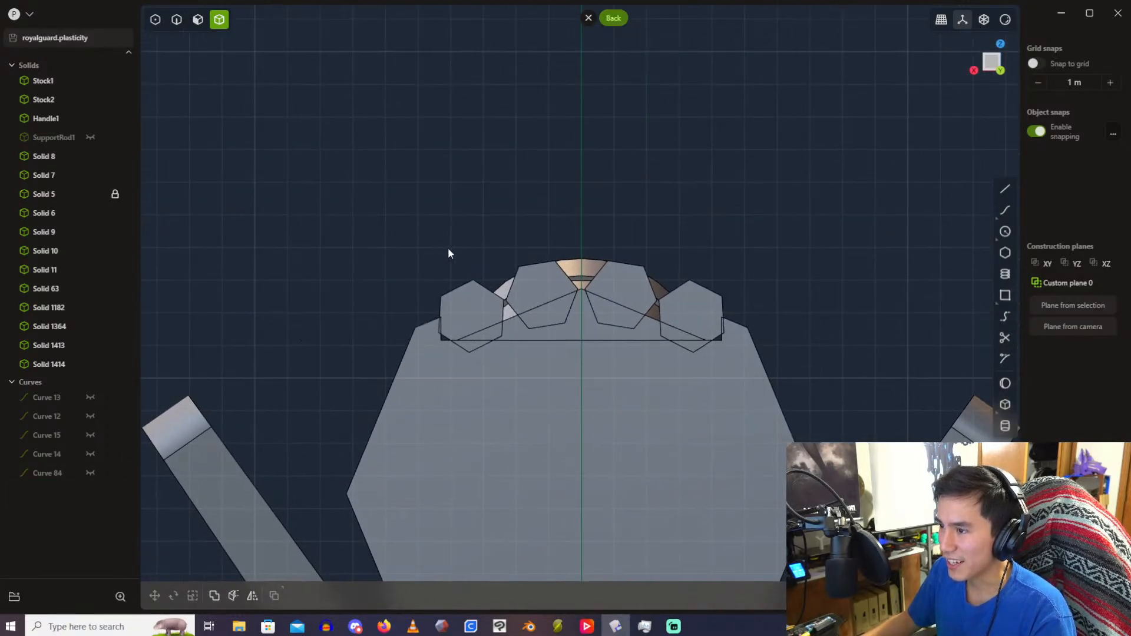
scroll(521, 268, "up", 2)
middle_click_drag(520, 268, 573, 211)
scroll(567, 194, "up", 3)
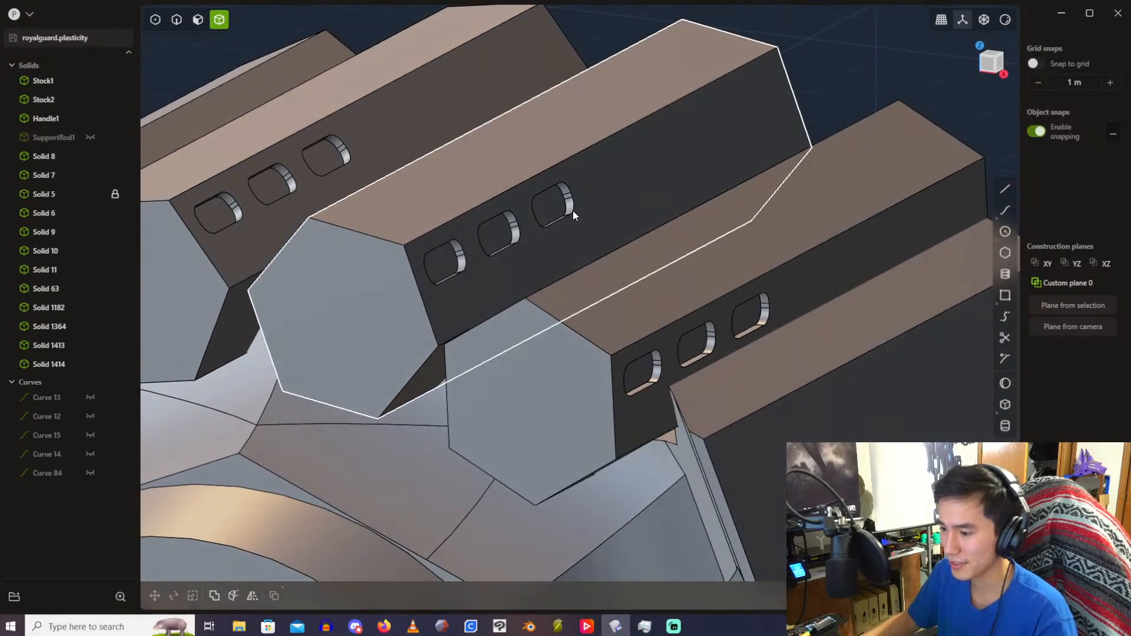
scroll(620, 200, "down", 3)
scroll(621, 197, "down", 2)
middle_click_drag(596, 163, 687, 189)
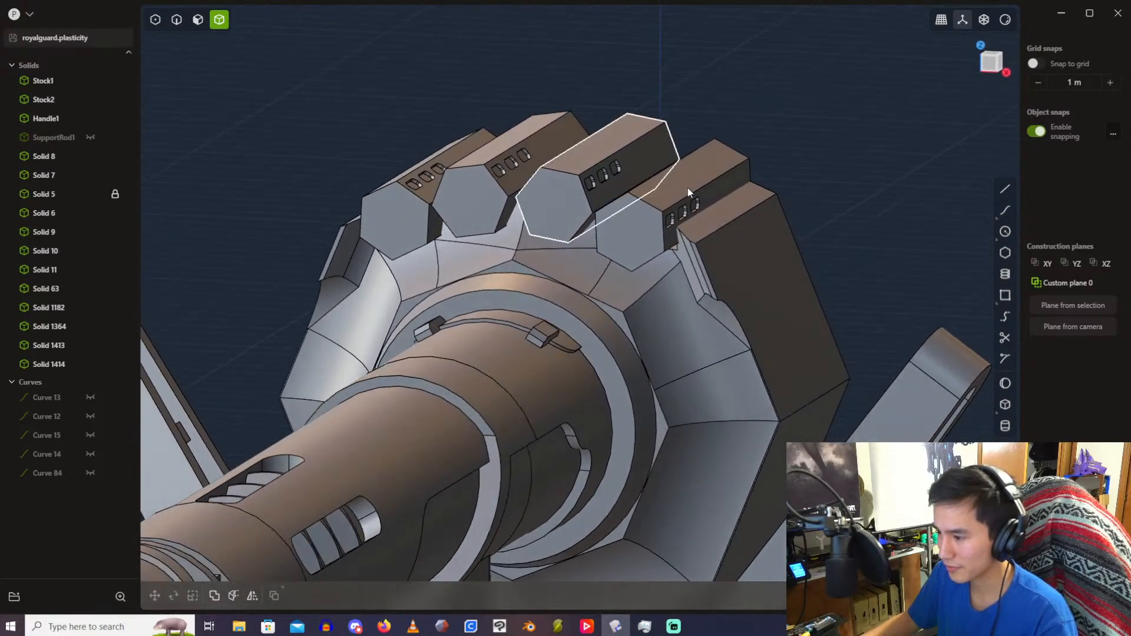
Step: Draw a circle centred on the front face of the third hexagonal prism from the left, with its size set to 1.5
left_click(1005, 231)
scroll(557, 195, "up", 3)
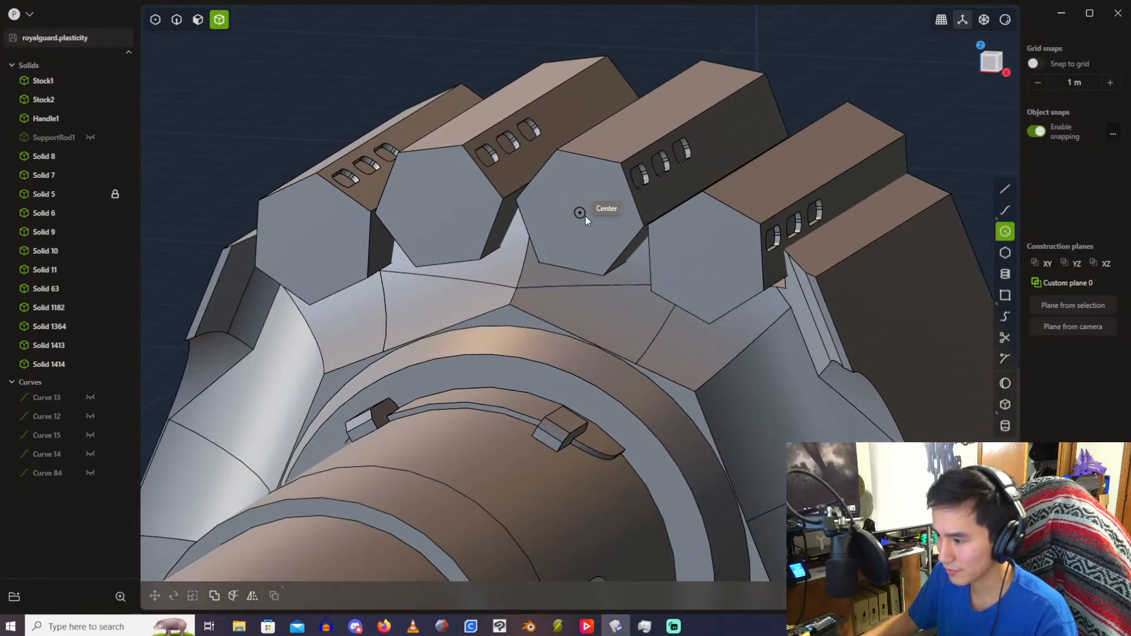
left_click(580, 212)
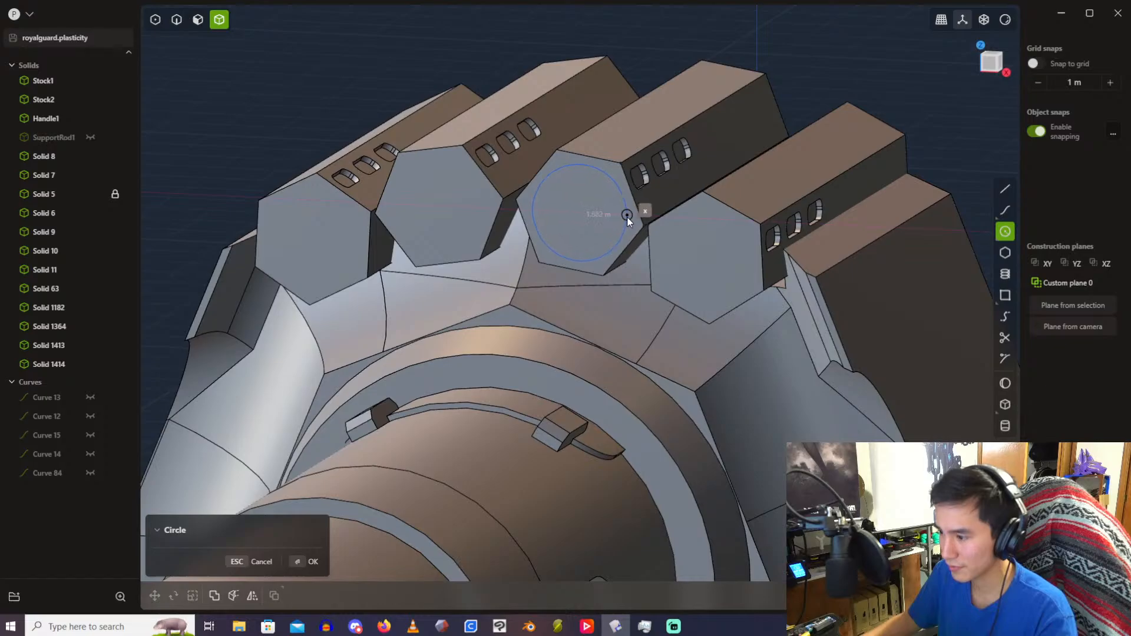
type("1.6")
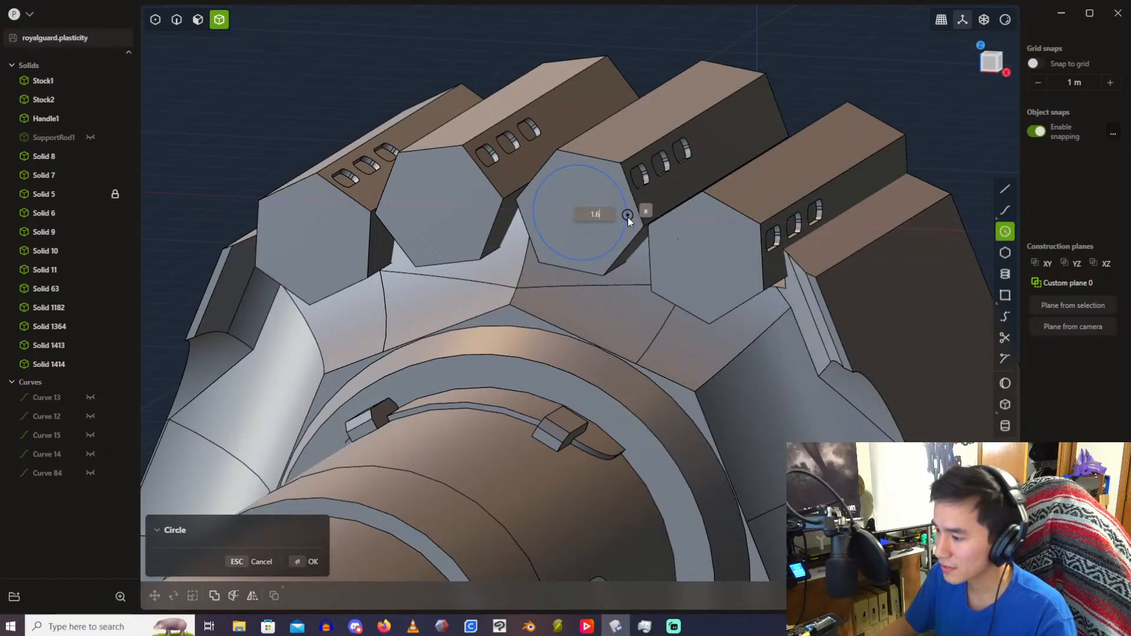
middle_click_drag(628, 216, 643, 186)
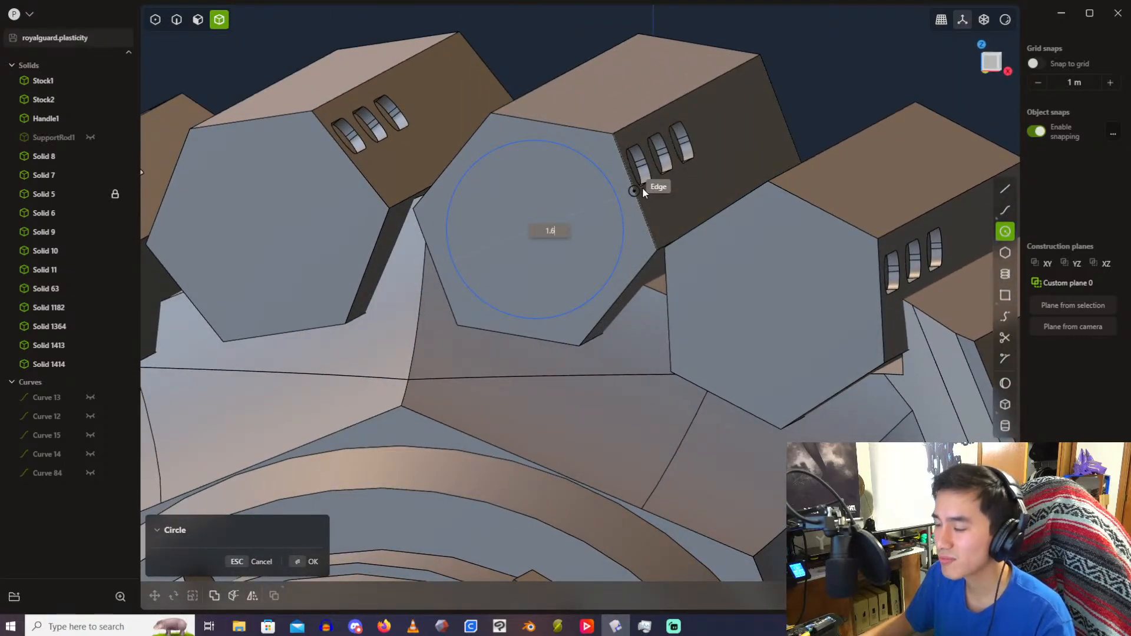
key("BackSpace")
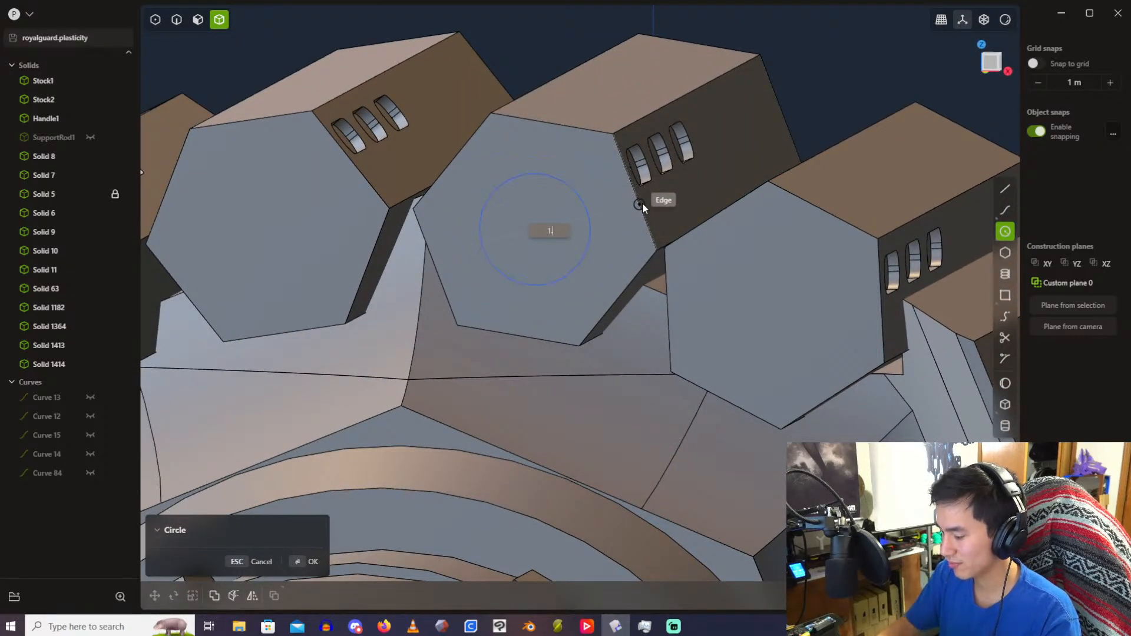
type("5")
key("Return")
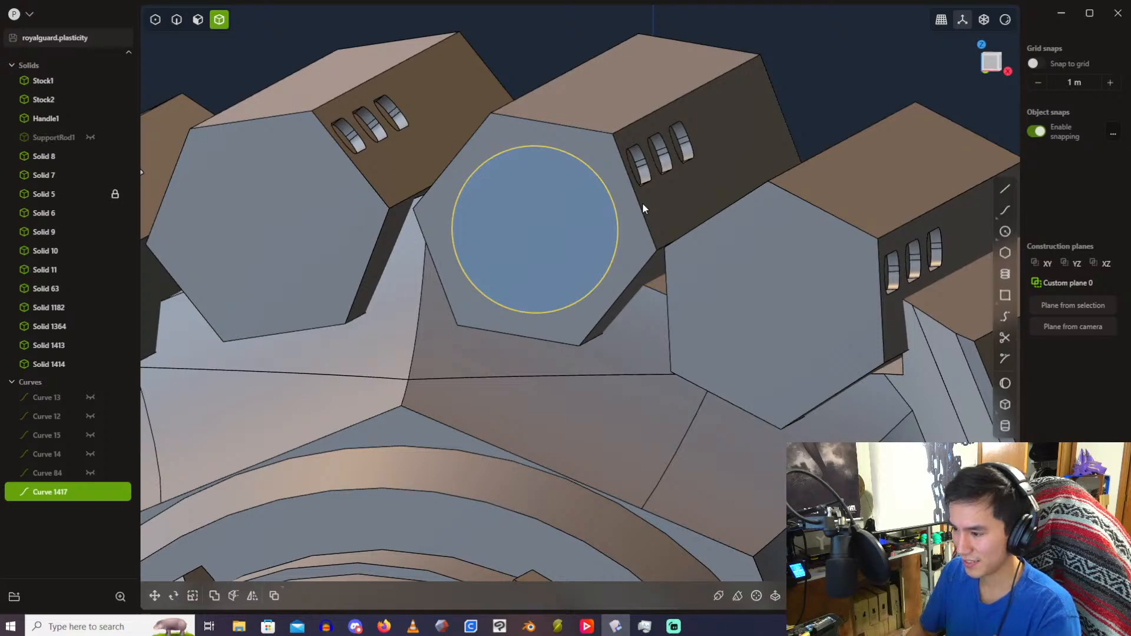
scroll(642, 202, "down", 5)
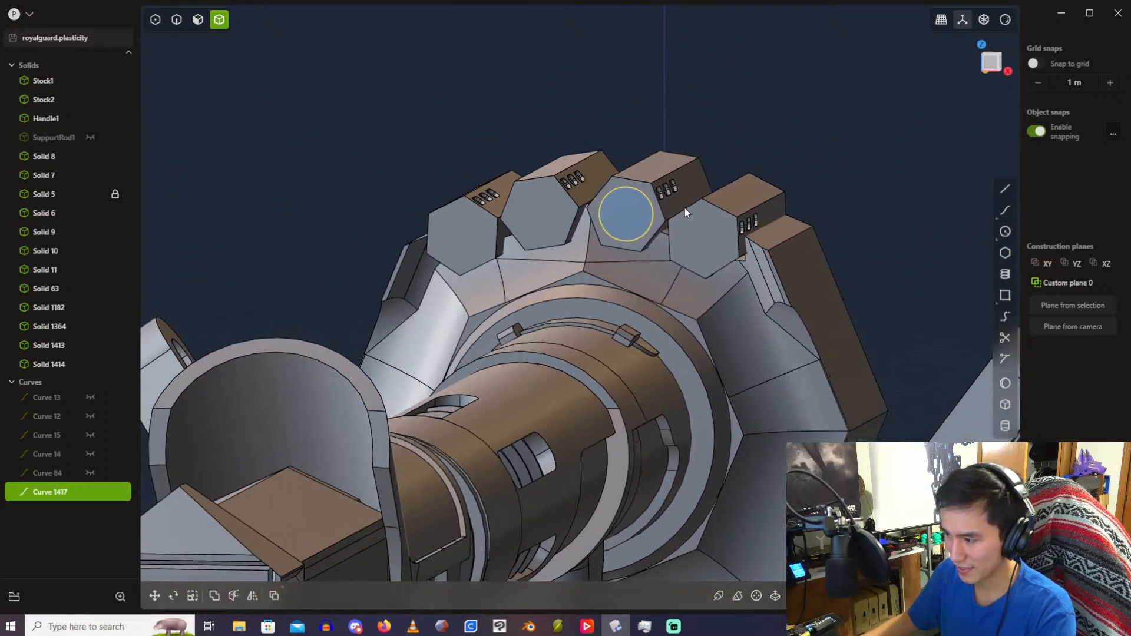
middle_click_drag(685, 208, 611, 181)
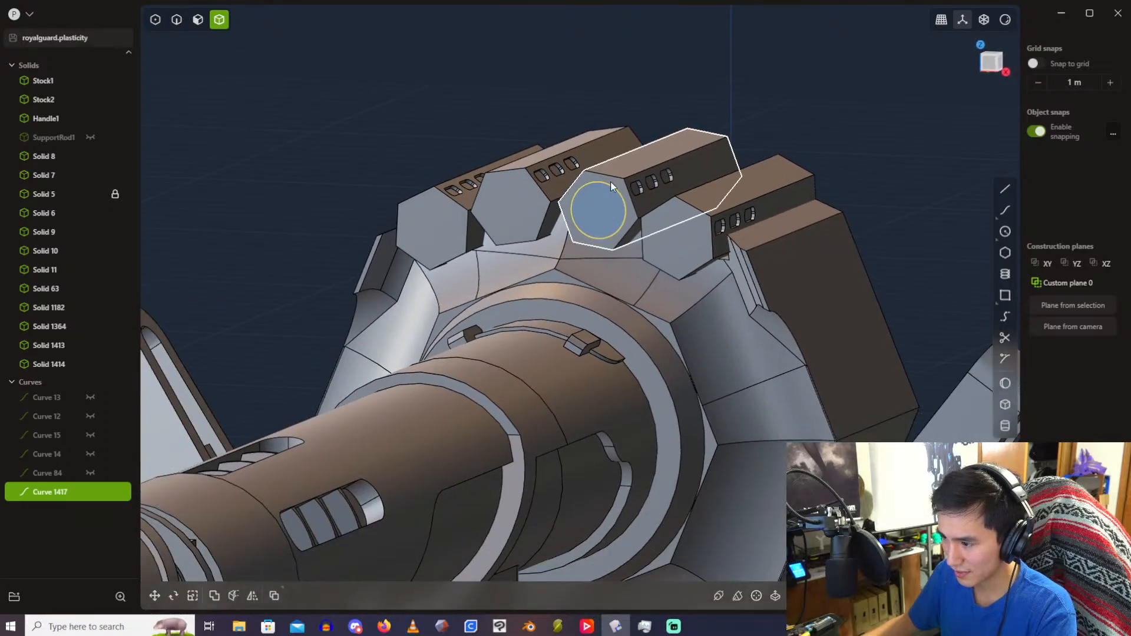
Step: Undo the circle drawn on the prism's front face
left_click(447, 118)
scroll(446, 117, "up", 5)
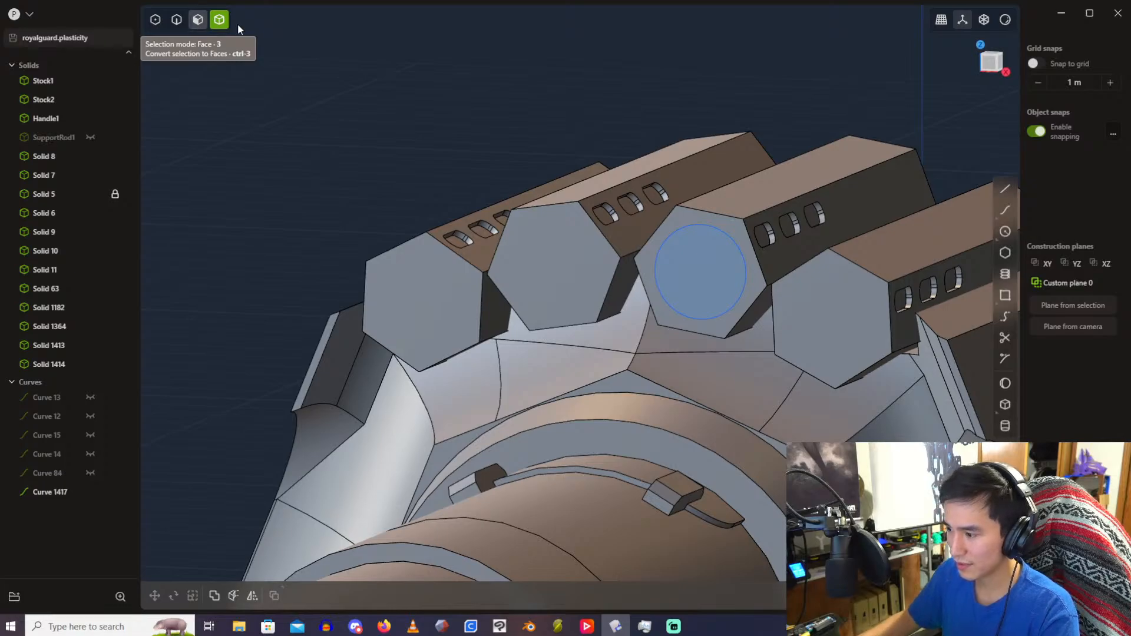
key("ctrl+z")
key("ctrl+z")
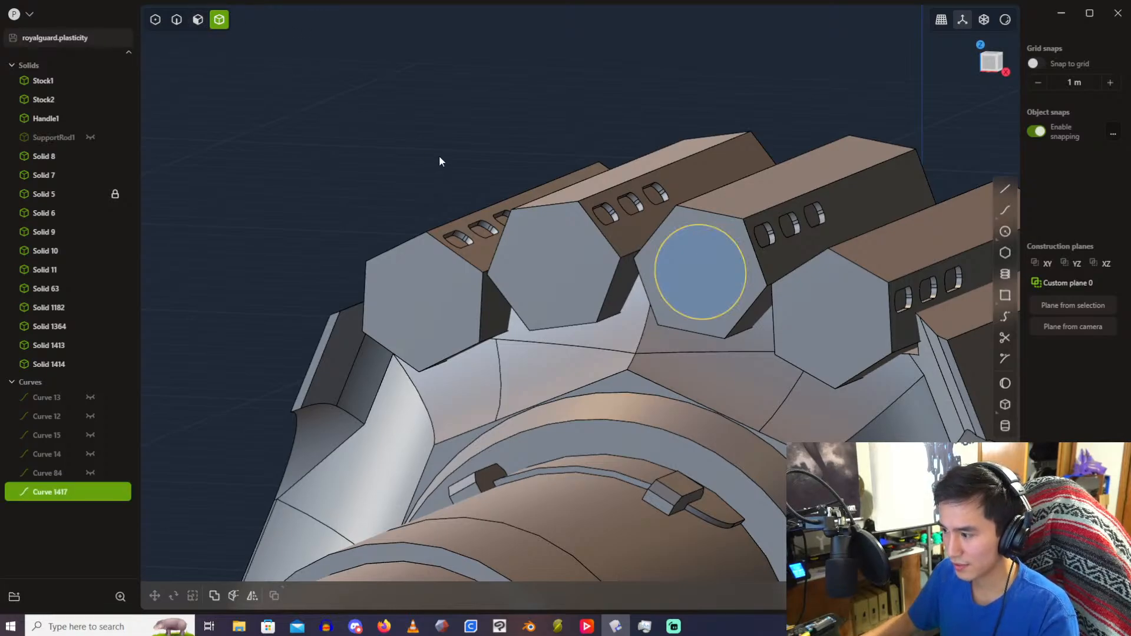
Step: In face selection mode, select the top face and both slotted upper side faces of the third prism from the left
left_click(197, 20)
scroll(592, 152, "up", 2)
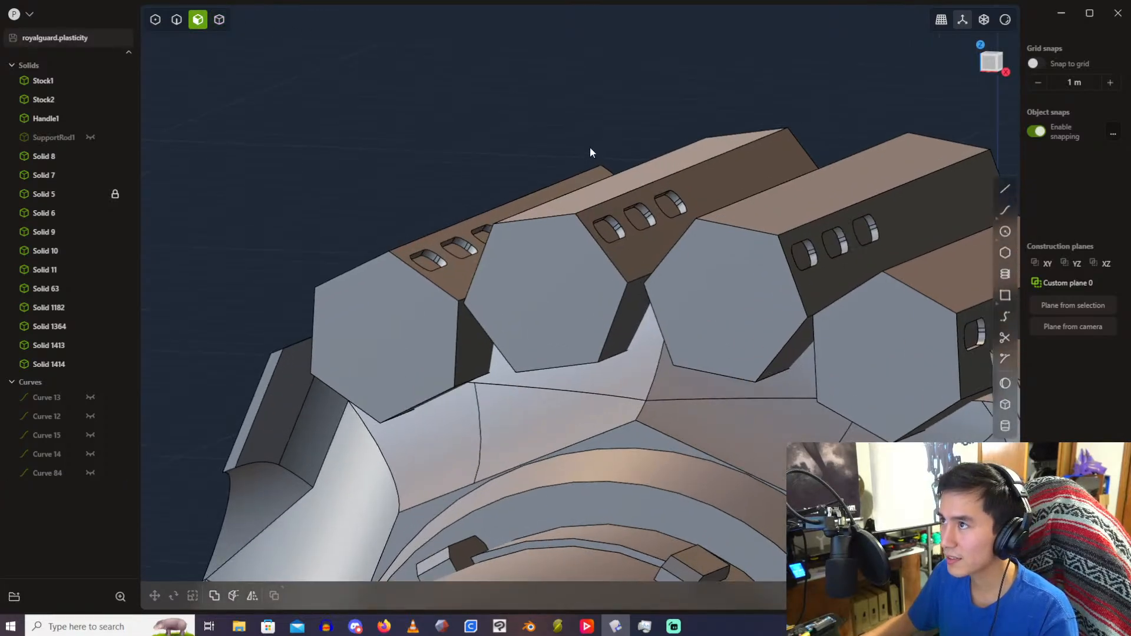
middle_click_drag(589, 147, 751, 195)
left_click(751, 185)
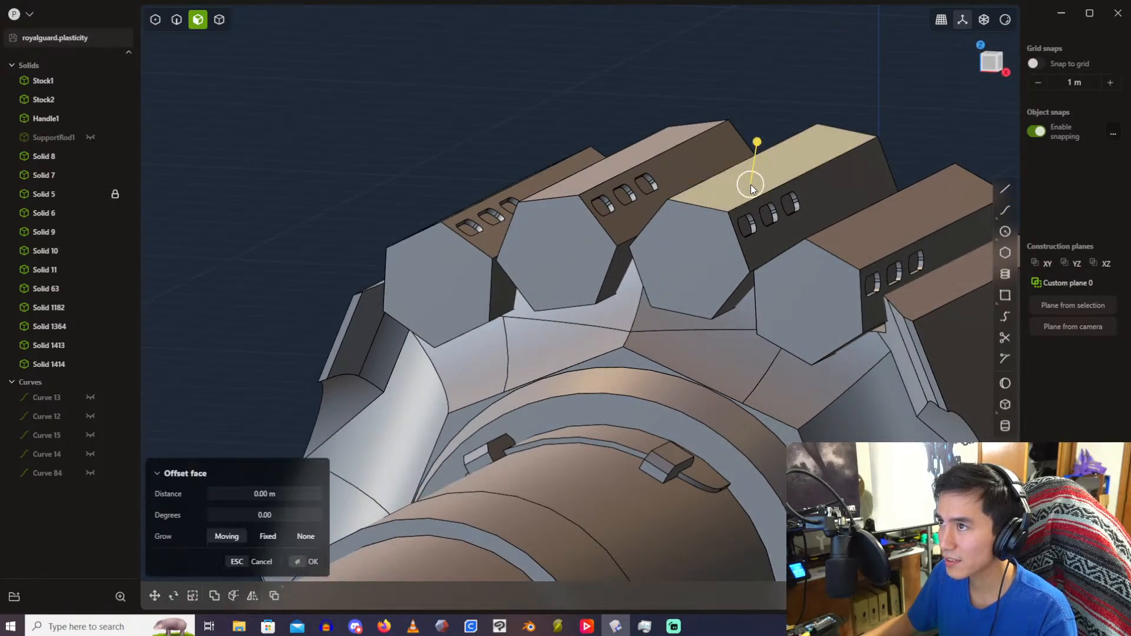
scroll(769, 260, "up", 2)
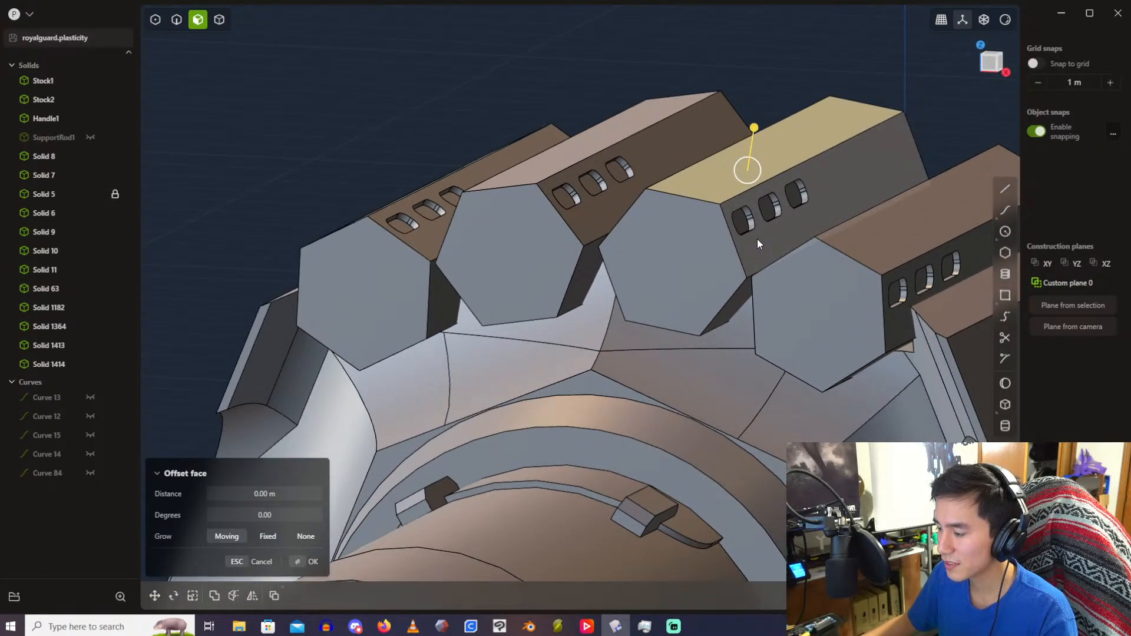
left_click(758, 239, "shift")
middle_click_drag(692, 196, 595, 224)
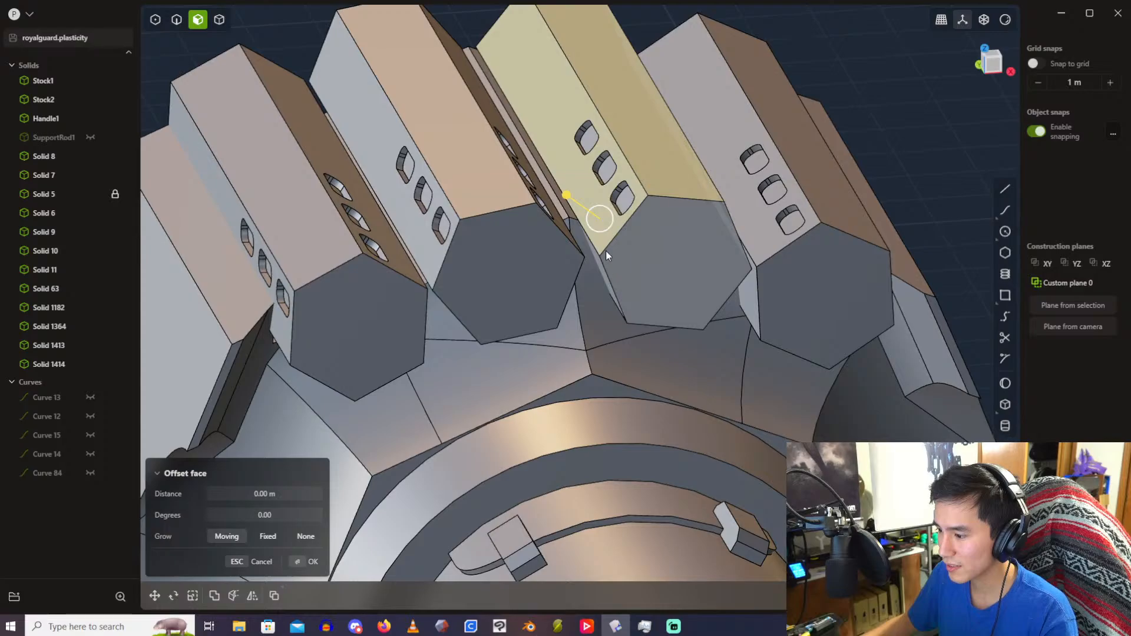
left_click_drag(567, 203, 536, 167)
middle_click_drag(536, 168, 602, 154)
key("Return")
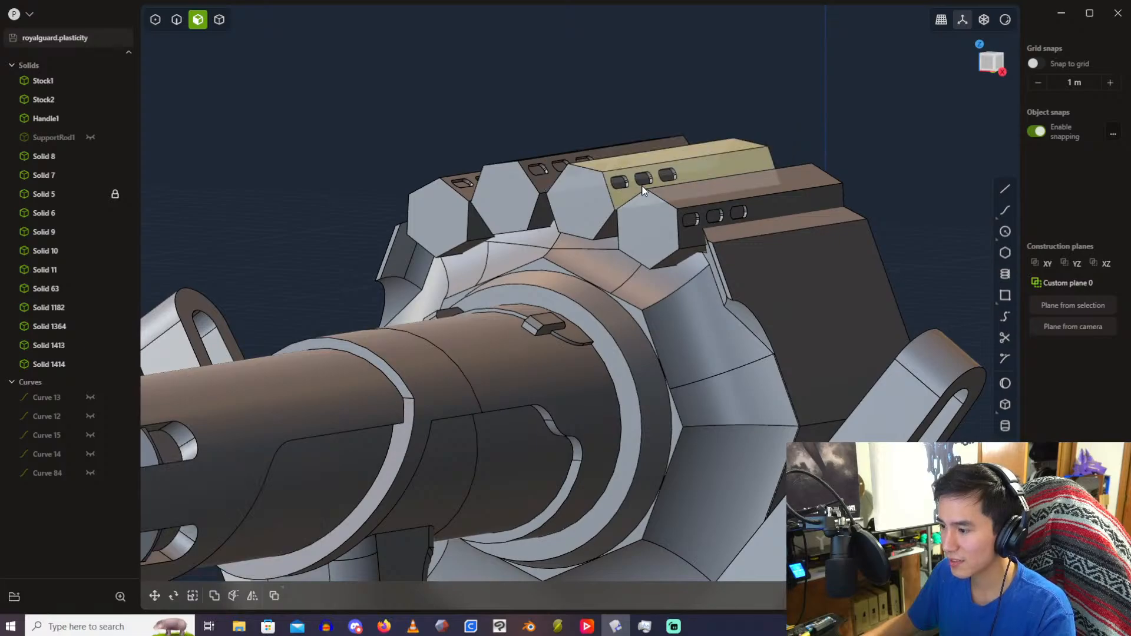
Step: Add the fourth prism's top and outer slotted side faces, plus the slot floors on that side of both right-hand prisms, to the selection
middle_click_drag(642, 189, 726, 199)
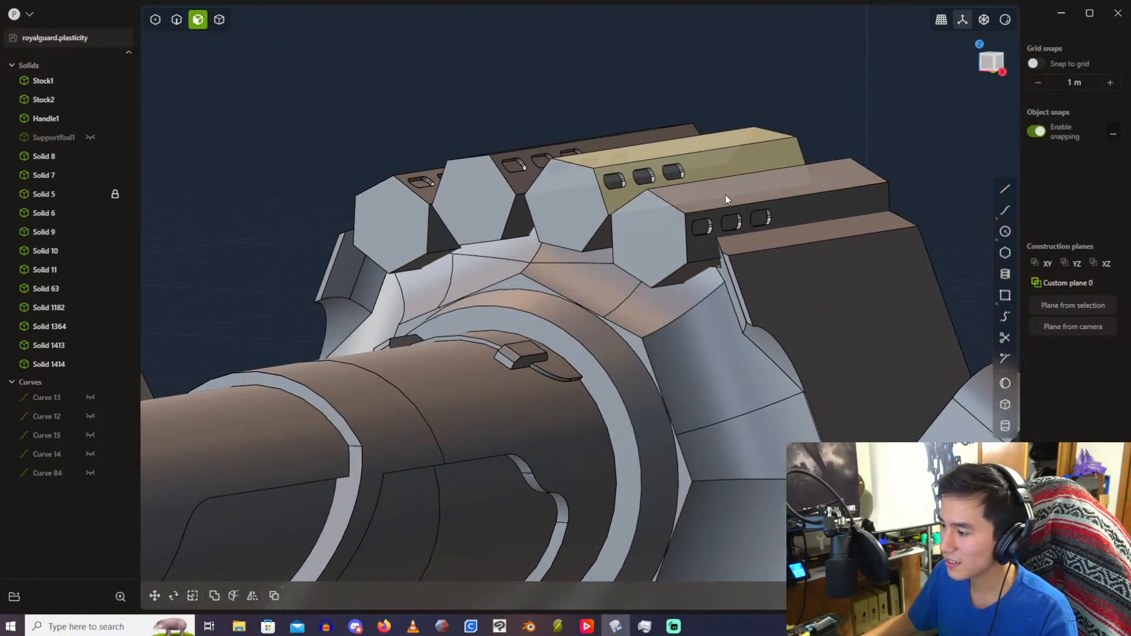
left_click(726, 196, "shift")
left_click(804, 216, "shift")
left_click(705, 225, "shift")
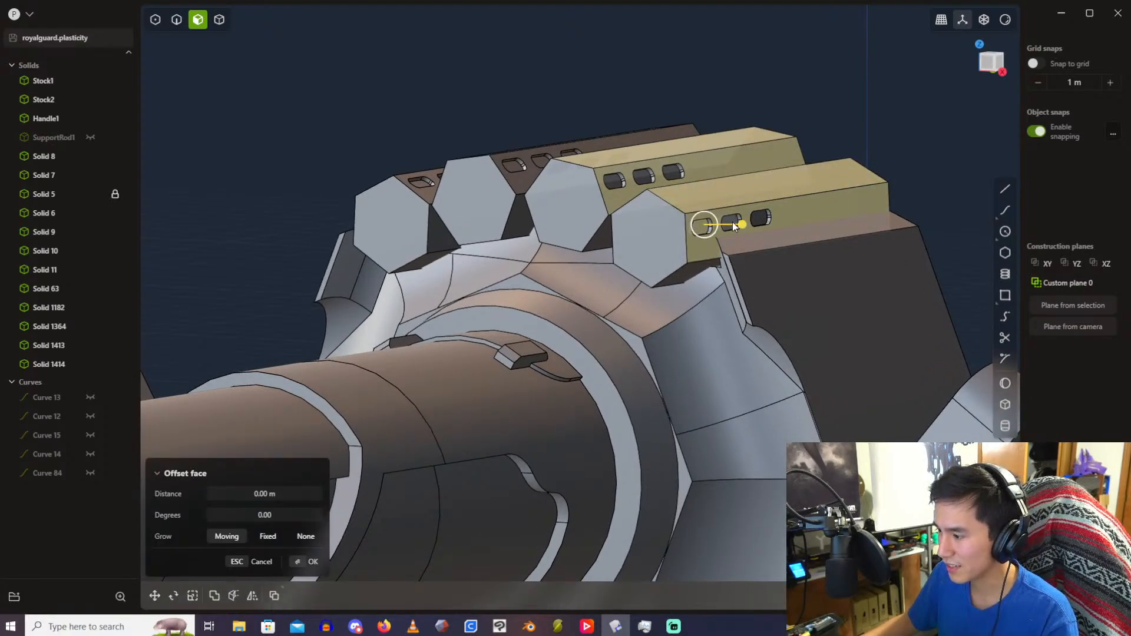
left_click(735, 221, "shift")
middle_click_drag(719, 147, 731, 195)
left_click(604, 186, "shift")
left_click(641, 182, "shift")
left_click(675, 184, "shift")
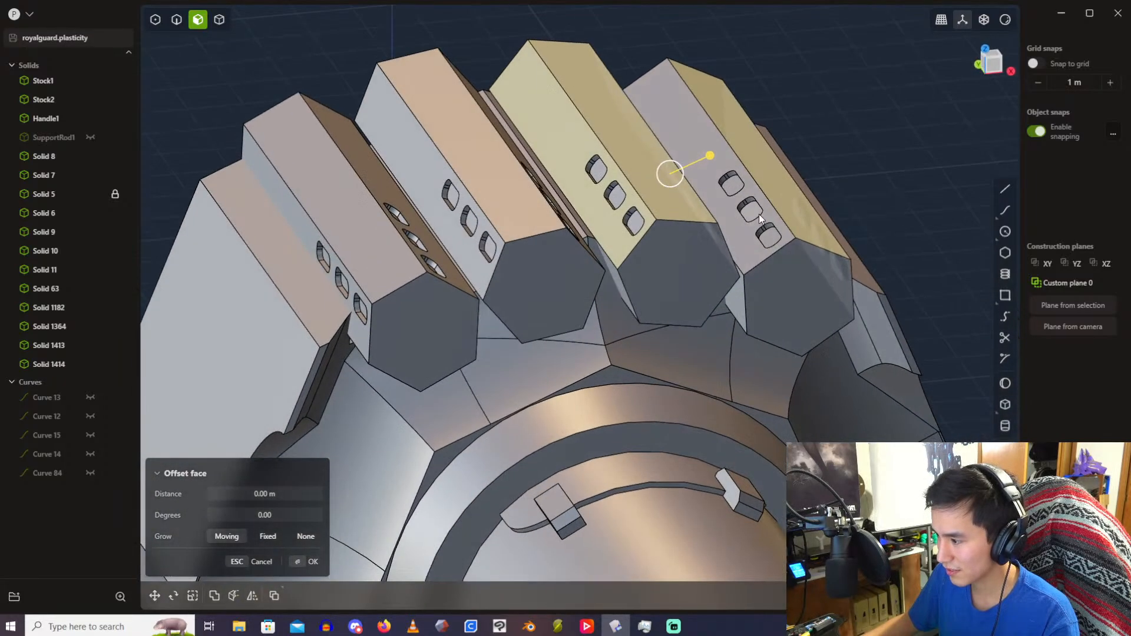
Step: Add the fourth prism's other slotted side face and the slot floors on that side of both right-hand prisms to the selection
left_click_drag(747, 213, 735, 192)
key("Escape")
scroll(737, 197, "up", 1)
left_click(733, 186, "shift")
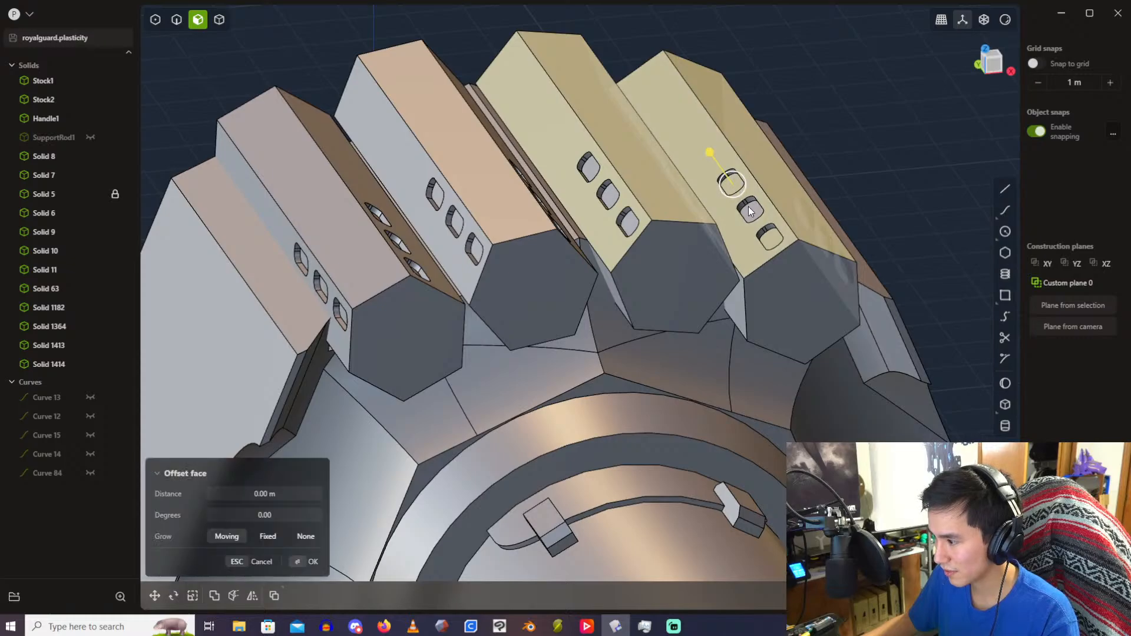
left_click(752, 212, "shift")
left_click(631, 224, "shift")
left_click(590, 168, "shift")
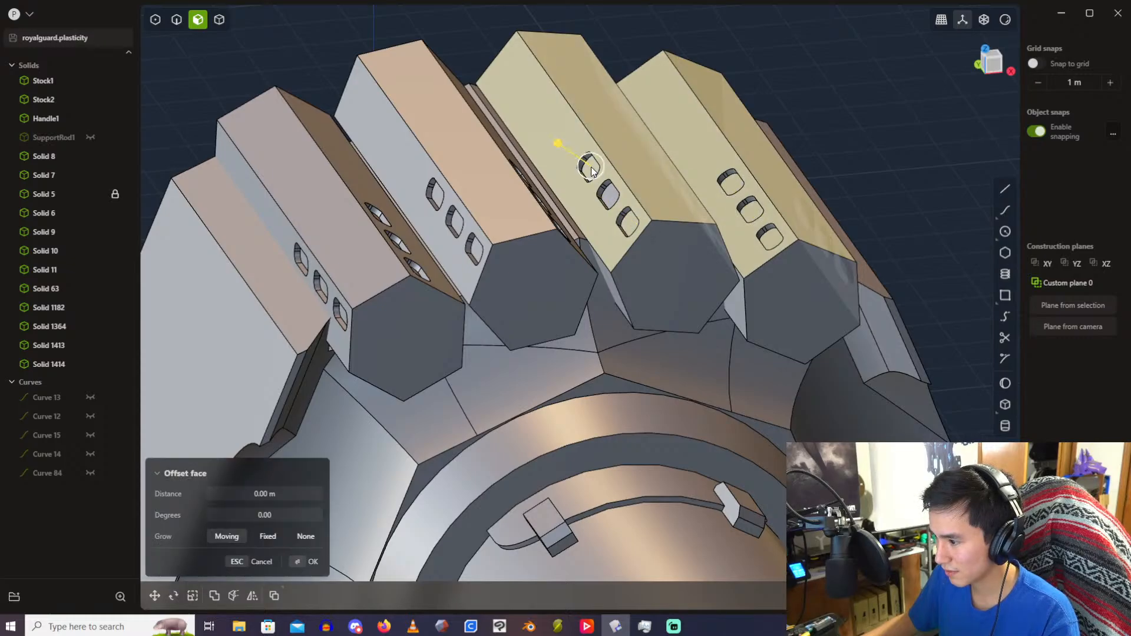
left_click(609, 195, "shift")
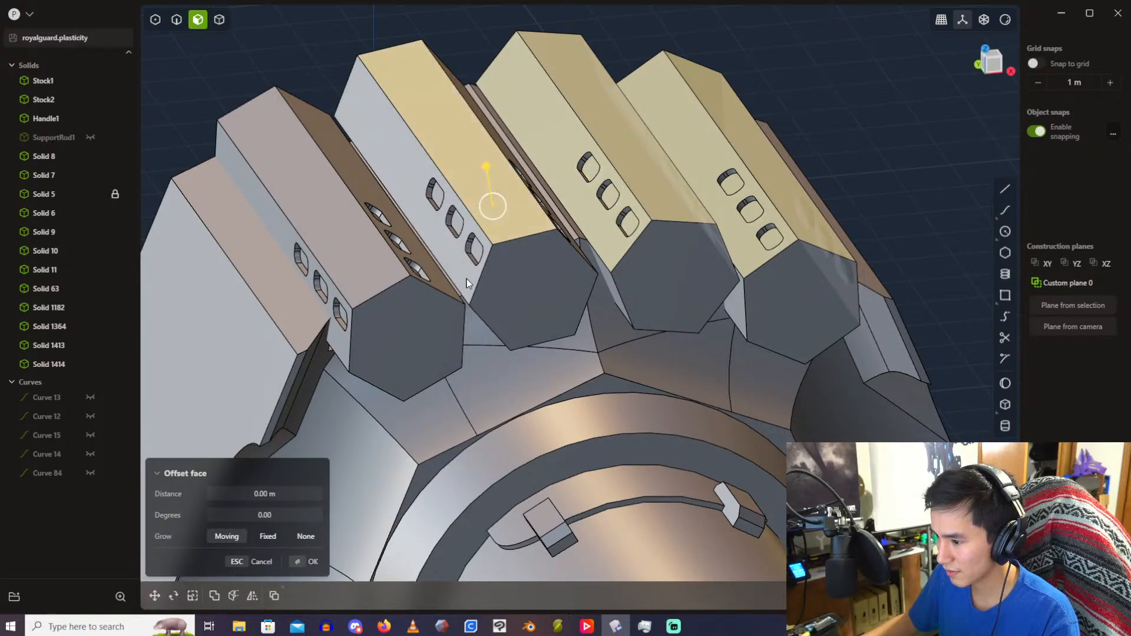
Step: Extend the selection to the top faces, slotted side faces and slot floors of the two left-hand prisms
mouse_move(551, 214)
middle_mouse_down()
mouse_move(500, 211)
mouse_move(540, 222)
middle_mouse_up()
left_click(541, 225, "shift")
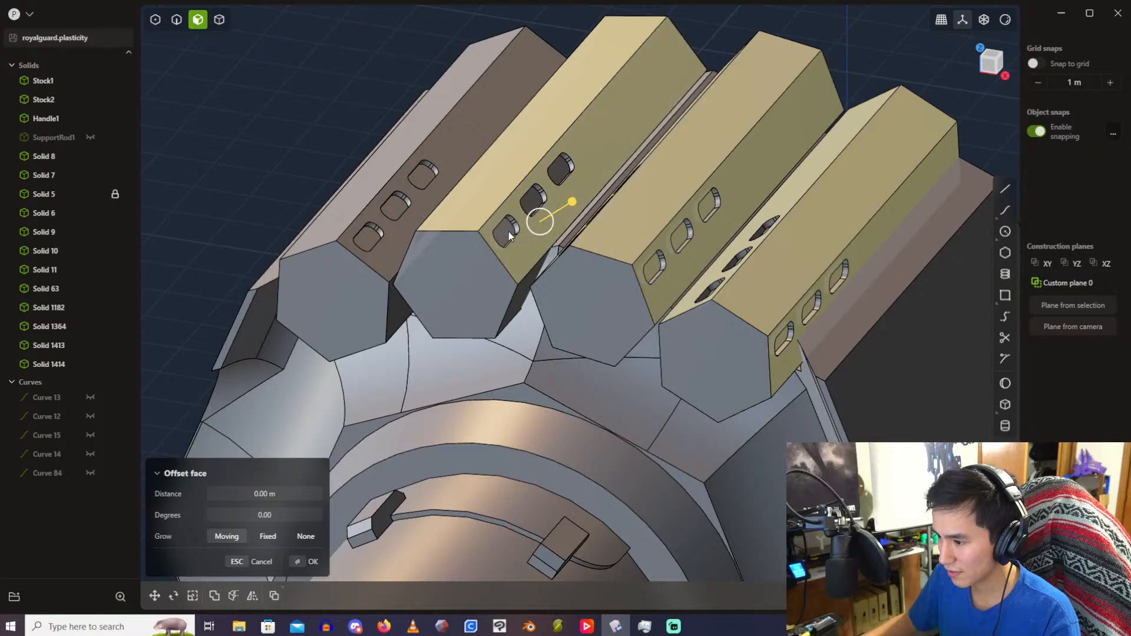
mouse_move(589, 190)
middle_mouse_down()
mouse_move(725, 188)
mouse_move(589, 212)
middle_mouse_up()
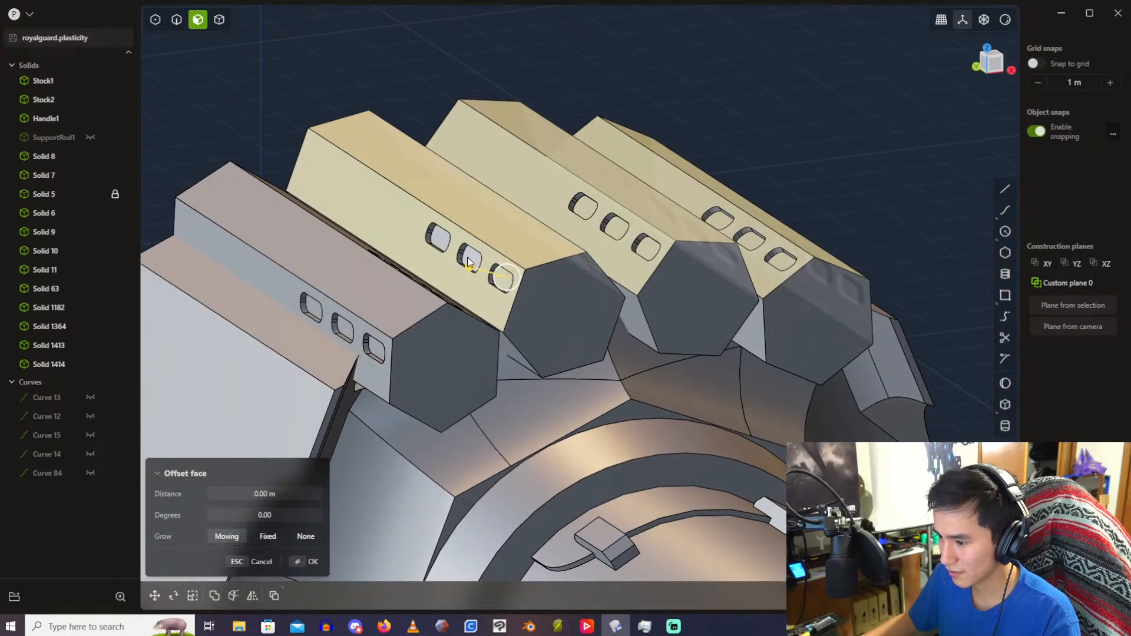
left_click(362, 303, "shift")
left_click(316, 318, "shift")
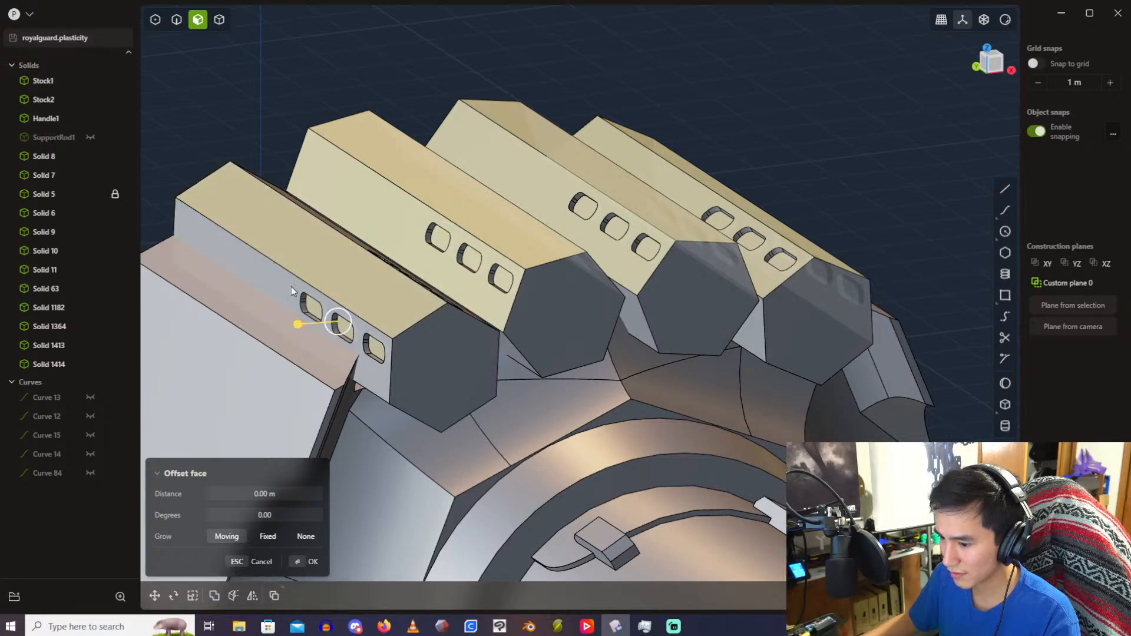
middle_click_drag(421, 269, 367, 274)
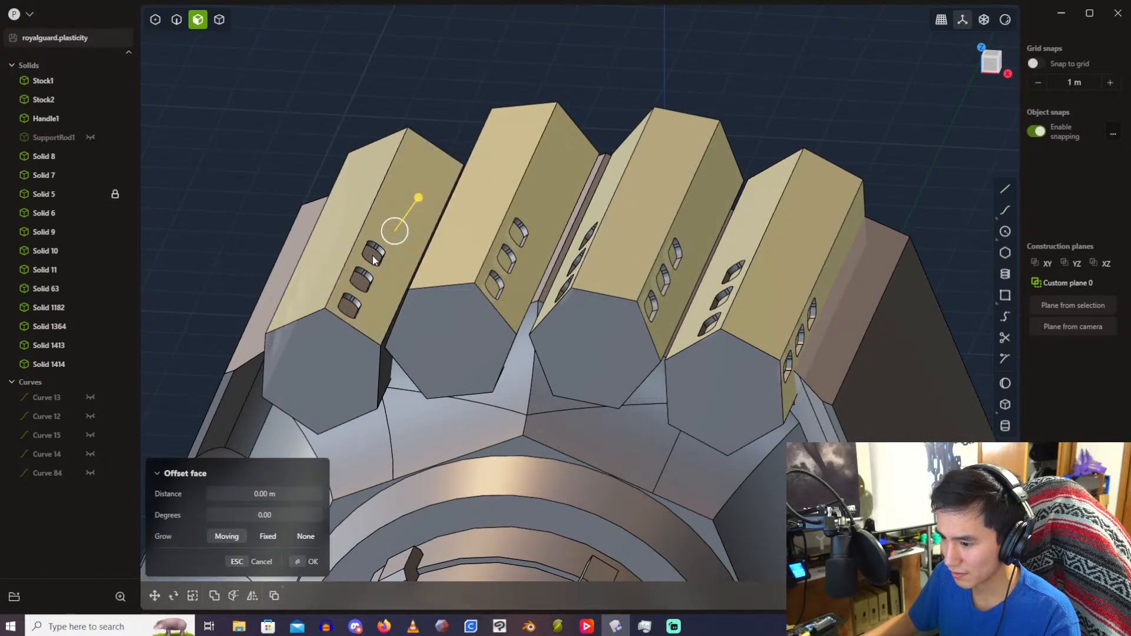
Step: Offset the selected top faces, slotted side faces and slot floors of all four prisms outward by 0.35 m
left_click_drag(371, 270, 386, 255)
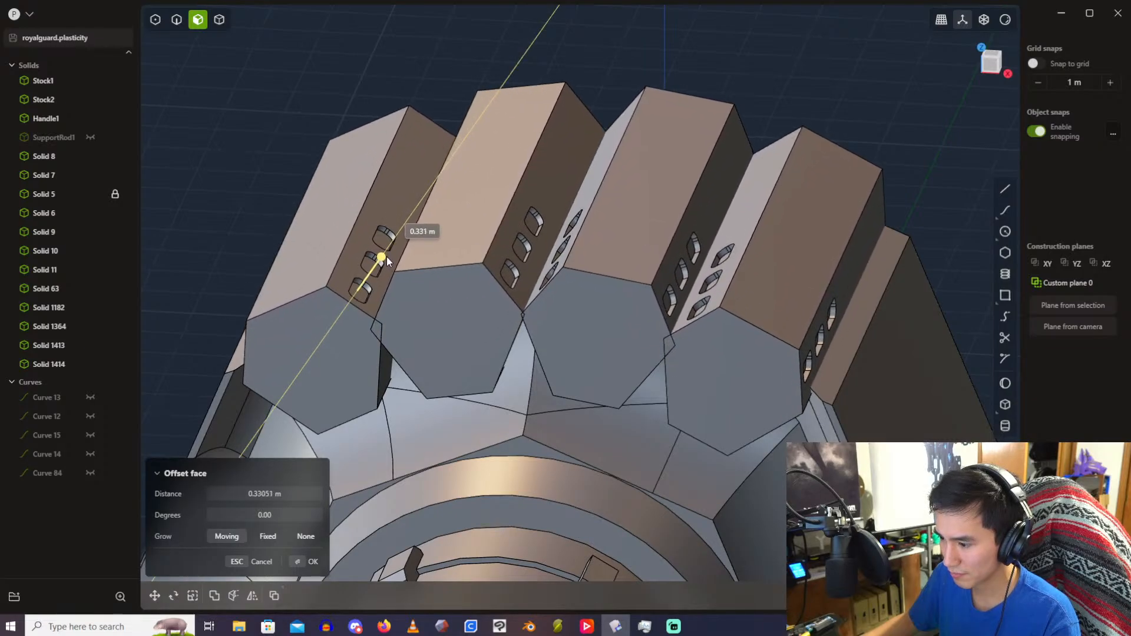
middle_click_drag(386, 257, 779, 218)
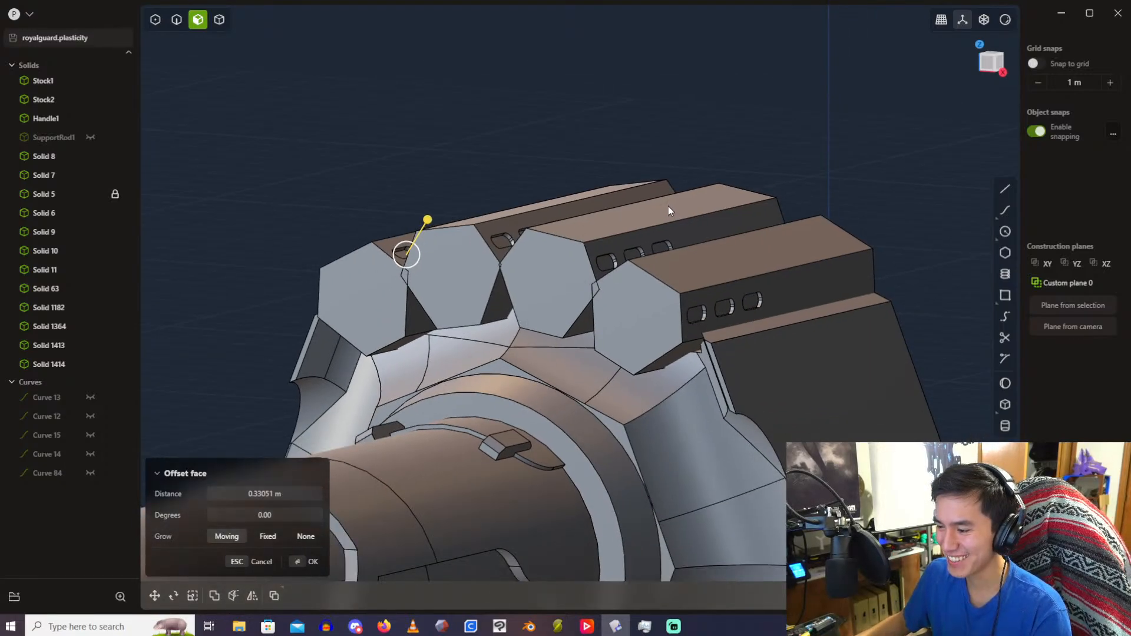
left_click(293, 492)
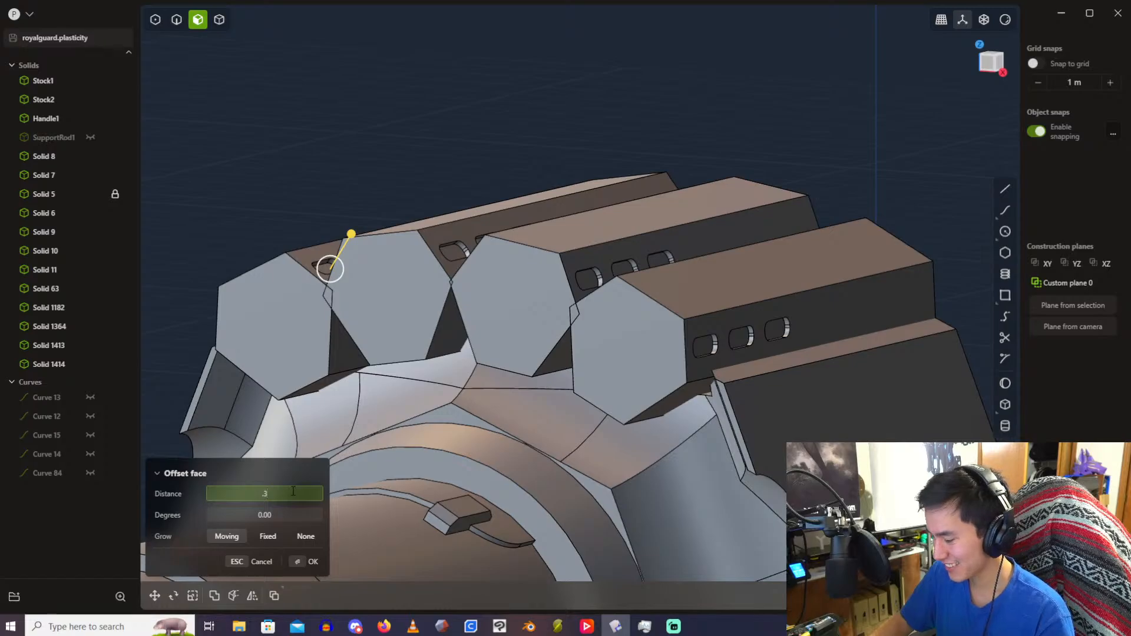
key("Return")
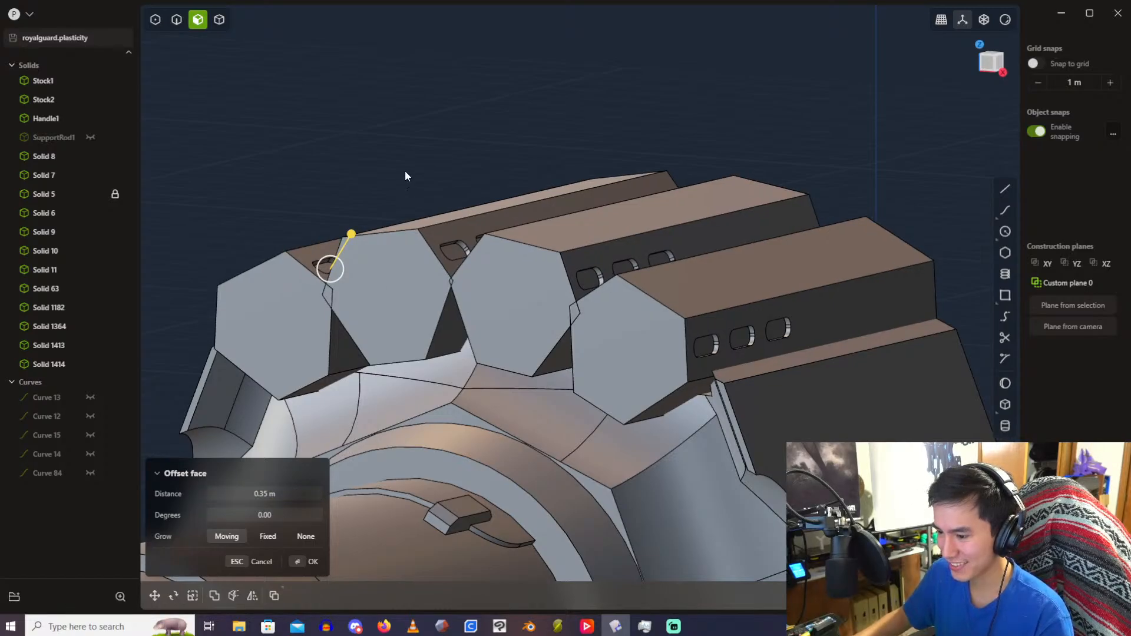
right_click(421, 139)
scroll(634, 124, "down", 3)
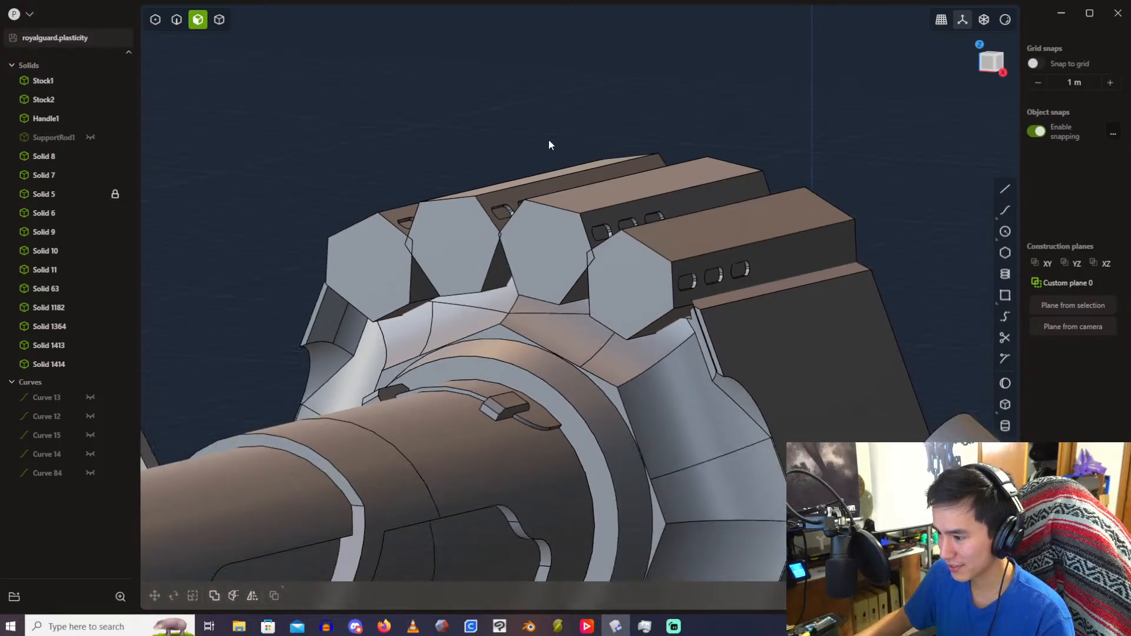
Step: Draw a 1.8 m circle centred on the front end face of the third prism from the left
middle_click_drag(550, 144, 674, 144)
scroll(672, 177, "up", 3)
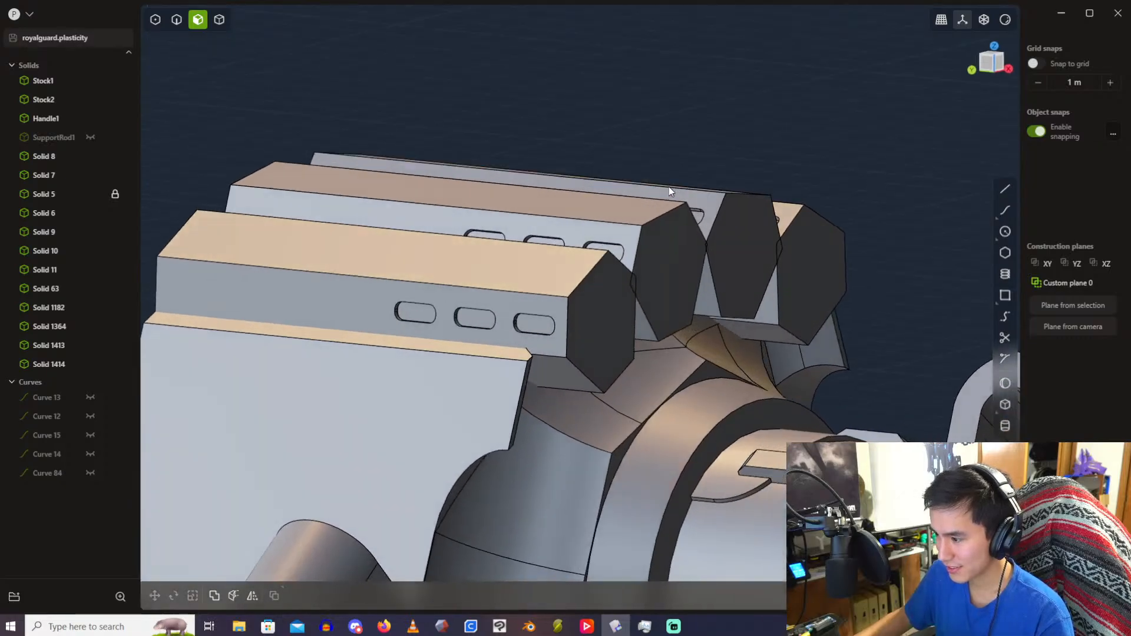
middle_click_drag(669, 186, 574, 198)
scroll(877, 285, "up", 2)
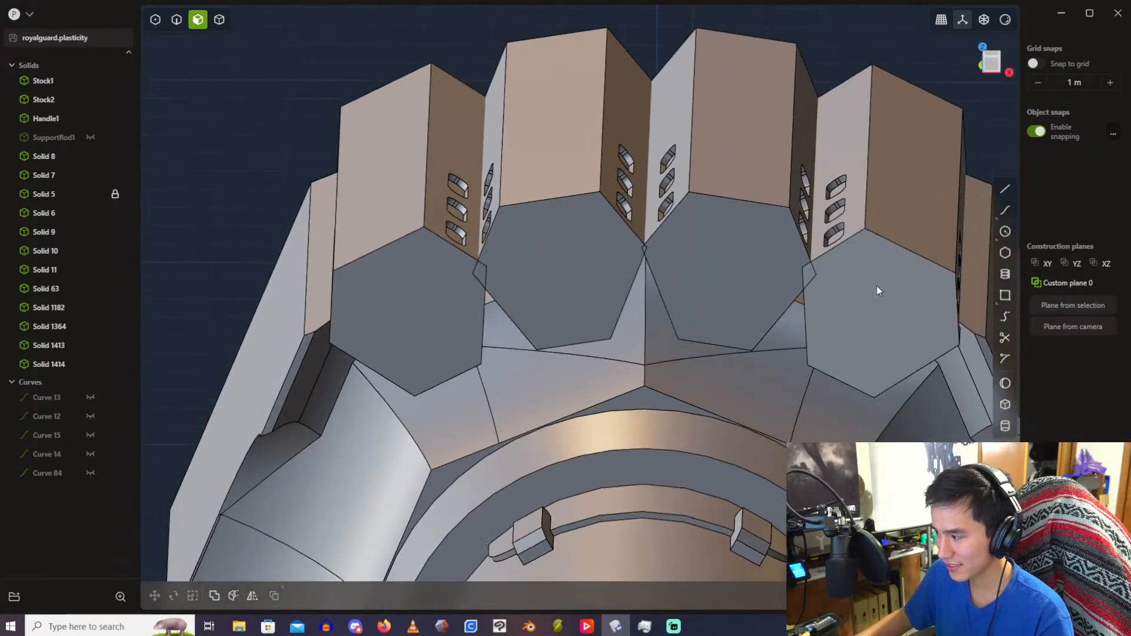
left_click(1008, 234)
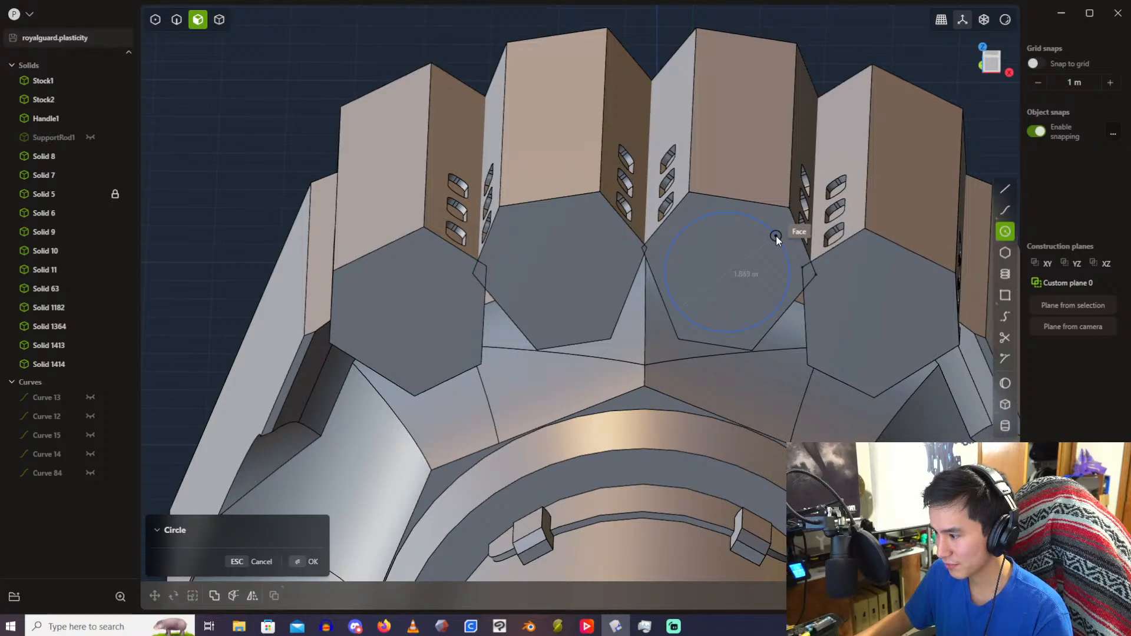
type("1.")
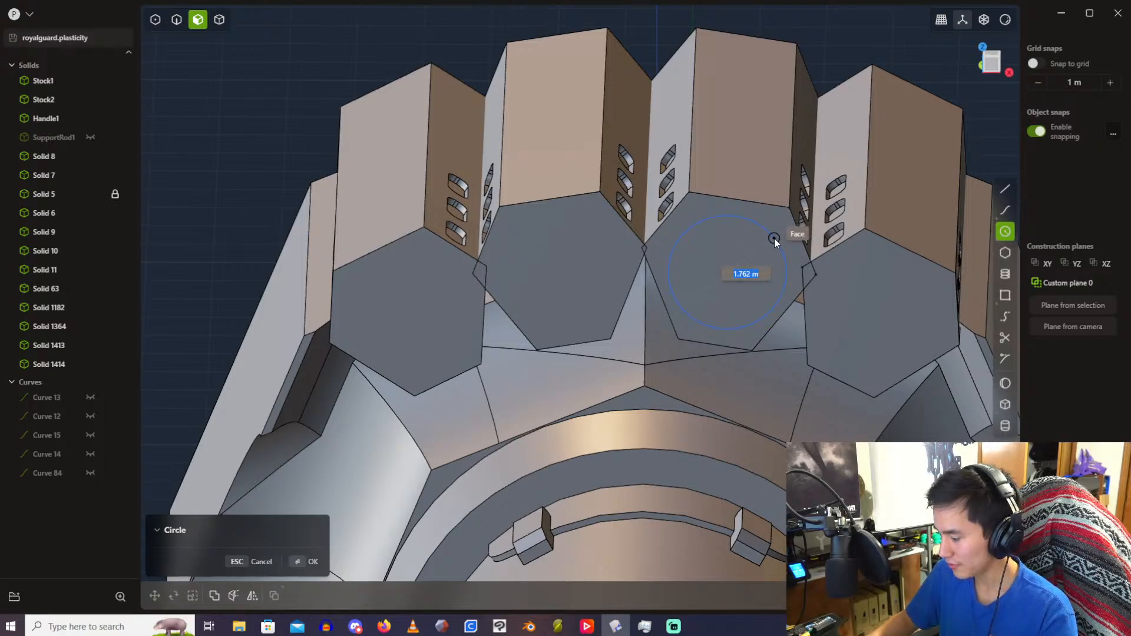
type("5")
key("Return")
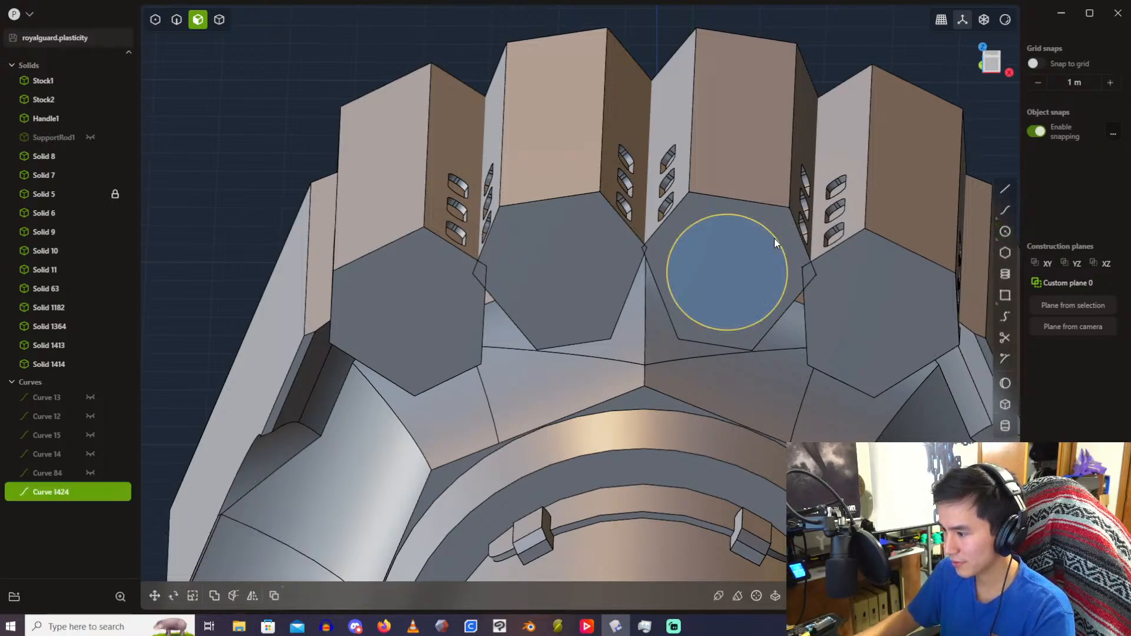
Step: Draw a 1.8 m circle near the centre of the fourth prism's front end face
middle_click_drag(774, 238, 617, 178)
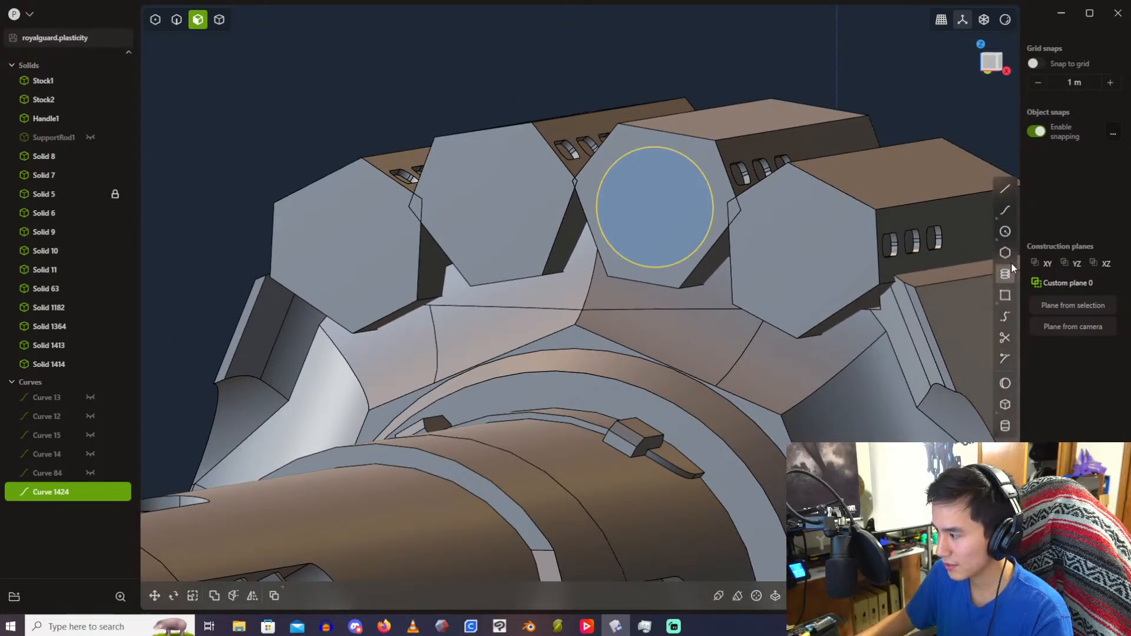
left_click(1006, 232)
left_click(798, 254)
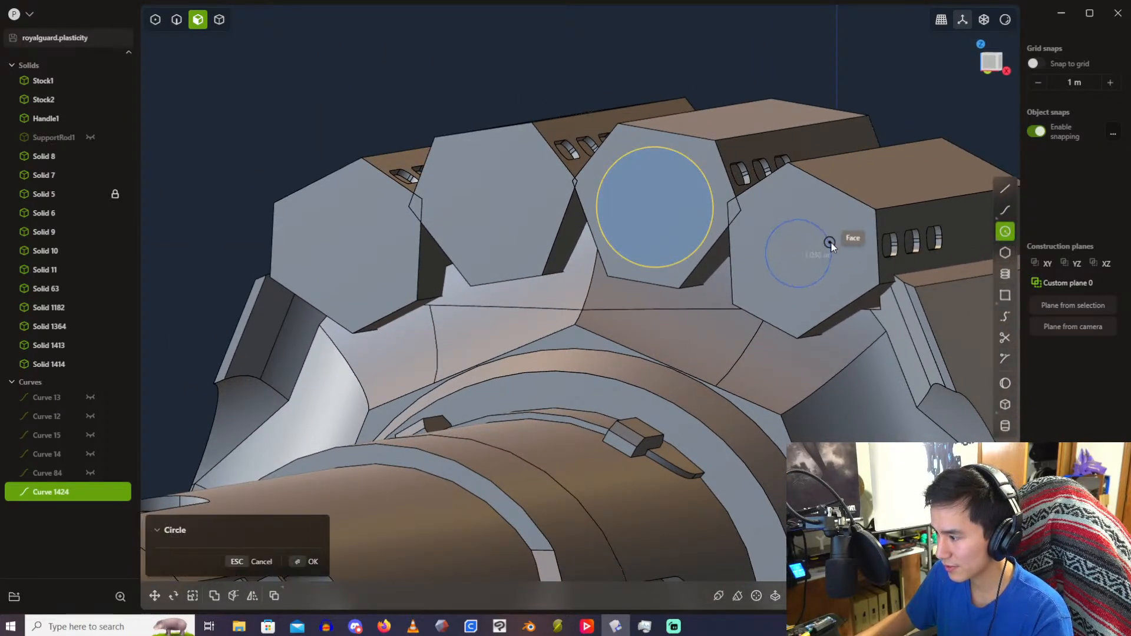
key("Tab")
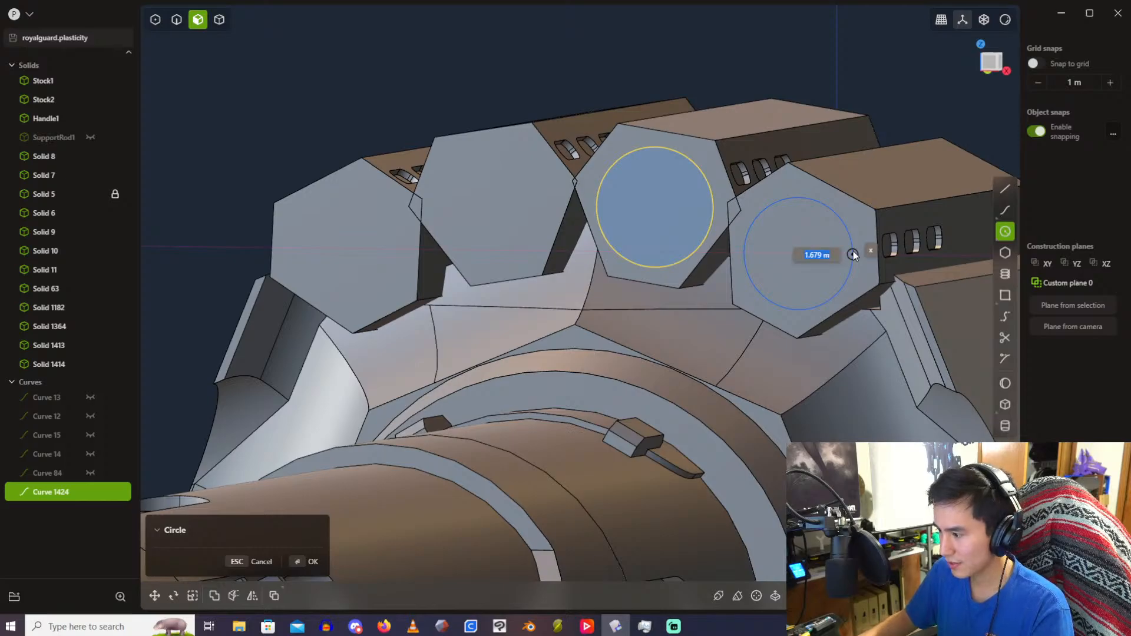
type("1.8")
key("Return")
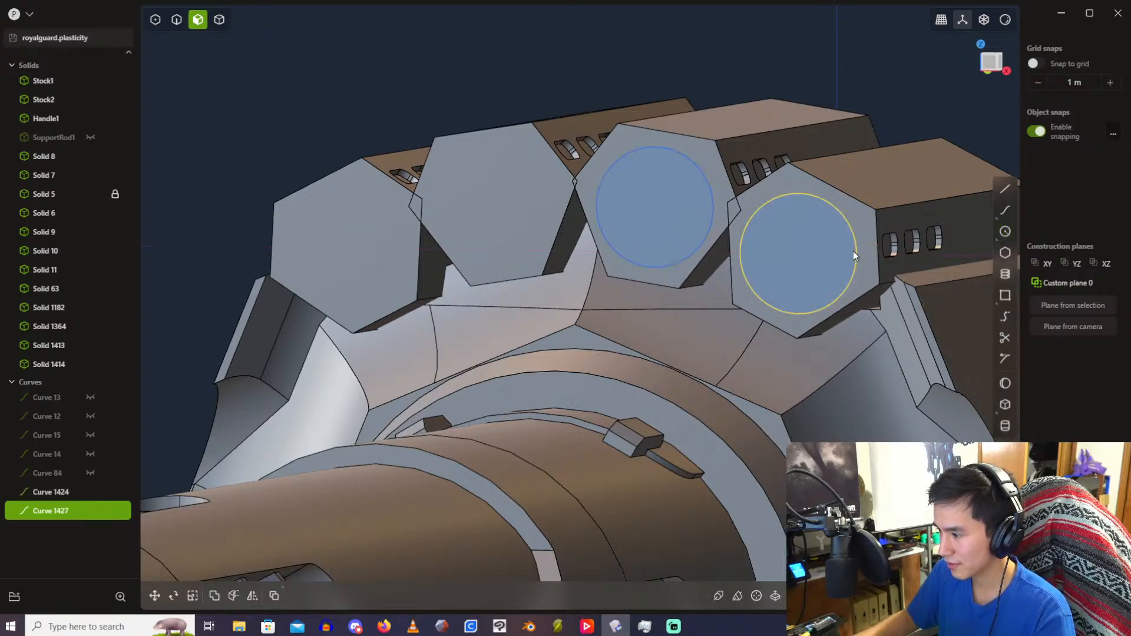
left_click(1005, 231)
left_click(496, 207)
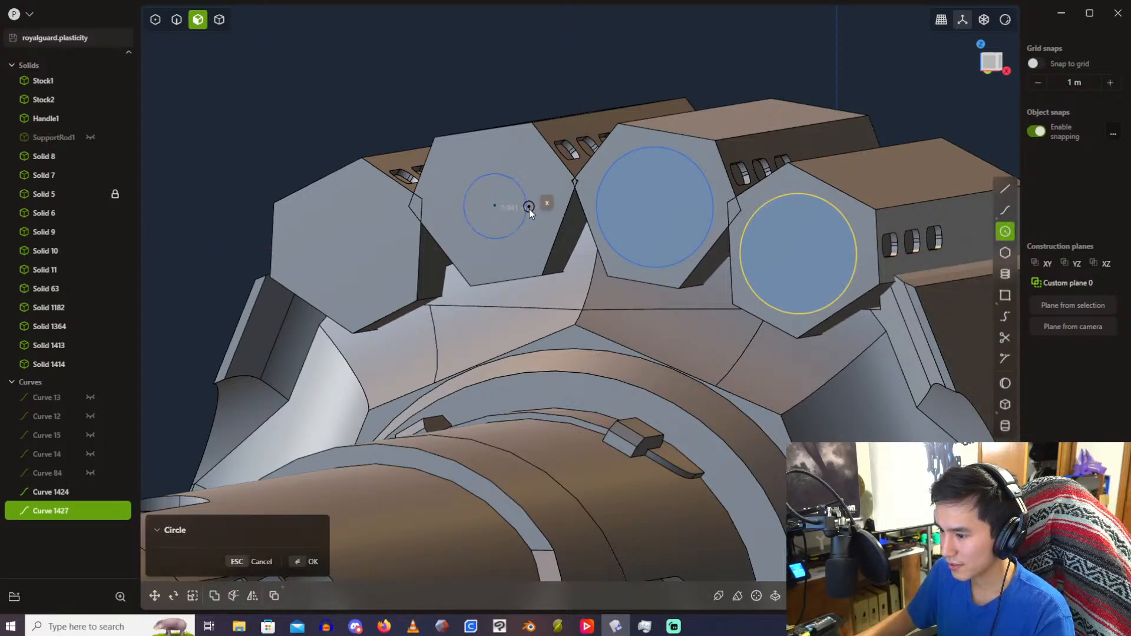
key("Escape")
Step: Draw a 1.8 m circle near the centre of the second prism's front end face
left_click(1005, 232)
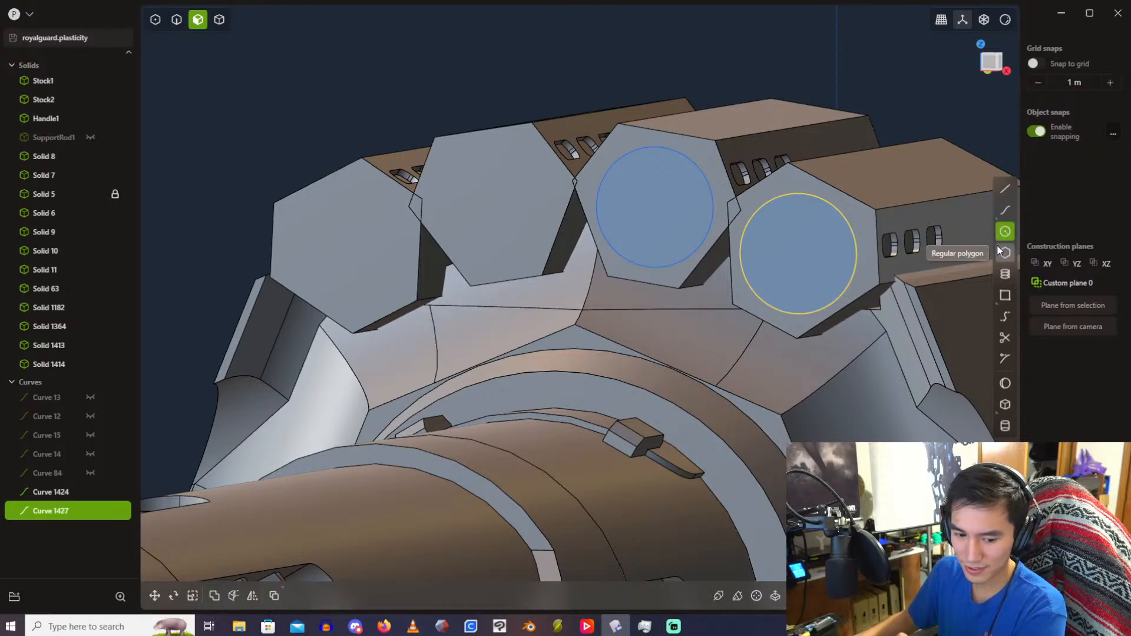
left_click(495, 205)
key("Tab")
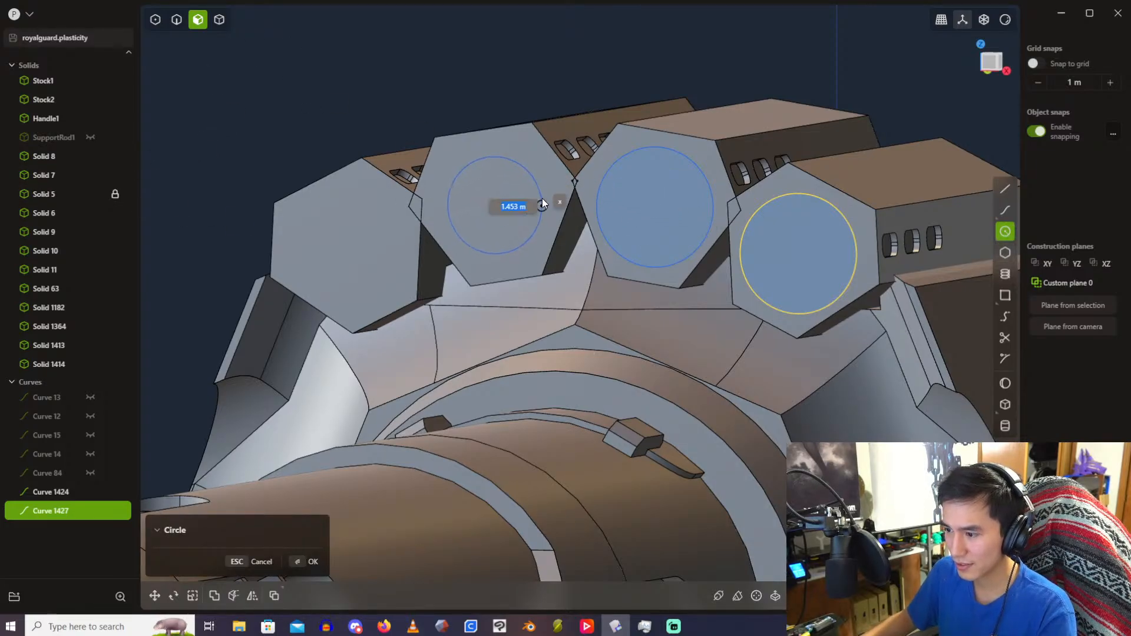
type("1.8")
key("Return")
key("Return")
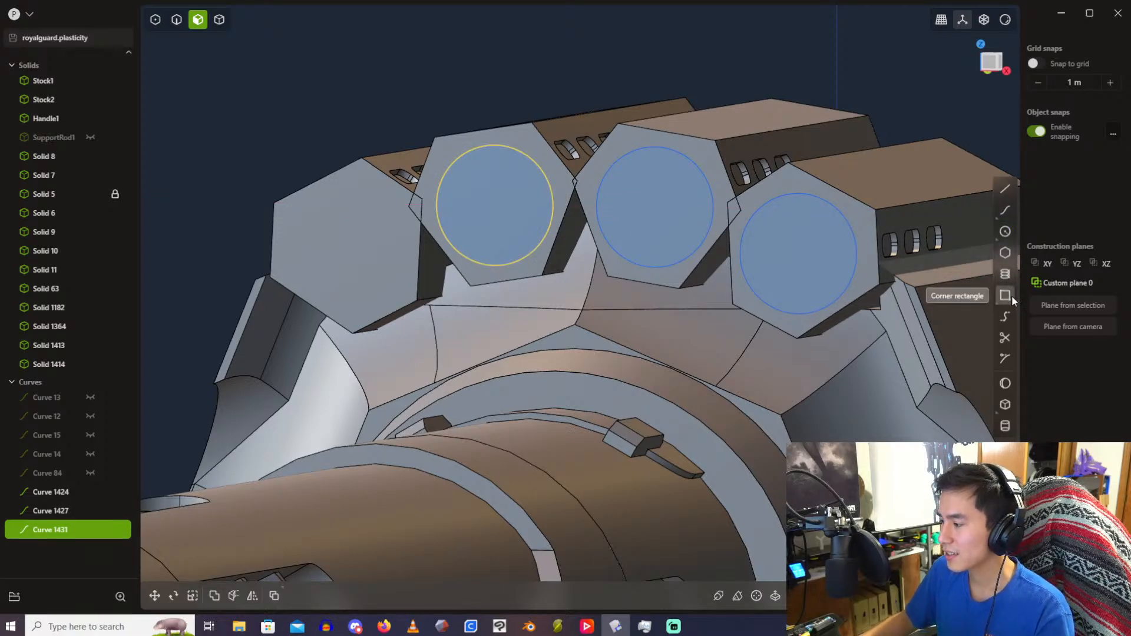
Step: Draw a 1.8 m circle near the centre of the leftmost prism's front end face
left_click(1005, 232)
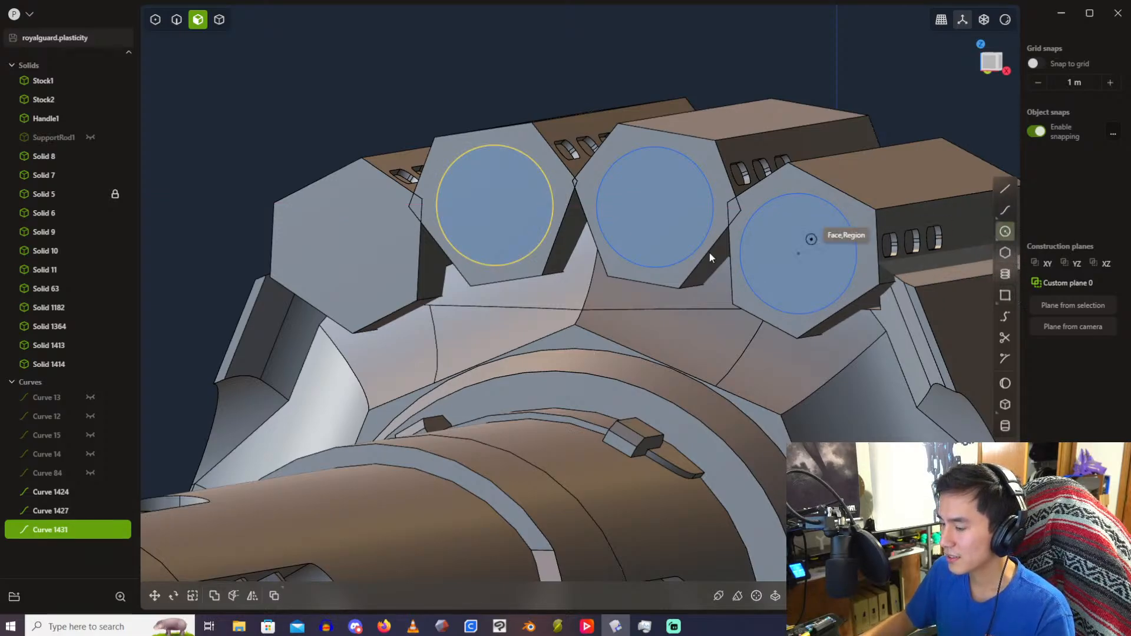
left_click(356, 253)
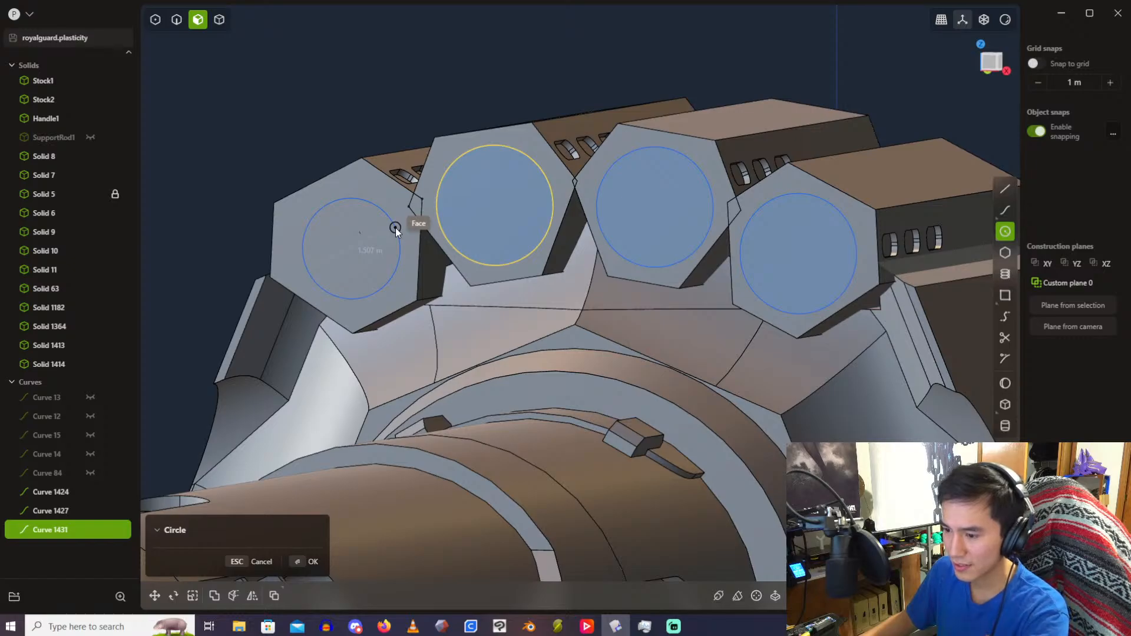
key("Tab")
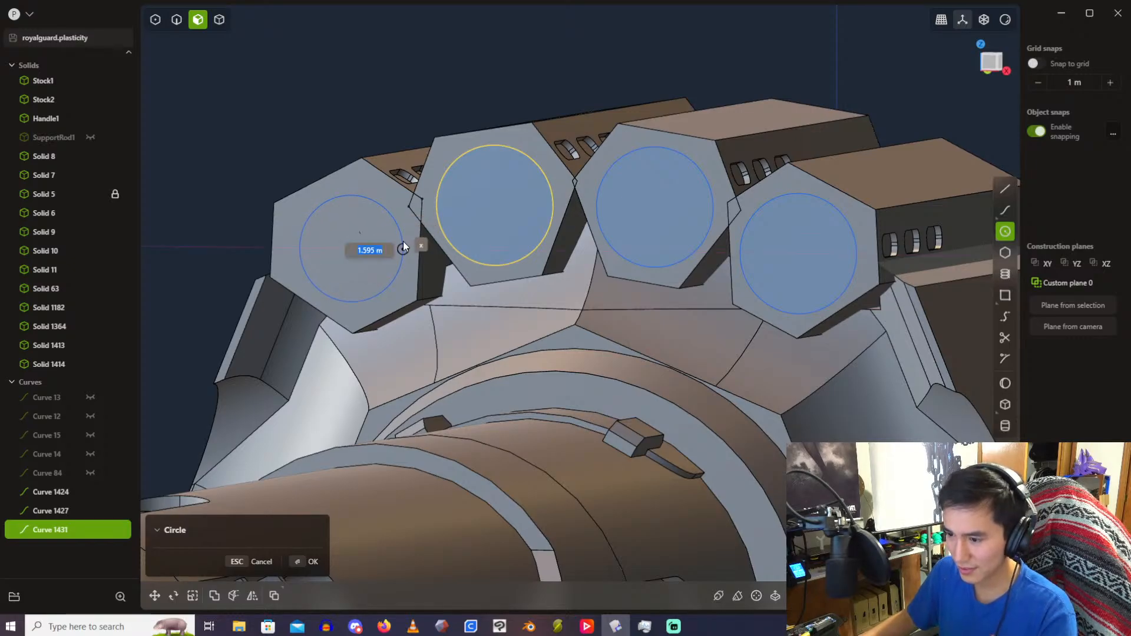
type("1.8")
key("Return")
scroll(422, 211, "up", 2)
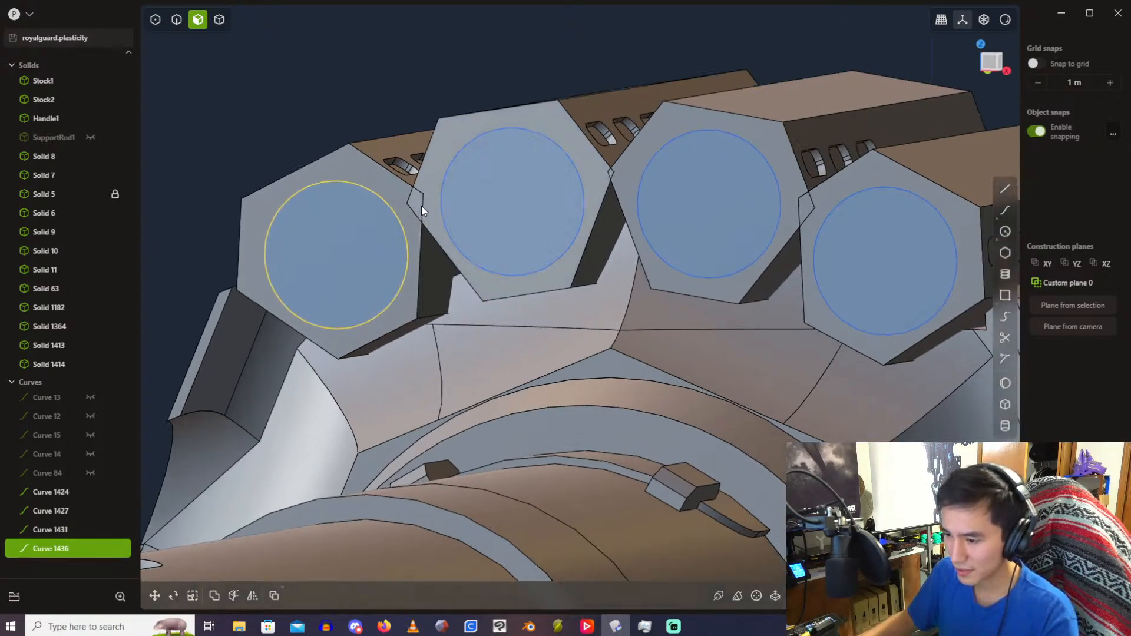
scroll(422, 206, "up", 1)
middle_click_drag(590, 102, 554, 128)
scroll(557, 140, "down", 5)
scroll(553, 128, "down", 3)
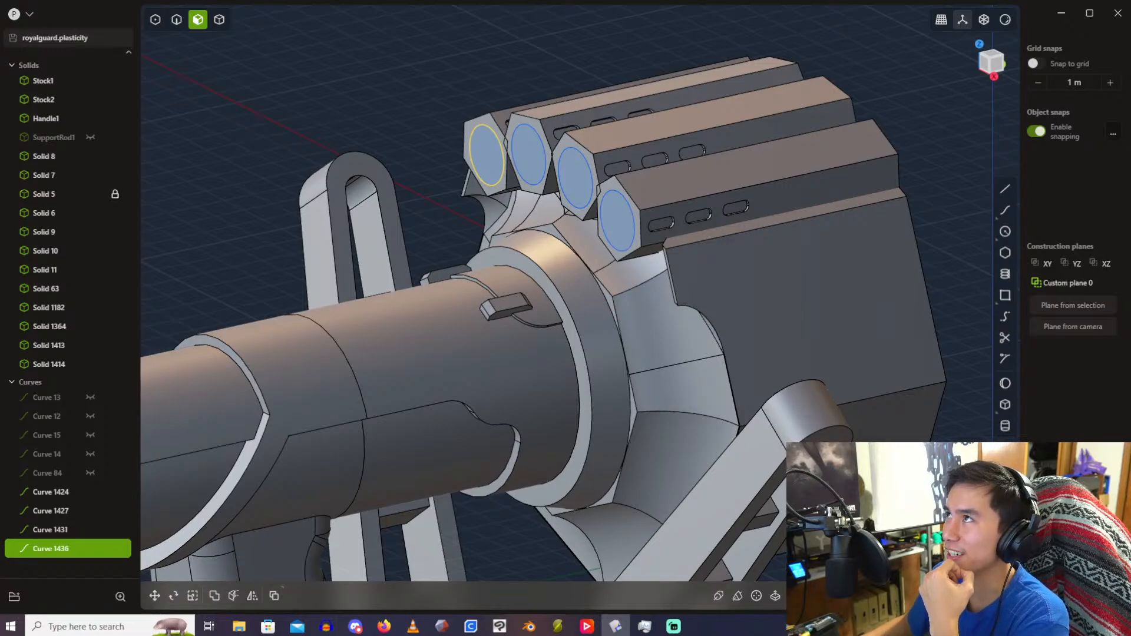
Step: Switch to the browser, maximize its window and examine the large rifle in the skin2 reference artwork
left_click_drag(908, 0, 760, 134)
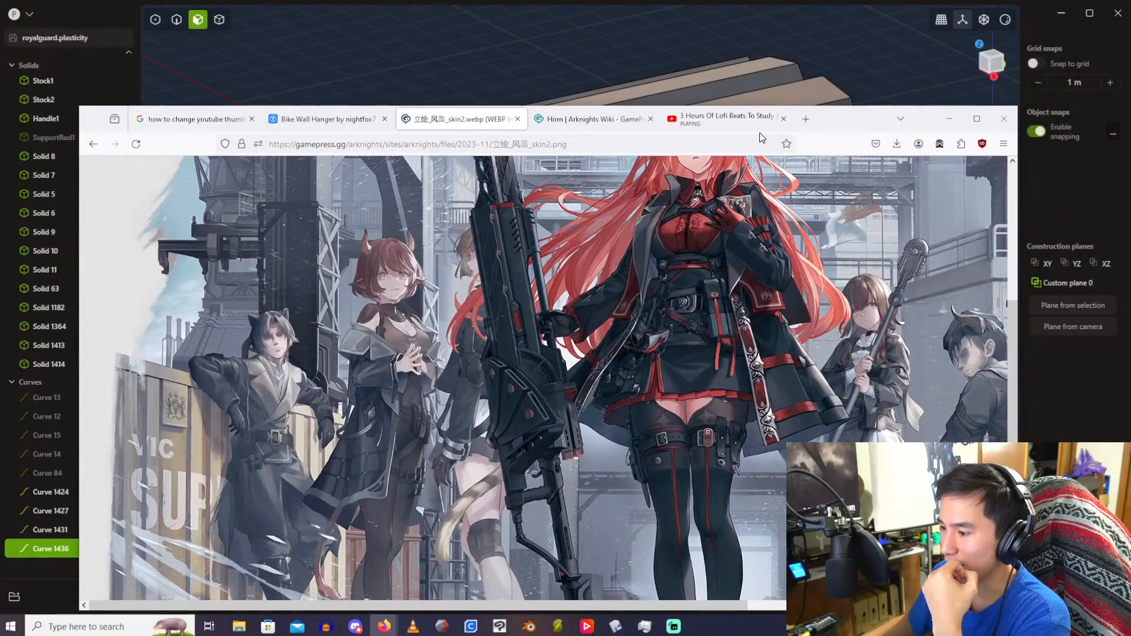
left_click(970, 125)
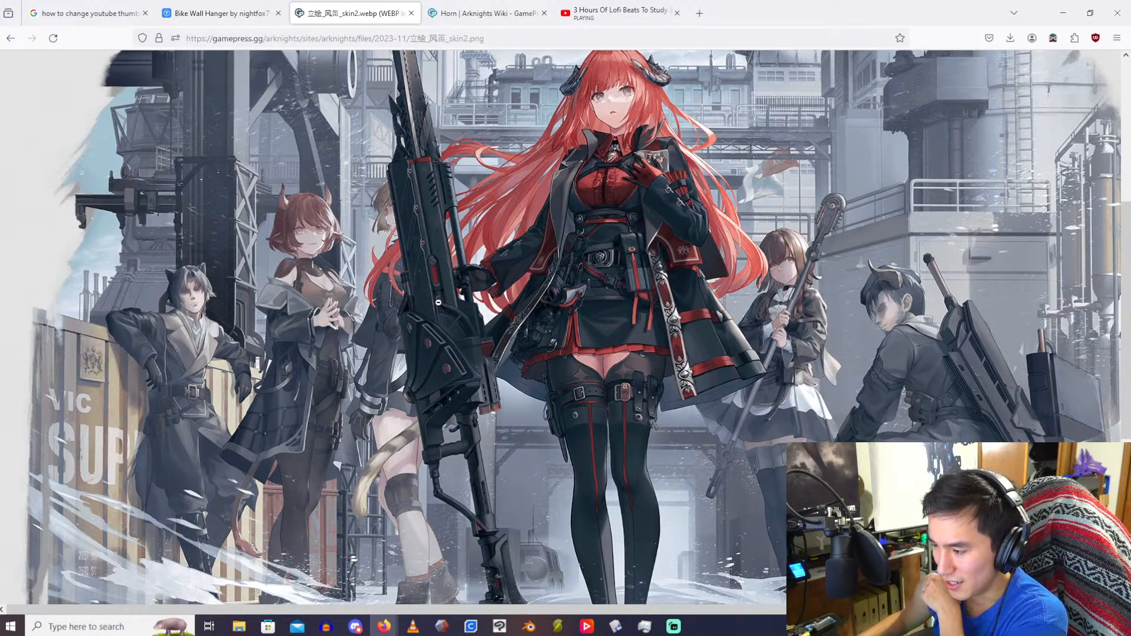
scroll(464, 353, "down", 5)
scroll(464, 352, "up", 2)
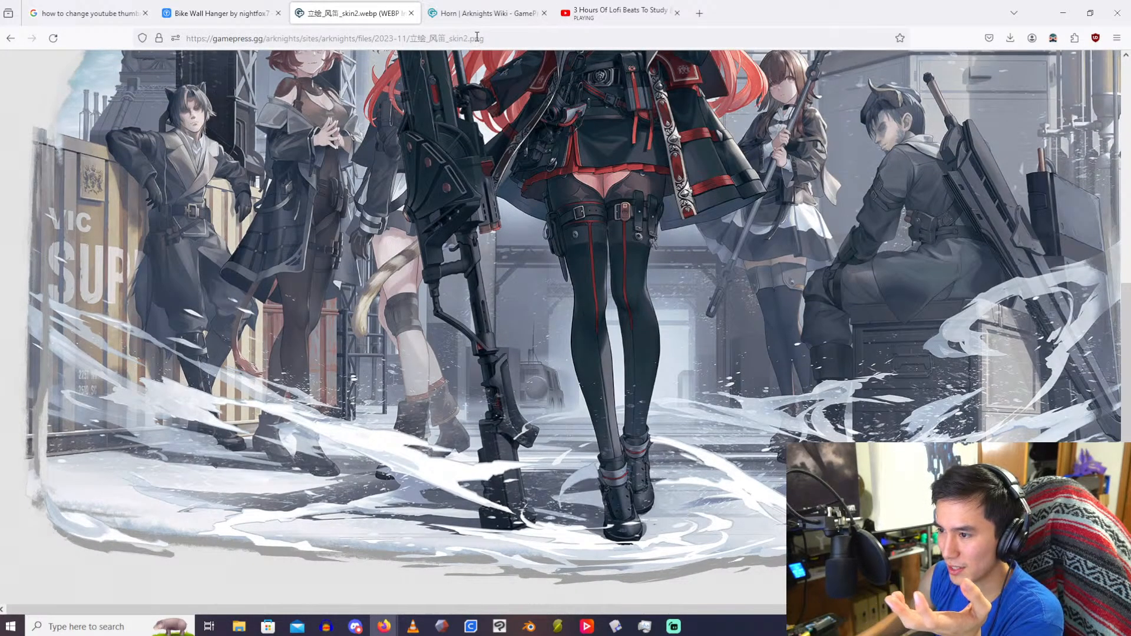
Step: Go back from the Horn wiki page to the char_222_bpipe_1 artwork and examine the weapon from blade to stock
left_click(475, 16)
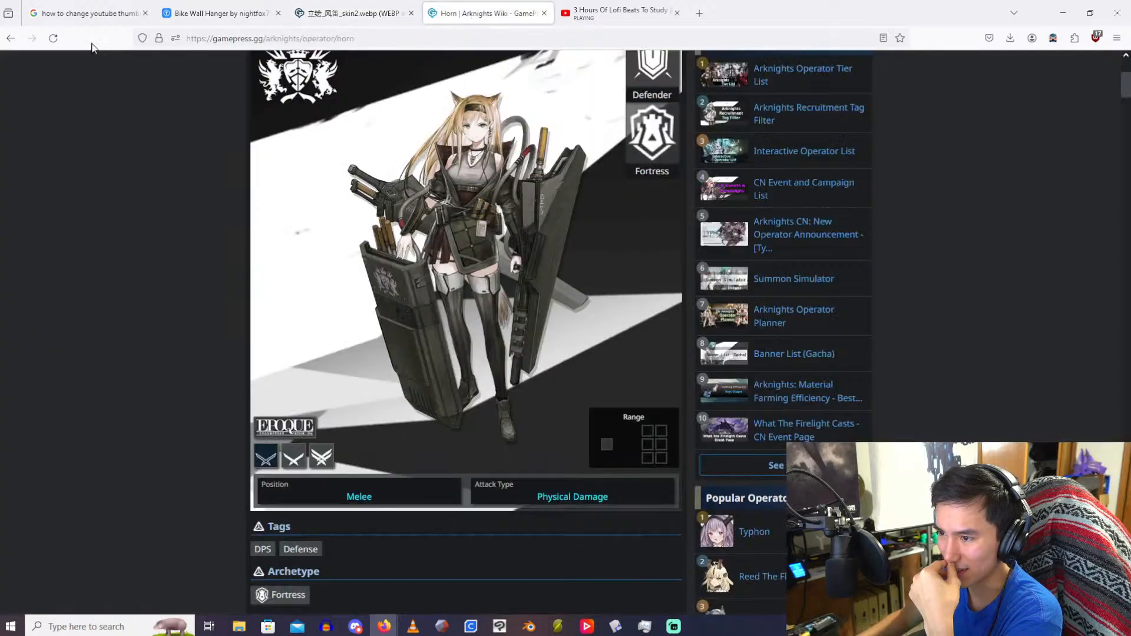
left_click(10, 38)
left_click(10, 39)
scroll(412, 343, "down", 10)
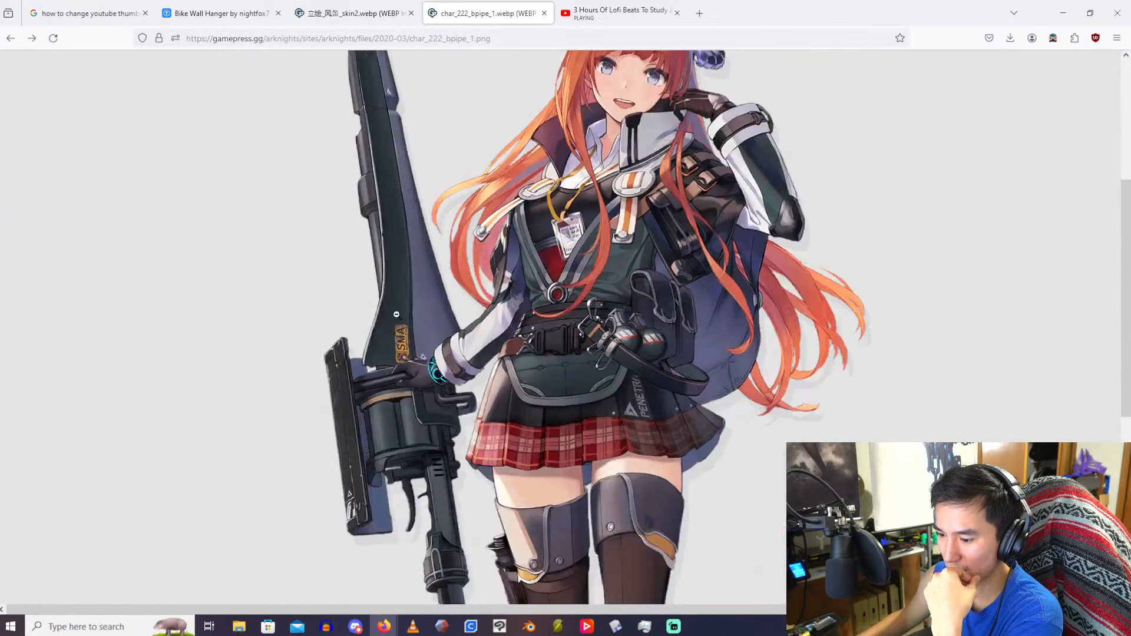
scroll(449, 391, "down", 2)
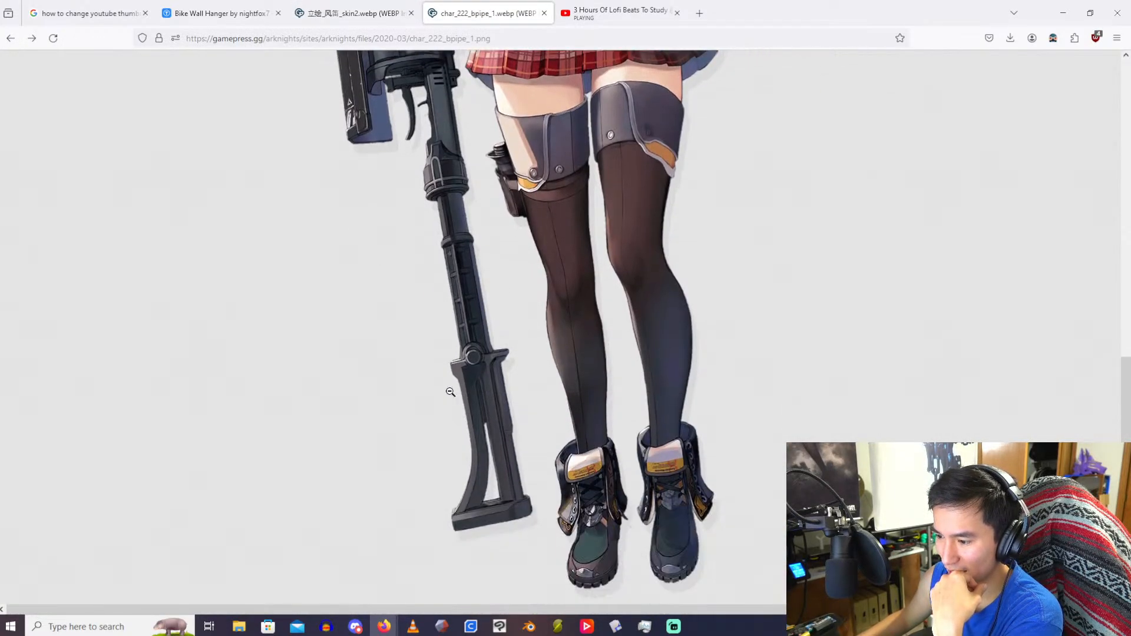
scroll(450, 391, "up", 3)
scroll(447, 426, "up", 3)
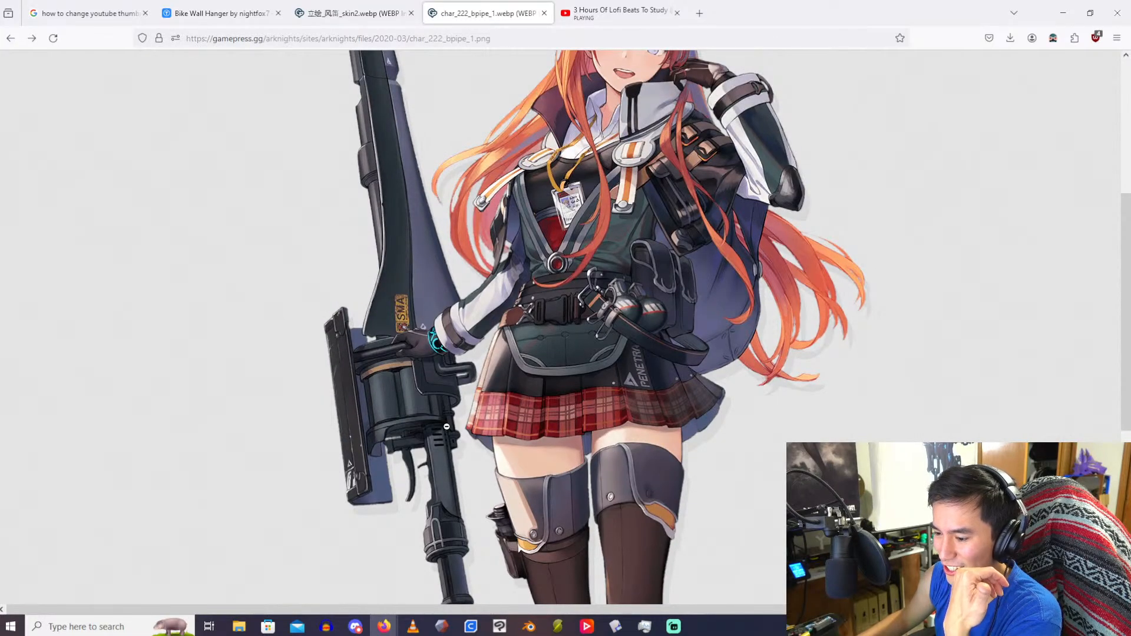
scroll(446, 426, "up", 5)
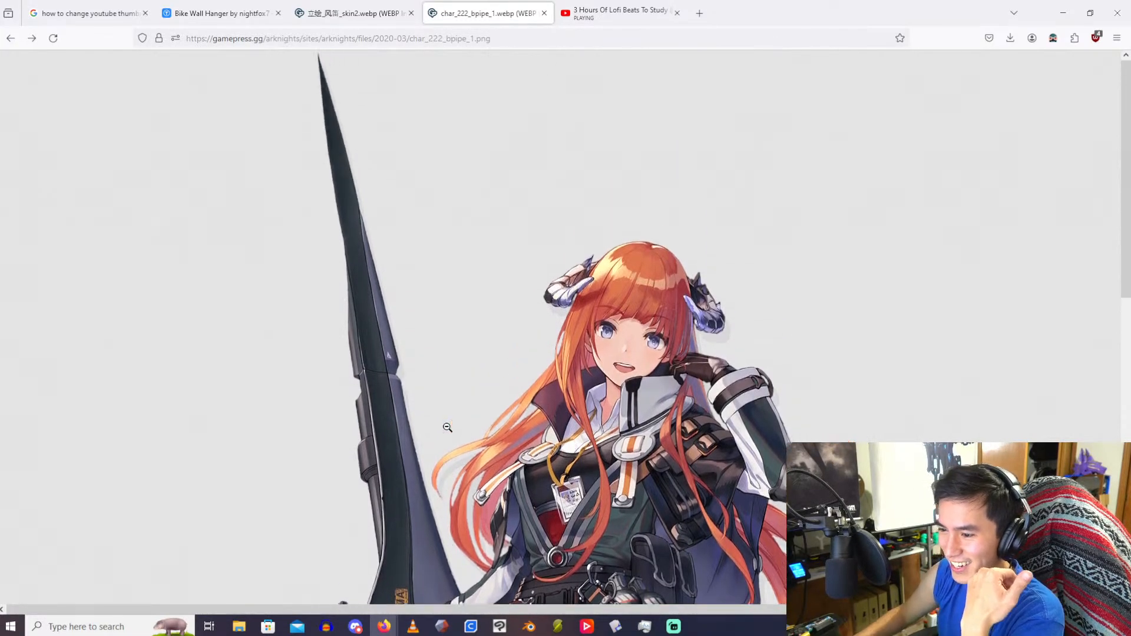
scroll(447, 427, "down", 9)
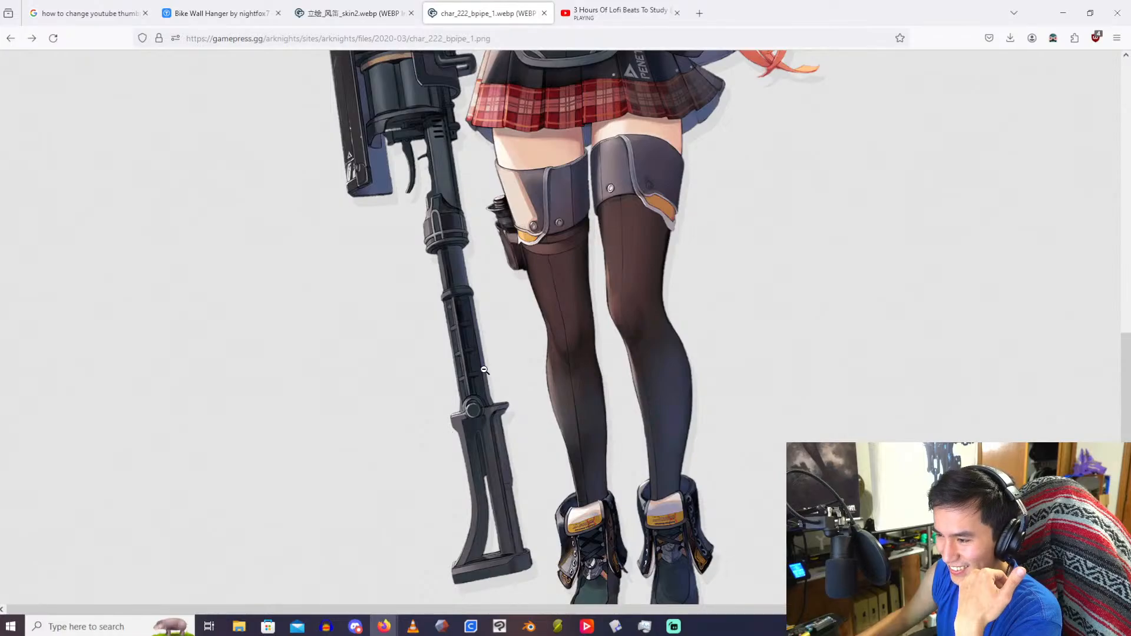
Step: Return to the skin2 reference artwork and examine the lower section and stock of the large rifle
key("ctrl+shift+Tab")
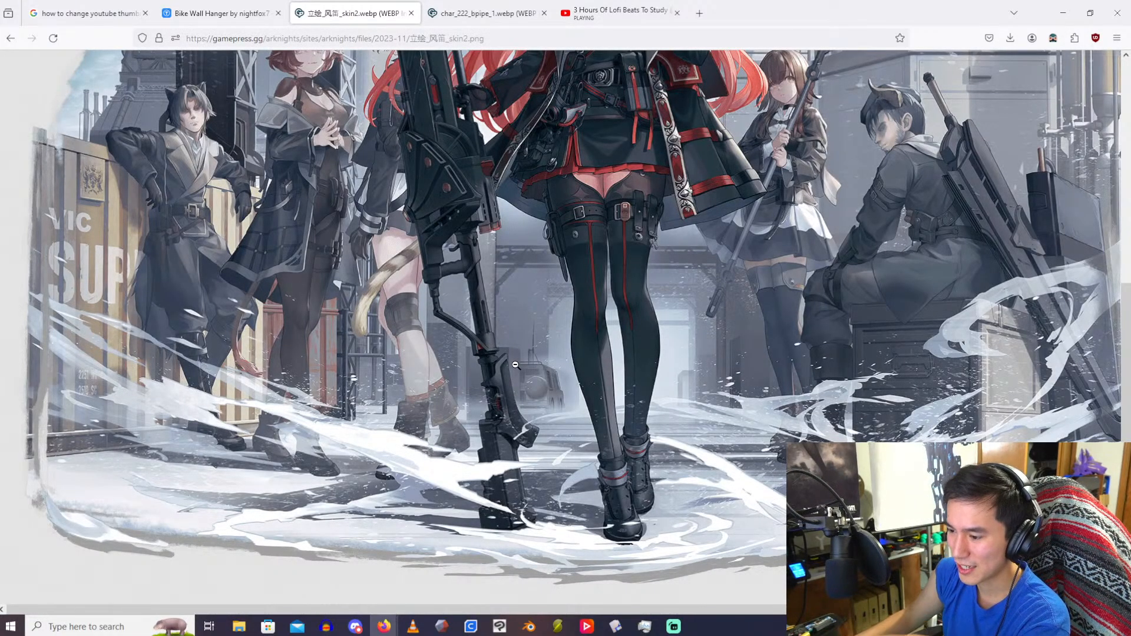
scroll(492, 375, "up", 1)
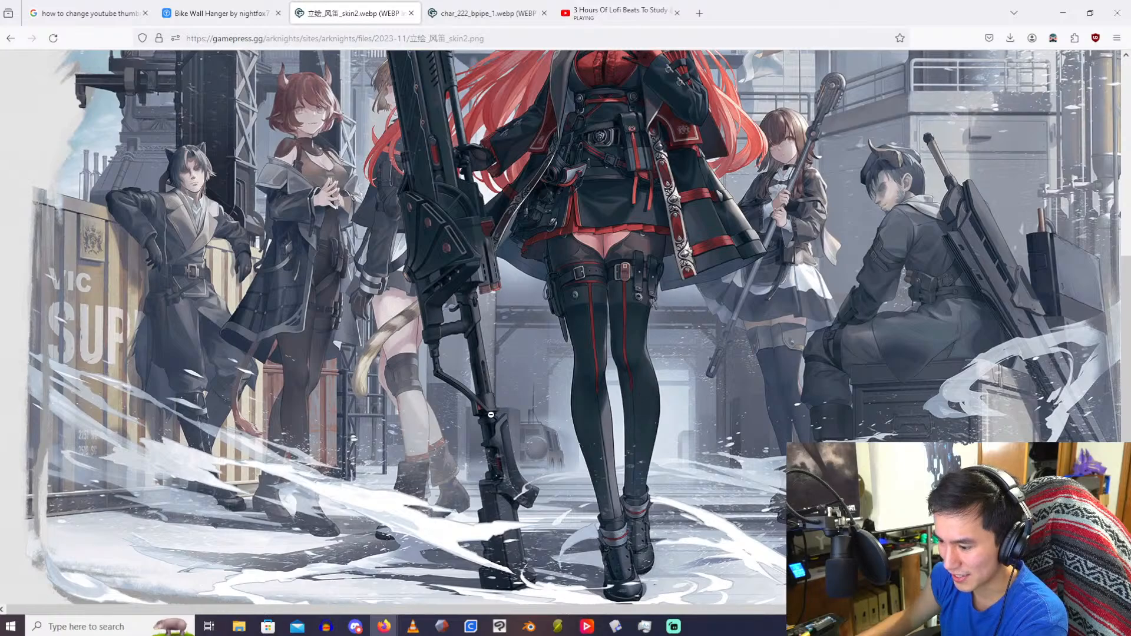
scroll(502, 416, "down", 2)
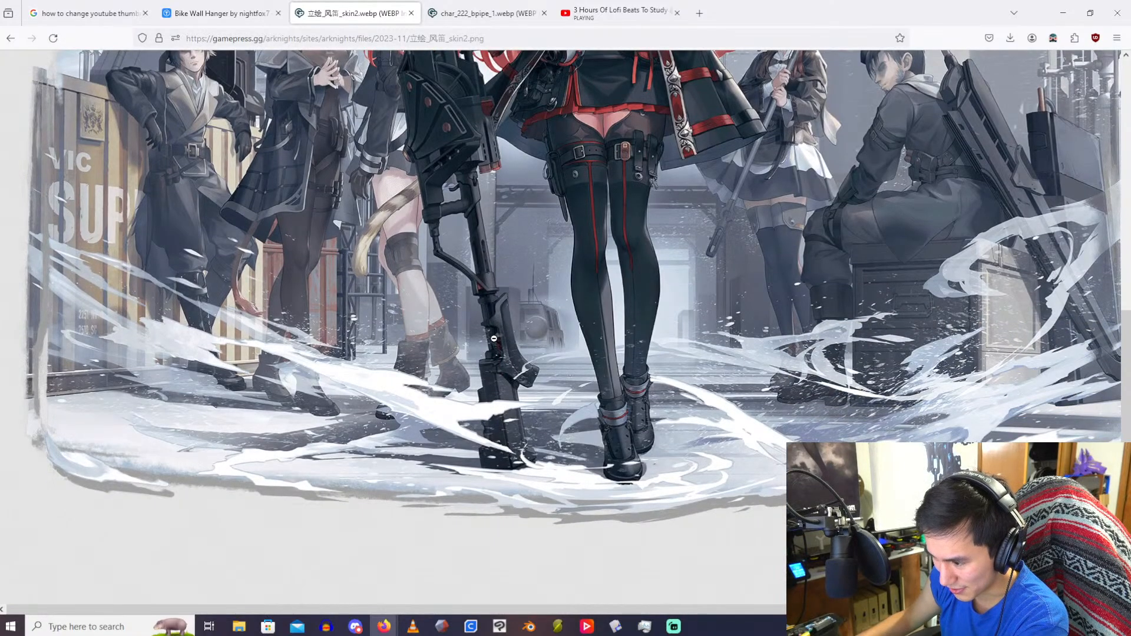
Step: Examine the large rifle in the reference artwork along its full length, from the blade tip to the stock
scroll(502, 357, "up", 1)
scroll(430, 234, "up", 2)
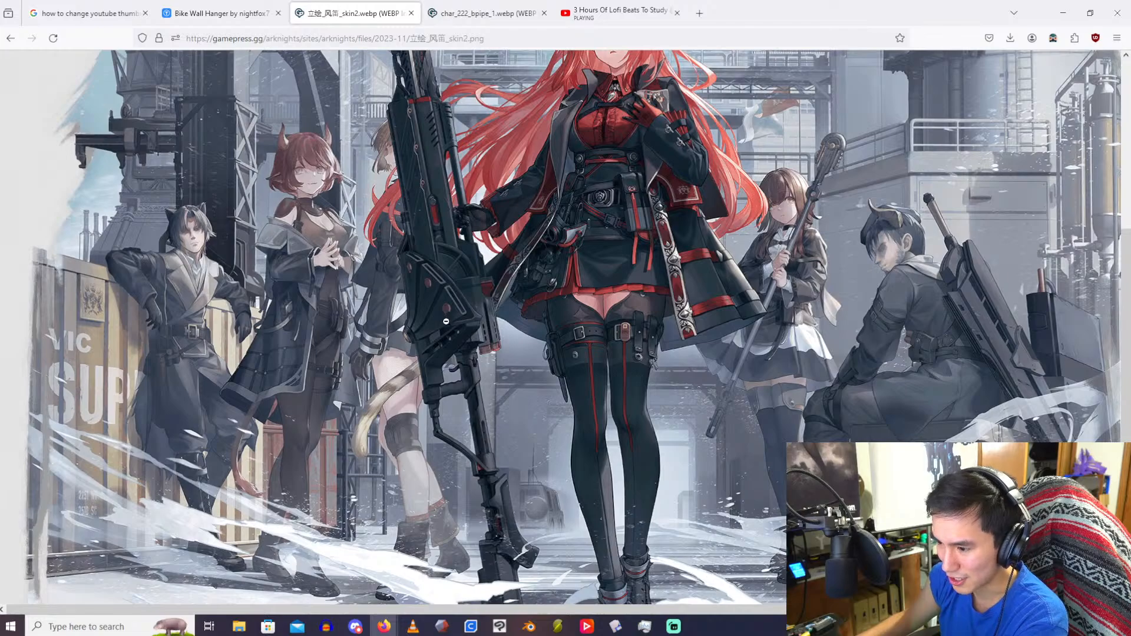
scroll(445, 297, "up", 1)
left_click(432, 254)
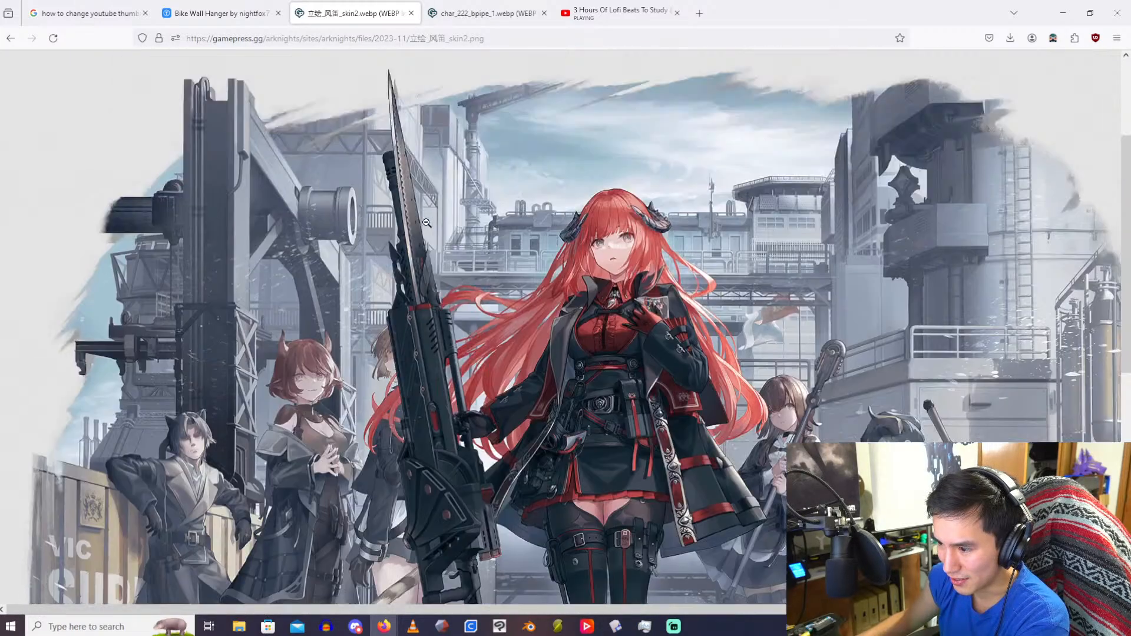
left_click(488, 386)
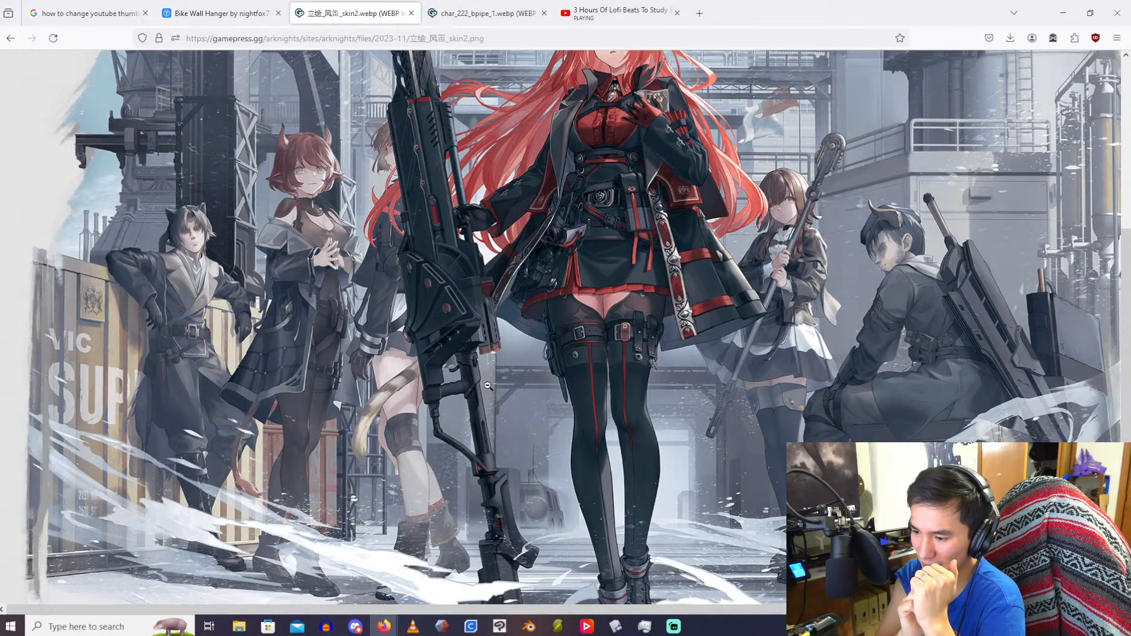
scroll(488, 385, "up", 3)
scroll(497, 394, "down", 3)
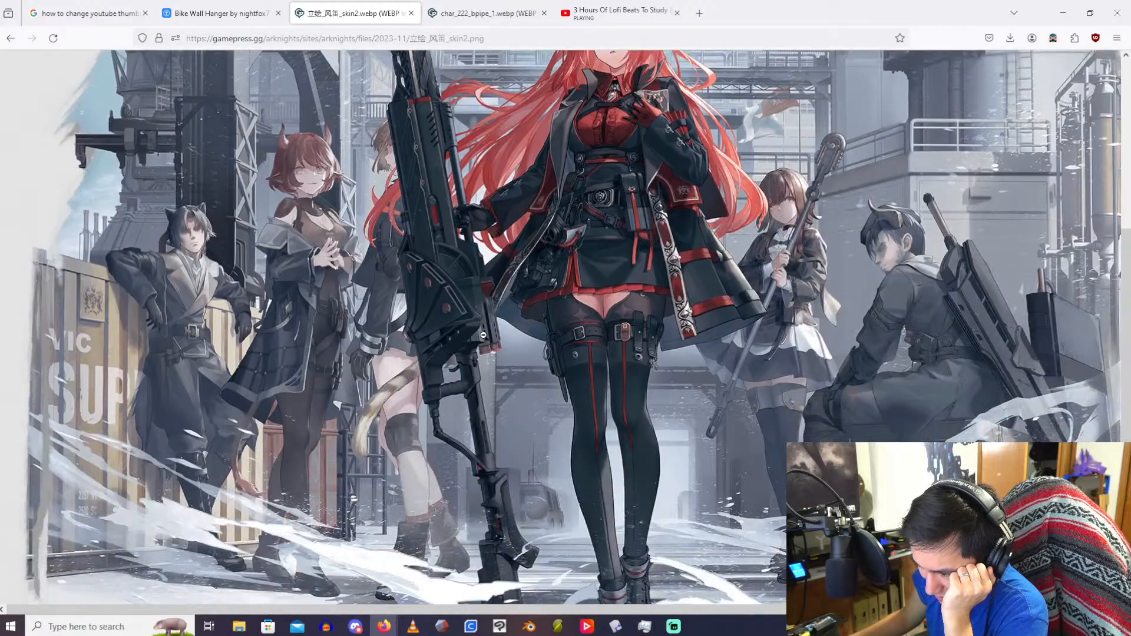
left_click(486, 338)
left_click(519, 372)
left_click(518, 372)
left_click(495, 377)
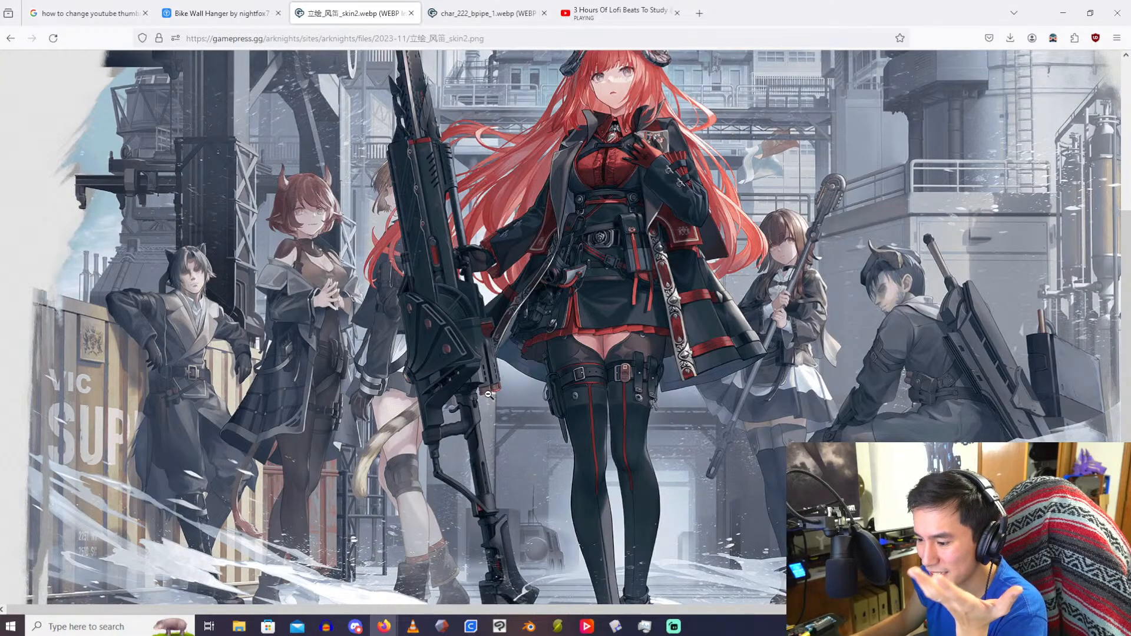
Step: Study the rifle's middle body around the grip and compare it with the barrel and stock sections in the artwork
scroll(488, 394, "down", 2)
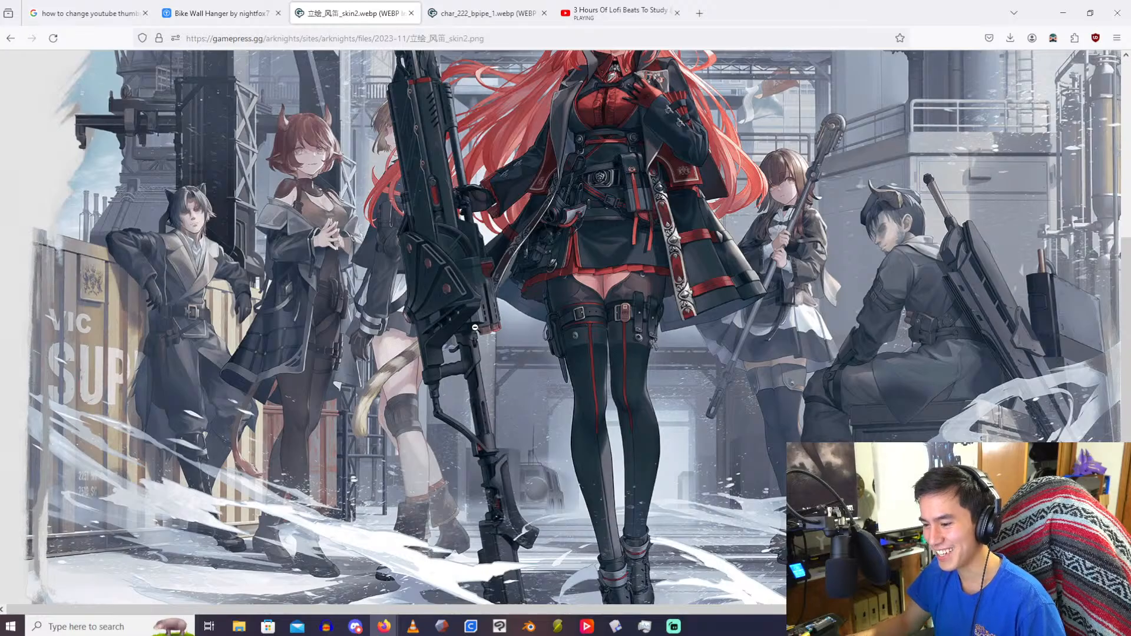
scroll(498, 323, "up", 1)
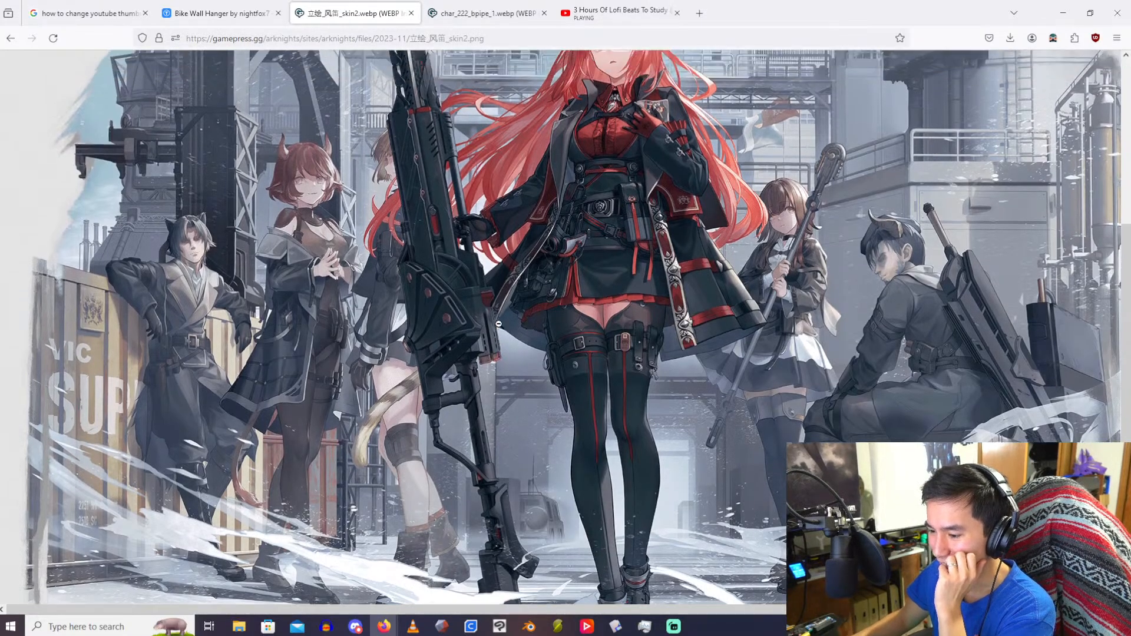
left_click(498, 323)
left_click(494, 379)
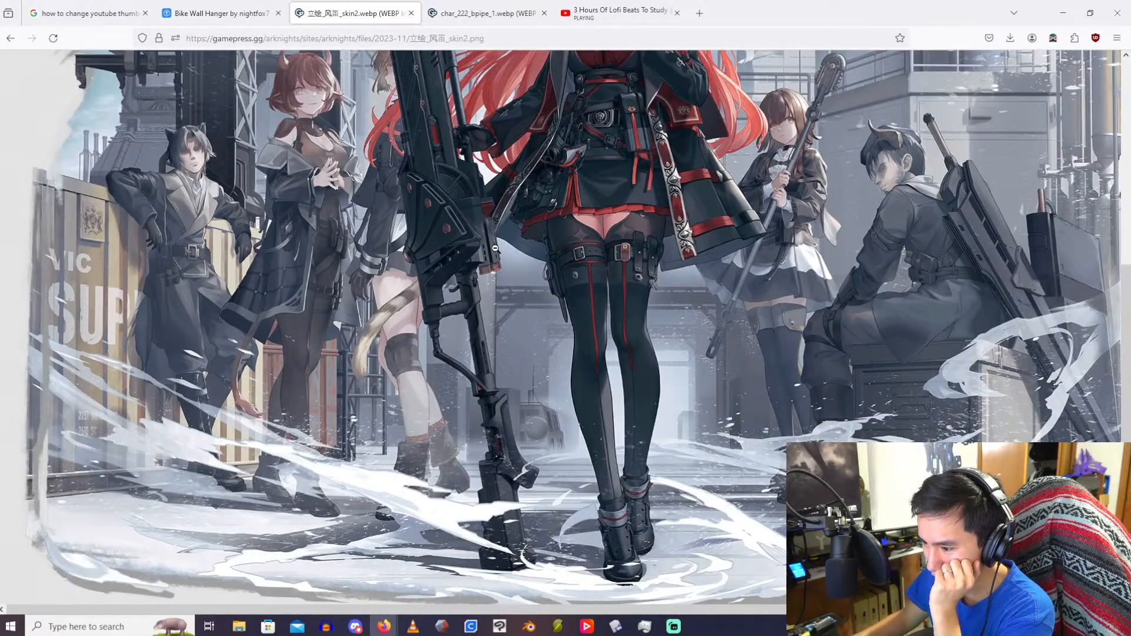
left_click(495, 248)
left_click(492, 262)
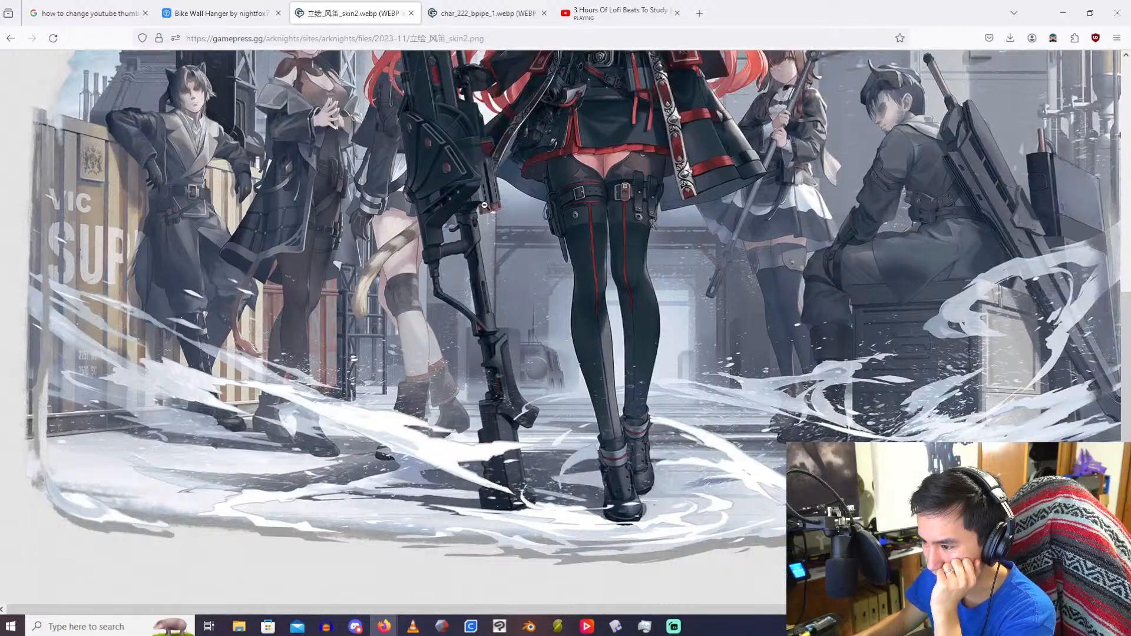
scroll(506, 259, "up", 2)
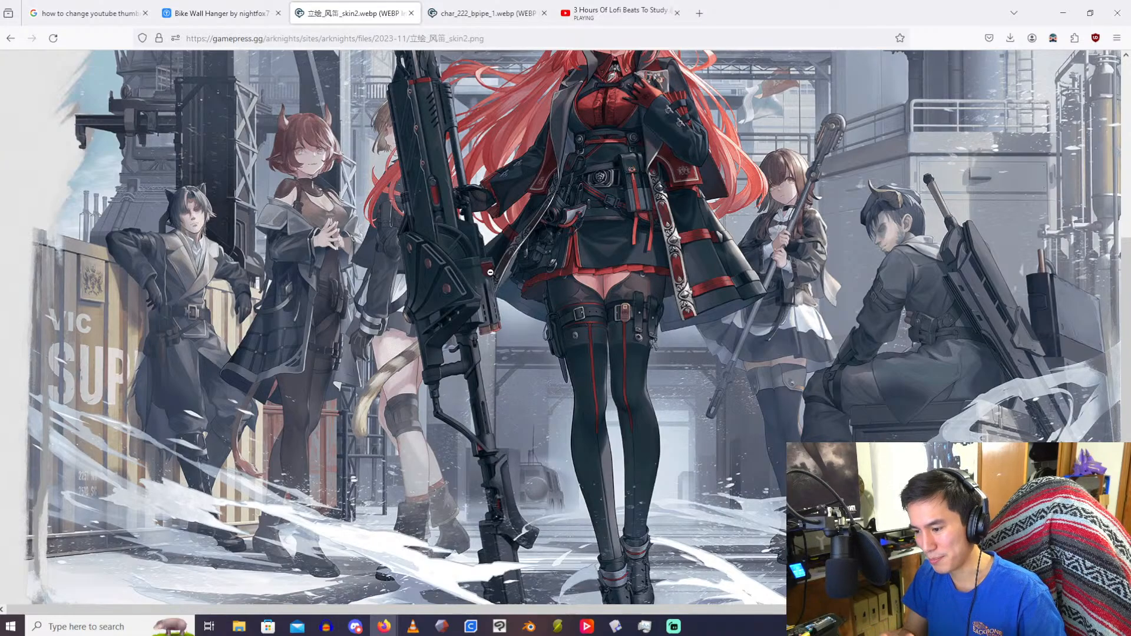
scroll(491, 311, "up", 3)
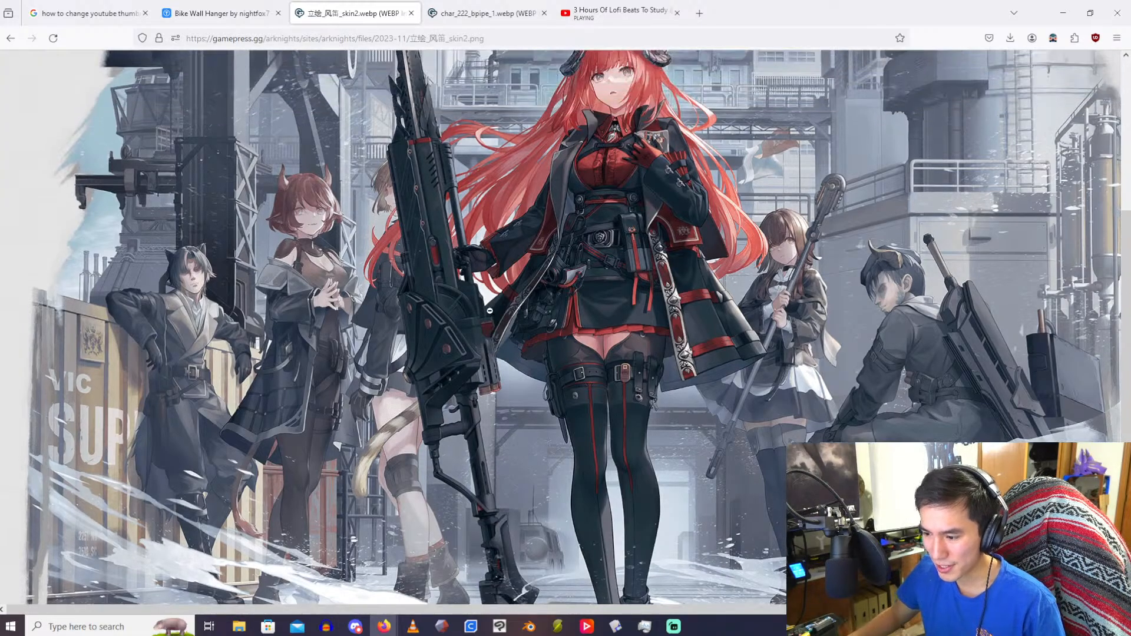
scroll(488, 338, "down", 3)
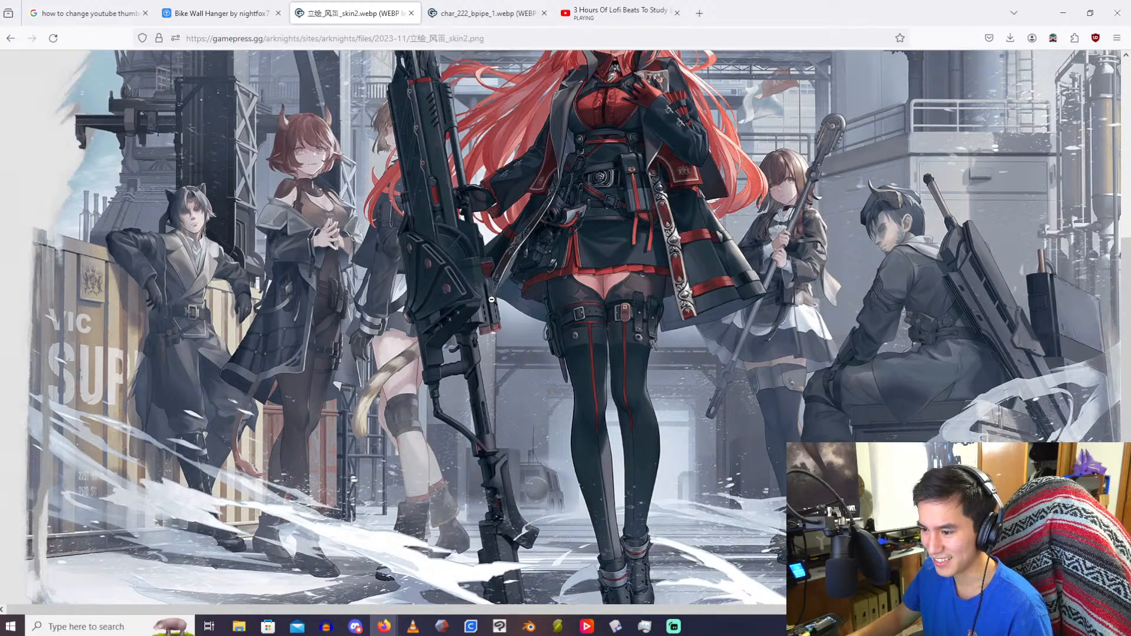
scroll(491, 300, "up", 3)
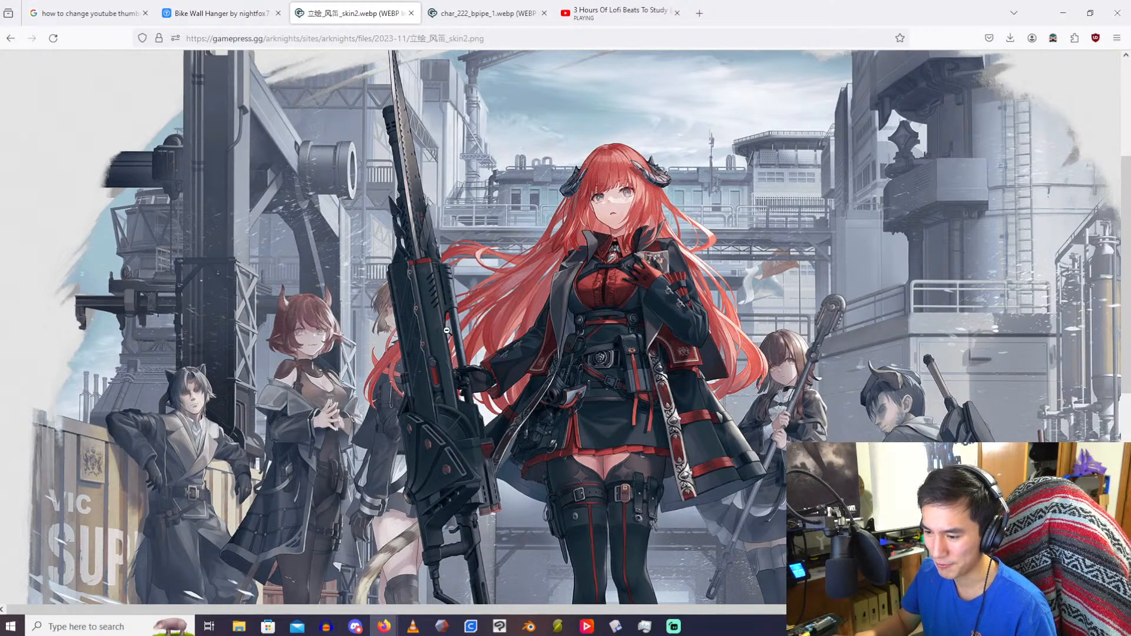
scroll(447, 330, "down", 5)
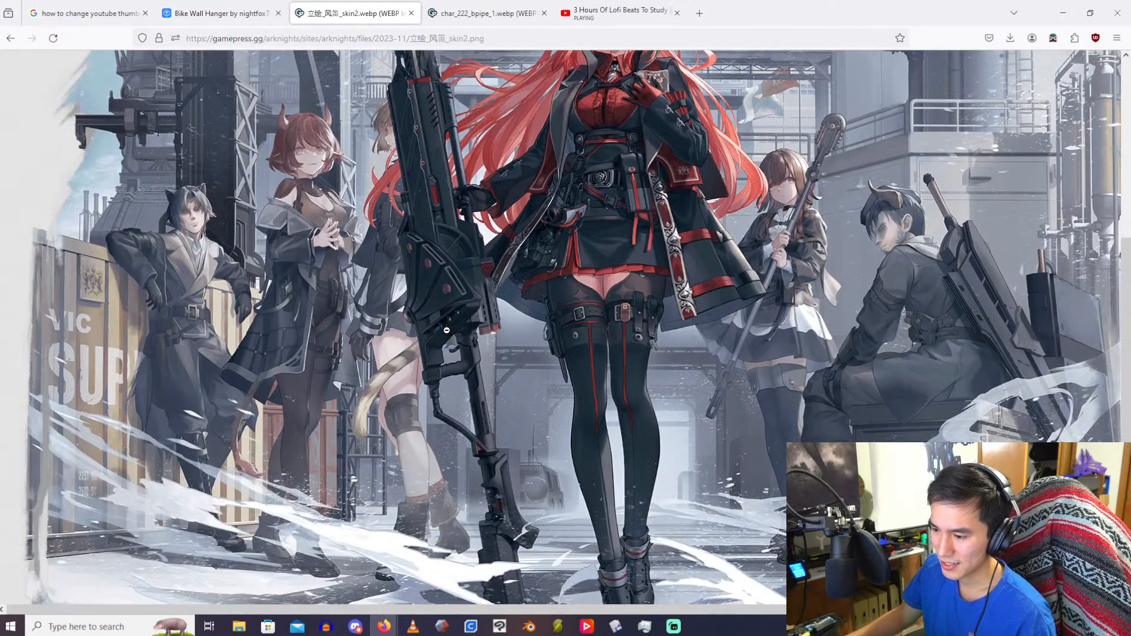
scroll(447, 330, "up", 6)
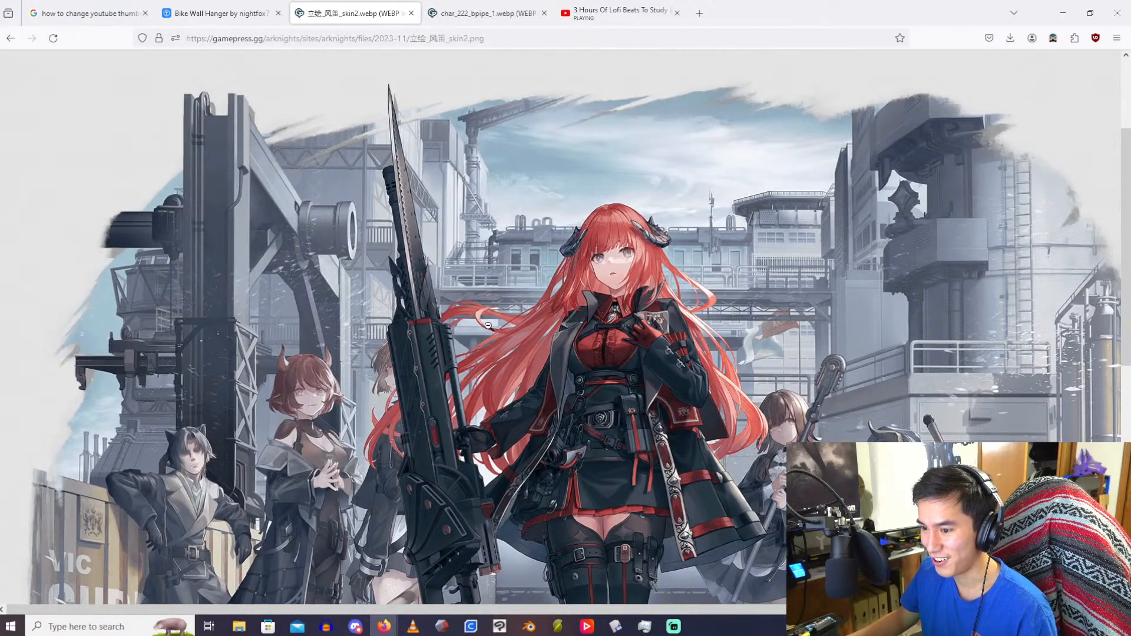
scroll(489, 326, "down", 3)
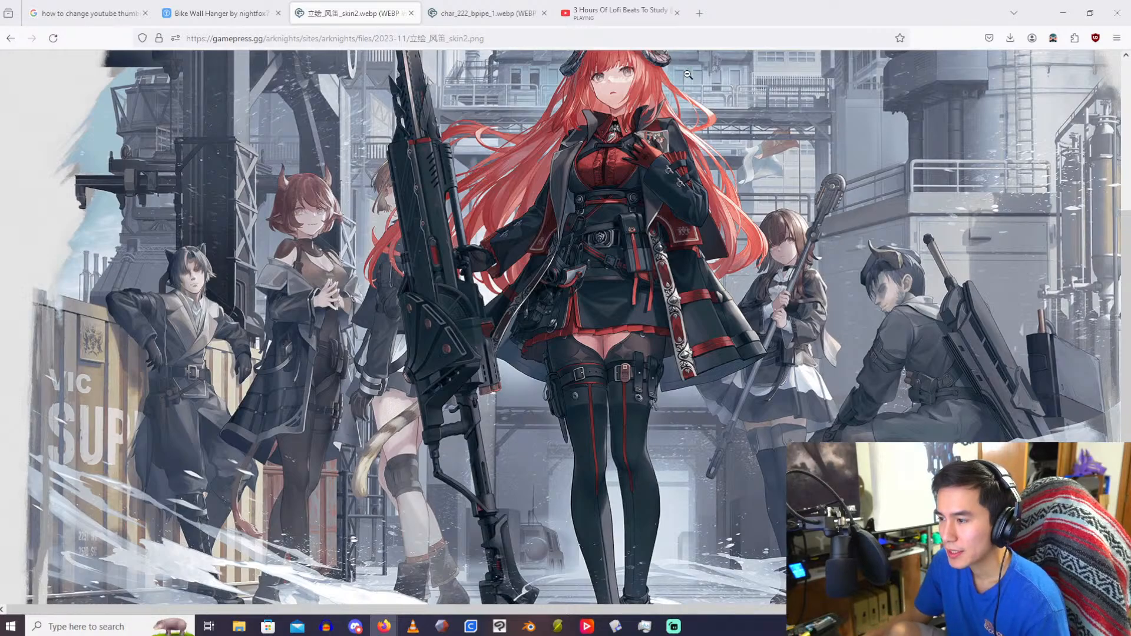
Step: Switch back to the royalguard model in Plasticity, clear the selection and inspect the four hexagonal prisms with circles on their front ends
left_click_drag(723, 14, 678, 0)
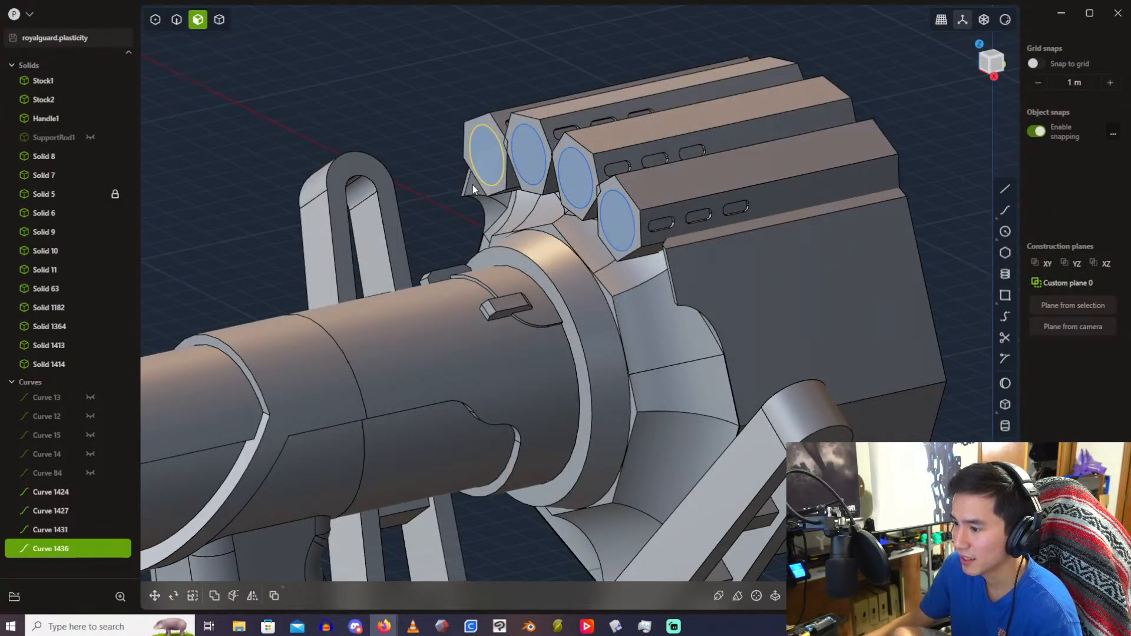
left_click(428, 112)
scroll(428, 112, "down", 2)
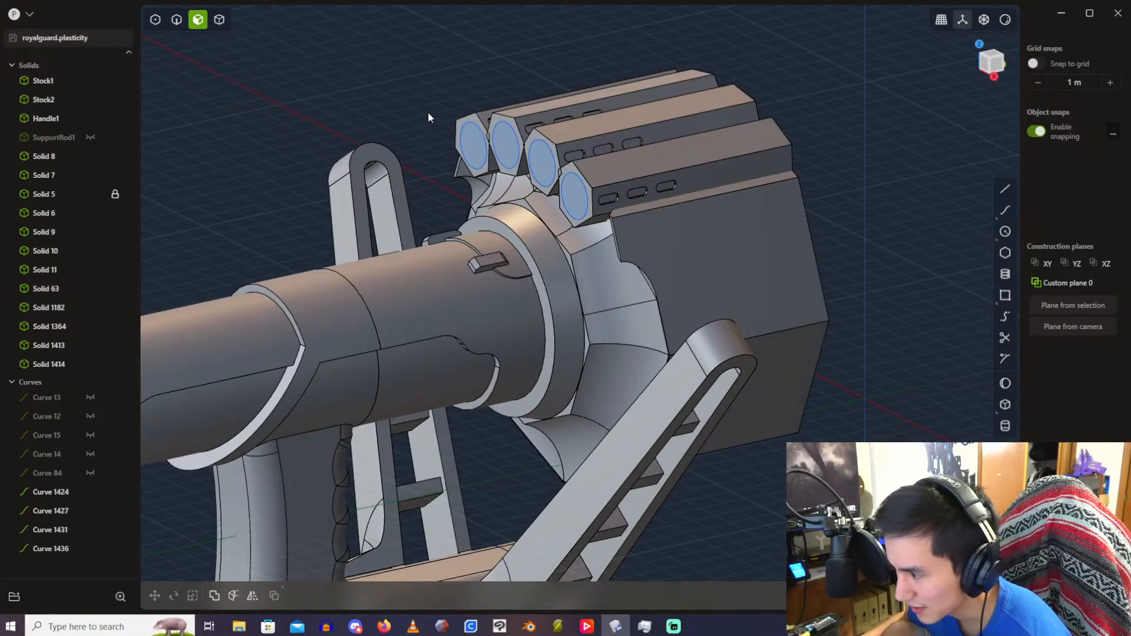
scroll(428, 112, "up", 1)
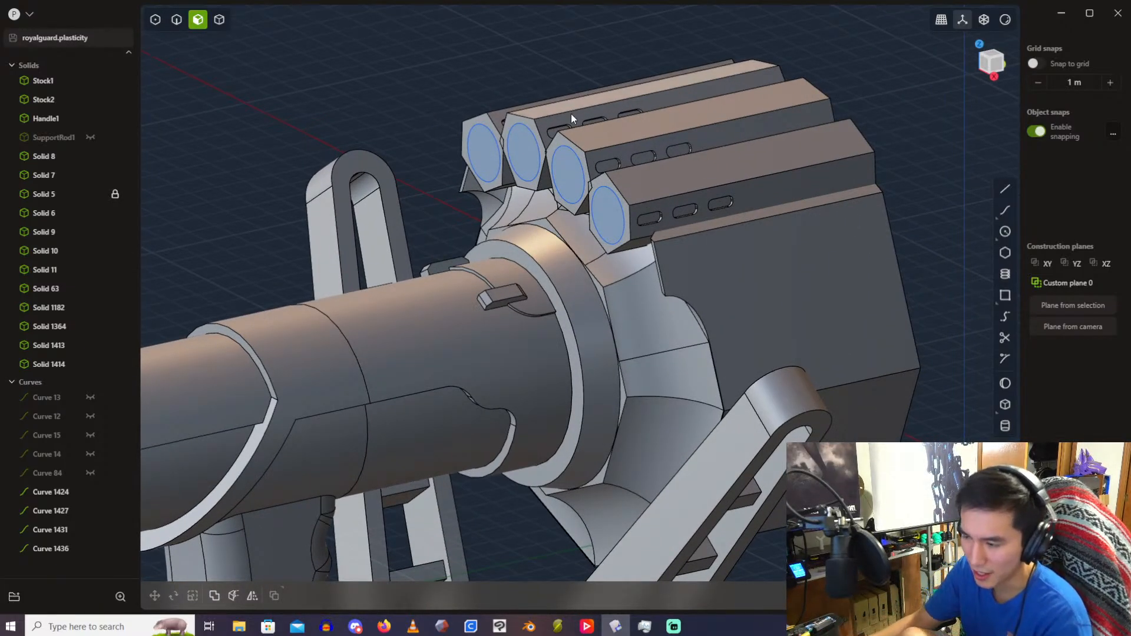
scroll(695, 284, "down", 1)
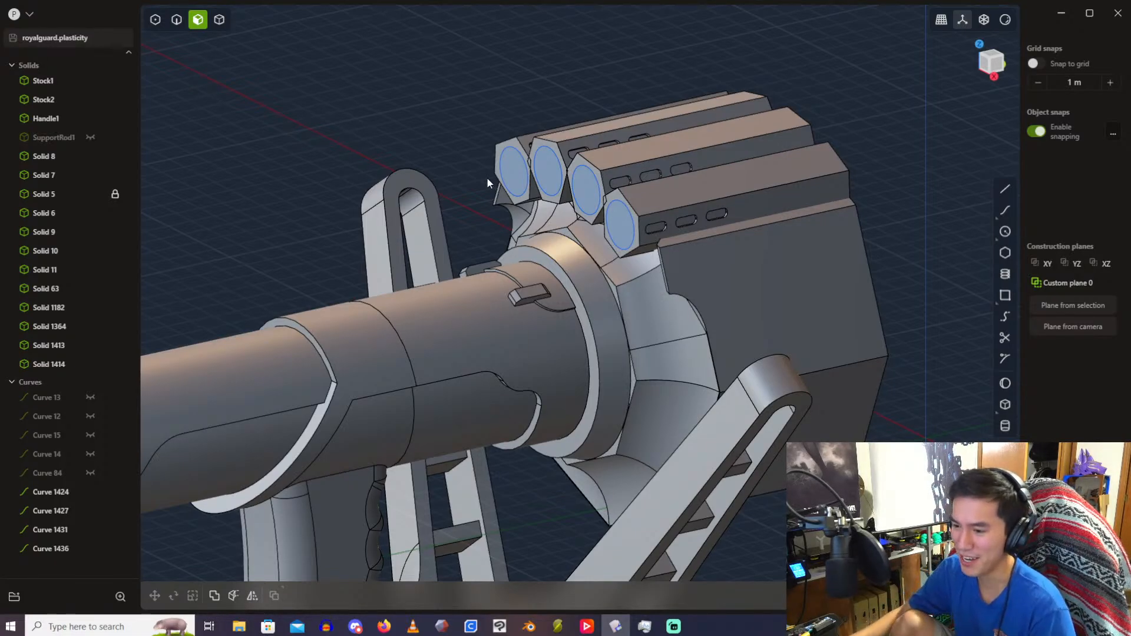
scroll(421, 141, "down", 2)
middle_click_drag(479, 146, 411, 187)
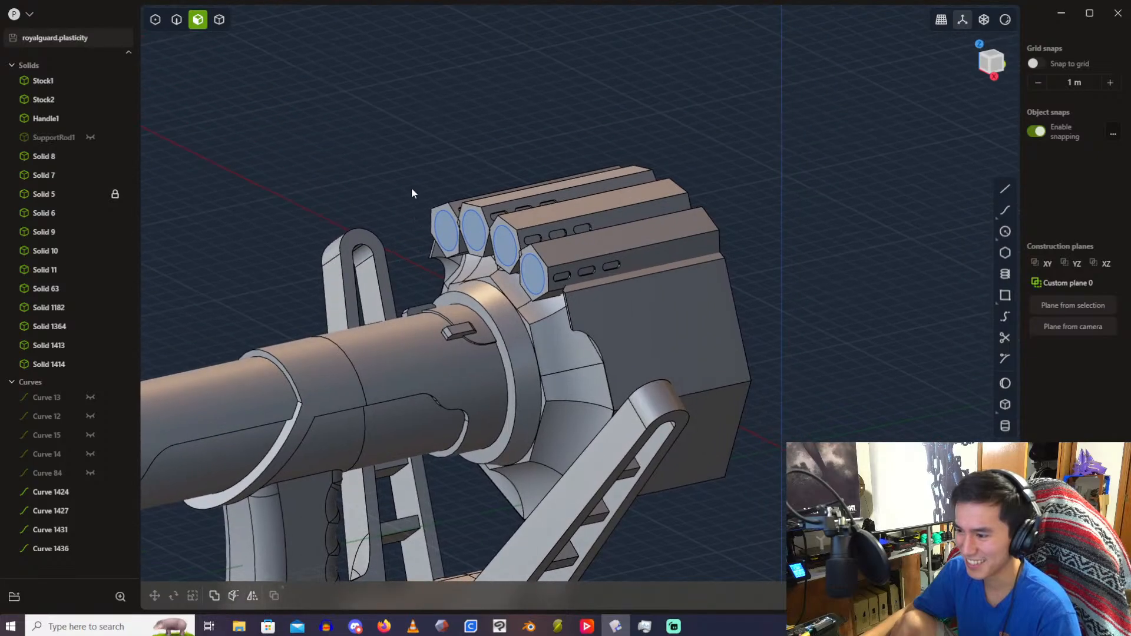
scroll(429, 178, "up", 3)
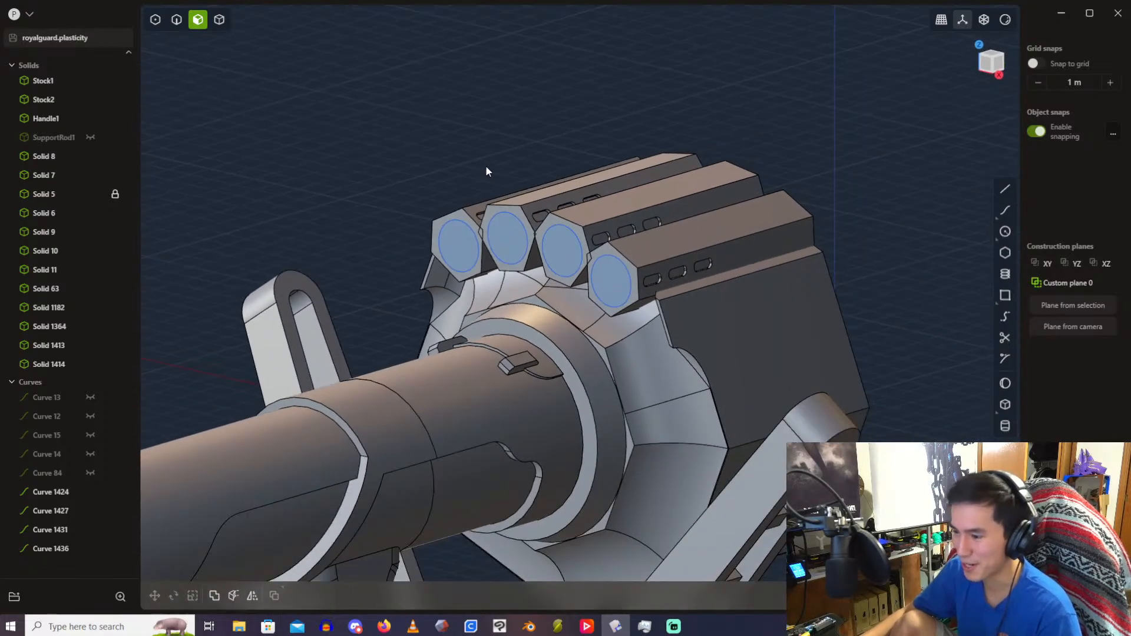
middle_click_drag(487, 171, 405, 225, "shift")
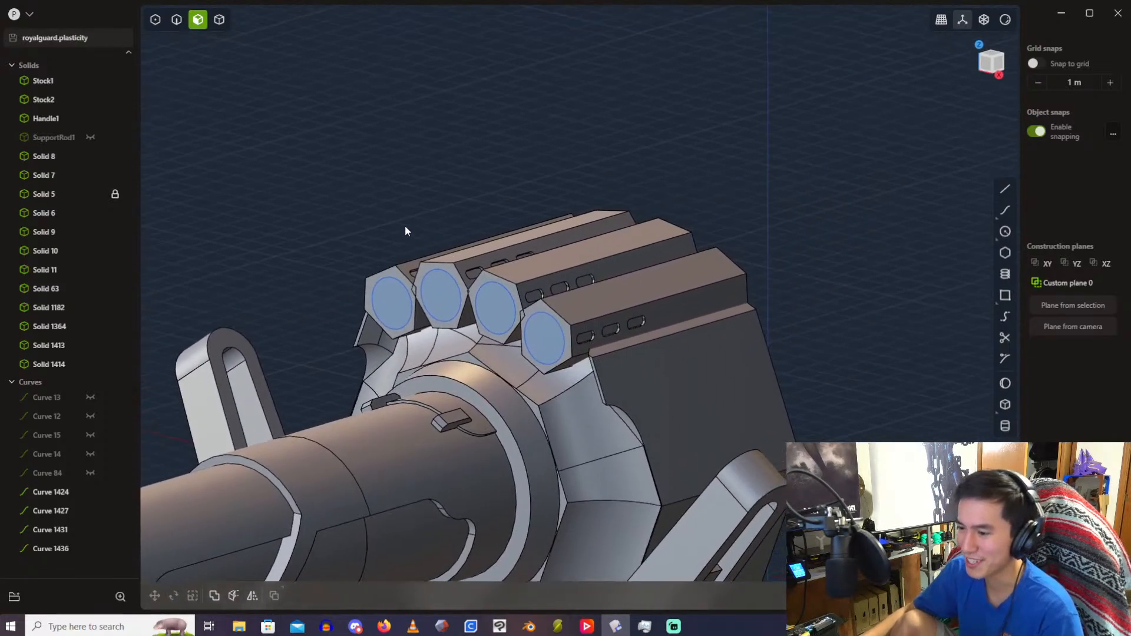
scroll(405, 225, "up", 3)
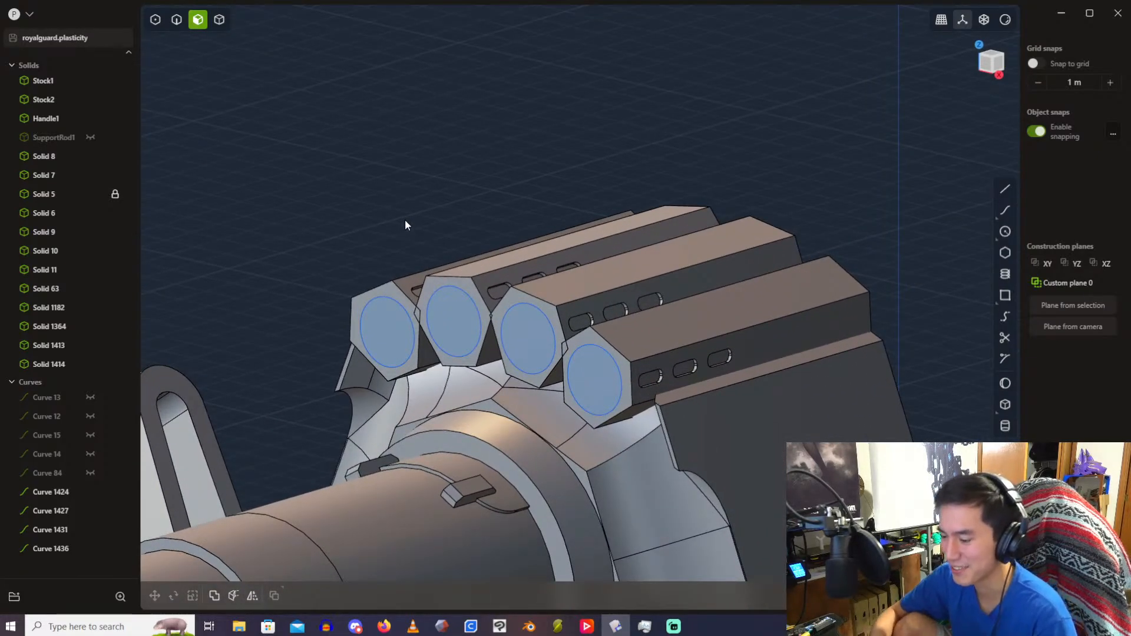
scroll(405, 224, "down", 3)
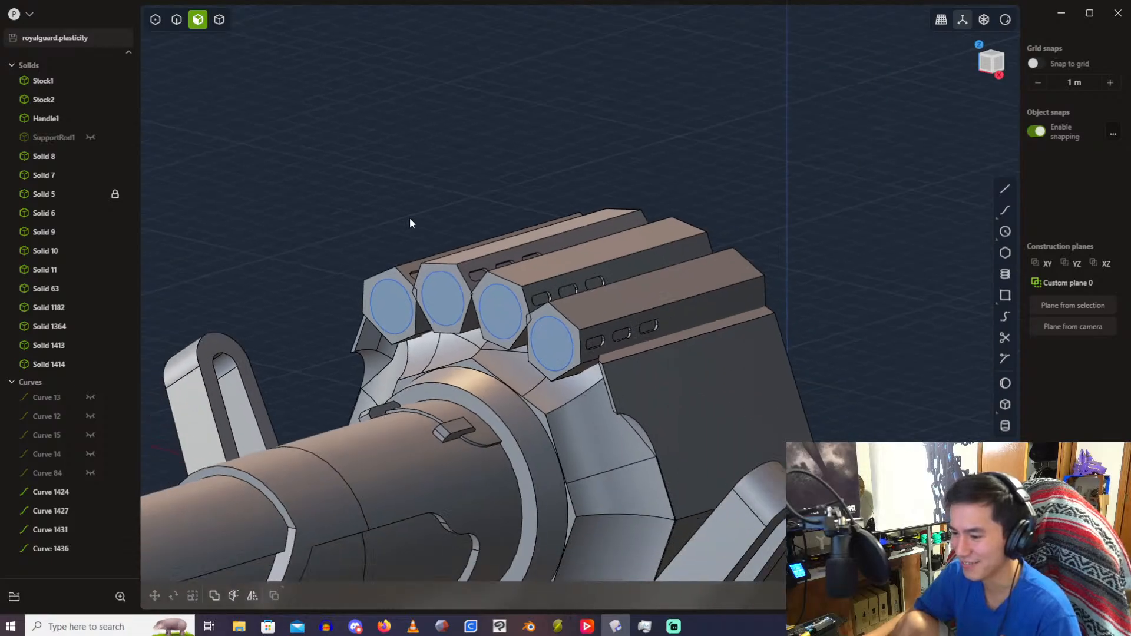
Step: Extrude the four circular regions on the prisms' front end faces outward by about 0.78 m
scroll(458, 194, "up", 5)
middle_click_drag(559, 242, 469, 128, "shift")
scroll(470, 128, "up", 2)
scroll(470, 133, "up", 1)
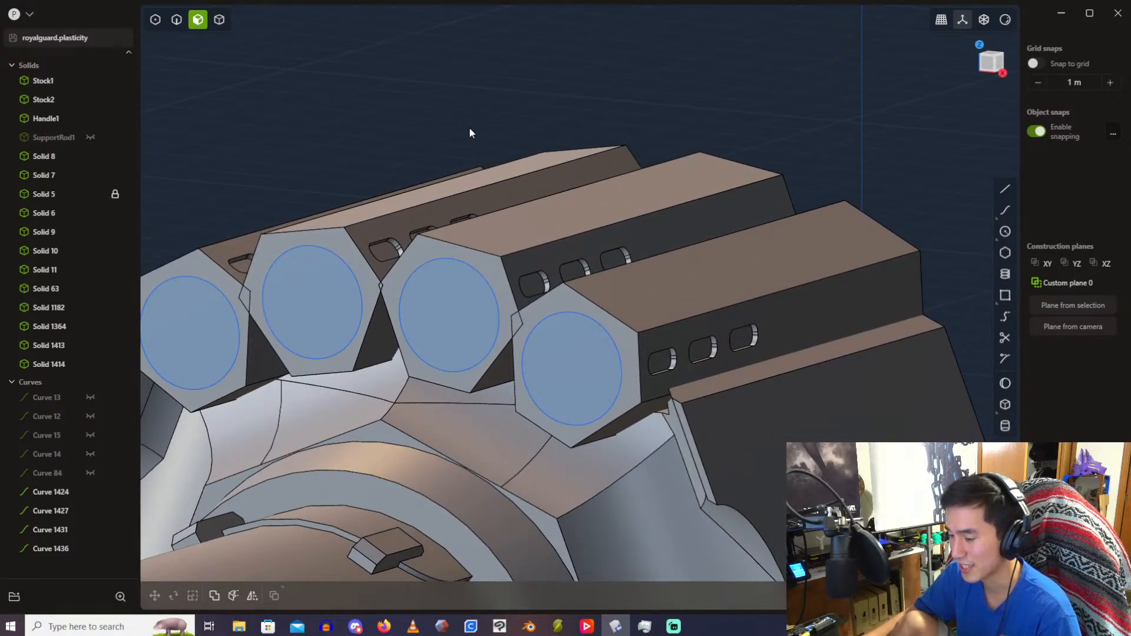
scroll(468, 125, "down", 1)
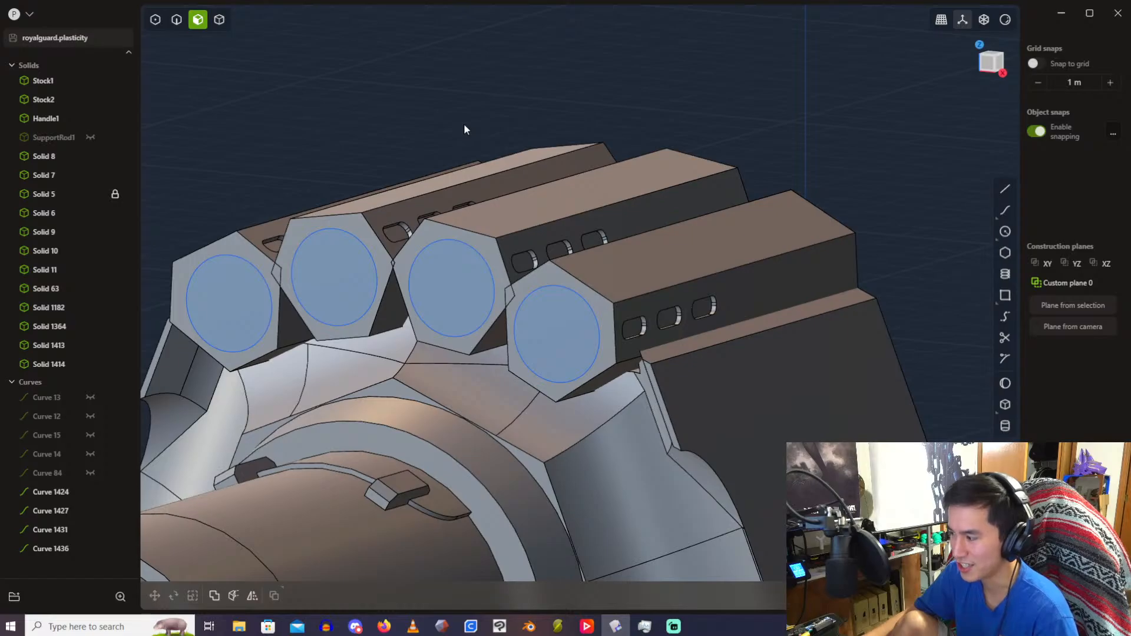
left_click(242, 288)
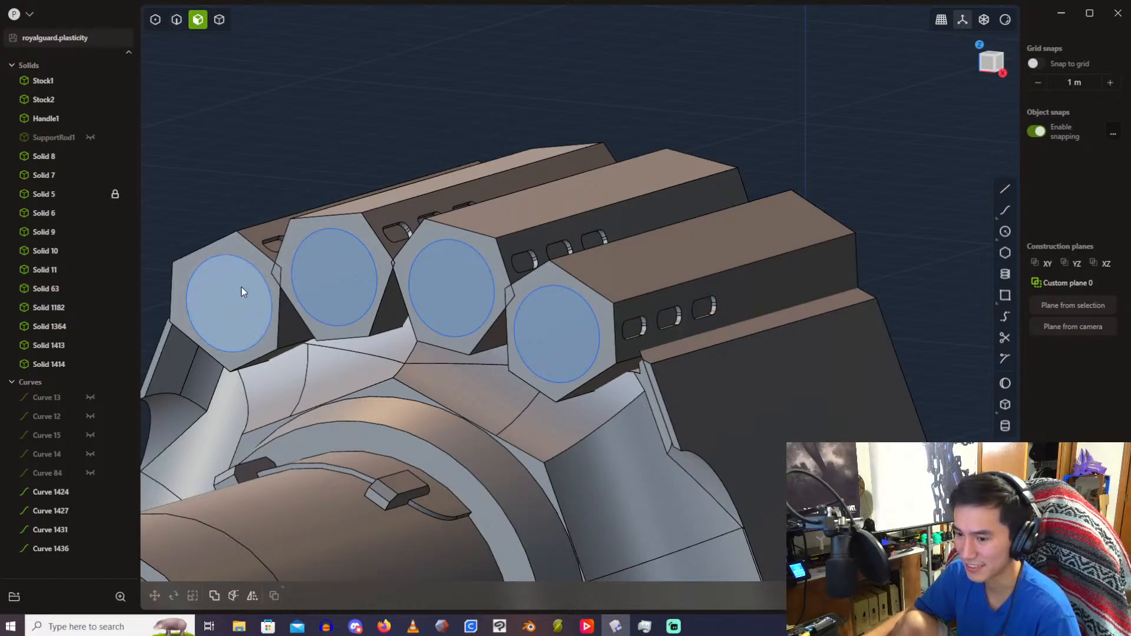
key("e")
left_click(338, 281)
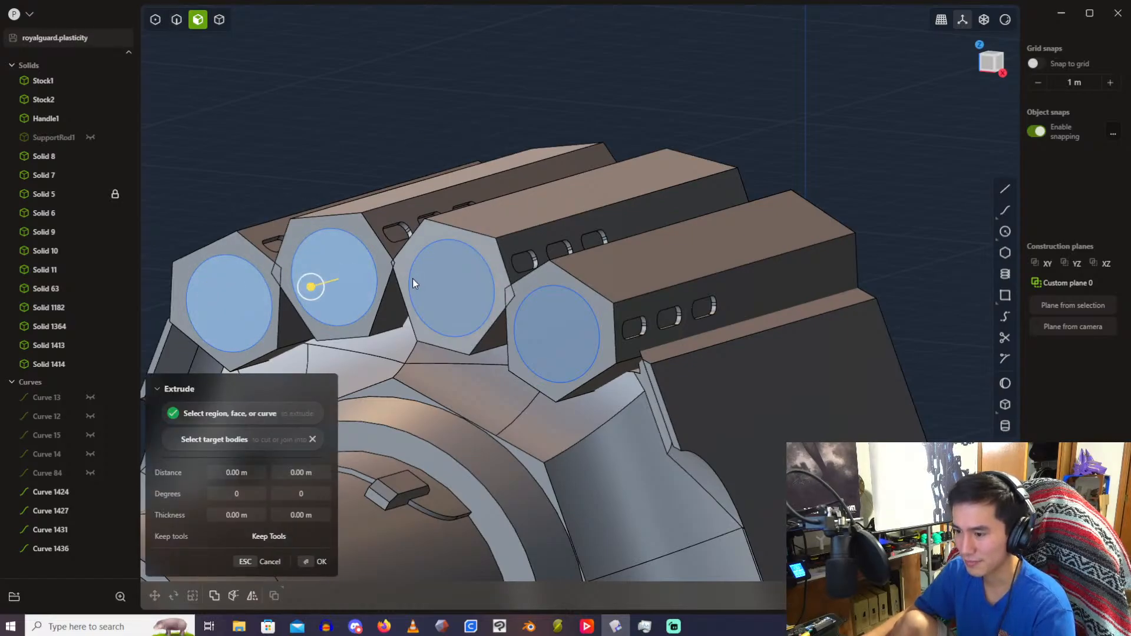
left_click(413, 278)
left_click(560, 333)
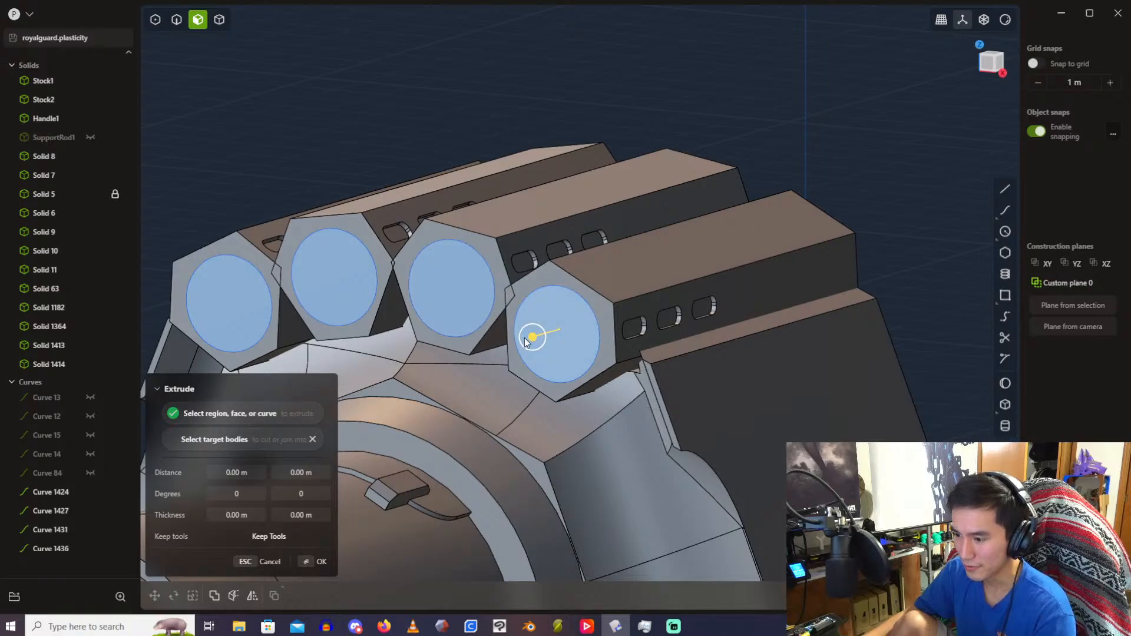
left_click_drag(533, 337, 506, 346)
scroll(501, 230, "down", 2)
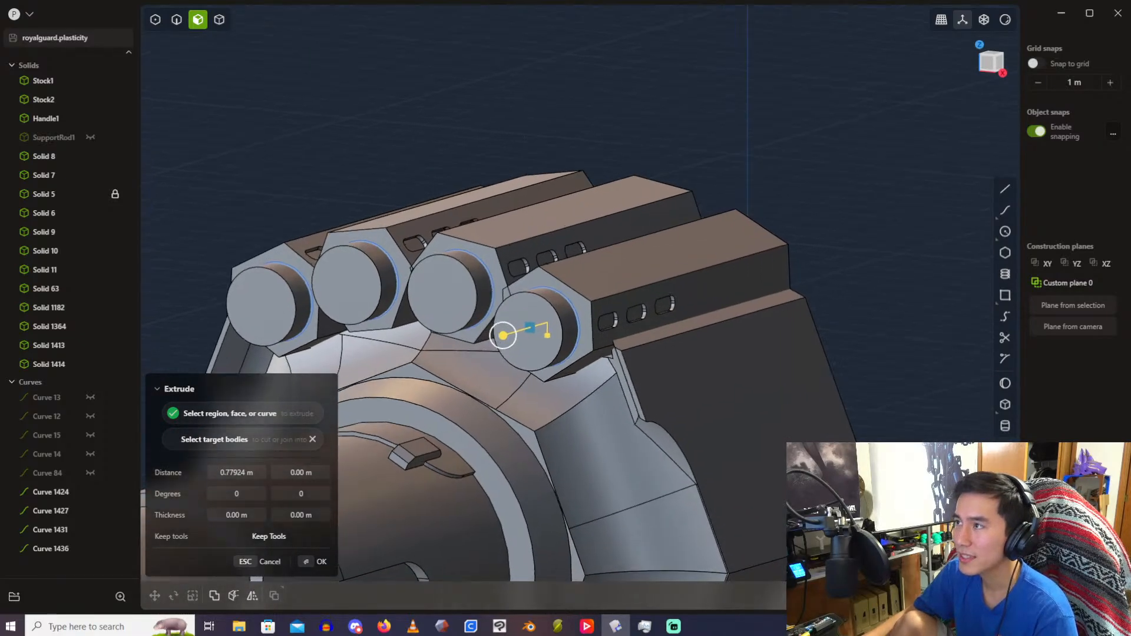
Step: Check the extrusion of the four circles from the right view, set its distance to 1 m and finish it
left_click(1002, 76)
scroll(416, 177, "up", 4)
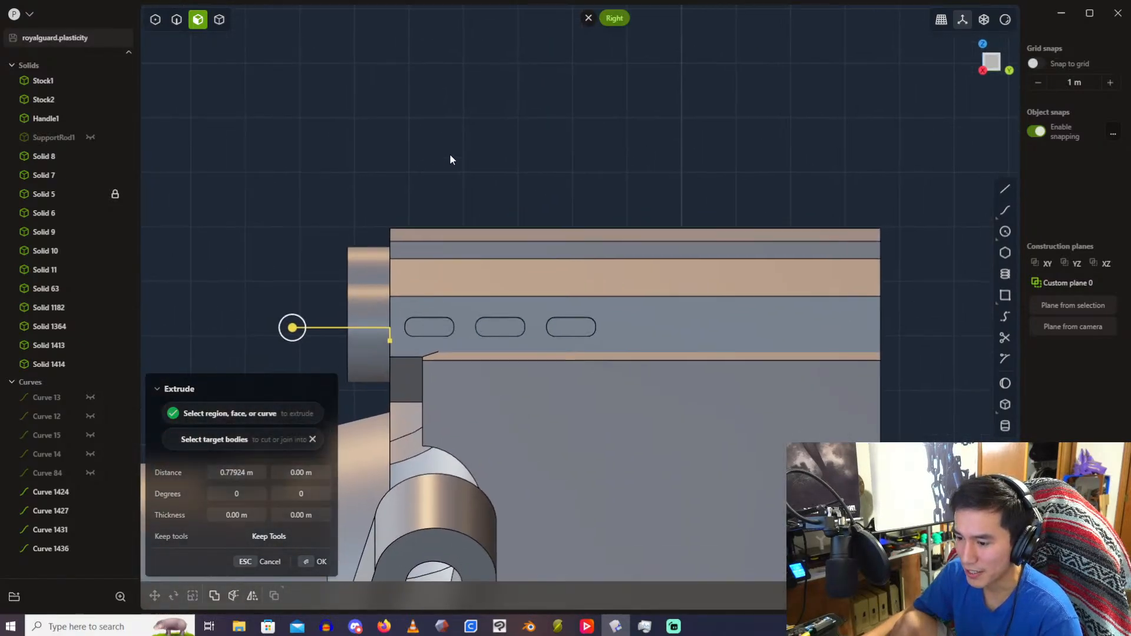
scroll(452, 159, "down", 3)
middle_click_drag(348, 249, 457, 187, "shift")
left_click_drag(420, 242, 401, 241)
type("1")
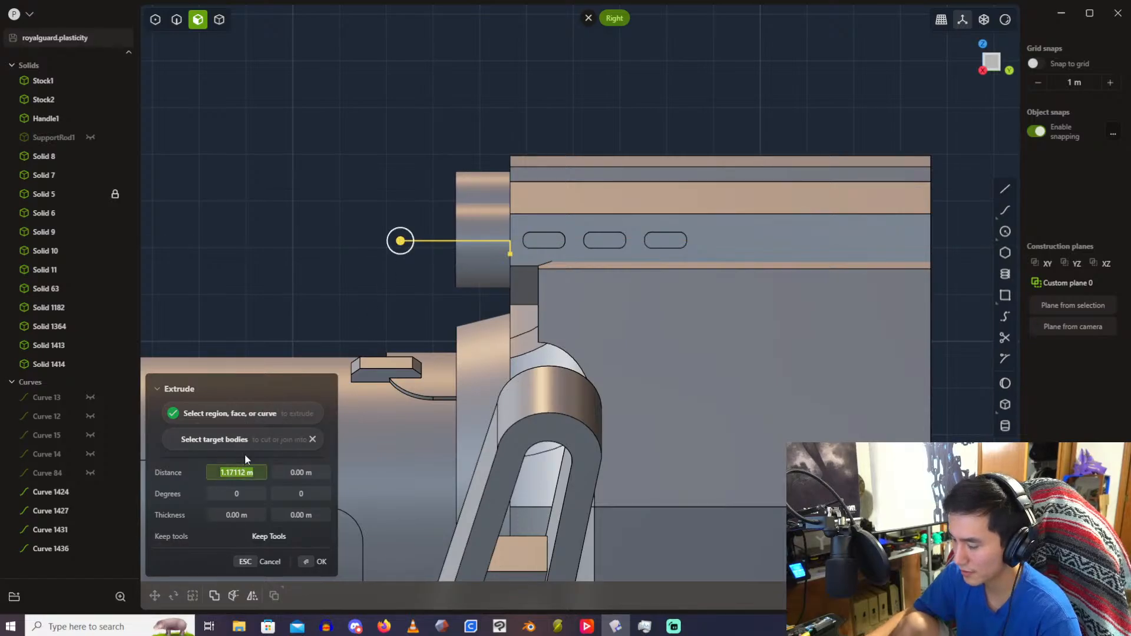
key("Return")
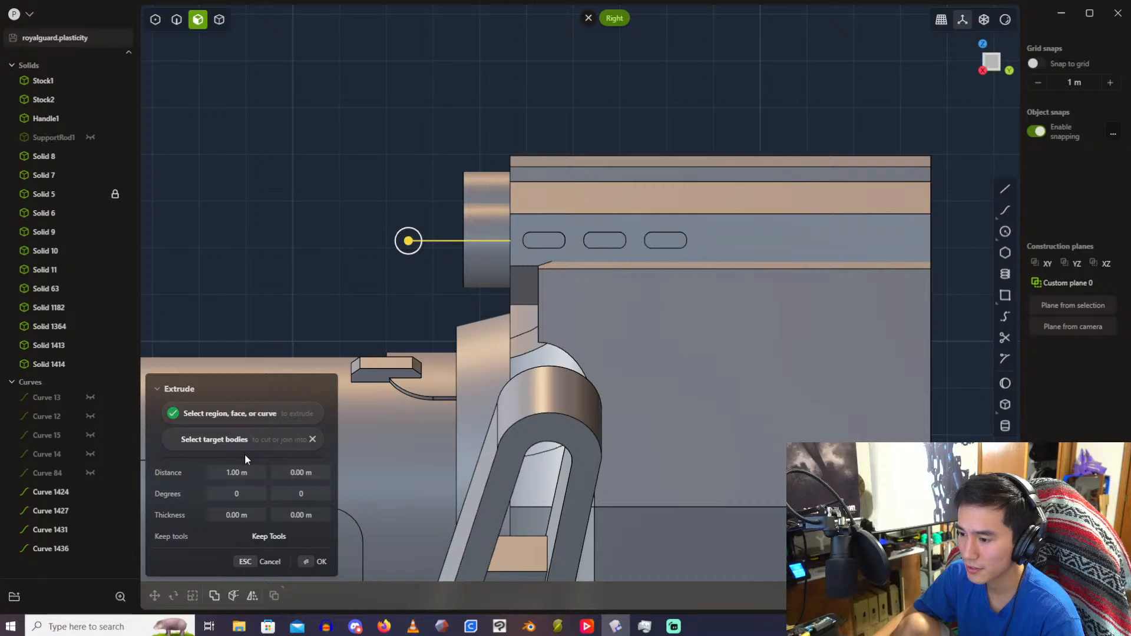
key("Return")
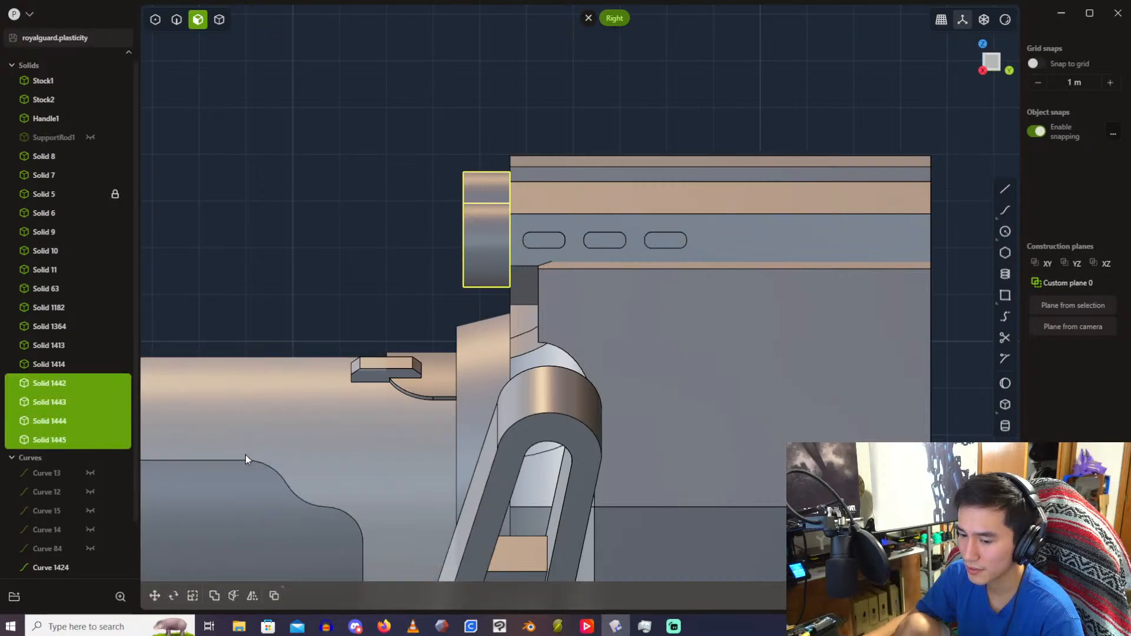
left_click(361, 154)
middle_click_drag(402, 104, 503, 151)
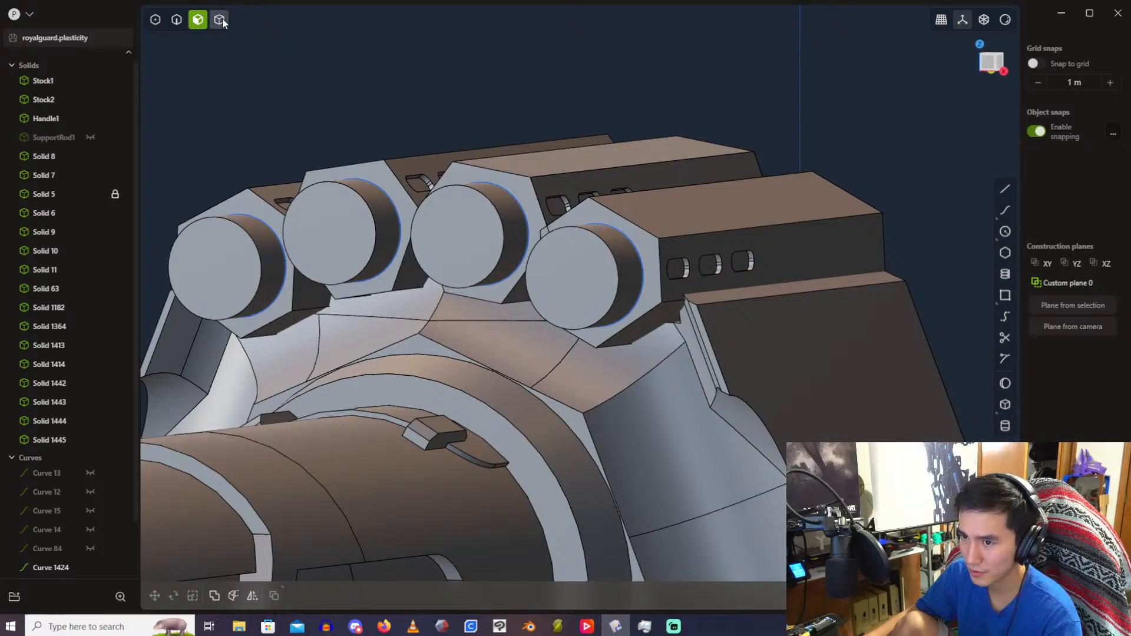
key("4")
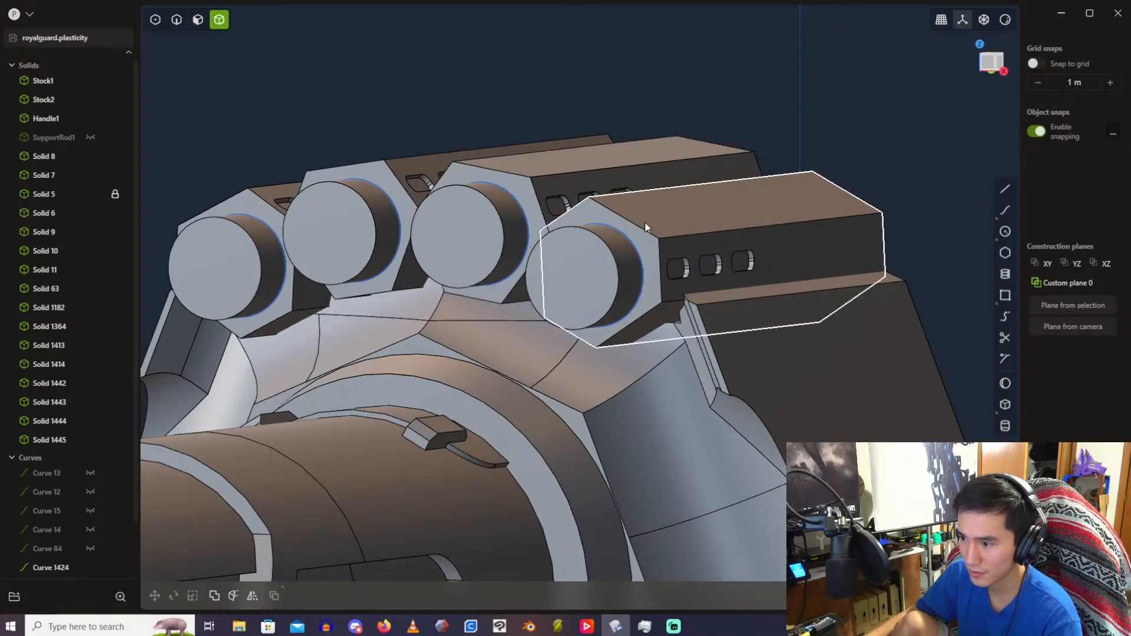
middle_click_drag(645, 223, 607, 178)
left_click(666, 199)
left_click(595, 161)
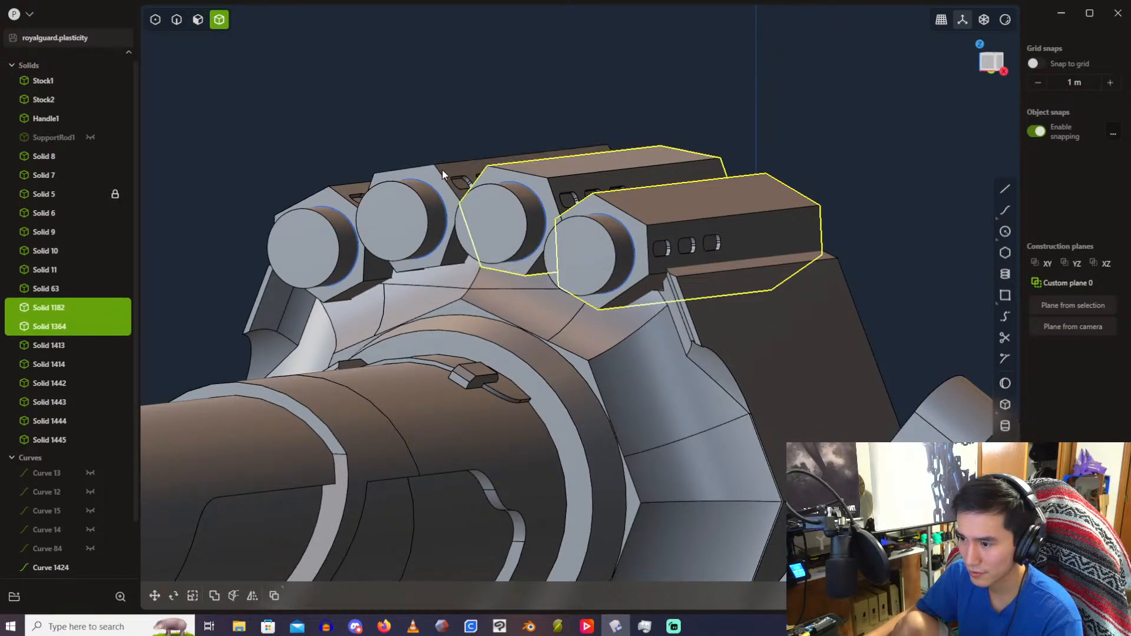
left_click(424, 168)
middle_click_drag(425, 168, 433, 108)
left_click(416, 98)
scroll(420, 96, "down", 1)
scroll(421, 95, "up", 1)
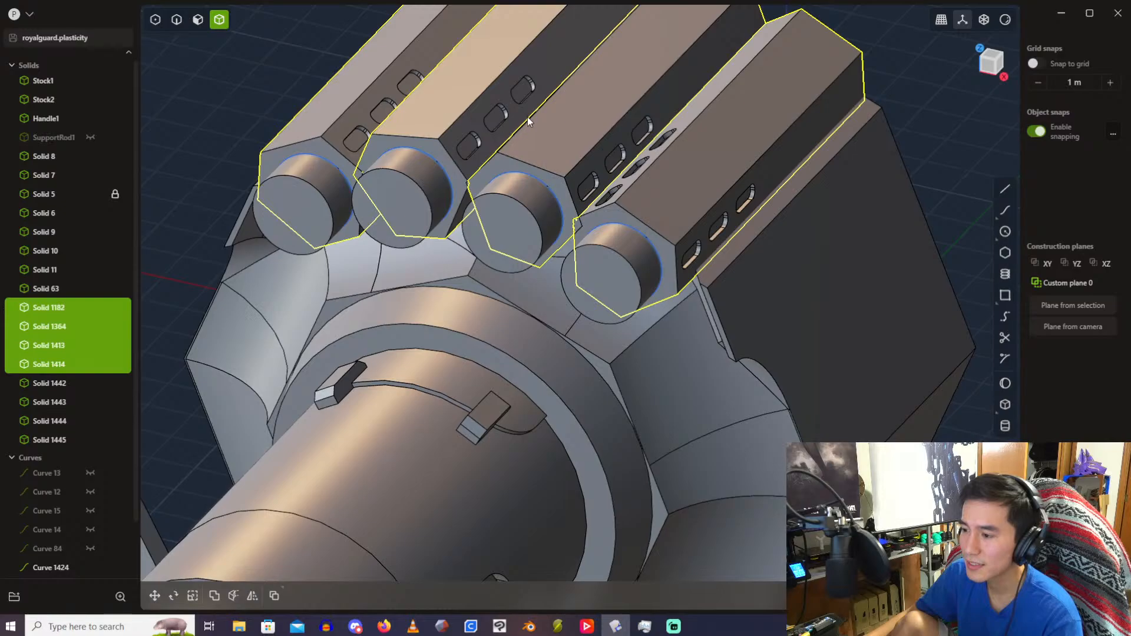
scroll(528, 118, "down", 2)
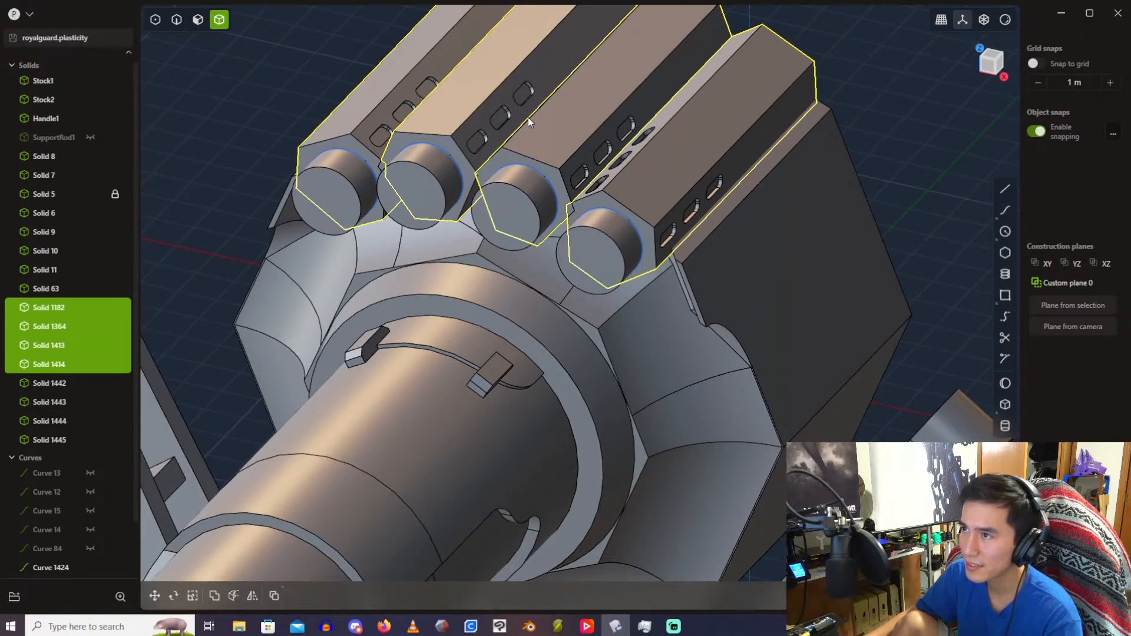
scroll(528, 118, "down", 3)
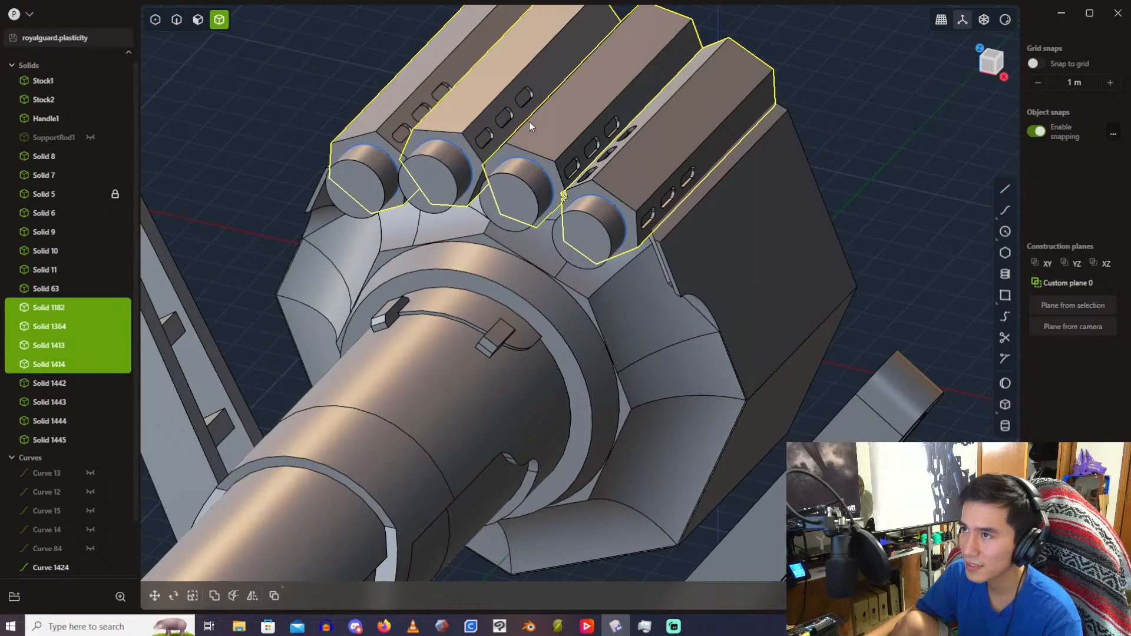
scroll(522, 210, "up", 3)
middle_click_drag(523, 210, 487, 183)
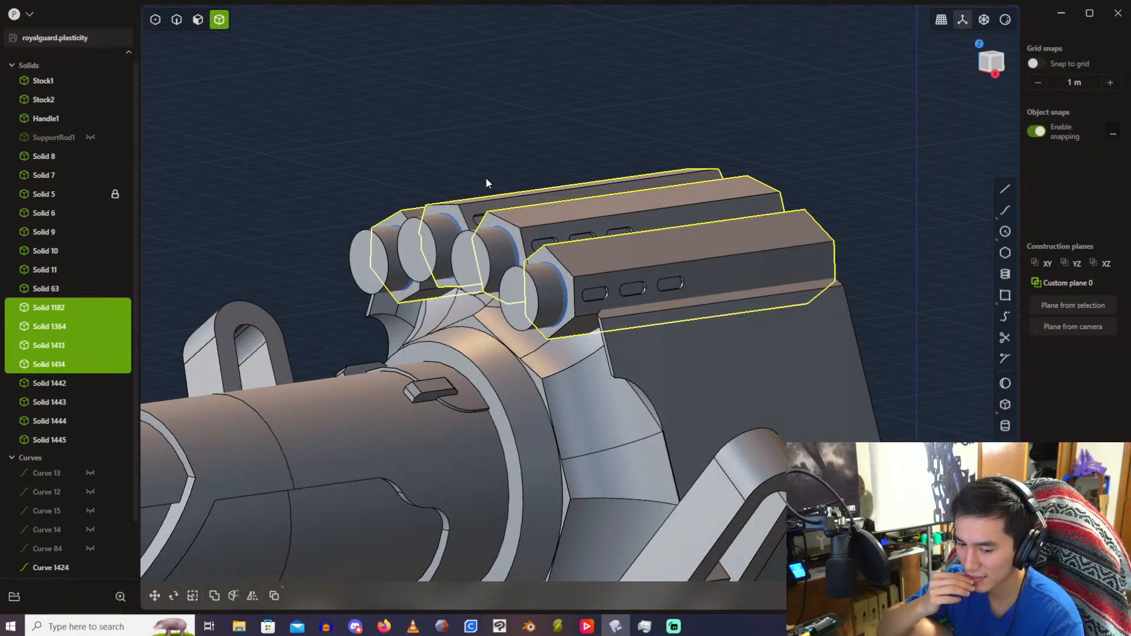
left_click(485, 165)
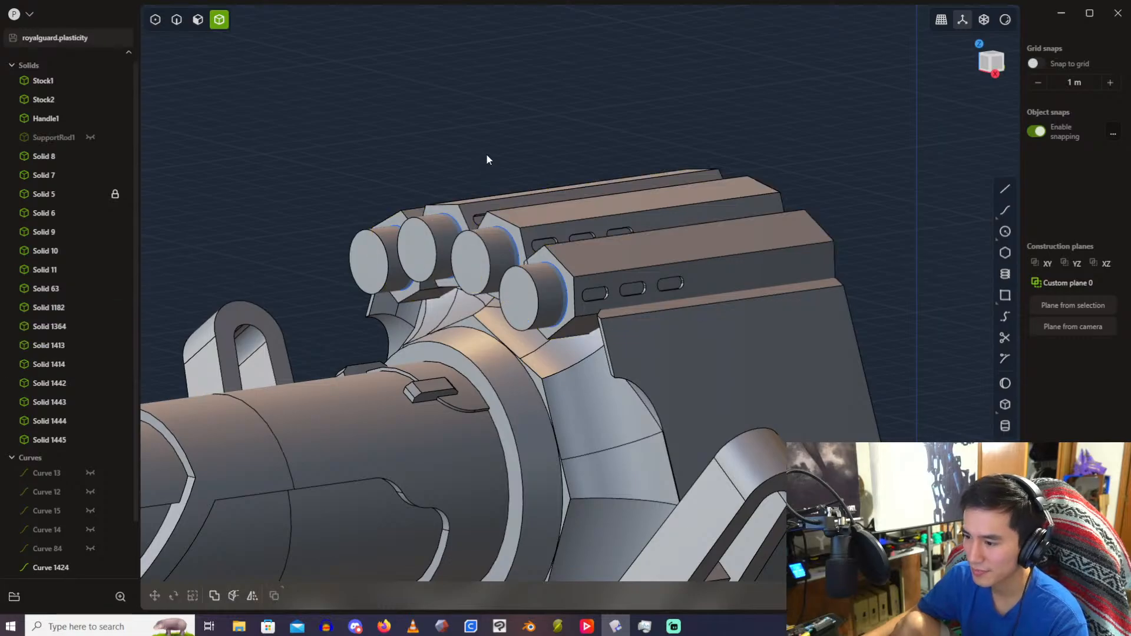
Step: Start a fillet on the upper lengthwise edges of the hexagonal prisms, picking both edges on three of them
scroll(487, 153, "up", 3)
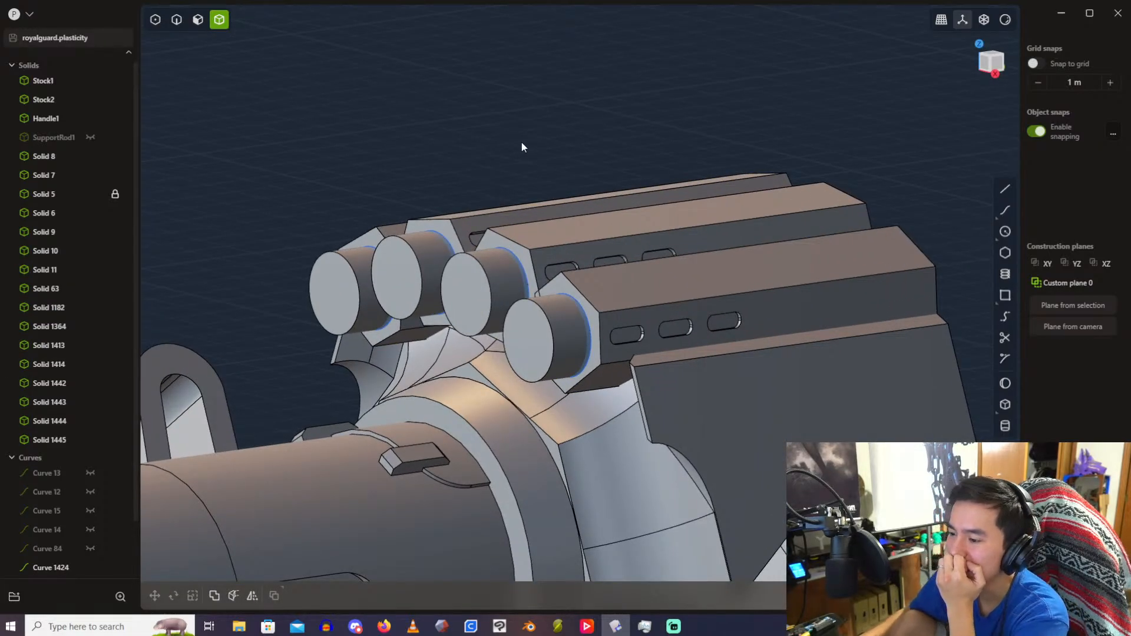
scroll(521, 143, "up", 3)
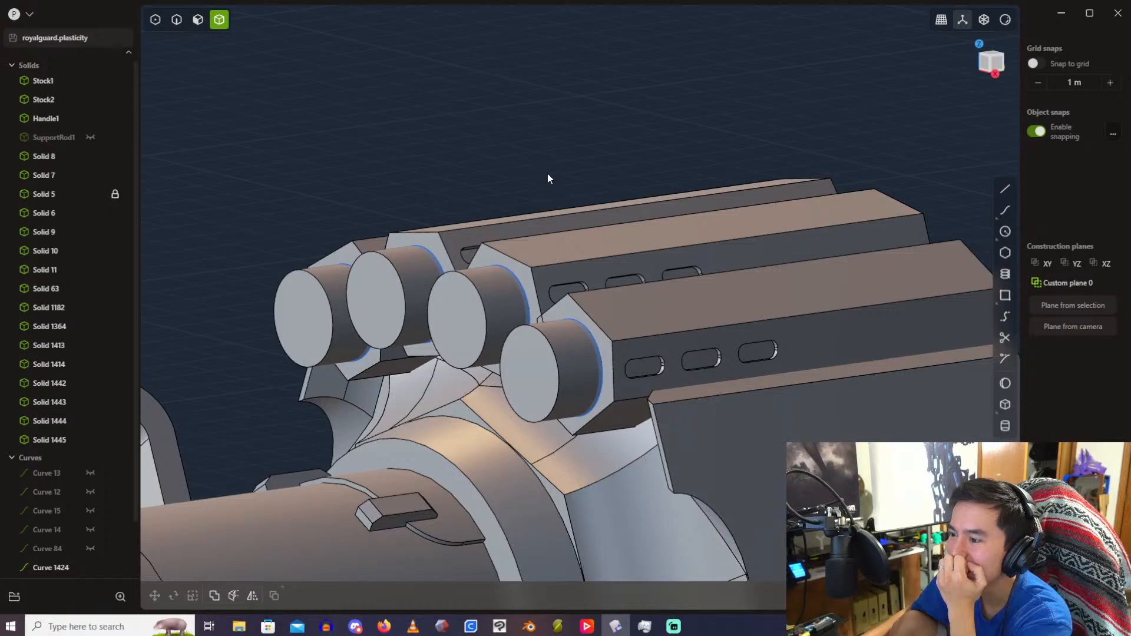
left_click(180, 24)
left_click(675, 334)
key("f")
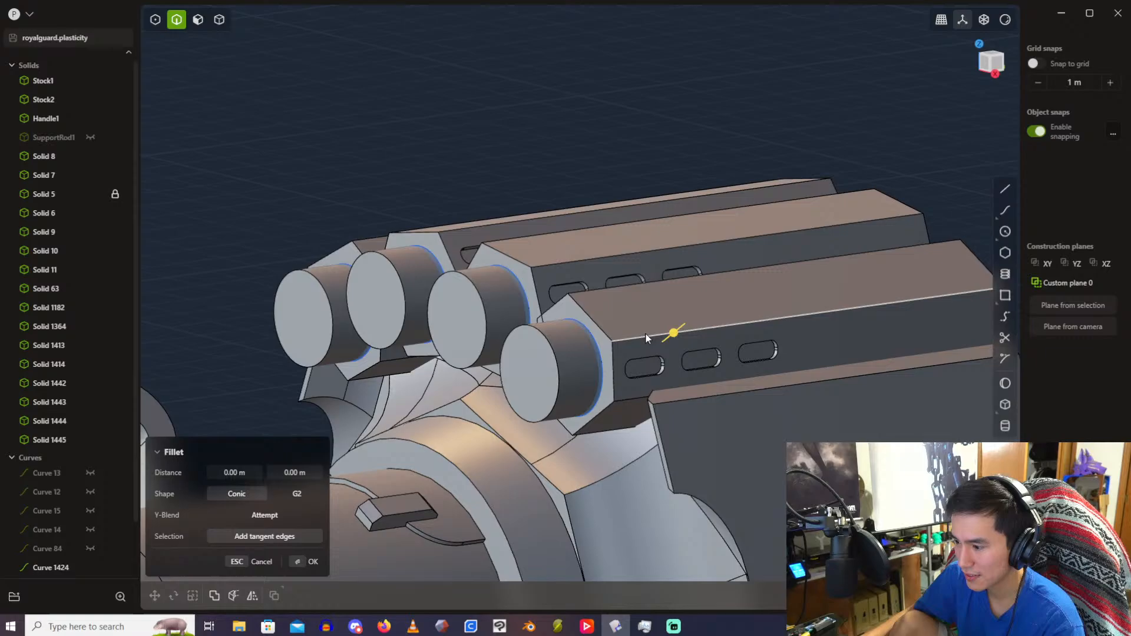
left_click(609, 294)
left_click(604, 258)
left_click(542, 239)
middle_click_drag(542, 240, 580, 231)
left_click(490, 225)
left_click(415, 226)
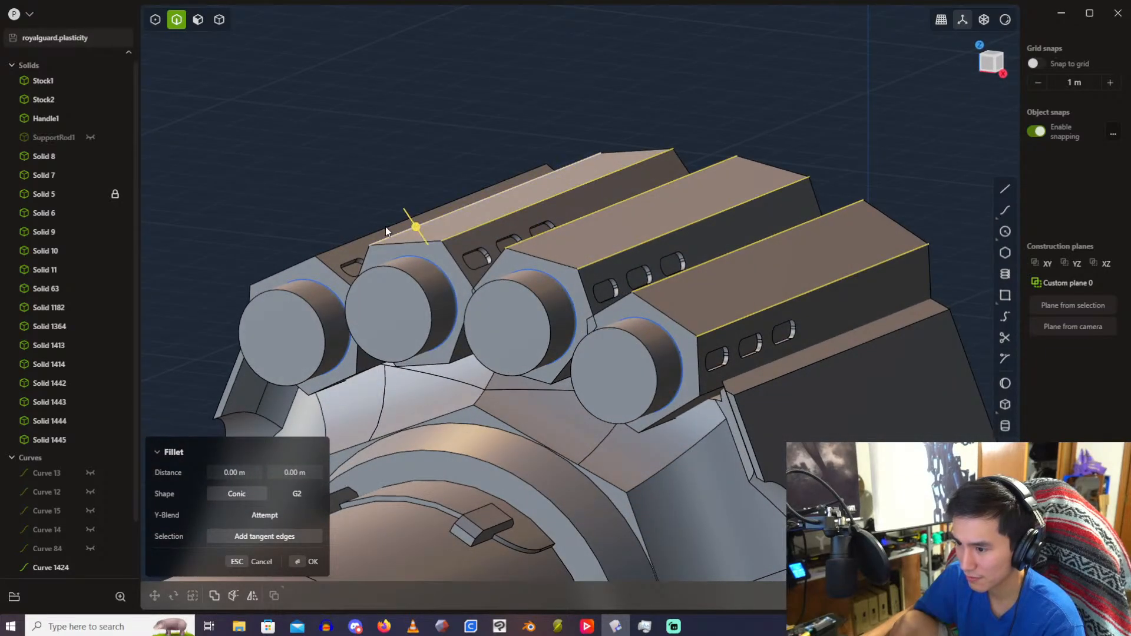
Step: Include the remaining prism's upper lengthwise edges in the fillet and round all picked edges by about 0.43 m
middle_click_drag(395, 217, 426, 242)
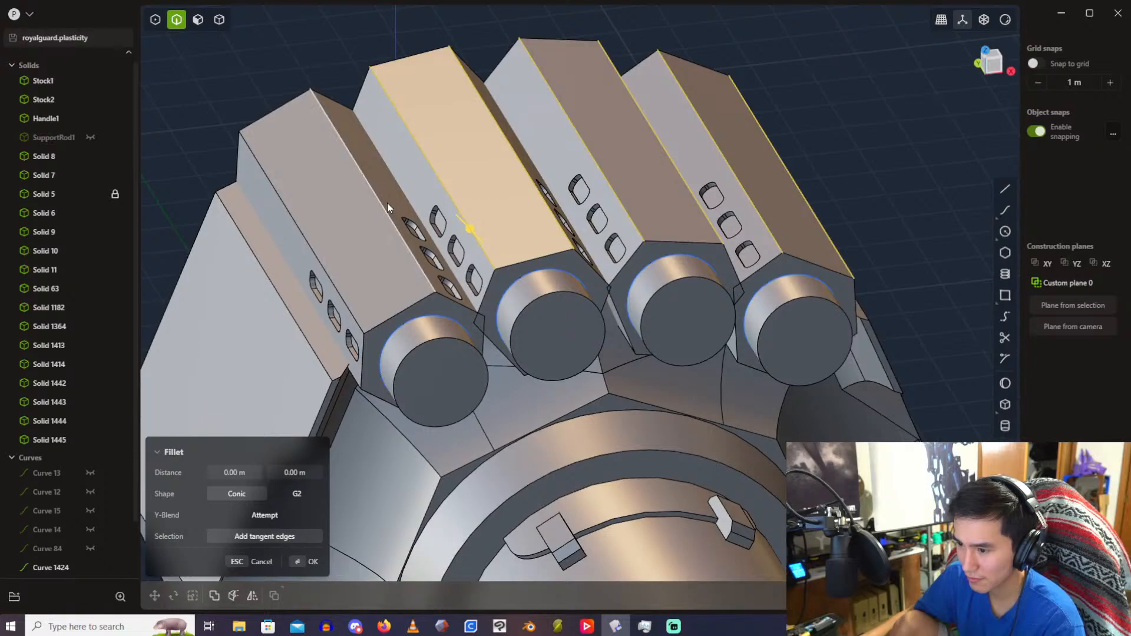
key("d")
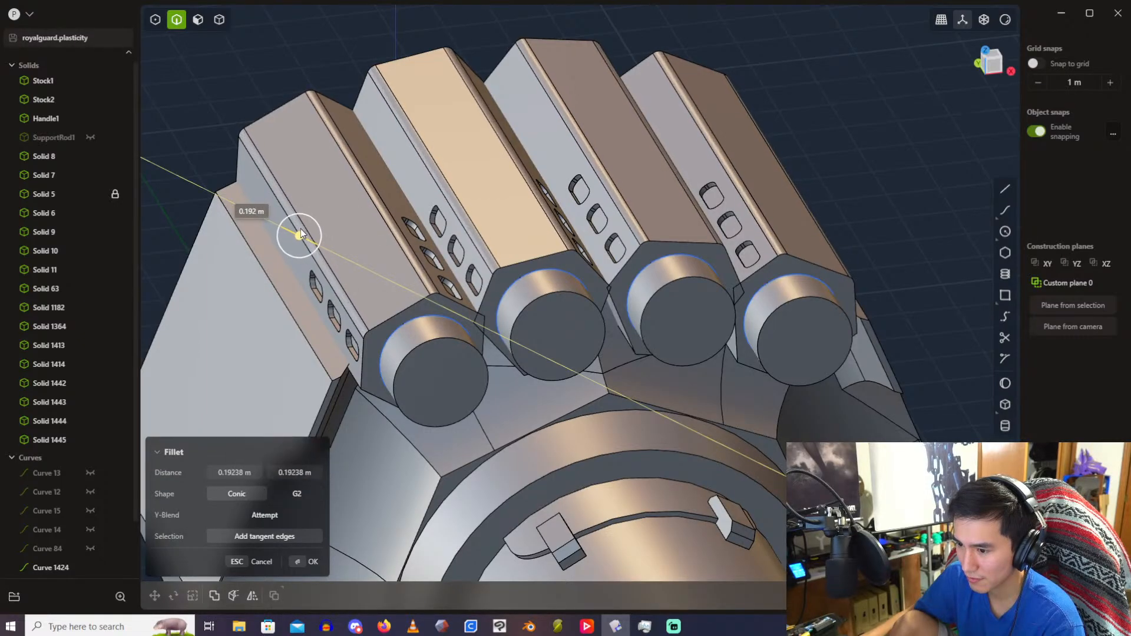
left_click(294, 222)
middle_click_drag(292, 221, 316, 202)
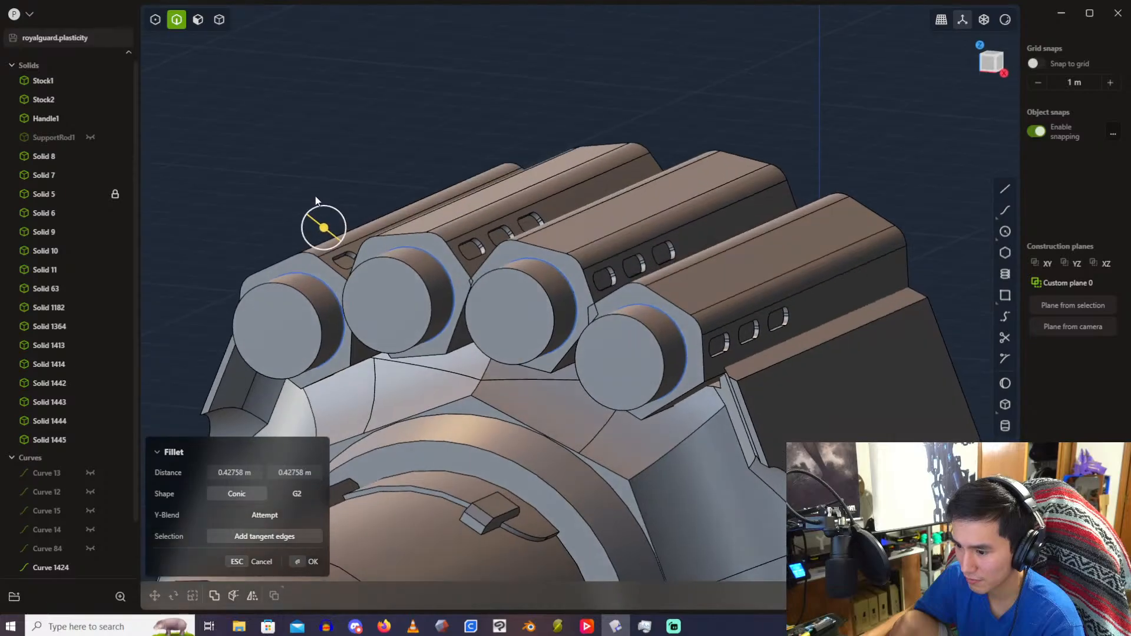
scroll(371, 242, "up", 2)
middle_click_drag(372, 246, 376, 450)
Step: Set both distances of the prism edge fillet to 0.5 m
left_click(229, 473)
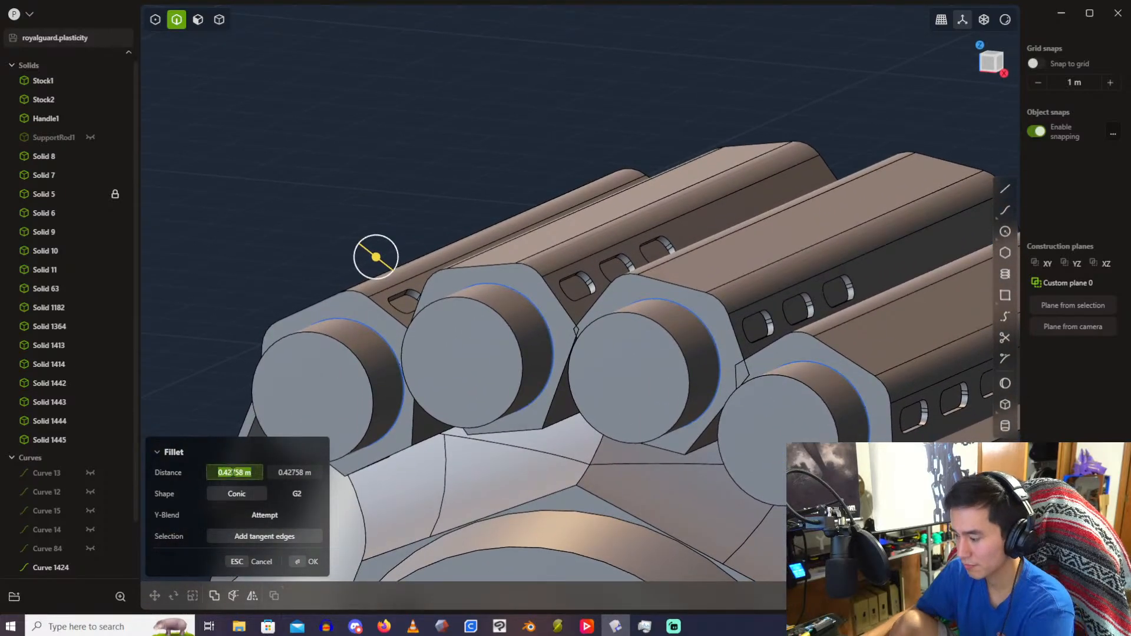
type("0.5")
left_click(287, 474)
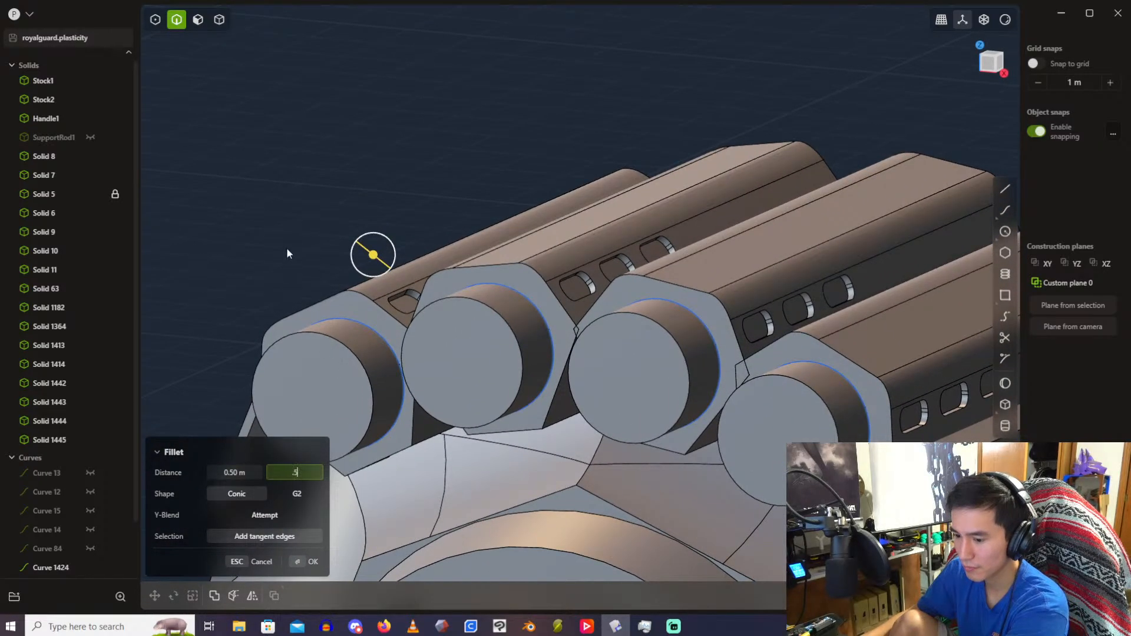
key("Return")
Step: Examine the rounded prism edges from the front and compare their curvature with the cylinders on the end faces
scroll(351, 184, "down", 2)
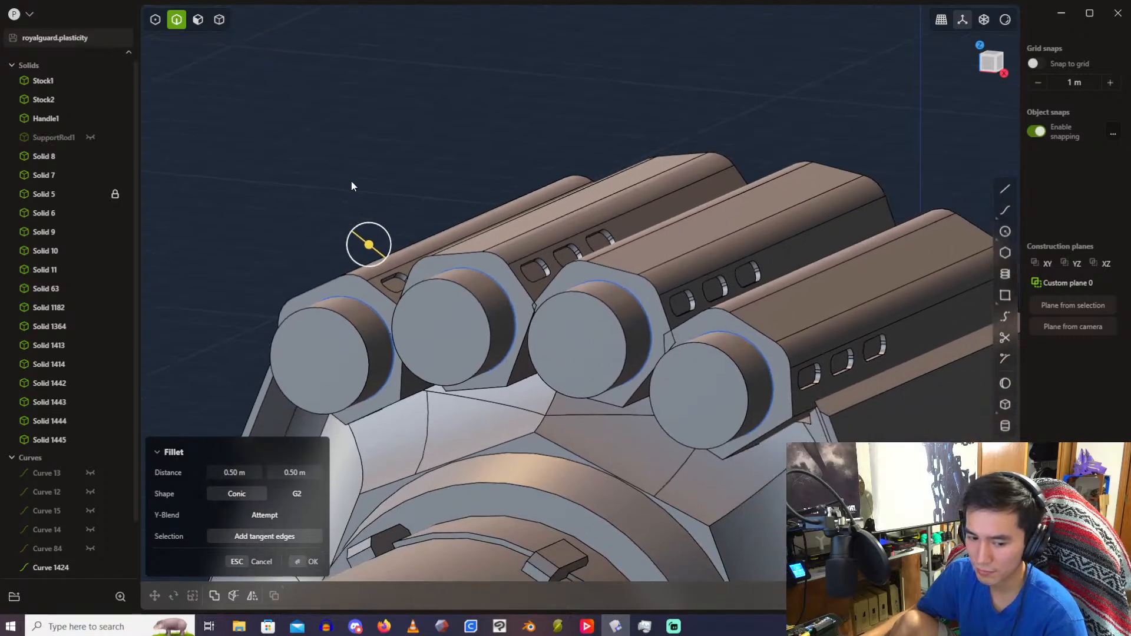
scroll(351, 186, "up", 3)
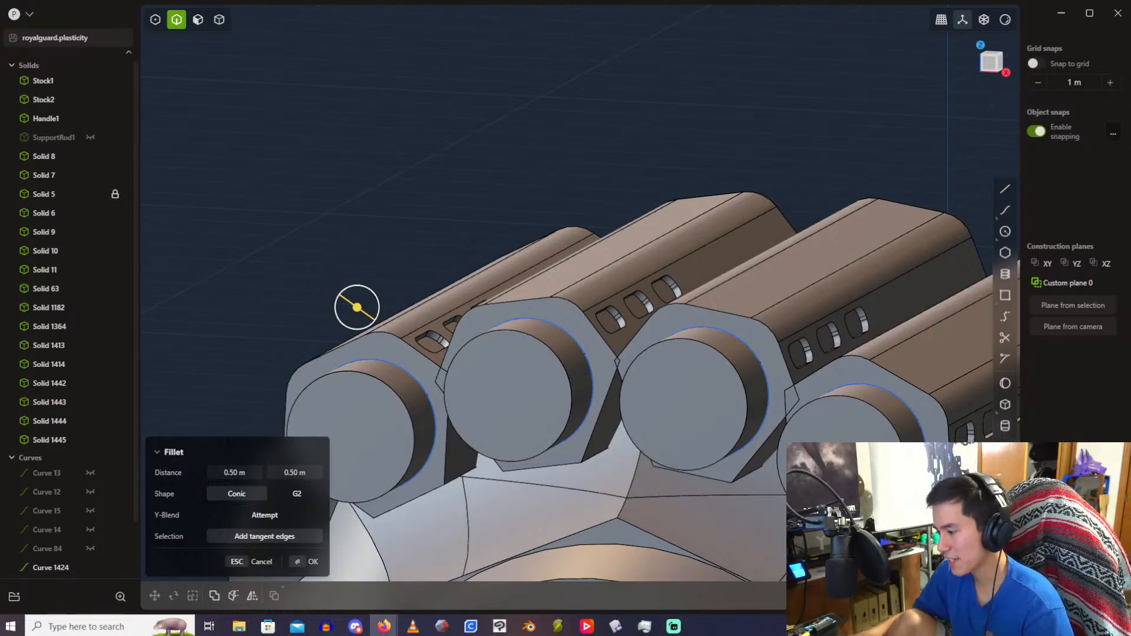
middle_click_drag(266, 247, 549, 184)
scroll(571, 162, "down", 3)
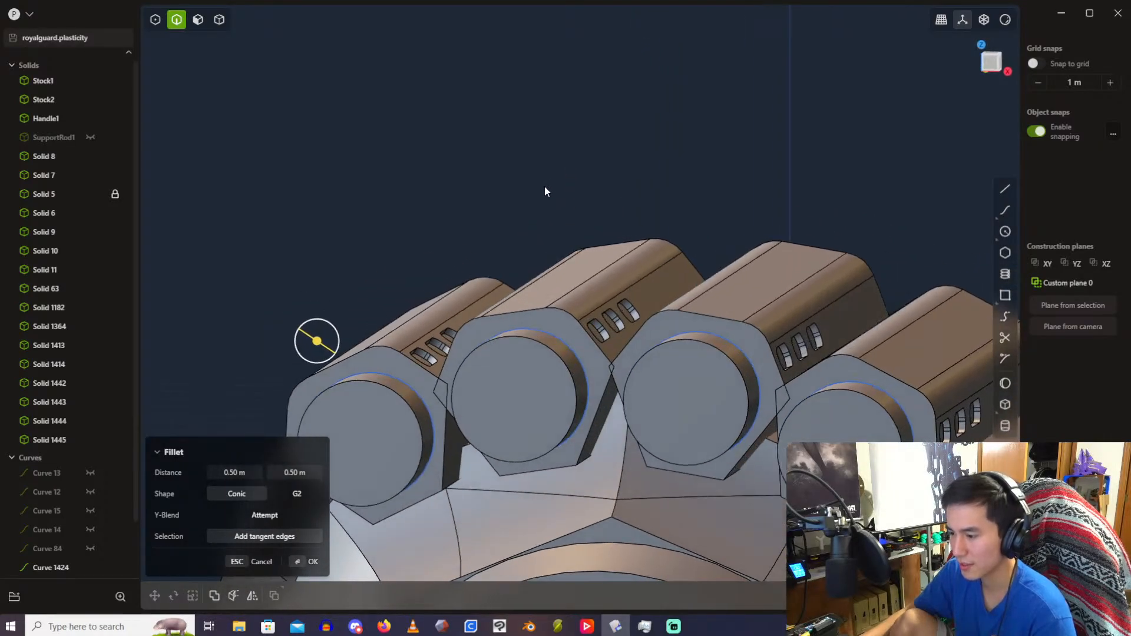
scroll(545, 187, "up", 2)
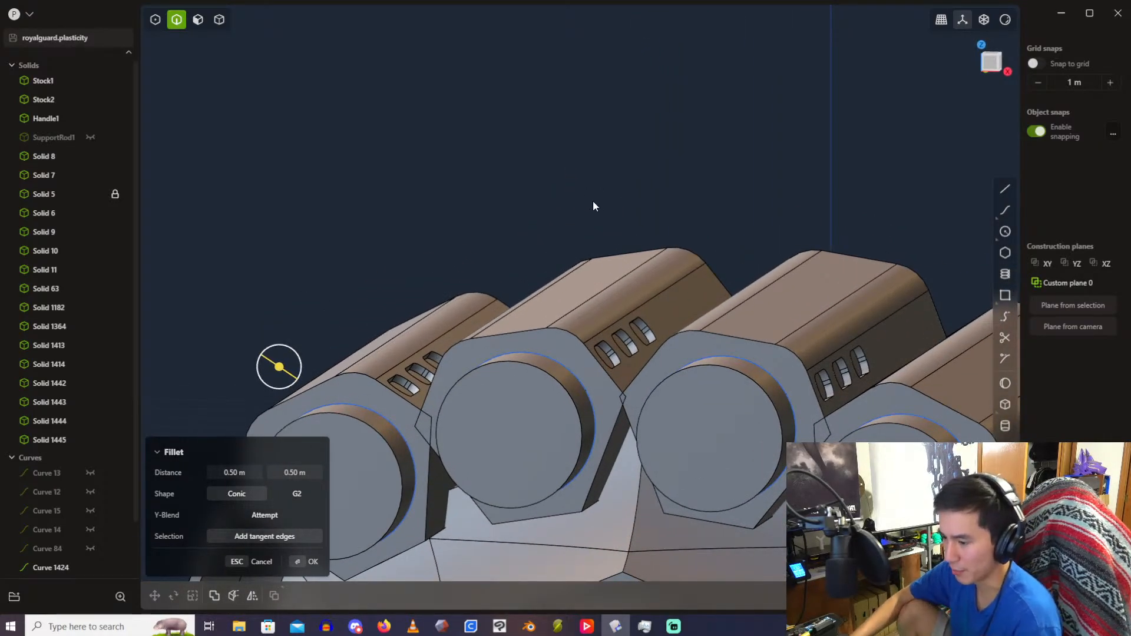
scroll(604, 201, "down", 2)
middle_click_drag(604, 202, 591, 169, "shift")
scroll(602, 206, "up", 2)
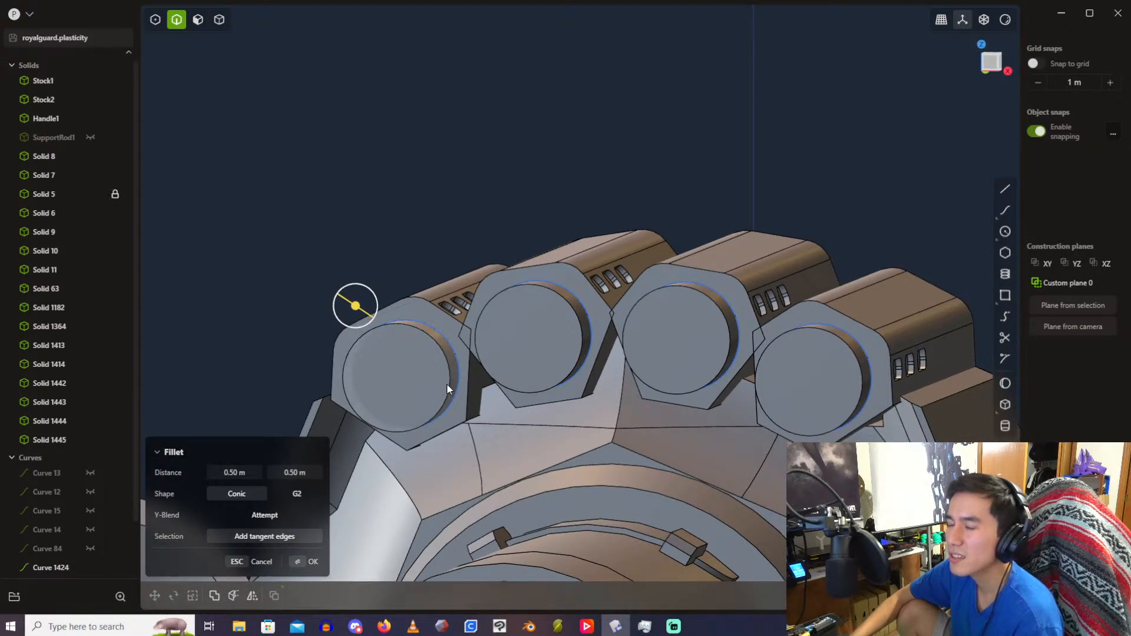
Step: Set the prism edge fillet distance to 0.3 m, finish the fillet and clear the selection
left_click(235, 473)
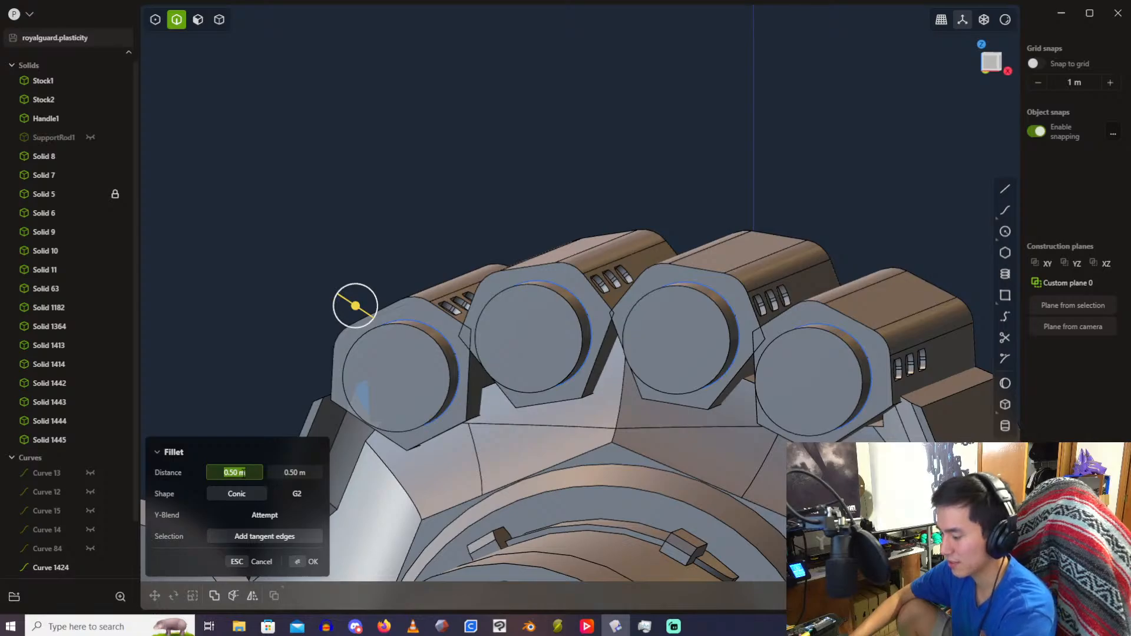
type("3")
key("Return")
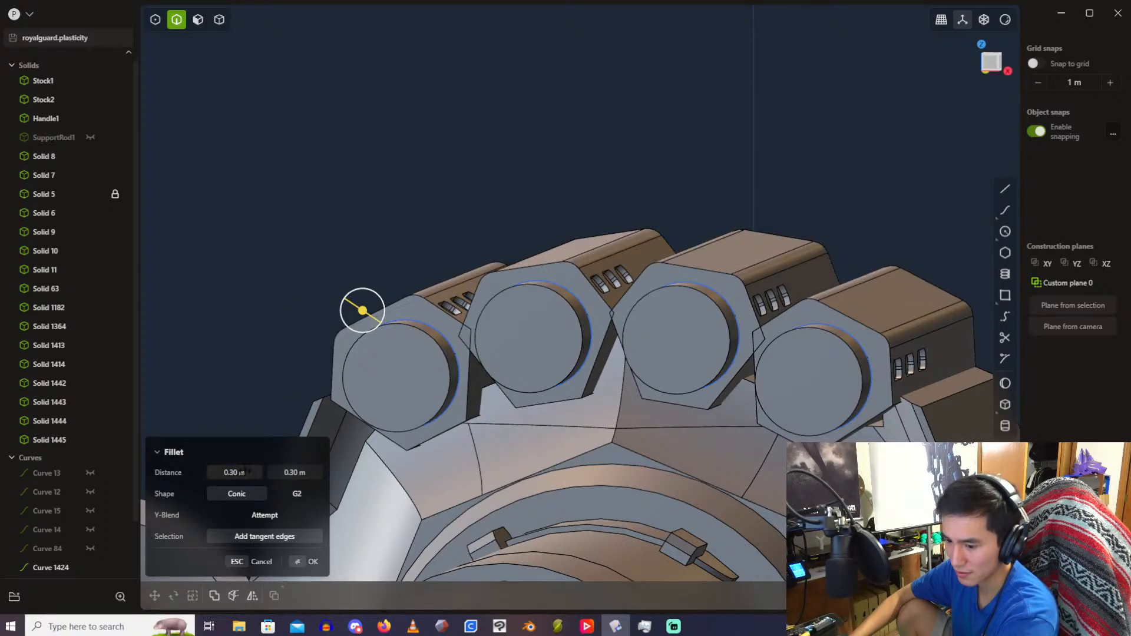
key("Return")
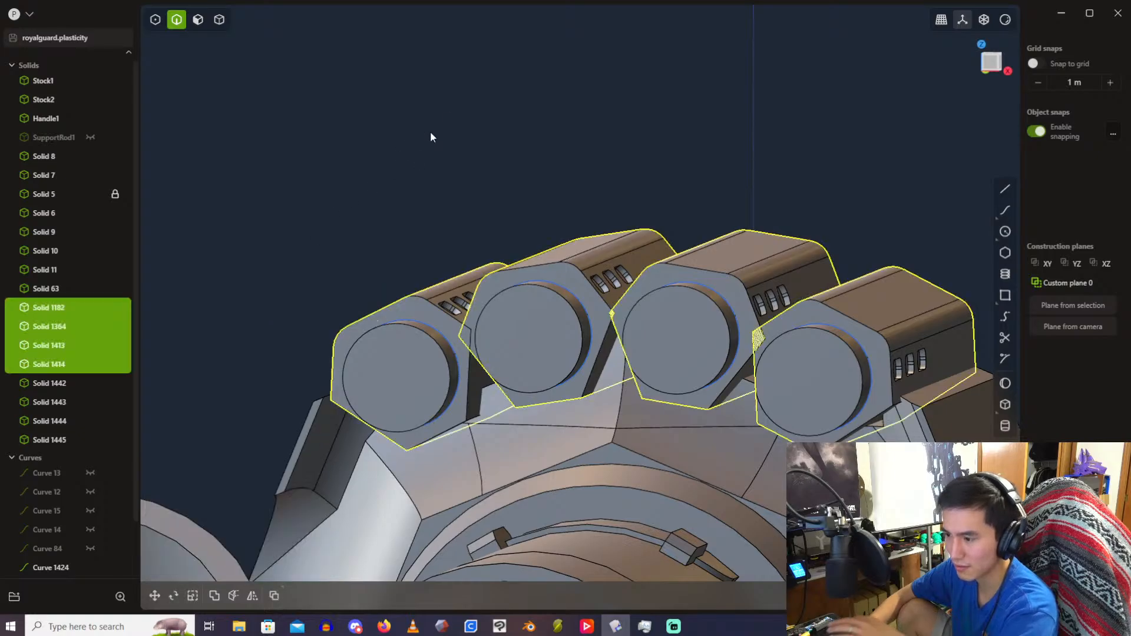
left_click(431, 133)
scroll(504, 183, "down", 1)
scroll(504, 183, "up", 2)
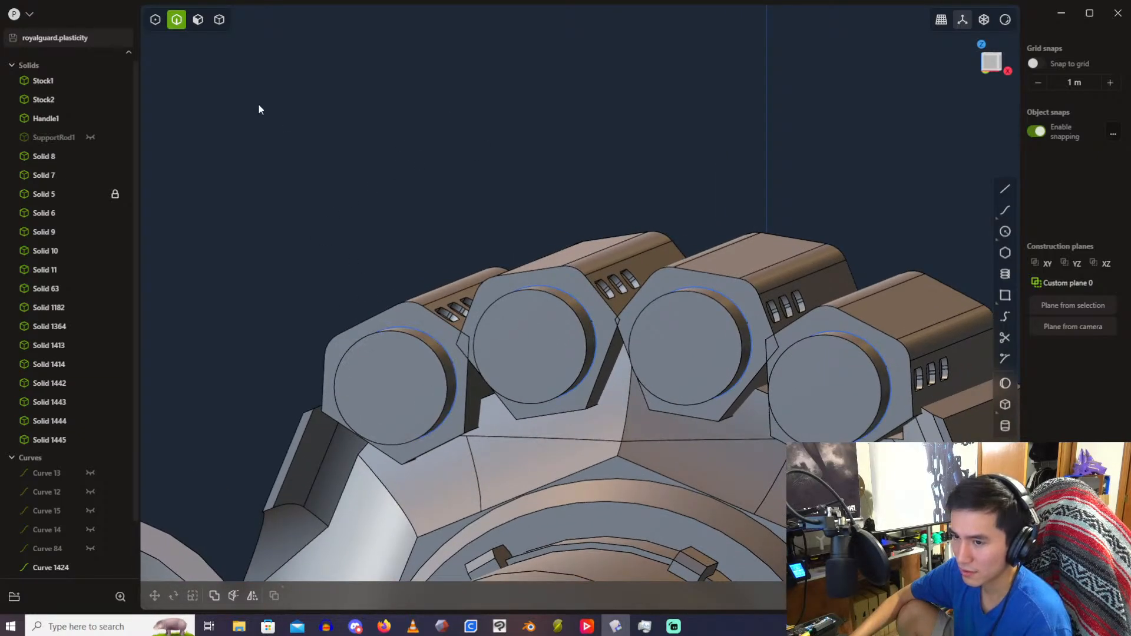
Step: Hide the four cylinders on the front ends of the hexagonal prisms
left_click(219, 19)
left_click(397, 369)
left_click(521, 348)
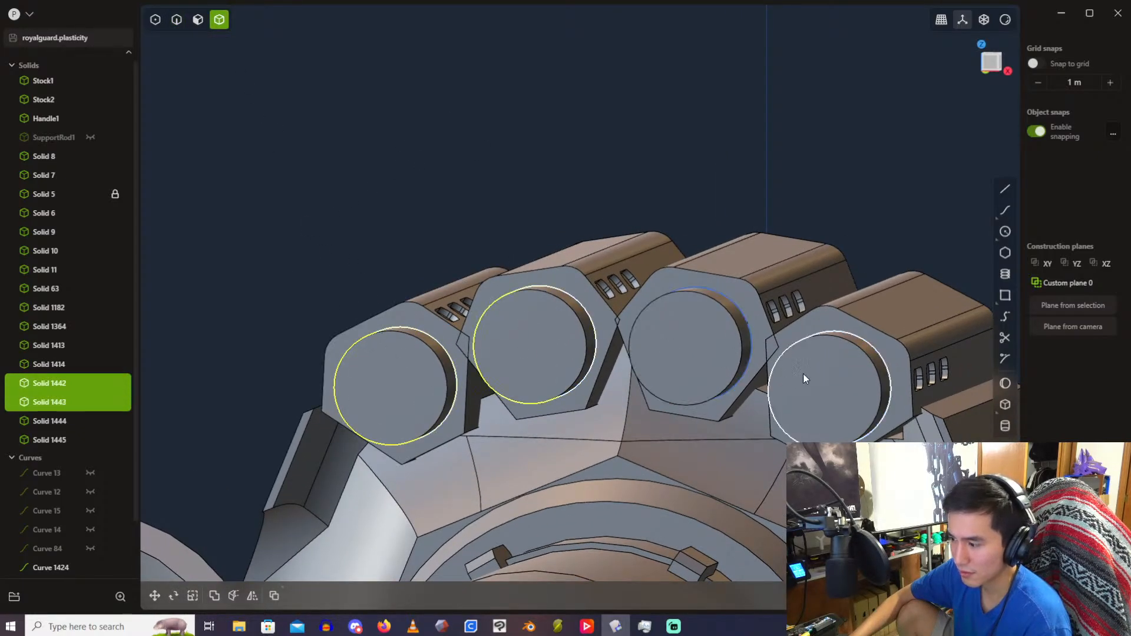
left_click(803, 374)
left_click(687, 364)
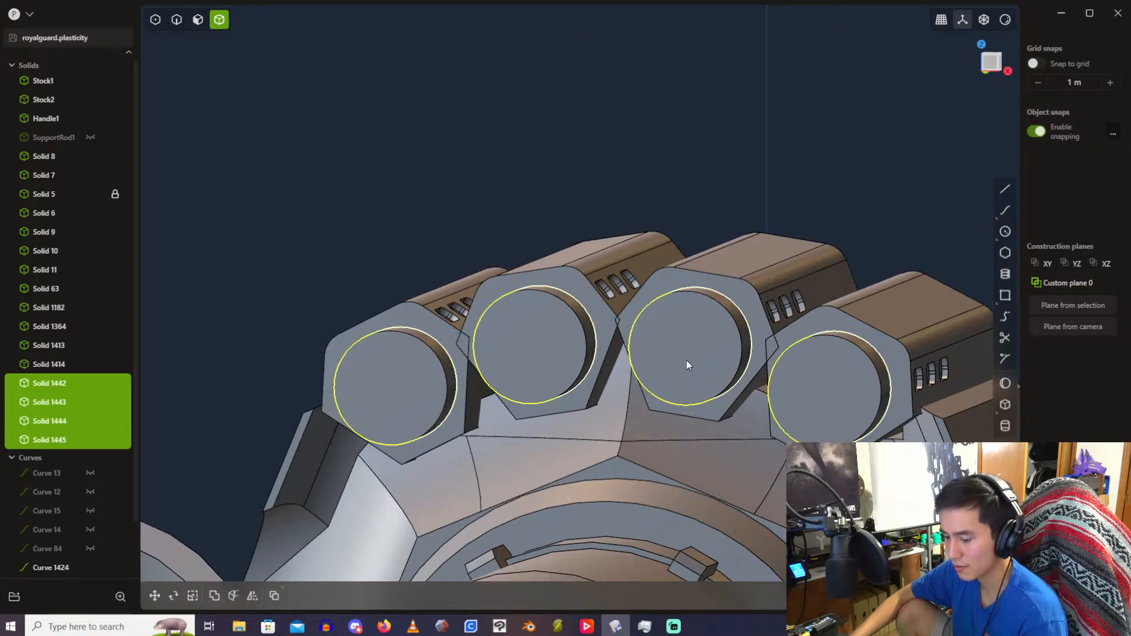
key("h")
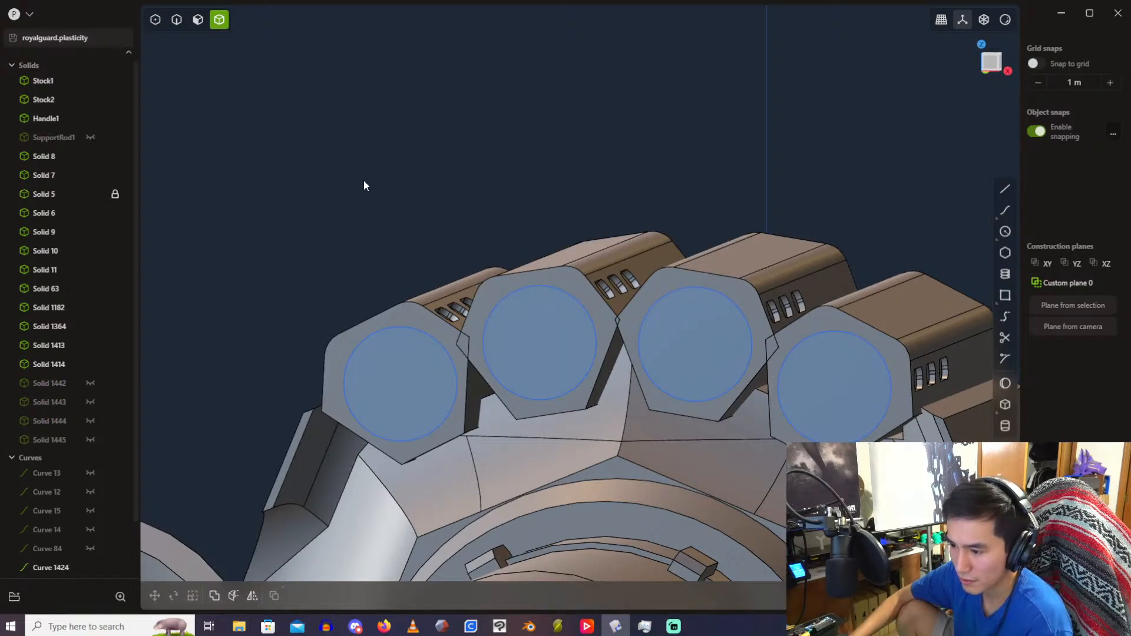
Step: Extrude the four circular regions on the prisms' front end faces inward by about 2.56 m
left_click(196, 21)
left_click(399, 380)
key("e")
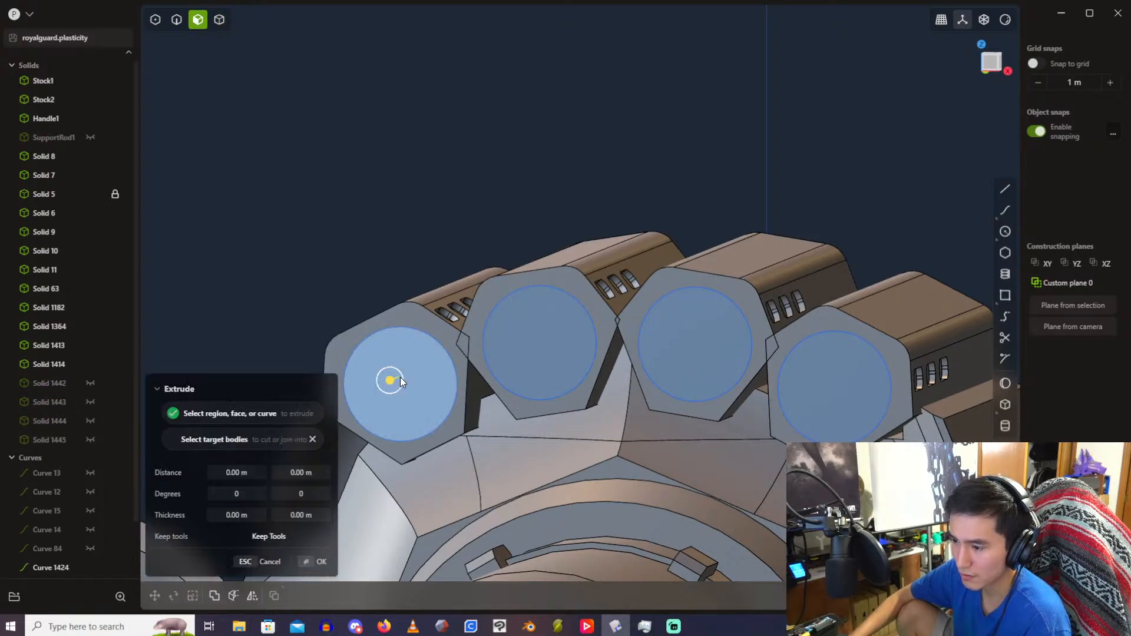
middle_click_drag(400, 377, 483, 319)
left_click(623, 395)
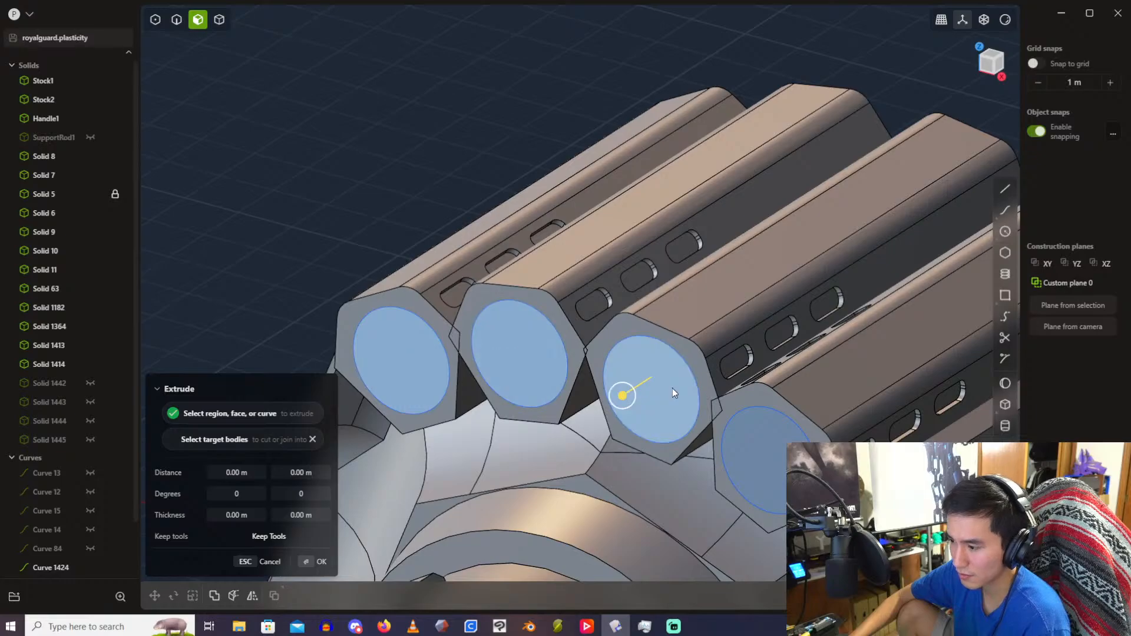
left_click(769, 449)
middle_click_drag(690, 380, 717, 348, "shift")
left_click_drag(717, 348, 827, 314)
middle_click_drag(737, 112, 550, 185, "shift")
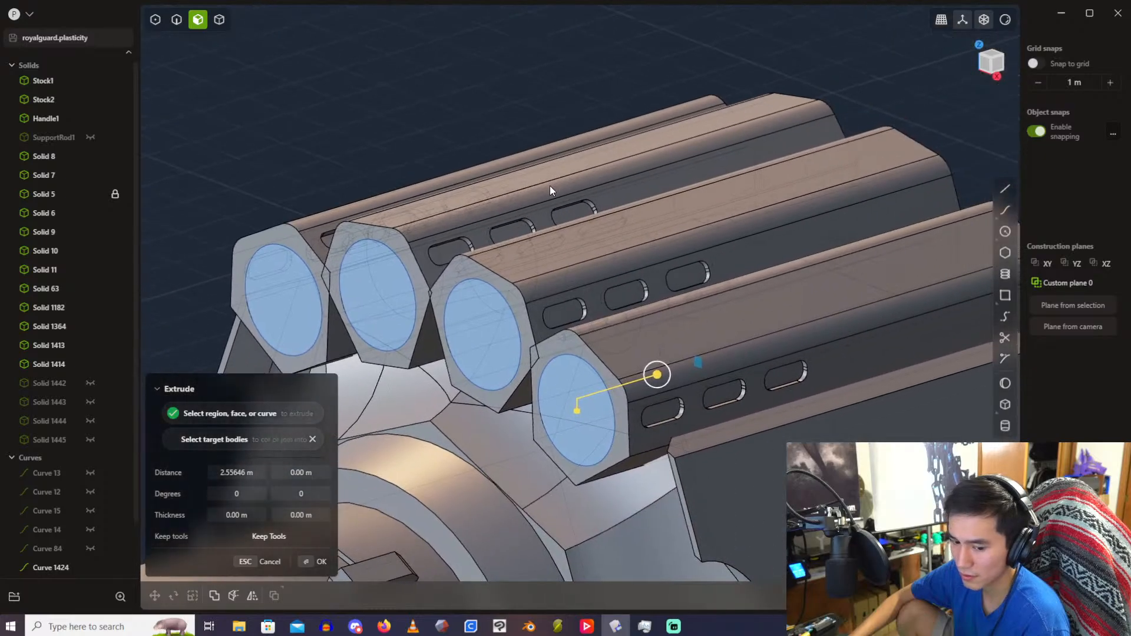
left_click(991, 73)
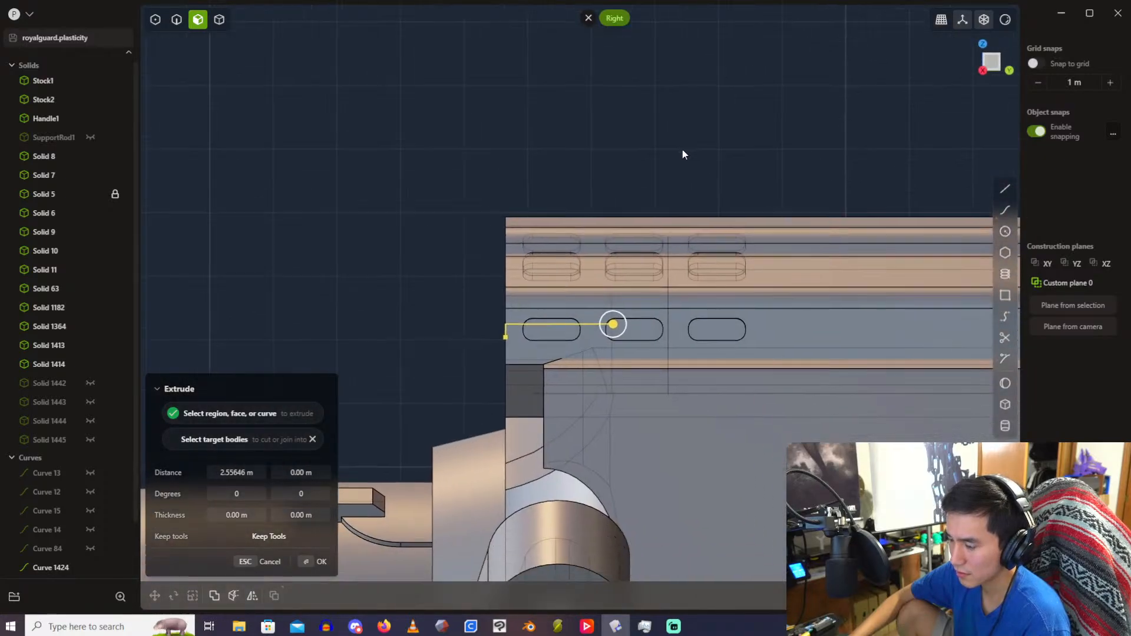
left_click_drag(601, 317, 694, 315)
left_click(251, 473)
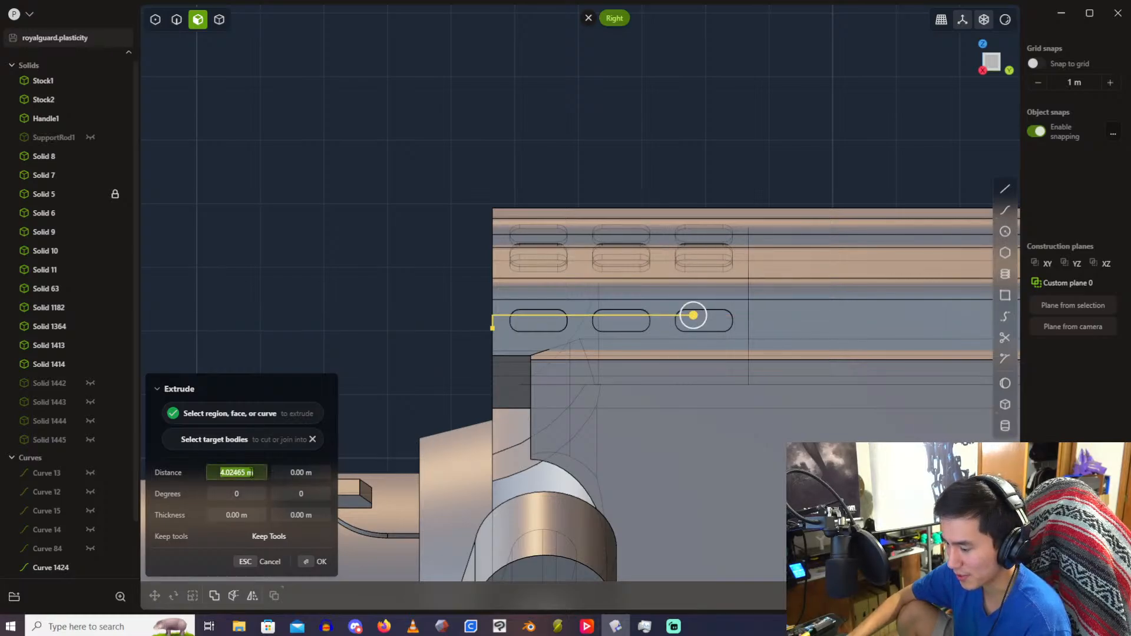
type("4")
key("Return")
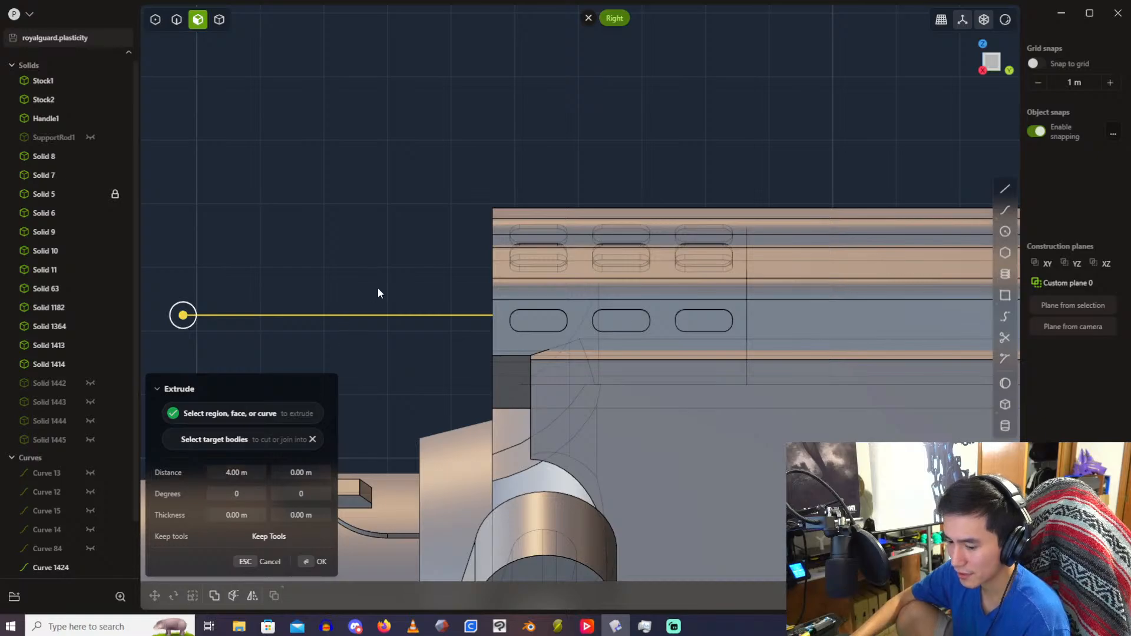
middle_click_drag(451, 148, 661, 187)
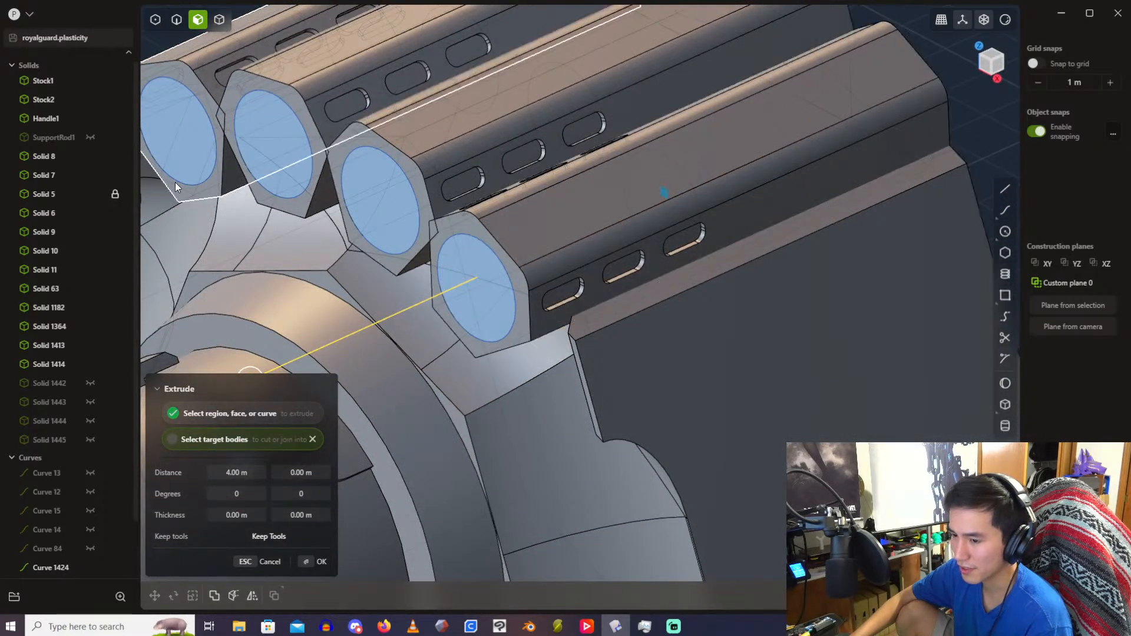
middle_click_drag(530, 188, 409, 188)
key("Escape")
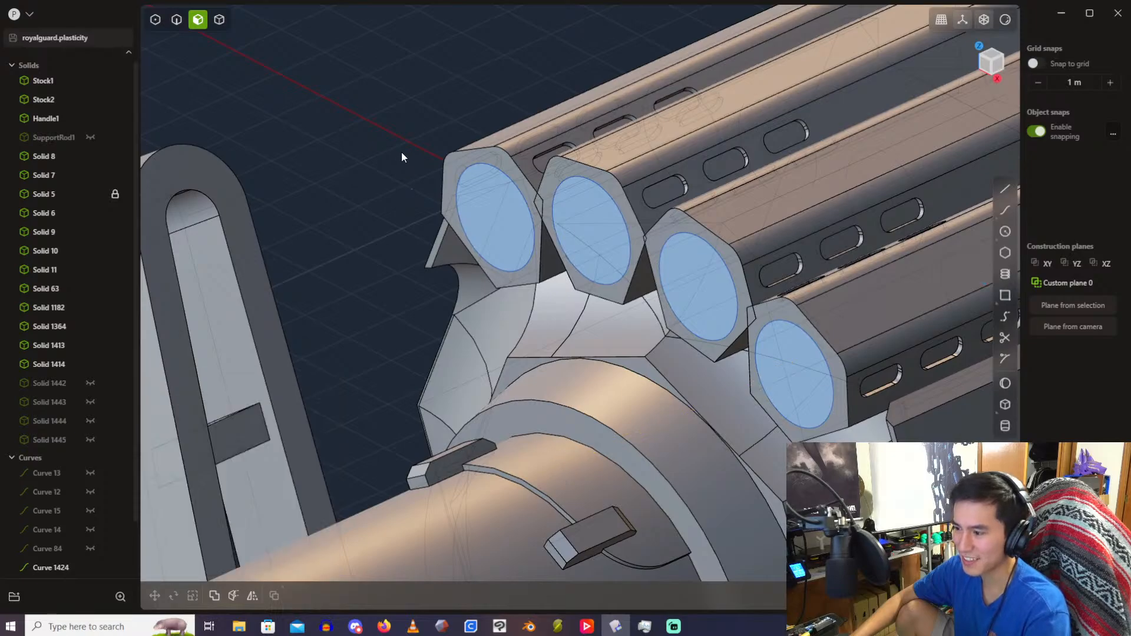
left_click(401, 152)
Step: Turn off X-ray display and extrude the circle on the nearest outer prism's end face inward by about 2.26 m
left_click(988, 25)
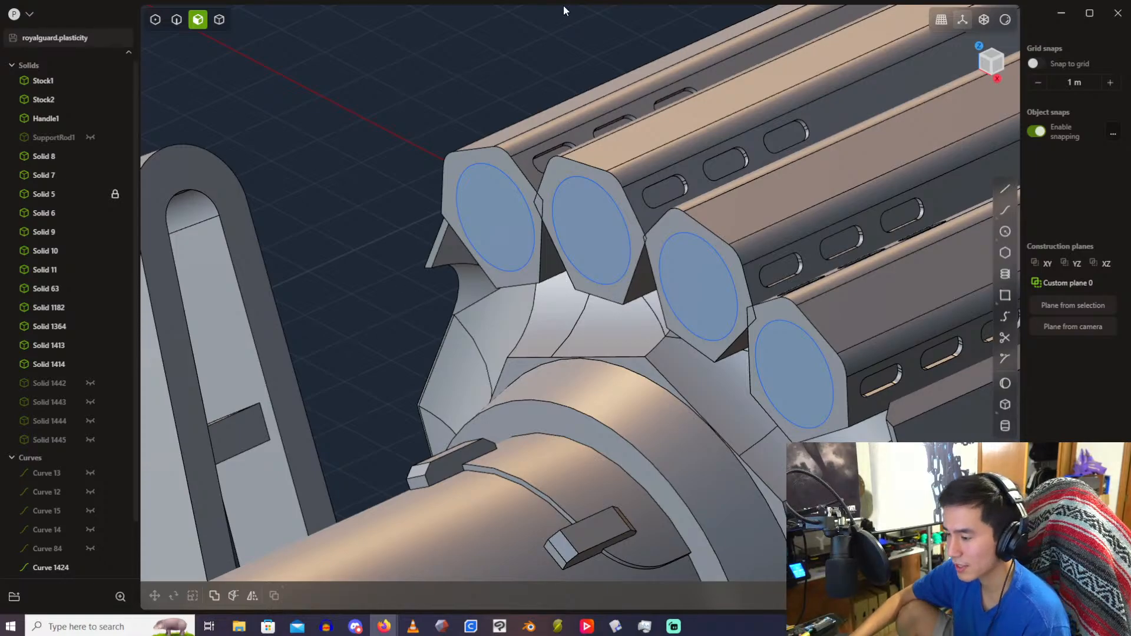
scroll(565, 116, "up", 3)
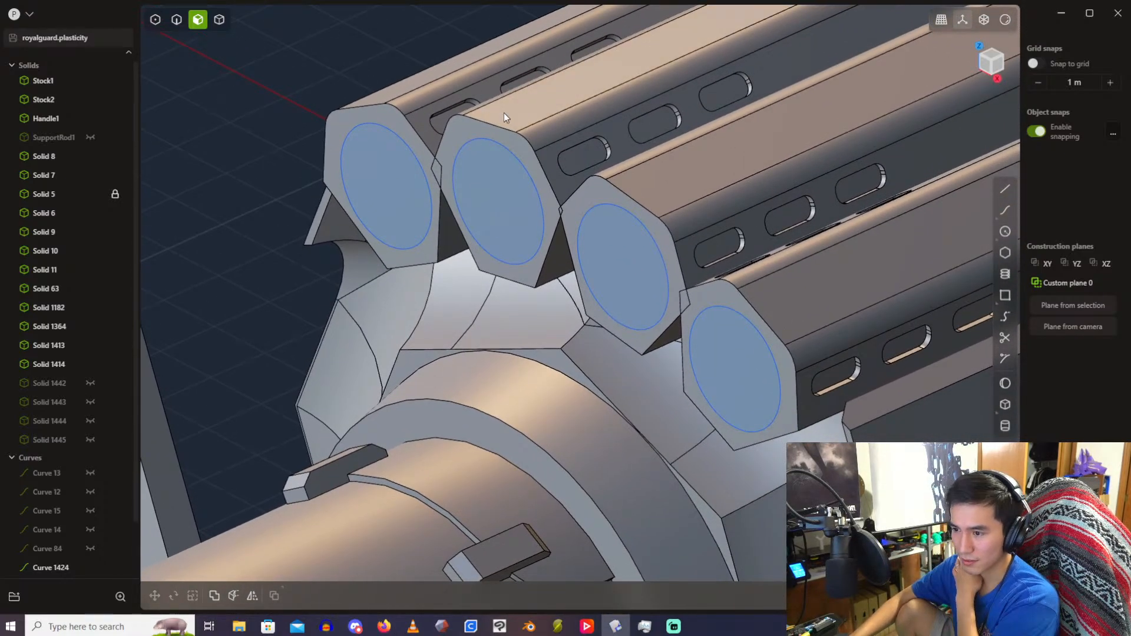
middle_click_drag(504, 112, 416, 186)
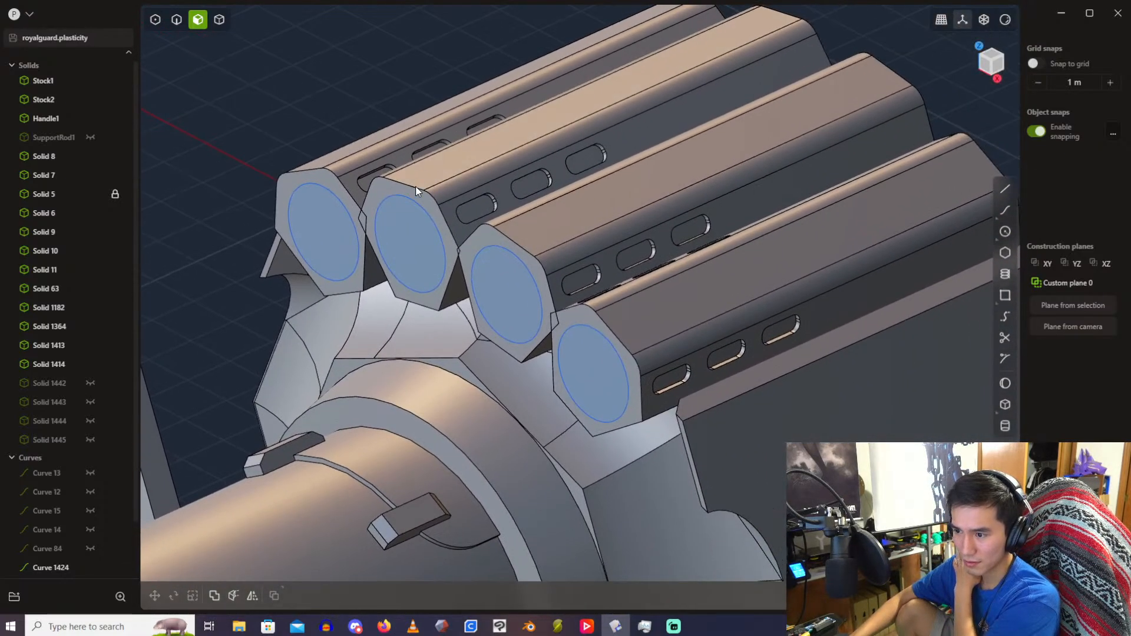
key("e")
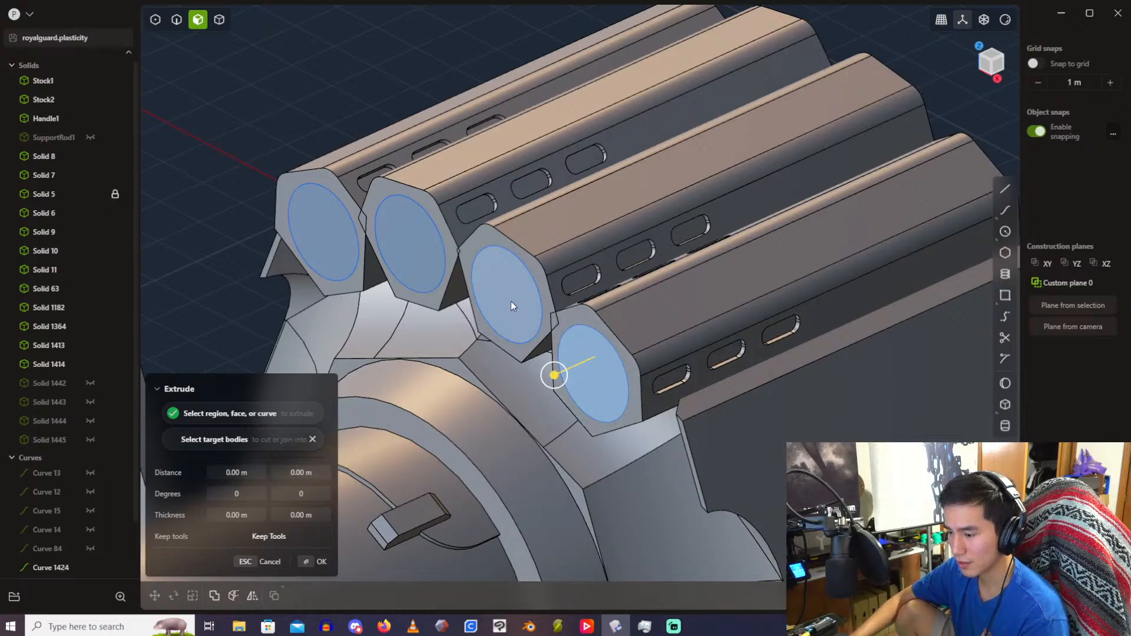
left_click(603, 374)
left_click_drag(570, 393, 715, 346)
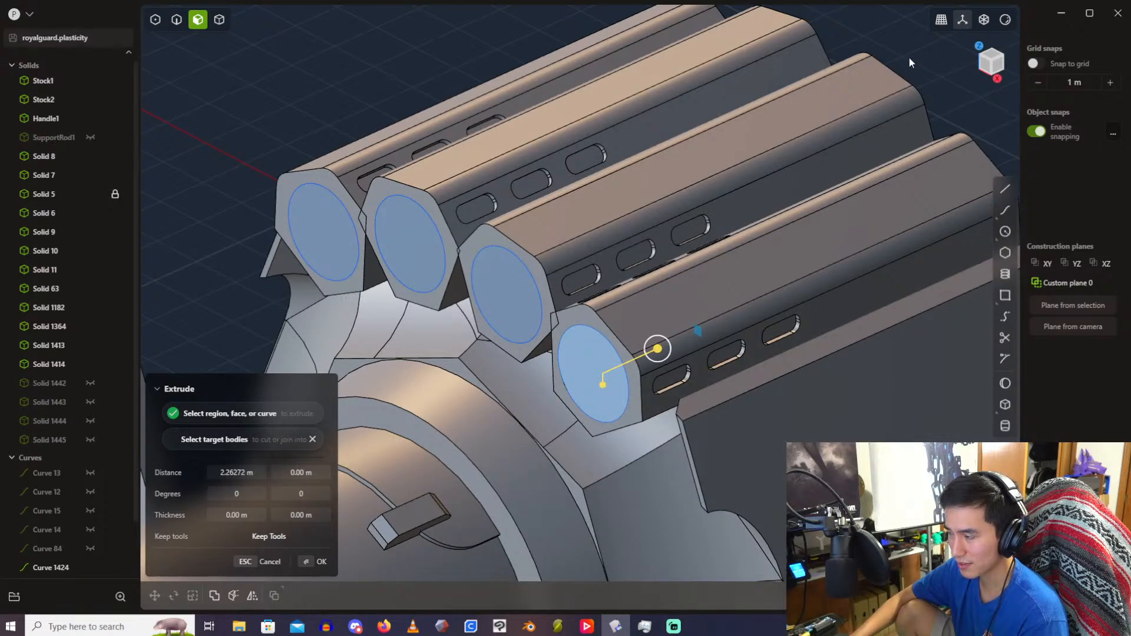
Step: Turn on X-ray display and set the circle's extrusion distance into the nearest prism to 4 m
middle_click_drag(909, 57, 877, 63)
left_click(245, 472)
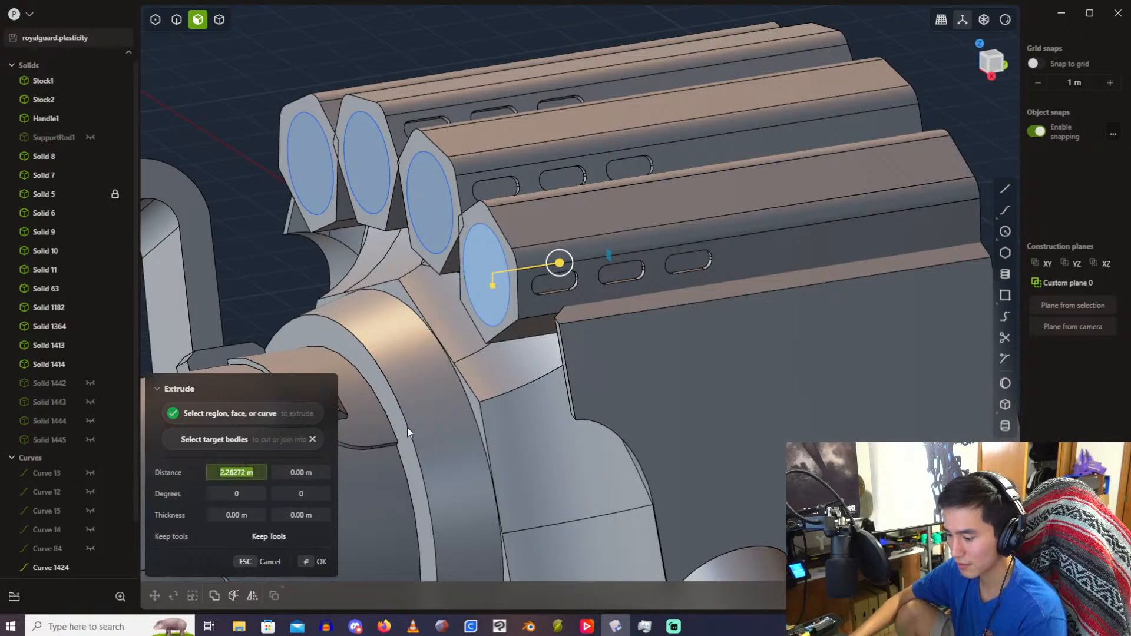
type("4")
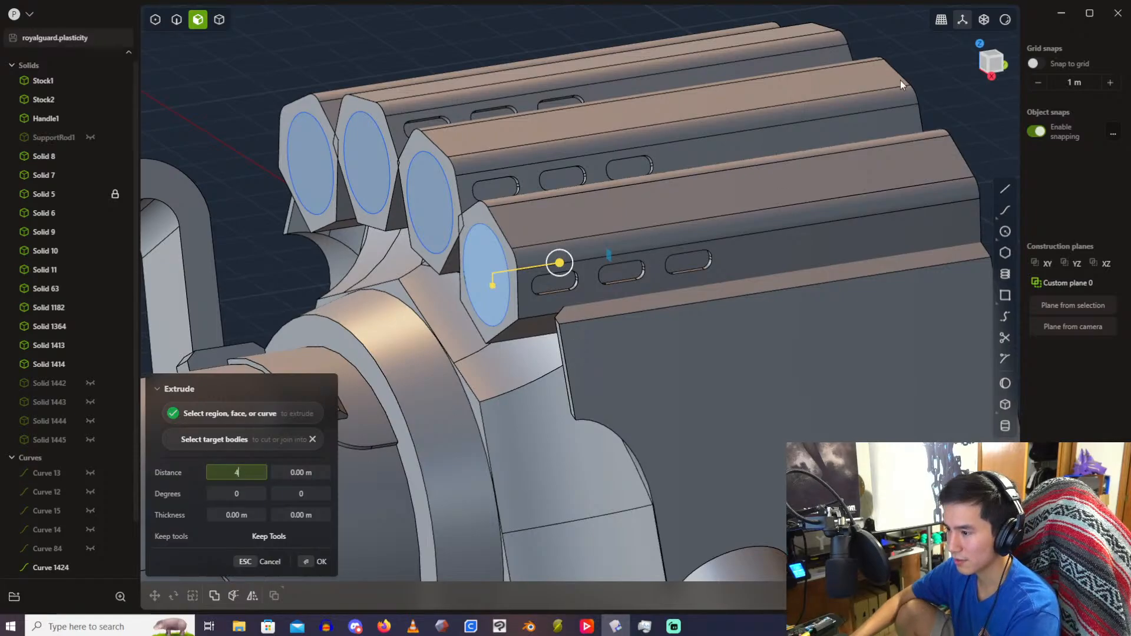
left_click(984, 19)
key("KP_3")
scroll(514, 292, "up", 4)
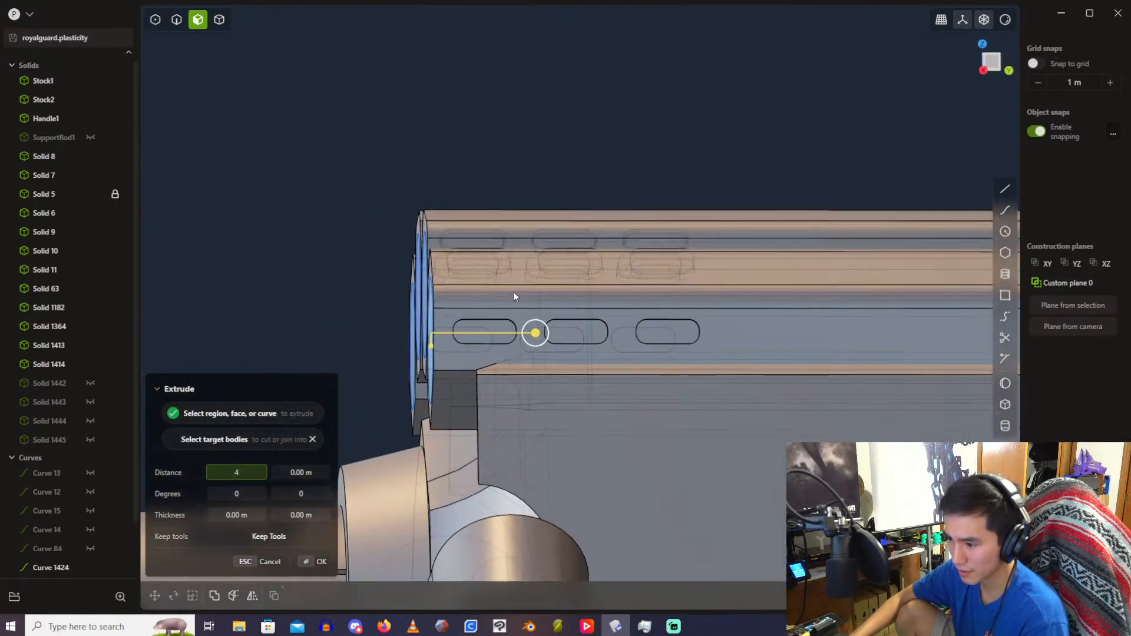
left_click_drag(561, 346, 672, 368)
key("Return")
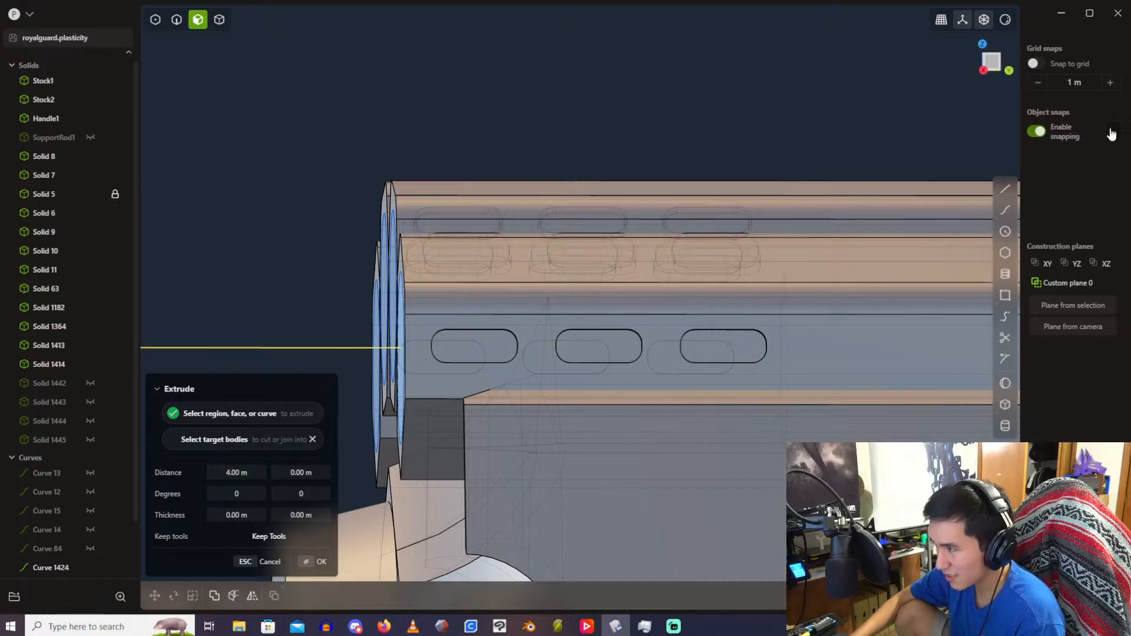
Step: Choose the nearest outer prism as the extrusion's target body and cut the round bore into it
key("KP_3")
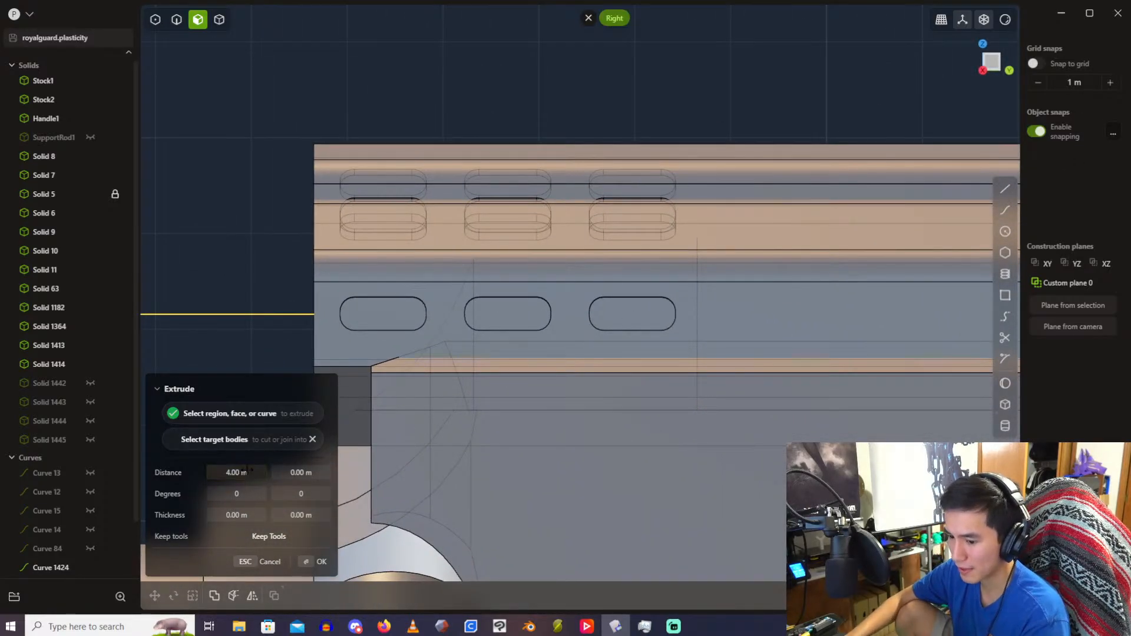
middle_click_drag(452, 244, 503, 276)
key("q")
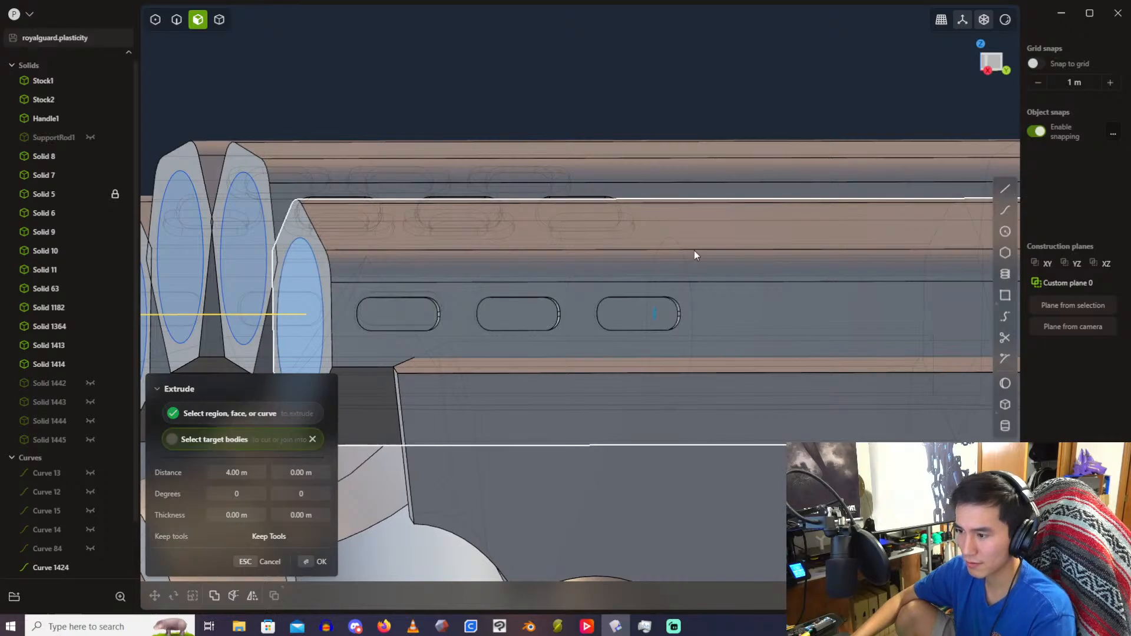
left_click(694, 252)
key("Return")
Step: Cut a 4 m deep bore into the second prism by extruding the circle on its end face inward
middle_click_drag(696, 253, 513, 218)
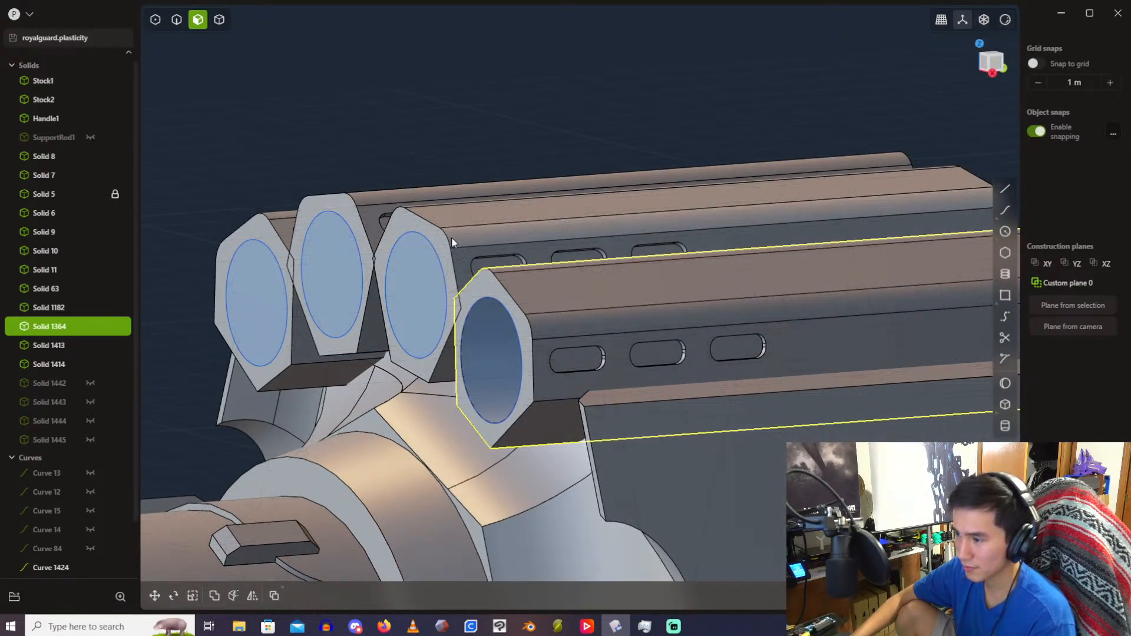
left_click(431, 302)
key("e")
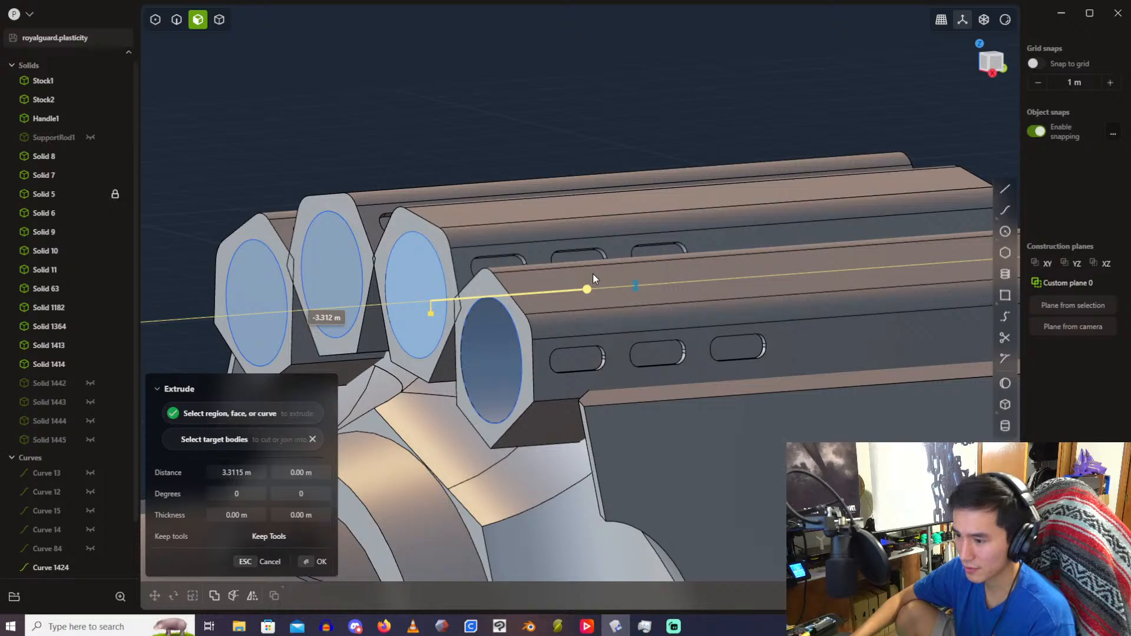
left_click(251, 469)
type("4")
key("Return")
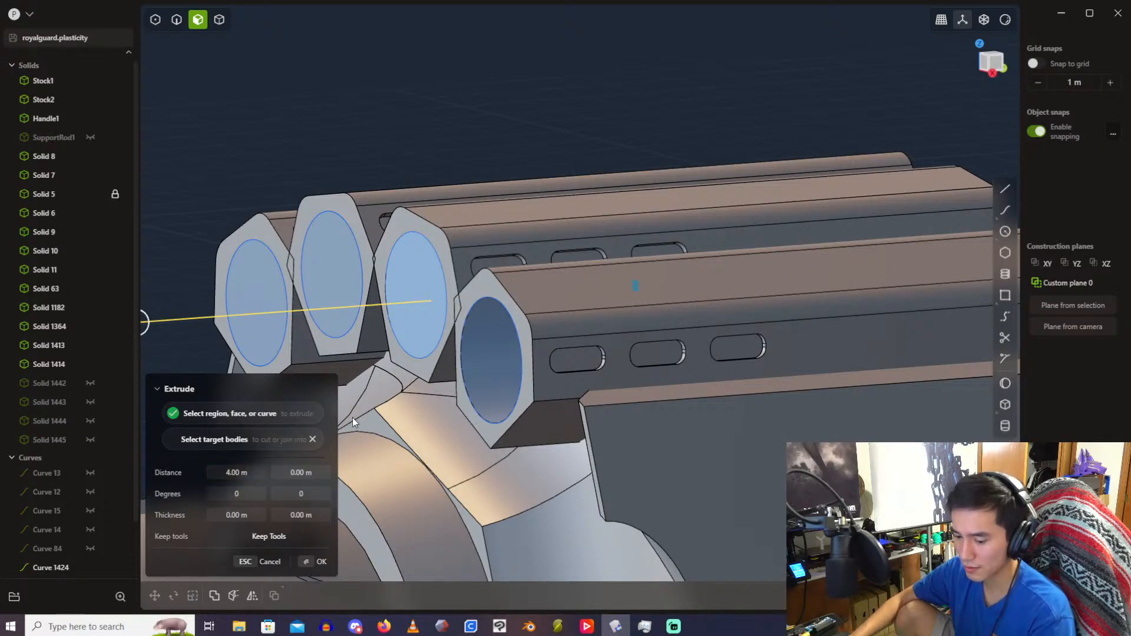
left_click(589, 222)
Step: Try extruding the third prism's end circle inward 4 m without a target body, and undo the result
middle_click_drag(418, 221, 405, 353)
key("e")
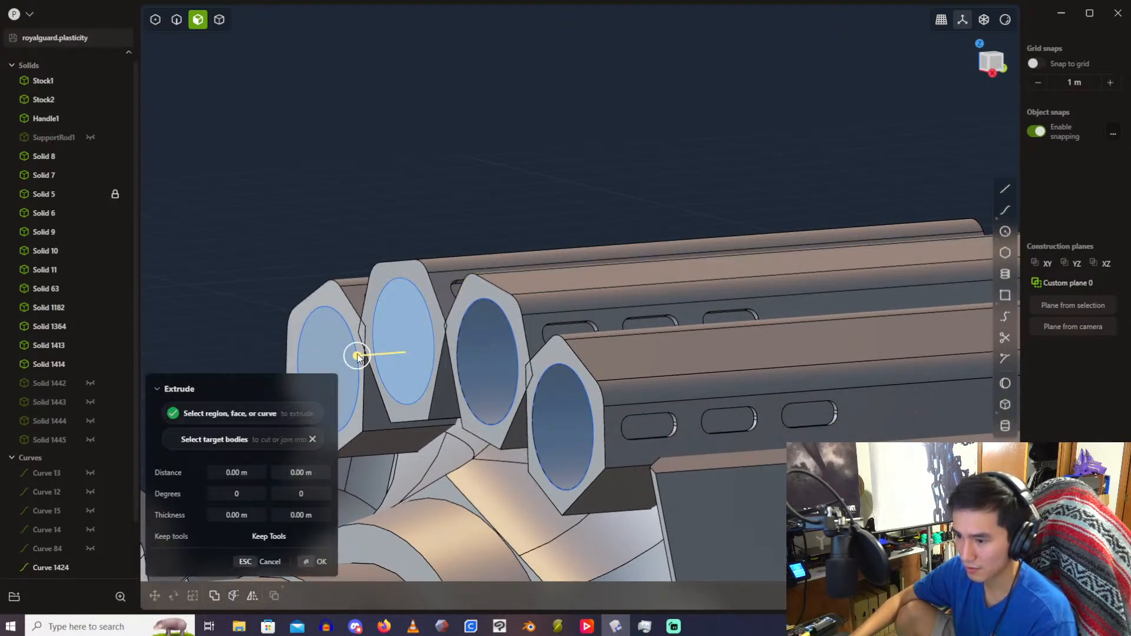
left_click(235, 472)
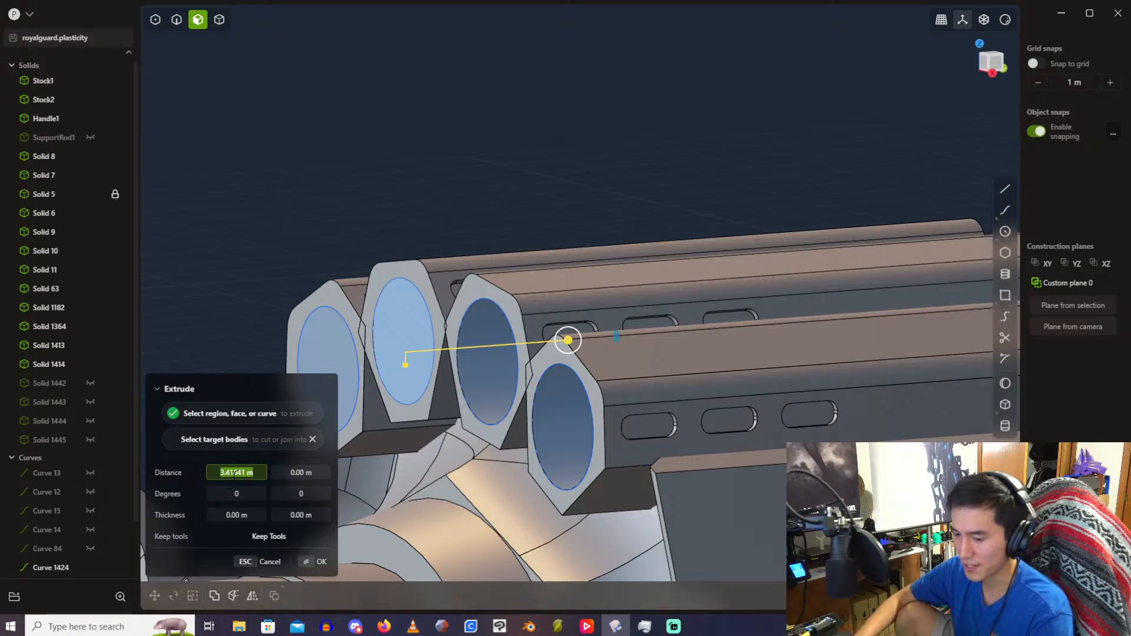
type("4")
key("Return")
key("Return")
key("ctrl+z")
Step: Extrude the third prism's end circle inward 4 m with that prism as the target body to cut its bore
key("e")
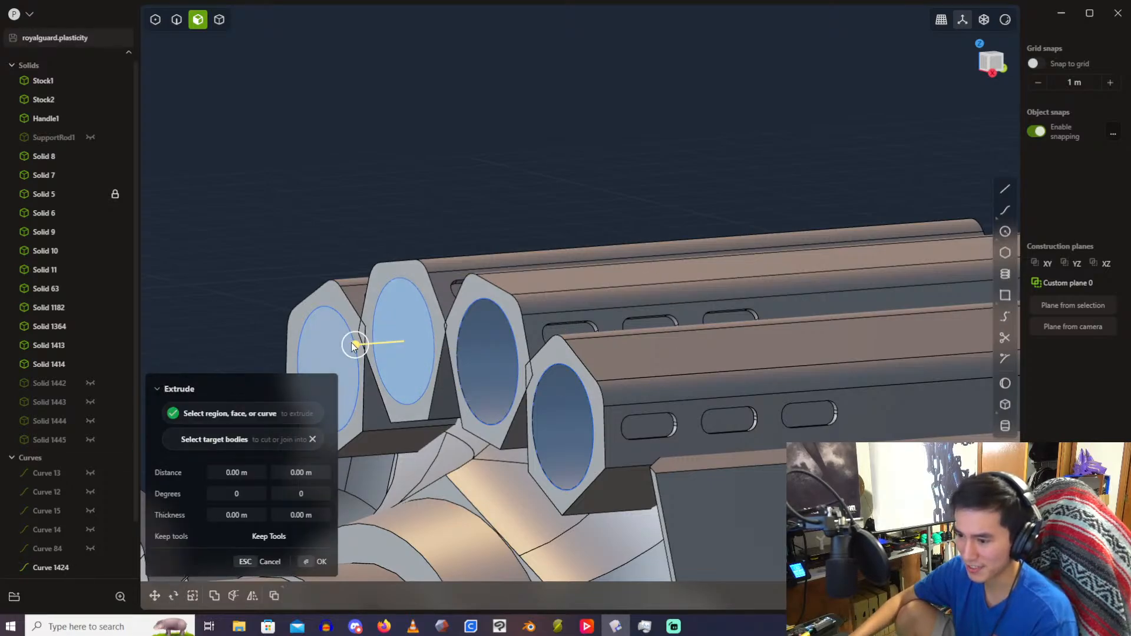
left_click_drag(355, 344, 505, 334)
left_click(243, 473)
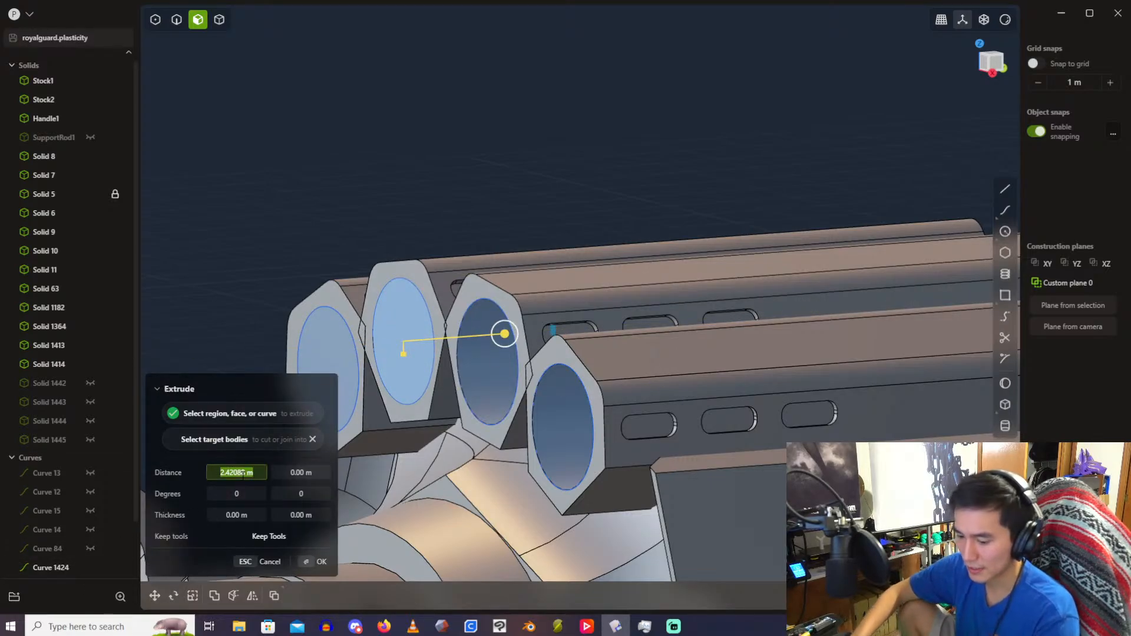
type("4")
key("Return")
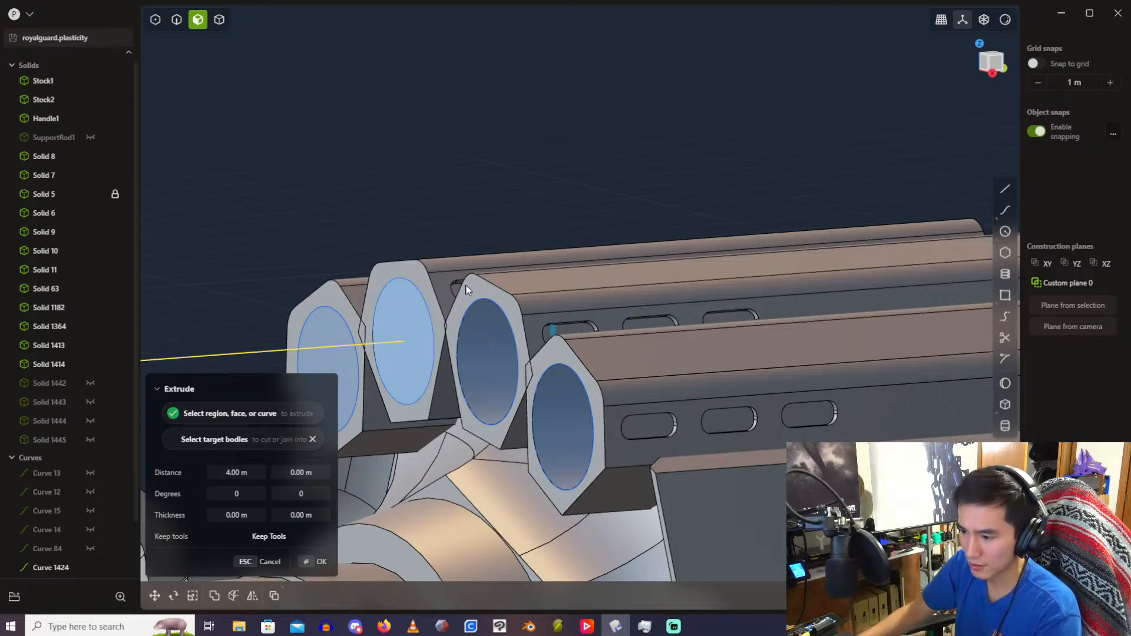
key("q")
left_click(433, 295)
key("Return")
Step: Extrude the fourth prism's end circle inward 4 m with the prism as target body to cut its bore
middle_click_drag(393, 179, 472, 89, "shift")
left_click(414, 293)
key("e")
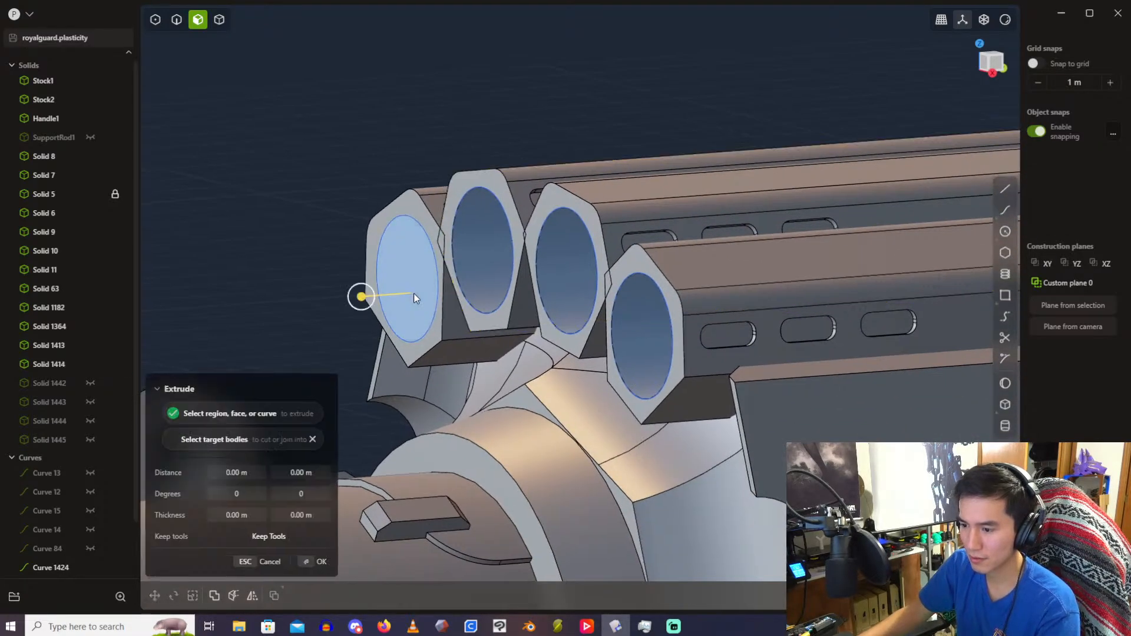
left_click_drag(365, 295, 549, 284)
left_click(259, 475)
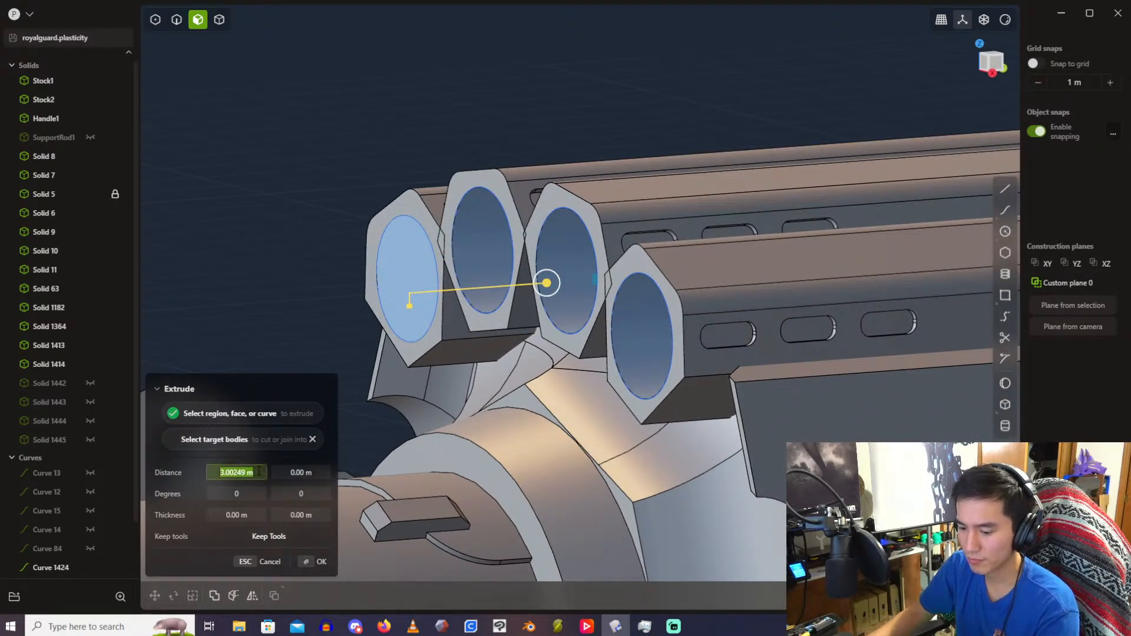
type("4")
key("Return")
key("q")
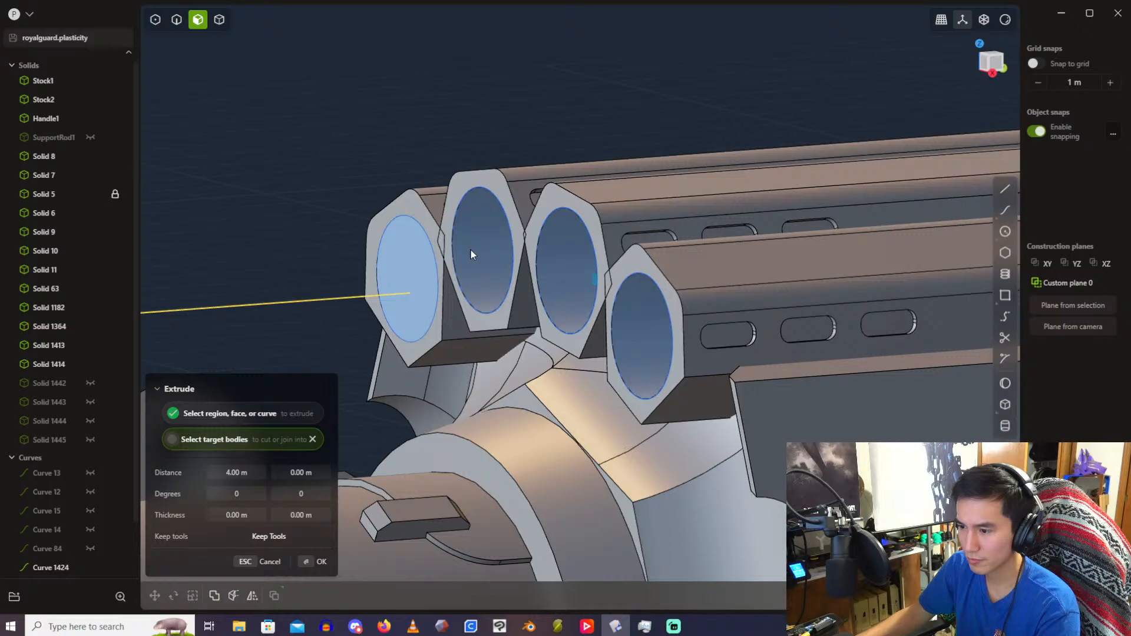
left_click(427, 213)
key("Return")
Step: Delete the four circle curves on the prisms' front ends, Curve 1424 through Curve 1436
scroll(55, 532, "down", 2)
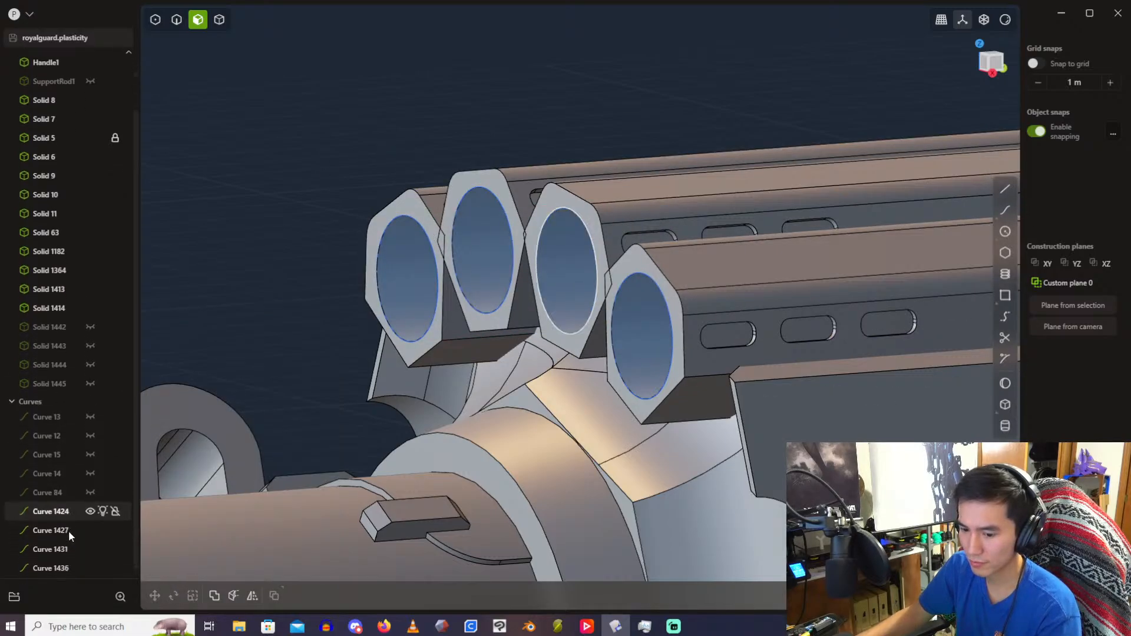
left_click(51, 511)
left_click(51, 568, "shift")
key("Delete")
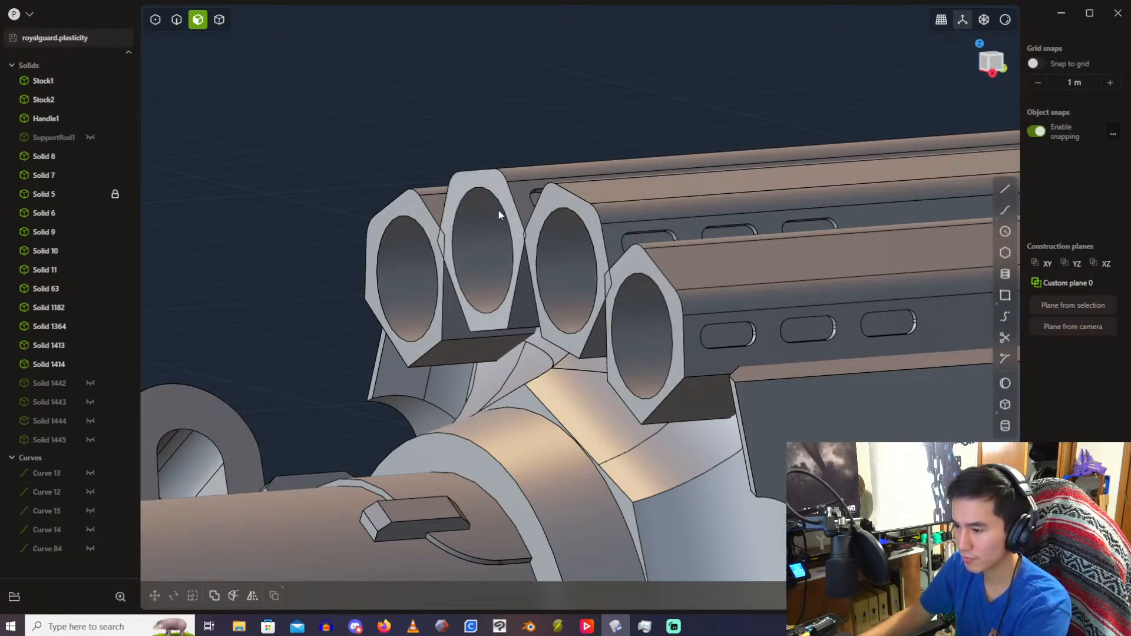
scroll(268, 162, "up", 1)
left_click(416, 274)
left_click(526, 258, "shift")
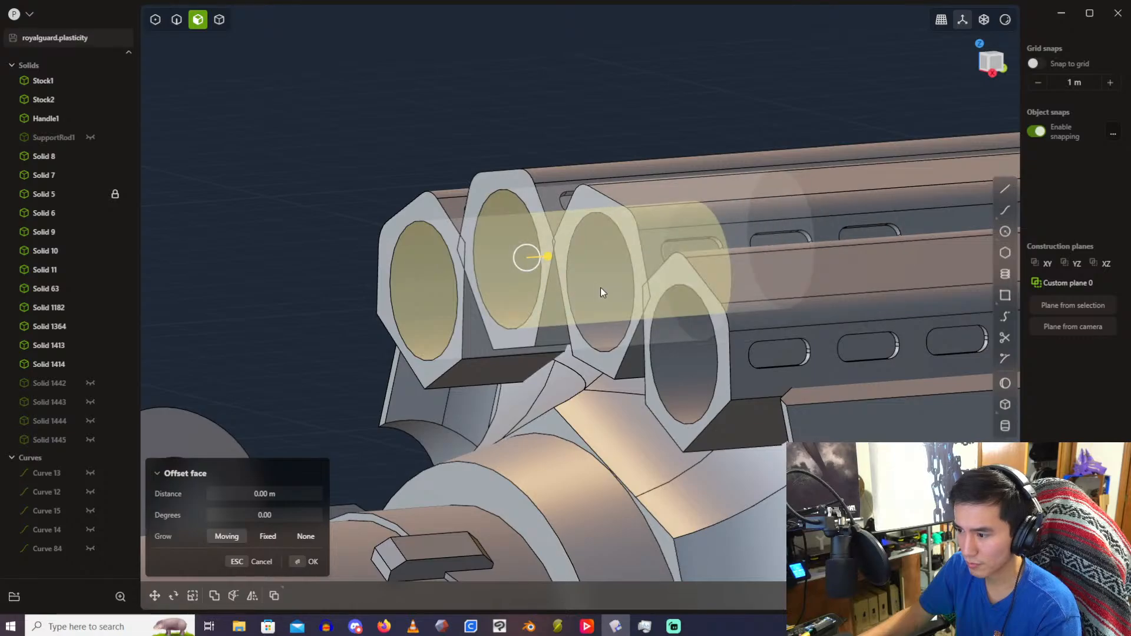
left_click(600, 287, "shift")
left_click(702, 358, "shift")
middle_click_drag(585, 205, 632, 217)
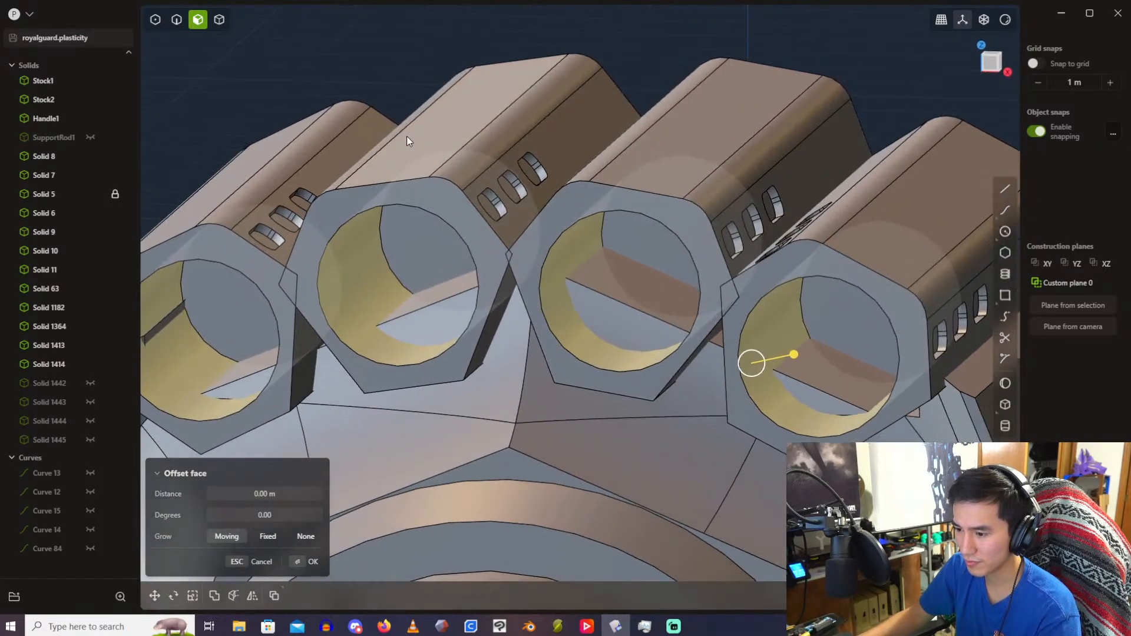
key("Escape")
Step: Switch to solid selection and unhide the four cylinders at the prisms' front ends, Solid 1442 to Solid 1445
middle_click_drag(338, 82, 439, 167)
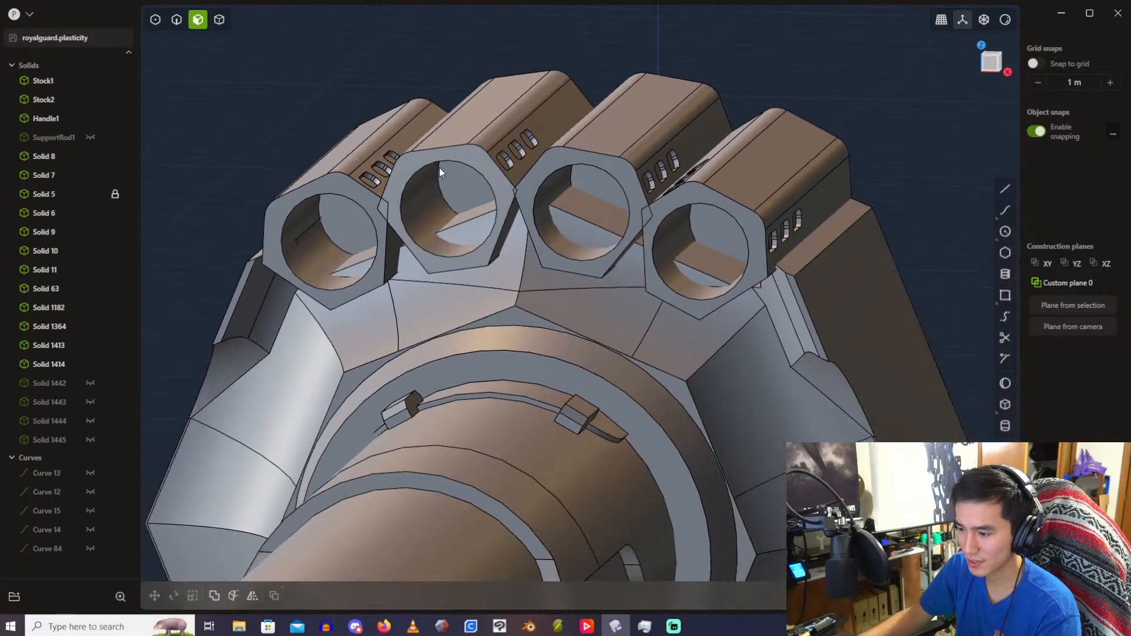
left_click(219, 19)
middle_click_drag(409, 323, 368, 318)
scroll(398, 318, "down", 3)
middle_click_drag(418, 283, 463, 248)
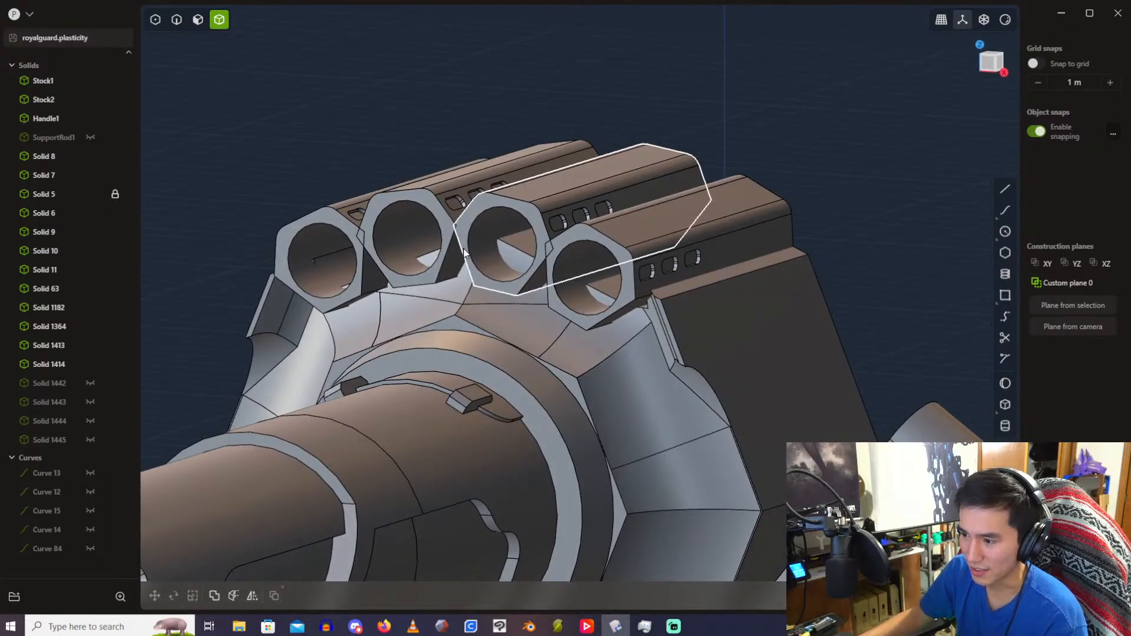
scroll(309, 333, "up", 2)
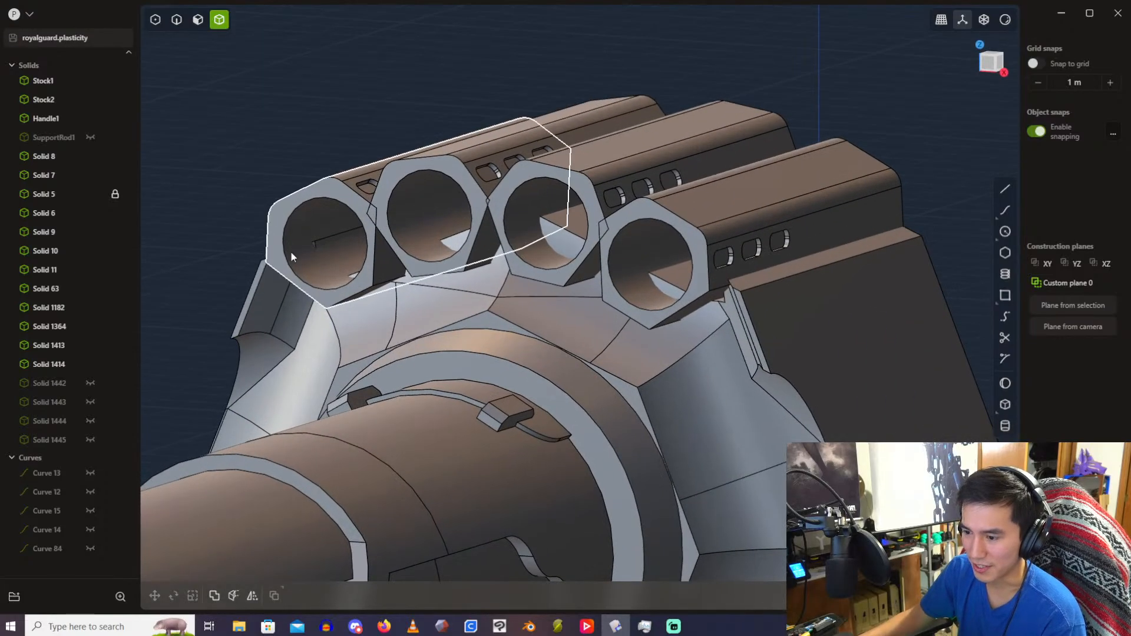
left_click(90, 383)
left_click(90, 402)
left_click(90, 421)
left_click(90, 440)
scroll(423, 201, "up", 2)
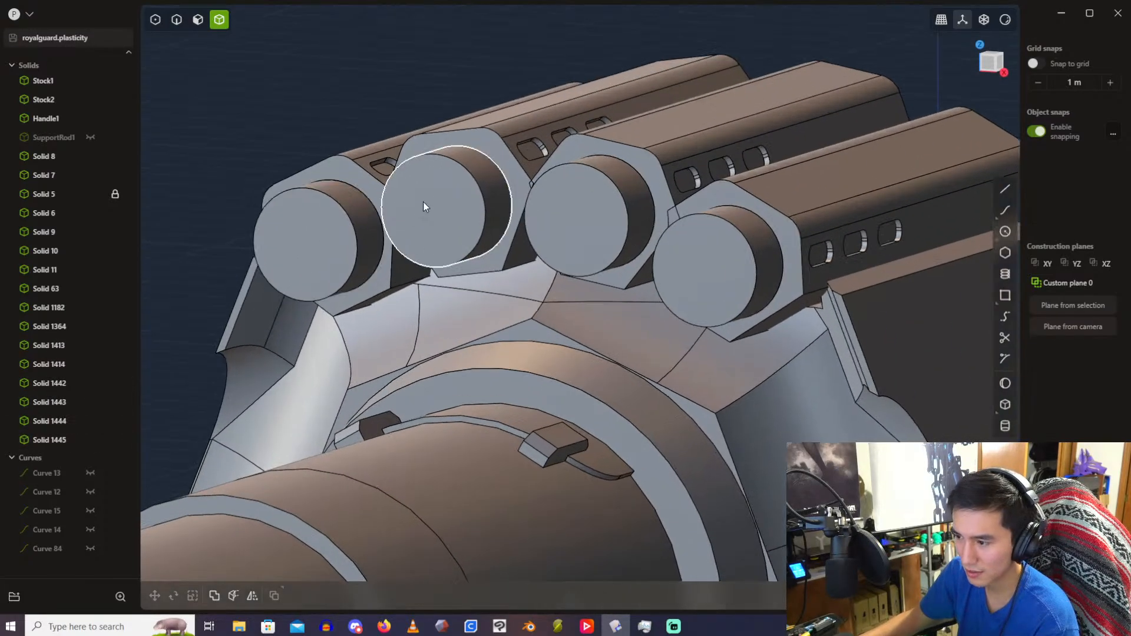
Step: Select the four cylinders at the prisms' front ends, Solid 1442 to Solid 1445, hide them and unhide them again
middle_click_drag(423, 202, 454, 183)
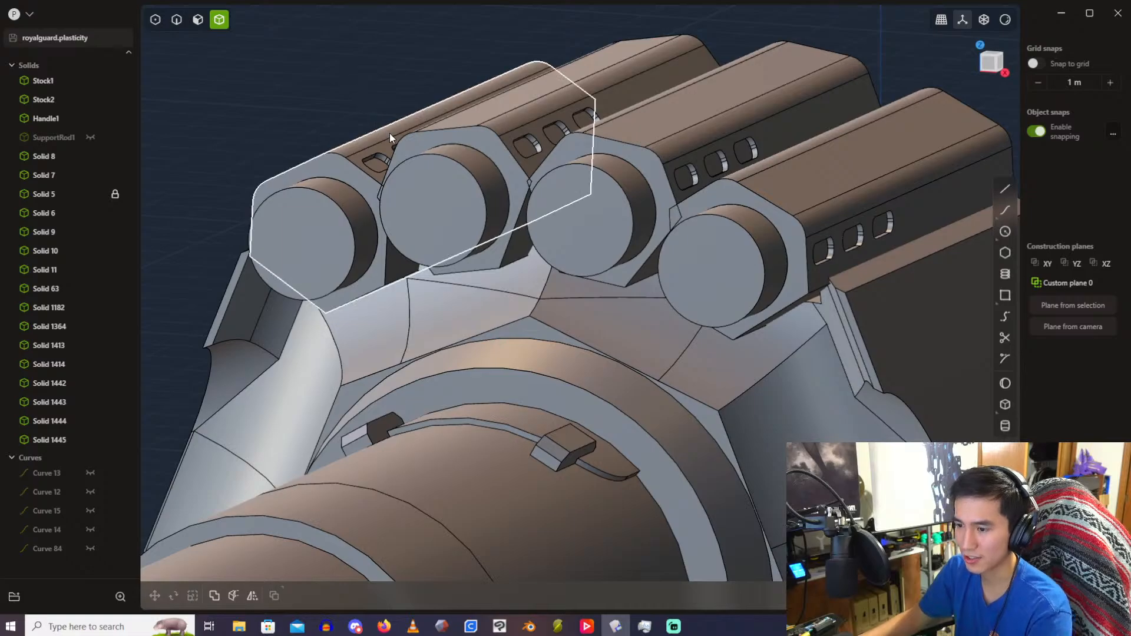
left_click(349, 225)
left_click(458, 210)
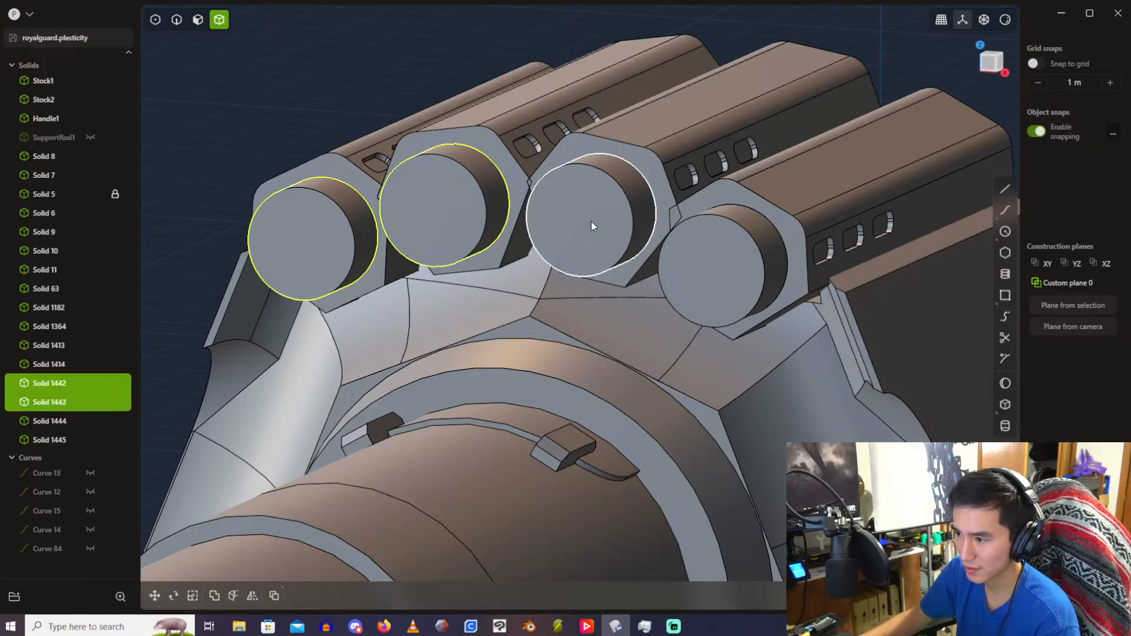
left_click(592, 226)
left_click(741, 294)
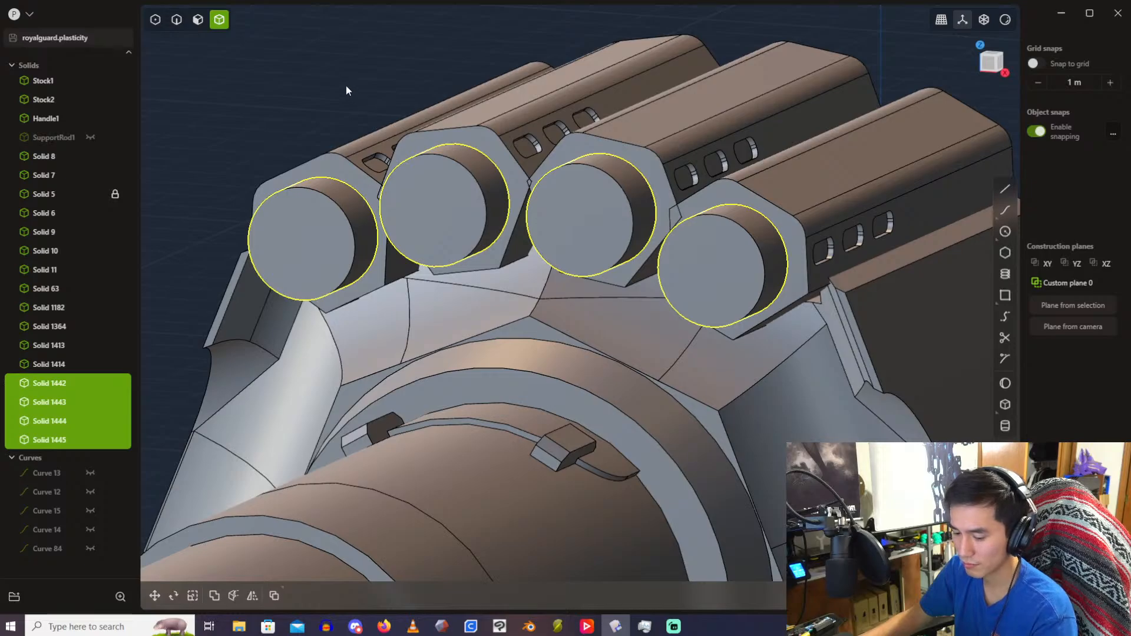
key("h")
middle_click_drag(397, 76, 374, 140)
key("alt+h")
left_click(331, 206)
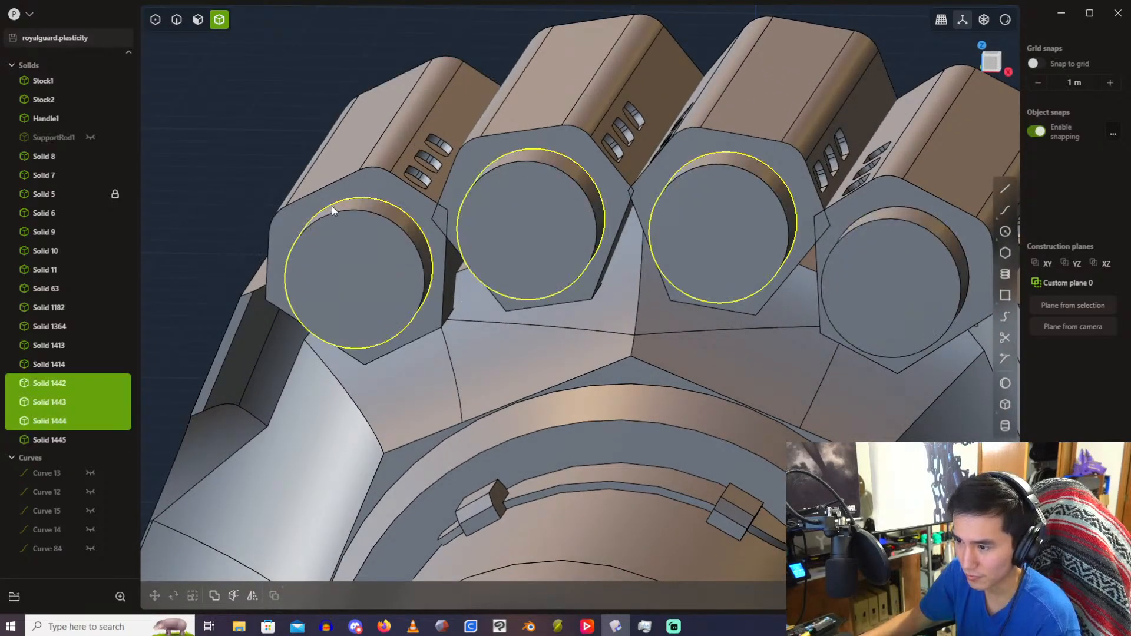
Step: Undo the recent edits until the four circle curves are restored and the cylinders Solid 1442 to Solid 1445 are hidden again
key("ctrl+z")
key("ctrl+z")
key("ctrl+z")
key("ctrl+z")
key("ctrl+z")
key("ctrl+z")
key("ctrl+z")
key("ctrl+z")
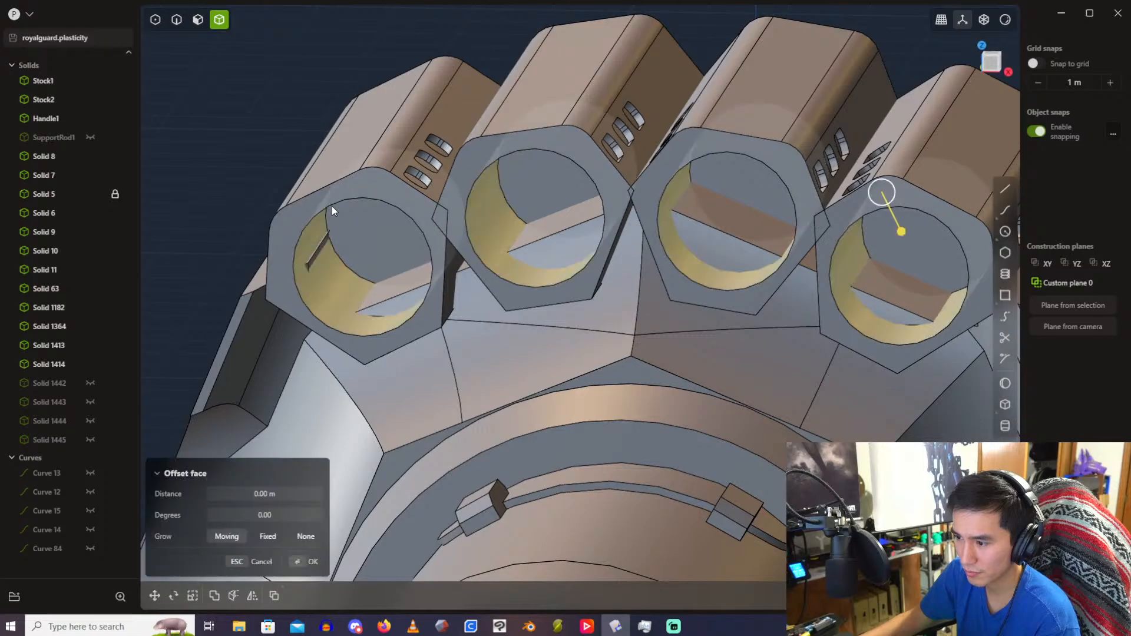
key("ctrl+z")
key("ctrl+z")
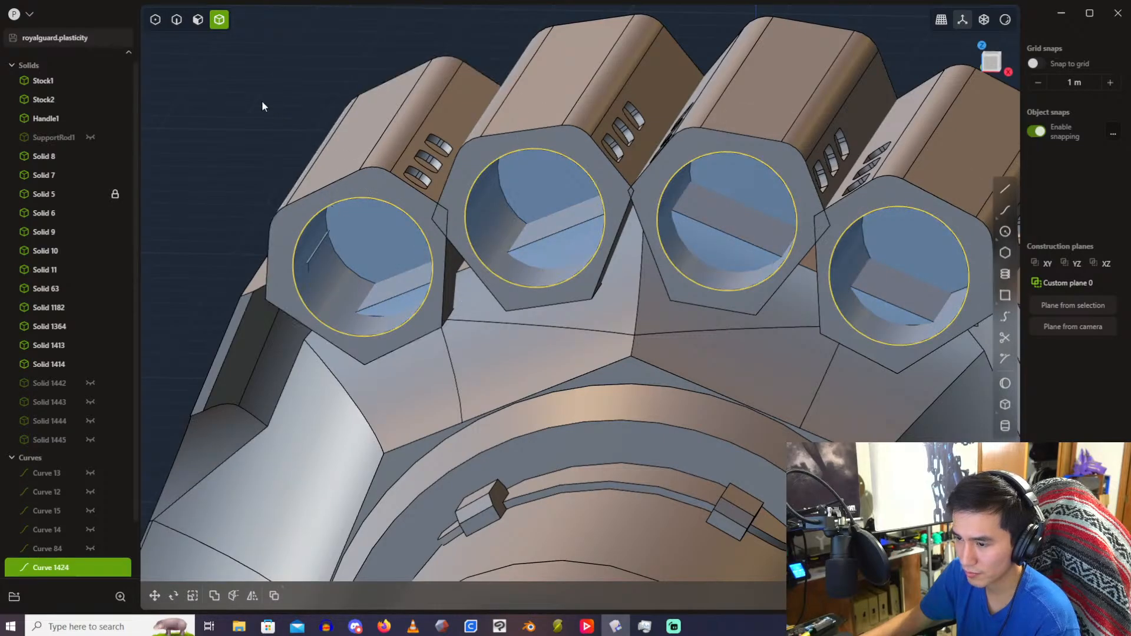
Step: Extrude all four prisms' end circles together inward 4 m to cut away the housing material inside the bores
left_click(262, 100)
key("3")
left_click(356, 221)
key("e")
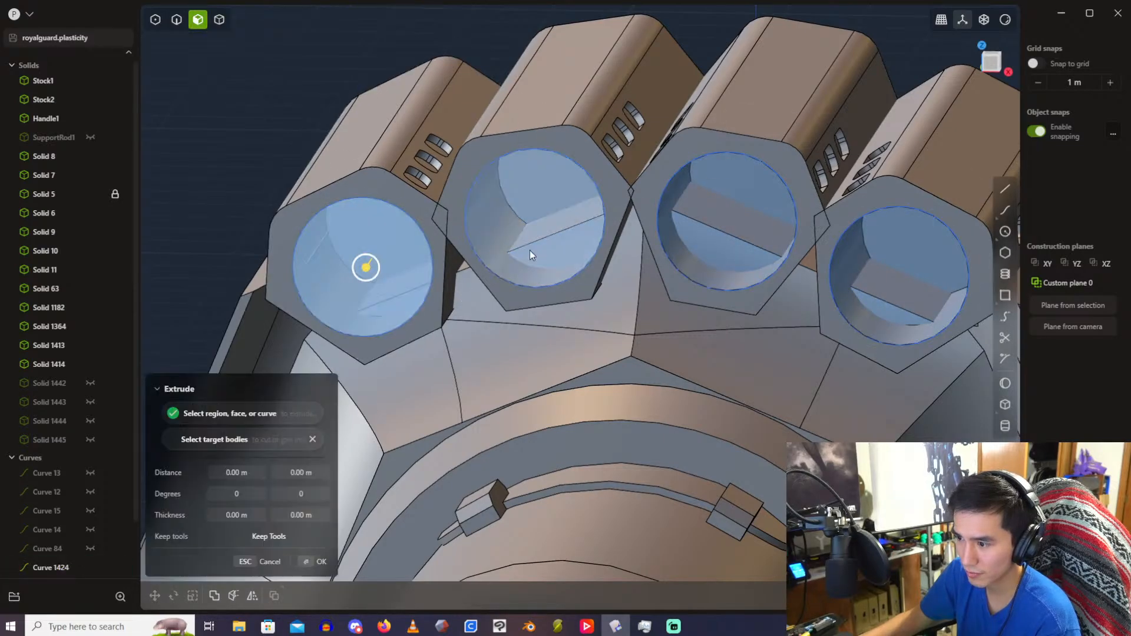
left_click(531, 248)
left_click(709, 220)
middle_click_drag(709, 220, 679, 245)
left_click(869, 313)
middle_click_drag(868, 312, 624, 298)
left_click_drag(624, 298, 731, 257)
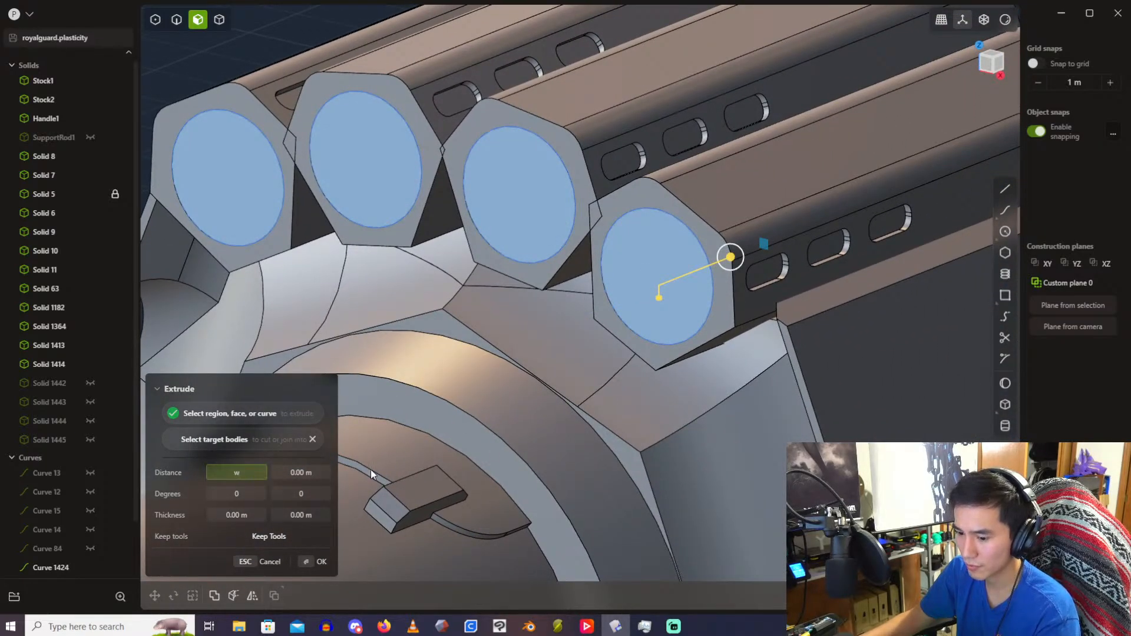
type("4")
key("Return")
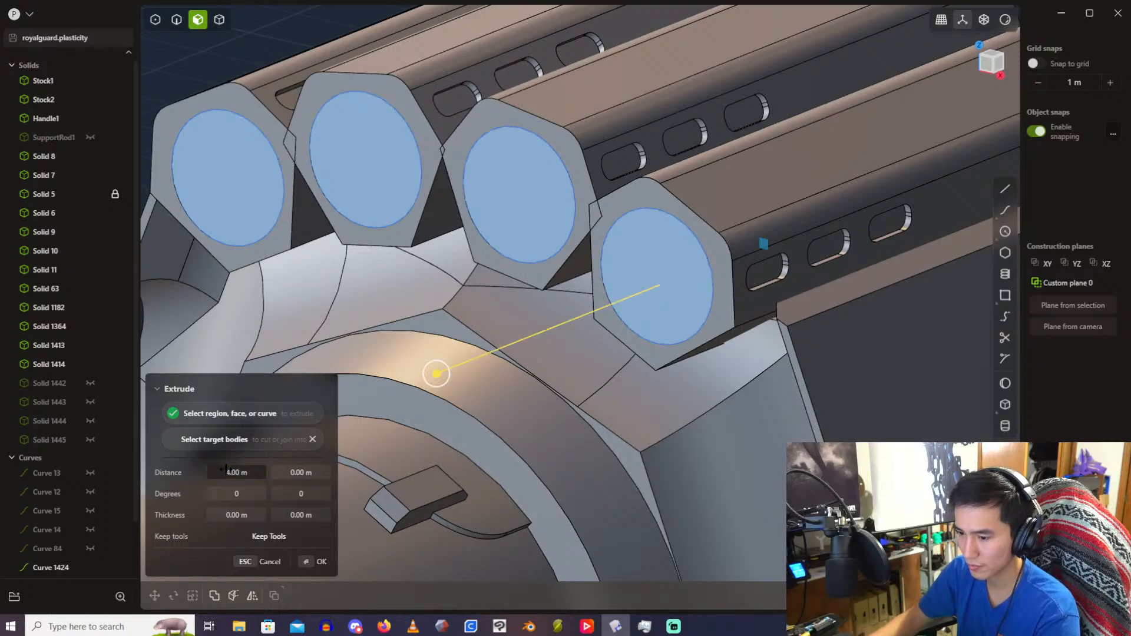
middle_click_drag(401, 390, 455, 260)
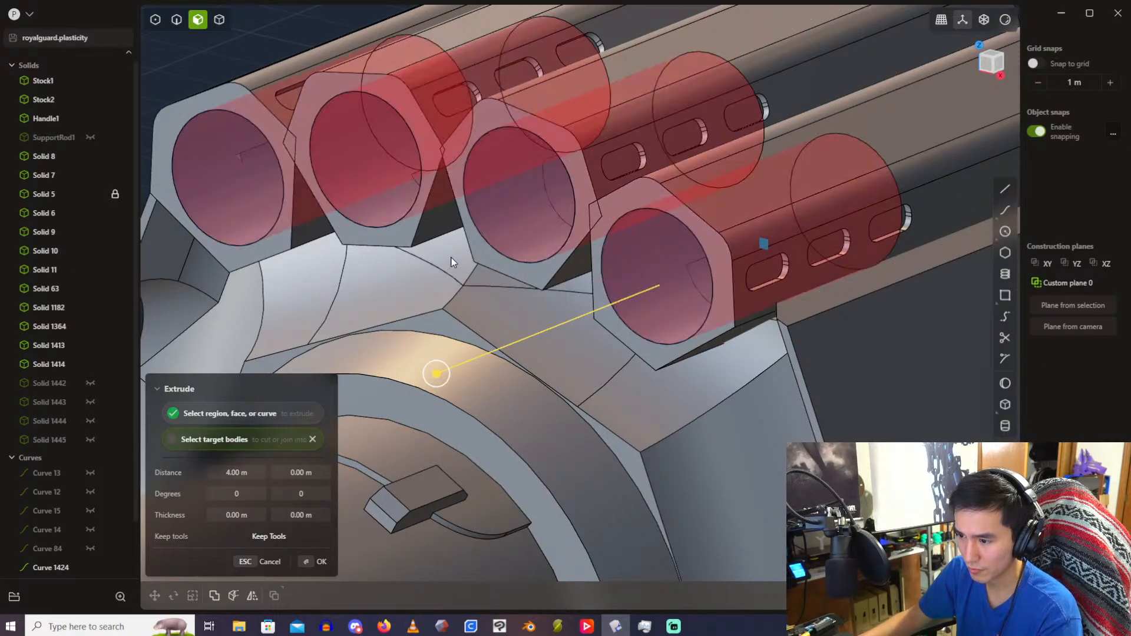
key("Return")
Step: Hide the four circle curves on the prisms' front ends, Curve 1424 through Curve 1436, and undo the hiding
middle_click_drag(442, 202, 351, 138)
left_click(302, 112)
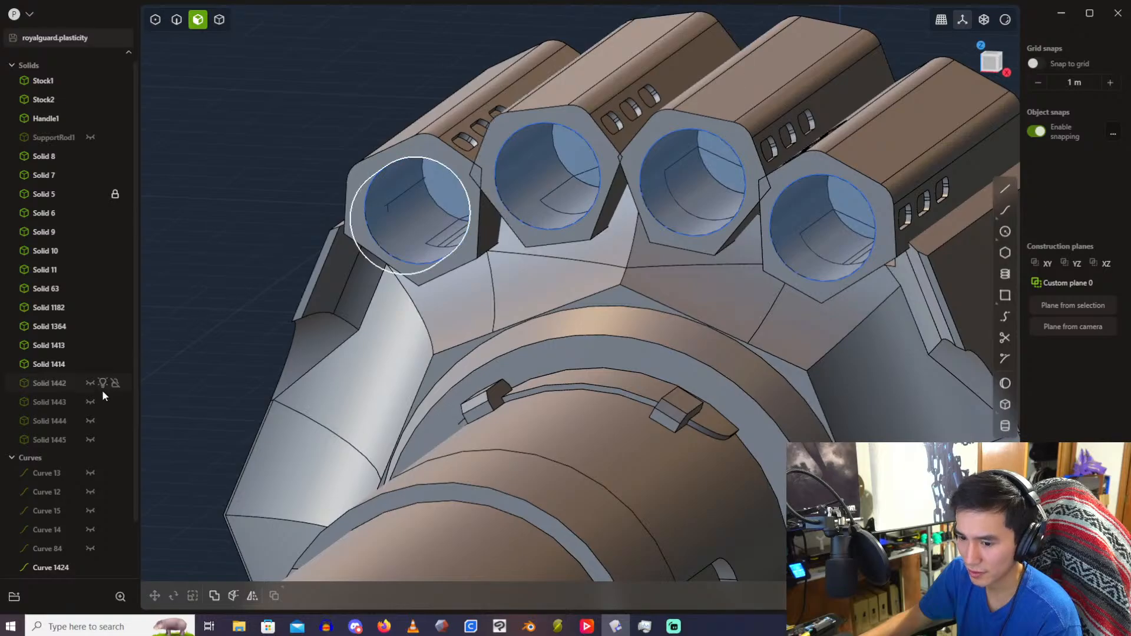
scroll(61, 515, "down", 1)
left_click(61, 515)
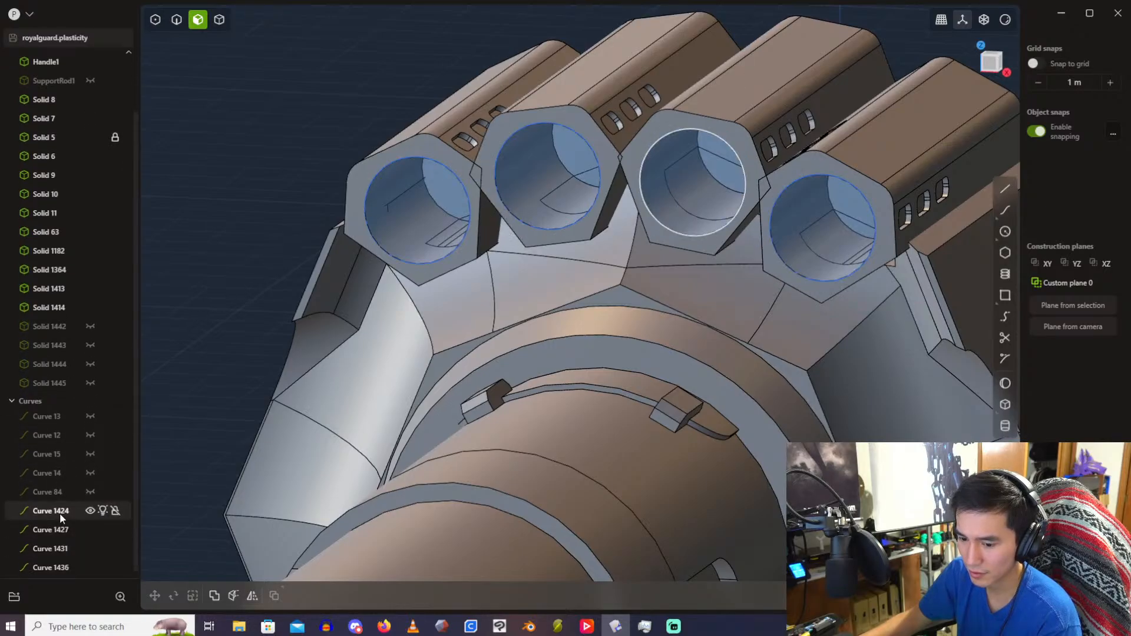
left_click(66, 567, "shift")
key("h")
middle_click_drag(289, 79, 333, 292)
scroll(338, 260, "up", 5)
key("ctrl+z")
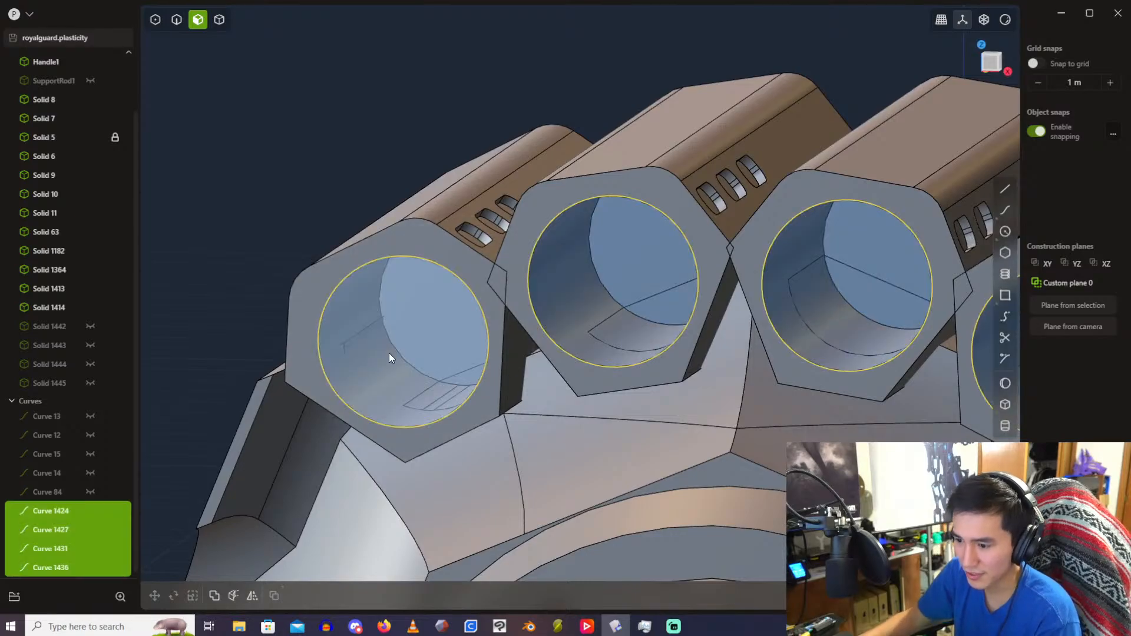
Step: Extrude the first prism's end circle inward 4 m with the housing body, Solid 11, as the target to cut
left_click(423, 348)
key("e")
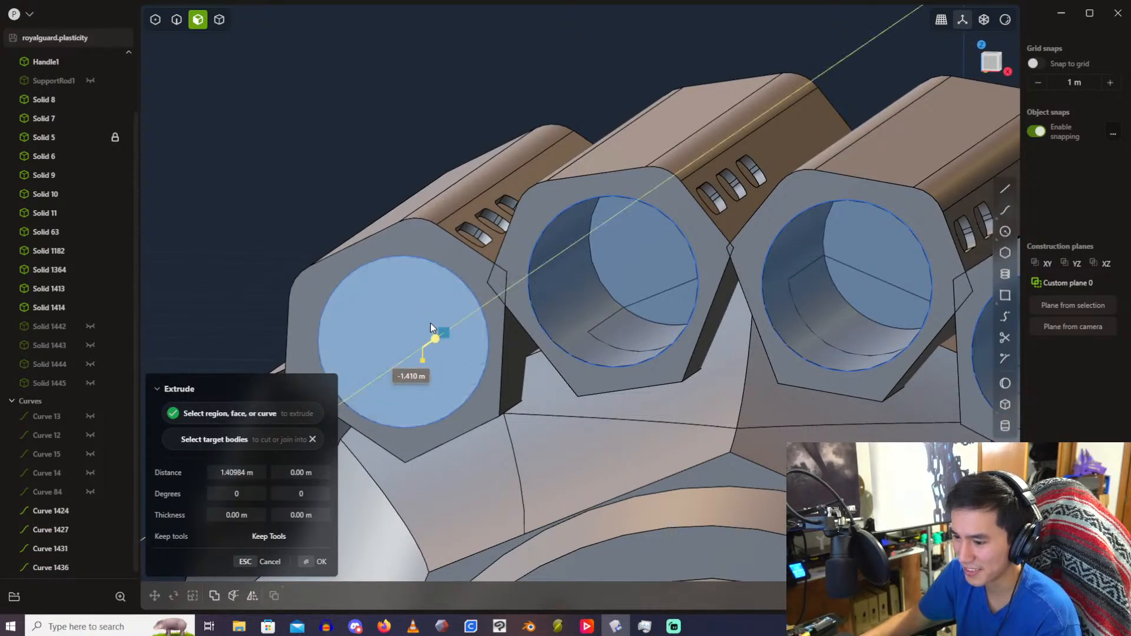
middle_click_drag(430, 348, 655, 248, "shift")
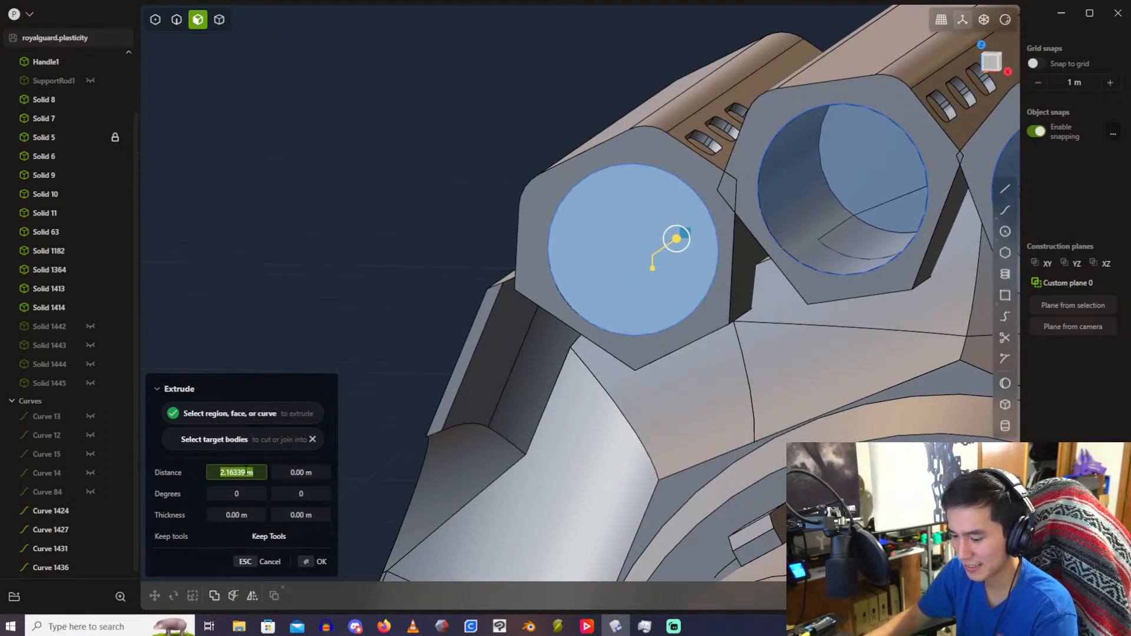
type("4")
key("Return")
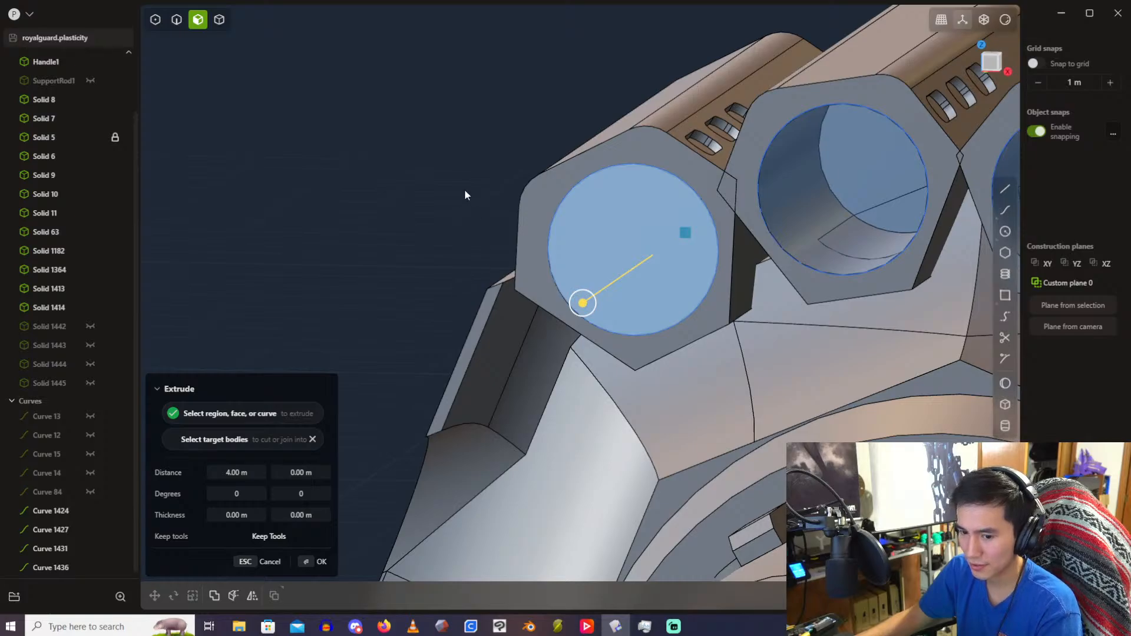
middle_click_drag(464, 195, 560, 213)
key("Return")
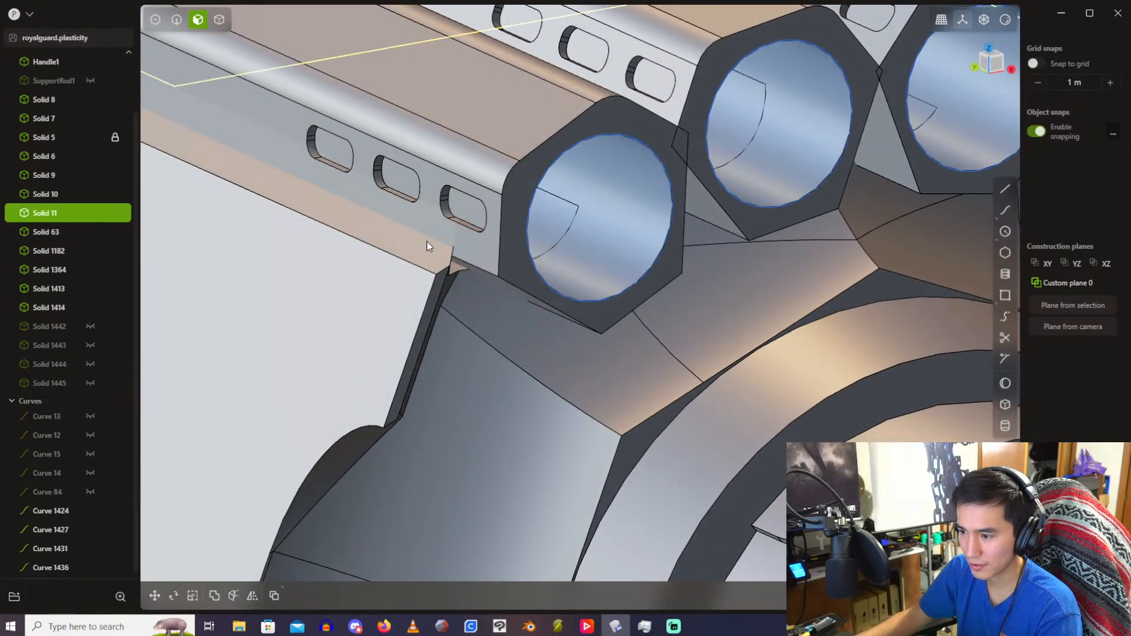
middle_click_drag(426, 242, 659, 236)
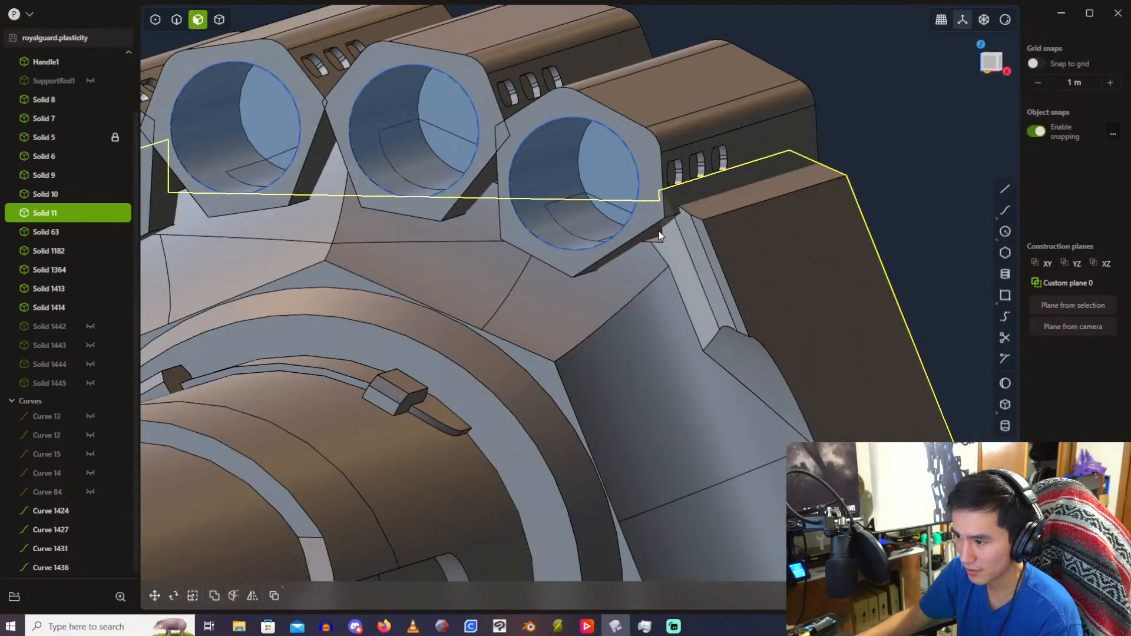
Step: Extrude the fourth prism's end circle inward 4 m with the housing body as the target to cut
left_click(609, 210)
key("e")
left_click_drag(597, 200, 642, 185)
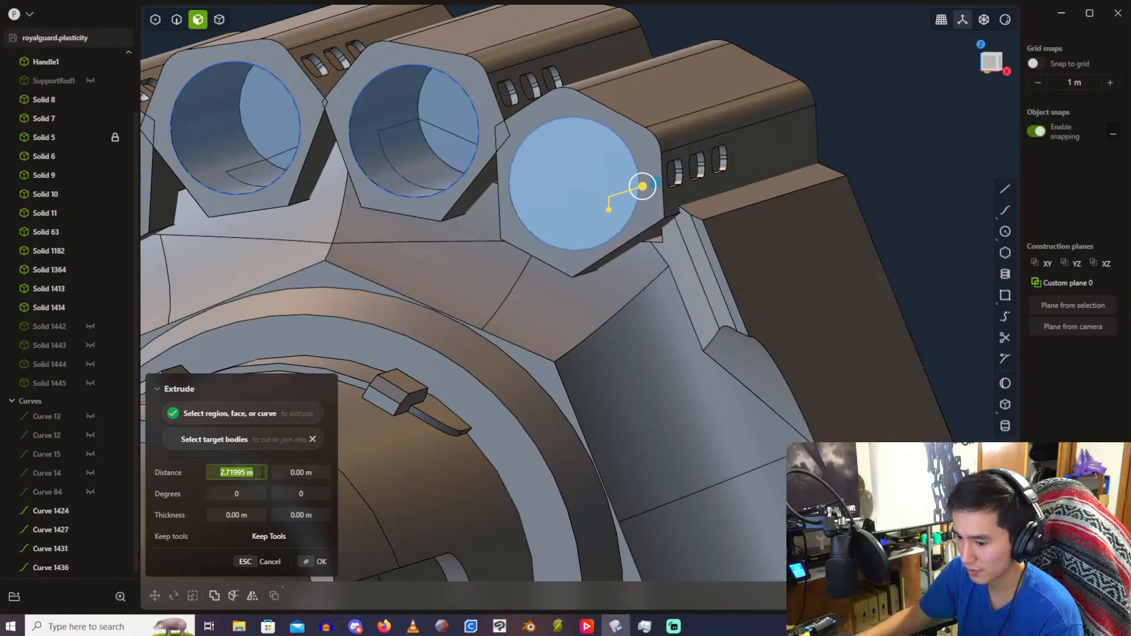
type("4")
key("Return")
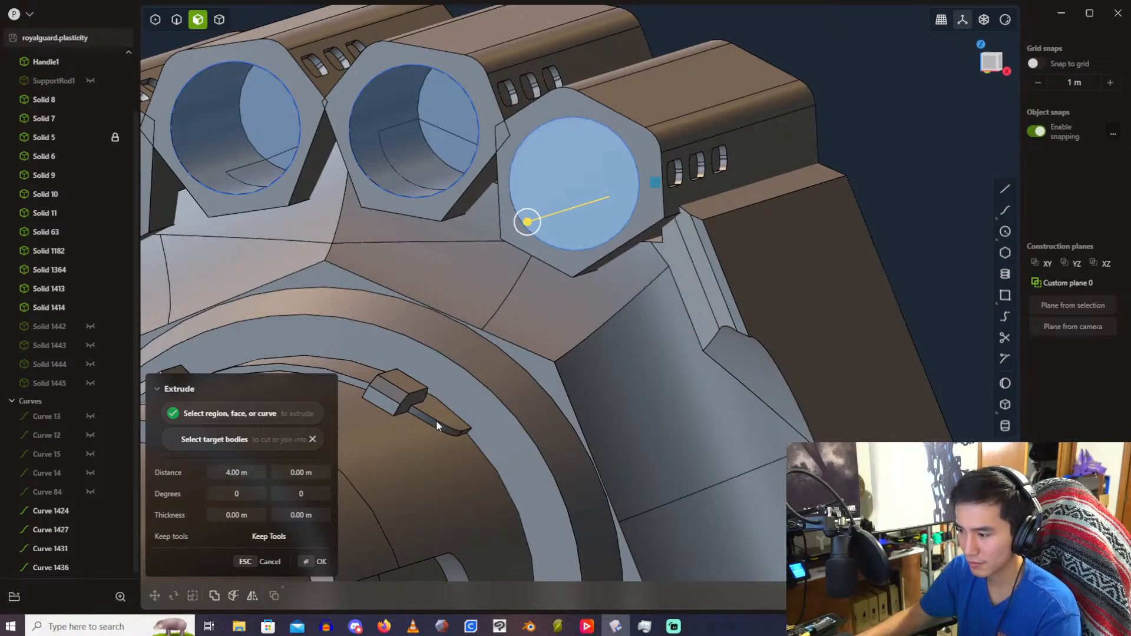
left_click(719, 221)
Step: Switch to solid selection and hide the curved solid that blocks the view of the fourth prism's front end
middle_click_drag(582, 127, 614, 439)
scroll(604, 215, "up", 5)
scroll(614, 438, "down", 5)
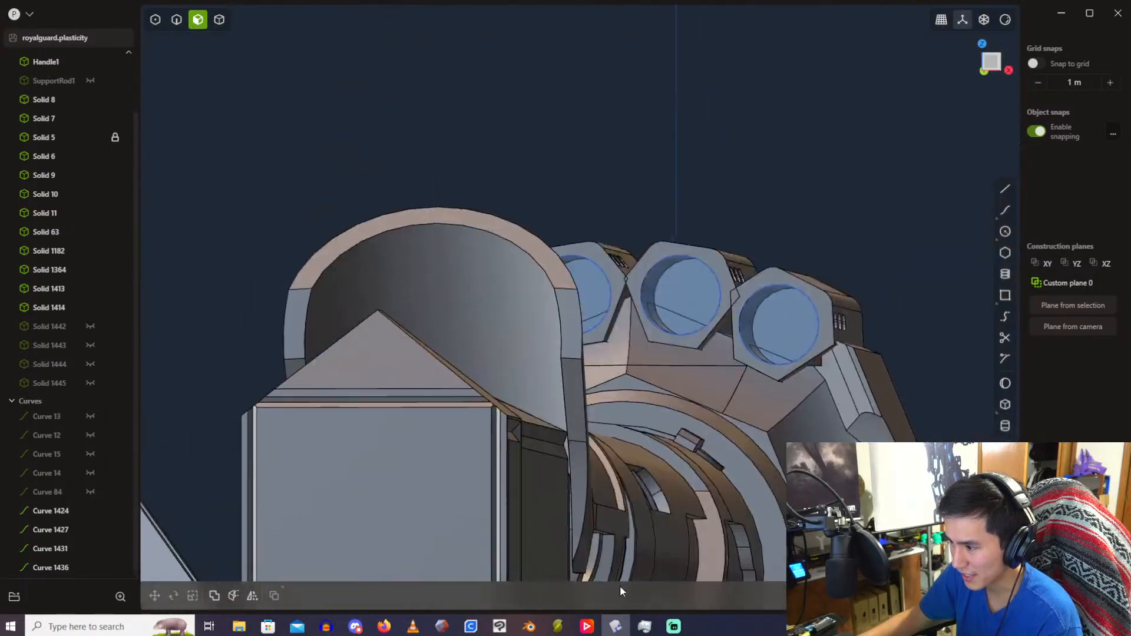
scroll(712, 381, "up", 6)
scroll(704, 309, "down", 3)
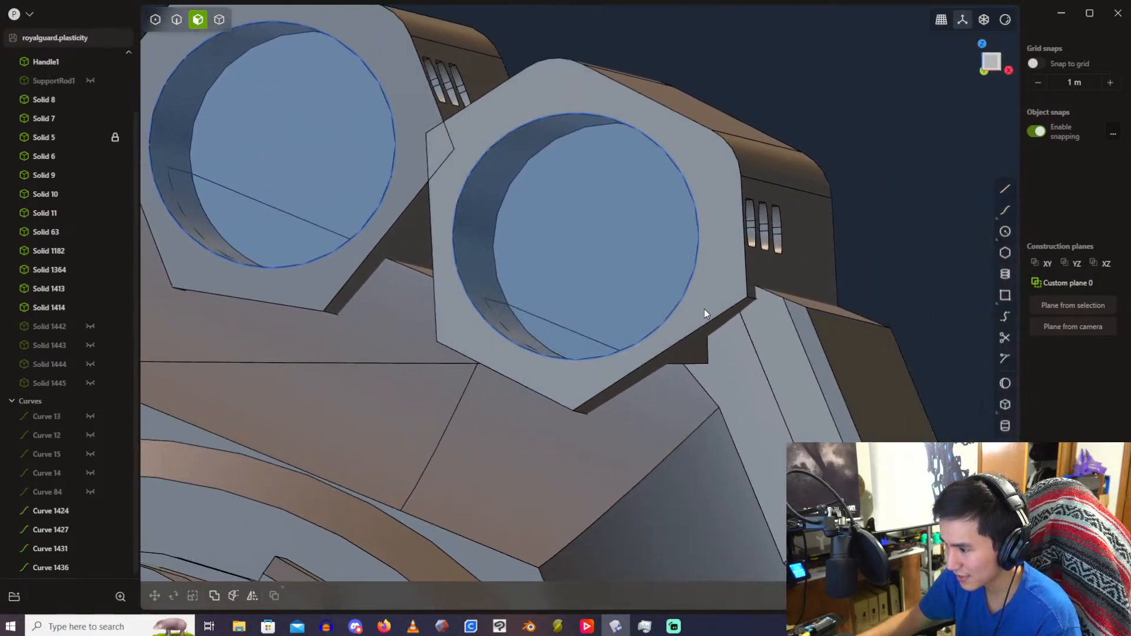
scroll(710, 321, "up", 6)
scroll(729, 324, "down", 2)
scroll(725, 327, "down", 5)
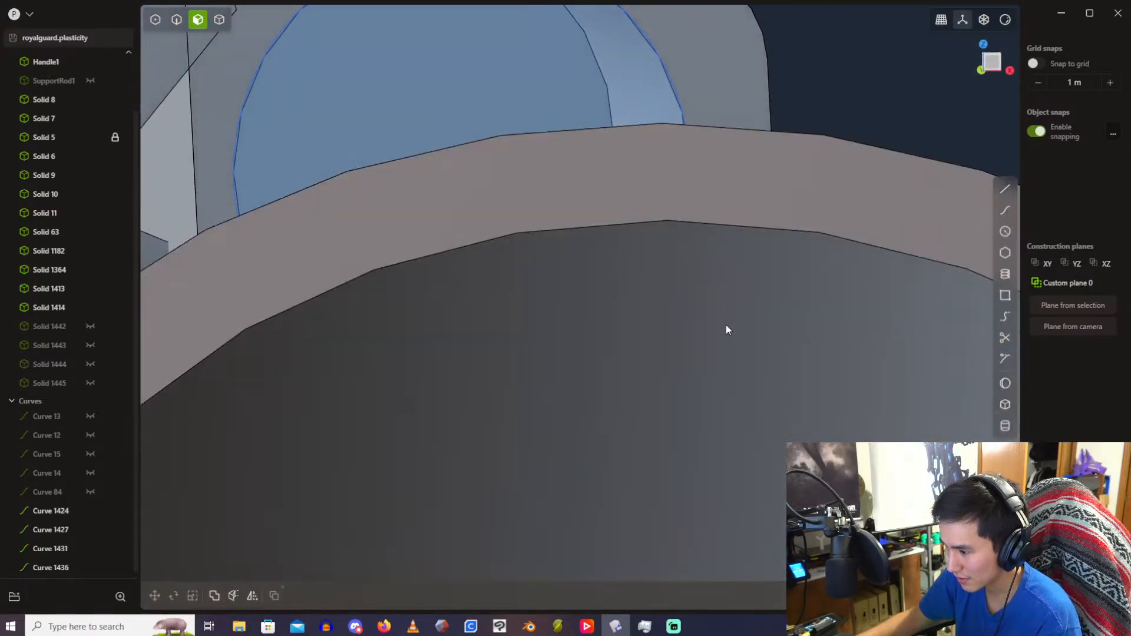
left_click(218, 20)
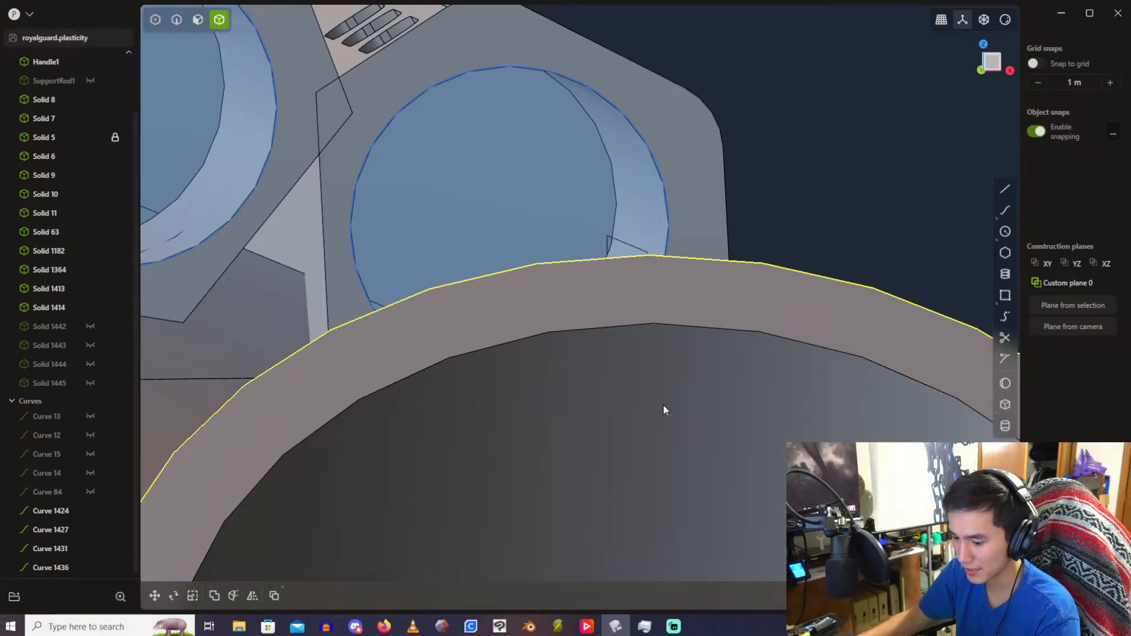
key("Escape")
left_click(704, 405)
key("h")
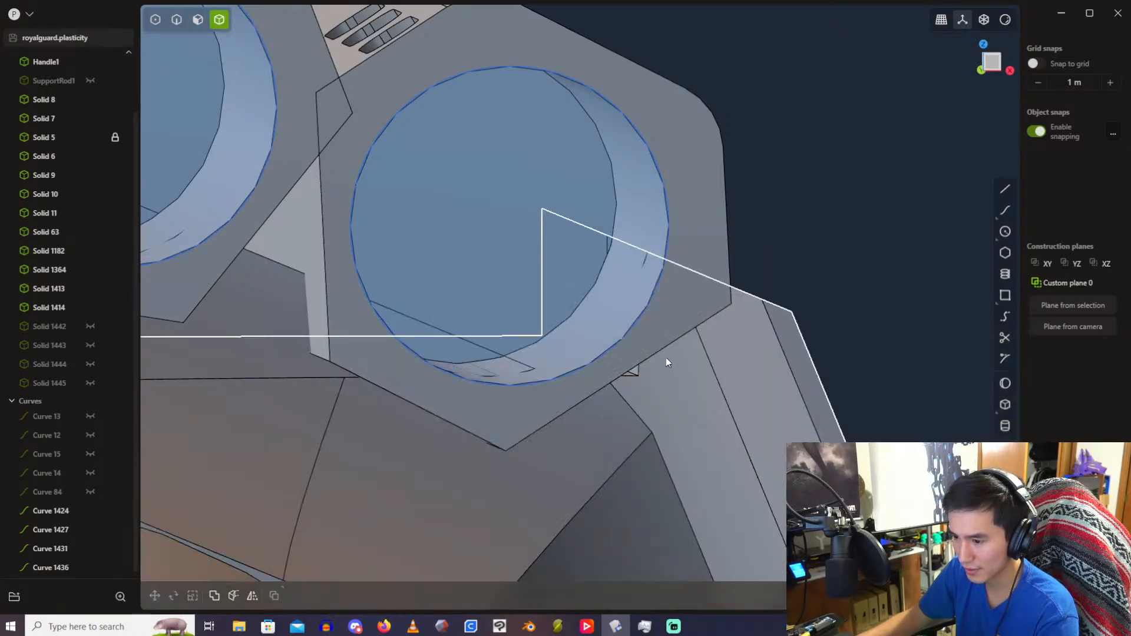
Step: Offset the small leftover housing face protruding below the fourth prism by about 0.47 m to pull it back inside
scroll(664, 353, "up", 6)
key("3")
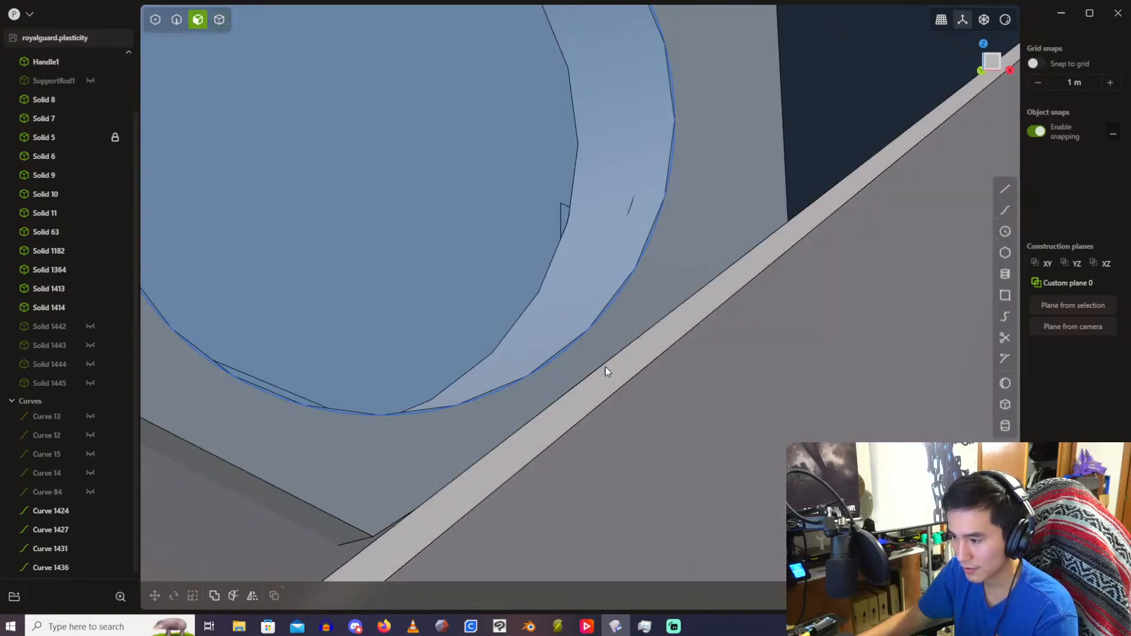
scroll(607, 370, "down", 8)
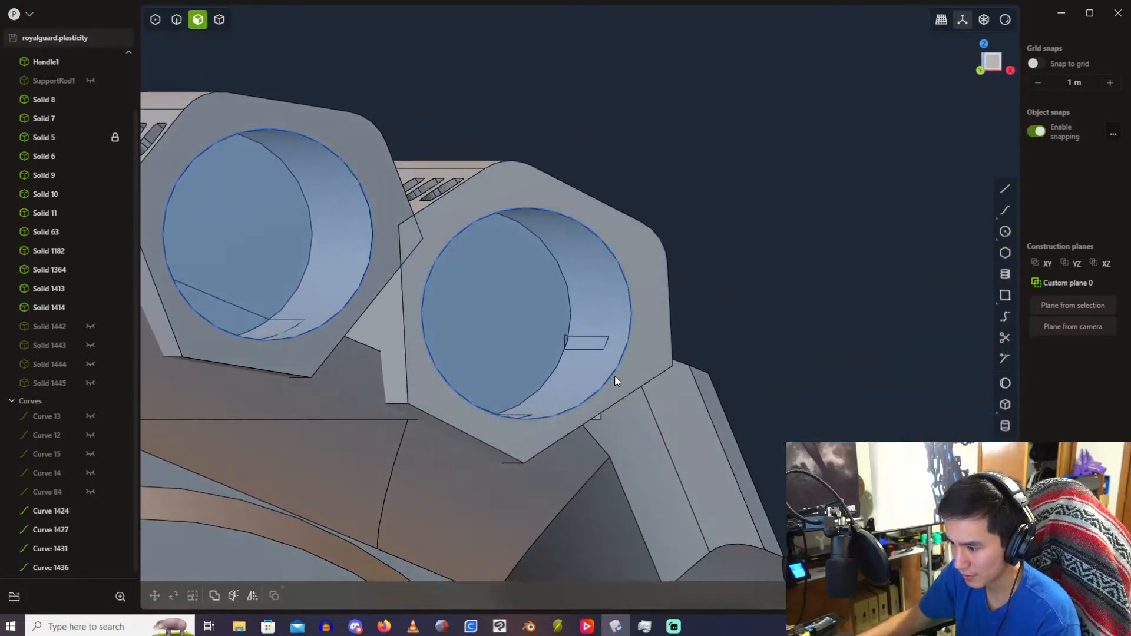
left_click(600, 416)
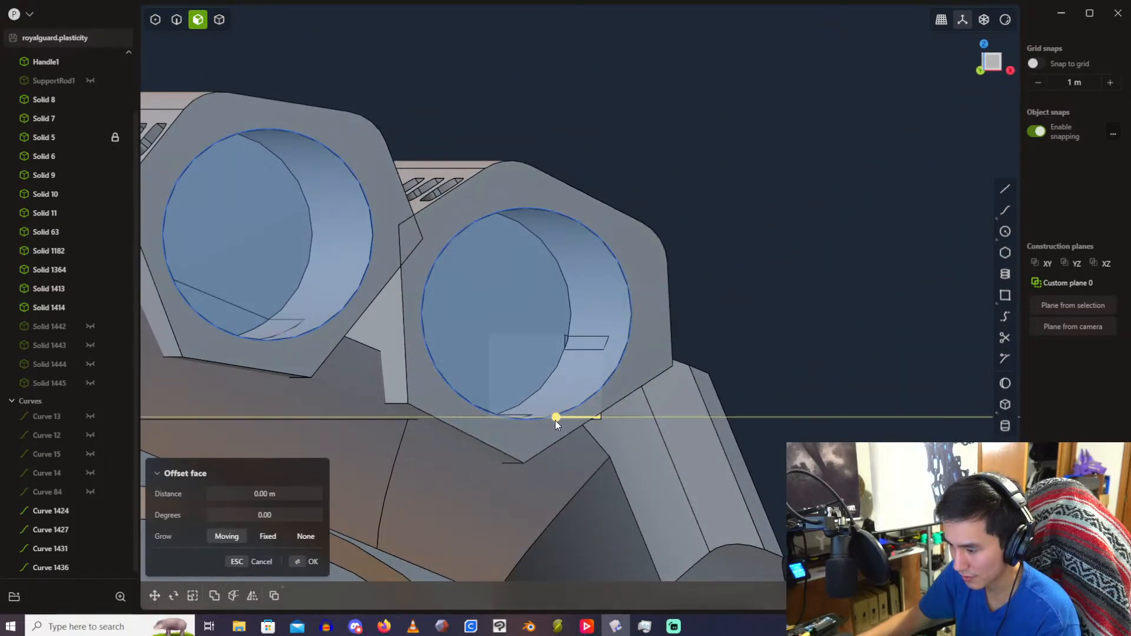
left_click_drag(556, 419, 501, 417)
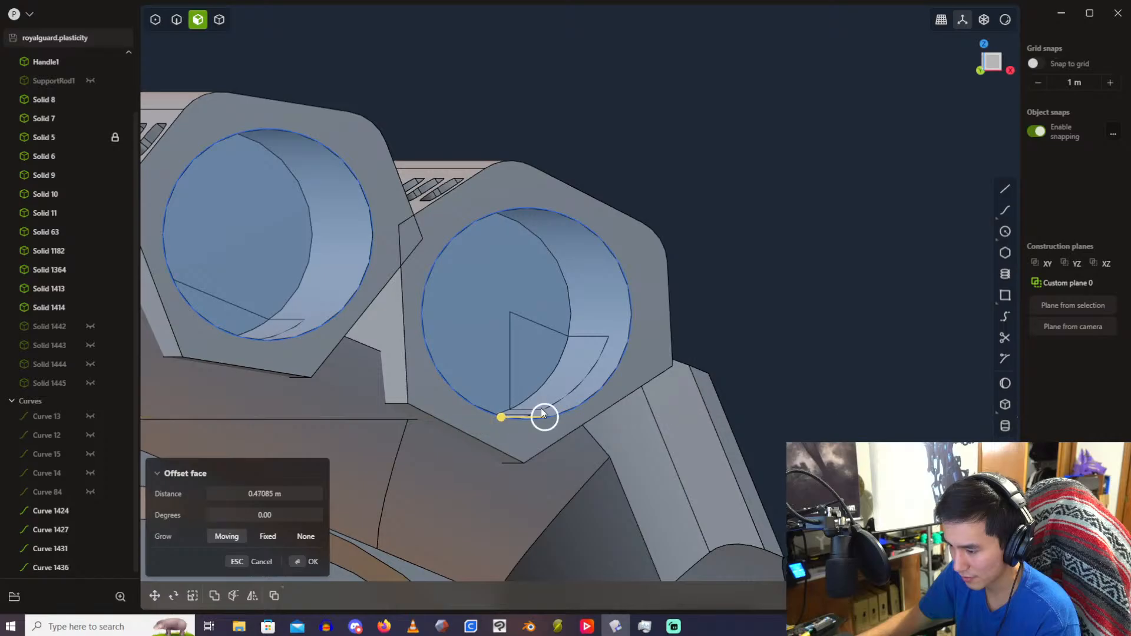
middle_click_drag(541, 411, 513, 408)
left_click(297, 493)
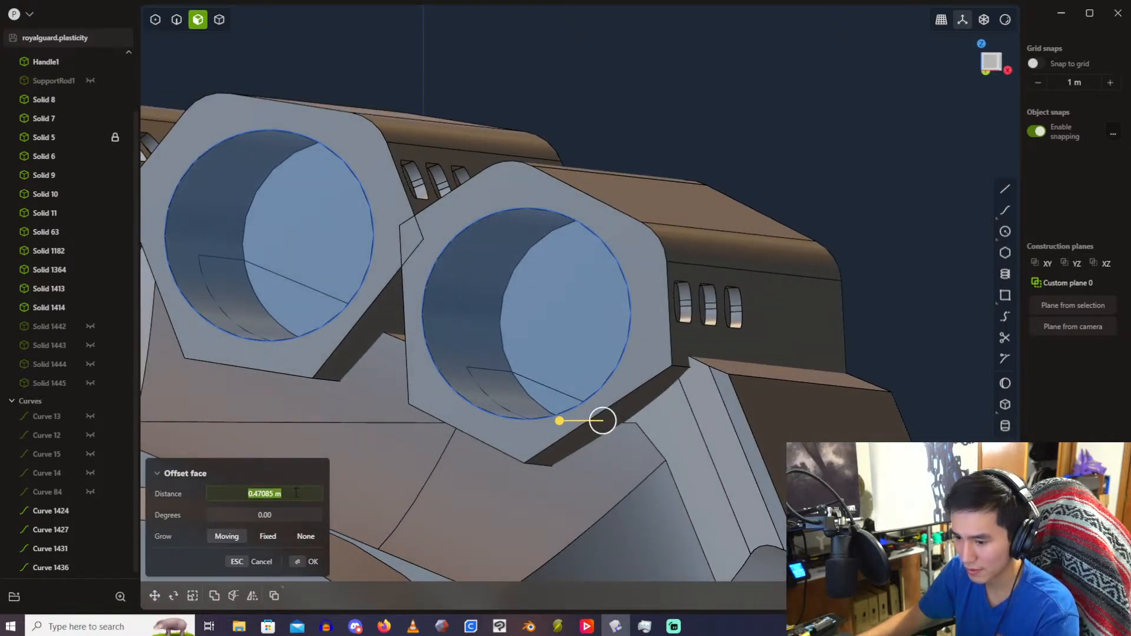
key("Return")
Step: Switch to solid selection and hide the pointed block and Handle1 standing in front of the prisms
scroll(518, 352, "down", 5)
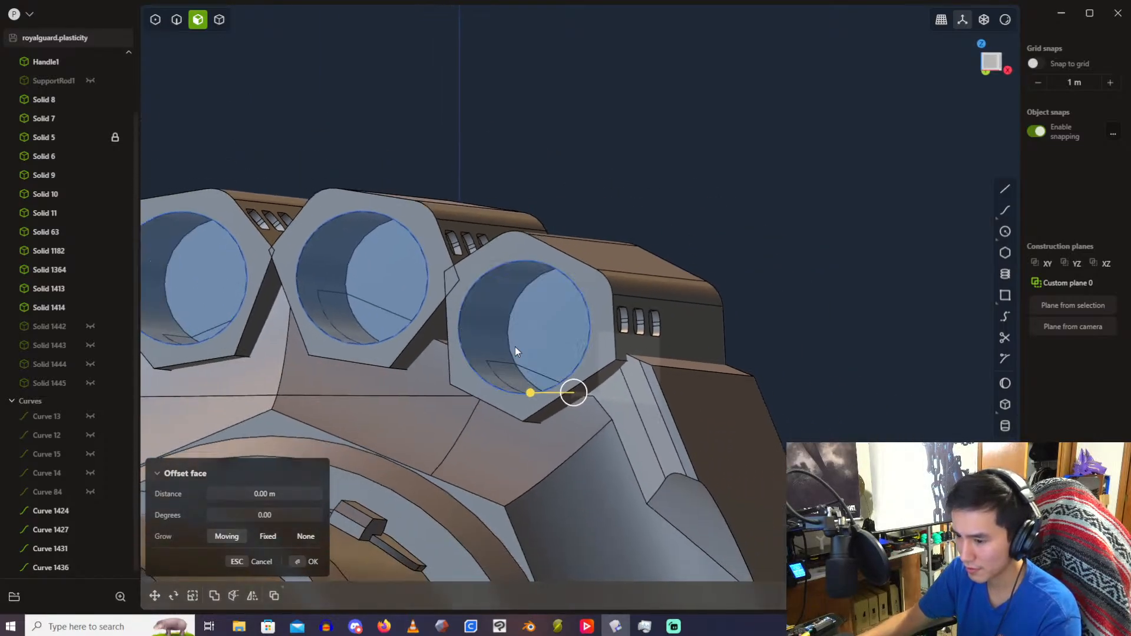
middle_click_drag(354, 407, 561, 285, "shift")
left_click(219, 20)
scroll(247, 330, "down", 3)
middle_click_drag(236, 347, 507, 253, "shift")
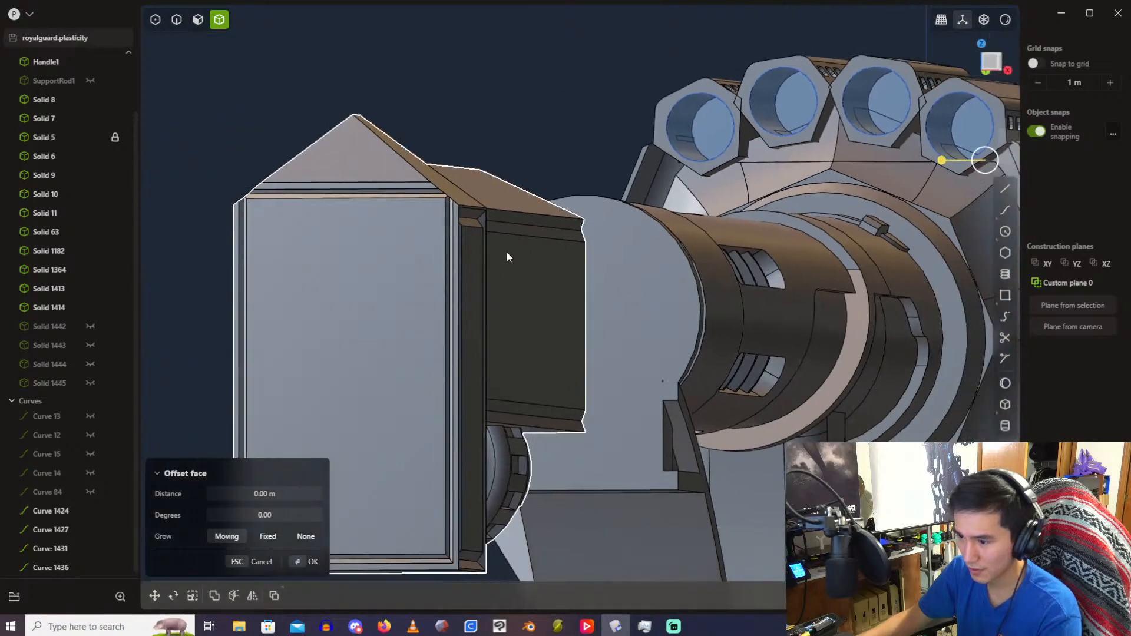
left_click(433, 277)
key("h")
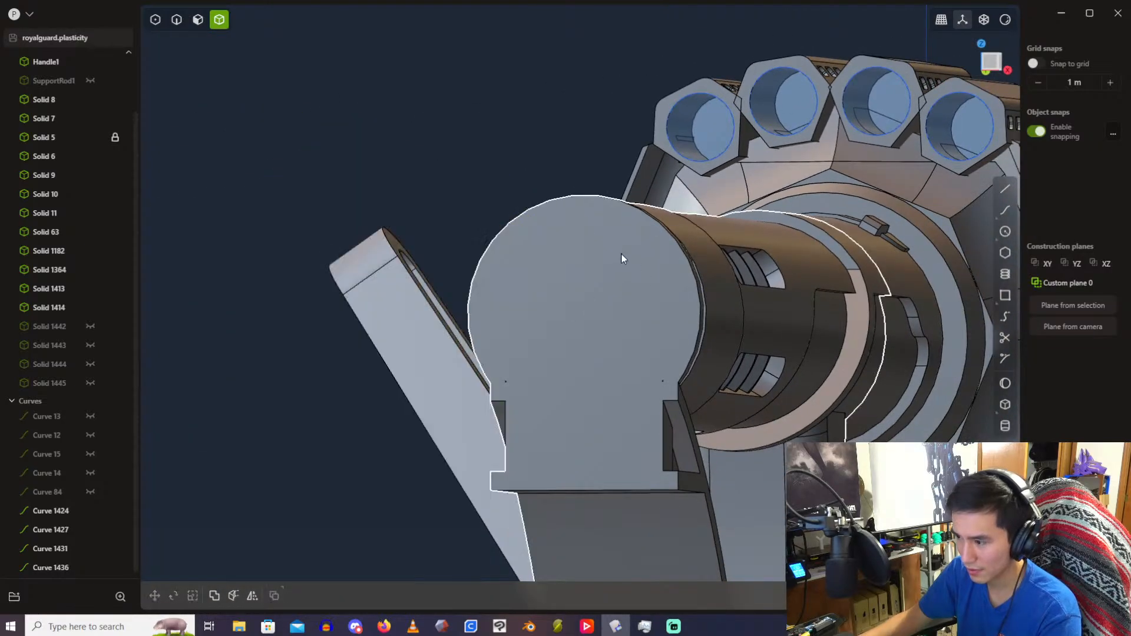
Step: Offset the small leftover housing face protruding below the first prism to pull it back inside
scroll(685, 184, "up", 3)
middle_click_drag(684, 179, 525, 426, "shift")
scroll(530, 436, "up", 4)
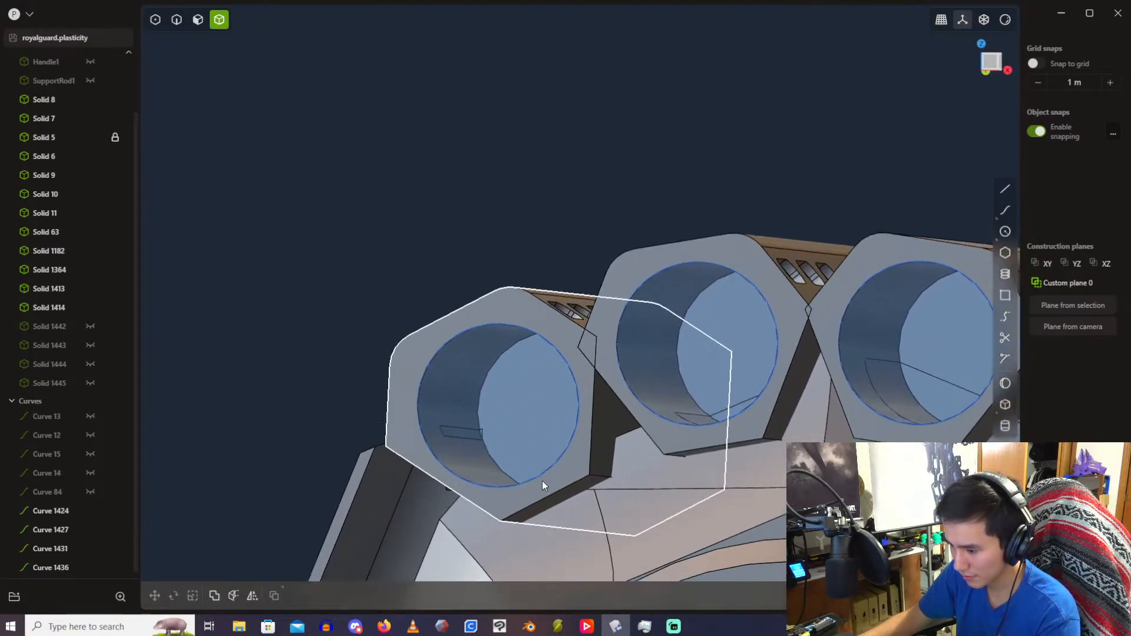
middle_click_drag(543, 481, 522, 308, "shift")
scroll(522, 308, "up", 4)
key("3")
middle_click_drag(469, 229, 465, 179)
left_click(446, 345)
key("o")
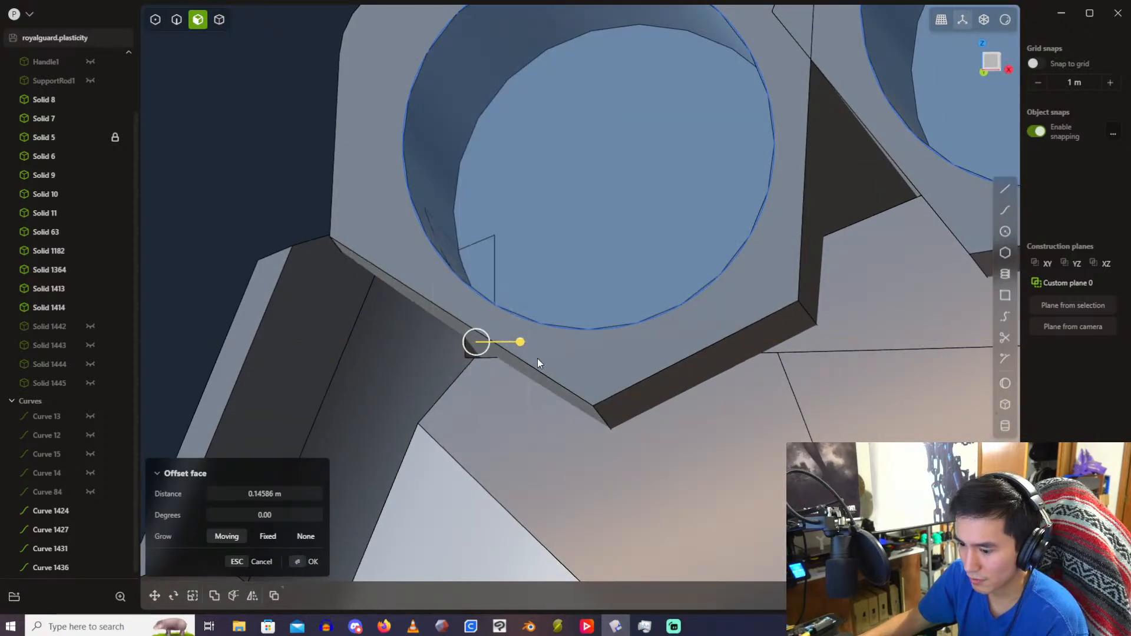
left_click(299, 498)
type("0")
key("Return")
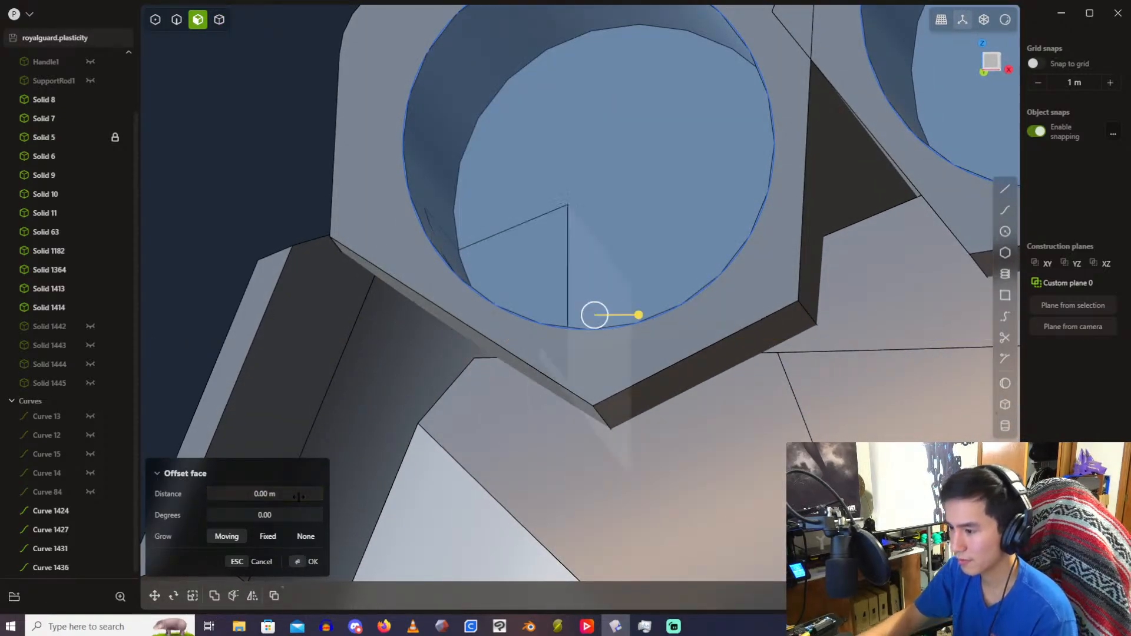
scroll(352, 169, "down", 3)
key("Escape")
Step: Examine the front ends of the four prisms and the housing around them for leftover intruding geometry
scroll(463, 175, "down", 3)
middle_click_drag(604, 199, 580, 302, "shift")
scroll(568, 267, "down", 3)
middle_click_drag(691, 217, 686, 196)
scroll(686, 196, "down", 2)
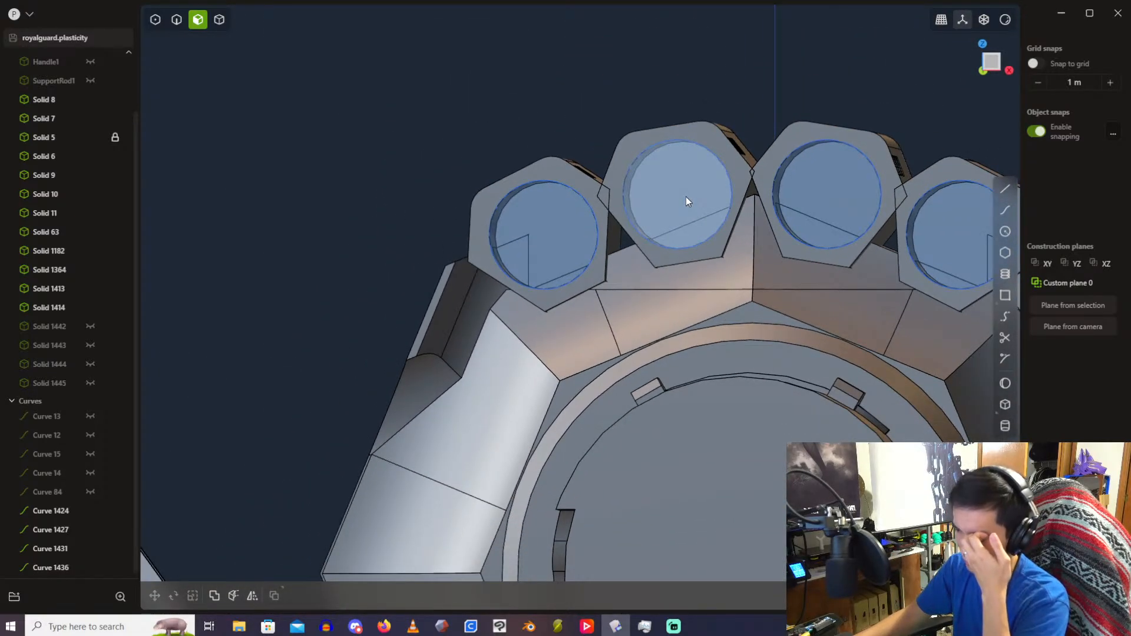
scroll(687, 197, "down", 4)
scroll(688, 198, "up", 6)
scroll(687, 198, "down", 6)
scroll(688, 198, "up", 3)
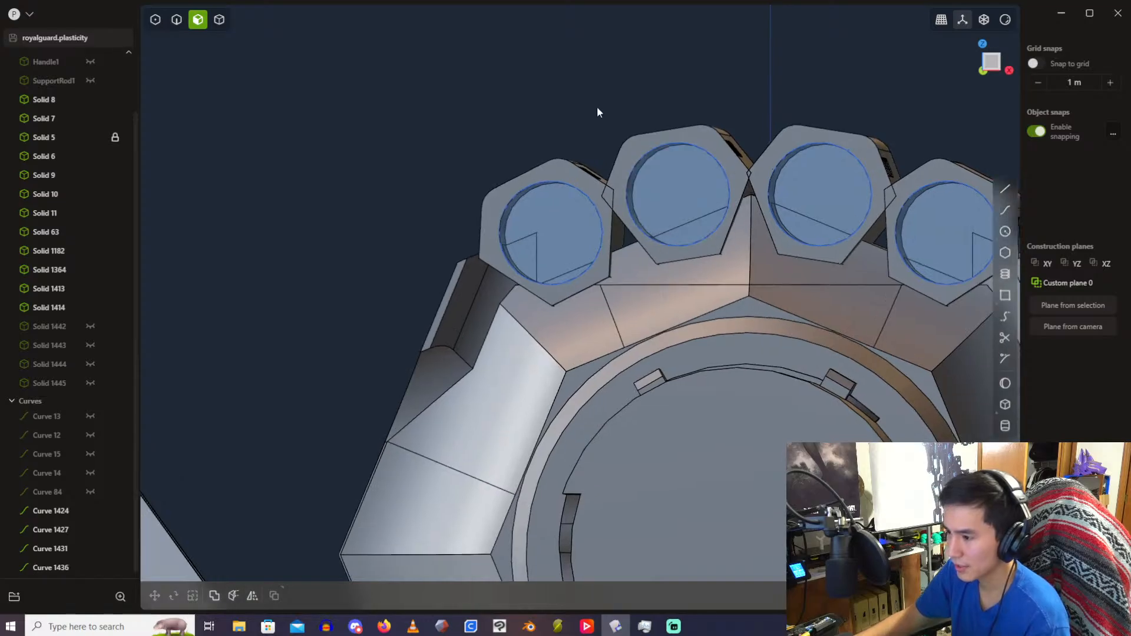
scroll(598, 108, "down", 4)
middle_click_drag(600, 96, 402, 316)
scroll(402, 316, "down", 3)
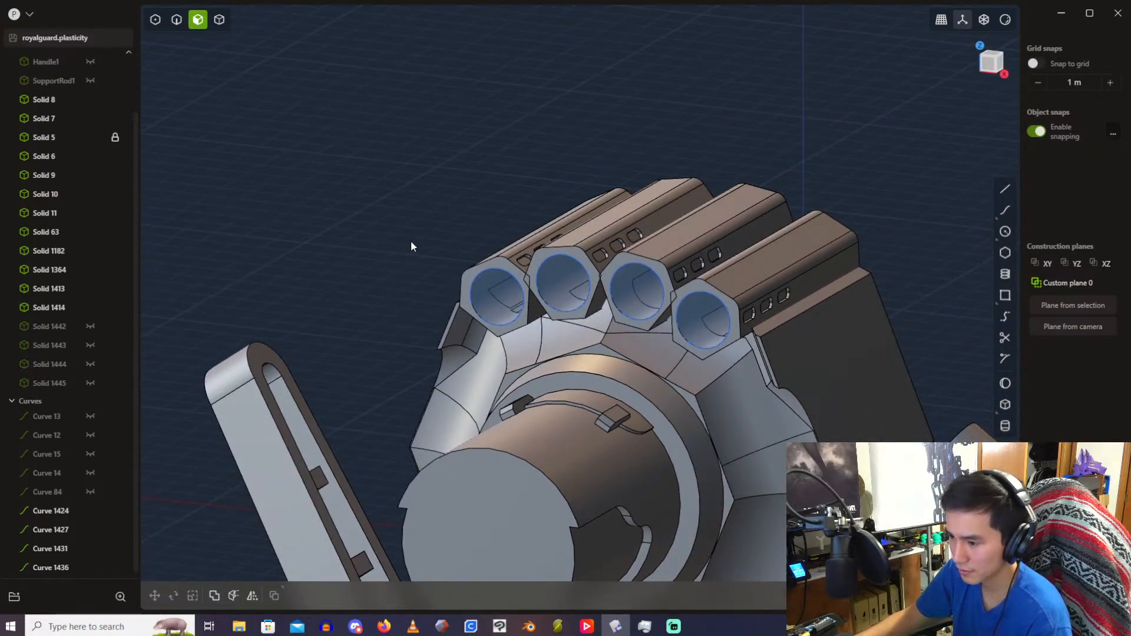
scroll(447, 268, "up", 5)
Step: Switch to solid selection and hide the four circle curves, Curve 1424 through Curve 1436, around the bores
left_click(219, 20)
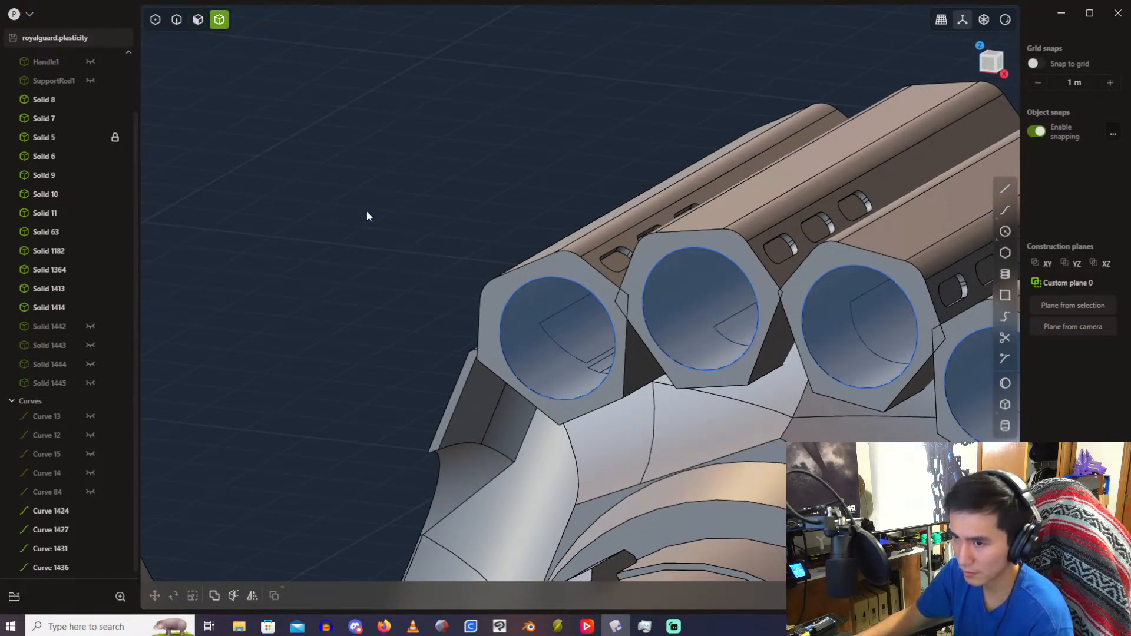
scroll(428, 297, "down", 3)
left_click(62, 512)
left_click(62, 568, "shift")
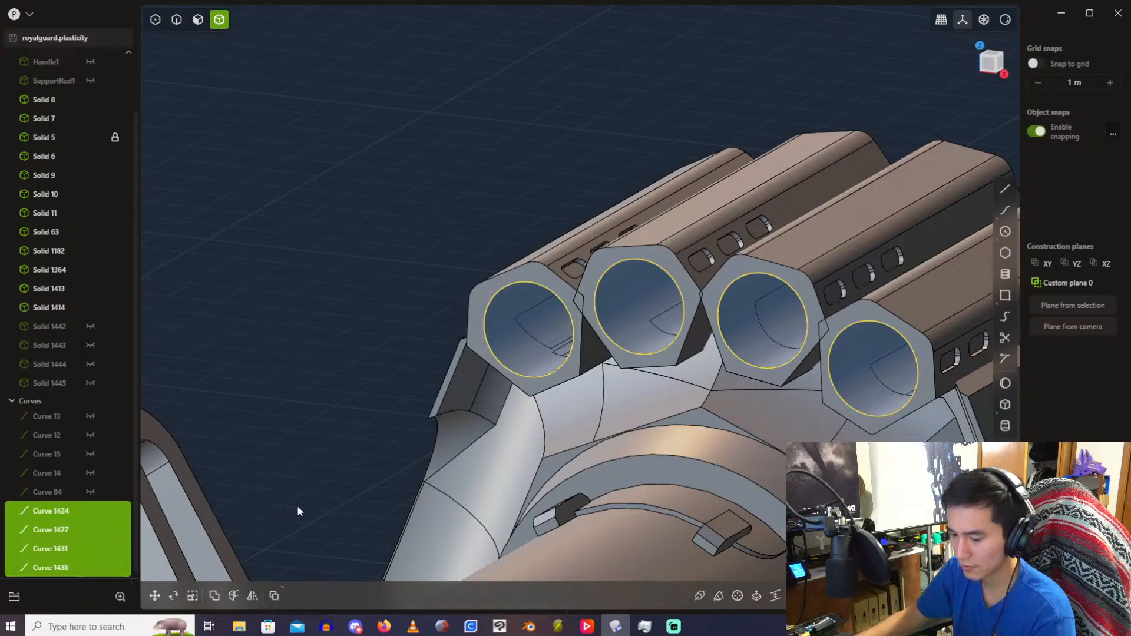
key("h")
scroll(484, 264, "up", 2)
left_click(555, 304)
left_click(695, 262, "shift")
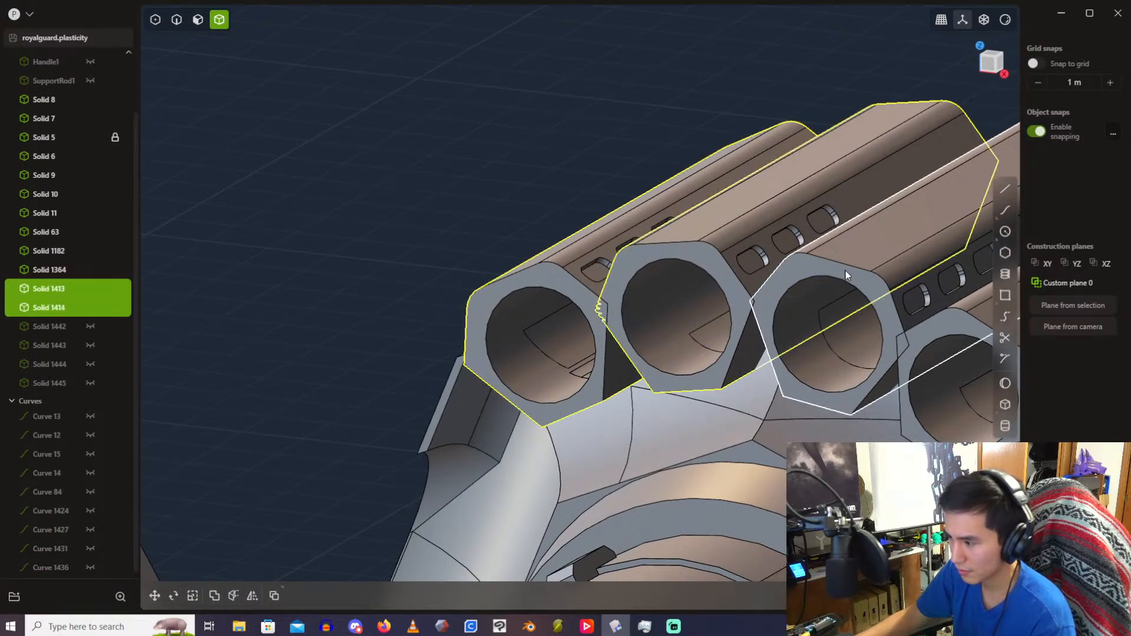
left_click(846, 270, "shift")
middle_click_drag(846, 271, 585, 118, "shift")
left_click(765, 213, "shift")
left_click(836, 271, "shift")
scroll(546, 315, "down", 2)
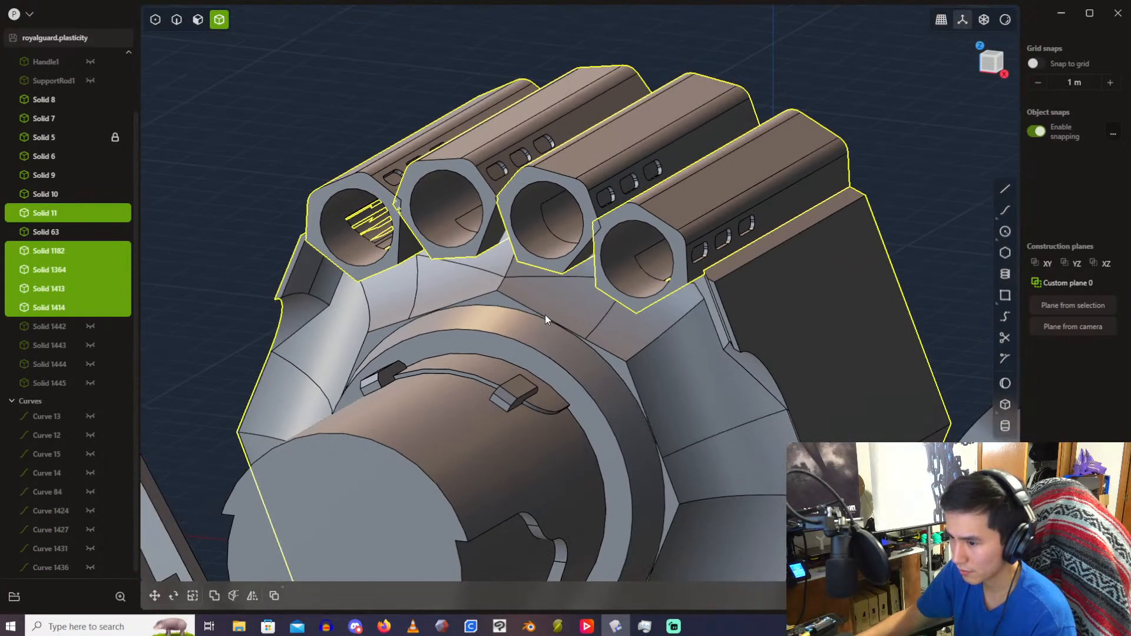
middle_click_drag(554, 246, 585, 227)
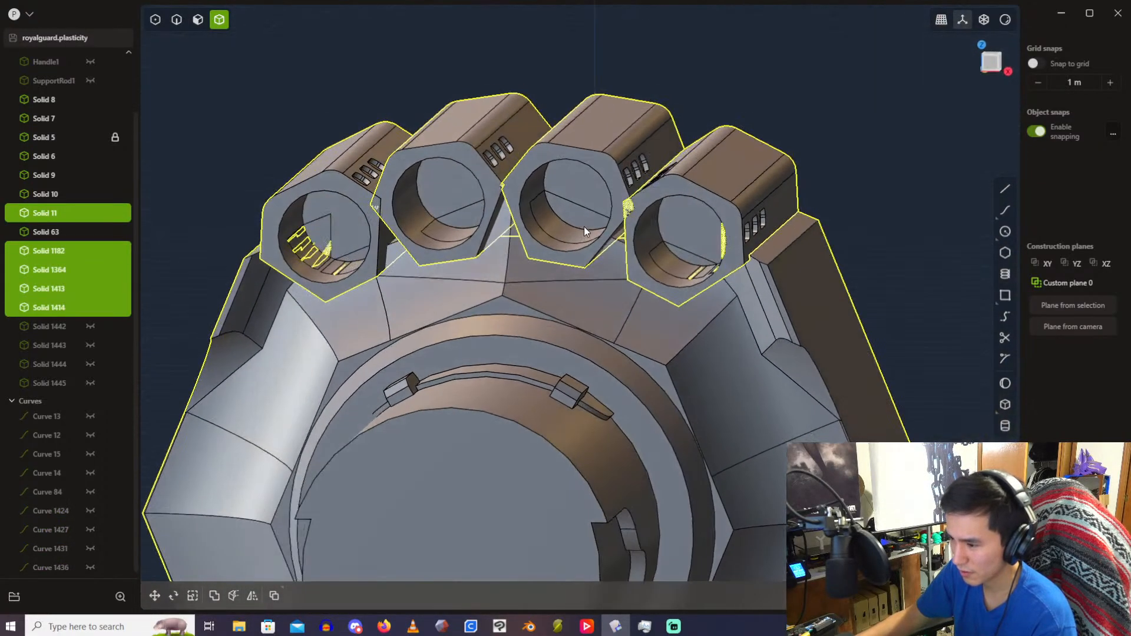
left_click(357, 88)
Step: Join the four hexagonal prisms and the housing section directly beneath them into one solid with a Boolean union
left_click(365, 163)
left_click(461, 161, "shift")
left_click(560, 167, "shift")
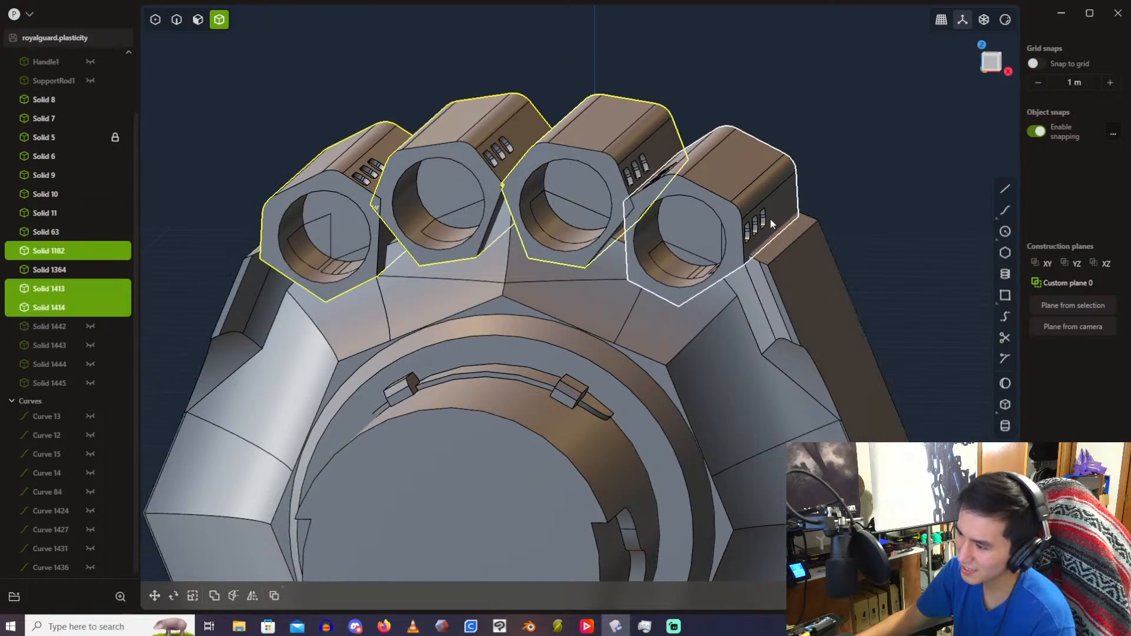
left_click(769, 219, "shift")
left_click(519, 257, "shift")
key("shift+Return")
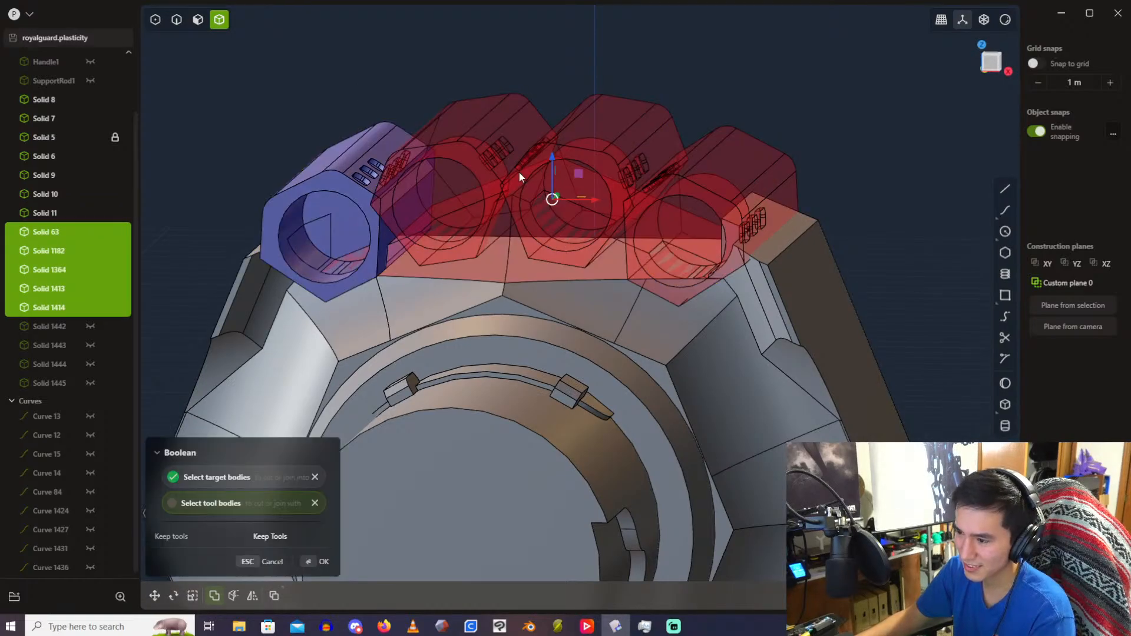
key("Return")
left_click(551, 65)
Step: Join the merged prism solid with the outer housing body, Solid 11, using a Boolean union and clear the selection
middle_click_drag(552, 65, 495, 99)
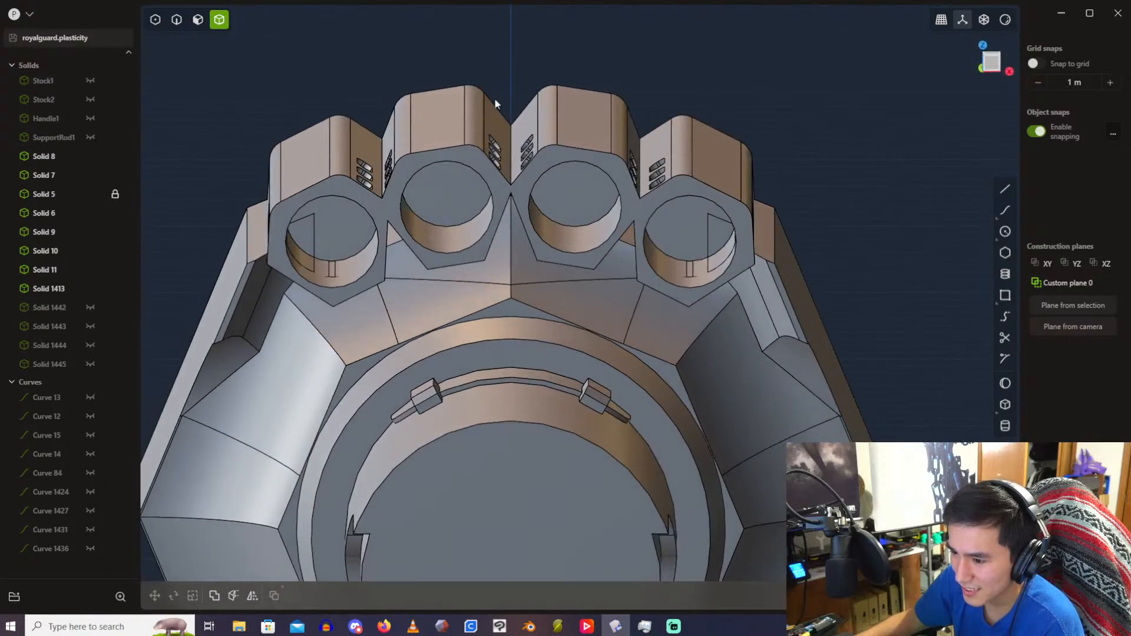
scroll(309, 249, "up", 4)
left_click(239, 296)
left_click(218, 306, "shift")
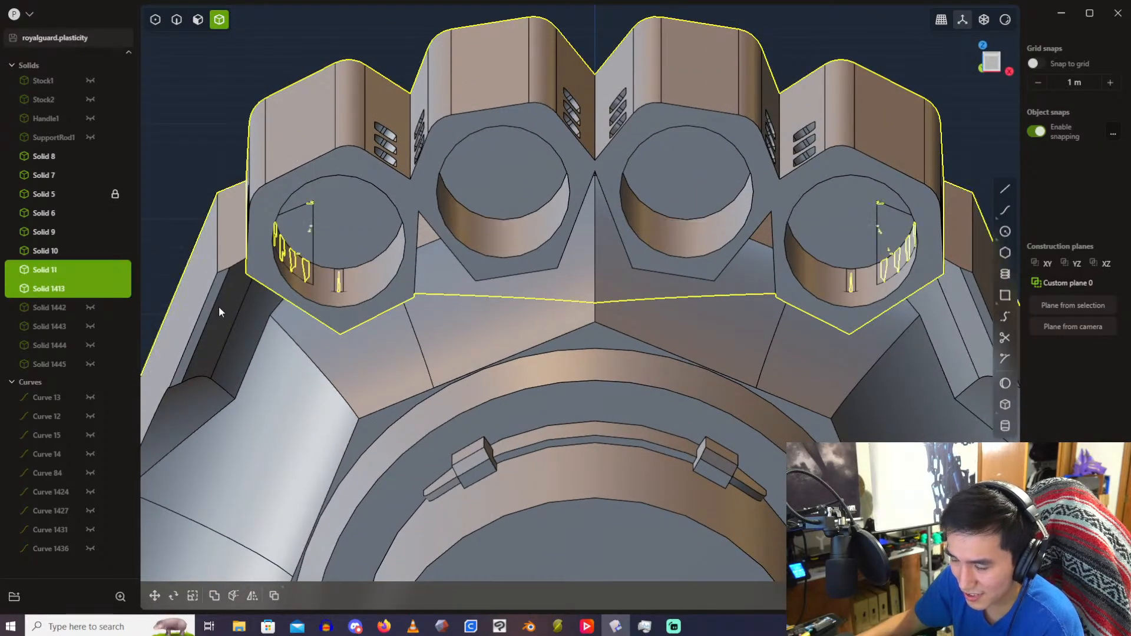
key("shift+Return")
key("Return")
scroll(415, 172, "down", 2)
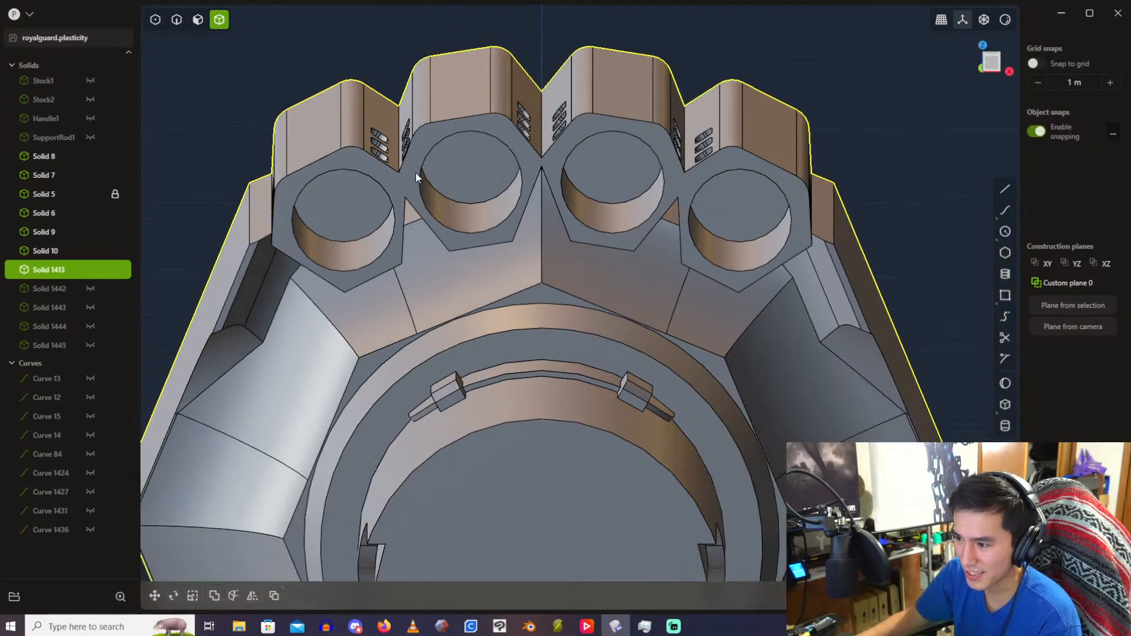
middle_click_drag(416, 172, 515, 153)
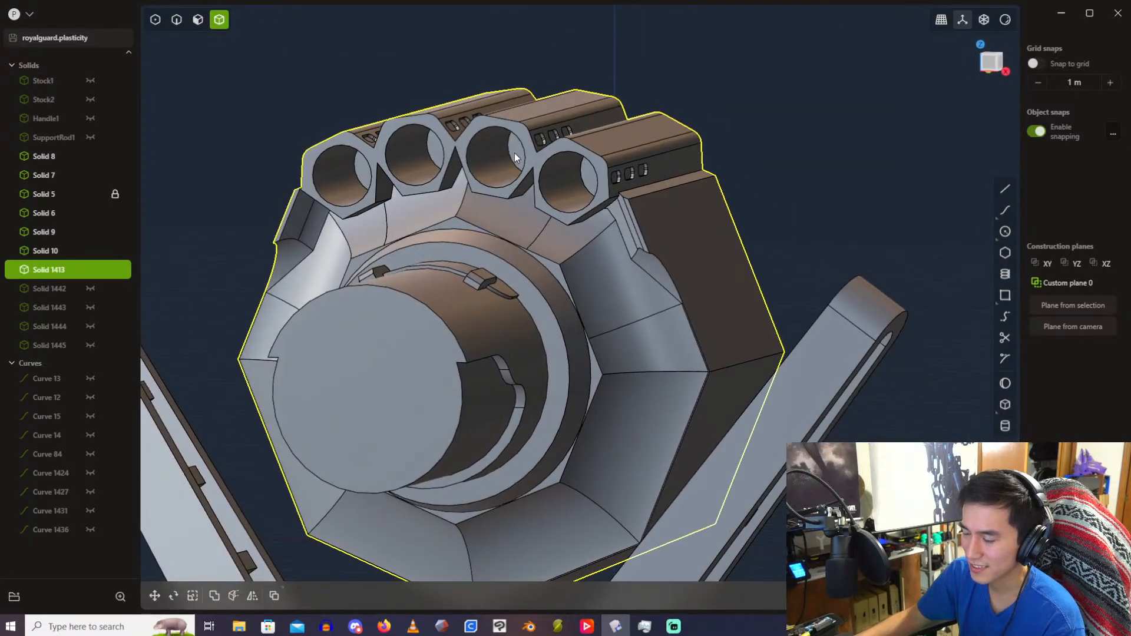
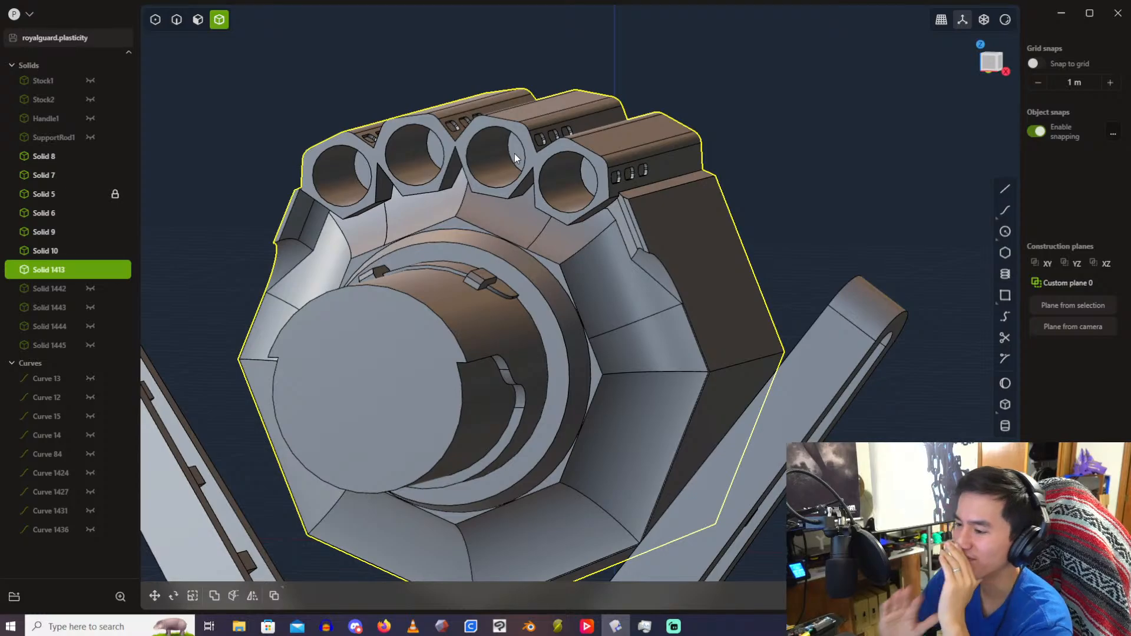
scroll(514, 154, "up", 3)
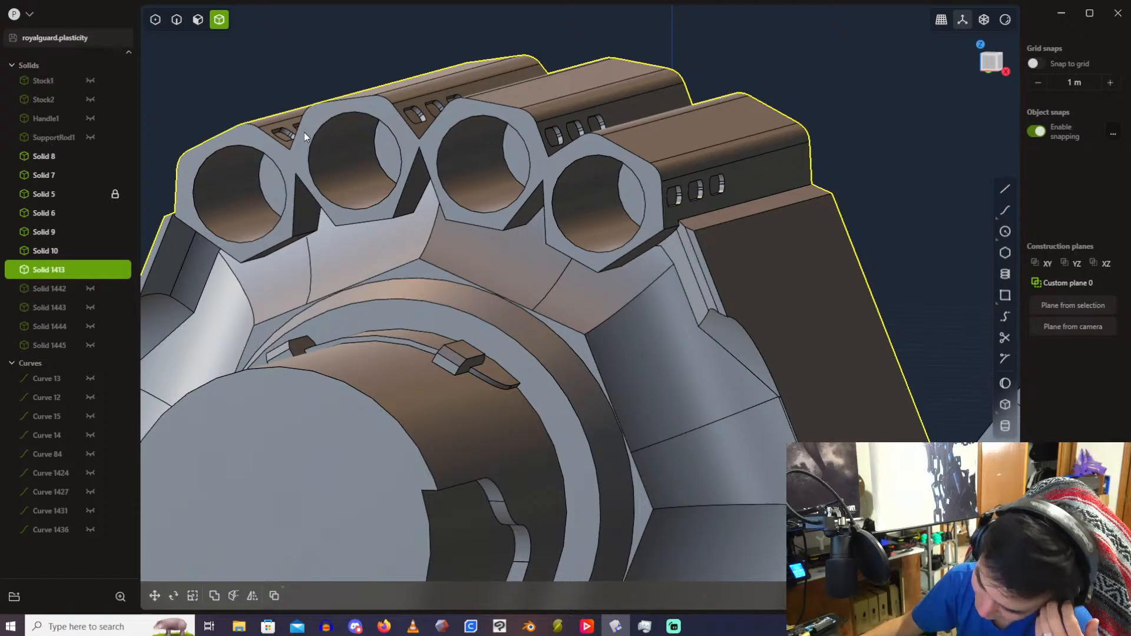
left_click(313, 60)
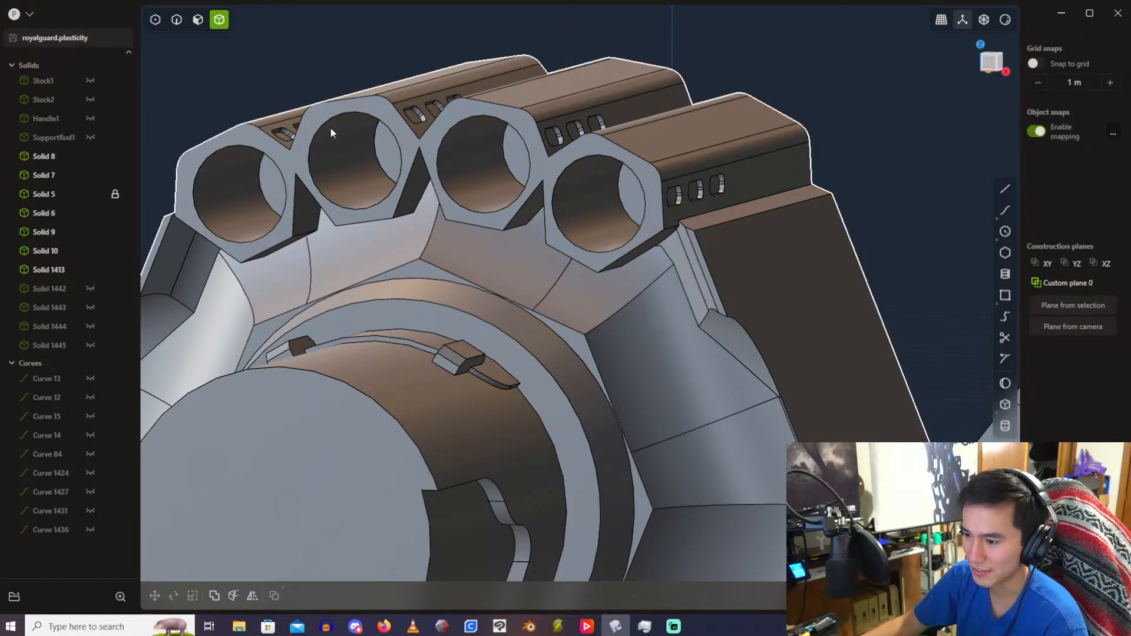
Step: Offset the inner cylindrical faces of all four bores by -0.03 m to widen them slightly
scroll(354, 132, "down", 3)
middle_click_drag(390, 141, 545, 176, "shift")
scroll(405, 157, "up", 3)
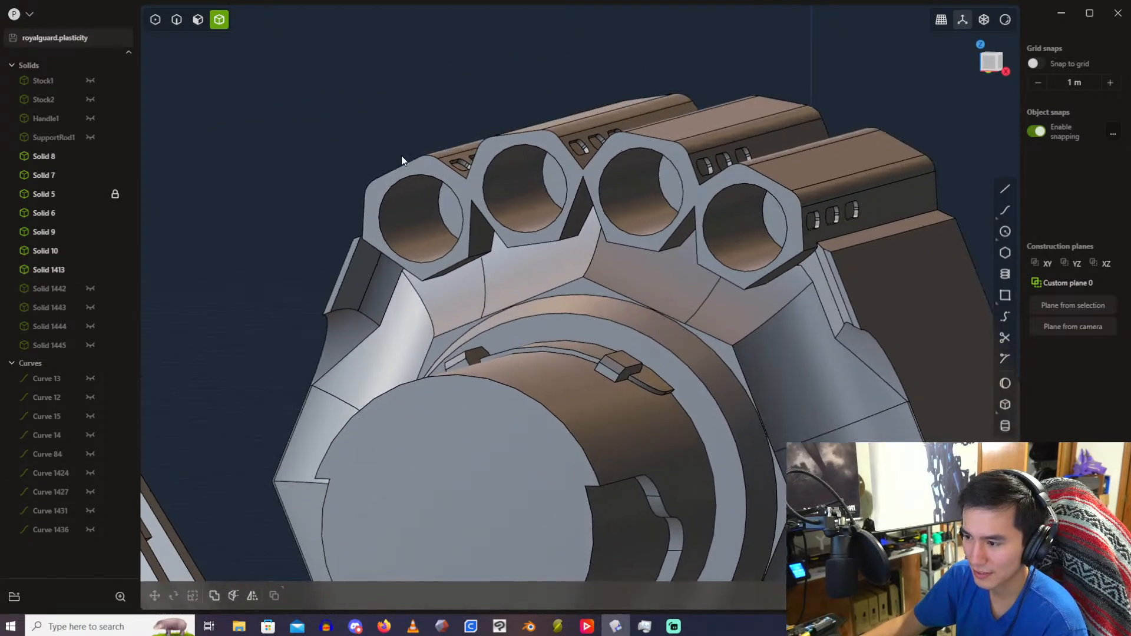
left_click(426, 242)
left_click(543, 221, "shift")
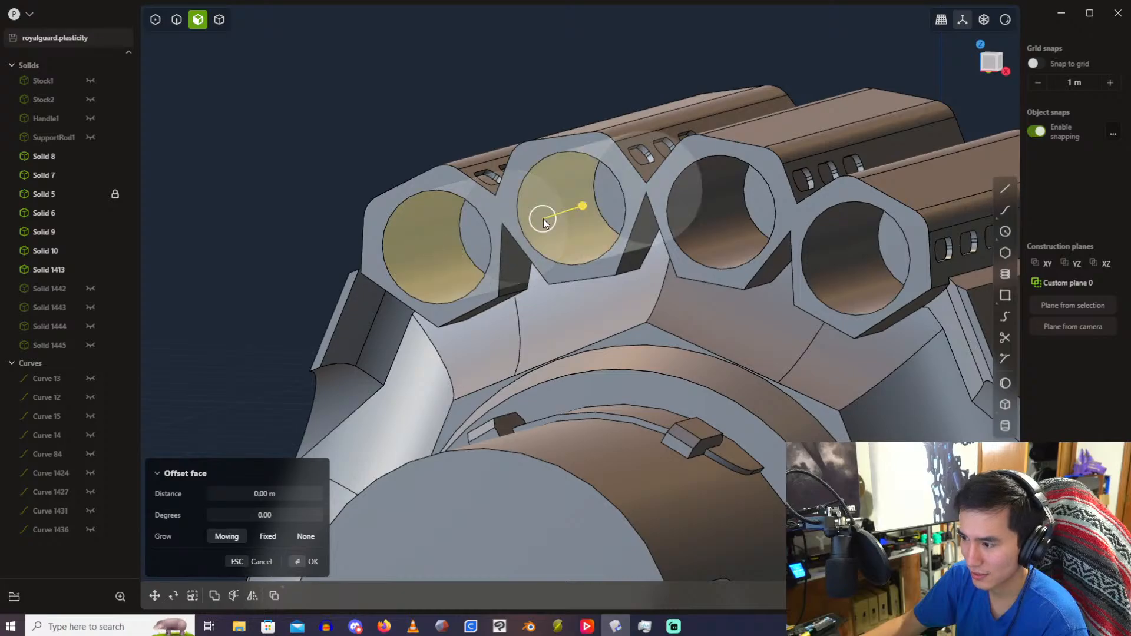
left_click(702, 255, "shift")
left_click(849, 282, "shift")
left_click(285, 492)
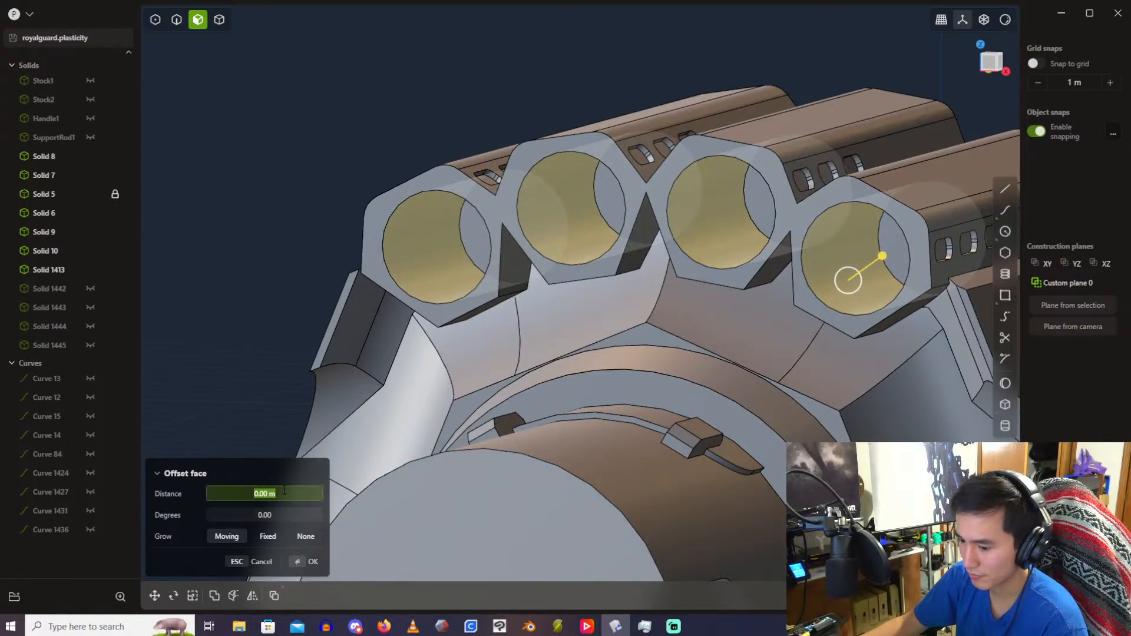
type("-.03")
key("Return")
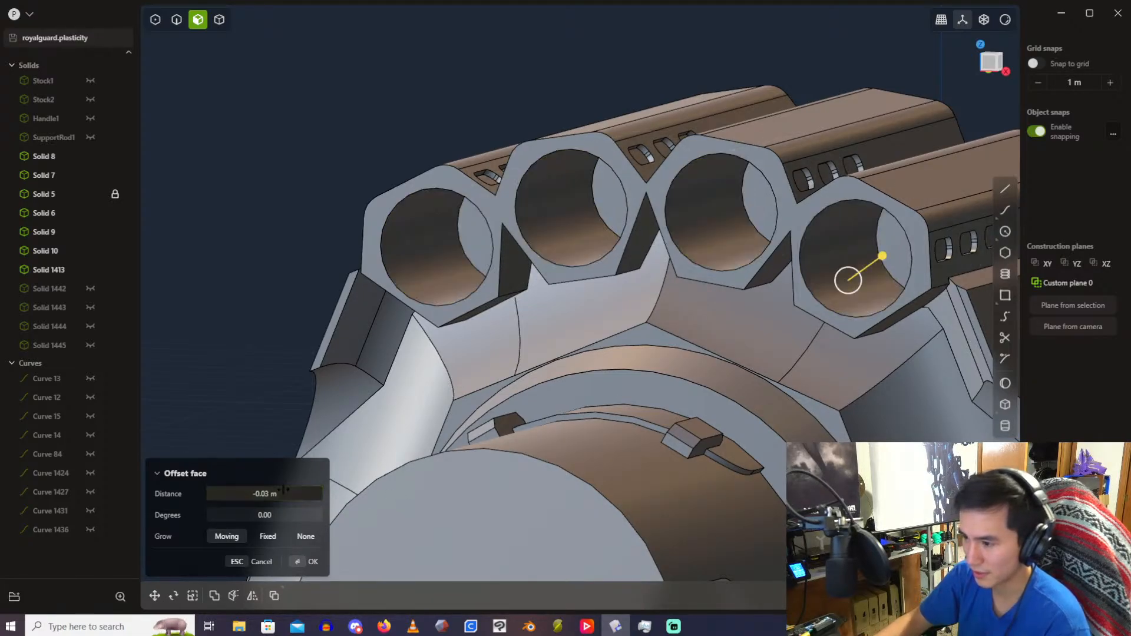
key("Return")
Step: Switch to solid selection and unhide the four bore cylinders, Solid 1442 through Solid 1445
scroll(220, 188, "down", 3)
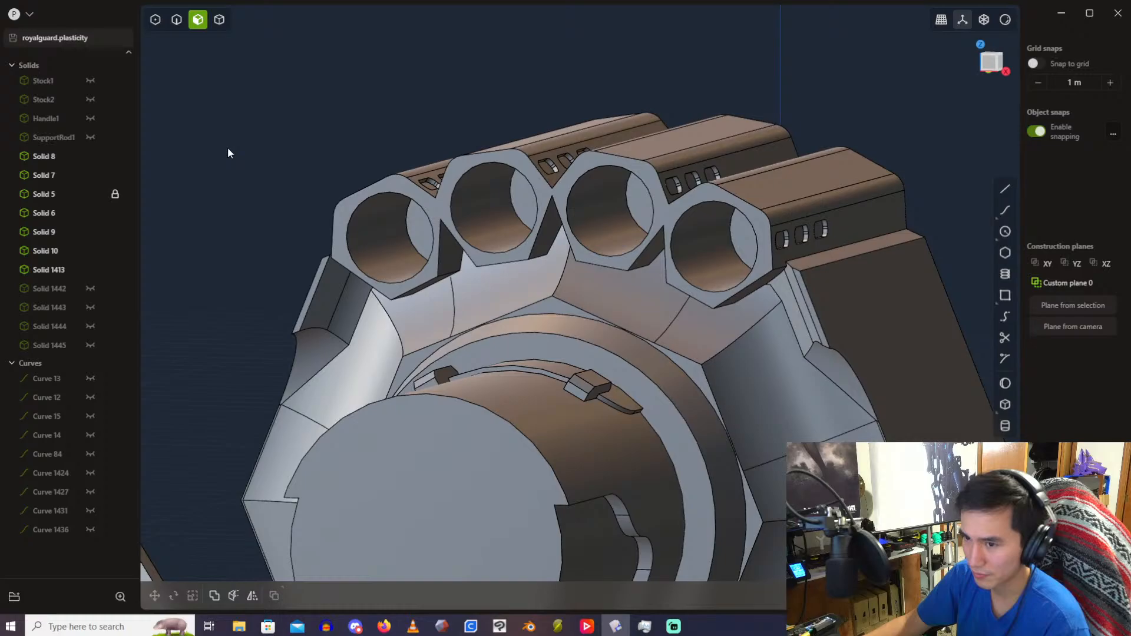
left_click(221, 21)
left_click(90, 289)
left_click(89, 307)
left_click(90, 327)
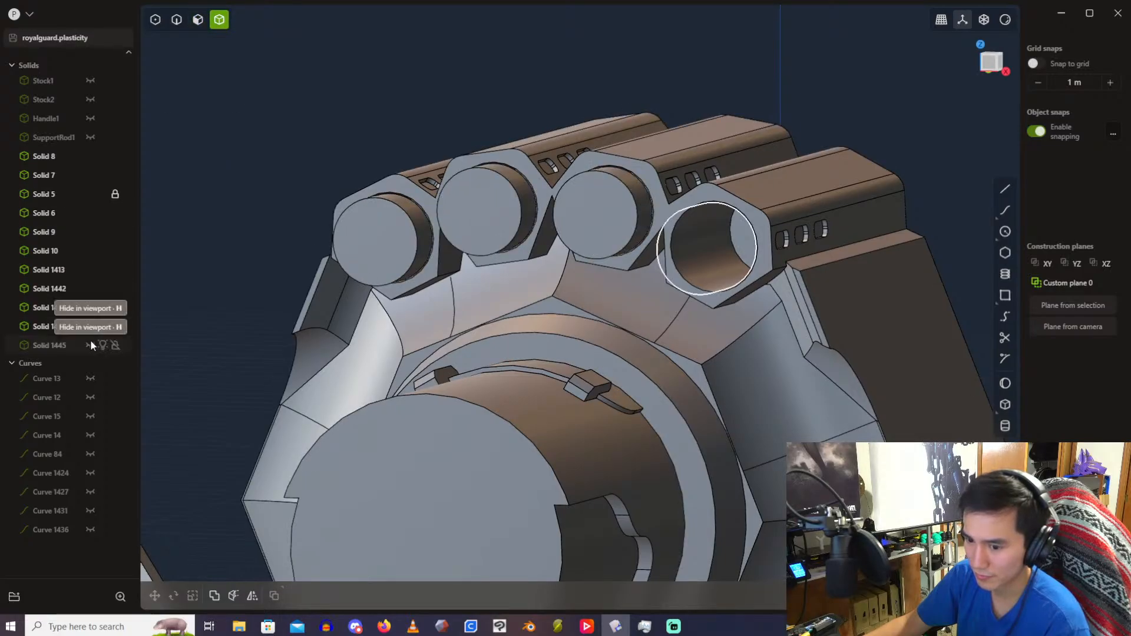
left_click(90, 345)
Step: Hide the joined housing body to expose the rear ends of the four cylinders and switch to face selection
middle_click_drag(665, 164, 727, 249)
left_click(699, 247)
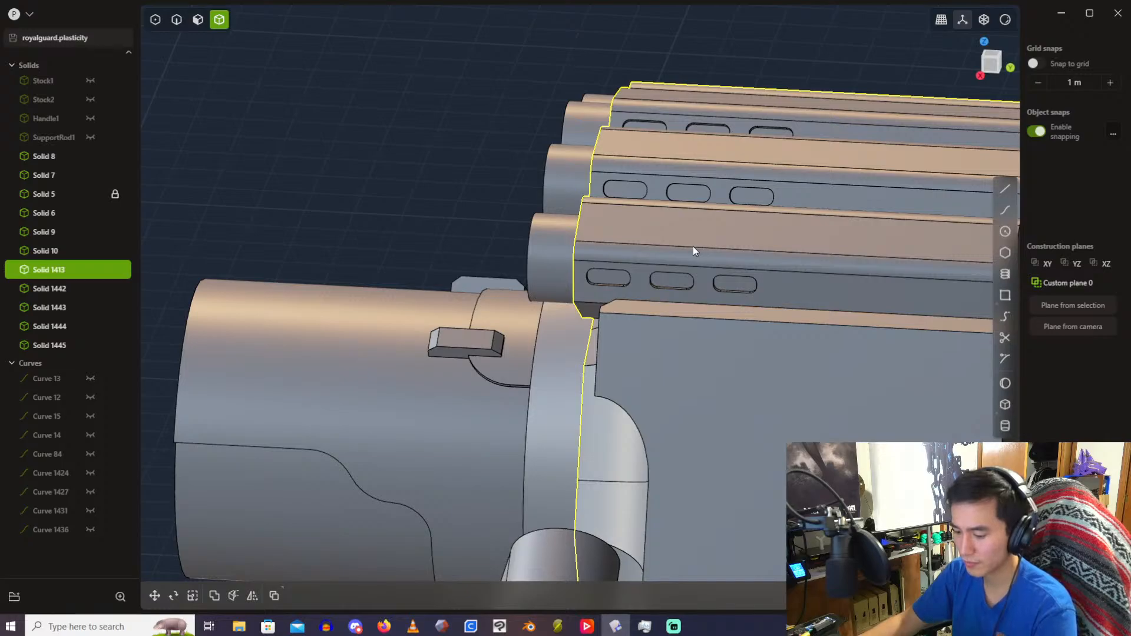
key("h")
middle_click_drag(606, 163, 413, 44)
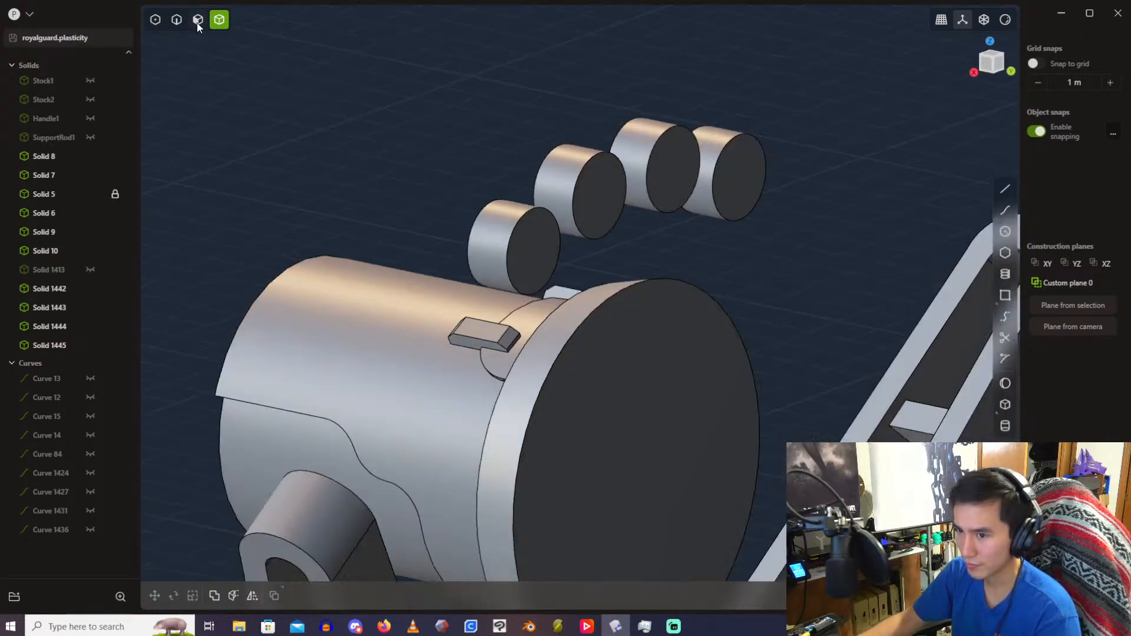
left_click(197, 19)
left_click(540, 247)
left_click(600, 195)
left_click(675, 168)
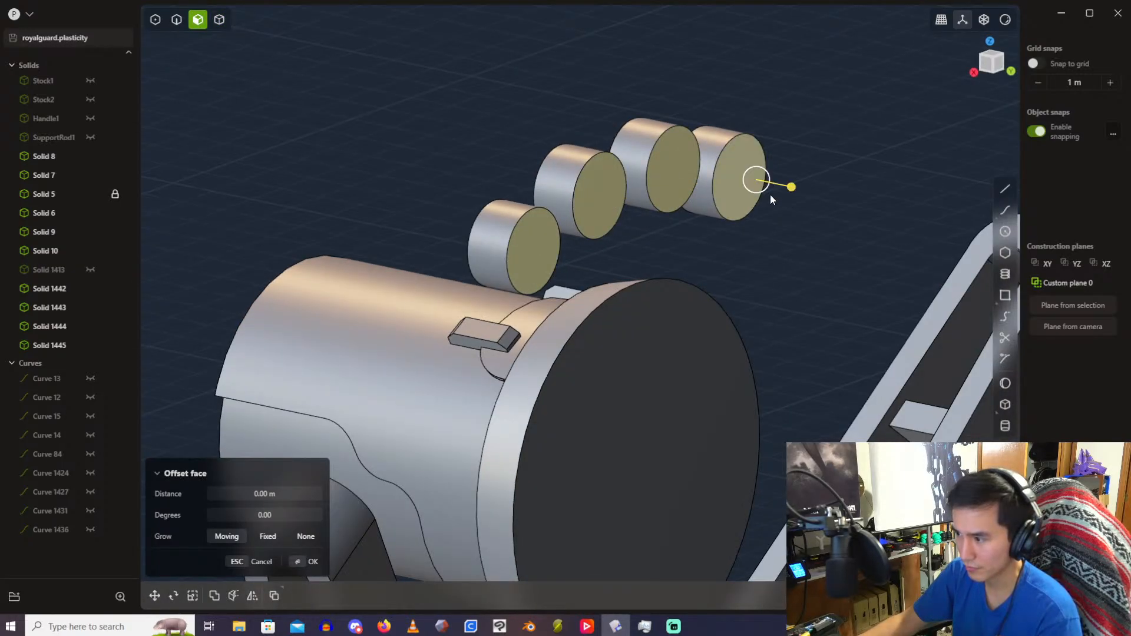
left_click(849, 192)
Step: Offset the rear end faces of all four cylinders by 4 m to lengthen them
left_click(551, 252)
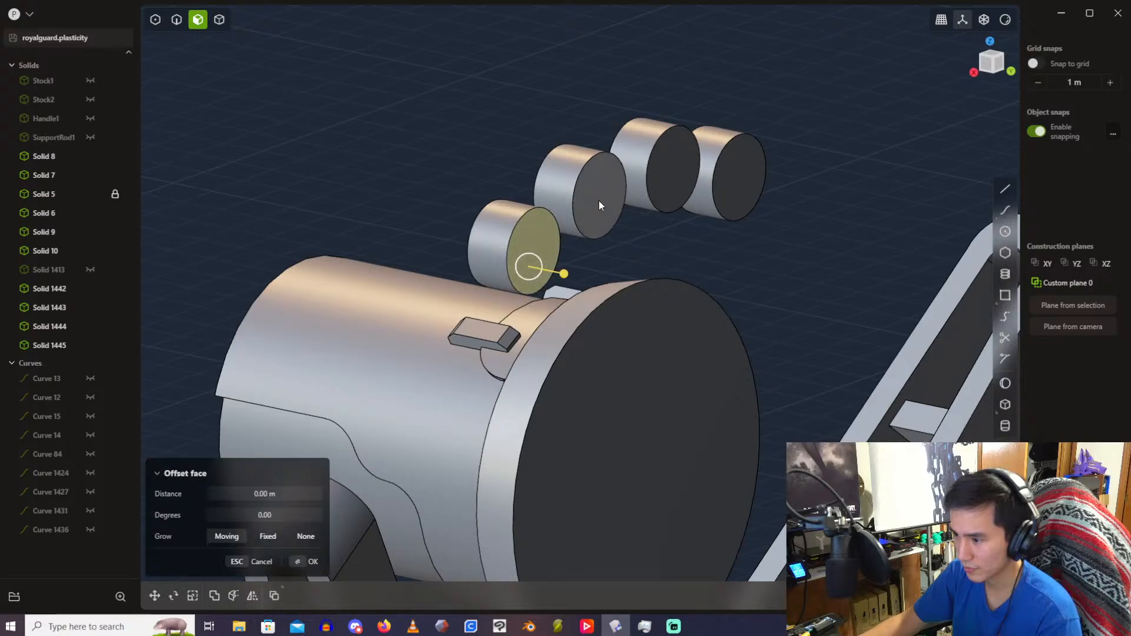
left_click(686, 172)
left_click(733, 175)
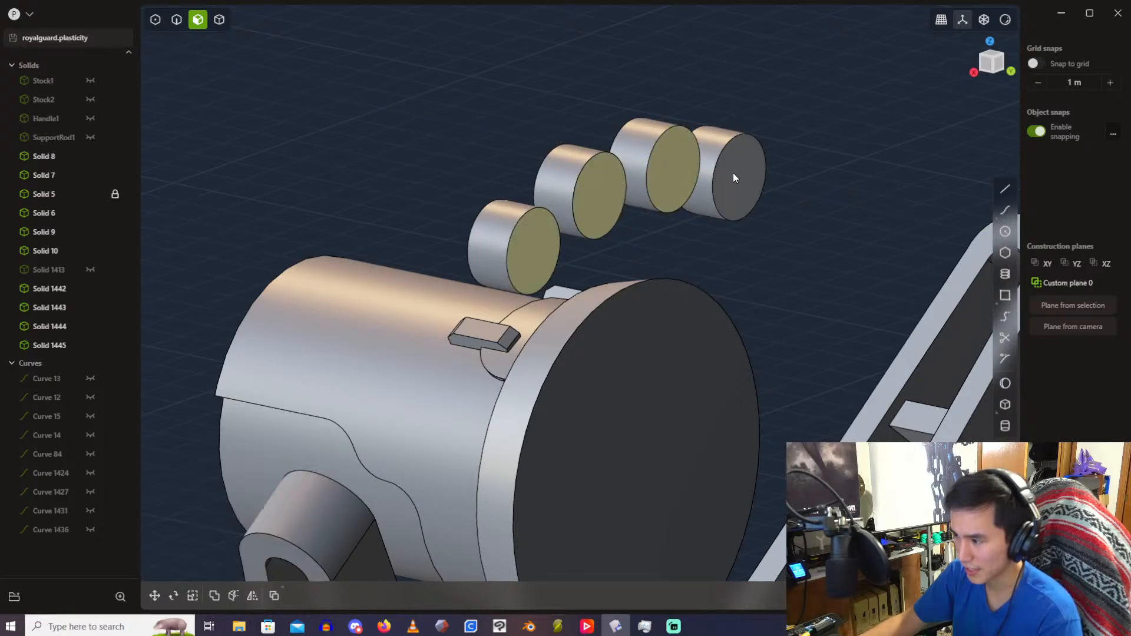
left_click_drag(777, 170, 835, 175)
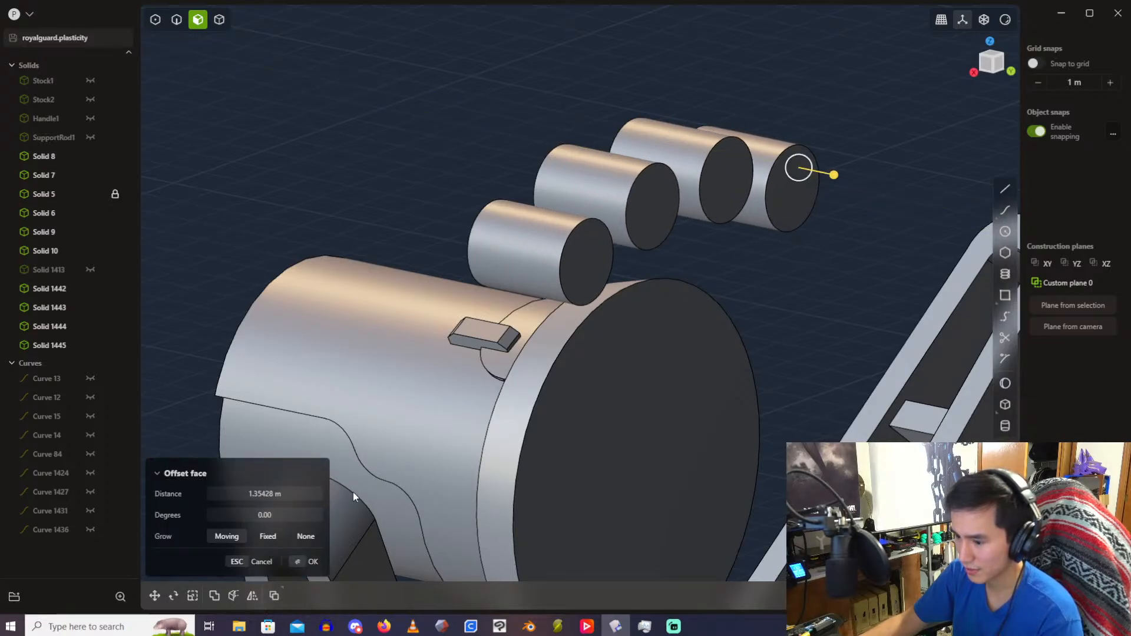
left_click(298, 493)
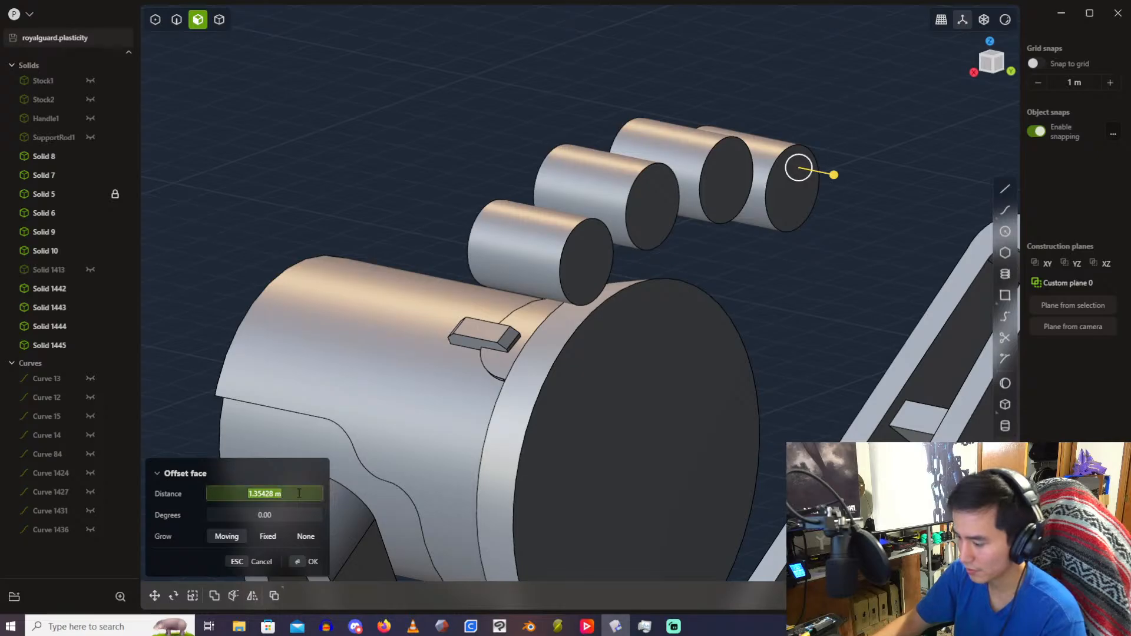
type("4")
key("Return")
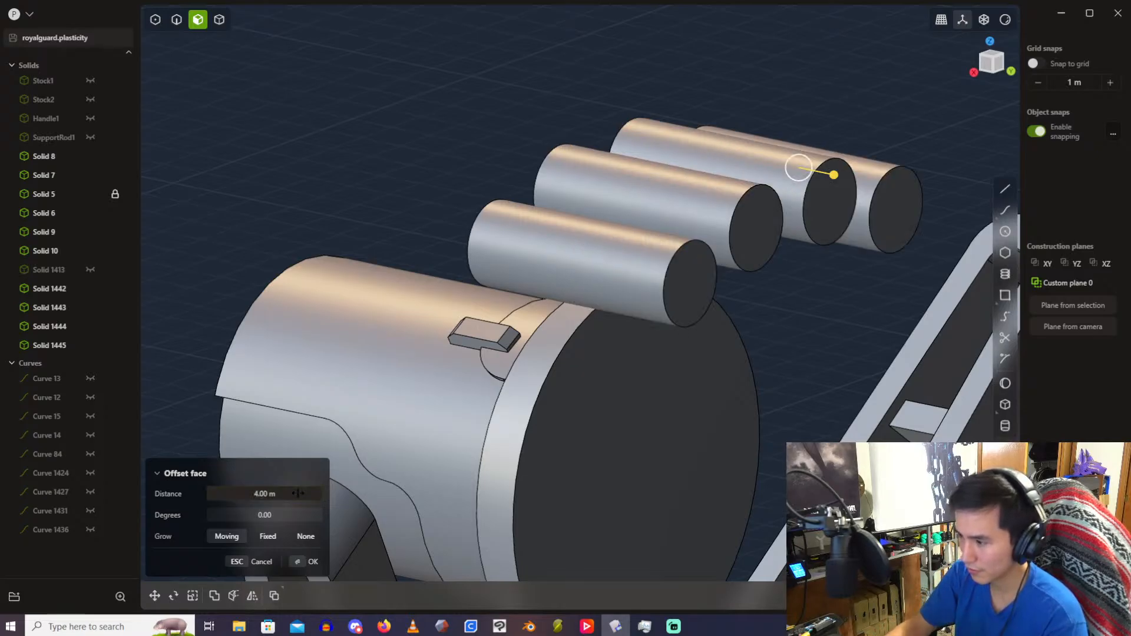
left_click(442, 86)
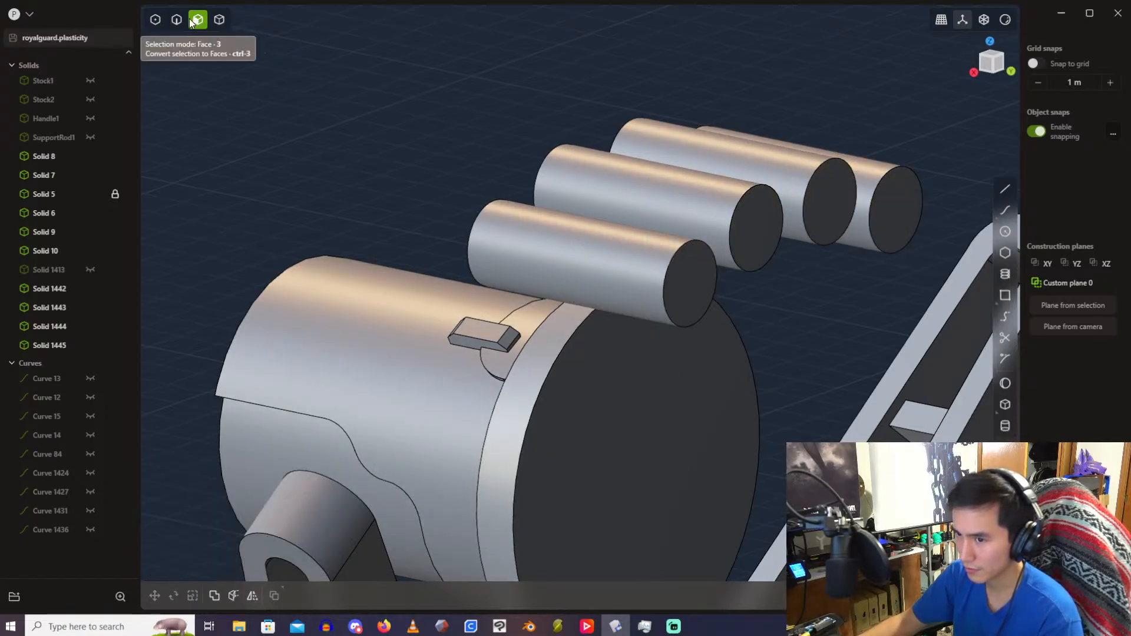
Step: Fillet the rear end edges of all four cylinders by 0.8 m to round them into domes
left_click(691, 261)
key("f")
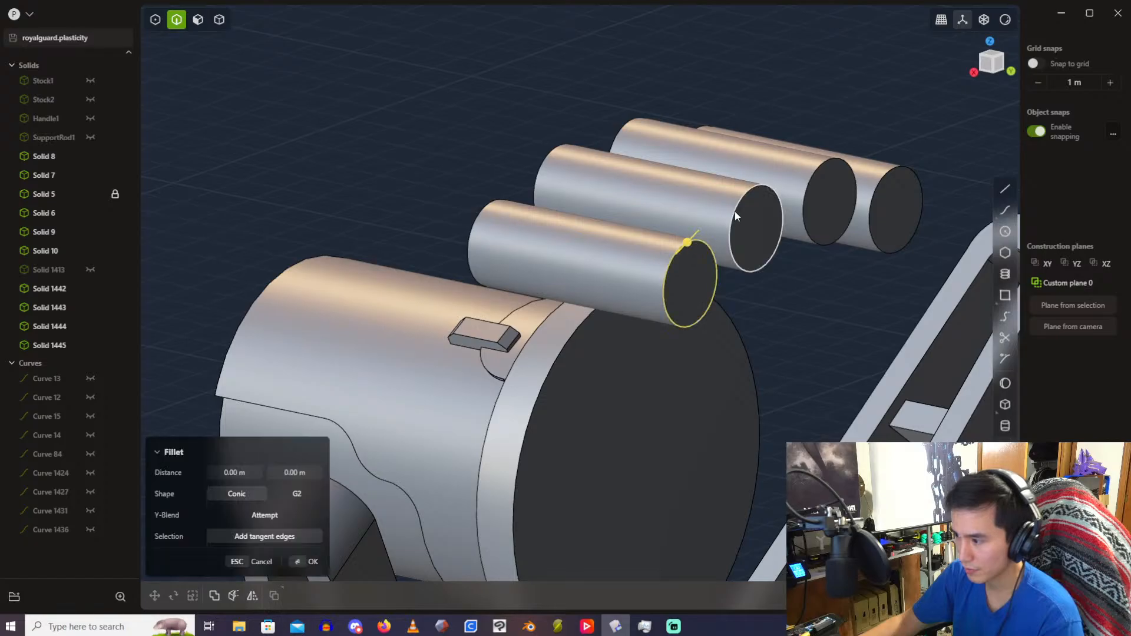
left_click(886, 178)
left_click_drag(888, 176, 913, 173)
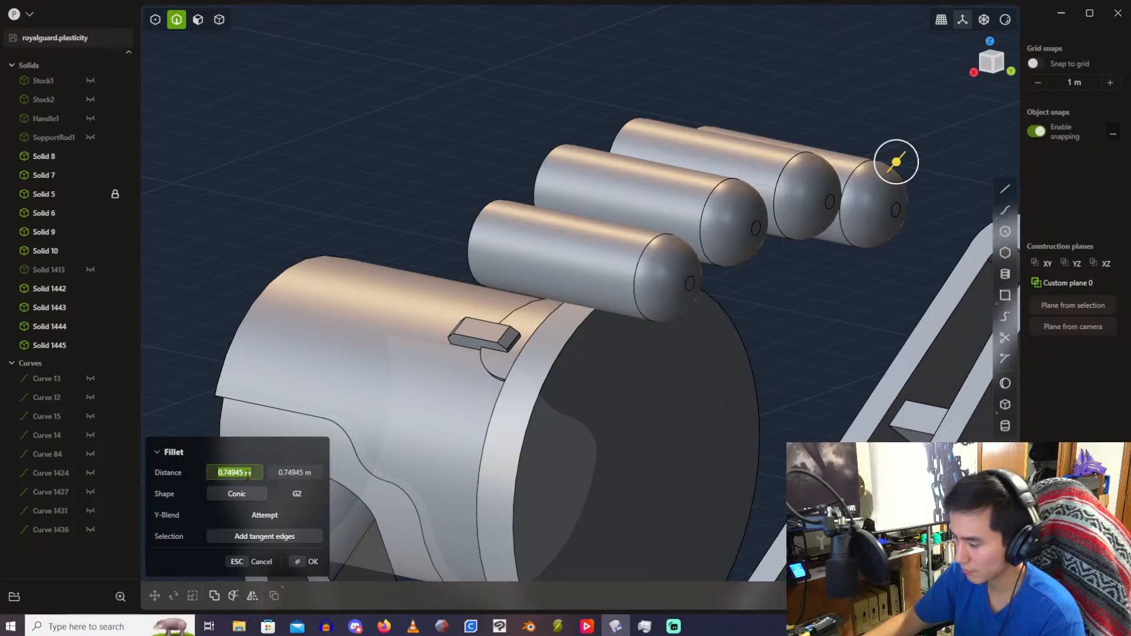
type("0.8")
left_click(281, 475)
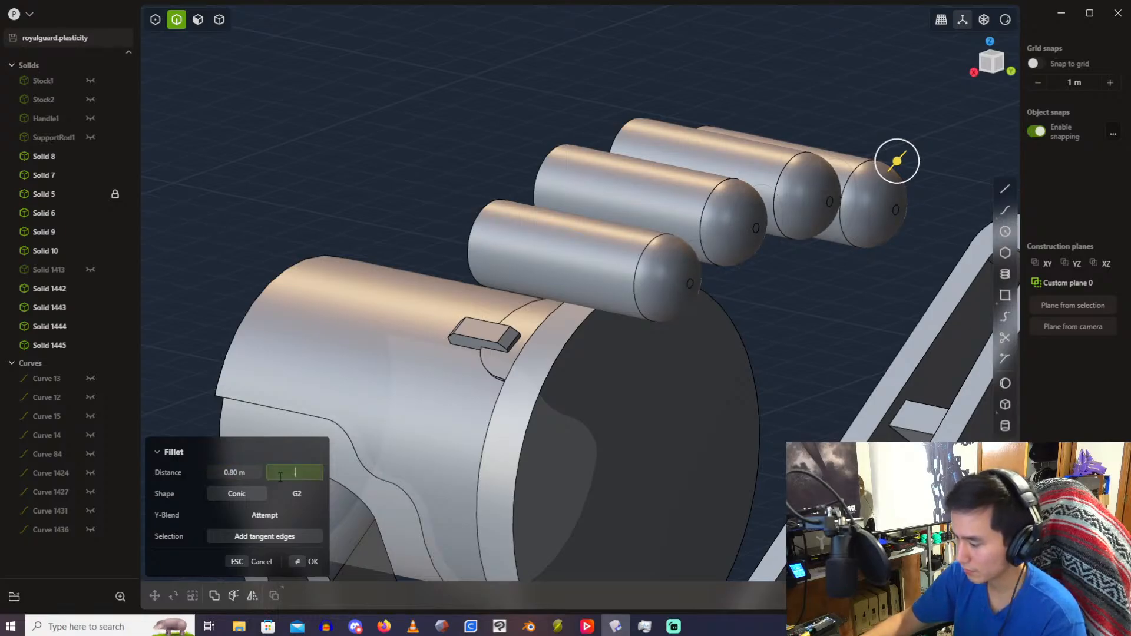
key("Return")
left_click(456, 134)
Step: Switch to solid selection and unhide the joined housing body, Solid 1413, around the four cylinders
scroll(466, 126, "down", 3)
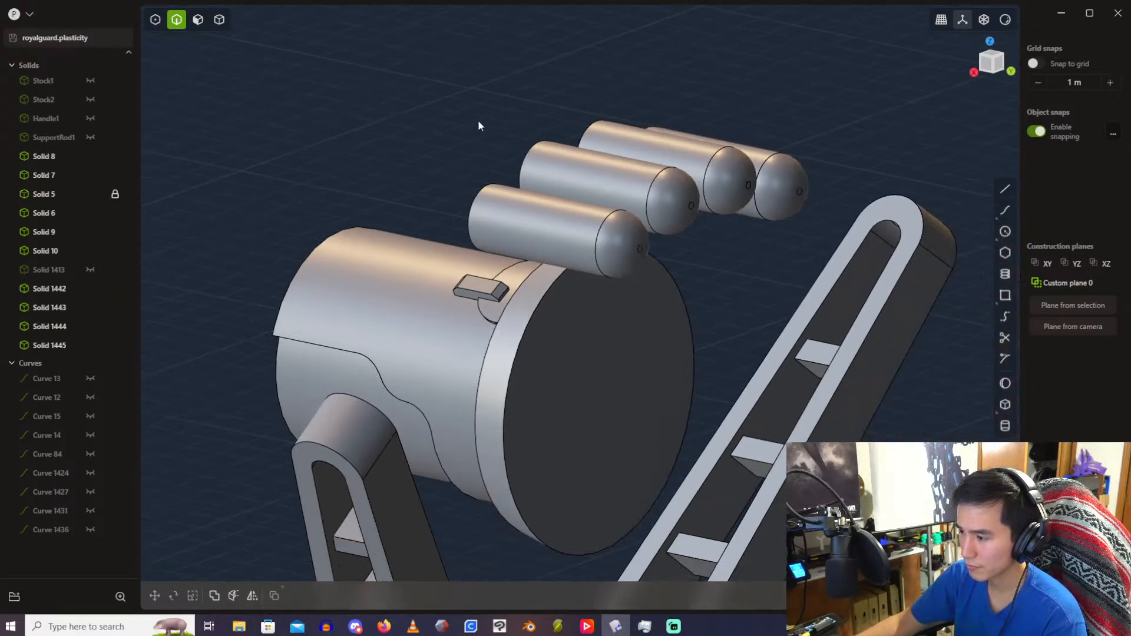
middle_click_drag(487, 184, 336, 225)
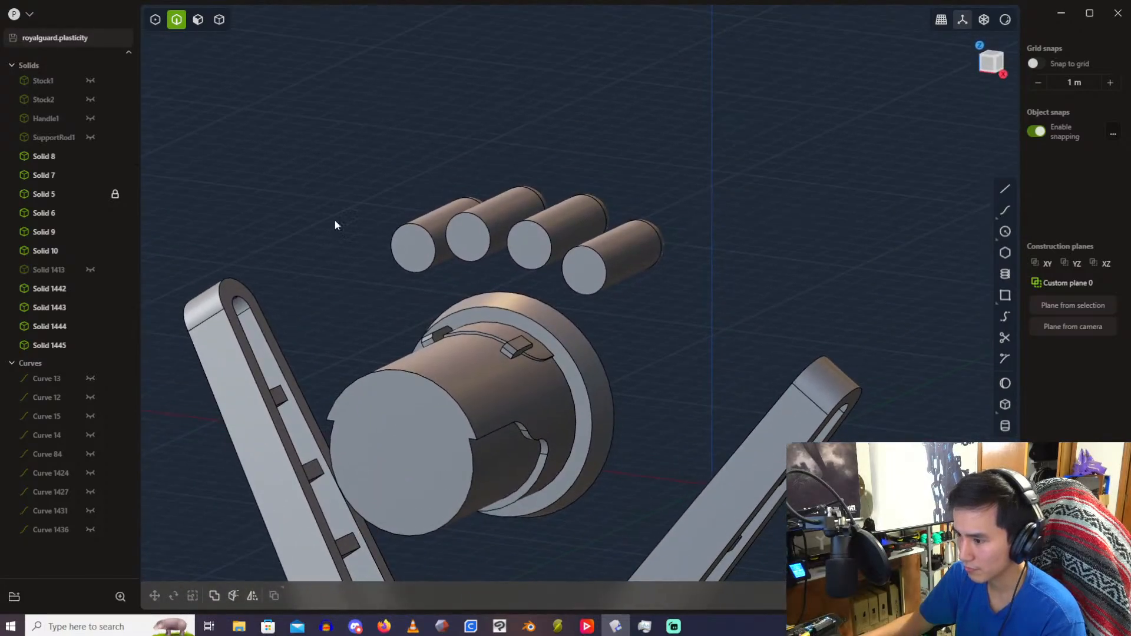
scroll(330, 218, "up", 1)
left_click(219, 20)
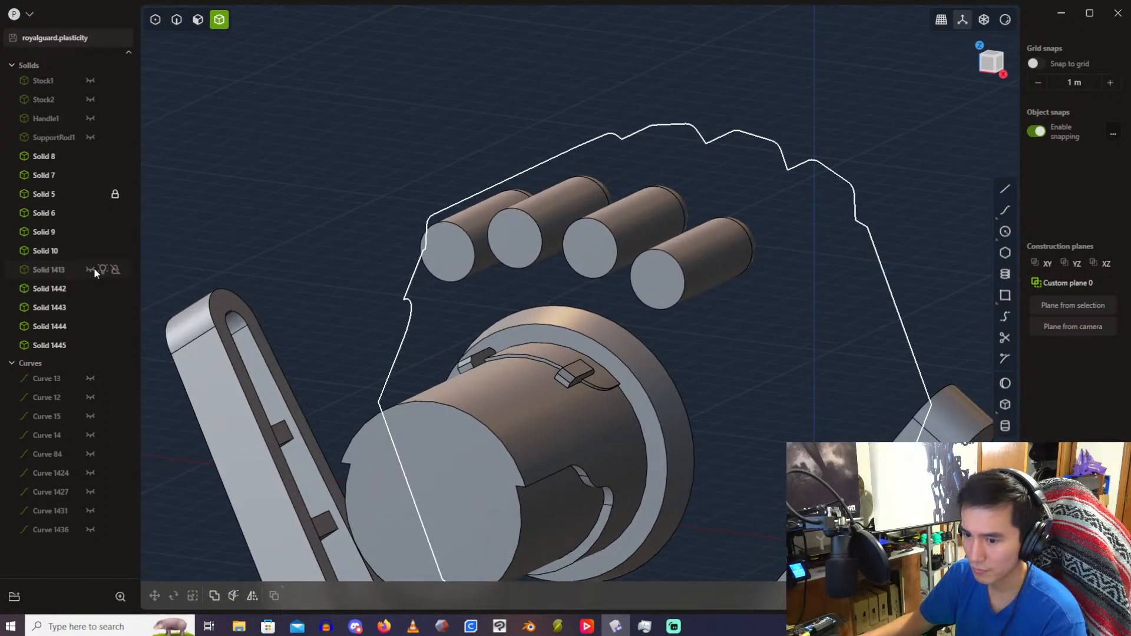
left_click(92, 269)
scroll(511, 165, "up", 4)
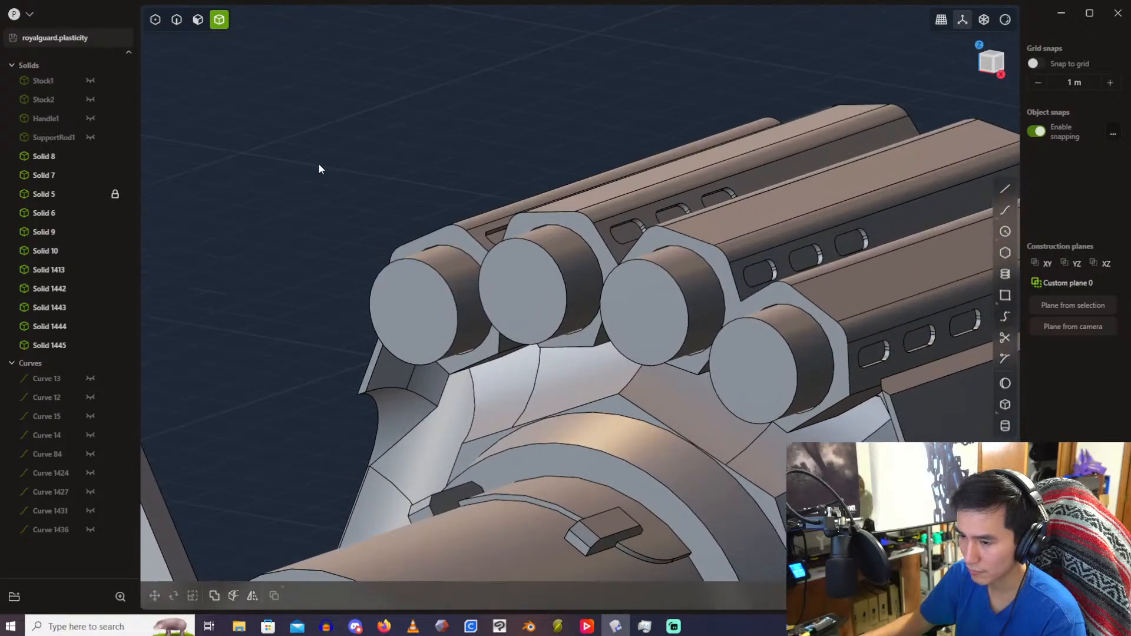
middle_click_drag(319, 169, 881, 175)
Step: Draw a 2 m diameter circle centred on the flat front face of each of the first two cylinders
left_click(1005, 233)
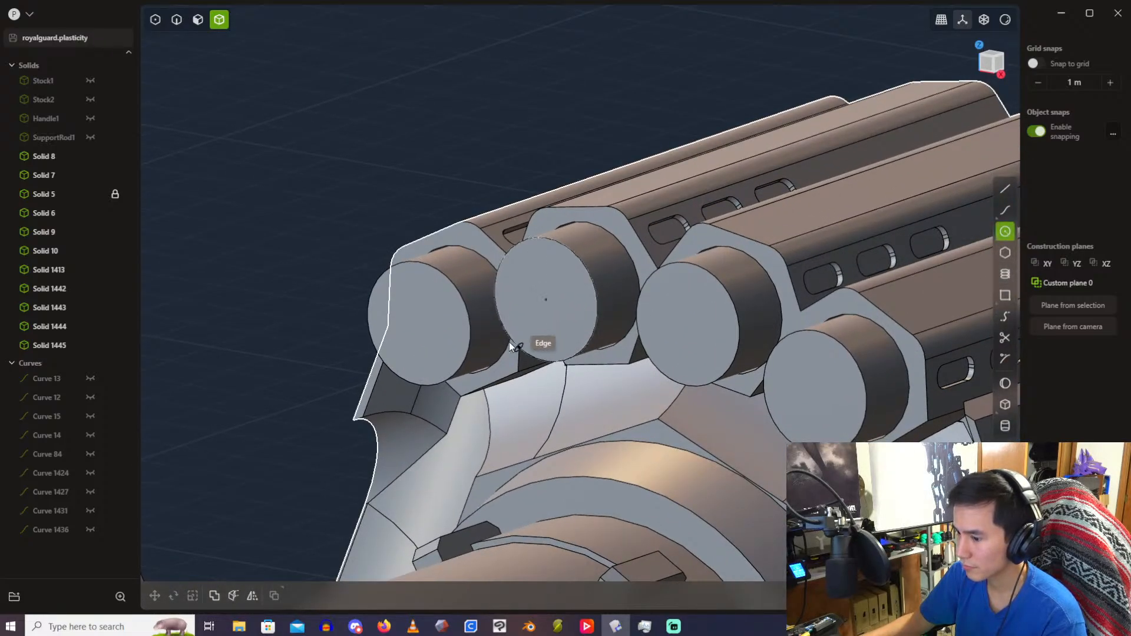
left_click(423, 325)
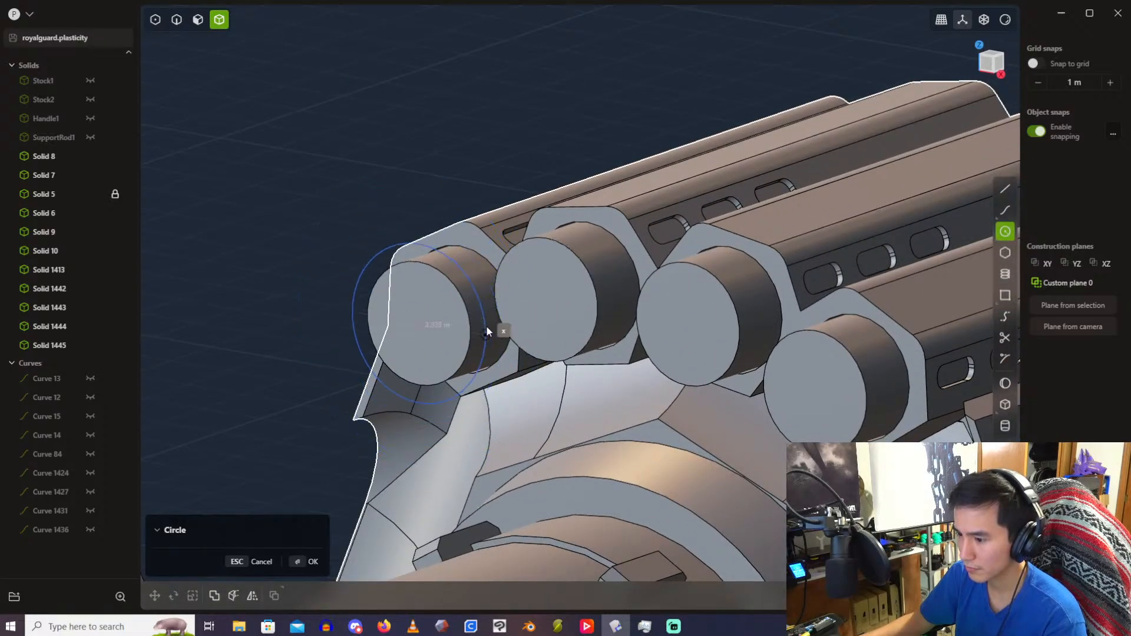
key("Tab")
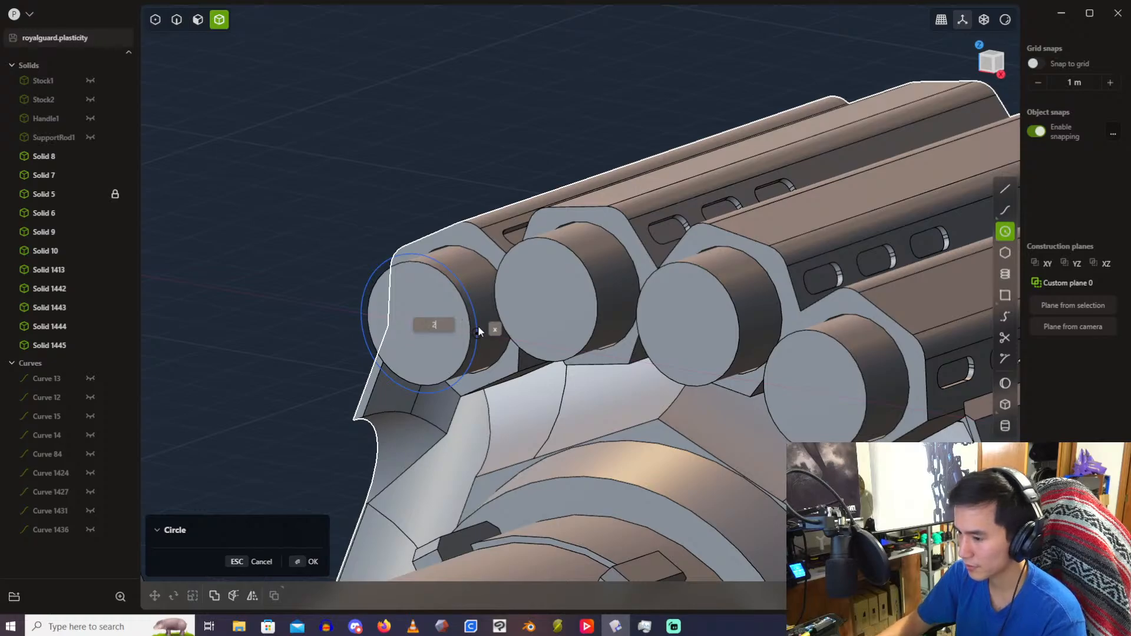
key("Return")
left_click(1006, 233)
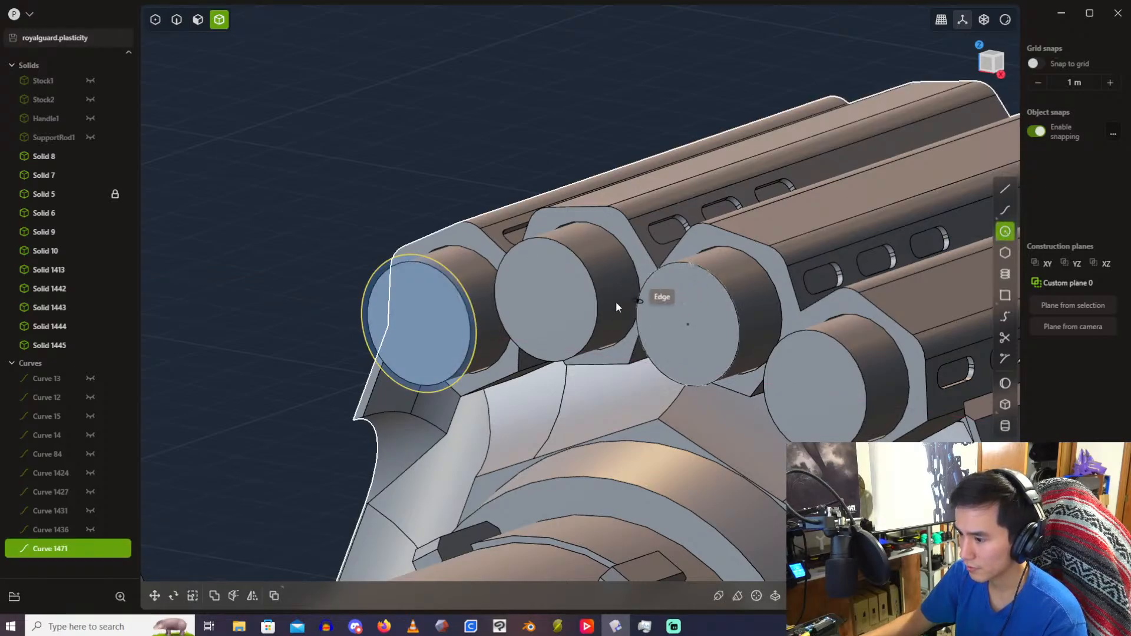
left_click(548, 302)
key("Tab")
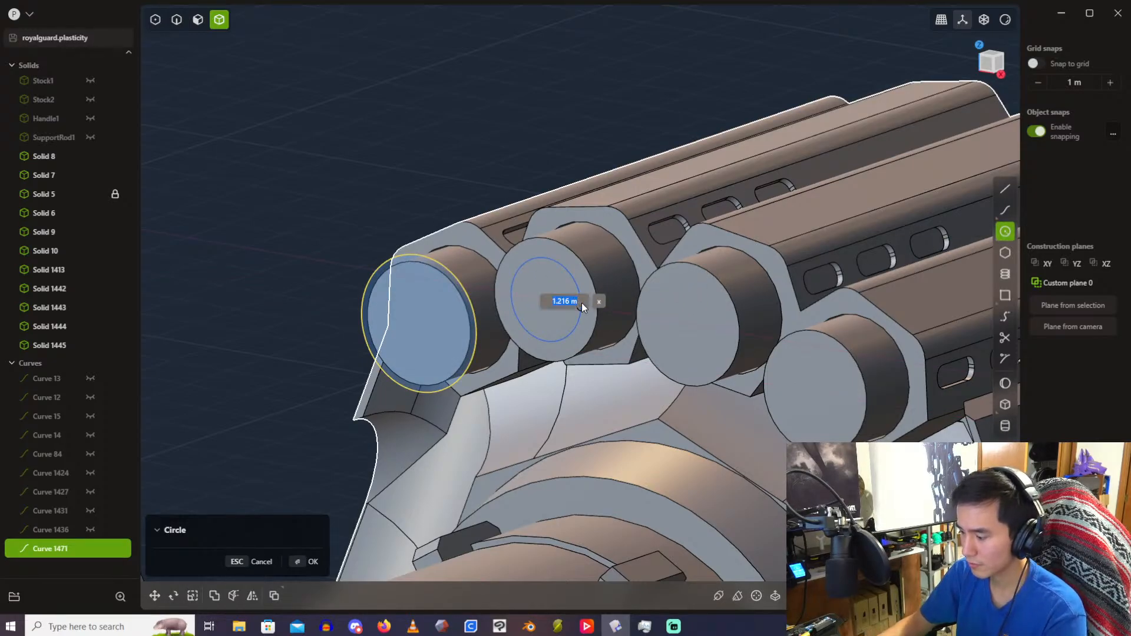
key("Return")
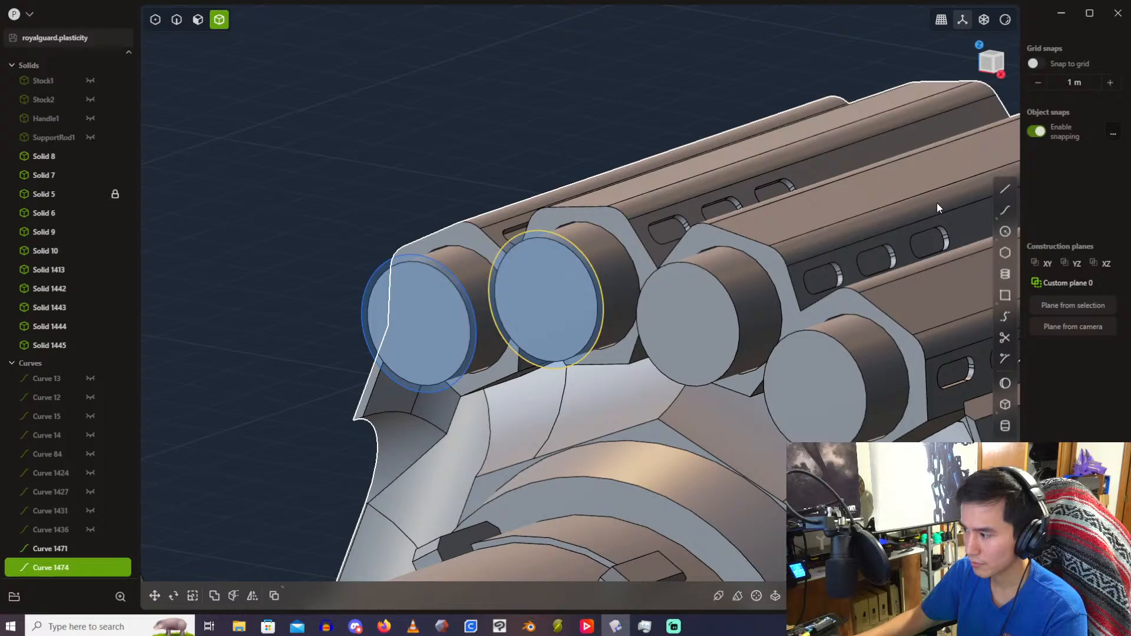
Step: Draw matching 2 m circles centred on the front faces of the remaining two cylinders
left_click(1005, 232)
left_click(693, 331)
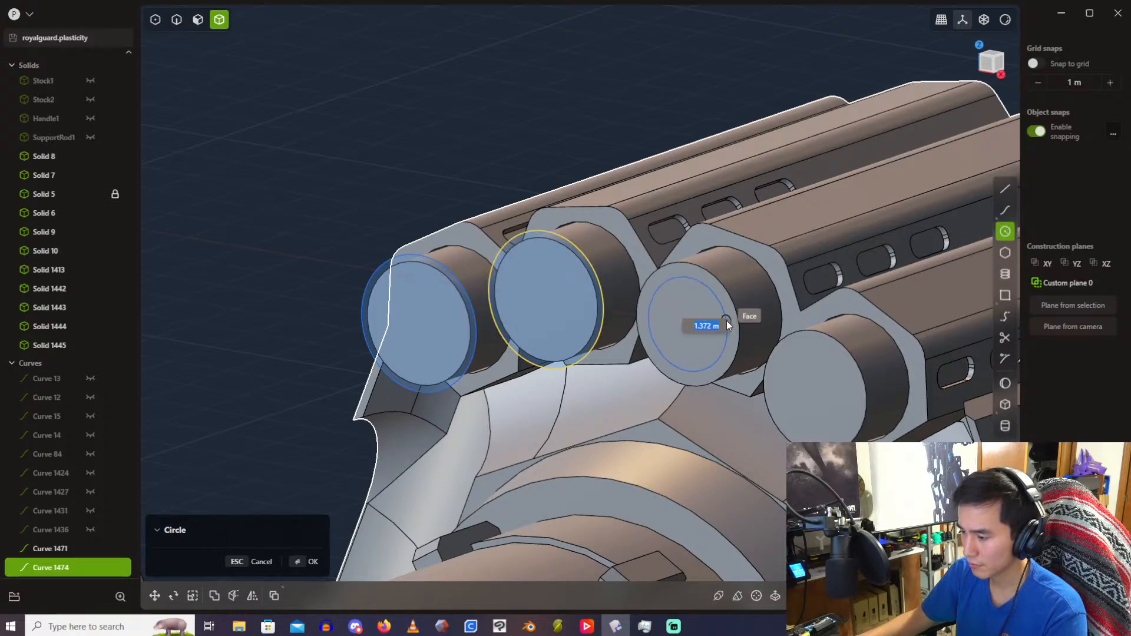
left_click(726, 321)
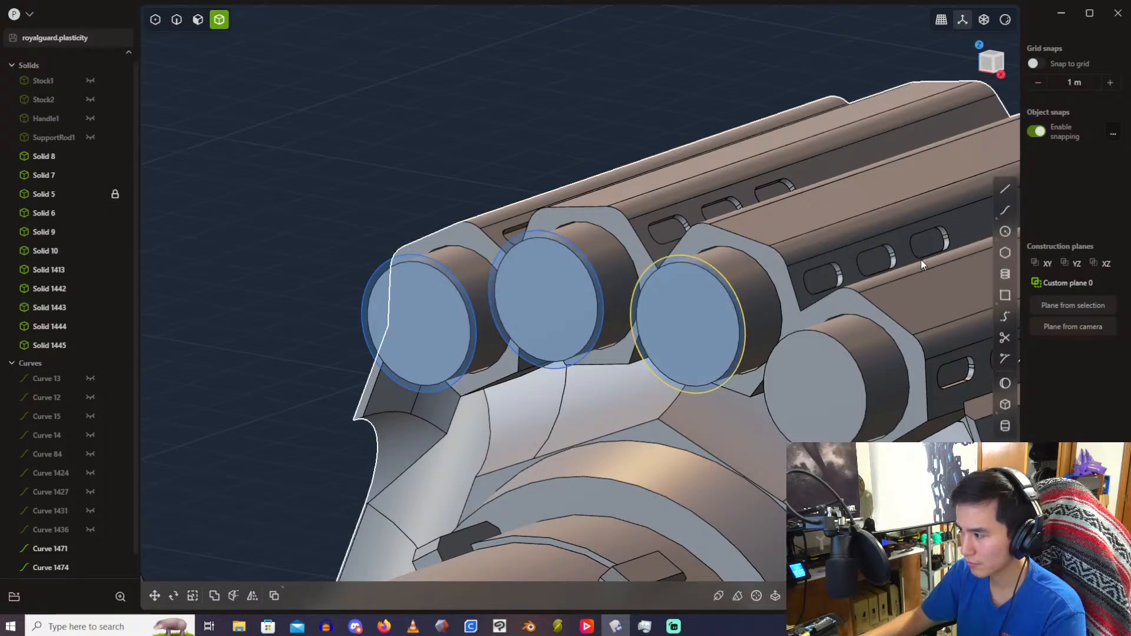
left_click(1005, 232)
left_click(815, 398)
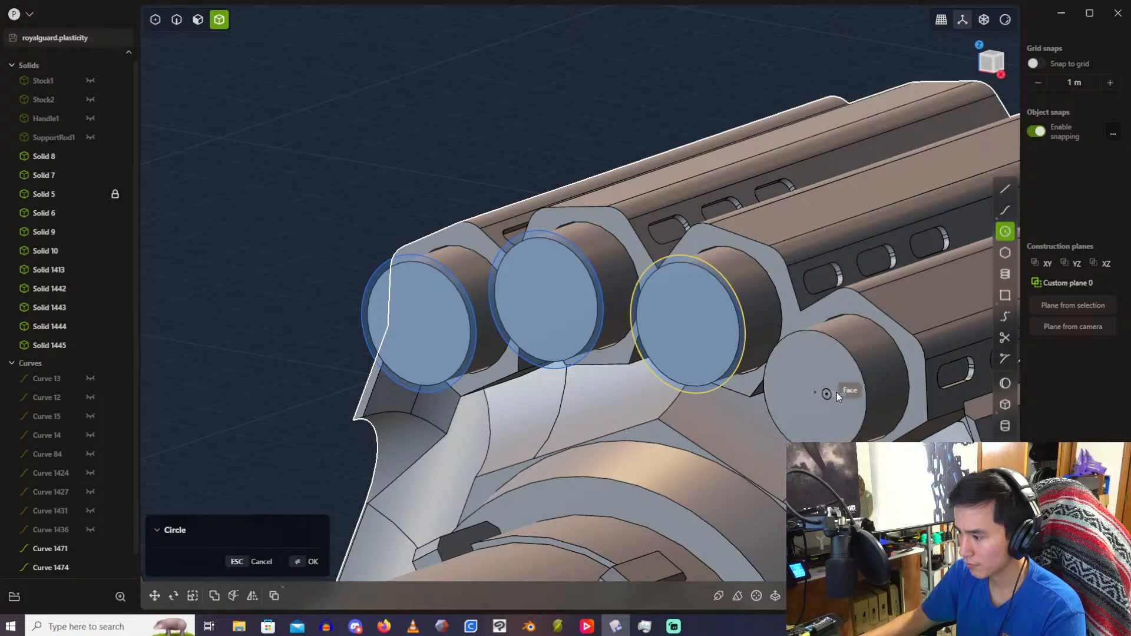
left_click(859, 389)
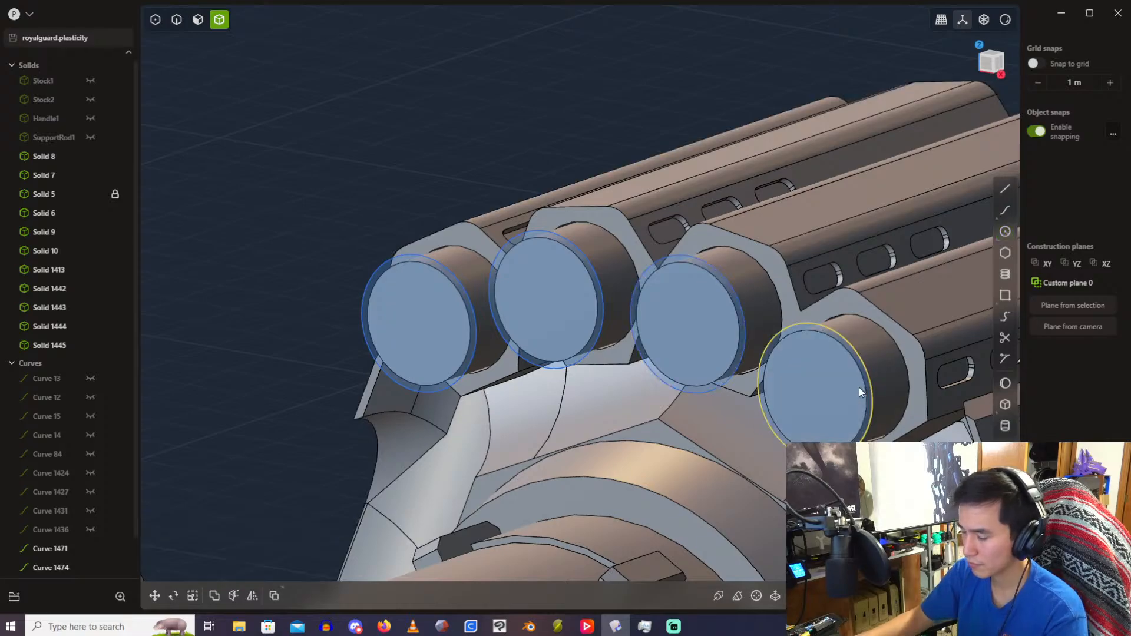
Step: Extrude all four circle regions outward by 0.2 m to form cap discs on the cylinders
scroll(545, 195, "up", 4)
key("e")
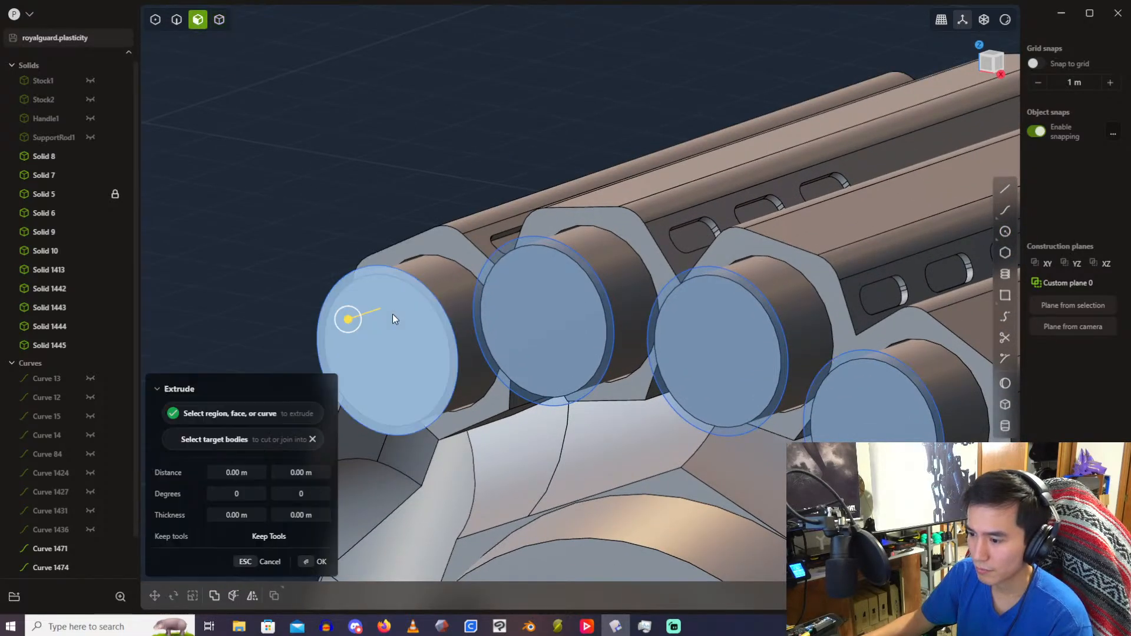
middle_click_drag(777, 331, 627, 290)
left_click_drag(620, 295, 922, 108)
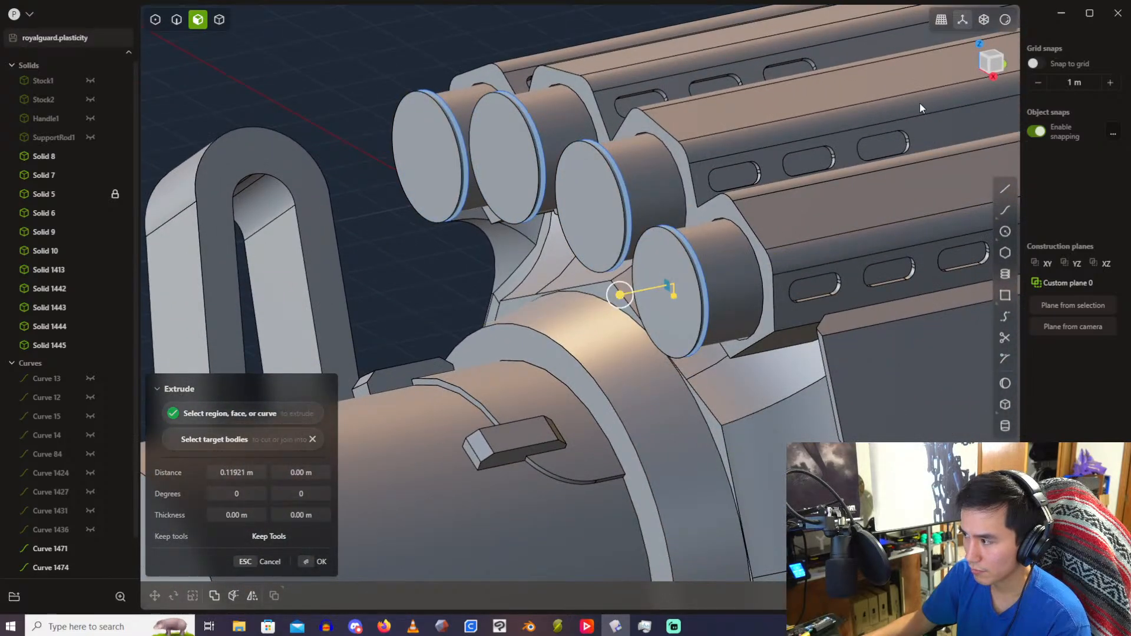
left_click(995, 77)
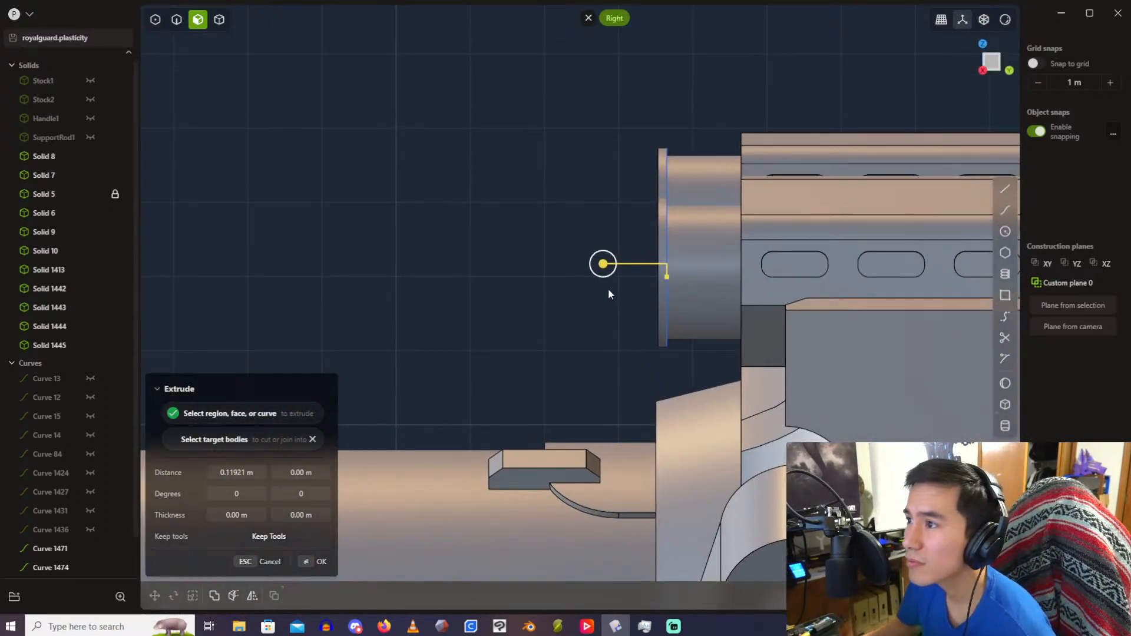
left_click(243, 470)
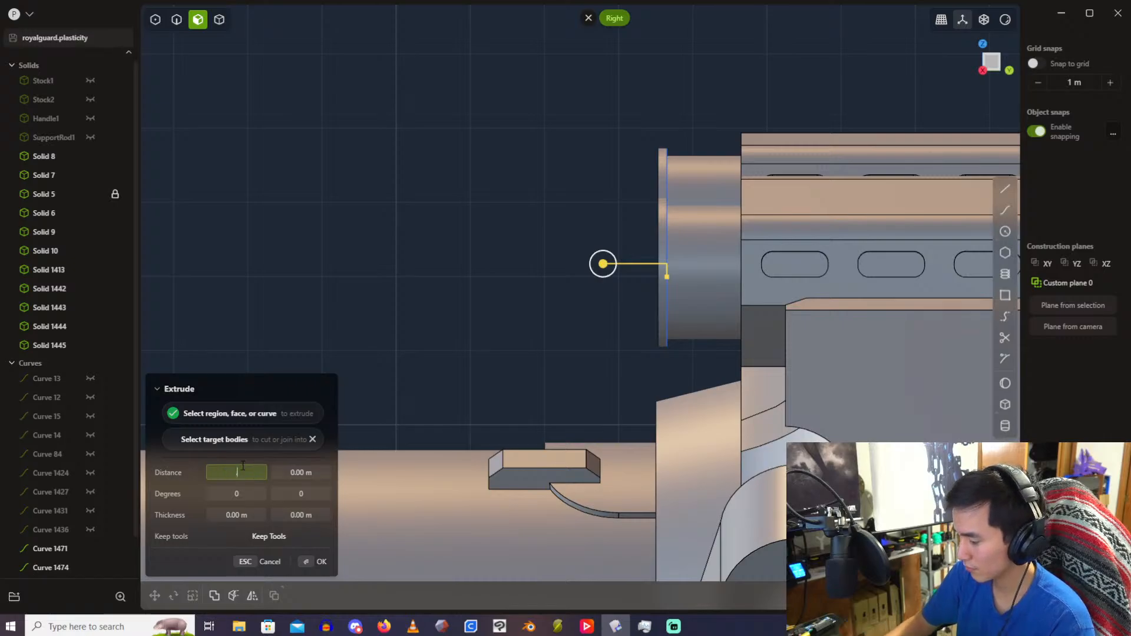
type("0.2")
key("Return")
key("Return")
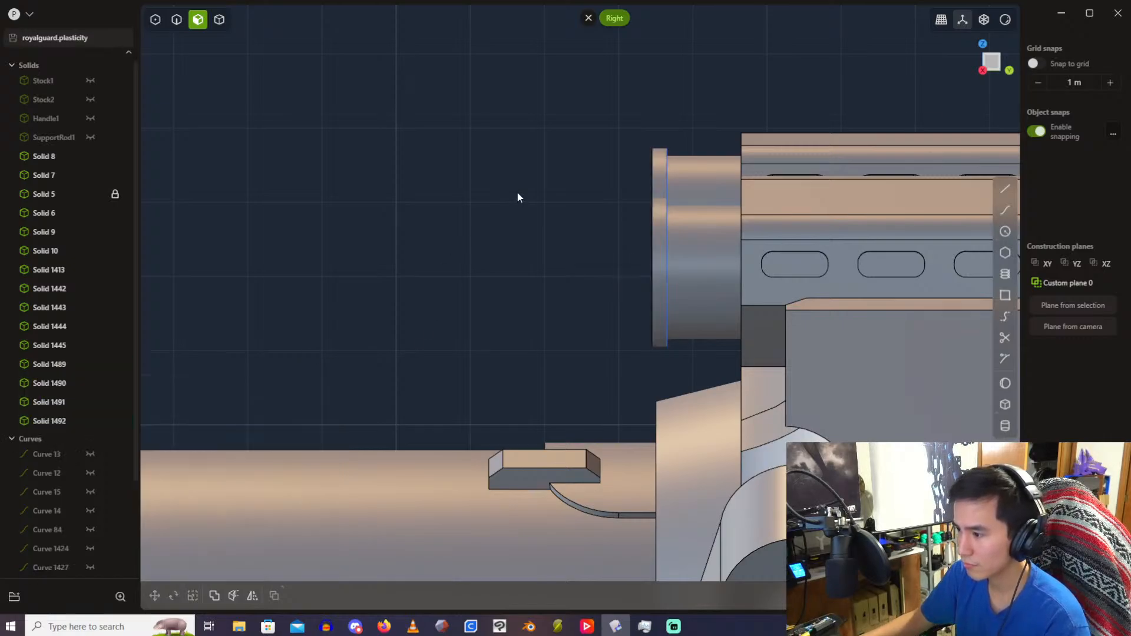
Step: Delete the four circle curves used for the cap discs, Curve 1471 through Curve 1483
middle_click_drag(518, 192, 210, 452)
scroll(75, 469, "down", 3)
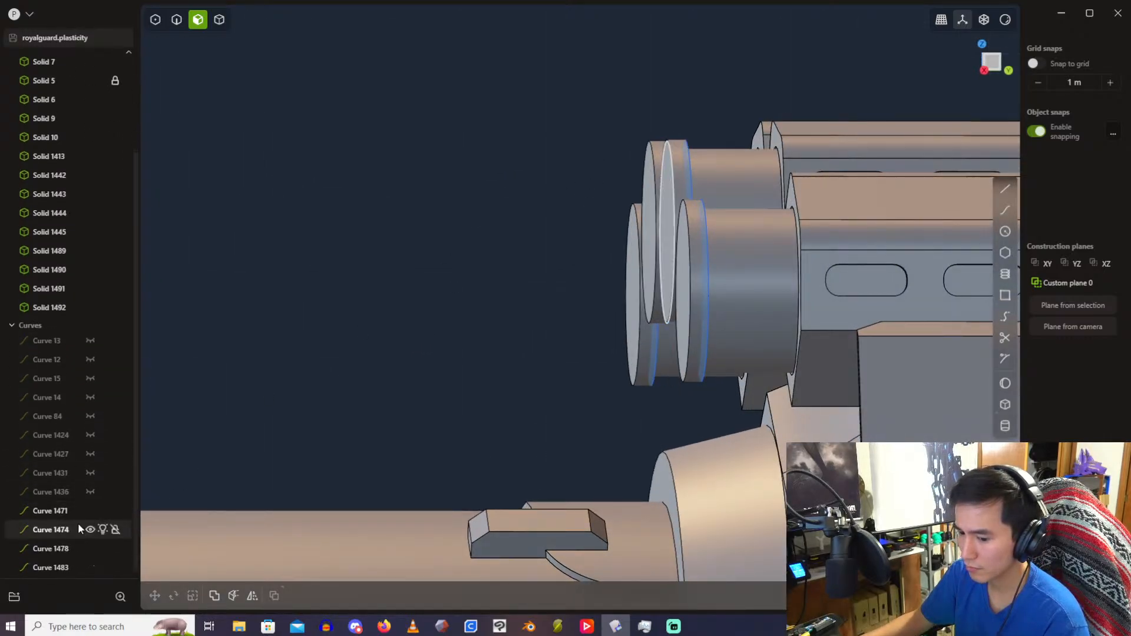
left_click(70, 514)
left_click(64, 567, "shift")
key("Delete")
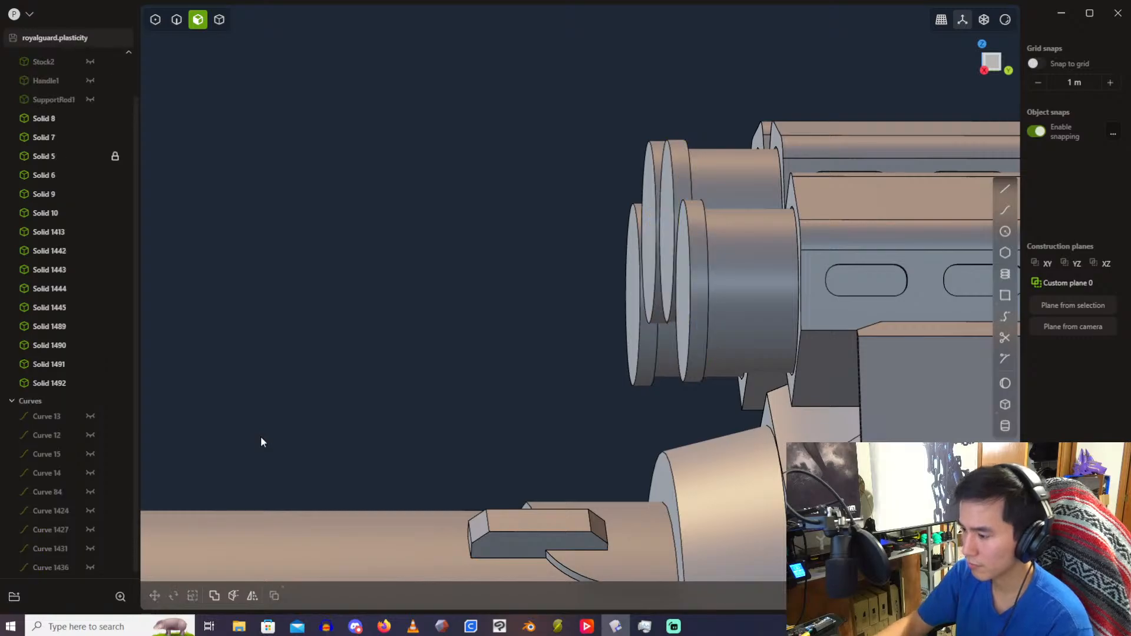
Step: Select the outer front edges of all four cap discs for a fillet
middle_click_drag(588, 180, 532, 177)
scroll(533, 180, "up", 2)
scroll(533, 174, "up", 1)
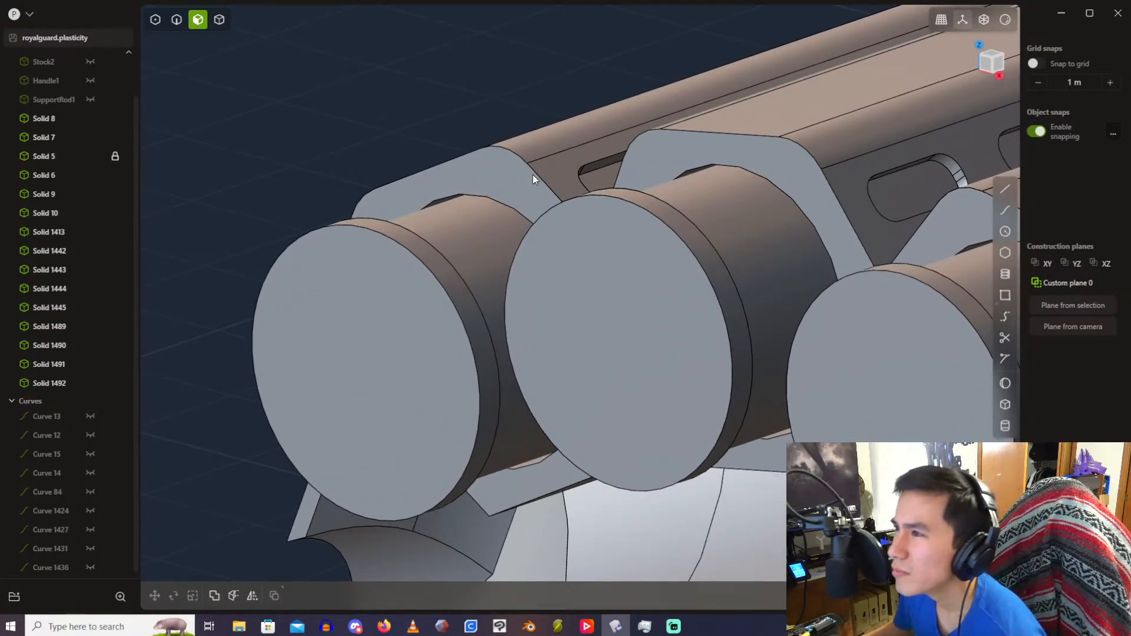
scroll(507, 163, "up", 2)
scroll(507, 162, "up", 1)
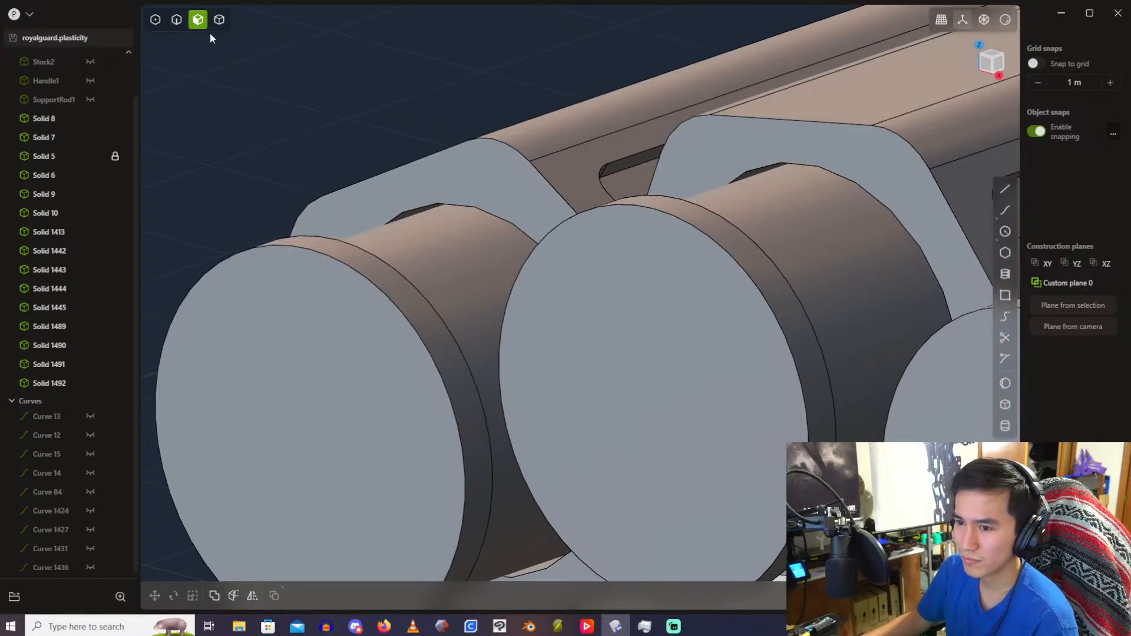
left_click(351, 269)
left_click(676, 224, "shift")
middle_click_drag(755, 256, 618, 154, "shift")
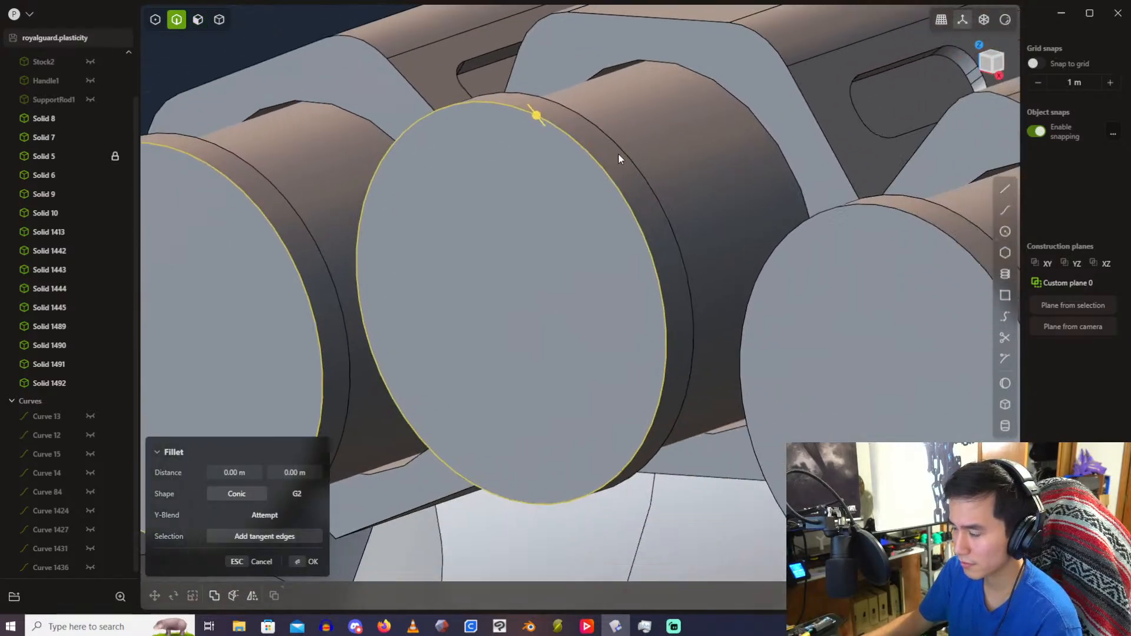
scroll(607, 145, "down", 3)
middle_click_drag(854, 224, 658, 183)
left_click(794, 182, "shift")
scroll(744, 158, "up", 3)
scroll(691, 186, "down", 4)
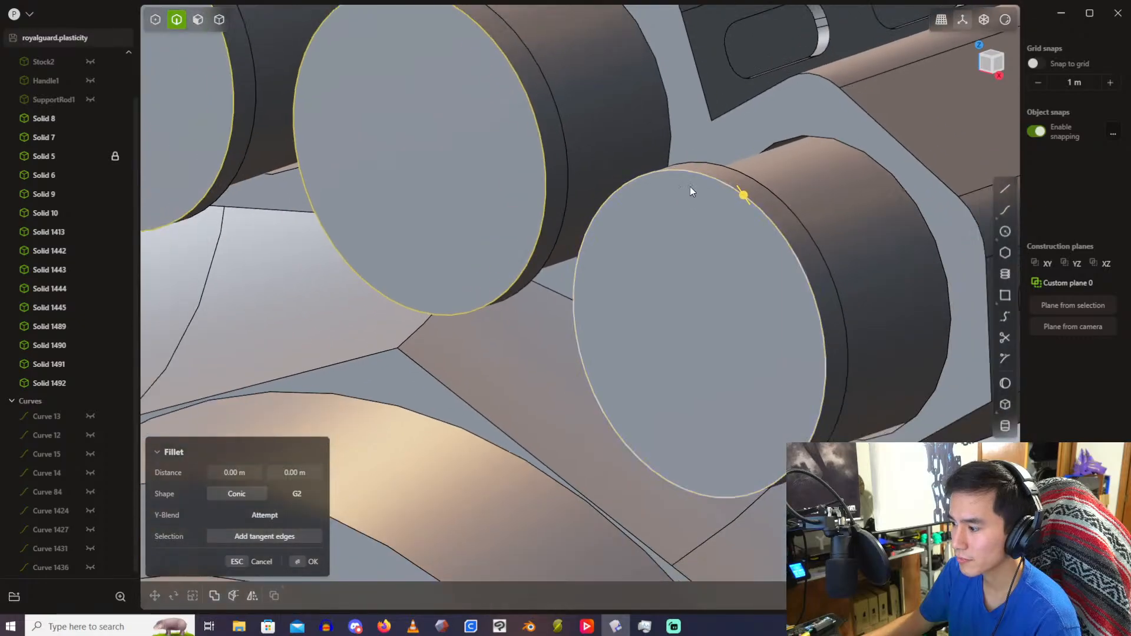
Step: Try a 0.1 m fillet on the front edges of the four cap discs
left_click_drag(731, 196, 727, 190)
left_click(246, 472)
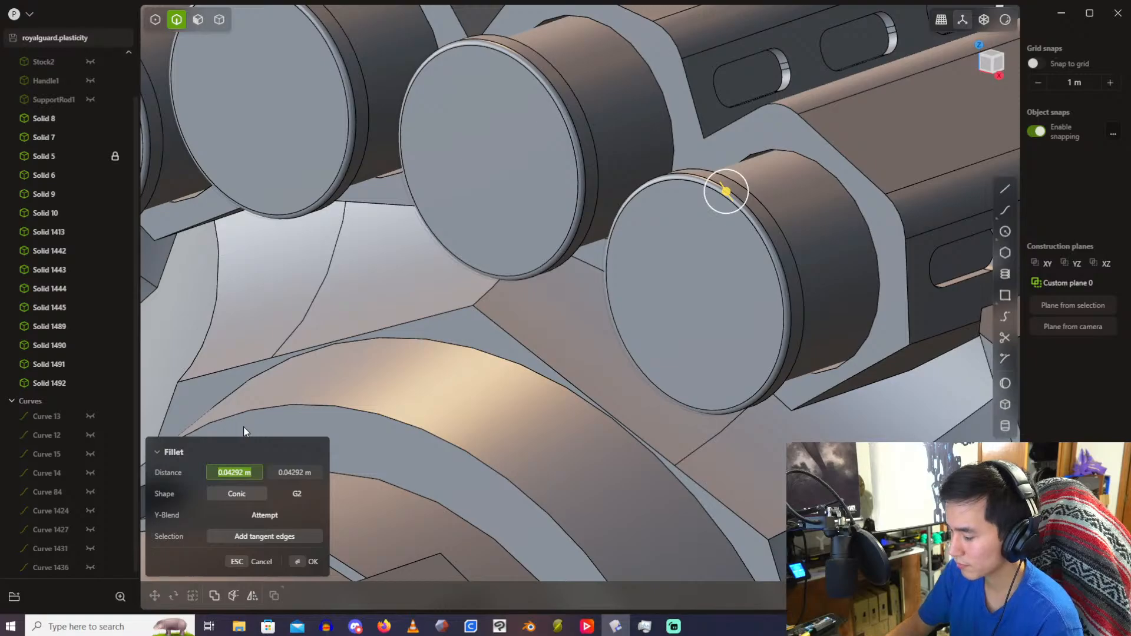
type("0.1")
key("Return")
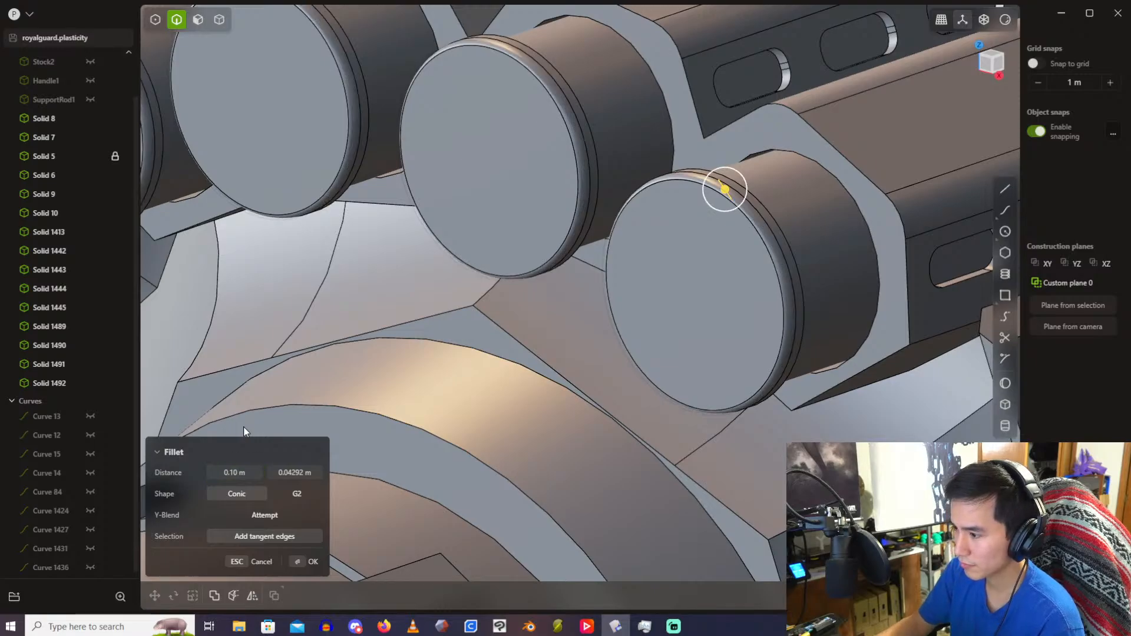
left_click(308, 472)
type(".1")
key("Return")
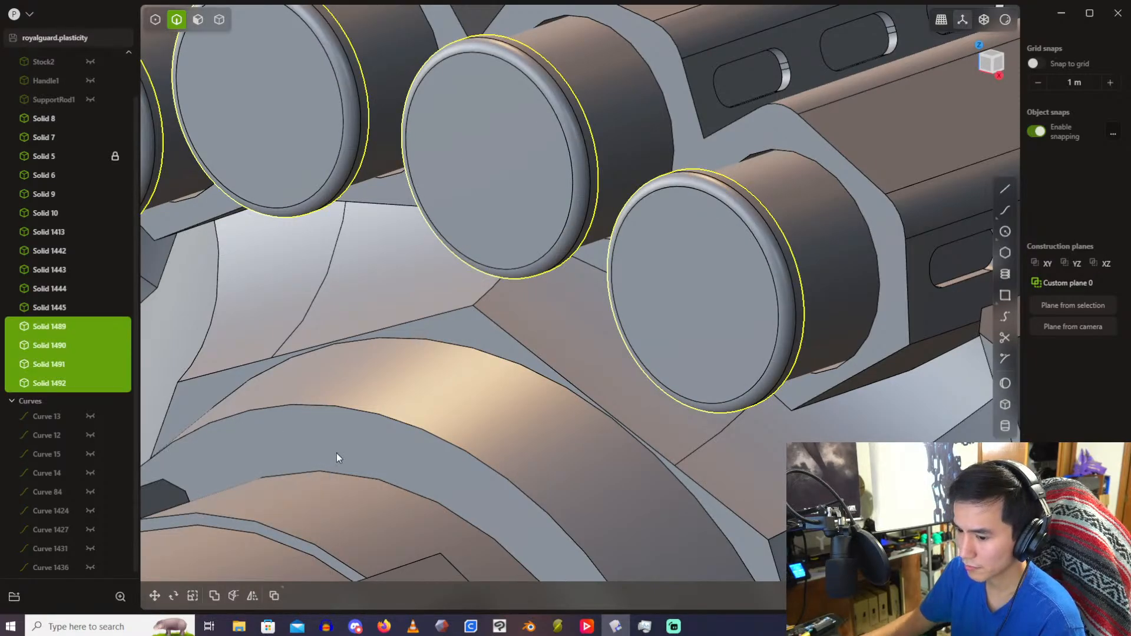
Step: Fillet the front edges of all four cap discs with both distances set to 0.05 m, and clear the selection
key("f")
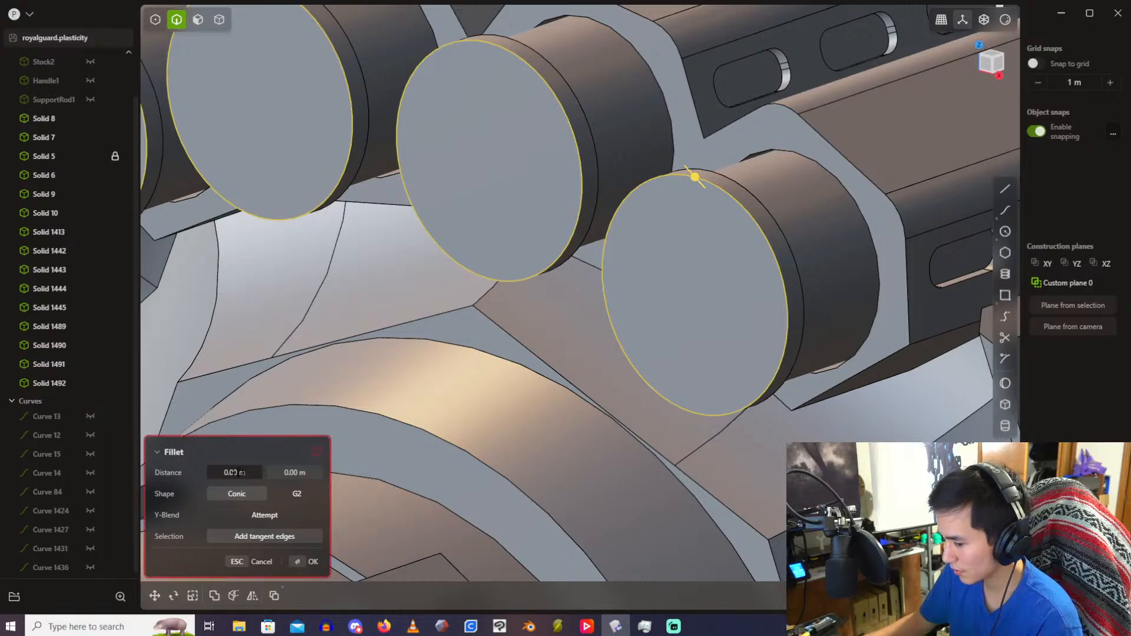
left_click(234, 473)
type(".05")
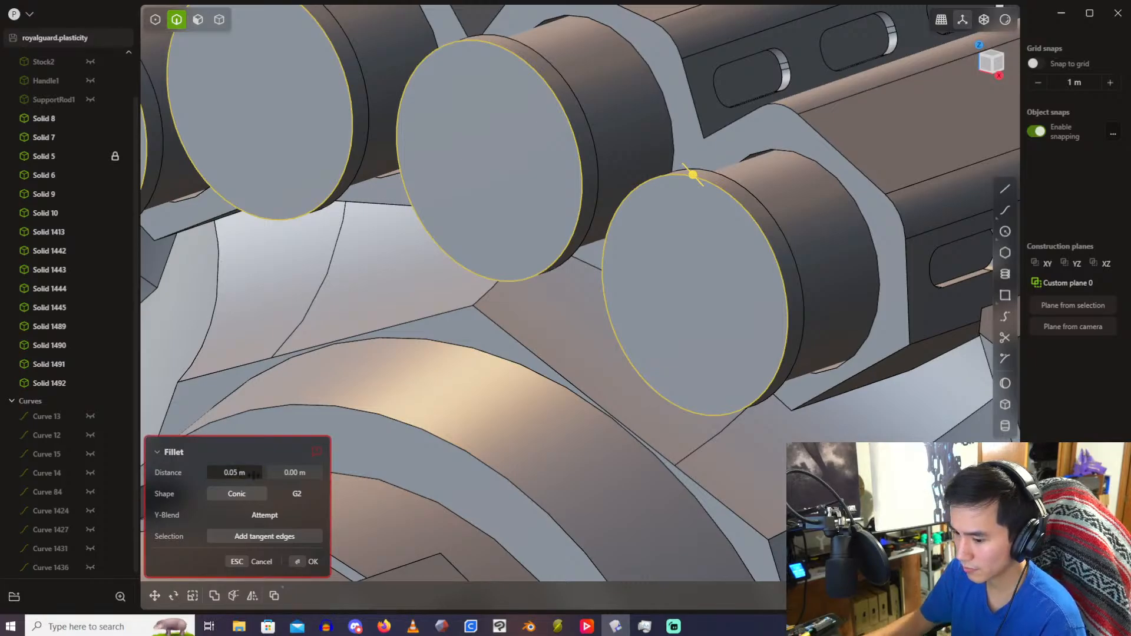
left_click(302, 474)
type(".05")
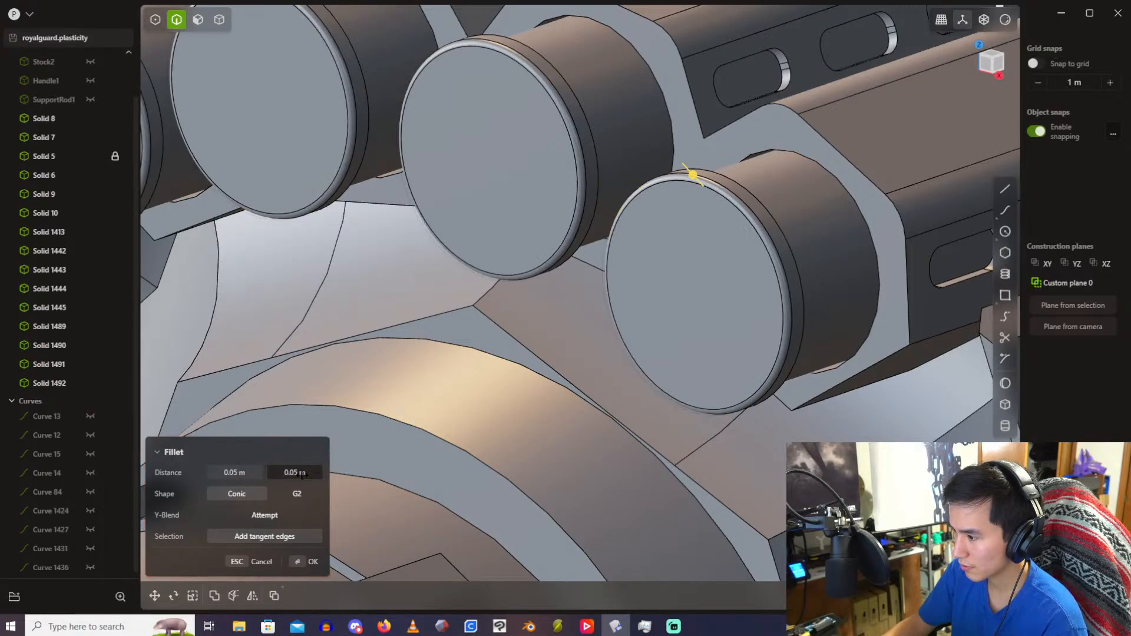
key("Return")
middle_click_drag(303, 476, 564, 223)
key("Escape")
scroll(397, 80, "up", 4)
scroll(449, 59, "down", 2)
scroll(499, 69, "down", 2)
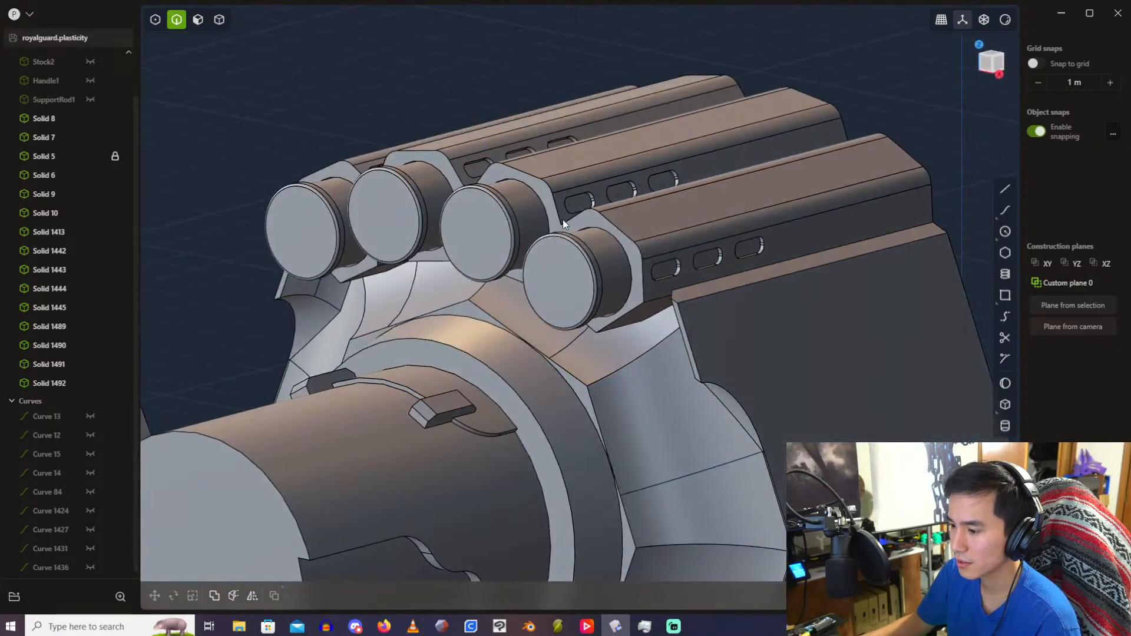
Step: Union each of the four cap discs with the dome-ended cylinder behind it, one pair at a time
left_click(222, 21)
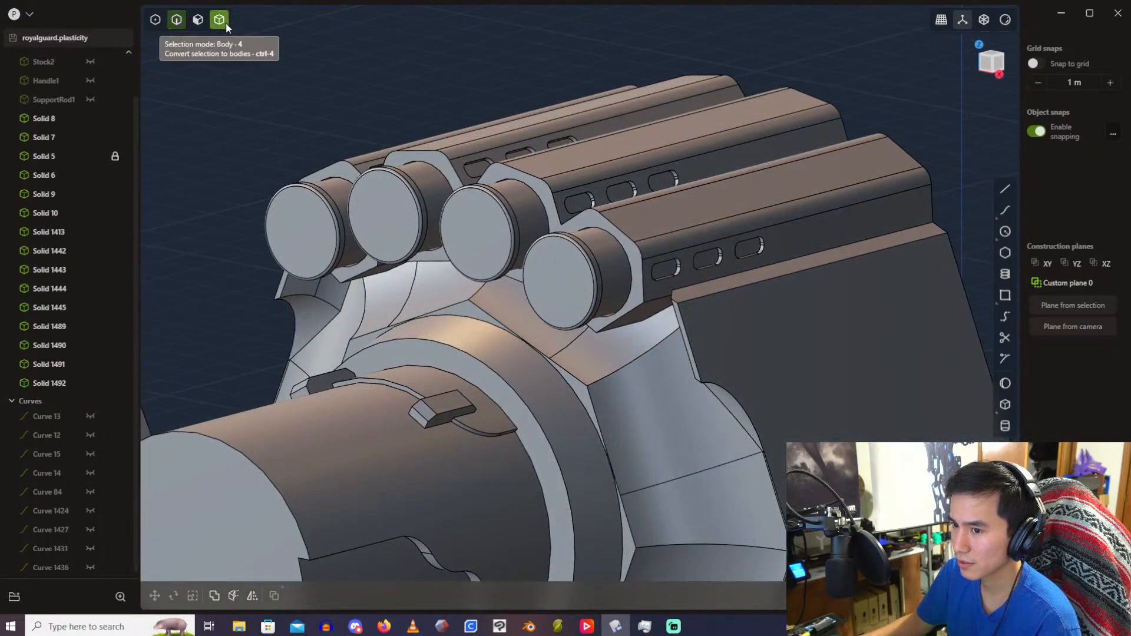
left_click(309, 213)
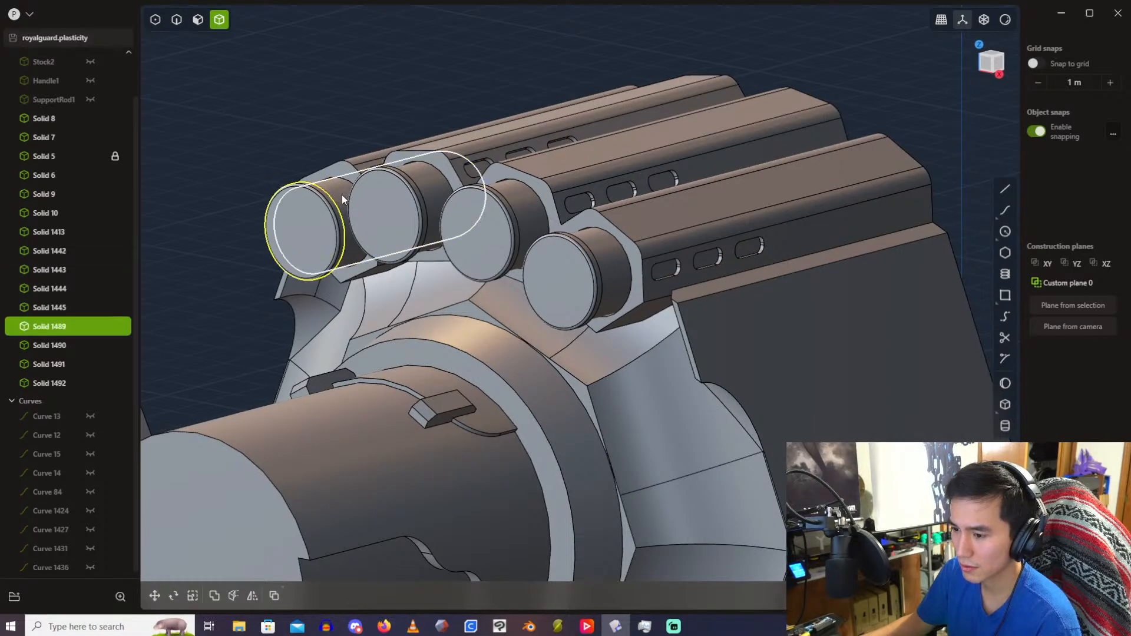
left_click(379, 227)
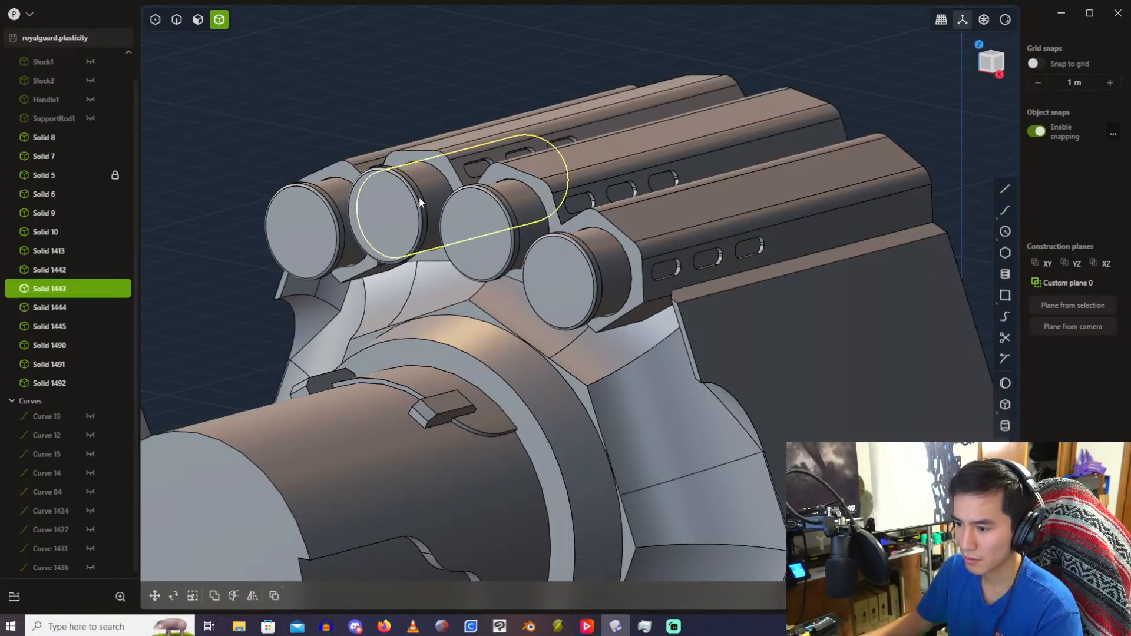
left_click(502, 229)
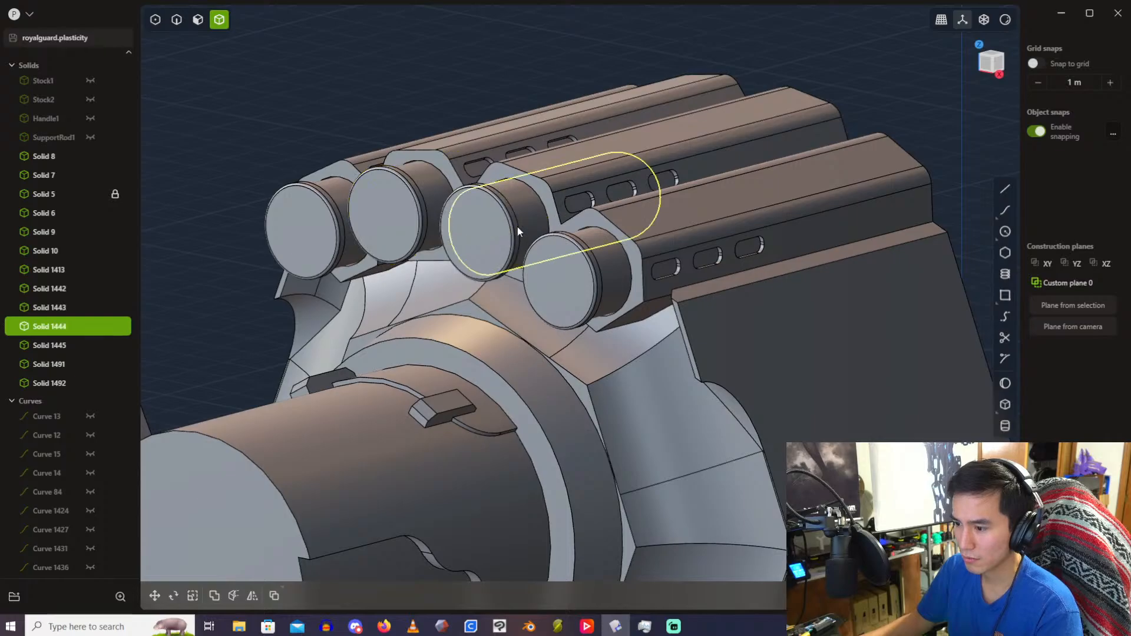
left_click(481, 235, "shift")
key("q")
right_click(518, 108)
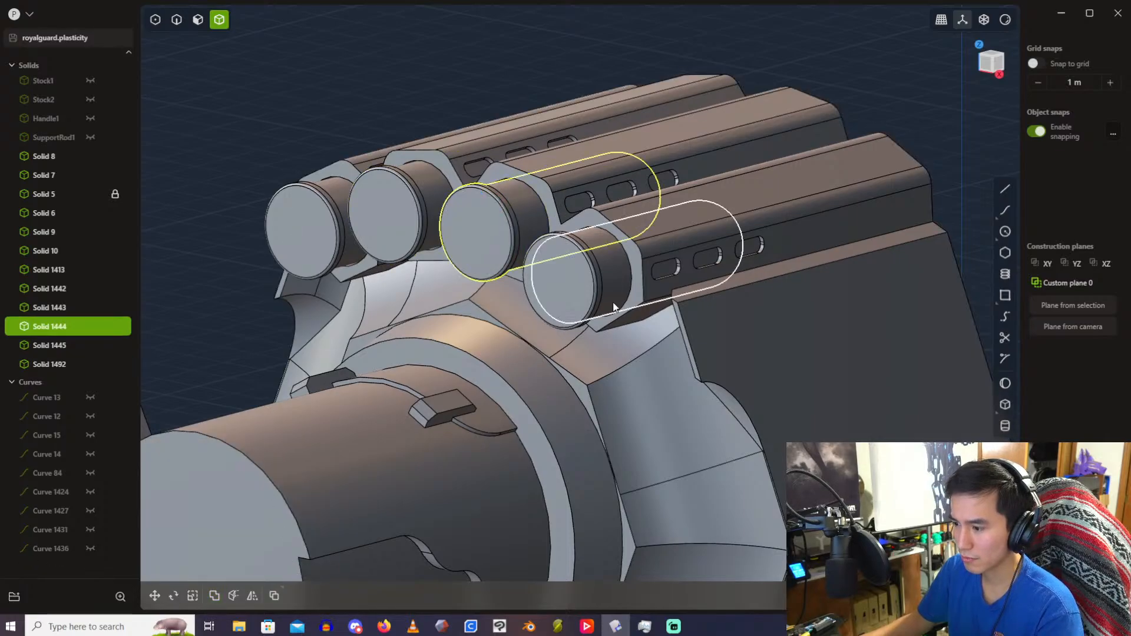
left_click(613, 296)
left_click(571, 287, "shift")
key("q")
right_click(528, 62)
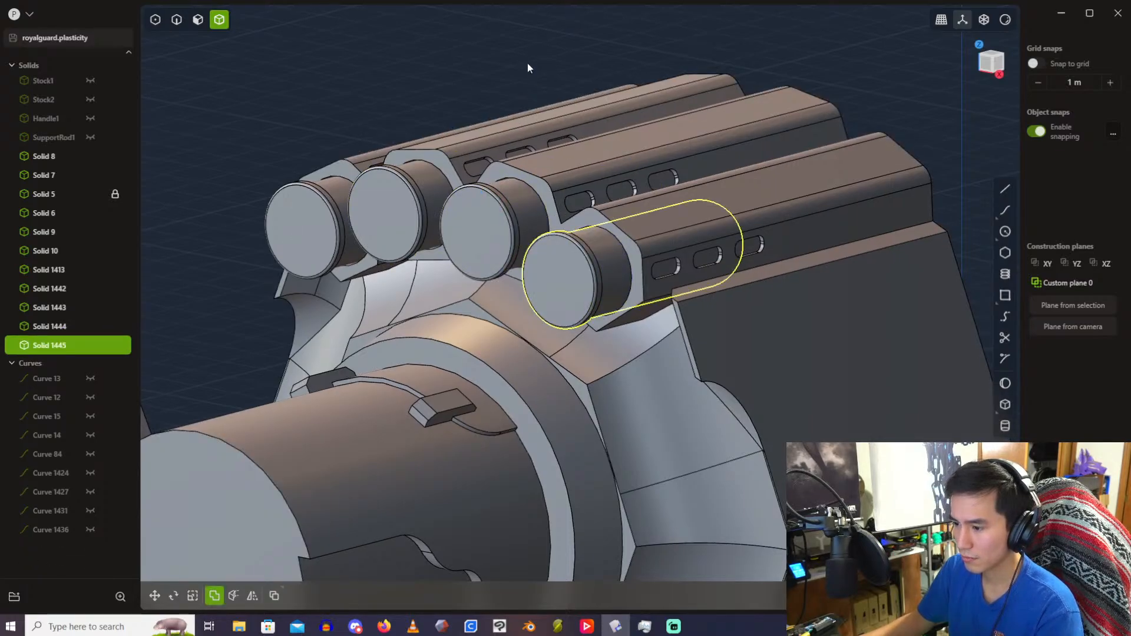
Step: Hide the four capped cylinder bodies, Solid 1442 through Solid 1445, to expose the empty bores
left_click(351, 189)
left_click(398, 210, "shift")
left_click(508, 243, "shift")
left_click(592, 278, "shift")
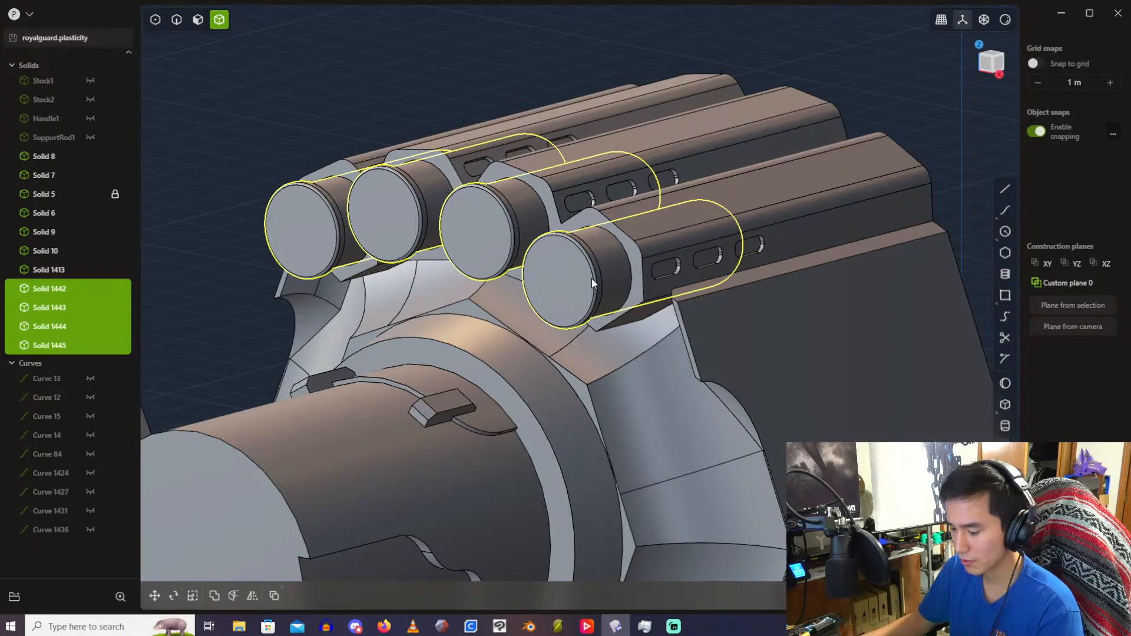
key("h")
Step: Draw a center circle on the end face inside the leftmost bore, matching the bore's full inner edge
middle_click_drag(415, 106, 542, 166)
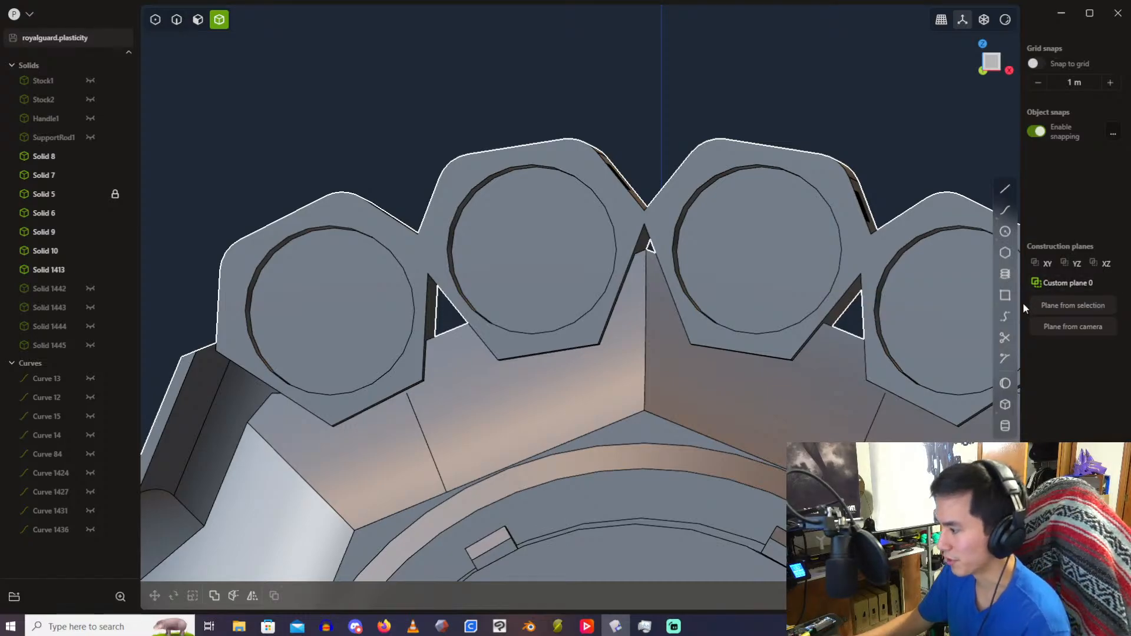
left_click(1006, 232)
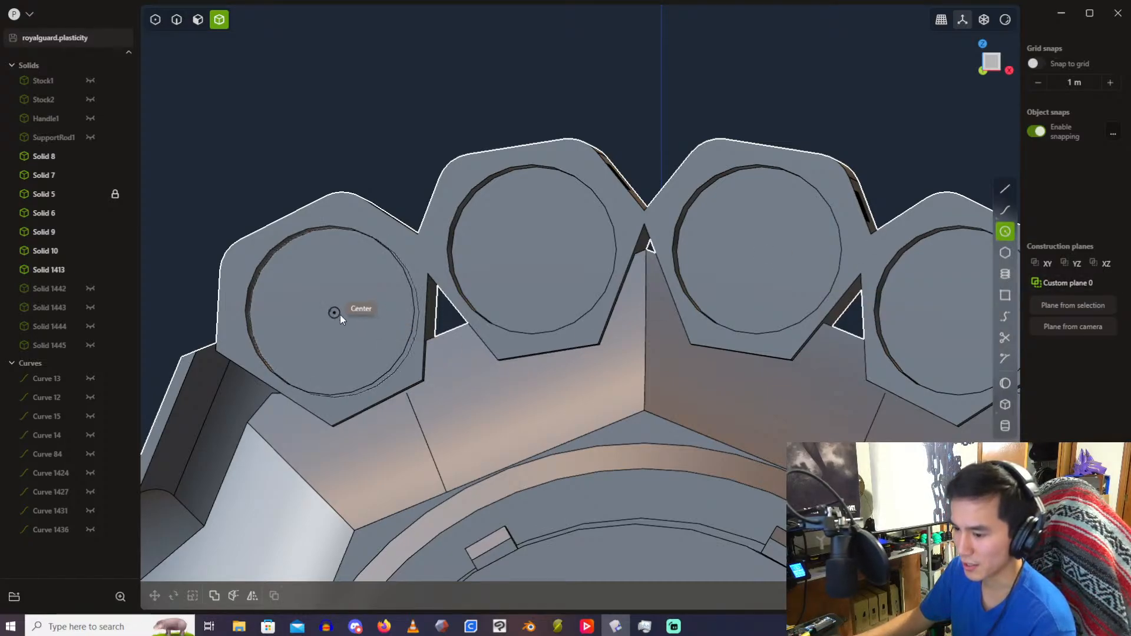
scroll(342, 317, "up", 10)
scroll(344, 317, "down", 5)
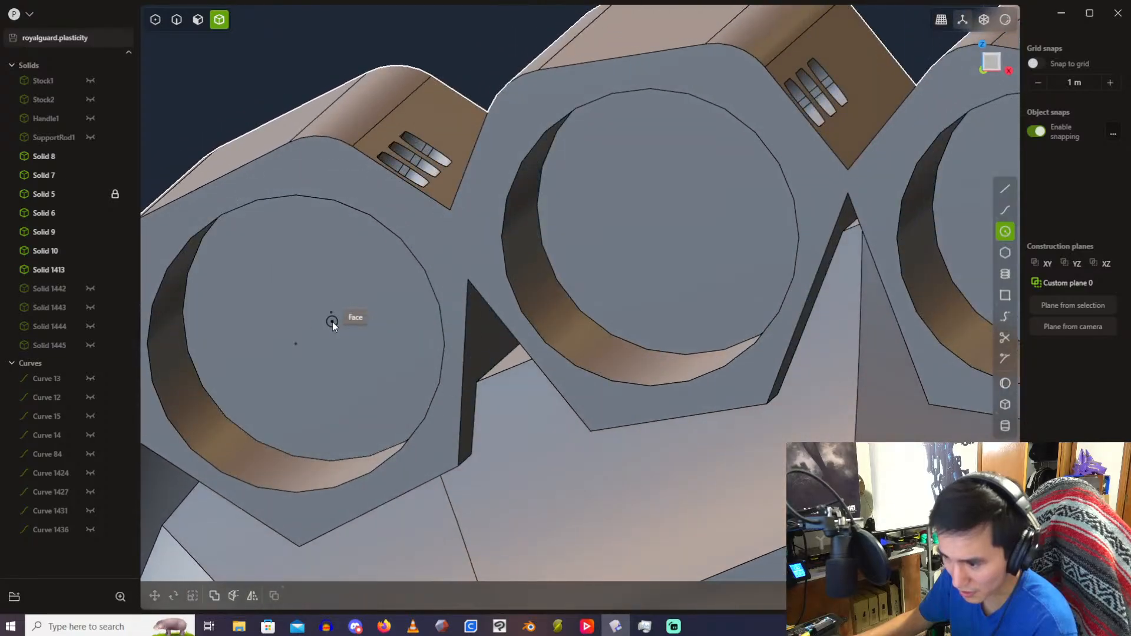
left_click(342, 309)
middle_click_drag(380, 297, 469, 265)
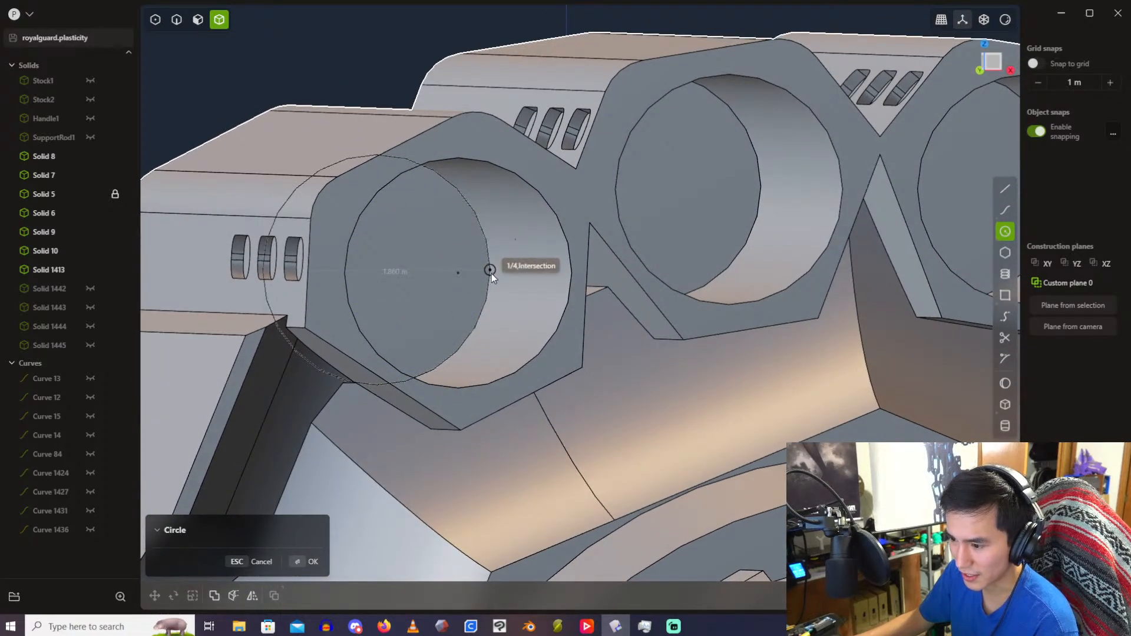
left_click(491, 273)
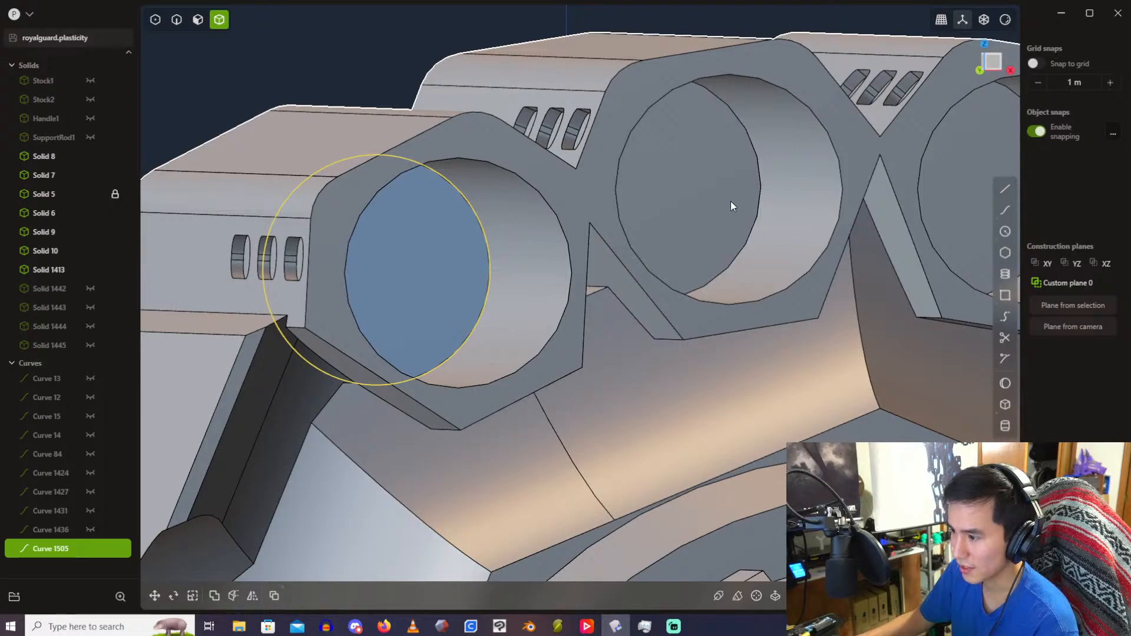
Step: Draw a center circle on the end face inside the second bore from the left, snapped to its inner edge
middle_click_drag(731, 207, 548, 242)
scroll(761, 245, "up", 5)
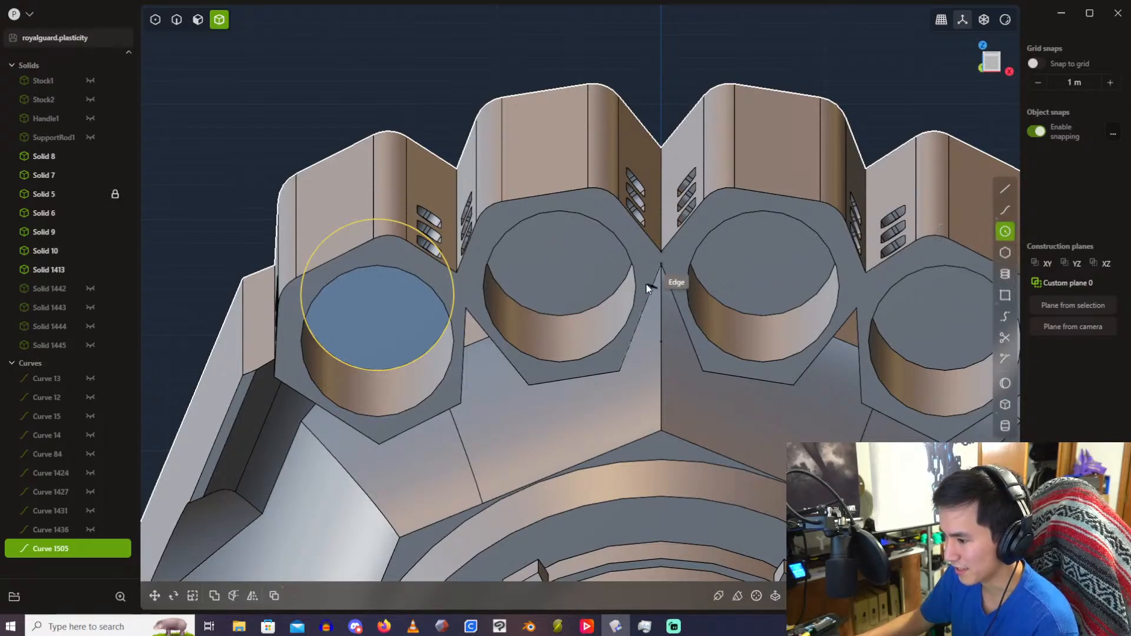
scroll(570, 289, "up", 3)
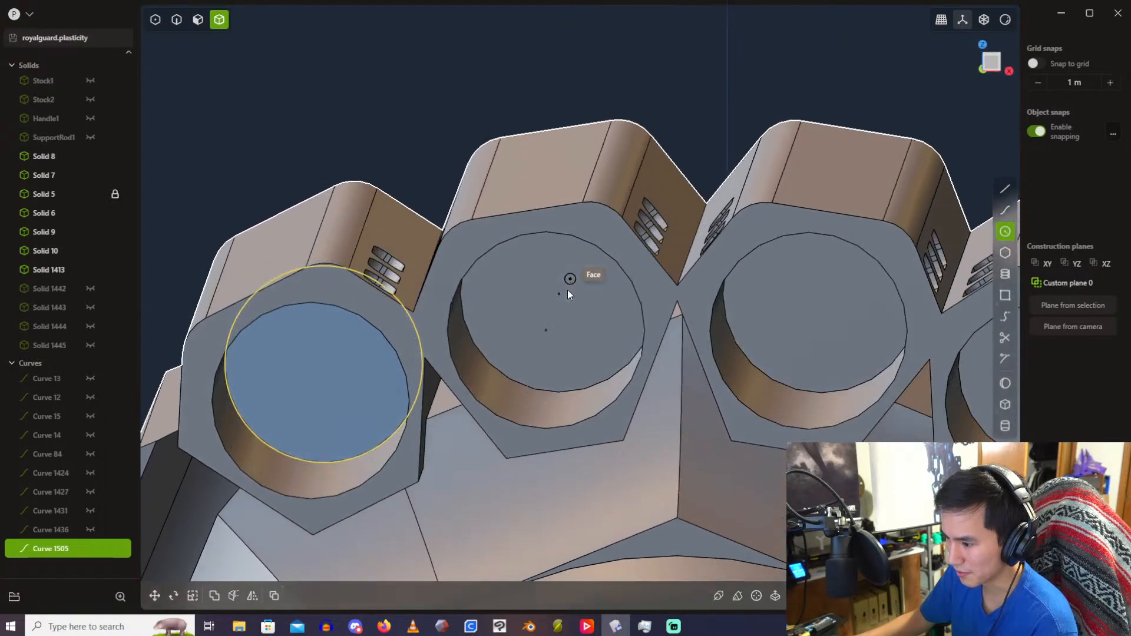
scroll(568, 294, "up", 1)
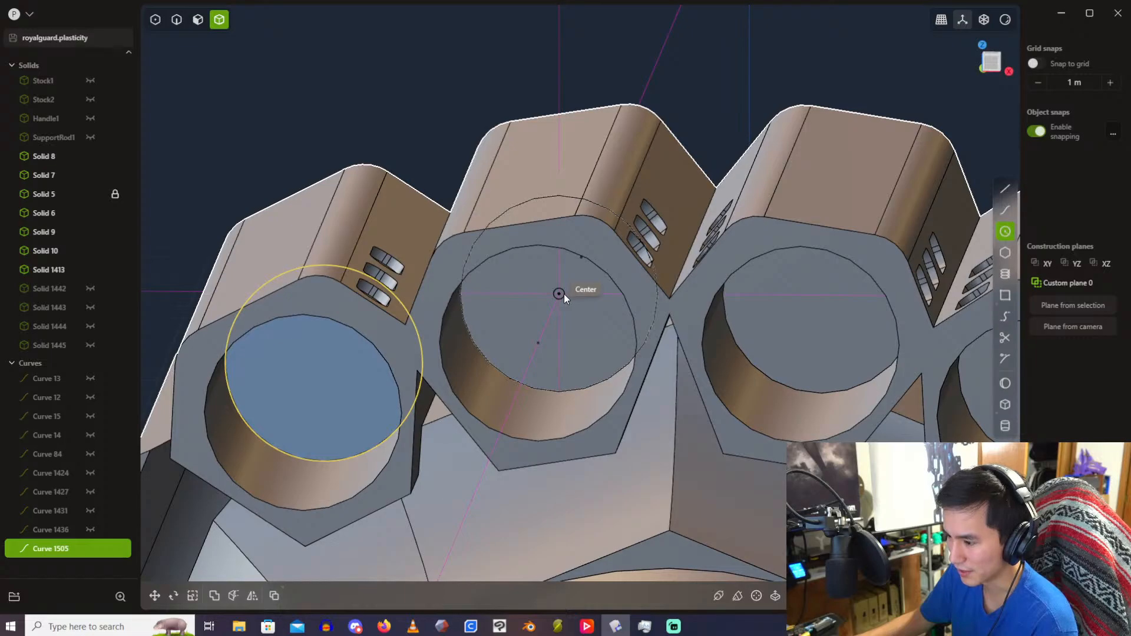
left_click(563, 296)
middle_click_drag(600, 303, 614, 293)
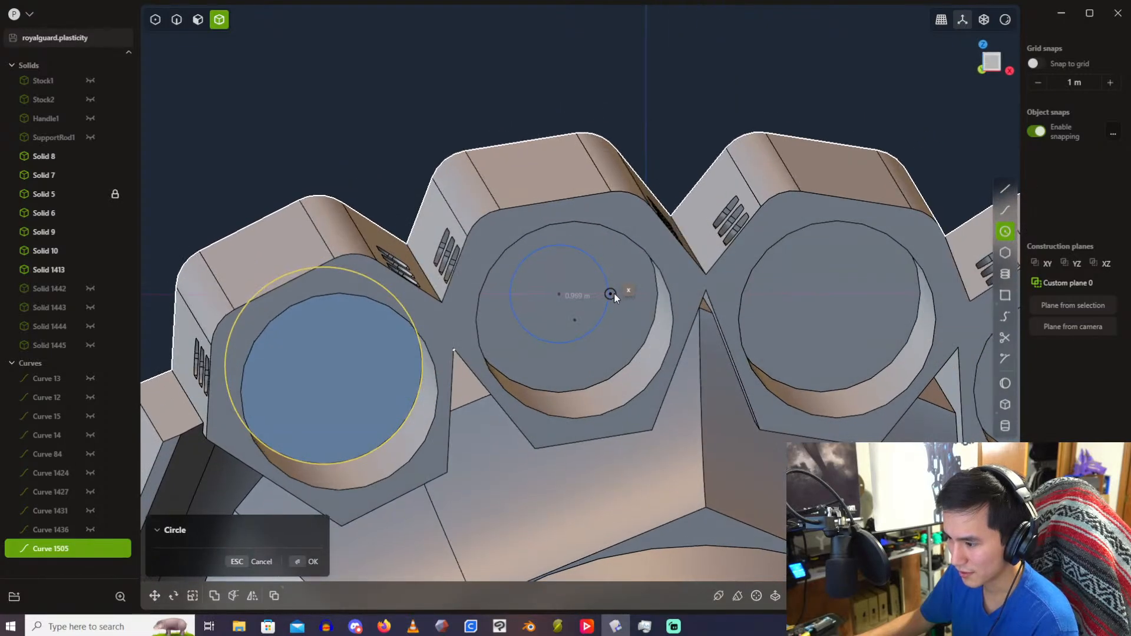
left_click(660, 295)
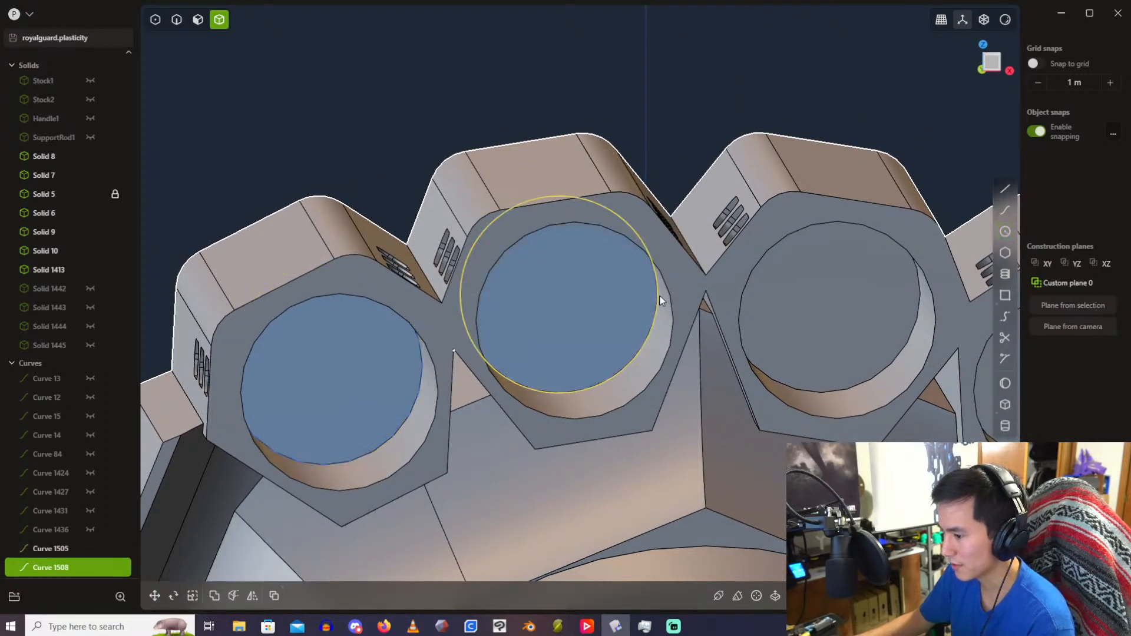
Step: Draw a center circle inside the third bore from the left, matching its inner edge at 1.8 m
scroll(702, 249, "up", 5)
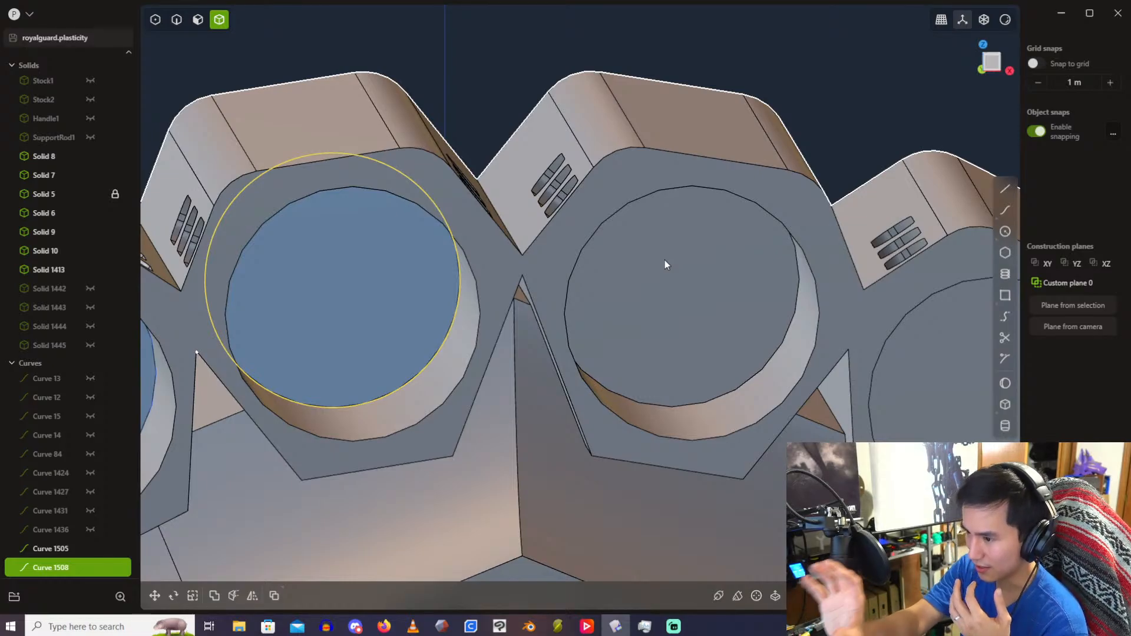
scroll(643, 268, "down", 2)
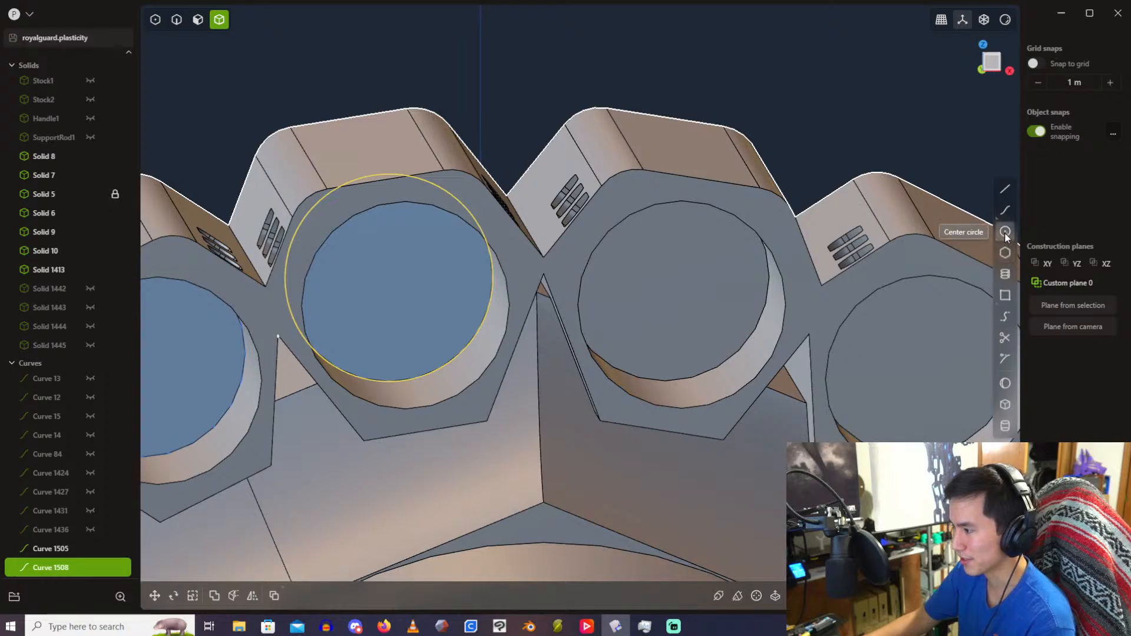
key("c")
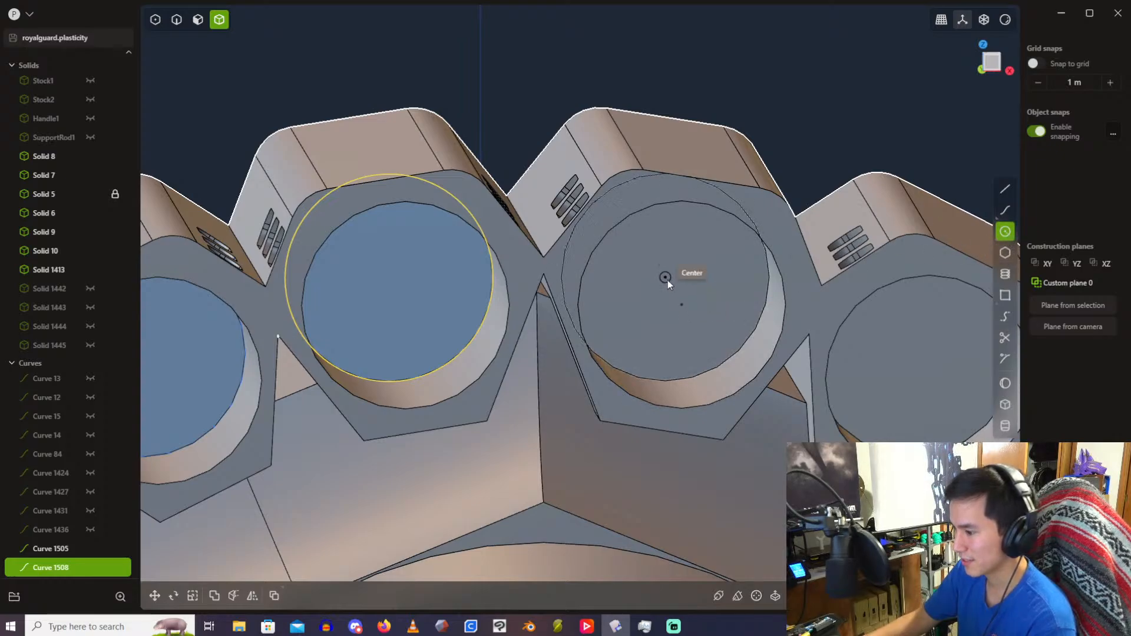
scroll(667, 280, "up", 2)
left_click(667, 280)
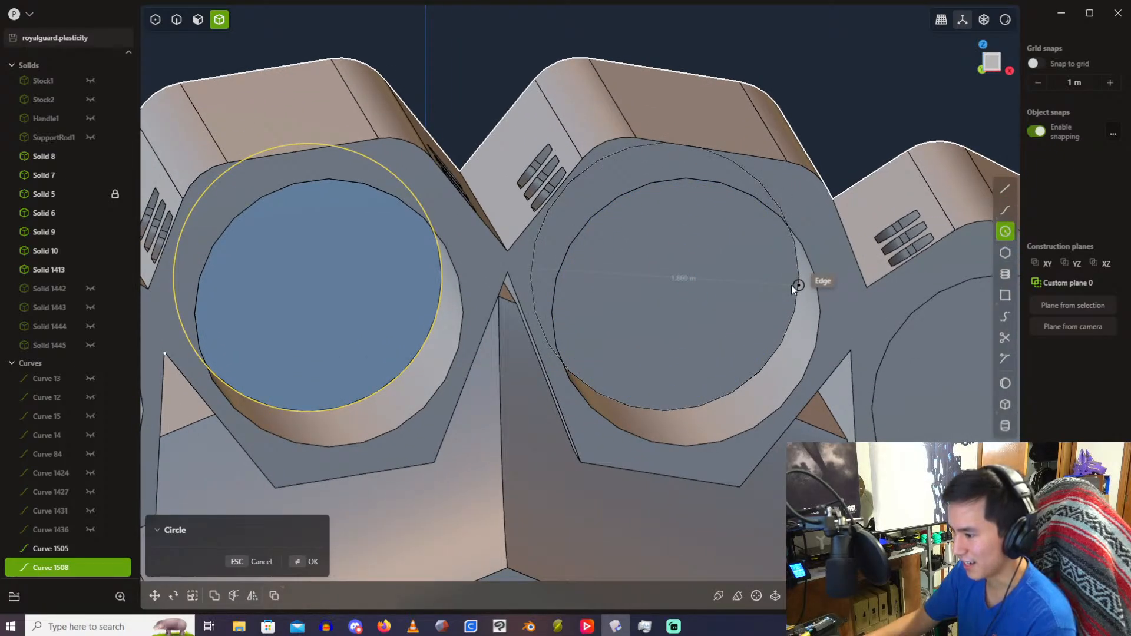
left_click(791, 285)
Step: Draw a center circle on the end face inside the rightmost bore, snapped to its inner edge
middle_click_drag(790, 286, 911, 245)
left_click(1005, 232)
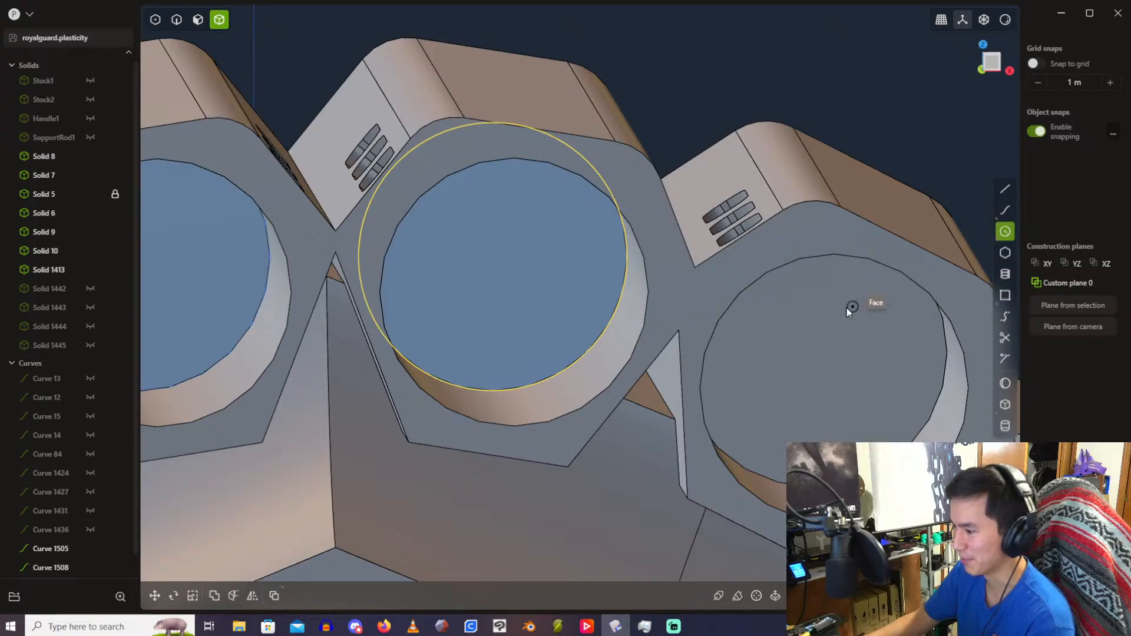
middle_click_drag(822, 348, 791, 303, "shift")
left_click(782, 307)
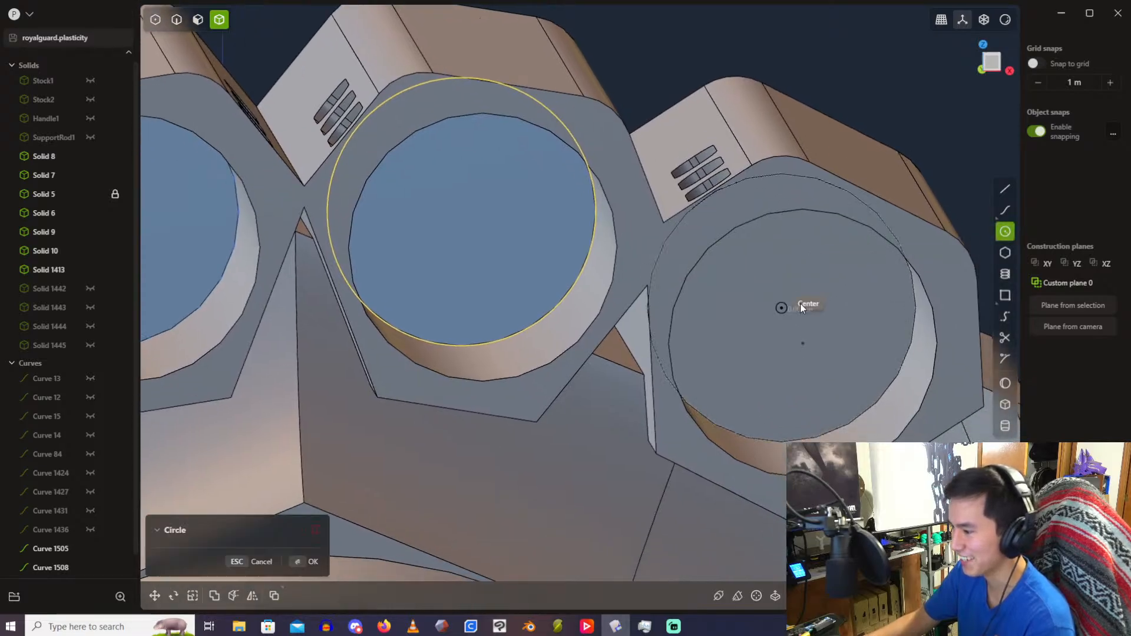
left_click(916, 313)
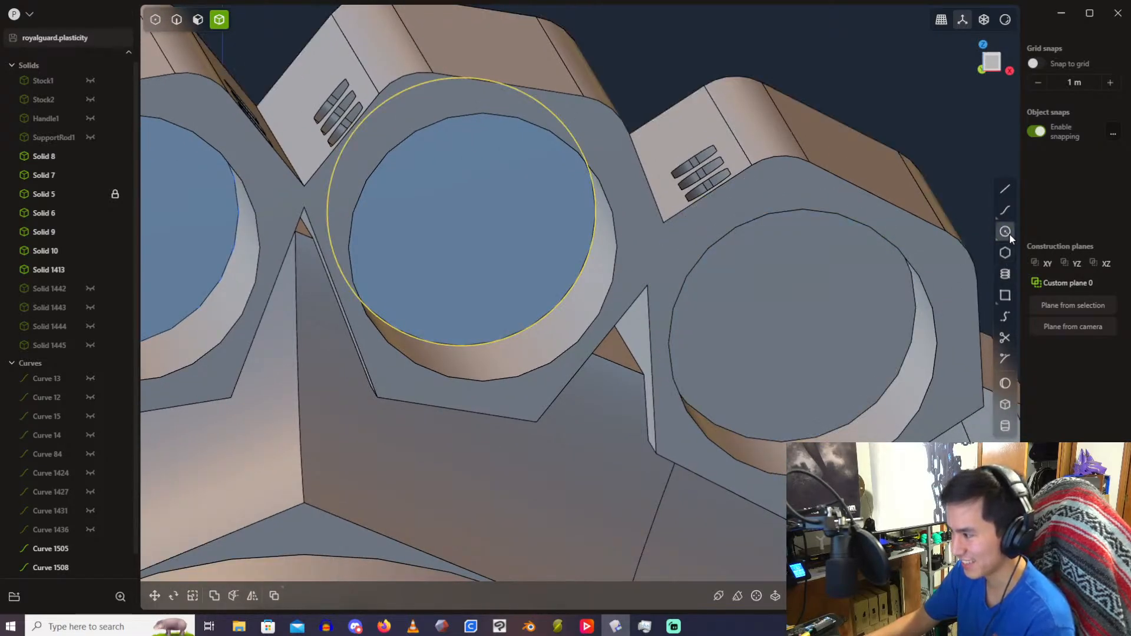
left_click(782, 307)
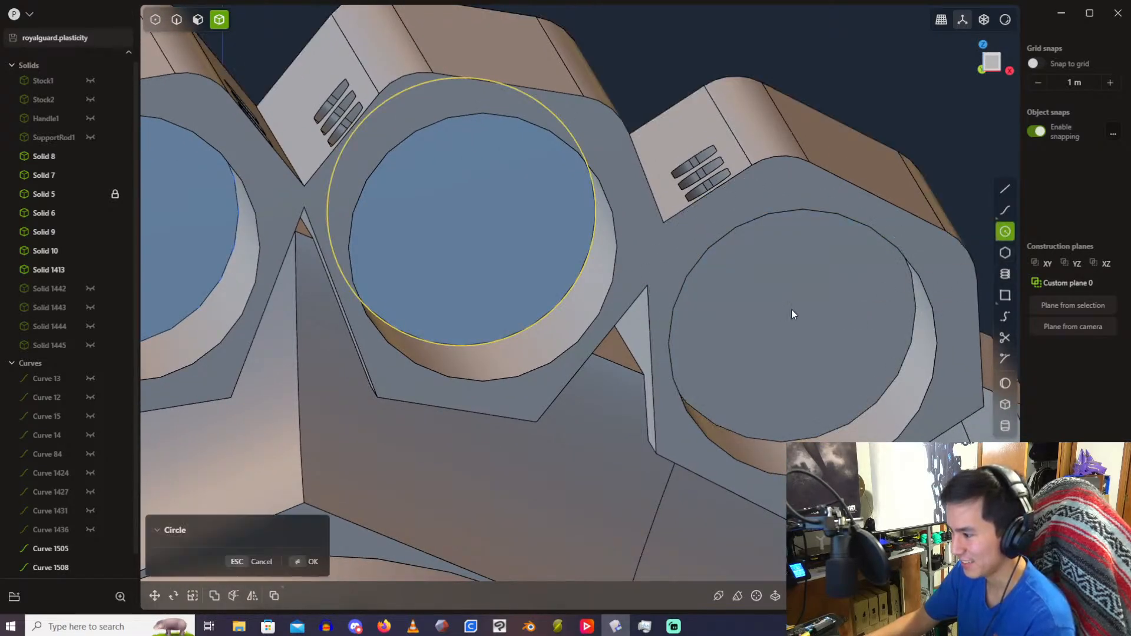
left_click(914, 324)
Step: Draw a smaller 1.7 m circle concentric with the existing circle in the leftmost bore
scroll(877, 322, "down", 4)
right_click_drag(721, 301, 835, 284)
scroll(561, 199, "down", 4)
scroll(495, 177, "up", 3)
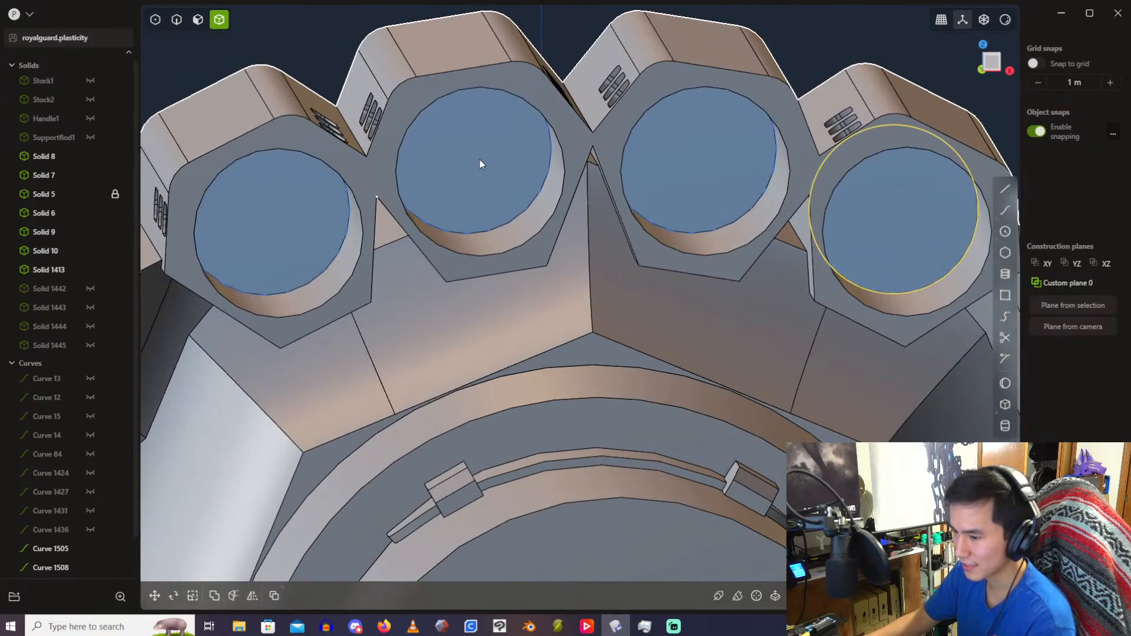
right_click_drag(479, 160, 656, 162)
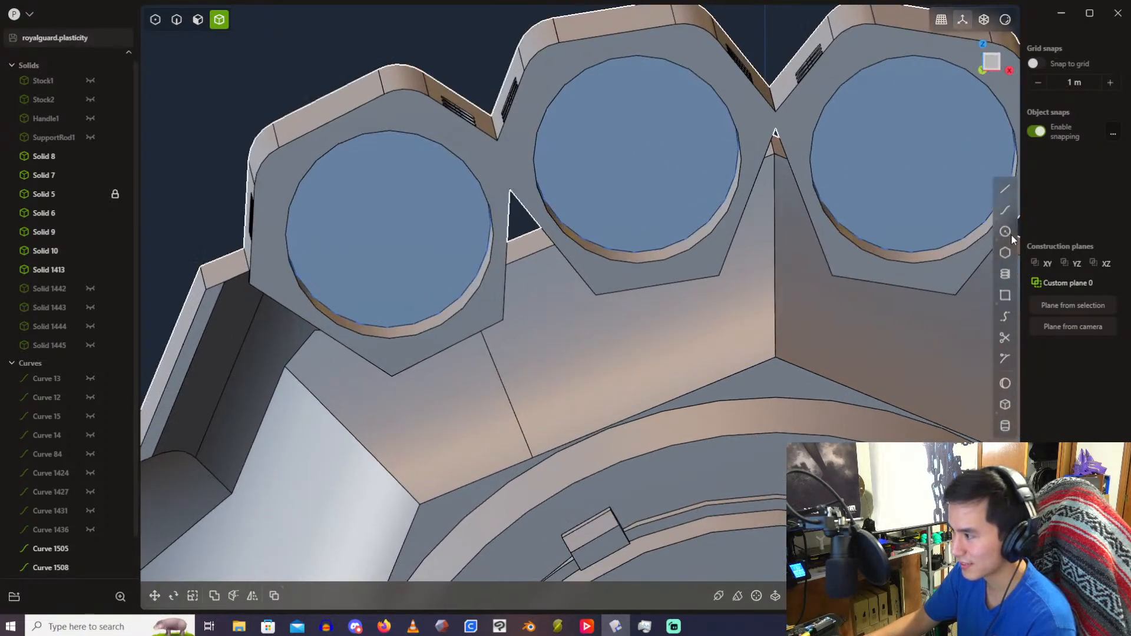
left_click(1006, 231)
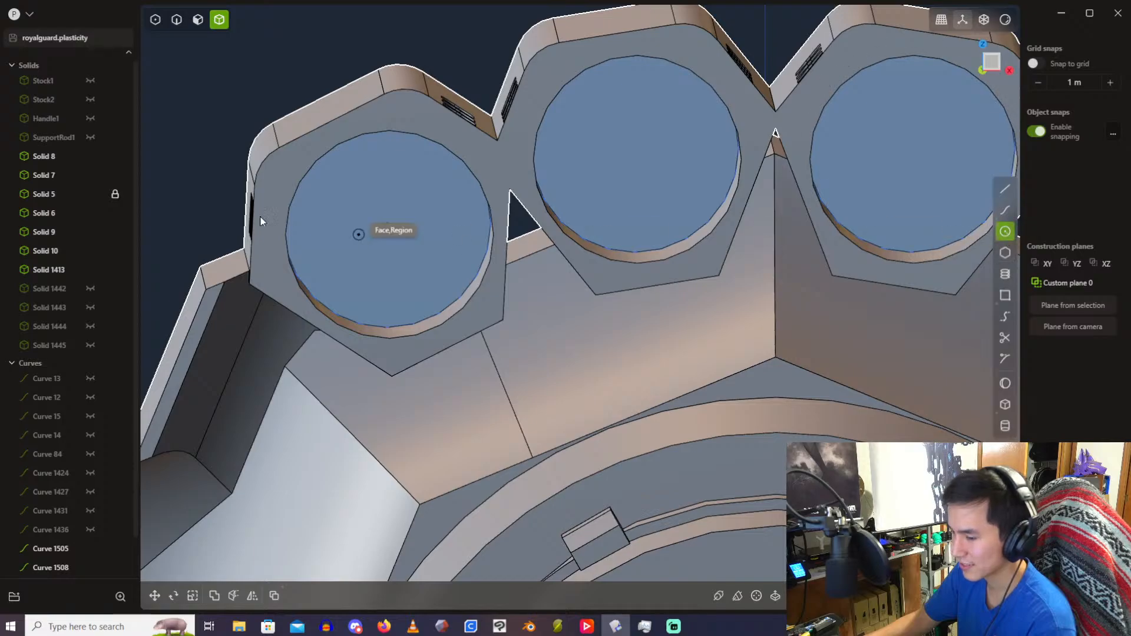
scroll(399, 232, "up", 2)
scroll(407, 231, "up", 1)
left_click(412, 225)
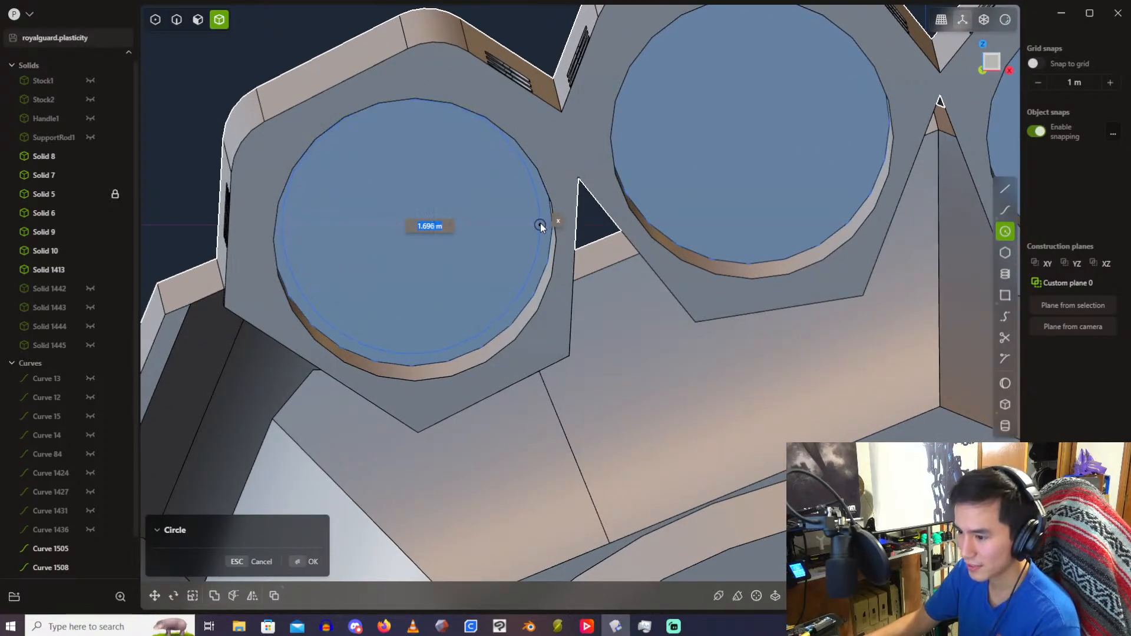
type("1.7")
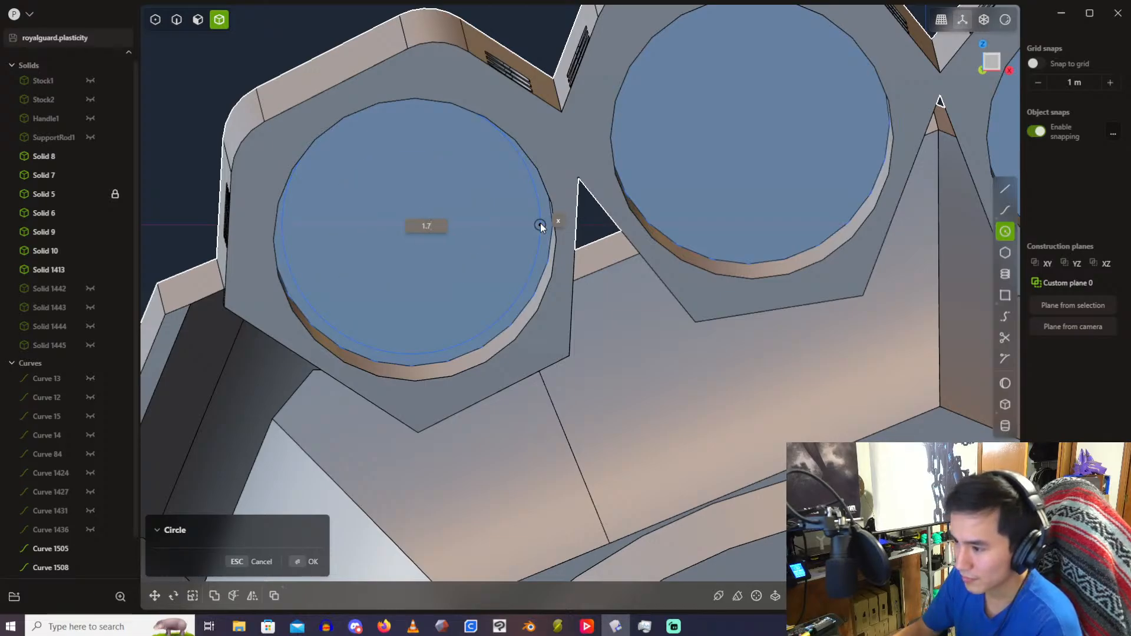
key("Return")
Step: Add a concentric 1.7 m circle inside the existing circle in the second bore from the left
scroll(850, 178, "down", 3)
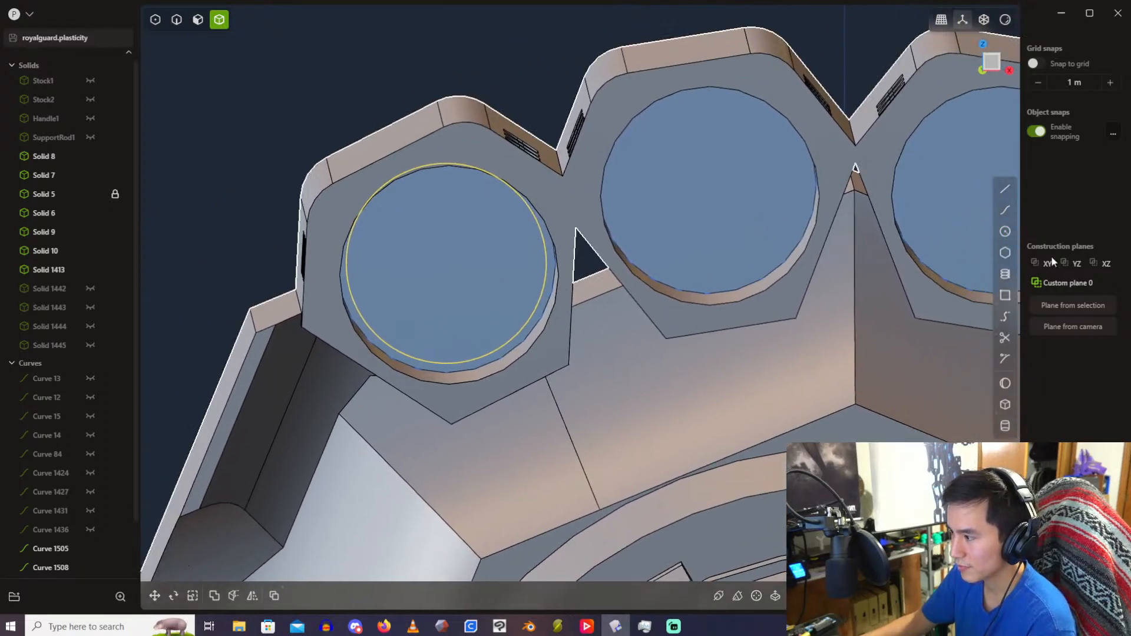
left_click(1007, 232)
left_click(711, 182)
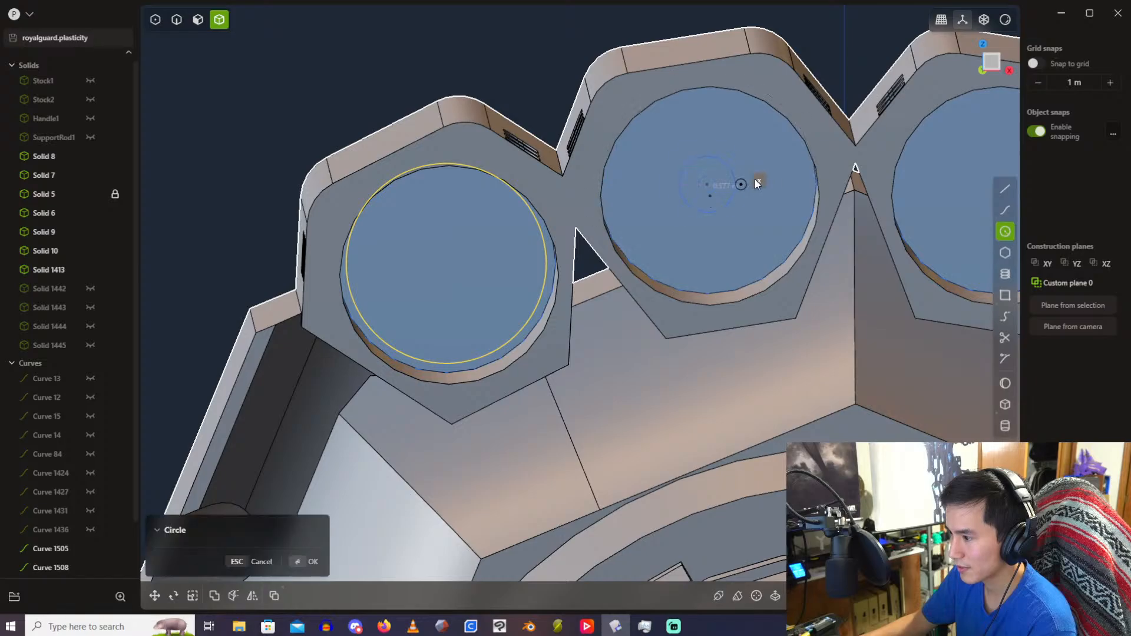
key("Tab")
type("1.7")
key("Return")
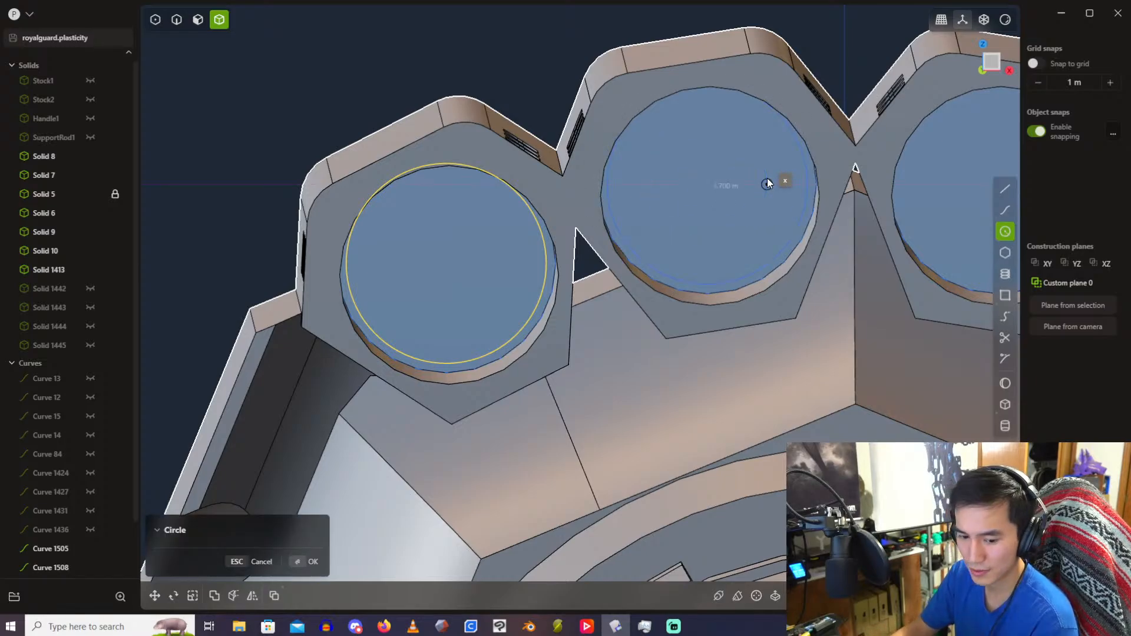
left_click(768, 178)
Step: Add a concentric 1.7 m circle inside the existing circle in the third bore from the left
middle_click_drag(767, 178, 575, 155, "shift")
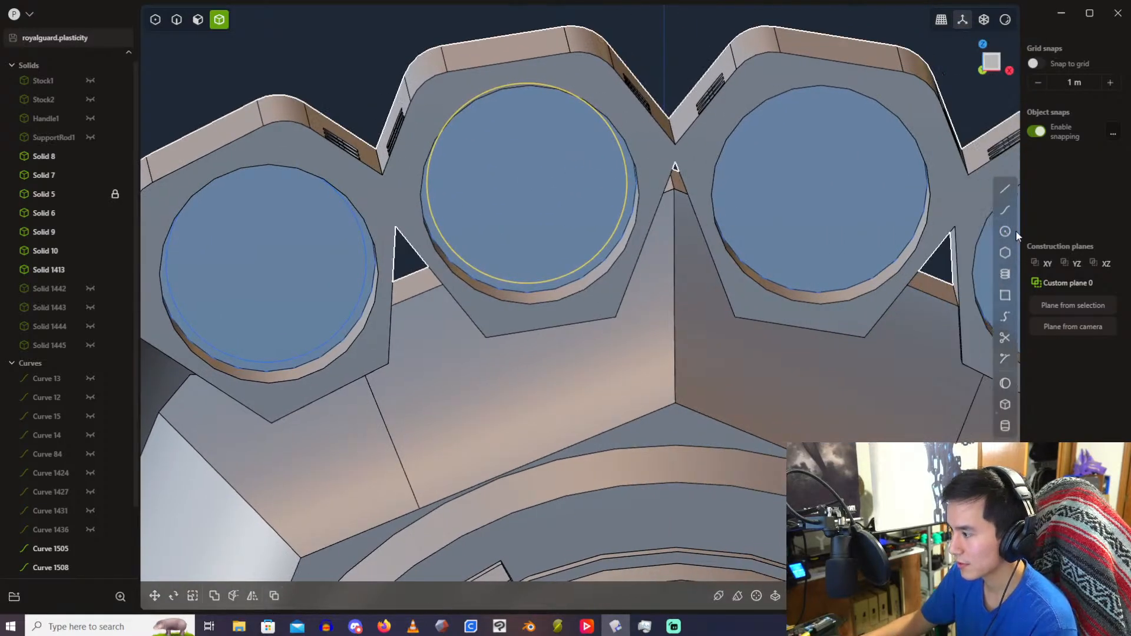
left_click(819, 182)
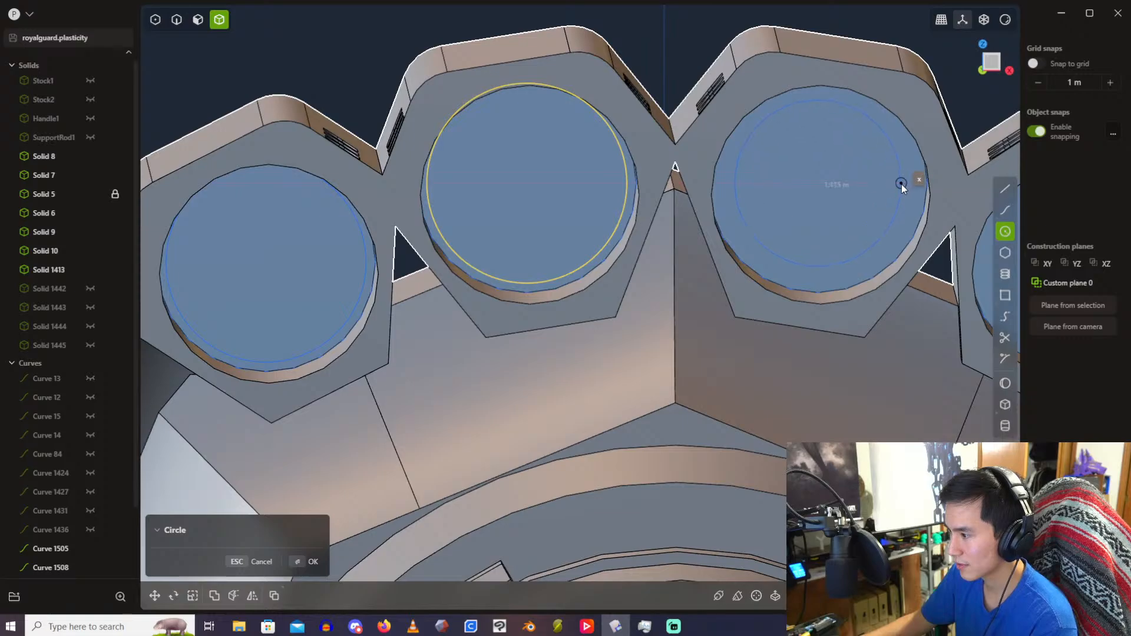
key("Tab")
type("1.7")
key("Return")
left_click(902, 184)
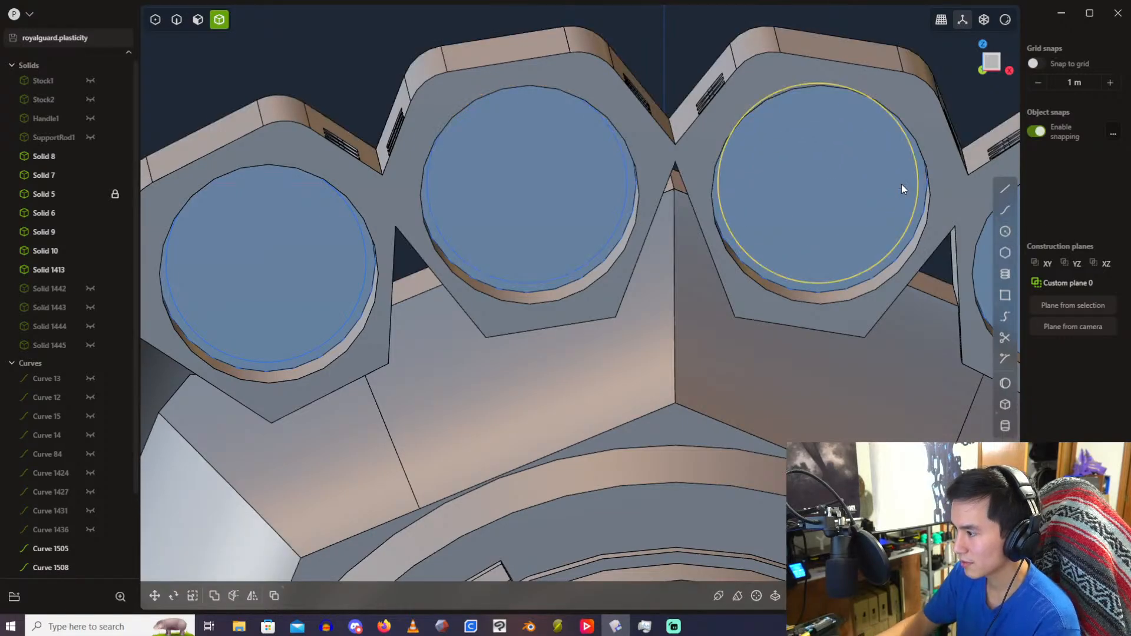
Step: Draw a smaller circle concentric with the existing circle in the rightmost bore
middle_click_drag(902, 186, 613, 128, "shift")
scroll(612, 129, "down", 2)
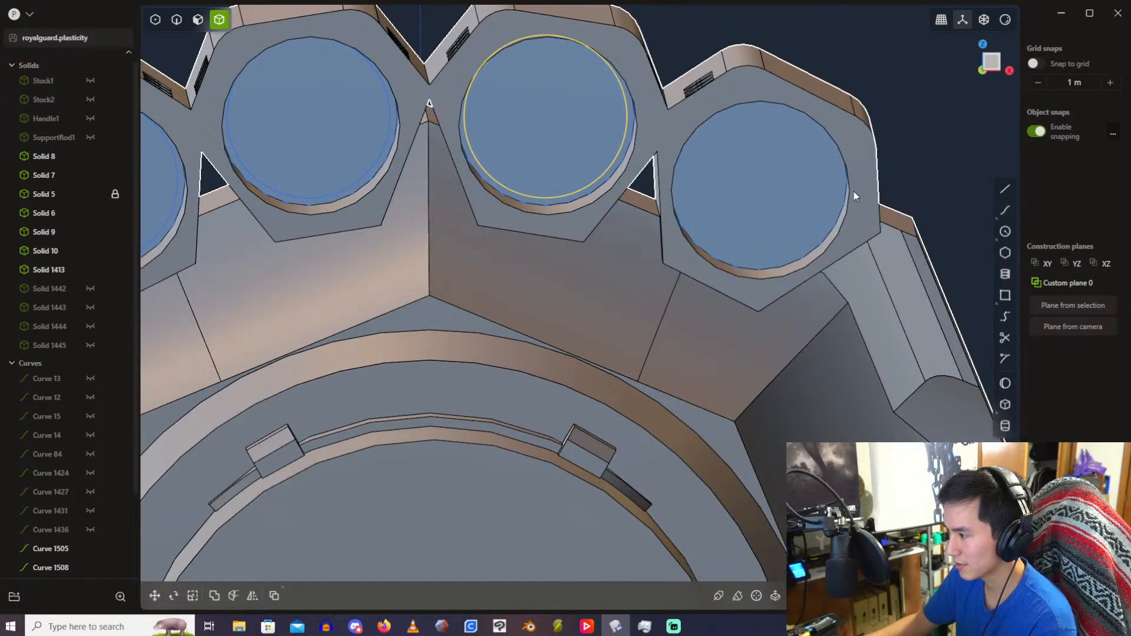
left_click(1005, 232)
left_click(762, 178)
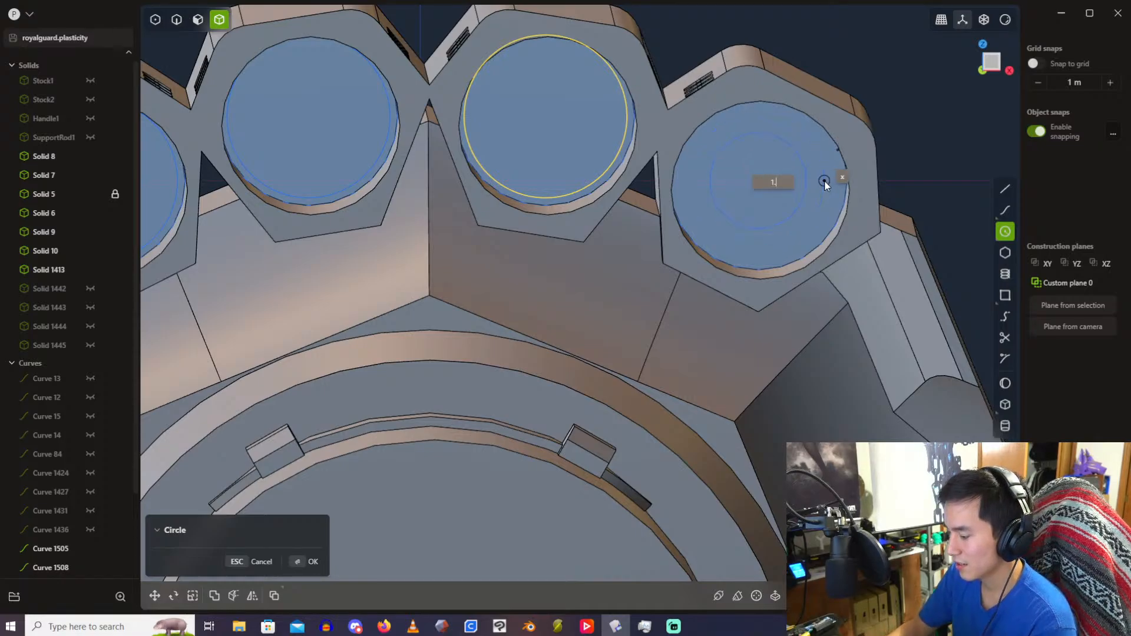
left_click(824, 185)
scroll(824, 187, "down", 3)
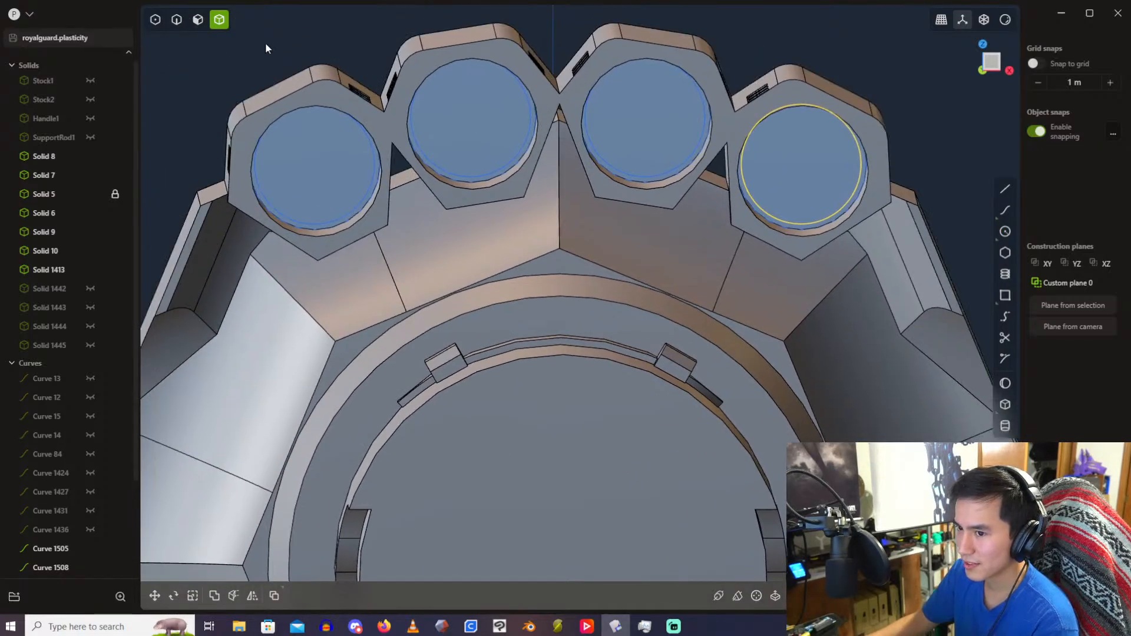
left_click(198, 20)
left_click(347, 218)
key("e")
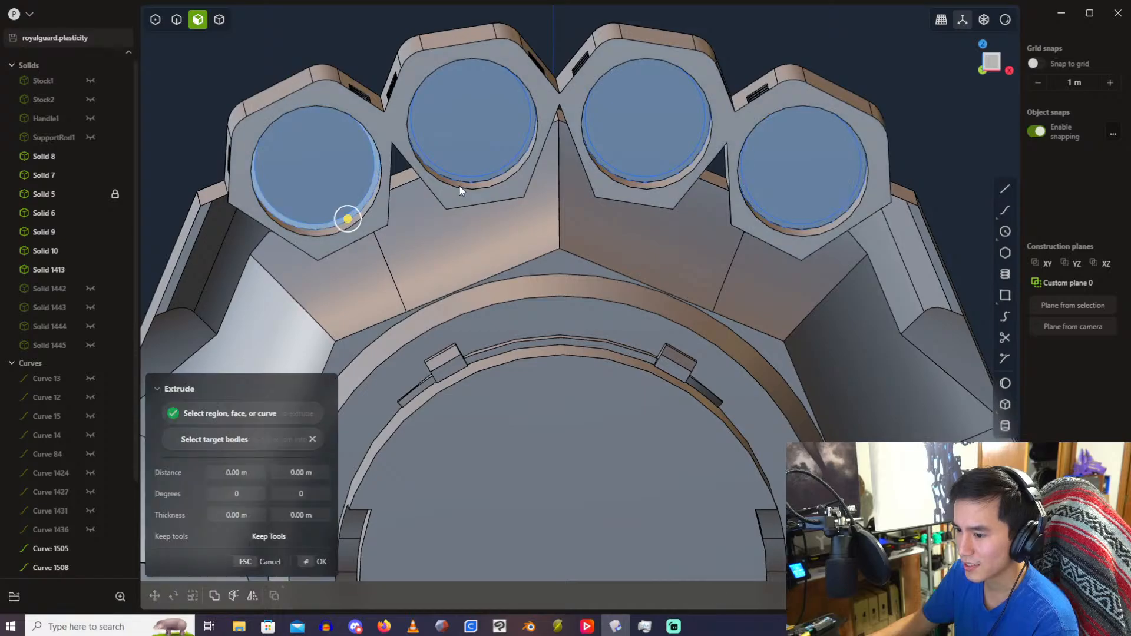
scroll(479, 179, "up", 3)
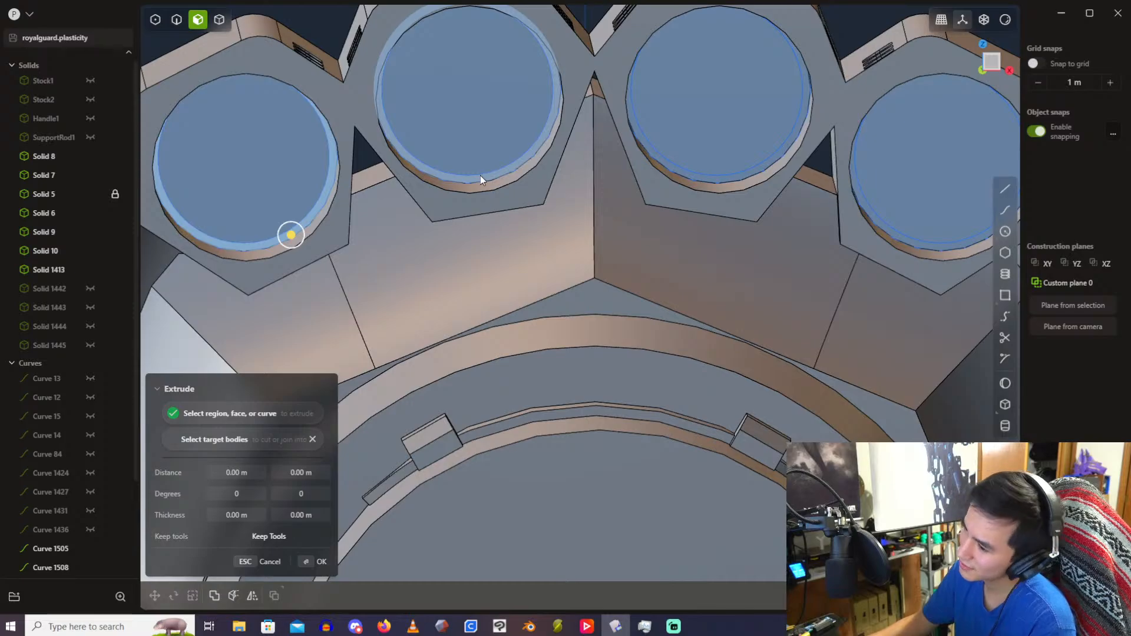
scroll(70, 436, "down", 3)
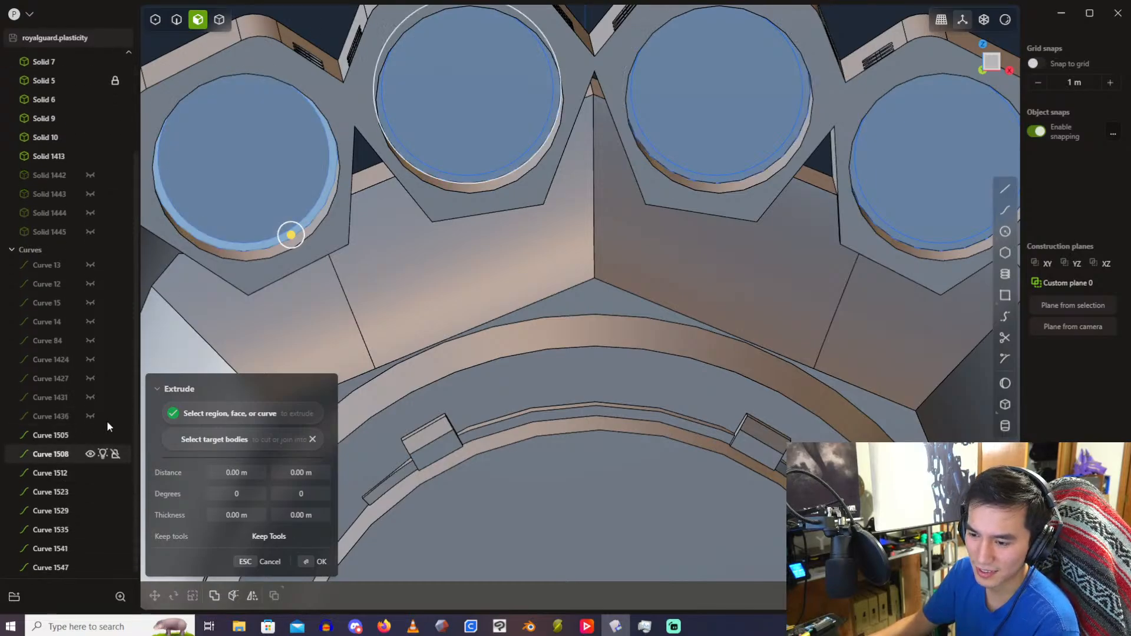
key("Escape")
Step: Delete the old hidden curves, from Curve 13 through Curve 1436
left_click(87, 443)
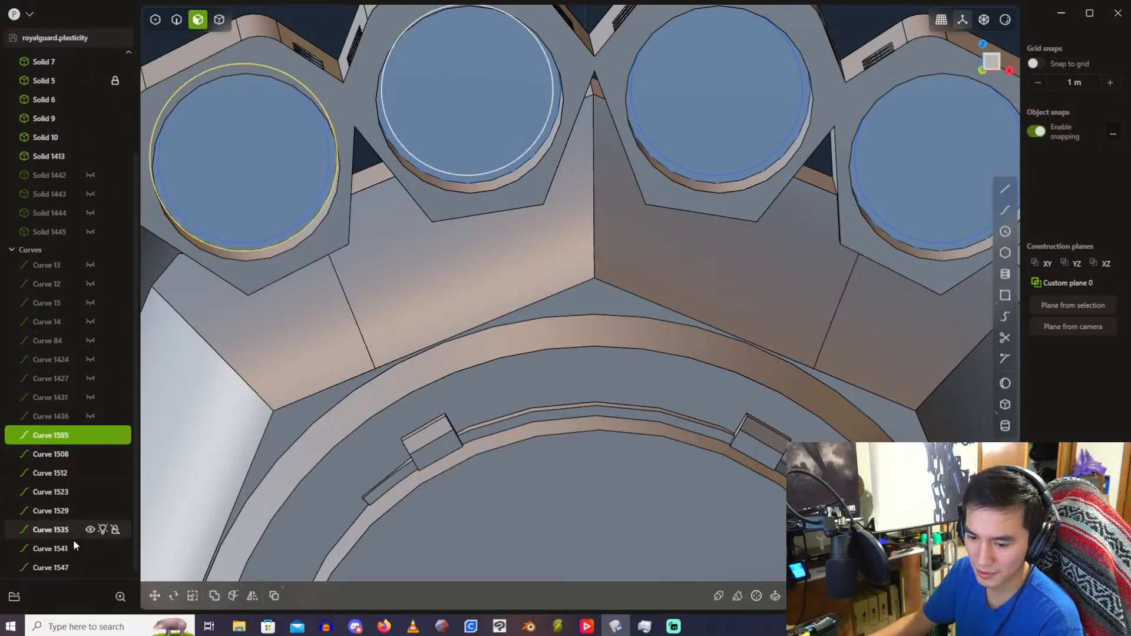
left_click(53, 567, "shift")
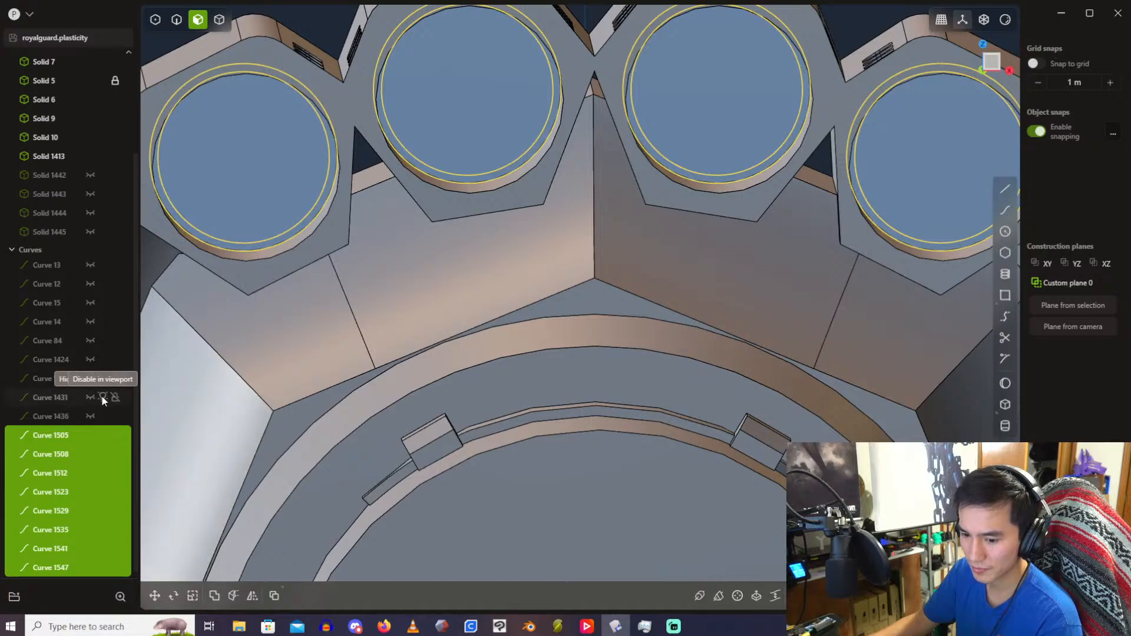
left_click(68, 417)
left_click(62, 266, "shift")
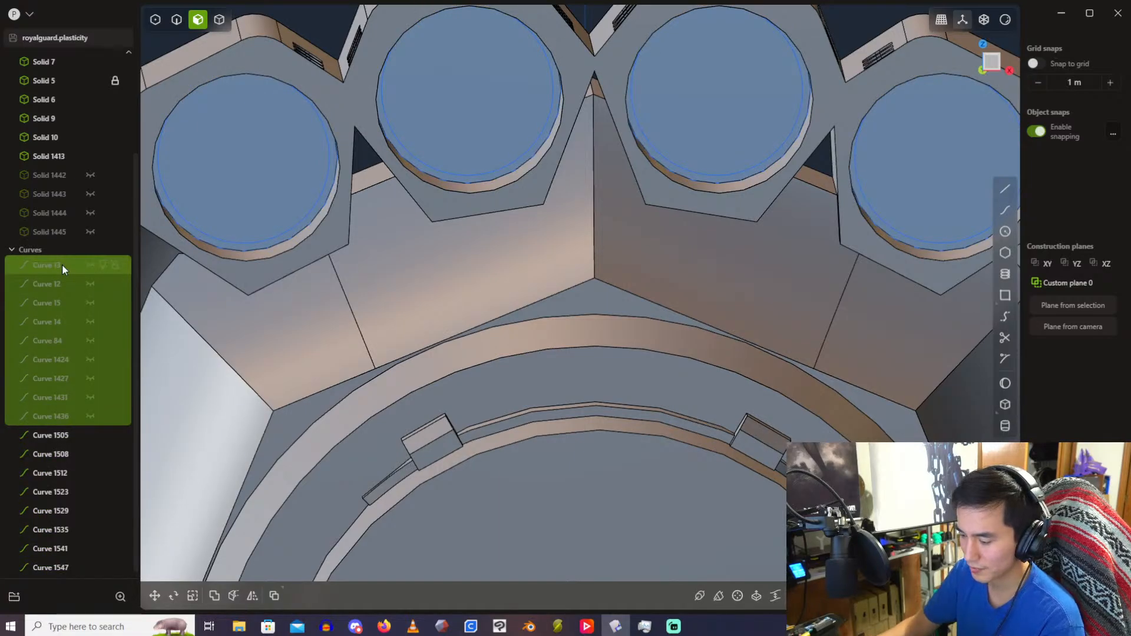
key("Delete")
Step: Hide all eight bore circles, Curve 1505 through Curve 1547
left_click(60, 380)
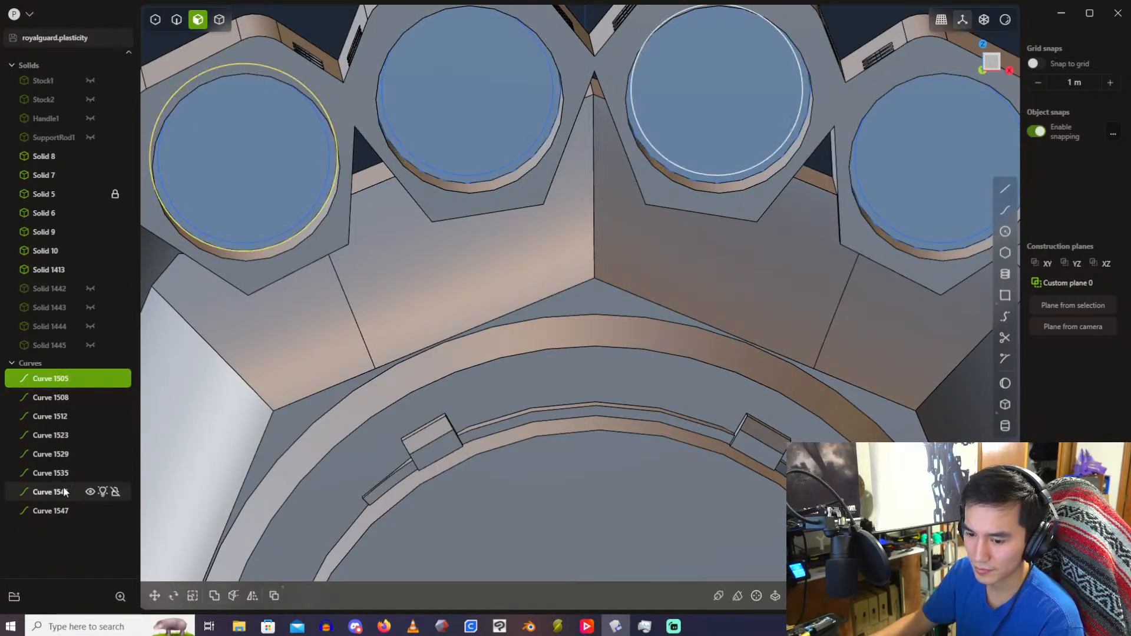
left_click(63, 511, "shift")
key("h")
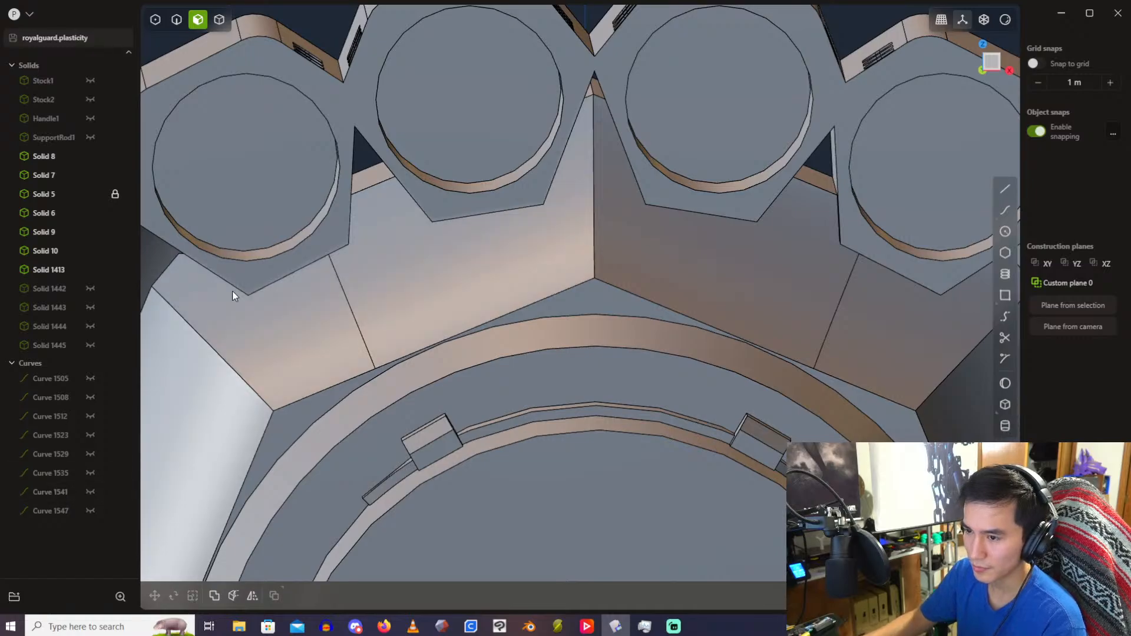
Step: Offset the end faces inside all four bores inward far enough to open the bores through the housing
left_click(256, 135)
left_click(462, 101)
left_click(687, 104)
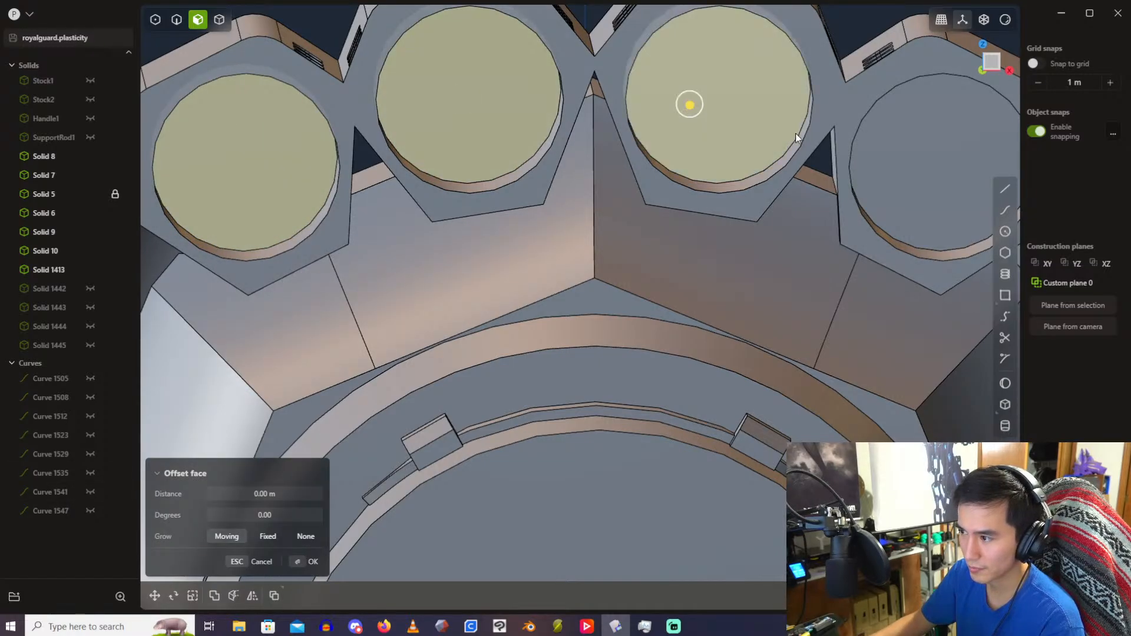
left_click(921, 162)
middle_click_drag(915, 161, 492, 233)
left_click_drag(490, 235, 745, 203)
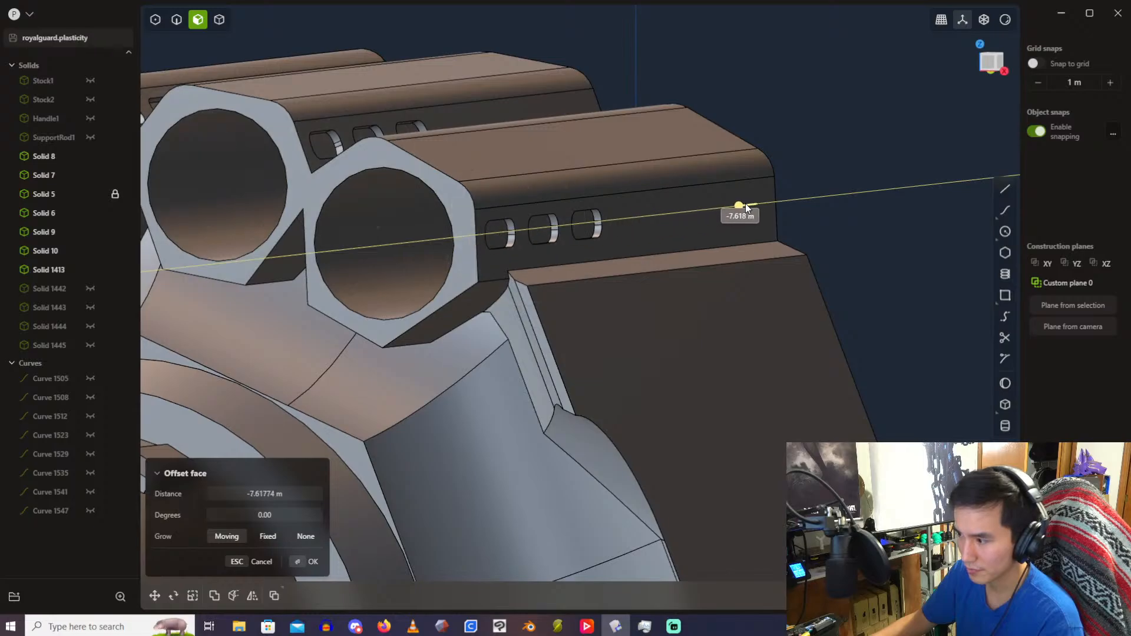
middle_click_drag(793, 200, 316, 115)
key("Return")
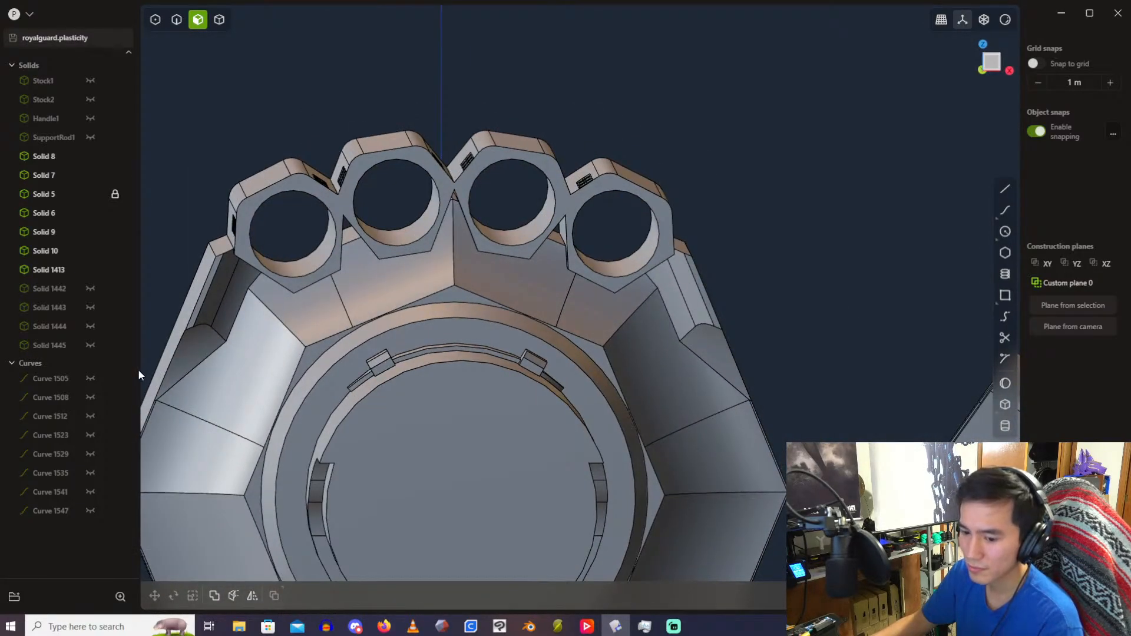
Step: Unhide all eight bore circles, Curve 1505 through Curve 1547
left_click(89, 378)
left_click(89, 399)
left_click(90, 417)
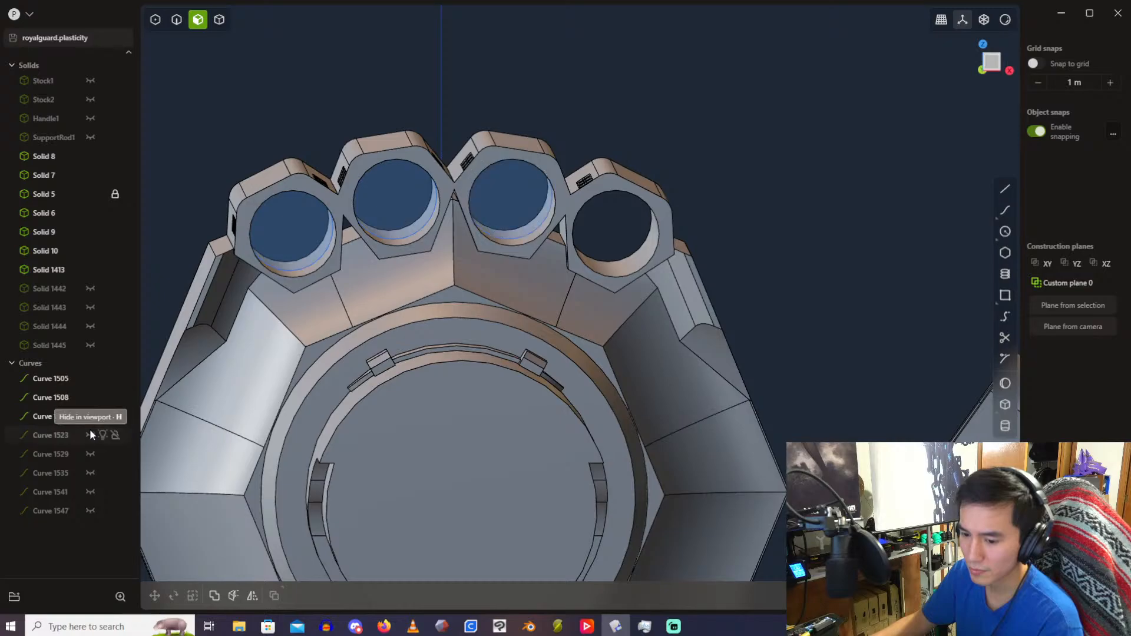
left_click(90, 435)
left_click(90, 492)
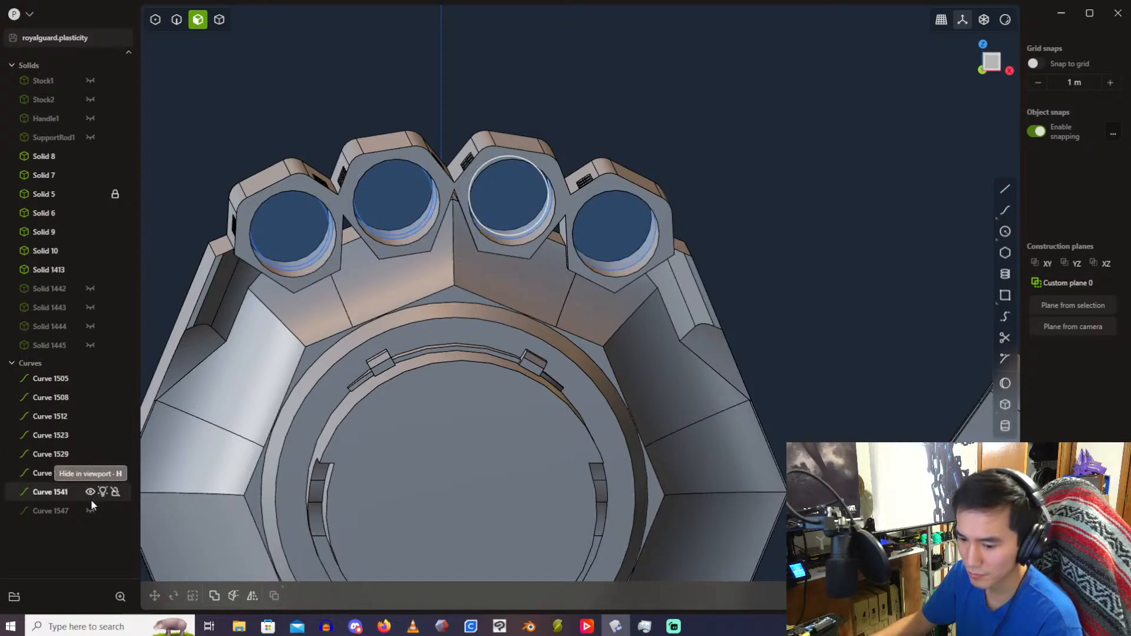
left_click(90, 510)
Step: Extrude the ring regions between the paired circles in all four bores by 1 m as separate solids
scroll(346, 108, "up", 4)
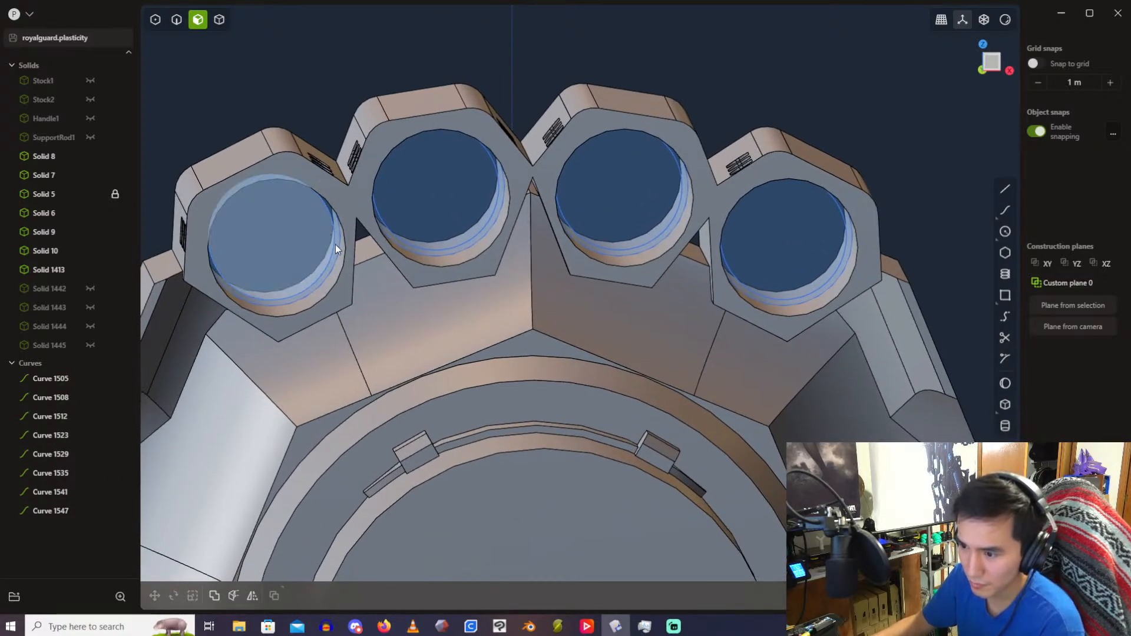
left_click(340, 244)
key("e")
left_click(469, 246)
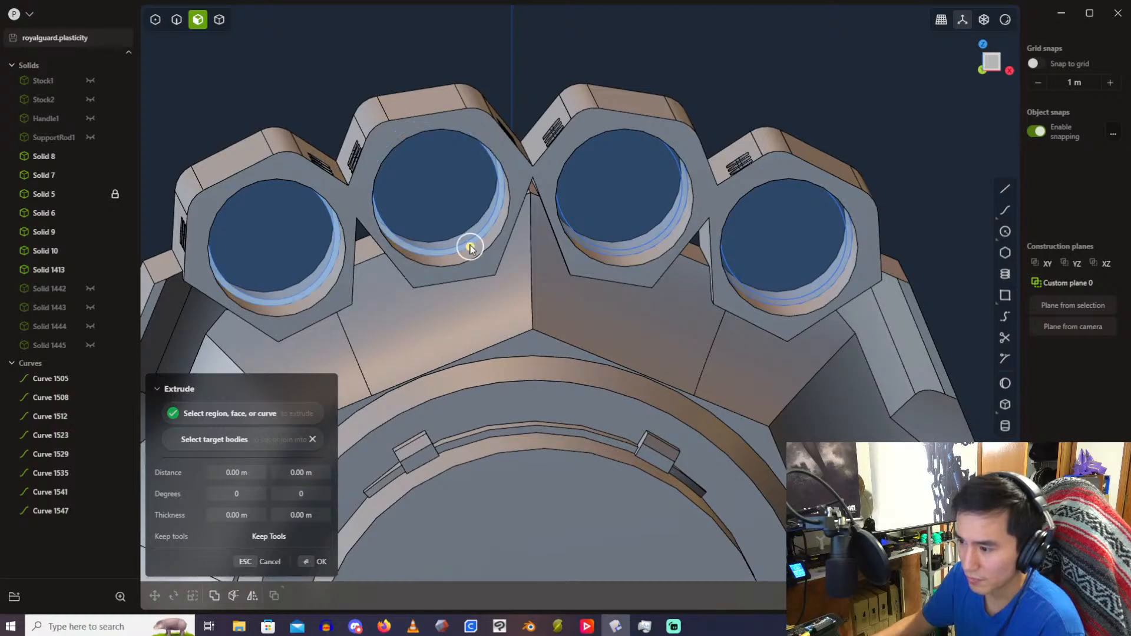
left_click(646, 251)
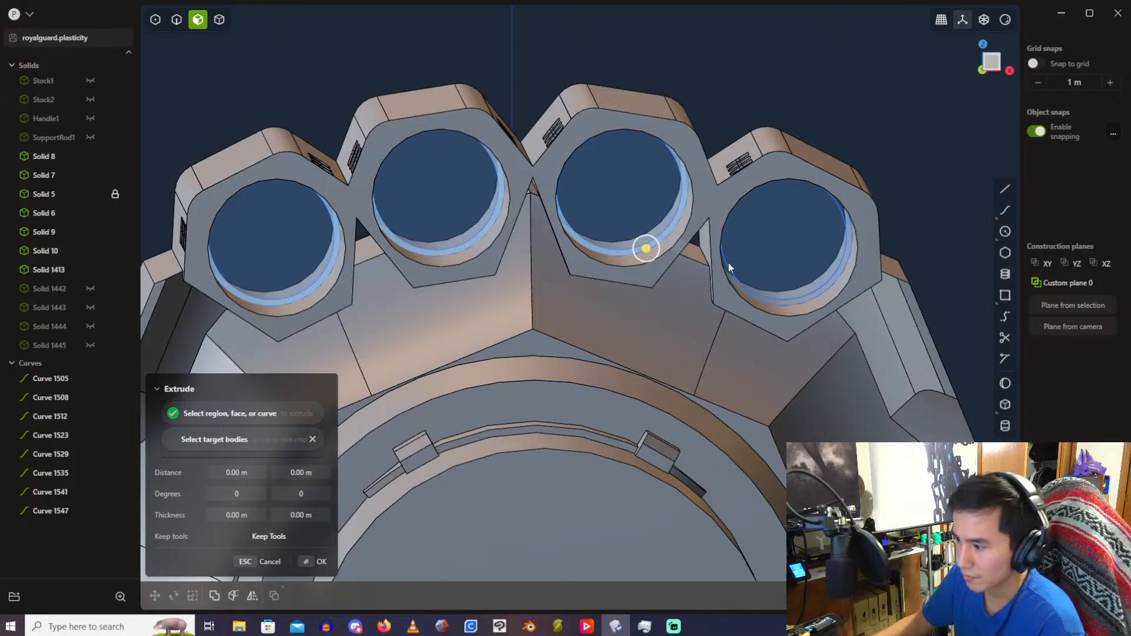
left_click(774, 301)
left_click_drag(774, 302, 420, 417)
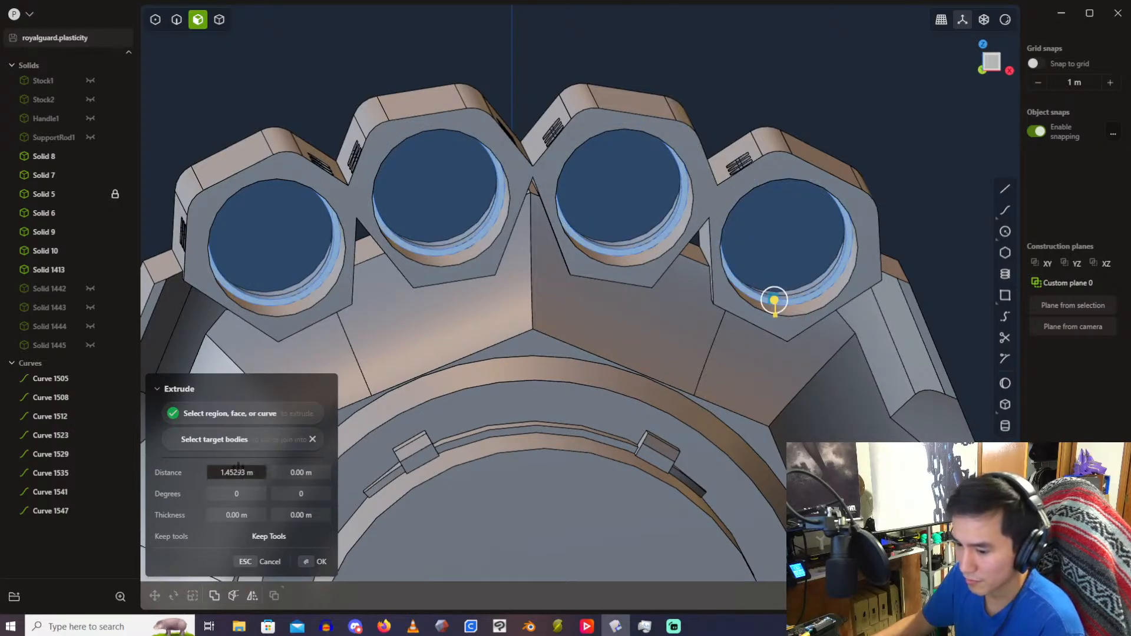
type("1")
key("Return")
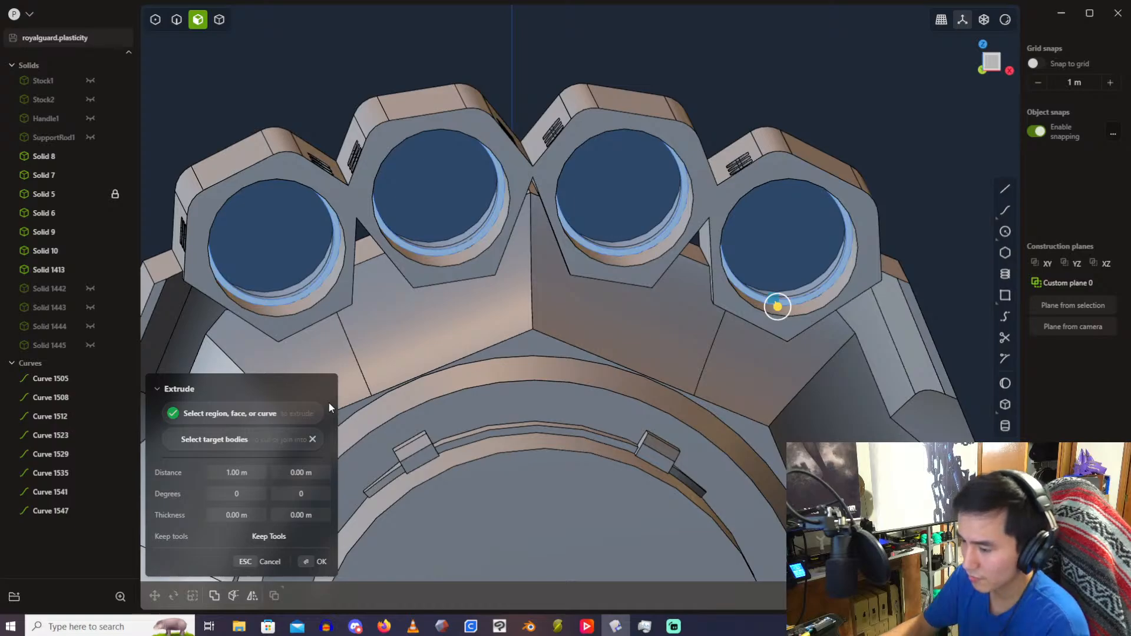
key("Return")
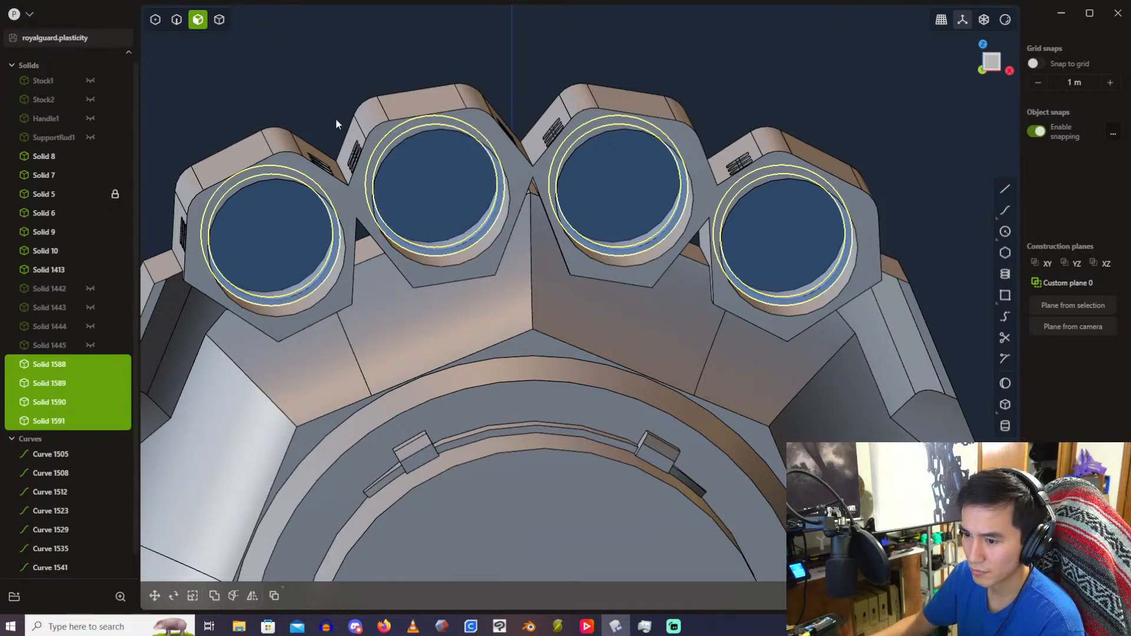
Step: Join the four extruded rings with the four-barrel housing into one solid
left_click(215, 22)
left_click(335, 187)
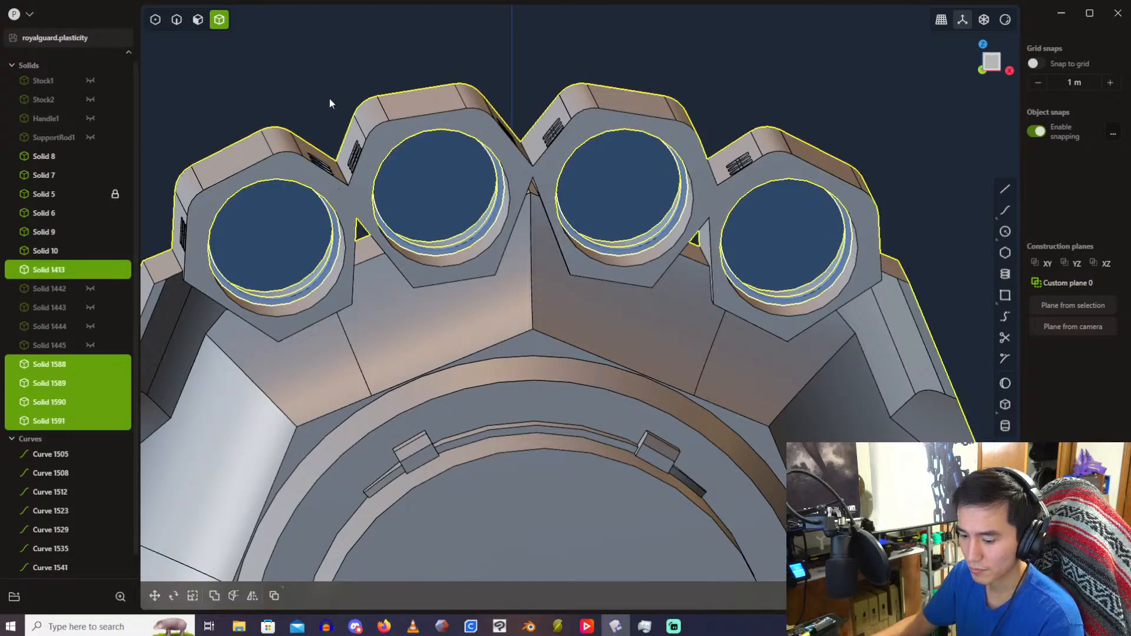
key("ctrl+minus")
key("Return")
Step: Delete all eight bore circles, Curve 1505 through Curve 1547
mouse_move(115, 383)
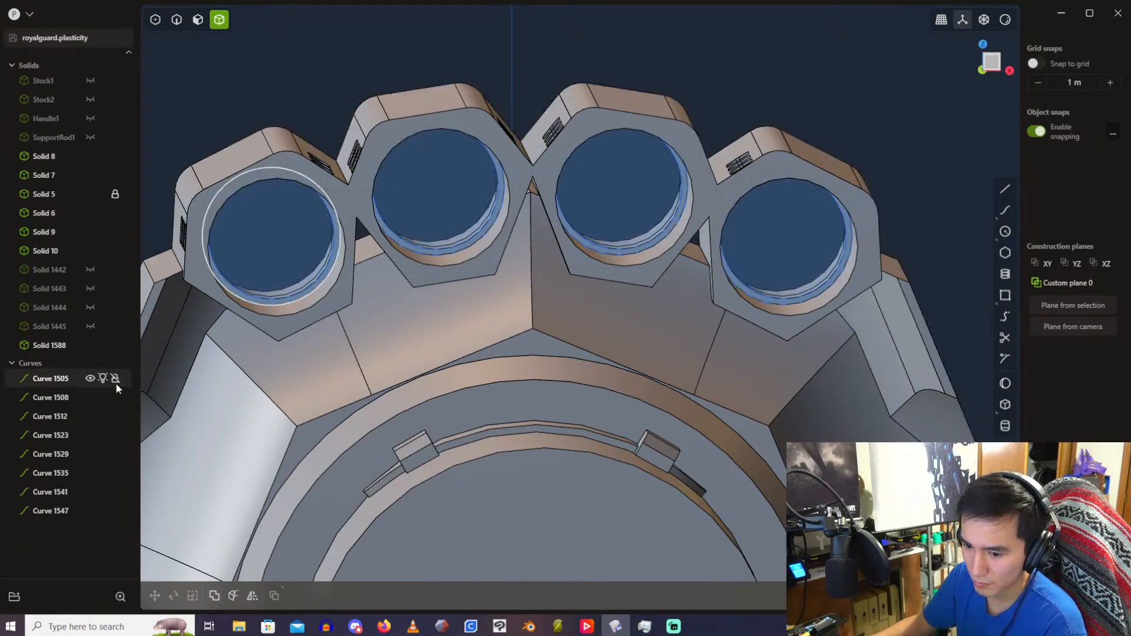
left_click(50, 382)
left_click(66, 516, "shift")
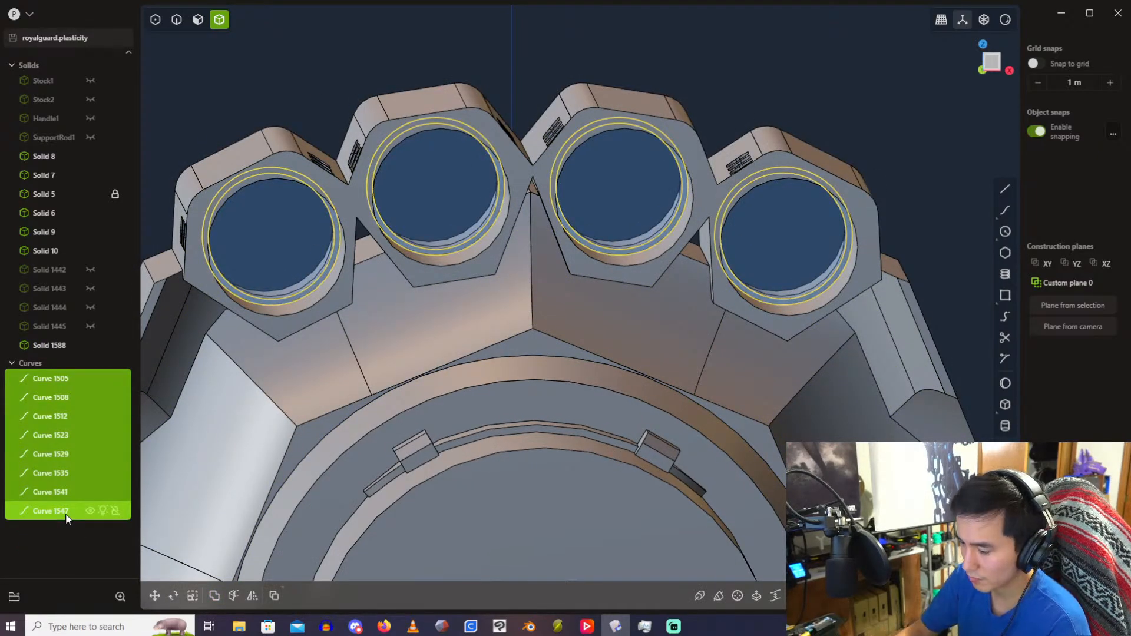
key("Delete")
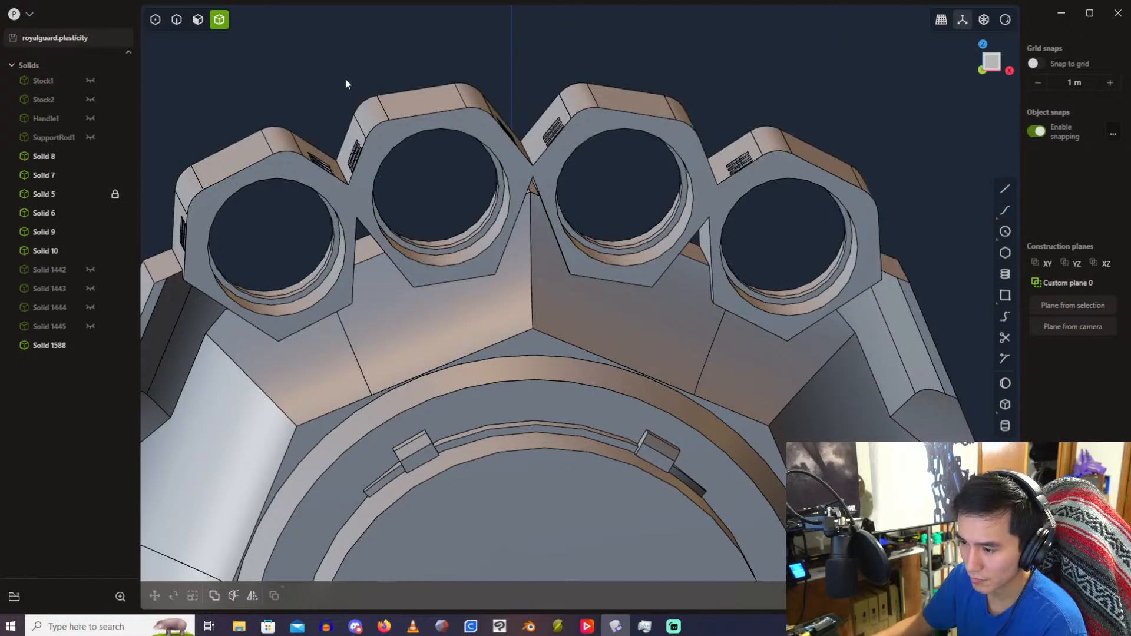
Step: Unhide the four capped cylinders in the bores, Solid 1442 through Solid 1445
middle_click_drag(345, 79, 419, 164)
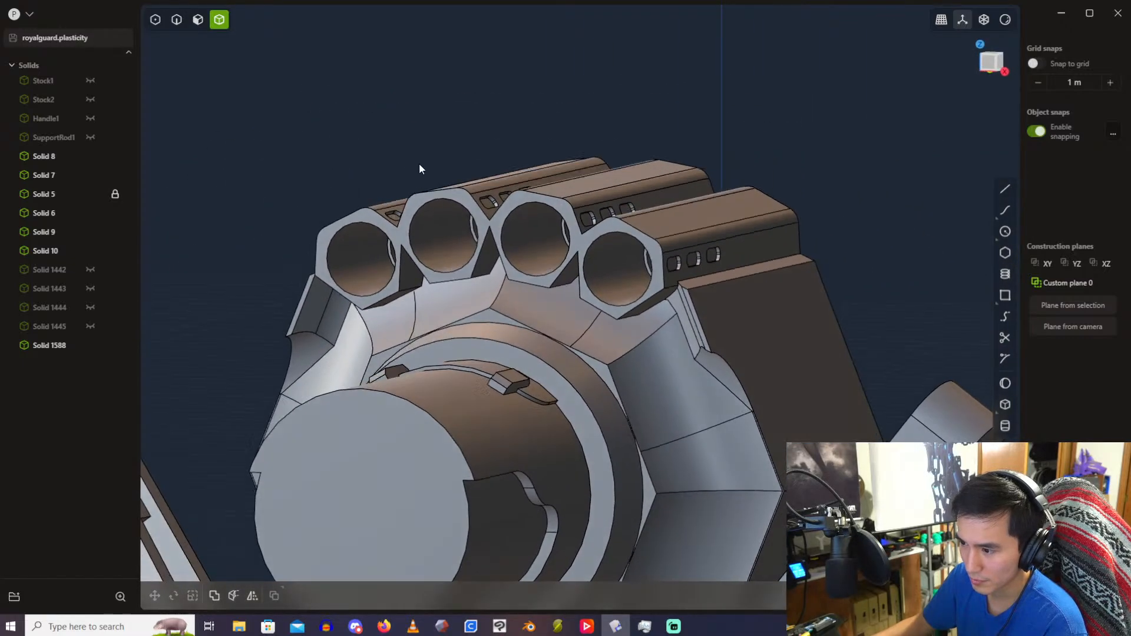
scroll(419, 168, "up", 4)
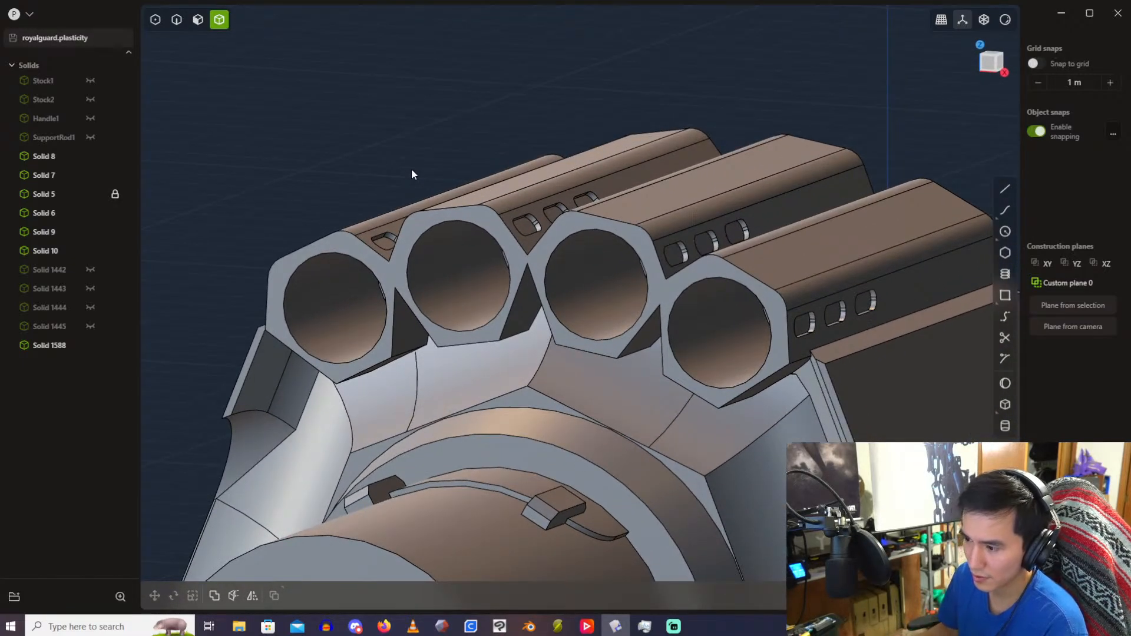
scroll(411, 168, "down", 2)
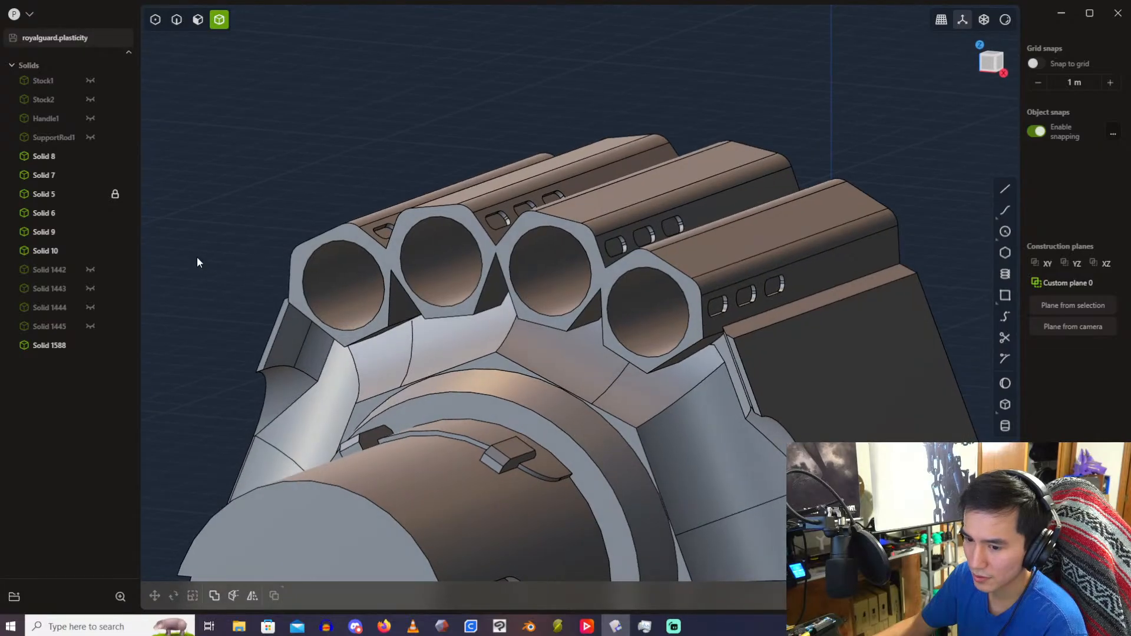
left_click(91, 270)
left_click(91, 288)
left_click(90, 307)
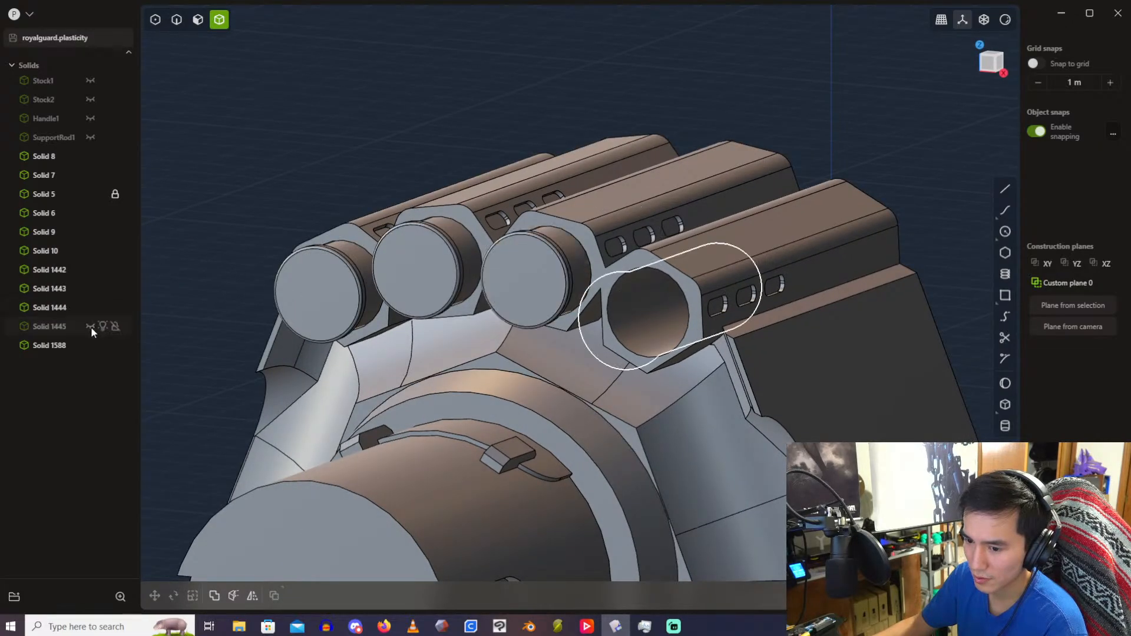
left_click(90, 327)
Step: Examine the rear openings of the four bores and the cylinders seated inside them
middle_click_drag(412, 300, 568, 224)
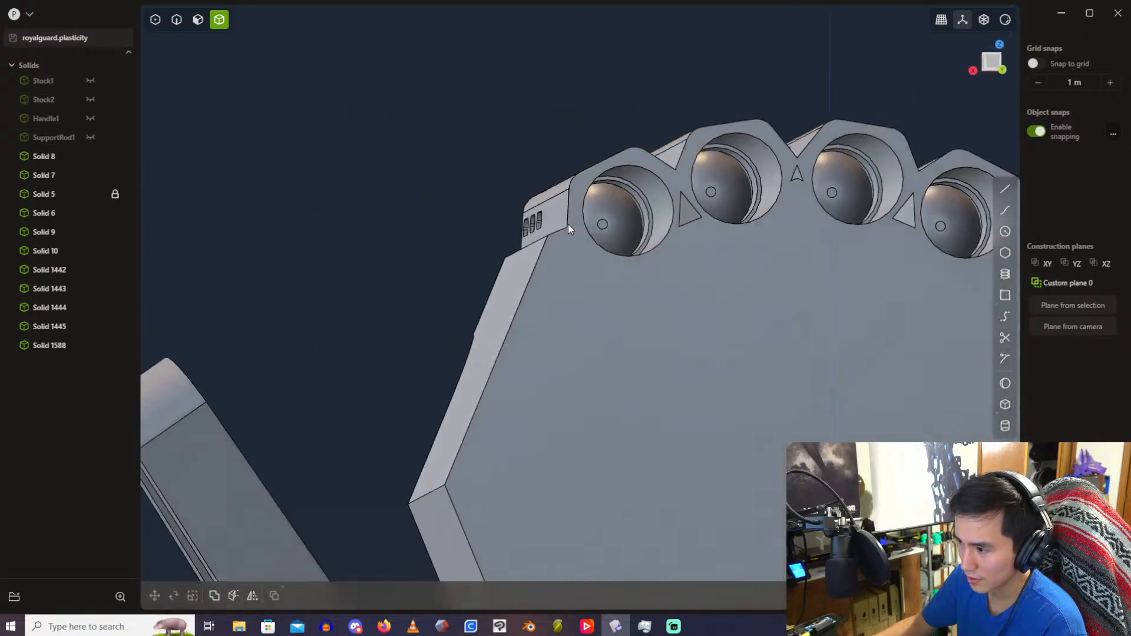
scroll(641, 232, "up", 4)
scroll(651, 233, "down", 5)
mouse_move(652, 234)
middle_mouse_down()
mouse_move(788, 240)
mouse_move(659, 228)
middle_mouse_up()
scroll(659, 229, "up", 5)
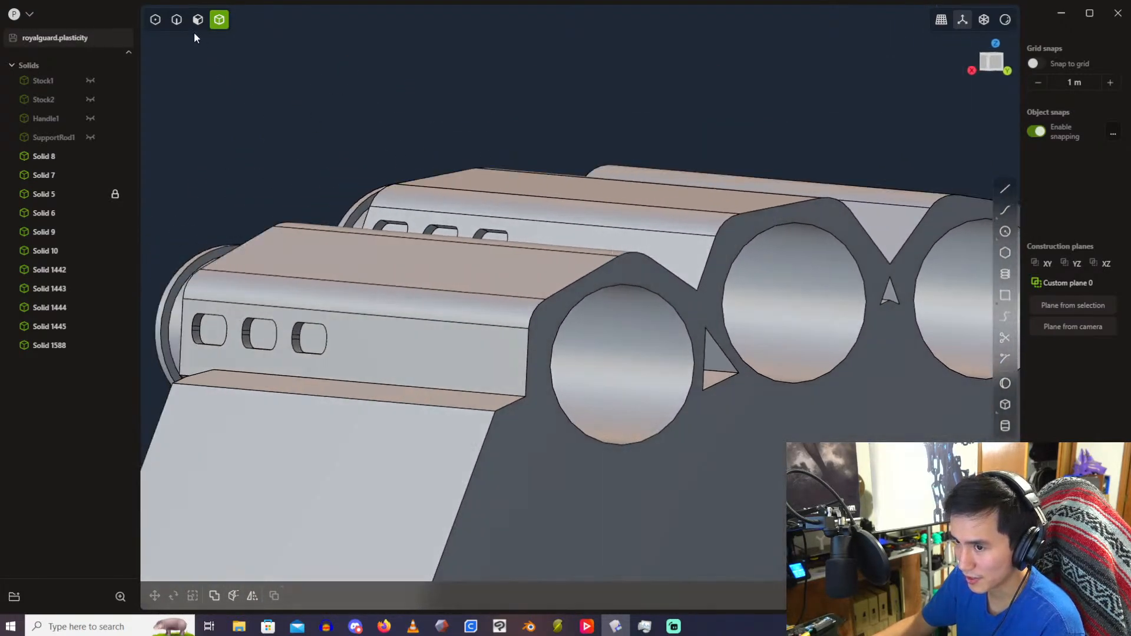
left_click(198, 20)
middle_click_drag(611, 311, 567, 243)
left_click(549, 233)
left_click_drag(563, 234, 568, 231)
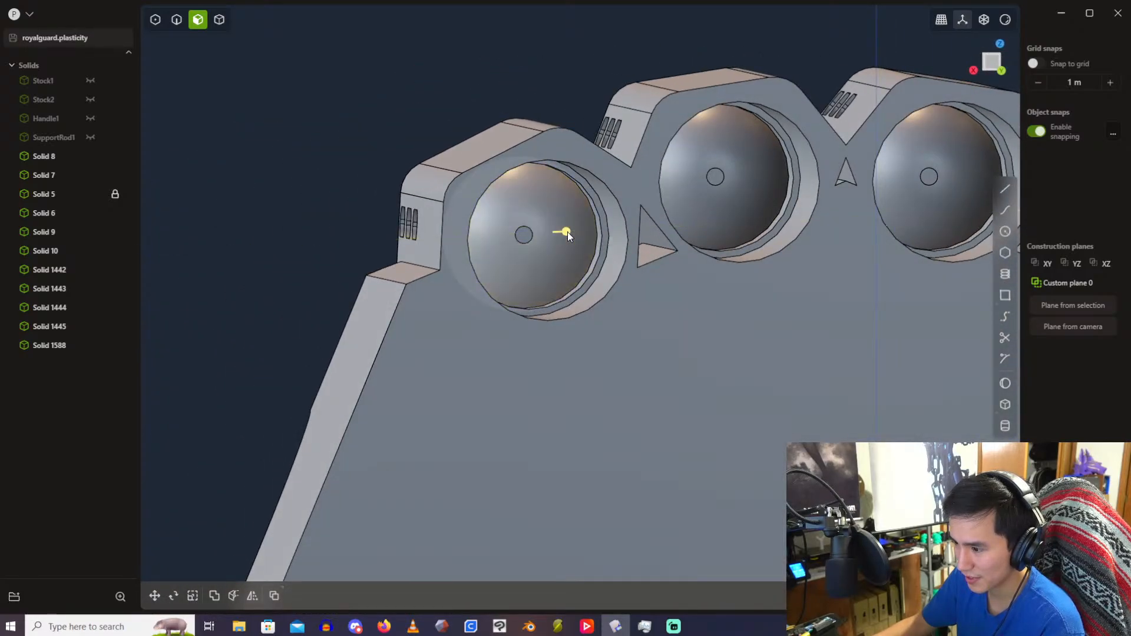
right_click(568, 232)
scroll(531, 162, "down", 4)
left_click(472, 100)
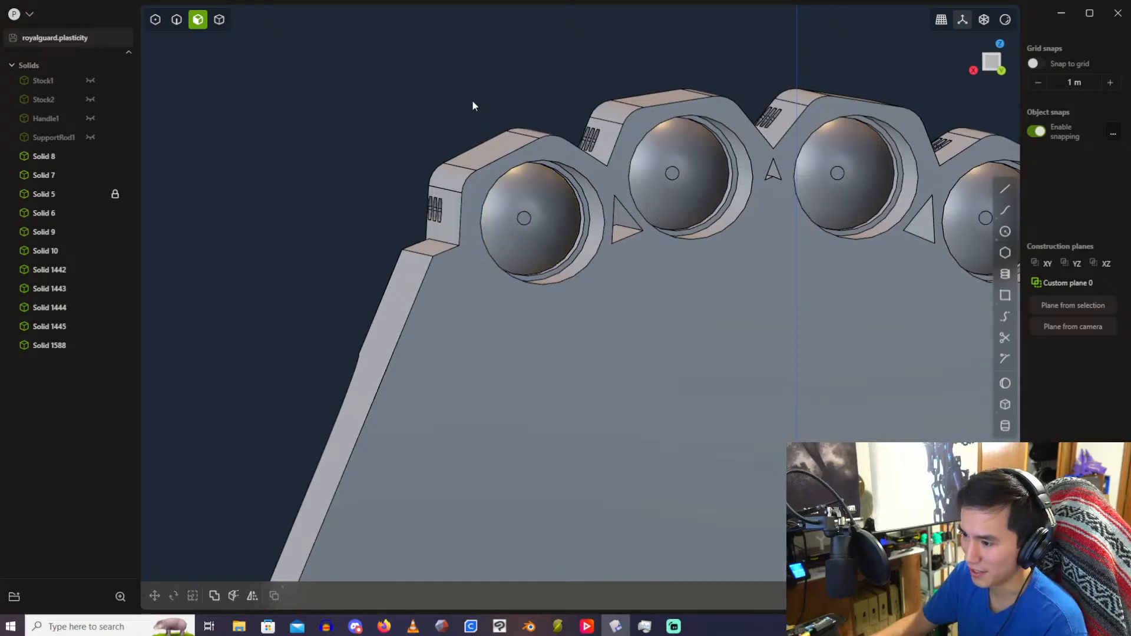
Step: Cut the four capped cylinders, Solid 1442 through Solid 1445, at the inner side of their end caps, separating caps from bodies
middle_click_drag(472, 101, 458, 333)
left_click(459, 319)
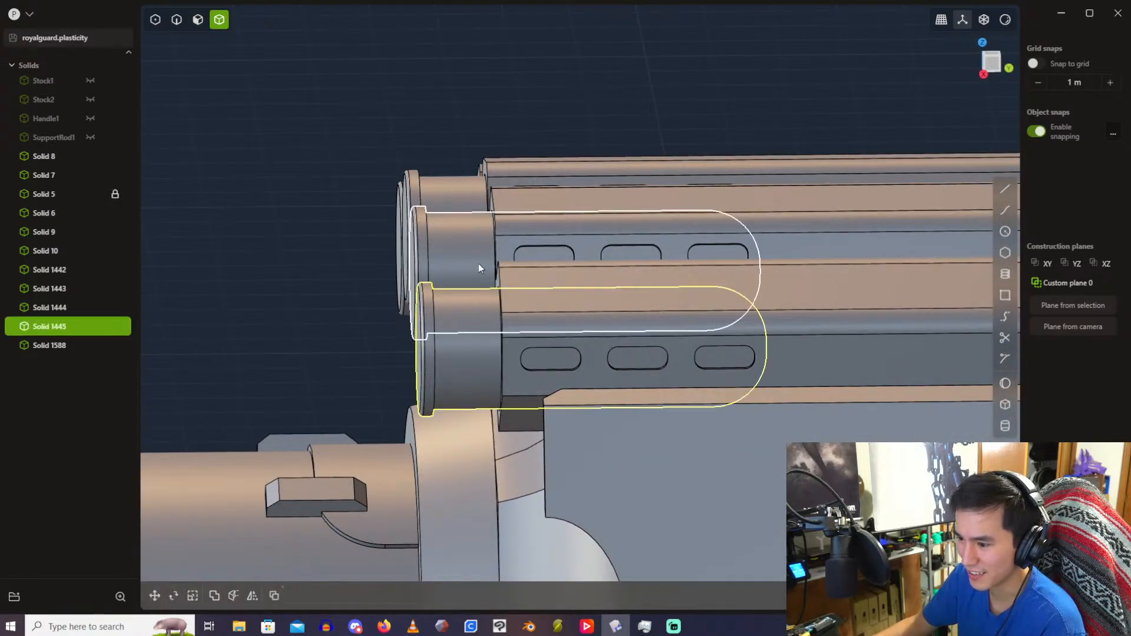
left_click(479, 263)
left_click(454, 192)
middle_click_drag(454, 192, 416, 112)
left_click(416, 112)
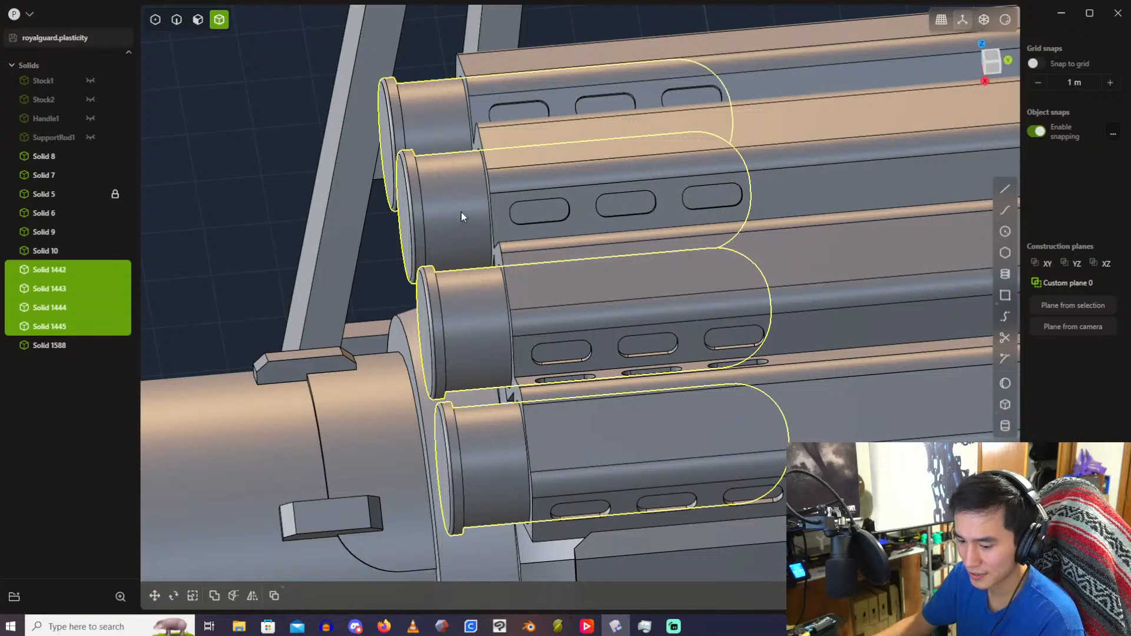
middle_click_drag(461, 211, 421, 274)
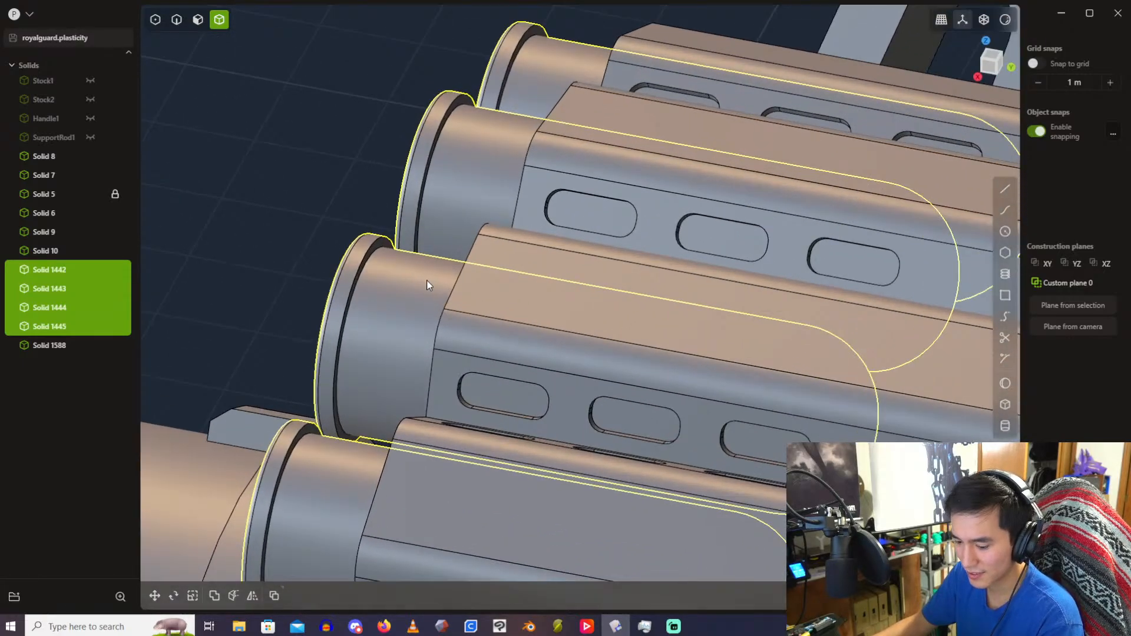
key("c")
left_click(367, 259)
key("Return")
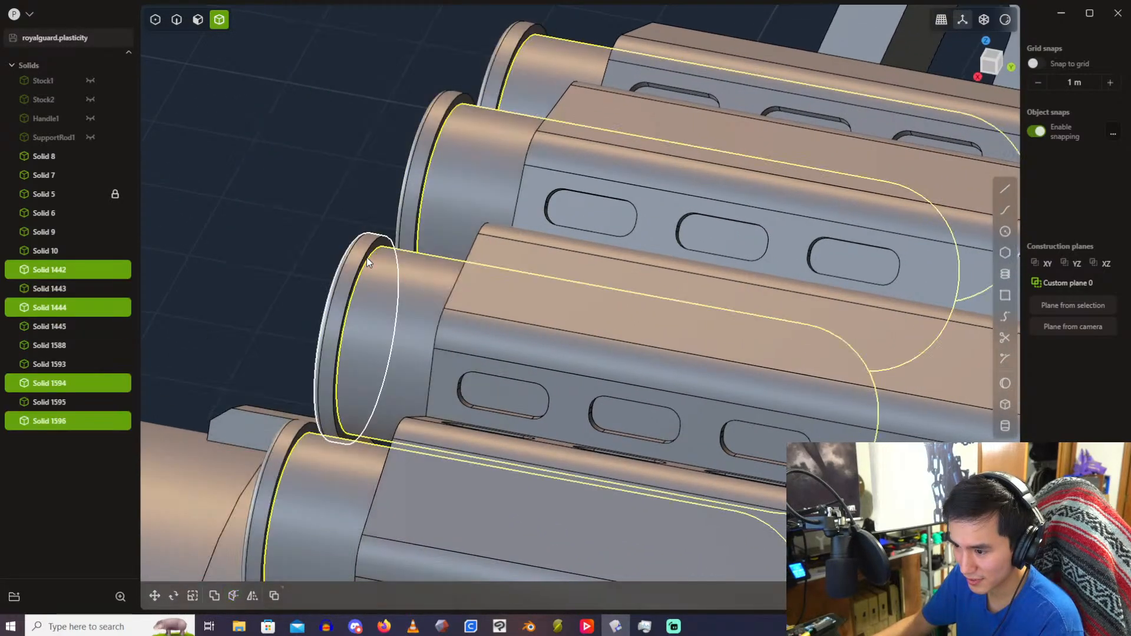
Step: Hide the four separated end caps, Solid 1443, 1445, 1593 and 1595
left_click(369, 249)
left_click(409, 187)
left_click(350, 279)
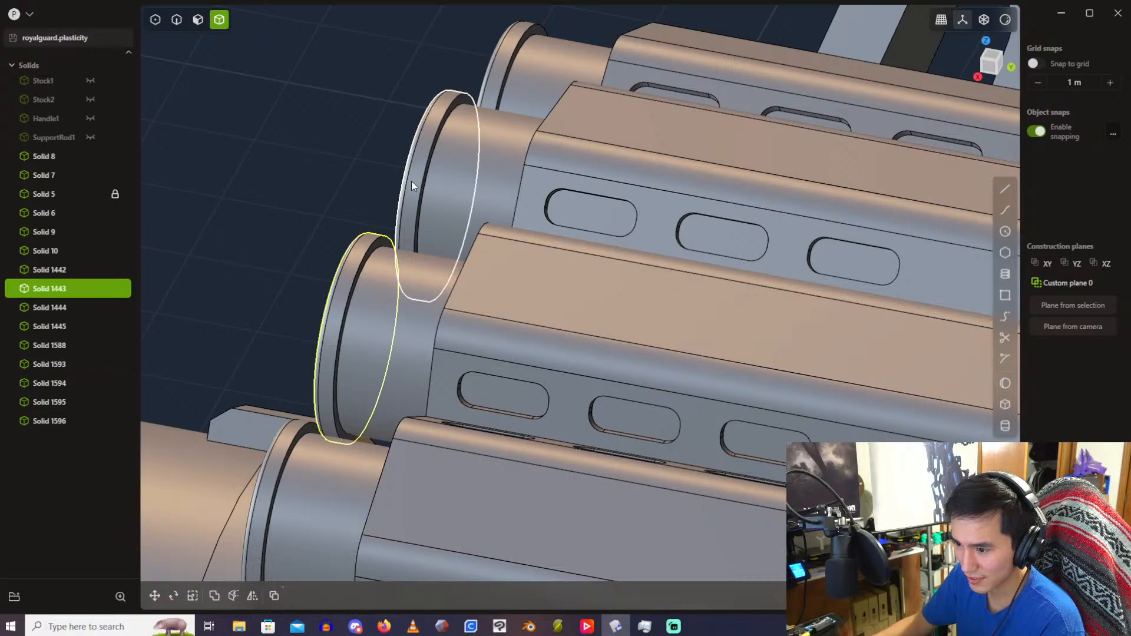
left_click(412, 181, "shift")
left_click(491, 91, "shift")
scroll(505, 272, "down", 5)
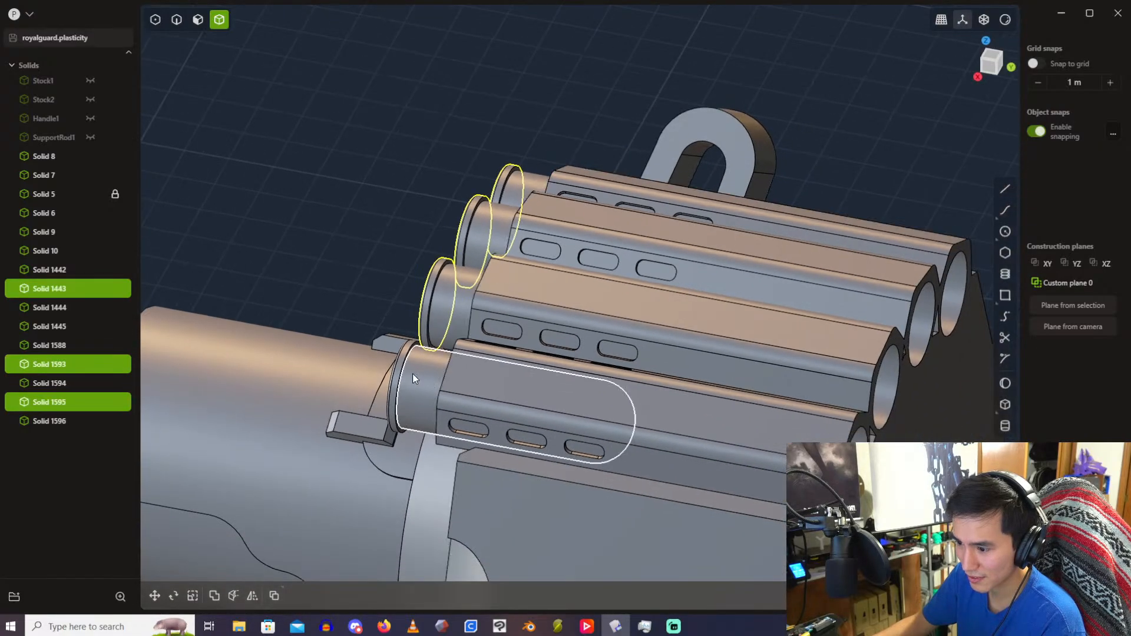
key("h")
Step: Move the four dome-ended cylinder bodies together about 0.5 m along Y, deeper into their bores
middle_click_drag(401, 365, 545, 211)
scroll(546, 211, "up", 2)
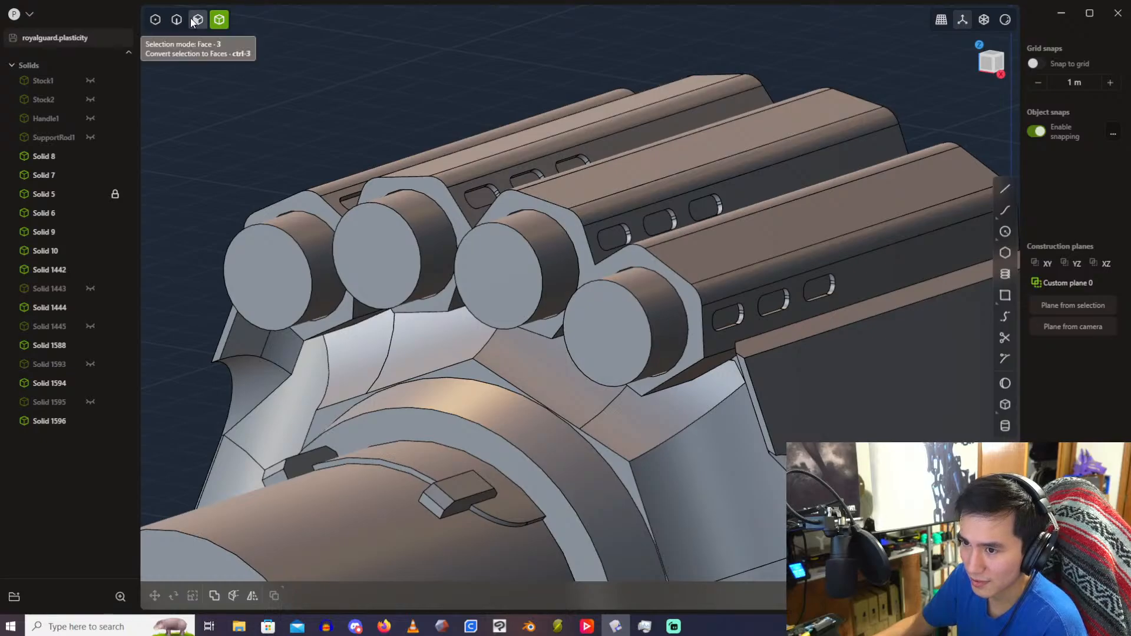
left_click(295, 259)
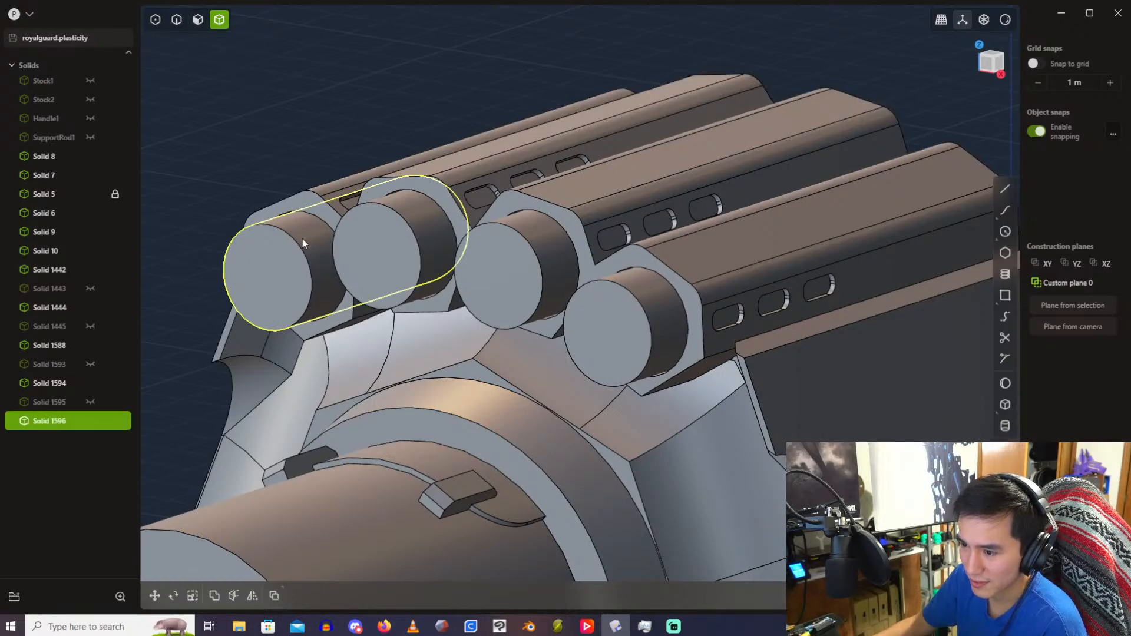
left_click(395, 254)
left_click(511, 274)
left_click(624, 339)
middle_click_drag(624, 338, 823, 238)
scroll(725, 316, "up", 2)
key("g")
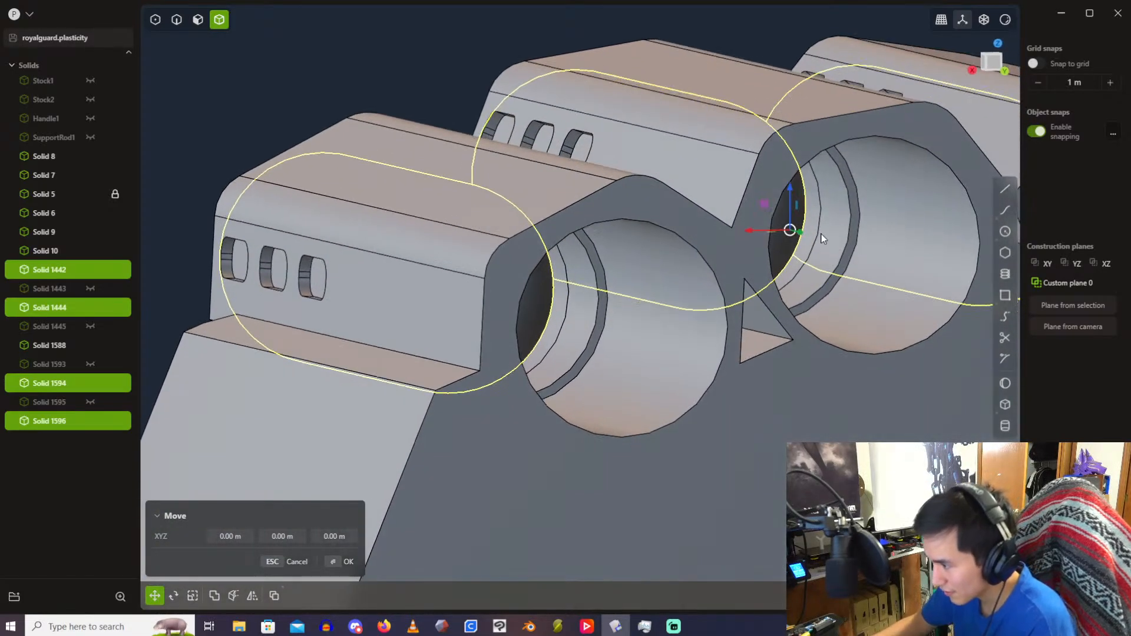
left_click_drag(804, 235, 816, 250)
middle_click_drag(816, 252, 1026, 104)
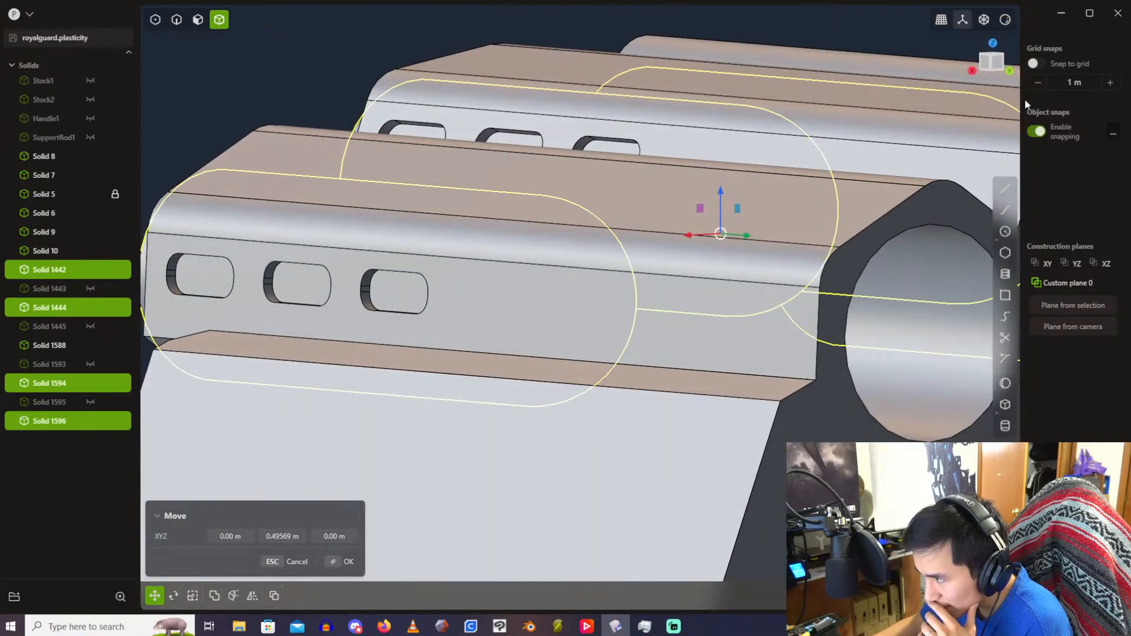
Step: Set the cylinders' move along Y to 0.6 m, judging the distance to the retaining rings in a see-through right view
left_click(990, 76)
middle_click_drag(871, 163, 666, 104, "shift")
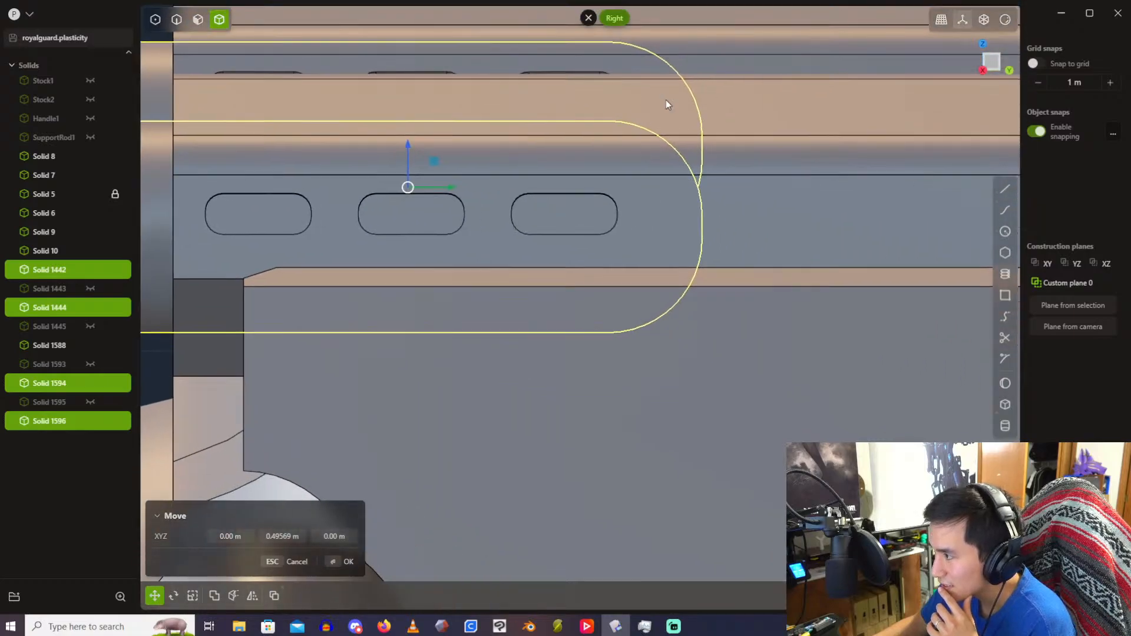
scroll(905, 76, "up", 1)
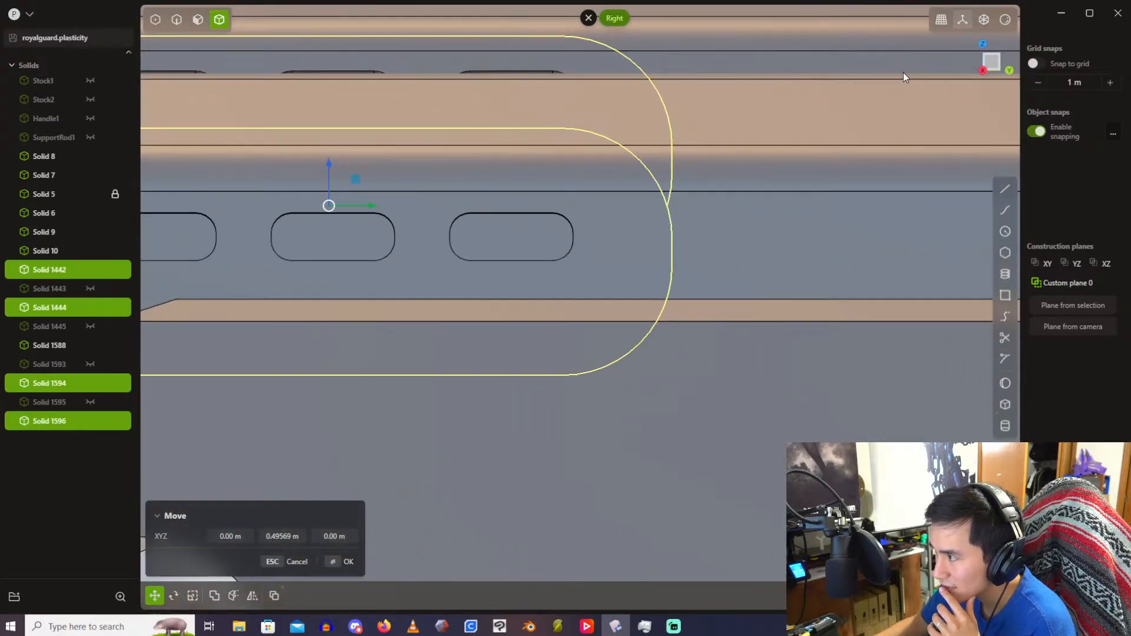
left_click(995, 22)
scroll(604, 177, "up", 1)
scroll(603, 198, "down", 1)
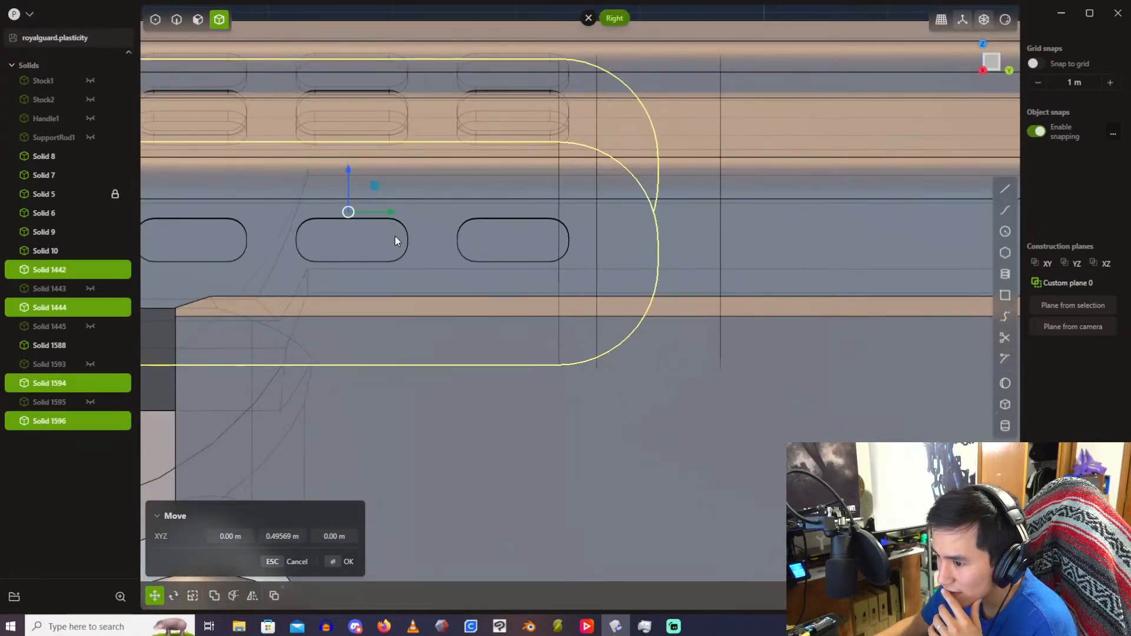
left_click_drag(392, 212, 416, 211)
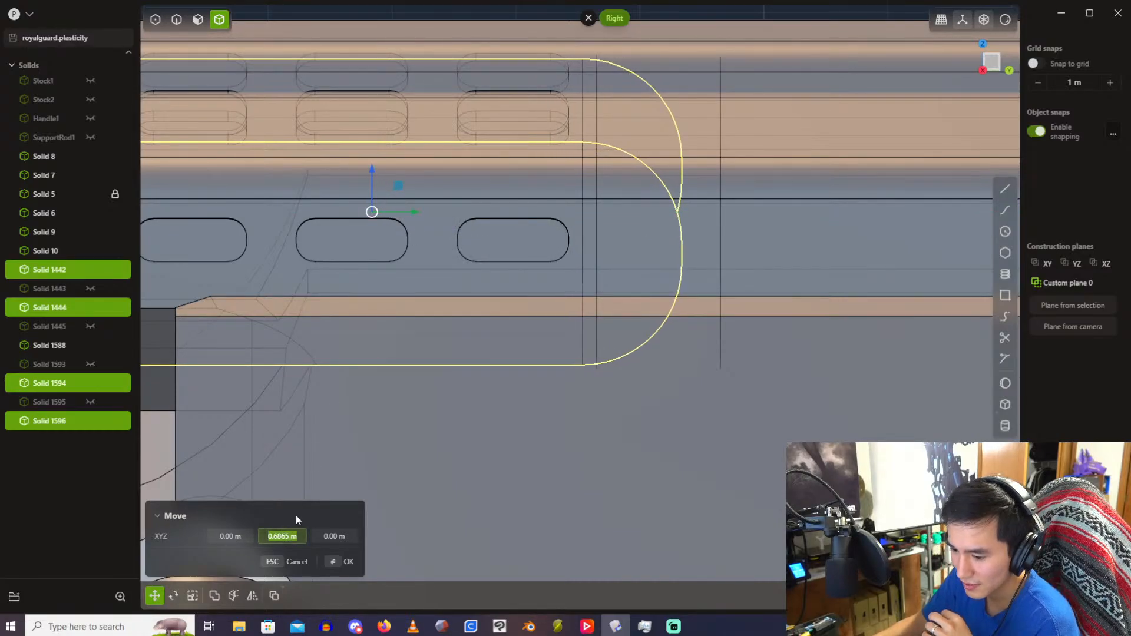
type("0.56")
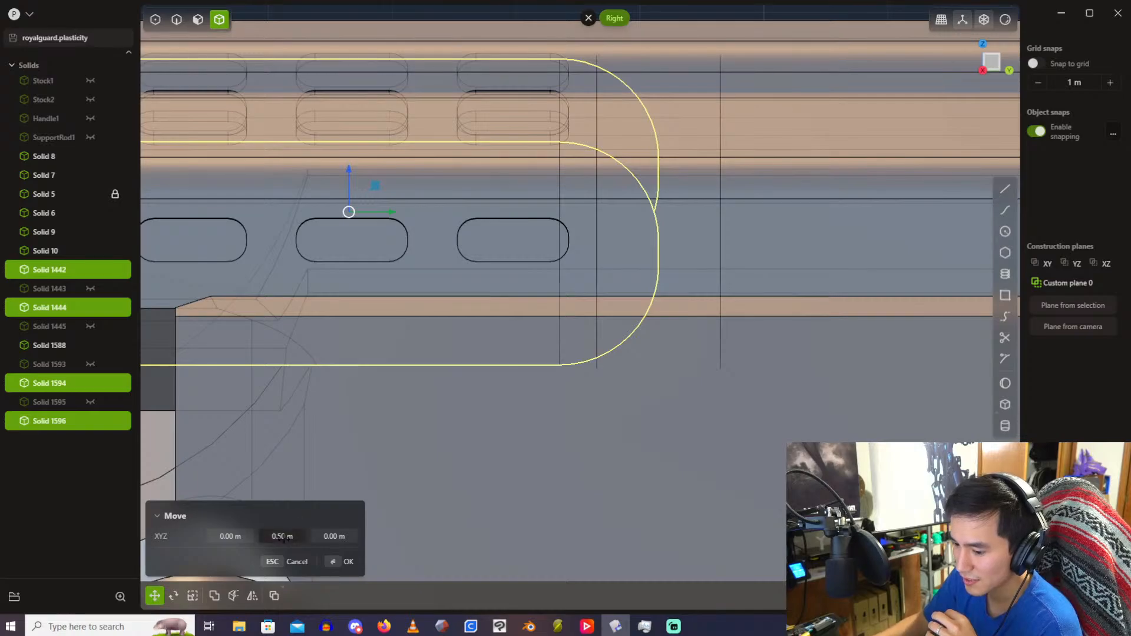
key("Return")
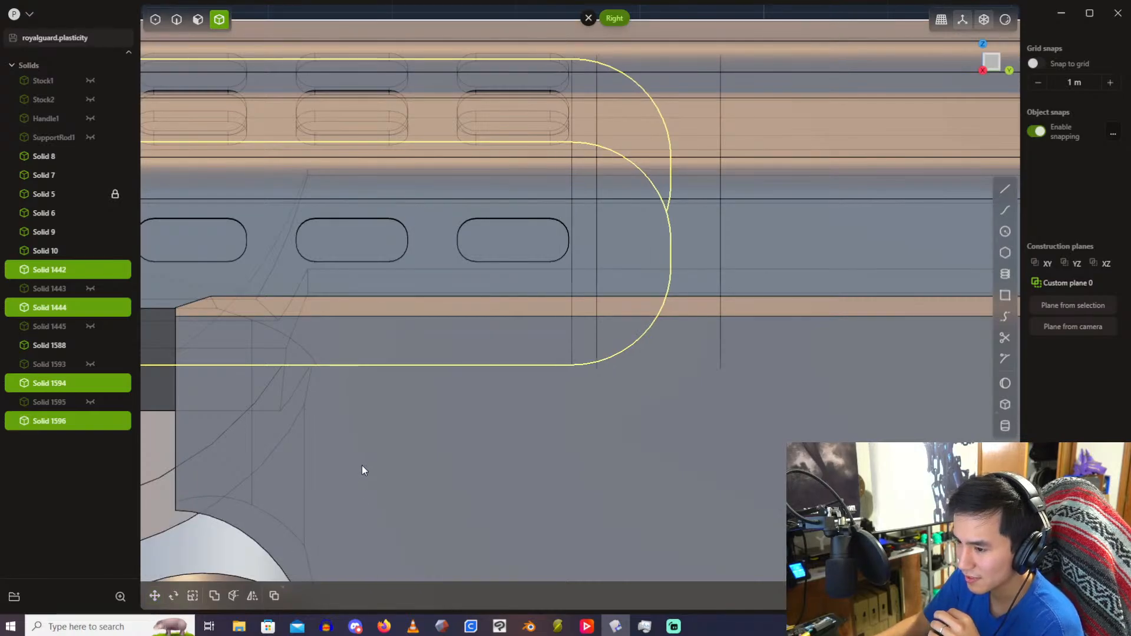
scroll(362, 465, "down", 5)
middle_click_drag(353, 381, 565, 282, "shift")
left_click(322, 191)
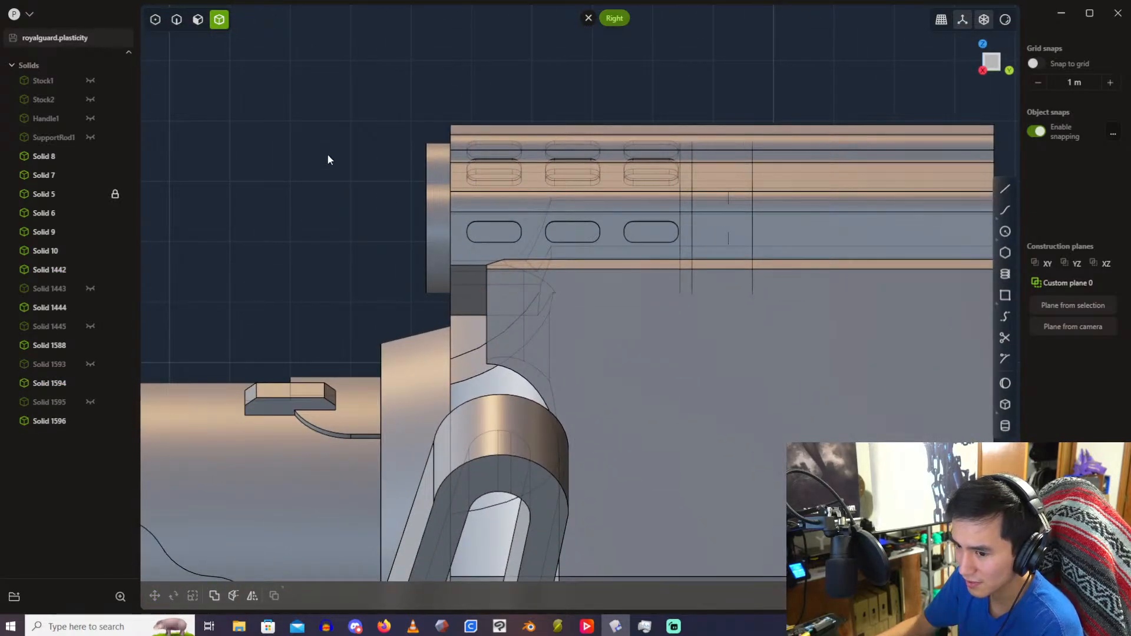
Step: Return to the solid shaded display and offset the flat end faces of all four cylinders outward by 0.6 m
middle_click_drag(328, 159, 380, 172)
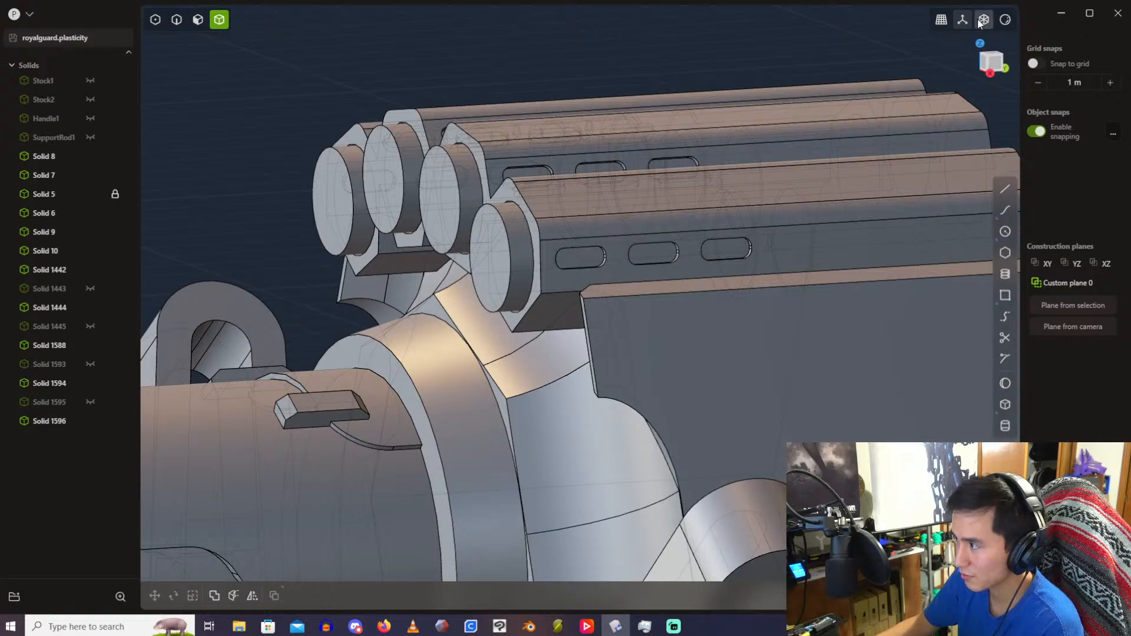
left_click(334, 172)
key("o")
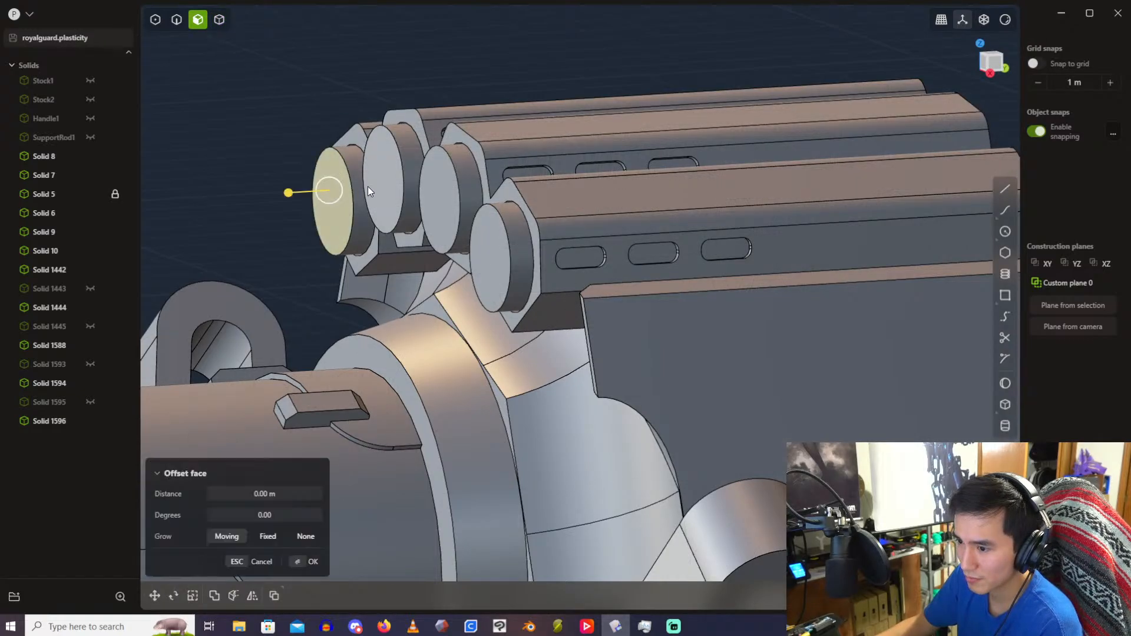
left_click(436, 205)
left_click(497, 272)
left_click_drag(457, 275, 444, 276)
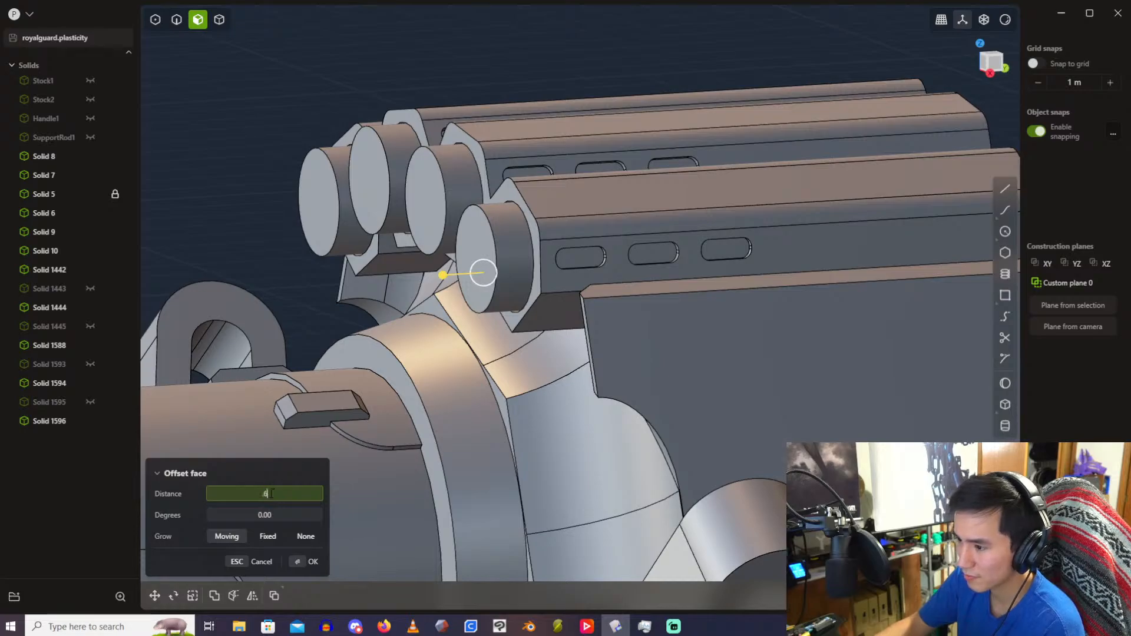
key("Return")
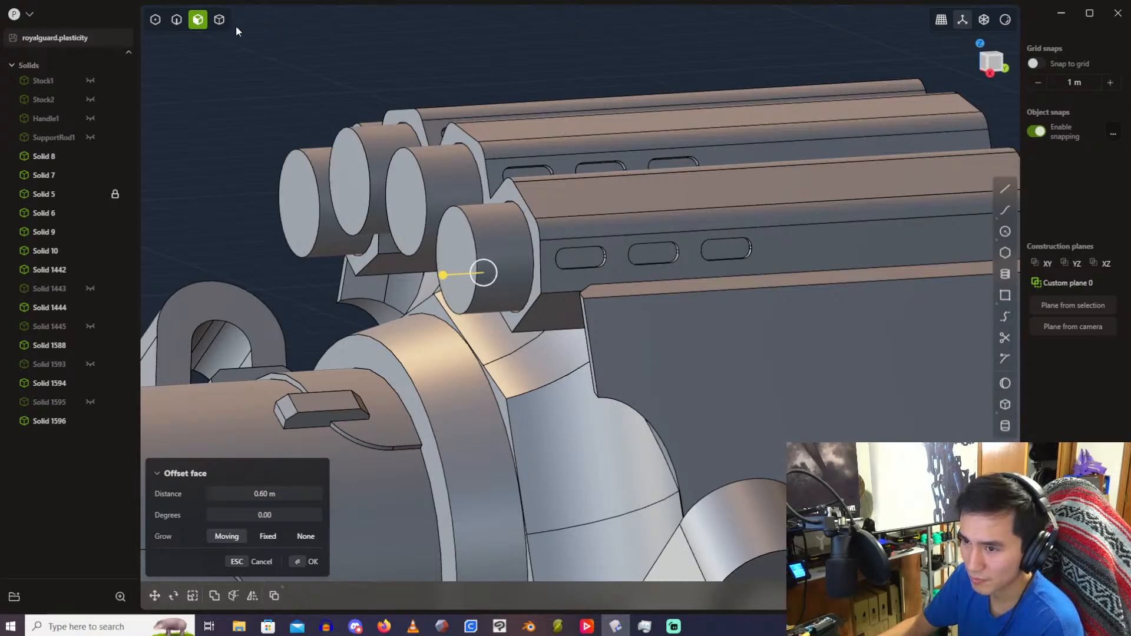
Step: Unhide the separated end caps Solid 1445 and Solid 1443
left_click(219, 19)
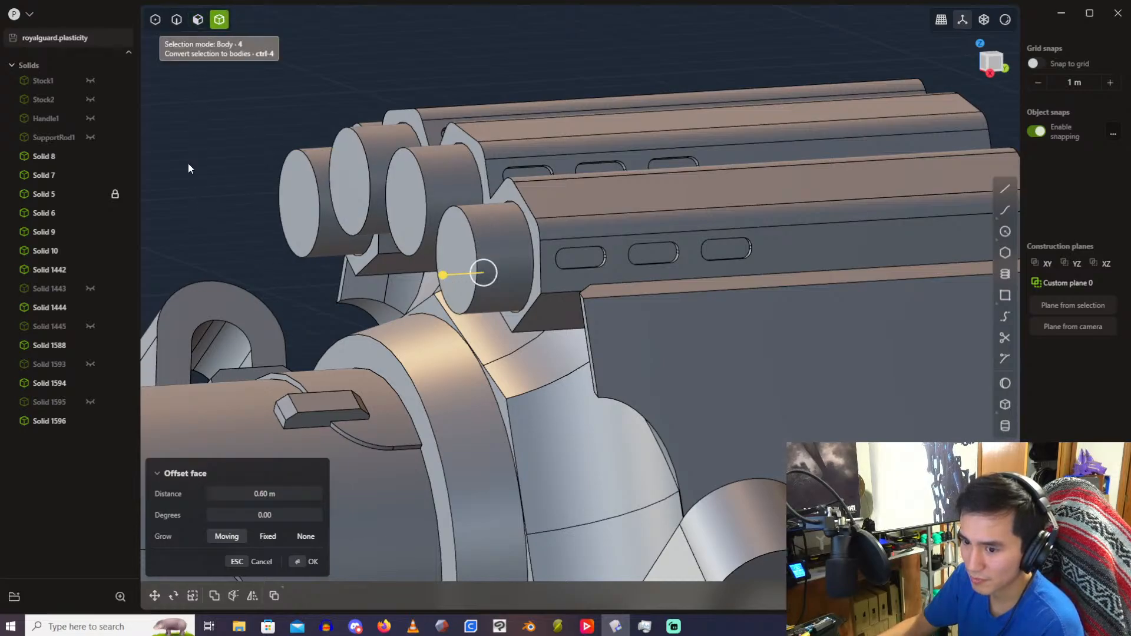
left_click(90, 326)
left_click(90, 288)
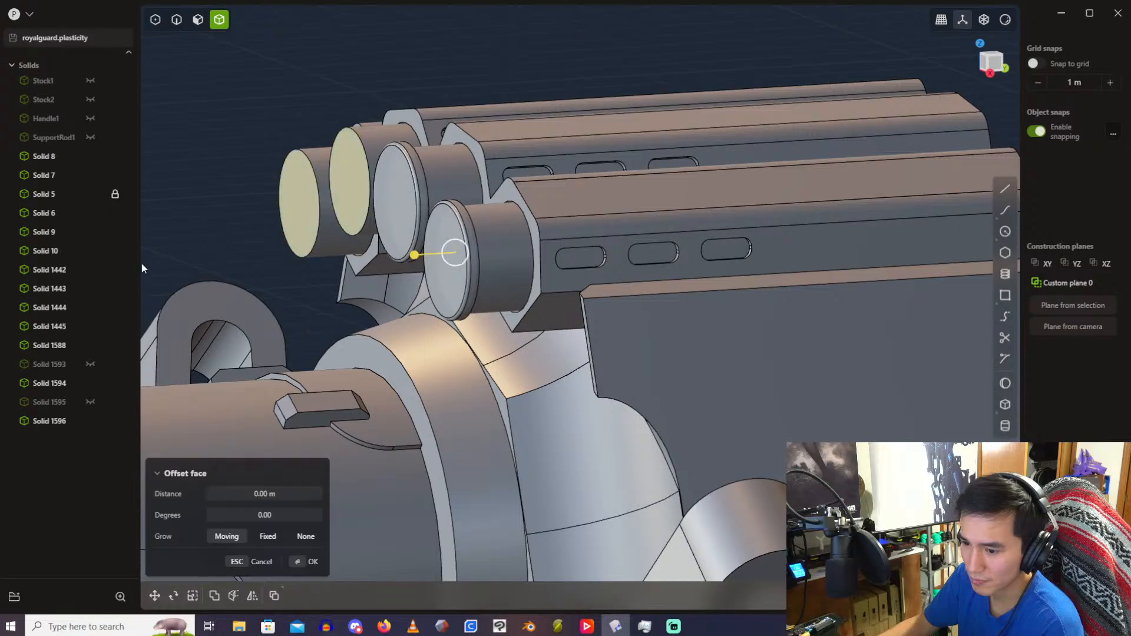
Step: Show Solid 1593 and Solid 1595, and join the farthest barrel's inner cylinder and end cap with a Boolean union
left_click(91, 364)
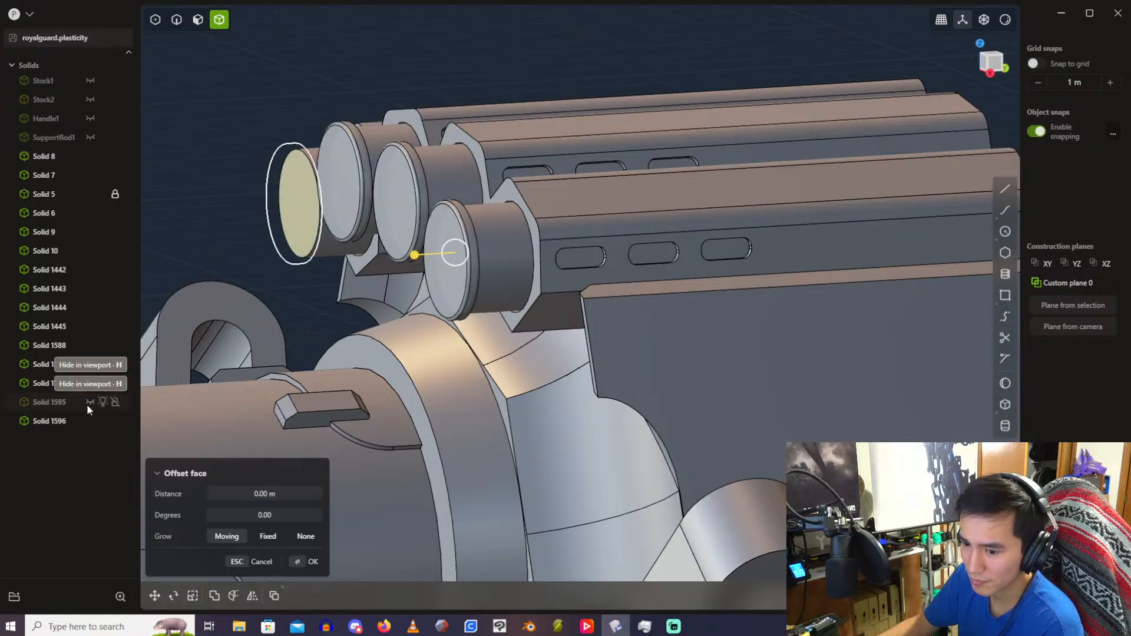
left_click(90, 402)
middle_click_drag(310, 207, 351, 93)
left_click(299, 72)
left_click(270, 106, "shift")
key("q")
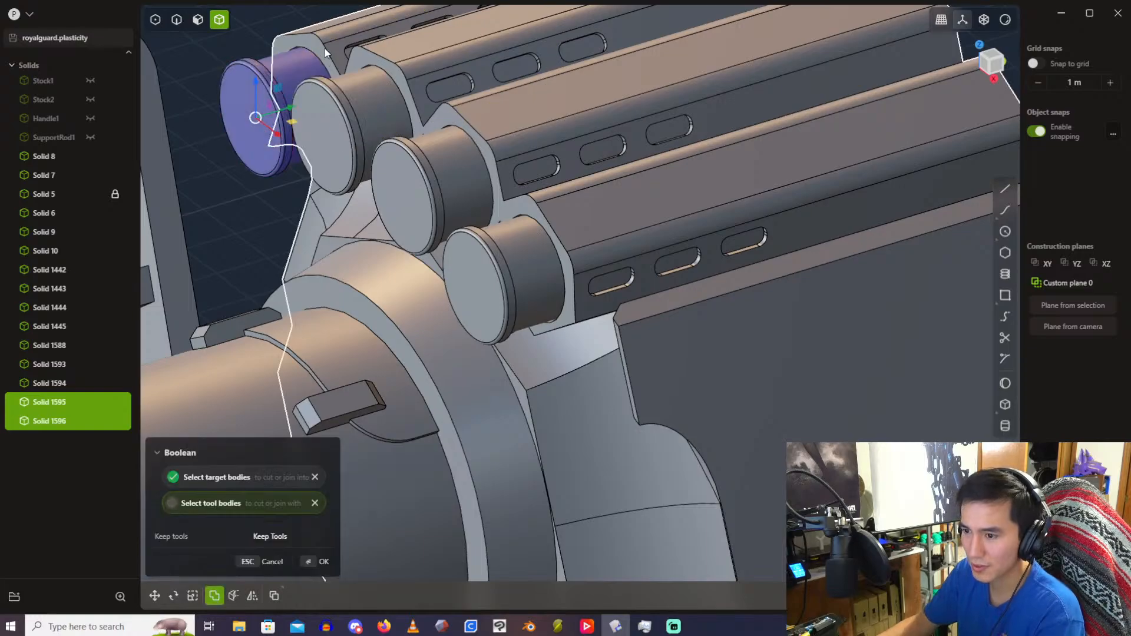
right_click(324, 48)
Step: Join the inner cylinder and end cap of each of the two middle barrels with Boolean unions
left_click(368, 118)
left_click(349, 137, "shift")
key("q")
right_click(377, 136)
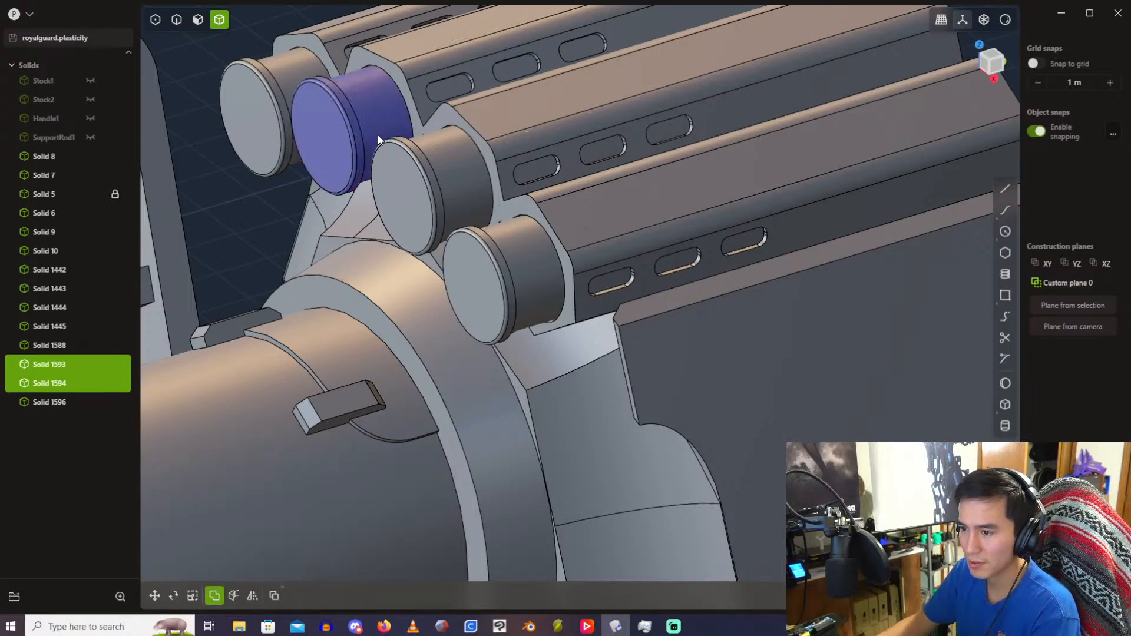
left_click(437, 168)
left_click(414, 198, "shift")
key("q")
right_click(413, 202)
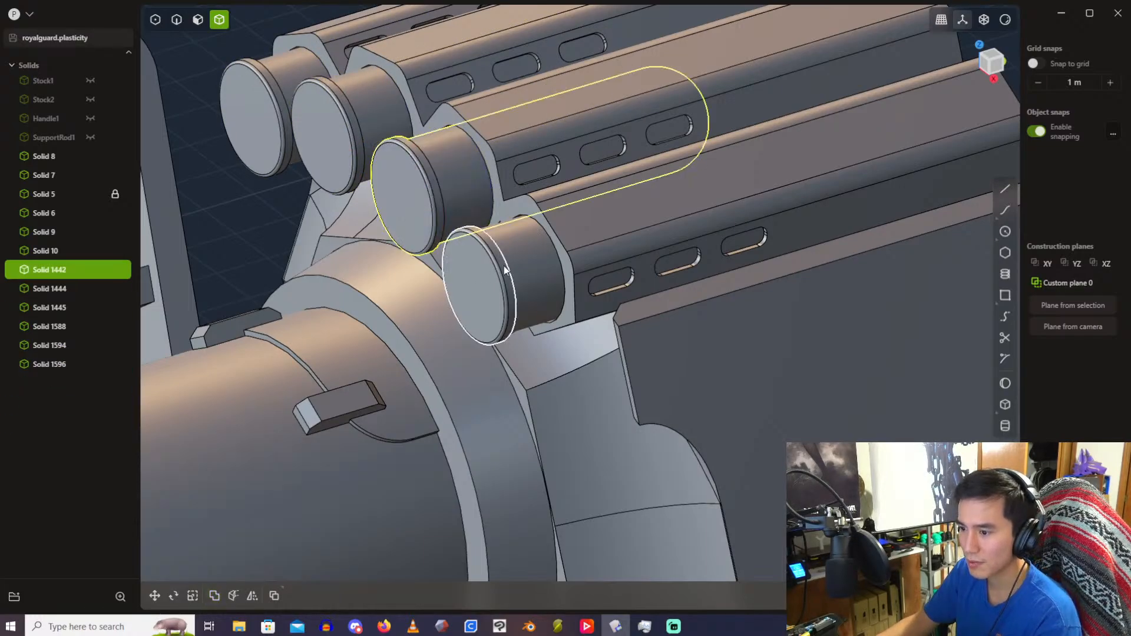
Step: Join the nearest barrel's inner cylinder and end cap with a Boolean union
left_click(504, 266)
left_click(493, 283, "shift")
key("q")
right_click(492, 282)
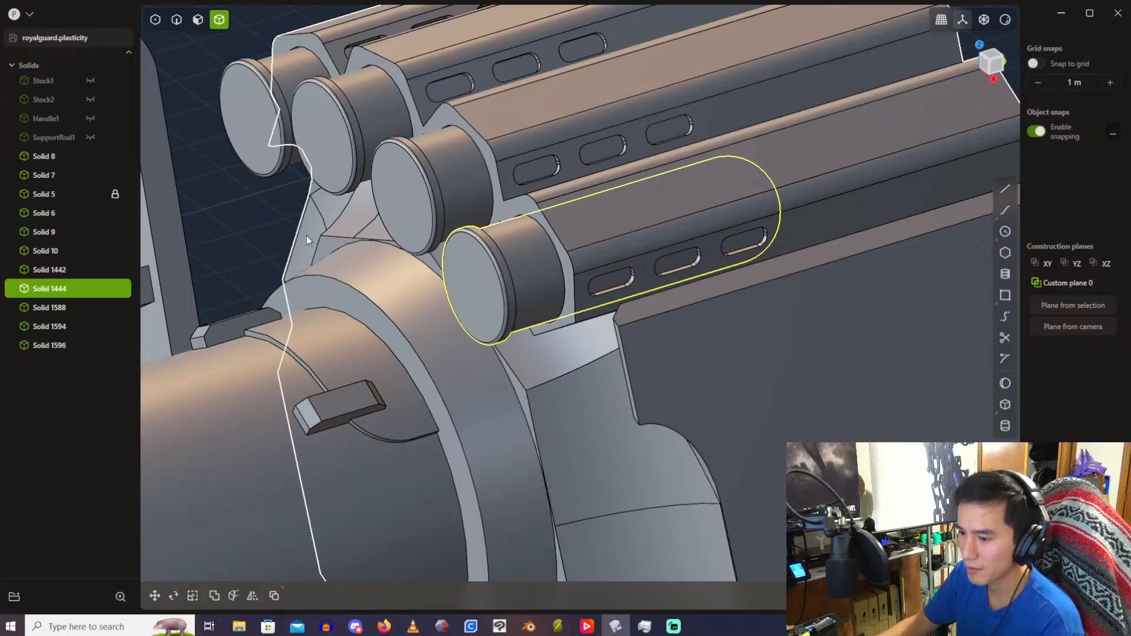
left_click(243, 196)
Step: Hide the four capped inner cylinders of the barrels
scroll(242, 196, "down", 2)
middle_click_drag(471, 185, 411, 178)
scroll(412, 178, "down", 2)
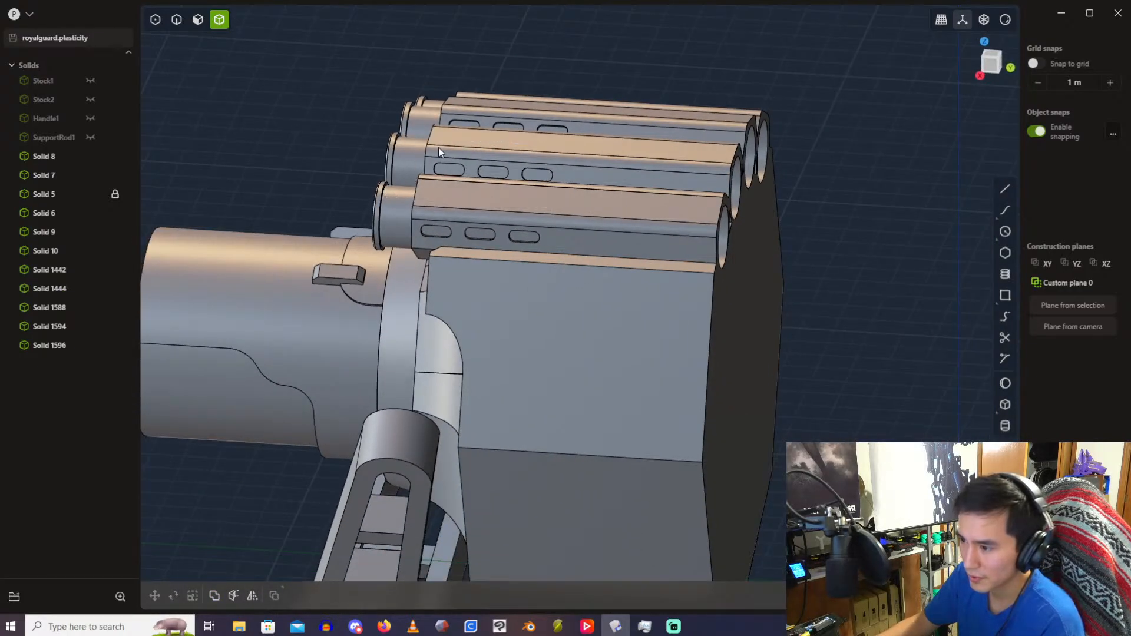
scroll(439, 152, "up", 3)
middle_click_drag(343, 156, 768, 266)
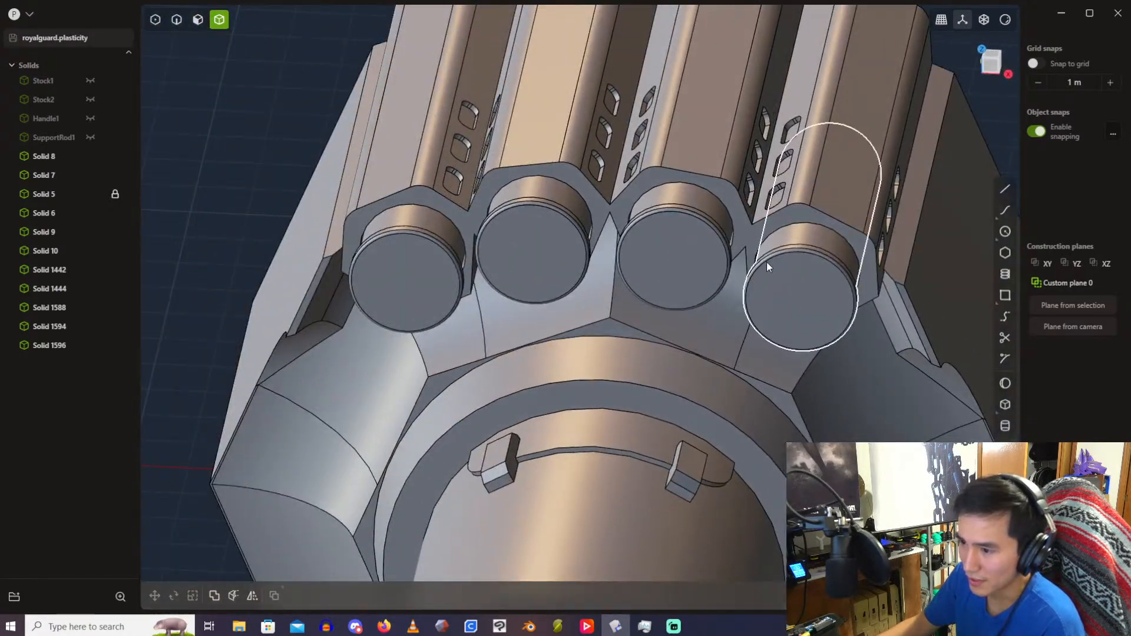
left_click(433, 271)
left_click(543, 243, "shift")
left_click(678, 259, "shift")
left_click(789, 283, "shift")
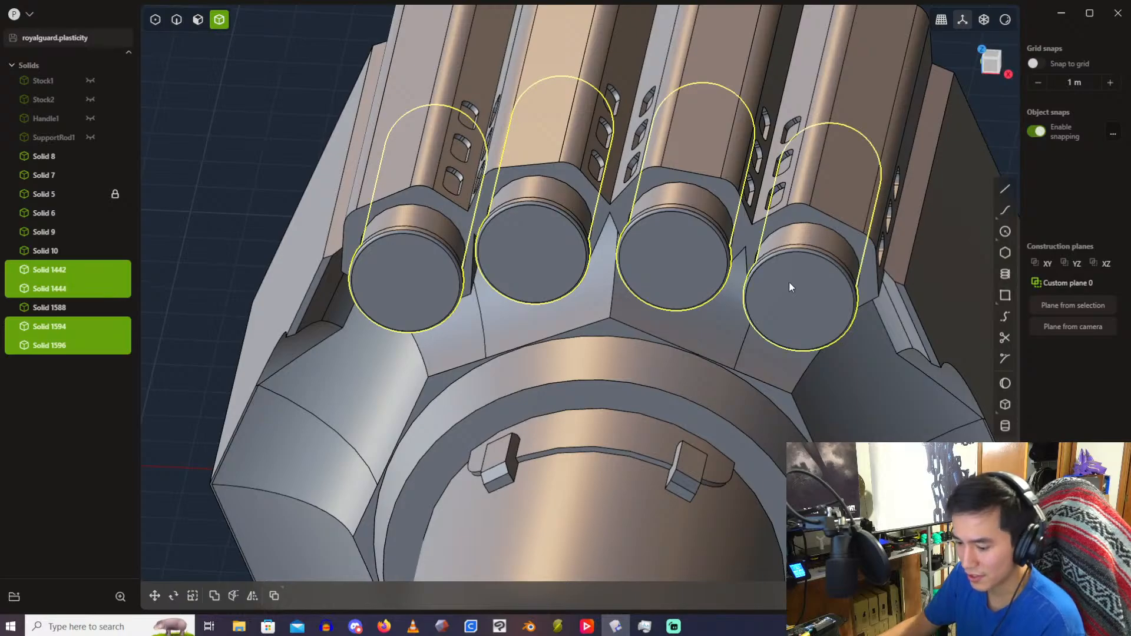
key("h")
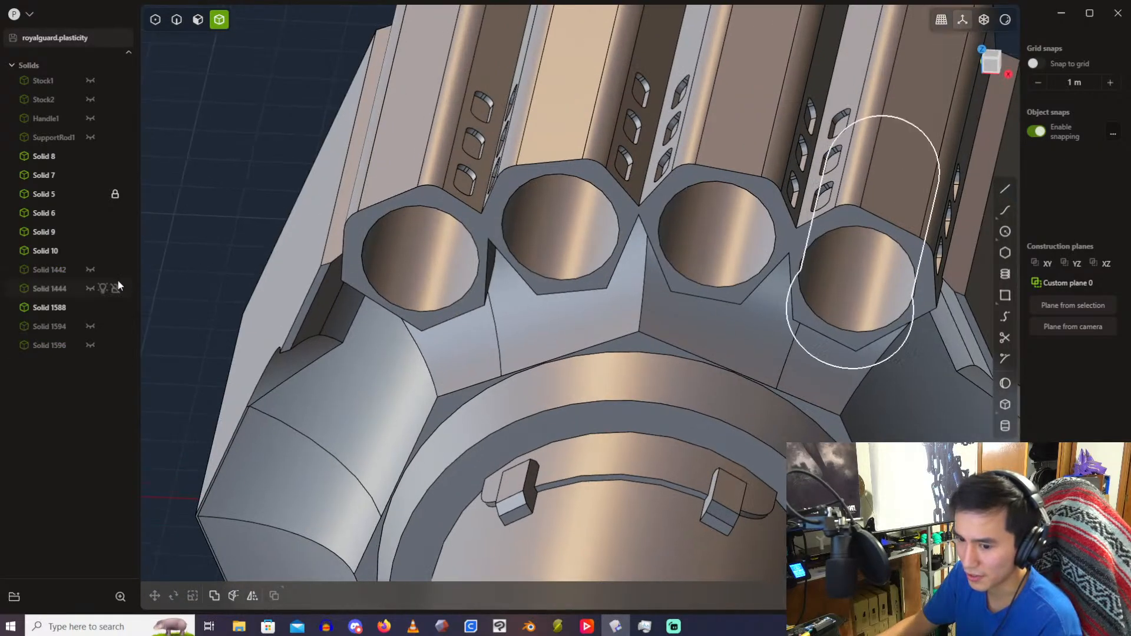
Step: Move Solid 1588 above Solid 1442 in the solids list
left_click(66, 308)
scroll(661, 295, "down", 2)
scroll(661, 295, "down", 3)
middle_click_drag(661, 296, 530, 358)
left_click(301, 164)
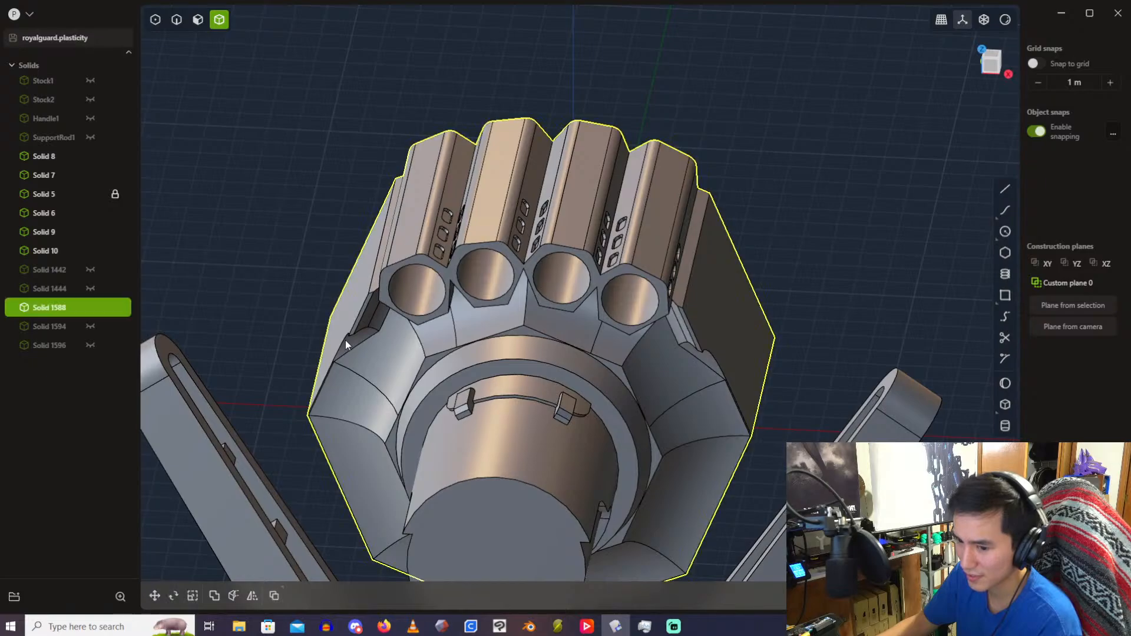
scroll(348, 241, "up", 3)
scroll(448, 258, "up", 2)
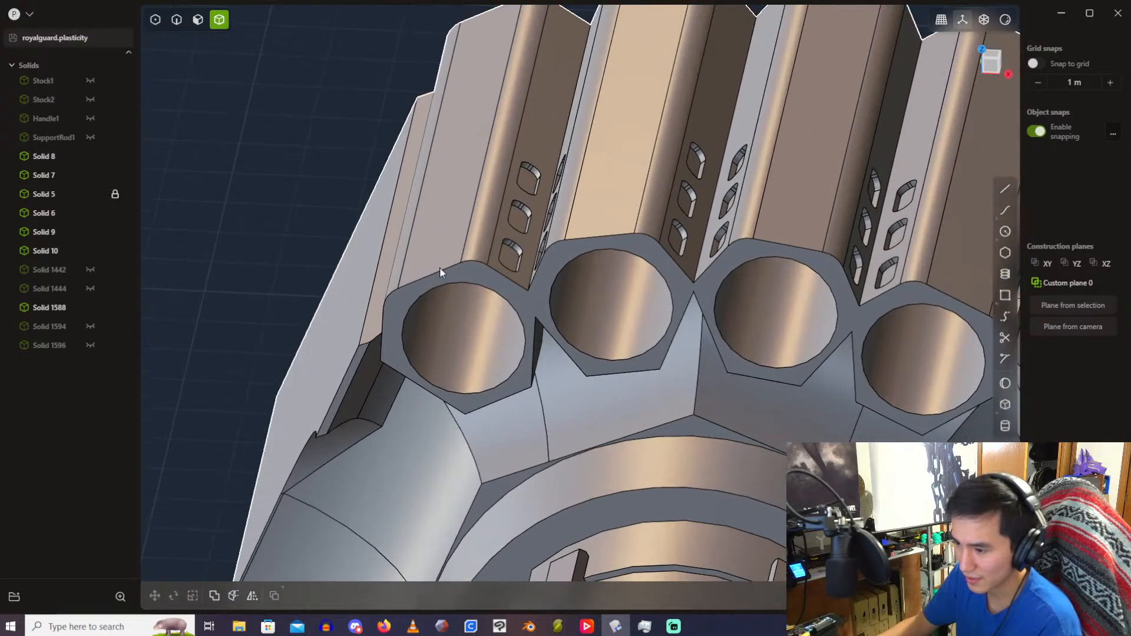
left_click_drag(58, 268, 59, 264)
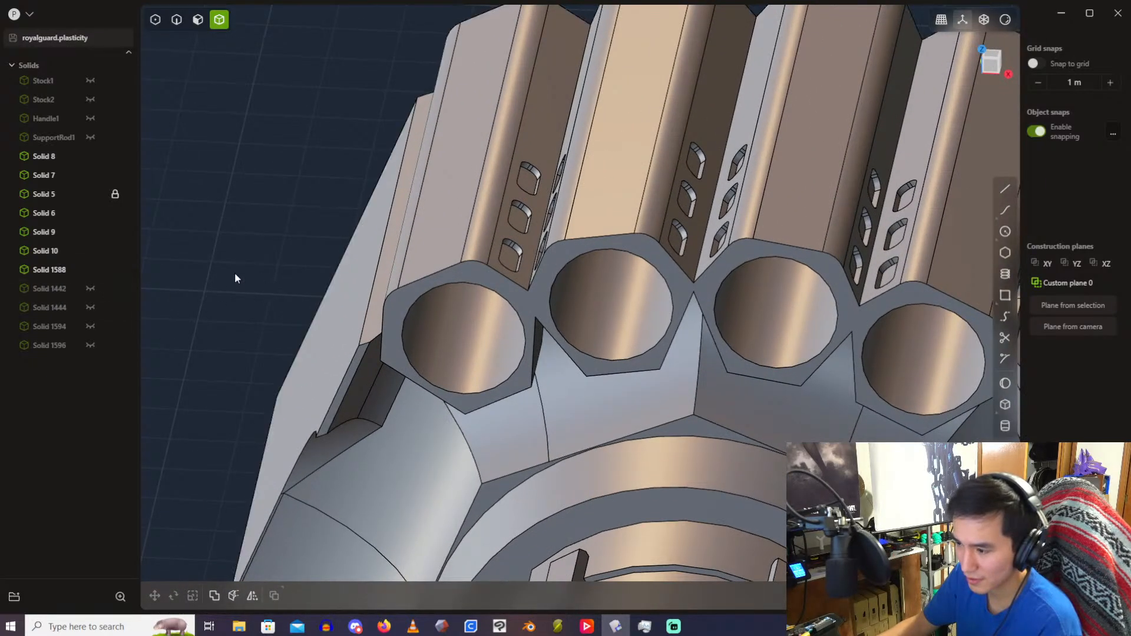
Step: Offset the floor faces of the side slots on all four barrels by about -0.79 m to cut them through into the bores
left_click(198, 24)
scroll(436, 247, "up", 2)
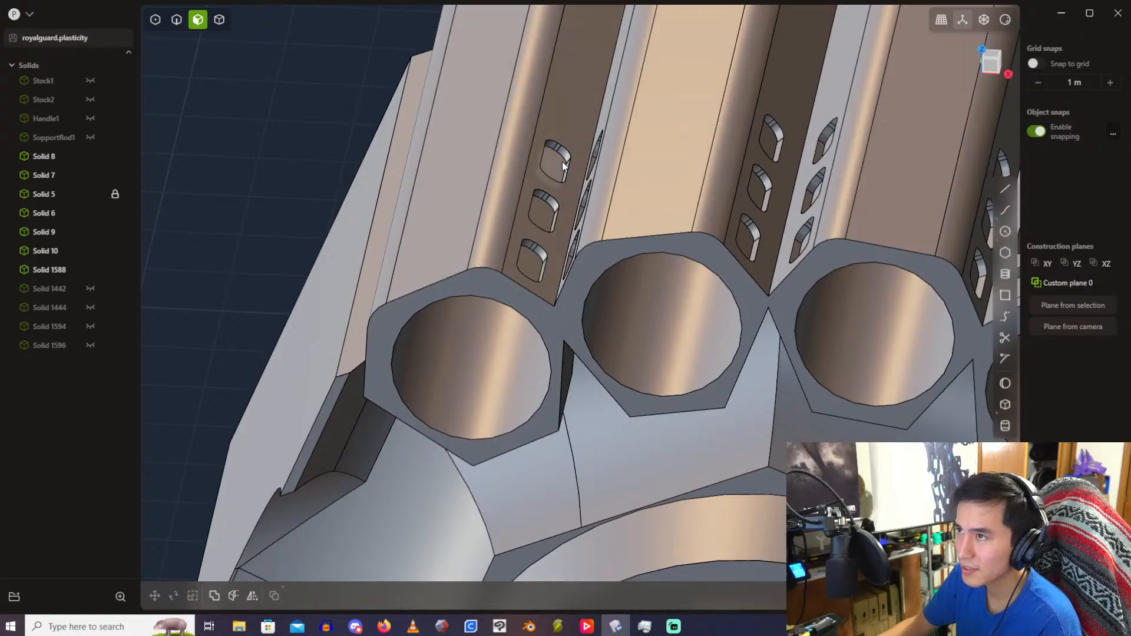
middle_click_drag(561, 161, 545, 187)
left_click(504, 299)
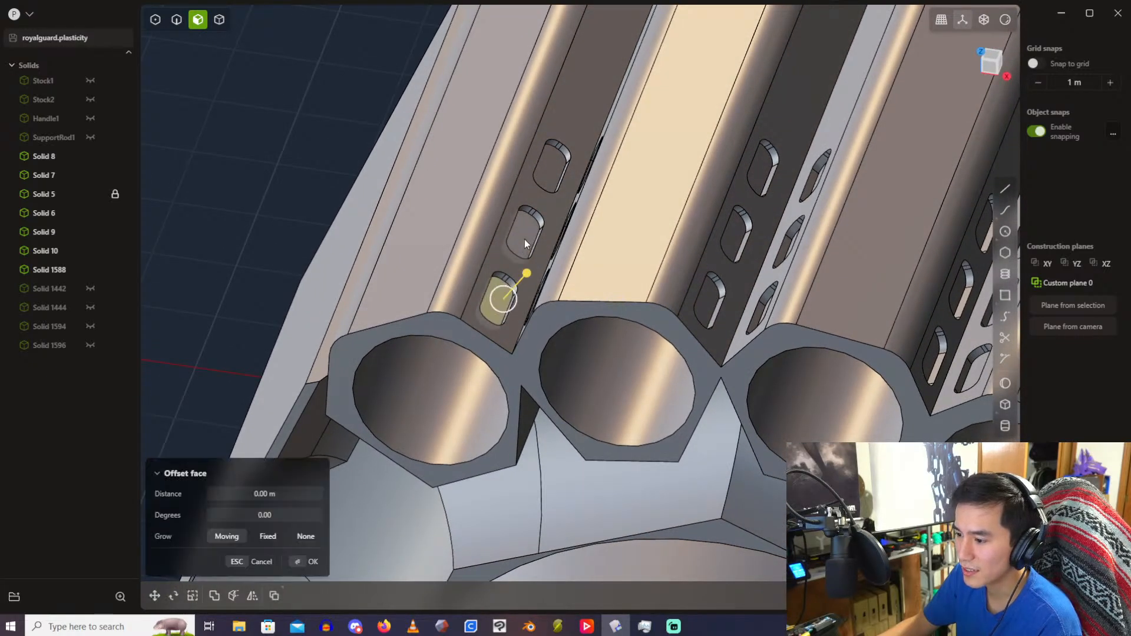
left_click(731, 243)
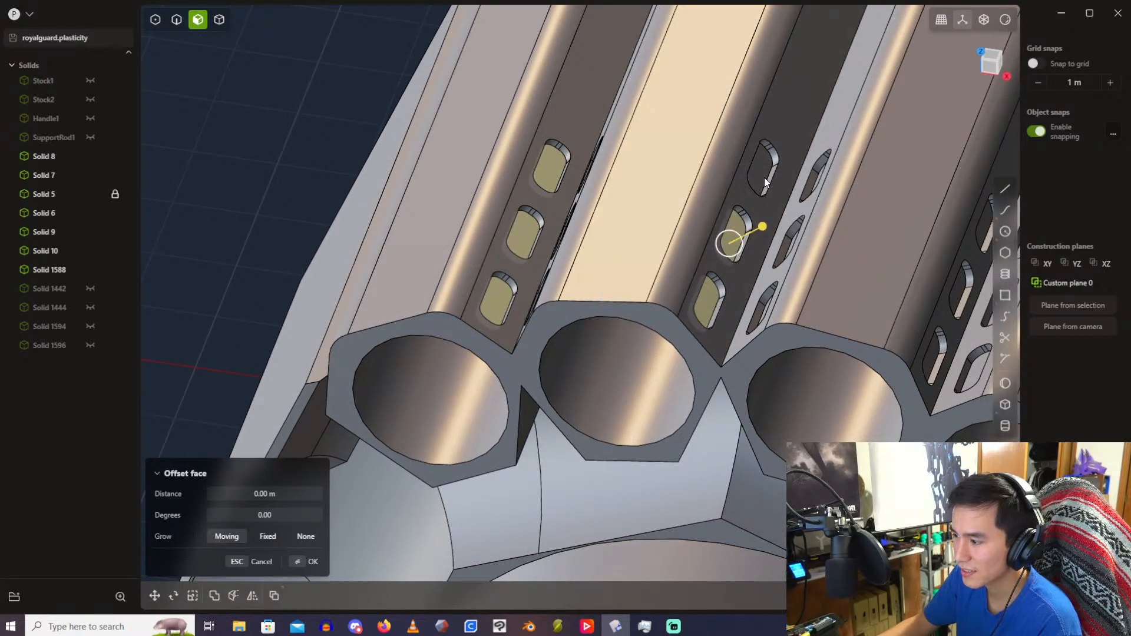
left_click(765, 174)
middle_click_drag(780, 162, 585, 302)
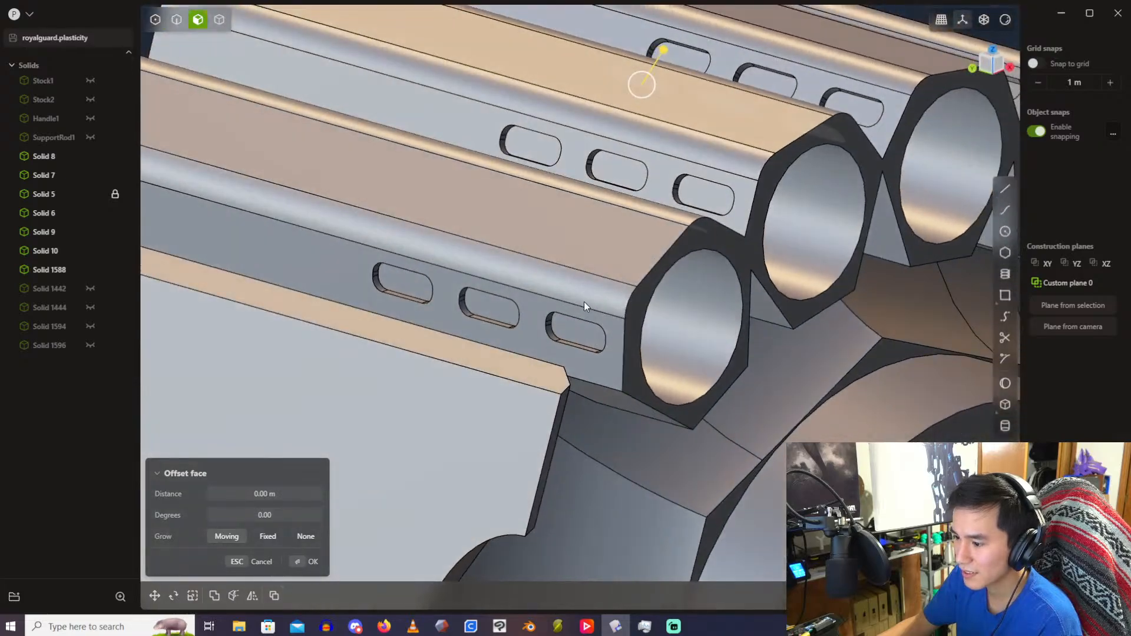
left_click(405, 288)
middle_click_drag(609, 232, 325, 361, "shift")
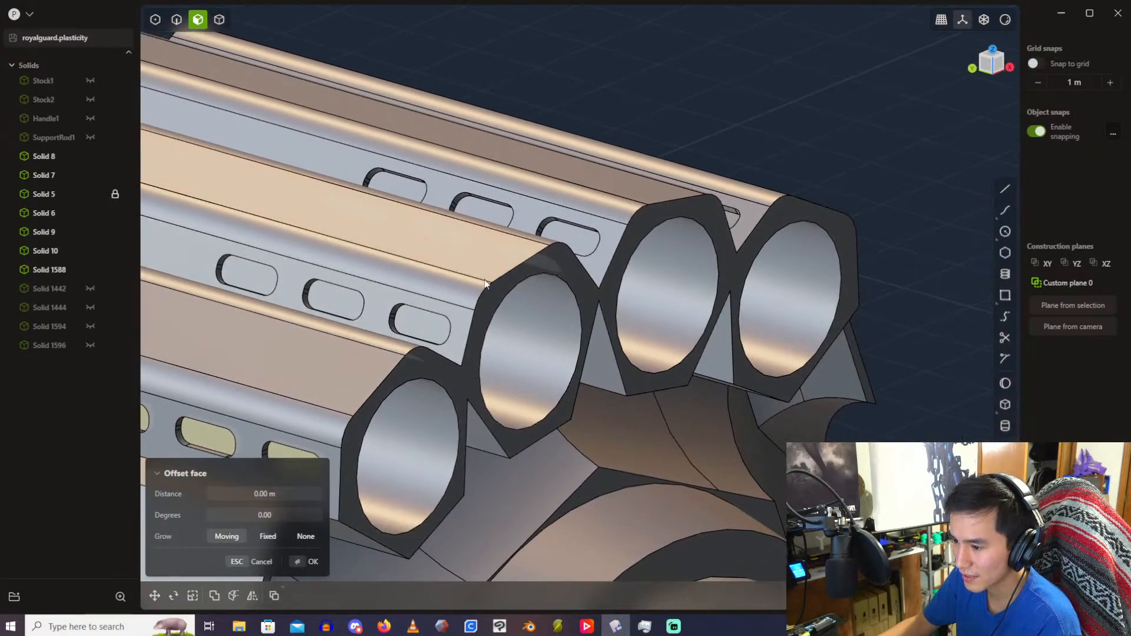
middle_click_drag(454, 274, 532, 190)
middle_click_drag(580, 221, 655, 257)
left_click(772, 217)
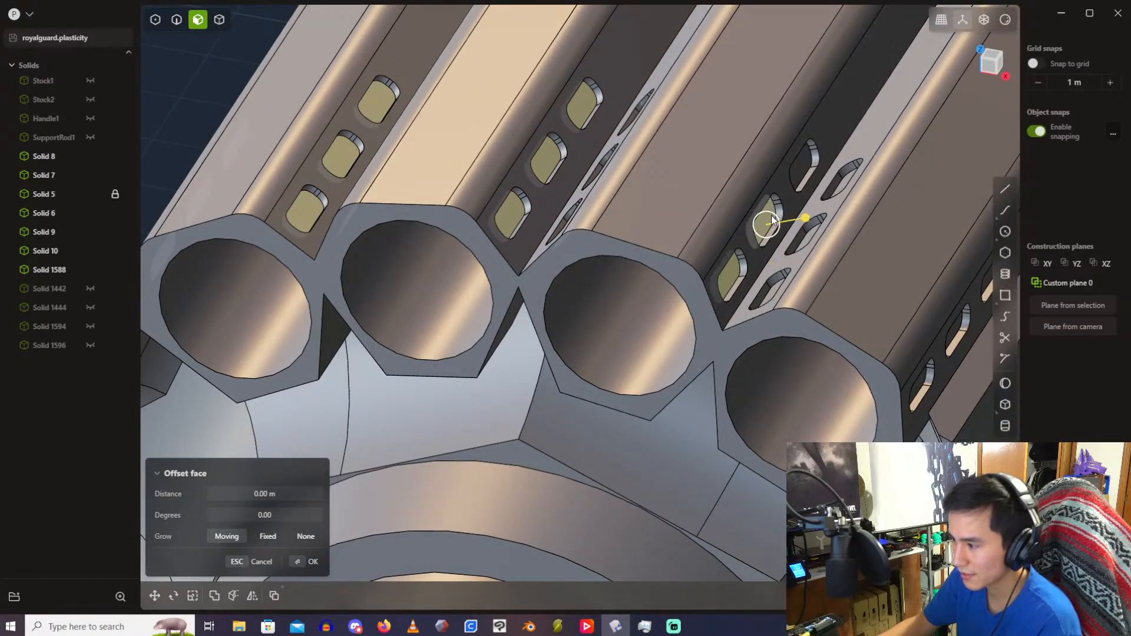
middle_click_drag(796, 183, 882, 230)
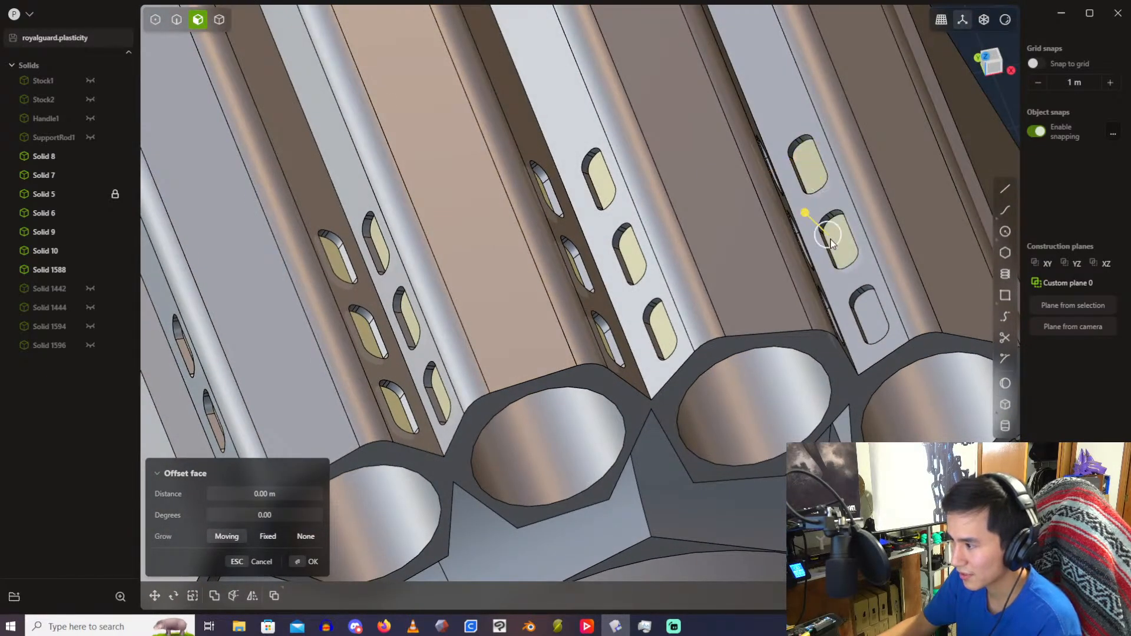
middle_click_drag(866, 303, 813, 342)
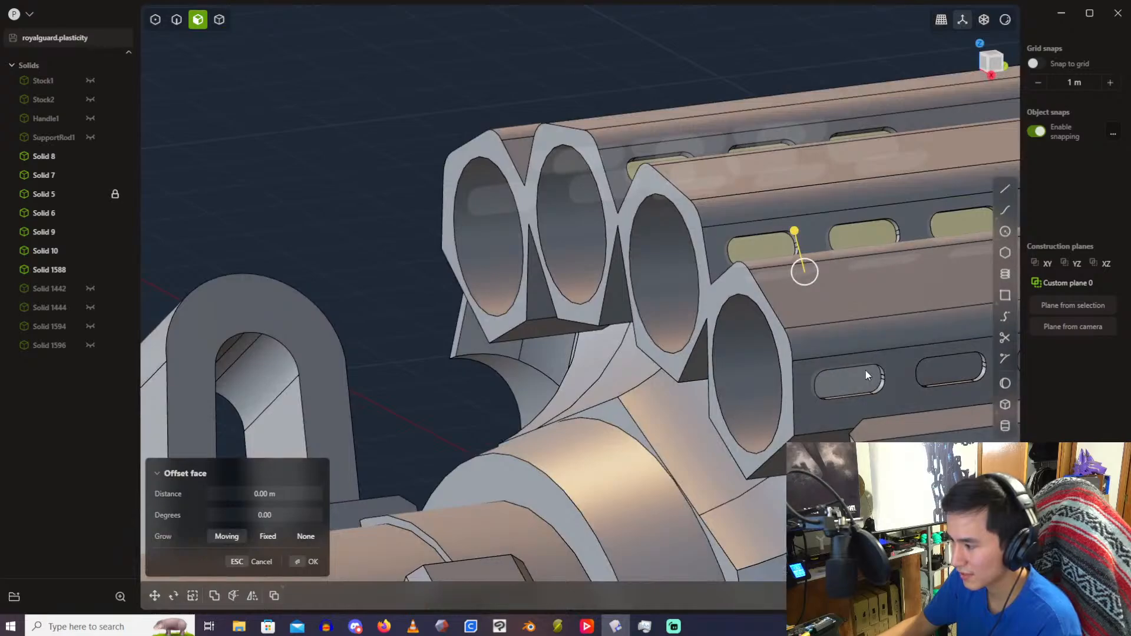
middle_click_drag(965, 373, 694, 295)
left_click_drag(789, 289, 783, 292)
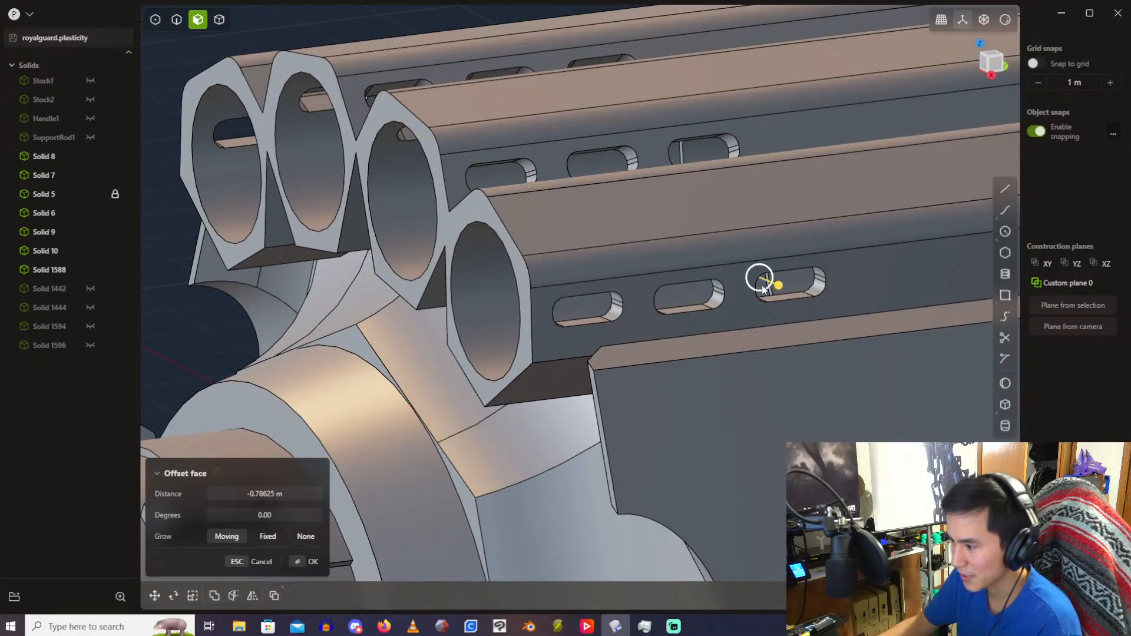
middle_click_drag(764, 289, 826, 163)
key("Return")
Step: Offset the small face in the gap between the two middle barrels by about 0.3 m
middle_click_drag(408, 69, 547, 302)
scroll(550, 296, "up", 4)
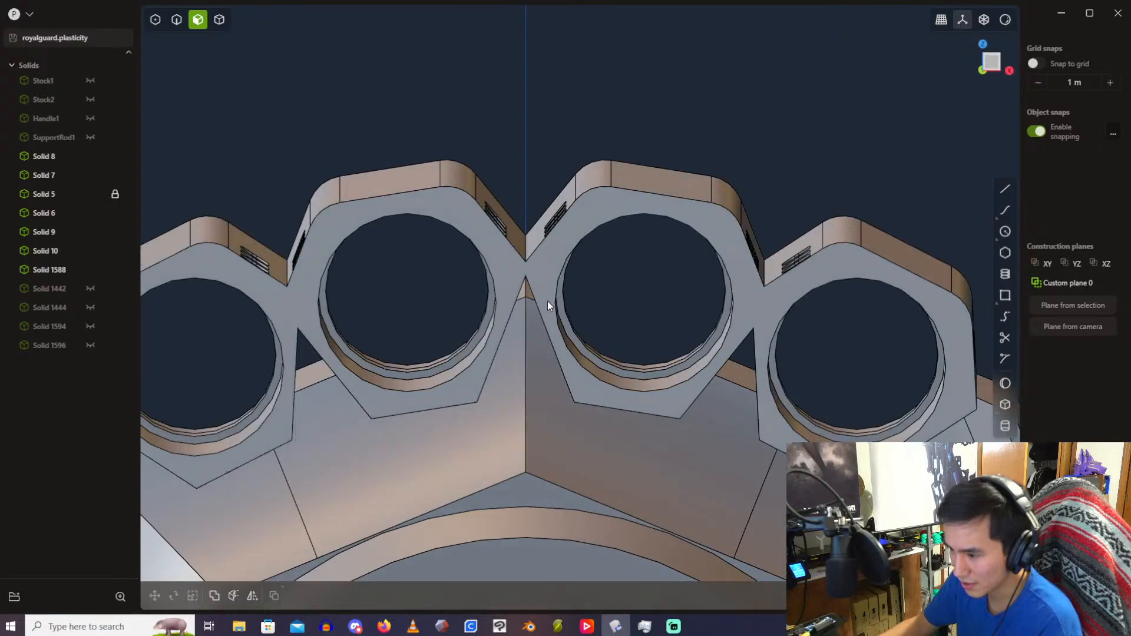
left_click(529, 296)
key("o")
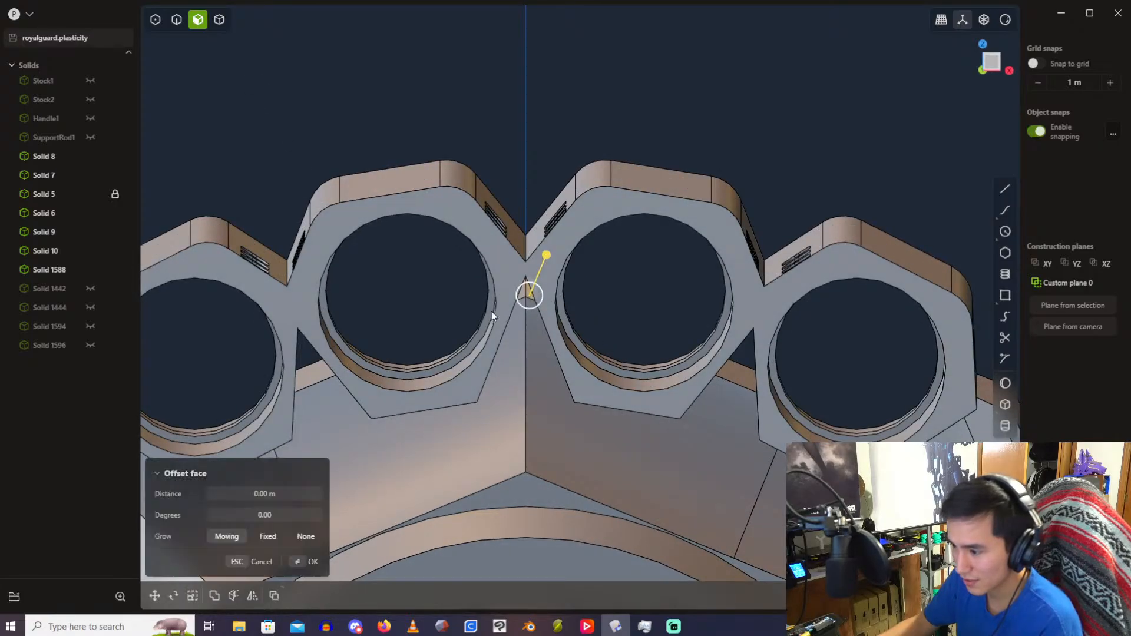
left_click(317, 376, "shift")
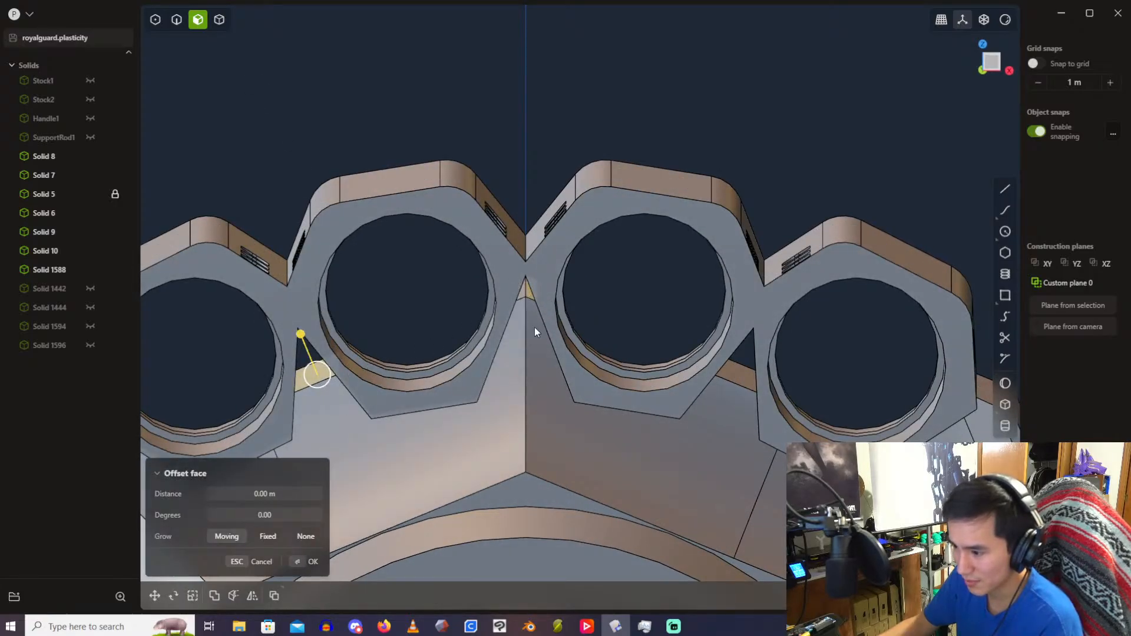
left_click(529, 285)
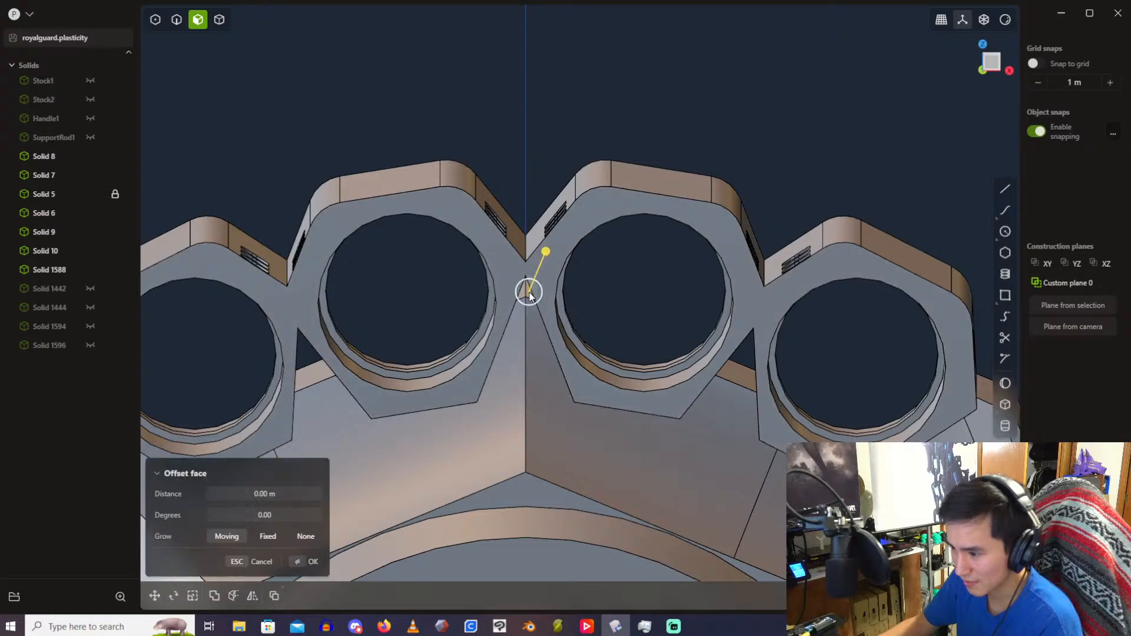
scroll(508, 259, "up", 2)
left_click_drag(510, 268, 529, 239)
middle_click_drag(529, 240, 525, 228)
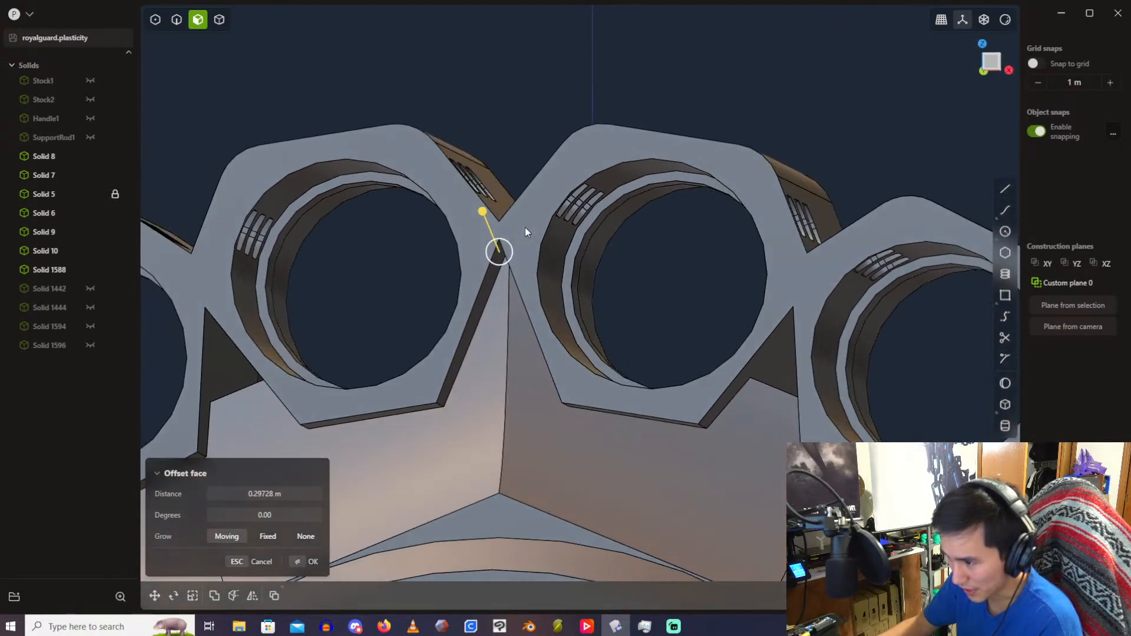
left_click(463, 115)
Step: Offset the small face in the gap between the two rightmost barrels by about 0.69 m
scroll(625, 294, "down", 3)
scroll(683, 337, "up", 2)
middle_click_drag(684, 337, 656, 269, "shift")
left_click(666, 263)
left_click_drag(666, 262, 705, 162)
middle_click_drag(705, 161, 595, 253)
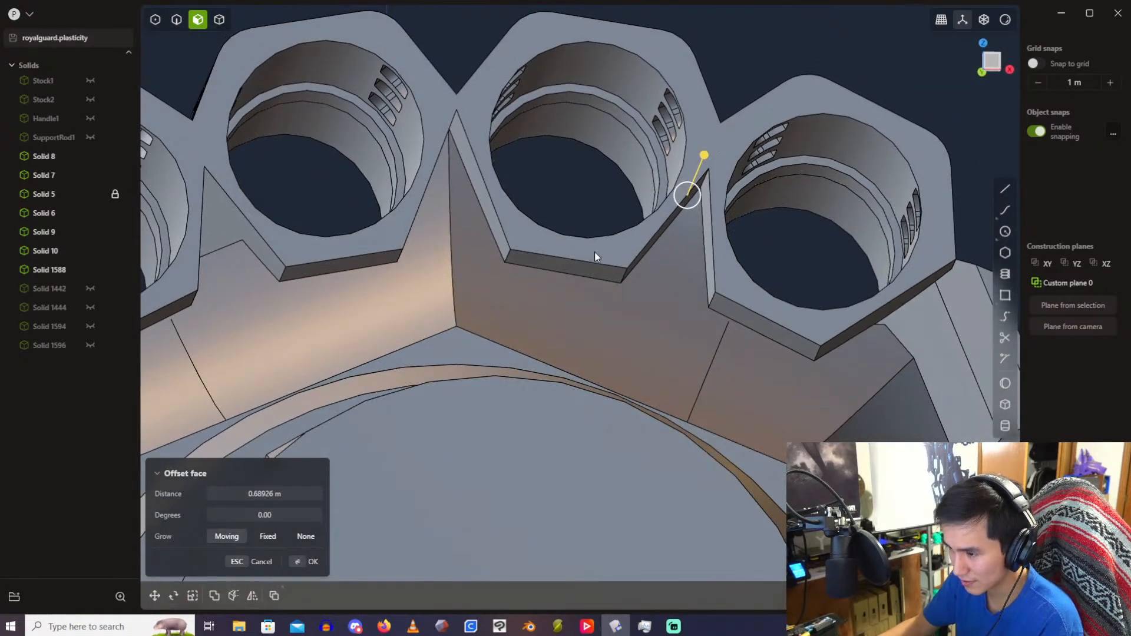
left_click(385, 206)
Step: Offset the small face in the gap between the two leftmost barrels by about 0.7 m
middle_click_drag(386, 206, 334, 305)
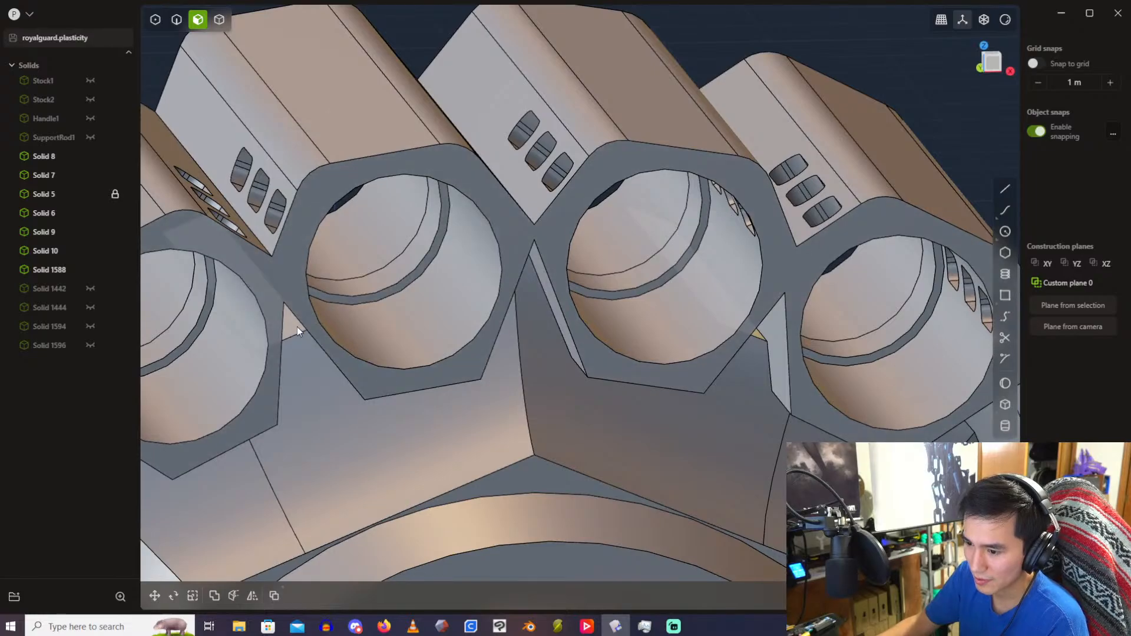
left_click(278, 287)
left_click_drag(278, 287, 251, 224)
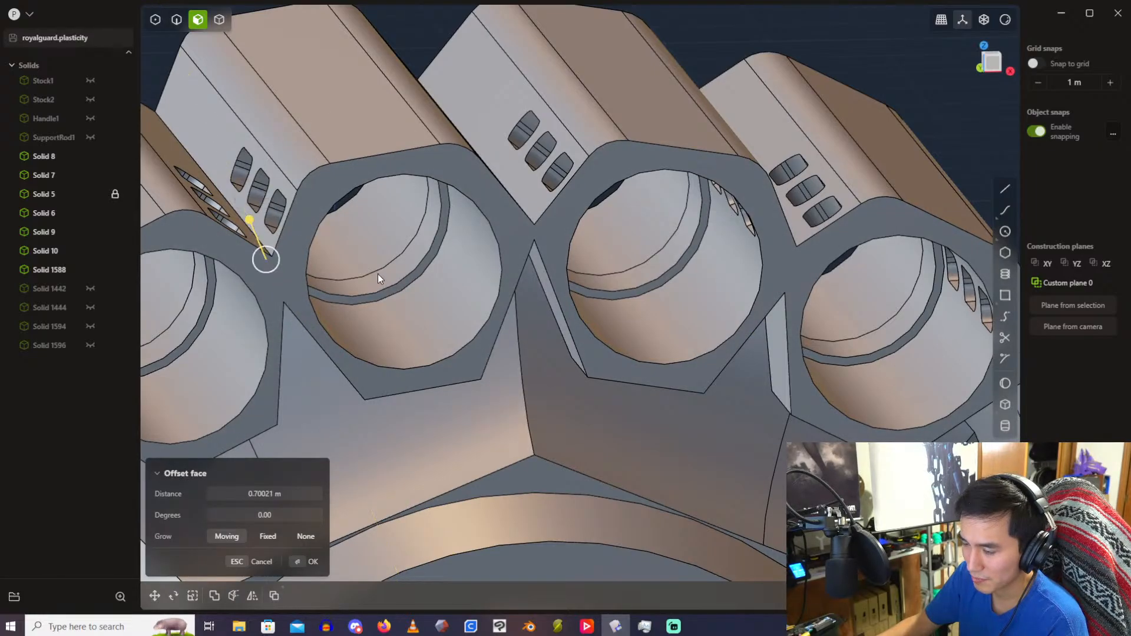
mouse_move(377, 274)
middle_mouse_down()
mouse_move(374, 245)
mouse_move(379, 252)
middle_mouse_up()
scroll(380, 252, "down", 4)
scroll(386, 249, "down", 3)
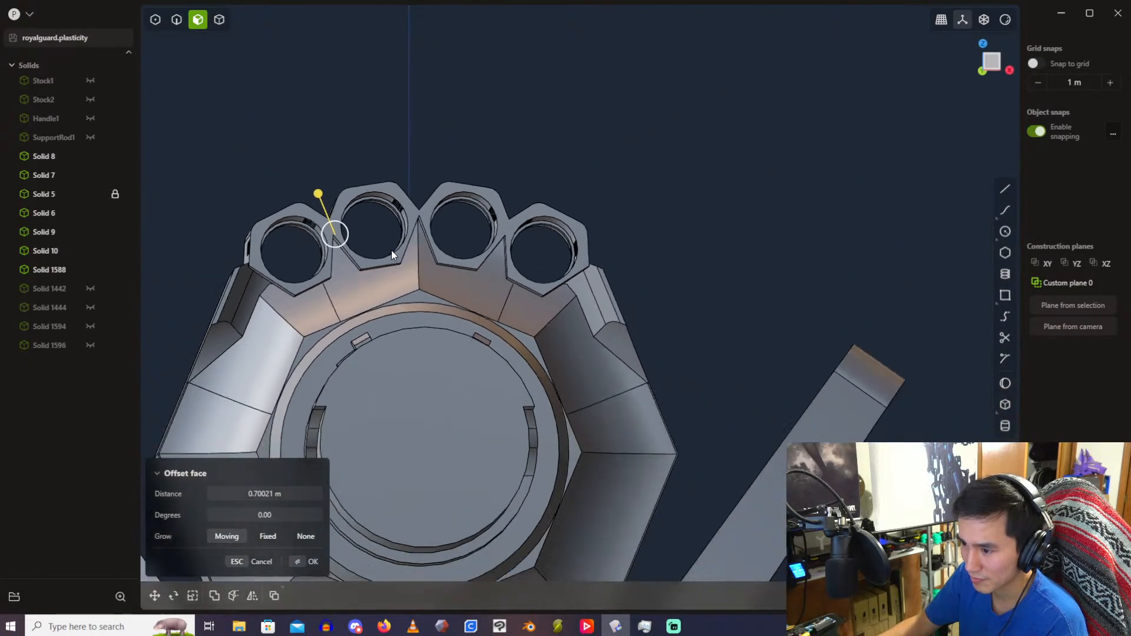
left_click(457, 201)
Step: Show the four capped inner cylinders, Solid 1442, 1444, 1594 and 1596, inside the barrels again
middle_click_drag(257, 178, 154, 303)
scroll(395, 281, "up", 3)
middle_click_drag(395, 278, 542, 129)
scroll(331, 235, "up", 3)
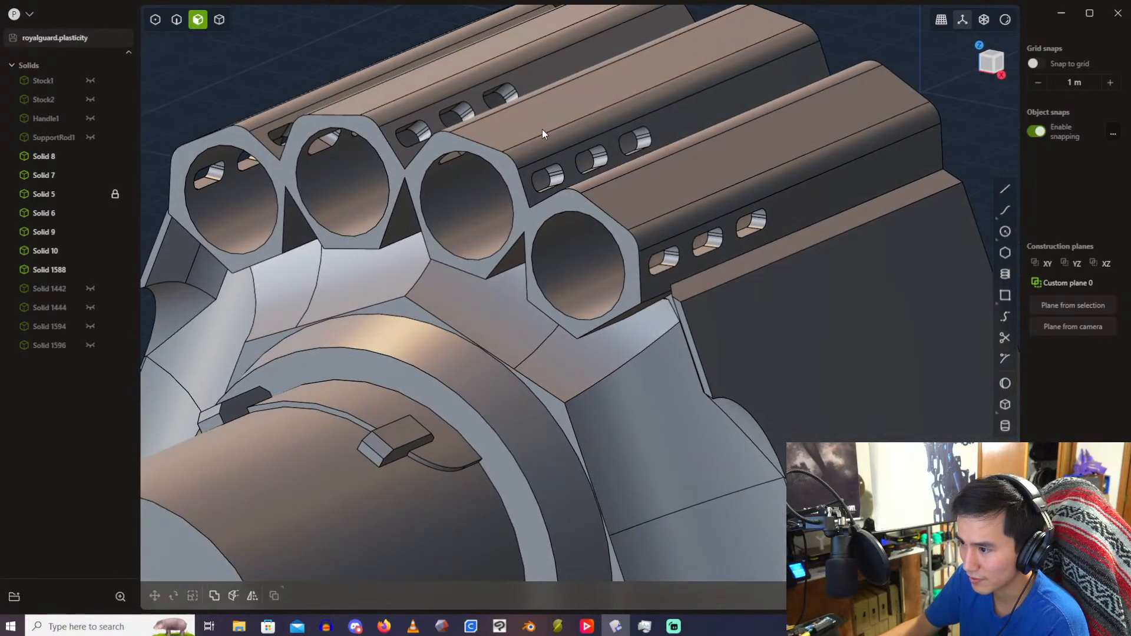
left_click(88, 288)
left_click(87, 307)
left_click(91, 325)
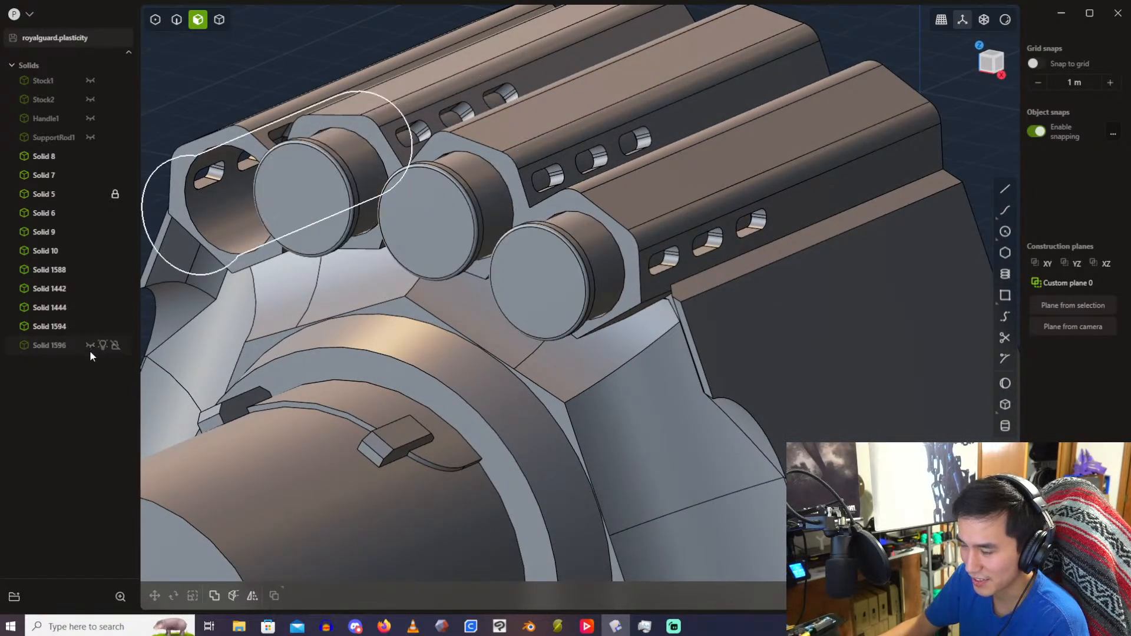
left_click(92, 347)
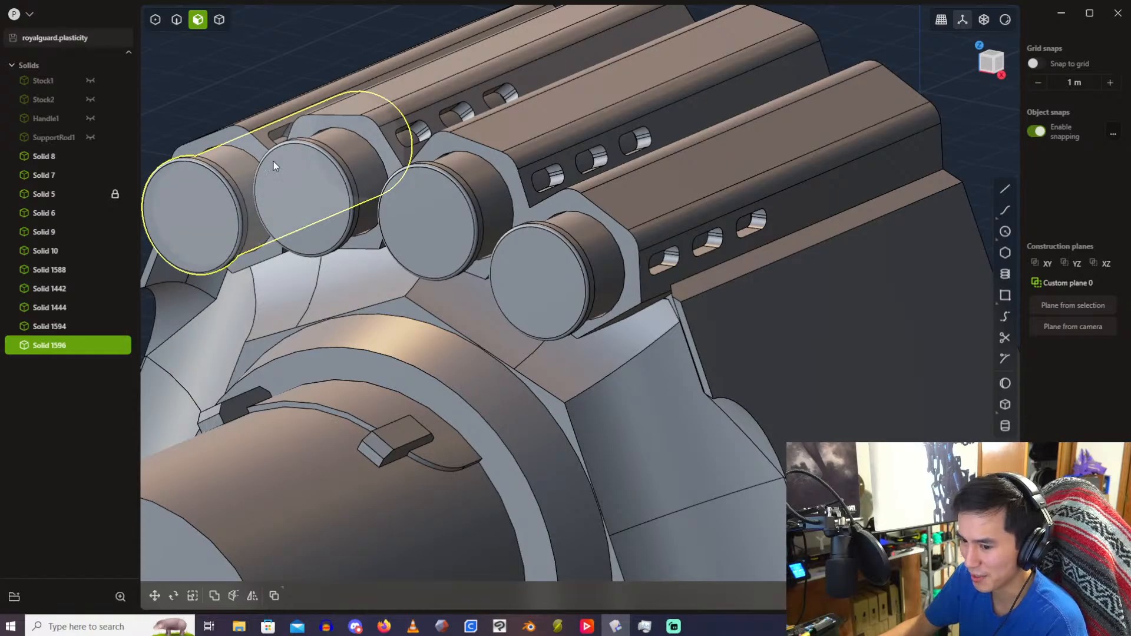
left_click(298, 47)
middle_click_drag(298, 47, 492, 121)
scroll(493, 121, "up", 5)
scroll(492, 122, "up", 3)
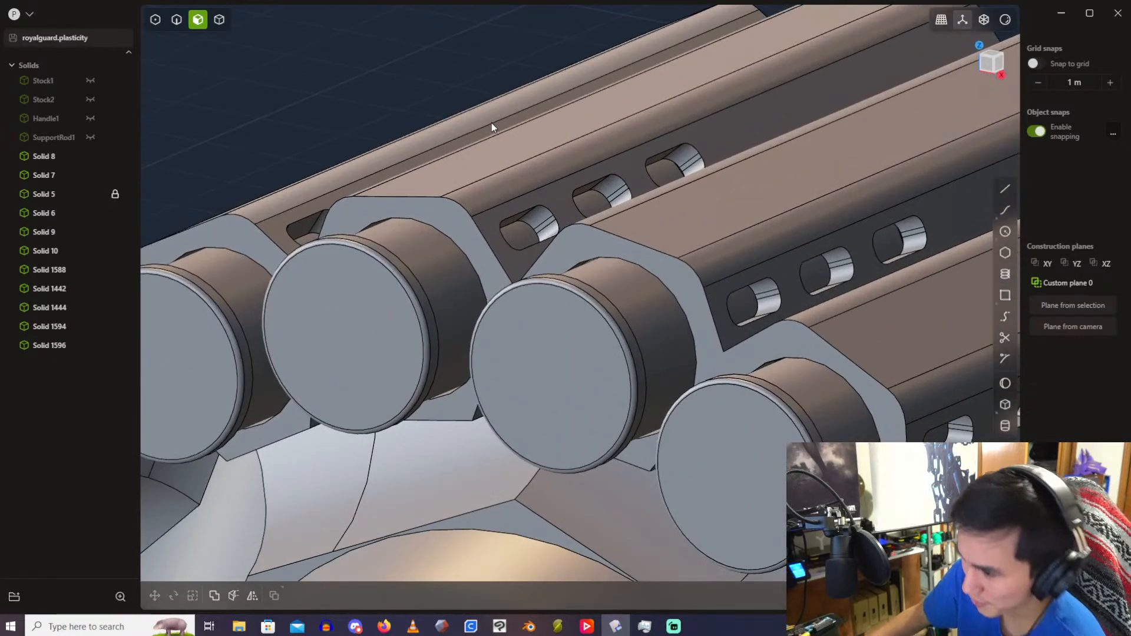
scroll(492, 123, "up", 3)
scroll(496, 151, "down", 5)
middle_click_drag(548, 219, 437, 107, "shift")
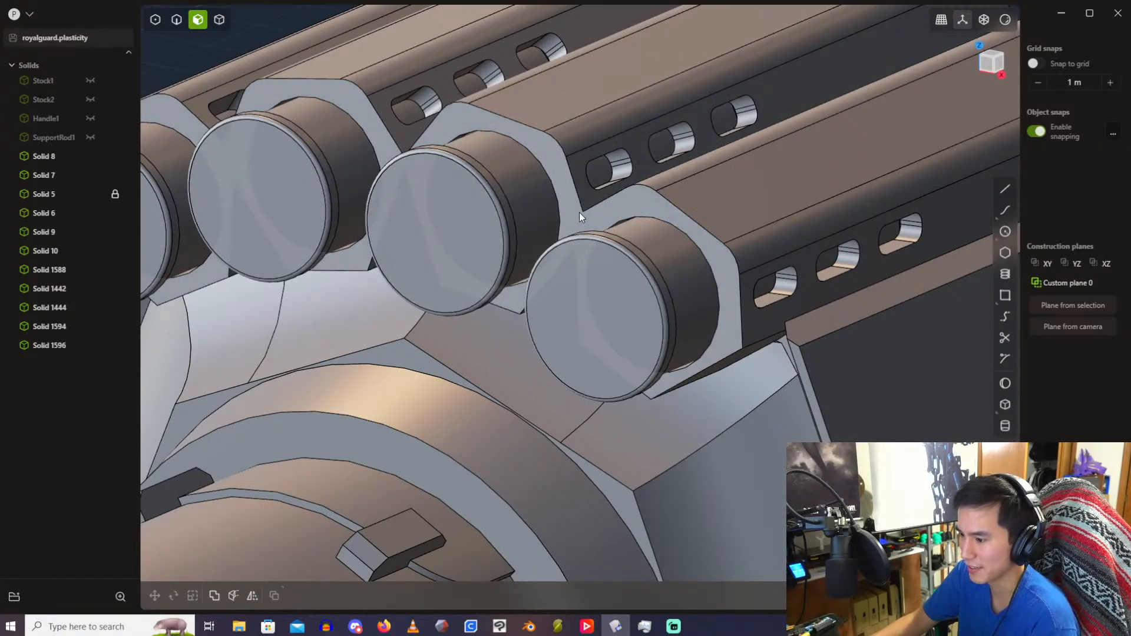
Step: Examine the four-barrel cluster, its capped cylinders and vent slots from the front, rear and side
scroll(532, 189, "up", 3)
scroll(532, 189, "down", 6)
middle_click_drag(629, 176, 631, 344, "shift")
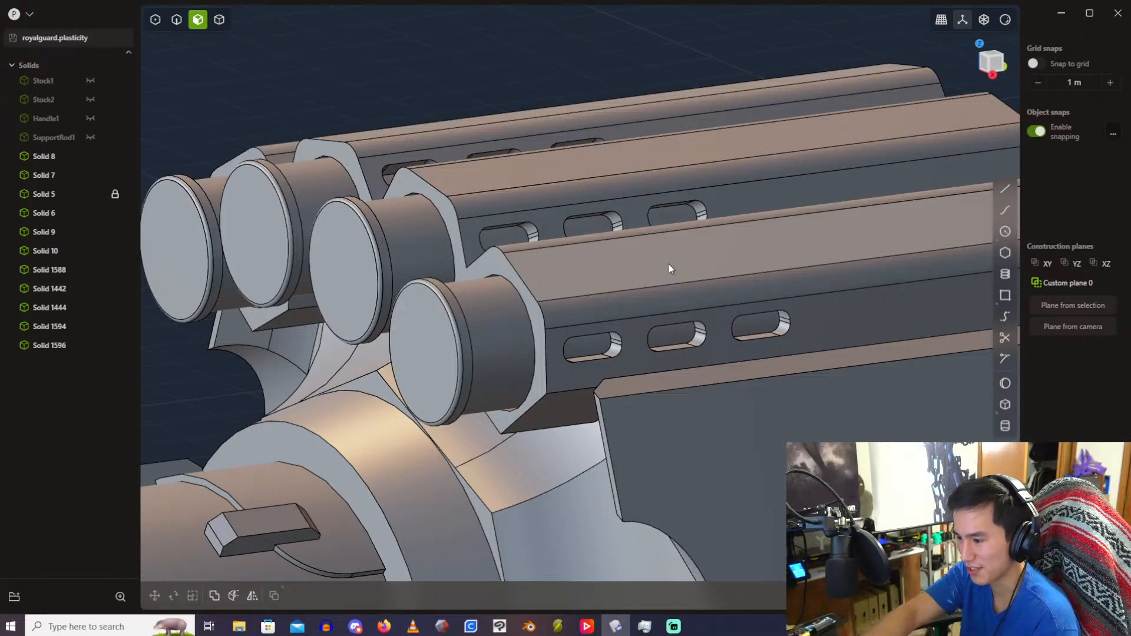
middle_click_drag(670, 266, 462, 285)
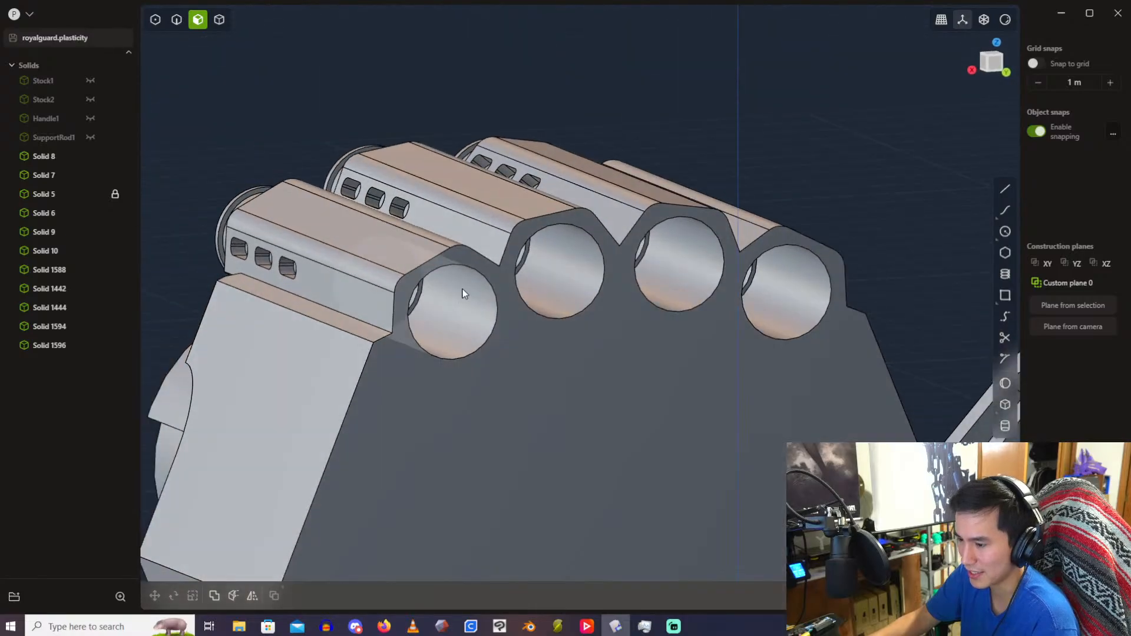
mouse_move(372, 289)
middle_mouse_down()
mouse_move(450, 311)
mouse_move(383, 282)
middle_mouse_up()
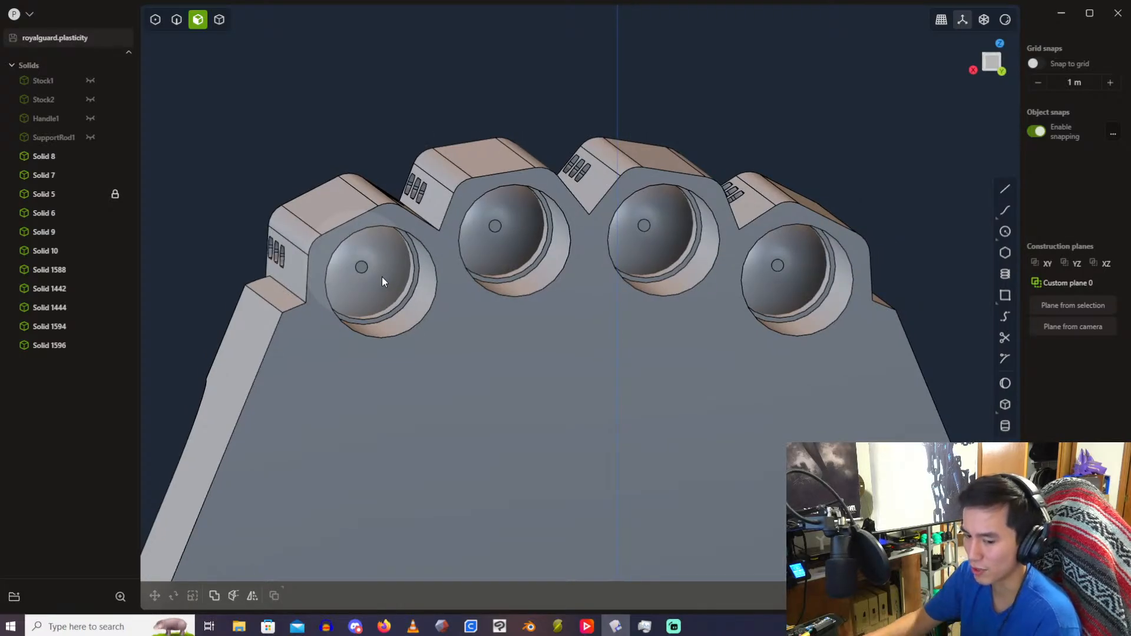
middle_click_drag(357, 242, 522, 324)
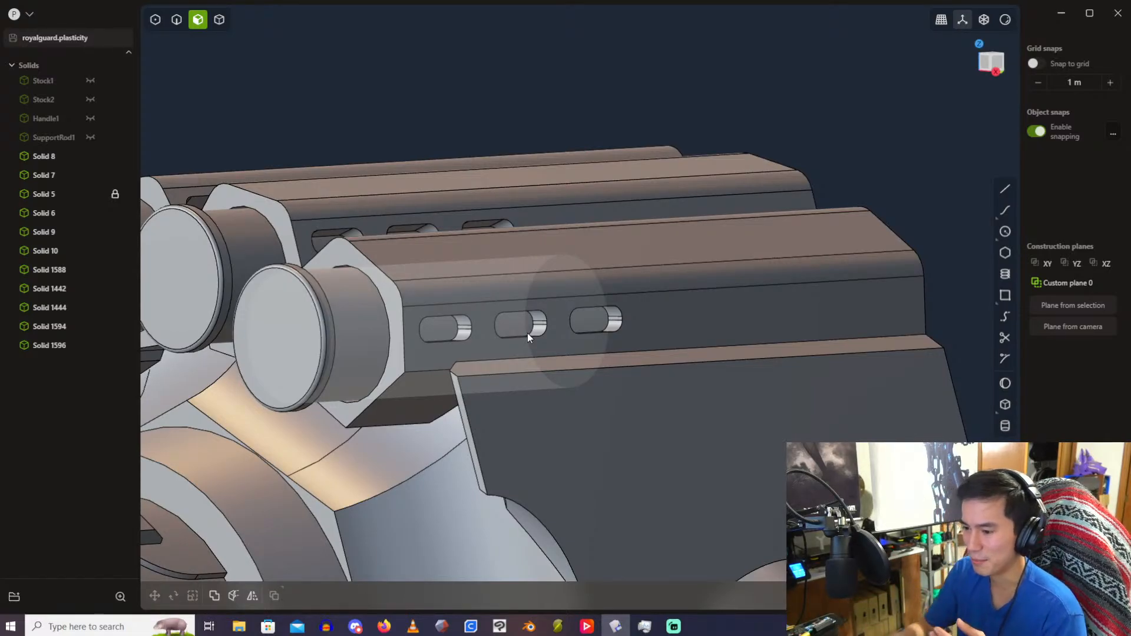
scroll(335, 317, "down", 2)
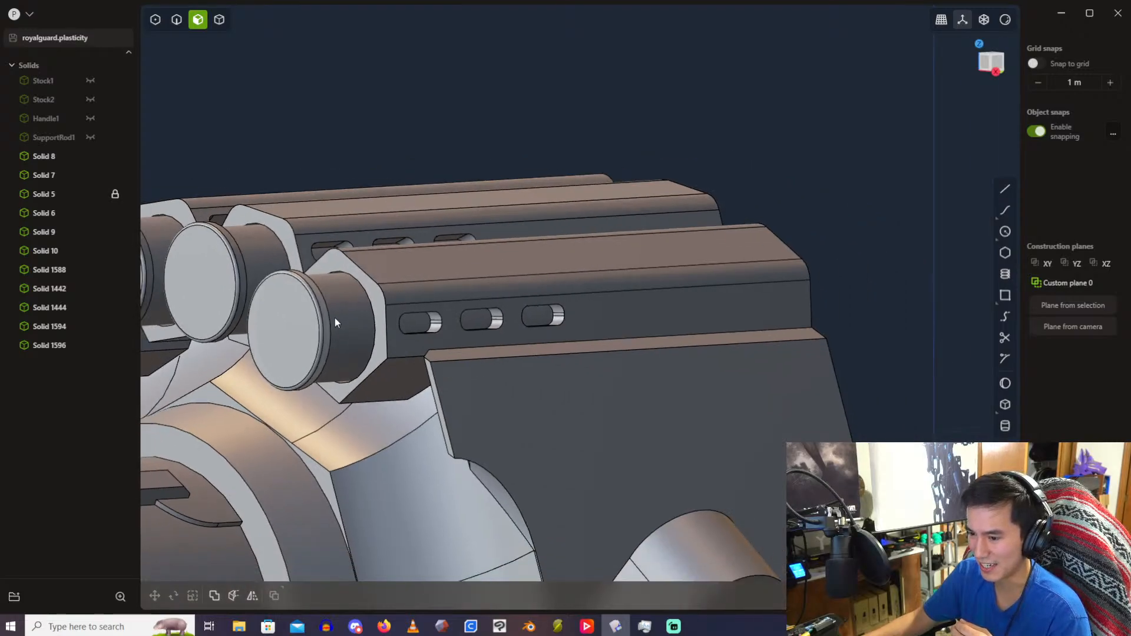
scroll(323, 293, "down", 2)
middle_click_drag(332, 305, 407, 307, "shift")
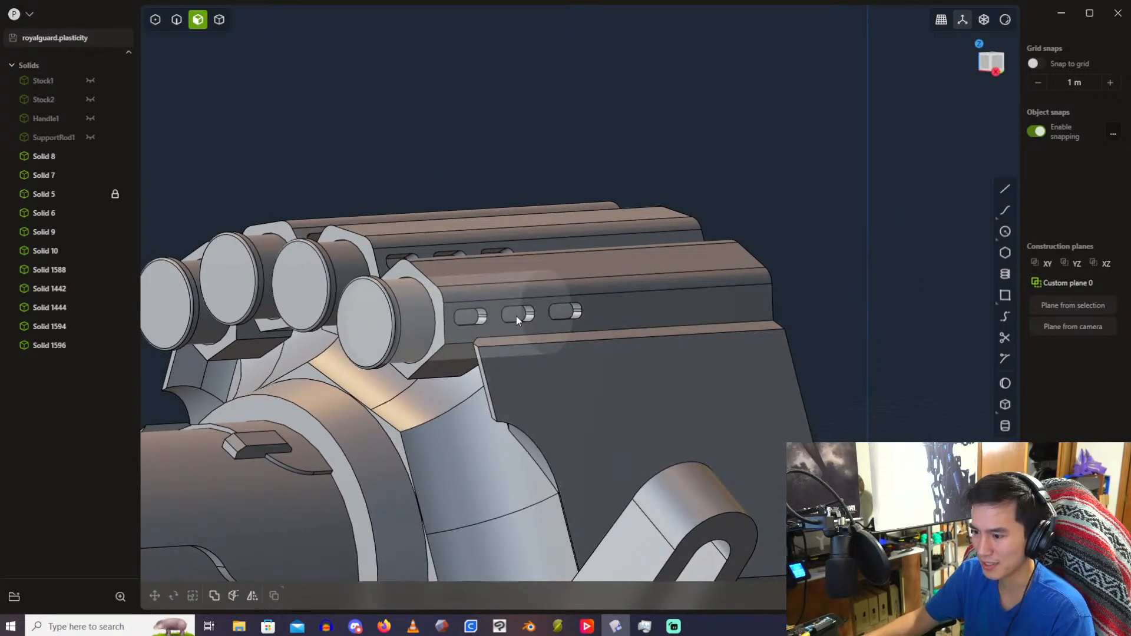
scroll(500, 292, "up", 1)
scroll(497, 287, "up", 3)
scroll(512, 201, "down", 2)
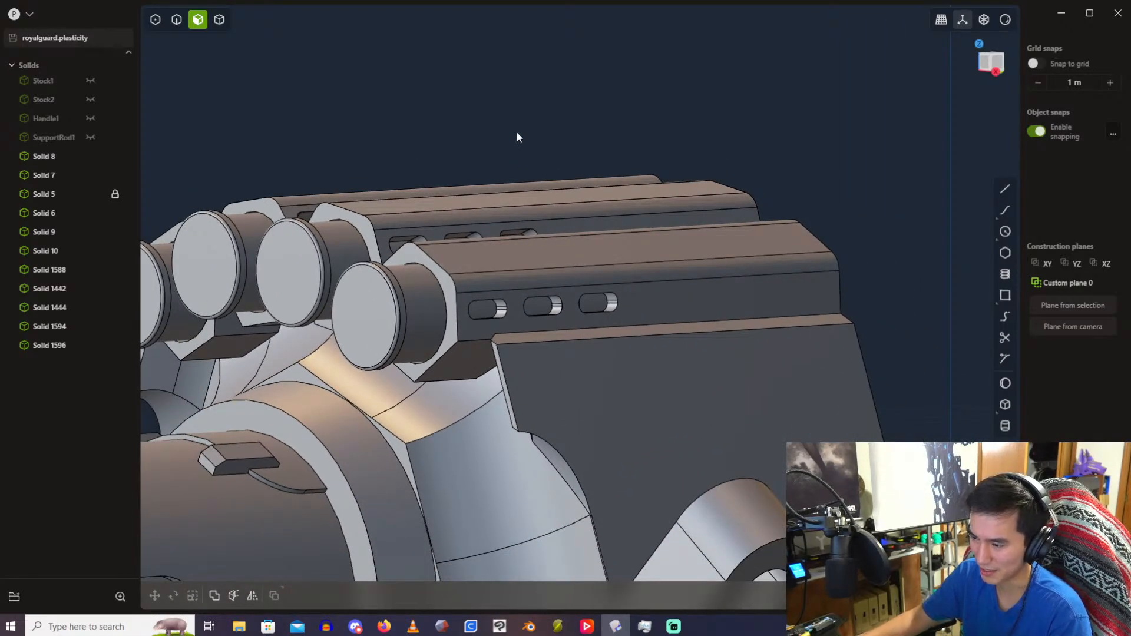
scroll(518, 132, "up", 1)
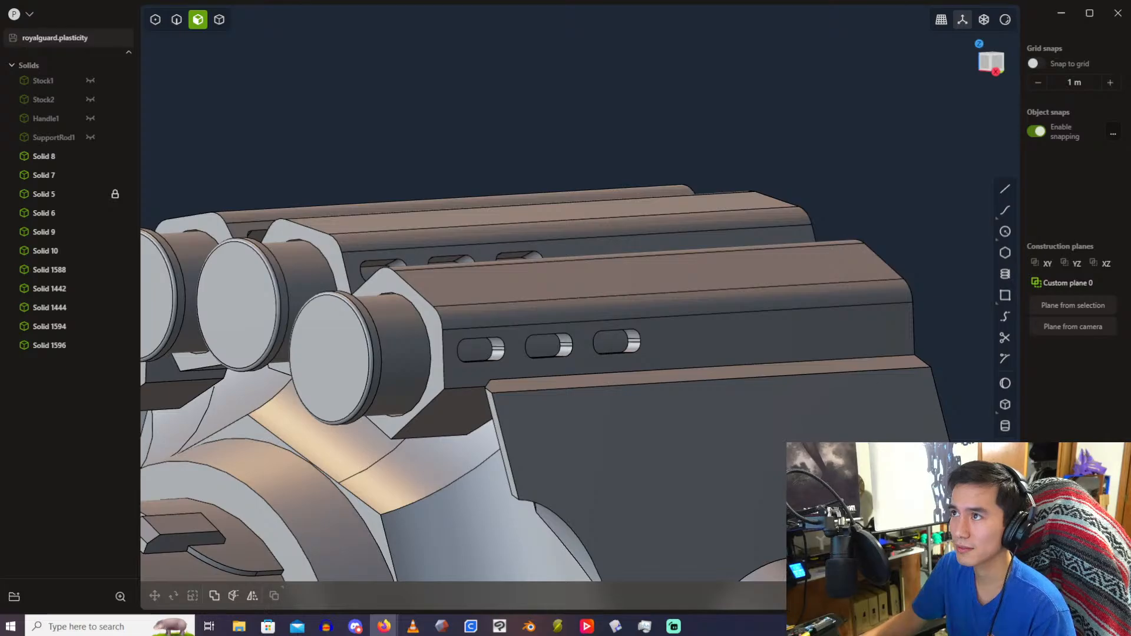
Step: Show the hidden Handle1 solid alongside the barrel housing in a side view
middle_click_drag(652, 157, 701, 157)
scroll(430, 233, "down", 5)
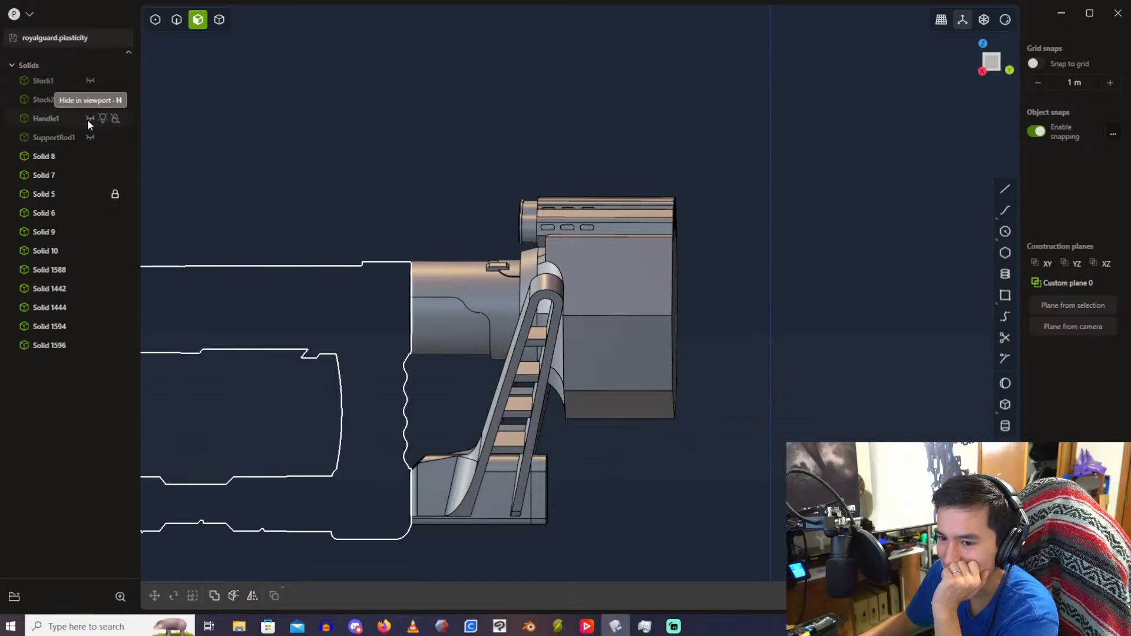
left_click(88, 119)
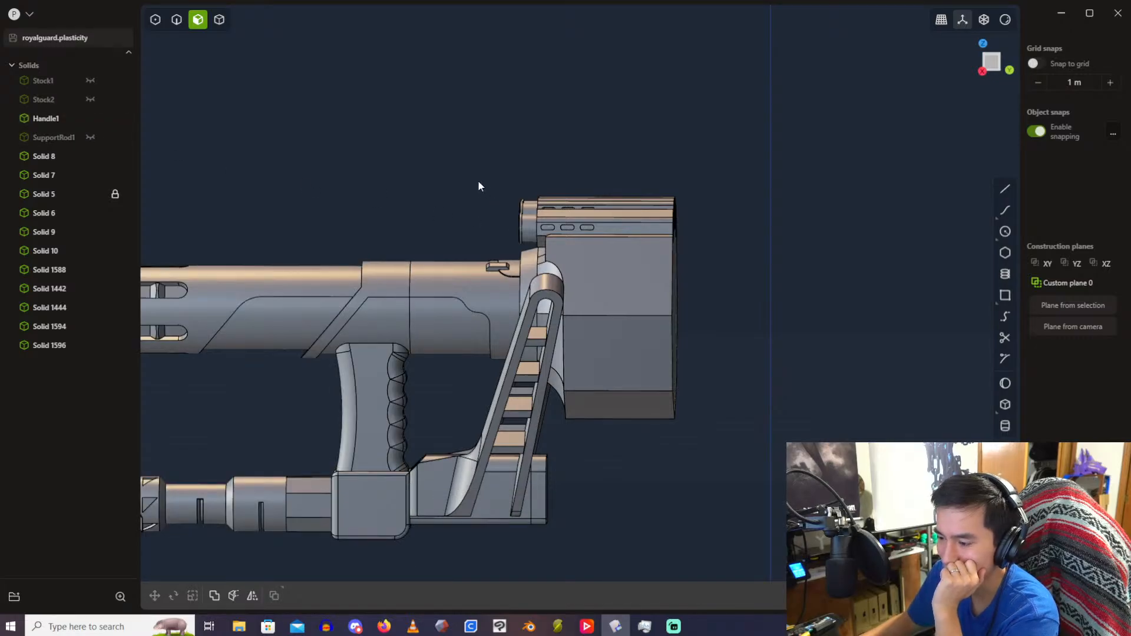
Step: Examine how the barrel cluster and its octagonal housing sit with the handle and ladder-like supports, from the front and rear
scroll(593, 186, "up", 3)
middle_click_drag(593, 187, 516, 151)
scroll(448, 154, "up", 3)
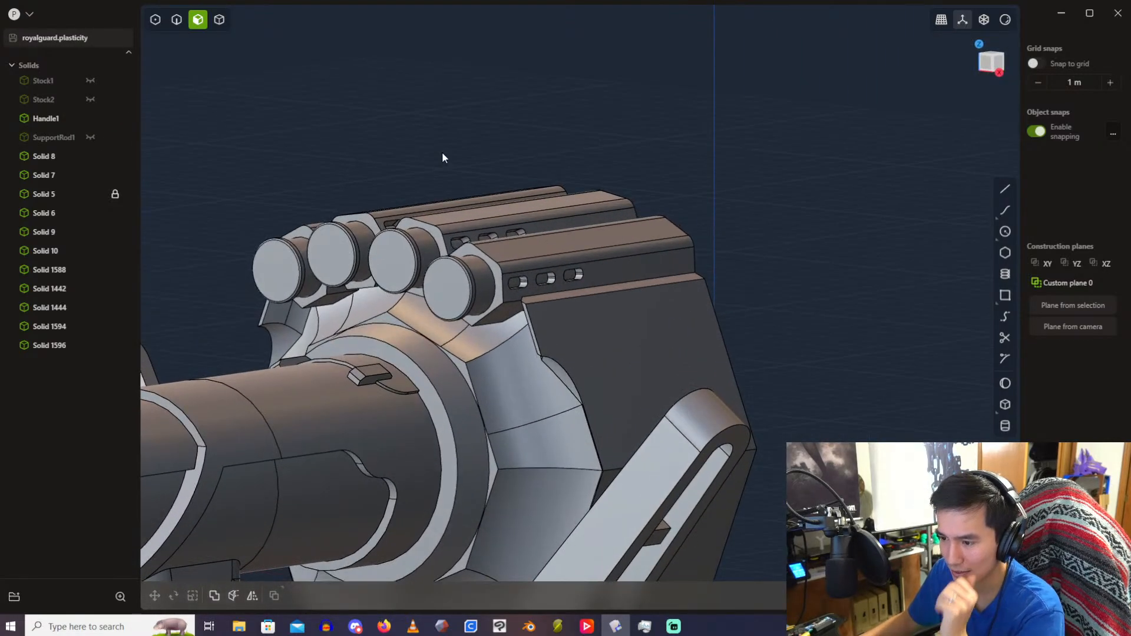
middle_click_drag(596, 175, 618, 155)
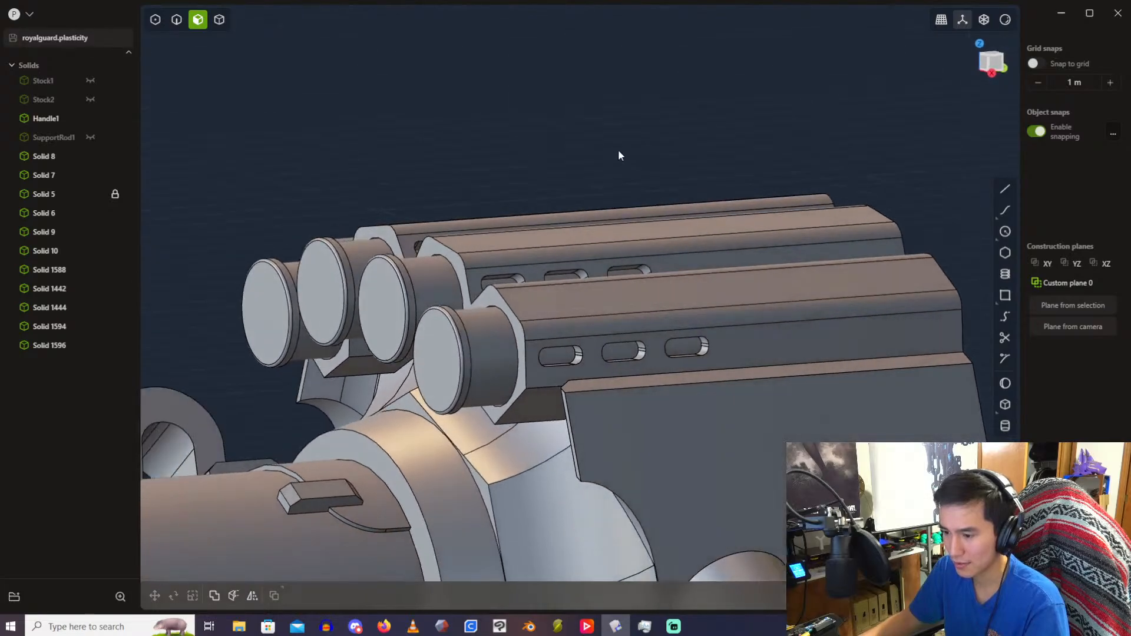
key("Escape")
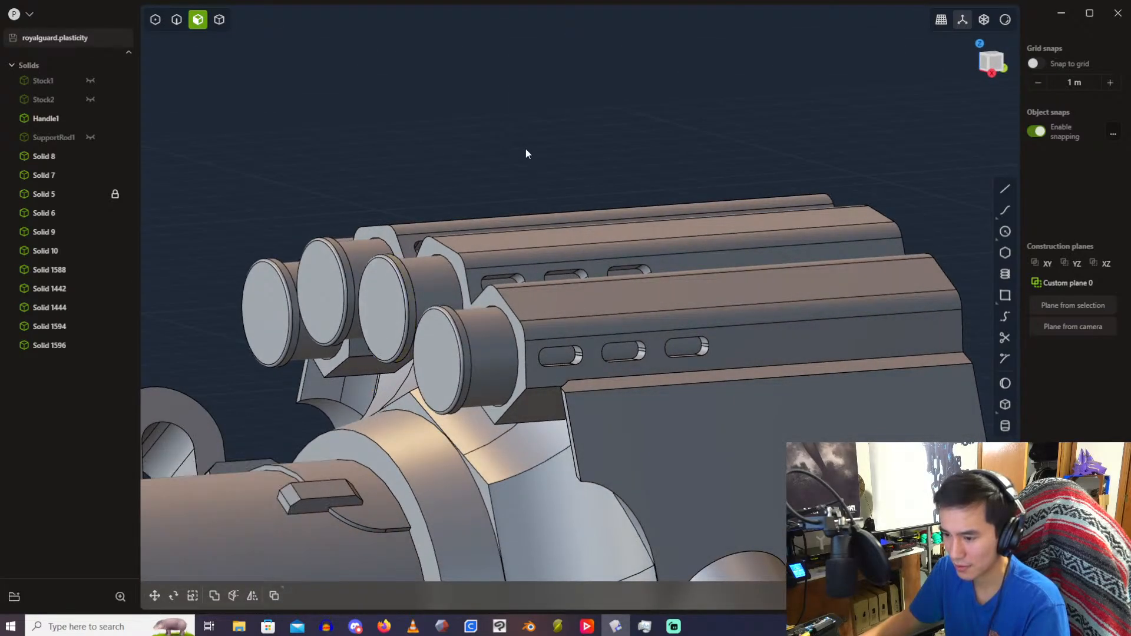
middle_click_drag(541, 151, 624, 139)
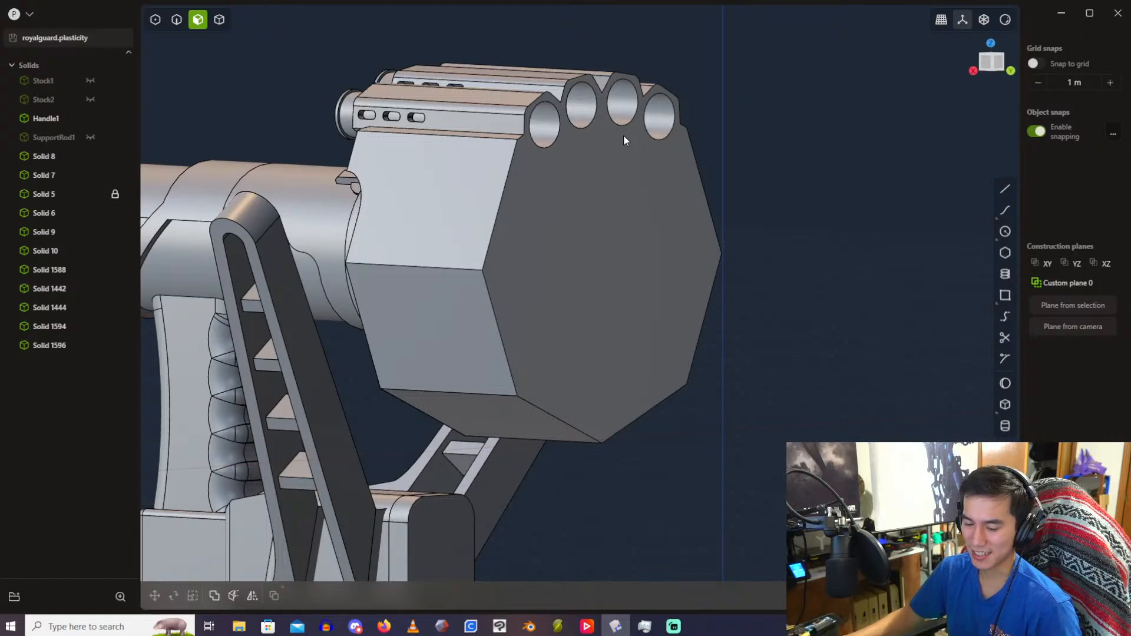
scroll(585, 146, "down", 5)
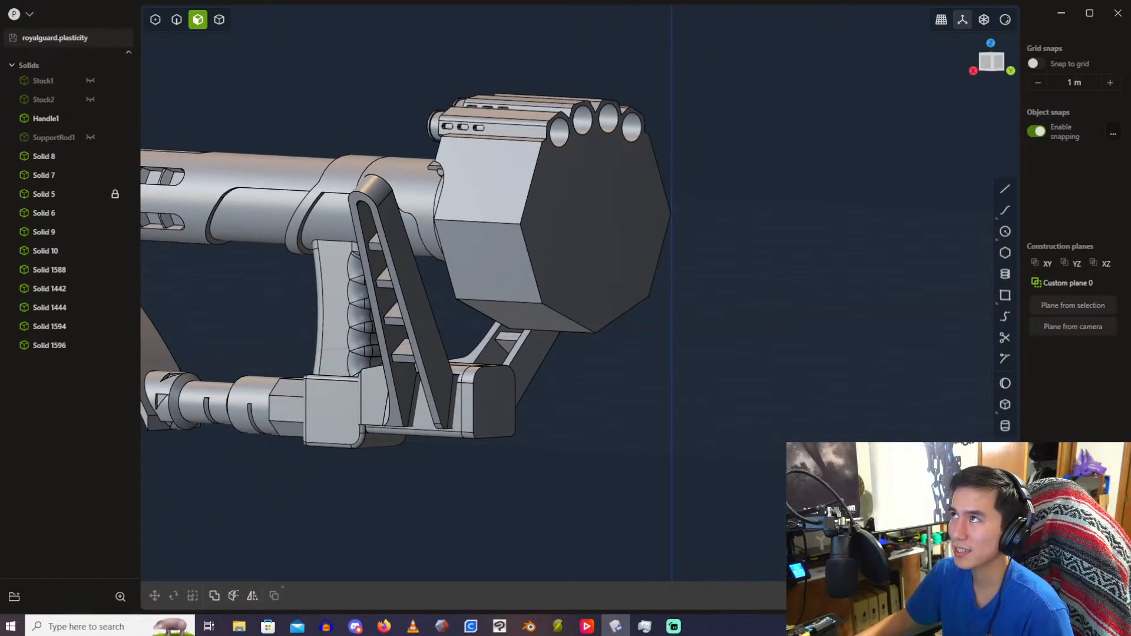
Step: Switch to Firefox and examine the large weapon's receiver and stock in the skin2 reference artwork
left_click_drag(982, 0, 897, 61)
left_click(978, 60)
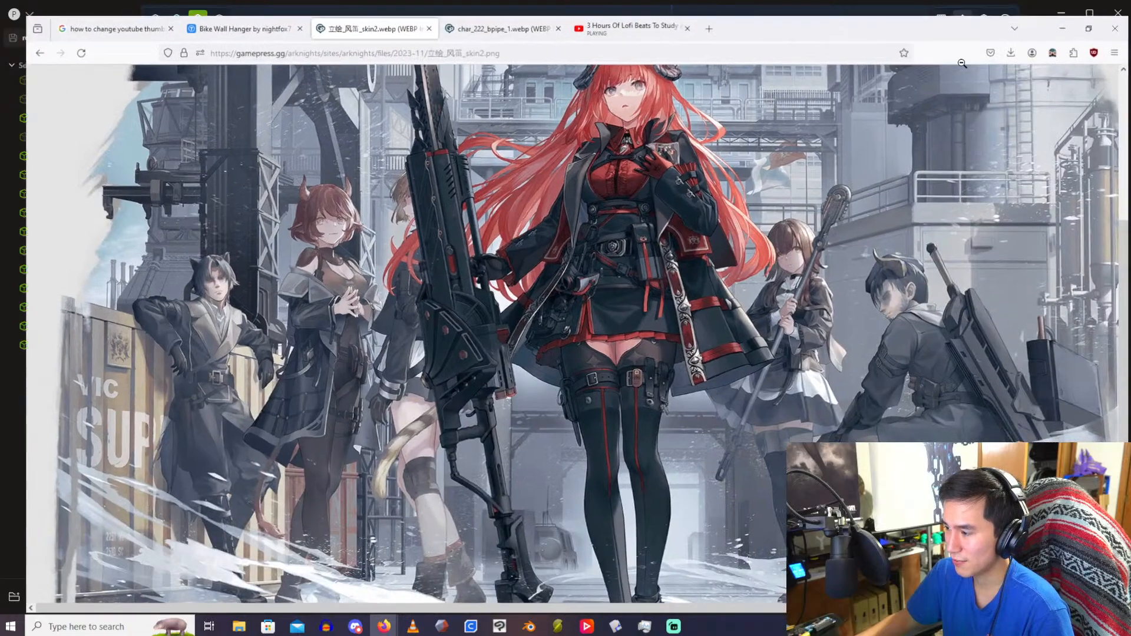
scroll(519, 288, "up", 4)
scroll(519, 289, "down", 5)
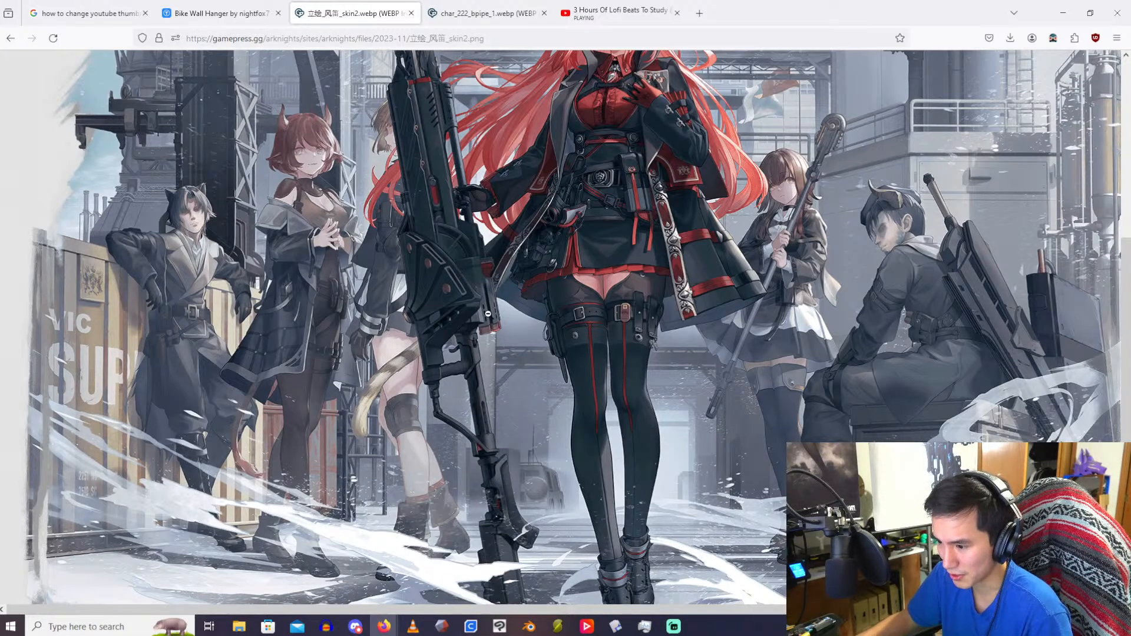
left_click(452, 317)
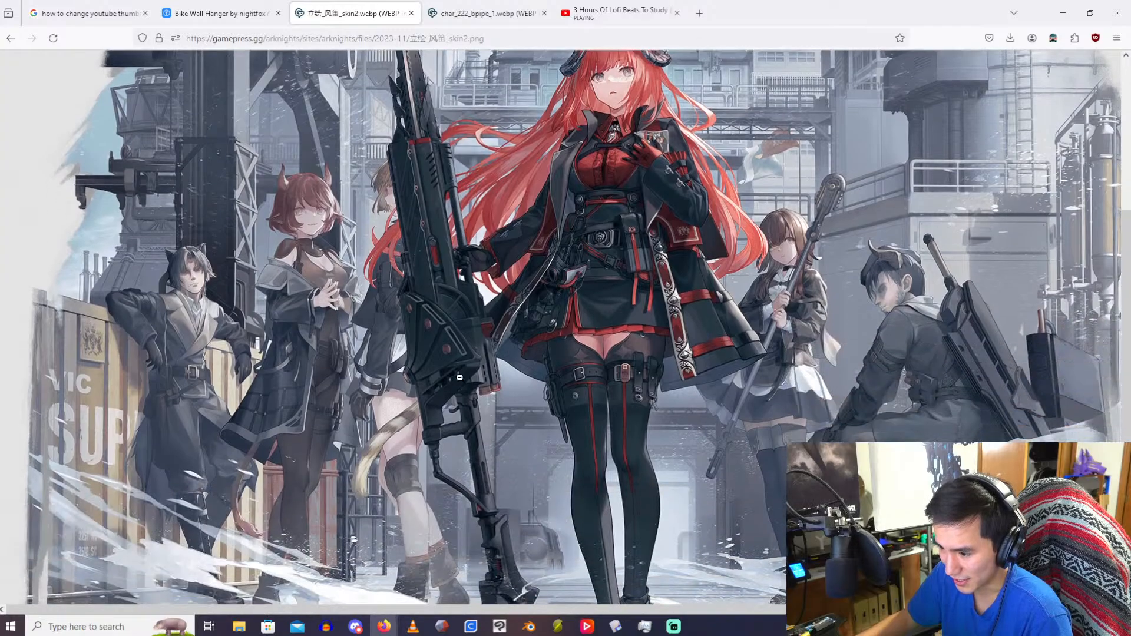
left_click(493, 330)
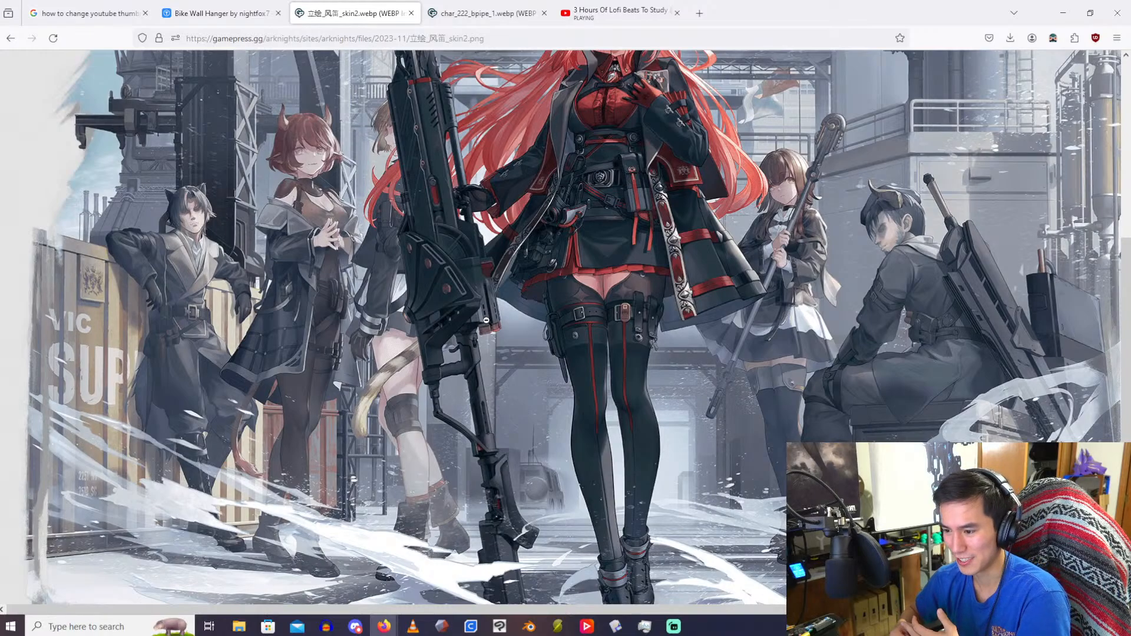
left_click(447, 291)
left_click(432, 380)
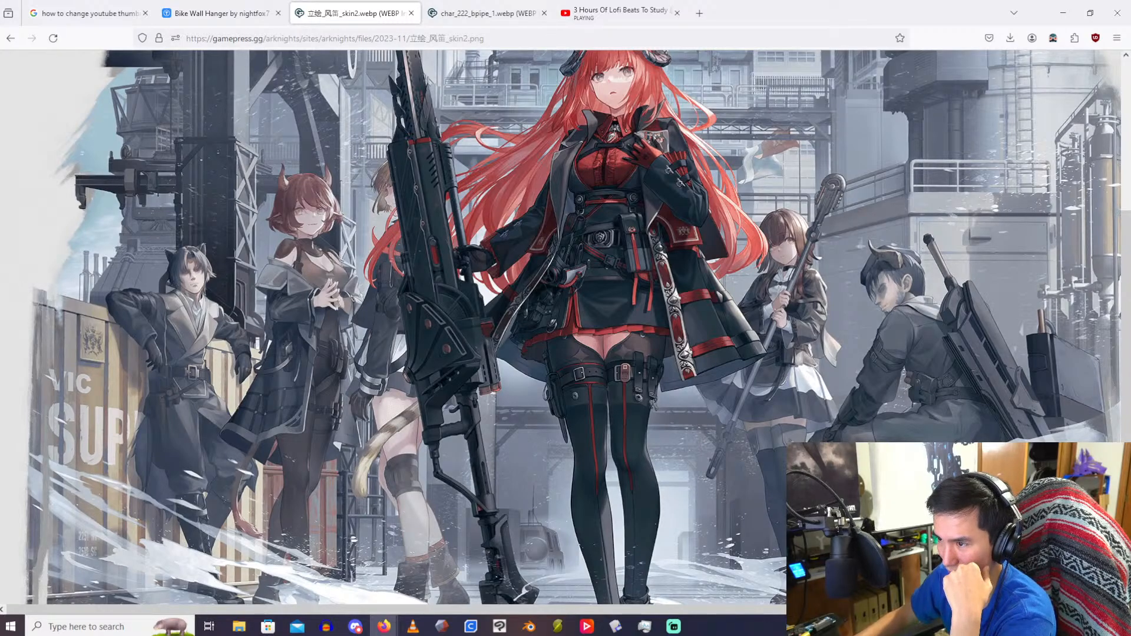
Step: Examine the weapon's stock, cylinder and long blade in the char_222_bpipe_1 reference artwork
left_click(464, 19)
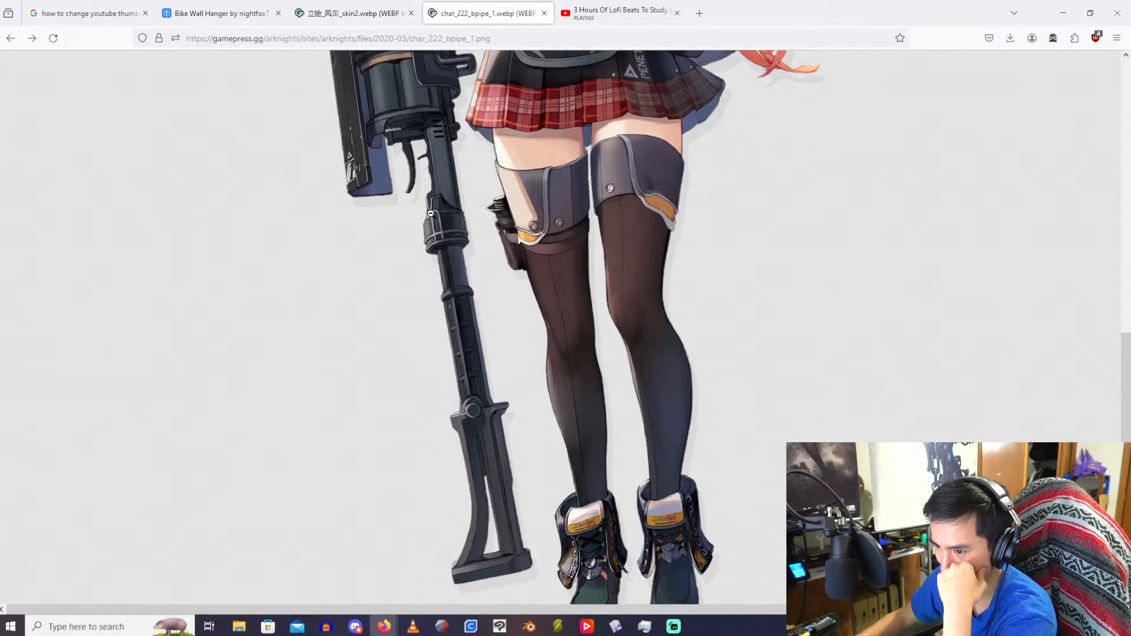
scroll(412, 236, "up", 5)
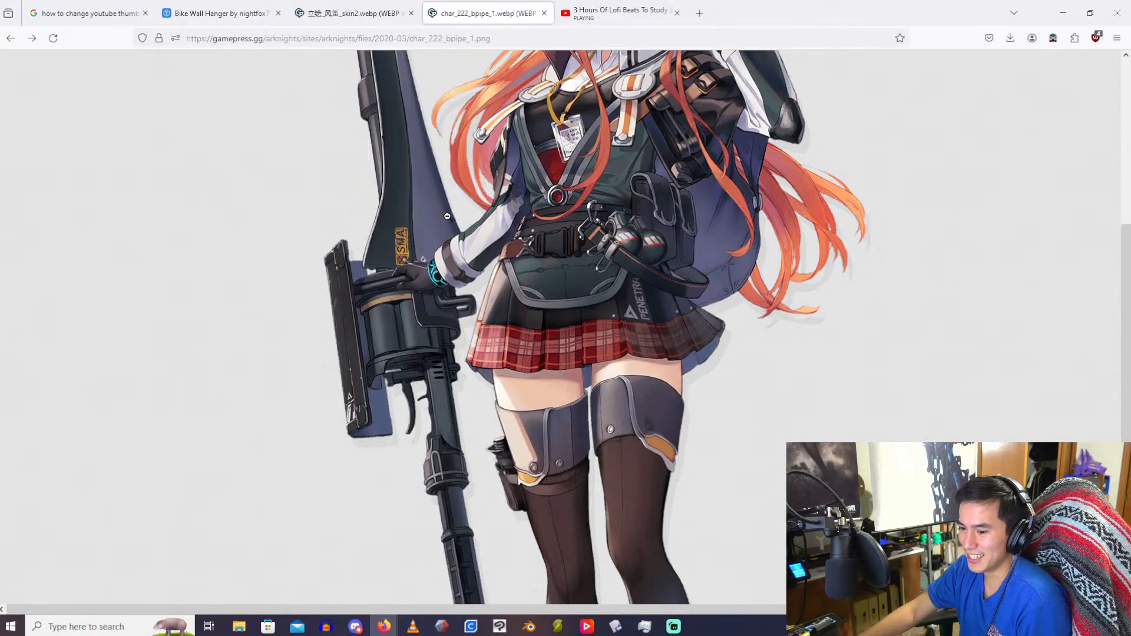
left_click(379, 15)
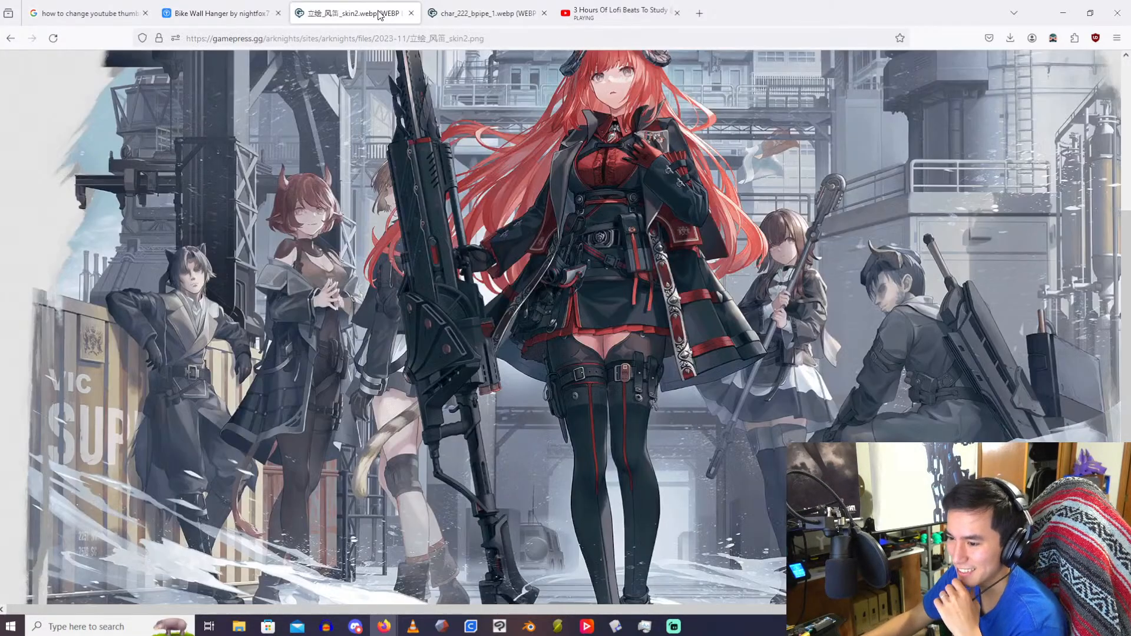
left_click(471, 13)
scroll(416, 277, "up", 4)
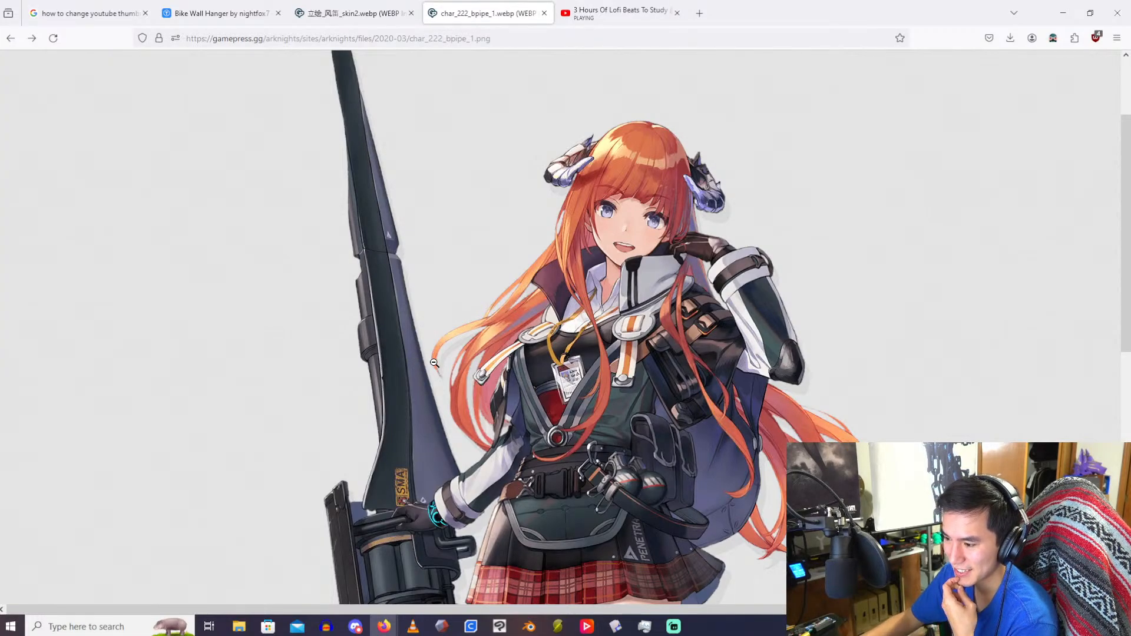
scroll(435, 363, "down", 2)
scroll(424, 383, "up", 2)
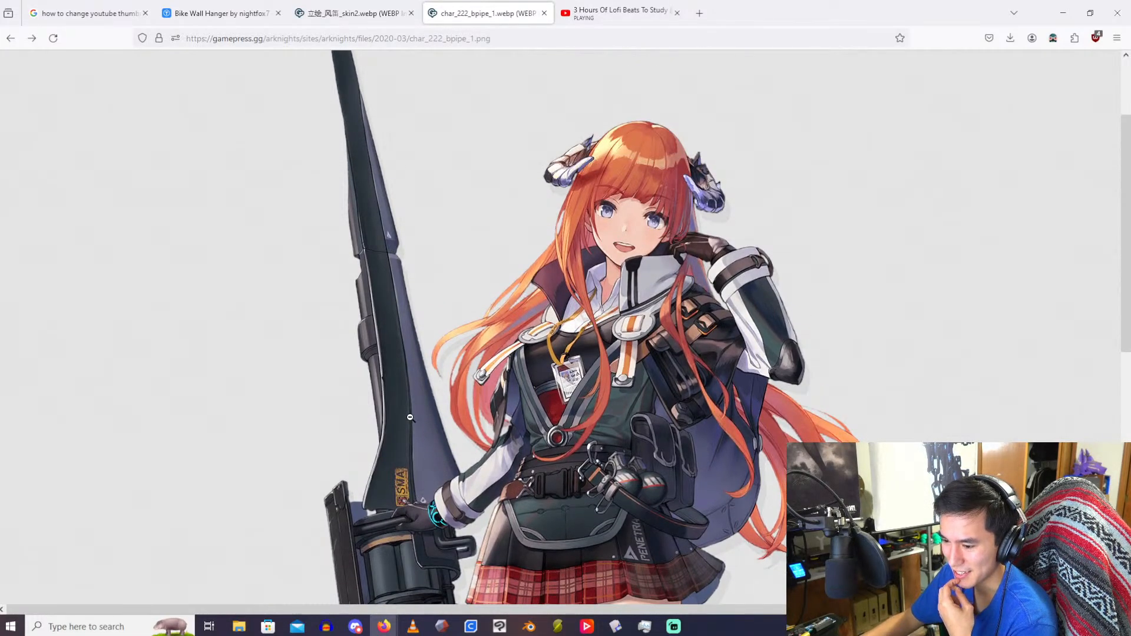
scroll(407, 375, "up", 2)
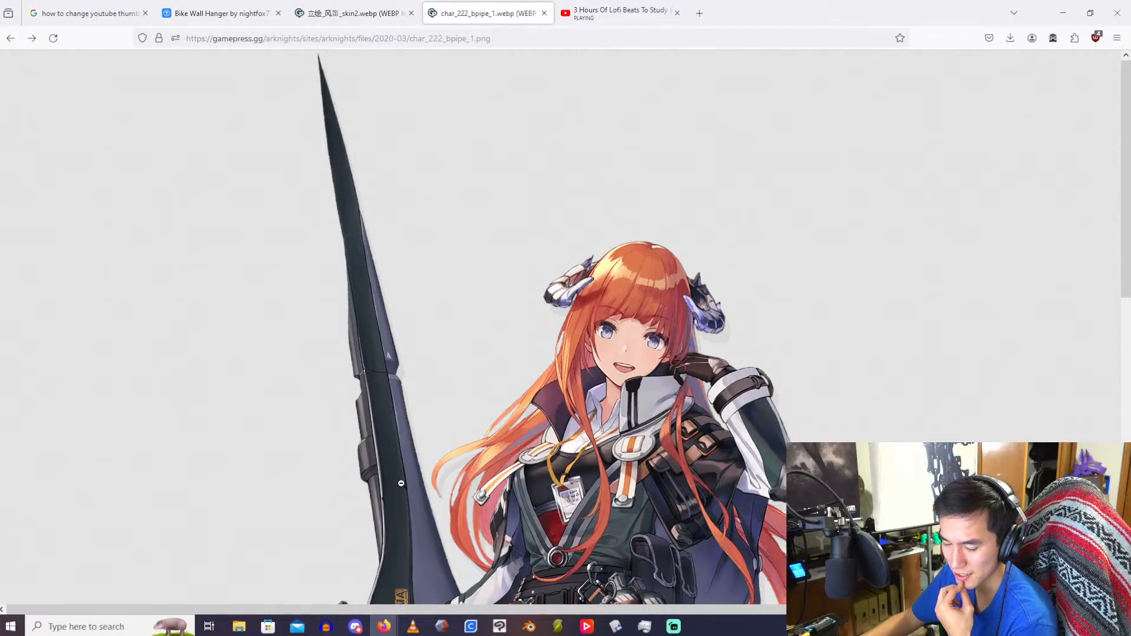
scroll(416, 504, "down", 3)
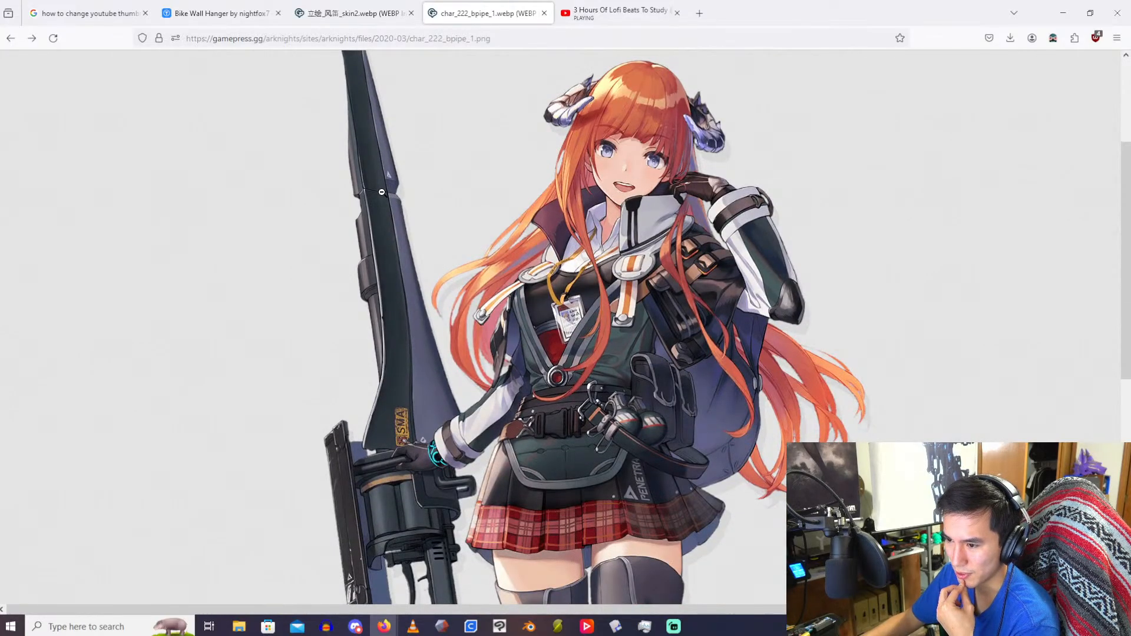
scroll(382, 192, "up", 2)
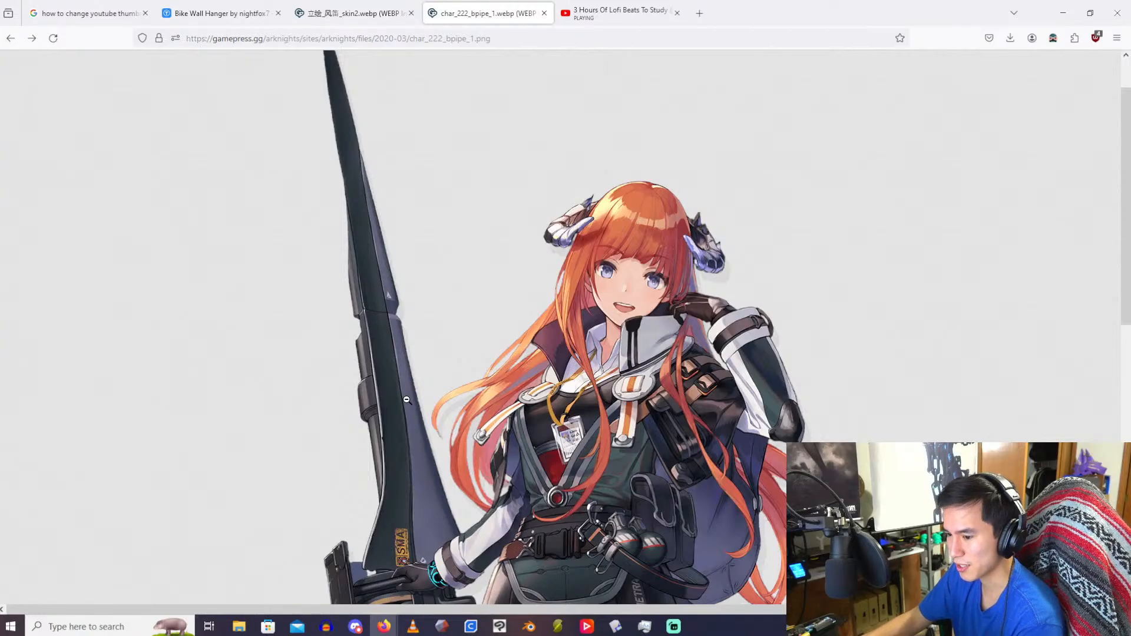
Step: Return to the skin2 artwork and examine the weapon from its receiver up to the blade tip
left_click(371, 13)
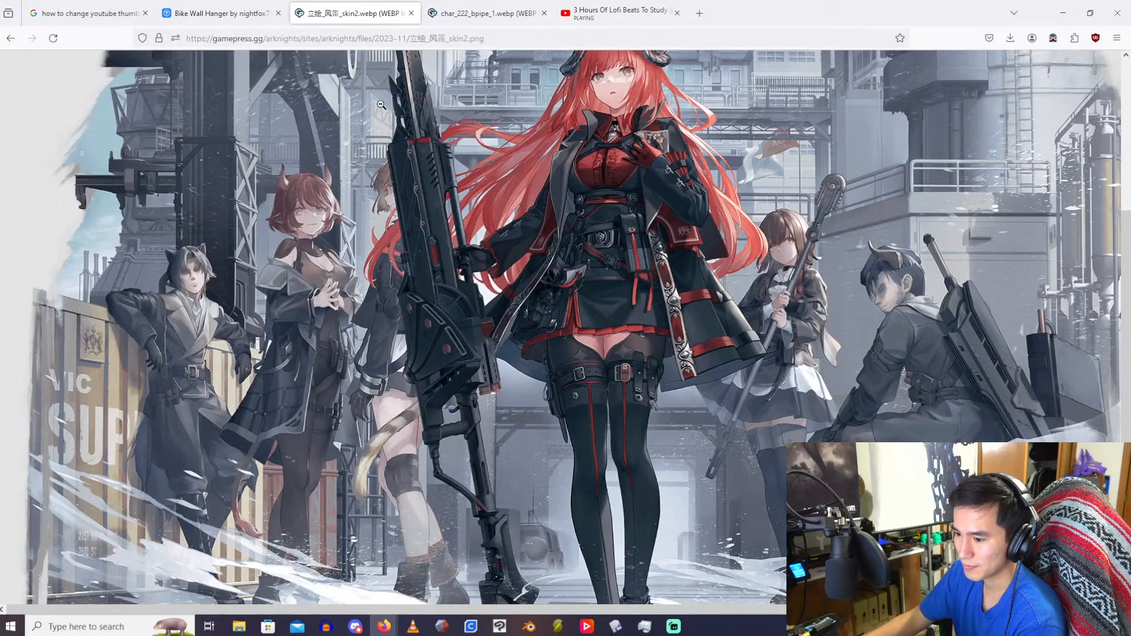
scroll(382, 105, "up", 2)
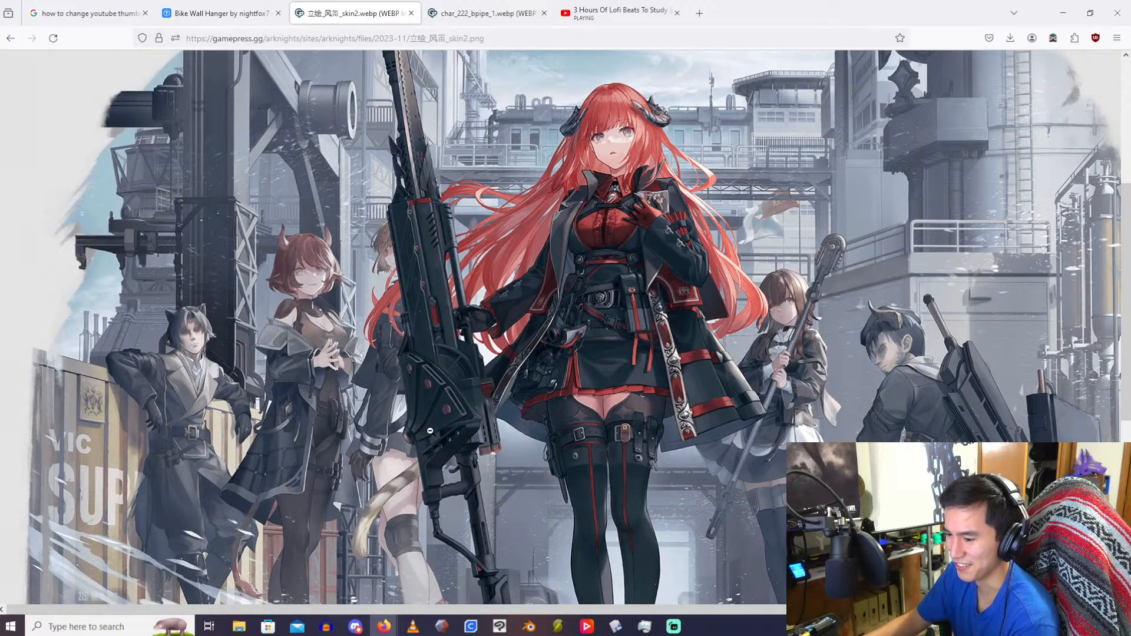
scroll(433, 431, "up", 2)
scroll(442, 439, "down", 2)
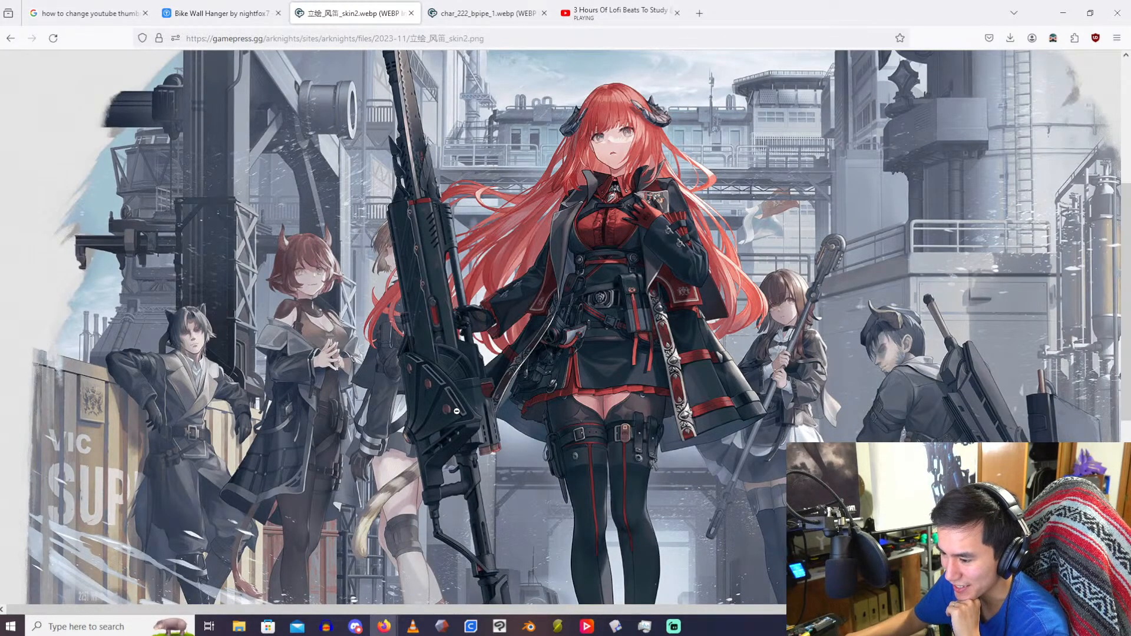
scroll(488, 408, "up", 1)
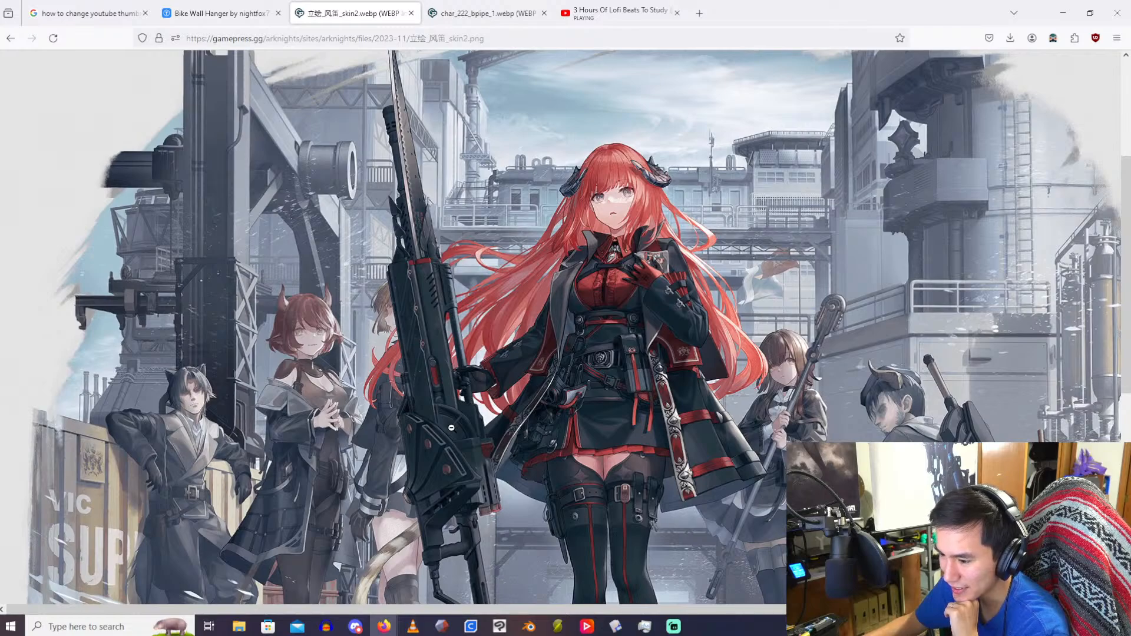
scroll(423, 334, "up", 2)
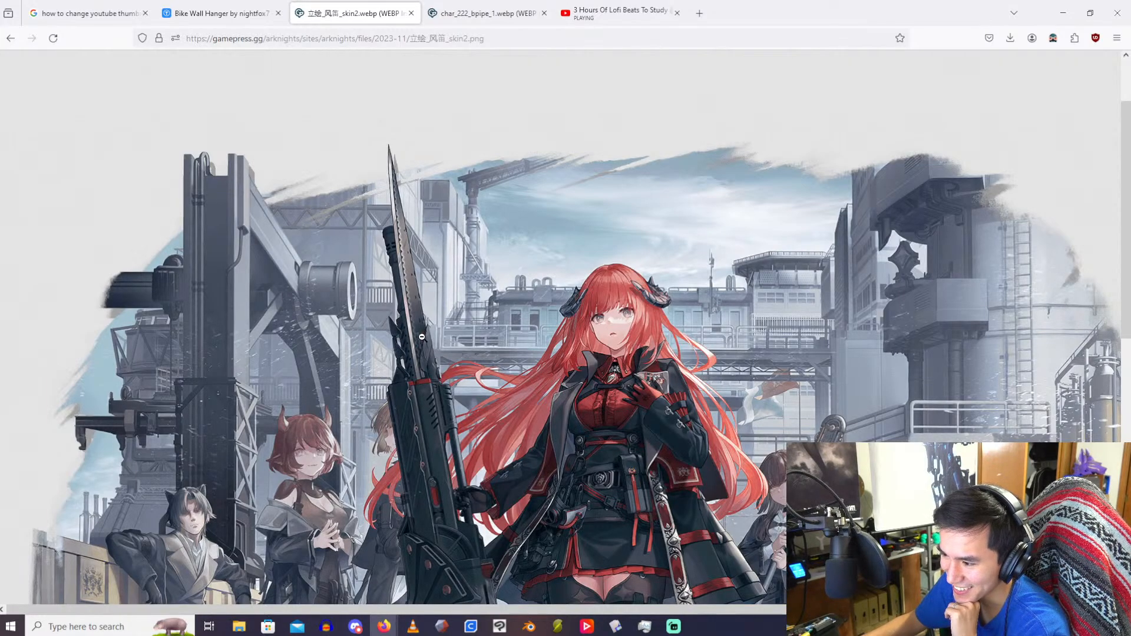
Step: Compare the weapon's blade and cylinder section in the char_222_bpipe_1 artwork with the skin2 version
left_click(486, 21)
scroll(415, 190, "up", 2)
scroll(415, 189, "down", 3)
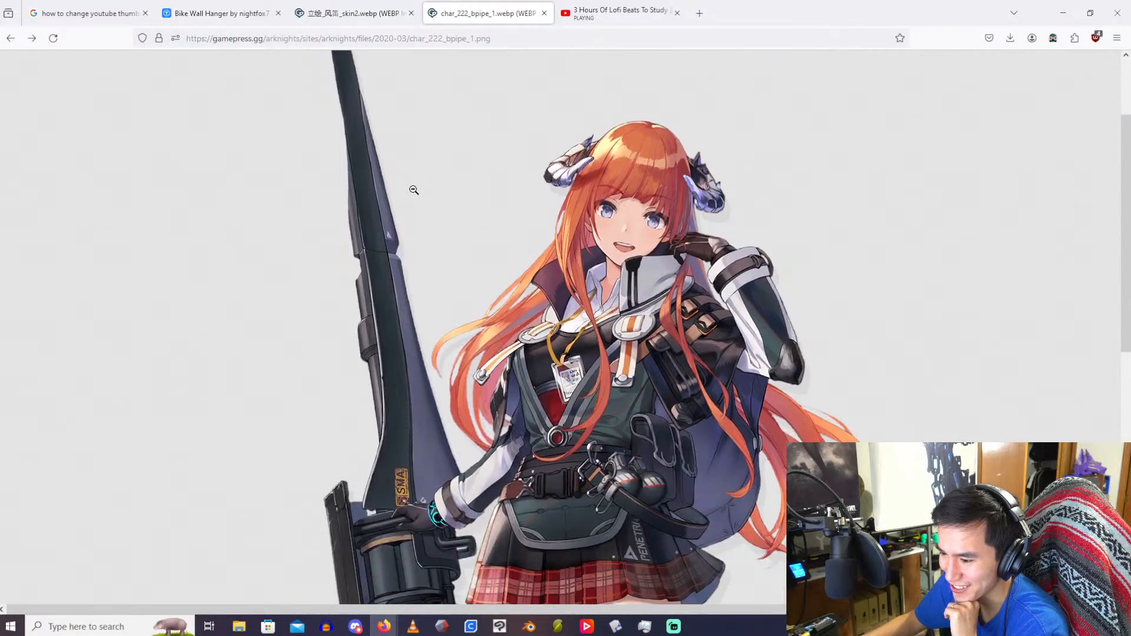
scroll(414, 189, "down", 3)
scroll(414, 190, "up", 2)
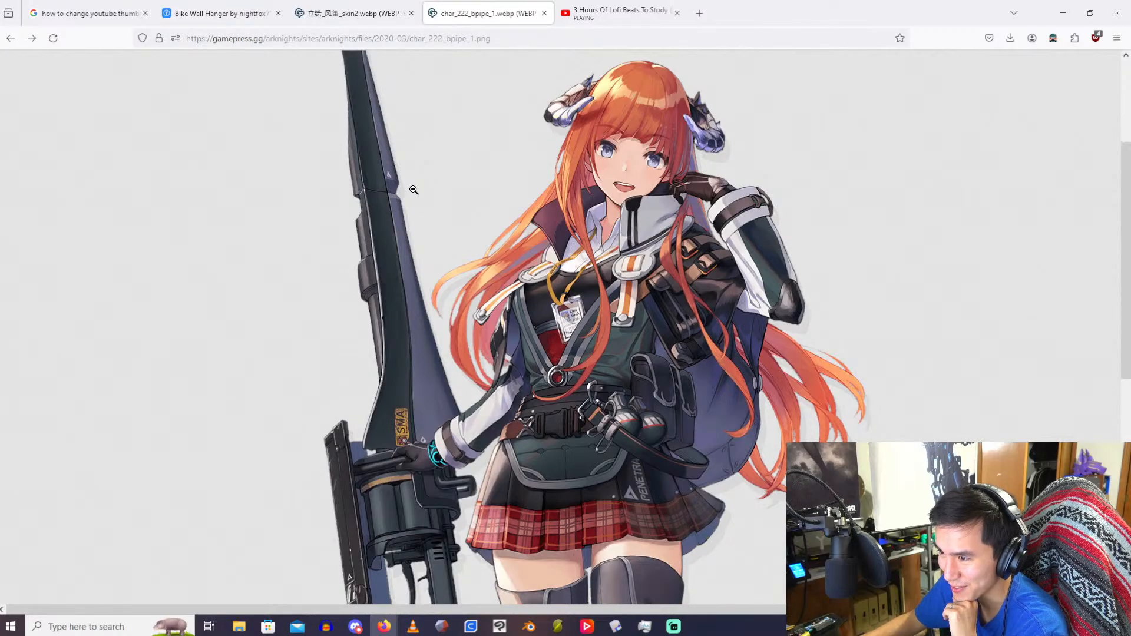
Step: Examine the blade tip in the char_222_bpipe_1 artwork, then compare it with the blade and barrel in the skin2 artwork
scroll(415, 190, "up", 3)
scroll(422, 217, "down", 3)
scroll(424, 270, "up", 3)
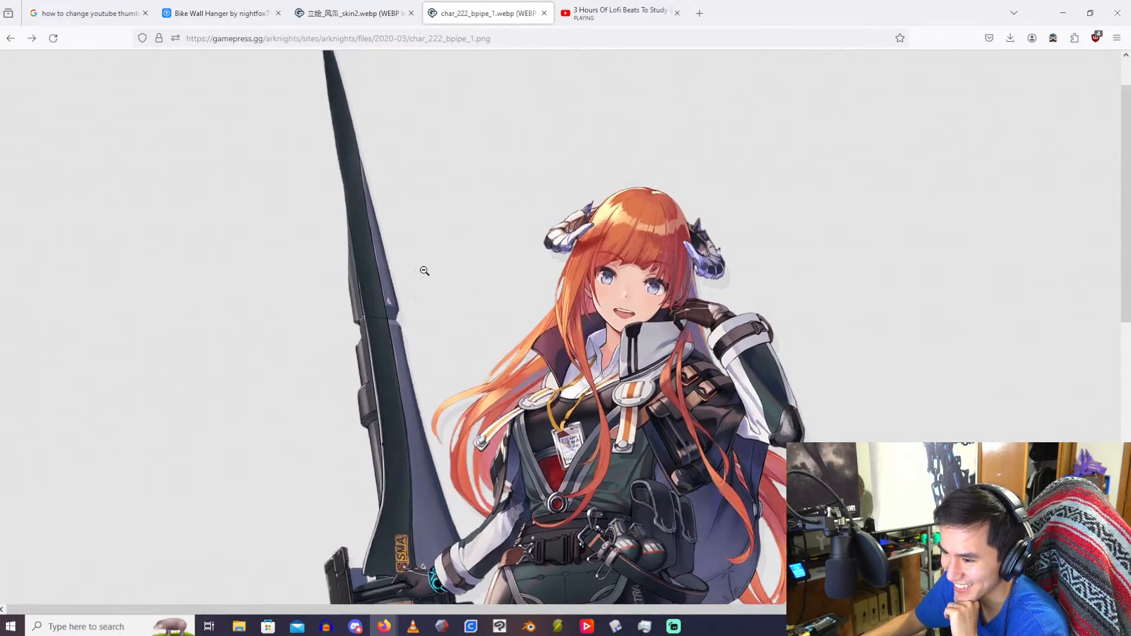
key("ctrl+shift+Tab")
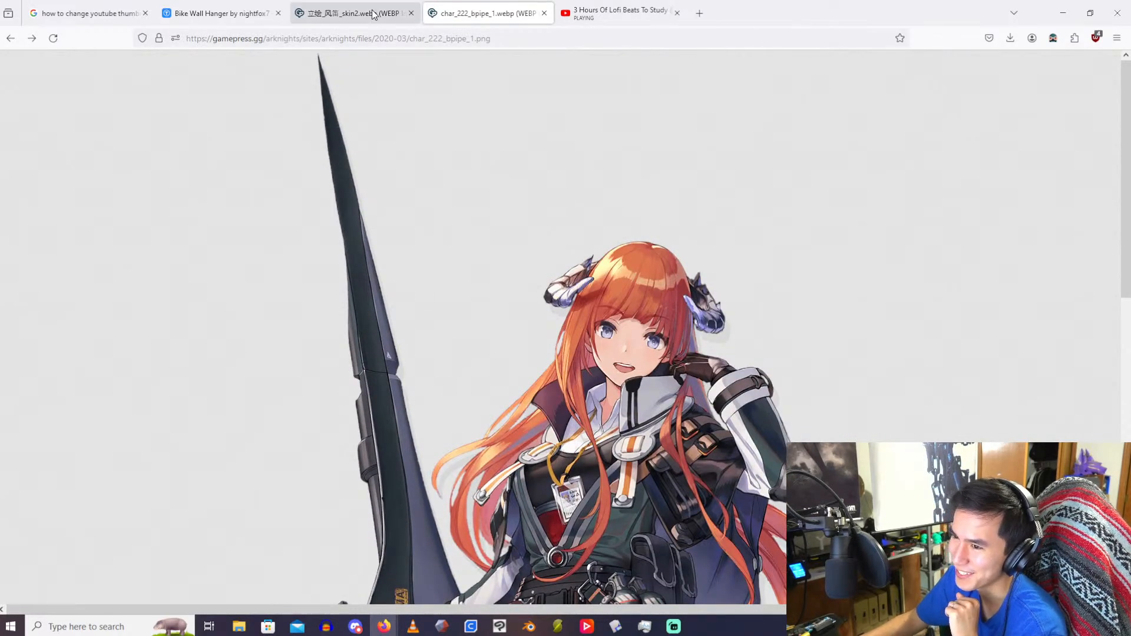
scroll(389, 336, "up", 2)
scroll(399, 342, "down", 1)
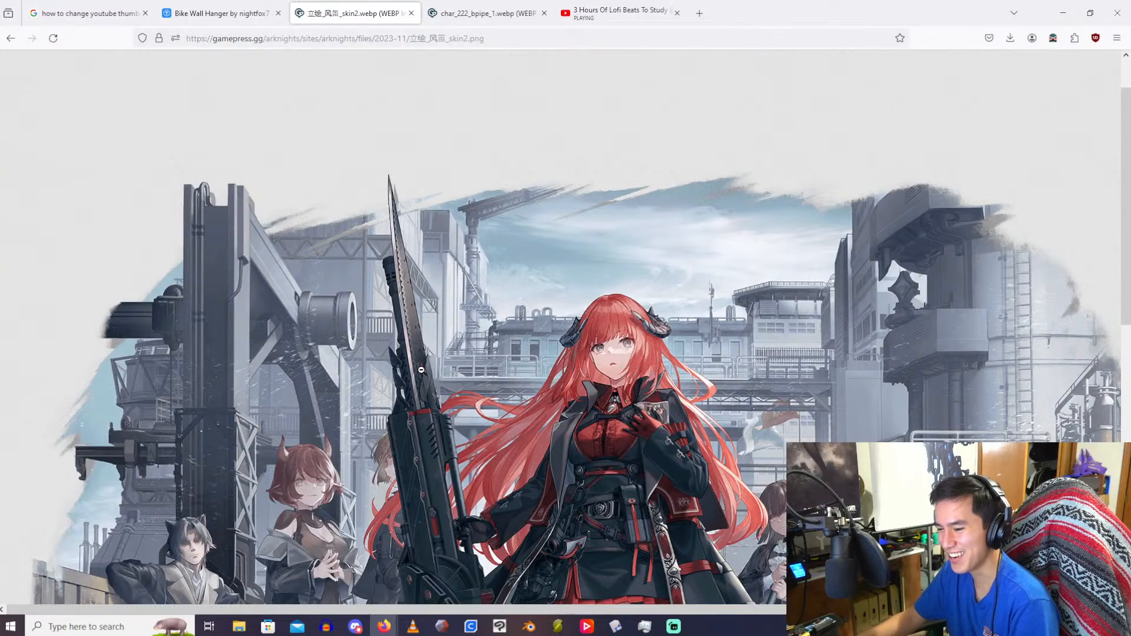
scroll(422, 370, "down", 2)
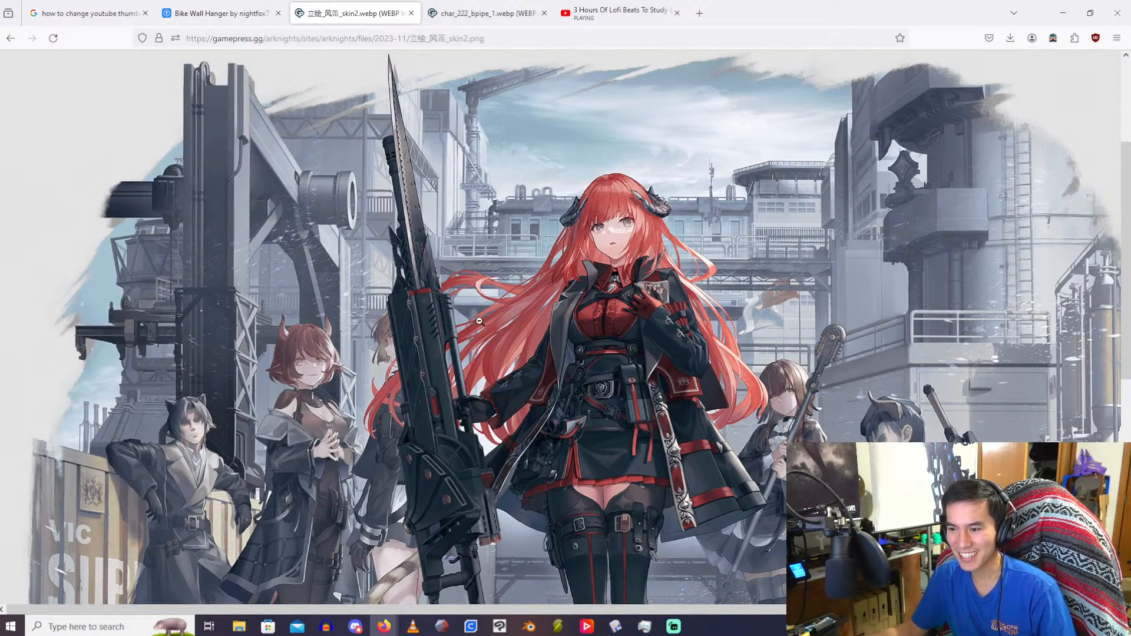
left_click(463, 293)
left_click(412, 348)
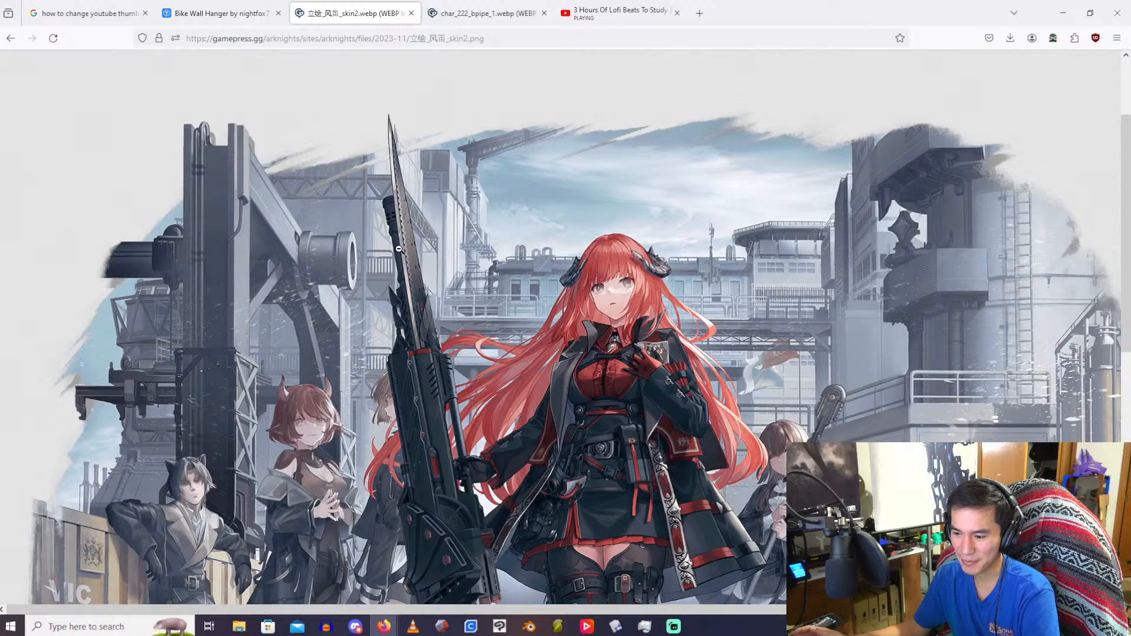
Step: Examine the rear receiver, grip and stock of the weapon in the skin2 artwork
scroll(462, 391, "down", 5)
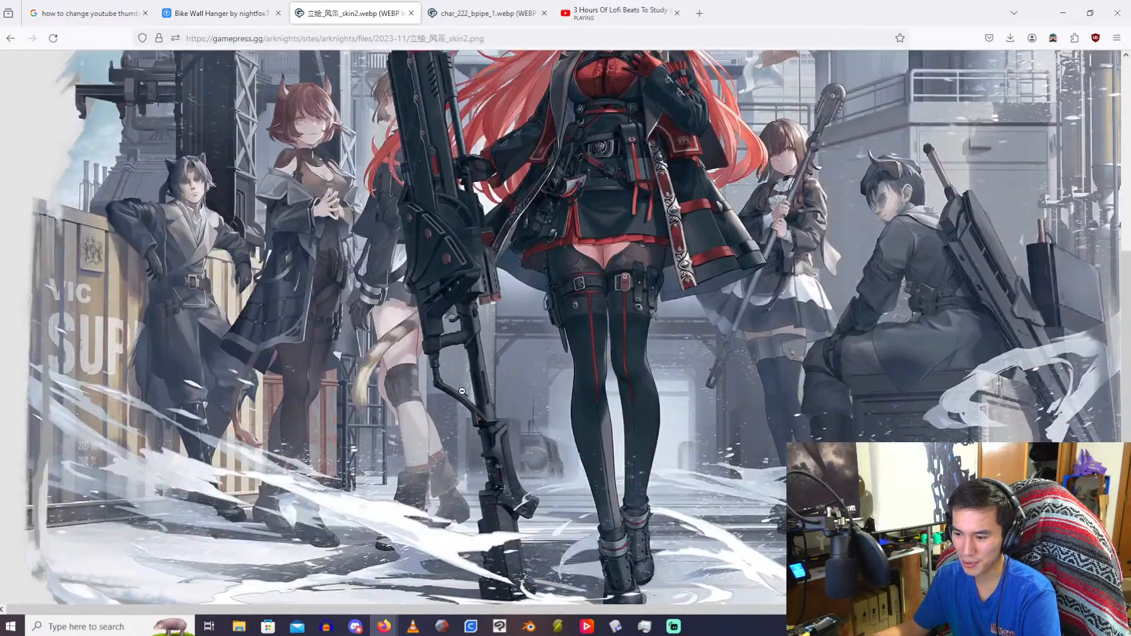
scroll(462, 391, "down", 3)
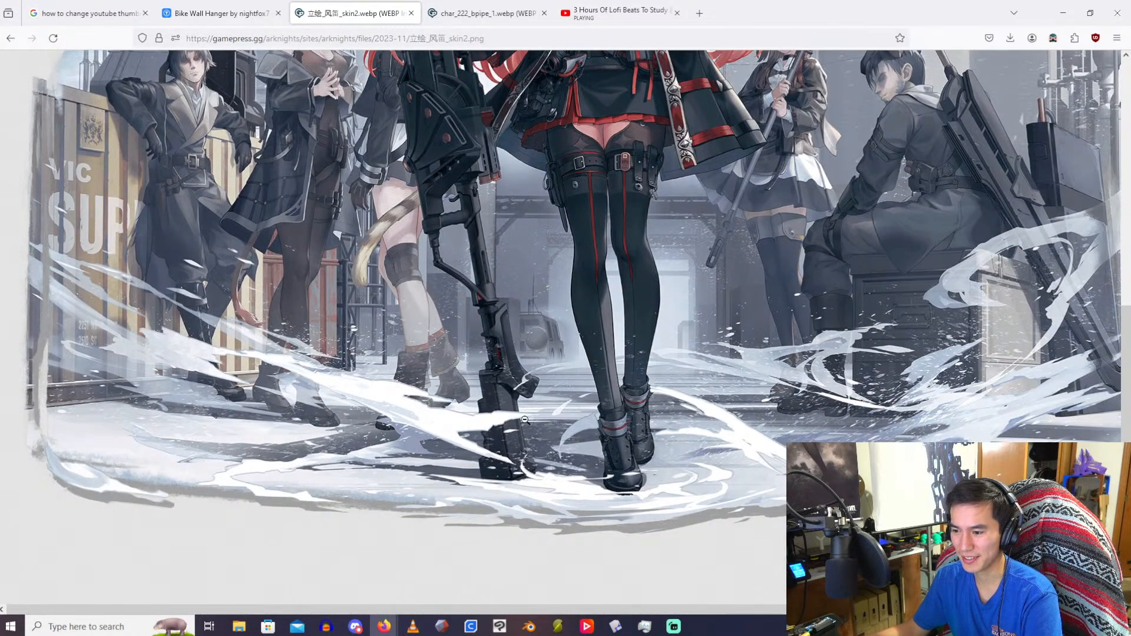
left_click(517, 357)
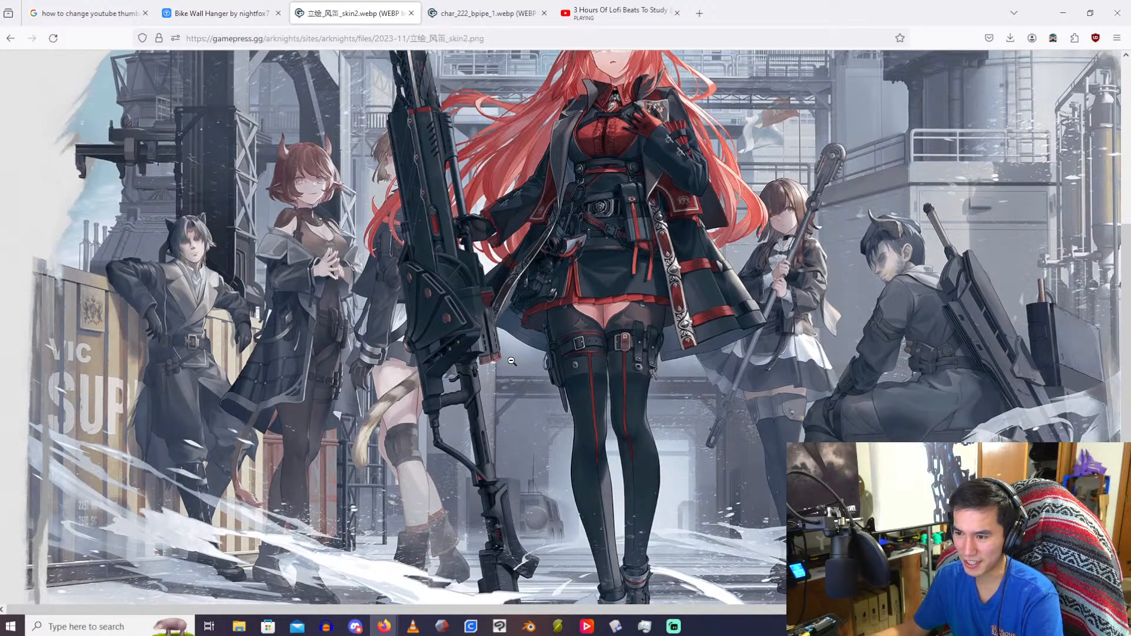
left_click(511, 360)
scroll(511, 360, "down", 2)
scroll(511, 361, "up", 4)
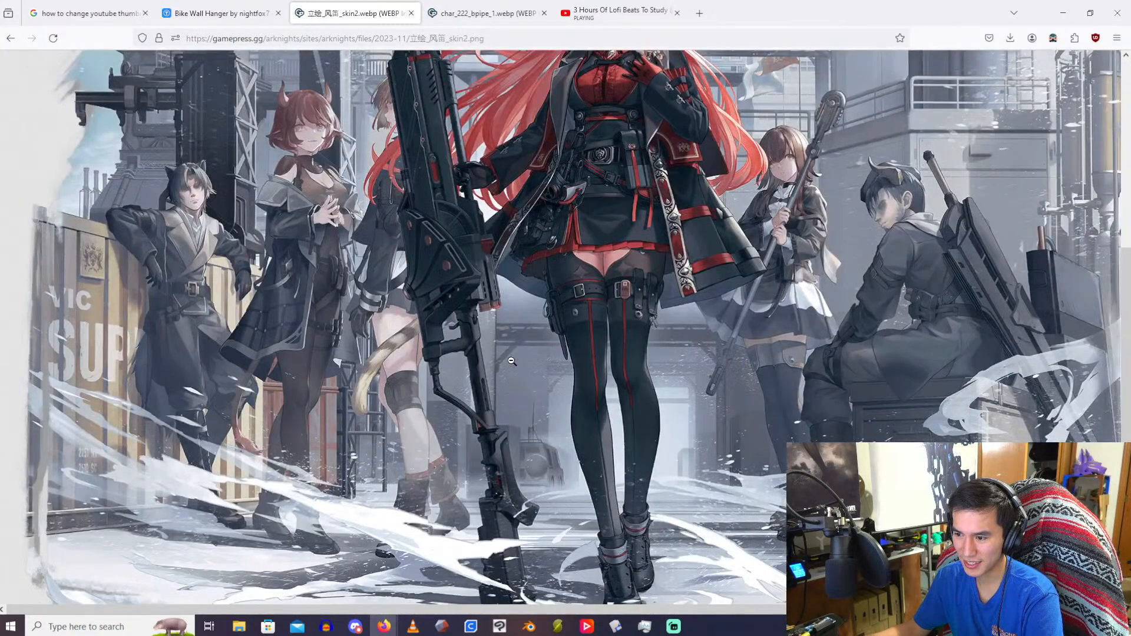
Step: Review the skin2 weapon again, from its blade and muzzle through the receiver to the stock
scroll(511, 361, "up", 3)
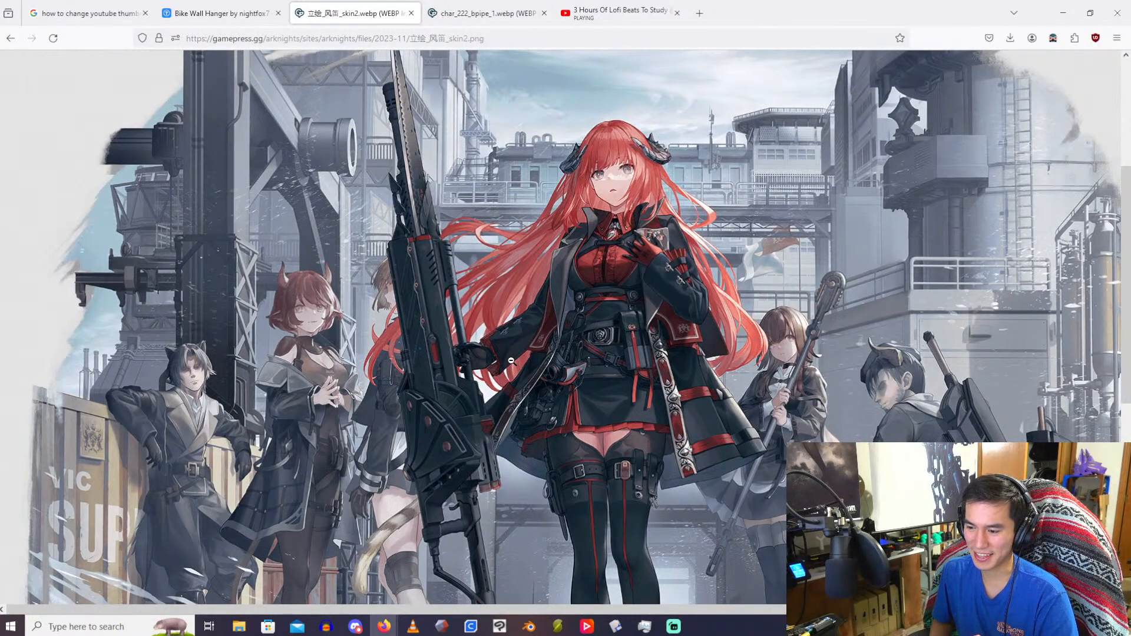
scroll(511, 361, "up", 3)
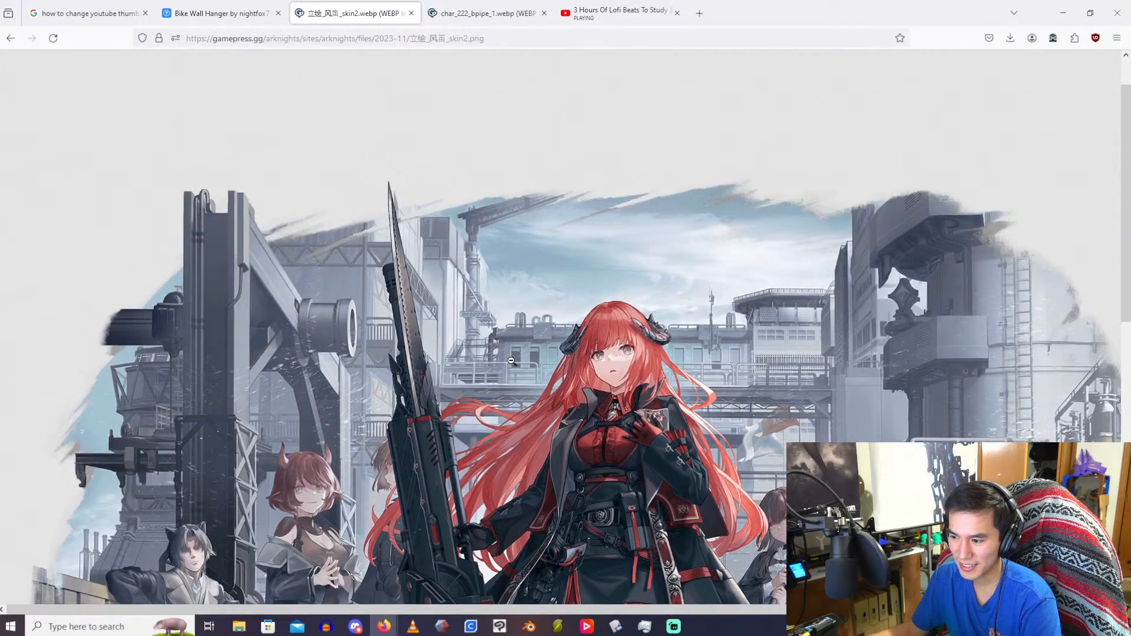
scroll(512, 361, "down", 1)
scroll(512, 360, "down", 1)
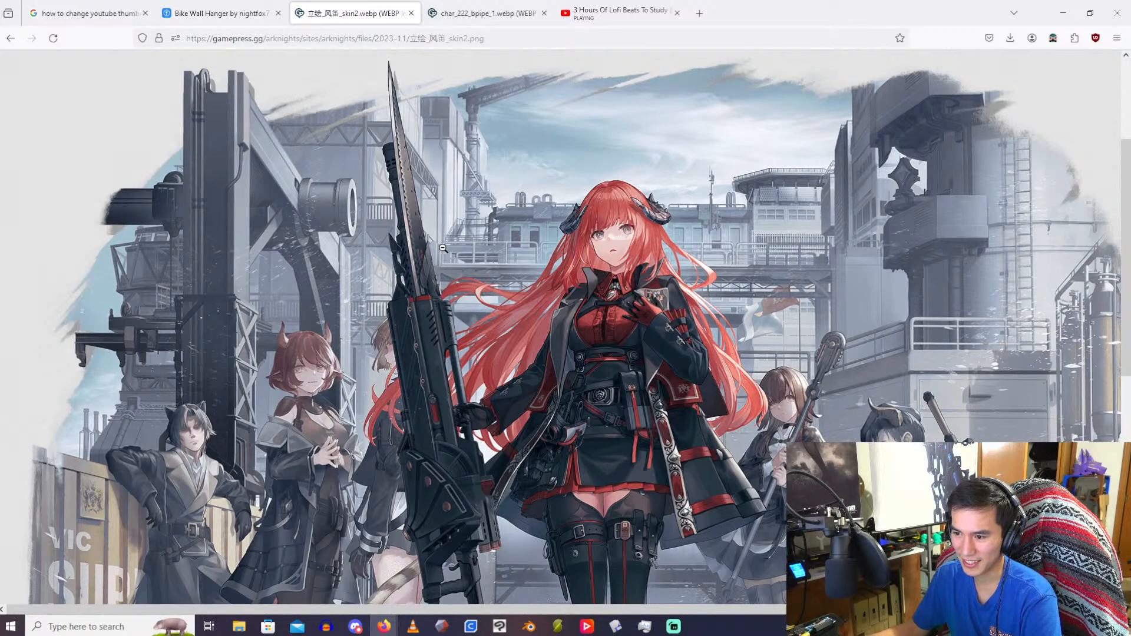
scroll(443, 248, "up", 1)
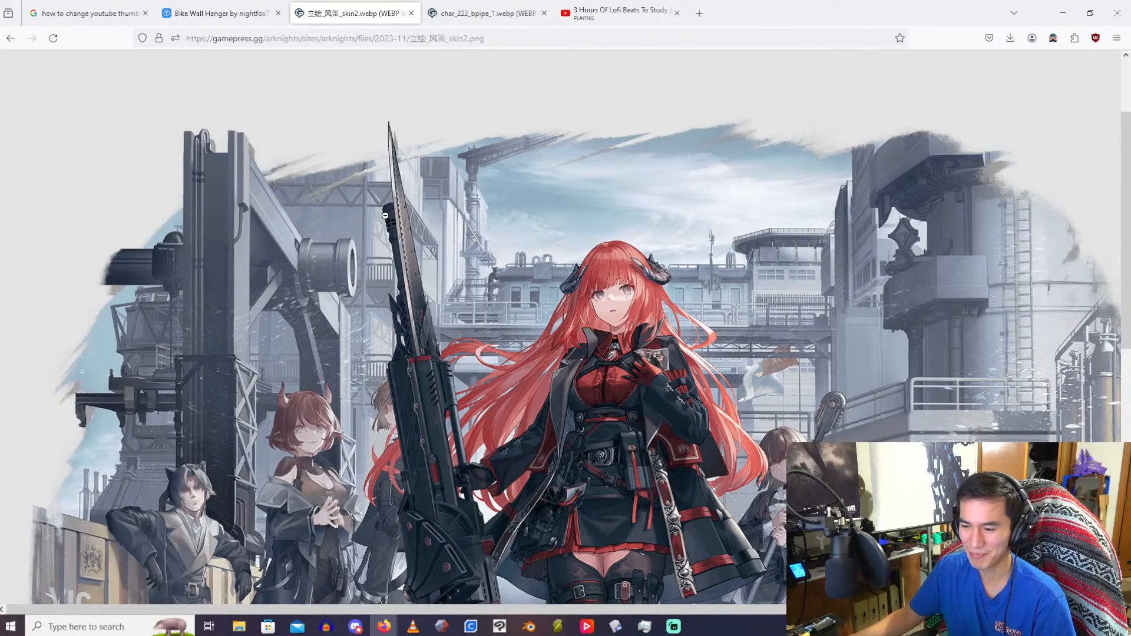
left_click(469, 237)
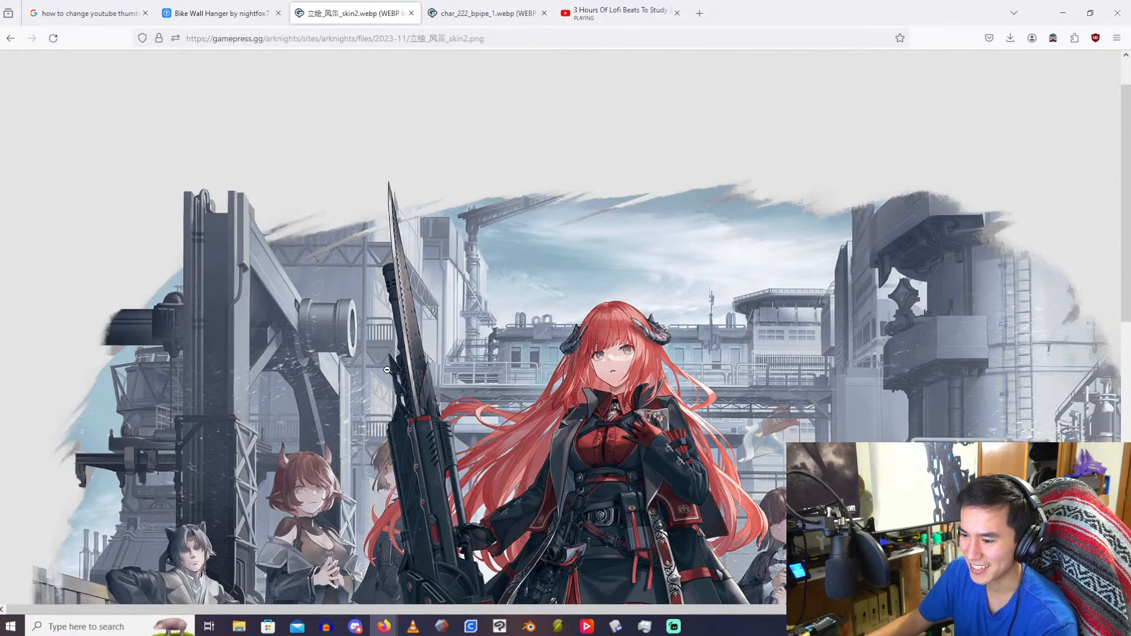
scroll(399, 391, "up", 1)
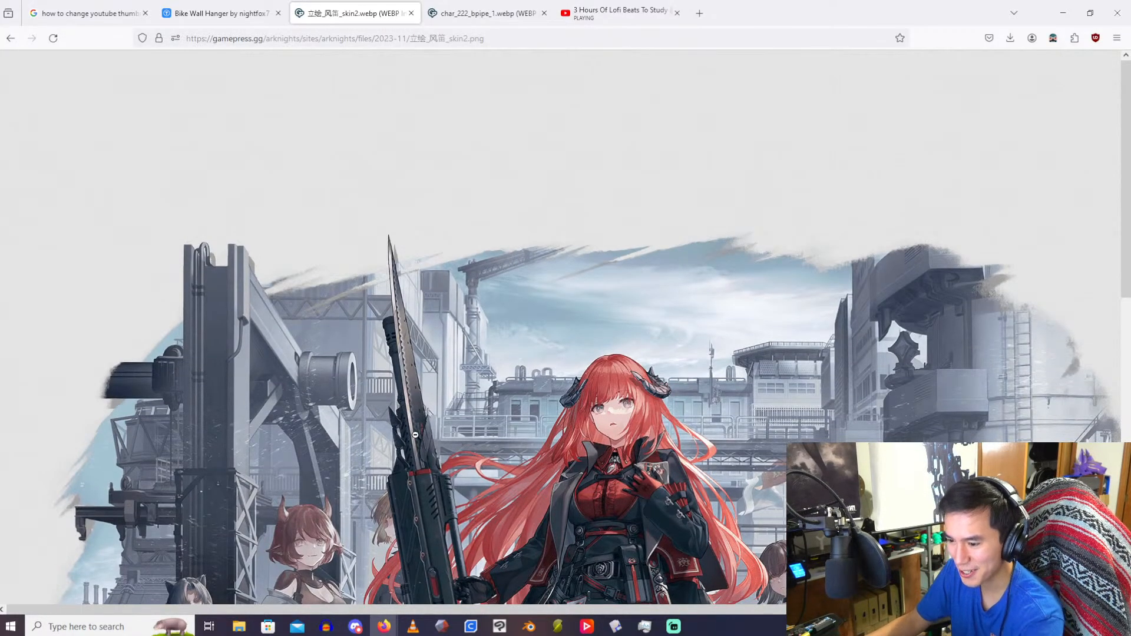
scroll(399, 392, "down", 2)
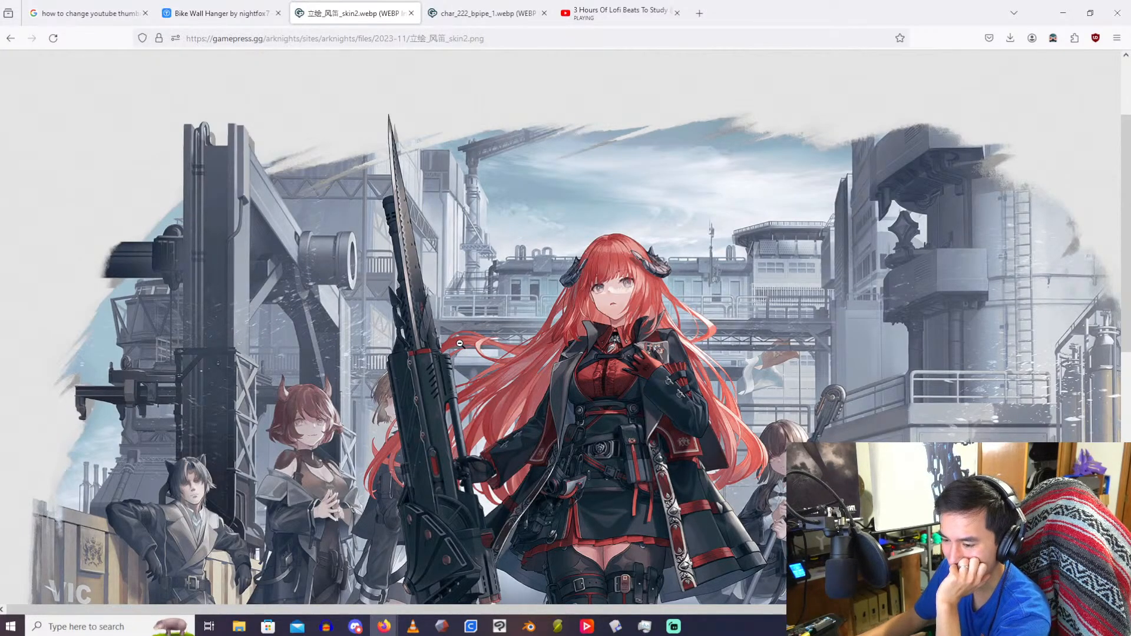
left_click(429, 344)
left_click(428, 344)
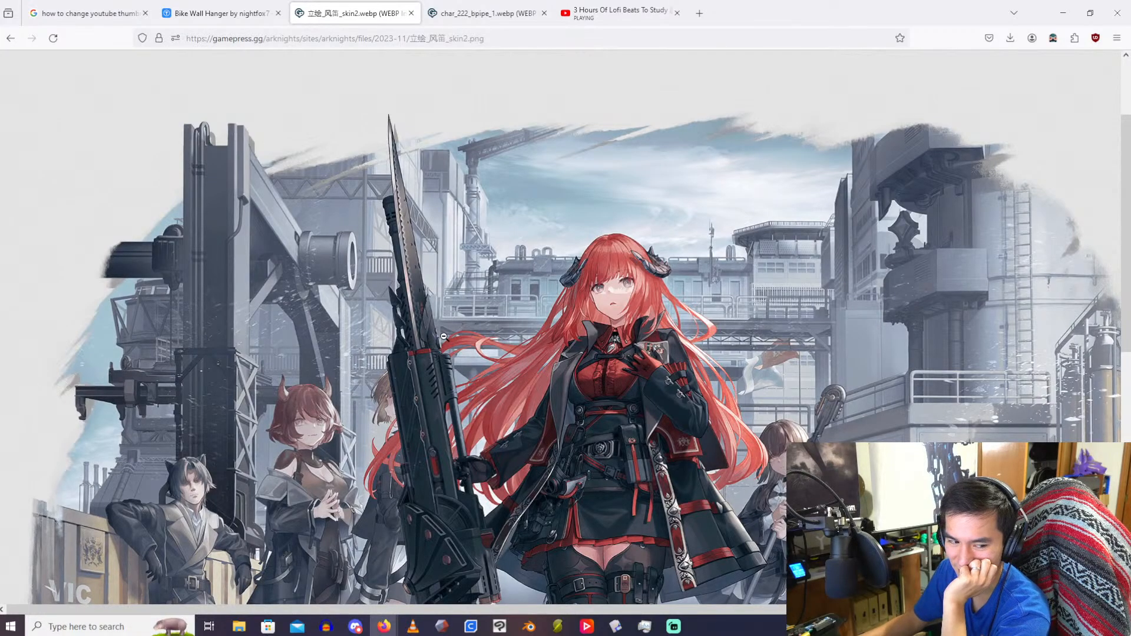
scroll(446, 338, "down", 4)
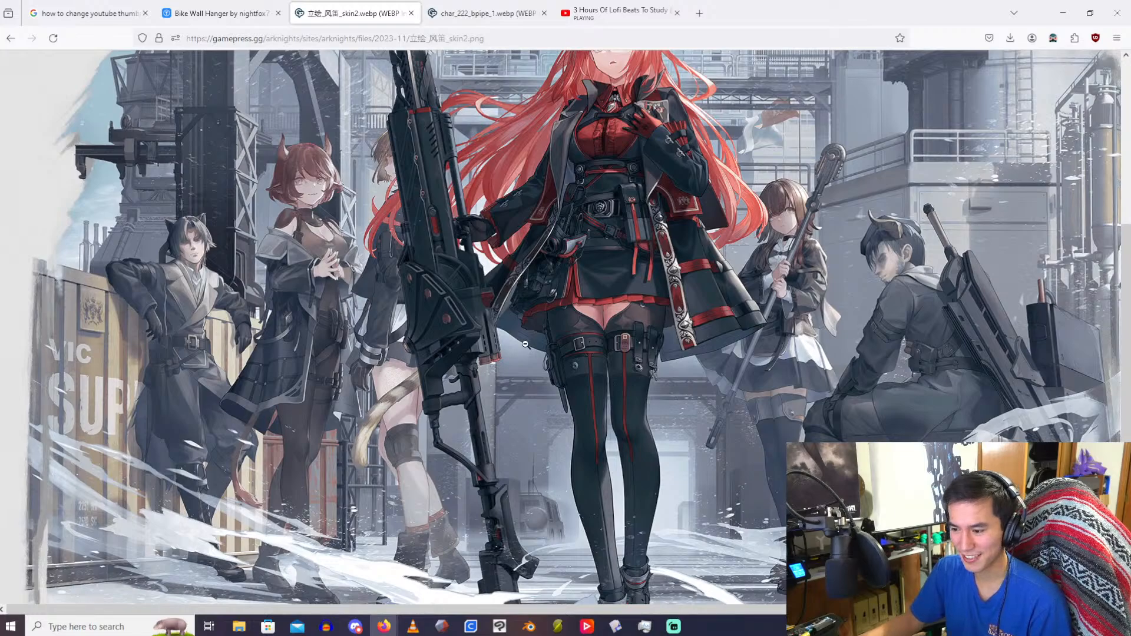
scroll(527, 345, "down", 1)
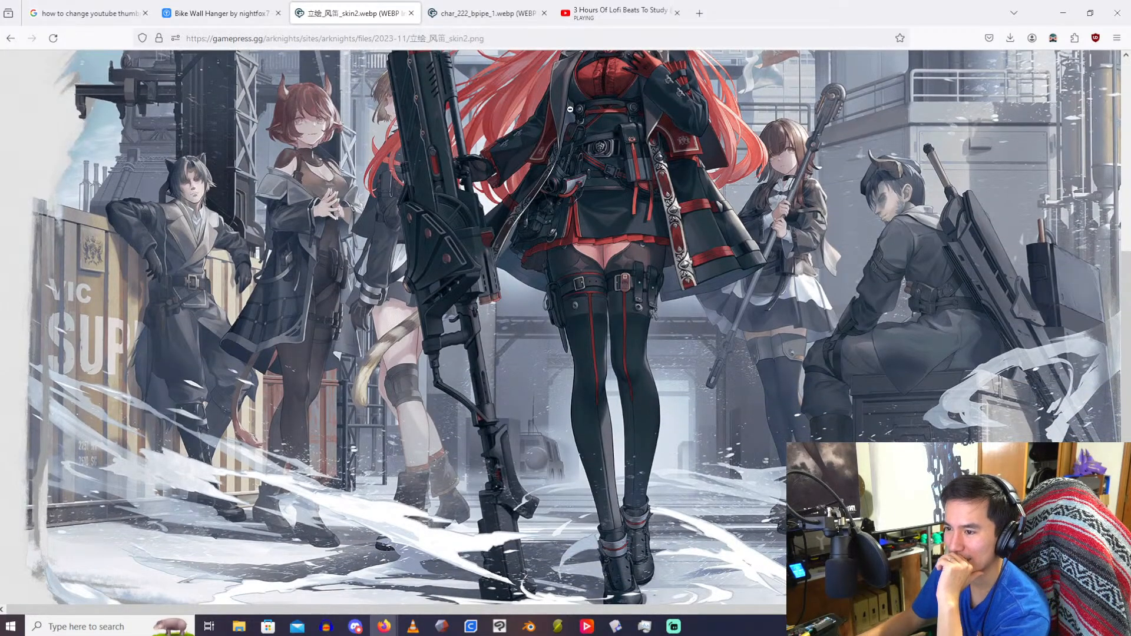
Step: Switch to Plasticity and inspect the four-barrel cluster on the octagonal housing from the front and side
left_click_drag(770, 19, 785, 0)
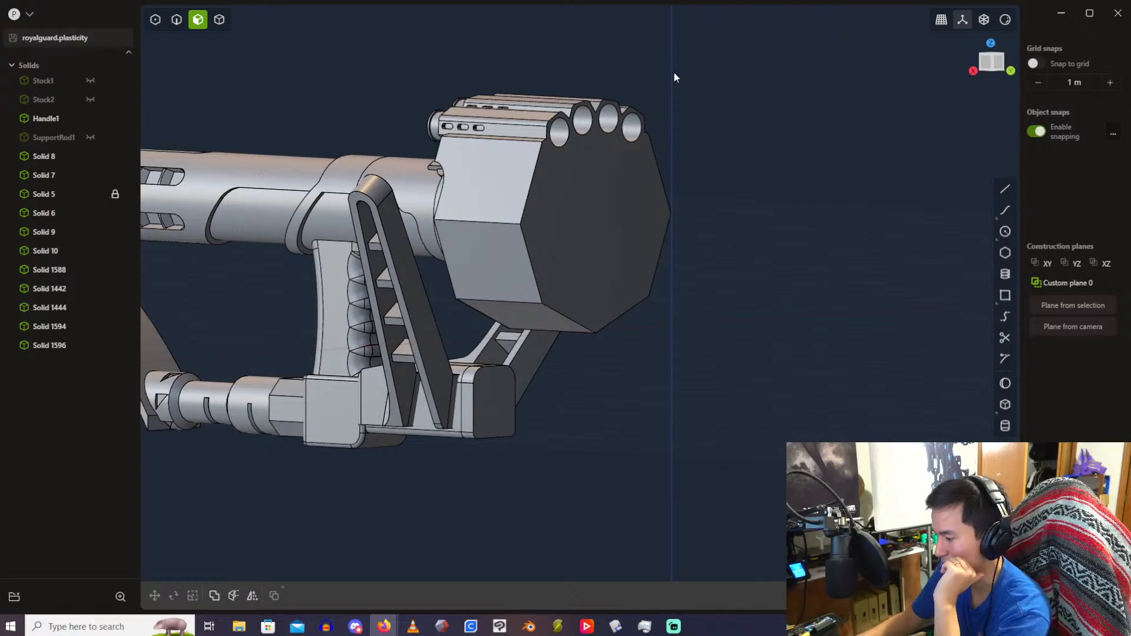
scroll(505, 178, "up", 5)
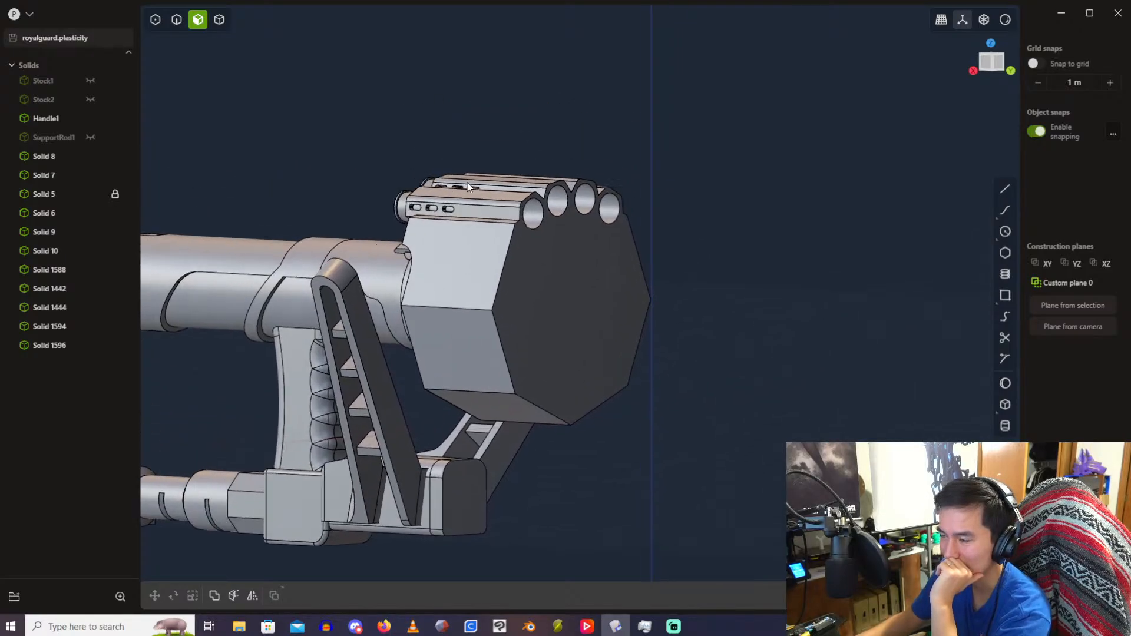
scroll(539, 174, "down", 2)
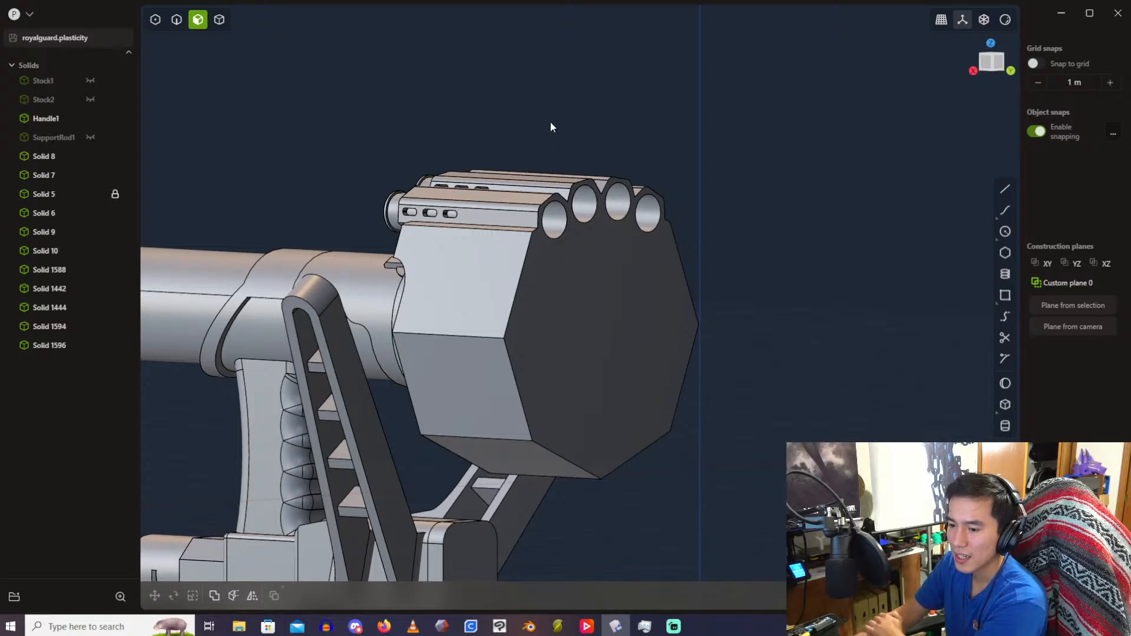
scroll(548, 124, "up", 2)
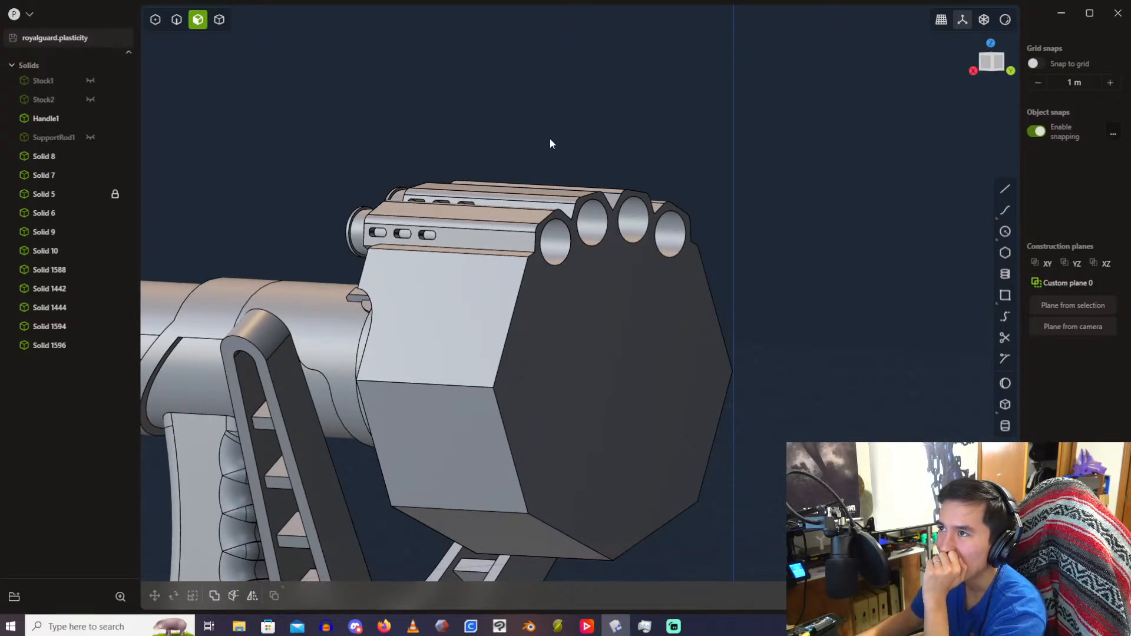
middle_click_drag(589, 253, 515, 260)
middle_click_drag(694, 236, 778, 207)
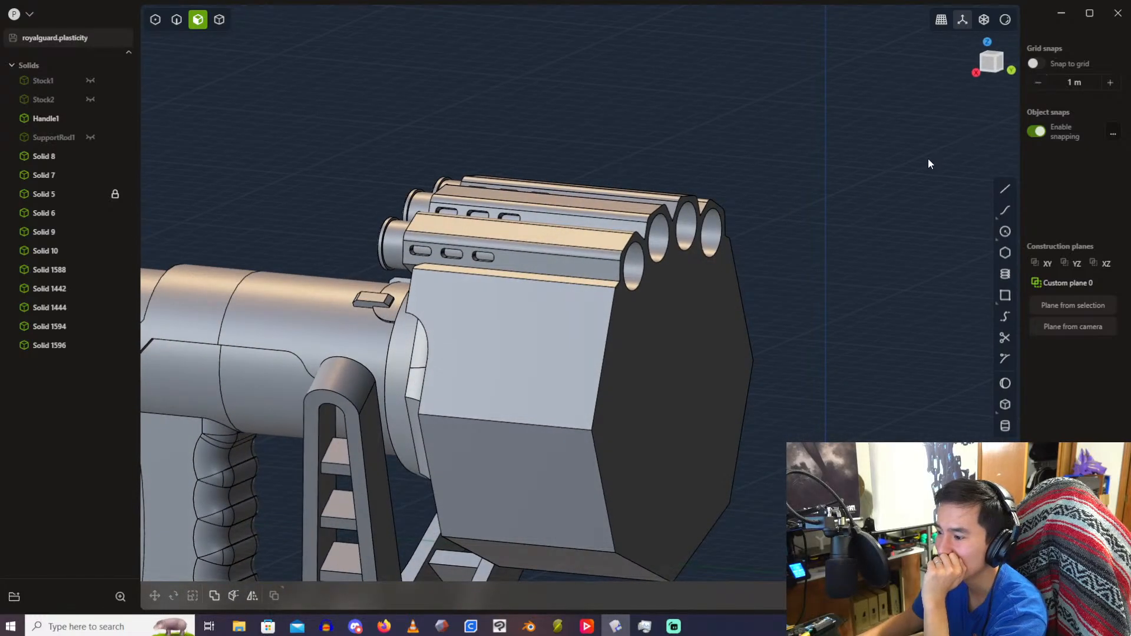
middle_click_drag(788, 167, 988, 61)
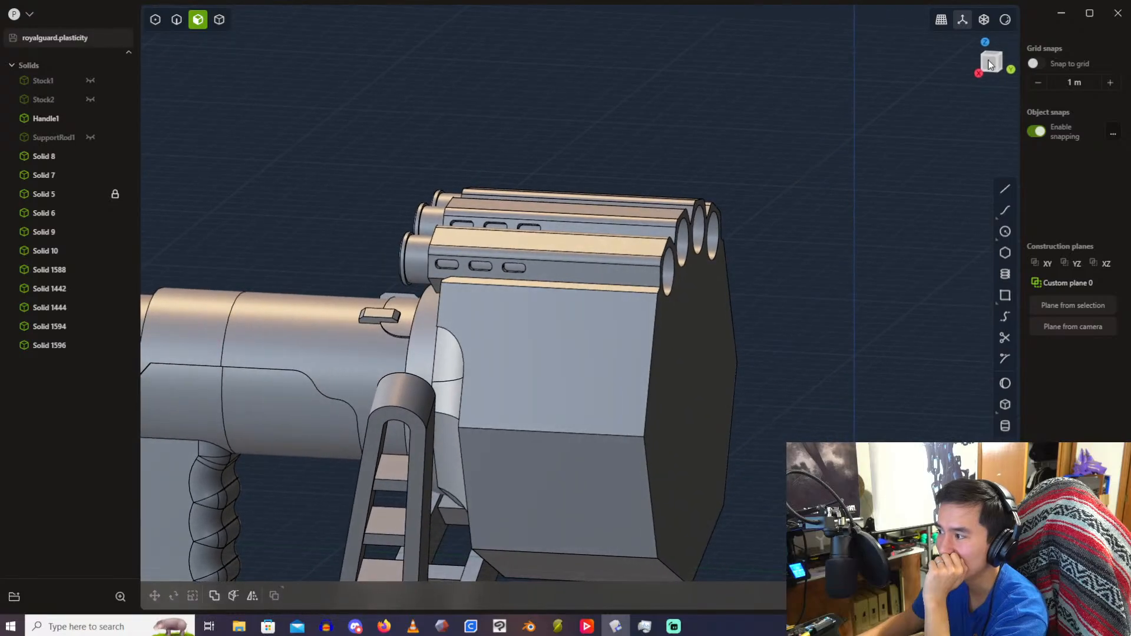
Step: Measure the length of the four-barrel cluster in the right view with a temporary line
left_click(984, 74)
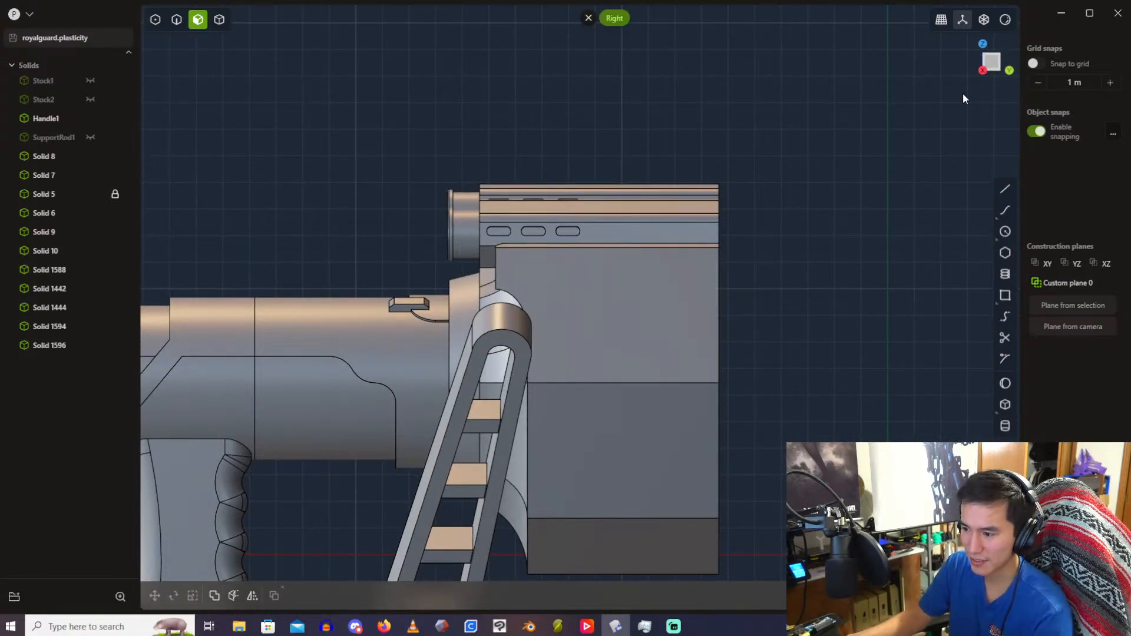
left_click(1005, 188)
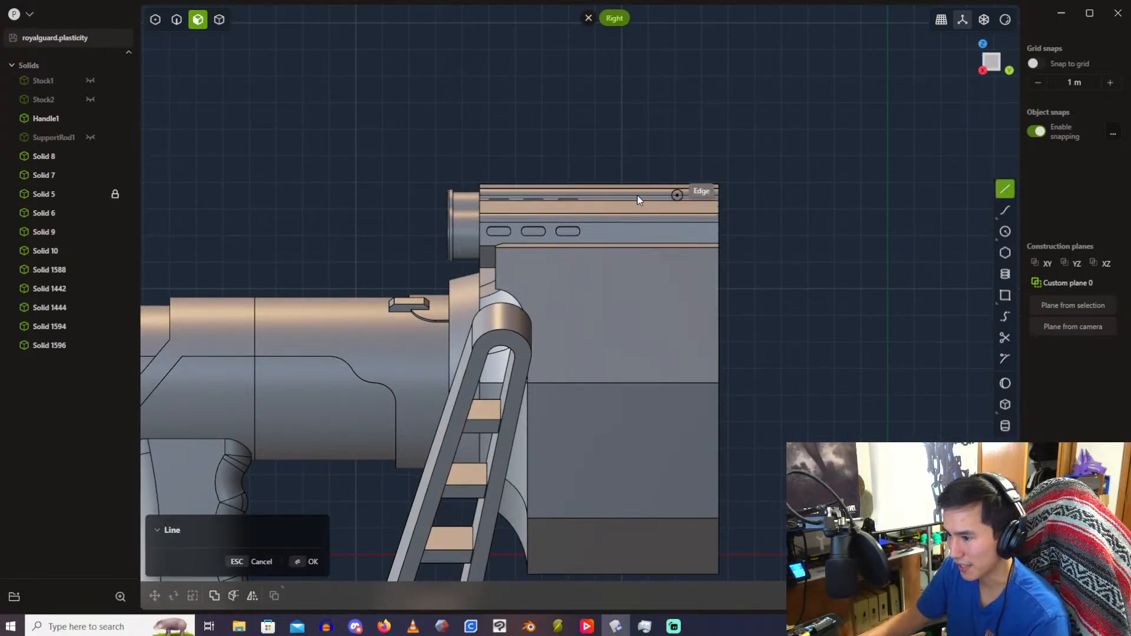
left_click(480, 213)
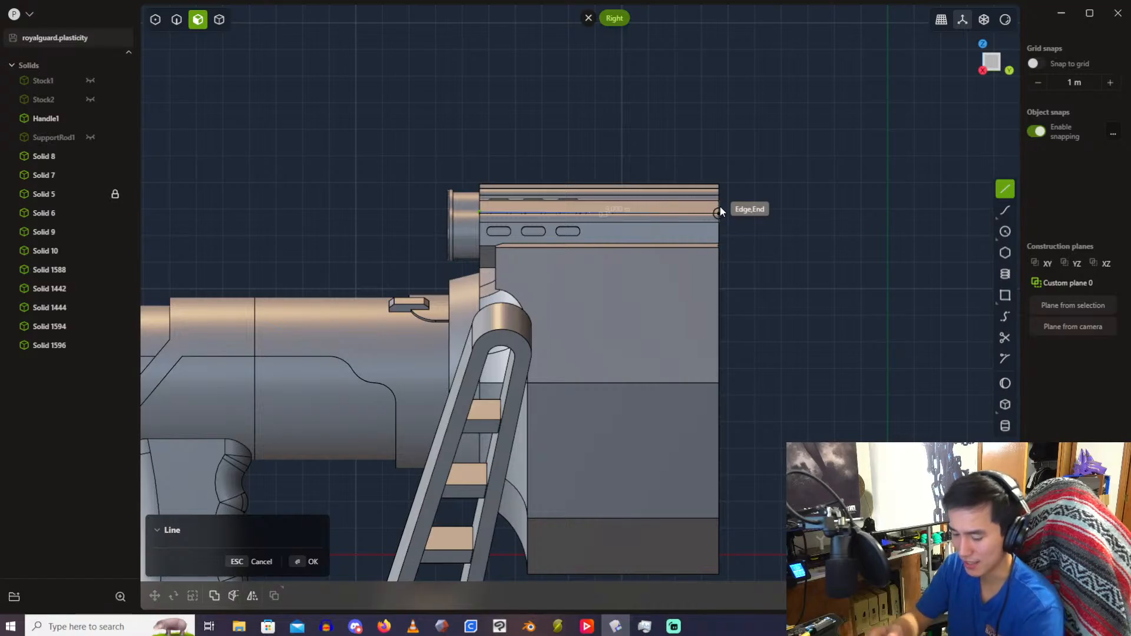
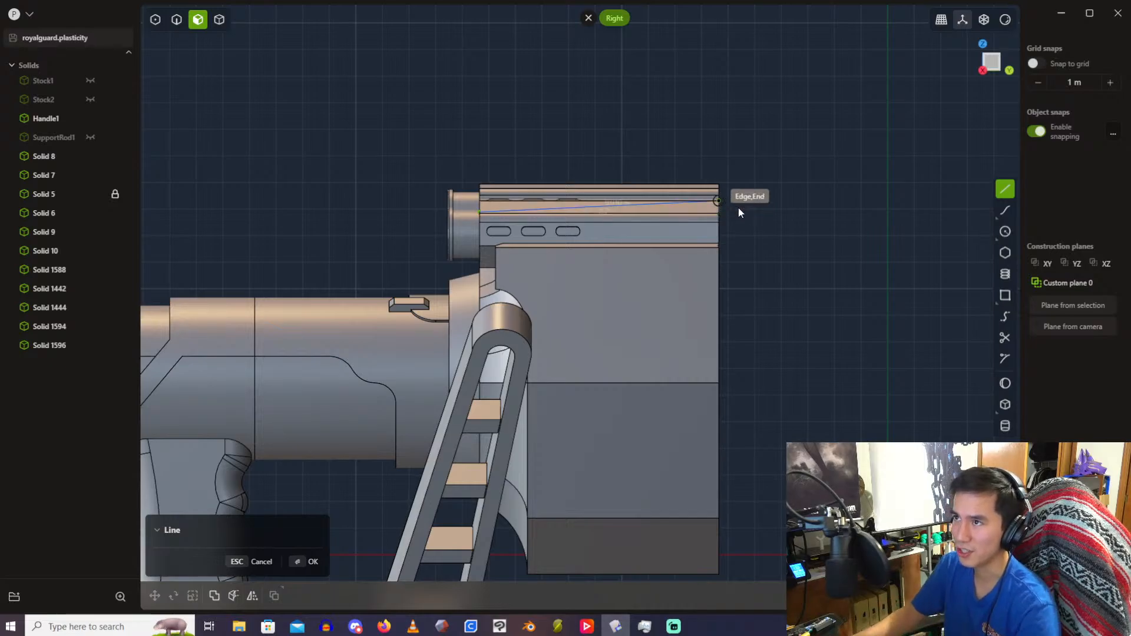
scroll(736, 136, "up", 1)
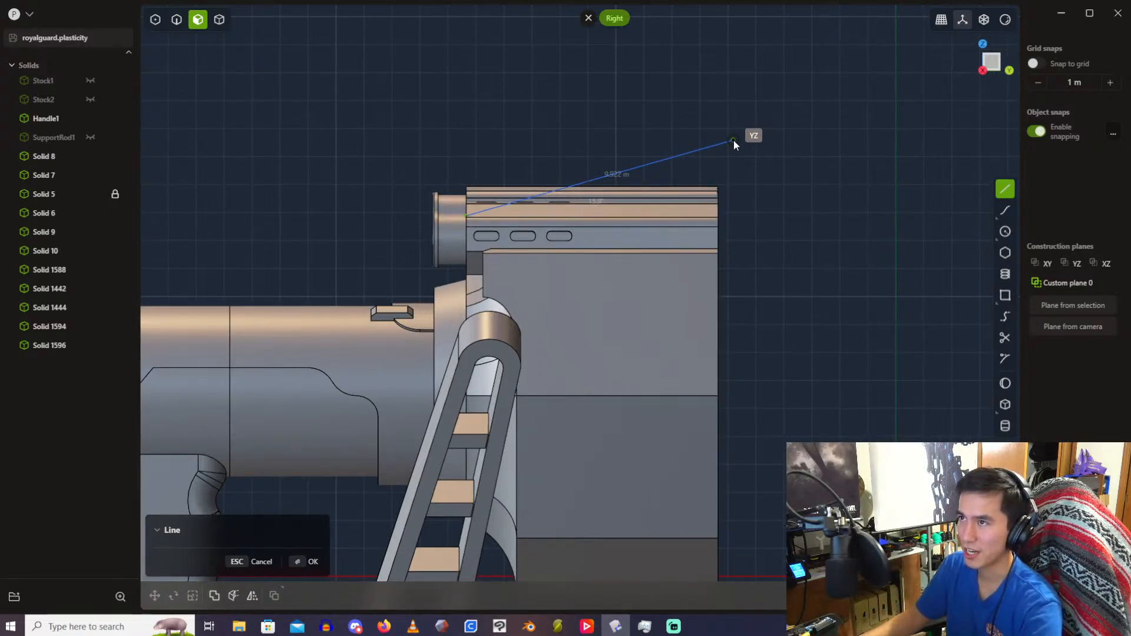
key("Escape")
Step: Offset the front face of the octagonal barrel housing outward by 1 m
middle_click_drag(689, 120, 599, 163)
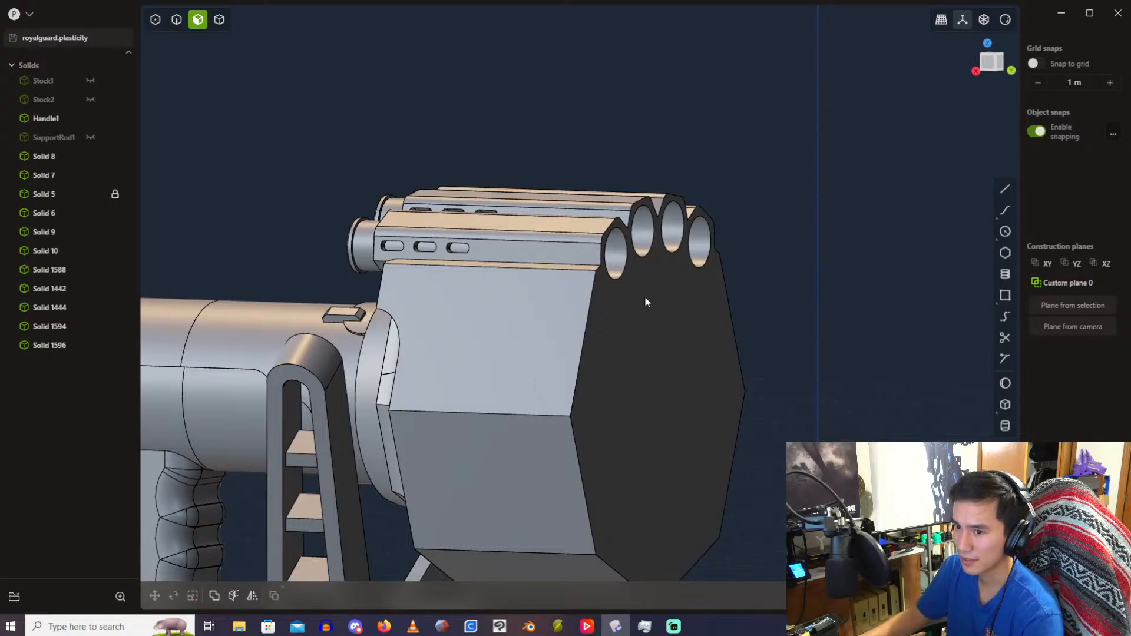
left_click(654, 336)
left_click_drag(694, 338, 712, 339)
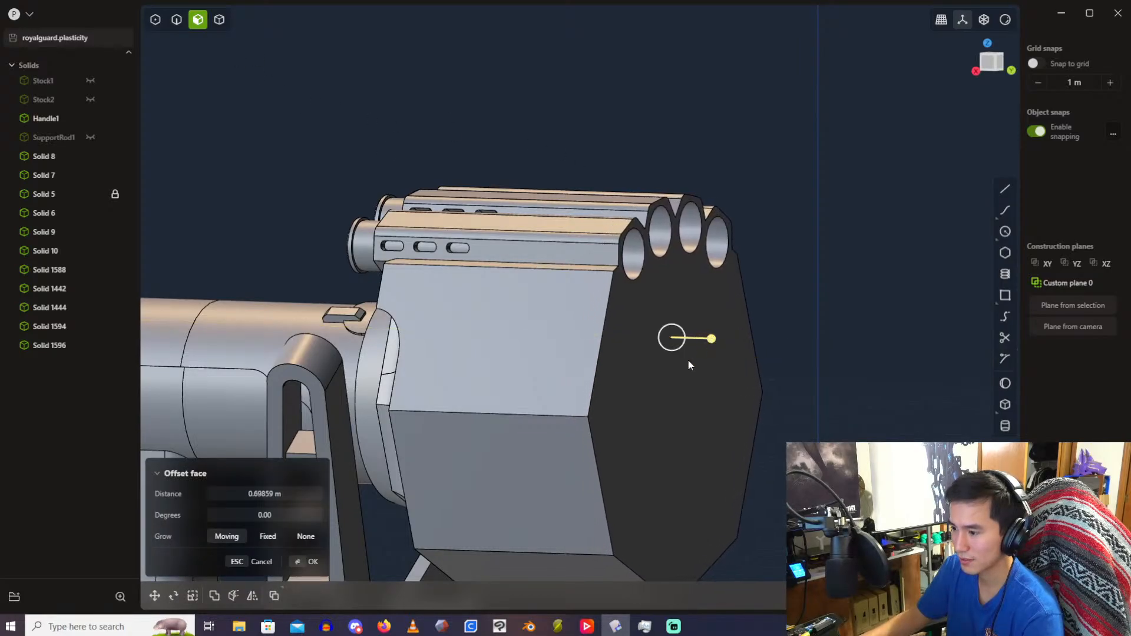
left_click(301, 494)
type("0")
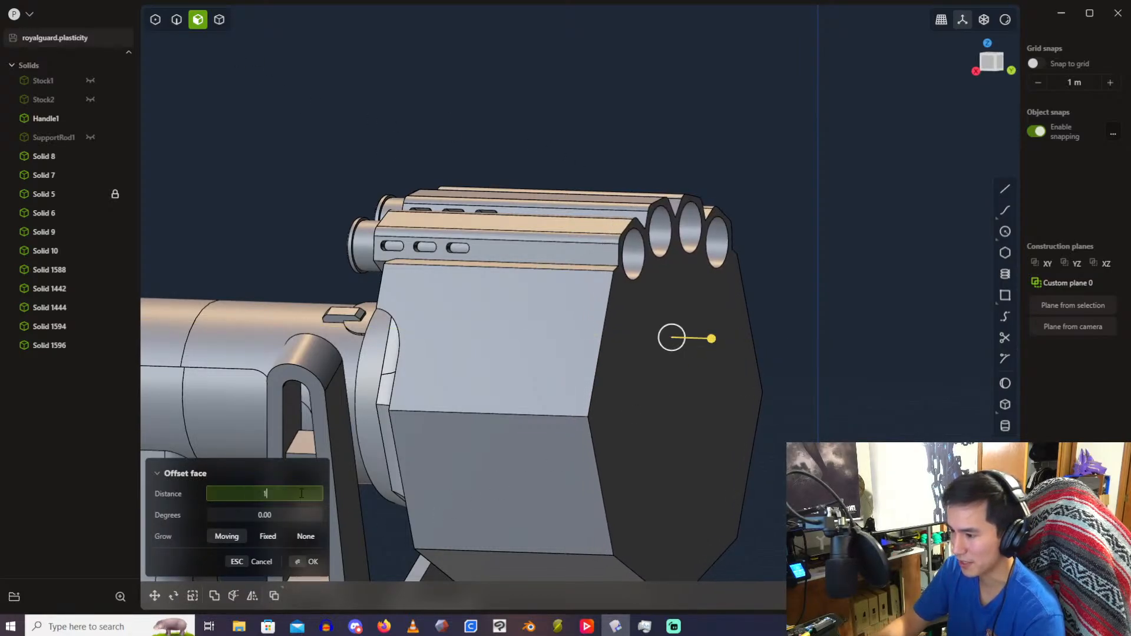
key("Return")
left_click(722, 139)
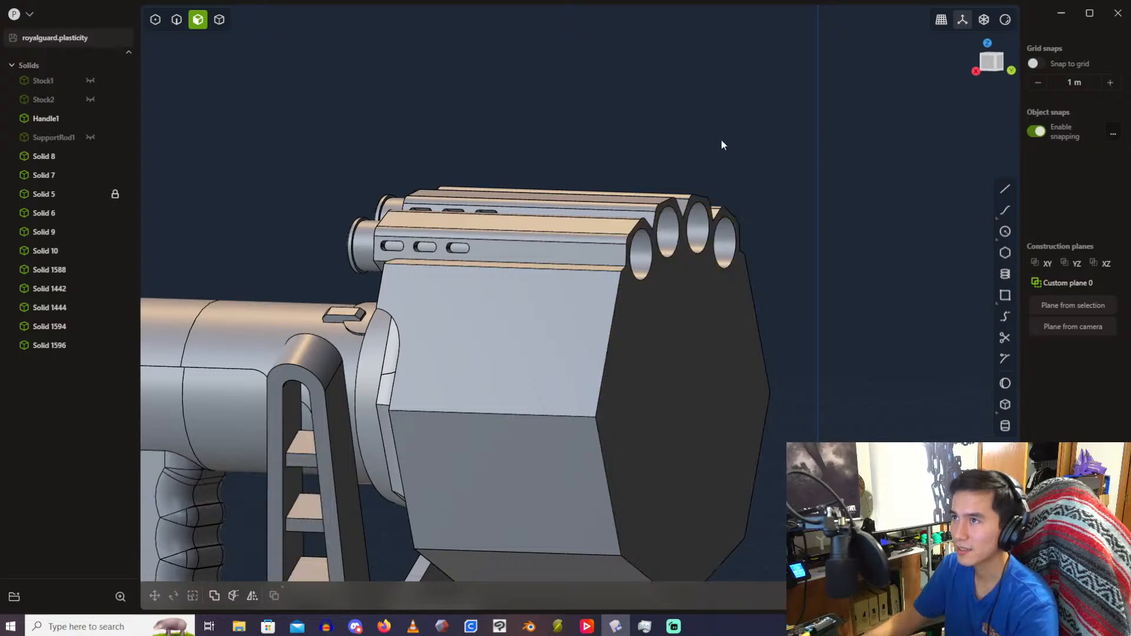
scroll(721, 140, "up", 3)
middle_click_drag(671, 141, 655, 166)
scroll(677, 141, "down", 2)
scroll(677, 141, "up", 2)
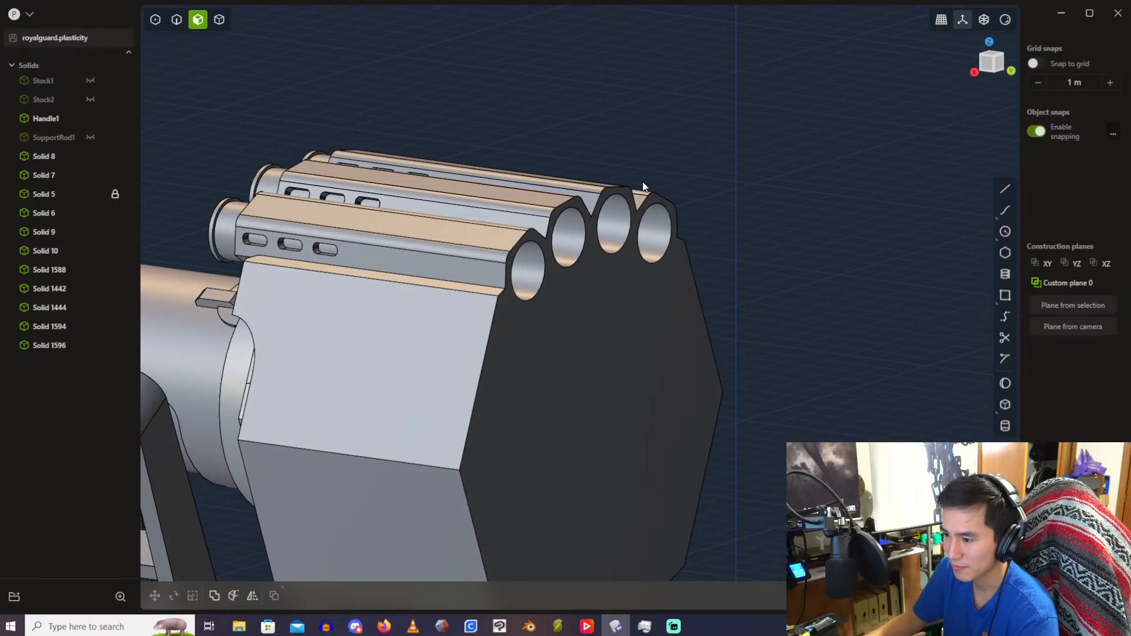
Step: Extend the octagonal housing's front face outward by another 1 m
middle_click_drag(640, 231, 633, 124)
scroll(656, 229, "down", 3)
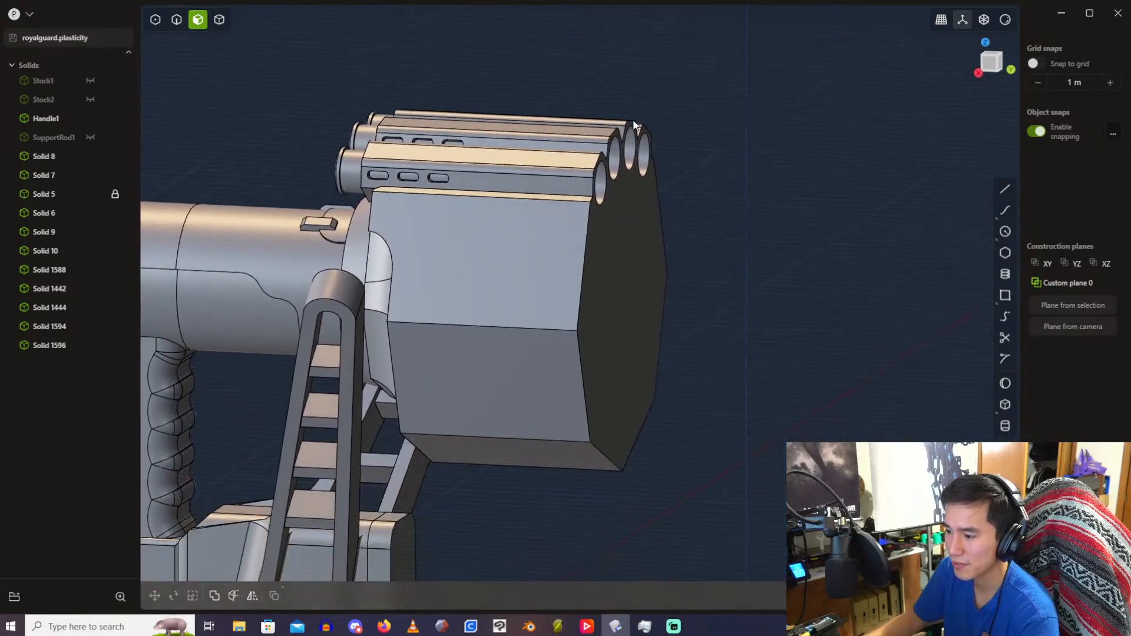
left_click(614, 268)
left_click_drag(678, 288, 700, 289)
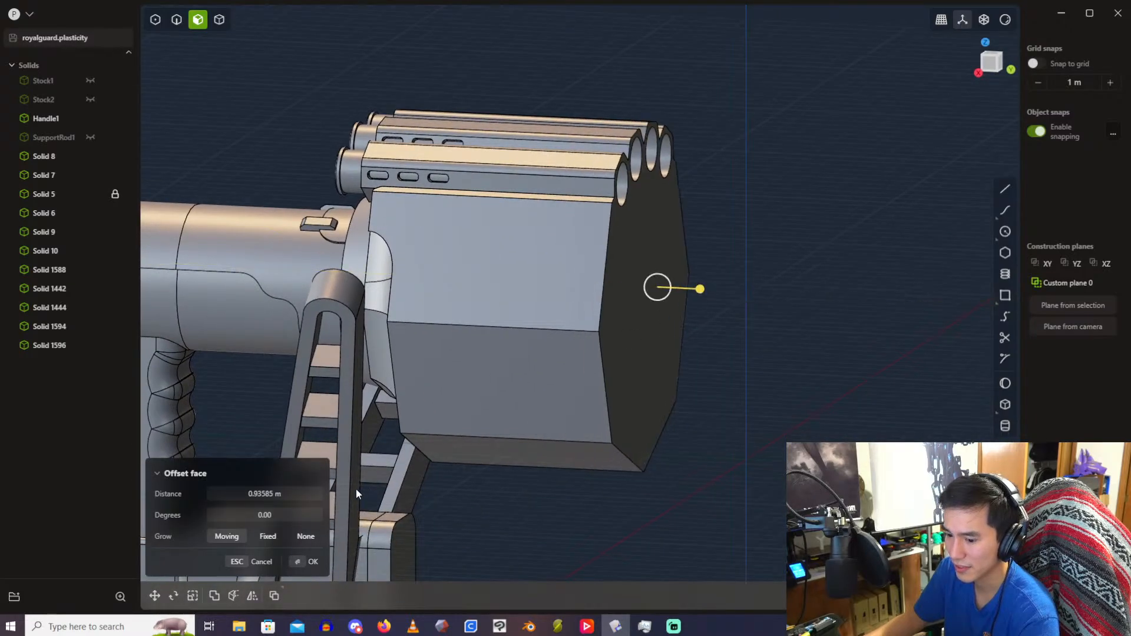
left_click(307, 494)
type("1")
key("Return")
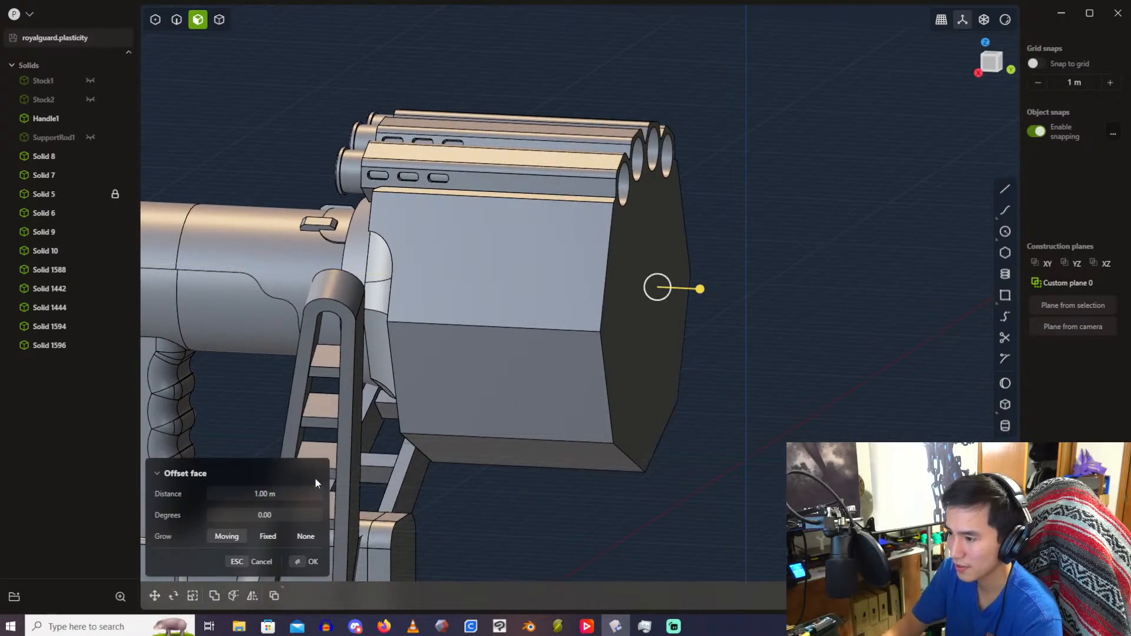
key("Return")
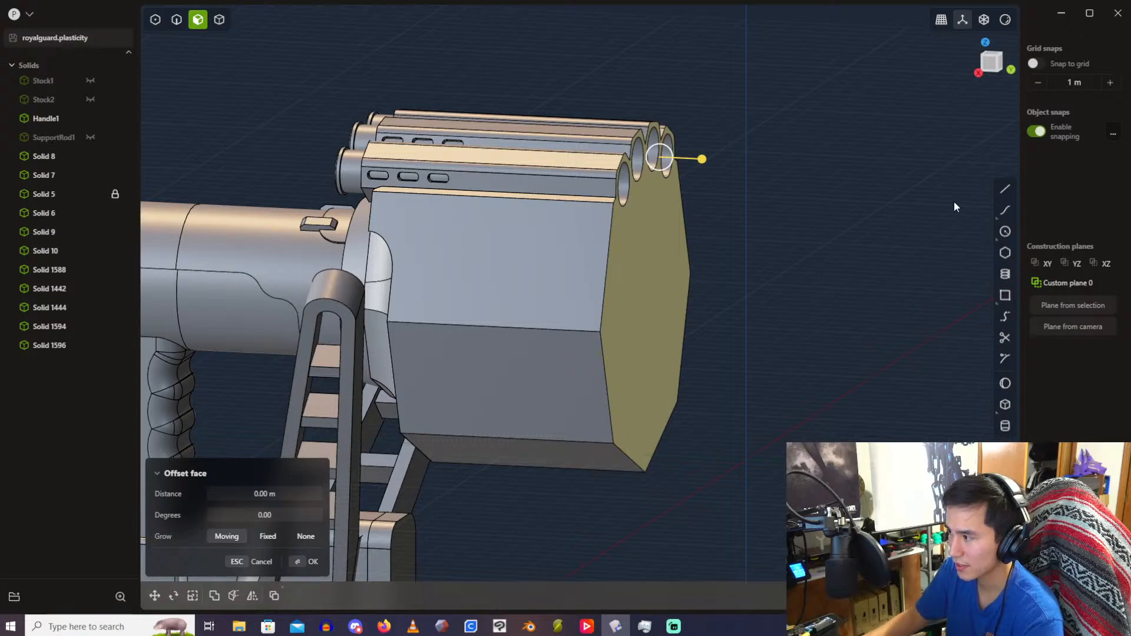
Step: In the right view, sketch a rectangle about 1.35 m high from the front edge of the octagonal housing, starting at its middle ridge line
left_click(975, 97)
key("KP_3")
left_click(1009, 311)
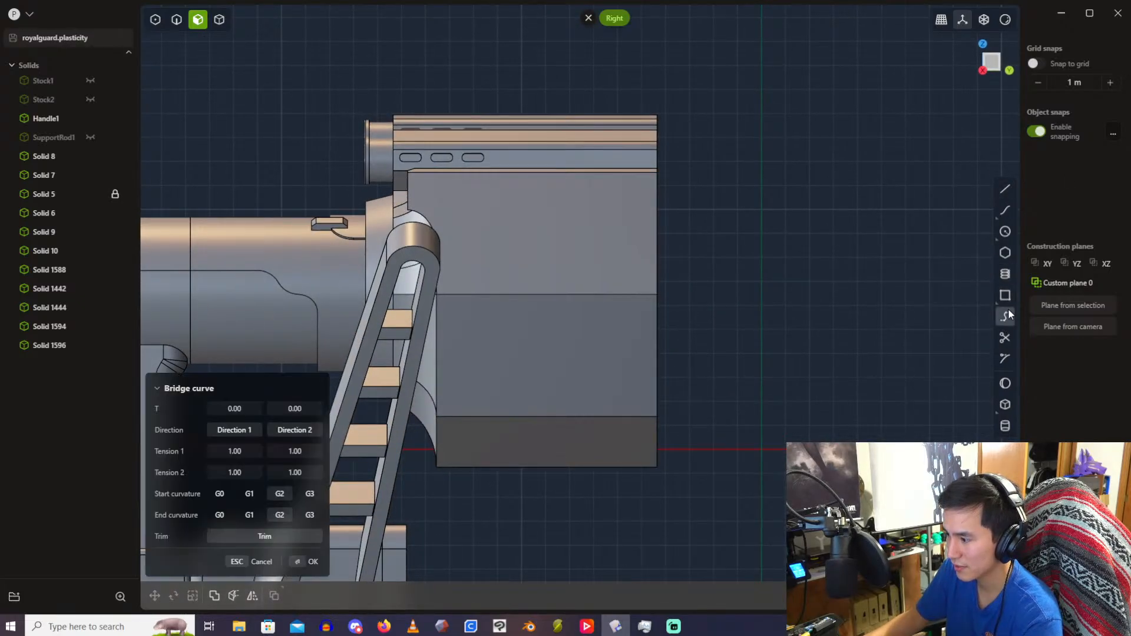
left_click(1010, 300)
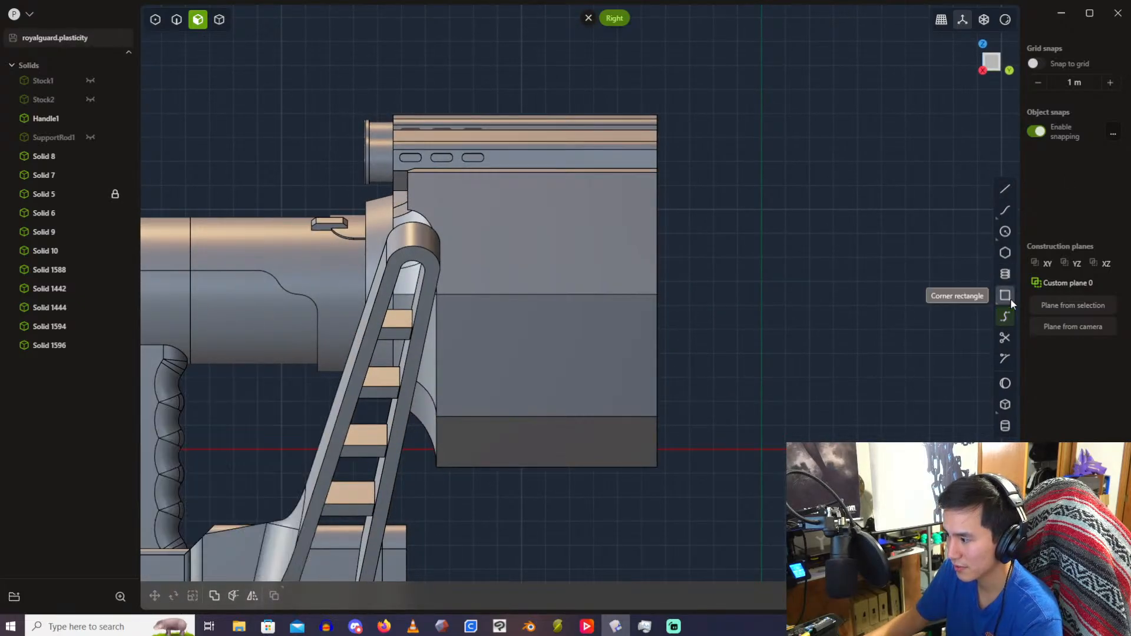
left_click(656, 293)
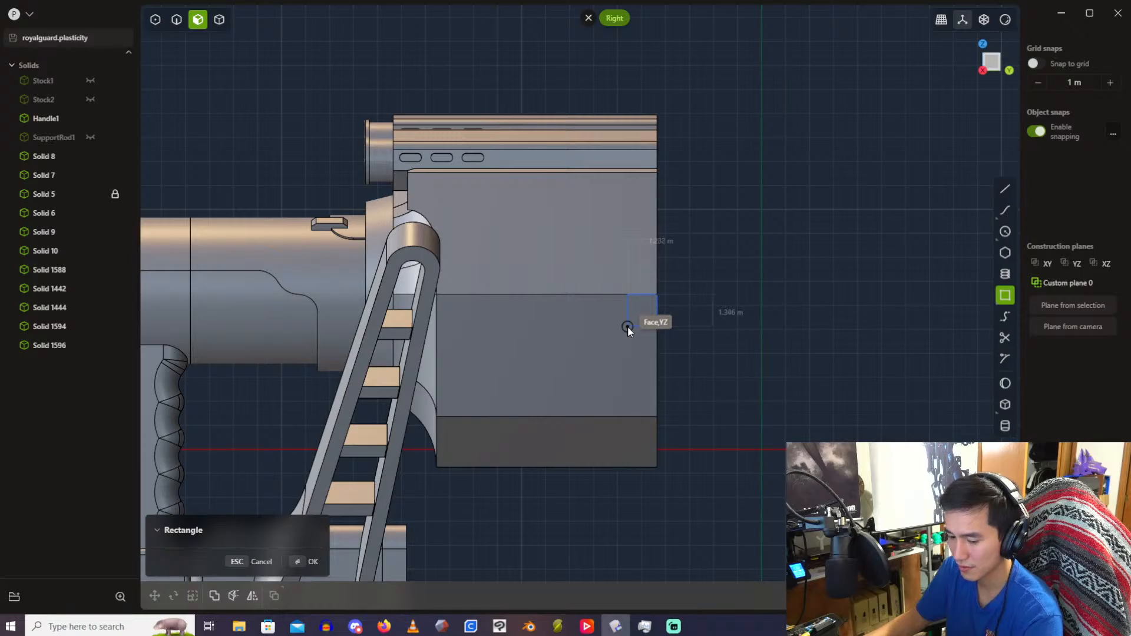
key("Tab")
left_click(628, 327)
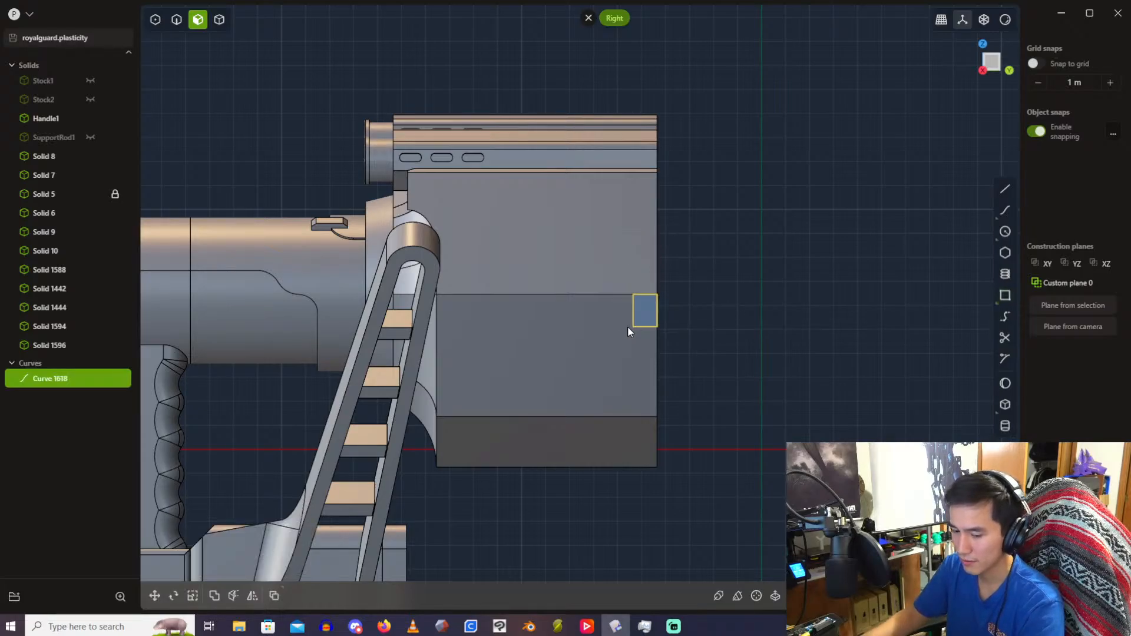
Step: Extrude the small rectangle into a block at the housing's front edge and delete its source curve
middle_click_drag(694, 245, 606, 309)
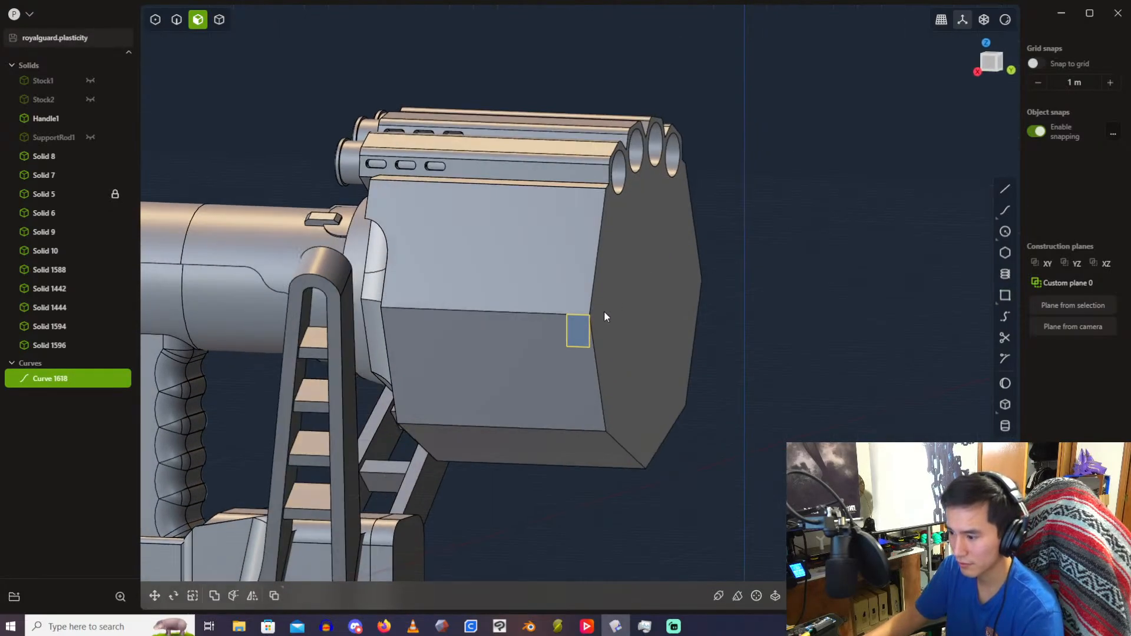
left_click(580, 332)
key("e")
middle_click_drag(525, 236, 617, 238)
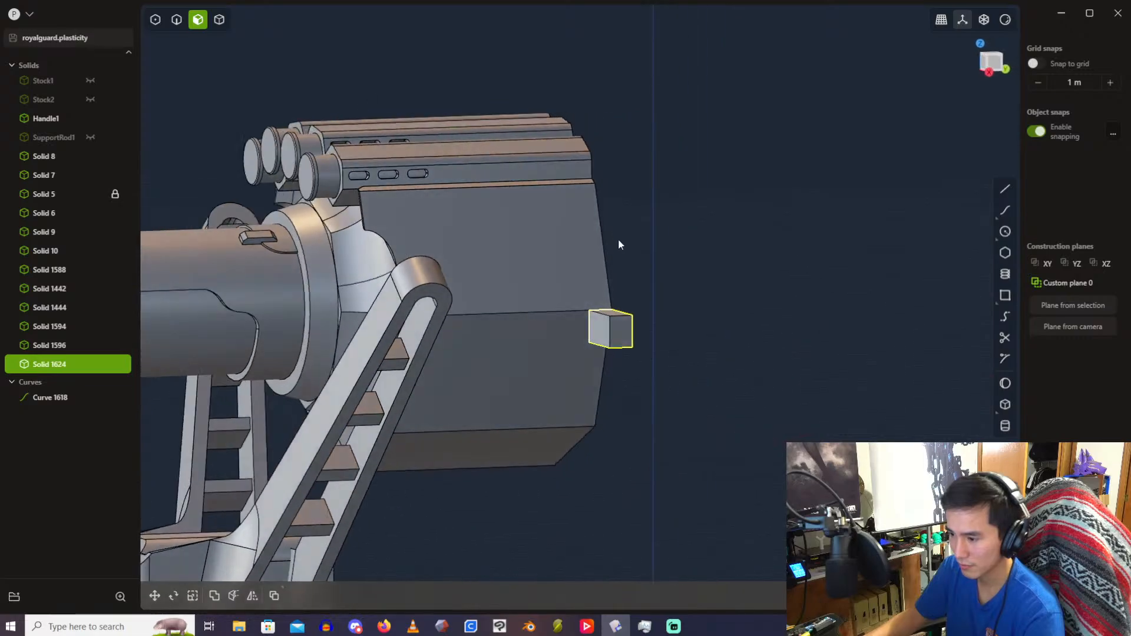
left_click(59, 398)
key("Delete")
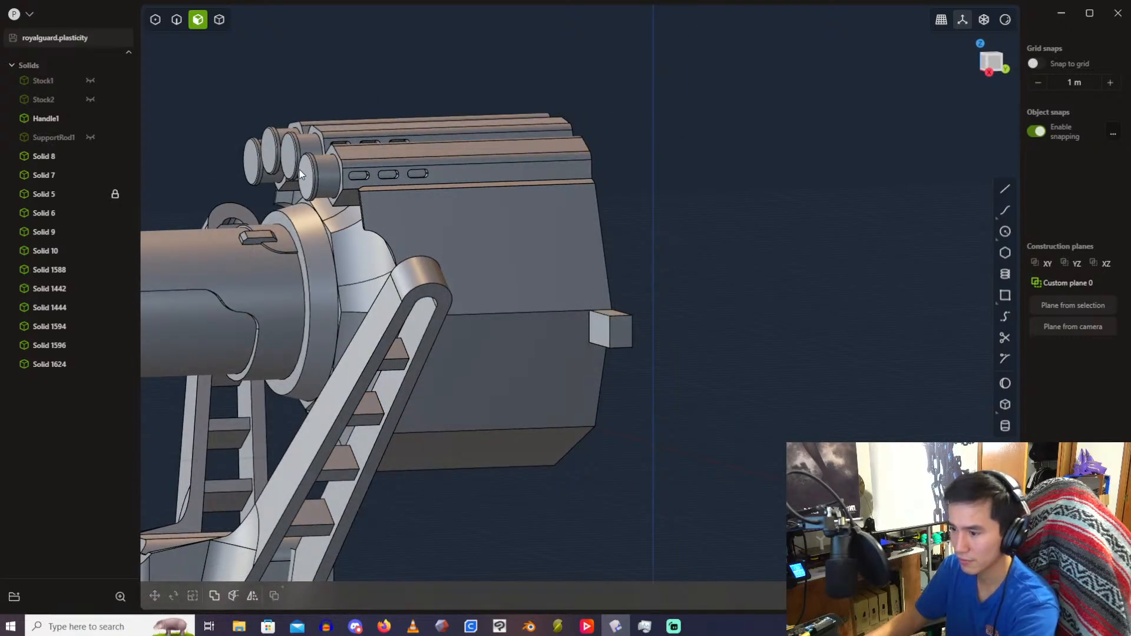
Step: Cut the octagonal housing with the block's rear face to split off a front slab, and delete the block
left_click(219, 20)
left_click(430, 216)
scroll(508, 265, "up", 2)
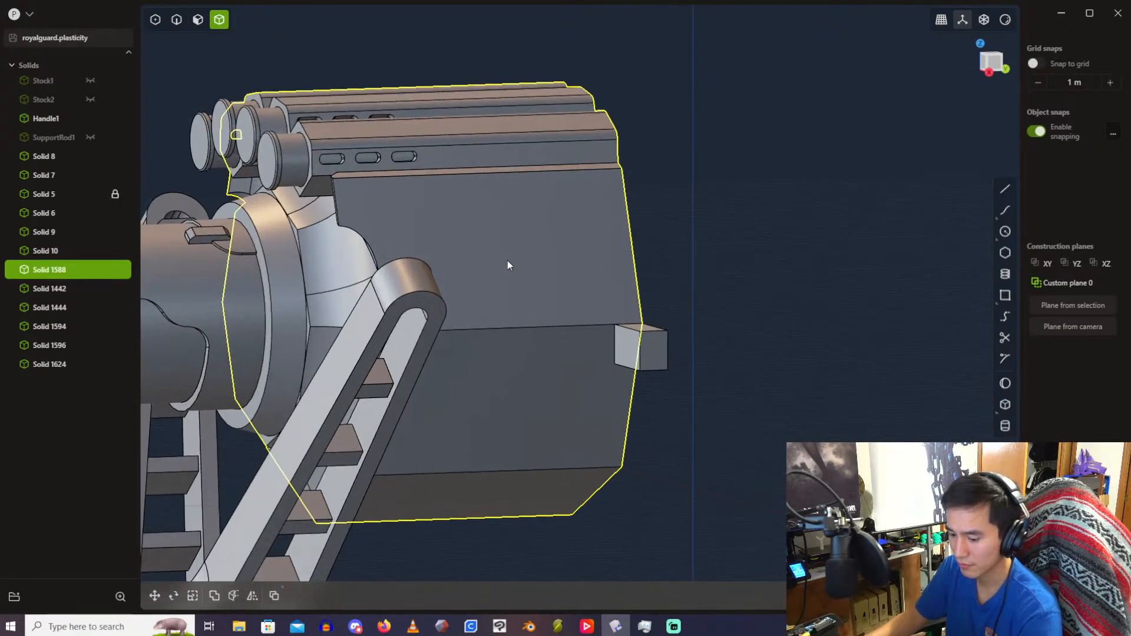
key("alt+x")
left_click(631, 349)
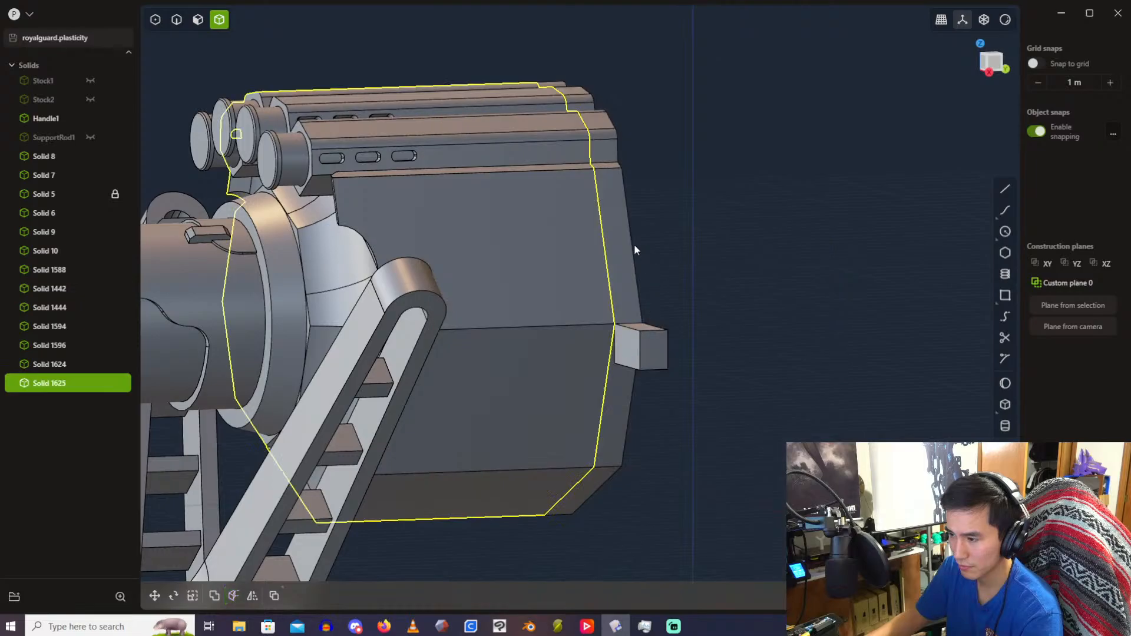
left_click(628, 354)
key("Delete")
middle_click_drag(652, 310, 554, 158)
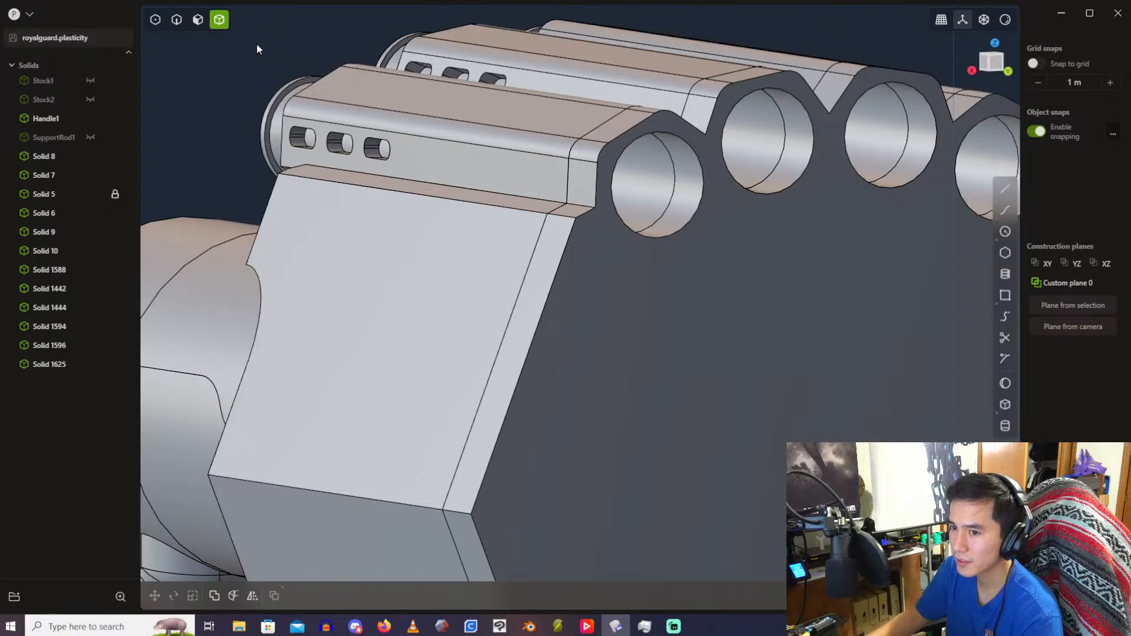
Step: Try to offset the notch faces between the first two barrels on the front slab outward by about 0.45 m
left_click(198, 21)
scroll(678, 197, "down", 5)
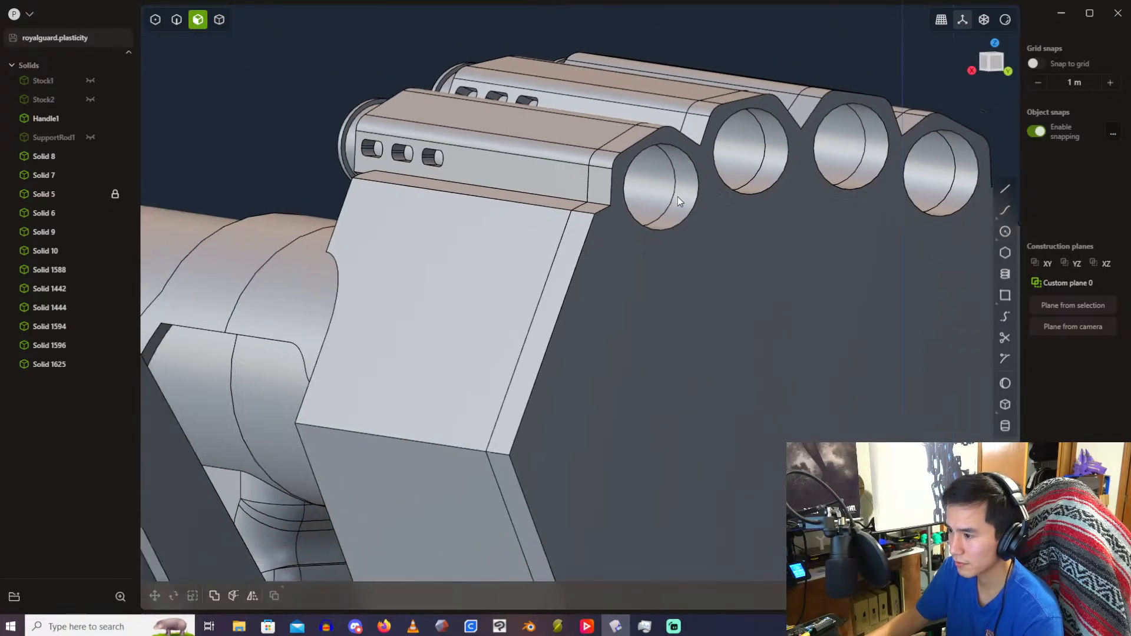
scroll(678, 197, "down", 5)
scroll(681, 193, "up", 8)
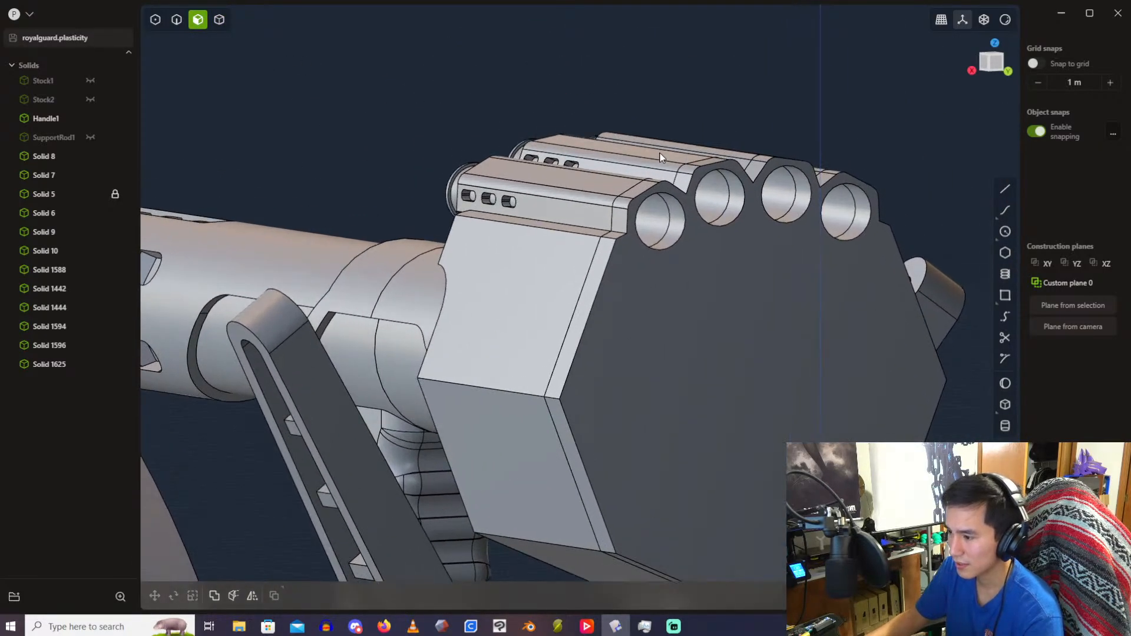
scroll(696, 180, "up", 3)
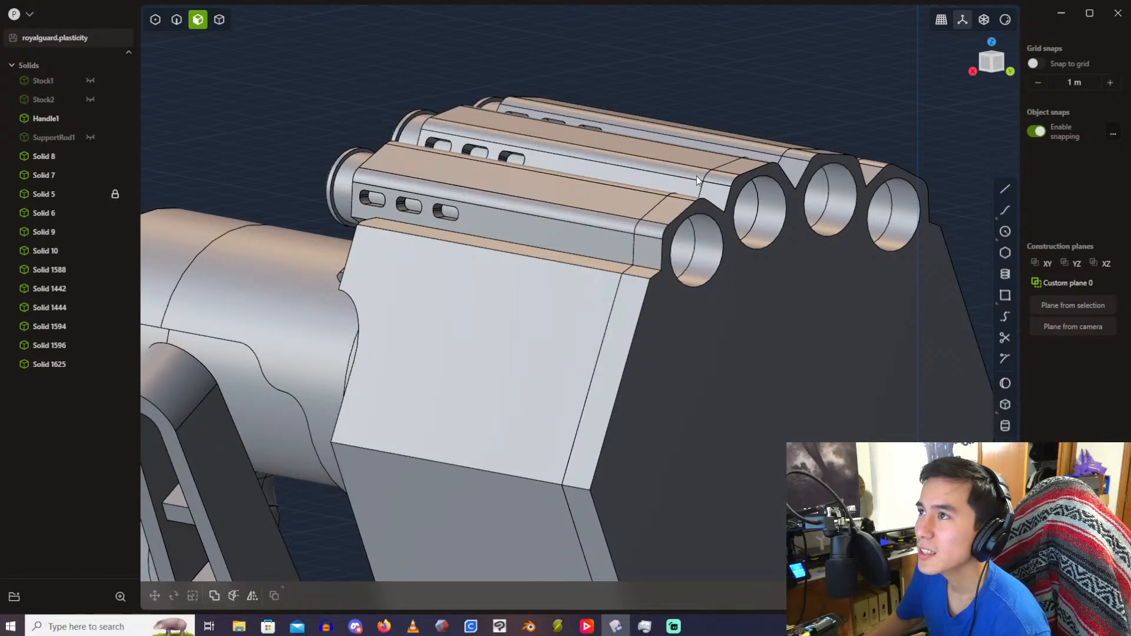
mouse_move(697, 176)
middle_mouse_down()
mouse_move(789, 228)
mouse_move(684, 158)
middle_mouse_up()
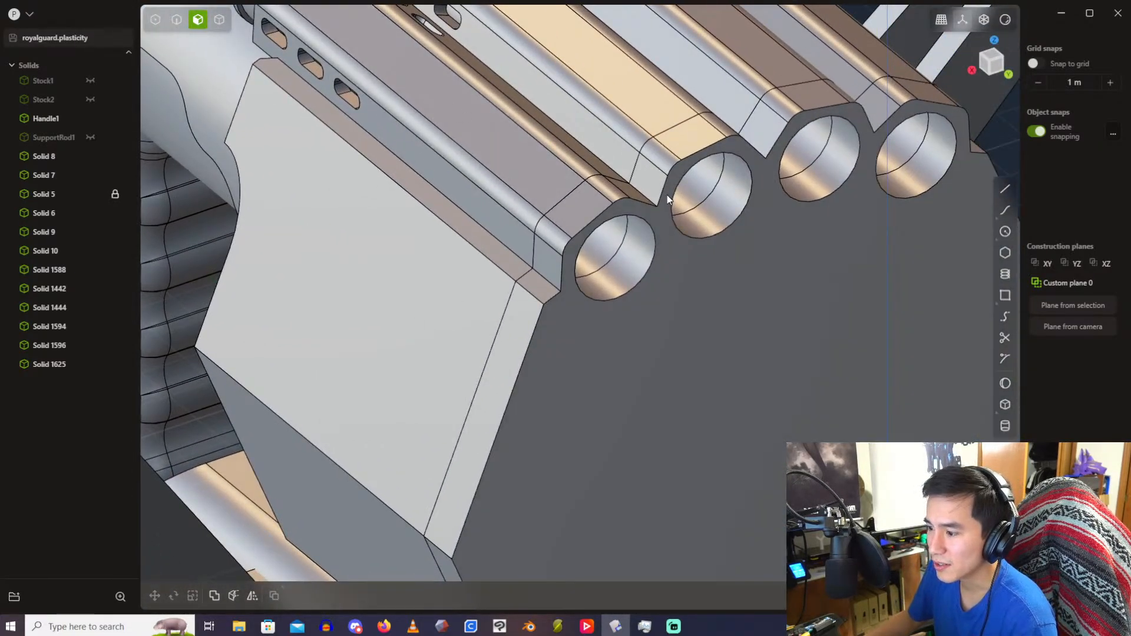
left_click(635, 199)
key("o")
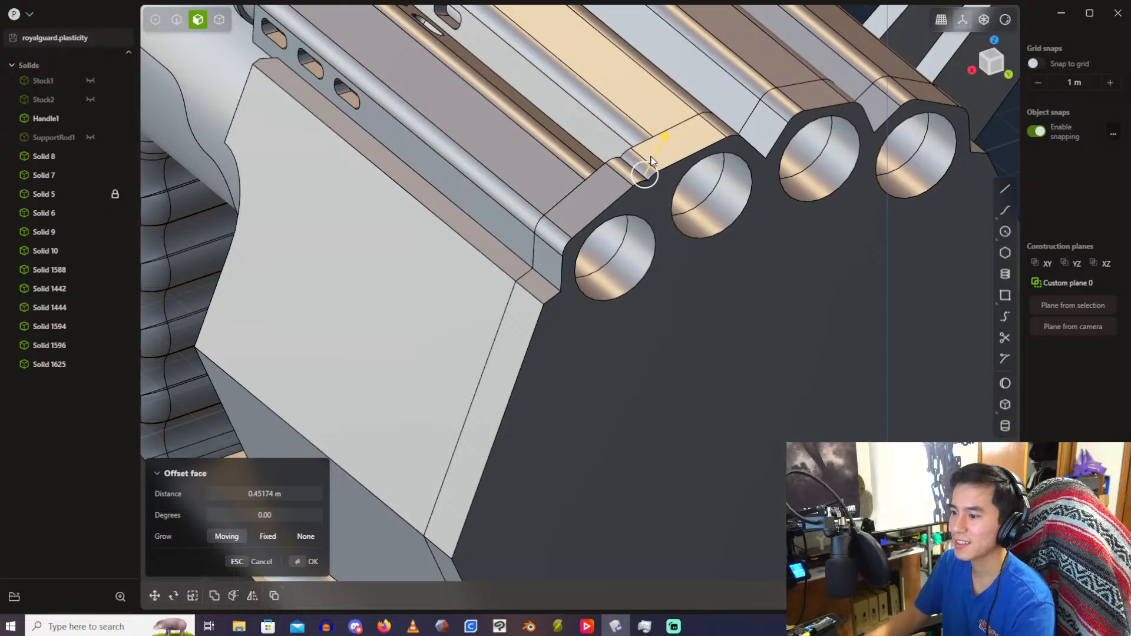
left_click(652, 161)
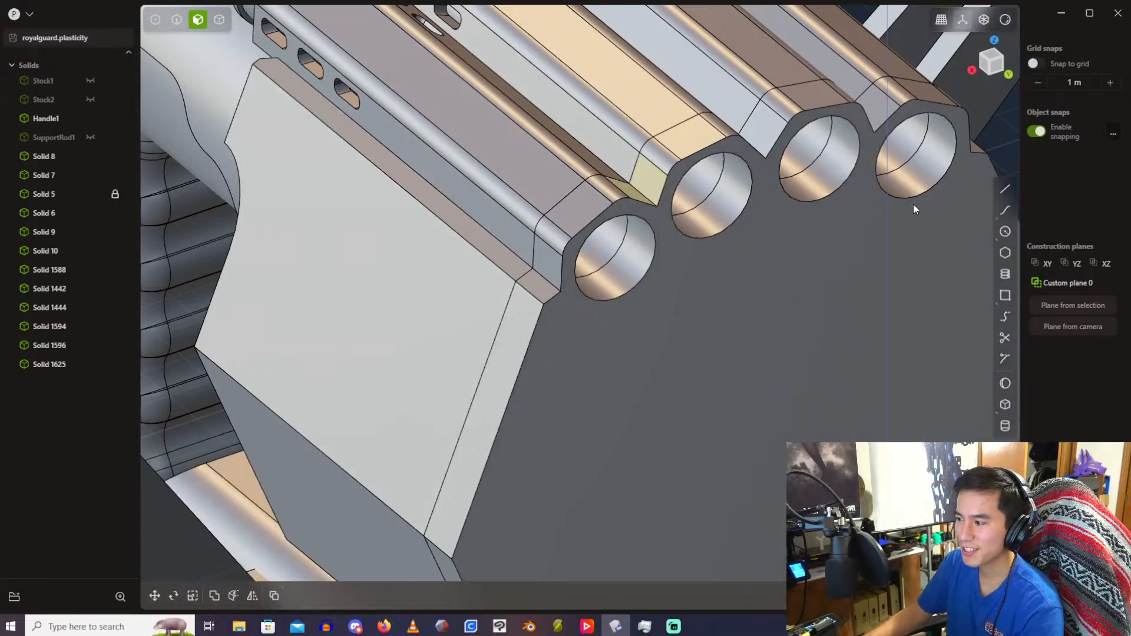
scroll(920, 177, "down", 2)
middle_click_drag(977, 147, 435, 191, "shift")
scroll(362, 122, "up", 2)
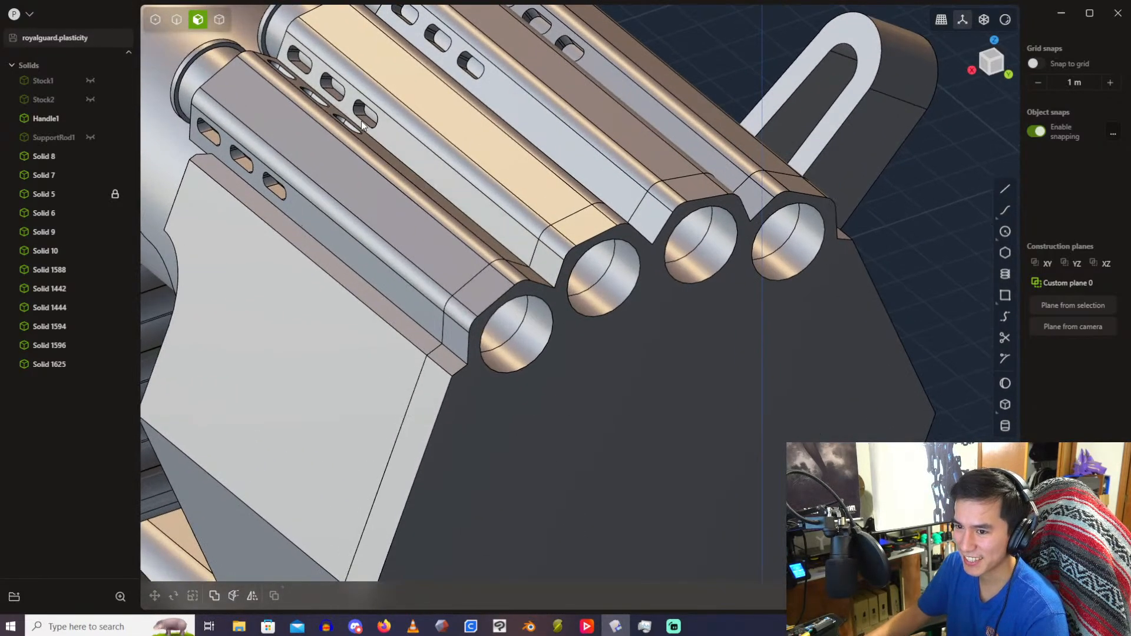
left_click(313, 221)
key("o")
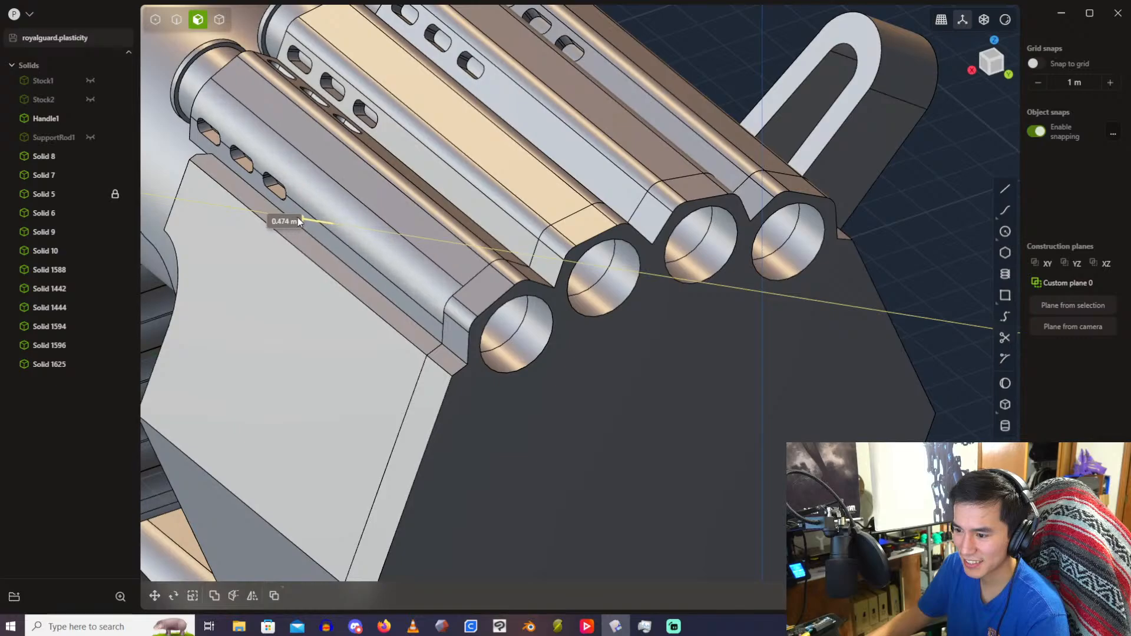
left_click(330, 230)
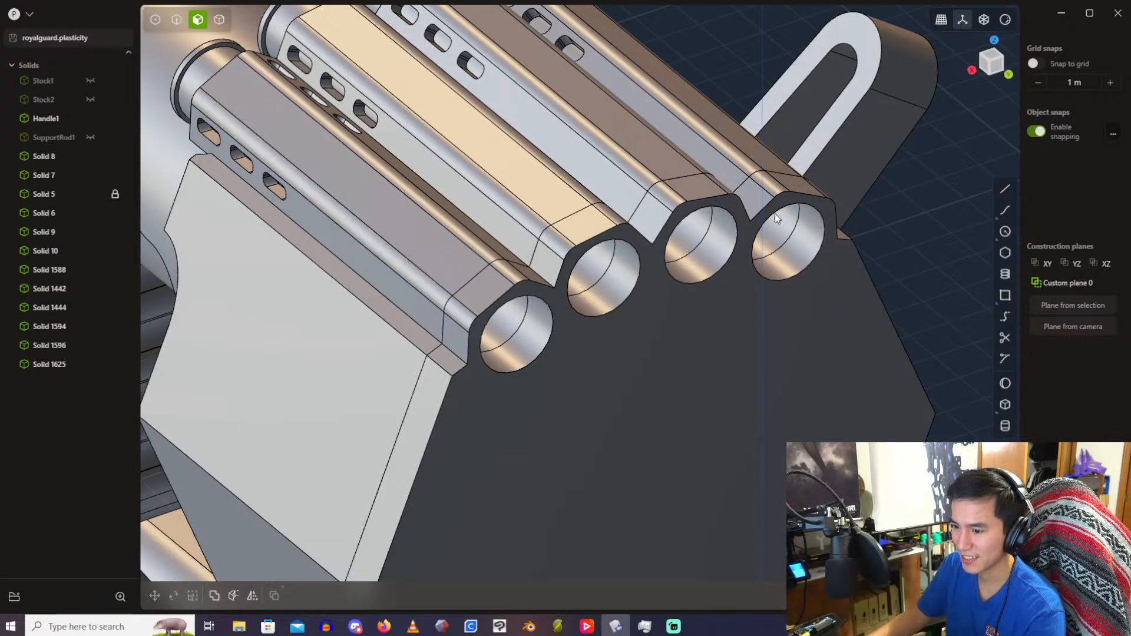
left_click(418, 264)
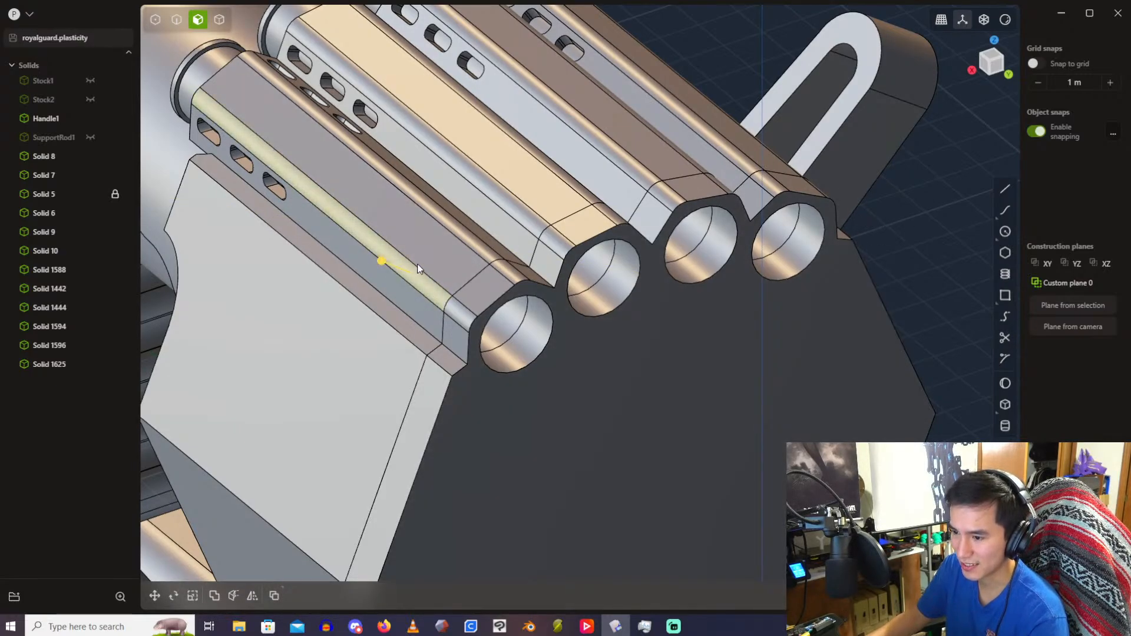
left_click(512, 203)
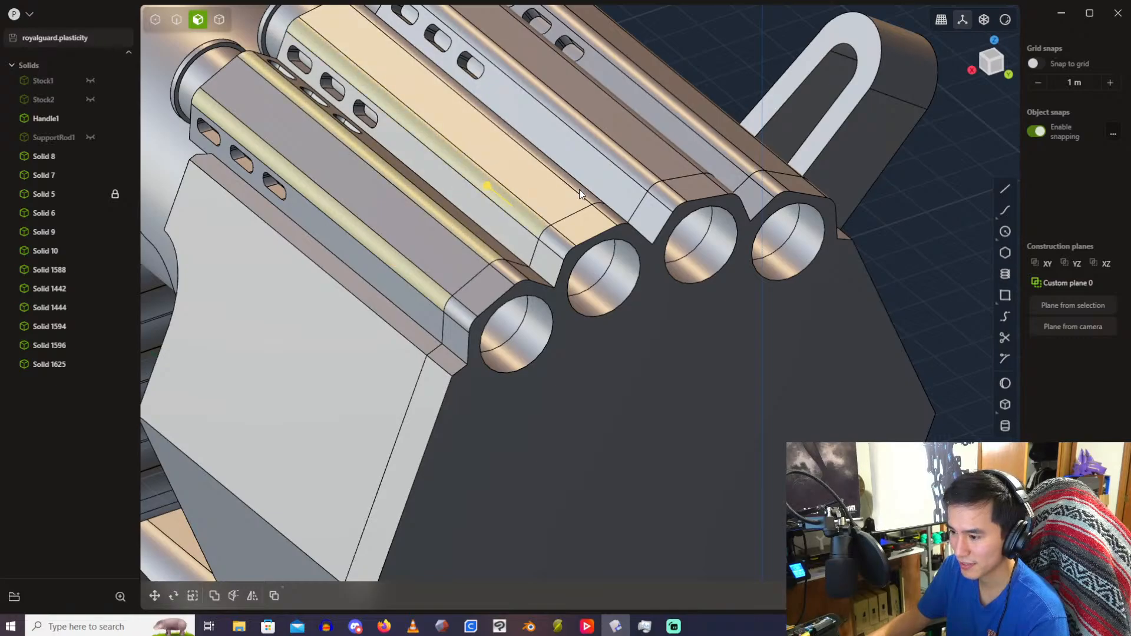
key("Escape")
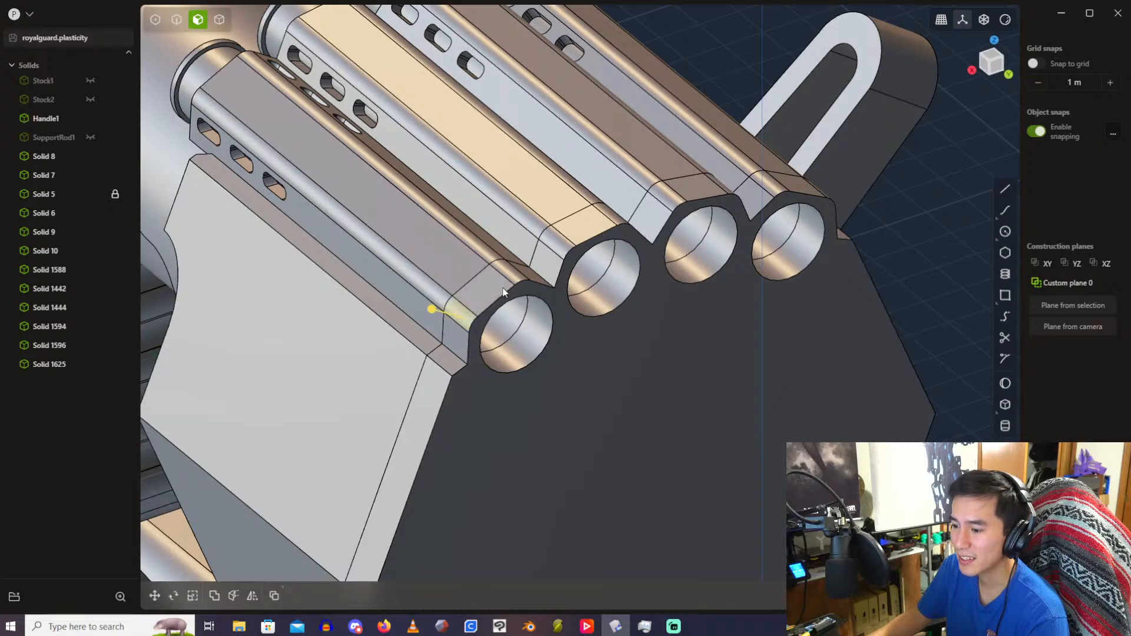
Step: Remove the rounded corner faces above all four barrel holes on the front slab, leaving sharp corners
left_click(511, 270)
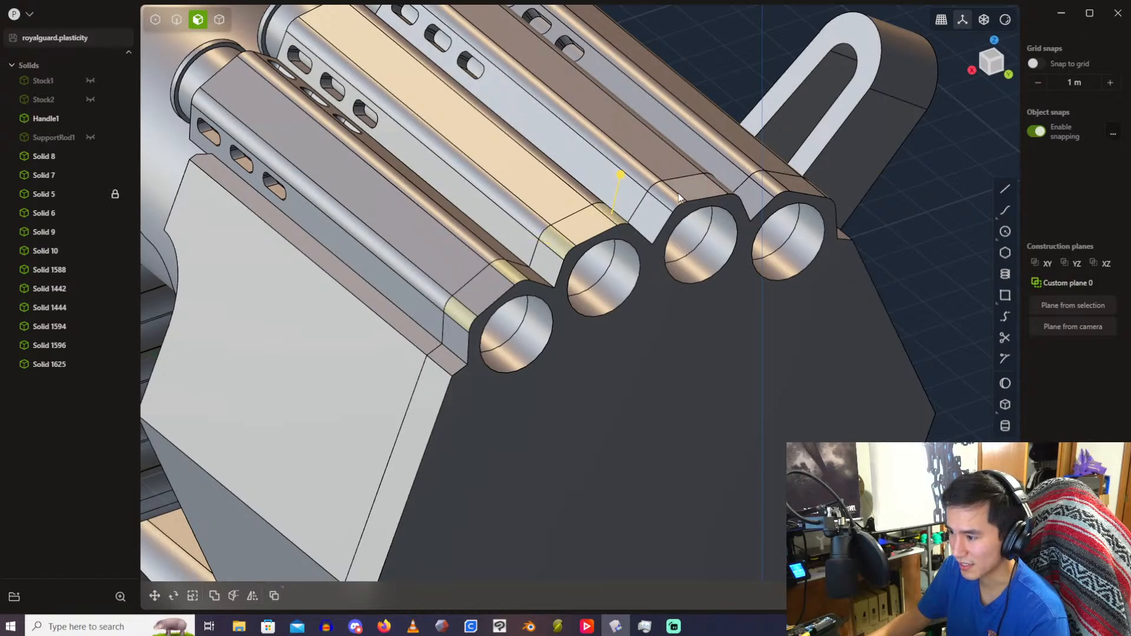
left_click(726, 189)
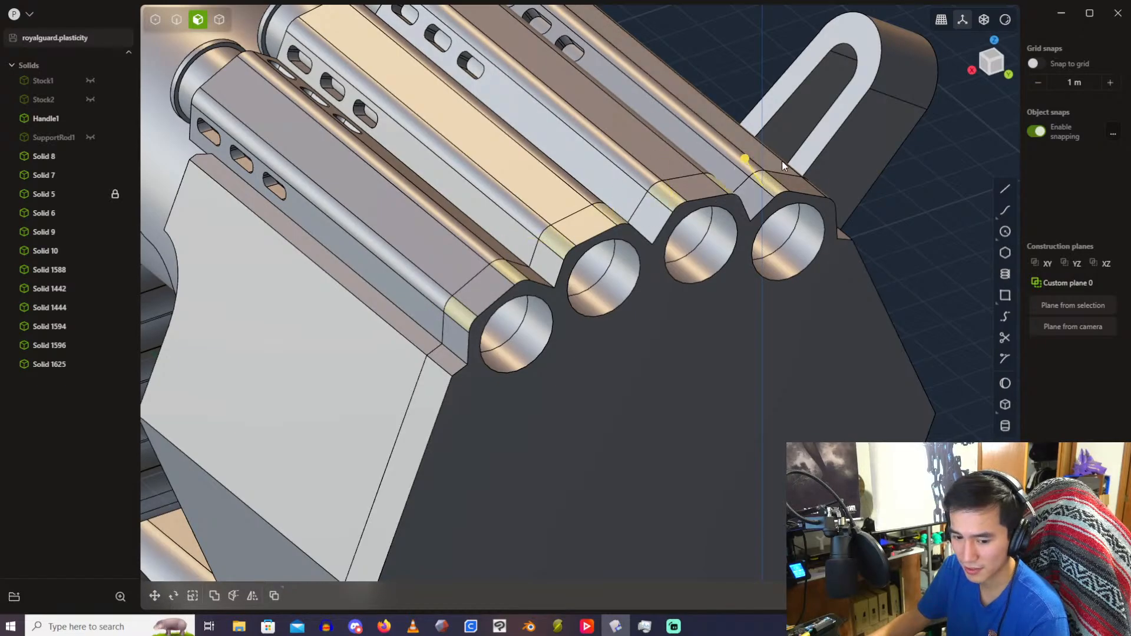
middle_click_drag(782, 161, 719, 172)
mouse_move(515, 231)
left_mouse_down()
mouse_move(564, 199)
mouse_move(520, 227)
left_mouse_up()
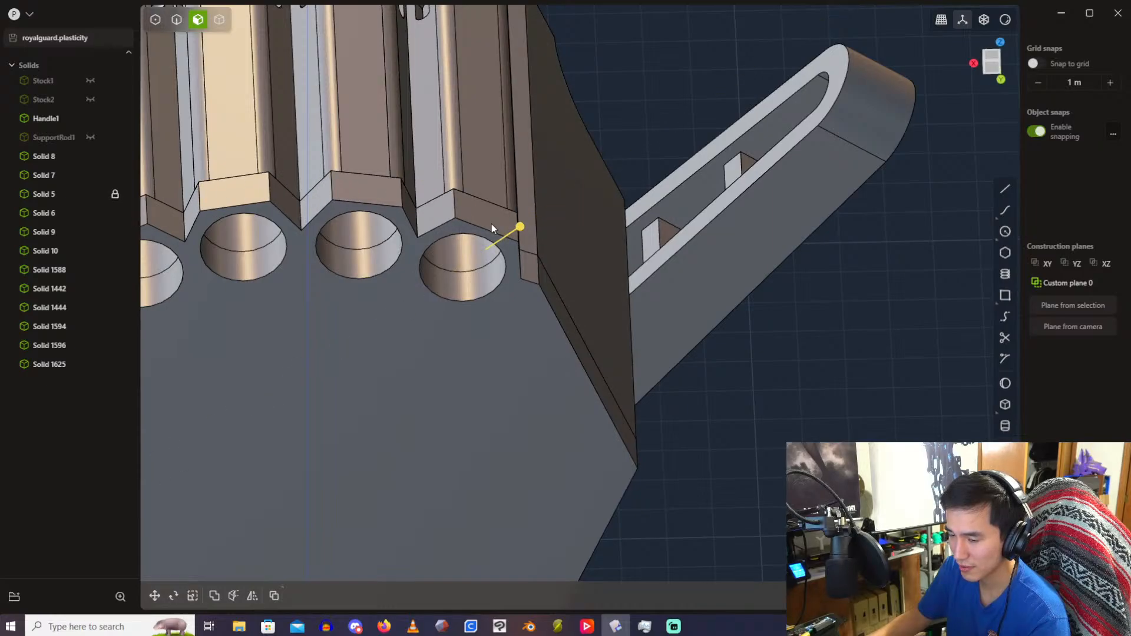
left_click(581, 89)
Step: Offset all the notch faces between and beside the barrel holes on the front slab outward by about 1.06 m
middle_click_drag(545, 98, 401, 112)
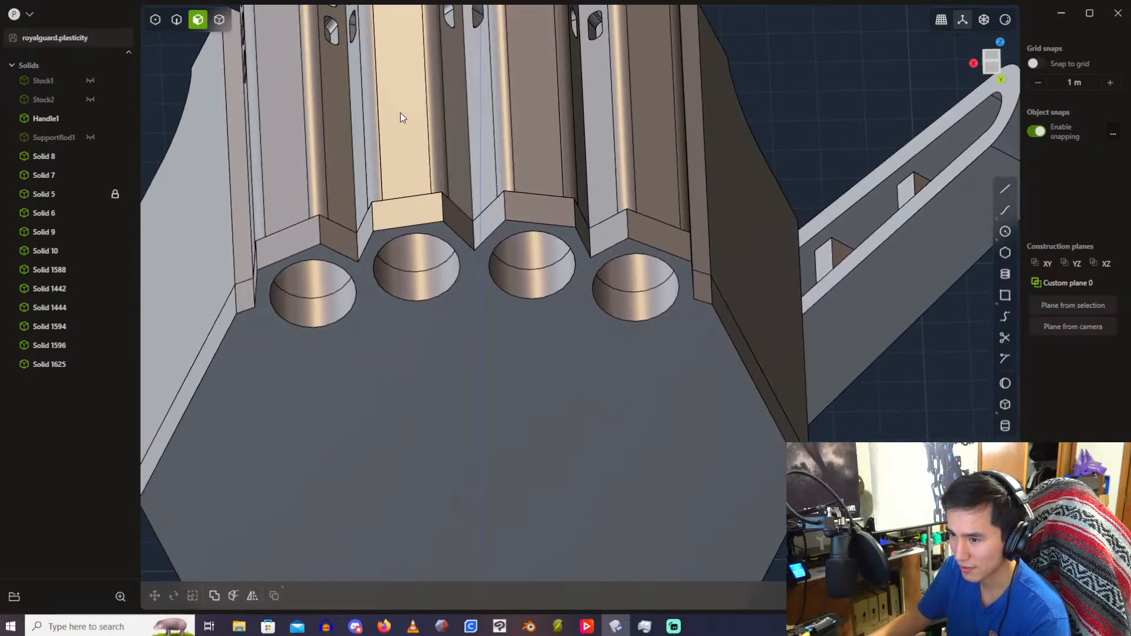
left_click(345, 238)
left_click(363, 231, "shift")
left_click(459, 221, "shift")
left_click(492, 222, "shift")
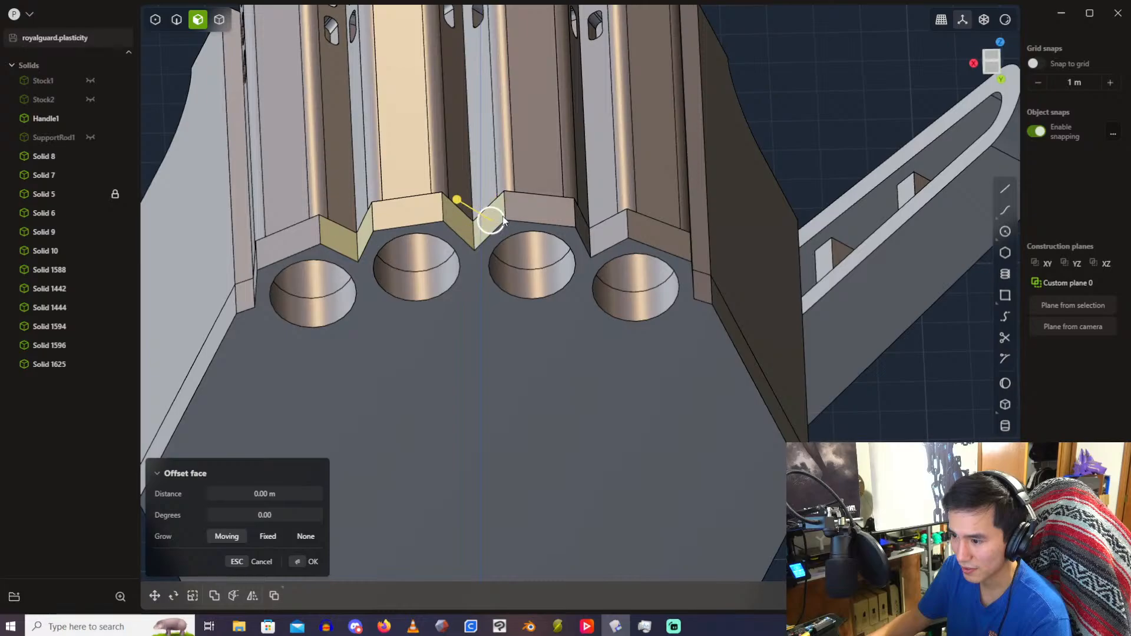
left_click_drag(503, 217, 431, 188)
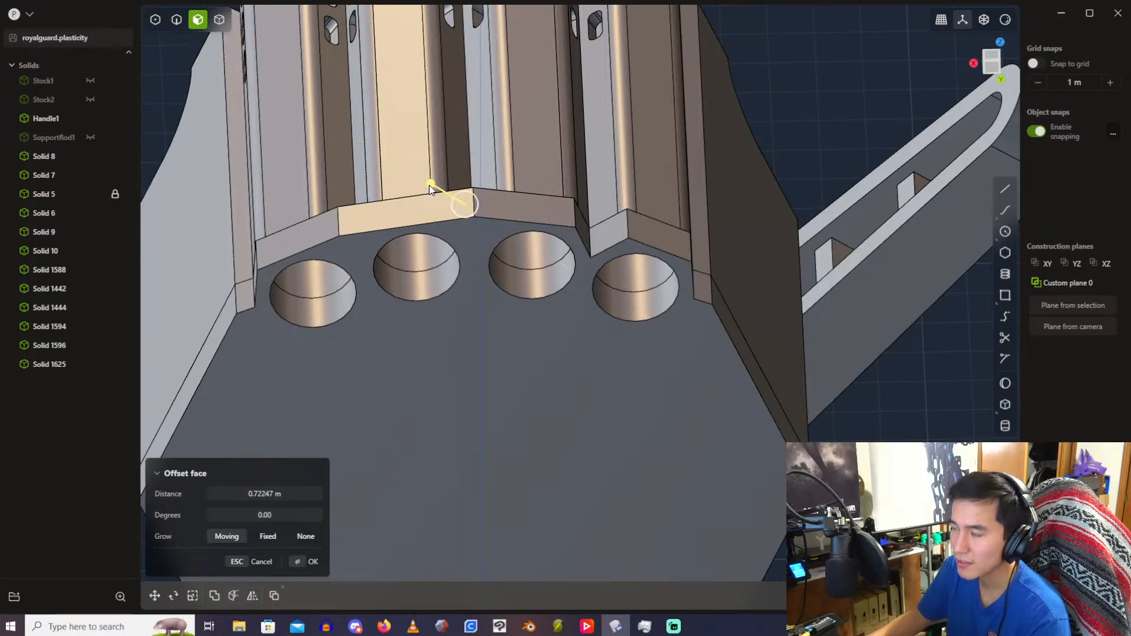
middle_click_drag(387, 263, 461, 187)
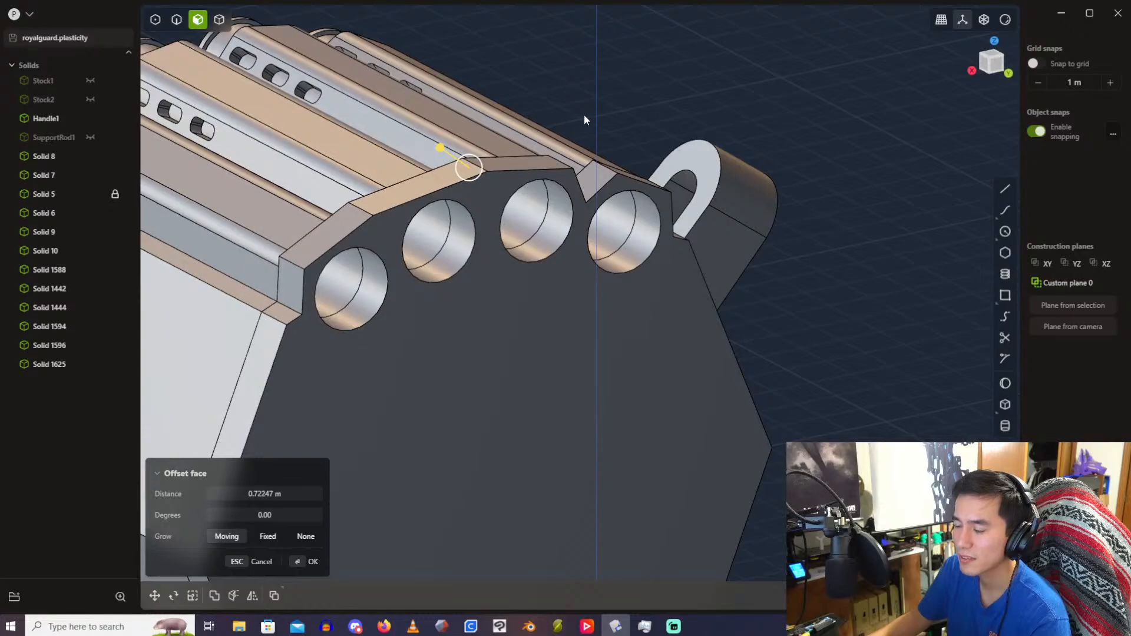
key("Escape")
middle_click_drag(598, 84, 550, 137)
left_click(601, 143, "shift")
key("o")
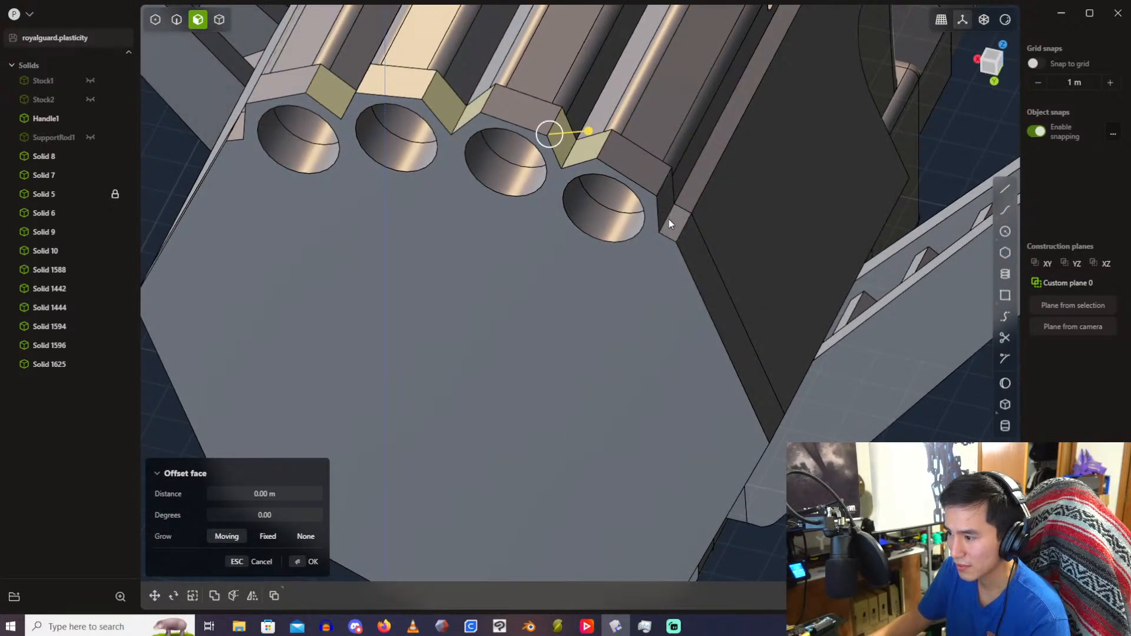
left_click_drag(665, 219, 224, 73)
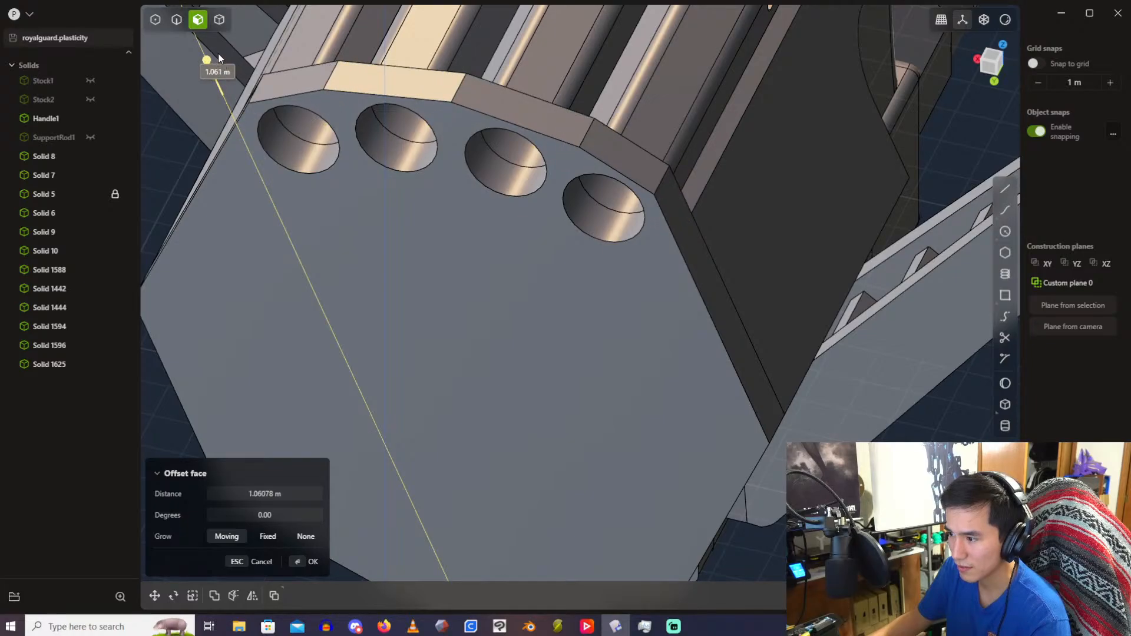
middle_click_drag(218, 53, 530, 212)
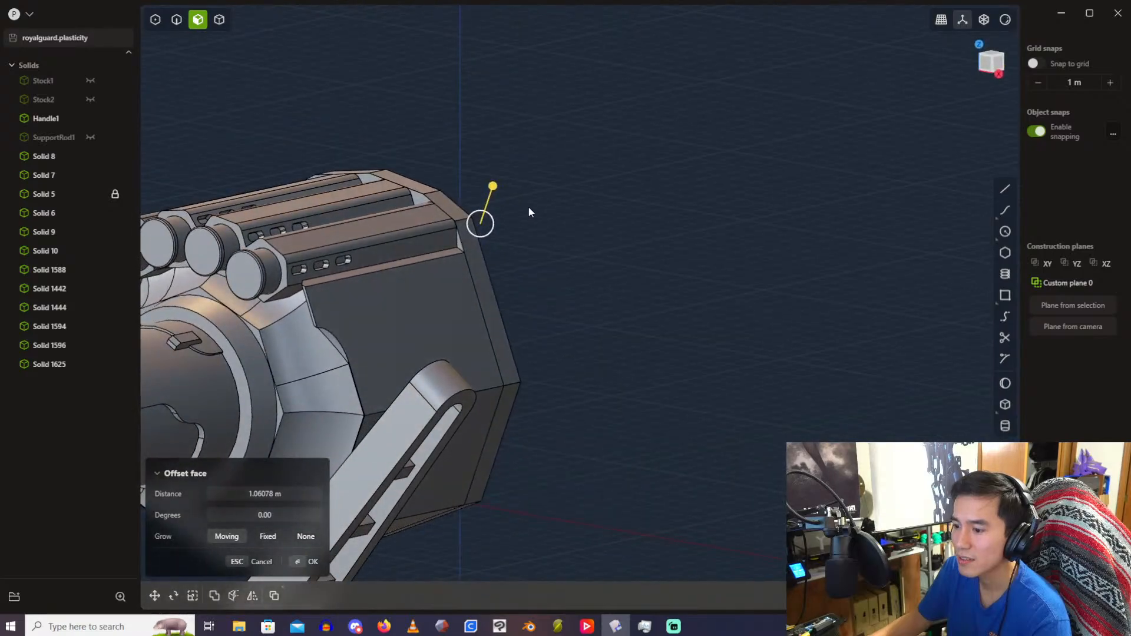
key("Return")
Step: Remove the rounded edge faces along the first two barrel ribs behind the front slab, leaving sharp edges
middle_click_drag(550, 250, 349, 176)
scroll(348, 176, "up", 5)
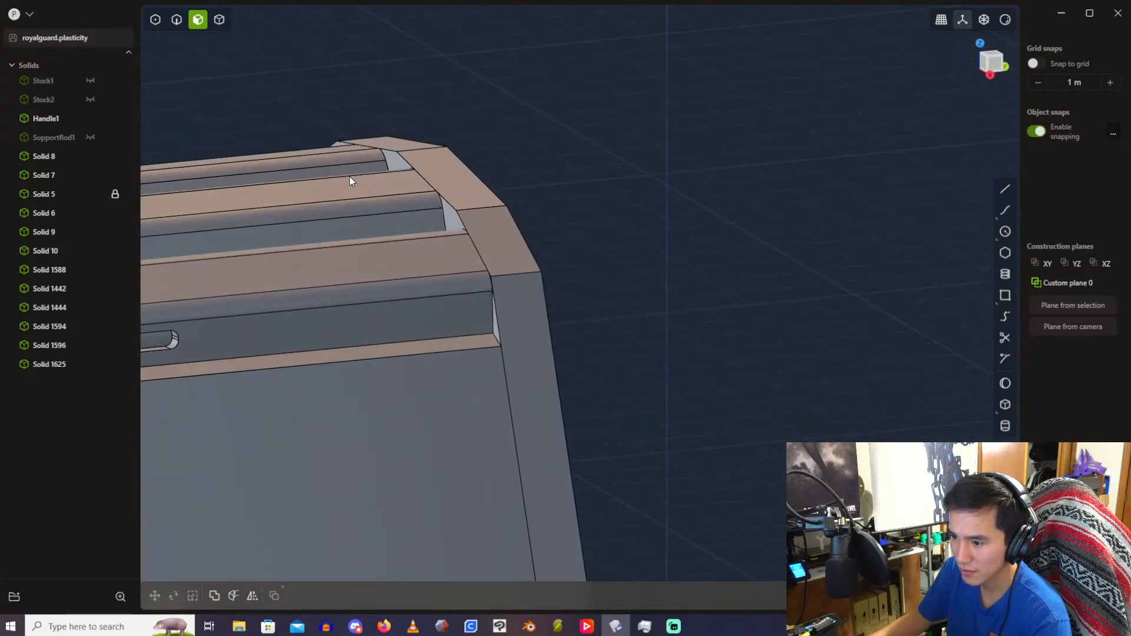
scroll(349, 175, "up", 2)
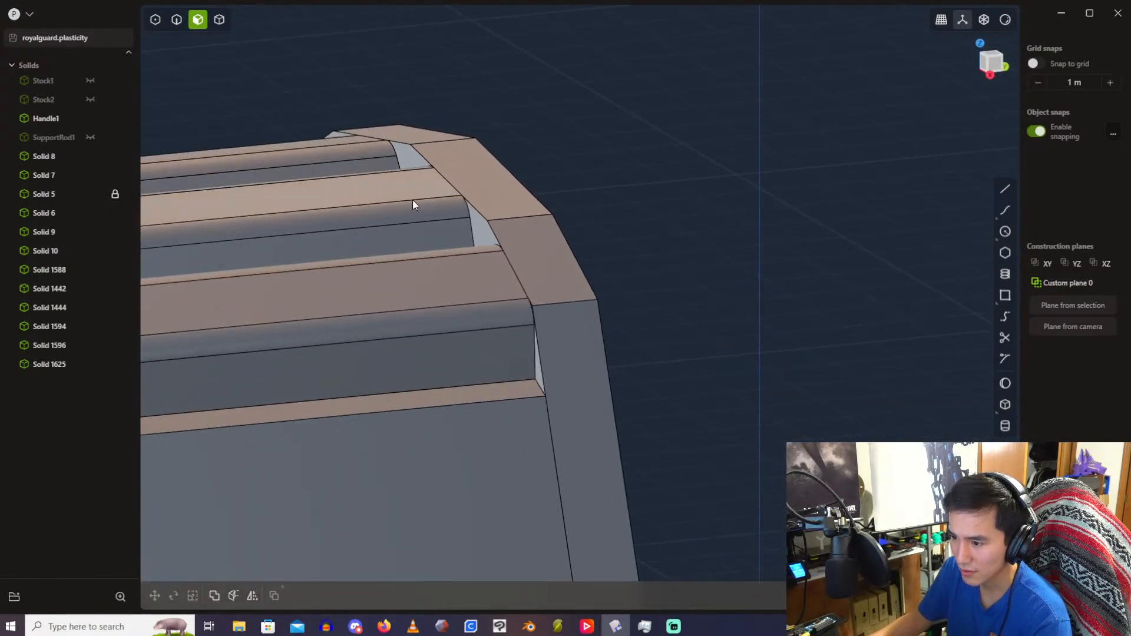
left_click(473, 321)
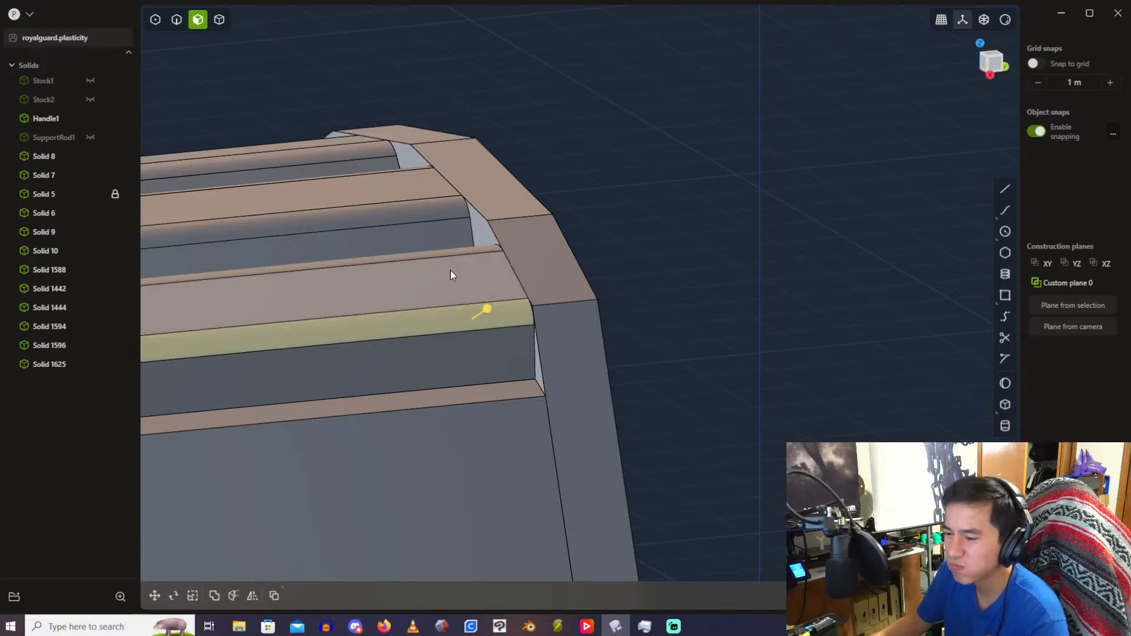
middle_click_drag(451, 270, 479, 307)
left_click(447, 240, "shift")
left_click(391, 184, "shift")
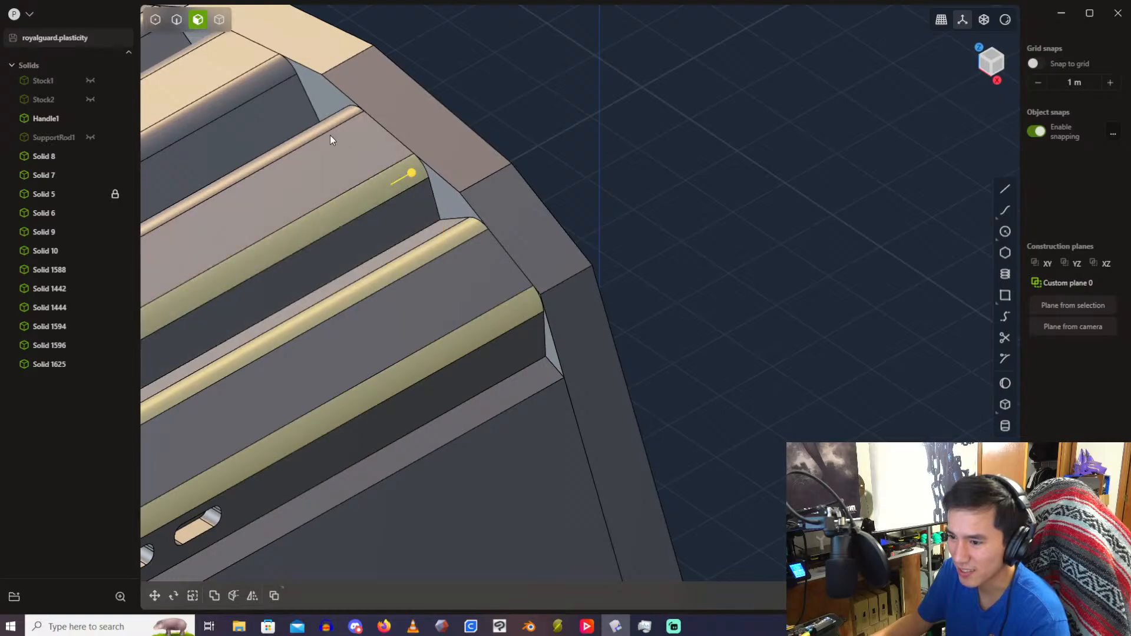
left_click(321, 125, "shift")
left_click_drag(310, 85, 345, 130)
middle_click_drag(553, 200, 731, 350)
scroll(340, 159, "down", 4)
right_click(582, 177)
mouse_move(581, 176)
middle_mouse_down()
mouse_move(300, 214)
mouse_move(576, 185)
middle_mouse_up()
Step: Remove the rounded edge faces along the remaining two barrel ribs of the housing
left_click(540, 183)
scroll(509, 178, "up", 3)
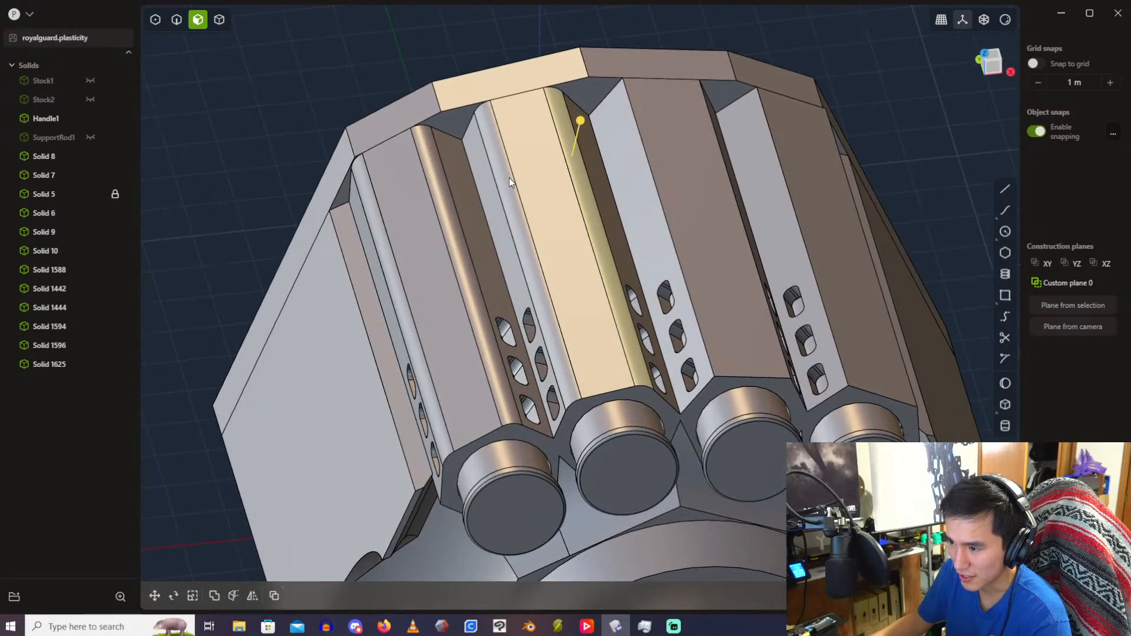
left_click(504, 185)
left_click(576, 180)
left_click(492, 195)
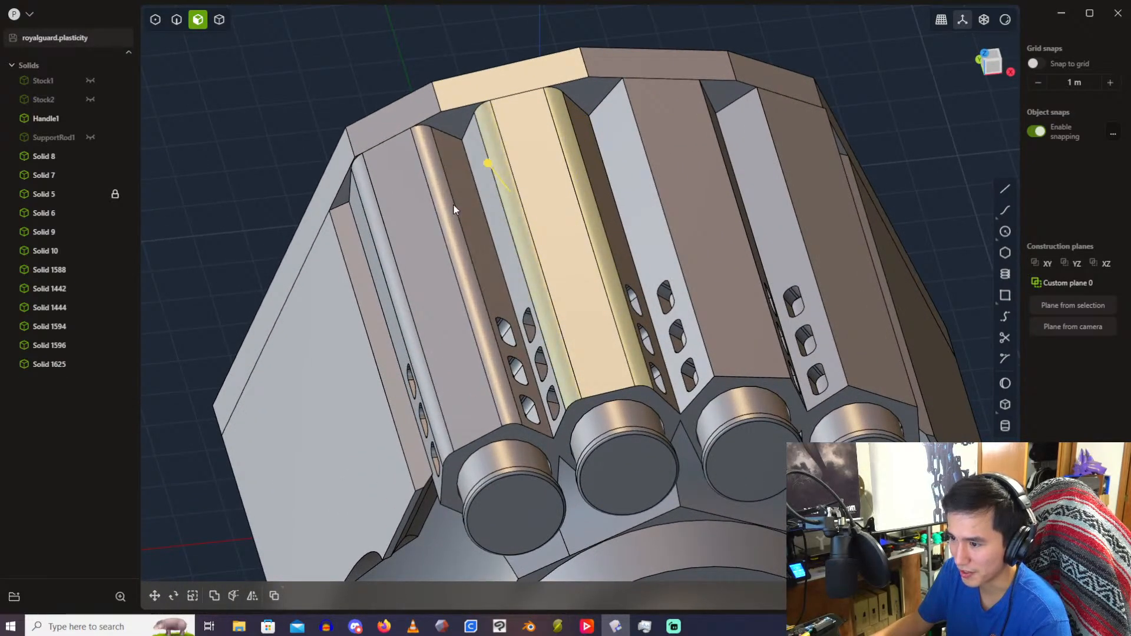
left_click(439, 213)
left_click(371, 227)
left_click_drag(340, 218, 360, 230)
right_click(269, 89)
scroll(267, 85, "up", 3)
scroll(266, 85, "up", 1)
left_click(380, 72)
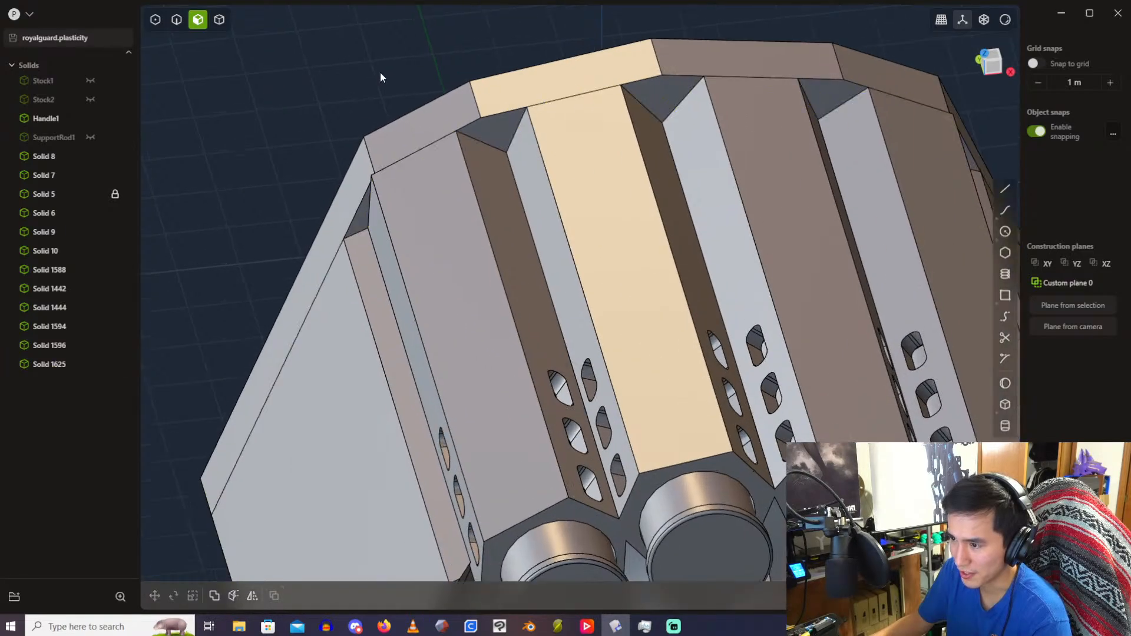
Step: Examine how the sharp rib edges and the notches between them meet the front slab
scroll(380, 73, "down", 4)
scroll(381, 74, "up", 6)
scroll(448, 141, "down", 3)
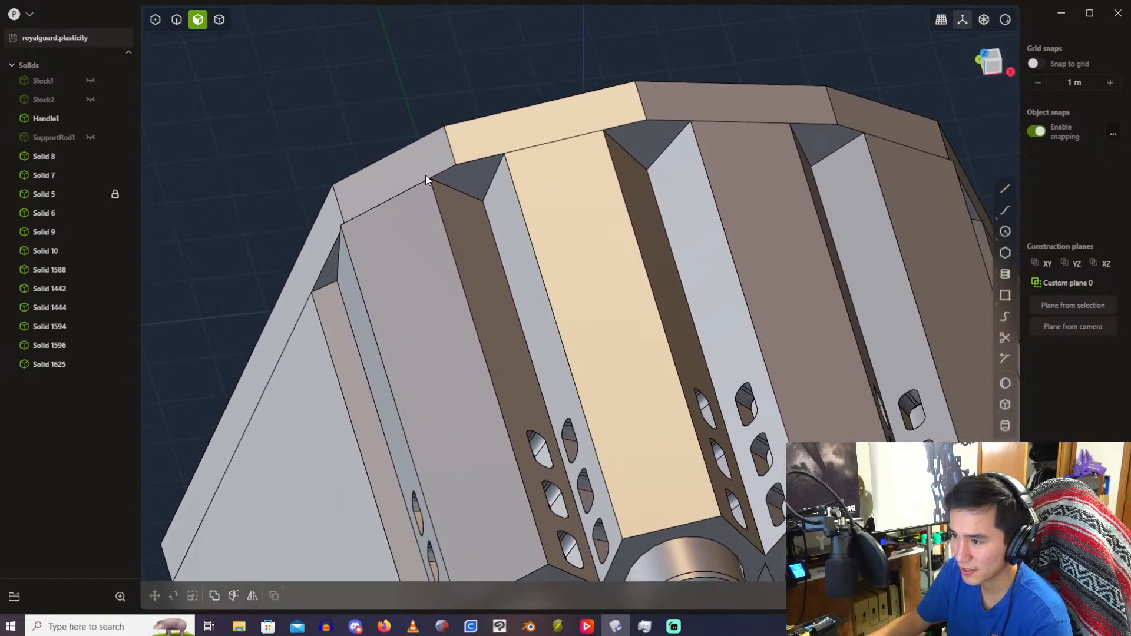
scroll(432, 186, "up", 4)
scroll(432, 192, "up", 1)
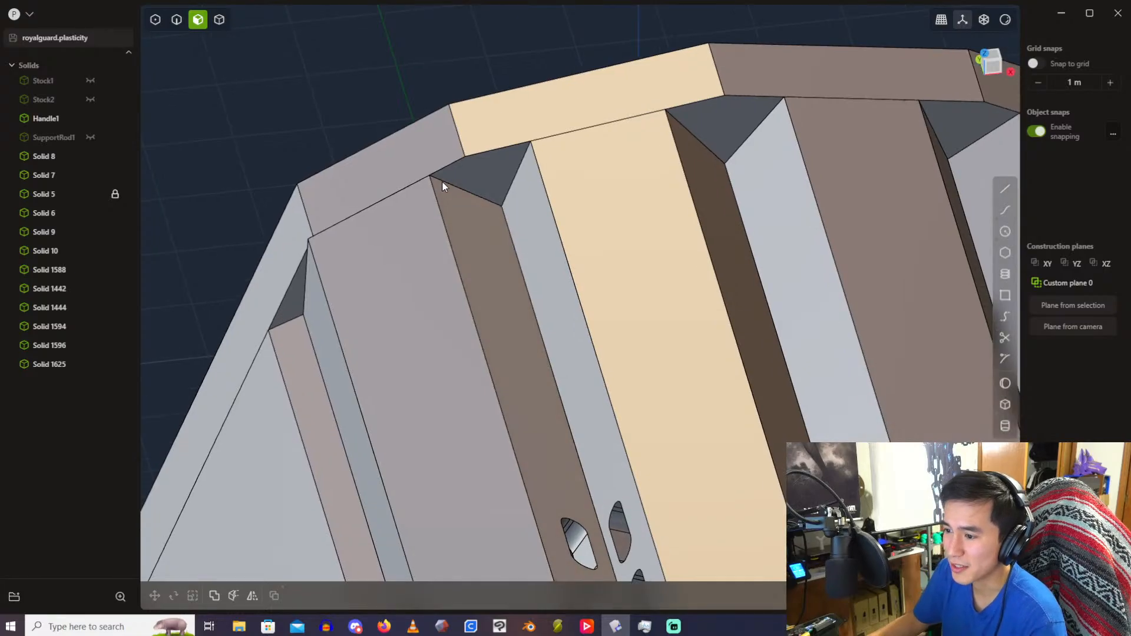
scroll(350, 137, "down", 1)
key("2")
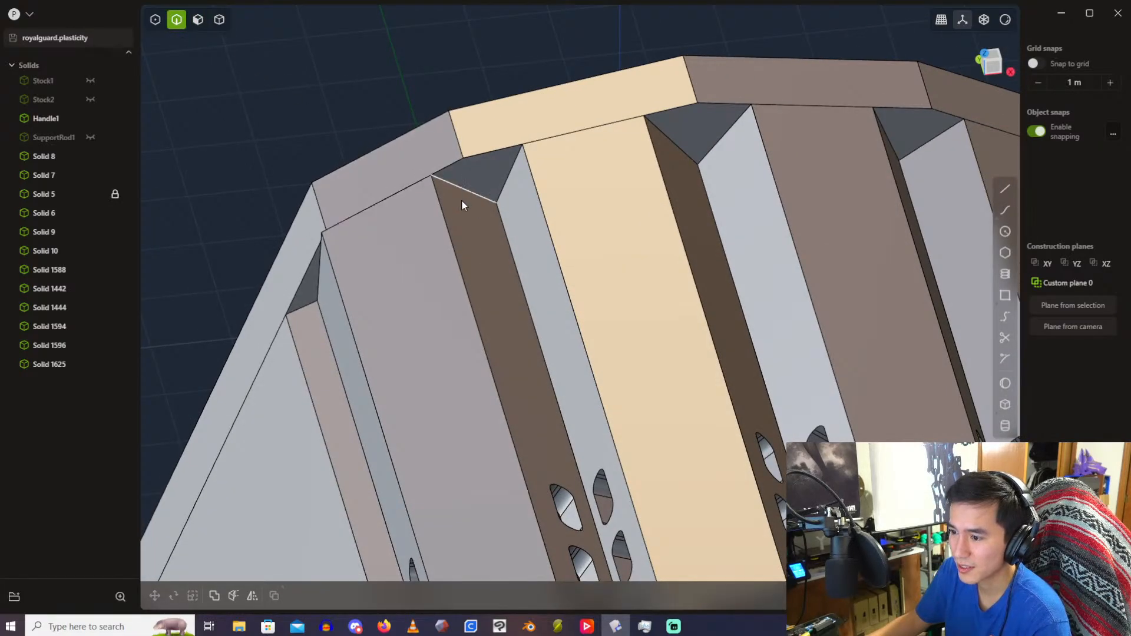
middle_click_drag(461, 200, 588, 313)
middle_click_drag(657, 289, 592, 312)
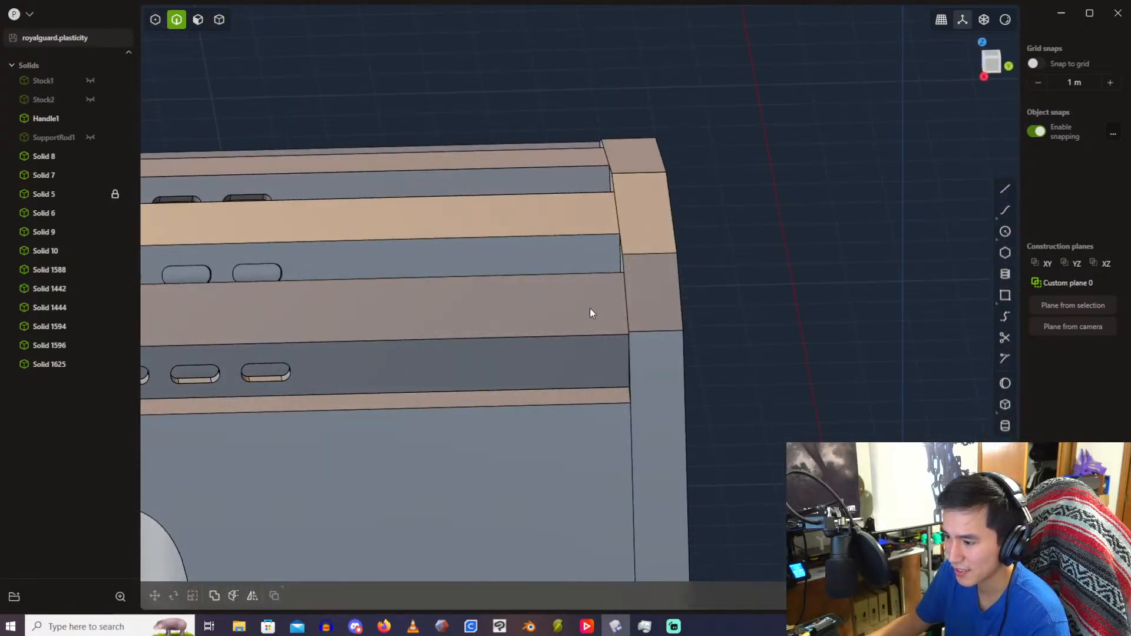
Step: Sketch a small rectangle in the right view, starting on the seam between housing and front slab and extending past the slab's front edge
left_click(221, 20)
left_click(511, 279)
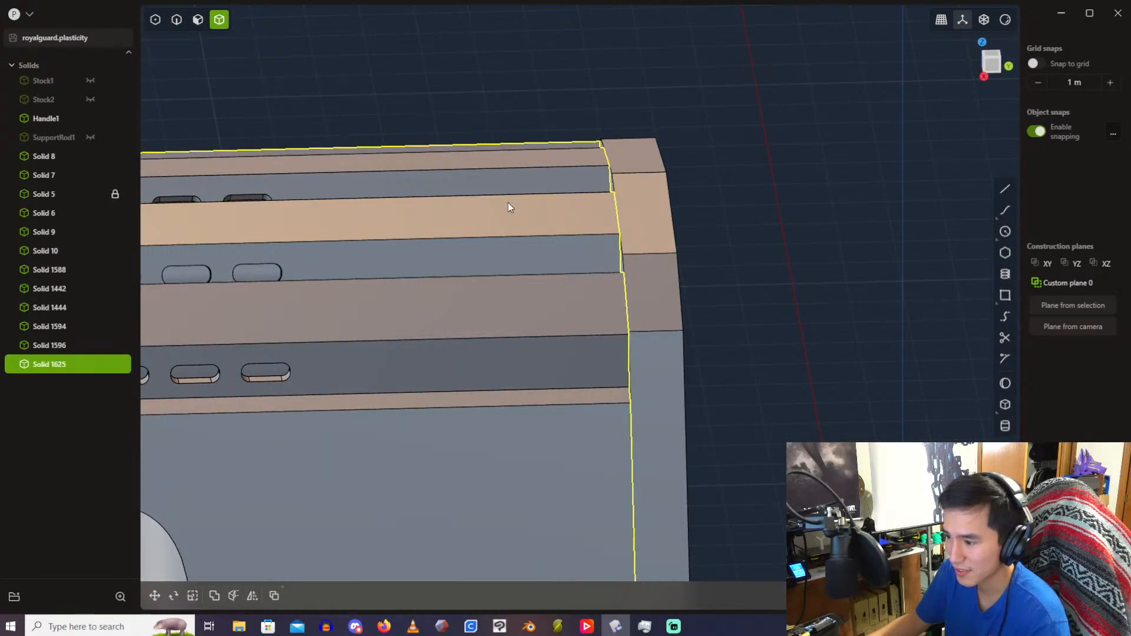
middle_click_drag(508, 206, 658, 239)
left_click(660, 237)
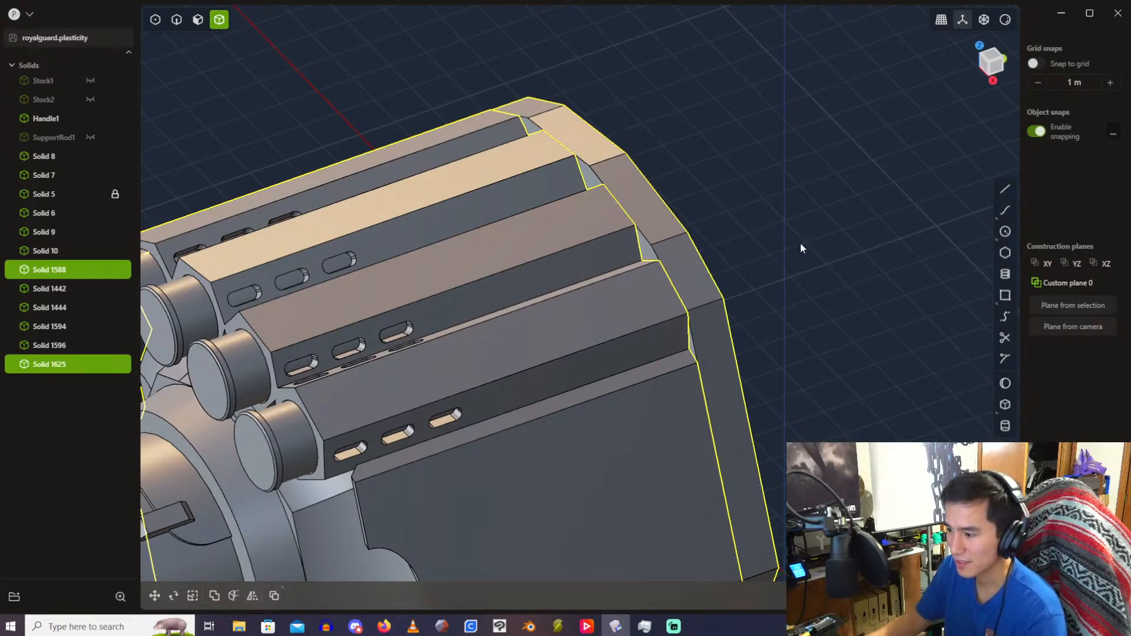
key("f")
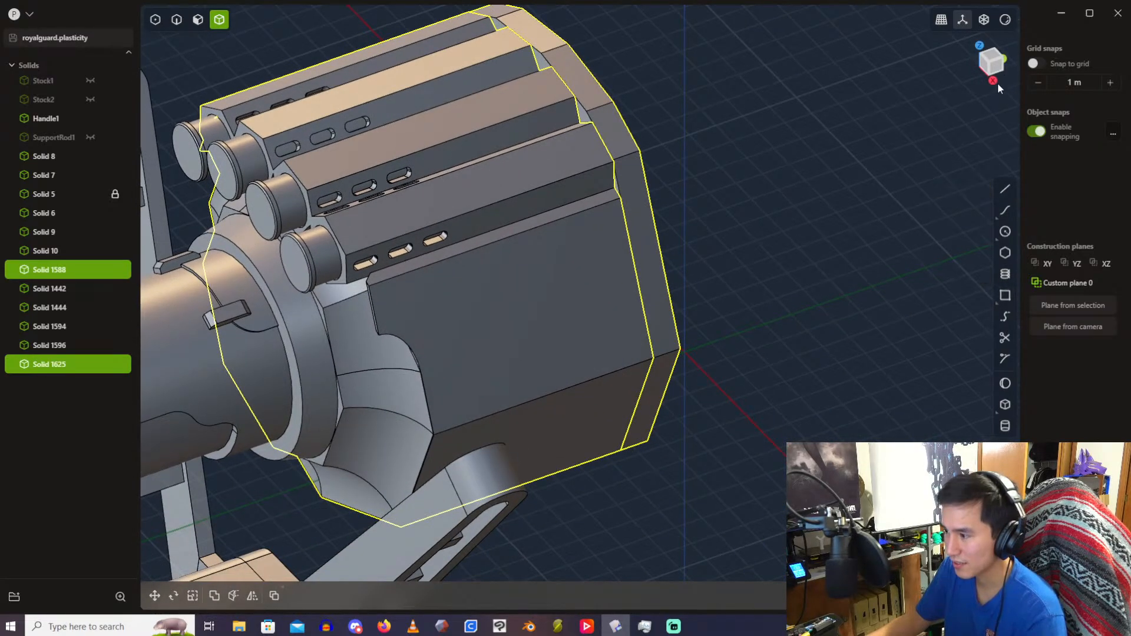
left_click(996, 82)
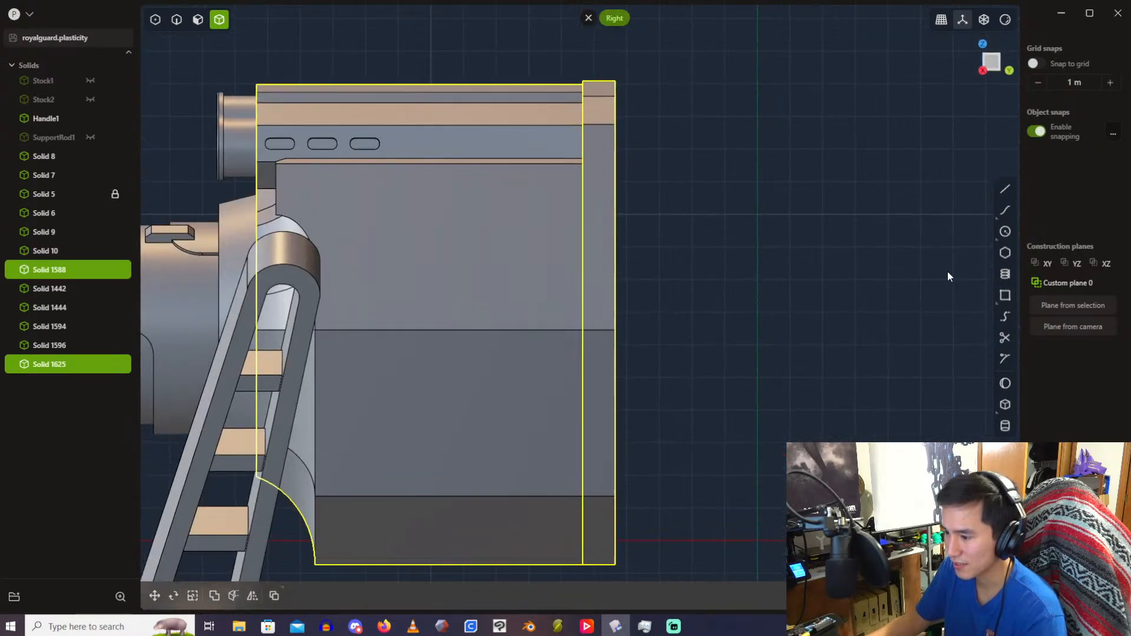
left_click(587, 332)
key("Escape")
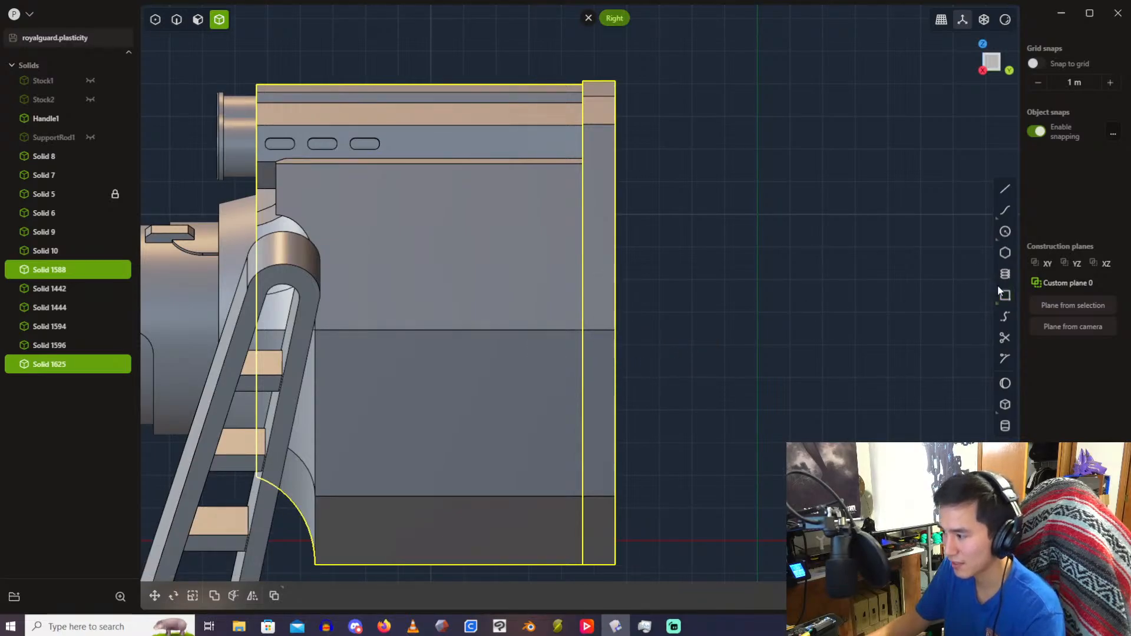
left_click(1004, 293)
scroll(648, 313, "up", 2)
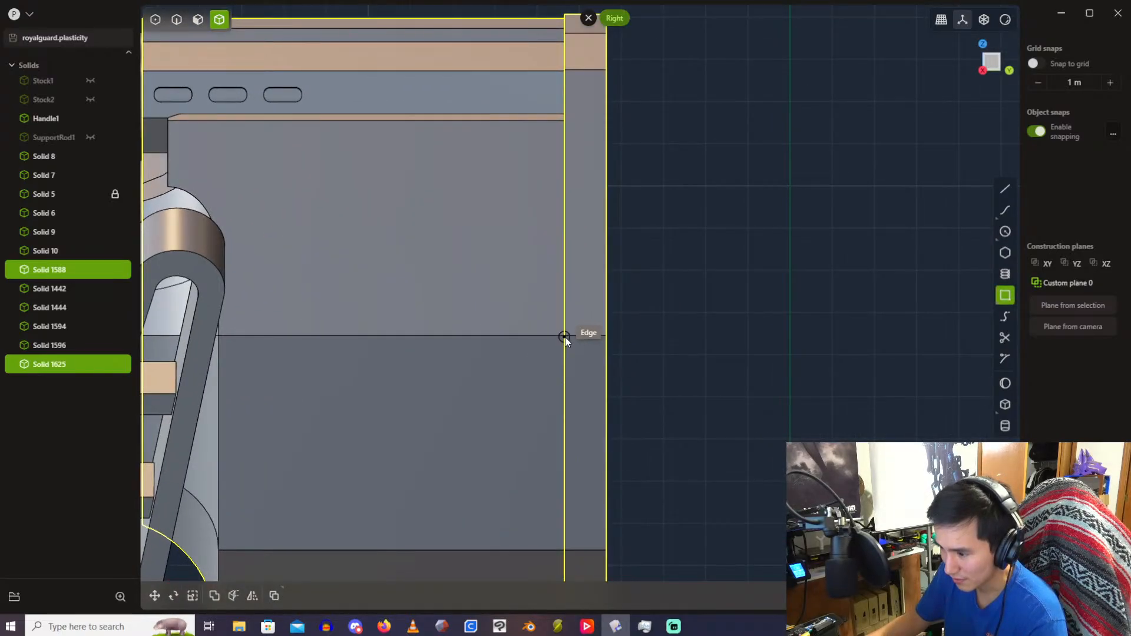
left_click(564, 352)
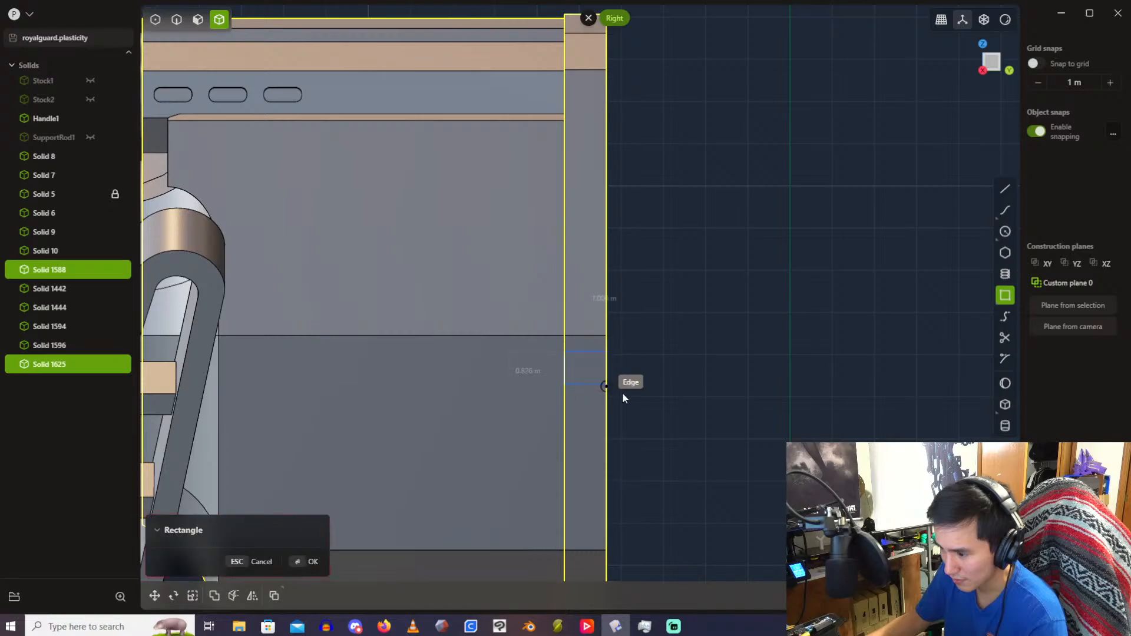
left_click(646, 411)
middle_click_drag(579, 263, 429, 153)
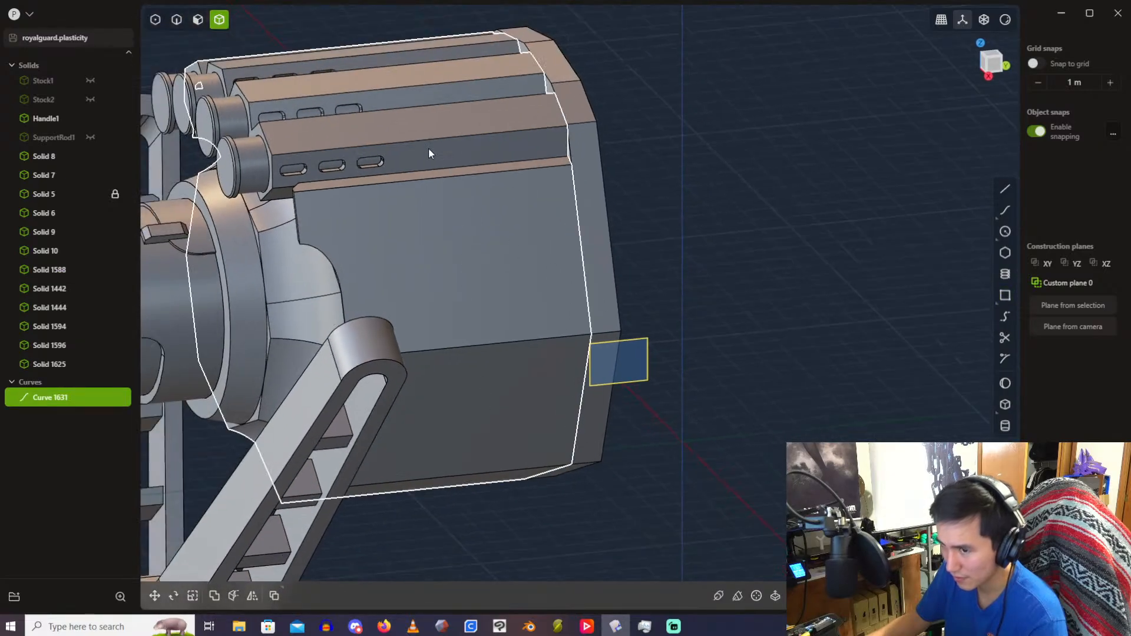
Step: Extrude the small rectangle about 1.77 m into a block and delete its source curve
key("3")
left_click(625, 356)
key("e")
left_click_drag(609, 343, 618, 360)
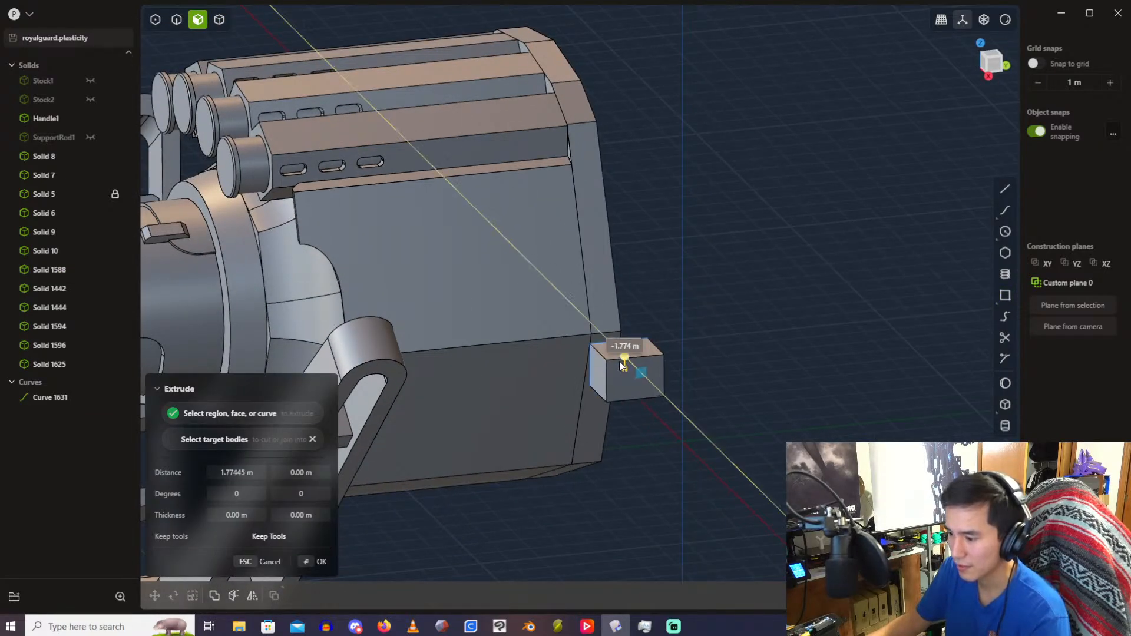
right_click(618, 362)
left_click(78, 416)
key("Delete")
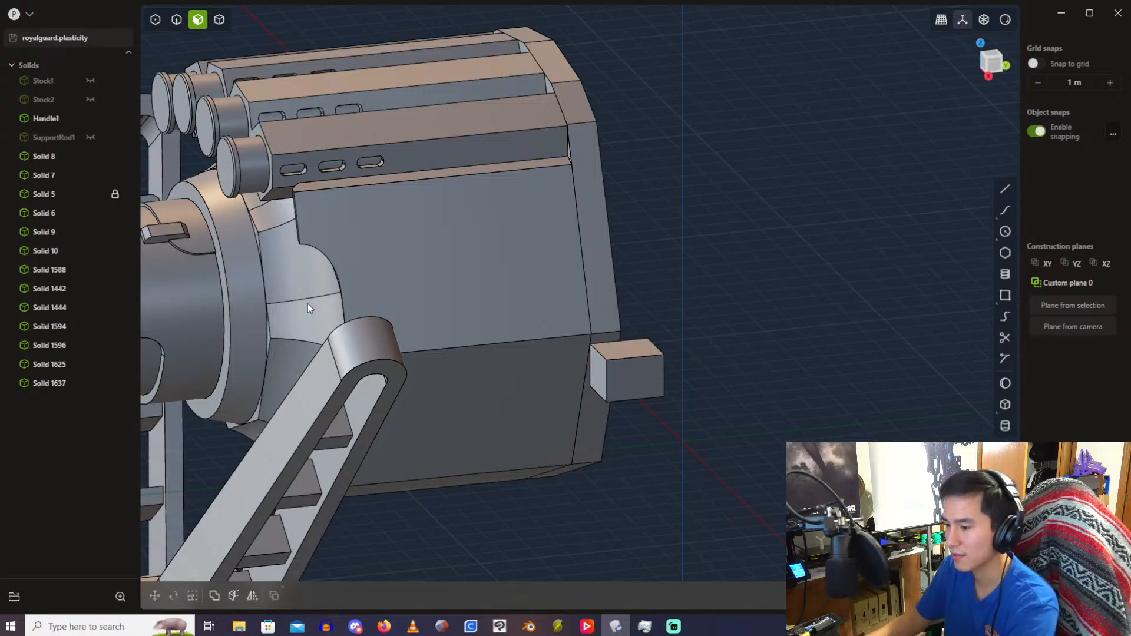
Step: Join the ribbed housing and the front slab into one solid with a Boolean union
middle_click_drag(308, 303, 293, 62)
left_click(218, 23)
left_click(440, 249)
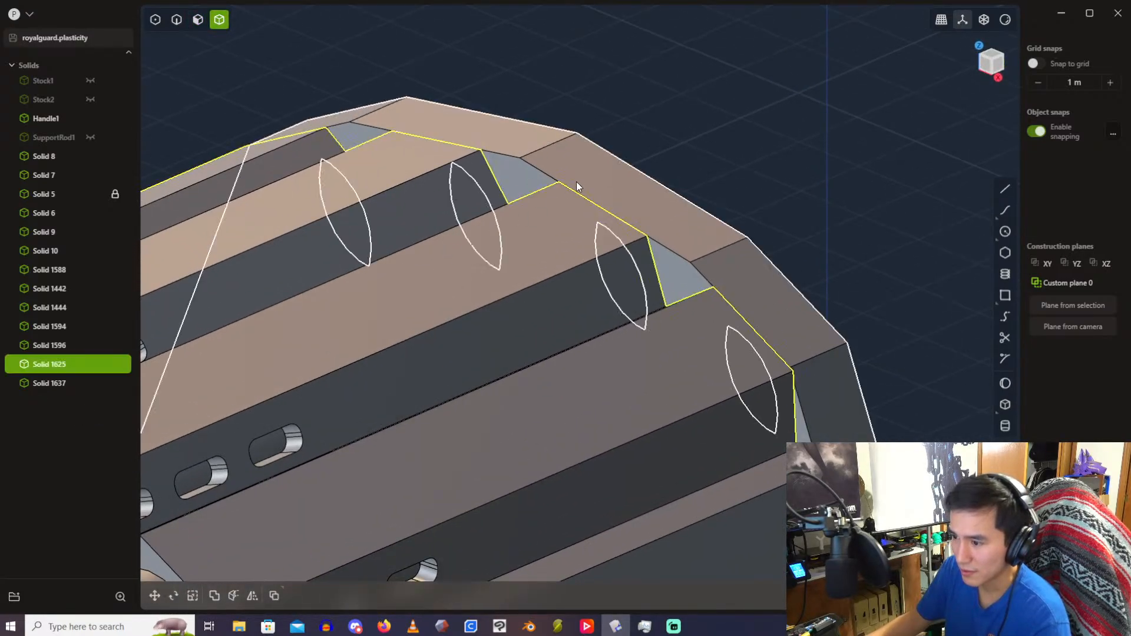
left_click(577, 180)
key("shift+equal")
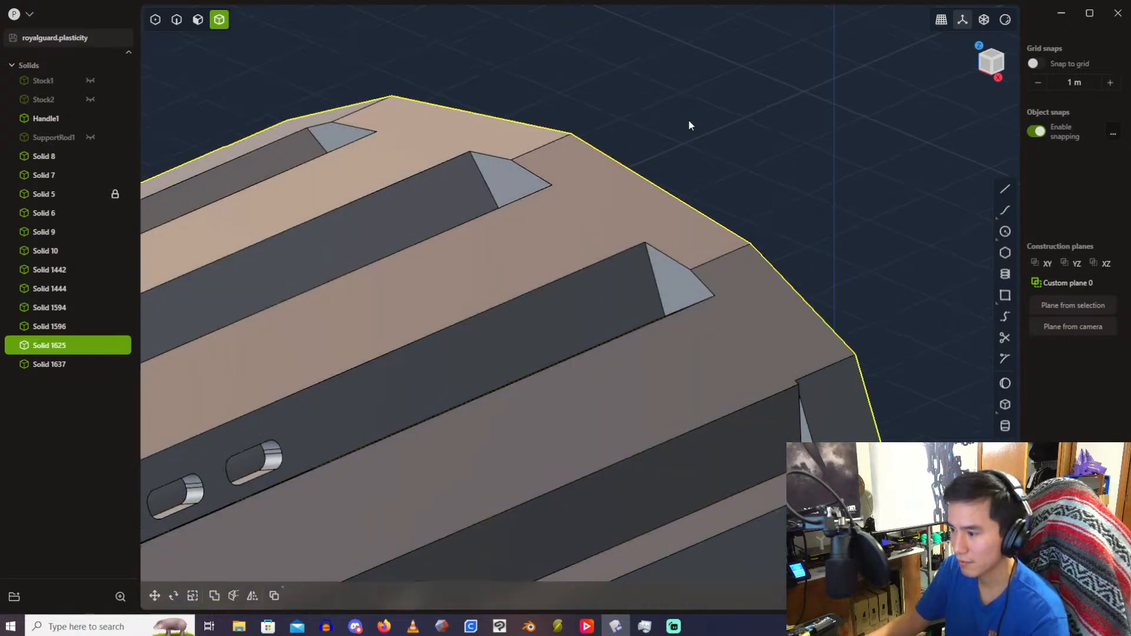
Step: Try to fillet the inner end edge of a notch between two barrel ribs by about 0.45 m
left_click(178, 20)
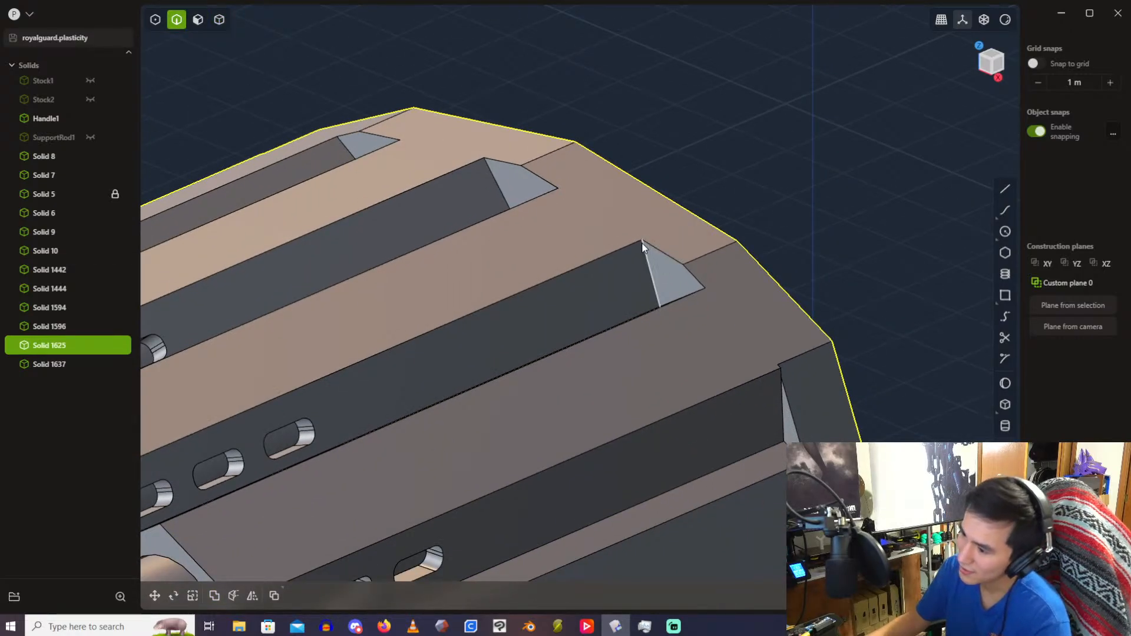
scroll(642, 247, "up", 5)
left_click(657, 286)
key("f")
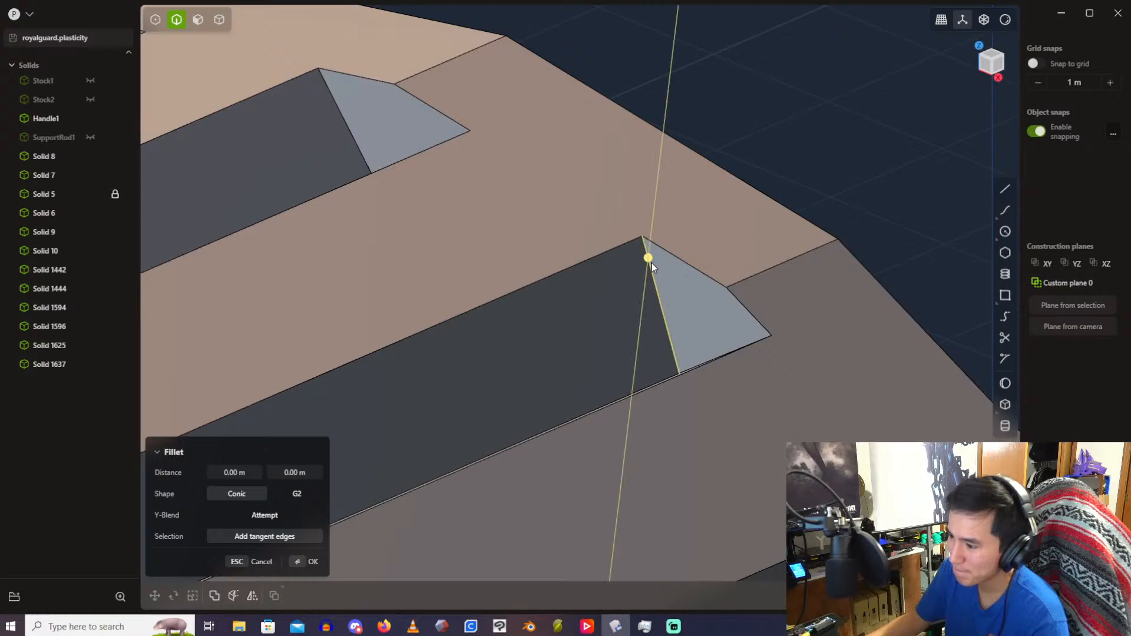
left_click_drag(652, 263, 664, 277)
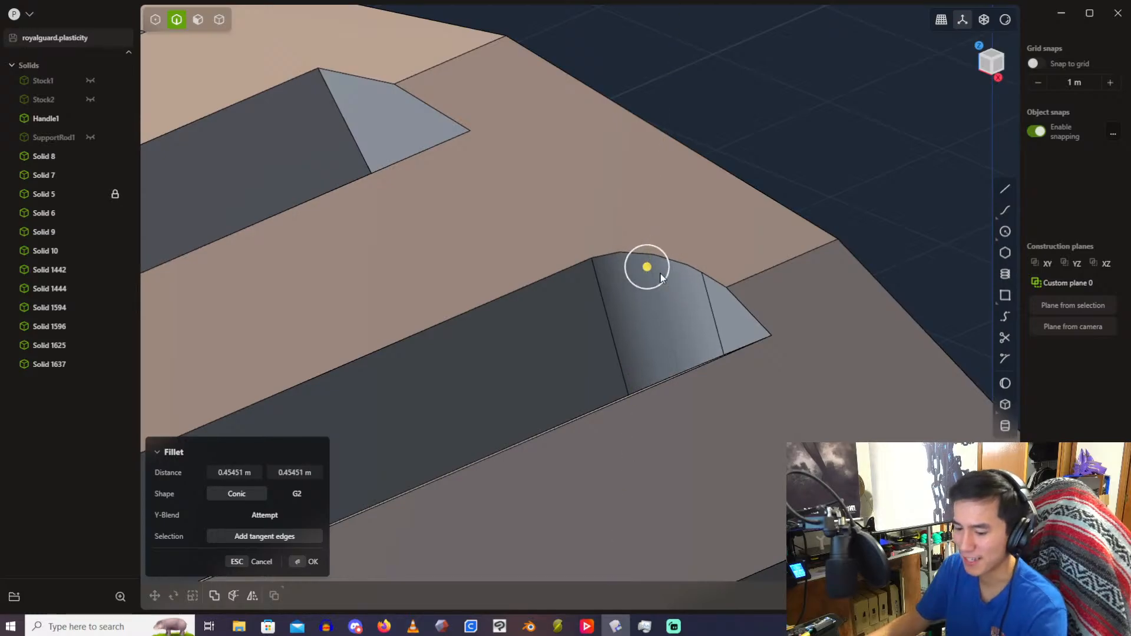
key("Escape")
Step: Offset the large flat side face beside the outermost rib notch outward by about 0.05 m
scroll(636, 241, "down", 2)
middle_click_drag(640, 294, 808, 197, "shift")
scroll(724, 223, "down", 2)
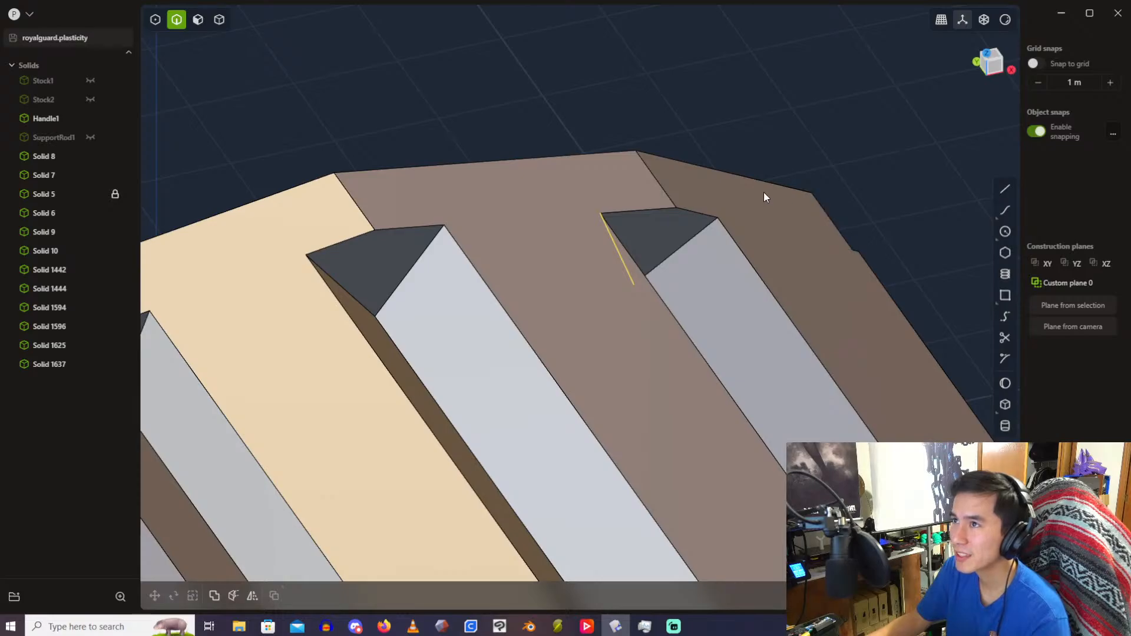
scroll(764, 192, "up", 2)
middle_click_drag(745, 256, 641, 133, "shift")
left_click(198, 21)
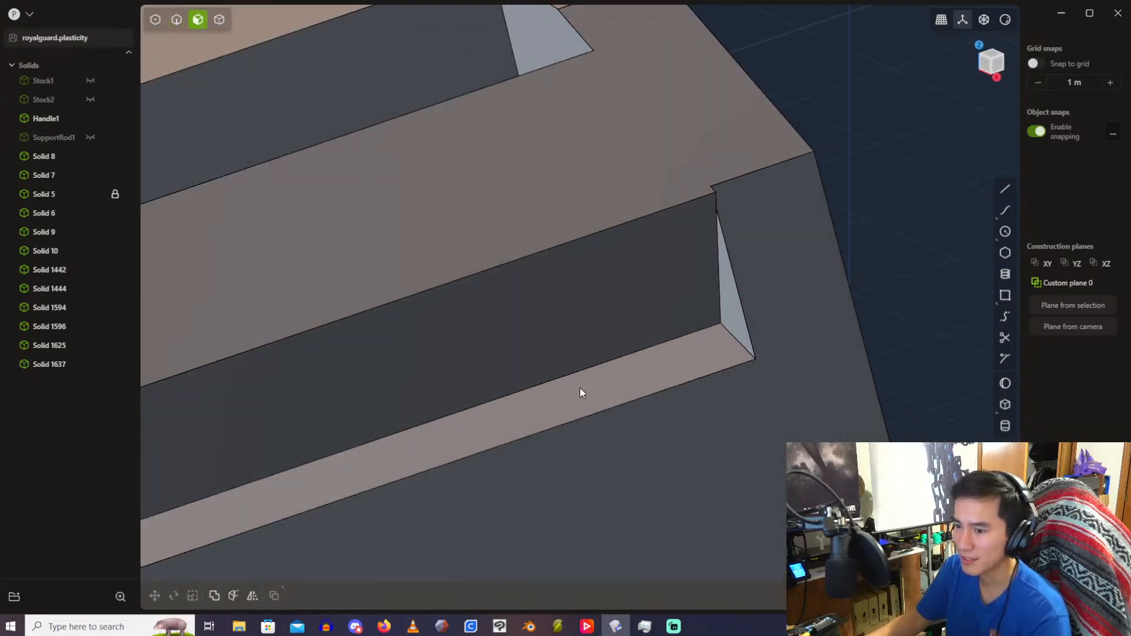
middle_click_drag(580, 388, 811, 114, "shift")
scroll(811, 114, "down", 4)
scroll(759, 224, "down", 2)
left_click(868, 221)
middle_click_drag(864, 250, 908, 407, "shift")
middle_click_drag(778, 294, 966, 307)
middle_click_drag(590, 501, 543, 353, "shift")
scroll(543, 357, "up", 2)
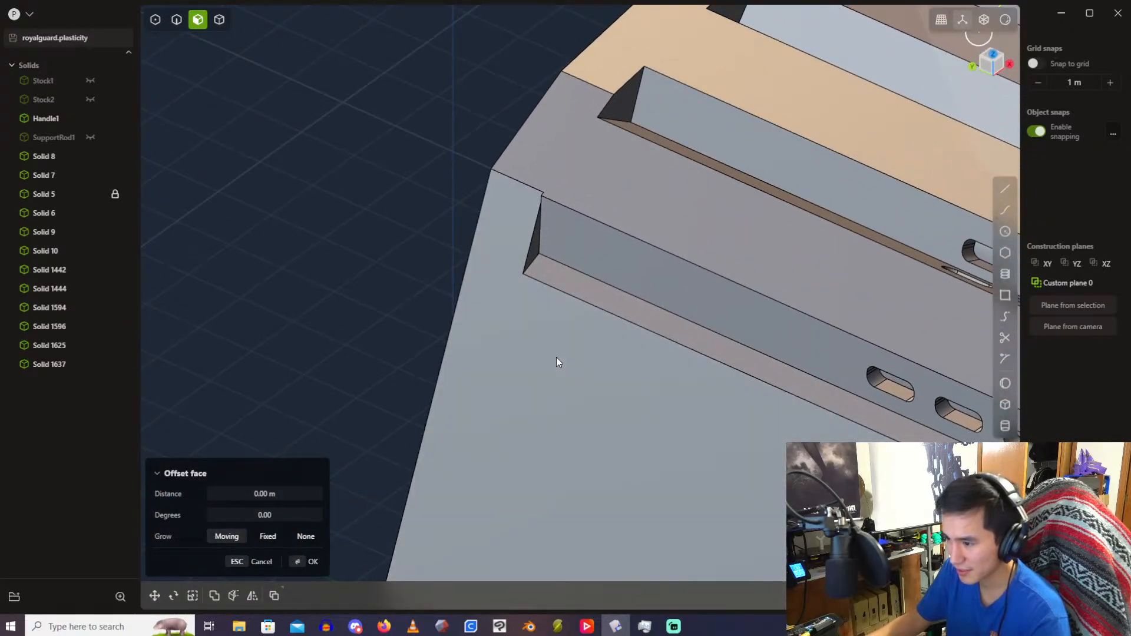
left_click_drag(547, 370, 528, 363)
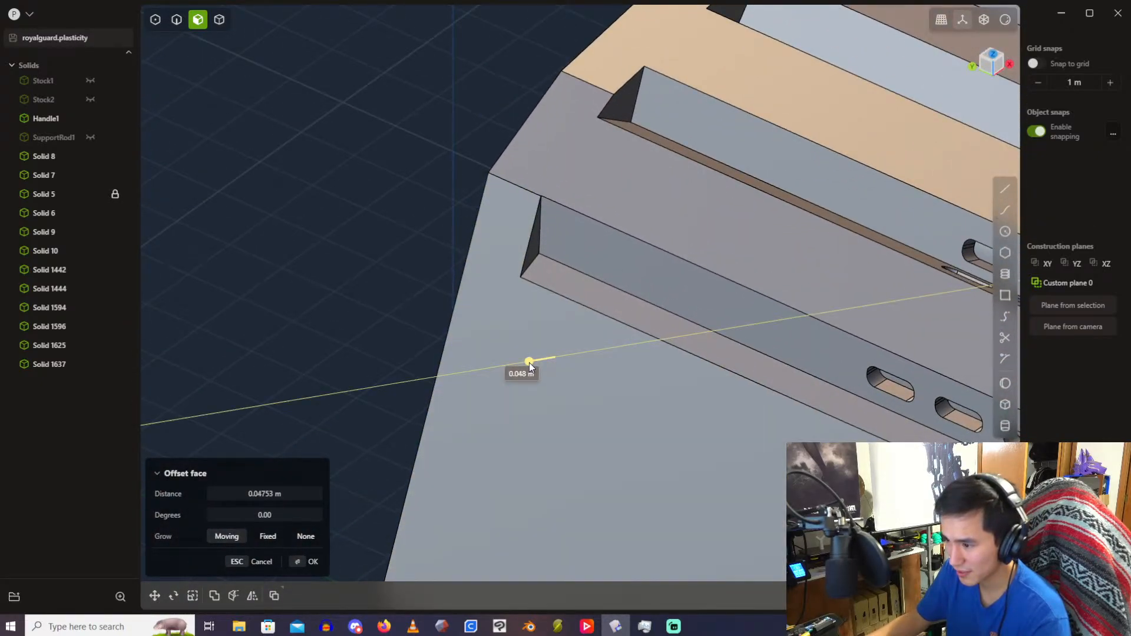
Step: Set the side face's offset distance to 0.04 m and apply it
scroll(523, 322, "up", 4)
left_click(278, 494)
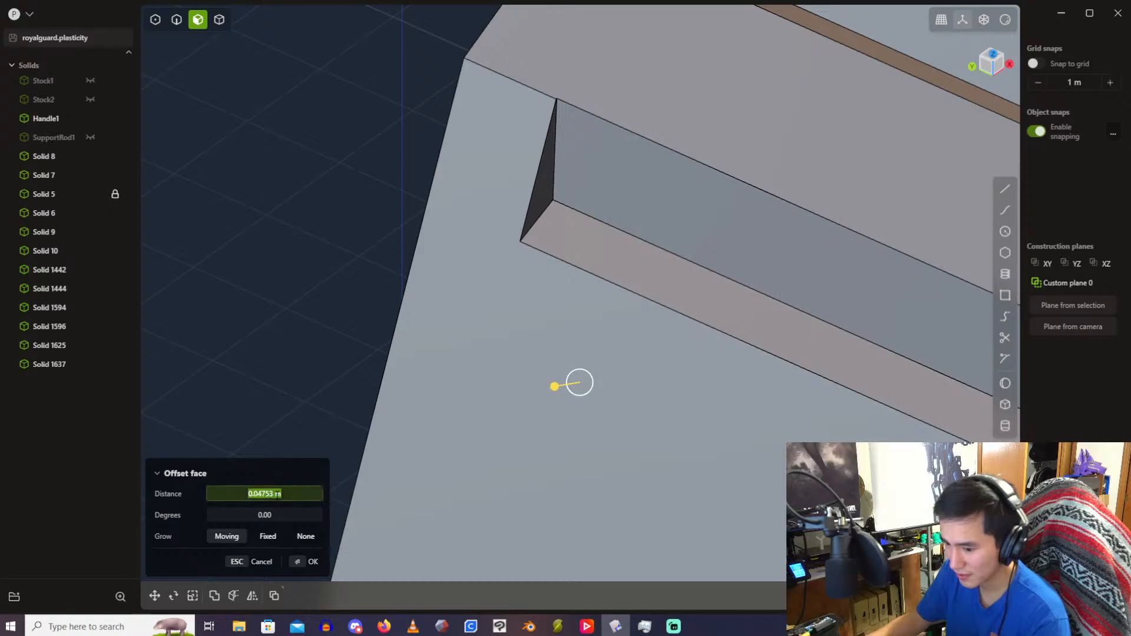
type(".04")
key("Return")
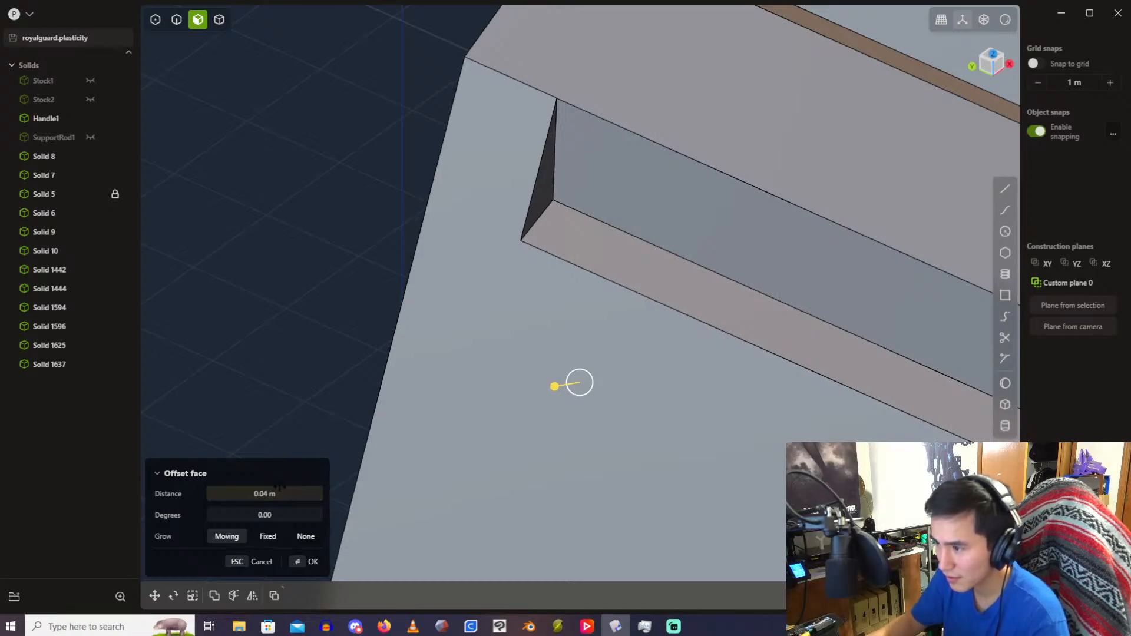
scroll(301, 275, "up", 3)
right_click(334, 239)
scroll(433, 211, "down", 1)
scroll(433, 210, "down", 5)
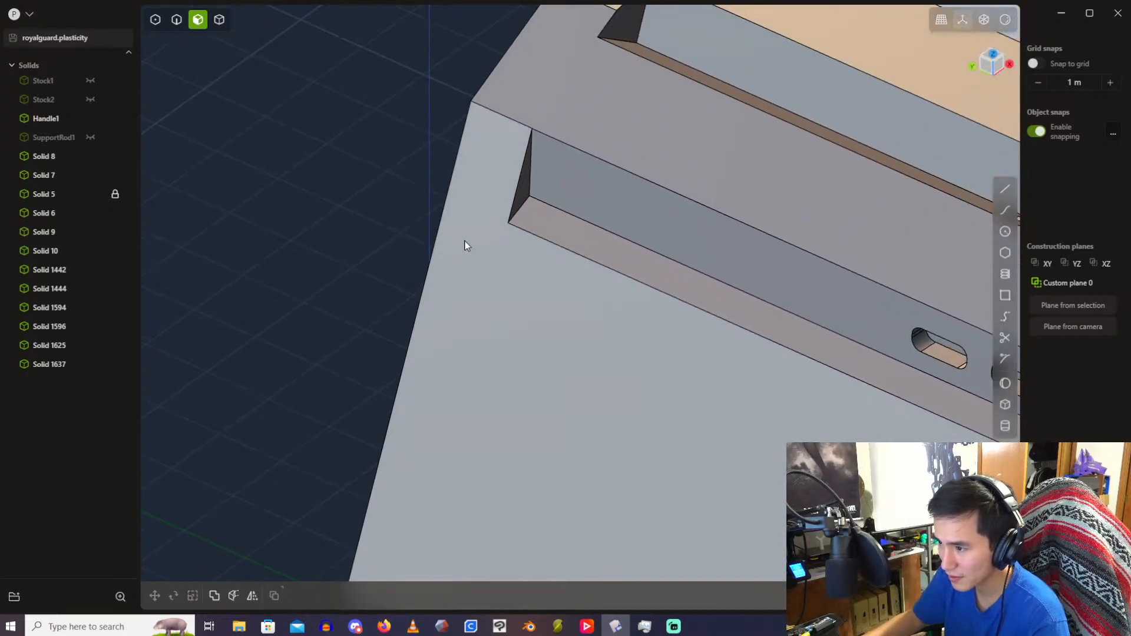
Step: Try to fillet the end edges of the three notches between the barrel ribs together by about 0.38 m
middle_click_drag(465, 242, 759, 124)
scroll(436, 179, "down", 3)
scroll(745, 127, "up", 1)
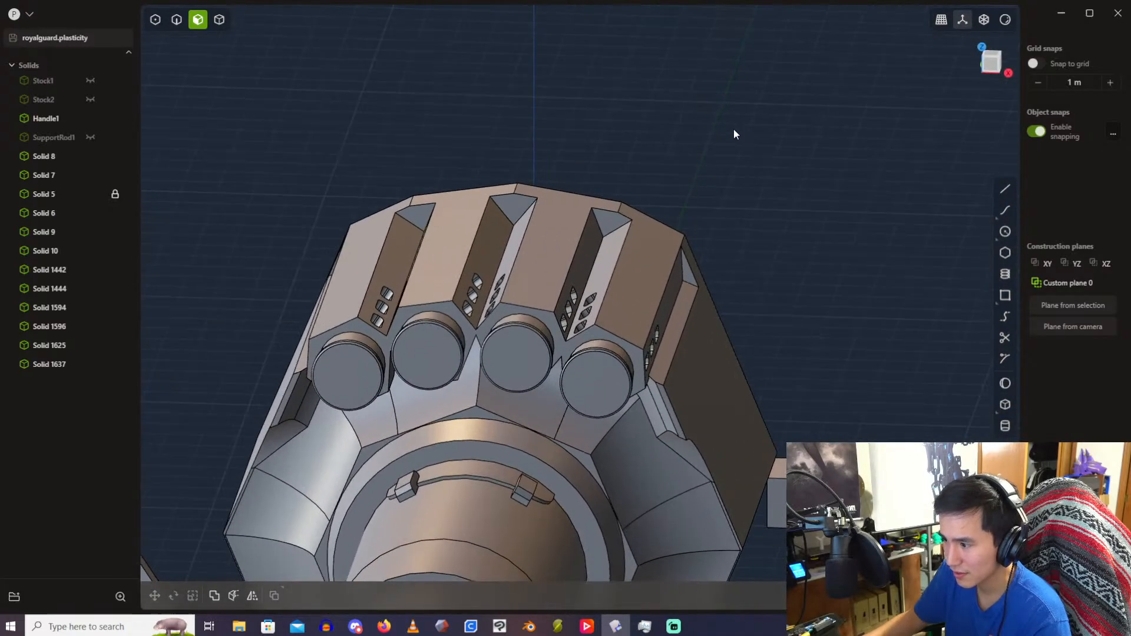
scroll(452, 121, "up", 3)
left_click(176, 19)
scroll(558, 273, "up", 4)
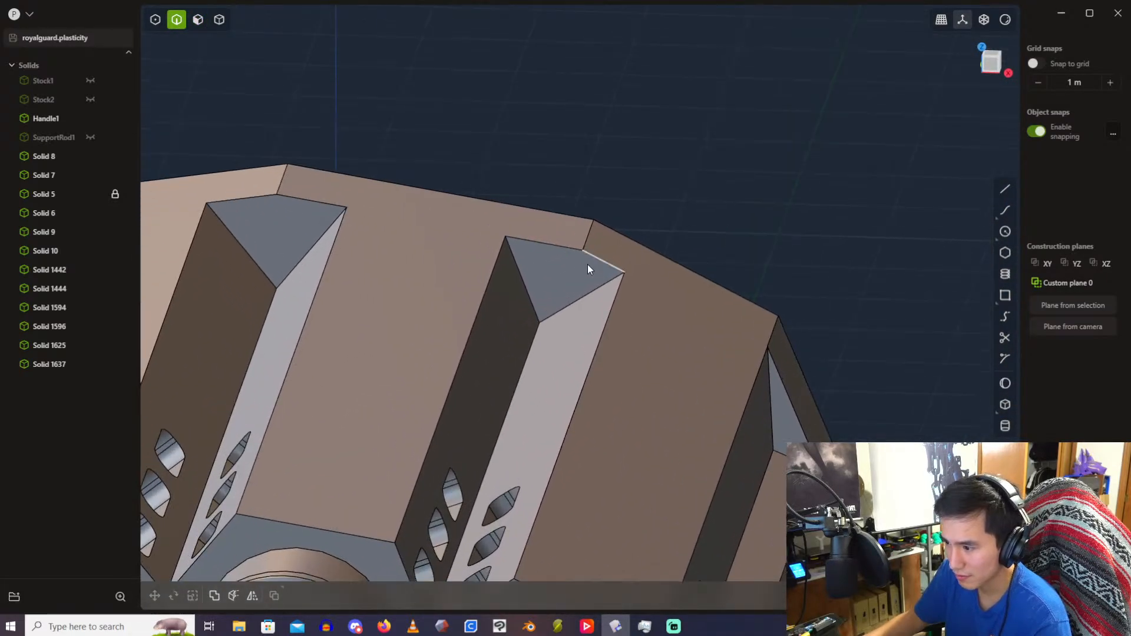
left_click(574, 302)
key("f")
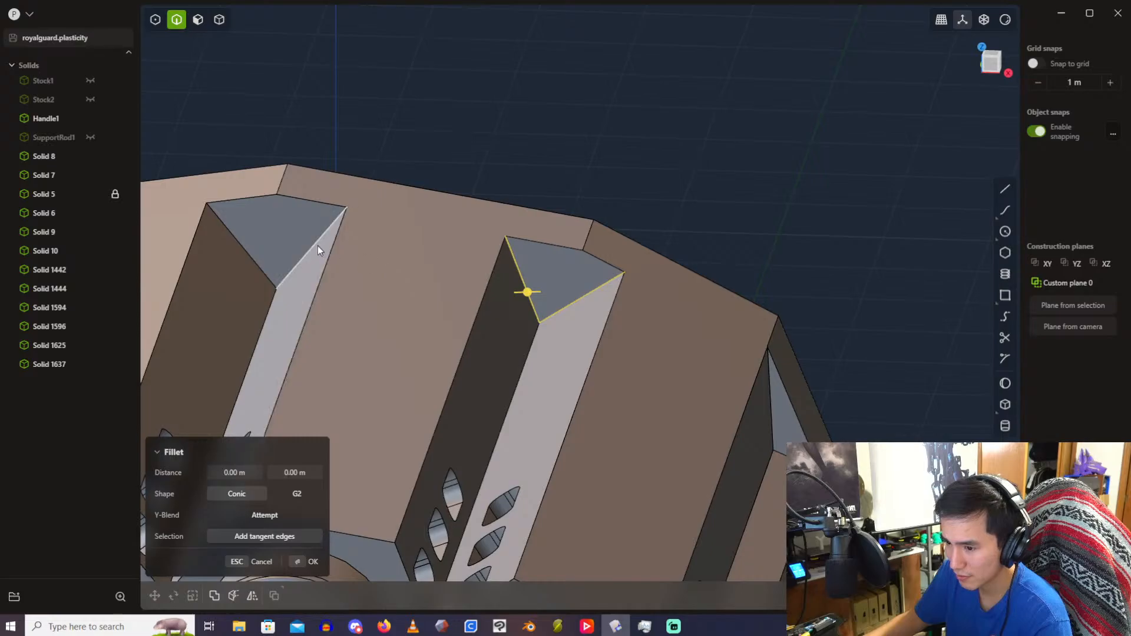
middle_click_drag(246, 252, 797, 143, "shift")
left_click(494, 187)
middle_click_drag(493, 187, 558, 161)
left_click(557, 162)
left_click_drag(558, 162, 553, 160)
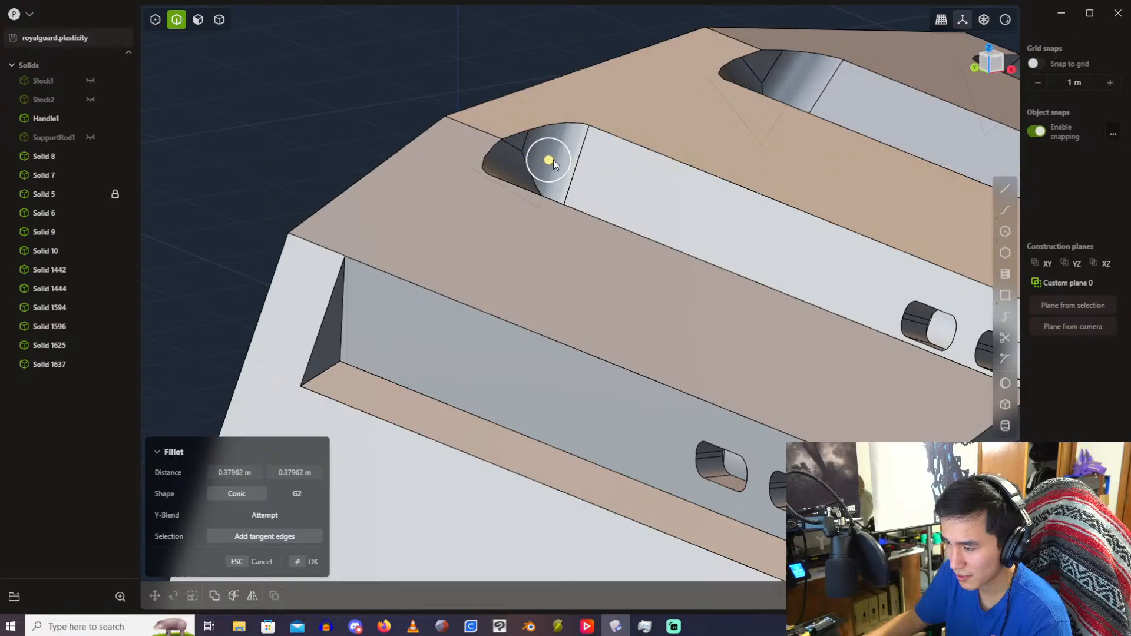
mouse_move(553, 160)
middle_mouse_down()
mouse_move(592, 278)
mouse_move(575, 331)
mouse_move(596, 331)
mouse_move(560, 161)
middle_mouse_up()
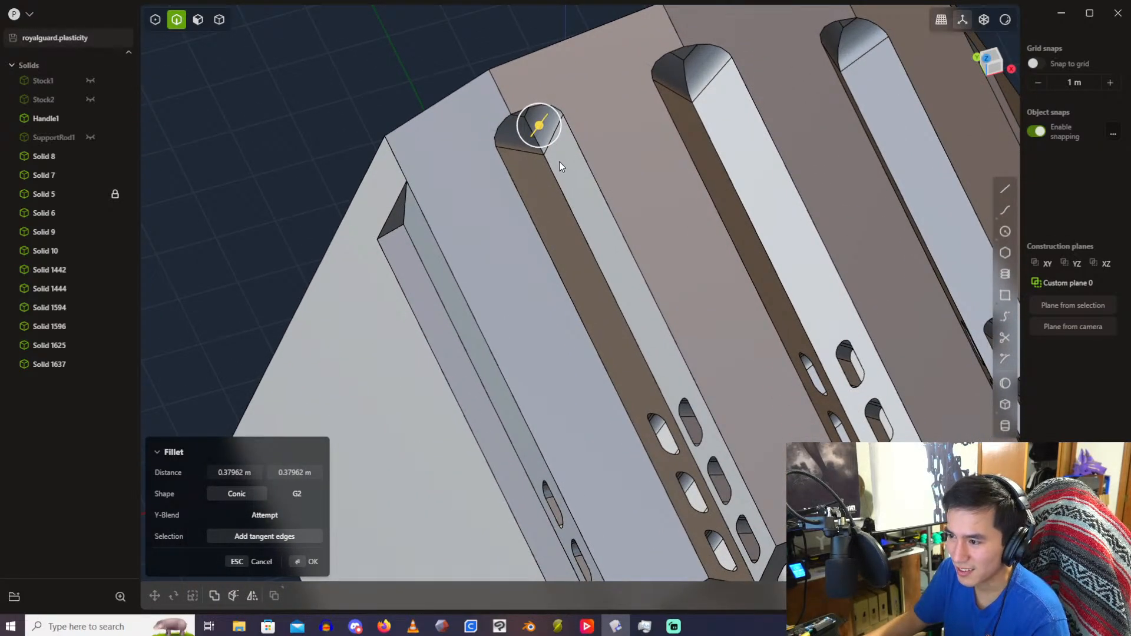
left_click(259, 472)
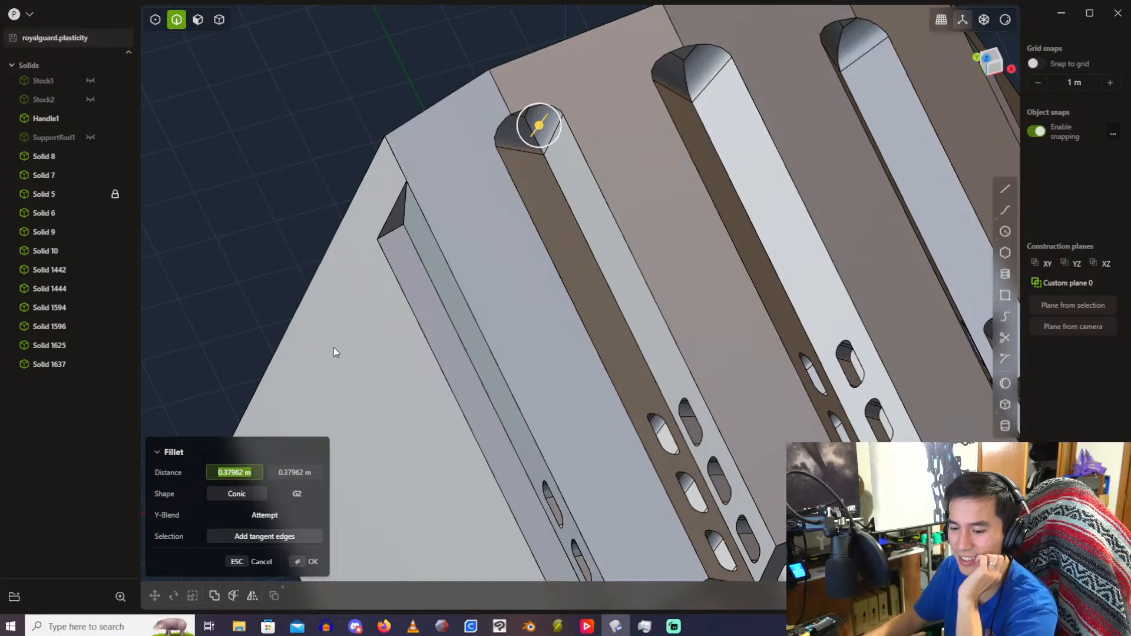
middle_click_drag(430, 107, 404, 116)
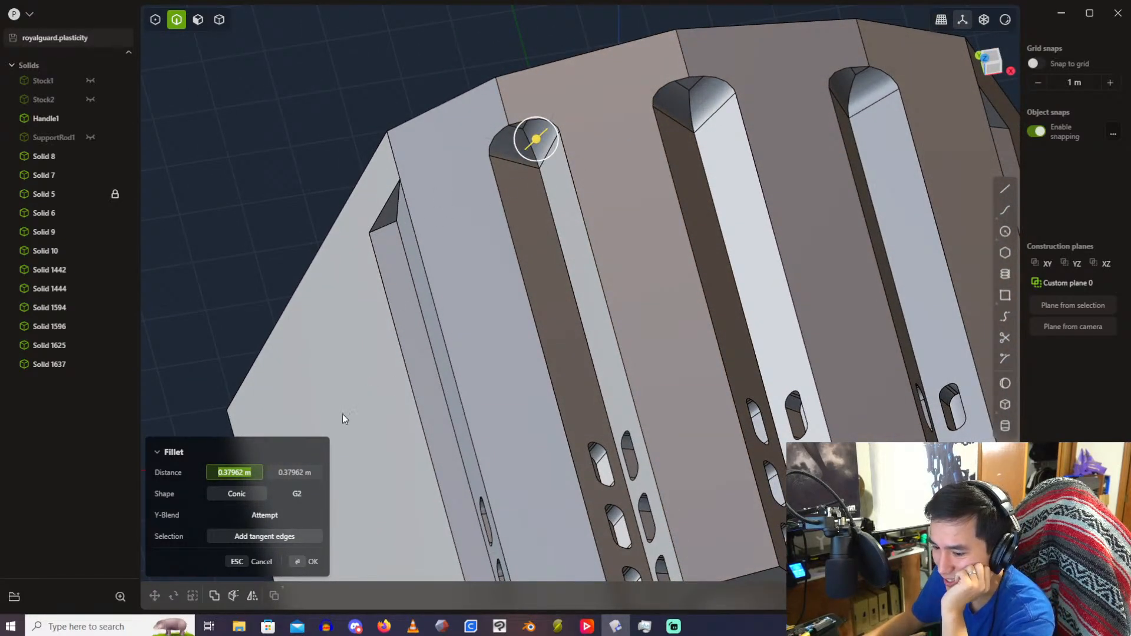
key("Escape")
key("Escape")
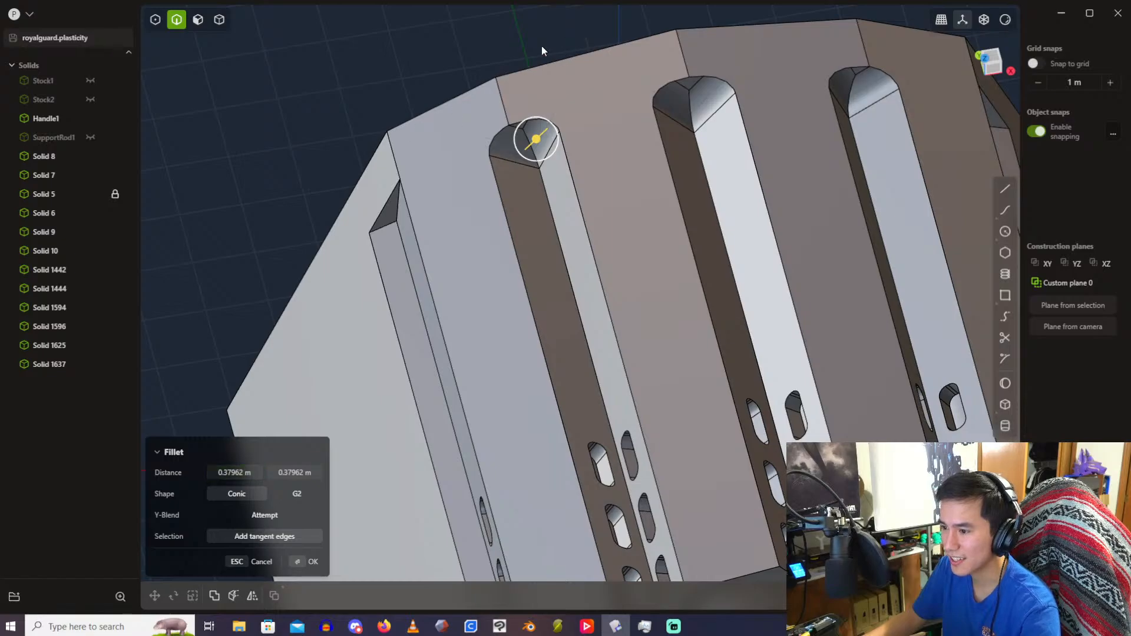
Step: Fillet the two inner end edges of the middle notch by about 0.57 m
left_click(678, 107)
key("f")
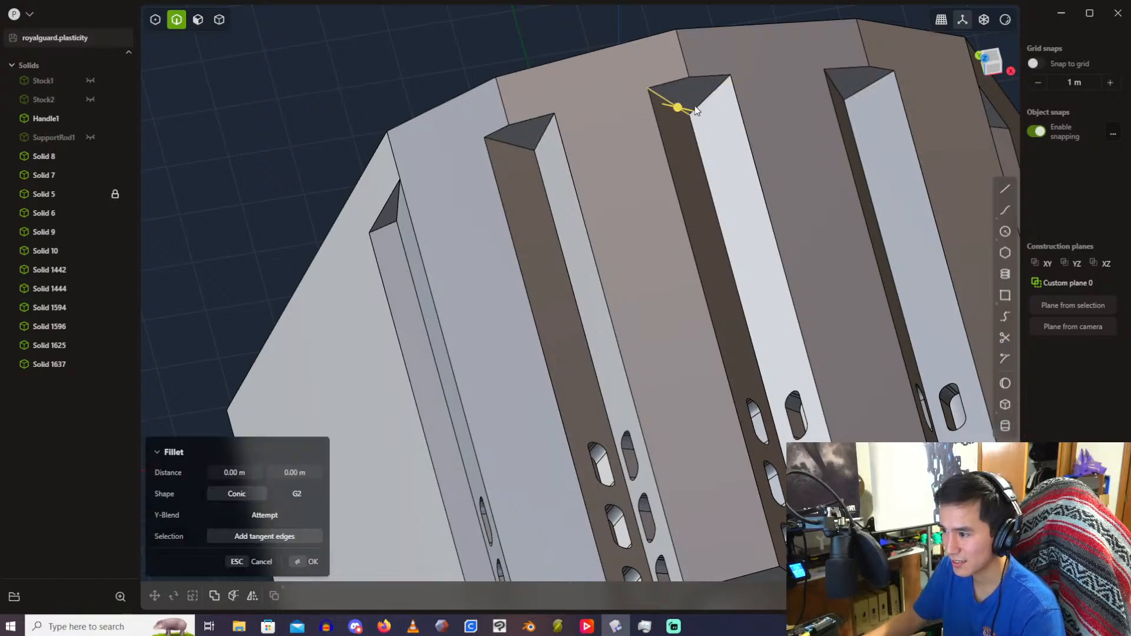
left_click_drag(702, 112, 698, 125)
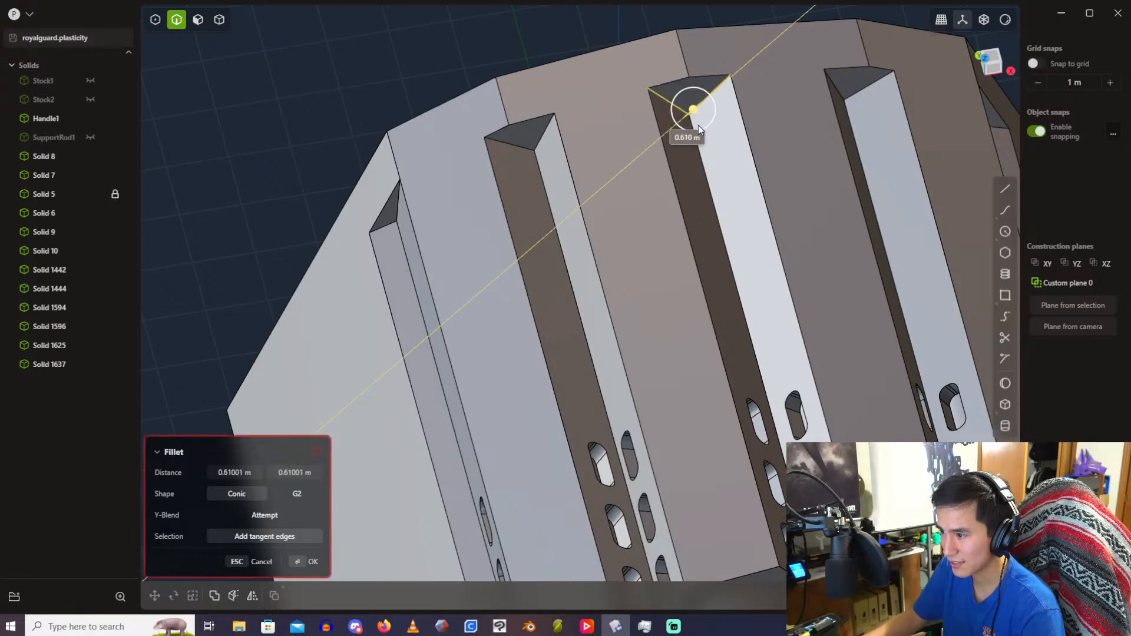
middle_click_drag(700, 125, 545, 162)
scroll(561, 165, "up", 3)
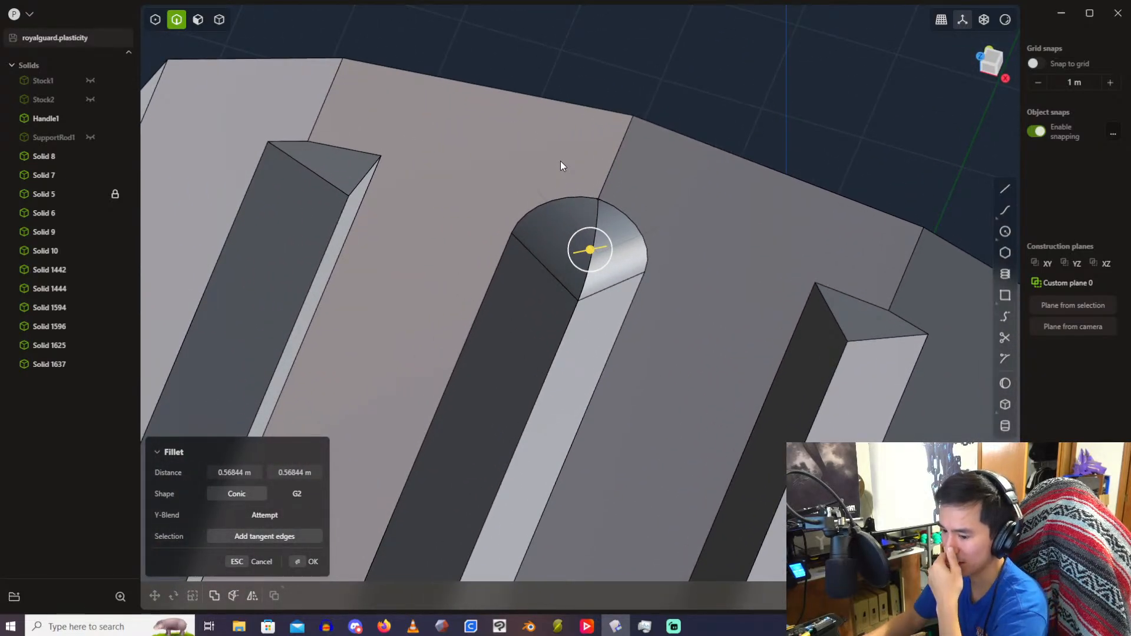
Step: Try 0.55 m as the first distance of the middle notch's fillet and settle on 0.6 m
left_click(246, 471)
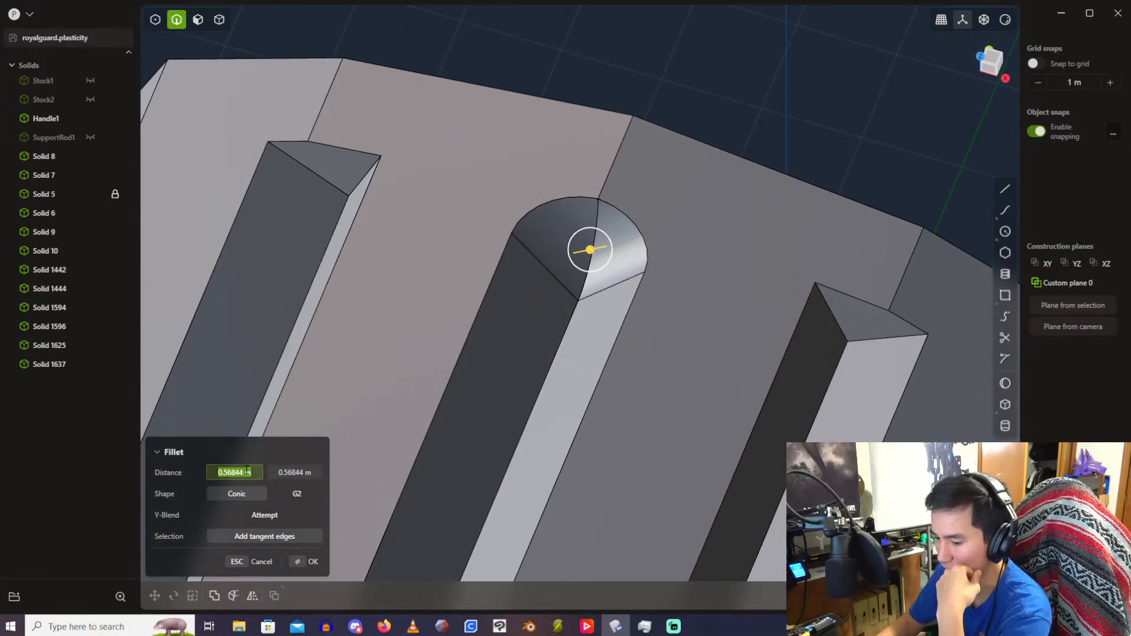
key("BackSpace")
type(".55")
key("Return")
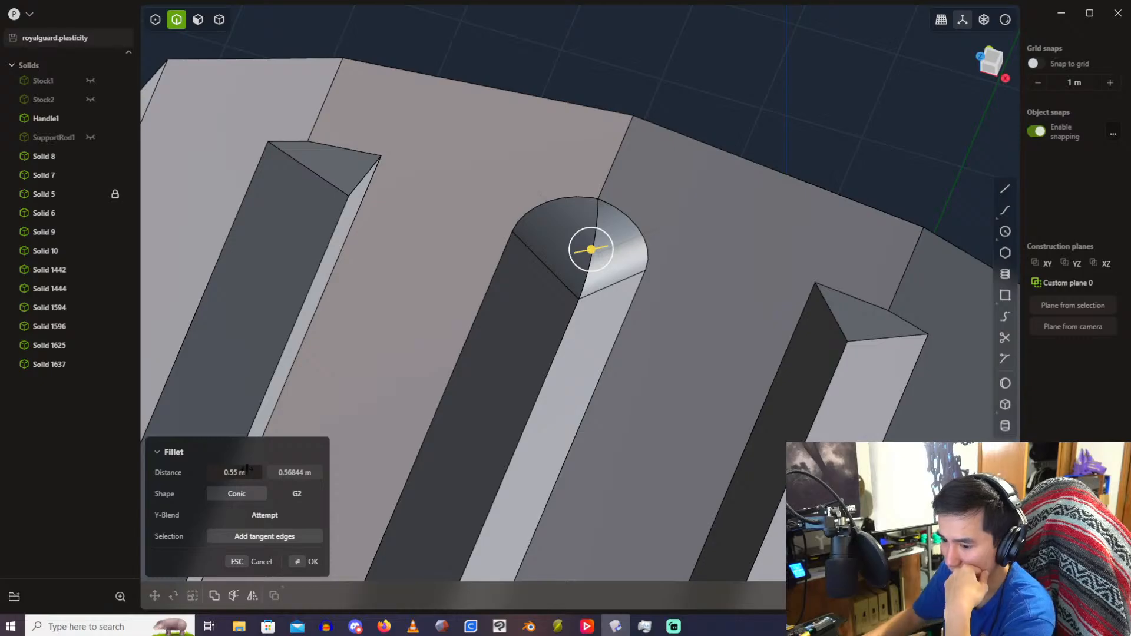
left_click(247, 470)
type(".6")
key("Return")
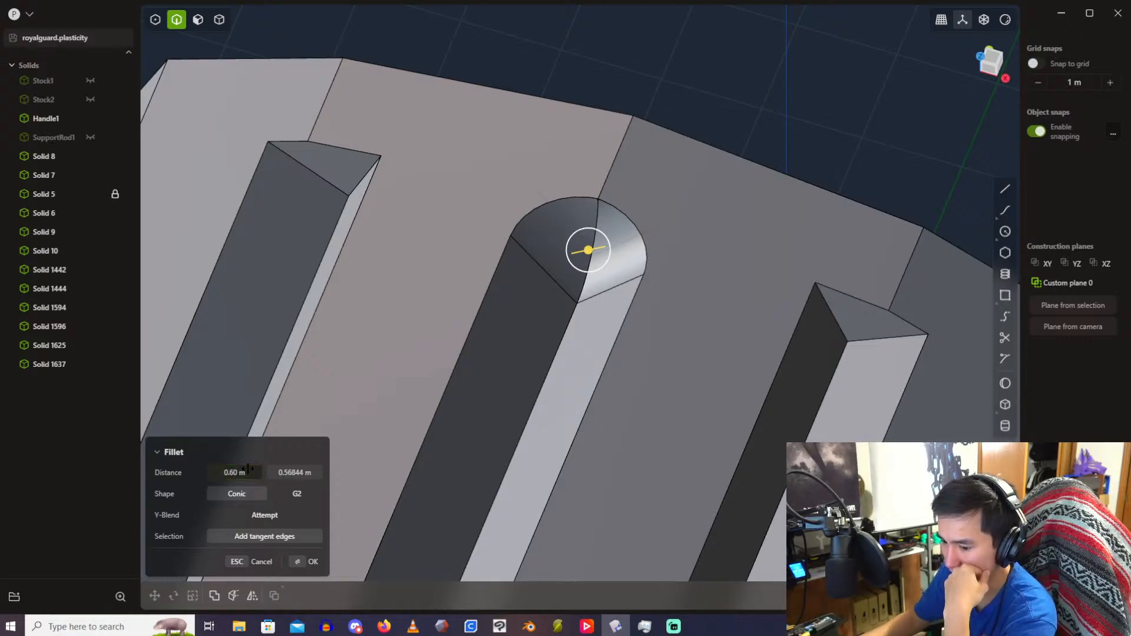
Step: Try 0.56 m and 0.57 m as the second distance of the middle notch's fillet
left_click(295, 473)
key("BackSpace")
type(".5")
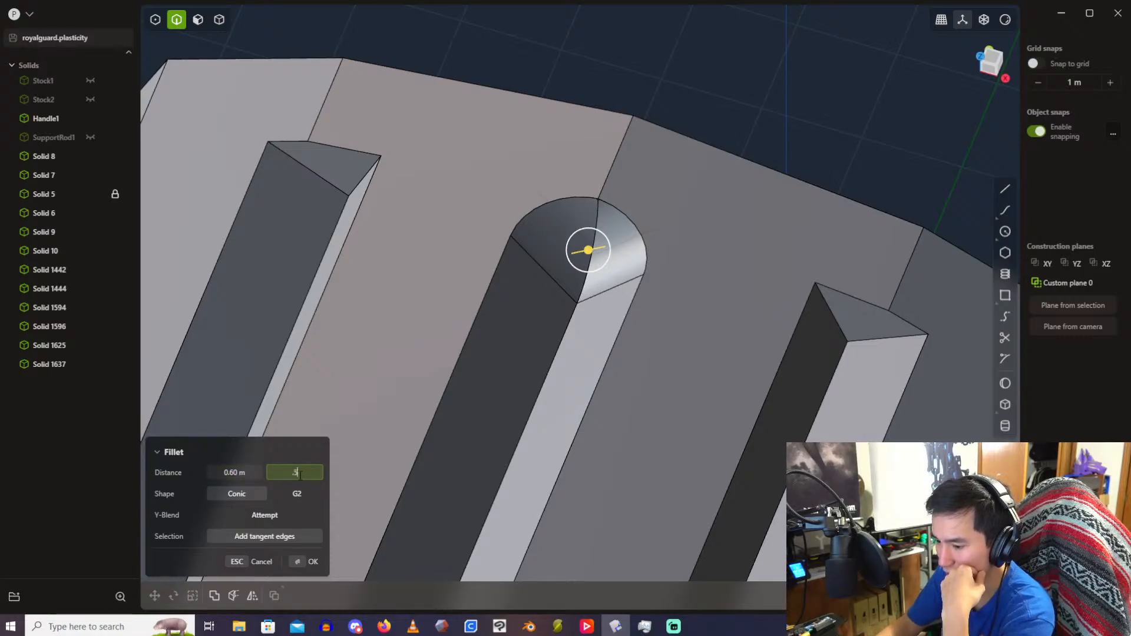
type("6")
key("Return")
left_click(299, 474)
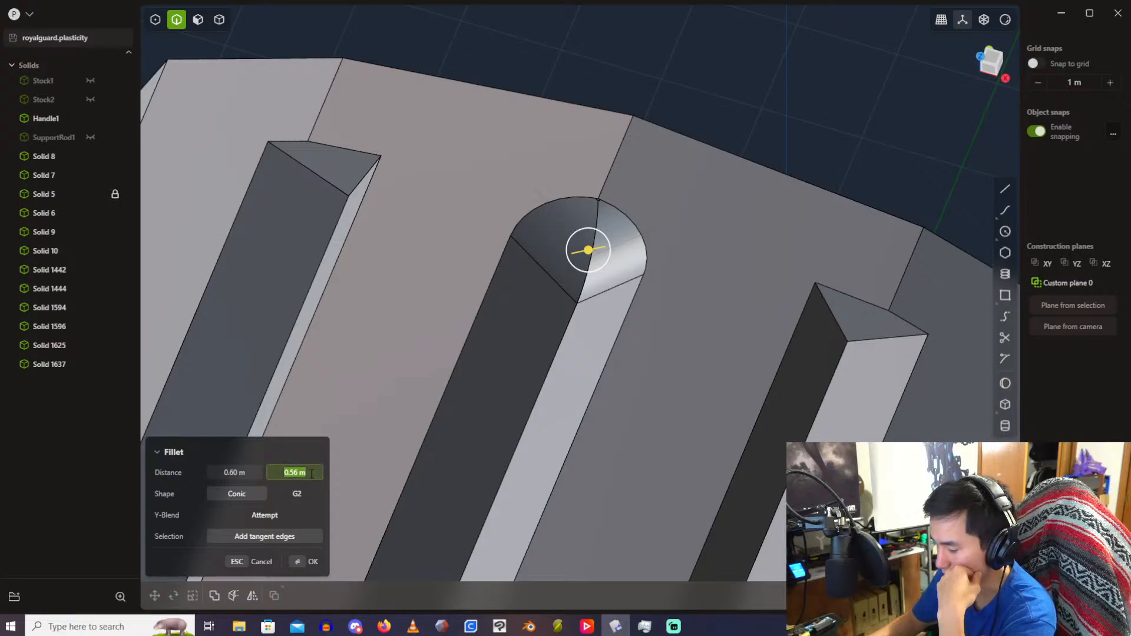
key("BackSpace")
type(".57")
key("Return")
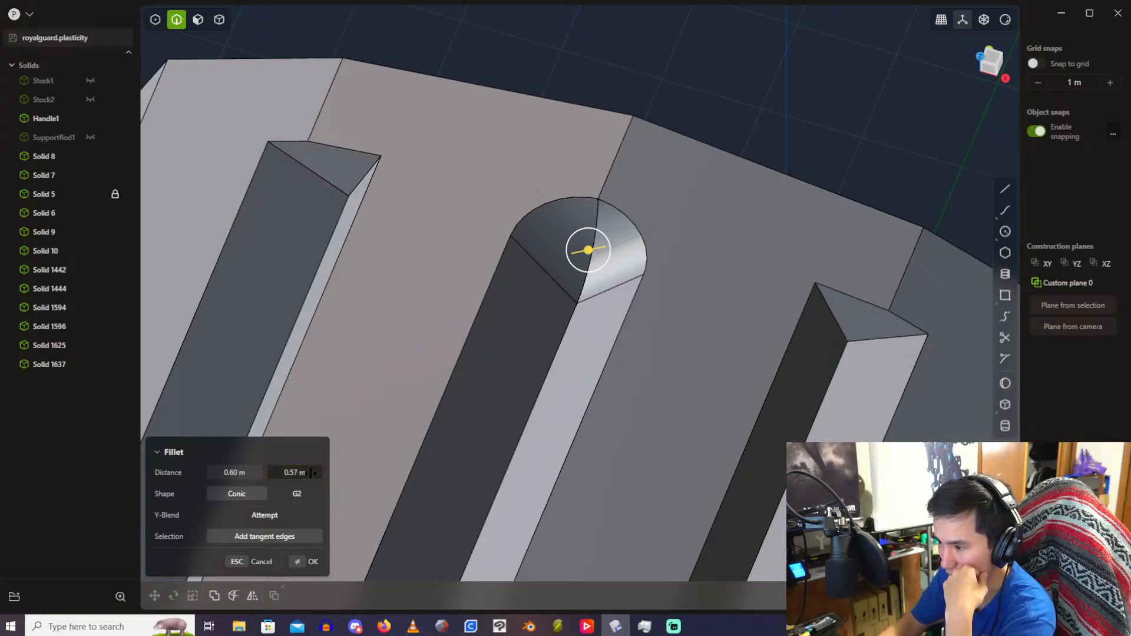
Step: Set the second distance of the middle notch's fillet to 0.58 m
left_click(312, 474)
type(".5")
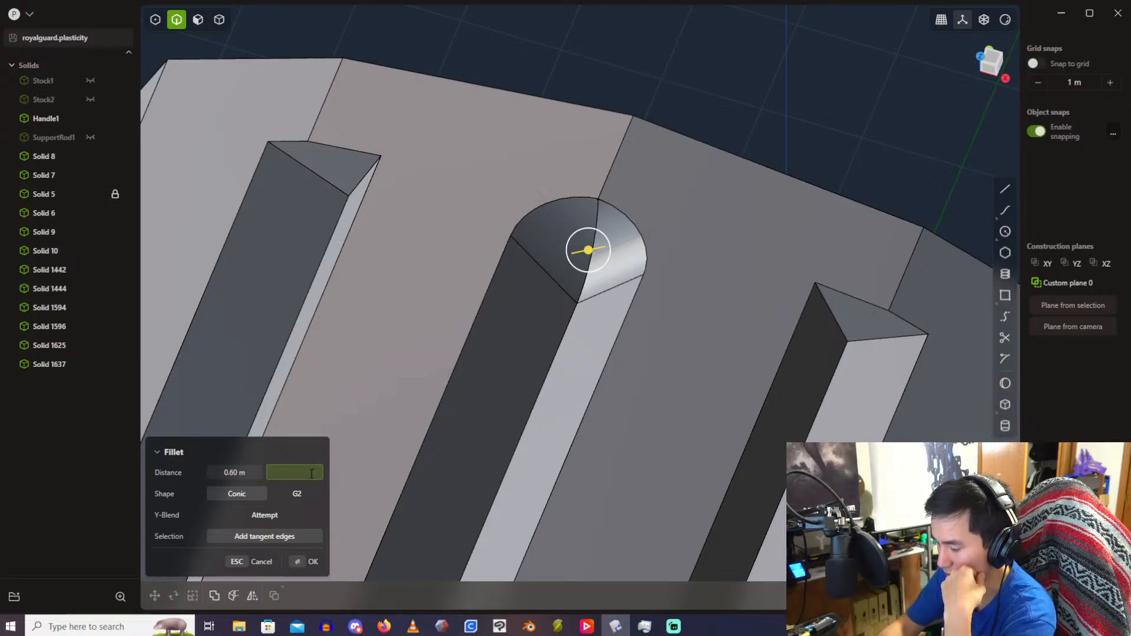
type(".58")
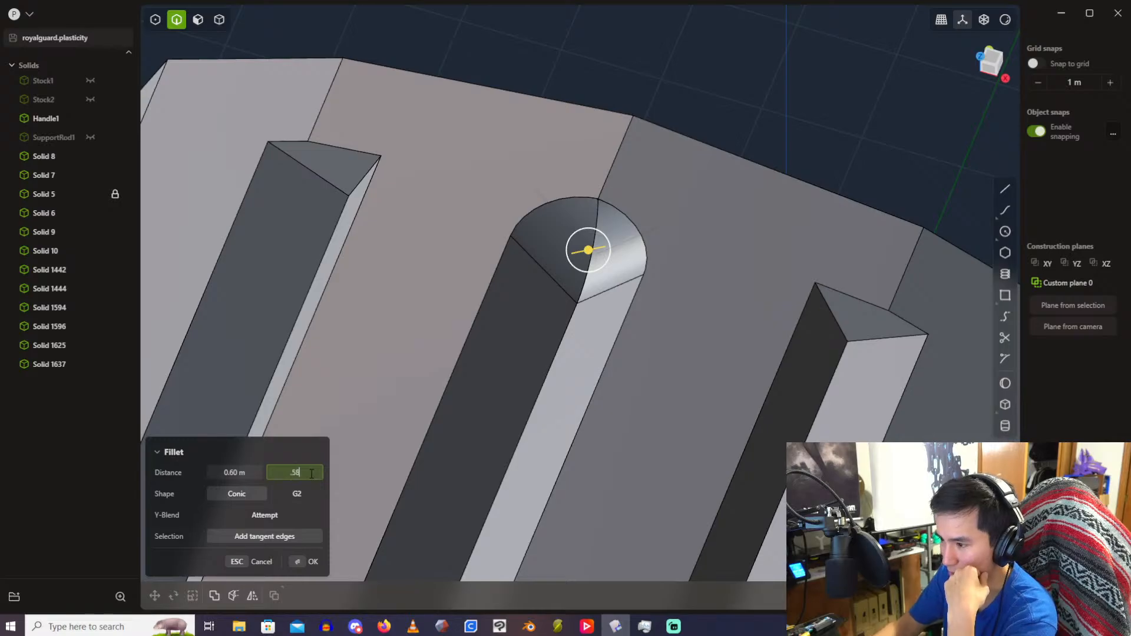
key("Return")
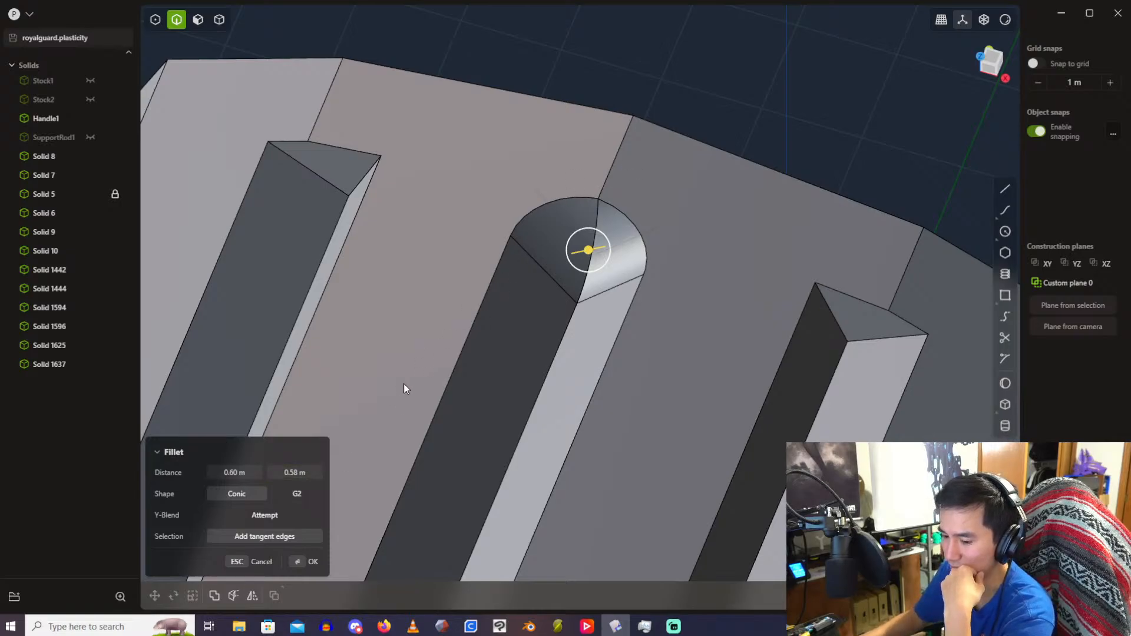
Step: Try 0.6 m as the fillet's second distance, restore it to 0.58 m and apply the fillet
left_click(287, 470)
type(".6")
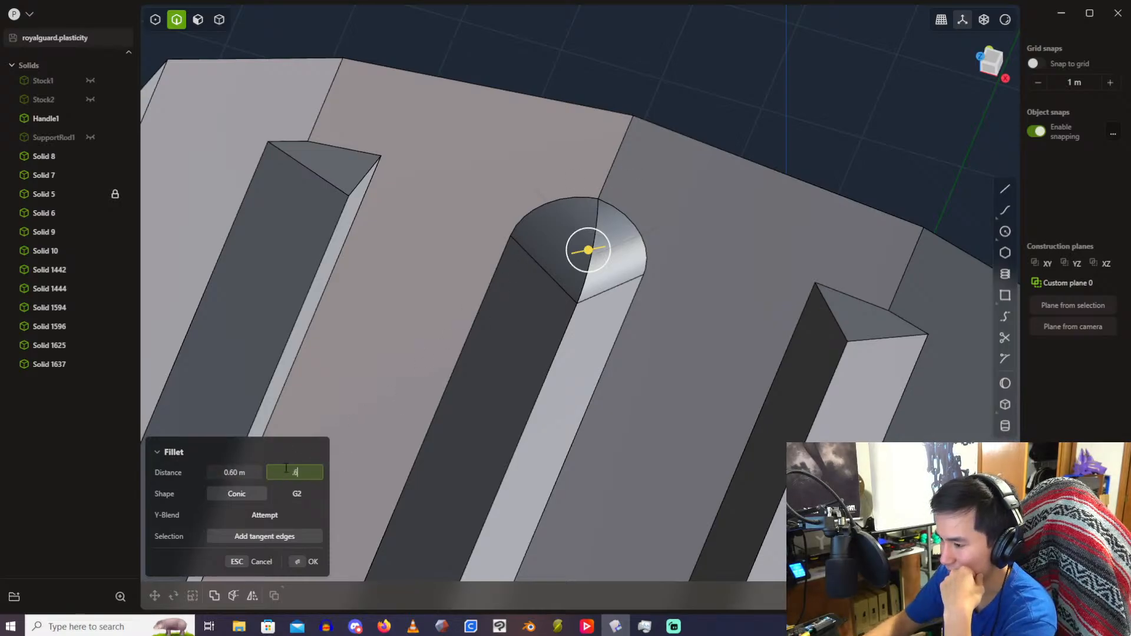
key("BackSpace")
key("BackSpace")
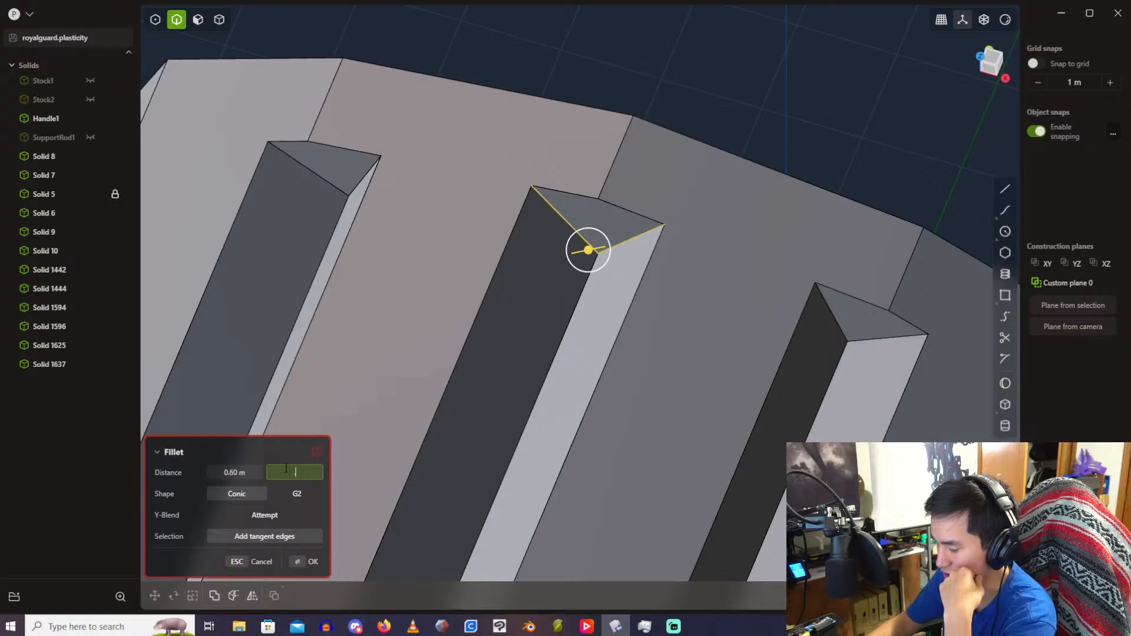
type(".58")
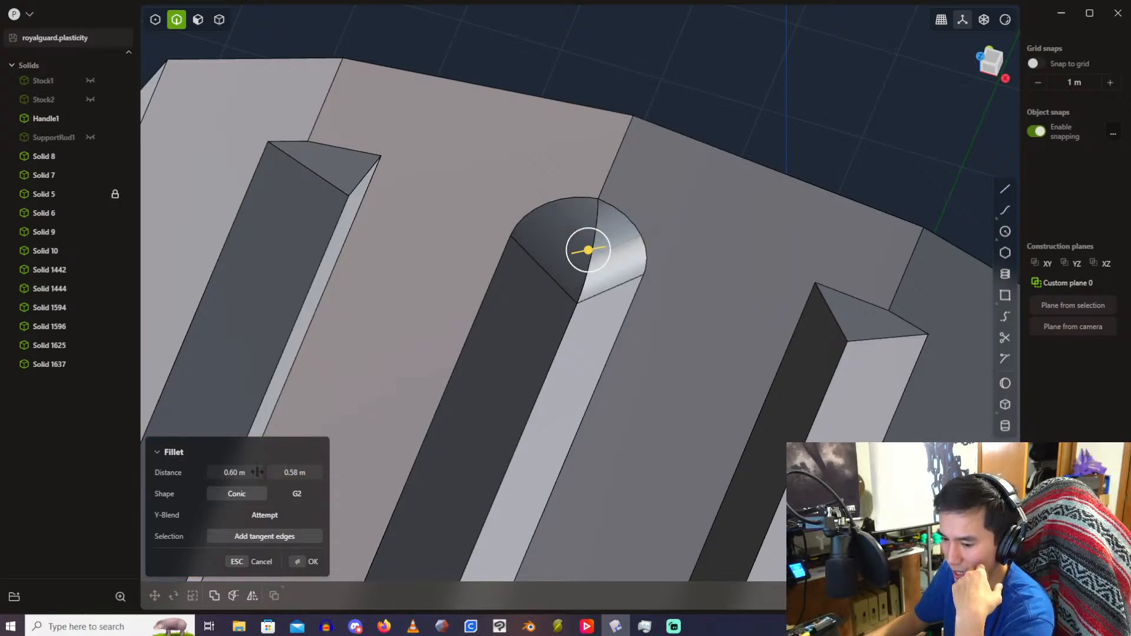
middle_click_drag(348, 432, 486, 357)
scroll(487, 357, "down", 3)
key("Return")
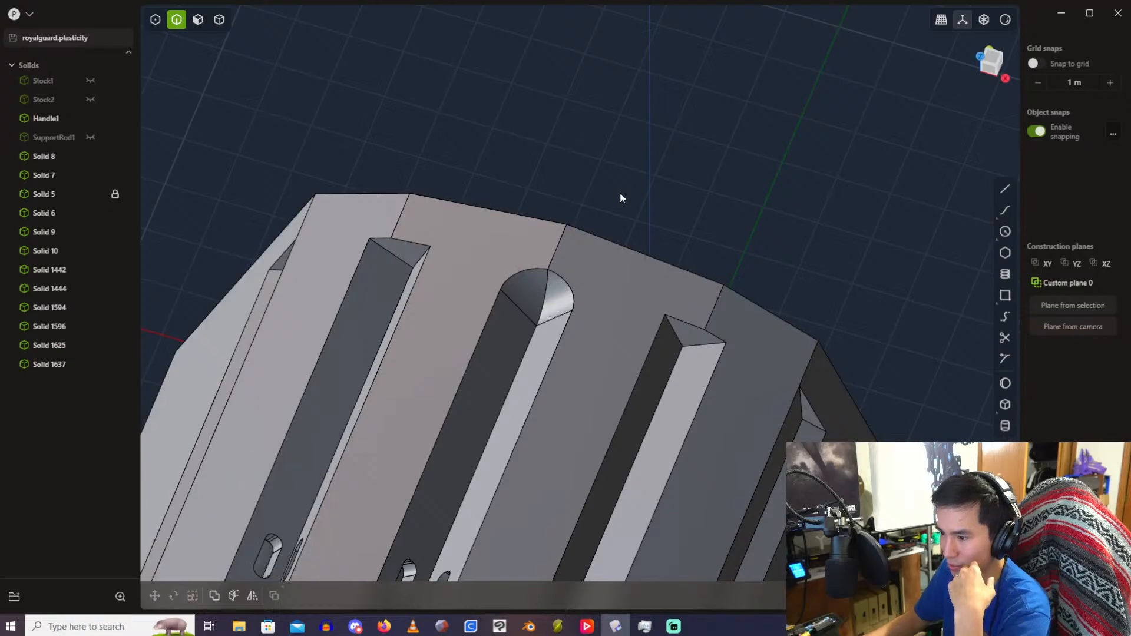
Step: Start a fillet on the end edges of the two notches flanking the middle one, with a distance of about 0.5 m
scroll(620, 192, "up", 4)
middle_click_drag(622, 168, 644, 304)
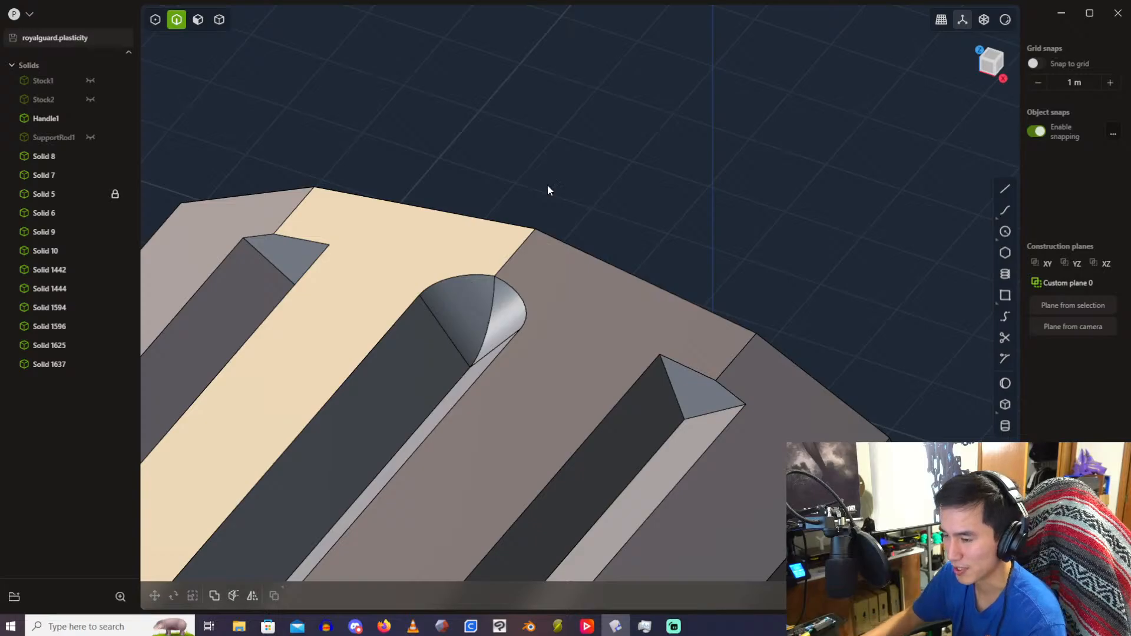
left_click(675, 394)
key("f")
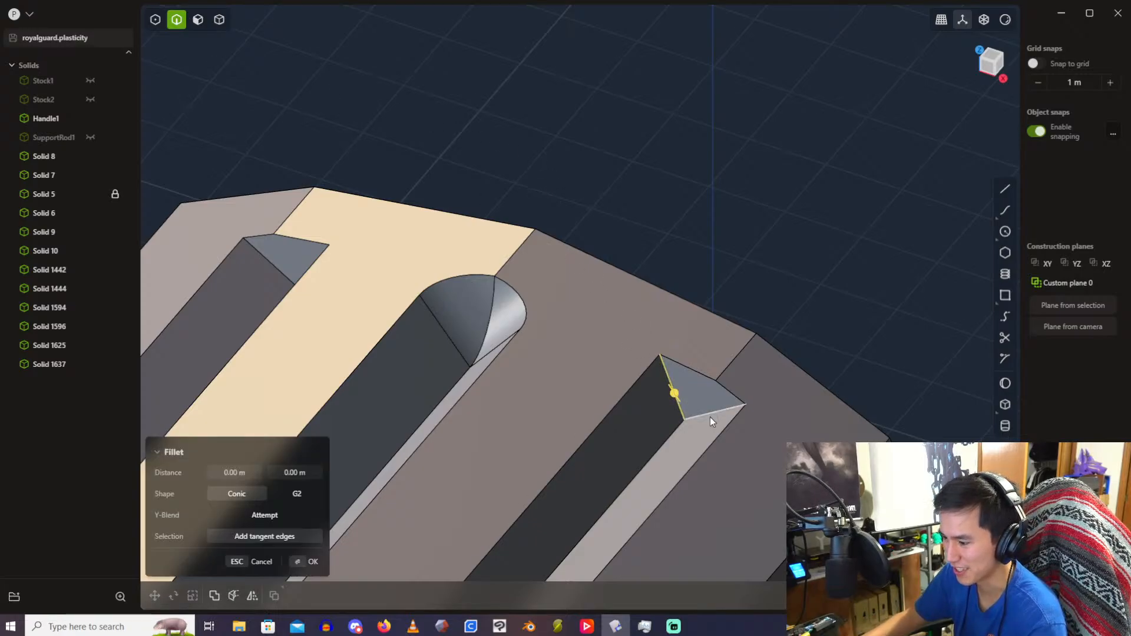
middle_click_drag(710, 417, 670, 154)
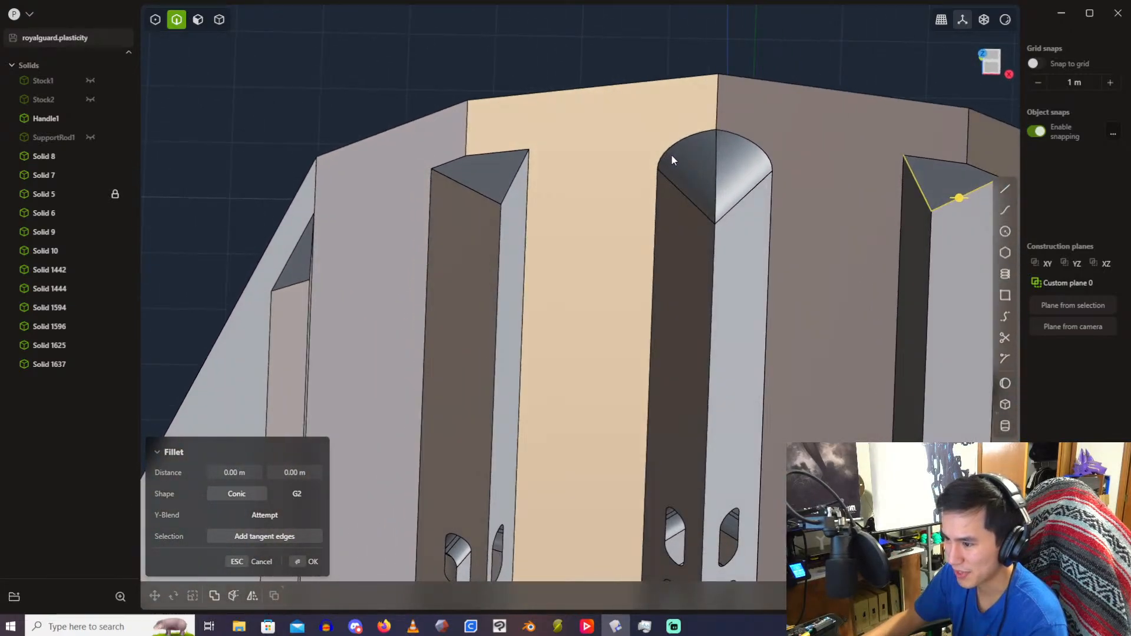
left_click(487, 196)
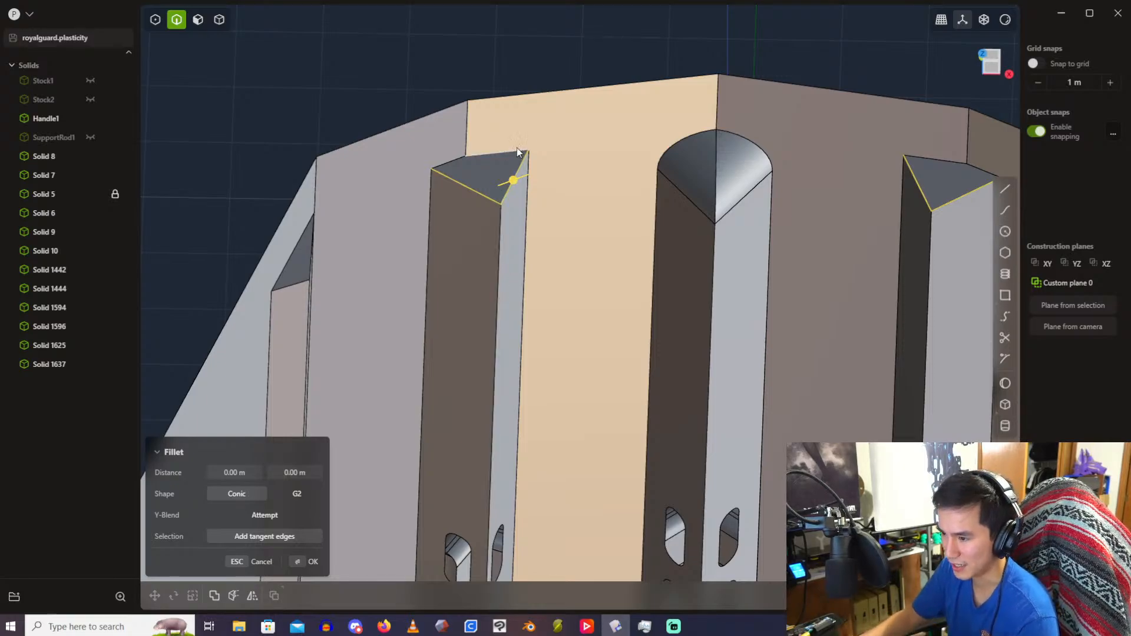
left_click_drag(513, 180, 496, 218)
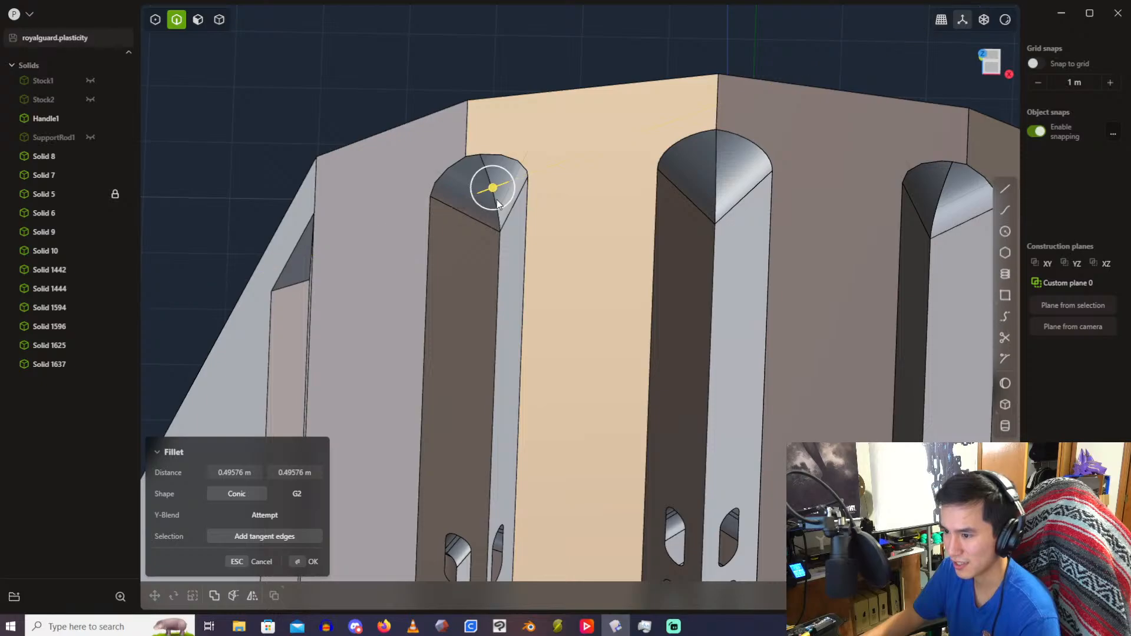
middle_click_drag(497, 200, 532, 193)
scroll(532, 193, "up", 4)
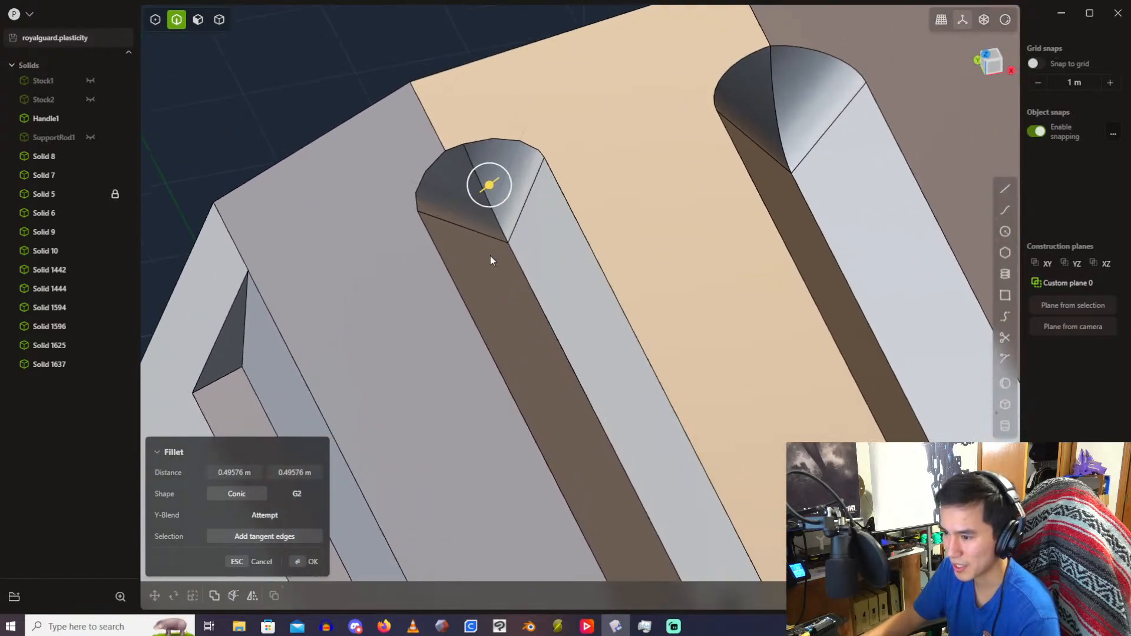
Step: Set both distances of the flanking notches' fillet to 0.5 m
left_click(247, 472)
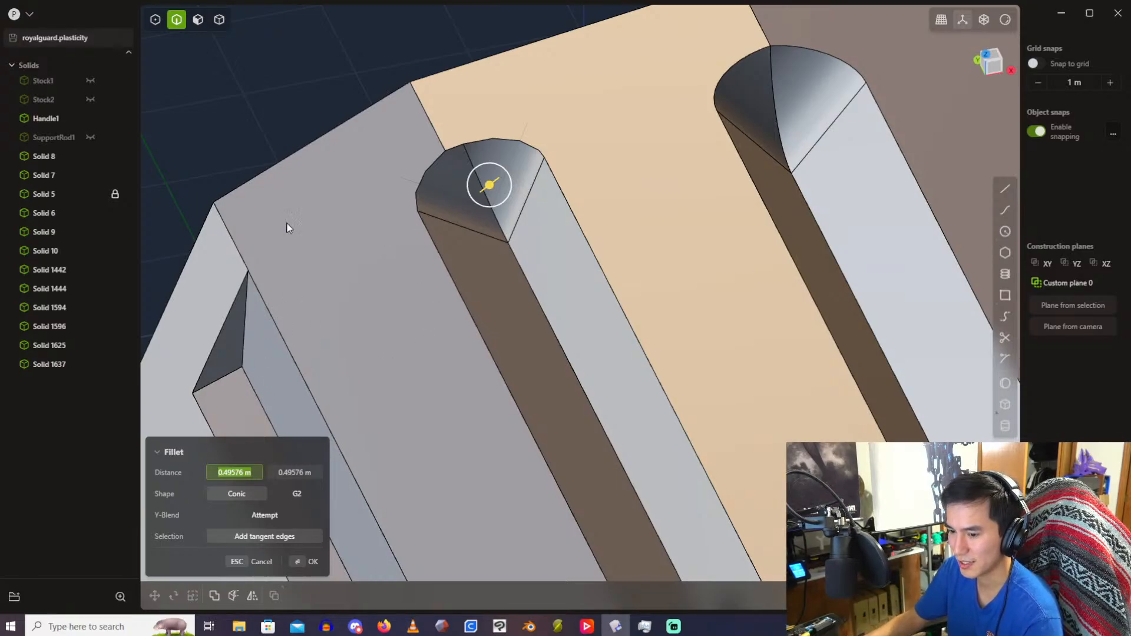
scroll(289, 206, "down", 2)
scroll(352, 162, "down", 3)
scroll(382, 124, "up", 1)
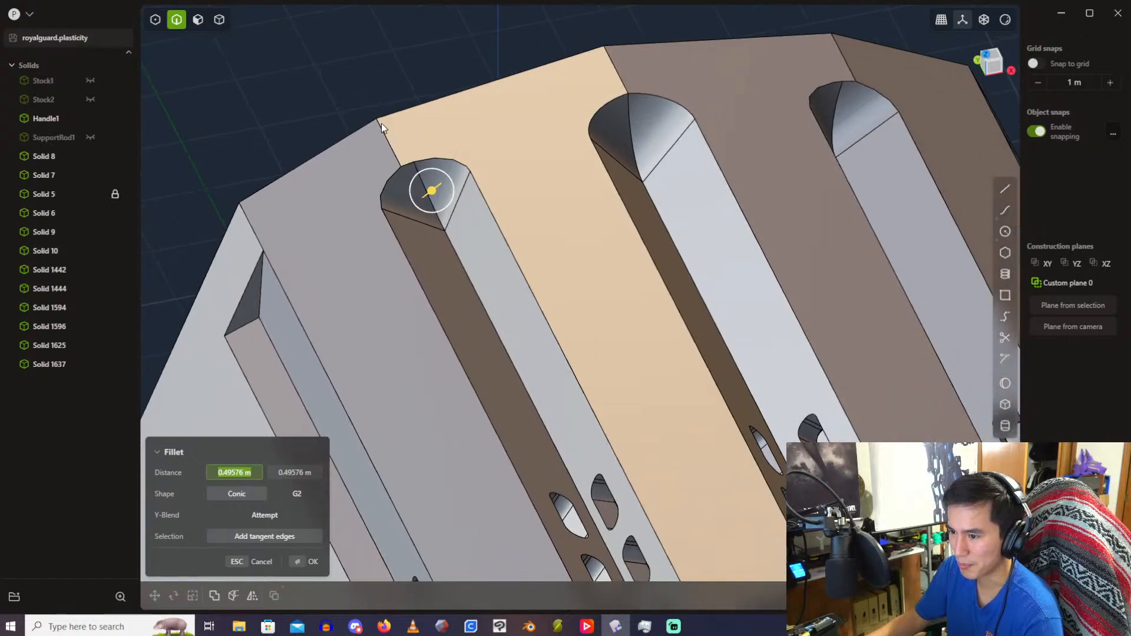
scroll(380, 122, "up", 1)
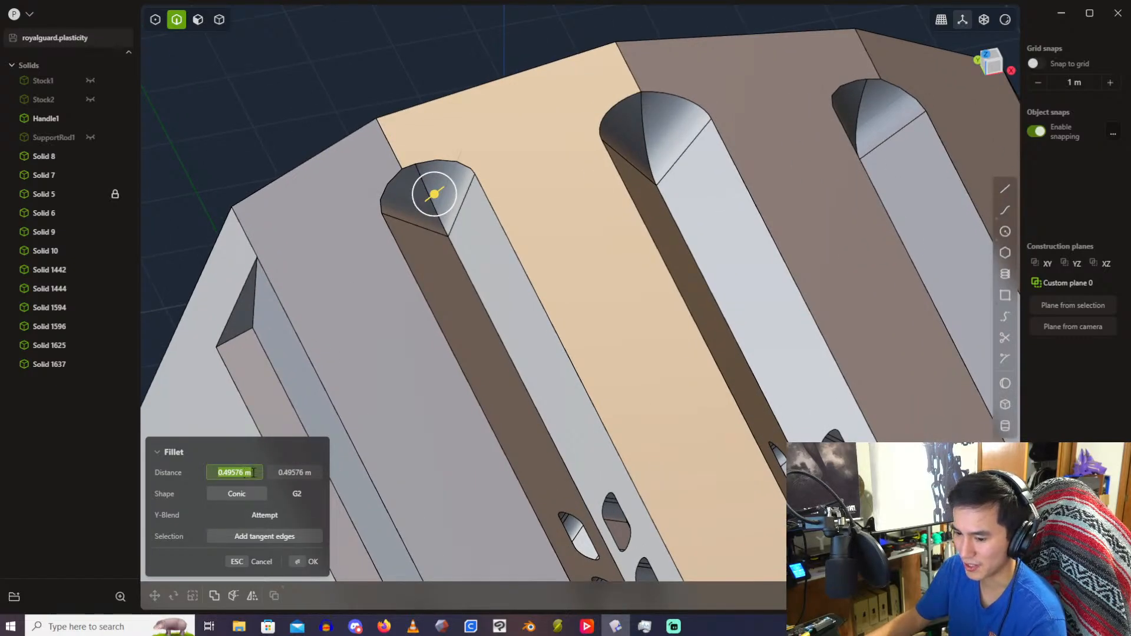
type("0.5")
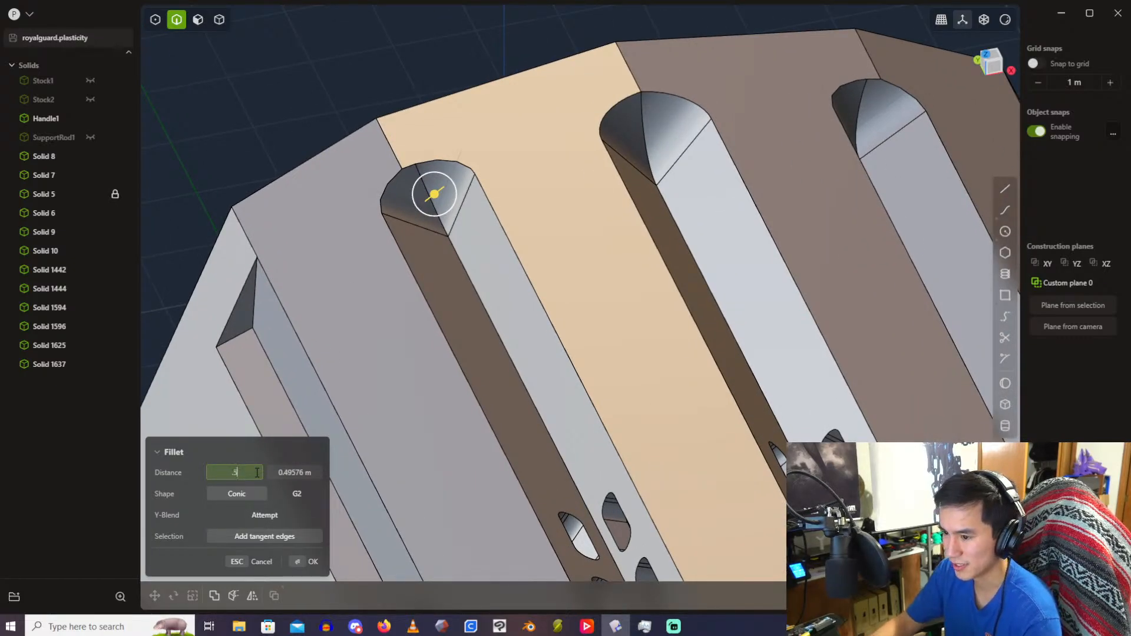
left_click(297, 472)
type("0.5")
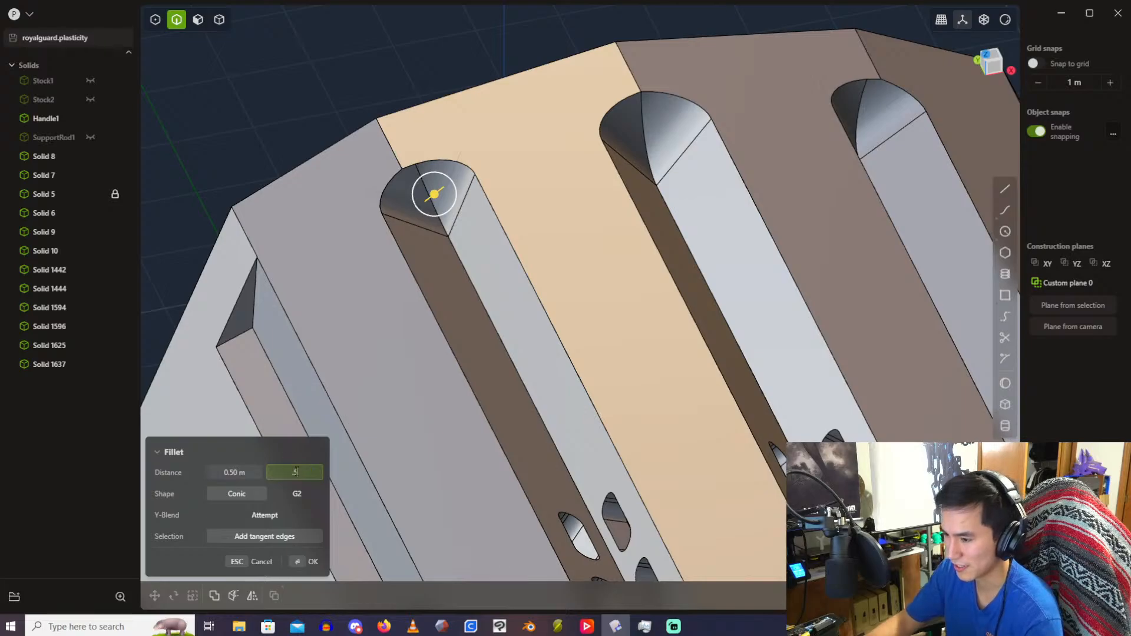
Step: Try 0.48 m as the second distance of the flanking notches' fillet and settle on 0.49 m
key("BackSpace")
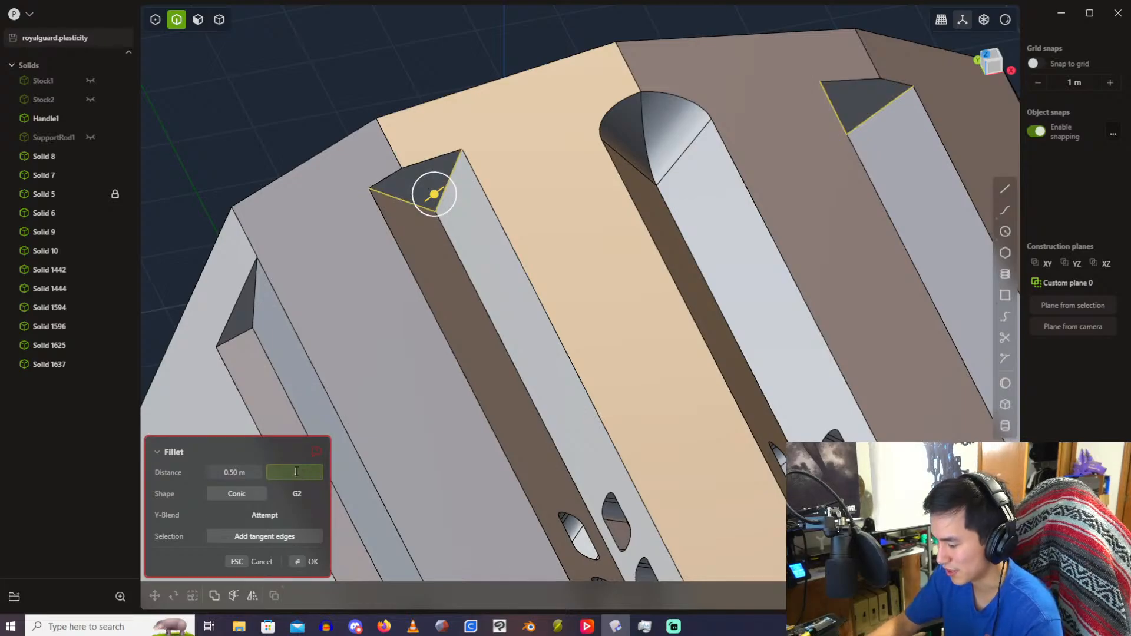
type("48")
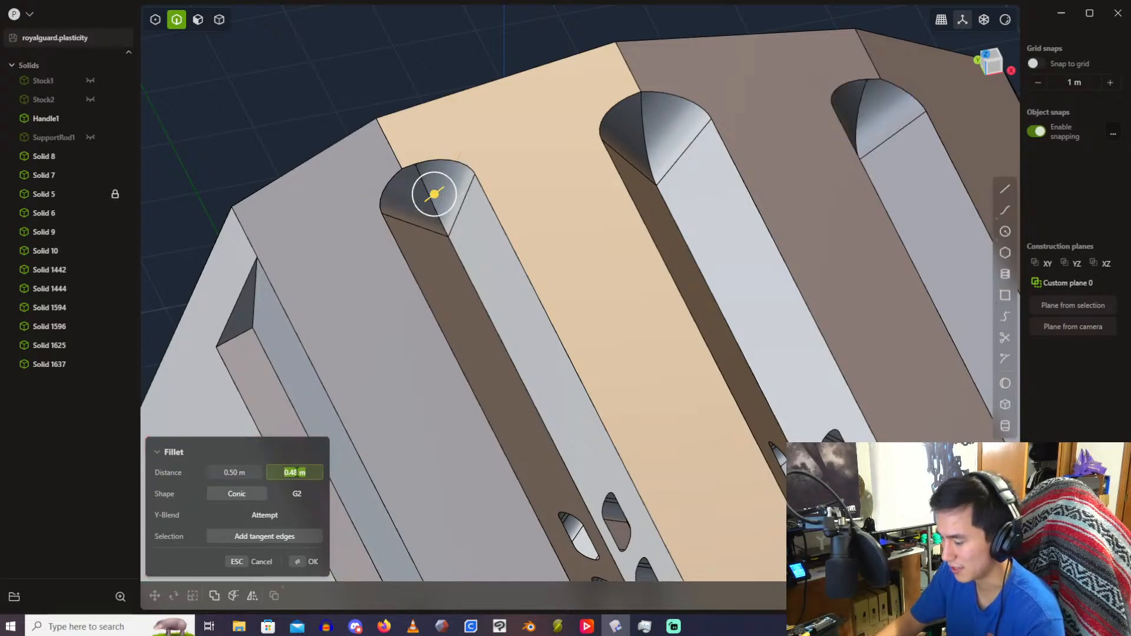
left_click(296, 472)
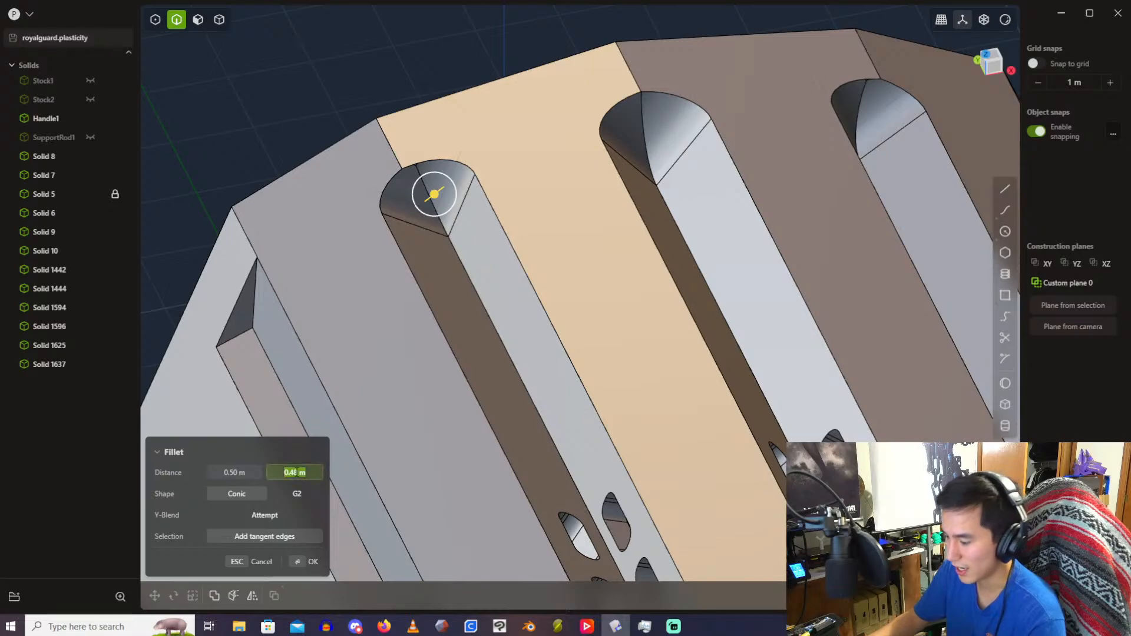
type("0.49")
key("Return")
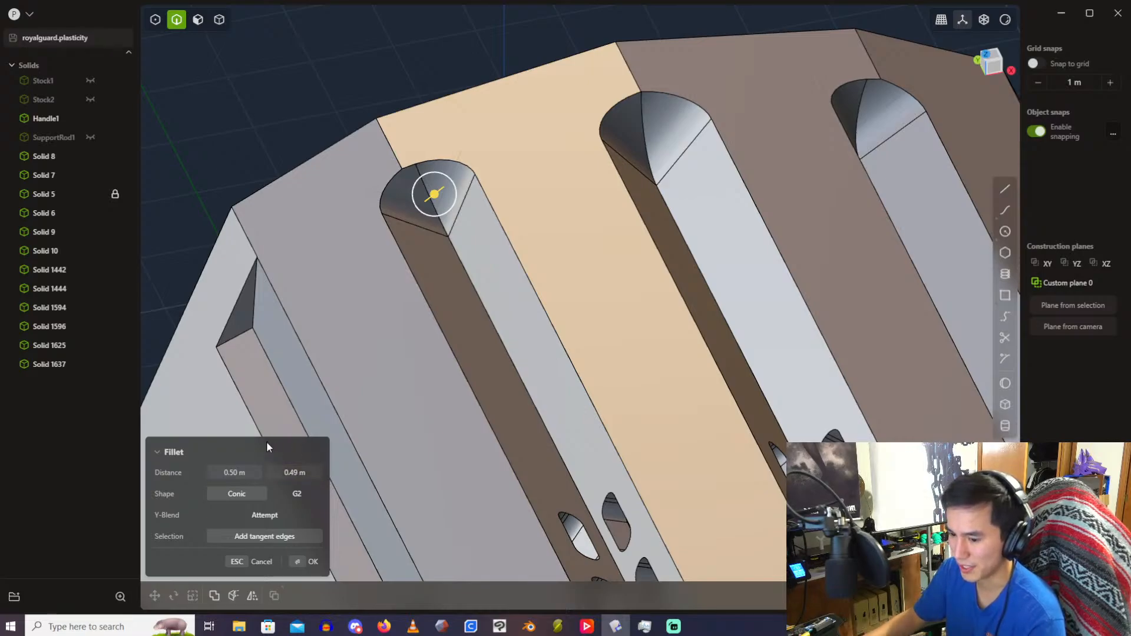
Step: Set the first distance of the flanking notches' fillet to 0.6 m and apply the fillet
scroll(352, 357, "down", 2)
left_click(235, 473)
type("0.6")
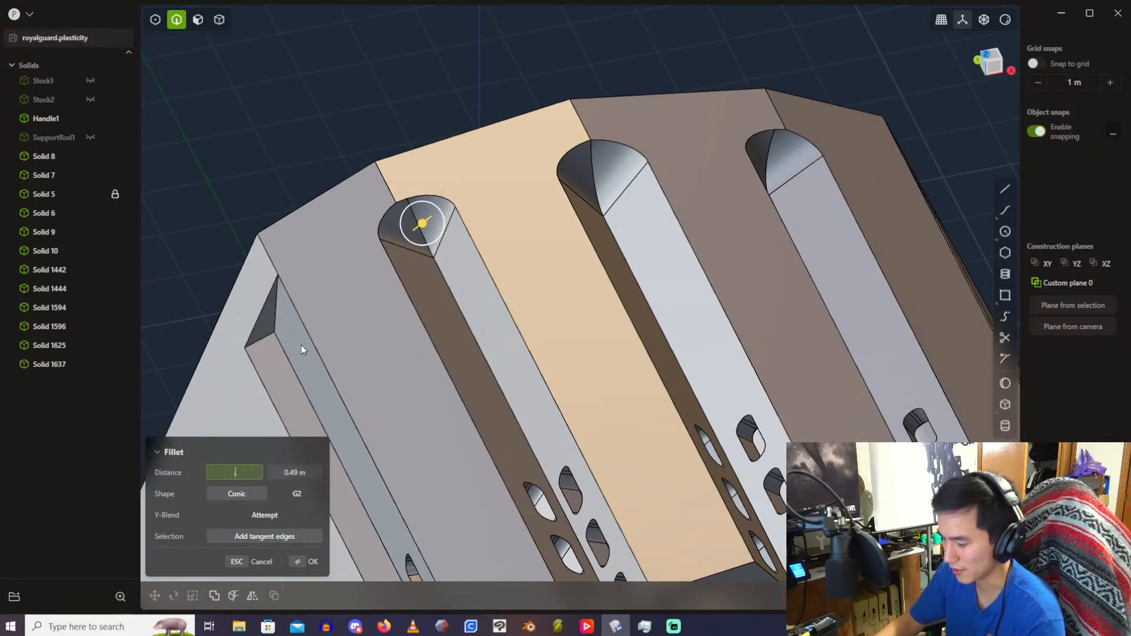
key("Return")
middle_click_drag(493, 60, 401, 275)
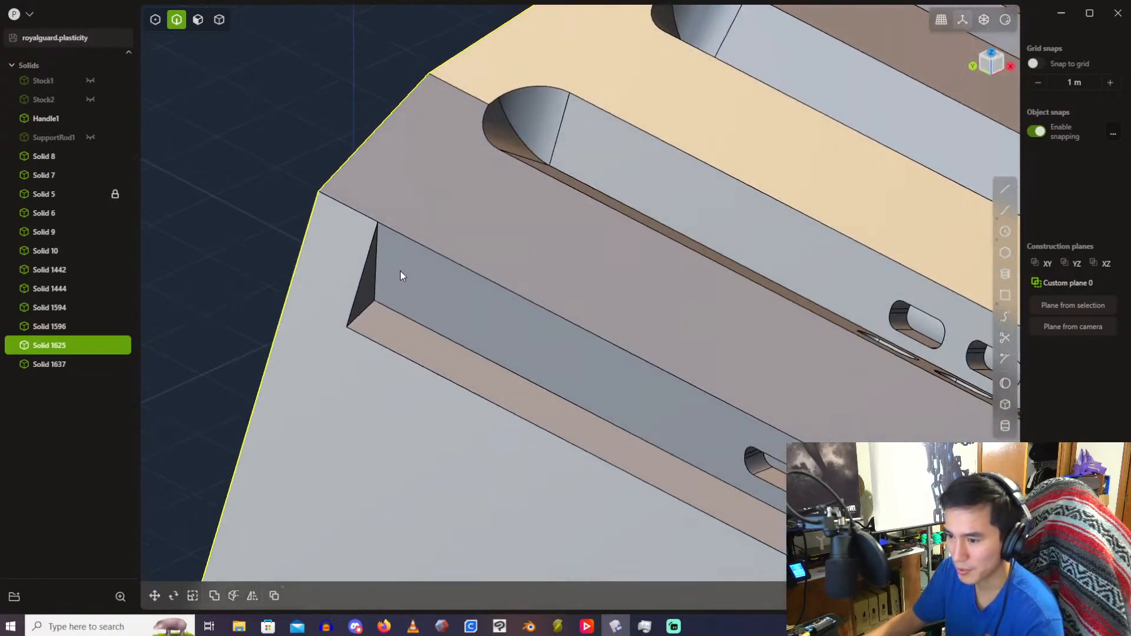
left_click(377, 273)
key("f")
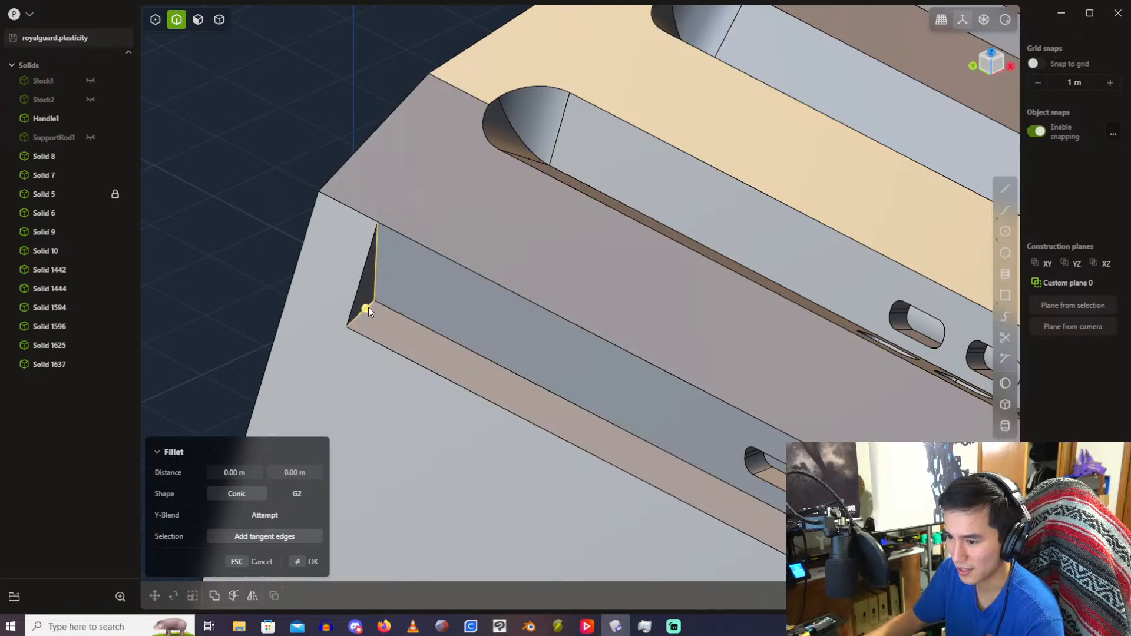
left_click_drag(376, 305, 375, 304)
key("Return")
Step: Start a fillet on the inner end edges of the outermost notches, with a distance of about 0.64 m
middle_click_drag(558, 116, 620, 207)
middle_click_drag(861, 237, 767, 207)
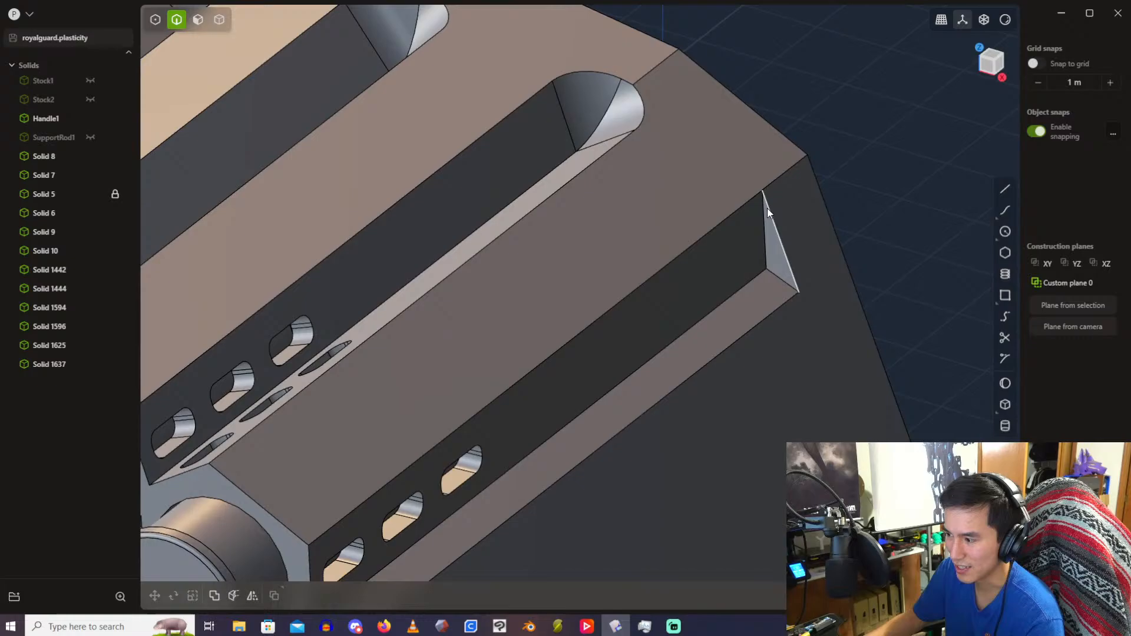
left_click(761, 245)
key("f")
middle_click_drag(637, 146, 437, 229)
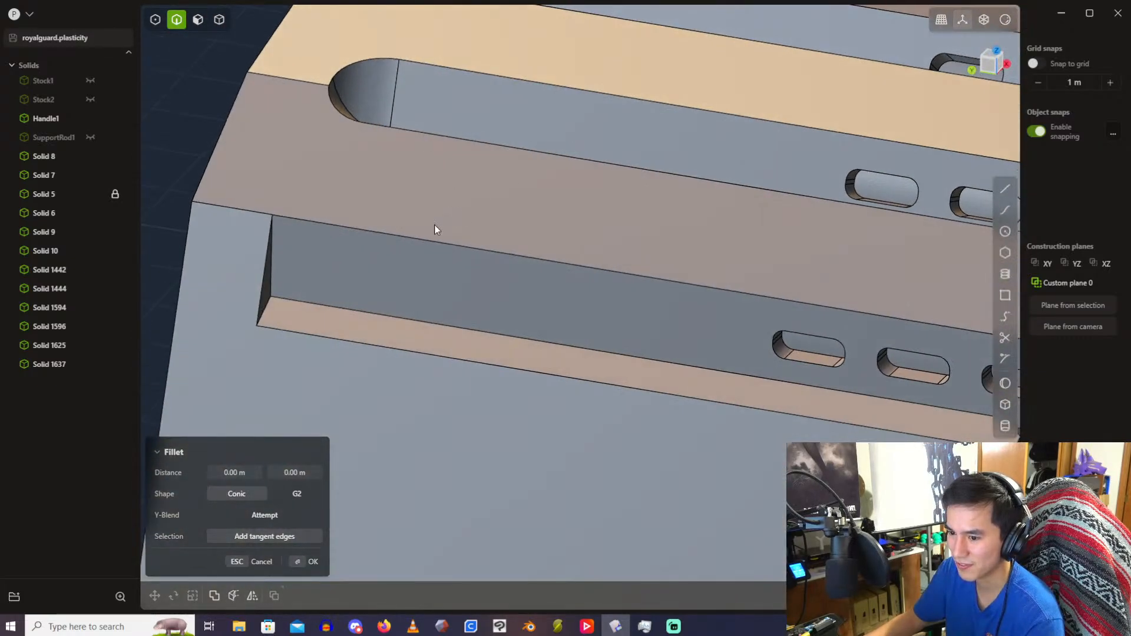
left_click_drag(273, 277, 291, 307)
scroll(297, 288, "up", 2)
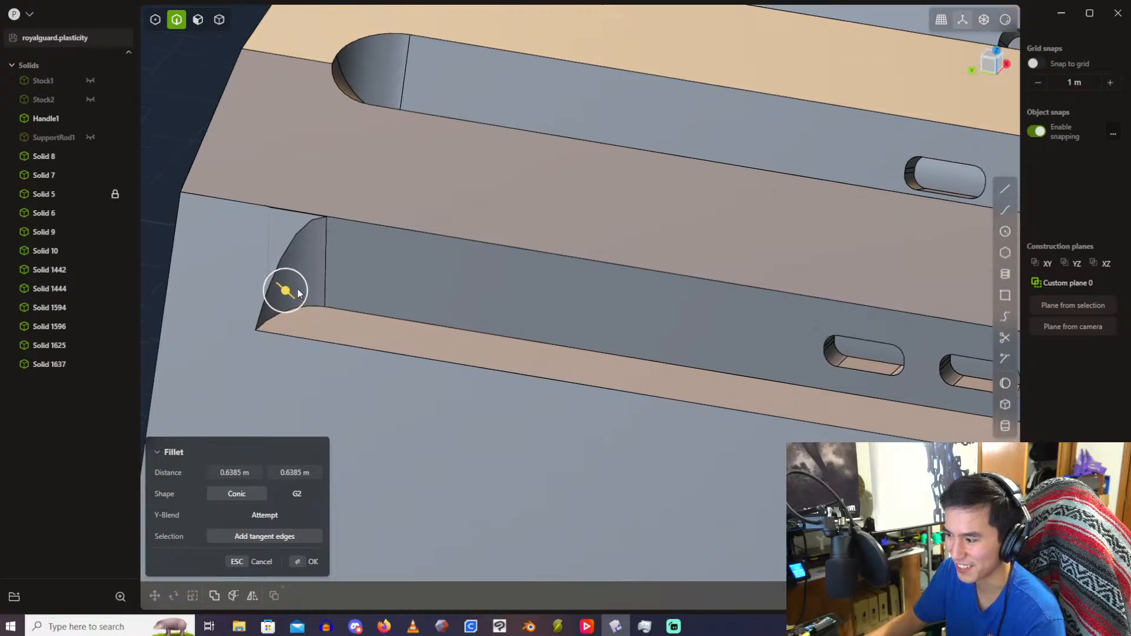
Step: Reduce the outermost notches' fillet to about 0.48 m
middle_click_drag(320, 278, 507, 207)
scroll(389, 181, "up", 2)
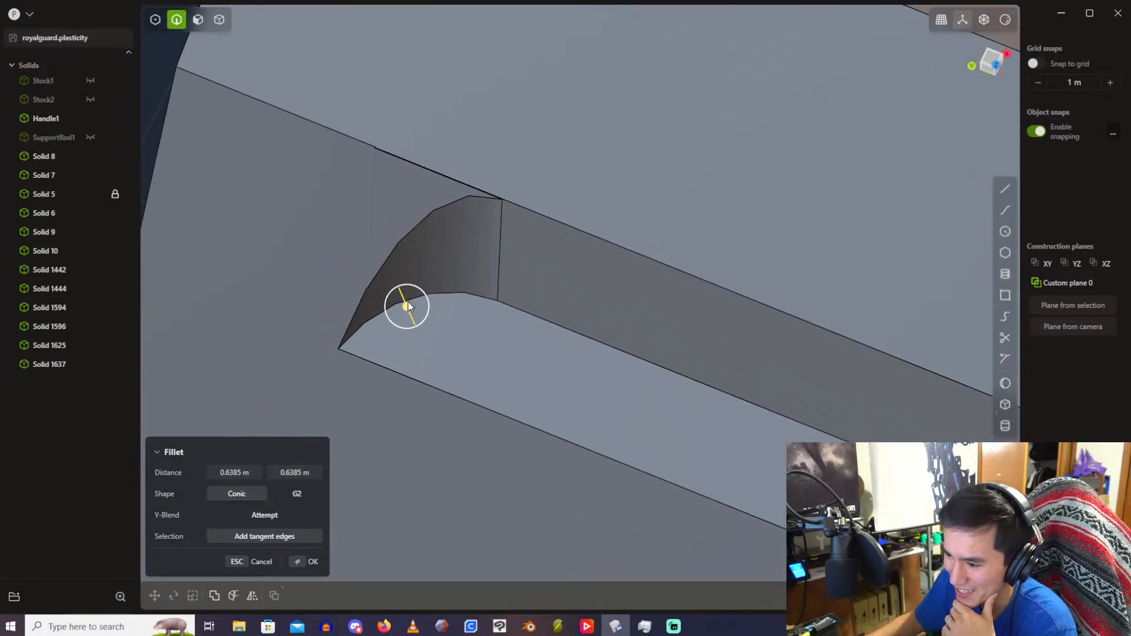
left_click_drag(408, 305, 361, 305)
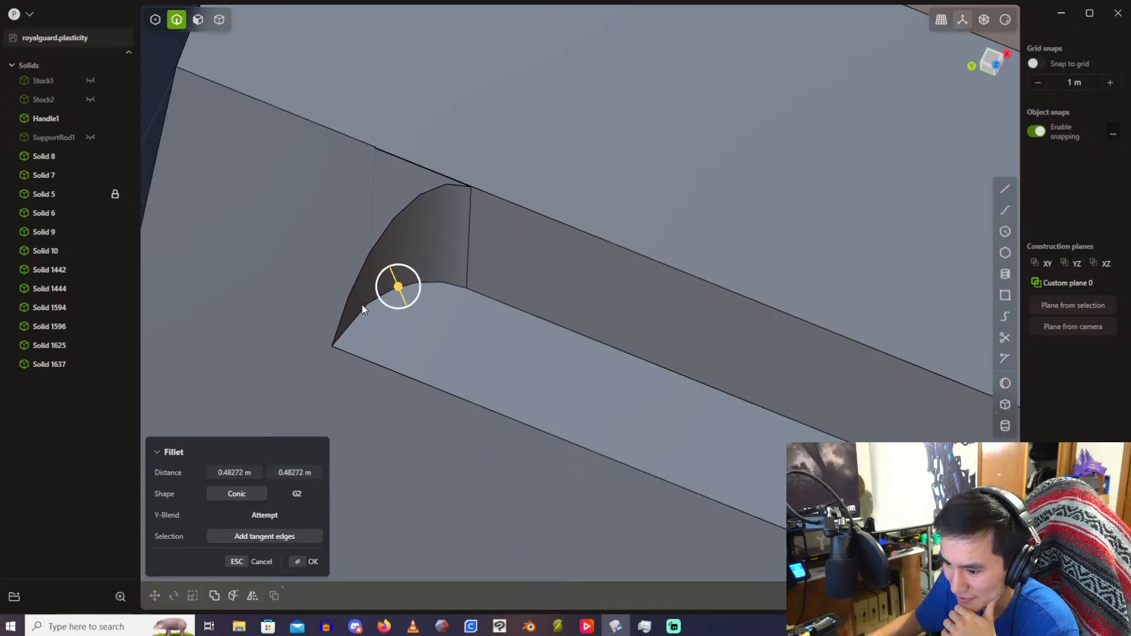
Step: Set both distances of the outermost notches' fillet to 0.5 m after trying 0.63 m for the second
left_click(234, 472)
type("0.5")
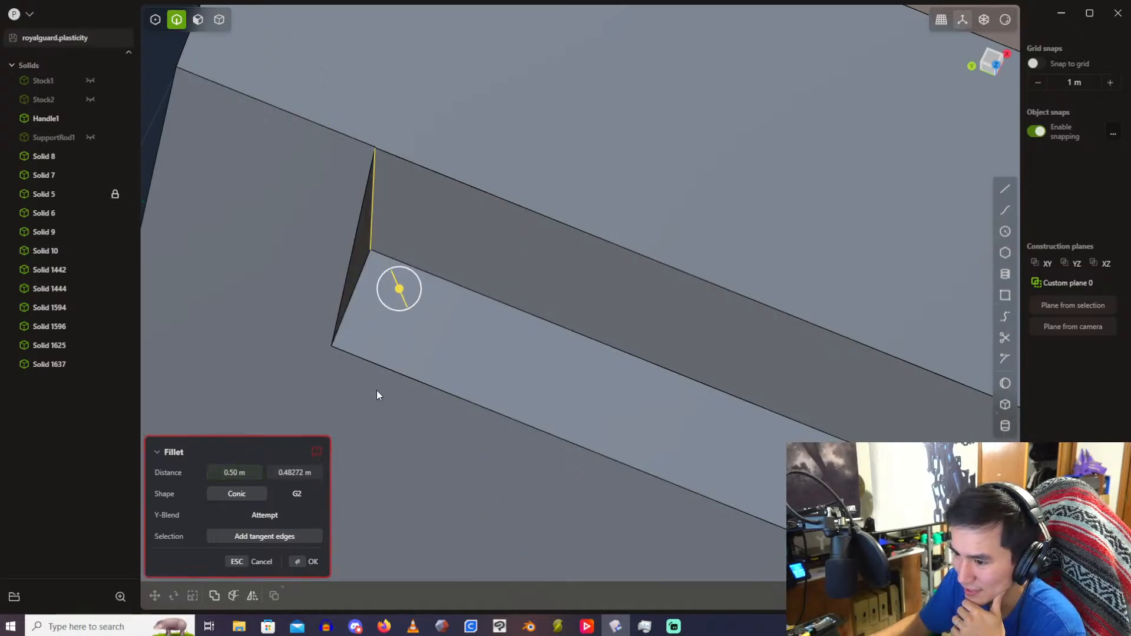
left_click(297, 475)
type("0.63")
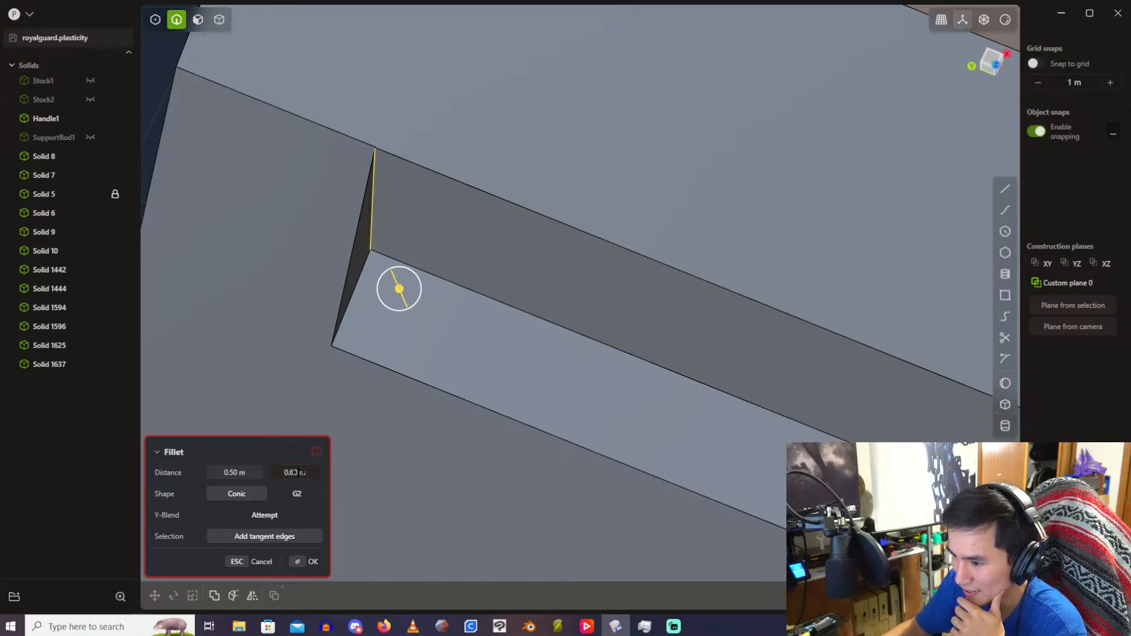
type(".5")
key("Return")
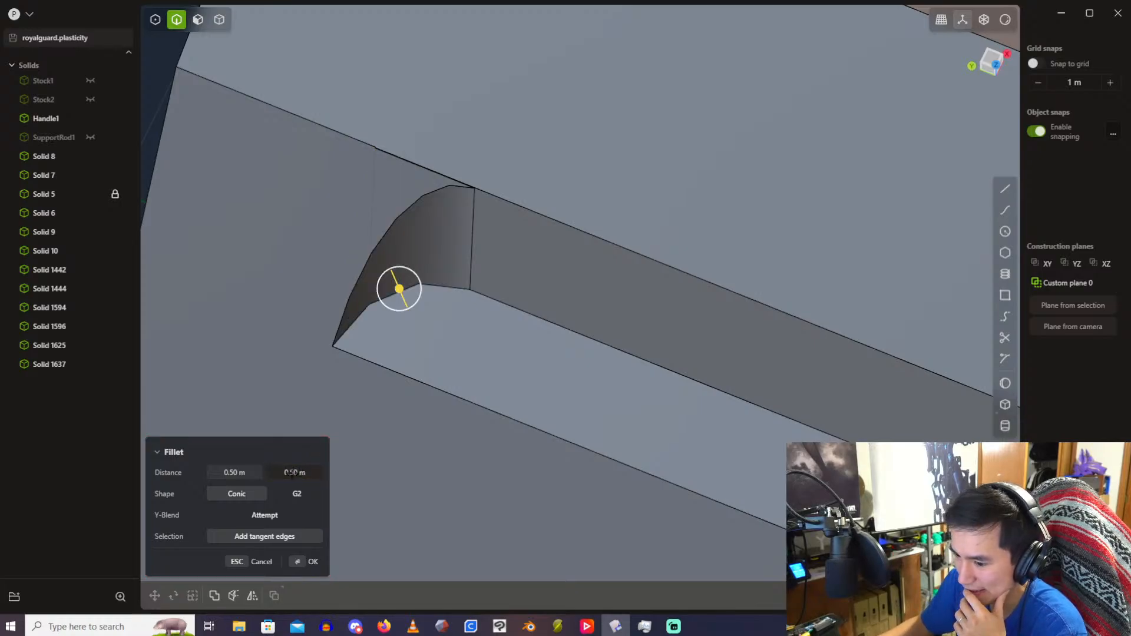
Step: Try 0.6 m as the first distance of the outermost notches' fillet, restore 0.5 m and apply the fillet
left_click(251, 472)
type("0.6")
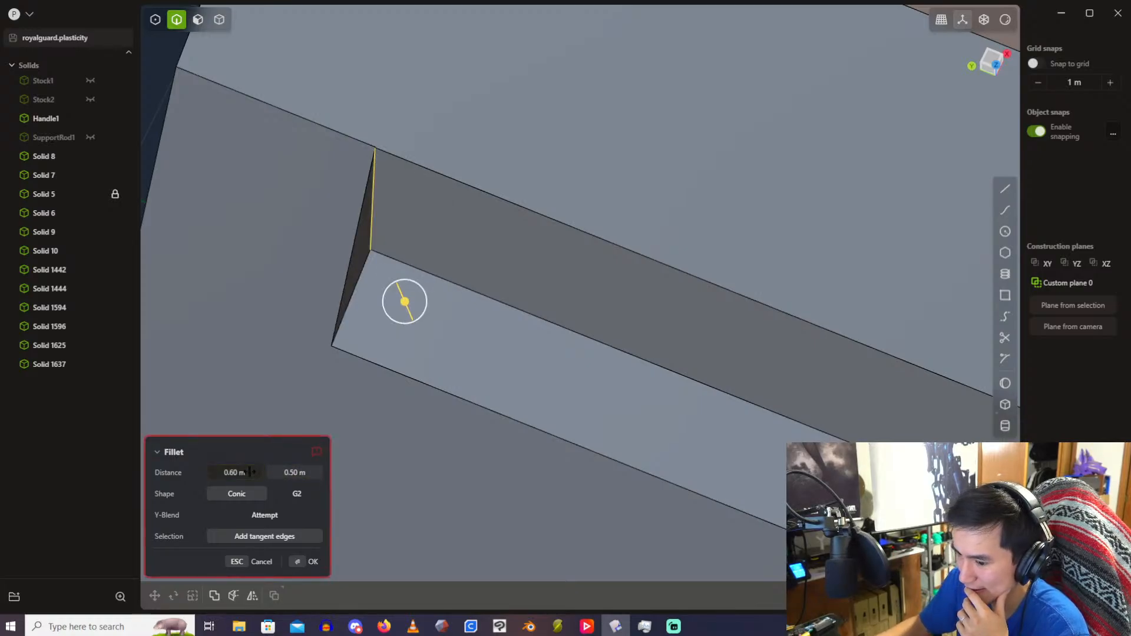
type(".5")
key("Return")
scroll(466, 312, "down", 6)
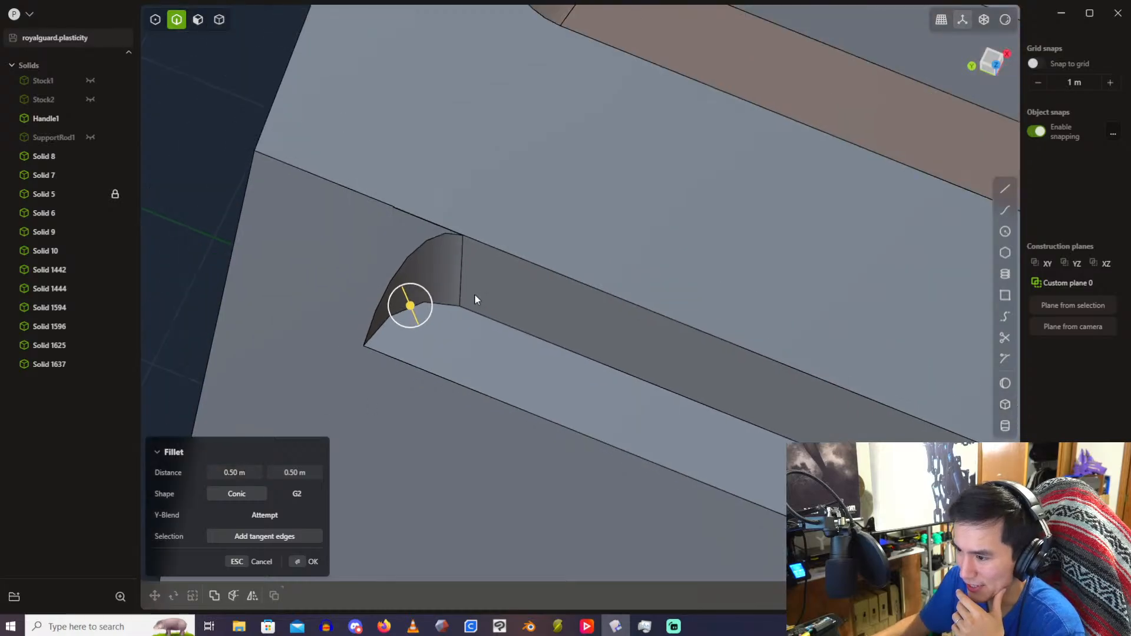
middle_click_drag(475, 294, 478, 422, "shift")
scroll(477, 422, "down", 6)
right_click(645, 213)
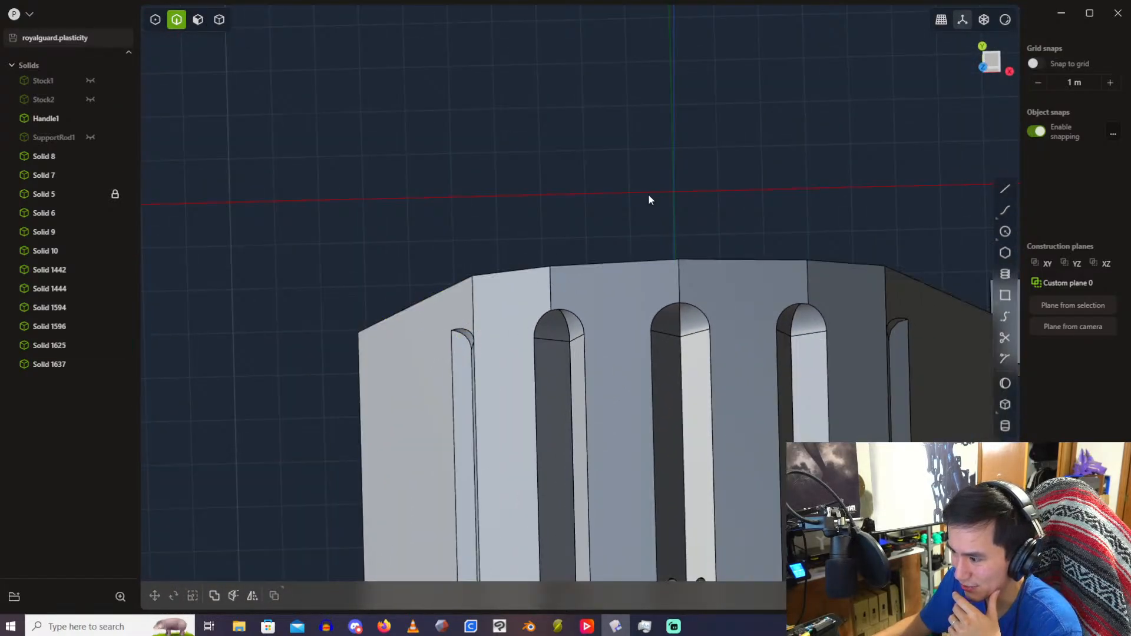
Step: Try another fillet on the edge at the end of the outermost notch
middle_click_drag(649, 196, 718, 352)
left_click(717, 348)
key("b")
left_click_drag(711, 343, 711, 362)
key("Return")
scroll(821, 256, "up", 2)
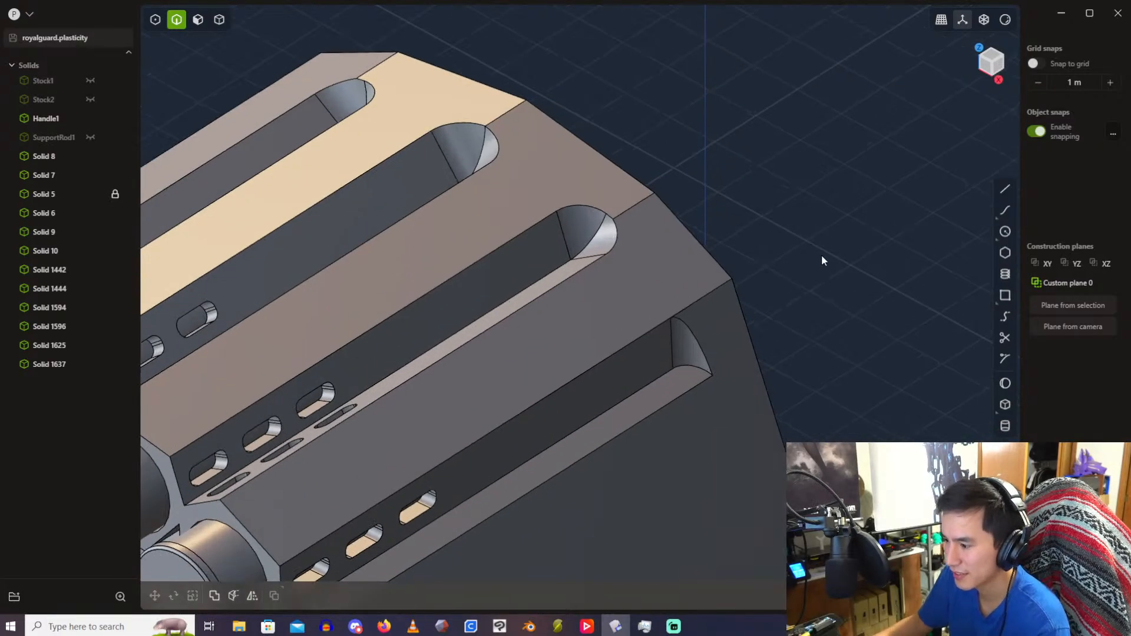
Step: Cut the whole octagonal housing into two solids along the plane of the small block's inner face, near the notch ends
middle_click_drag(821, 257, 611, 317)
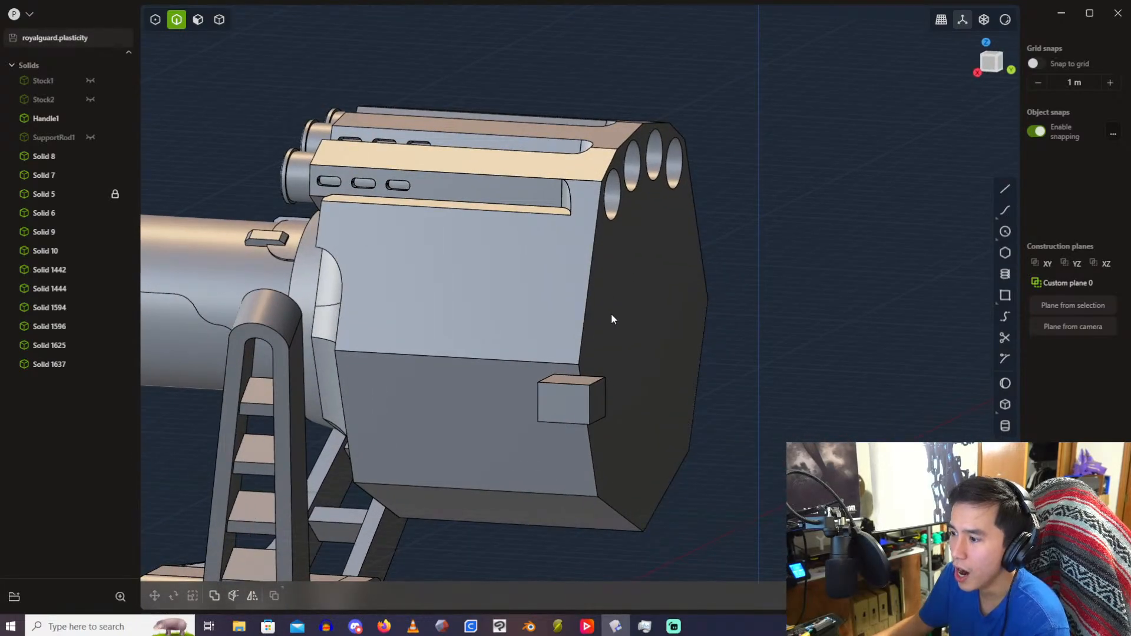
middle_click_drag(611, 319, 533, 383)
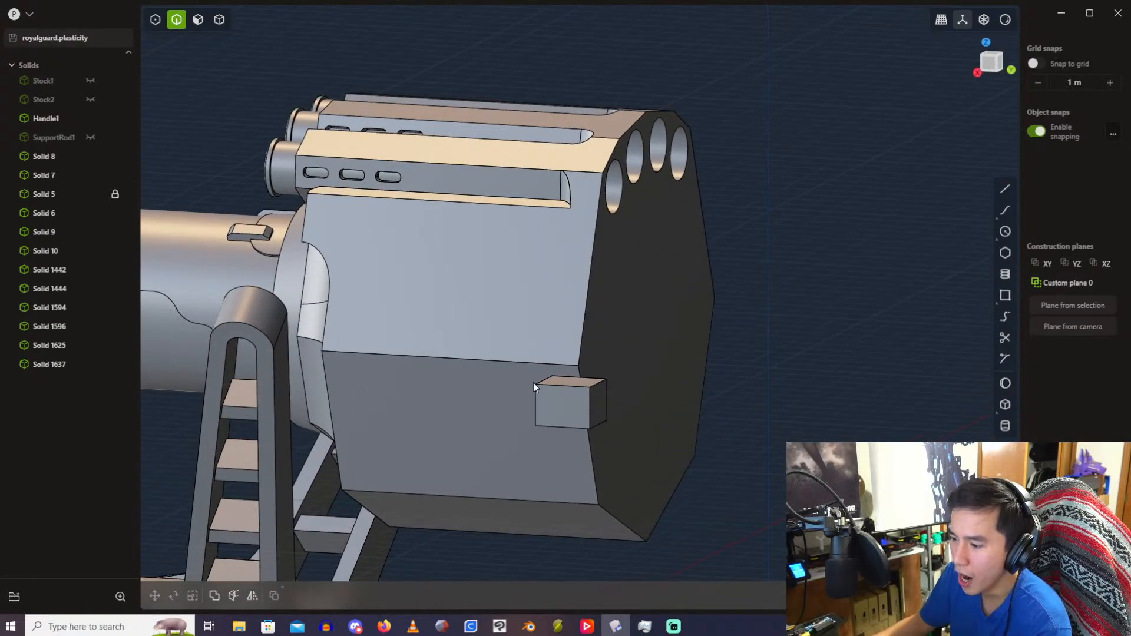
left_click(223, 21)
left_click(538, 263)
middle_click_drag(511, 336, 573, 386)
key("c")
left_click(562, 399)
right_click(562, 399)
middle_click_drag(580, 214, 508, 199)
left_click(624, 147)
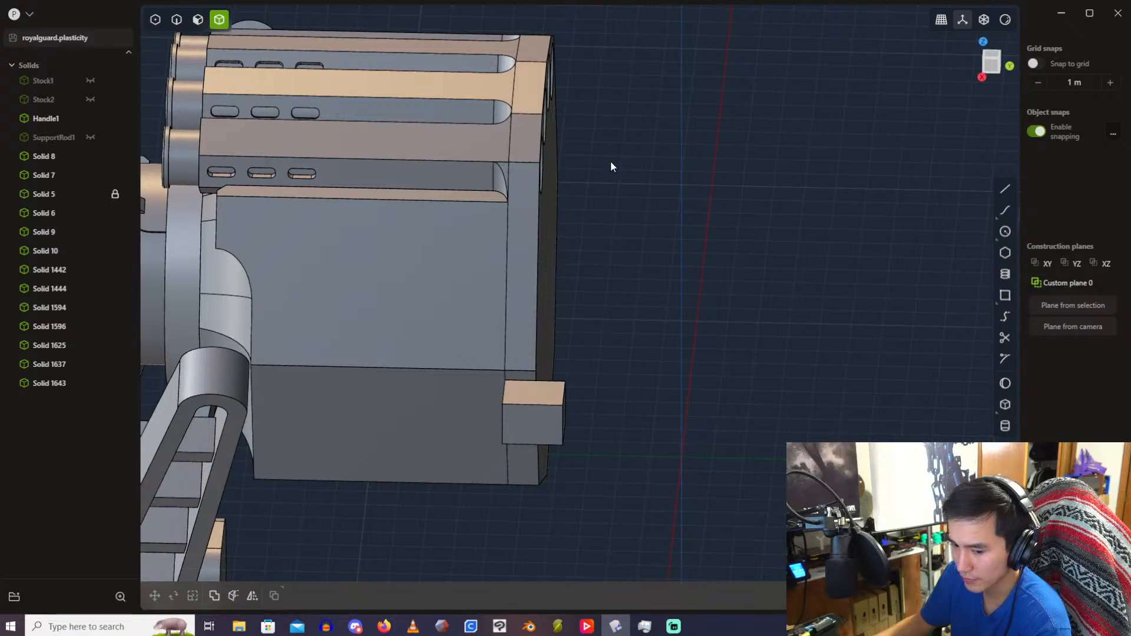
Step: Offset the outer end face of the housing's split-off end section outward by about 2.14 m
middle_click_drag(611, 161, 592, 161)
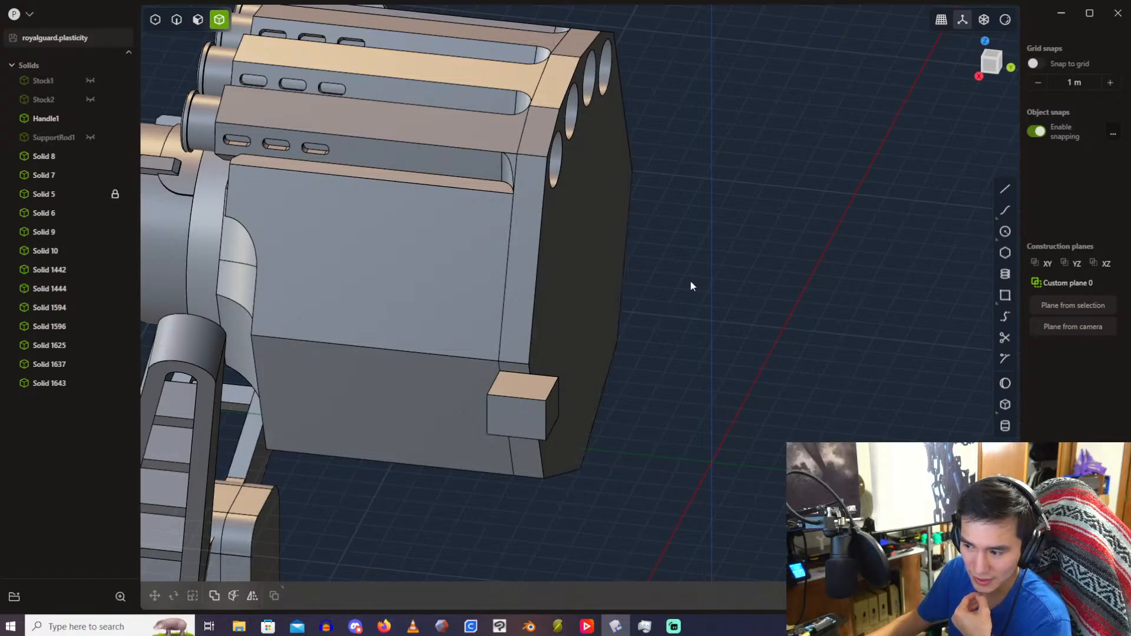
left_click(542, 398)
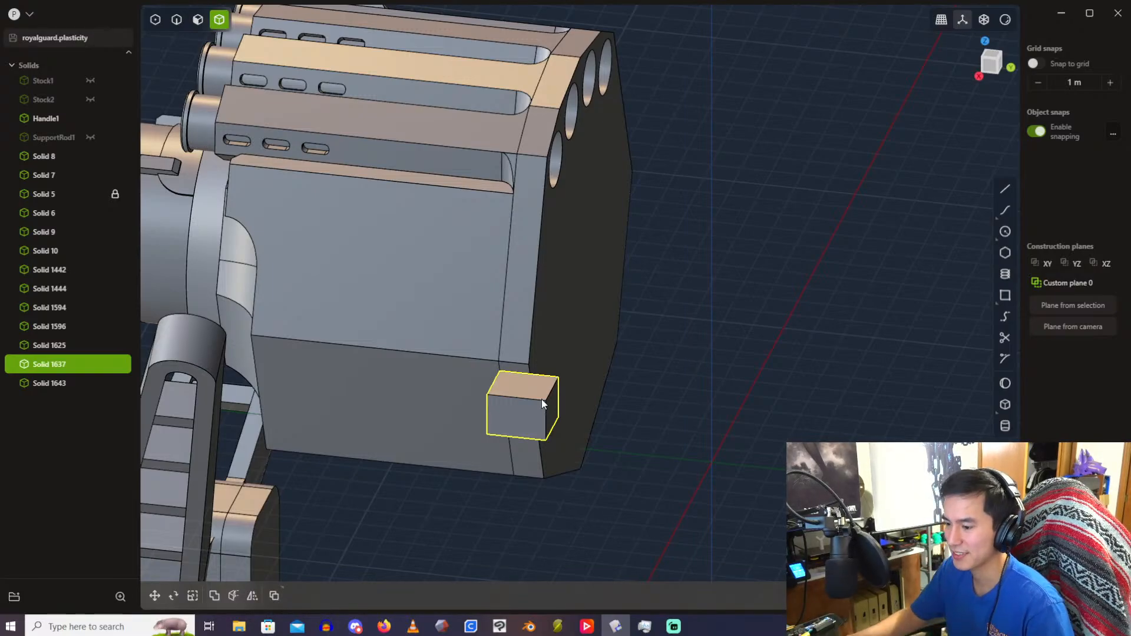
scroll(593, 223, "up", 2)
scroll(589, 215, "down", 2)
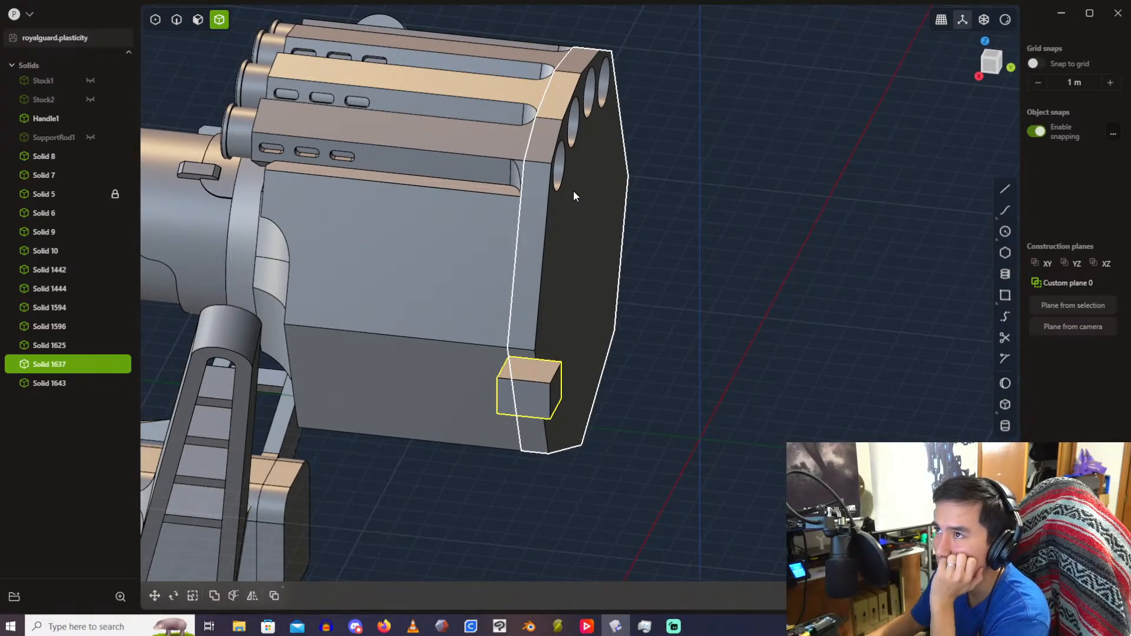
left_click(195, 22)
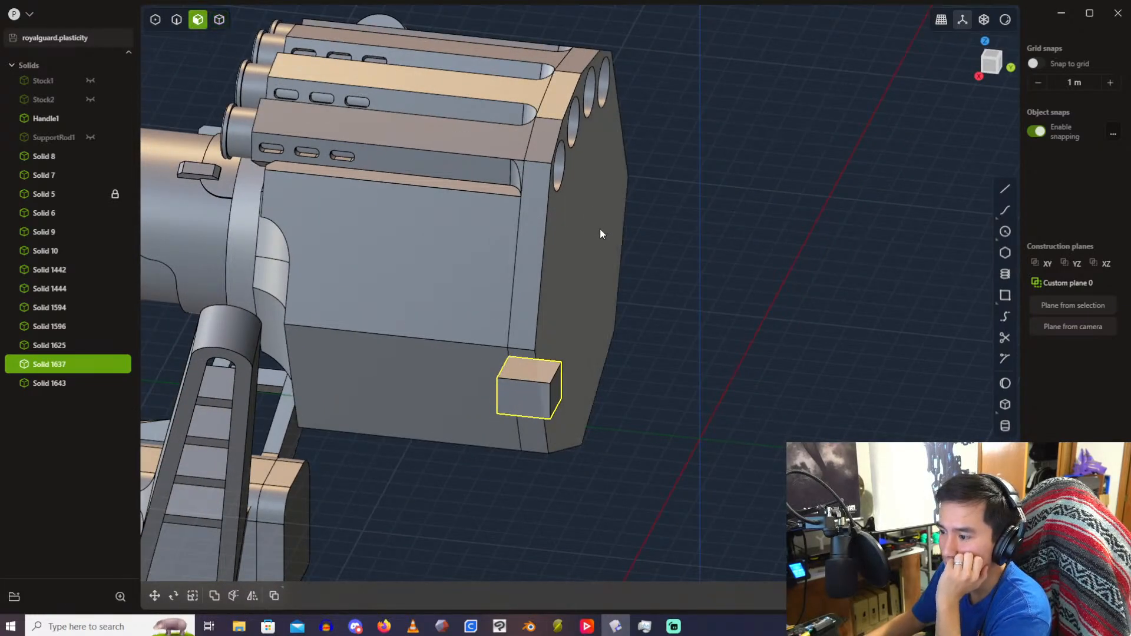
left_click(600, 229)
left_click_drag(658, 241, 718, 248)
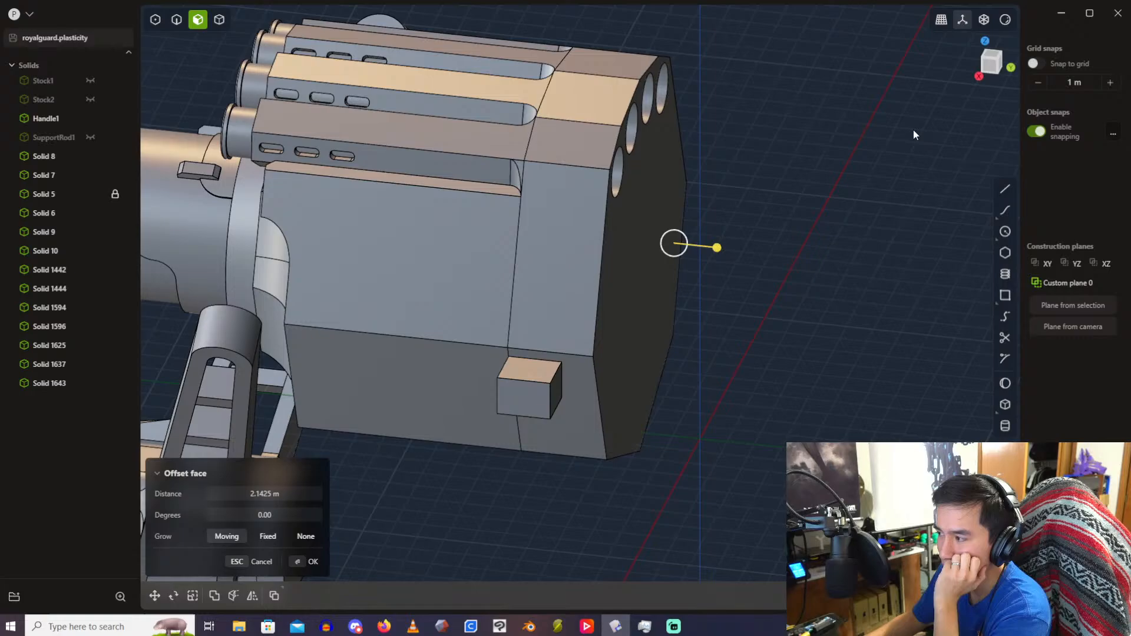
left_click(980, 76)
left_click(293, 490)
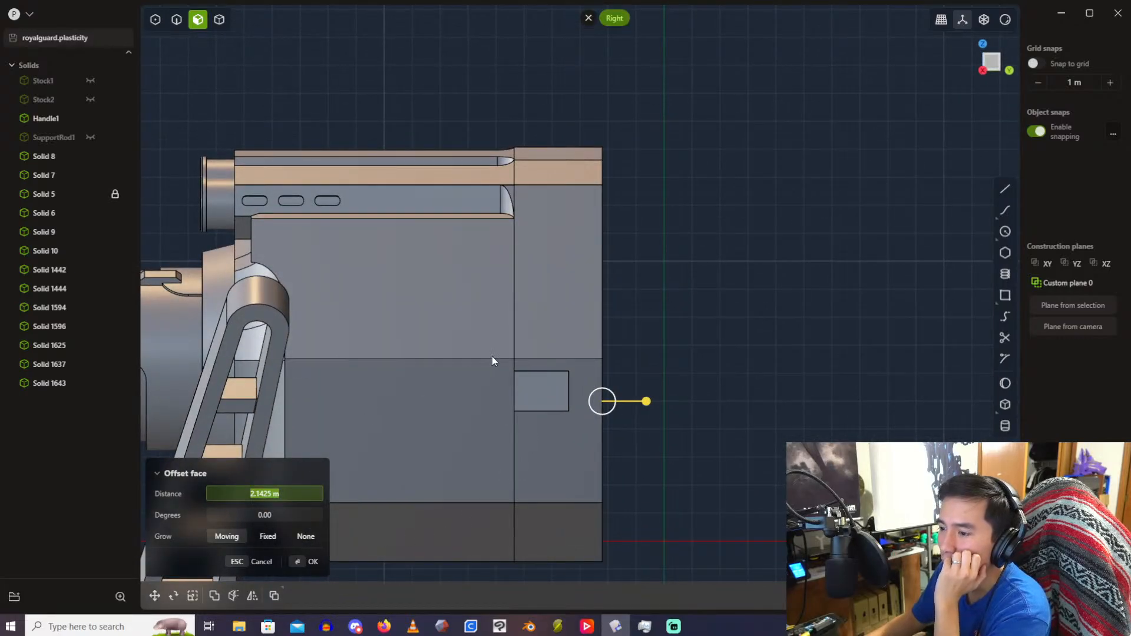
middle_click_drag(485, 298, 427, 308)
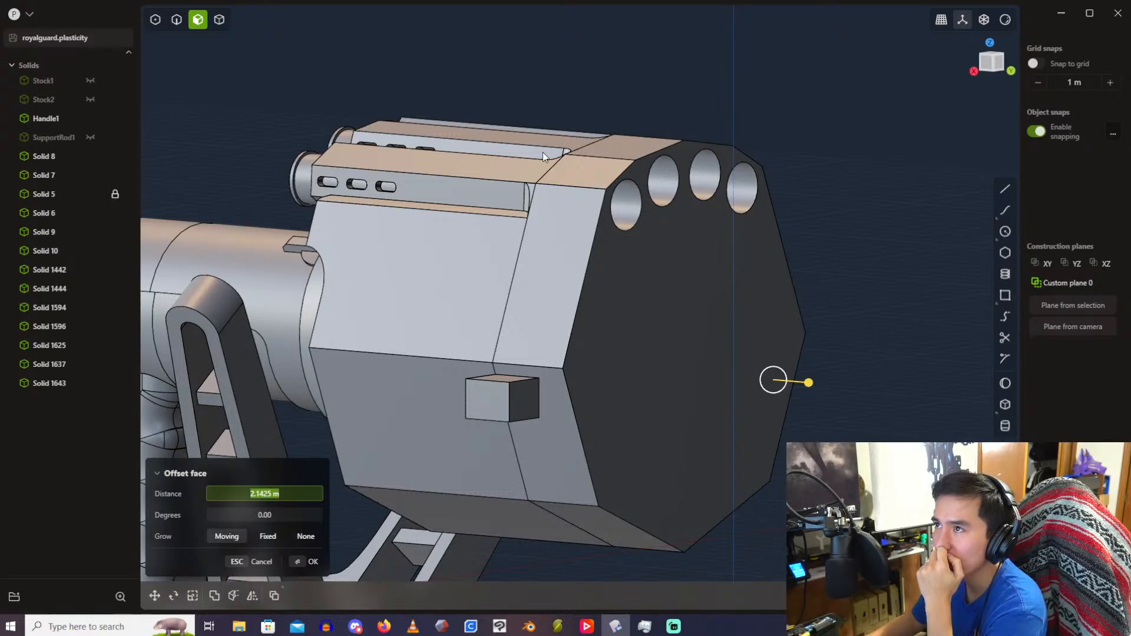
left_click(975, 70)
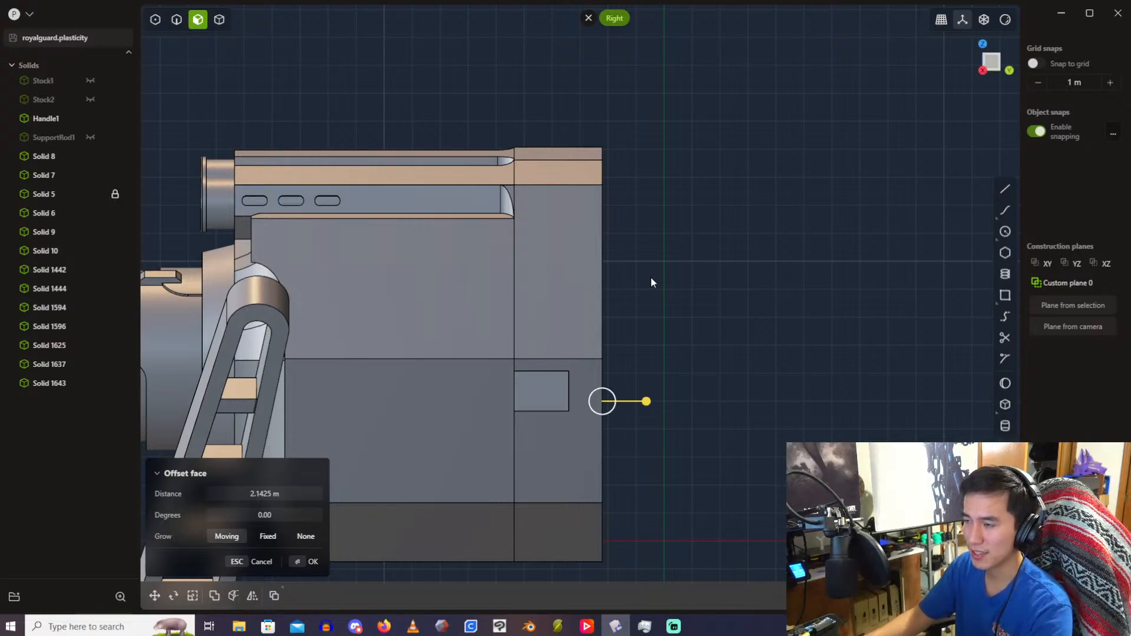
Step: Try an offset distance of 5 m for the end section's outer face and inspect the longer housing
left_click_drag(653, 403, 740, 401)
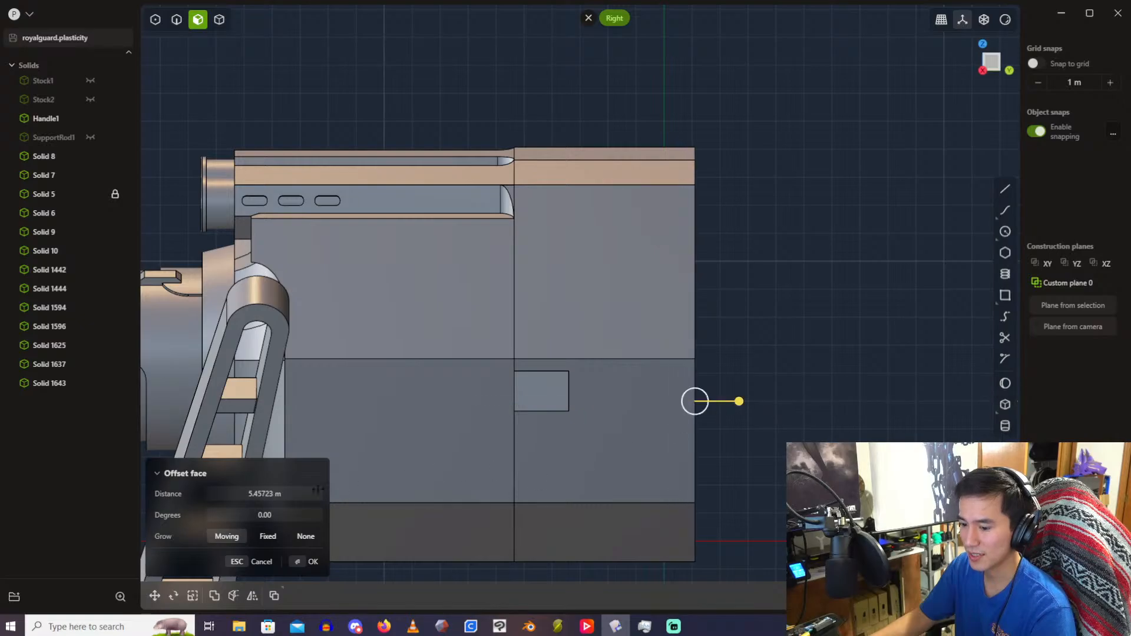
left_click(299, 492)
type("5")
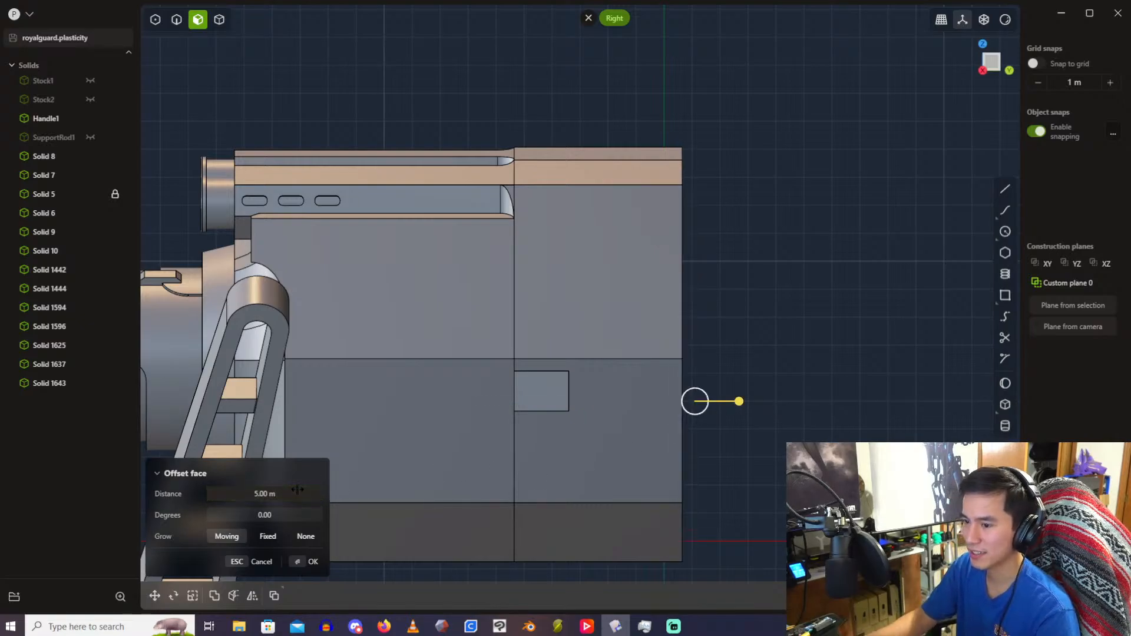
middle_click_drag(595, 330, 726, 253)
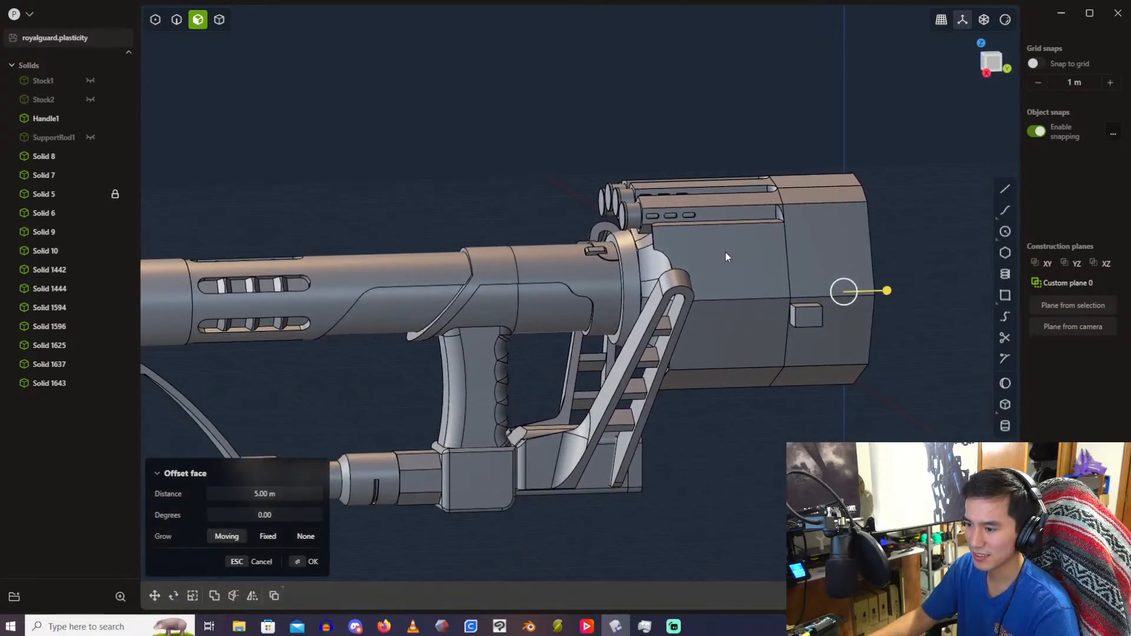
middle_click_drag(584, 225, 657, 274)
scroll(656, 274, "up", 6)
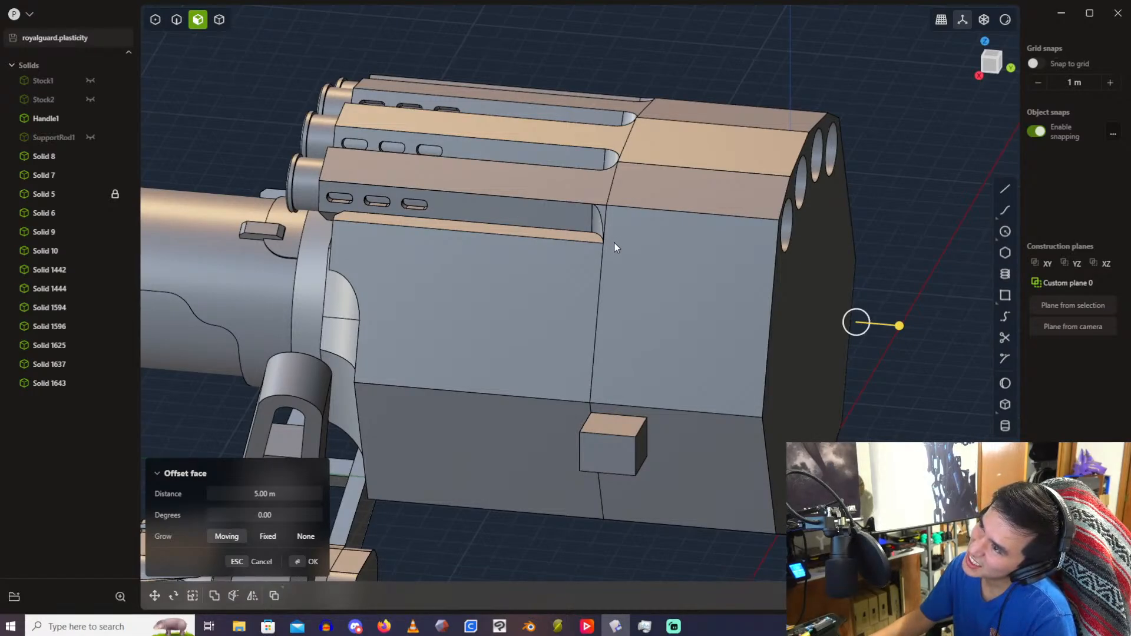
Step: Set the end face's offset distance to 4 m and apply it
key("3")
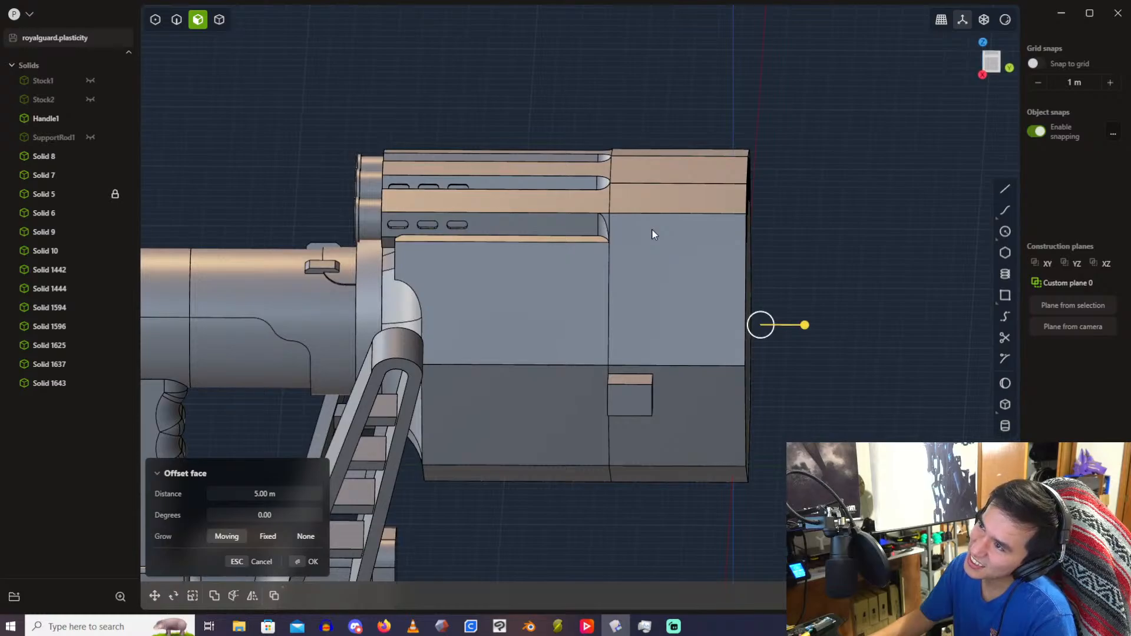
key("Tab")
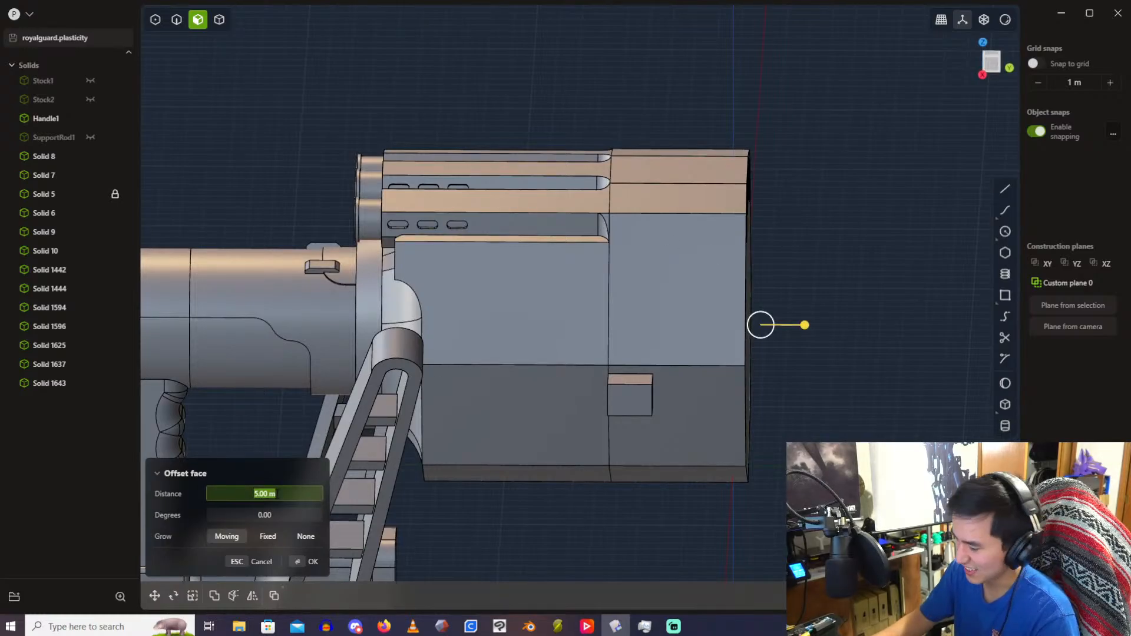
type("4")
key("Return")
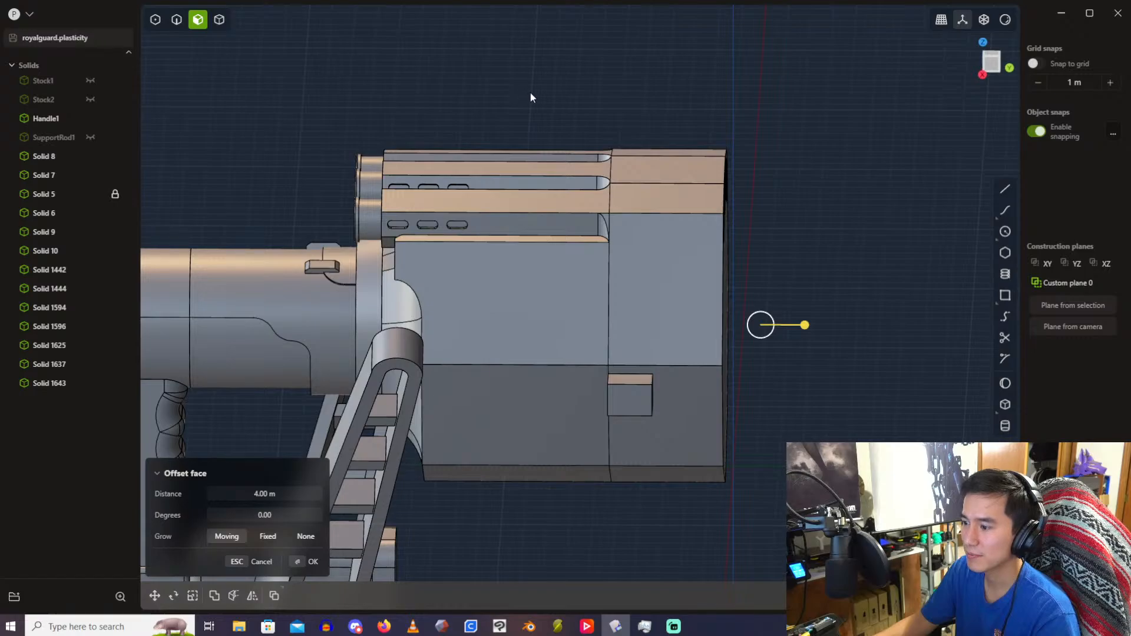
key("Return")
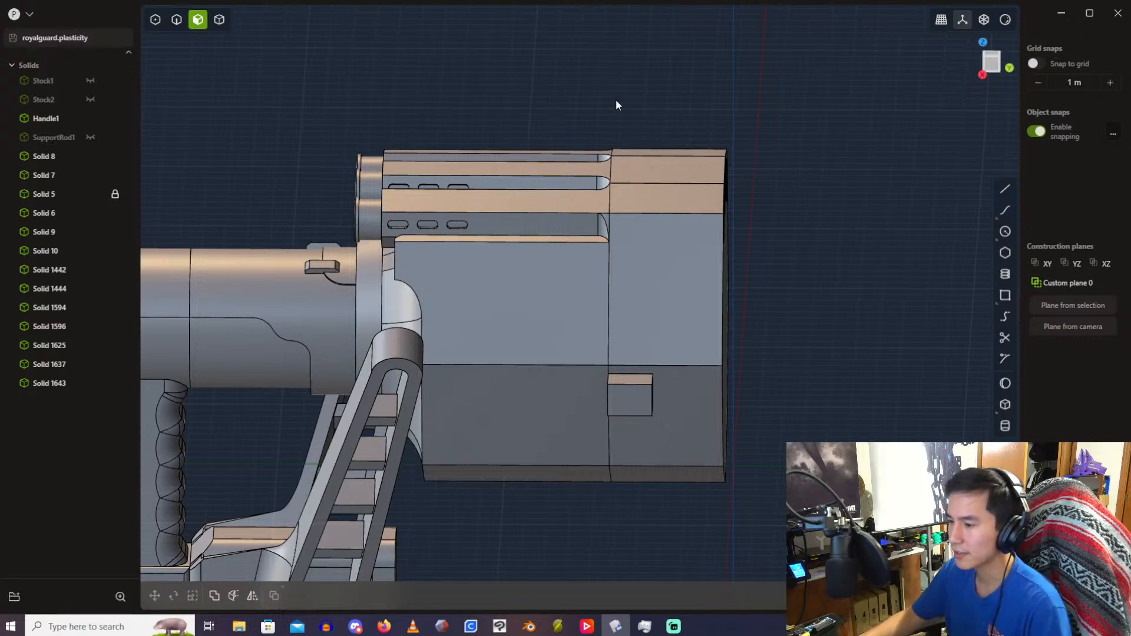
left_click(985, 77)
scroll(725, 118, "up", 3)
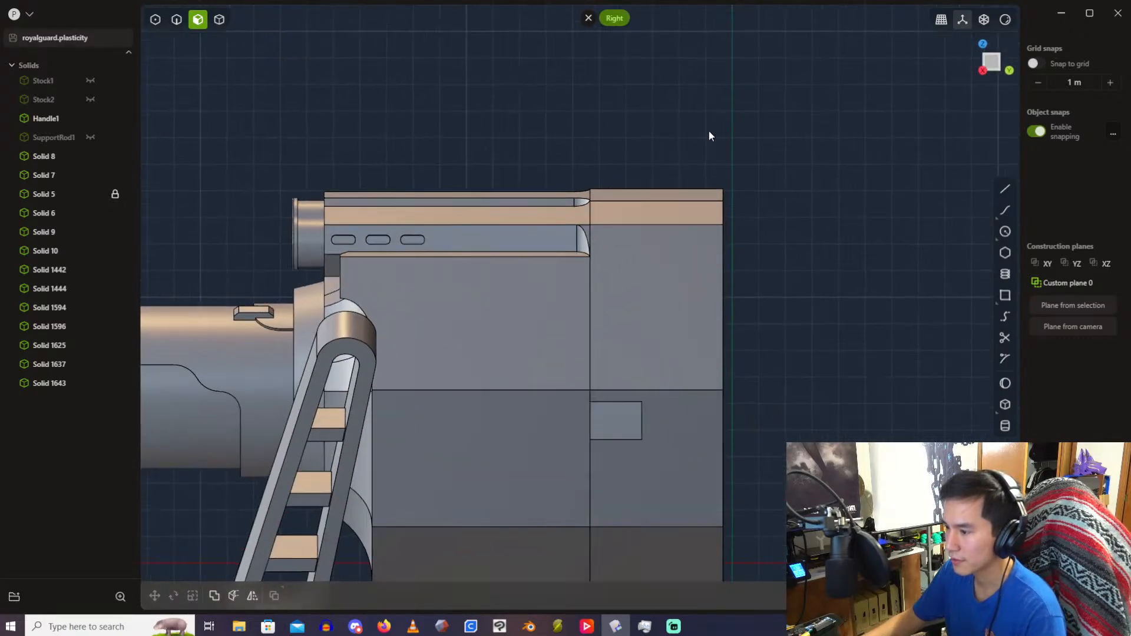
middle_click_drag(709, 130, 661, 83, "shift")
scroll(661, 84, "up", 4)
scroll(710, 112, "down", 6)
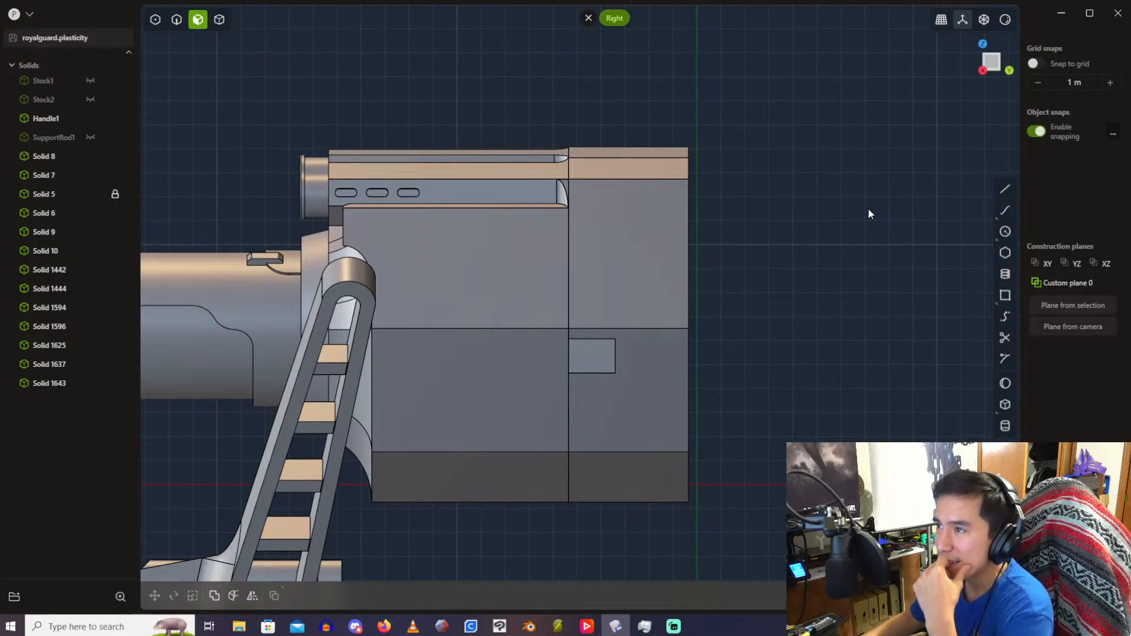
middle_click_drag(865, 214, 800, 200)
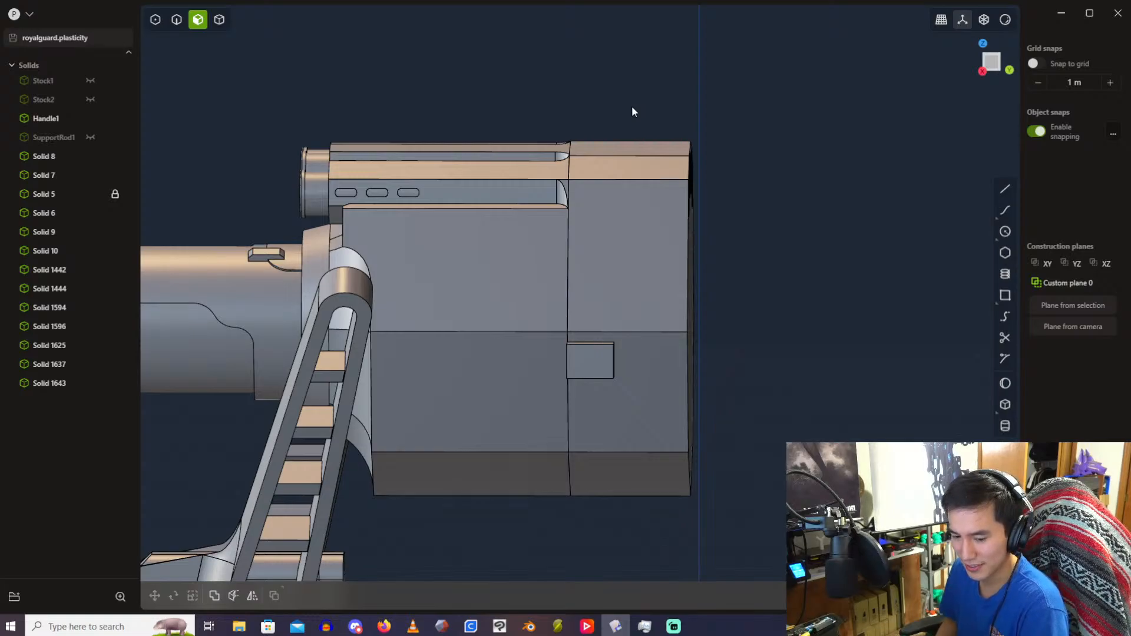
scroll(664, 124, "up", 3)
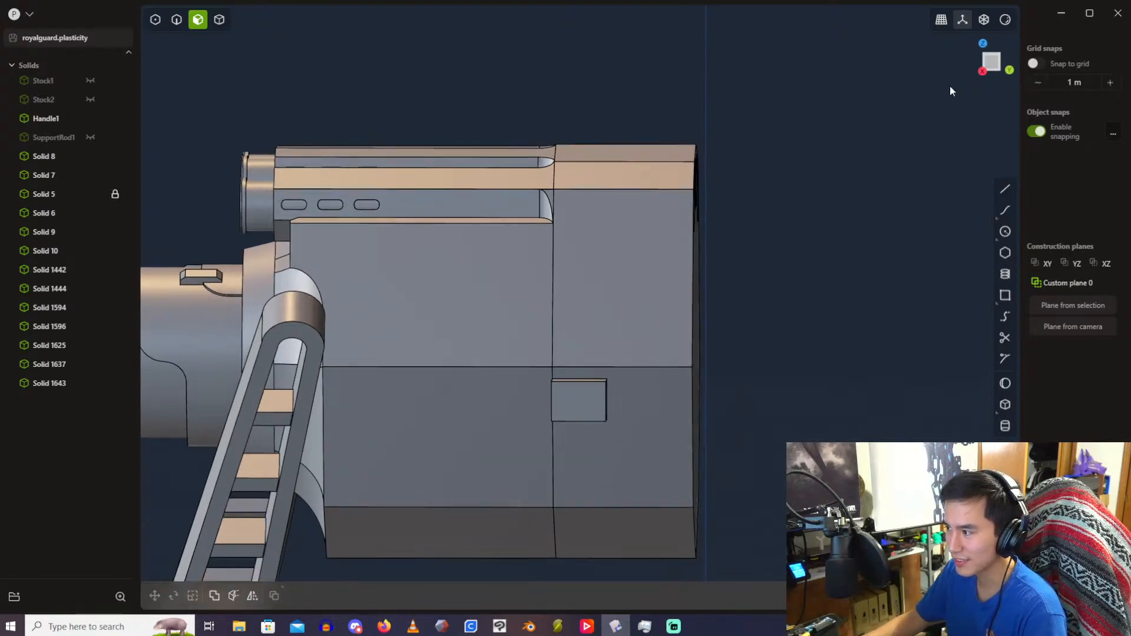
Step: Start a rectangle in the right side view from the end section's upper outer corner with a width of 5 m
left_click(994, 70)
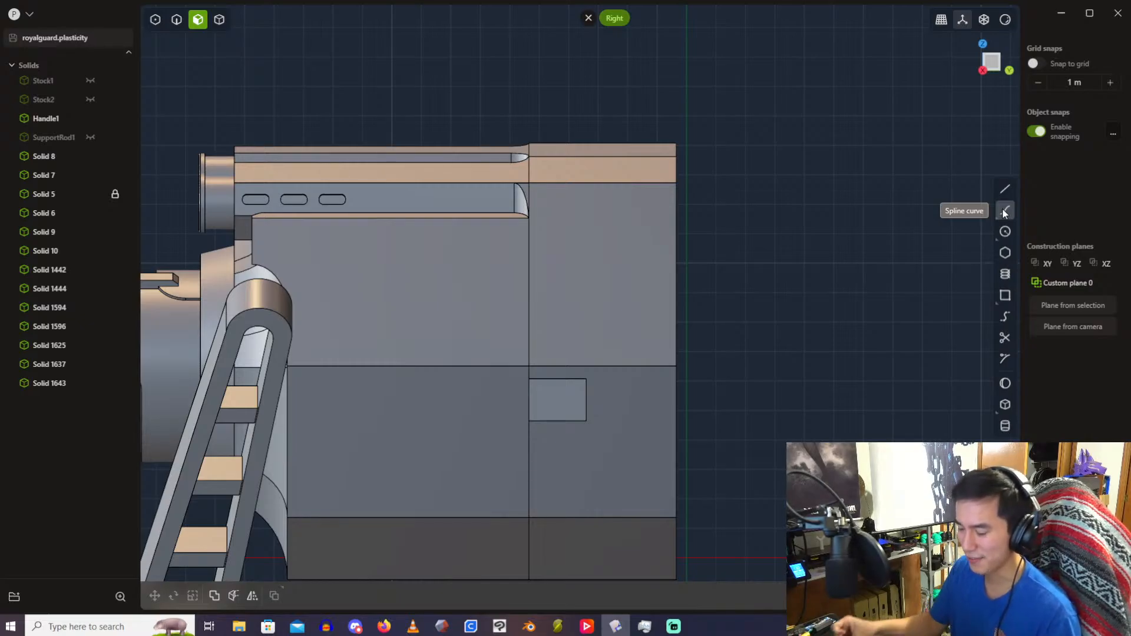
scroll(636, 129, "up", 3)
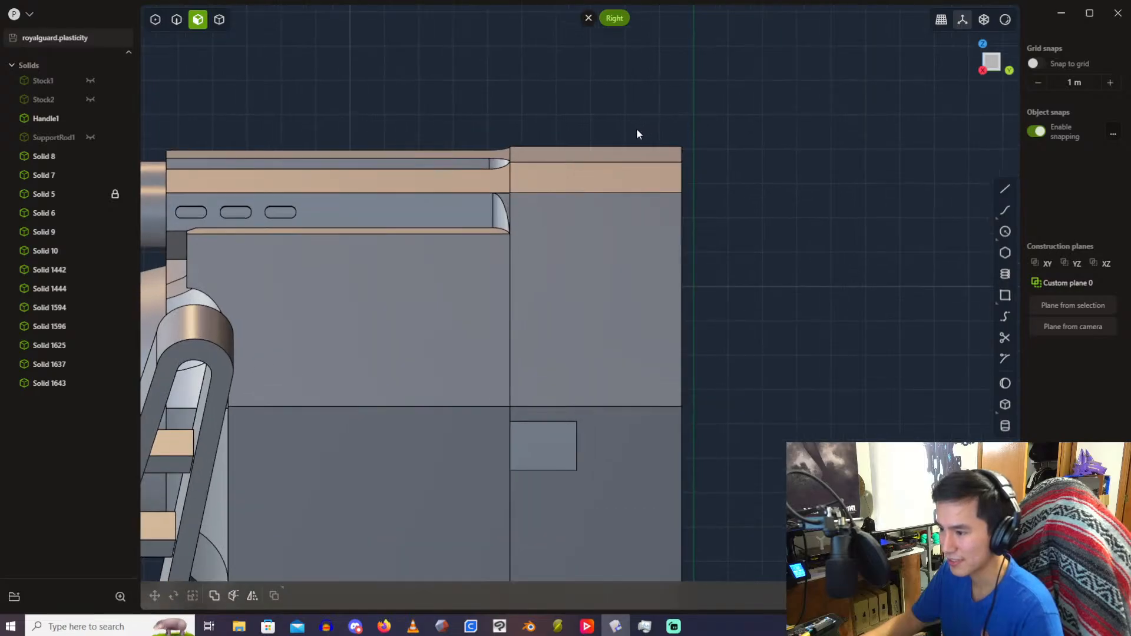
middle_click_drag(637, 128, 646, 126)
left_click(982, 70)
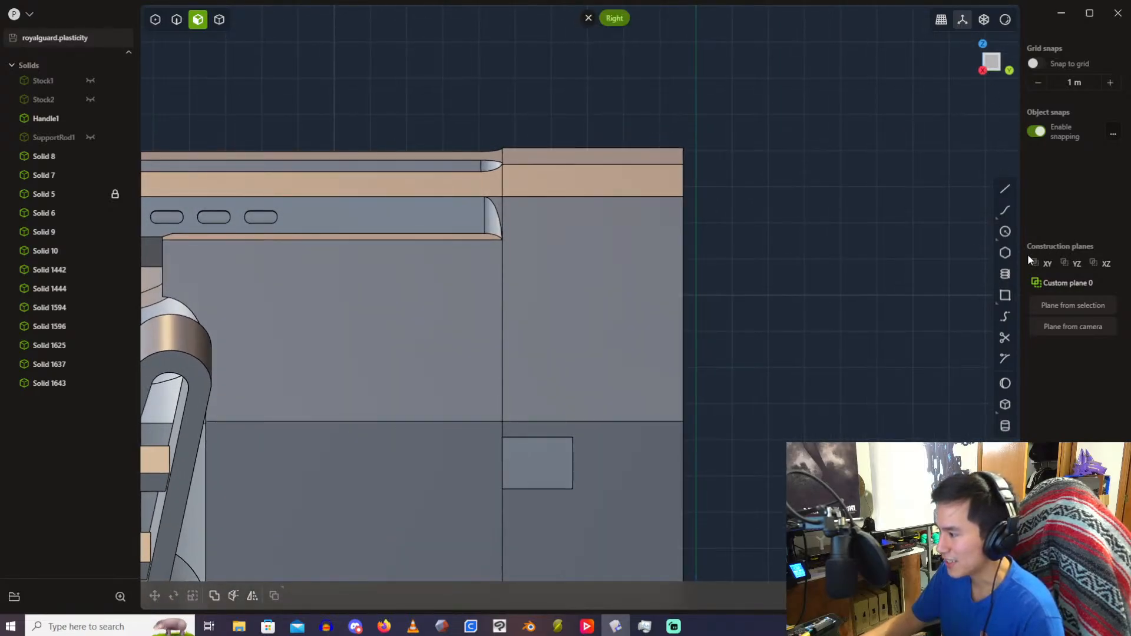
left_click(1005, 295)
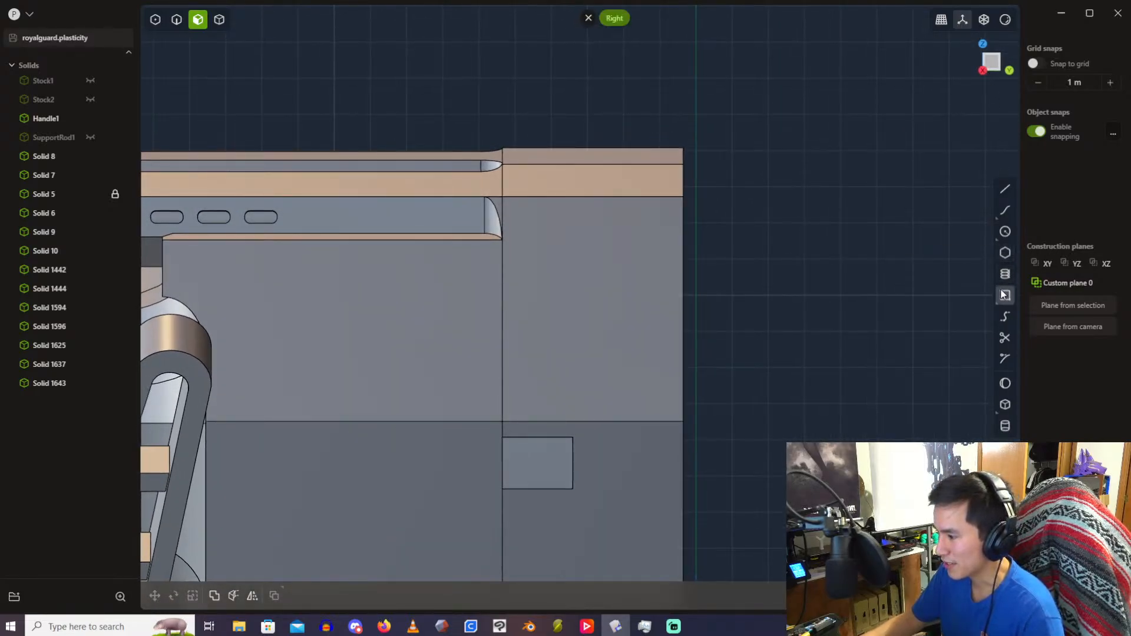
left_click(683, 147)
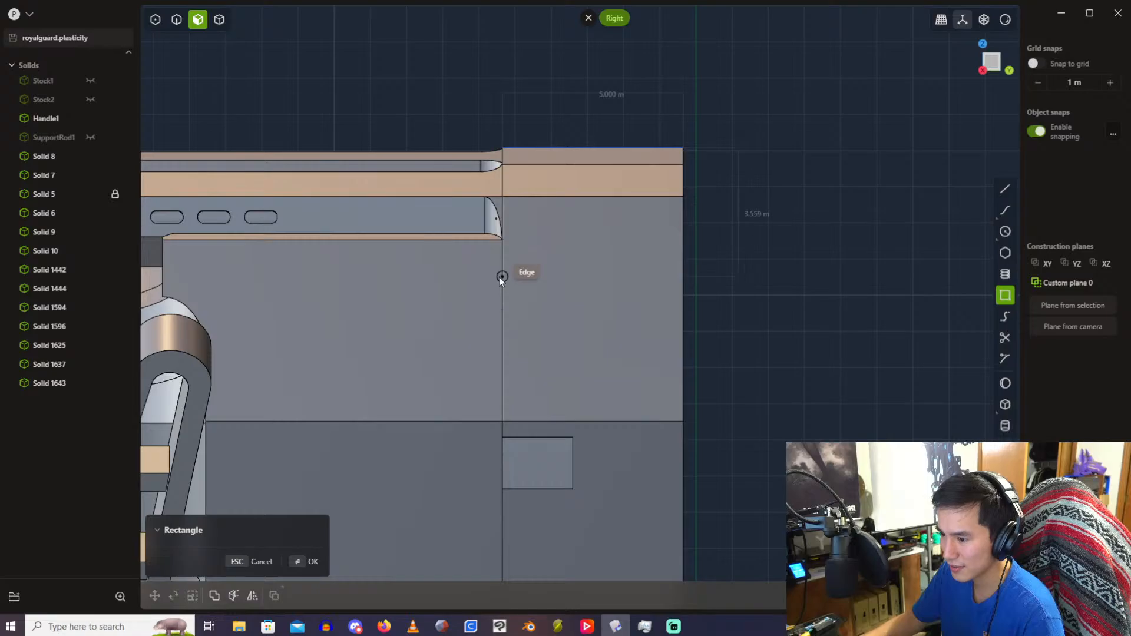
key("Tab")
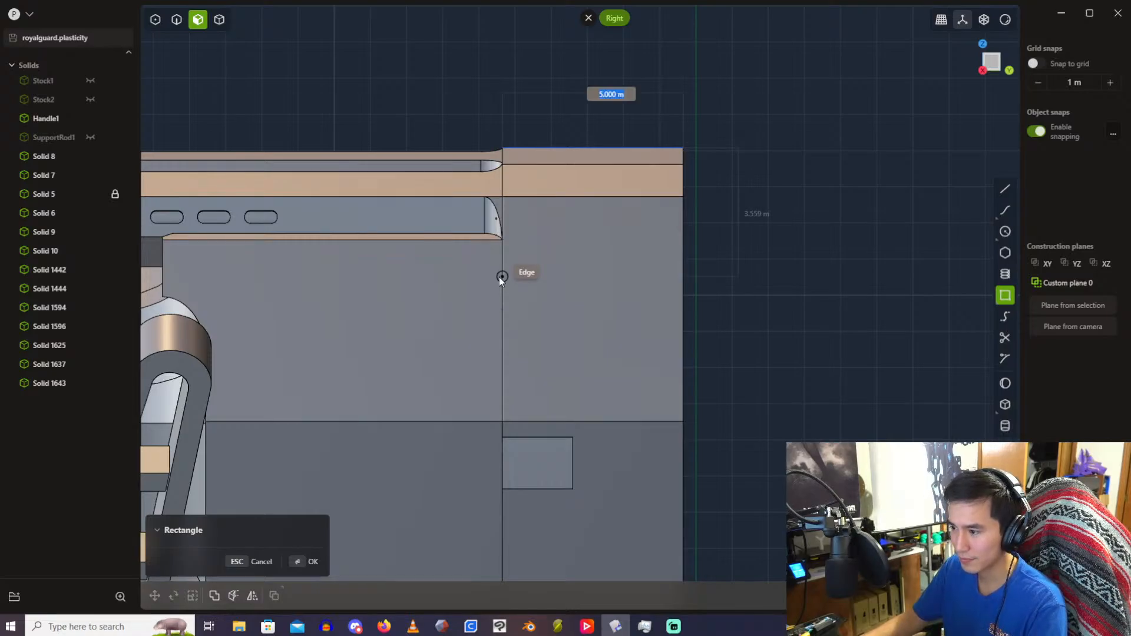
type("5")
key("Tab")
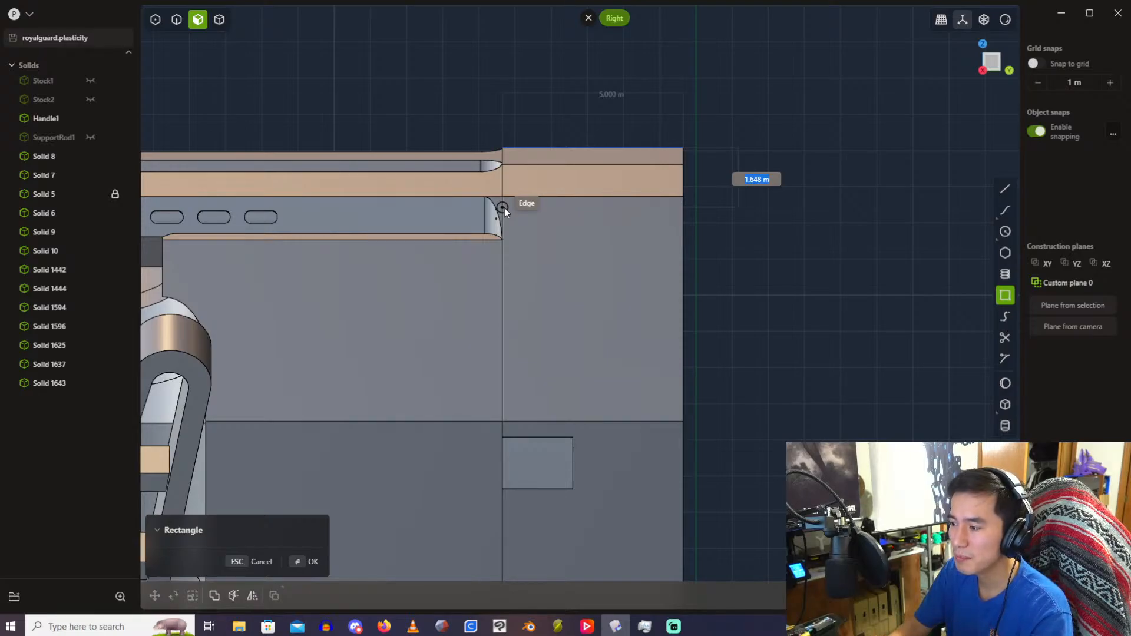
Step: Set the rectangle's height to 2 m after trying 1.8 m, and finish the rectangle
type("1.8")
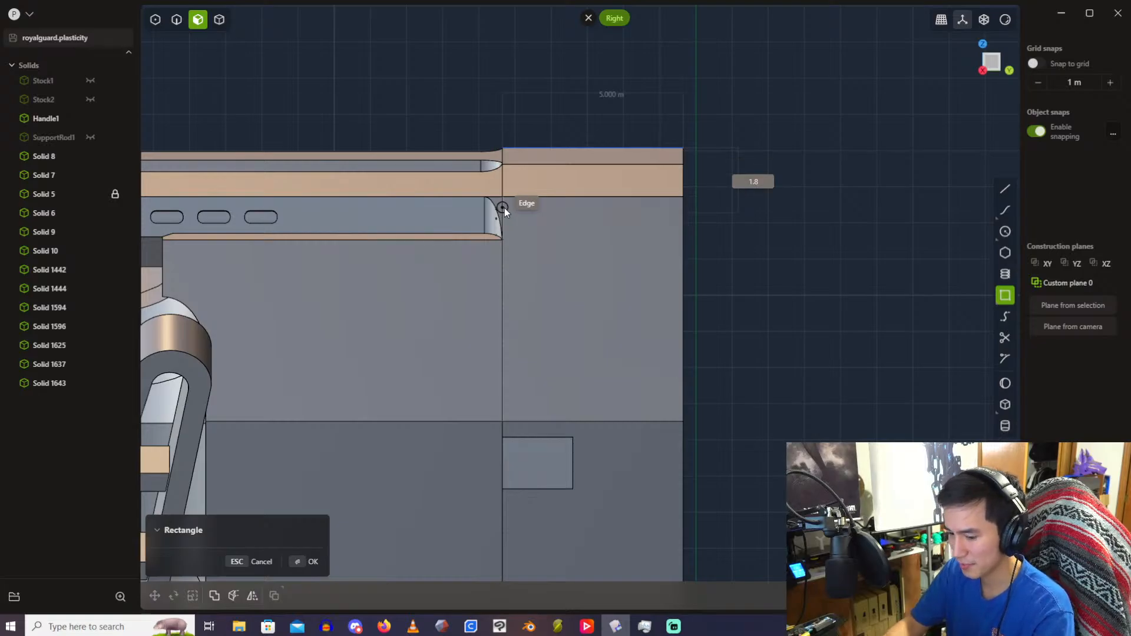
key("Tab")
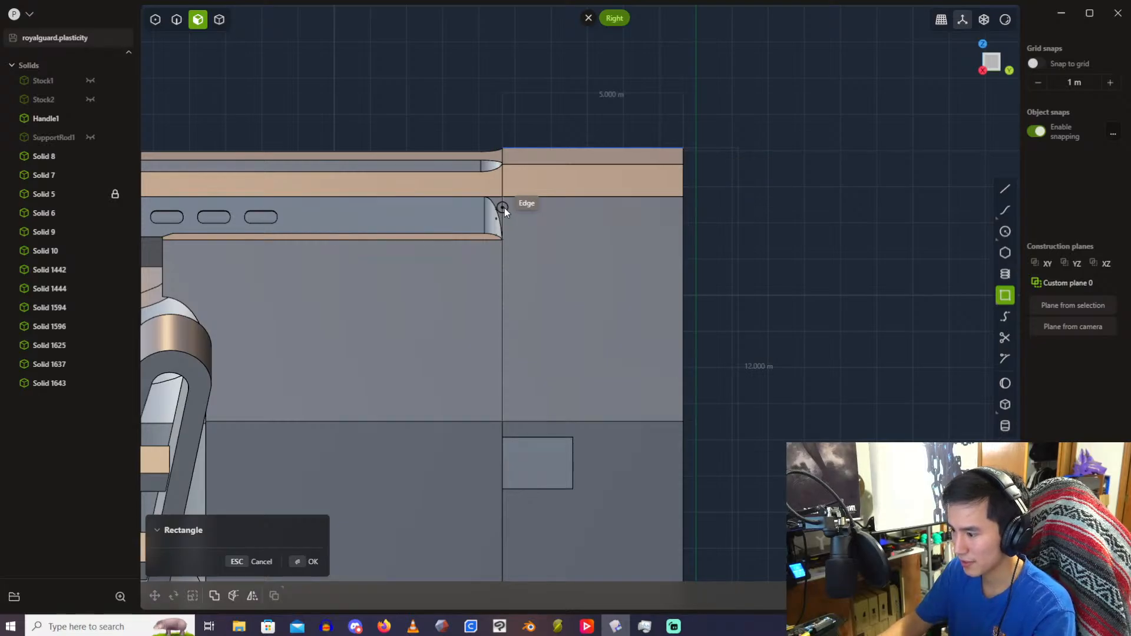
key("Tab")
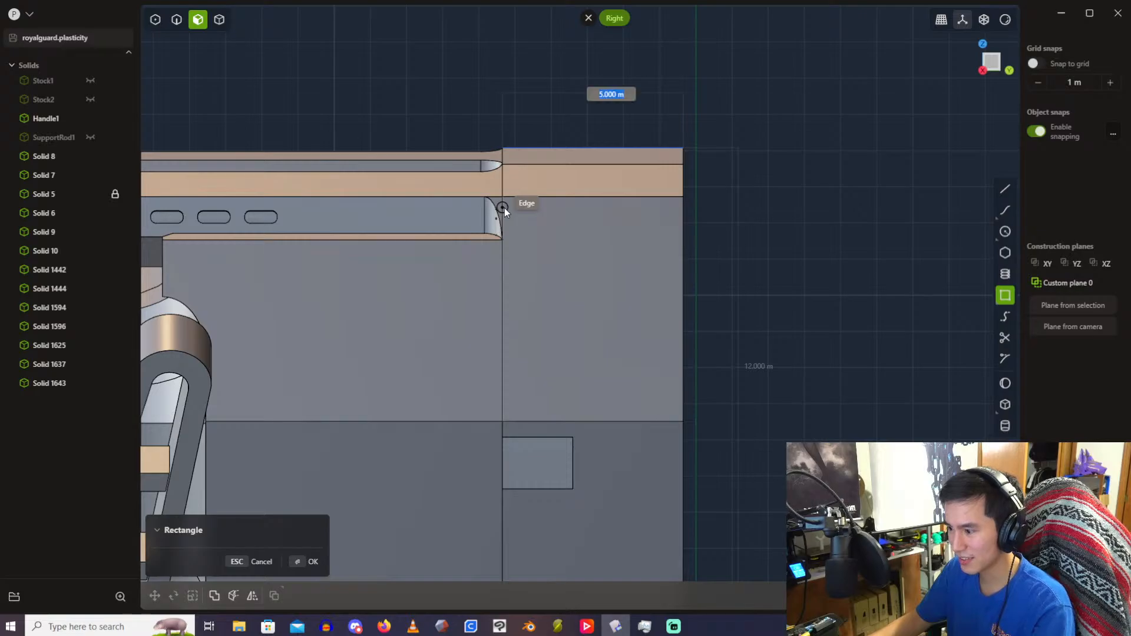
key("Tab")
type("2")
key("Return")
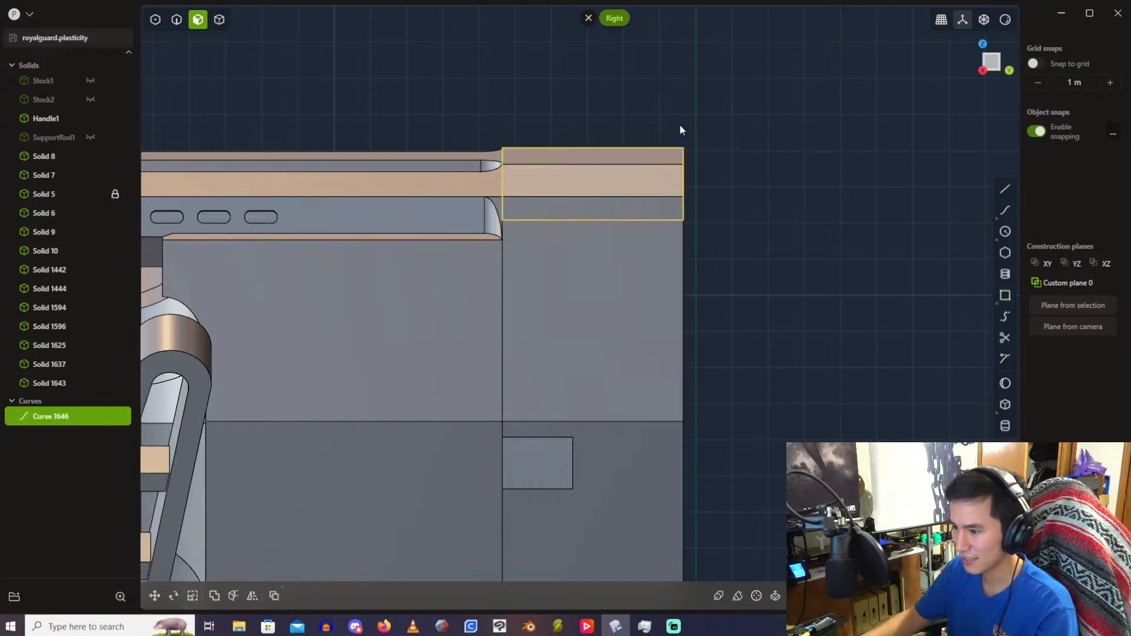
Step: Hide the split-off end section of the octagonal housing to expose the rectangle
mouse_move(680, 130)
middle_mouse_down()
mouse_move(678, 91)
mouse_move(670, 109)
mouse_move(697, 129)
middle_mouse_up()
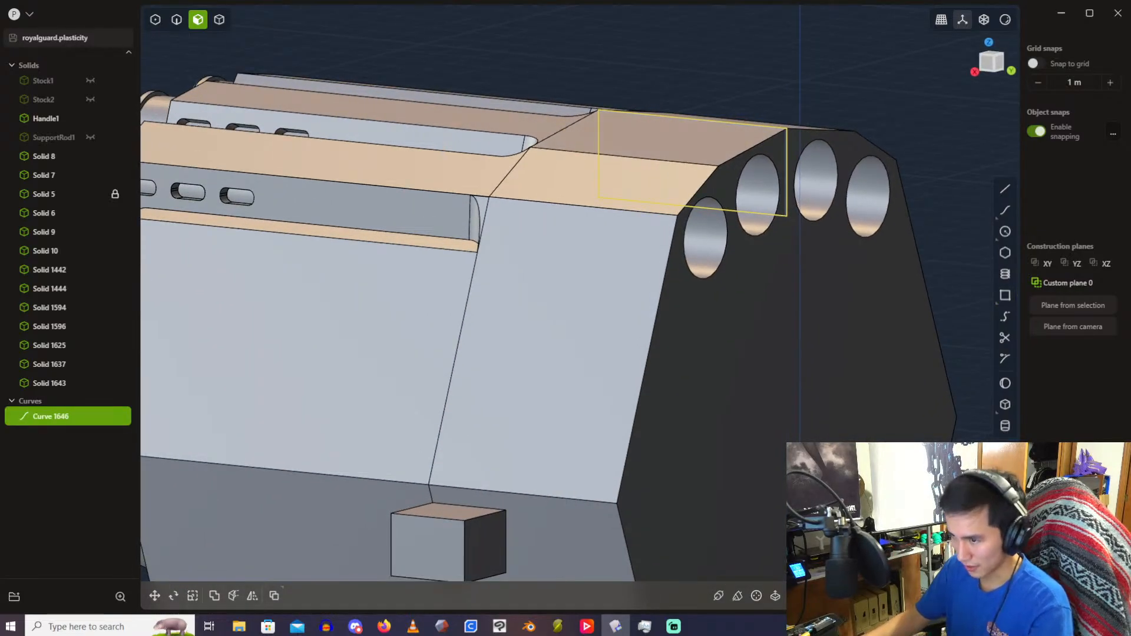
left_click(219, 19)
left_click(656, 332)
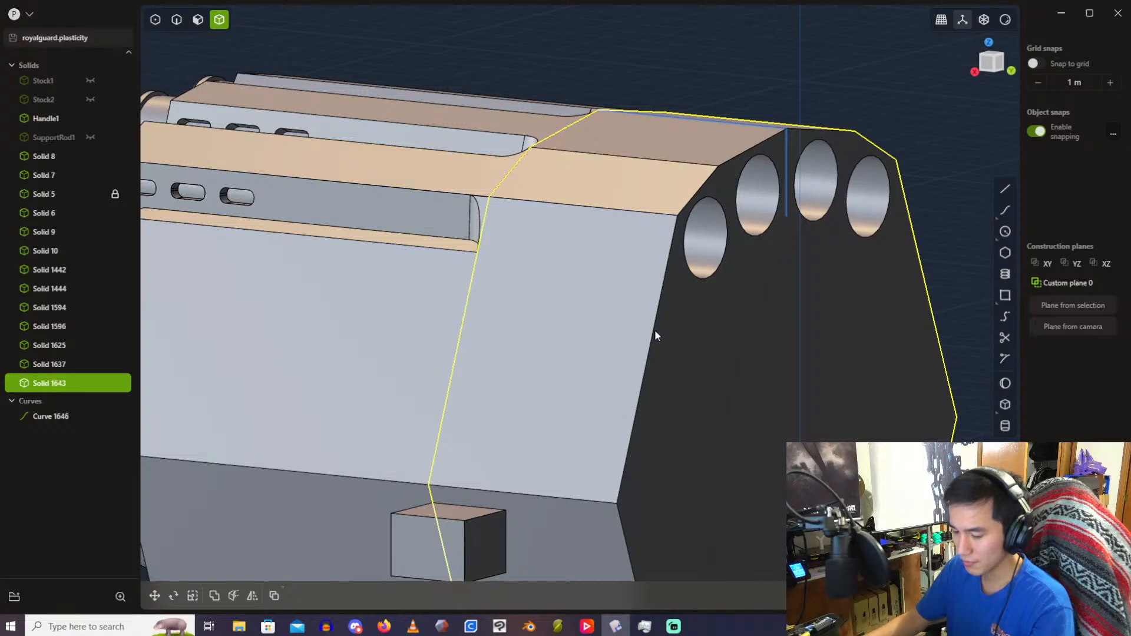
key("h")
Step: Extrude the rectangle's region sideways into a separate solid block extending past the near side of the barrel holes
left_click(610, 168)
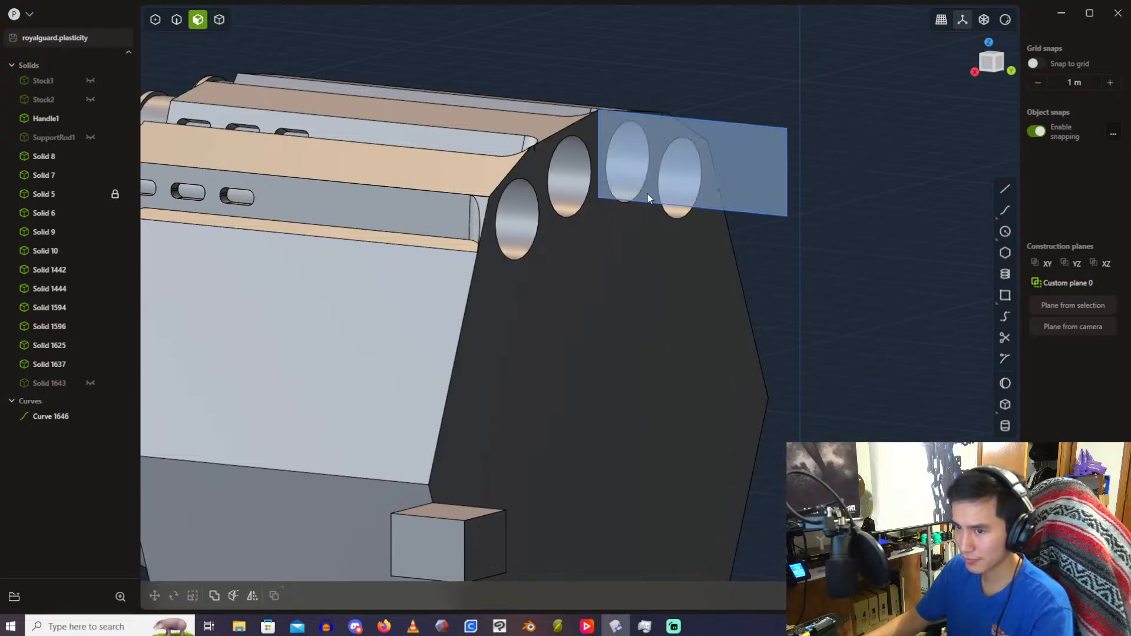
key("e")
left_click(434, 248)
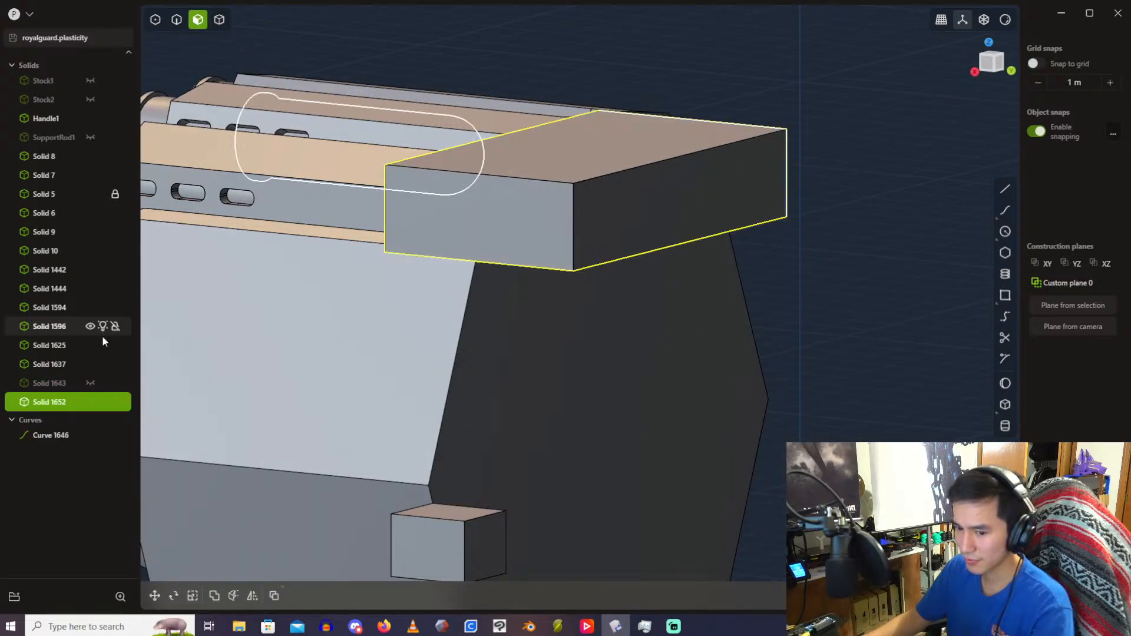
Step: Unhide the split-off end section of the octagonal housing and cut it with the rectangular block
left_click(90, 384)
middle_click_drag(603, 84, 726, 80)
left_click(726, 80)
middle_click_drag(621, 147, 301, 79)
left_click(220, 21)
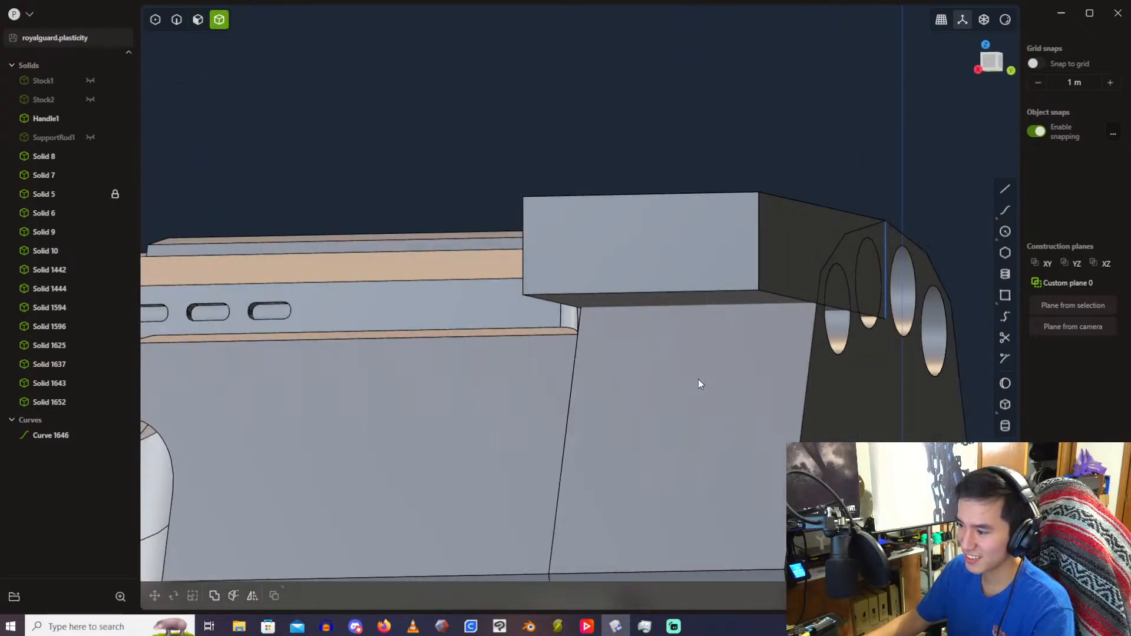
left_click(699, 379)
middle_click_drag(698, 380, 773, 262)
key("c")
left_click(737, 285)
key("Return")
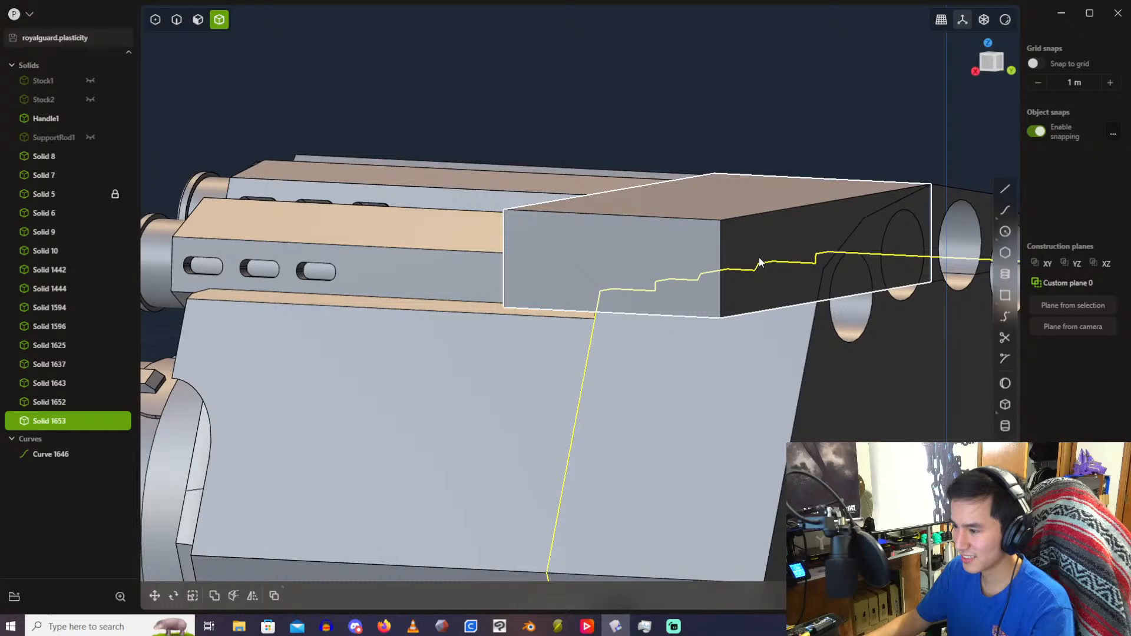
Step: Hide the rectangular cutting block and delete the upper piece of the end section that covers the barrel holes
left_click(696, 254)
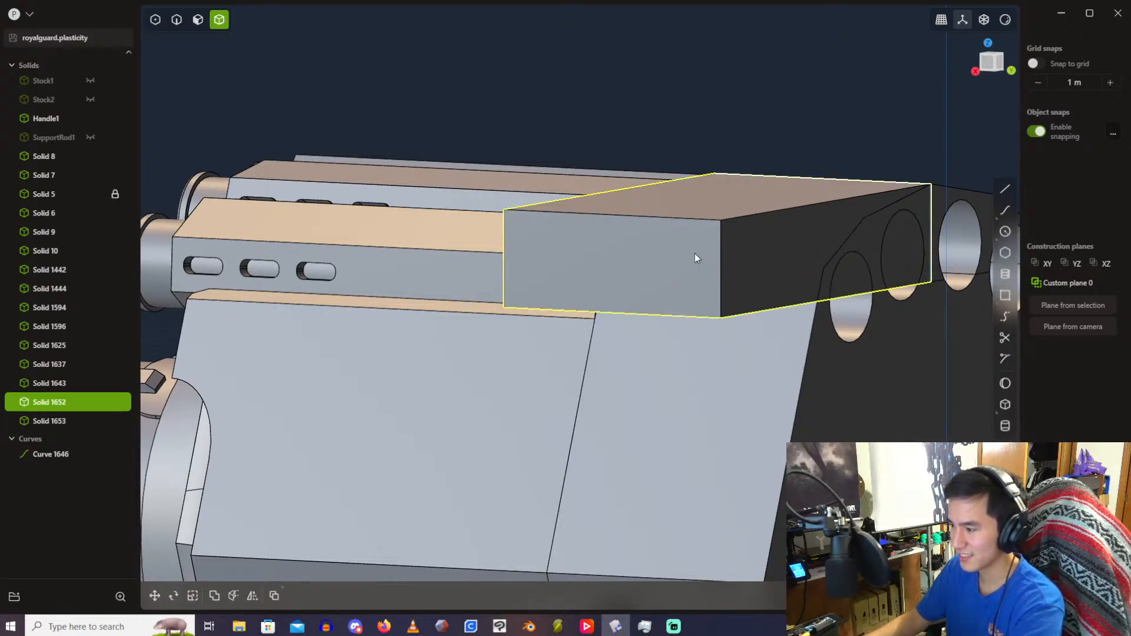
key("h")
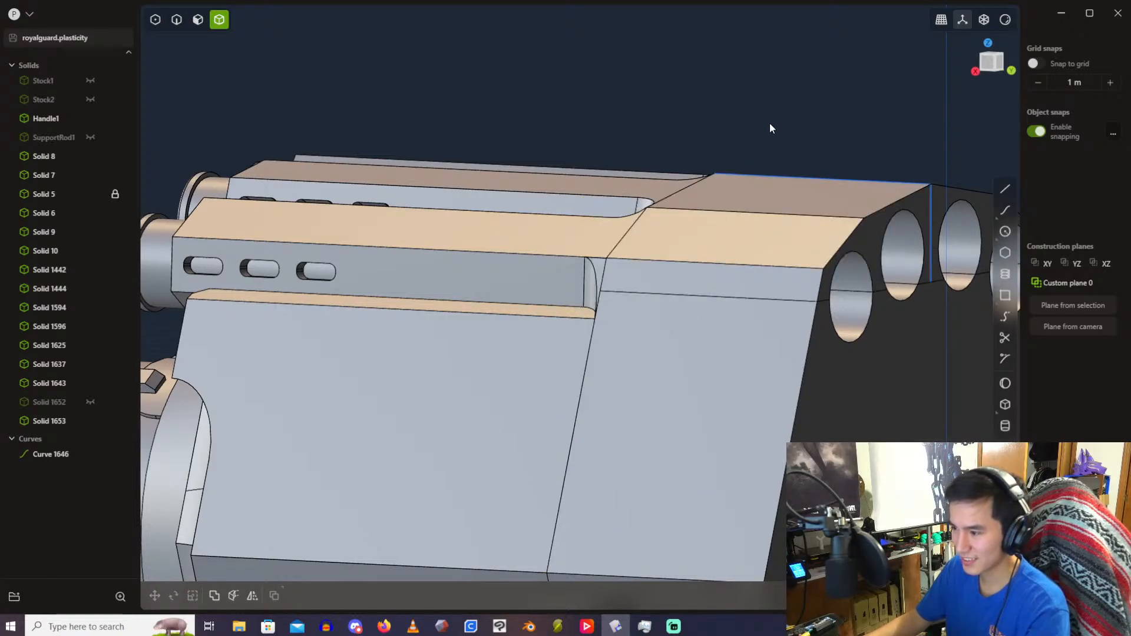
left_click(764, 221)
middle_click_drag(767, 200, 563, 197, "shift")
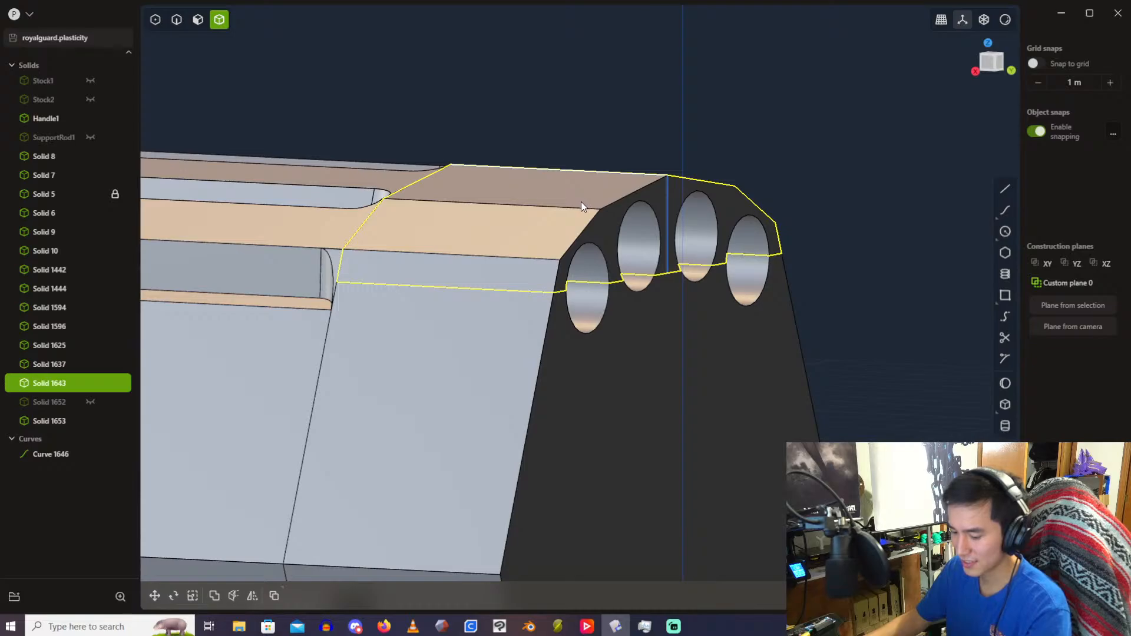
key("Delete")
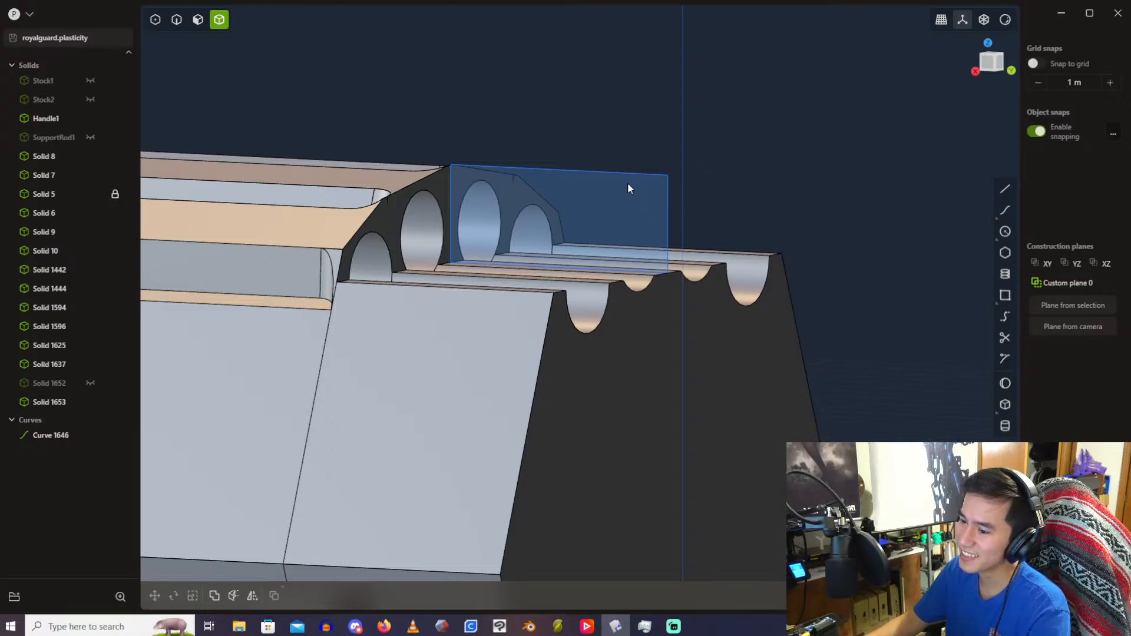
middle_click_drag(627, 188, 497, 186)
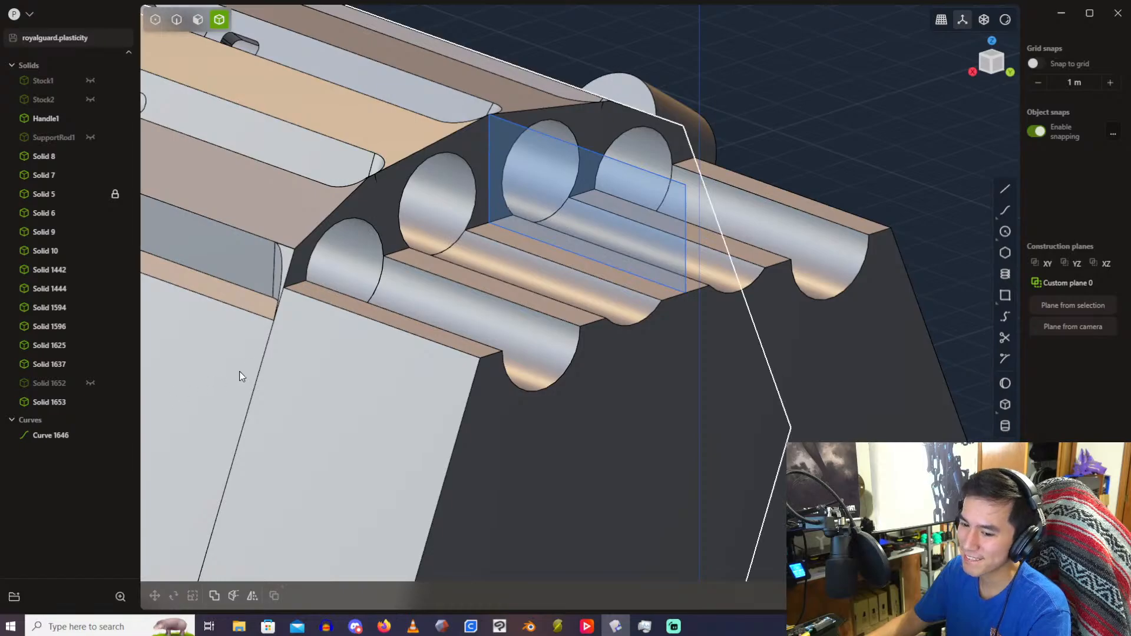
middle_click_drag(415, 231, 358, 169)
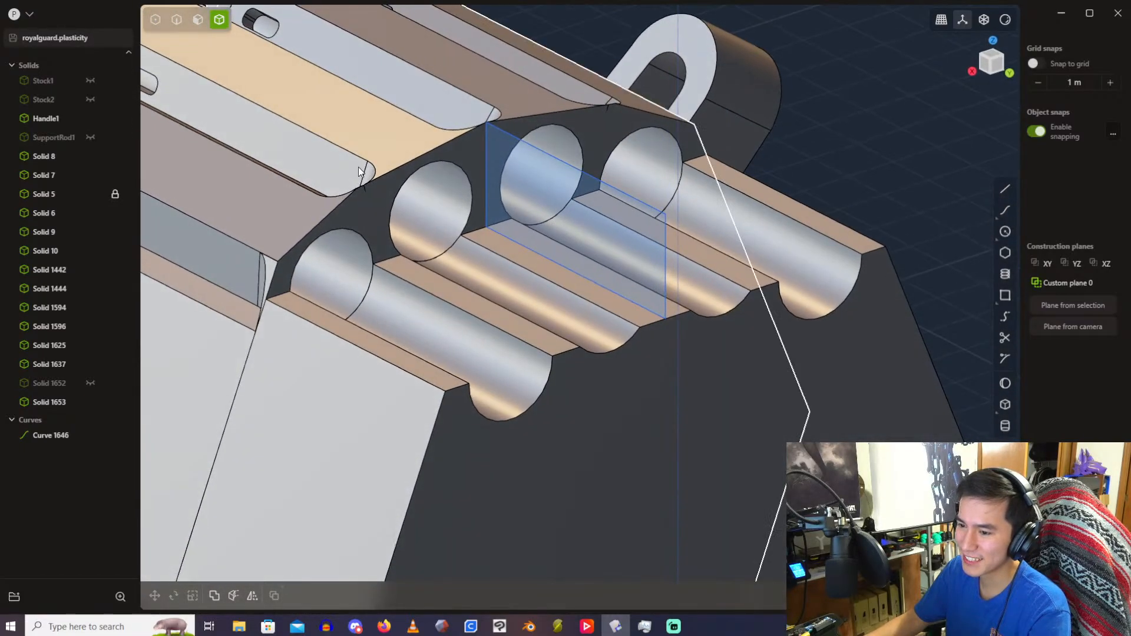
left_click(198, 22)
left_click(369, 198)
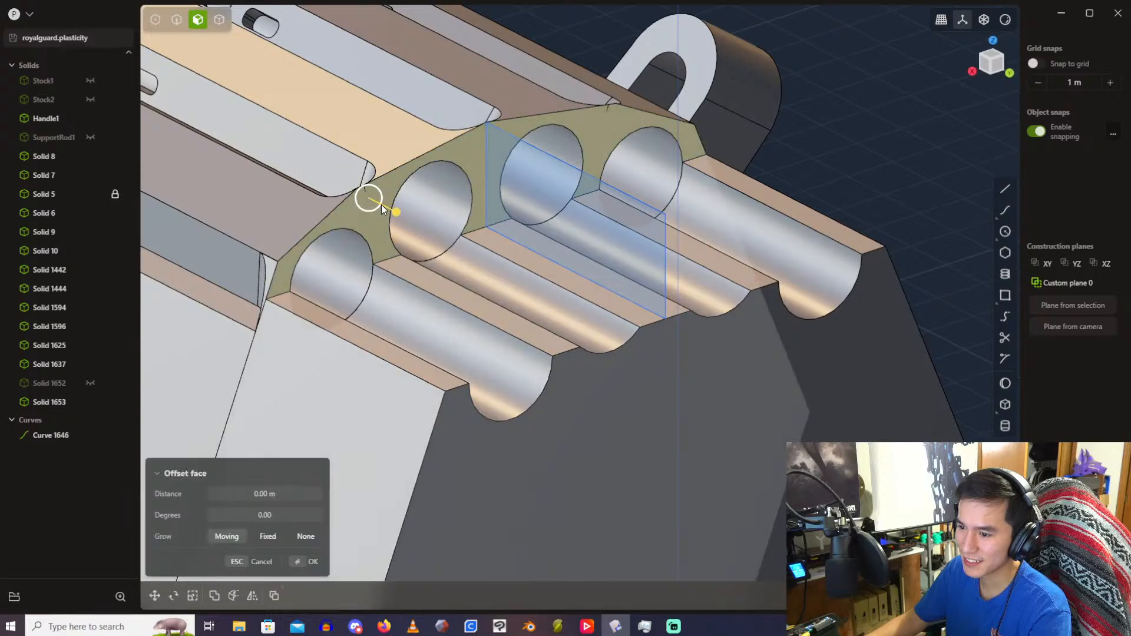
left_click_drag(382, 205, 397, 209)
key("Escape")
scroll(417, 214, "down", 5)
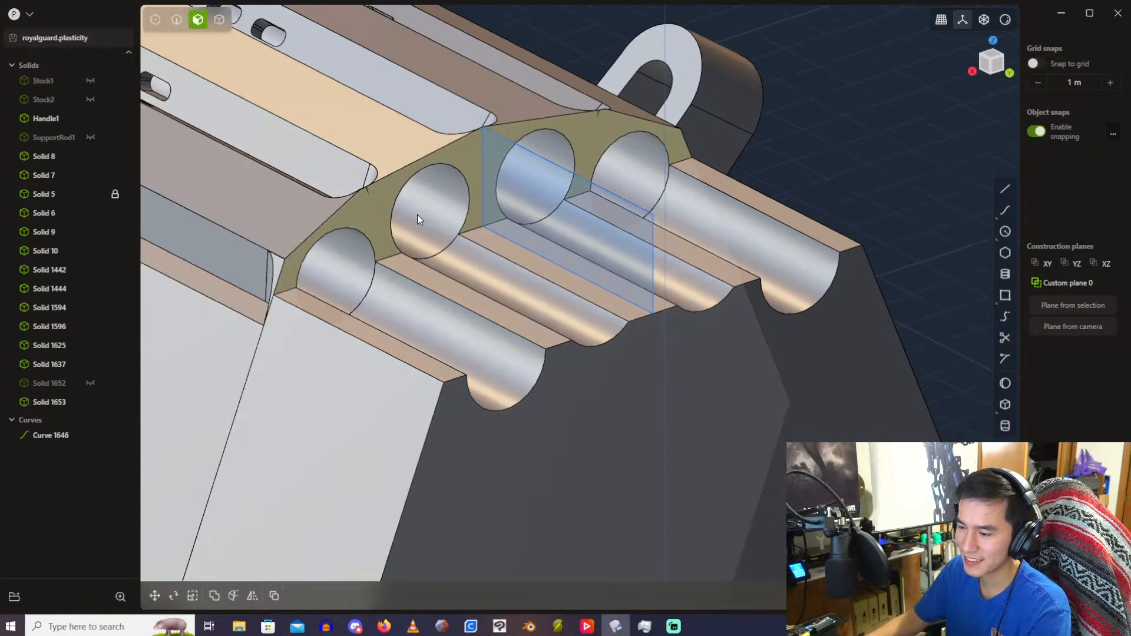
scroll(424, 218, "down", 2)
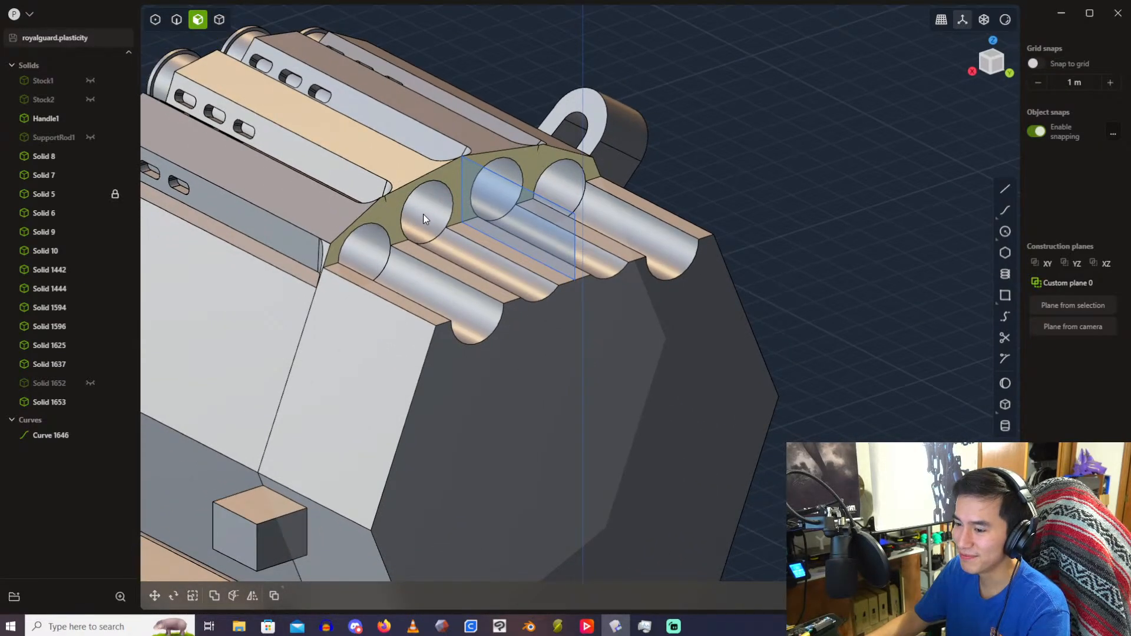
scroll(423, 216, "up", 3)
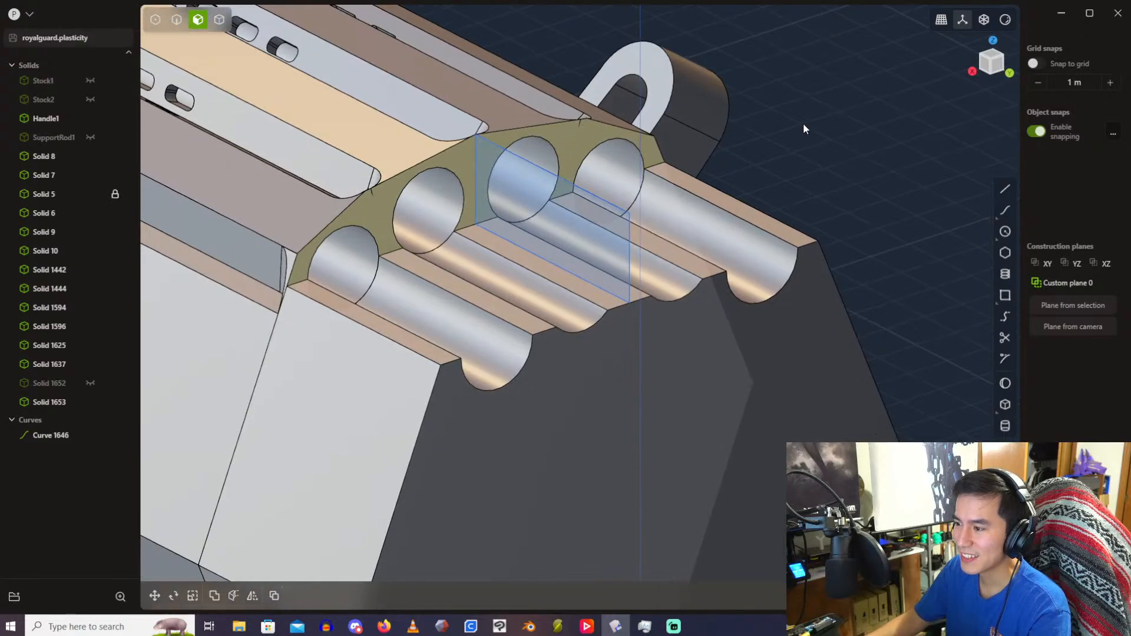
left_click(805, 128)
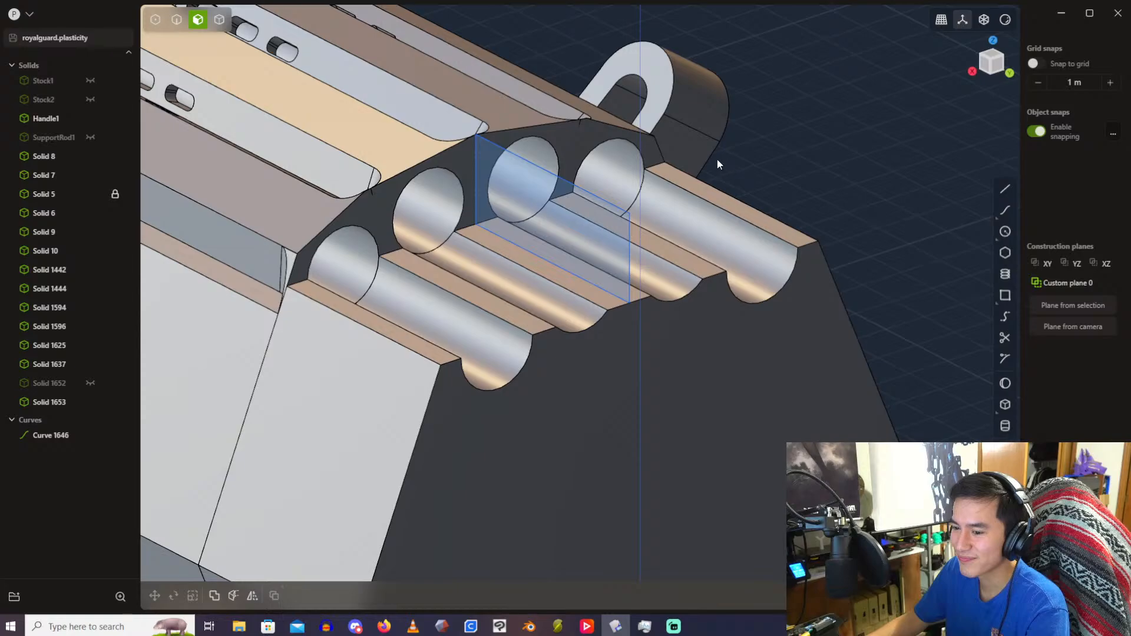
Step: Boolean-union the remaining lower end piece with the main octagonal housing
left_click(219, 20)
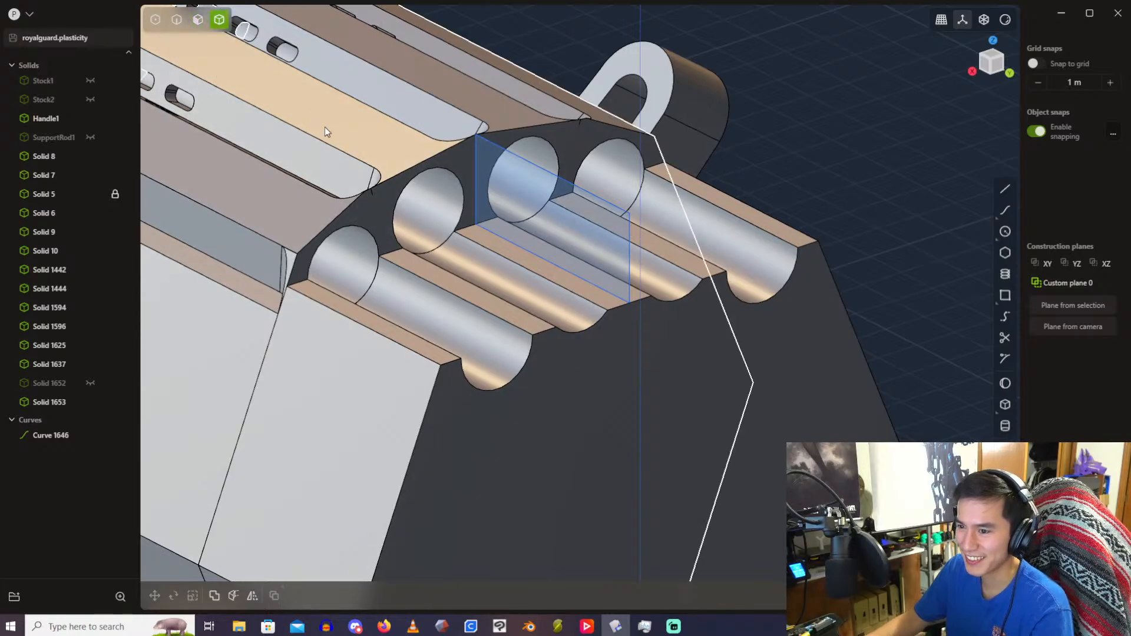
left_click(402, 347)
left_click(399, 367)
key("b")
key("Return")
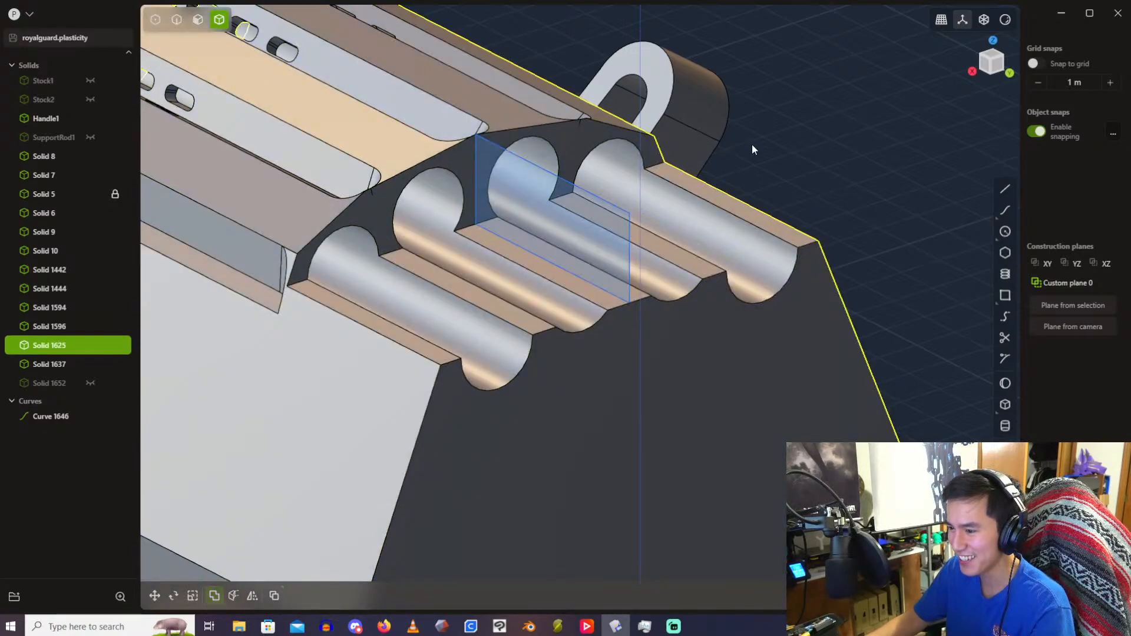
Step: Hide the leftover rectangle curve that overlaps the stepped end of the housing
left_click(177, 19)
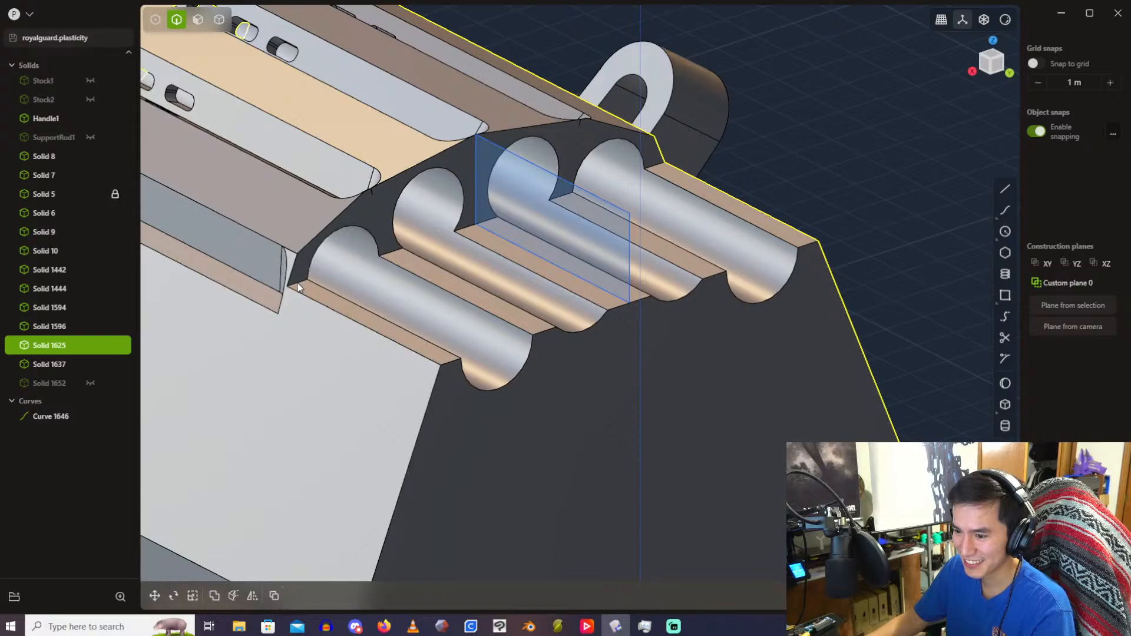
left_click(298, 282)
key("f")
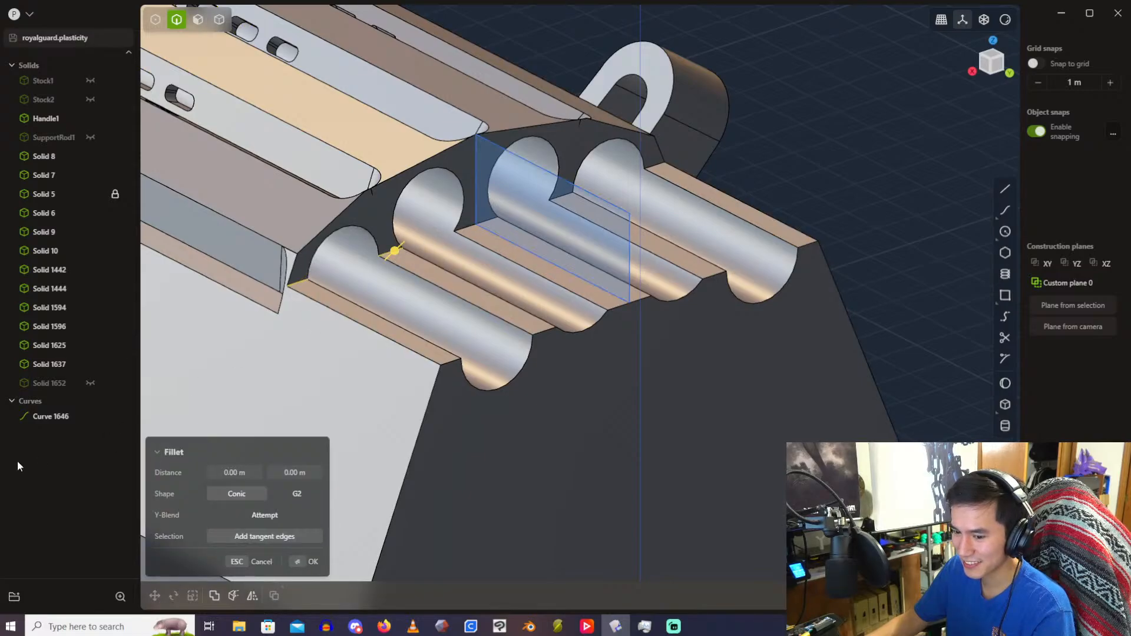
left_click(58, 417)
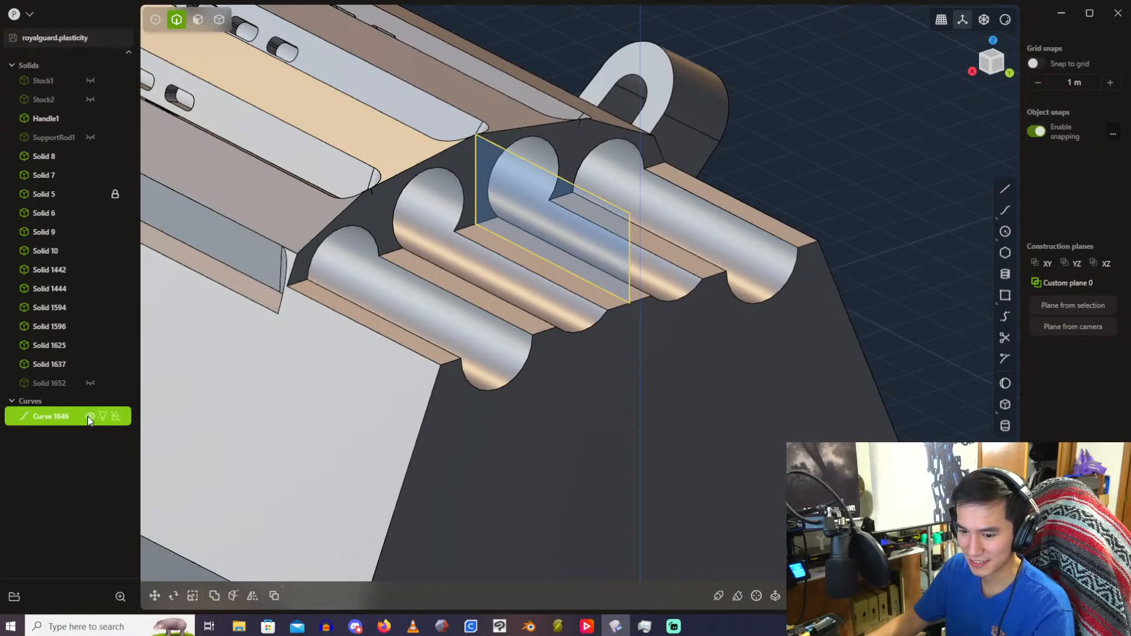
key("h")
Step: Fillet the inner edges where the upright step face meets the channelled ledge, using 0.8 m for both distances
left_click(301, 285)
key("f")
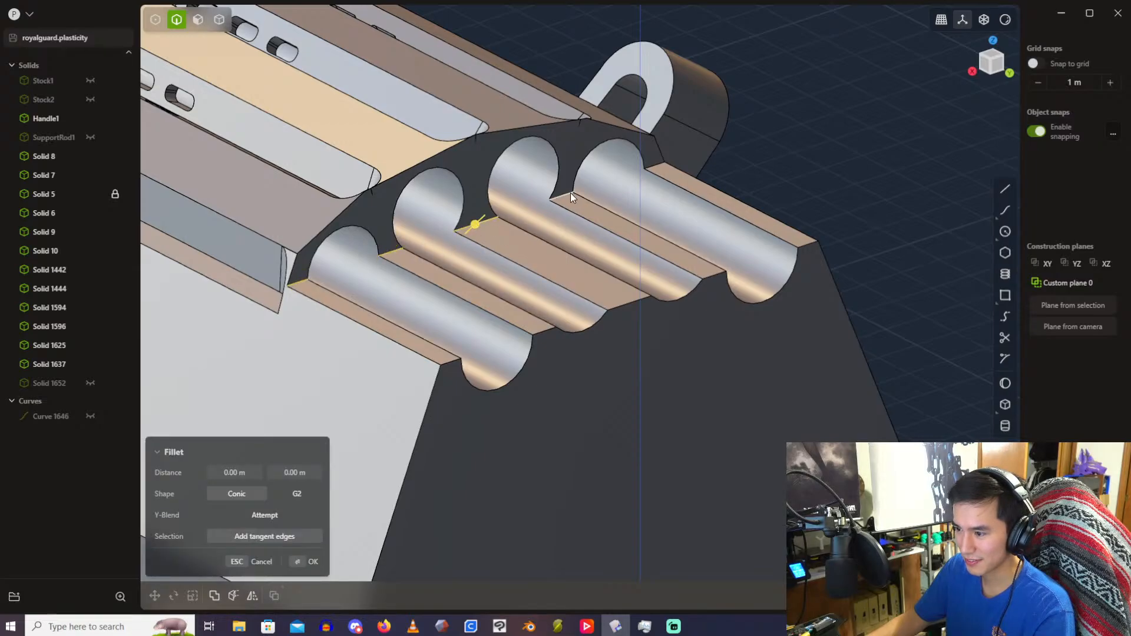
left_click_drag(652, 167, 688, 169)
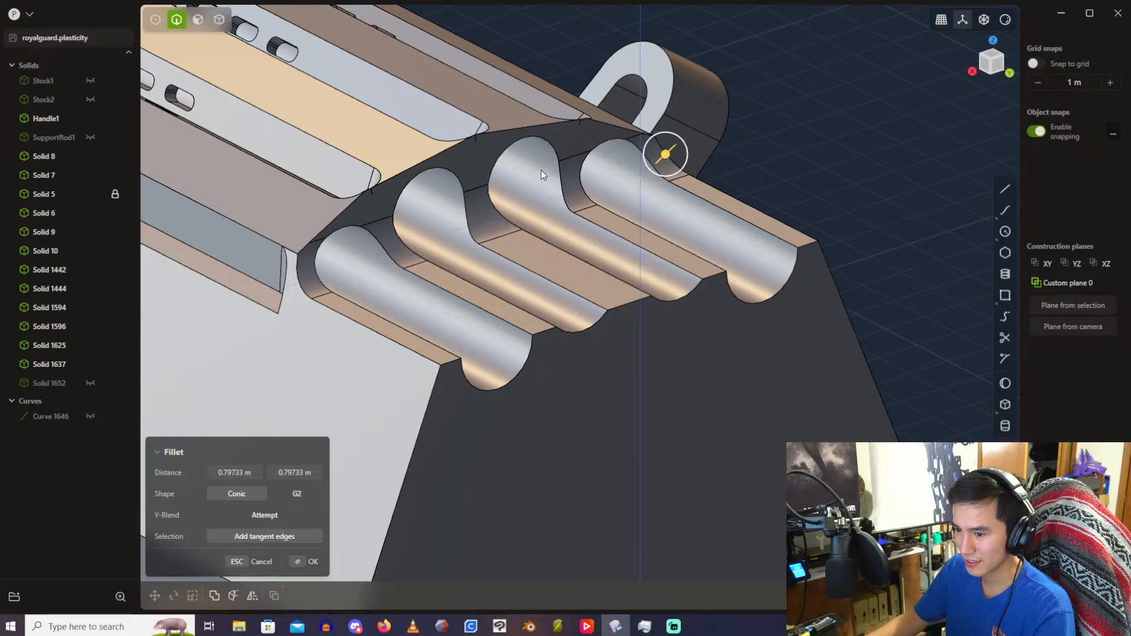
middle_click_drag(672, 155, 617, 139)
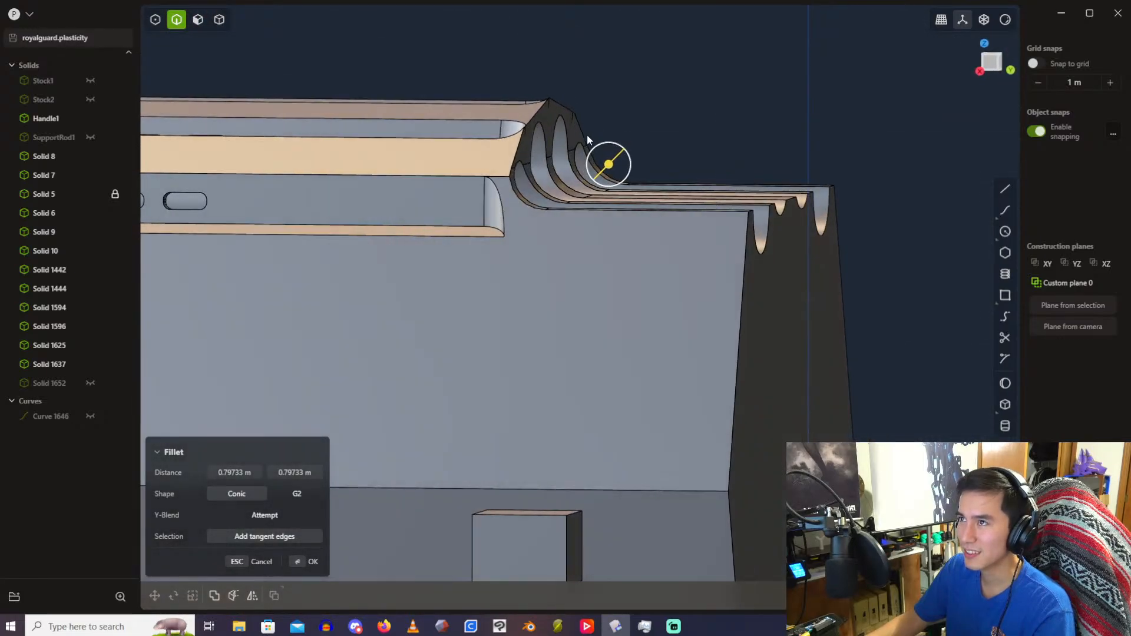
scroll(587, 133, "up", 3)
left_click(250, 473)
type("0.8")
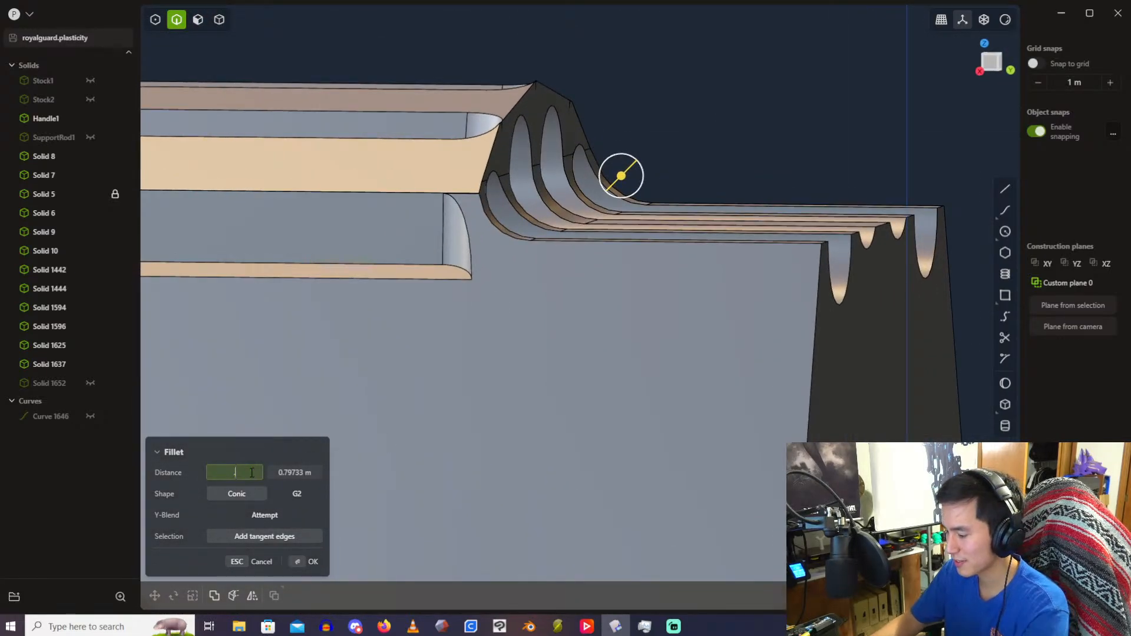
left_click(309, 475)
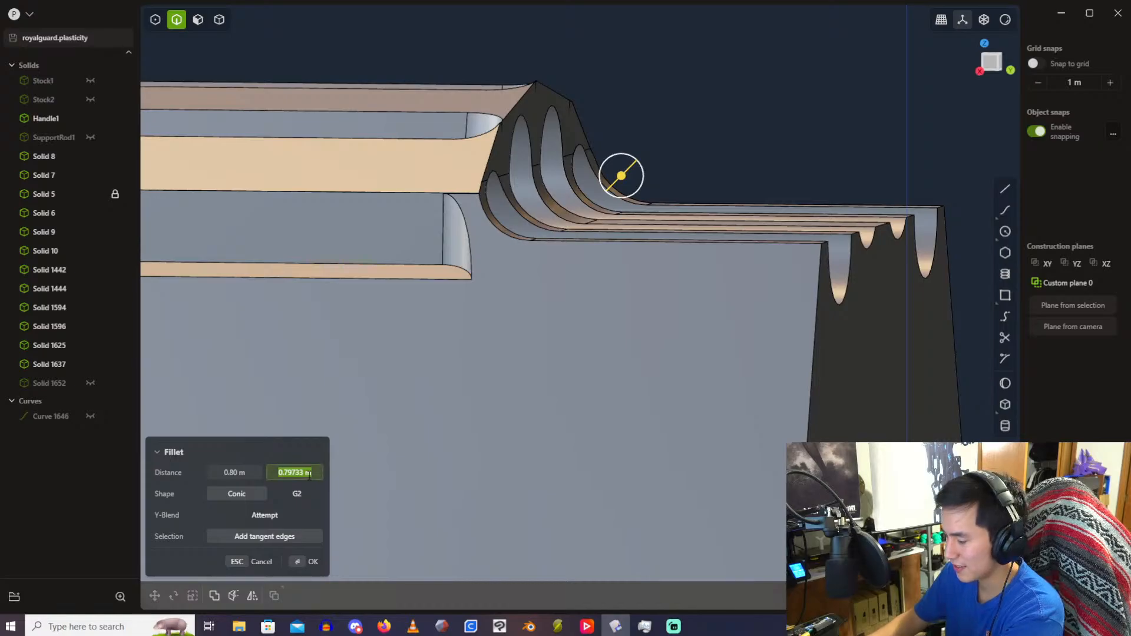
type("0.8")
key("Return")
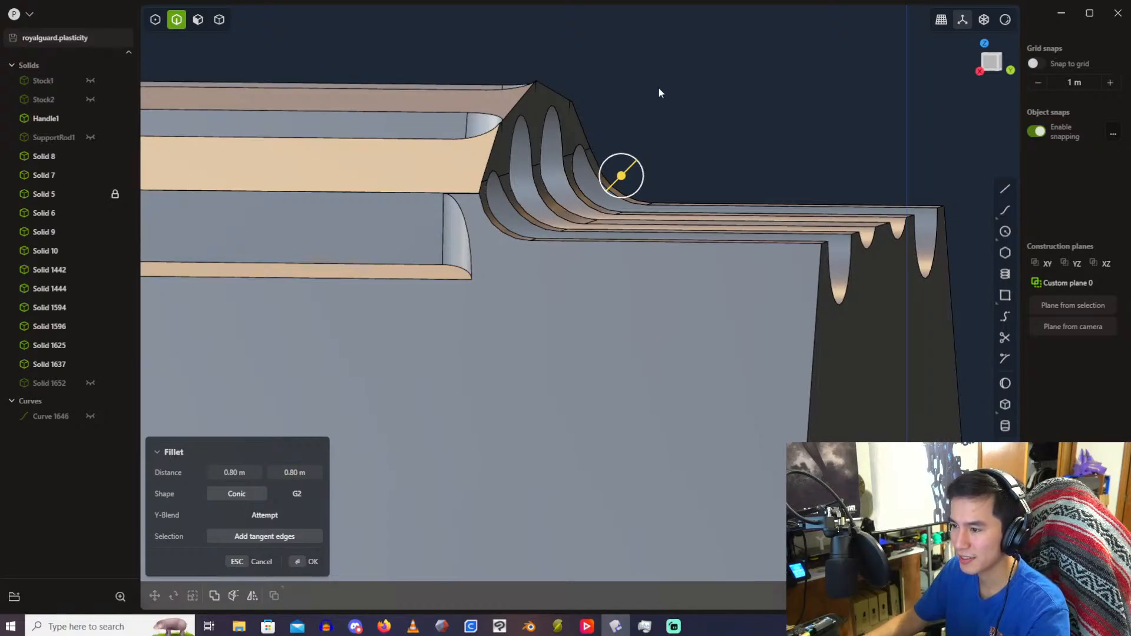
key("Return")
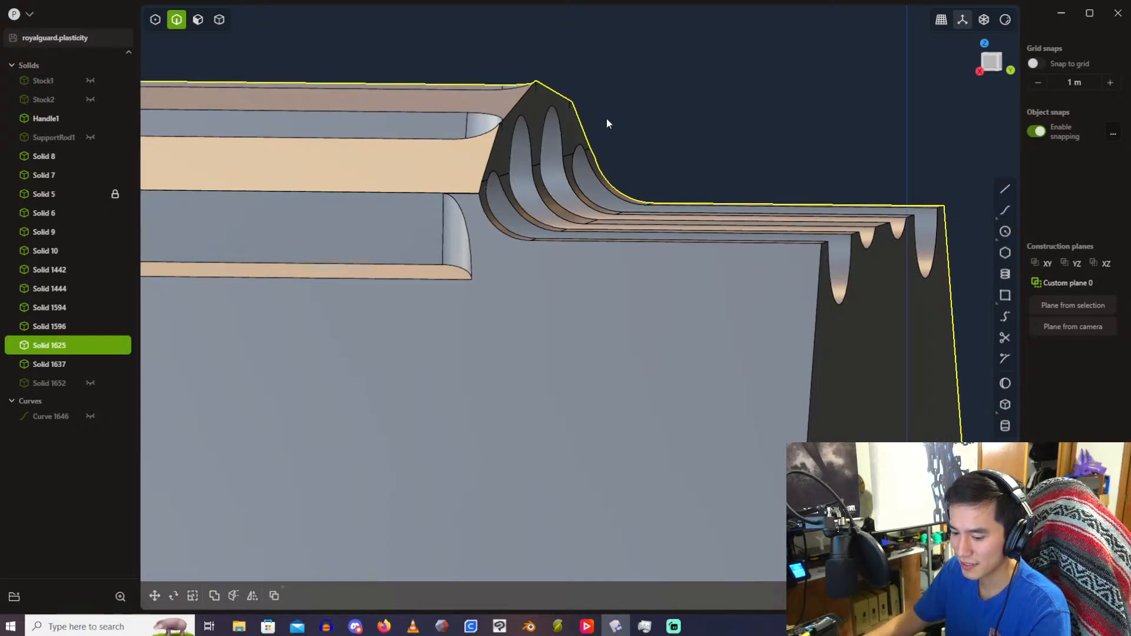
Step: Try offsetting the upright step face above the fillets outward by 0.02 m
key("3")
left_click(549, 105)
left_click_drag(589, 108, 583, 137)
left_click(300, 490)
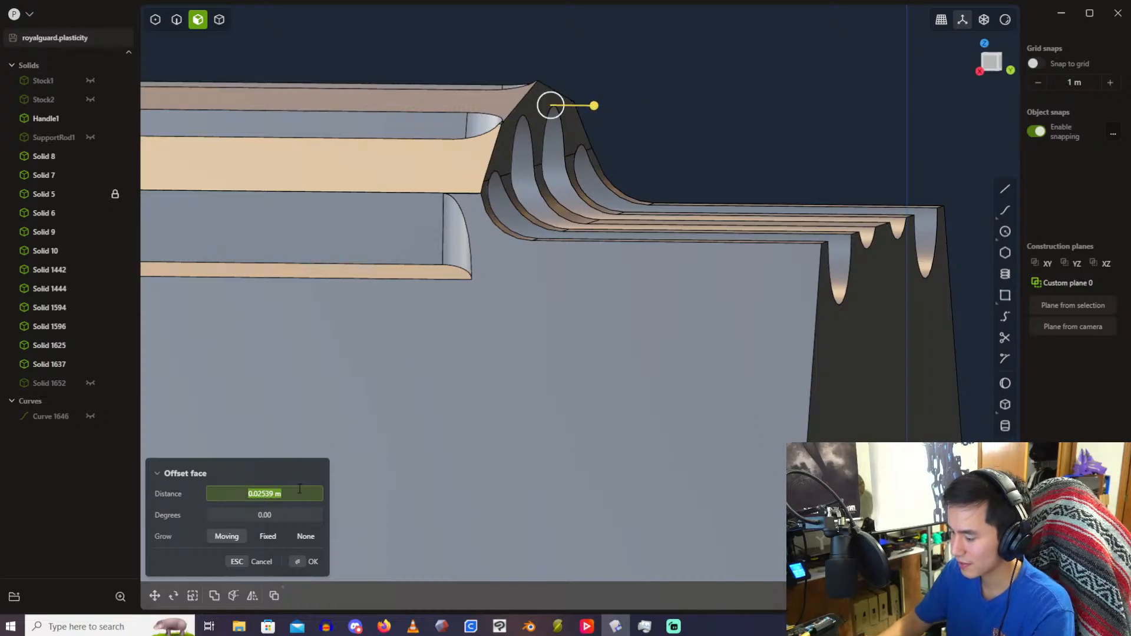
type(".02")
key("Return")
key("Return")
key("ctrl+z")
Step: Try a 0.01 m offset on the upright step face and compare the shape through undo and redo
left_click(299, 489)
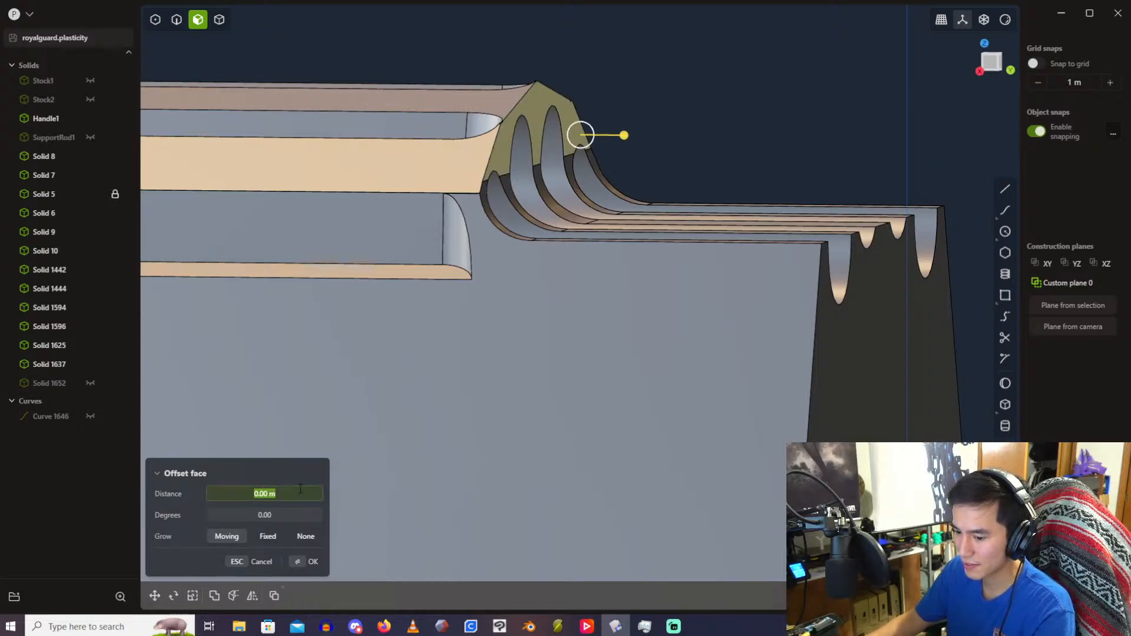
type(".01")
key("Return")
key("Return")
key("ctrl+z")
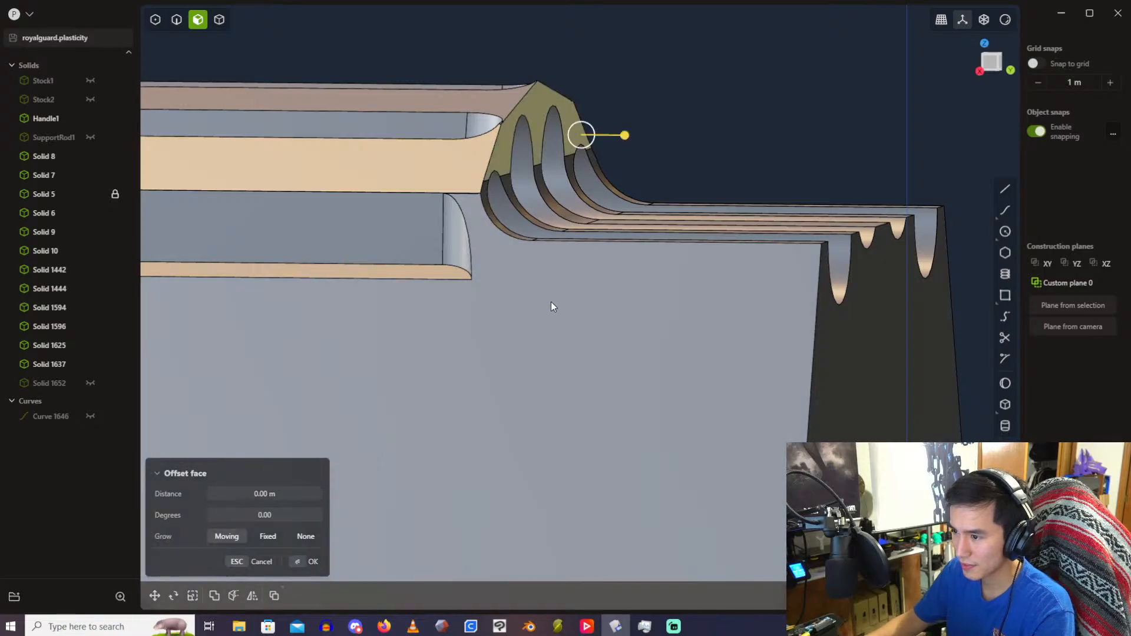
key("ctrl+shift+z")
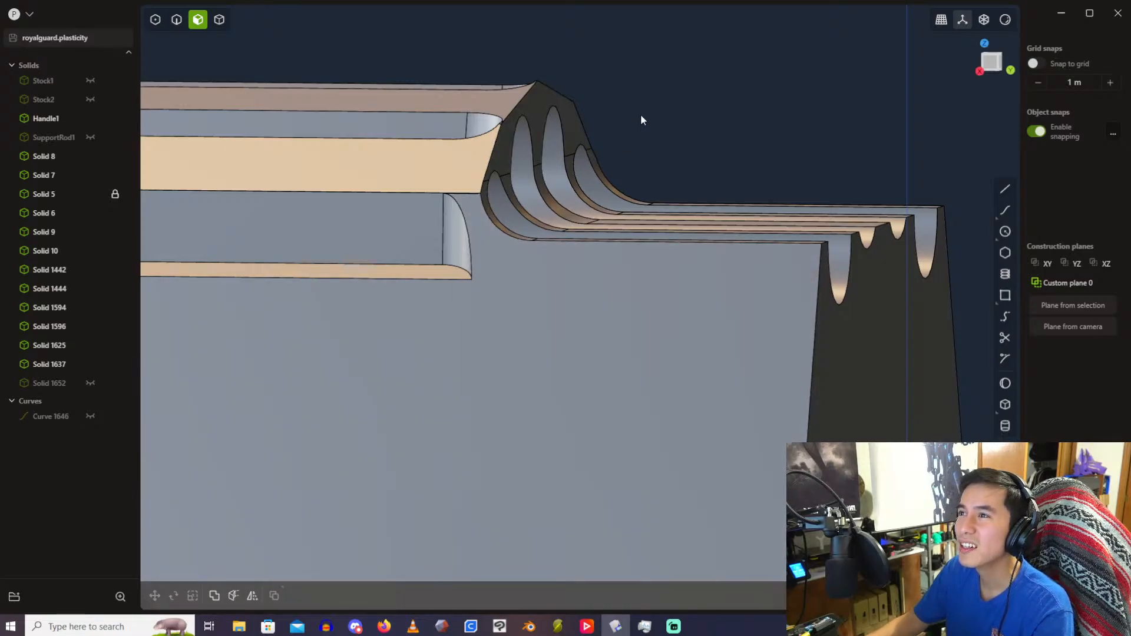
mouse_move(641, 116)
middle_mouse_down()
mouse_move(631, 93)
mouse_move(634, 104)
middle_mouse_up()
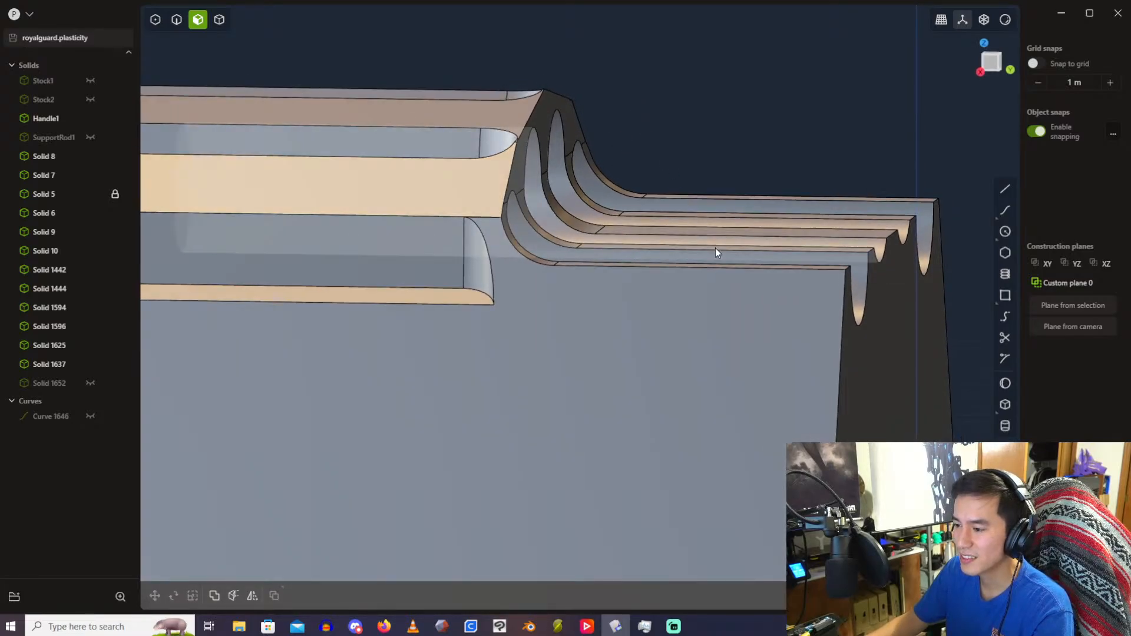
key("ctrl+z")
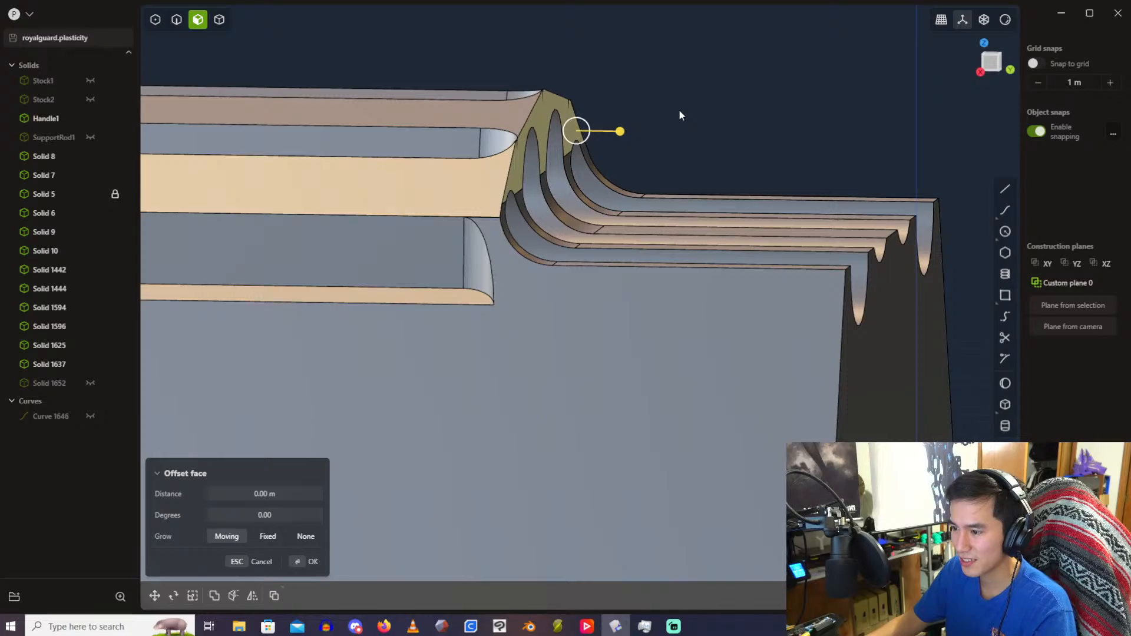
key("Escape")
Step: Offset the housing's large end face outward by about 1 m to lengthen the channelled ledge
scroll(690, 107, "down", 5)
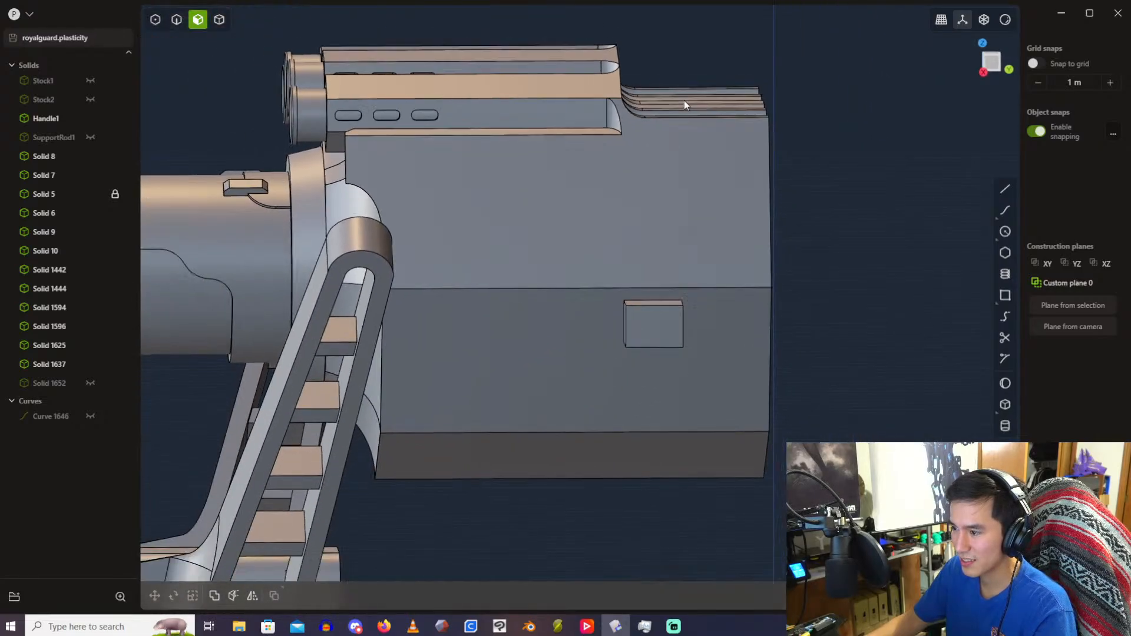
middle_click_drag(684, 100, 649, 301)
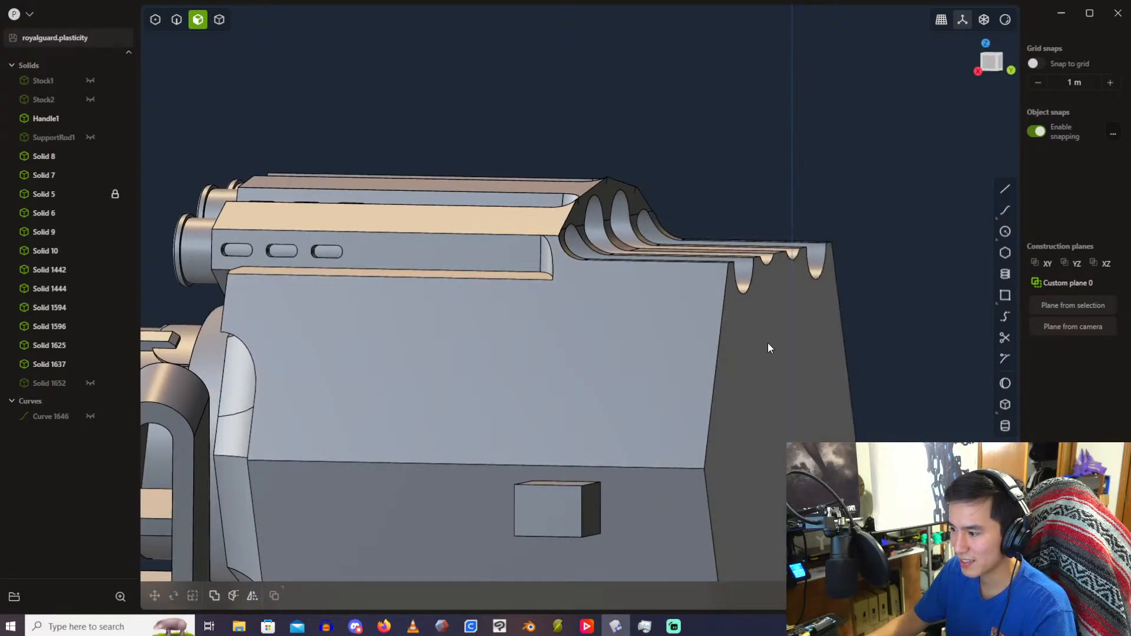
left_click(769, 343)
left_click_drag(812, 344, 849, 344)
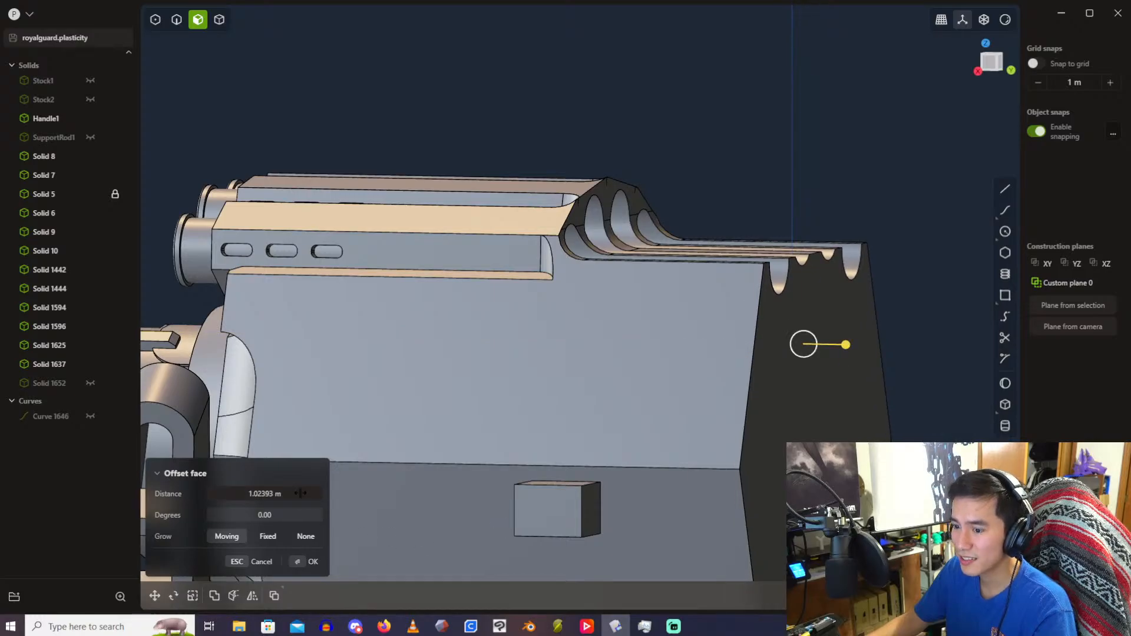
left_click(300, 493)
type("0")
key("Return")
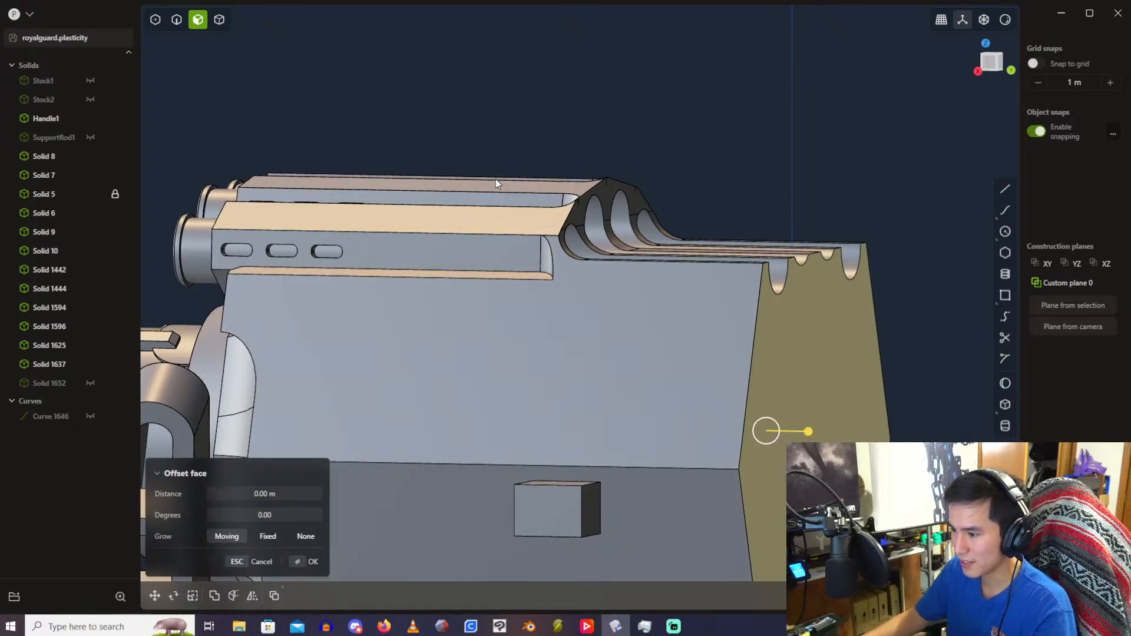
Step: Try offsetting the upright step face above the channelled ledge farther outward and check its shape
left_click(578, 214)
left_click_drag(619, 214, 628, 215)
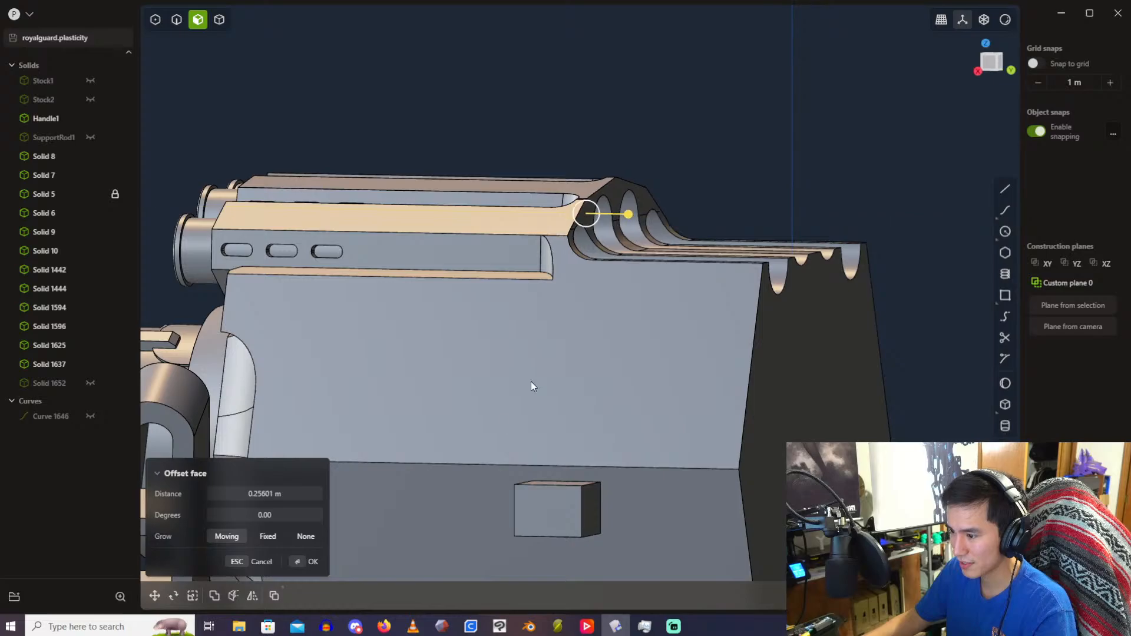
left_click(265, 494)
type("0")
key("Return")
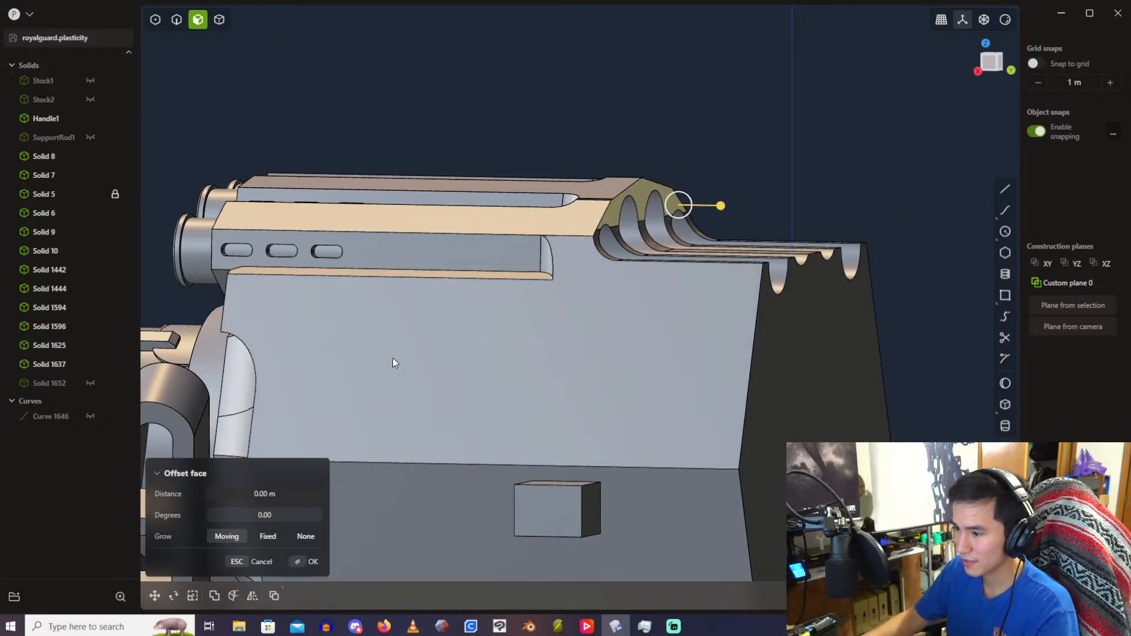
middle_click_drag(557, 115, 651, 118)
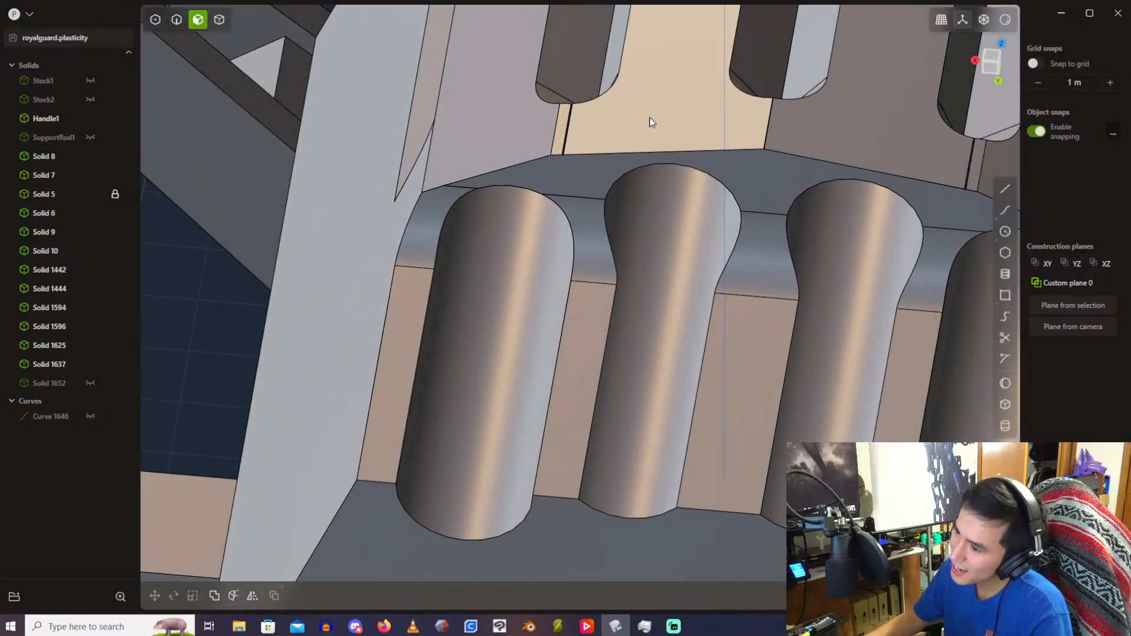
Step: Undo the recent face offsets, the inner-edge fillet and earlier edits on the channelled ledge
scroll(651, 122, "up", 1)
key("ctrl+z")
key("ctrl+z")
key("ctrl+z")
key("ctrl+z")
key("ctrl+z")
key("ctrl+z")
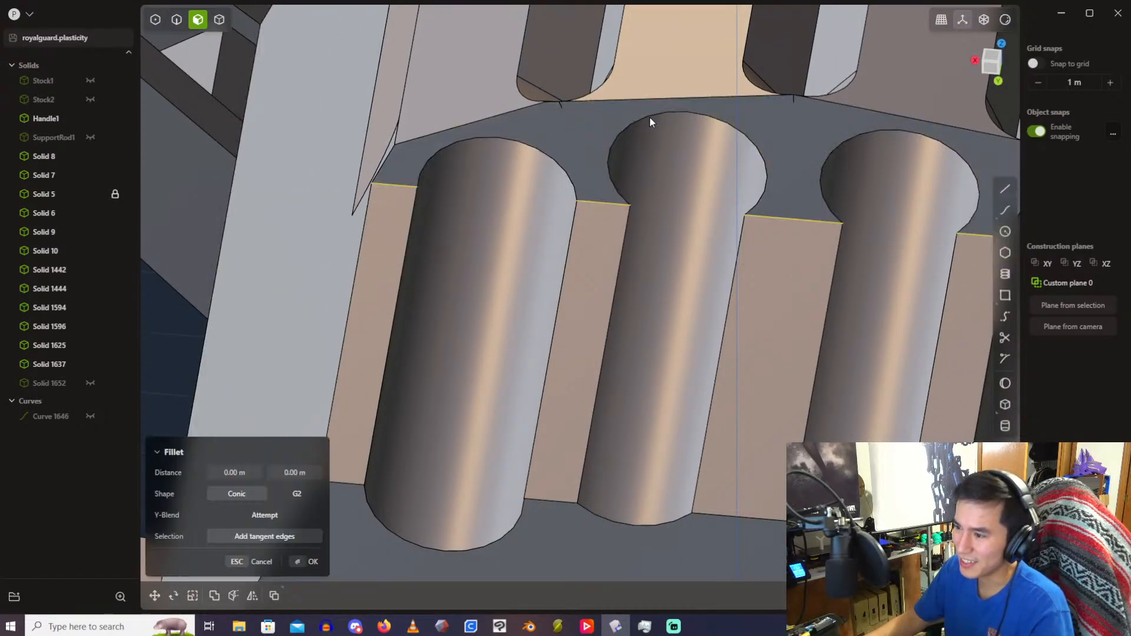
middle_click_drag(650, 118, 617, 319)
key("ctrl+z")
key("ctrl+z")
key("ctrl+z")
key("ctrl+z")
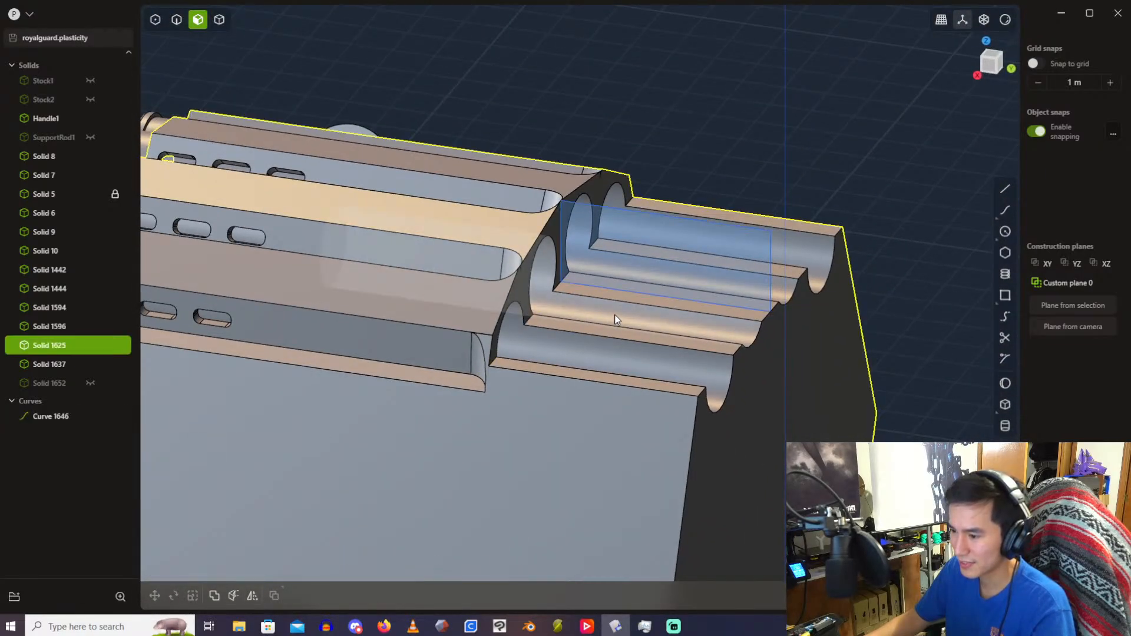
Step: Compare the following edits through redo, and undo back until the cutting block and the uncut upper end section are restored
key("ctrl+shift+z")
key("ctrl+shift+z")
key("ctrl+shift+z")
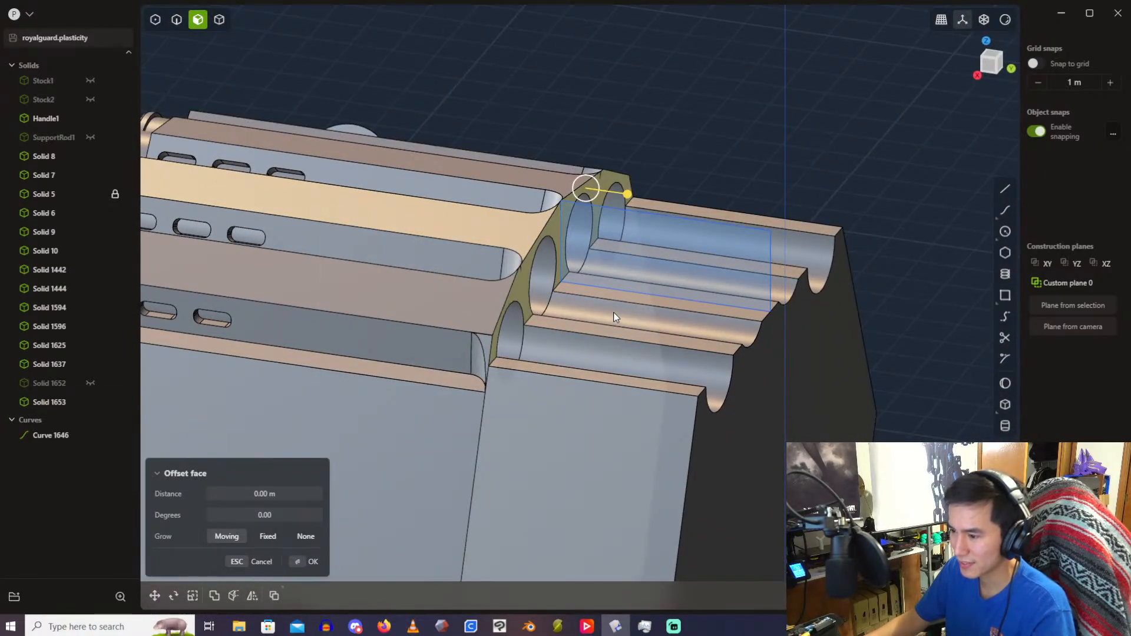
key("ctrl+z")
key("ctrl+z")
mouse_move(607, 288)
middle_mouse_down()
mouse_move(618, 273)
mouse_move(651, 273)
mouse_move(609, 286)
middle_mouse_up()
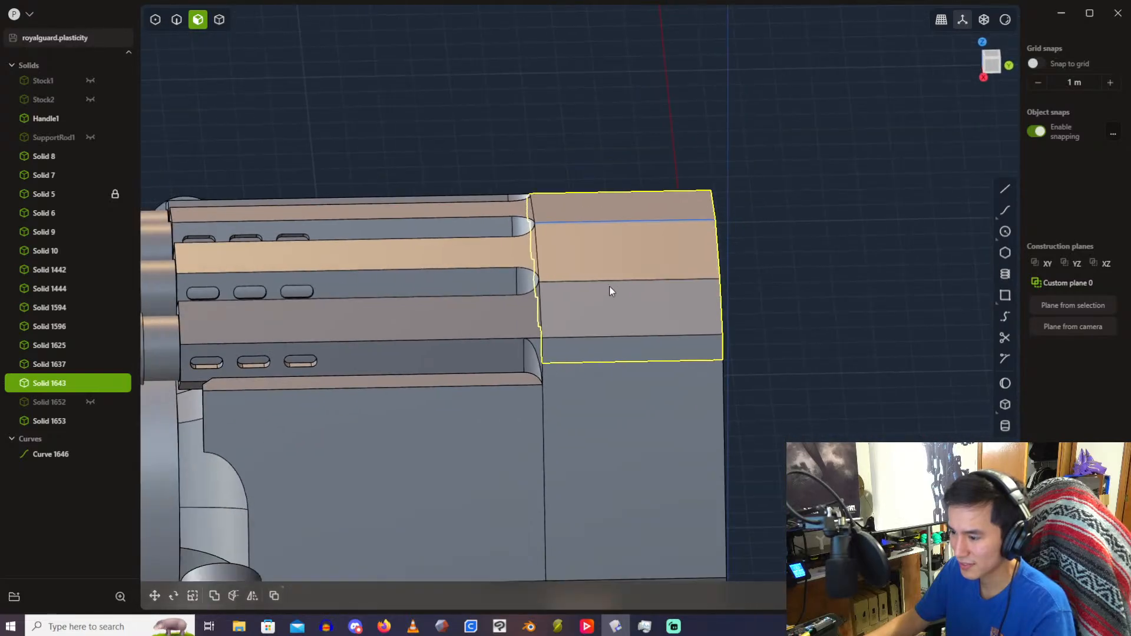
key("ctrl+z")
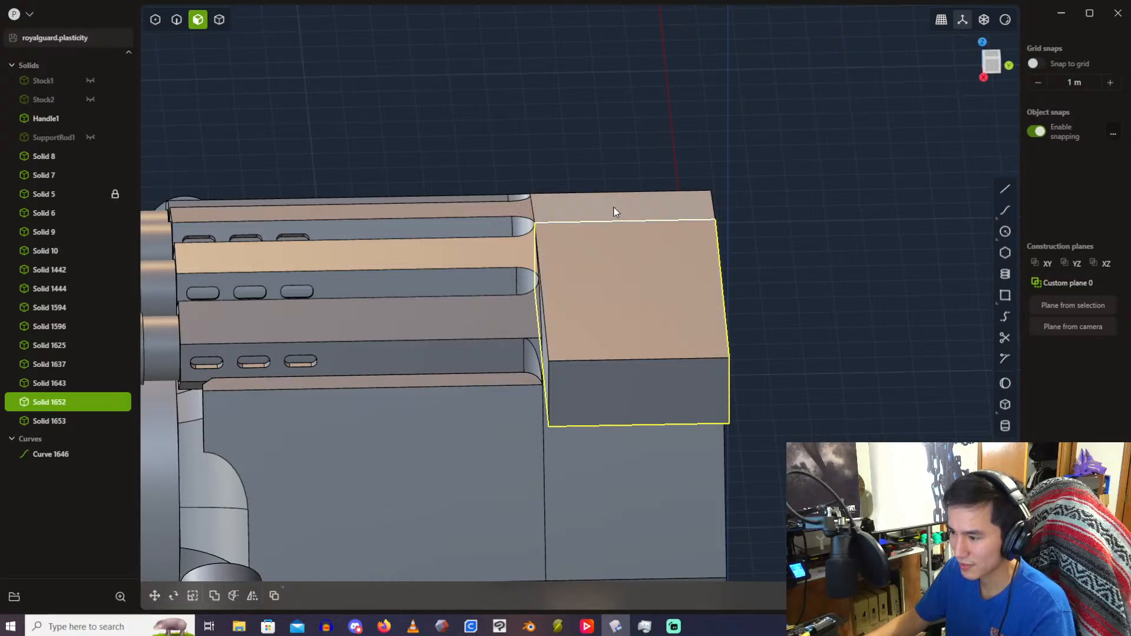
Step: Join the main housing with its lower end section and upper barrel-hole section through Boolean unions
left_click(224, 21)
left_click(528, 466)
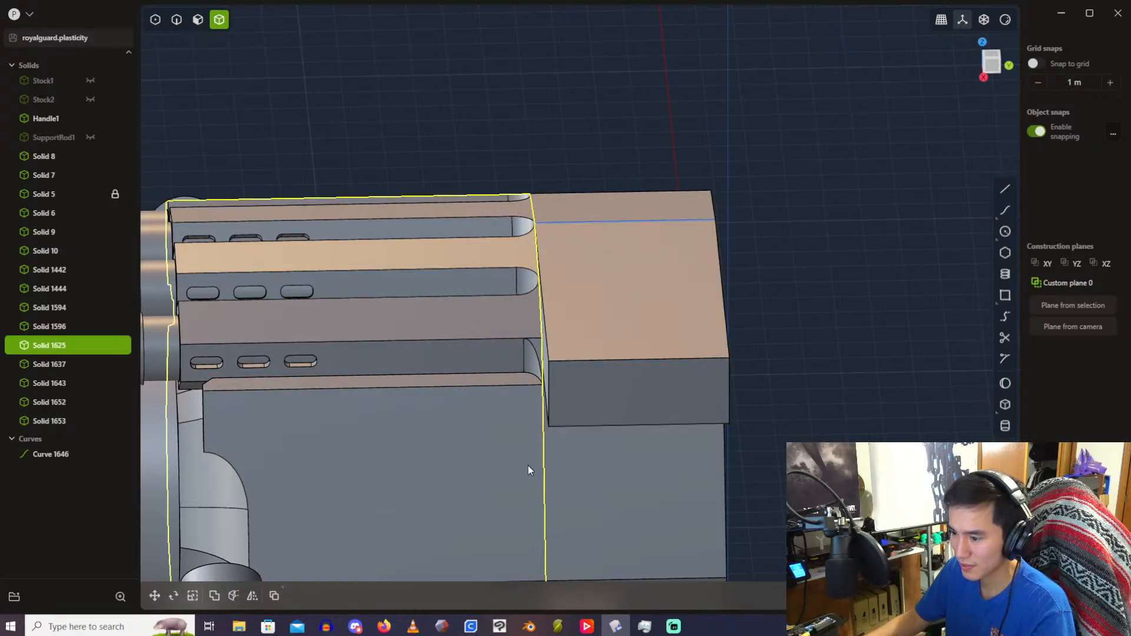
left_click(558, 461, "shift")
middle_click_drag(587, 427, 599, 379)
key("shift+u")
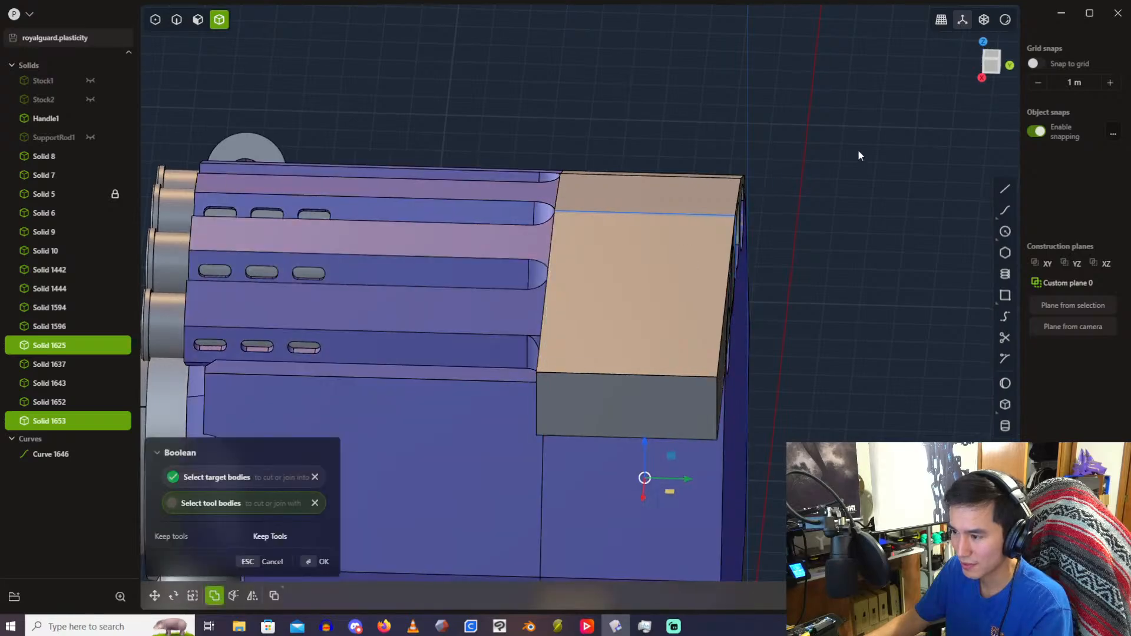
key("Return")
middle_click_drag(846, 218, 760, 202)
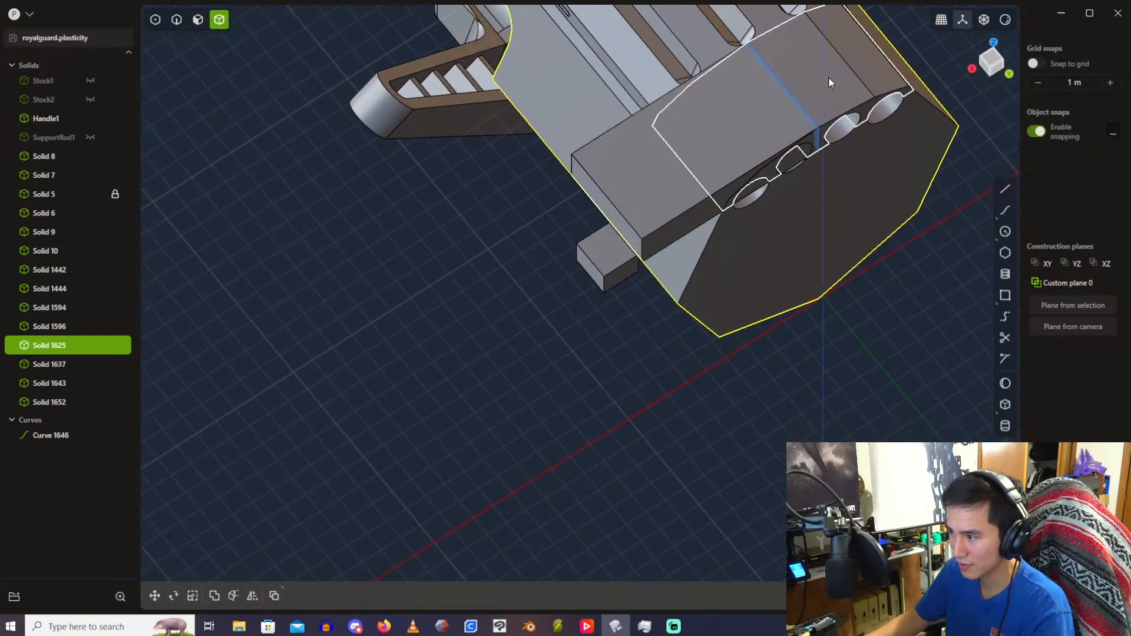
left_click(829, 77, "shift")
key("shift+u")
key("Return")
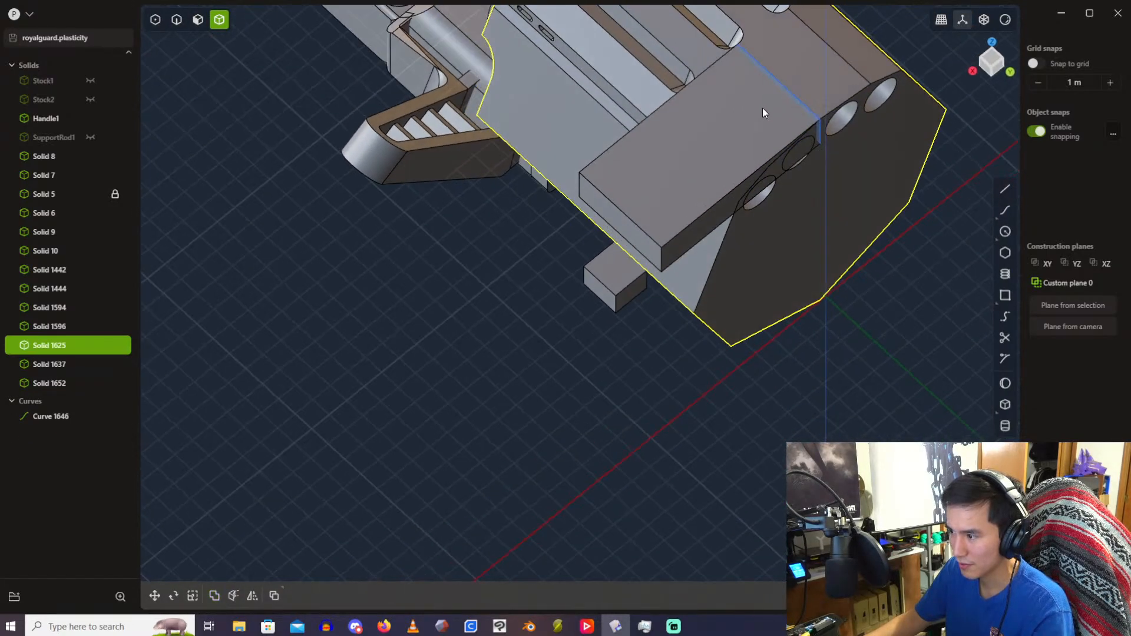
Step: Move the cutting block along the Y axis so that it extends past the housing's end face
key("KP_3")
left_click(767, 143)
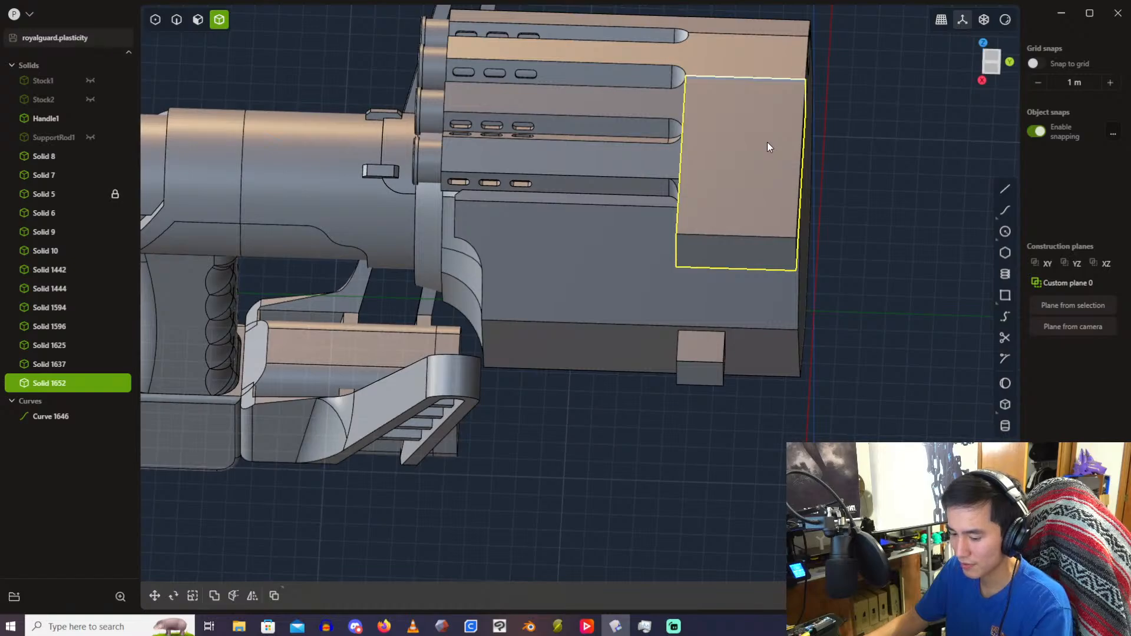
key("g")
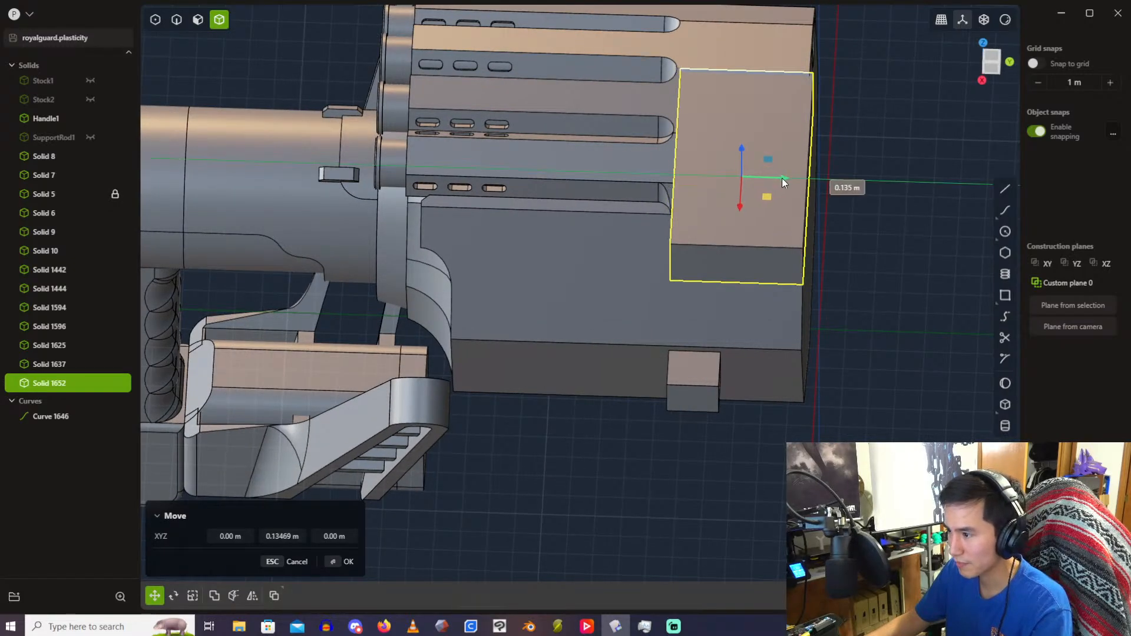
middle_click_drag(783, 180, 696, 124)
scroll(726, 164, "up", 3)
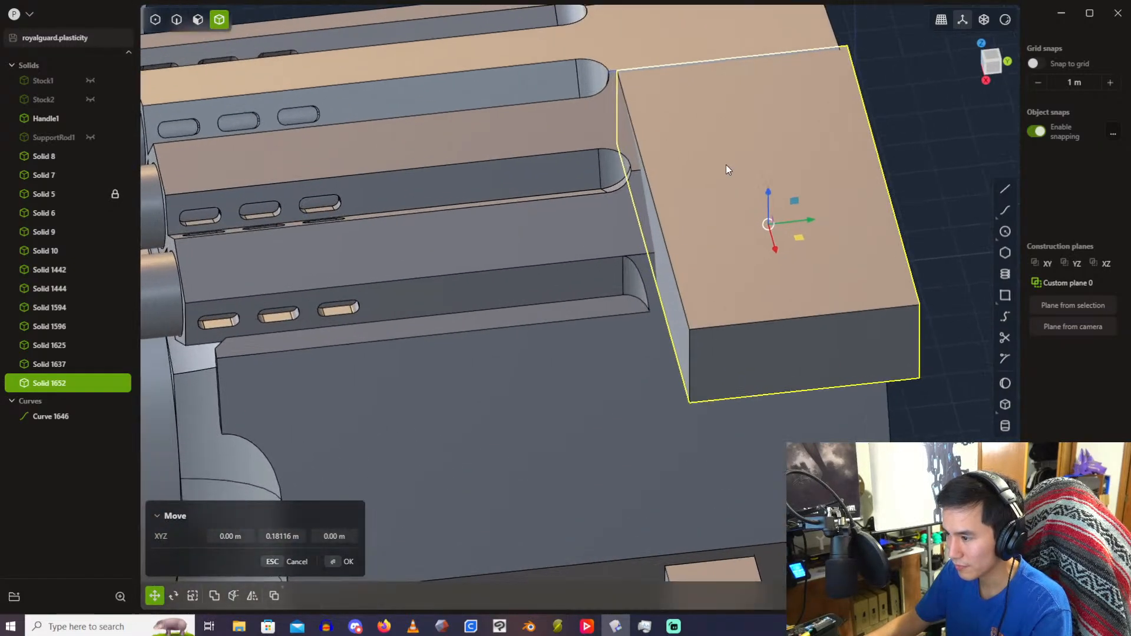
middle_click_drag(726, 165, 716, 164)
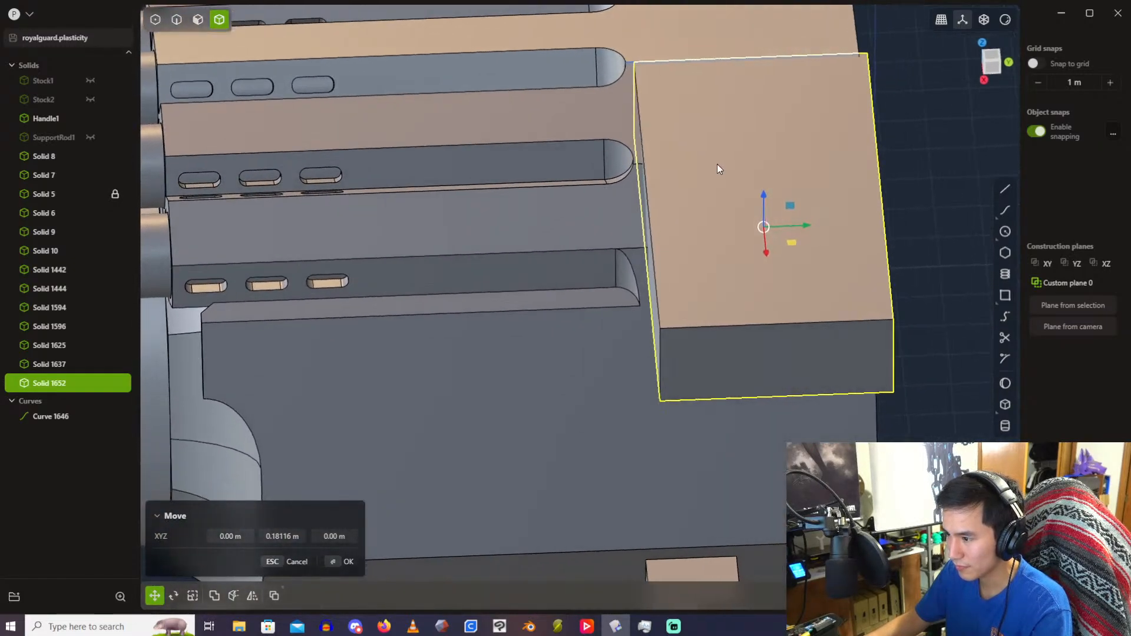
left_click(298, 533)
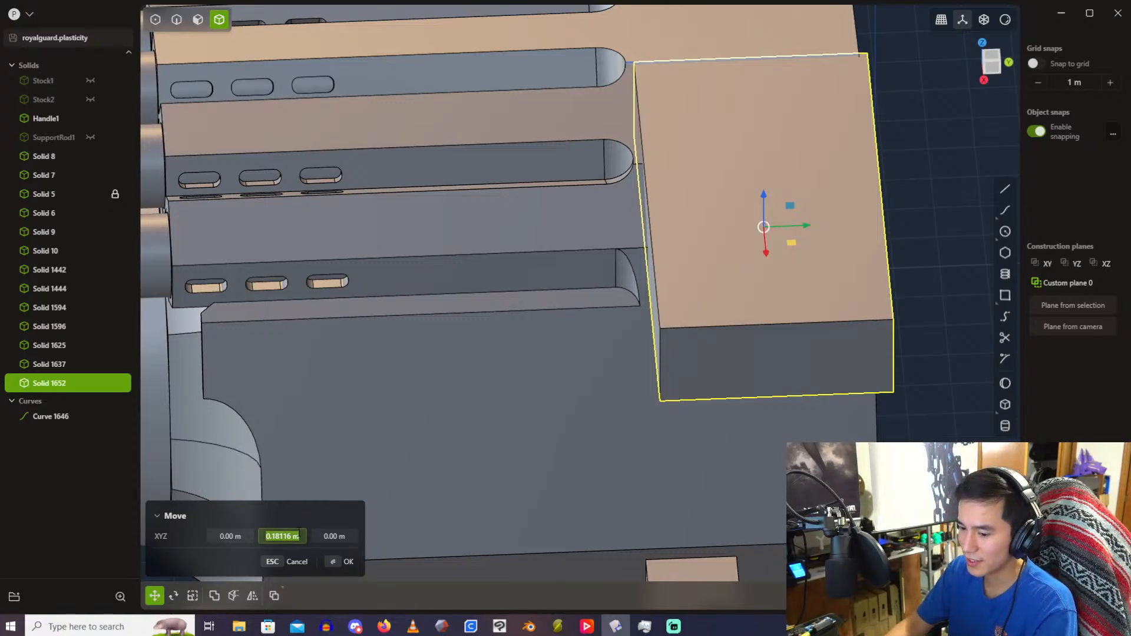
key("Return")
scroll(535, 313, "down", 5)
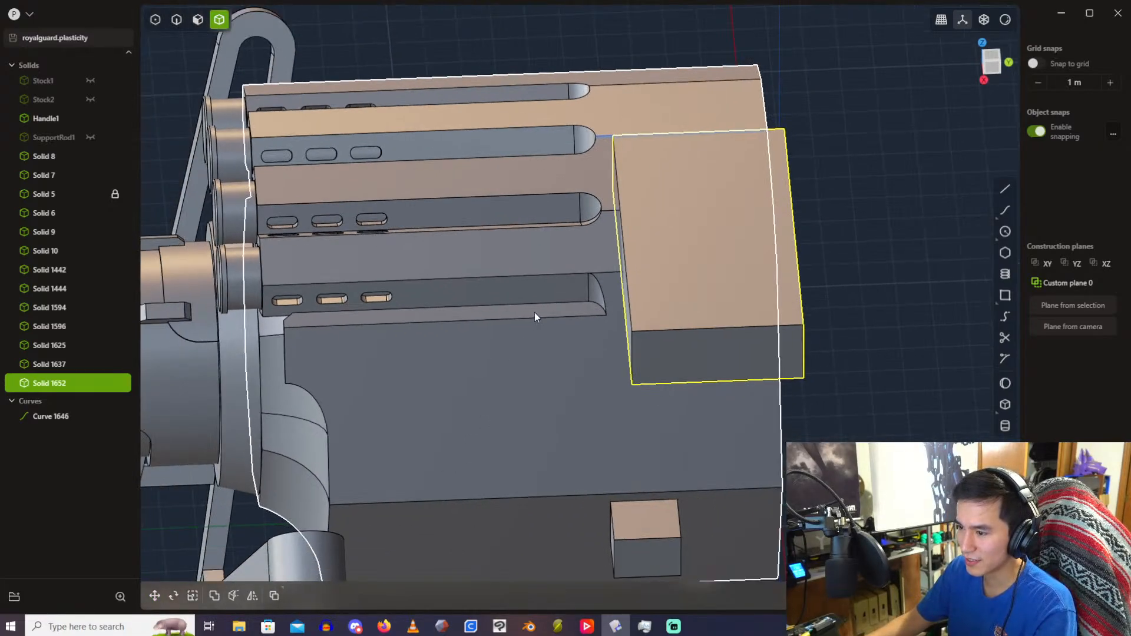
scroll(579, 283, "up", 2)
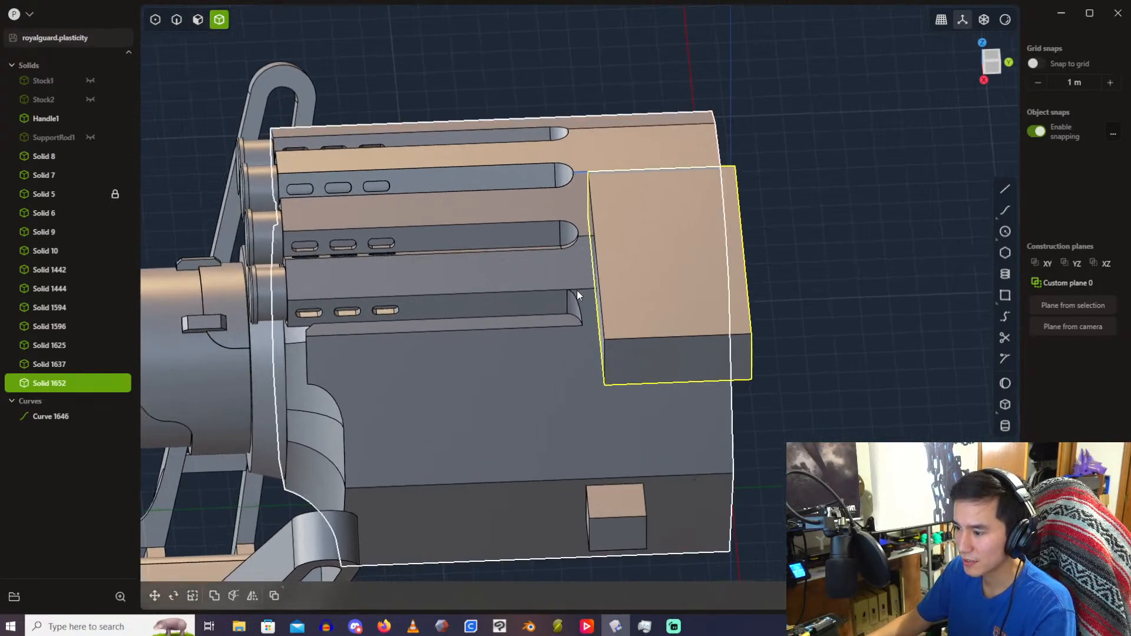
Step: Cut the housing into two solids with the cutting block's inner side face and hide the block
left_click(542, 352)
middle_click_drag(603, 274, 641, 322)
key("c")
left_click(642, 322)
key("Return")
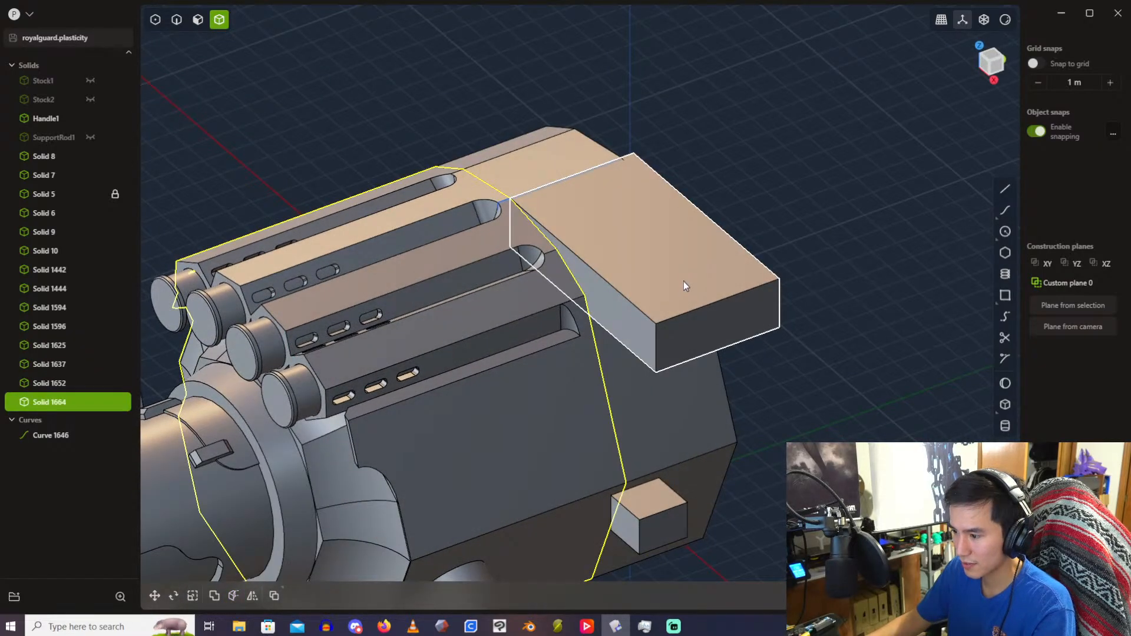
left_click(683, 281)
middle_click_drag(674, 278, 773, 294)
key("h")
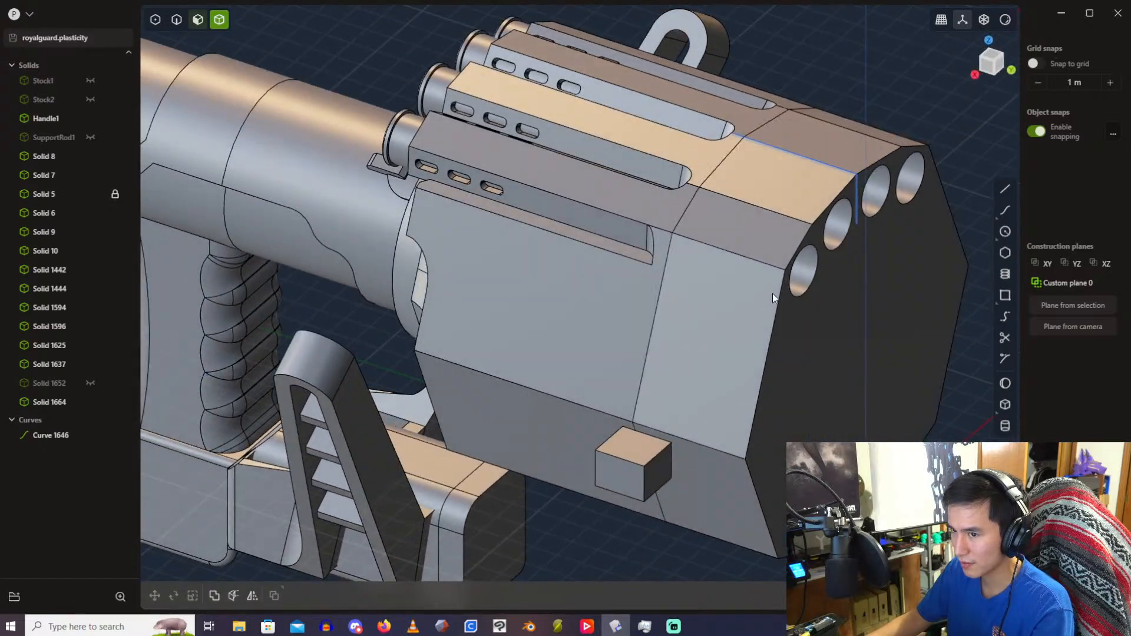
Step: Offset the housing's large end face outward by 0.5 m
key("3")
left_click(851, 348)
key("o")
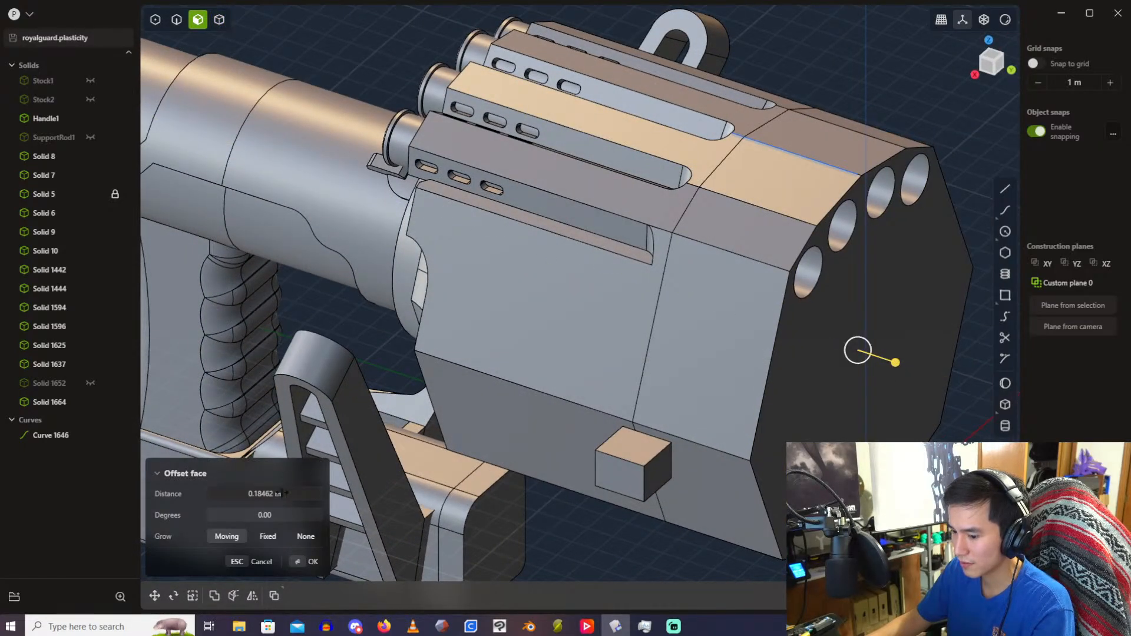
left_click(283, 494)
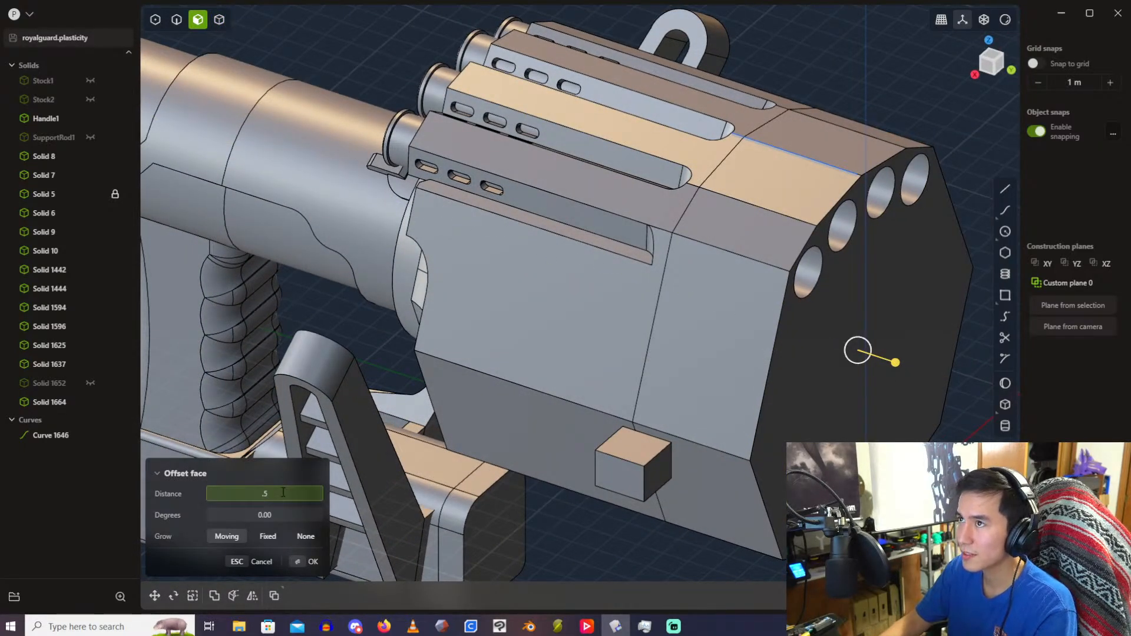
key("Return")
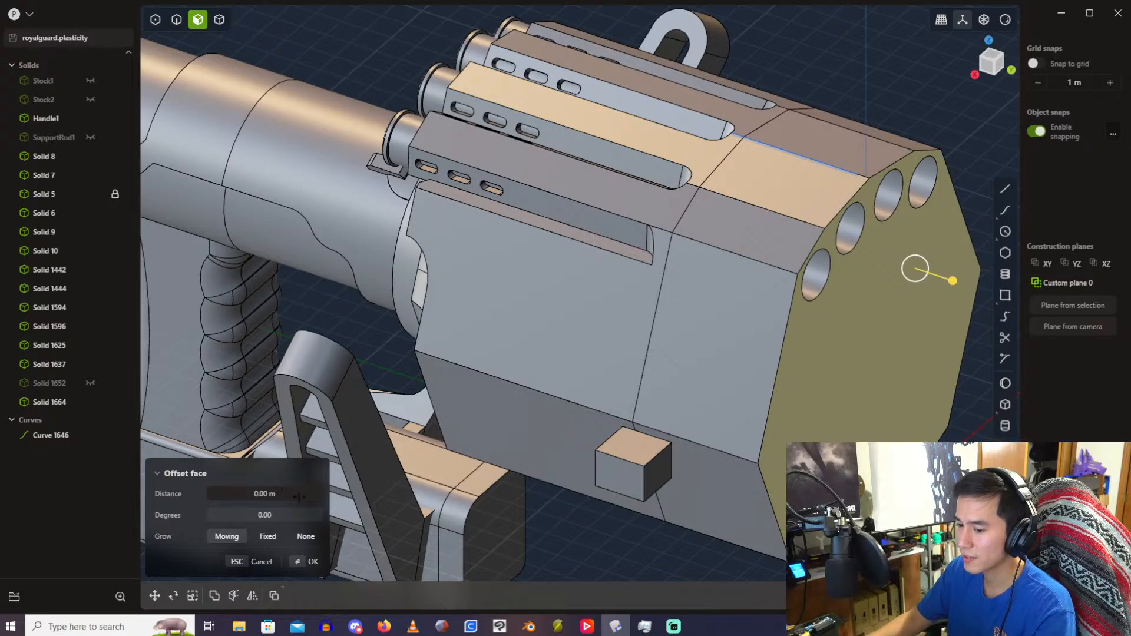
key("Return")
Step: Show the cutting block and cut the housing's end section with the block's underside face
left_click(90, 383)
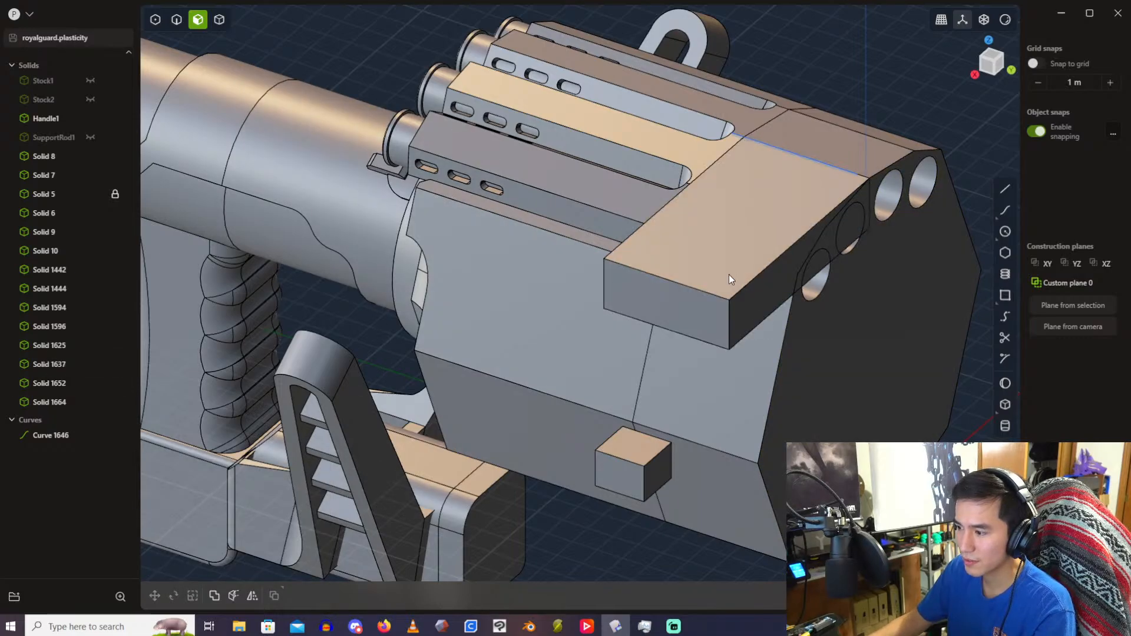
middle_click_drag(730, 274, 729, 444)
key("4")
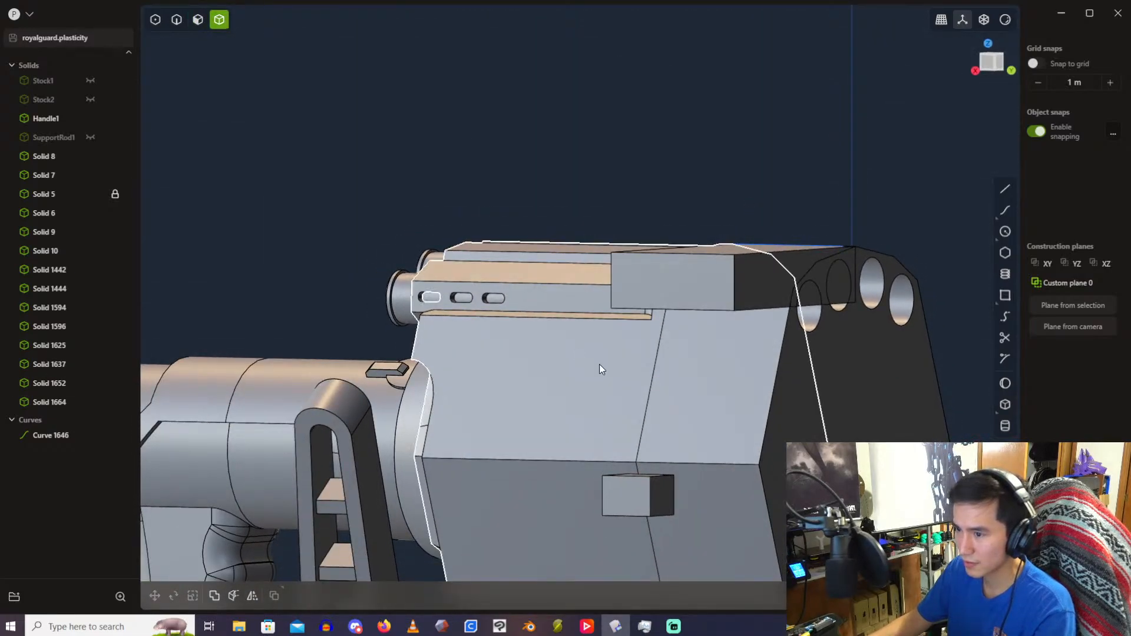
left_click(761, 338)
middle_click_drag(761, 338, 765, 246)
key("c")
left_click(717, 329)
key("Return")
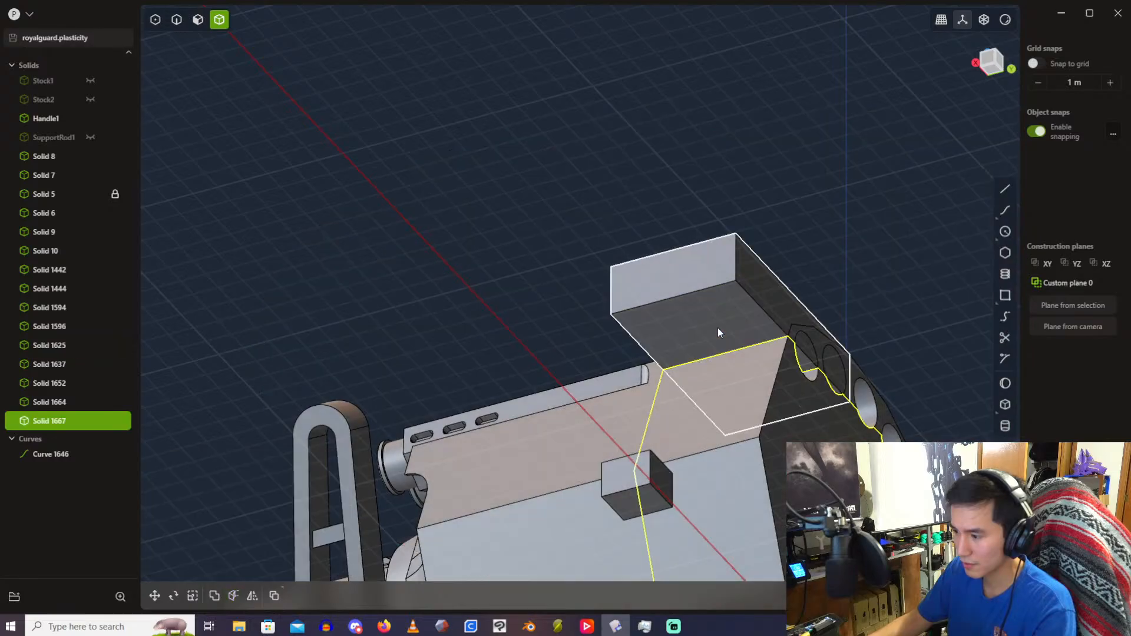
Step: Hide the cutting block and delete the upper piece cut from the housing's end section
middle_click_drag(718, 328, 703, 406)
left_click(800, 271)
key("h")
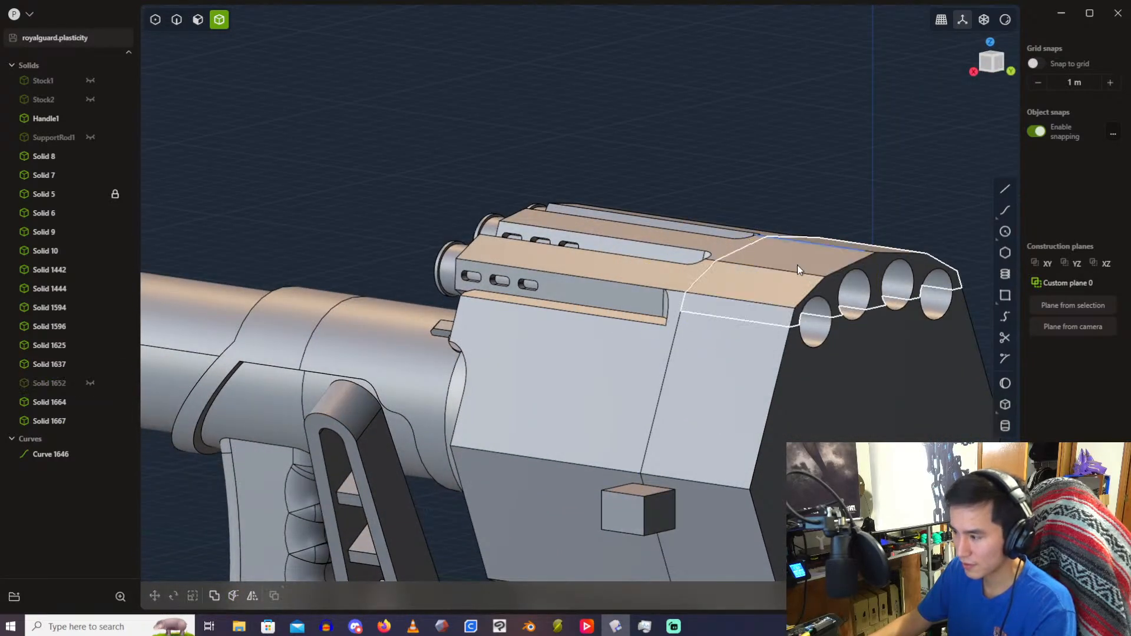
scroll(798, 265, "up", 2)
left_click(798, 266)
key("Delete")
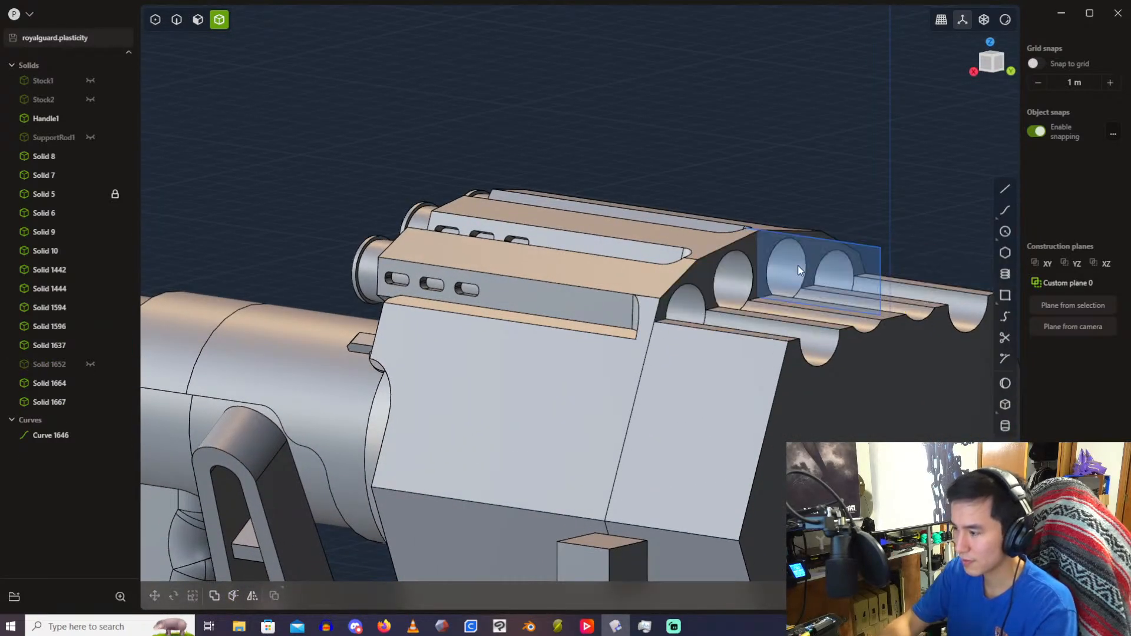
Step: Delete the leftover rectangular curve at the step above the channelled ledge
middle_click_drag(798, 266, 466, 258)
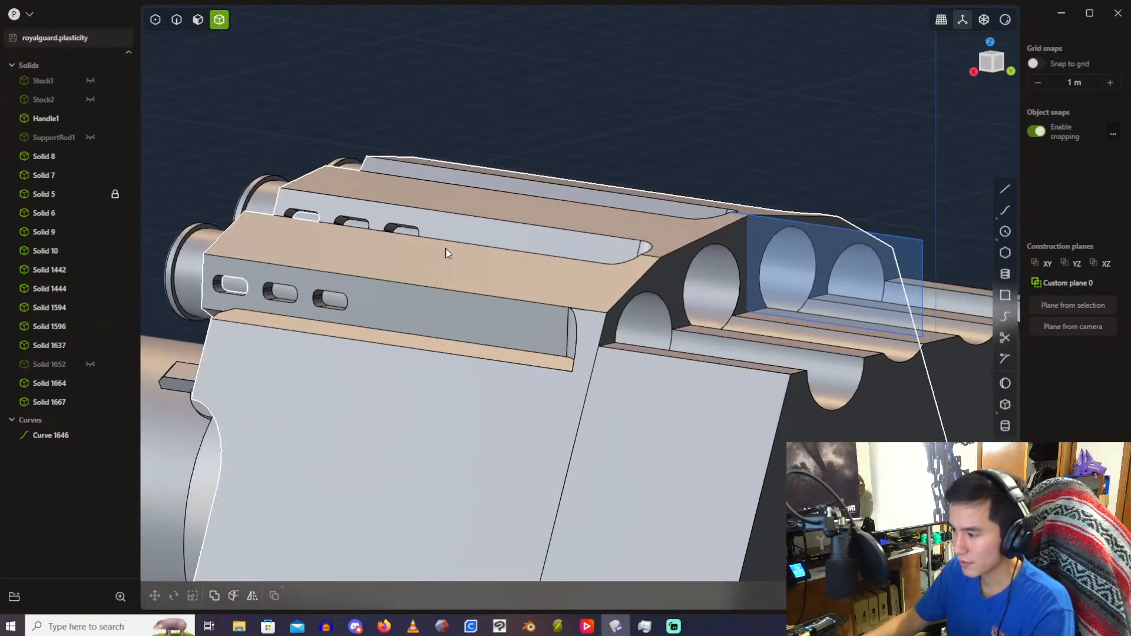
left_click(72, 437)
key("Delete")
key("2")
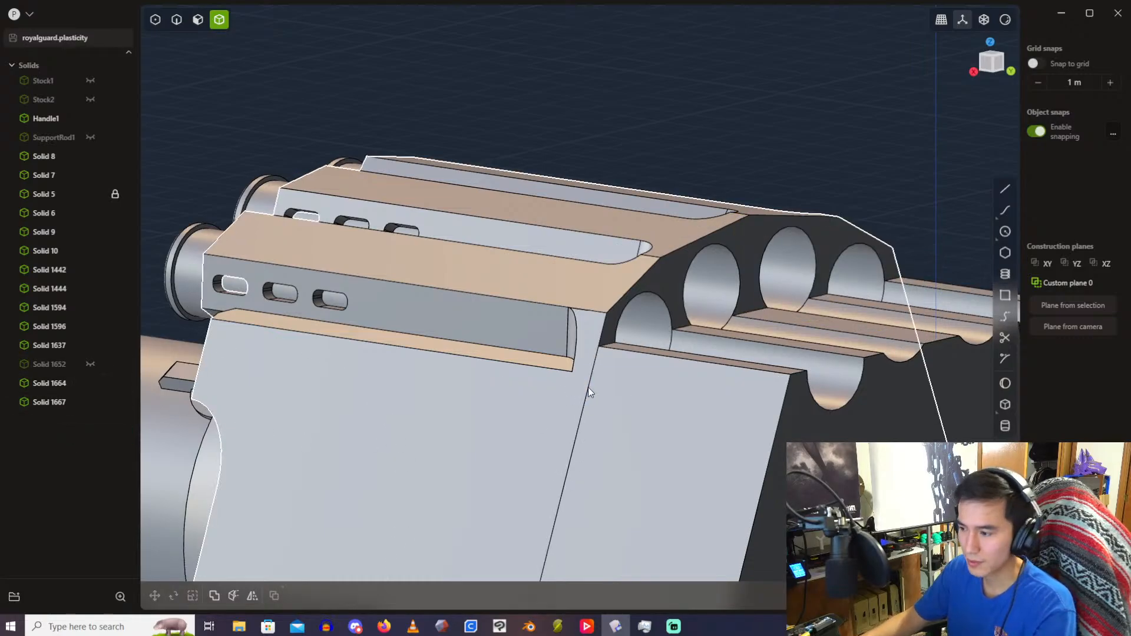
middle_click_drag(730, 316, 588, 258)
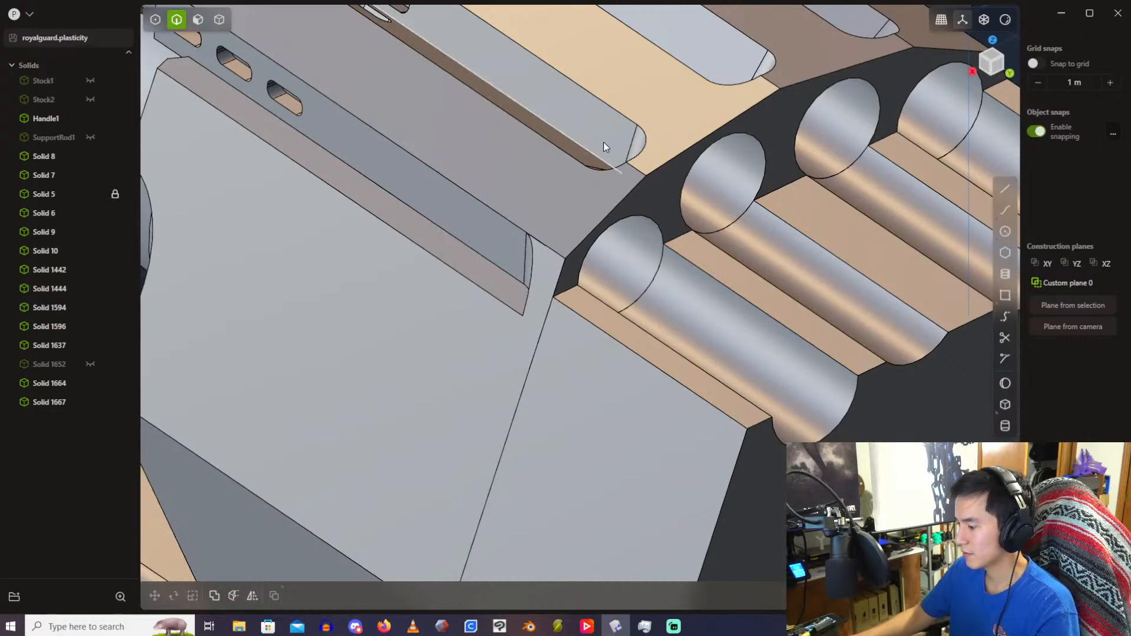
left_click(580, 296)
key("f")
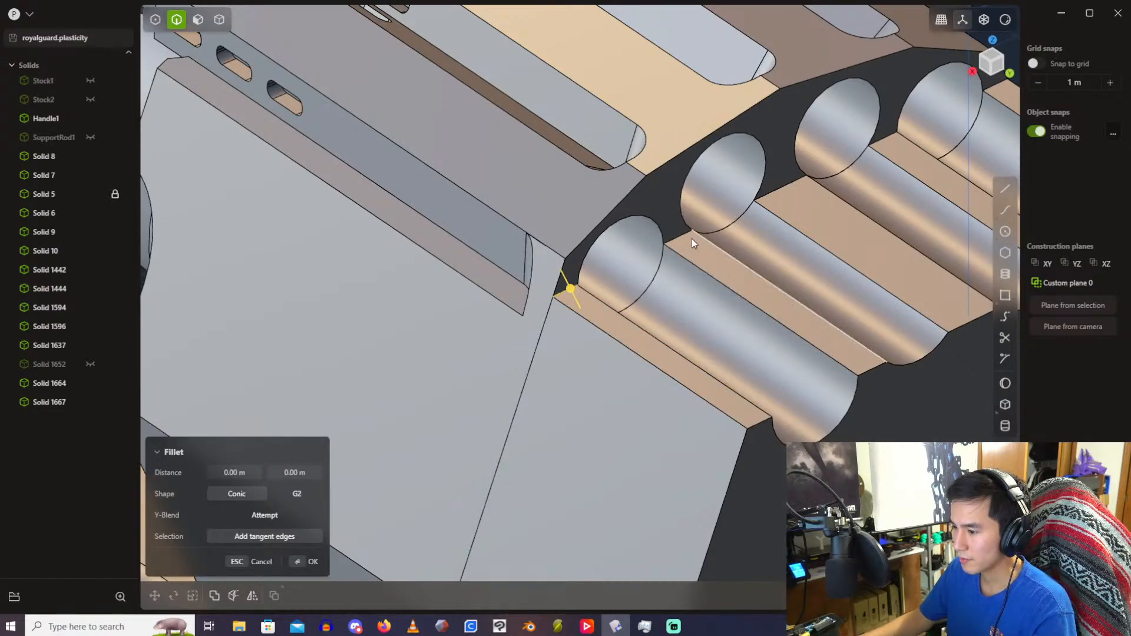
left_click(692, 239)
left_click(767, 190)
middle_click_drag(783, 190, 613, 246, "shift")
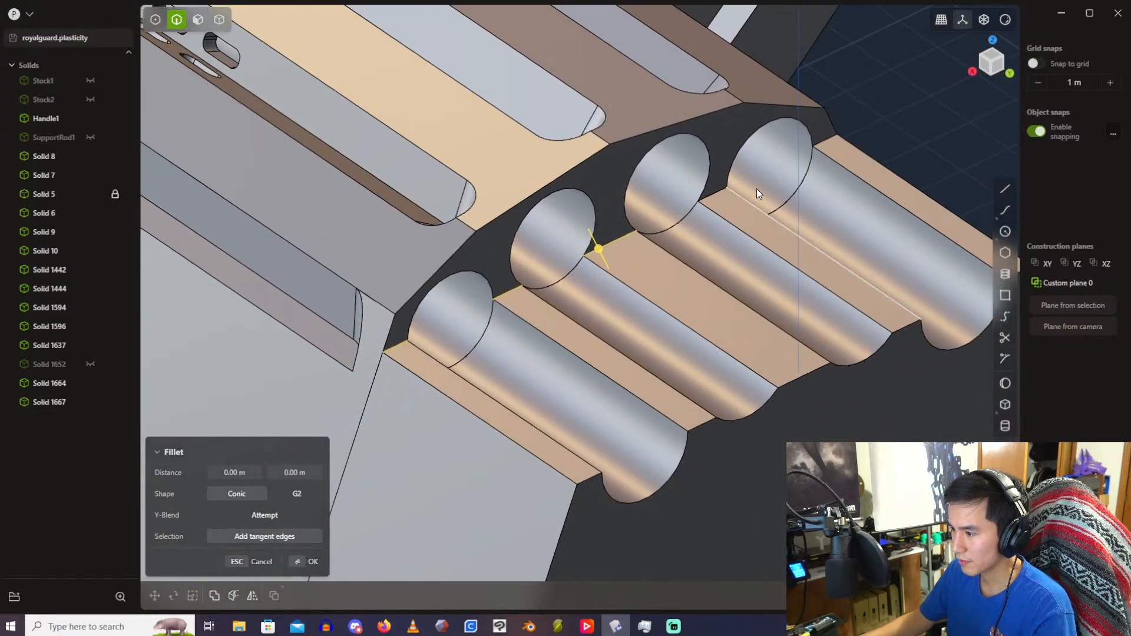
left_click(825, 141)
left_click_drag(825, 141, 831, 141)
key("Escape")
left_click(220, 20)
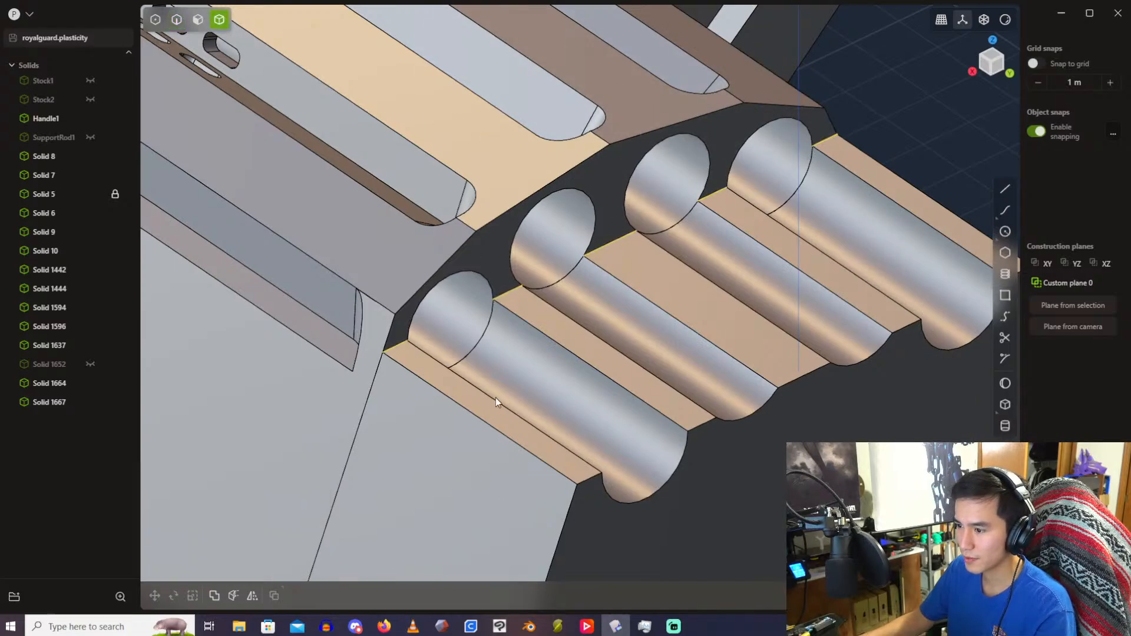
Step: Join the housing's main body and its channelled end section with a boolean union
left_click(479, 285)
left_click(538, 387)
left_click(537, 389, "shift")
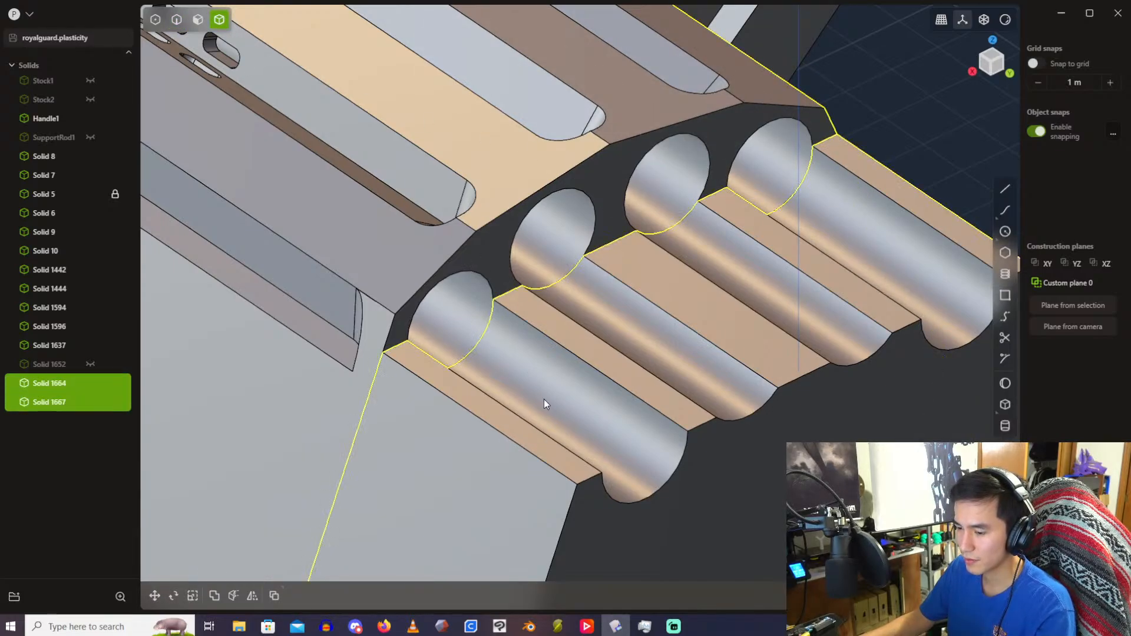
key("q")
key("Return")
Step: Show both hidden stock solids and examine the whole weapon's proportions in side view
scroll(540, 148, "down", 3)
scroll(446, 271, "down", 3)
middle_click_drag(446, 271, 706, 132, "shift")
scroll(635, 196, "down", 3)
scroll(635, 197, "up", 4)
scroll(624, 138, "down", 4)
scroll(678, 138, "down", 4)
scroll(648, 138, "down", 2)
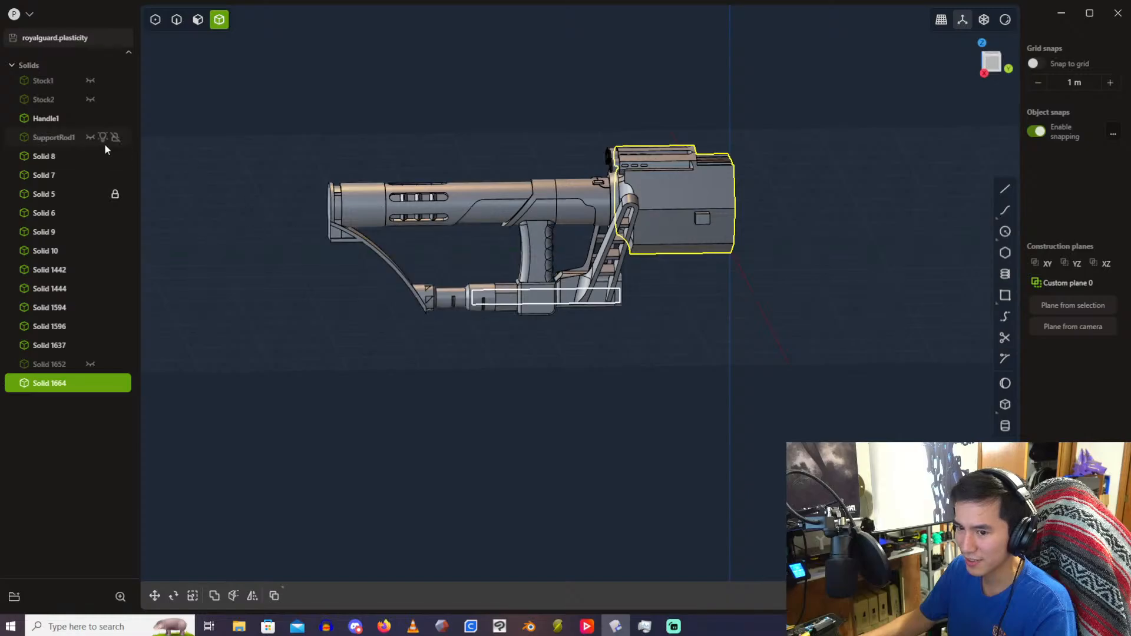
left_click(90, 101)
left_click(90, 82)
scroll(353, 254, "down", 3)
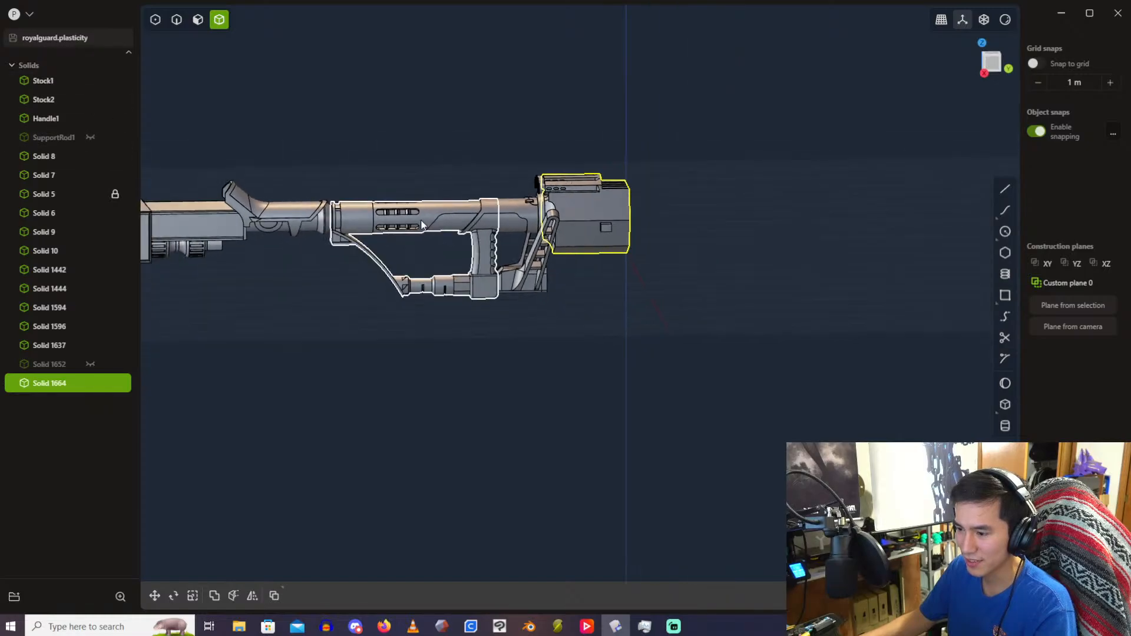
middle_click_drag(436, 211, 594, 163, "shift")
mouse_move(594, 162)
middle_mouse_down()
mouse_move(578, 165)
mouse_move(595, 161)
middle_mouse_up()
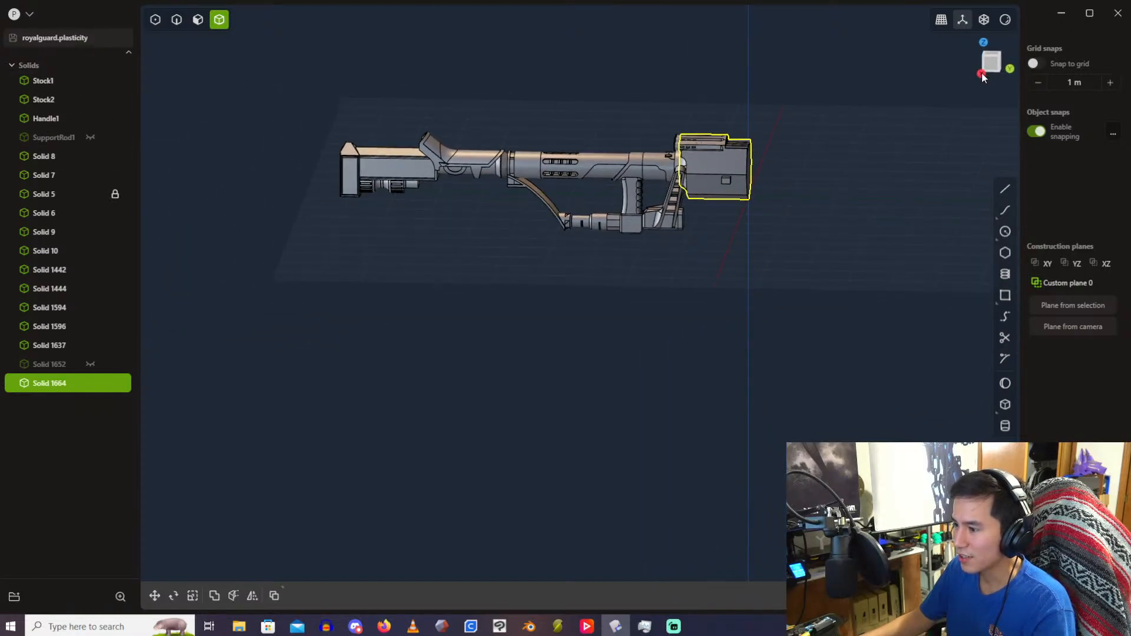
left_click(981, 74)
scroll(652, 133, "up", 3)
scroll(651, 133, "down", 3)
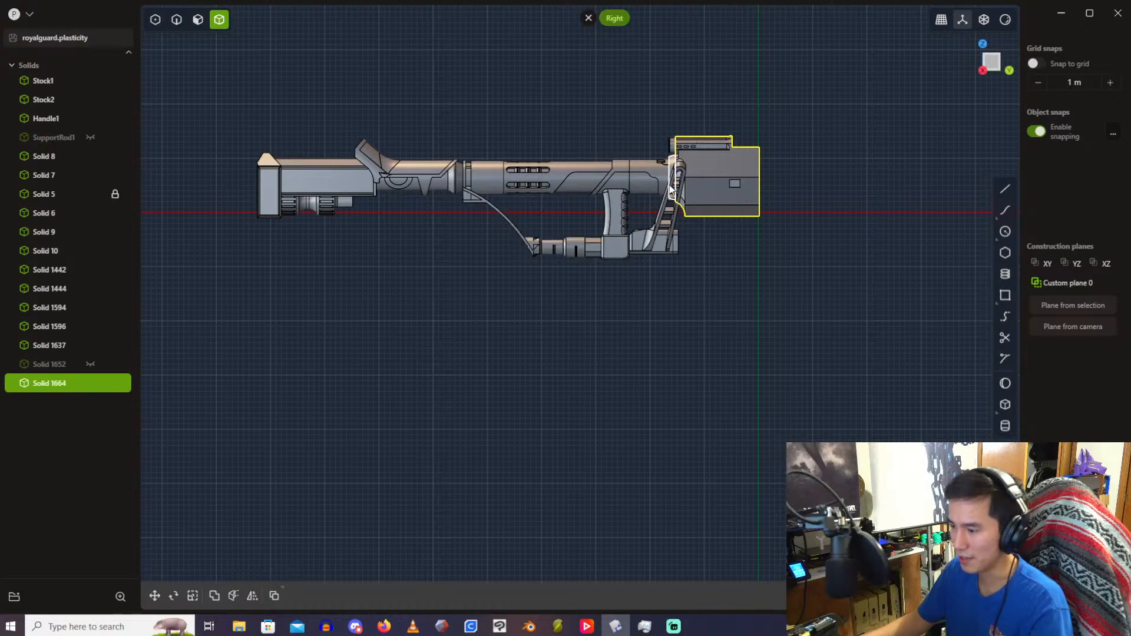
middle_click_drag(725, 140, 547, 176, "shift")
scroll(539, 161, "up", 3)
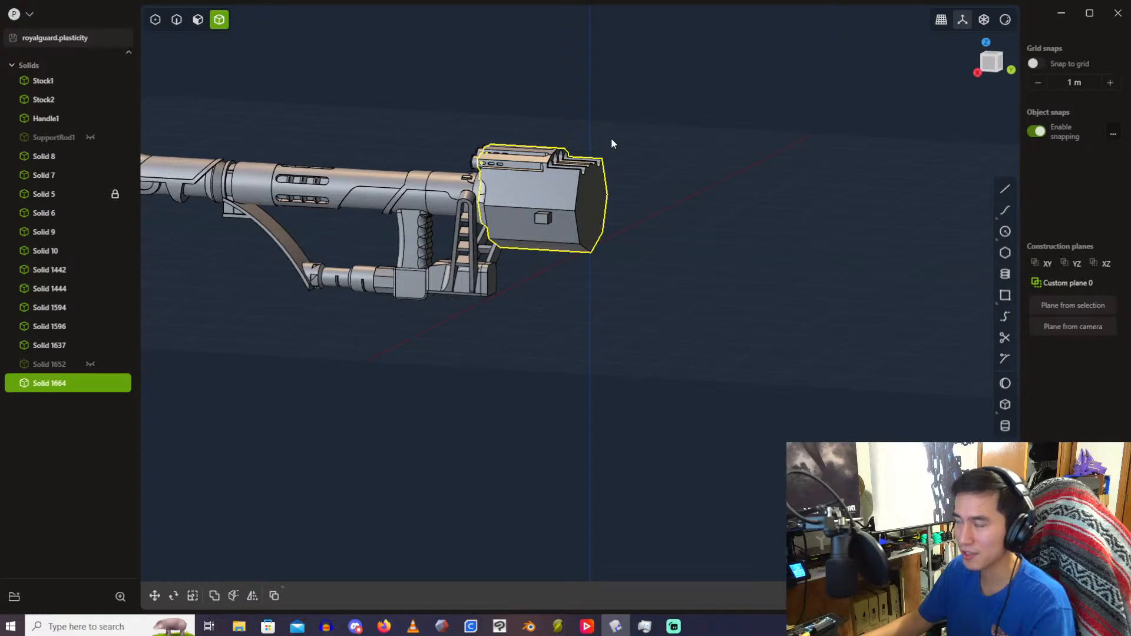
Step: Fillet the inner edges where the channelled ledge meets the housing's upright face, with both distances at 0.80 m
scroll(599, 125, "up", 1)
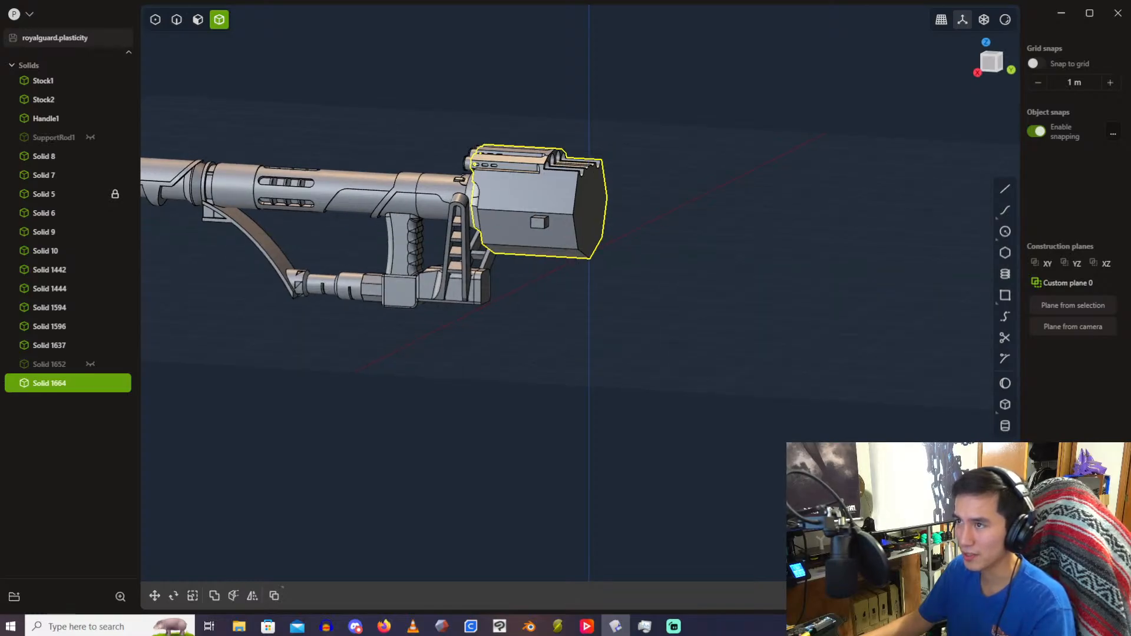
scroll(568, 168, "up", 5)
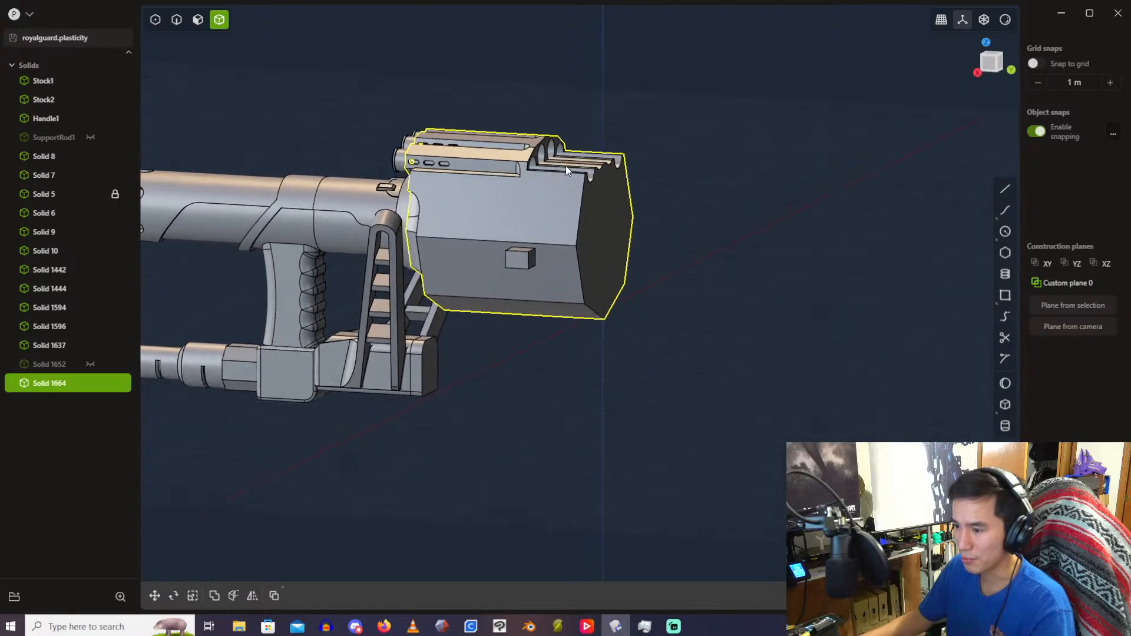
scroll(570, 129, "up", 4)
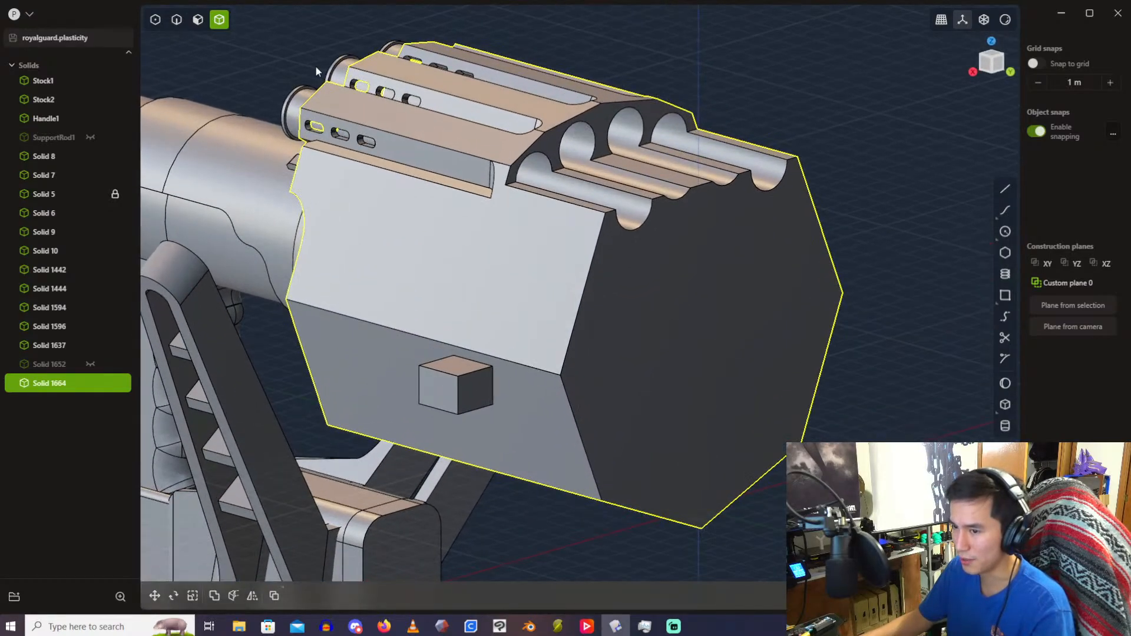
left_click(177, 19)
scroll(521, 200, "up", 2)
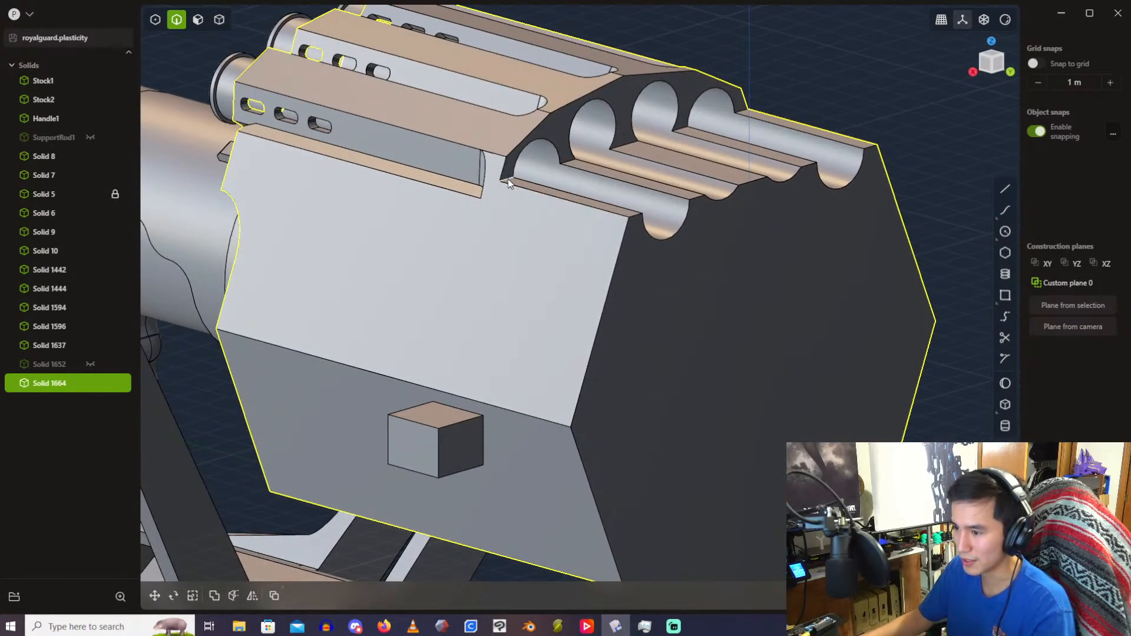
left_click(508, 178)
key("f")
scroll(612, 152, "up", 3)
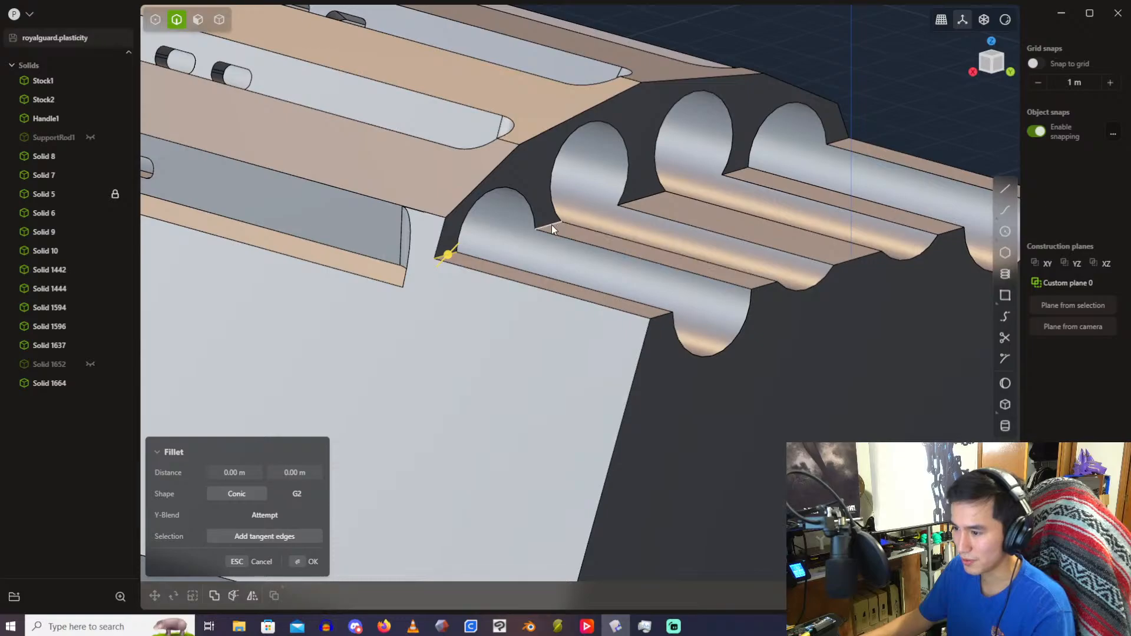
left_click(648, 199)
left_click(741, 172)
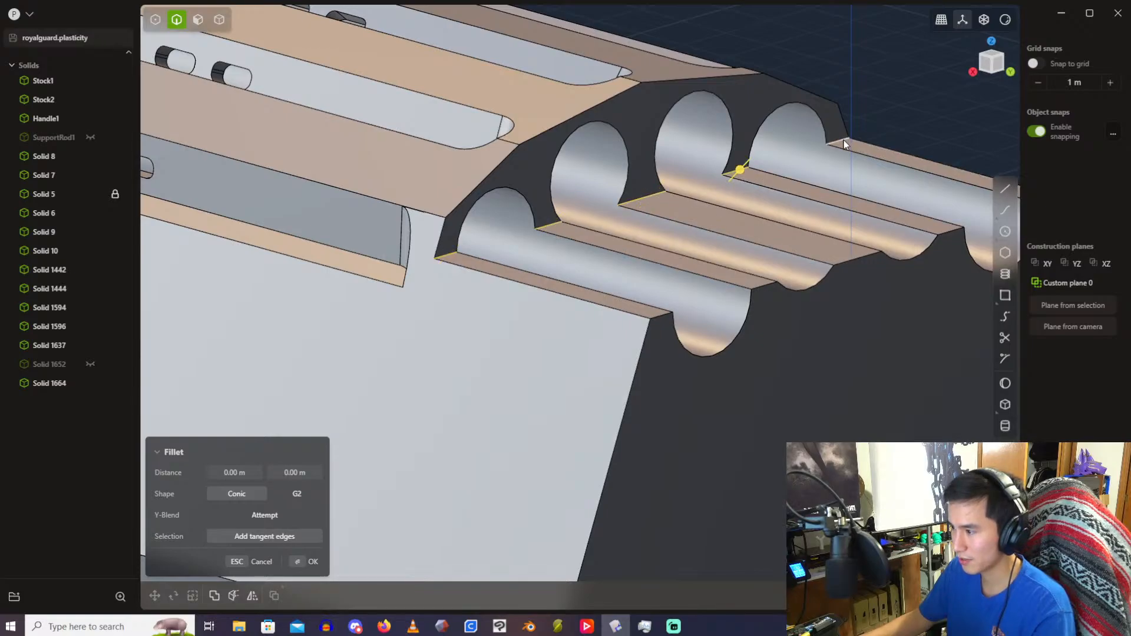
left_click(841, 141)
left_click_drag(840, 141, 883, 123)
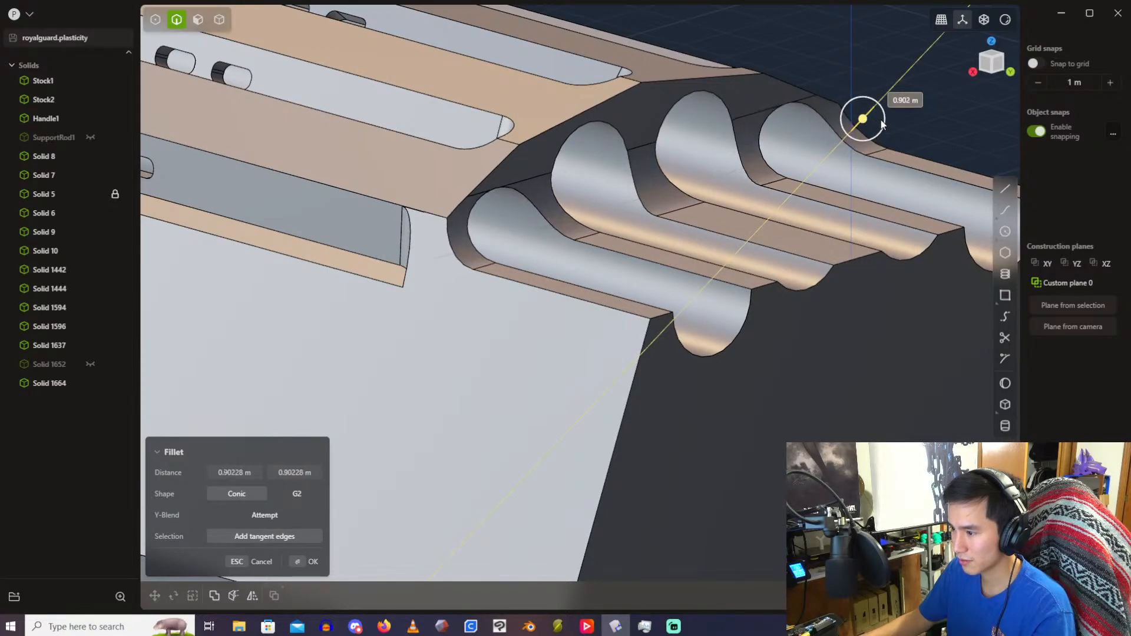
left_click(236, 472)
type("0.80")
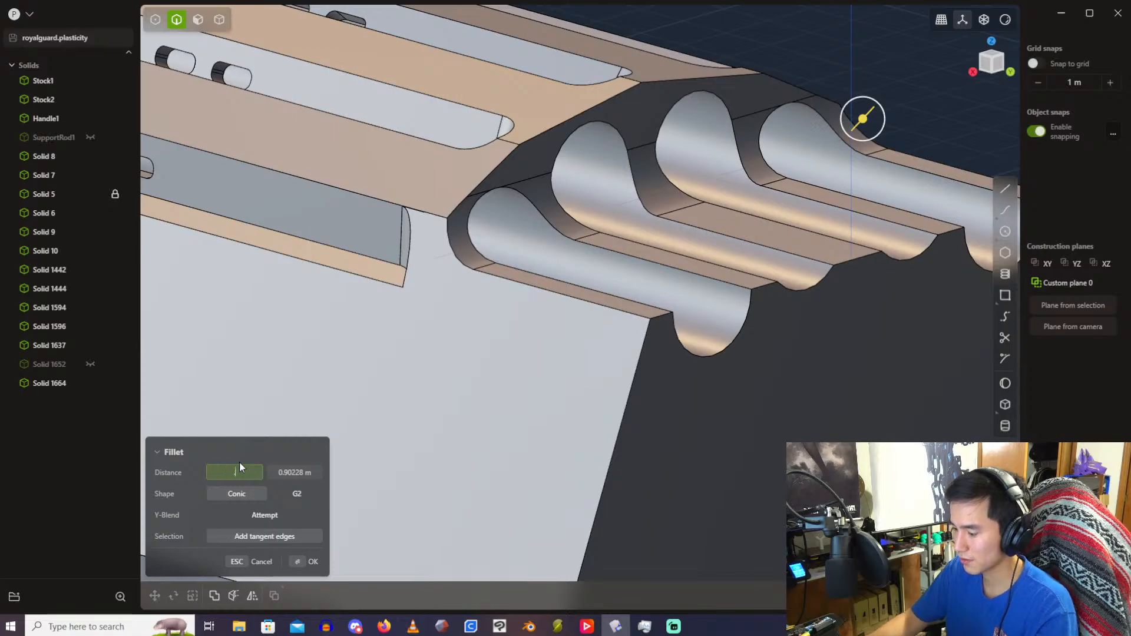
left_click(283, 474)
type("0.80")
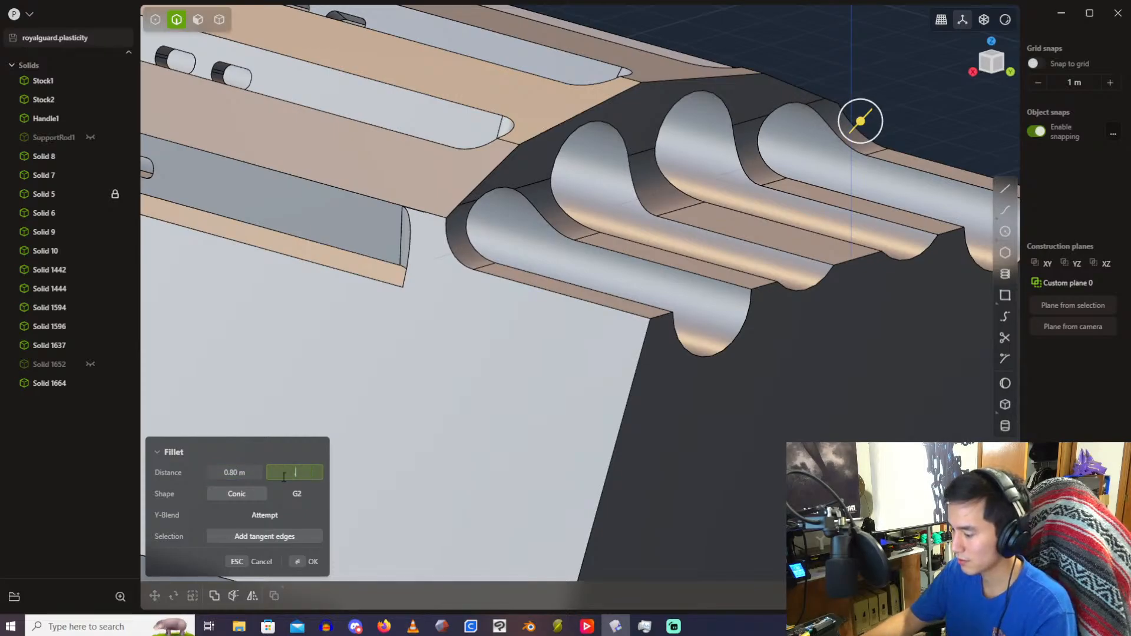
Step: Set both distances of the ledge's inner-edge fillet to 1 m and apply it
middle_click_drag(411, 274, 493, 236)
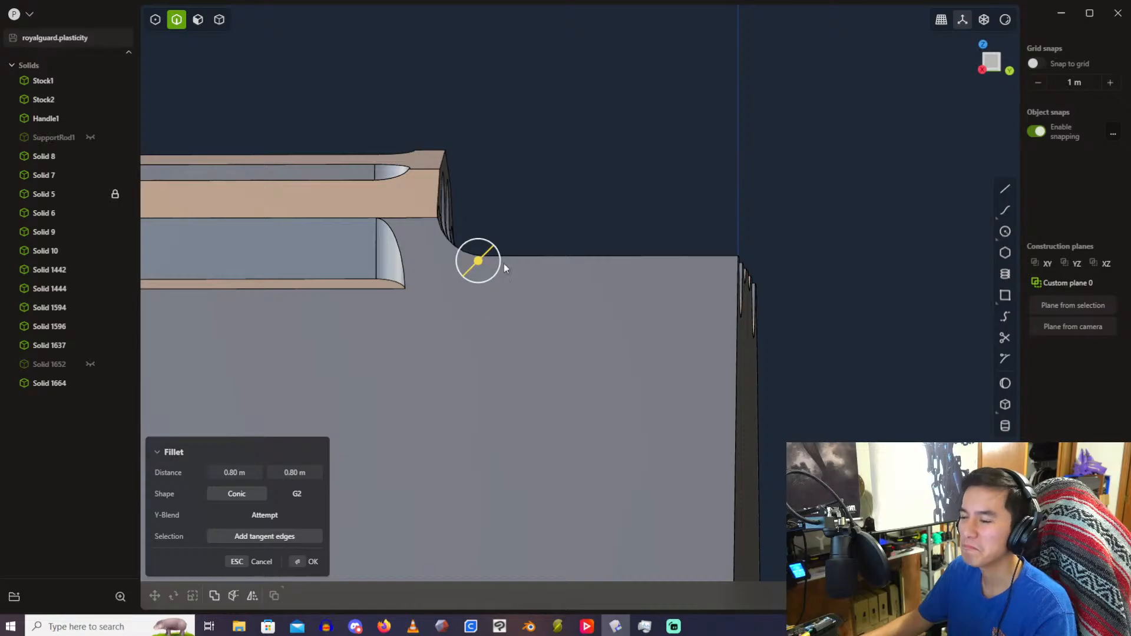
left_click(261, 478)
type("1")
key("Tab")
type("1")
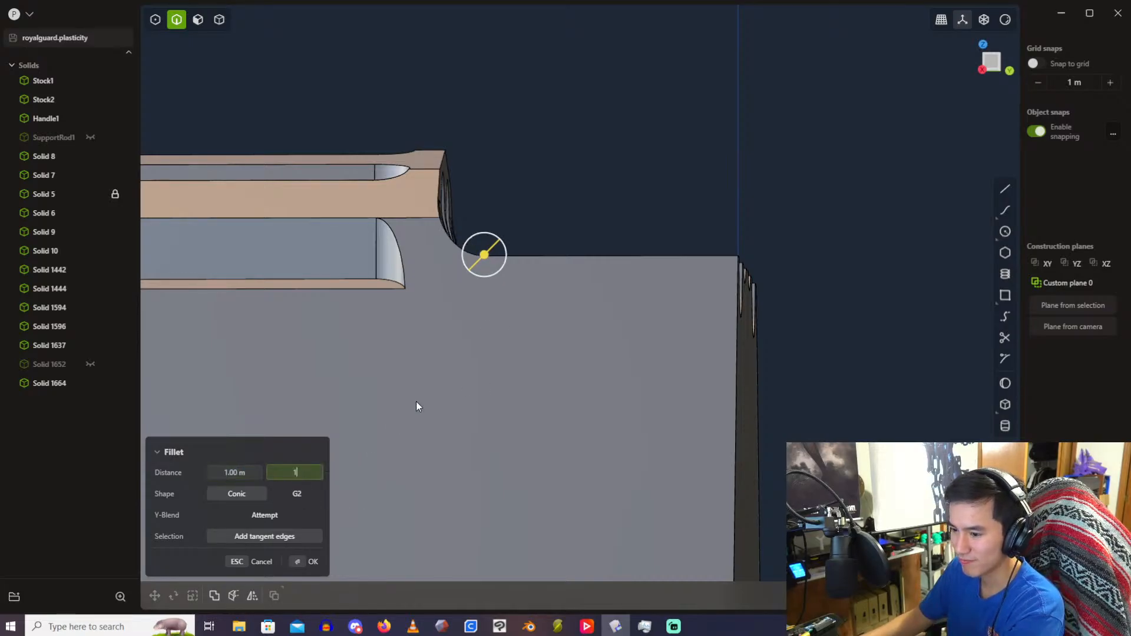
key("Return")
scroll(552, 174, "down", 2)
mouse_move(552, 174)
middle_mouse_down()
mouse_move(547, 186)
mouse_move(542, 175)
middle_mouse_up()
key("Return")
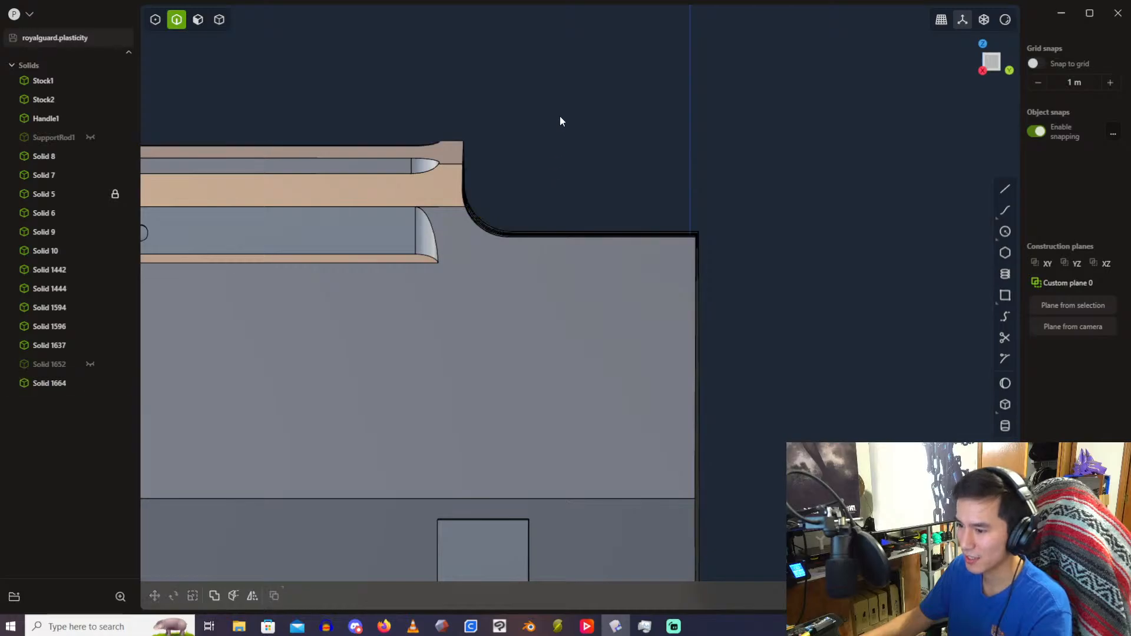
Step: Inspect the filleted ledge from the end and side, and undo the fillet on its inner edges
middle_click_drag(561, 118, 527, 98)
scroll(672, 127, "down", 3)
scroll(526, 97, "up", 2)
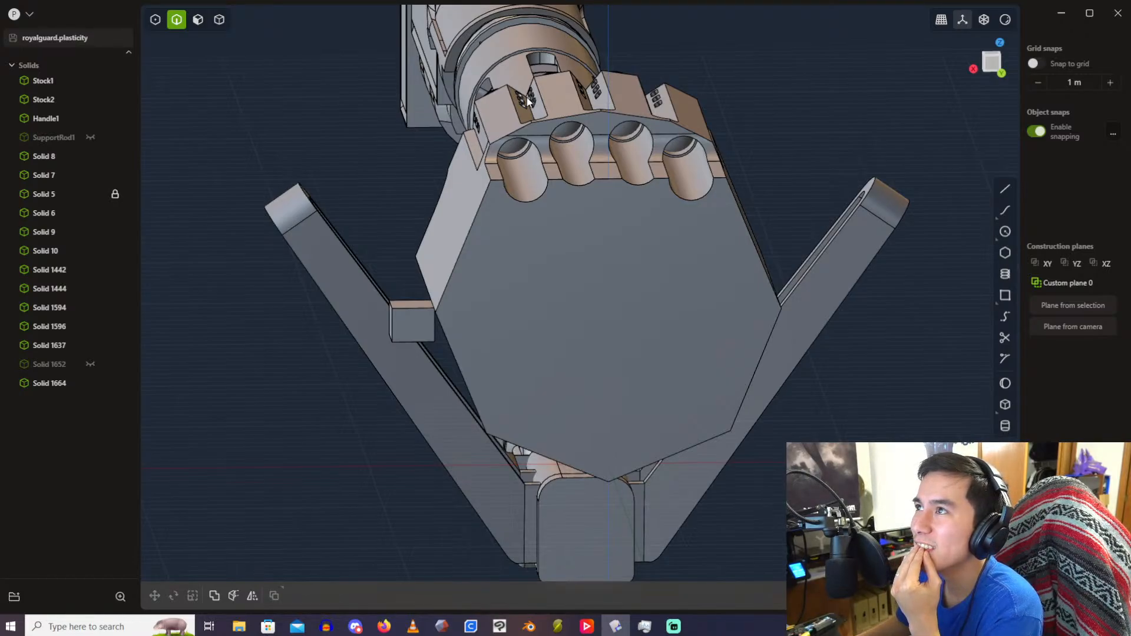
scroll(580, 283, "down", 1)
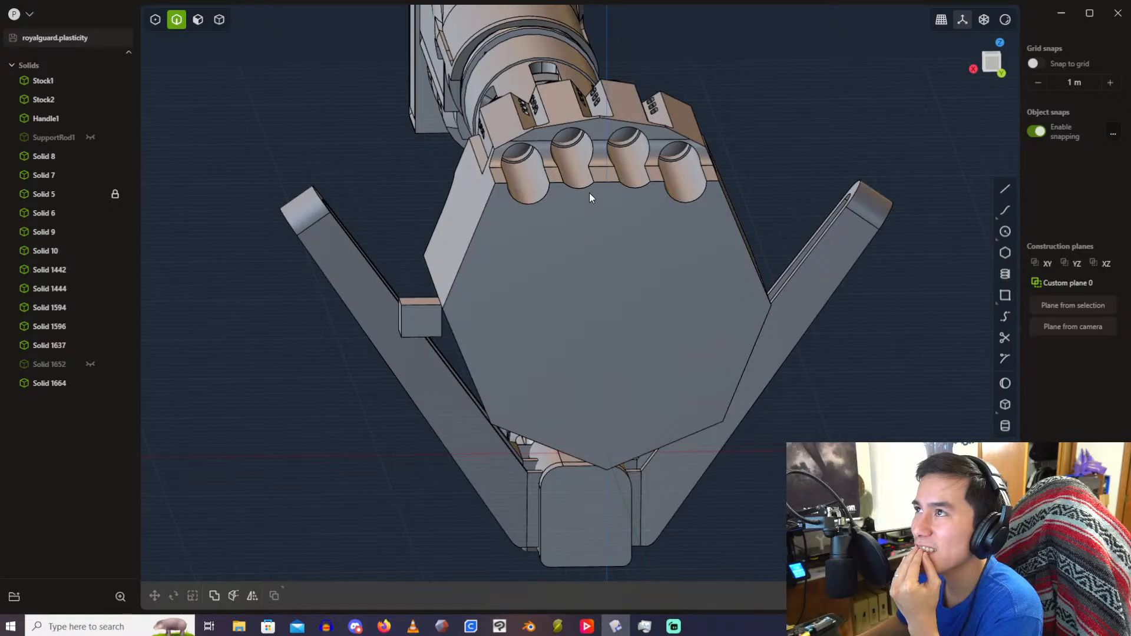
middle_click_drag(586, 181, 726, 172)
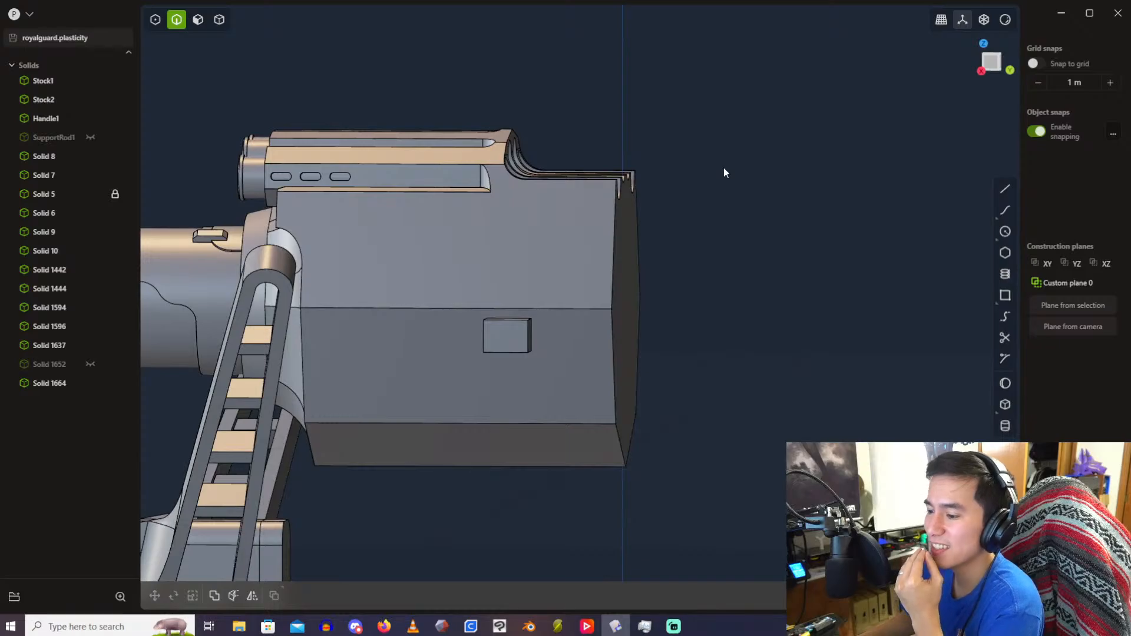
scroll(721, 169, "up", 1)
key("ctrl+z")
key("ctrl+z")
key("b")
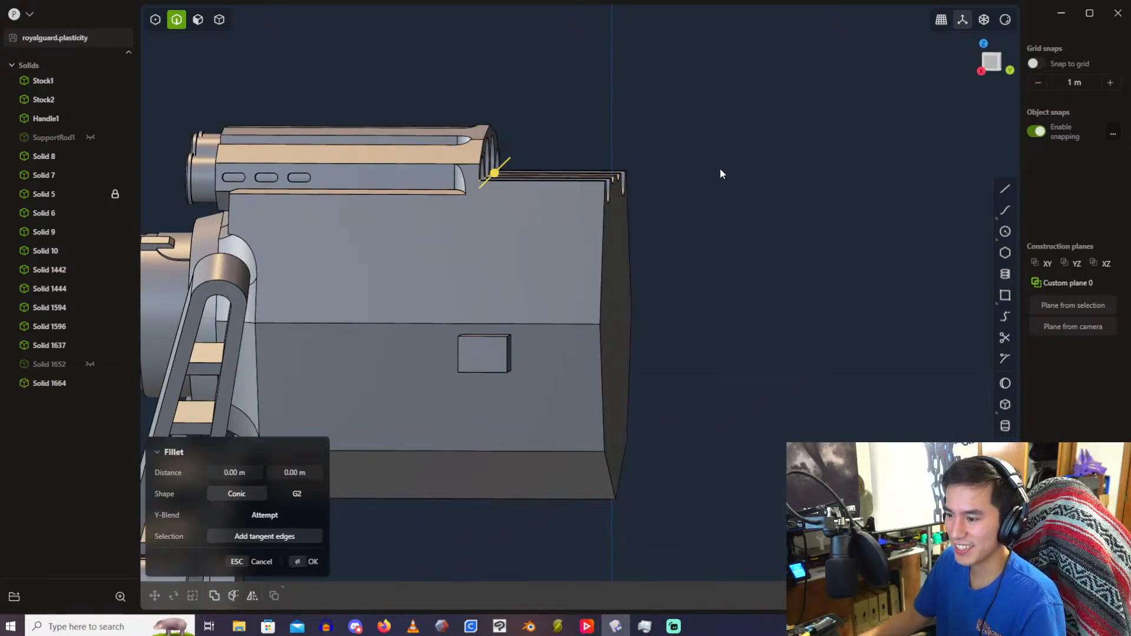
key("Escape")
key("Escape")
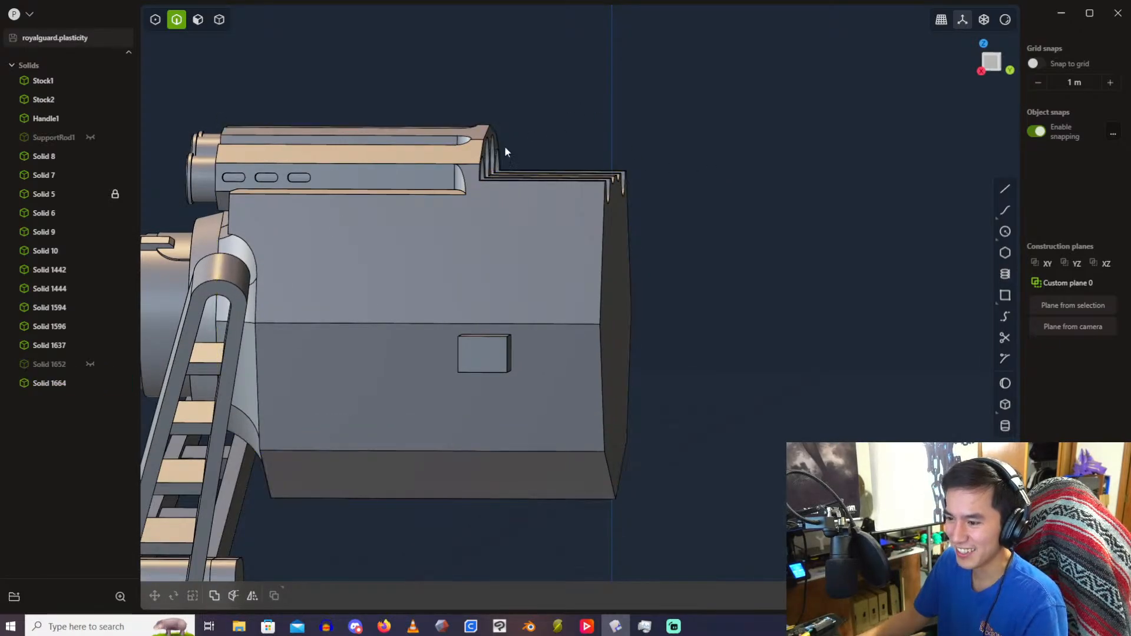
Step: Undo showing the two stocks and joining the housing's body with its end section
left_click(91, 367)
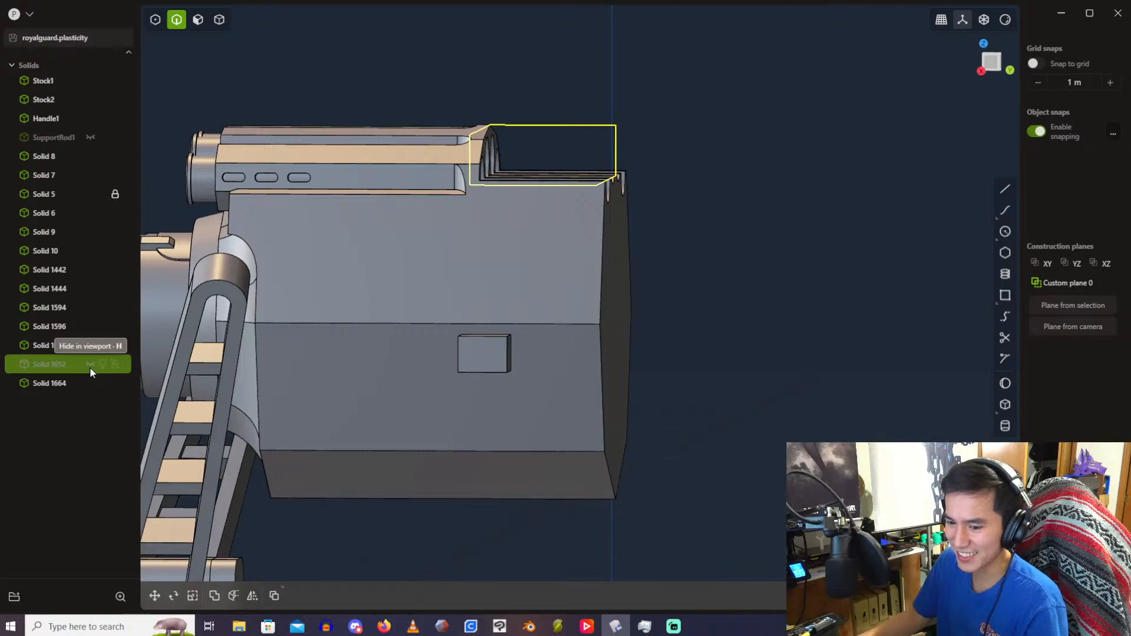
left_click(89, 366)
right_click_drag(636, 101, 621, 131)
left_click(624, 129)
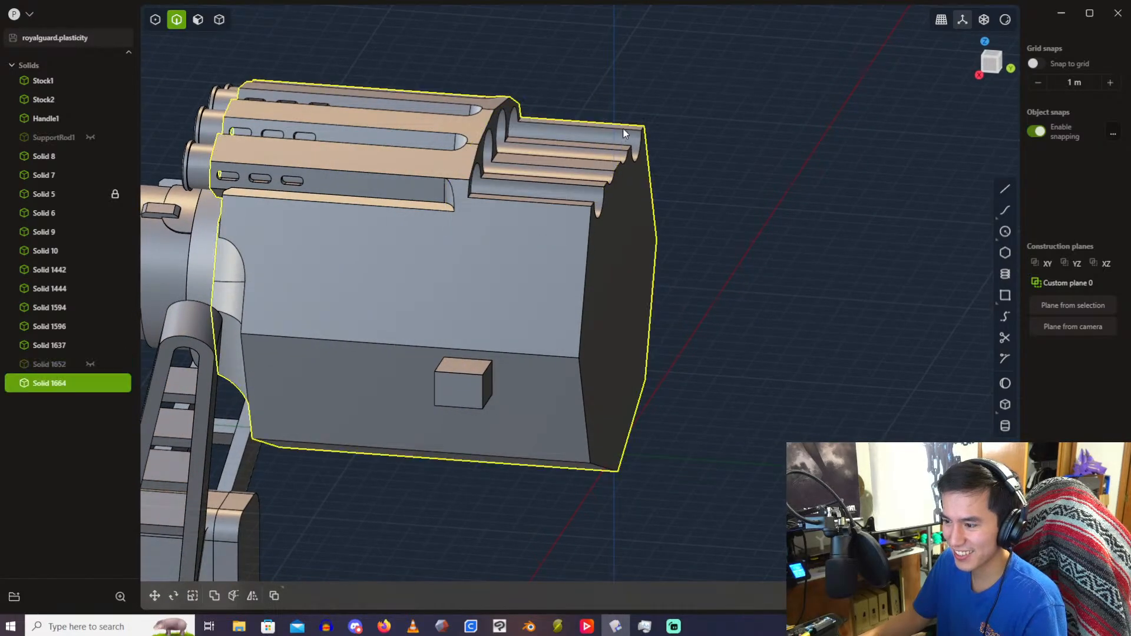
key("ctrl+z")
key("ctrl+z")
key("ctrl+z")
key("ctrl+z")
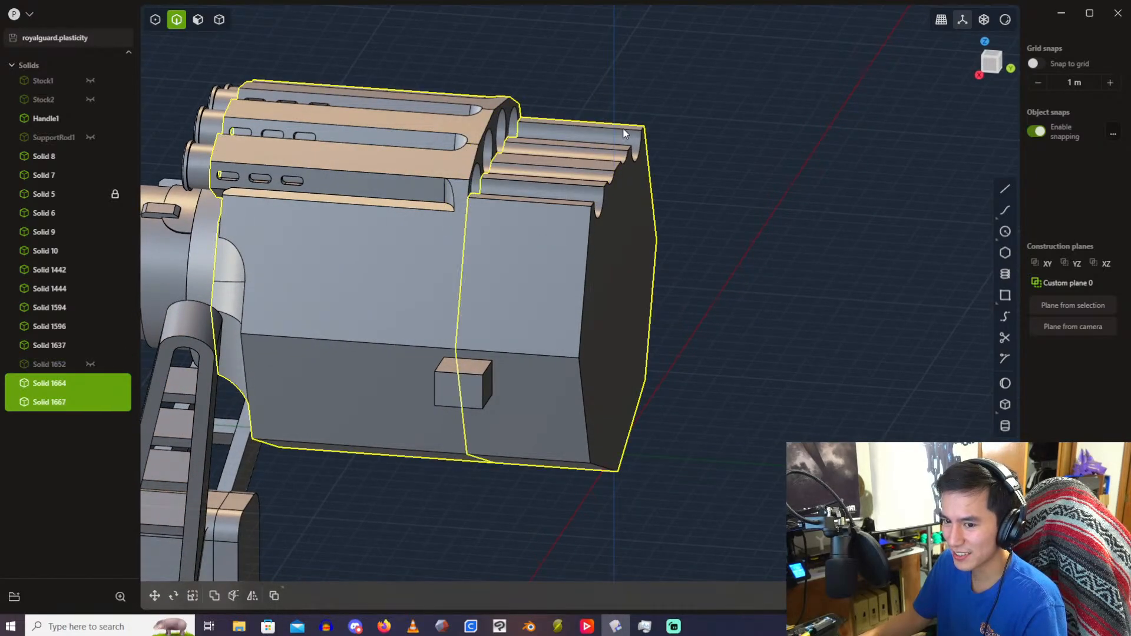
Step: Undo further back to restore the rectangular curve, the upper piece cut from the end section and the visible cutting block
key("ctrl+z")
key("ctrl+z")
key("ctrl+z")
key("ctrl+z")
key("ctrl+z")
key("ctrl+z")
key("ctrl+z")
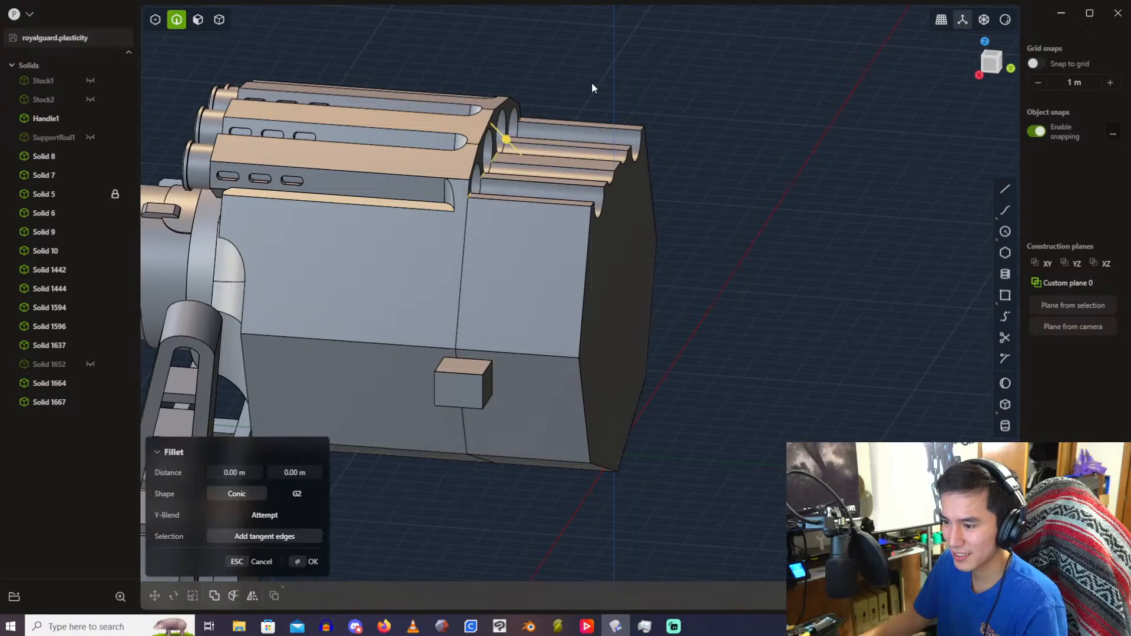
key("ctrl+z")
key("ctrl+z")
key("ctrl+z")
key("ctrl+z")
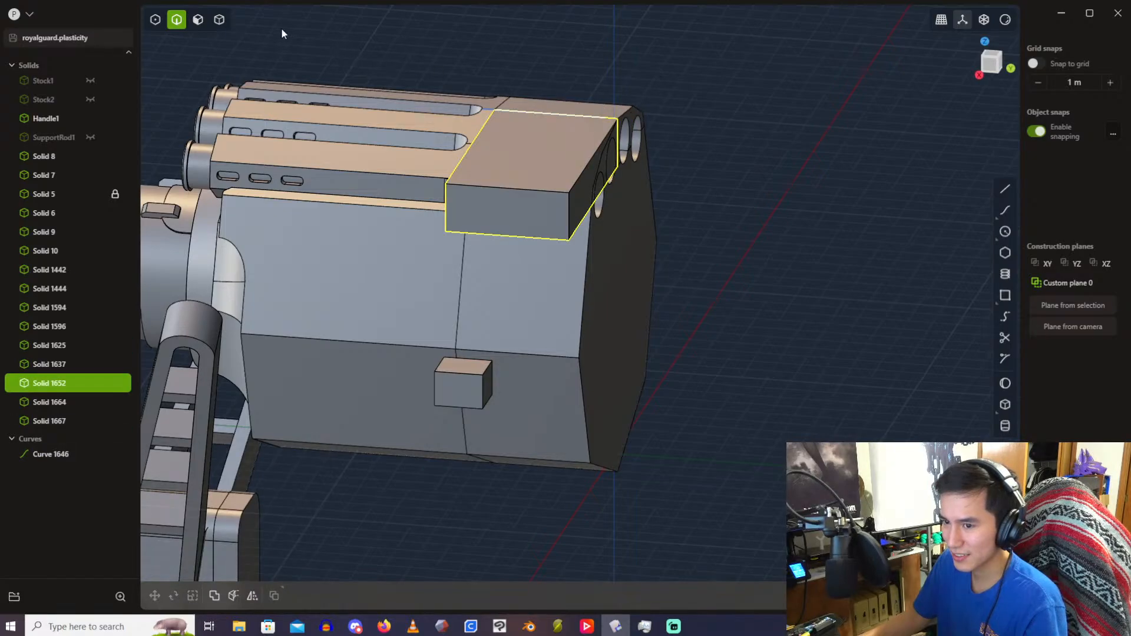
Step: Select the upper piece cut from the housing's end section as a whole solid
left_click(219, 20)
left_click(619, 117)
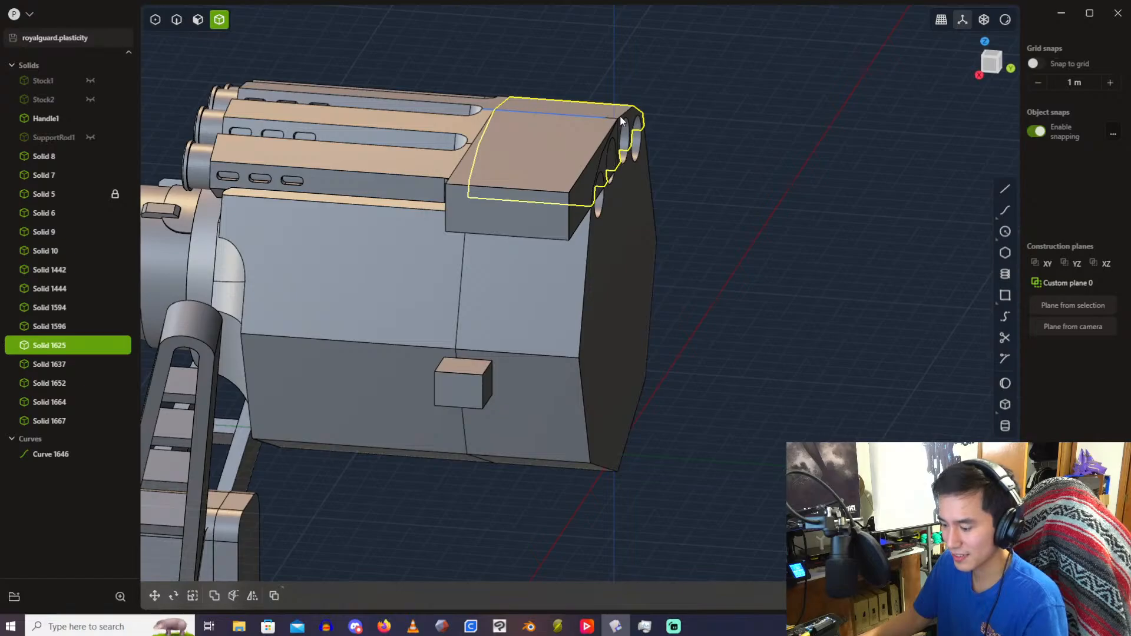
Step: Delete the scalloped leftover piece inside the block at the housing's upper end
key("Delete")
scroll(620, 115, "up", 2)
mouse_move(592, 121)
middle_mouse_down()
mouse_move(589, 95)
mouse_move(597, 129)
mouse_move(611, 121)
middle_mouse_up()
Step: Offset the underside face of the rectangular block downward by about 1 m
left_click(577, 153)
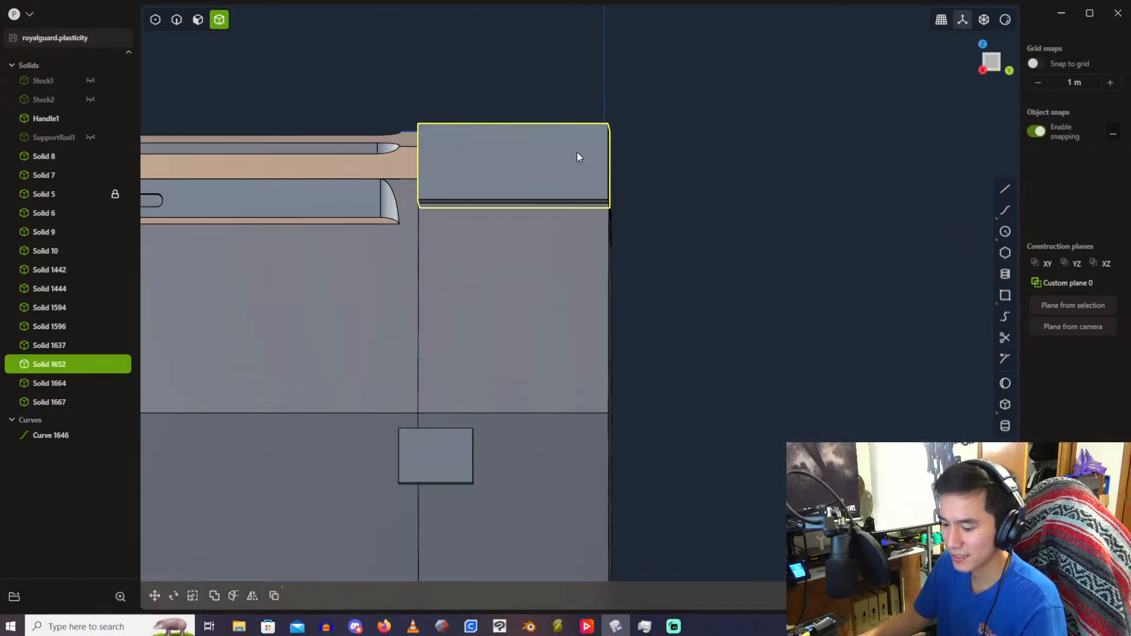
left_click(198, 20)
middle_click_drag(511, 161, 486, 115)
left_click(551, 212)
left_click_drag(551, 254, 555, 281)
middle_click_drag(536, 275, 576, 293)
left_click_drag(557, 292, 556, 298)
left_click(268, 498)
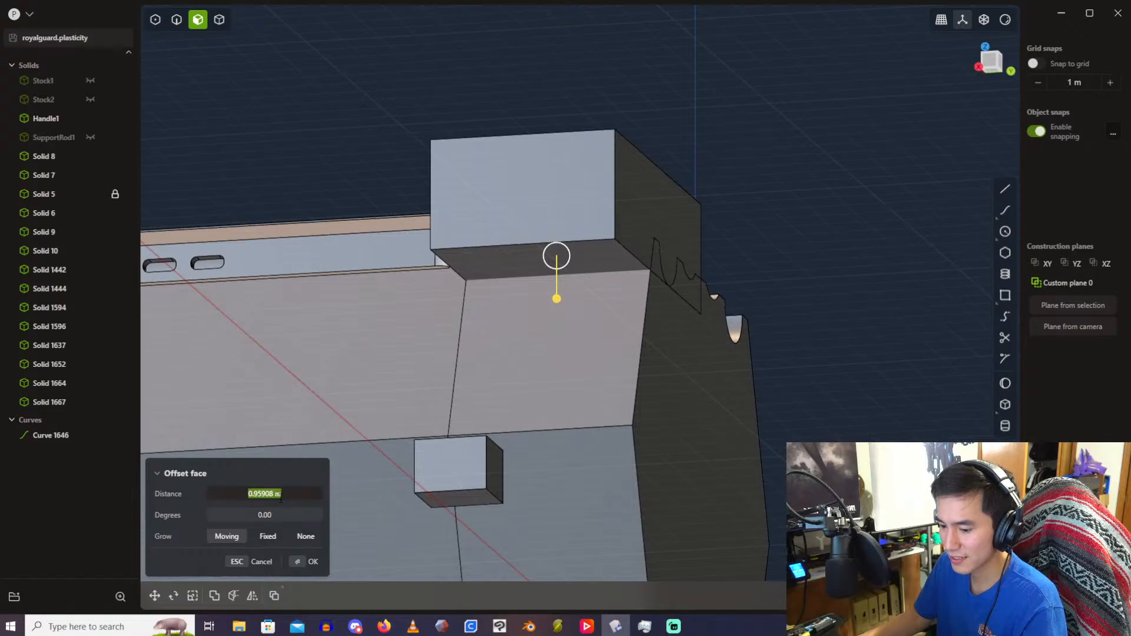
type("0")
key("Return")
key("Escape")
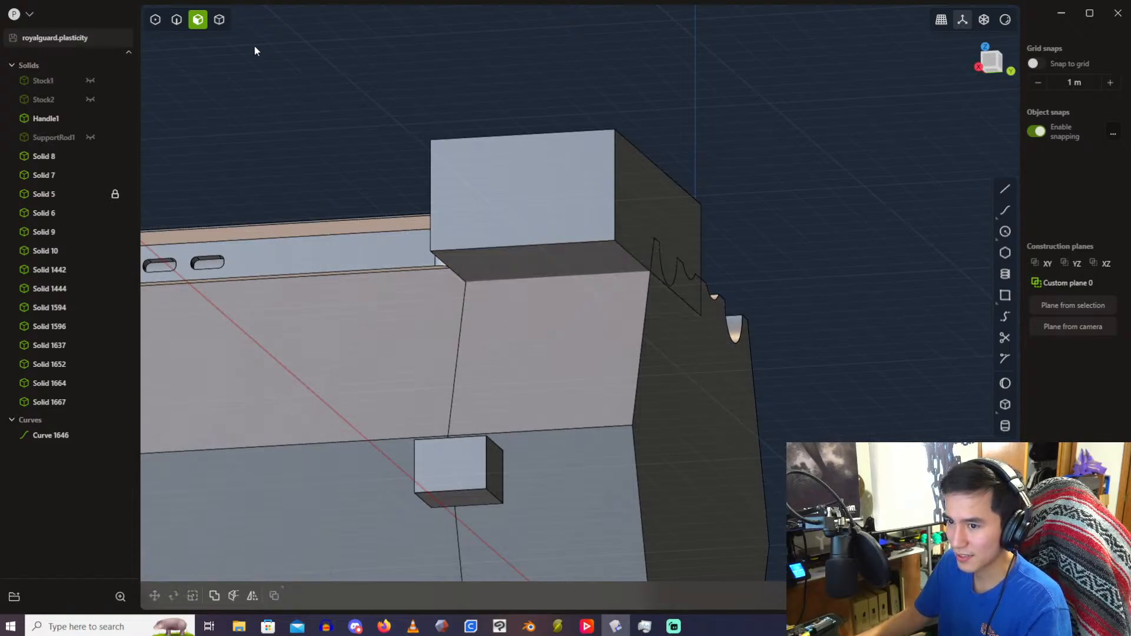
Step: Cut the end section of the housing using the rectangular block as the cutter
left_click(219, 20)
left_click(544, 328)
key("c")
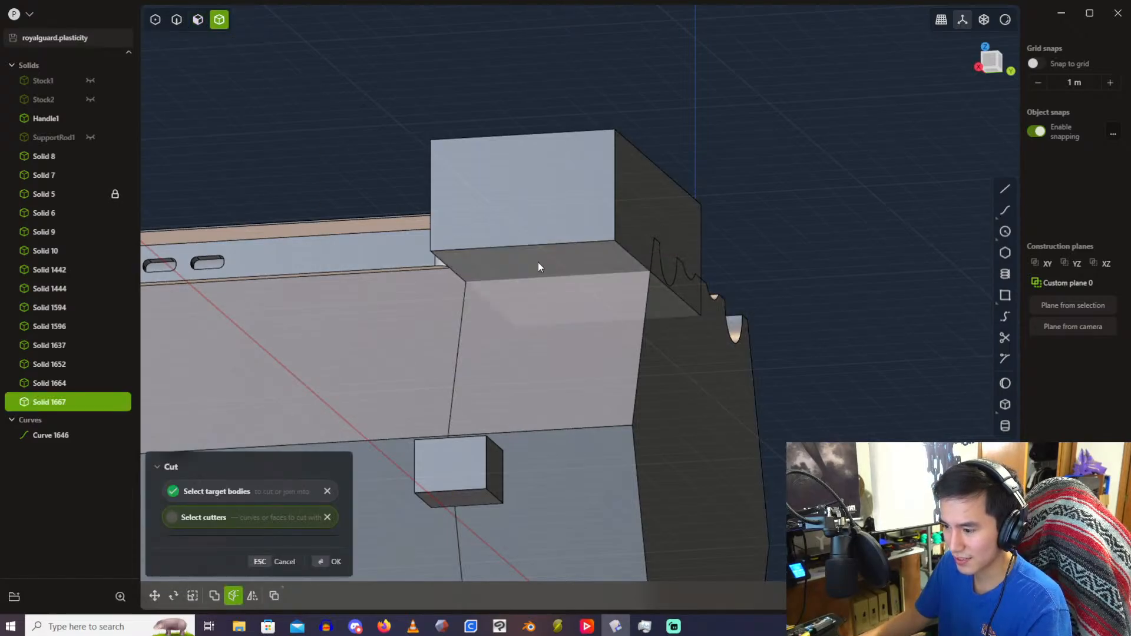
left_click(541, 264)
right_click(544, 258)
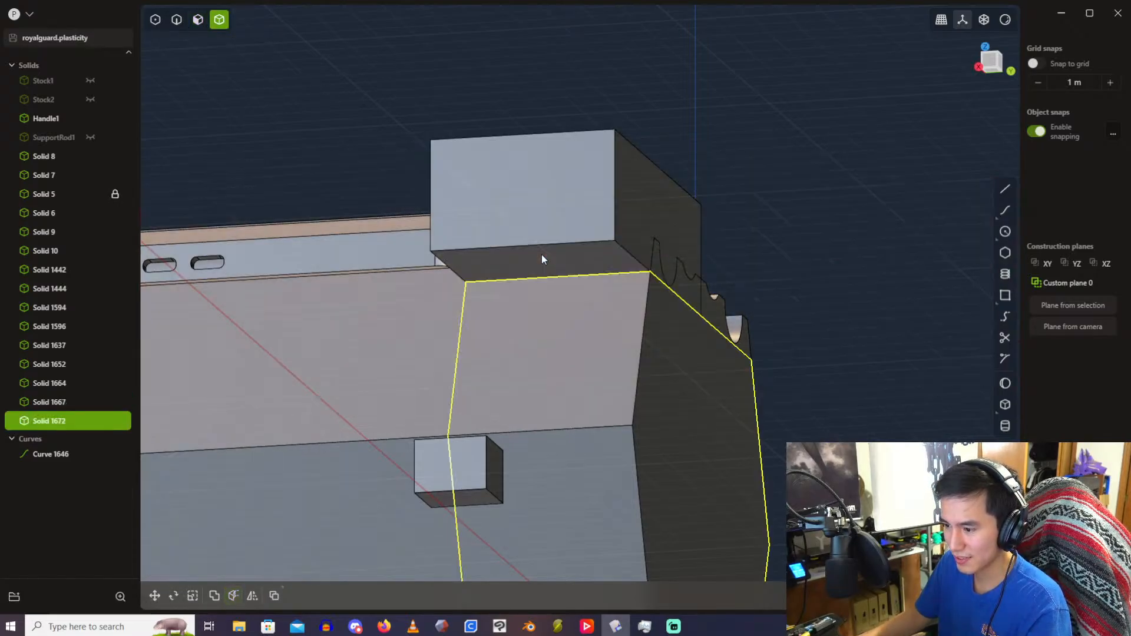
Step: Hide the cutter block and delete the scalloped slice cut off the top of the end section
left_click(561, 205)
key("h")
mouse_move(561, 204)
middle_mouse_down()
mouse_move(585, 168)
mouse_move(567, 211)
middle_mouse_up()
left_click(647, 262)
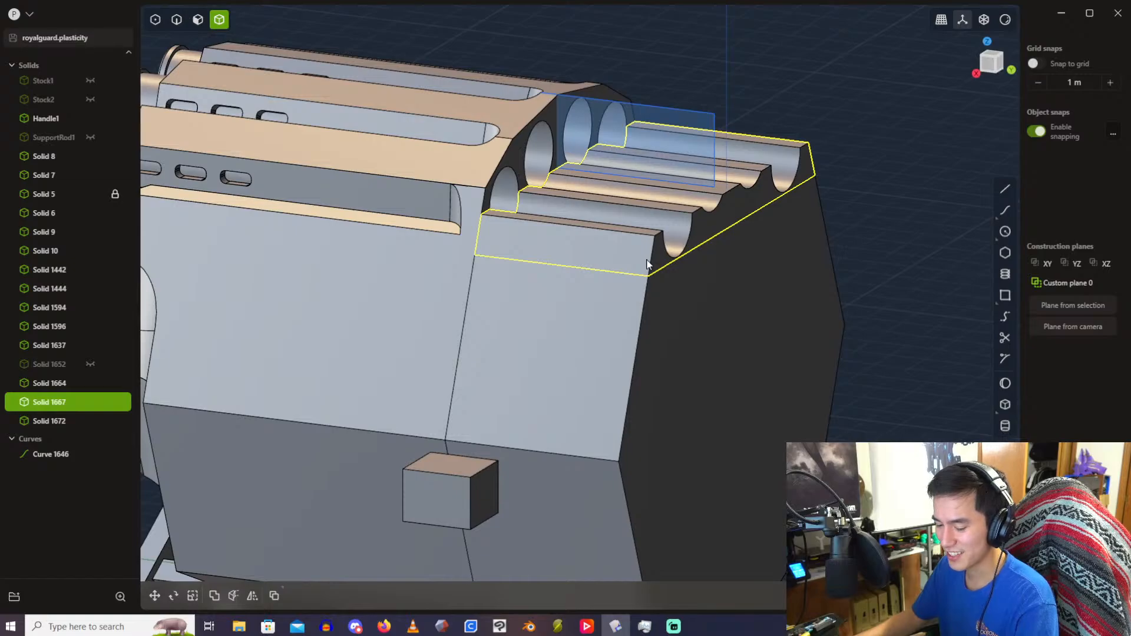
key("Delete")
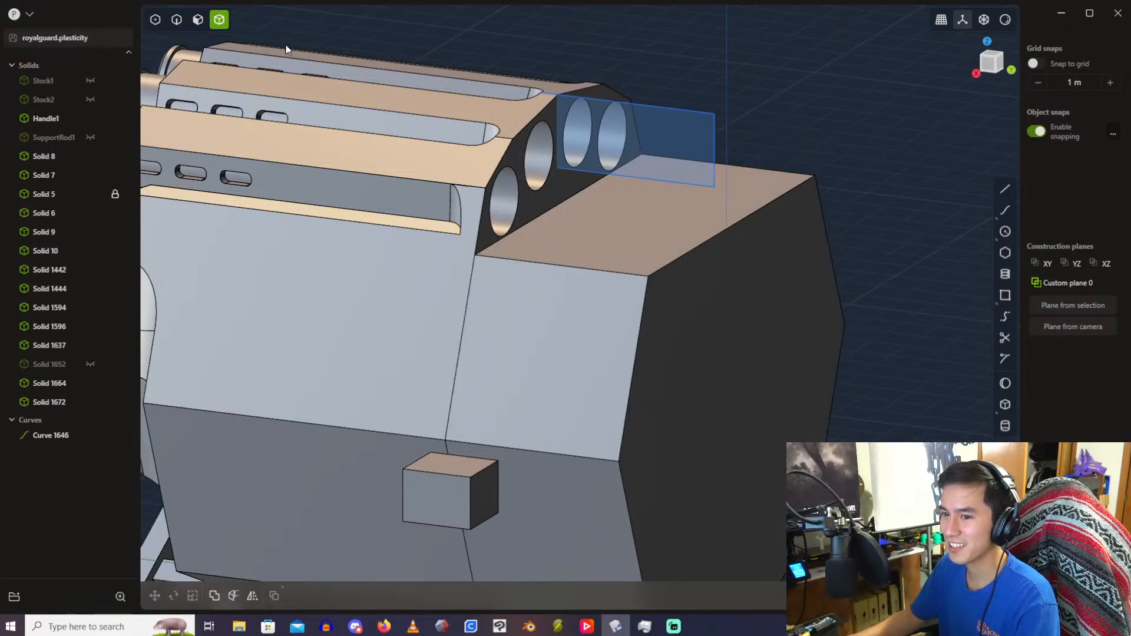
left_click(184, 24)
left_click(536, 222)
key("f")
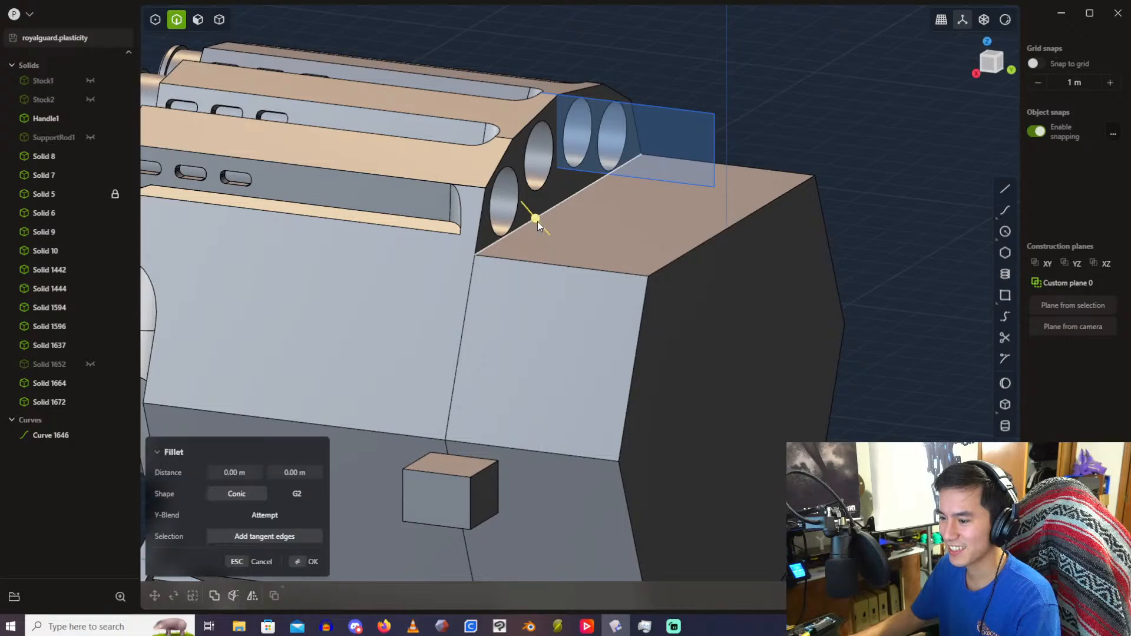
key("Escape")
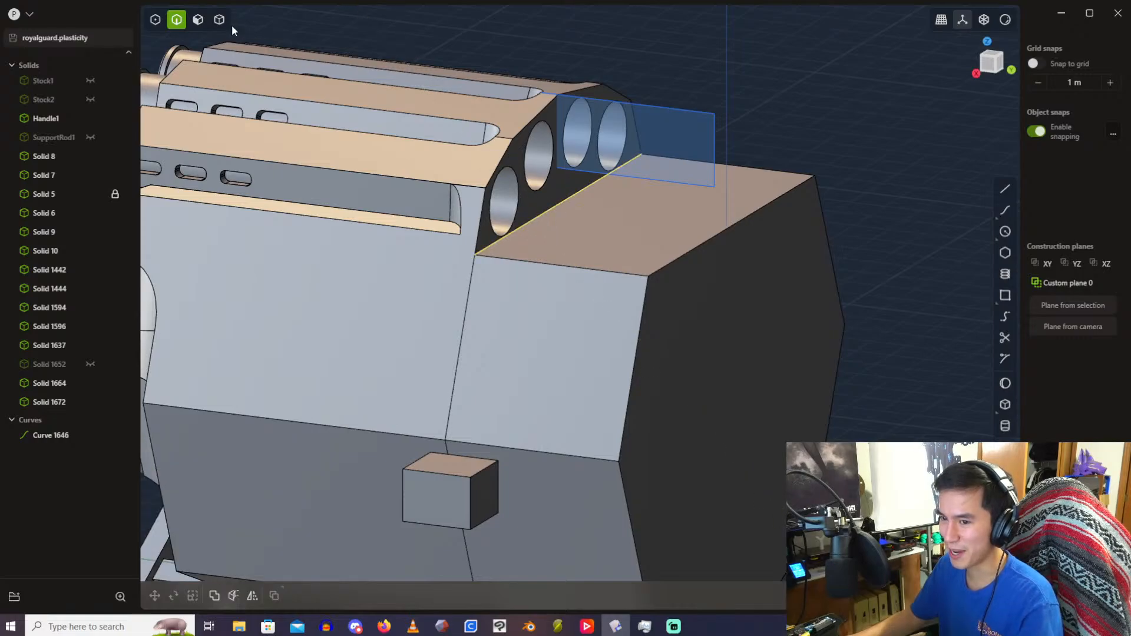
Step: Join the main housing and its cut end section into one solid with a Boolean union
key("4")
left_click(556, 228)
left_click(620, 257)
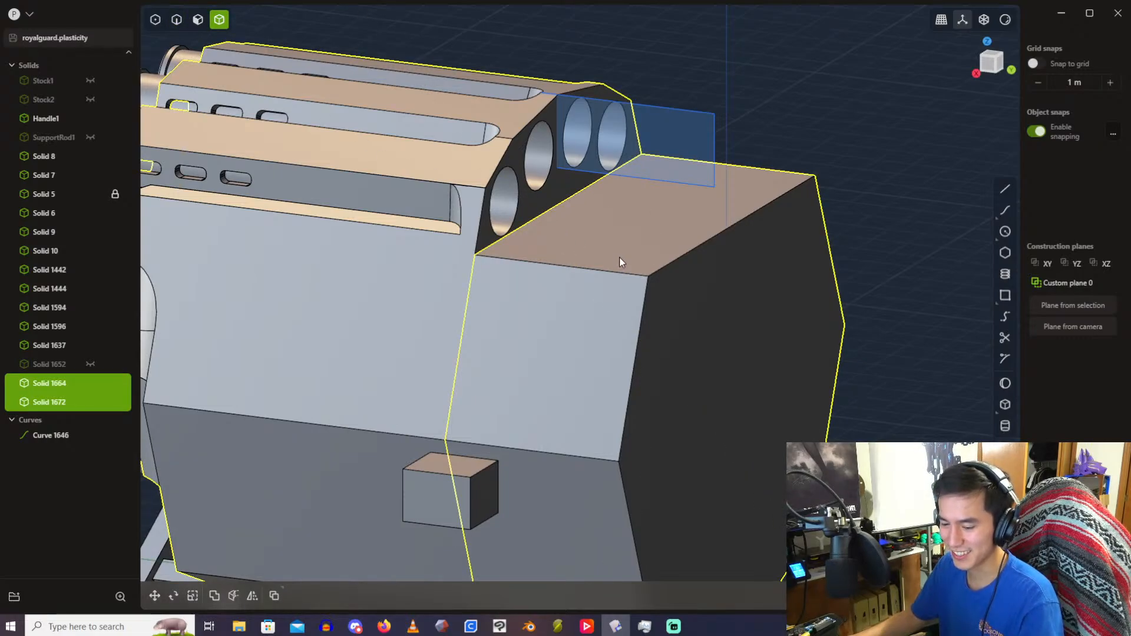
key("q")
key("q")
right_click(761, 105)
scroll(566, 153, "up", 2)
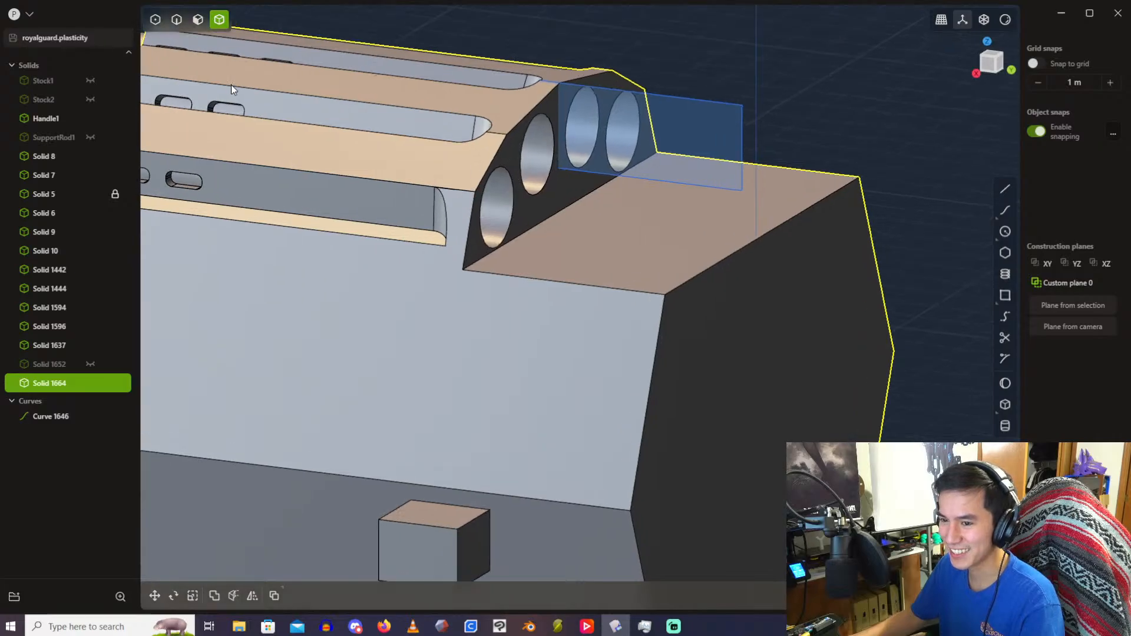
Step: Start a fillet of about 1.67 m on the inner edge below the four barrel holes
scroll(674, 125, "down", 2)
middle_click_drag(673, 126, 644, 144)
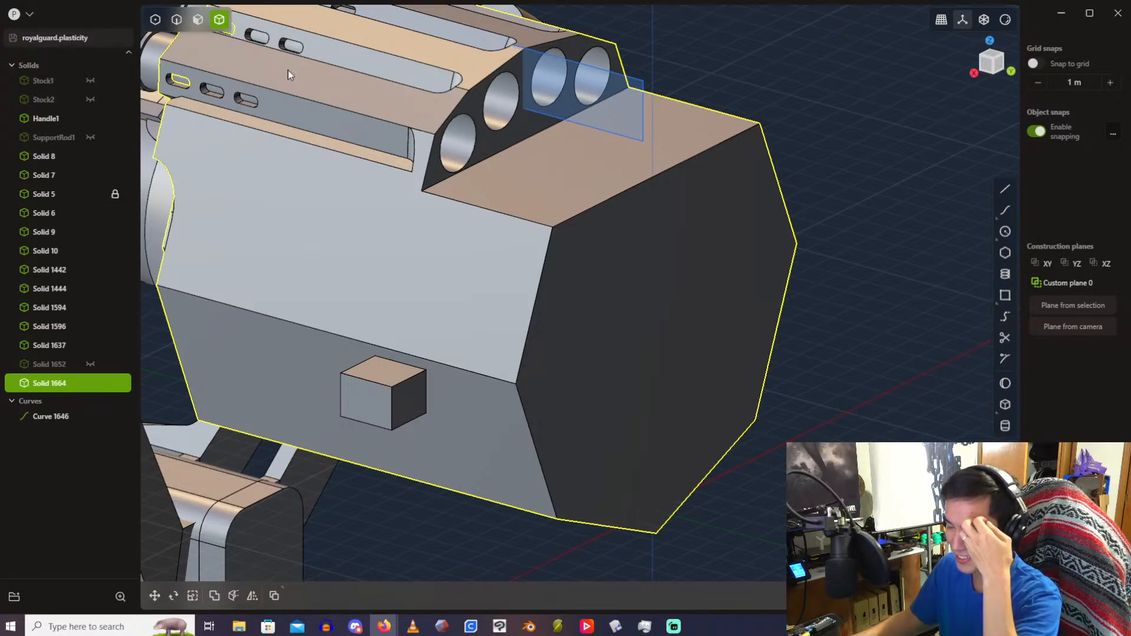
left_click(177, 20)
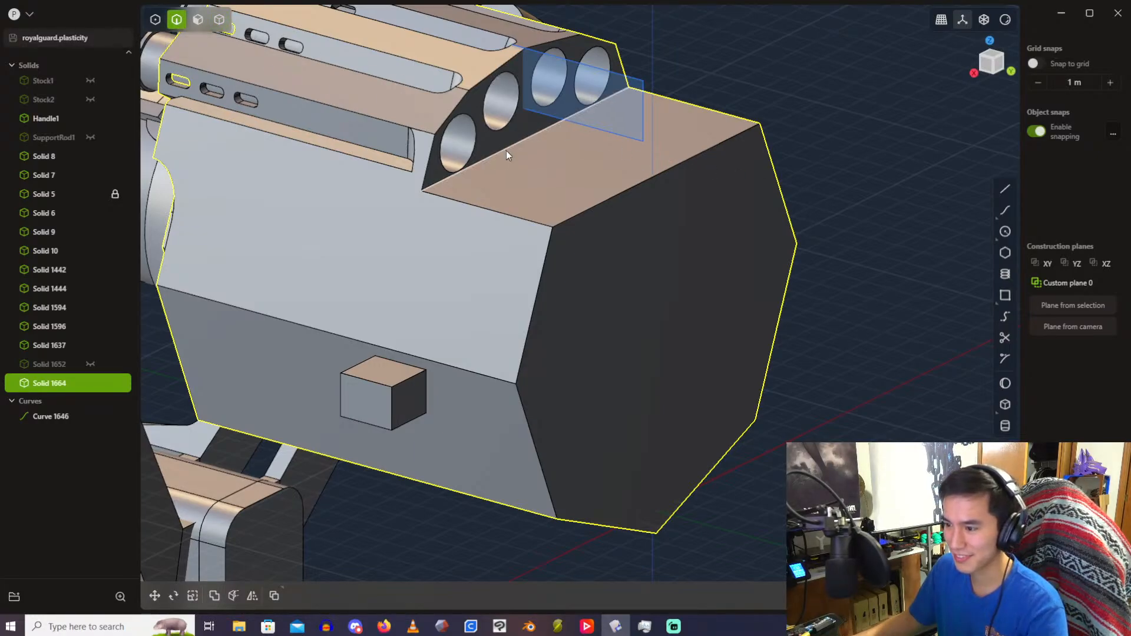
left_click(507, 150)
key("f")
left_click_drag(510, 150, 550, 133)
middle_click_drag(516, 219, 585, 196, "shift")
scroll(476, 316, "up", 3)
scroll(477, 321, "up", 1)
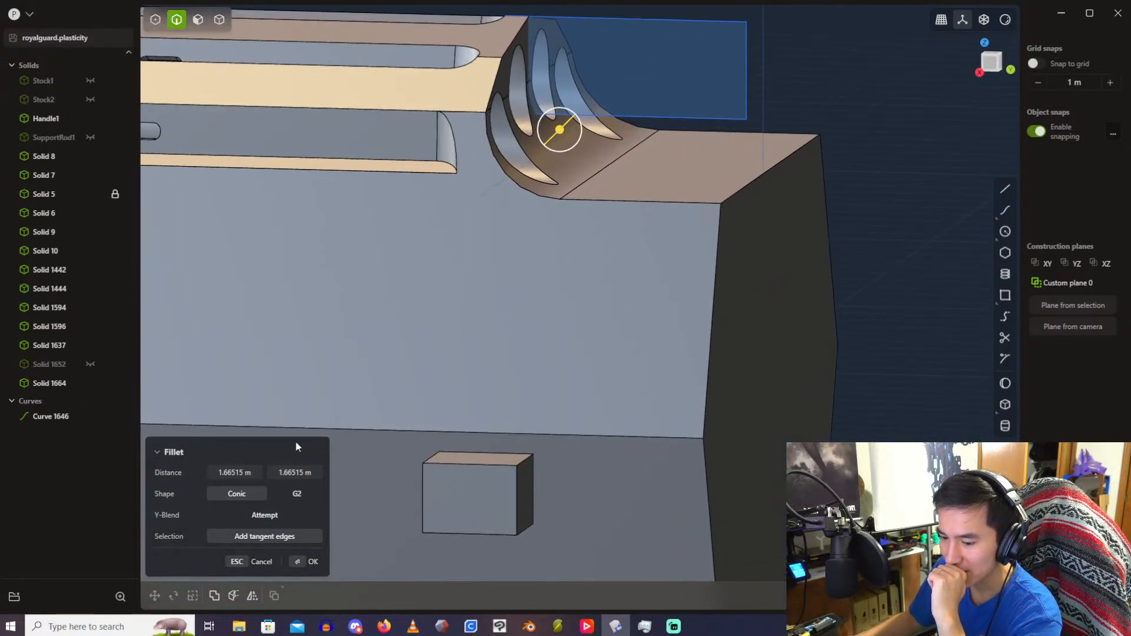
Step: Set both fillet distances to 1 m and apply the fillet below the four barrel holes
left_click(238, 472)
type("1")
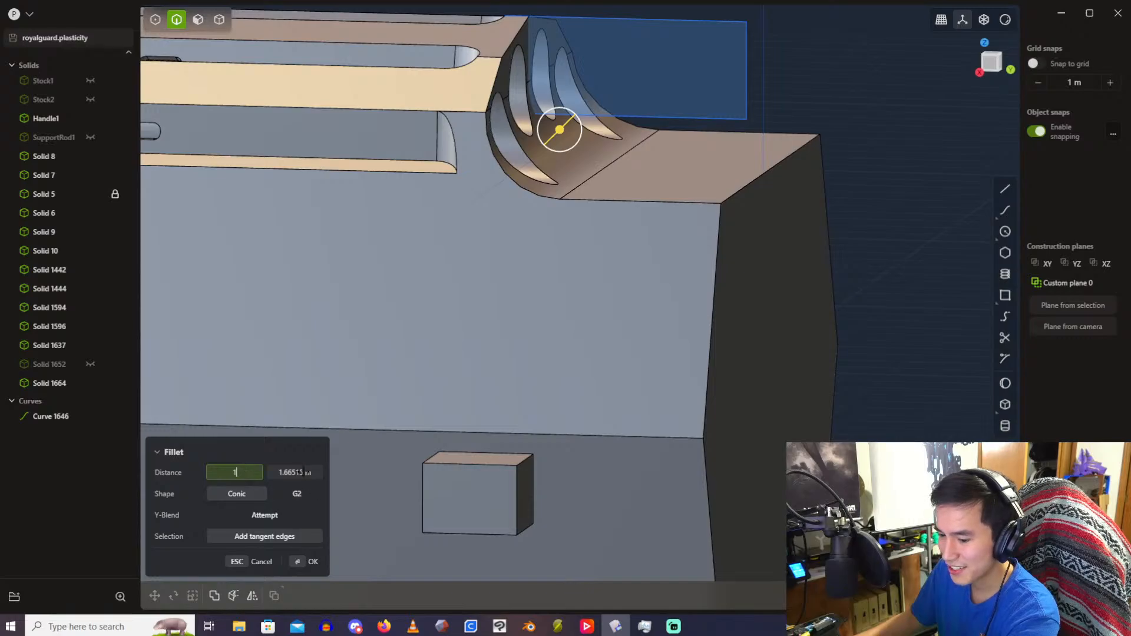
left_click(318, 471)
type("1")
left_click(826, 93)
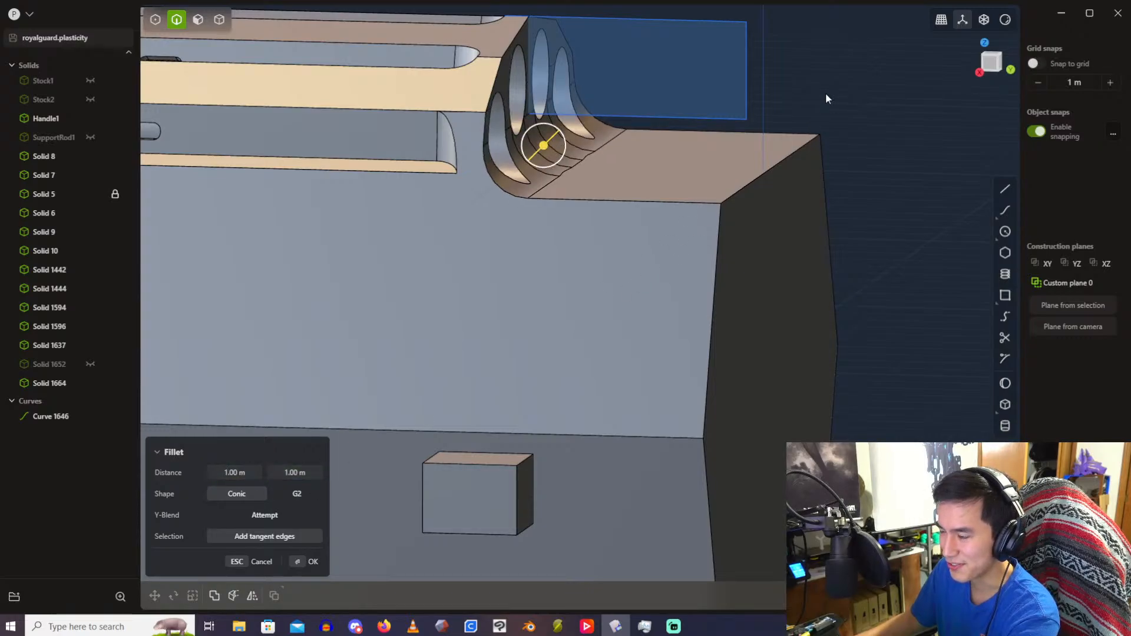
scroll(826, 93, "up", 2)
mouse_move(790, 64)
middle_mouse_down()
mouse_move(809, 55)
mouse_move(778, 71)
middle_mouse_up()
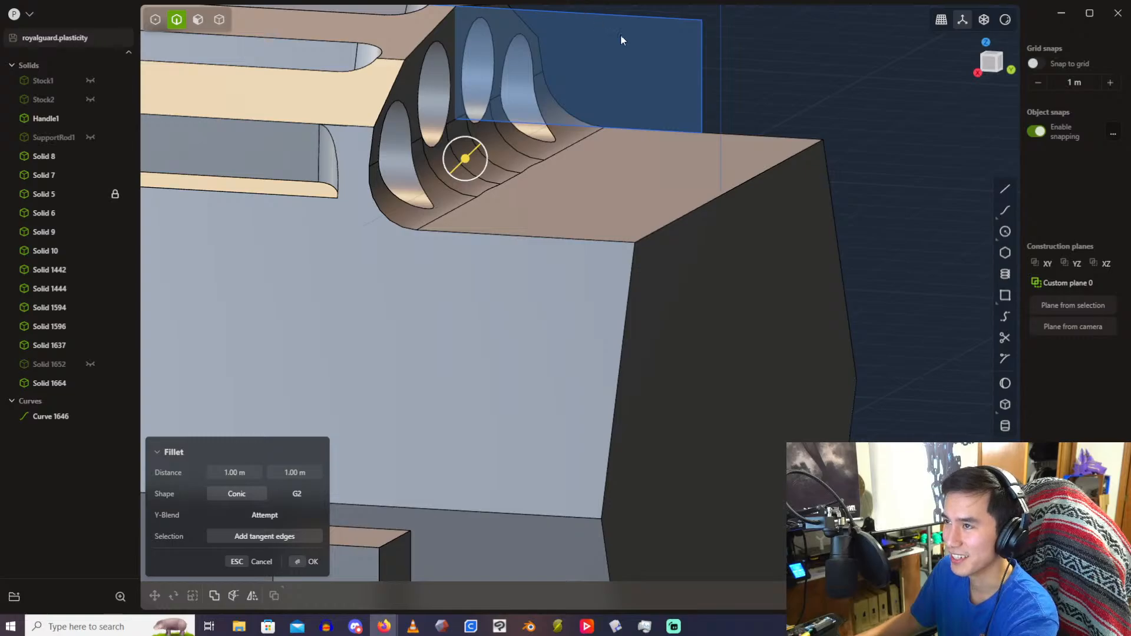
middle_click_drag(689, 88, 609, 206)
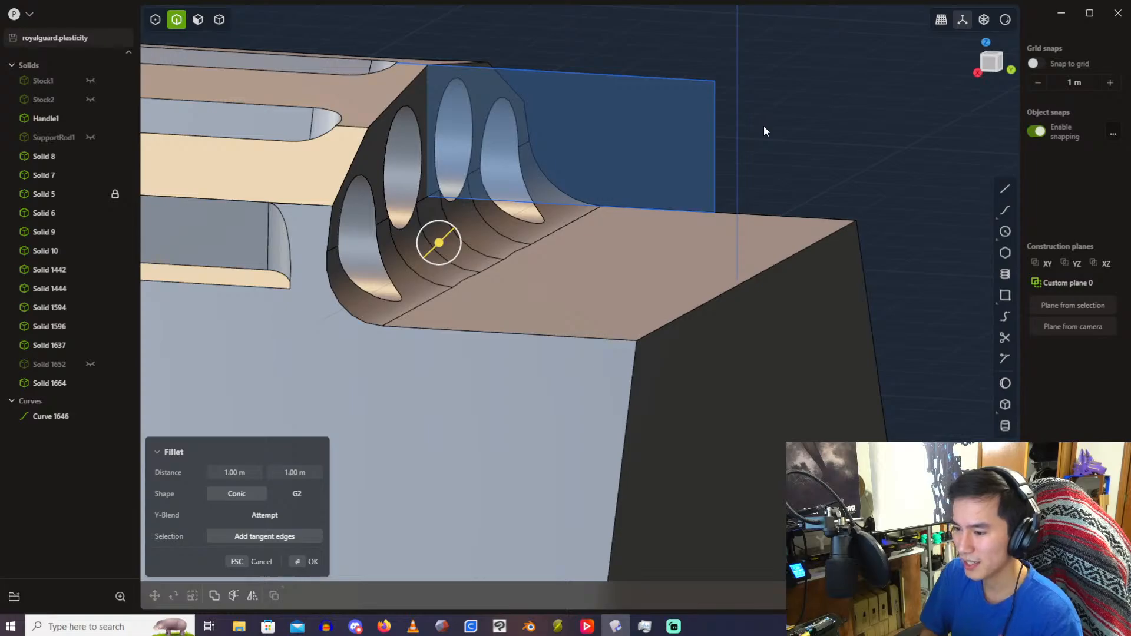
middle_click_drag(764, 126, 589, 109)
middle_click_drag(590, 109, 676, 141, "shift")
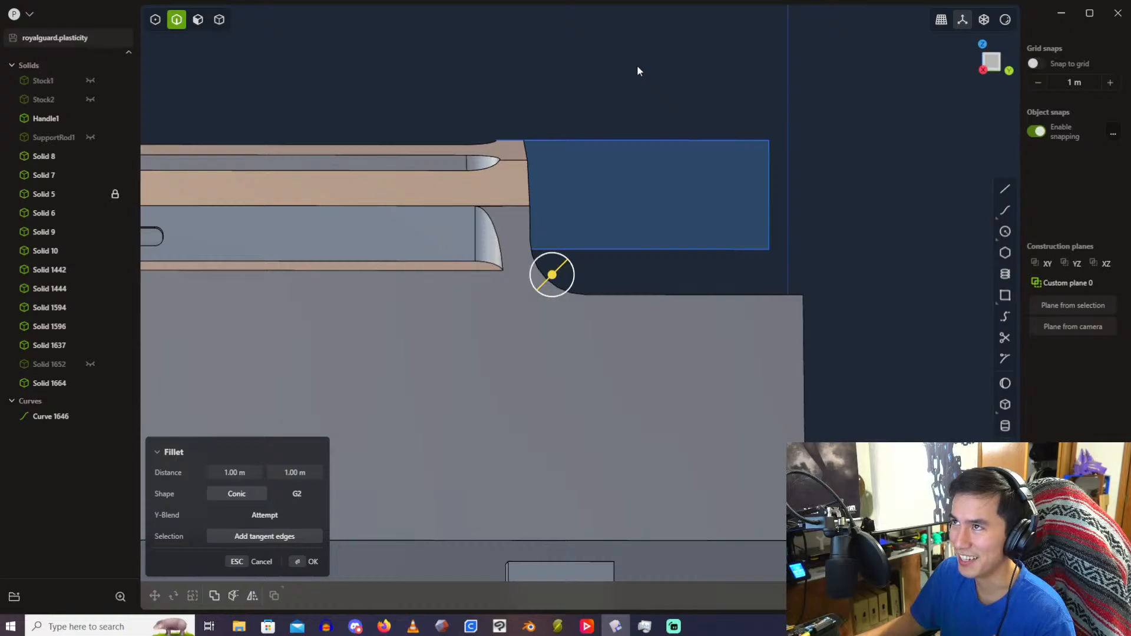
scroll(645, 171, "up", 1)
middle_click_drag(617, 150, 593, 158)
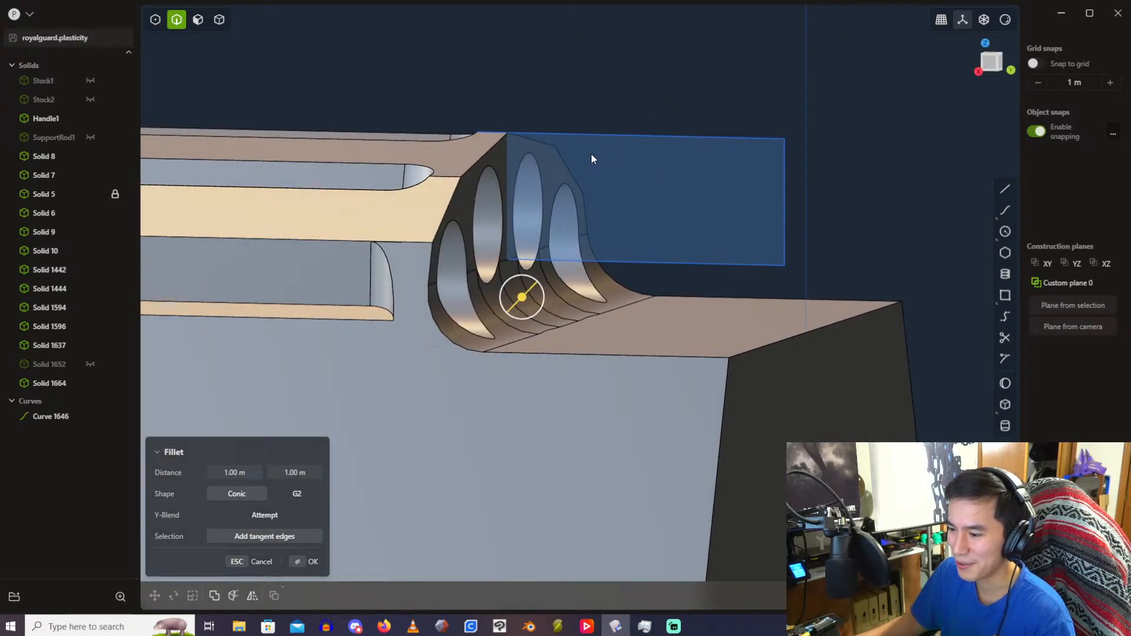
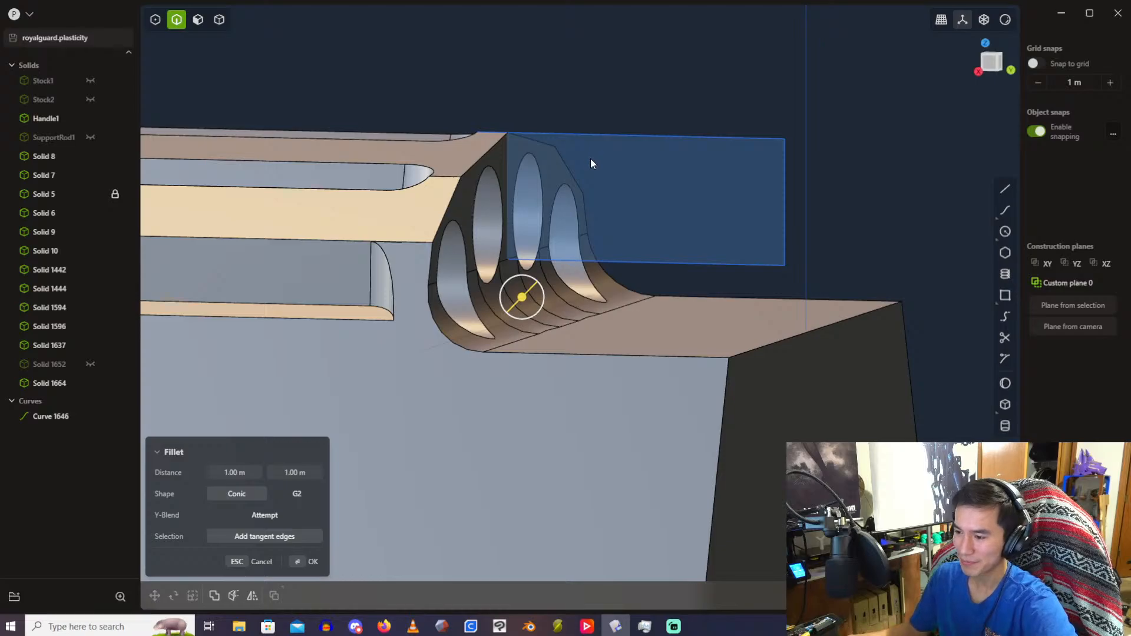
scroll(542, 253, "down", 2)
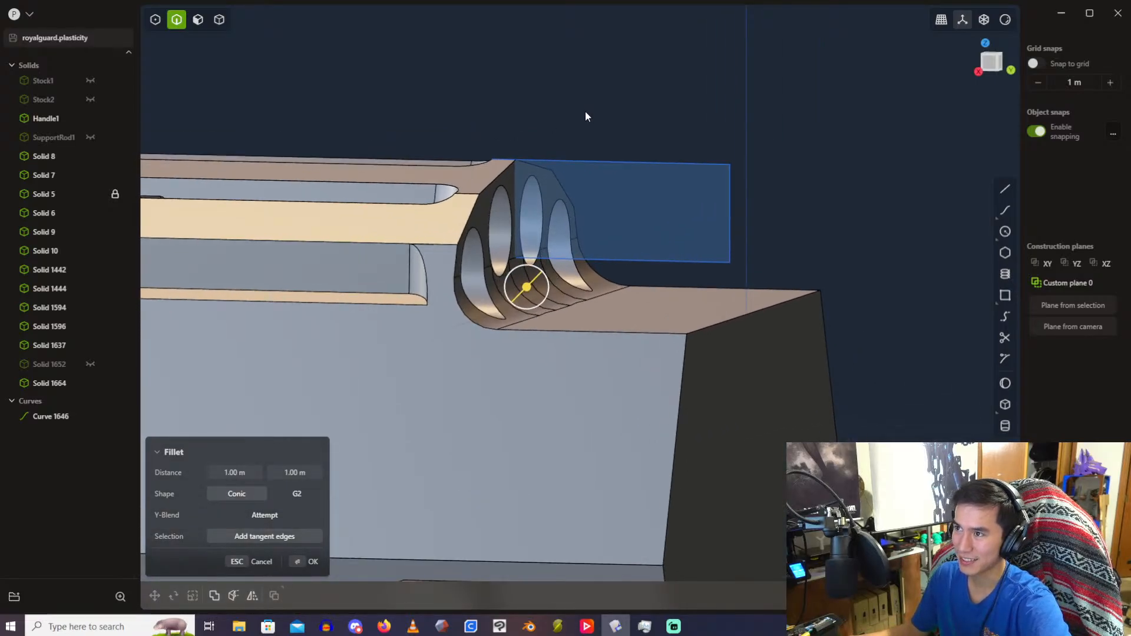
key("Return")
key("Escape")
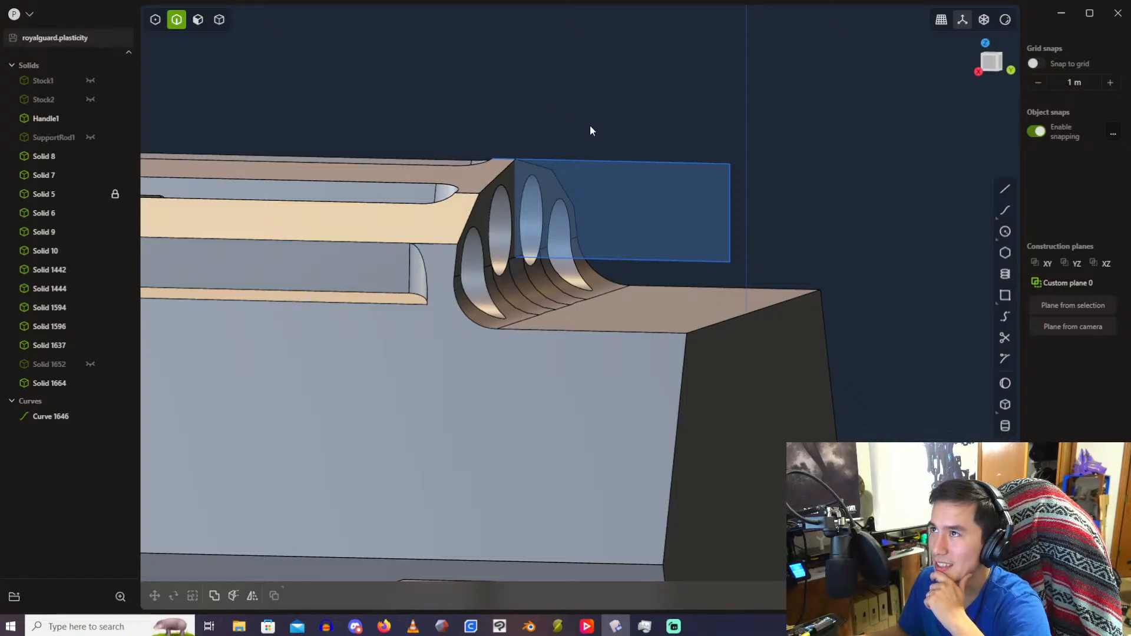
Step: Delete the leftover rectangle curve standing in front of the barrel holes
middle_click_drag(755, 215, 514, 206)
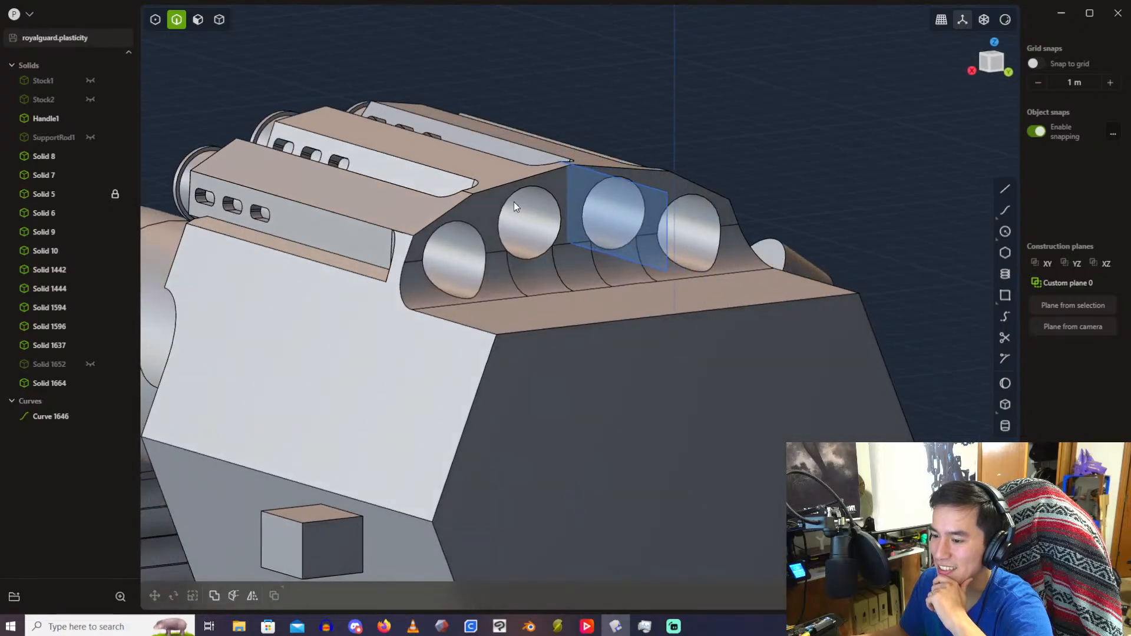
scroll(514, 200, "down", 4)
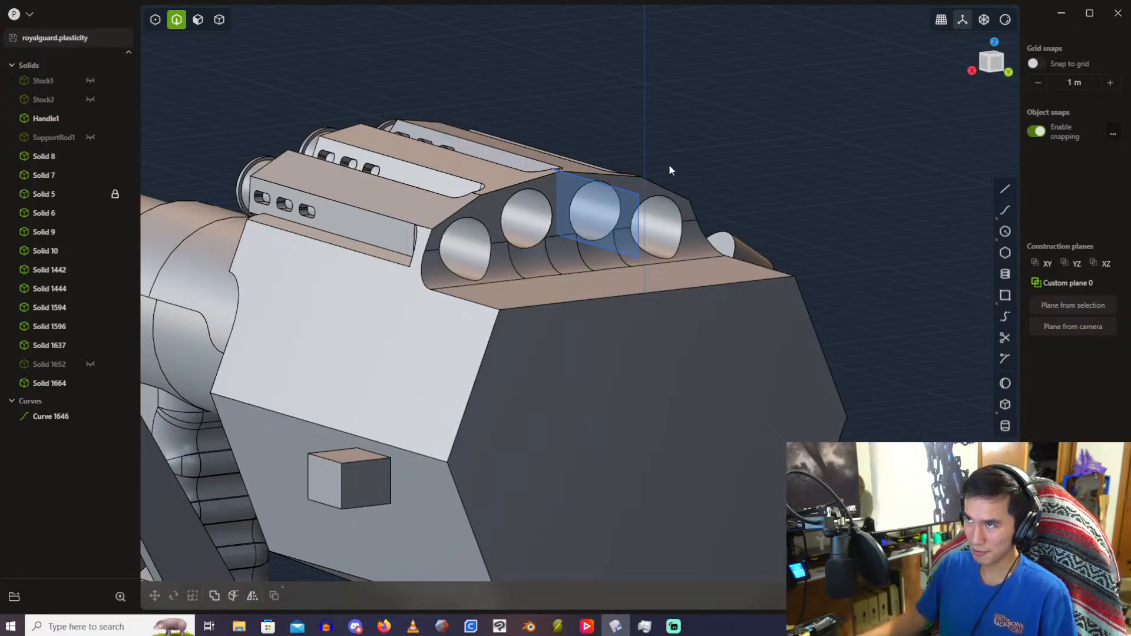
scroll(596, 271, "down", 2)
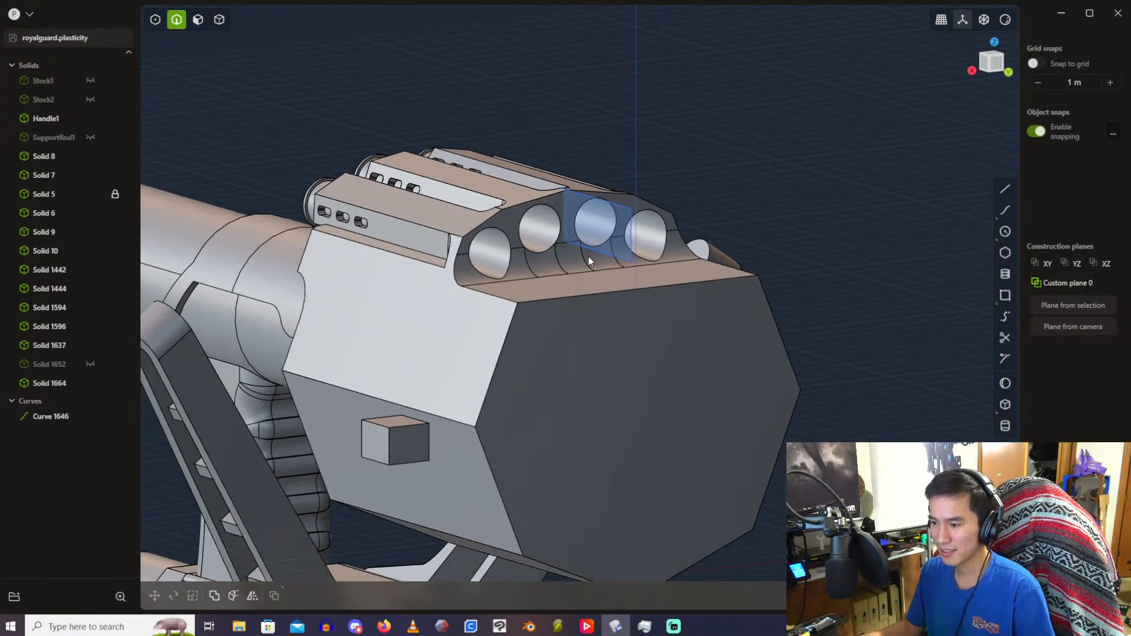
left_click(67, 423)
key("Delete")
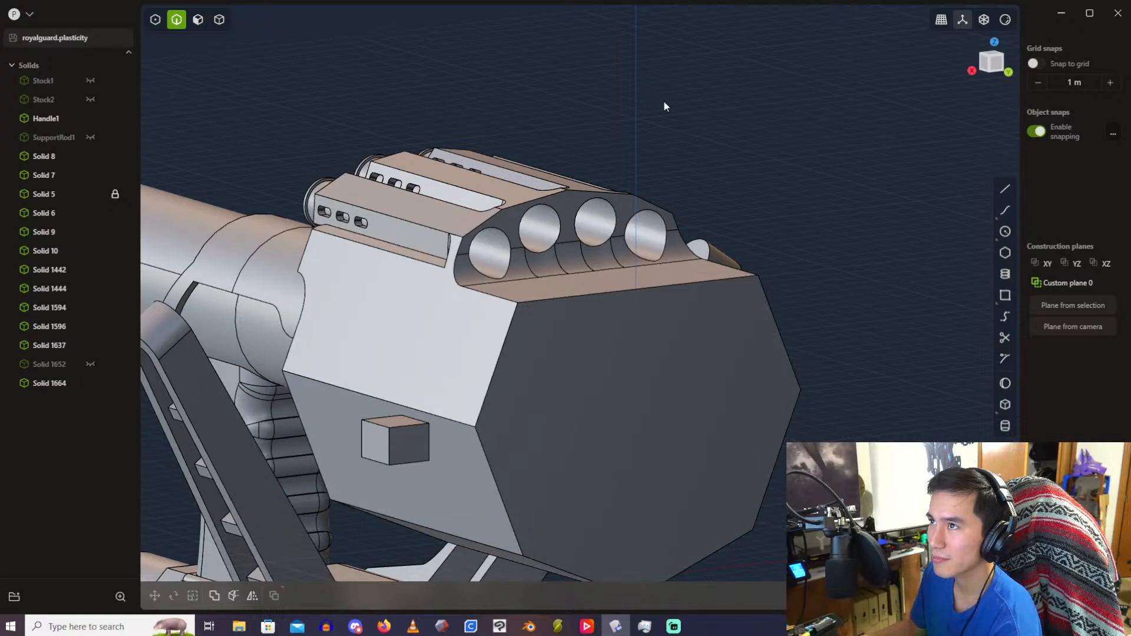
Step: Draw a circle 12 m in diameter centred on the housing's flat end face
left_click(1003, 235)
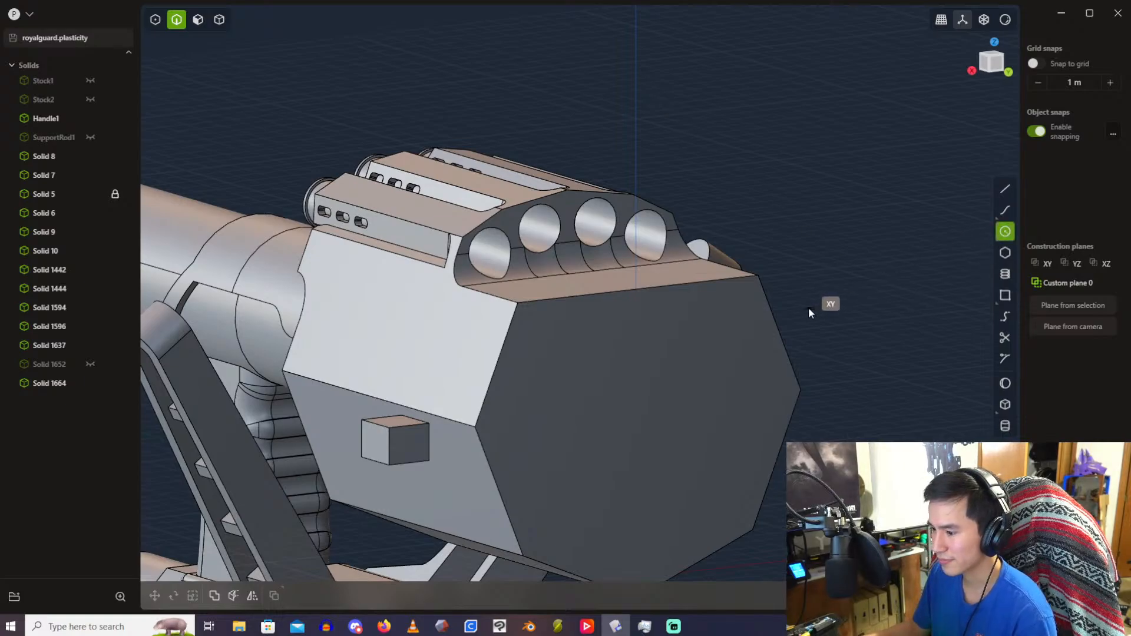
middle_click_drag(808, 307, 627, 401)
left_click(628, 394)
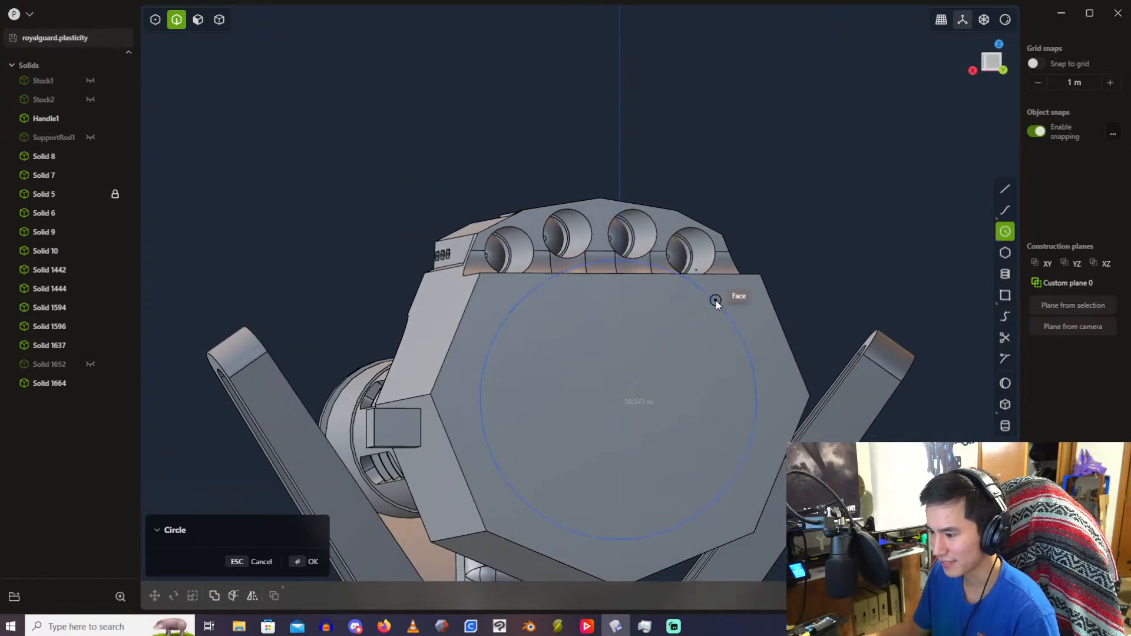
key("Tab")
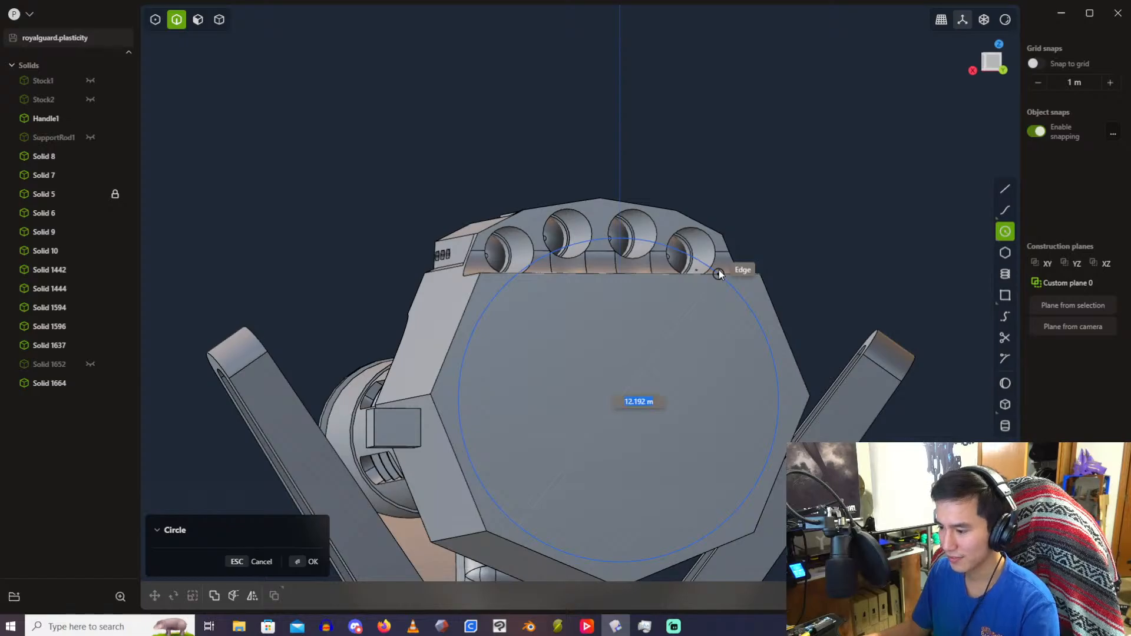
type("12")
key("Return")
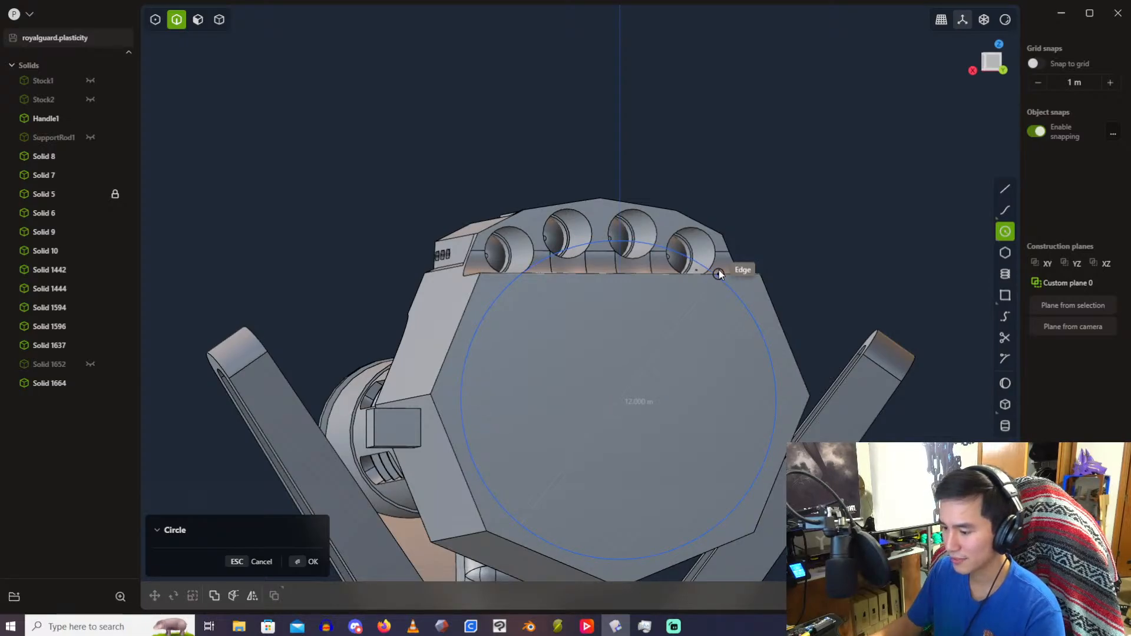
Step: Align the view squarely to the housing's end face and delete the small cube beside the housing
left_click(991, 71)
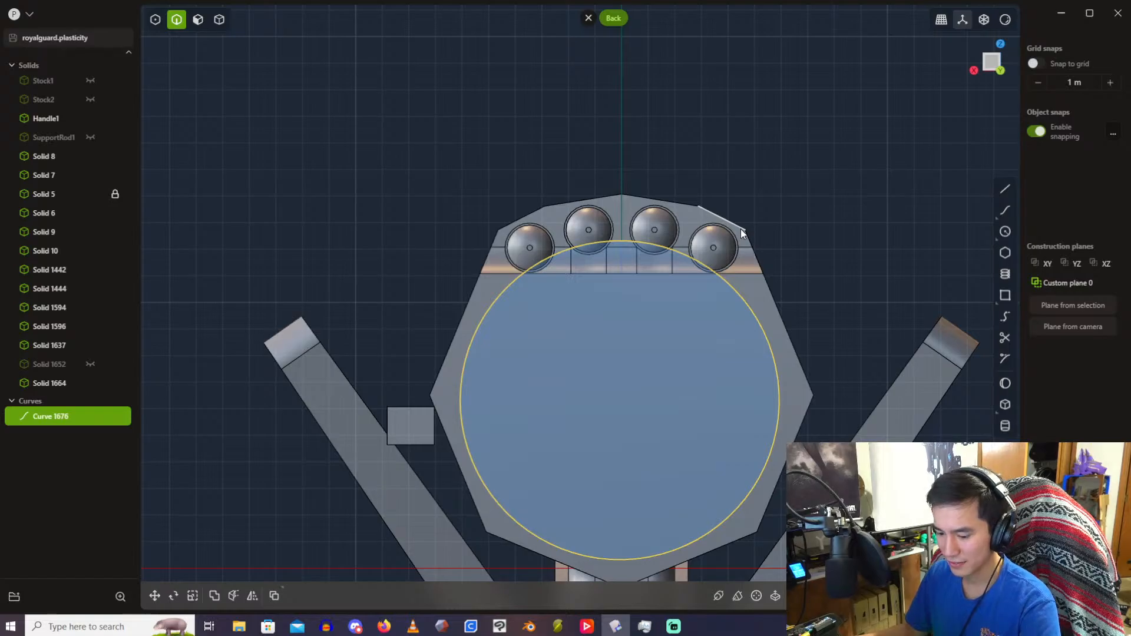
left_click(217, 24)
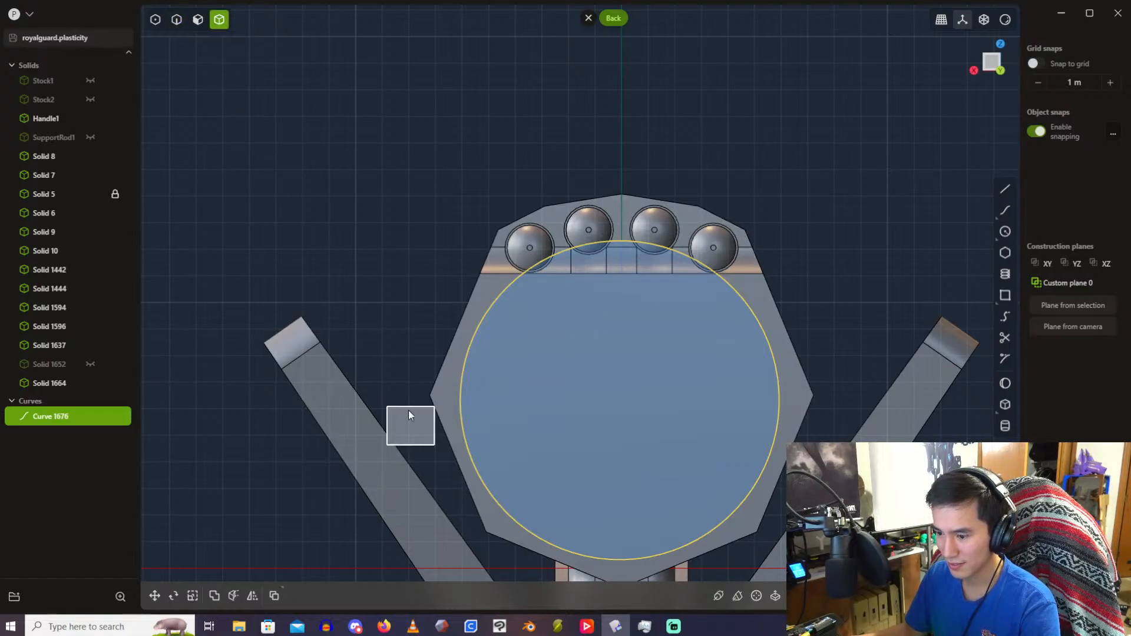
left_click(409, 410)
key("Delete")
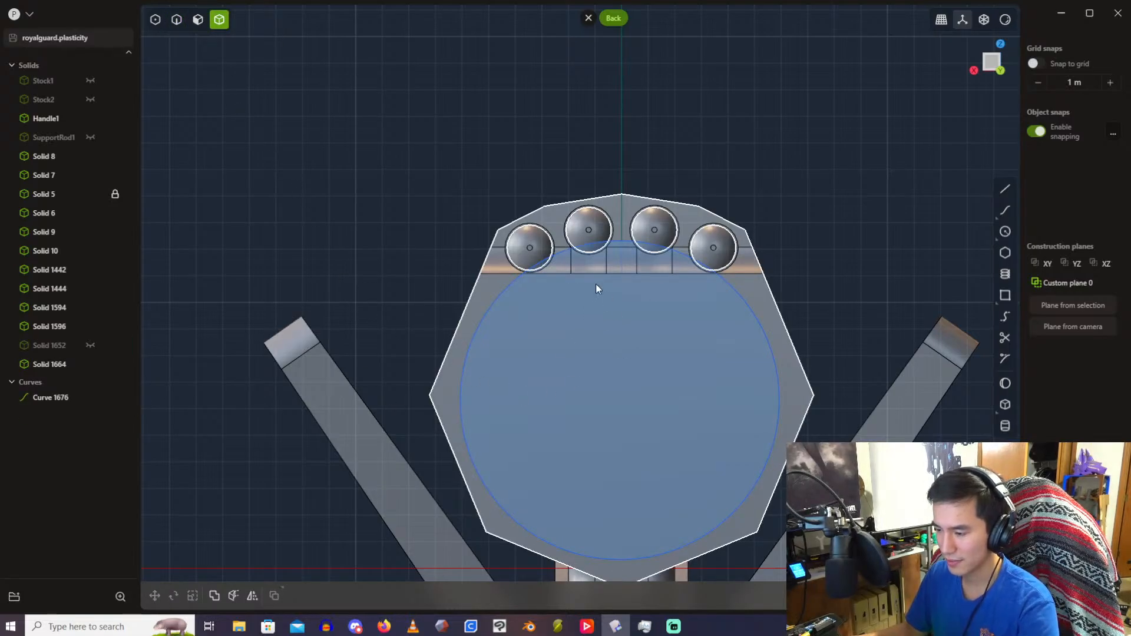
Step: Try to move the end-face circle about 1.5 m up along Z over the barrel holes
left_click(51, 397)
scroll(519, 281, "up", 2)
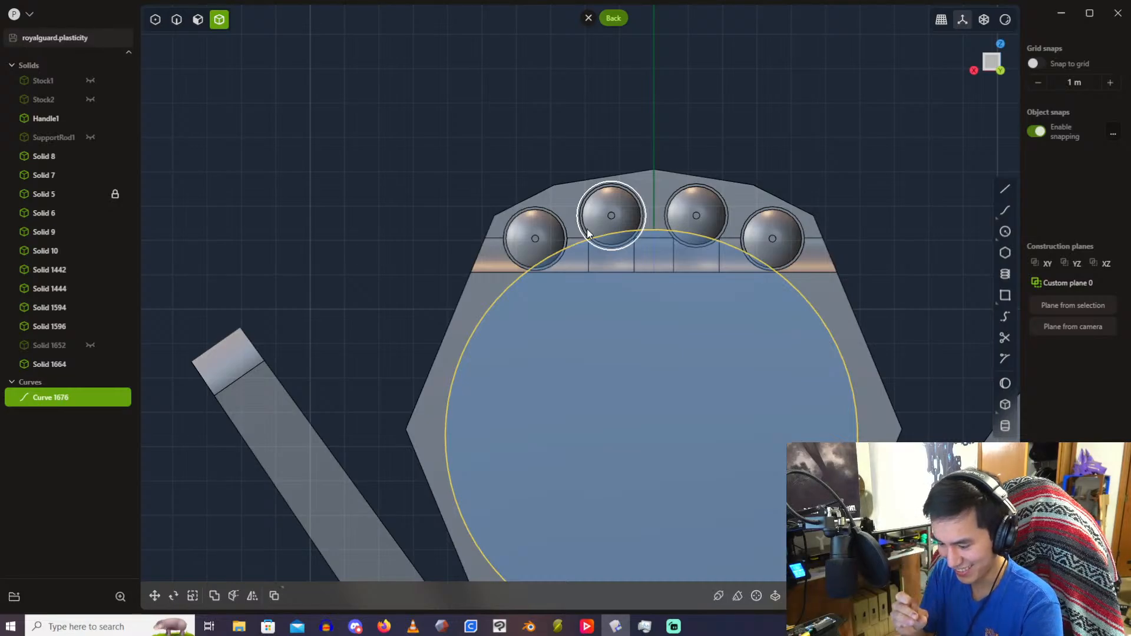
key("g")
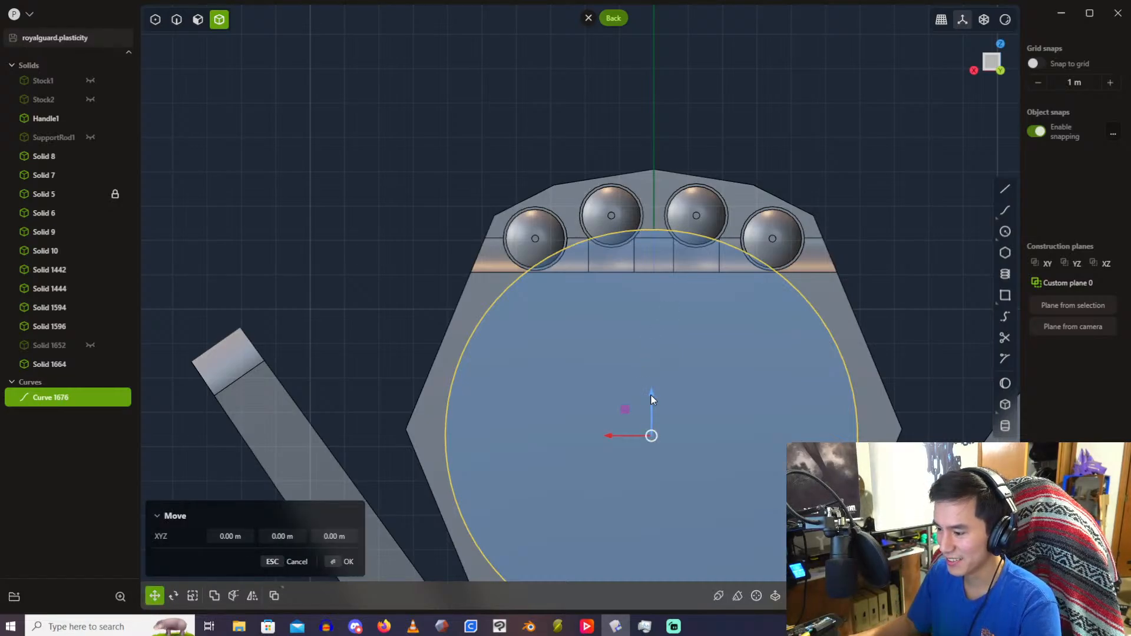
left_click_drag(652, 394, 661, 348)
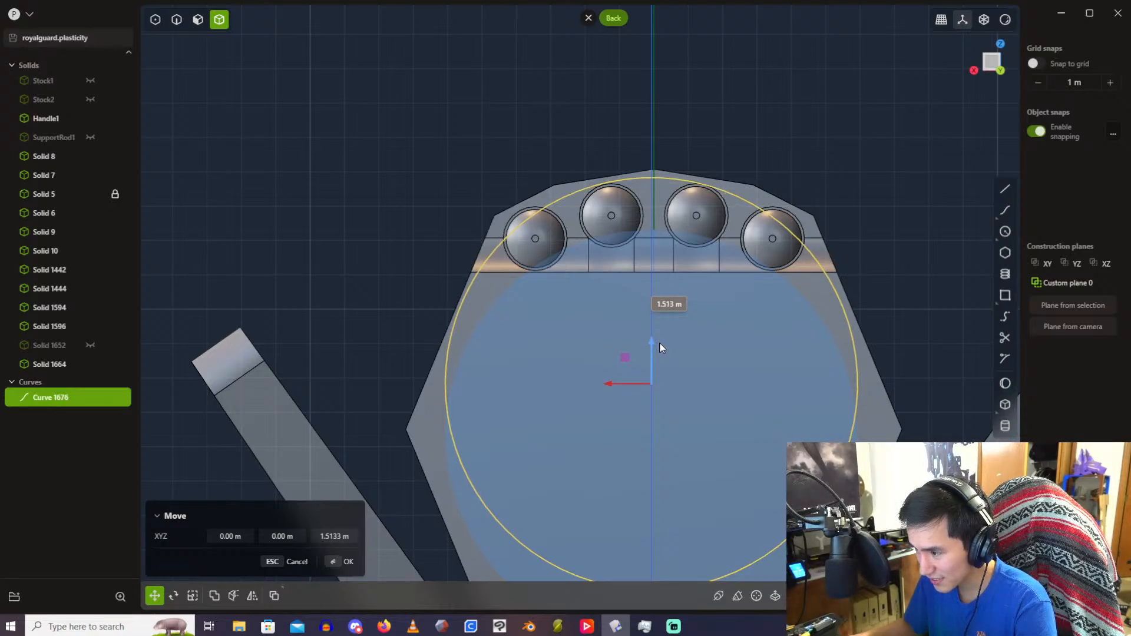
left_click_drag(660, 348, 660, 347)
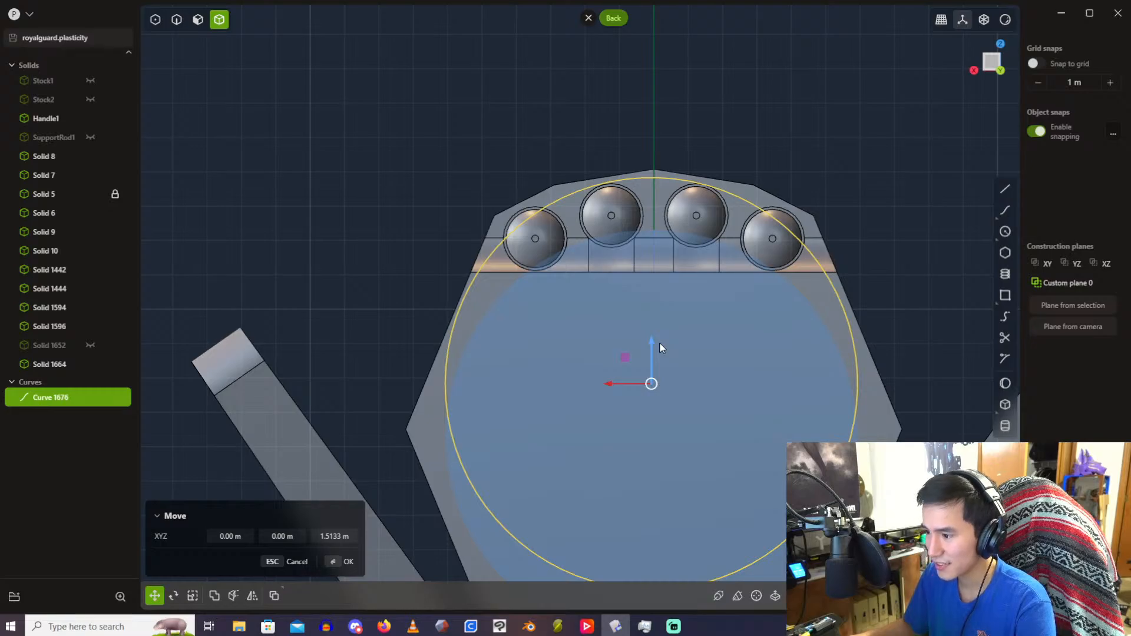
key("Escape")
left_click(609, 118)
Step: Try to mirror one of the two inner barrel solids across the housing's vertical centre plane
scroll(625, 130, "up", 8)
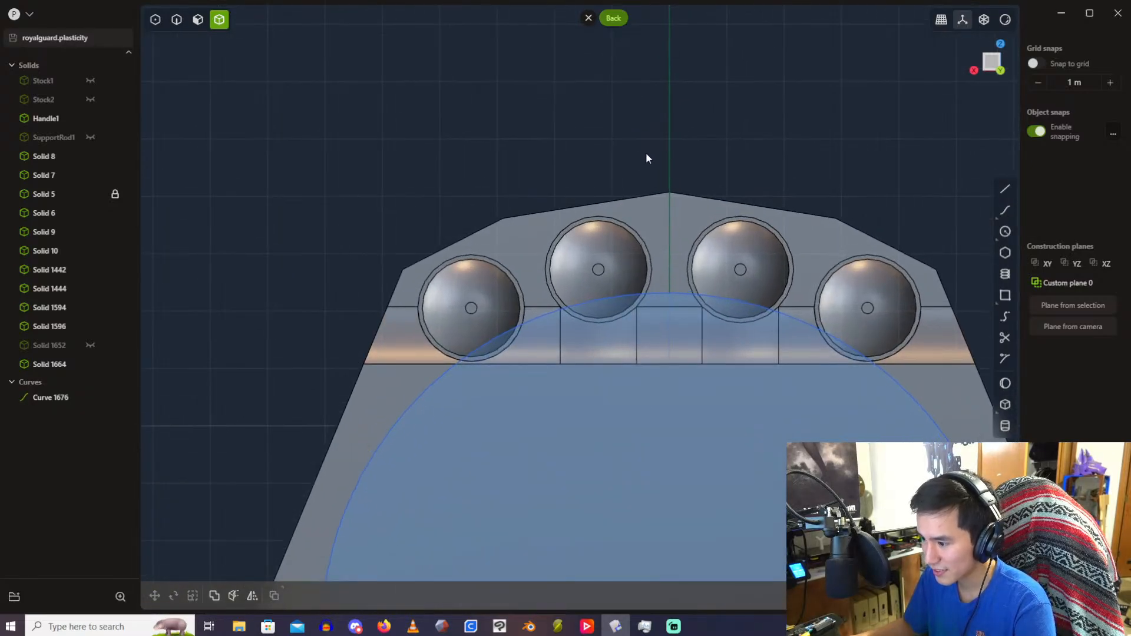
middle_click_drag(670, 185, 650, 141, "shift")
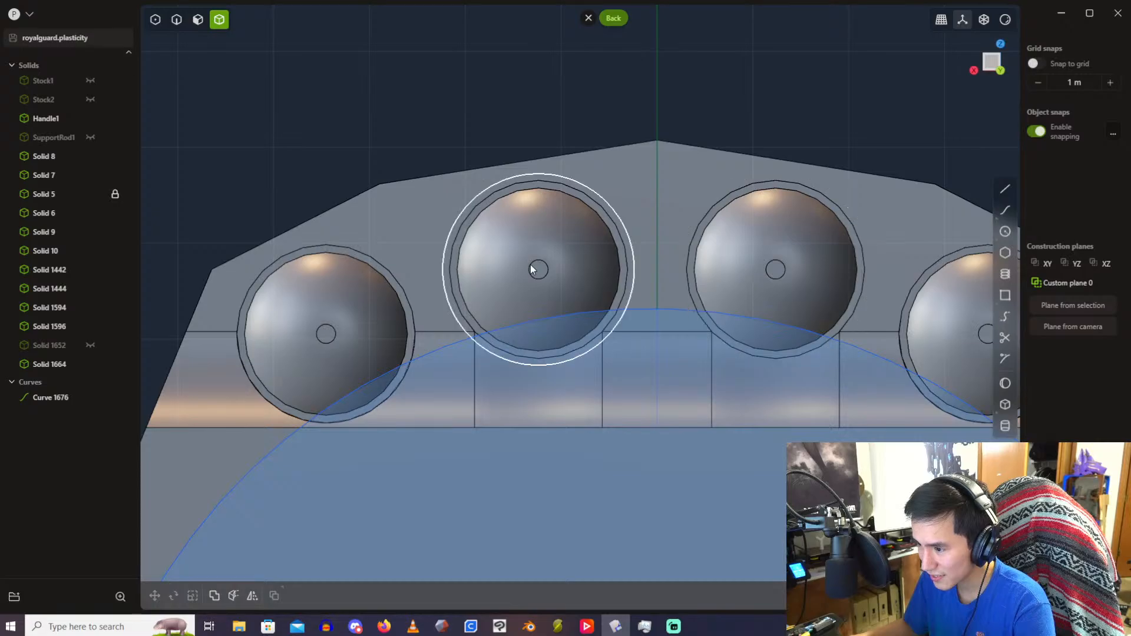
mouse_move(536, 260)
middle_mouse_down()
mouse_move(581, 264)
mouse_move(570, 213)
mouse_move(555, 257)
middle_mouse_up()
left_click(457, 260)
middle_click_drag(457, 259, 428, 228)
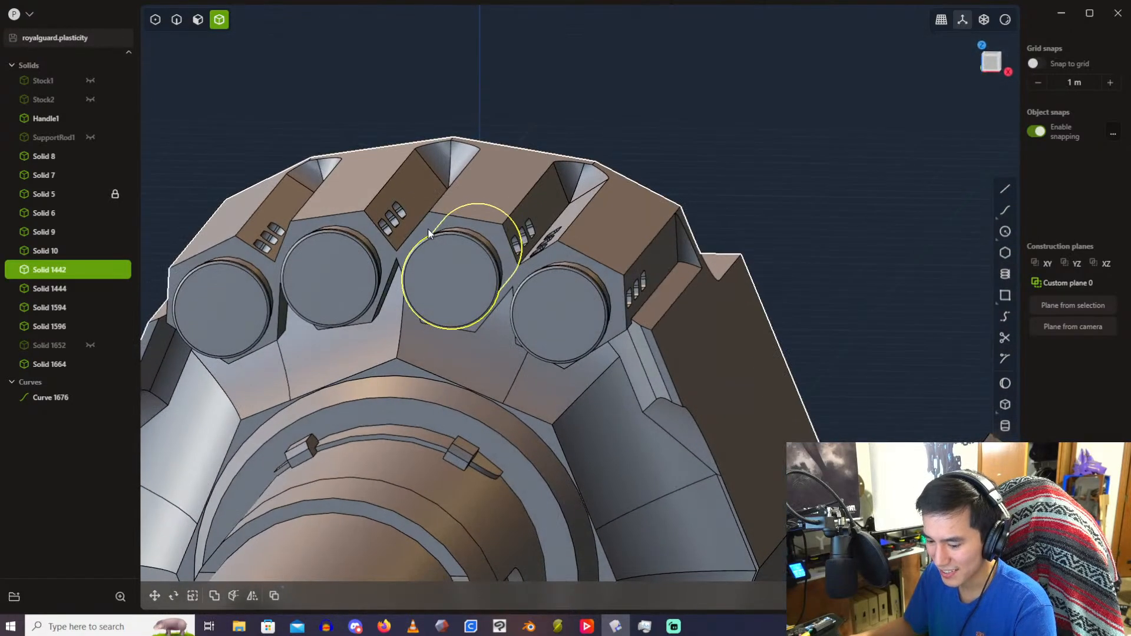
key("alt+x")
middle_click_drag(517, 295, 706, 163, "shift")
scroll(604, 310, "down", 8)
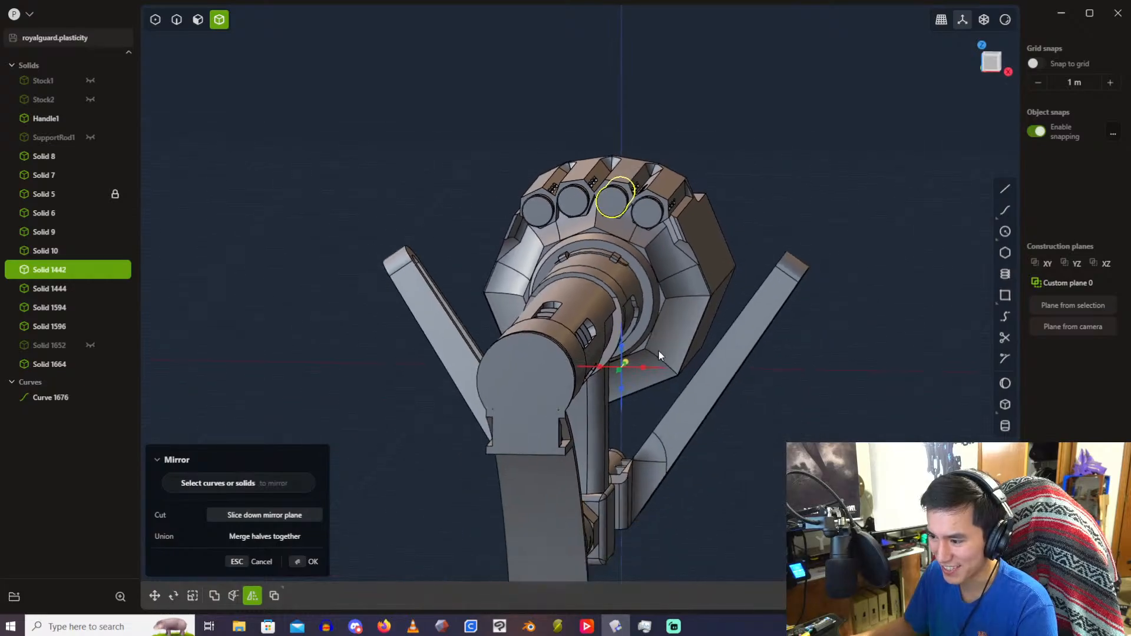
left_click(601, 369)
scroll(572, 212, "up", 3)
key("Return")
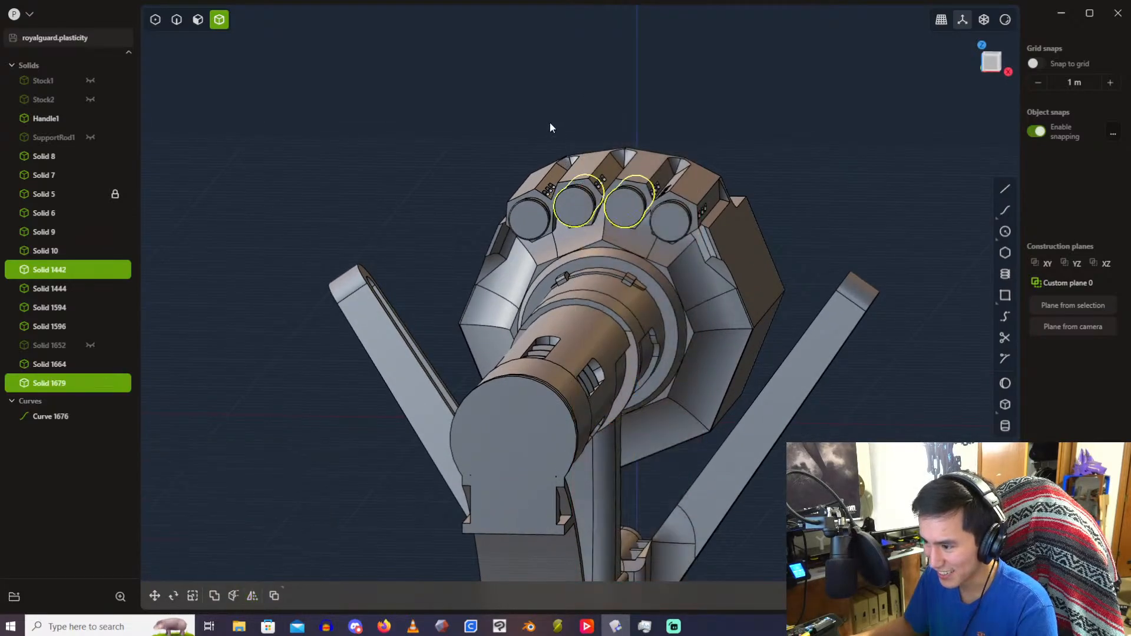
Step: Undo the barrel mirror and clear the selection
scroll(578, 153, "up", 5)
scroll(597, 177, "up", 5)
middle_click_drag(614, 299, 589, 176)
key("ctrl+z")
left_click(537, 151)
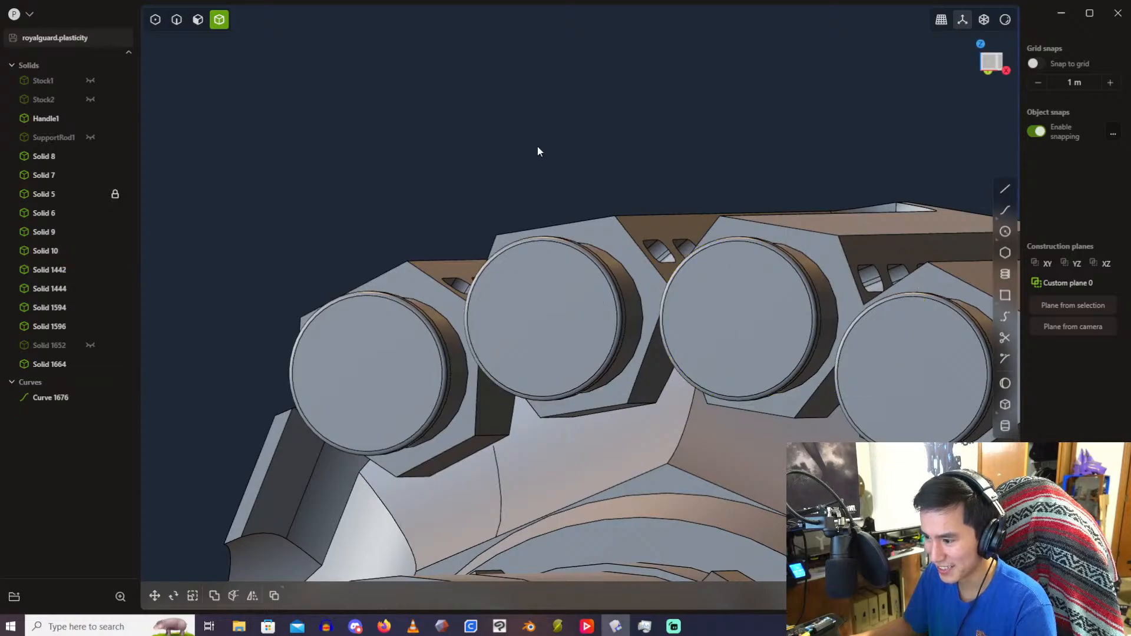
Step: Hide the inner barrel solid Solid 1594 and align the view squarely to the housing's end face
left_click(727, 327)
left_click(597, 307)
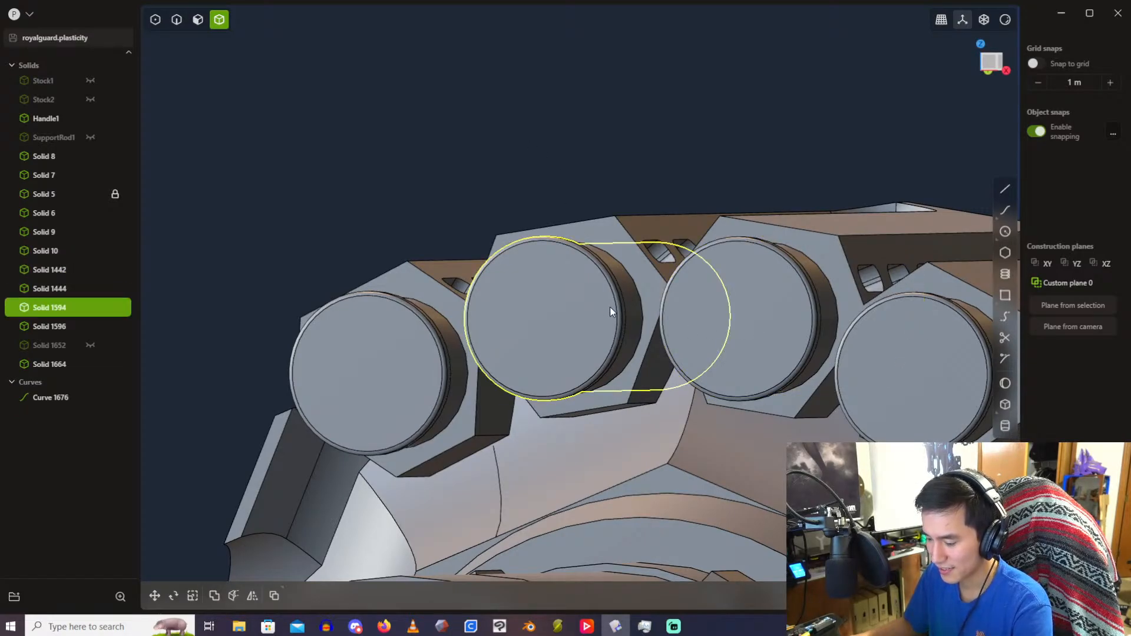
key("h")
middle_click_drag(610, 281, 642, 276)
mouse_move(881, 270)
middle_mouse_down()
mouse_move(862, 263)
mouse_move(878, 258)
middle_mouse_up()
middle_click_drag(969, 93, 1023, 86)
left_click(1011, 70)
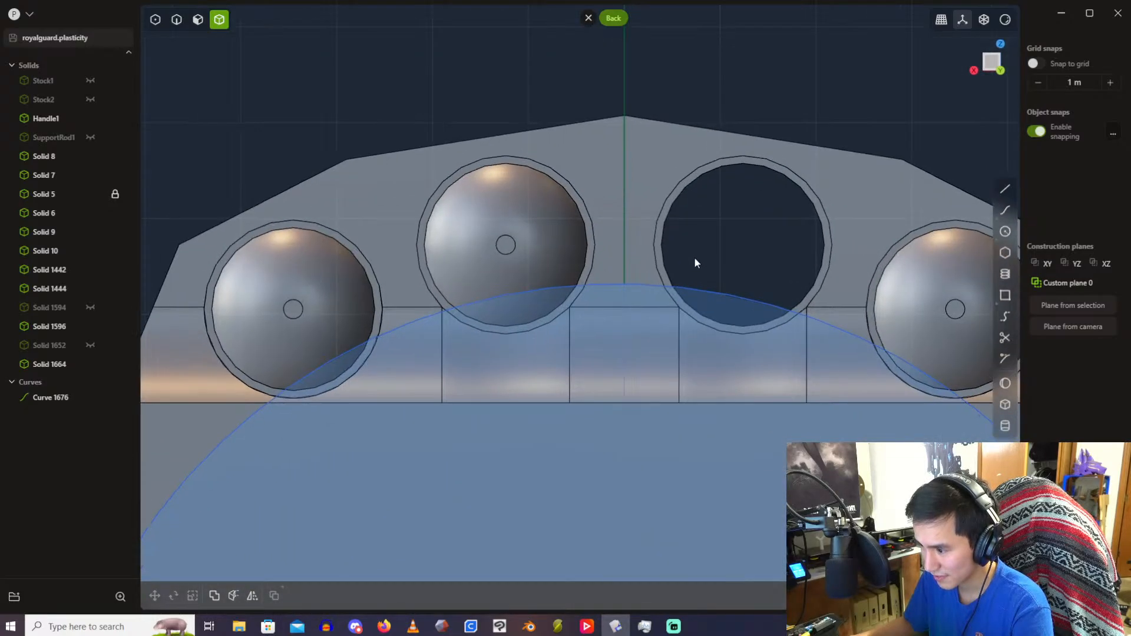
scroll(695, 259, "down", 2)
scroll(695, 258, "down", 2)
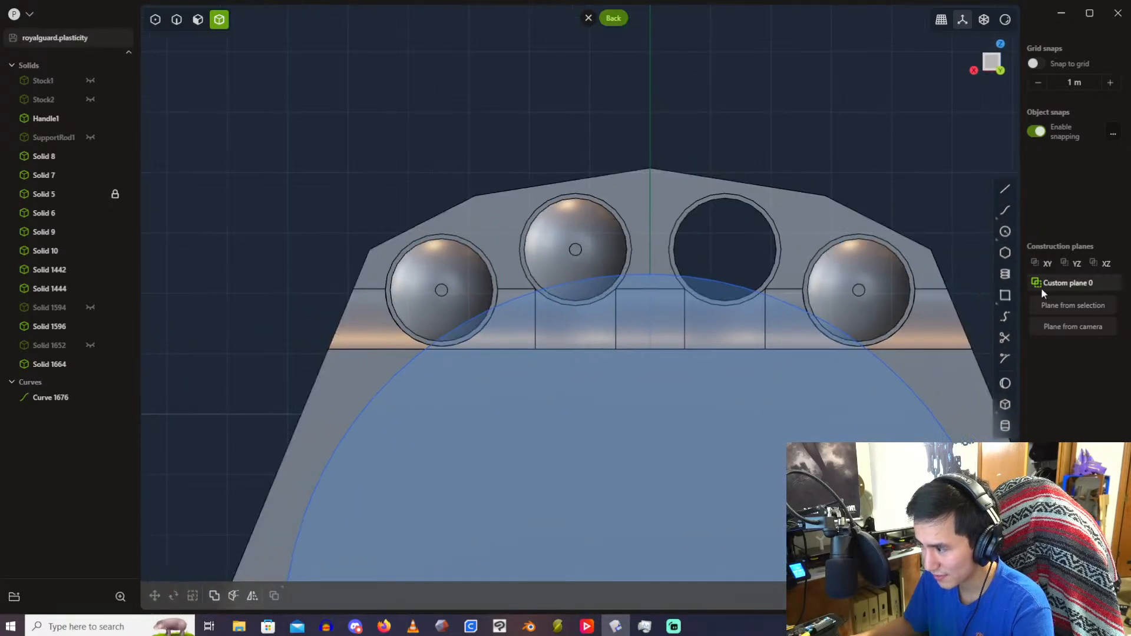
key("r")
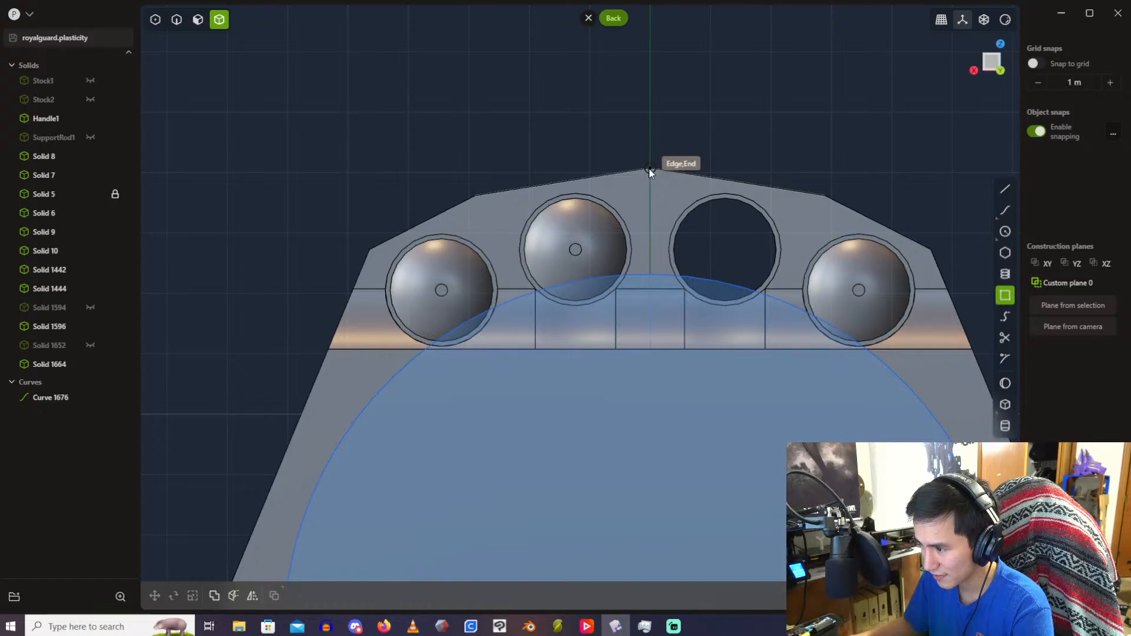
left_click(651, 170)
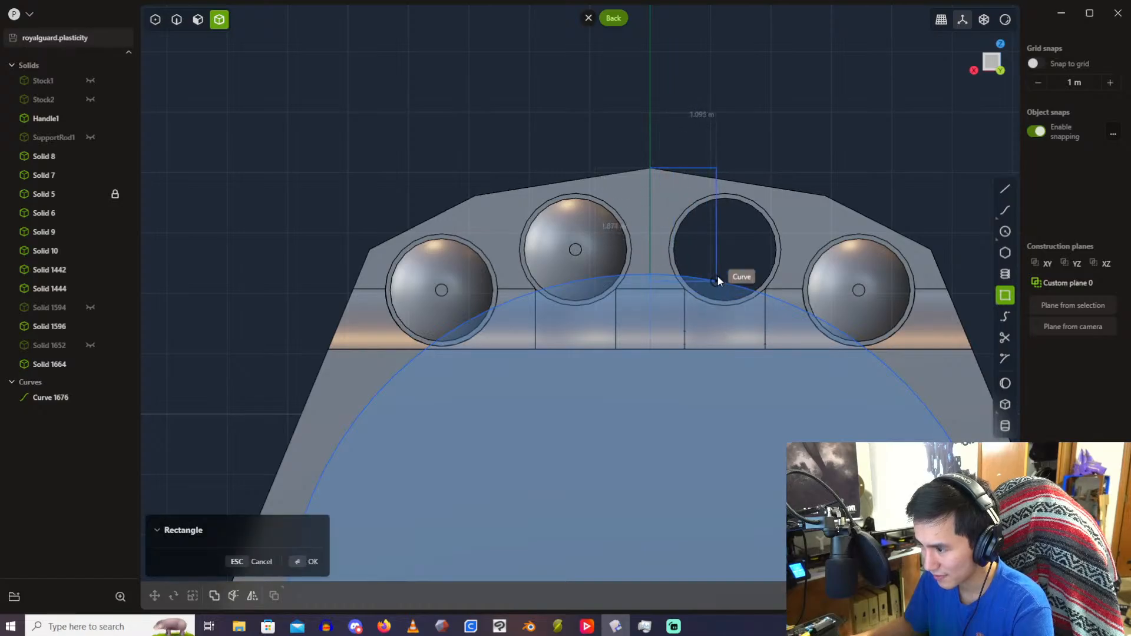
key("Escape")
Step: Measure with the Line tool from the vertical centre line to the rims of the two inner barrel holes
left_click(1006, 189)
scroll(664, 231, "up", 3)
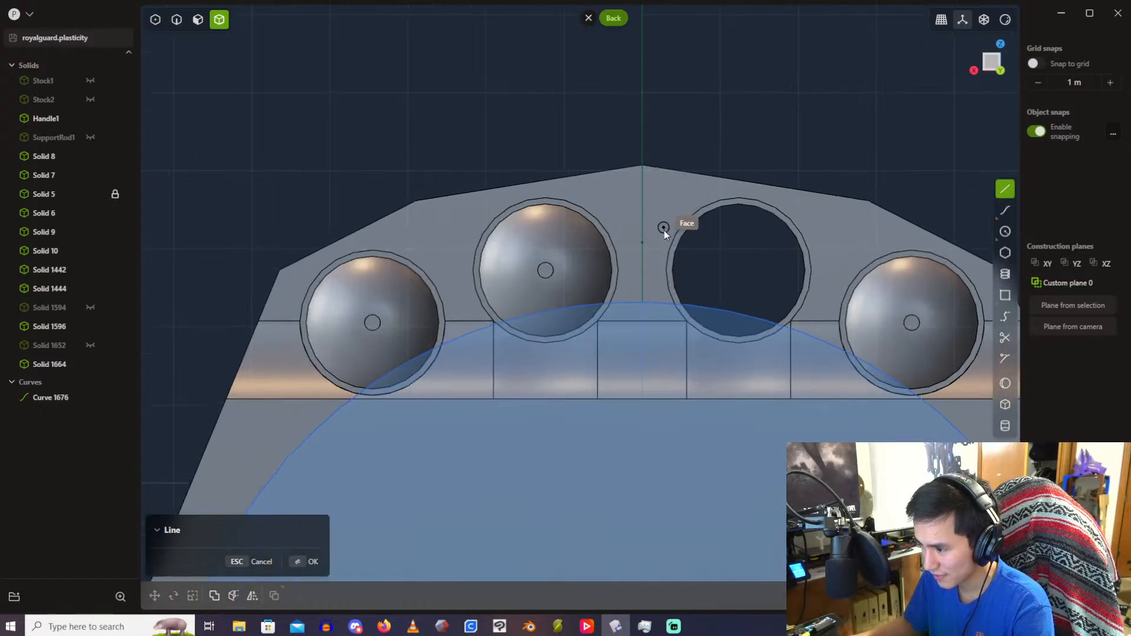
left_click(642, 247)
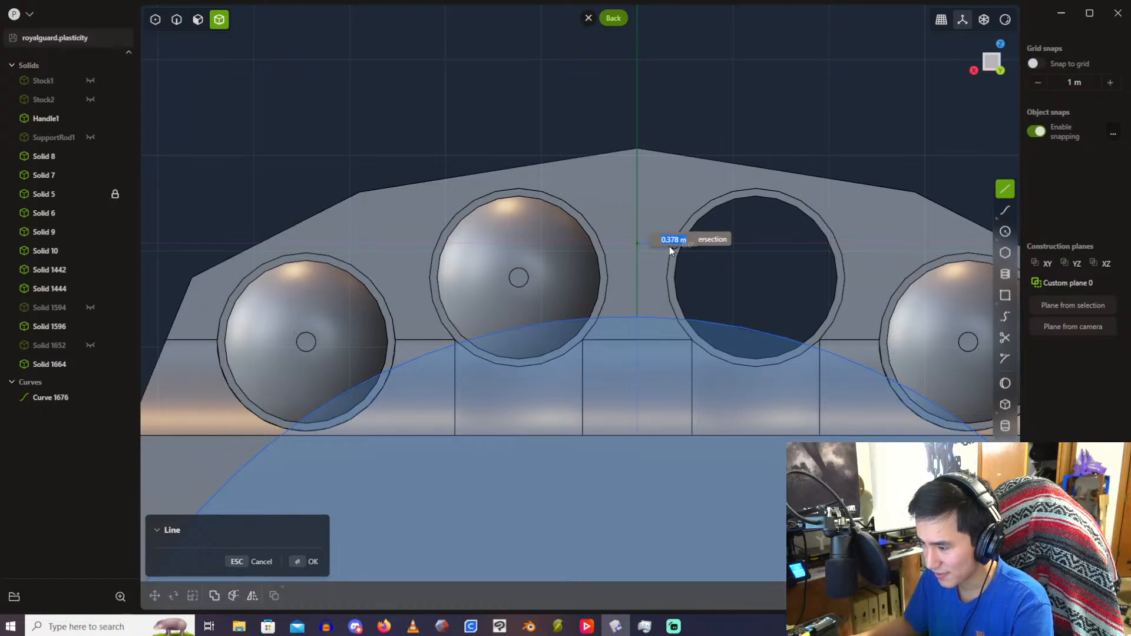
key("Escape")
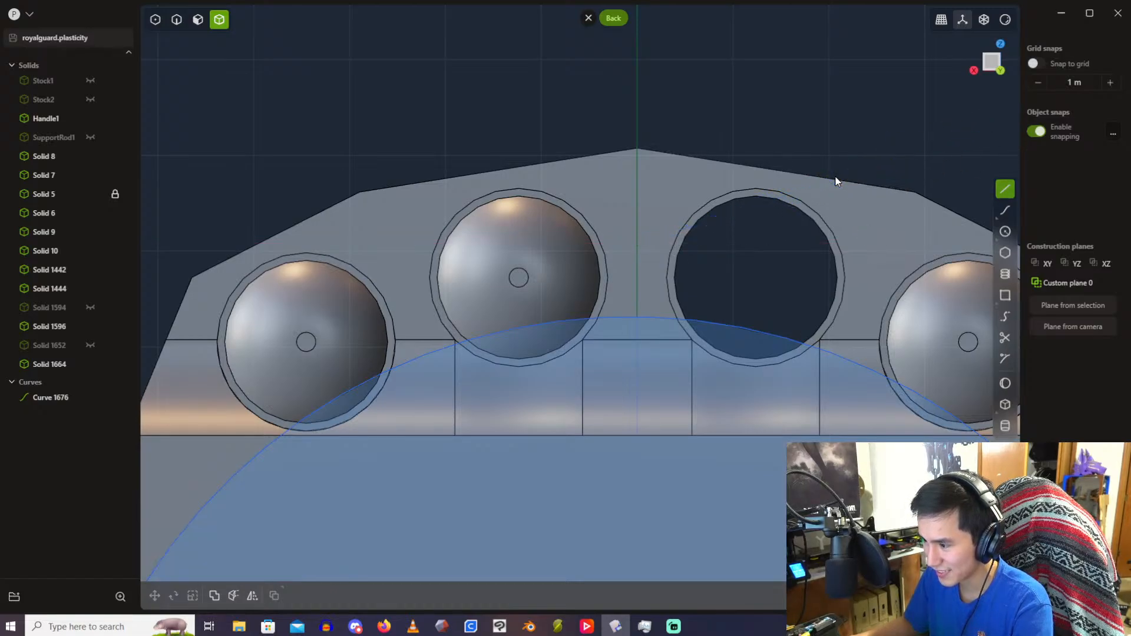
left_click(1005, 191)
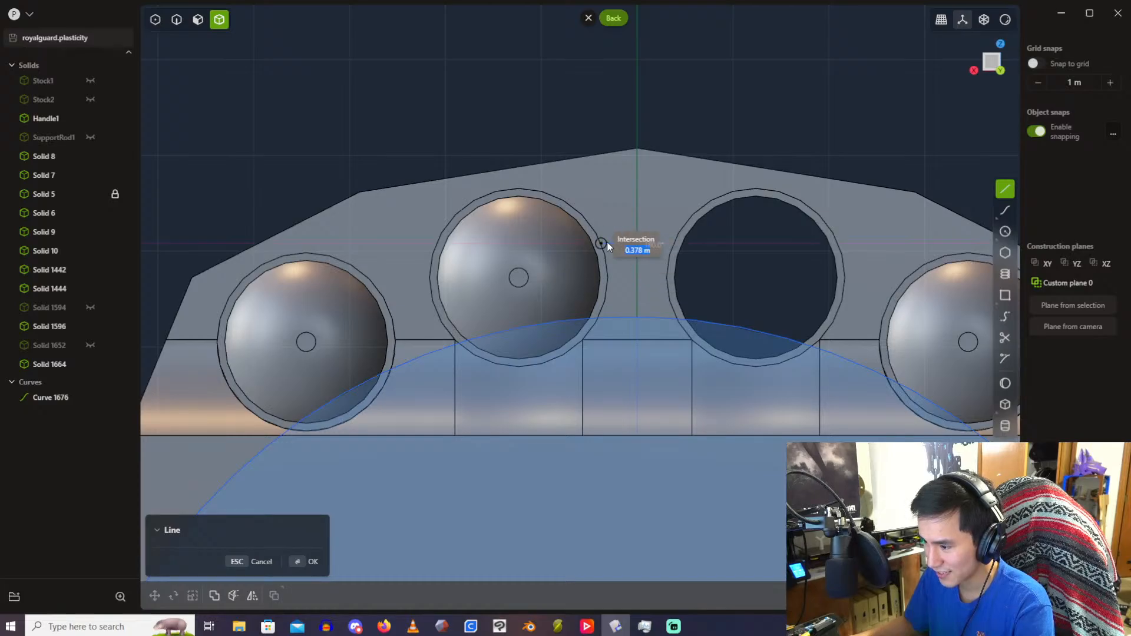
key("Escape")
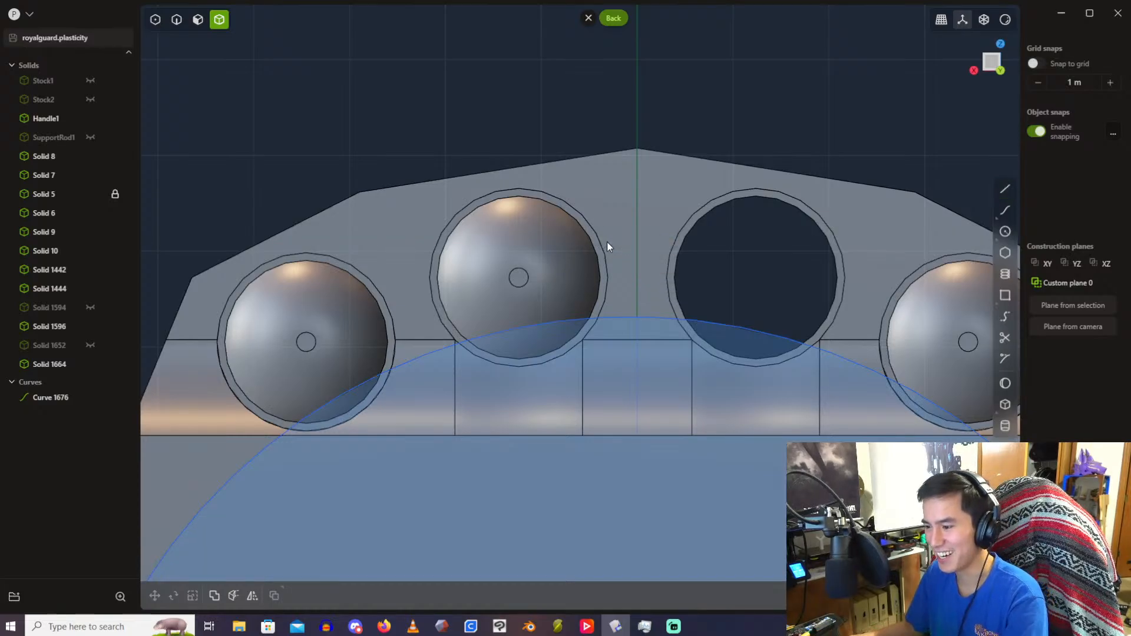
Step: Try to move the end-face circle 1.4 m up along Z with the hidden barrel solid shown again
scroll(607, 242, "down", 4)
scroll(607, 242, "down", 2)
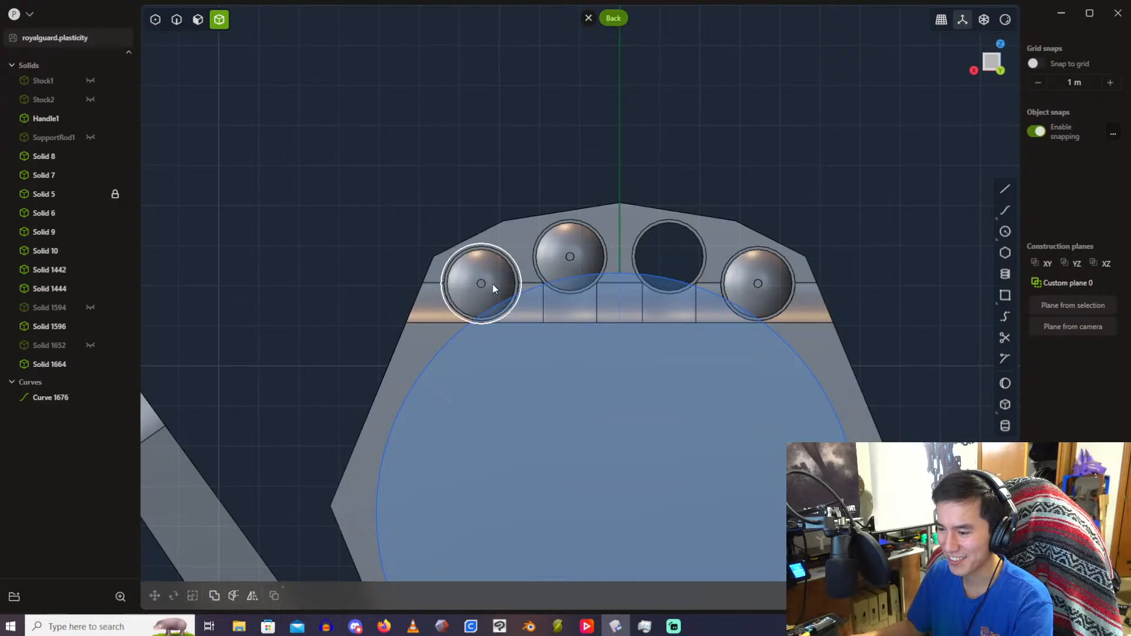
left_click(64, 396)
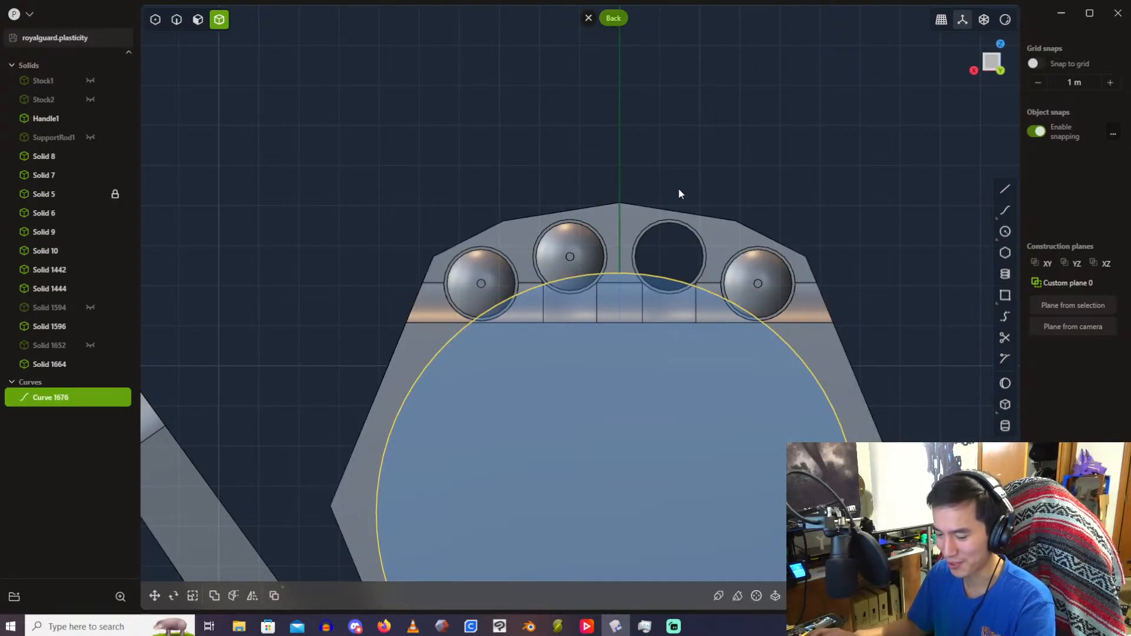
key("g")
left_click_drag(618, 468, 631, 414)
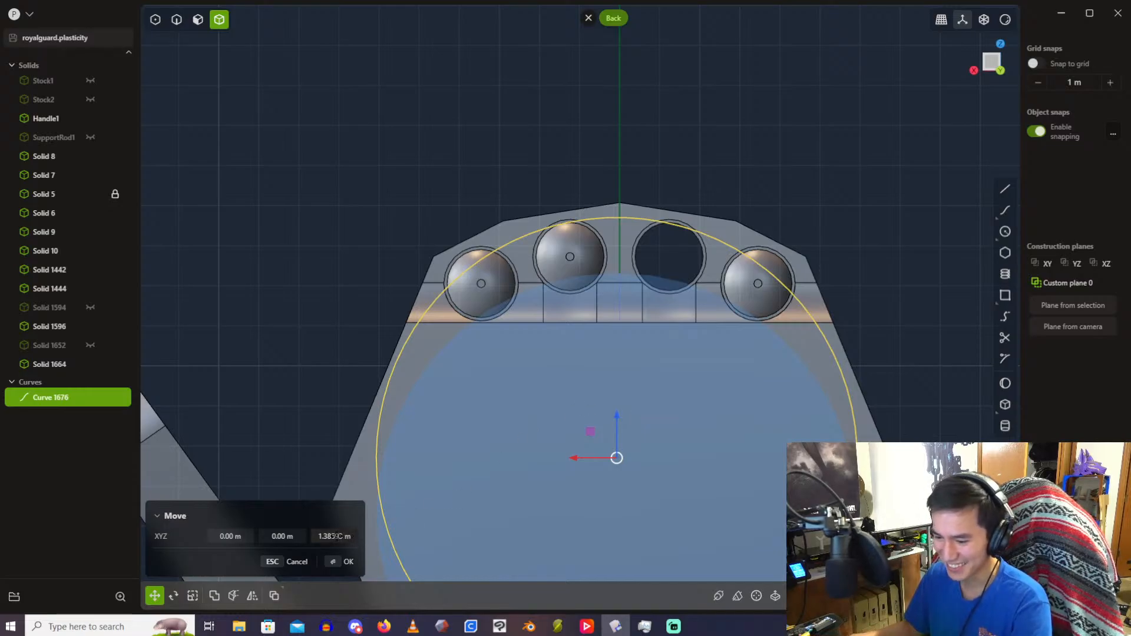
left_click(336, 536)
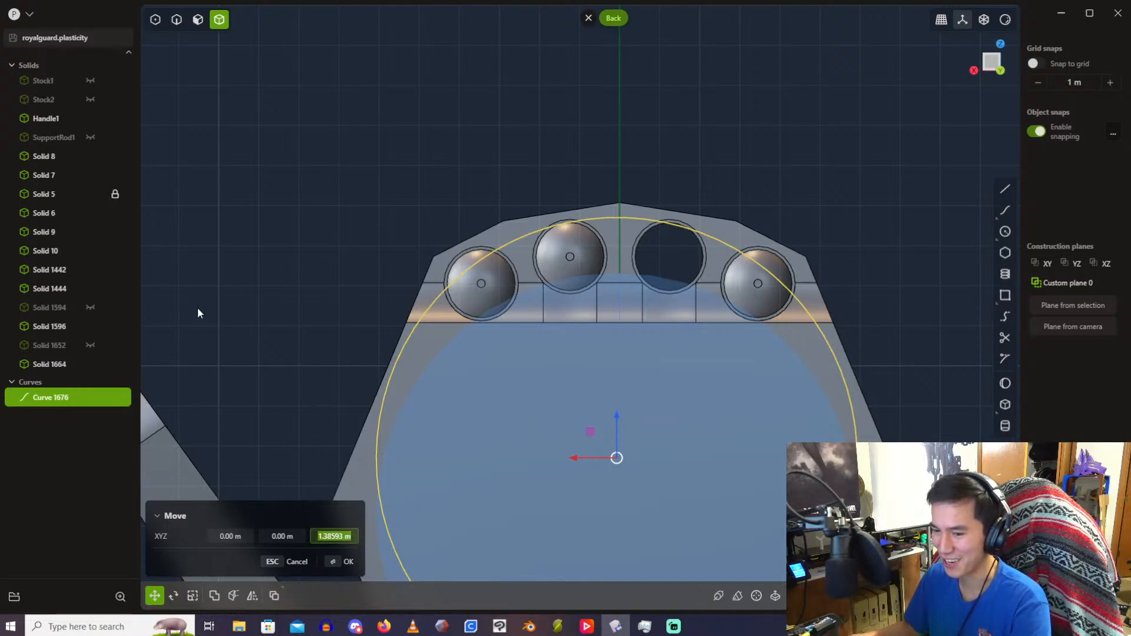
left_click(91, 308)
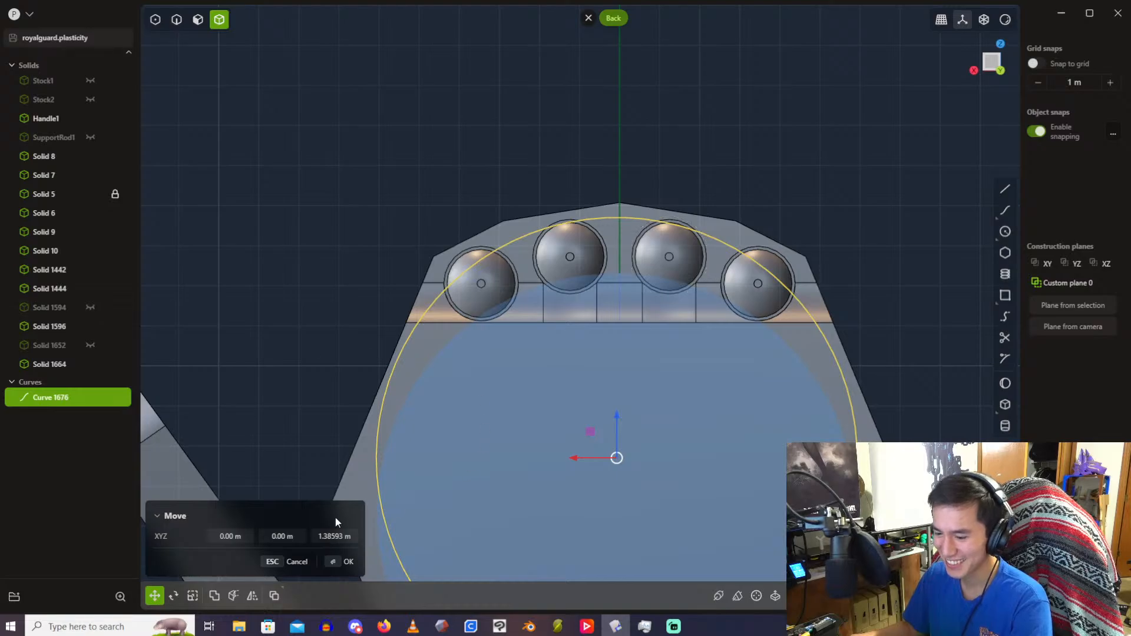
type("1.4")
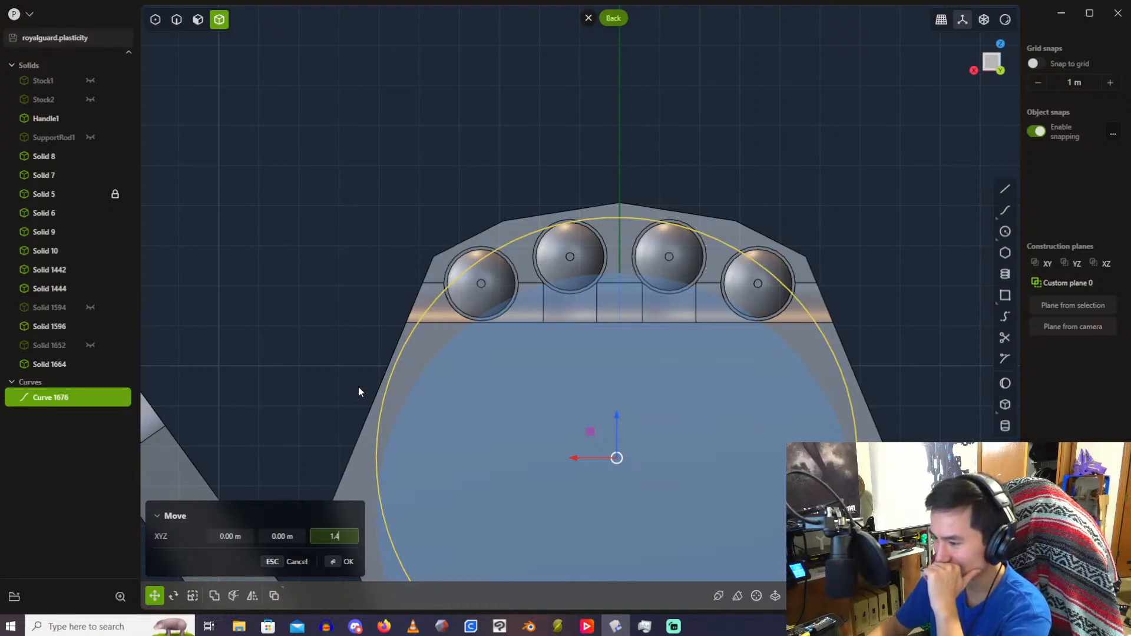
key("Return")
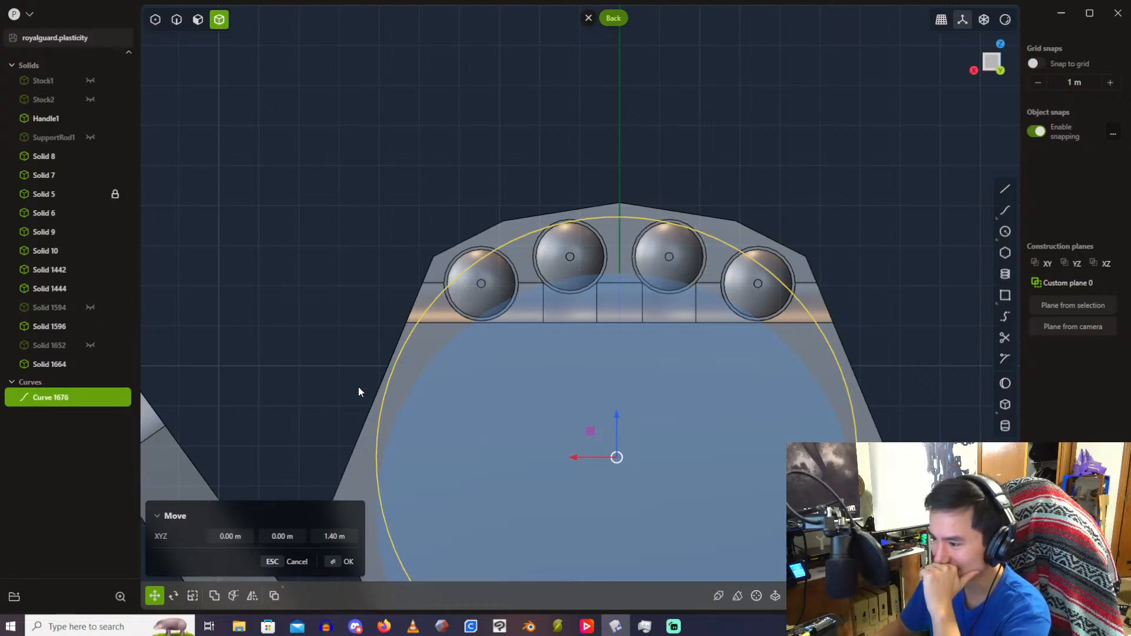
left_click(390, 312)
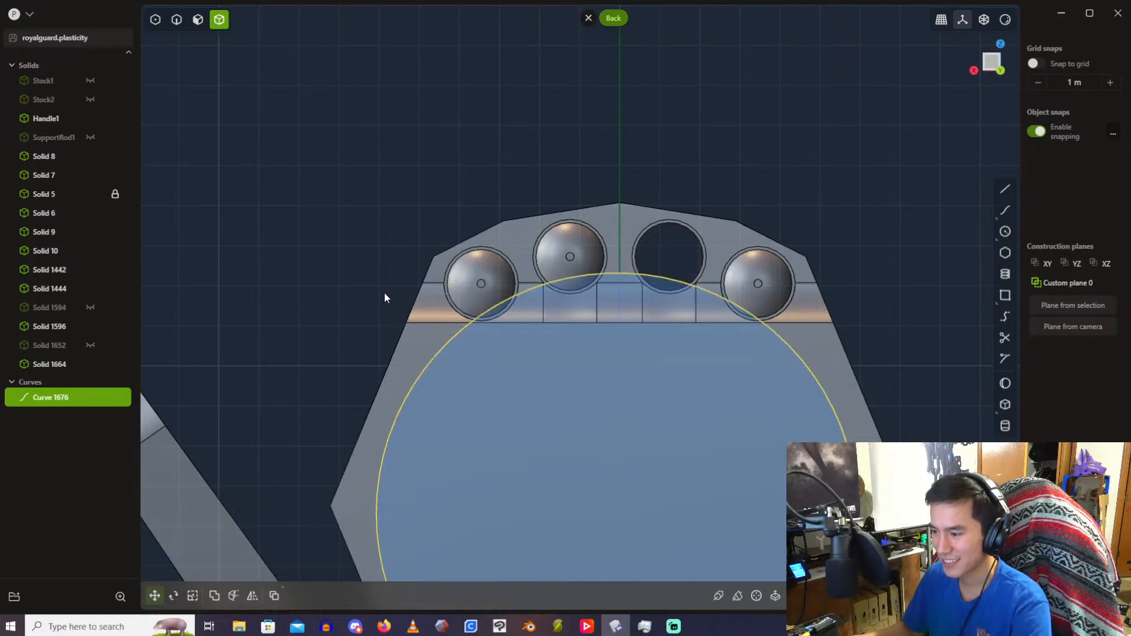
Step: Delete the end-face circle and draw a new one 12 m in diameter, centred on the face's vertical centre line
scroll(422, 265, "down", 3)
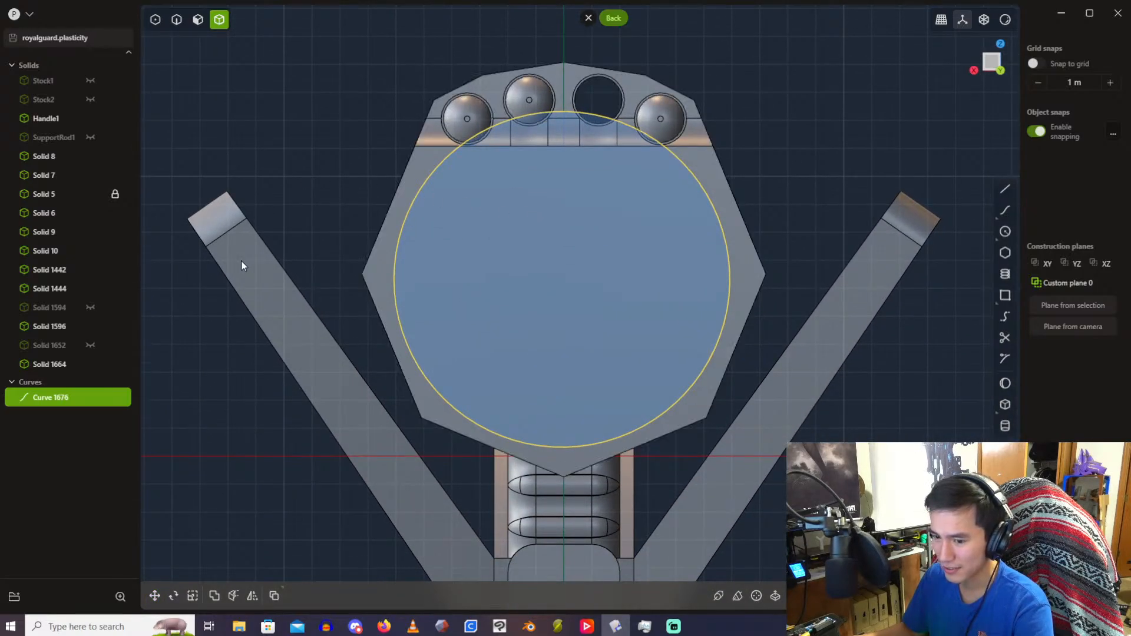
key("Delete")
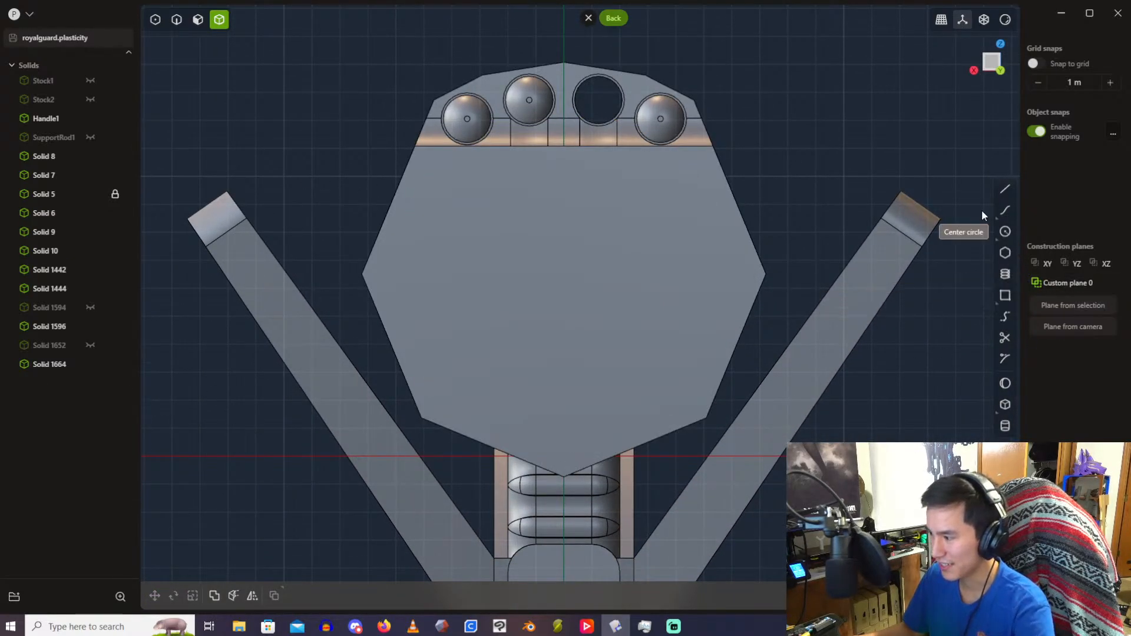
left_click(1005, 232)
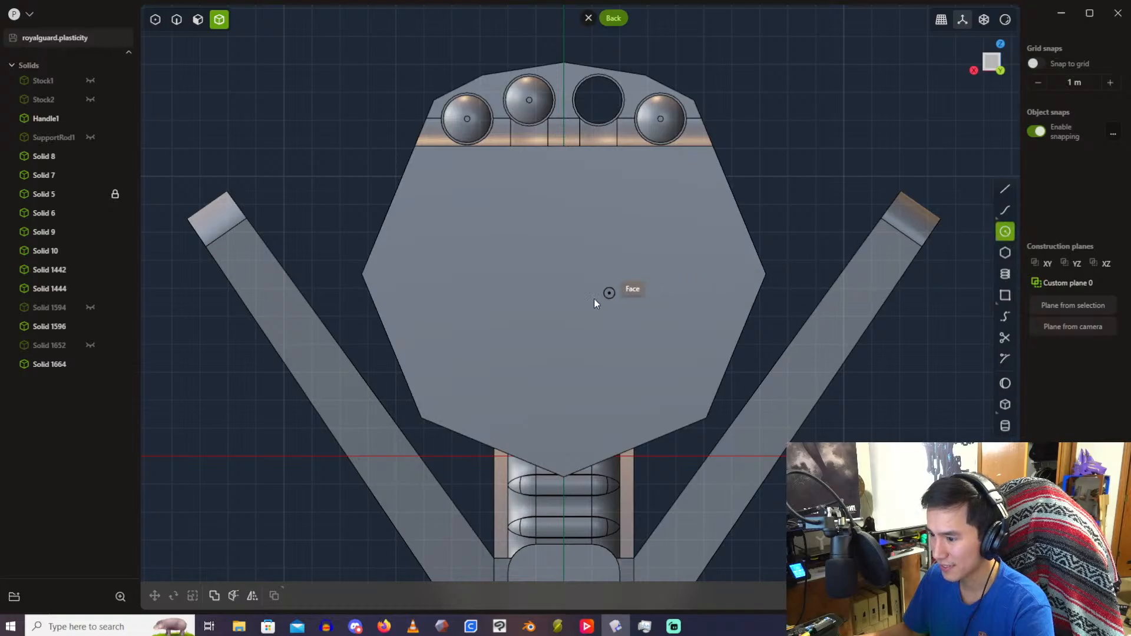
left_click(563, 280)
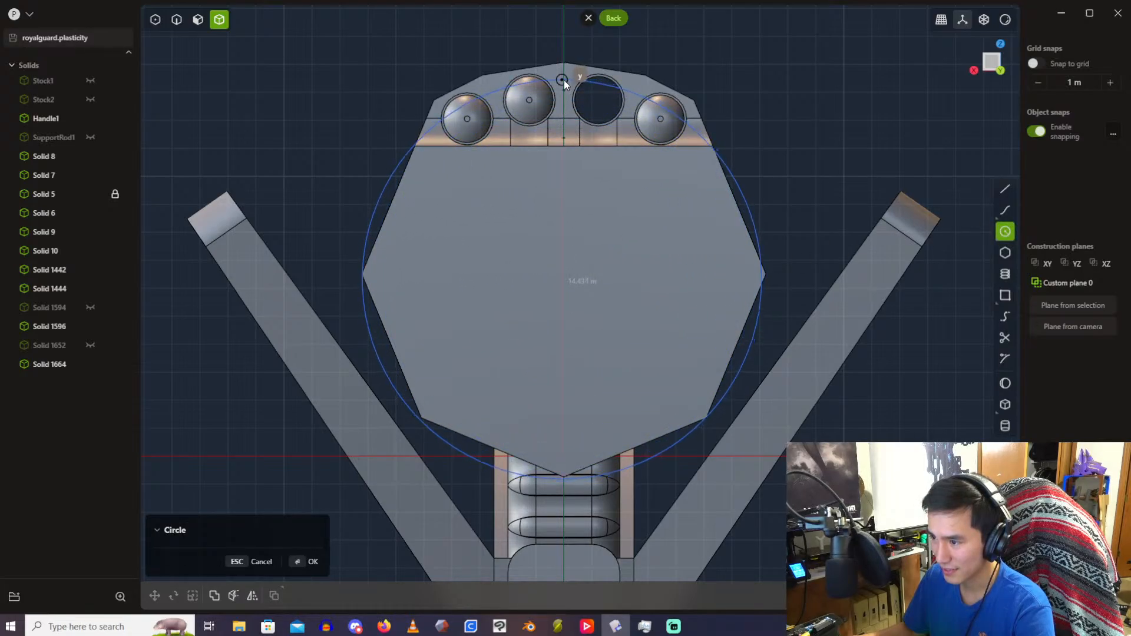
scroll(564, 80, "up", 3)
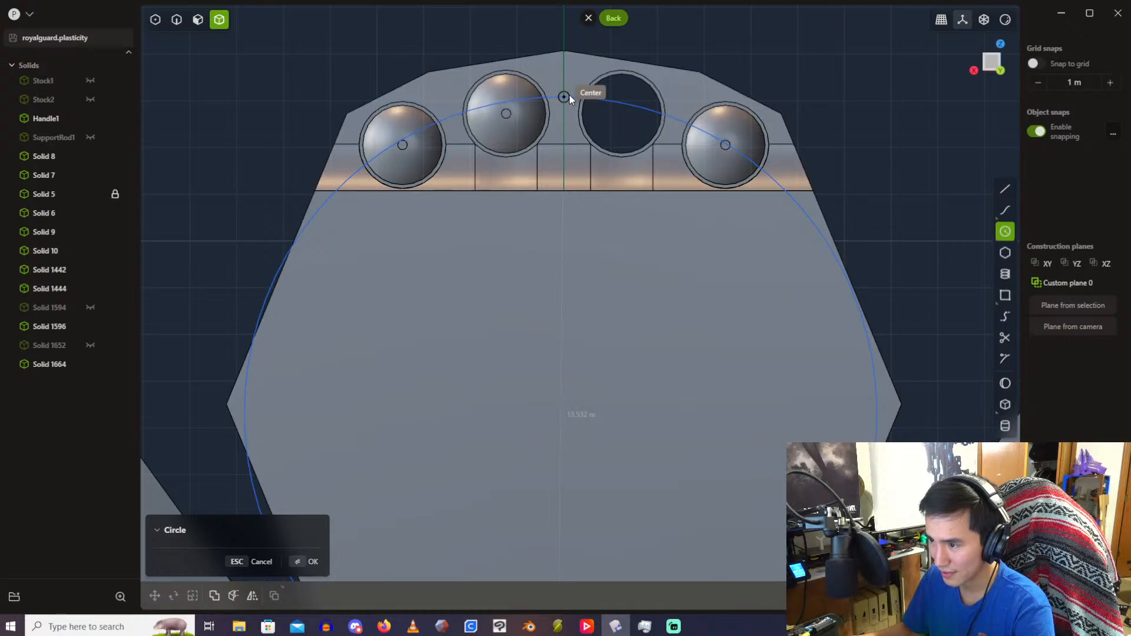
type("12")
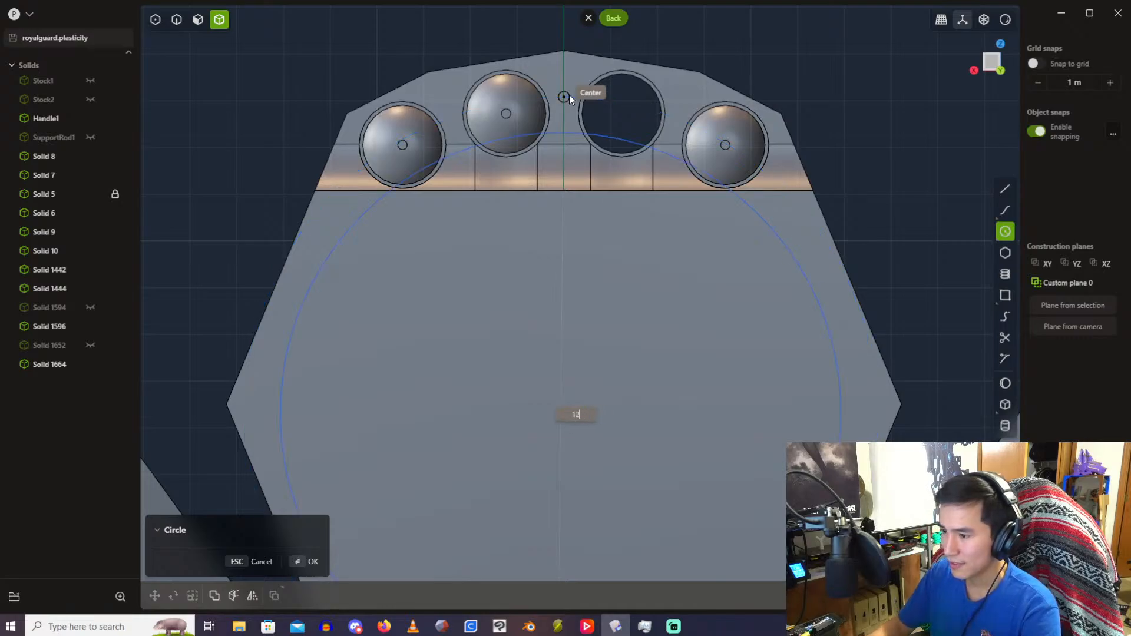
key("Return")
Step: Move the 12 m end-face circle up about 1.52 m along Z, checking its fit against the housing's top and bottom tips
key("g")
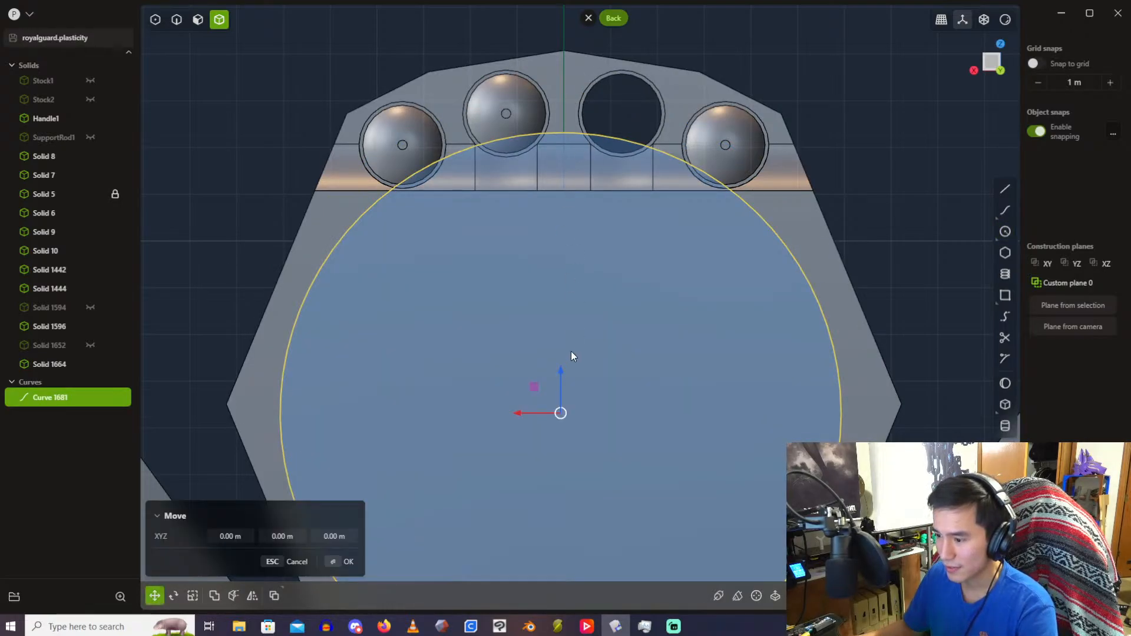
left_click_drag(571, 356, 567, 297)
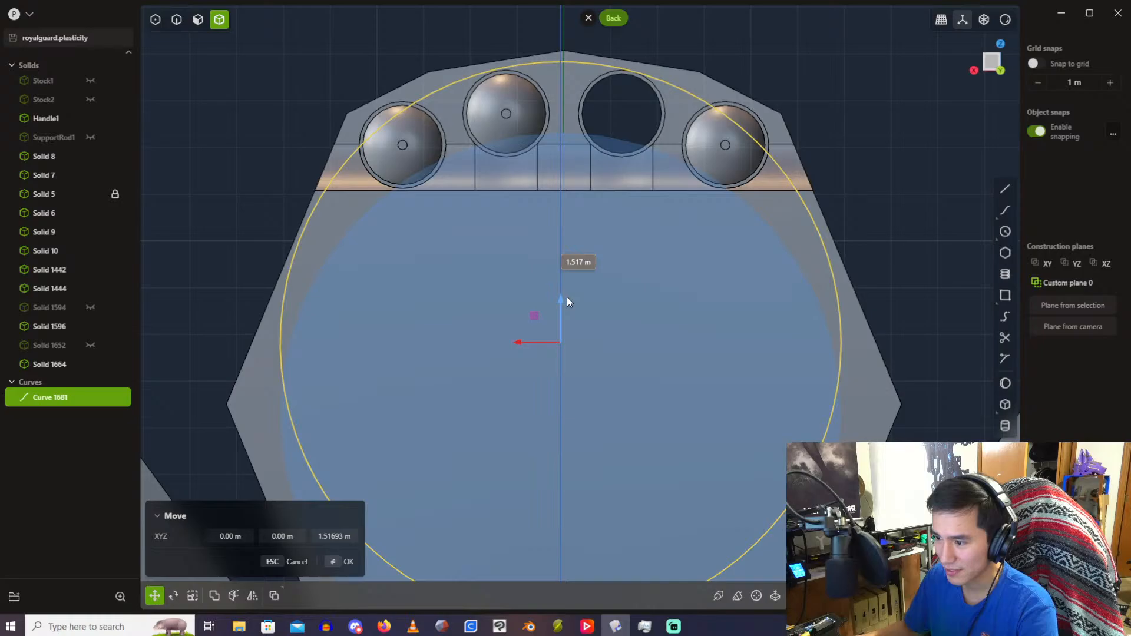
left_click_drag(567, 297, 567, 297)
scroll(567, 297, "down", 4)
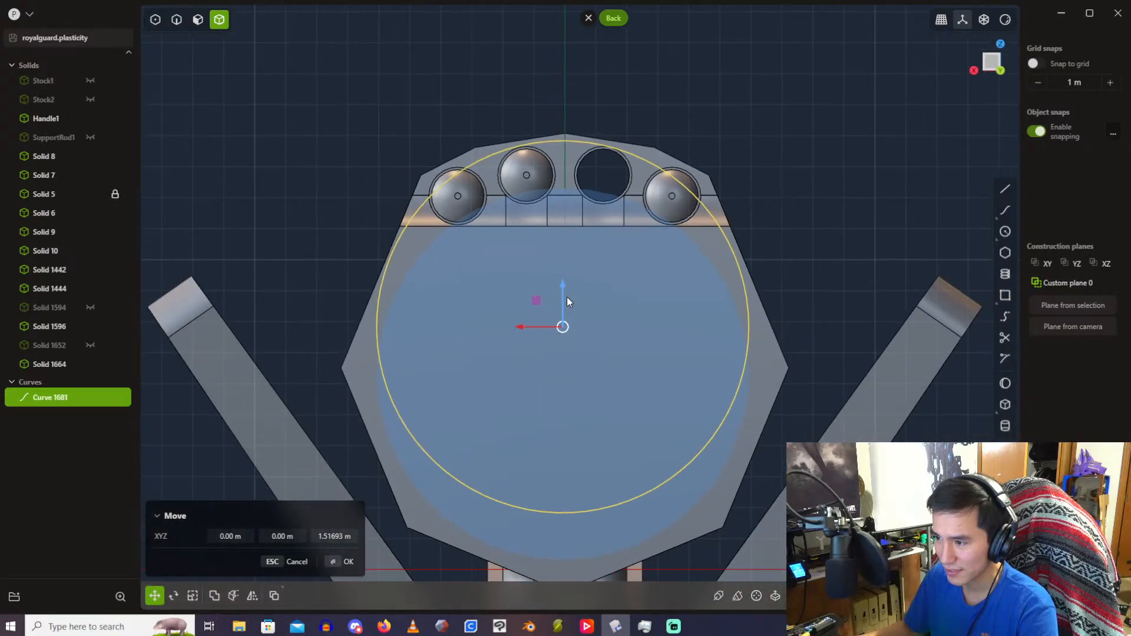
scroll(576, 461, "up", 1)
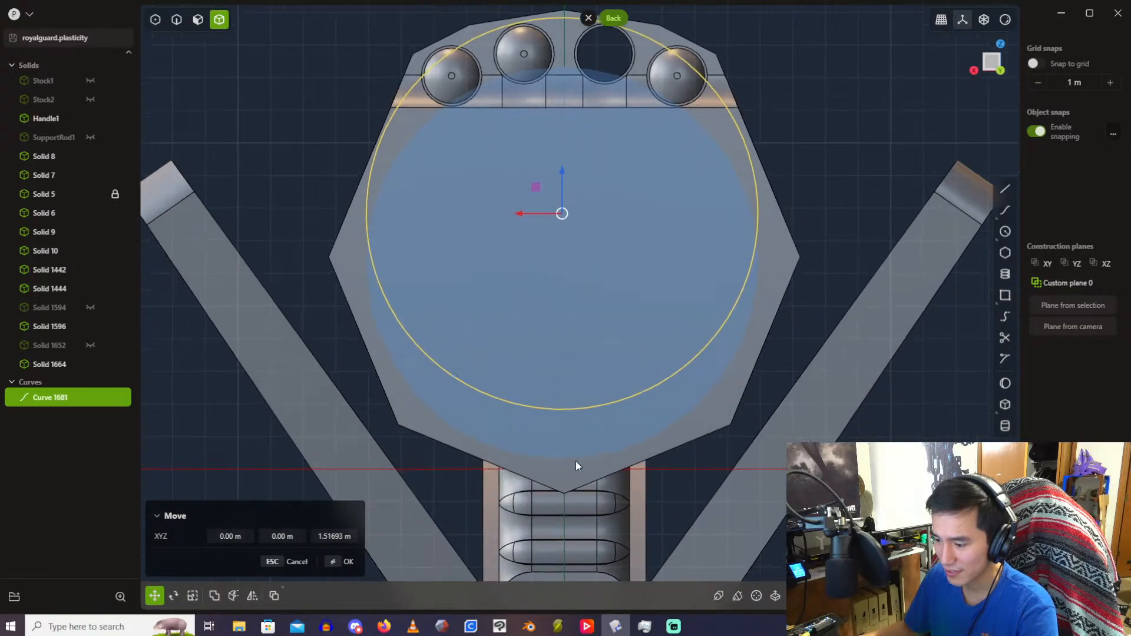
middle_click_drag(576, 462, 595, 168, "shift")
scroll(589, 174, "up", 8)
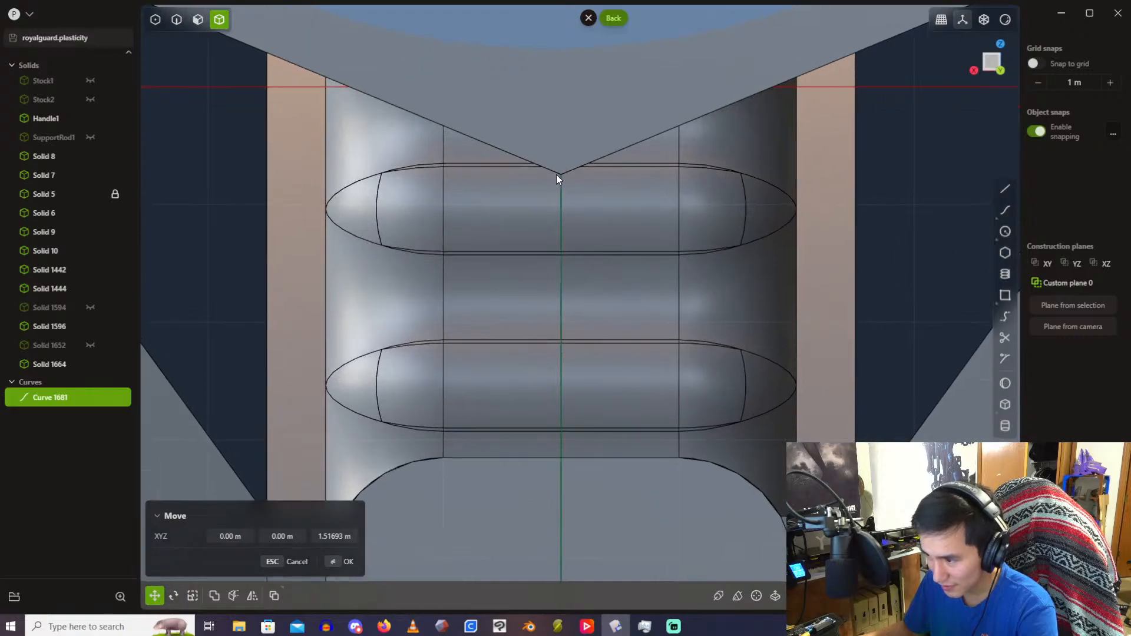
scroll(557, 174, "down", 5)
scroll(556, 175, "down", 2)
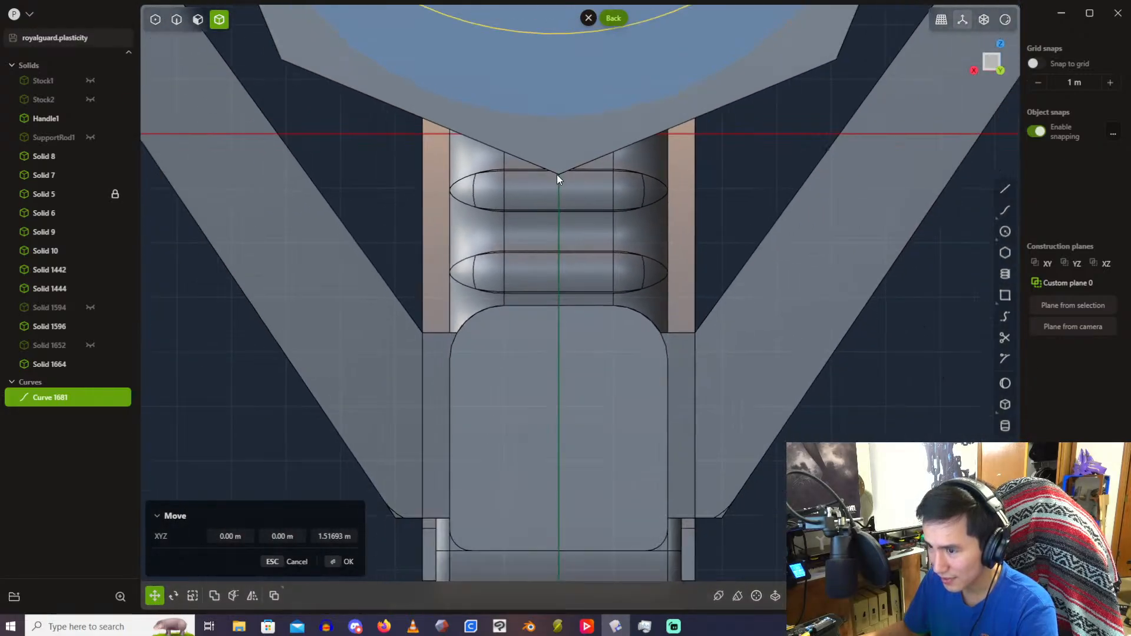
middle_click_drag(557, 175, 524, 341, "shift")
scroll(524, 347, "down", 2)
scroll(529, 235, "up", 4)
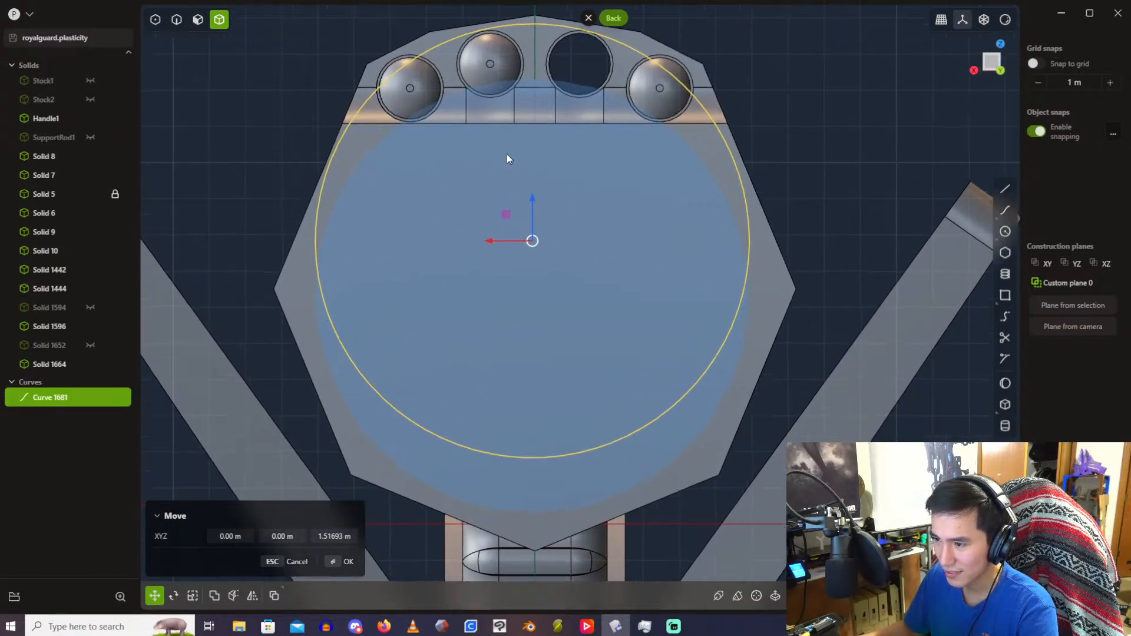
Step: Refine the circle's Z move, trying 1.5 m and settling on a slightly smaller offset, and clear the selection
left_click(332, 536)
type("1.5")
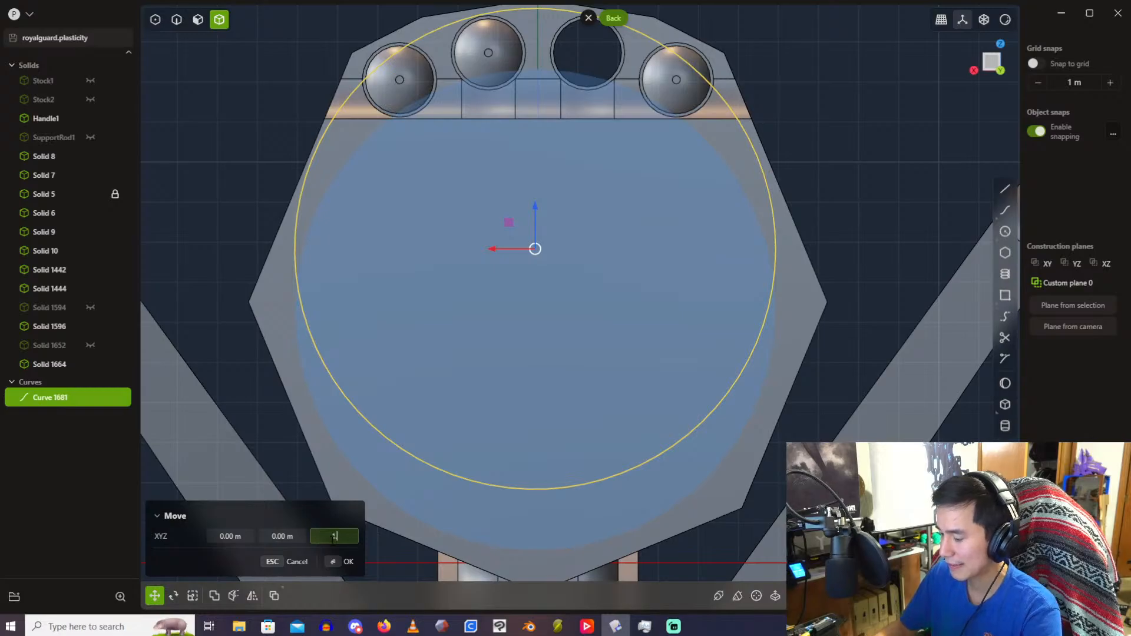
key("Return")
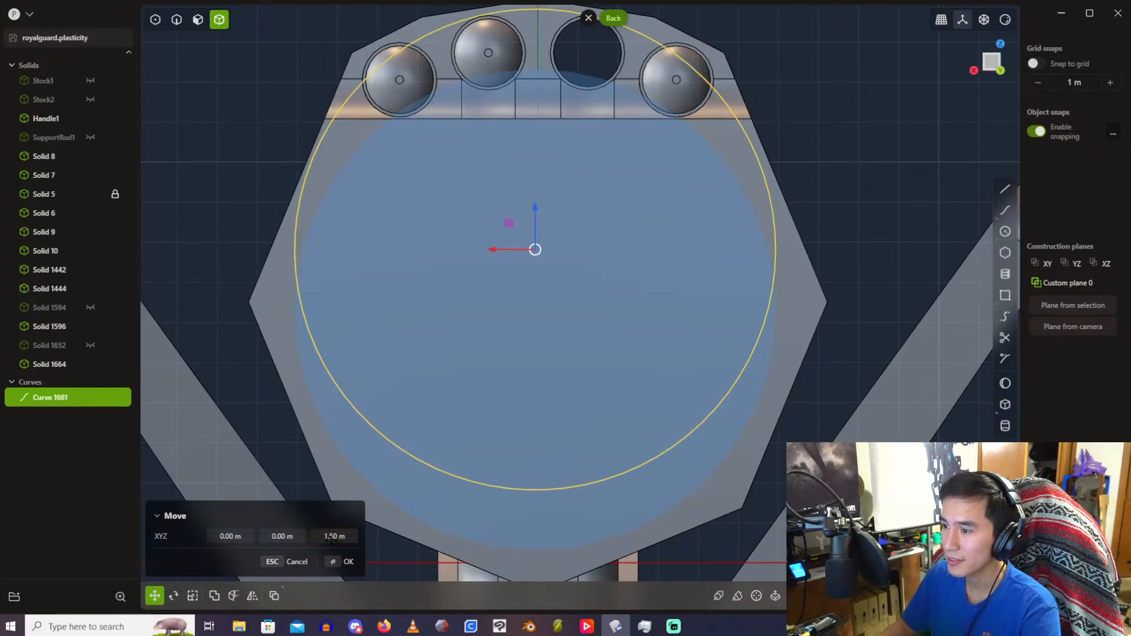
left_click(332, 537)
type("0")
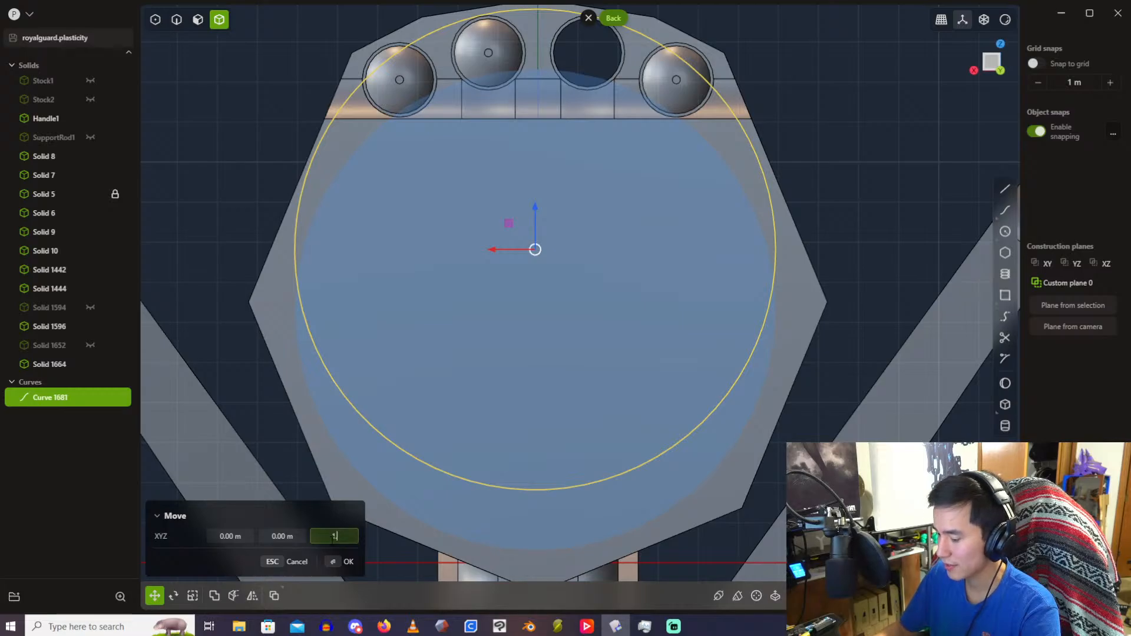
key("Return")
left_click(240, 167)
Step: Try to extrude the circle's region from the end face into the housing
middle_click_drag(240, 166, 570, 137)
scroll(631, 177, "down", 6)
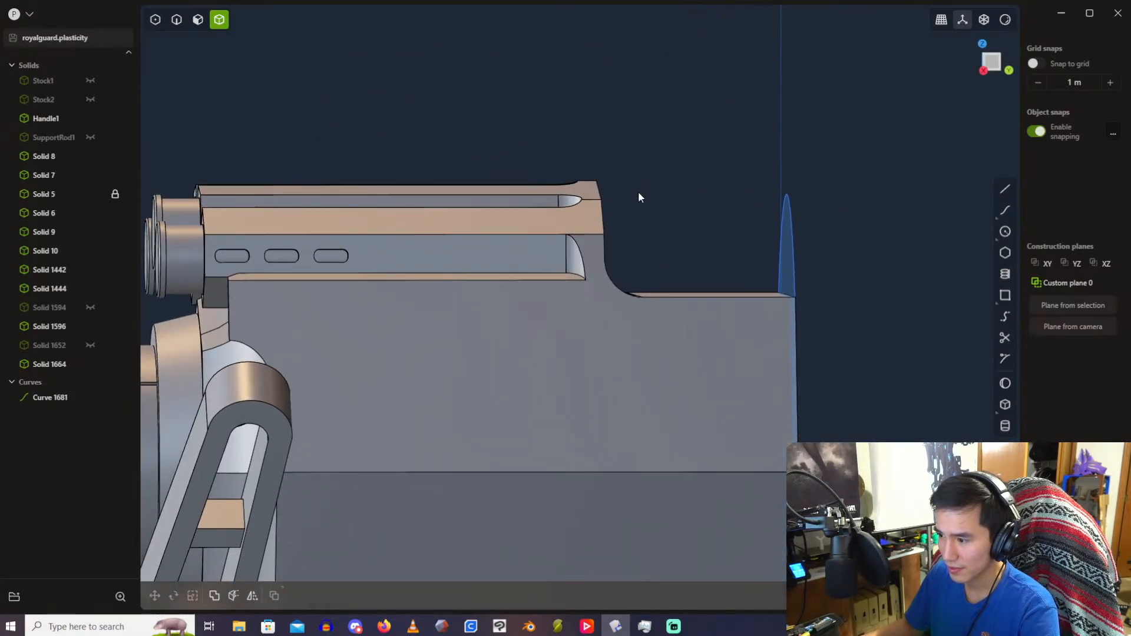
middle_click_drag(628, 179, 508, 130)
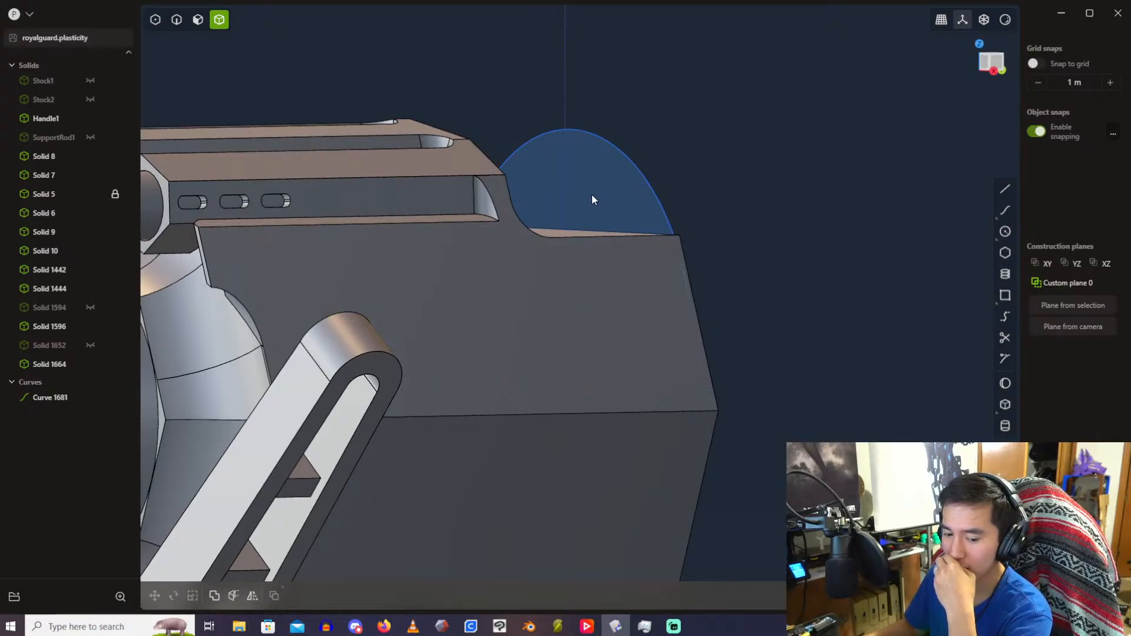
scroll(593, 199, "up", 1)
left_click(196, 23)
left_click(570, 195)
key("e")
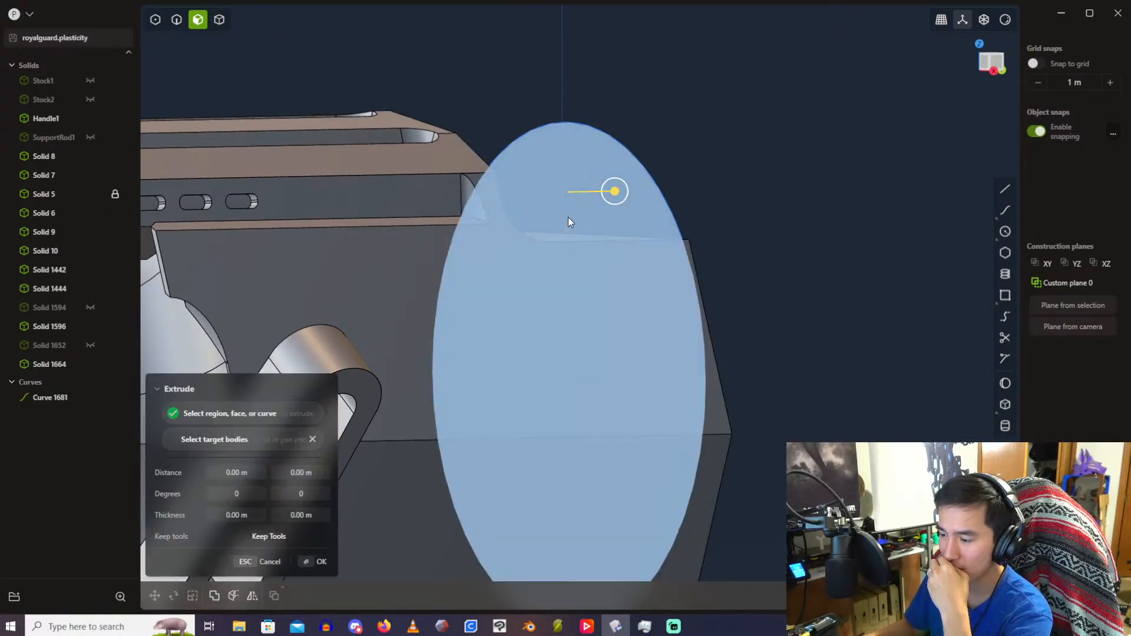
middle_click_drag(448, 190, 564, 201)
left_click_drag(635, 191, 409, 190)
middle_click_drag(409, 189, 278, 157)
key("Escape")
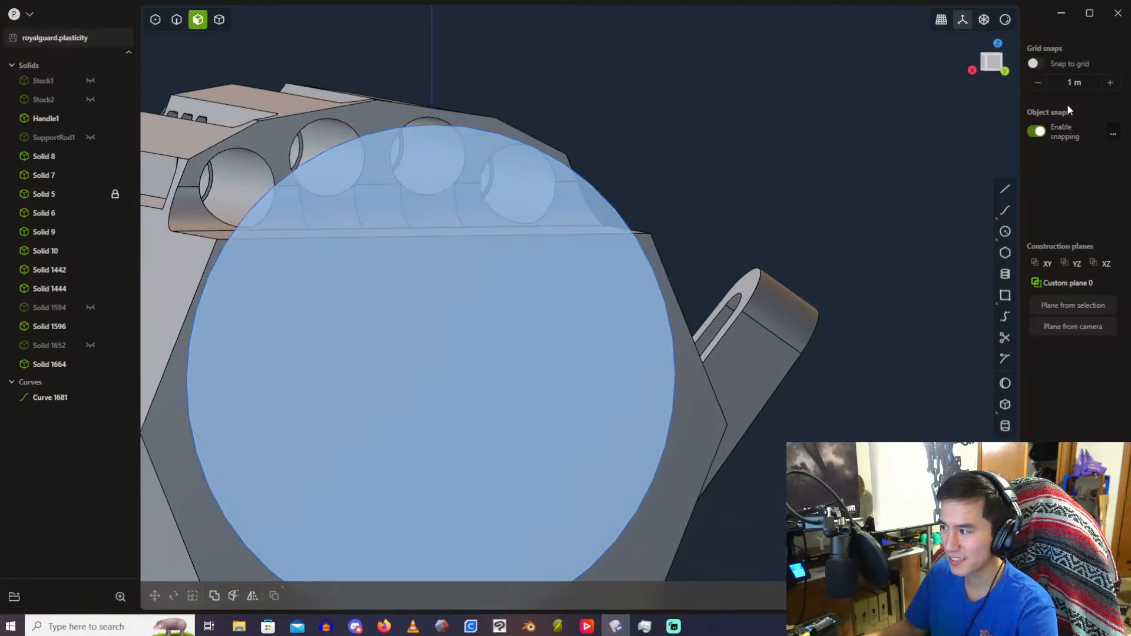
Step: Try to offset the housing's upper side face by about 0.28 m, and clear the face selection in a squared end view
left_click(1006, 71)
key("e")
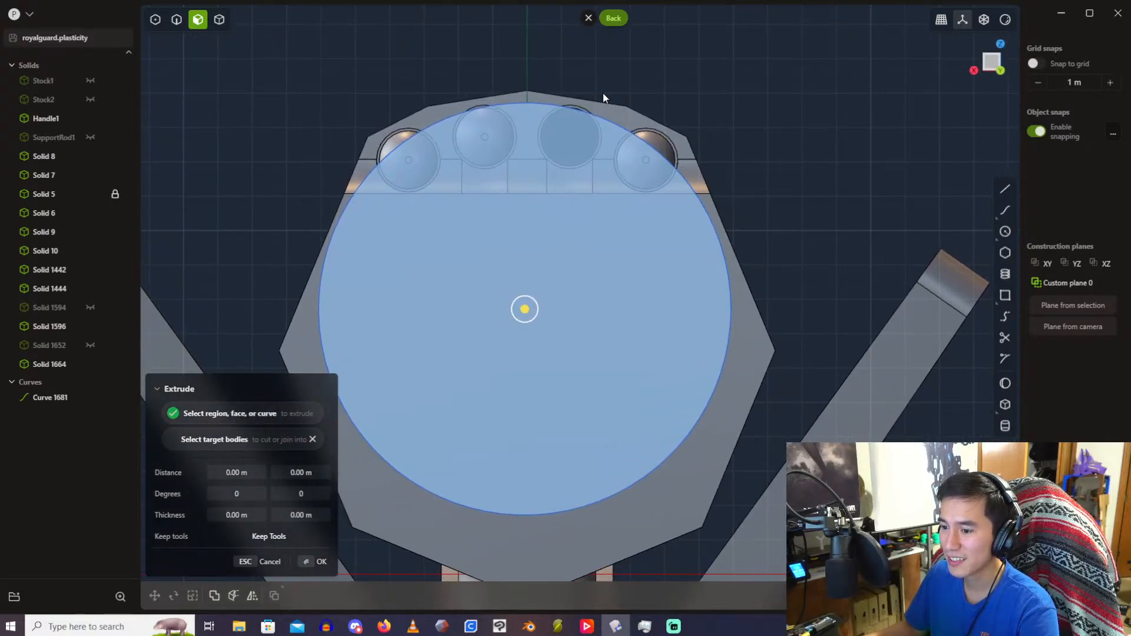
middle_click_drag(543, 118, 583, 132)
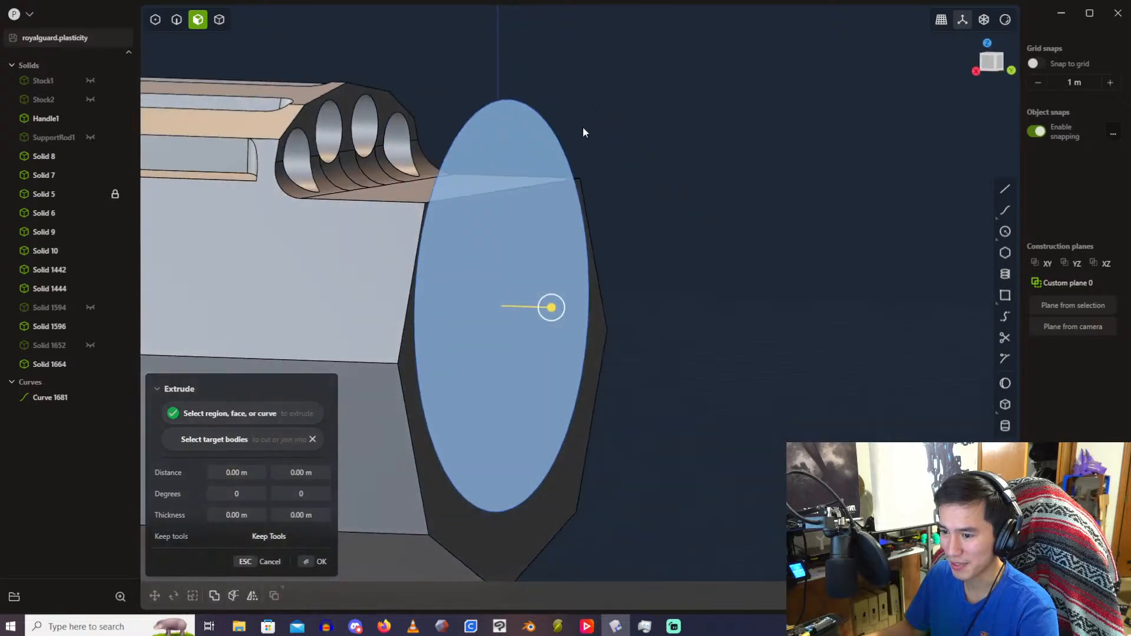
middle_click_drag(309, 140, 512, 116, "shift")
left_click(411, 230)
middle_click_drag(599, 167, 872, 274)
left_click_drag(907, 249, 913, 255)
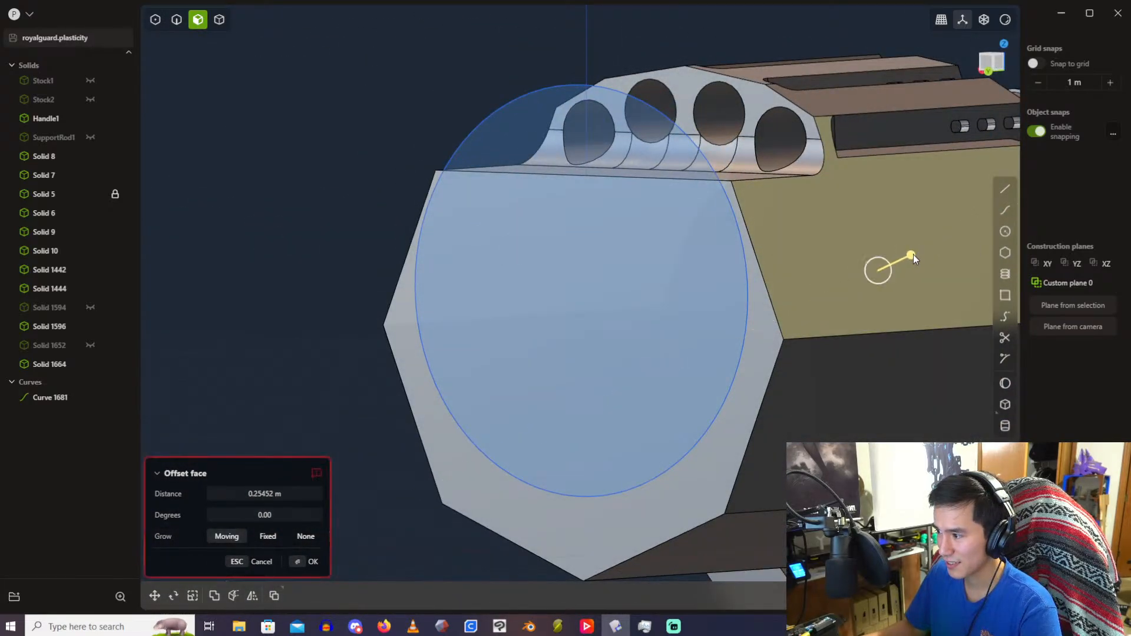
middle_click_drag(327, 129, 794, 205)
left_click_drag(828, 191, 839, 187)
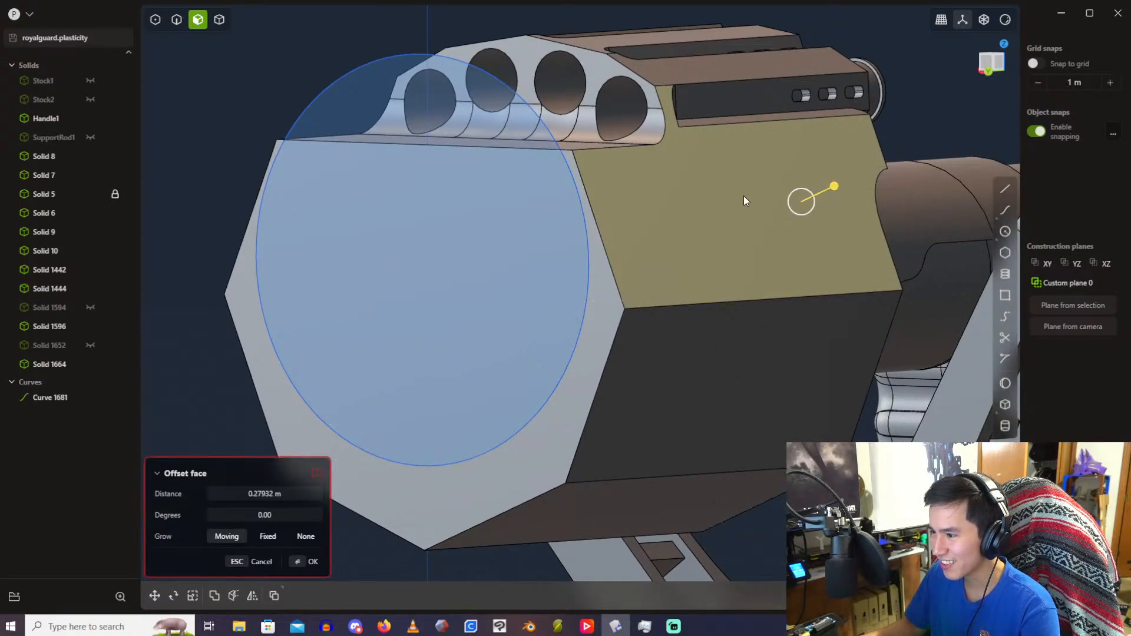
key("Escape")
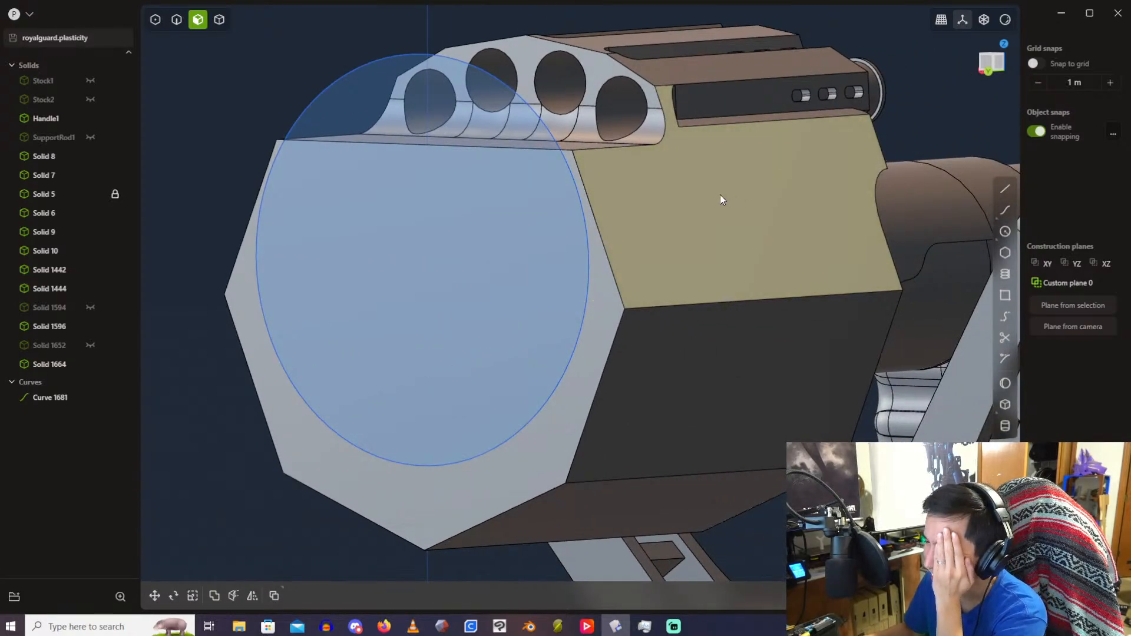
middle_click_drag(720, 194, 852, 88)
left_click(1003, 75)
middle_click_drag(657, 130, 687, 130, "shift")
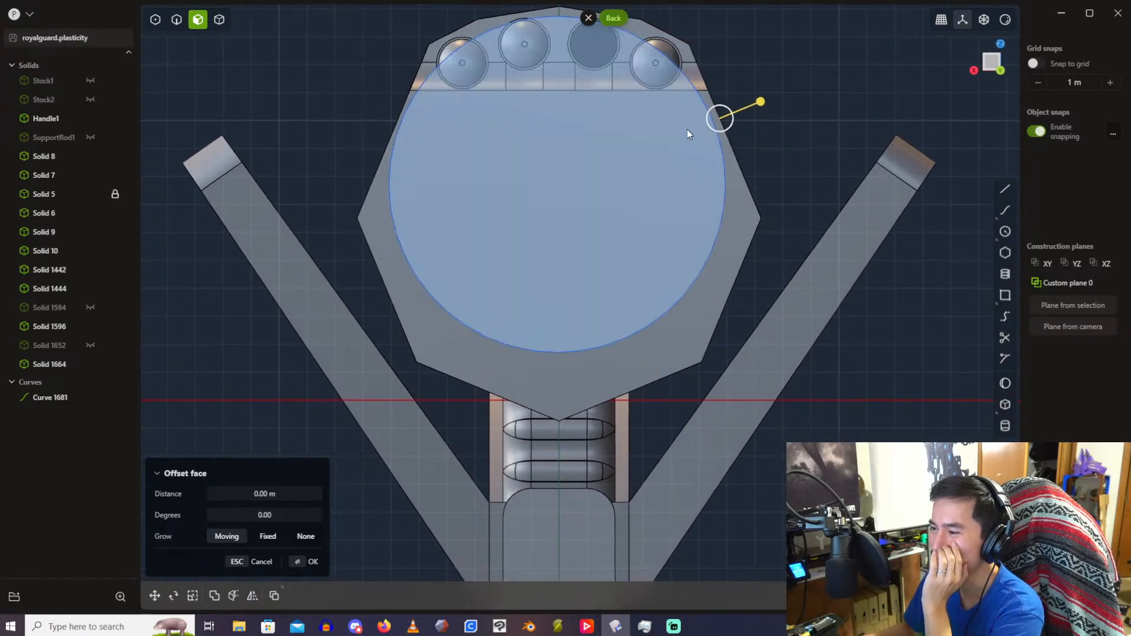
left_click(807, 129)
Step: Try to move the 12 m circle a further 0.19 m or so up along Z
scroll(722, 189, "up", 4)
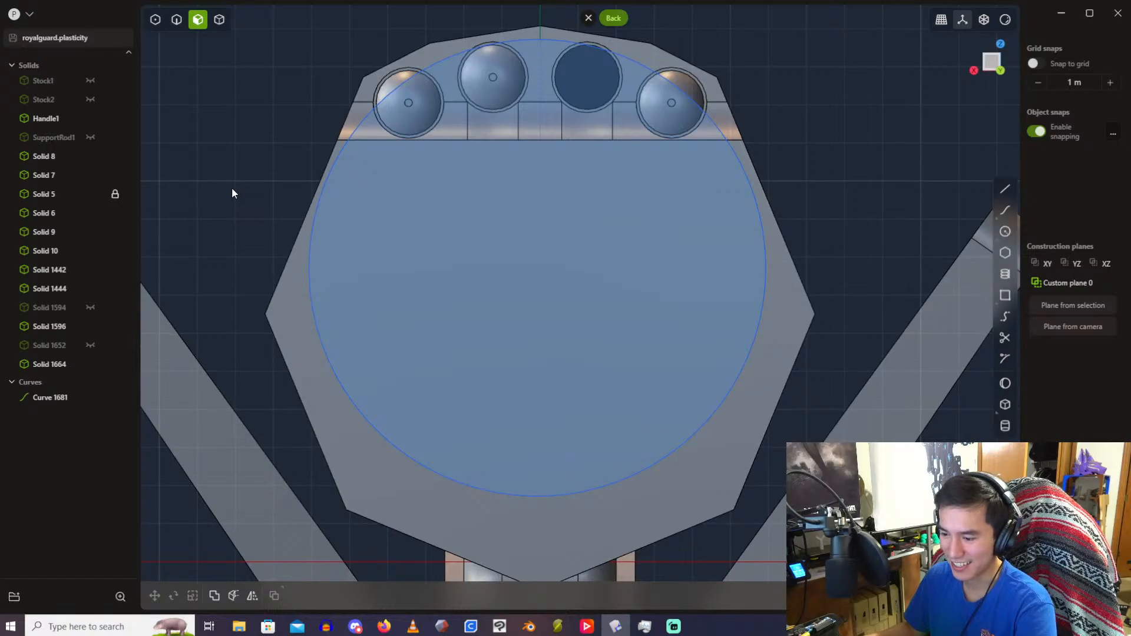
middle_click_drag(295, 145, 335, 134)
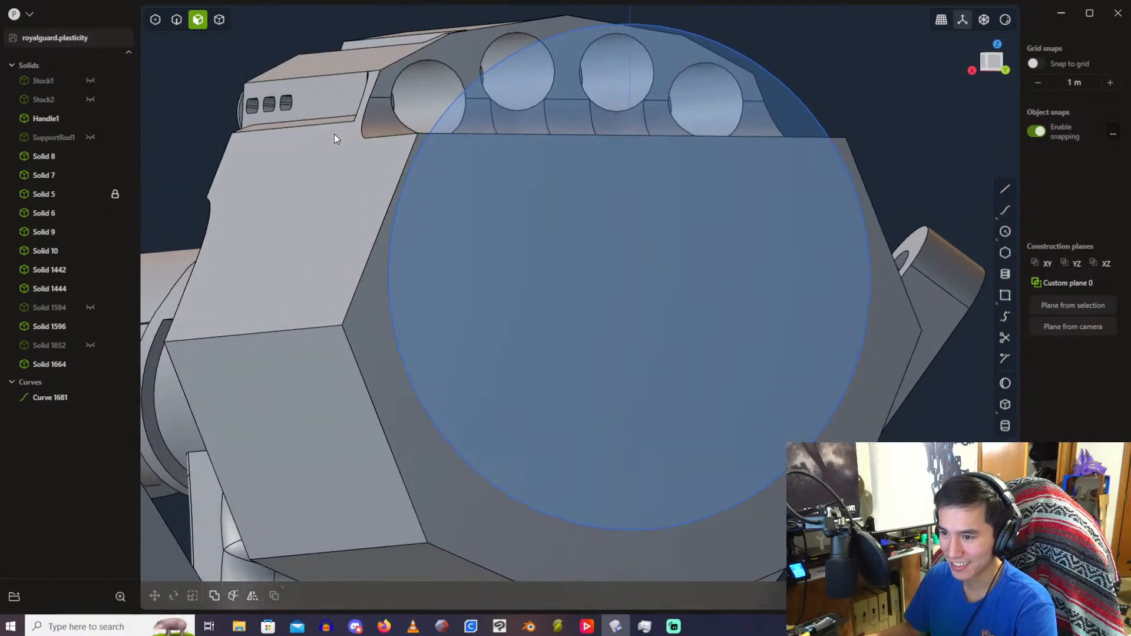
left_click(1002, 71)
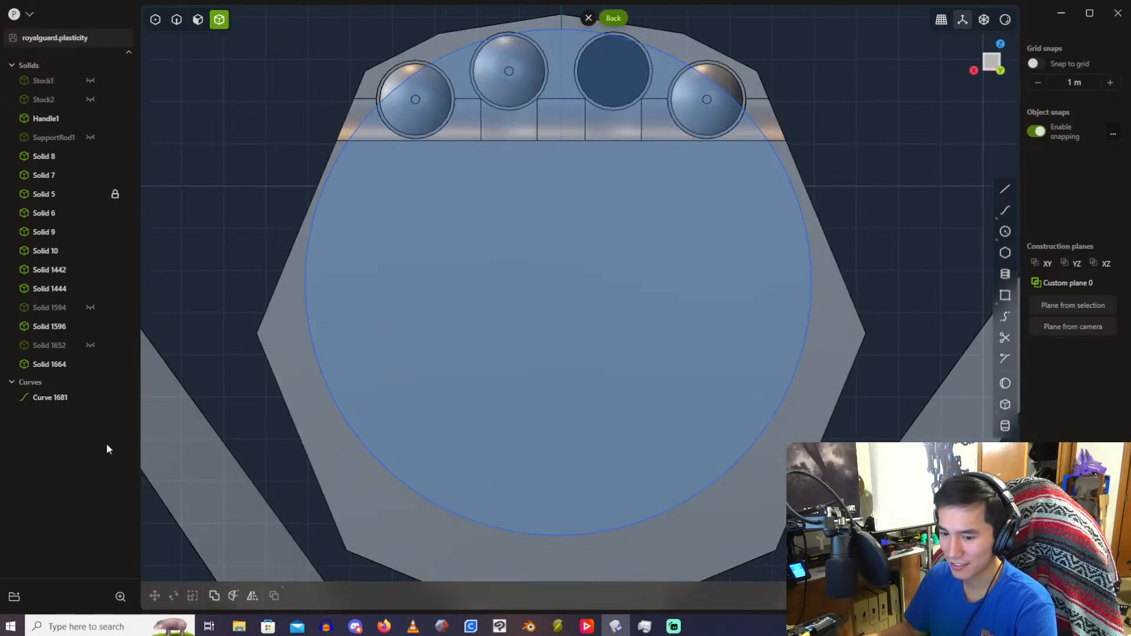
left_click(69, 396)
scroll(377, 332, "up", 2)
middle_click_drag(395, 334, 398, 416, "shift")
key("g")
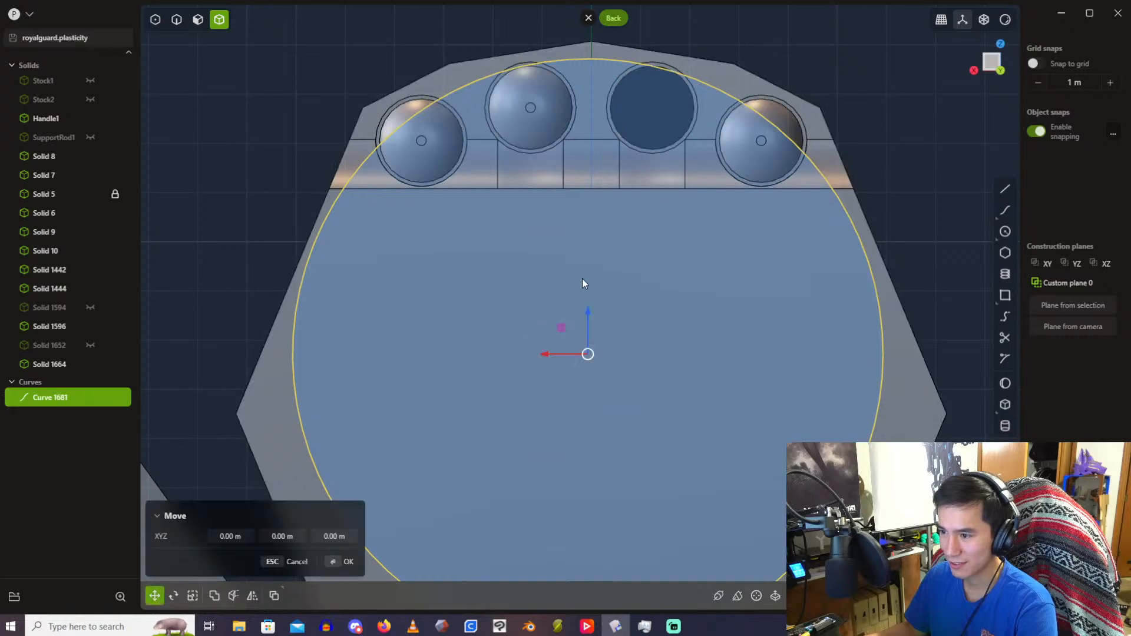
left_click_drag(588, 317, 599, 306)
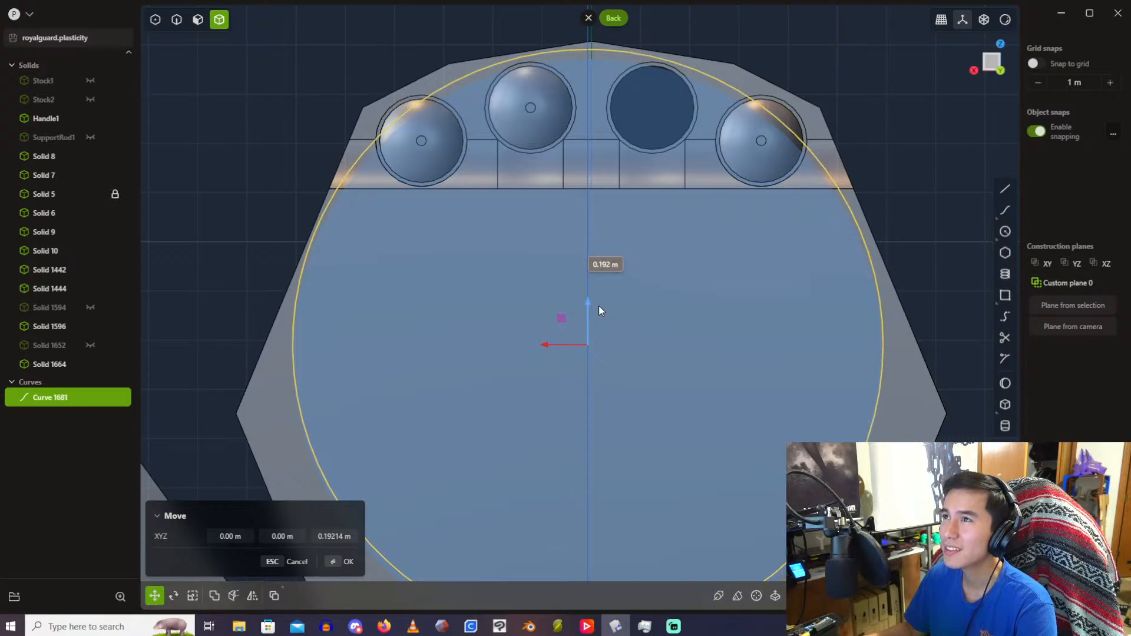
left_click_drag(599, 306, 584, 322)
left_click(430, 481)
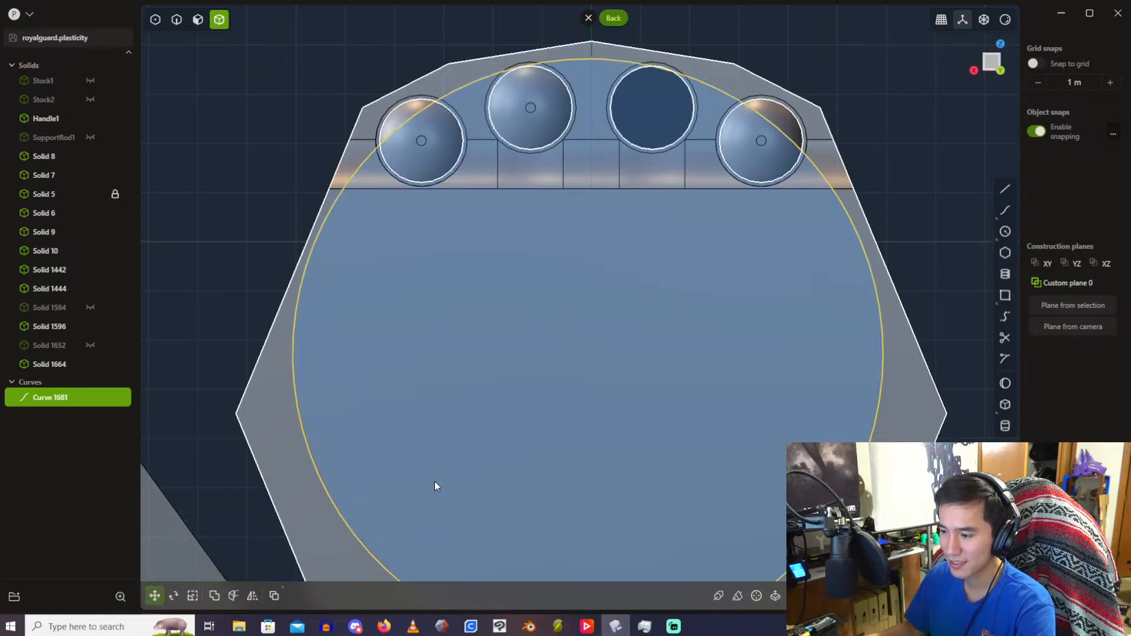
Step: Draw a circle 13 m in diameter on the end face, concentric with the 12 m circle
left_click(1005, 232)
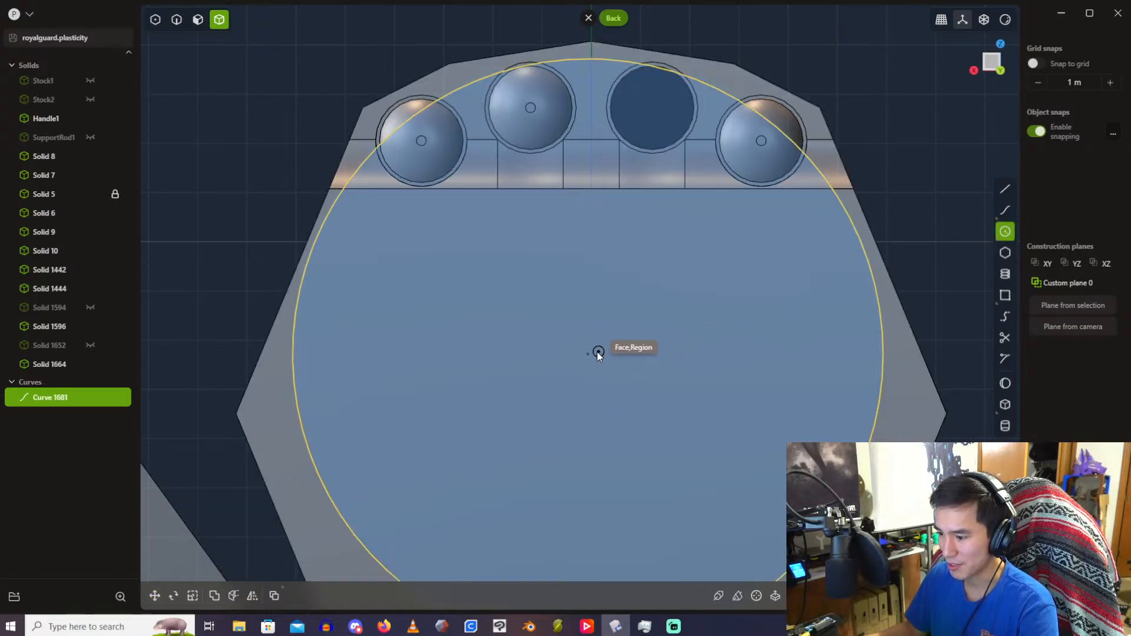
key("Tab")
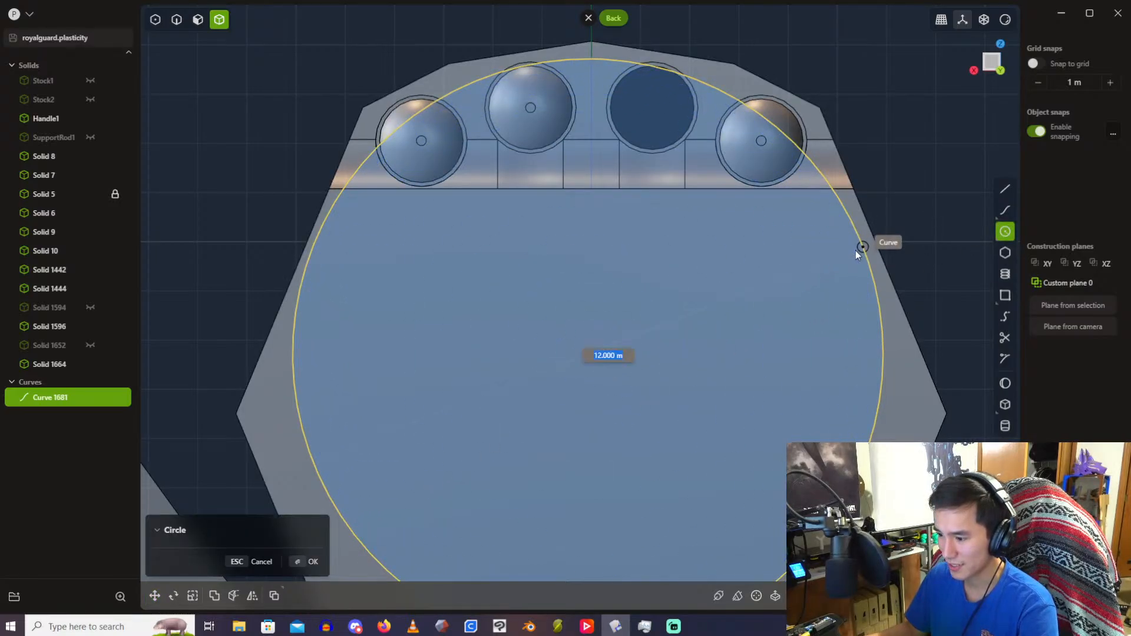
type("13")
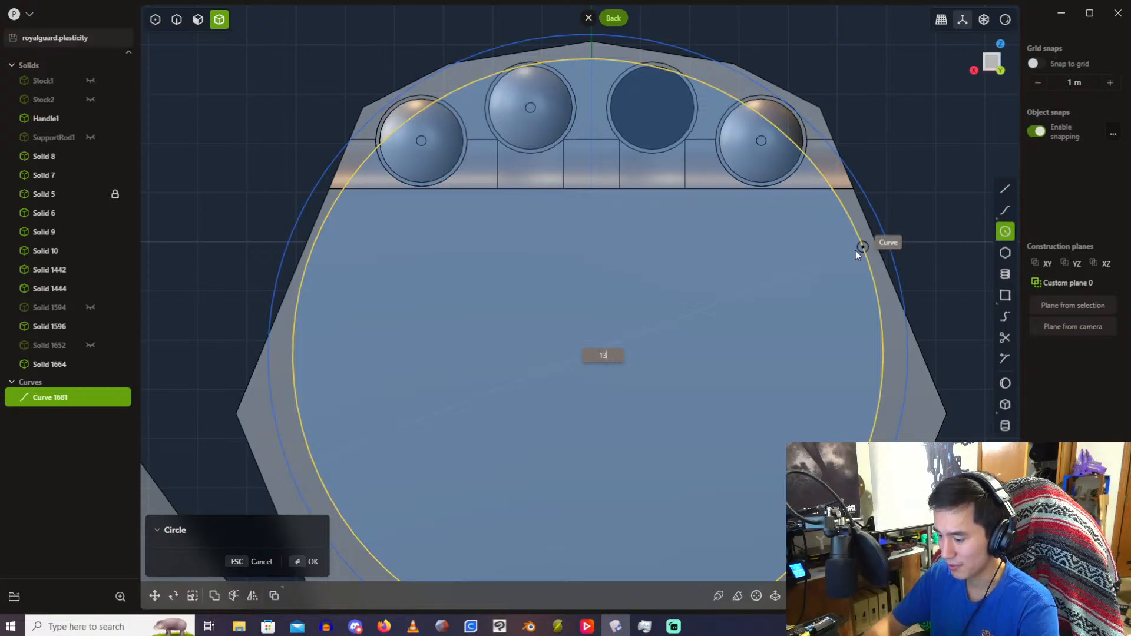
key("BackSpace")
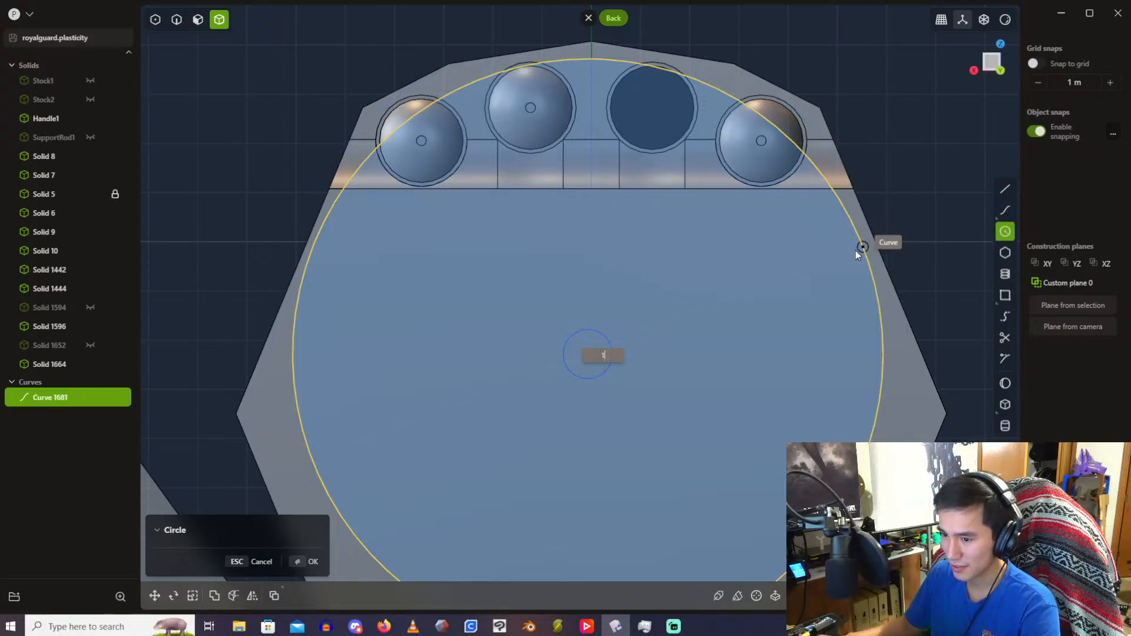
type("3")
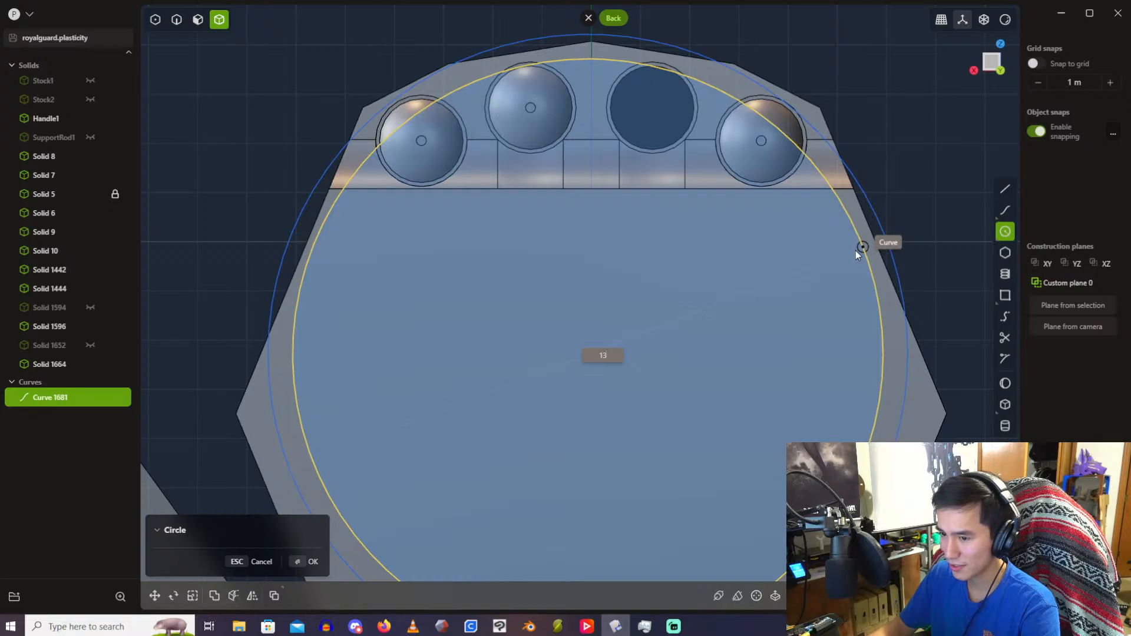
key("Return")
Step: Try to move the 13 m circle about 0.98 m down along Z, and clear the selection
key("g")
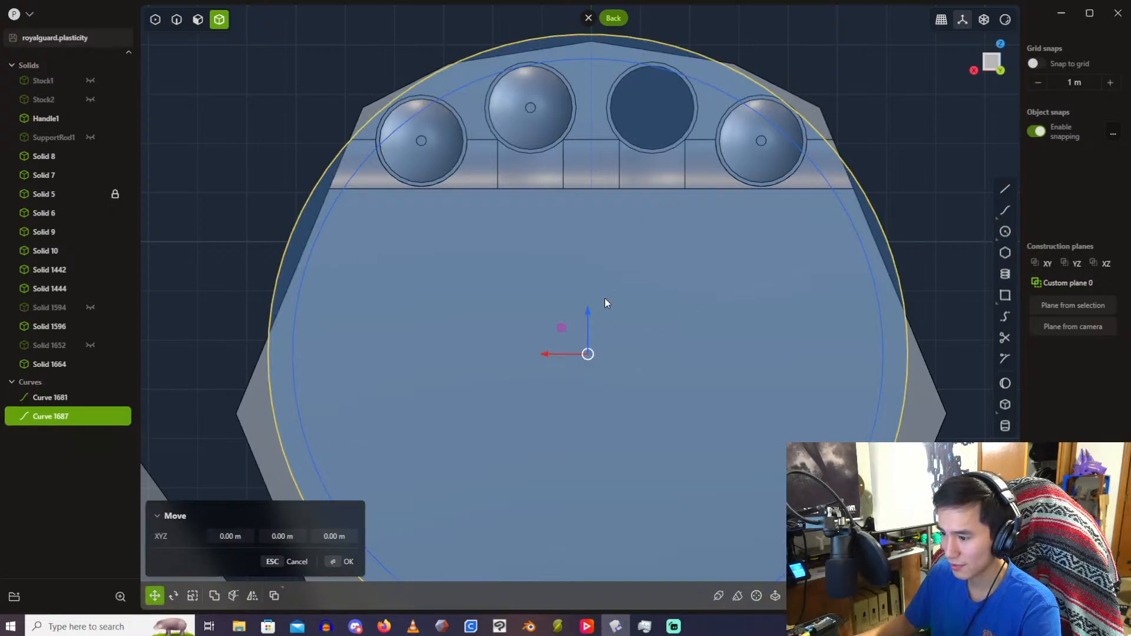
left_click_drag(593, 313, 594, 360)
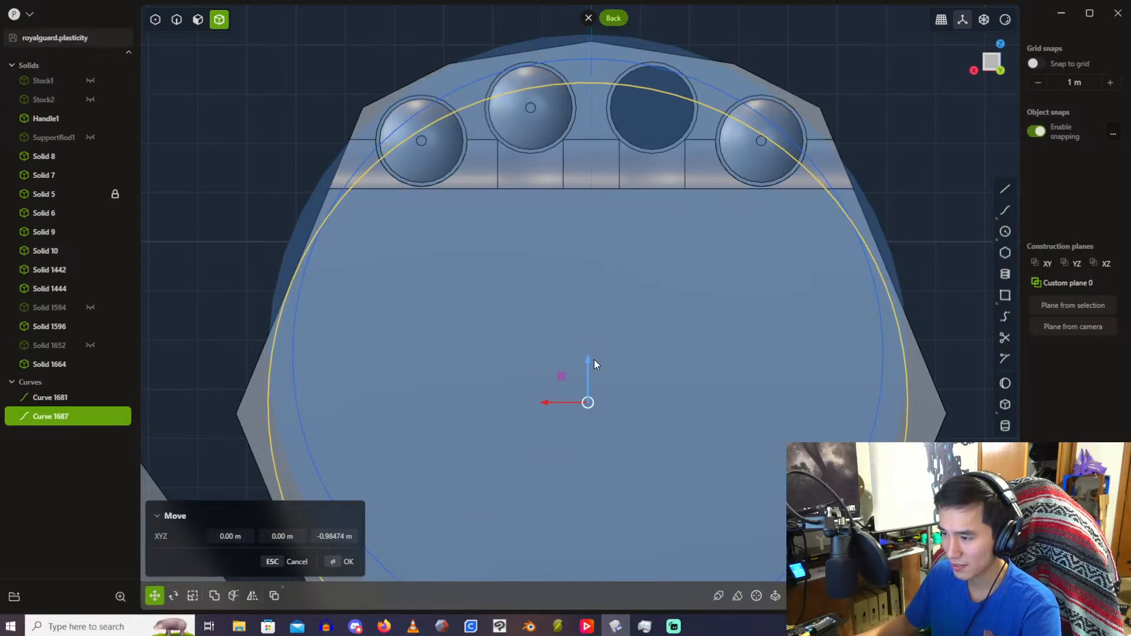
scroll(594, 359, "down", 3)
middle_click_drag(603, 296, 610, 219, "shift")
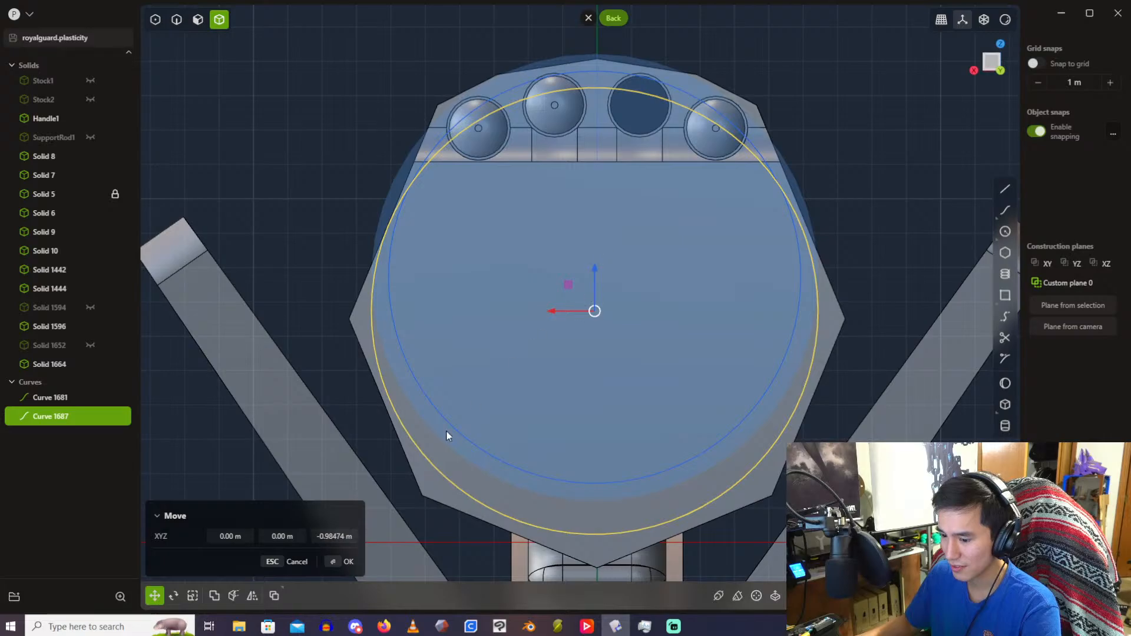
key("Escape")
key("Escape")
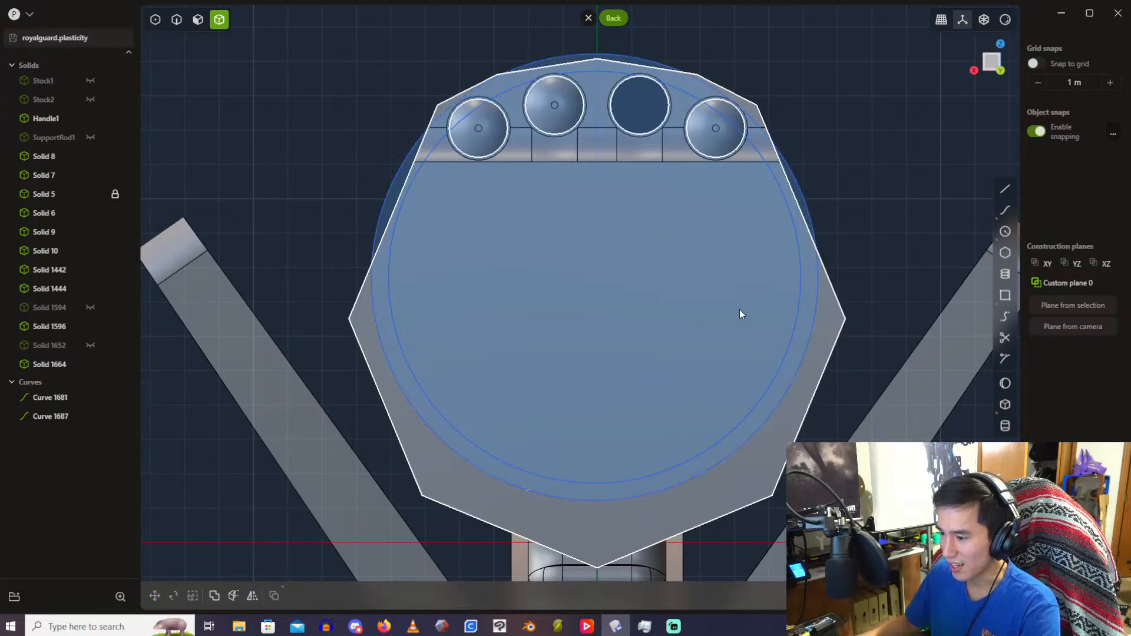
Step: Draw a circle 12.5 m in diameter on the housing's end face, concentric with the existing circles
left_click(1006, 232)
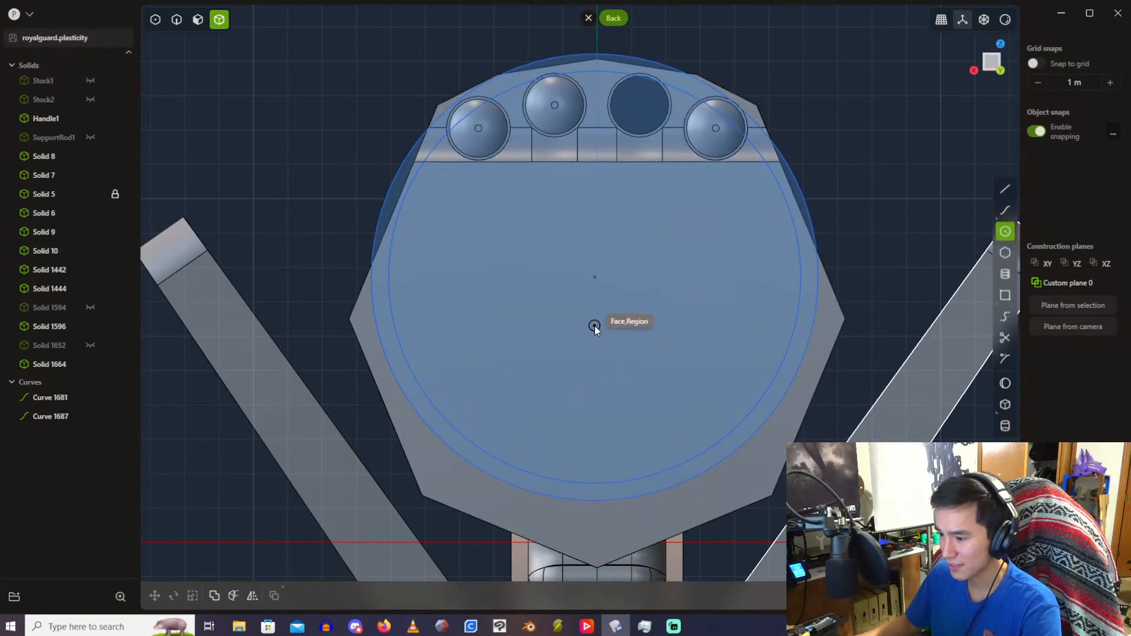
scroll(595, 277, "up", 5)
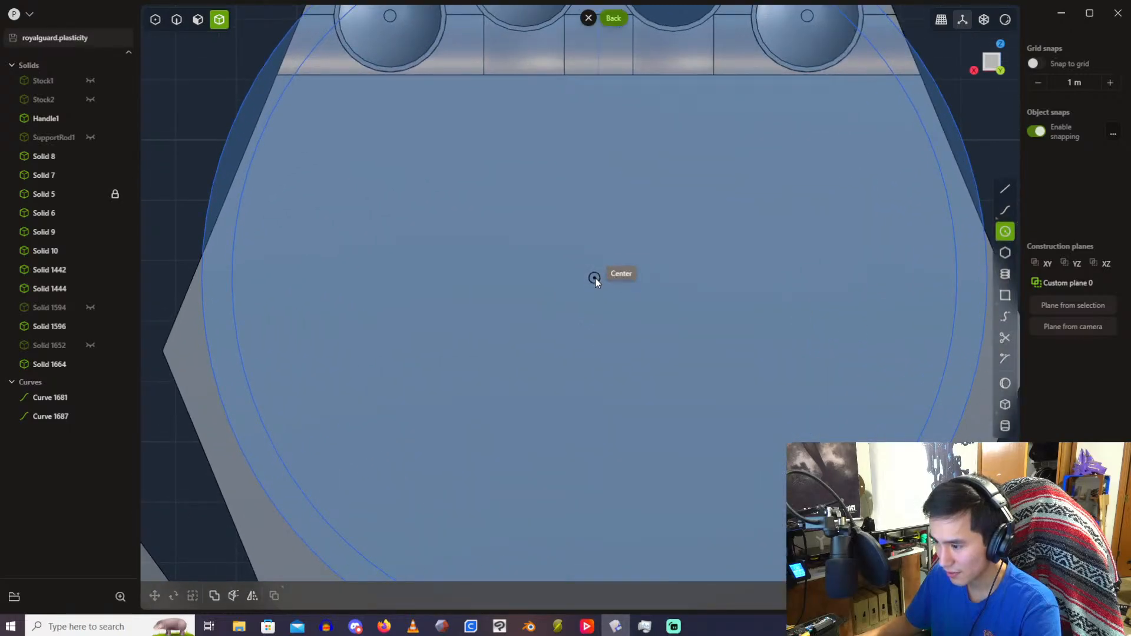
left_click(595, 279)
scroll(831, 239, "down", 2)
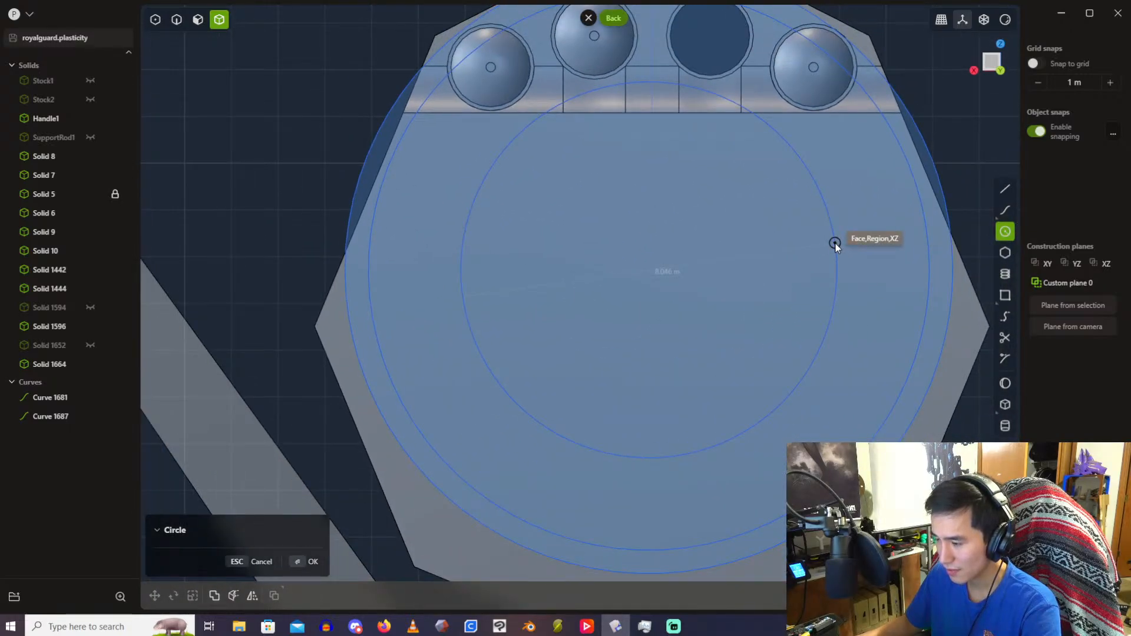
type("12.5")
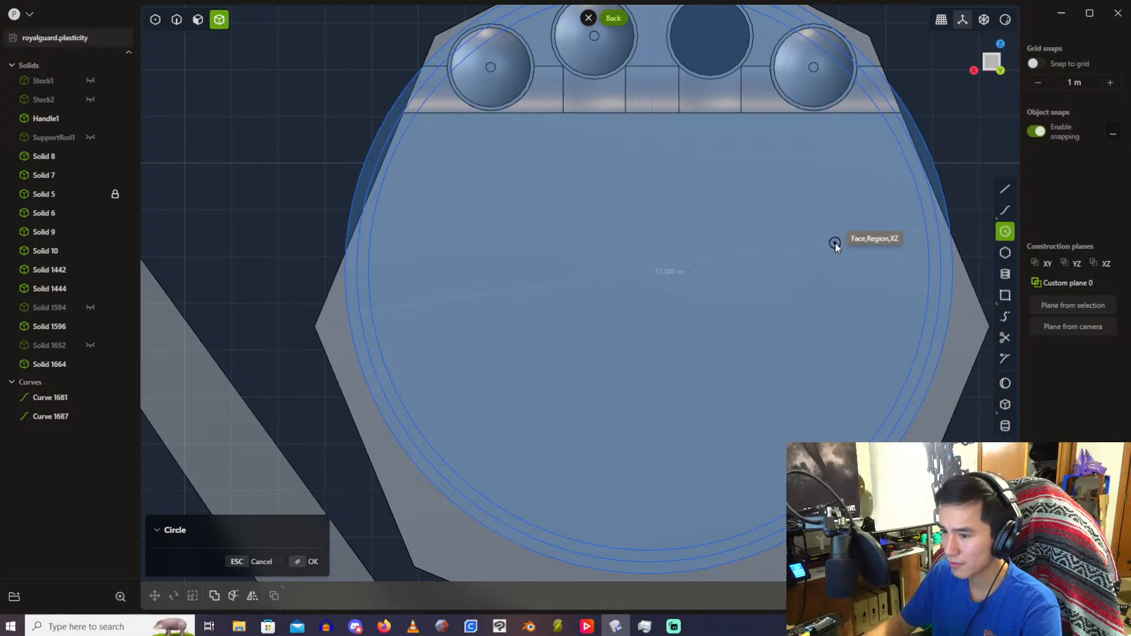
key("Return")
Step: Delete the 13 m circle from the housing's end face
left_click(68, 417)
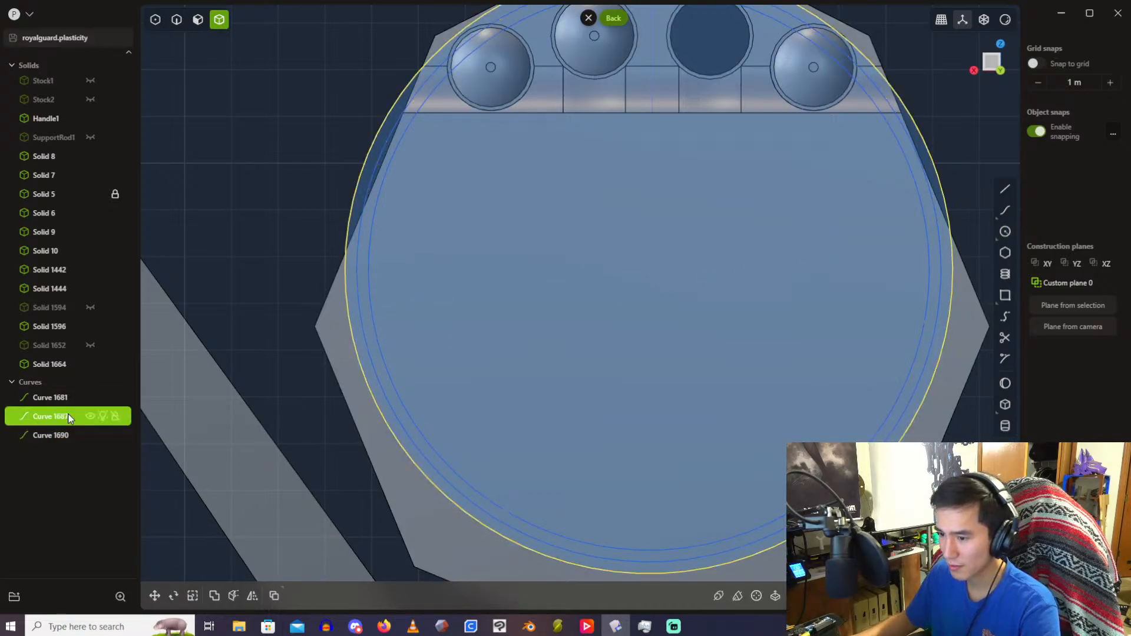
key("Delete")
scroll(521, 260, "up", 1)
Step: Try to move the 12.5 m circle about 0.67 m down along Z, and delete that circle
left_click(79, 418)
scroll(388, 272, "down", 1)
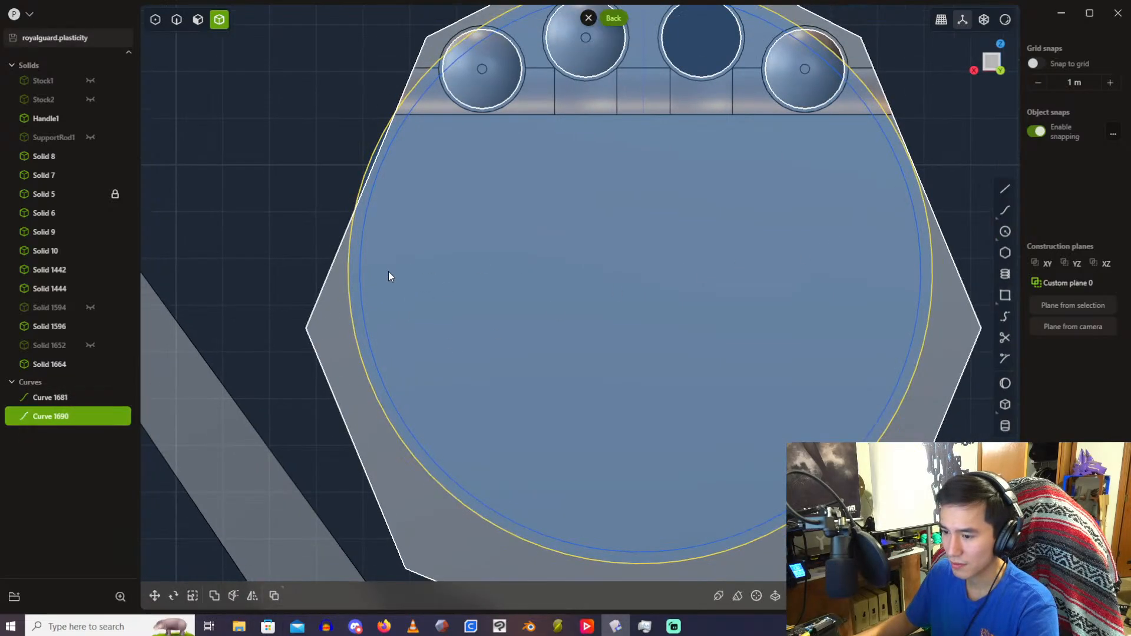
scroll(387, 271, "down", 4)
middle_click_drag(388, 271, 379, 318, "shift")
key("g")
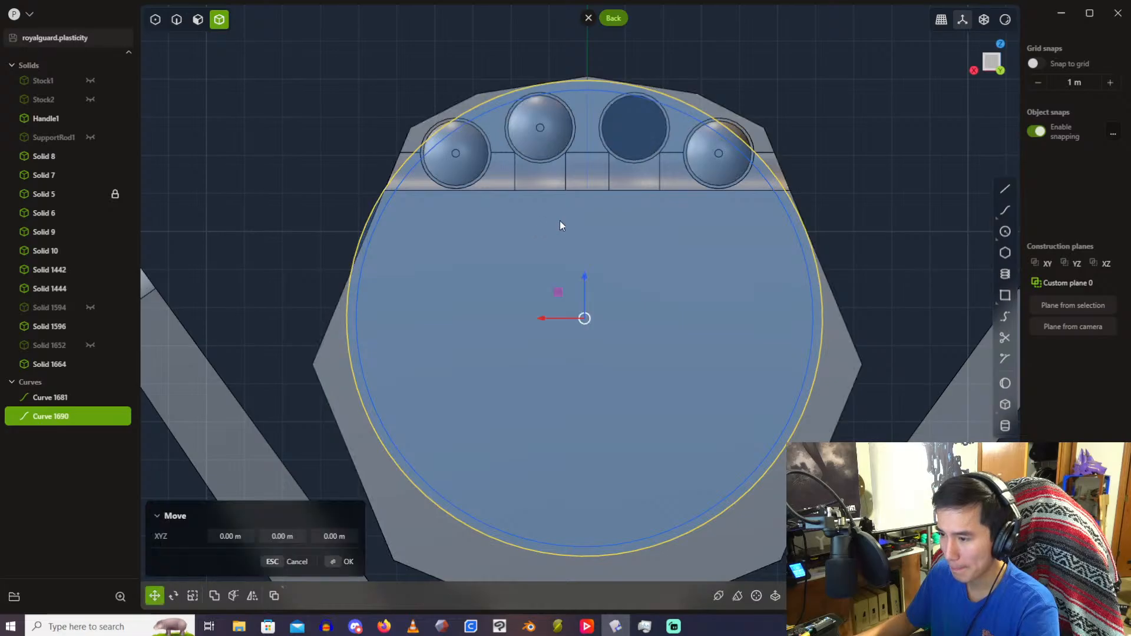
left_click_drag(589, 278, 582, 304)
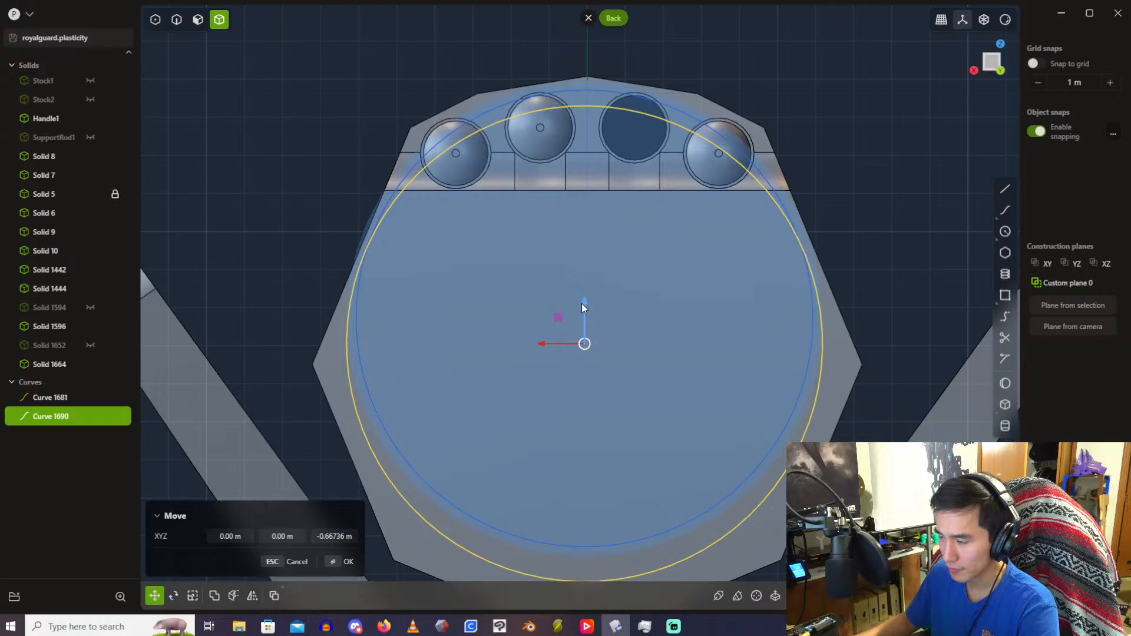
key("Return")
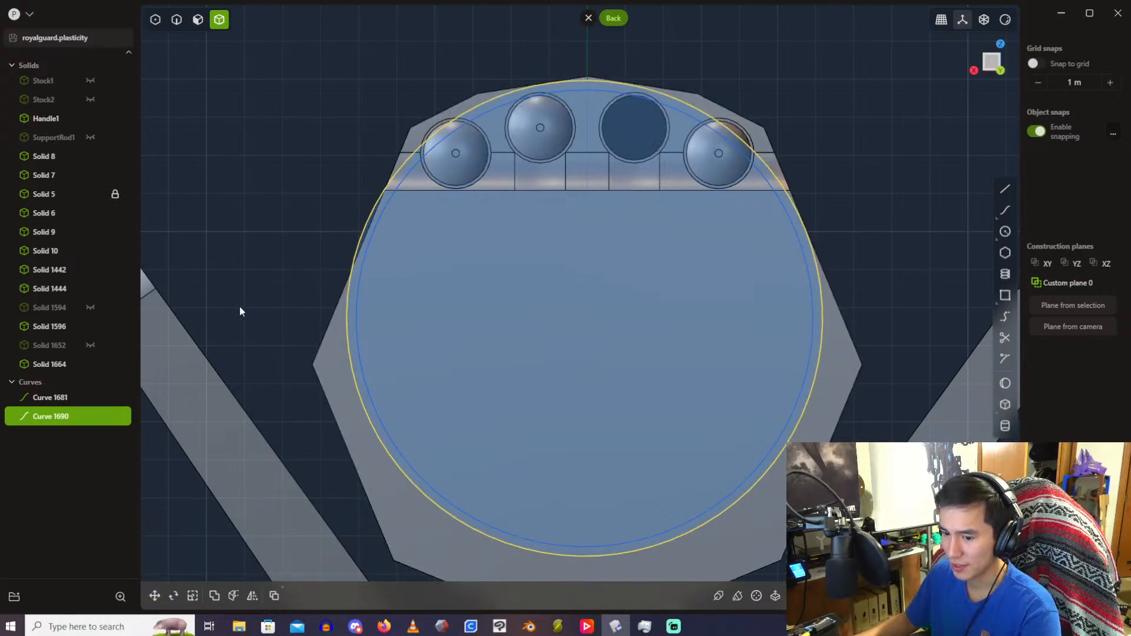
key("Delete")
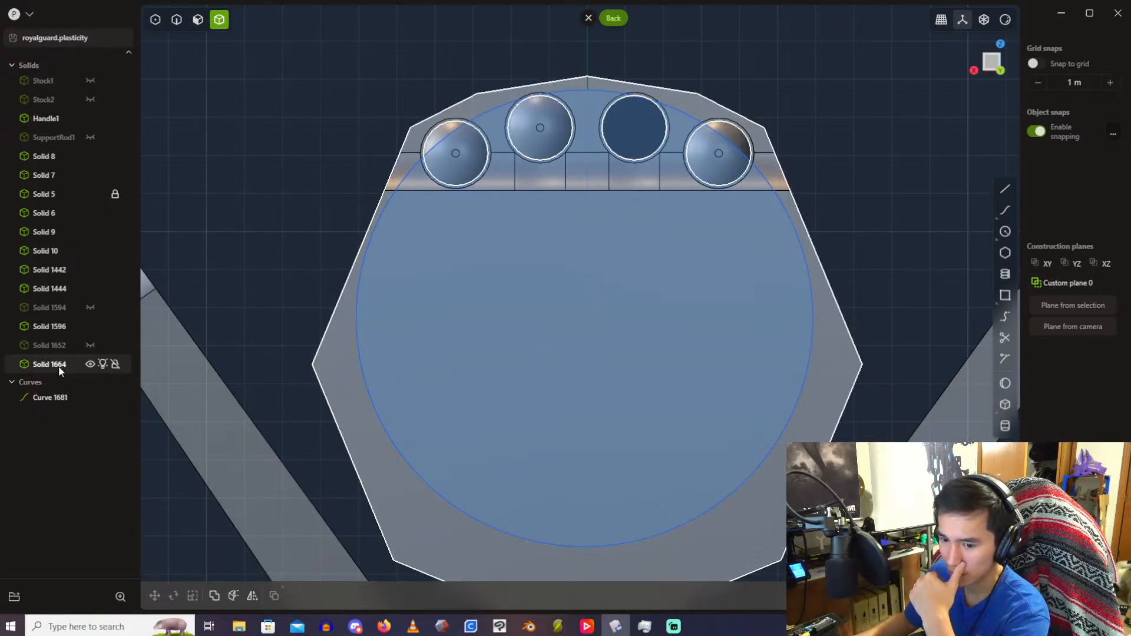
Step: Move the 12 m circle about 0.39 m down along Z, and clear the selection
left_click(59, 396)
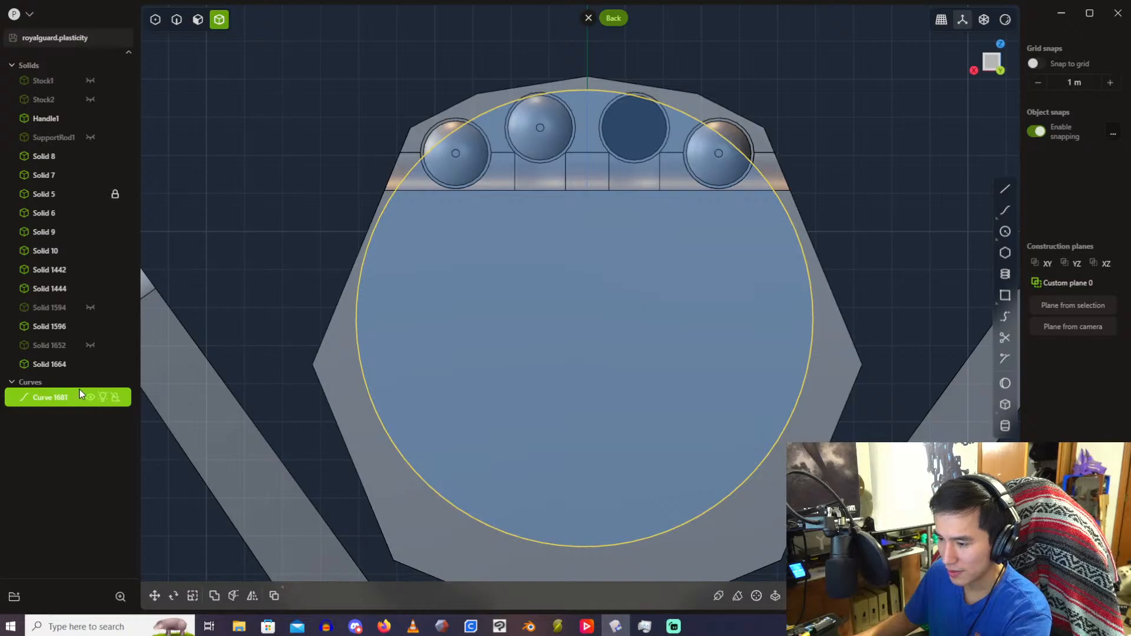
key("g")
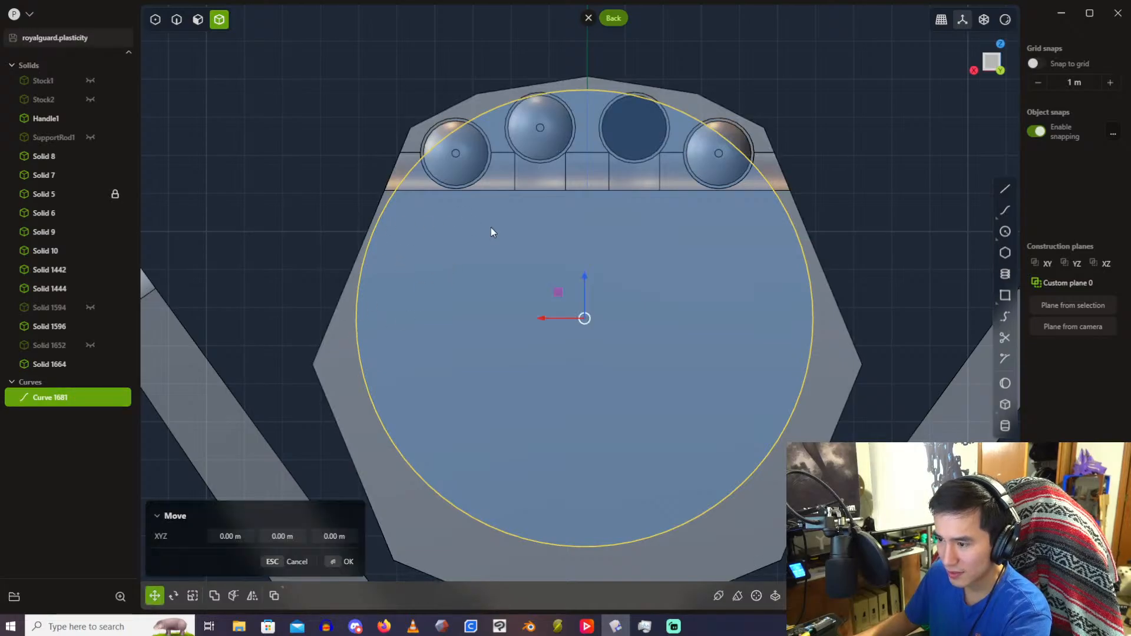
left_click_drag(579, 291, 582, 294)
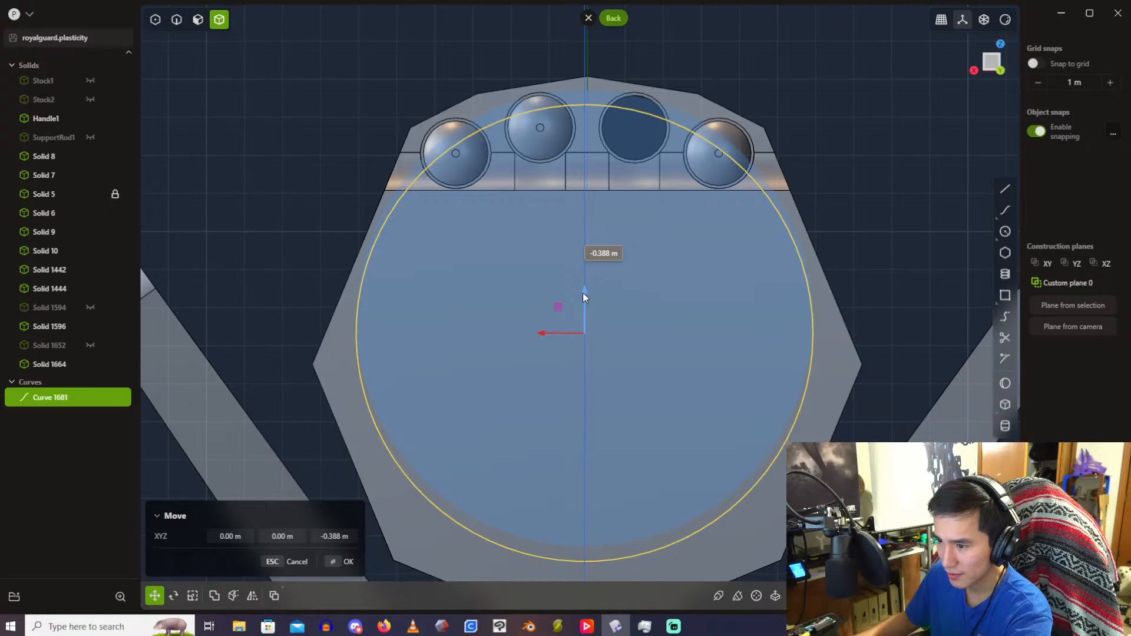
left_click(329, 537)
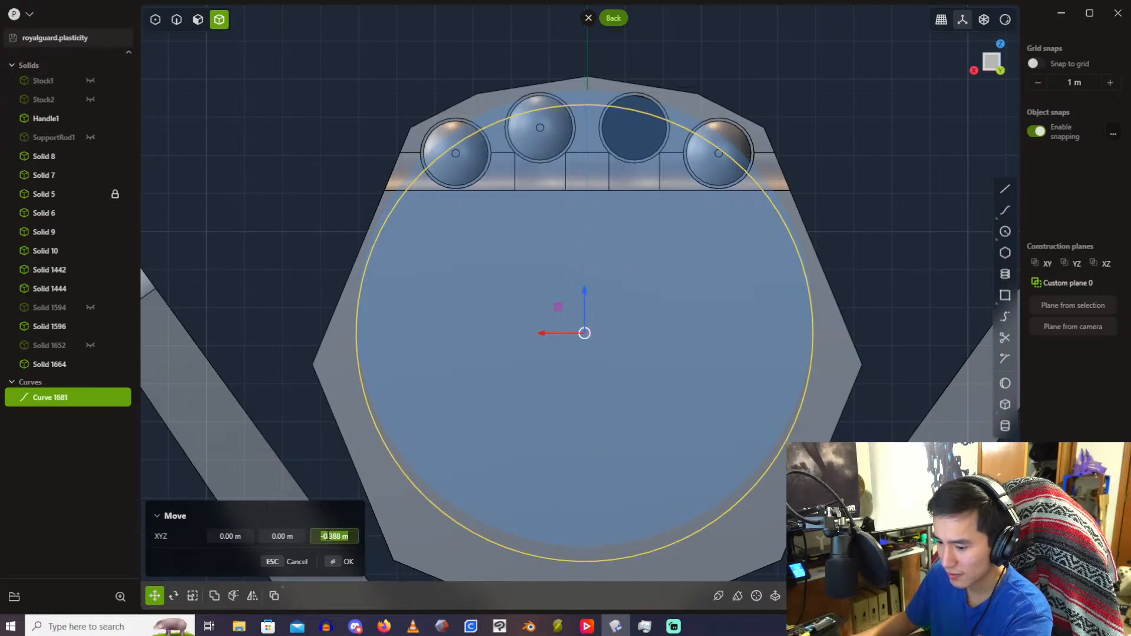
key("BackSpace")
key("Return")
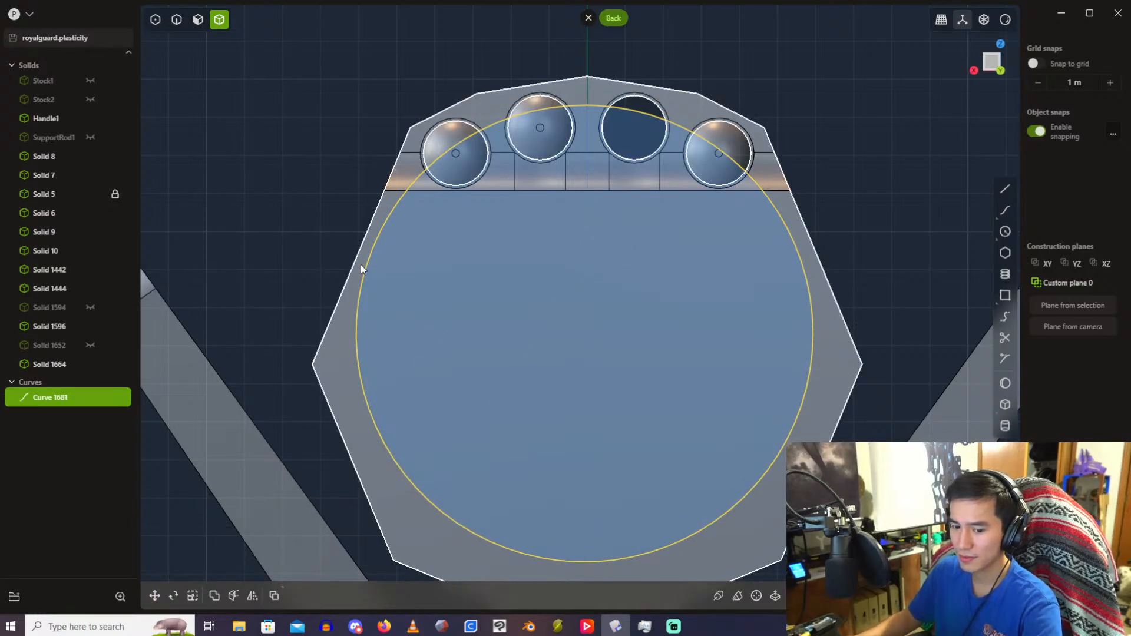
left_click(310, 143)
Step: Extrude the region inside the 12 m circle about 3.94 m toward the barrel holes as a separate solid
middle_click_drag(309, 143, 578, 168)
left_click(198, 19)
middle_click_drag(413, 106, 621, 180)
left_click(621, 174)
key("e")
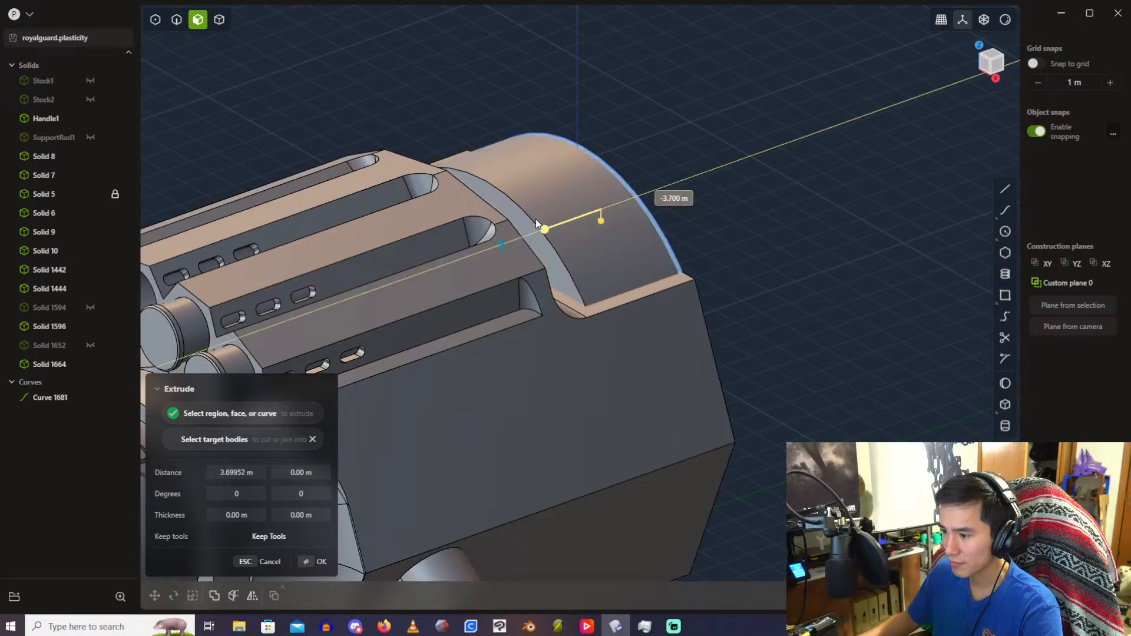
middle_click_drag(536, 218, 483, 253)
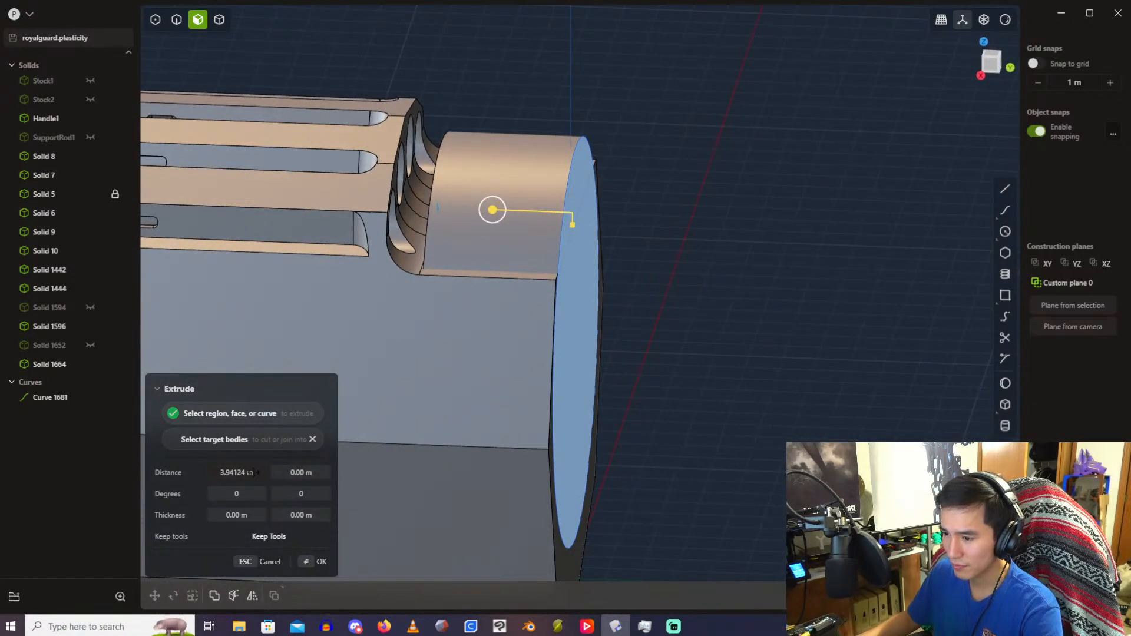
middle_click_drag(482, 270, 467, 244)
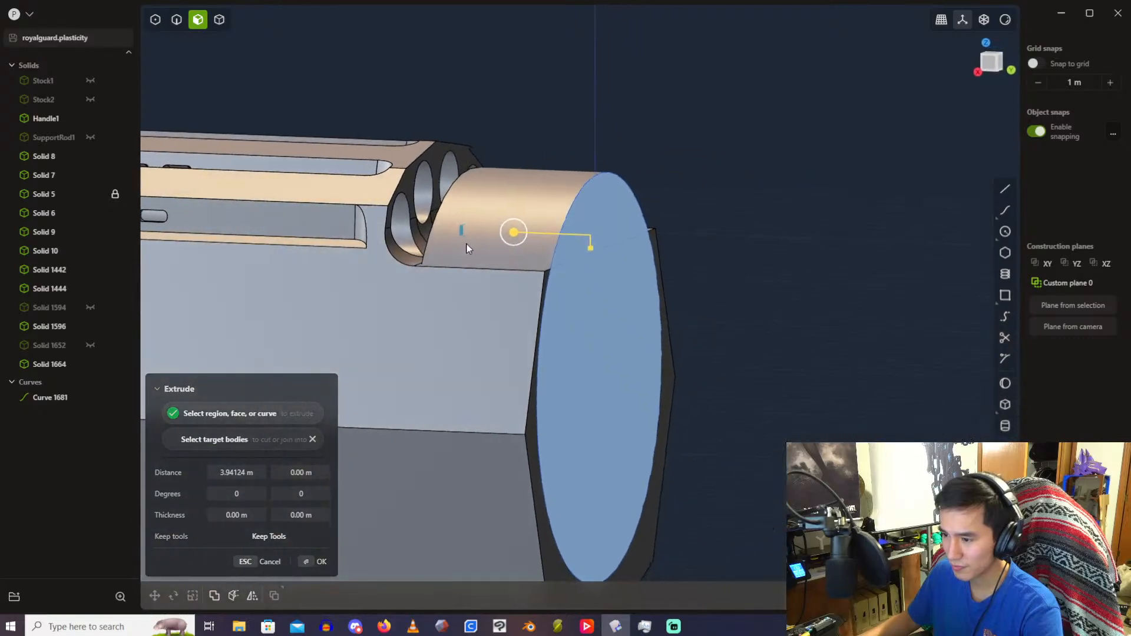
left_click(257, 466)
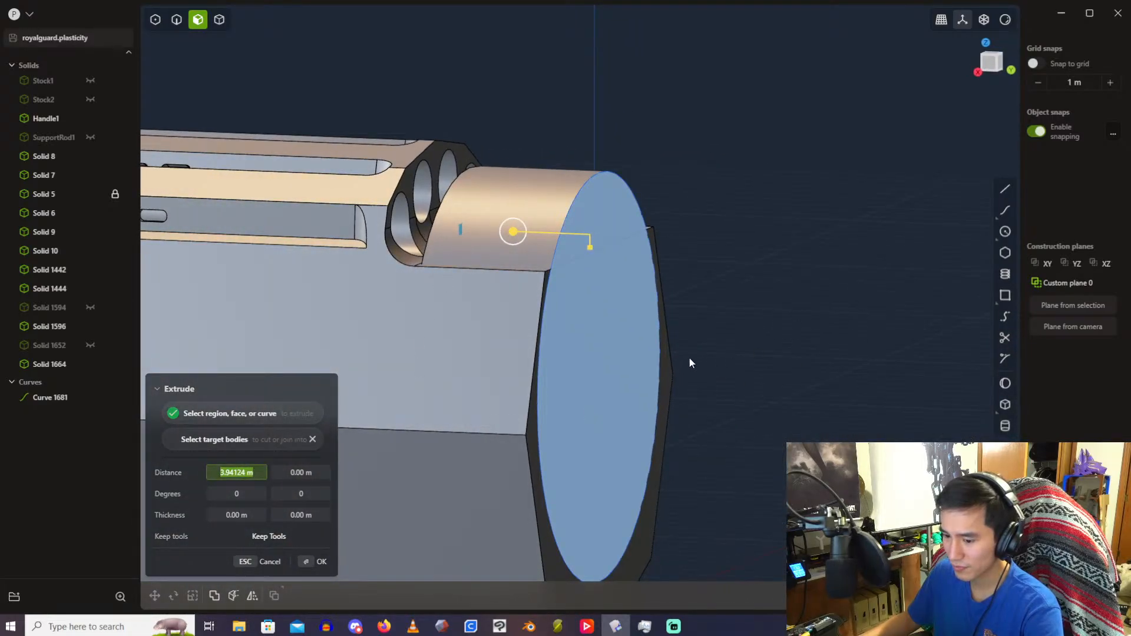
key("Return")
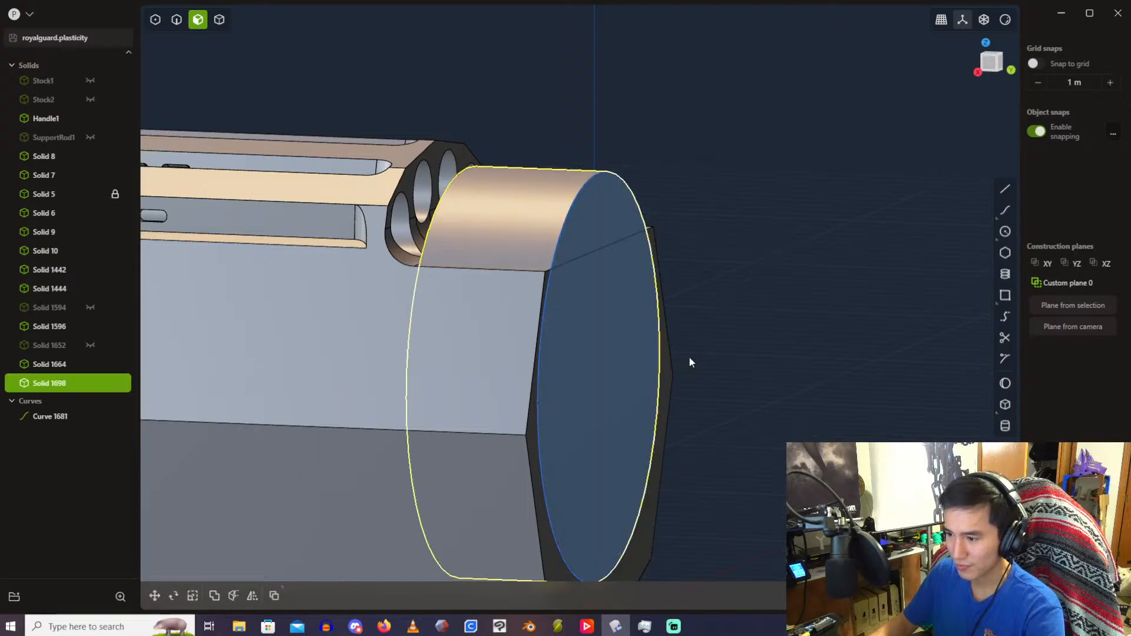
key("Escape")
Step: Hide the 12 m circle curve
left_click(75, 416)
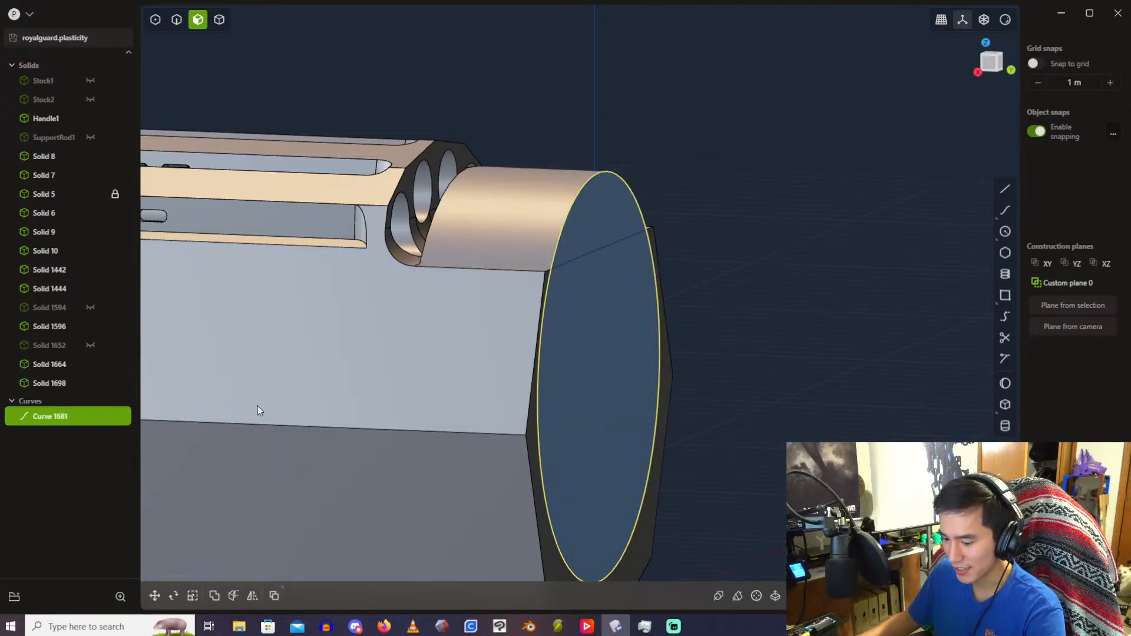
key("h")
scroll(505, 105, "up", 2)
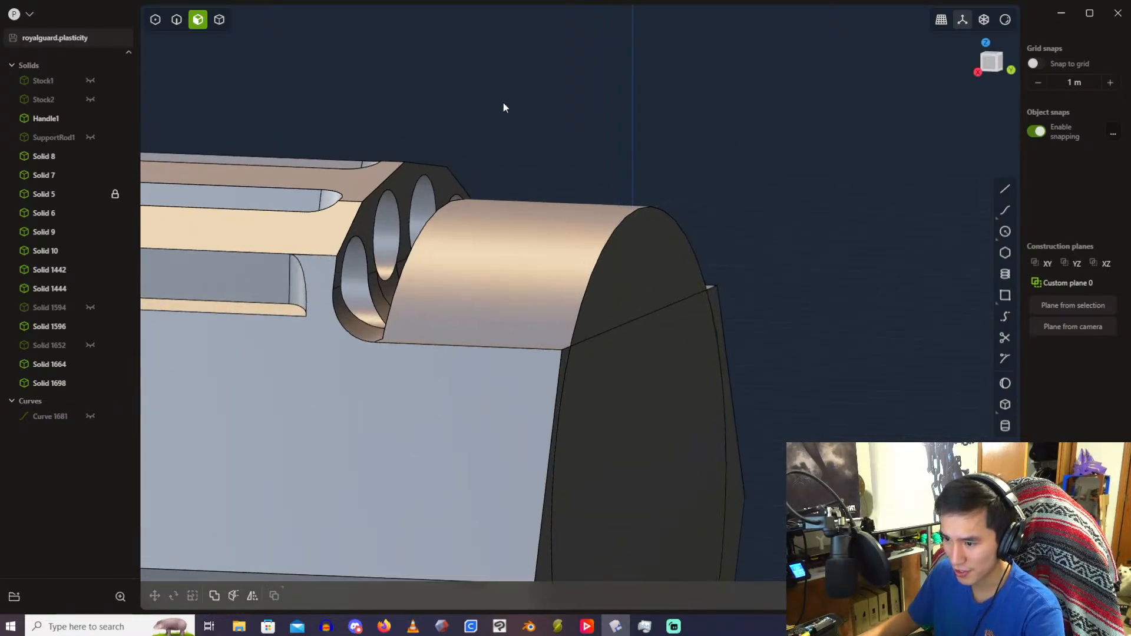
Step: Cut the extruded end cylinder with the inner face of the outermost barrel hole on the near side
left_click(219, 19)
scroll(490, 234, "up", 3)
middle_click_drag(495, 218, 613, 94, "shift")
key("c")
left_click(434, 205)
right_click(435, 205)
Step: Offset the curved top face of the first cut-out piece outward until the piece forms a full round cylinder
middle_click_drag(558, 182, 530, 196)
left_click(198, 20)
left_click(494, 214)
left_click_drag(495, 216, 433, 143)
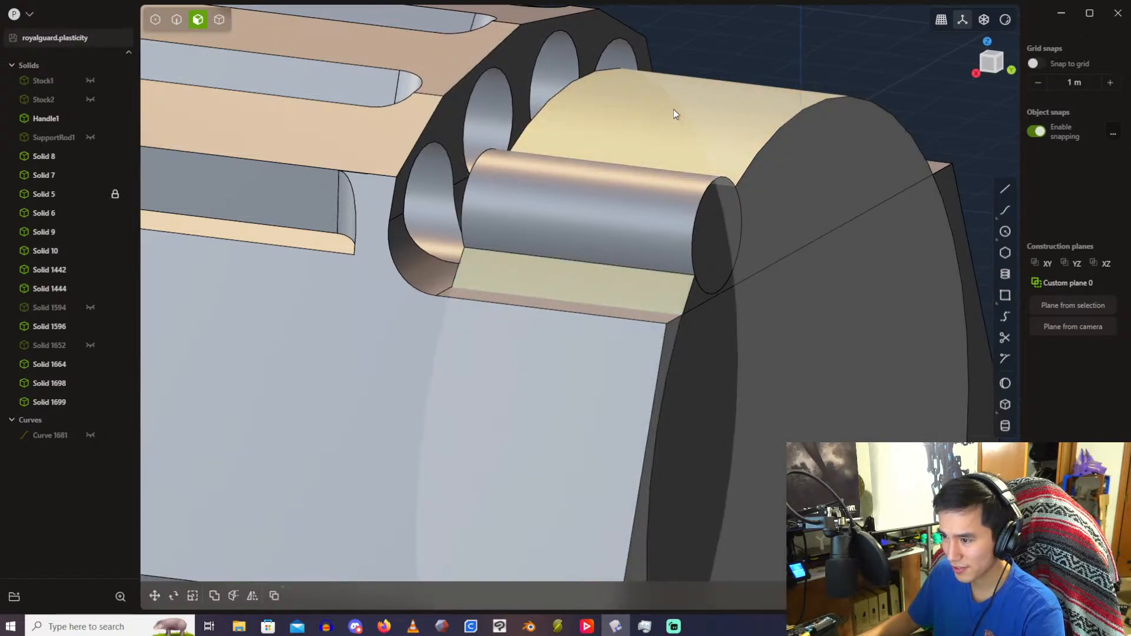
Step: Cut the extruded end cylinder with the inner face of the second barrel hole
left_click(217, 19)
left_click(694, 127)
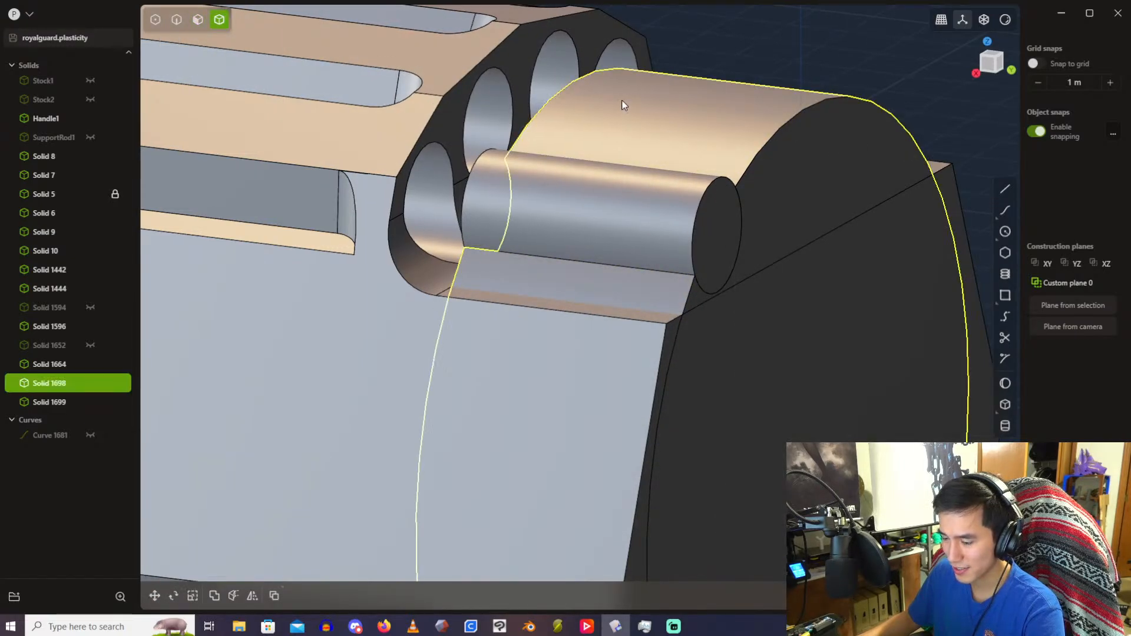
middle_click_drag(576, 139, 611, 263, "shift")
key("c")
left_click(536, 232)
key("Return")
Step: Cut the extruded end cylinder with the inner face of the third barrel hole
left_click(599, 183)
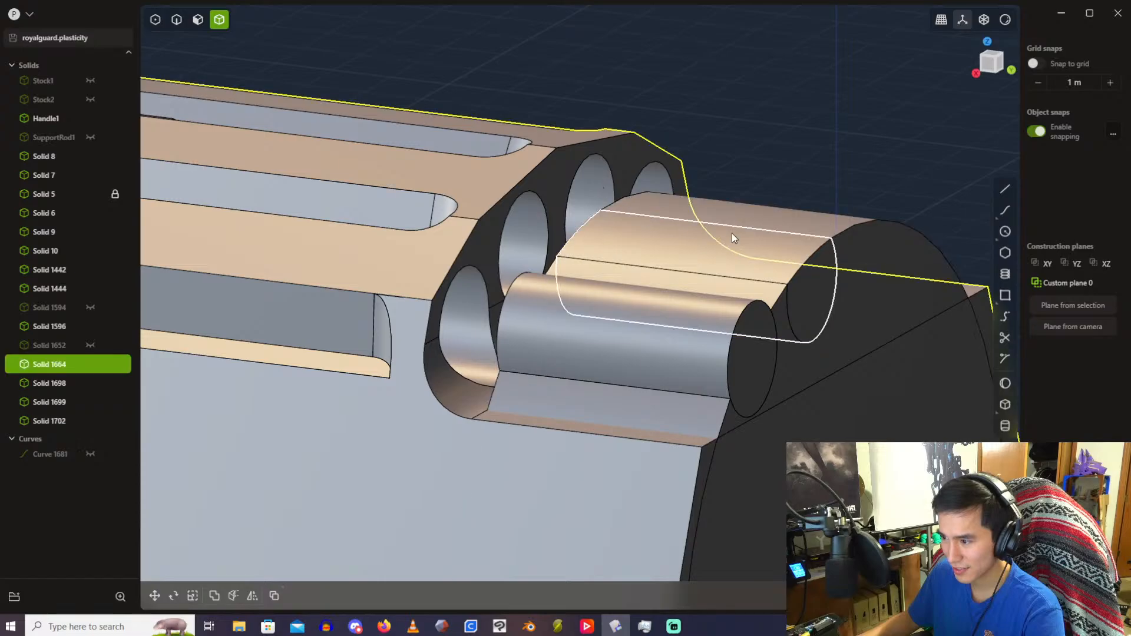
left_click(726, 215)
key("c")
left_click(652, 178)
key("Return")
Step: Cut the extruded end cylinder with the inner face of the fourth barrel hole on the far side
middle_click_drag(721, 158, 474, 165, "shift")
middle_click_drag(772, 252, 448, 109, "shift")
left_click(596, 207)
key("c")
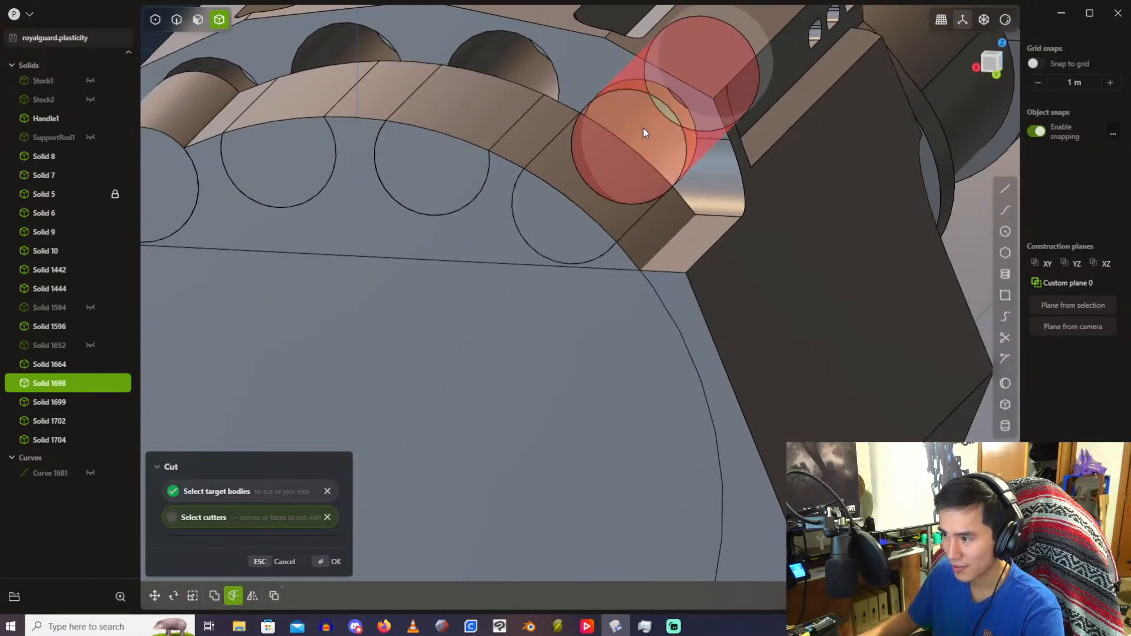
left_click(643, 128)
key("Return")
Step: Offset the curved top faces of the other three cut-out pieces outward together until they form full round cylinders
middle_click_drag(583, 137, 589, 100)
left_click(202, 20)
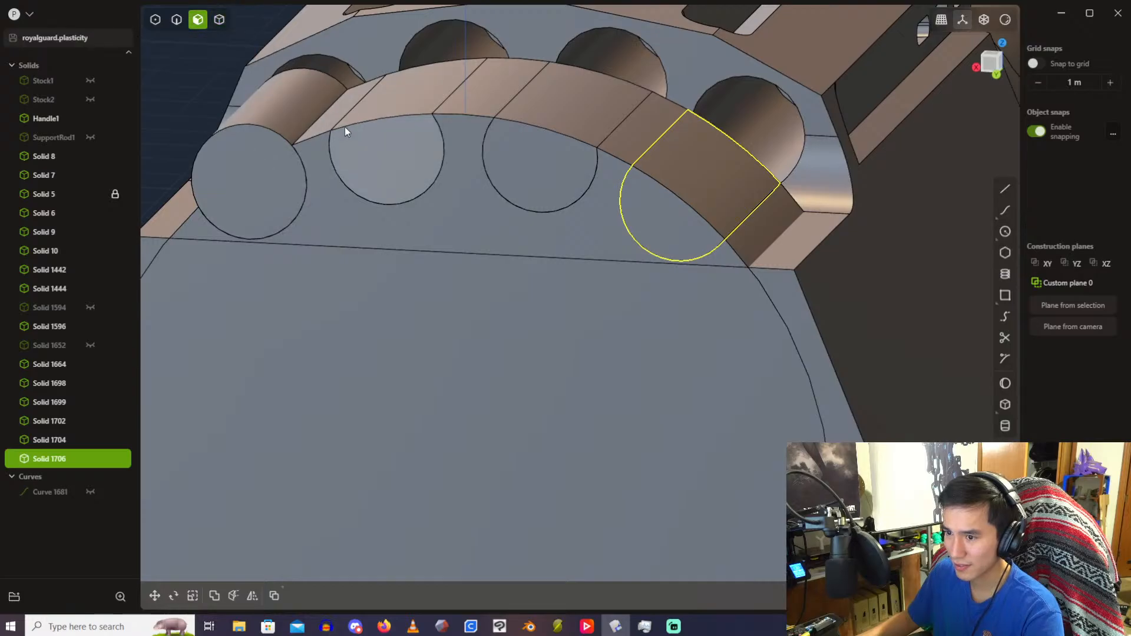
left_click(378, 105)
left_click(557, 111, "shift")
left_click(677, 163, "shift")
left_click_drag(701, 138, 749, 93)
key("Return")
middle_click_drag(393, 112, 500, 298, "shift")
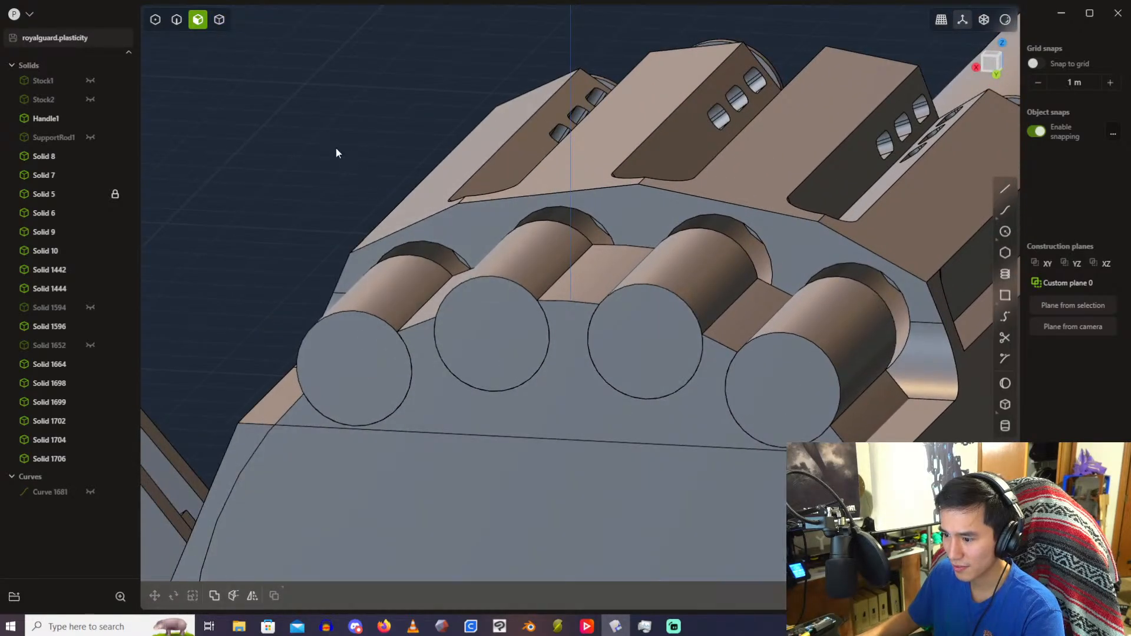
Step: Try to offset the curved faces between the four barrel ends outward by about 0.62 m
middle_click_drag(336, 152, 696, 159)
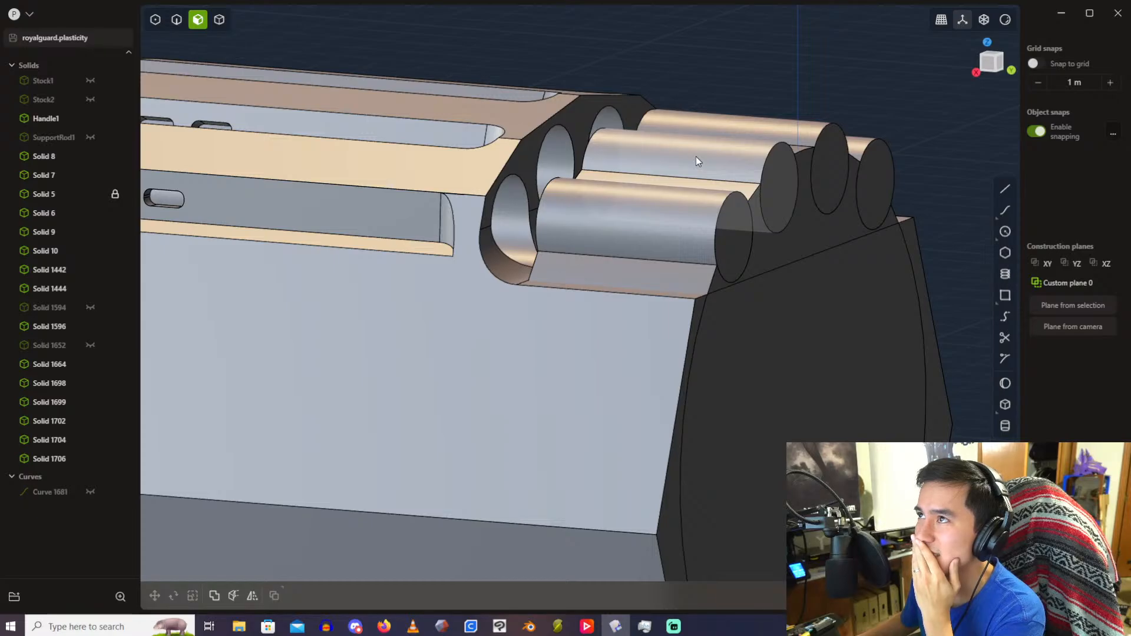
middle_click_drag(696, 157, 648, 177)
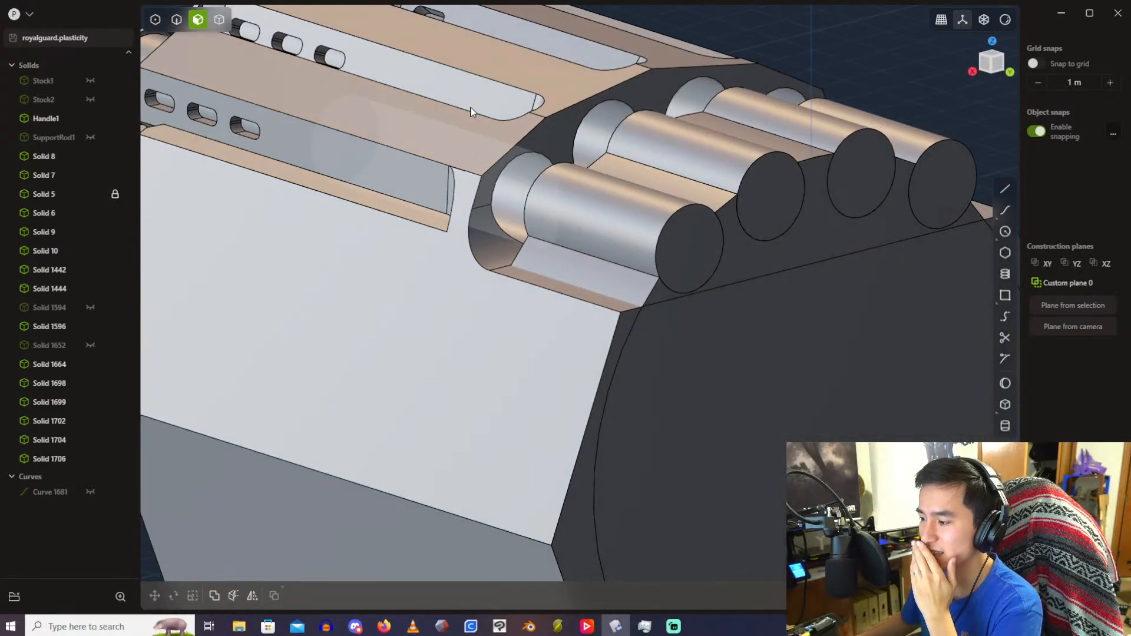
left_click(614, 274)
left_click(673, 185)
left_click(793, 141, "shift")
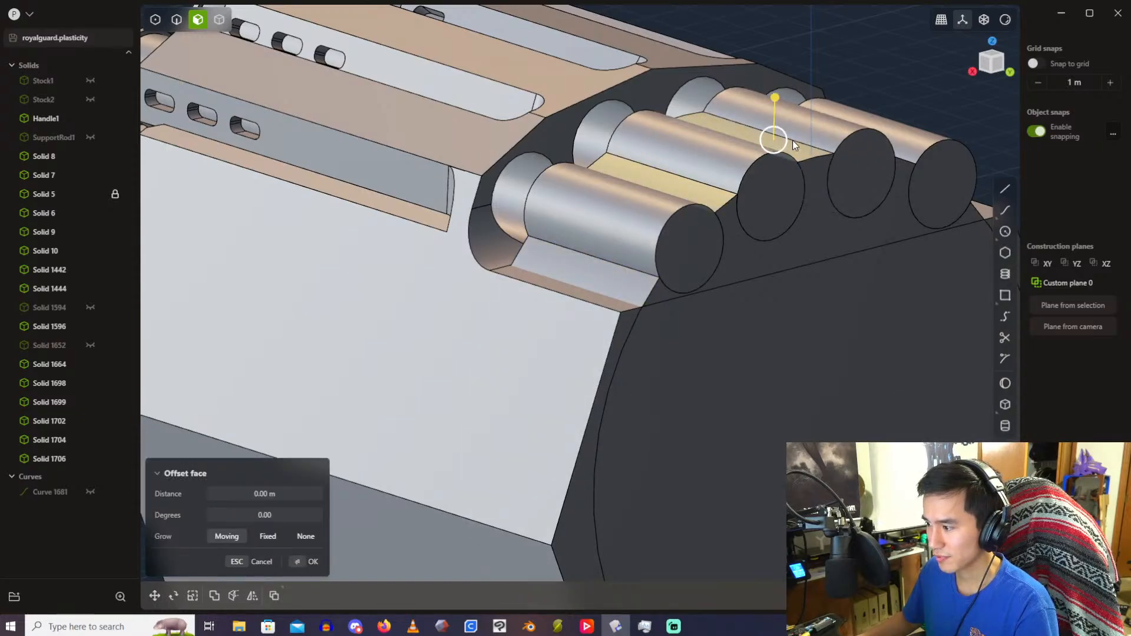
middle_click_drag(793, 140, 741, 151)
middle_click_drag(895, 169, 845, 189)
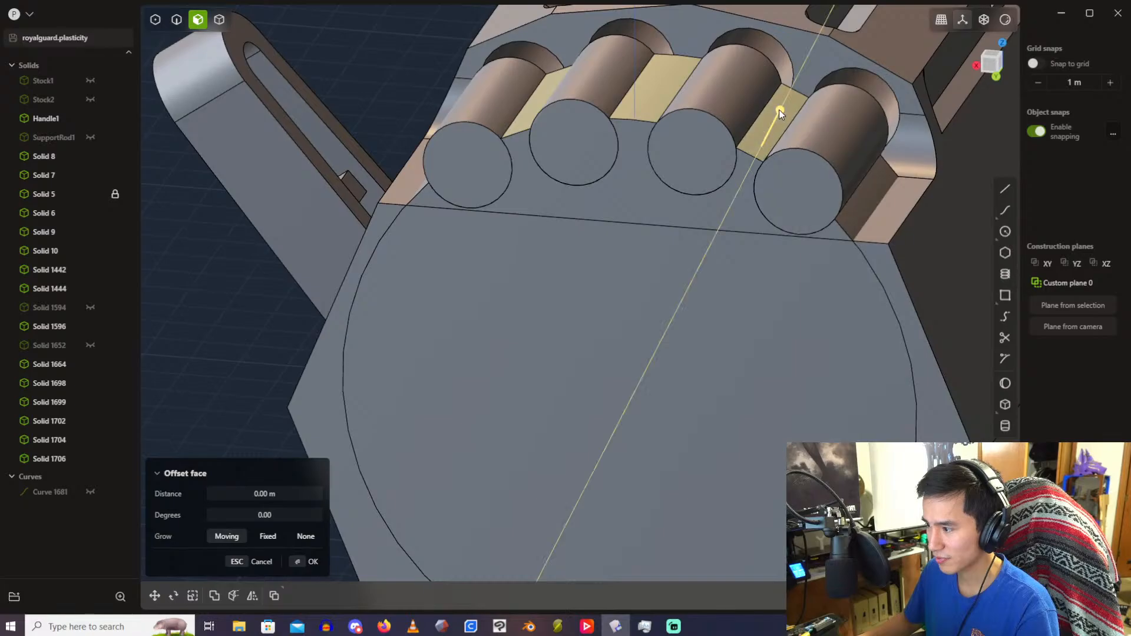
left_click_drag(779, 110, 795, 96)
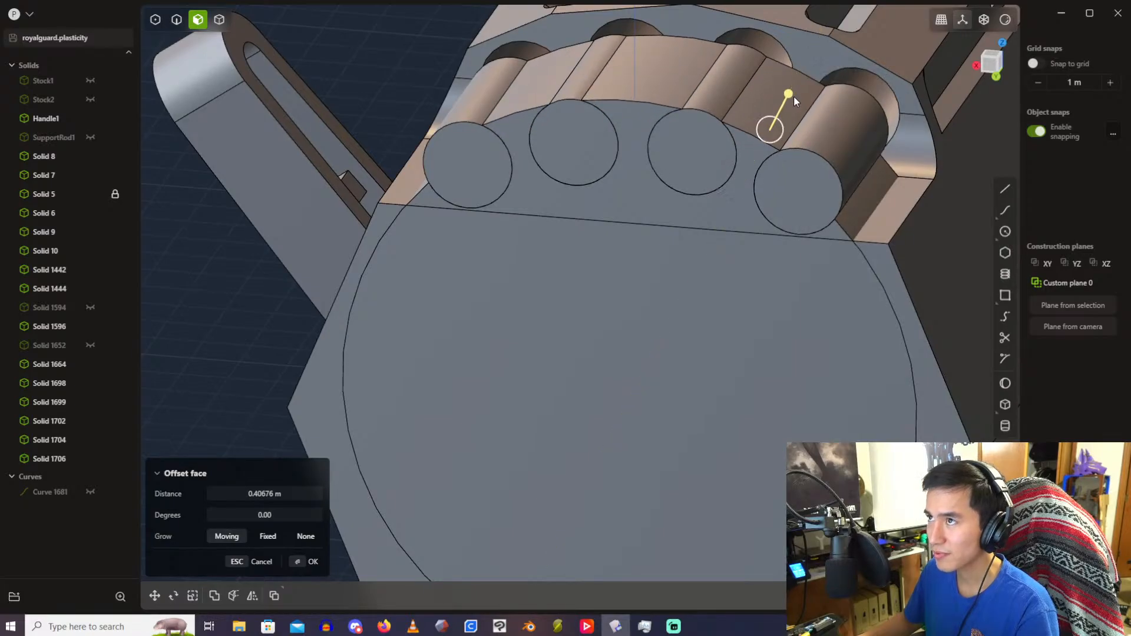
mouse_move(794, 97)
middle_mouse_down()
mouse_move(778, 99)
mouse_move(786, 86)
mouse_move(795, 94)
middle_mouse_up()
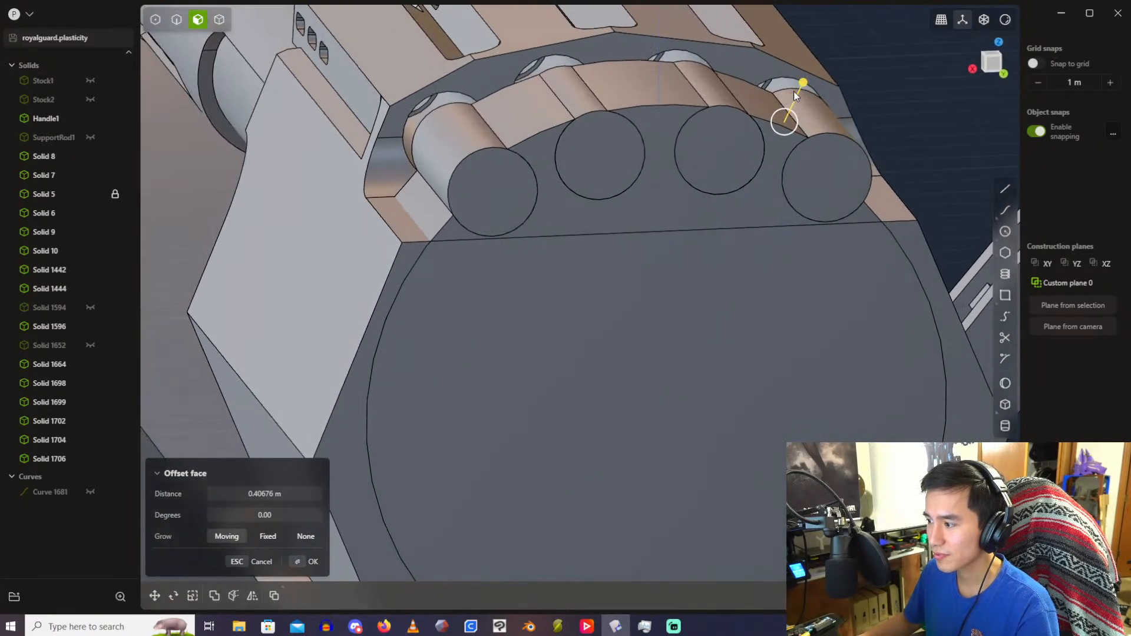
mouse_move(794, 91)
left_mouse_down()
mouse_move(813, 70)
mouse_move(800, 81)
left_mouse_up()
middle_click_drag(800, 81, 842, 104)
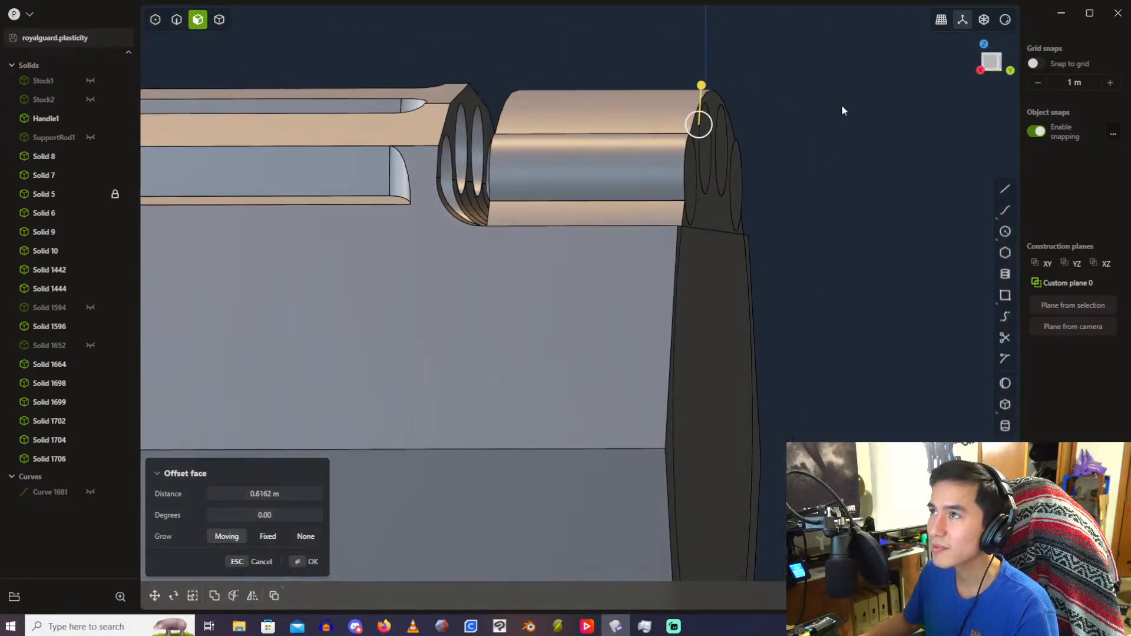
middle_click_drag(727, 104, 744, 106)
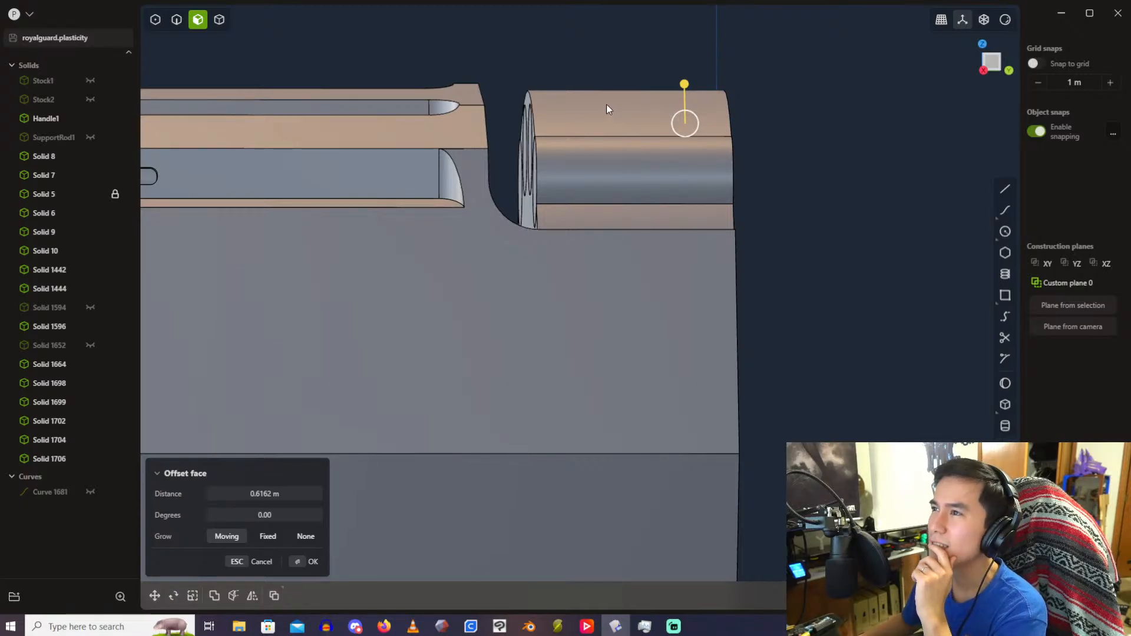
middle_click_drag(634, 58, 517, 71)
middle_click_drag(380, 128, 333, 143)
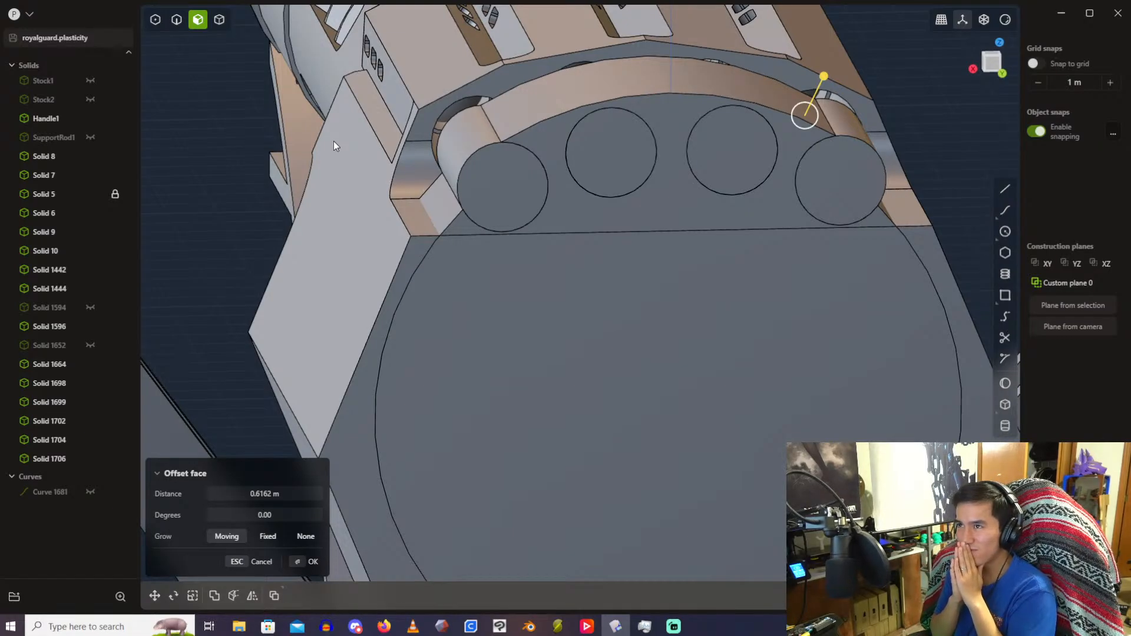
key("Escape")
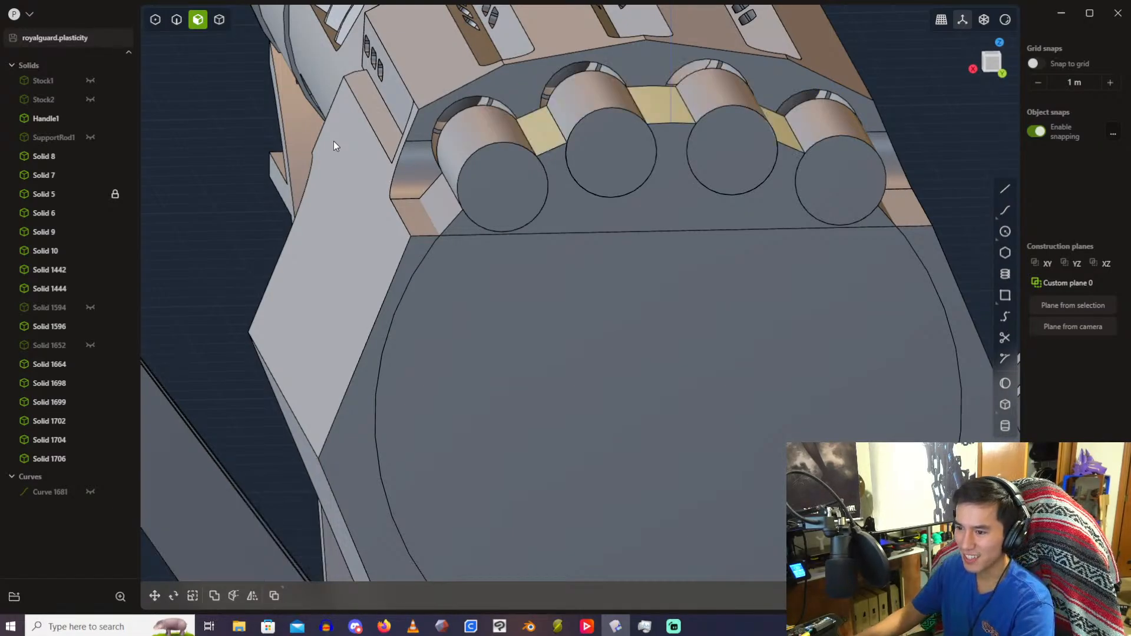
Step: Undo the outward offset of the other three barrel ends' curved top faces
key("o")
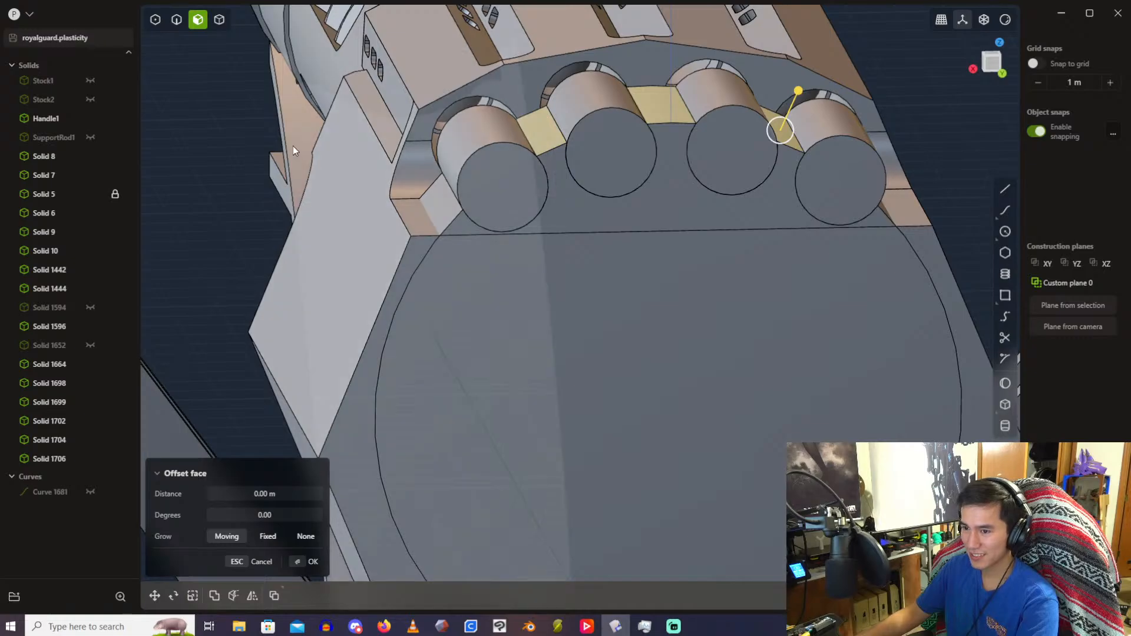
left_click(292, 146)
left_click(227, 37)
left_click(219, 20)
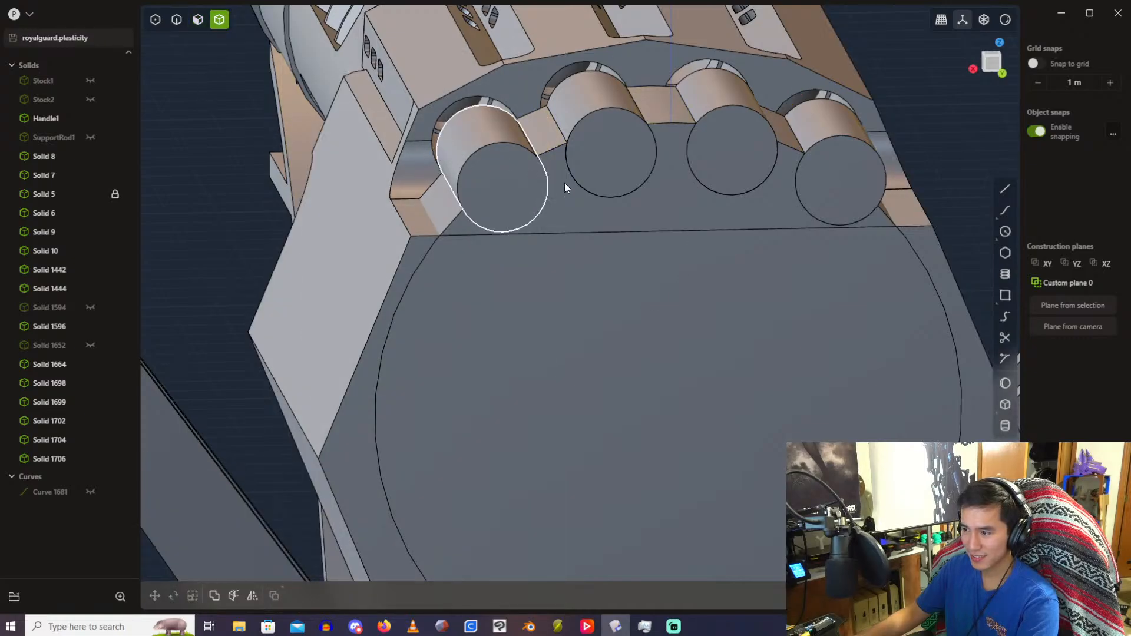
key("ctrl+z")
key("ctrl+z")
key("ctrl+z")
key("ctrl+z")
key("ctrl+z")
key("ctrl+z")
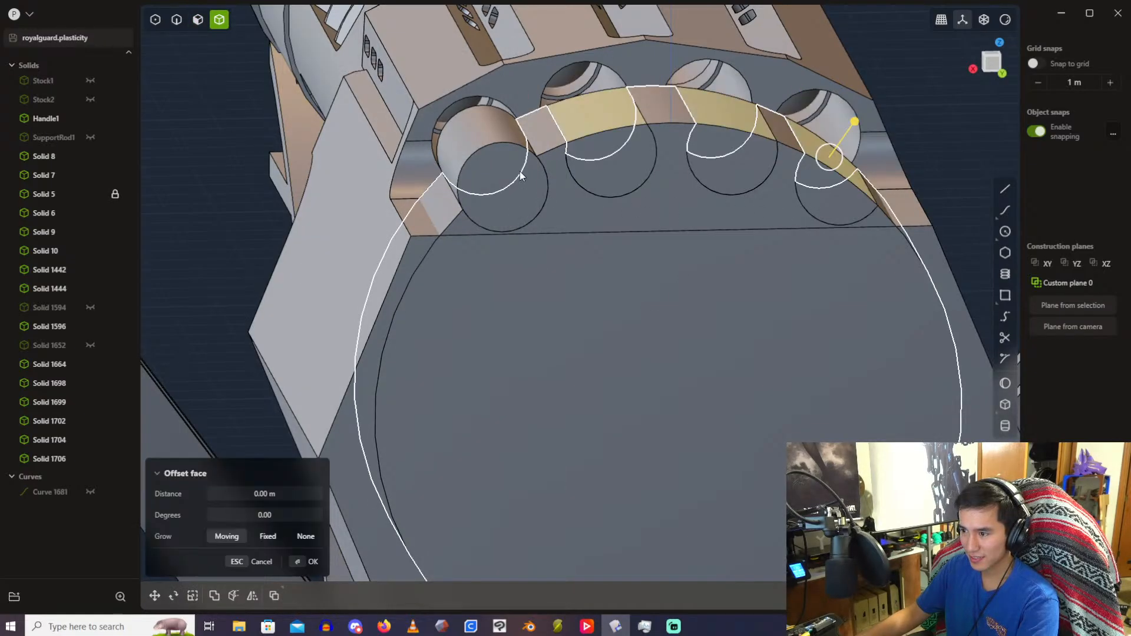
Step: Cut the remaining full round barrel end with the end cylinder's curved surface and delete its protruding upper piece
left_click(229, 163)
left_click(493, 158)
scroll(497, 238, "up", 1)
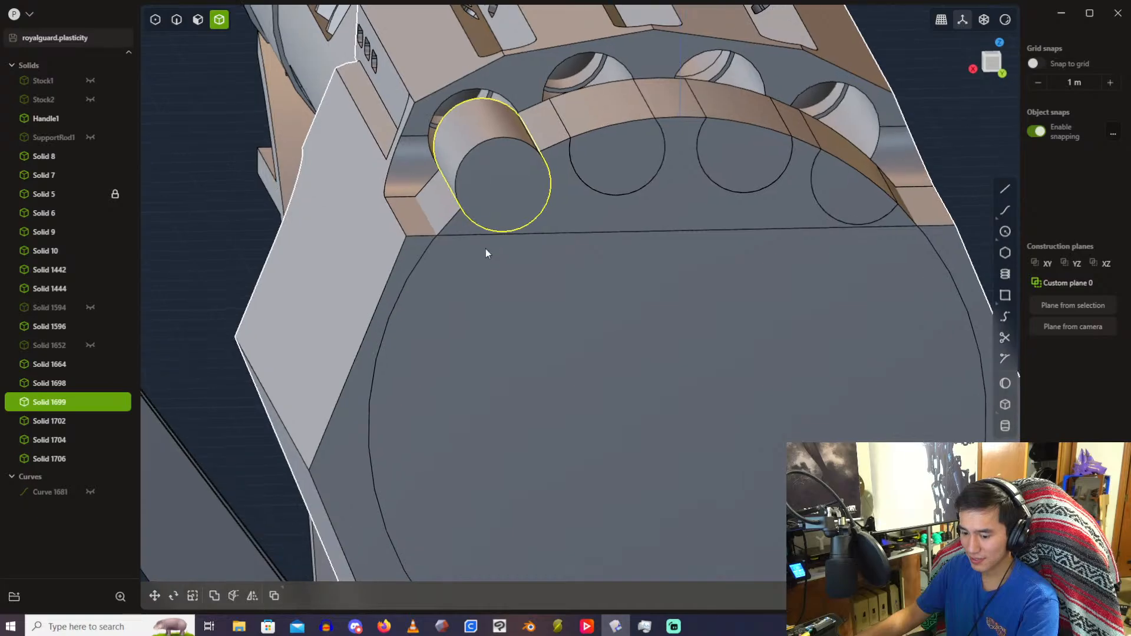
key("c")
left_click(446, 199)
right_click(447, 200)
left_click(479, 165)
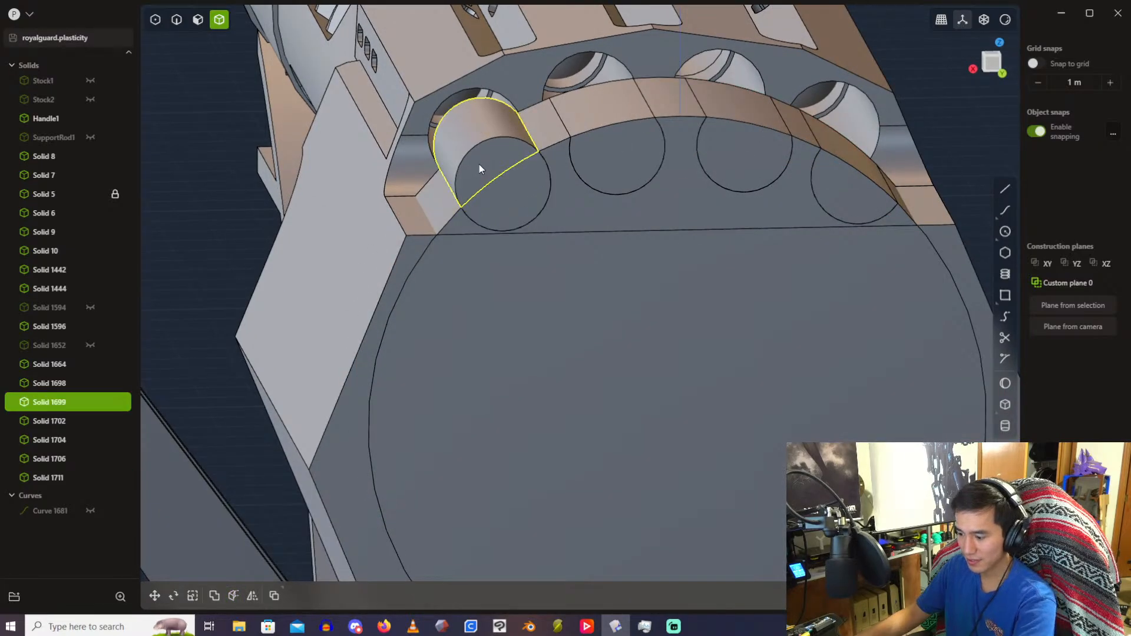
key("Delete")
Step: Offset the barrel-side end face of the extruded end cylinder by -3 m, leaving the four barrel pieces at full length
middle_click_drag(248, 132, 533, 280)
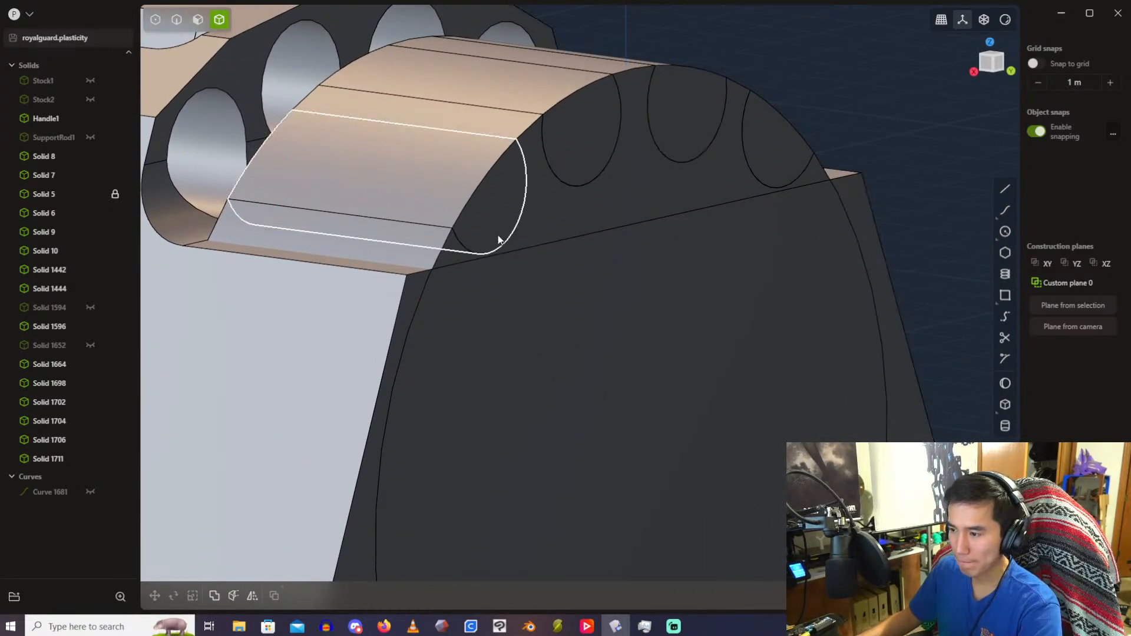
middle_click_drag(502, 235, 525, 123)
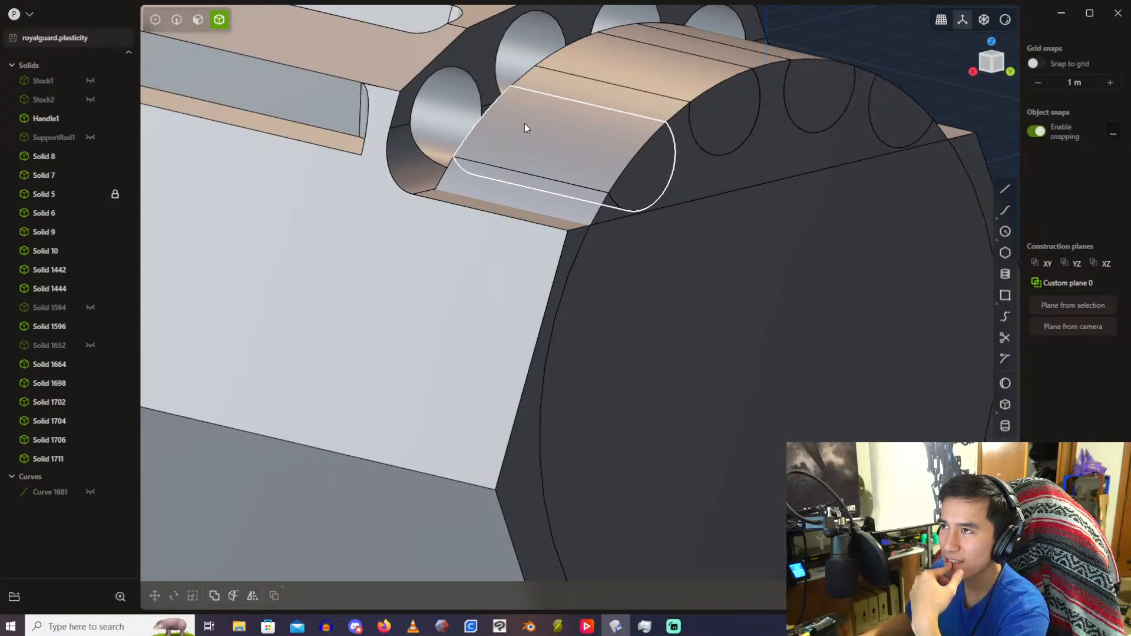
middle_click_drag(524, 122, 338, 31)
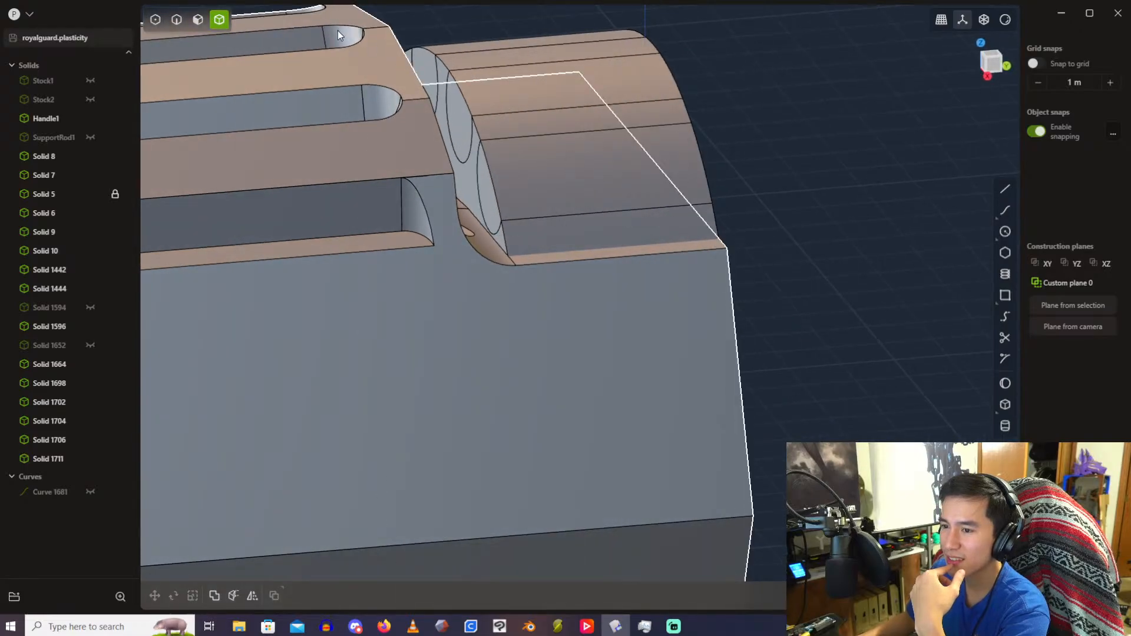
left_click(197, 21)
left_click(470, 176)
left_click_drag(435, 178, 549, 175)
middle_click_drag(549, 174, 345, 451)
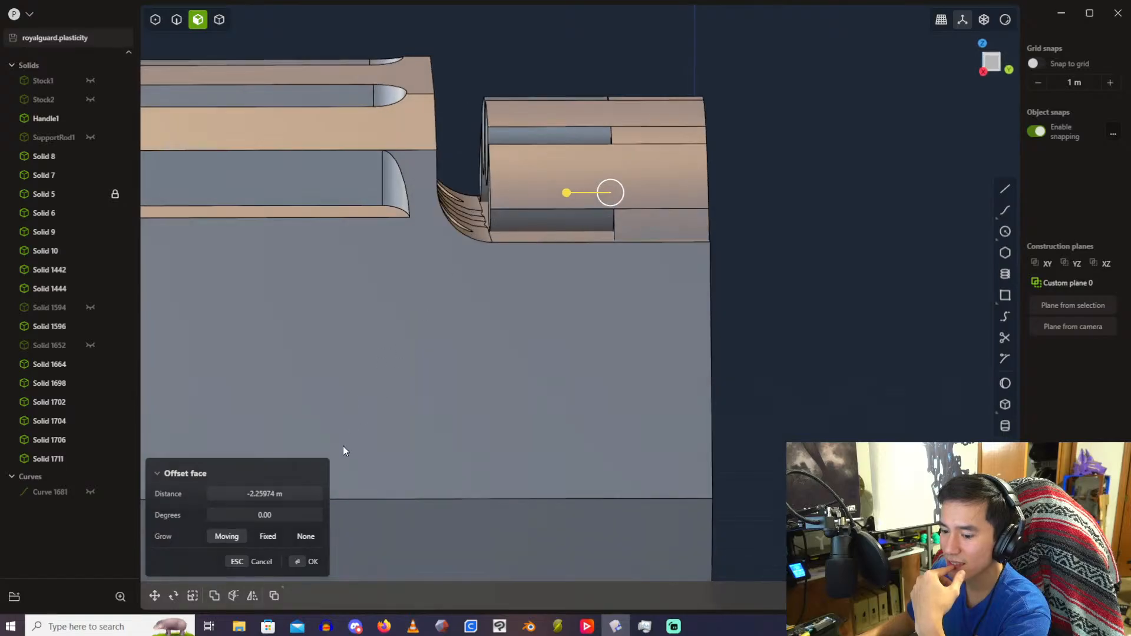
left_click(309, 497)
type("-3")
key("Return")
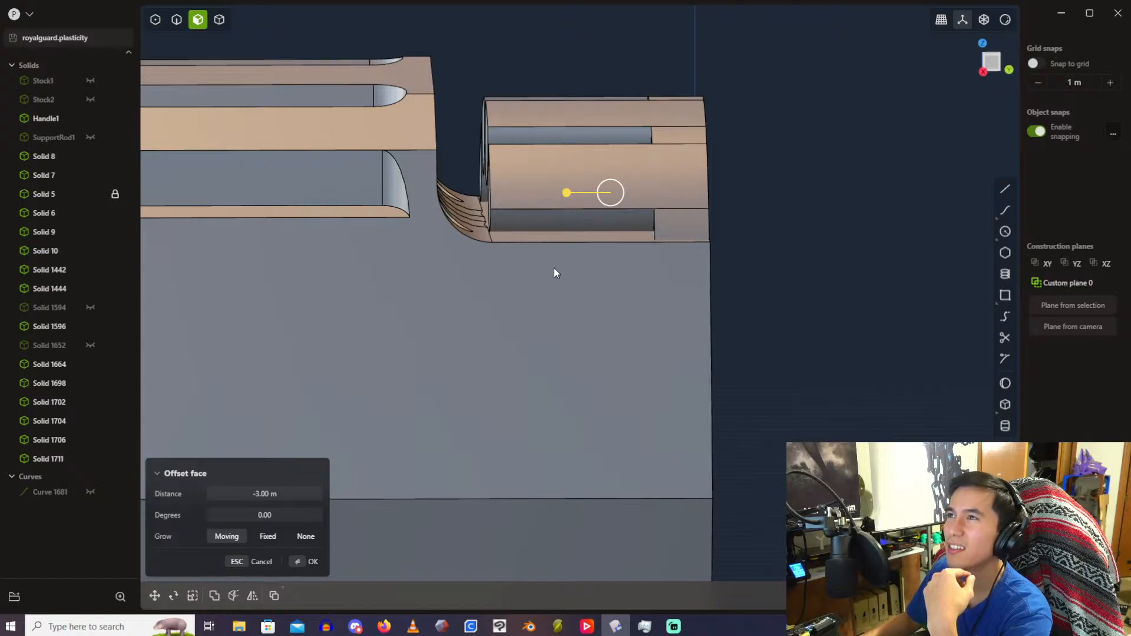
scroll(554, 269, "down", 5)
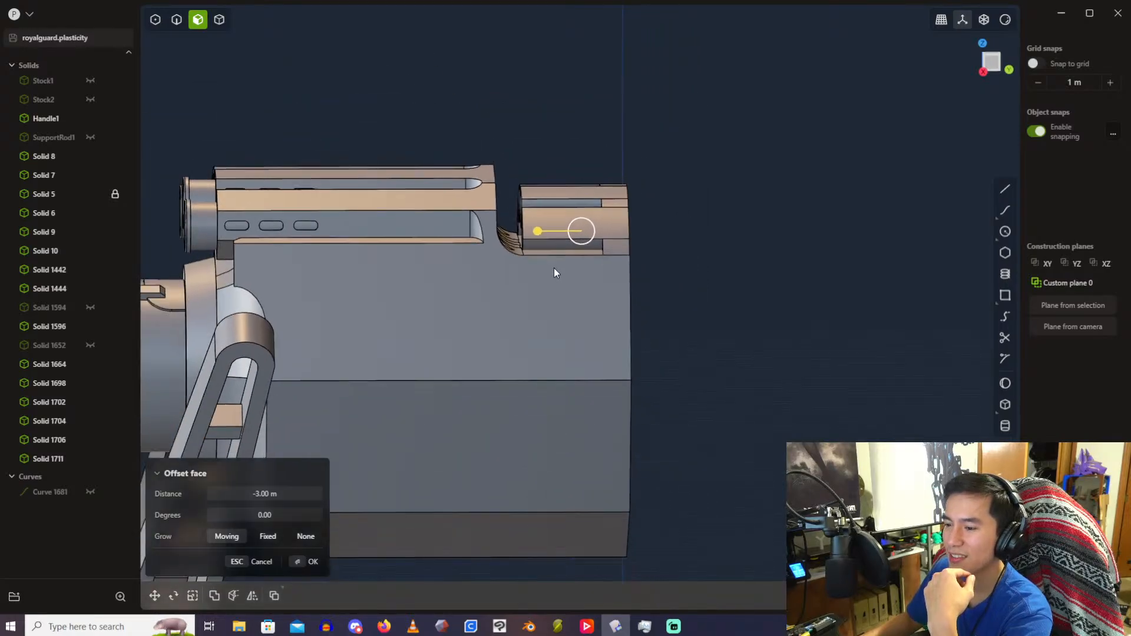
scroll(554, 267, "down", 4)
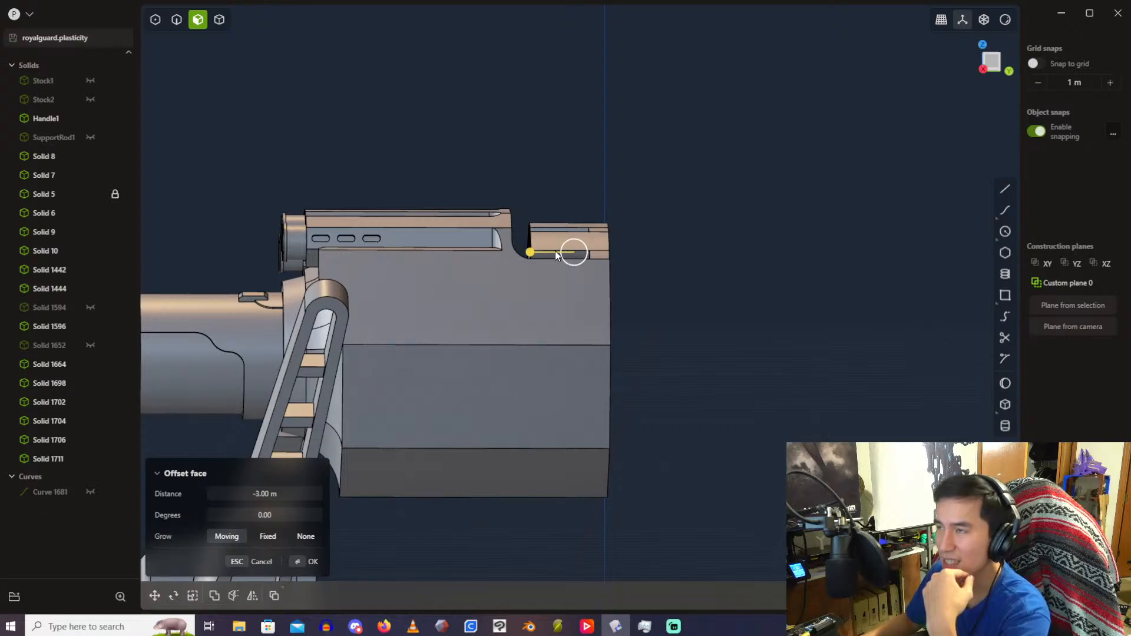
middle_click_drag(555, 255, 540, 274)
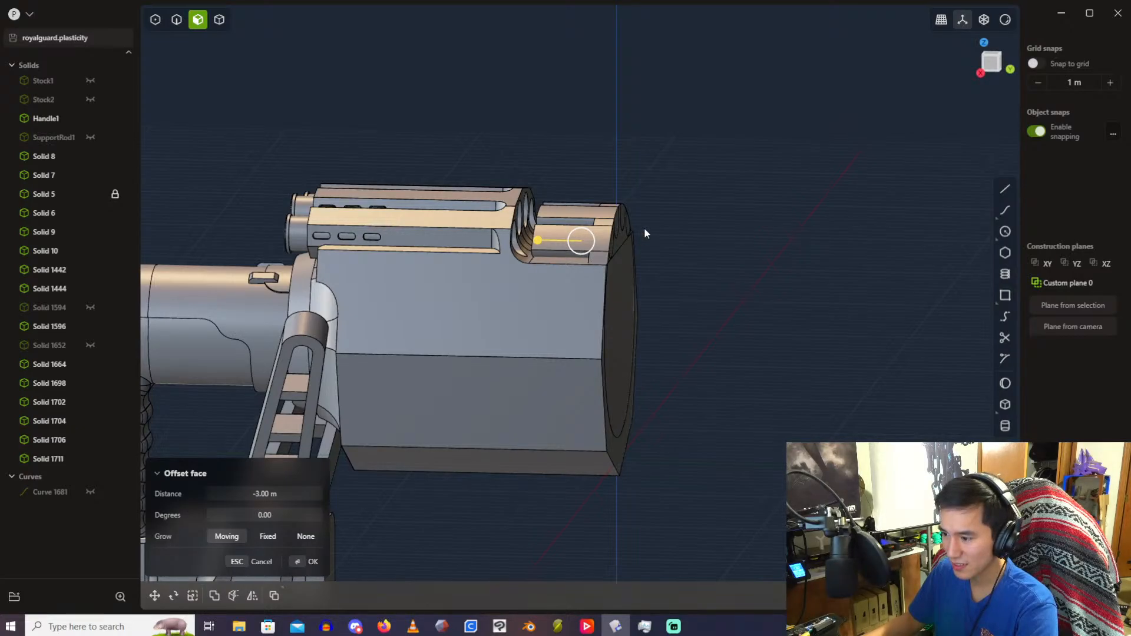
middle_click_drag(647, 228, 458, 238)
key("Return")
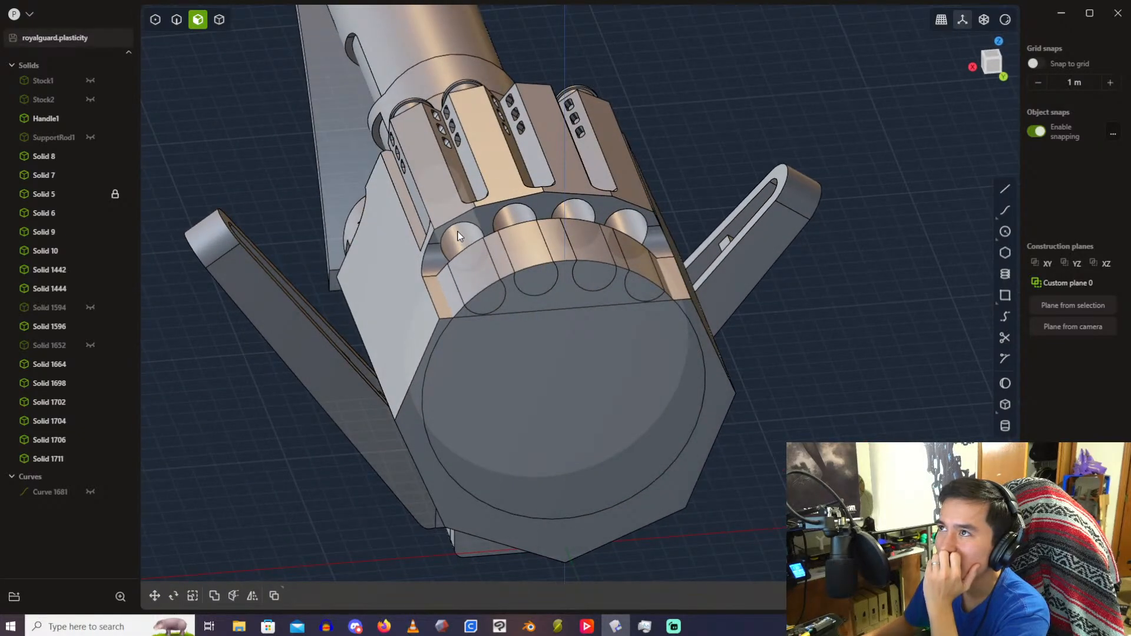
mouse_move(458, 236)
middle_mouse_down()
mouse_move(516, 218)
mouse_move(451, 223)
middle_mouse_up()
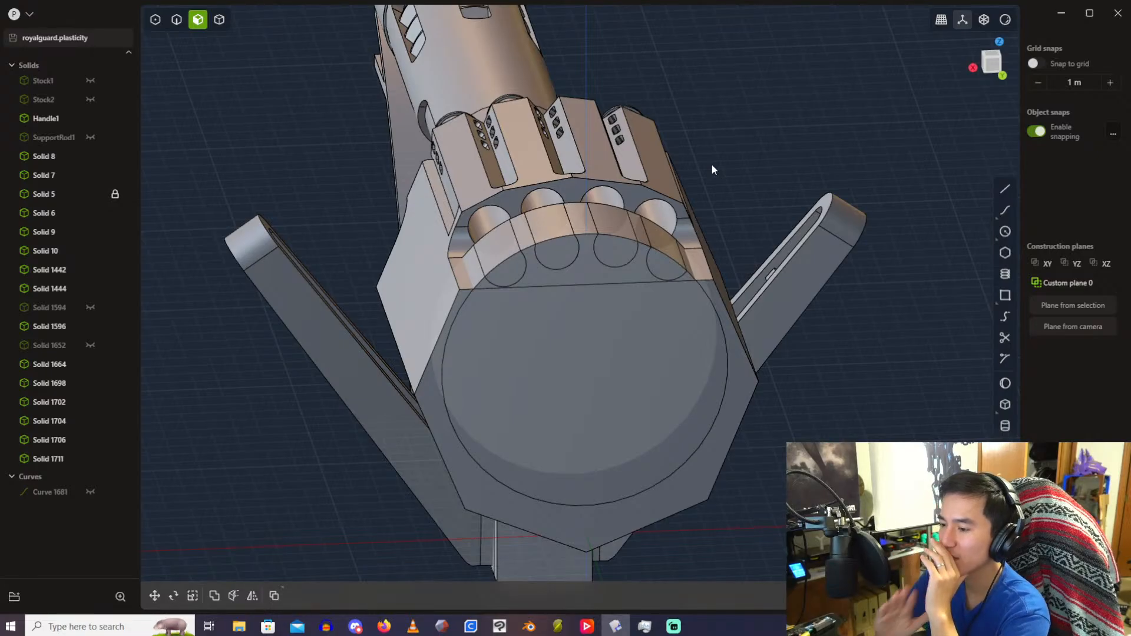
middle_click_drag(827, 120, 787, 90)
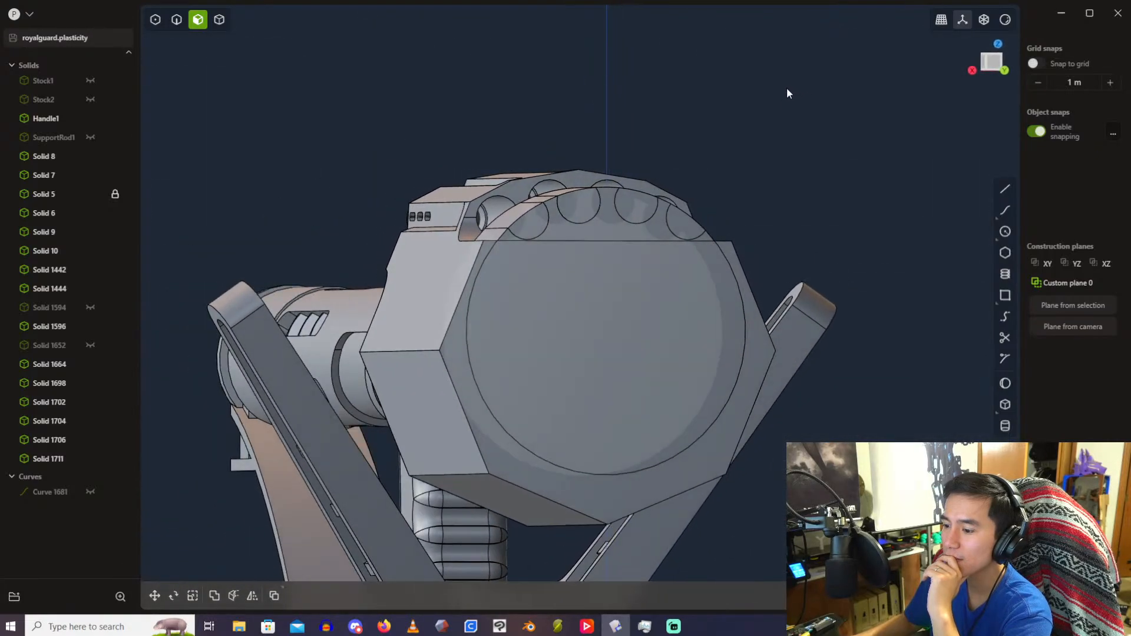
middle_click_drag(1019, 89, 1003, 117, "alt")
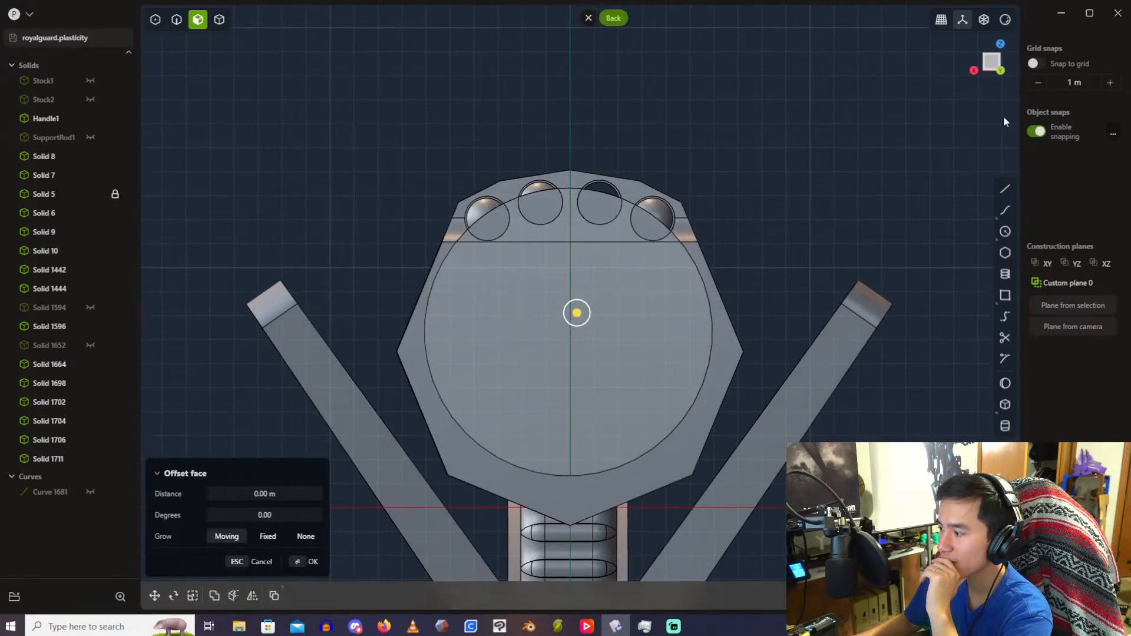
left_click(1004, 299)
scroll(501, 237, "up", 3)
scroll(447, 250, "up", 3)
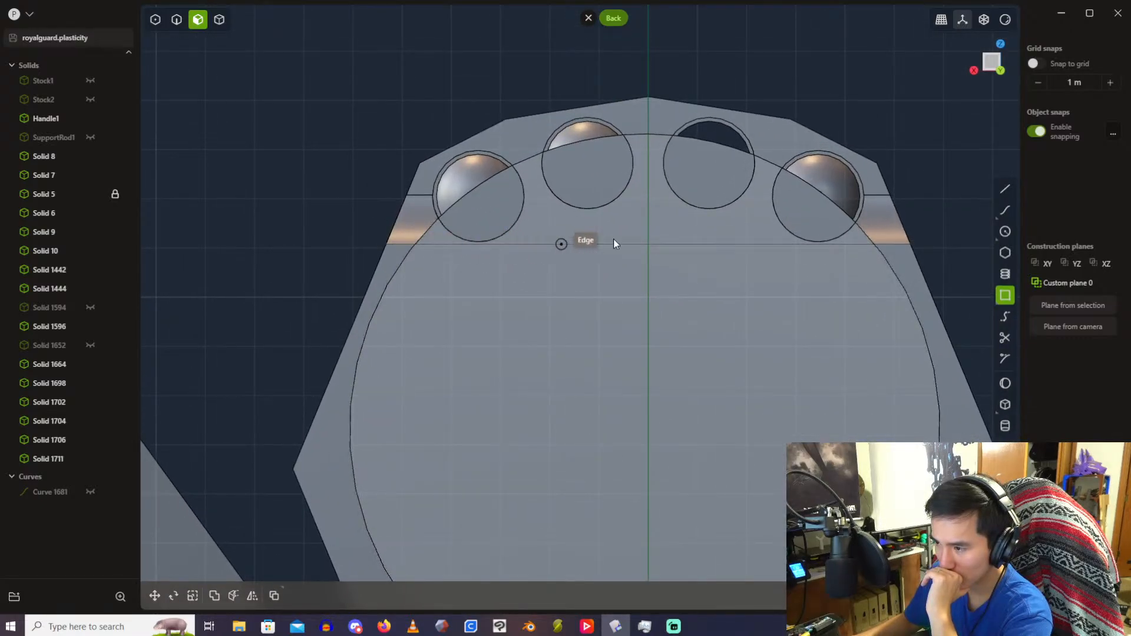
scroll(620, 265, "up", 2)
scroll(670, 235, "down", 3)
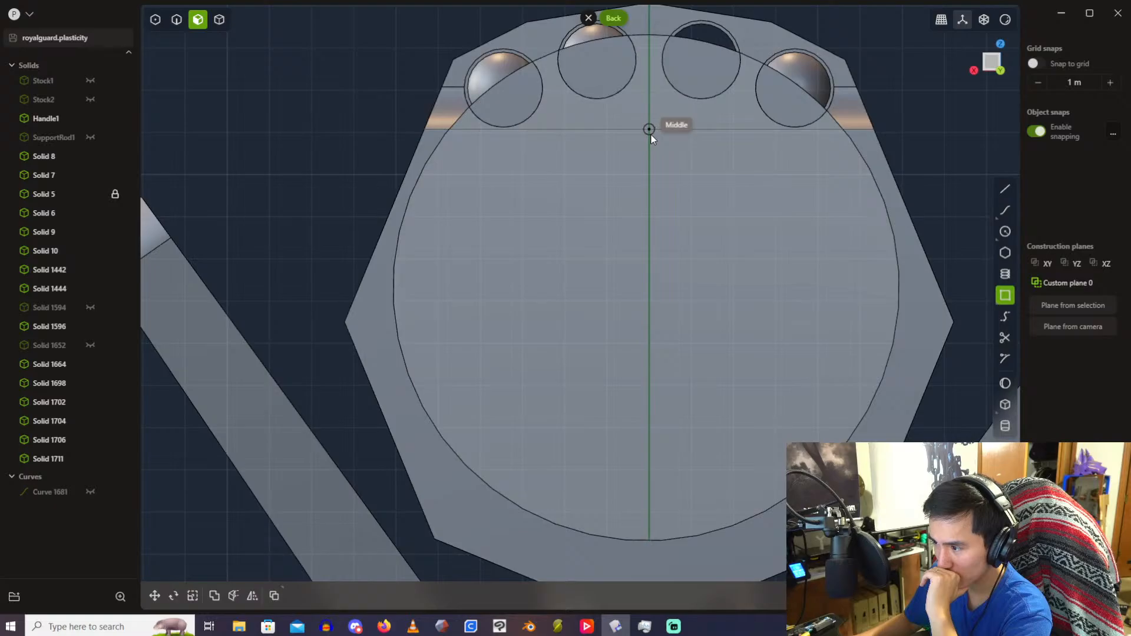
left_click(650, 129)
scroll(753, 274, "down", 3)
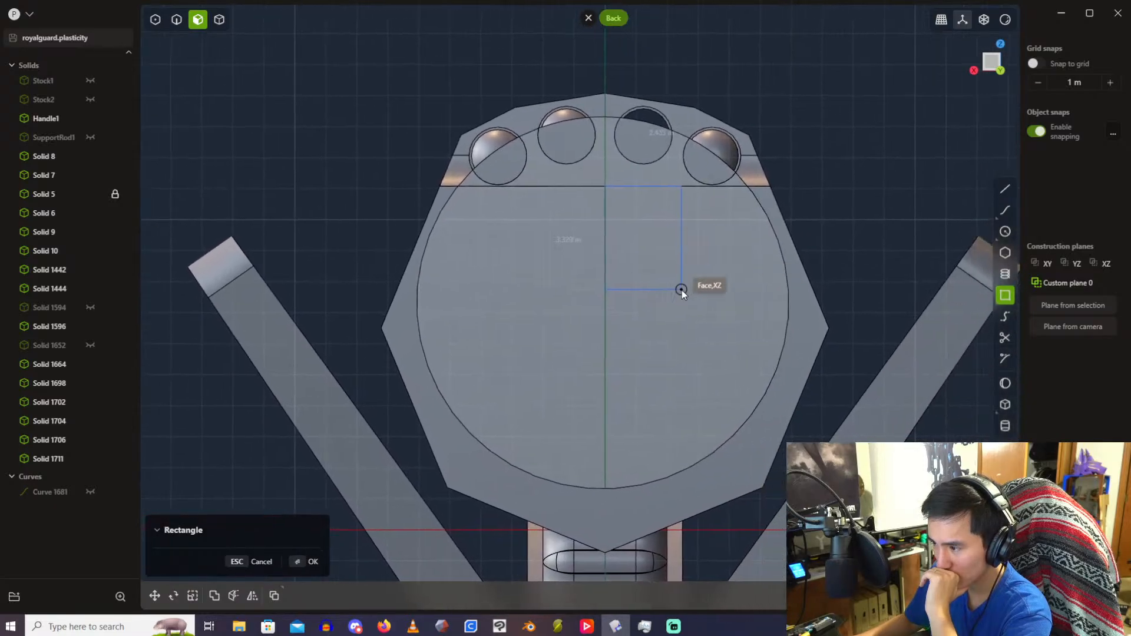
key("Escape")
Step: Draw a centred rectangle 9.2 m wide and 7.5 m high on the end cylinder's flat end face
left_click(712, 328)
middle_click_drag(690, 292, 713, 304)
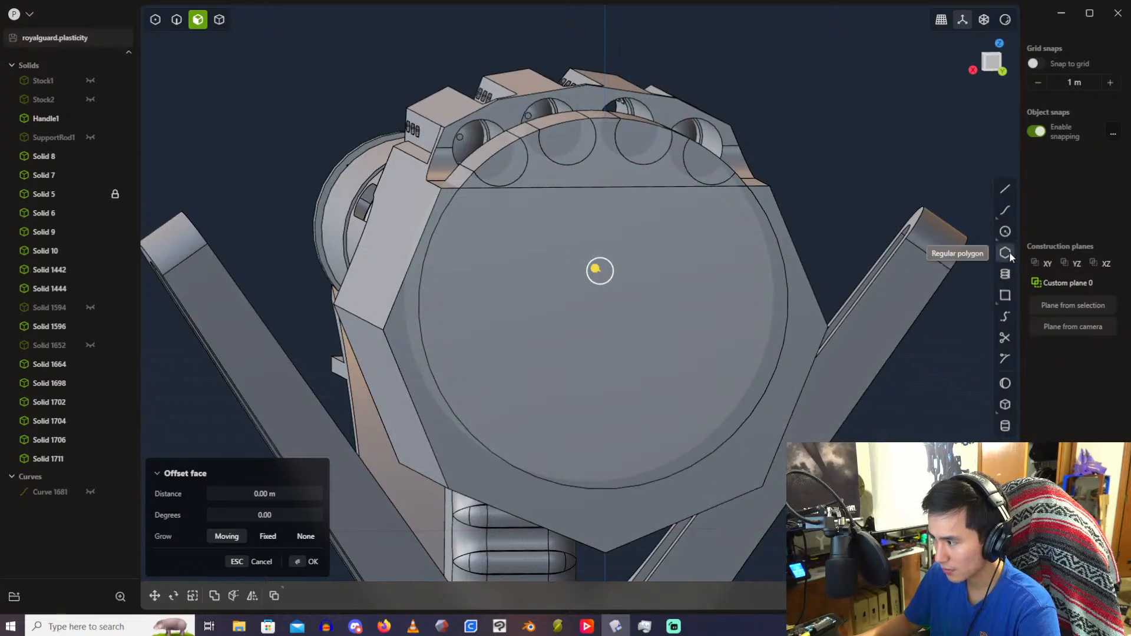
left_click(1005, 295)
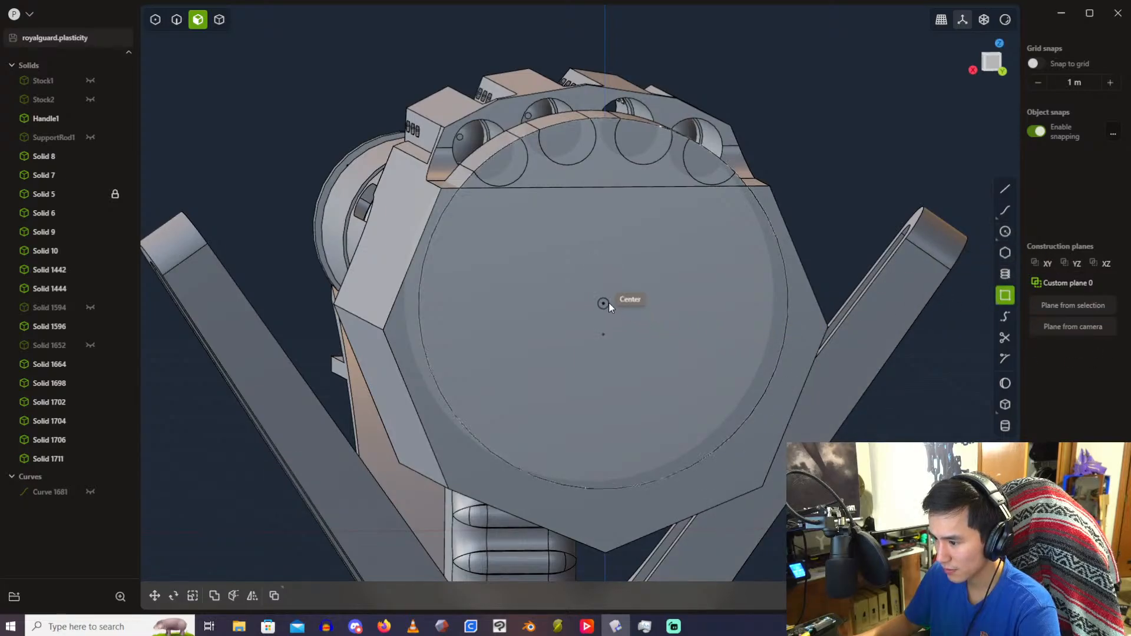
left_click(604, 303)
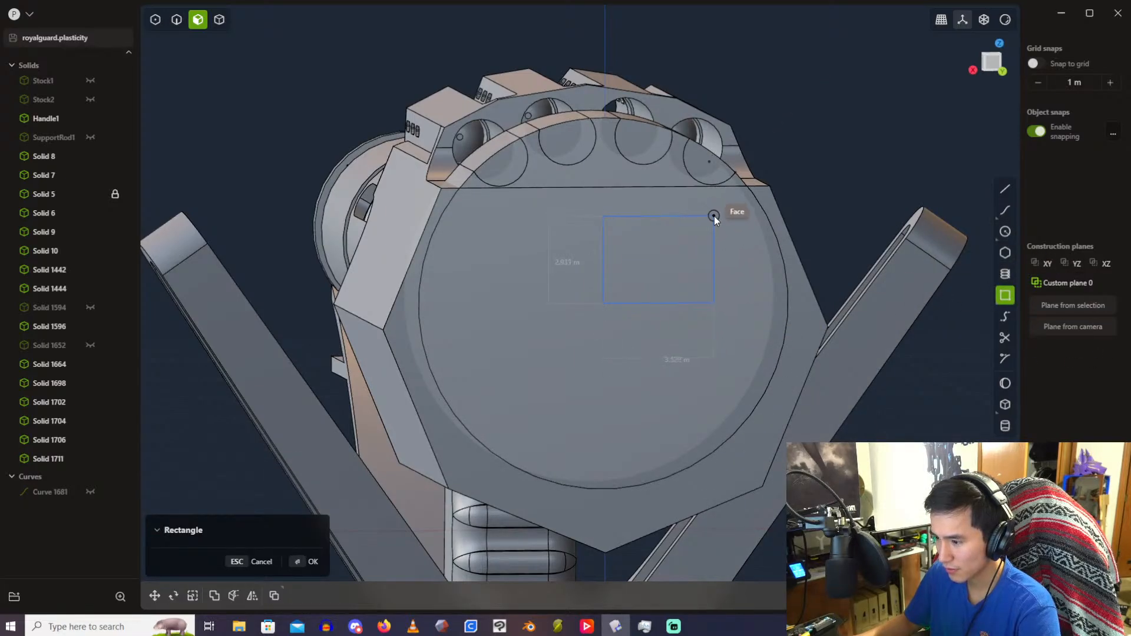
key("m")
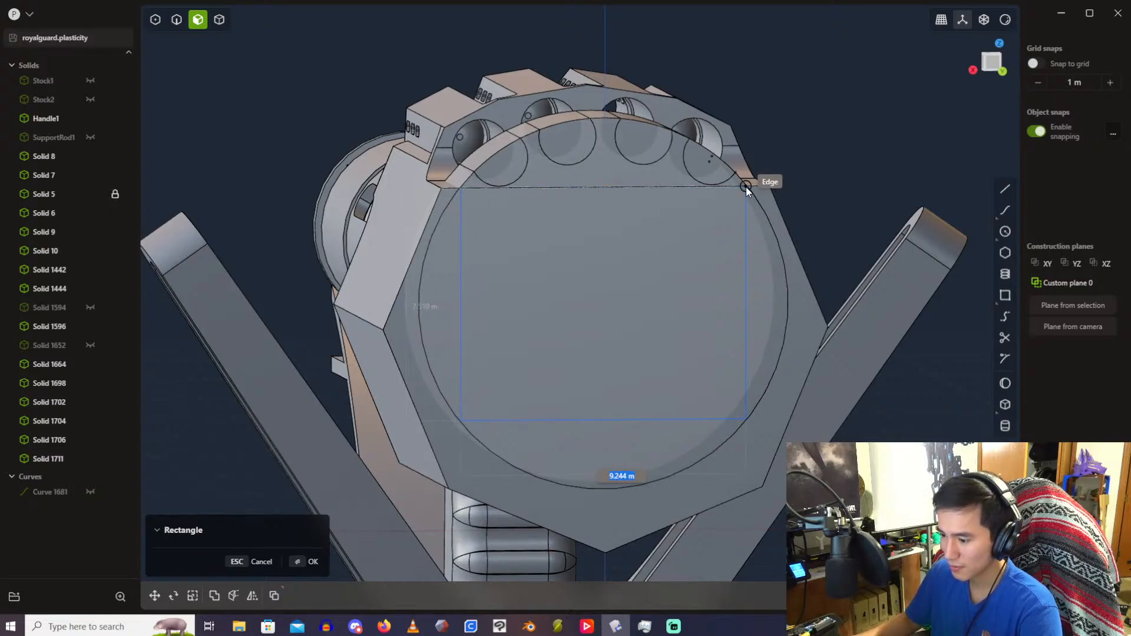
key("Tab")
type("7.5")
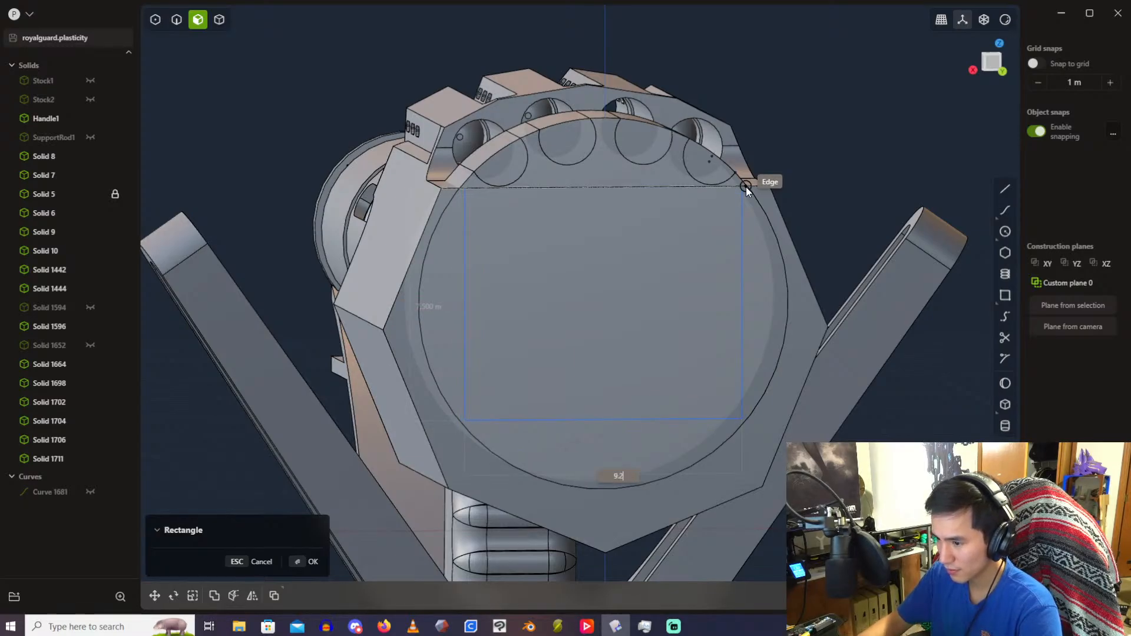
key("Return")
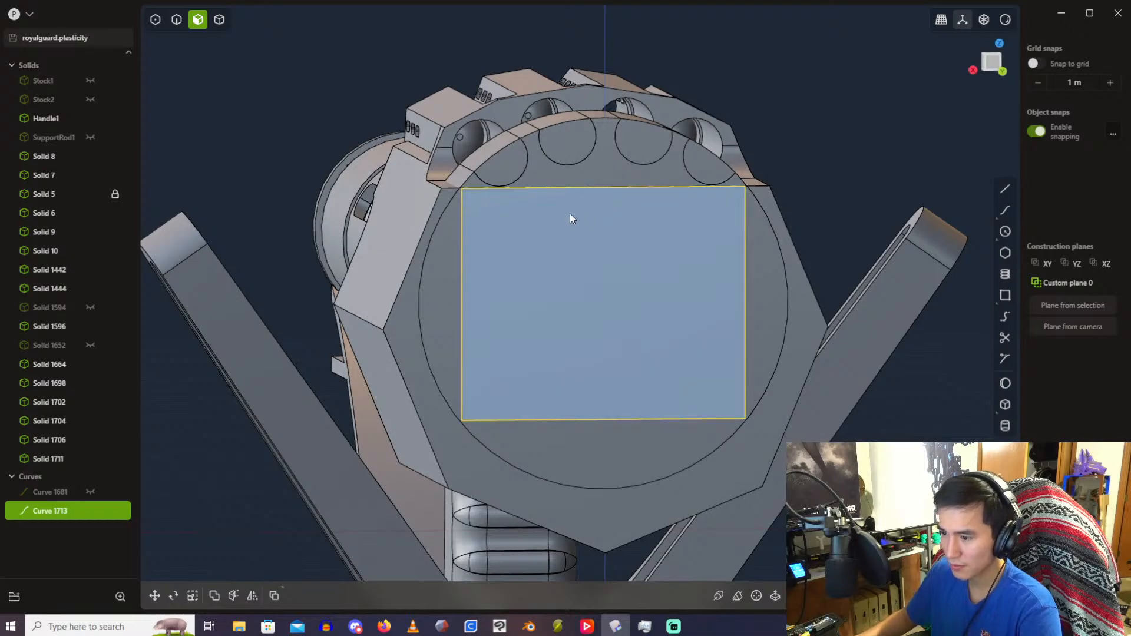
Step: Extrude the centred rectangle outward into a rectangular block and delete its source curve
key("e")
left_click(620, 306)
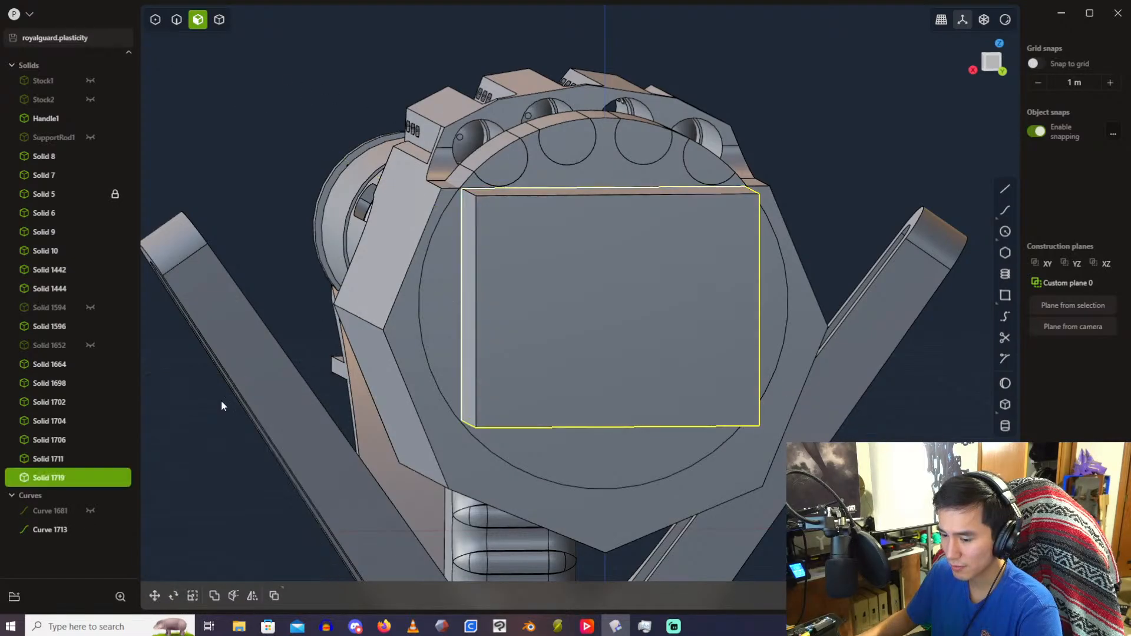
left_click(35, 530)
key("Delete")
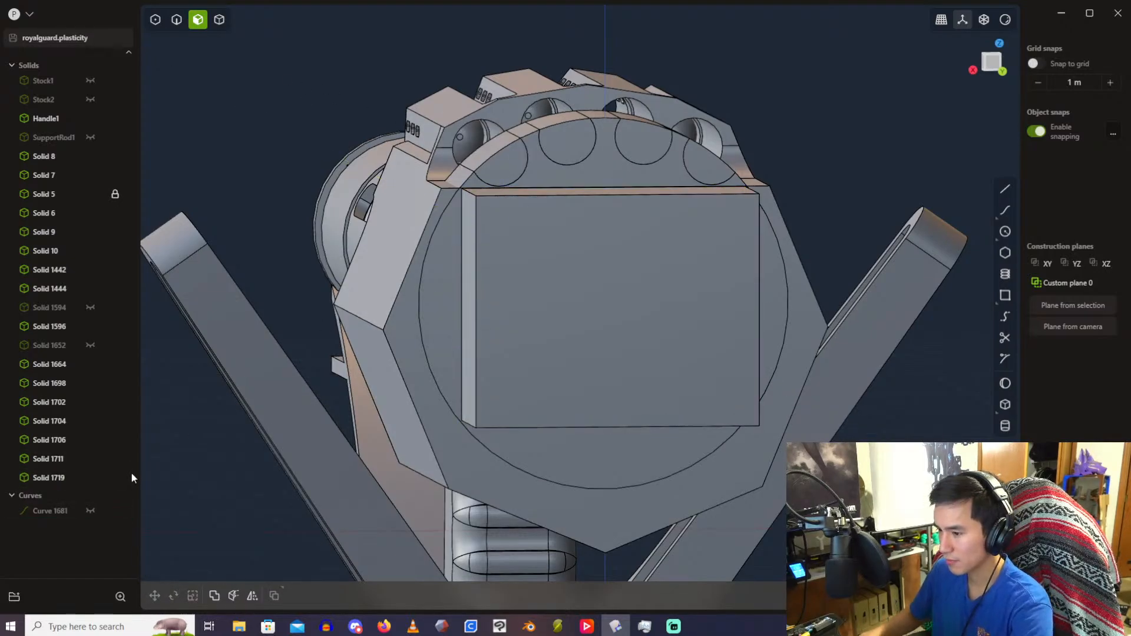
Step: Hide the end cylinder and the four barrel end pieces, keeping the rectangular block and housing visible
left_click(220, 22)
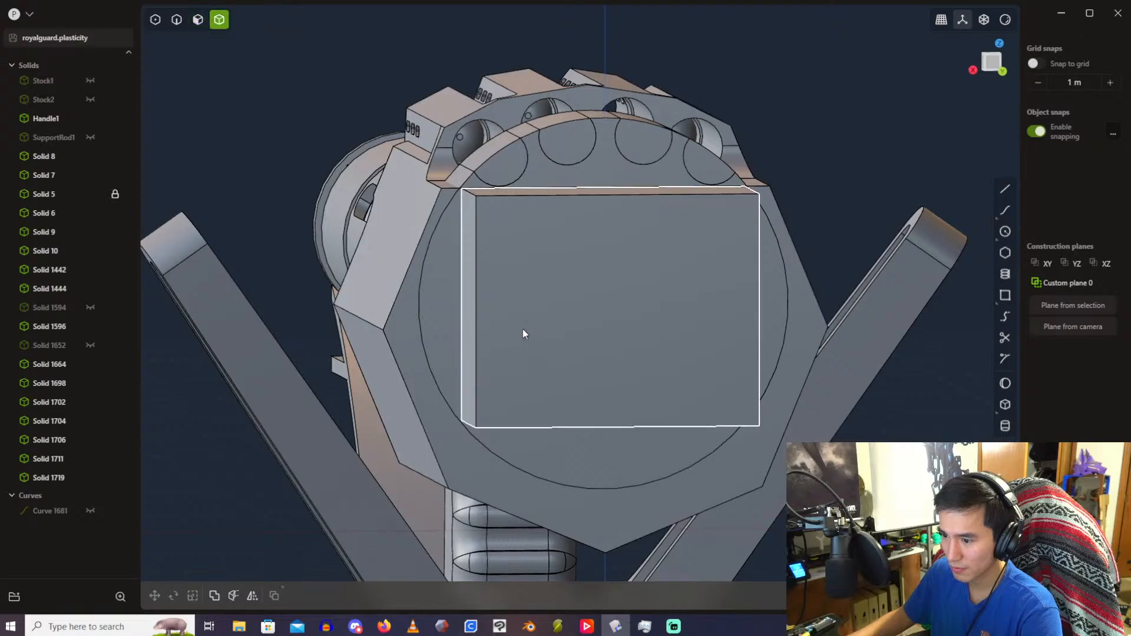
left_click(49, 458)
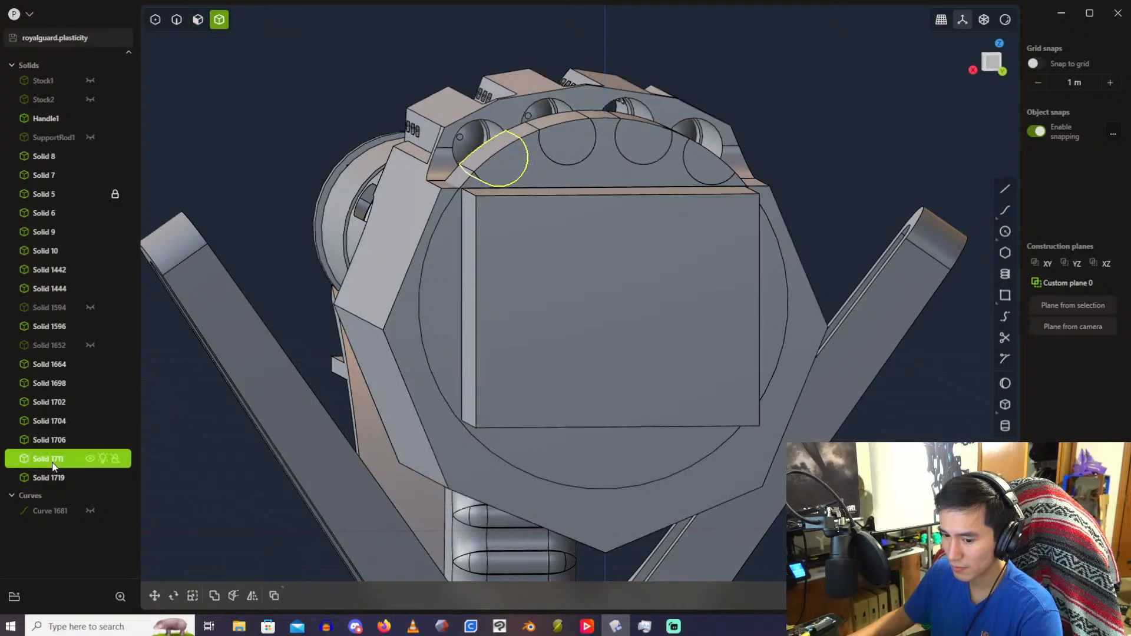
left_click(49, 383, "shift")
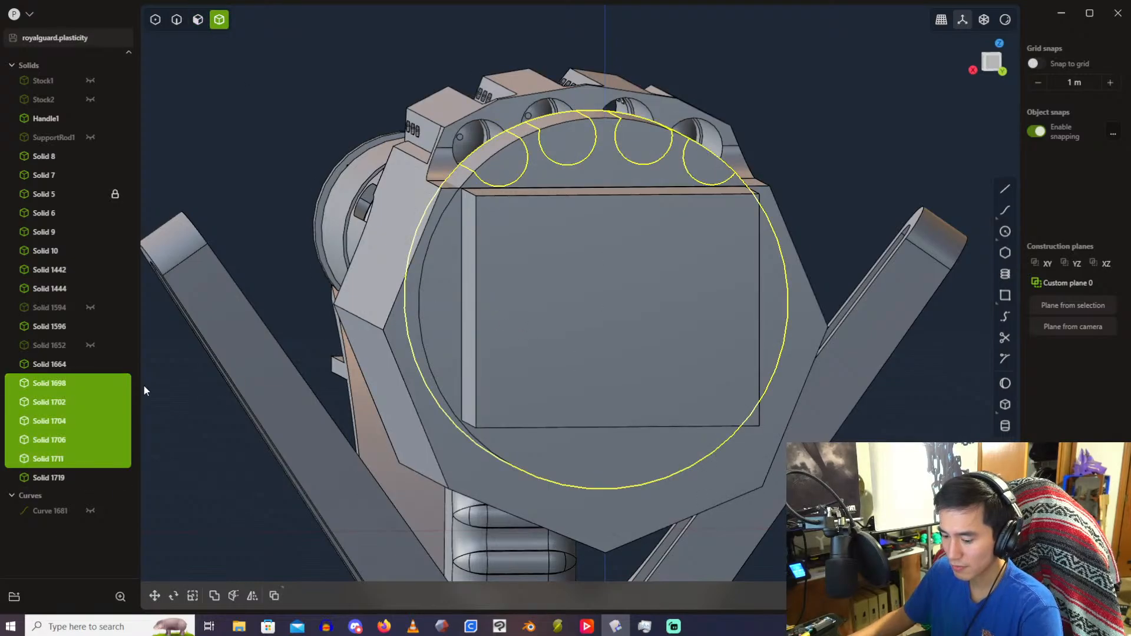
key("h")
middle_click_drag(446, 210, 458, 212)
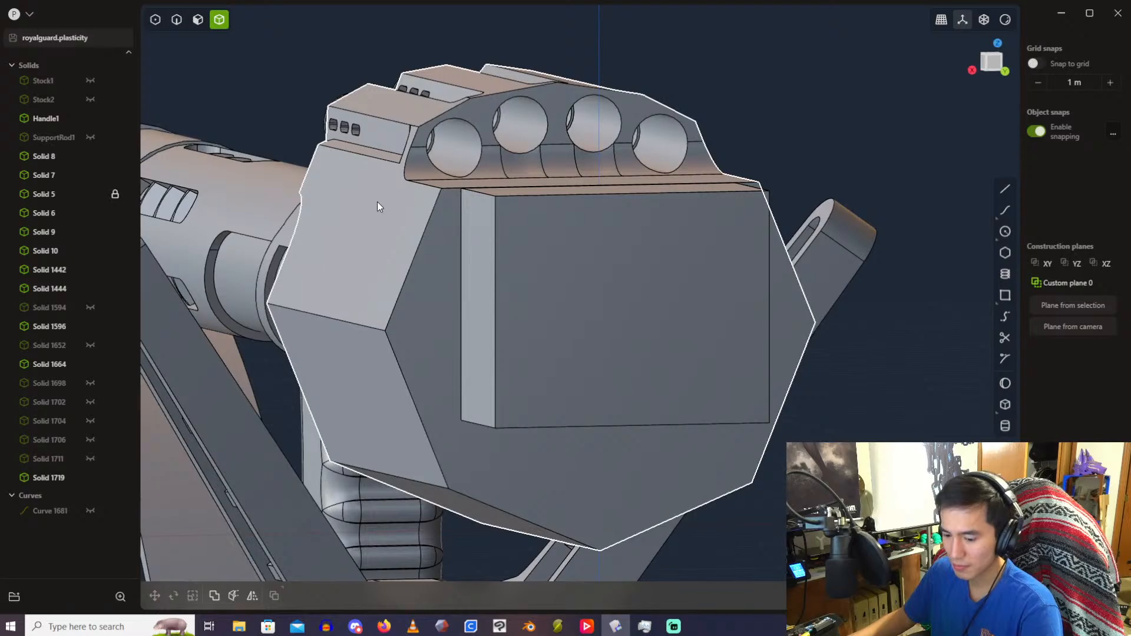
Step: Cut the faceted housing with one vertical side face of the rectangular block
key("3")
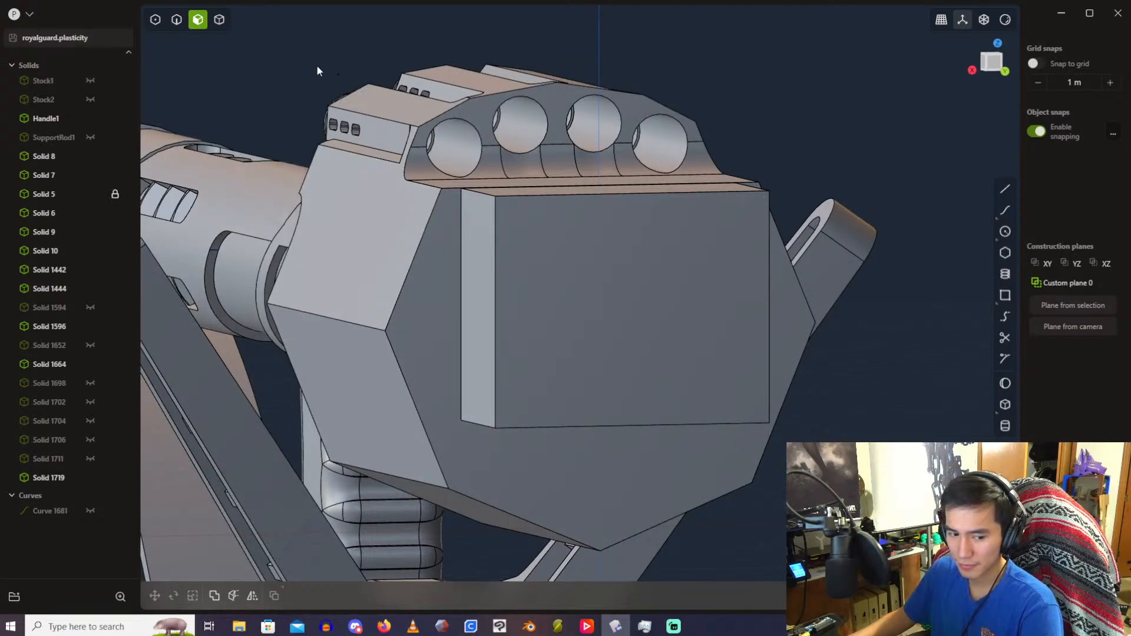
key("4")
left_click(434, 317)
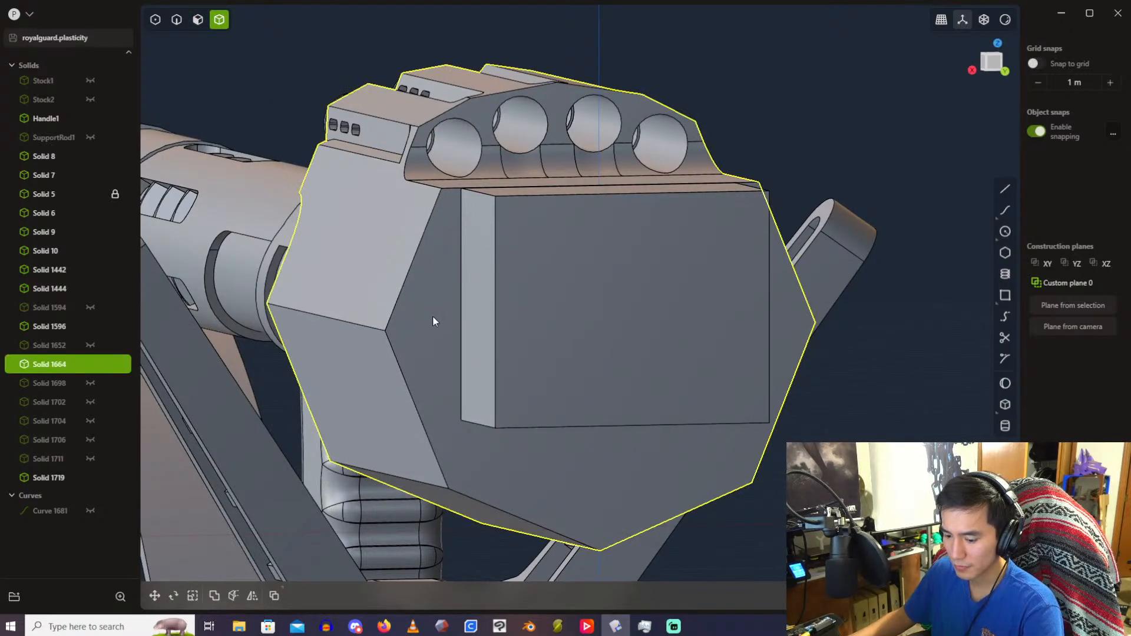
scroll(454, 318, "up", 2)
key("alt+c")
left_click(492, 310)
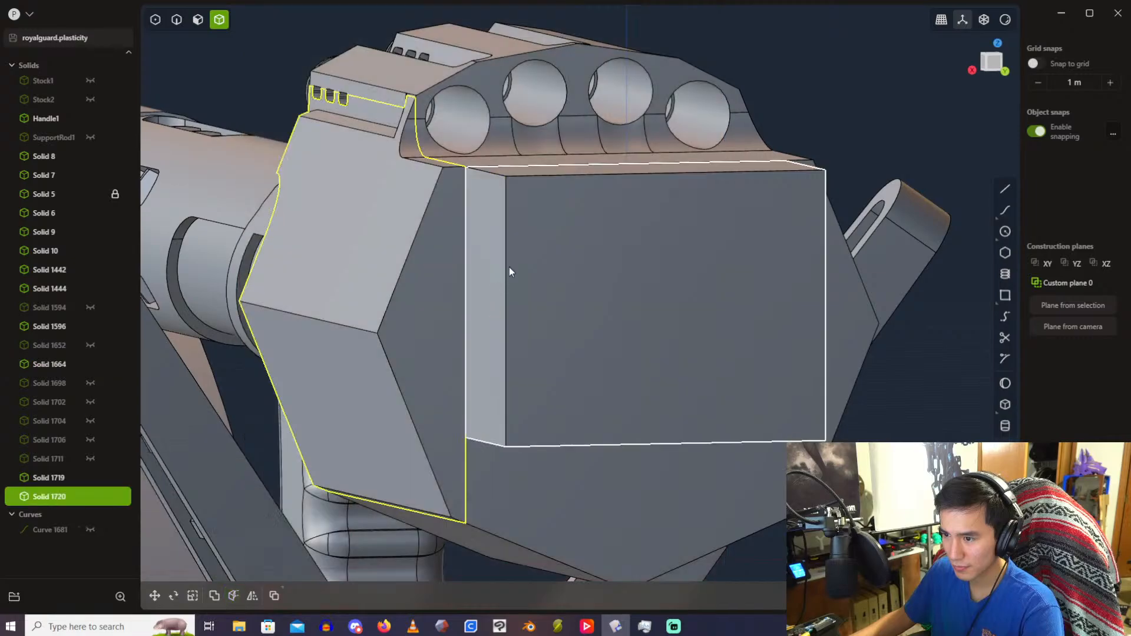
Step: Cut the remaining housing with the rectangular block's opposite vertical side face and delete the block
middle_click_drag(510, 267, 817, 265)
left_click(815, 265)
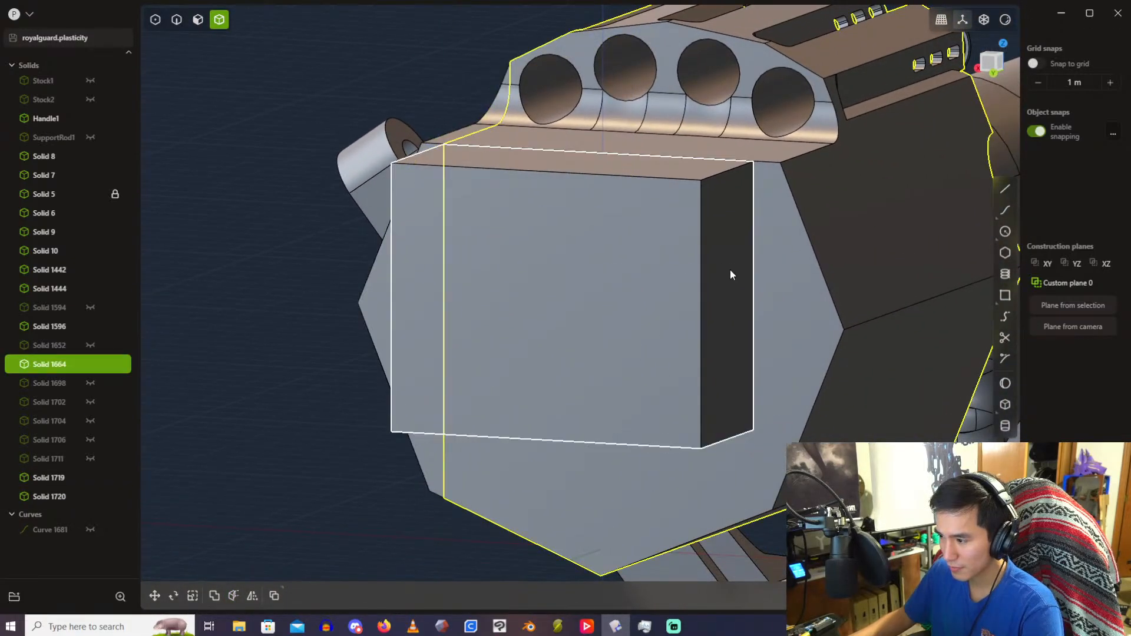
key("alt+c")
left_click(730, 270)
left_click(620, 255)
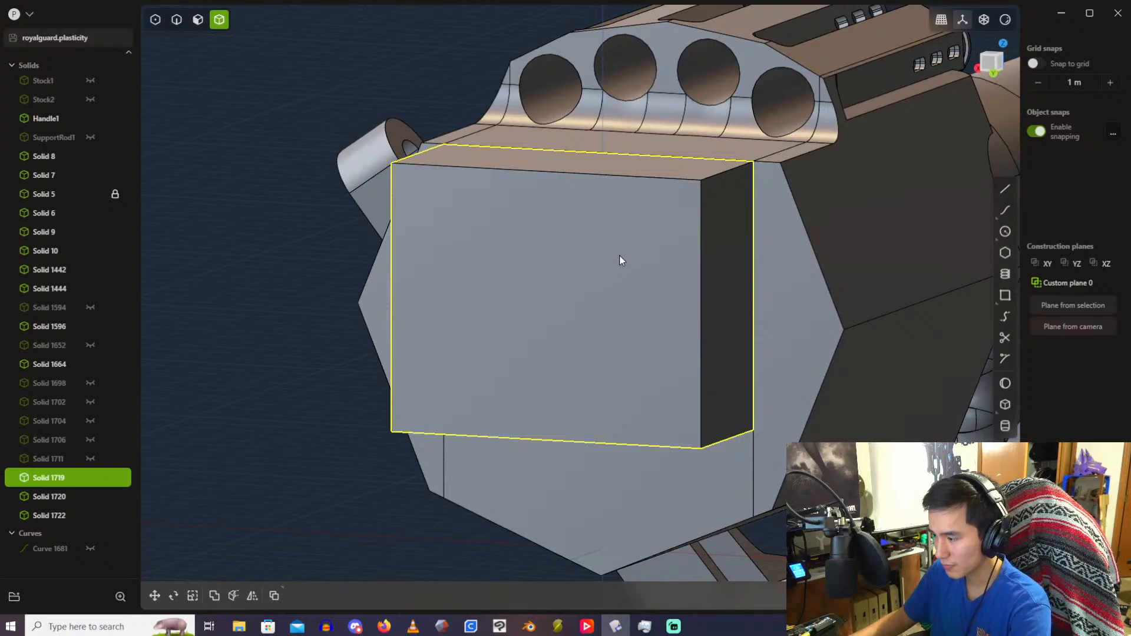
key("Delete")
Step: Undo the housing cuts, the hiding of the end pieces, the block extrusion and the centred rectangle
middle_click_drag(687, 257, 649, 220)
scroll(623, 252, "down", 3)
scroll(624, 252, "up", 3)
key("ctrl+z")
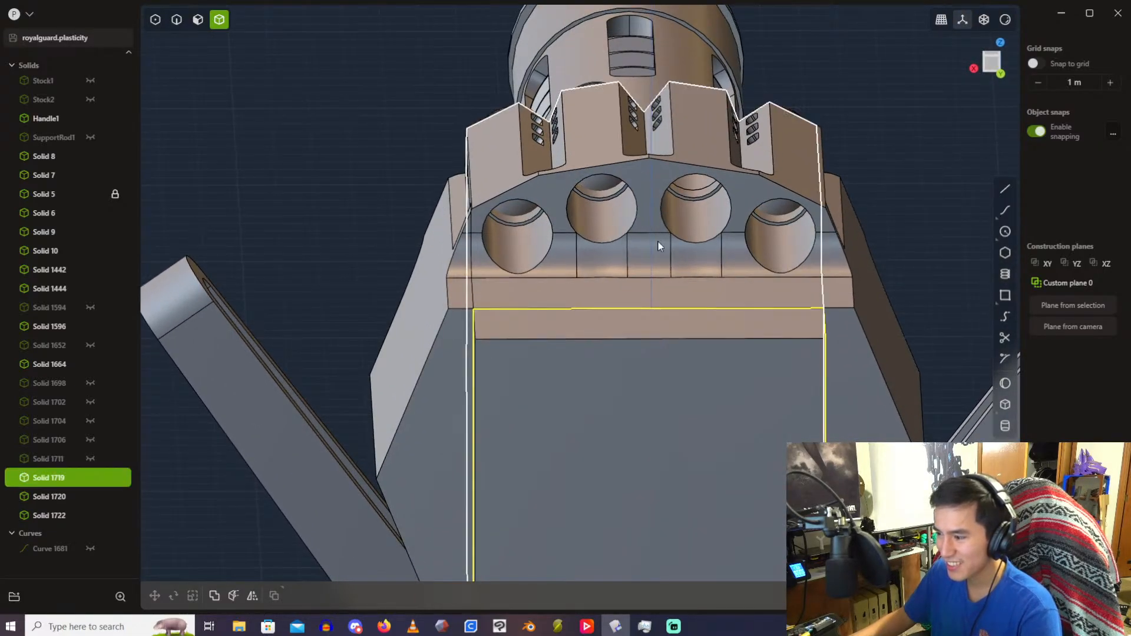
key("ctrl+z")
key("ctrl+z")
key("ctrl+z")
key("ctrl+z")
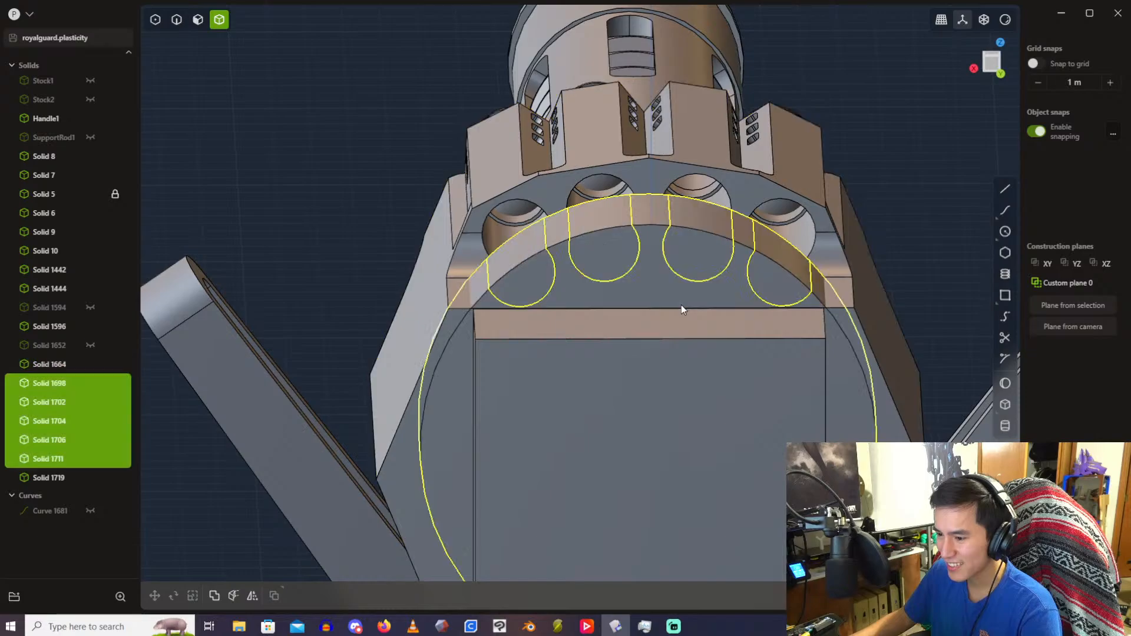
key("ctrl+z")
key("ctrl+z")
key("ctrl+z")
key("ctrl+z")
key("ctrl+z")
key("ctrl+z")
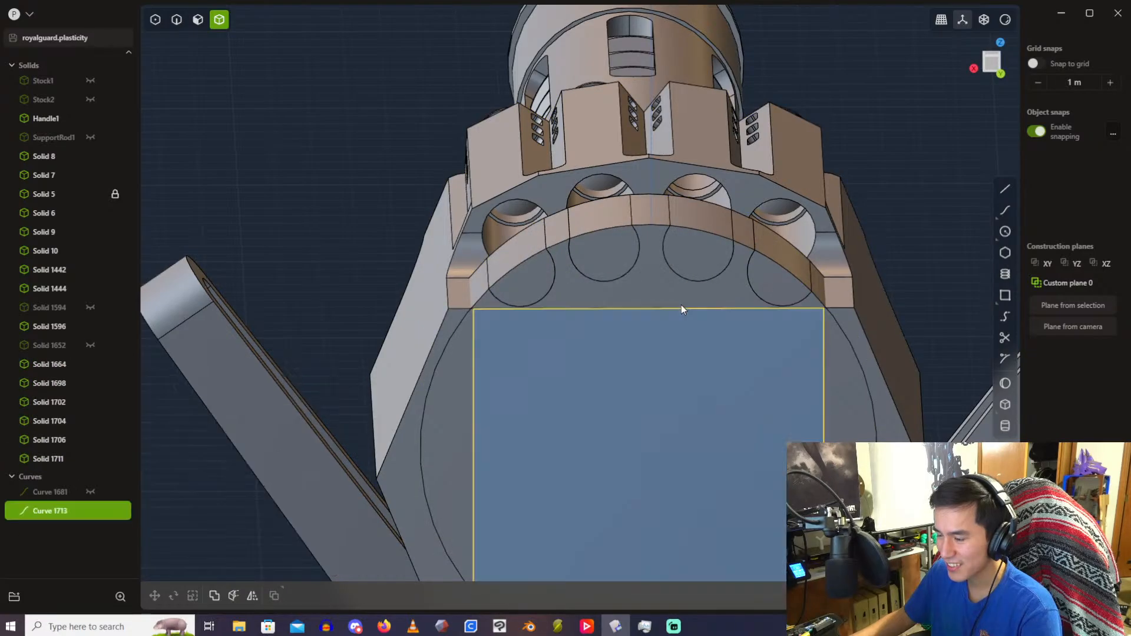
scroll(681, 305, "down", 5)
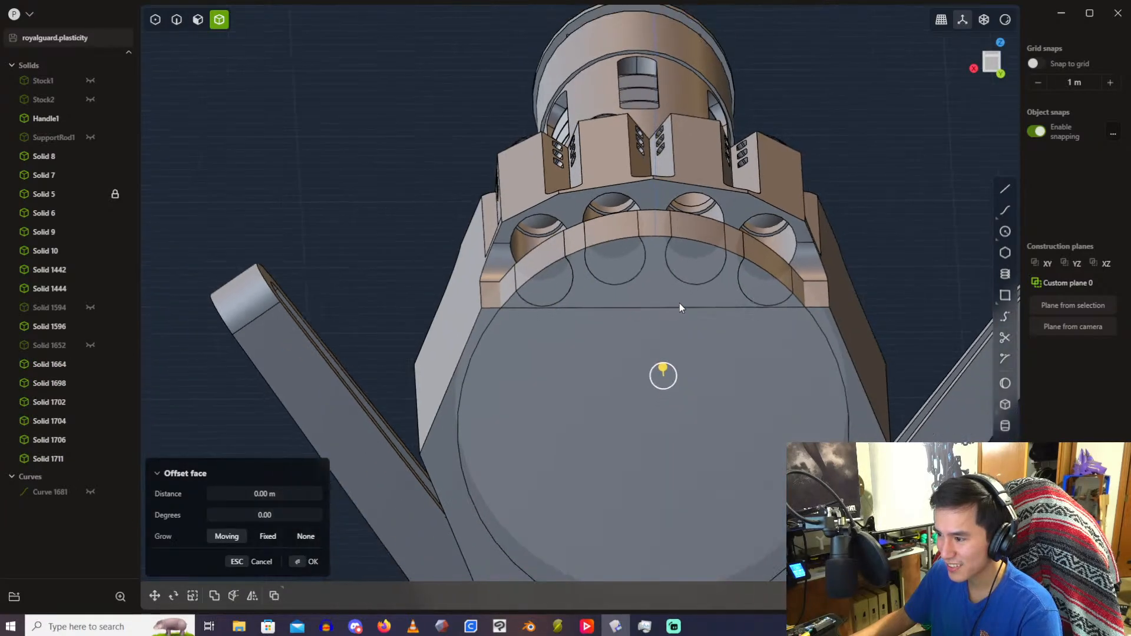
middle_click_drag(680, 303, 639, 287)
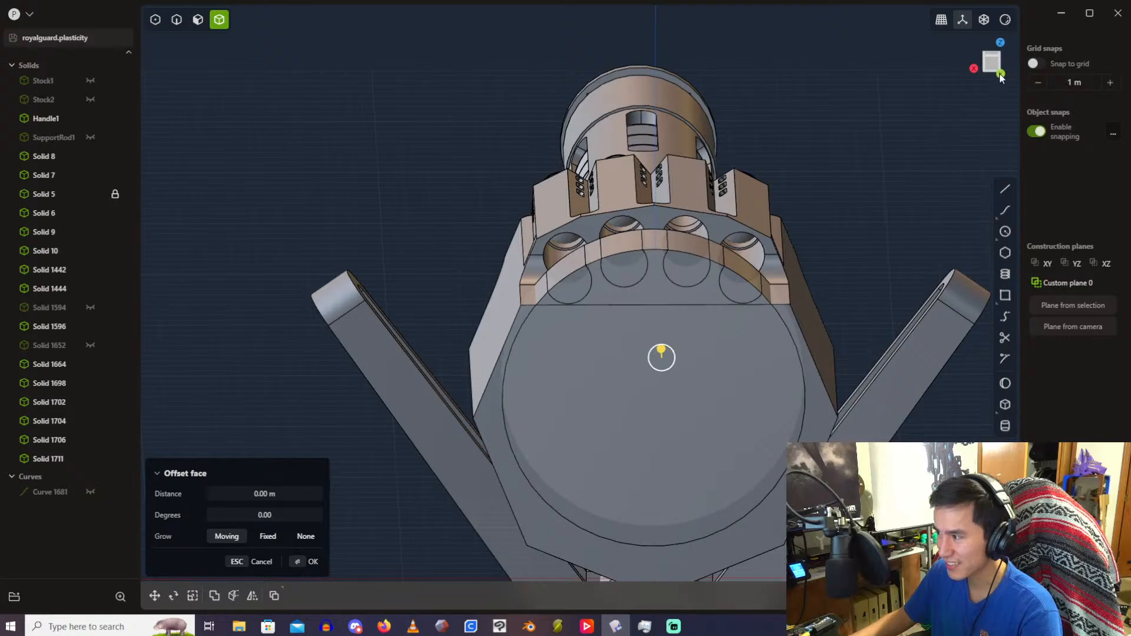
key("Escape")
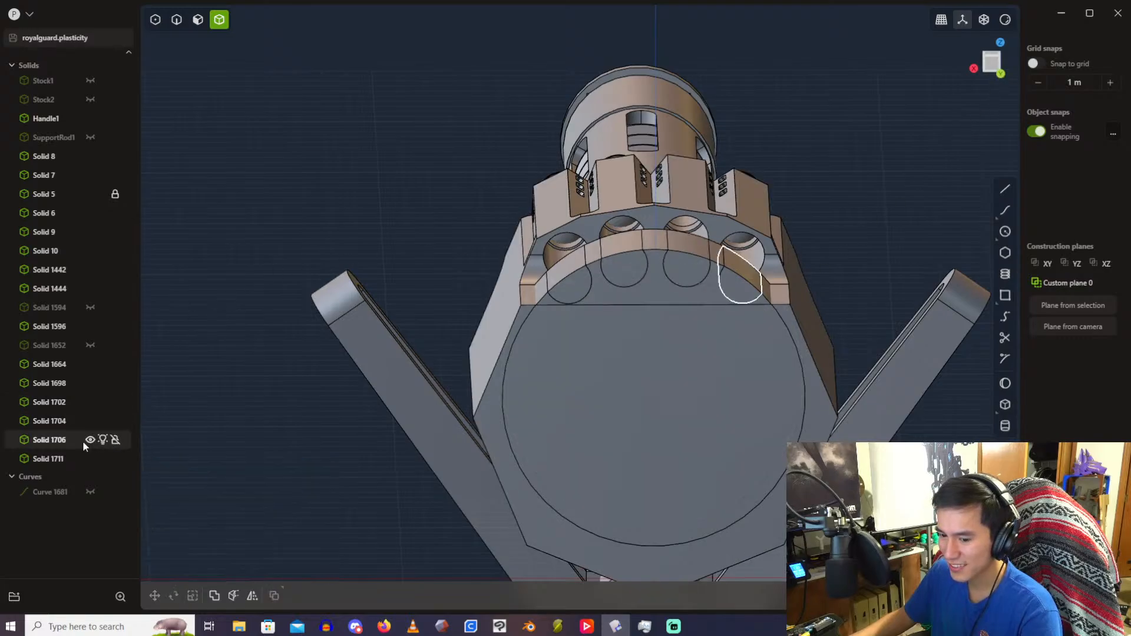
Step: Hide the end cylinder and the four barrel end pieces to expose the housing's flat end face
left_click(66, 464)
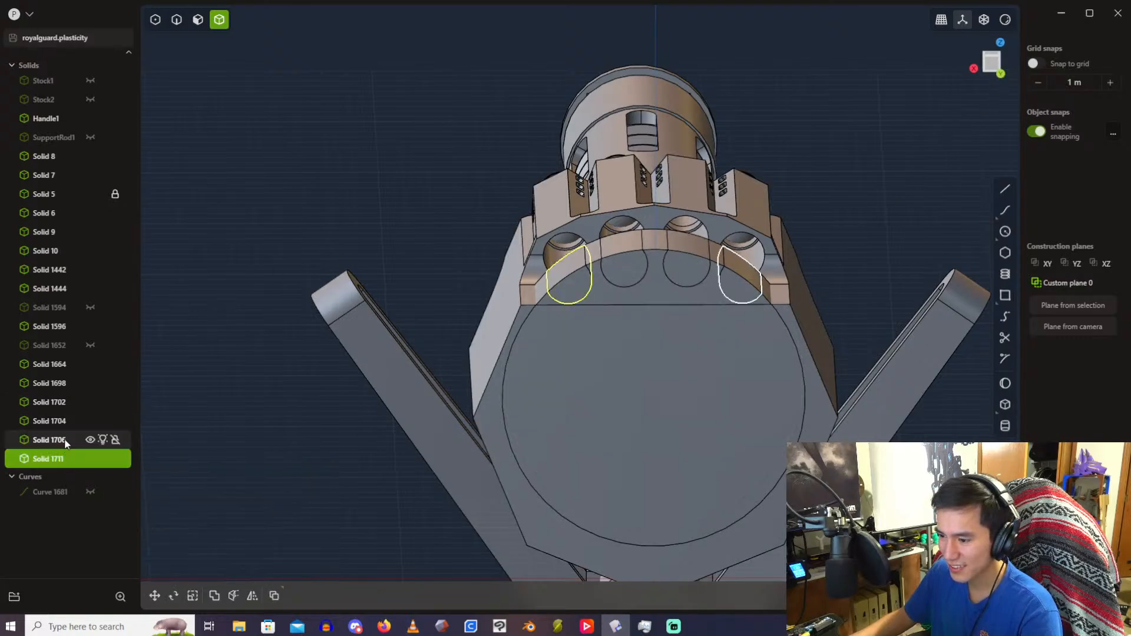
left_click(62, 383, "shift")
key("h")
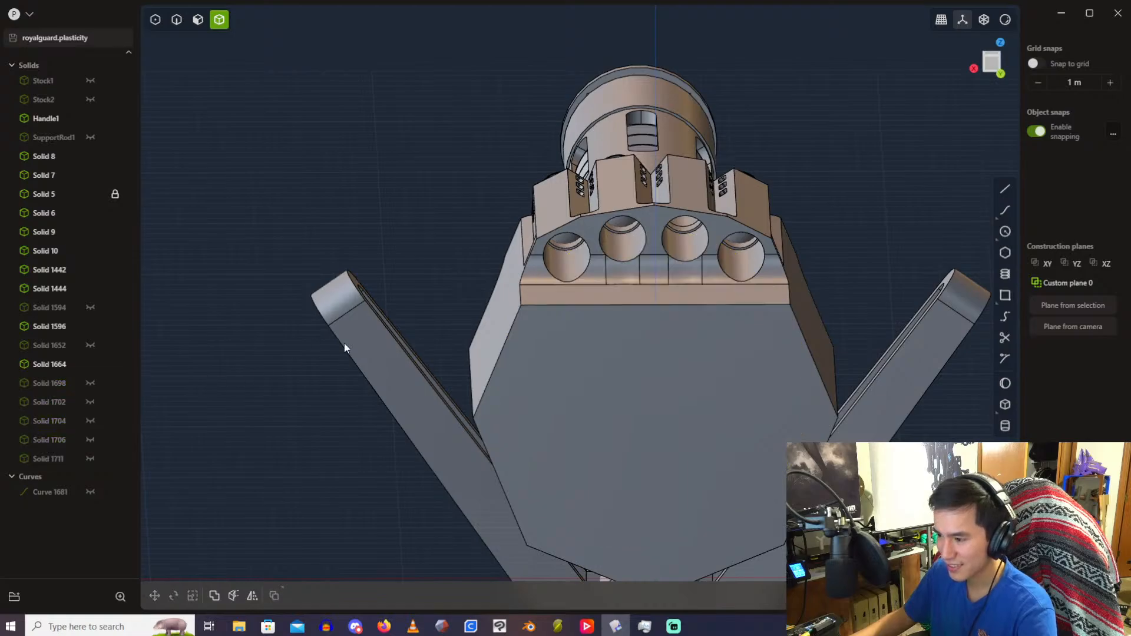
left_click(1003, 73)
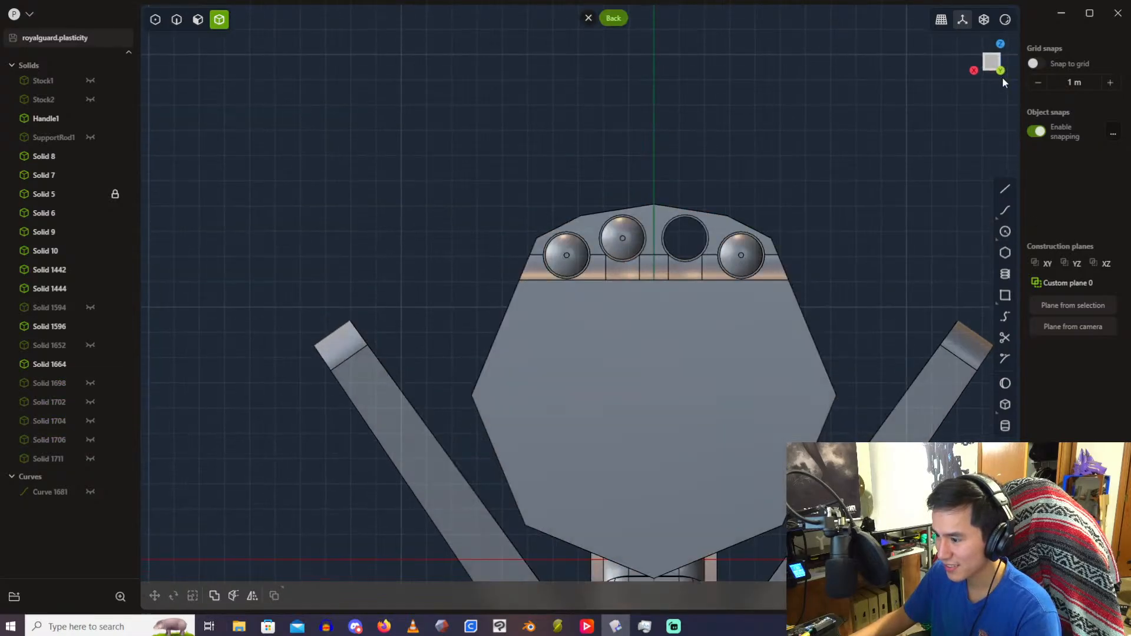
left_click(1009, 297)
scroll(655, 405, "up", 2)
scroll(655, 405, "up", 1)
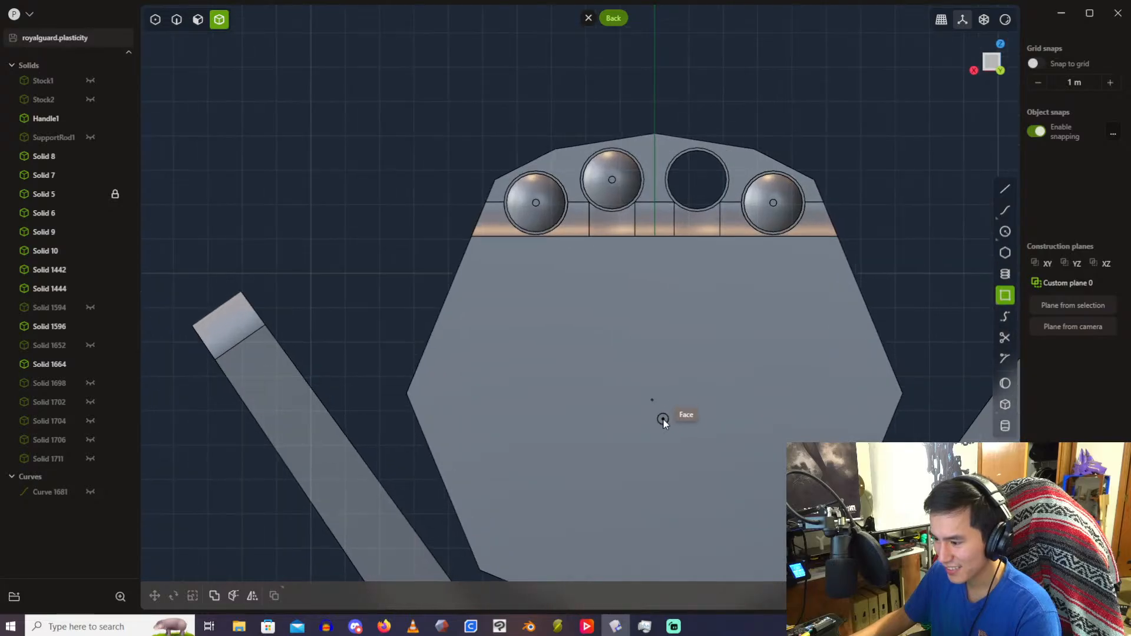
left_click(652, 400)
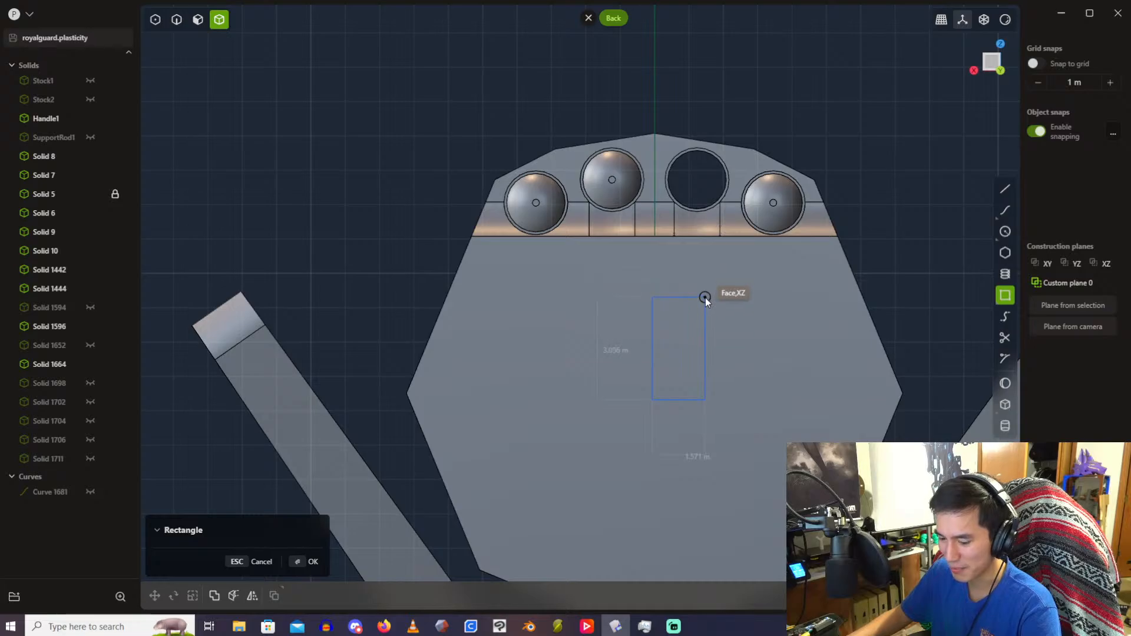
key("c")
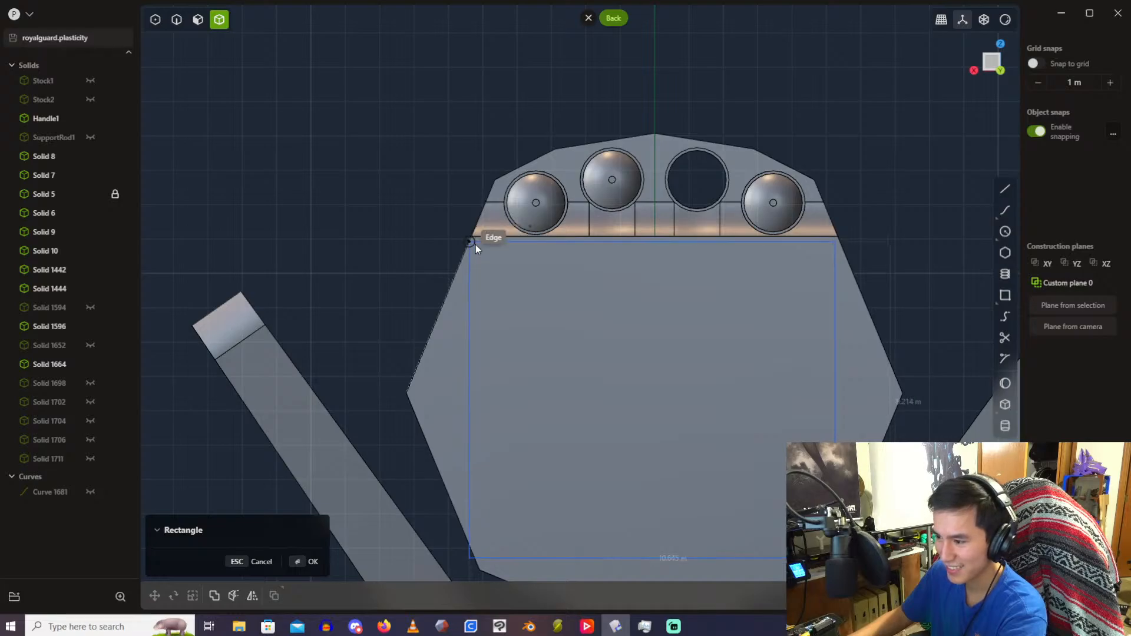
key("c")
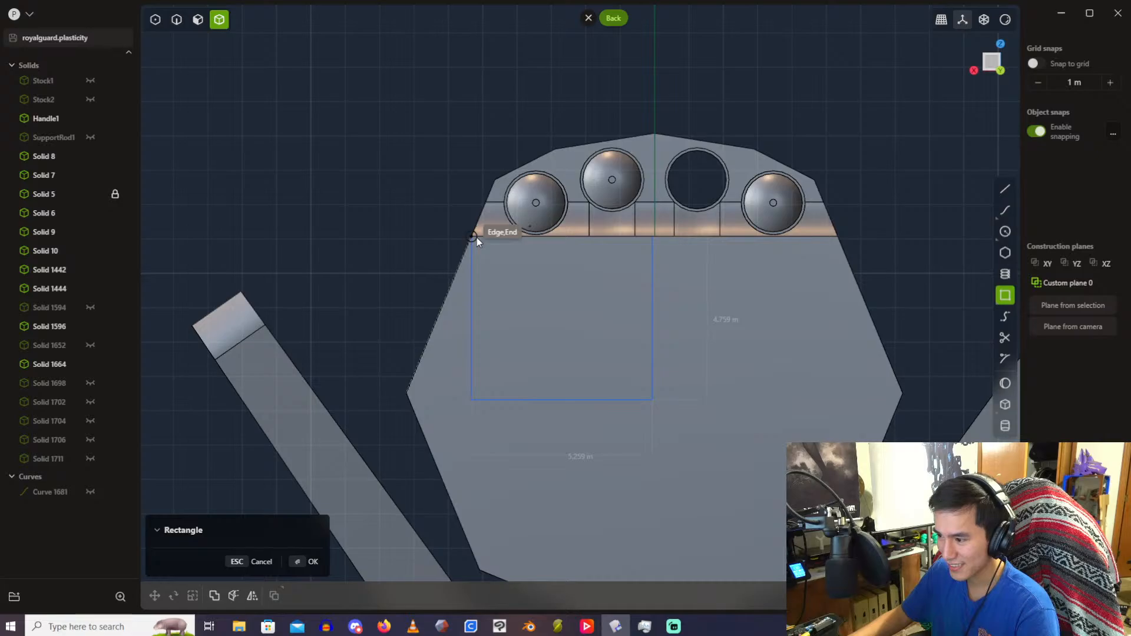
key("Escape")
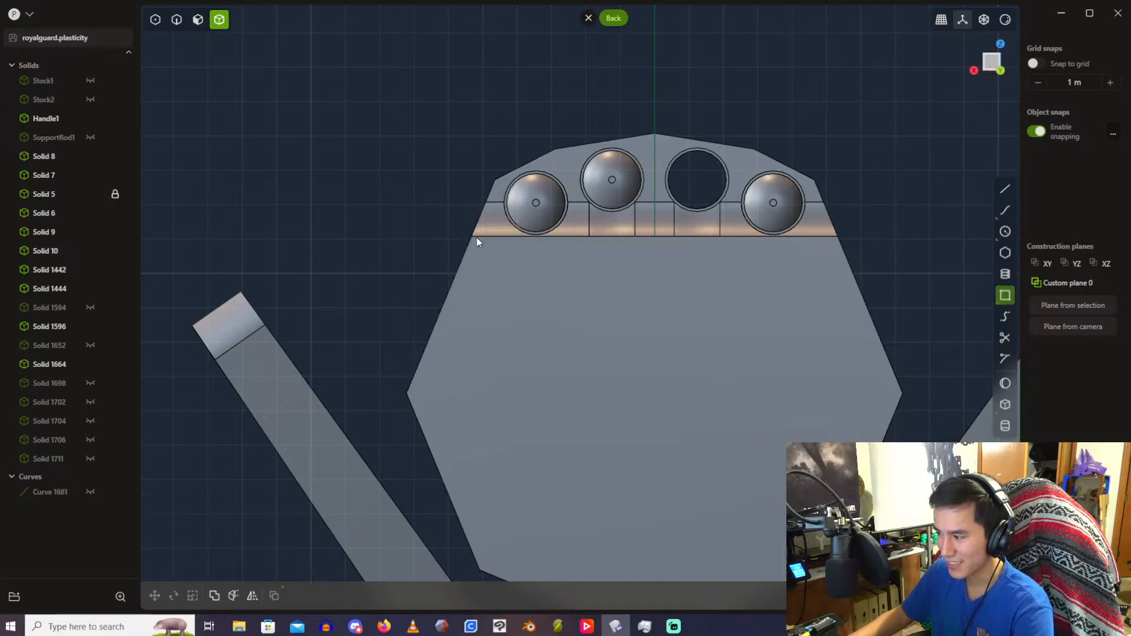
Step: Draw a rectangle about 5.26 m by 4.76 m from the end face's centre to its upper corner
middle_click_drag(477, 238, 1046, 271)
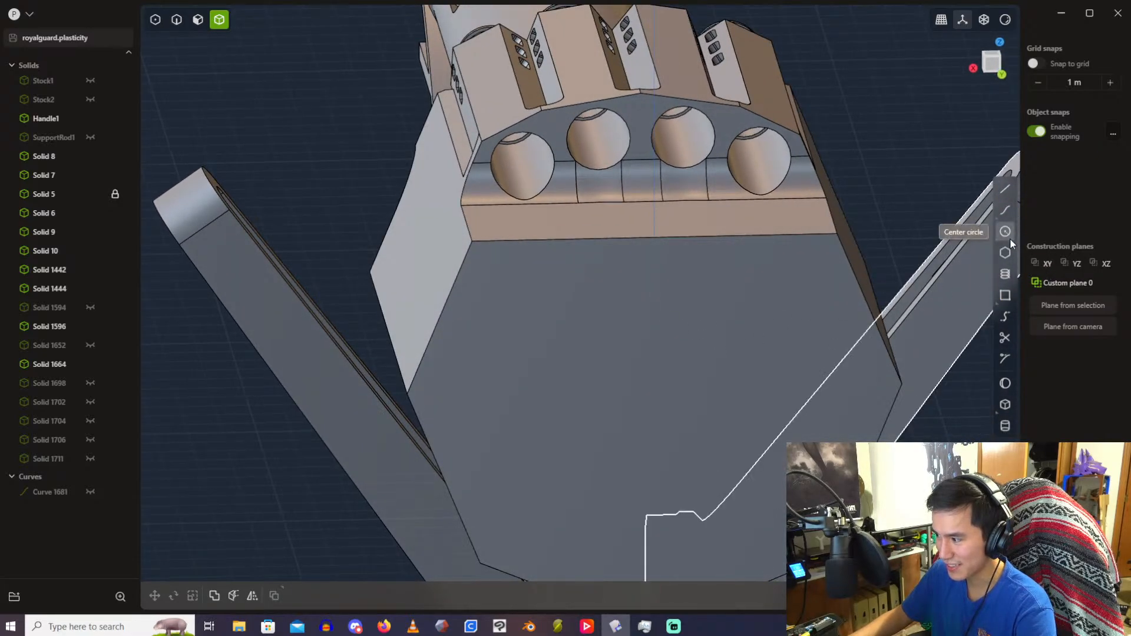
left_click(1005, 296)
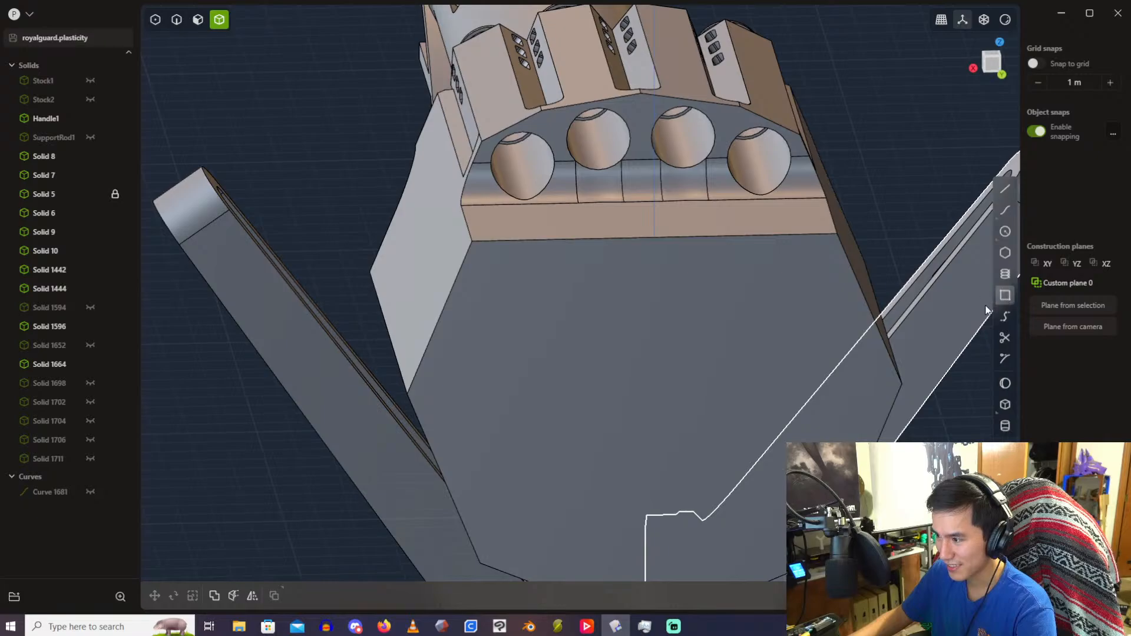
left_click(654, 396)
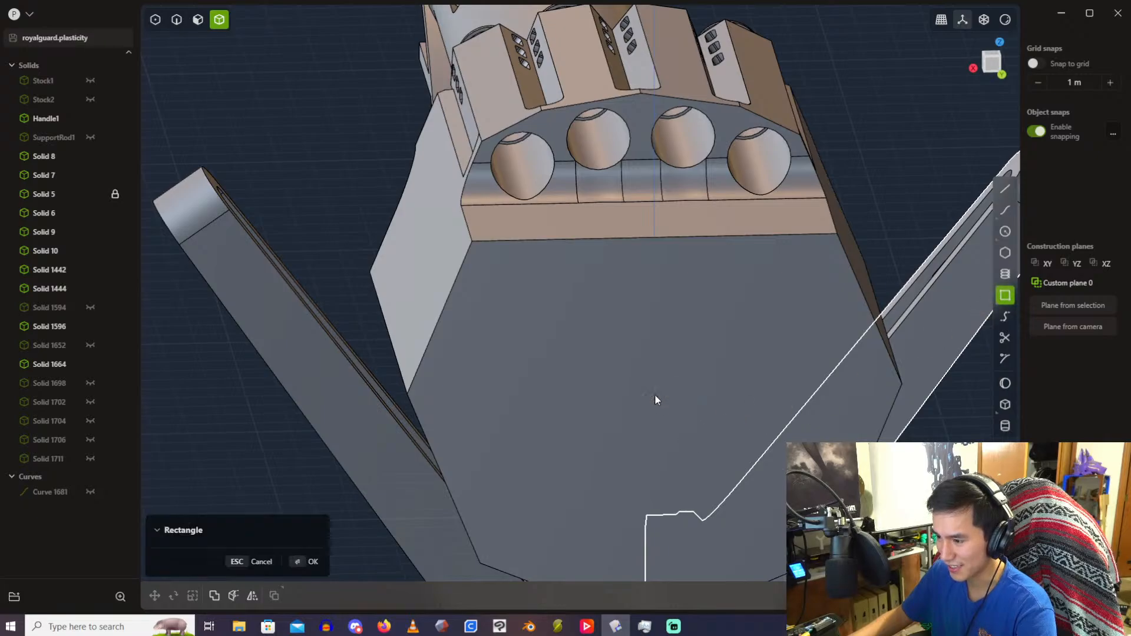
left_click(475, 243)
middle_click_drag(654, 259, 643, 229)
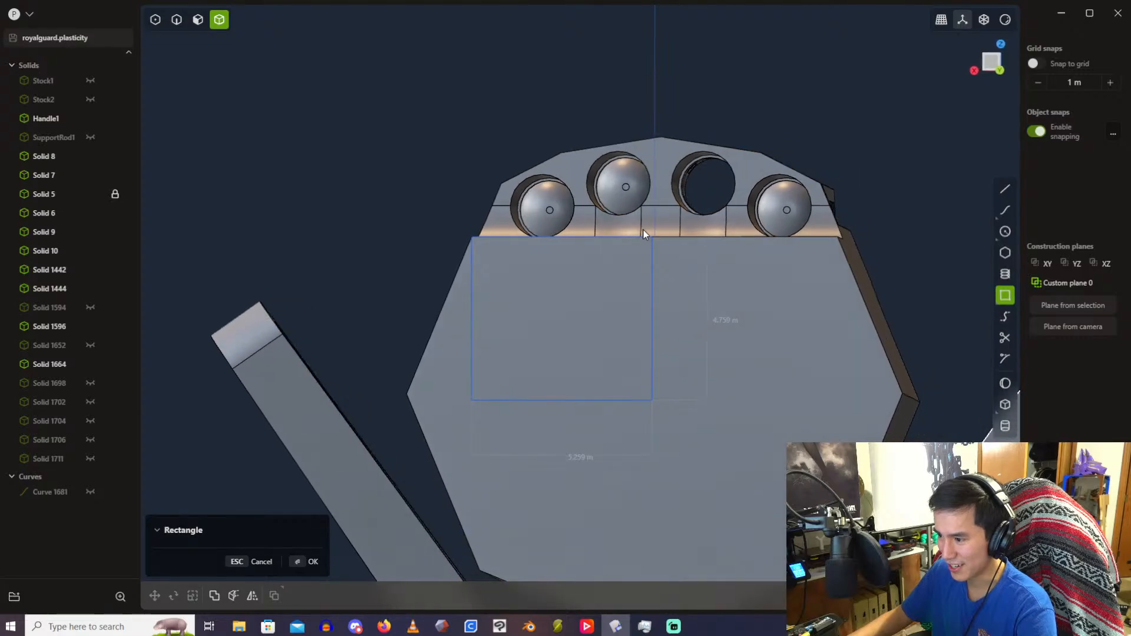
left_click(1000, 72)
scroll(649, 210, "up", 2)
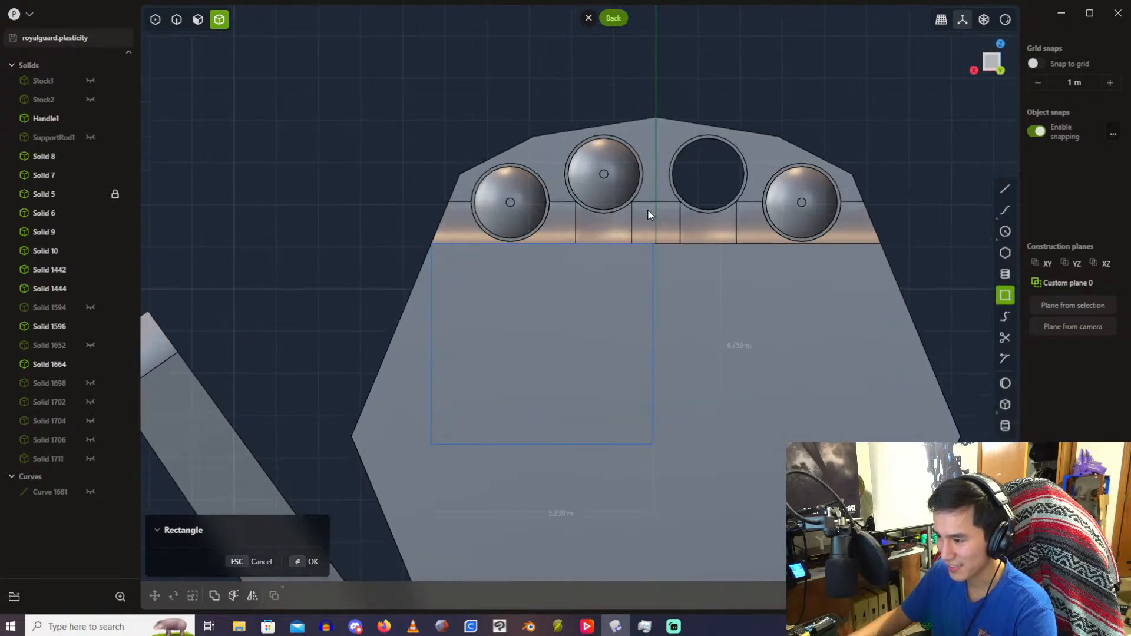
scroll(583, 252, "down", 2)
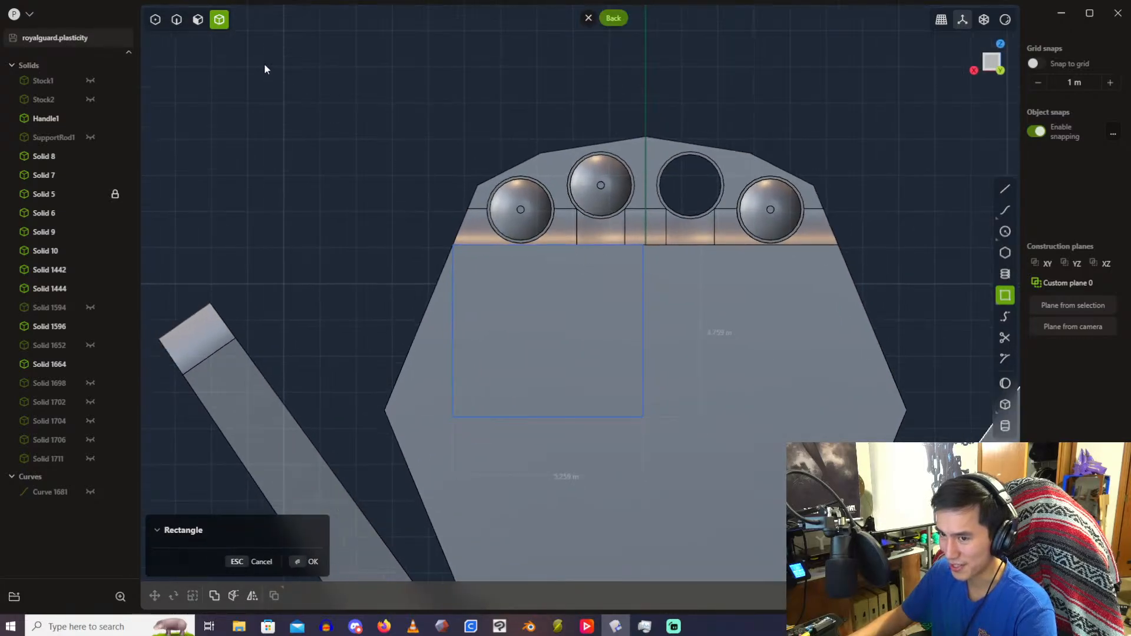
middle_click_drag(421, 168, 587, 308)
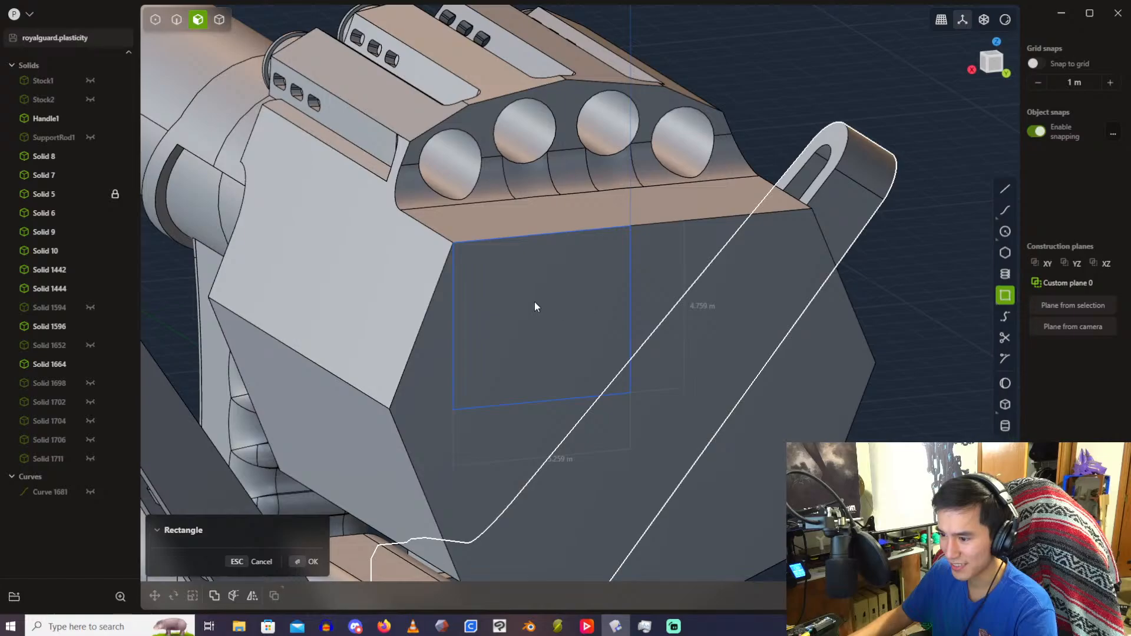
key("Return")
Step: Extrude the rectangle outward about 3.44 m into a separate block and delete the rectangle curve
key("x")
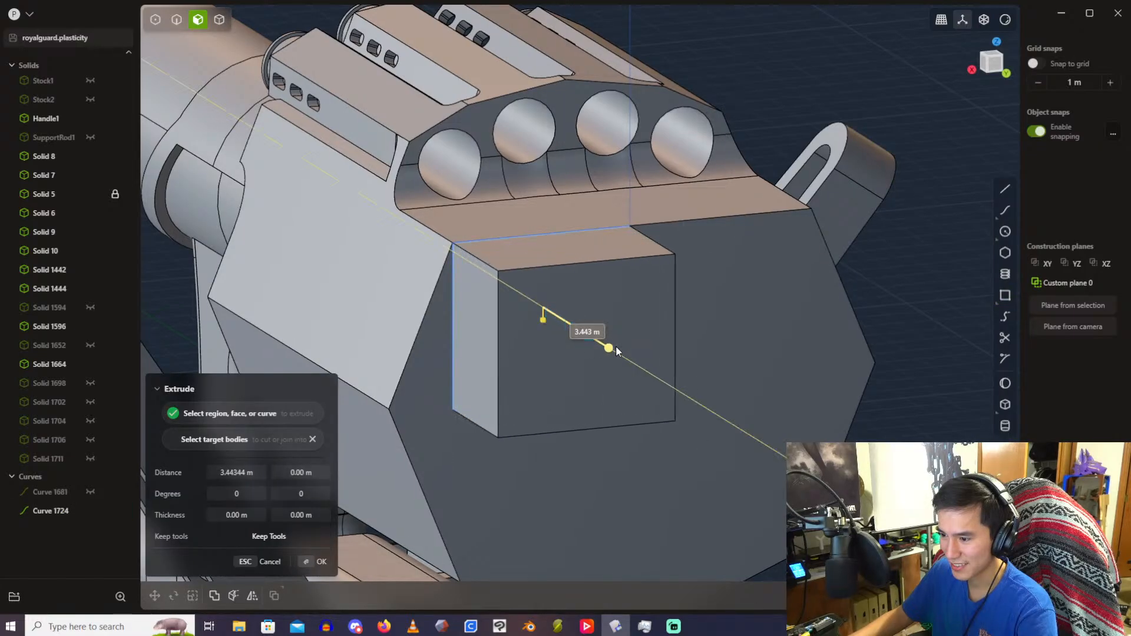
left_click(616, 347)
left_click(73, 529)
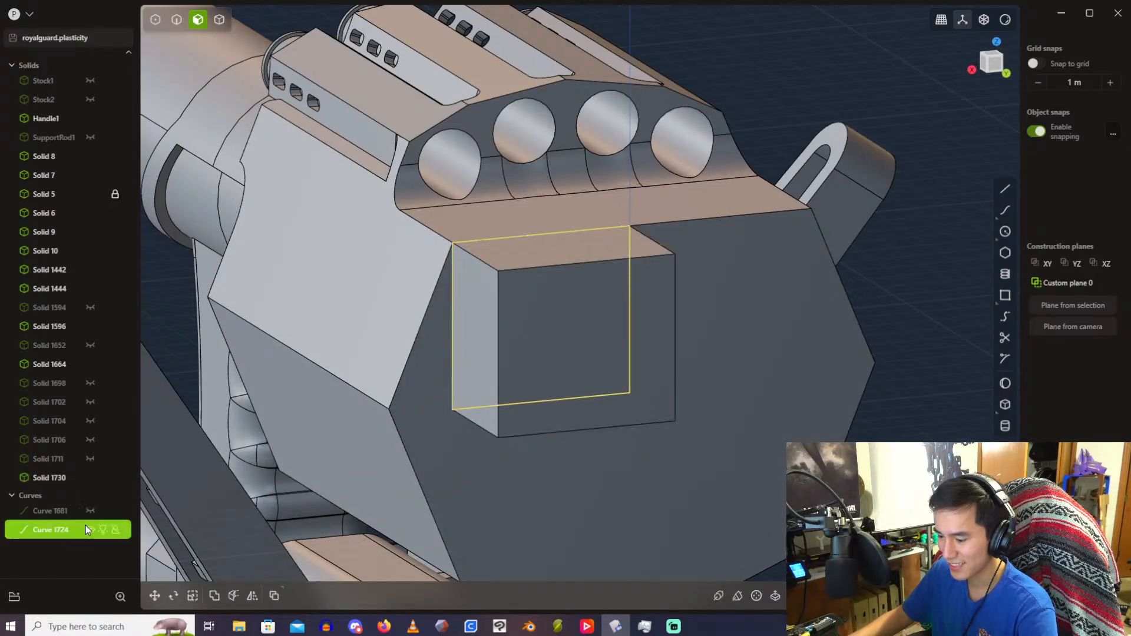
key("Delete")
Step: Cut the housing with the block's vertical side face near the centre and delete the housing half away from the block
middle_click_drag(454, 318, 589, 215)
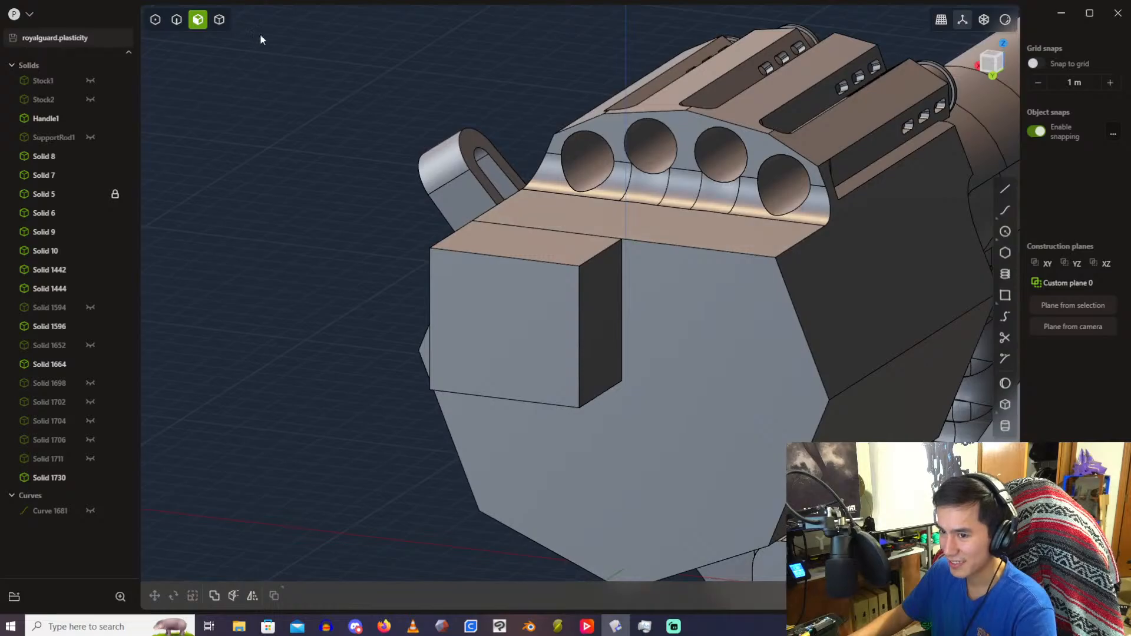
left_click(219, 19)
left_click(634, 319)
key("c")
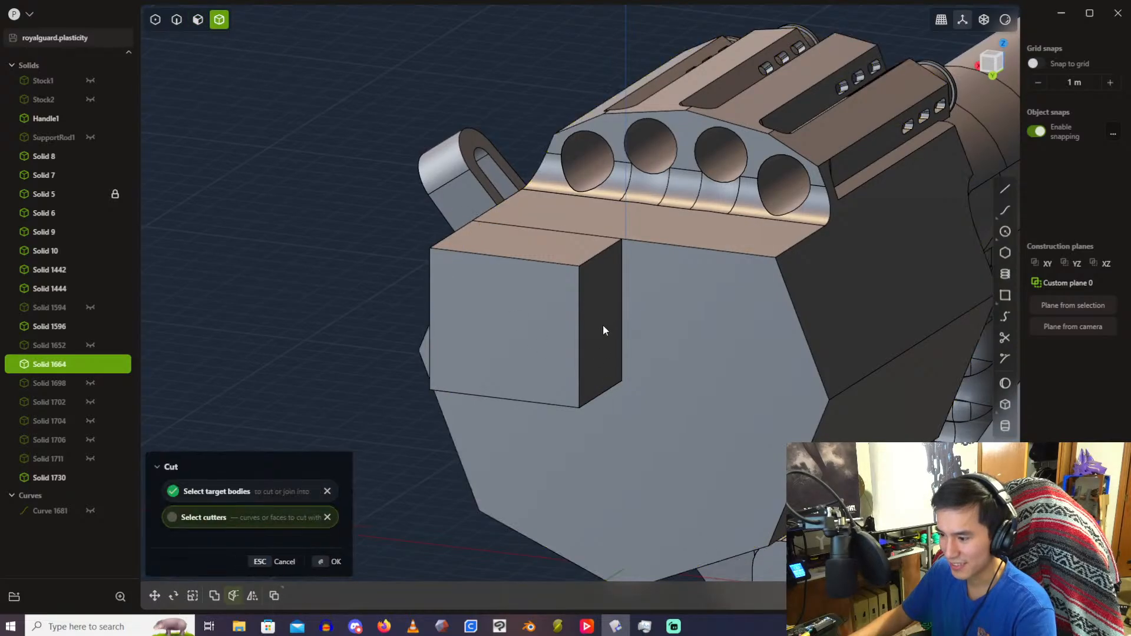
left_click(594, 309)
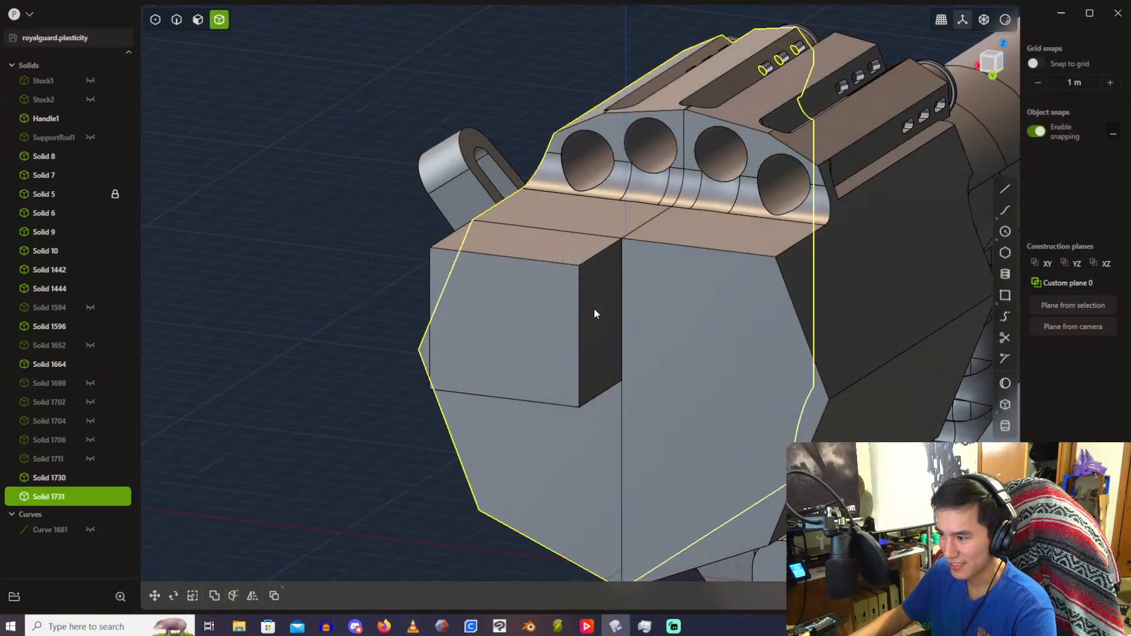
left_click(723, 306)
middle_click_drag(722, 307, 769, 157)
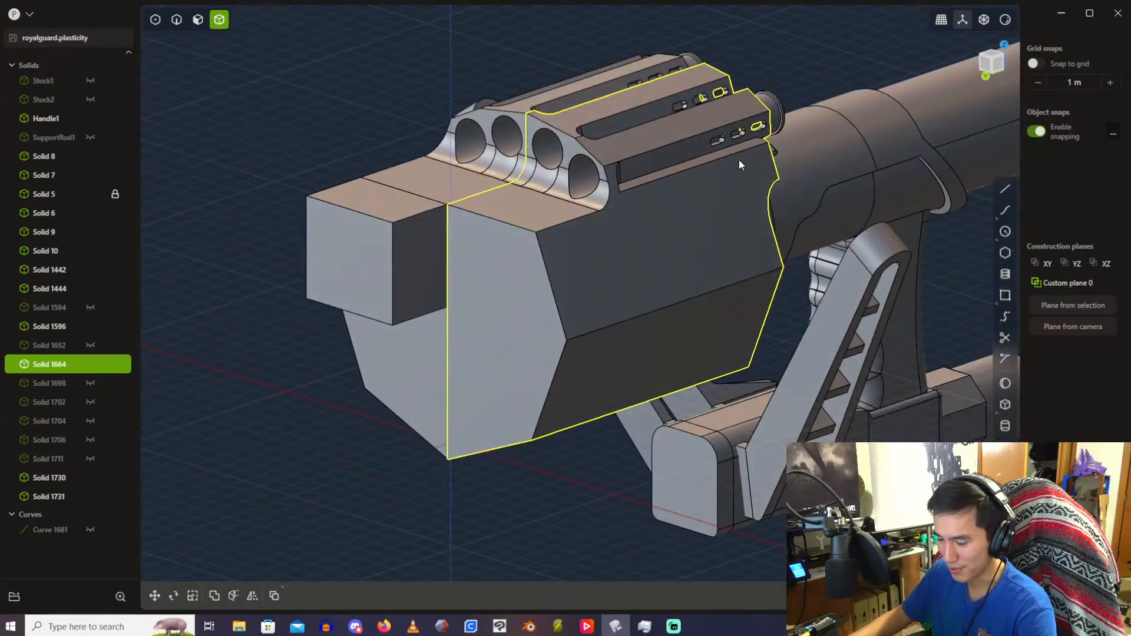
key("Delete")
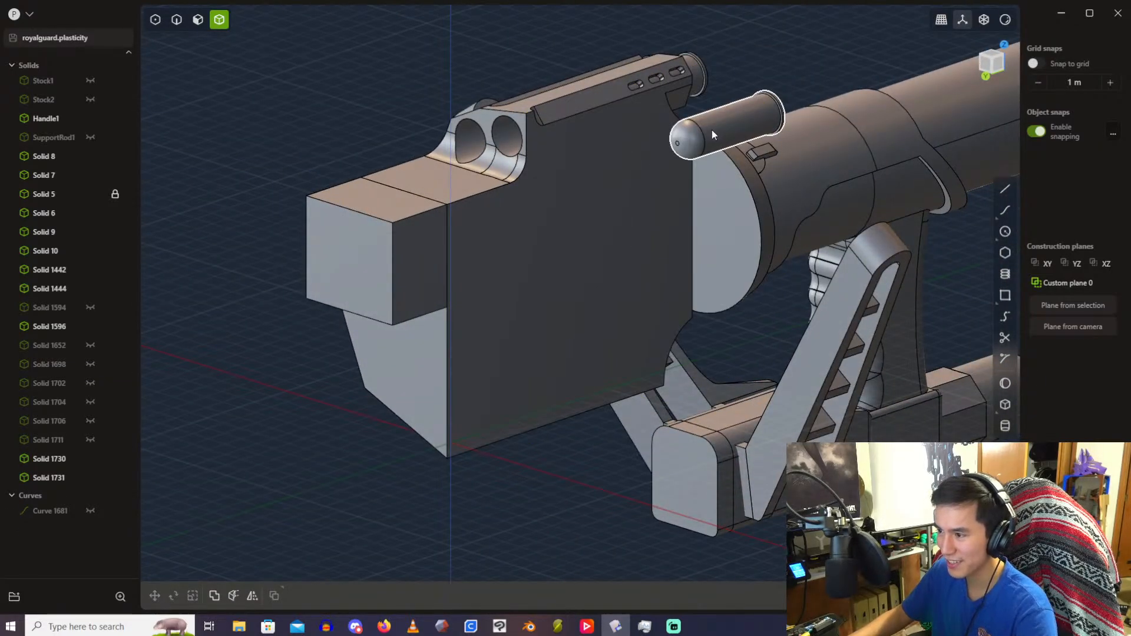
Step: Mirror the remaining housing half sideways across the vertical centre plane and delete the rectangular cutting block
middle_click_drag(639, 141, 588, 210)
scroll(575, 172, "up", 4)
left_click(589, 210)
key("alt+x")
middle_click_drag(608, 294, 674, 154, "shift")
scroll(673, 151, "down", 3)
middle_click_drag(631, 319, 674, 143, "shift")
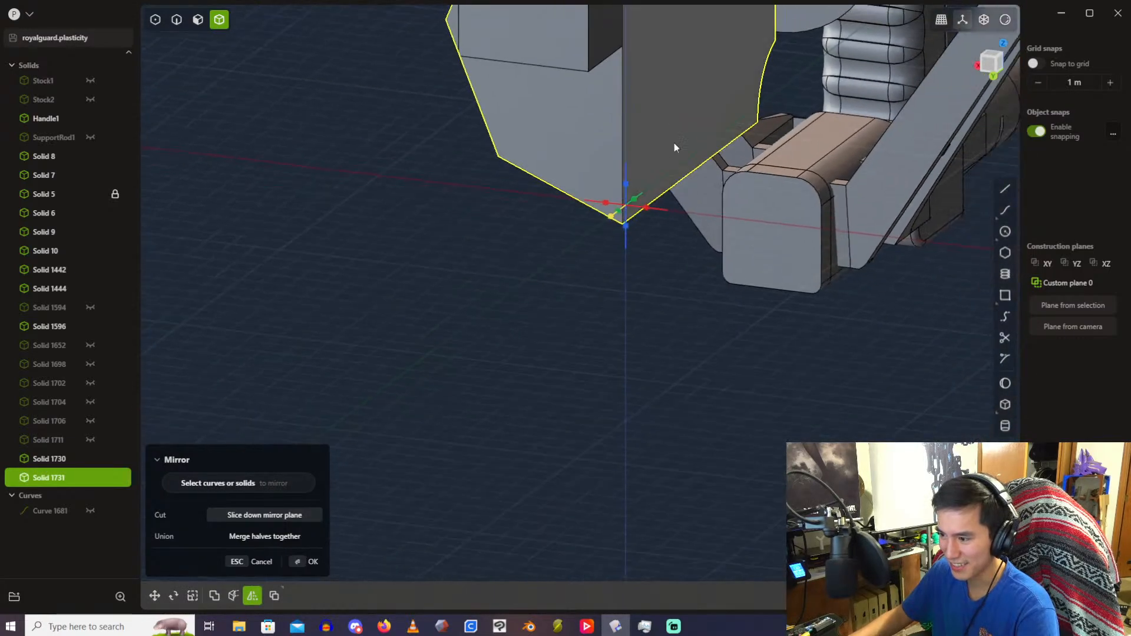
left_click(655, 207)
key("Return")
scroll(621, 244, "down", 3)
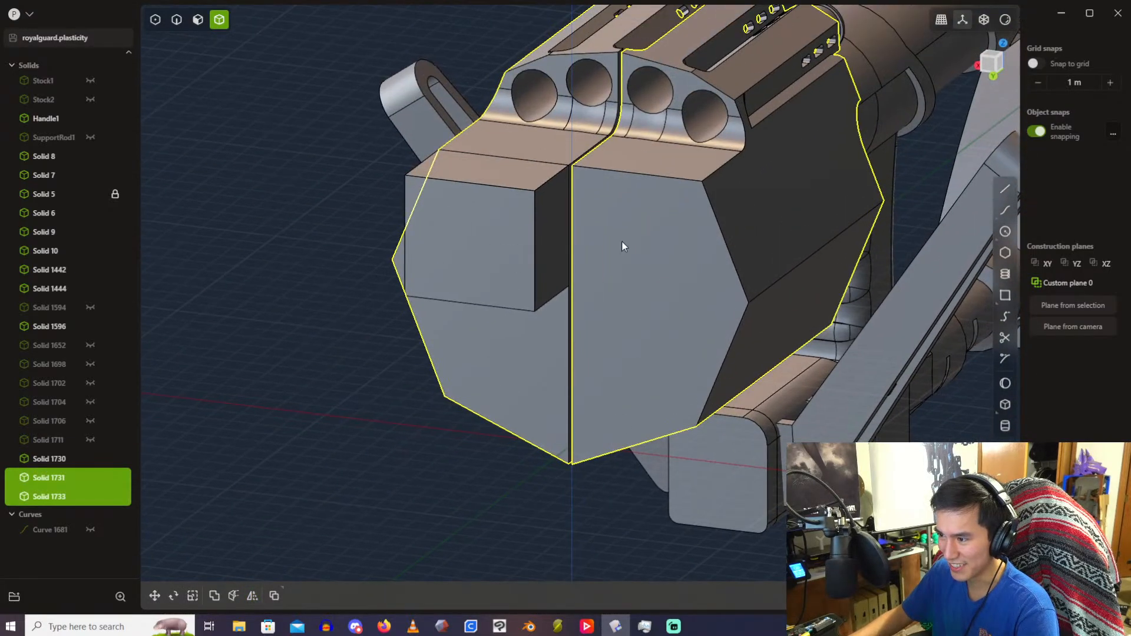
key("Escape")
left_click(504, 203)
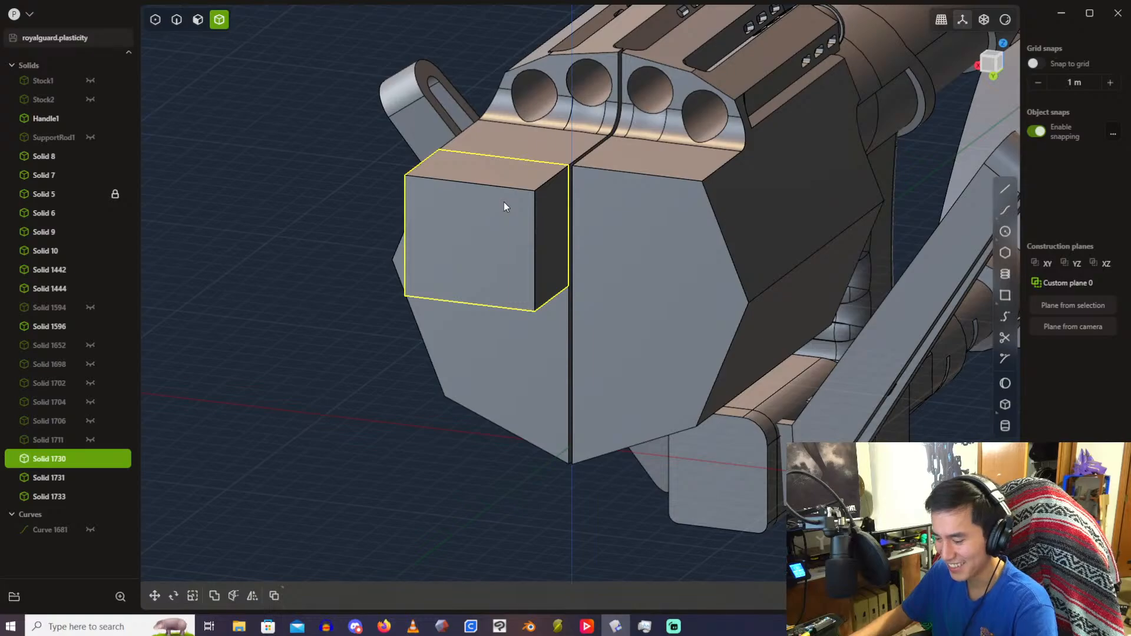
key("Delete")
Step: Offset the inner centre face of the housing by about 0.105 m to close the narrow gap between the halves
scroll(526, 216, "up", 5)
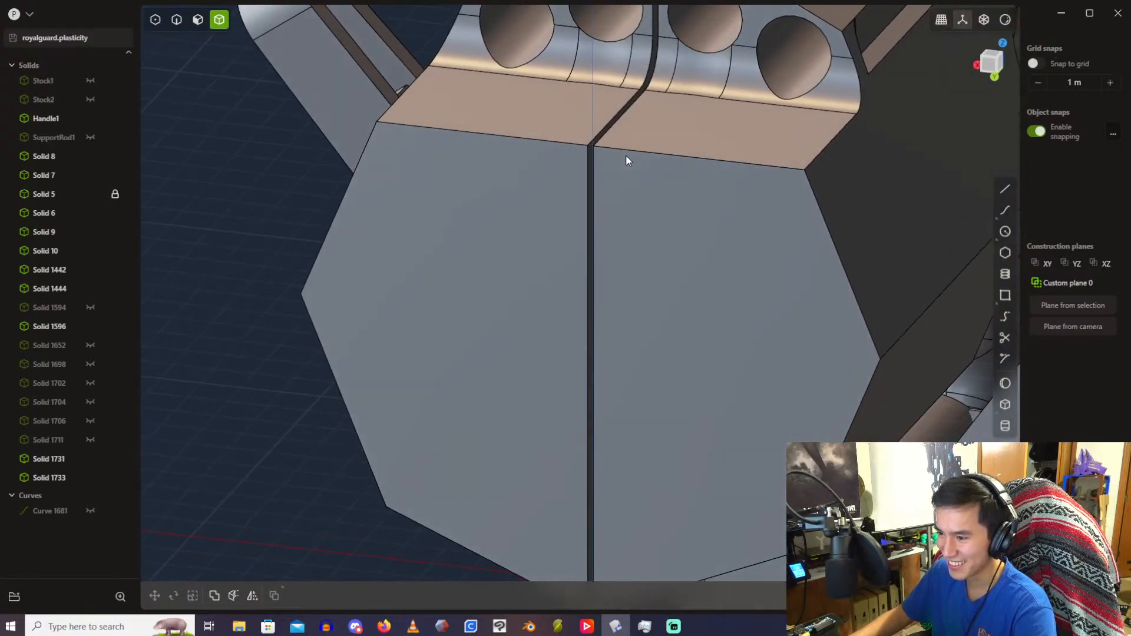
left_click(199, 20)
scroll(564, 181, "up", 2)
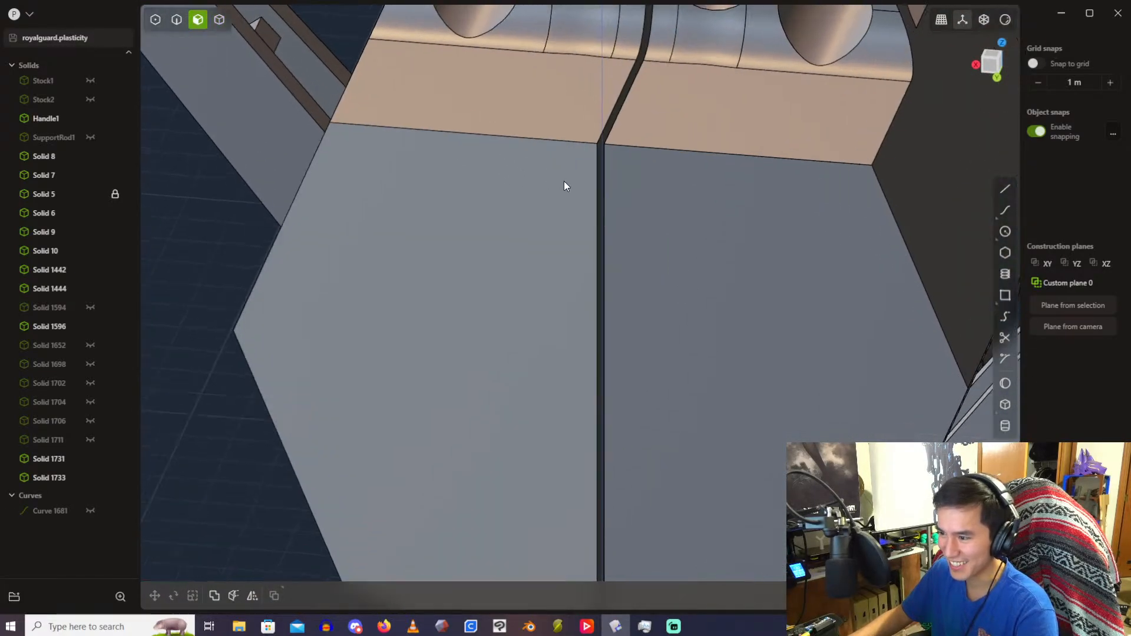
left_click(599, 178)
middle_click_drag(599, 178, 680, 169)
left_click(600, 147, "shift")
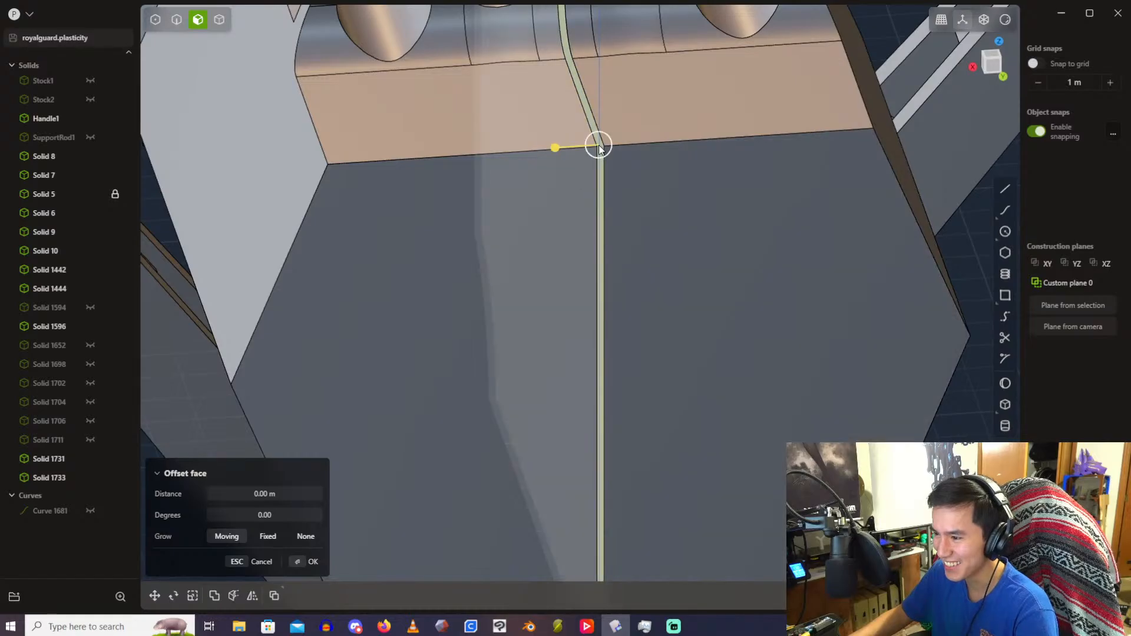
left_click_drag(599, 147, 553, 159)
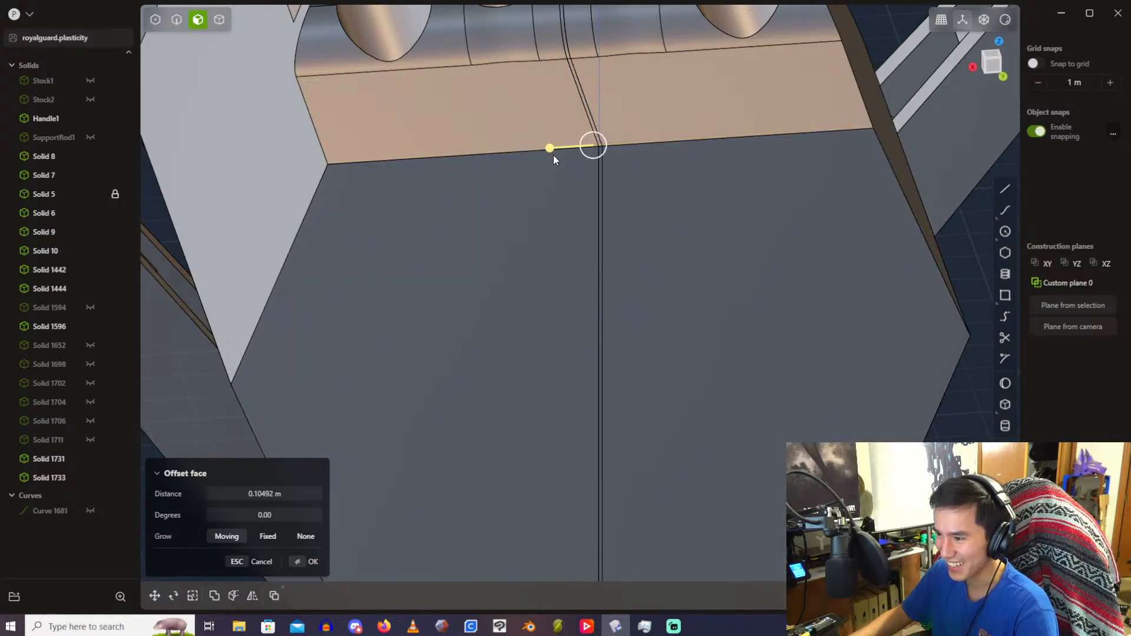
scroll(553, 176, "down", 5)
middle_click_drag(553, 176, 393, 186, "shift")
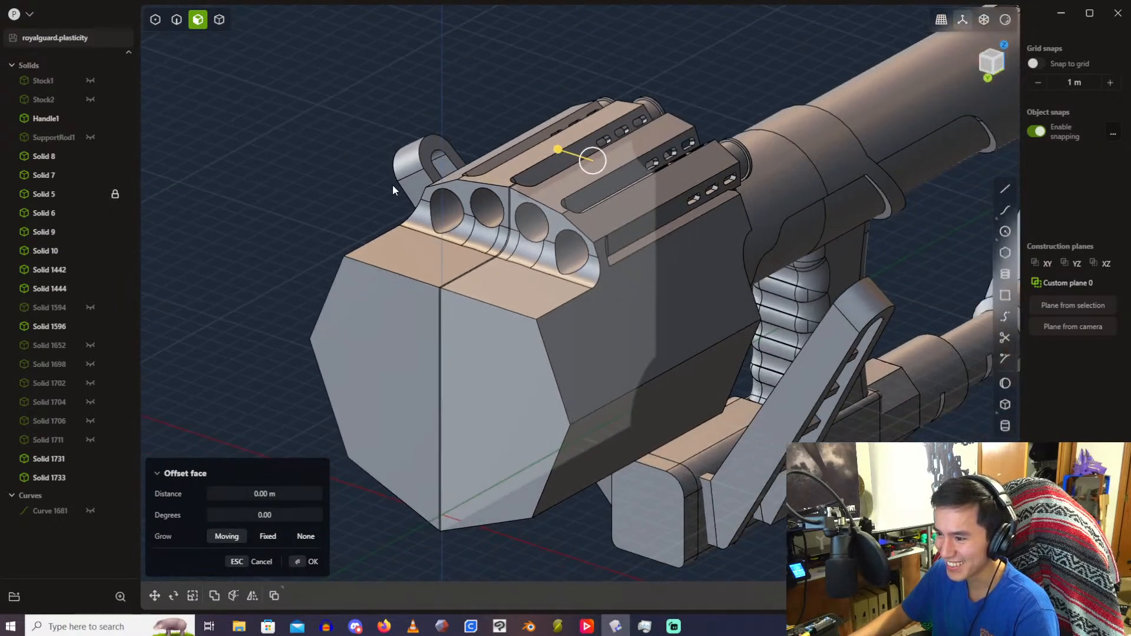
scroll(392, 186, "down", 1)
left_click(365, 178)
Step: Try a Boolean on the two housing halves with the mirrored half selected first, and undo it
left_click(222, 20)
left_click(542, 428)
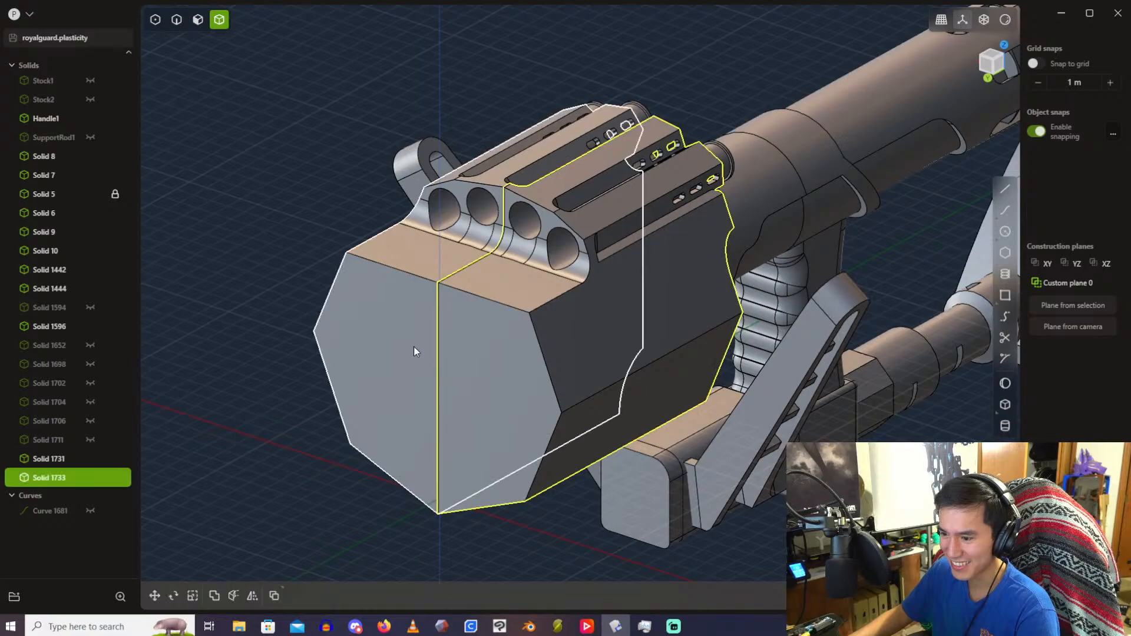
left_click(413, 347, "shift")
key("shift+-")
key("Return")
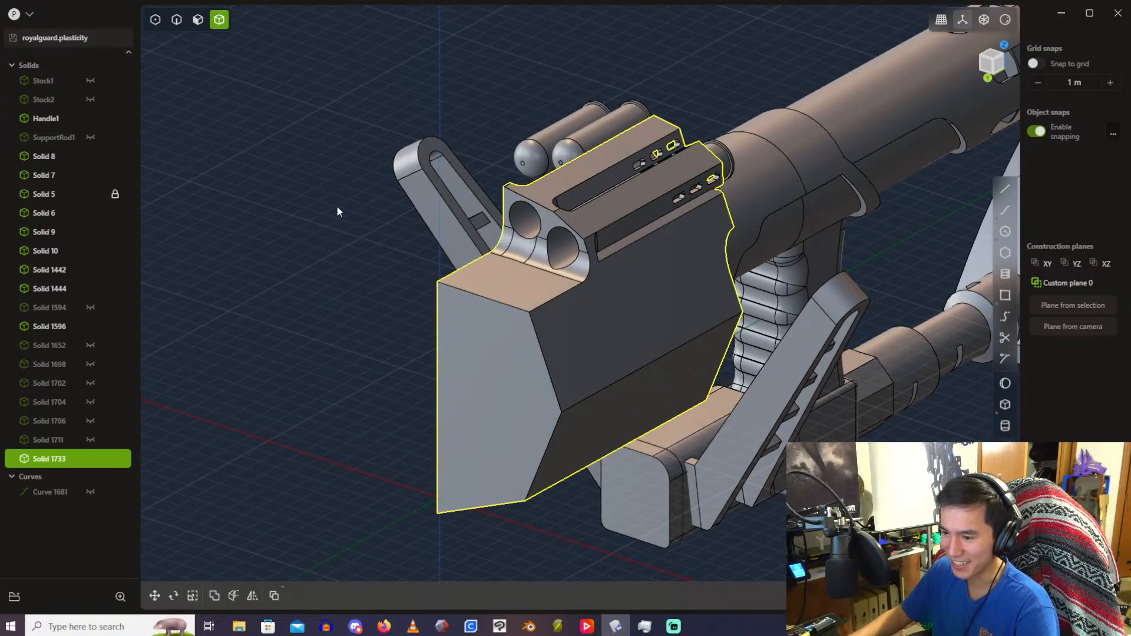
key("ctrl+z")
Step: Try the Boolean again with the original housing half selected first, and undo it
left_click(335, 218)
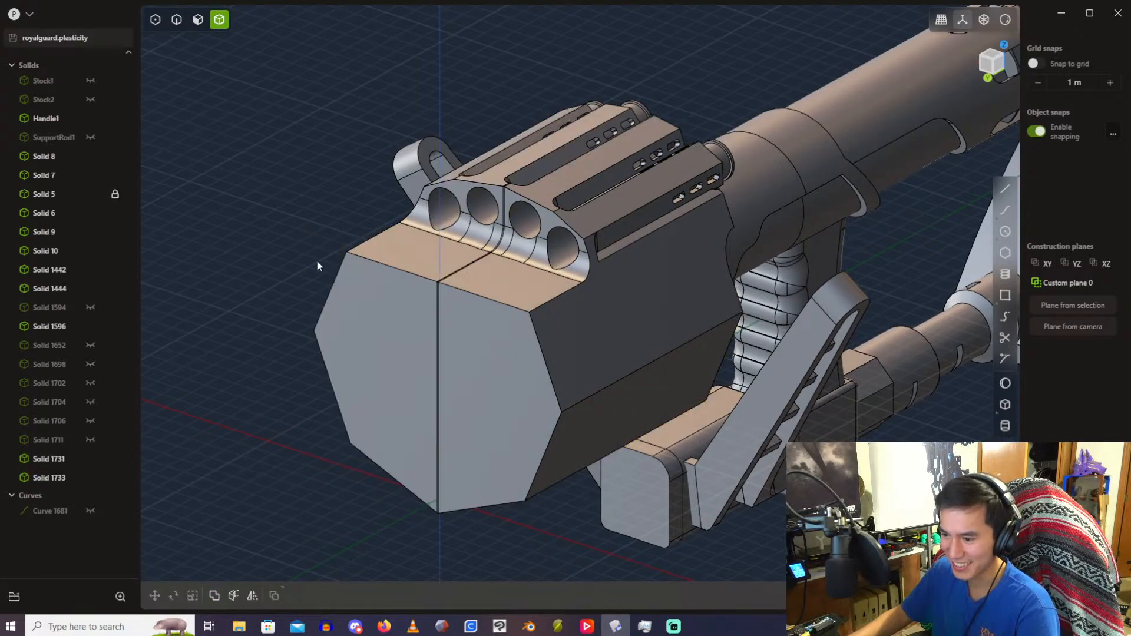
left_click(413, 342)
left_click(490, 367, "shift")
key("shift+-")
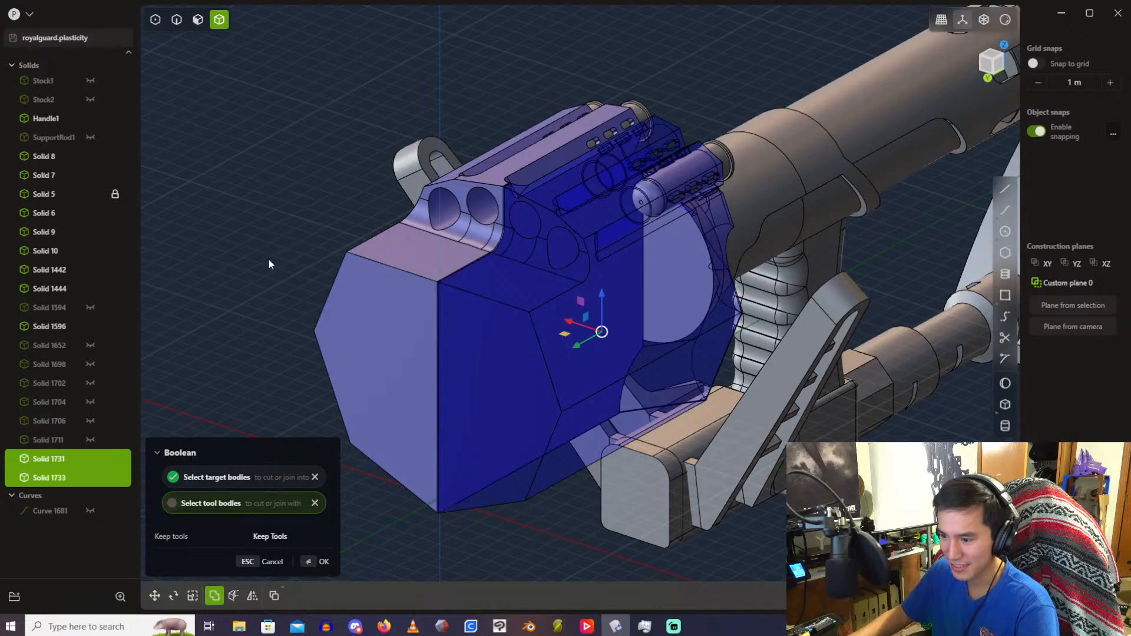
key("Return")
left_click(323, 228)
key("ctrl+z")
key("ctrl+z")
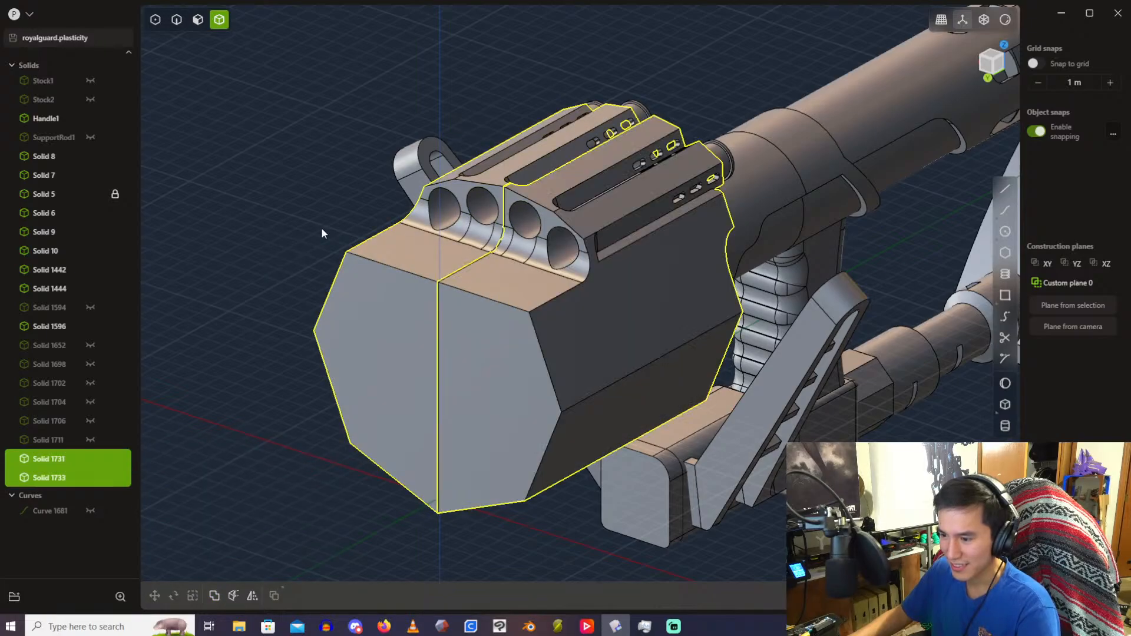
left_click(320, 170)
Step: Undo the edits to the housing halves back to before the centre face offset
scroll(357, 225, "up", 5)
middle_click_drag(408, 201, 575, 298)
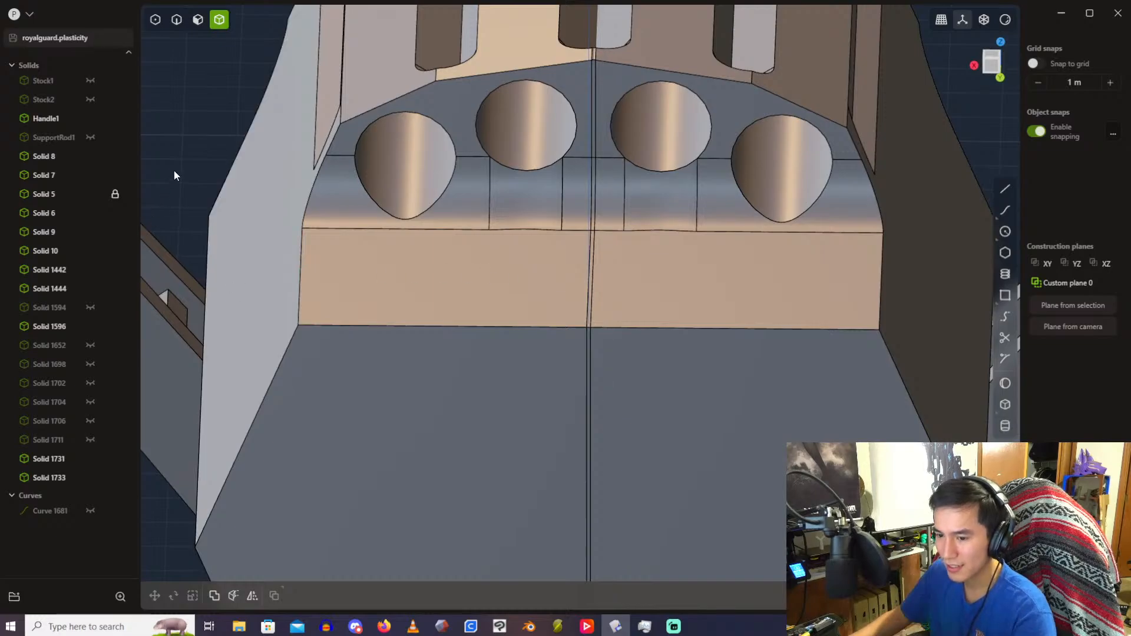
scroll(330, 177, "down", 5)
scroll(720, 152, "up", 3)
left_click(666, 281)
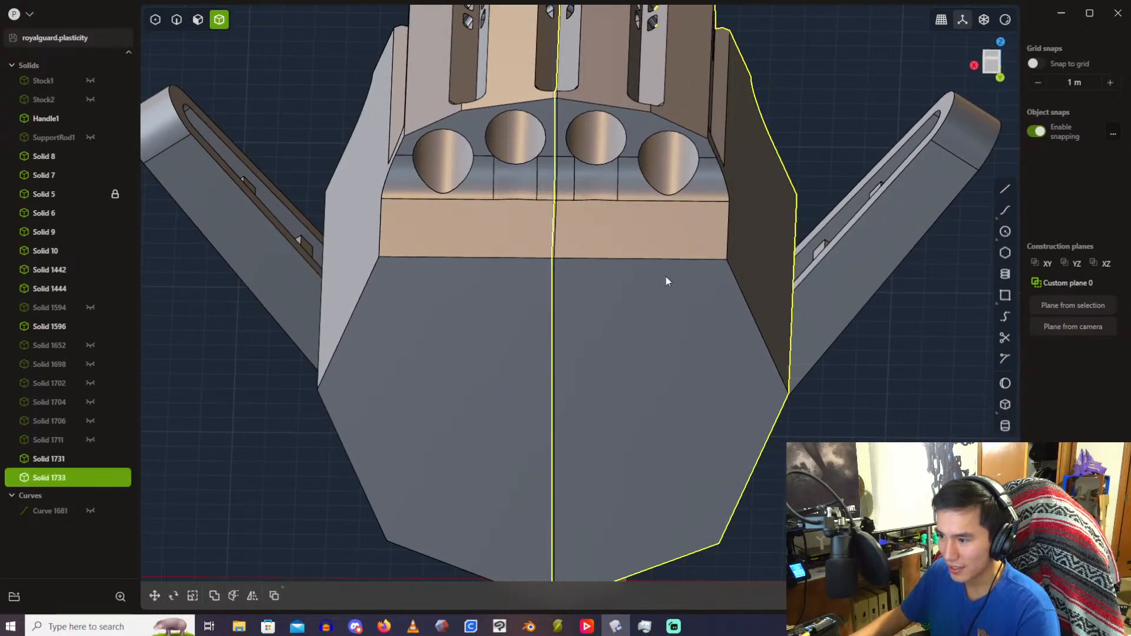
key("ctrl+z")
key("ctrl+z")
key("ctrl+z")
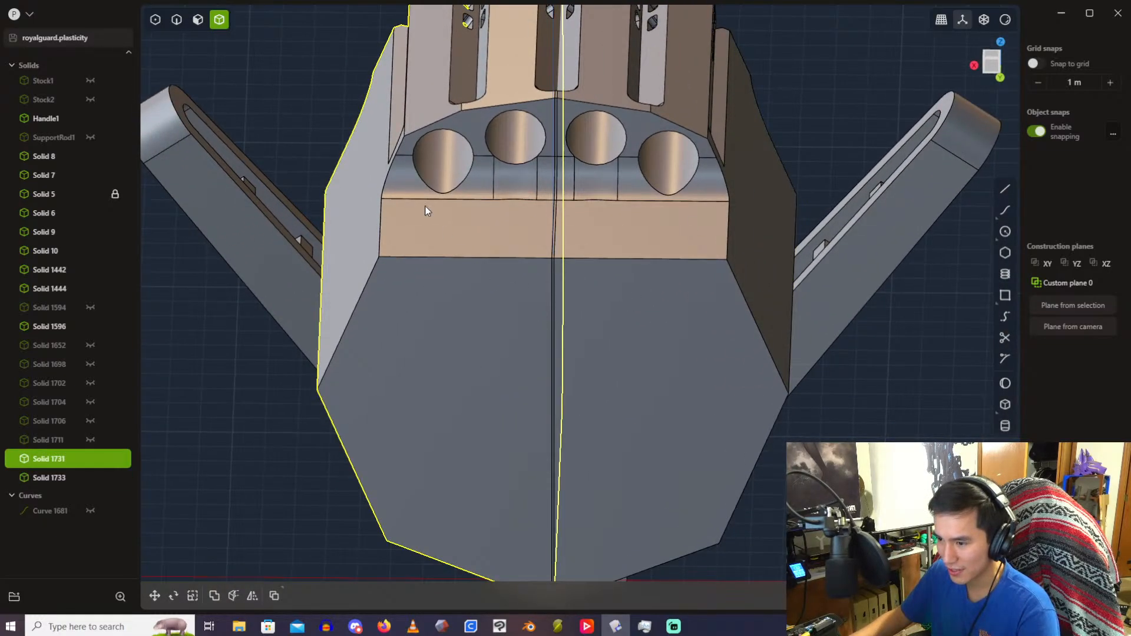
key("ctrl+z")
key("ctrl+z")
key("ctrl+z")
key("ctrl+z")
key("ctrl+z")
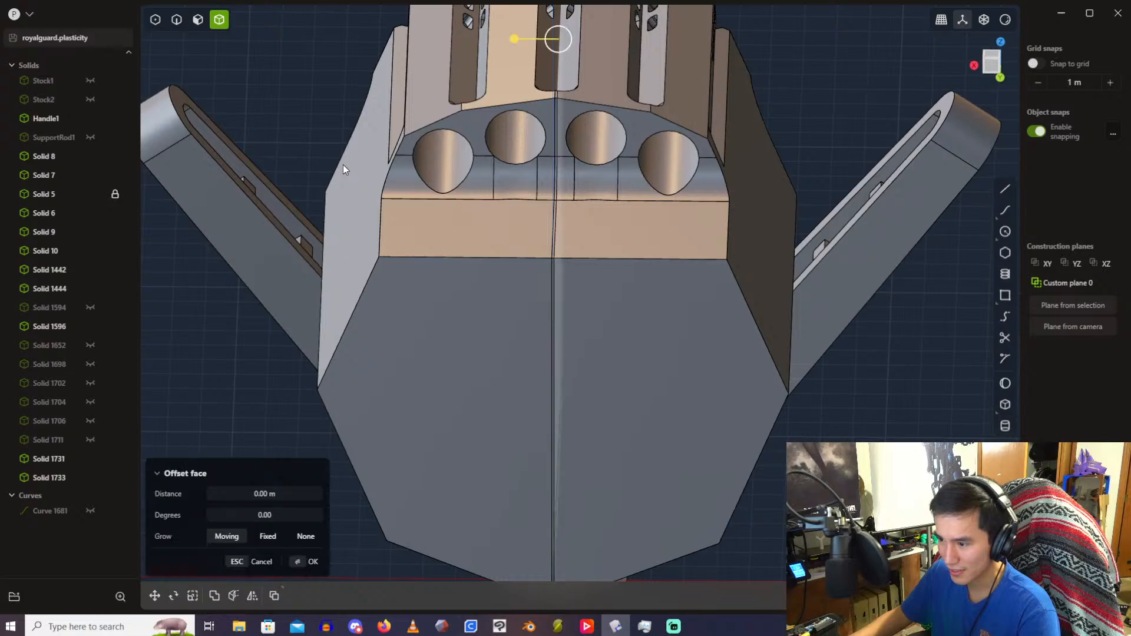
key("Escape")
Step: Offset the face inside the centre gap across it so that the two housing halves overlap
scroll(515, 245, "up", 3)
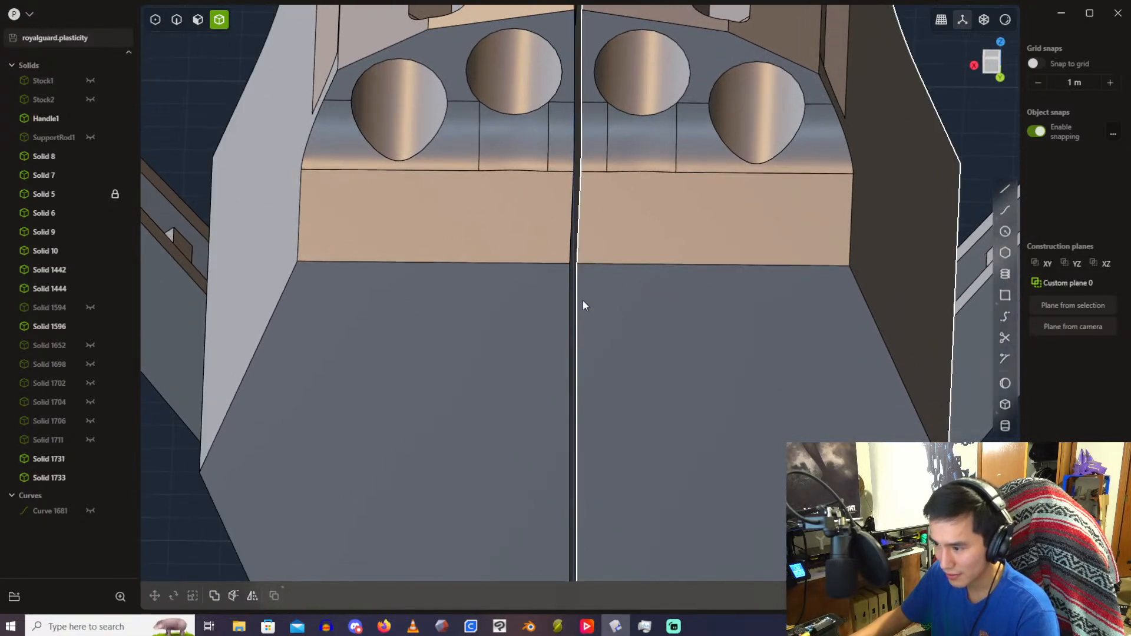
left_click(572, 305)
left_click(198, 19)
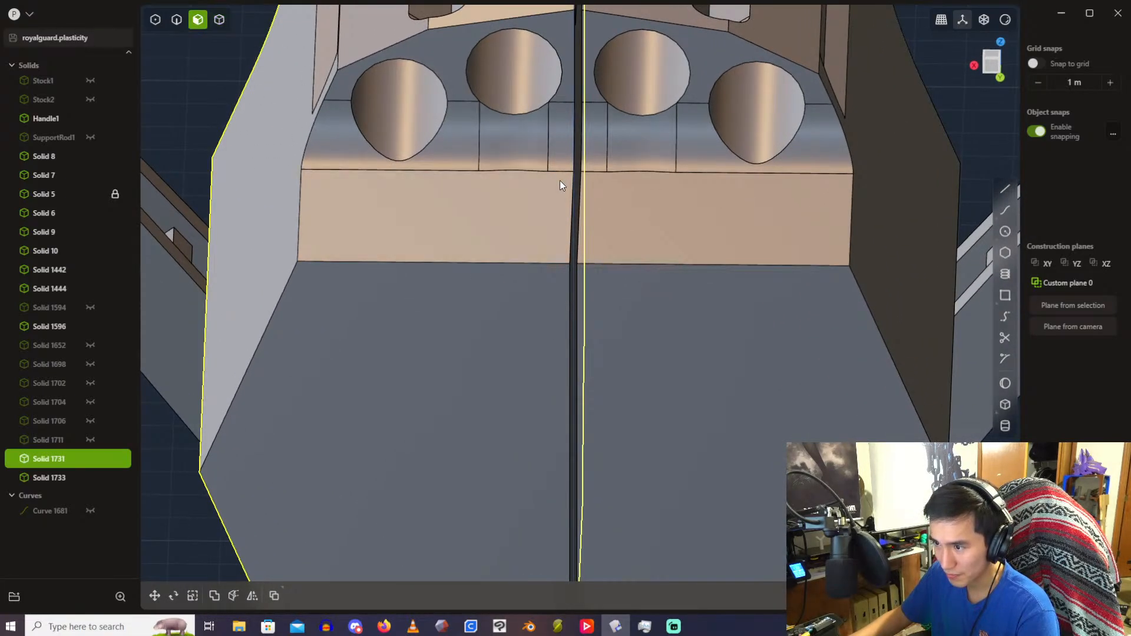
scroll(560, 182, "up", 2)
left_click(573, 310)
scroll(574, 309, "down", 4)
middle_click_drag(601, 303, 546, 341, "shift")
left_click_drag(545, 342, 482, 348)
middle_click_drag(551, 315, 758, 105)
key("Return")
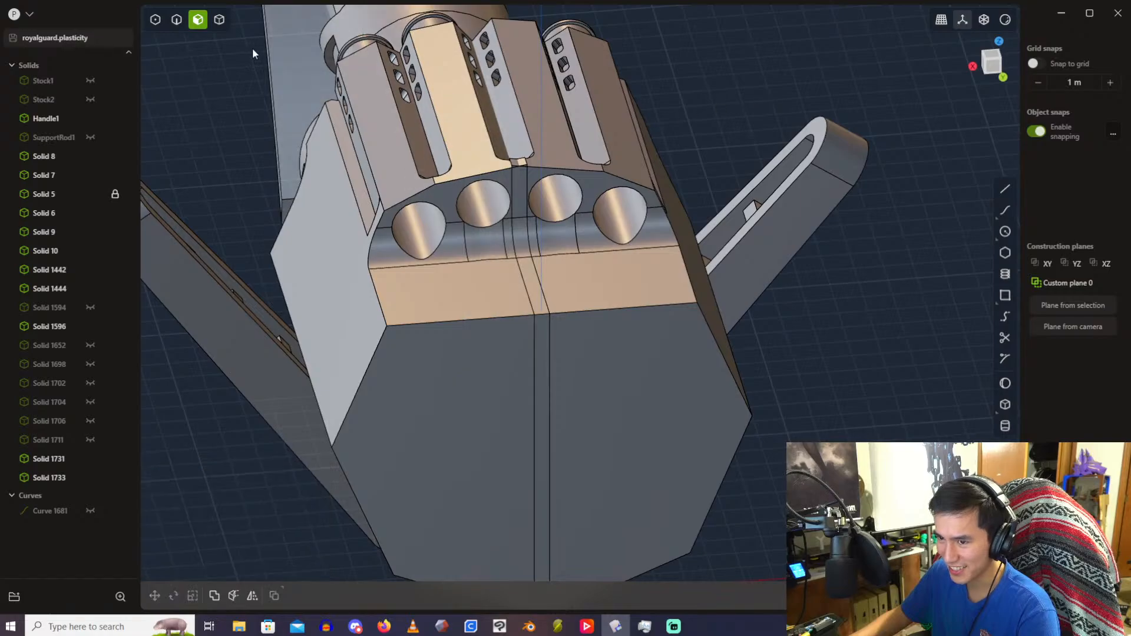
Step: Try joining the two overlapping housing halves with a Boolean, and undo it
left_click(222, 22)
left_click(625, 339)
left_click(472, 377, "shift")
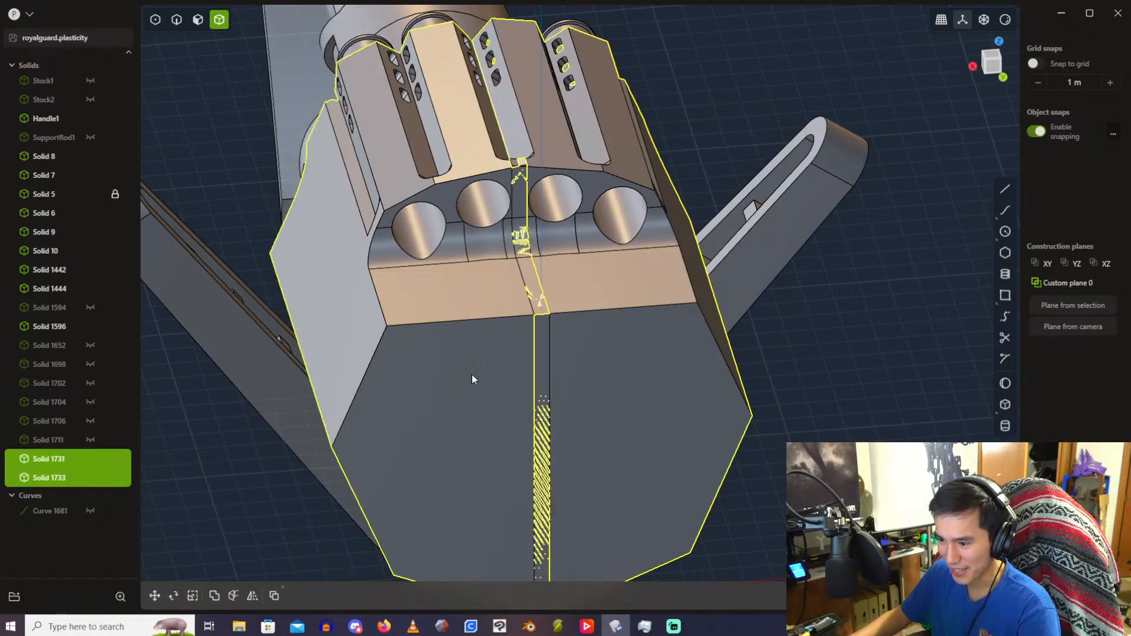
key("q")
key("Return")
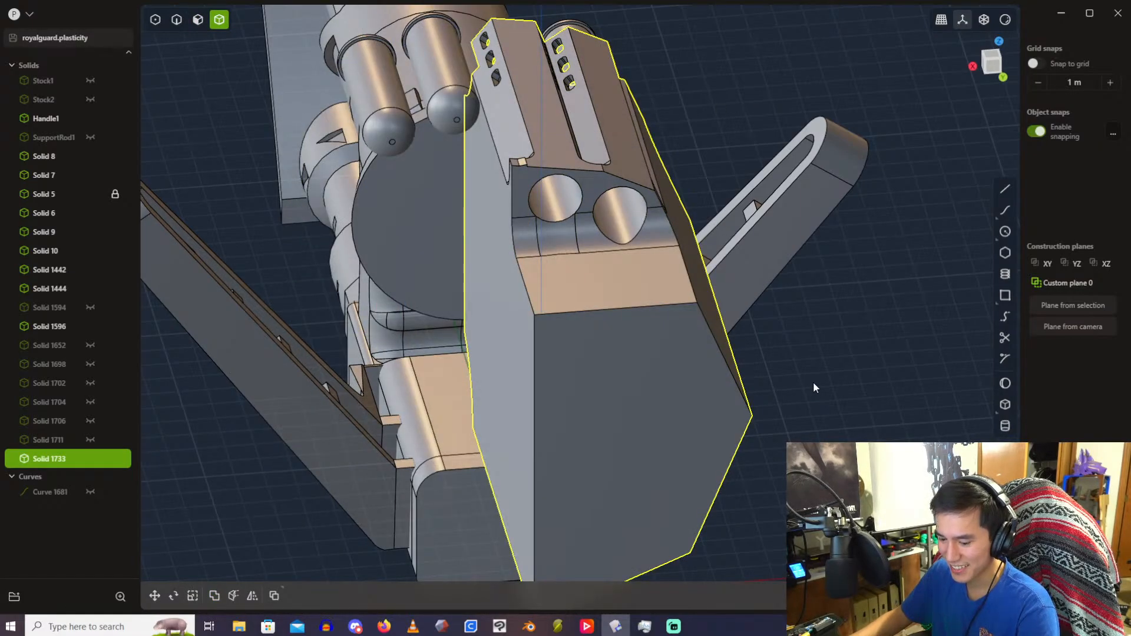
key("ctrl+z")
left_click(703, 112)
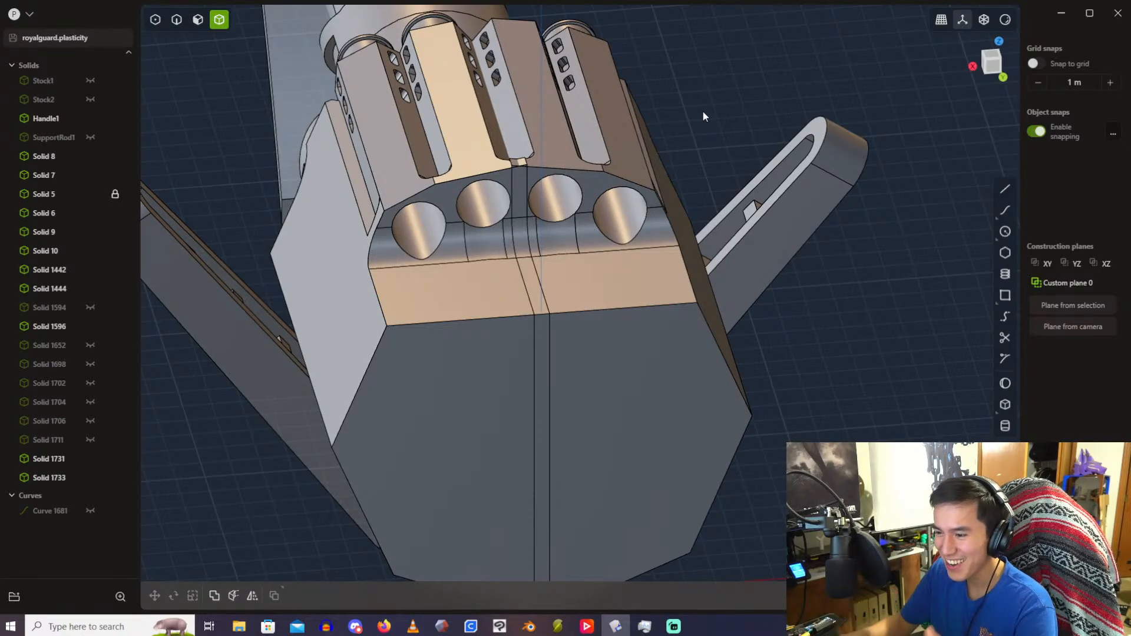
Step: Delete the cylinder in the outer barrel bore and the hidden cylinder in the empty bore beside it
middle_click_drag(703, 114, 671, 136)
scroll(454, 143, "up", 4)
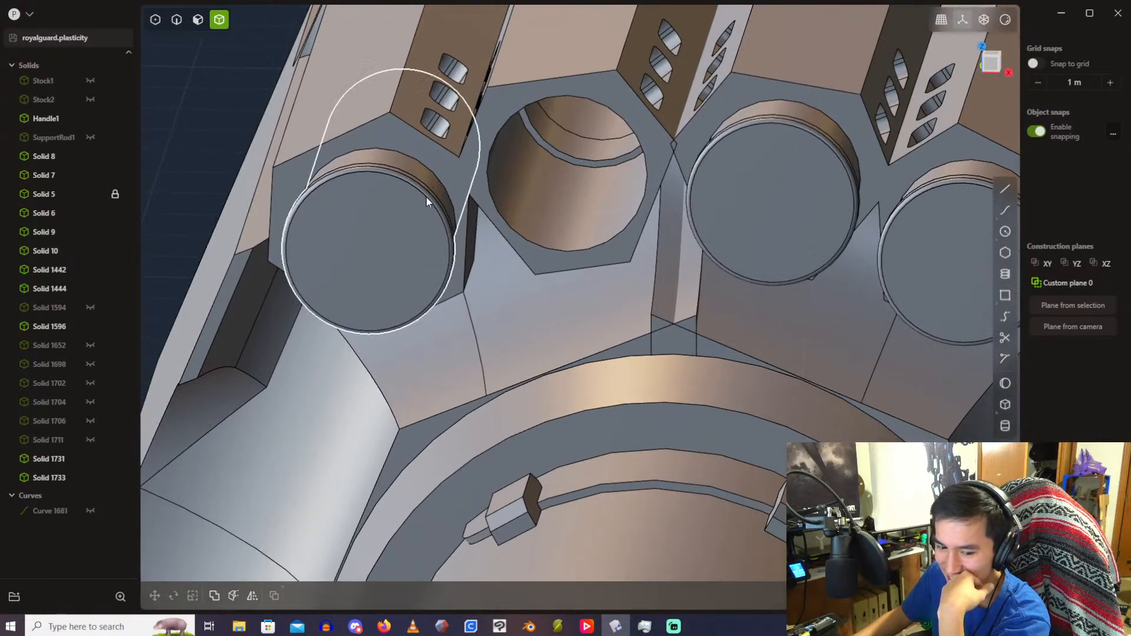
scroll(556, 198, "down", 5)
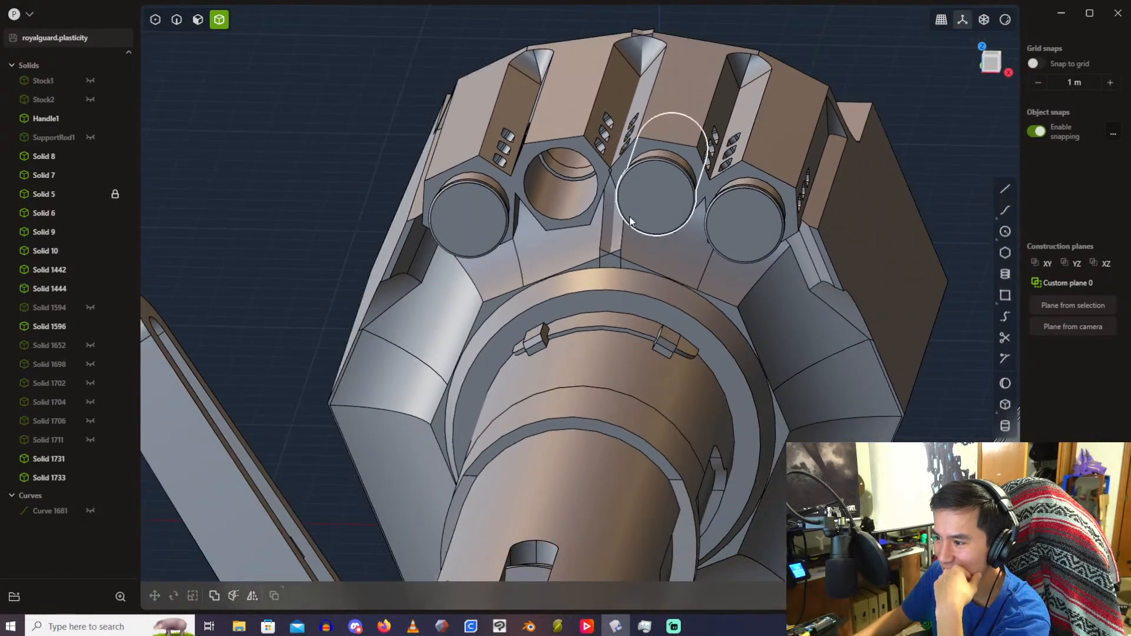
left_click(458, 222)
key("Delete")
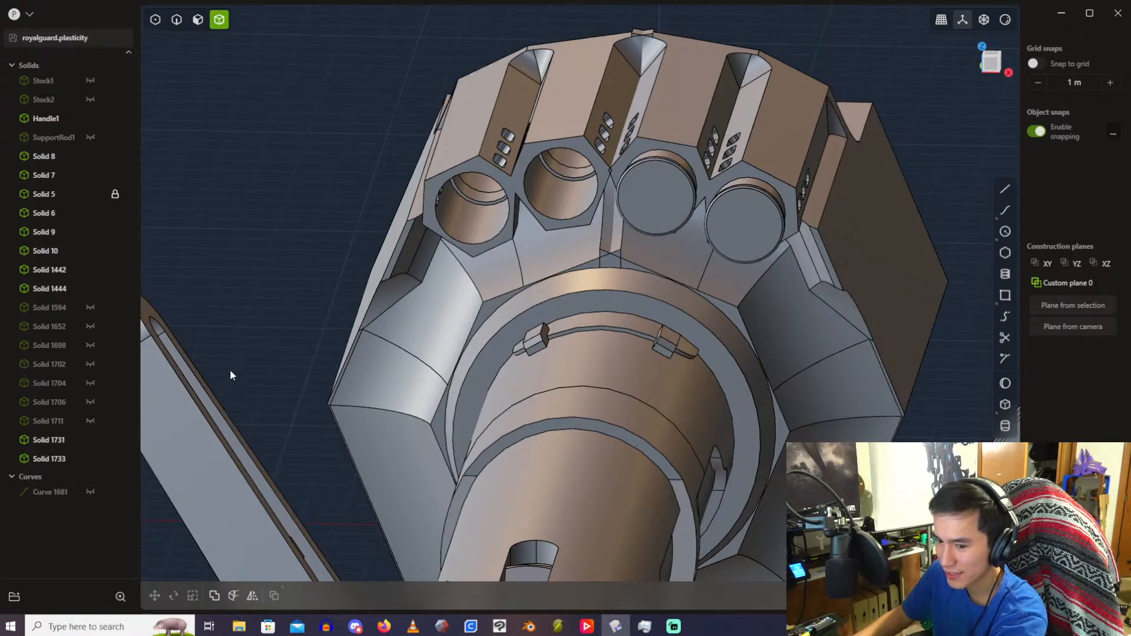
left_click(92, 307)
left_click(53, 308)
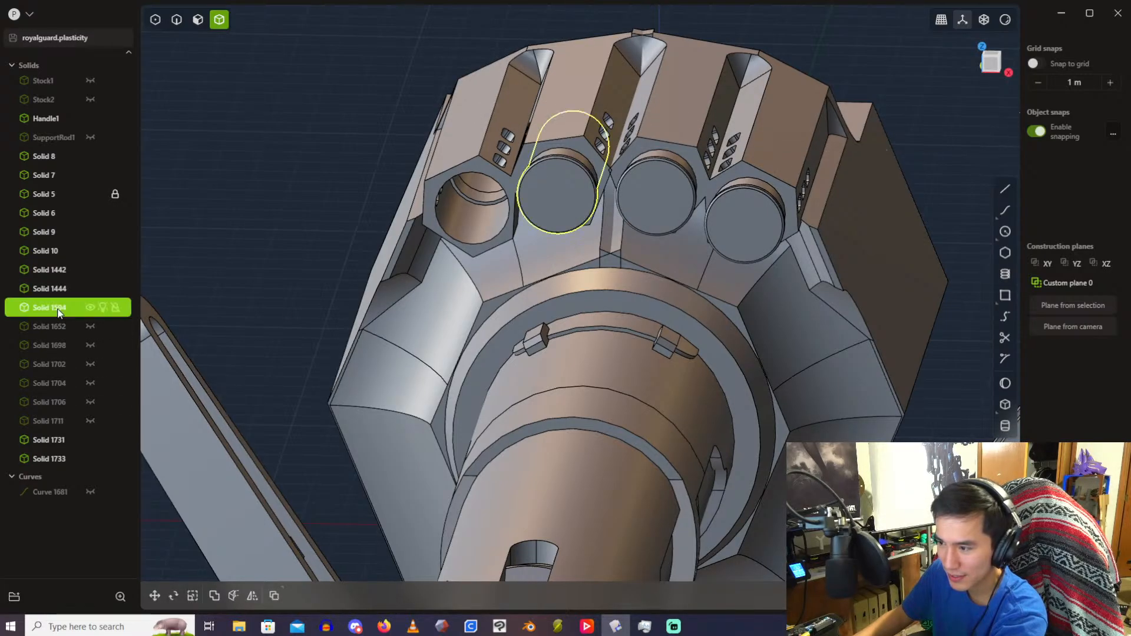
key("Delete")
Step: Try the Boolean again with one housing half as target body and the other as tool body, and undo it
middle_click_drag(416, 126, 578, 181)
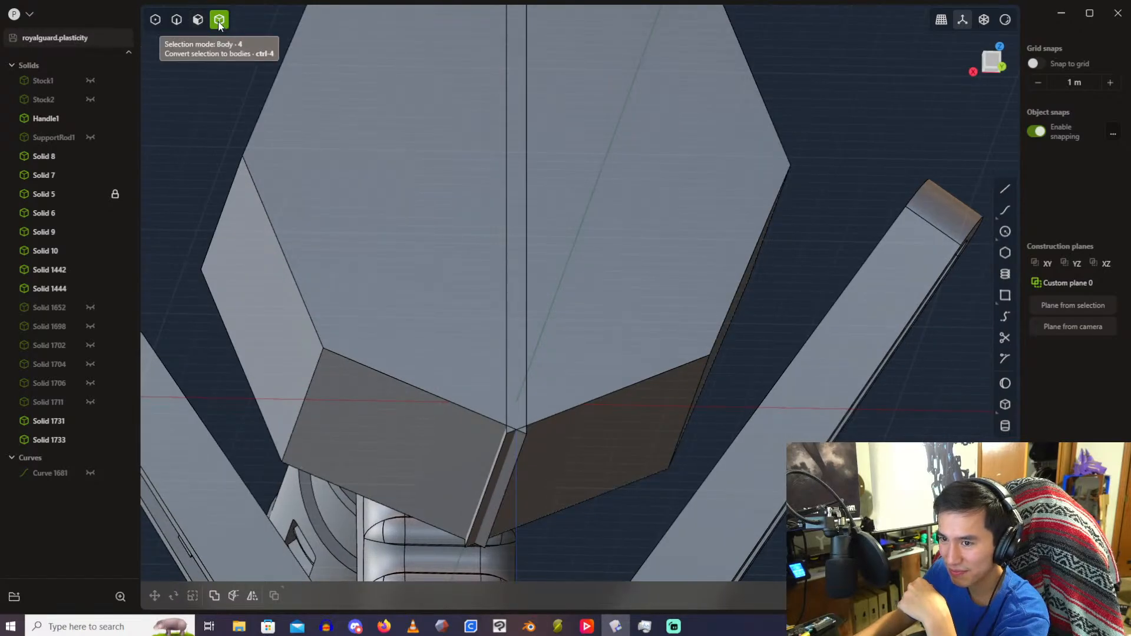
left_click(620, 319)
left_click(445, 362)
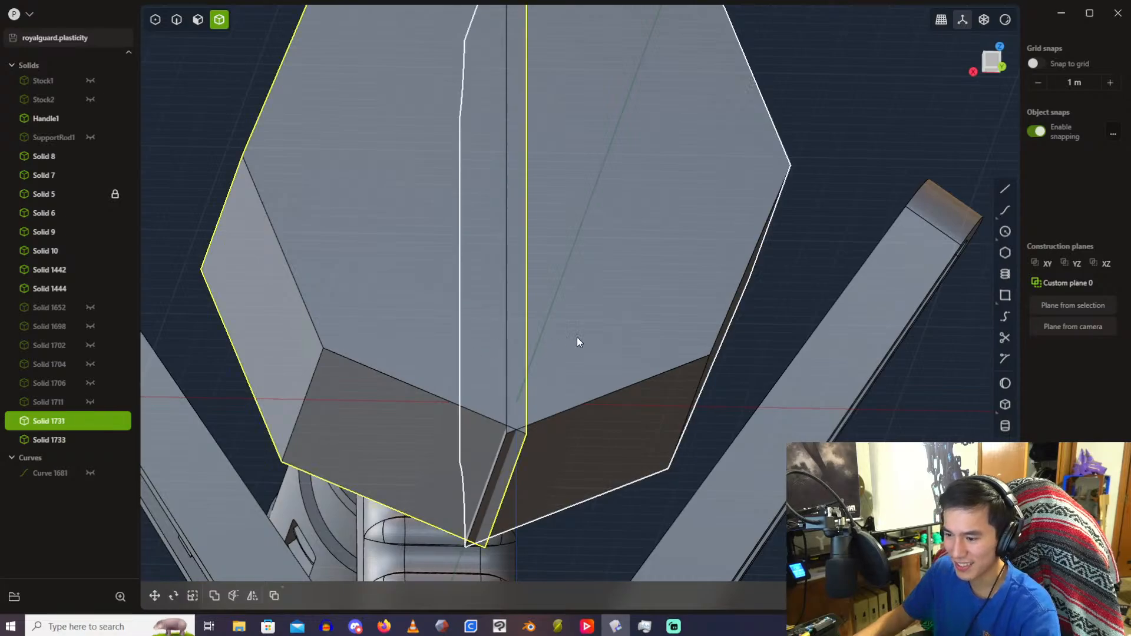
key("shift+b")
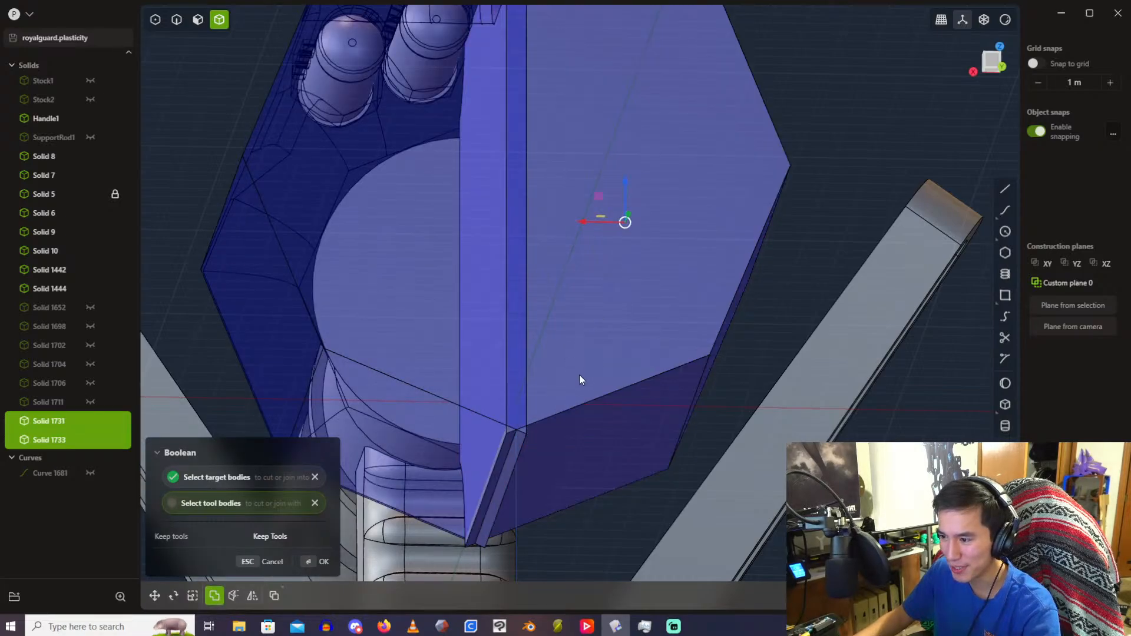
middle_click_drag(578, 377, 533, 323)
scroll(533, 323, "down", 5)
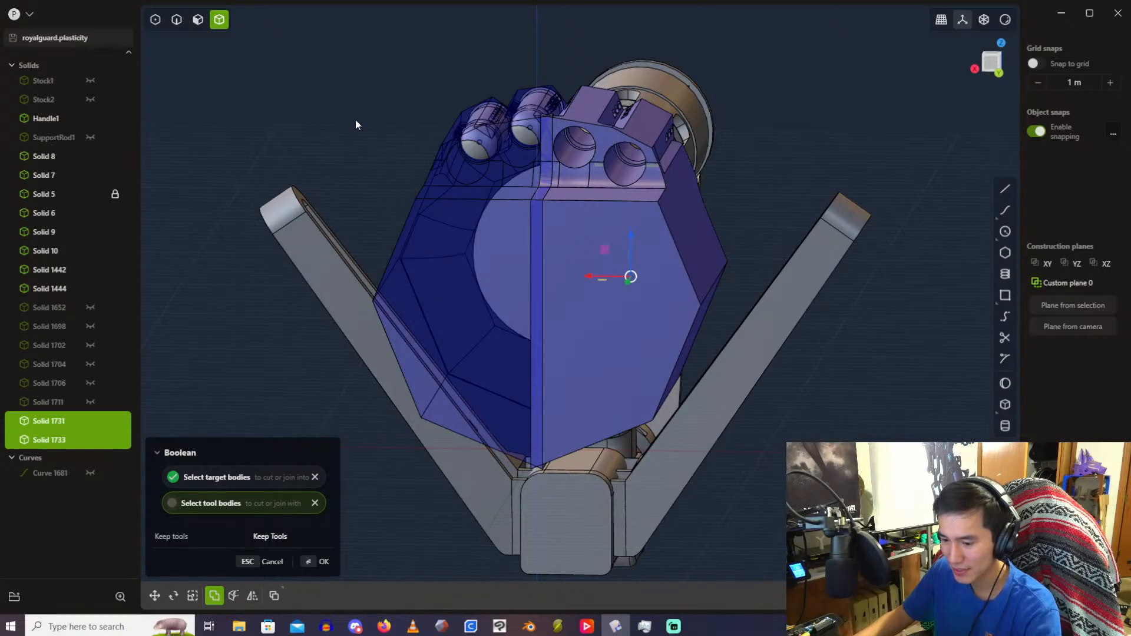
left_click(297, 503)
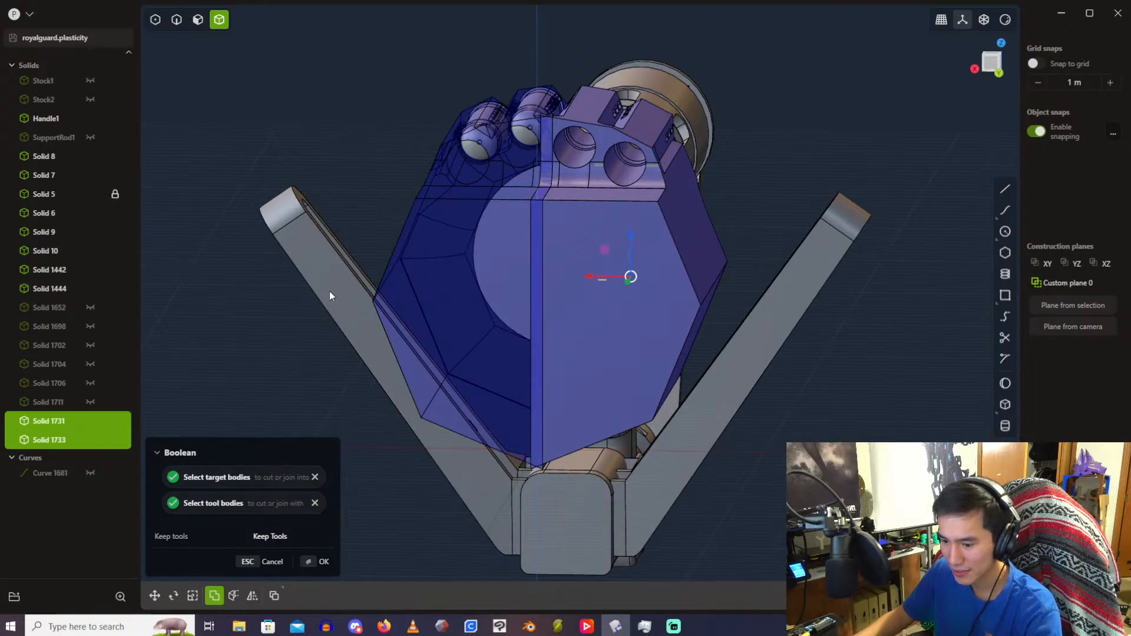
key("Return")
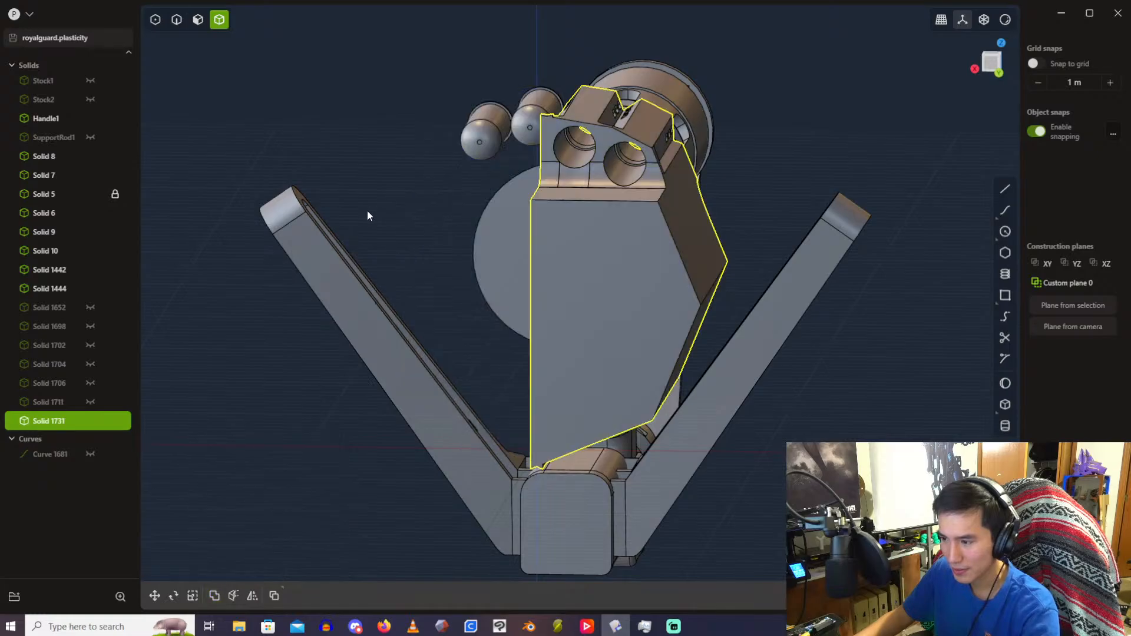
key("ctrl+z")
left_click(384, 110)
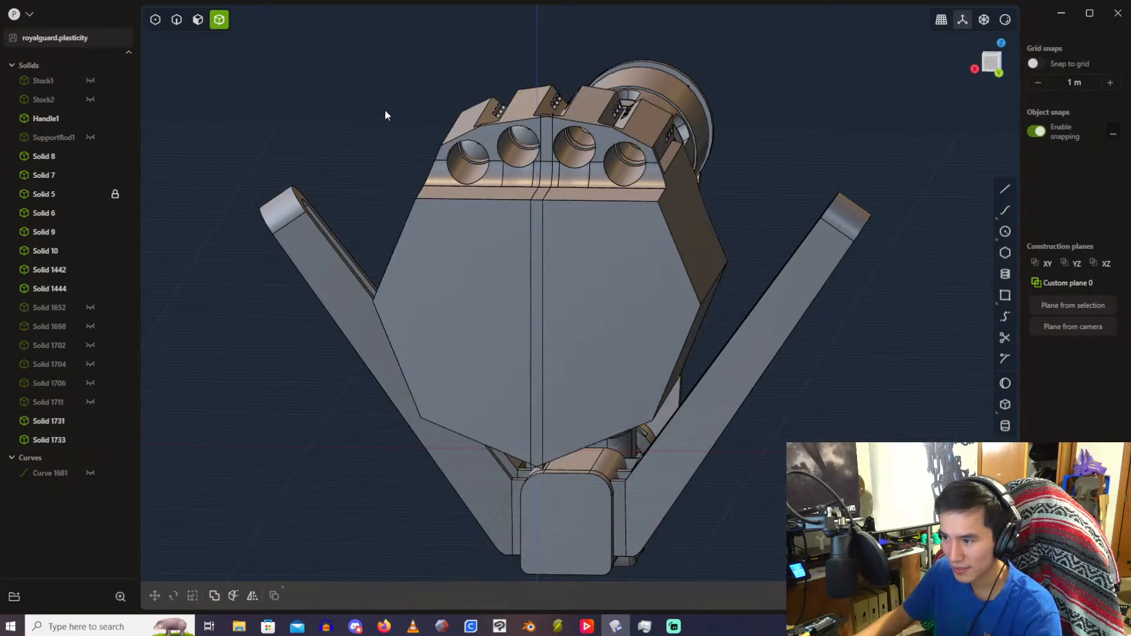
Step: Undo the cylinder deletions and the centre face offset so that the gap between the housing halves is restored
scroll(384, 109, "up", 3)
scroll(386, 112, "up", 2)
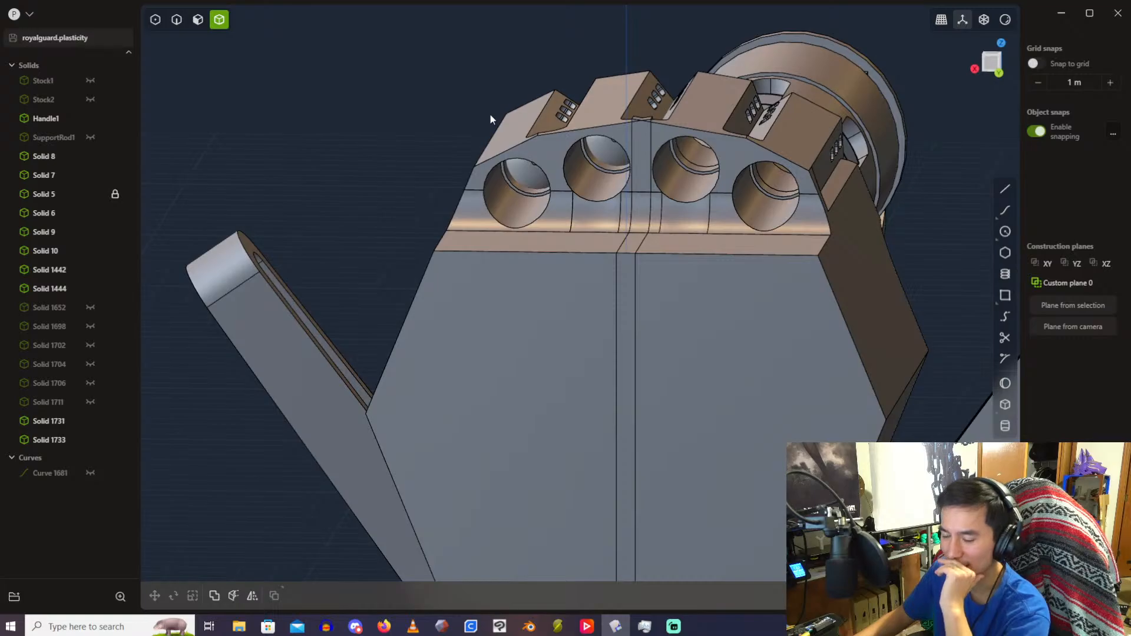
key("ctrl+z")
key("ctrl+z")
key("ctrl+z")
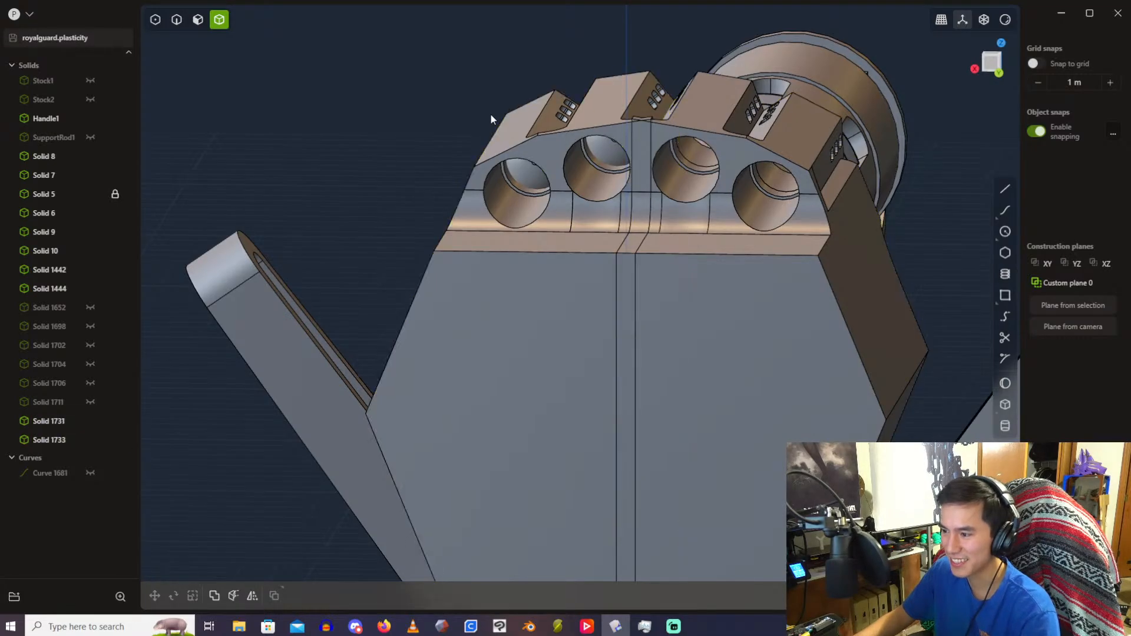
key("ctrl+z")
key("ctrl+z")
key("ctrl+z")
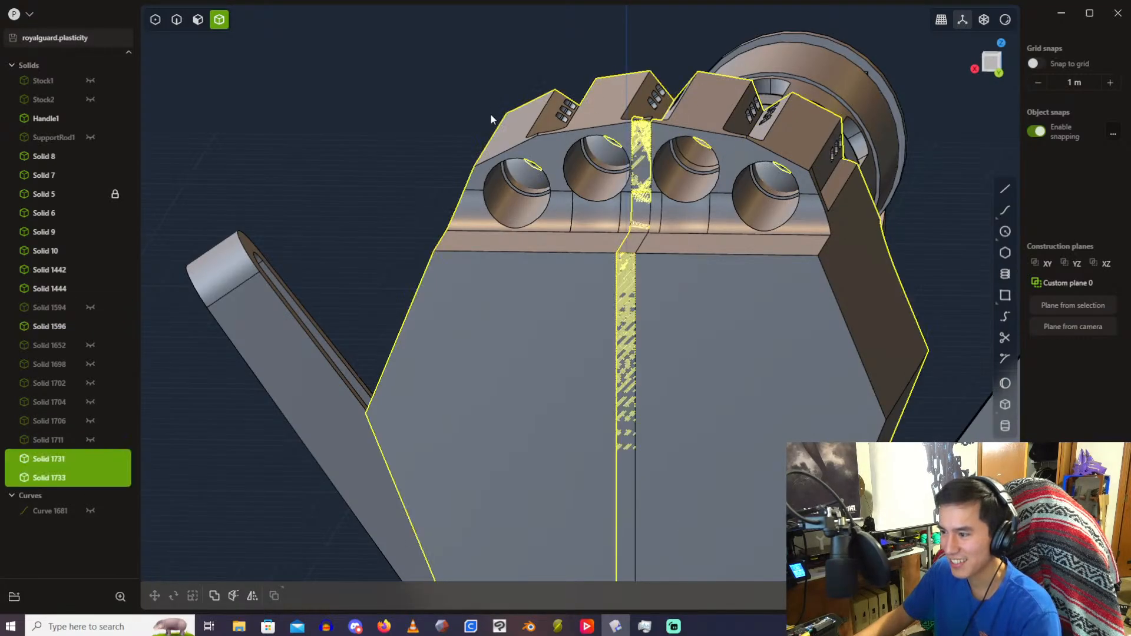
key("o")
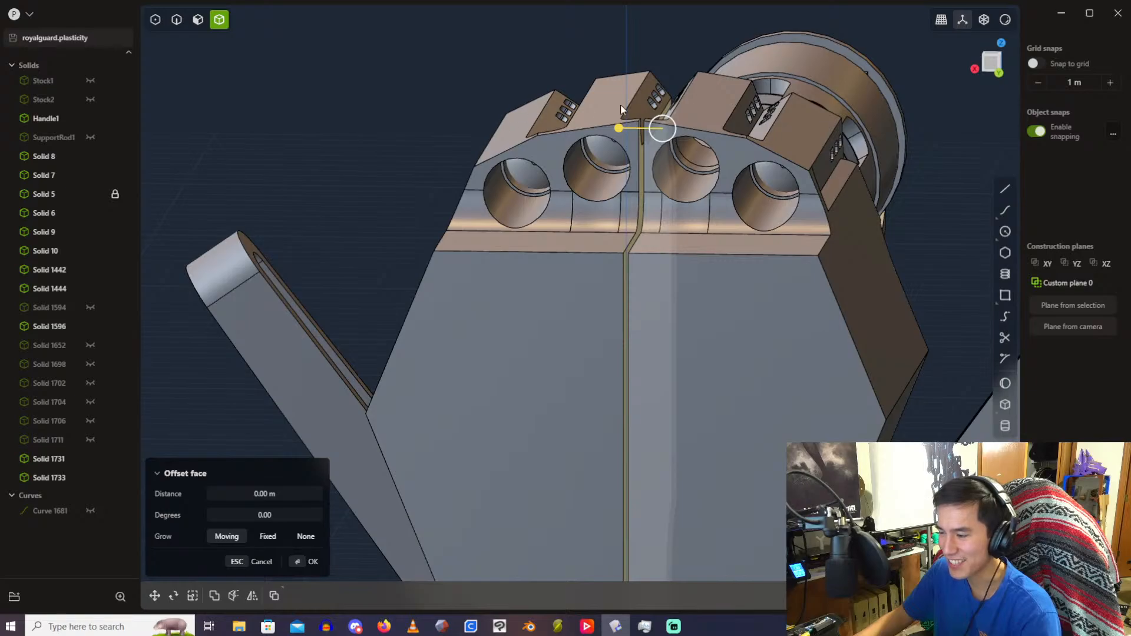
mouse_move(621, 105)
middle_mouse_down()
mouse_move(638, 165)
mouse_move(607, 152)
mouse_move(1020, 112)
mouse_move(899, 146)
mouse_move(783, 135)
mouse_move(805, 132)
mouse_move(784, 189)
mouse_move(649, 164)
mouse_move(700, 107)
mouse_move(631, 113)
middle_mouse_up()
scroll(629, 112, "down", 3)
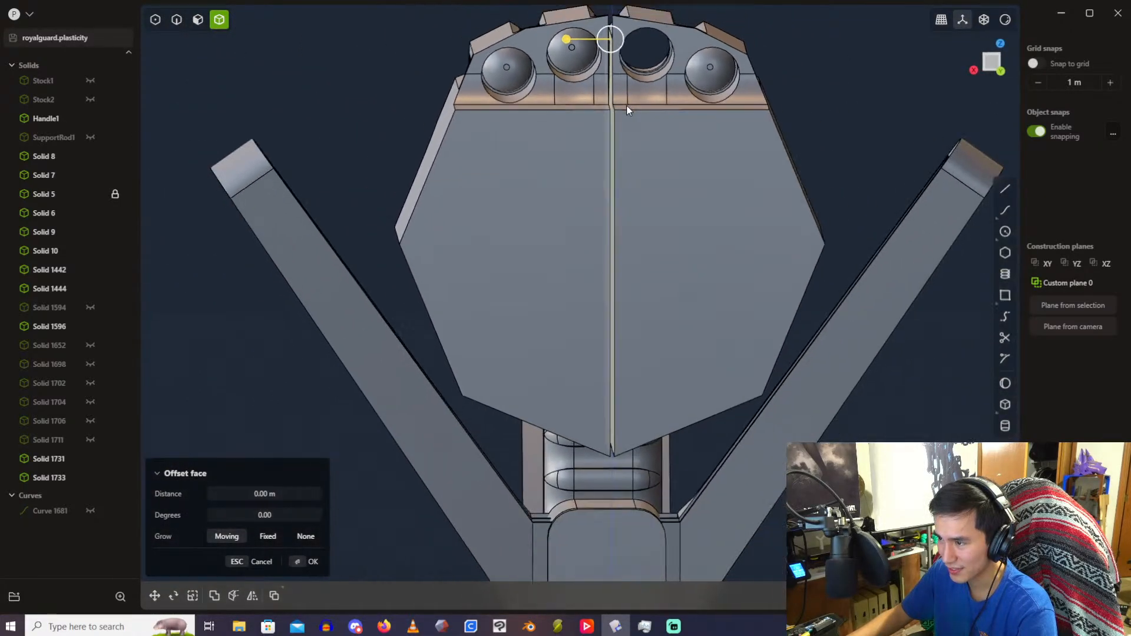
middle_click_drag(627, 104, 917, 123)
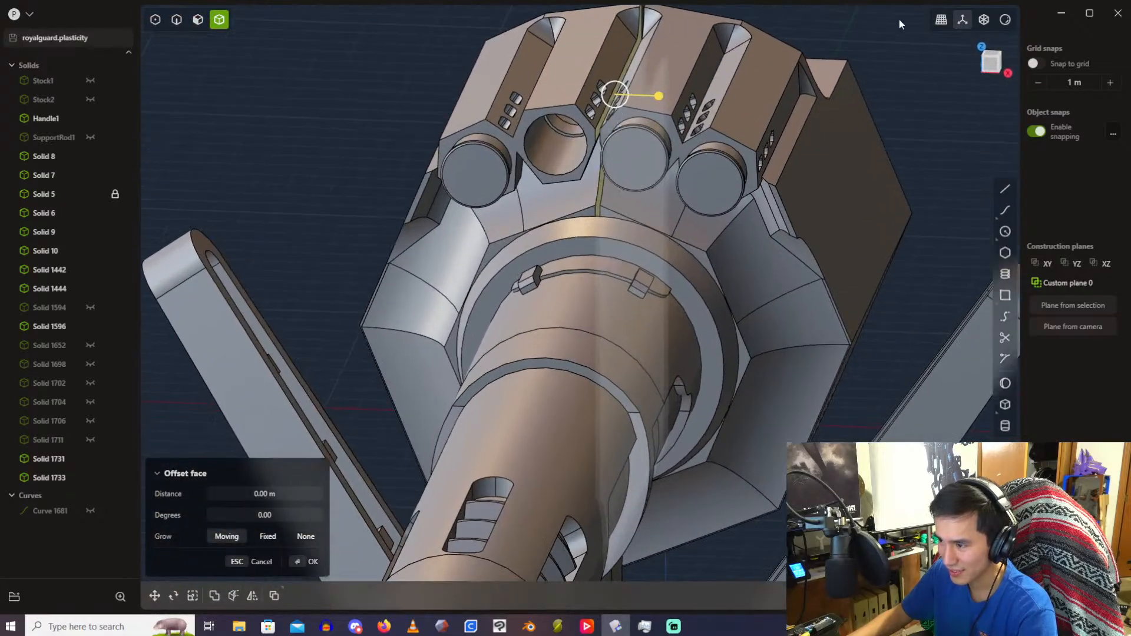
key("Escape")
Step: Offset the face inside the centre gap about 0.11 m across it towards the other housing half
middle_click_drag(822, 29, 719, 120)
scroll(723, 116, "up", 3)
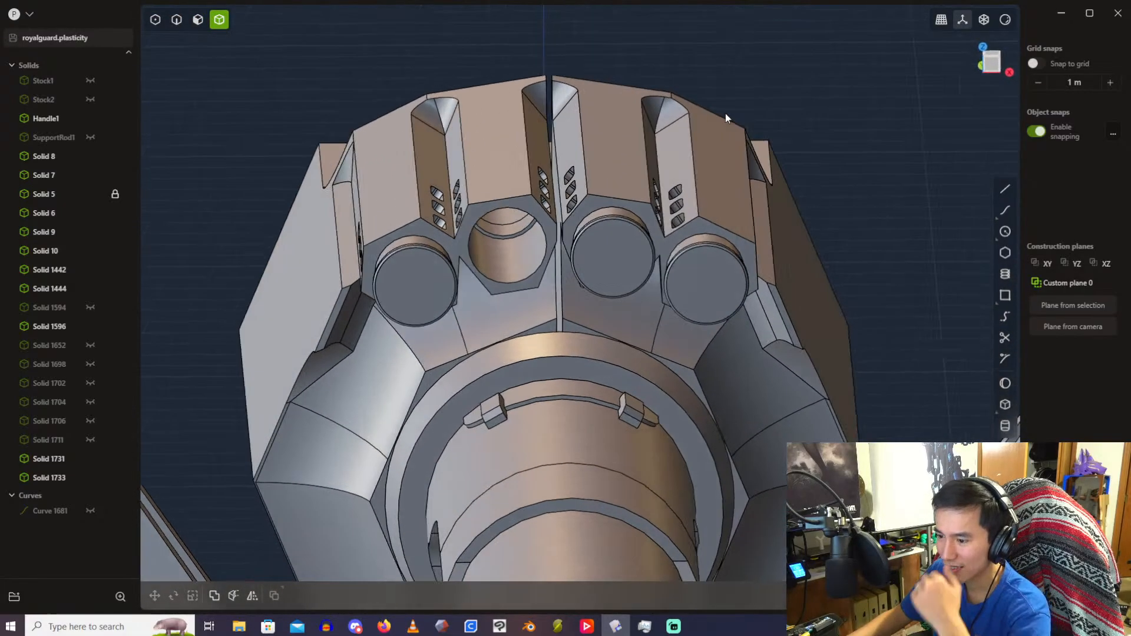
middle_click_drag(673, 179, 722, 192)
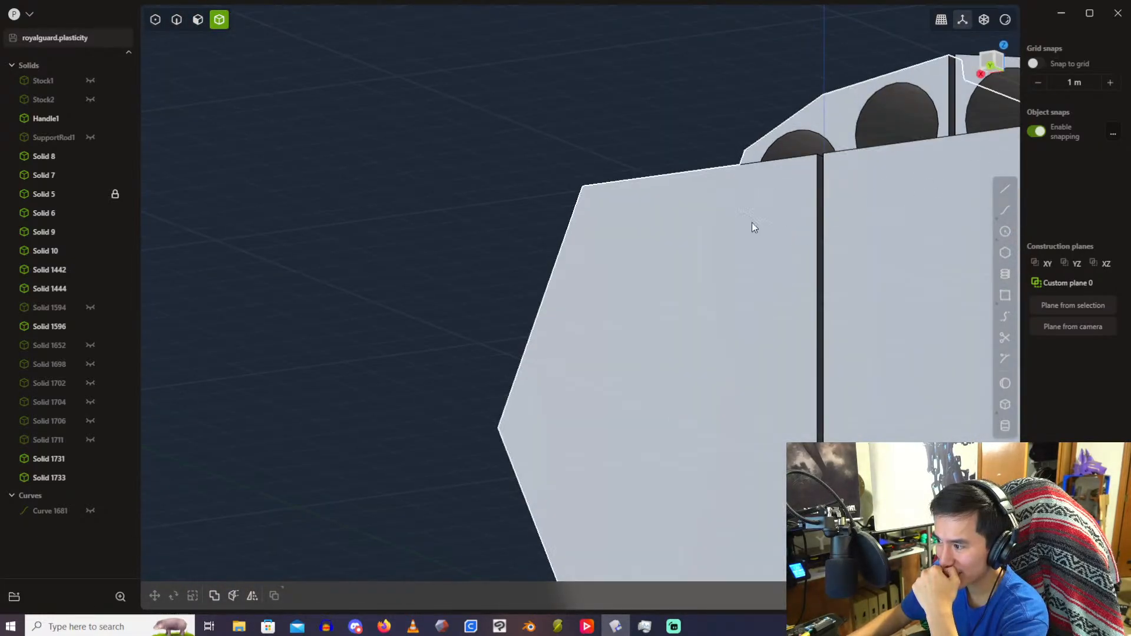
left_click(198, 20)
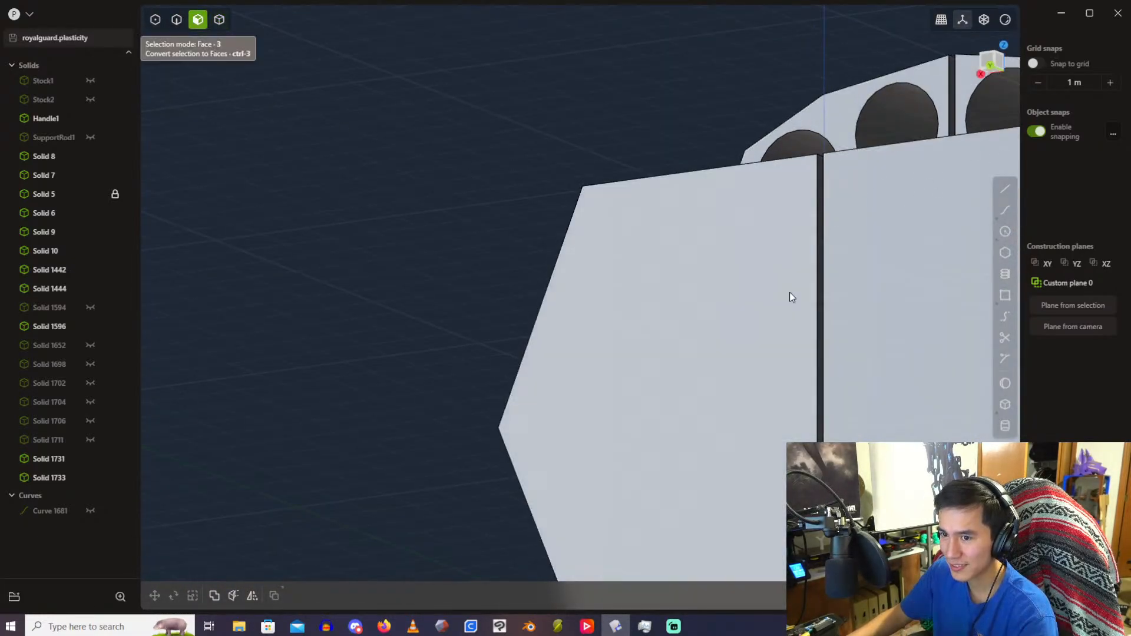
left_click(818, 321)
middle_click_drag(814, 268, 663, 263)
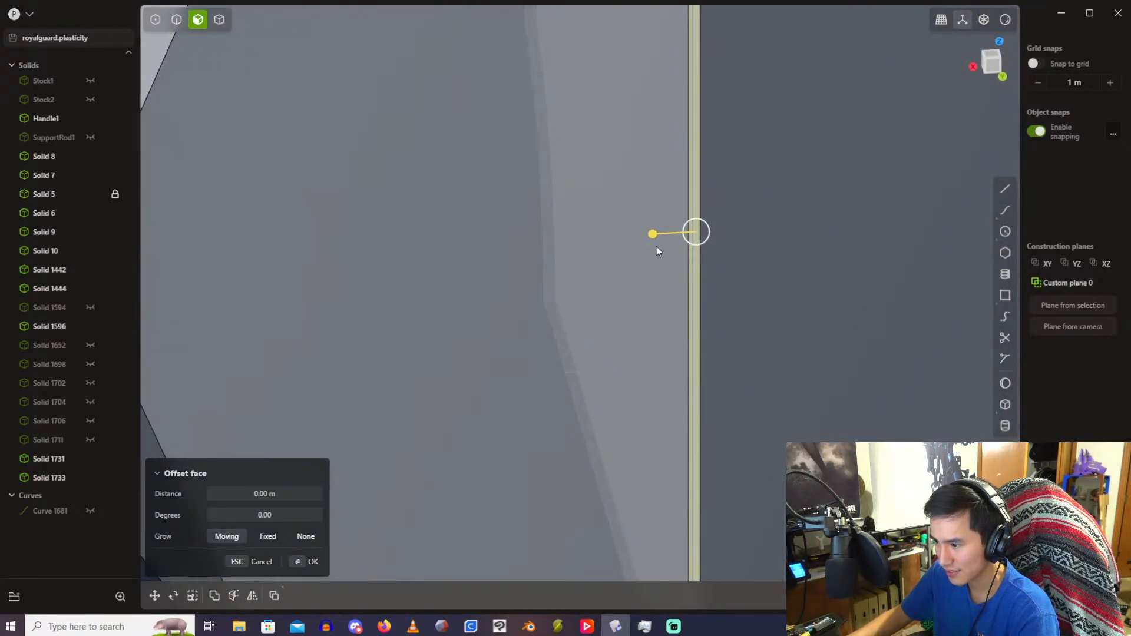
left_click_drag(653, 234, 643, 238)
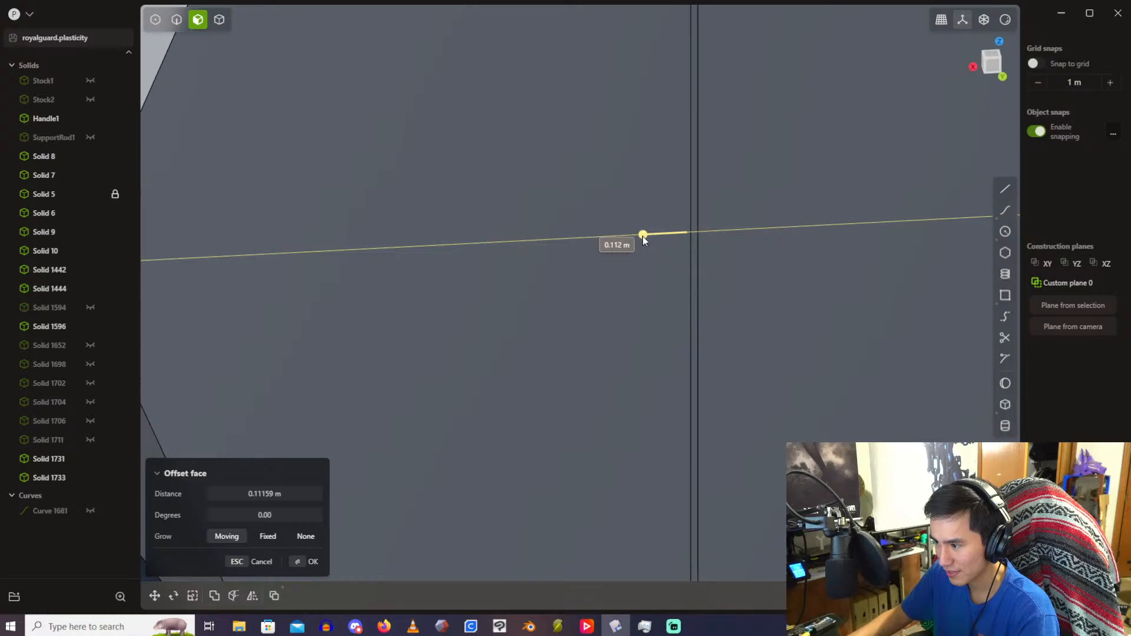
middle_click_drag(644, 238, 620, 422)
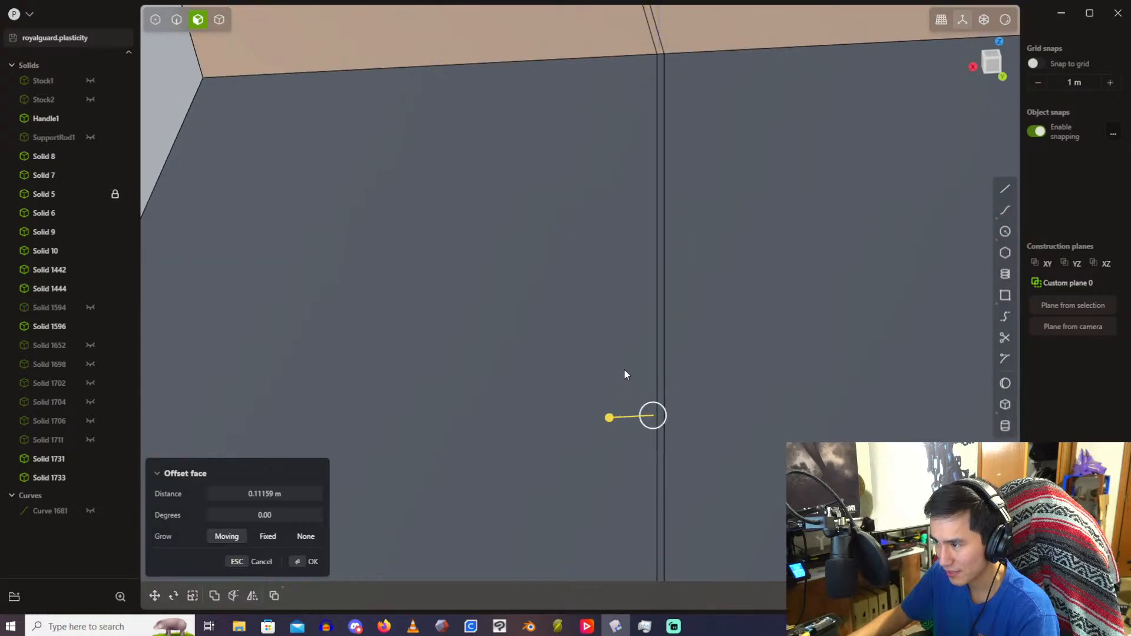
scroll(289, 495, "up", 1)
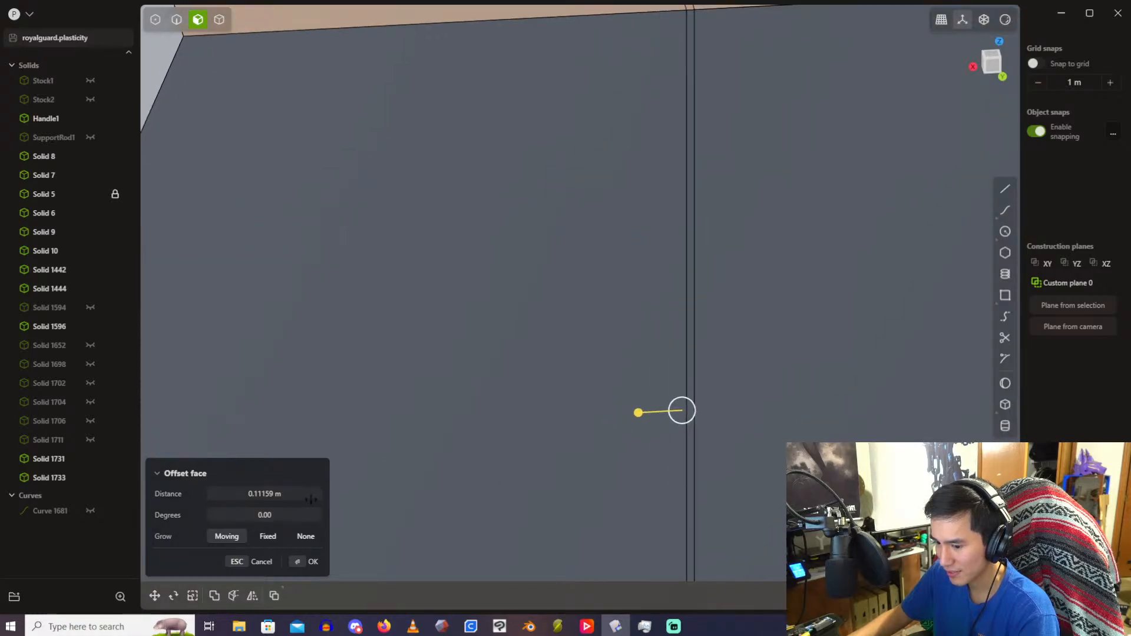
Step: Try offset distances of 0.1 m and 0.05 m for the centre gap face, and return to 0.1 m
left_click(289, 494)
left_click(1002, 77)
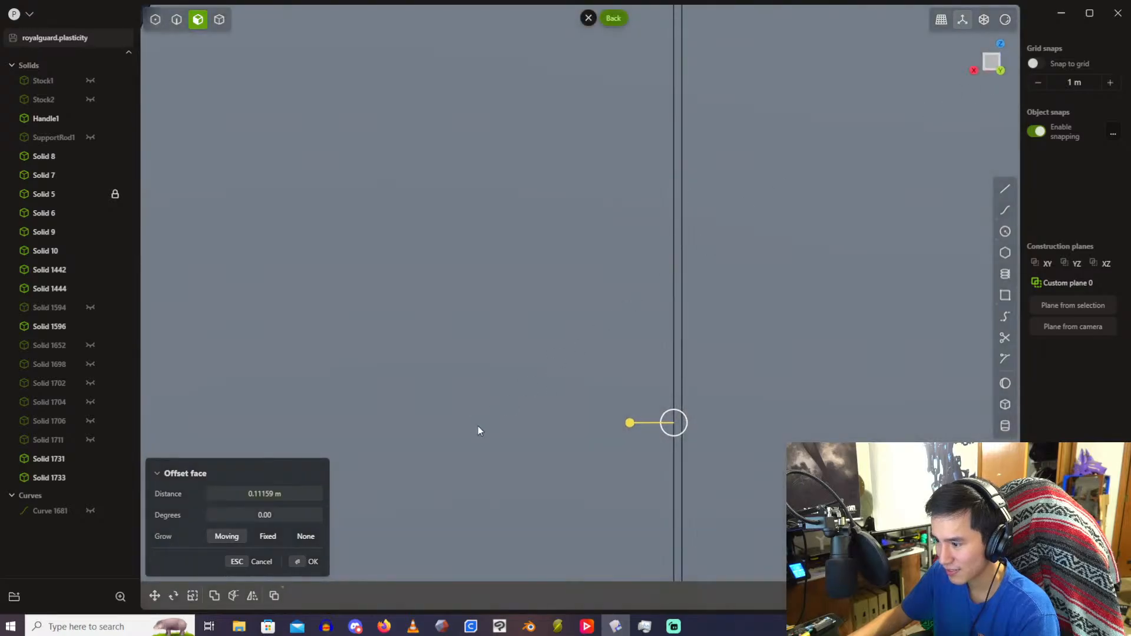
left_click(252, 493)
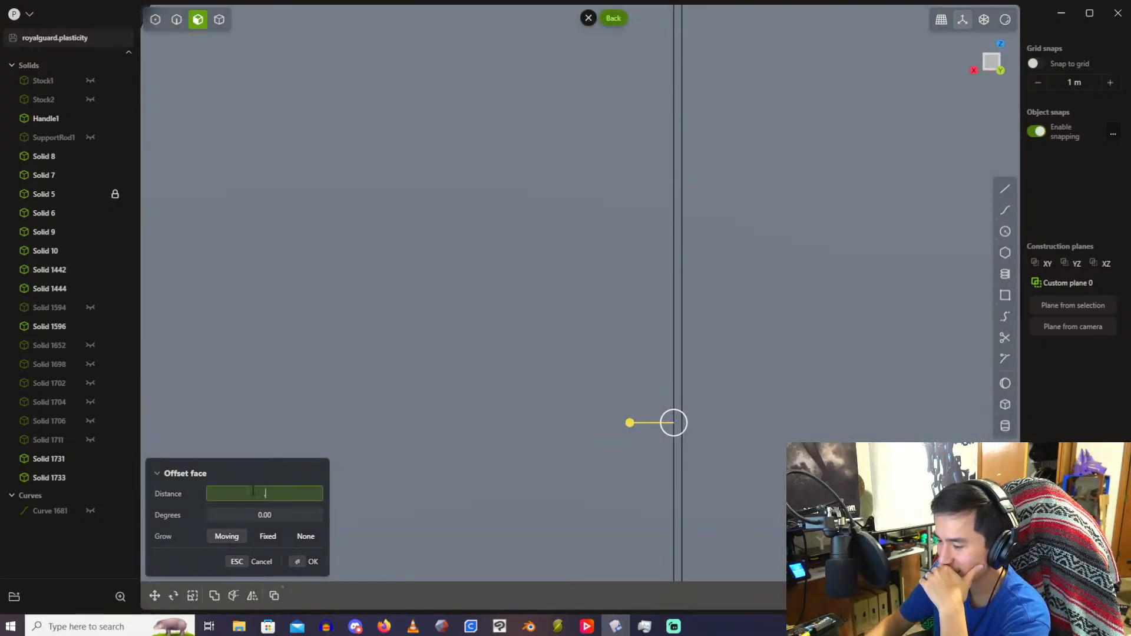
type("0.1")
key("Return")
left_click(252, 494)
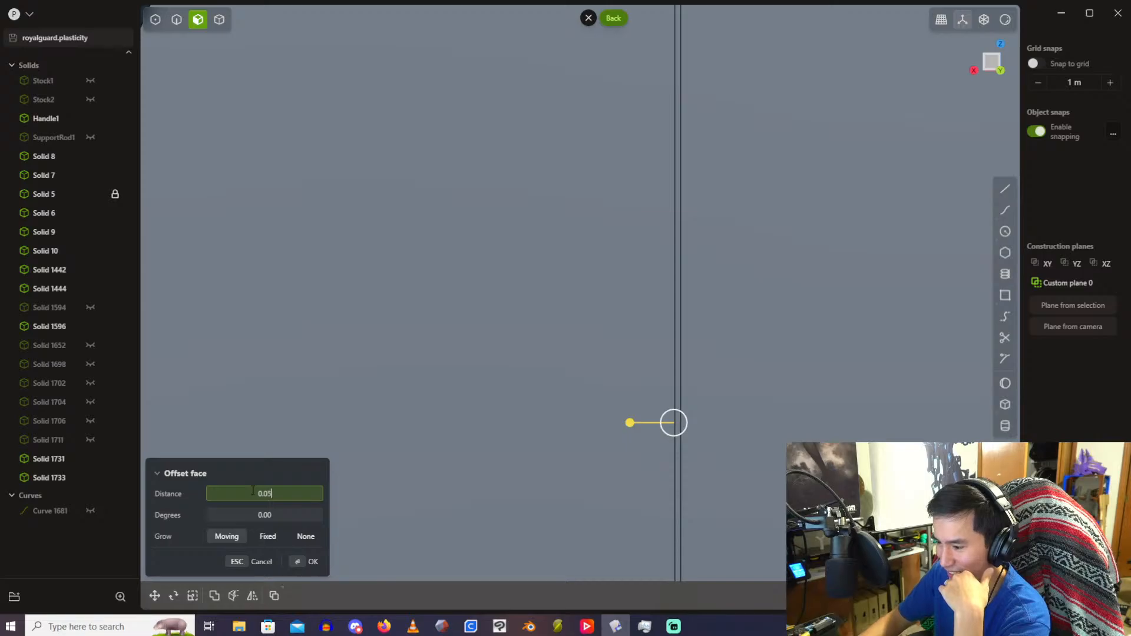
key("Return")
left_click(252, 492)
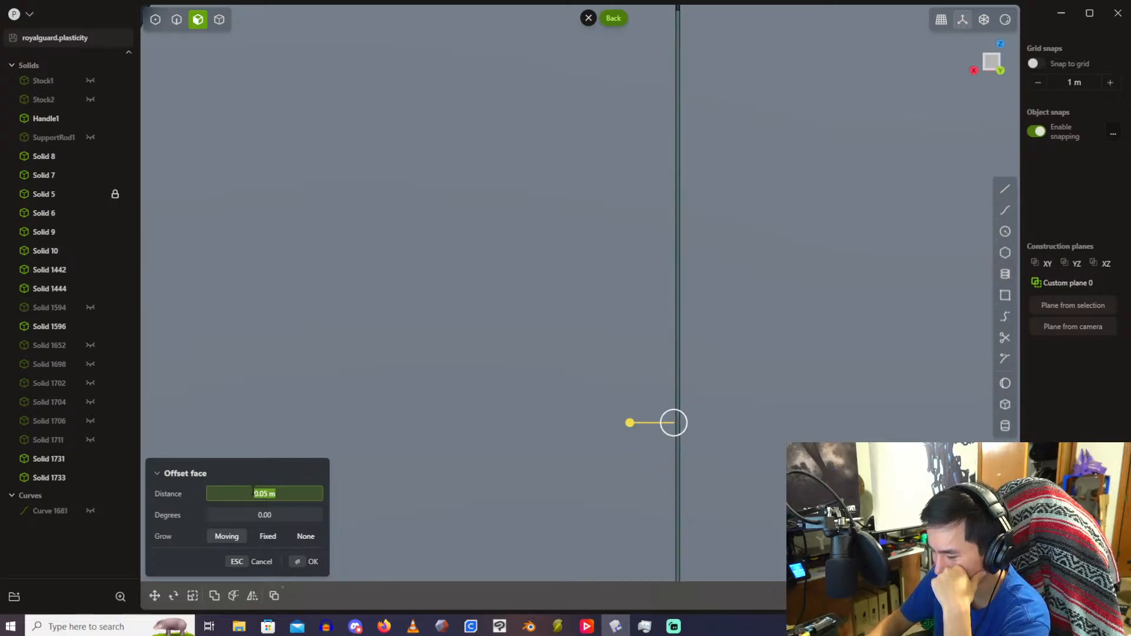
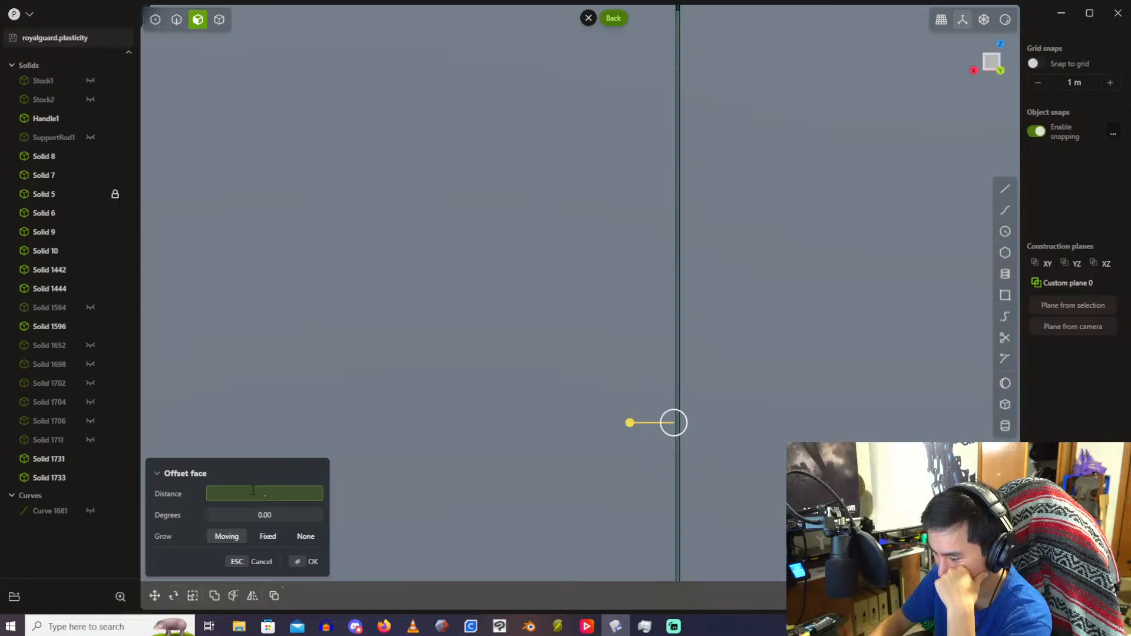
key("Return")
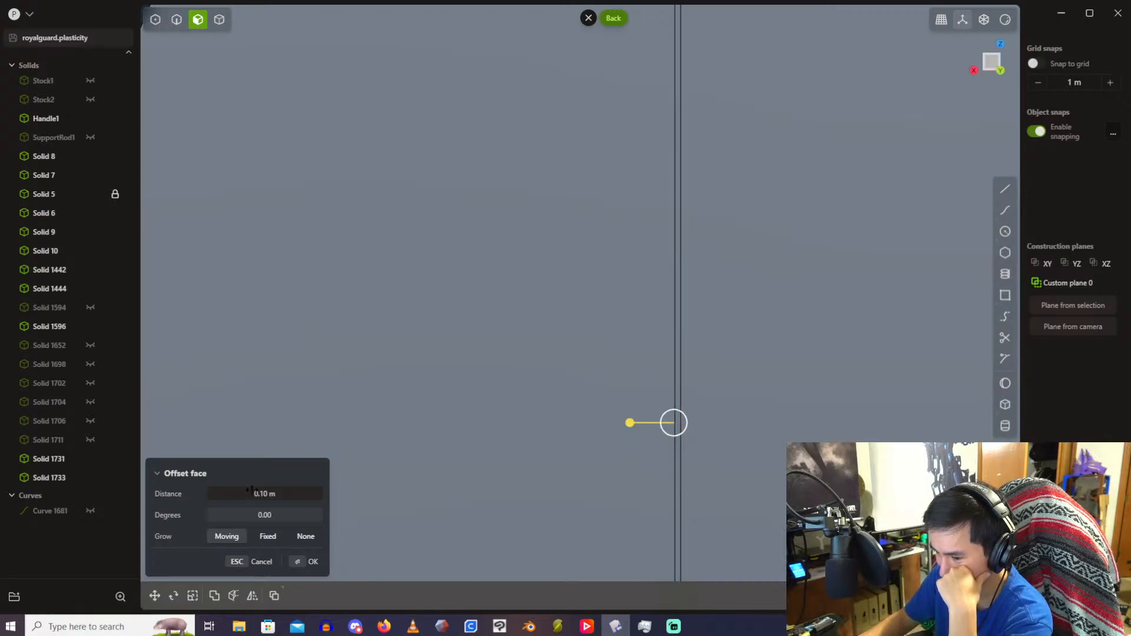
Step: Try offset distances of 1 m and 0.5 m for the centre gap face
left_click(251, 492)
type("1")
key("Return")
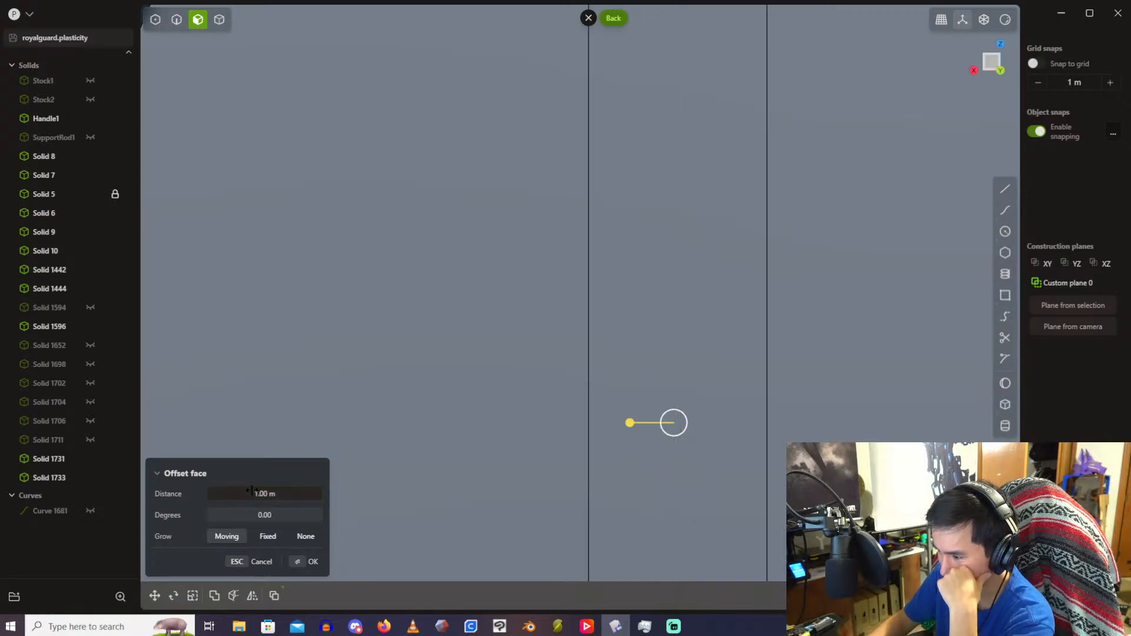
scroll(462, 331, "down", 5)
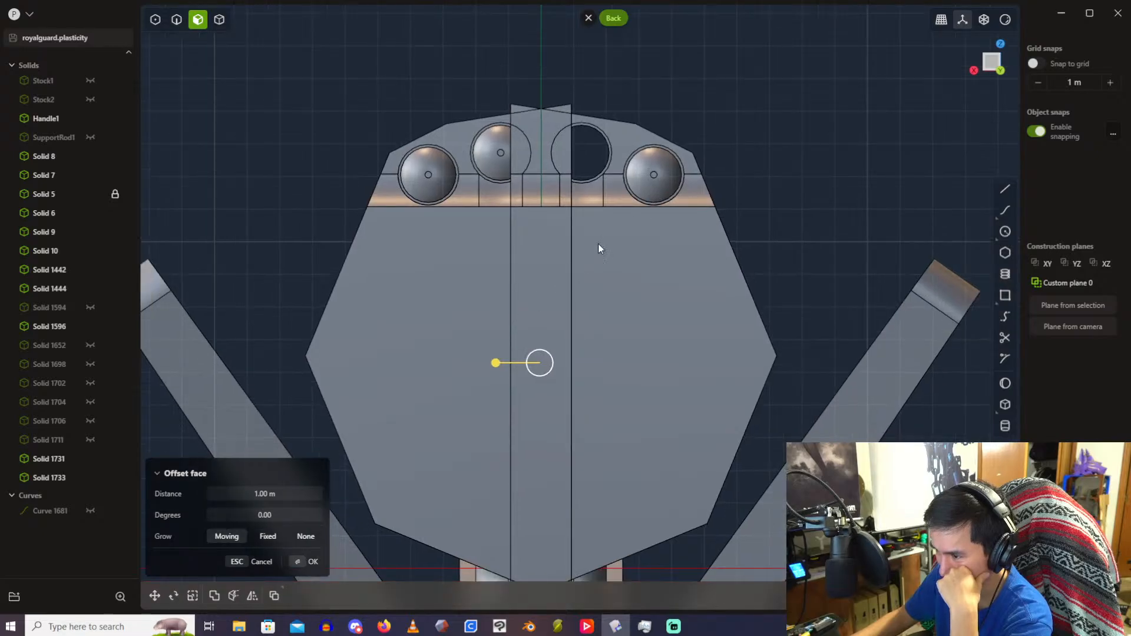
left_click(300, 488)
type("0.5")
key("Return")
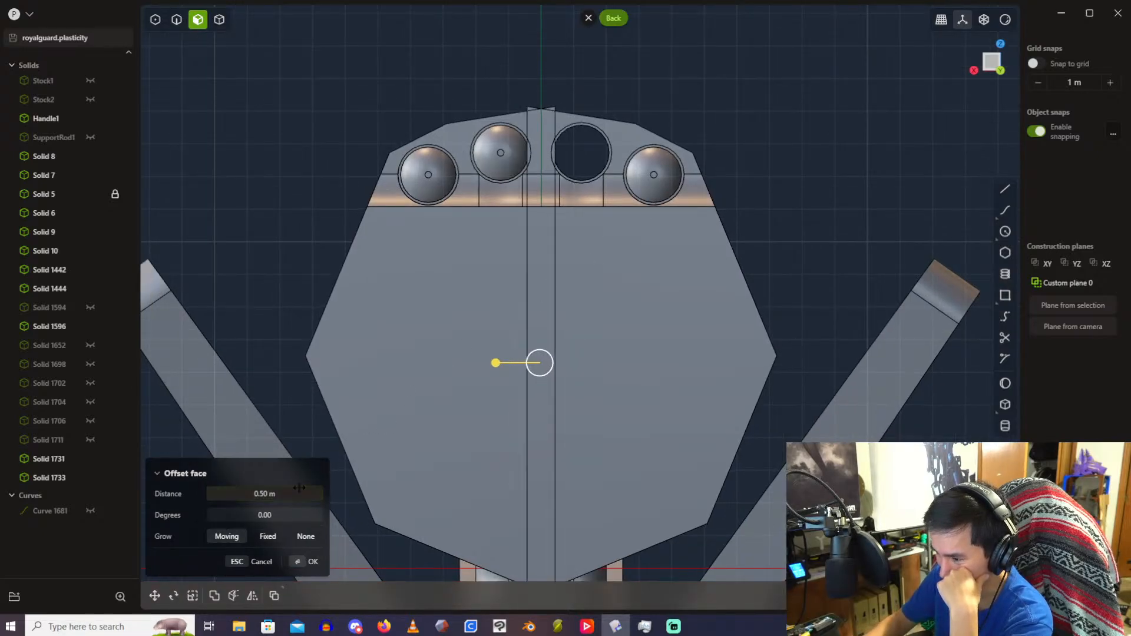
Step: Set the centre face's offset distance to 0.3 m and finish the offset
left_click(300, 489)
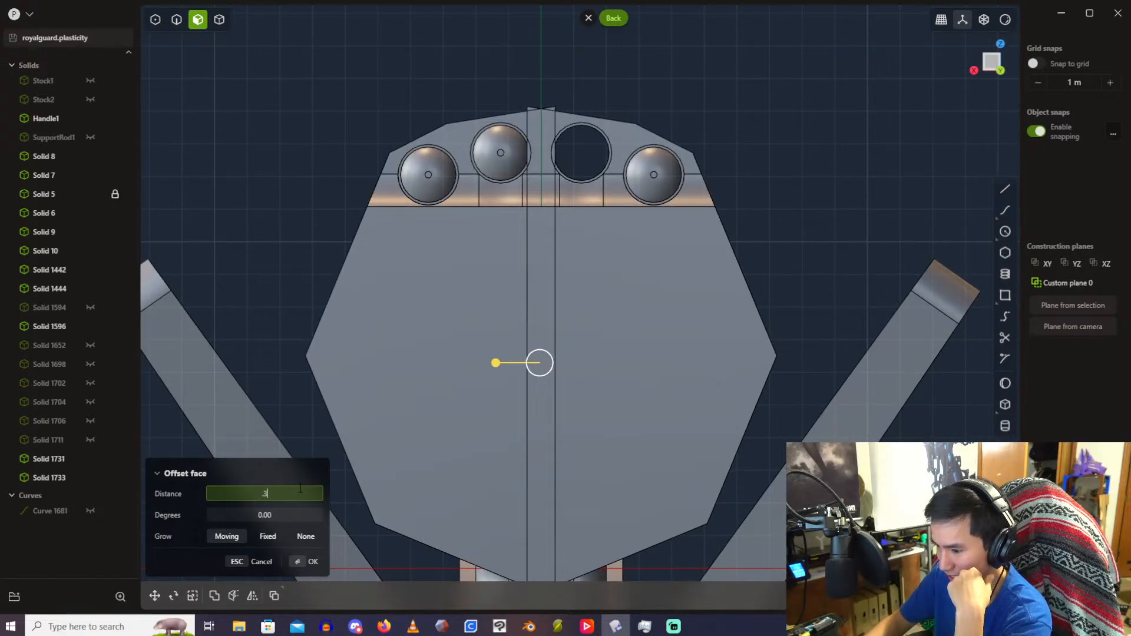
key("Return")
key("Return")
scroll(634, 165, "up", 4)
left_click(742, 147)
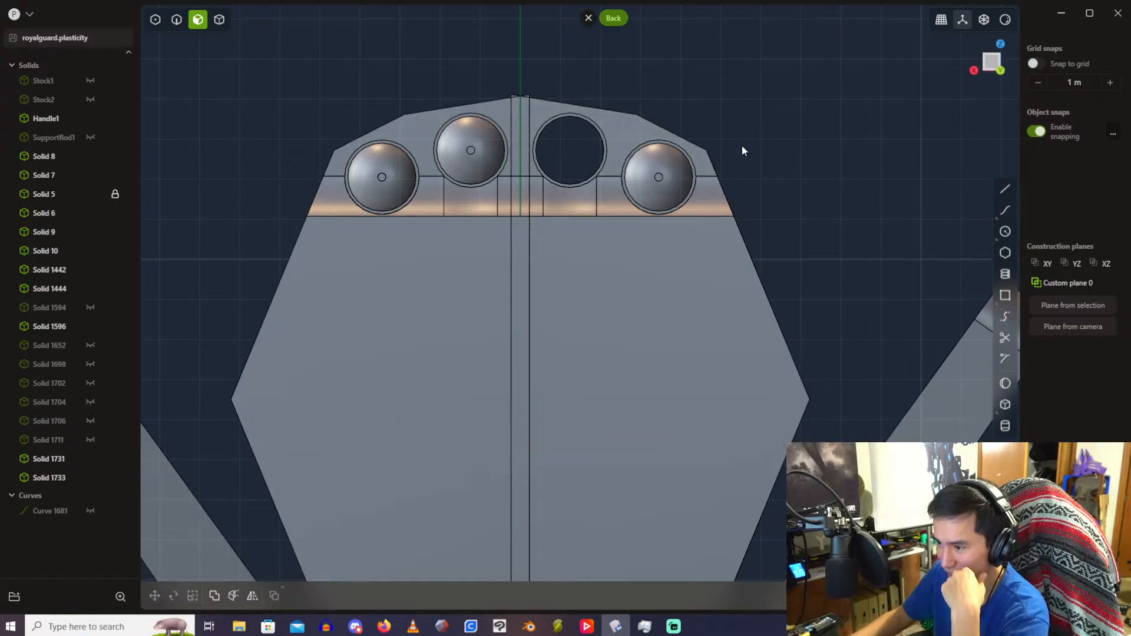
Step: Draw a small flat rectangle above the housing, with one side on the vertical centre line
scroll(734, 171, "up", 3)
left_click(1005, 295)
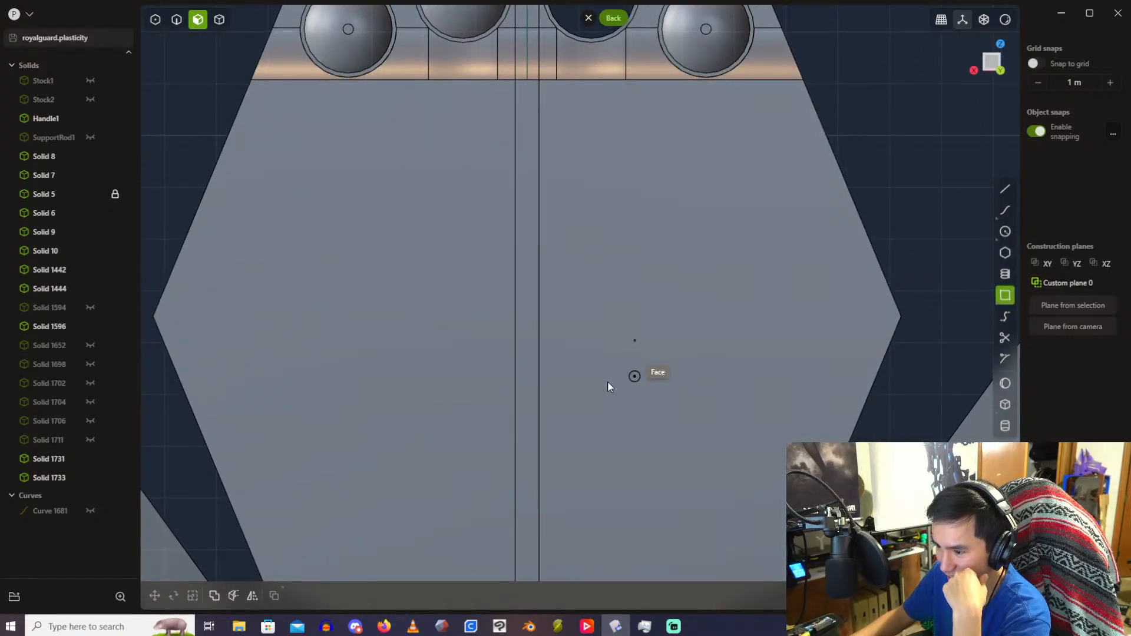
scroll(530, 321, "down", 5)
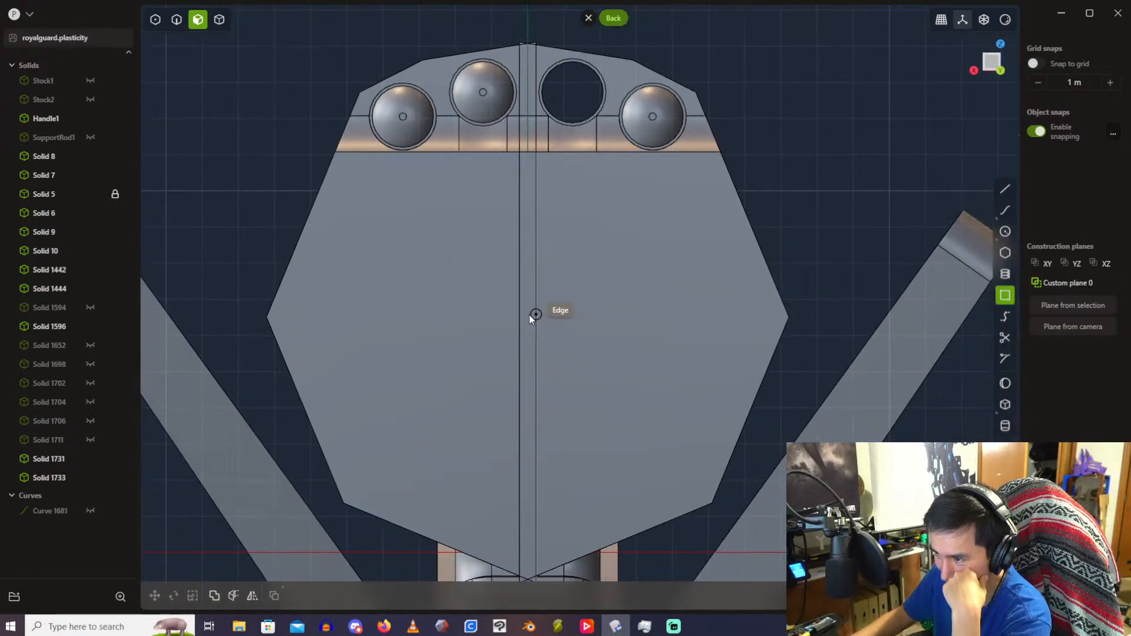
left_click(527, 58)
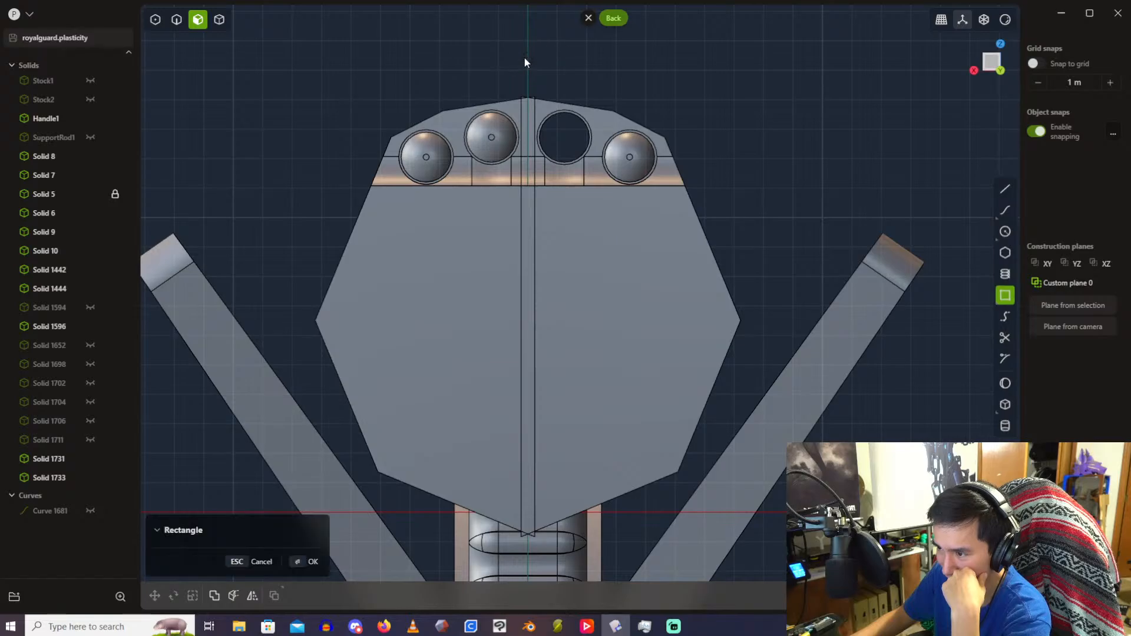
left_click(593, 76)
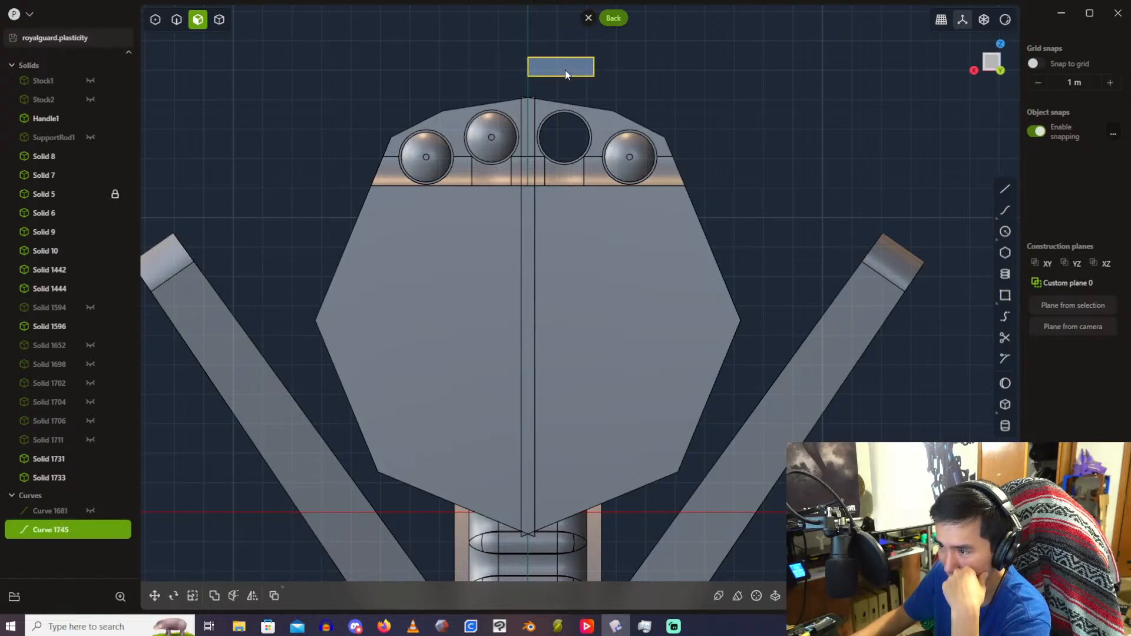
Step: Extrude the small rectangle into a thin box and delete the leftover rectangle curve
left_click(566, 75)
key("e")
middle_click_drag(566, 75, 631, 112)
left_click_drag(554, 61, 565, 76)
right_click(691, 80)
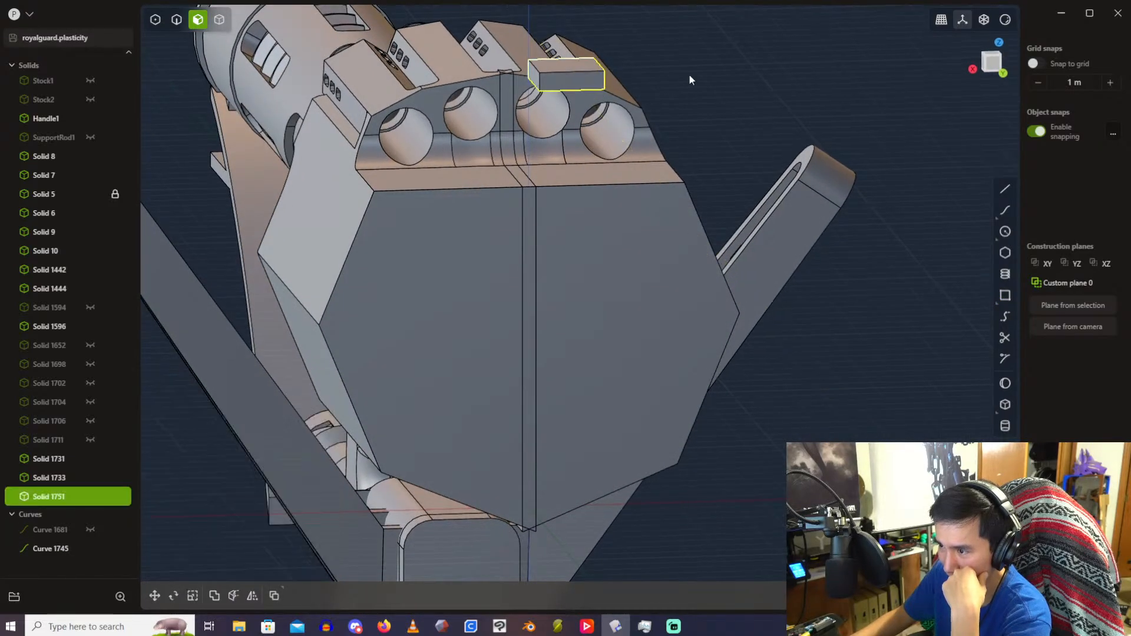
left_click(45, 547)
key("Delete")
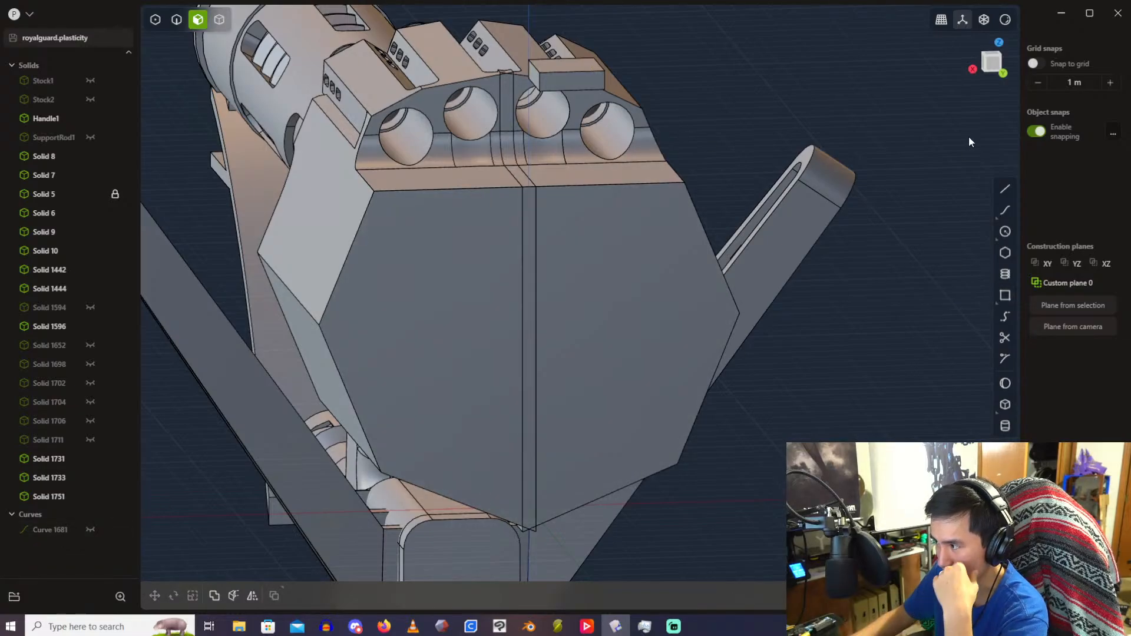
Step: Cut the housing half beneath the box, using the box's side face on the centre line as the cutter
left_click(1003, 73)
middle_click_drag(680, 93, 610, 137)
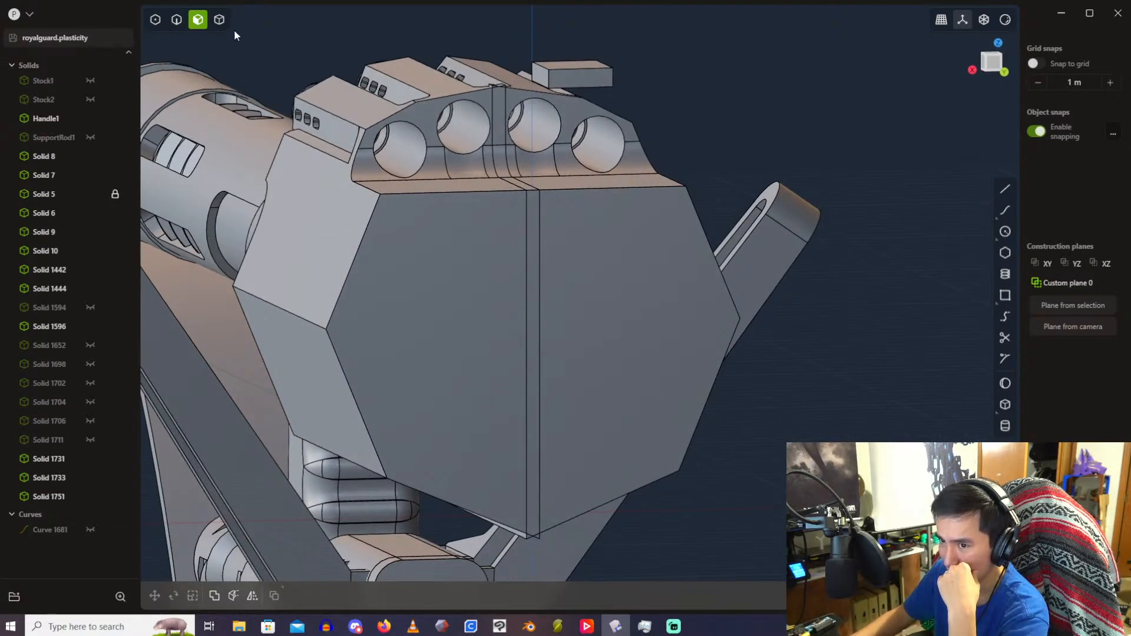
left_click(219, 19)
left_click(619, 233)
middle_click_drag(620, 233, 613, 205)
key("c")
left_click(606, 99)
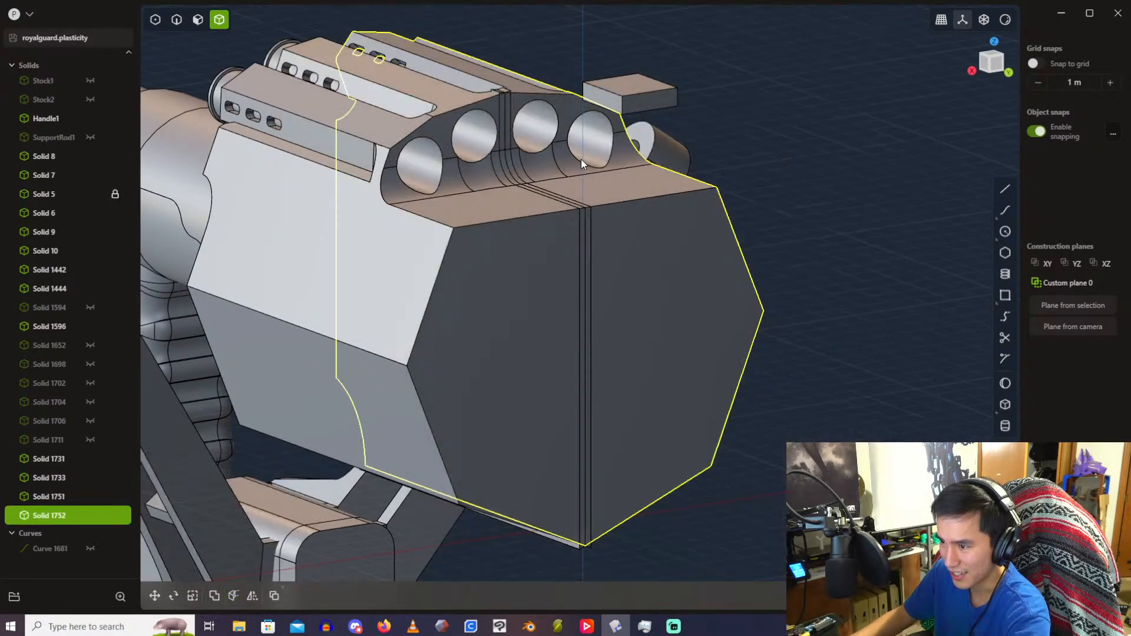
Step: Cut the opposite housing half with the same centre-line face of the box
left_click(521, 123)
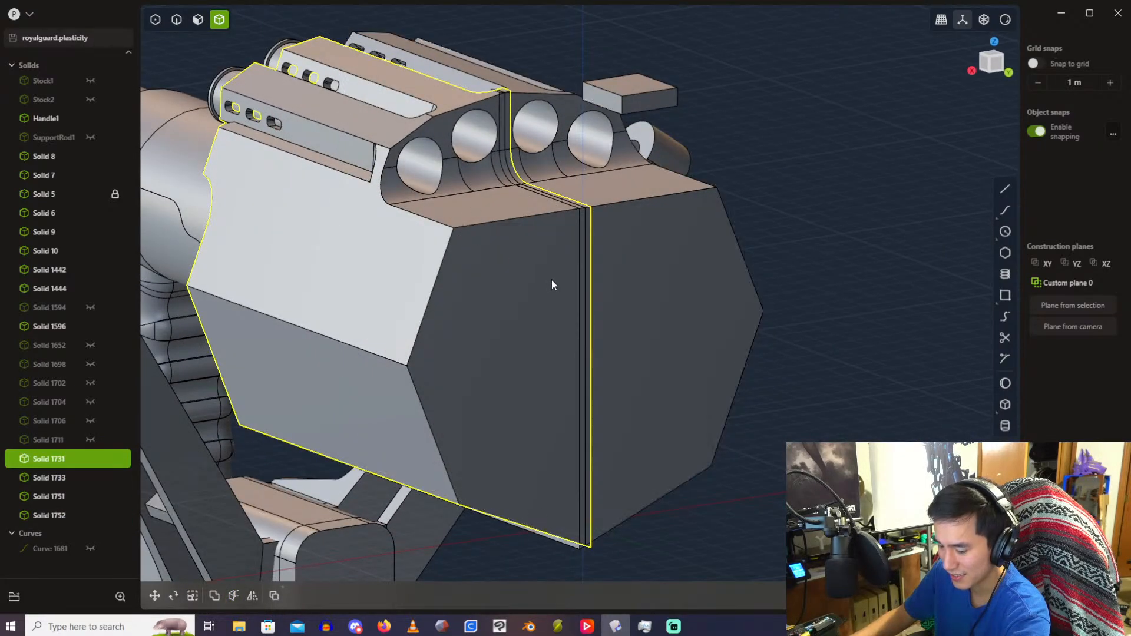
key("c")
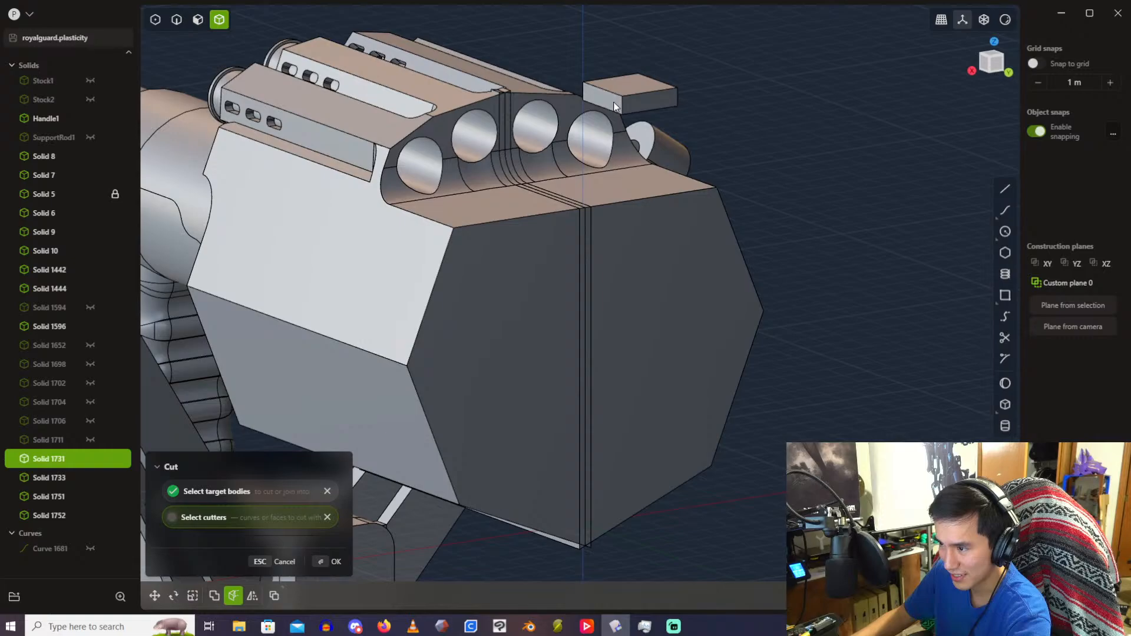
left_click(613, 101)
Step: Delete the two thin overlap slivers cut off along the housing's centre
key("Delete")
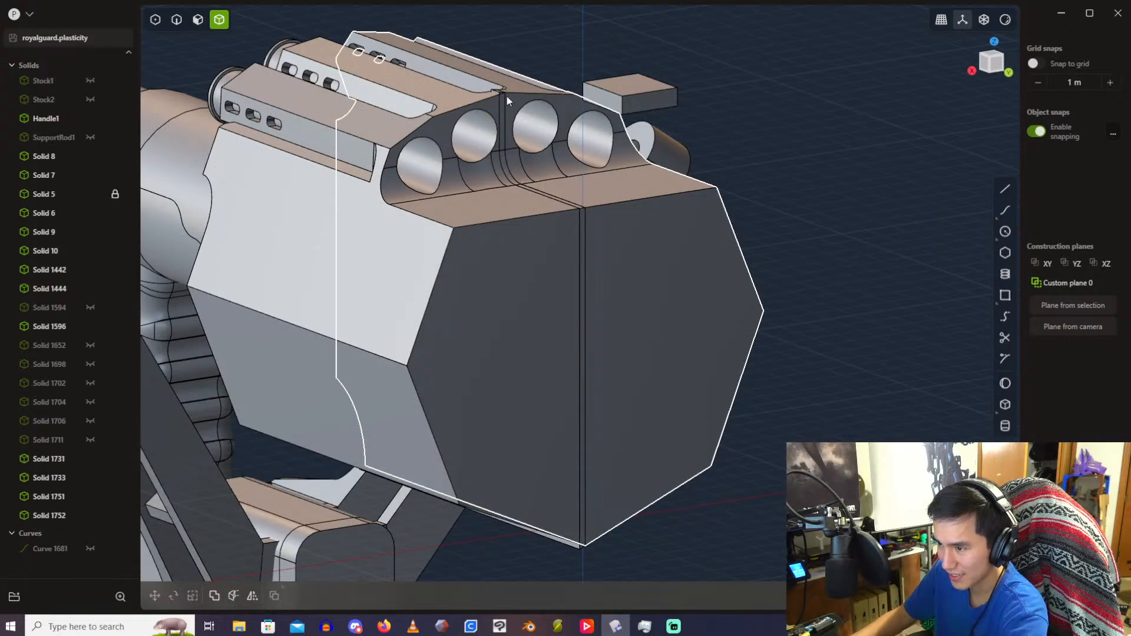
left_click(501, 94)
key("Delete")
mouse_move(553, 170)
middle_mouse_down()
mouse_move(574, 178)
mouse_move(561, 173)
middle_mouse_up()
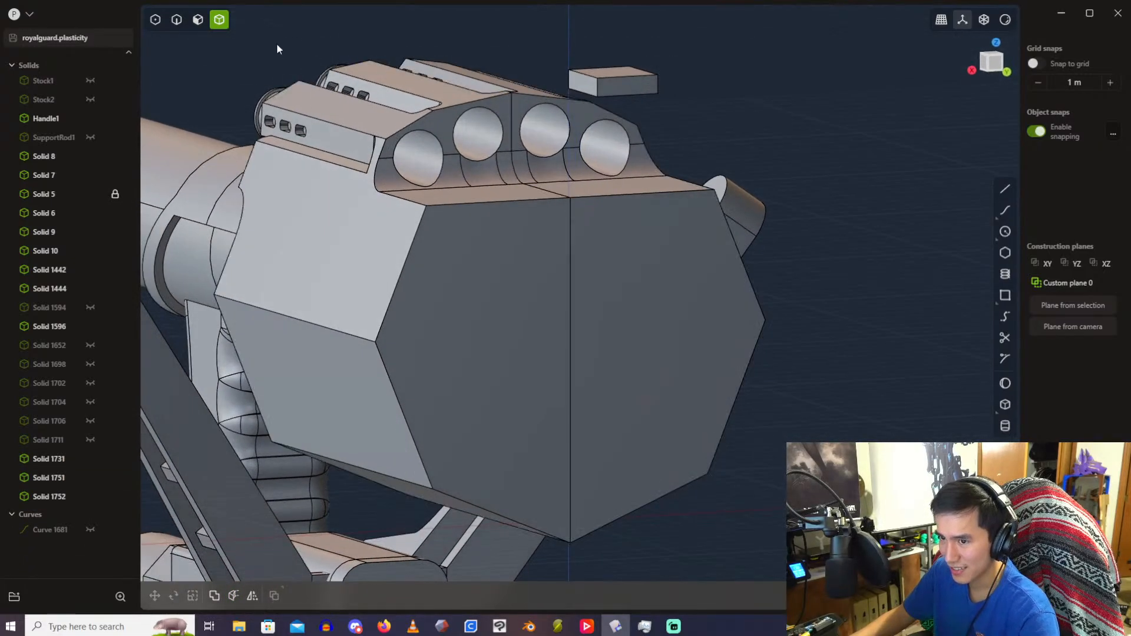
Step: Join the two trimmed housing halves into one body with a Boolean
left_click(370, 141)
left_click(606, 294, "shift")
key("q")
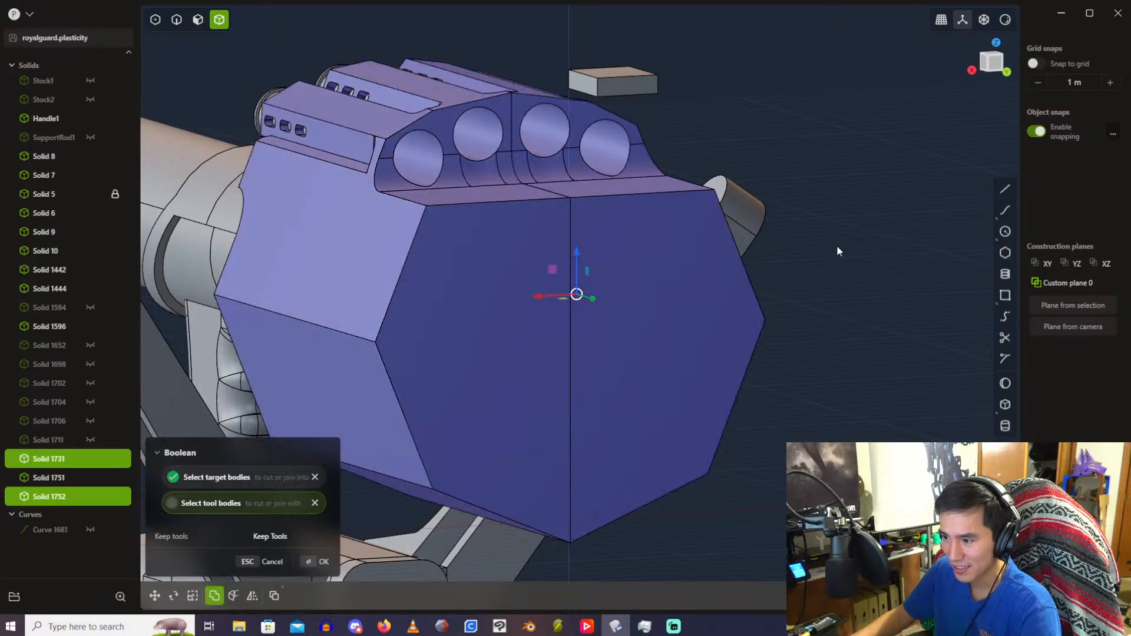
right_click(837, 245)
middle_click_drag(648, 169, 749, 182)
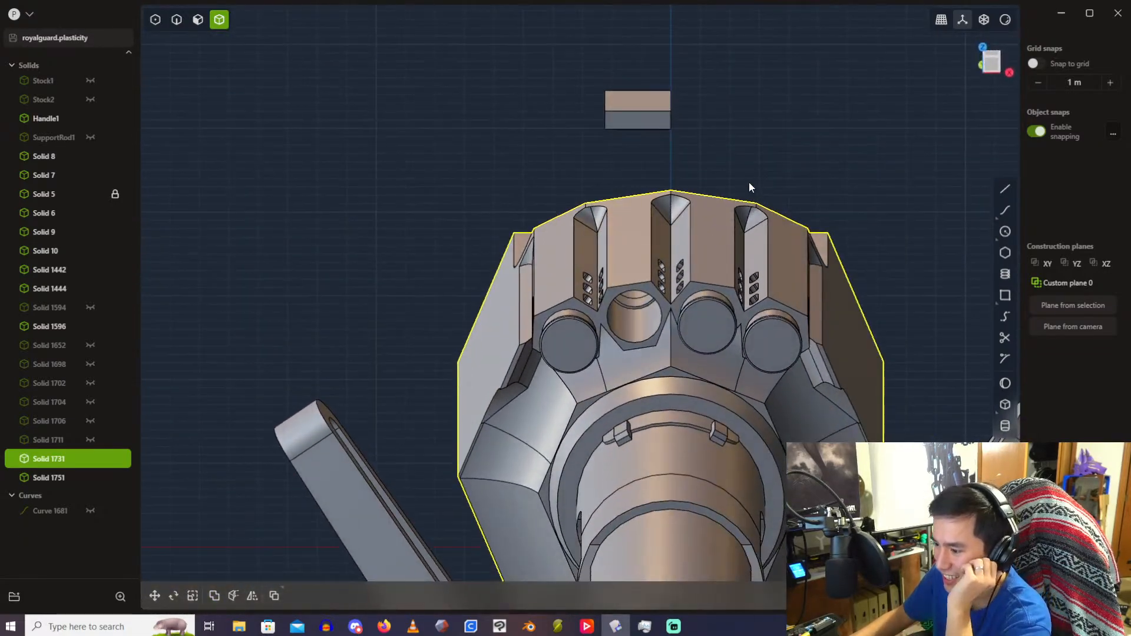
Step: Delete the small cutter box above the joined housing
scroll(699, 247, "up", 5)
middle_click_drag(728, 126, 672, 151)
left_click(786, 142)
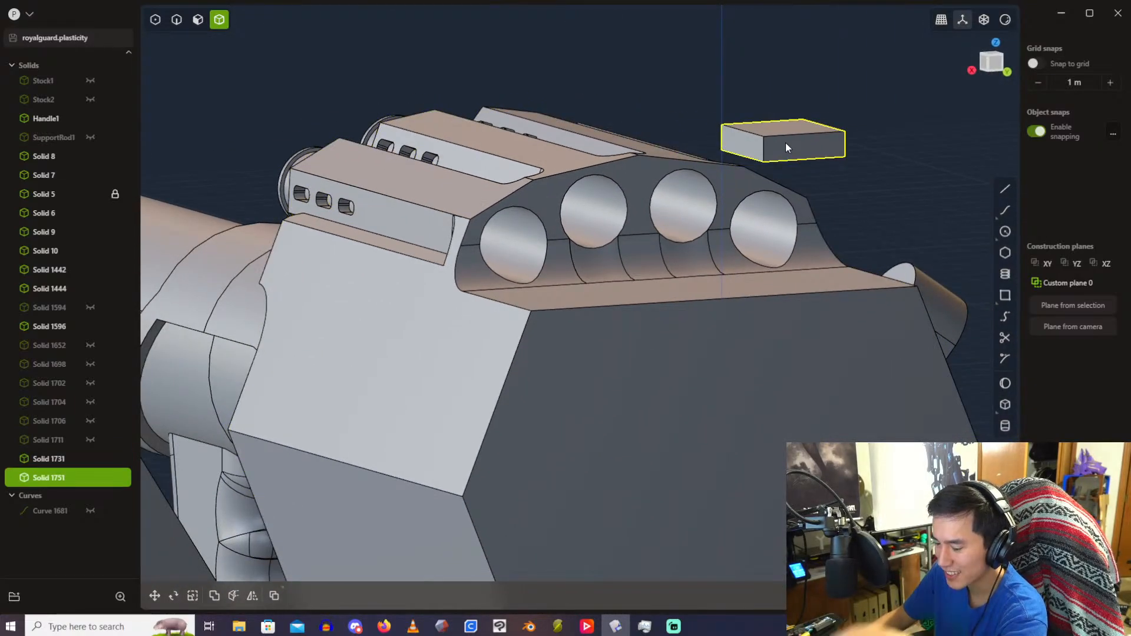
key("Delete")
middle_click_drag(786, 143, 531, 154)
middle_click_drag(599, 201, 640, 189)
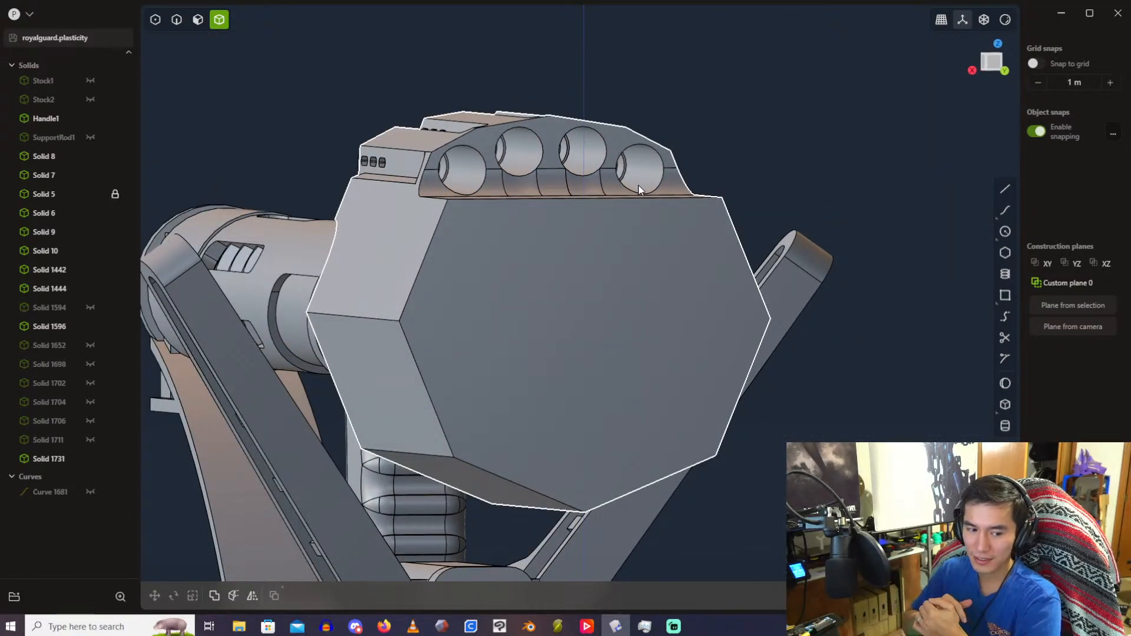
mouse_move(640, 190)
middle_mouse_down()
mouse_move(682, 121)
mouse_move(649, 122)
mouse_move(648, 185)
middle_mouse_up()
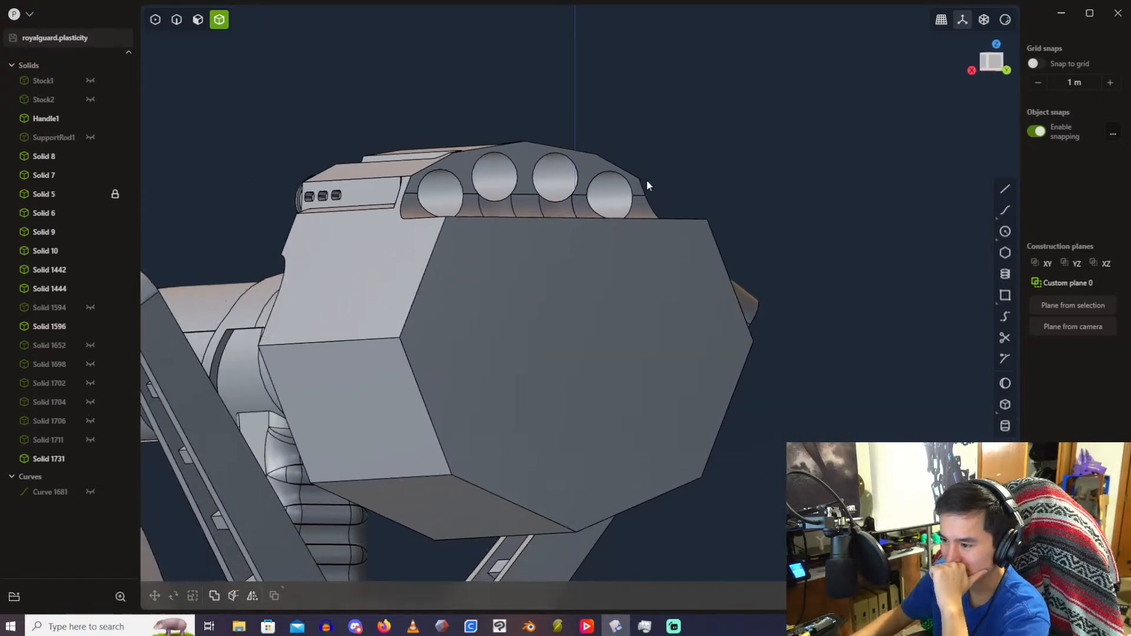
Step: Unhide the large circle curve in front of the housing's end face and delete it
scroll(648, 182, "down", 4)
scroll(858, 171, "up", 3)
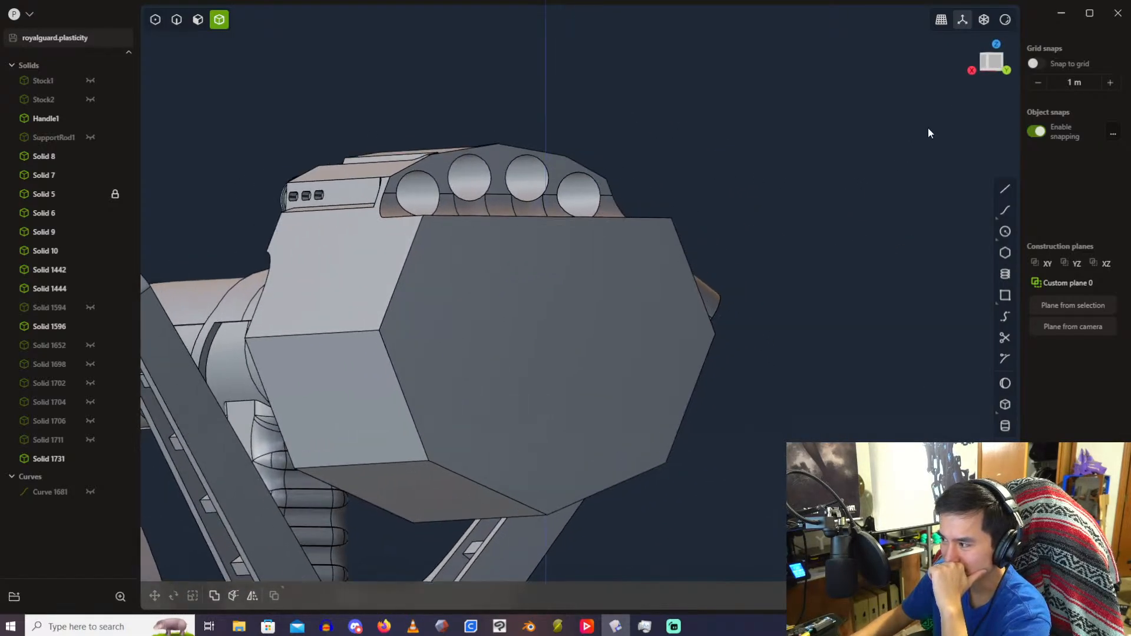
left_click(90, 491)
middle_click_drag(509, 344, 557, 213)
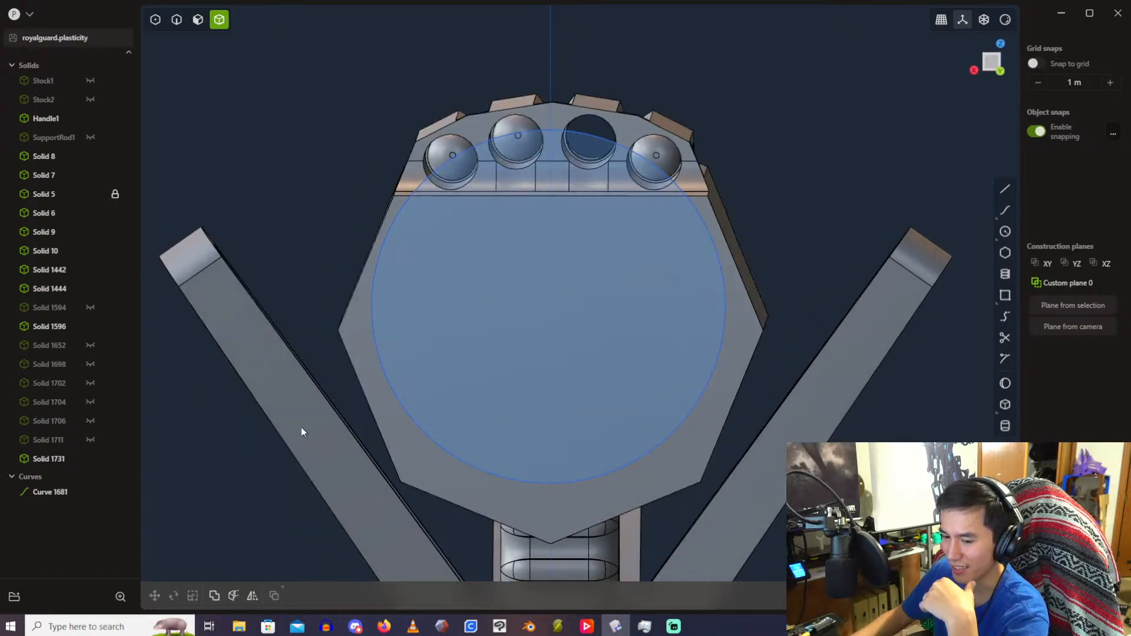
scroll(401, 330, "up", 2)
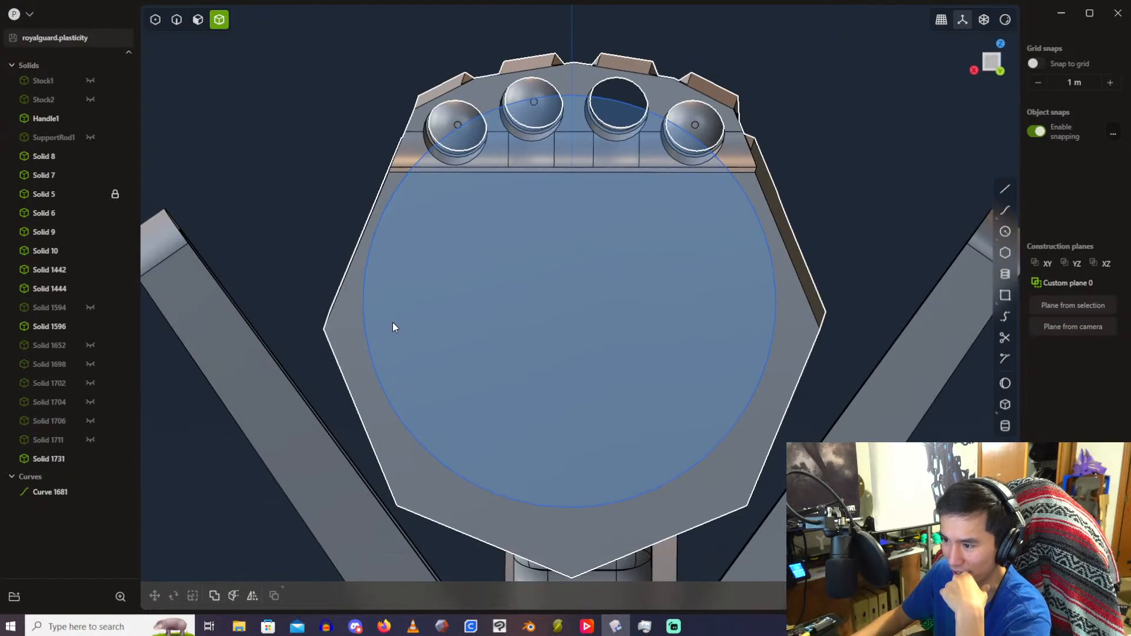
left_click(64, 497)
key("Delete")
Step: Delete the cylinder in the outer bore beside the empty one, and unhide and delete the empty bore's hidden cylinder, Solid 1594
middle_click_drag(420, 136, 711, 132)
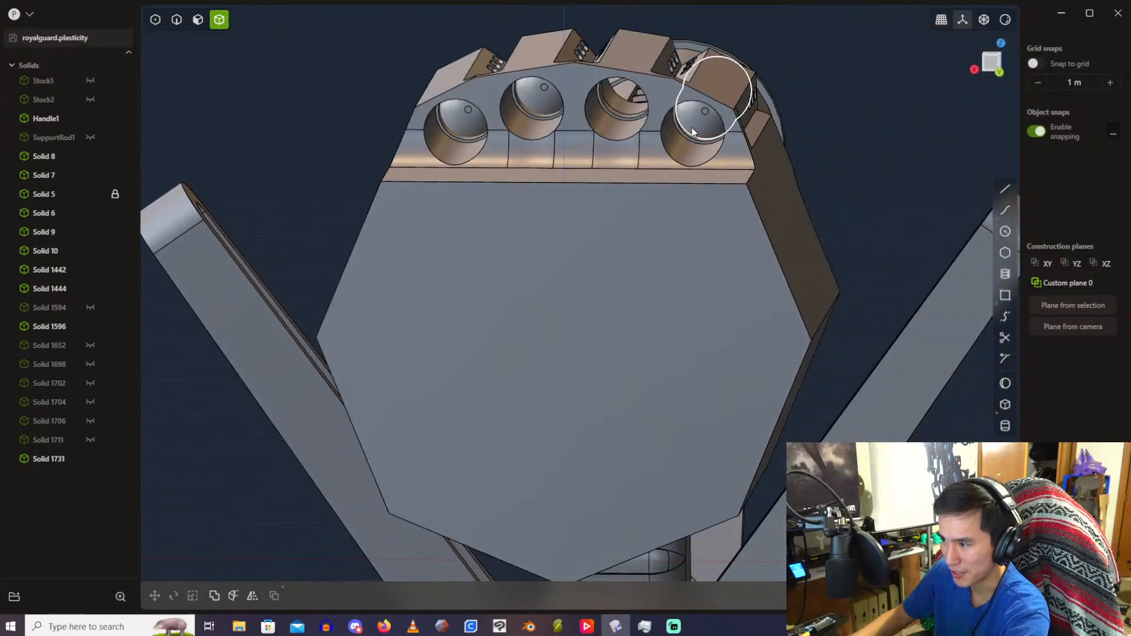
left_click(694, 130)
key("Delete")
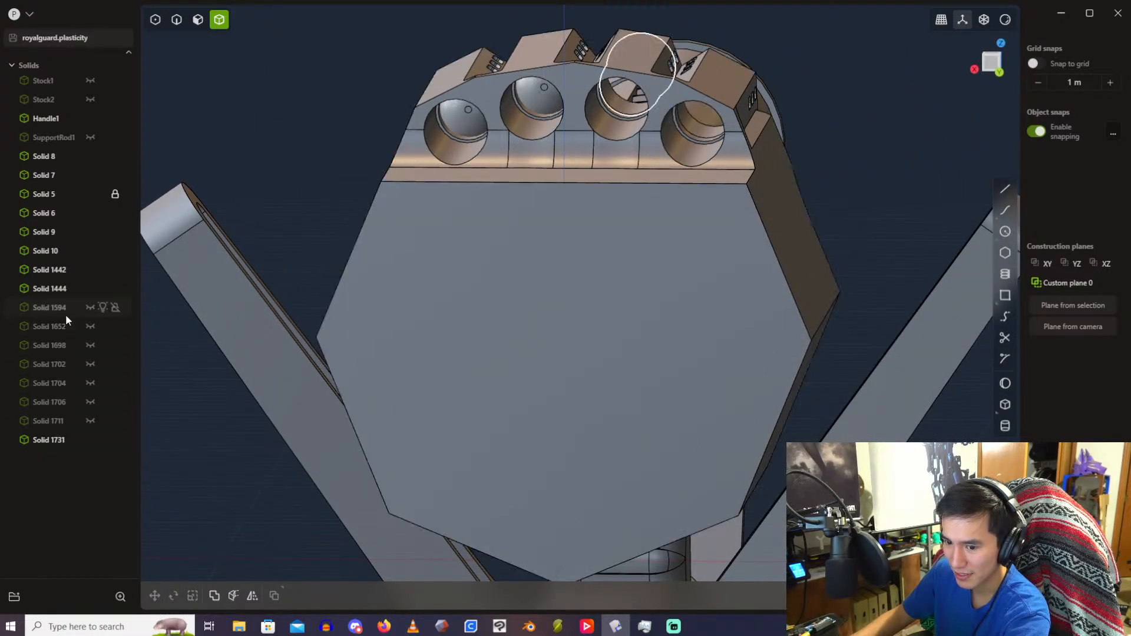
left_click(87, 310)
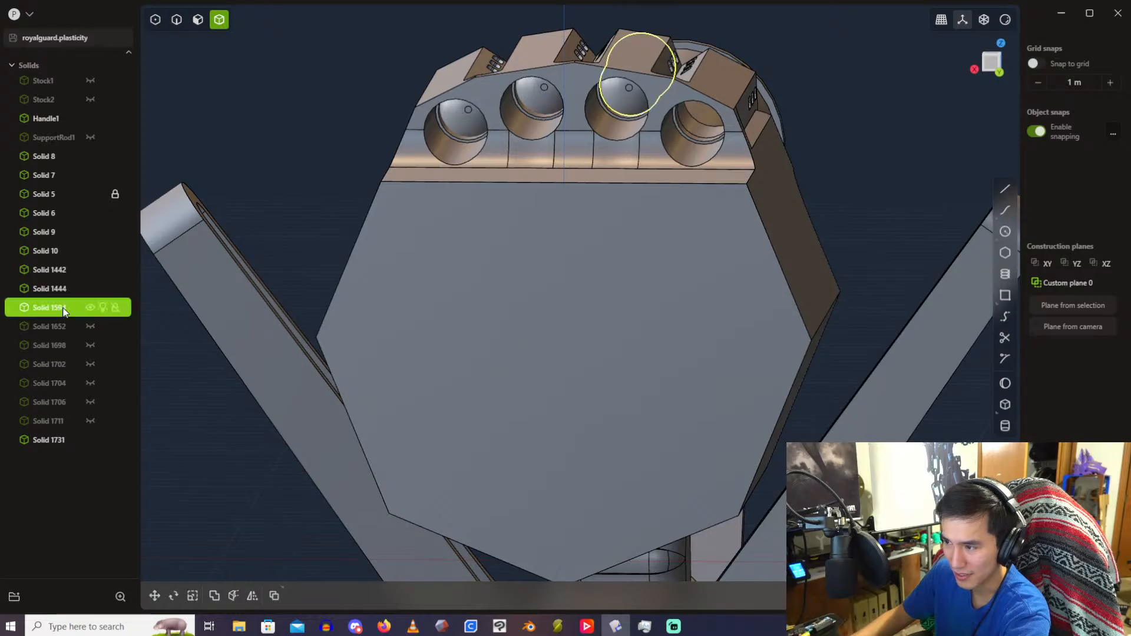
key("Delete")
Step: Mirror the two remaining bore cylinders across the housing's vertical centre plane to fill the two empty bores
left_click(464, 122)
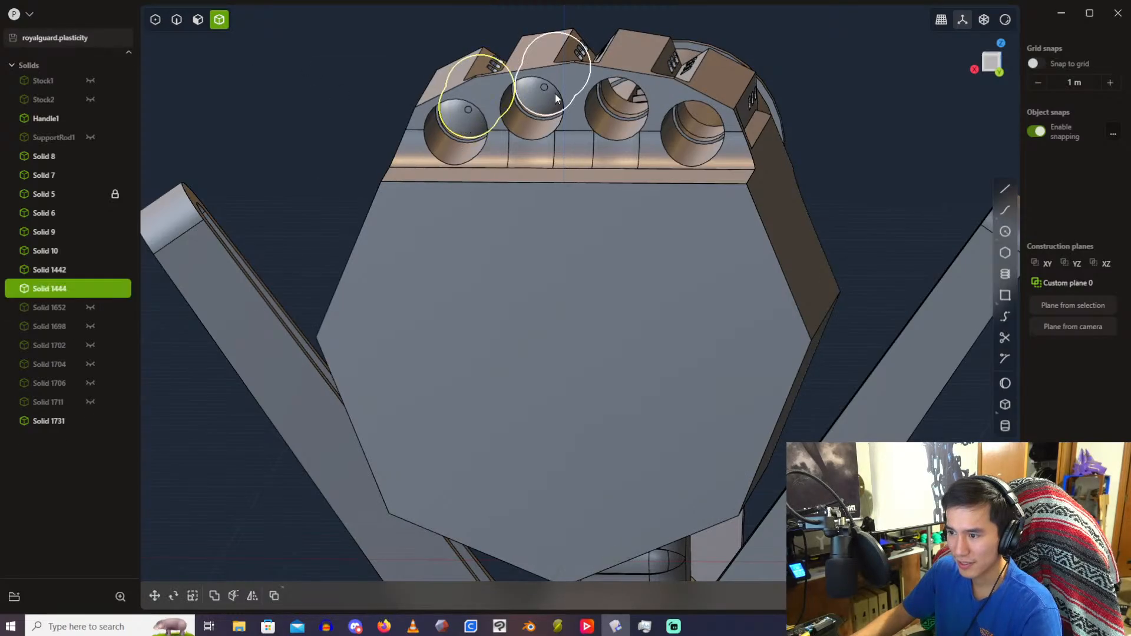
left_click(555, 94)
scroll(566, 271, "down", 2)
key("alt+x")
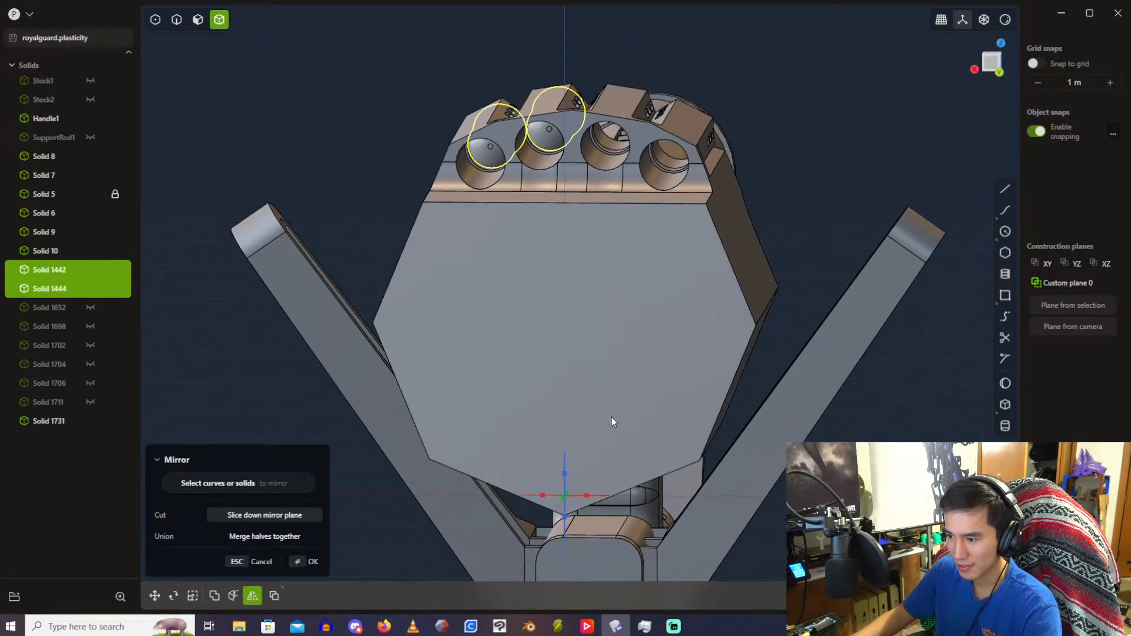
left_click(588, 496)
key("Return")
left_click(380, 111)
scroll(380, 112, "up", 3)
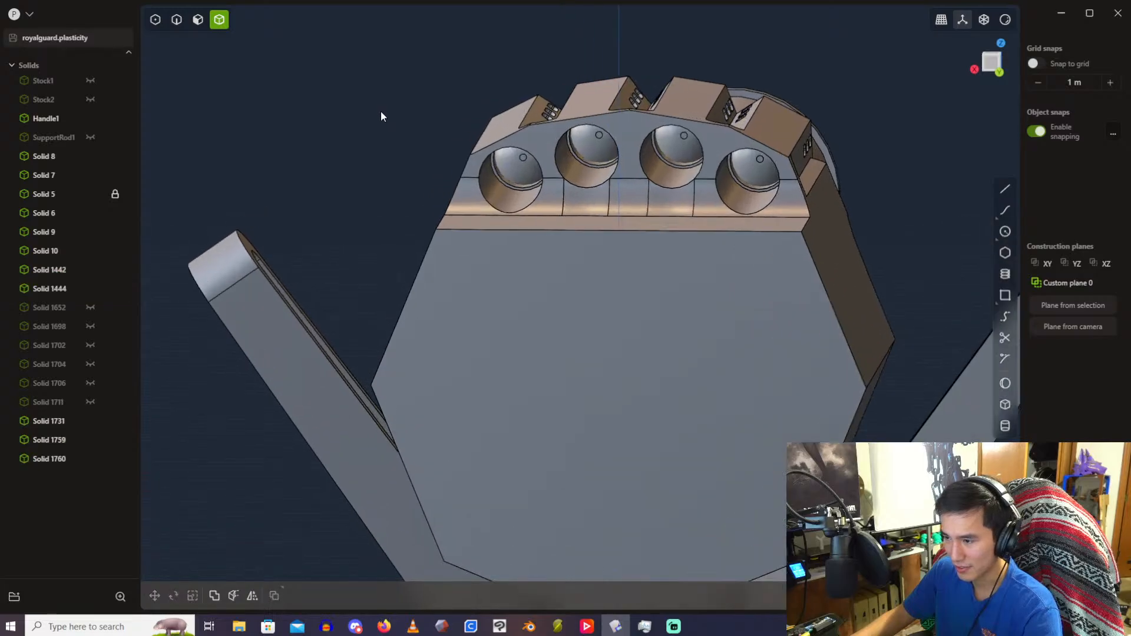
Step: Move the two mirrored cylinders directly below Solid 1444 in the list of solids
left_click(50, 439)
left_click(50, 459, "shift")
left_click_drag(57, 433, 67, 290)
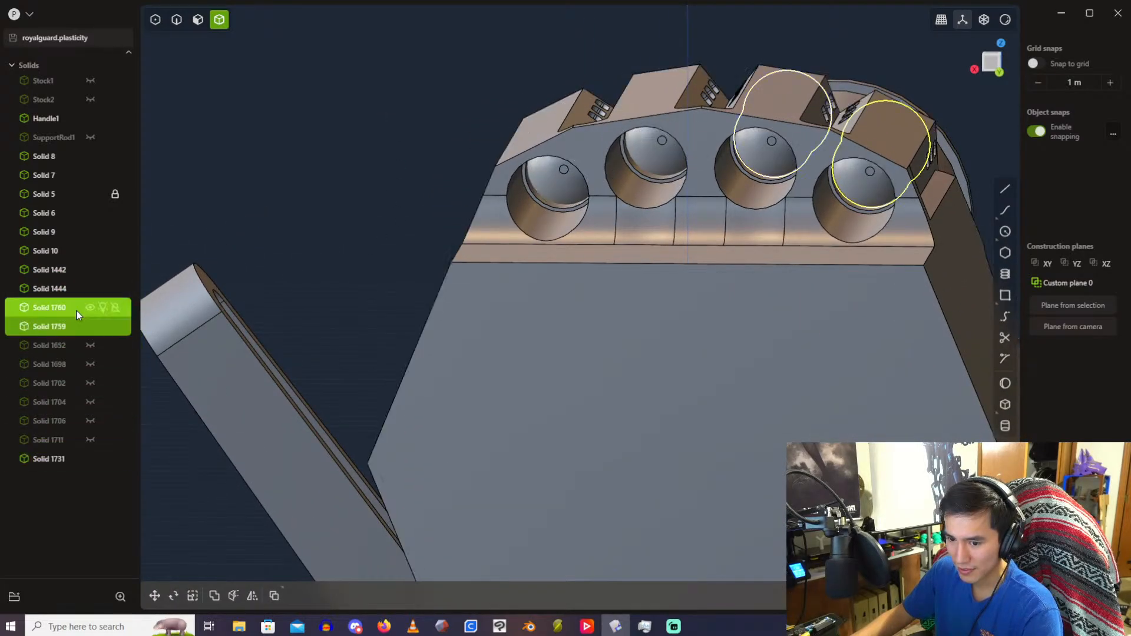
Step: Highlight the hidden Solid 1652 to check where it lies relative to the housing, and clear the selection
left_click(66, 347)
scroll(454, 121, "down", 2)
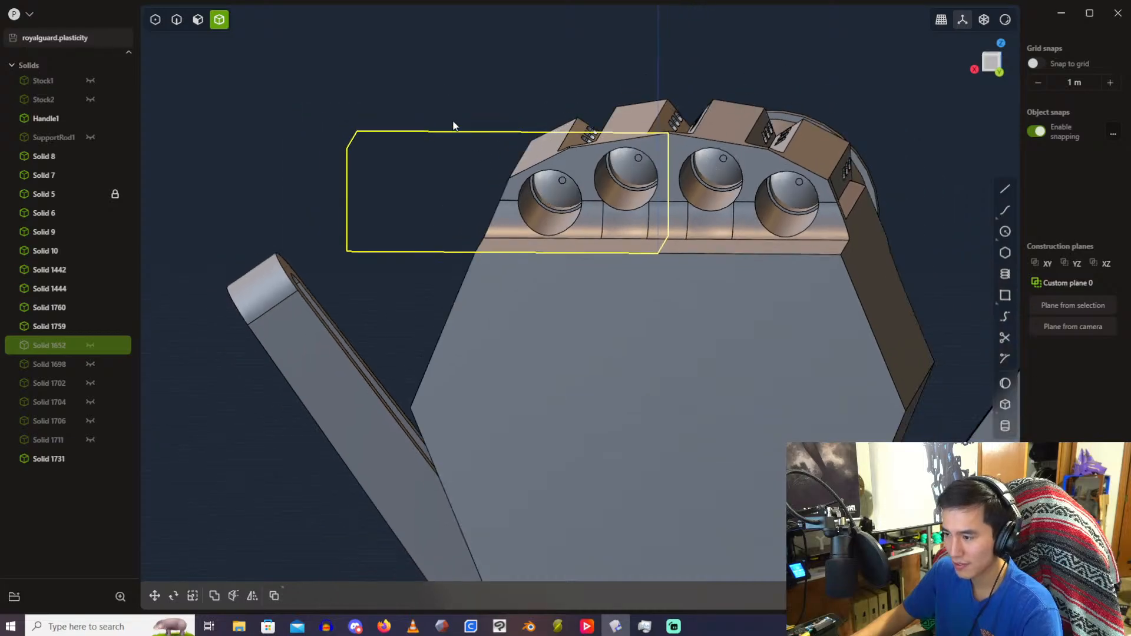
left_click(456, 137)
scroll(514, 175, "up", 6)
scroll(626, 125, "down", 2)
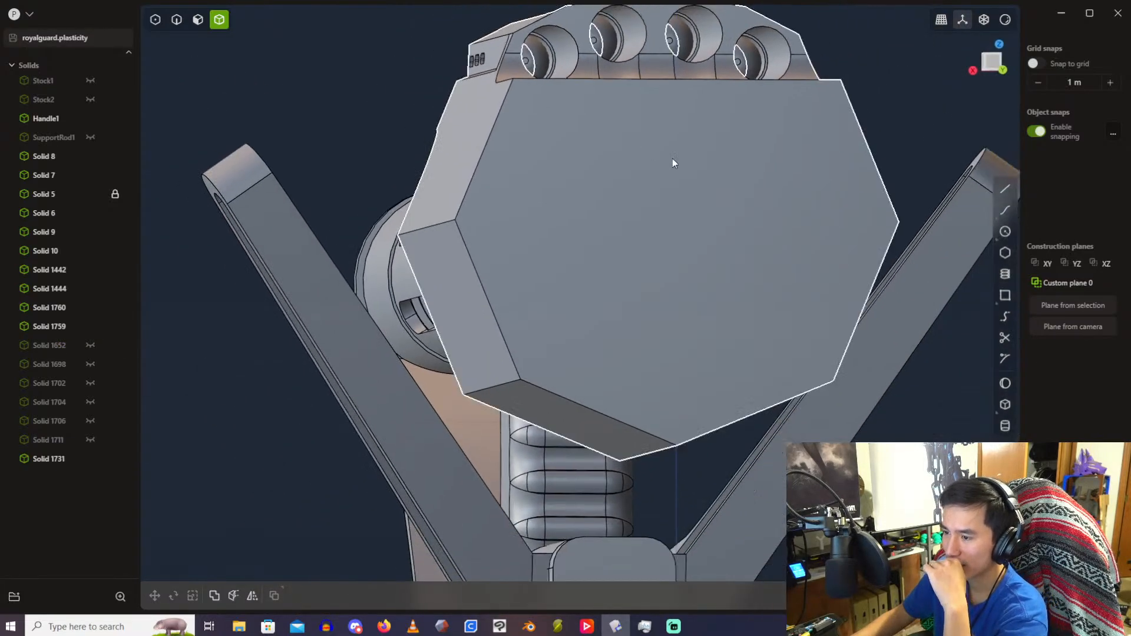
Step: Hide the octagonal multi-barrel housing, Solid 1731
middle_click_drag(673, 158, 563, 196)
scroll(693, 135, "down", 1)
left_click(562, 196)
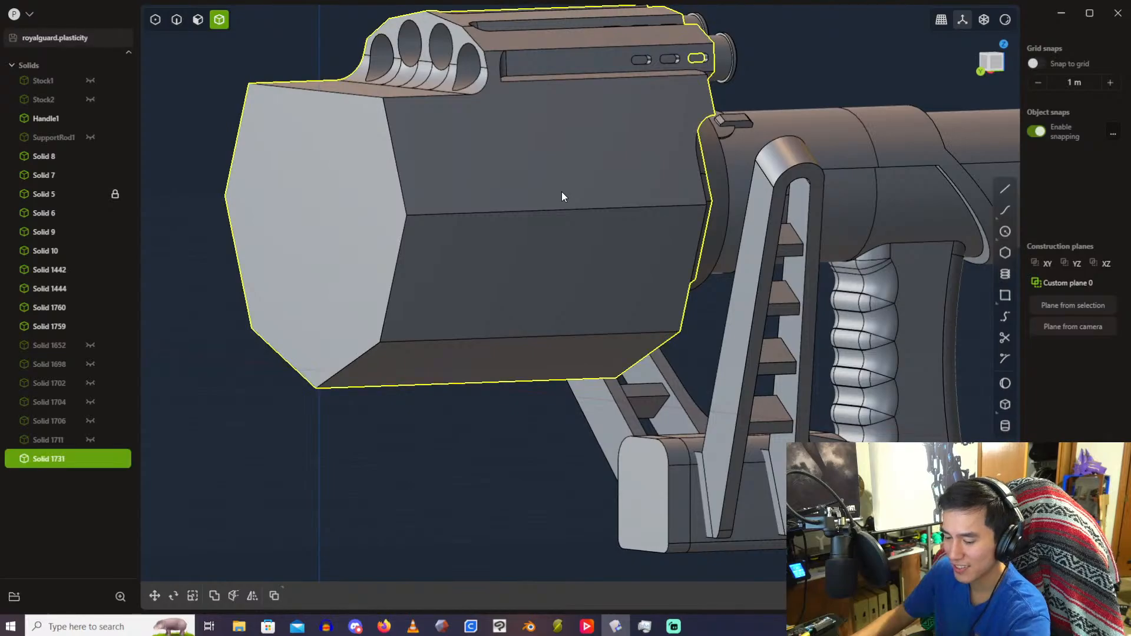
key("h")
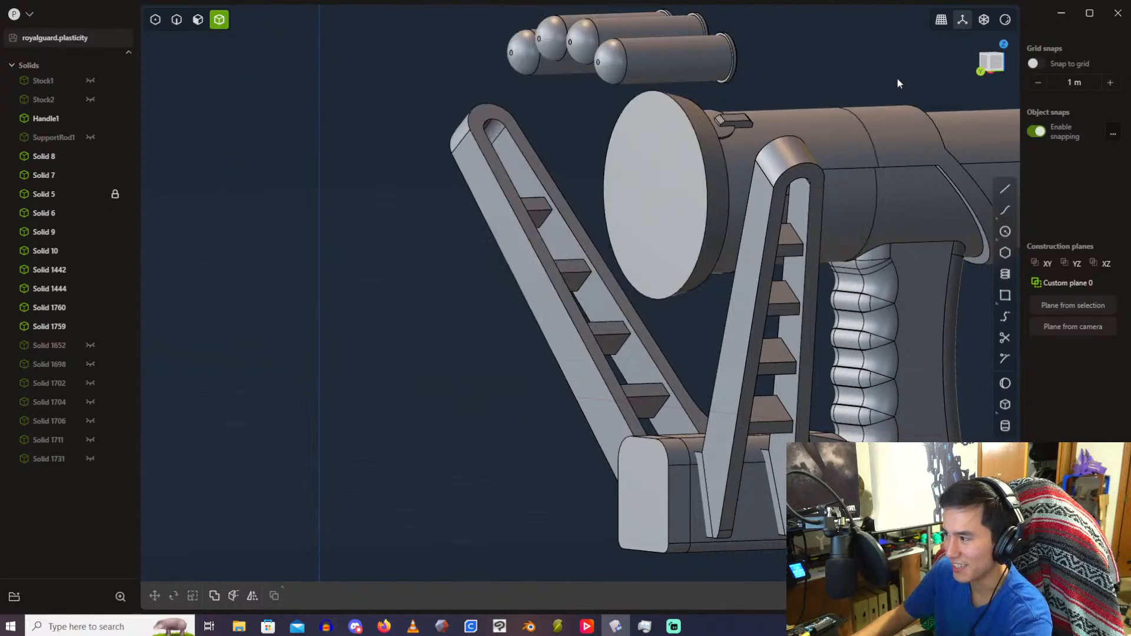
left_click(981, 72)
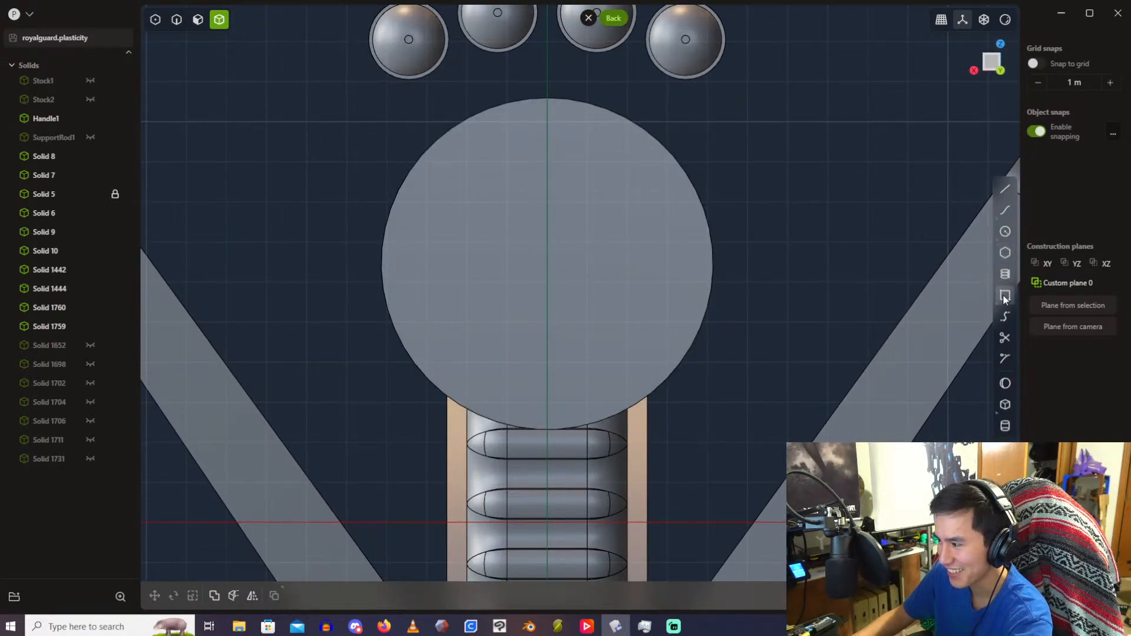
left_click(1006, 298)
left_click(548, 264)
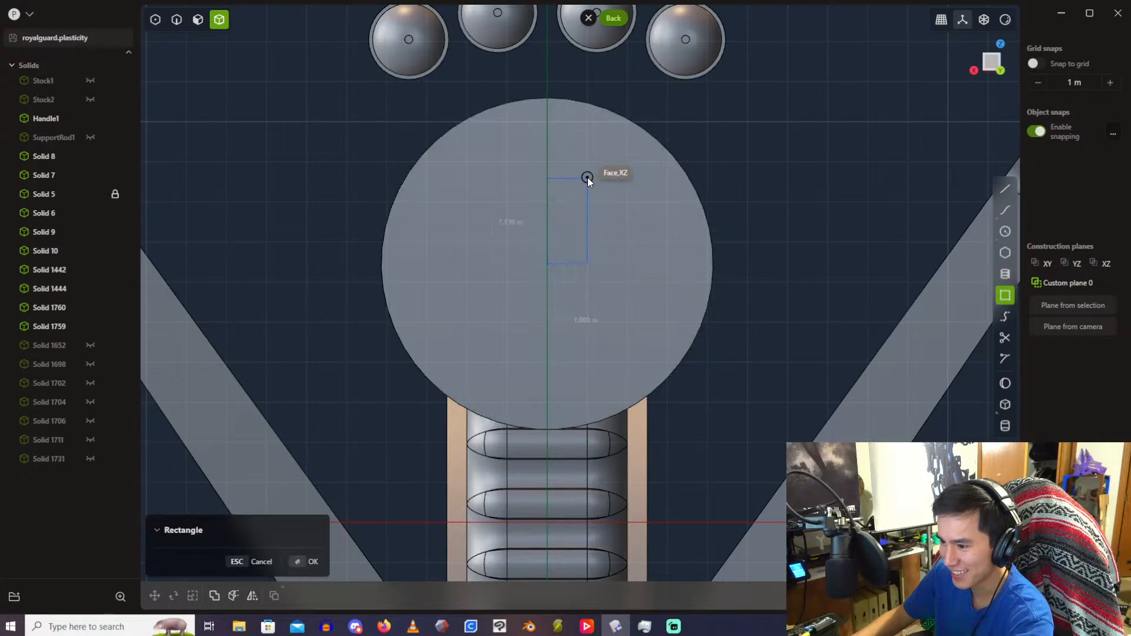
key("shift+r")
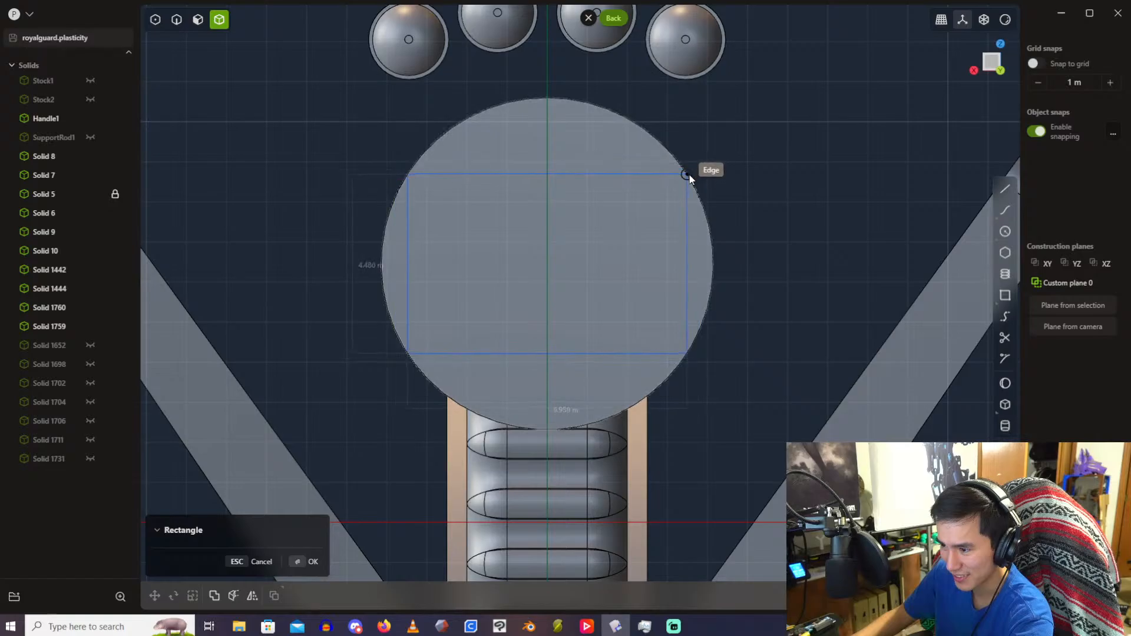
key("Escape")
Step: Unhide the round grooved body, Solid 1698, and the octagonal housing, Solid 1731
scroll(384, 171, "down", 1)
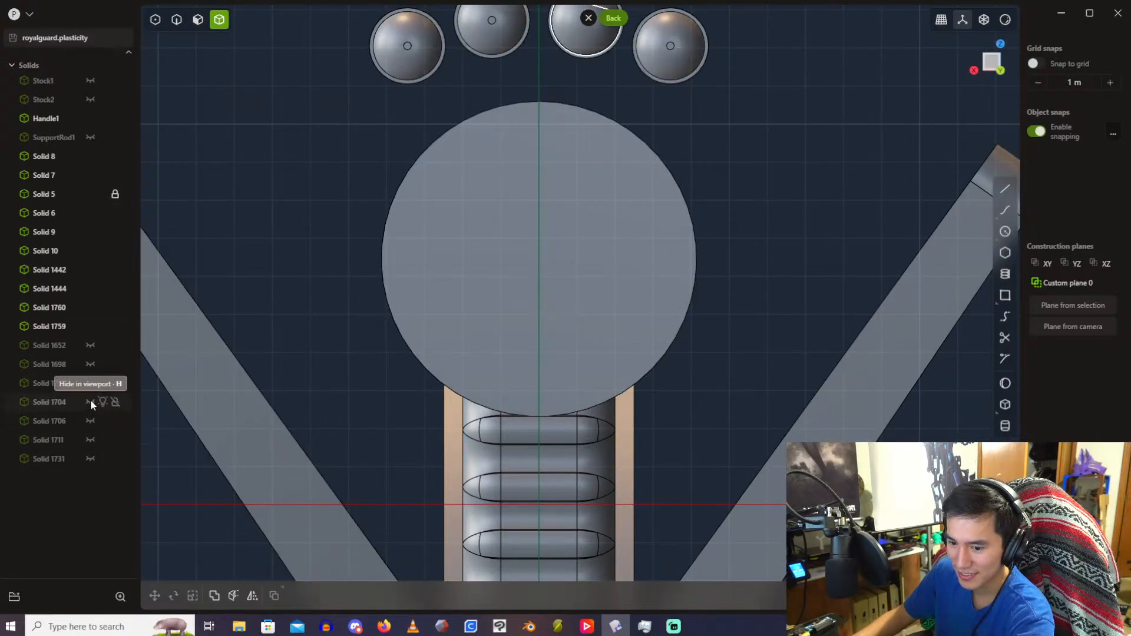
scroll(309, 267, "down", 3)
middle_click_drag(520, 185, 235, 246)
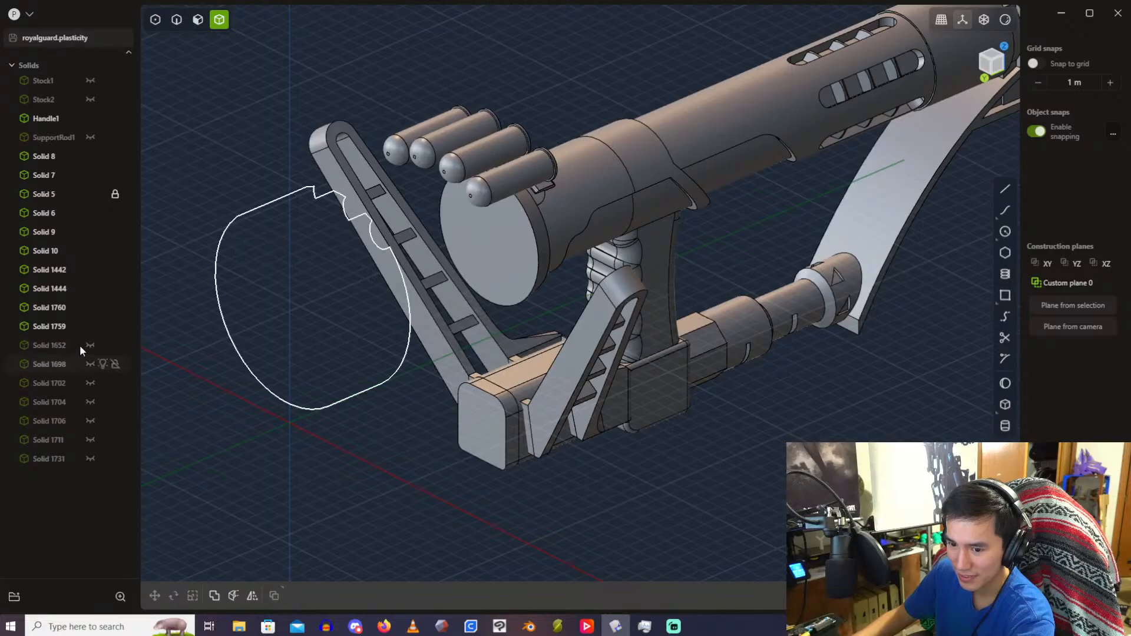
left_click(89, 364)
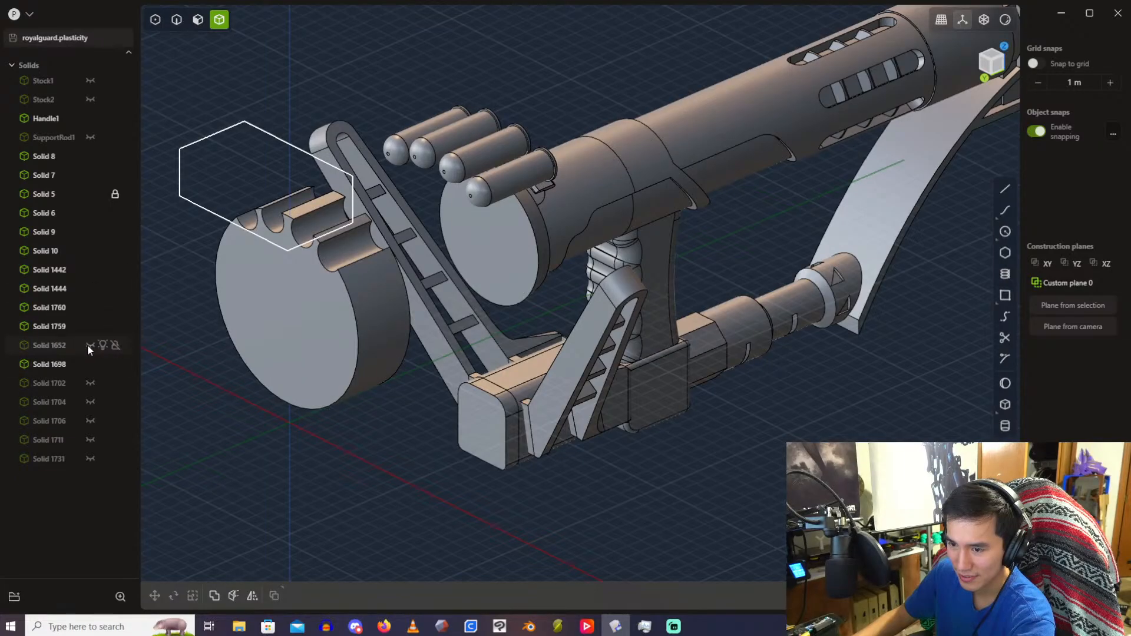
scroll(277, 342, "down", 1)
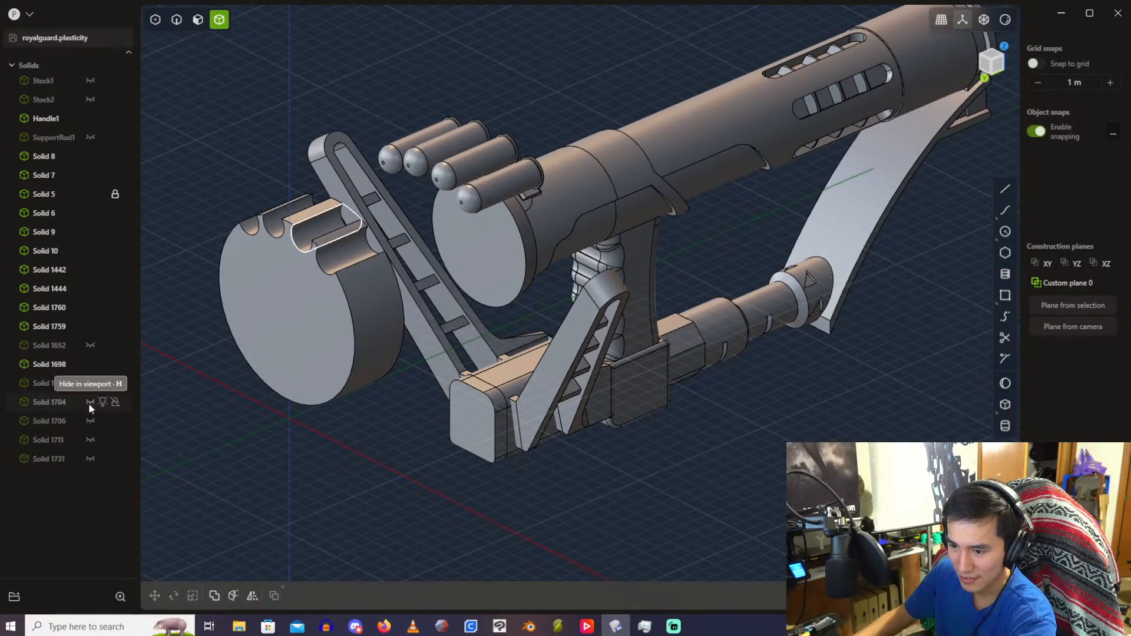
left_click(89, 459)
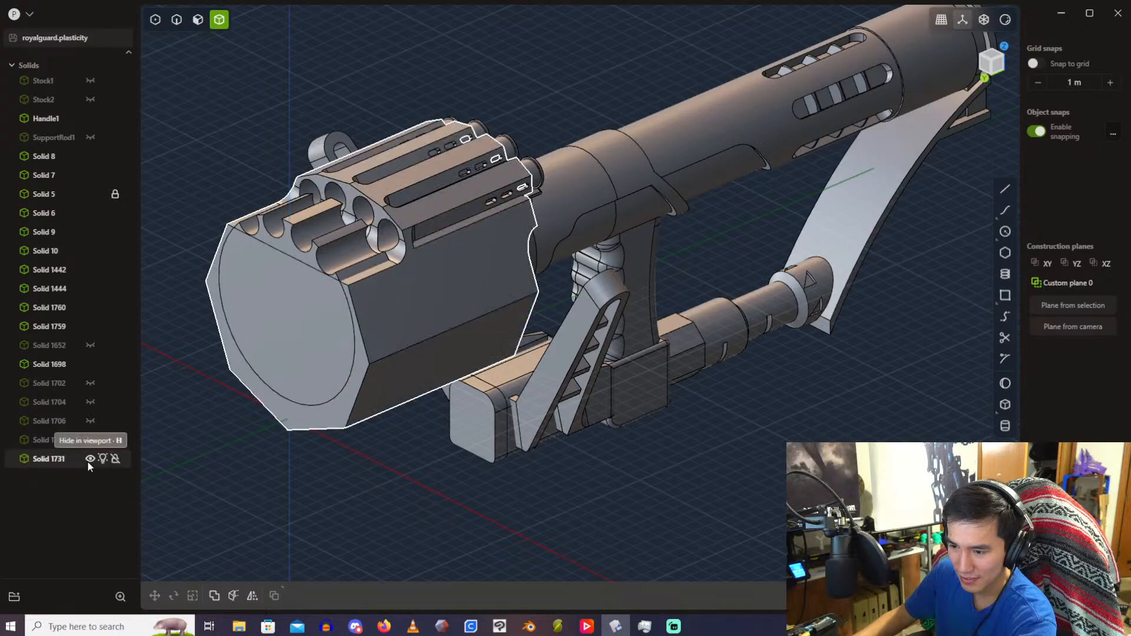
middle_click_drag(406, 247, 485, 158)
scroll(365, 136, "up", 3)
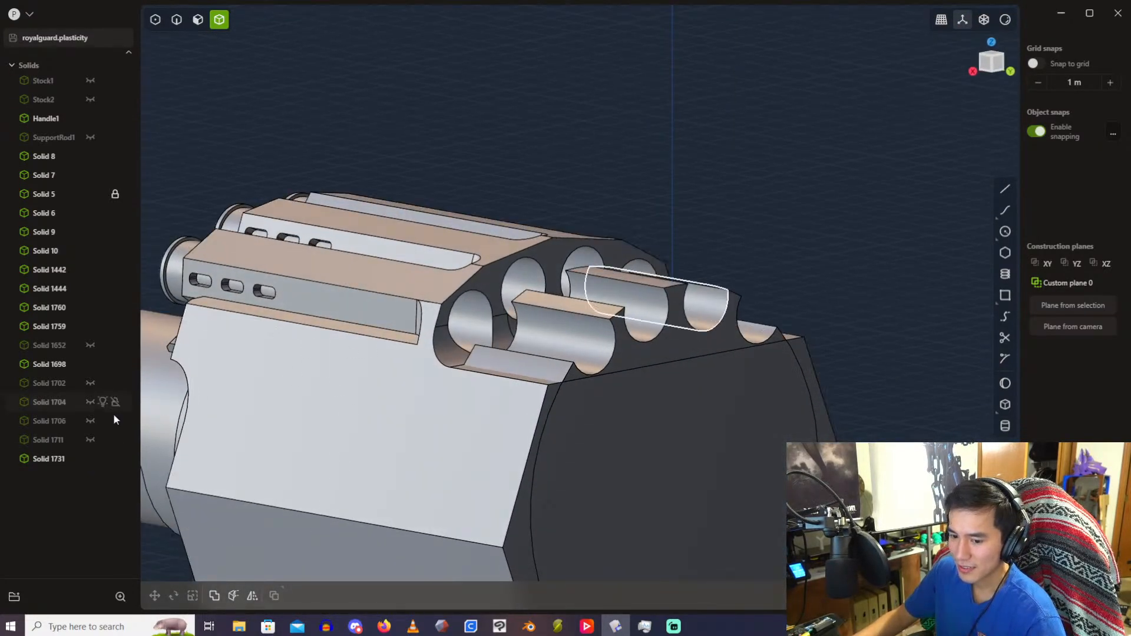
Step: Highlight Solid 1698 to check how it sits in the housing's end, including face-on, and clear the selection
left_click(637, 350)
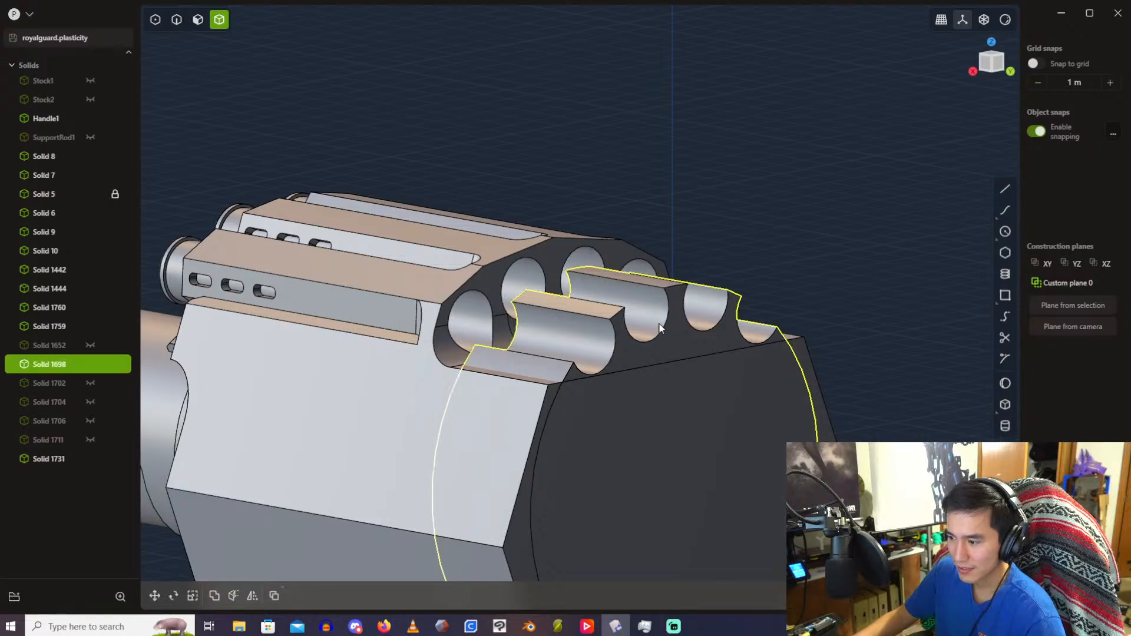
middle_click_drag(636, 350, 593, 123)
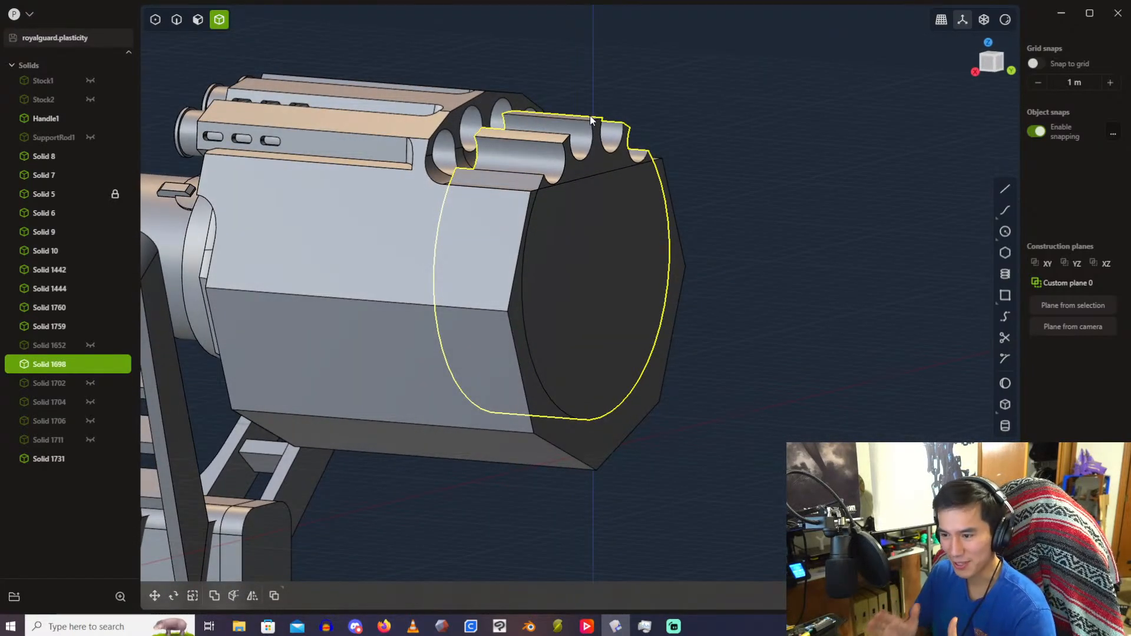
scroll(569, 115, "up", 2)
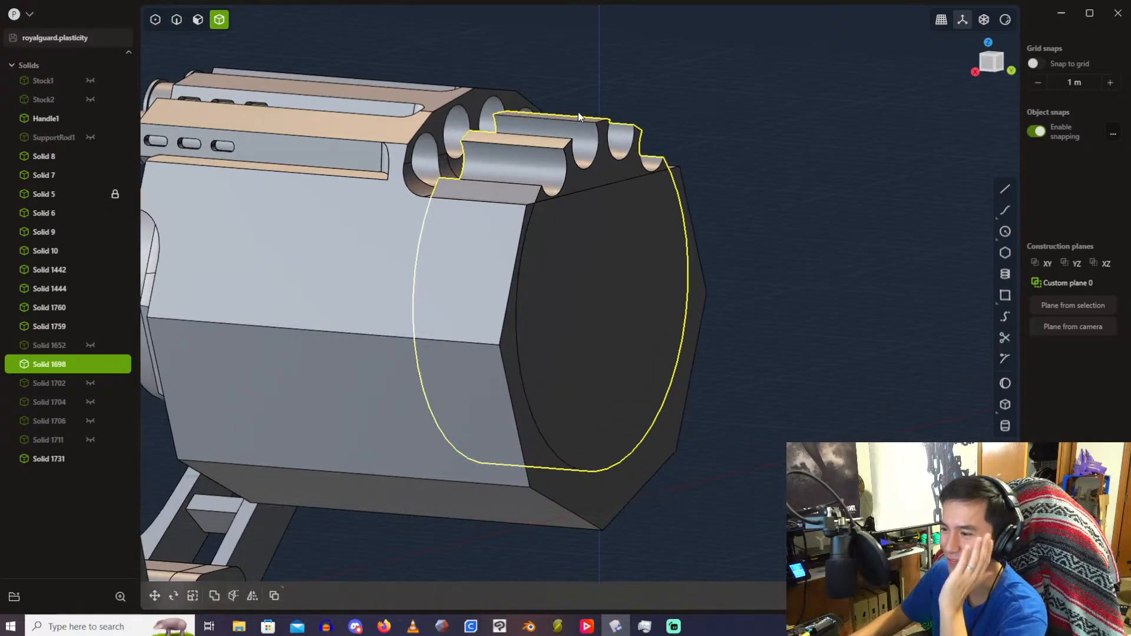
scroll(638, 101, "up", 1)
middle_click_drag(614, 99, 524, 127)
left_click(1000, 72)
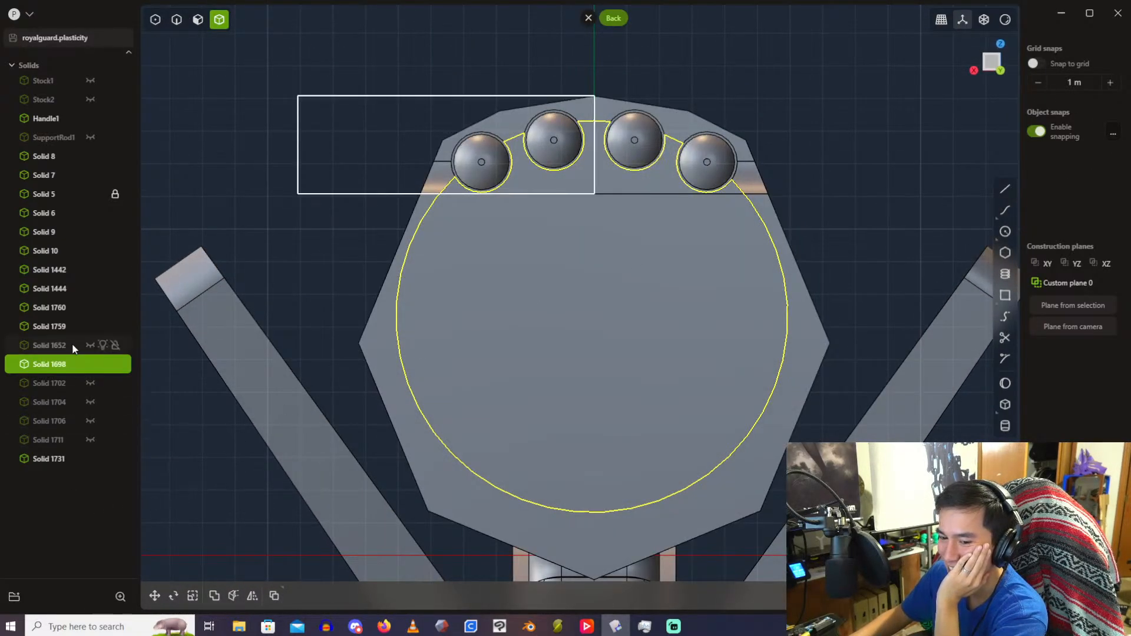
left_click(872, 192)
Step: Sketch a centre-based rectangle 9.2 m wide and 7.5 m high from the middle of the housing's round end outline
scroll(866, 179, "up", 1)
left_click(1005, 295)
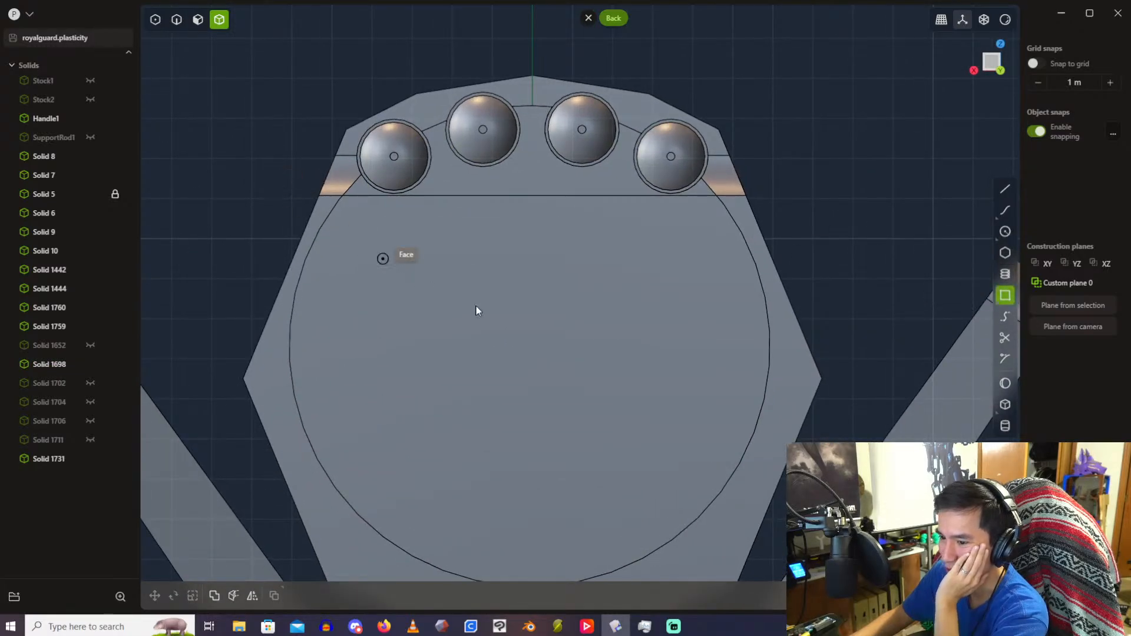
left_click(531, 346)
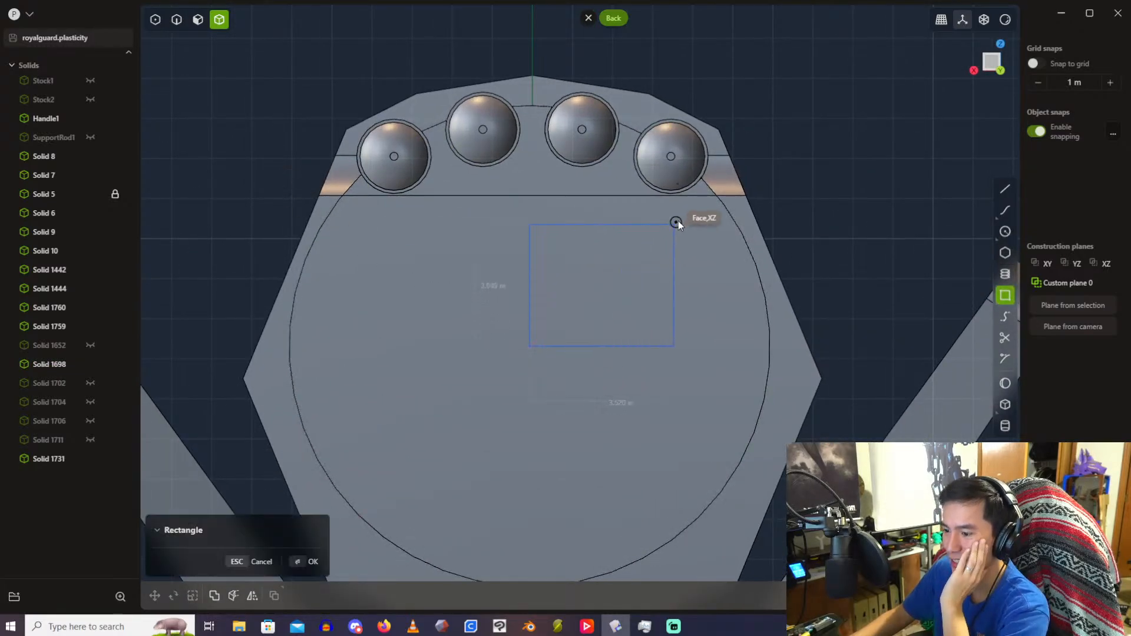
key("c")
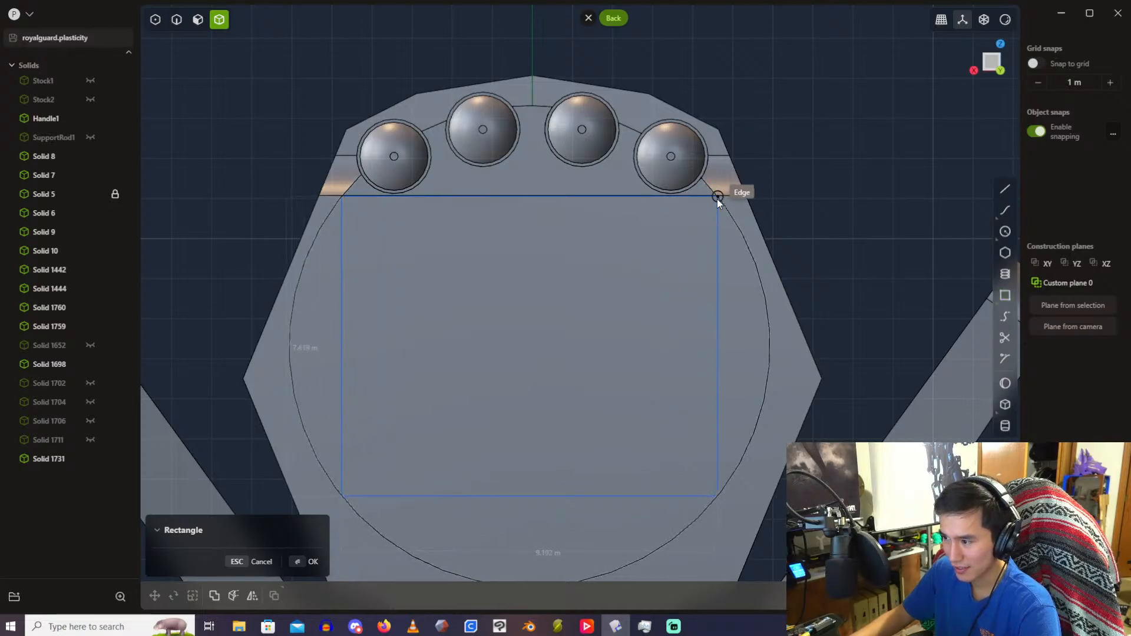
key("Tab")
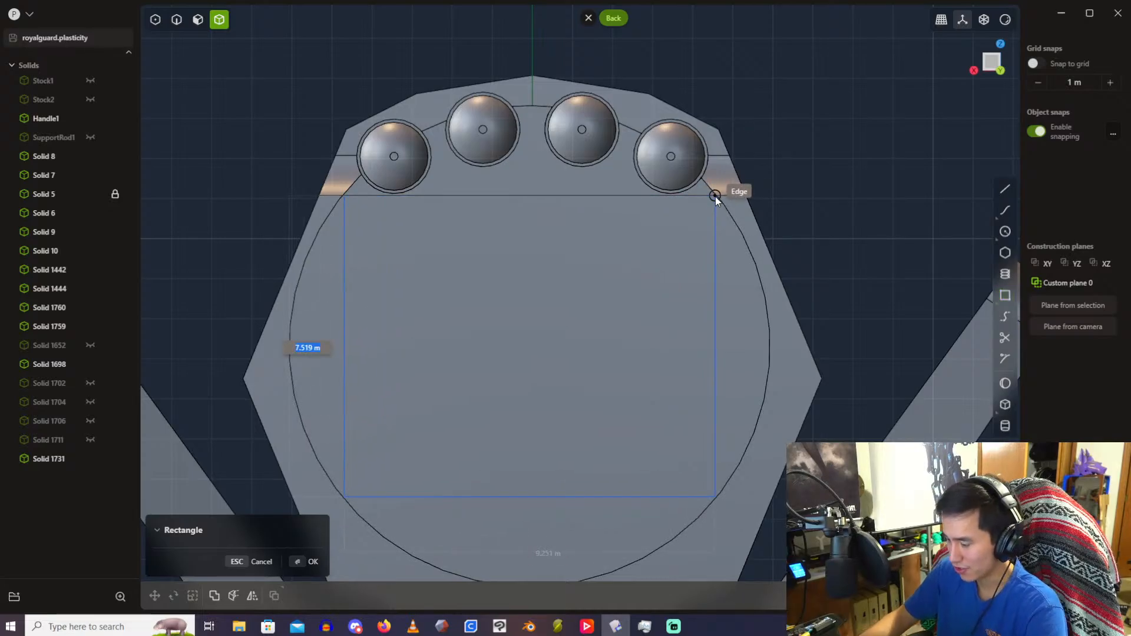
key("Tab")
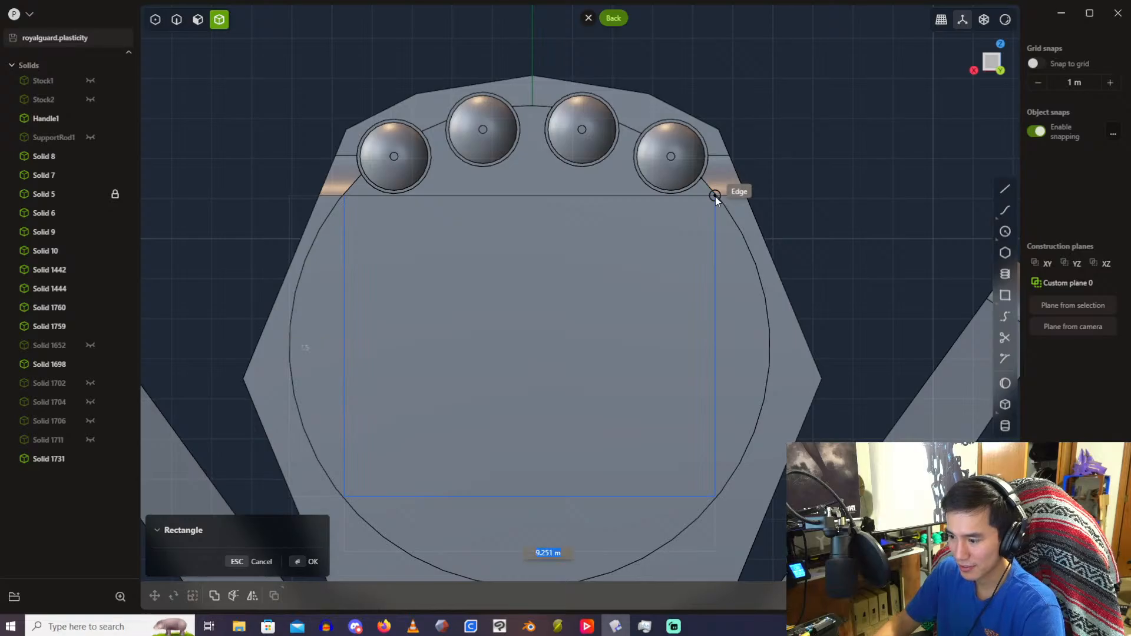
type("9")
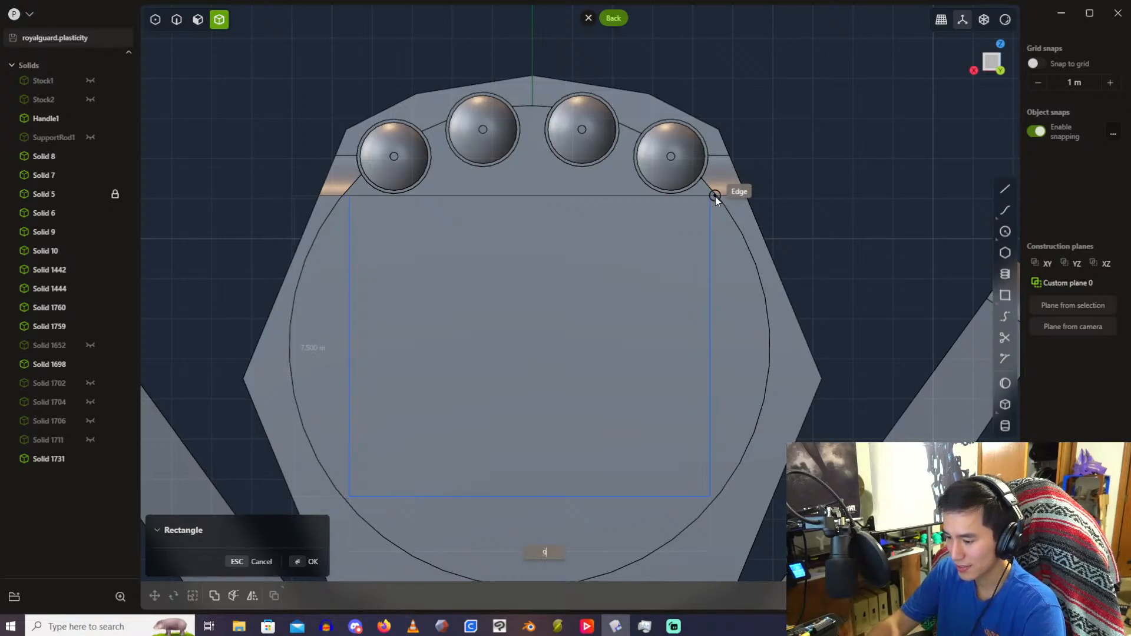
type(".4")
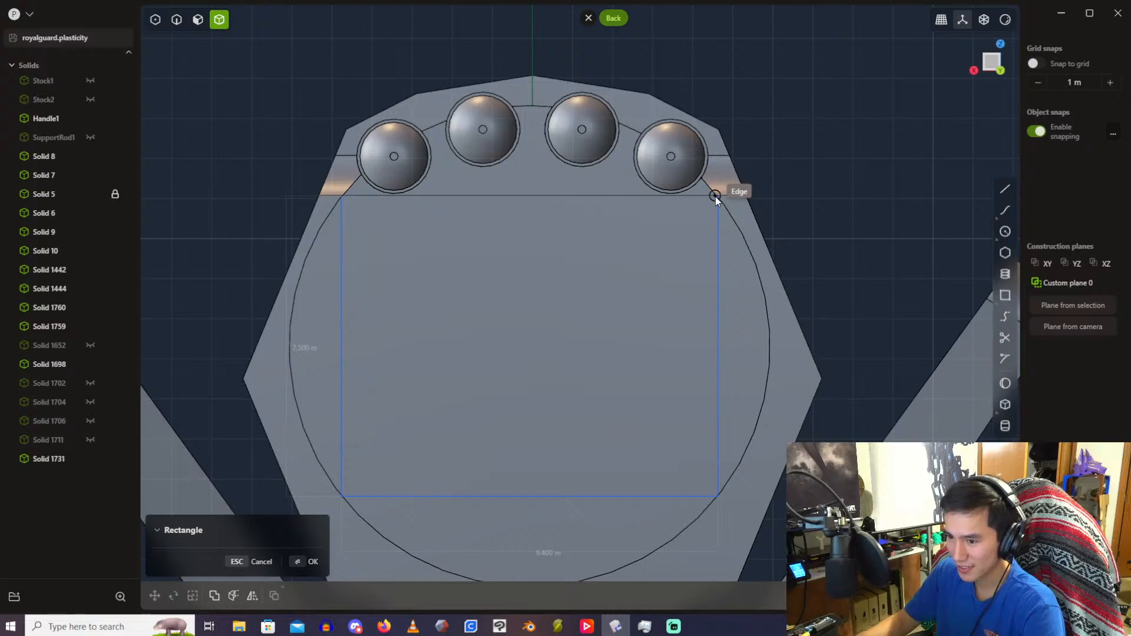
key("Tab")
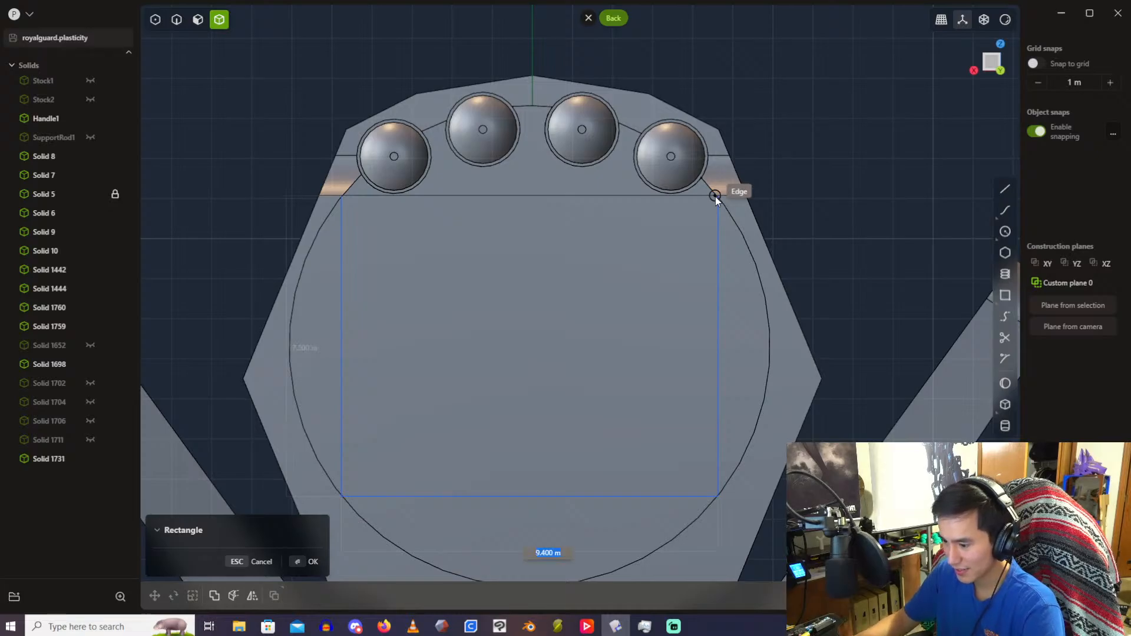
type("9.3")
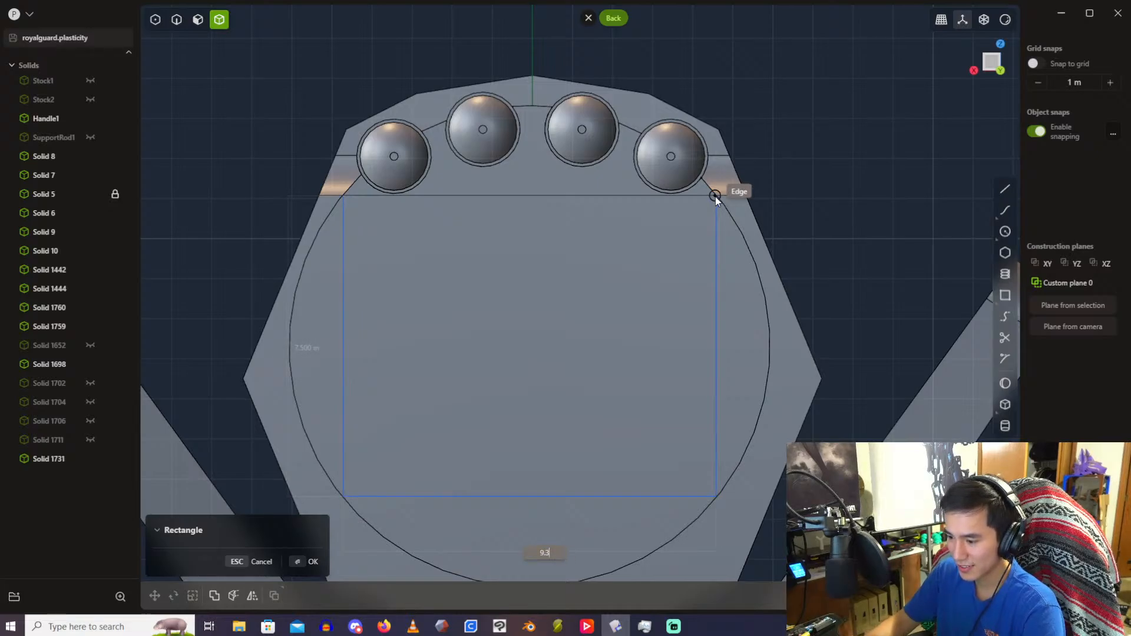
key("BackSpace")
type("2")
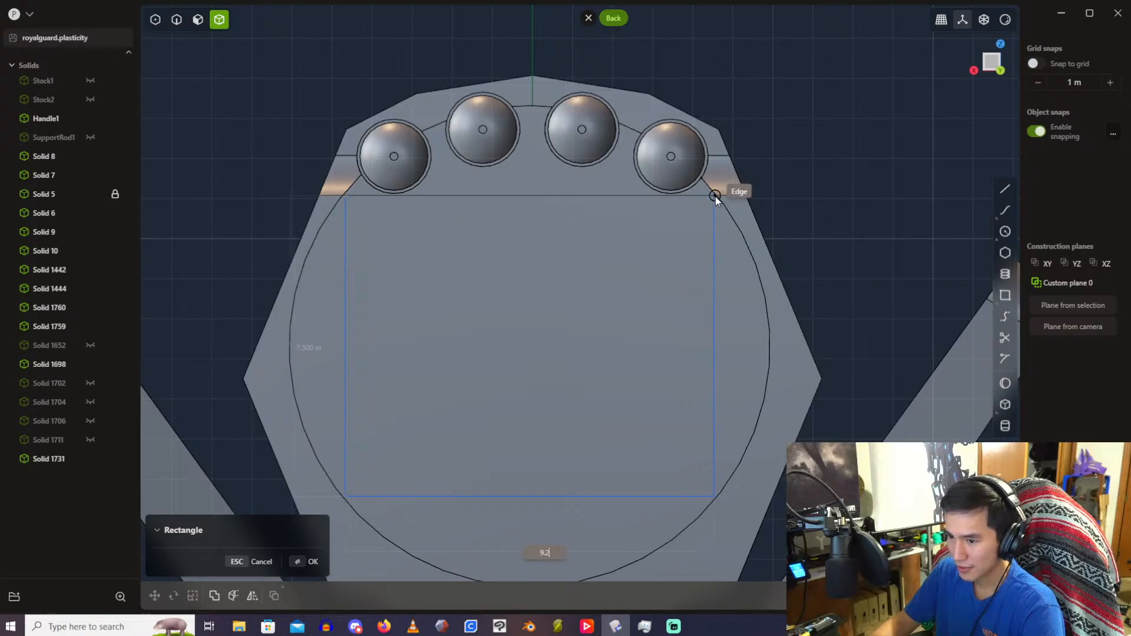
key("Return")
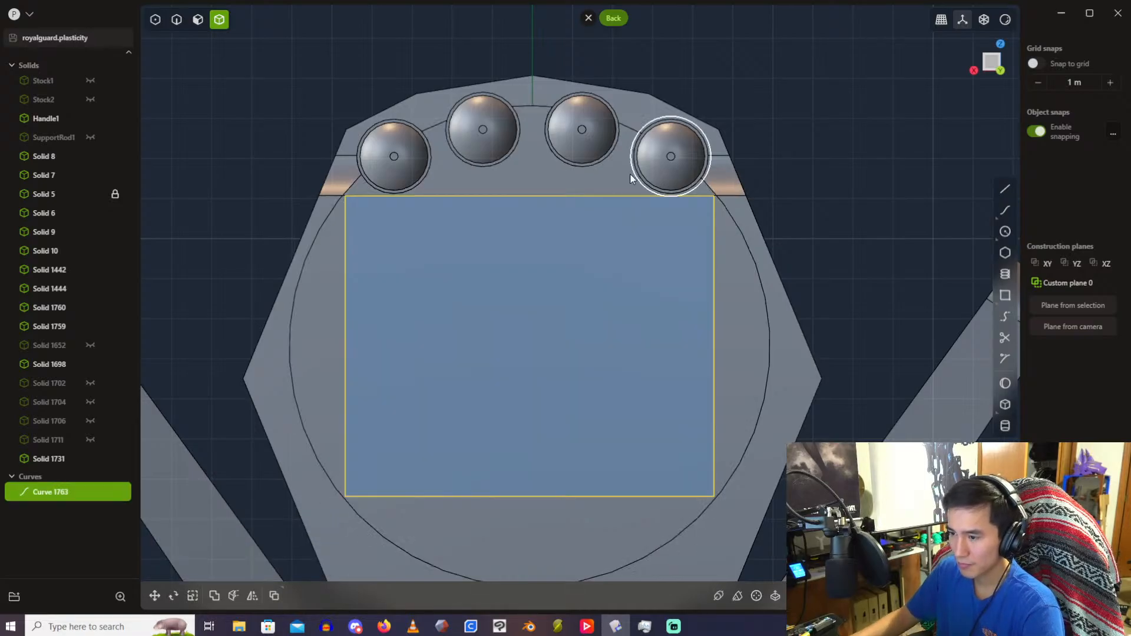
Step: Extrude the rectangular region outward from the housing's end face by about 1.14 m as a separate body
middle_click_drag(630, 177, 514, 217)
key("3")
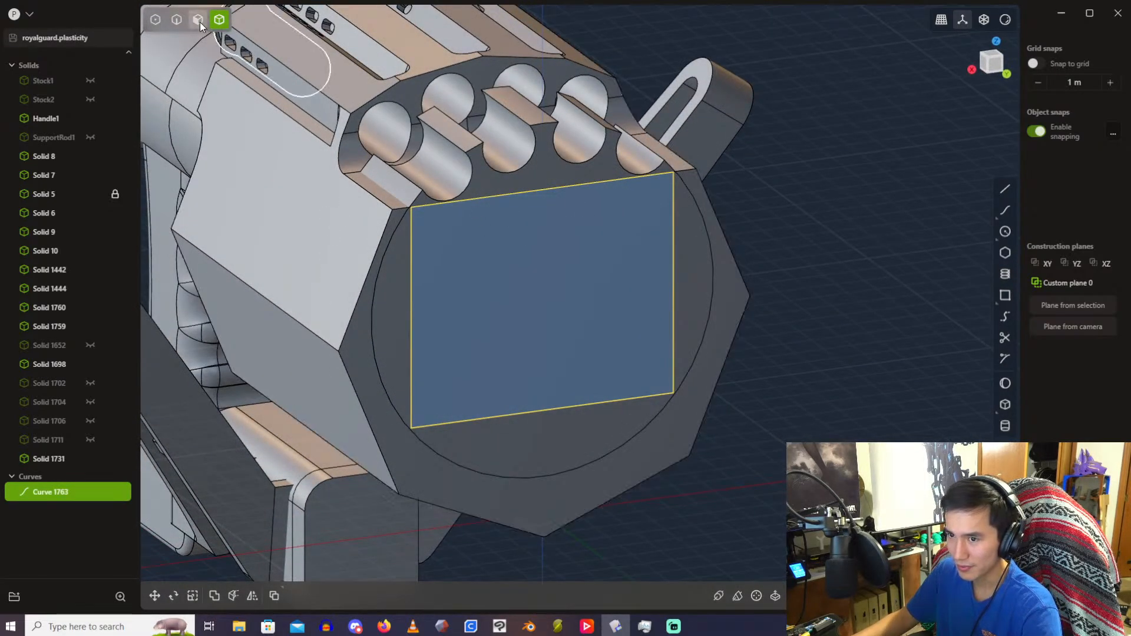
left_click(480, 240)
key("e")
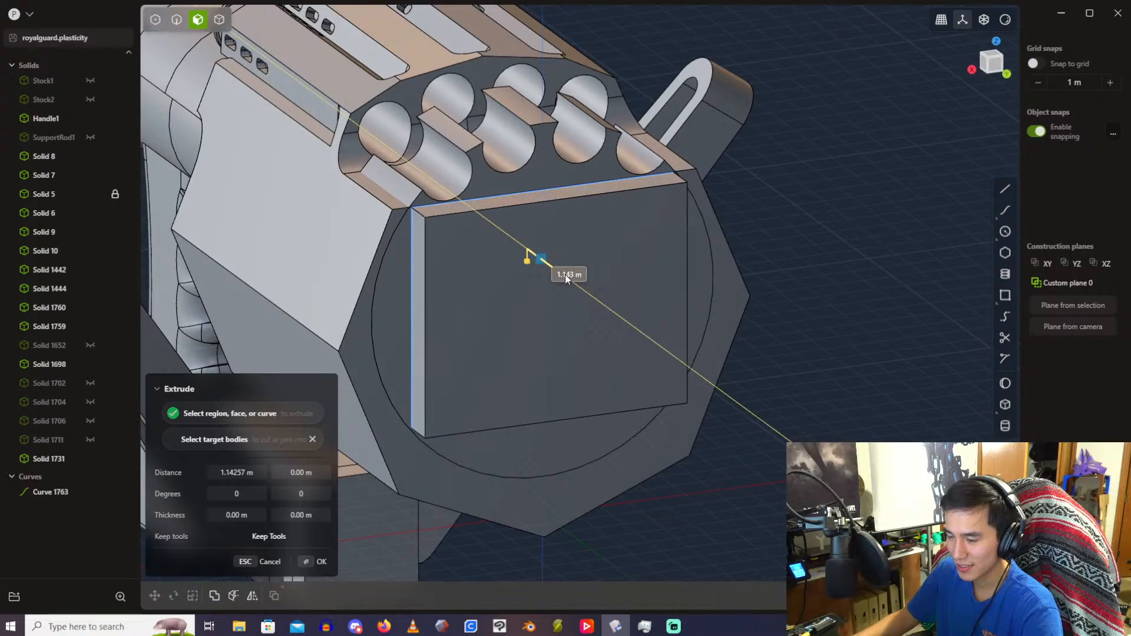
left_click(564, 275)
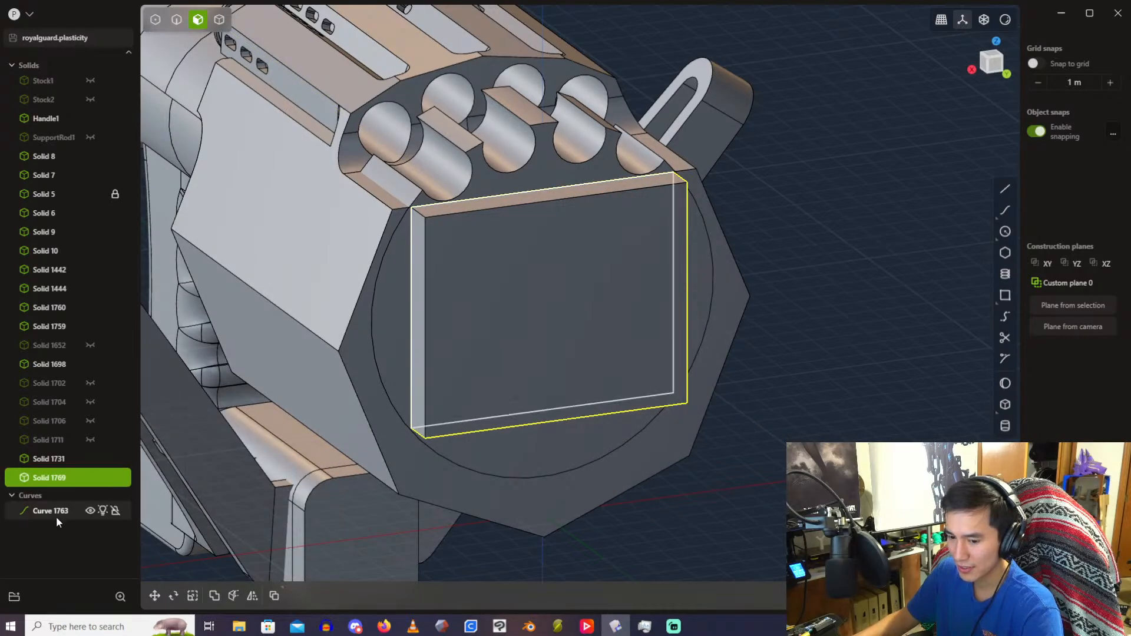
Step: Hide the round grooved body, Solid 1698, leaving the octagonal housing and the rectangular block shown
scroll(495, 289, "up", 1)
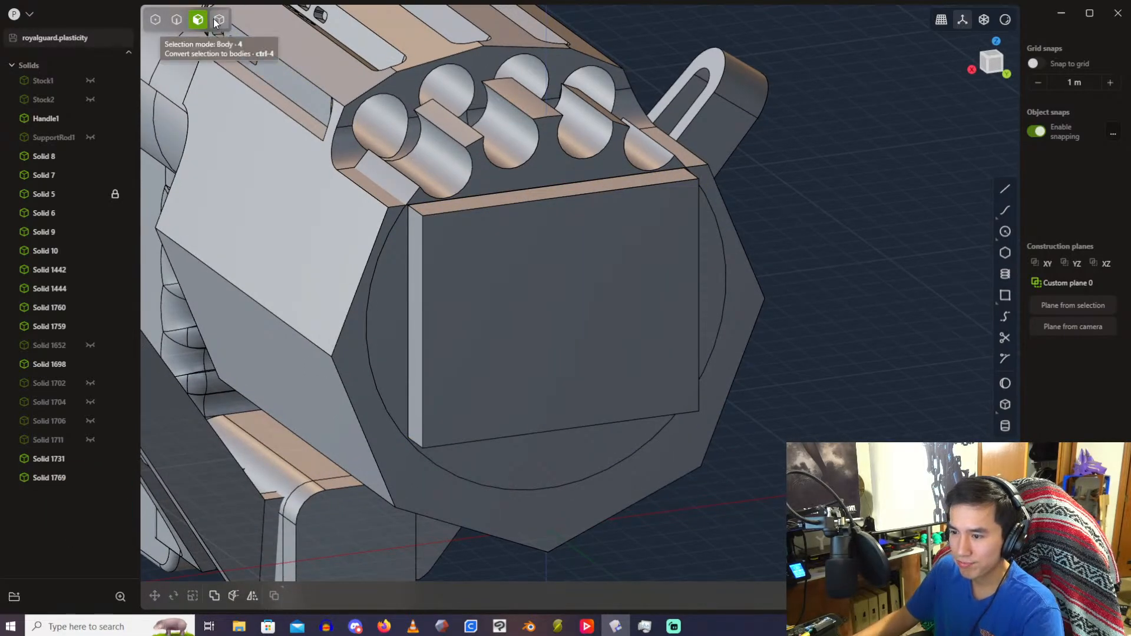
left_click(219, 20)
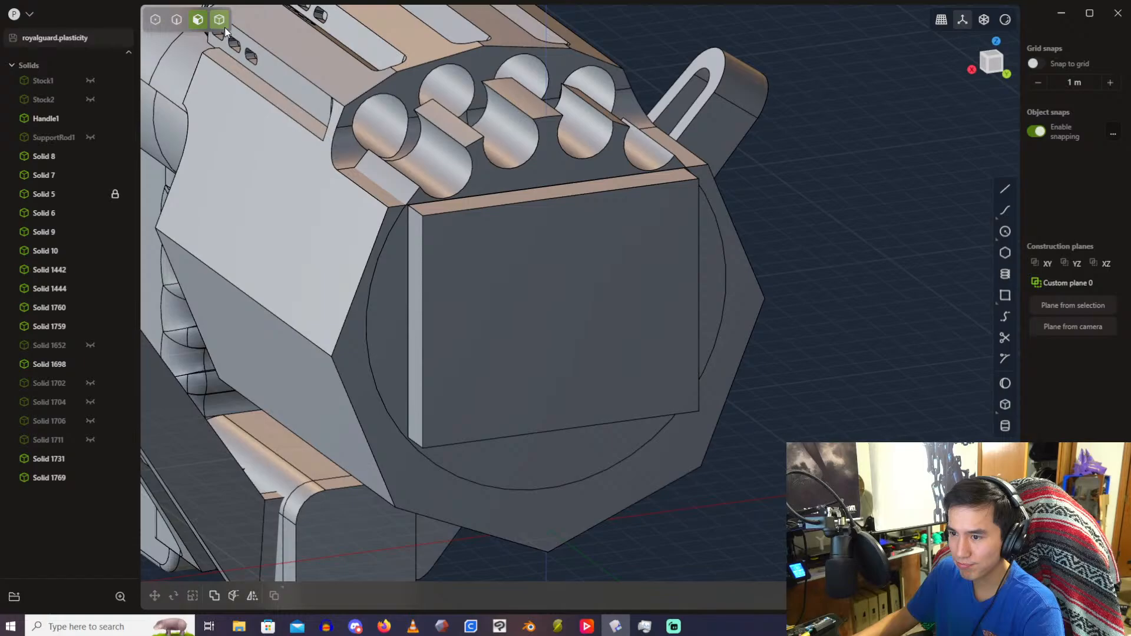
left_click(464, 171)
key("h")
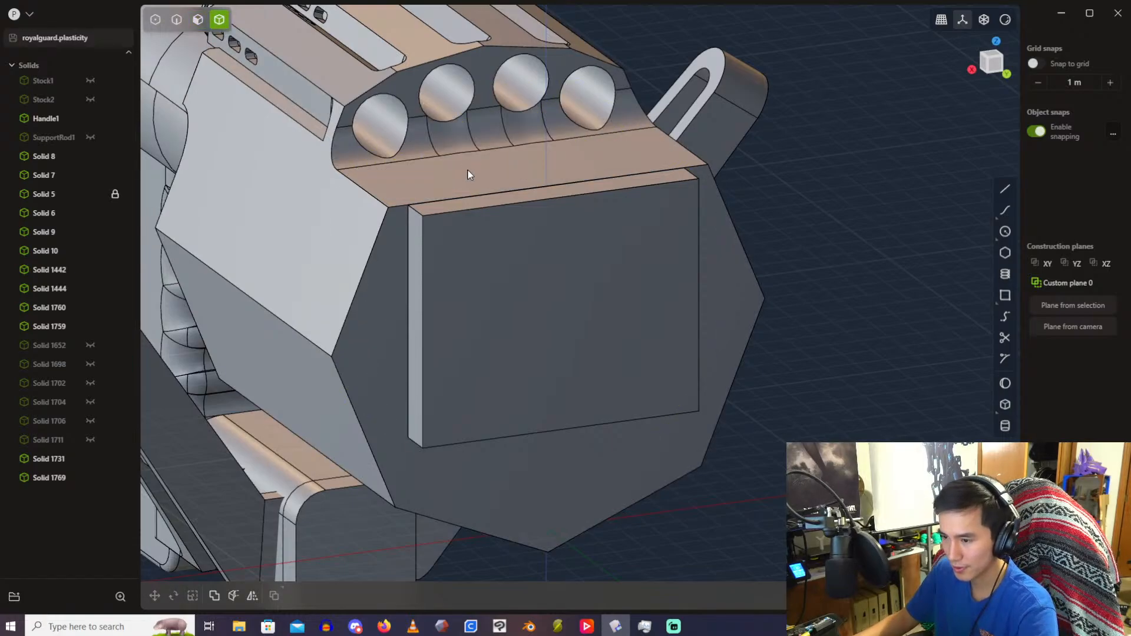
Step: Try to cut the octagonal housing, Solid 1731, along the rectangular block's two opposite side faces
left_click(383, 260)
scroll(413, 265, "up", 2)
key("c")
left_click(430, 308)
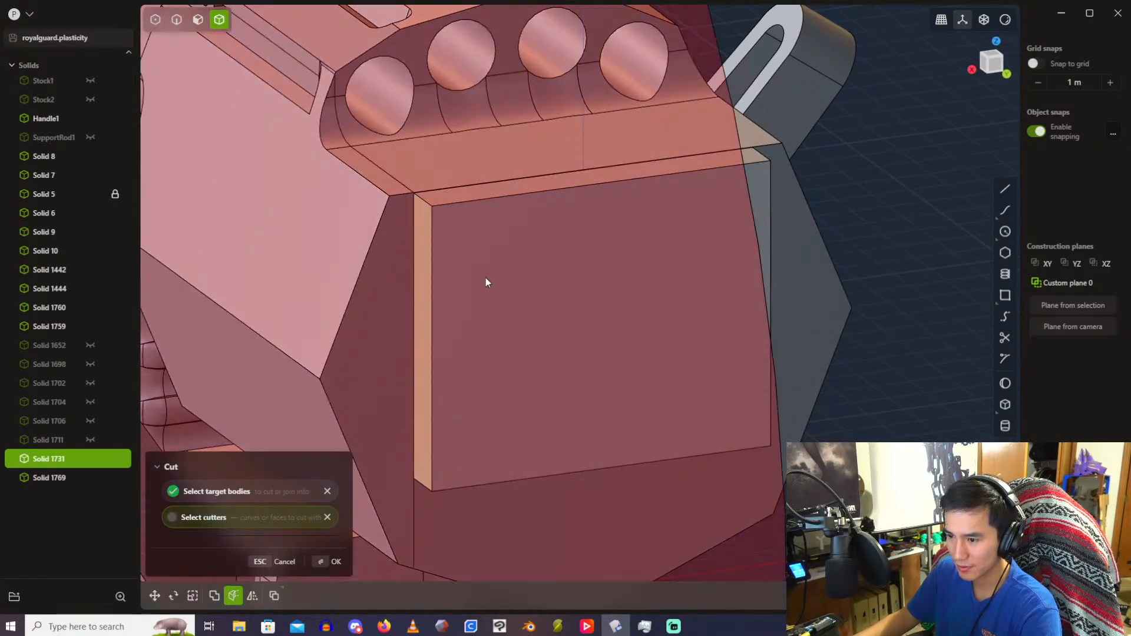
right_click(486, 278)
middle_click_drag(663, 143, 569, 142)
left_click(722, 236)
key("c")
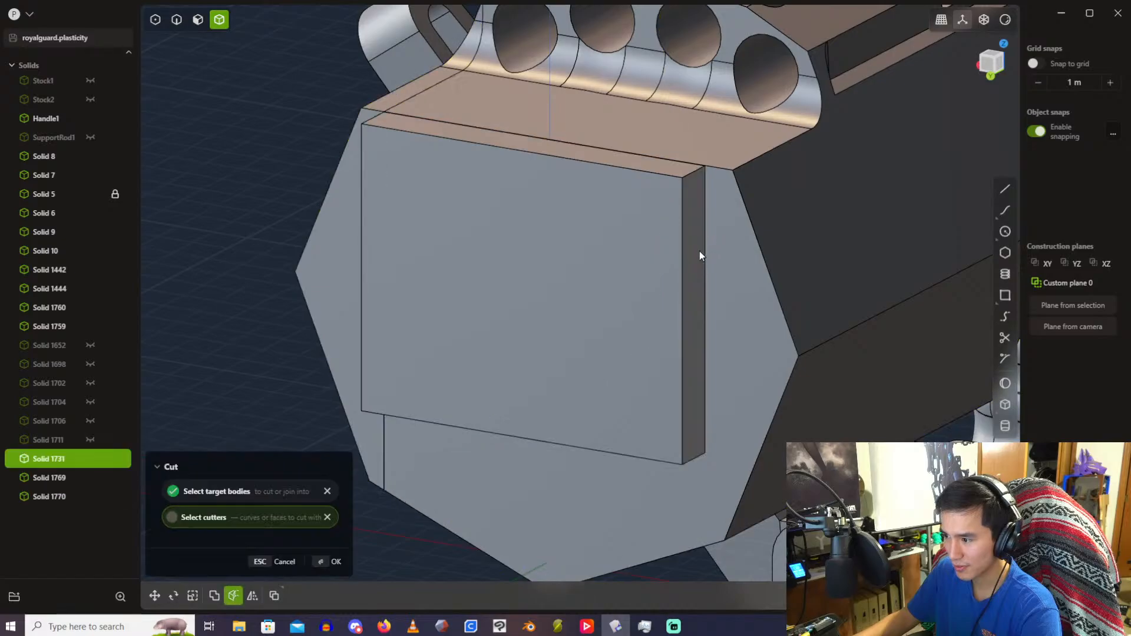
left_click(699, 251)
right_click(700, 246)
Step: Undo the latest side-face cuts on the octagonal housing
scroll(705, 176, "down", 2)
middle_click_drag(705, 176, 513, 277)
key("ctrl+z")
key("ctrl+z")
key("ctrl+z")
key("ctrl+z")
key("ctrl+z")
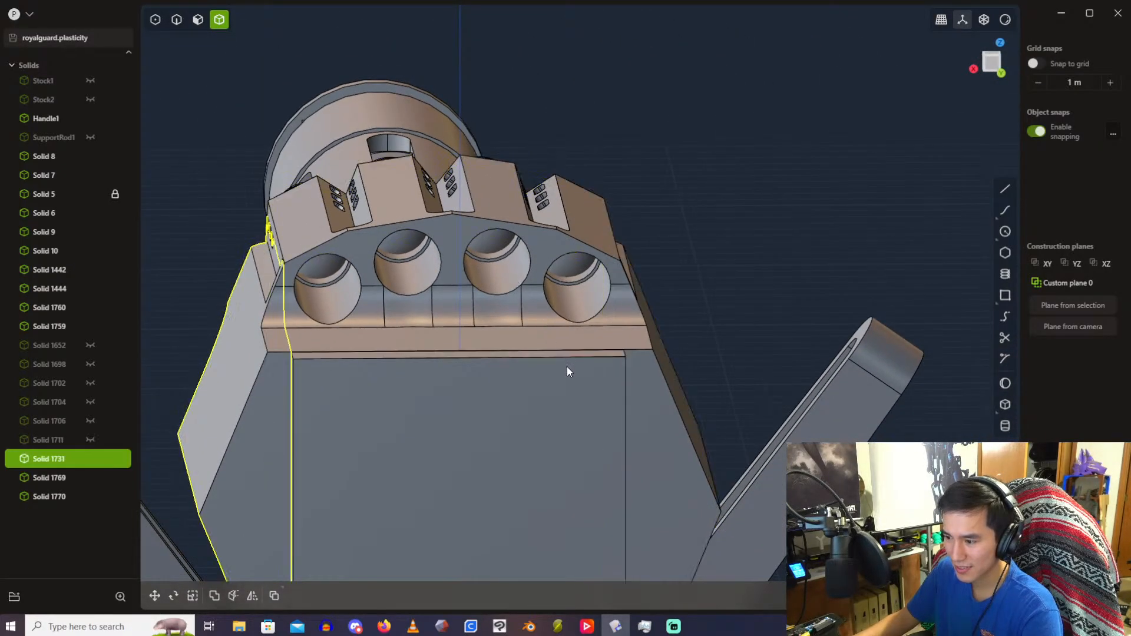
Step: Delete the rectangular block, Solid 1769, from the housing's end face
left_click(564, 372)
middle_click_drag(566, 371, 555, 315)
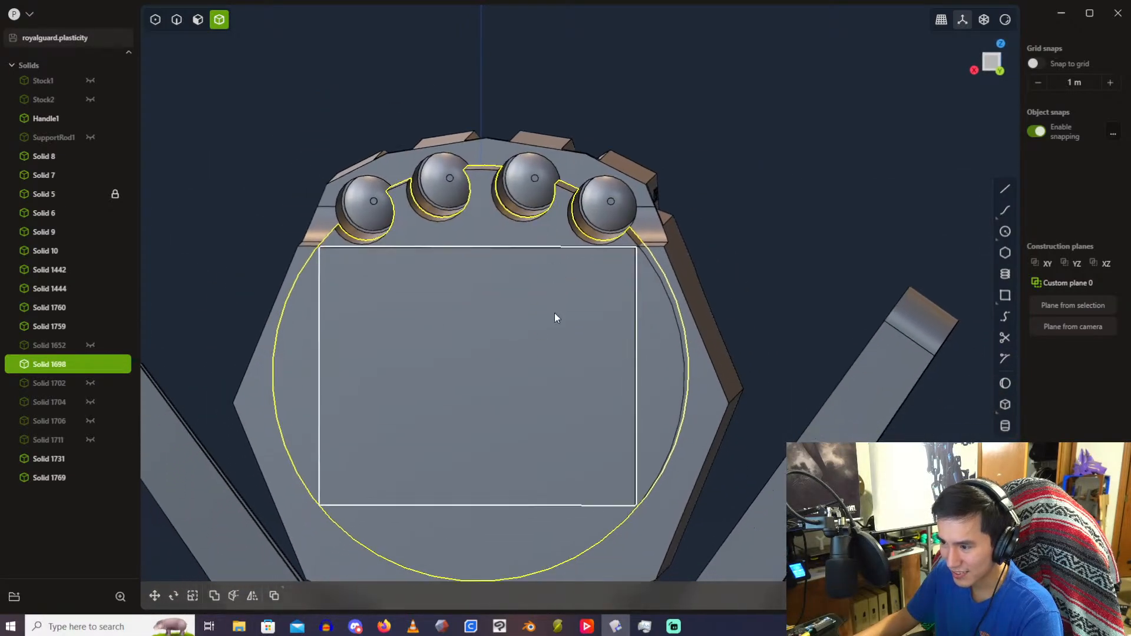
left_click(554, 315)
scroll(554, 315, "up", 1)
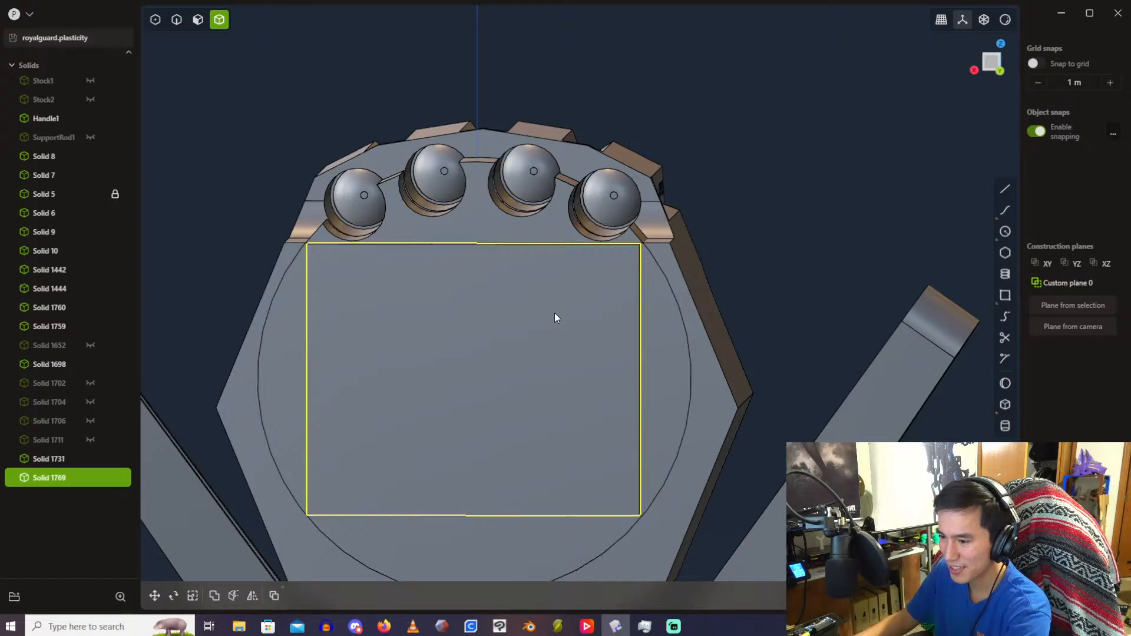
key("Delete")
middle_click_drag(553, 313, 850, 221)
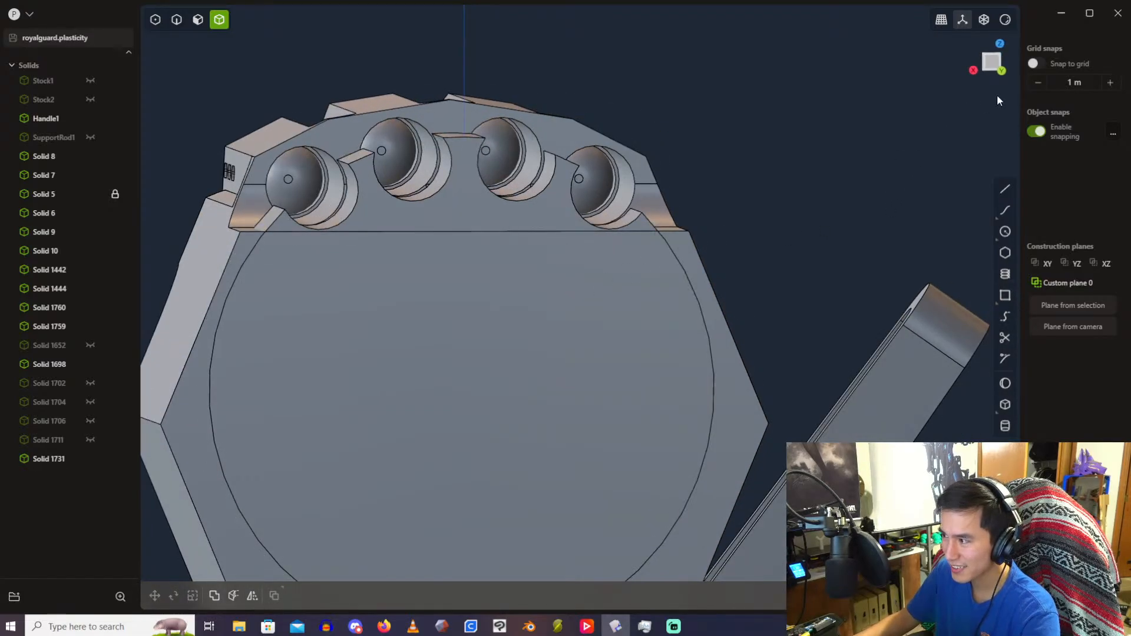
left_click(1002, 70)
middle_click_drag(599, 310, 647, 236, "shift")
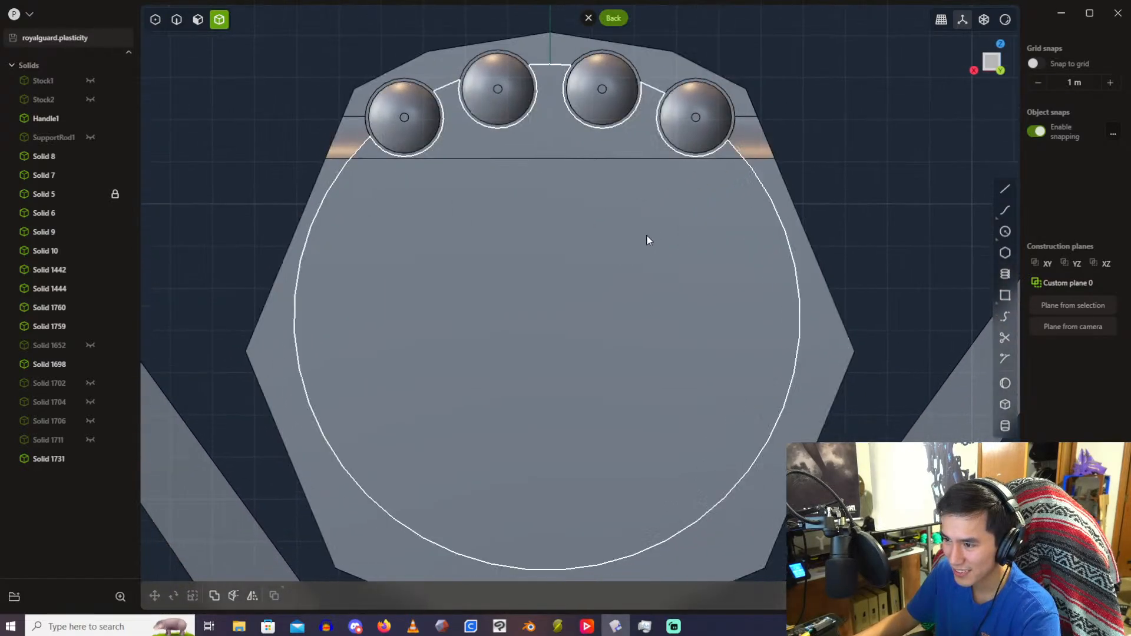
scroll(634, 238, "up", 1)
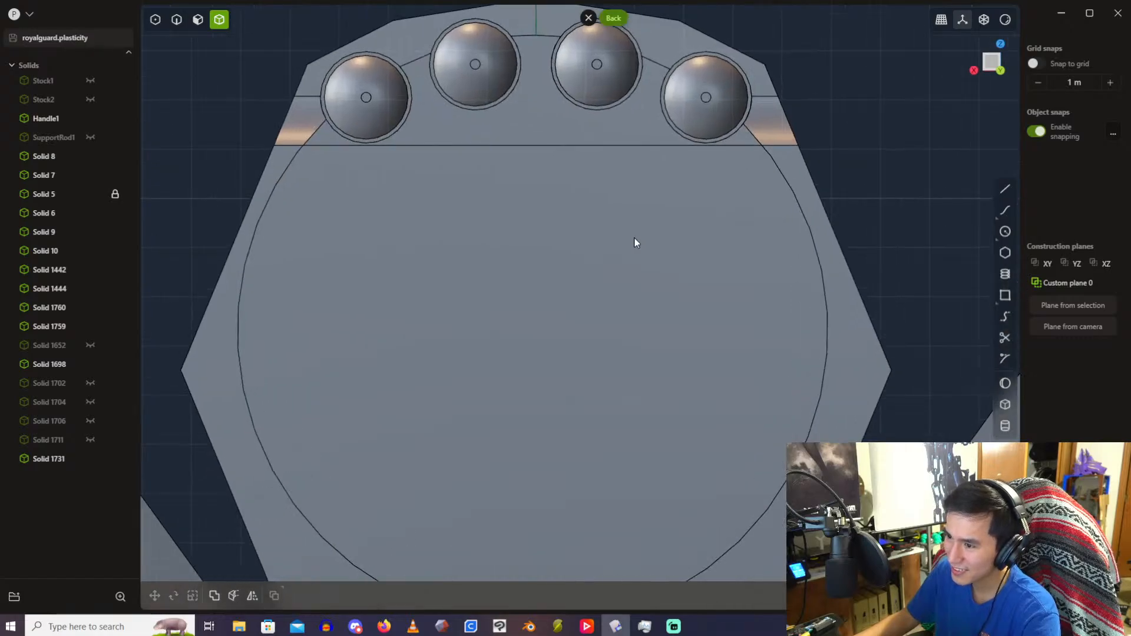
scroll(618, 241, "down", 2)
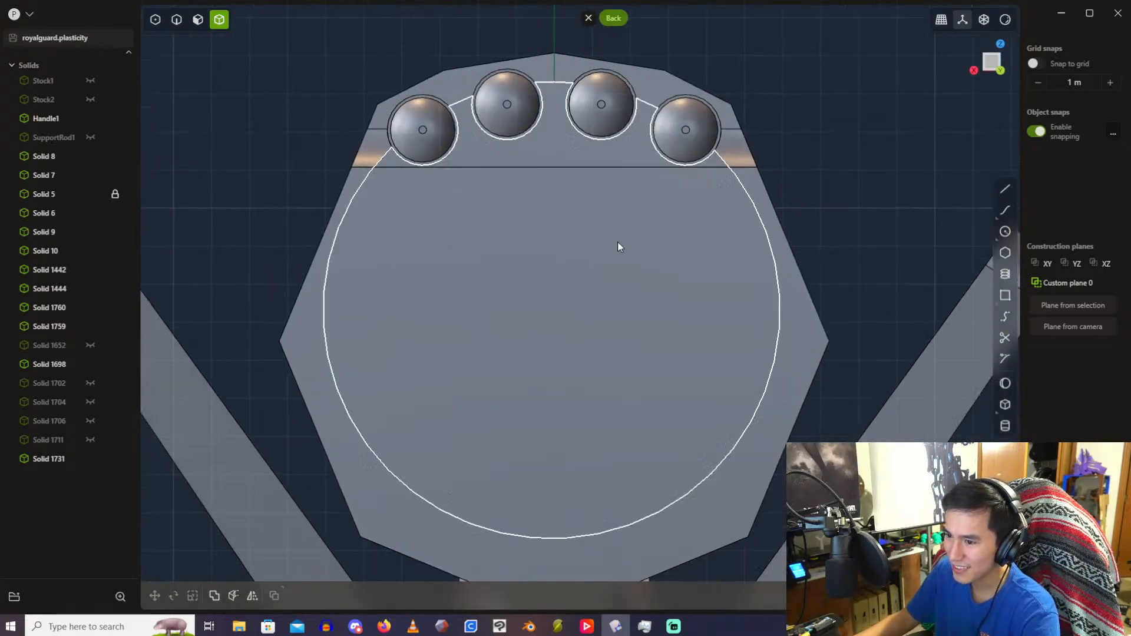
left_click(1005, 295)
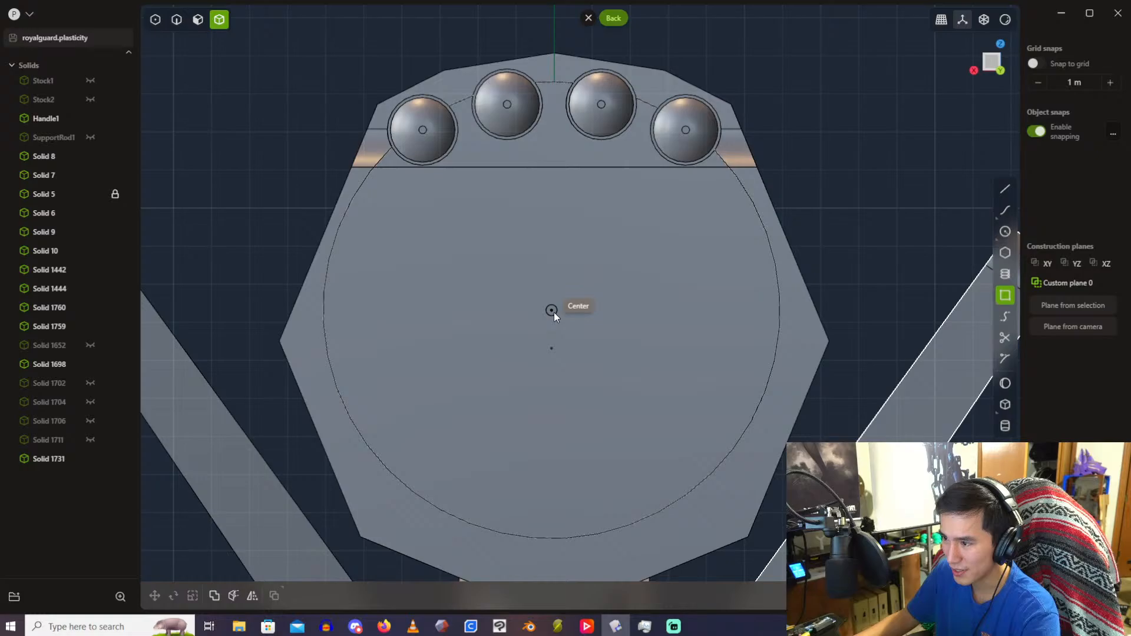
middle_click_drag(558, 303, 557, 322)
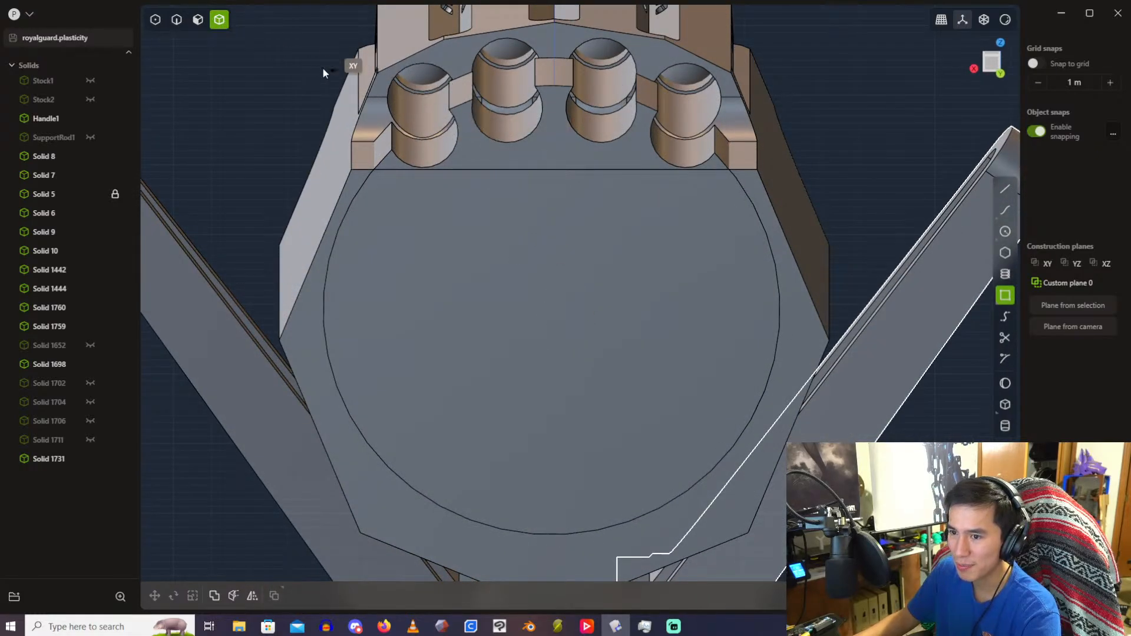
key("Escape")
Step: Try deleting the round grooved body, Solid 1698, then undo the deletion
left_click(475, 139)
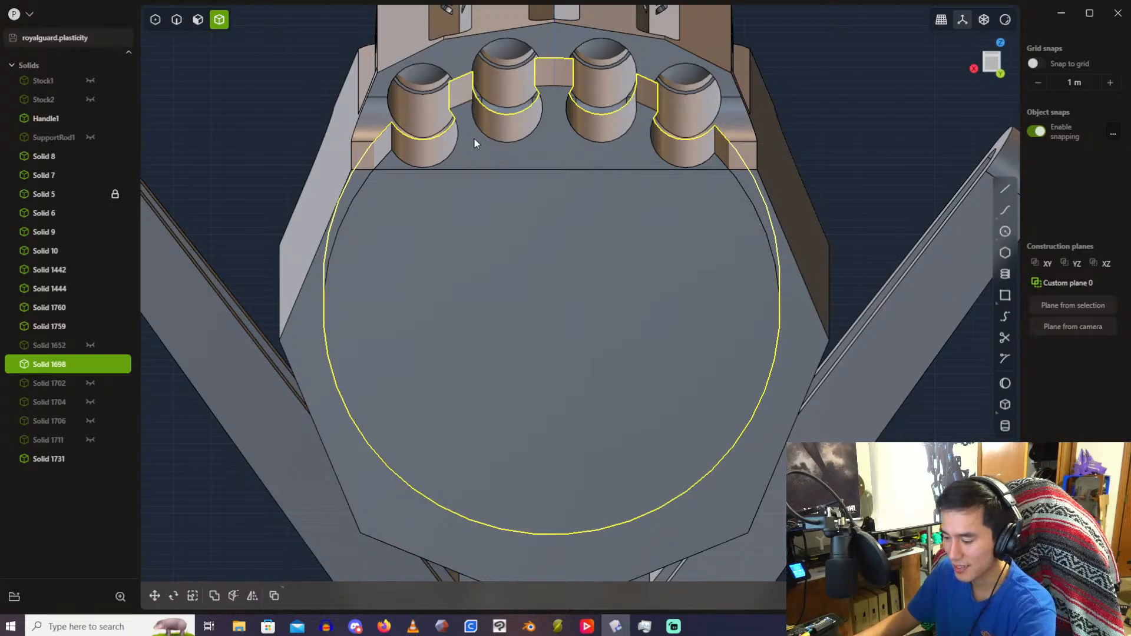
key("Delete")
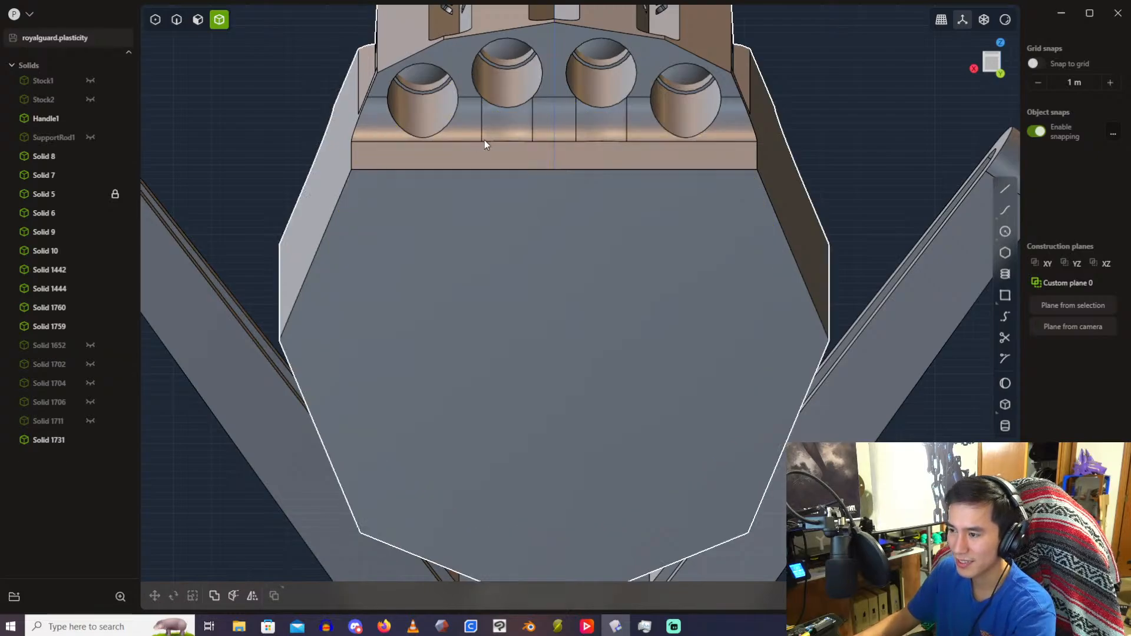
key("ctrl+z")
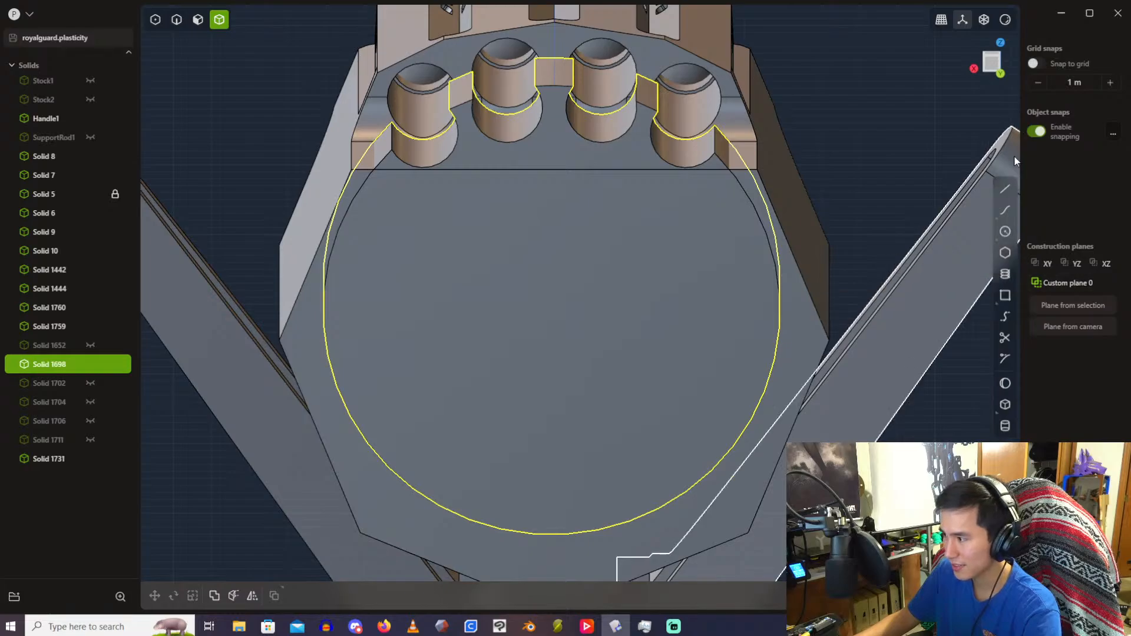
Step: Sketch a flat rectangle just above the octagonal housing, starting on the vertical centre axis
left_click(1001, 74)
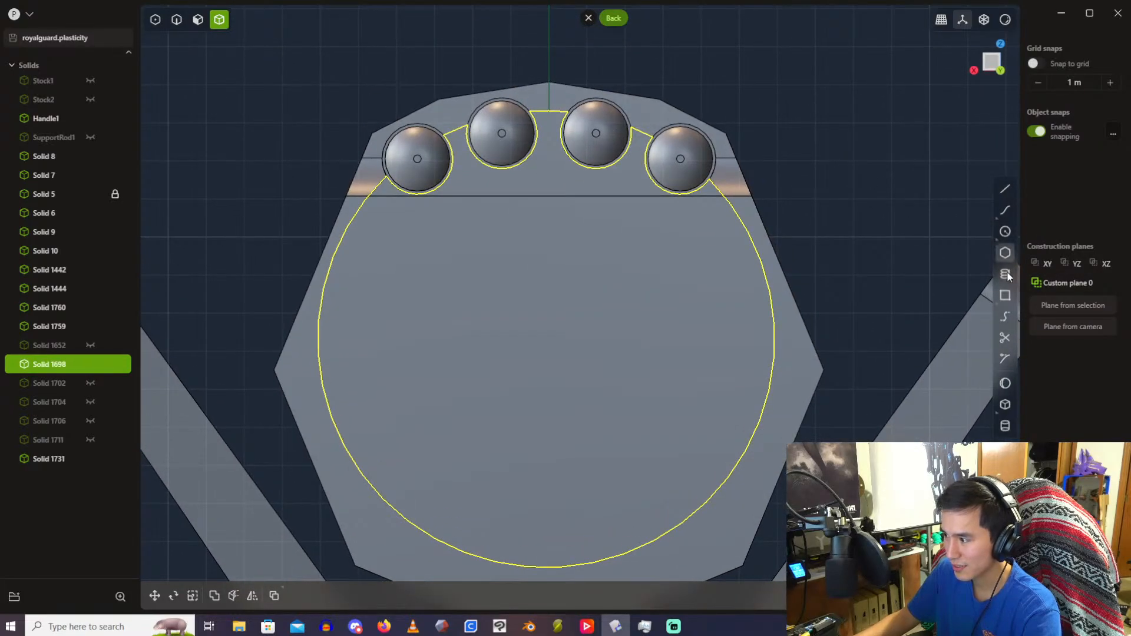
left_click(1006, 295)
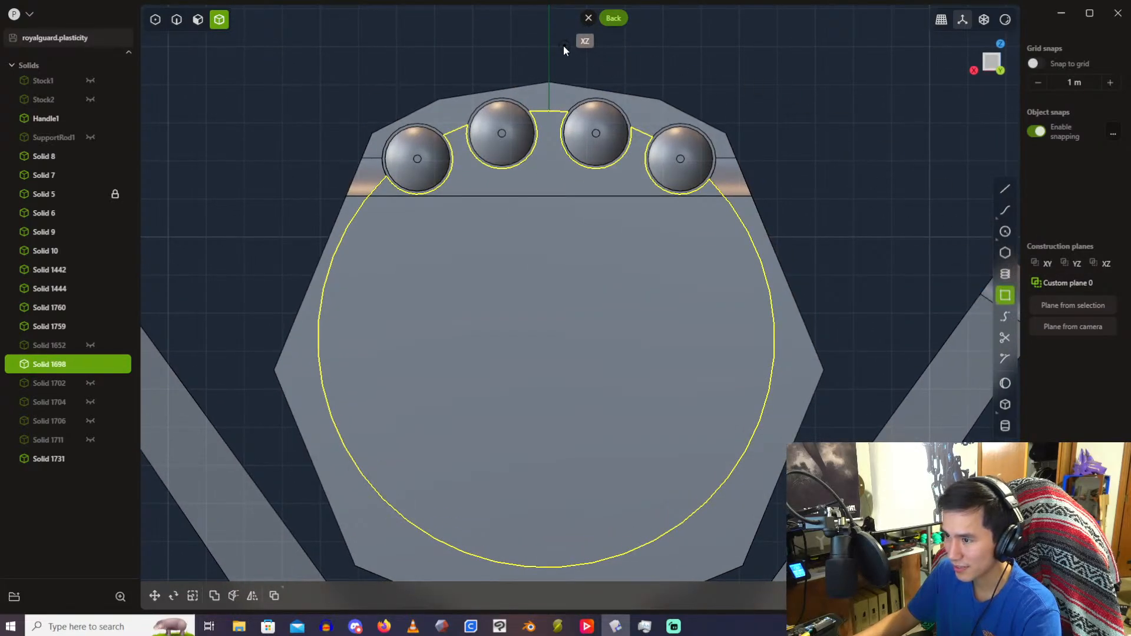
left_click(551, 48)
left_click(709, 73)
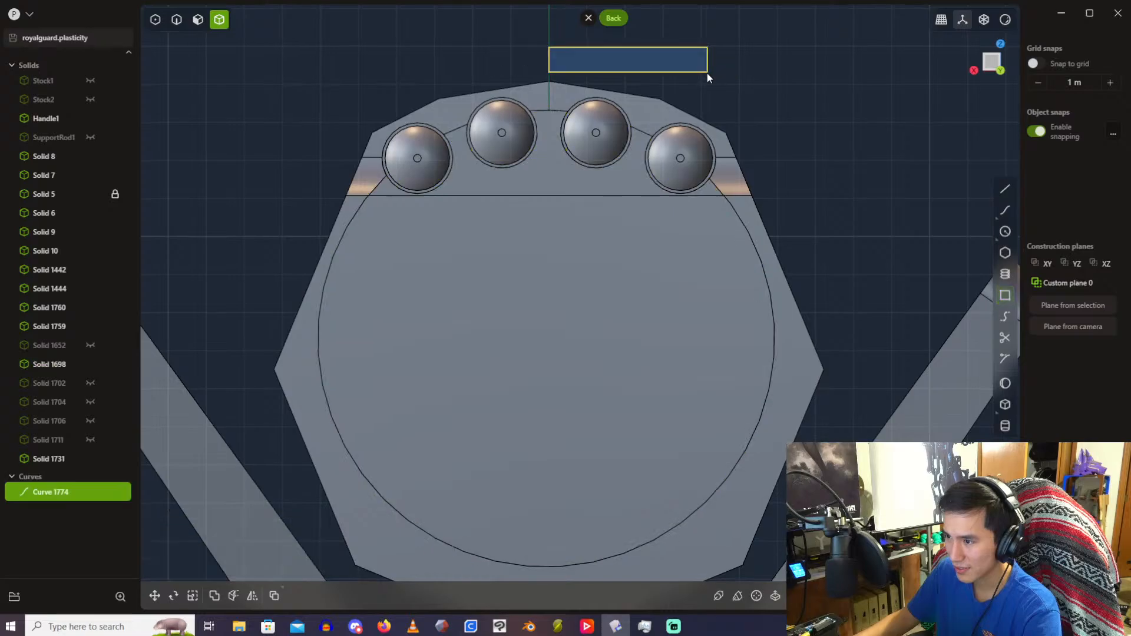
Step: Delete the round grooved body, Solid 1698, and the flat rectangle curve above the housing
mouse_move(707, 73)
middle_mouse_down()
mouse_move(551, 133)
mouse_move(567, 136)
middle_mouse_up()
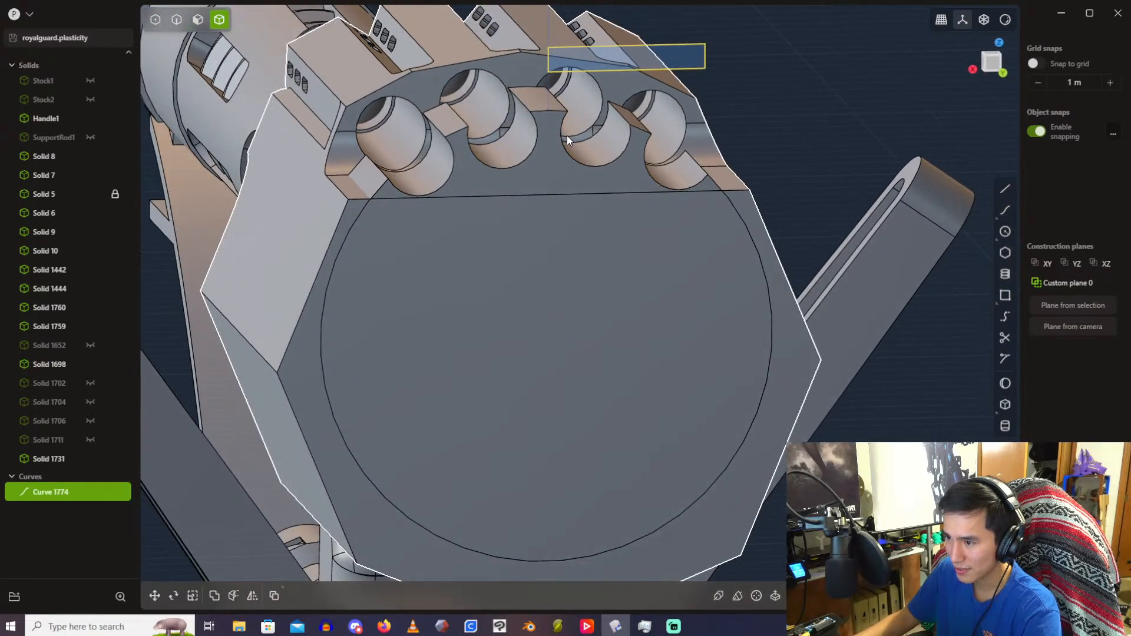
left_click(554, 161)
key("Delete")
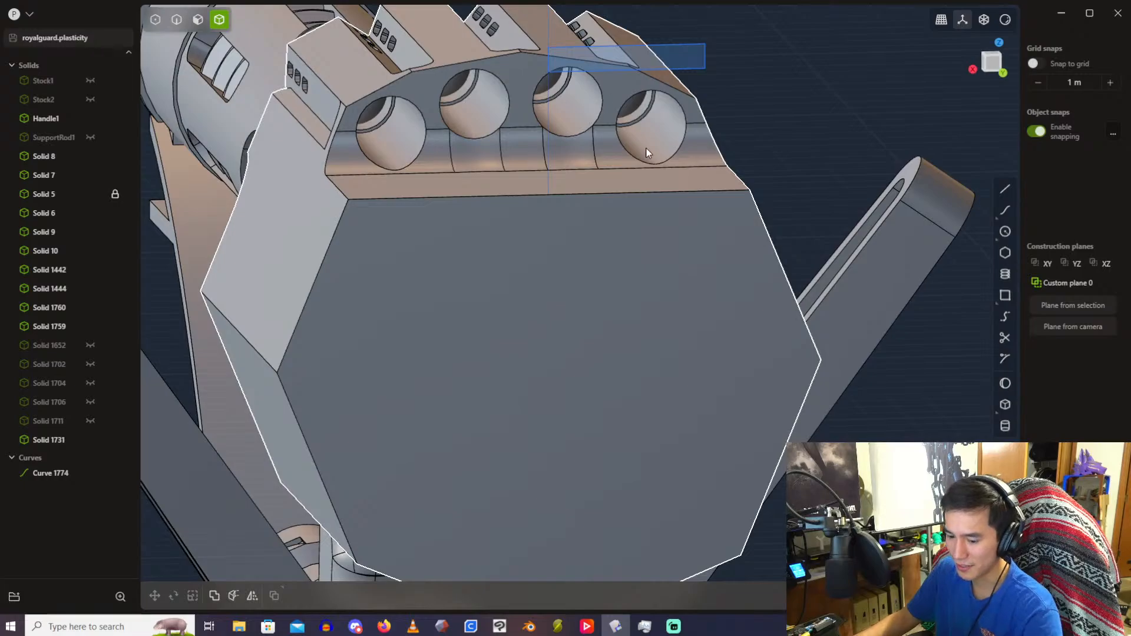
left_click(53, 475)
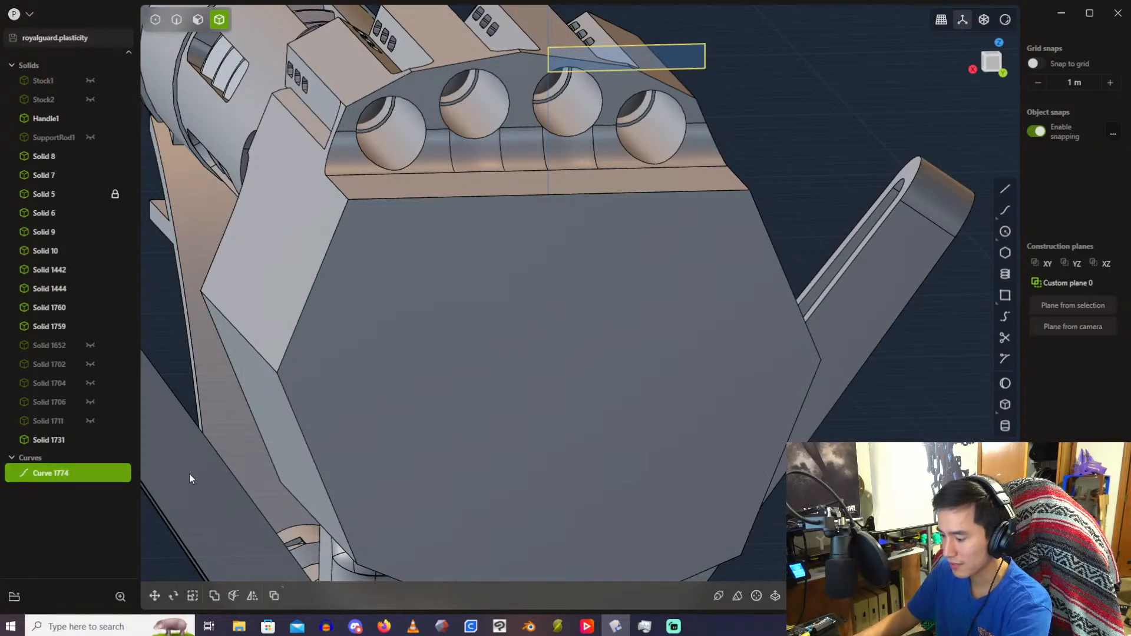
key("Delete")
left_click(1000, 74)
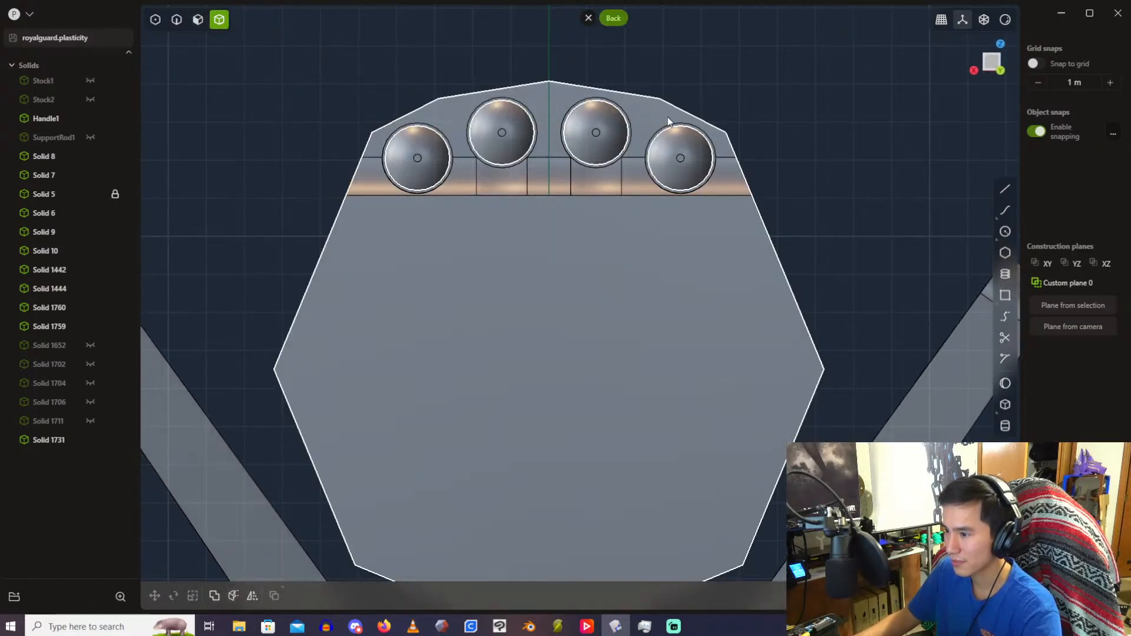
left_click(1005, 295)
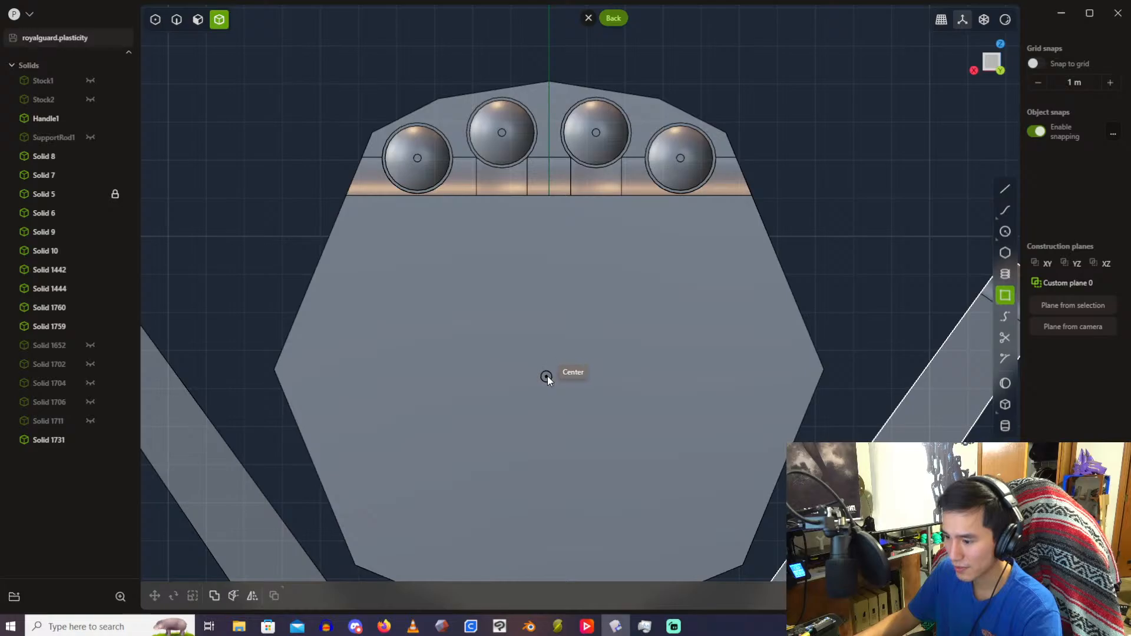
left_click(547, 376)
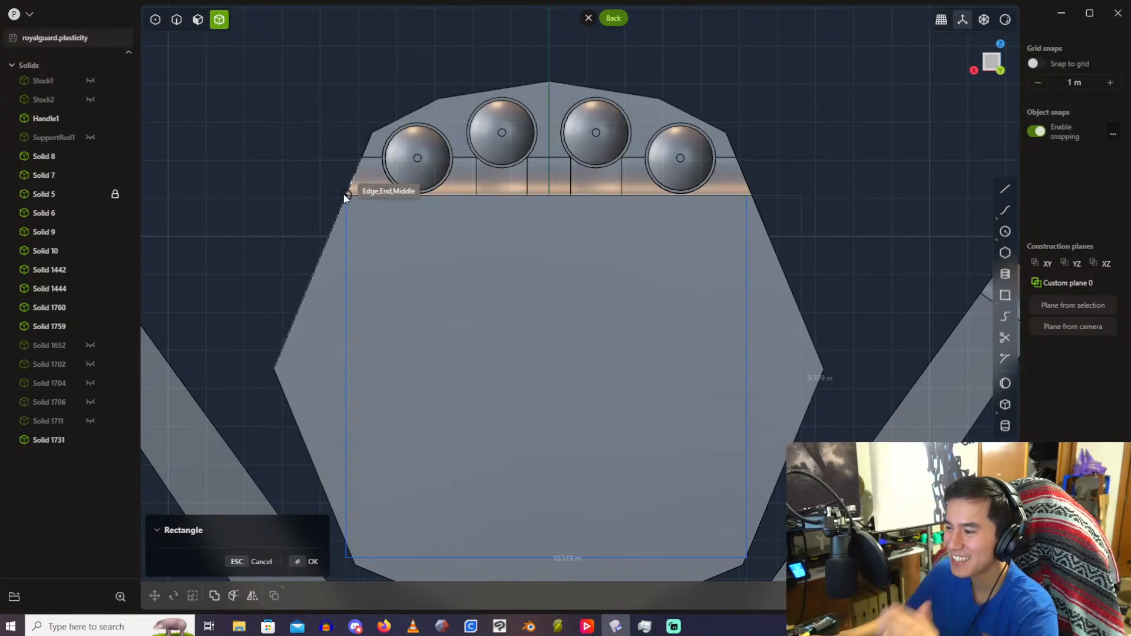
key("Escape")
scroll(475, 150, "down", 3)
middle_click_drag(475, 152, 514, 172)
scroll(560, 225, "down", 2)
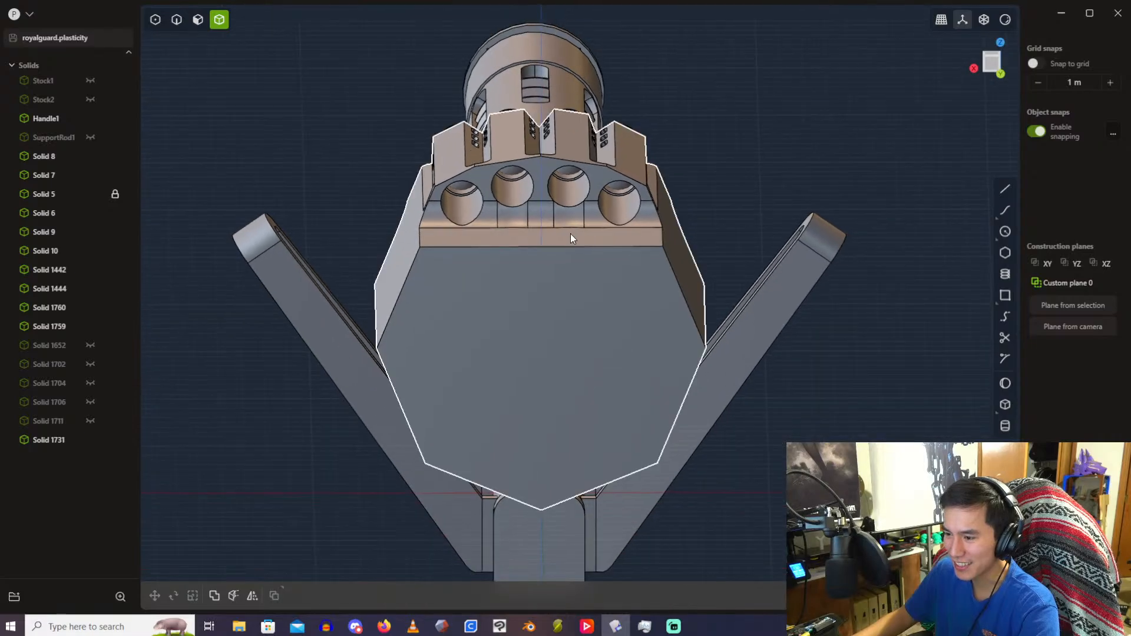
scroll(904, 88, "up", 2)
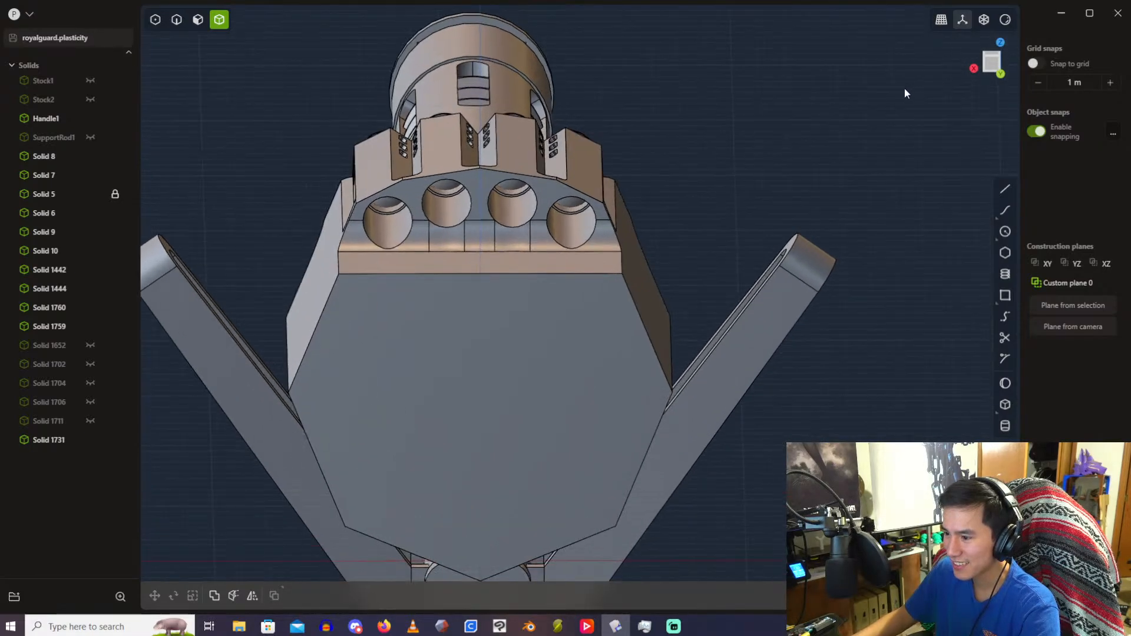
left_click(1000, 74)
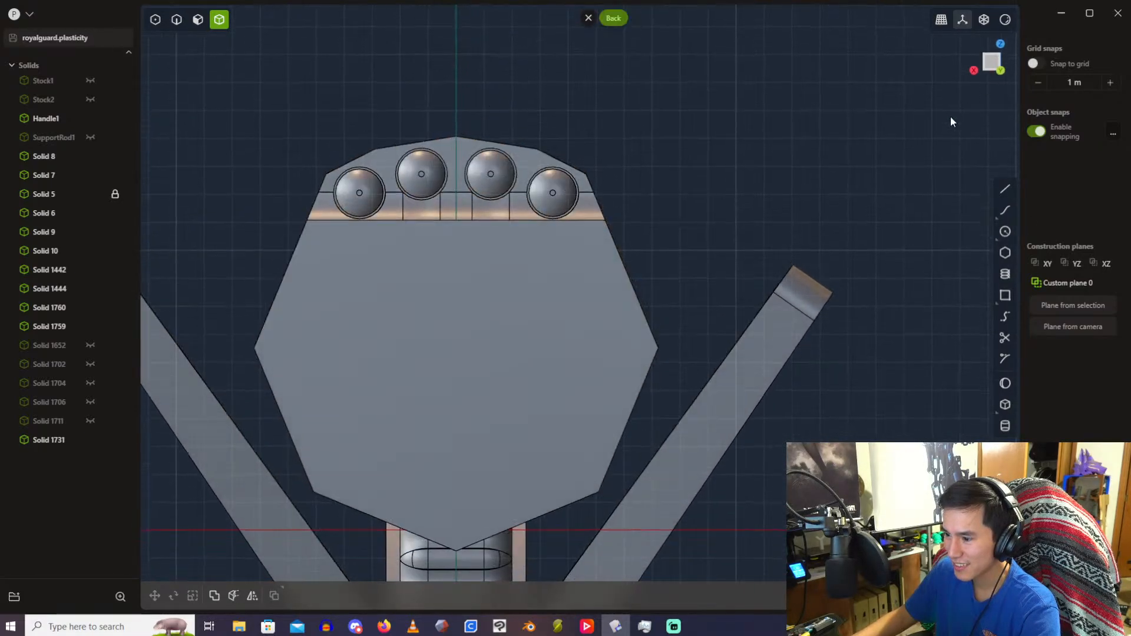
middle_click_drag(823, 302, 894, 278, "shift")
left_click(1006, 295)
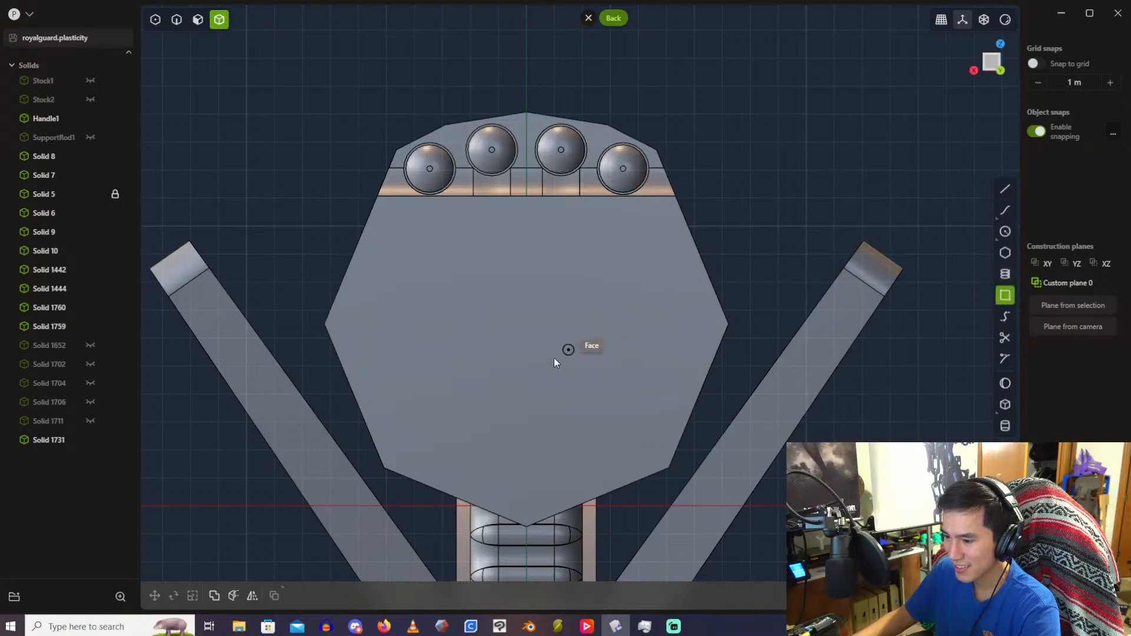
left_click(526, 329)
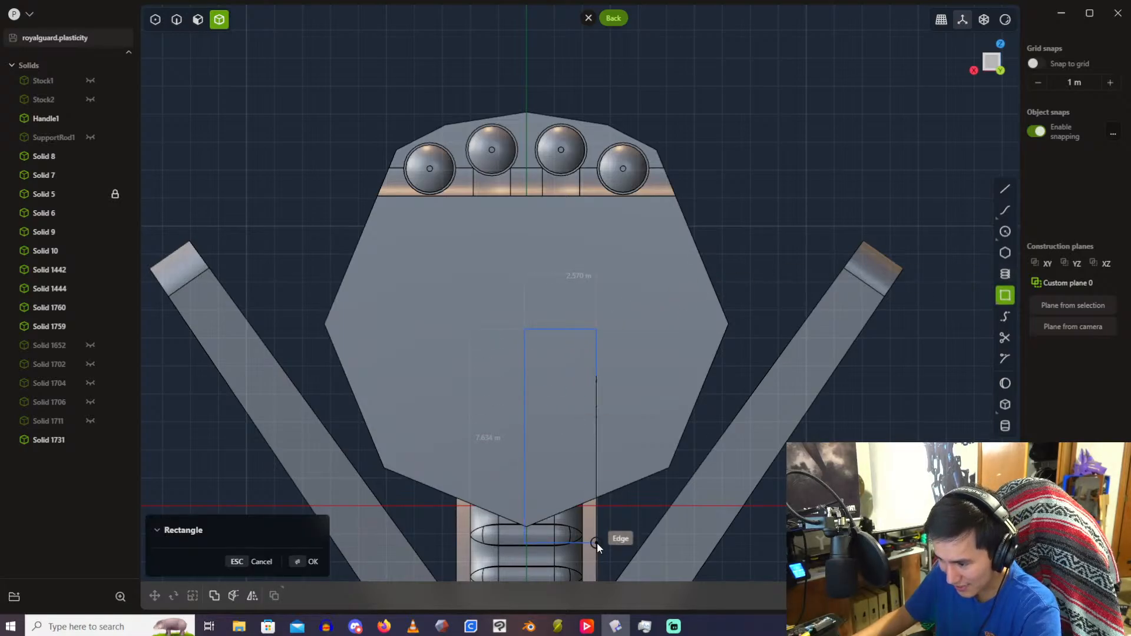
left_click(596, 543)
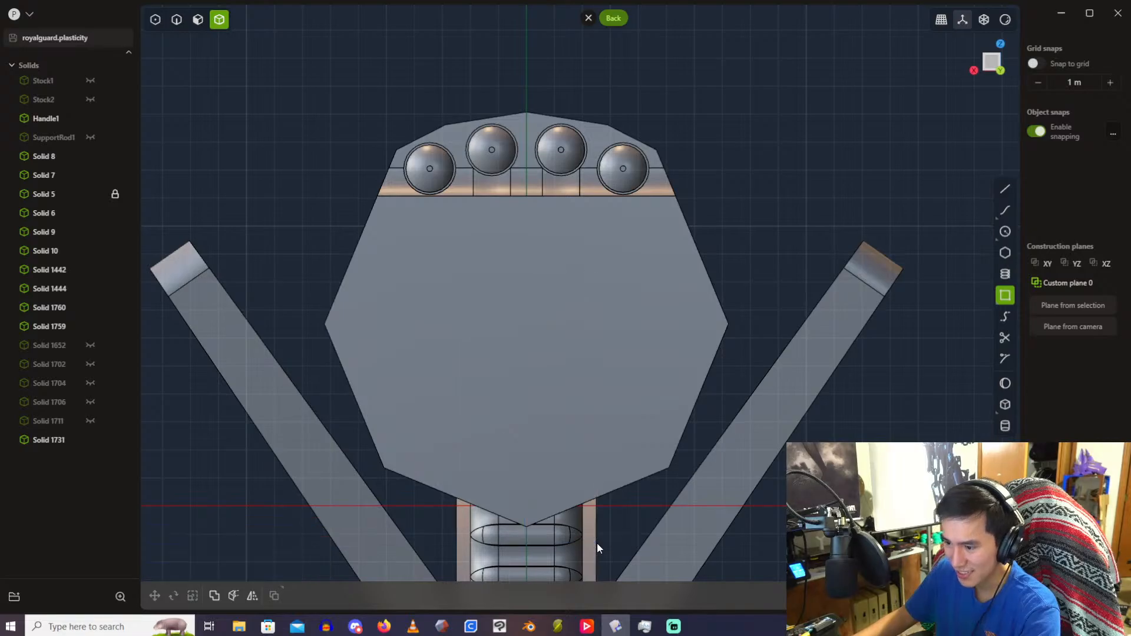
scroll(490, 385, "up", 2)
Step: Try to sketch a centred rectangle about 4.2 m wide on the gun's rounded rear end face, using a temporary construction plane
middle_click_drag(490, 384, 924, 331)
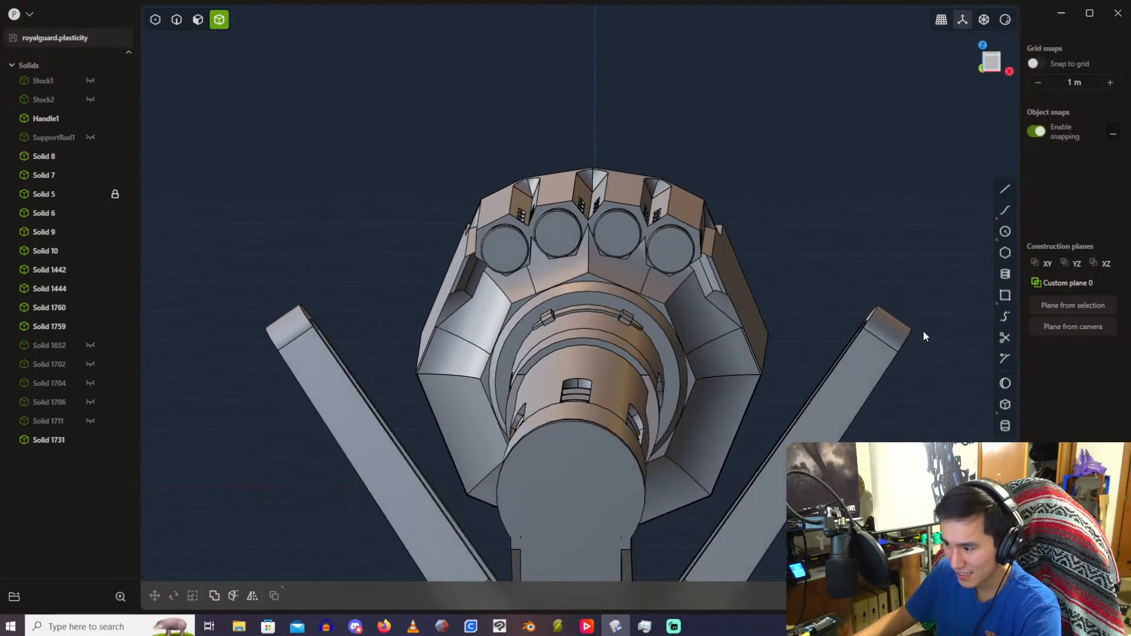
scroll(695, 359, "up", 4)
mouse_move(670, 343)
middle_mouse_down()
mouse_move(695, 326)
mouse_move(680, 336)
middle_mouse_up()
middle_click_drag(902, 174, 705, 224)
left_click(199, 19)
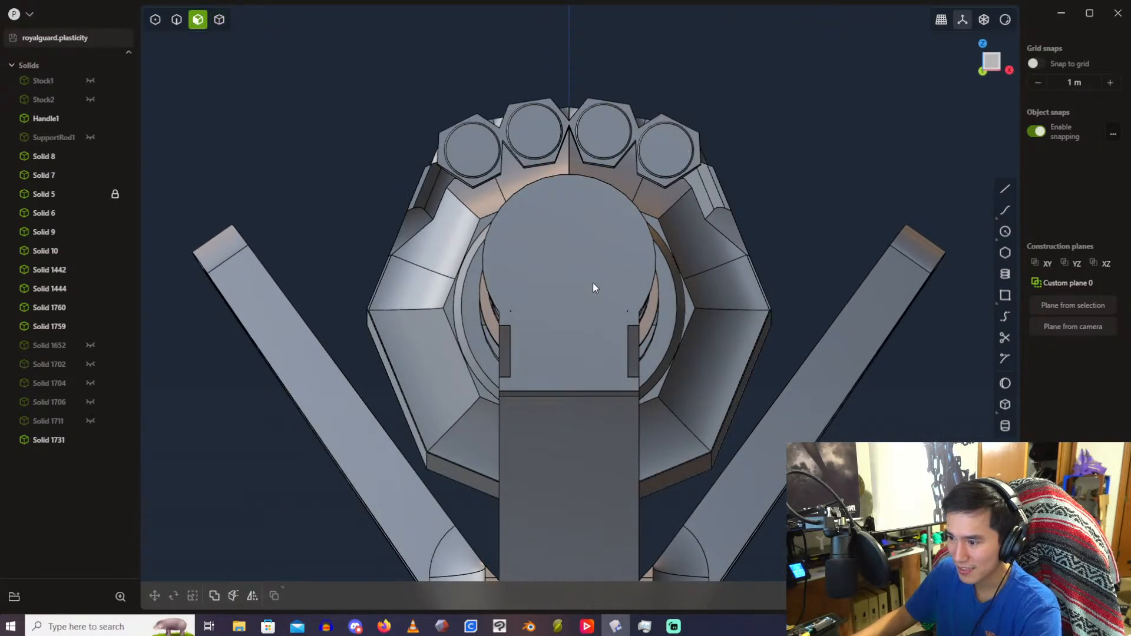
left_click(591, 285)
key("slash")
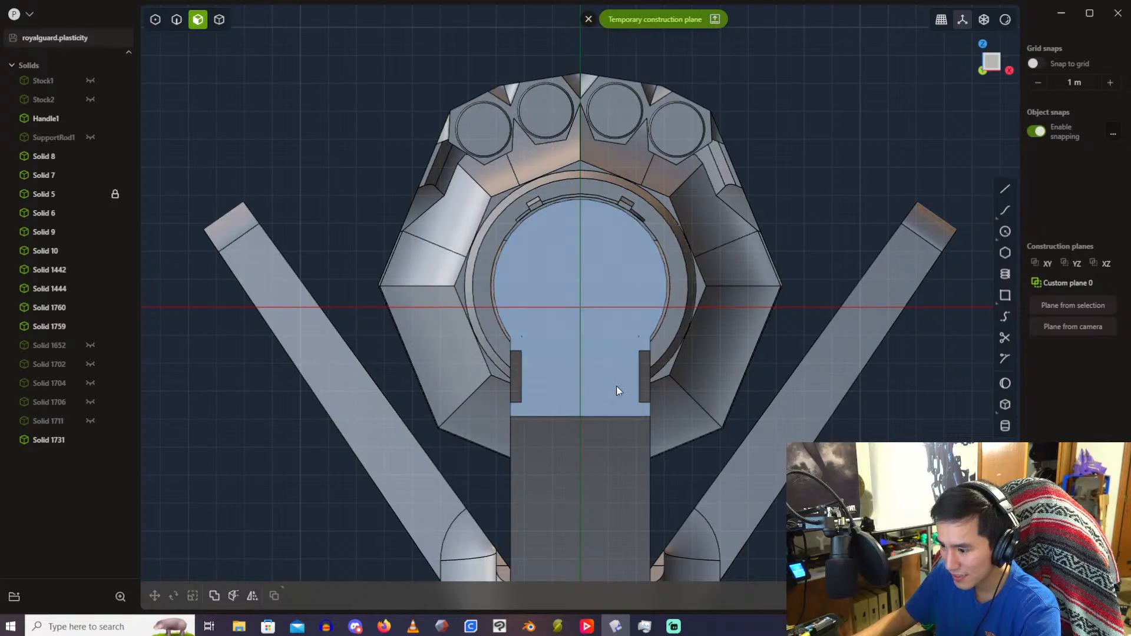
left_click(1005, 295)
left_click(581, 286)
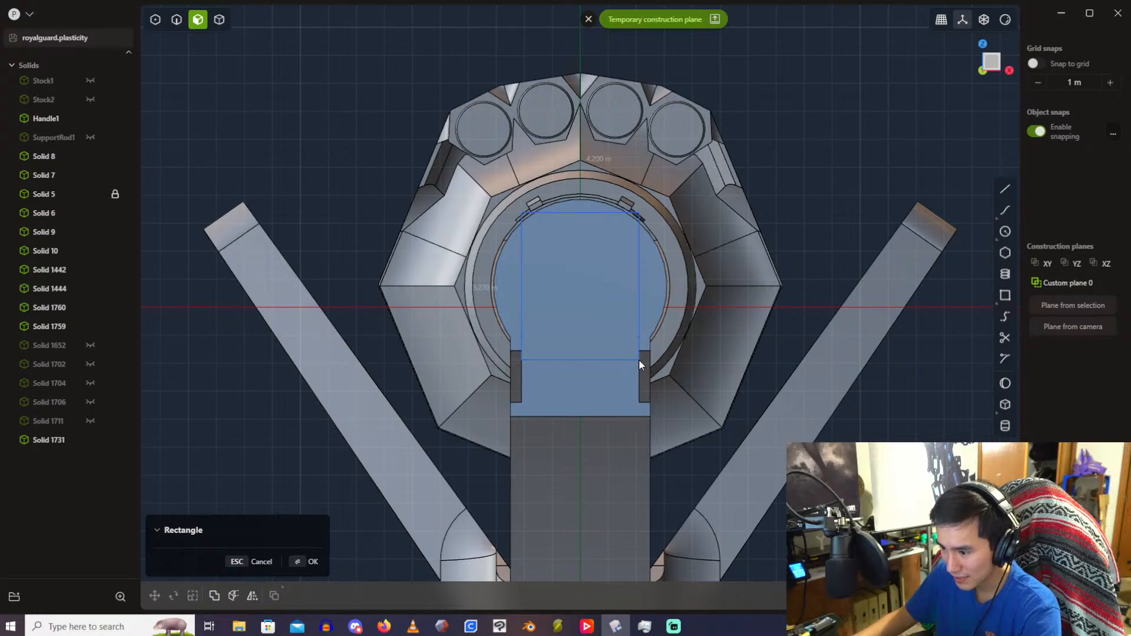
scroll(639, 361, "up", 3)
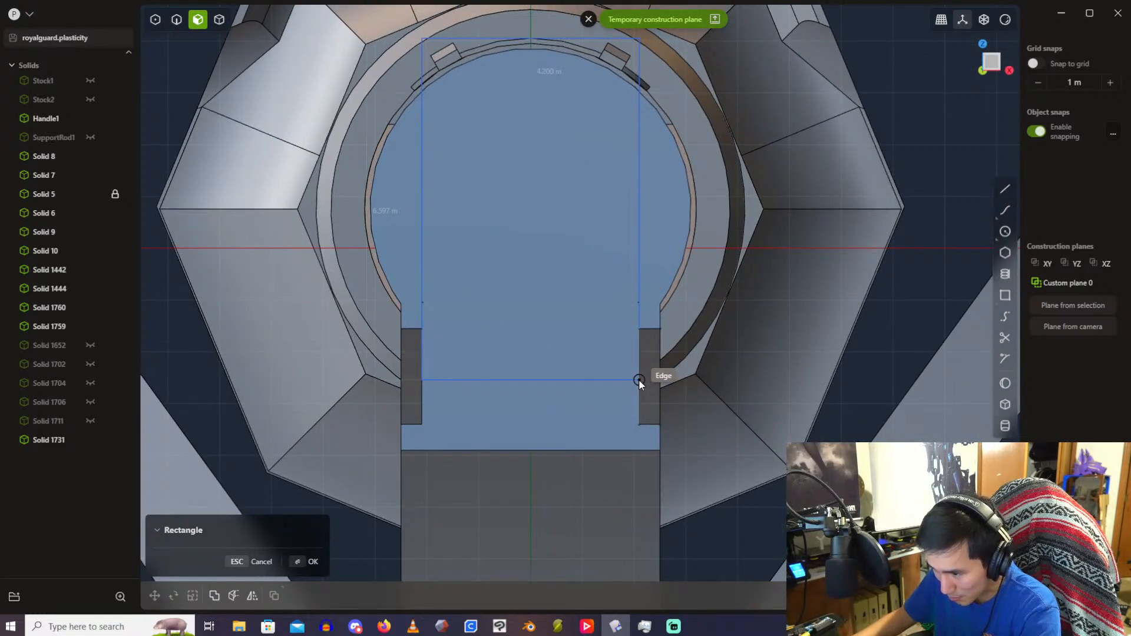
scroll(639, 379, "up", 3)
key("Escape")
Step: Hide the Handle1 body and leave the temporary construction plane, with no body selected
middle_click_drag(650, 217, 369, 569)
scroll(578, 280, "down", 4)
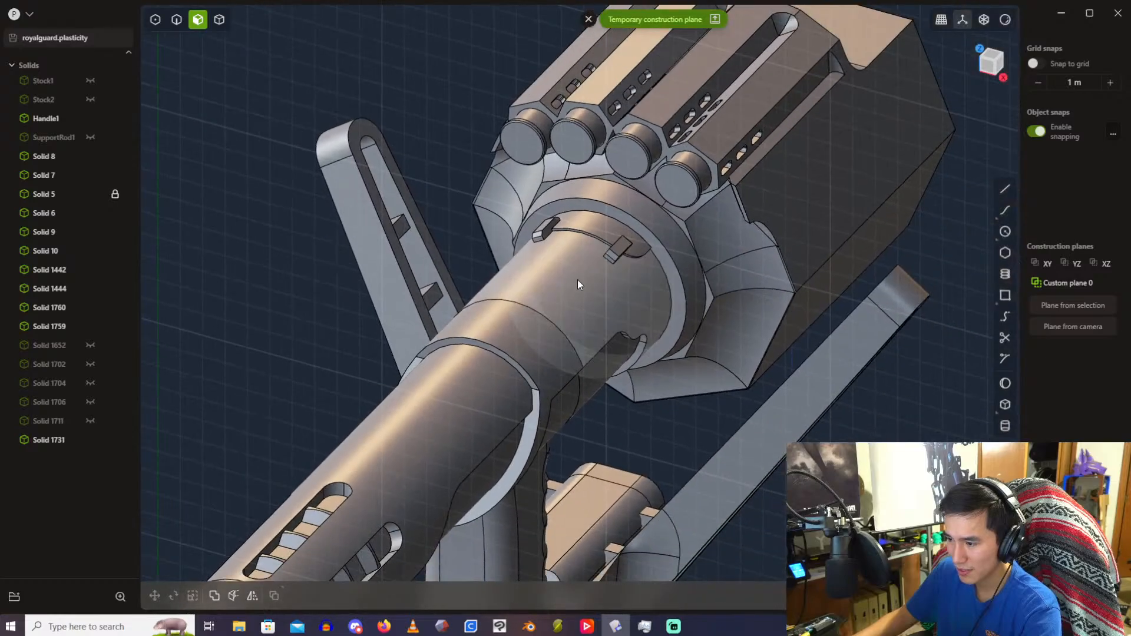
left_click(224, 22)
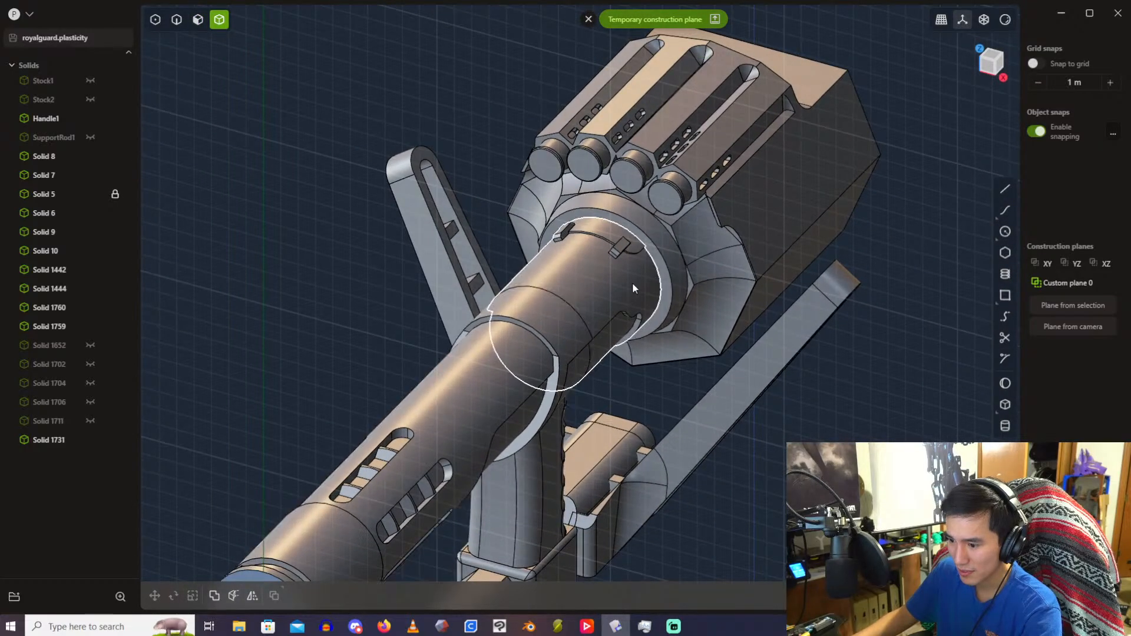
left_click(547, 342)
key("h")
scroll(592, 261, "up", 2)
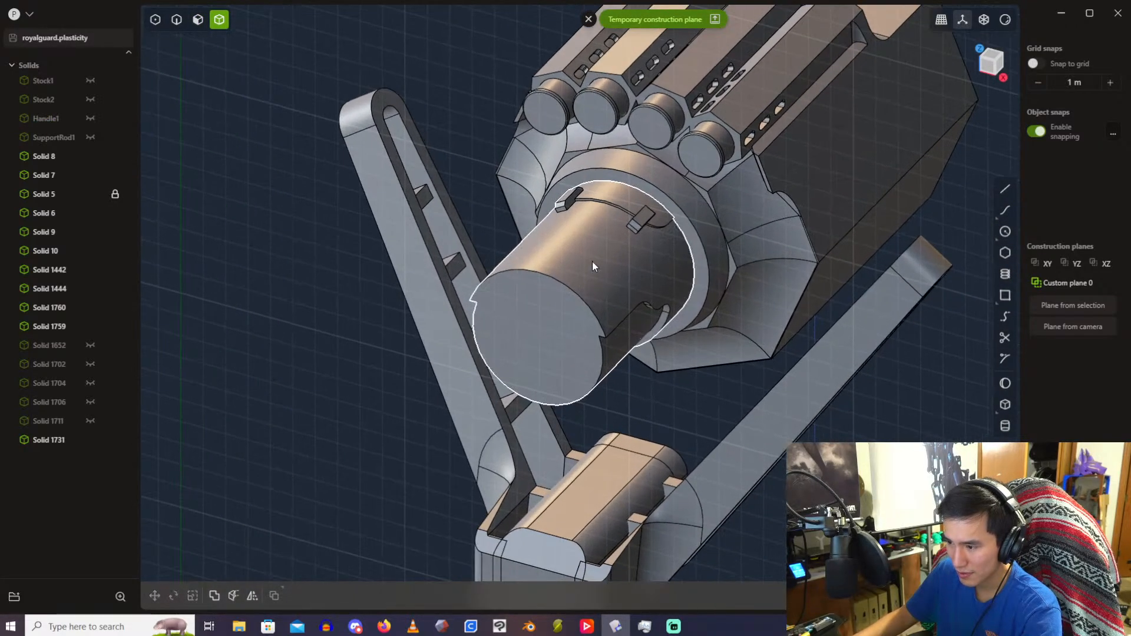
left_click(533, 345)
left_click(588, 19)
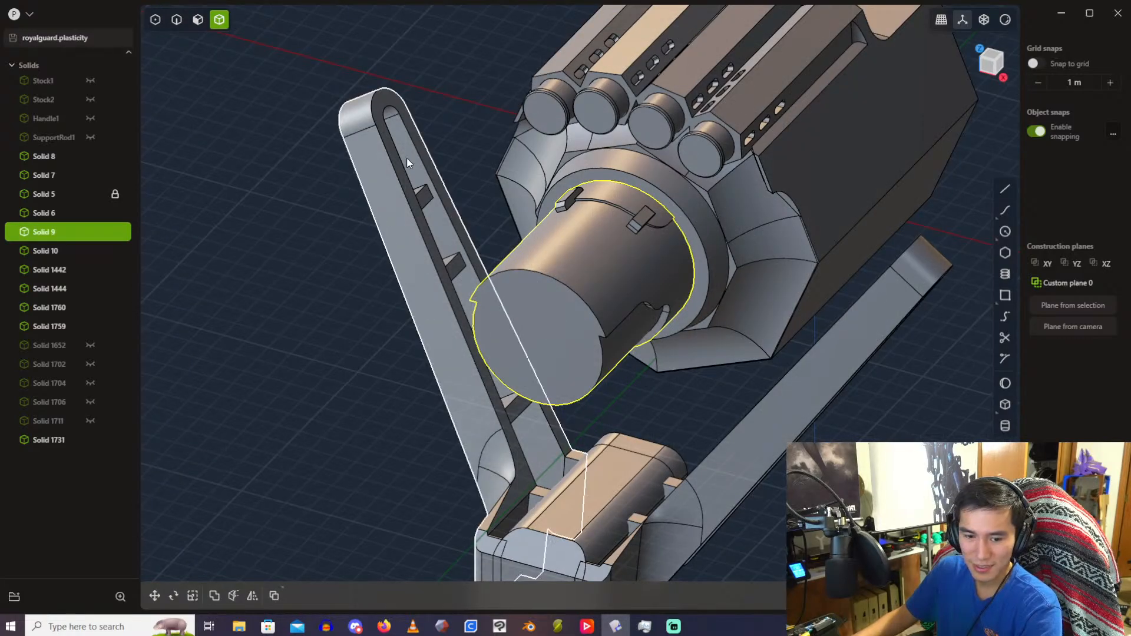
left_click(434, 69)
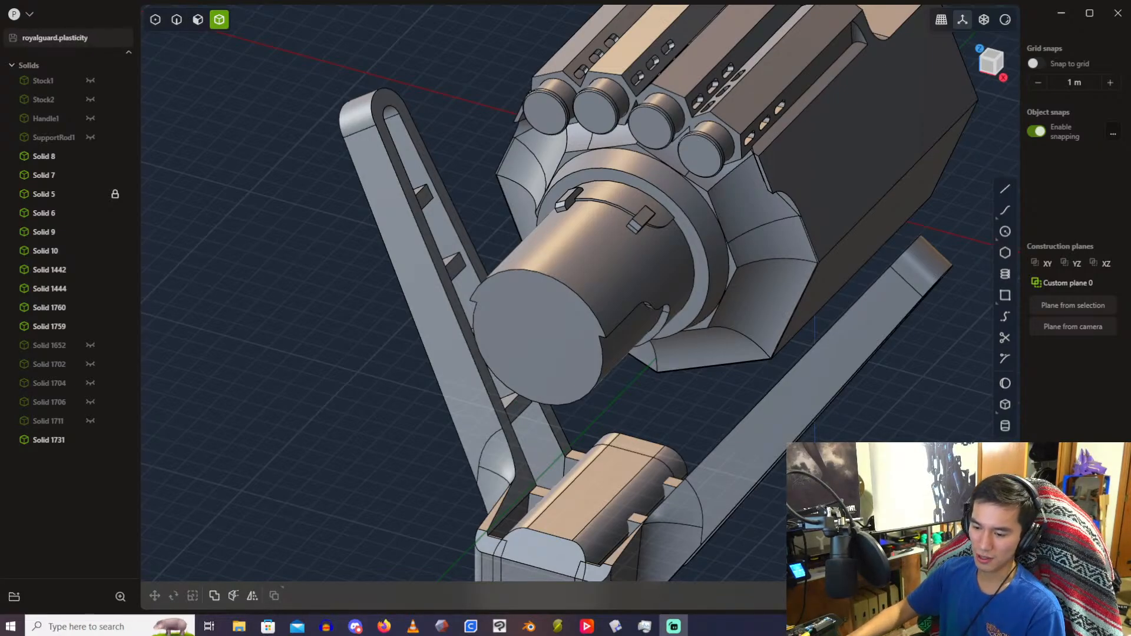
mouse_move(622, 627)
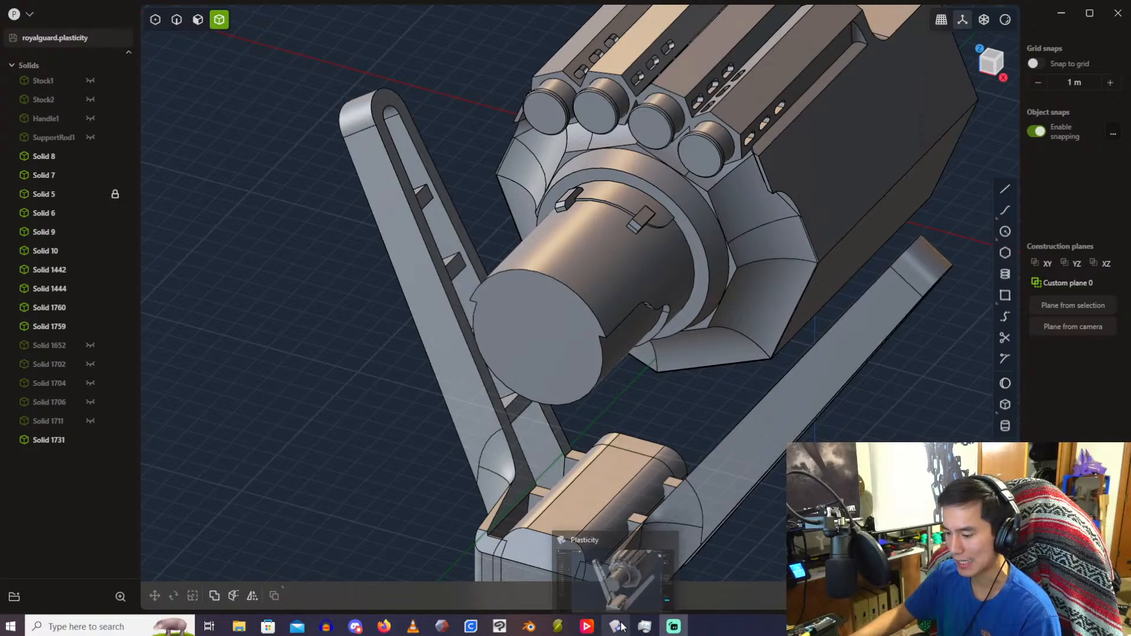